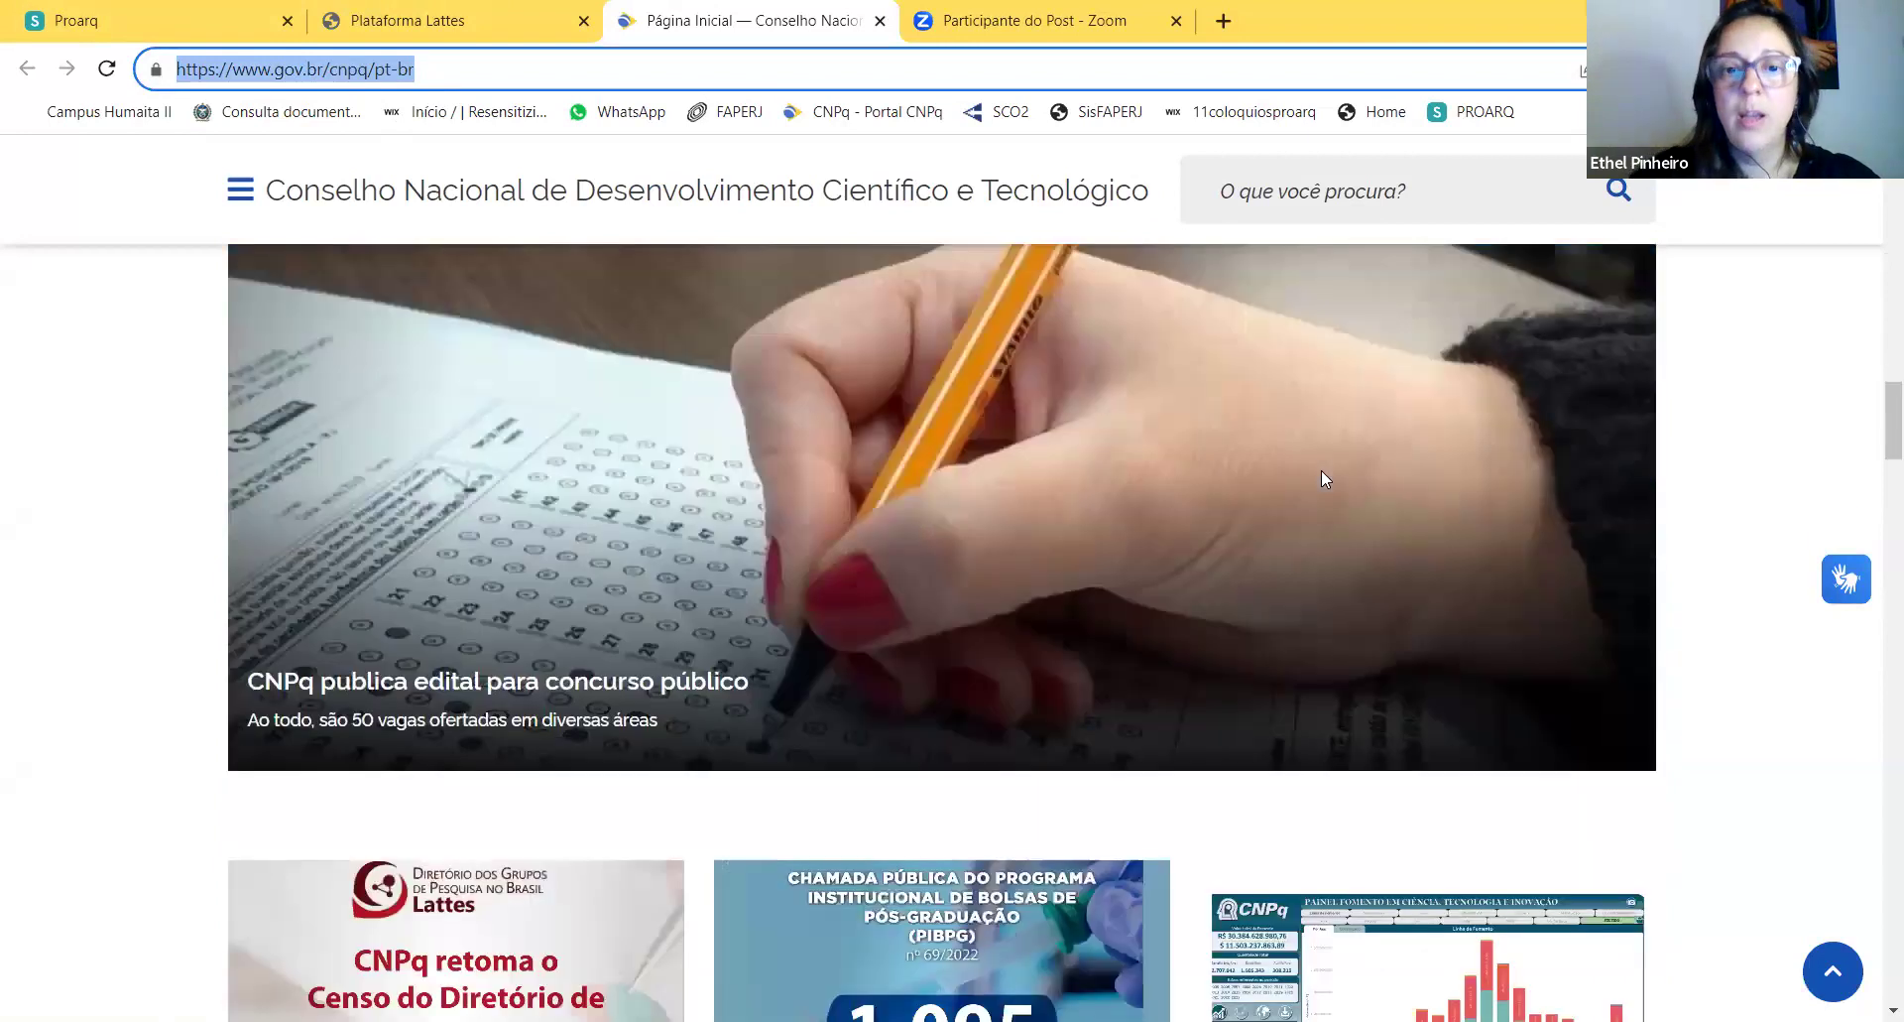
scroll(1325, 479, "down", 4)
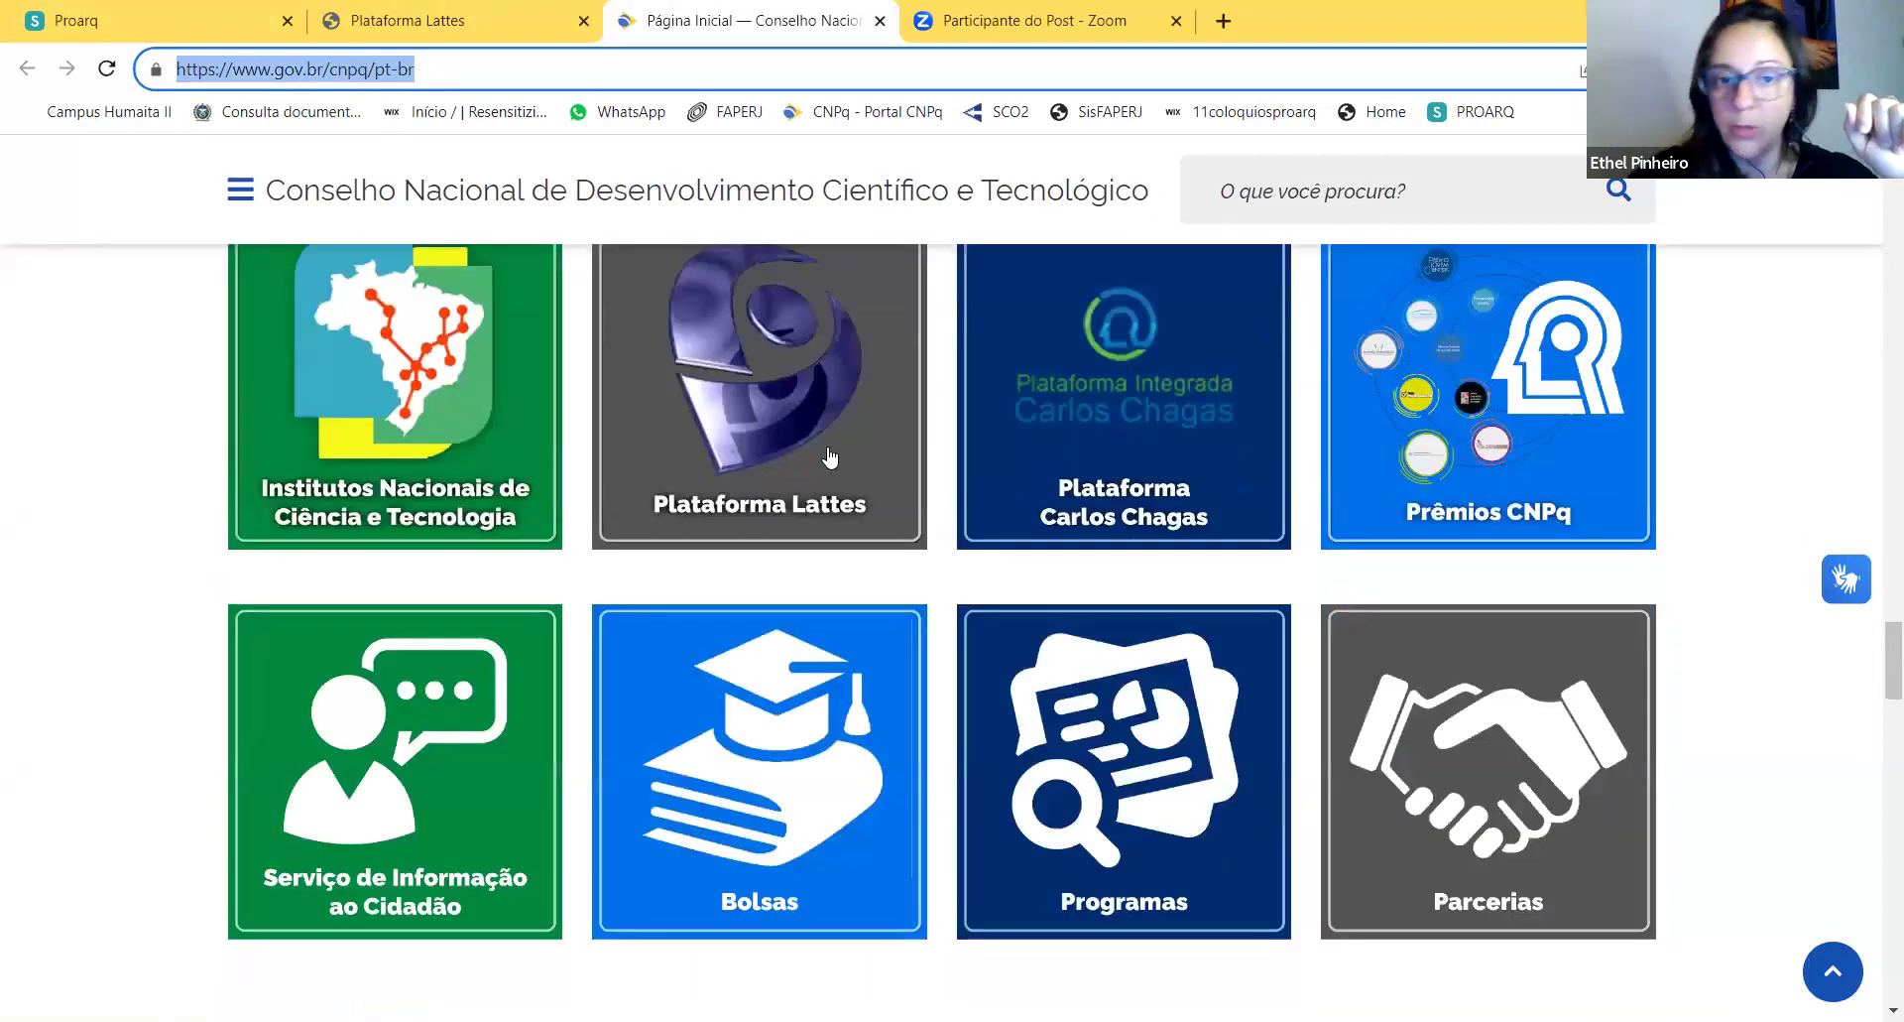
Step: Open the Plataforma Lattes information page from the CNPq homepage
scroll(833, 467, "up", 1)
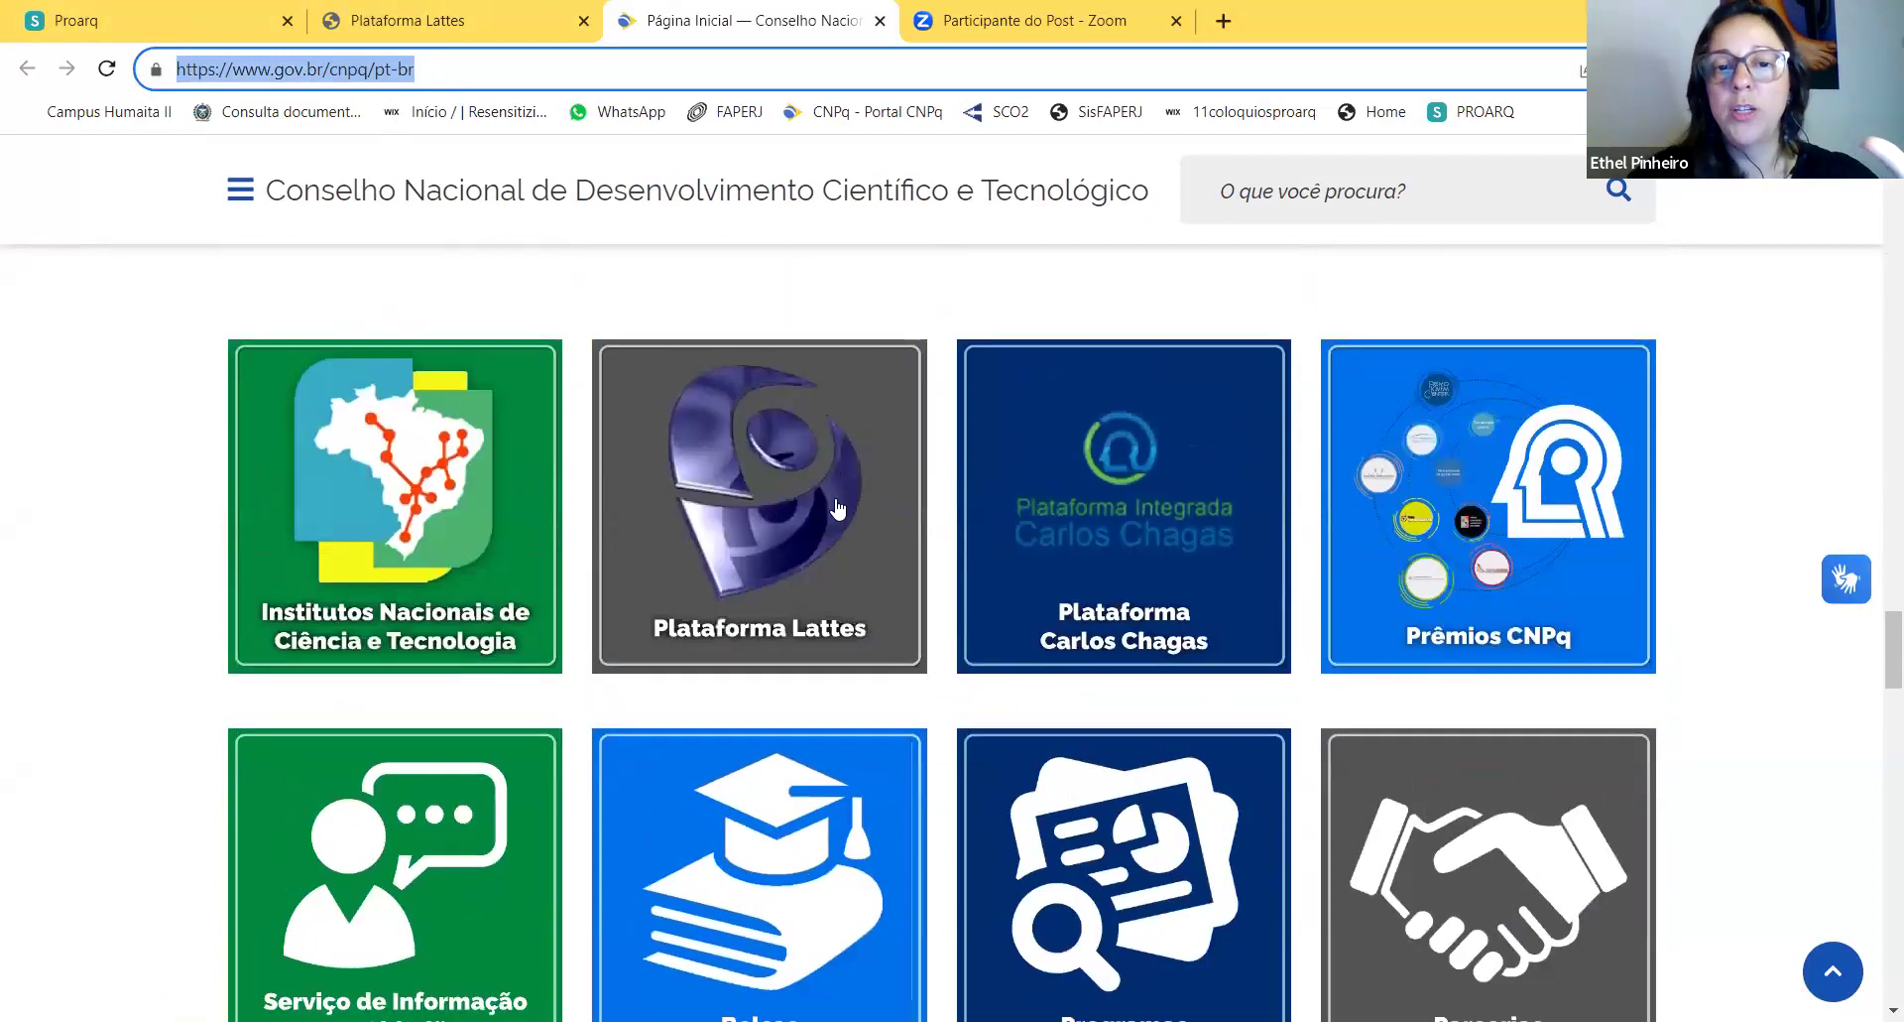
left_click(835, 537)
left_click(834, 527)
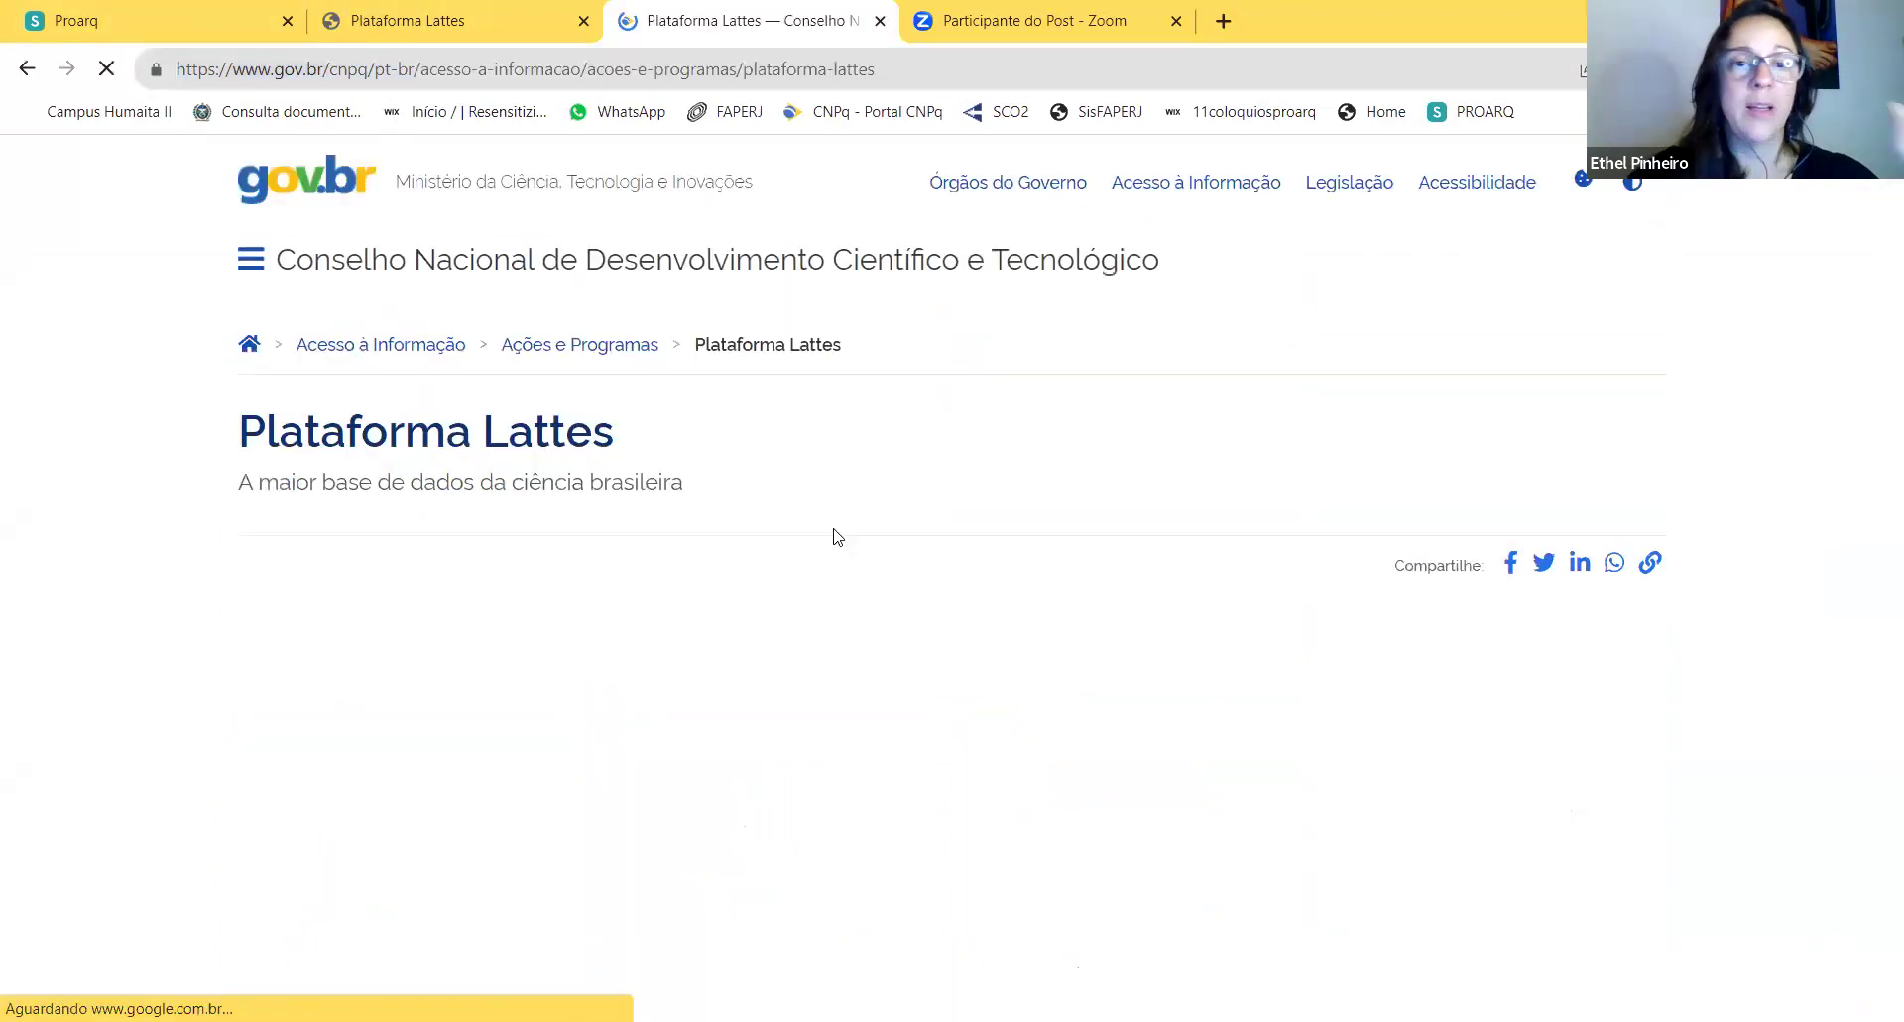
scroll(813, 654, "down", 3)
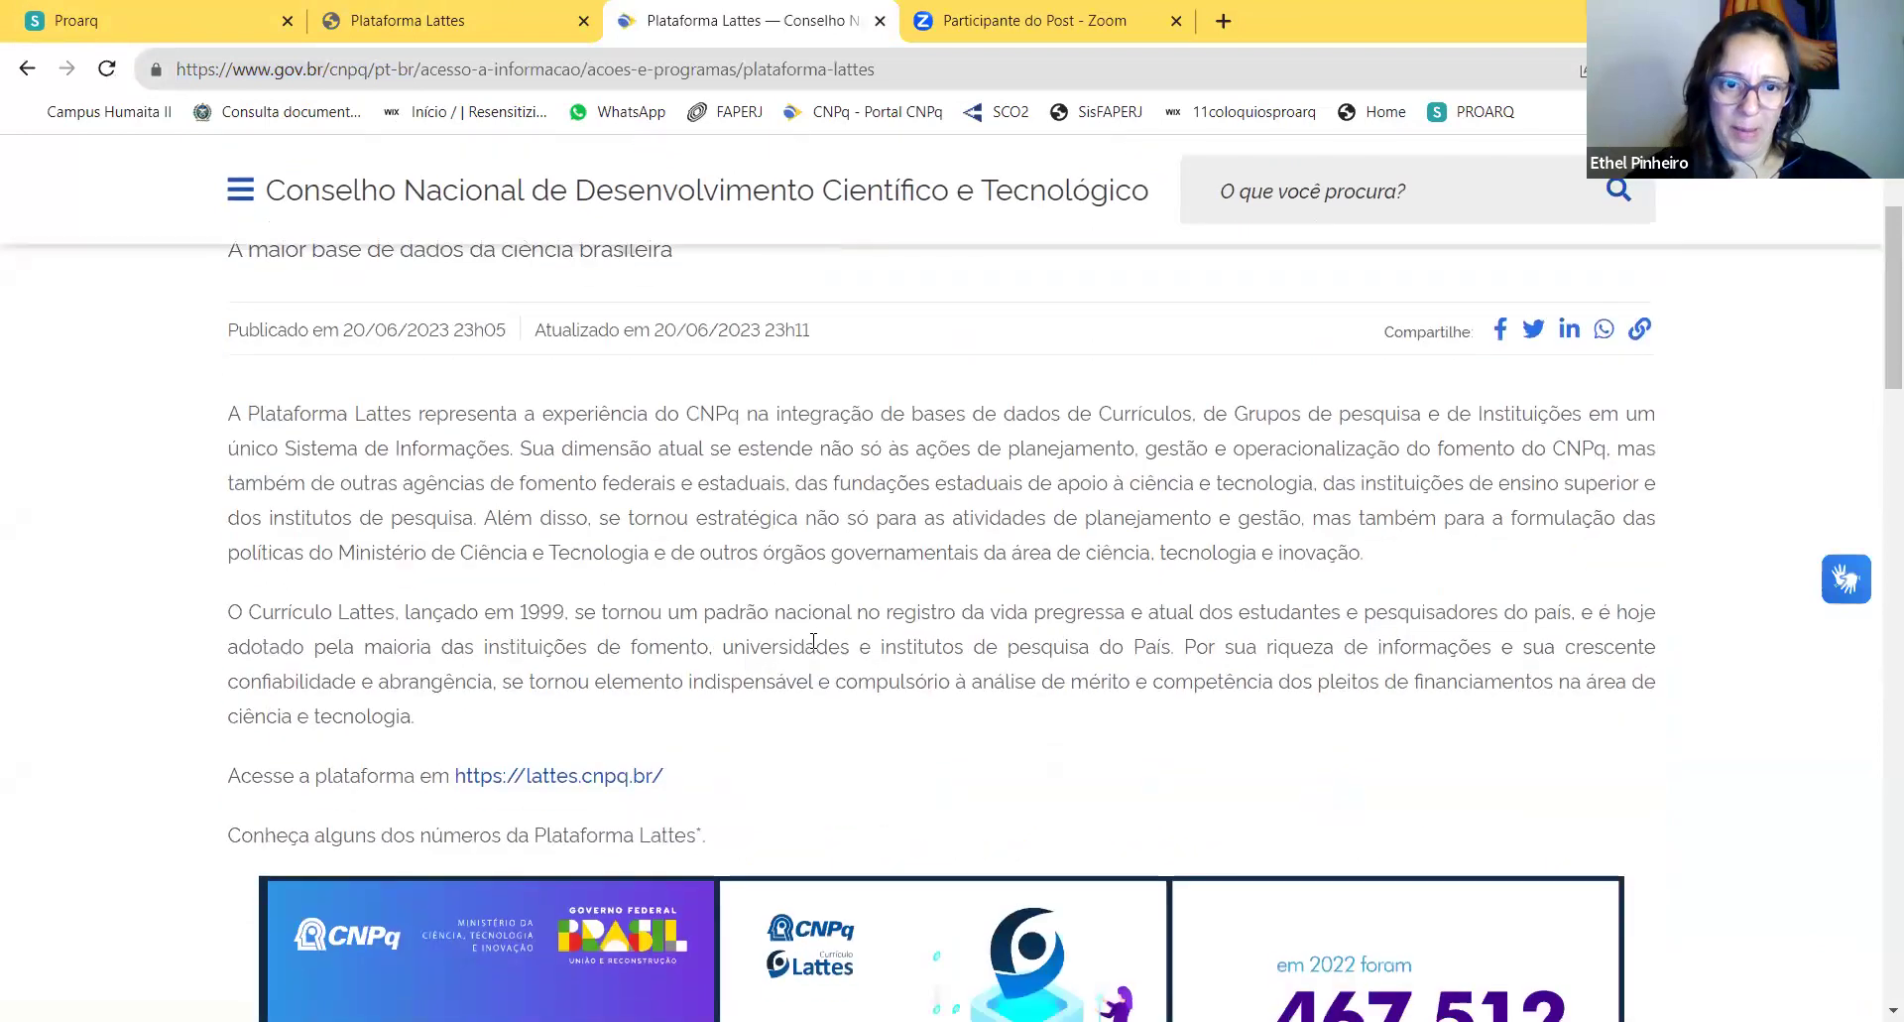
scroll(825, 632, "up", 3)
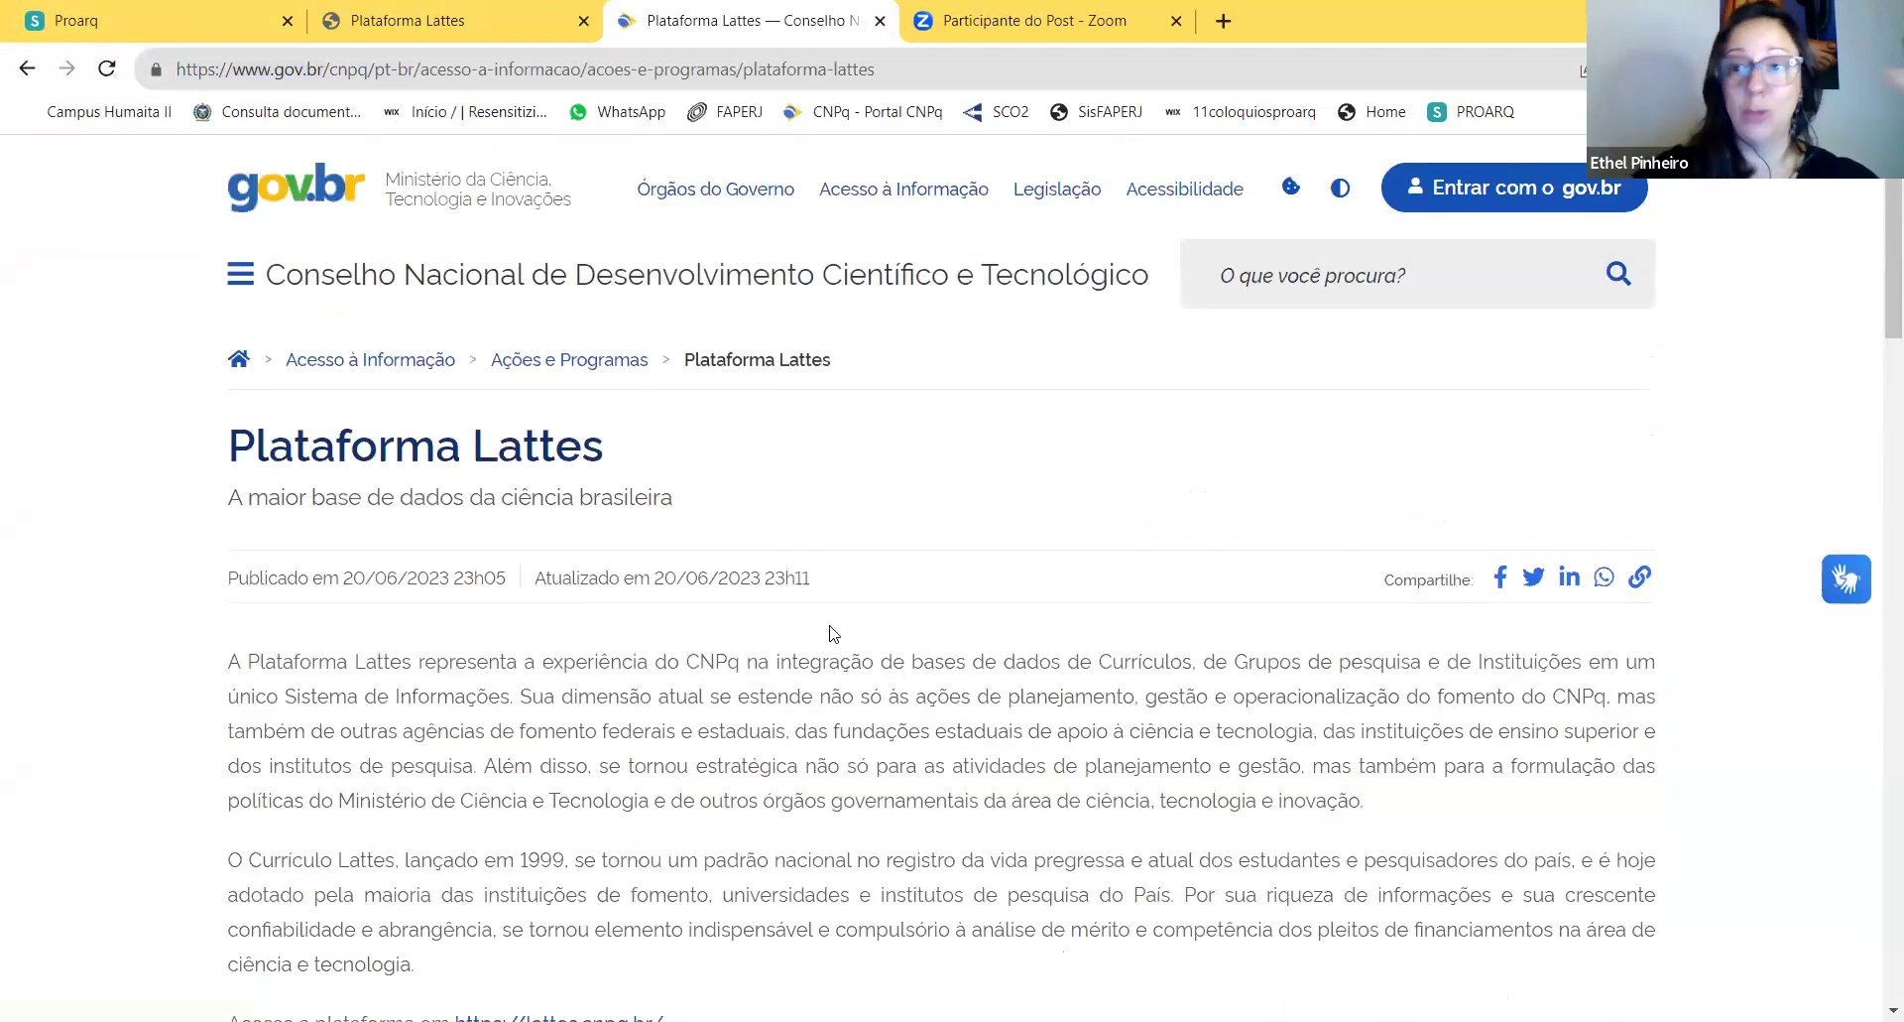
scroll(833, 627, "down", 3)
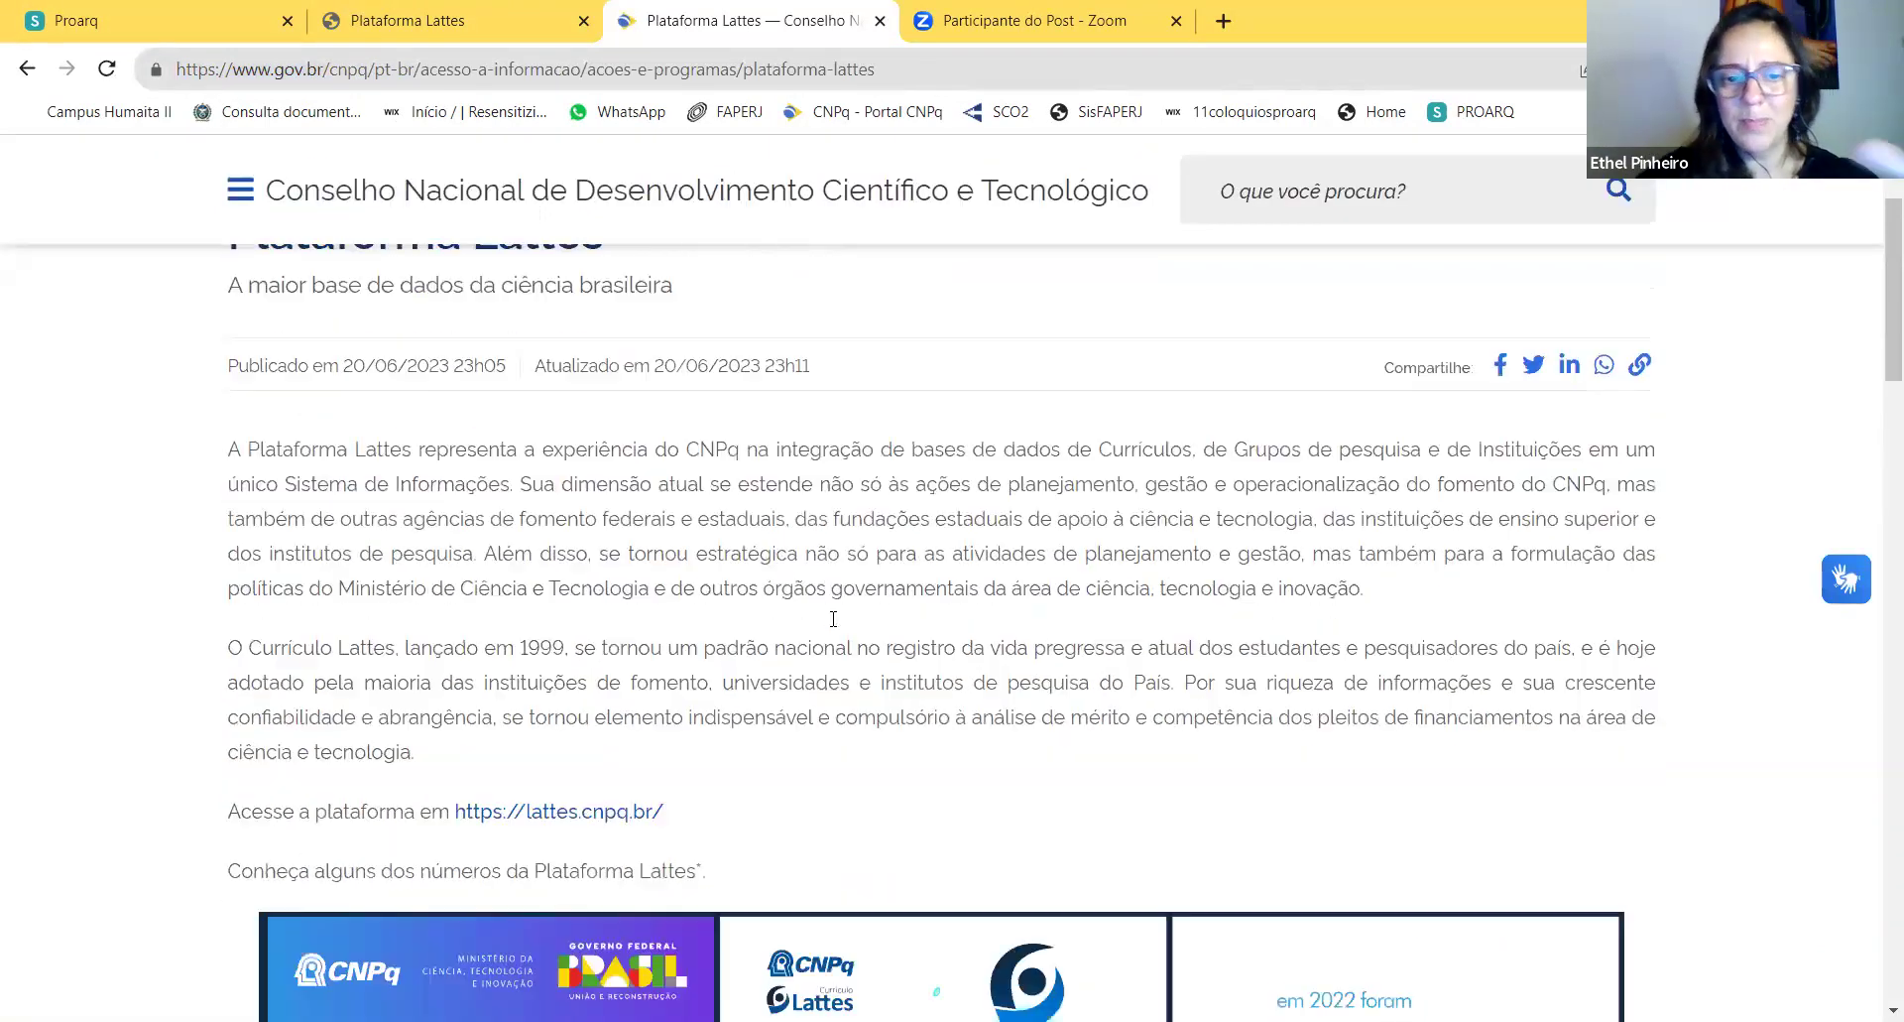
scroll(846, 602, "down", 2)
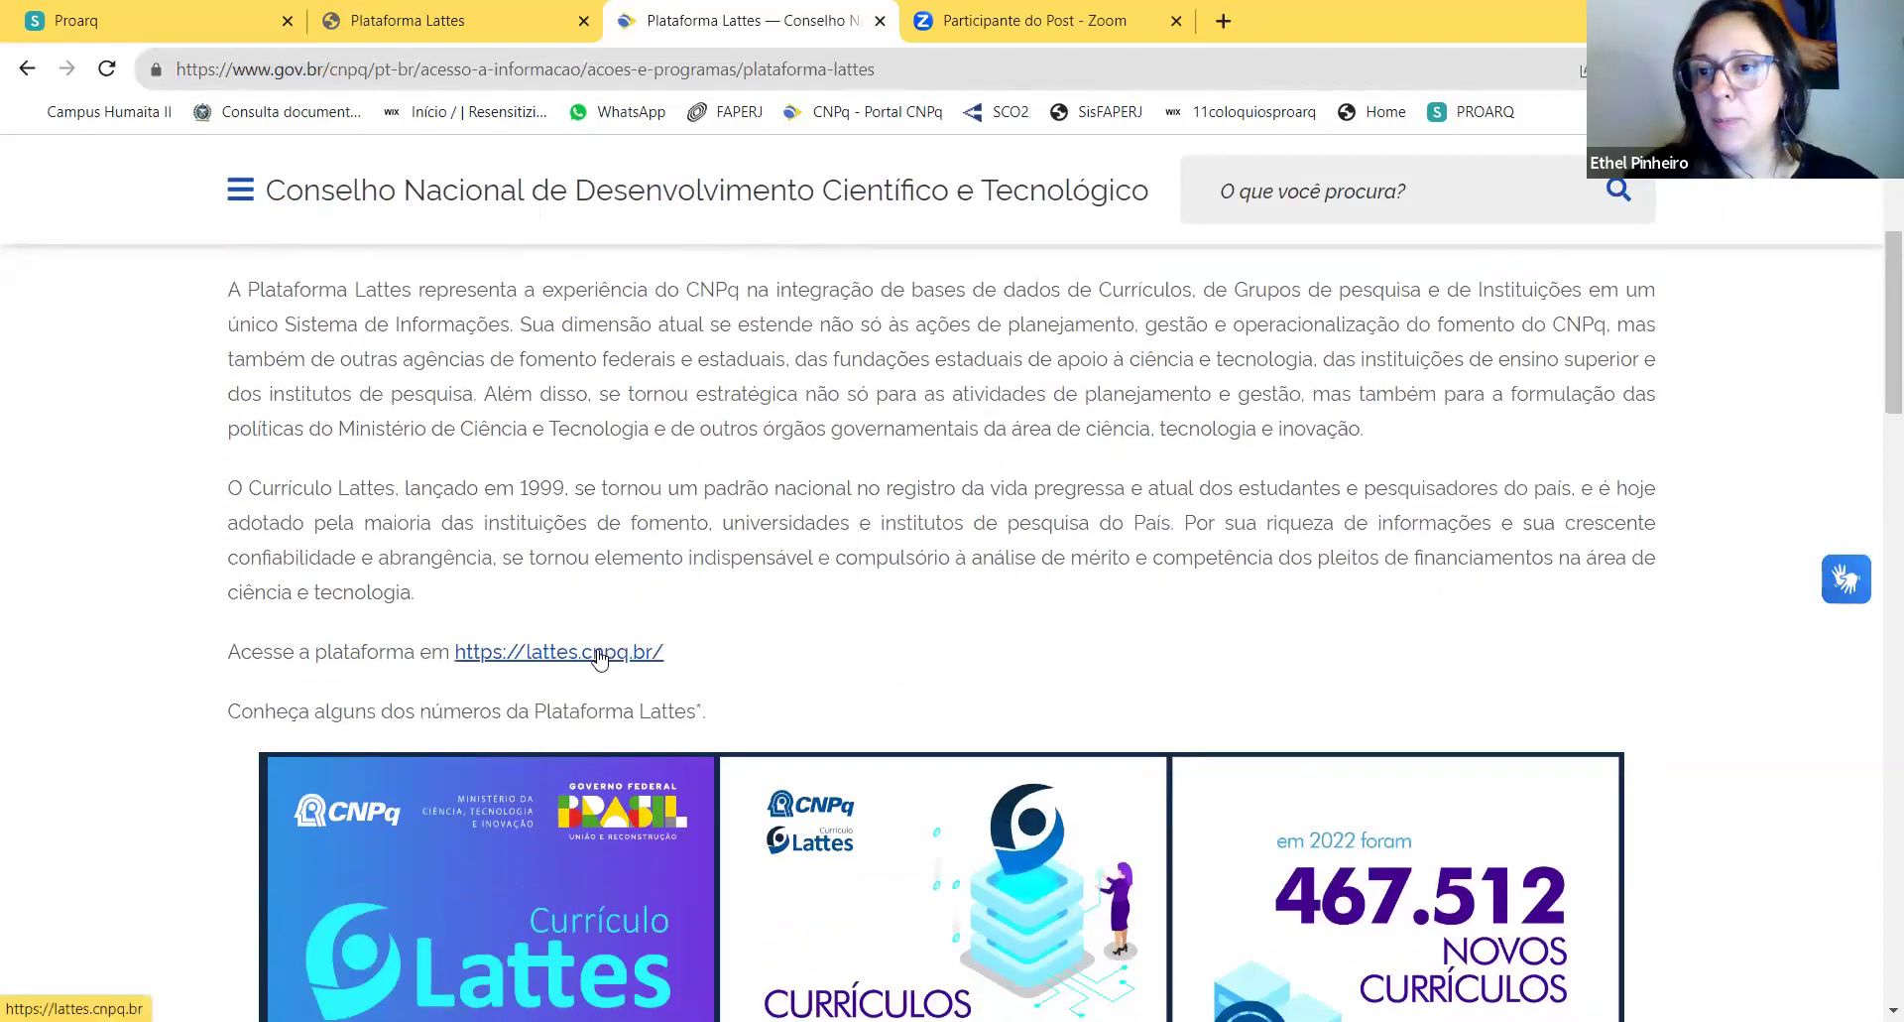
left_click_drag(669, 655, 454, 643)
scroll(715, 643, "down", 1)
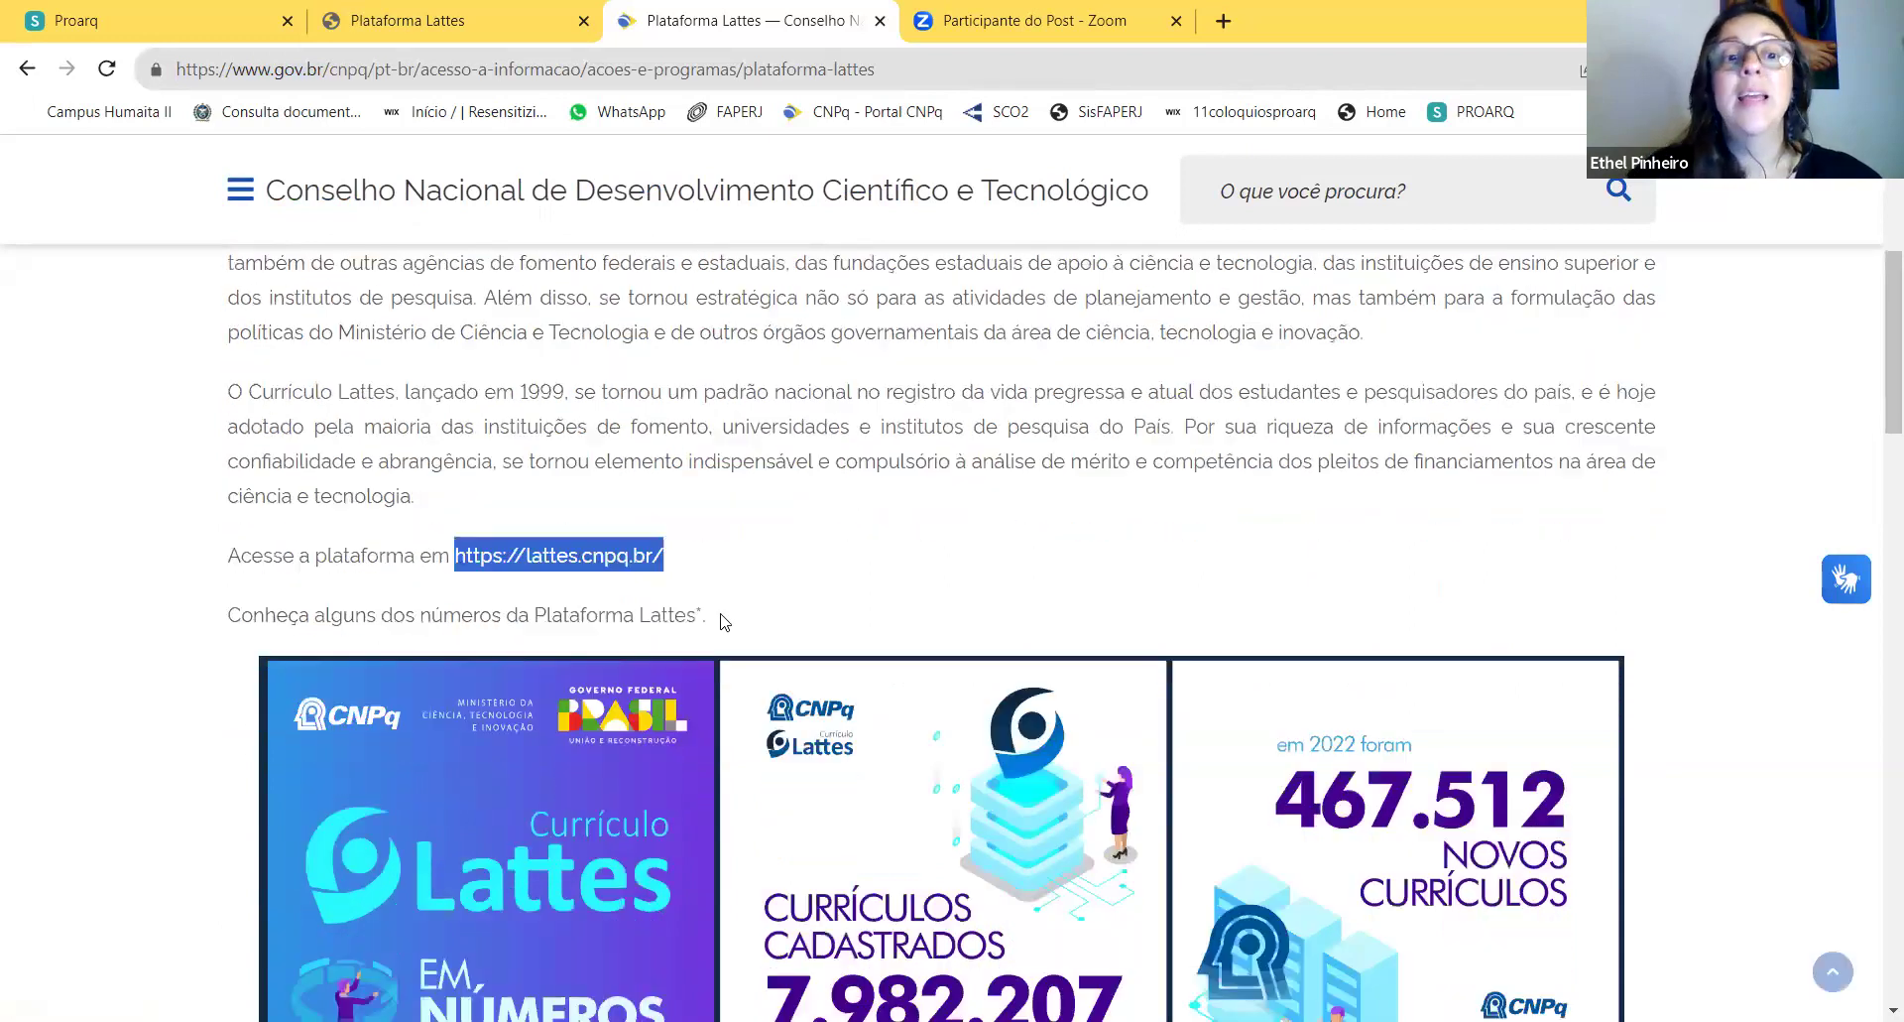
scroll(784, 506, "down", 2)
left_click(841, 395)
scroll(962, 417, "up", 7)
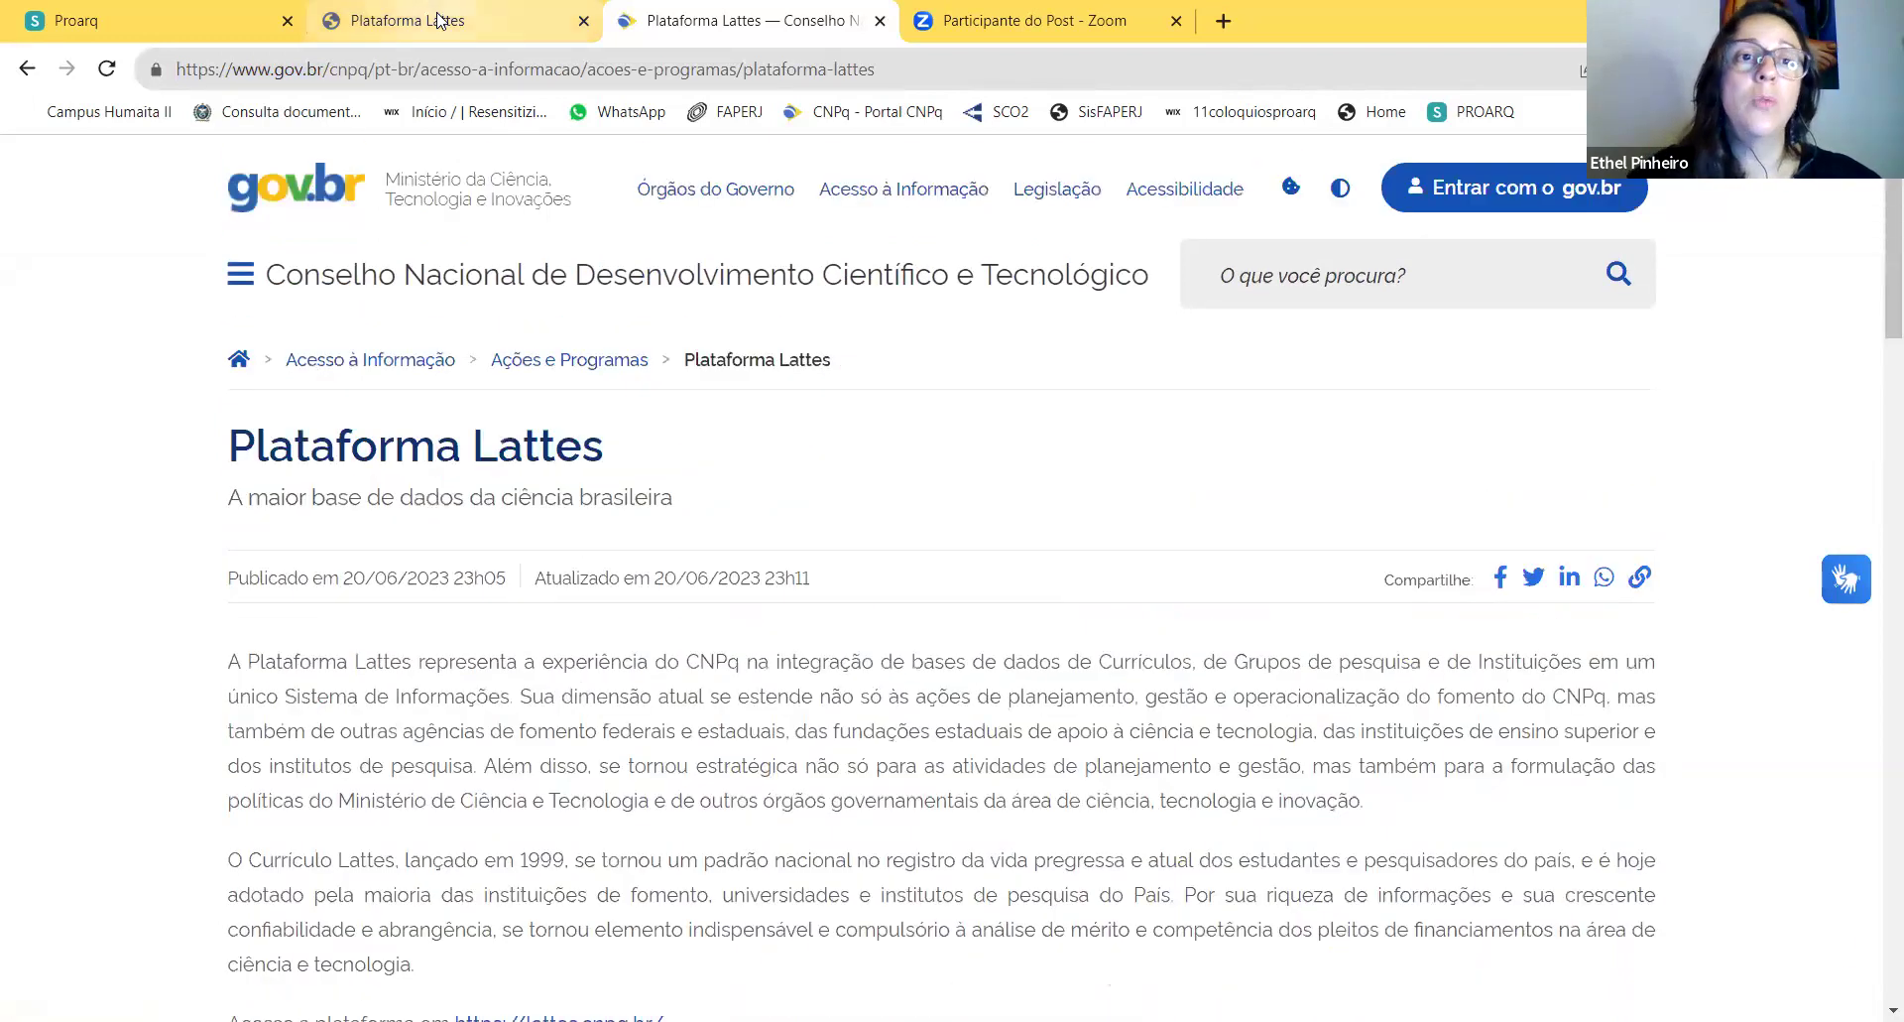
Step: Open the Lattes curriculum search, exclude Doutores and Estrangeira, and enter the researcher's full name
left_click(440, 20)
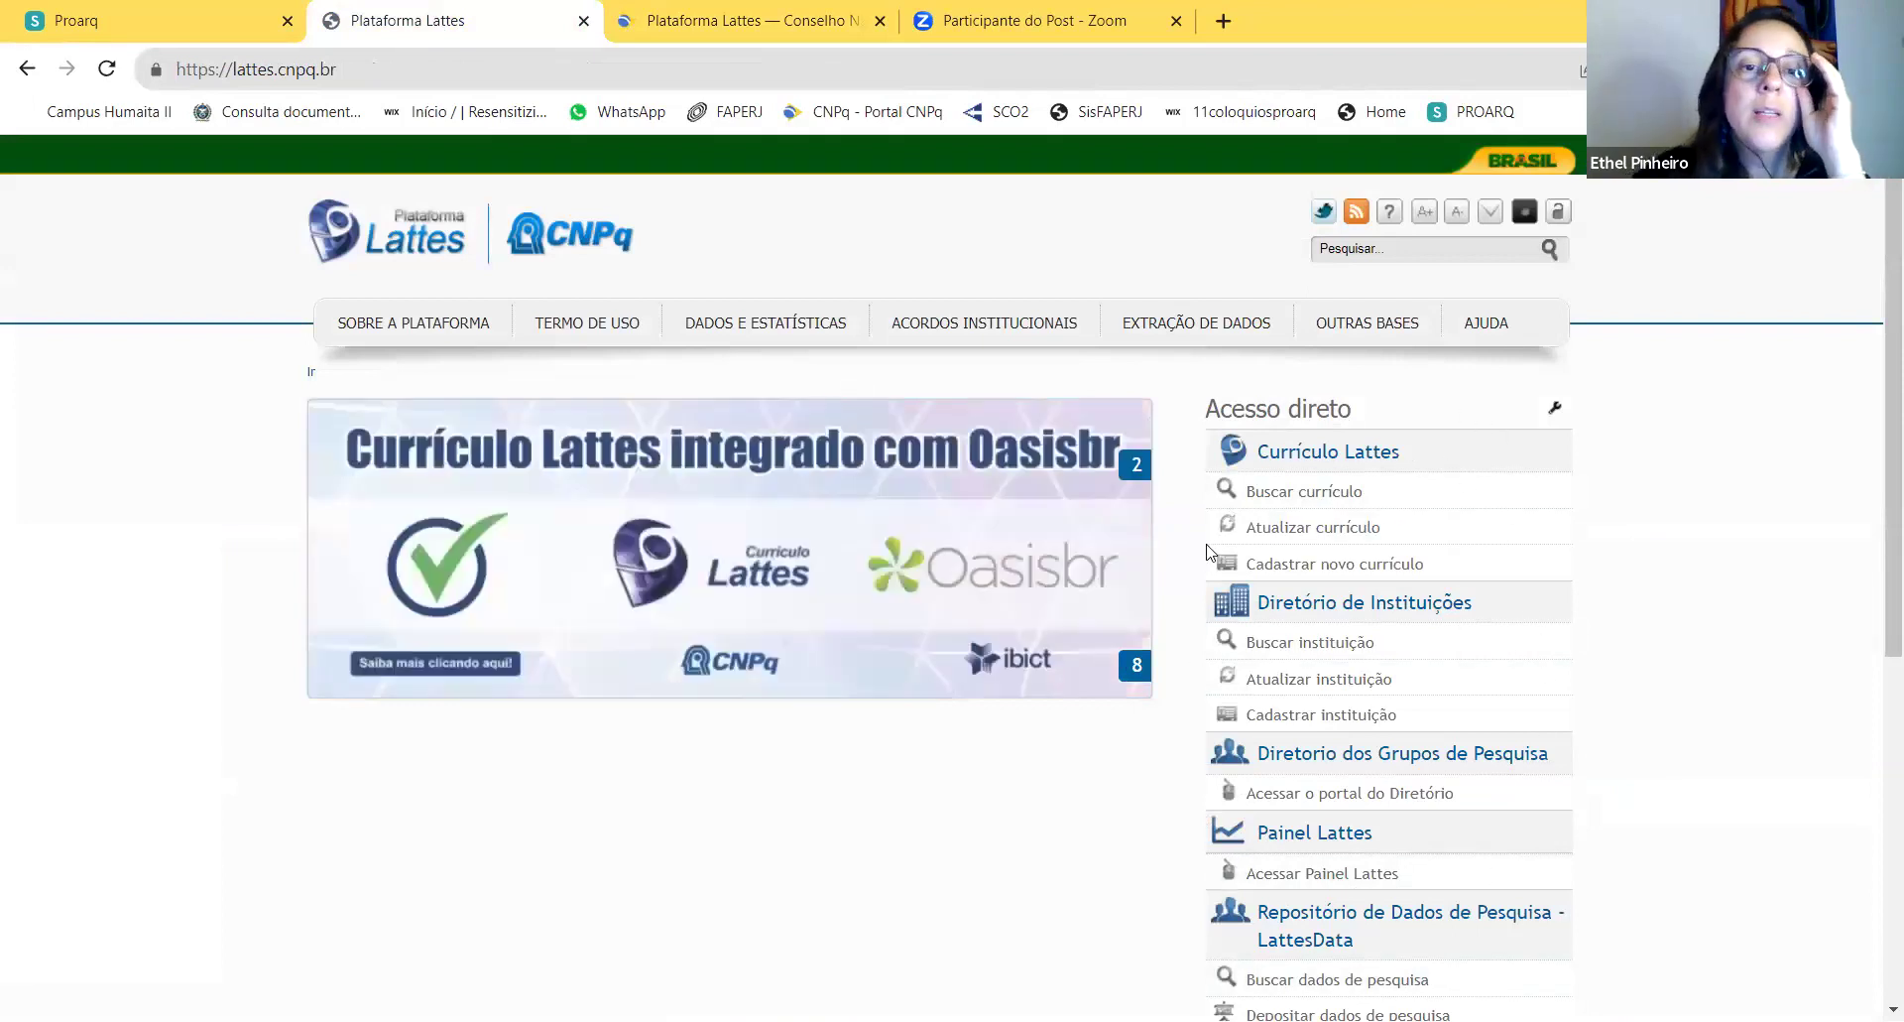
left_click(1286, 499)
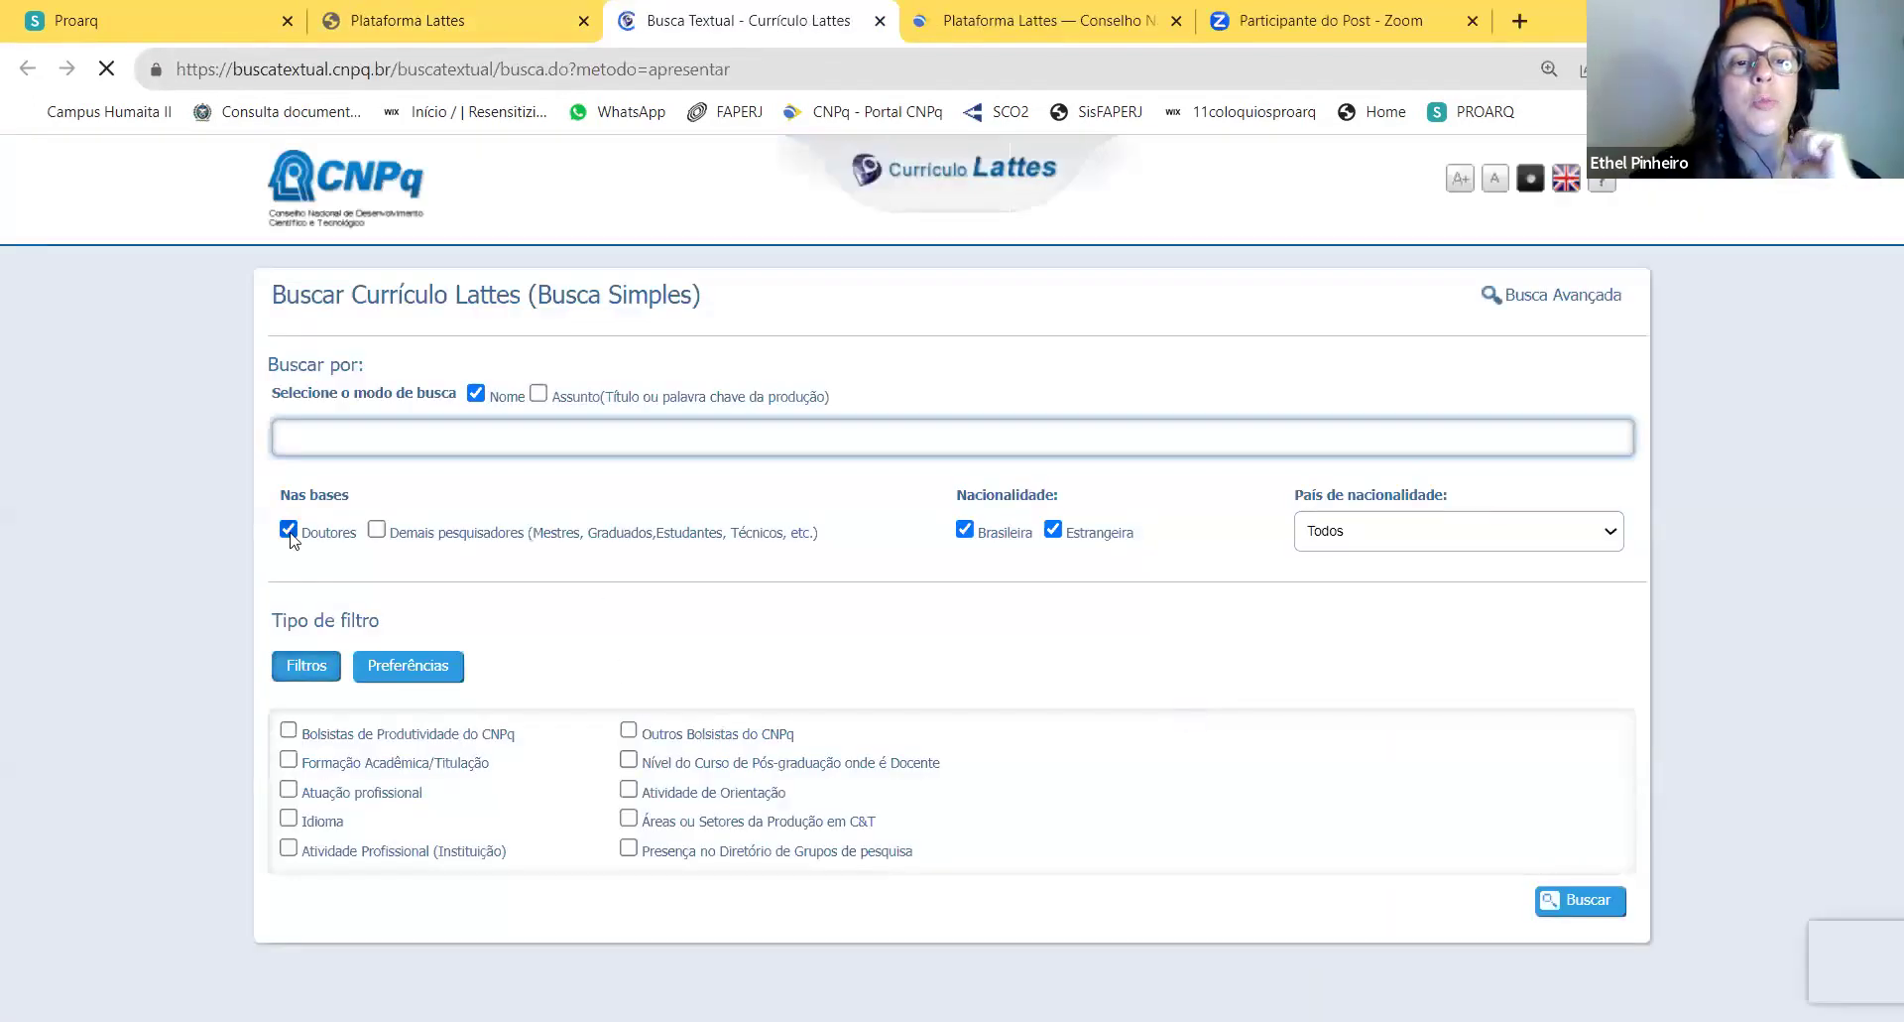
left_click(288, 529)
left_click(1055, 532)
left_click(490, 443)
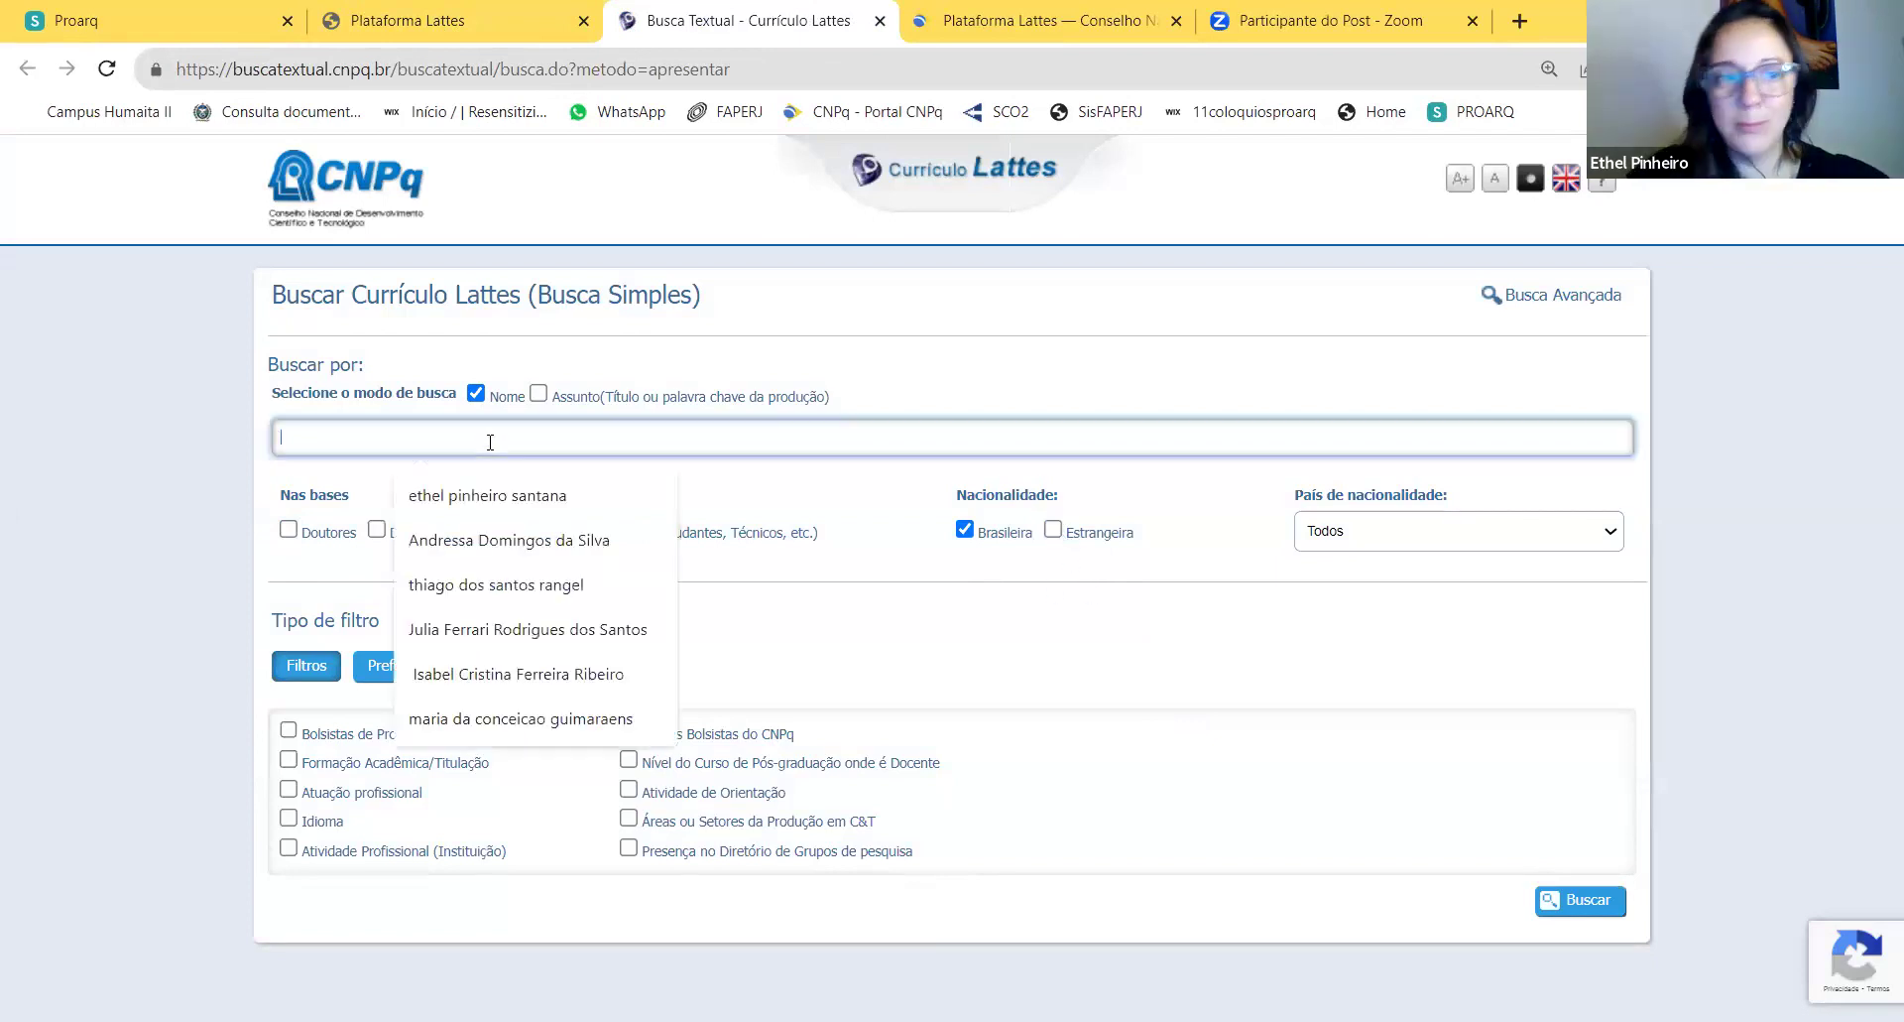
type("tHAIS")
key("BackSpace")
key("BackSpace")
key("BackSpace")
key("BackSpace")
key("BackSpace")
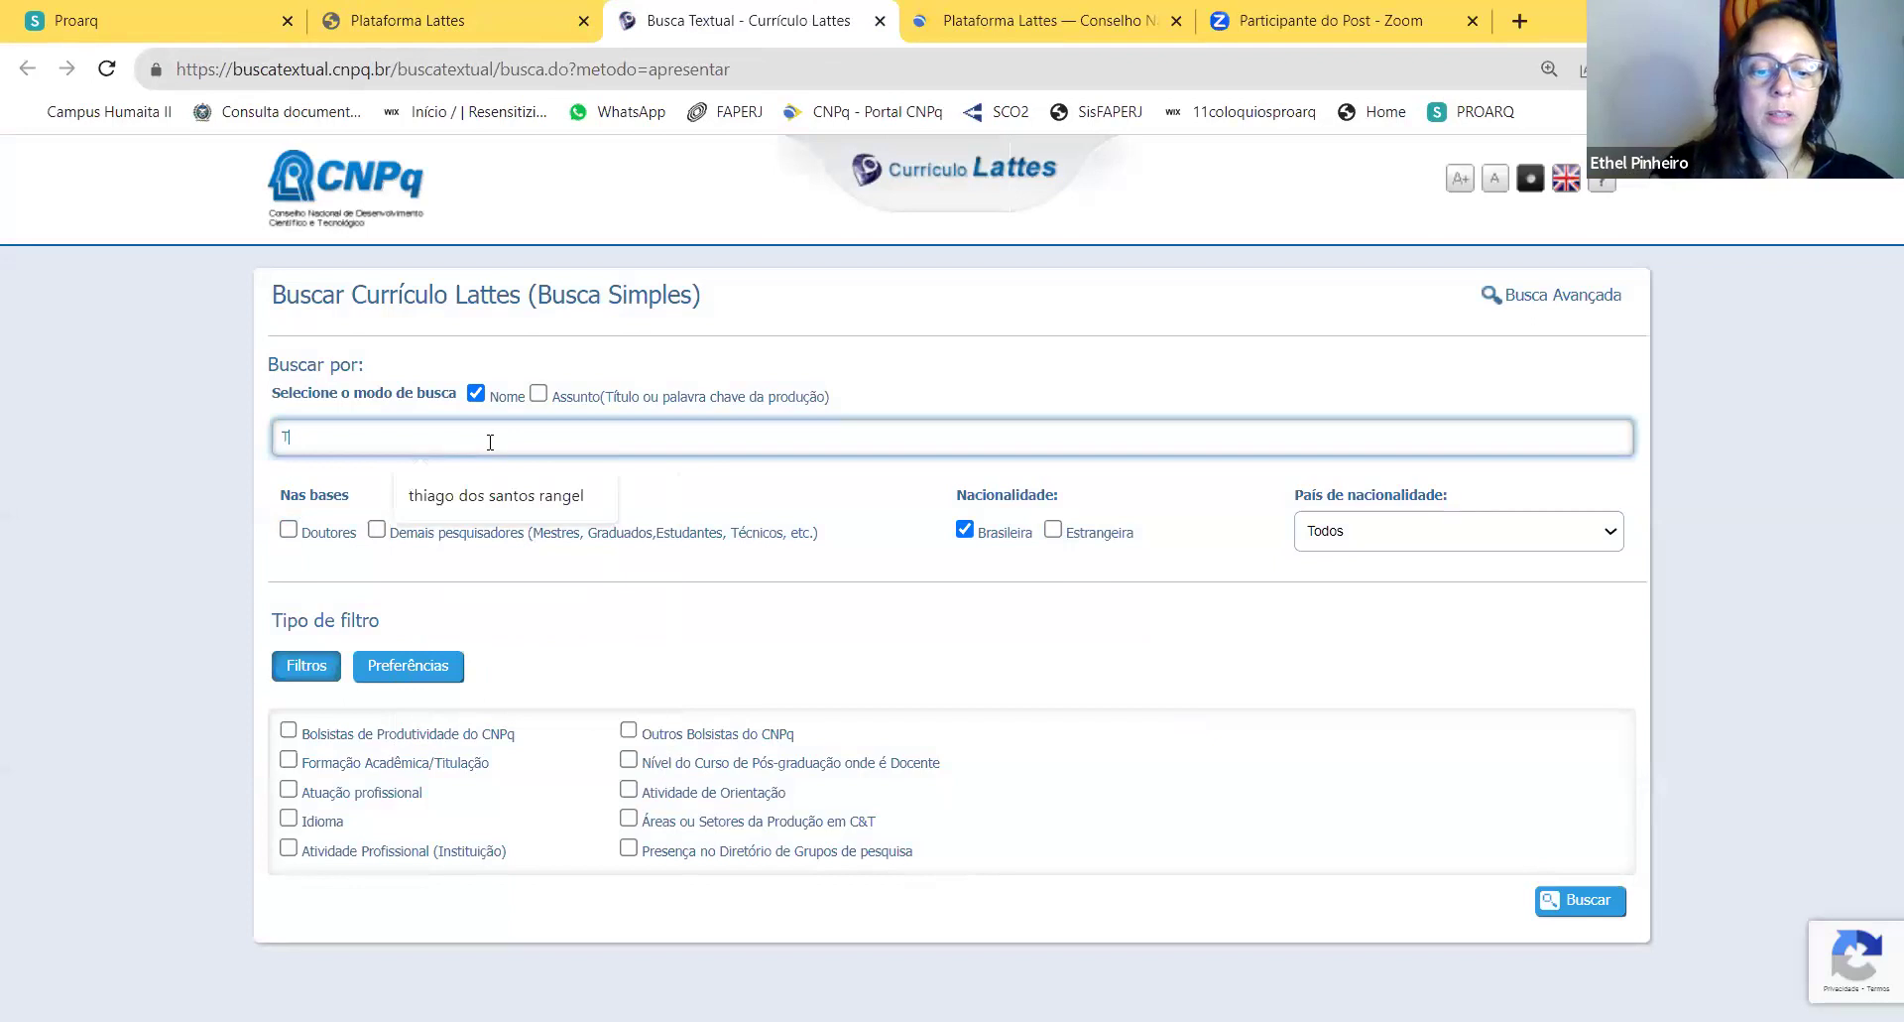
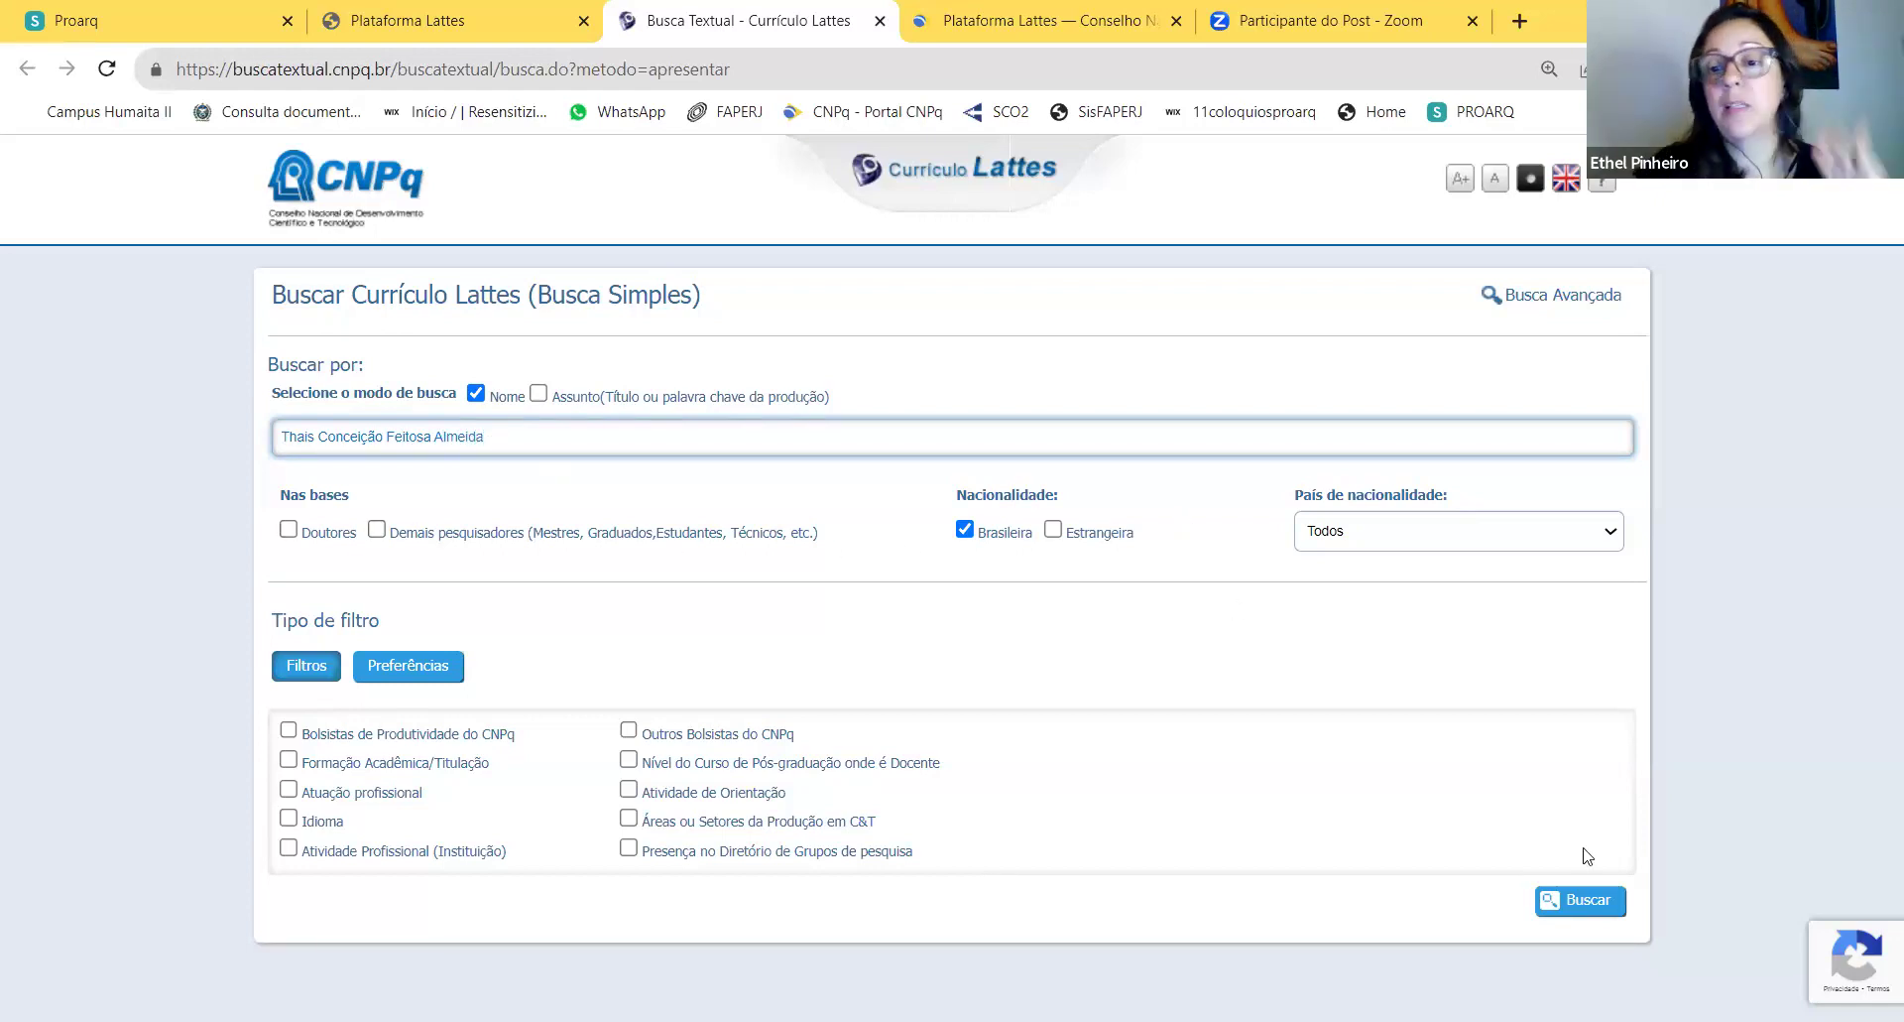
Step: Add Demais pesquisadores as the search base and run the name search
left_click(1584, 913)
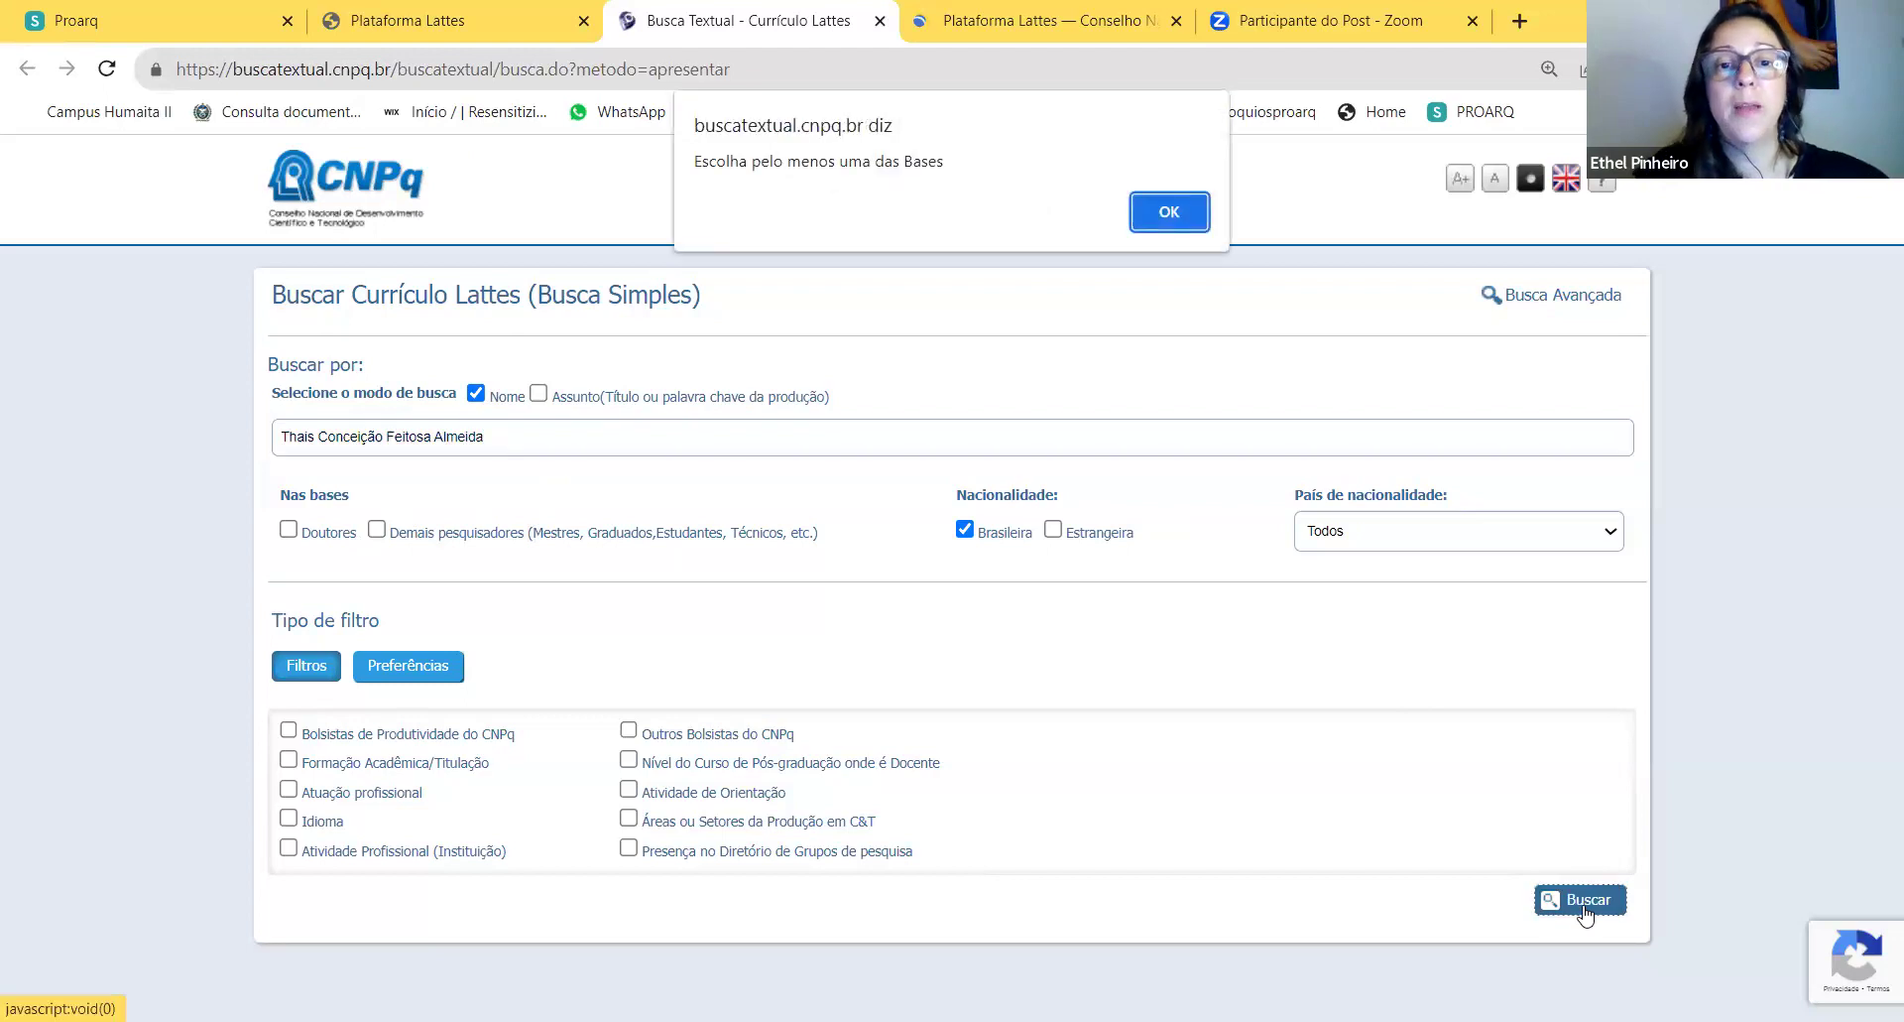
left_click(1176, 216)
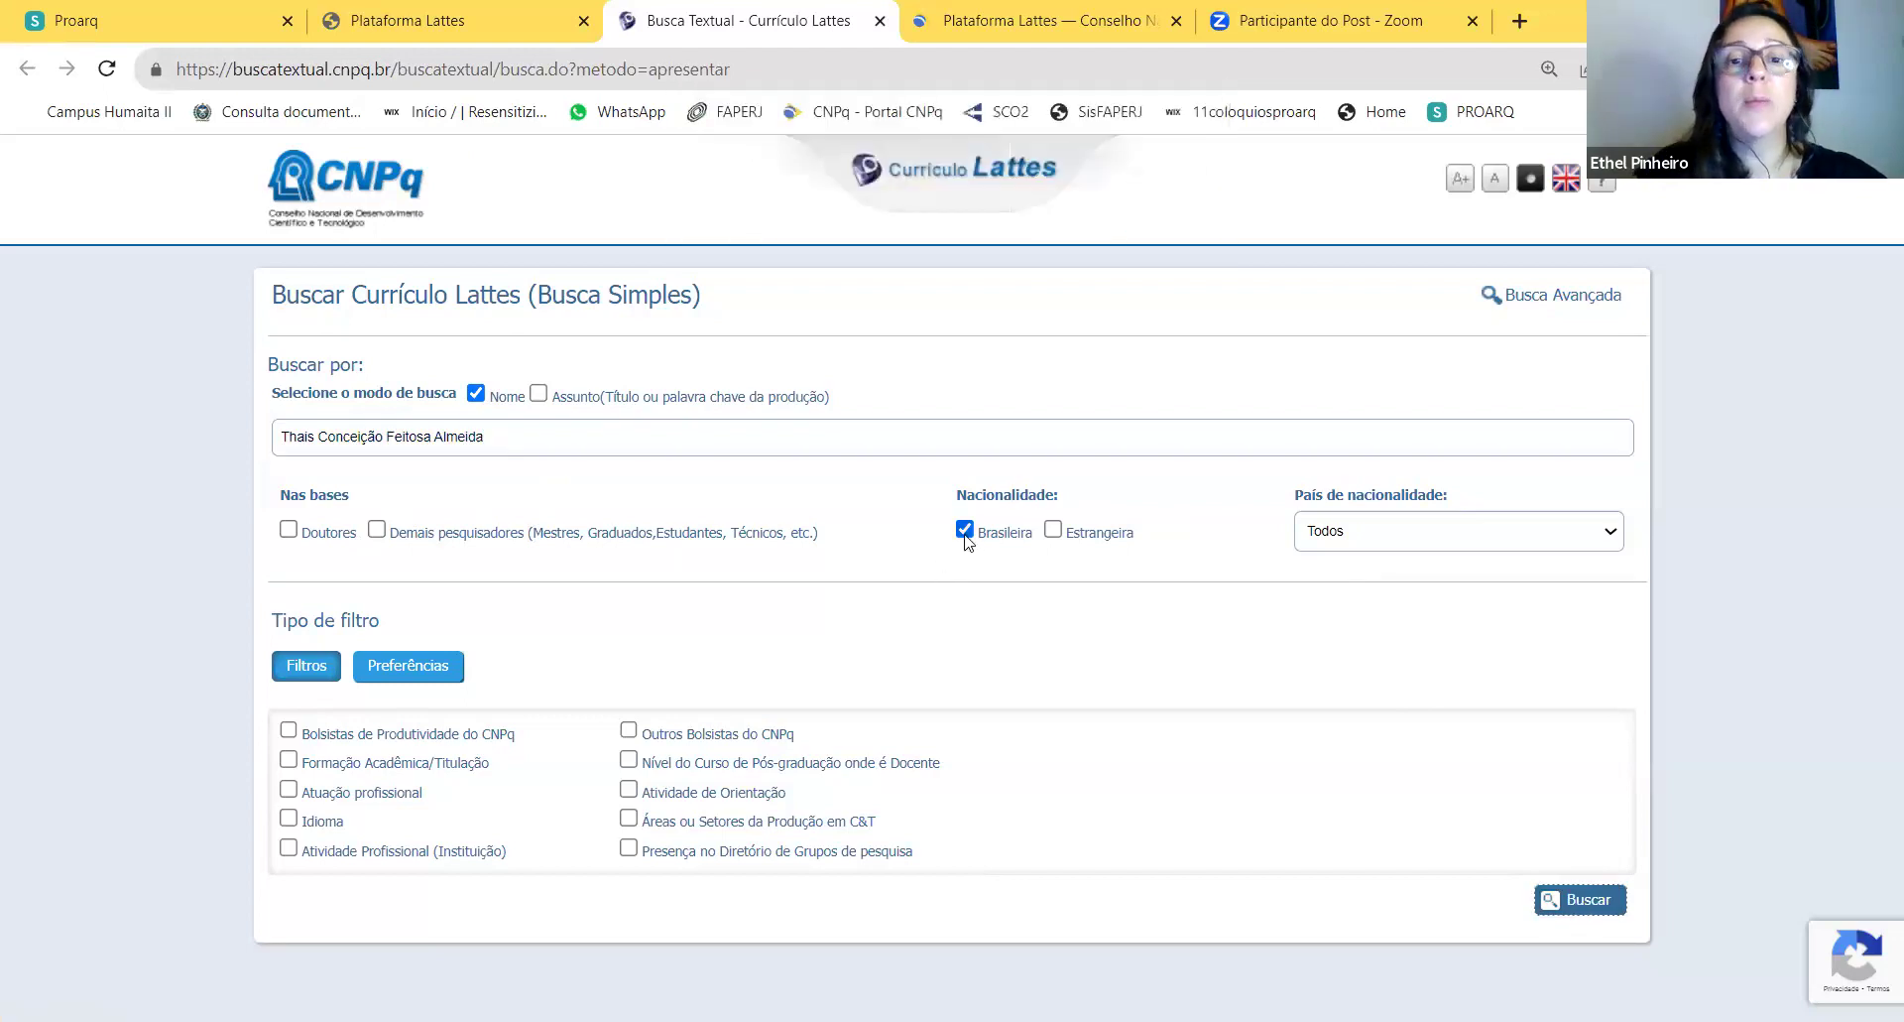
left_click(376, 528)
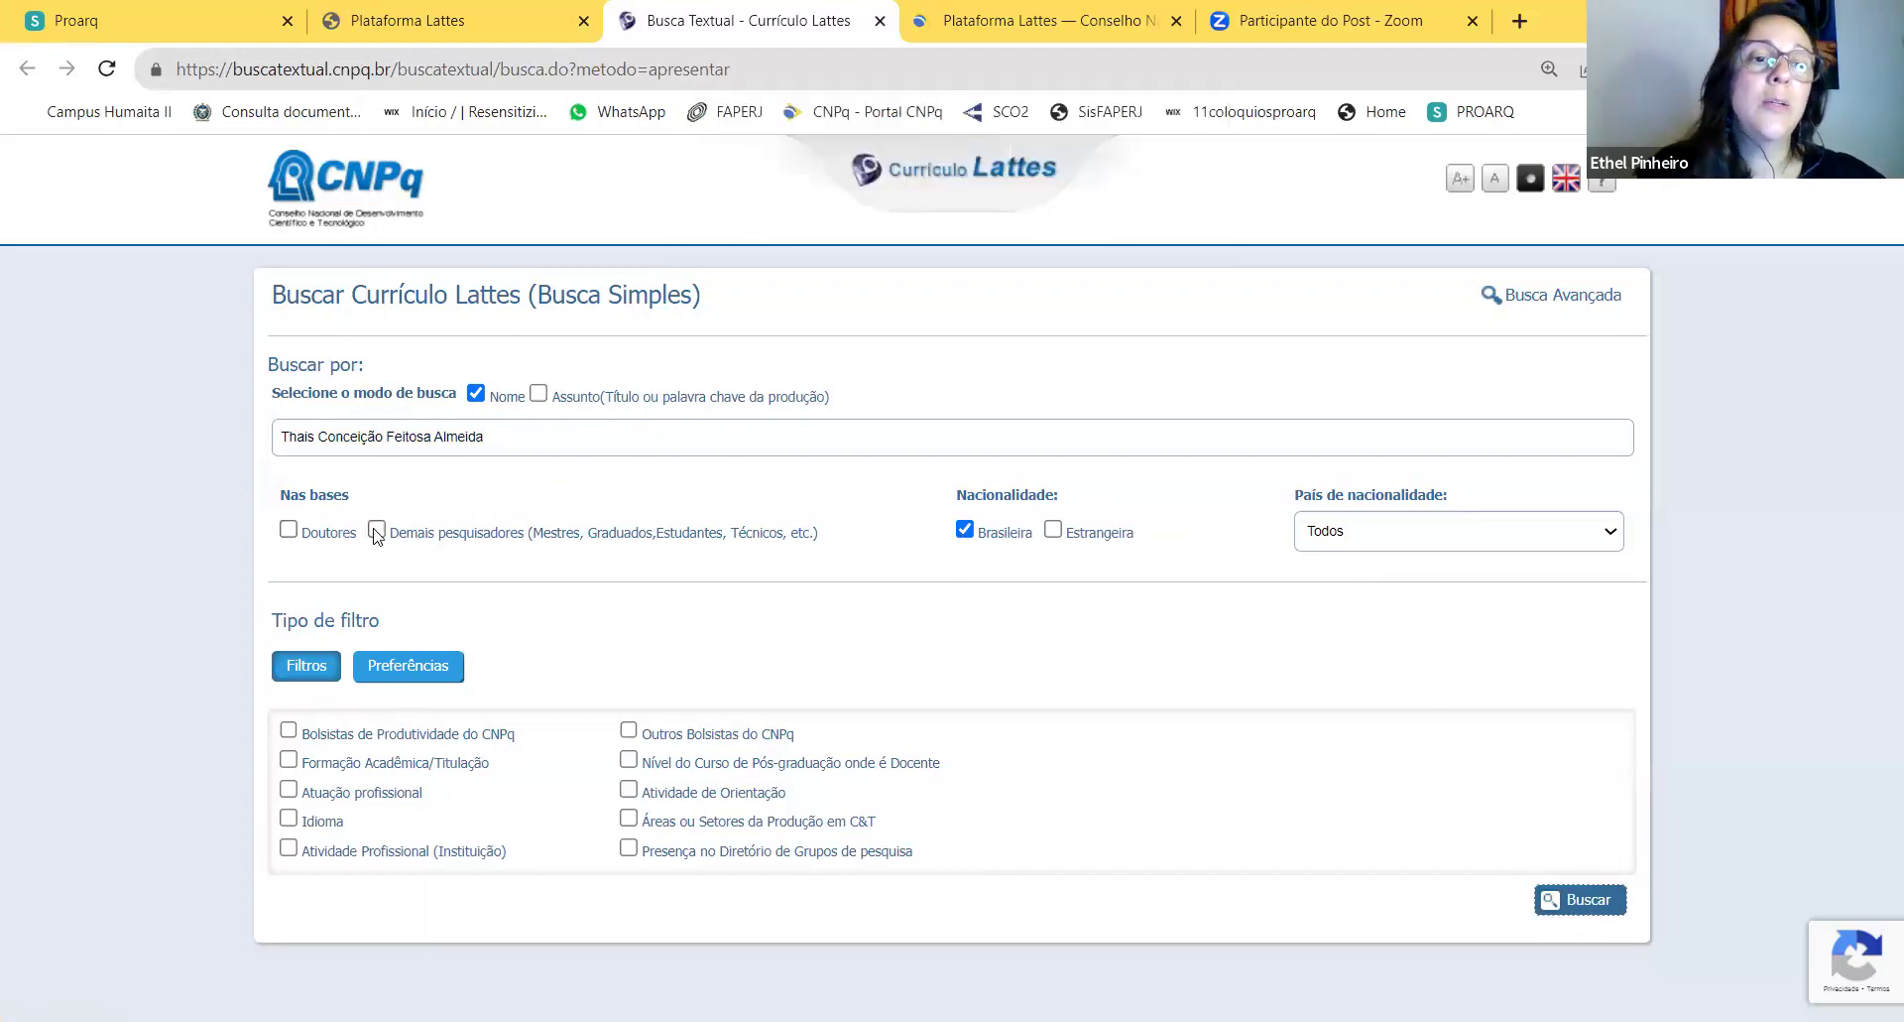
left_click(1565, 917)
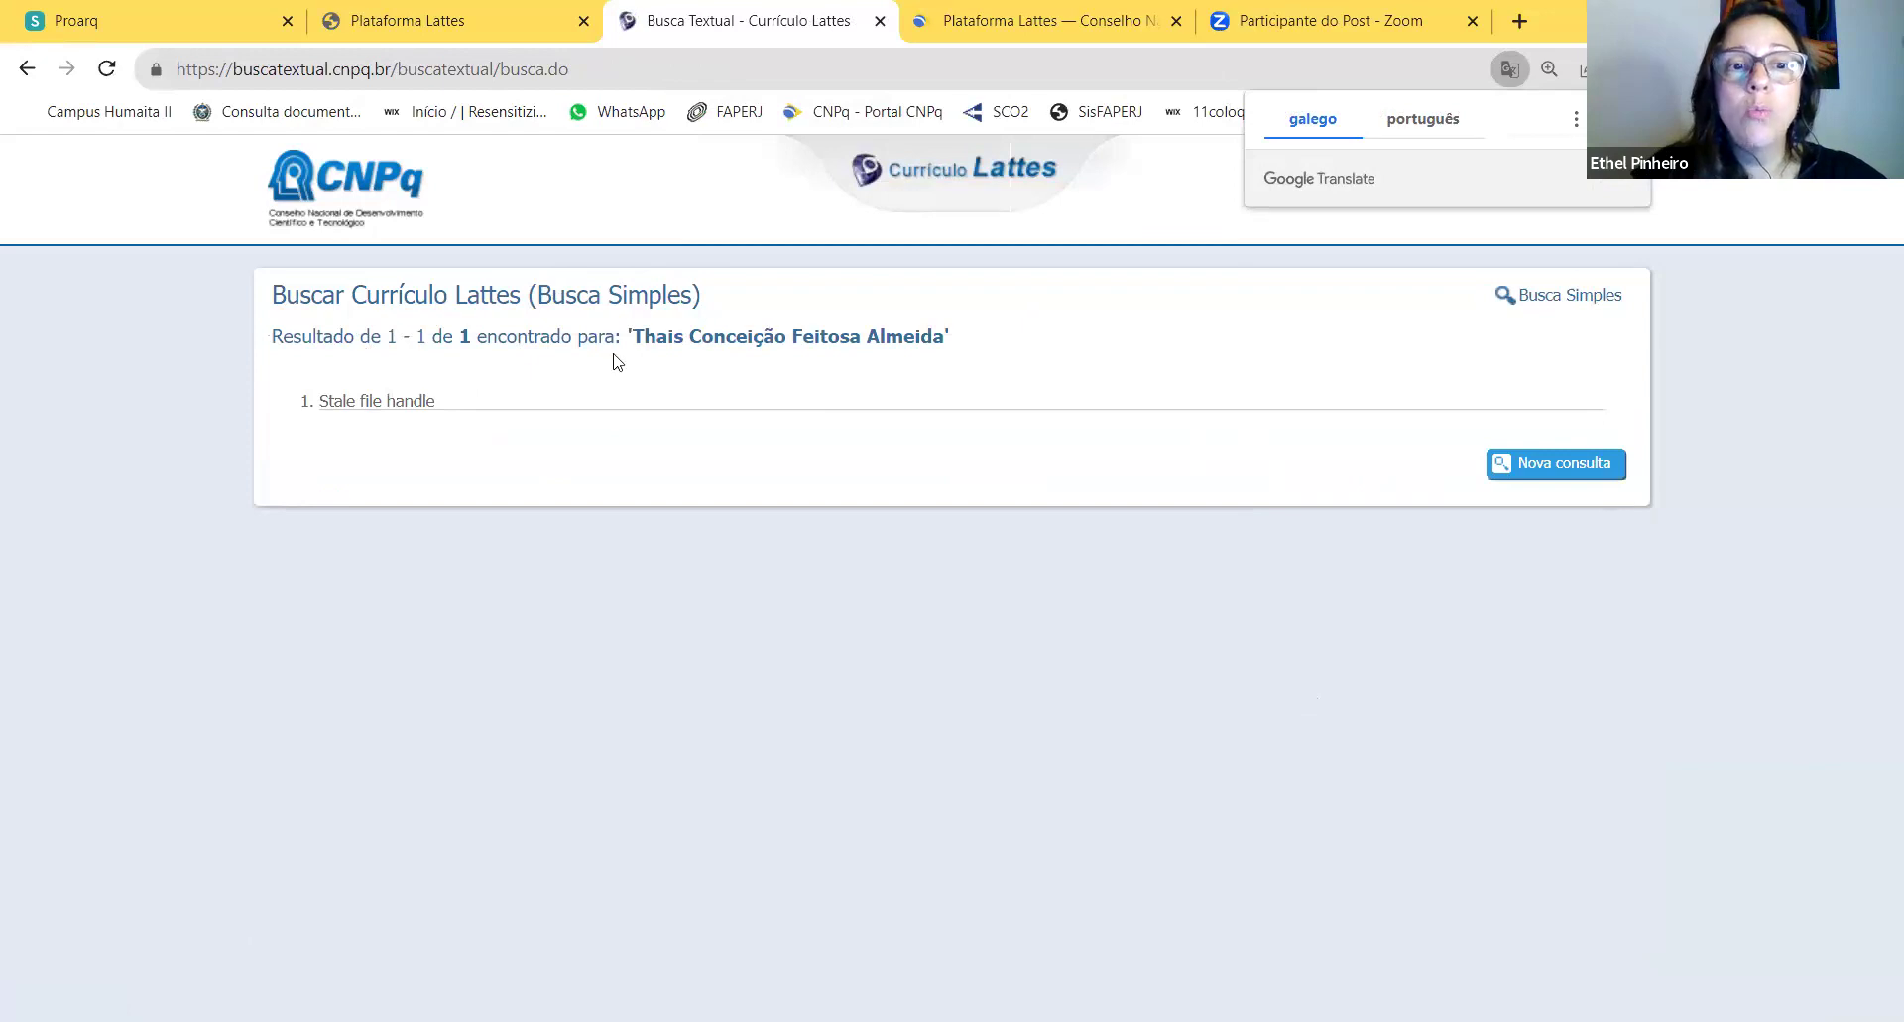
Step: Run a new search for the researcher's full name among Demais pesquisadores instead of Doutores
left_click(756, 350)
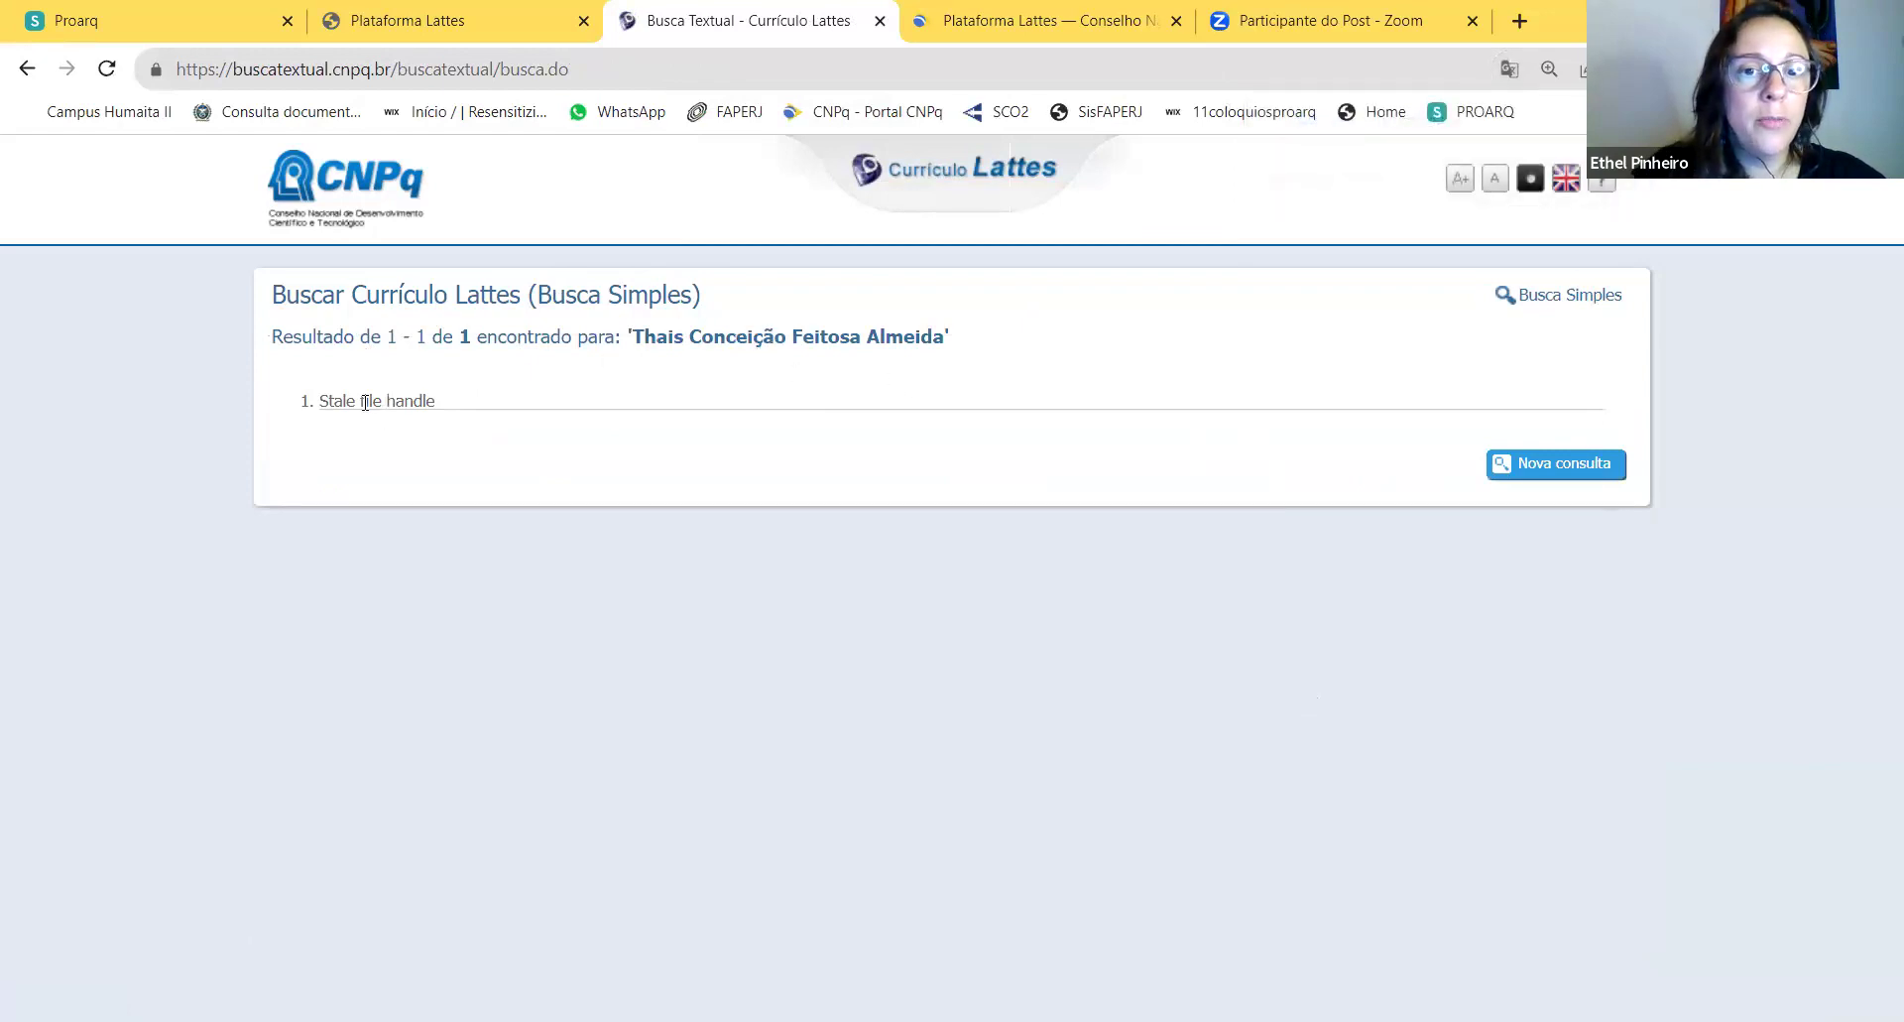
left_click(1563, 470)
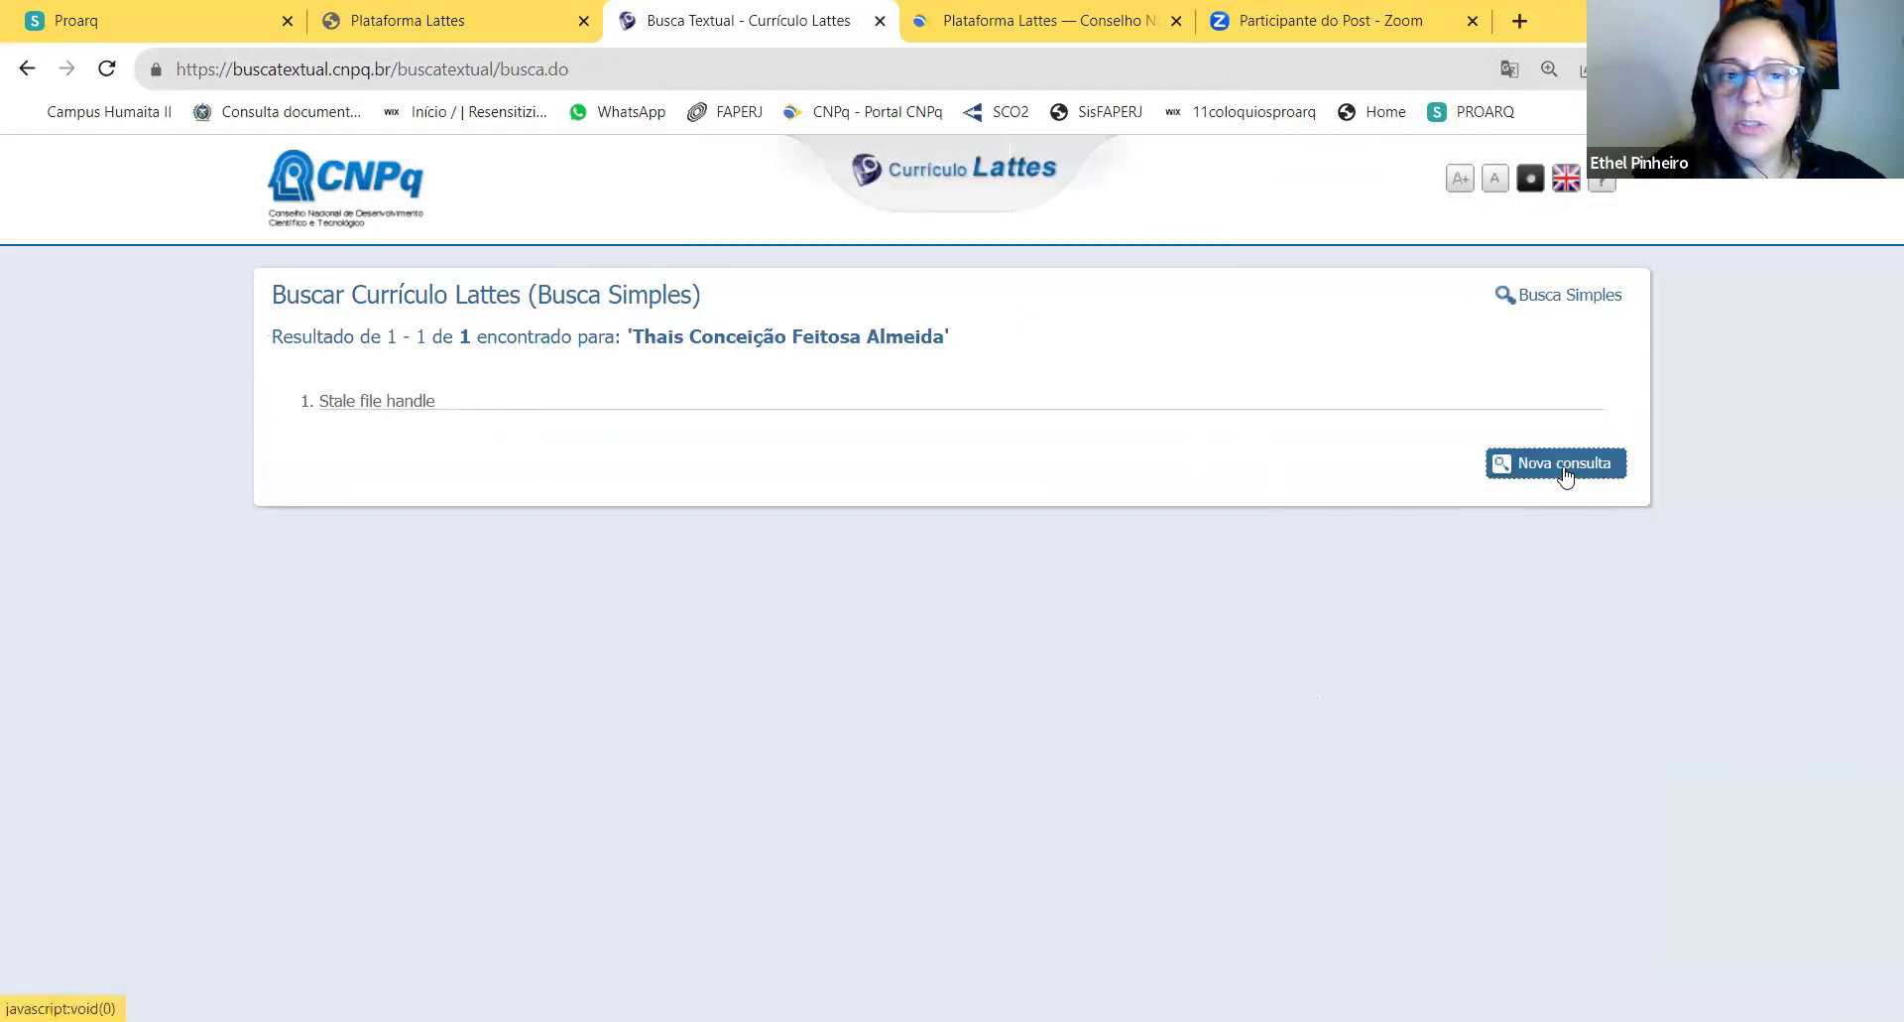
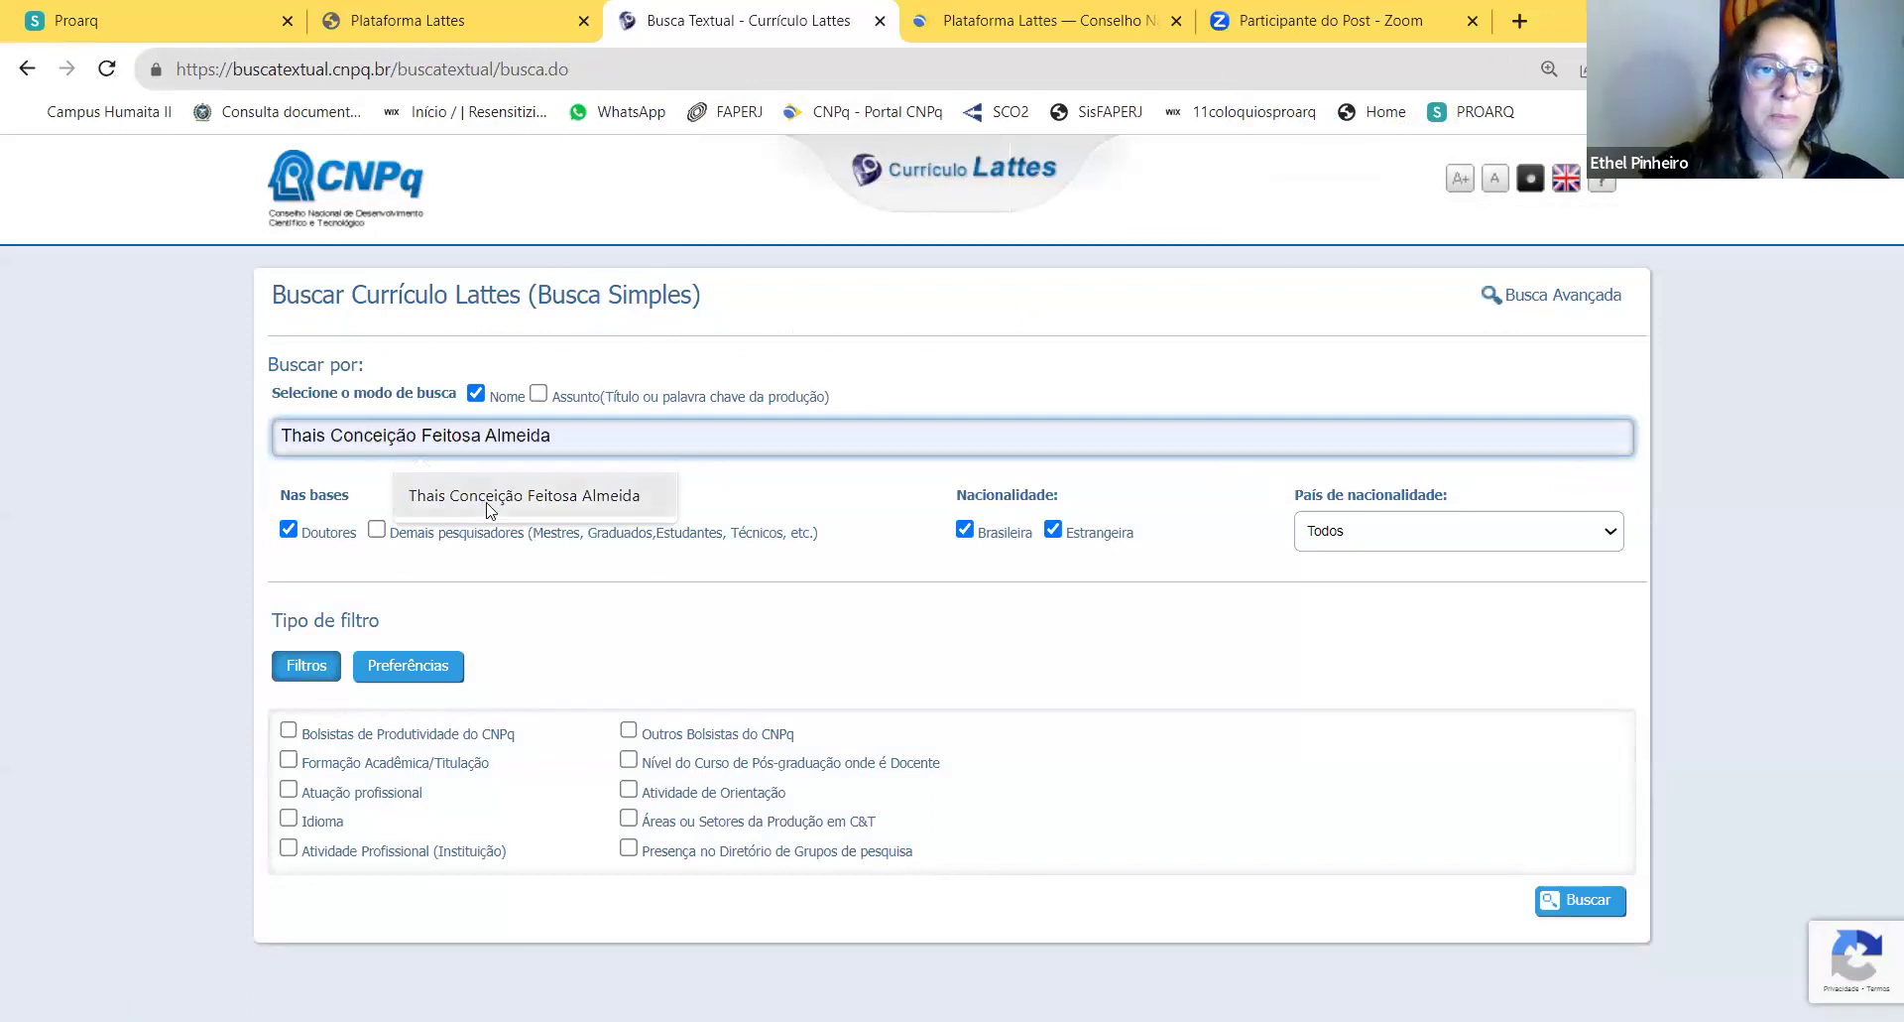
left_click(496, 501)
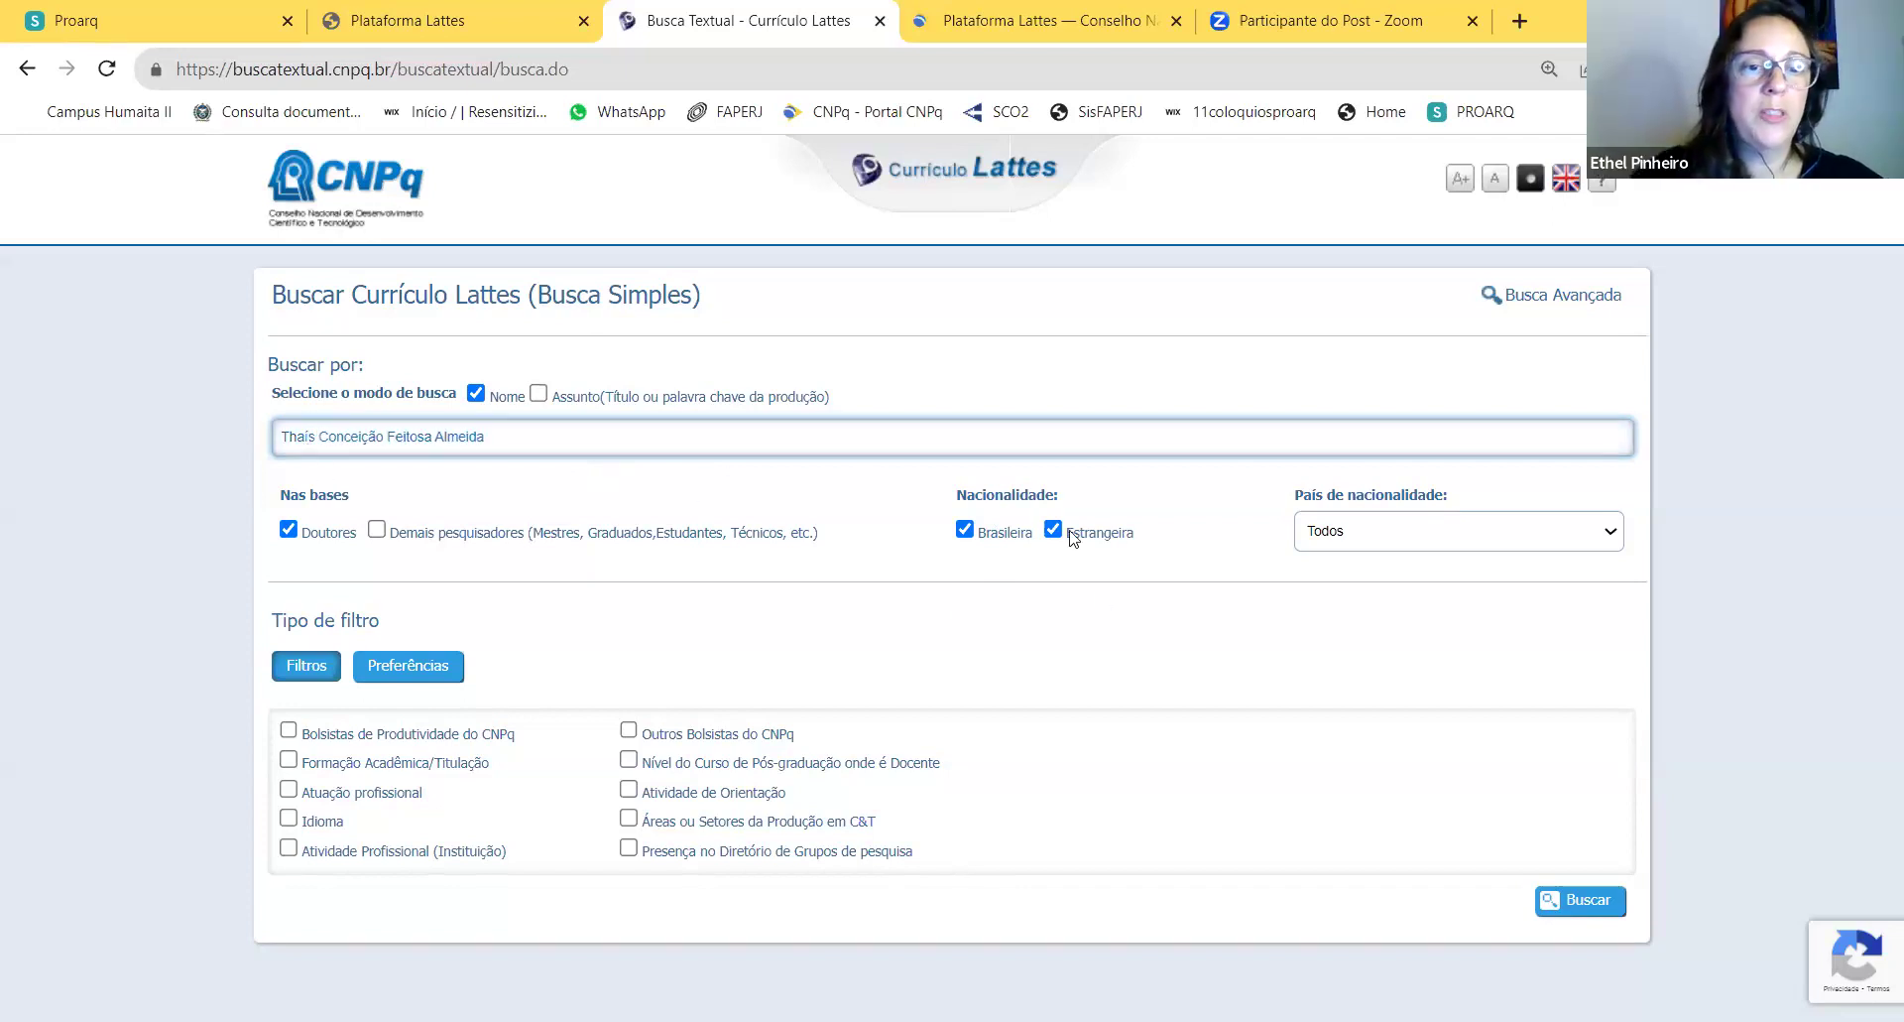
left_click(285, 532)
left_click(376, 530)
left_click(1585, 910)
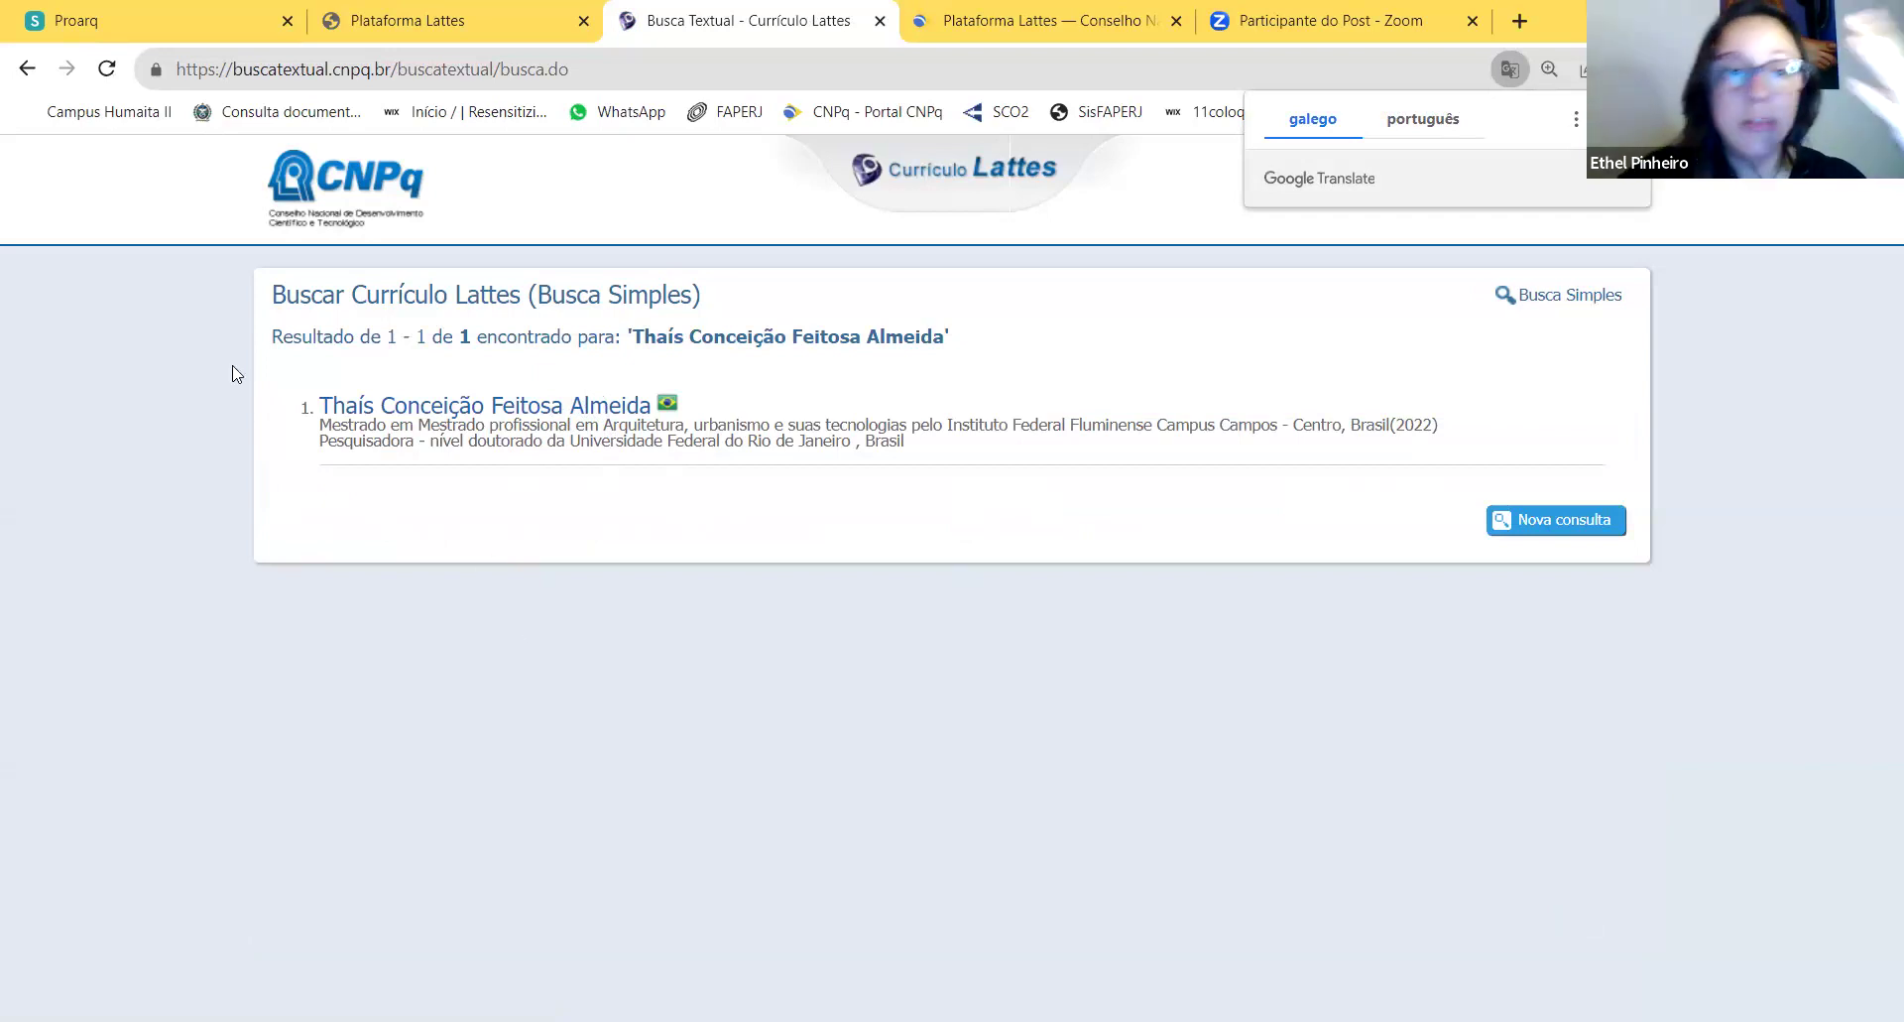
Step: Search for a second researcher's name among Demais pesquisadores, excluding foreign nationality
left_click(1553, 519)
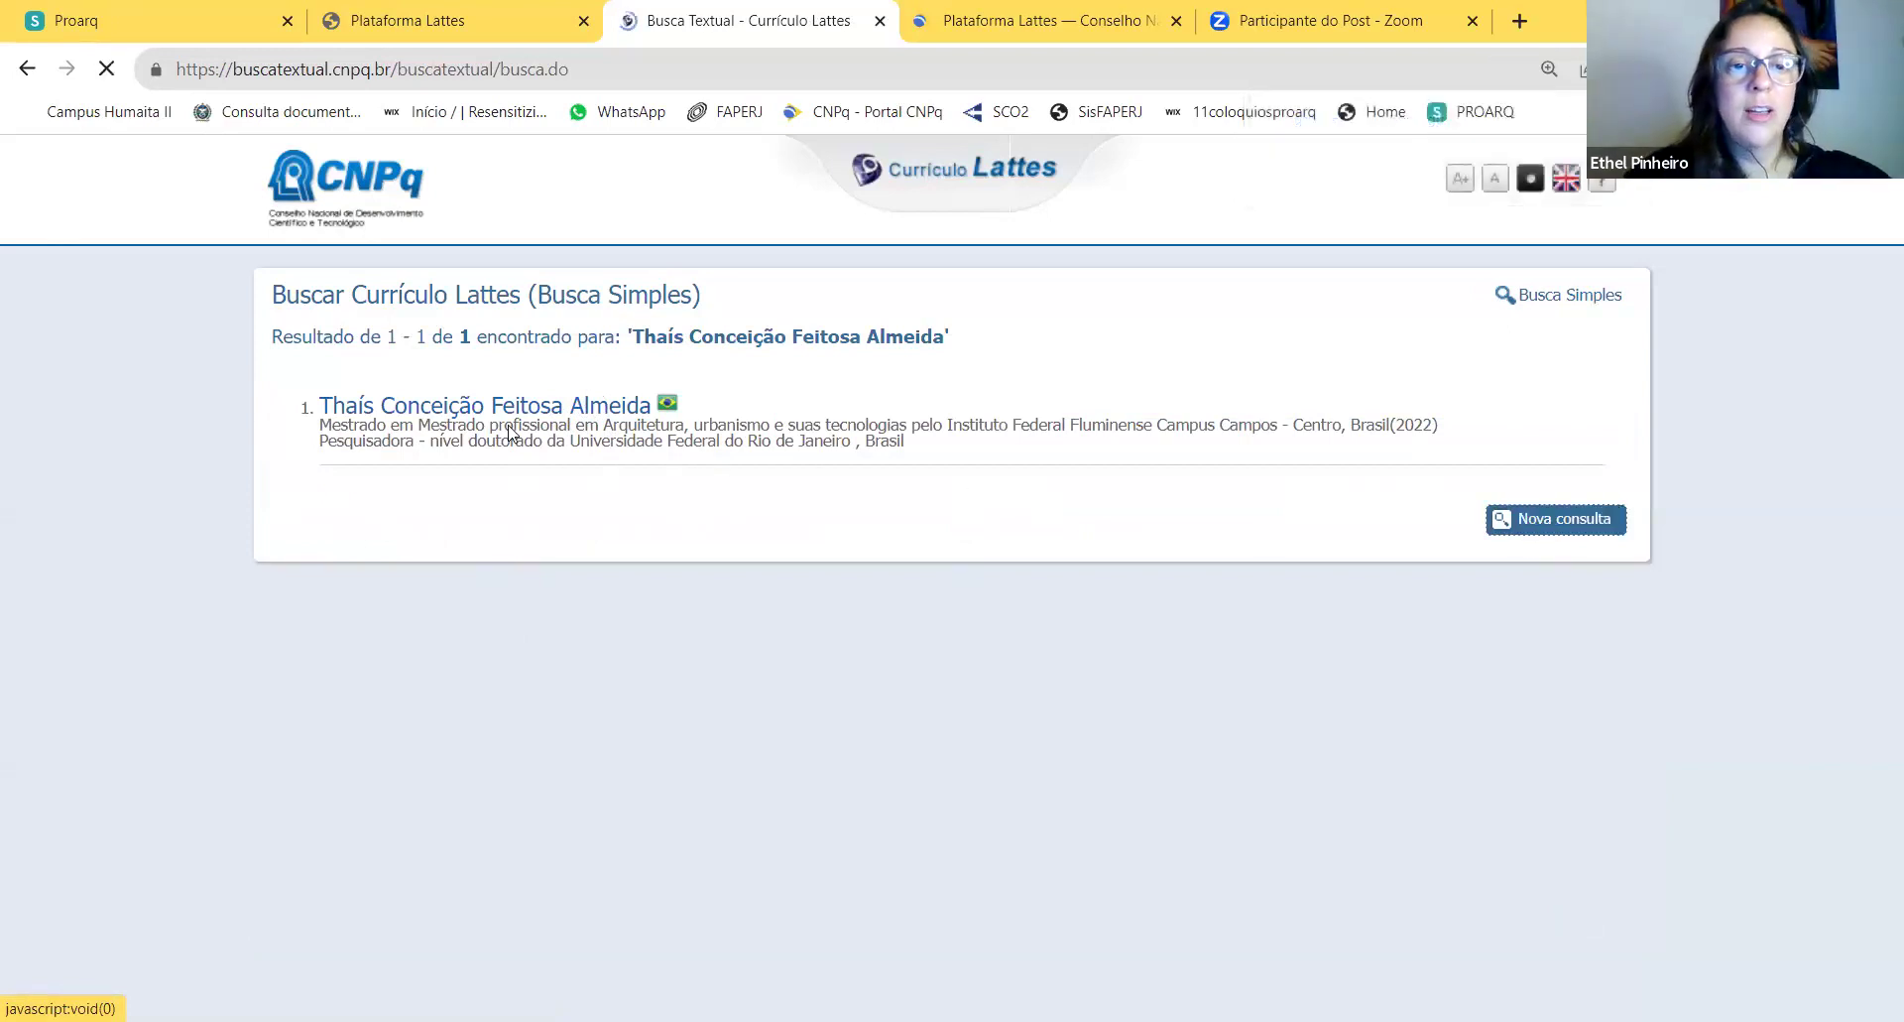
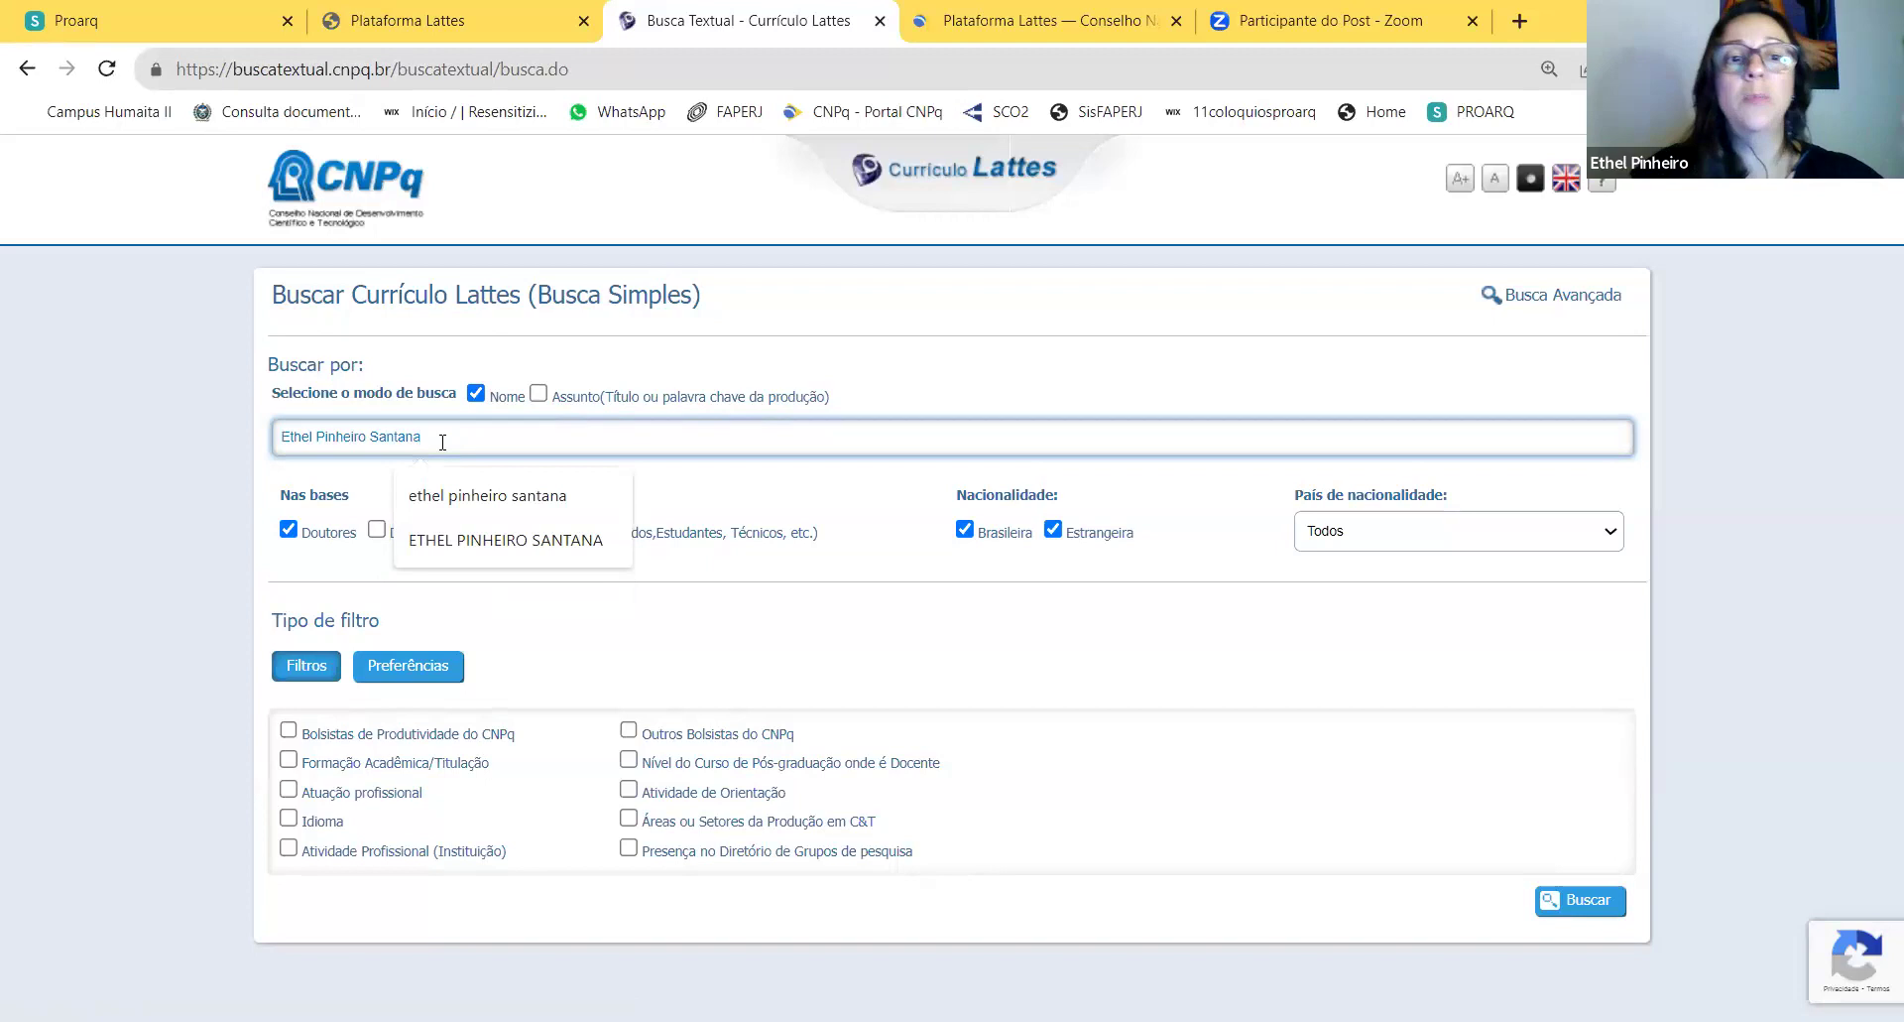
left_click(667, 494)
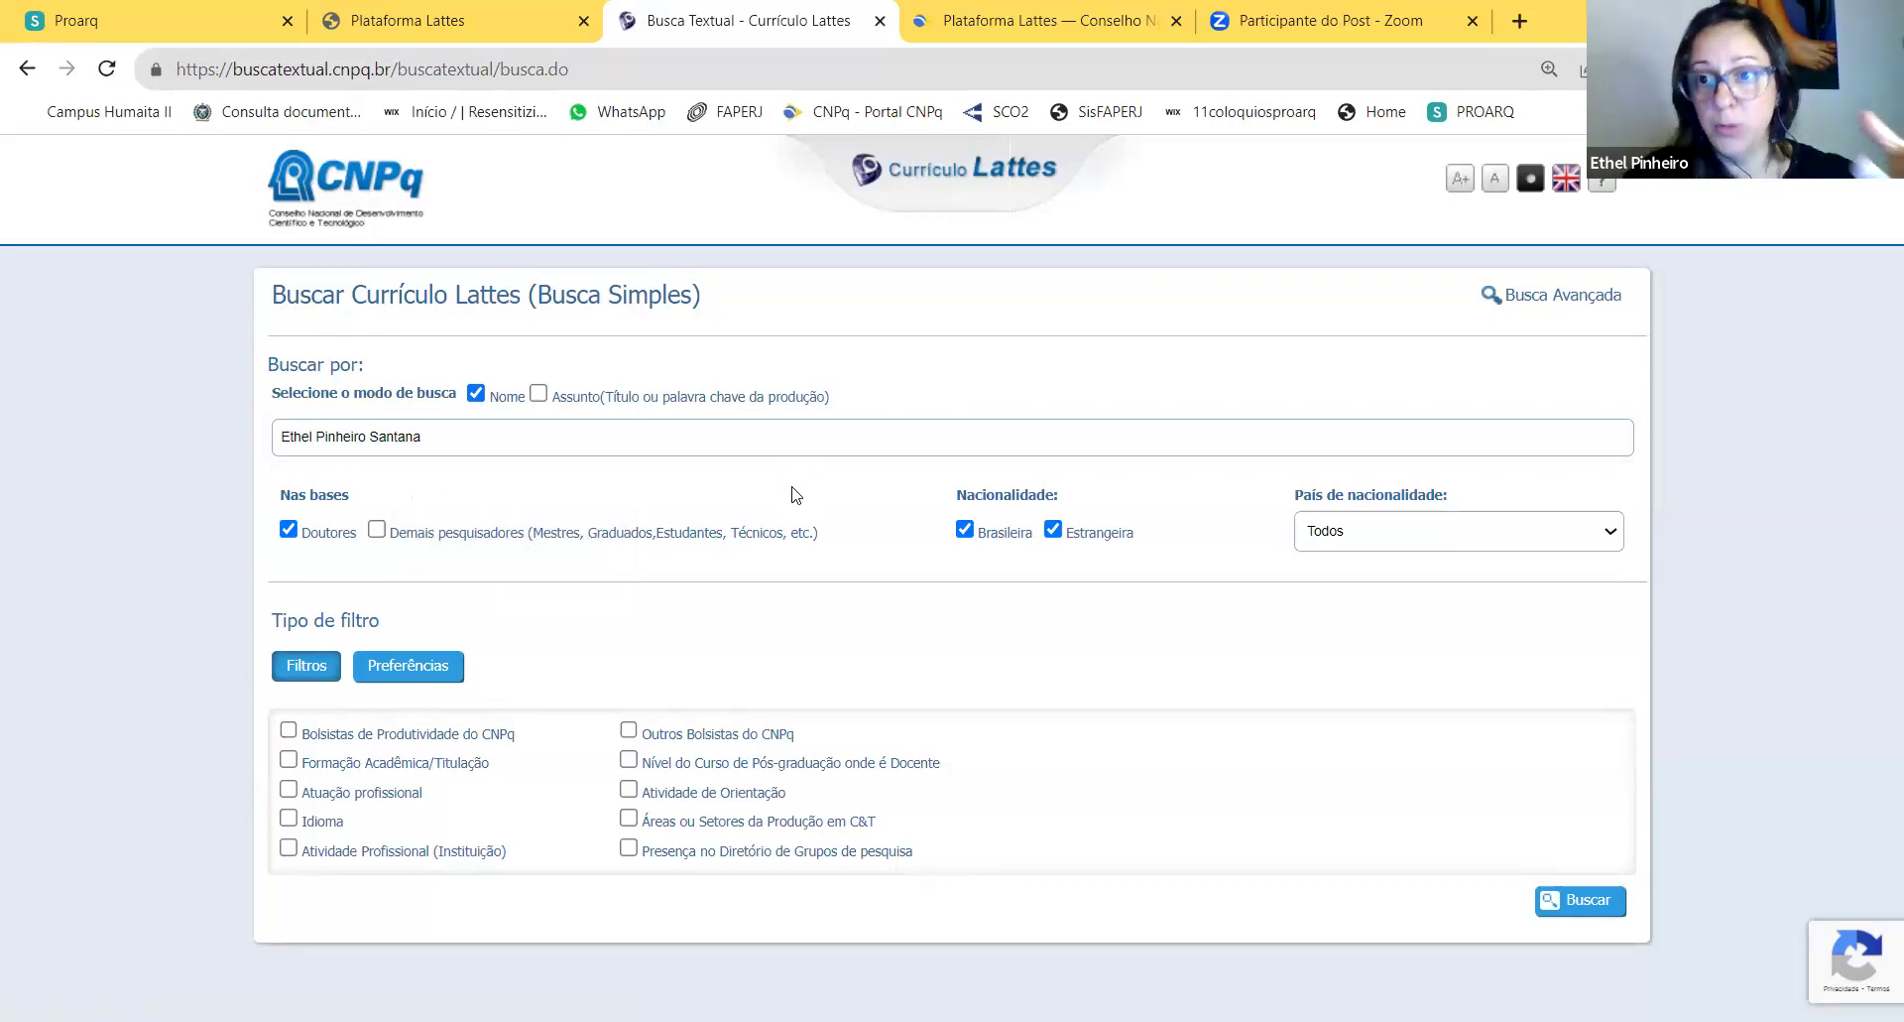
left_click(287, 532)
left_click(376, 530)
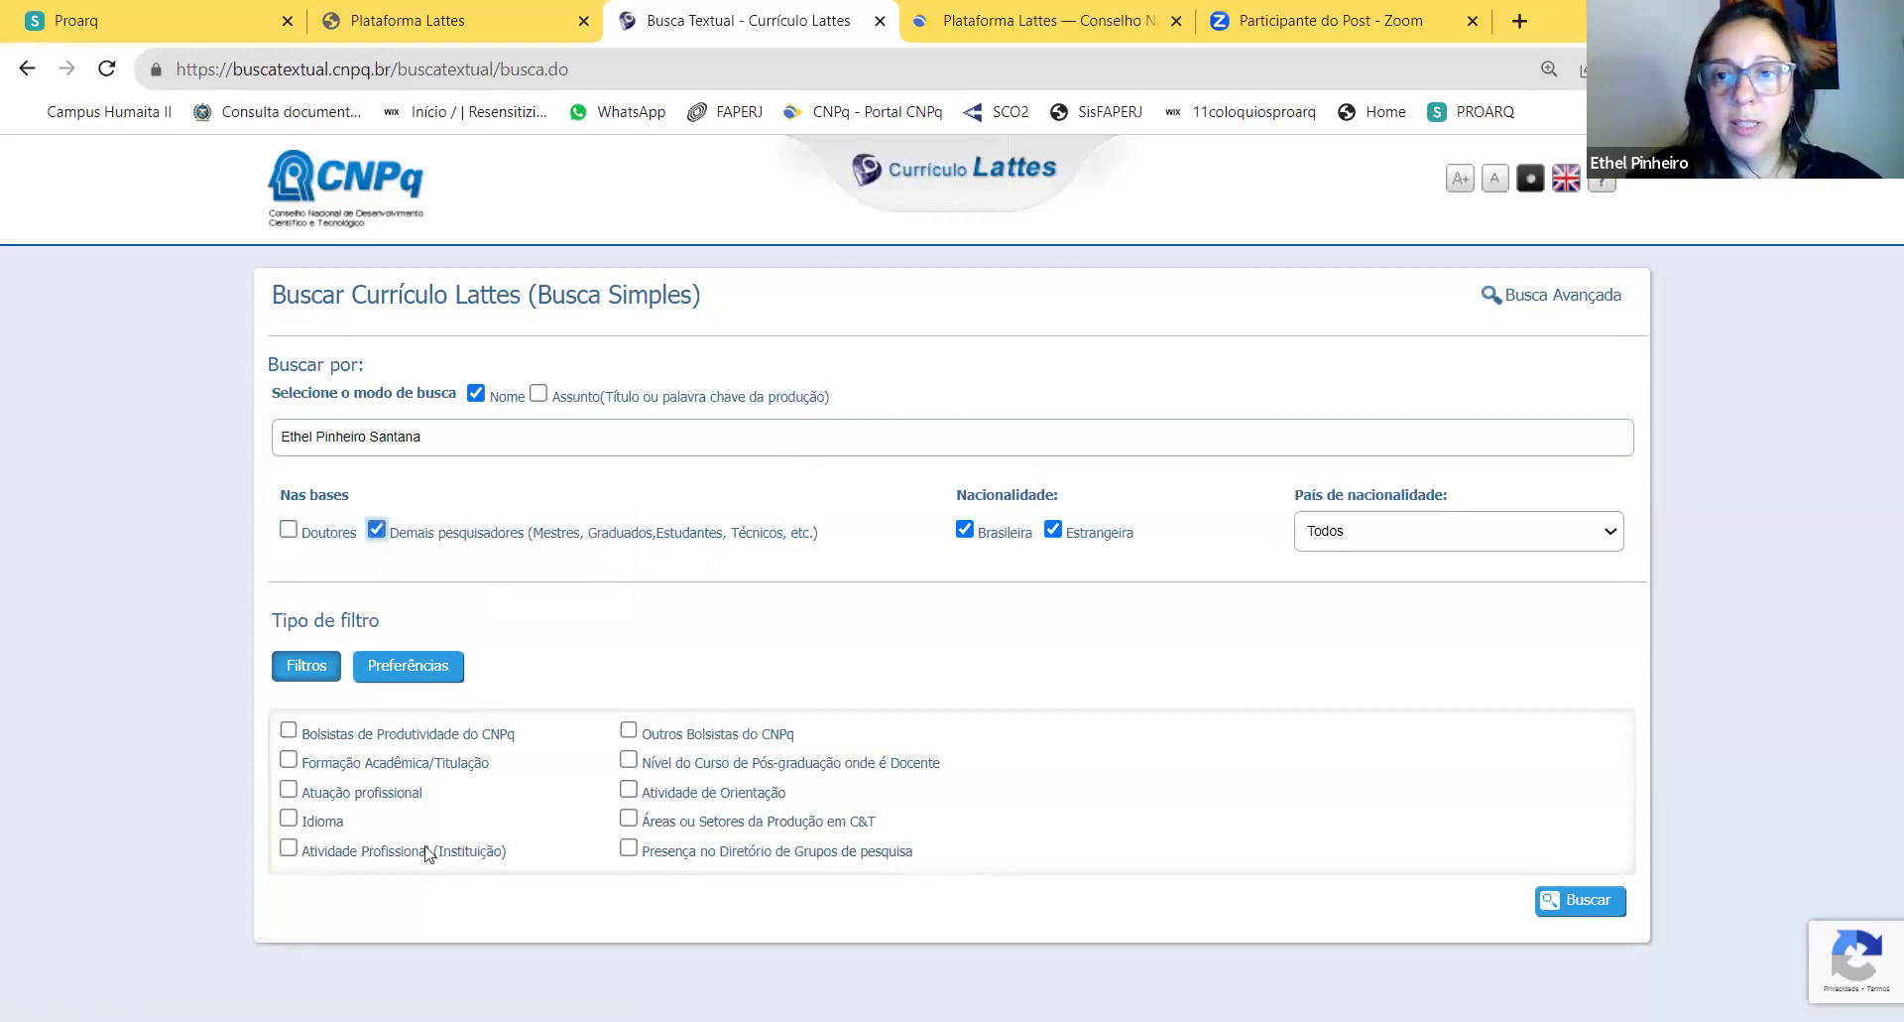
left_click(1052, 528)
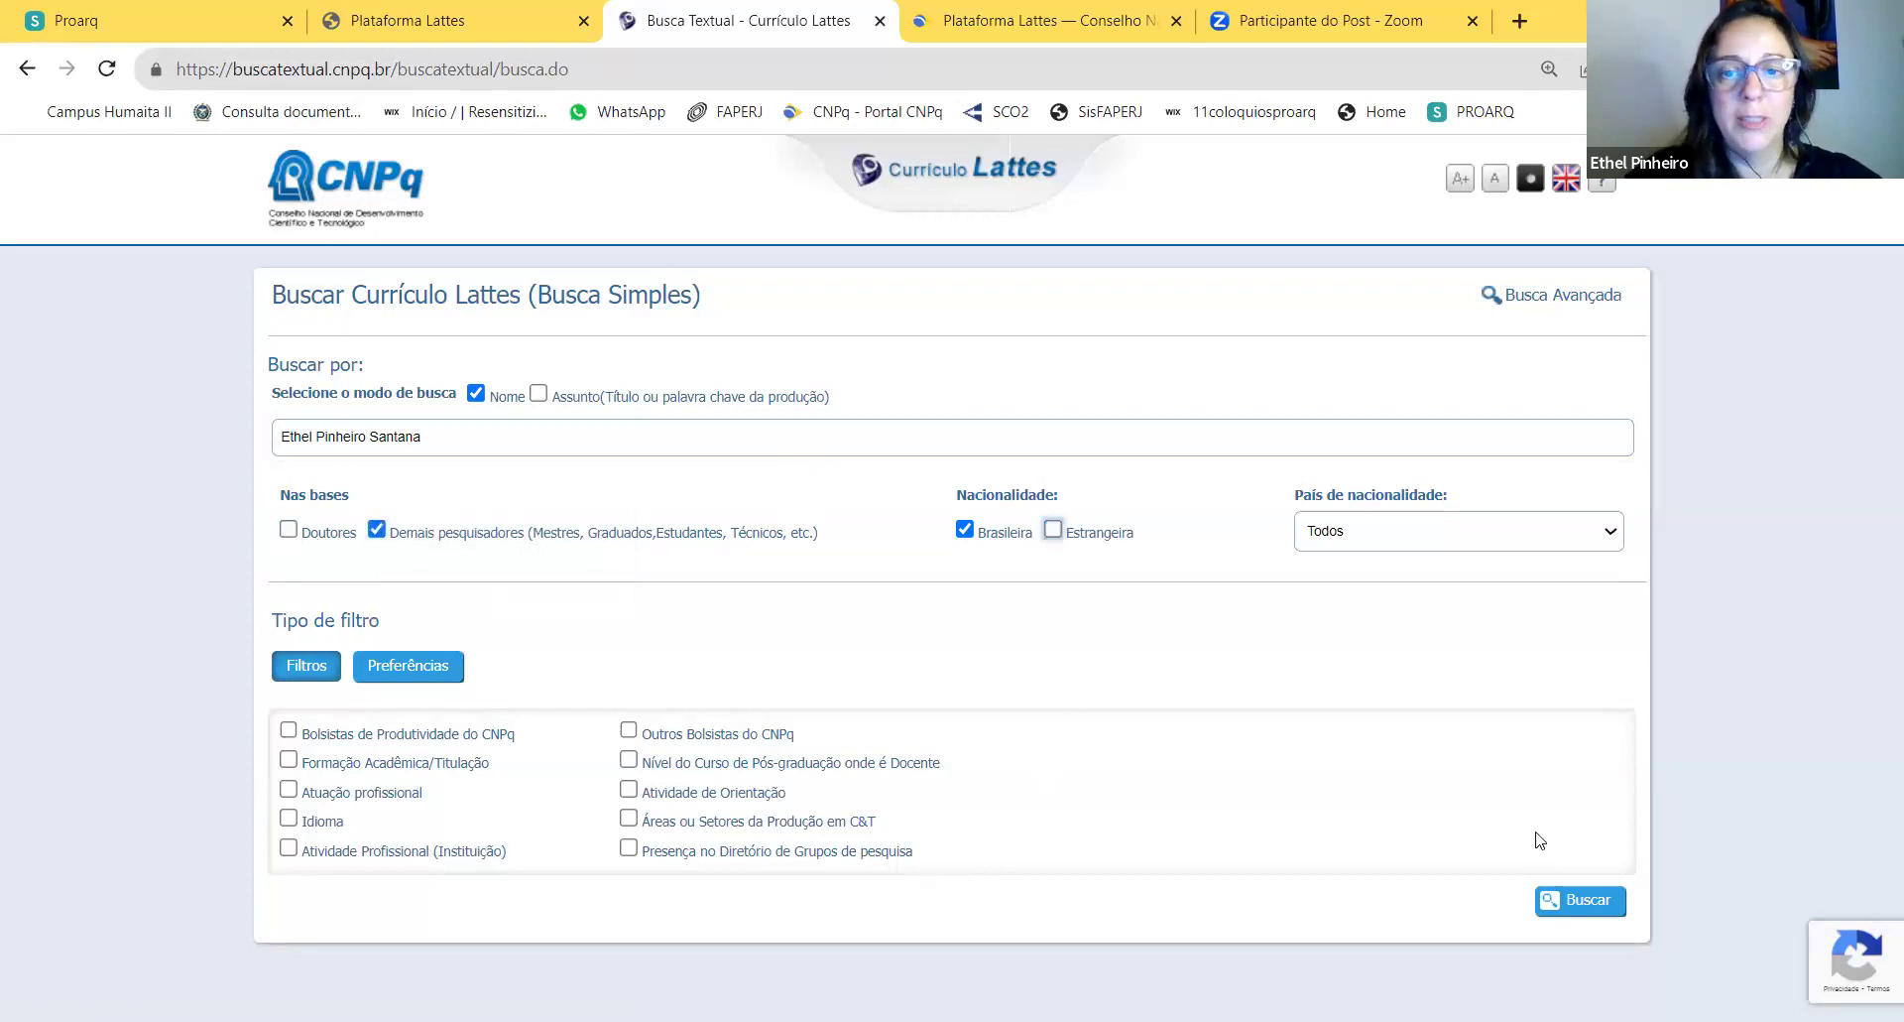
left_click(1587, 899)
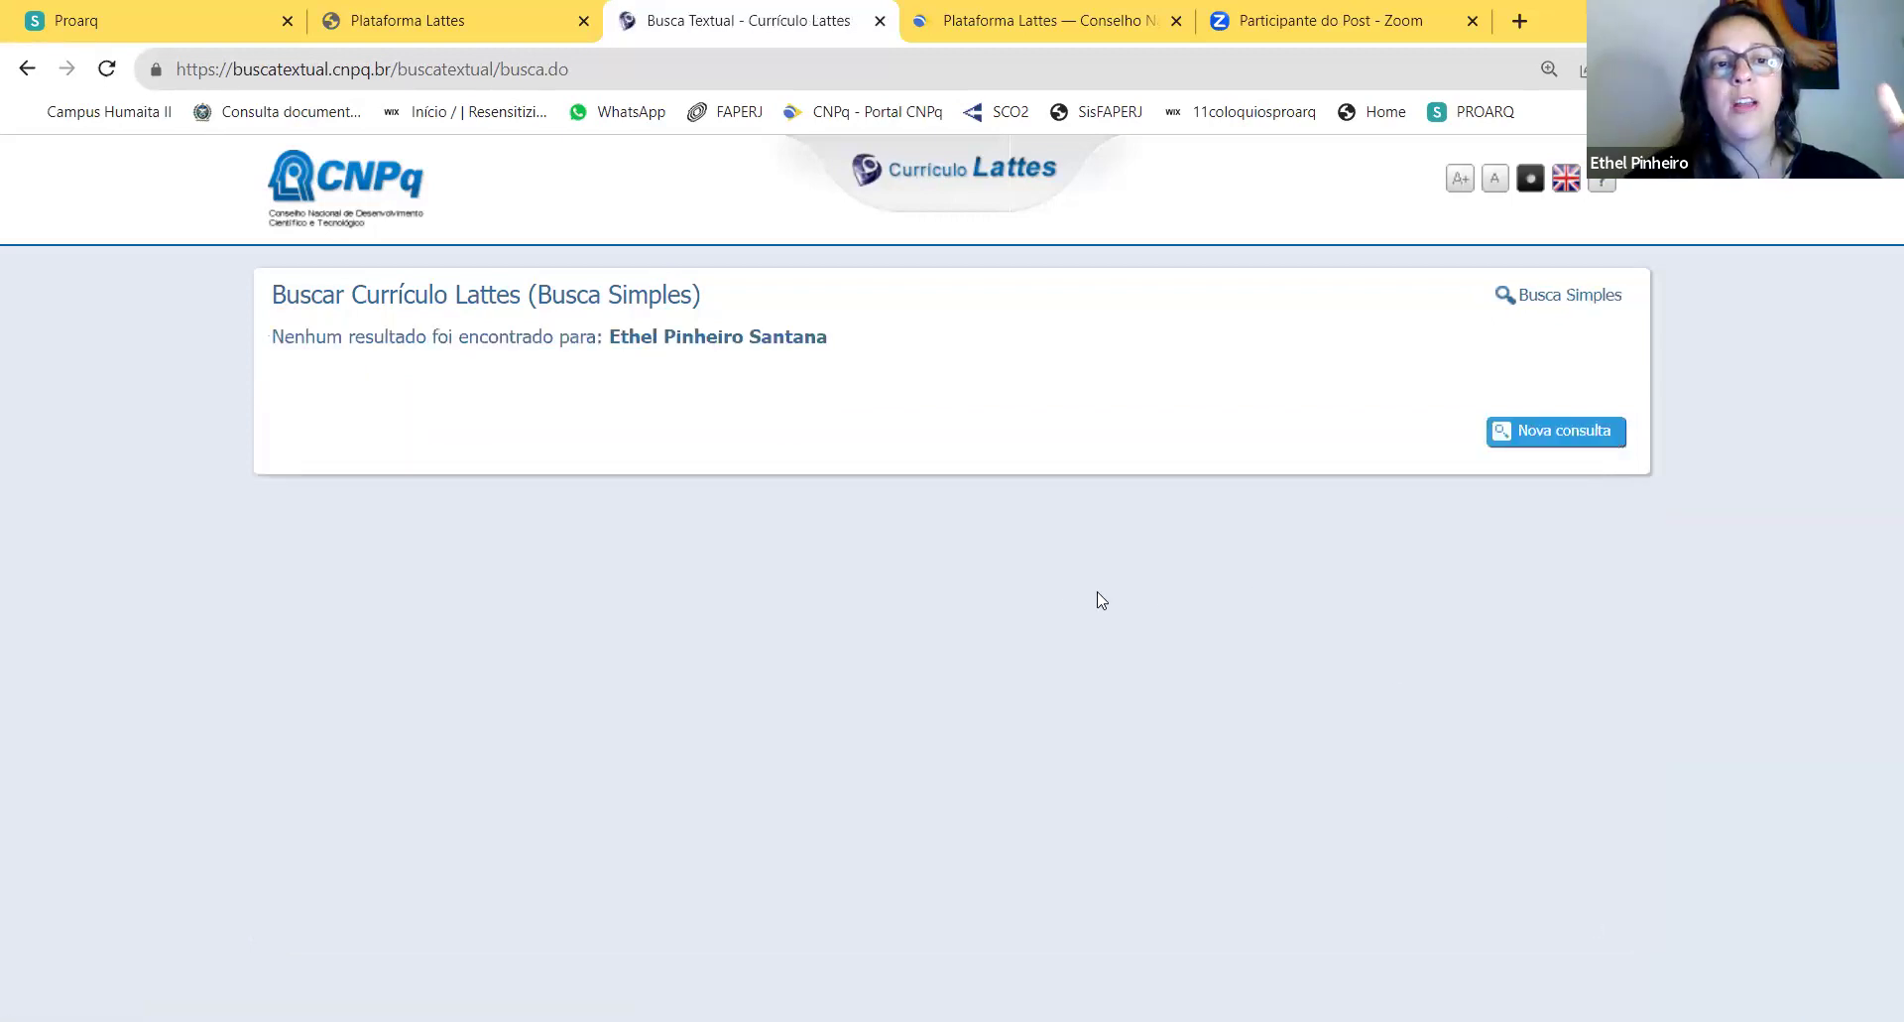
Step: Rerun a new search for her full name, excluding foreign nationality, to get the single result
left_click(1567, 431)
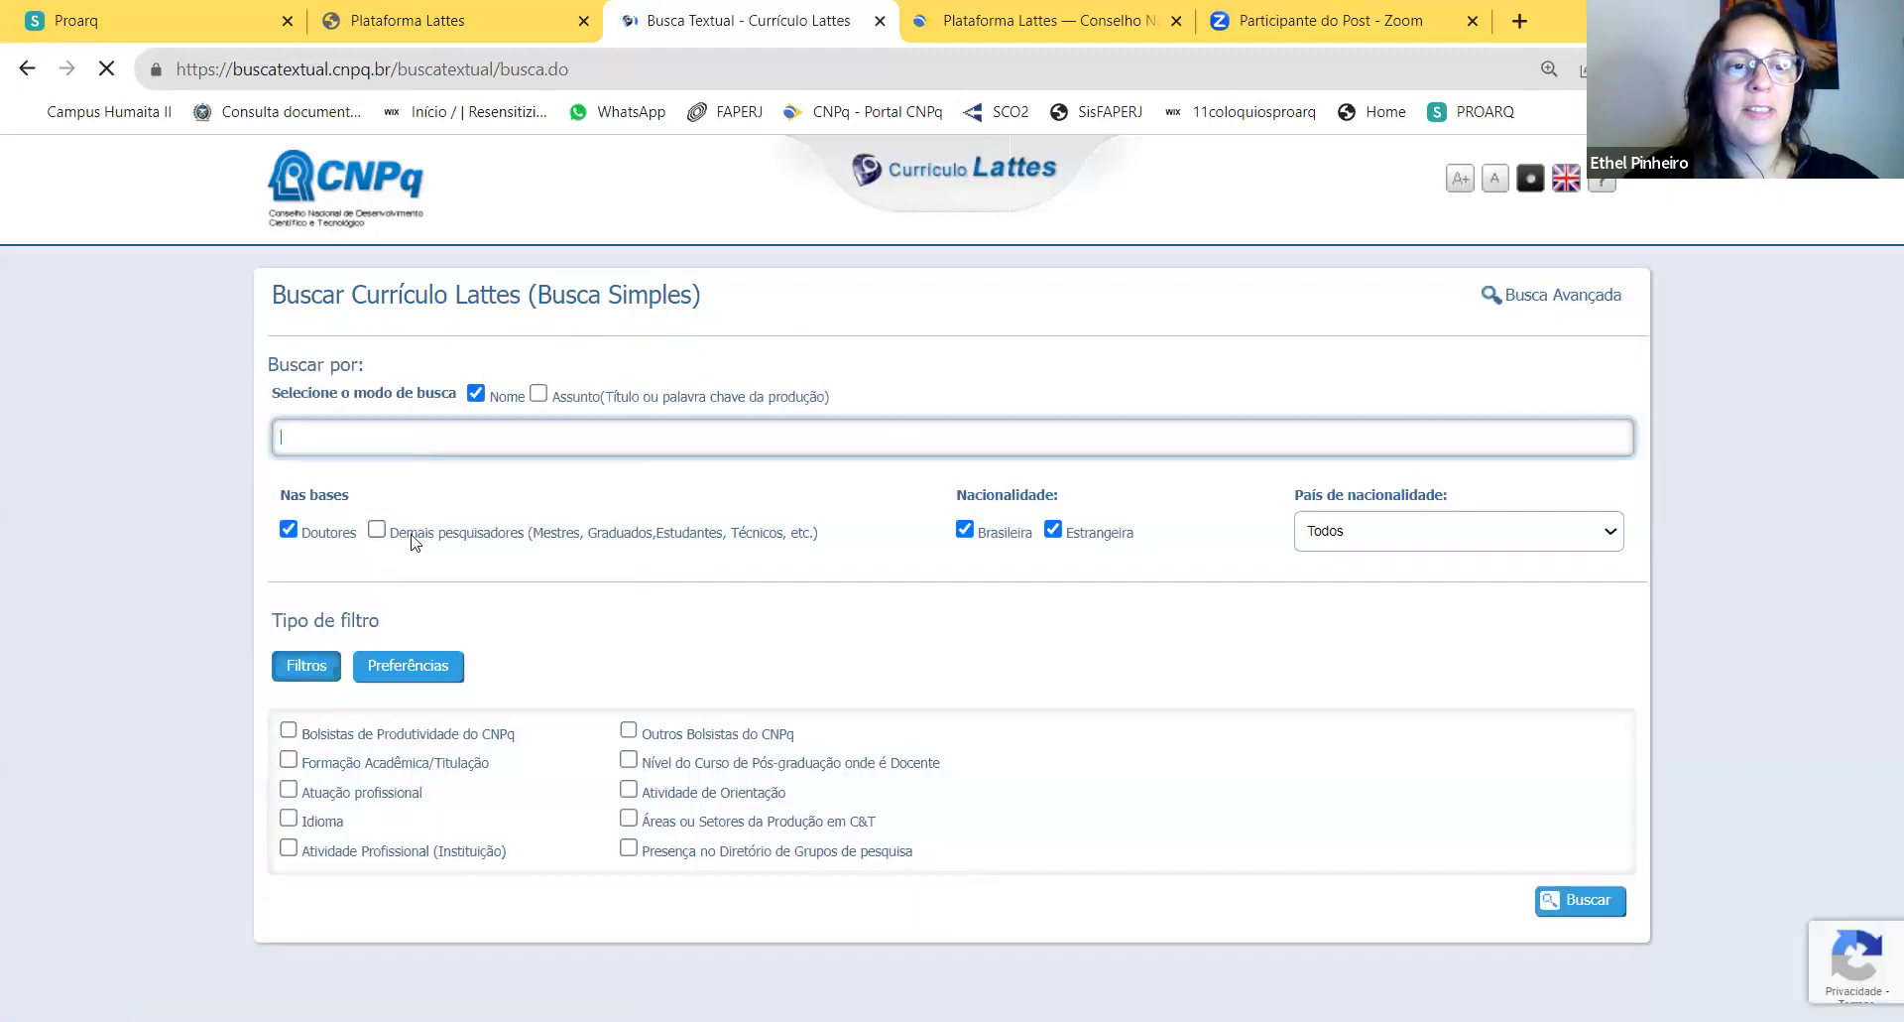
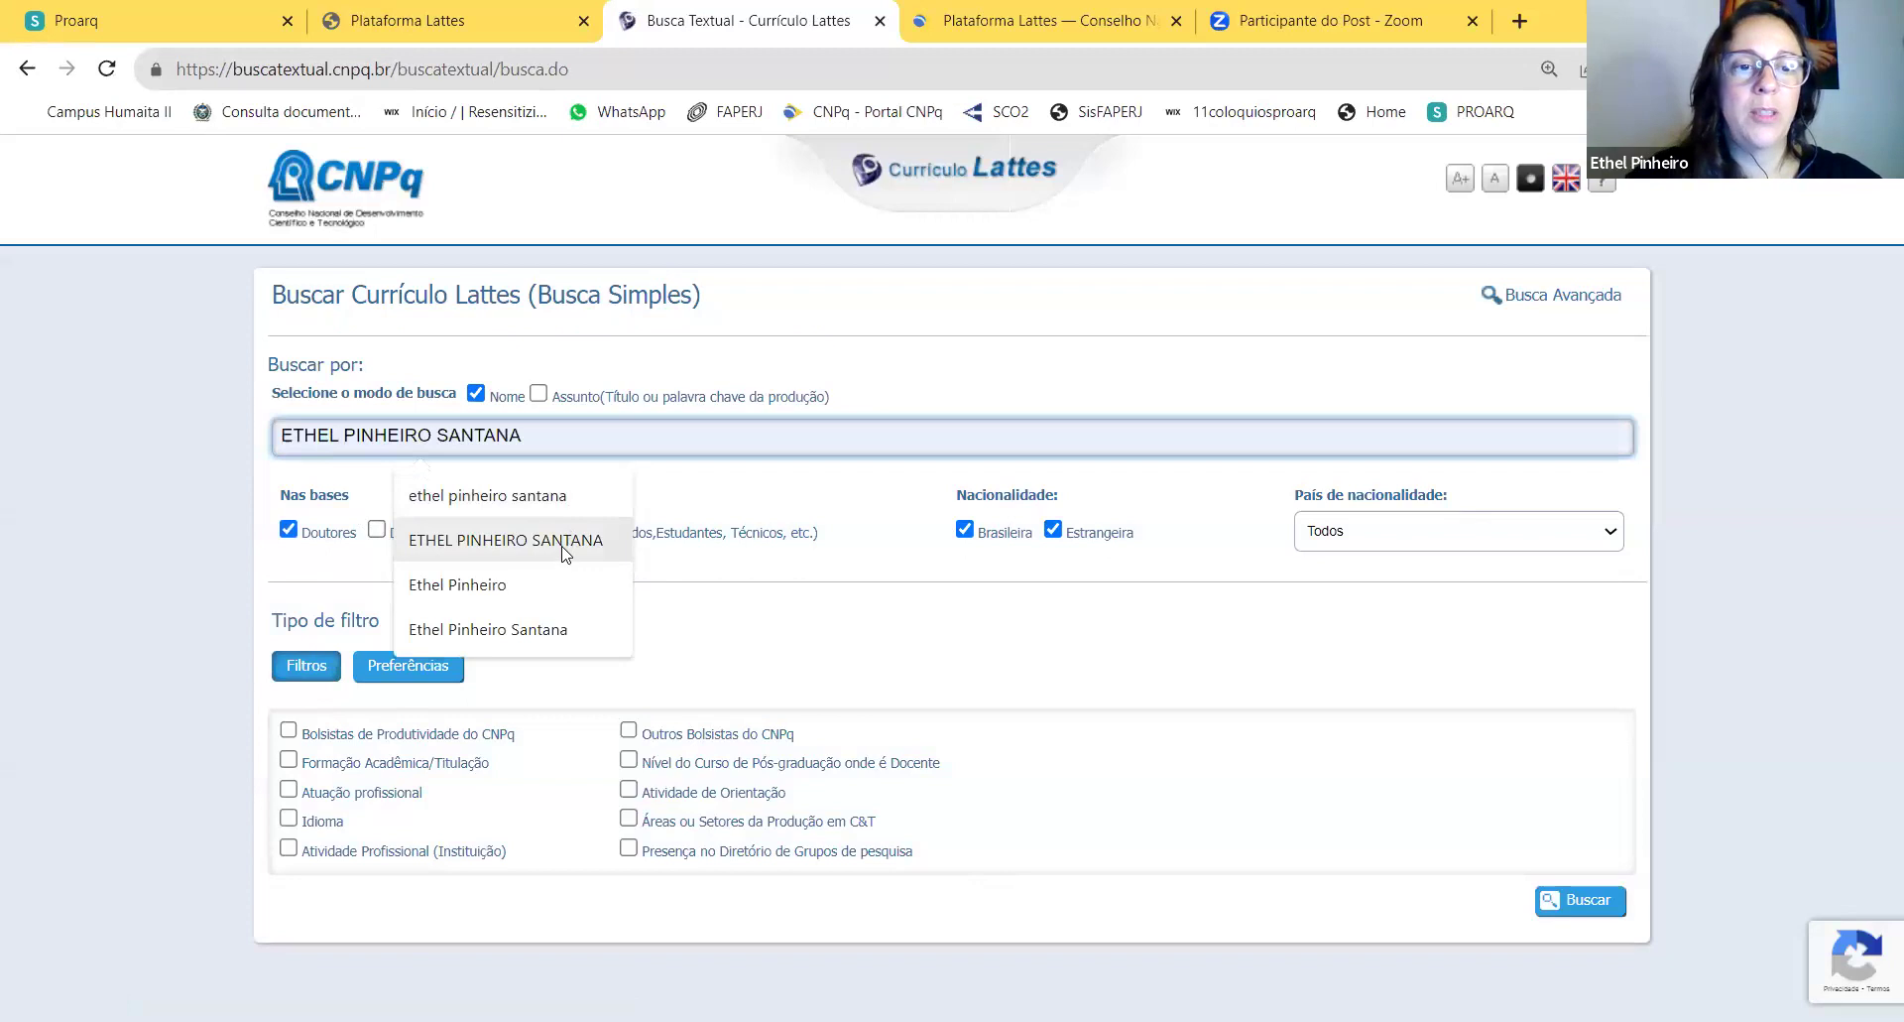
left_click(568, 548)
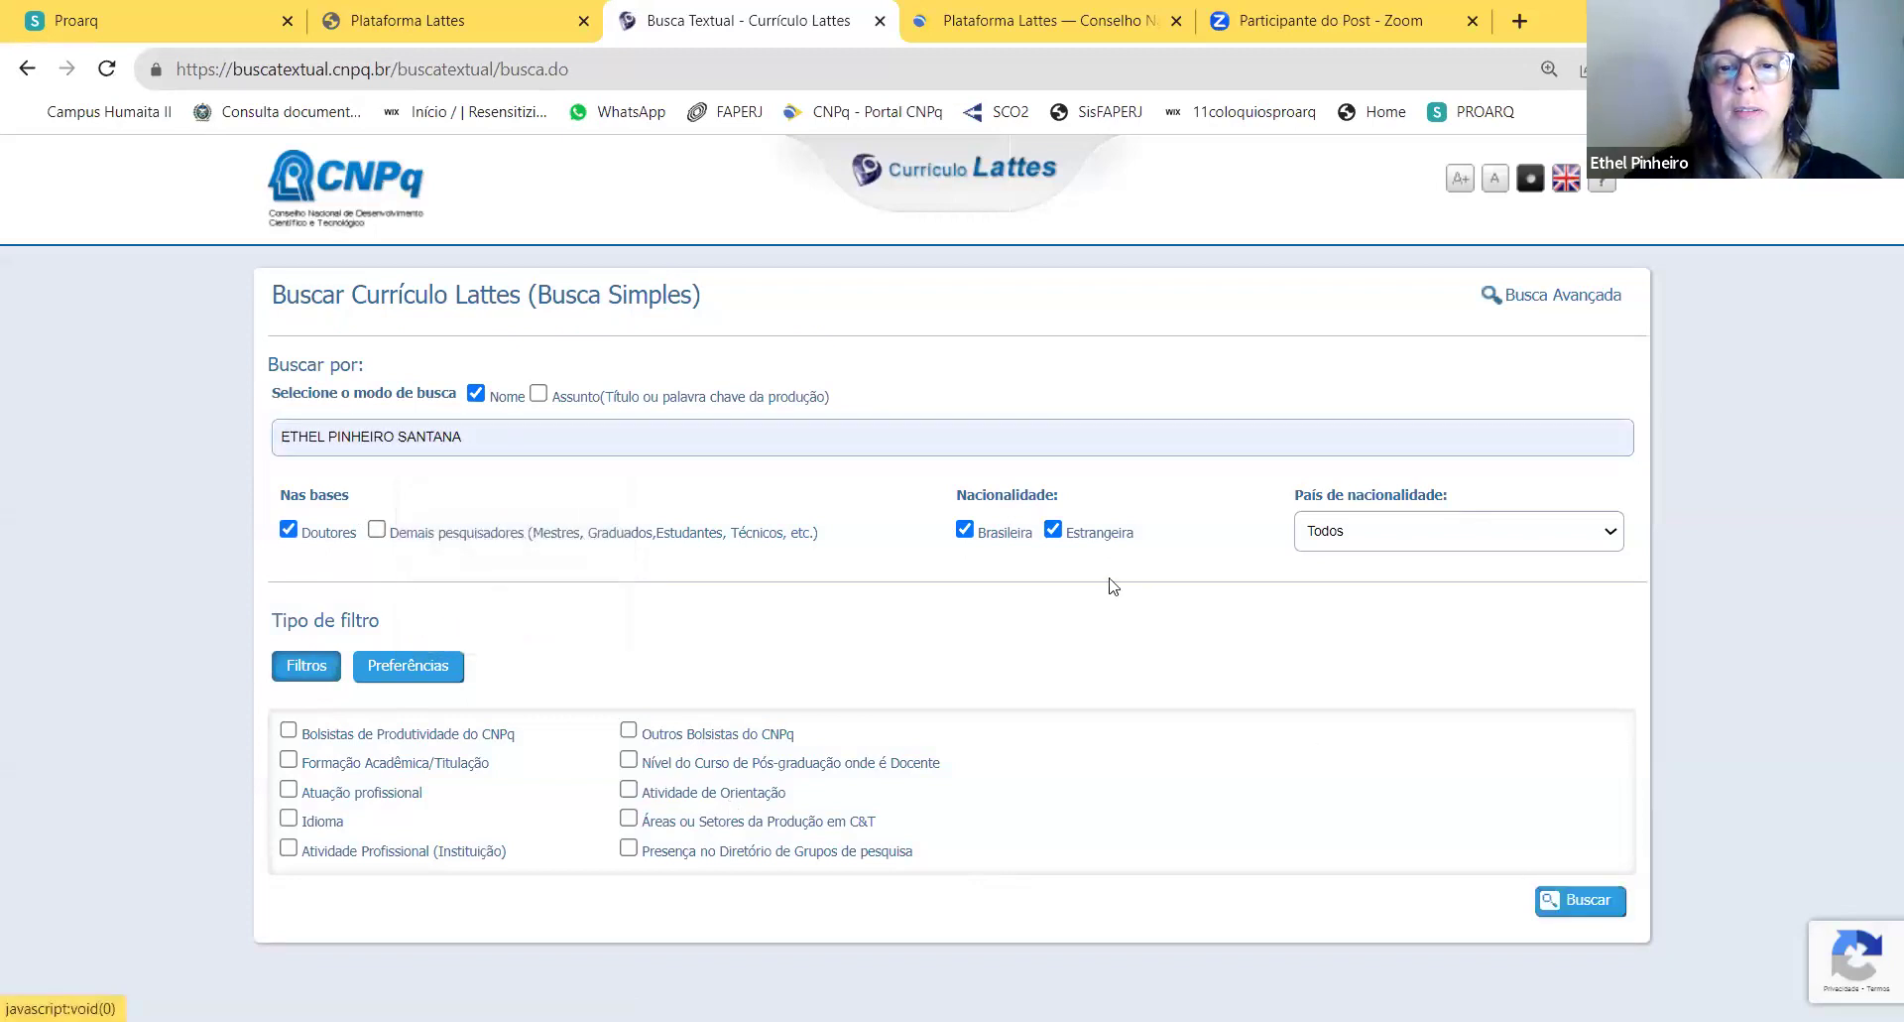
left_click(1052, 529)
left_click(1583, 902)
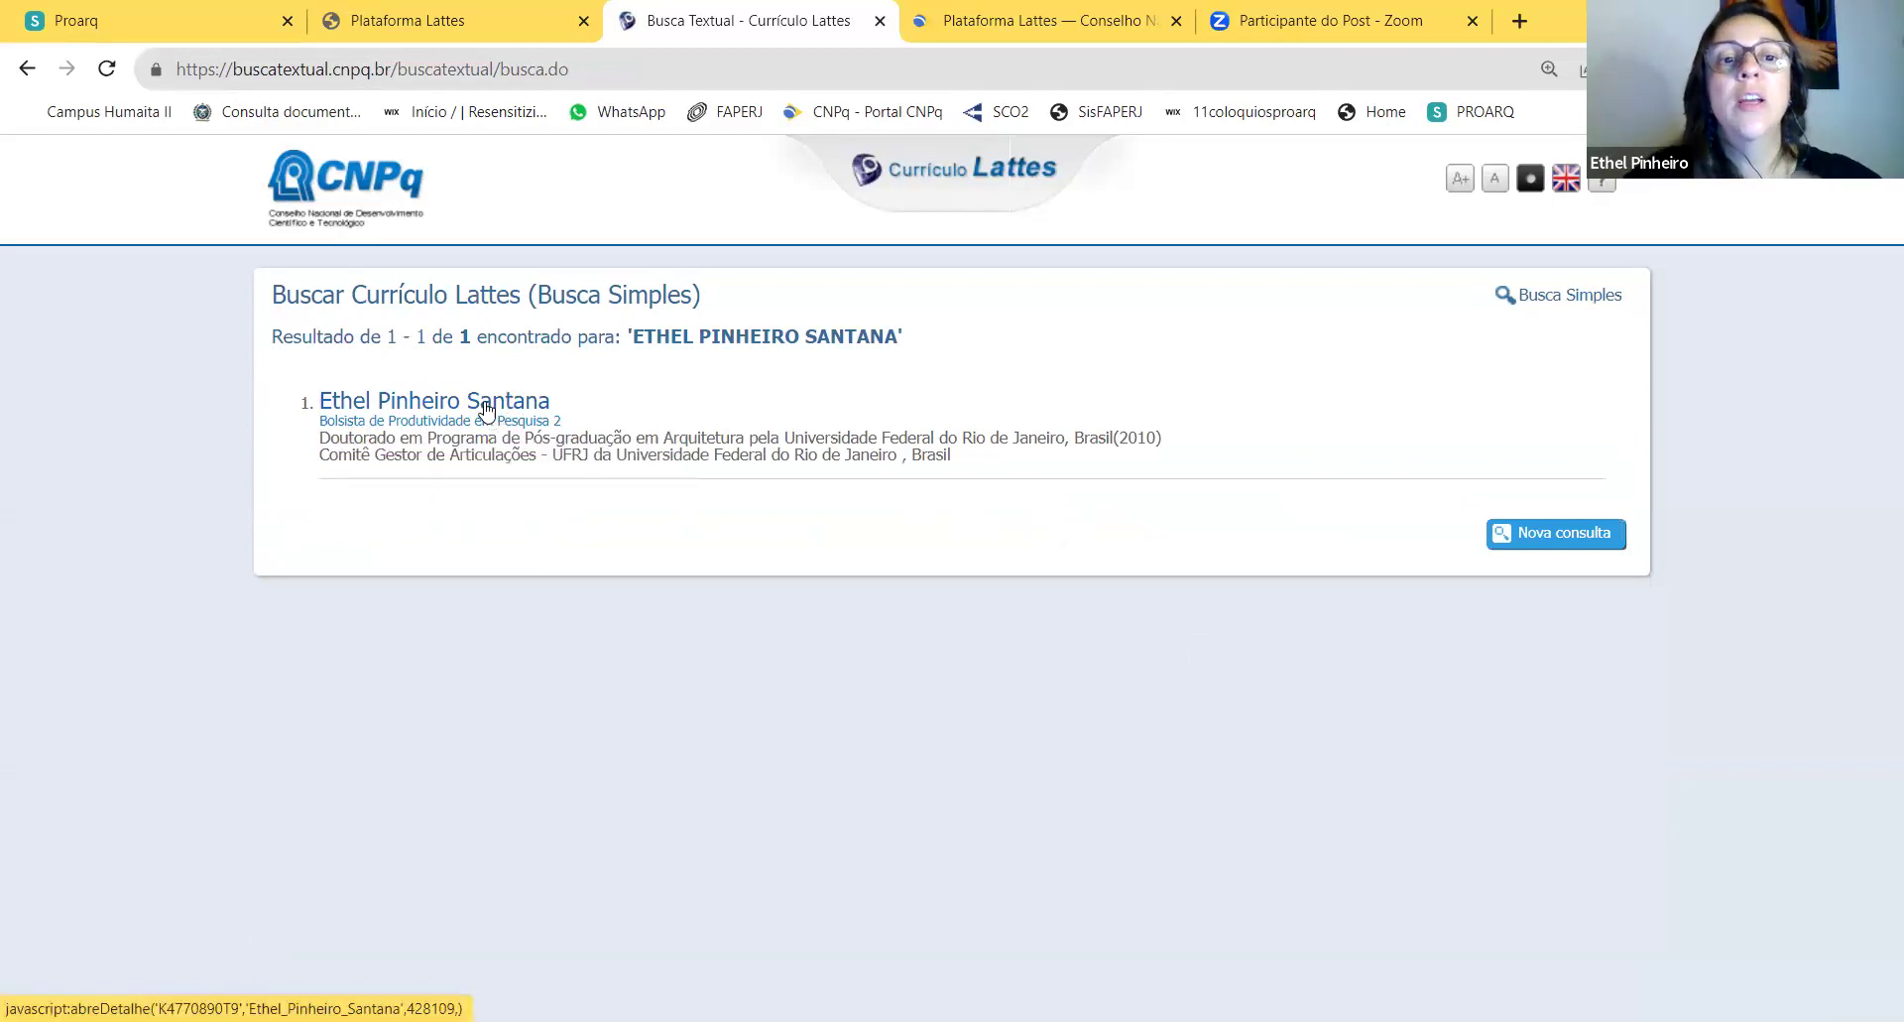
Step: Open the researcher's CV summary and select the ORCID address at the end of her bio
left_click(486, 408)
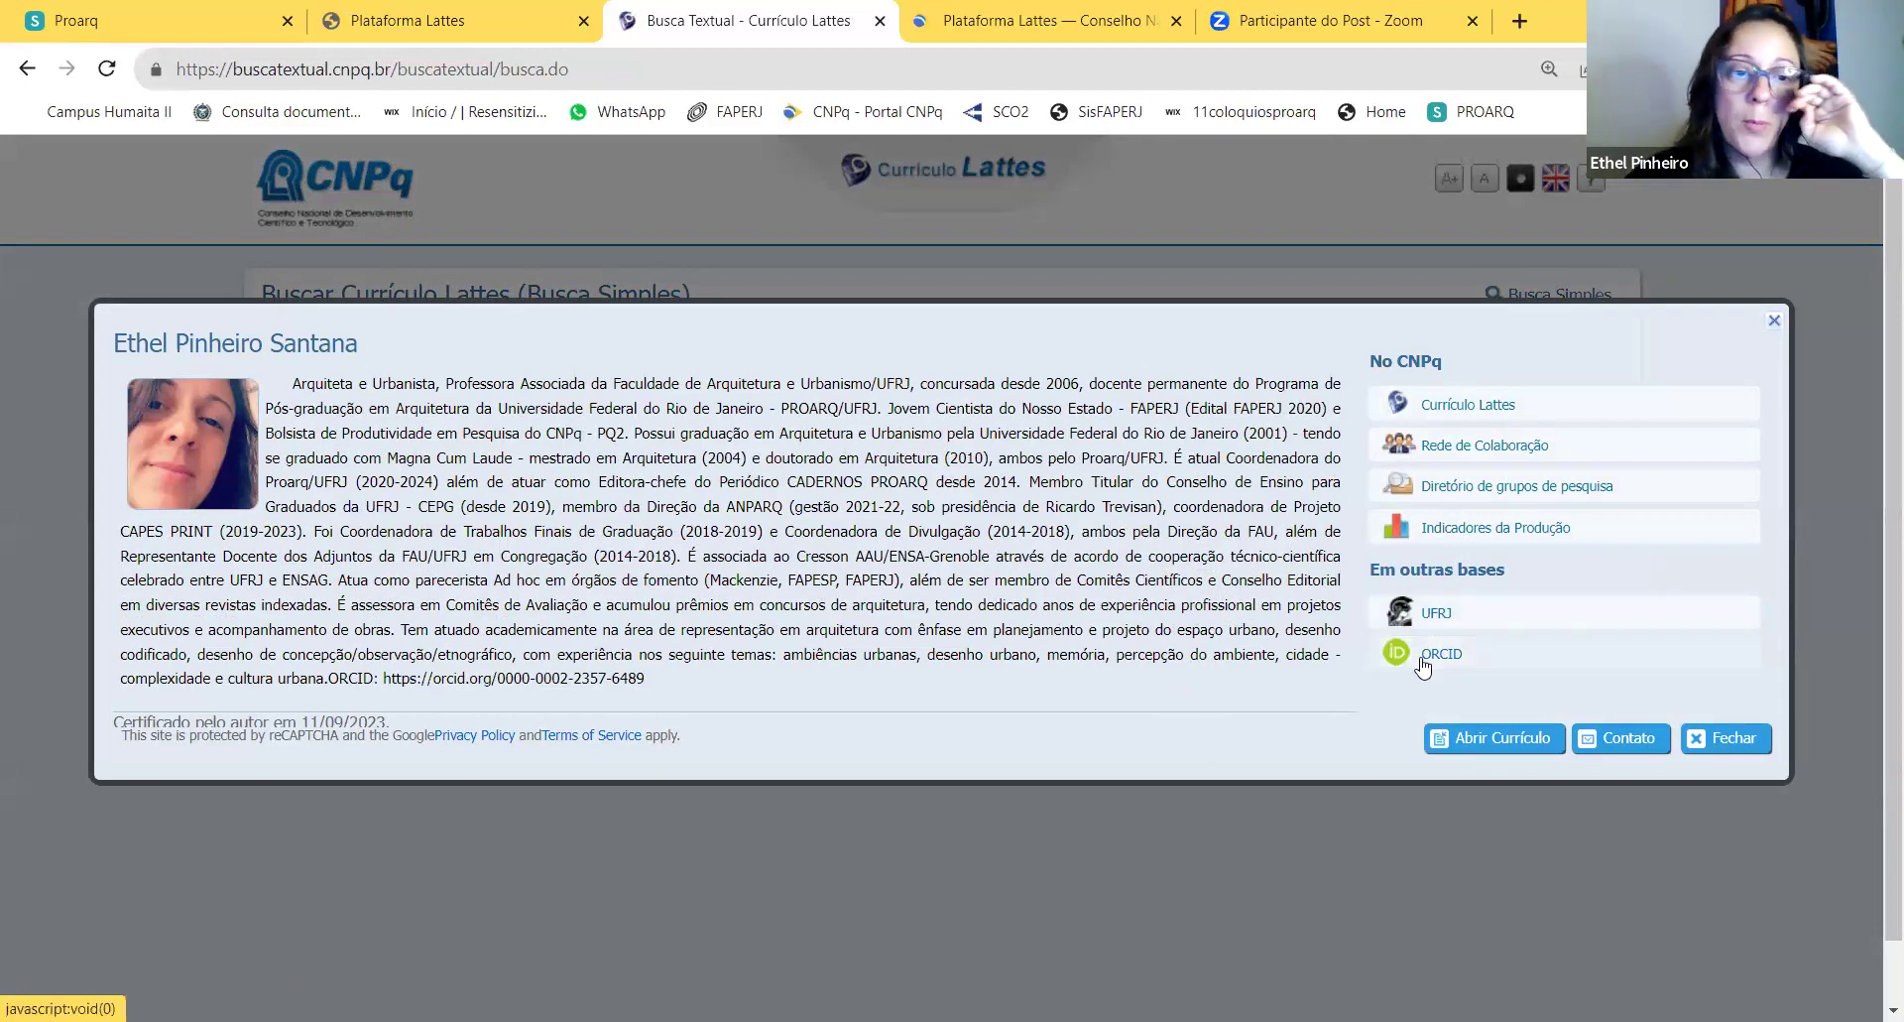
left_click_drag(653, 684, 276, 397)
left_click(642, 672)
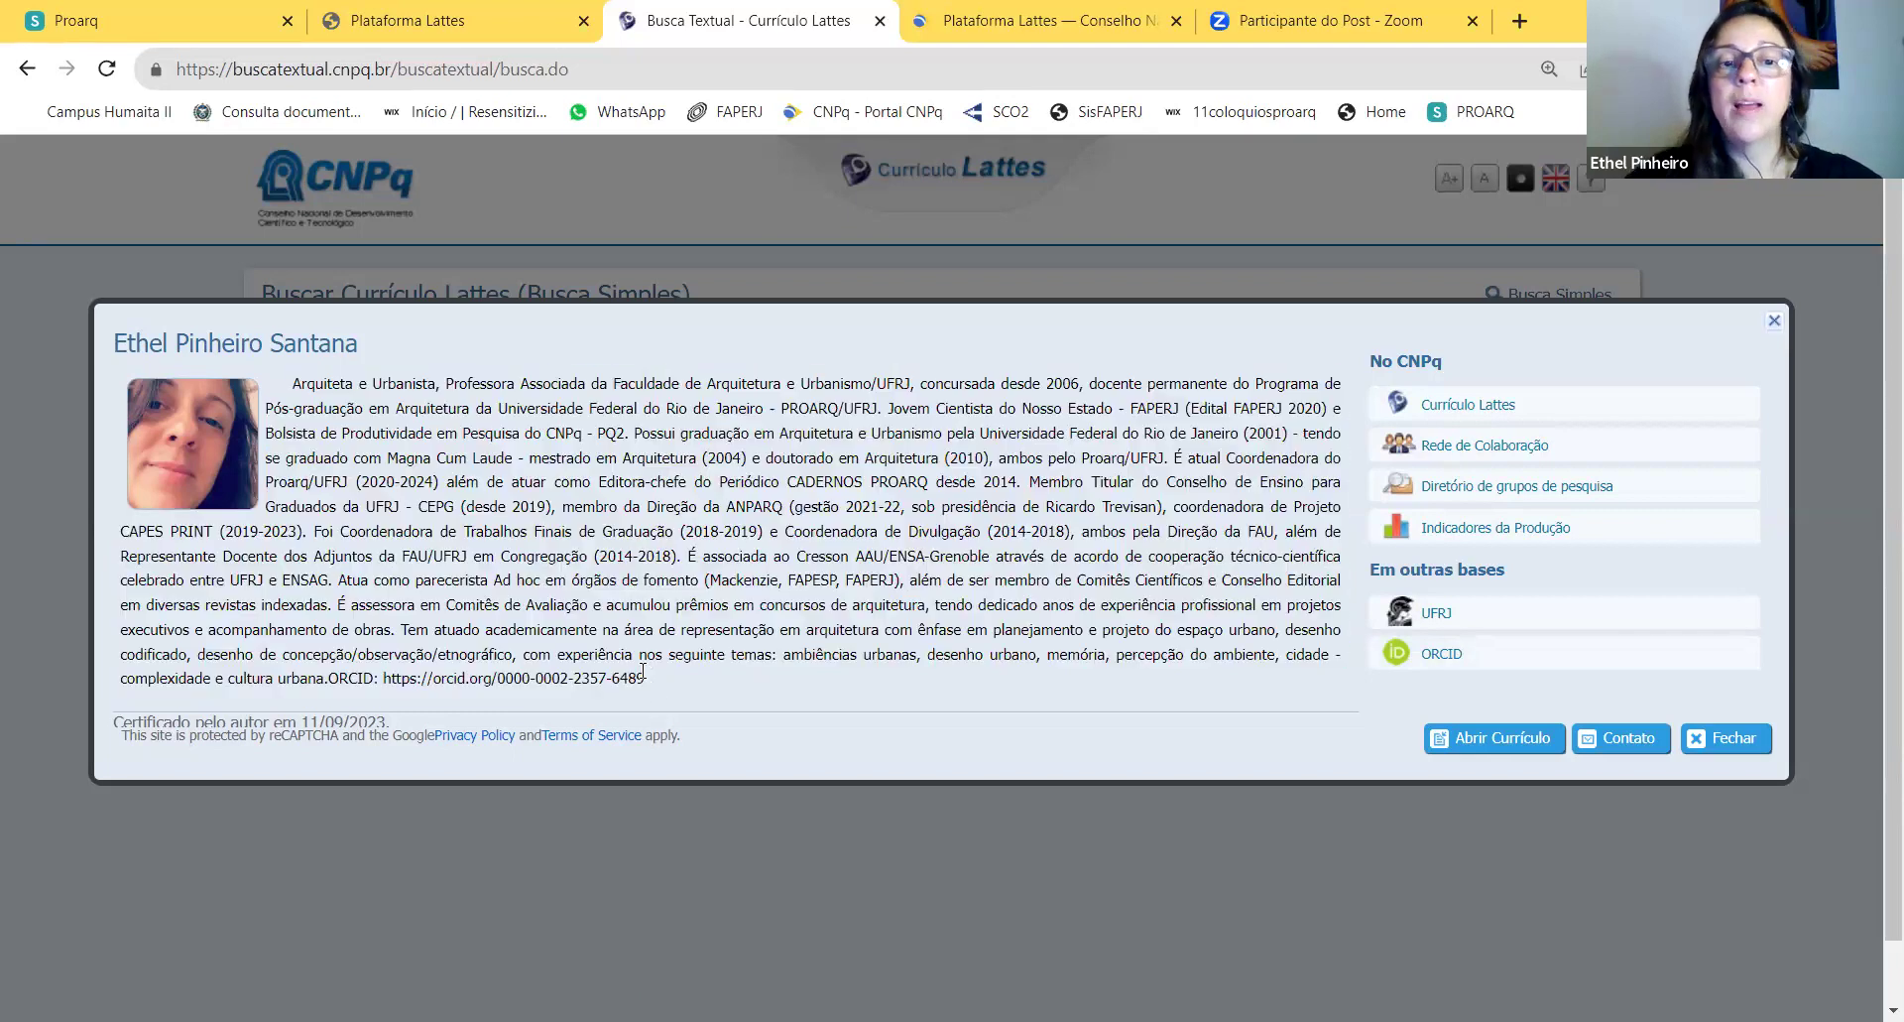
left_click_drag(645, 676, 394, 671)
left_click_drag(367, 669, 381, 675)
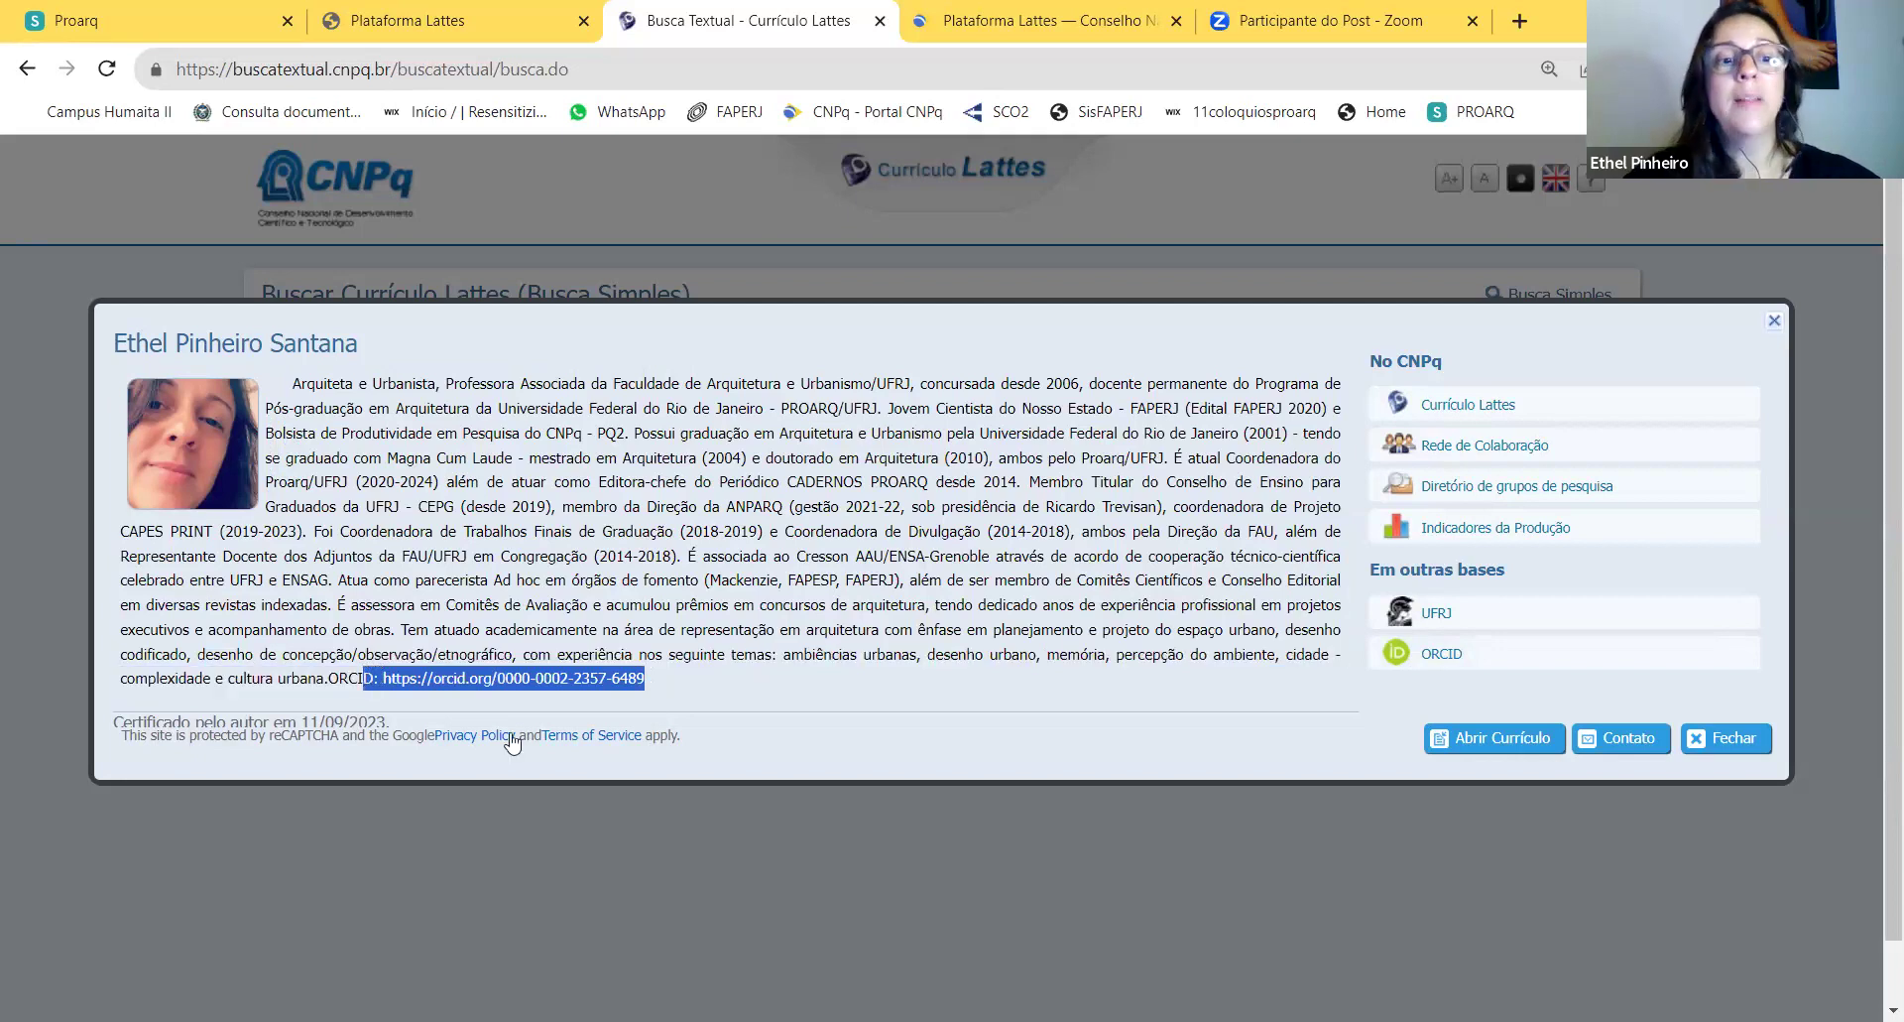
Step: View the researcher's ORCID record in a new tab, then return to the Busca Textual tab
left_click(1458, 658)
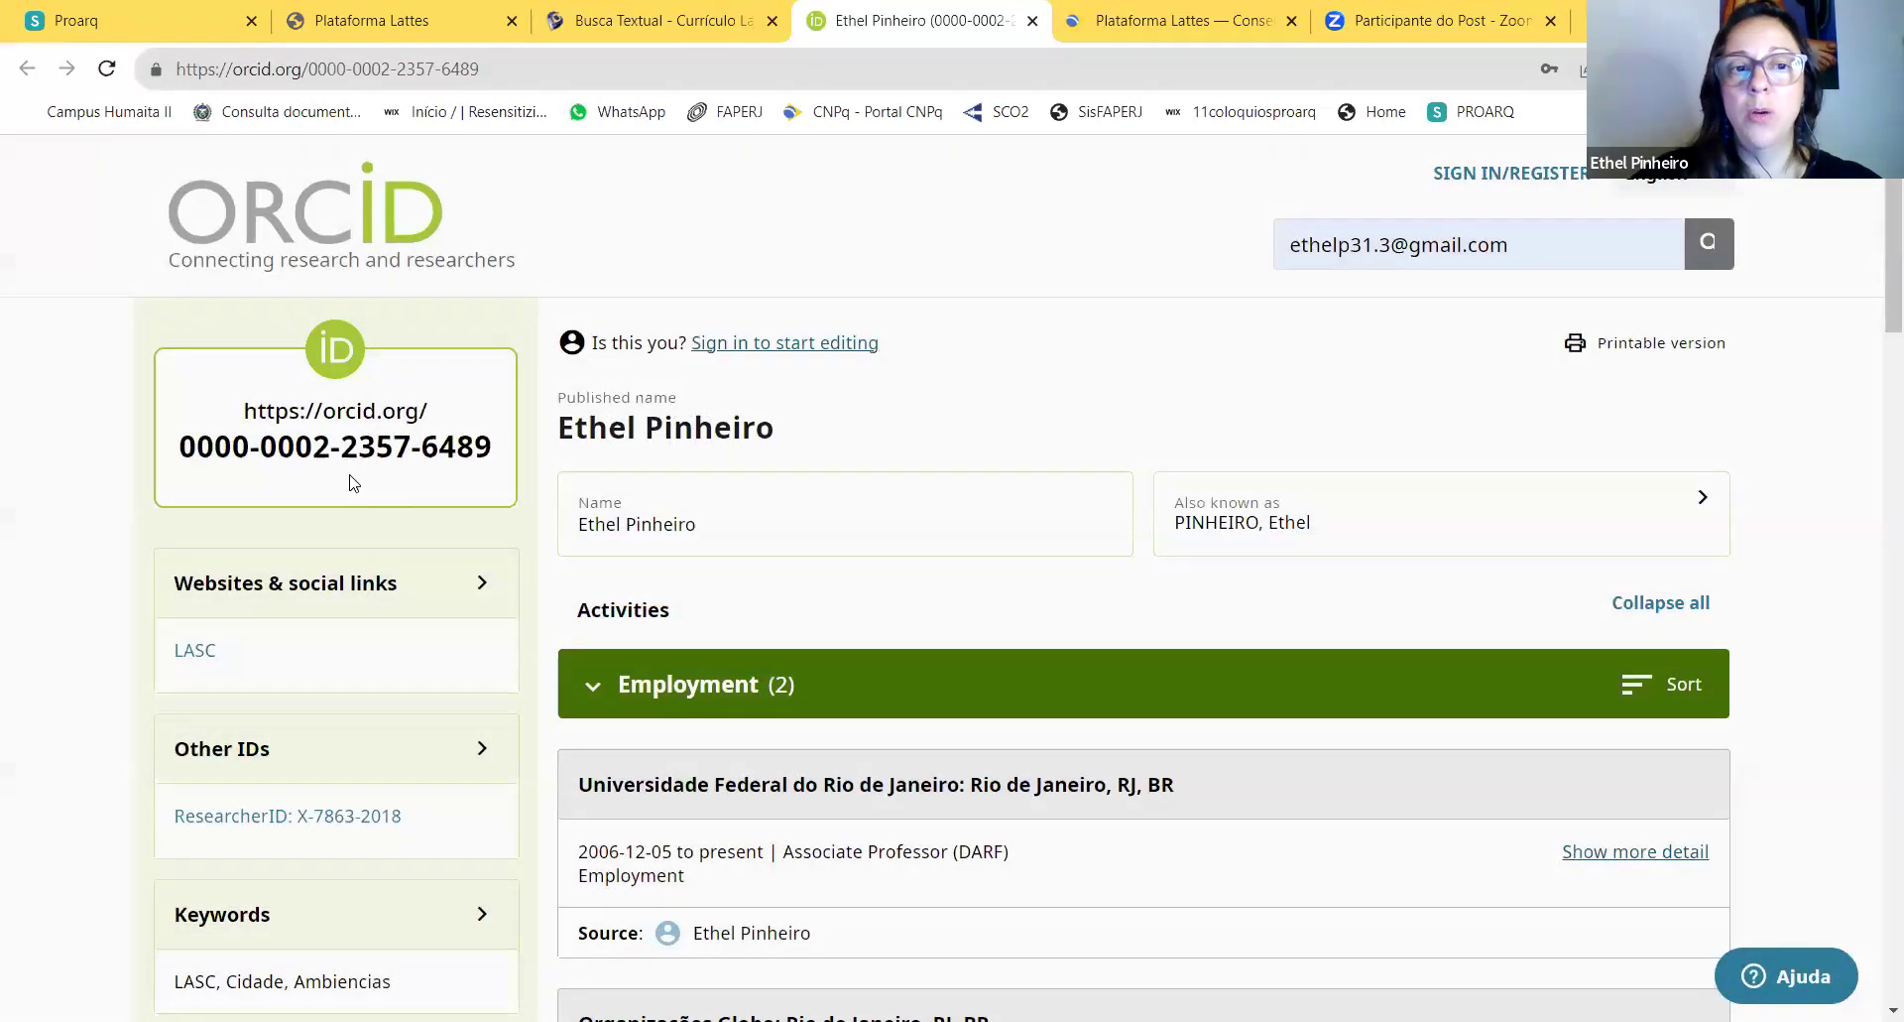
left_click(702, 22)
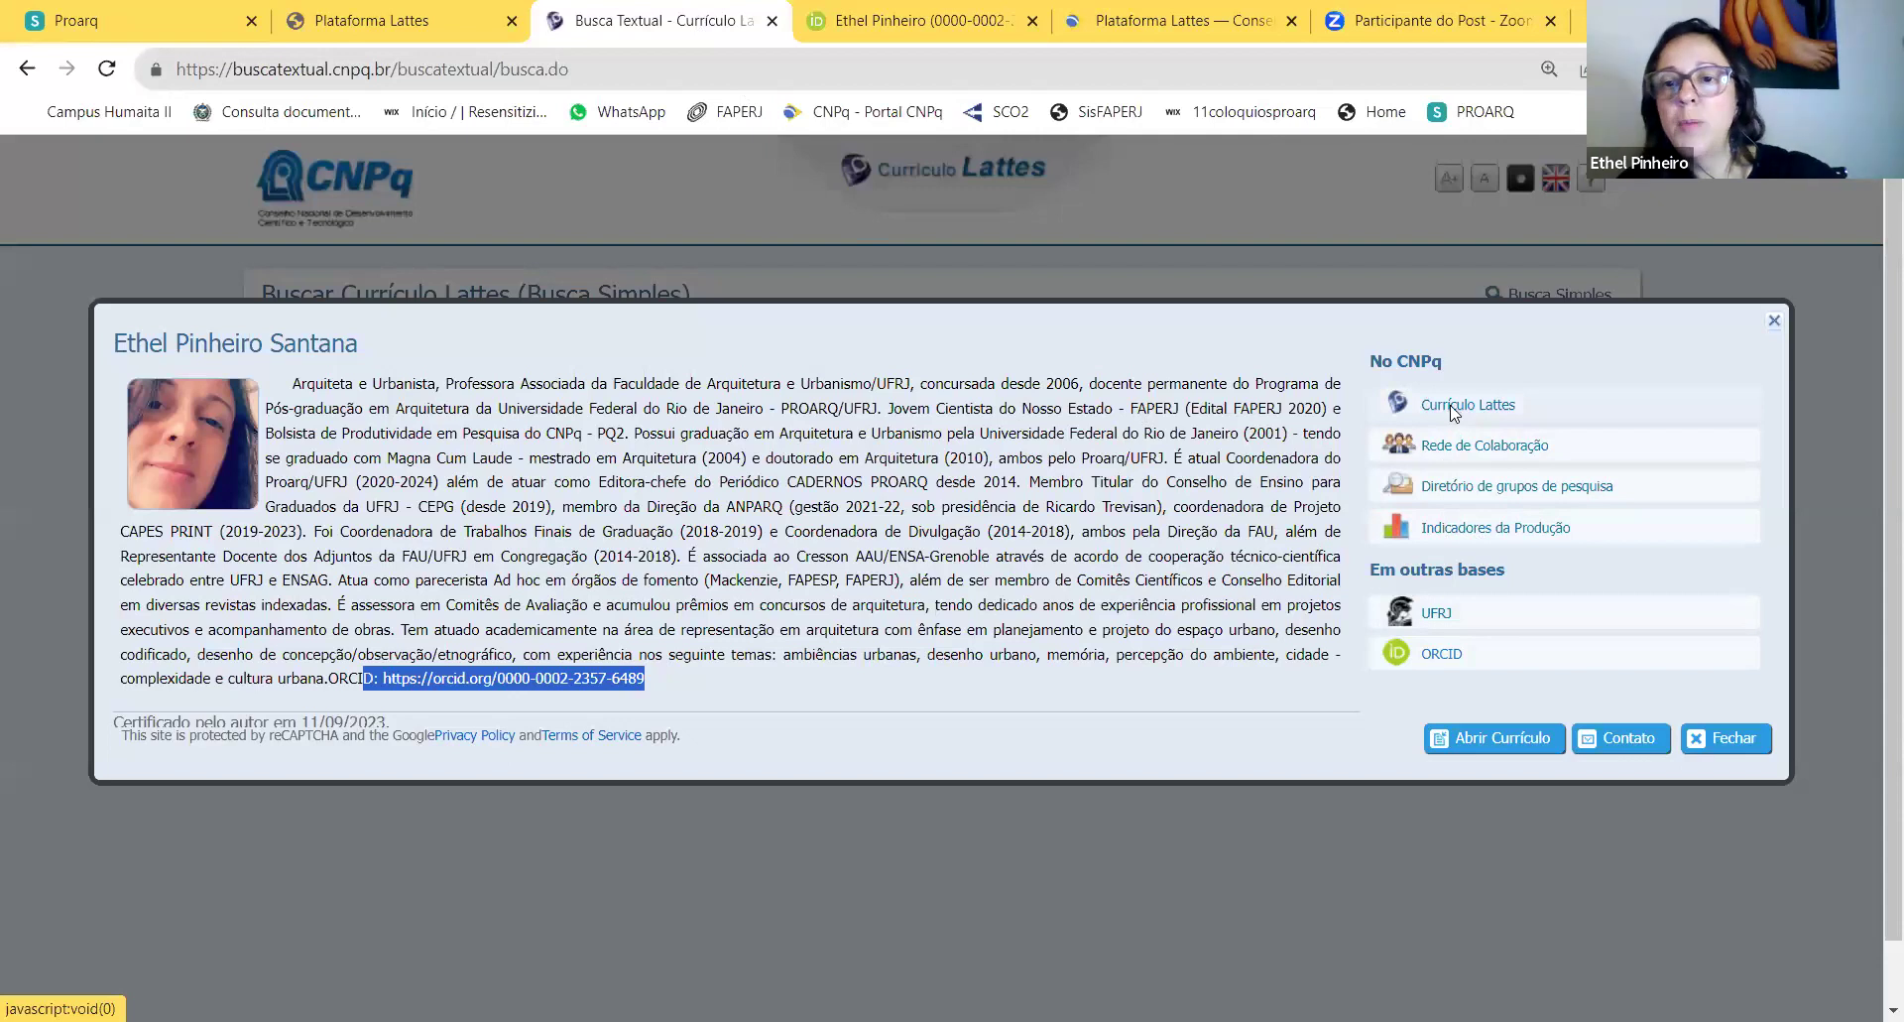
Step: Open the researcher's full Currículo Lattes, scroll through it, and close its tab
left_click(1453, 406)
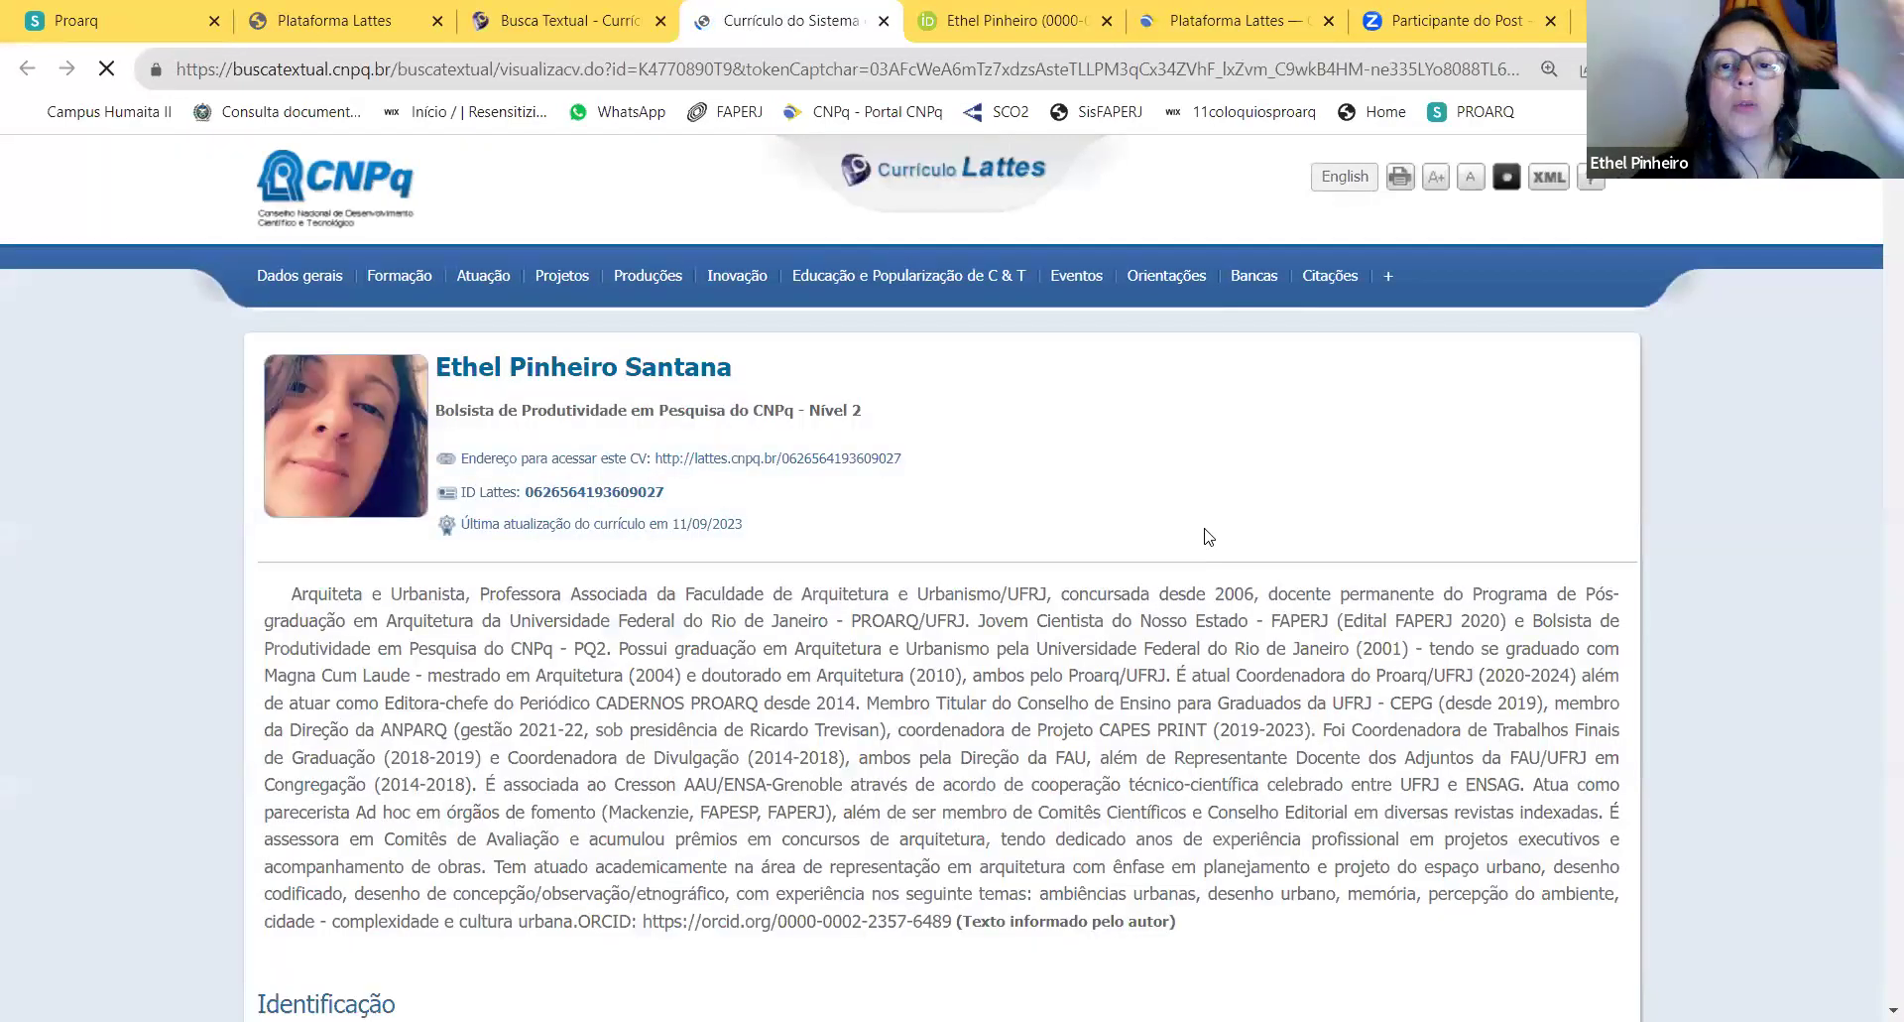
scroll(1208, 537, "down", 20)
scroll(1208, 555, "down", 4)
scroll(1203, 536, "up", 20)
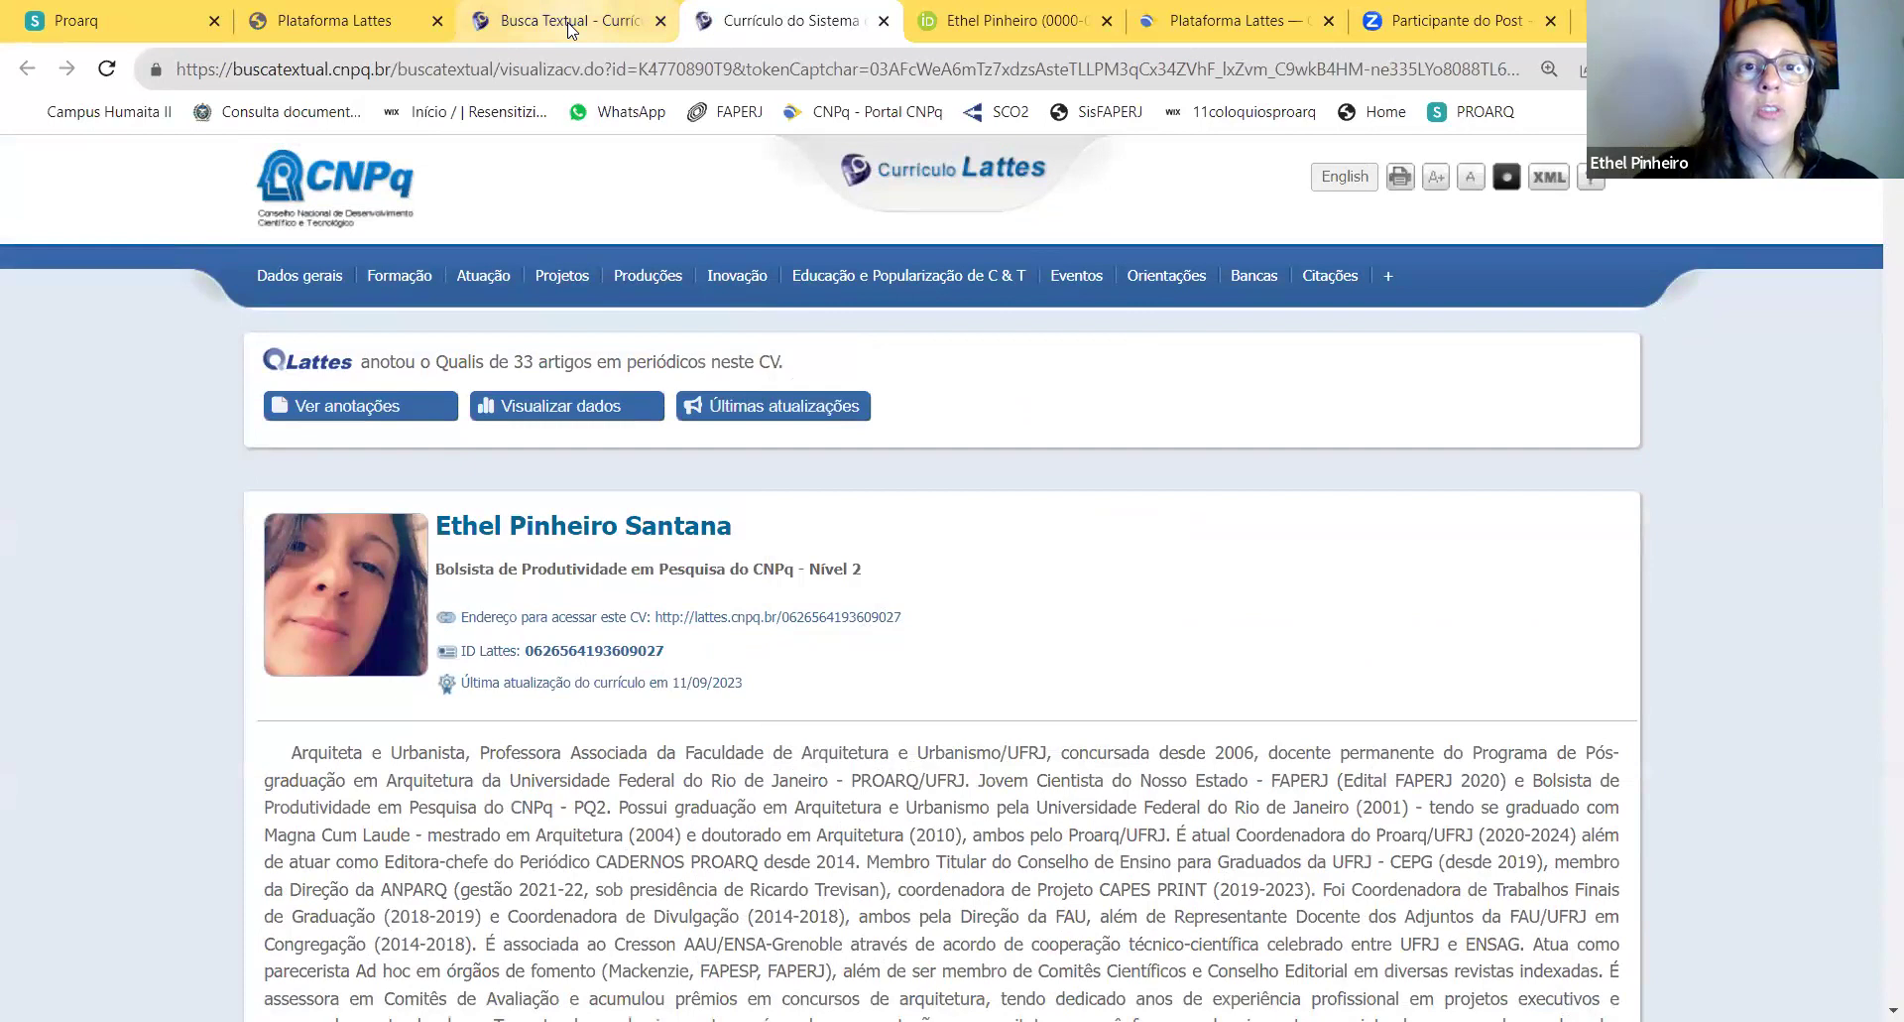
left_click(570, 30)
left_click(772, 25)
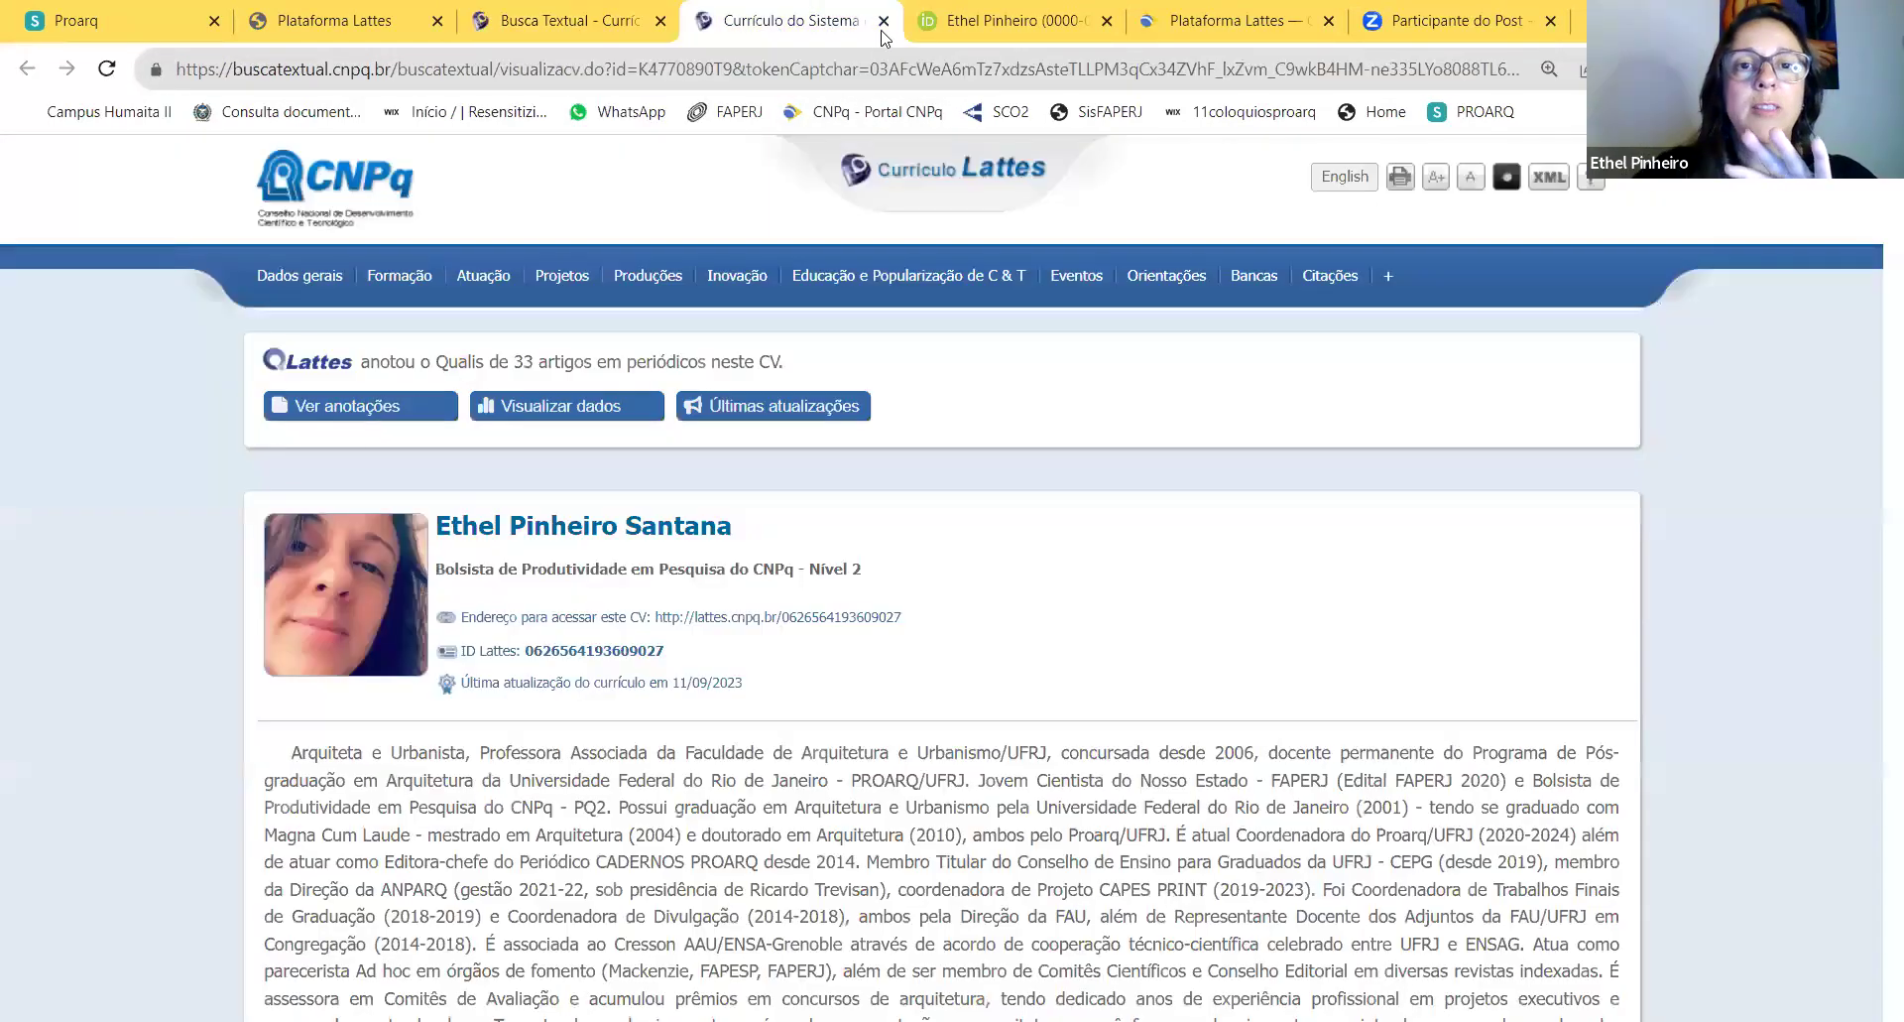
left_click(884, 21)
Step: Choose Atualizar currículo on the Plataforma Lattes home and accept the single sign-on redirect
key("ctrl+shift+Tab")
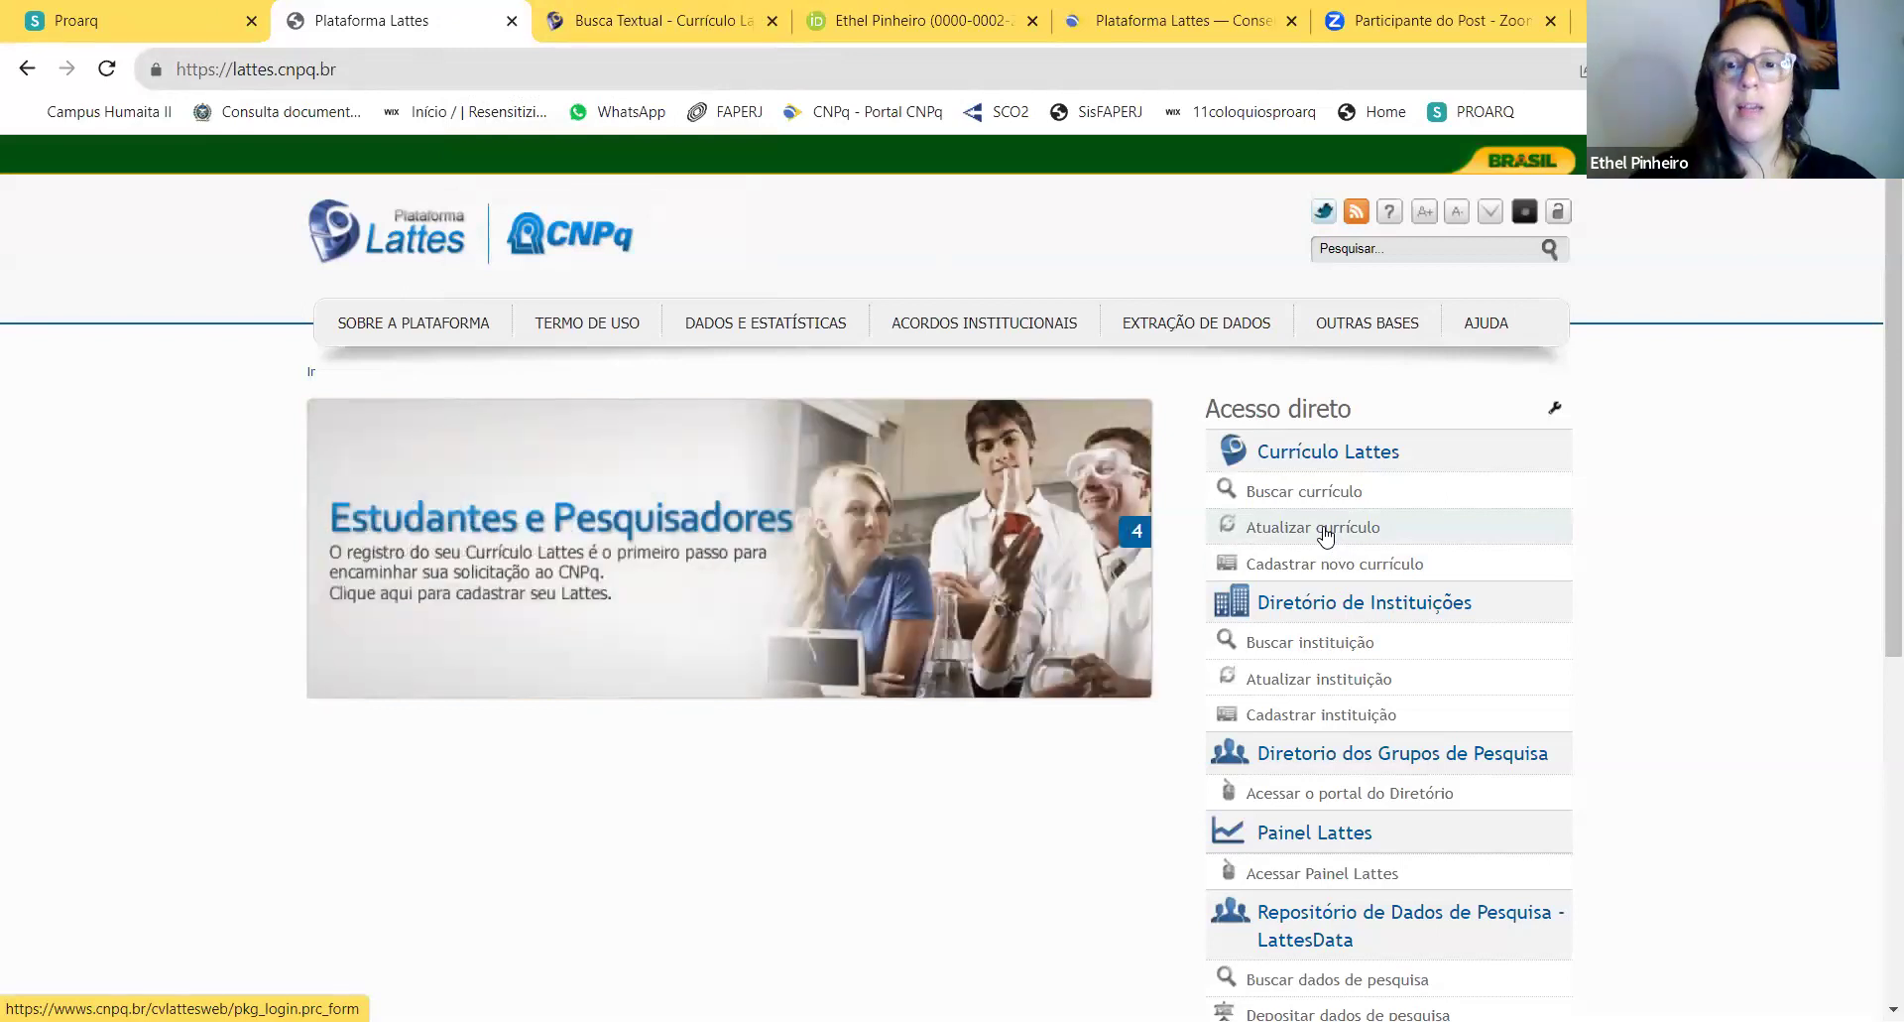
left_click(1326, 533)
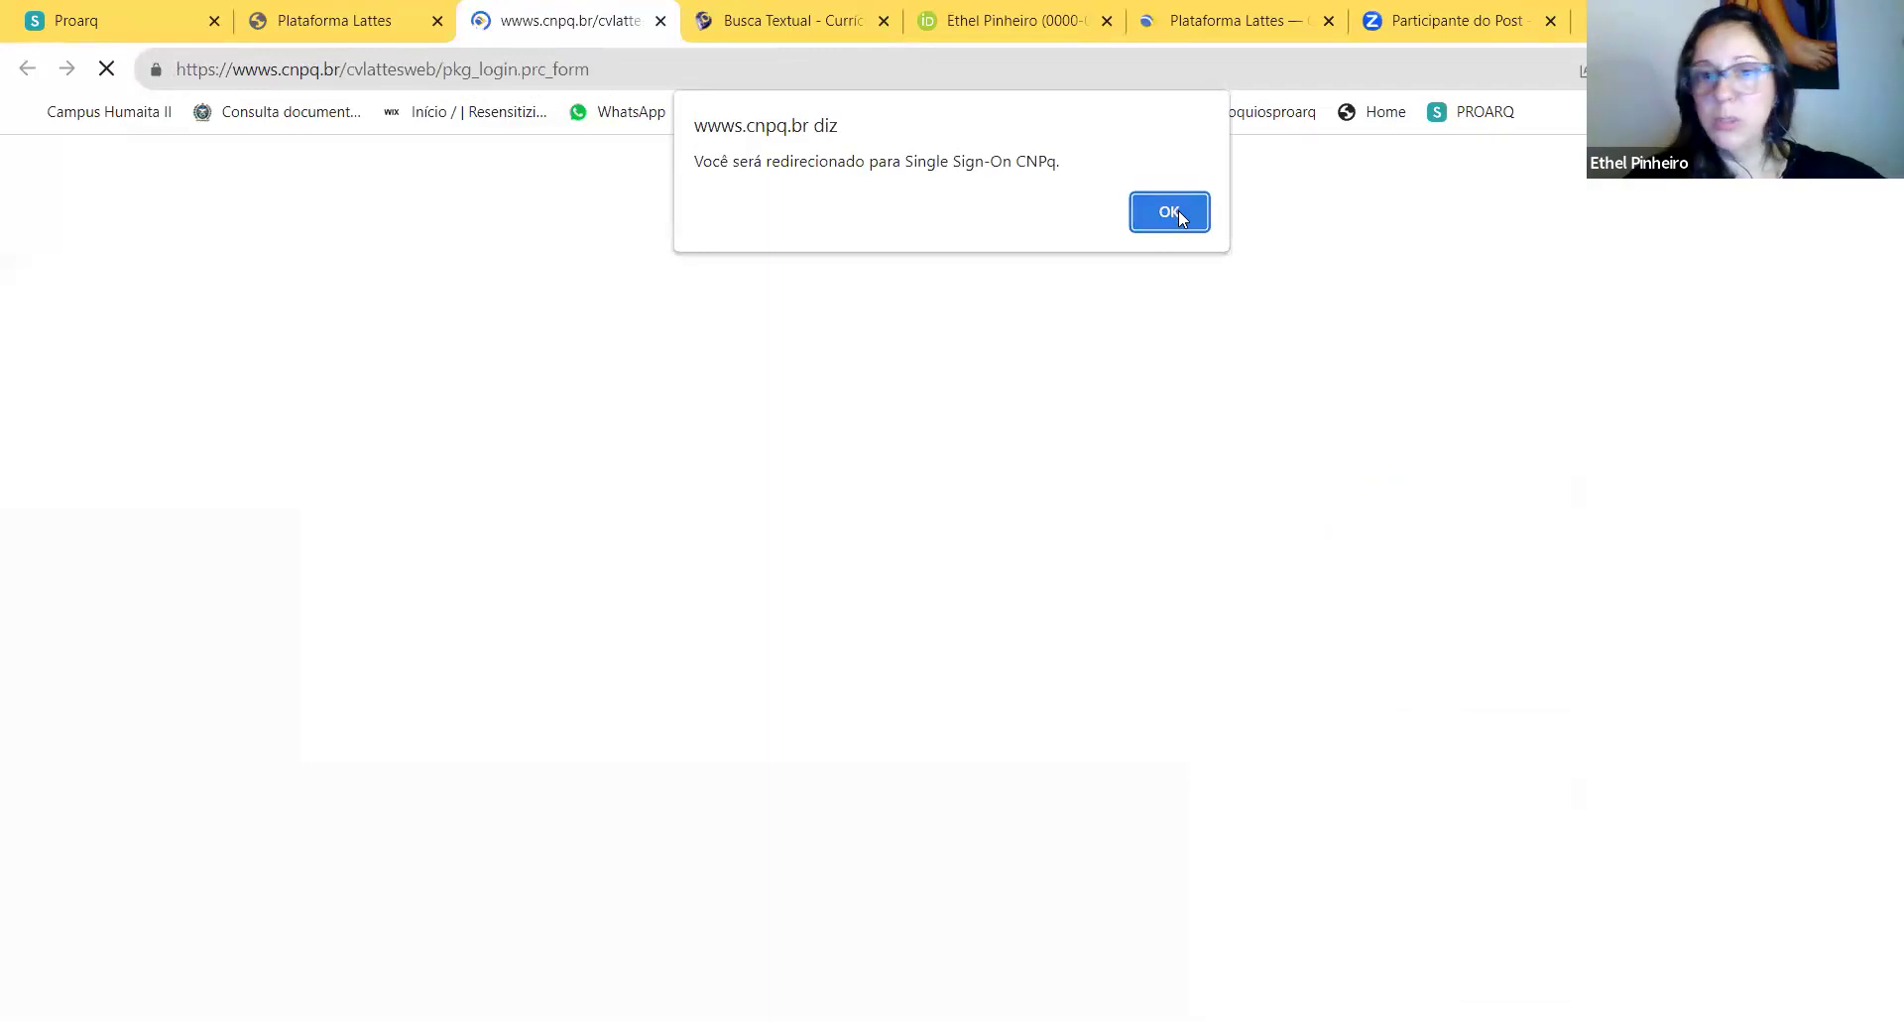
left_click(1173, 214)
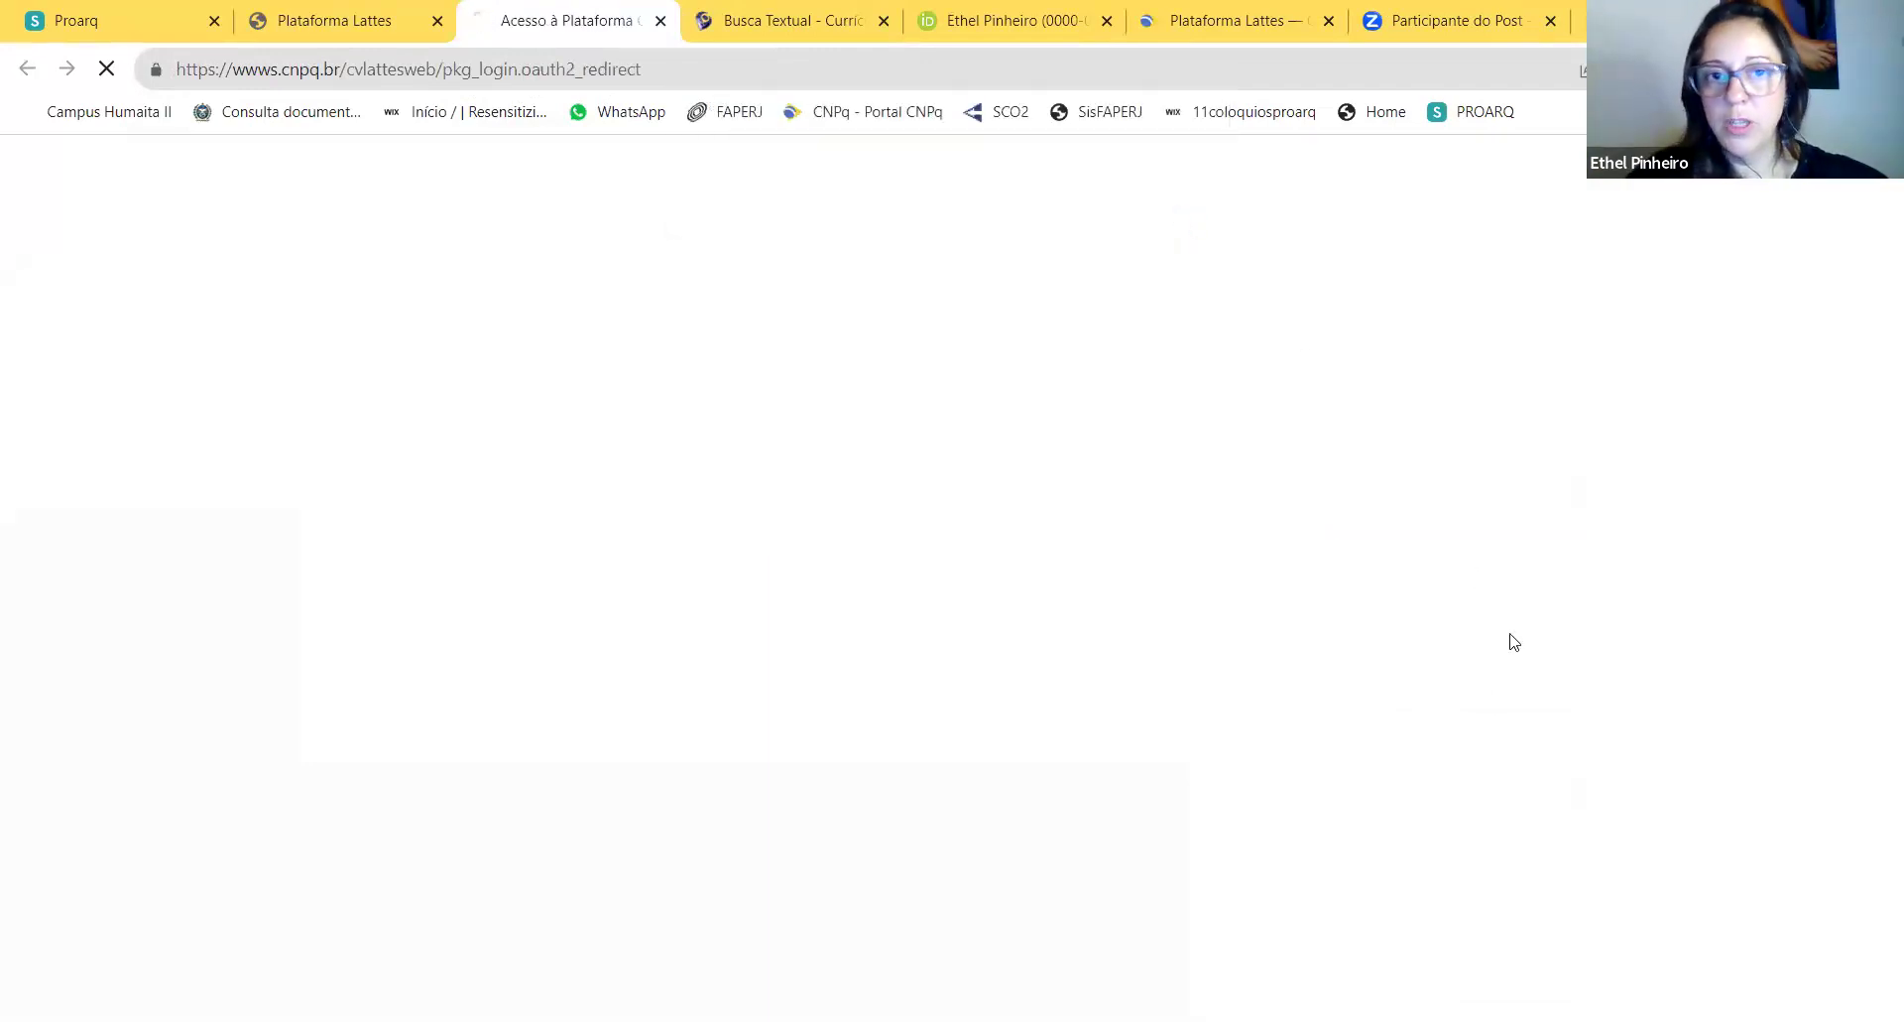
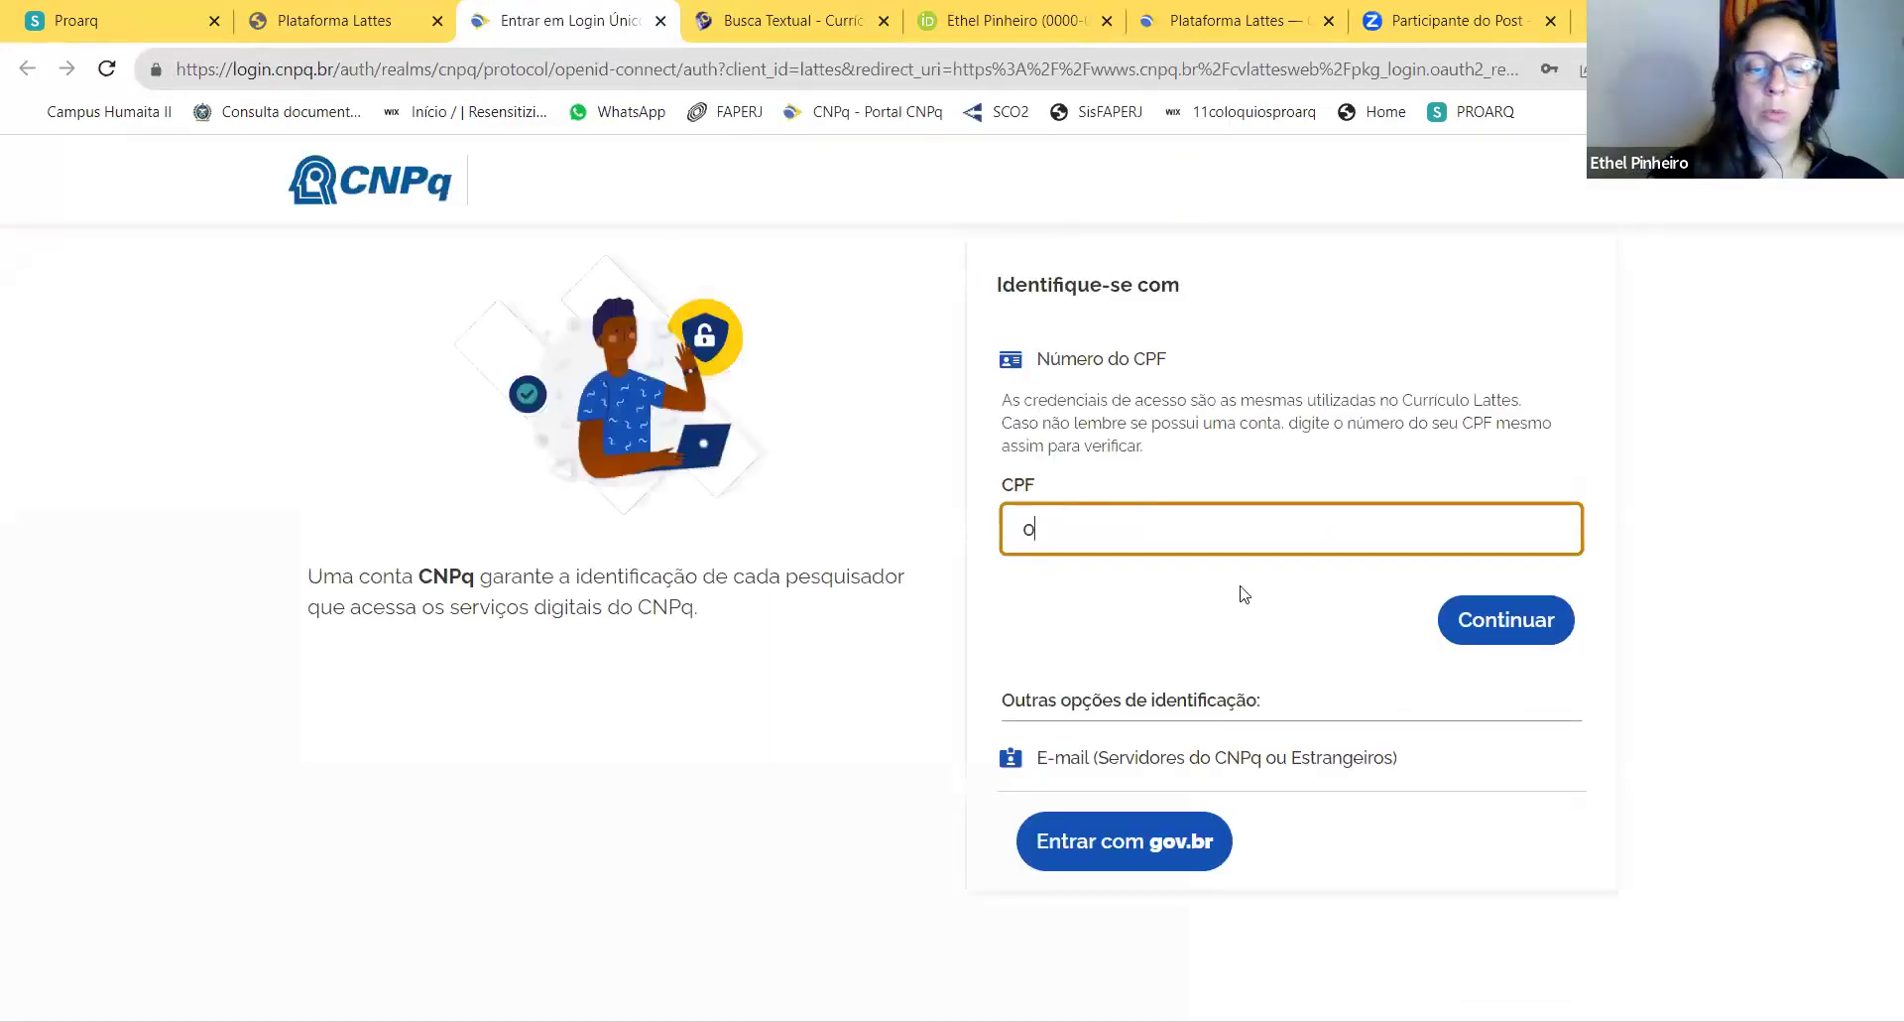
Step: Enter the CPF number, correct it after the 'CPF inválido' error, and type the account password
left_click(1518, 619)
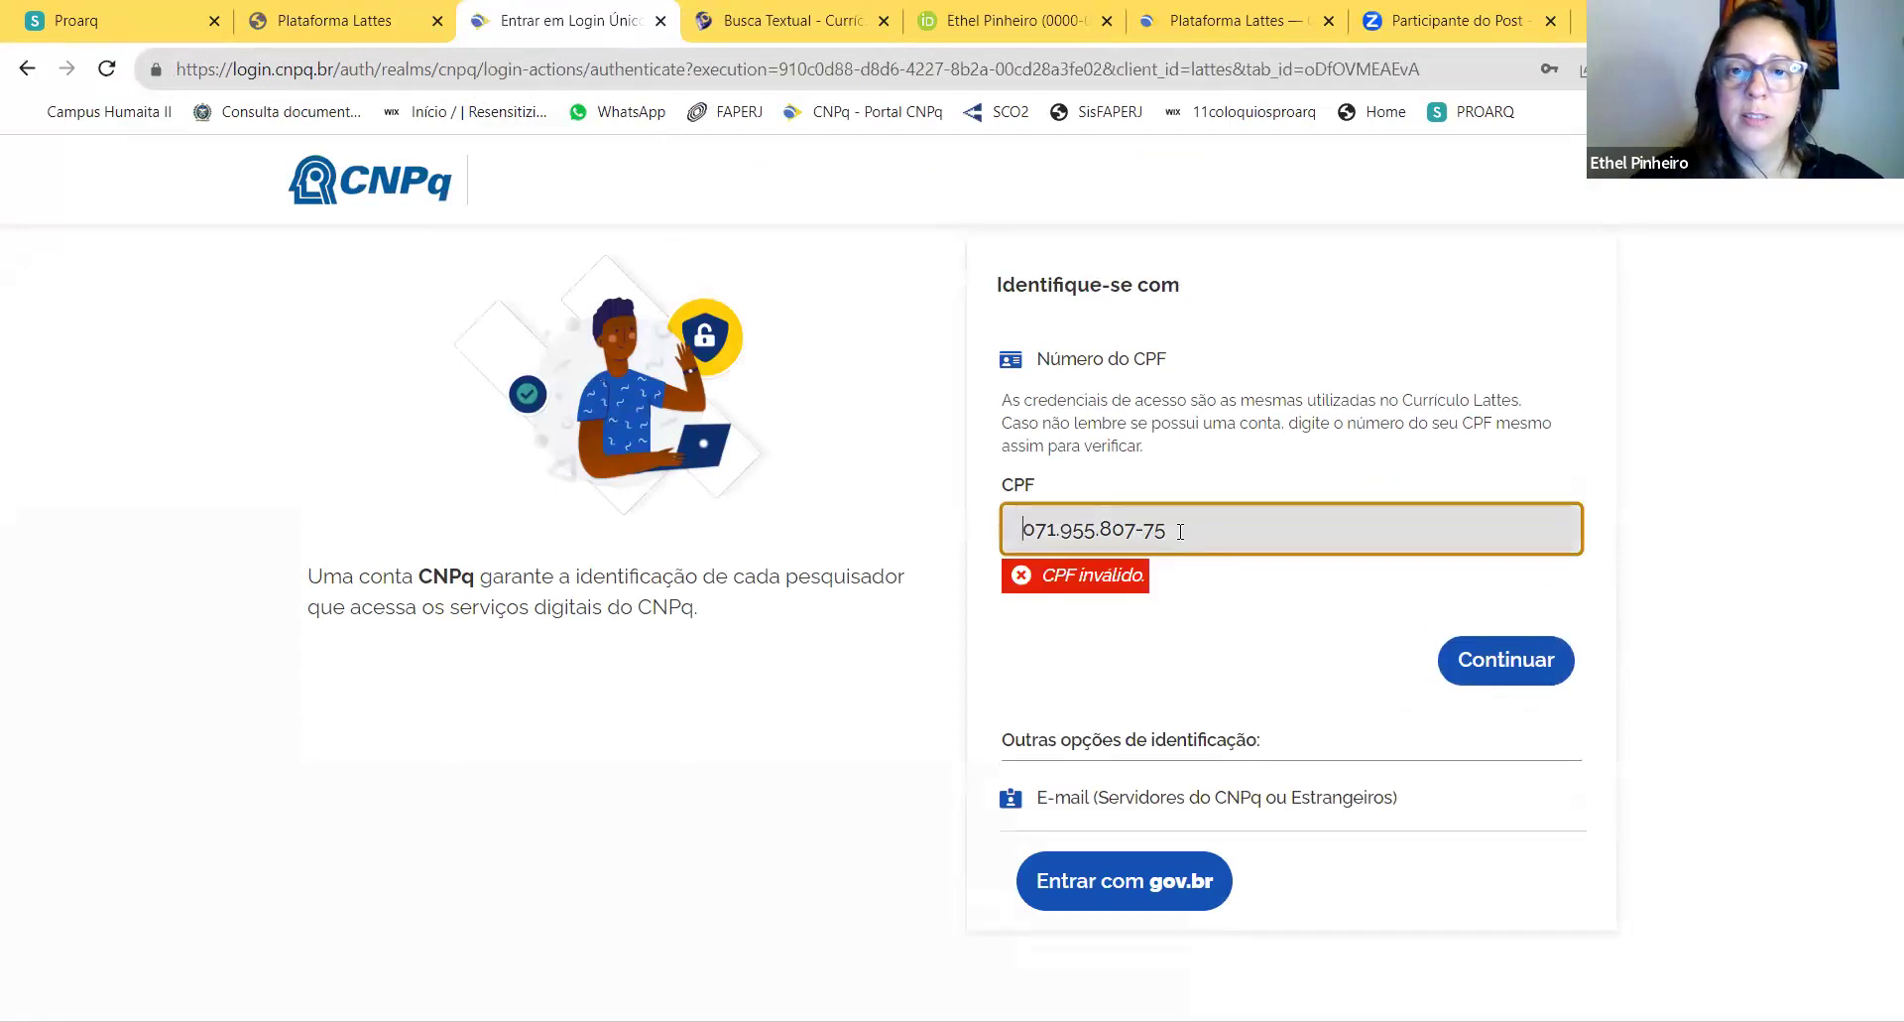
type("6")
left_click(1518, 663)
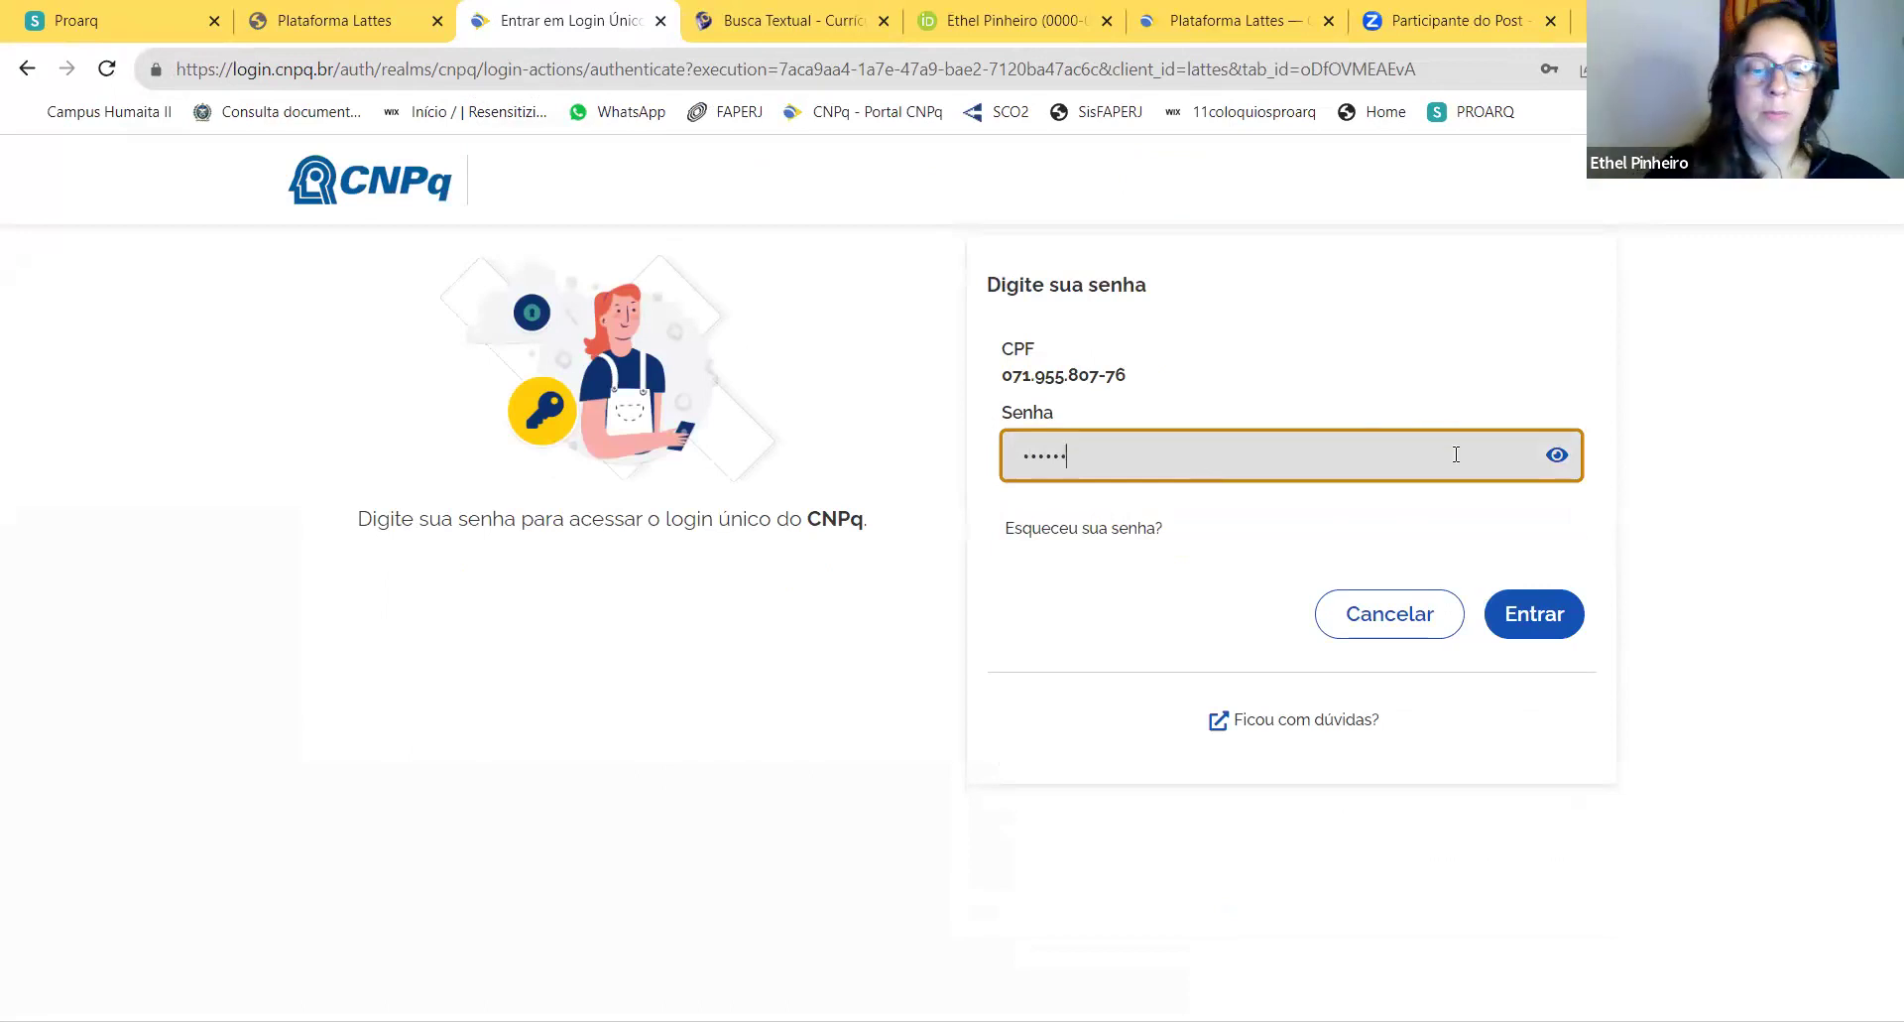
key("BackSpace")
key("BackSpace")
key("BackSpace")
key("BackSpace")
key("BackSpace")
key("BackSpace")
type("••")
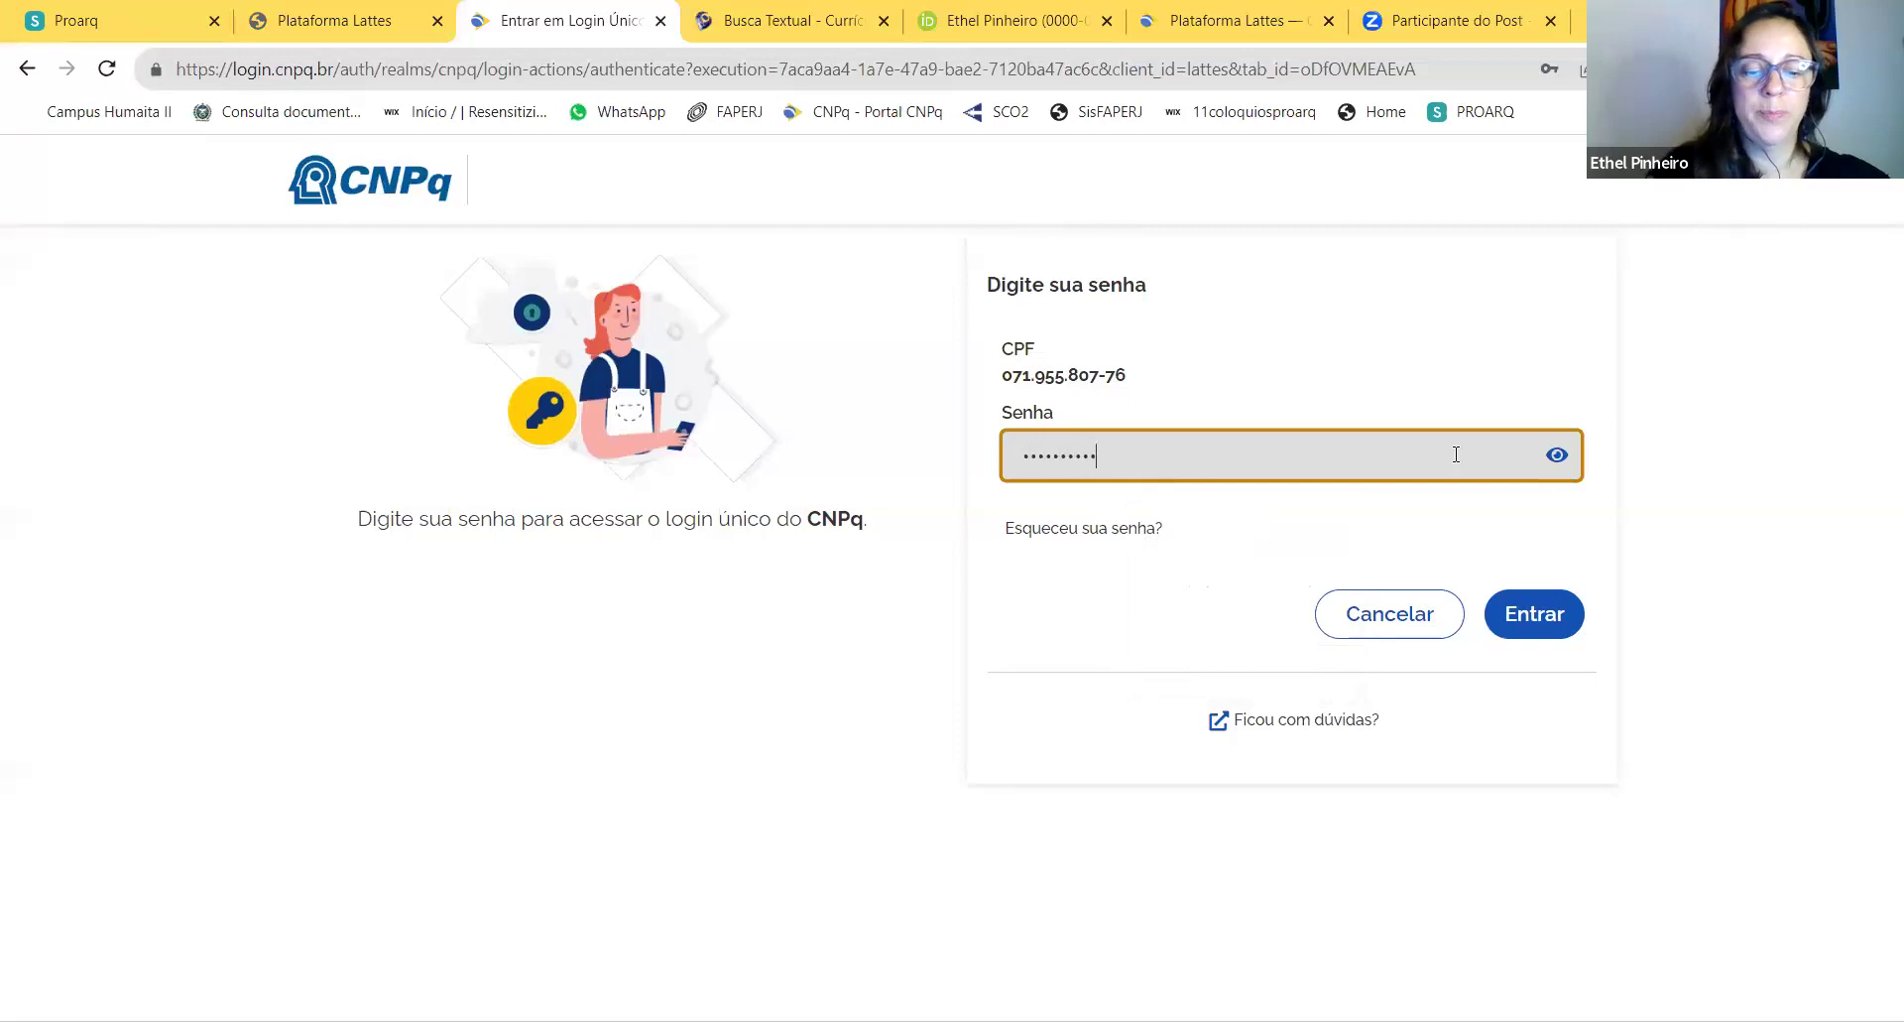
Step: Sign in and wait for the Currículo Lattes editing home to load, pointing at Dados gerais
left_click(1555, 629)
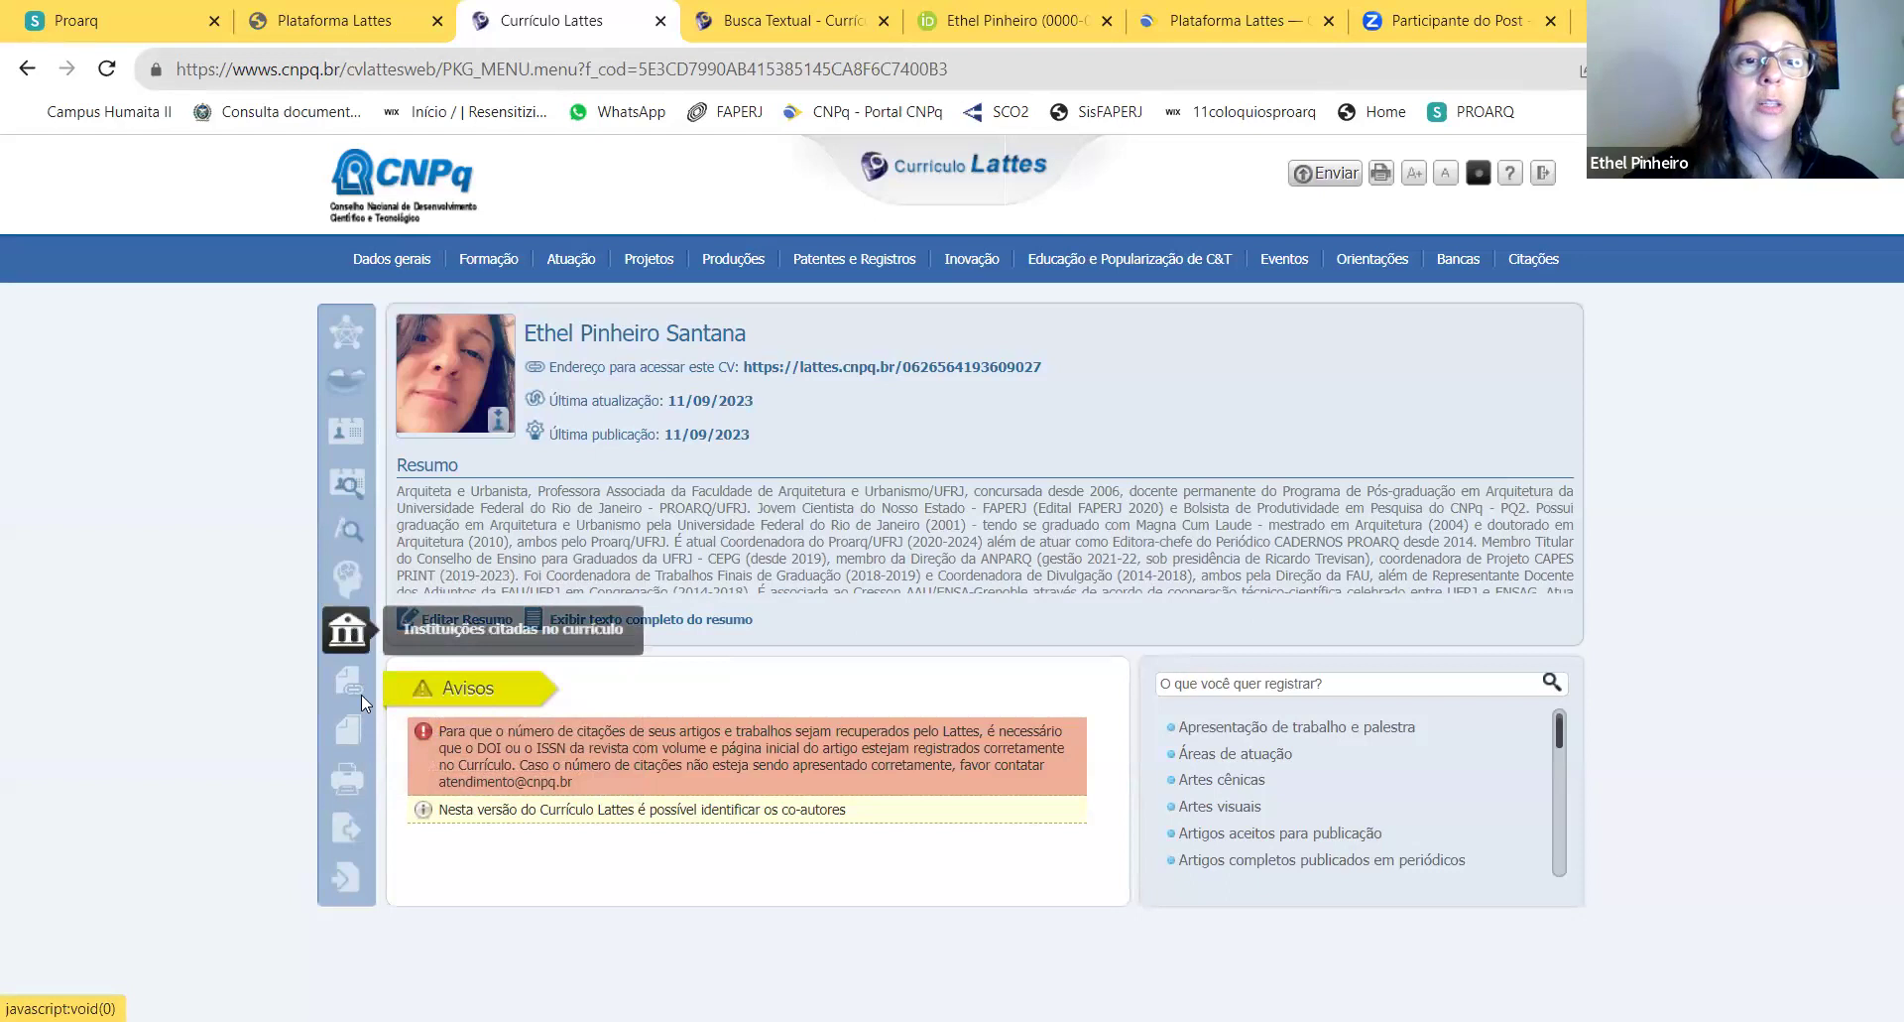
mouse_move(354, 737)
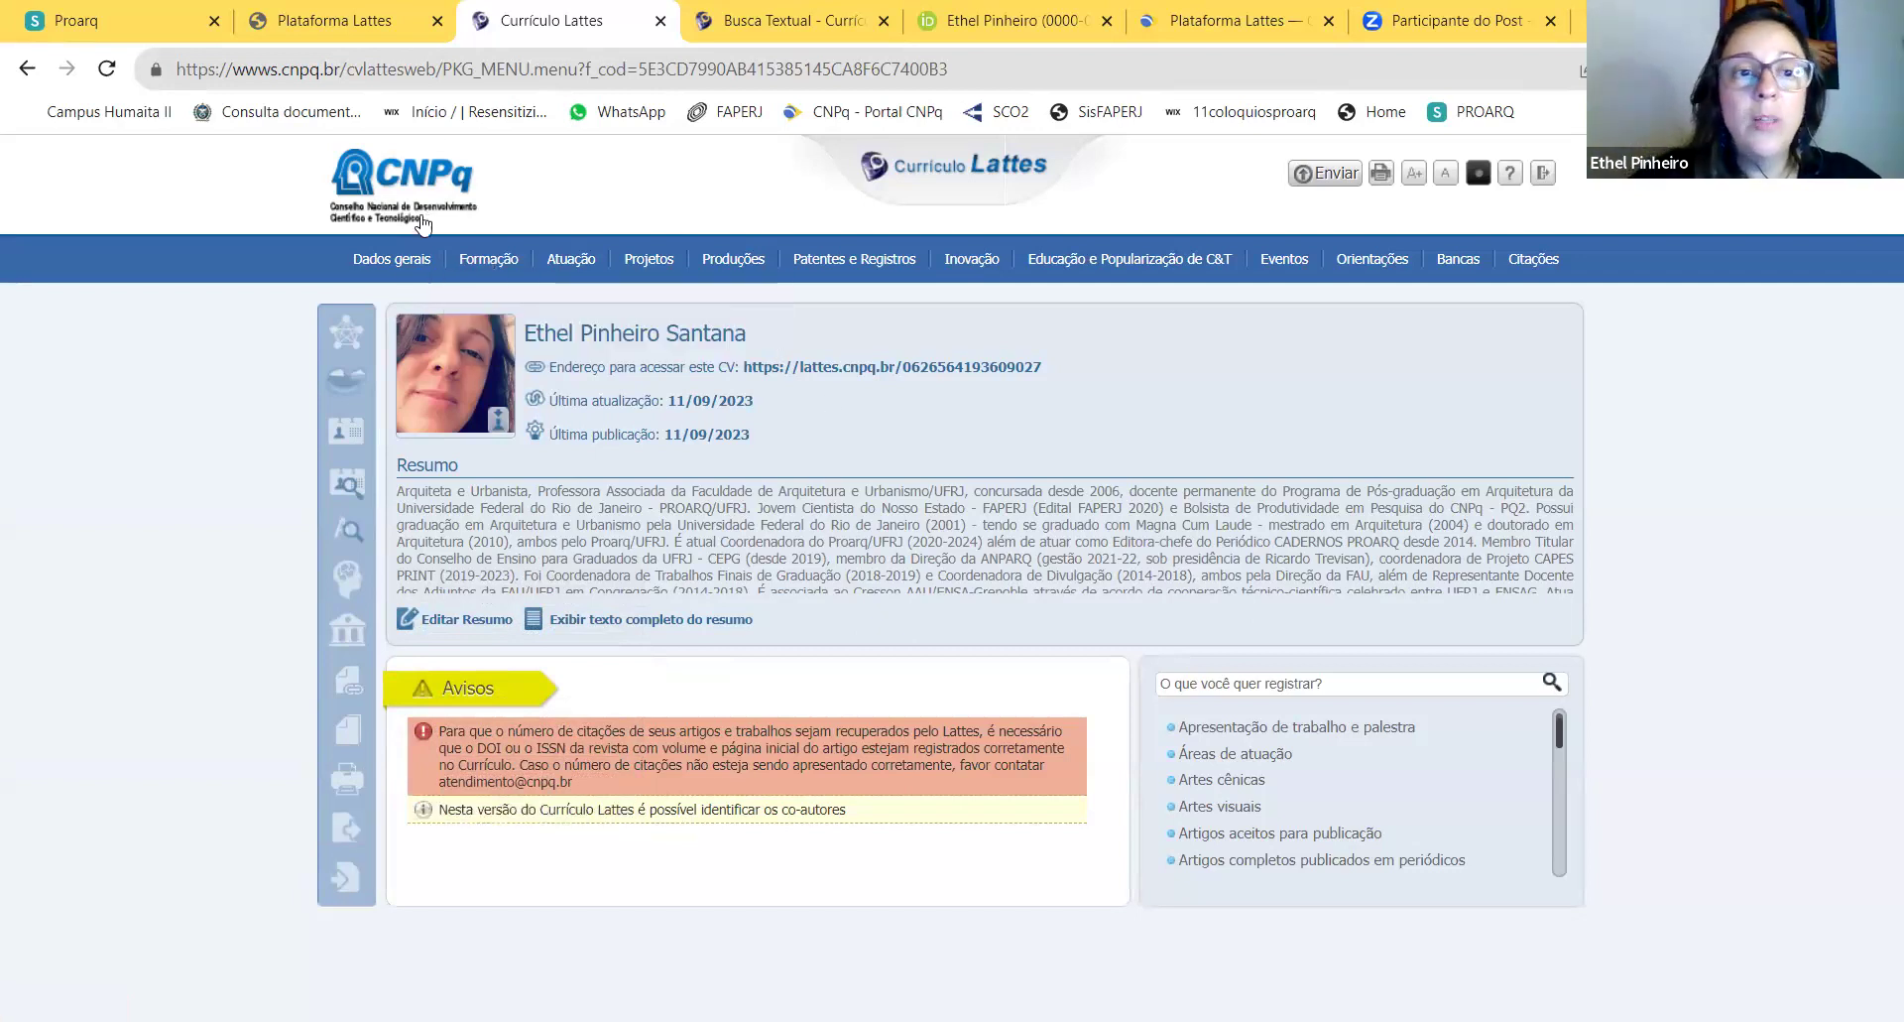
mouse_move(408, 265)
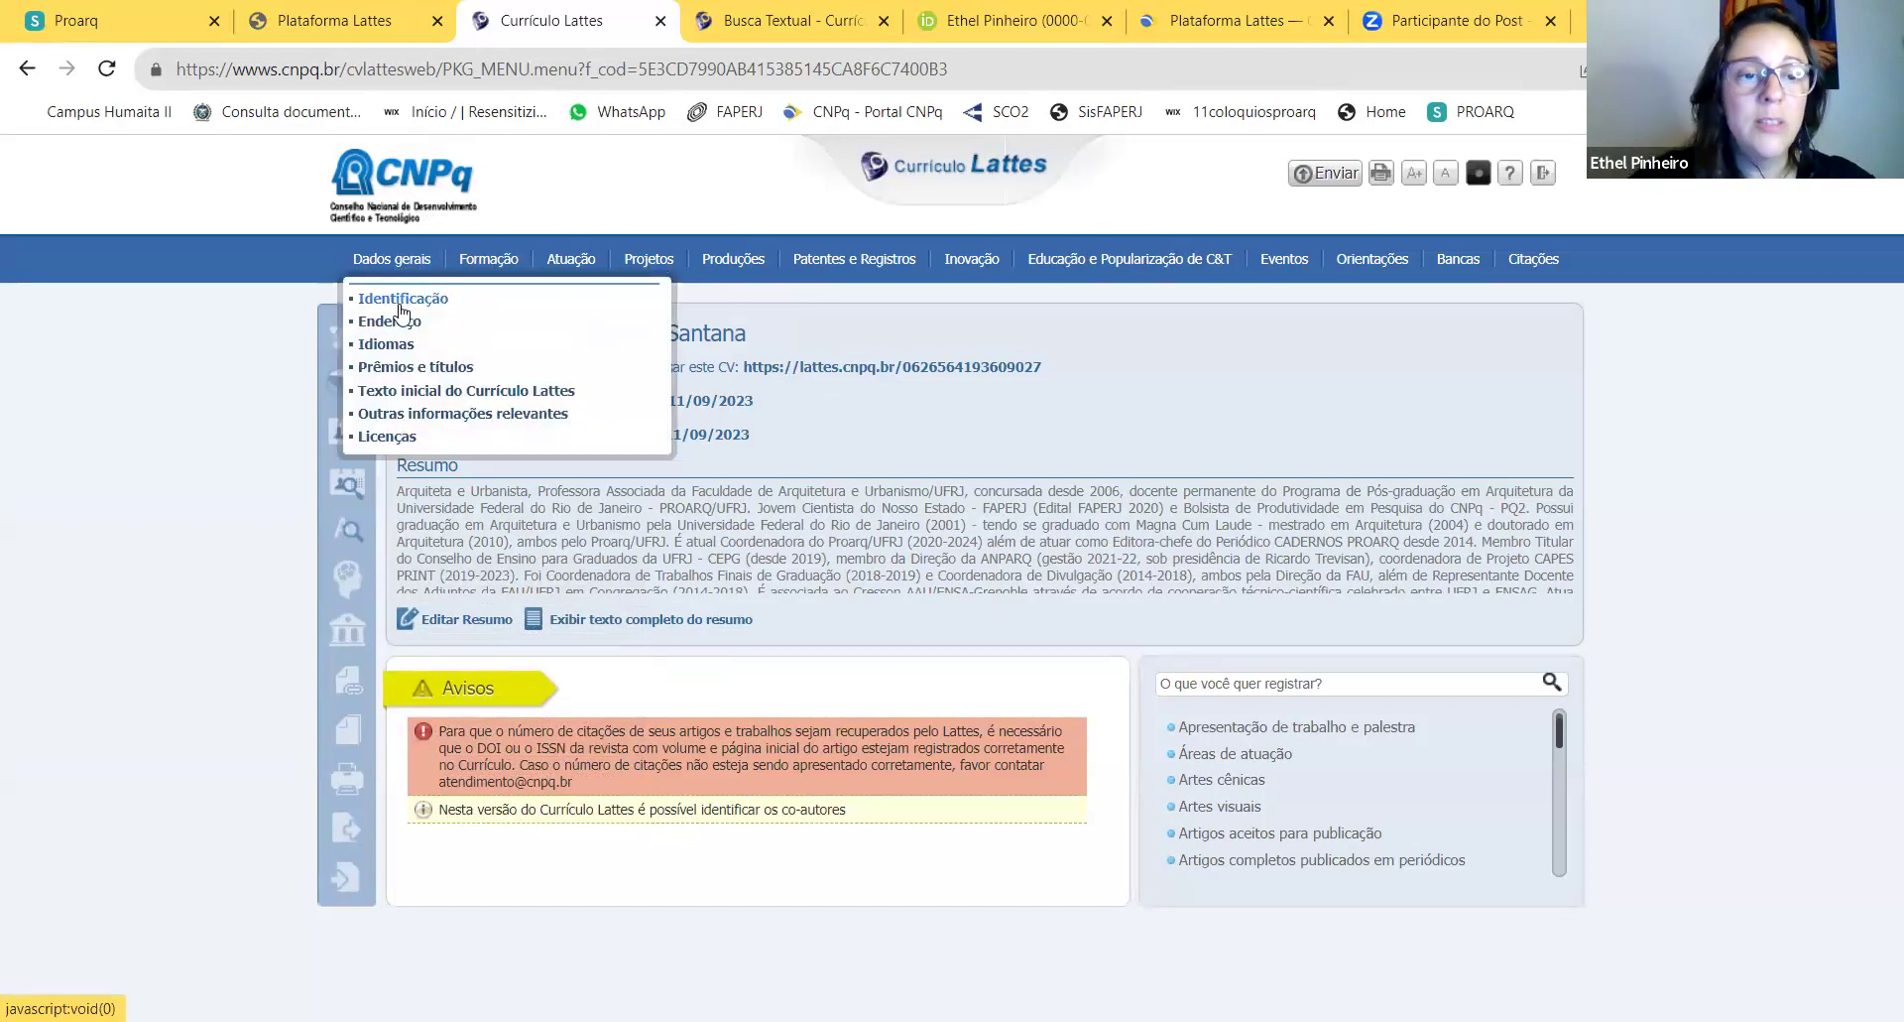
Step: Open the Identificação form and browse its social name, personal data and birth data sections
left_click(400, 306)
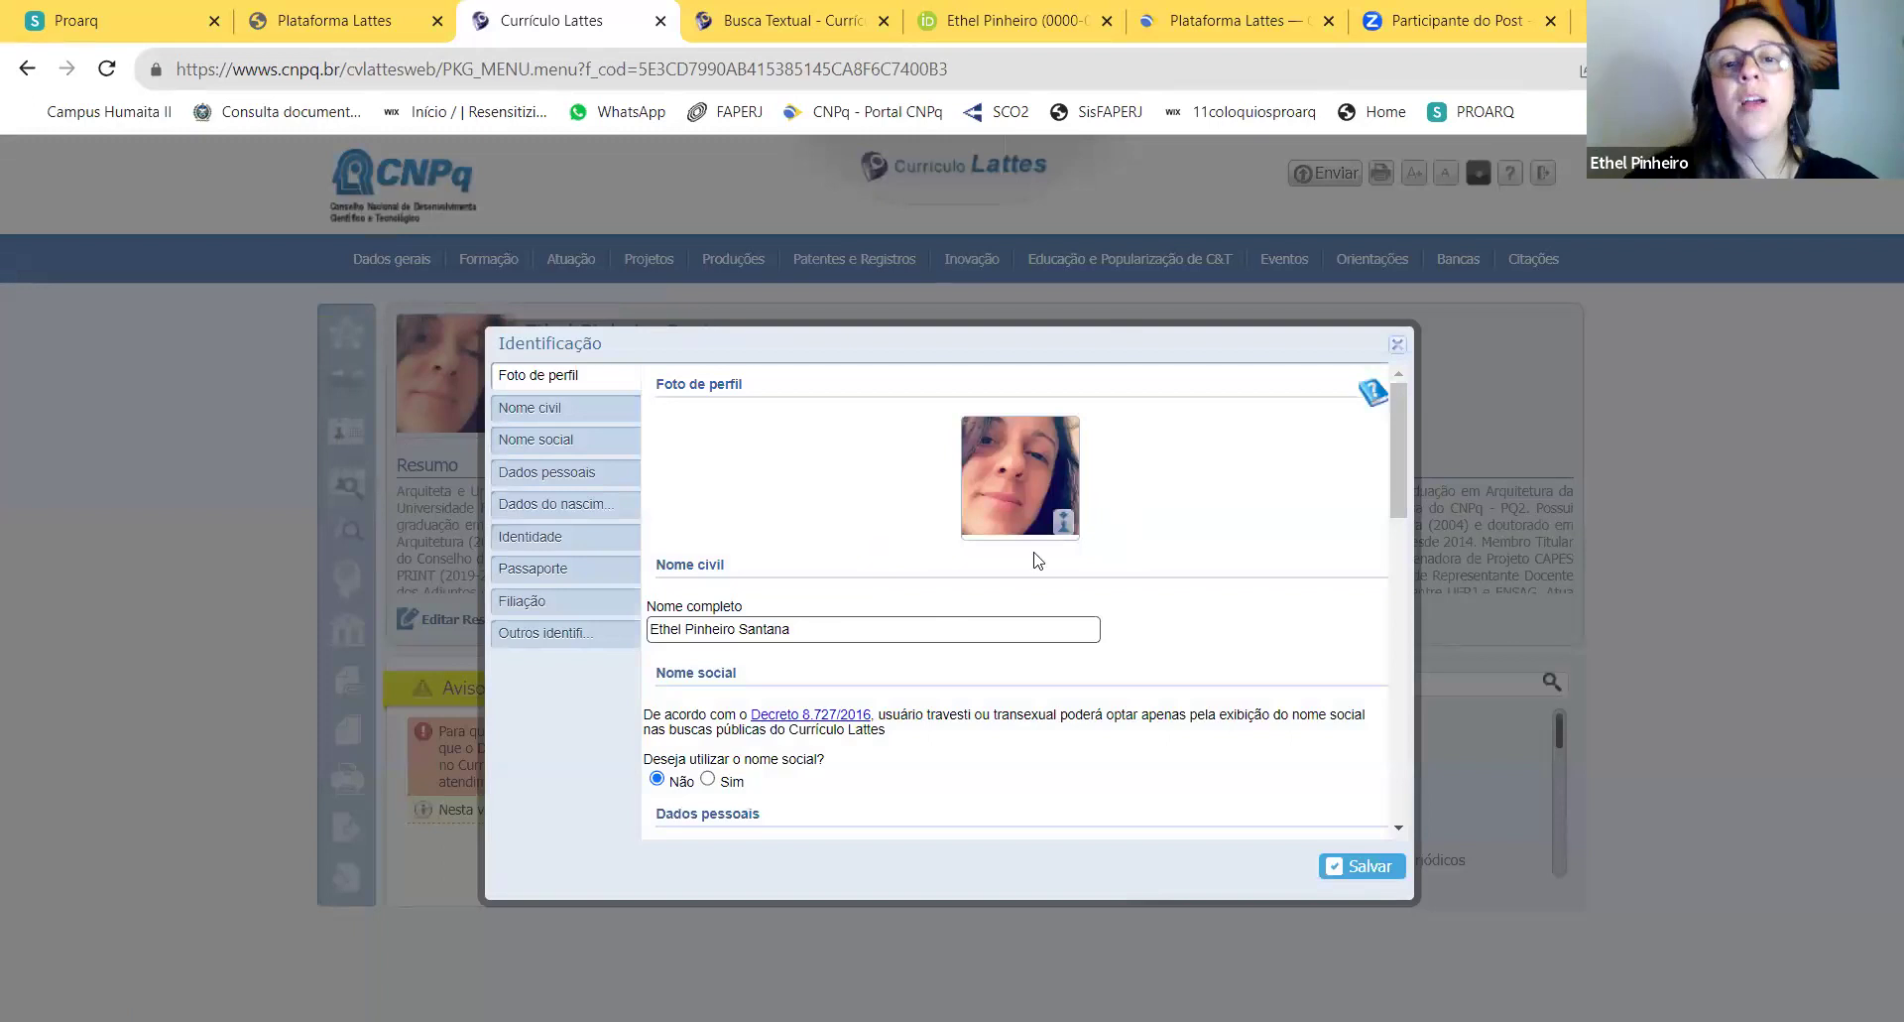
scroll(1002, 570, "down", 3)
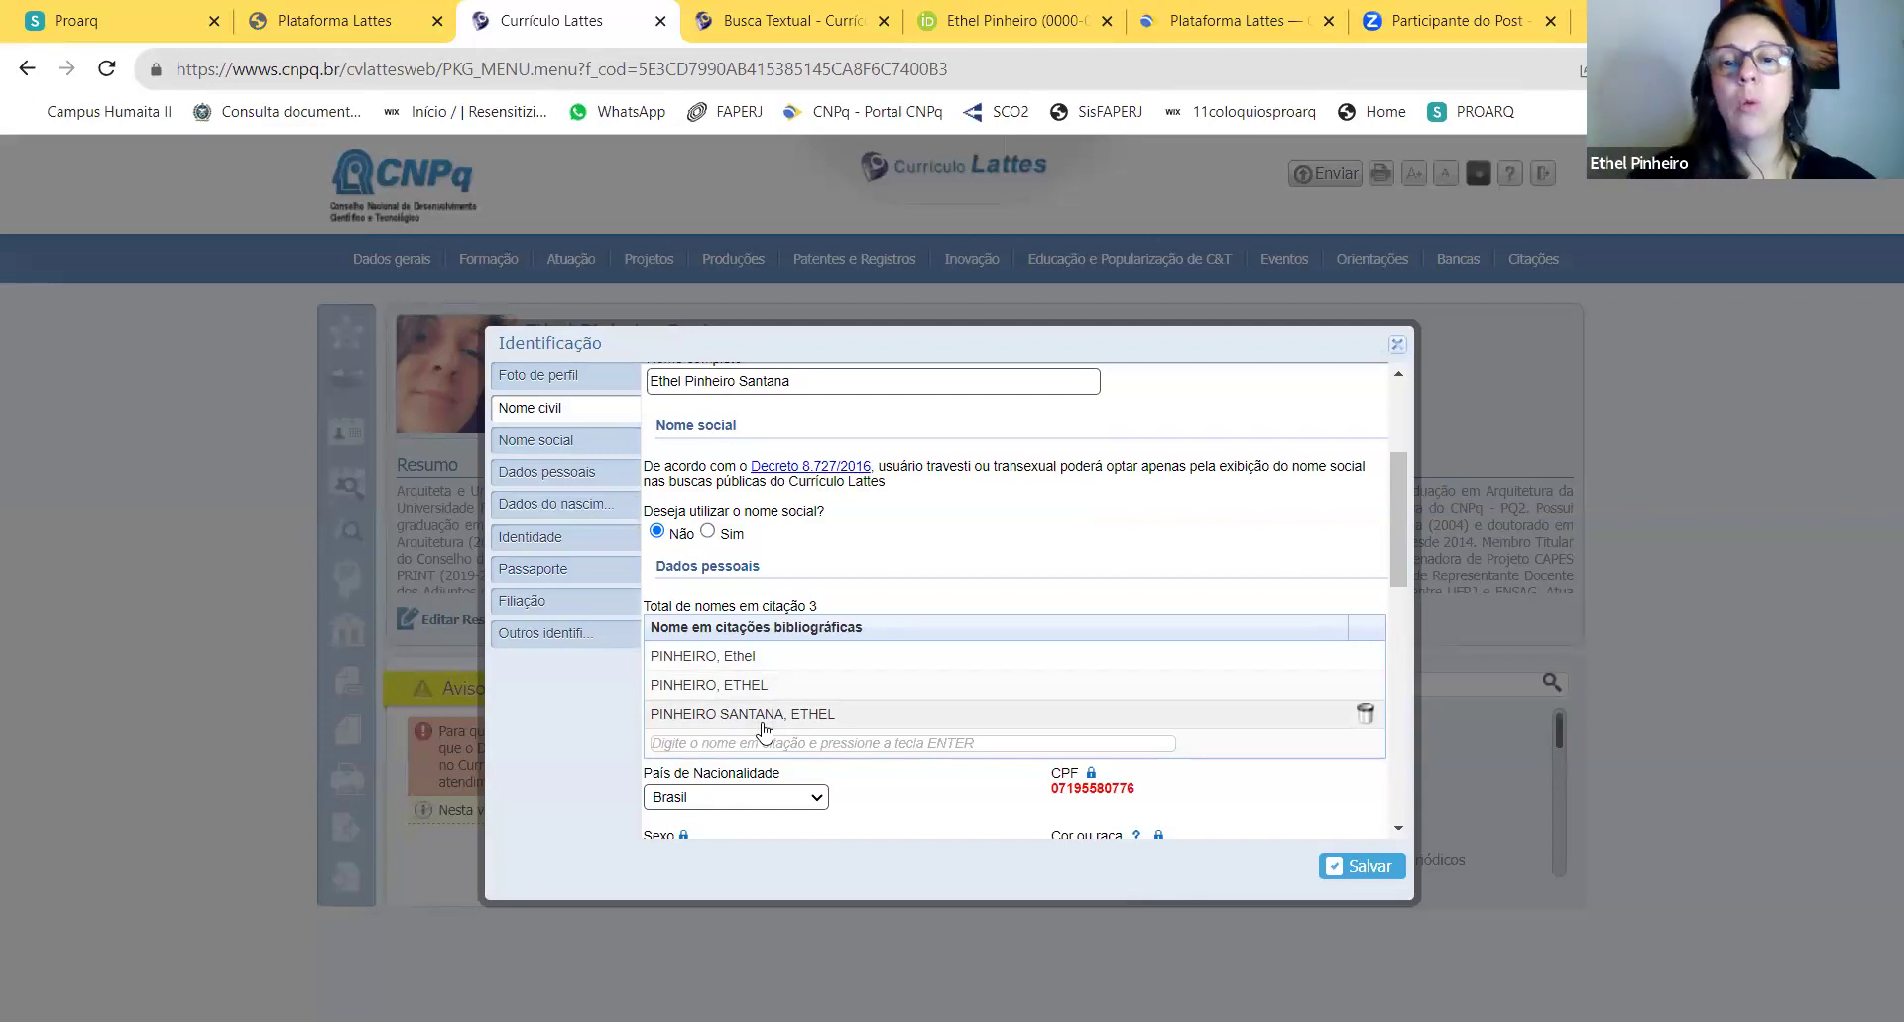
scroll(979, 595, "up", 3)
scroll(979, 595, "down", 10)
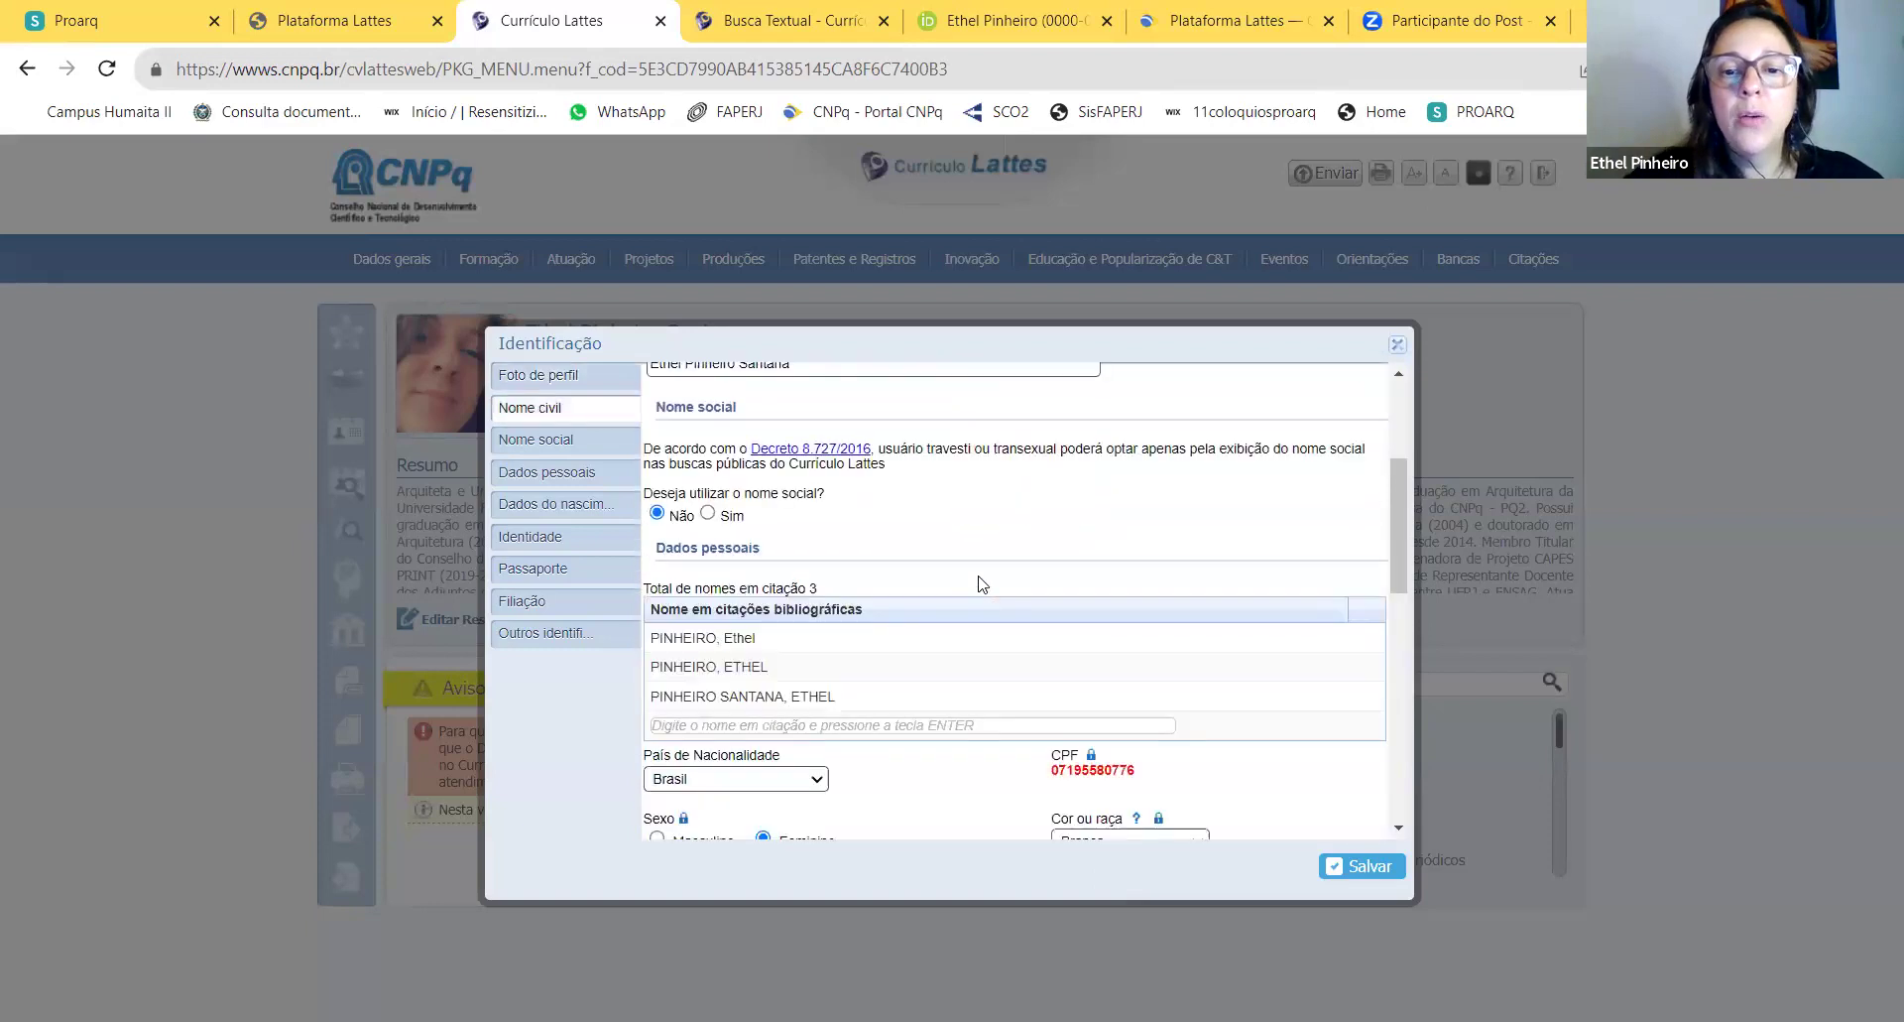
scroll(978, 586, "up", 10)
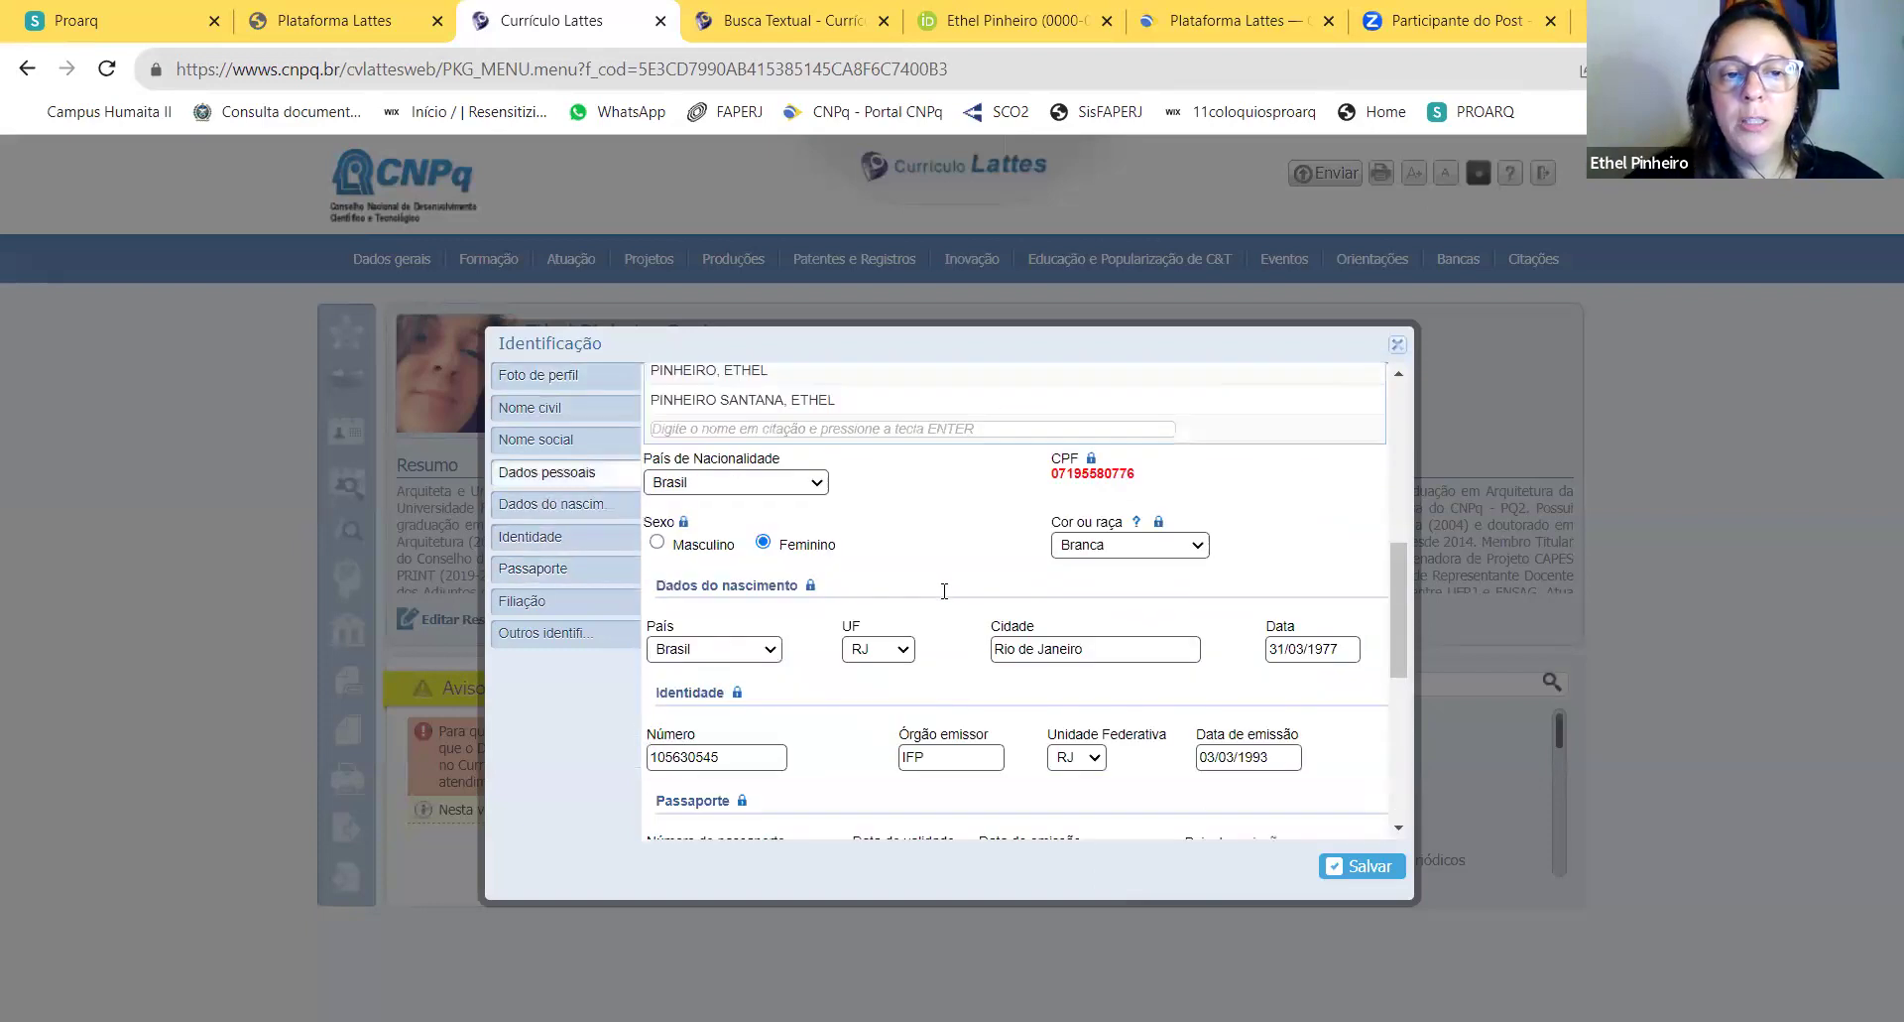
left_click(561, 443)
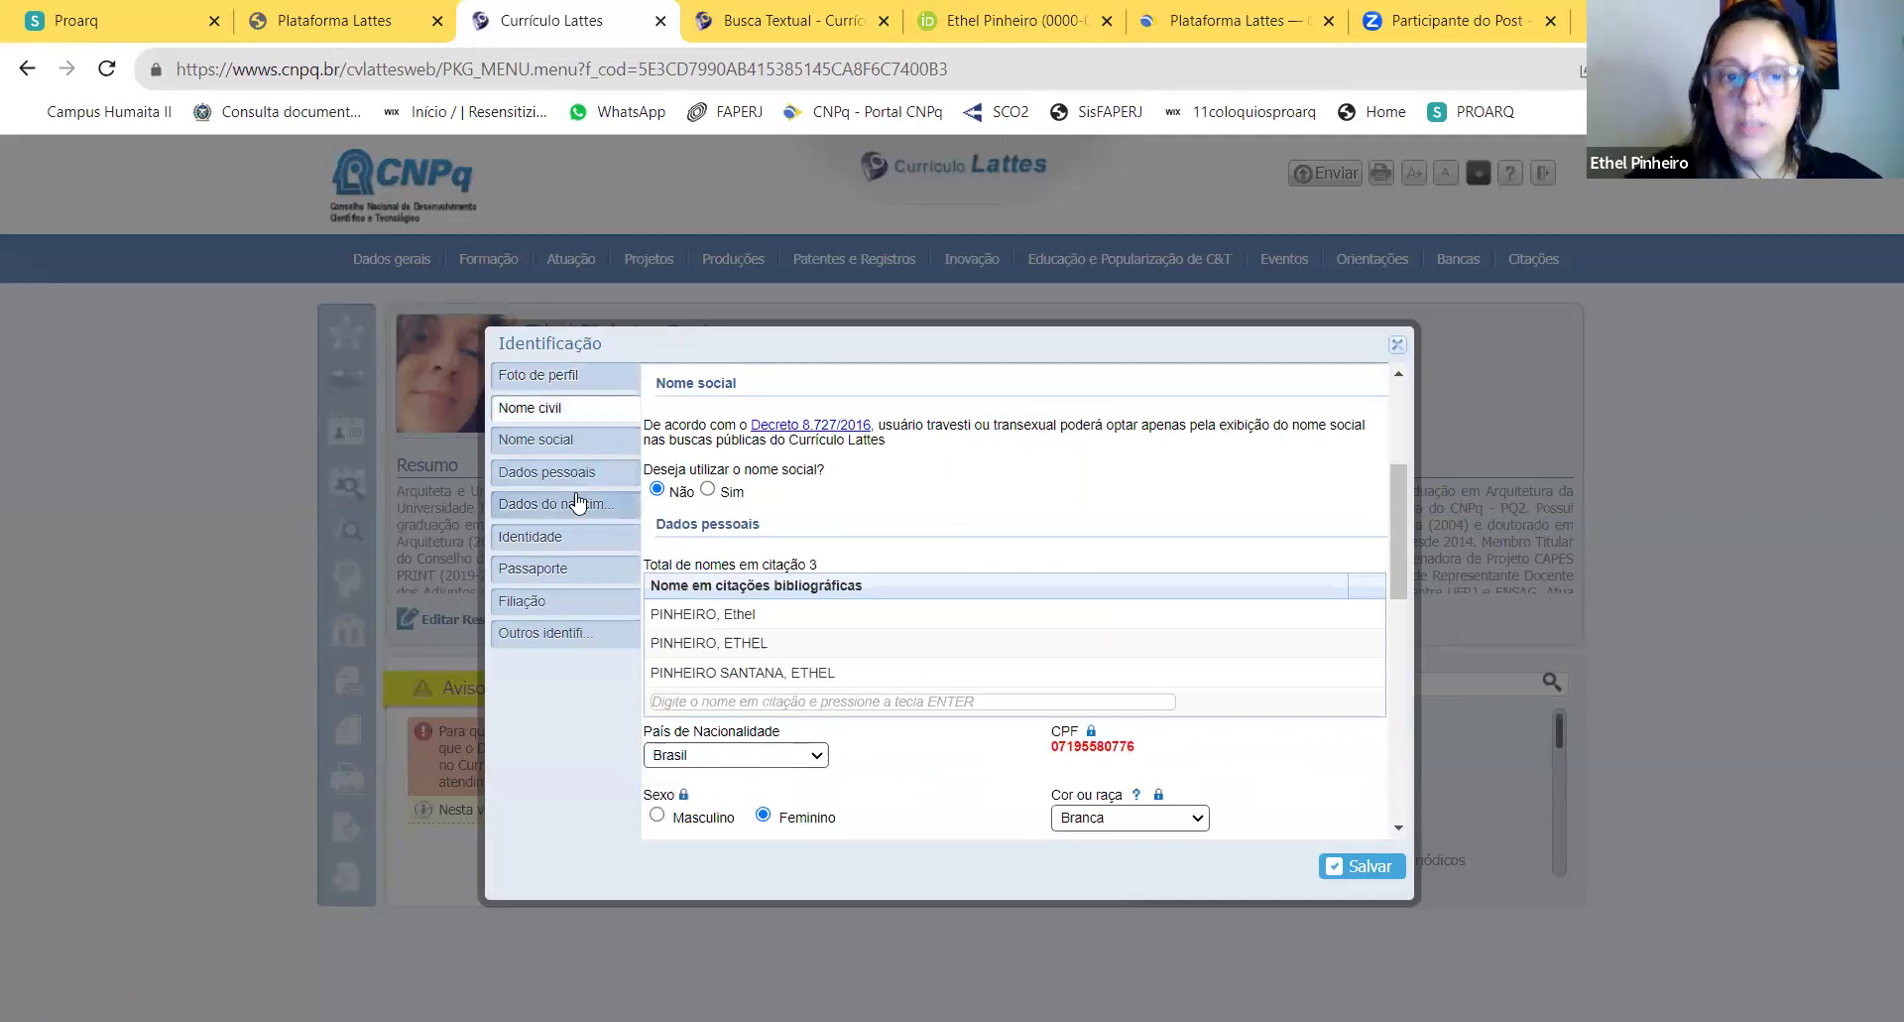
left_click(573, 473)
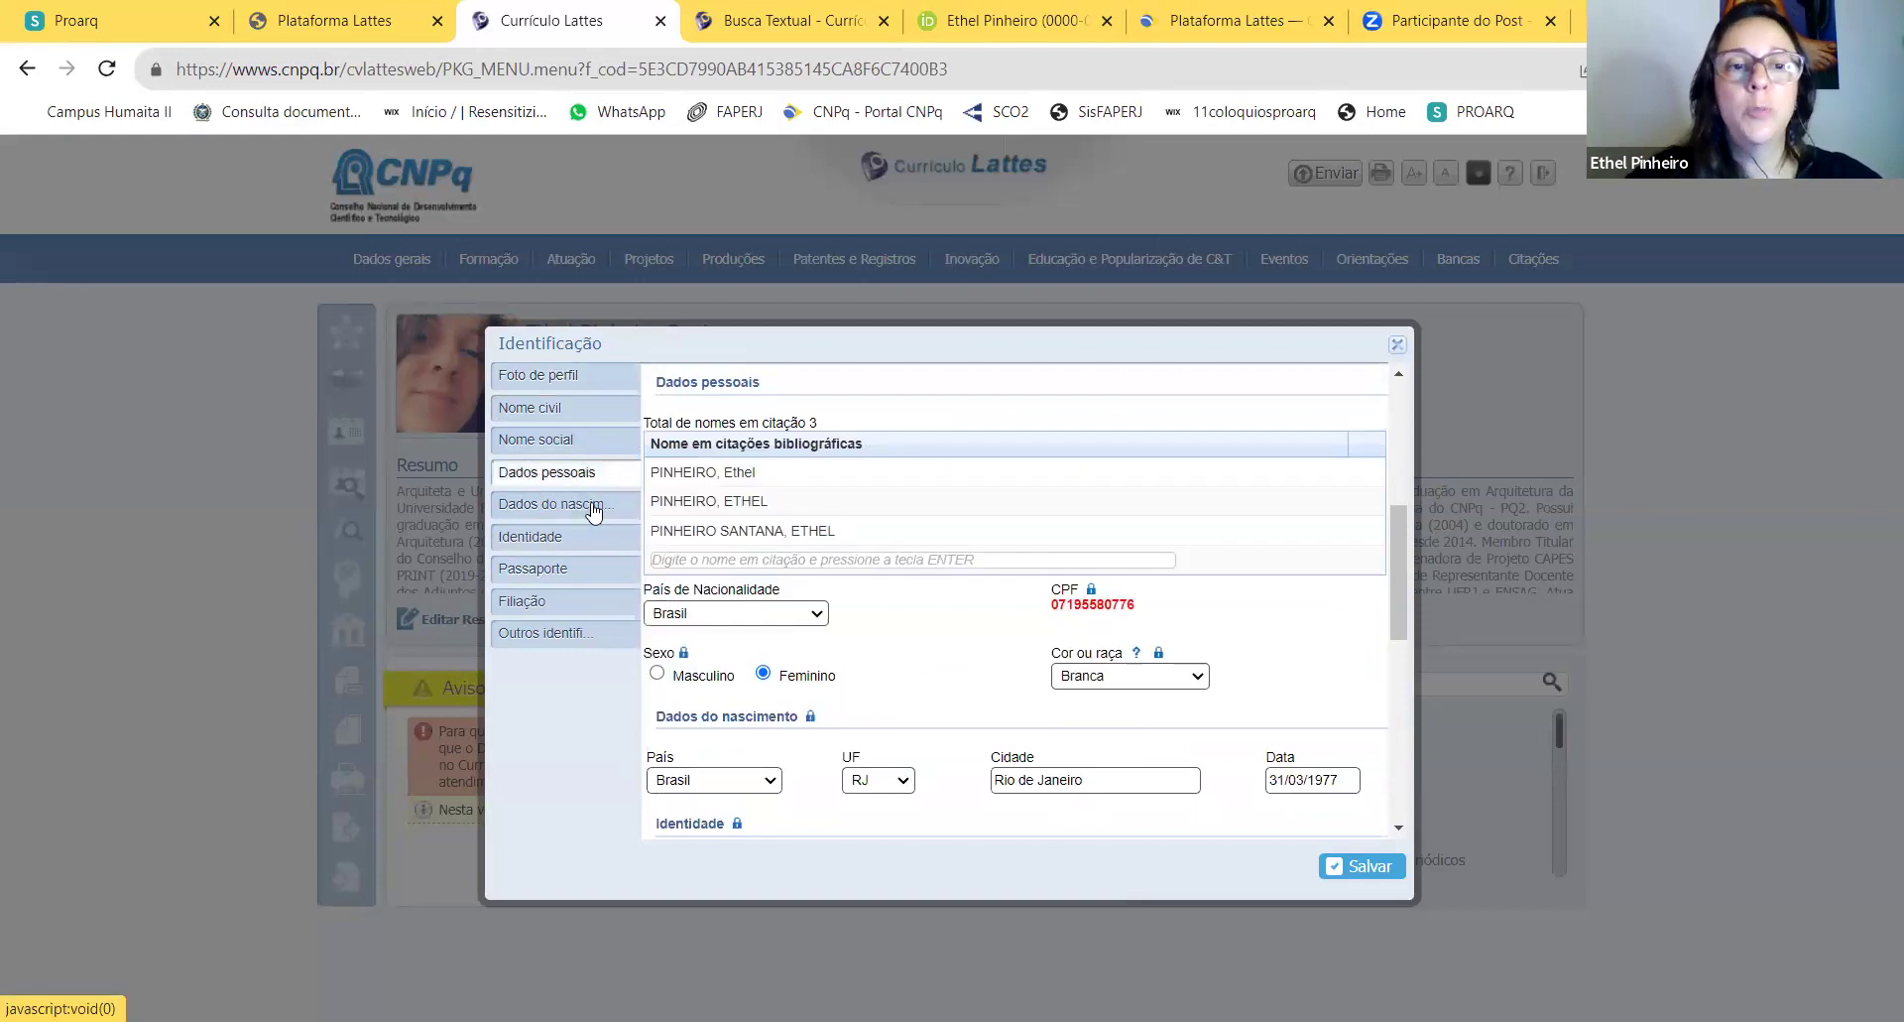
left_click(593, 508)
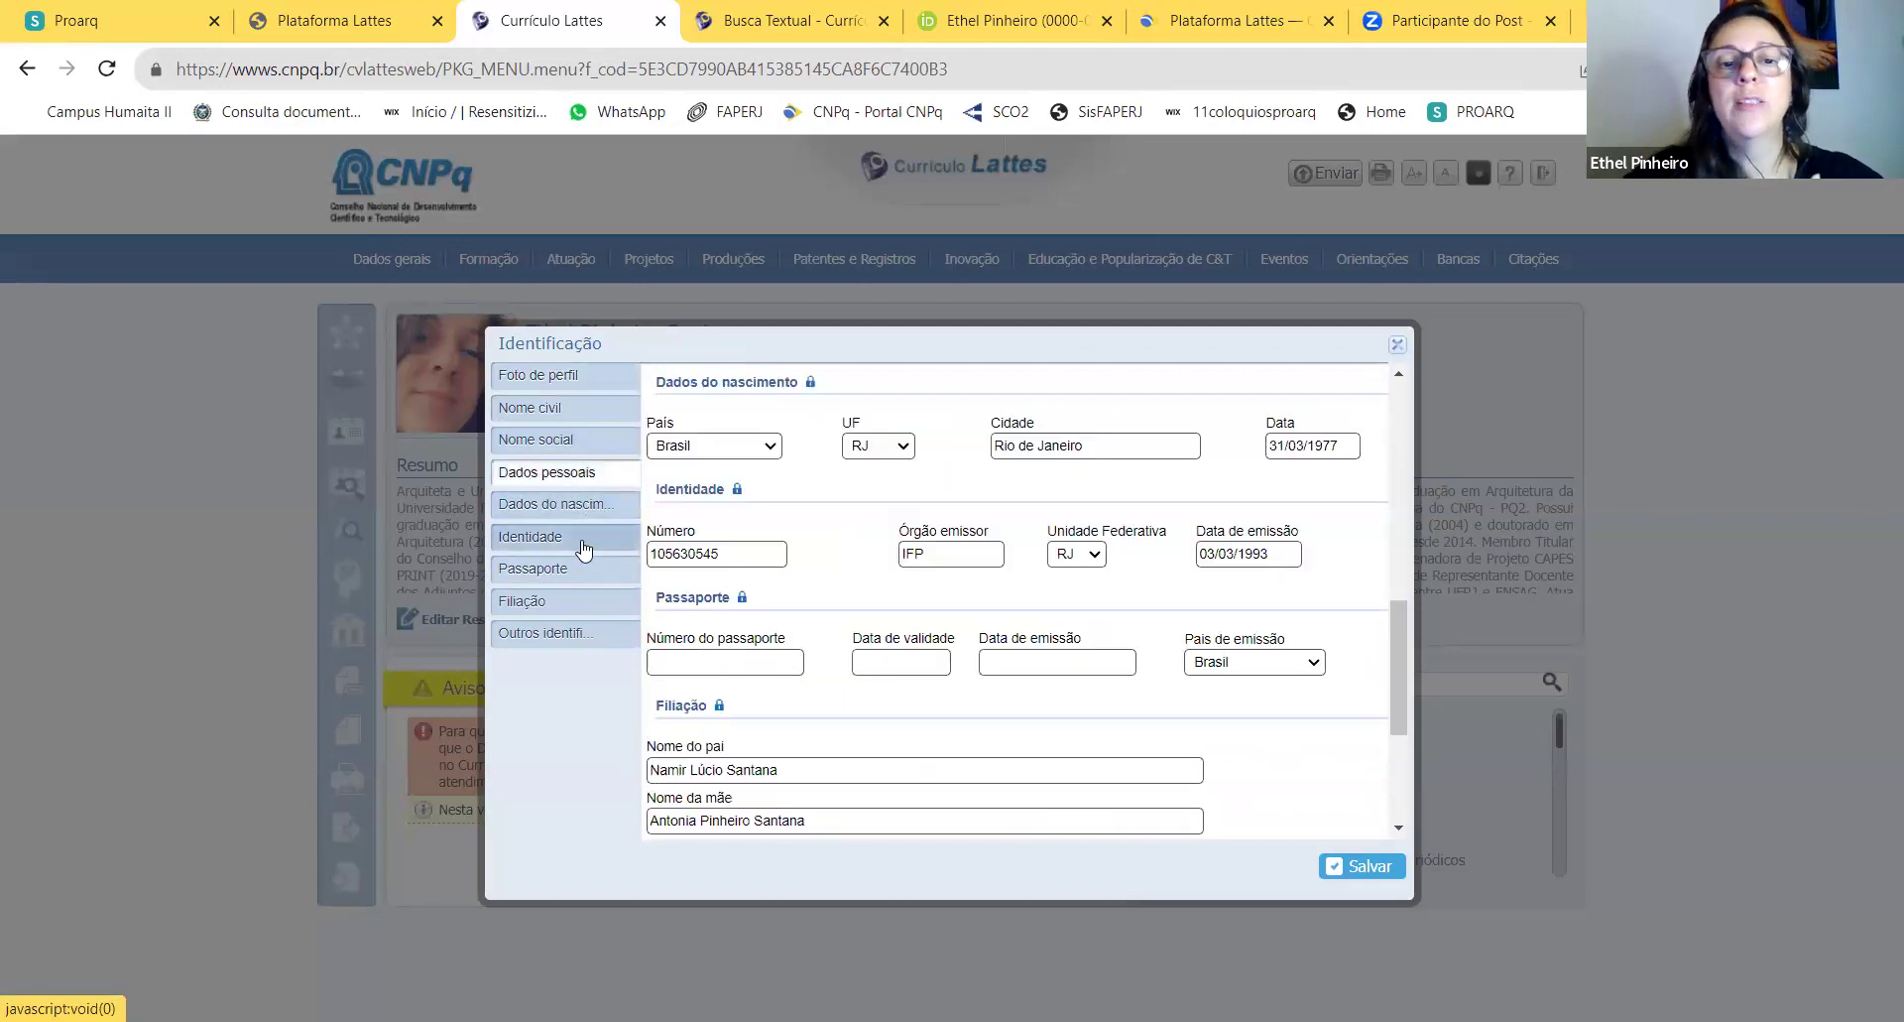
Step: Check the other identifiers section with the ORCID address and save the Identificação record
scroll(649, 602, "down", 1)
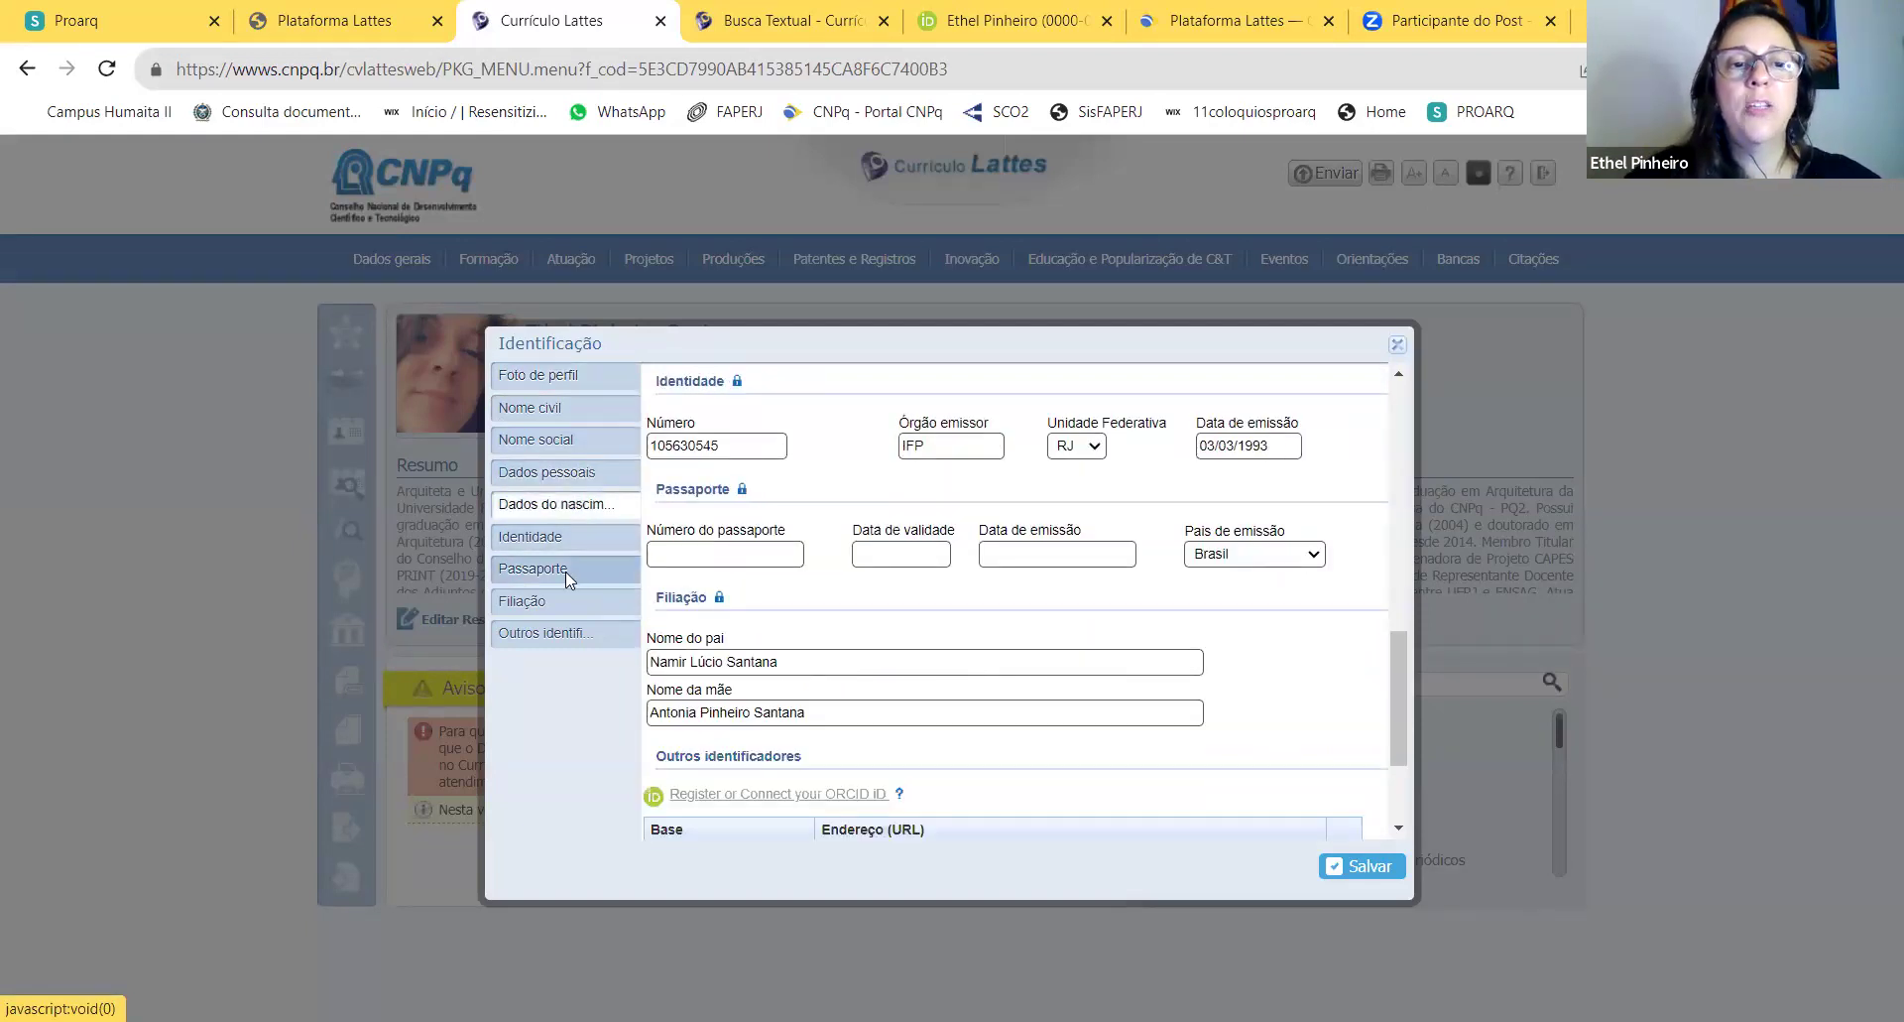
left_click(561, 636)
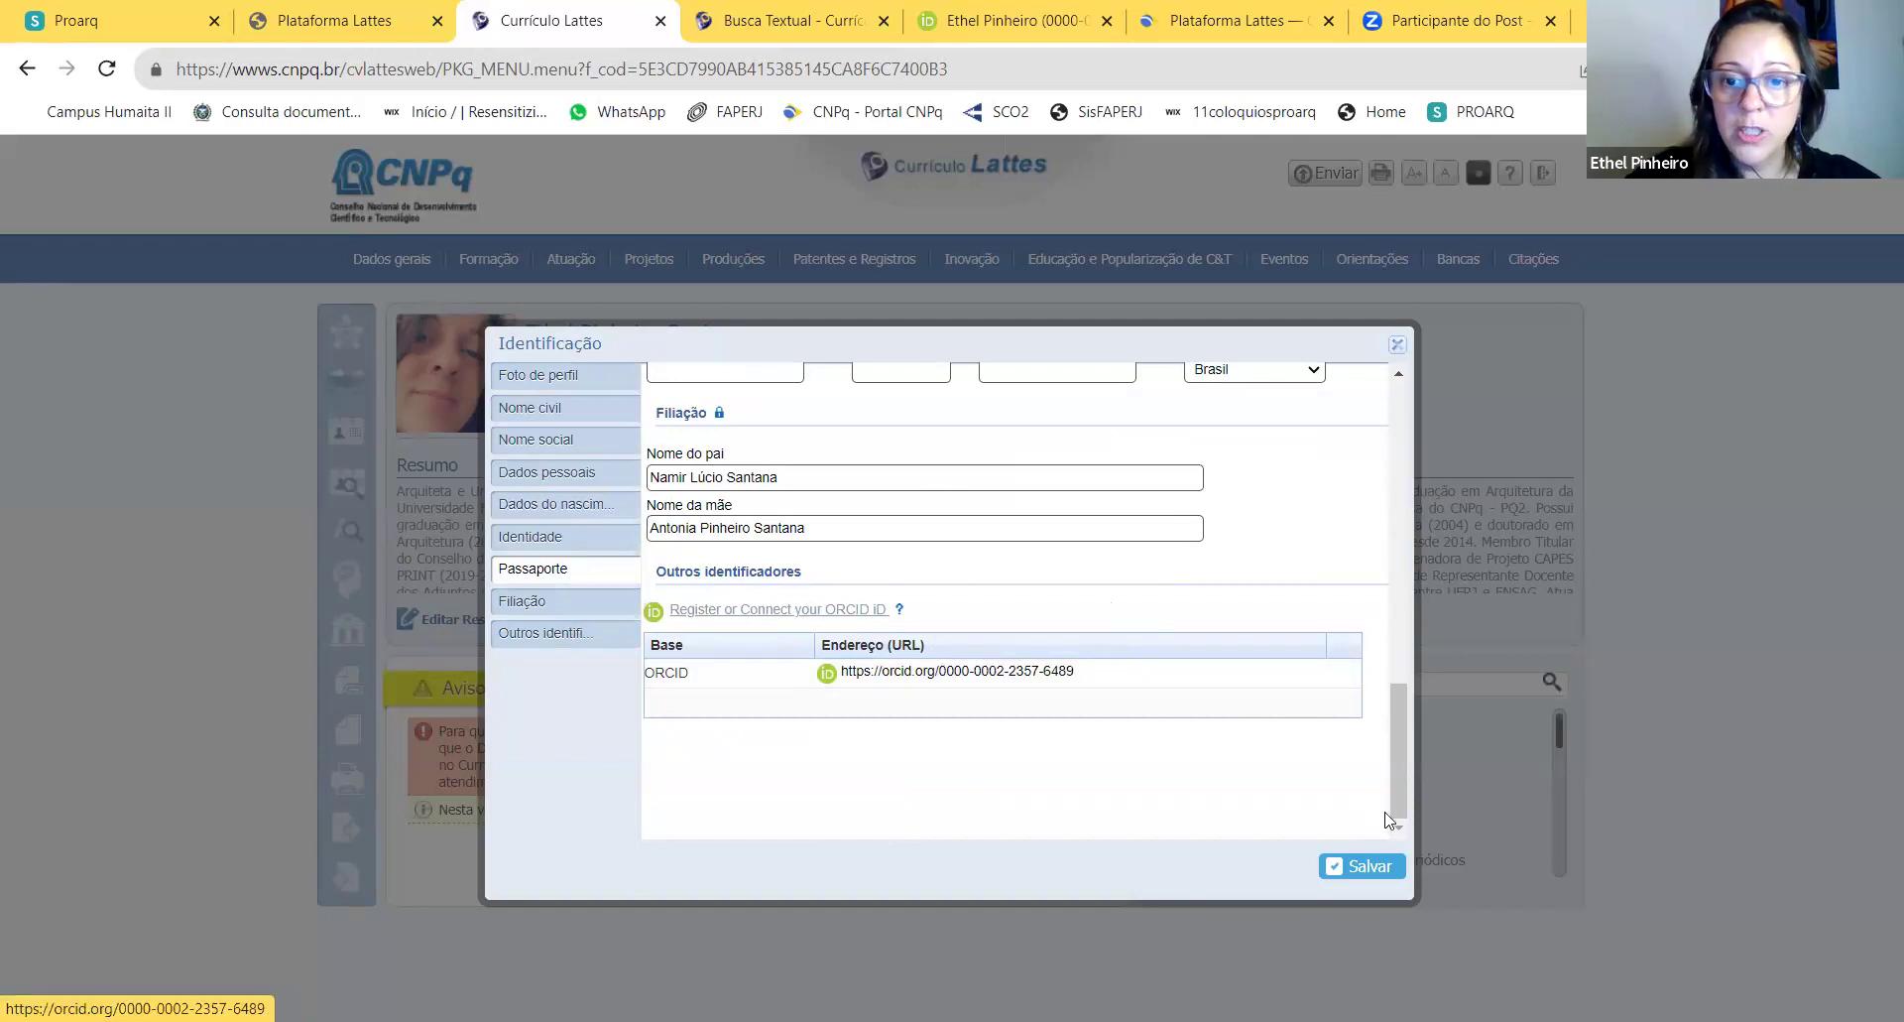
left_click(1366, 861)
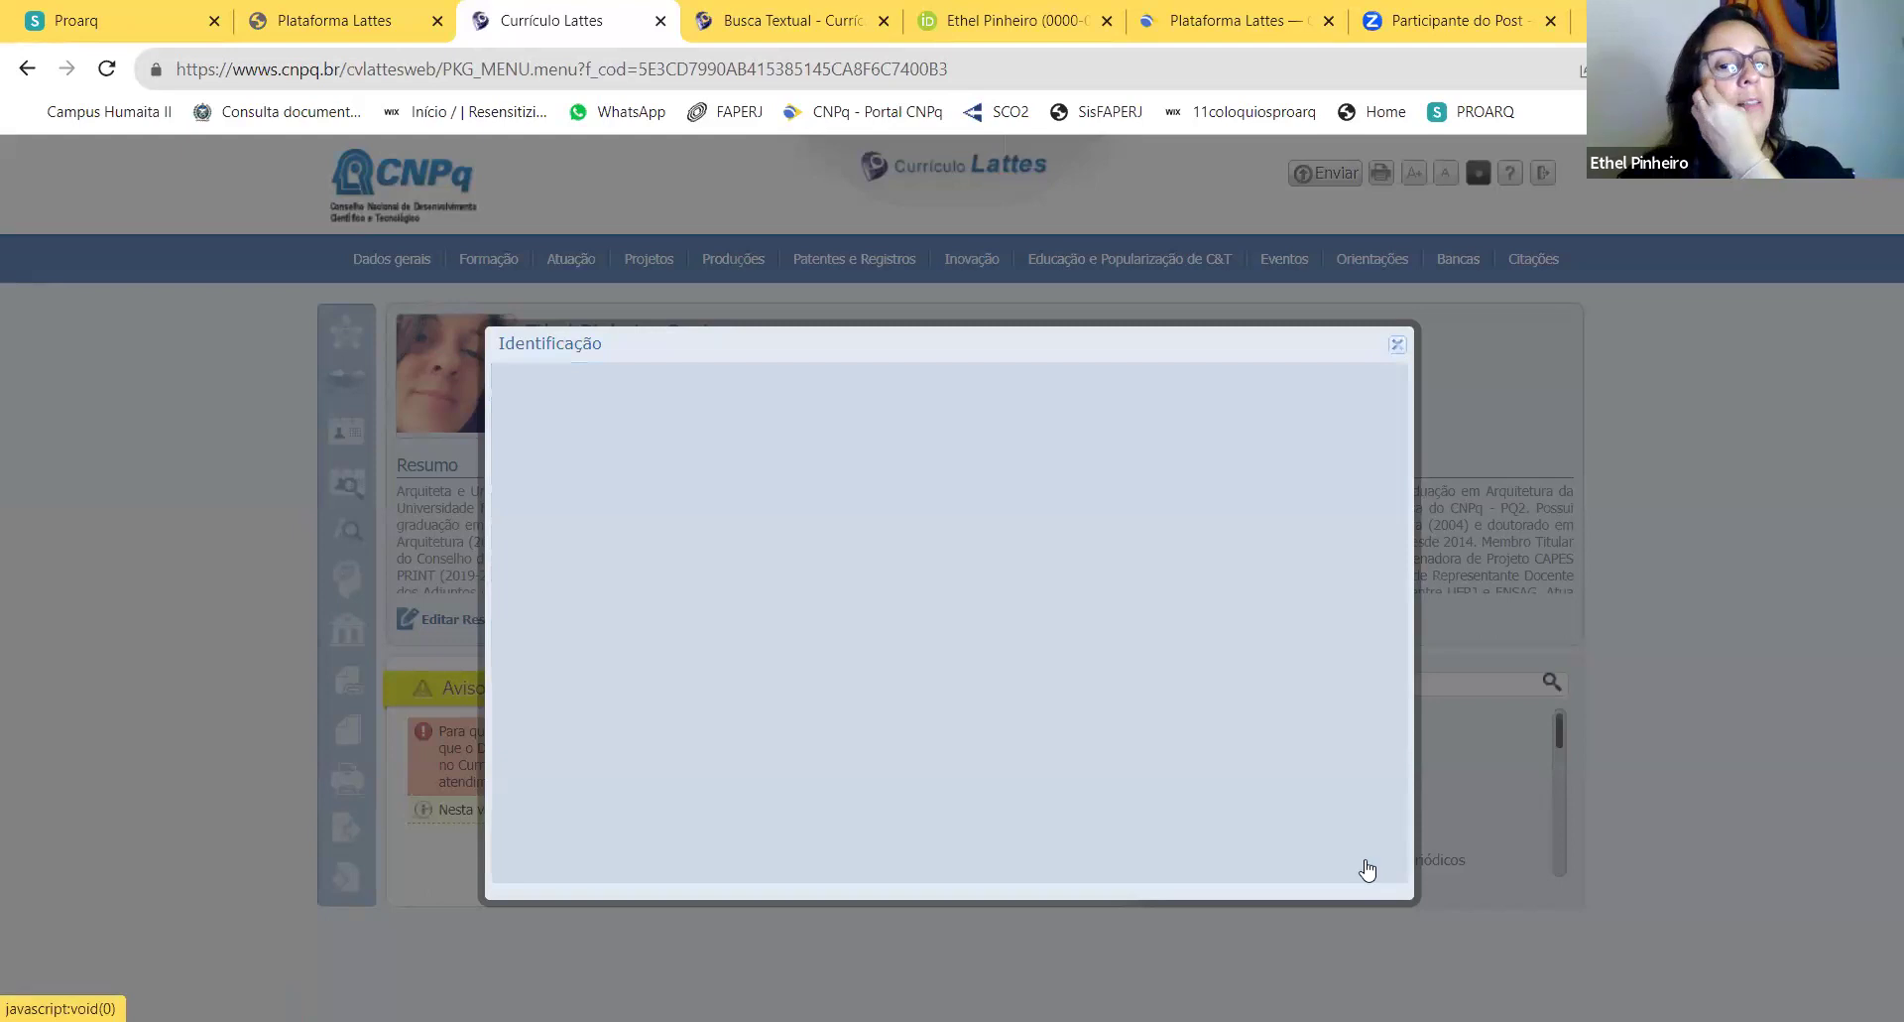
mouse_move(416, 269)
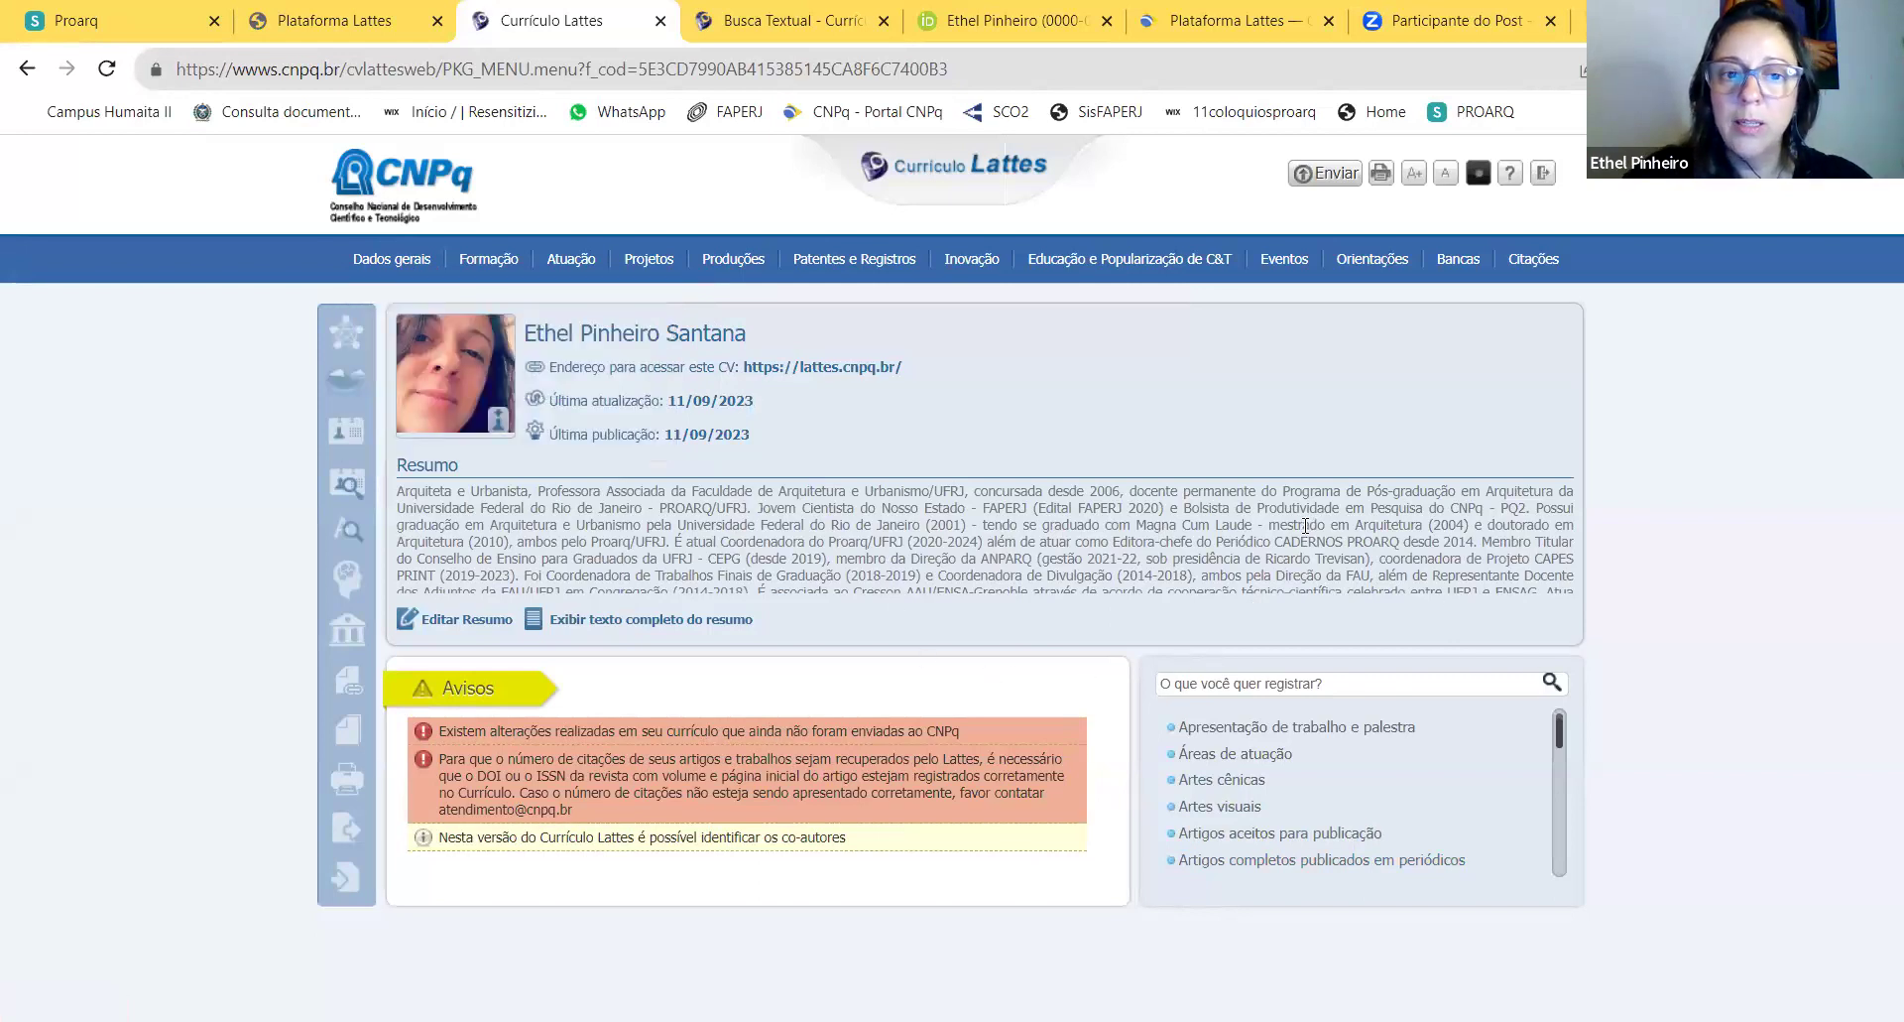
Step: Expand the full CV summary text on the main page without changing it
left_click(472, 619)
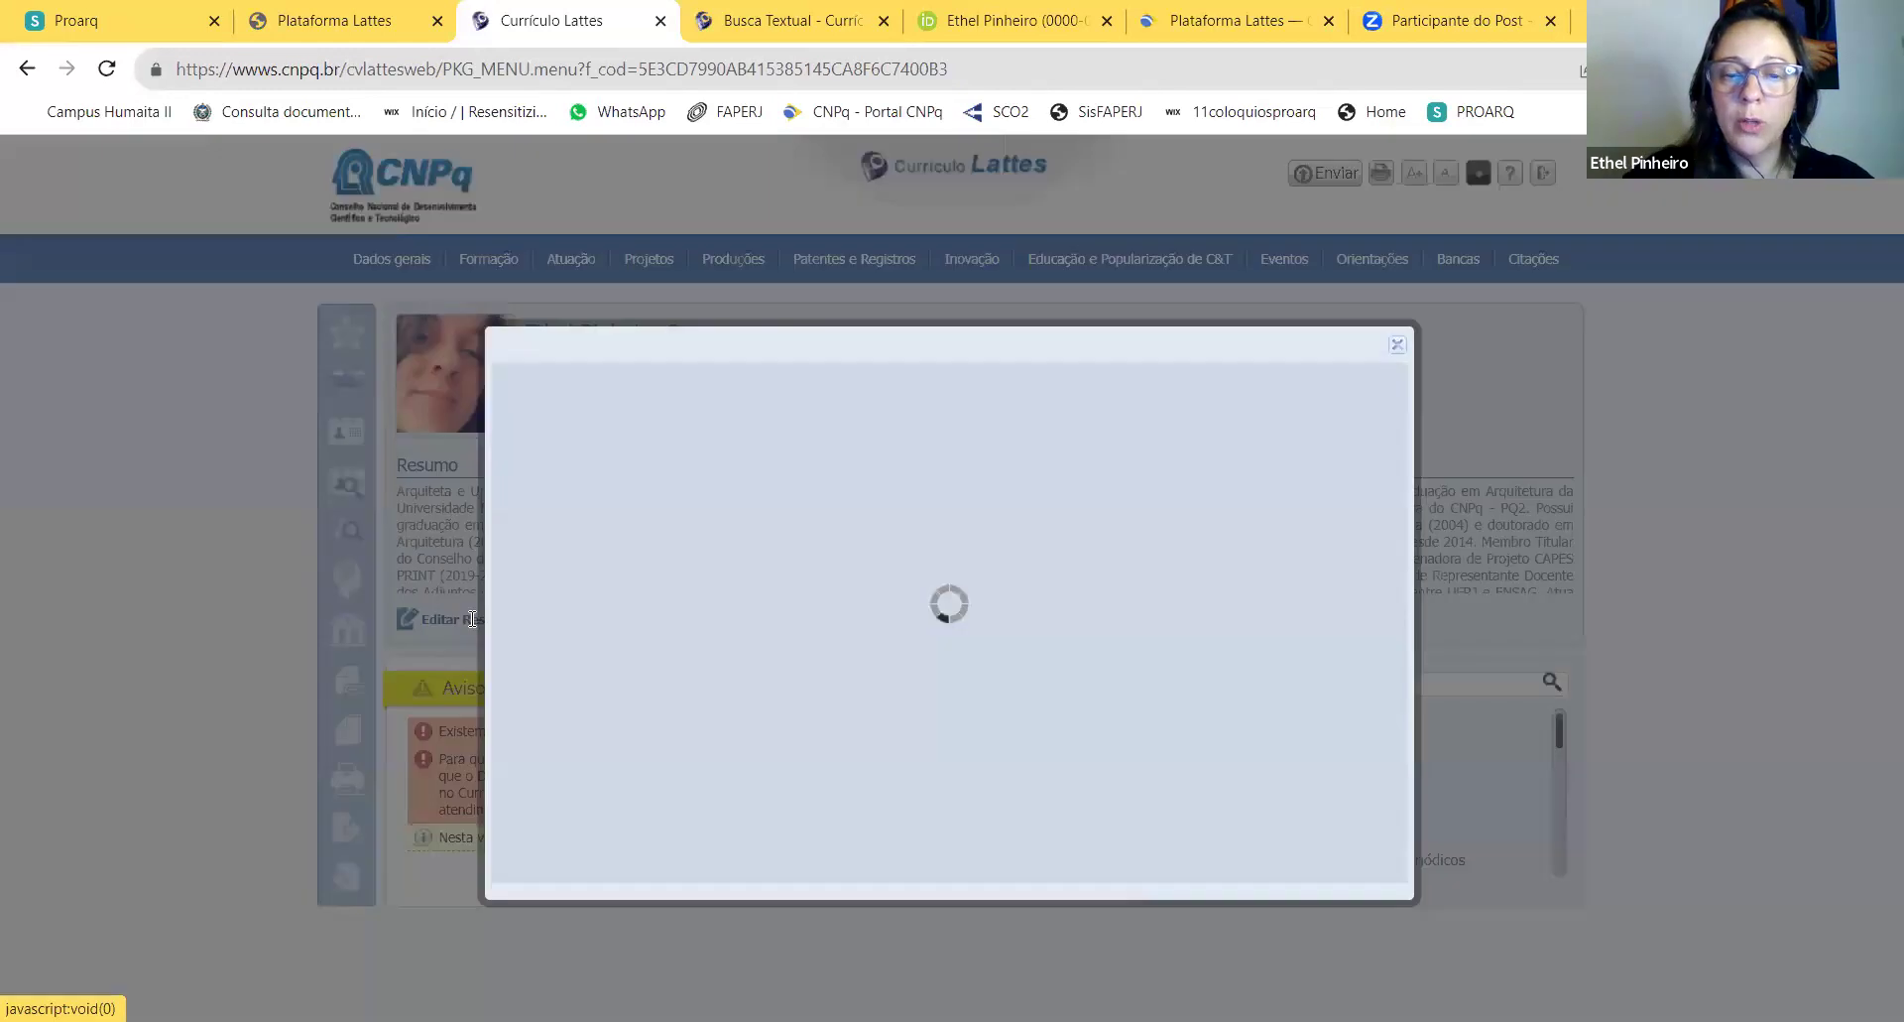
left_click(1398, 345)
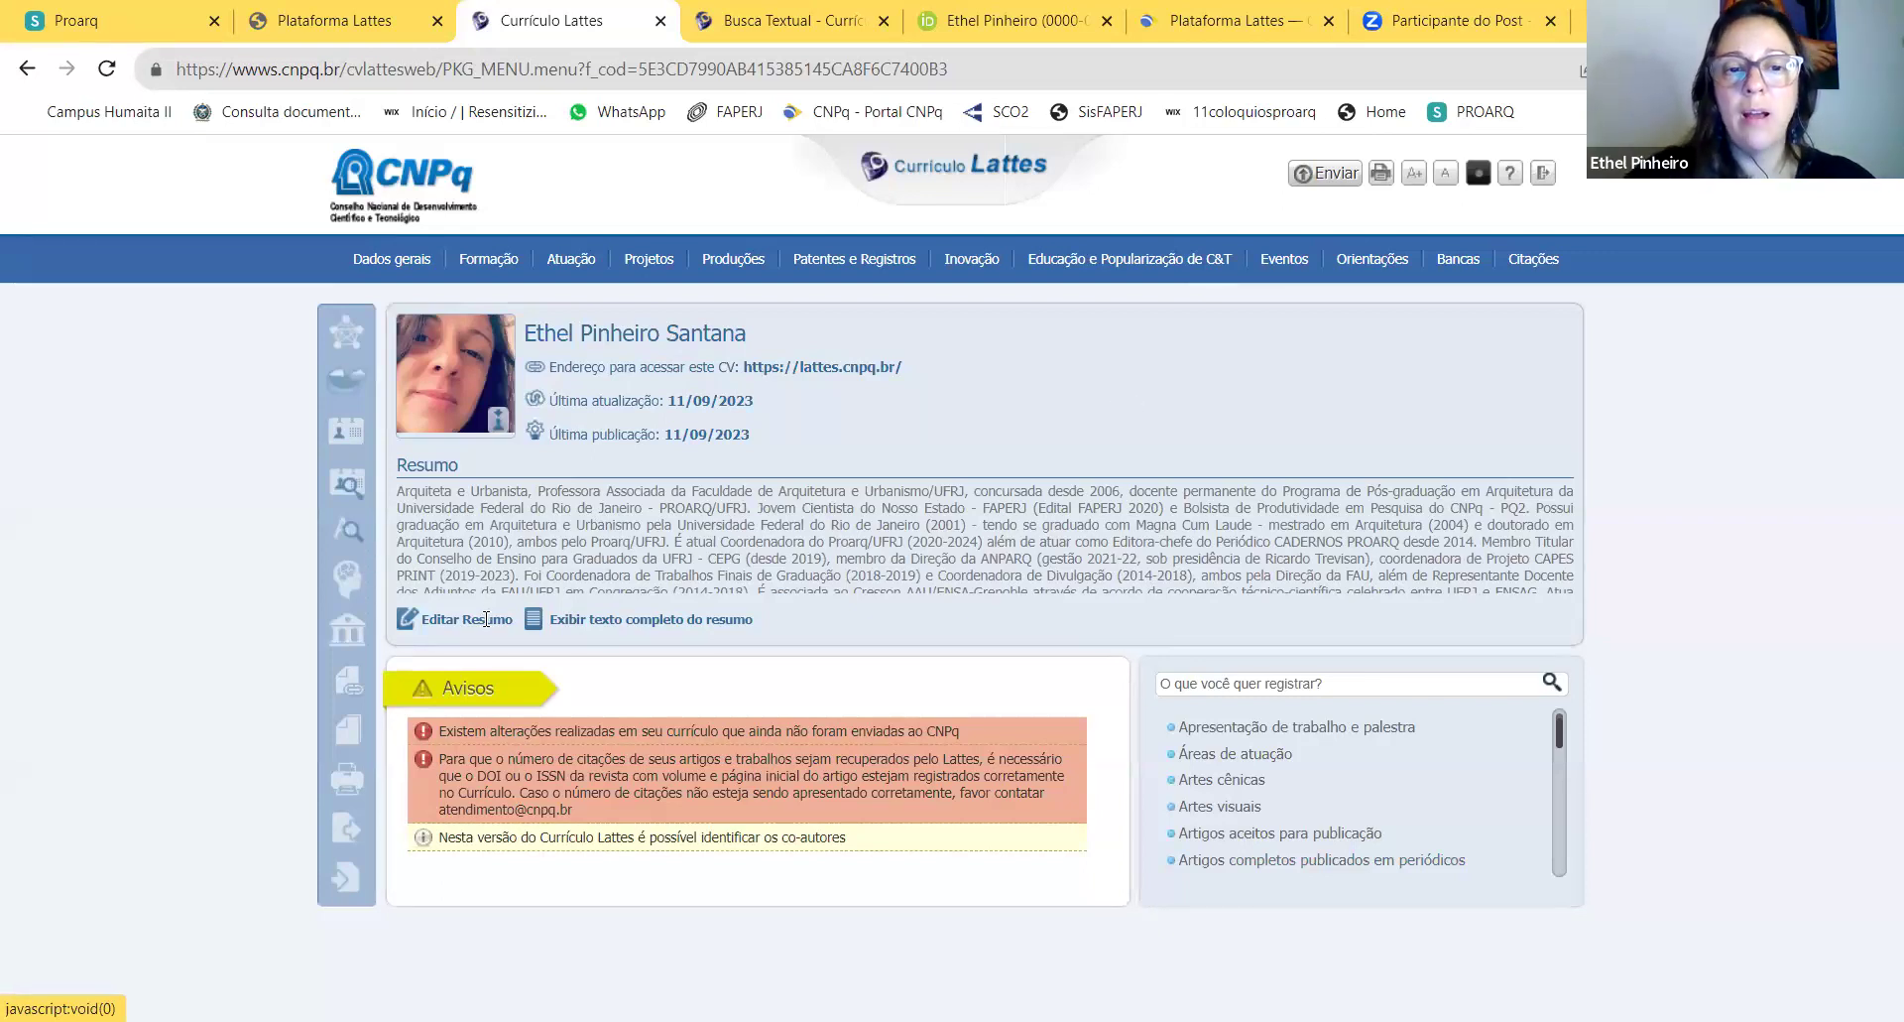
left_click(583, 617)
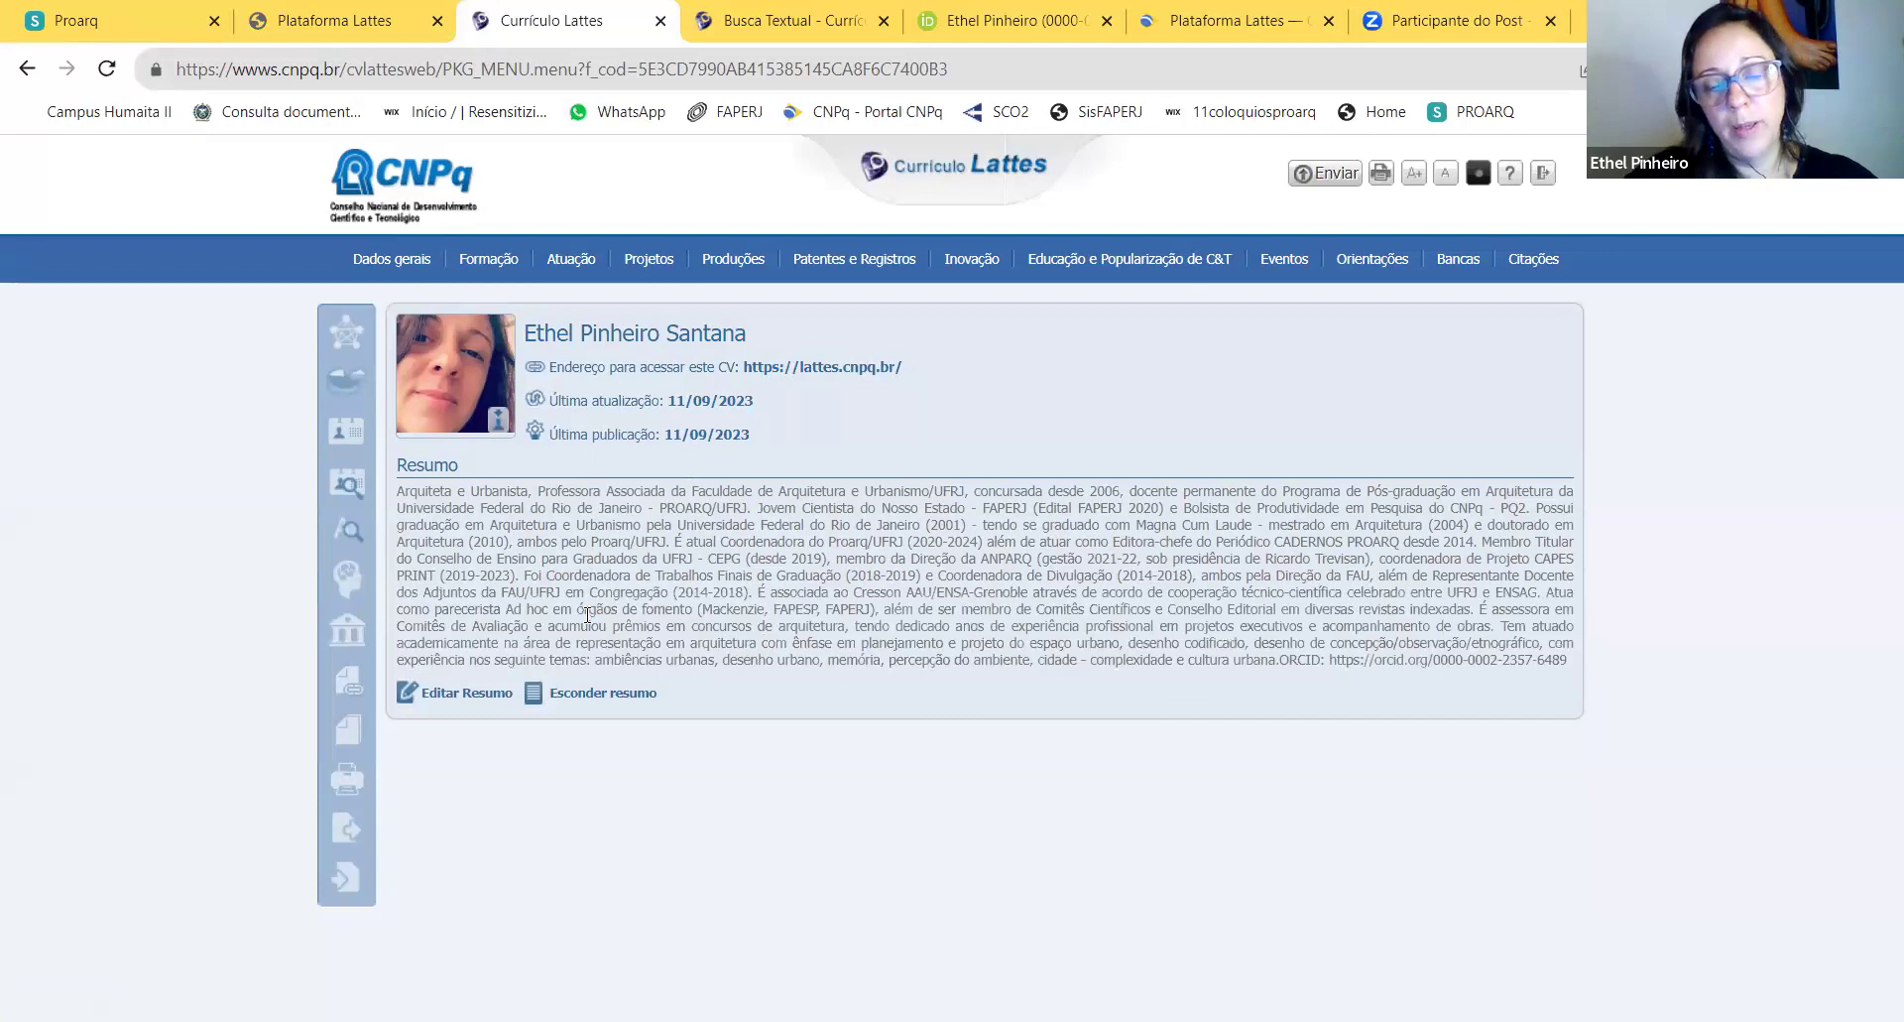
Step: Review the summary text ending with the ORCID address and save it
left_click(493, 696)
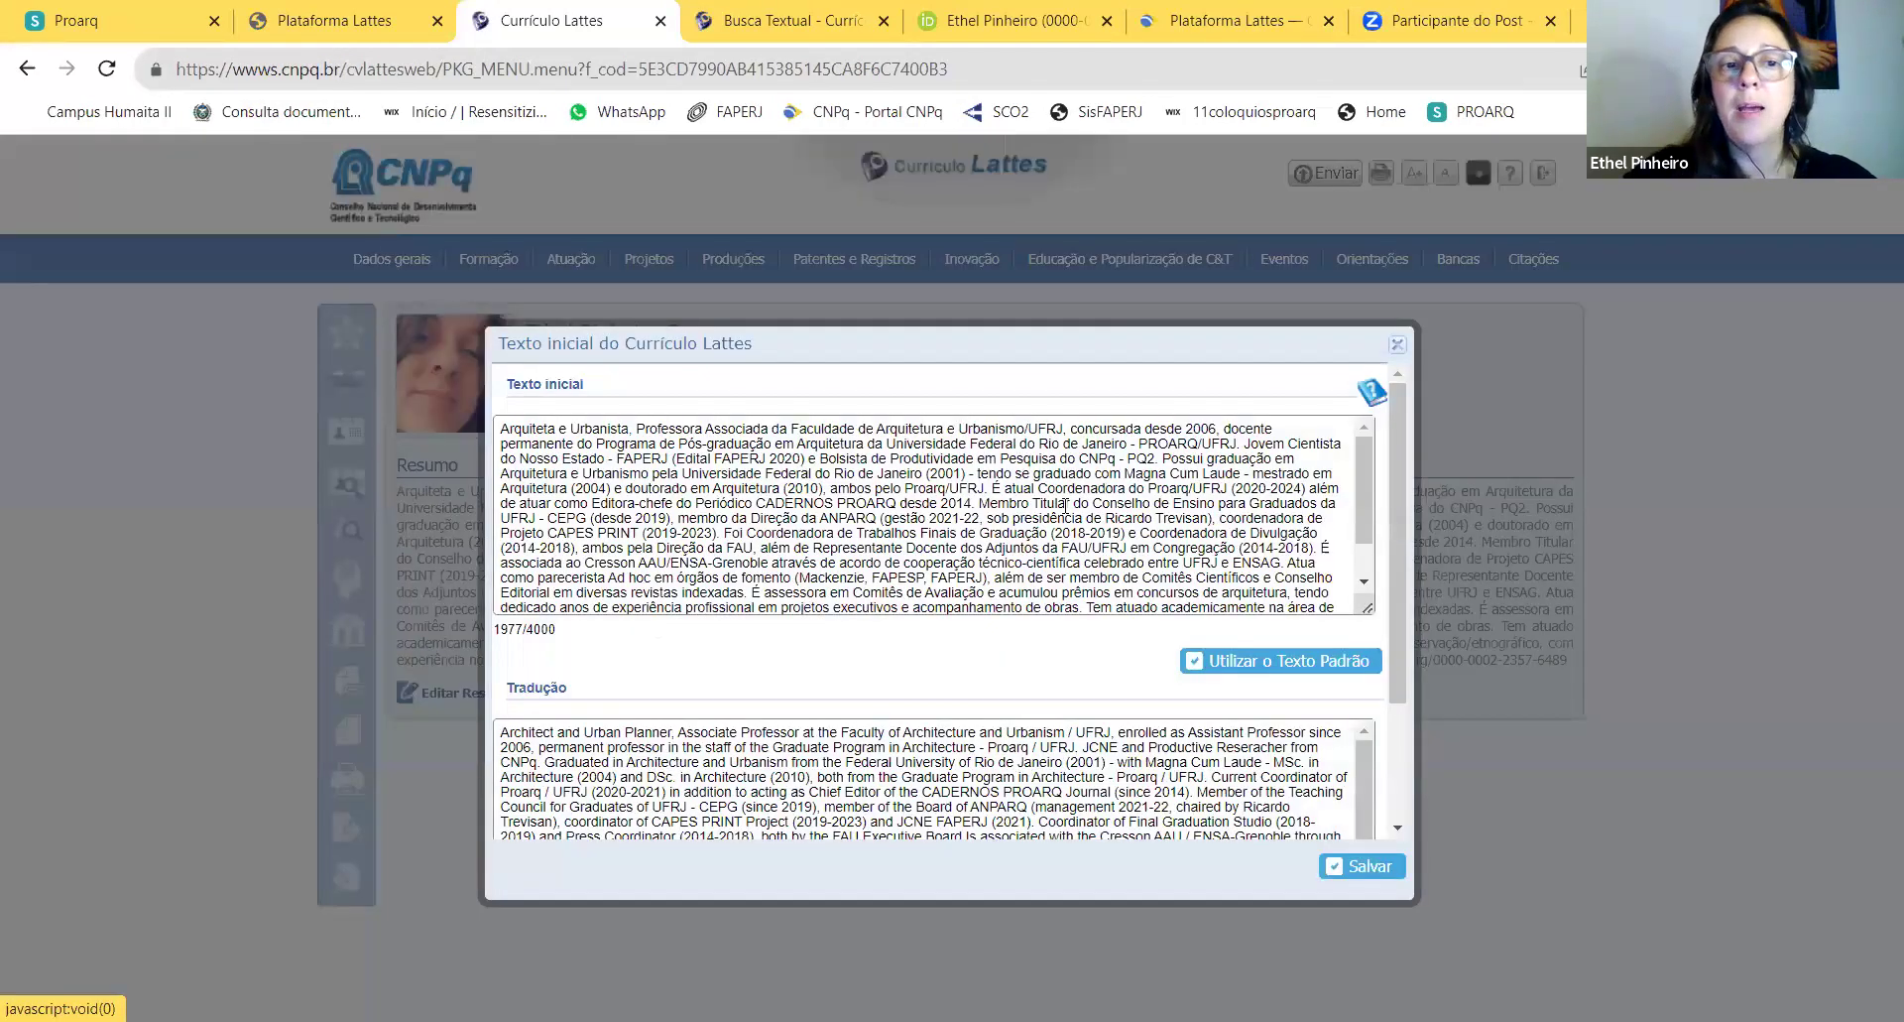
scroll(1065, 506, "down", 5)
scroll(1017, 651, "down", 3)
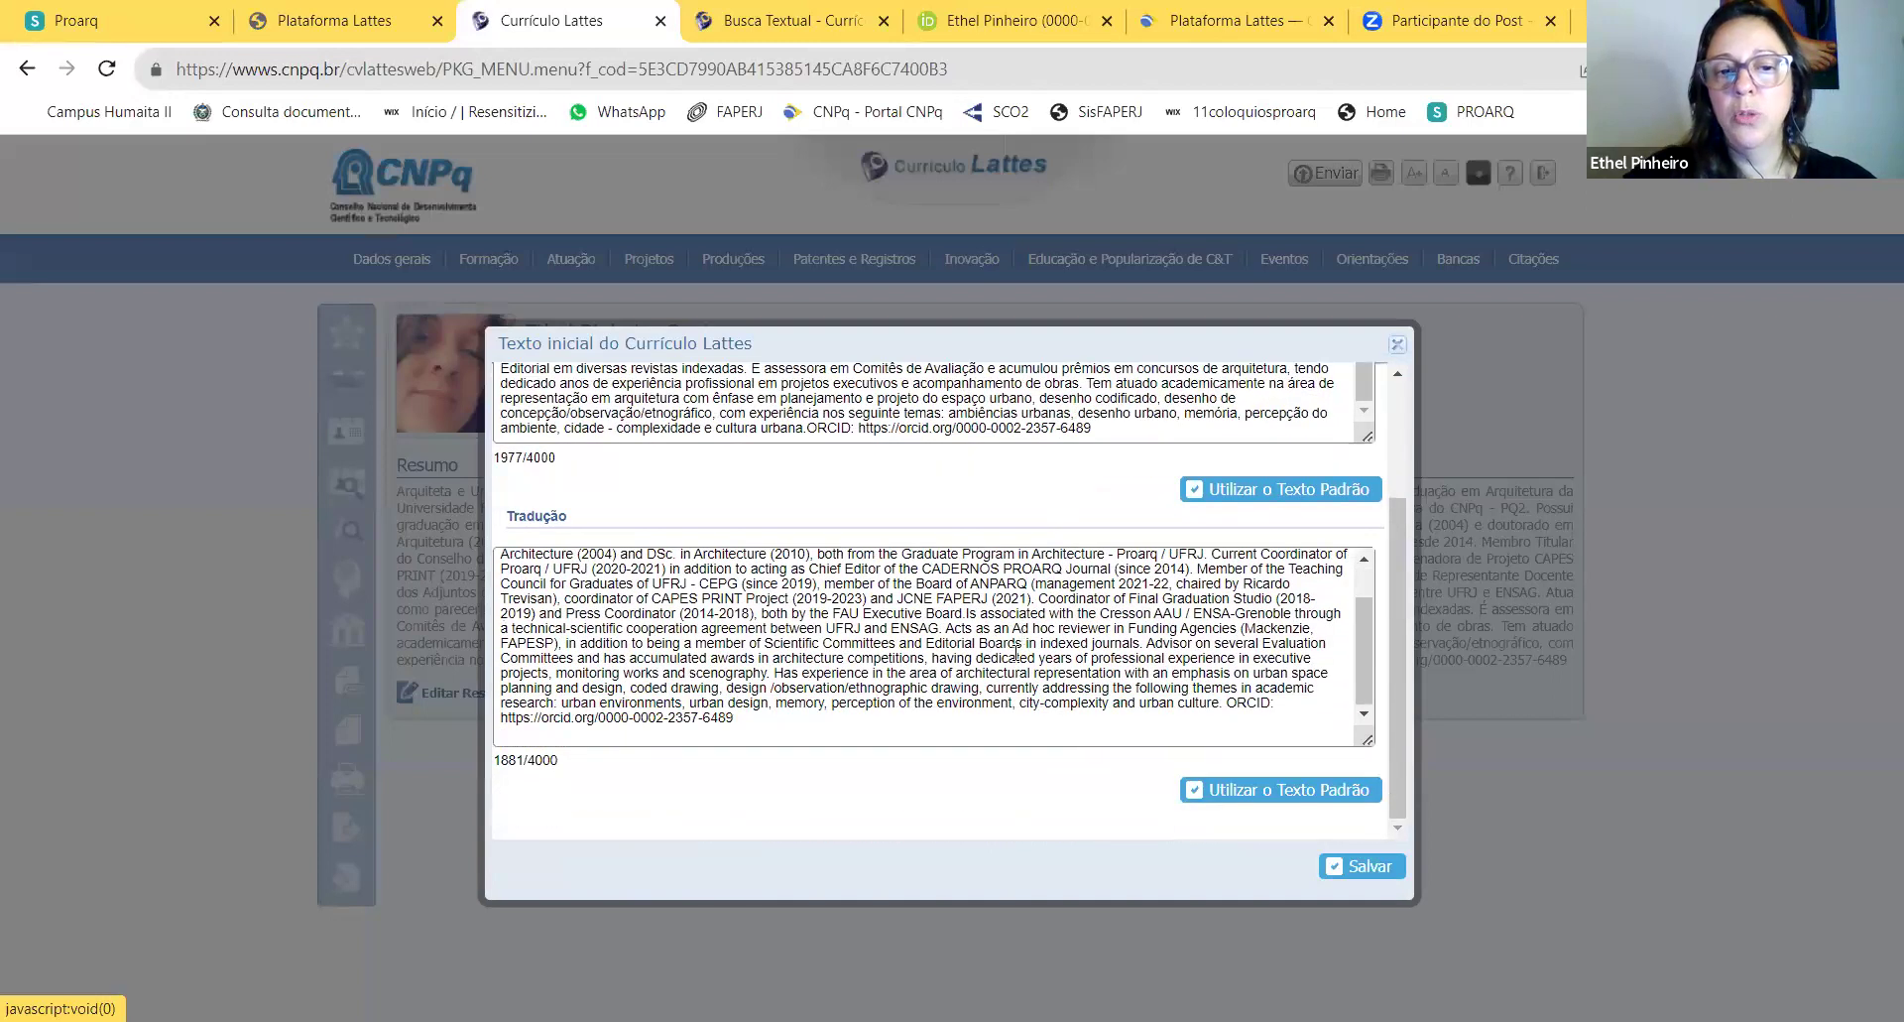
scroll(1017, 652, "up", 1)
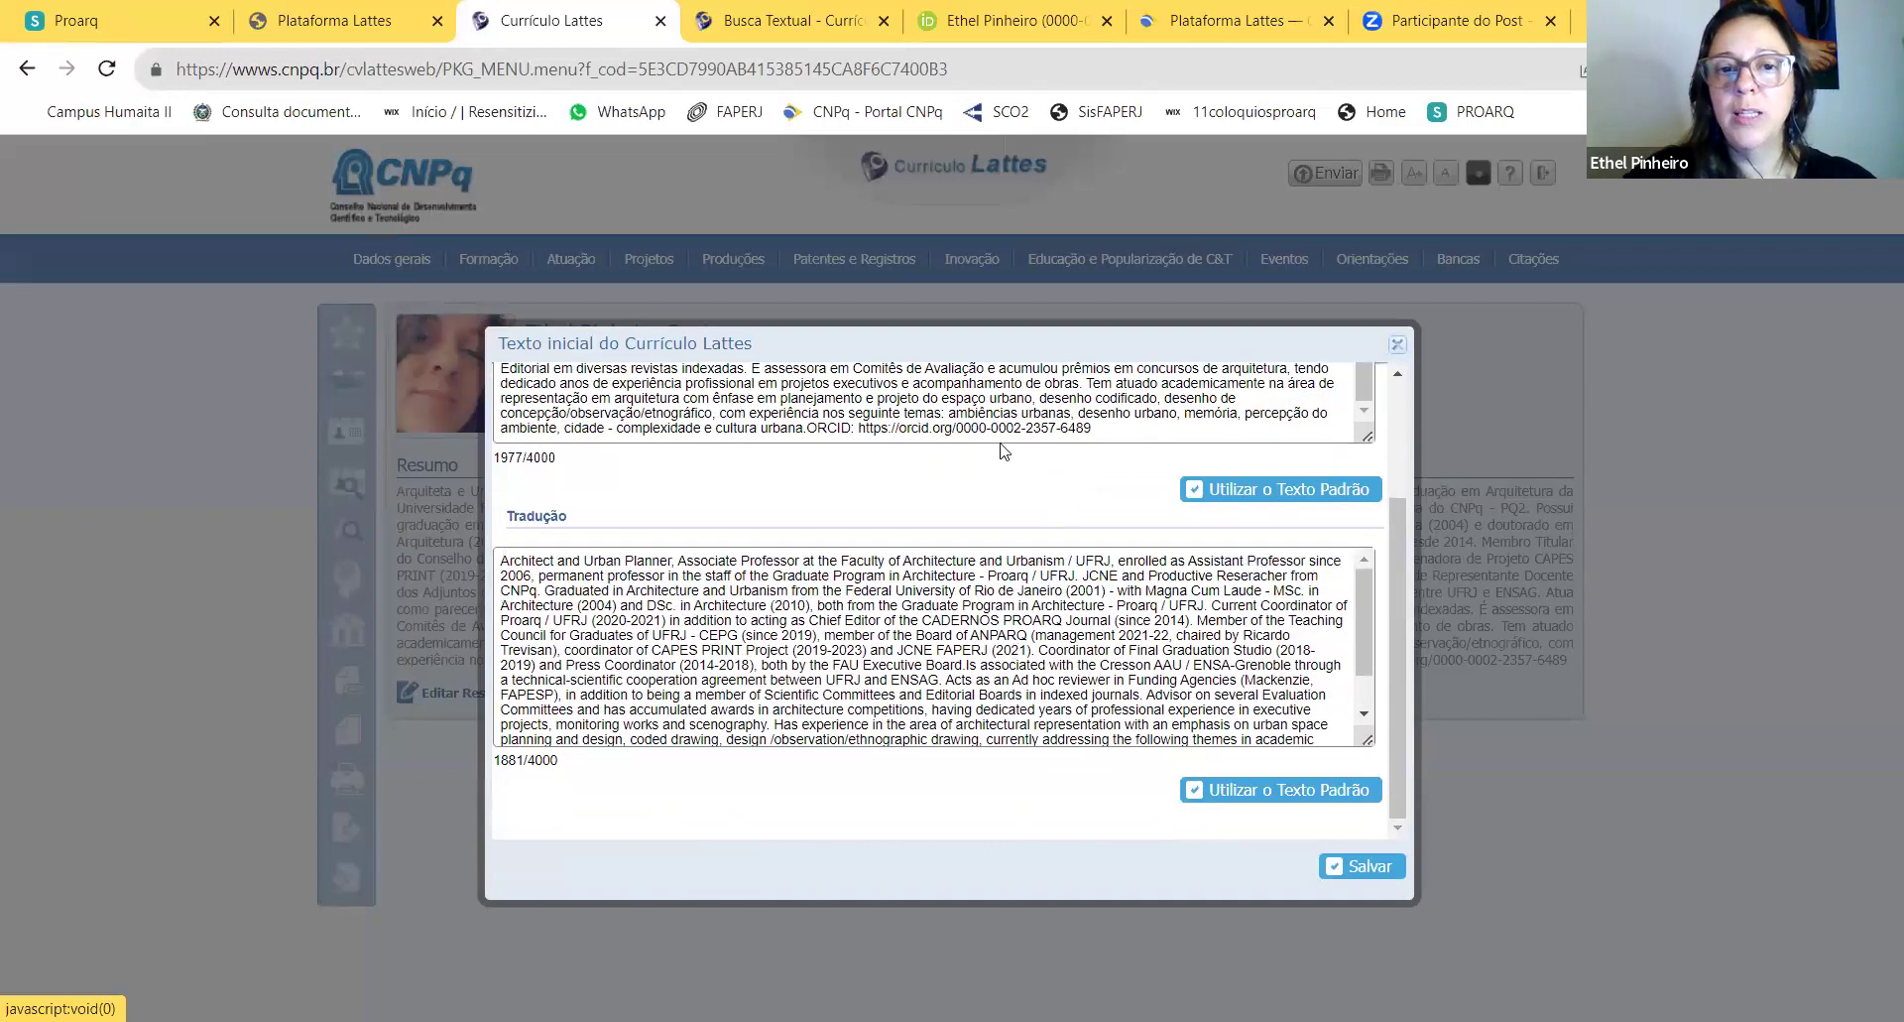
left_click(807, 432)
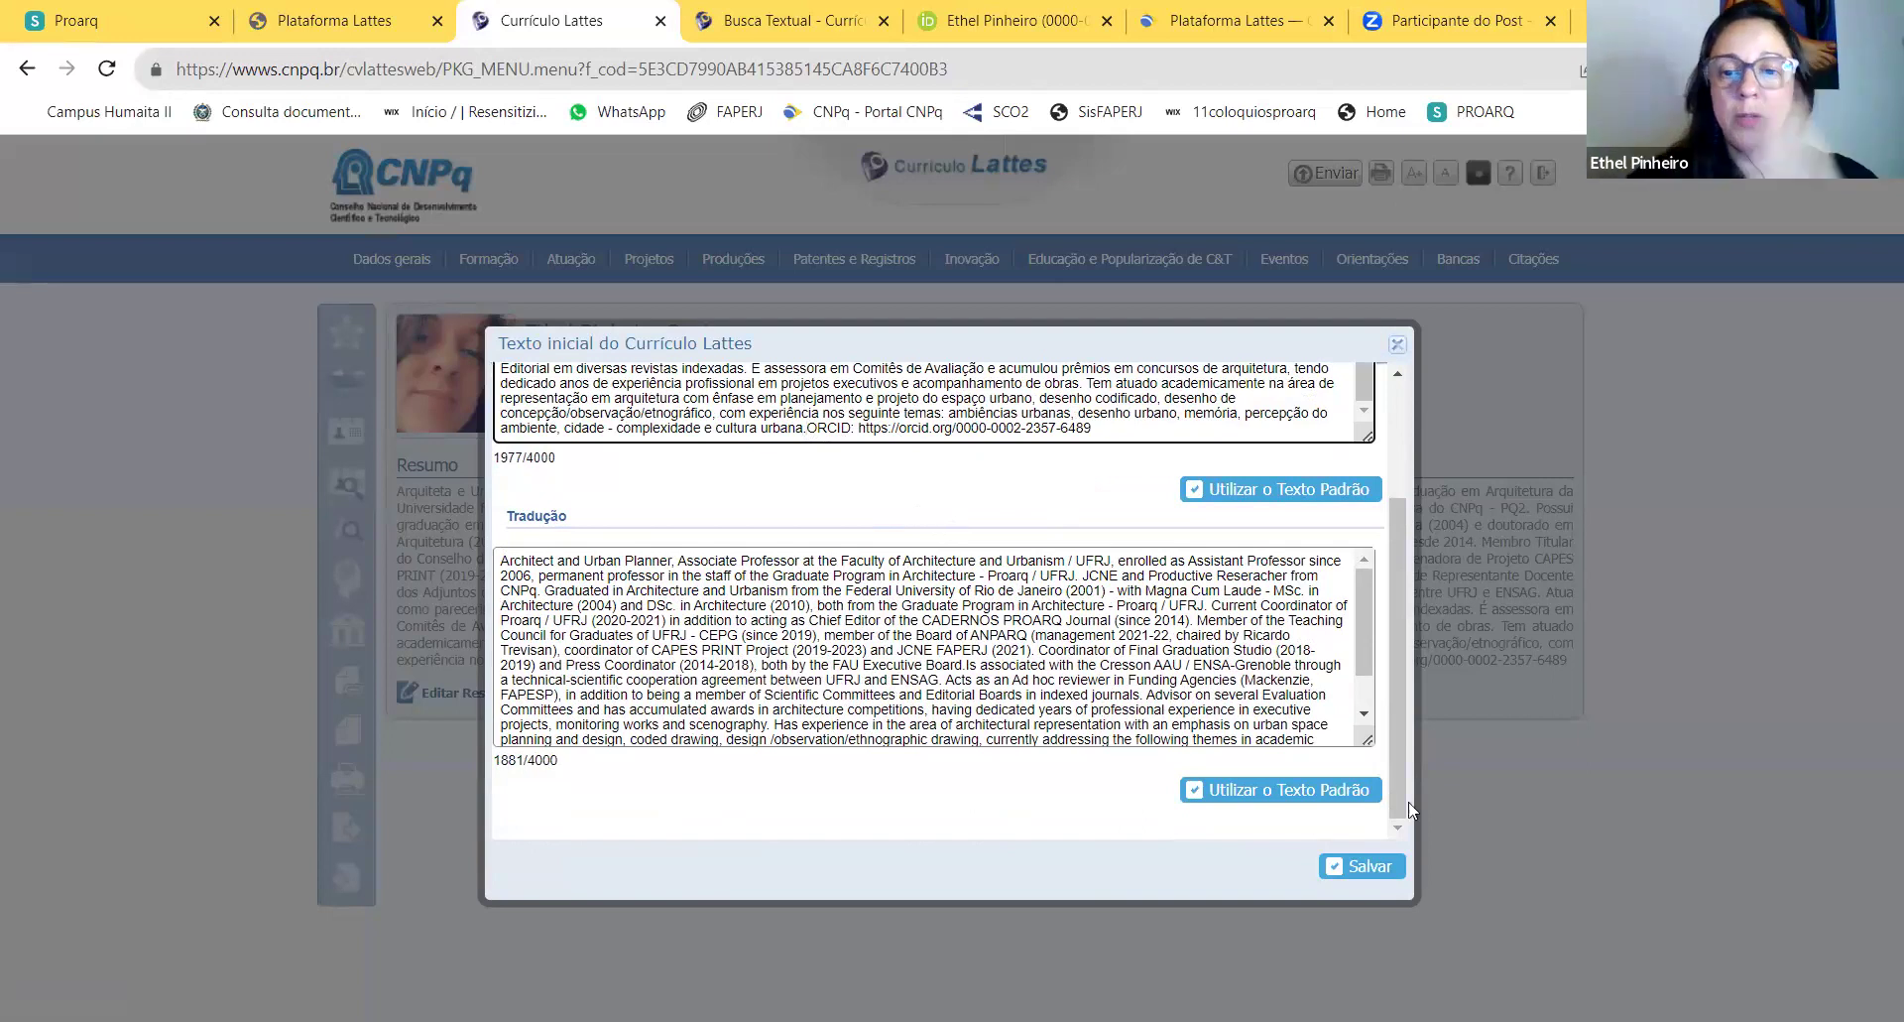
left_click(1371, 869)
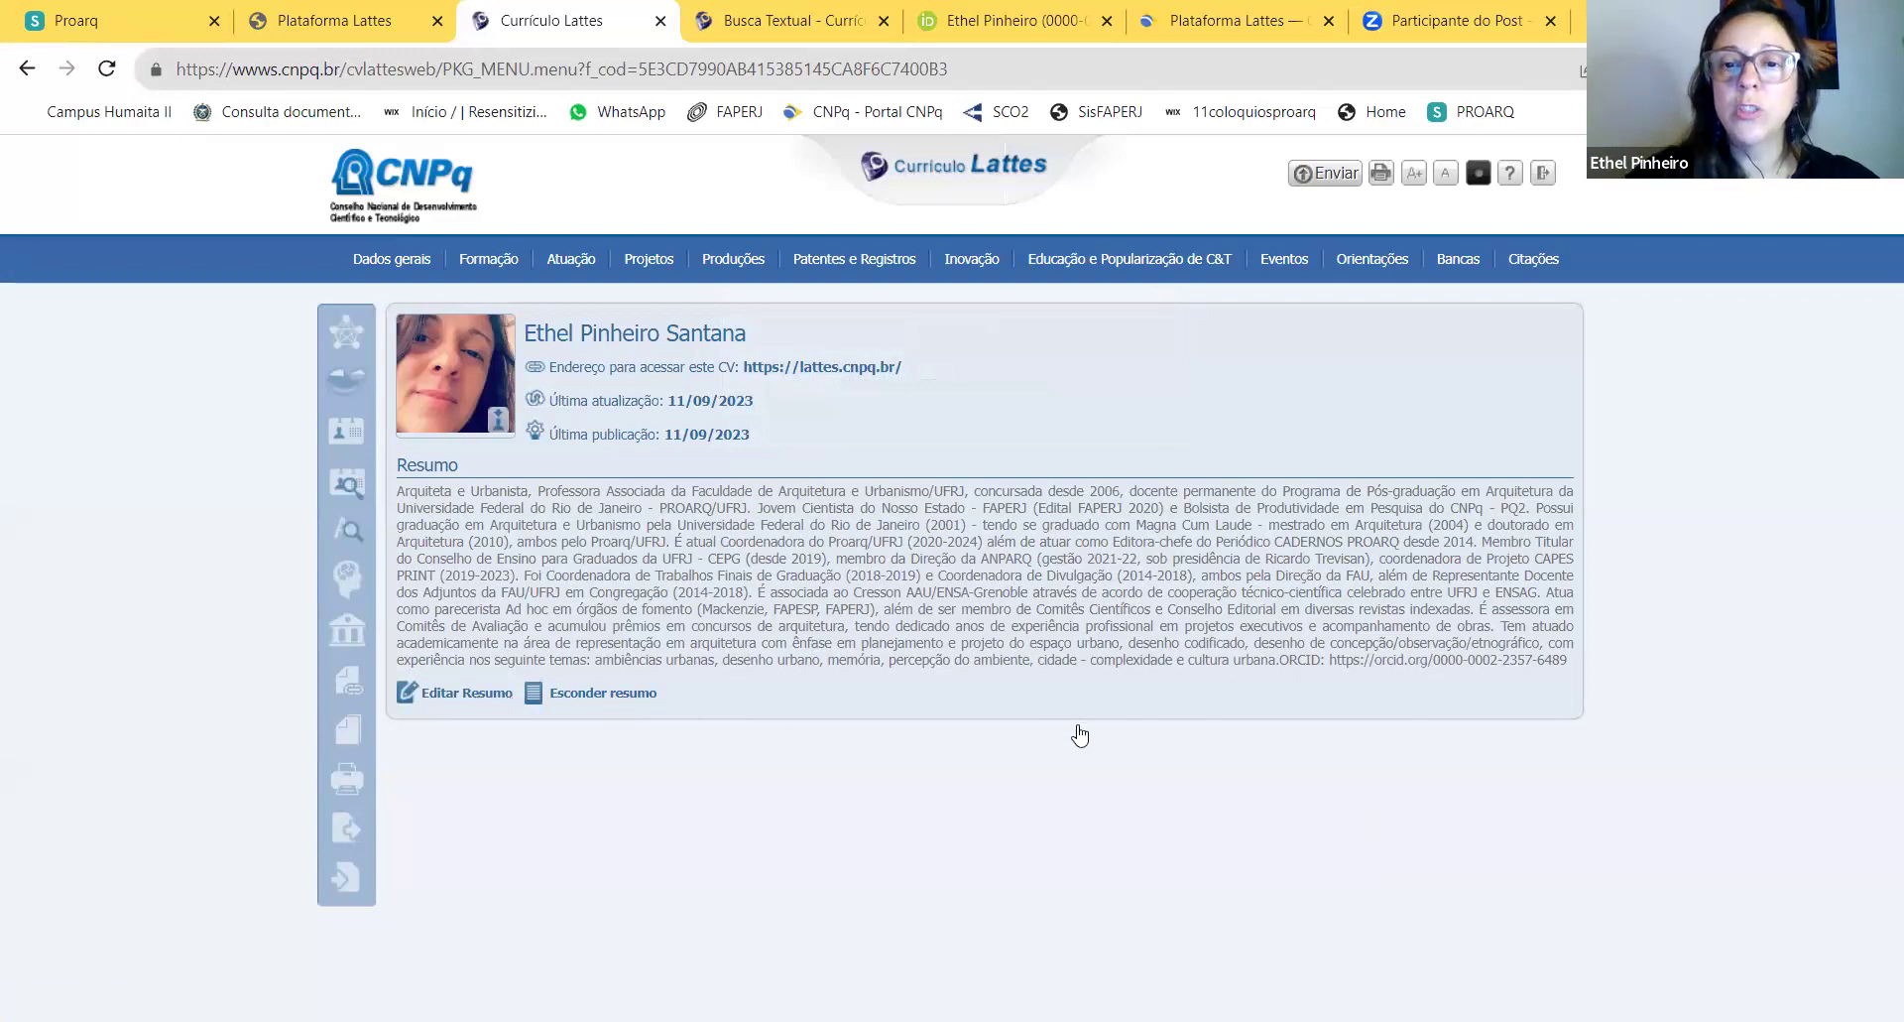
Step: Highlight parts of the summary text and the last update date
left_click_drag(999, 559, 1103, 696)
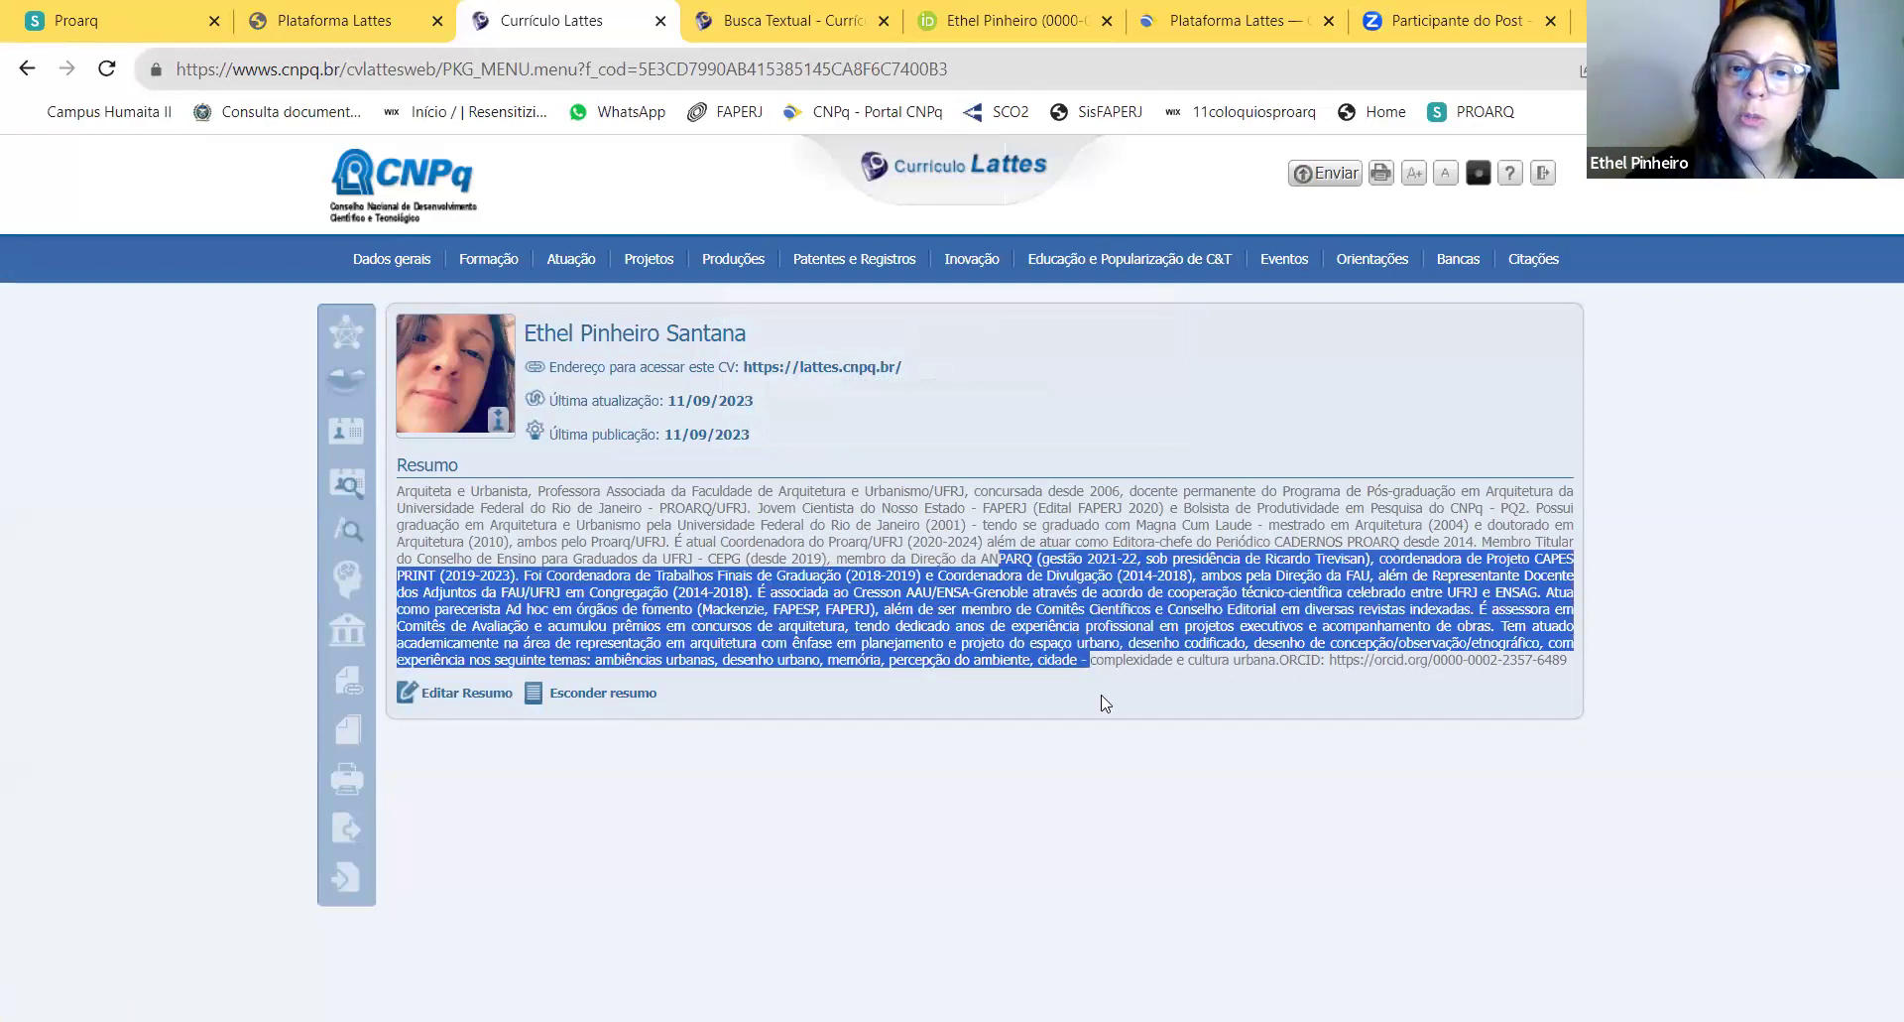
left_click(673, 751)
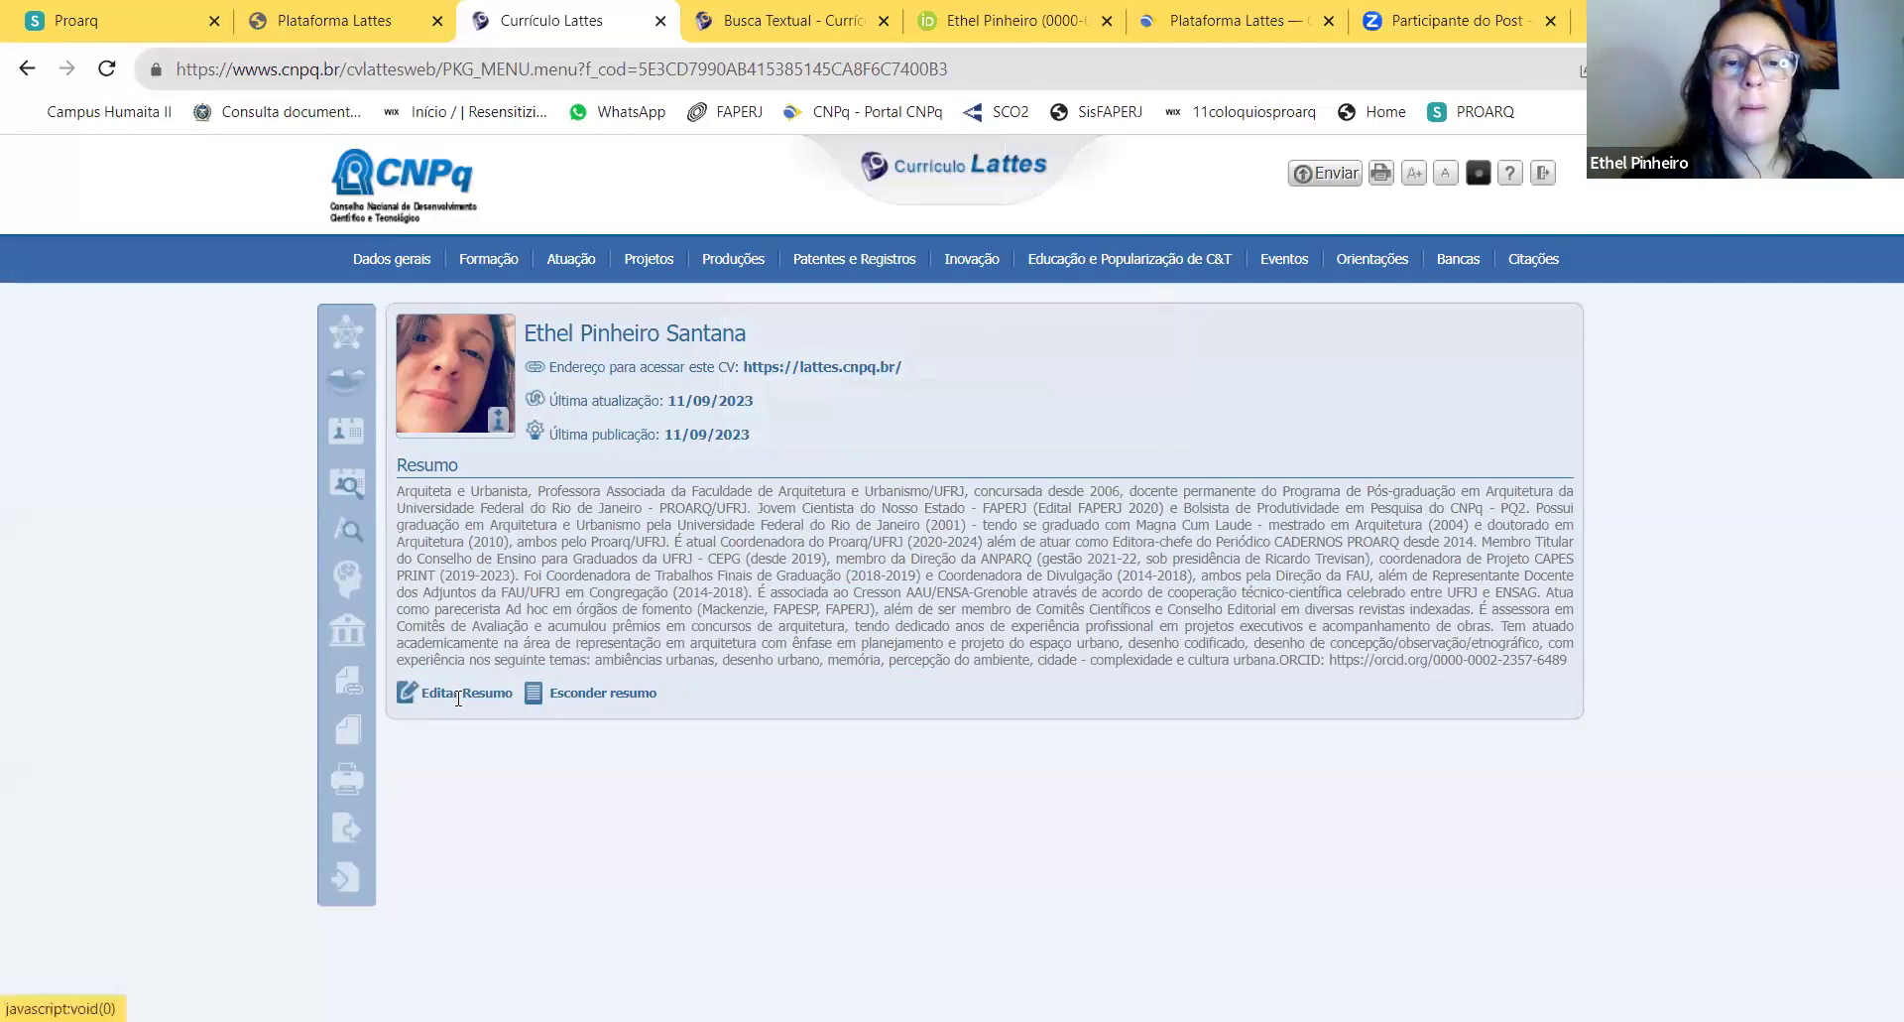
left_click_drag(547, 433, 551, 392)
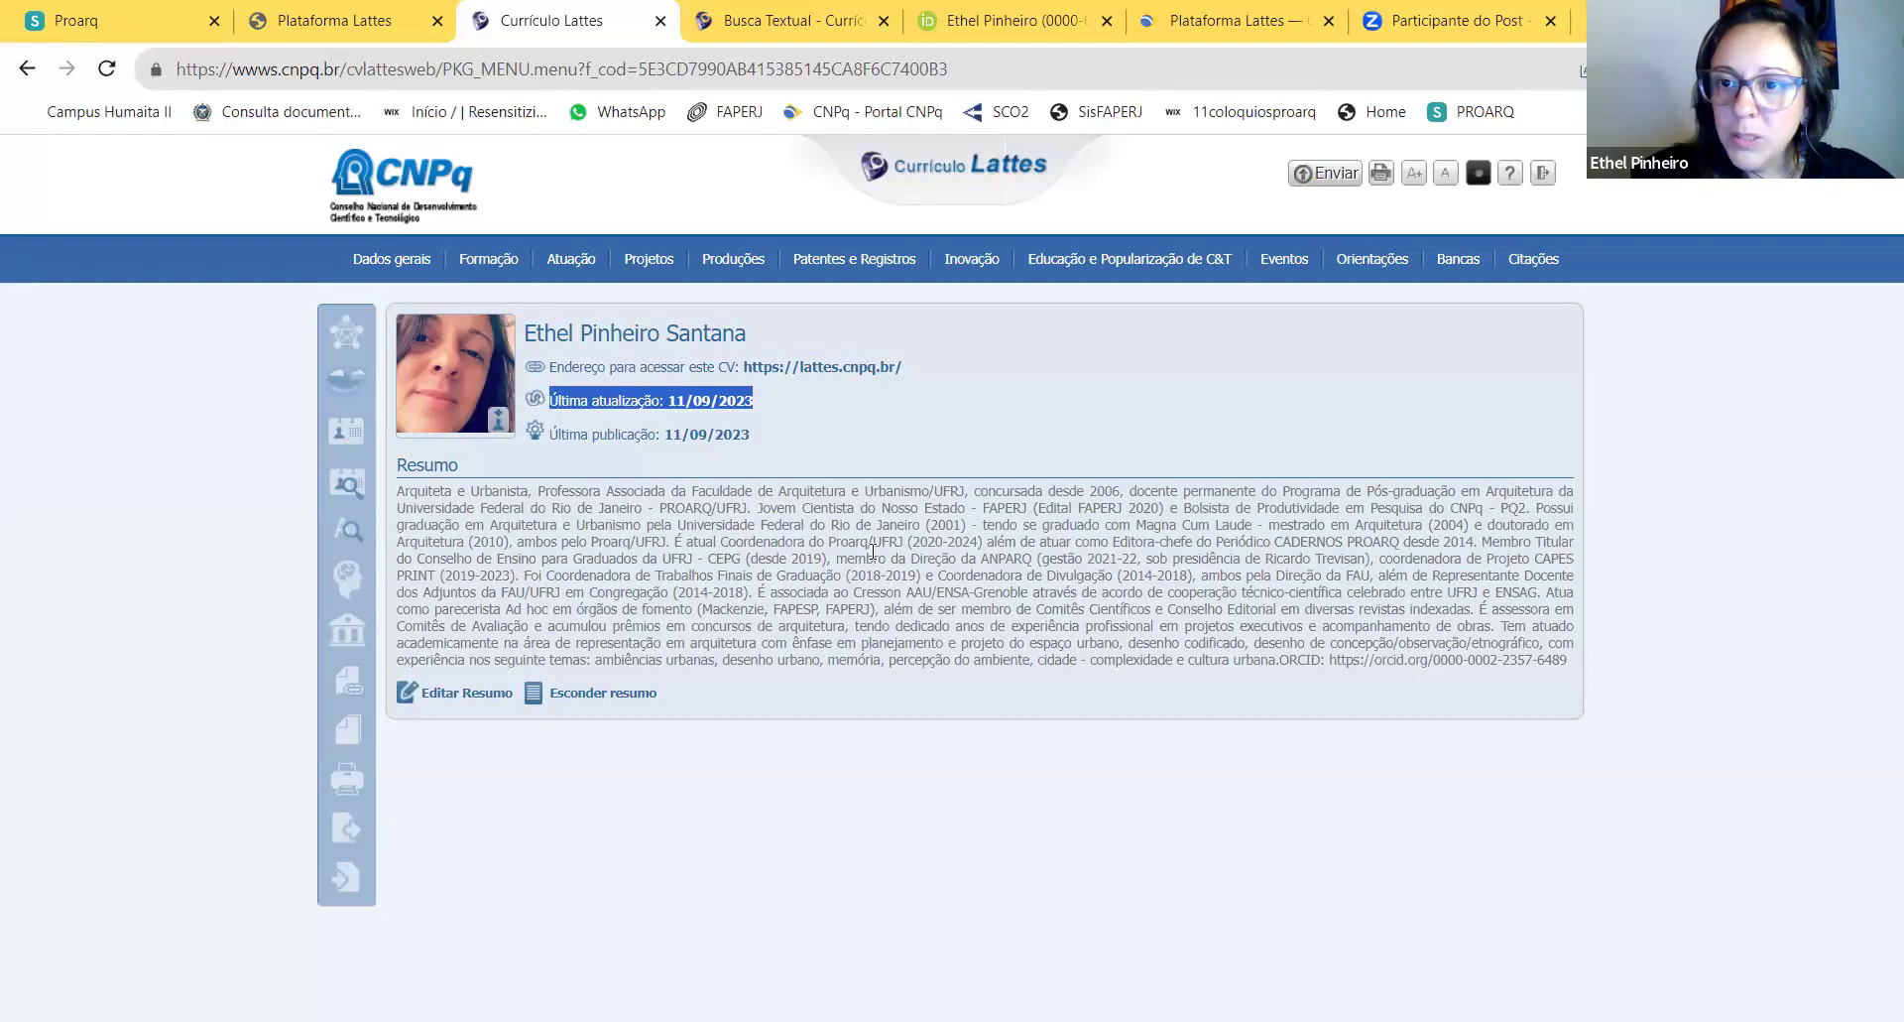
Step: Open the Formação menu of academic background options in the top bar
mouse_move(1458, 260)
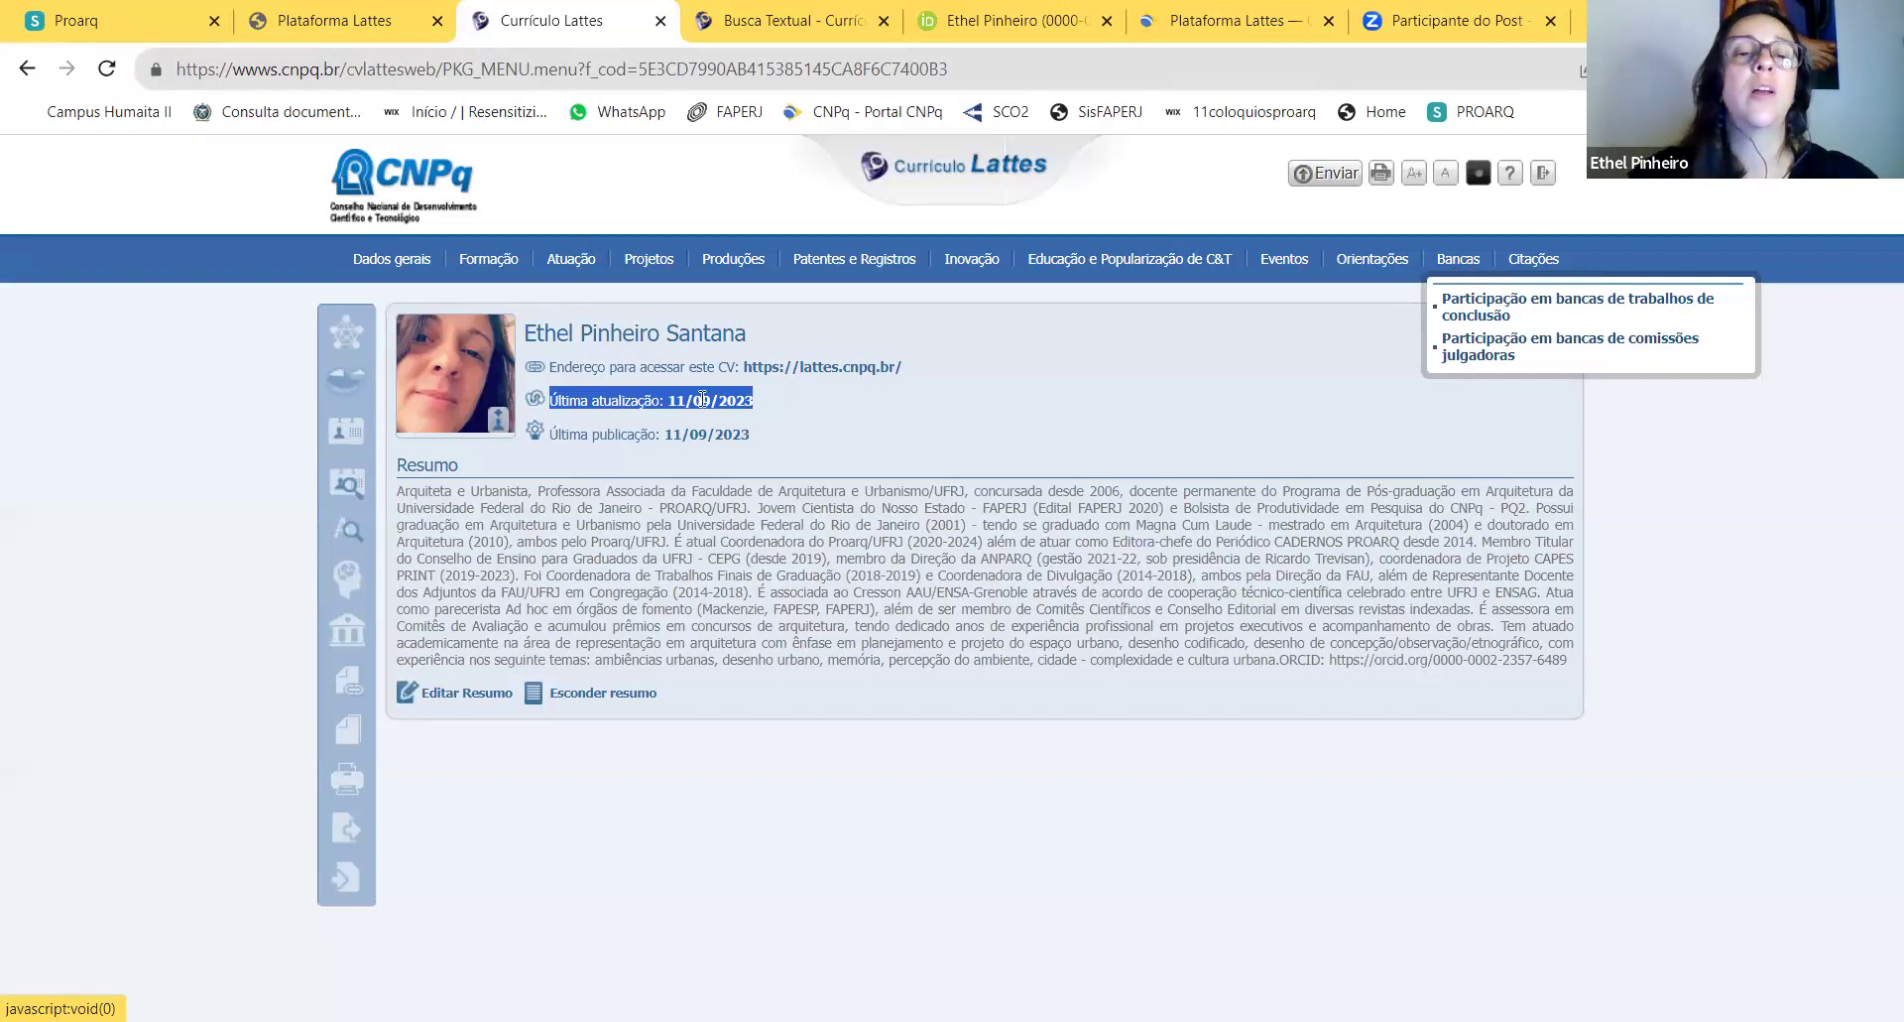
mouse_move(492, 268)
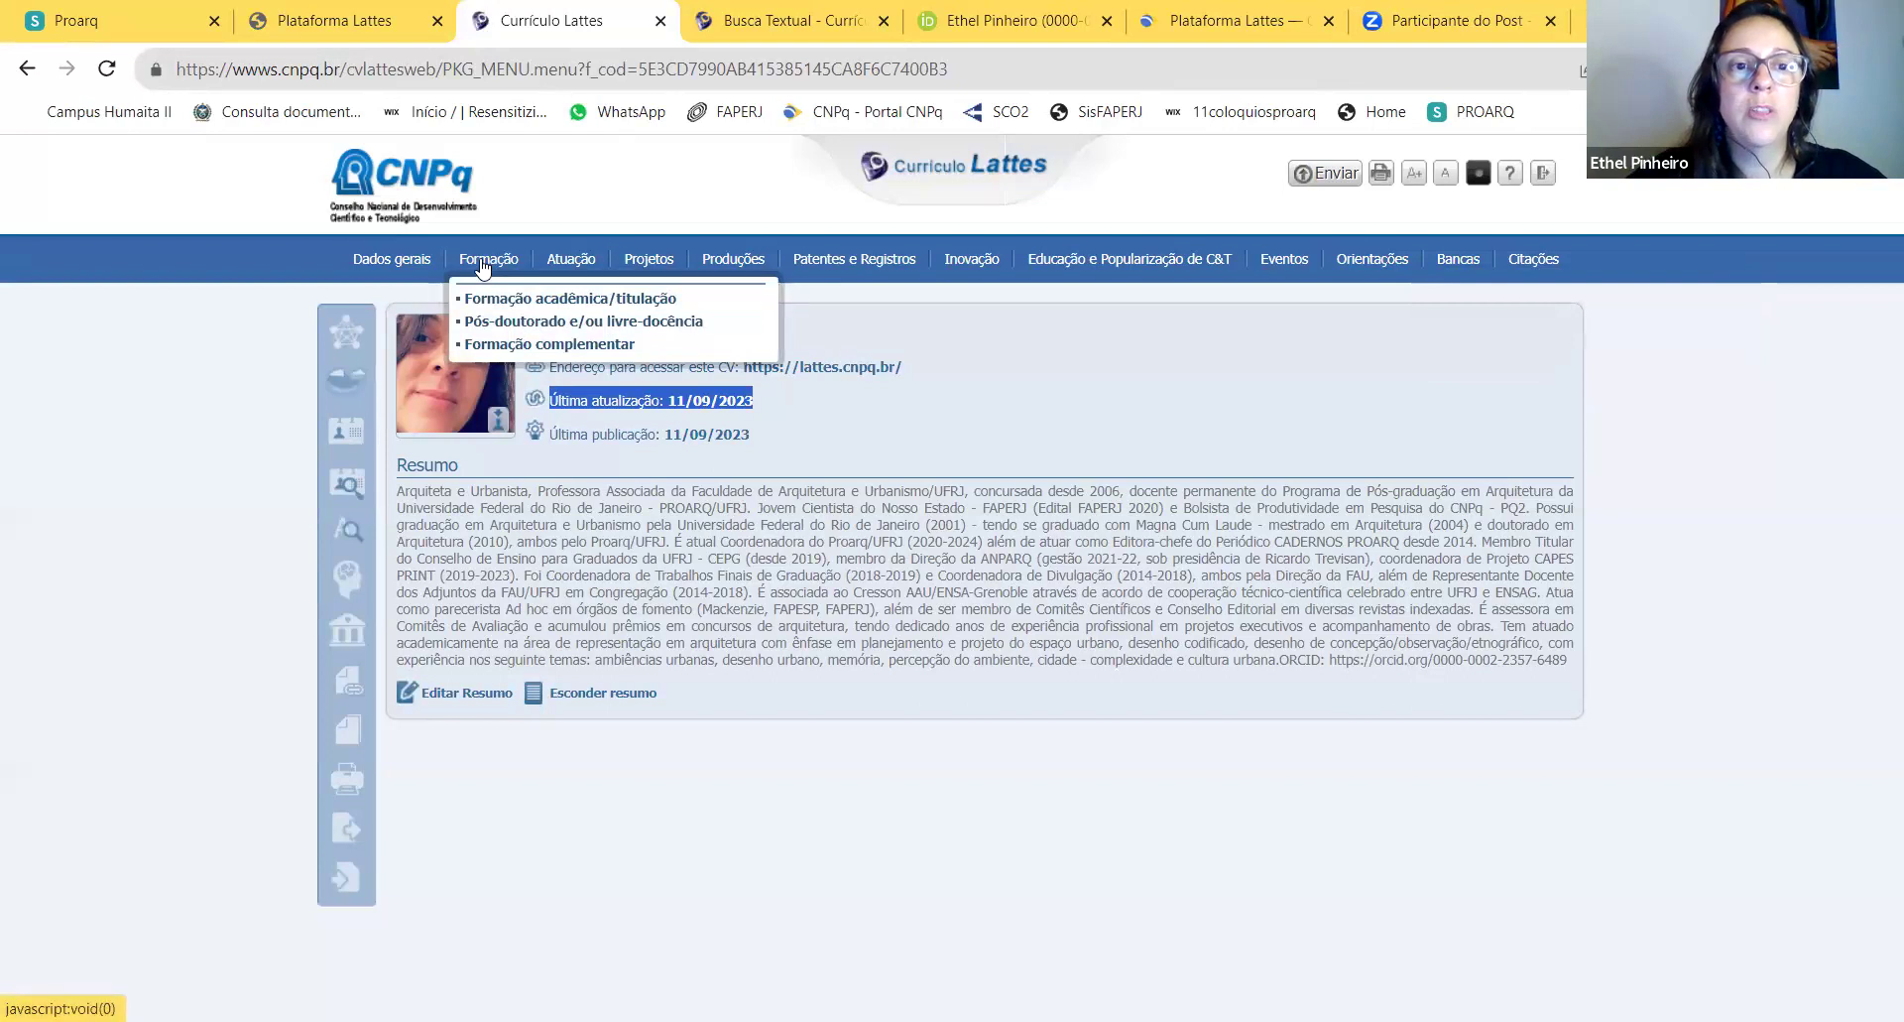
left_click(484, 265)
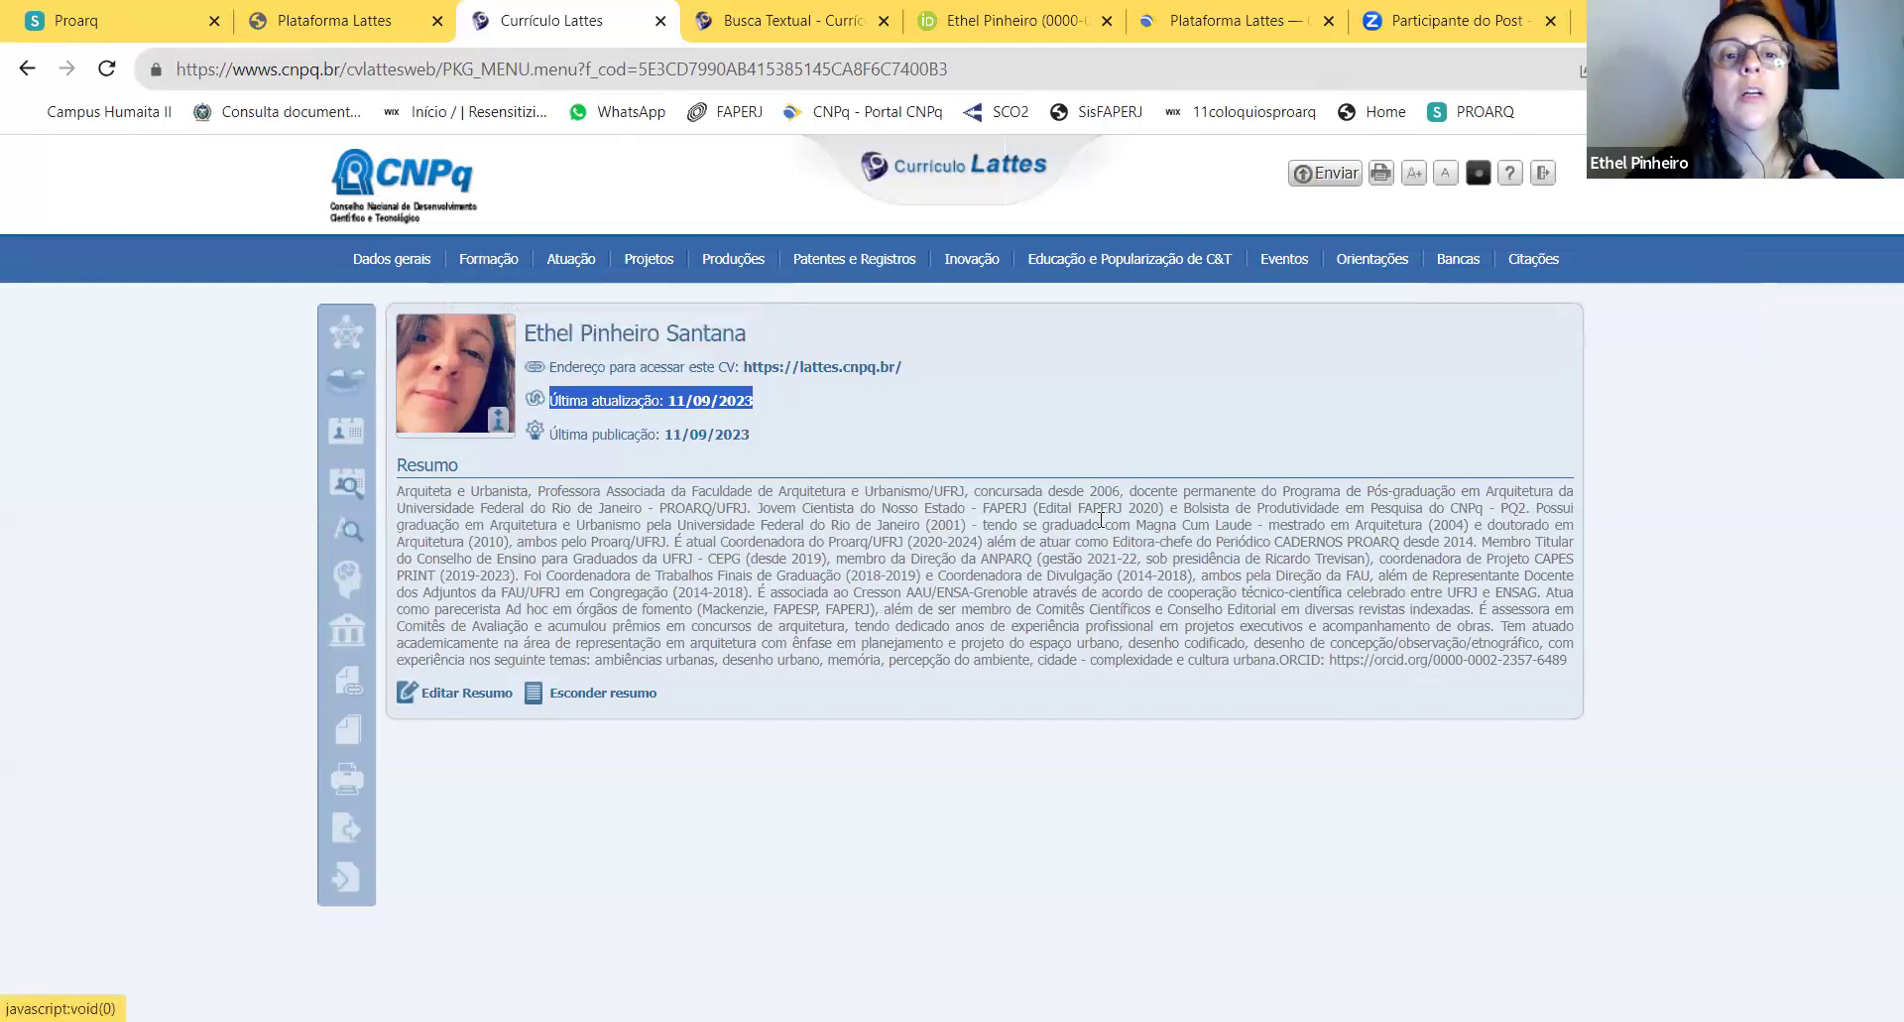
mouse_move(508, 262)
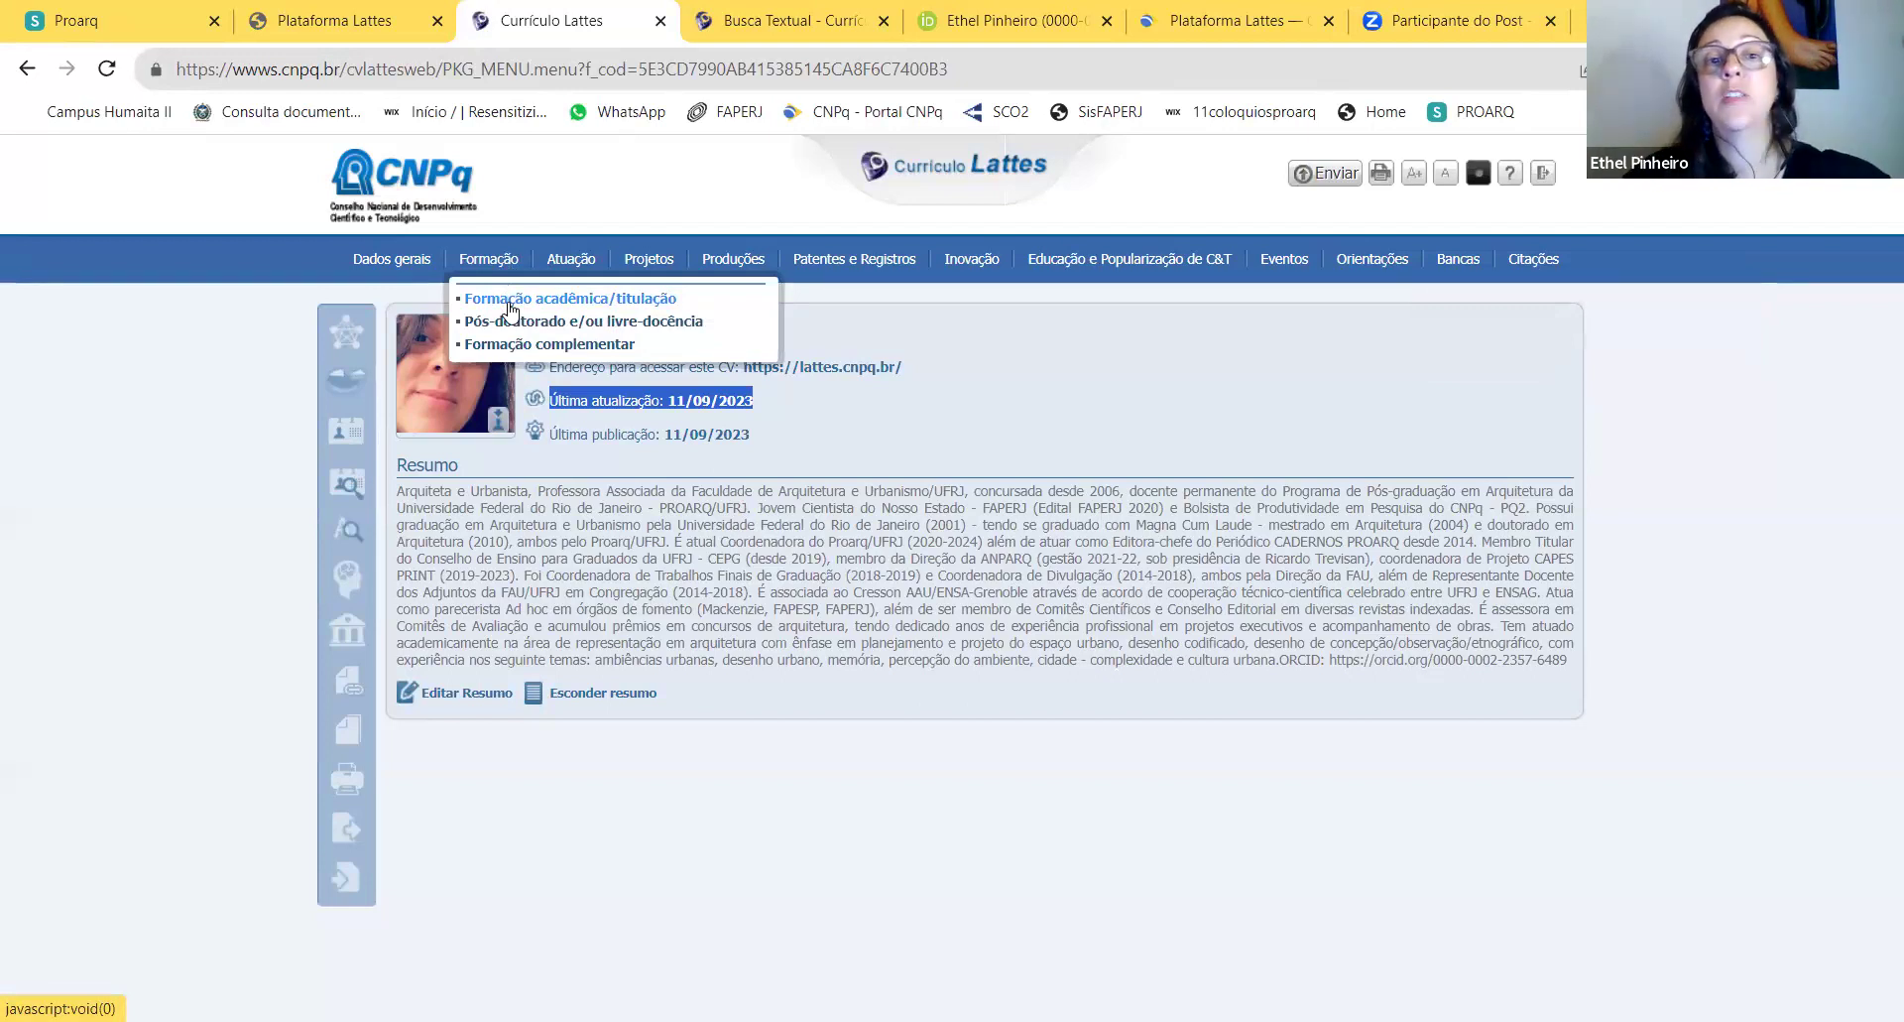
Step: Open the Doutorado record under Formação acadêmica/titulação and browse its form sections
left_click(510, 309)
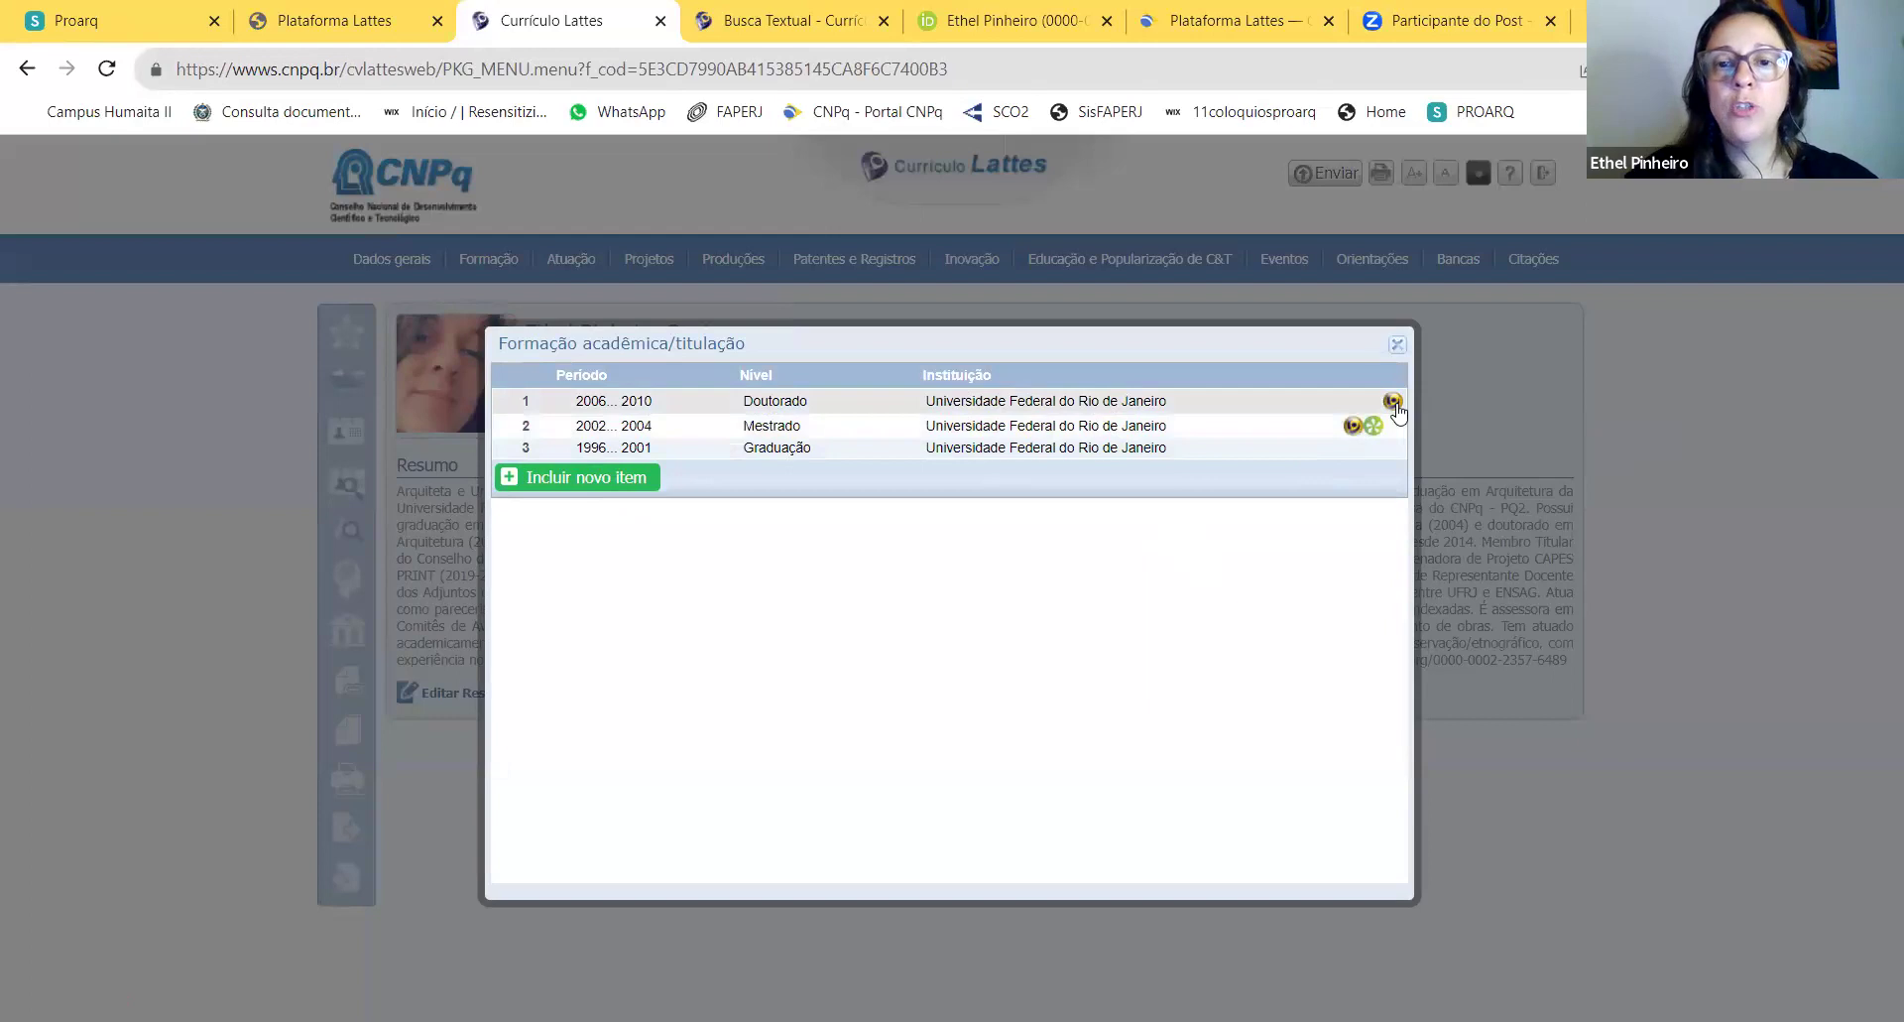
left_click(1069, 398)
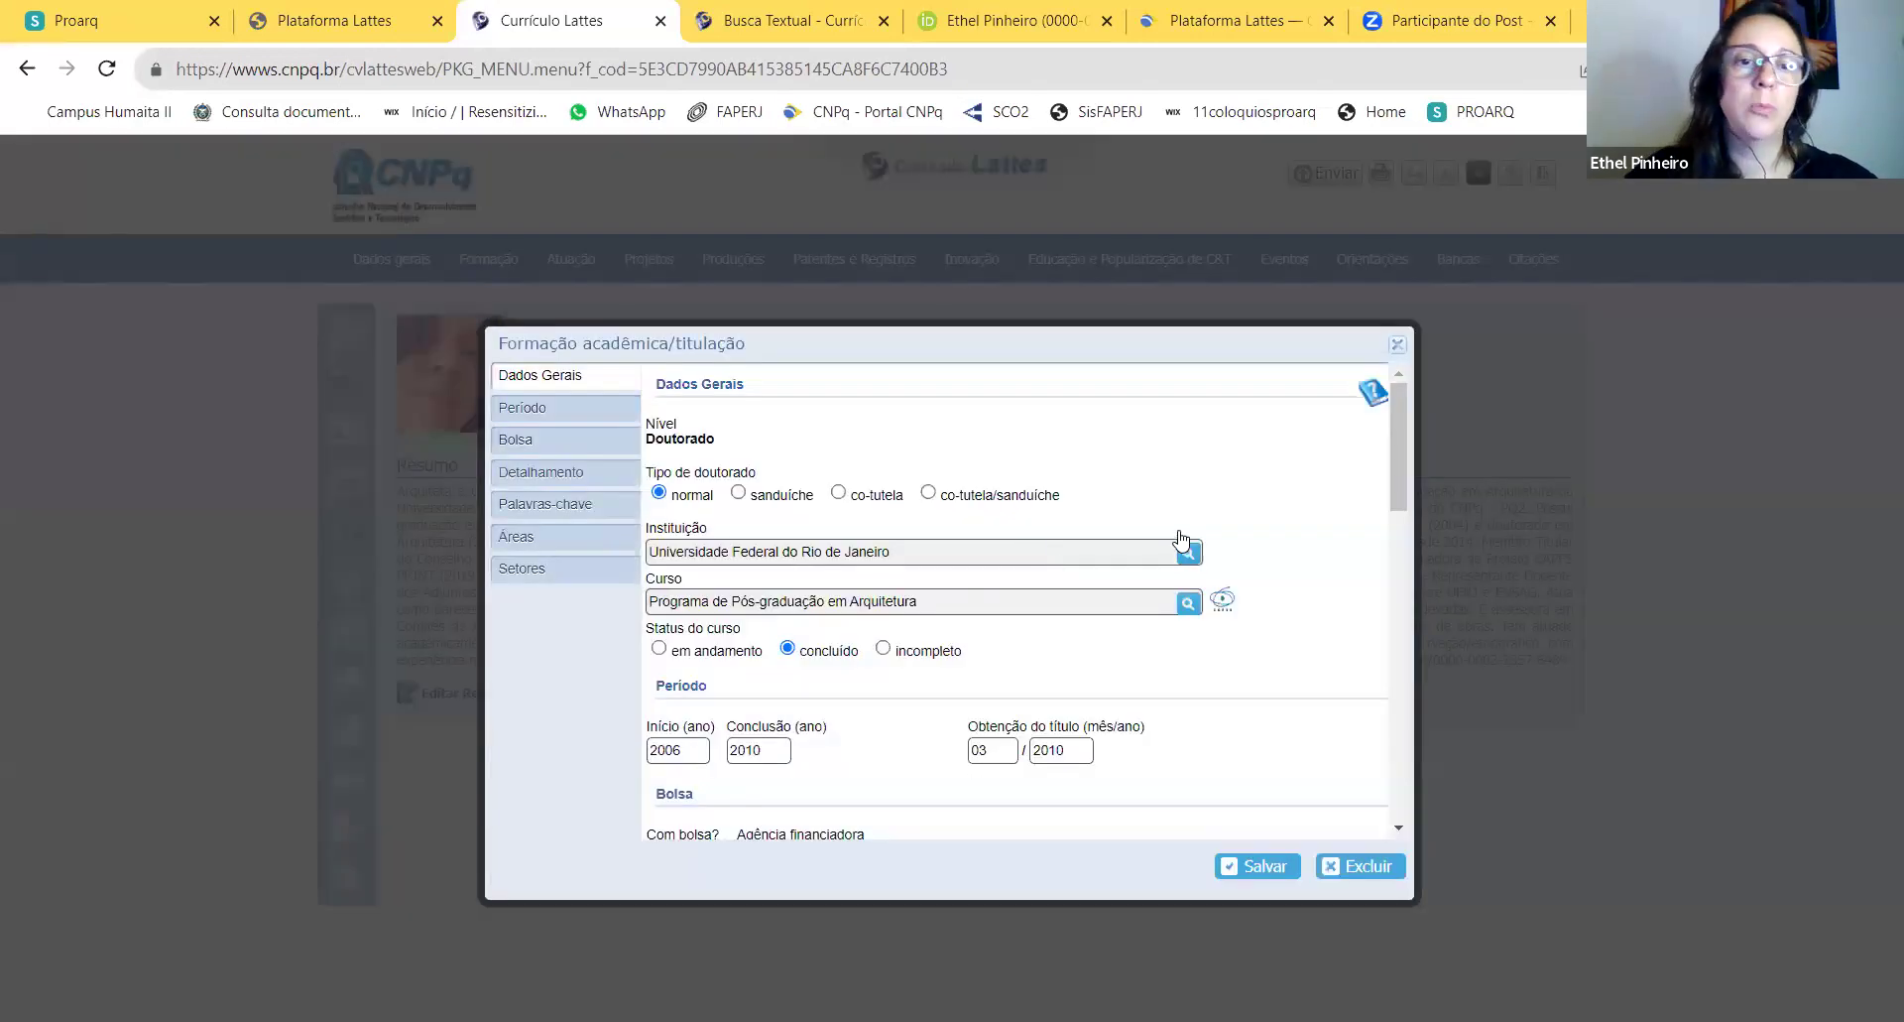
scroll(1205, 531, "down", 4)
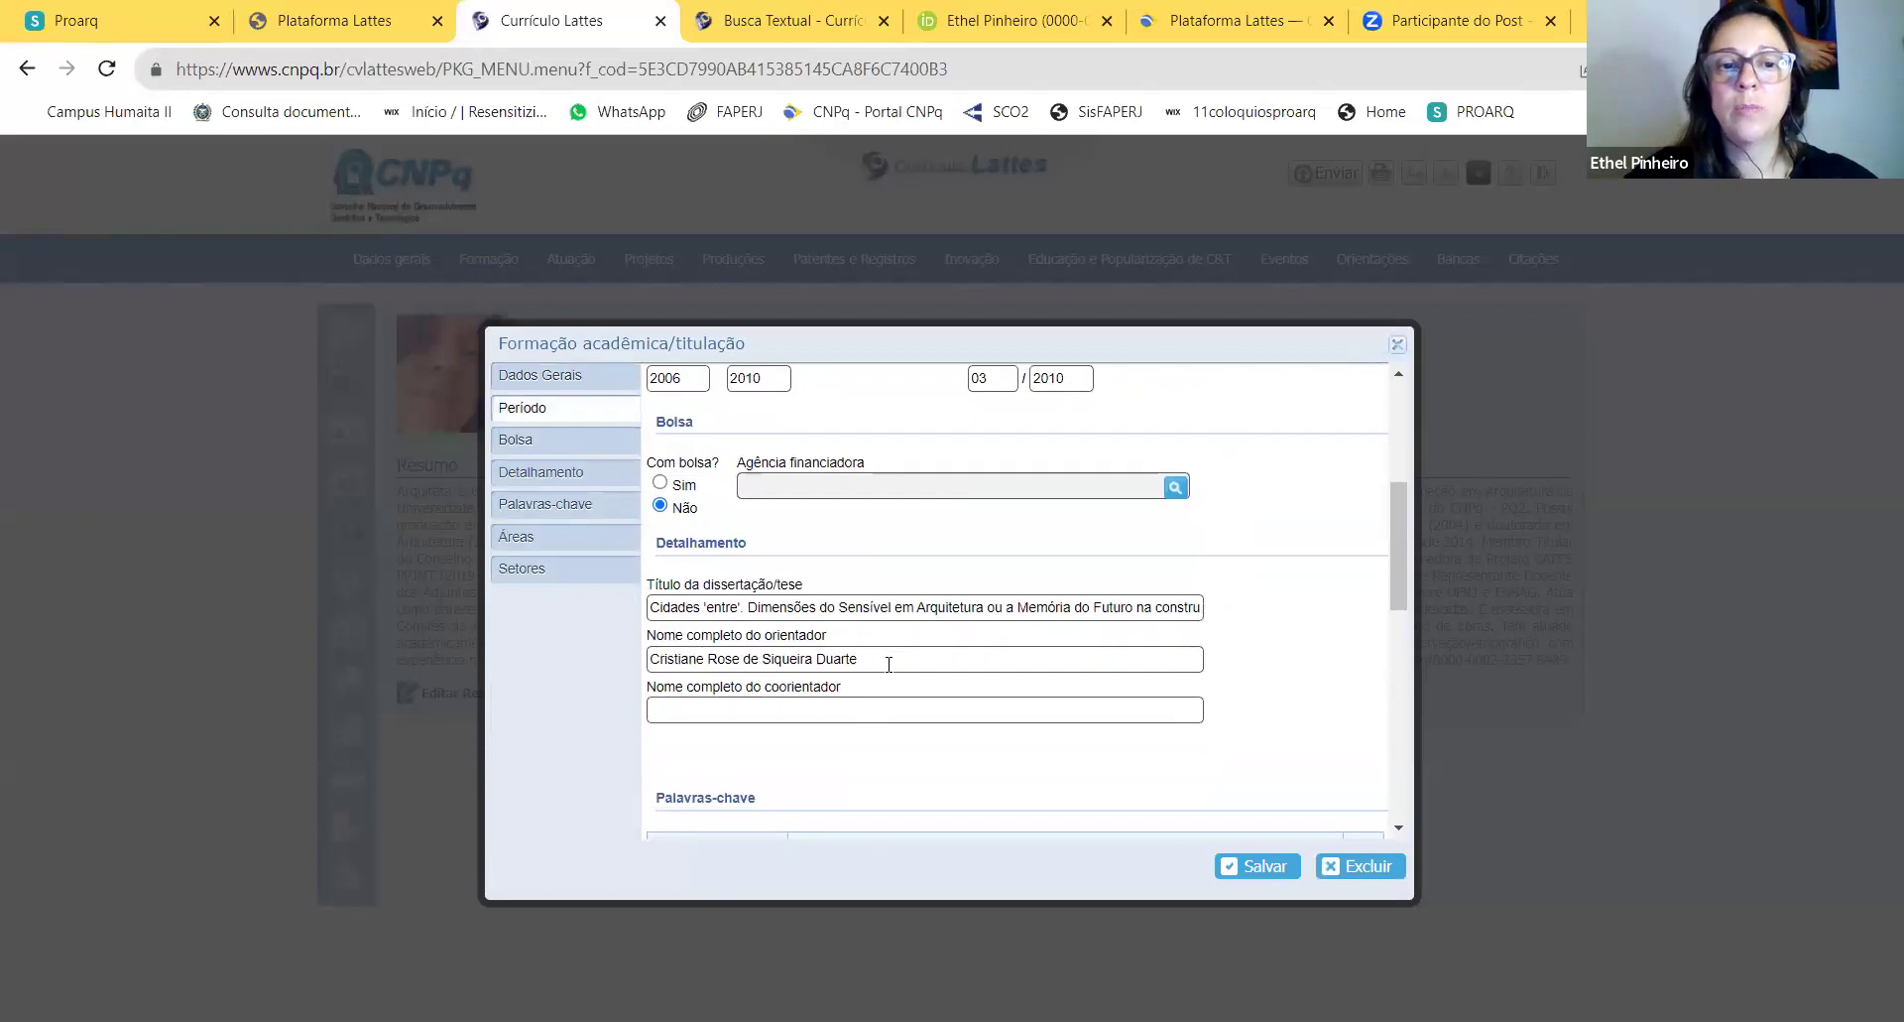
scroll(889, 664, "down", 1)
scroll(1012, 640, "up", 1)
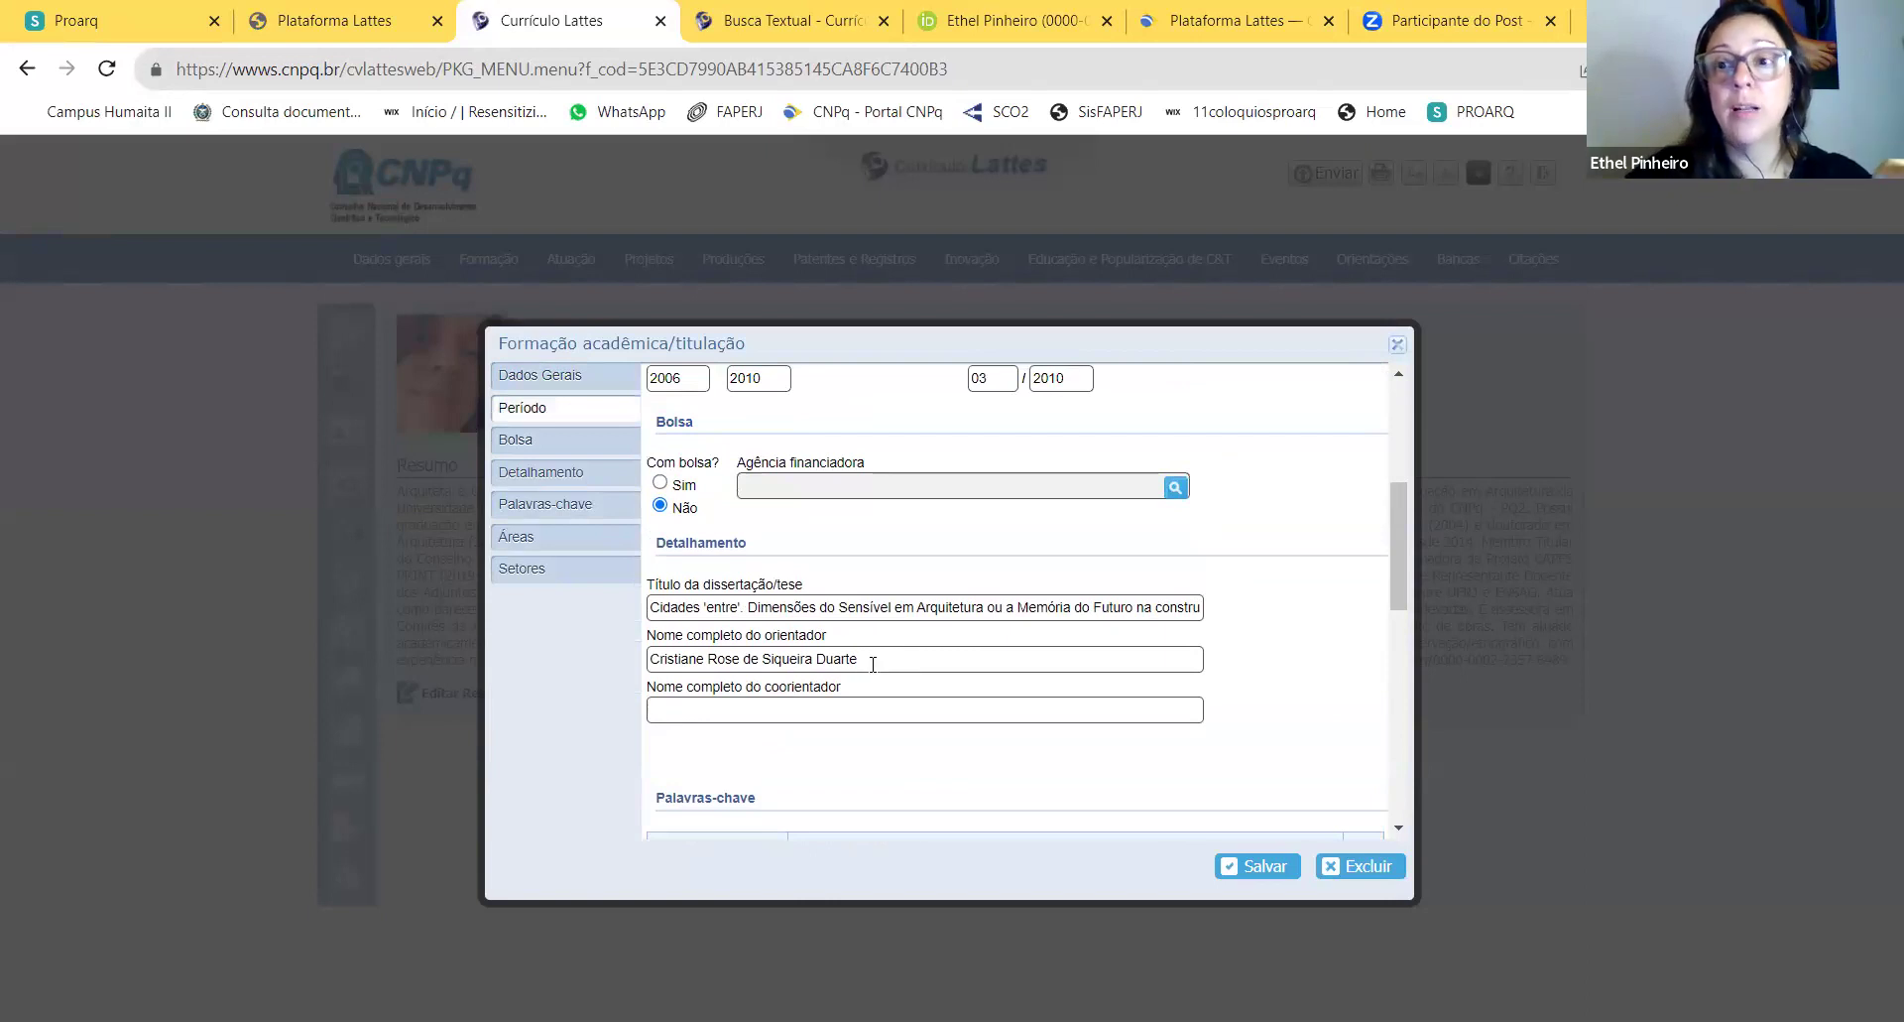
scroll(873, 664, "down", 3)
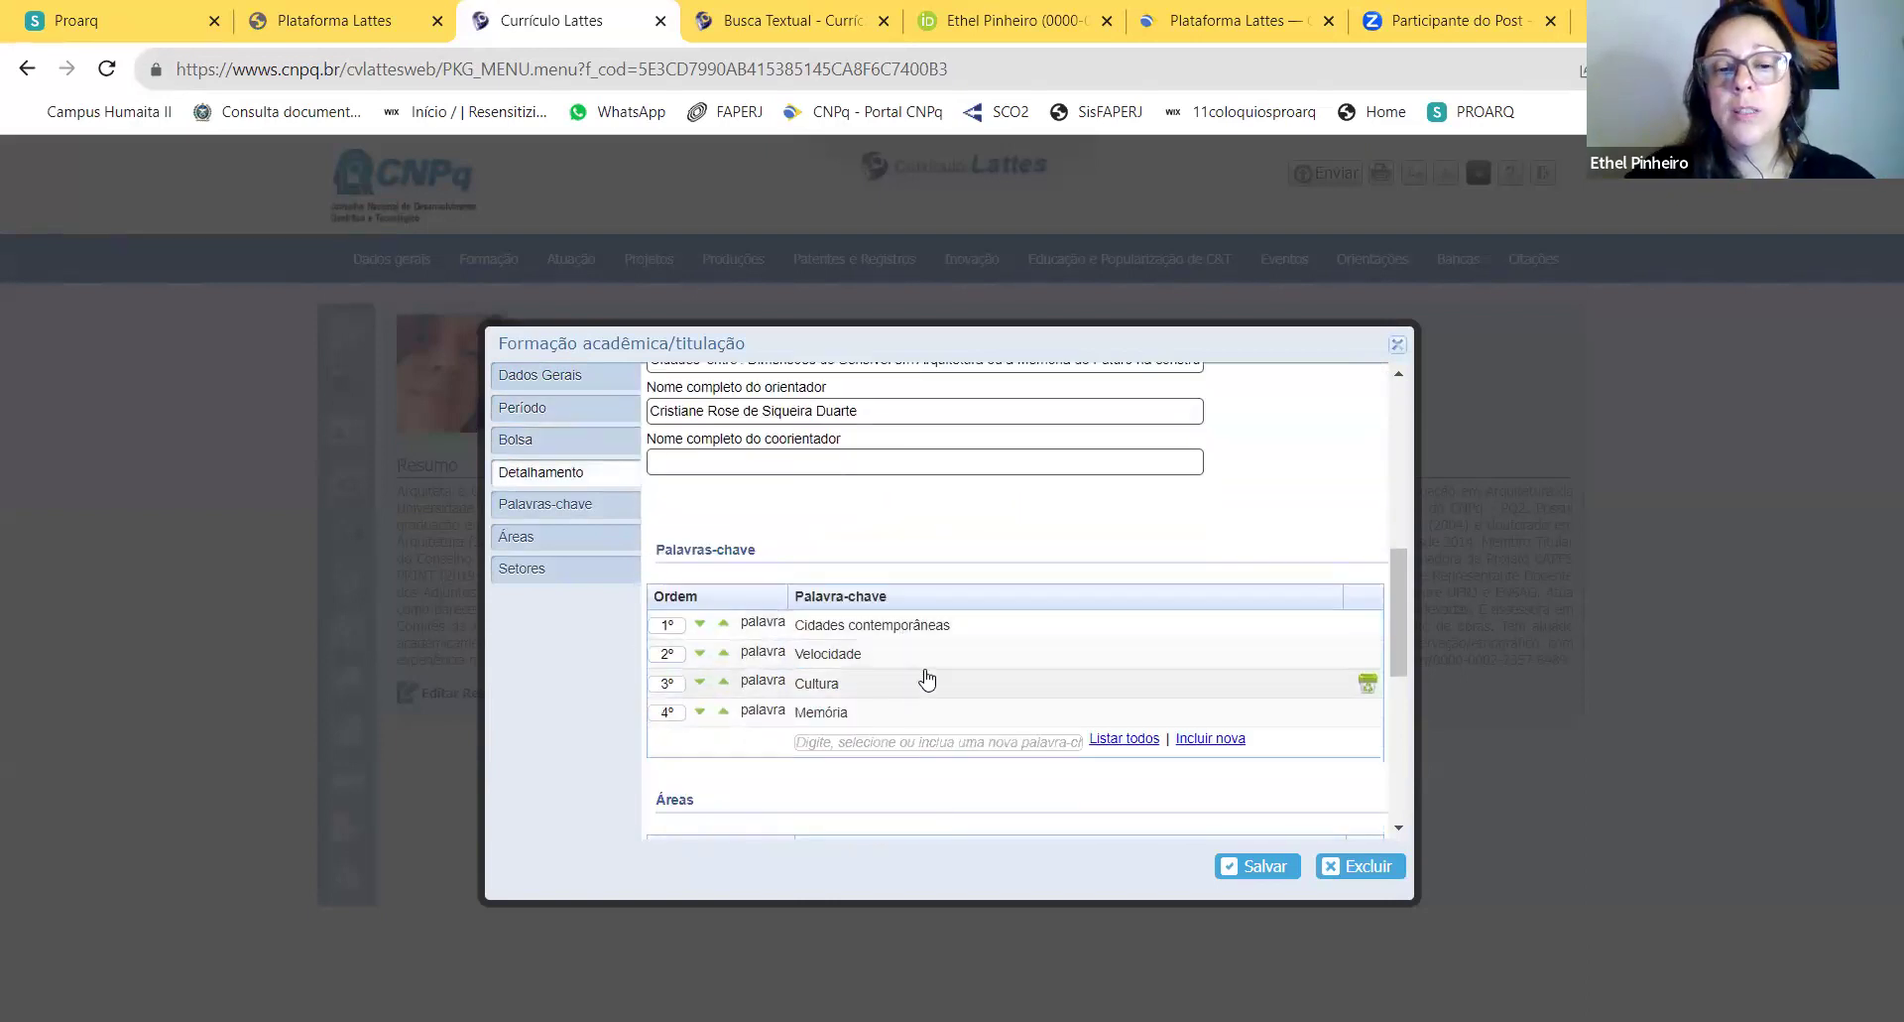
scroll(927, 679, "down", 5)
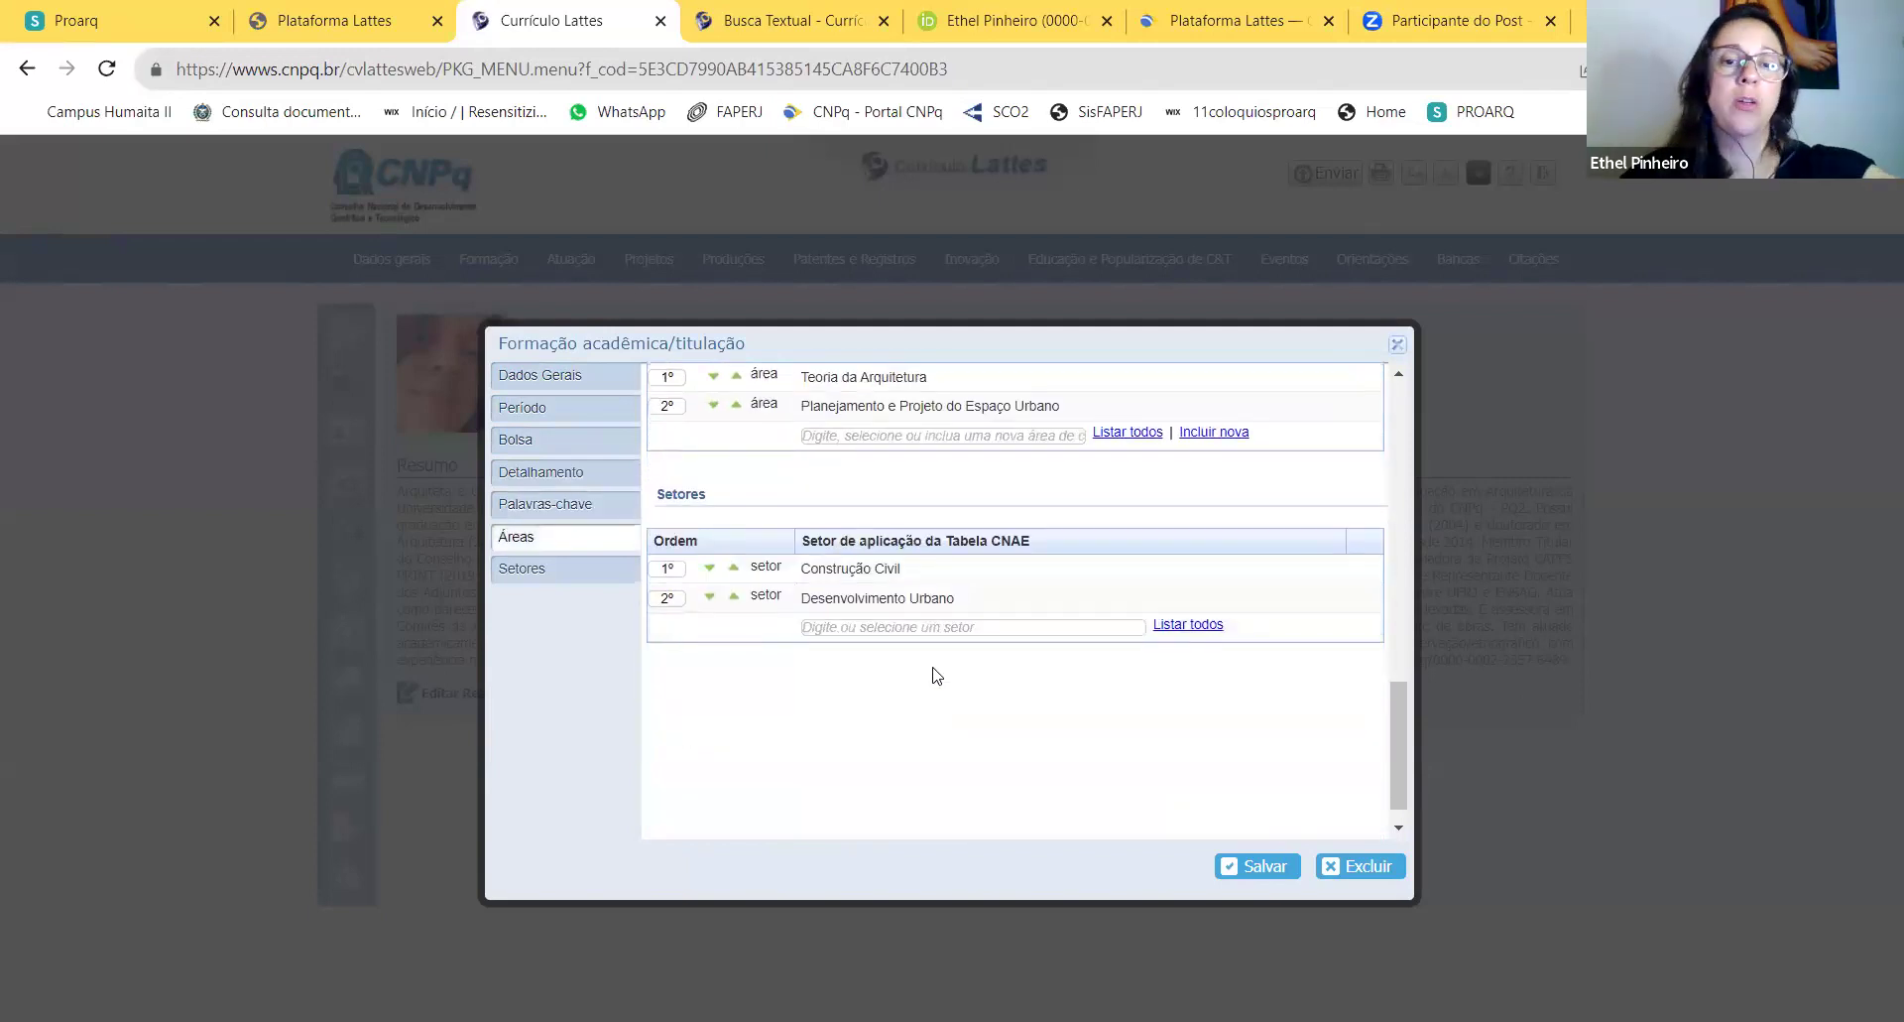
scroll(938, 677, "up", 10)
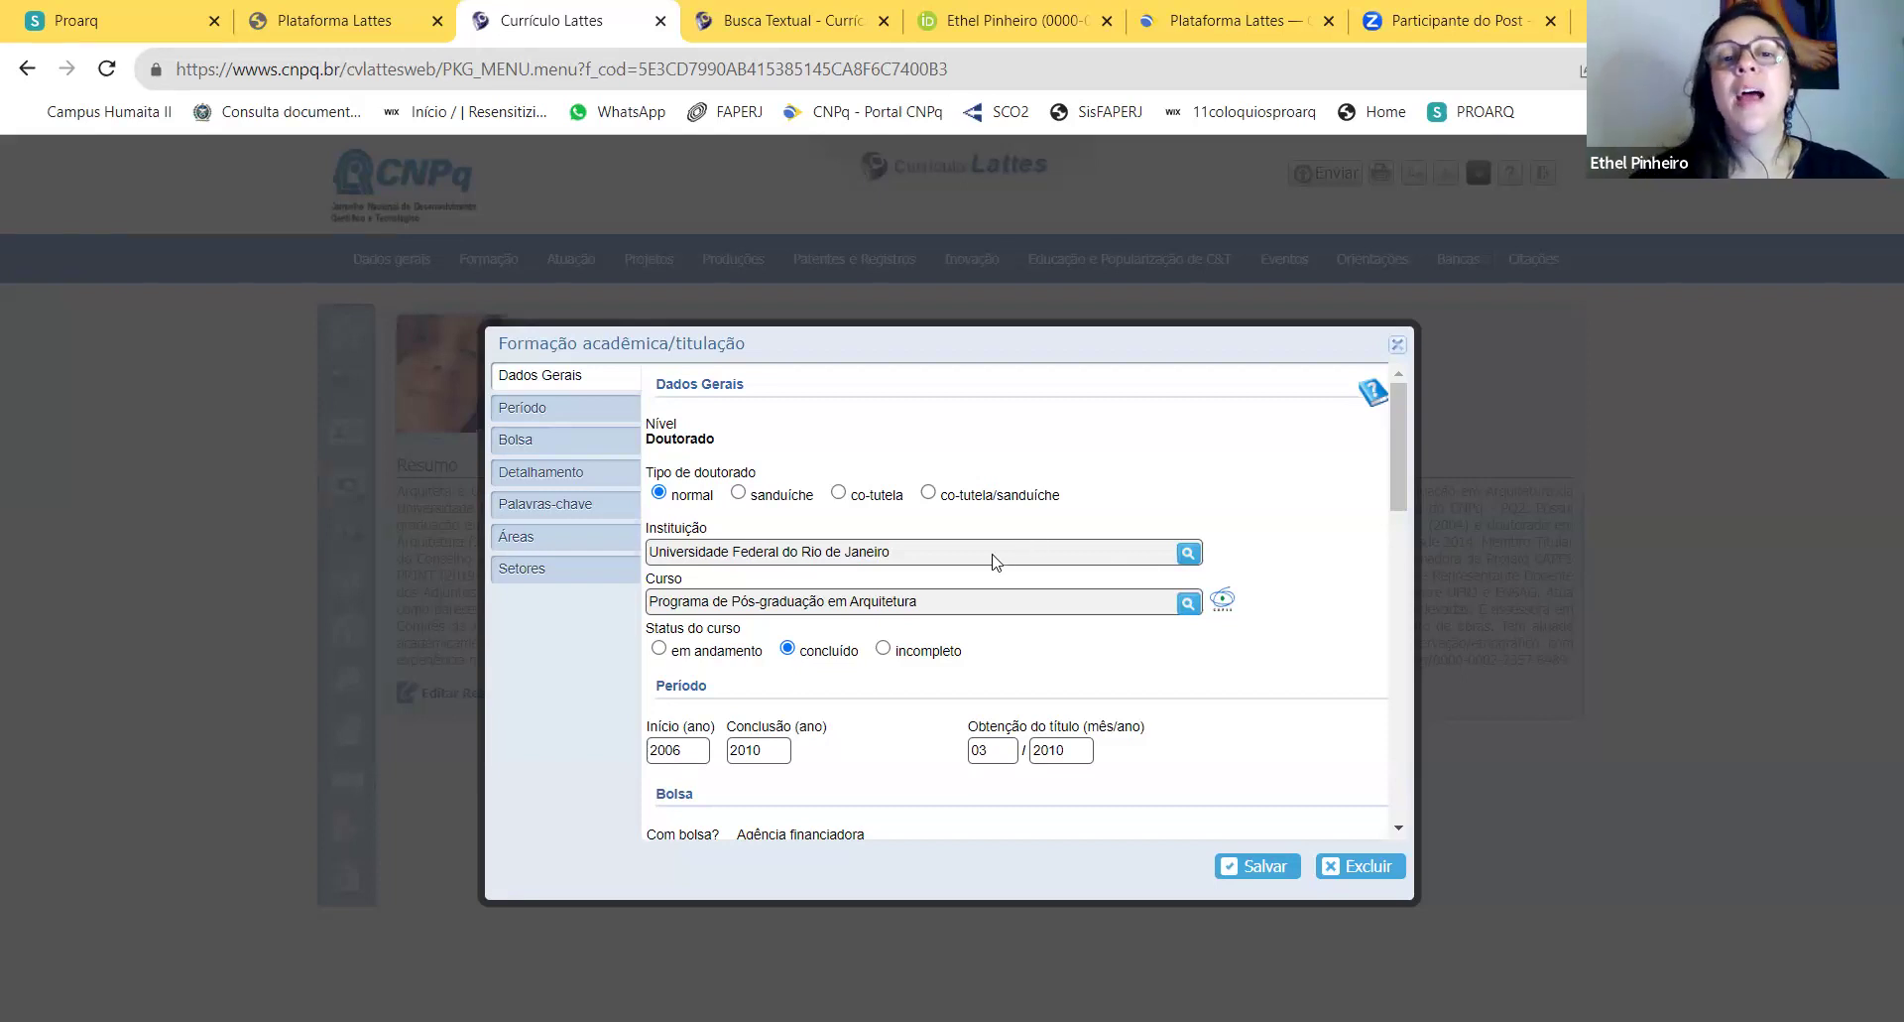
Step: Search institutions for UFRJ and choose Universidade Federal do Rio de Janeiro (RJ)
left_click(1188, 554)
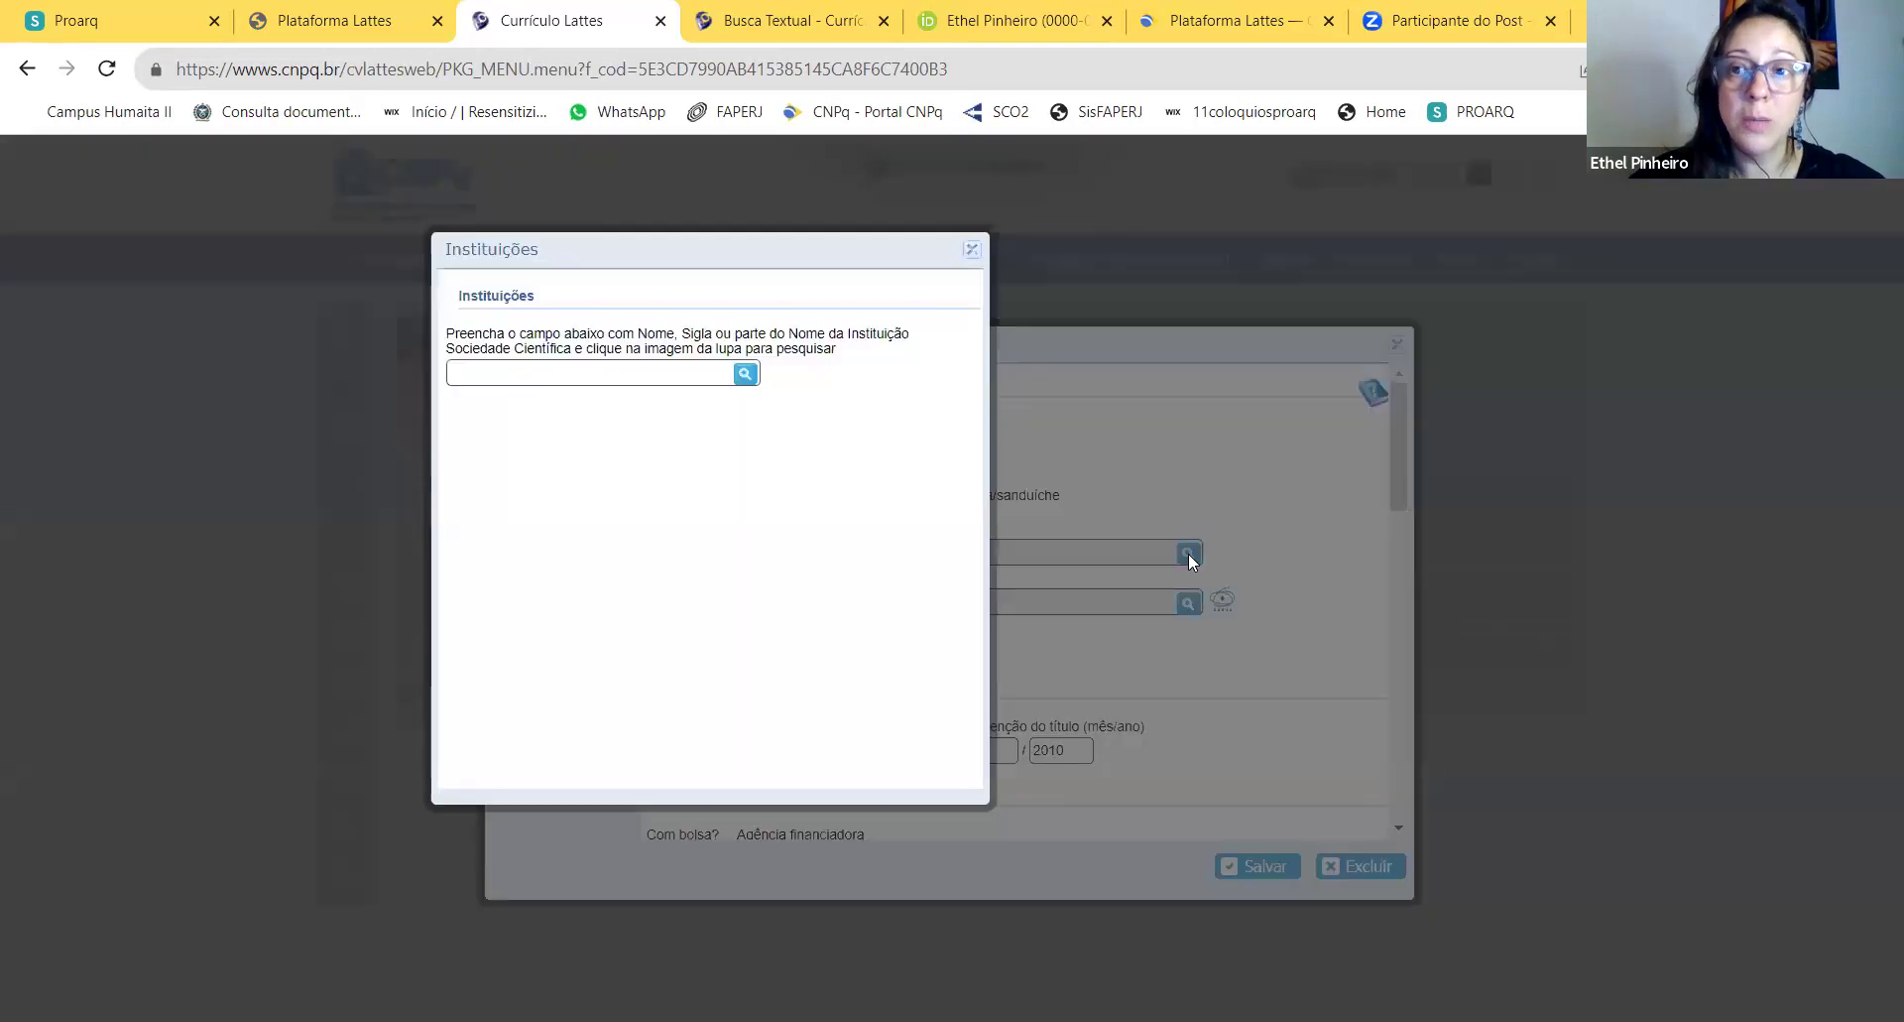
left_click(592, 385)
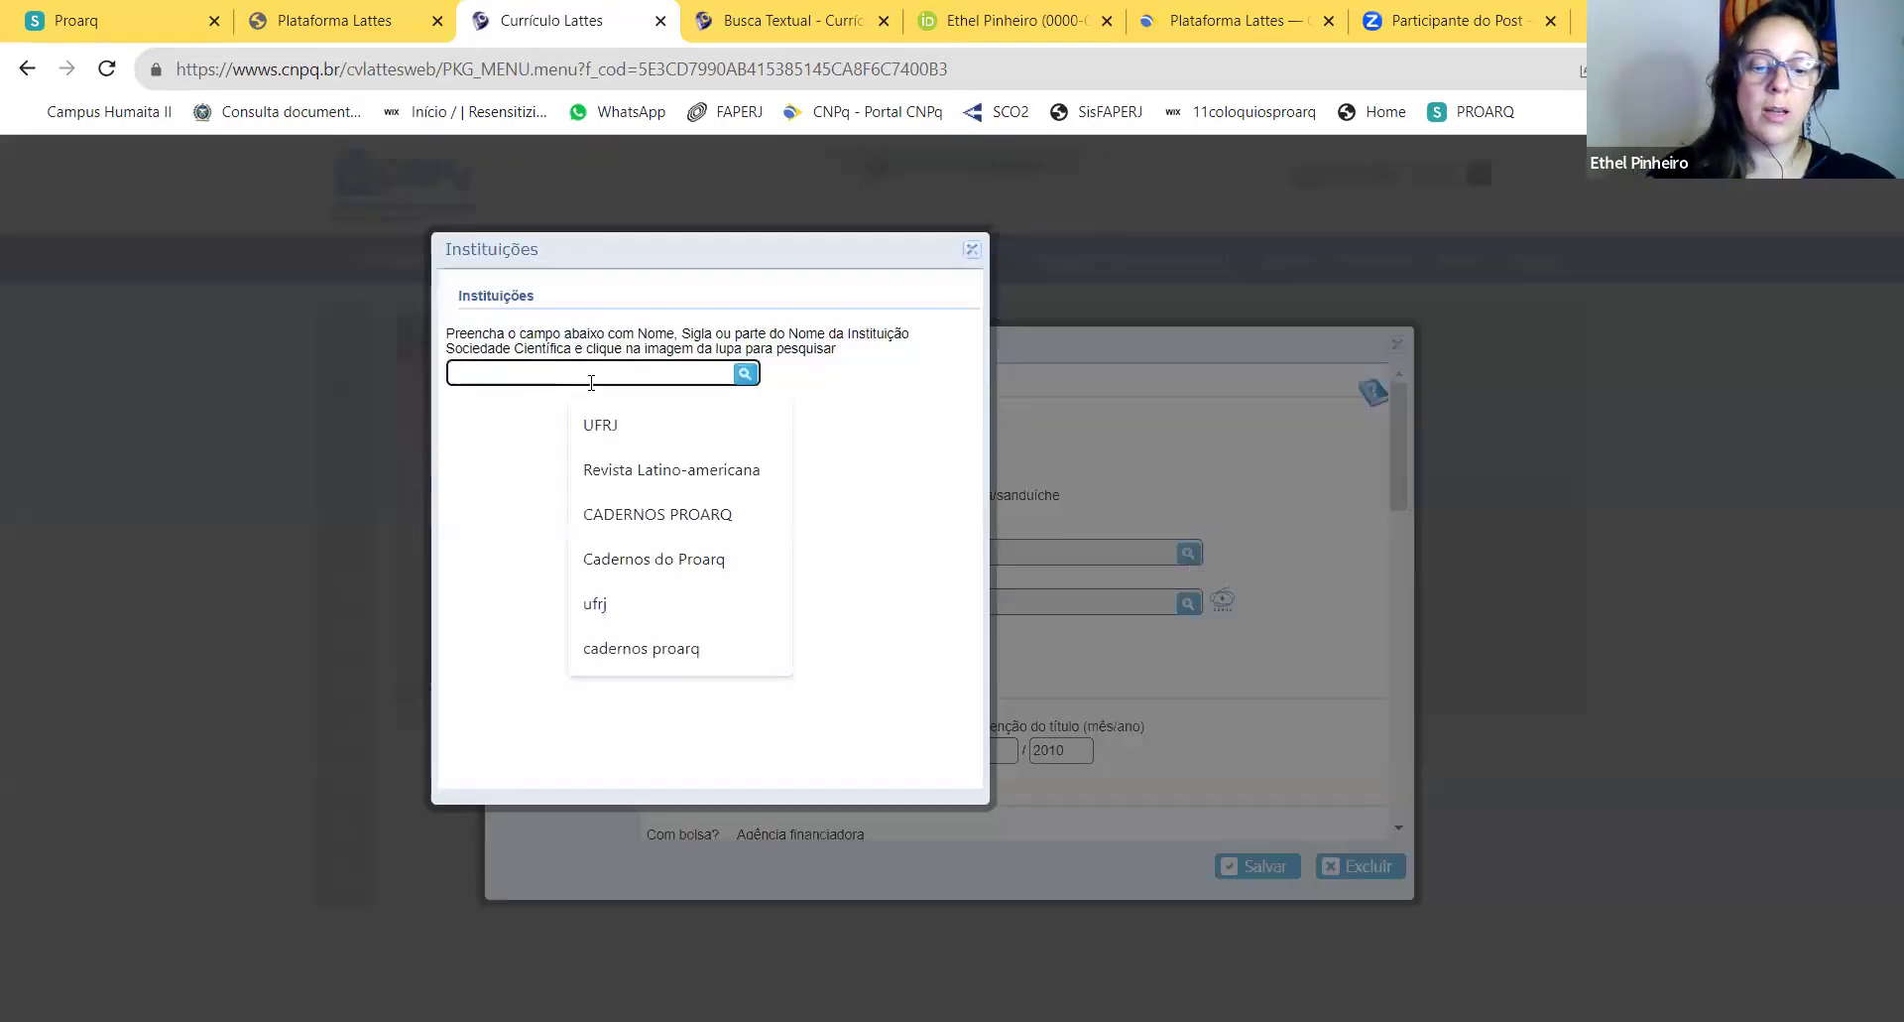
type("u")
left_click(616, 436)
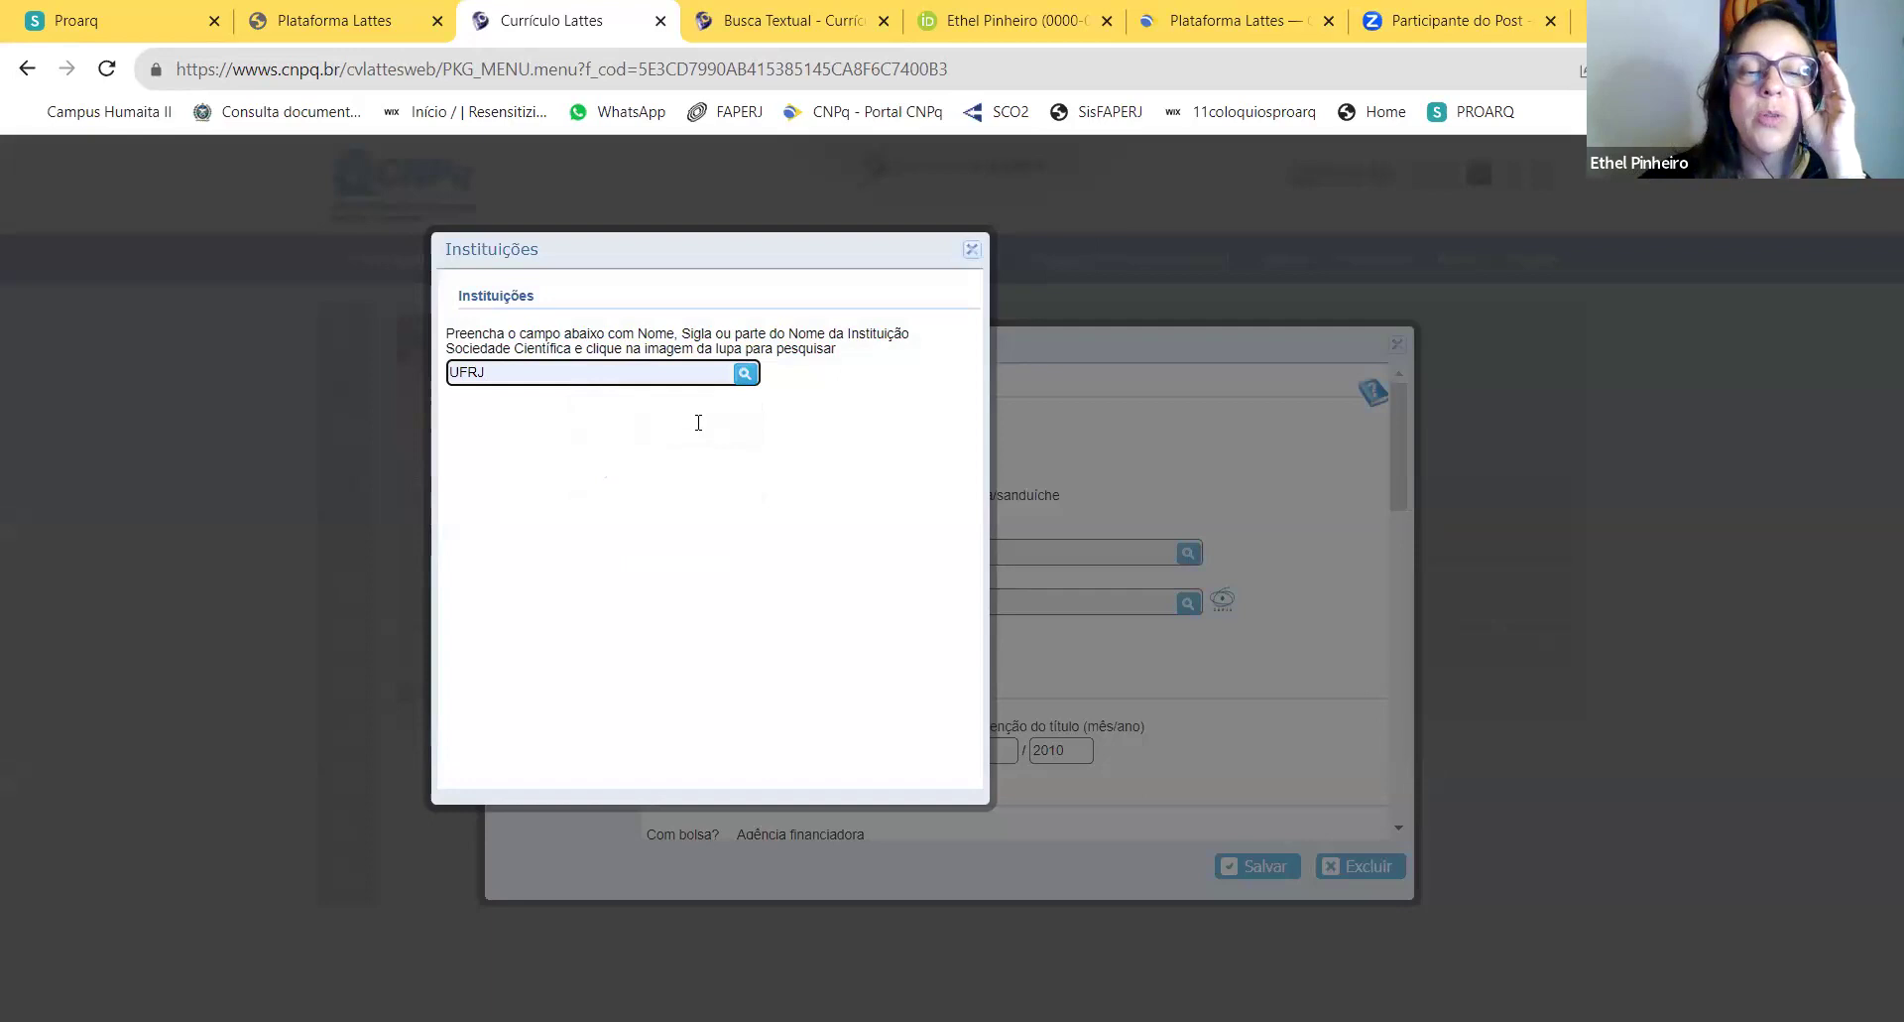
left_click(745, 374)
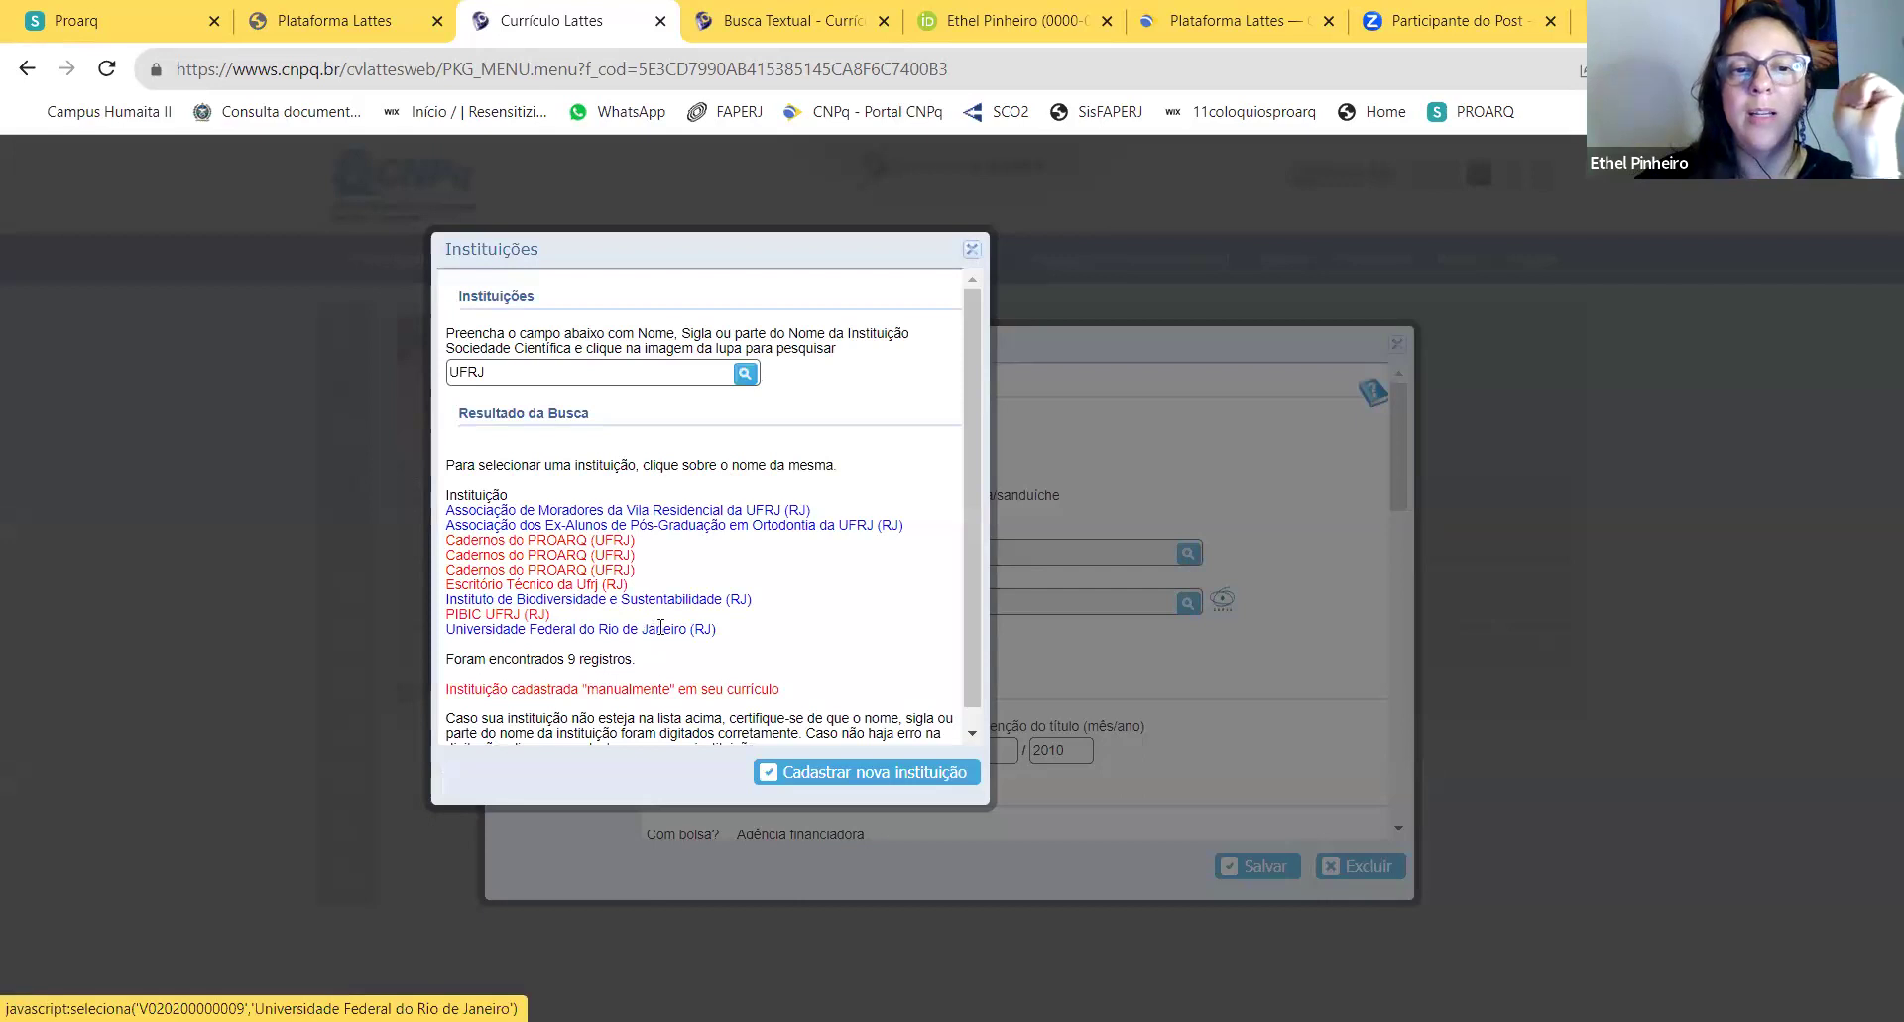
left_click(659, 619)
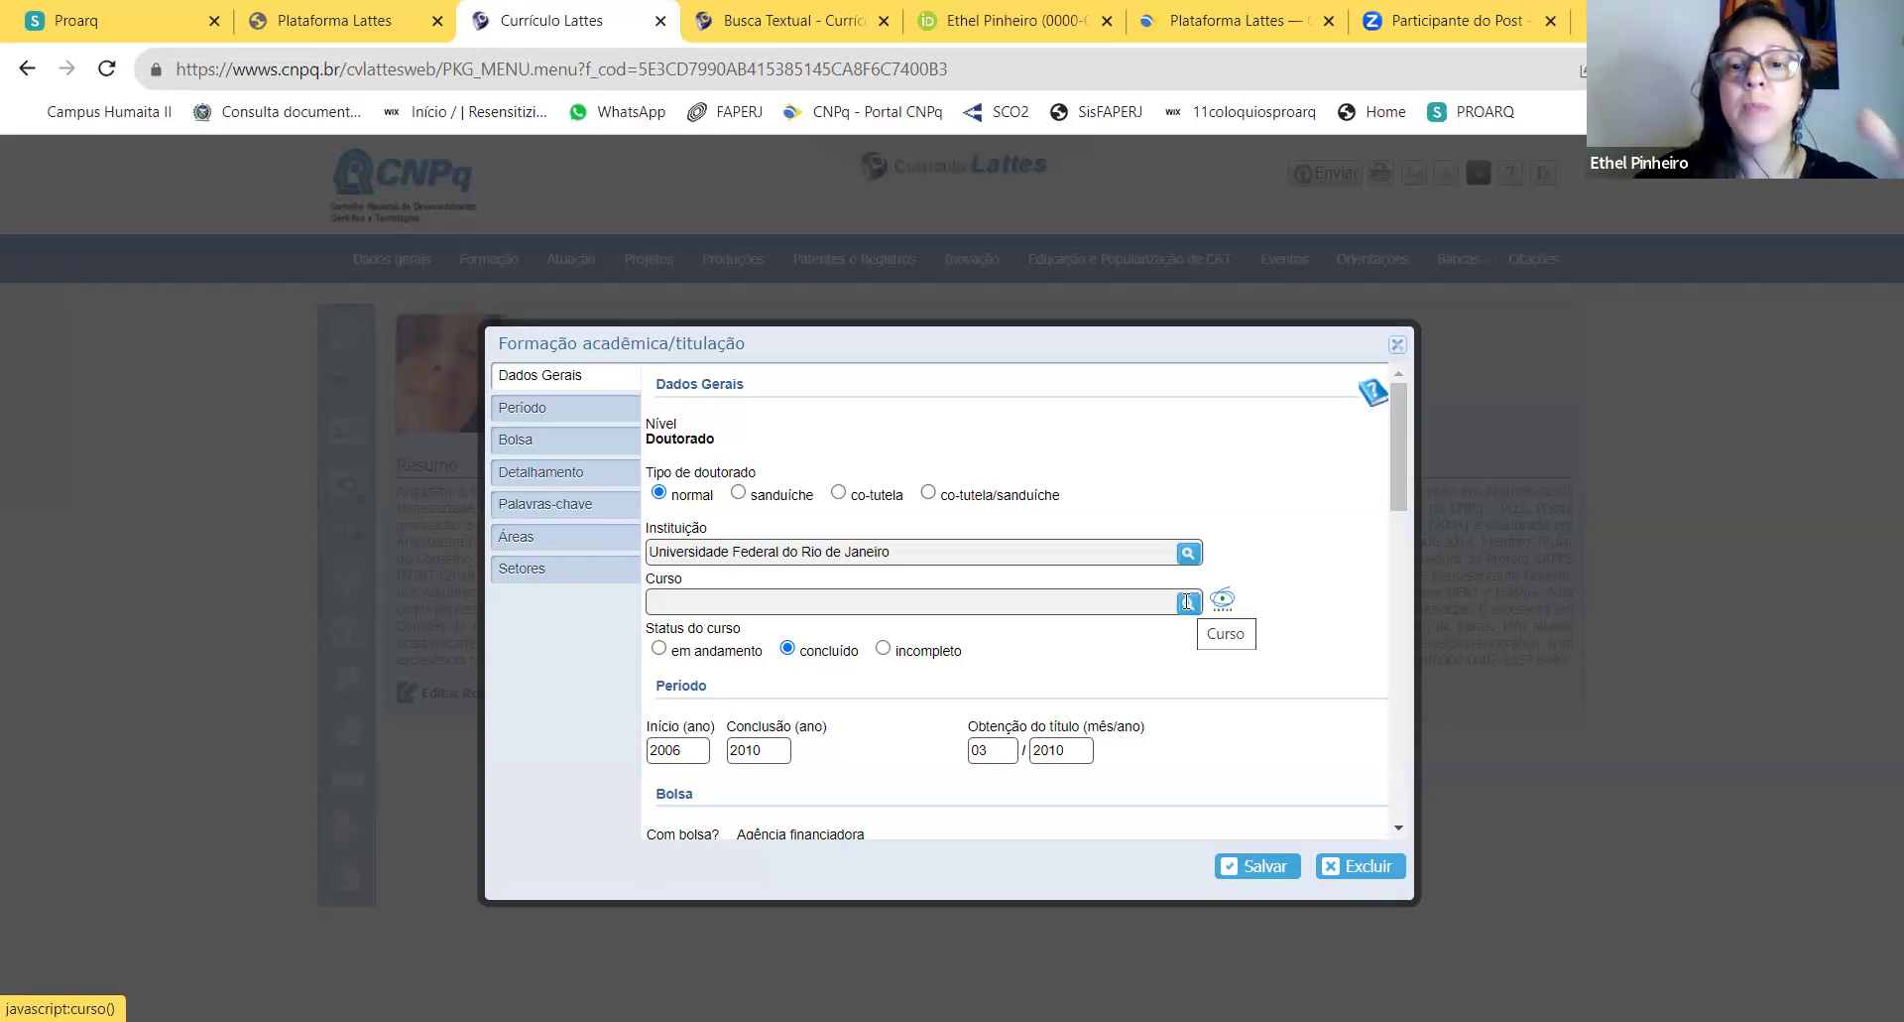
Step: Pick Programa de Pós-graduação em Arquitetura from the Cursos list and save the Doutorado entry
left_click(1187, 607)
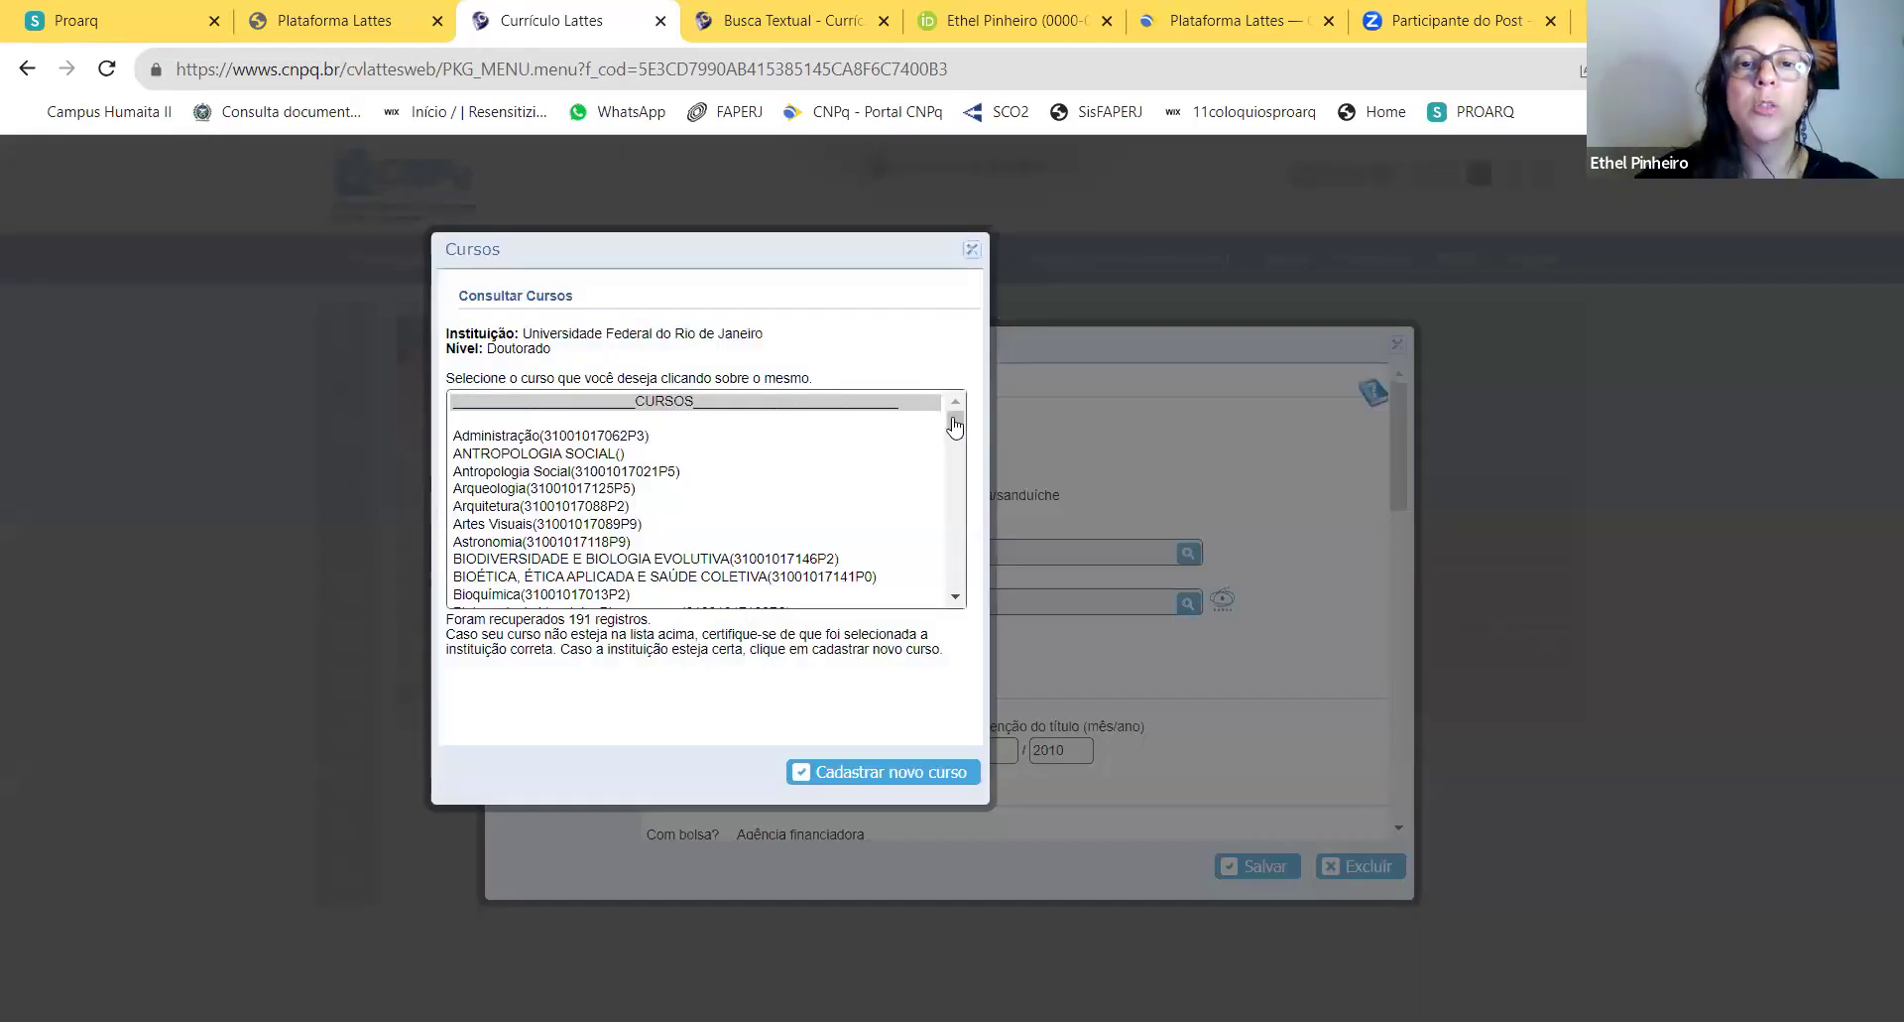
left_click(955, 431)
scroll(955, 431, "down", 1)
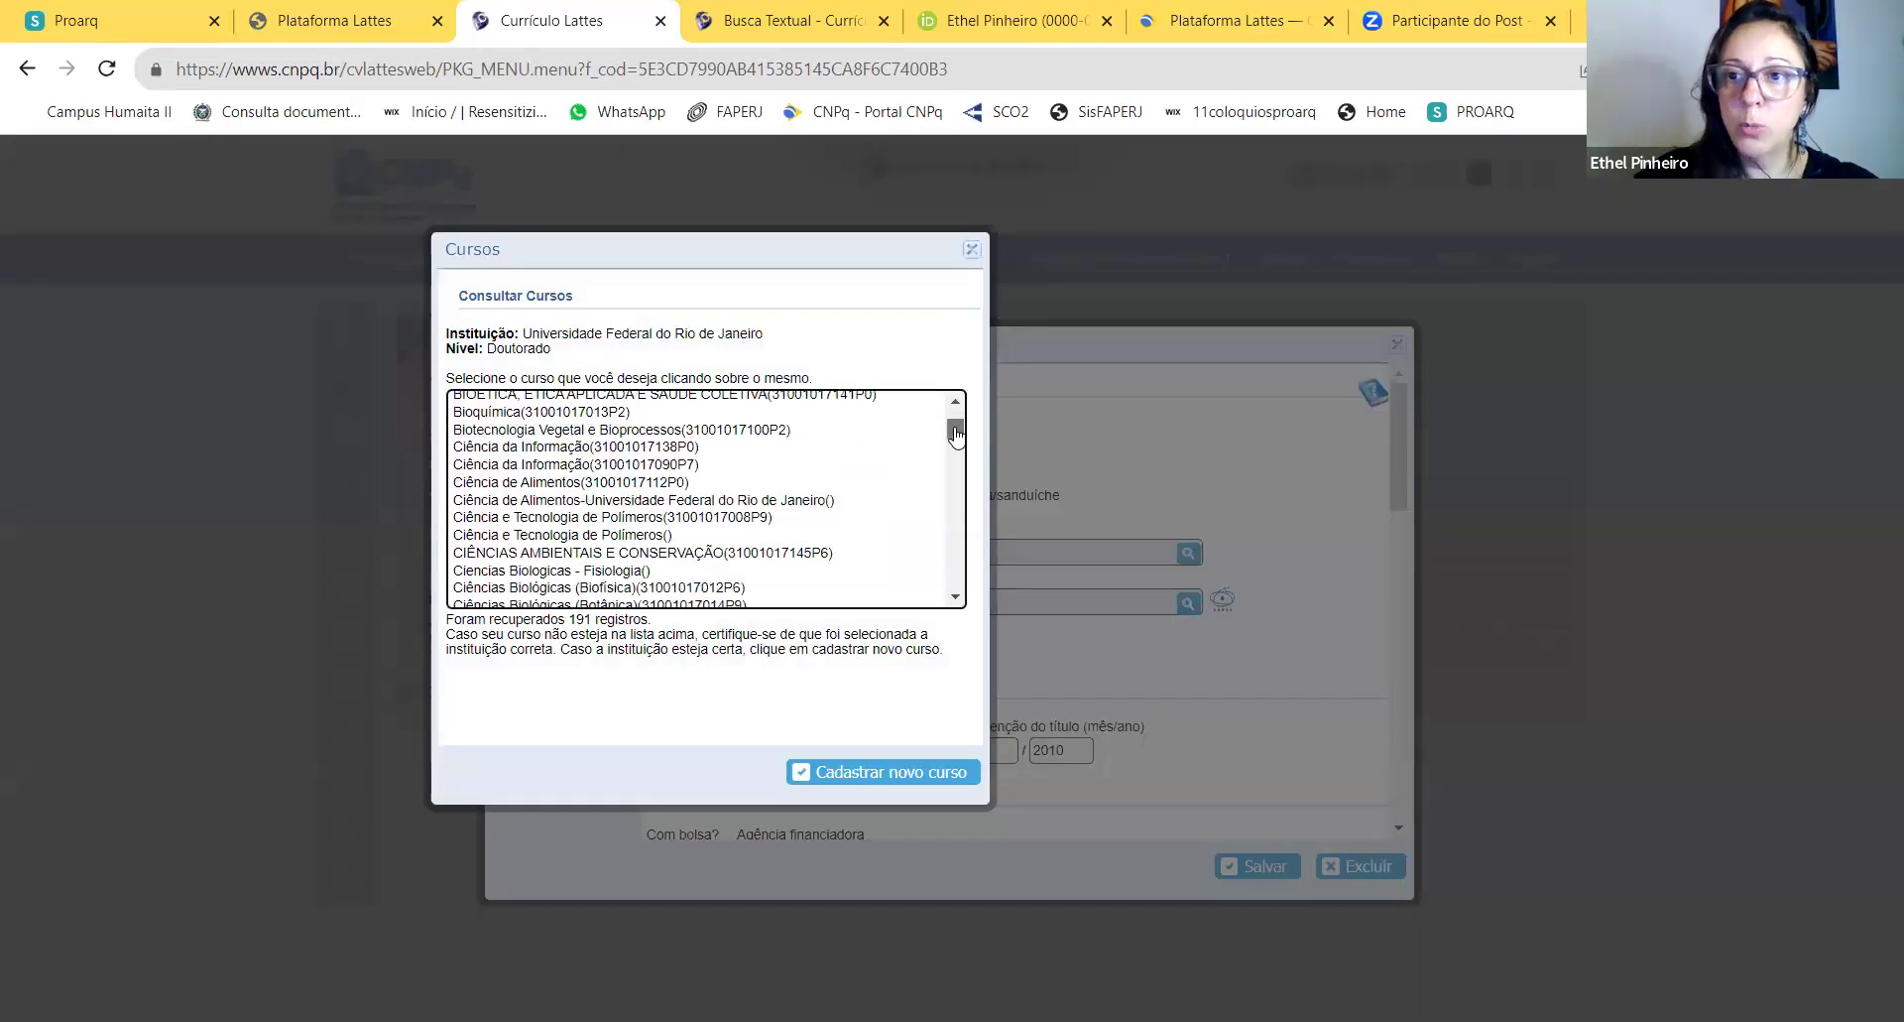
left_click_drag(955, 431, 950, 555)
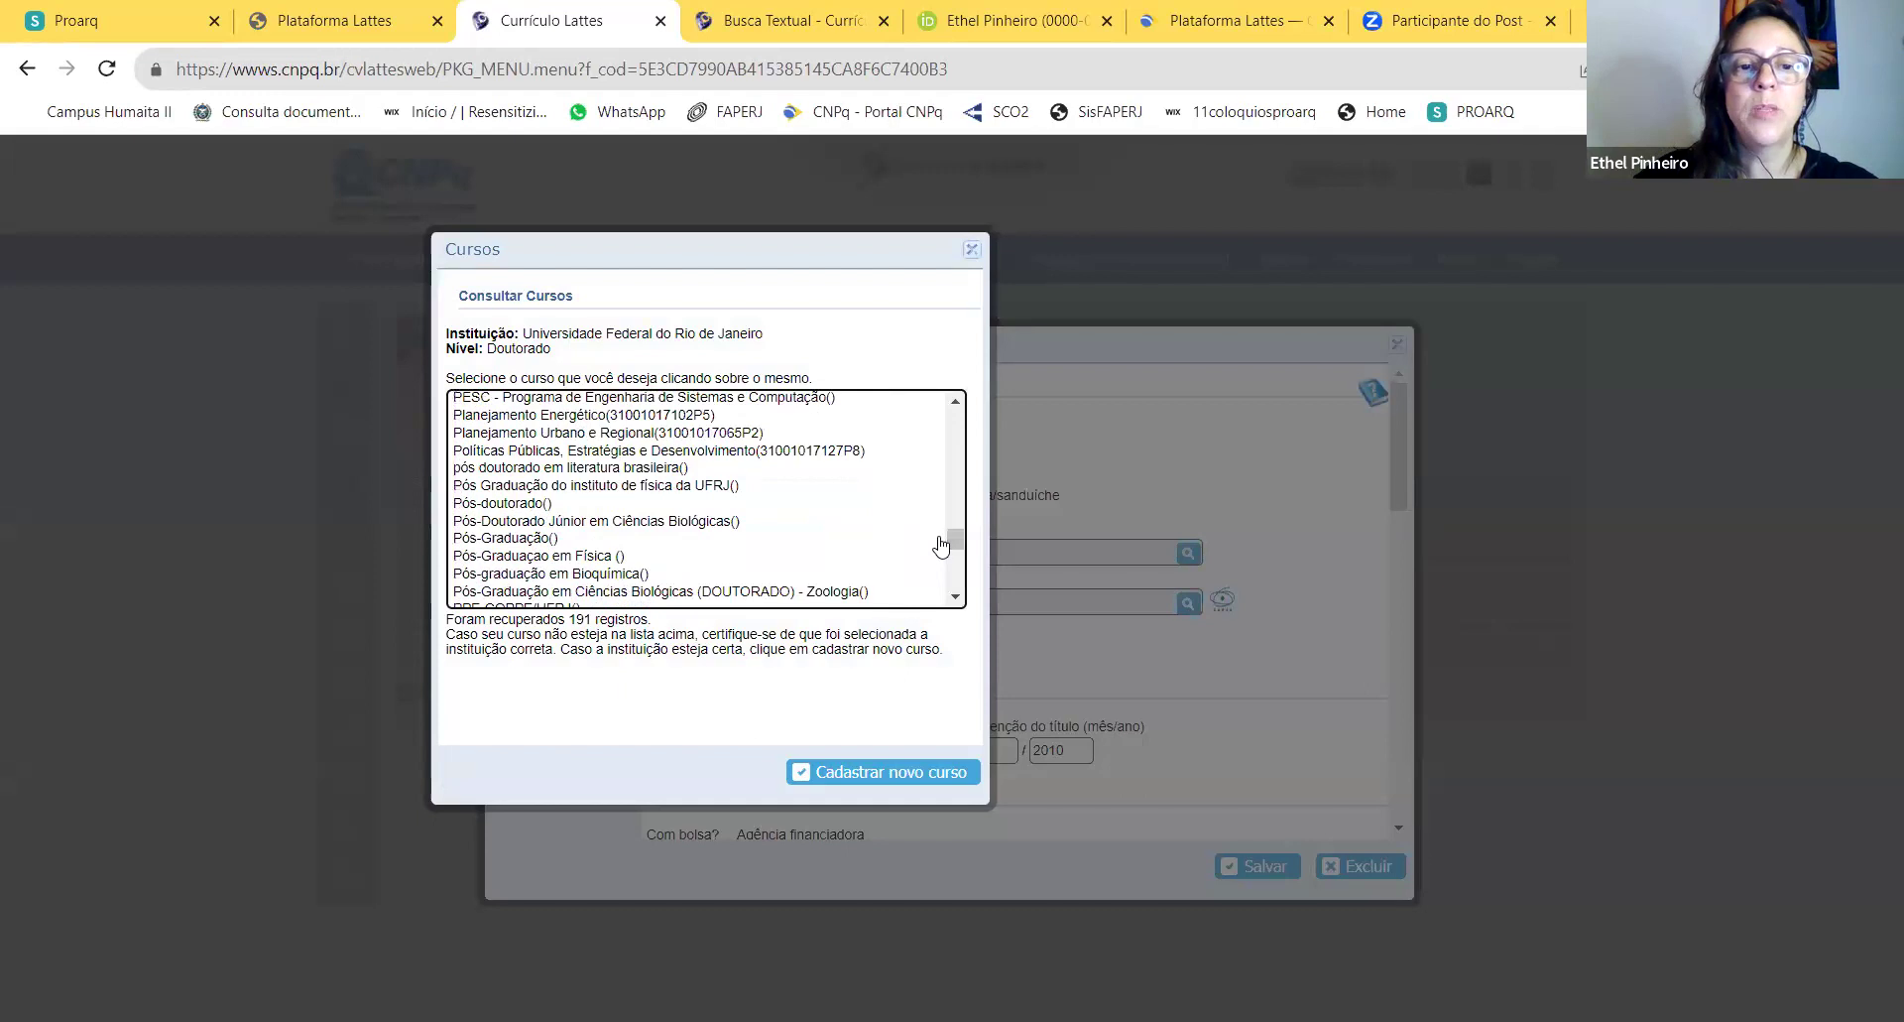
scroll(754, 549, "down", 5)
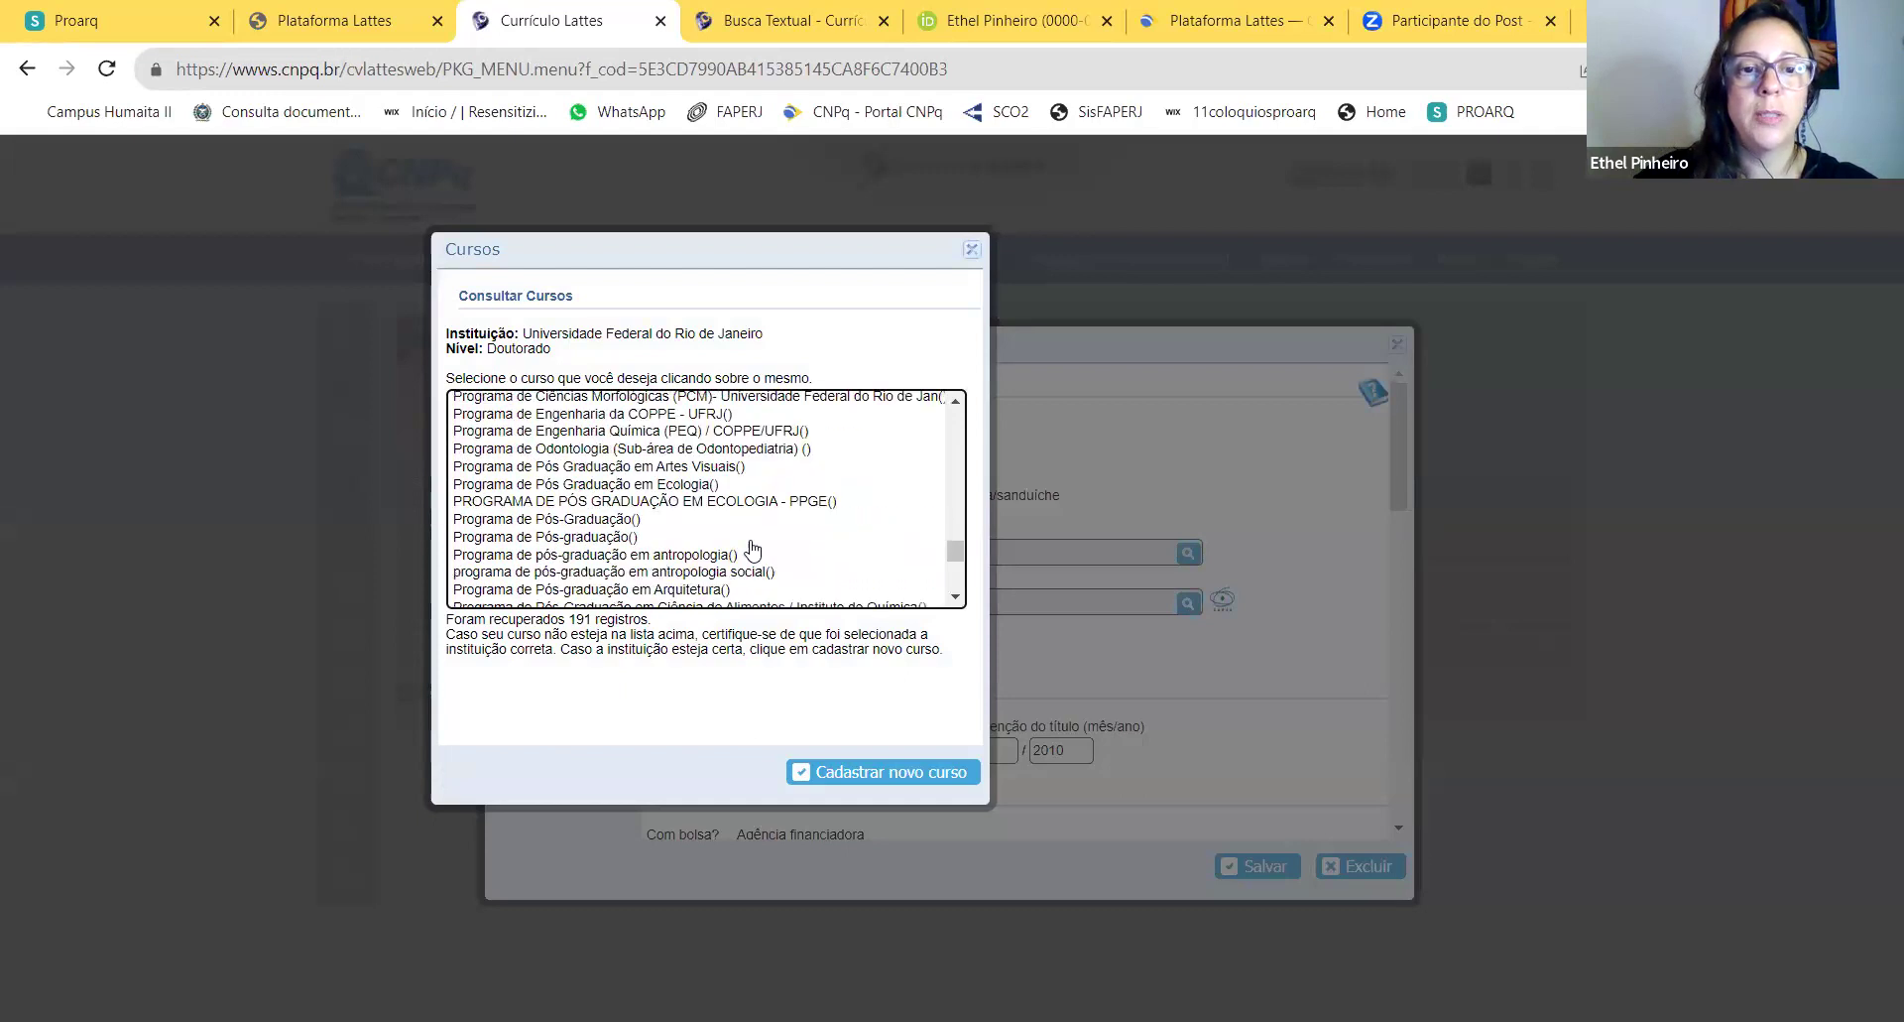
scroll(752, 547, "down", 2)
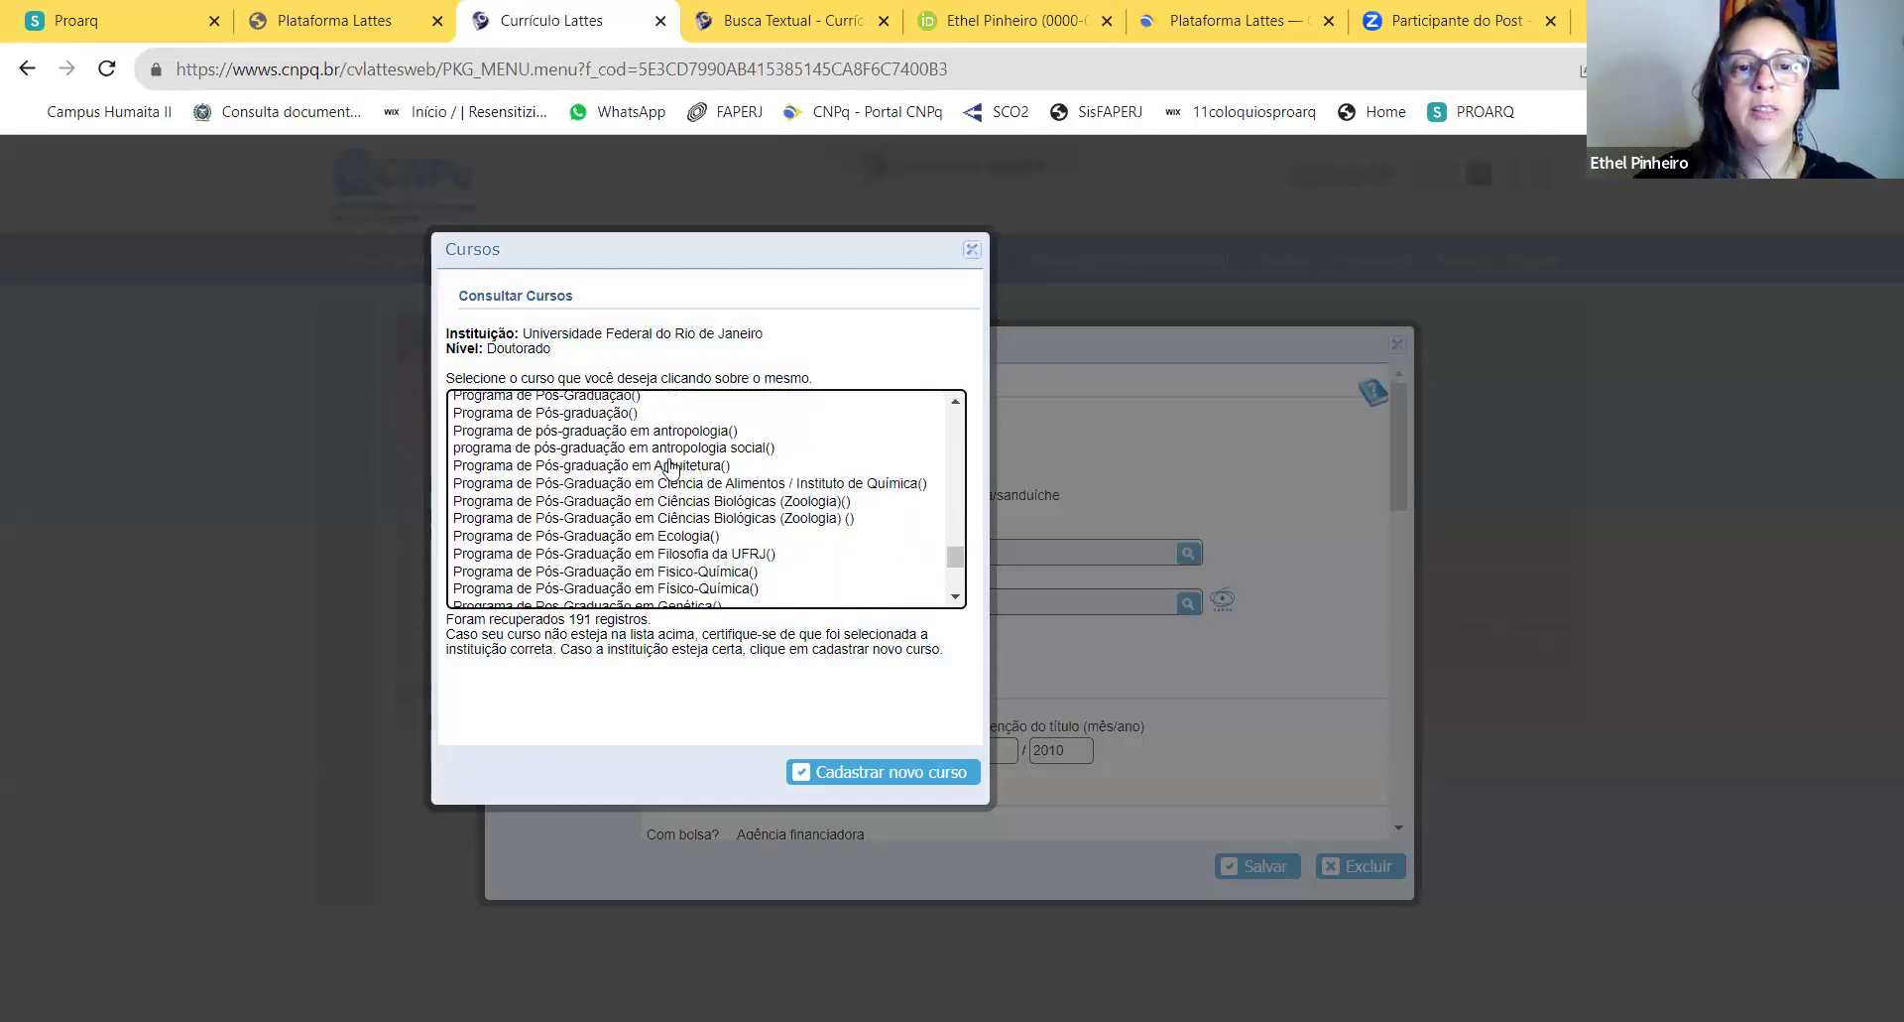
left_click(673, 465)
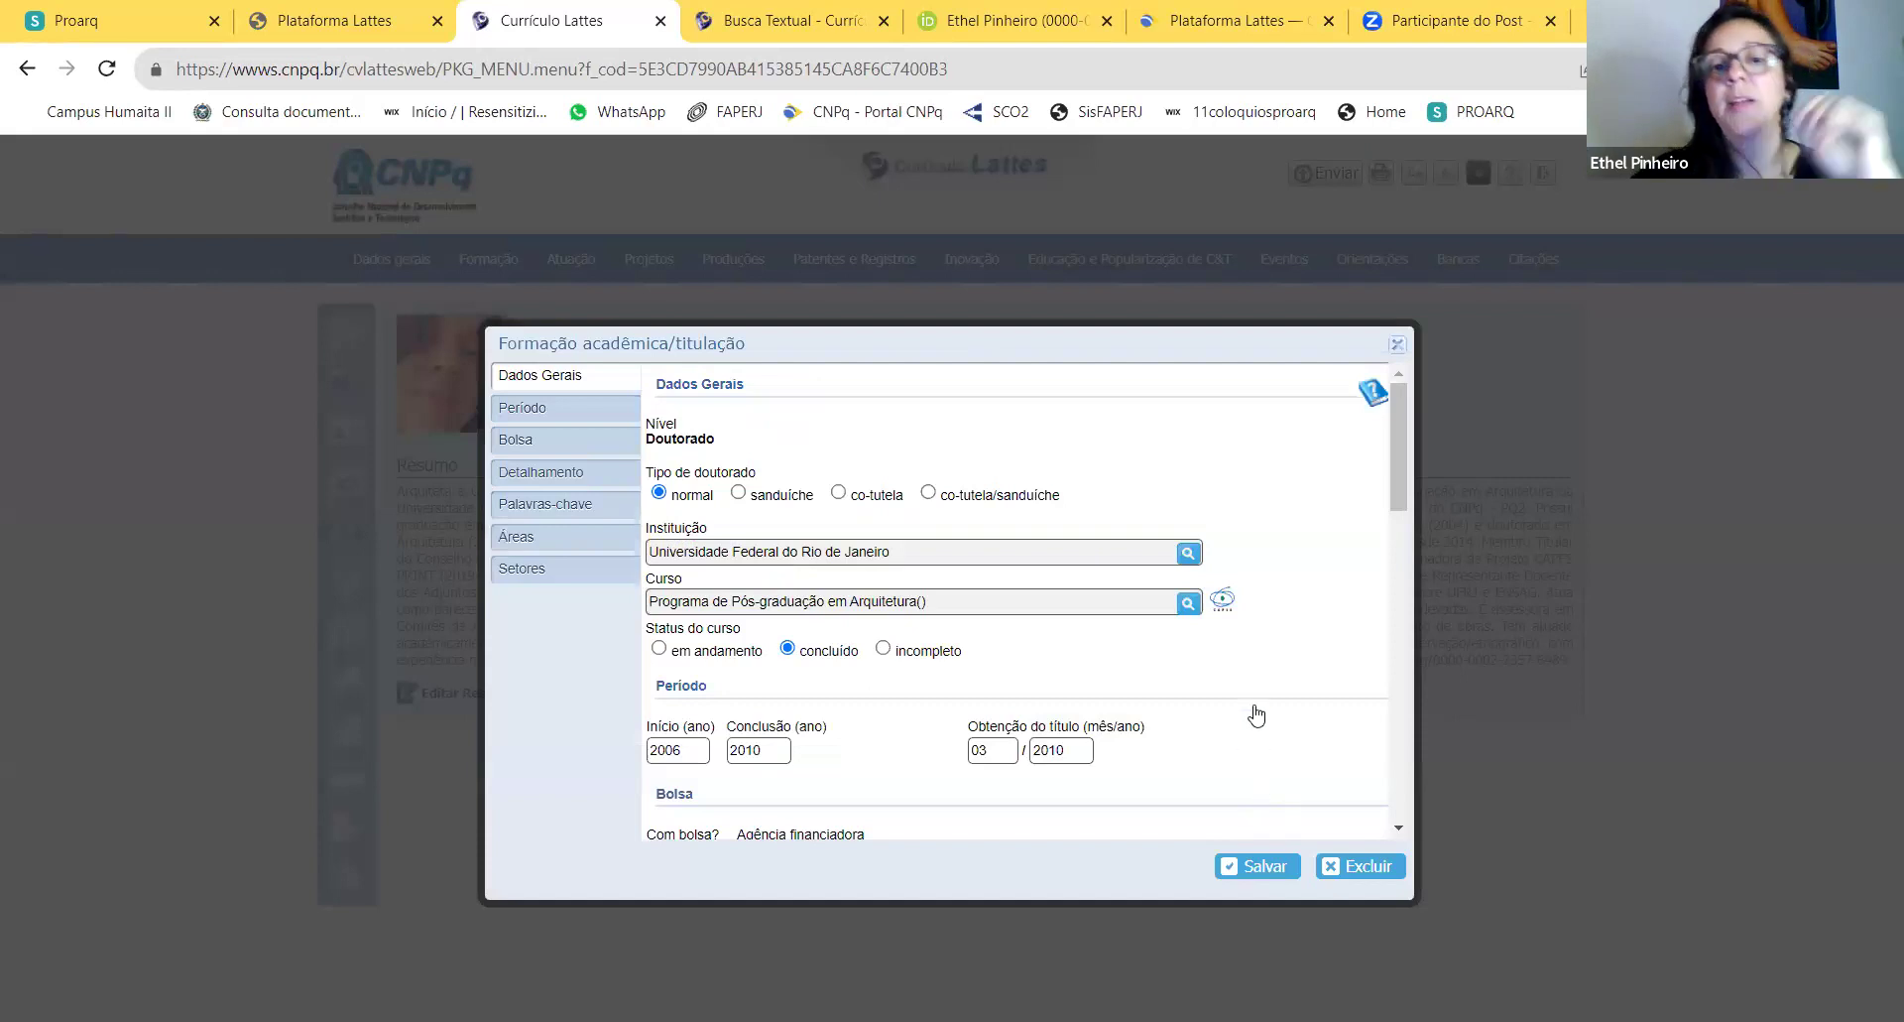
scroll(1256, 714, "down", 2)
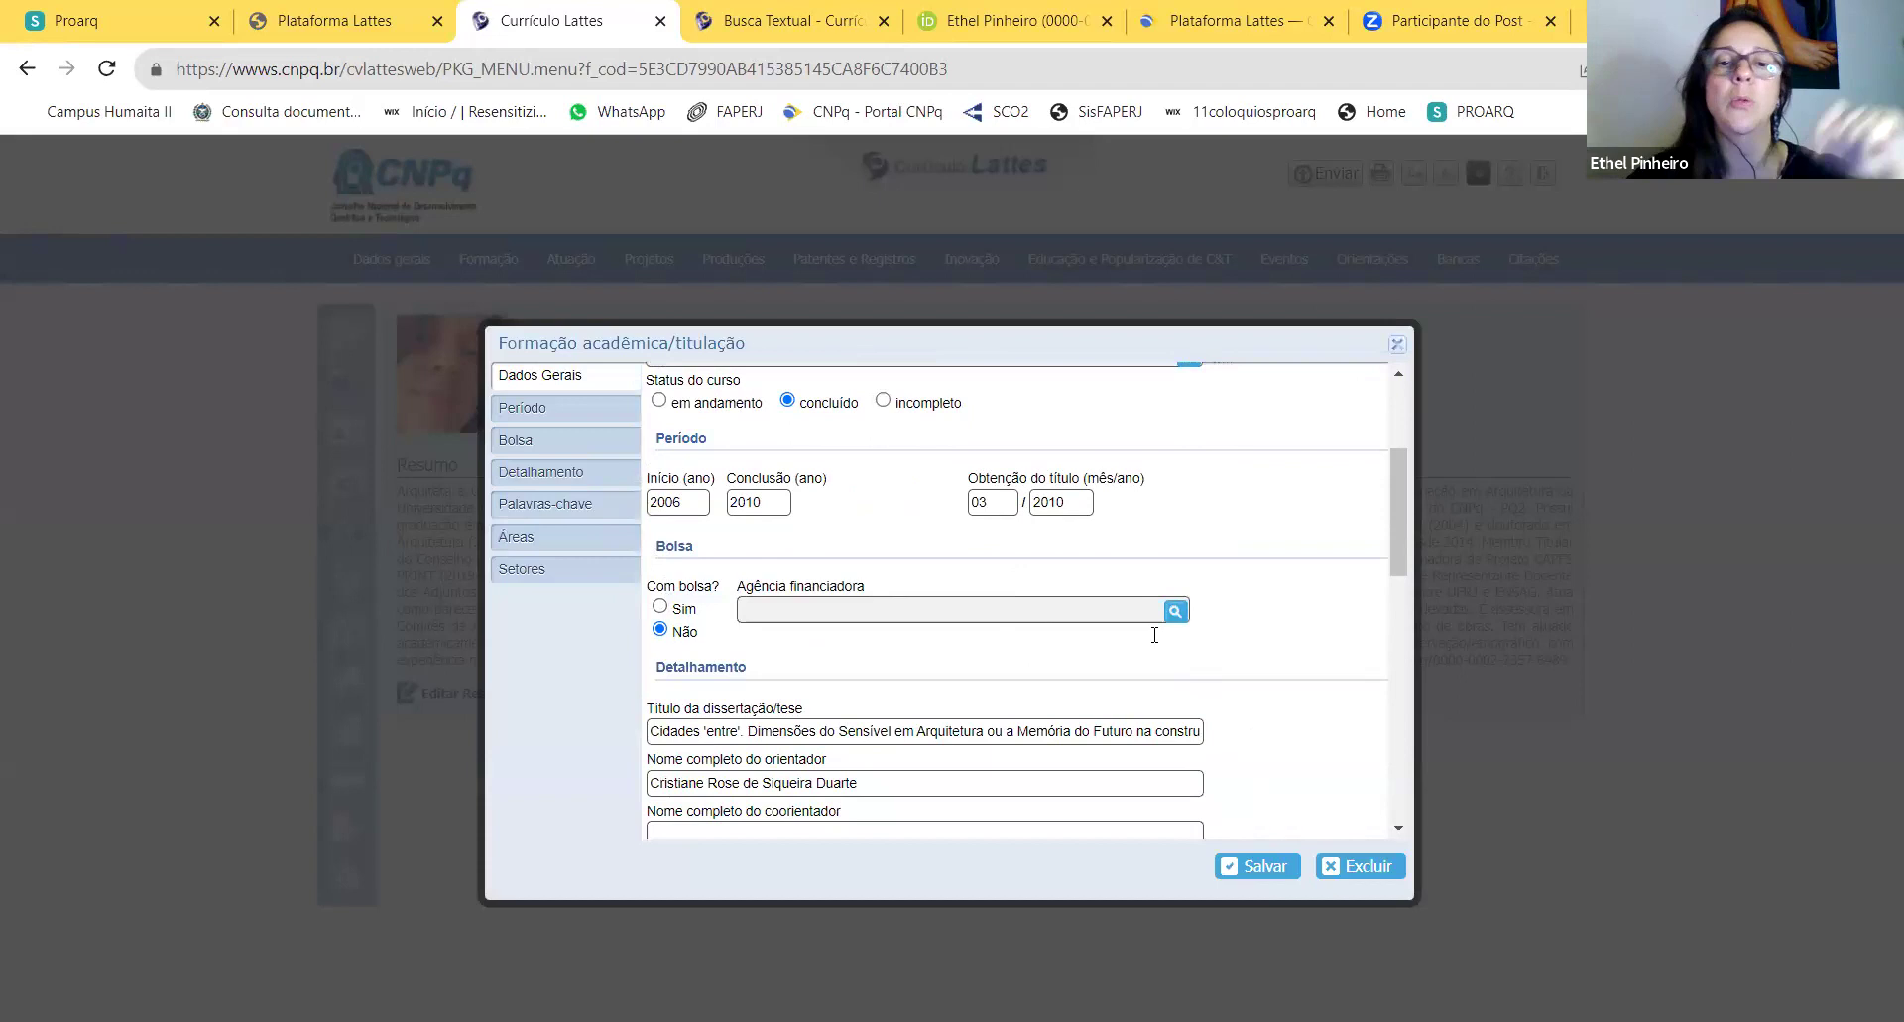
scroll(1281, 754, "down", 2)
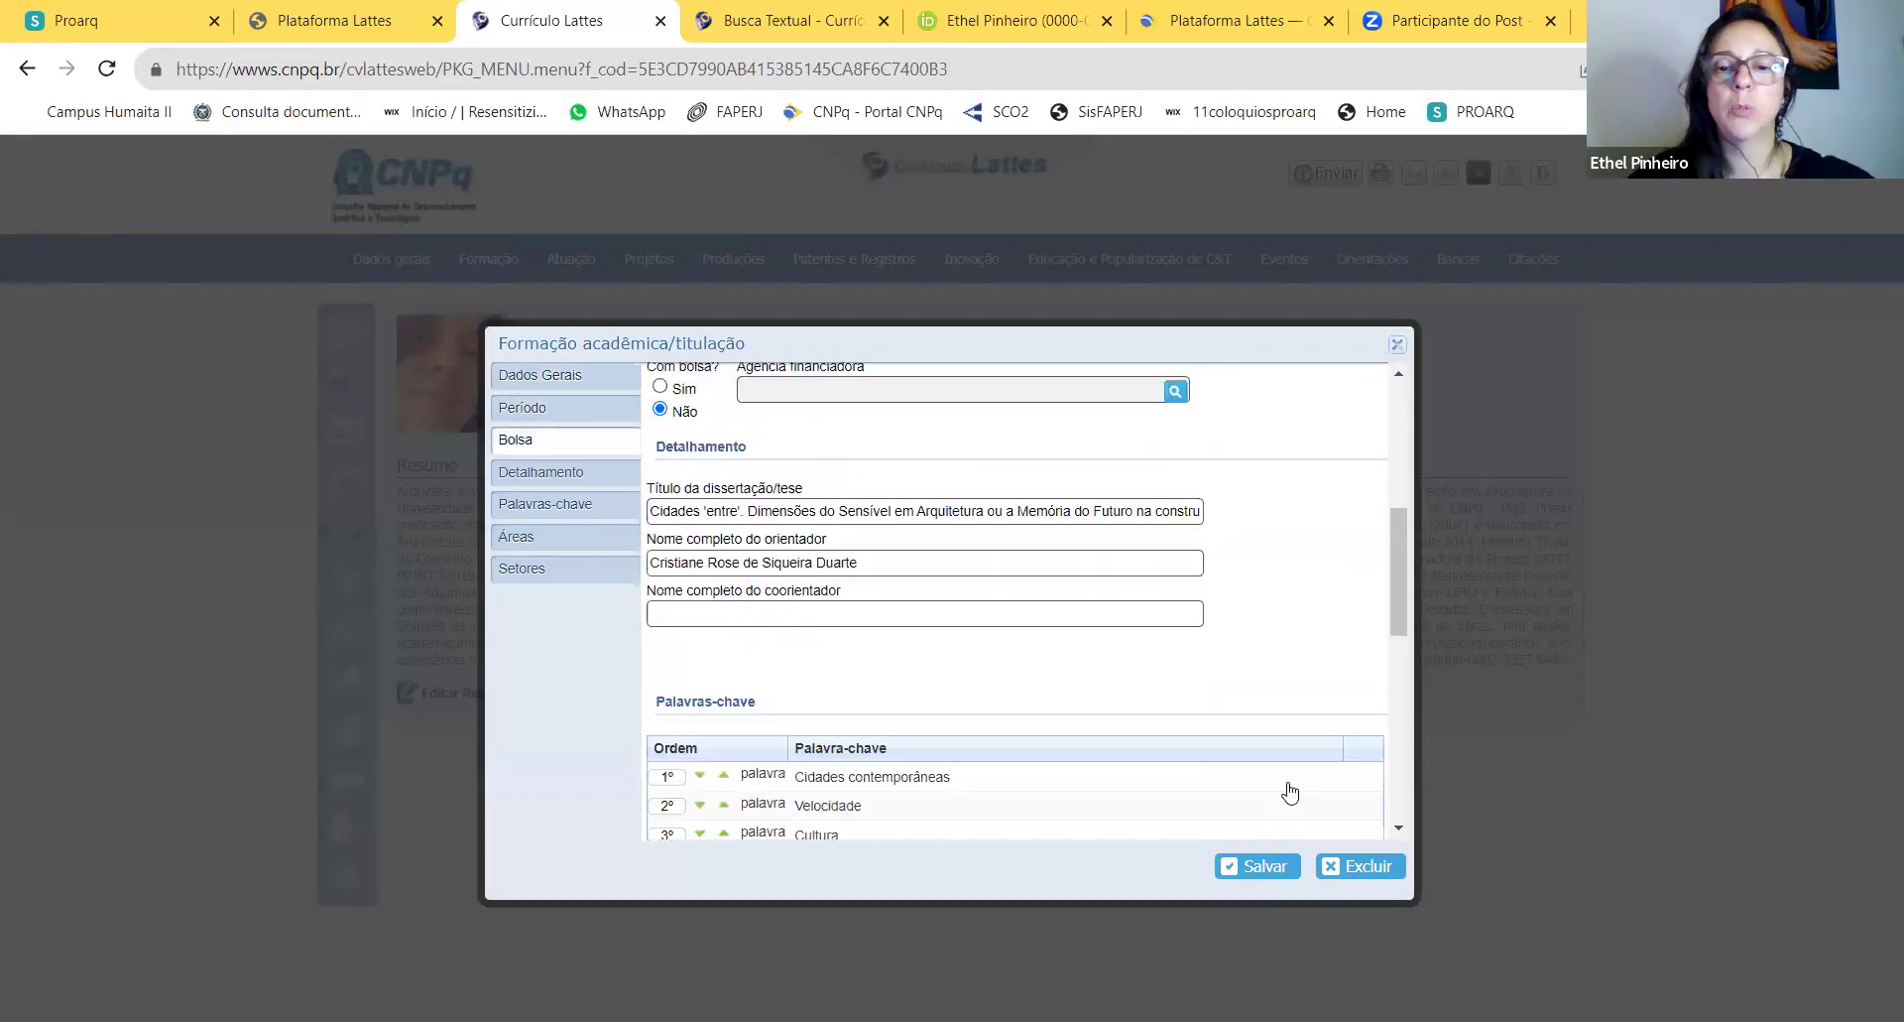
left_click(1265, 866)
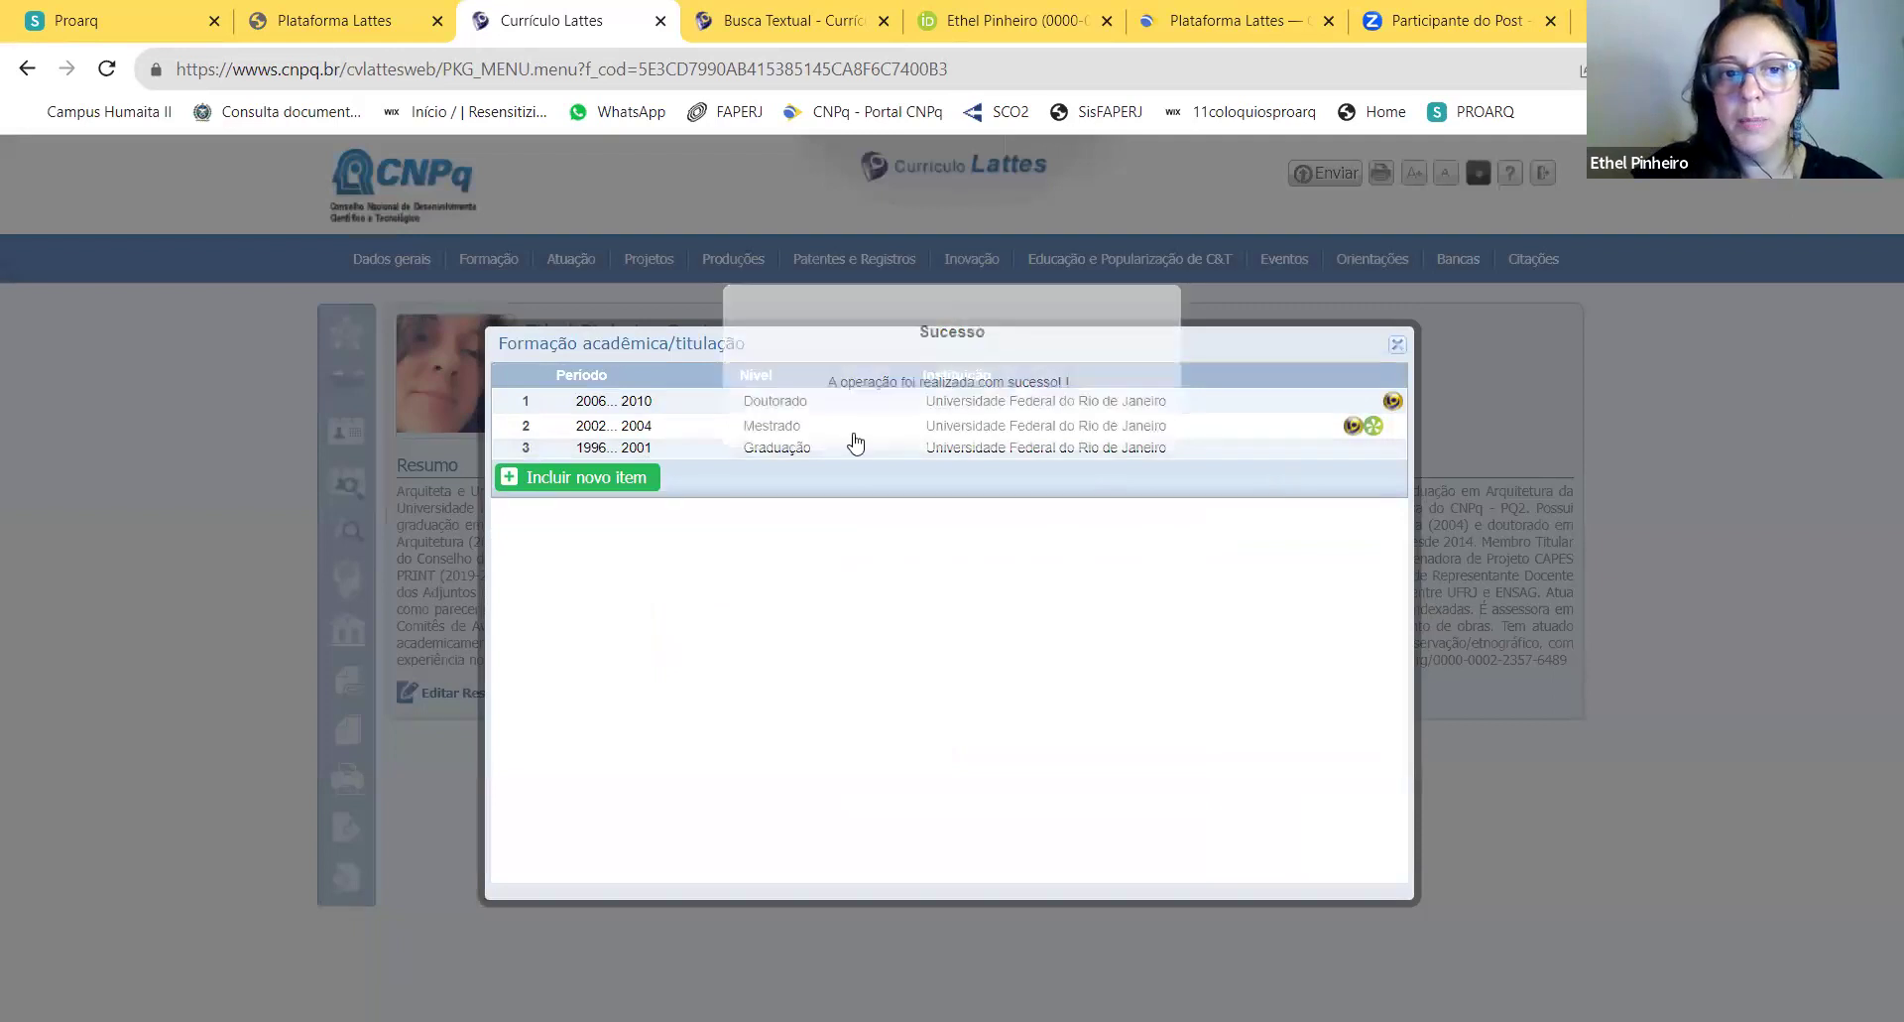
Step: Add a new academic degree with level Ensino Médio (2o grau) and confirm it
left_click(587, 477)
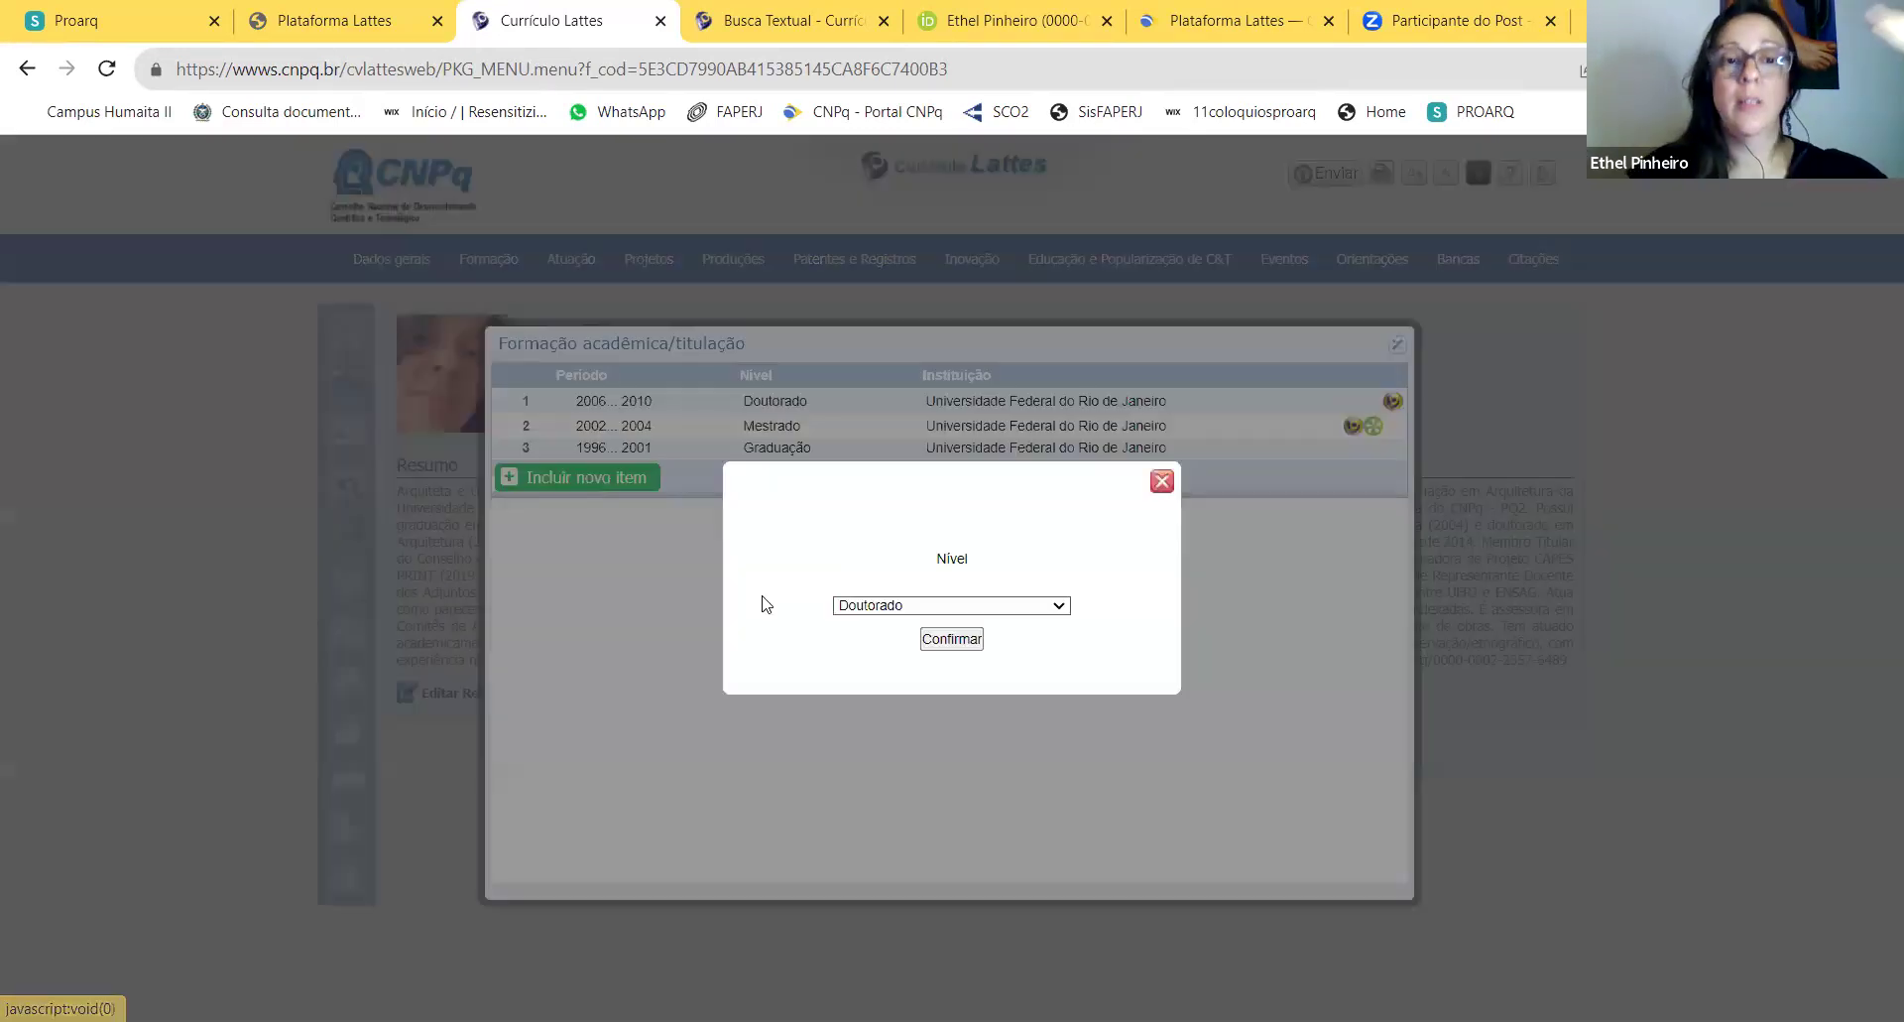
left_click(1052, 609)
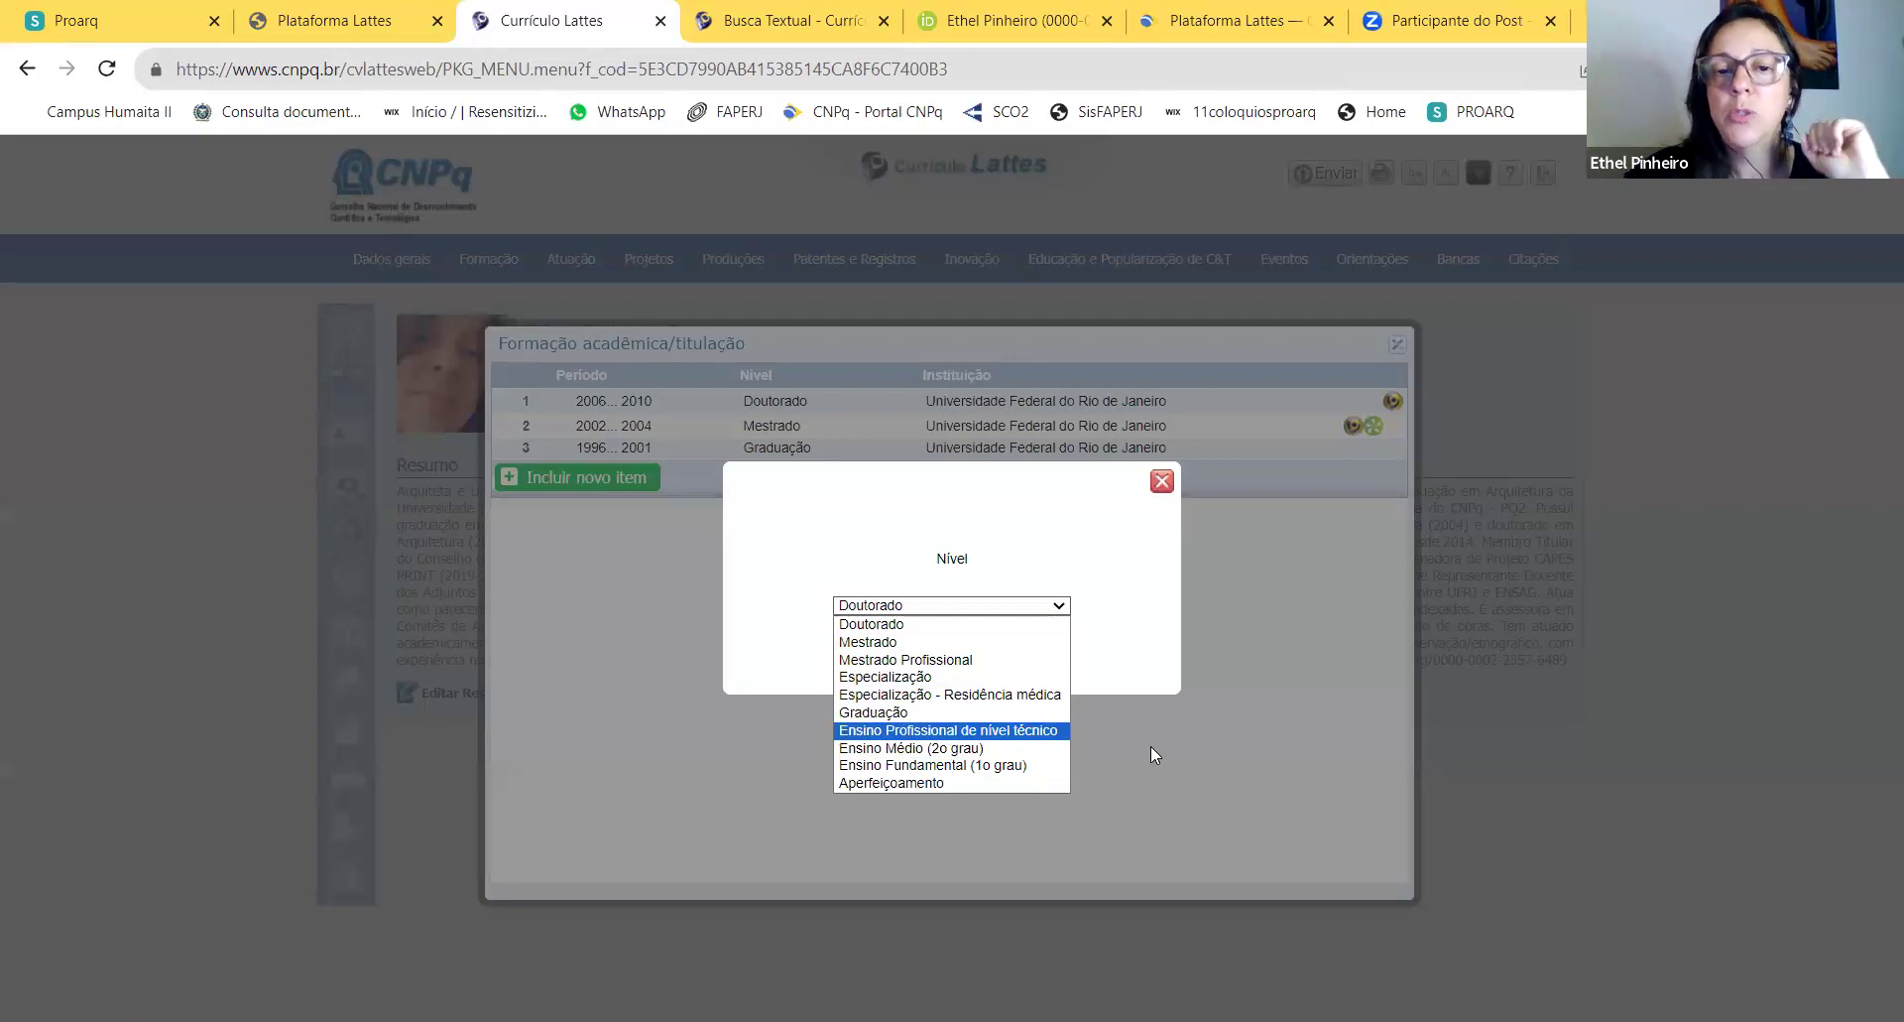
left_click(916, 753)
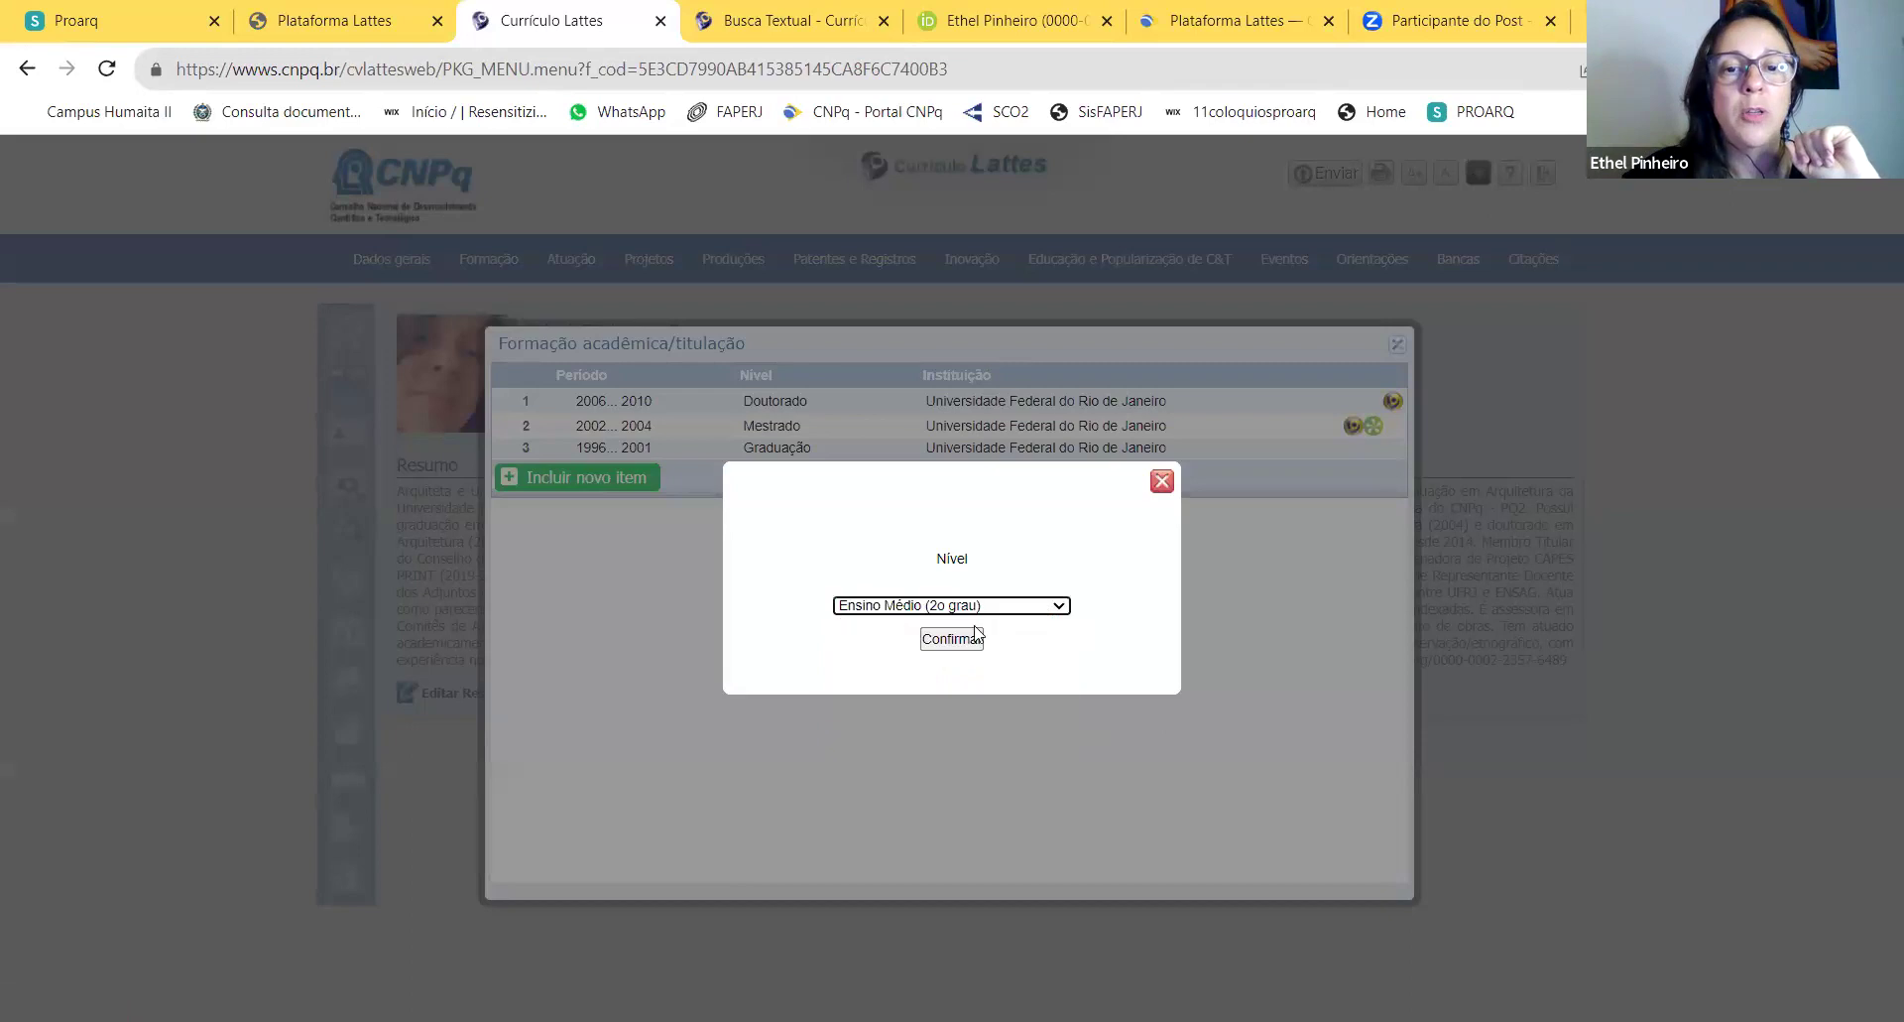
left_click(954, 639)
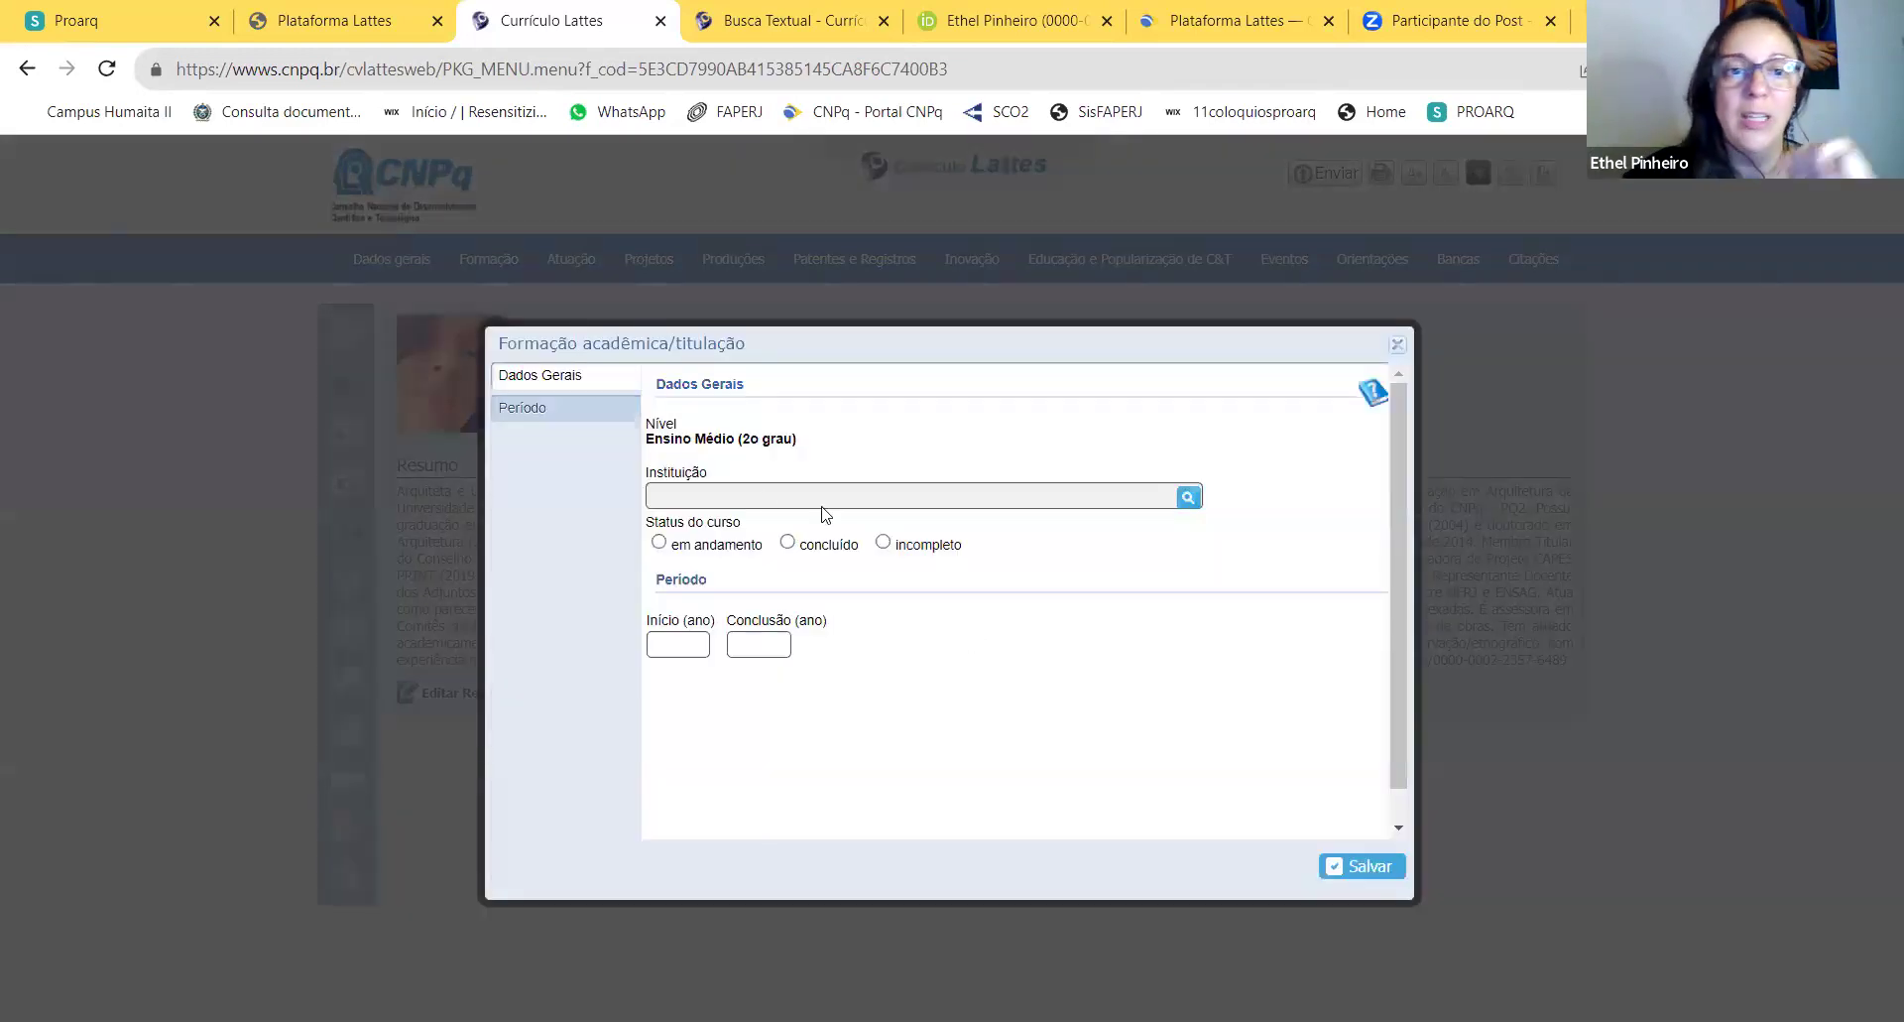
Step: Set the institution to Centro Federal de Educação Tecnológica Celso Suckow da Fonseca
left_click(1179, 501)
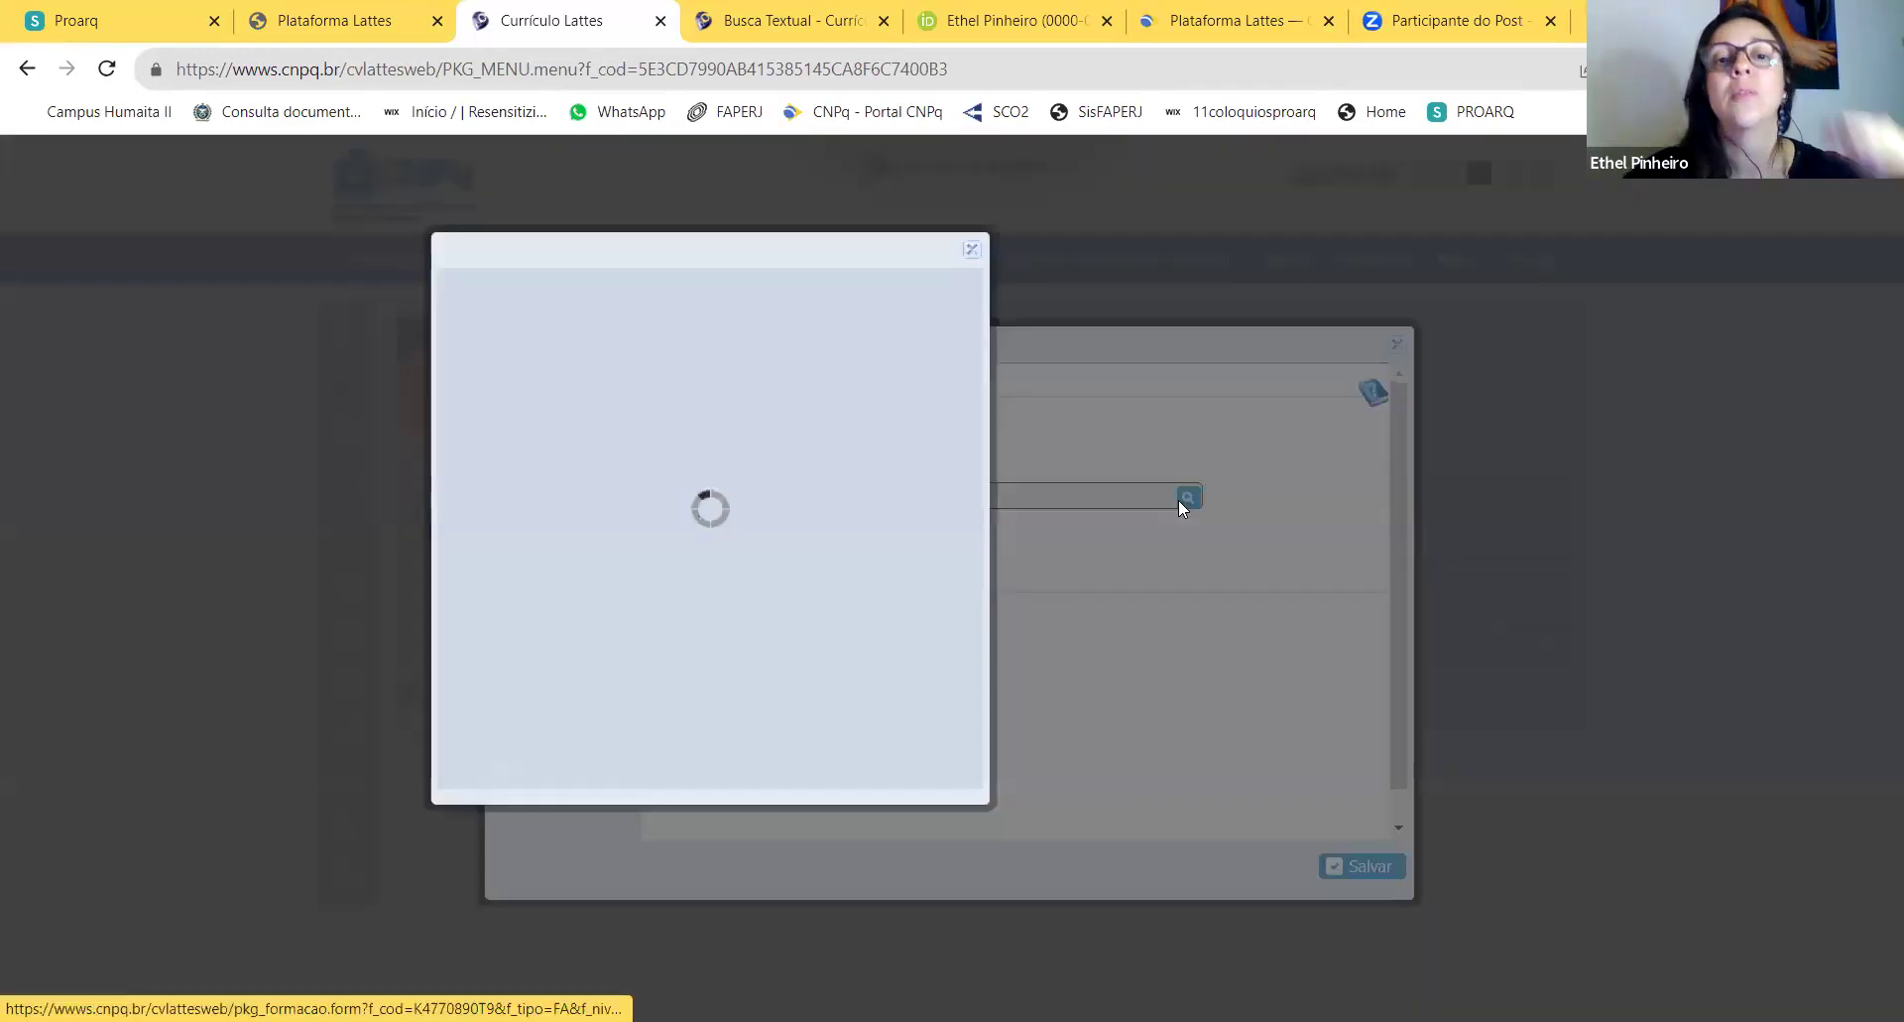
left_click(563, 375)
type("UFRJ")
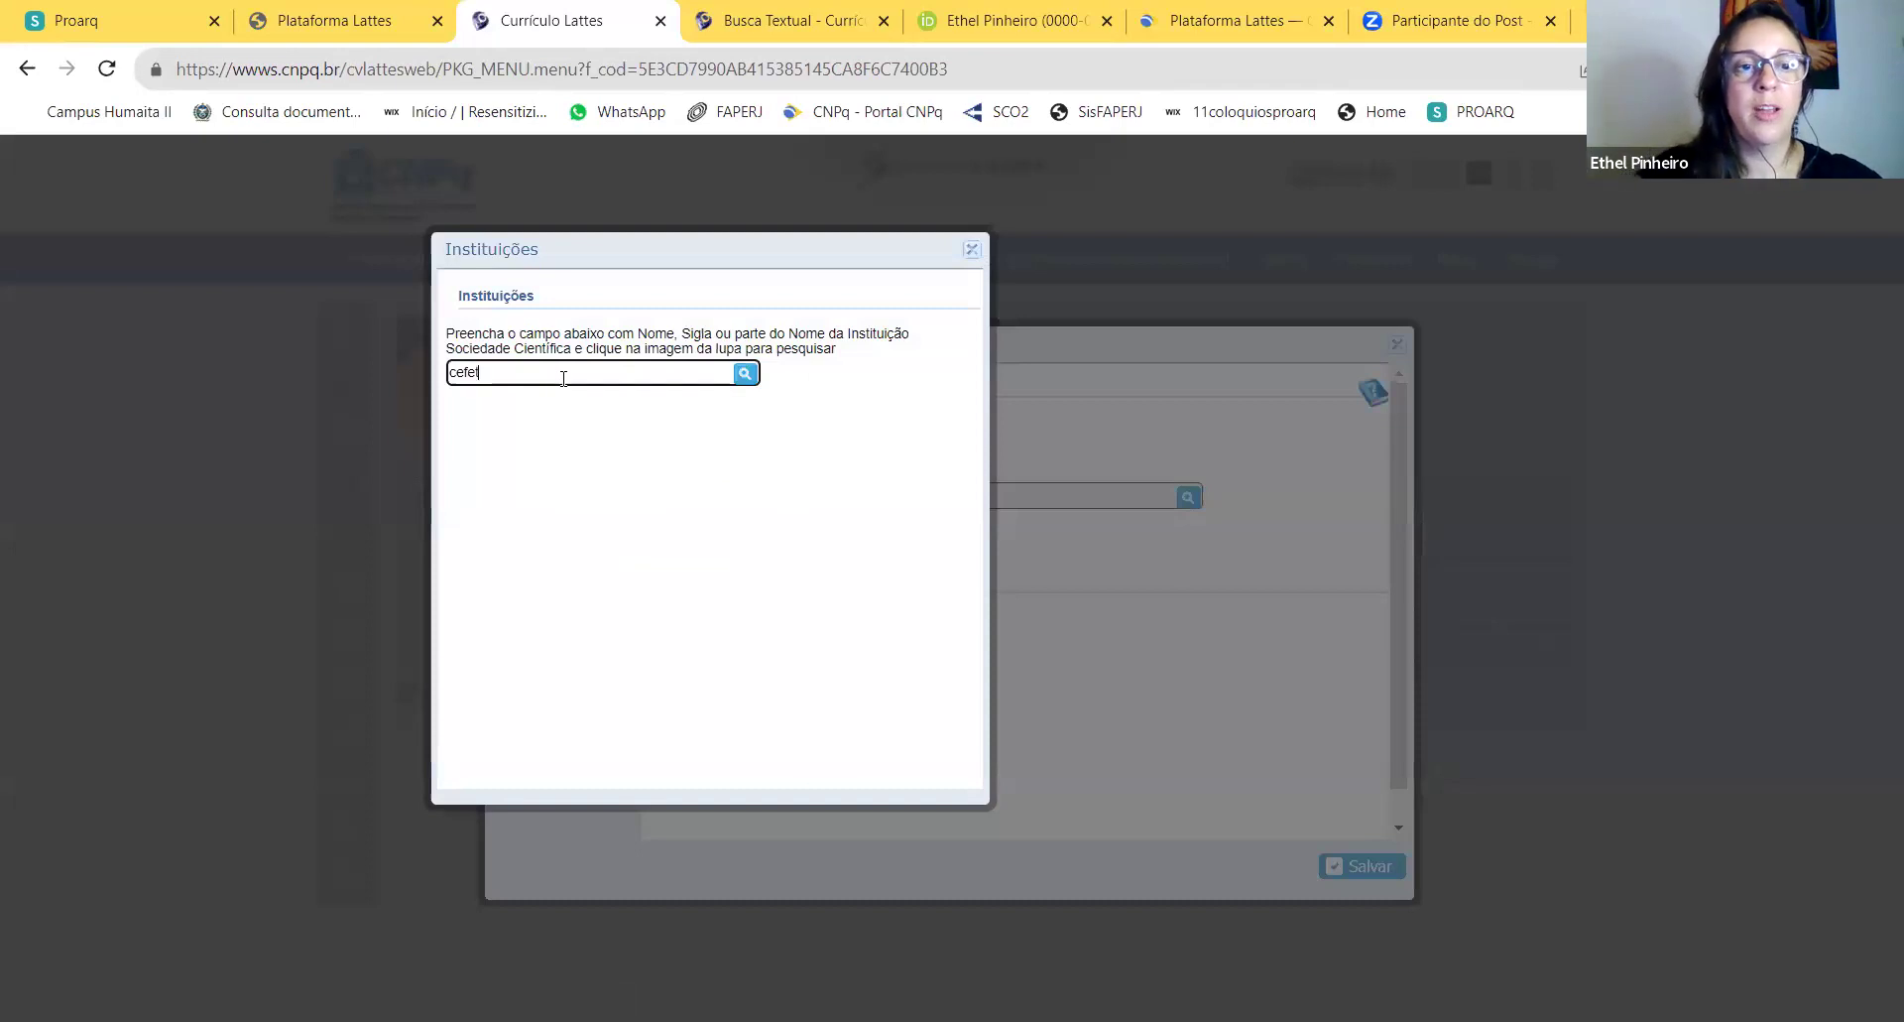
left_click(745, 375)
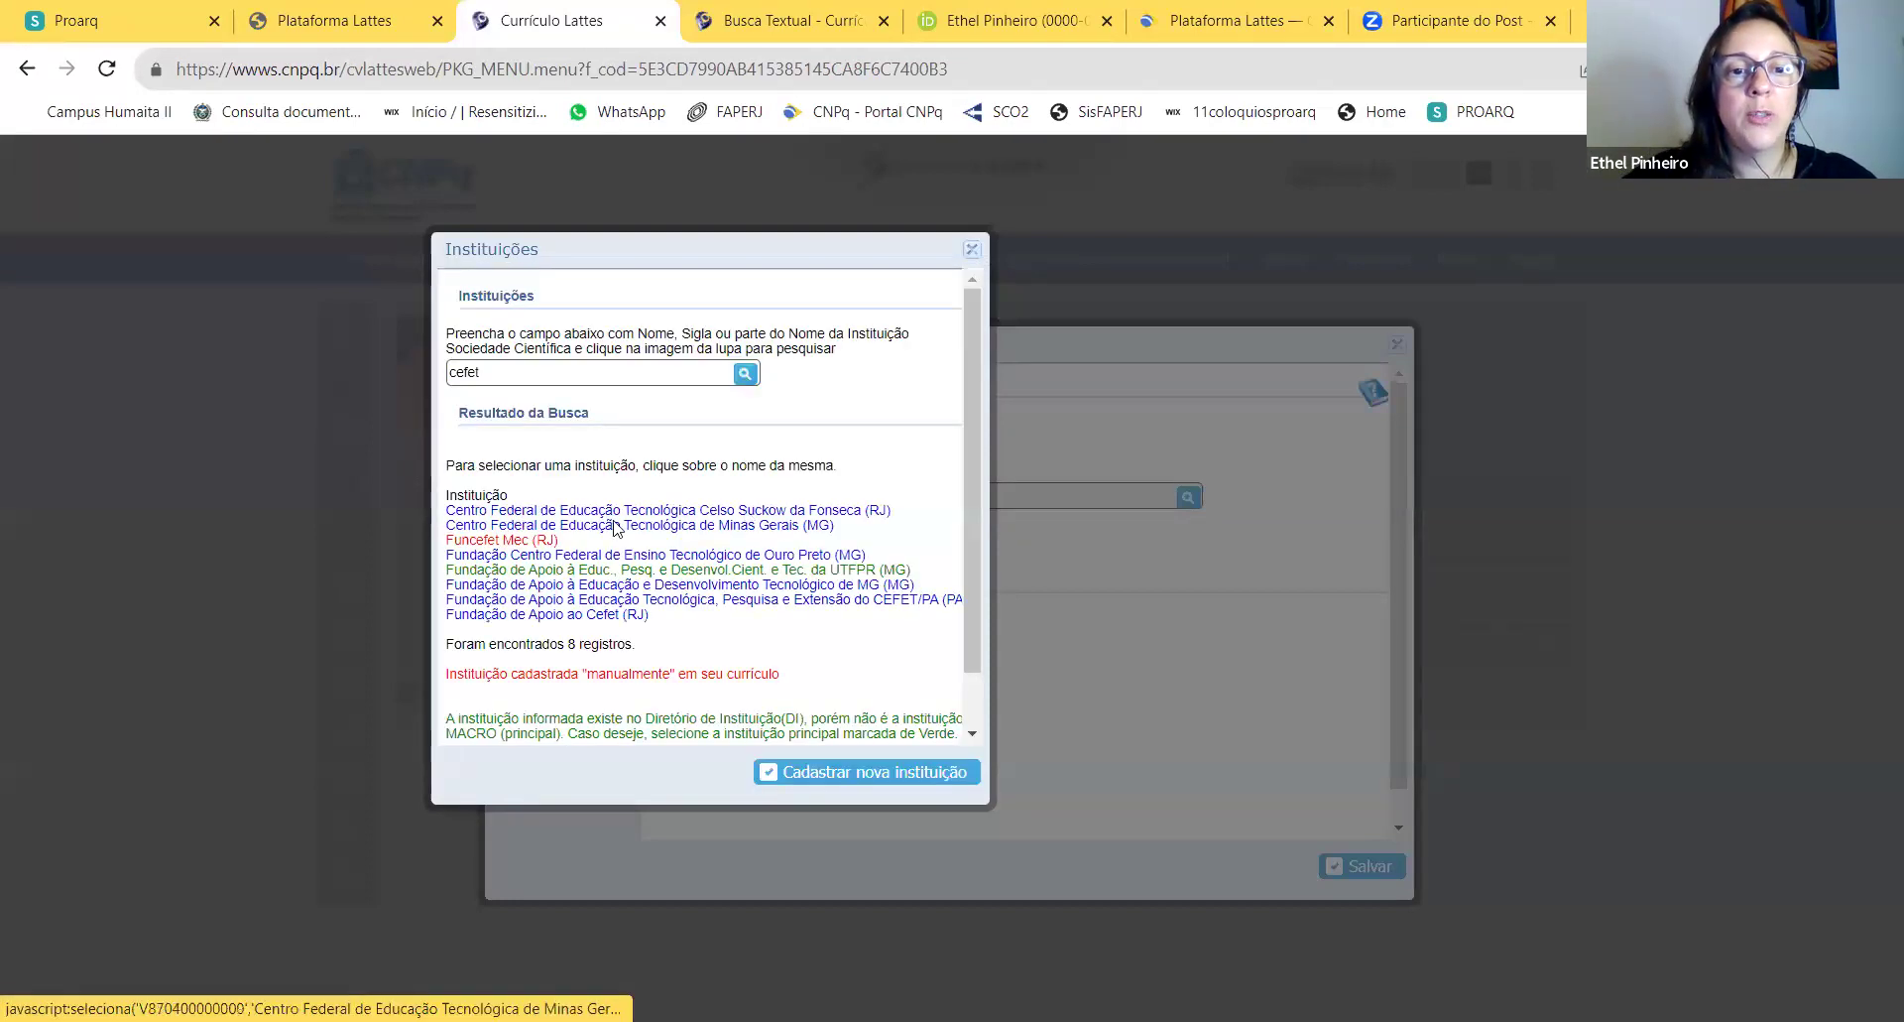
left_click(789, 511)
Step: Mark it concluded, 1992 to 1995, save the entry and close the education list
left_click(787, 542)
left_click(667, 652)
type("1992")
left_click(734, 647)
type("1995")
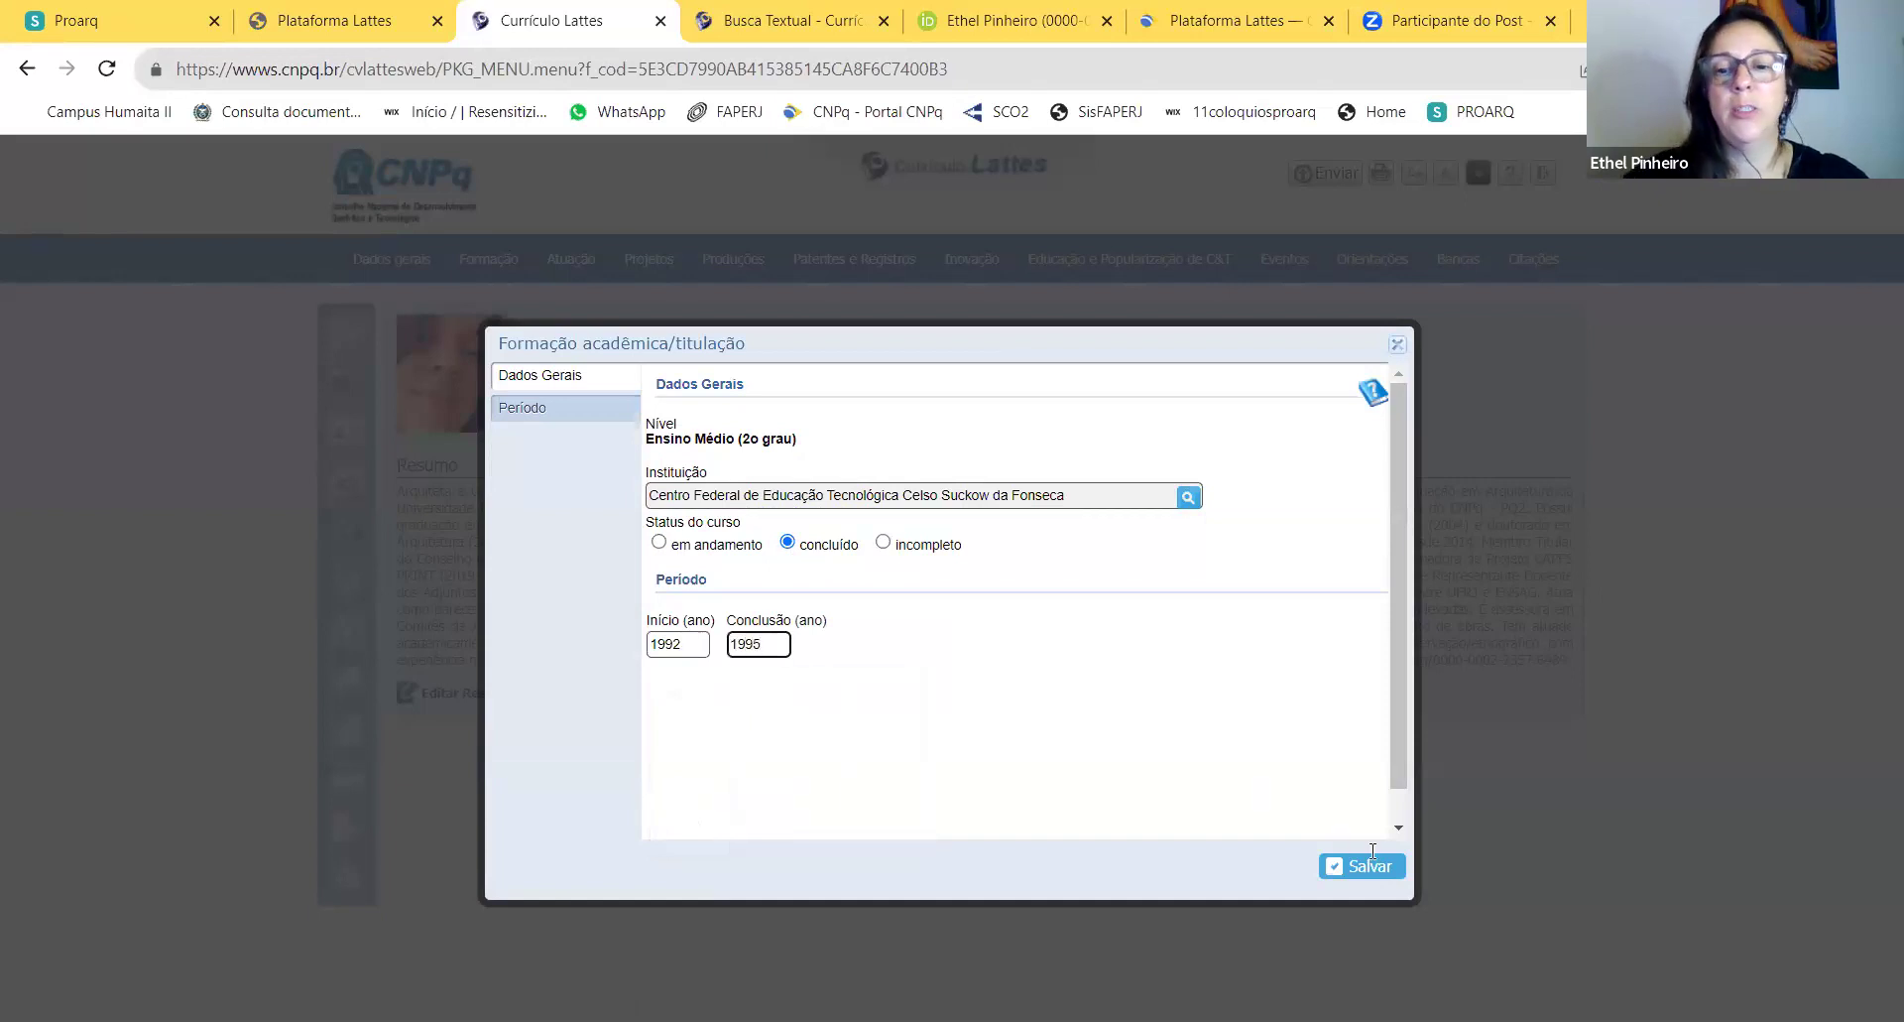
left_click(1368, 866)
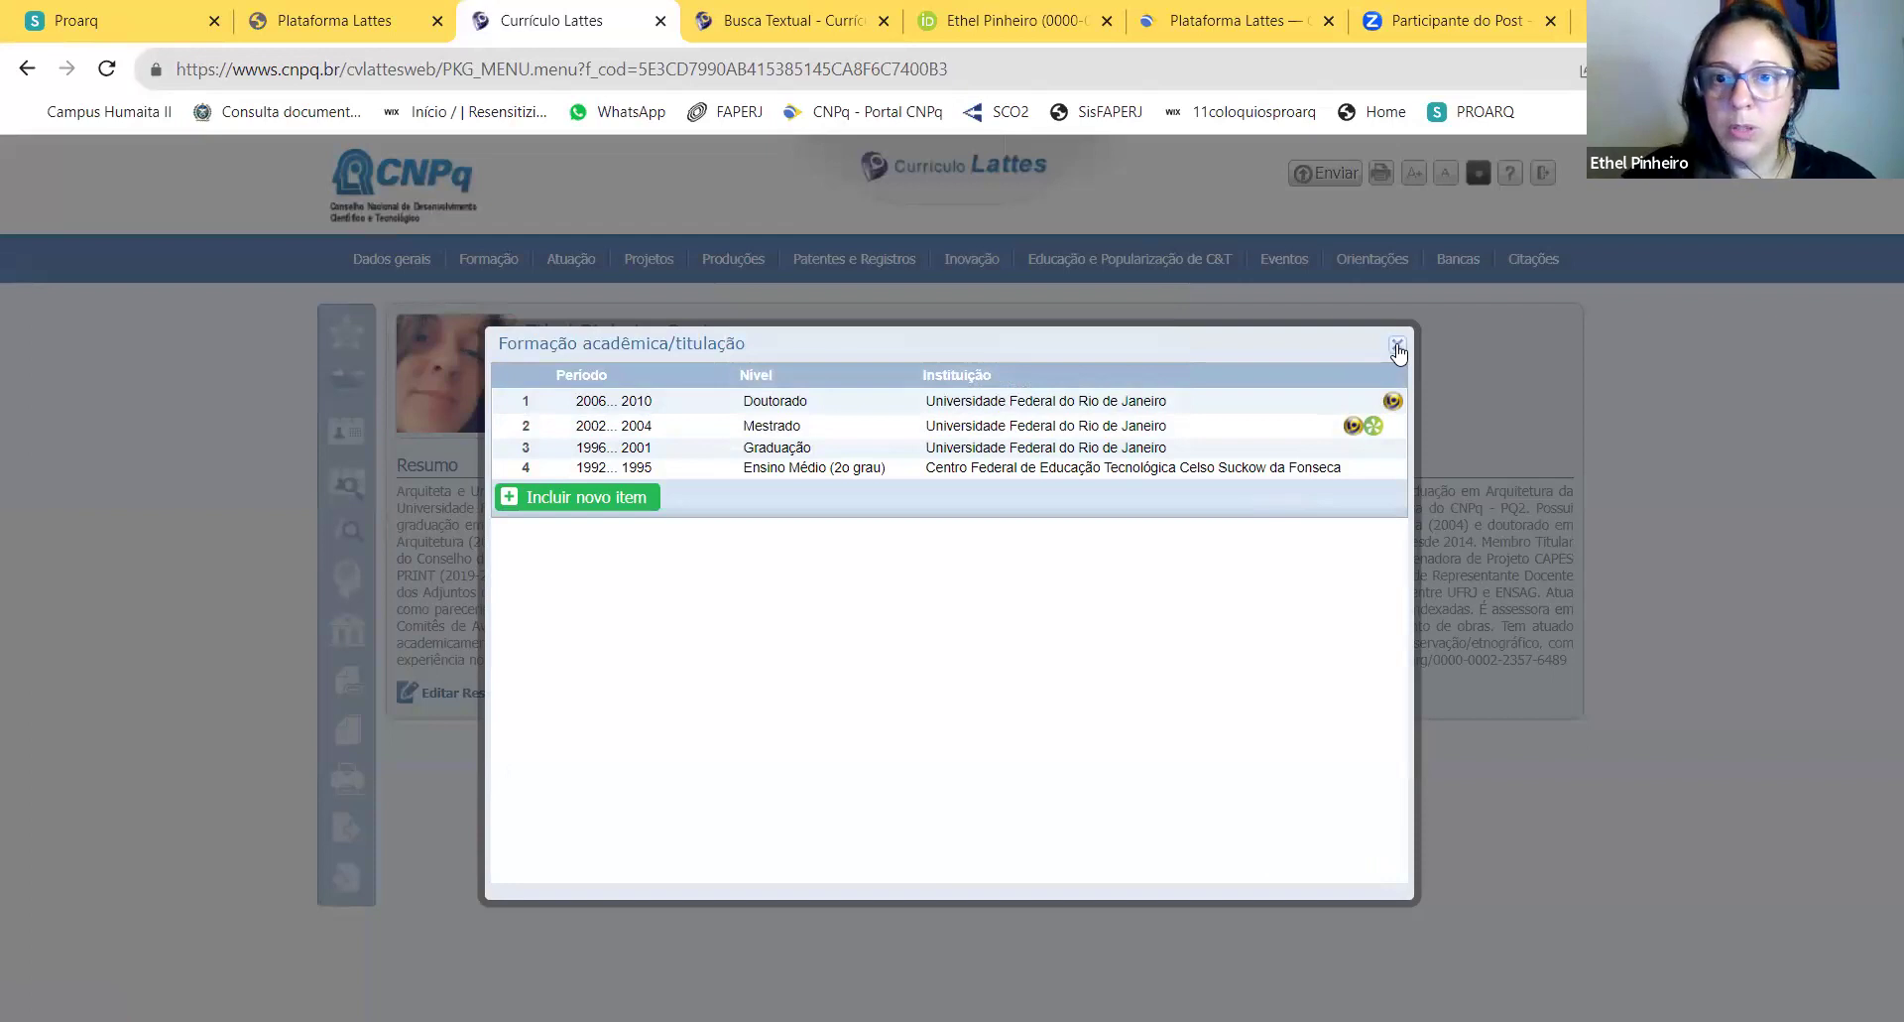
left_click(1398, 347)
Step: Review the eight Formação complementar records and close that list
mouse_move(575, 262)
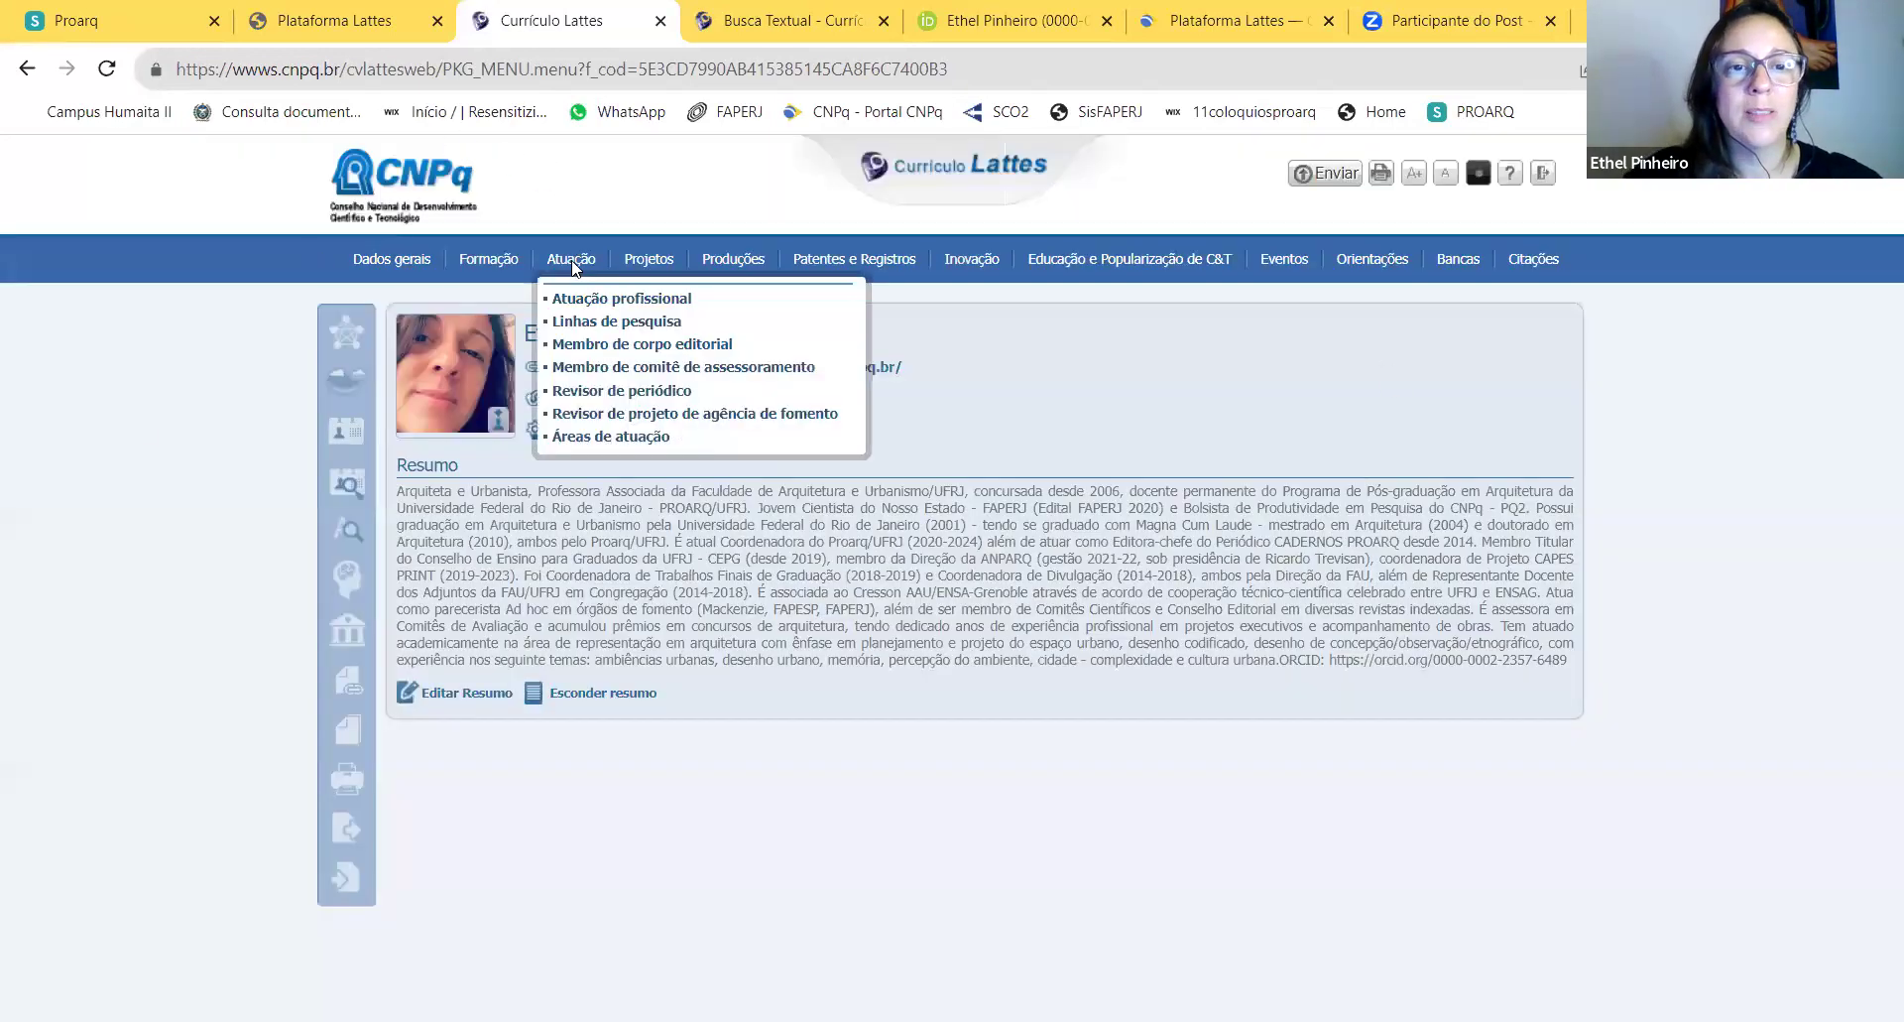
mouse_move(476, 256)
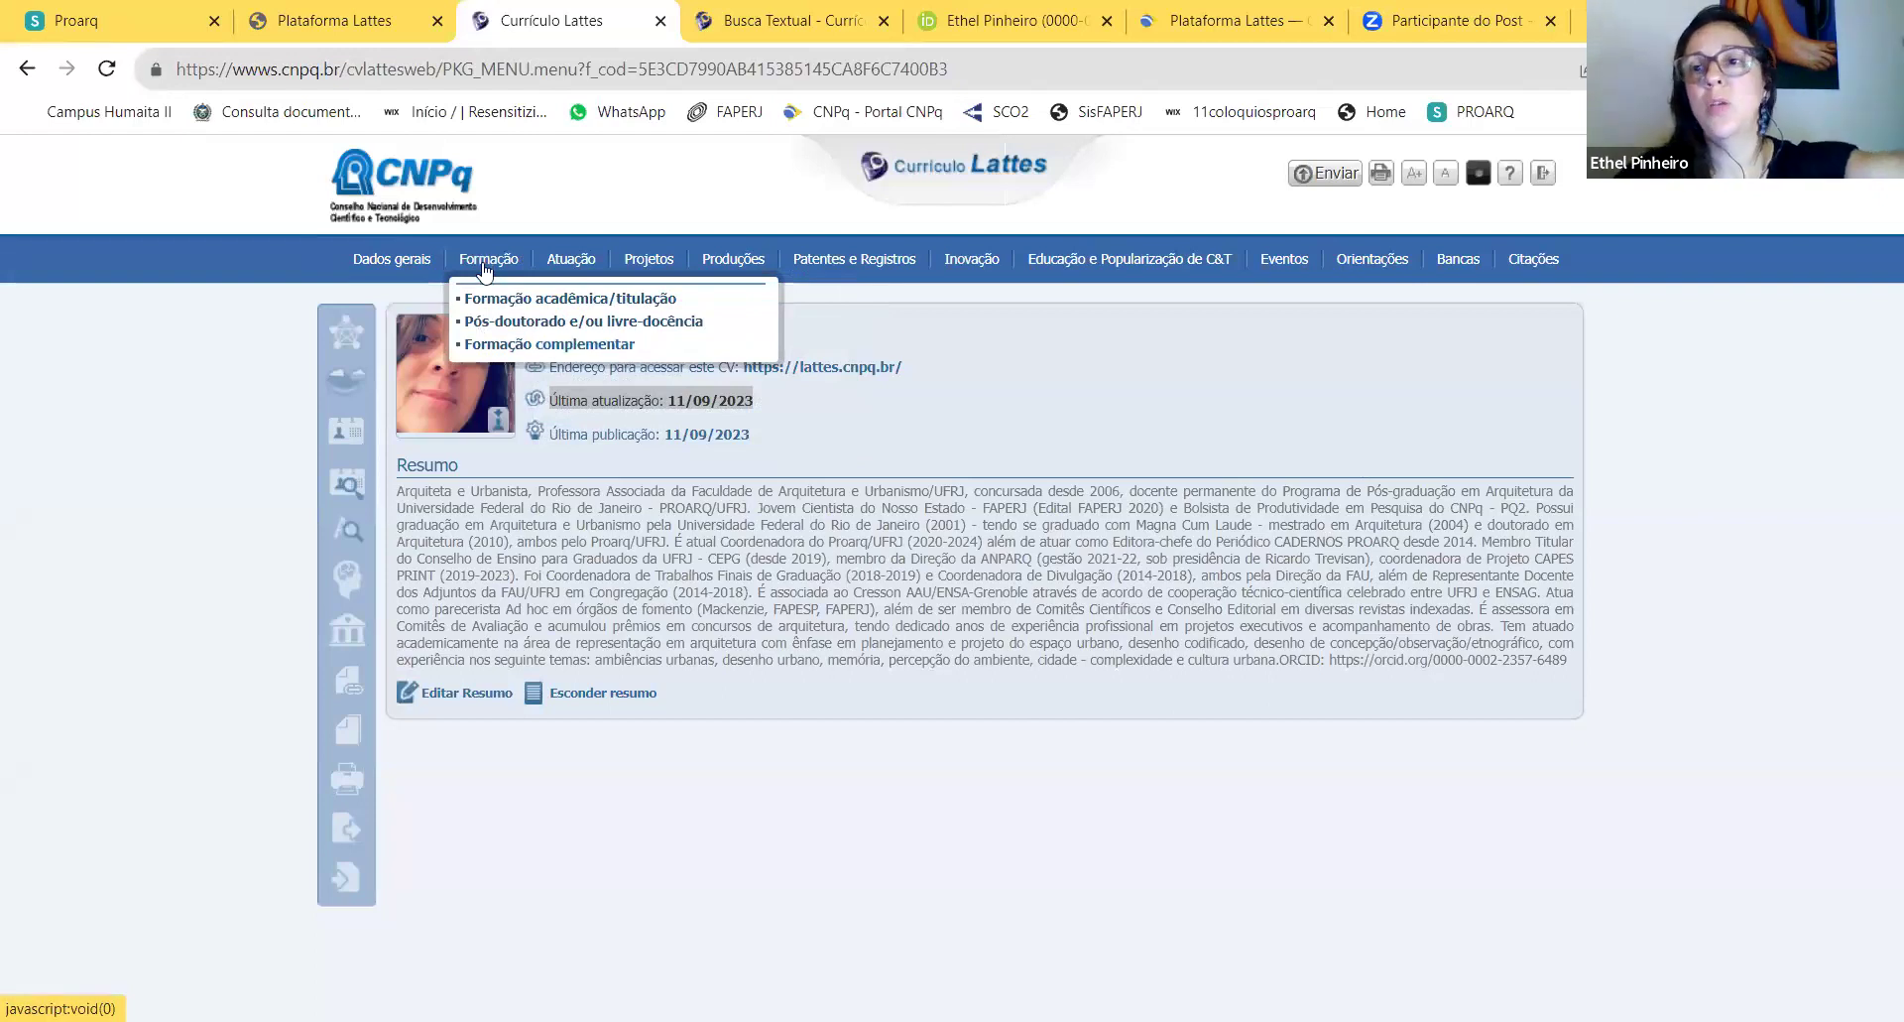
left_click(535, 344)
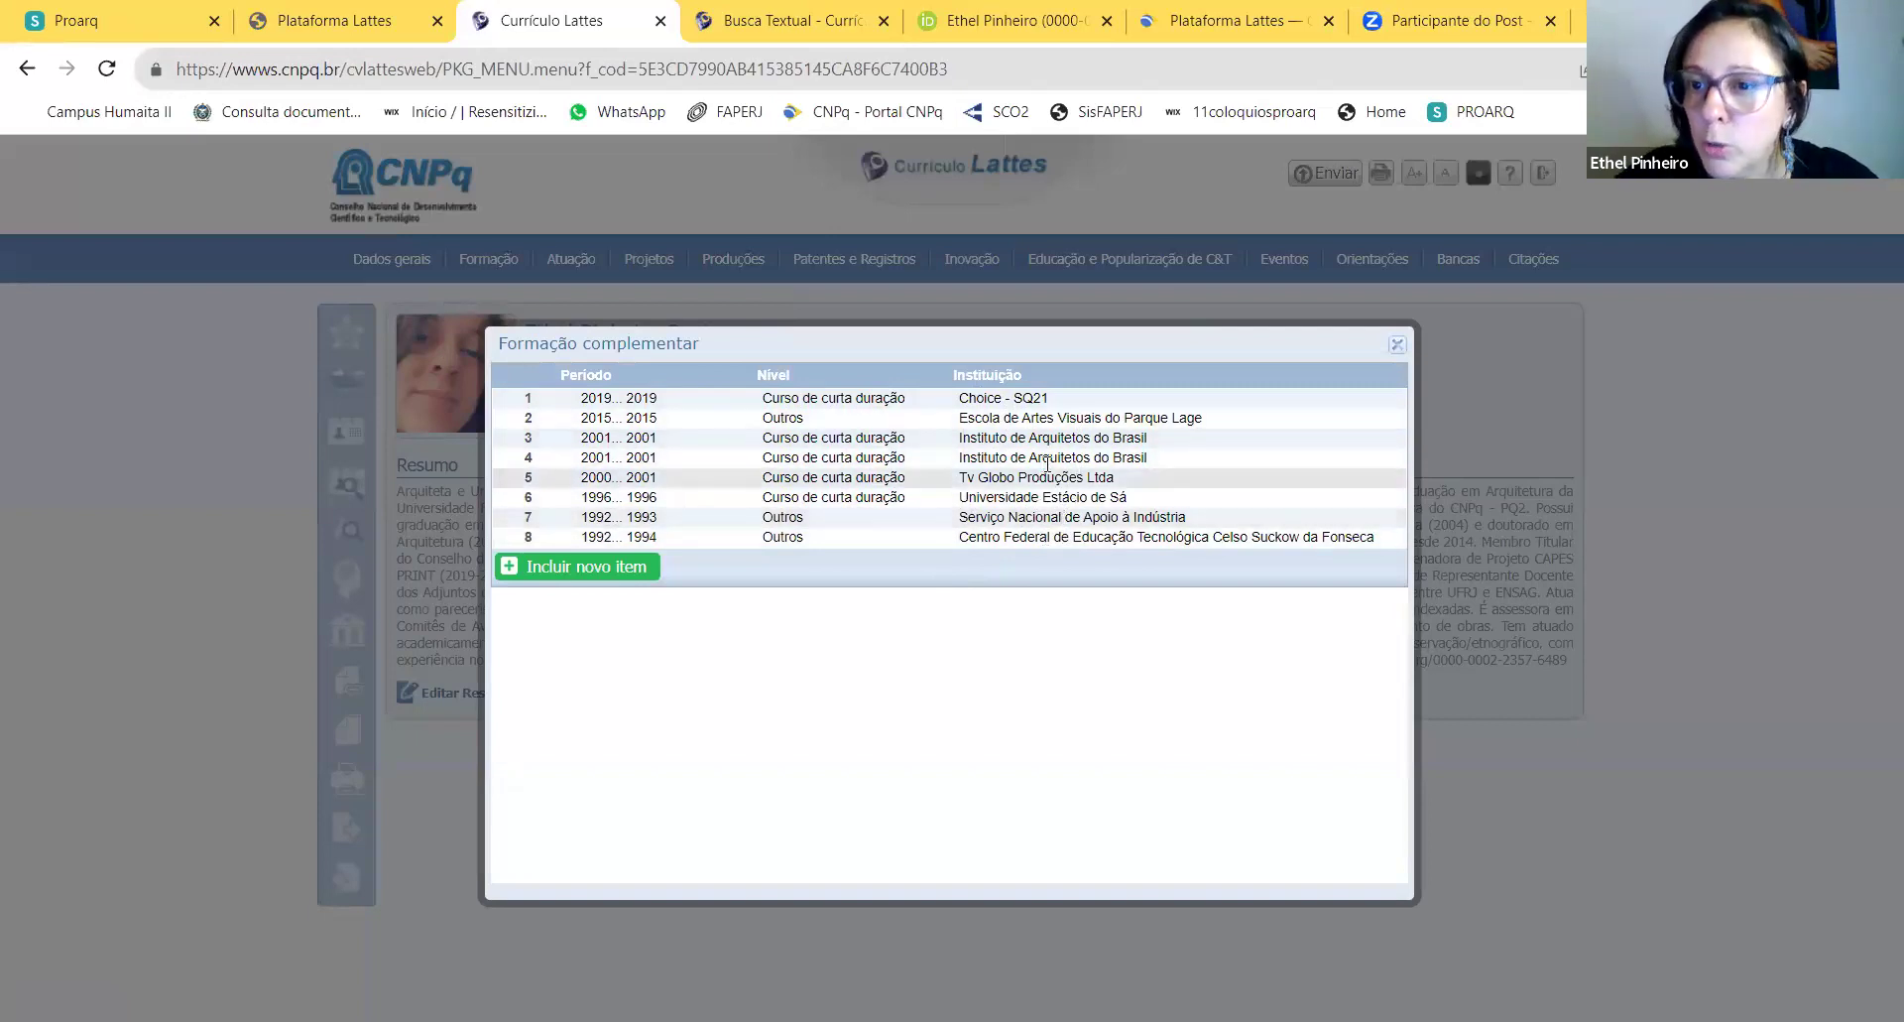
left_click(1399, 342)
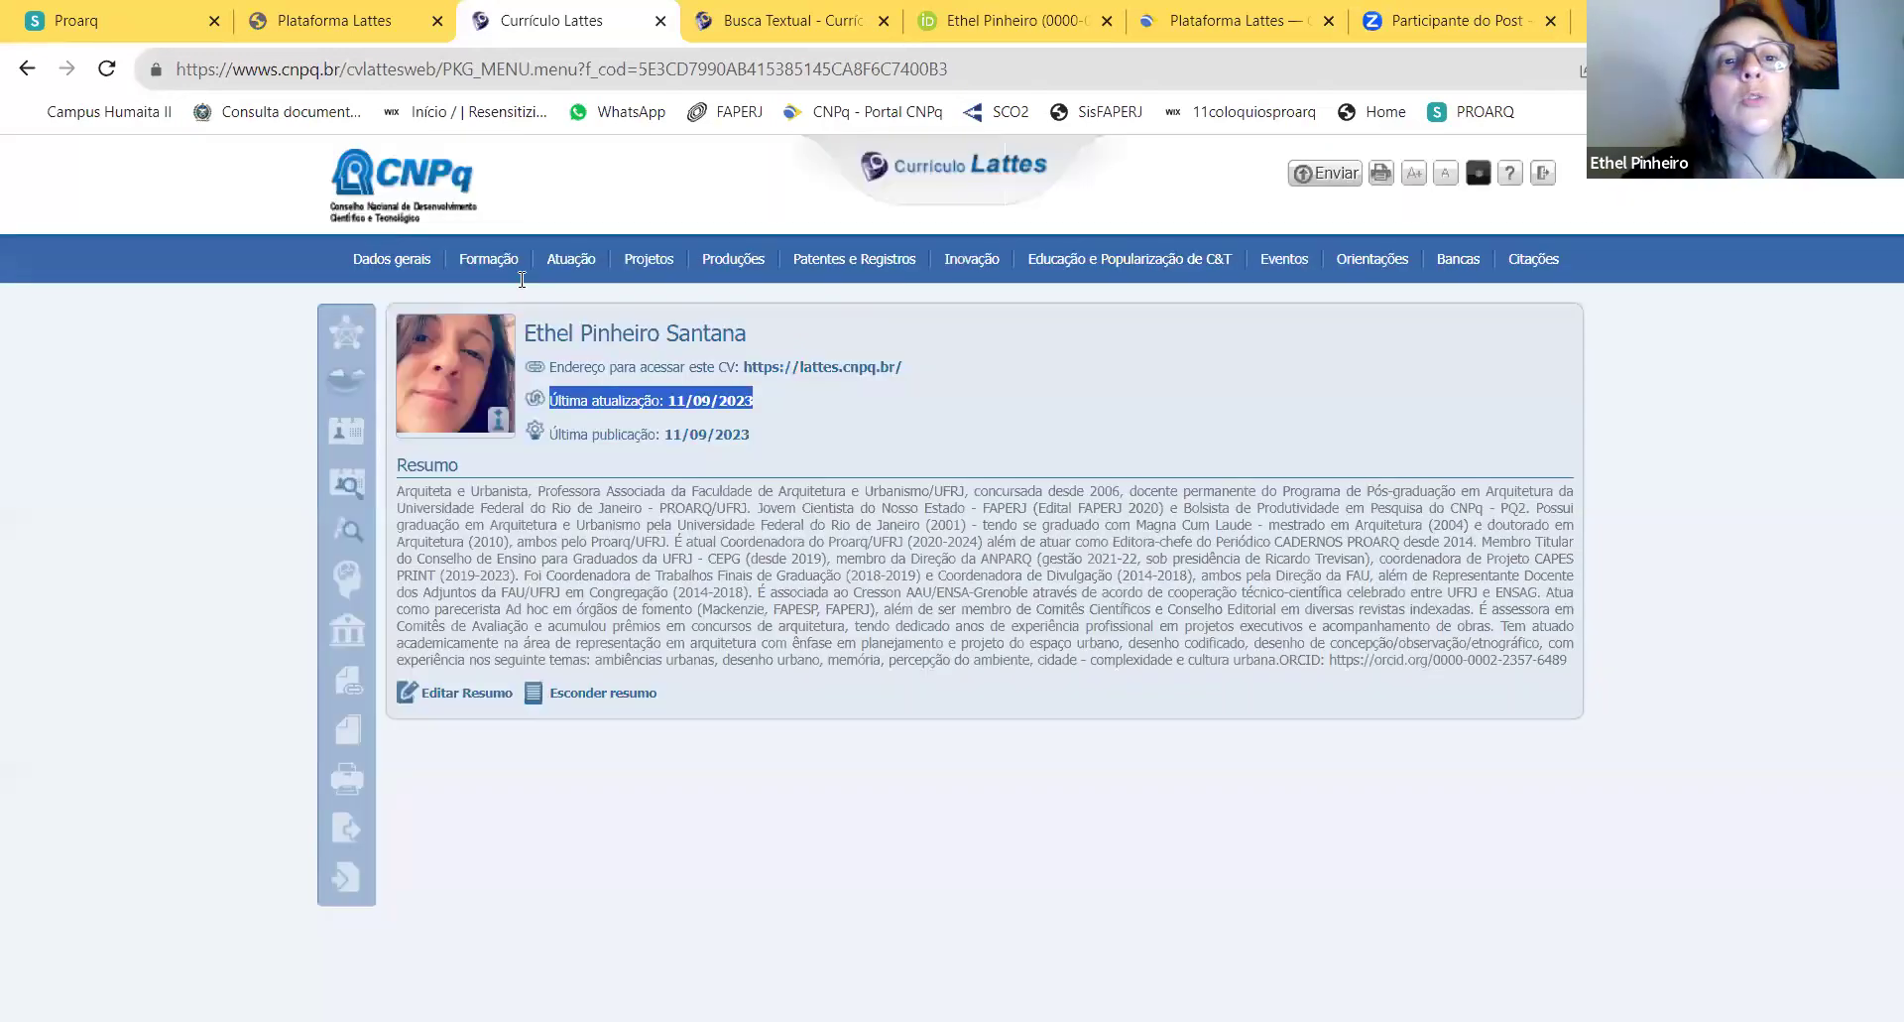
Step: Open Atuação profissional to list the ten institutional affiliations
mouse_move(491, 261)
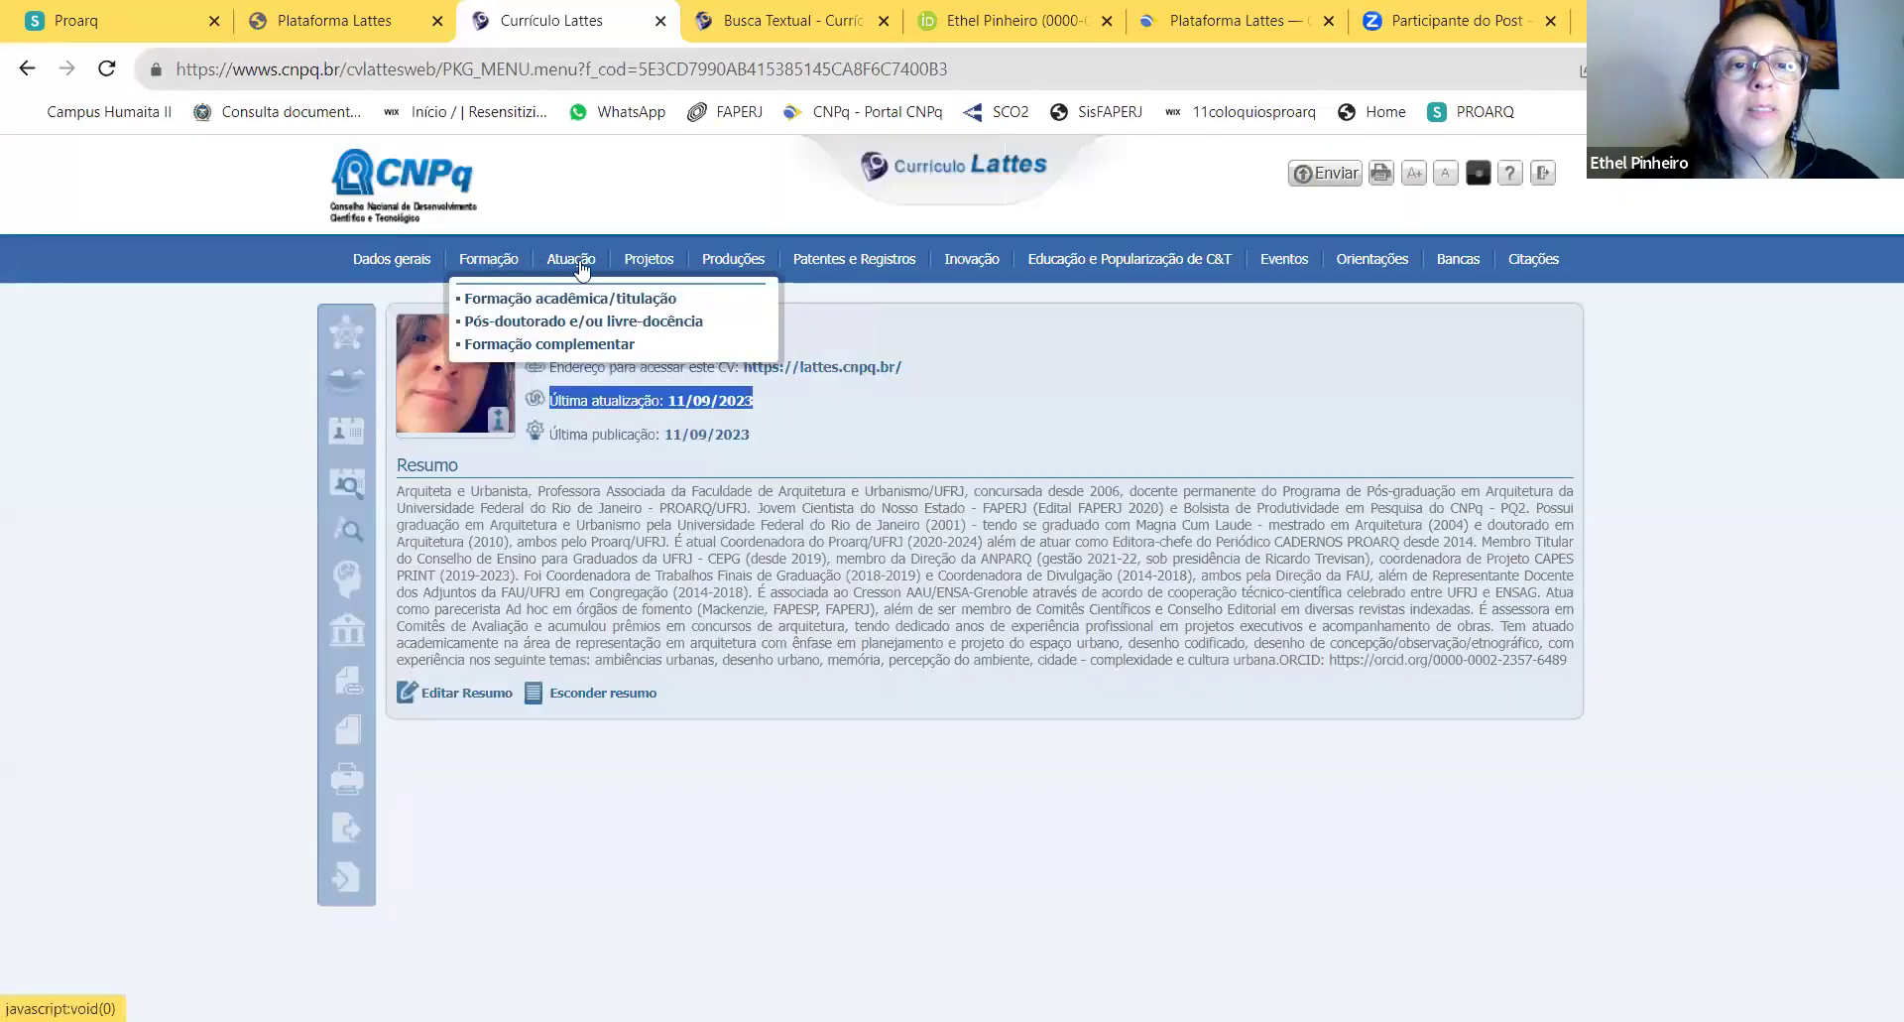
mouse_move(580, 266)
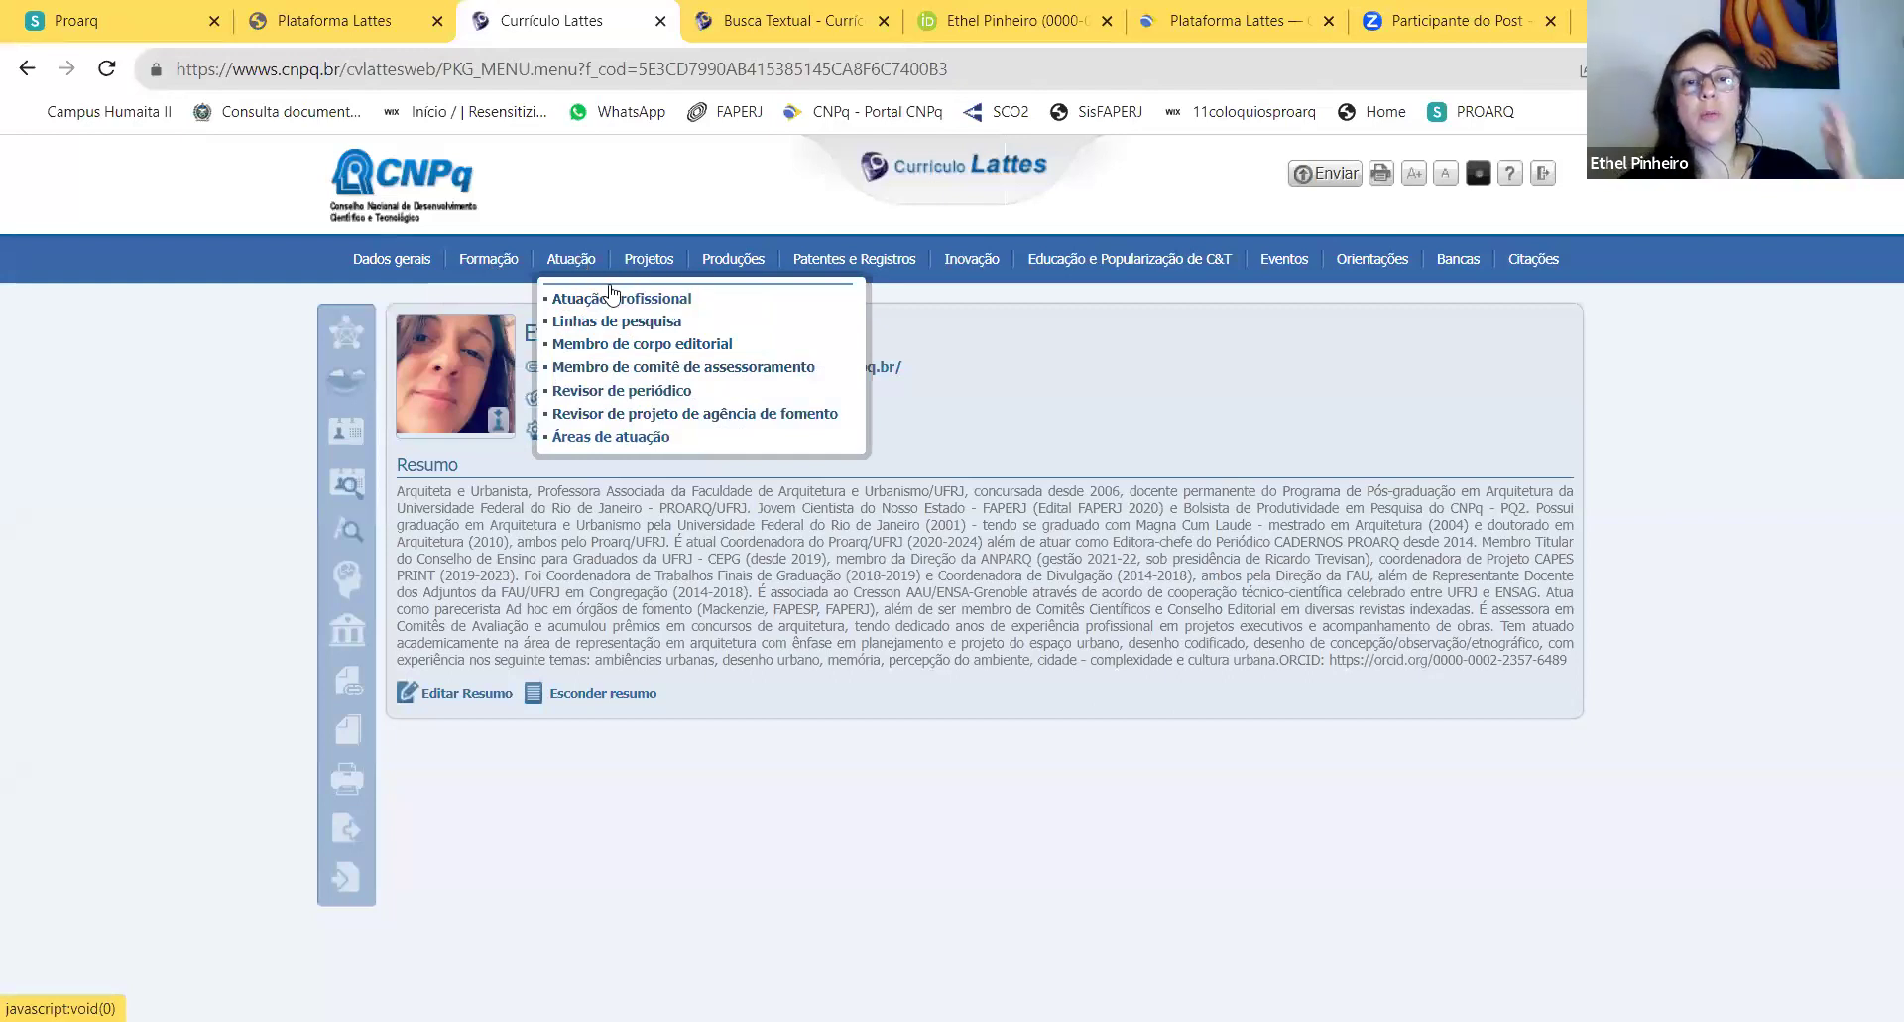
left_click(584, 298)
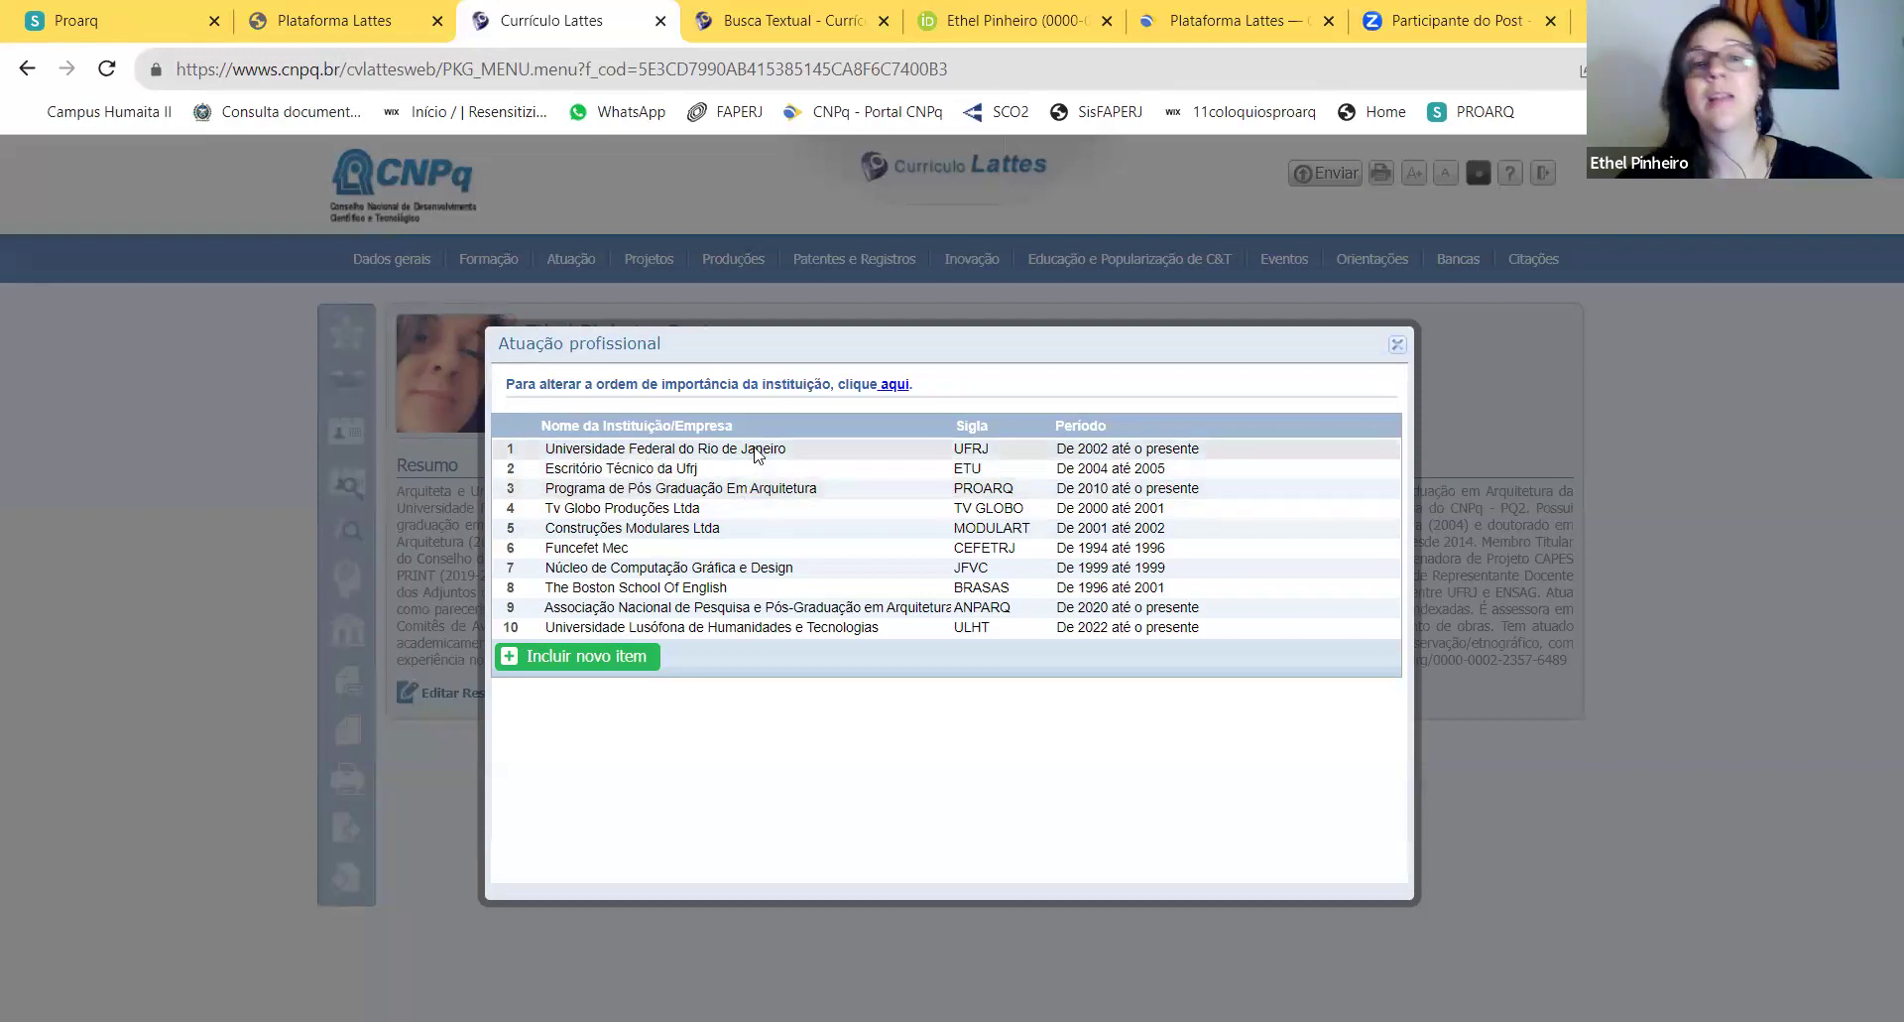
Step: Open UFRJ's Vínculos list and scroll through its links from 07/2023 back to 06/2003
left_click(756, 452)
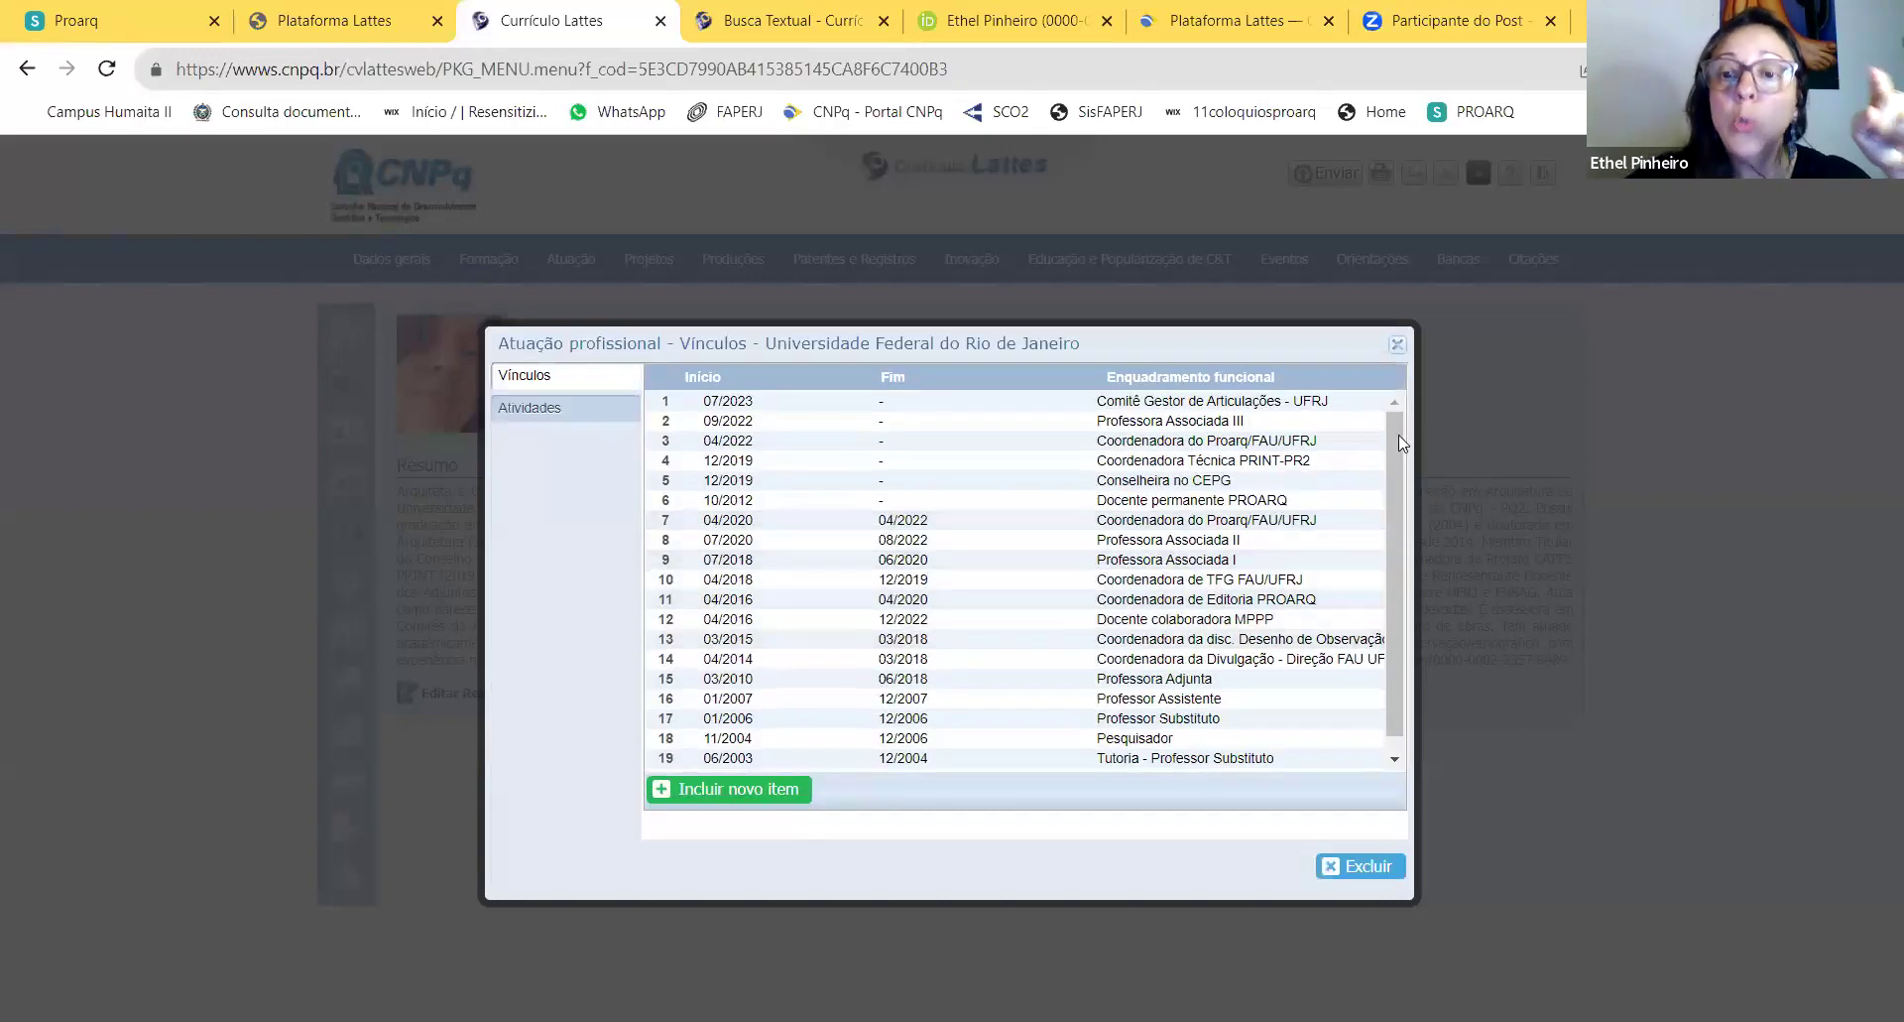
scroll(1392, 597, "down", 1)
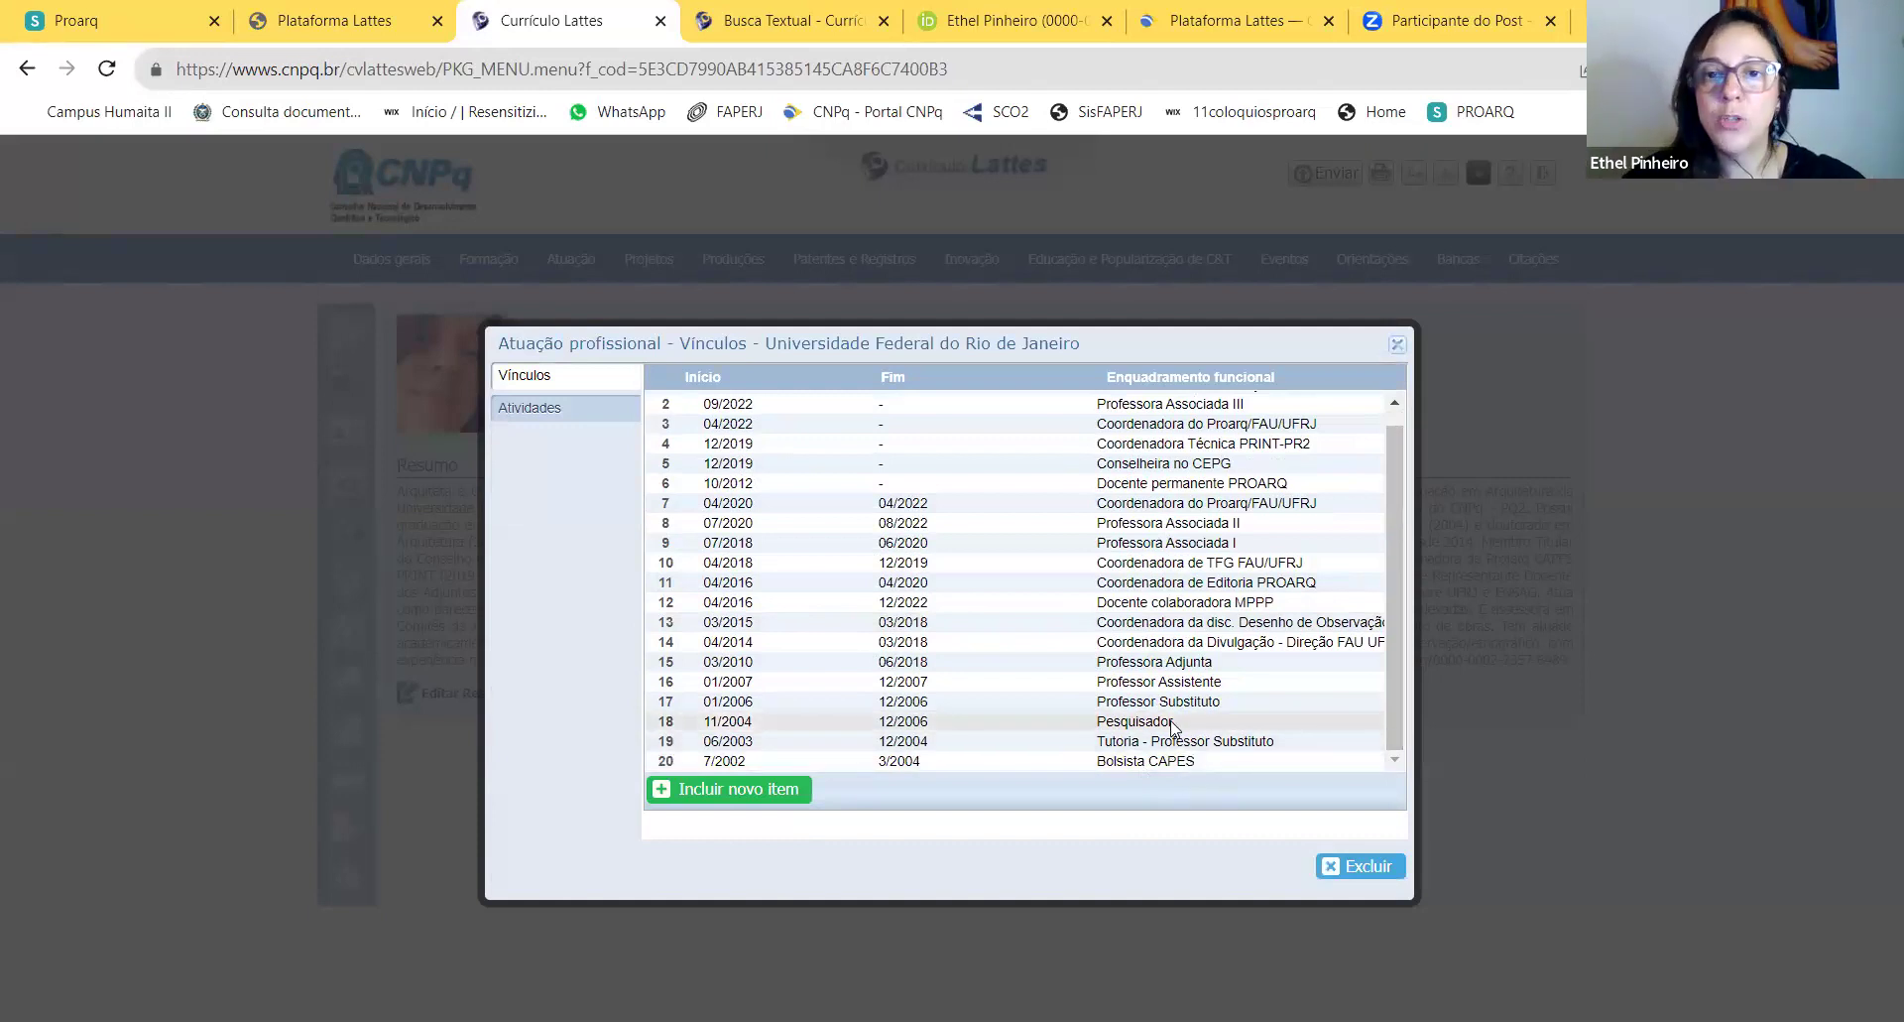
scroll(1171, 727, "up", 1)
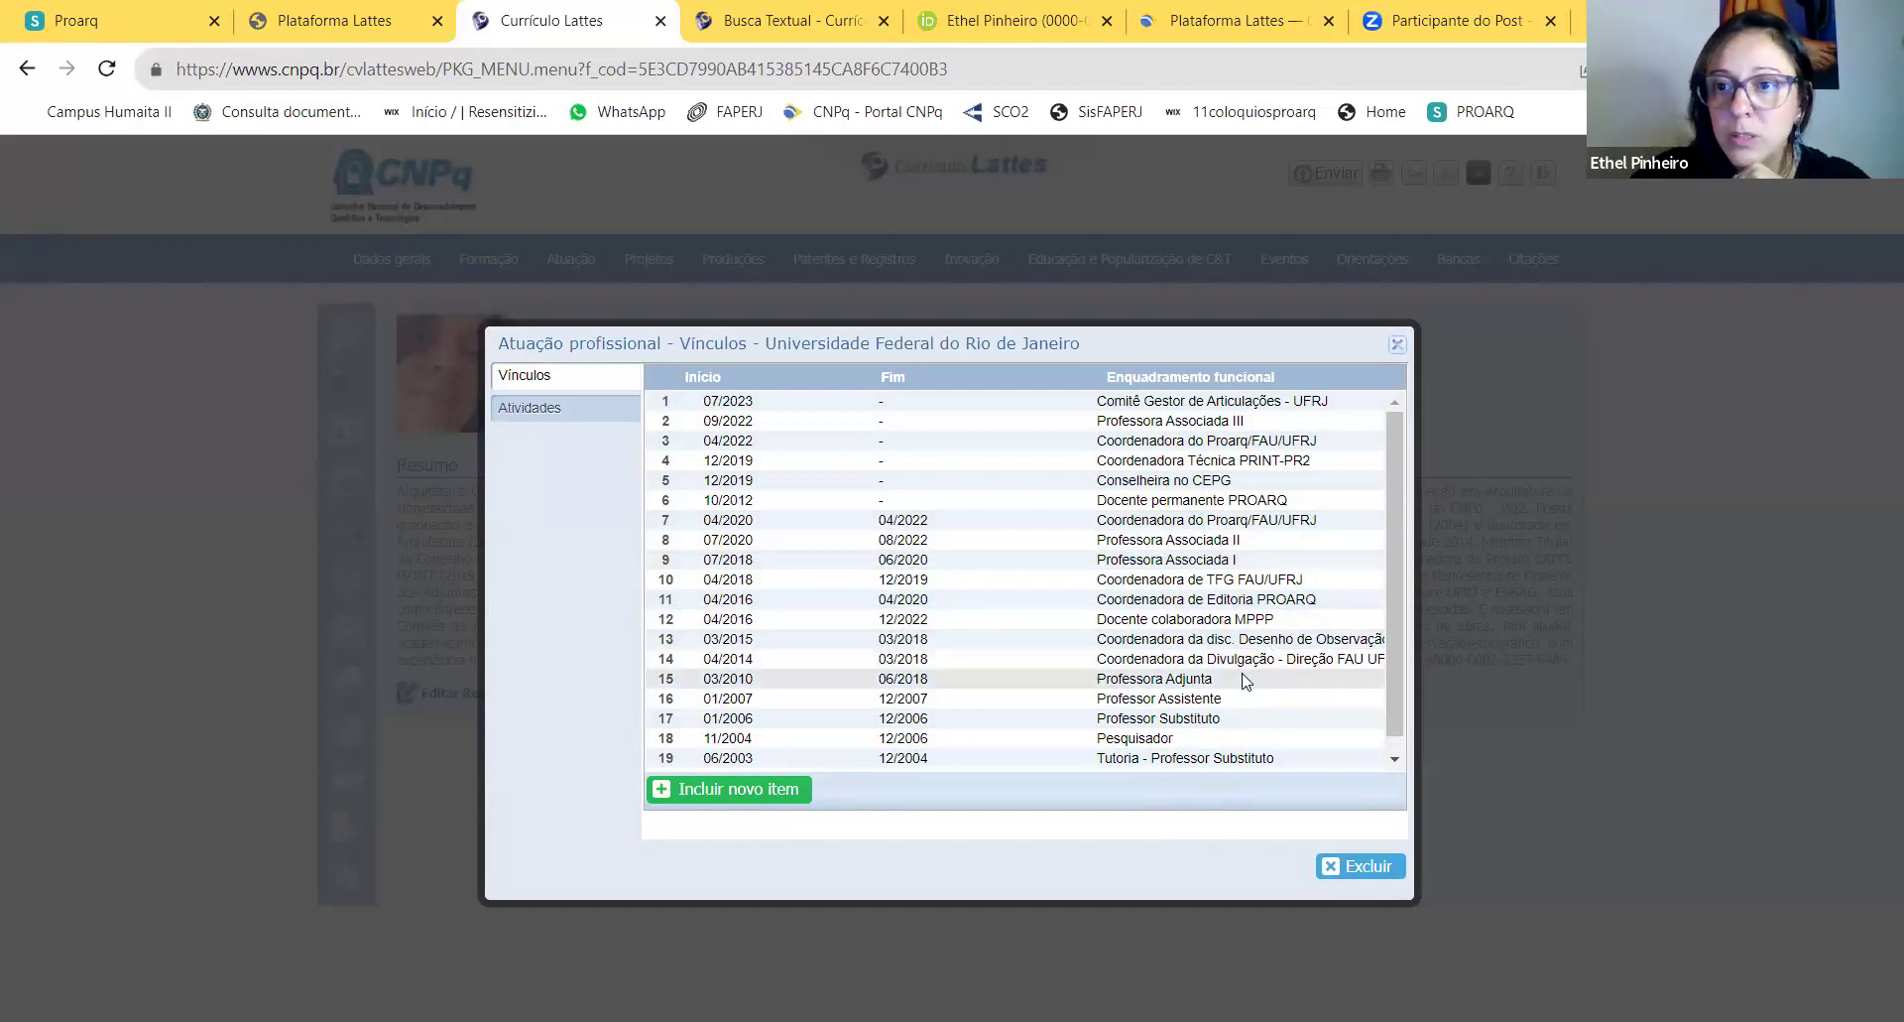
Step: Start a new UFRJ vínculo of type Outro (especifique), accepting the not-counted-as-employment alert
left_click(764, 789)
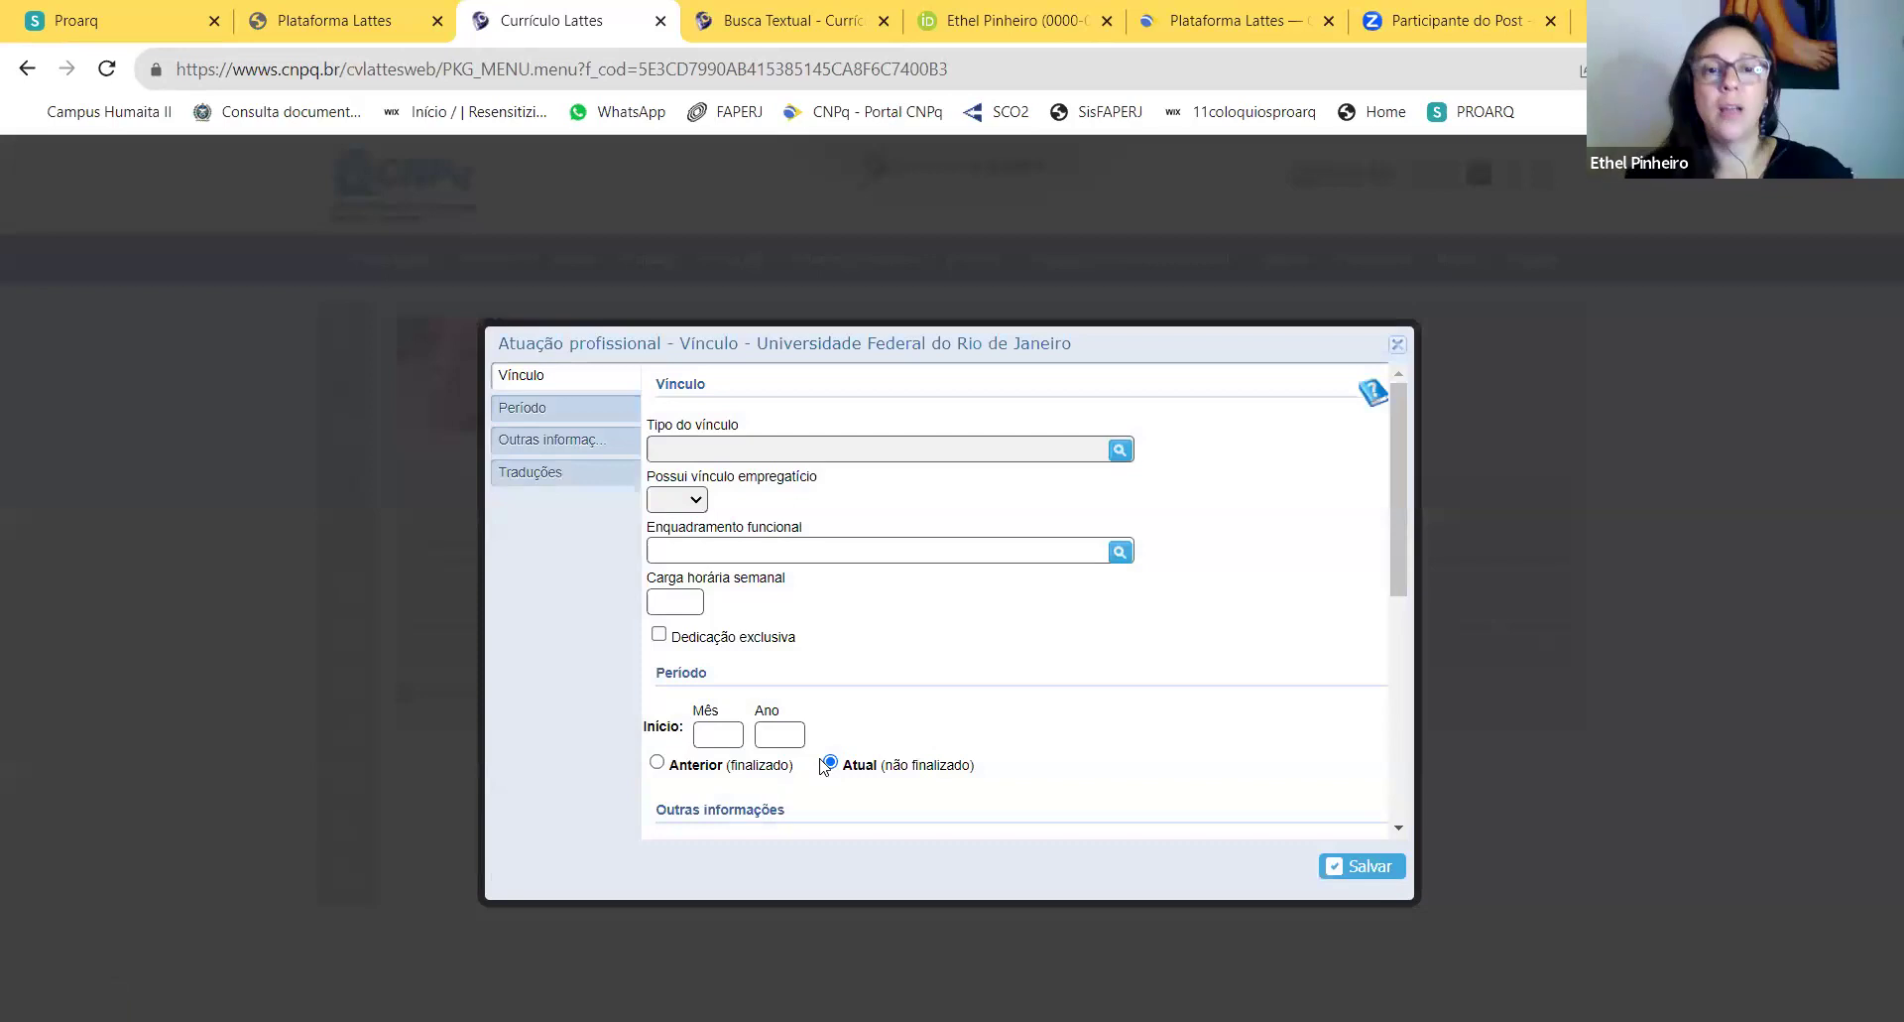
left_click(1120, 452)
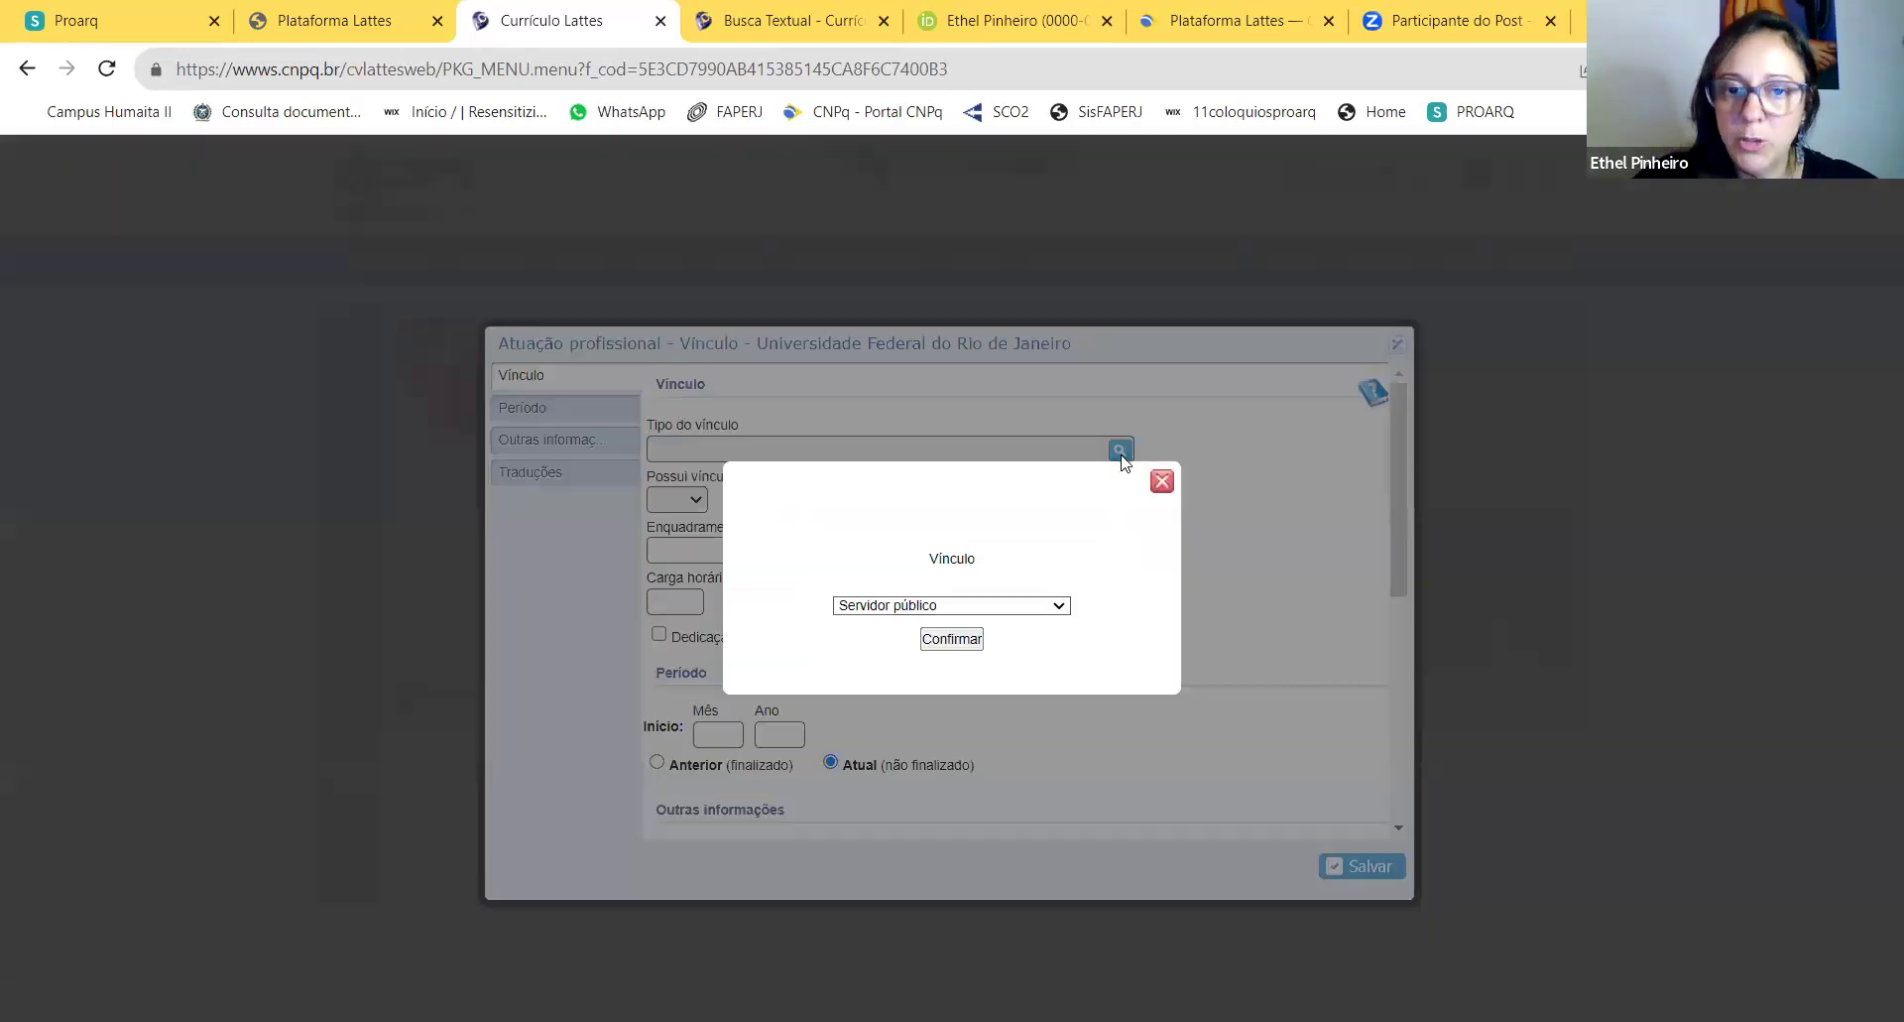
left_click(1058, 606)
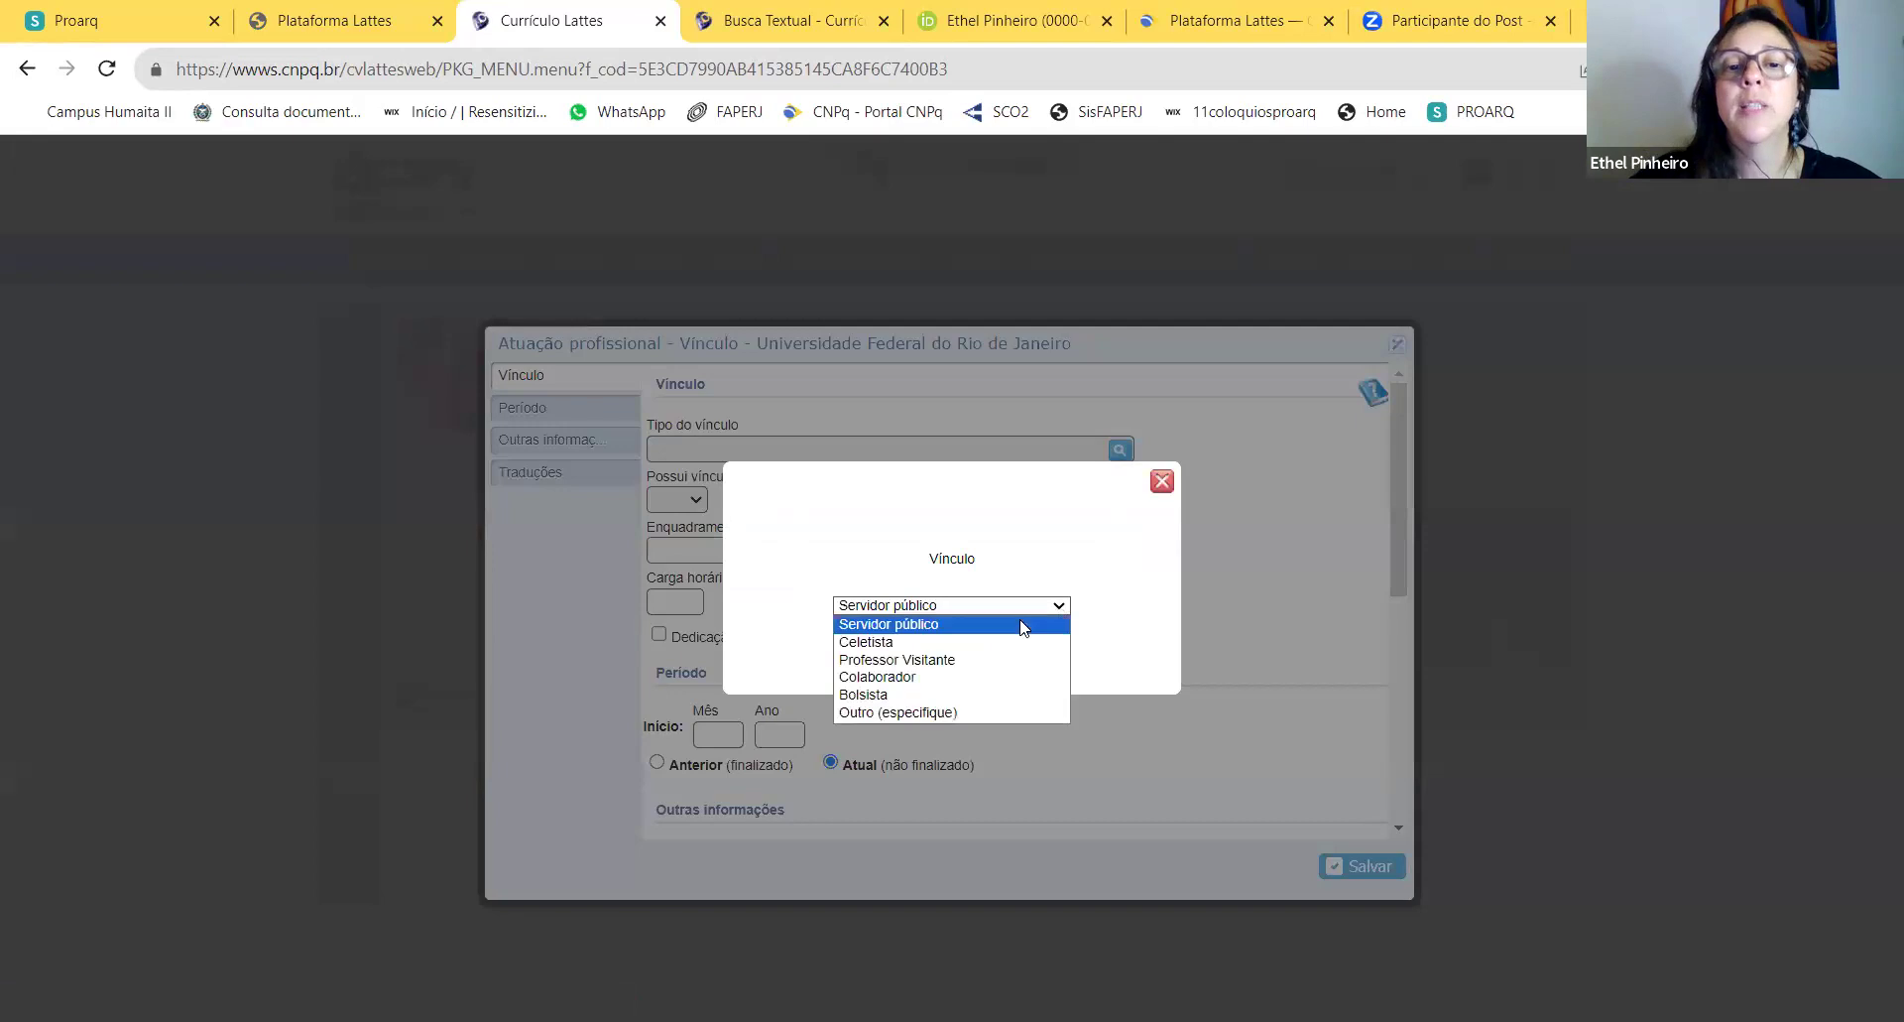
left_click(953, 712)
left_click(950, 613)
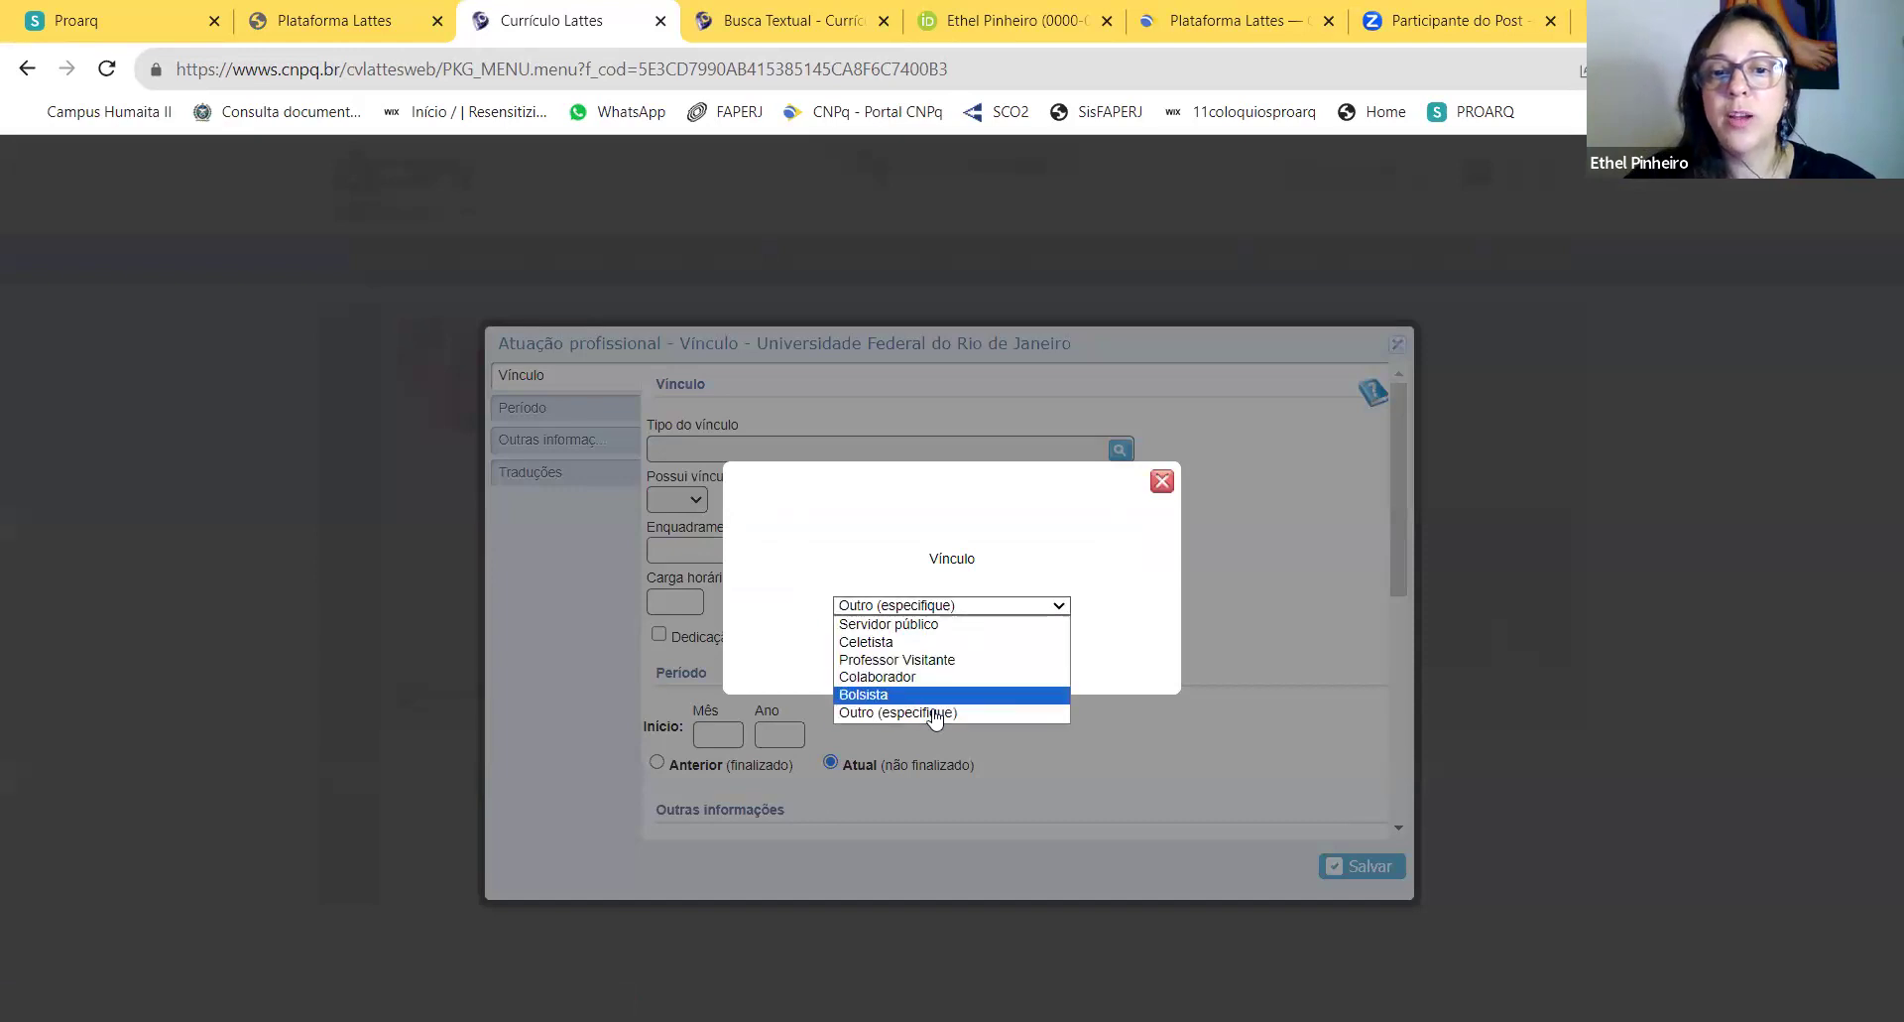
left_click(938, 711)
left_click(952, 638)
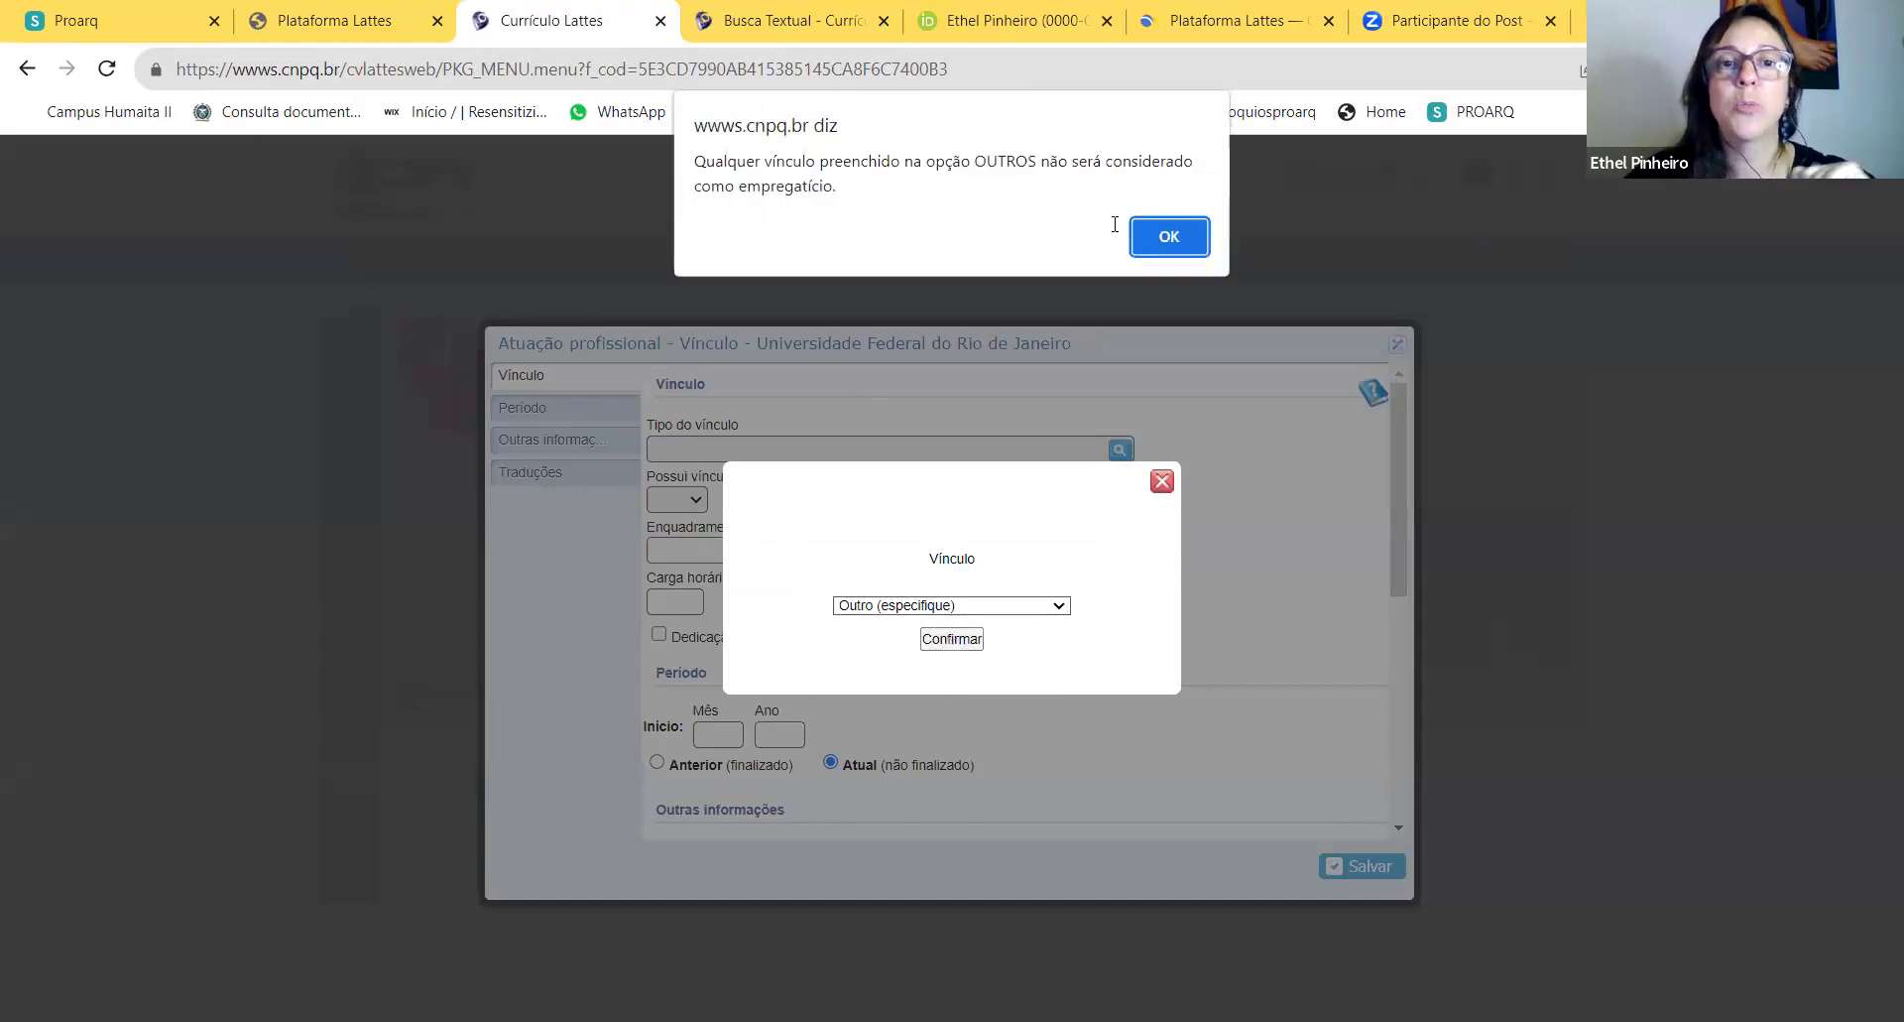
left_click(1170, 237)
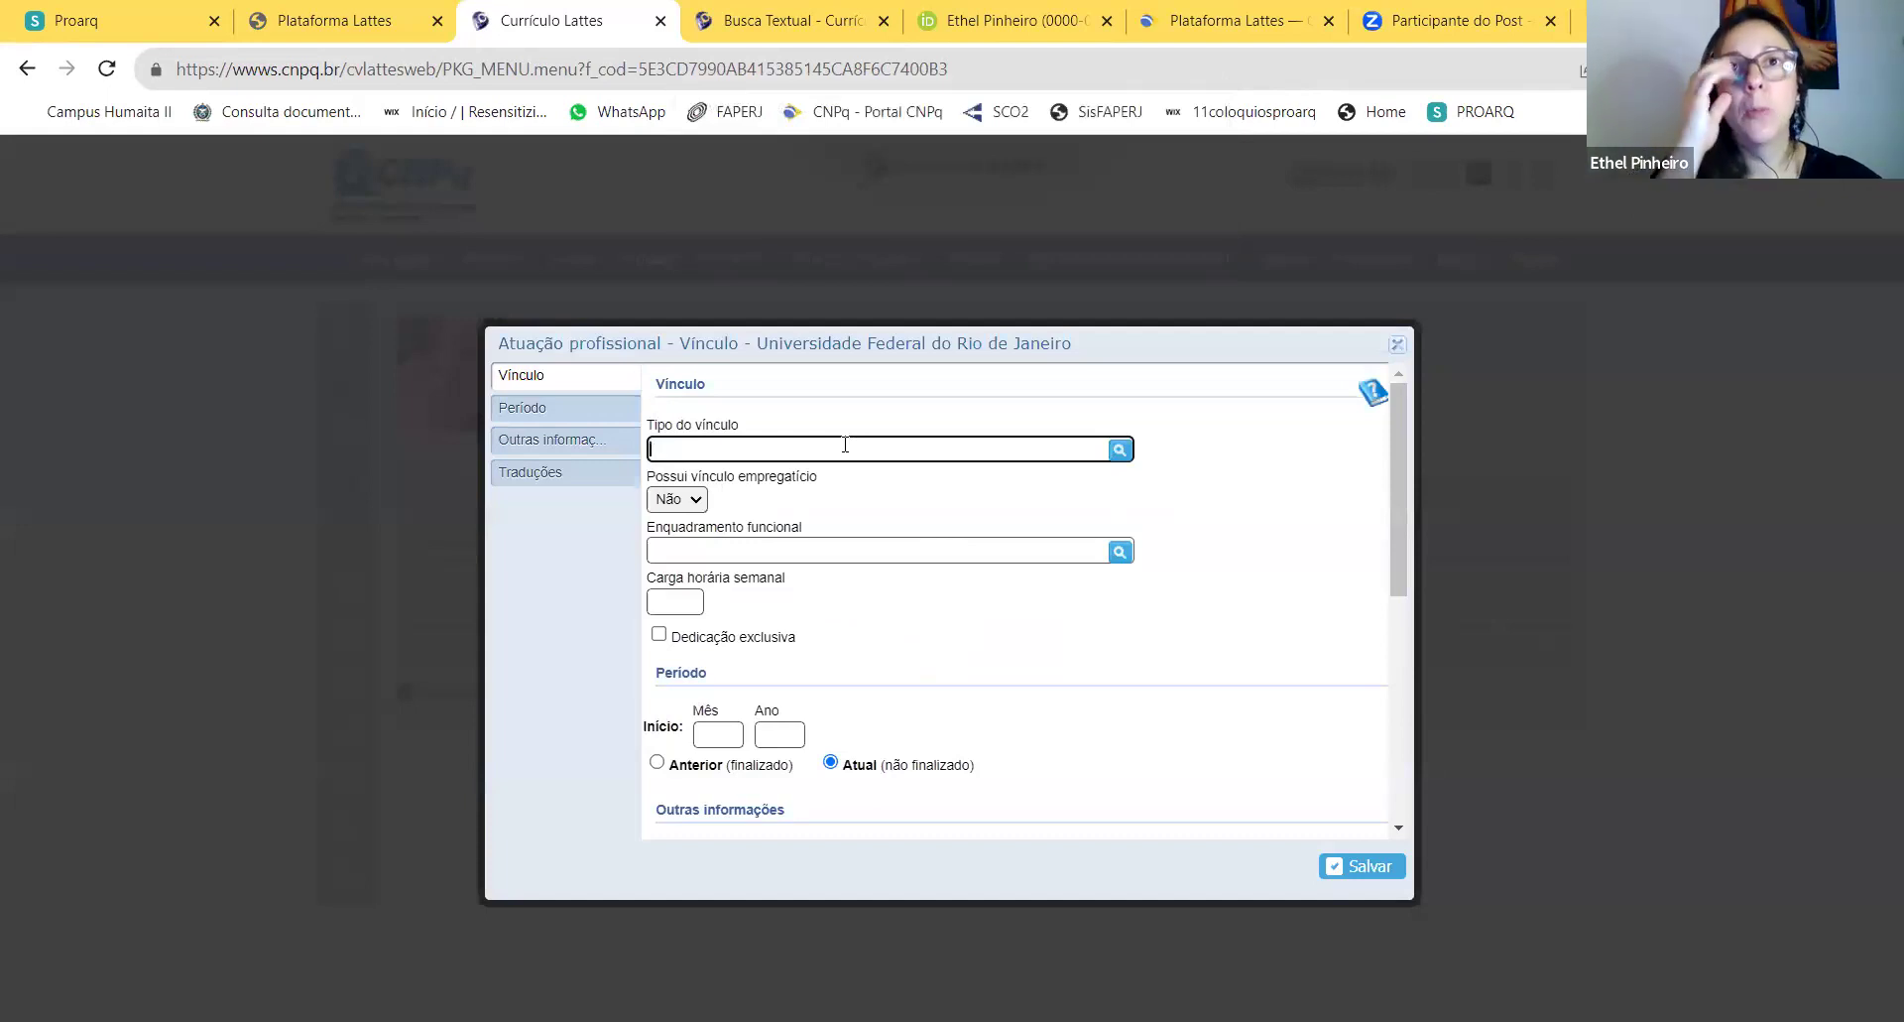
Step: Enter 'Coordenadora da Pós-graduação' as the vínculo type
type("Coordenadora d")
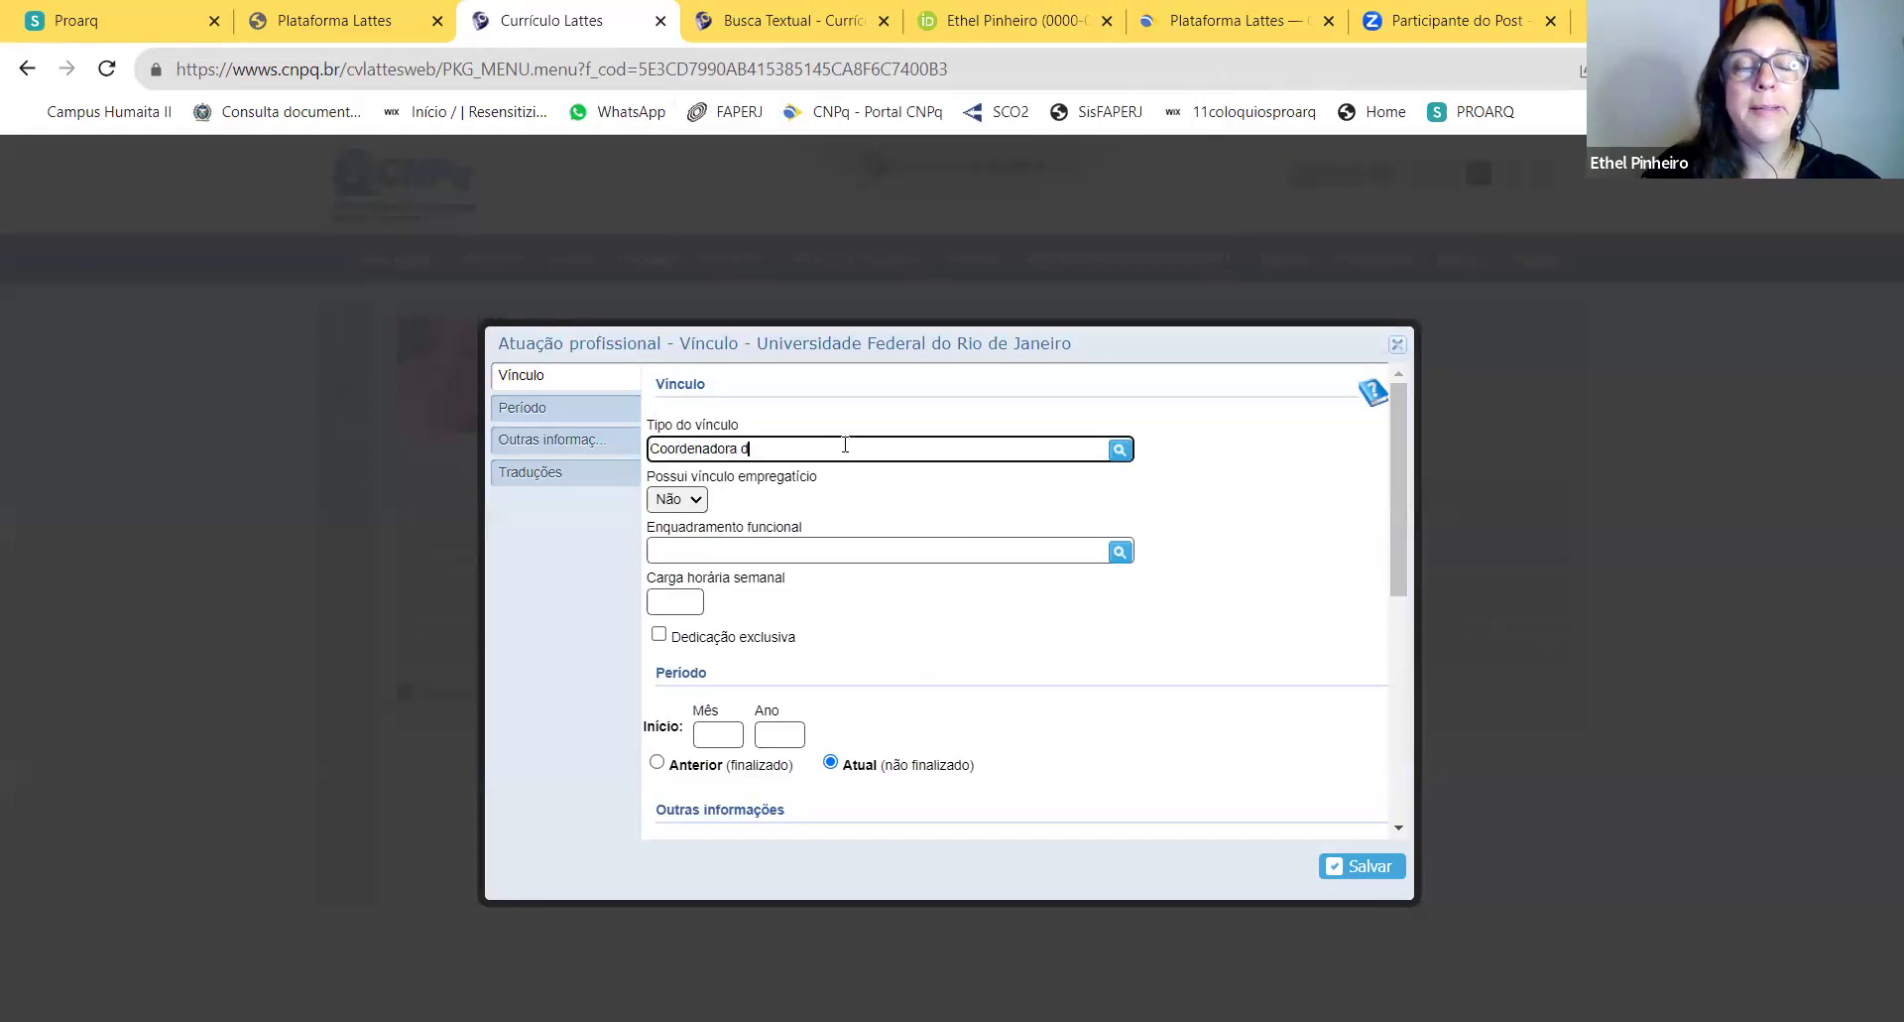
type("a Pós-")
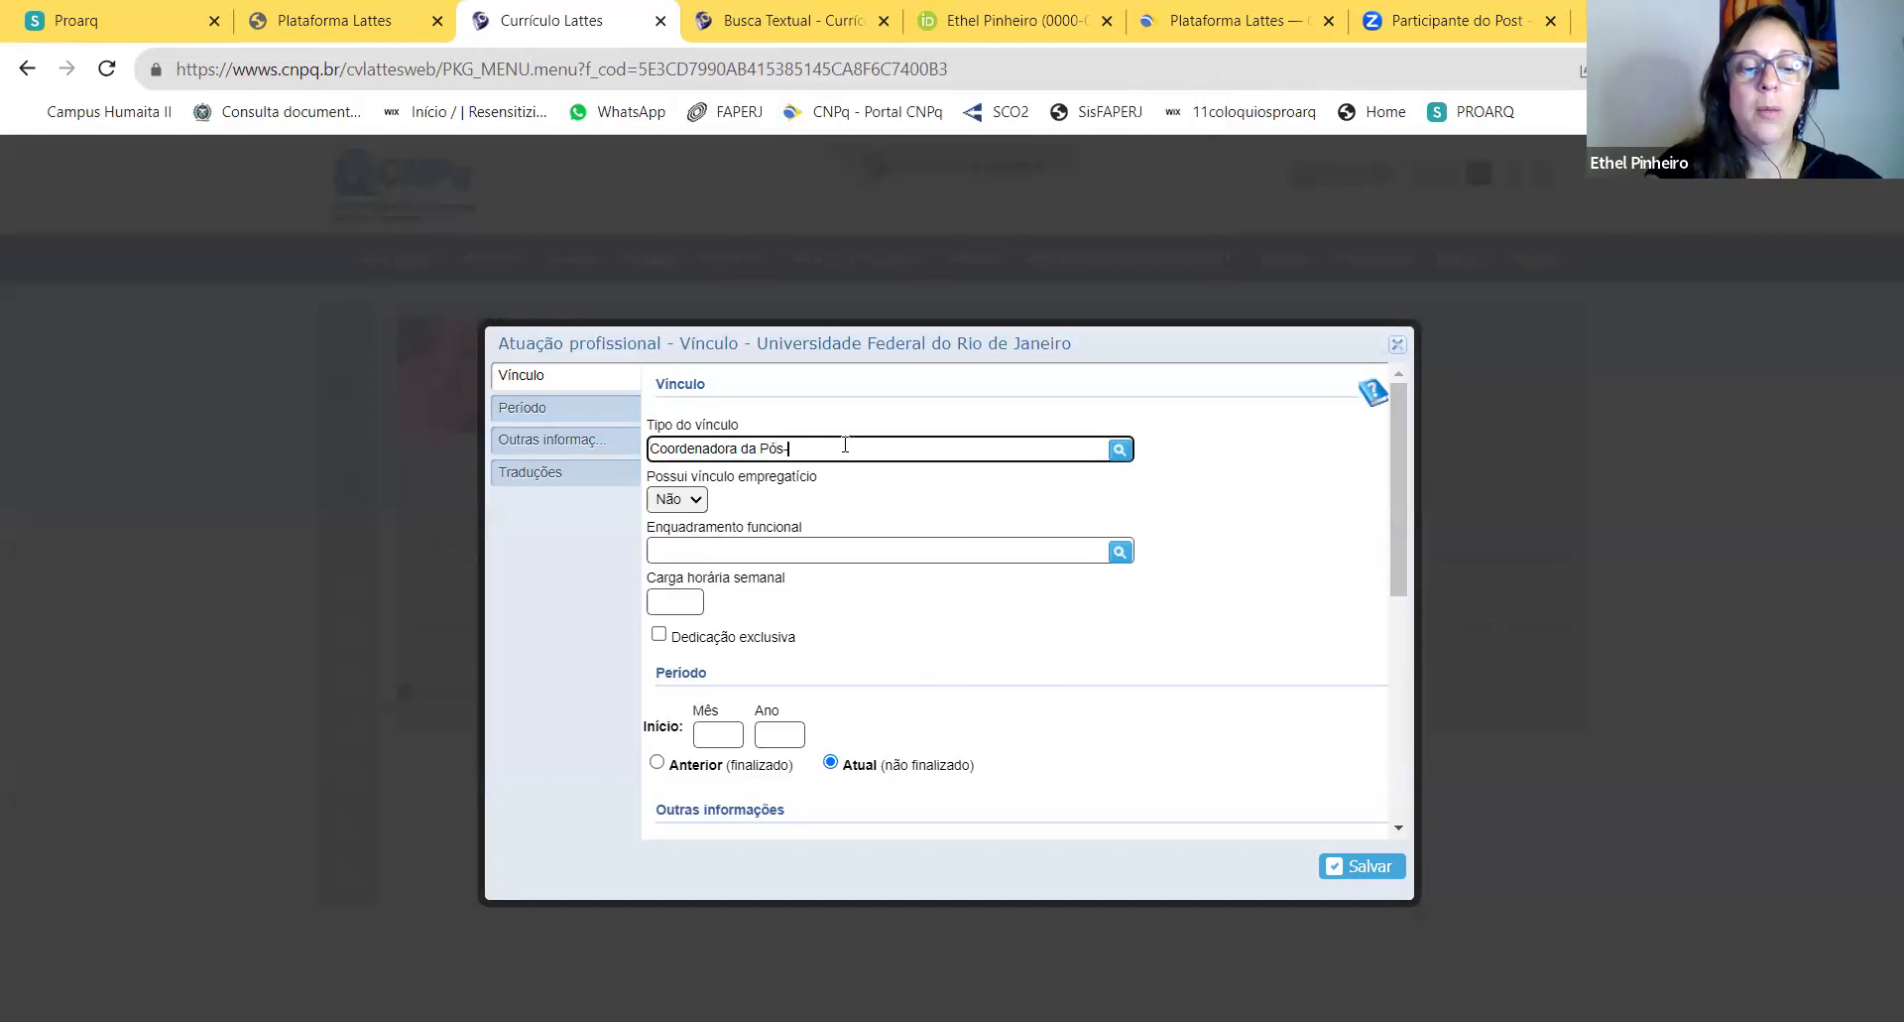
type("graduação")
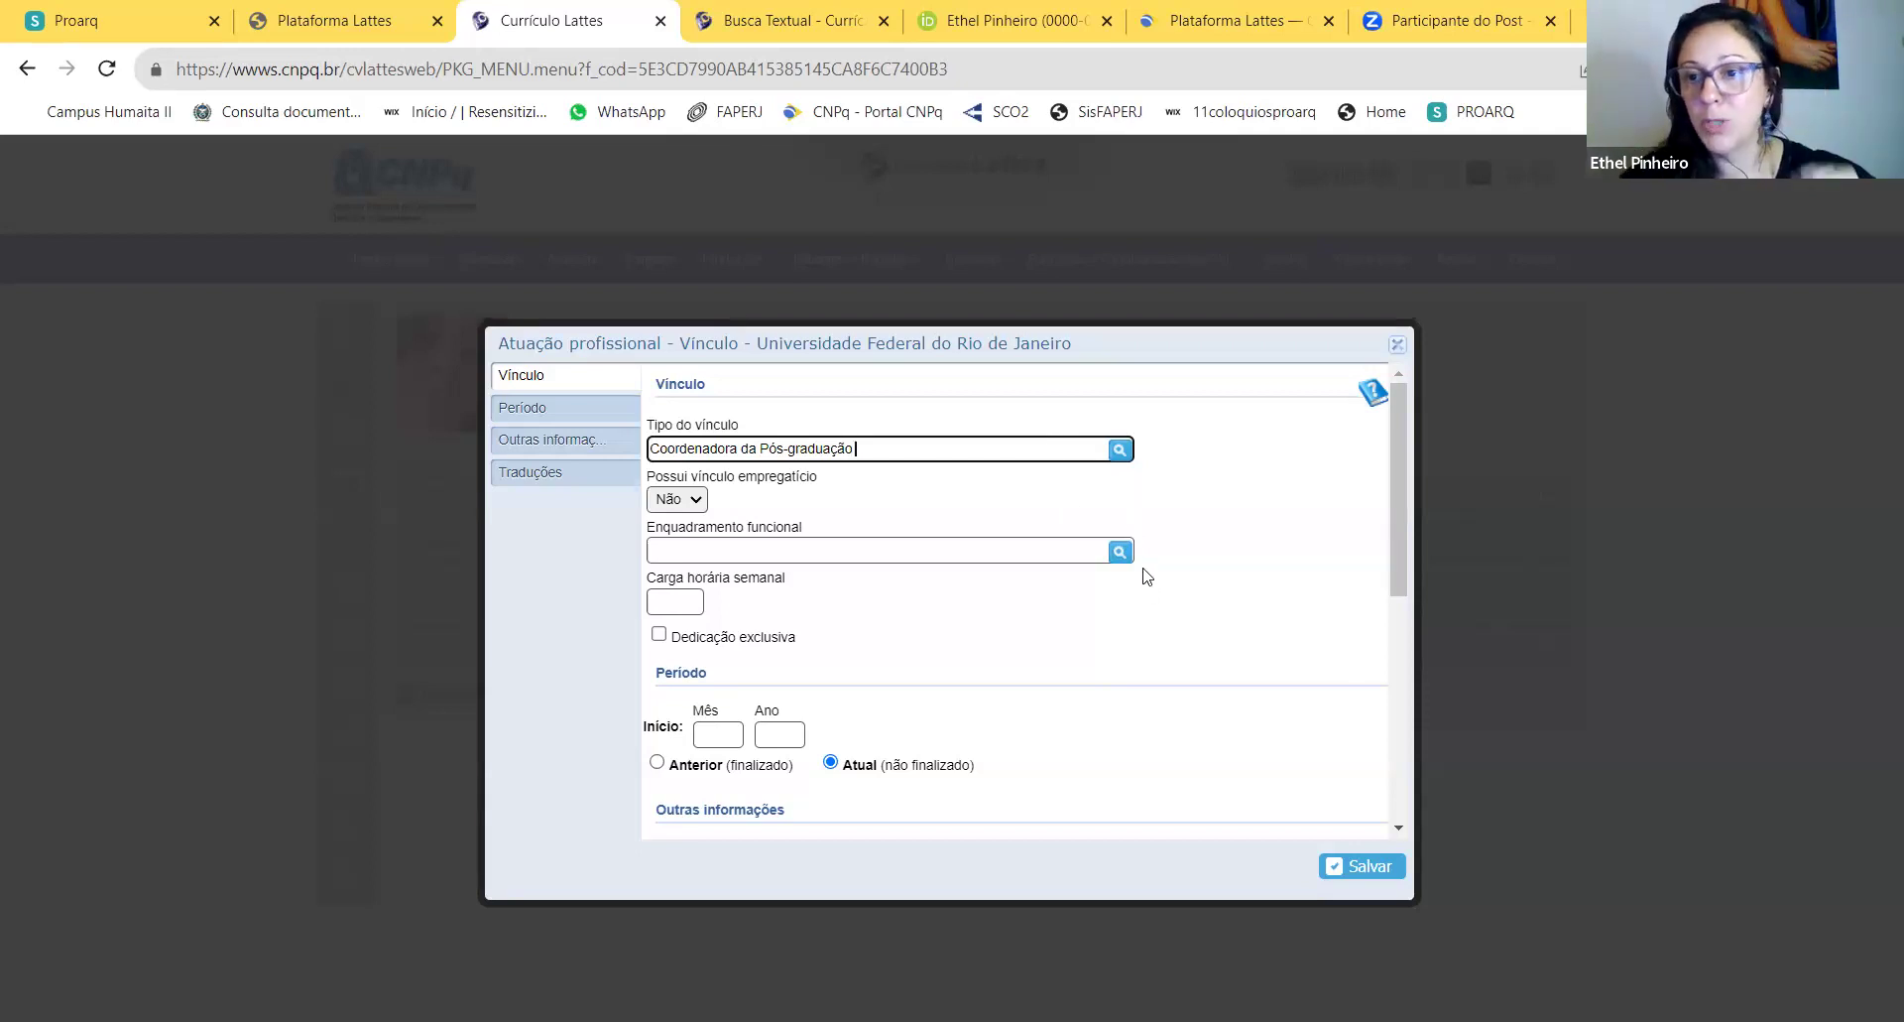
Step: Keep vínculo empregatício as Não and look through the standard functional roles
left_click(703, 500)
left_click(688, 542)
left_click(694, 500)
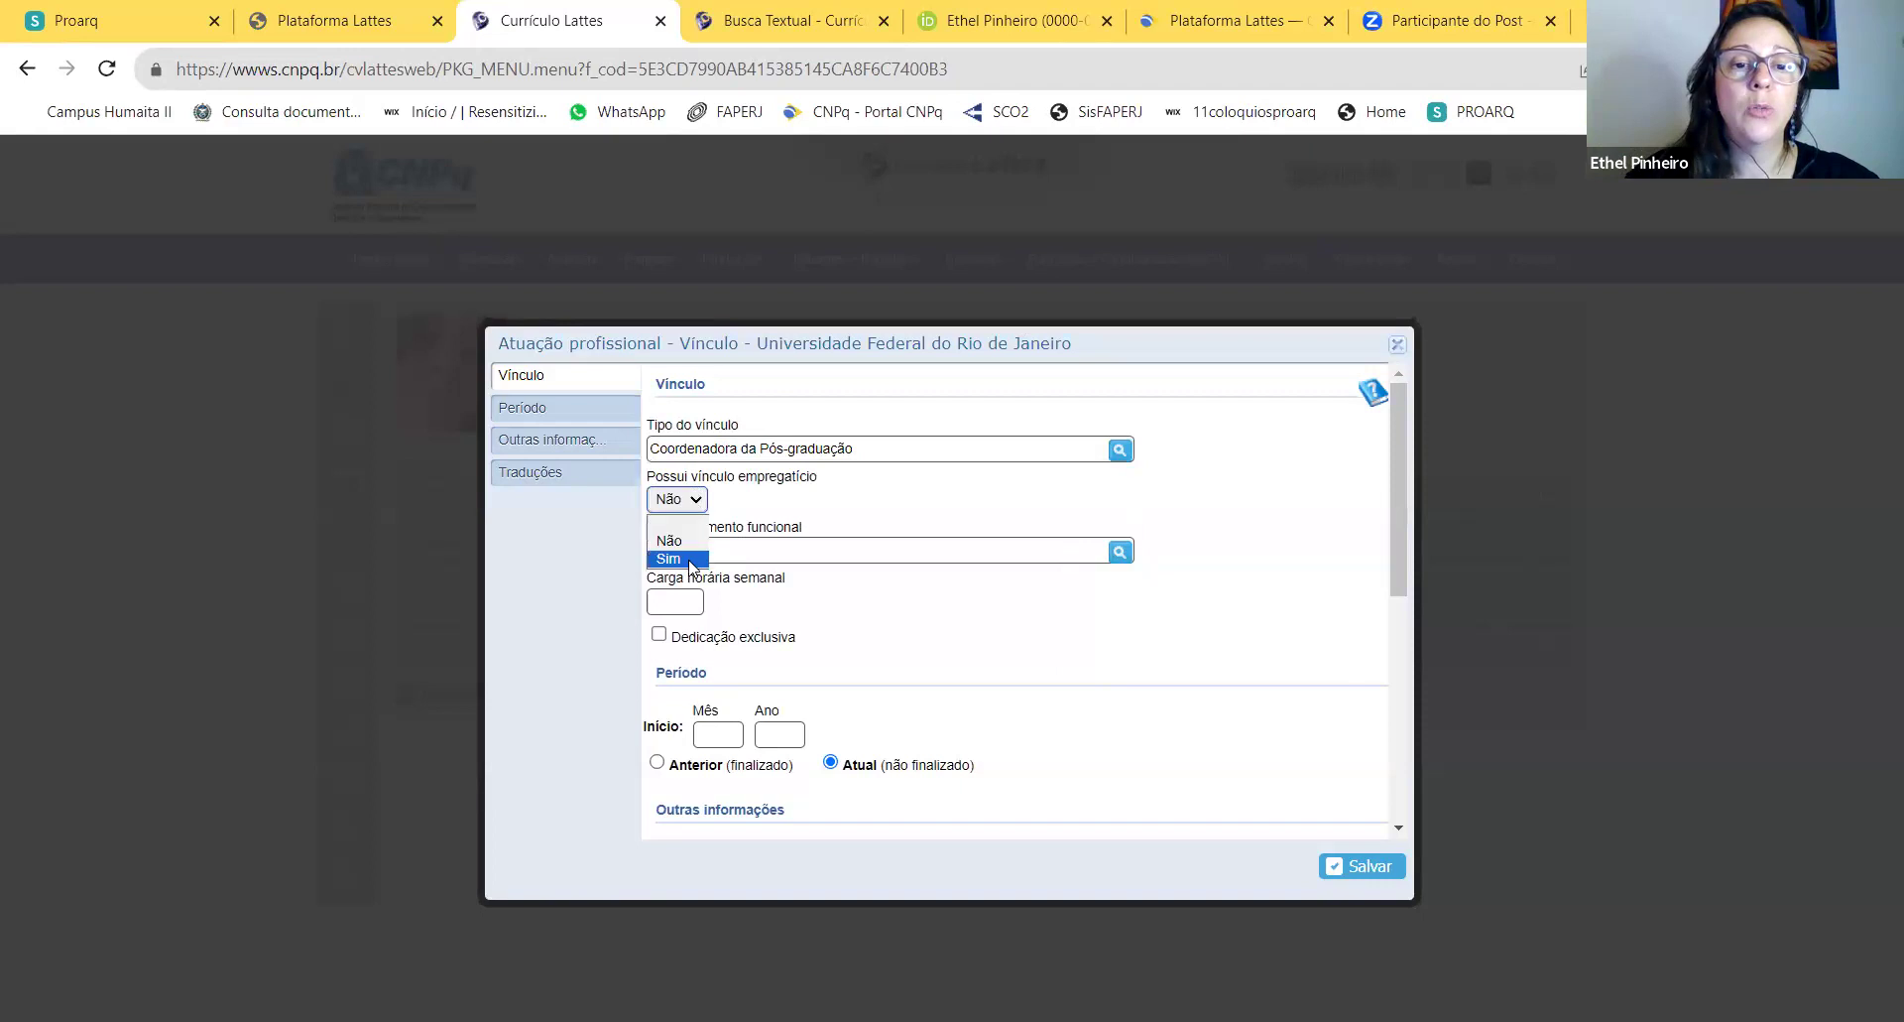
left_click(1064, 553)
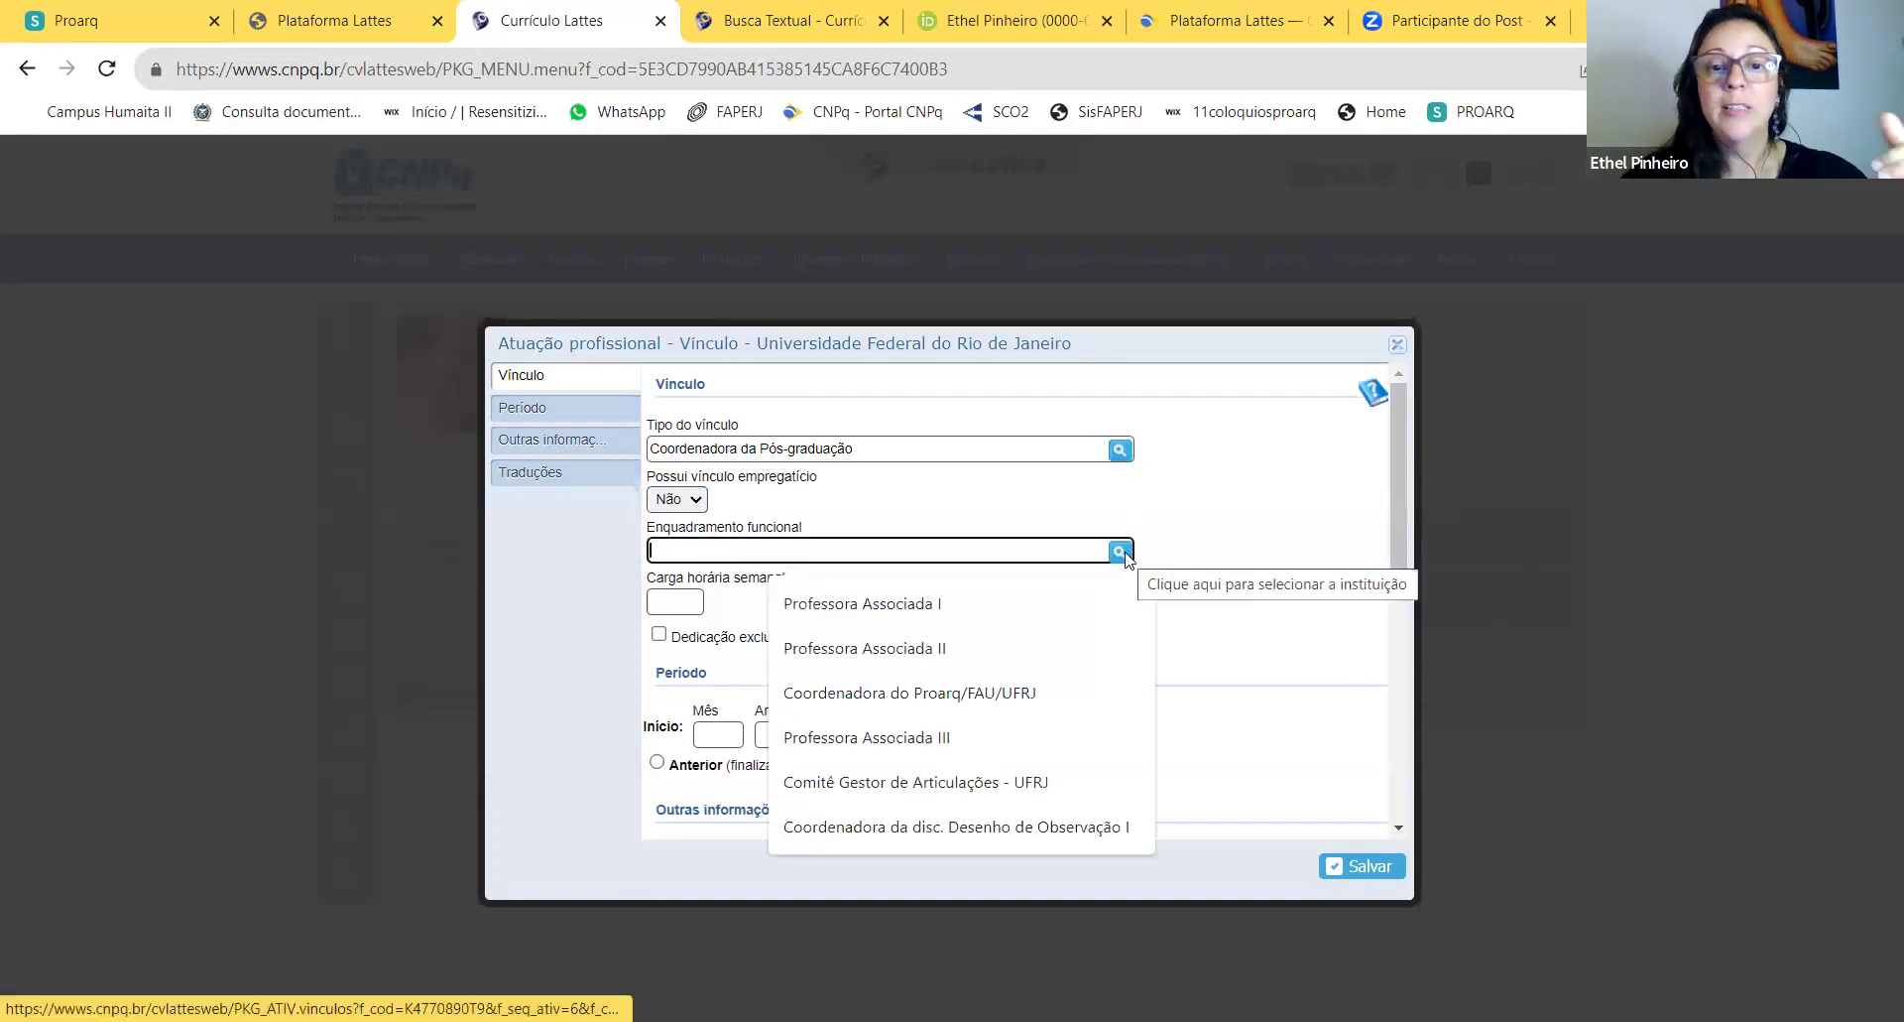
left_click(1127, 556)
left_click(1043, 607)
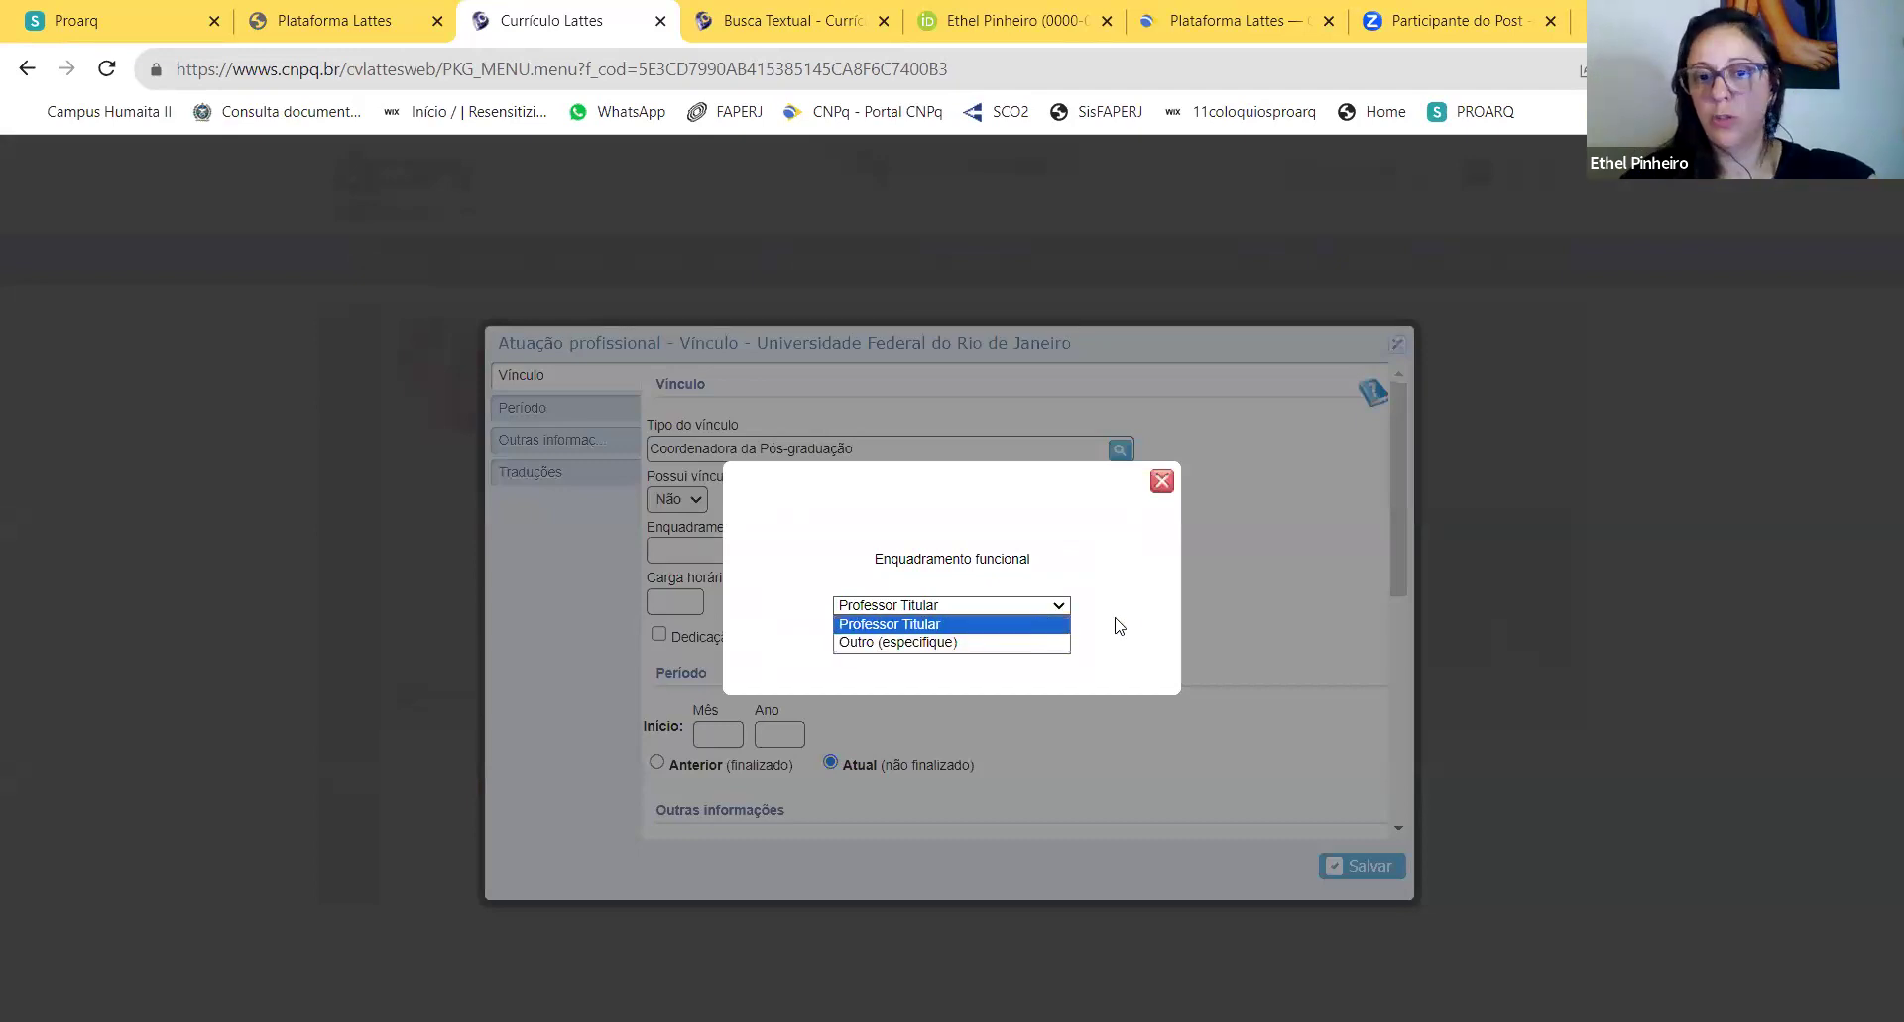
left_click(1162, 483)
Step: Enter Coordenação as the role and 20 weekly hours, then close the form unsaved
left_click(817, 552)
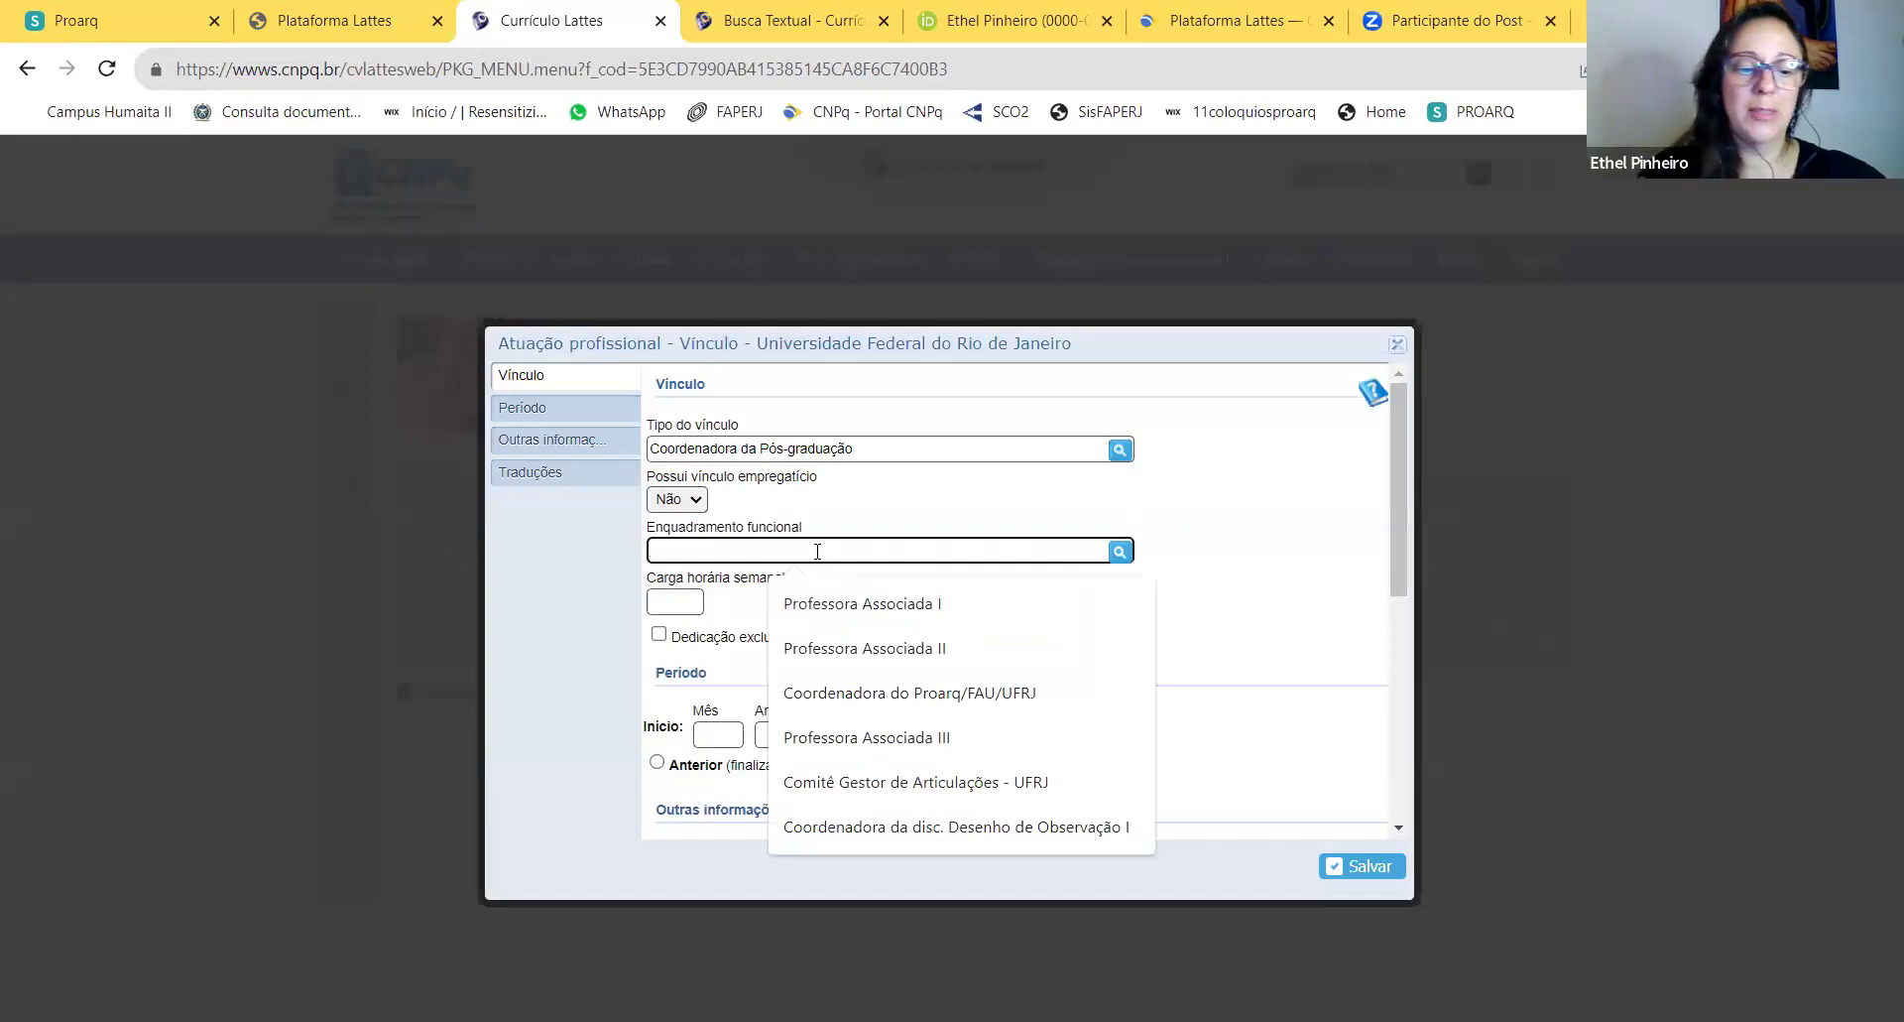
type("Coordenação")
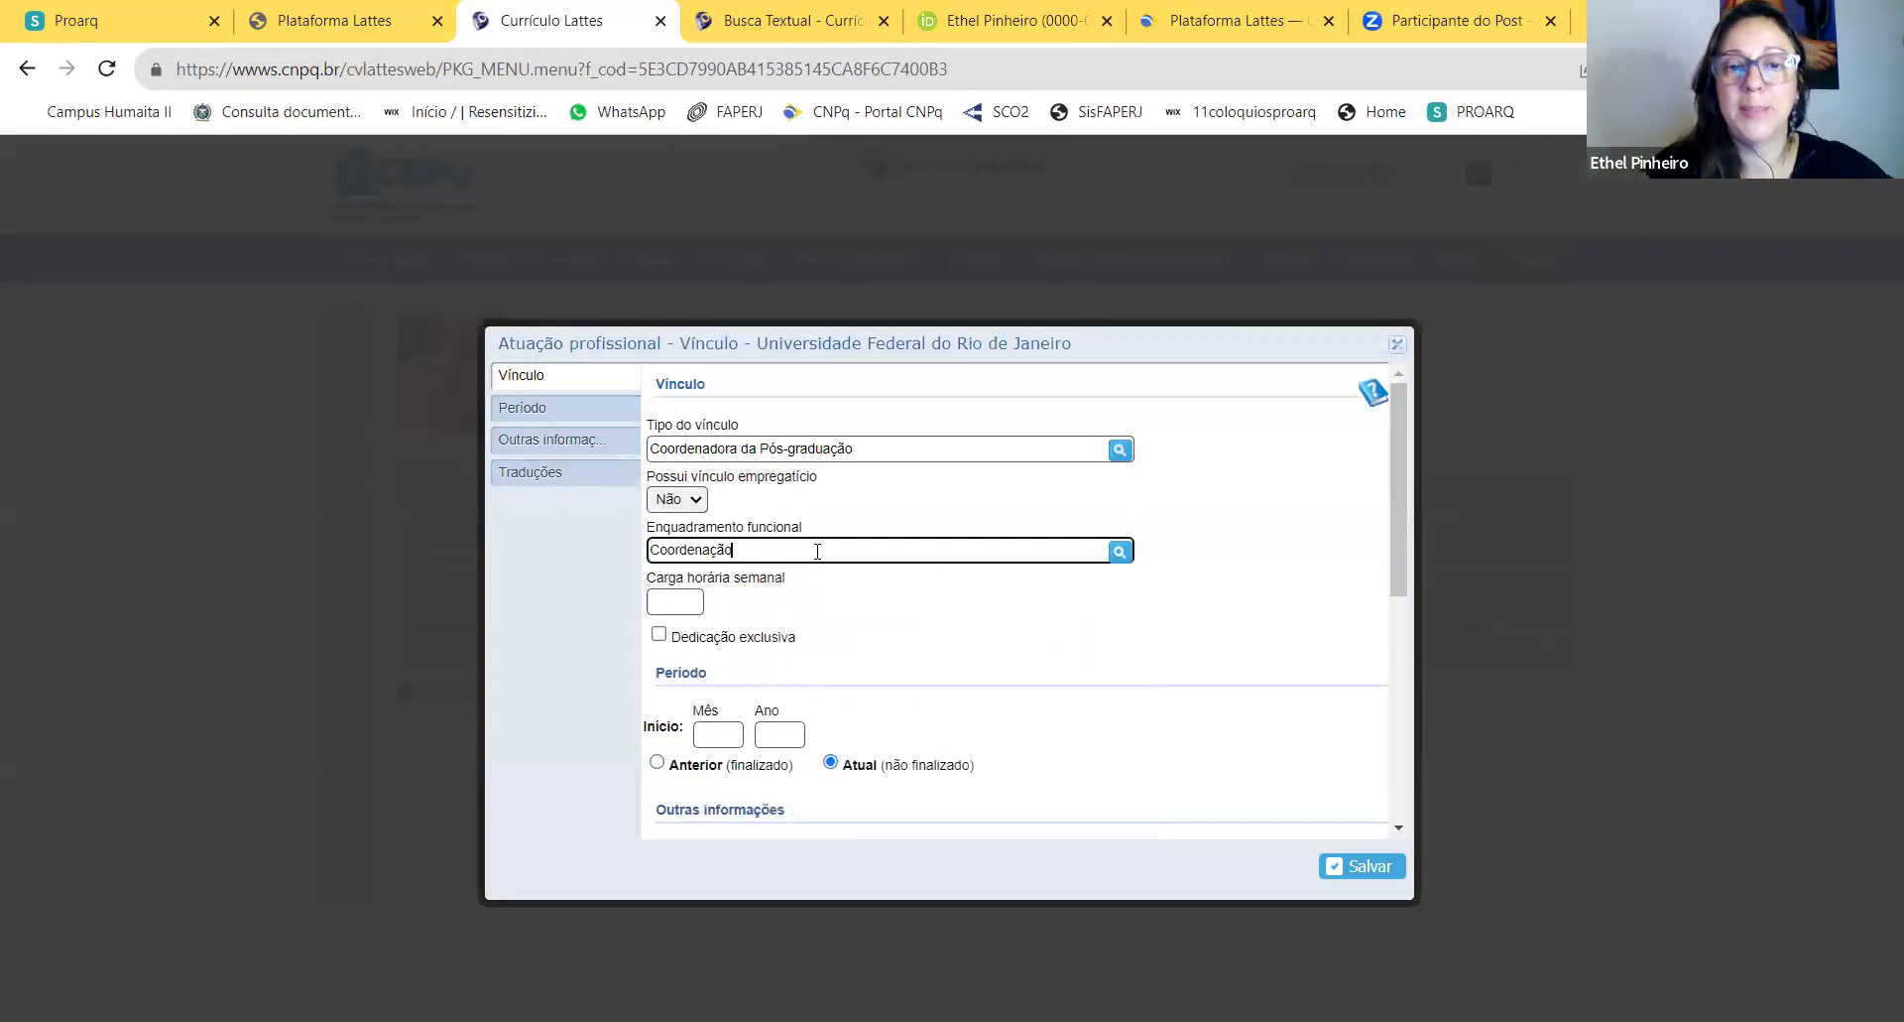
left_click(690, 601)
type("20")
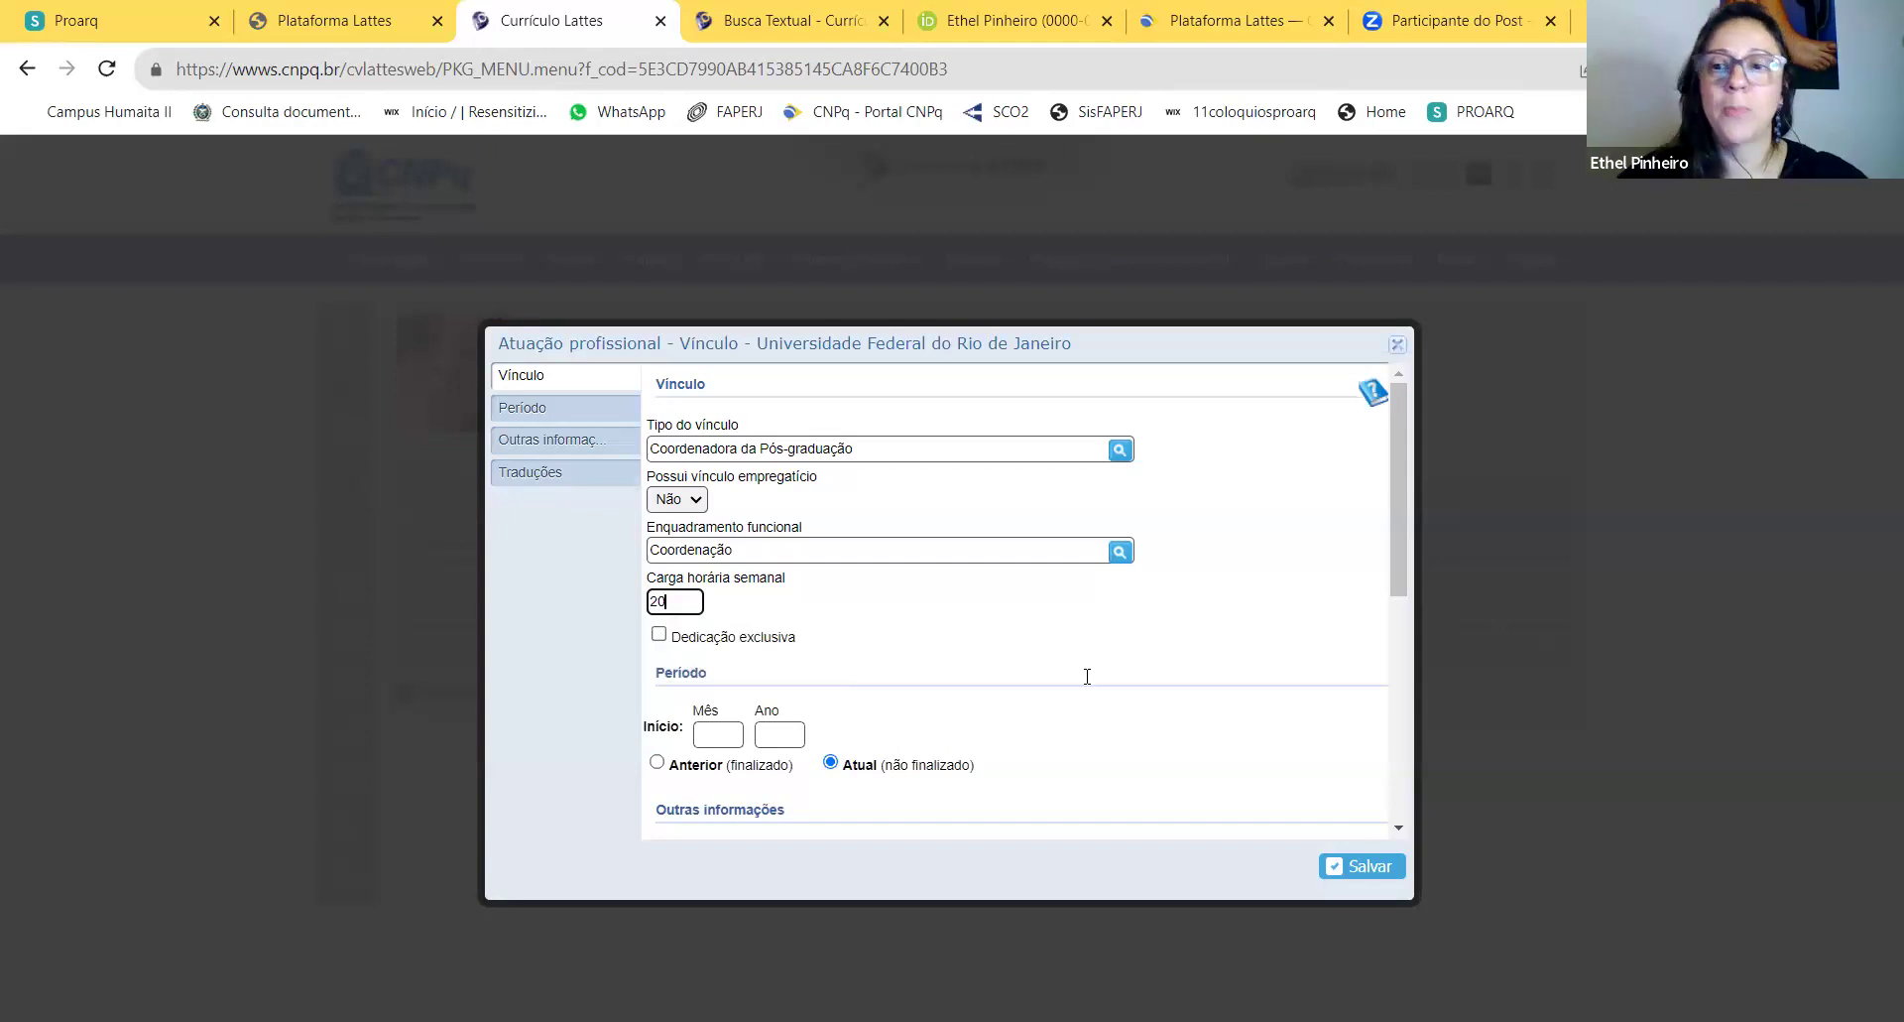
left_click(712, 736)
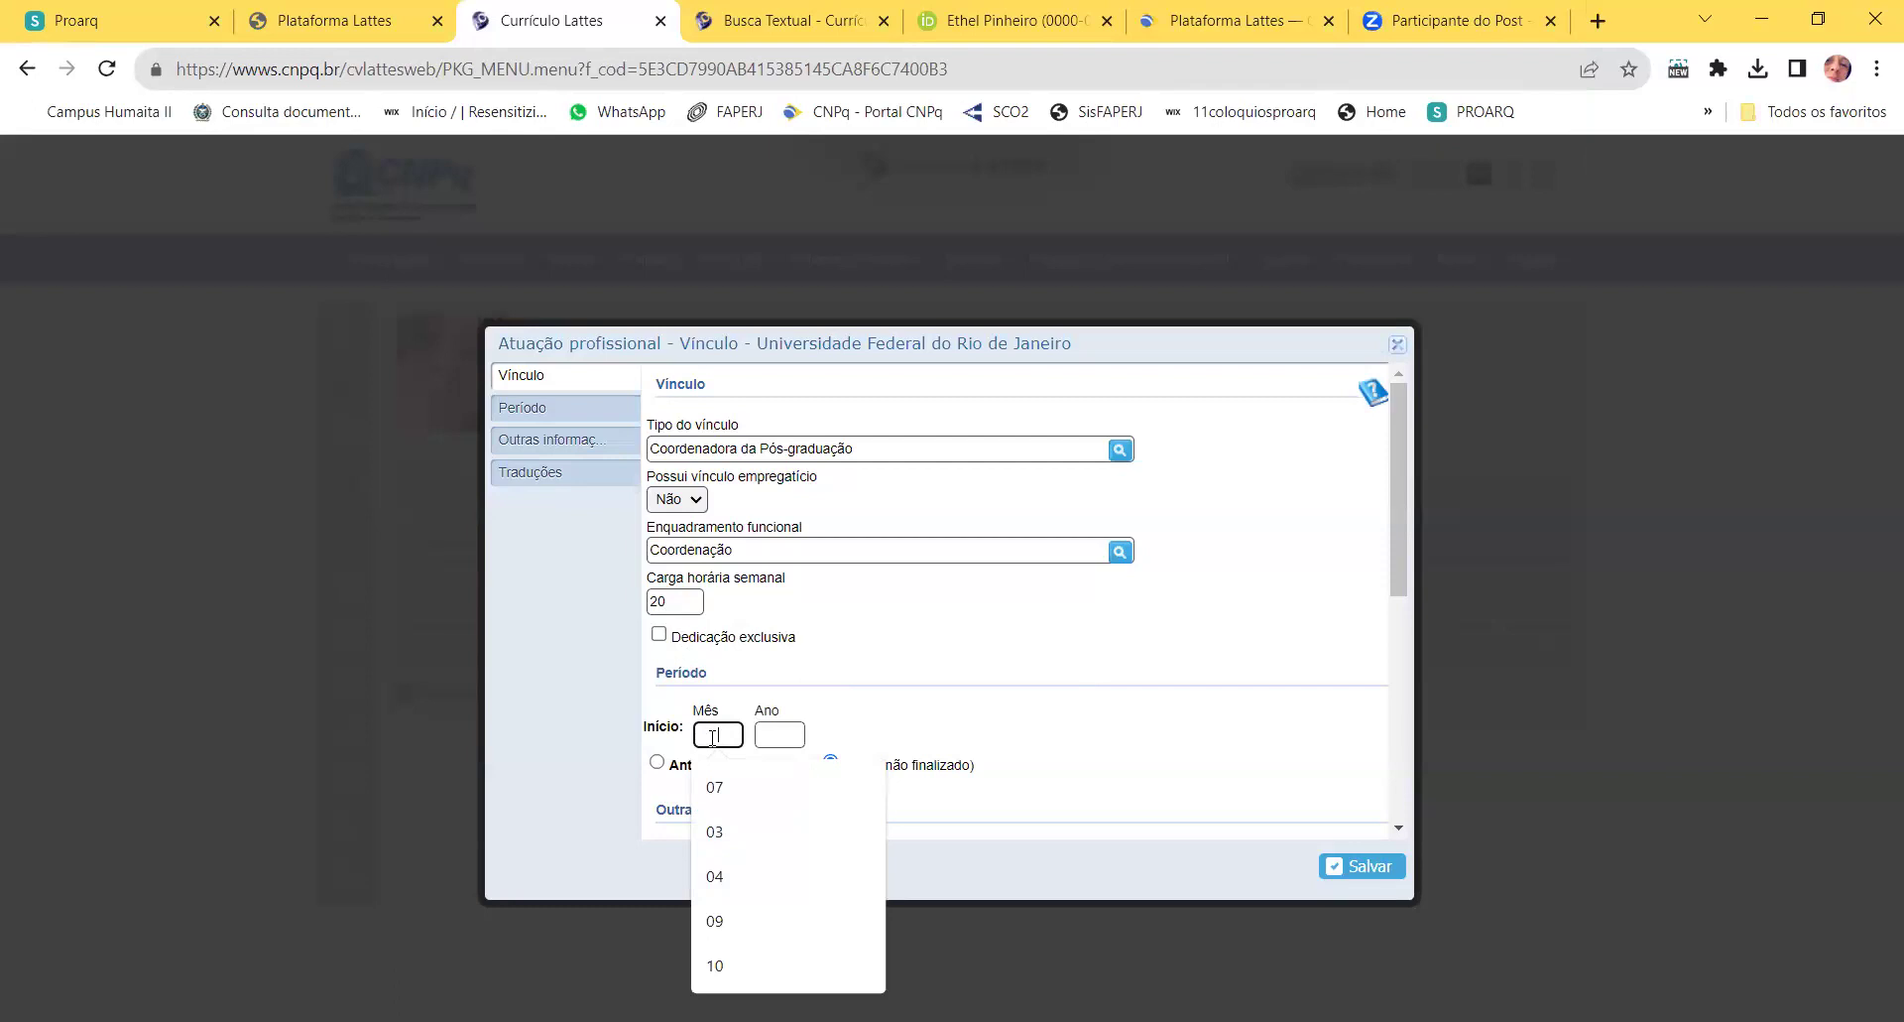
left_click(1289, 476)
left_click(1397, 347)
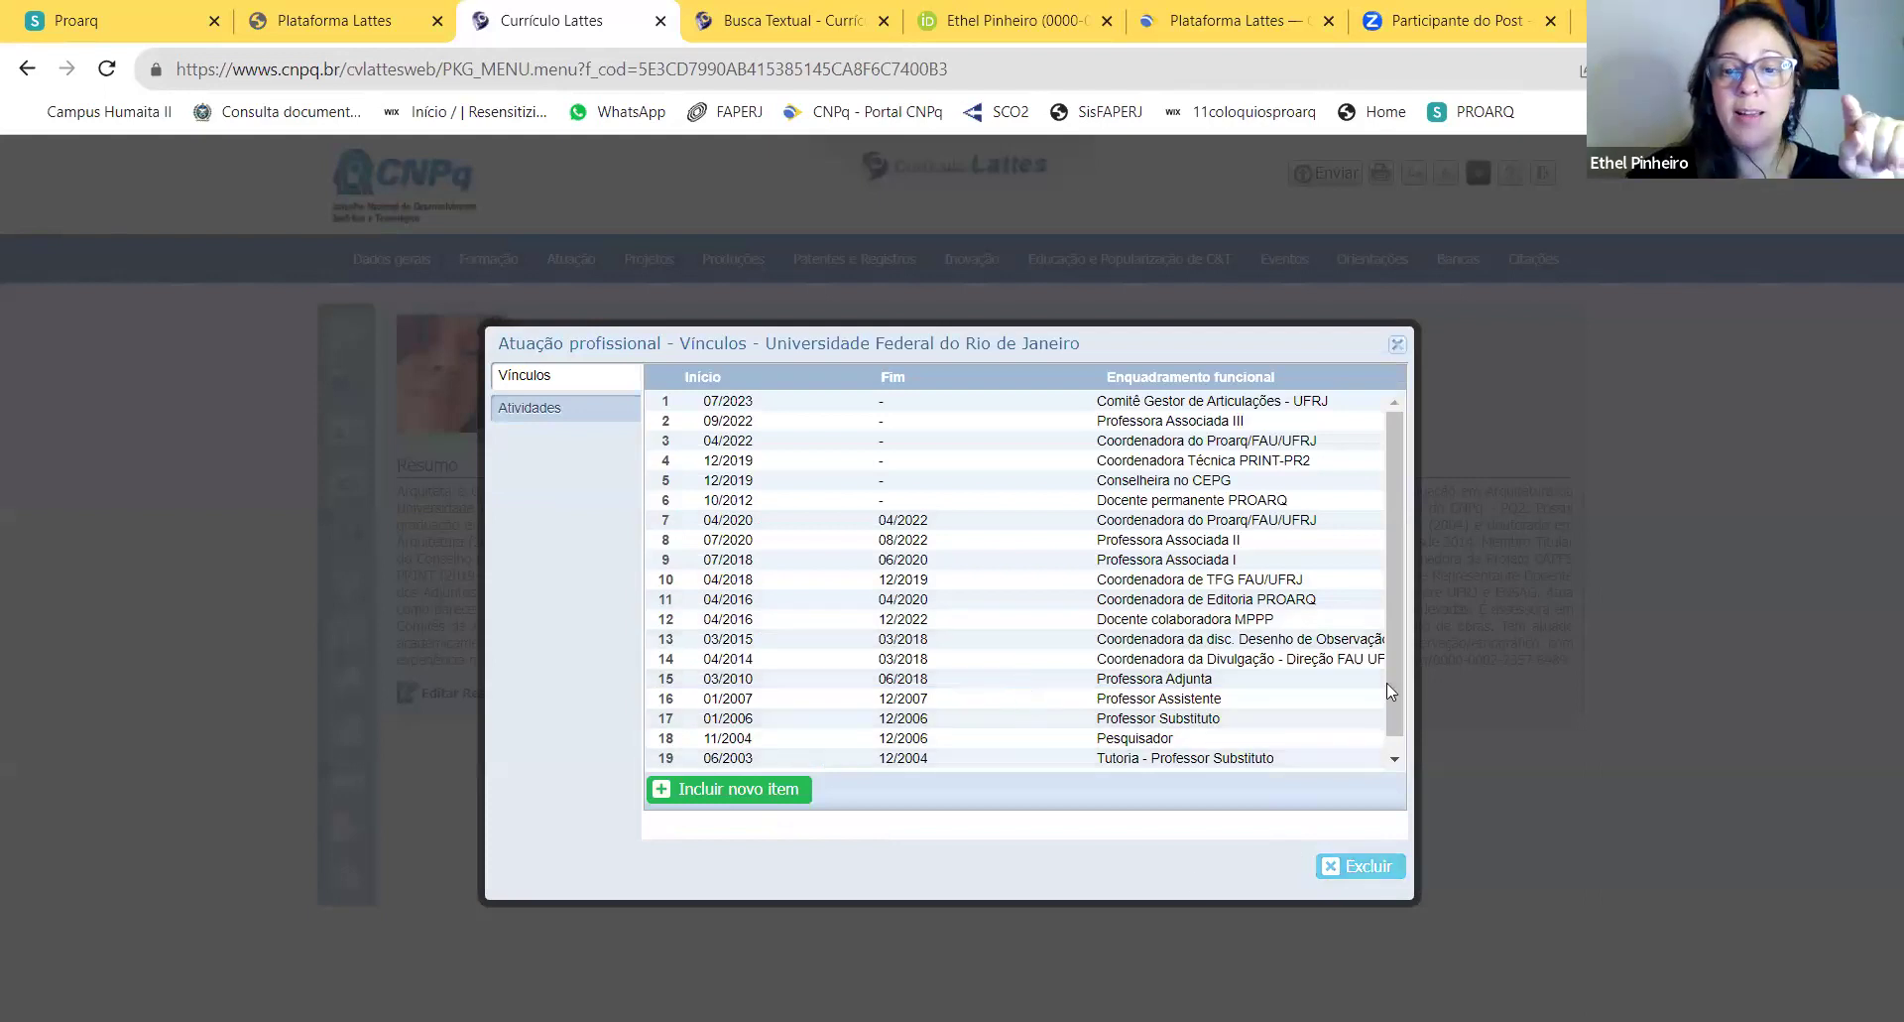
Step: Leave the UFRJ vínculos and open the PROARQ institution's vínculos
left_click(1398, 344)
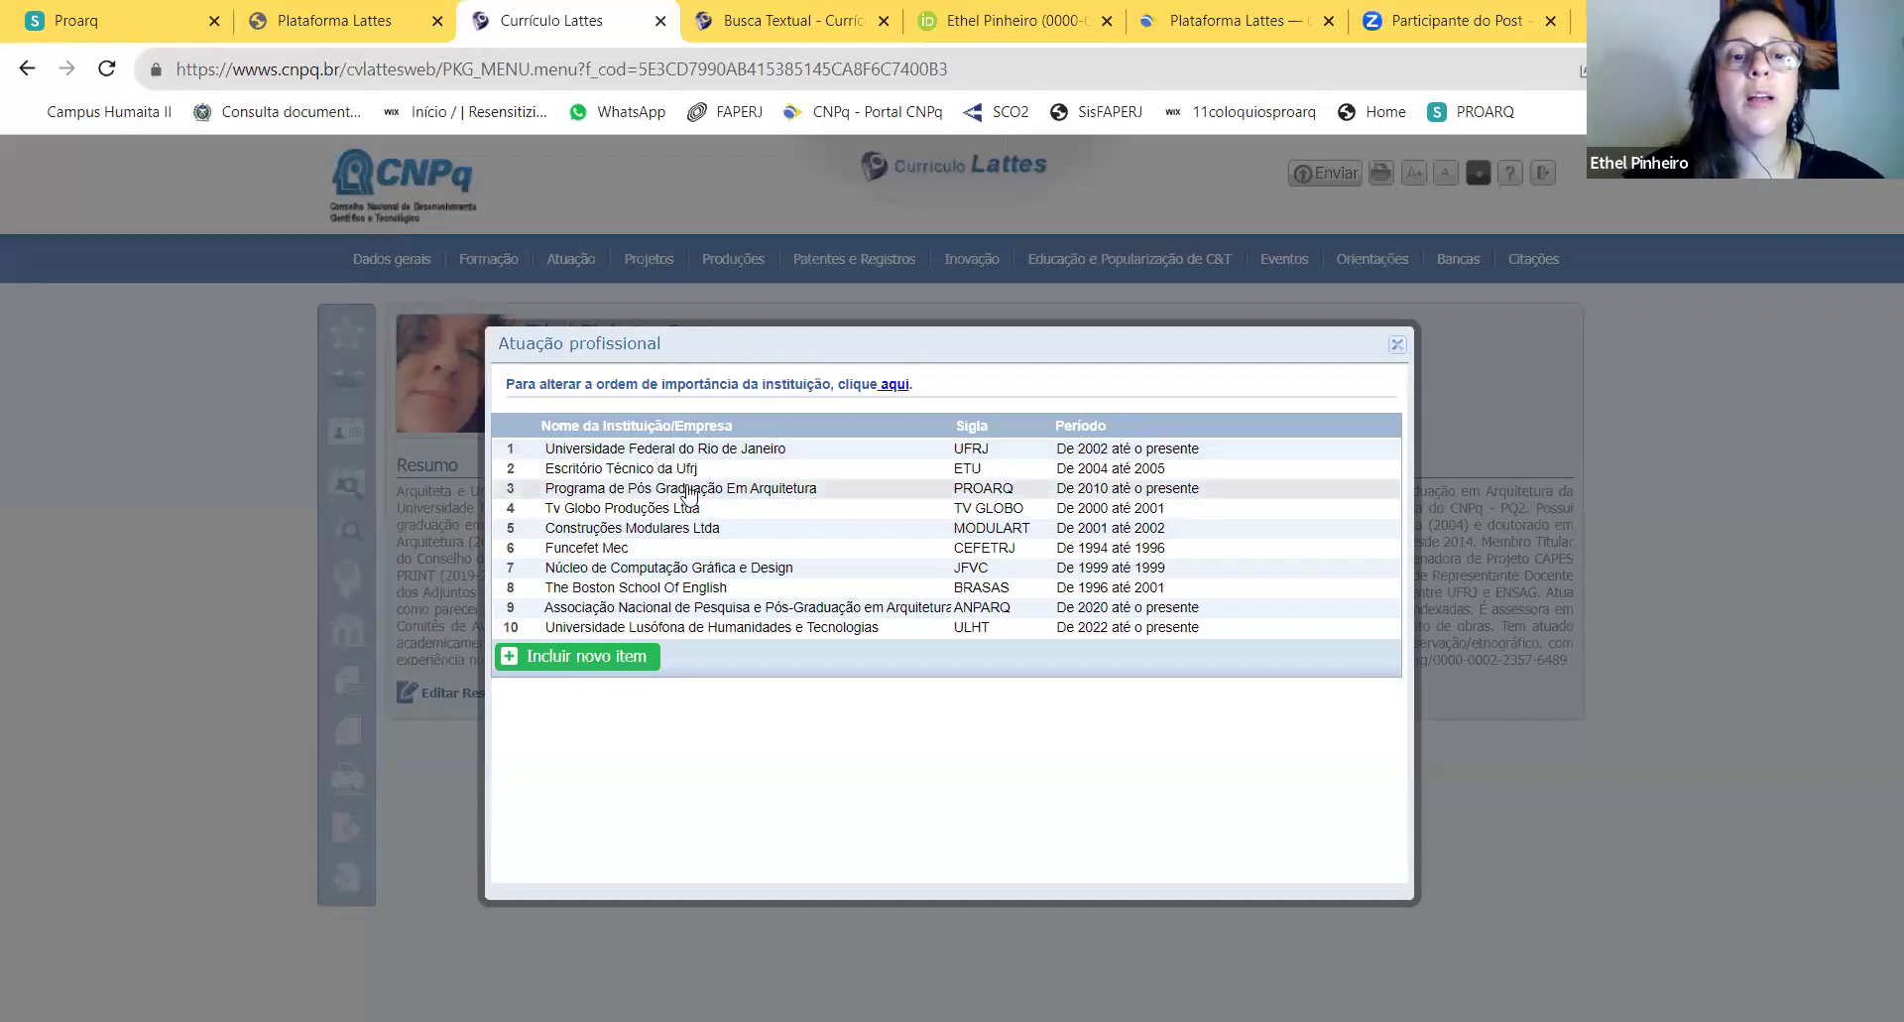
left_click(688, 495)
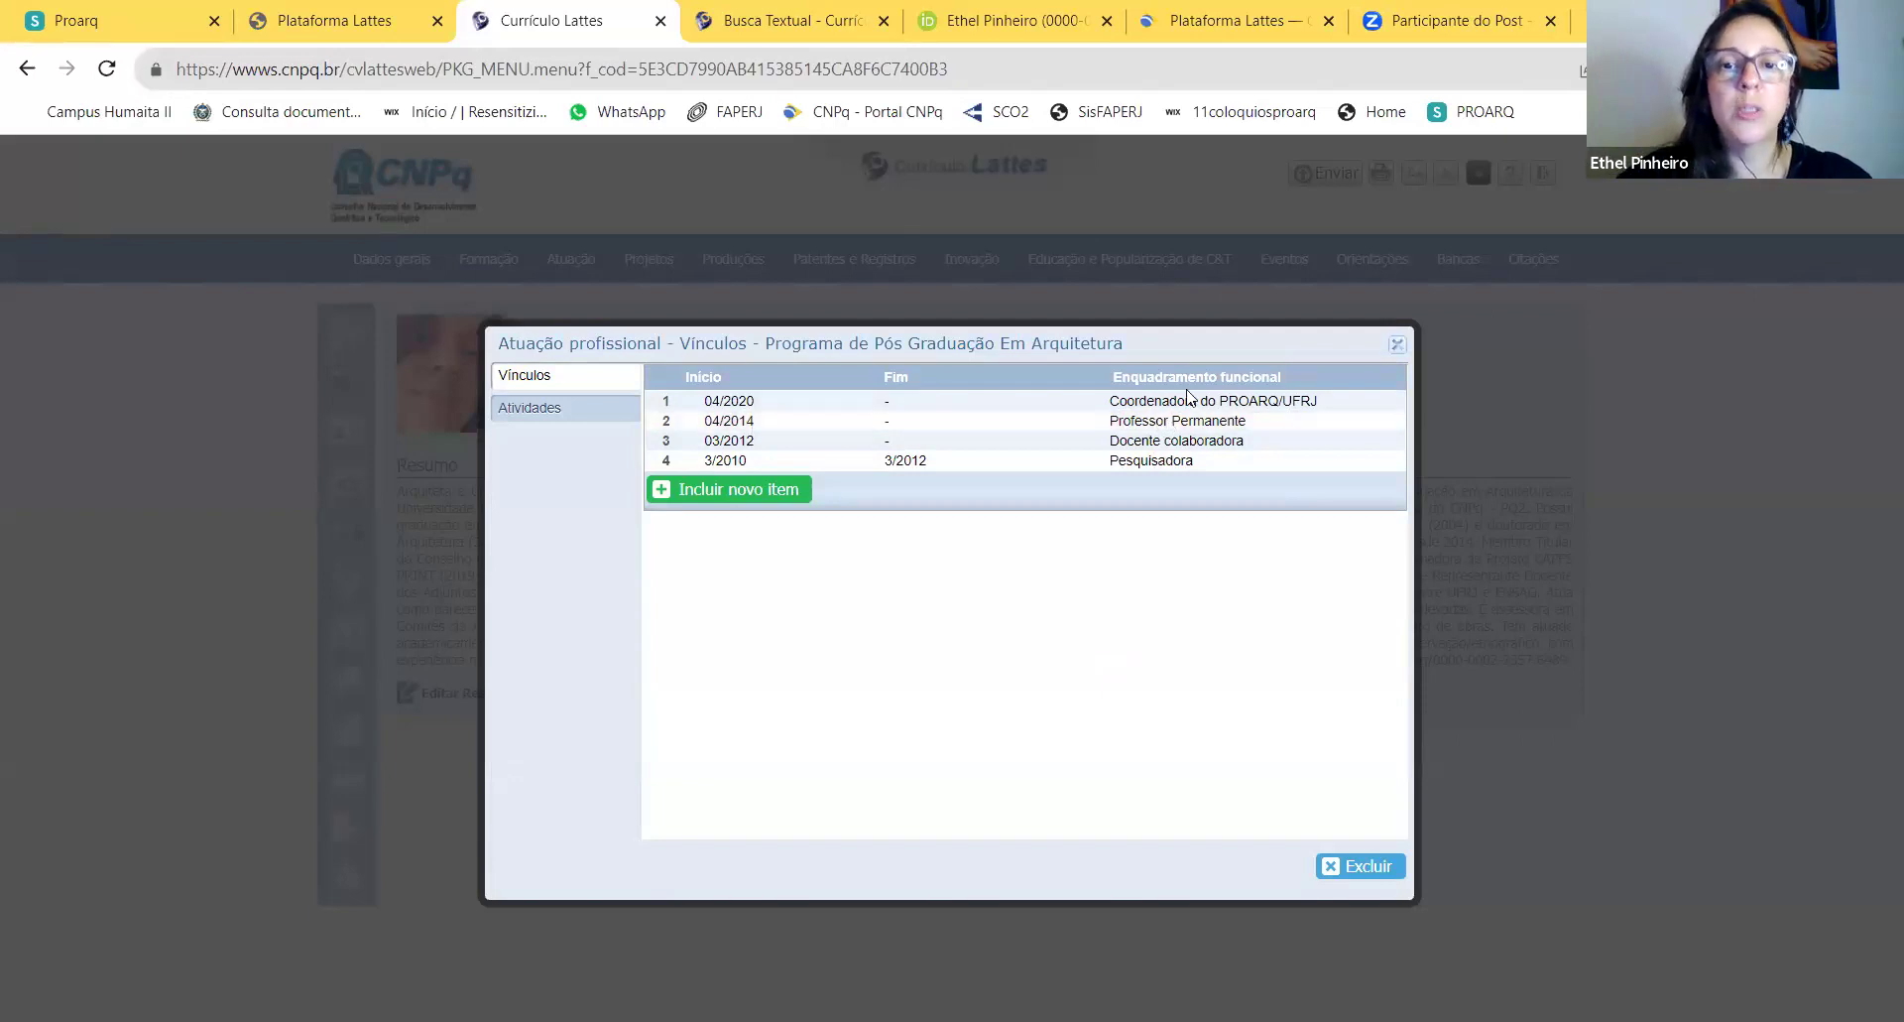
Step: Set the Docente colaboradora vínculo to Anterior with end date 04/2014 and save it
left_click(1220, 444)
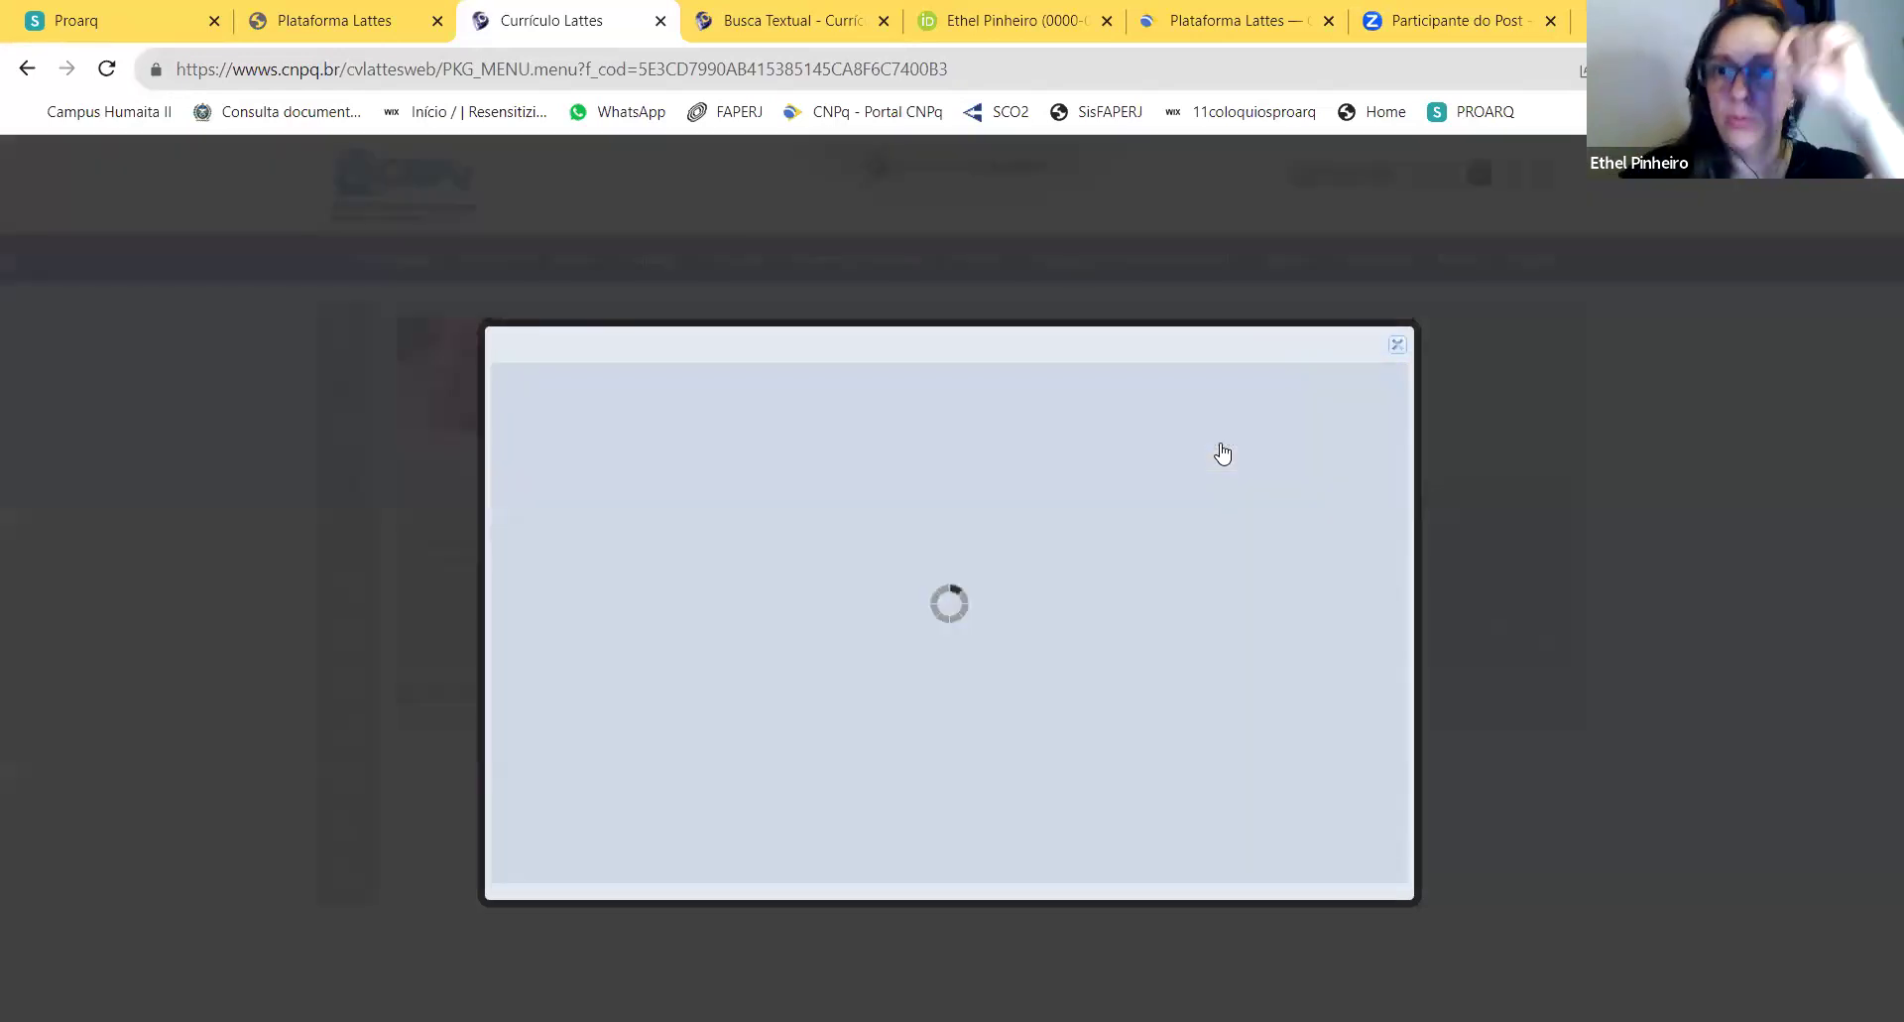
scroll(822, 680, "down", 1)
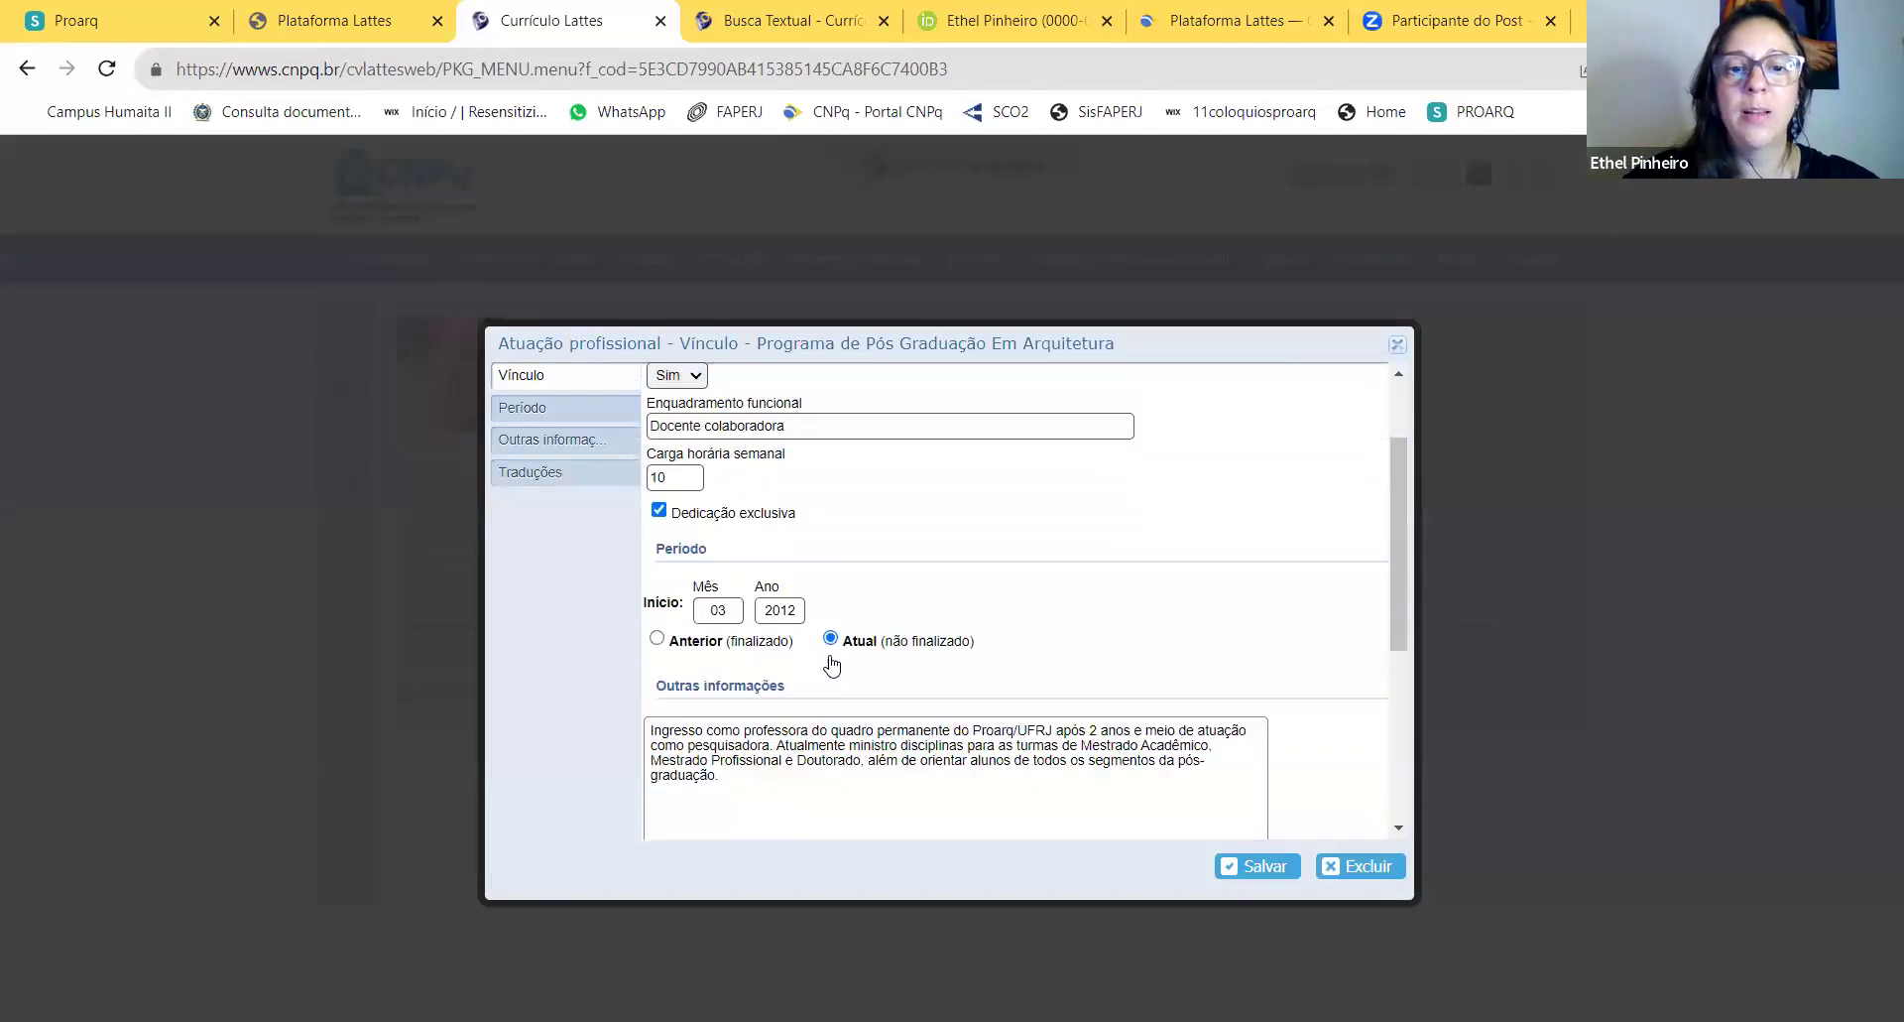
left_click(656, 638)
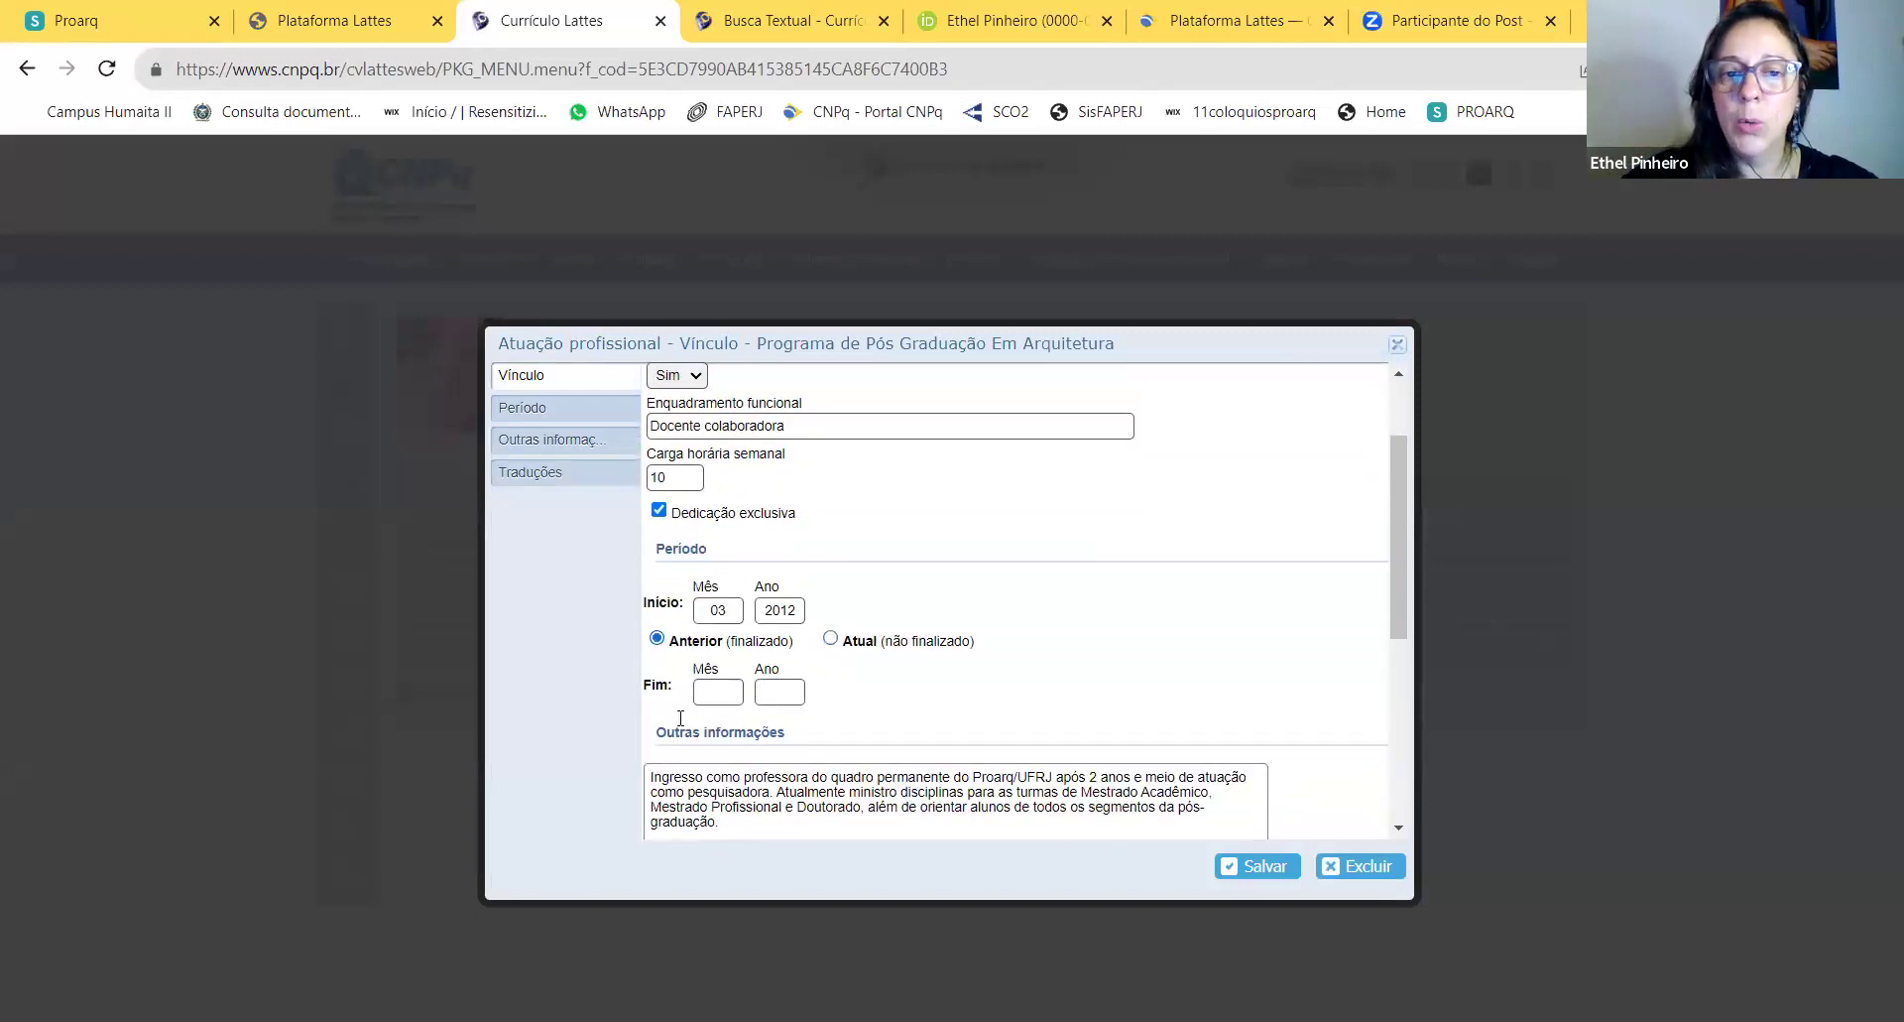
left_click(836, 640)
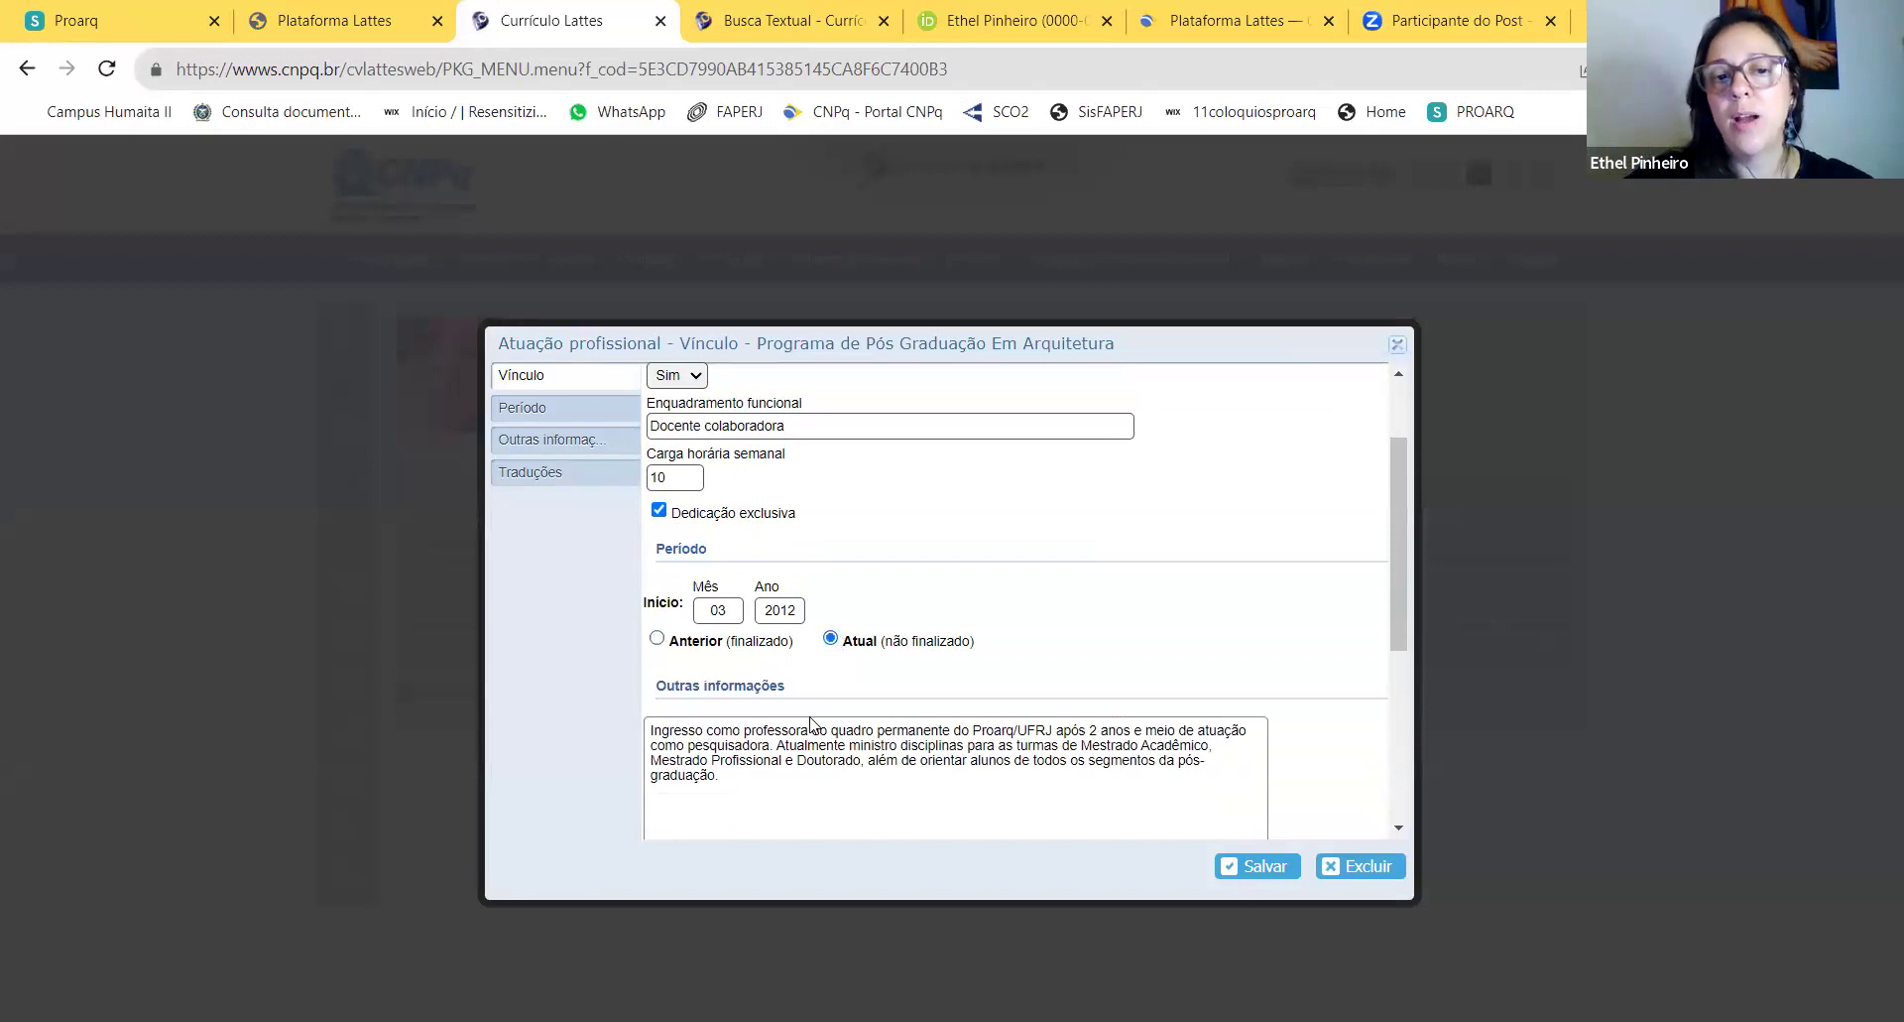
left_click(657, 636)
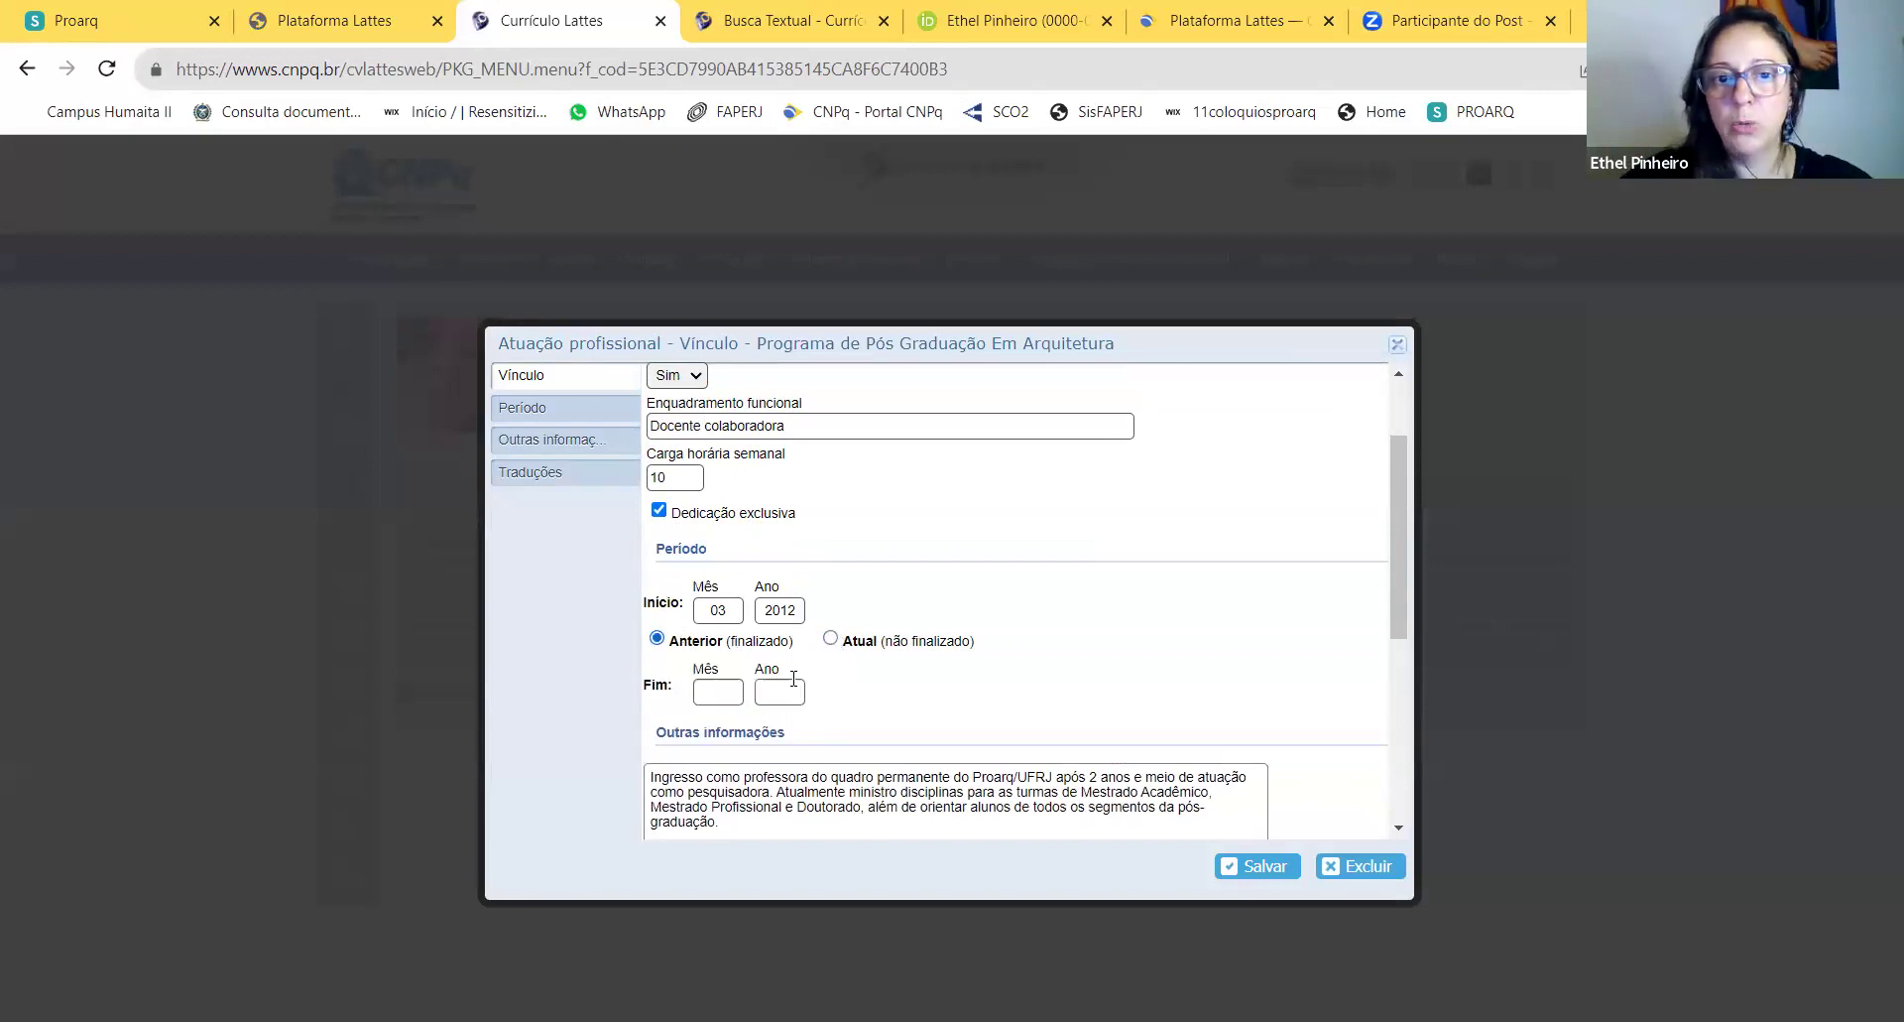
left_click(724, 693)
type("04")
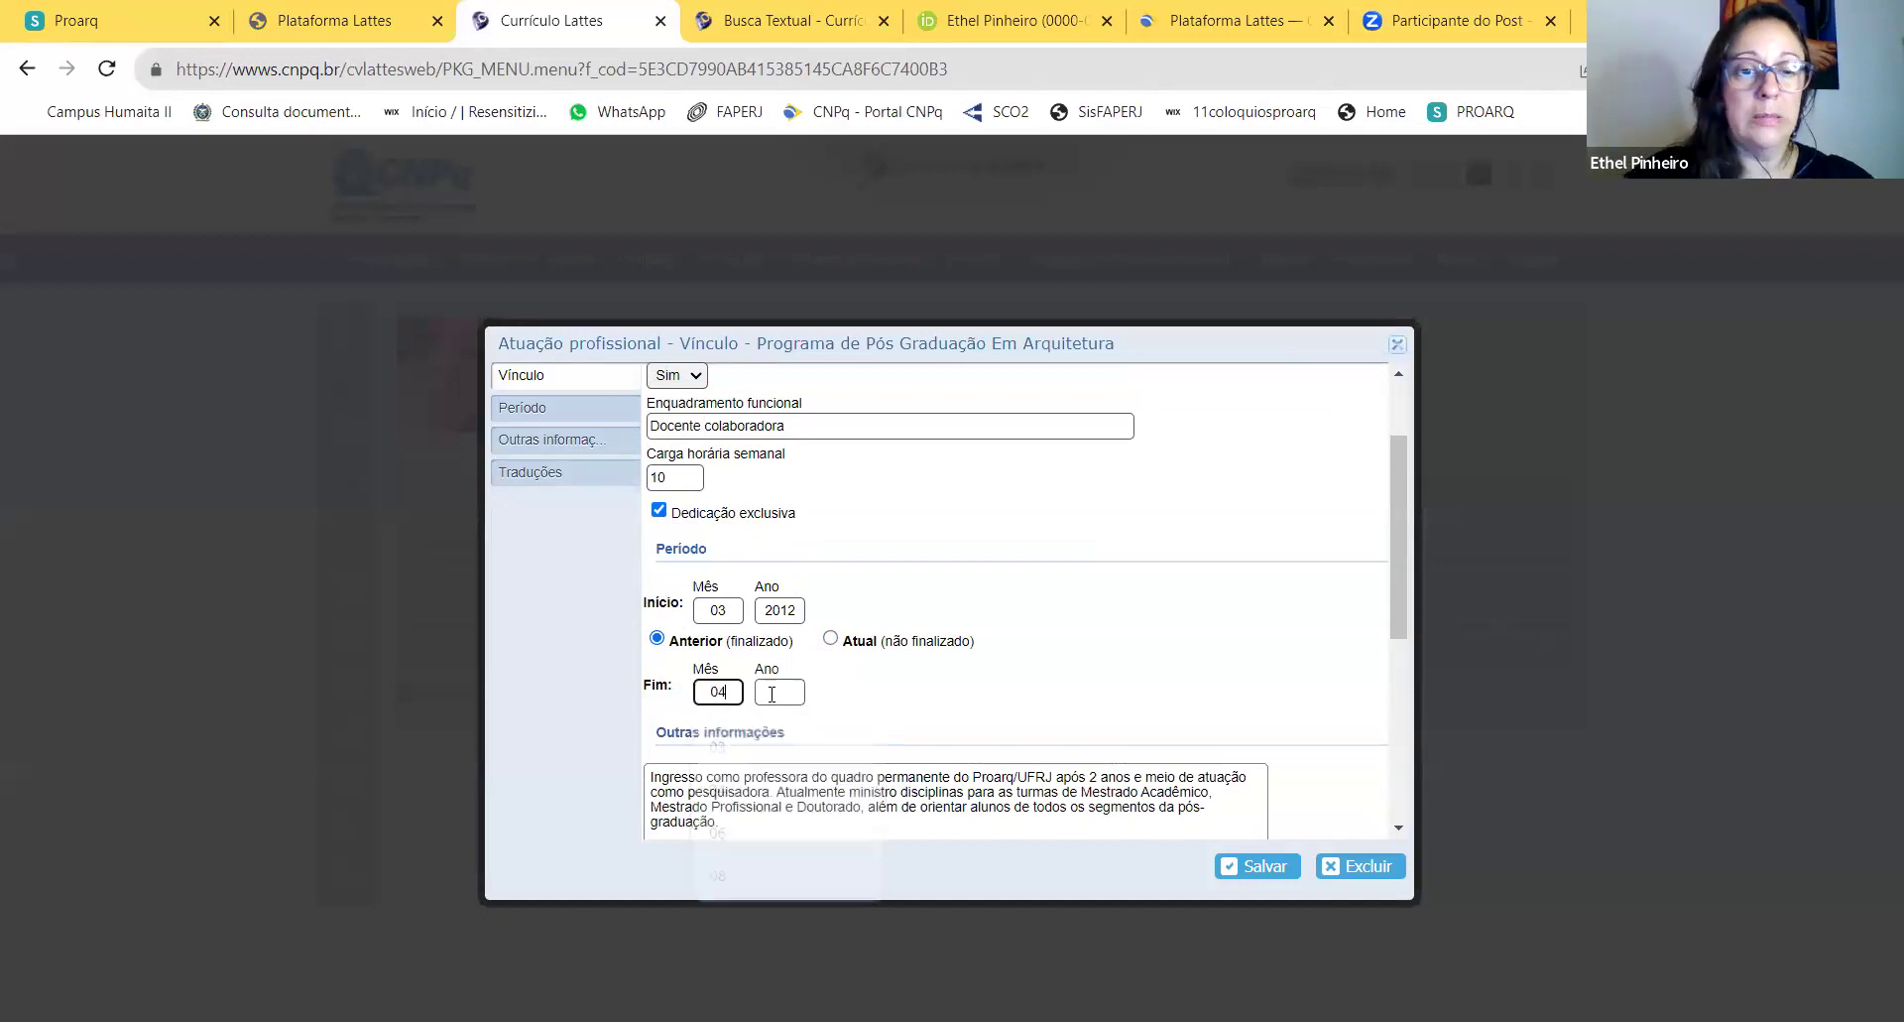
left_click(771, 693)
type("2014")
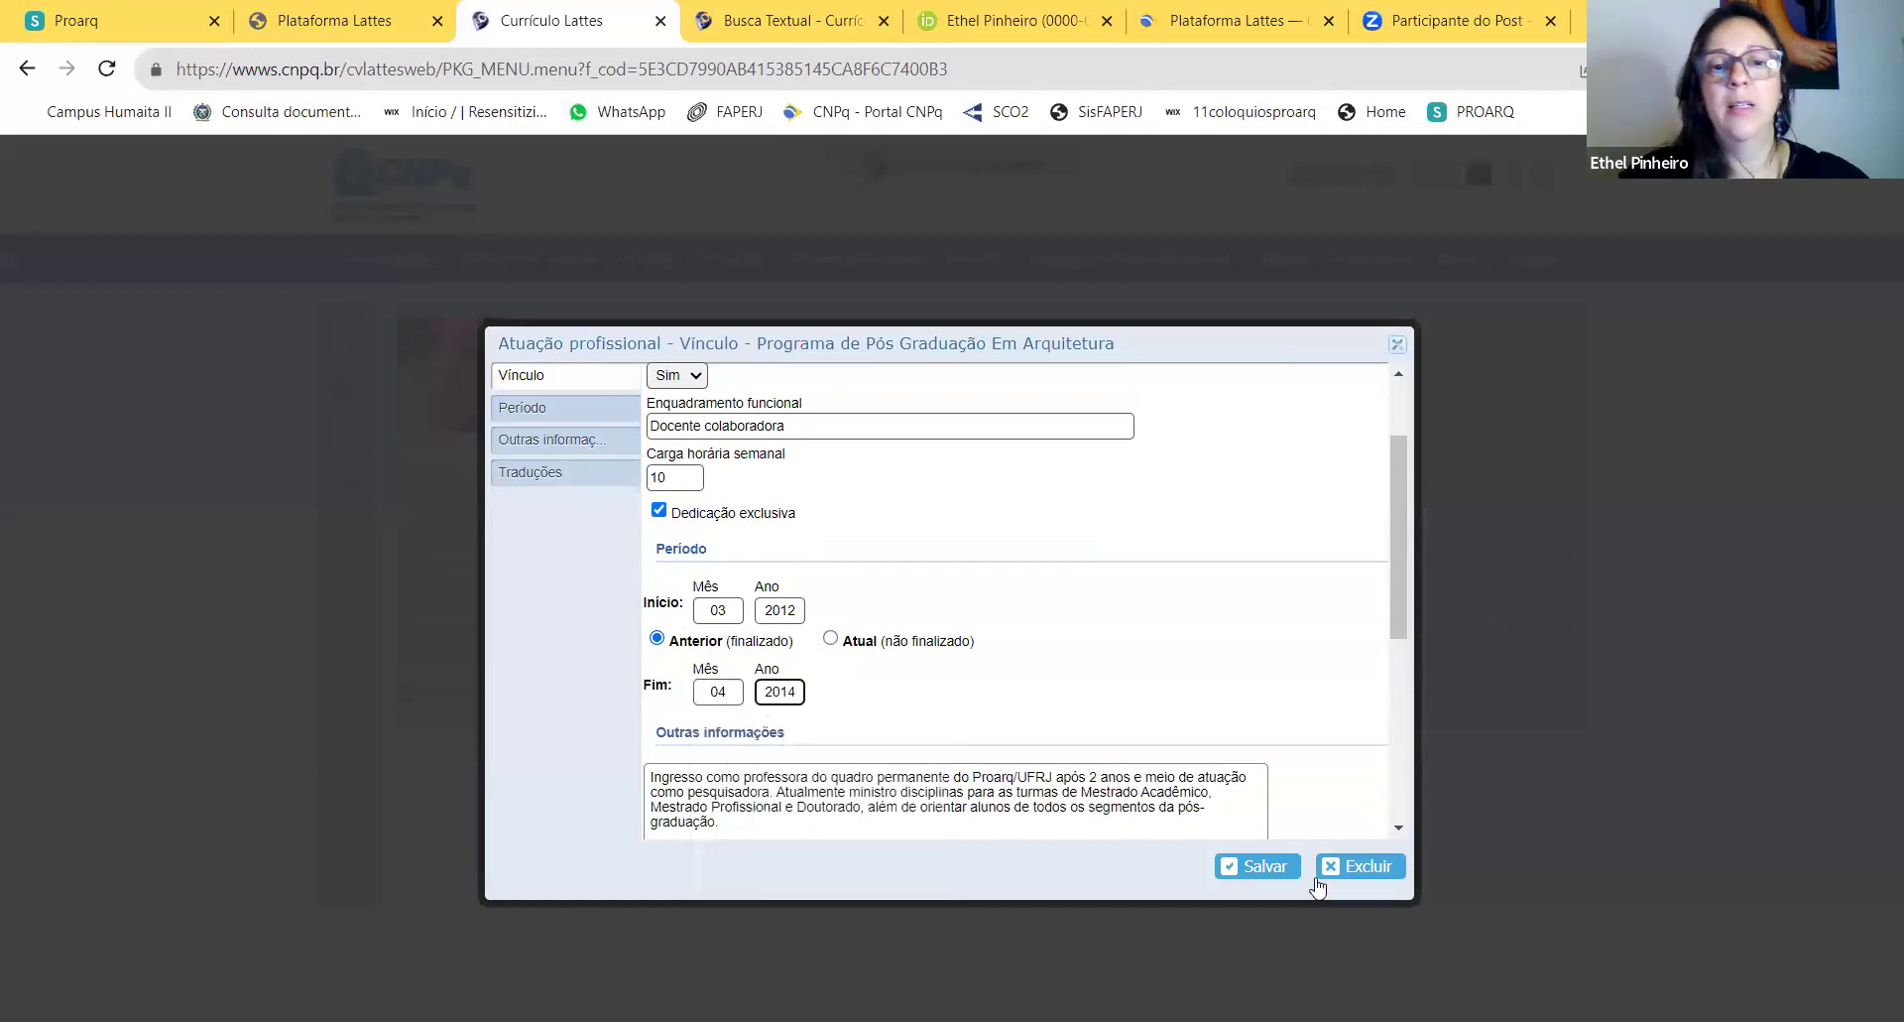
left_click(1277, 876)
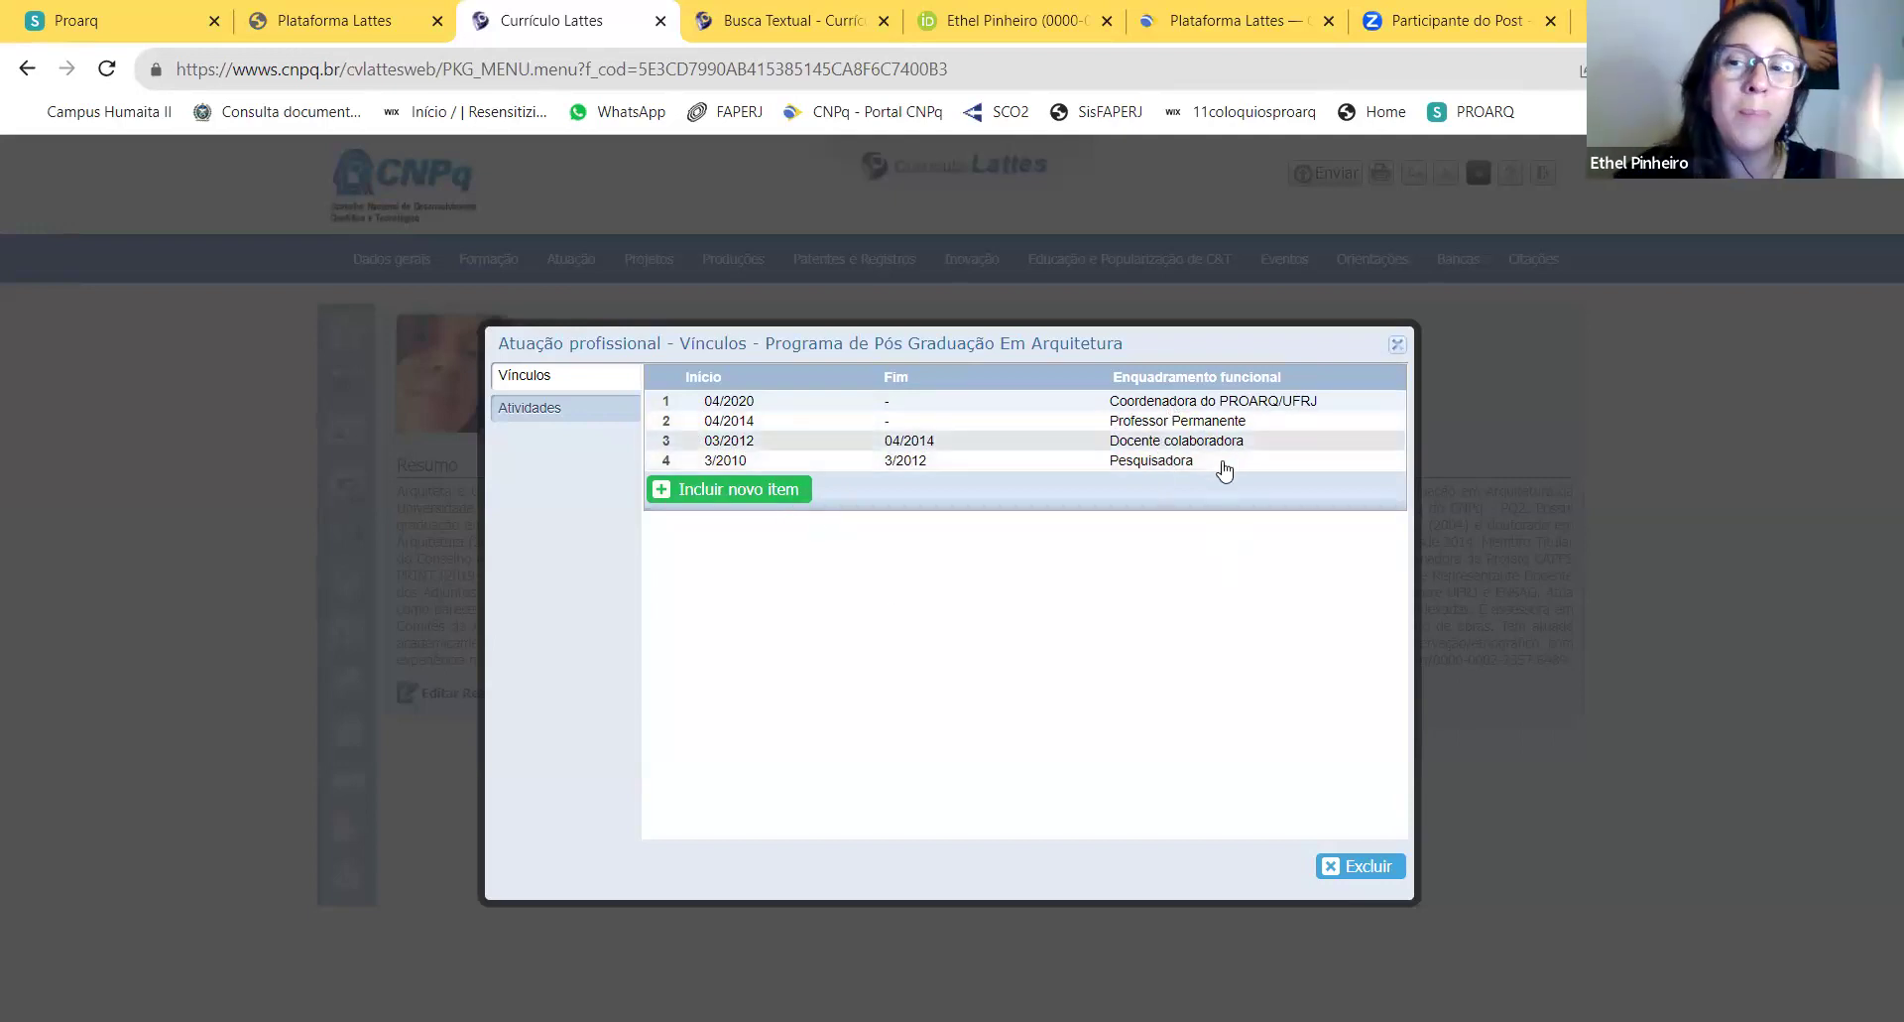
Step: Trial a PROARQ vínculo with type Outro (especifique), discard it, and open a fresh blank form
left_click(777, 505)
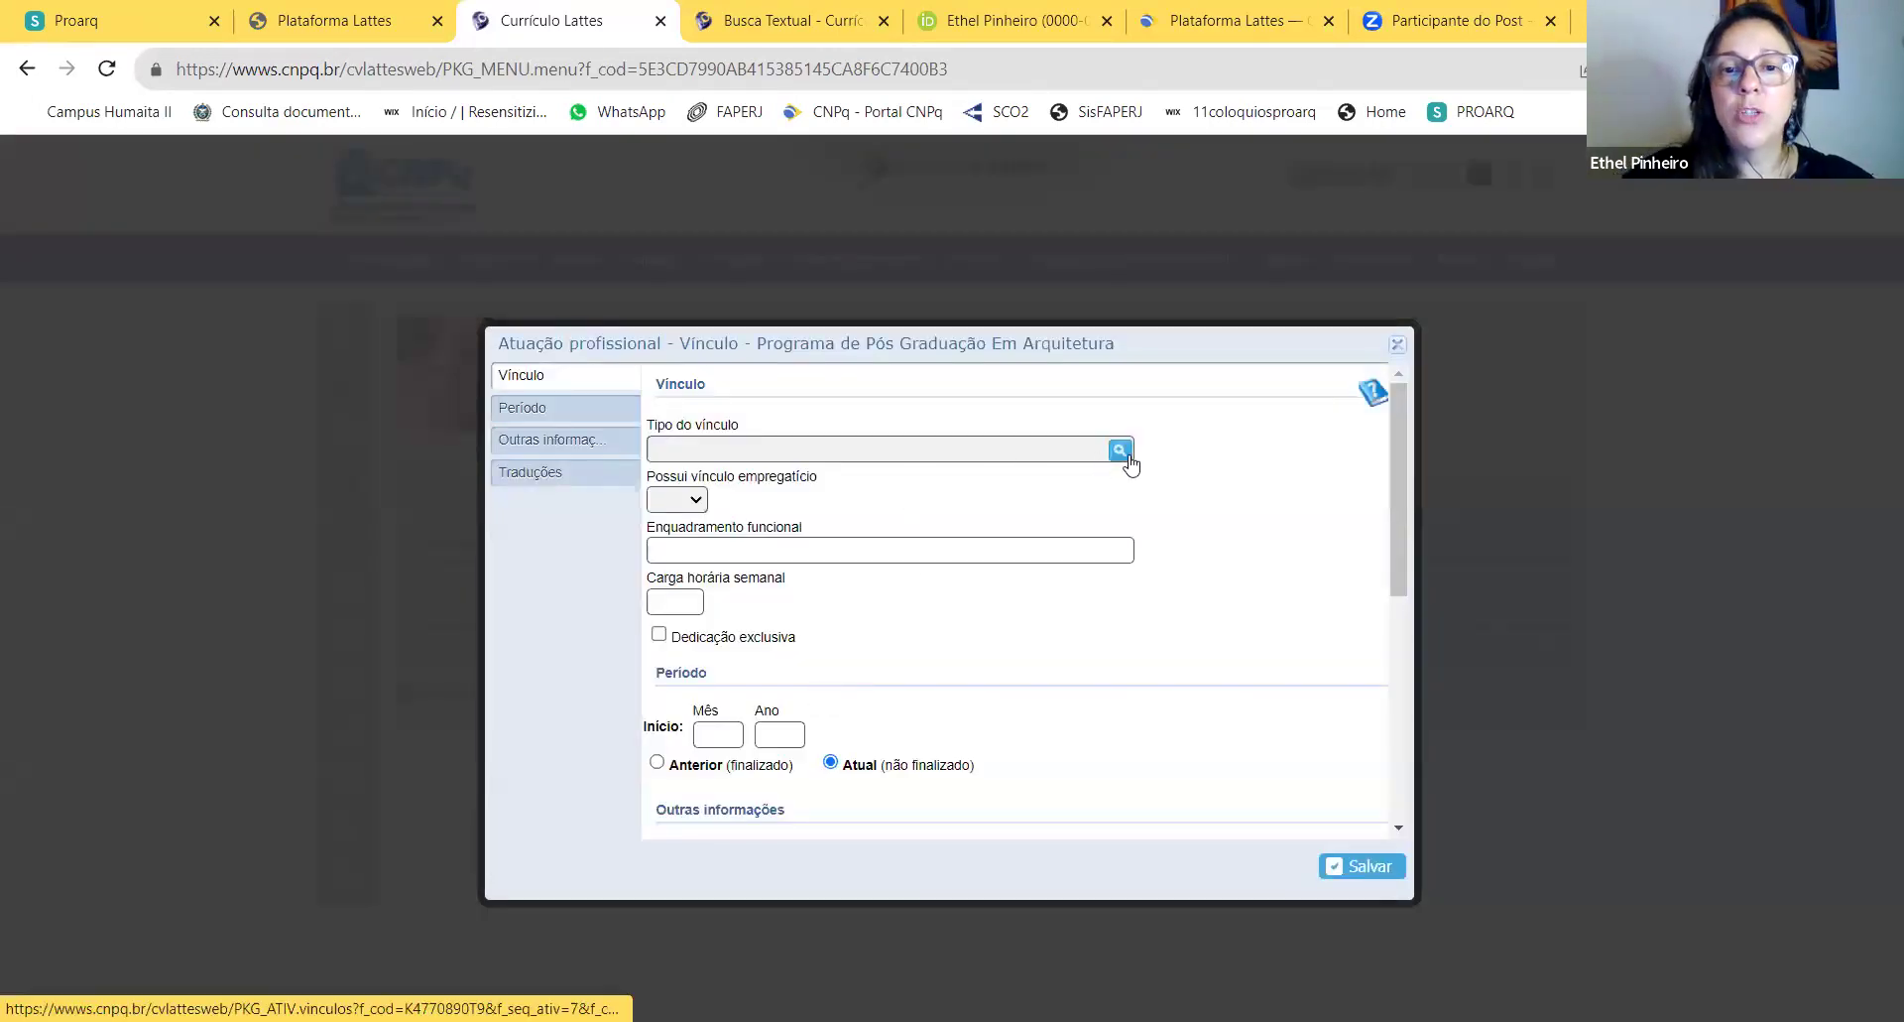
left_click(1120, 451)
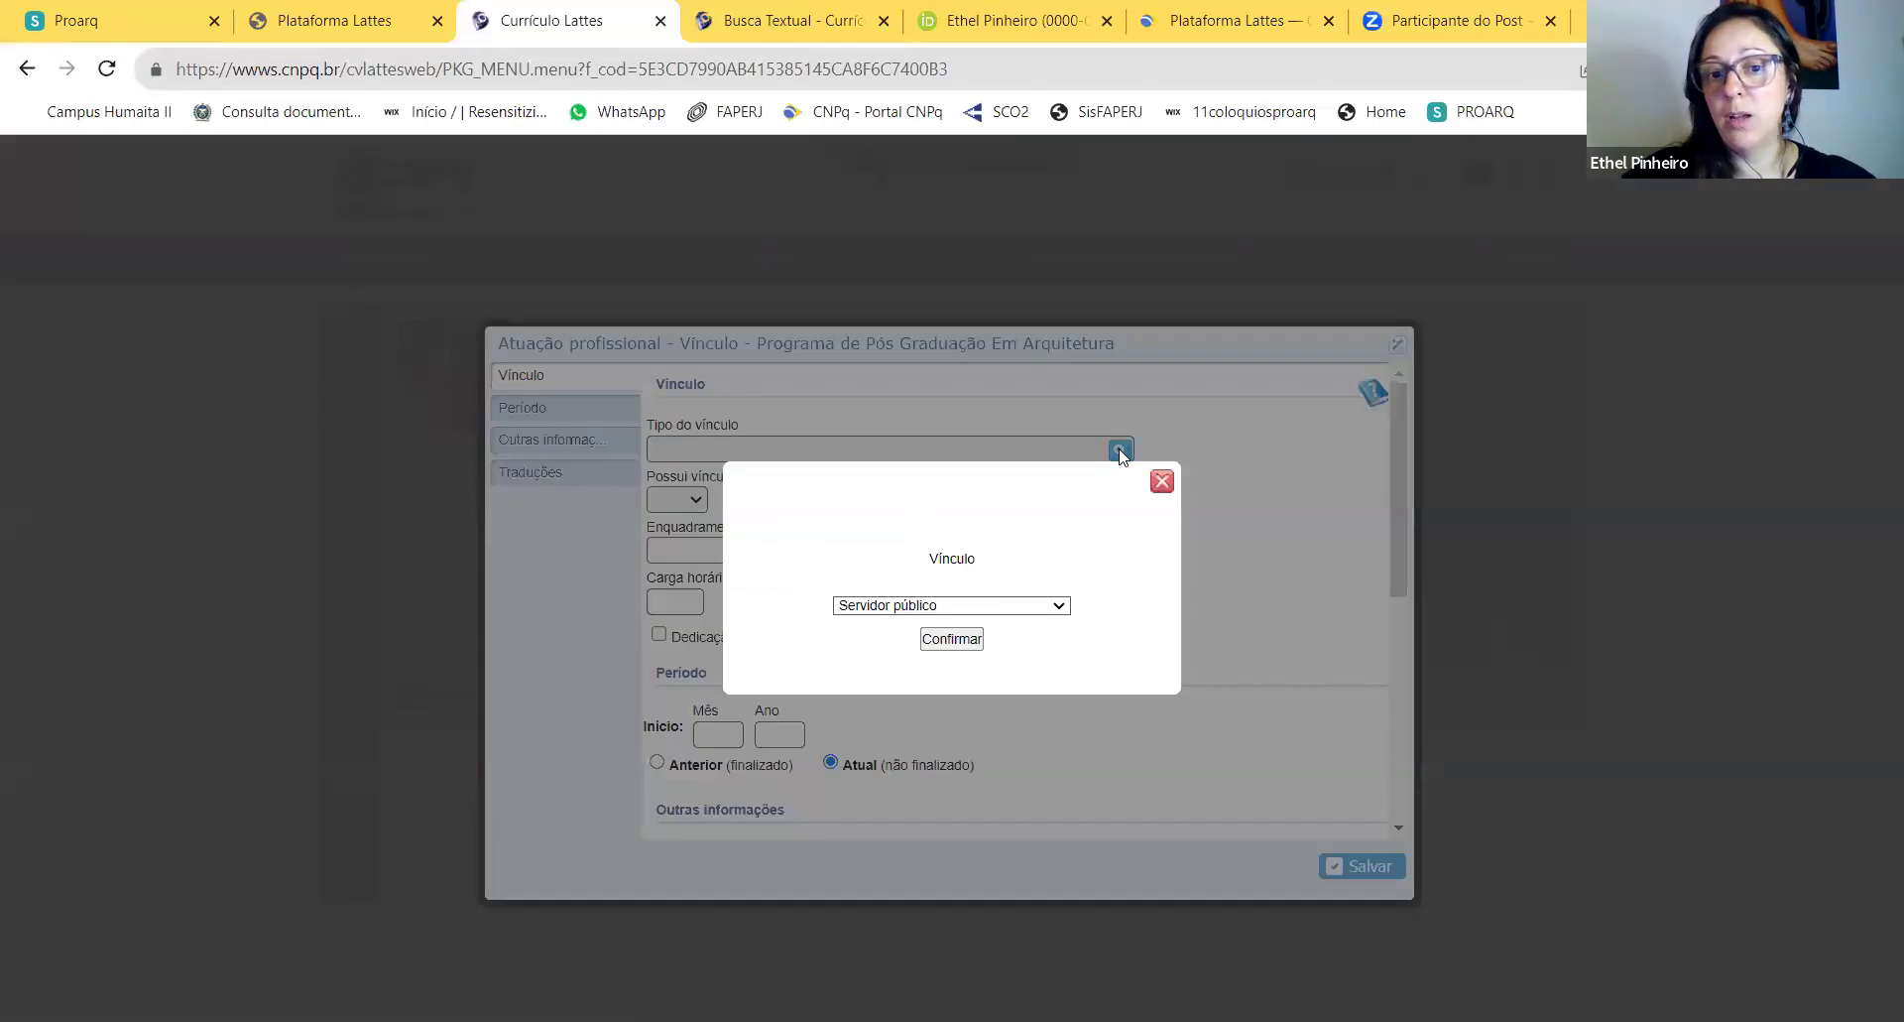
left_click(1163, 483)
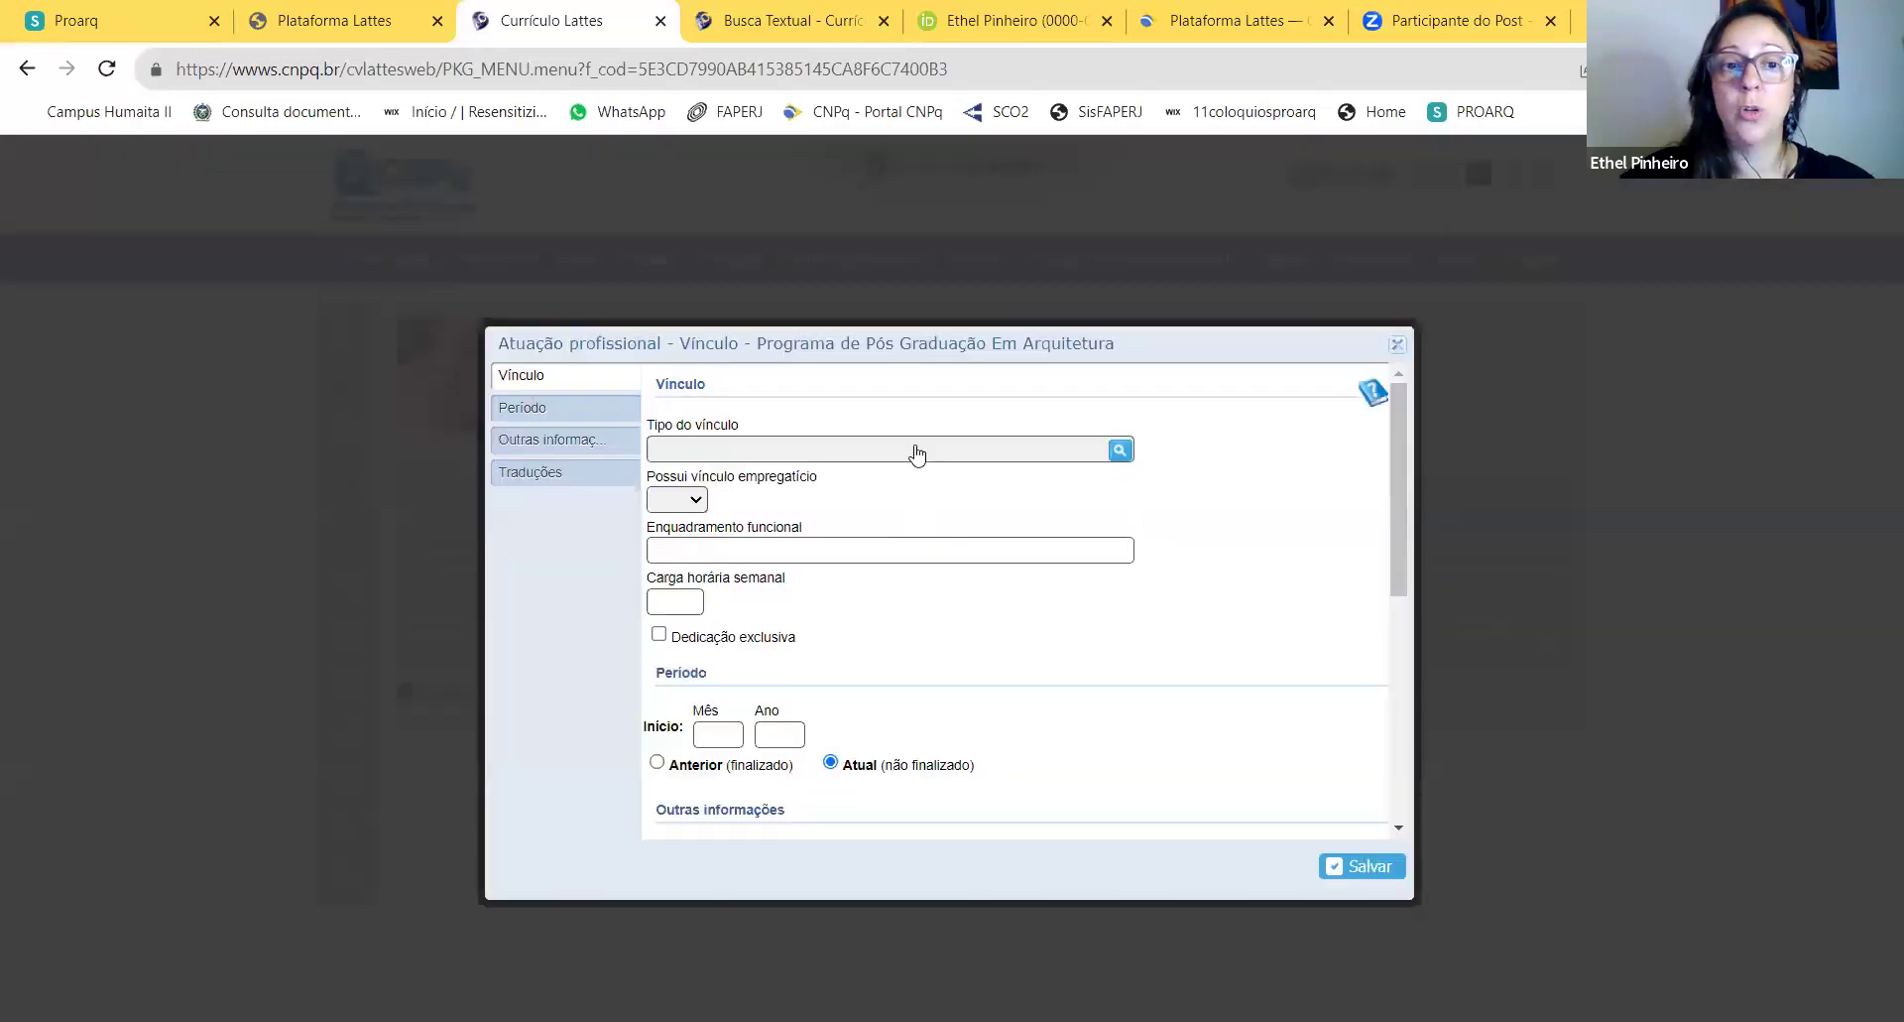
left_click(1120, 451)
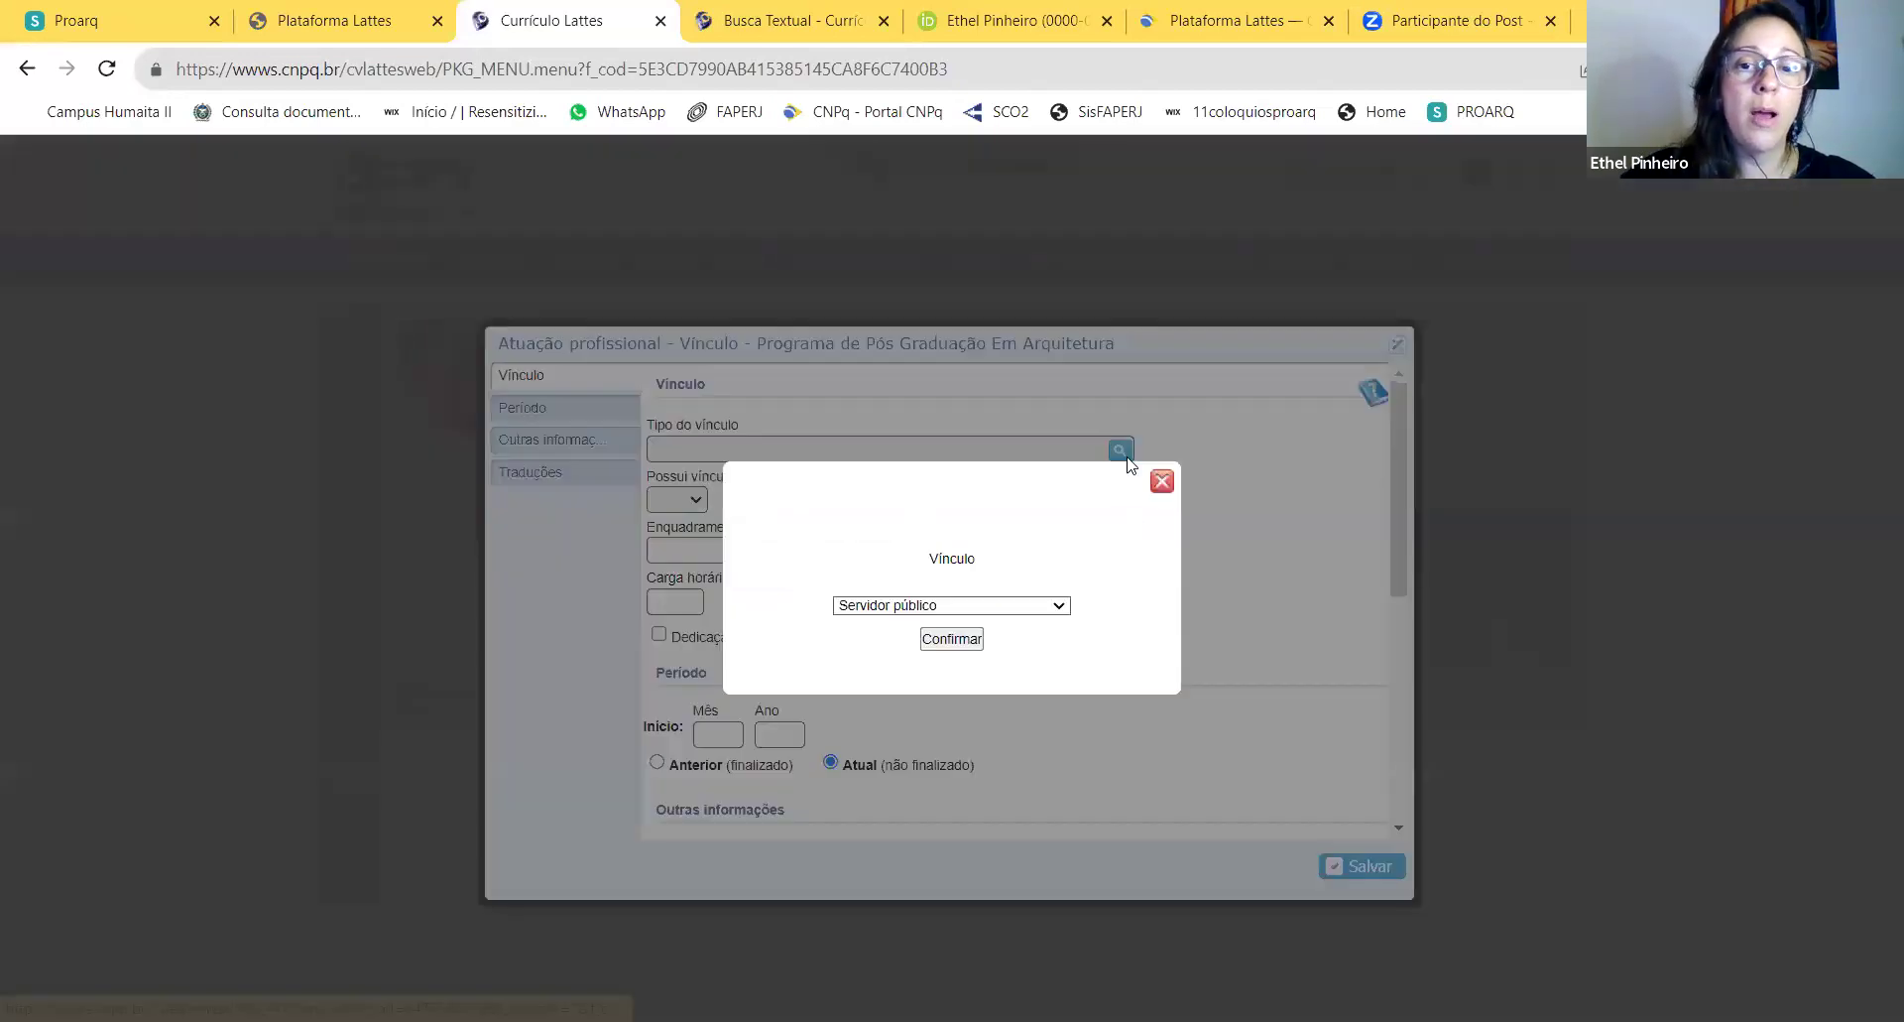
left_click(1019, 607)
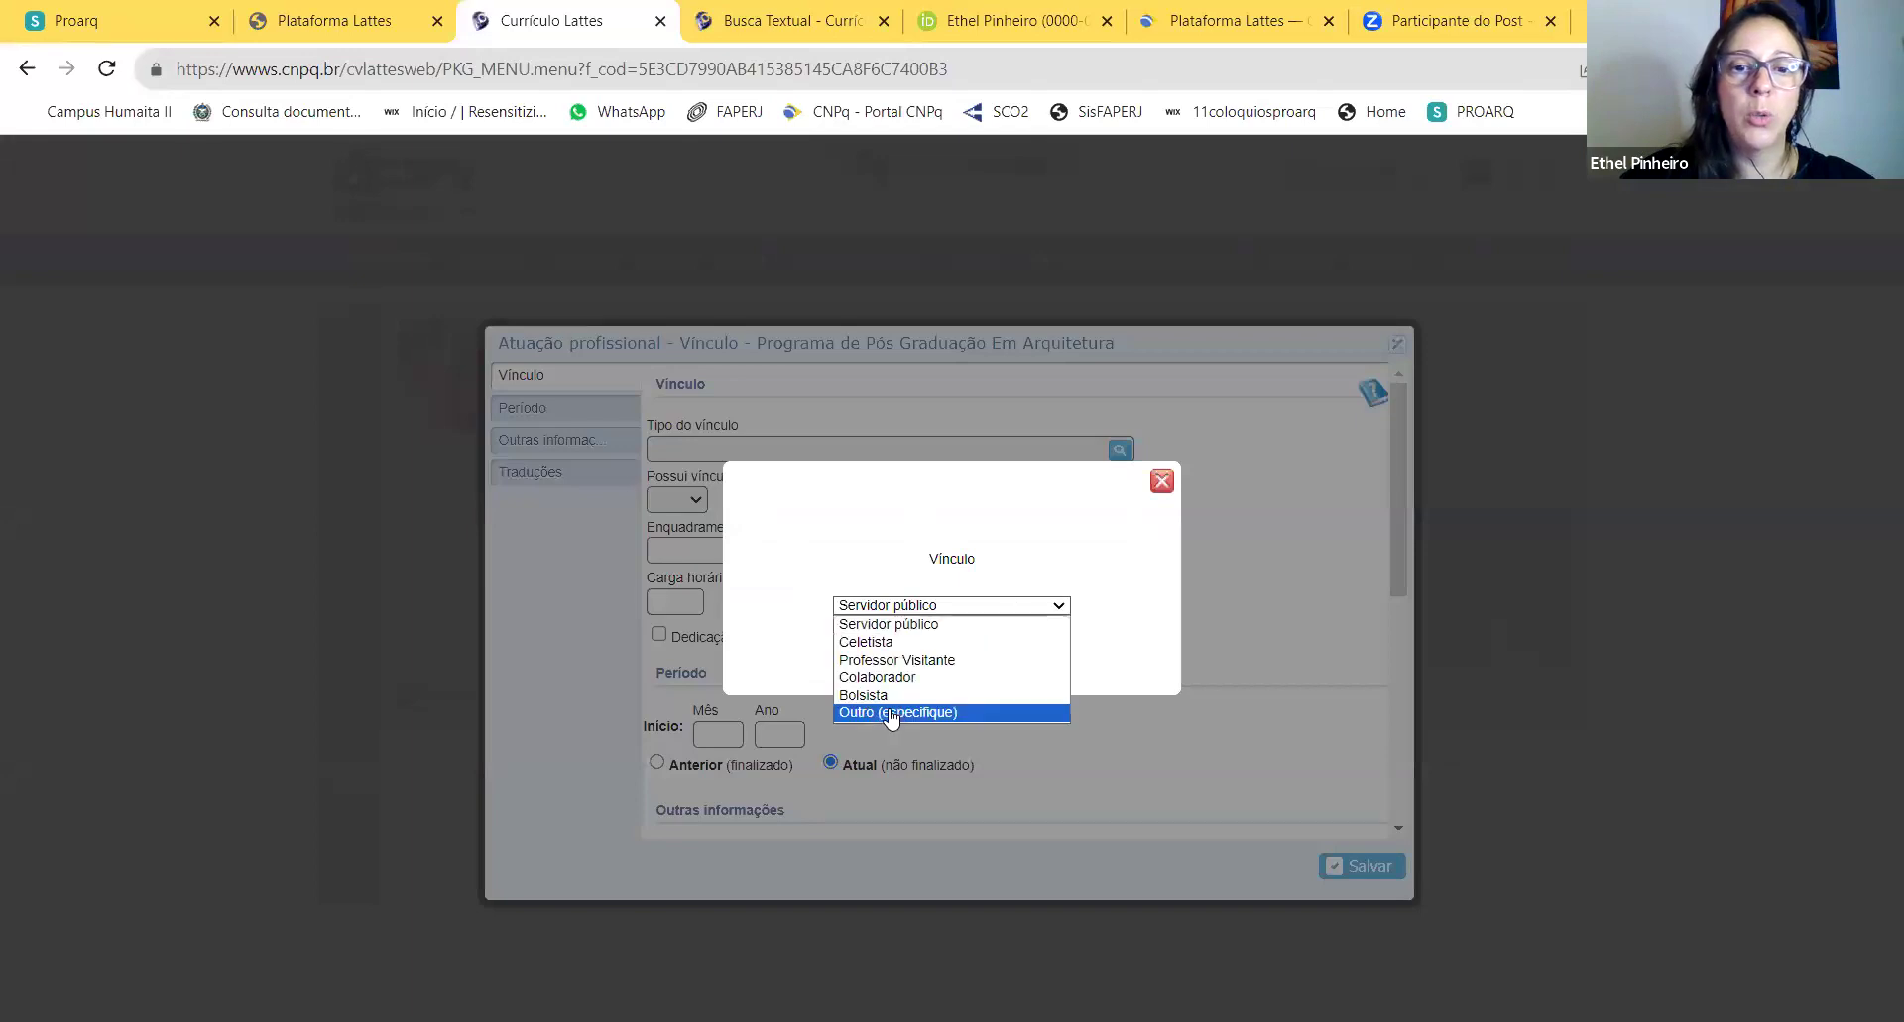
left_click(892, 712)
left_click(954, 637)
key("Return")
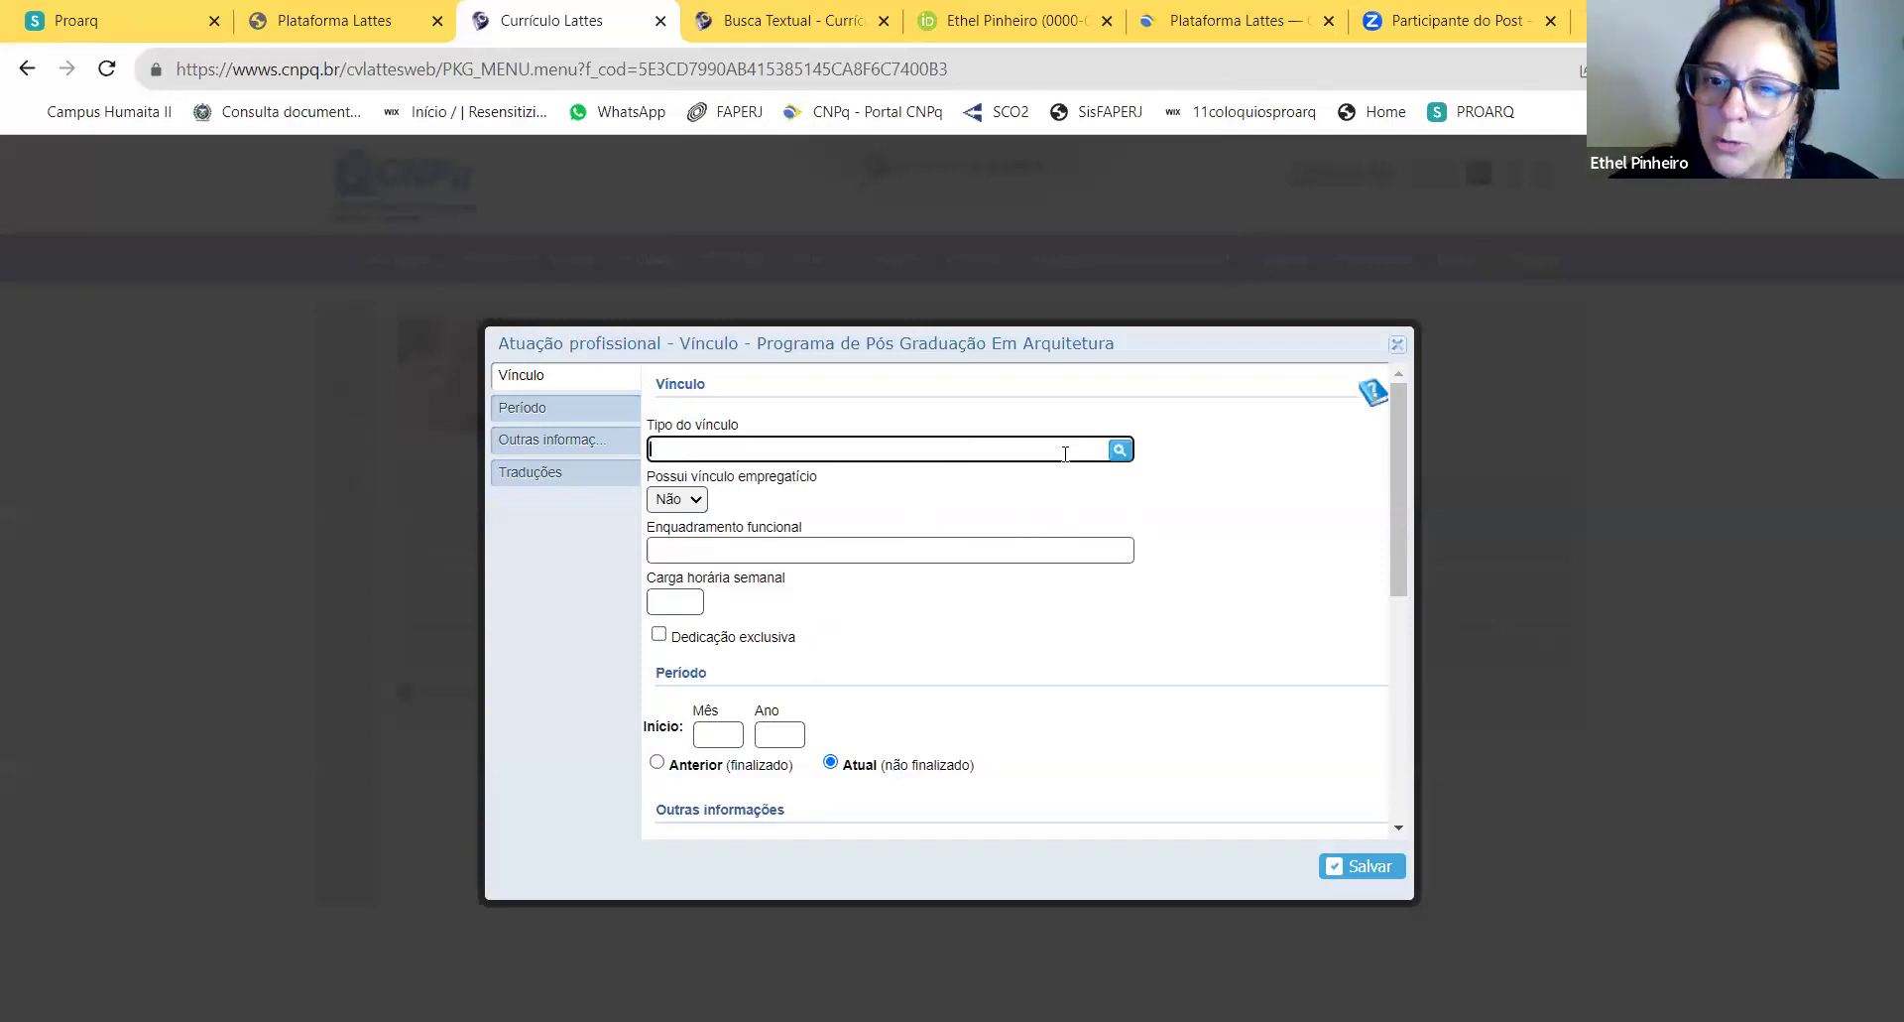
left_click(1397, 344)
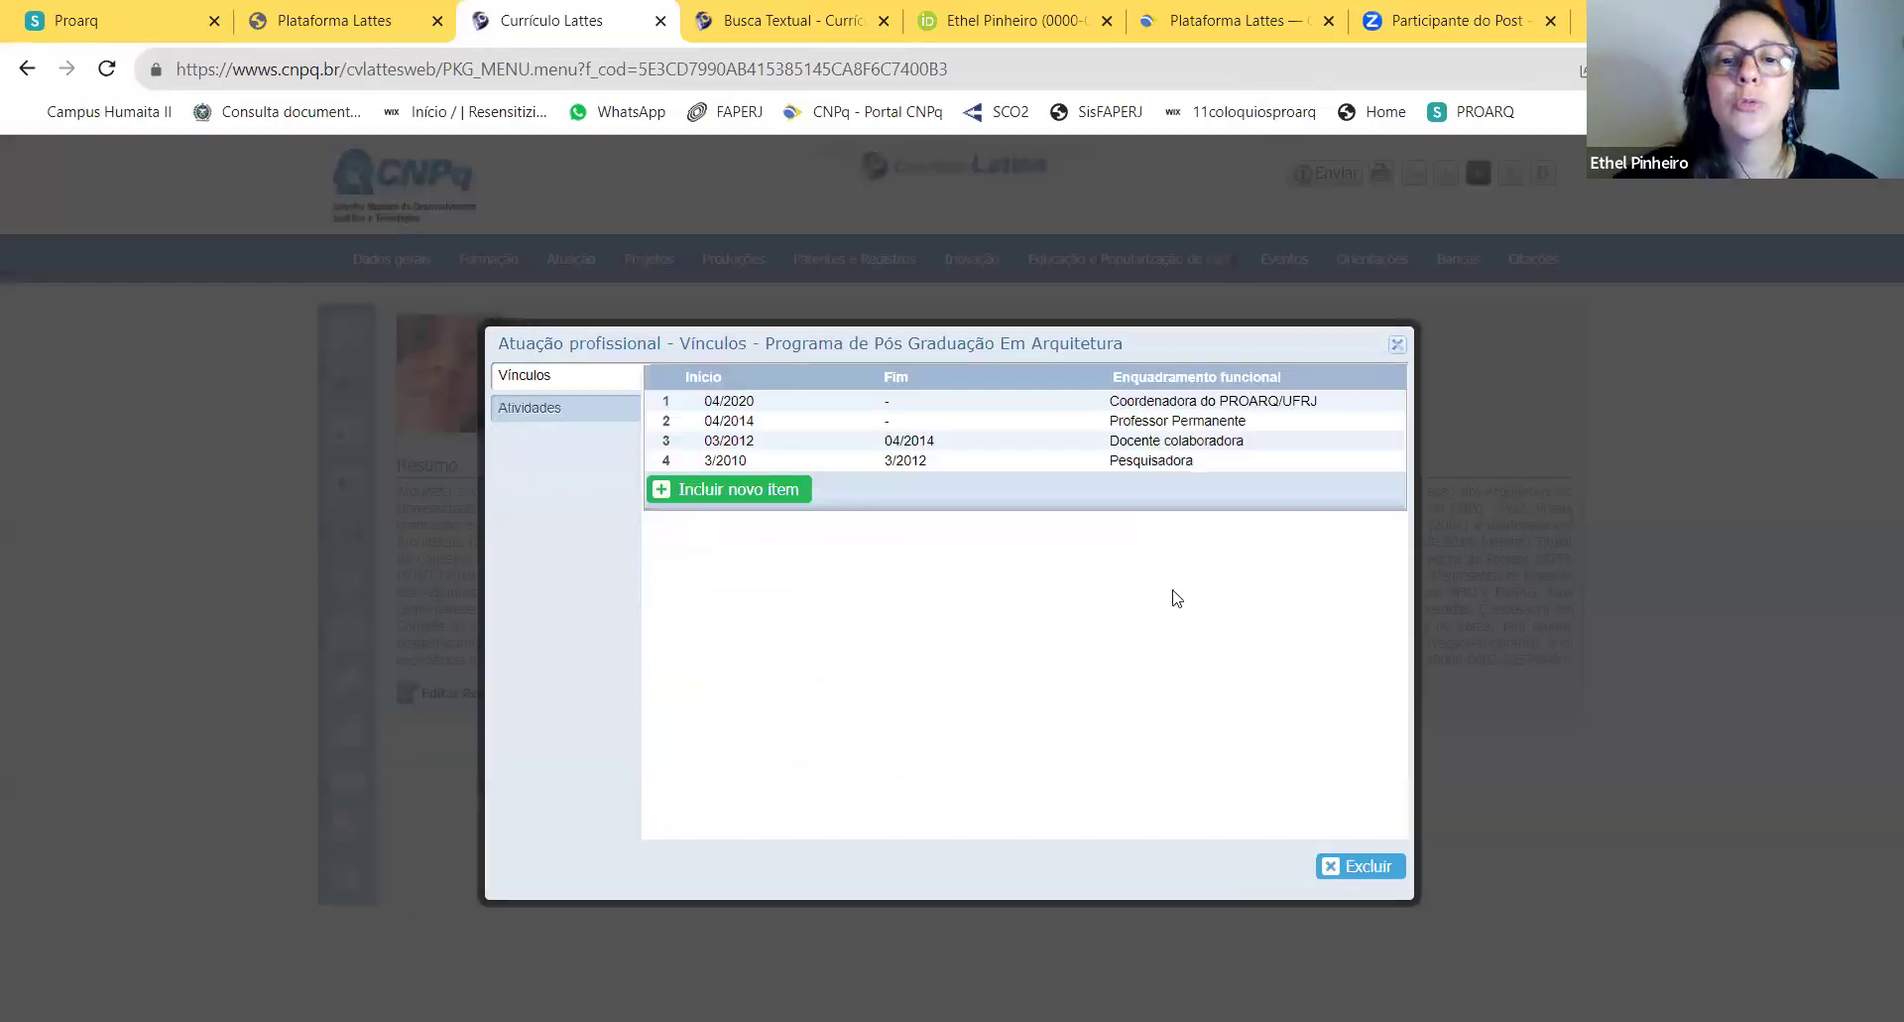
left_click(734, 488)
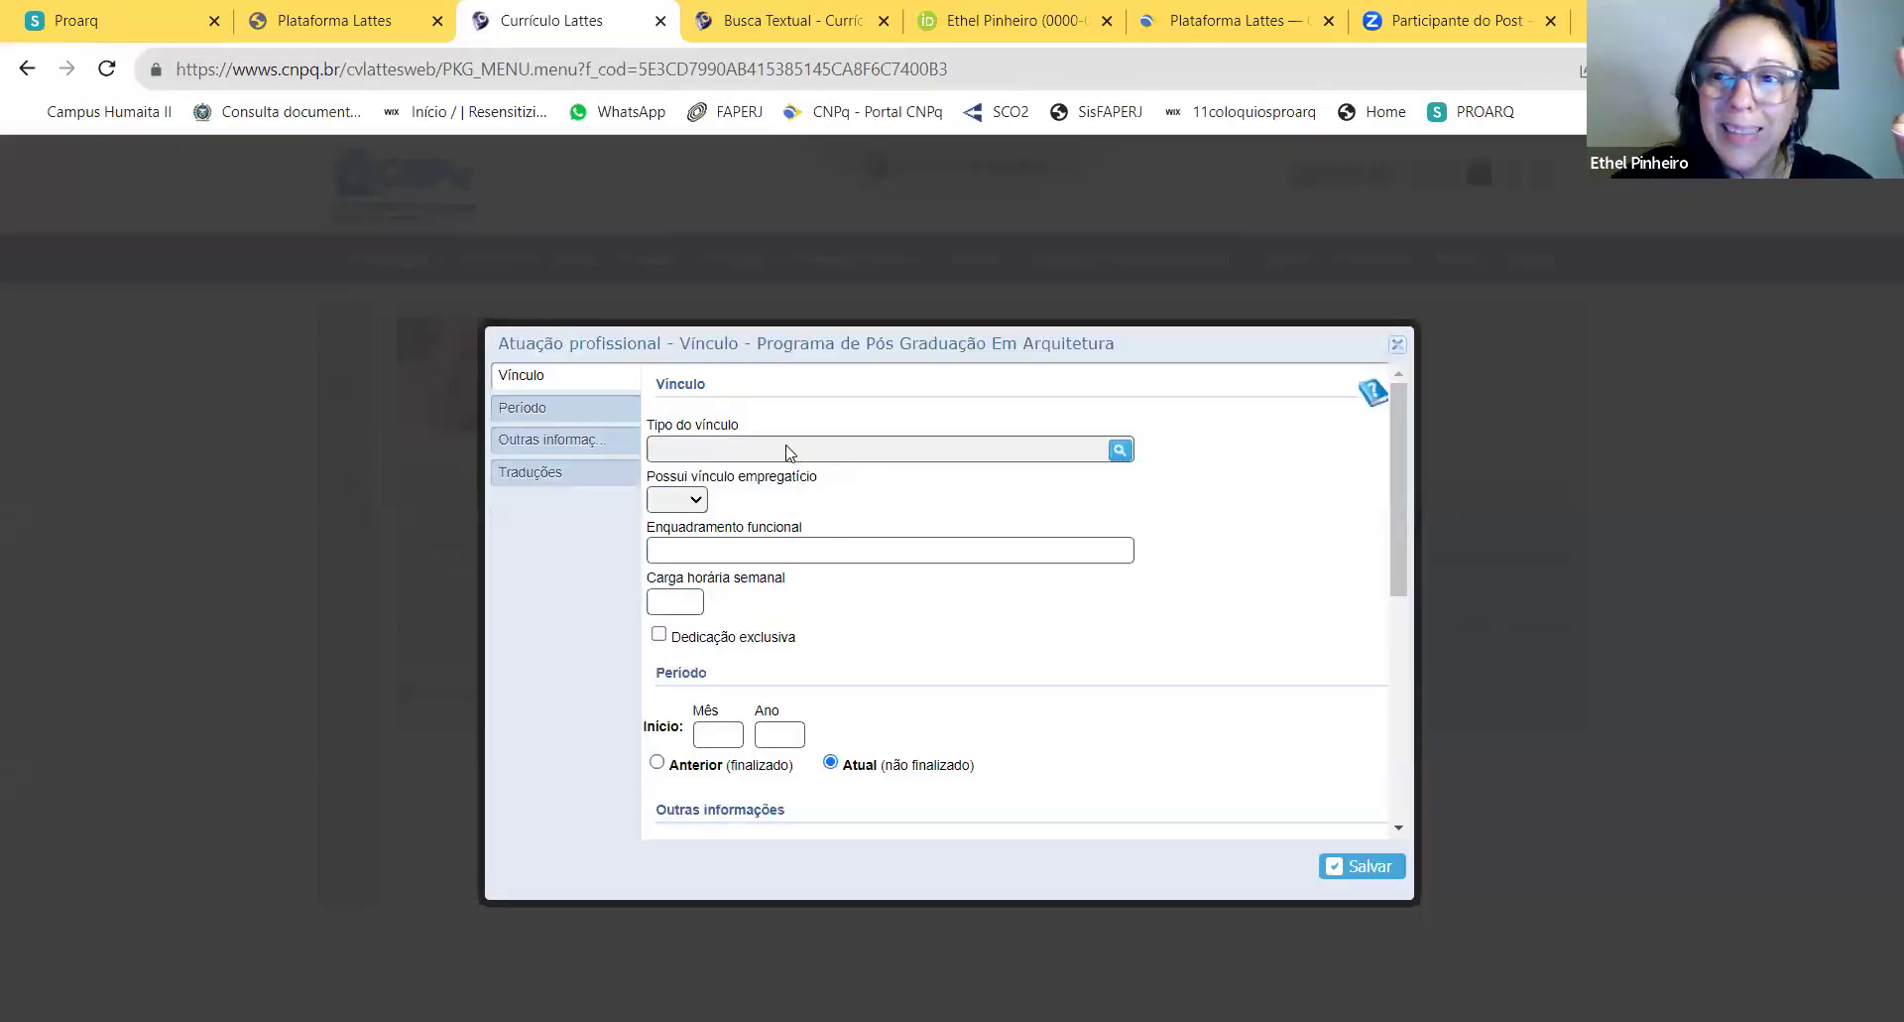
Step: Set the vínculo type to Outro (especifique), named Bolsista CAPES
left_click(1120, 450)
left_click(967, 607)
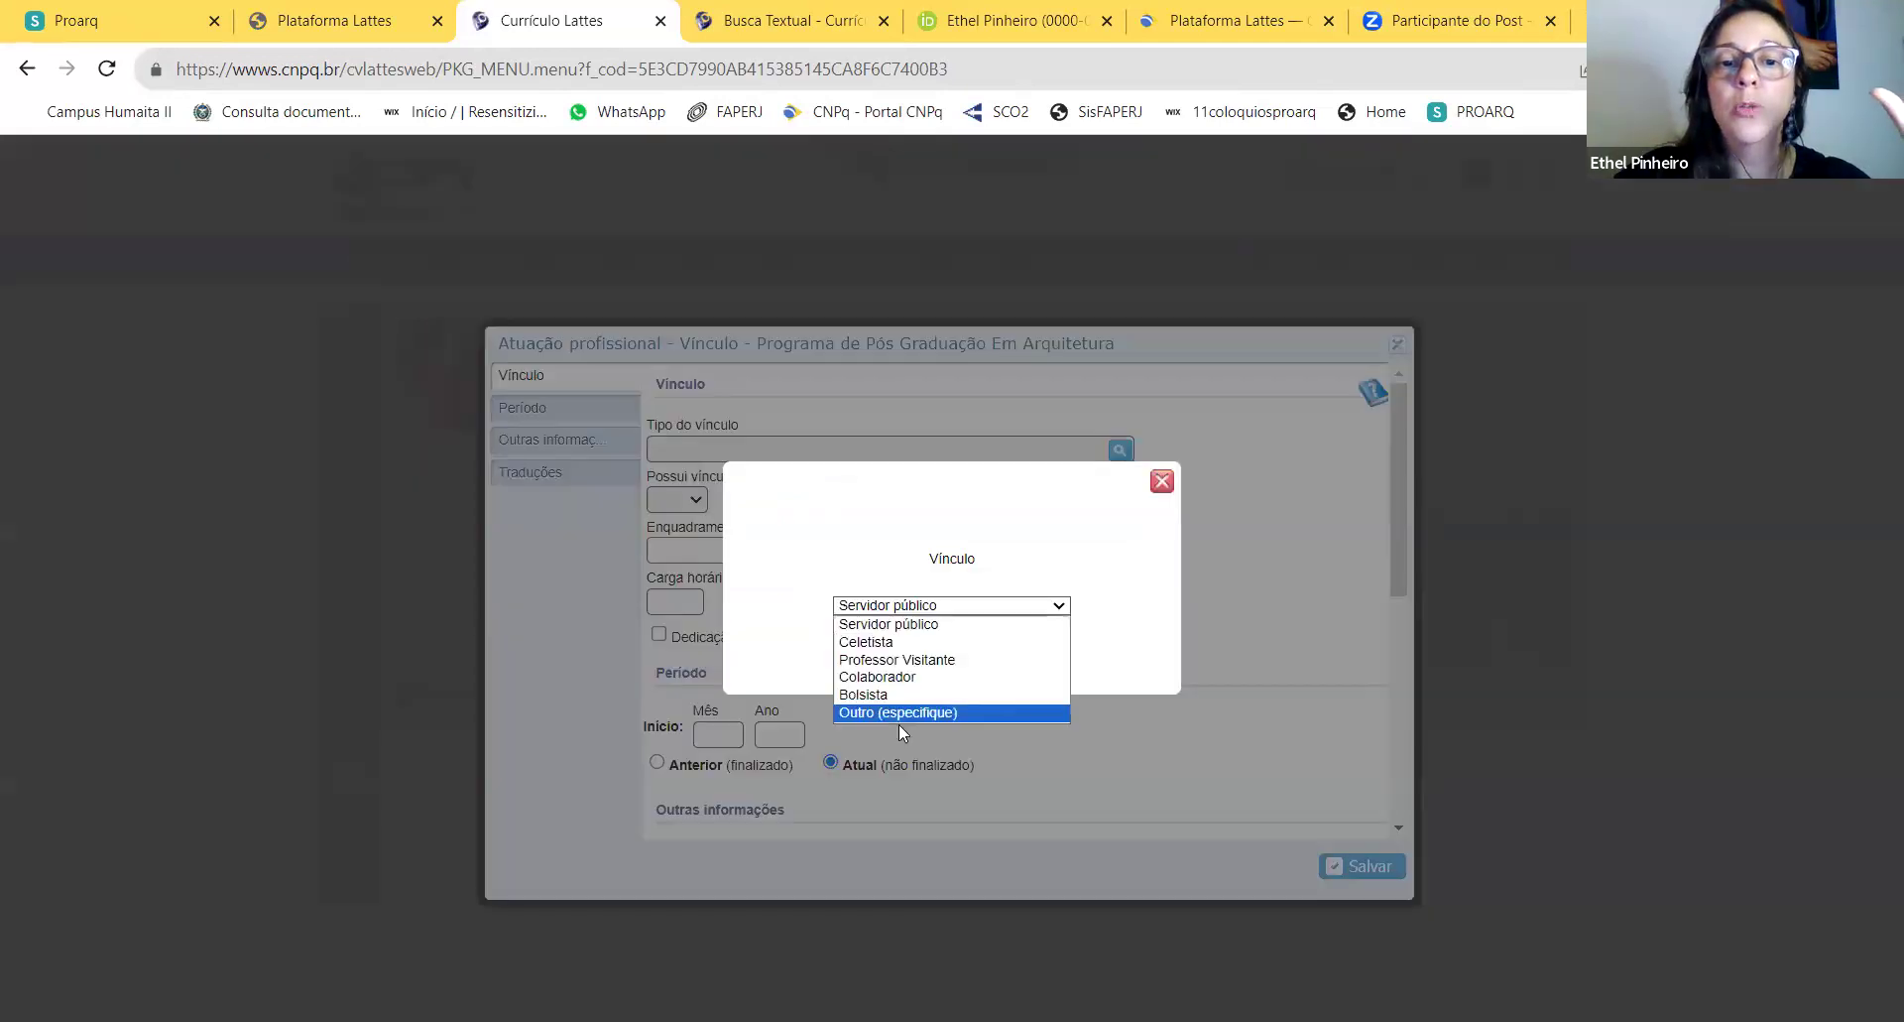
left_click(896, 712)
left_click(951, 640)
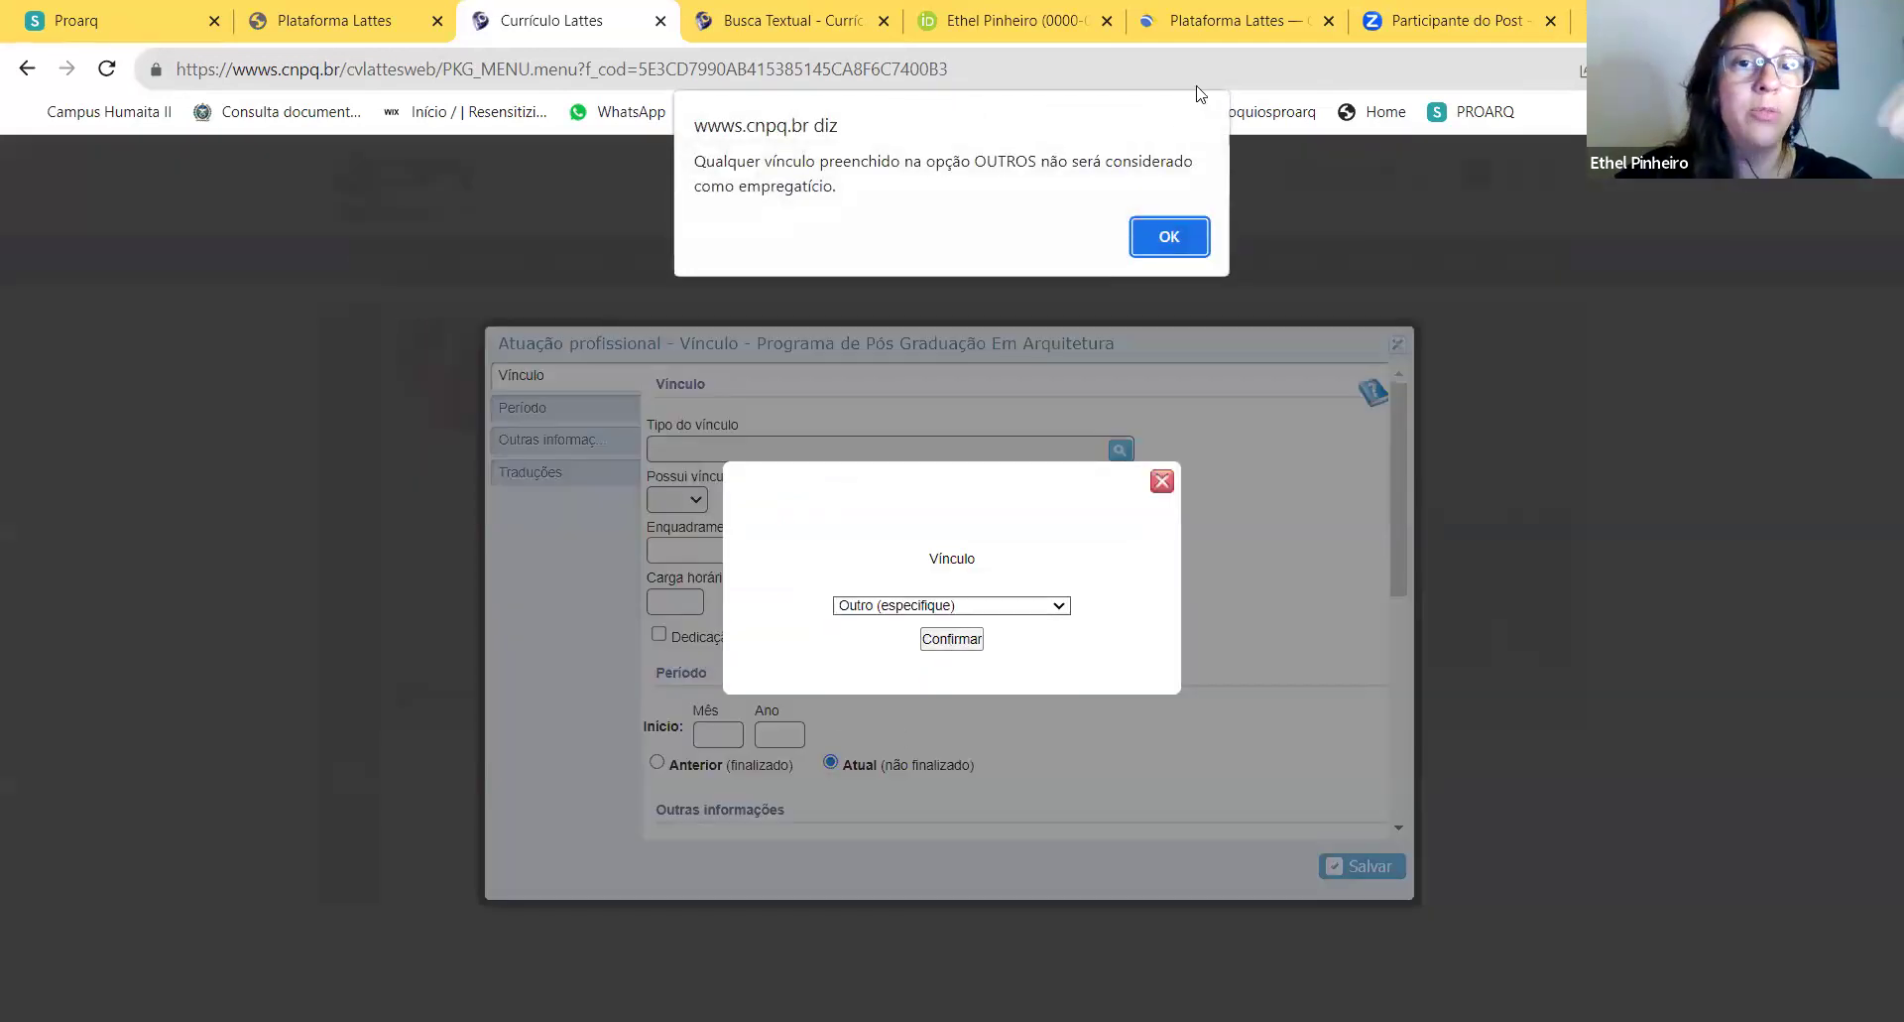
left_click(1171, 238)
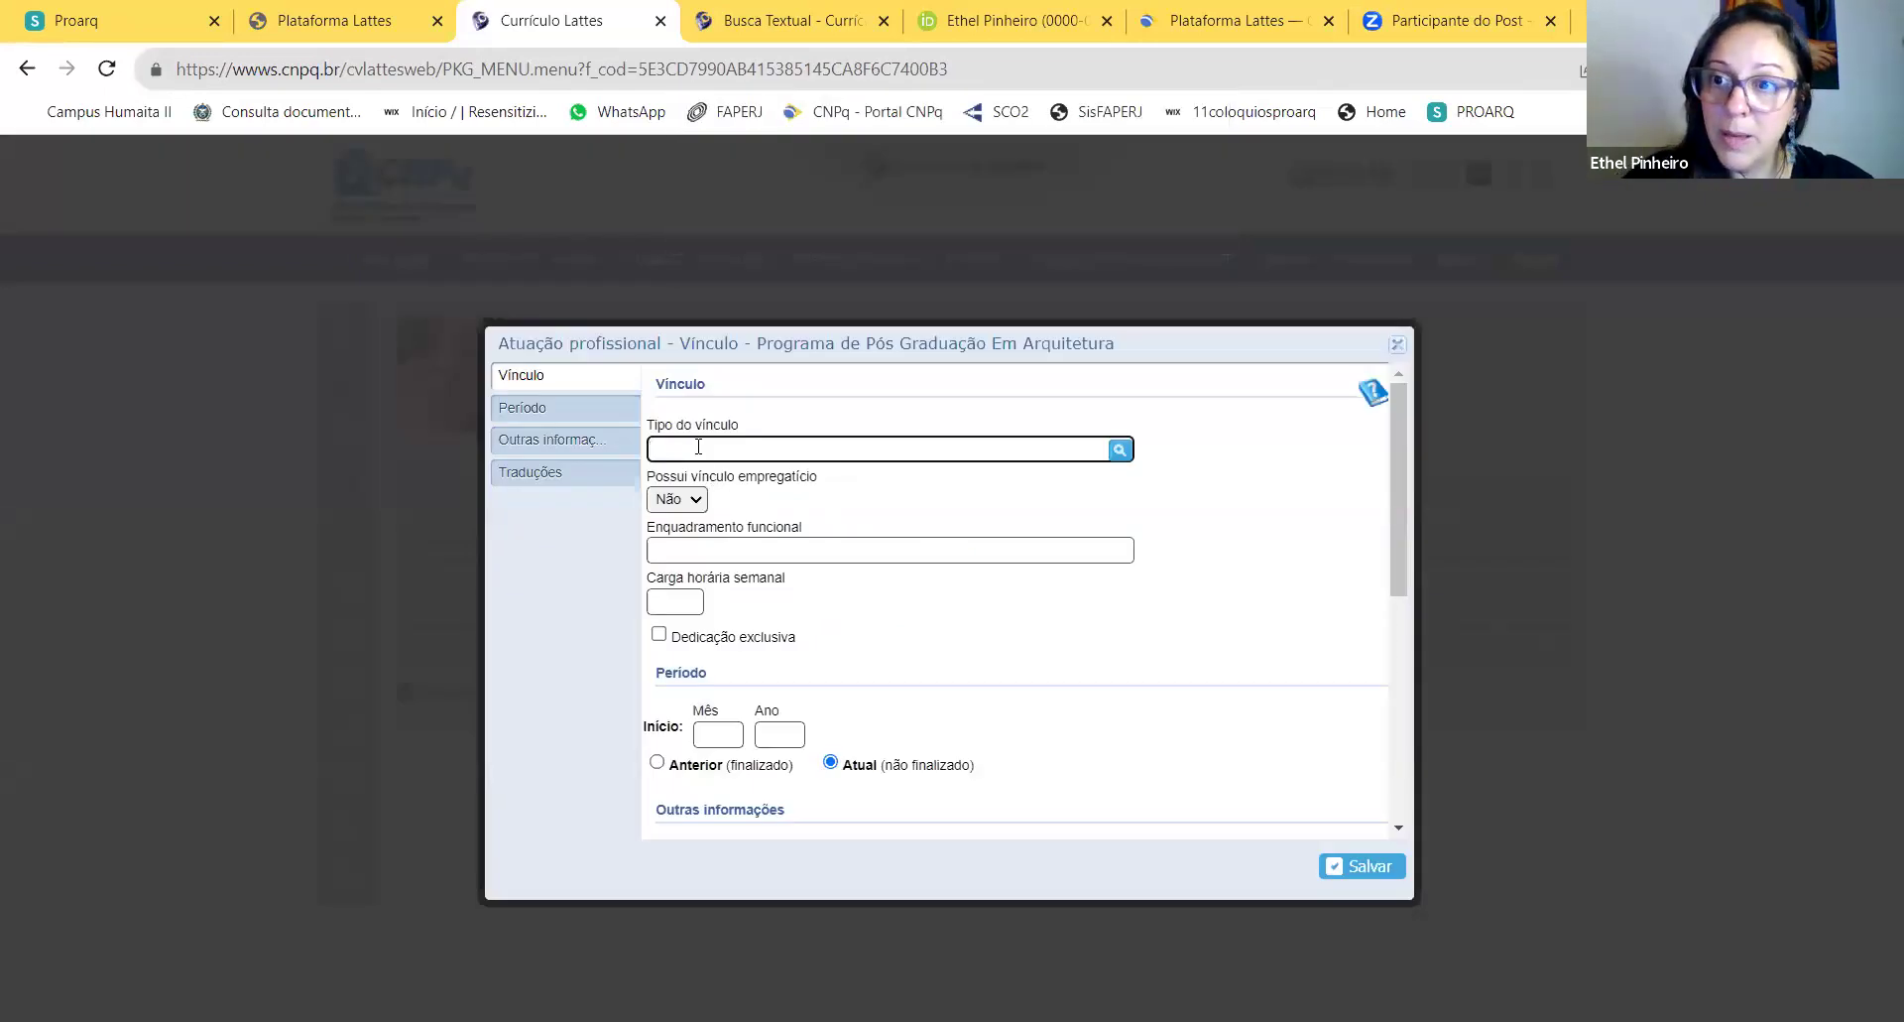
type("Bolsista CAPES")
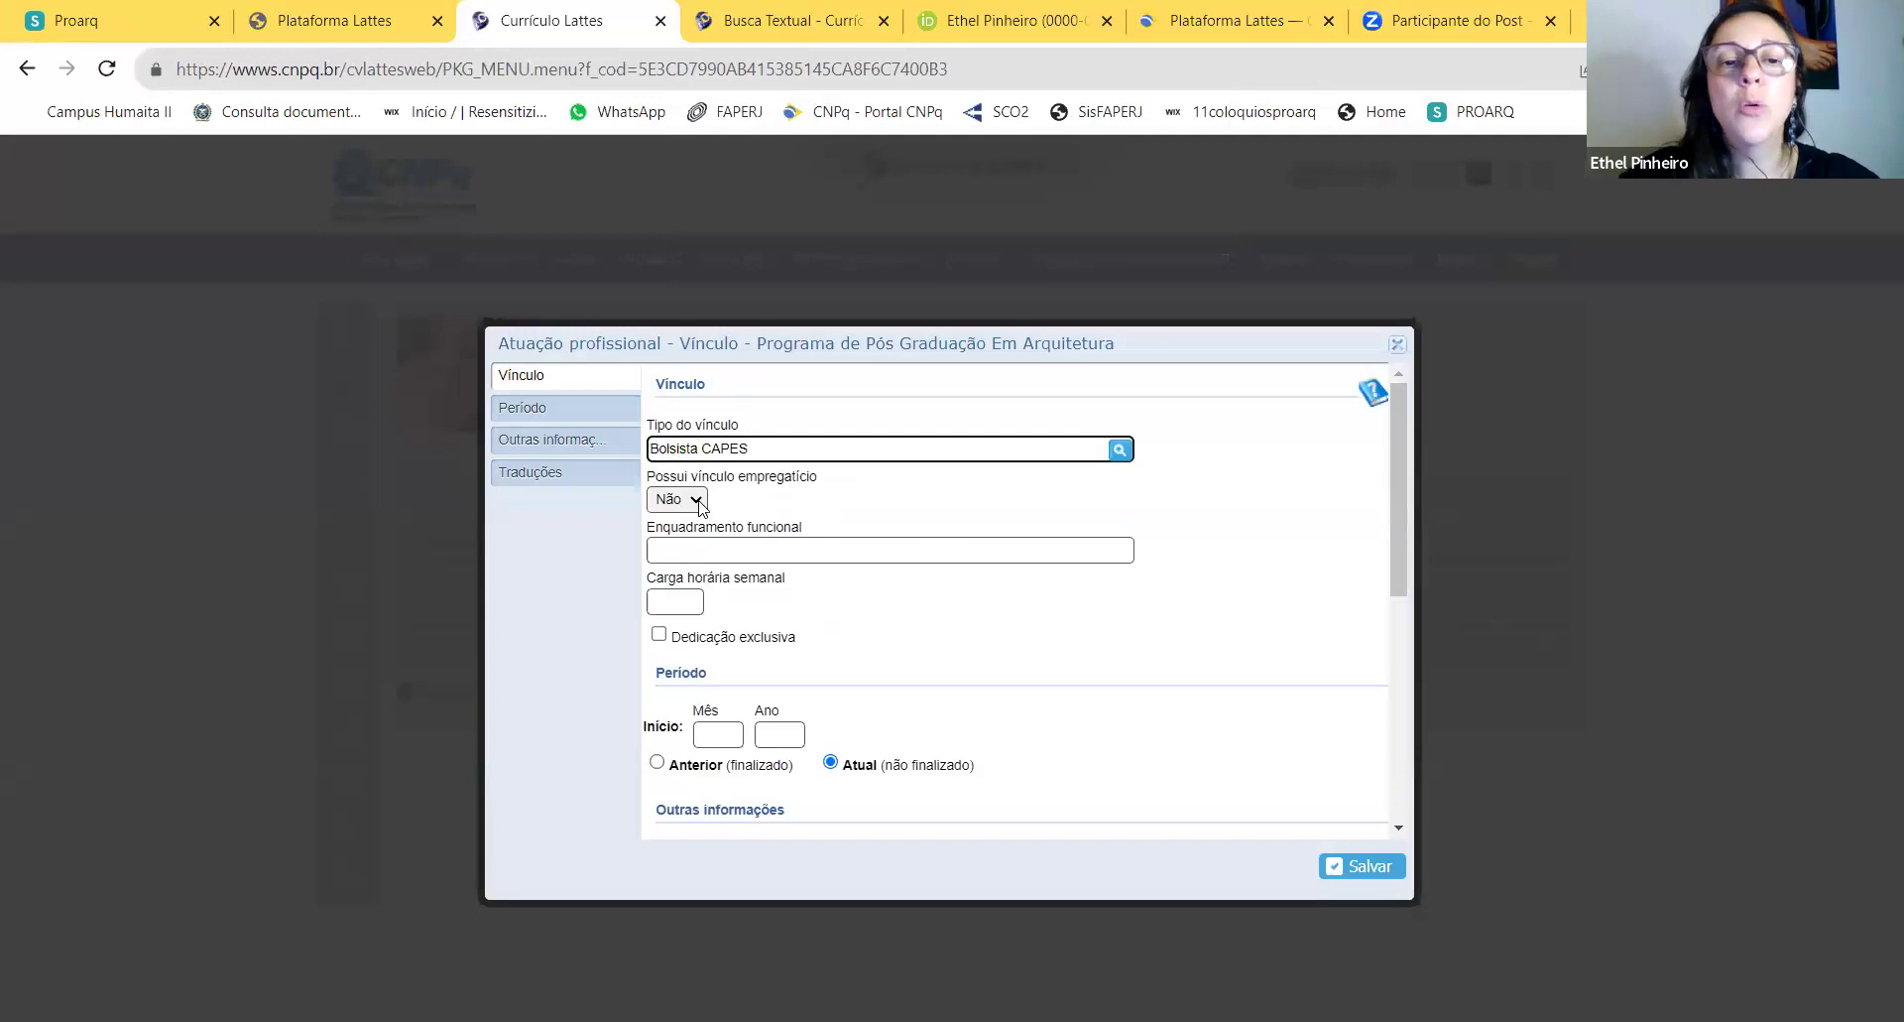
Step: Enter Mestrando com Bolsa as the functional role and 20 weekly hours
left_click(696, 548)
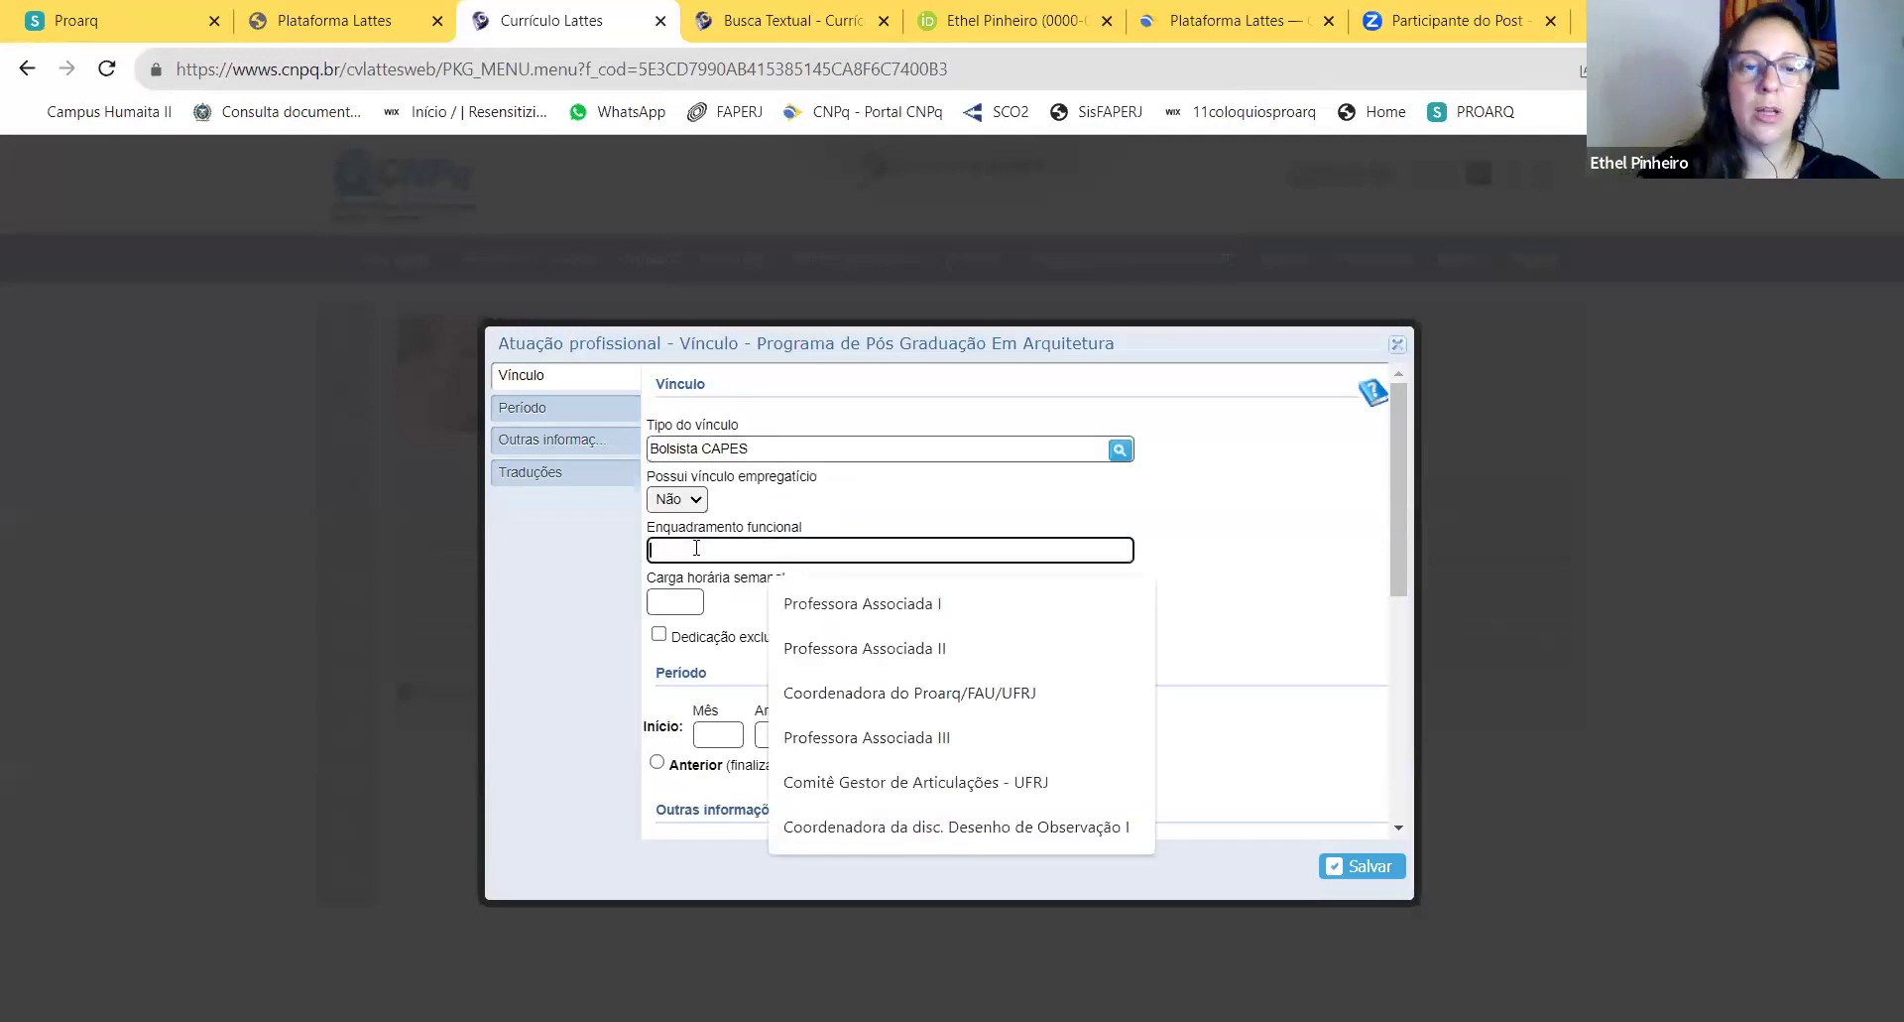
type("BOL")
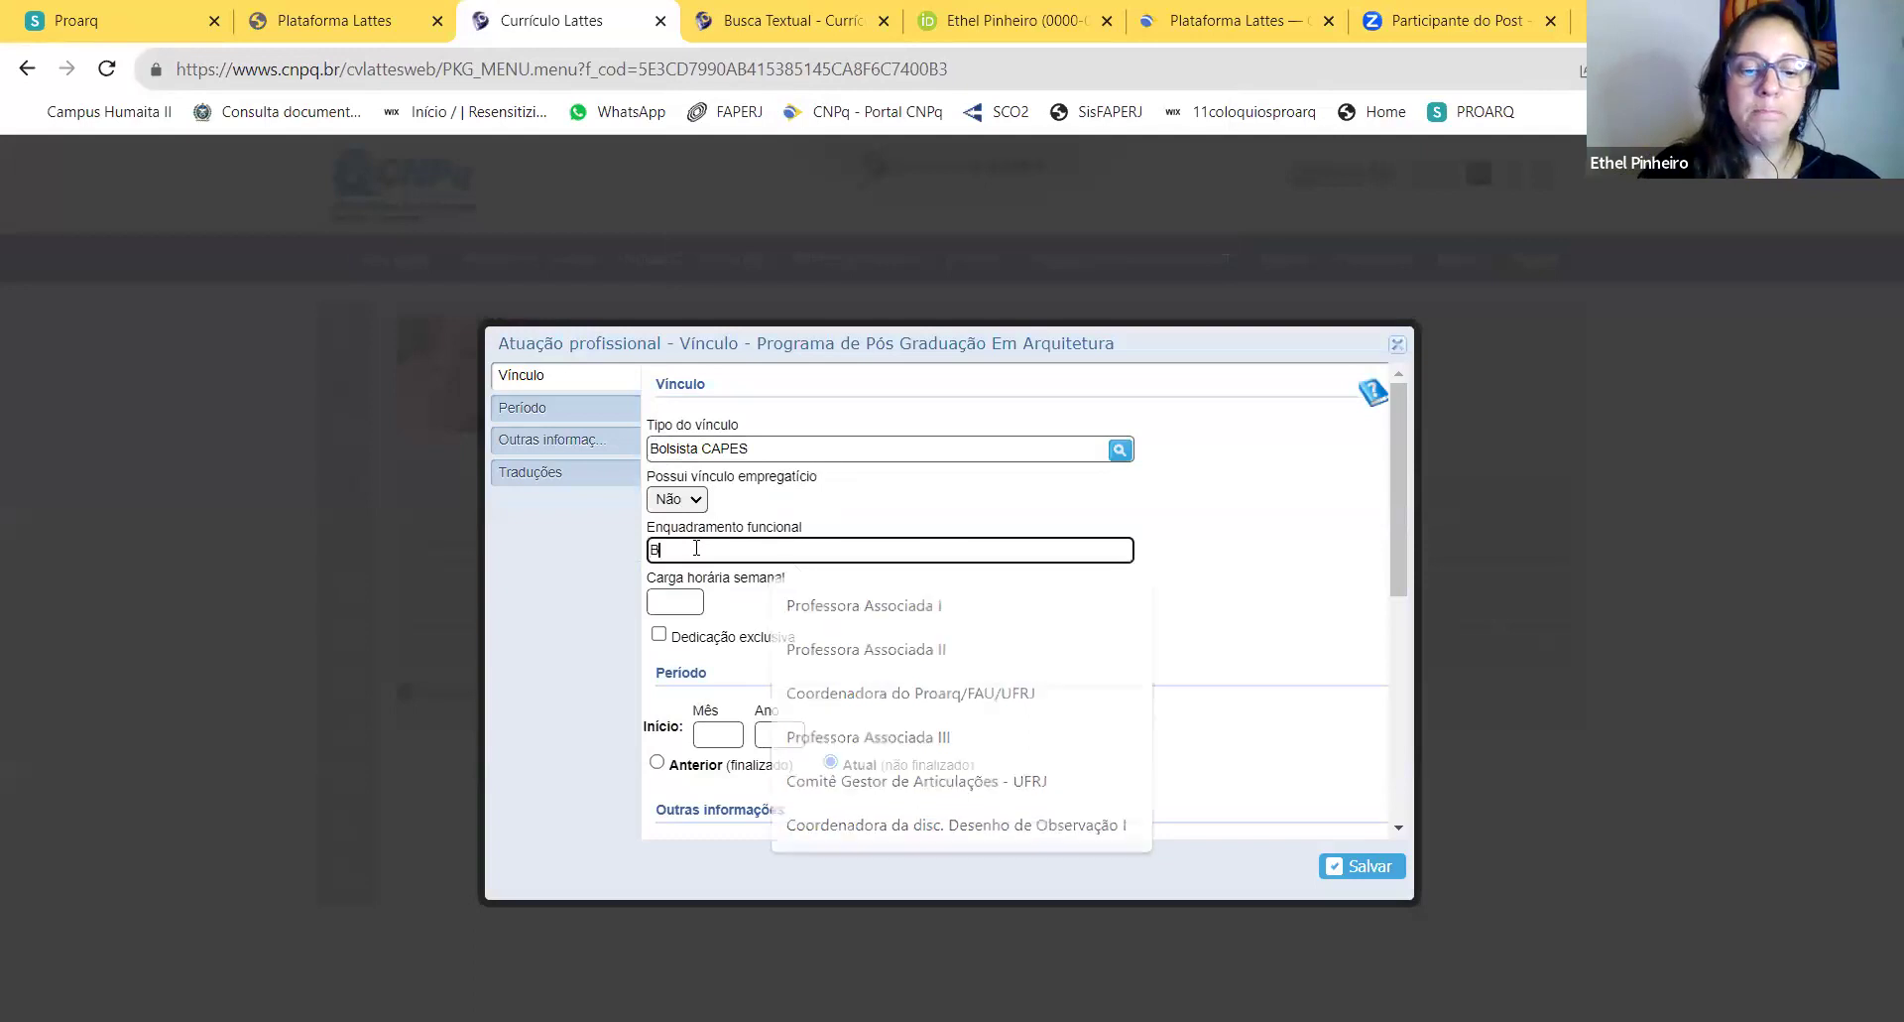
key("BackSpace")
key("BackSpace")
key("BackSpace")
type("Mestrando com")
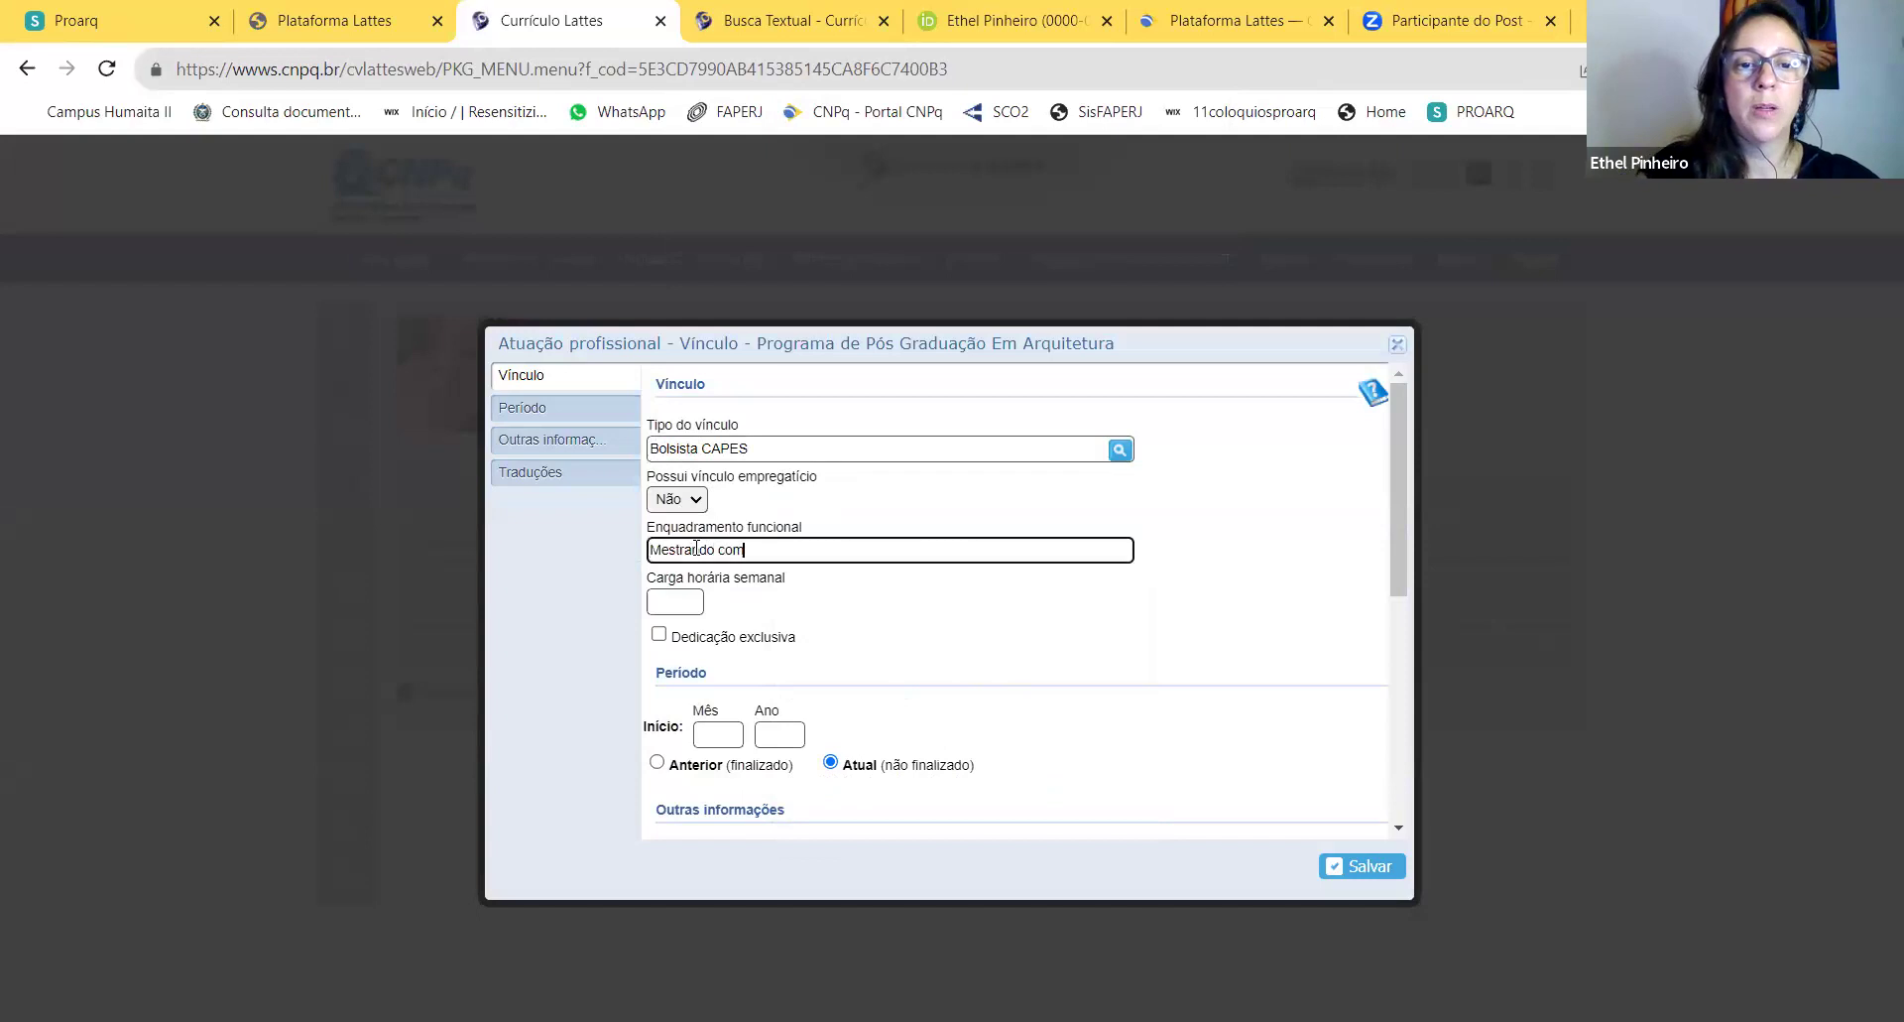
type(" Bolsa")
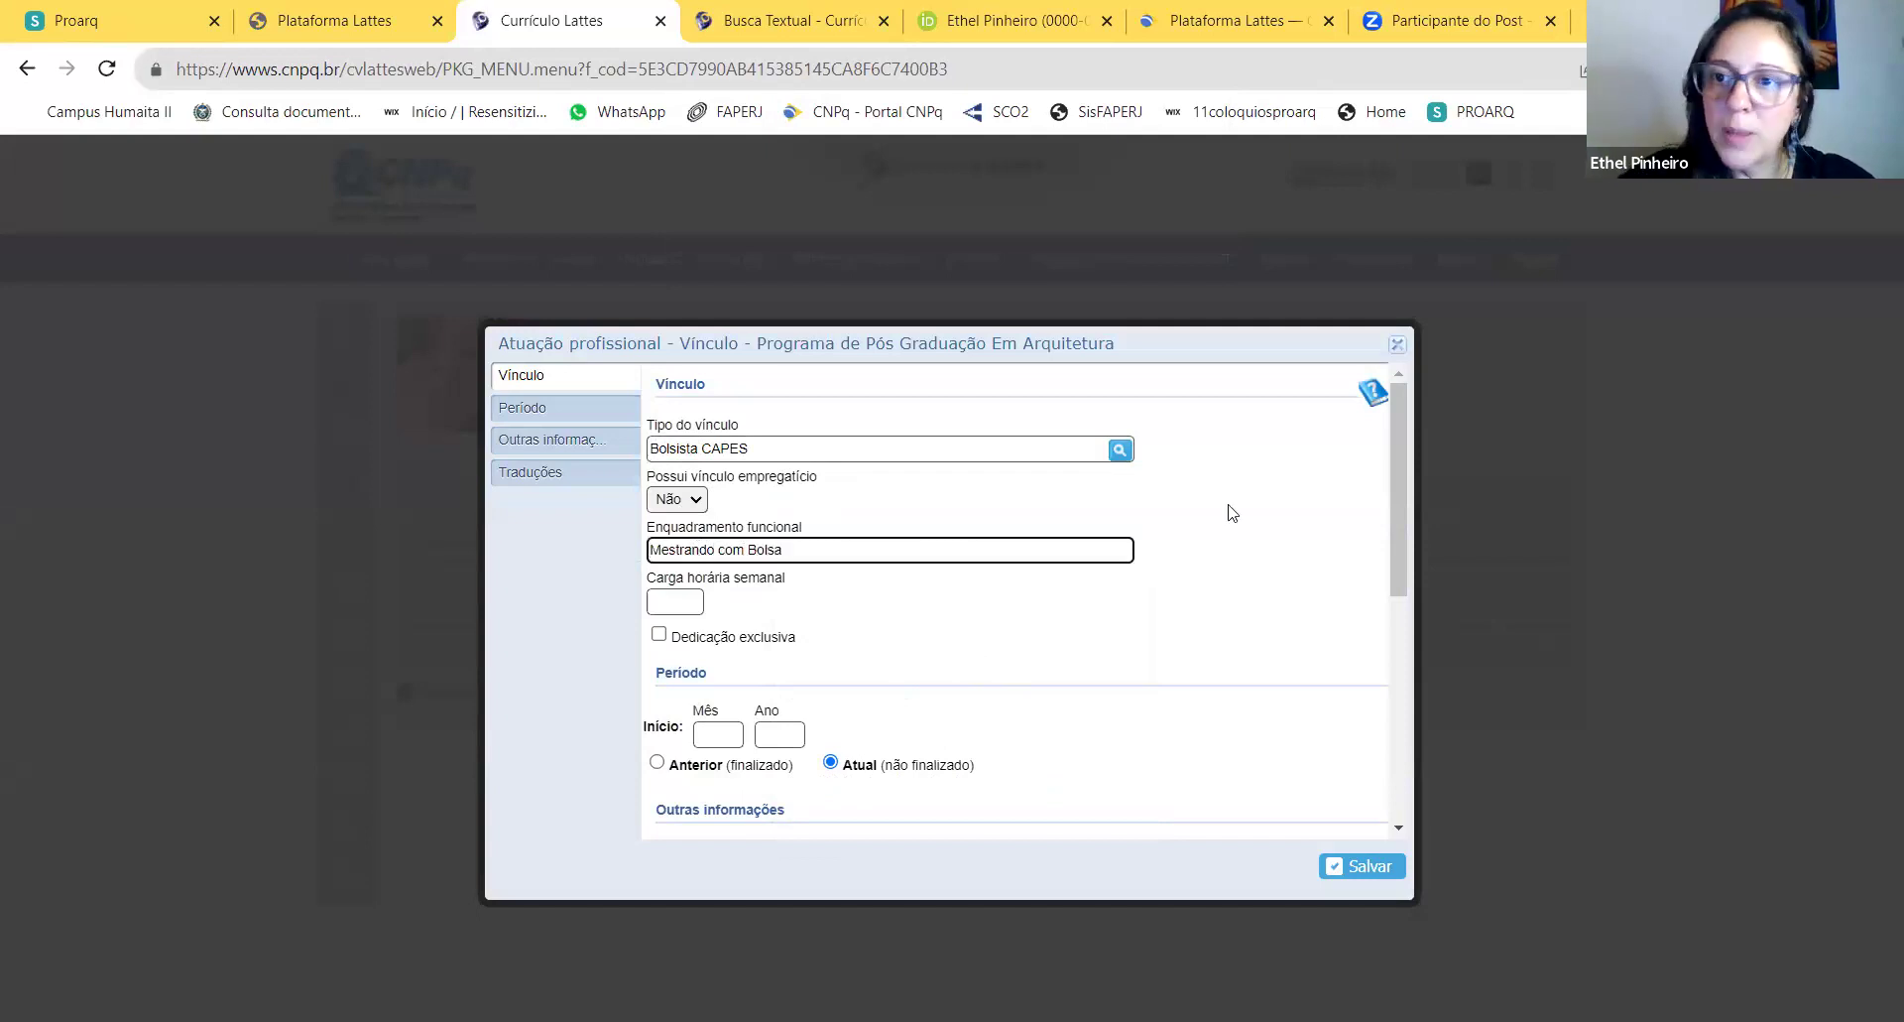
left_click(671, 608)
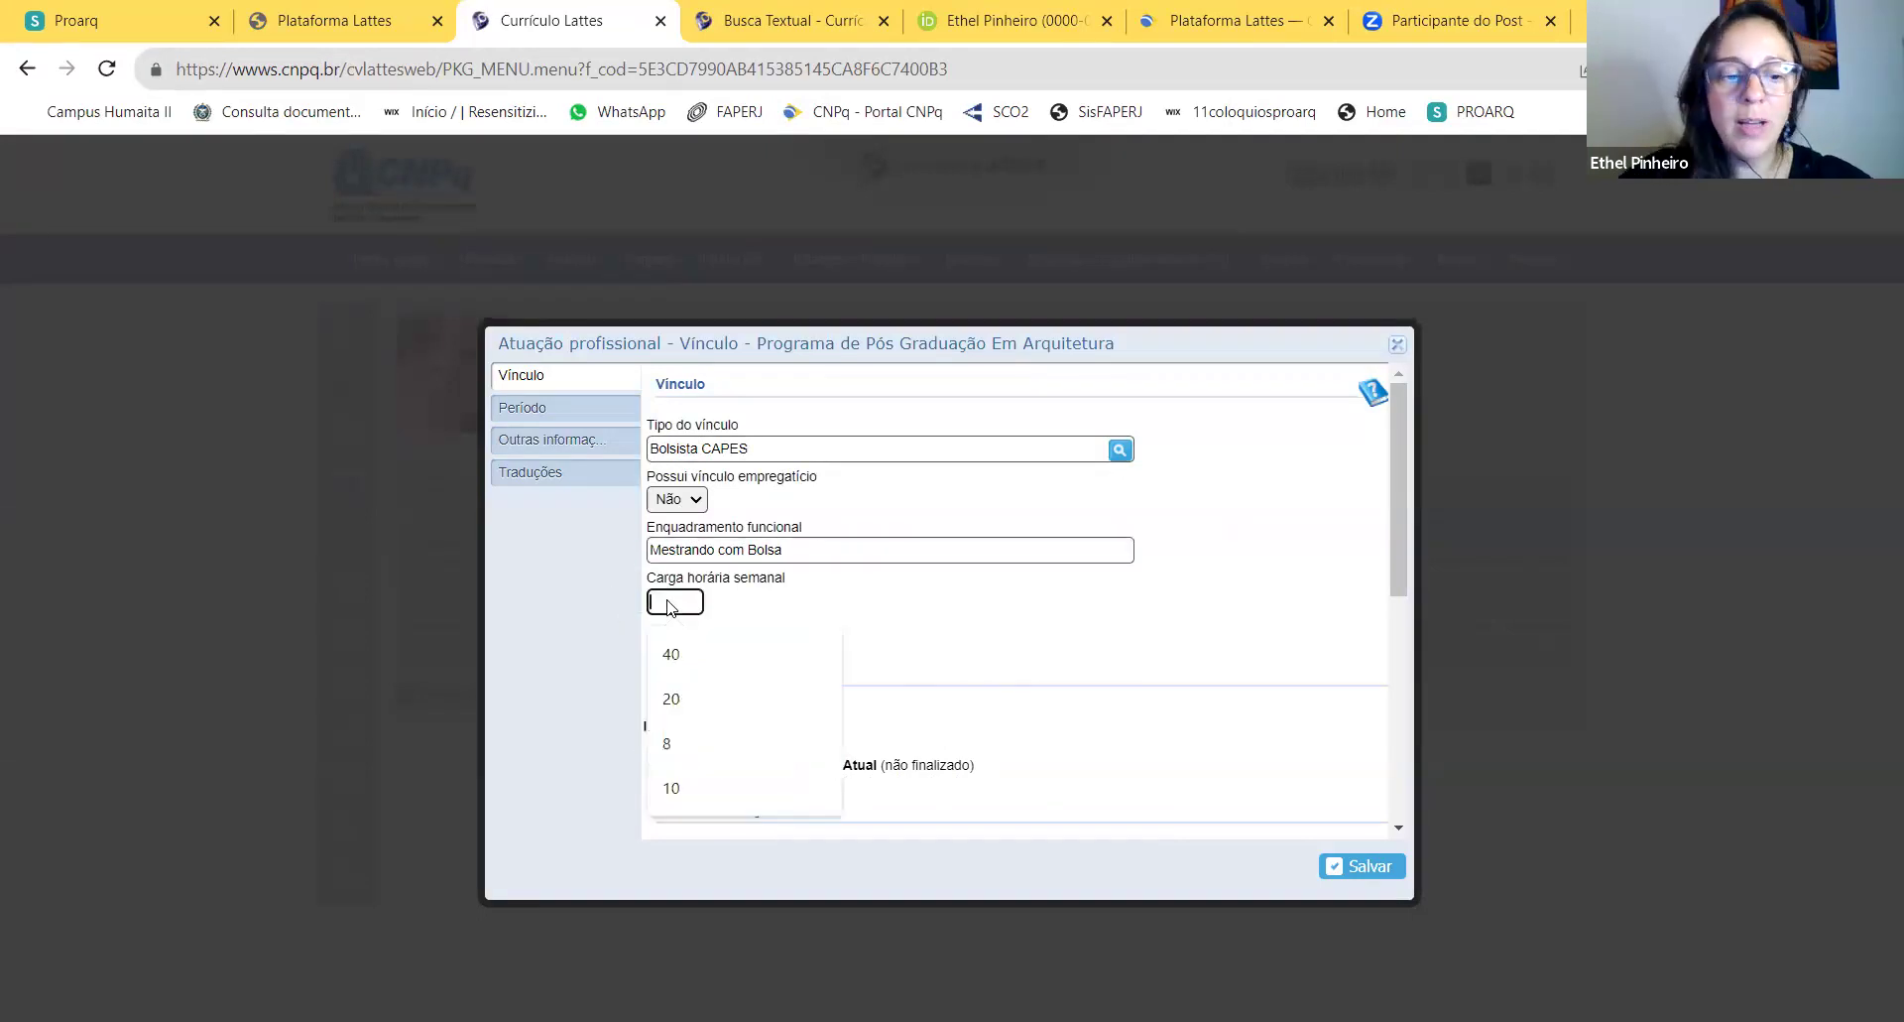
left_click(671, 698)
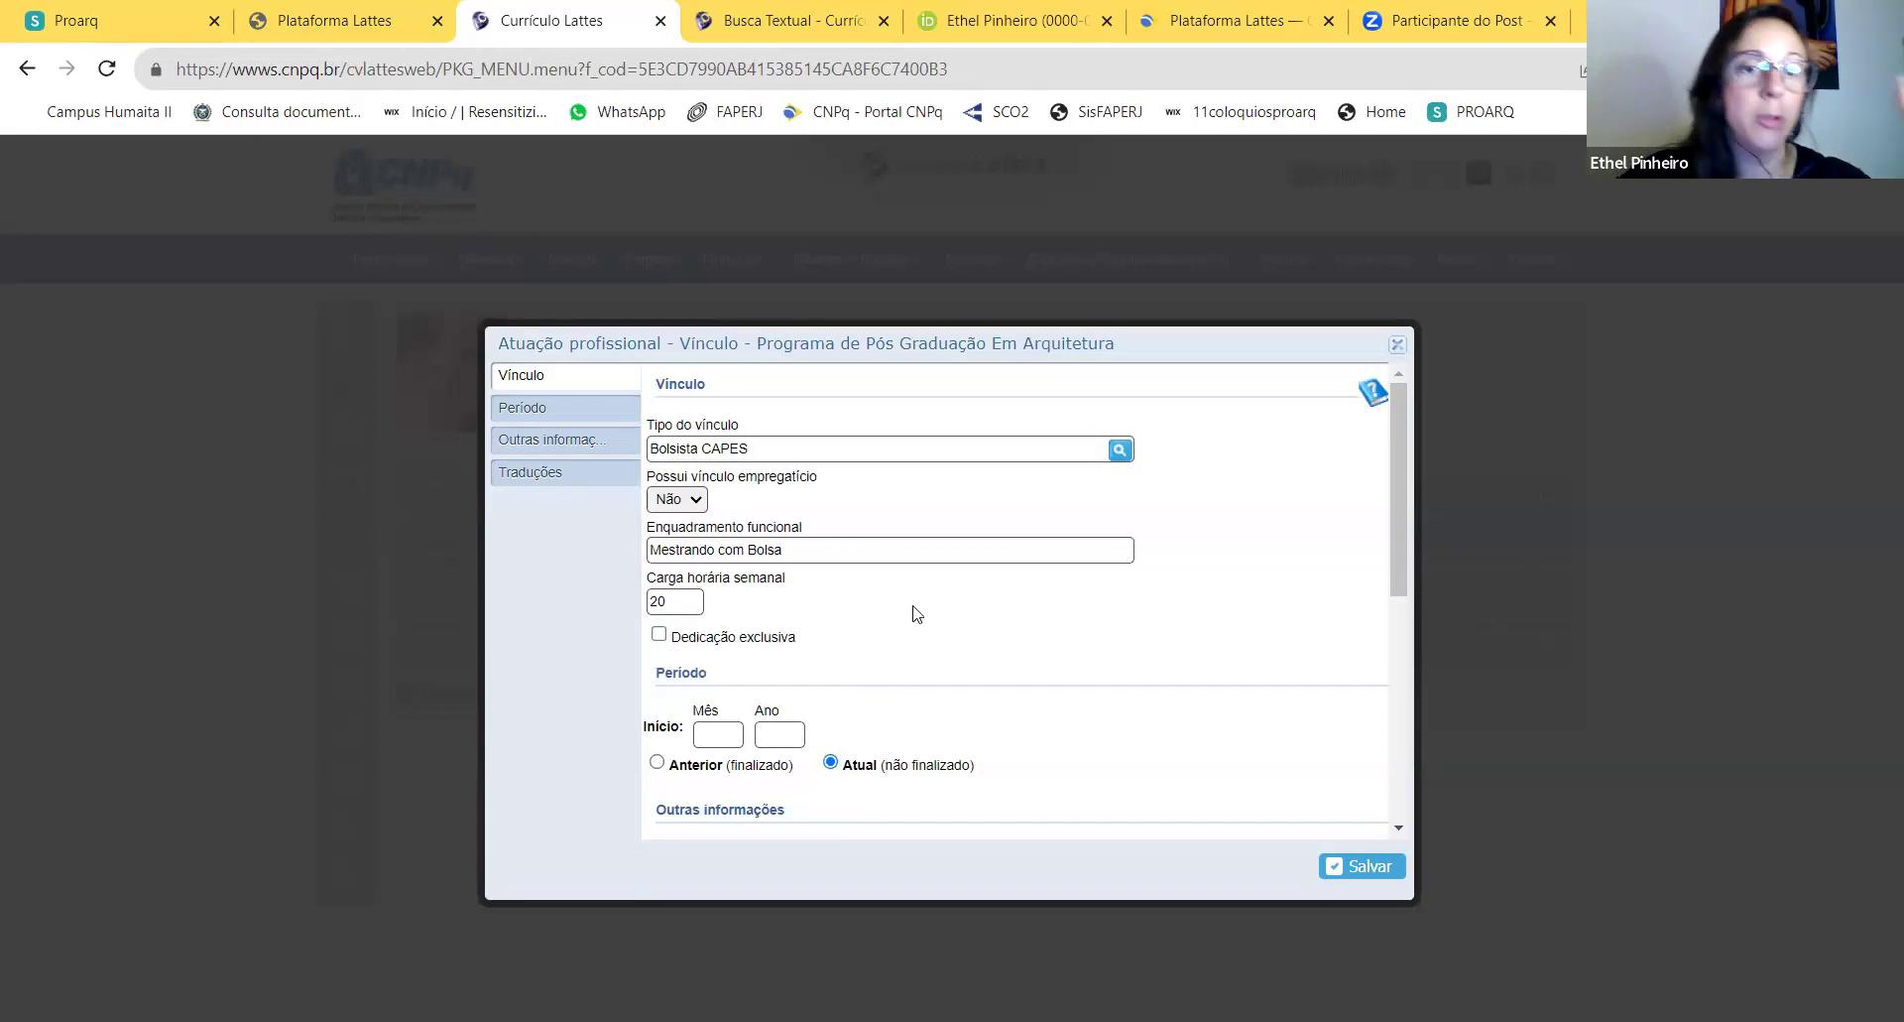
Step: Set the vínculo start date to 04/2023
scroll(902, 627, "down", 1)
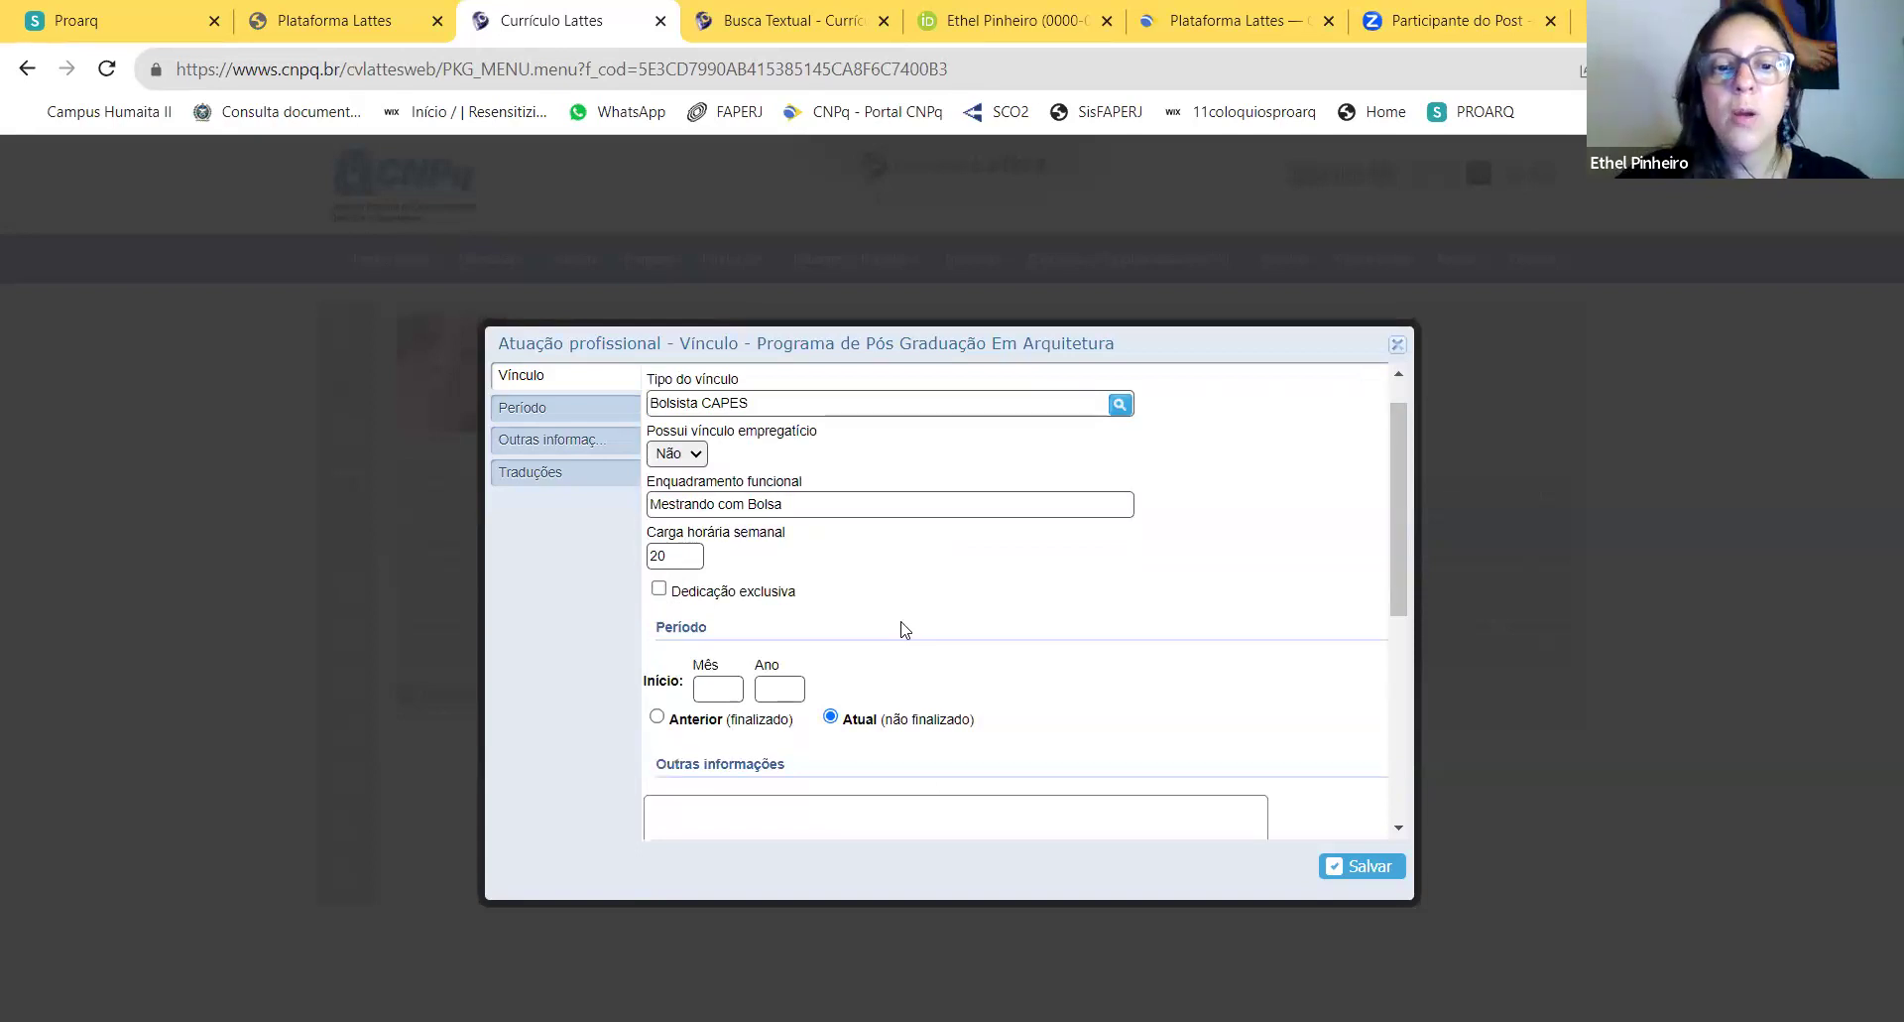
scroll(902, 627, "down", 2)
left_click(718, 611)
type("04")
left_click(772, 611)
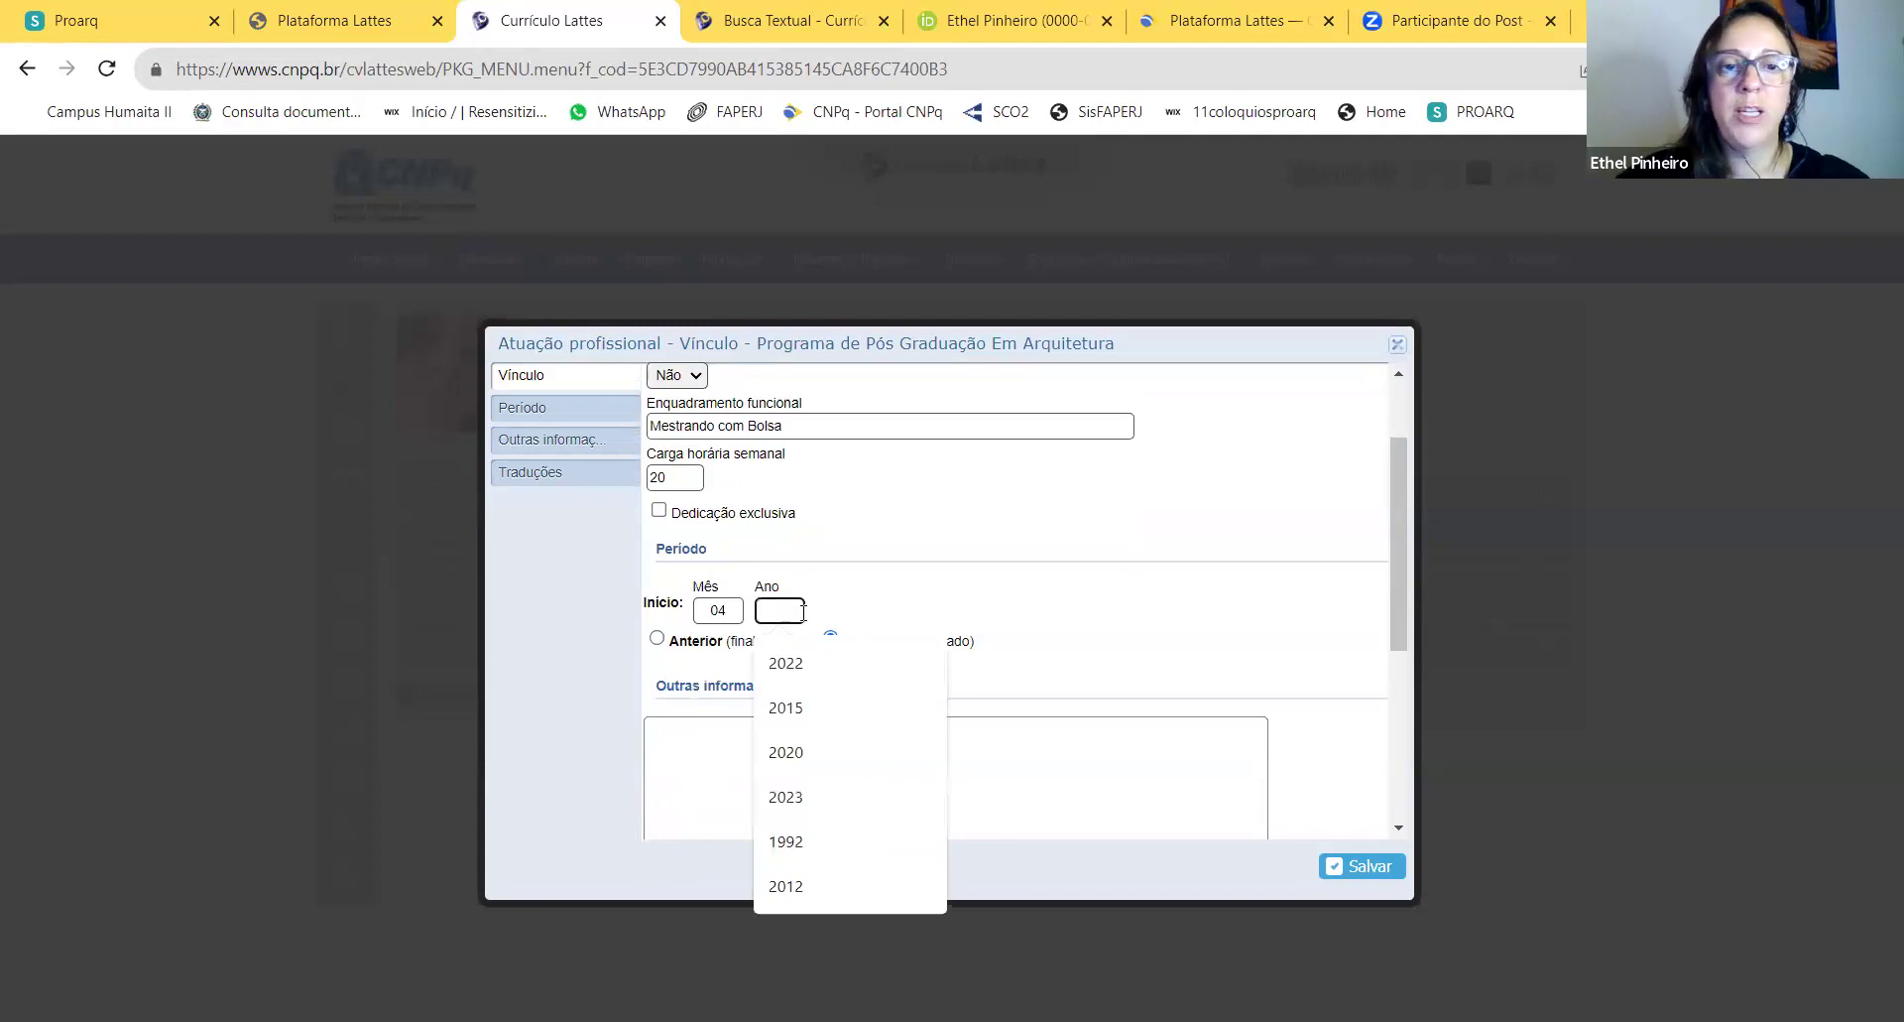
left_click(786, 796)
Step: Add the note 'Ingresso pela turma de 2023. Atuação em apoio organizacional do programa.' and save
left_click(783, 777)
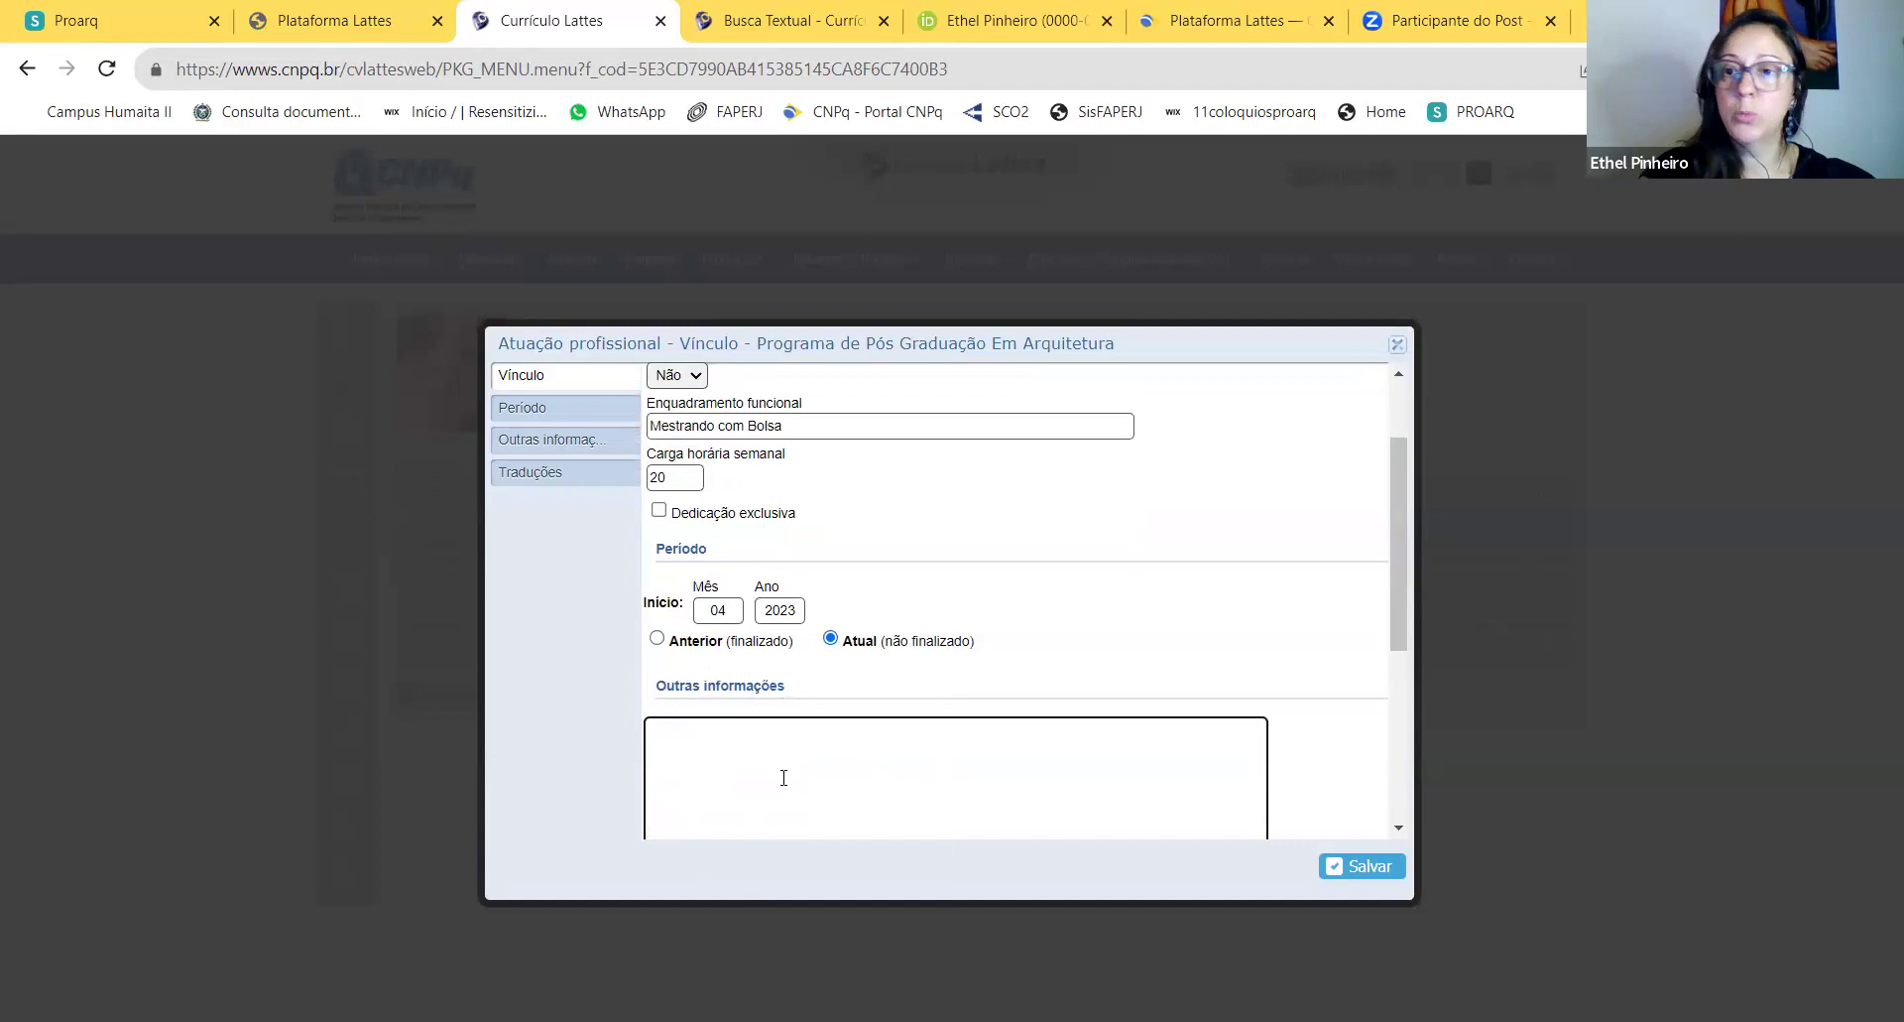
type("Ing")
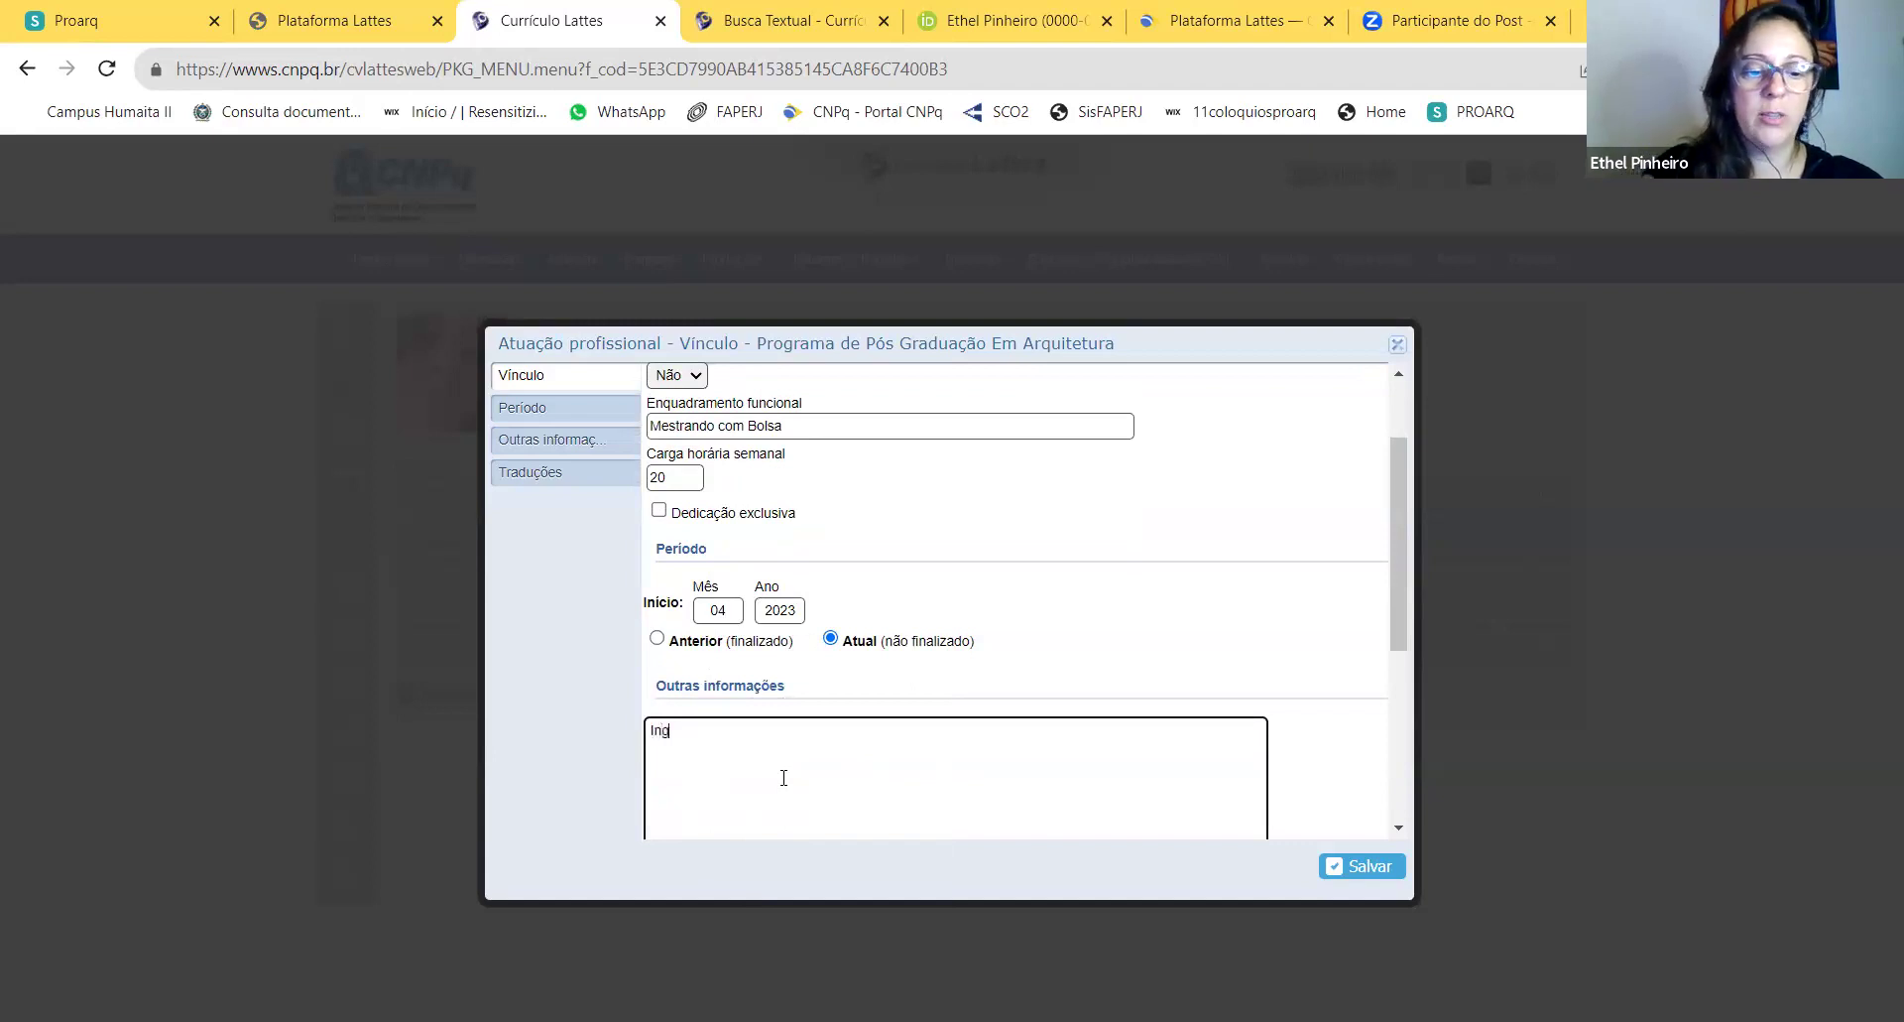
type("resso pela turma de 2023.")
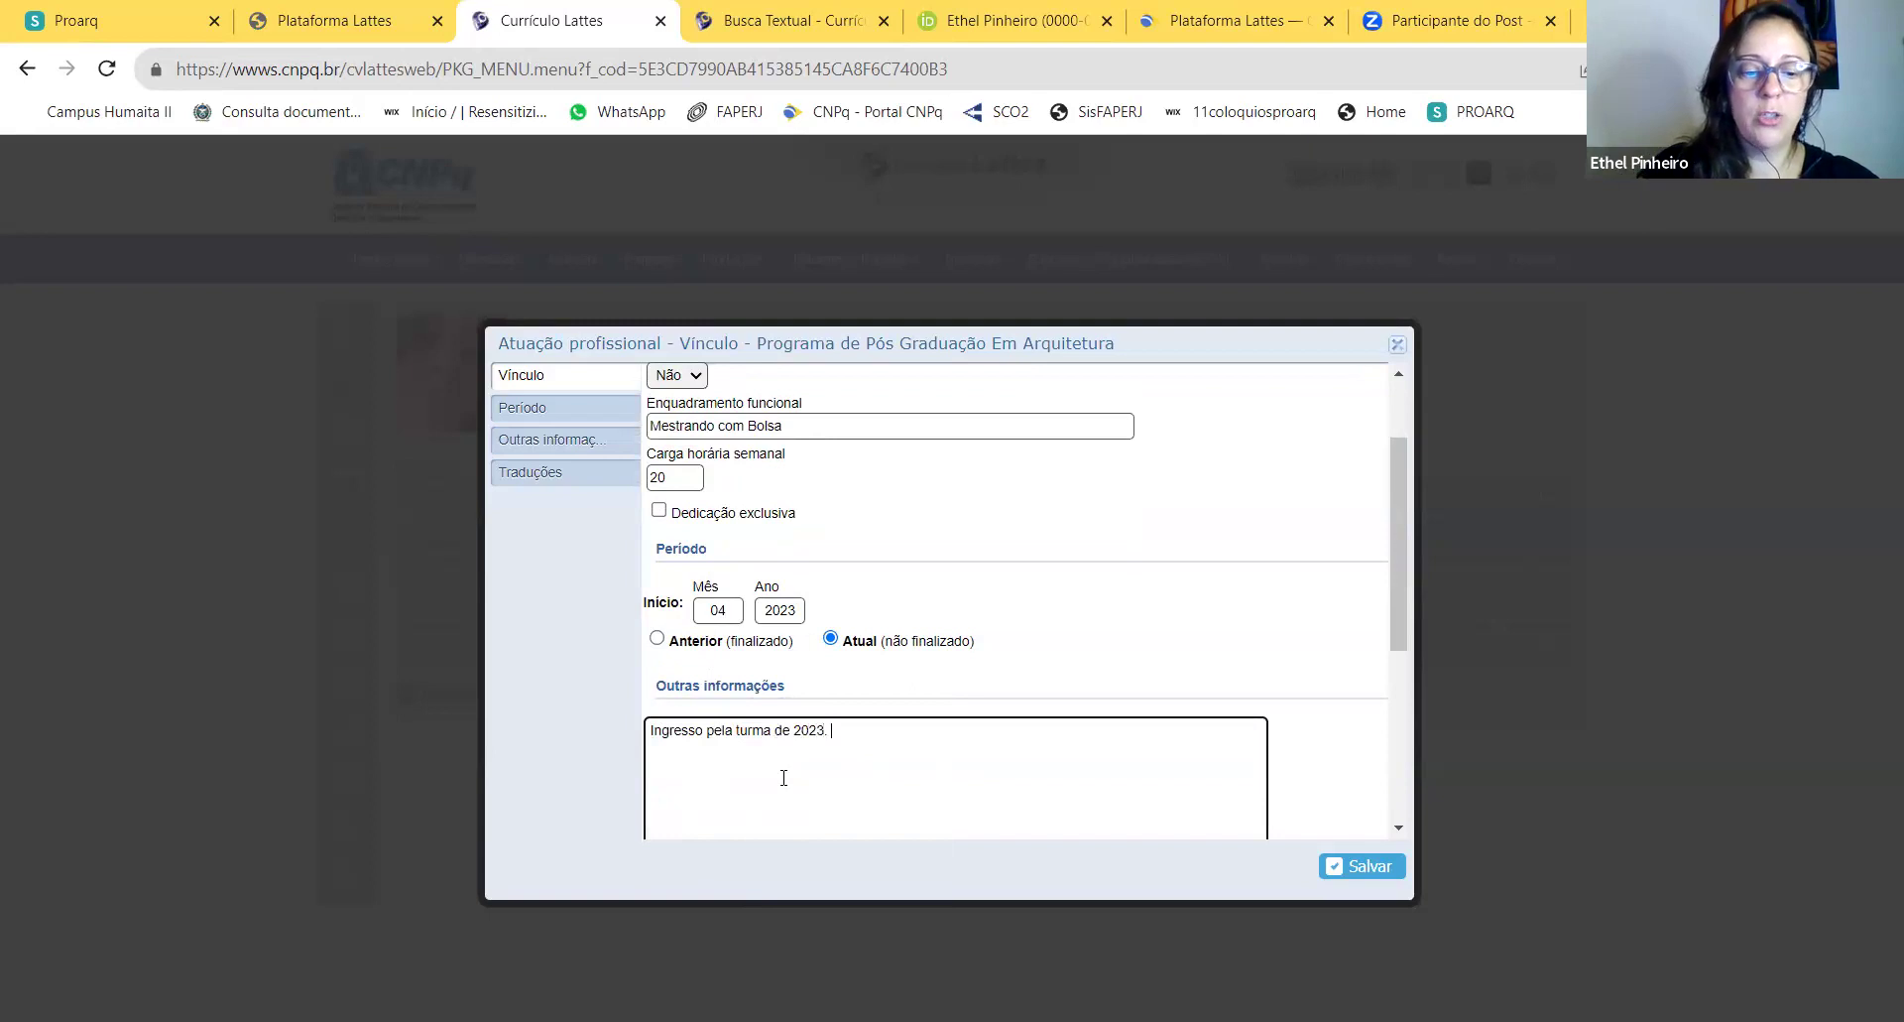
type(" Atuação em")
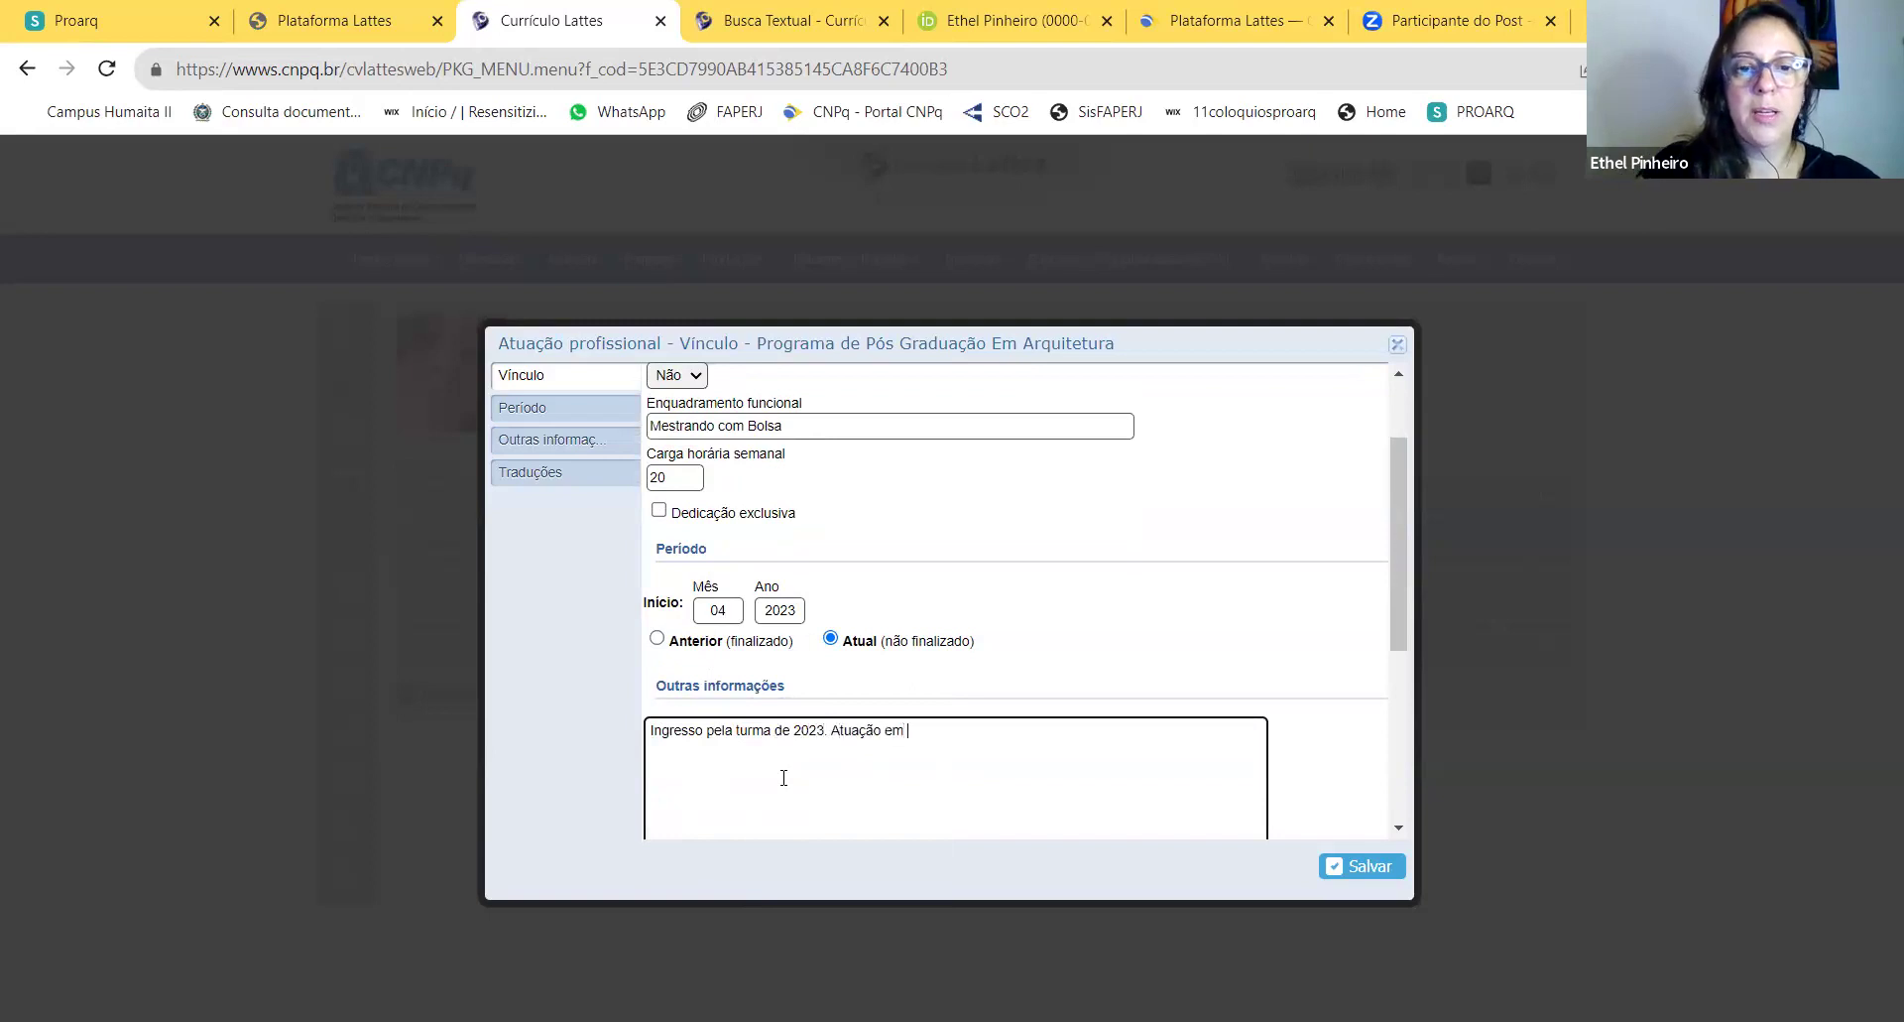
type(" apoio organizacional do programa")
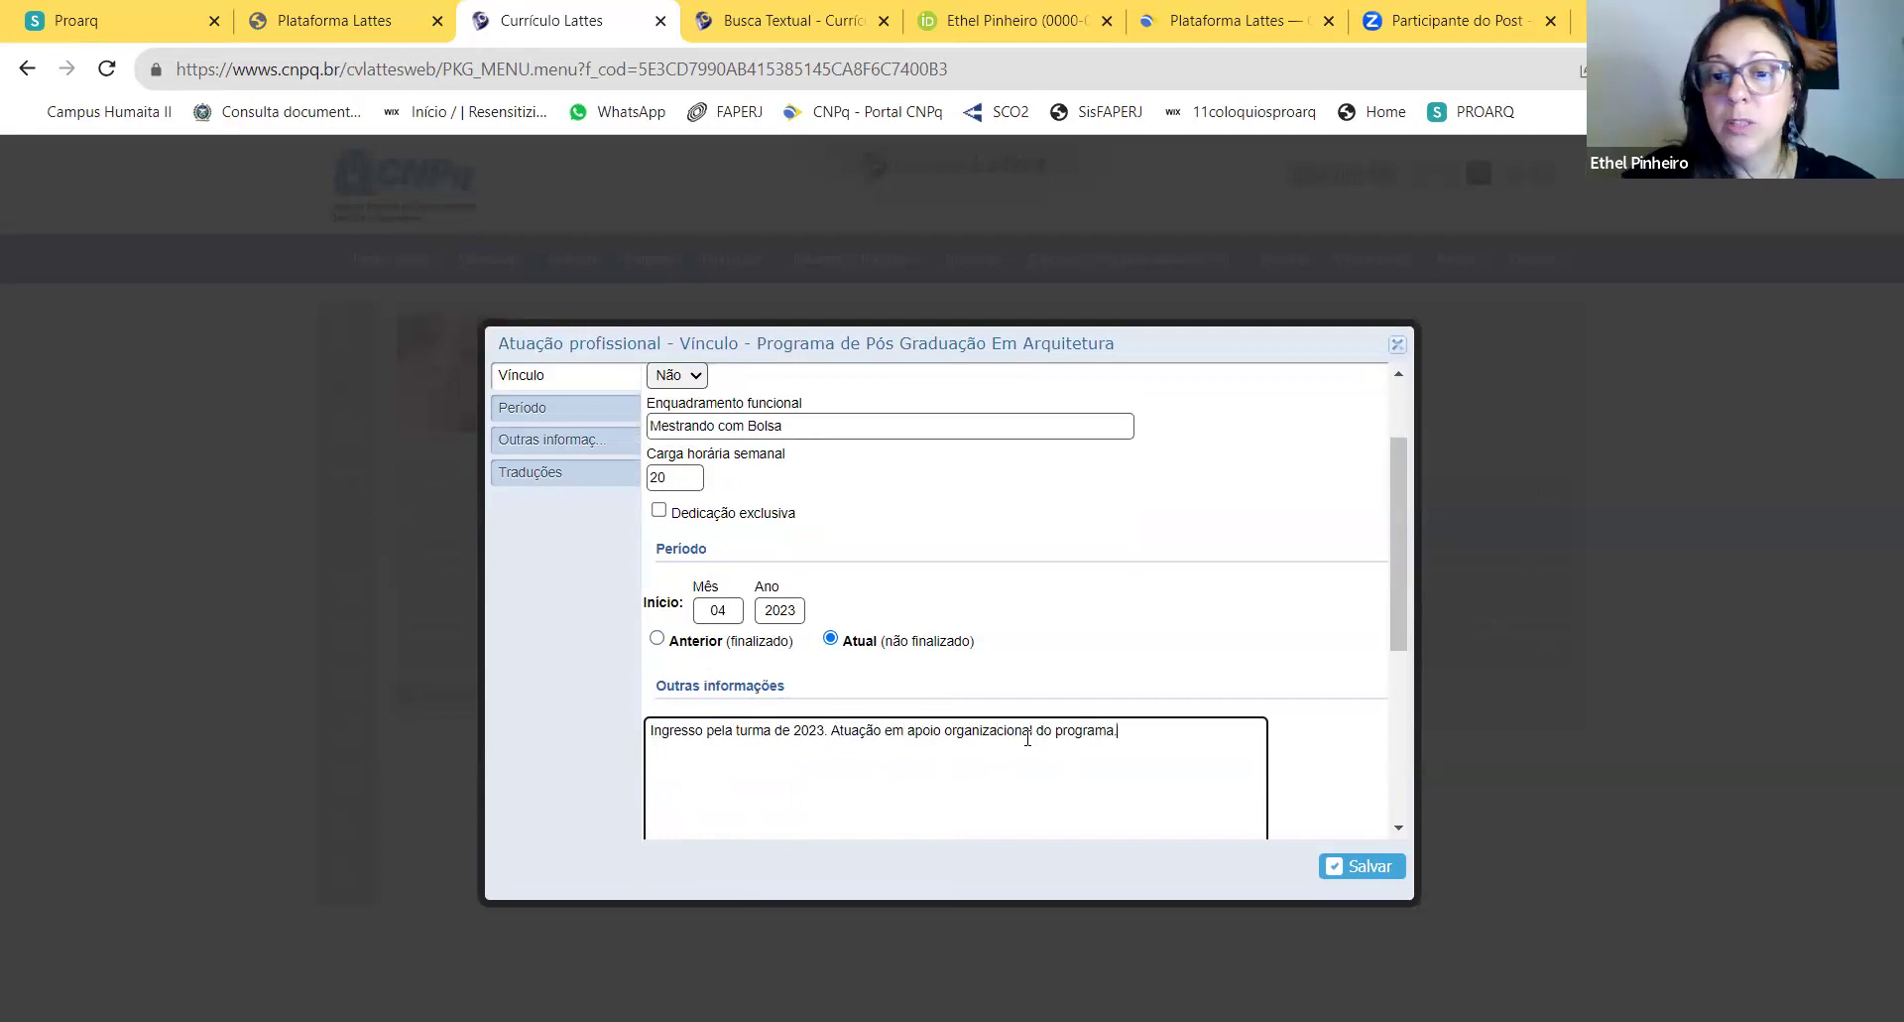
left_click(1364, 863)
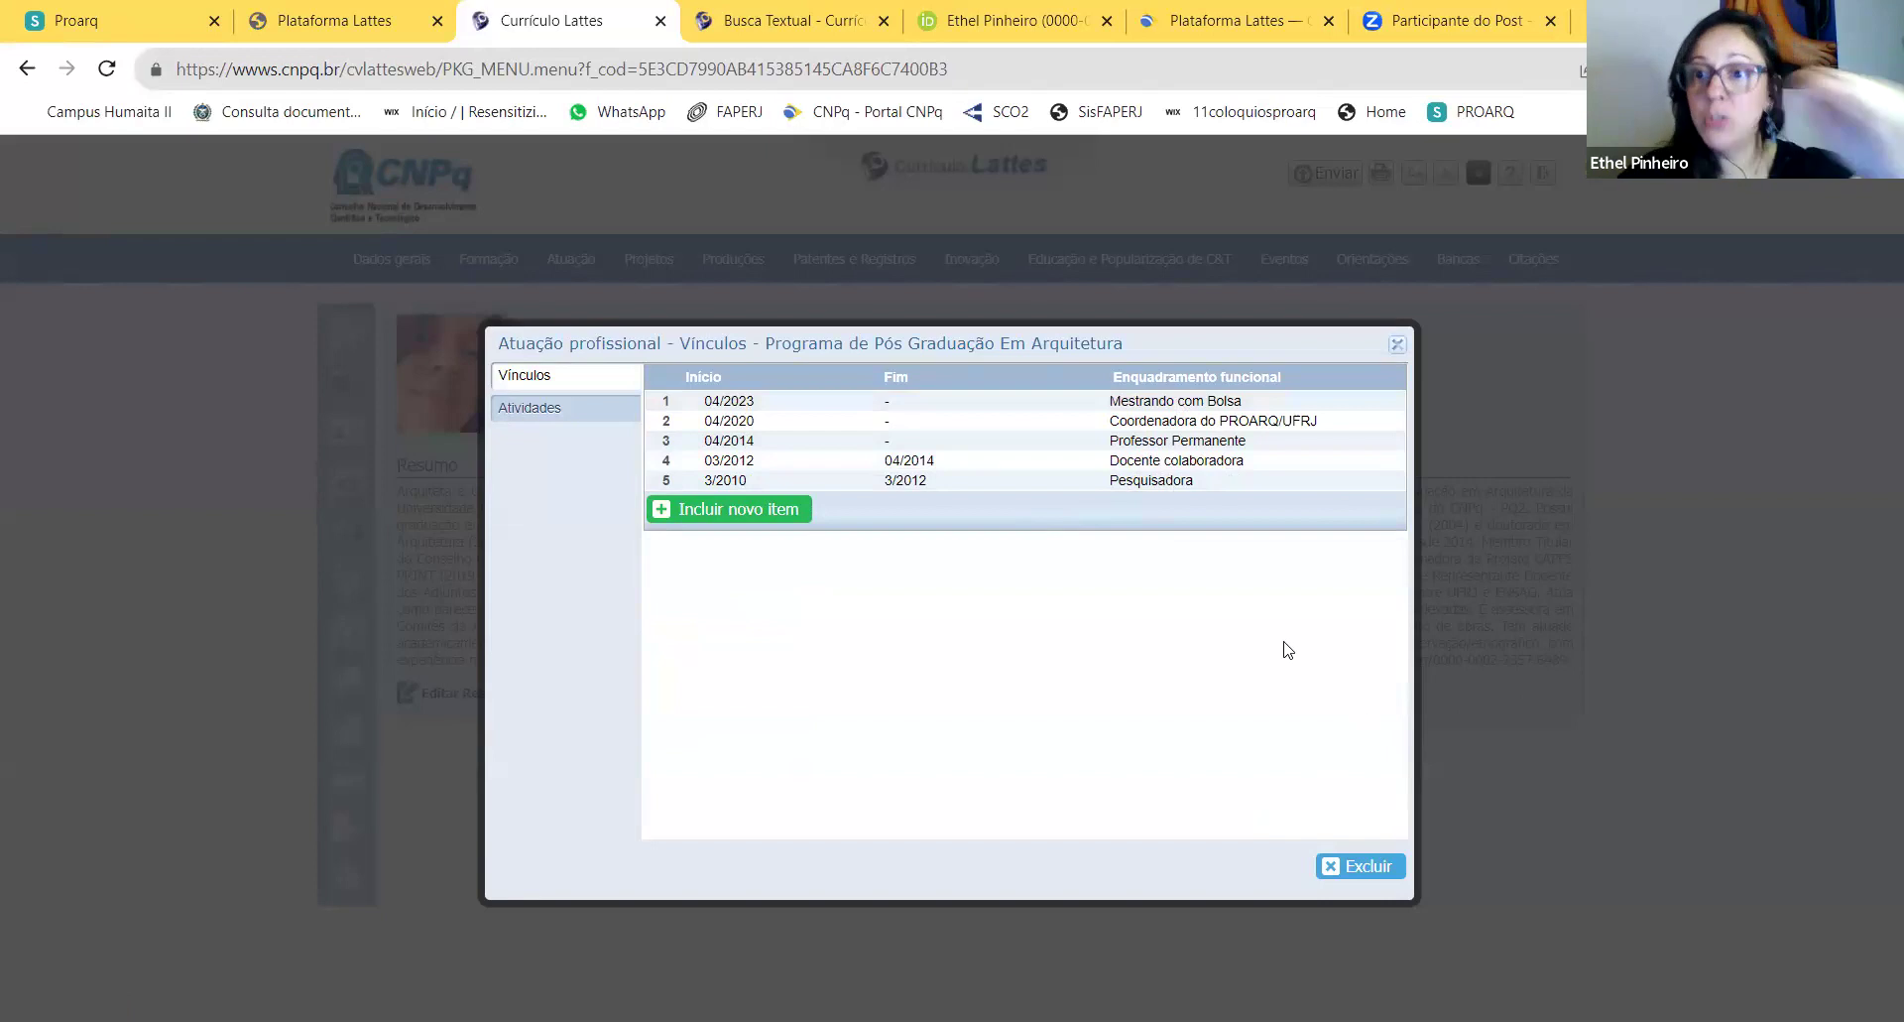
Step: Open the 04/2023 Mestrando com Bolsa vínculo and delete it, confirming the deletion
left_click(1191, 398)
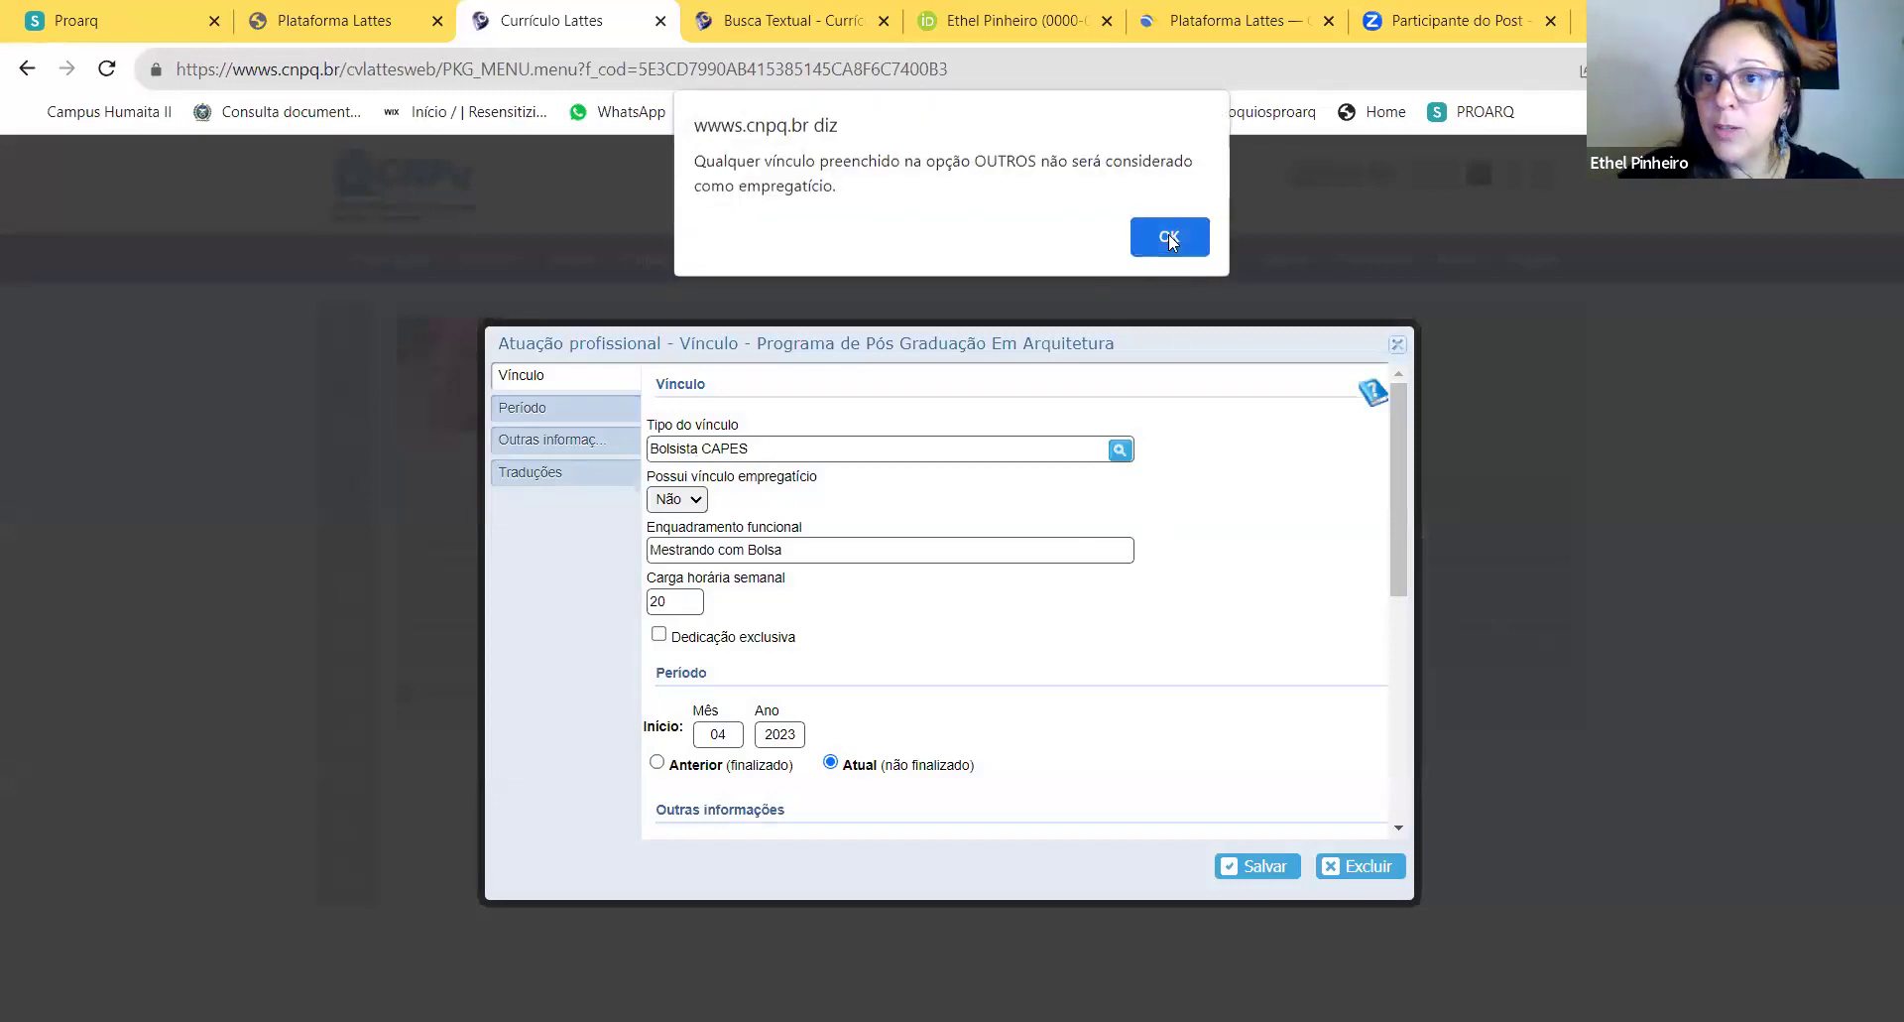
left_click(1171, 235)
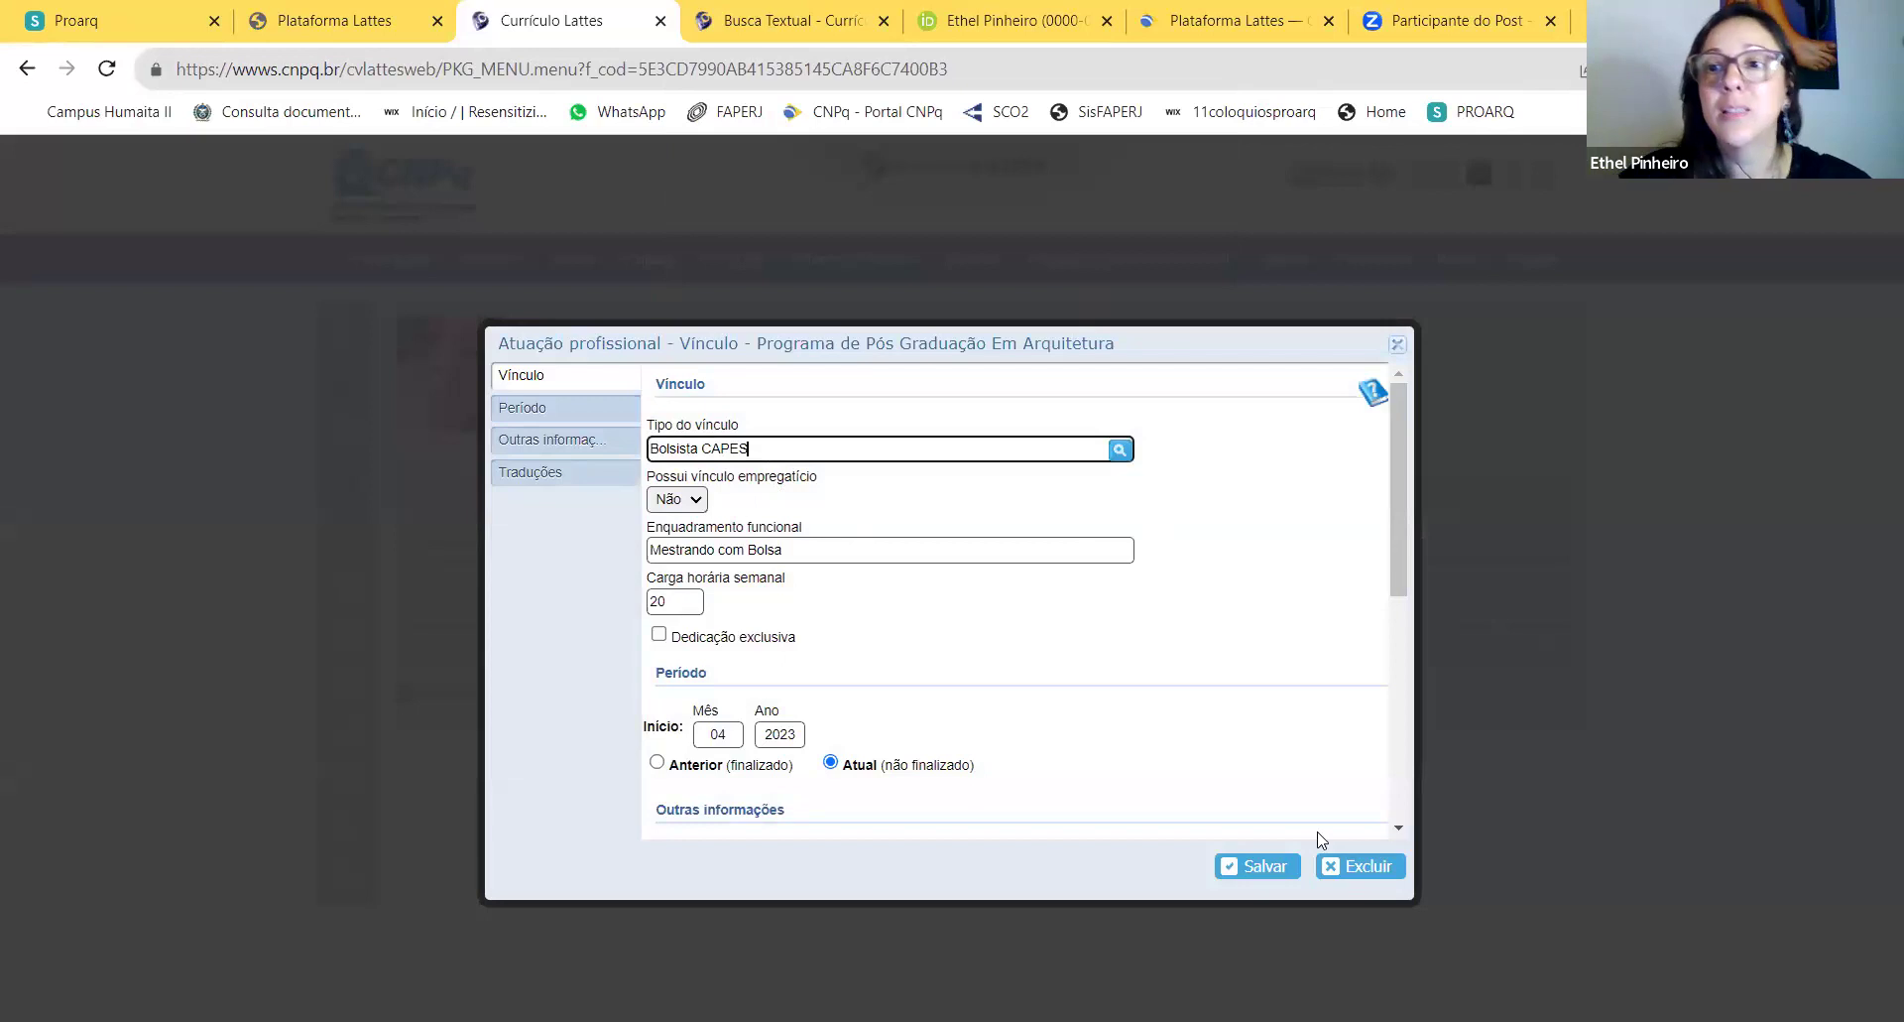
left_click(1358, 869)
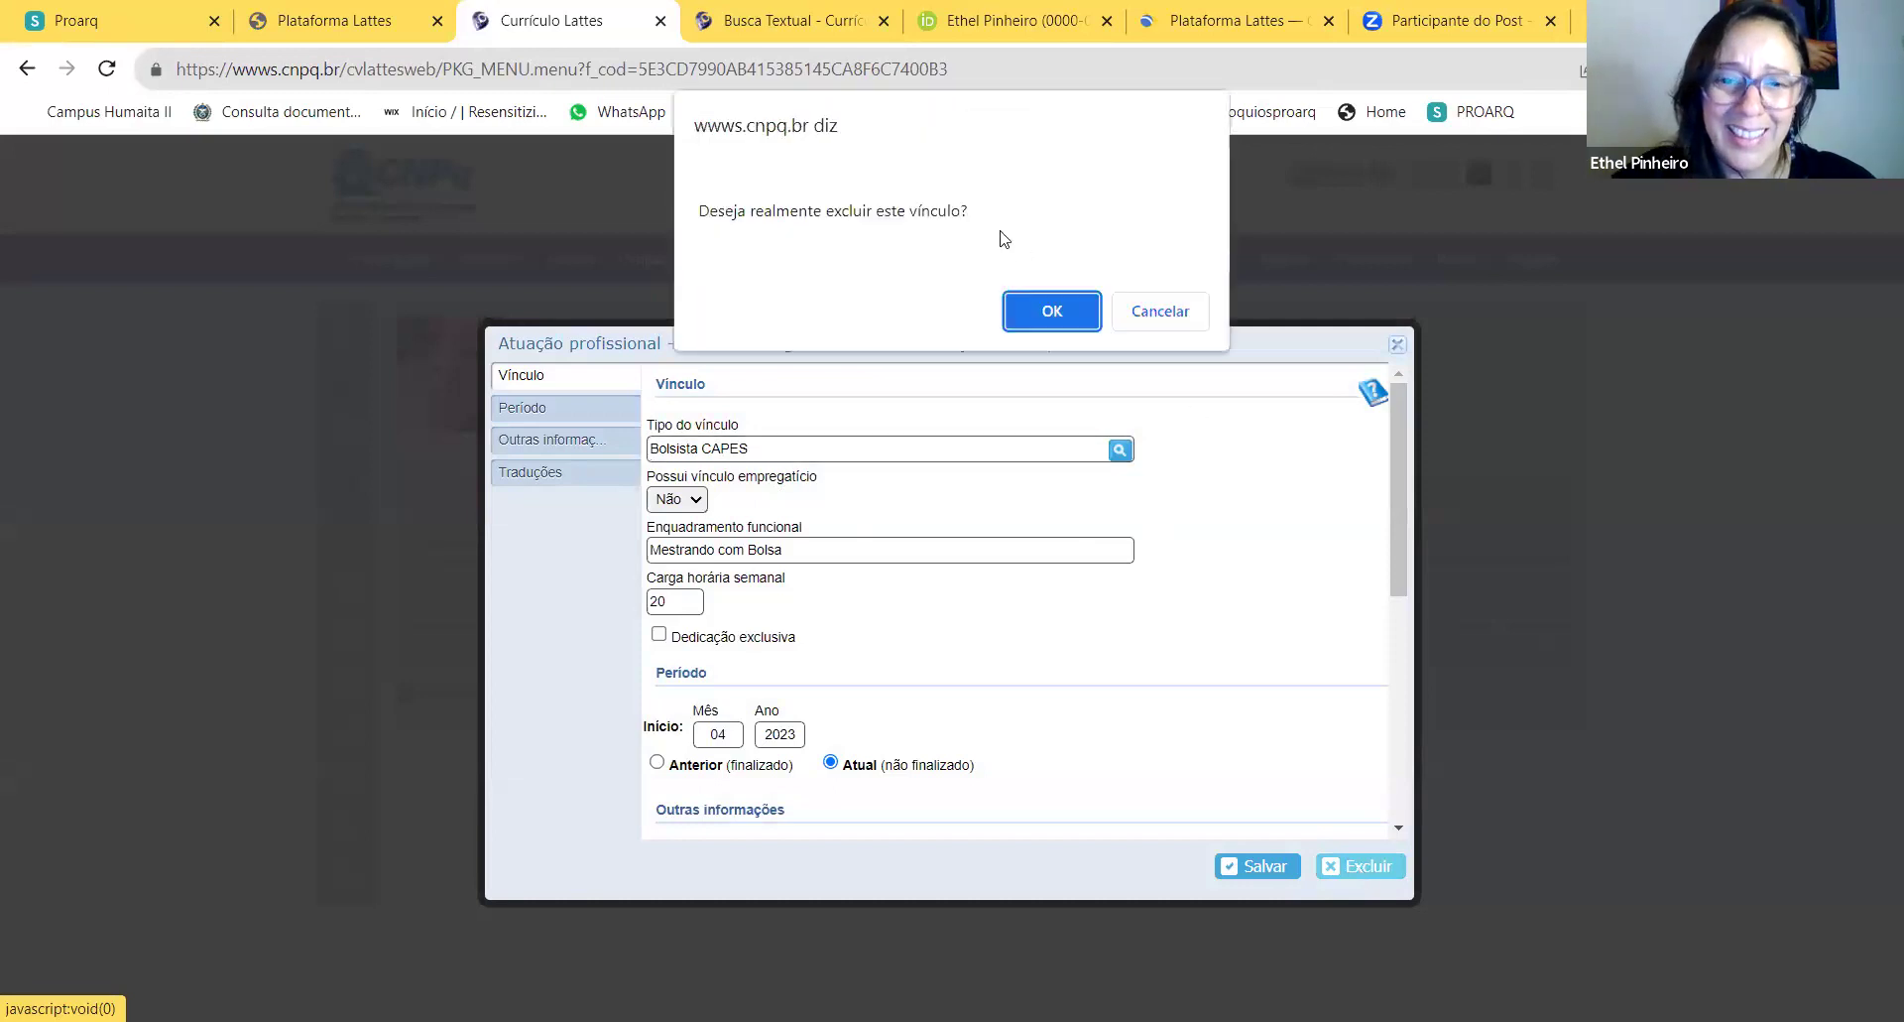
left_click(1052, 311)
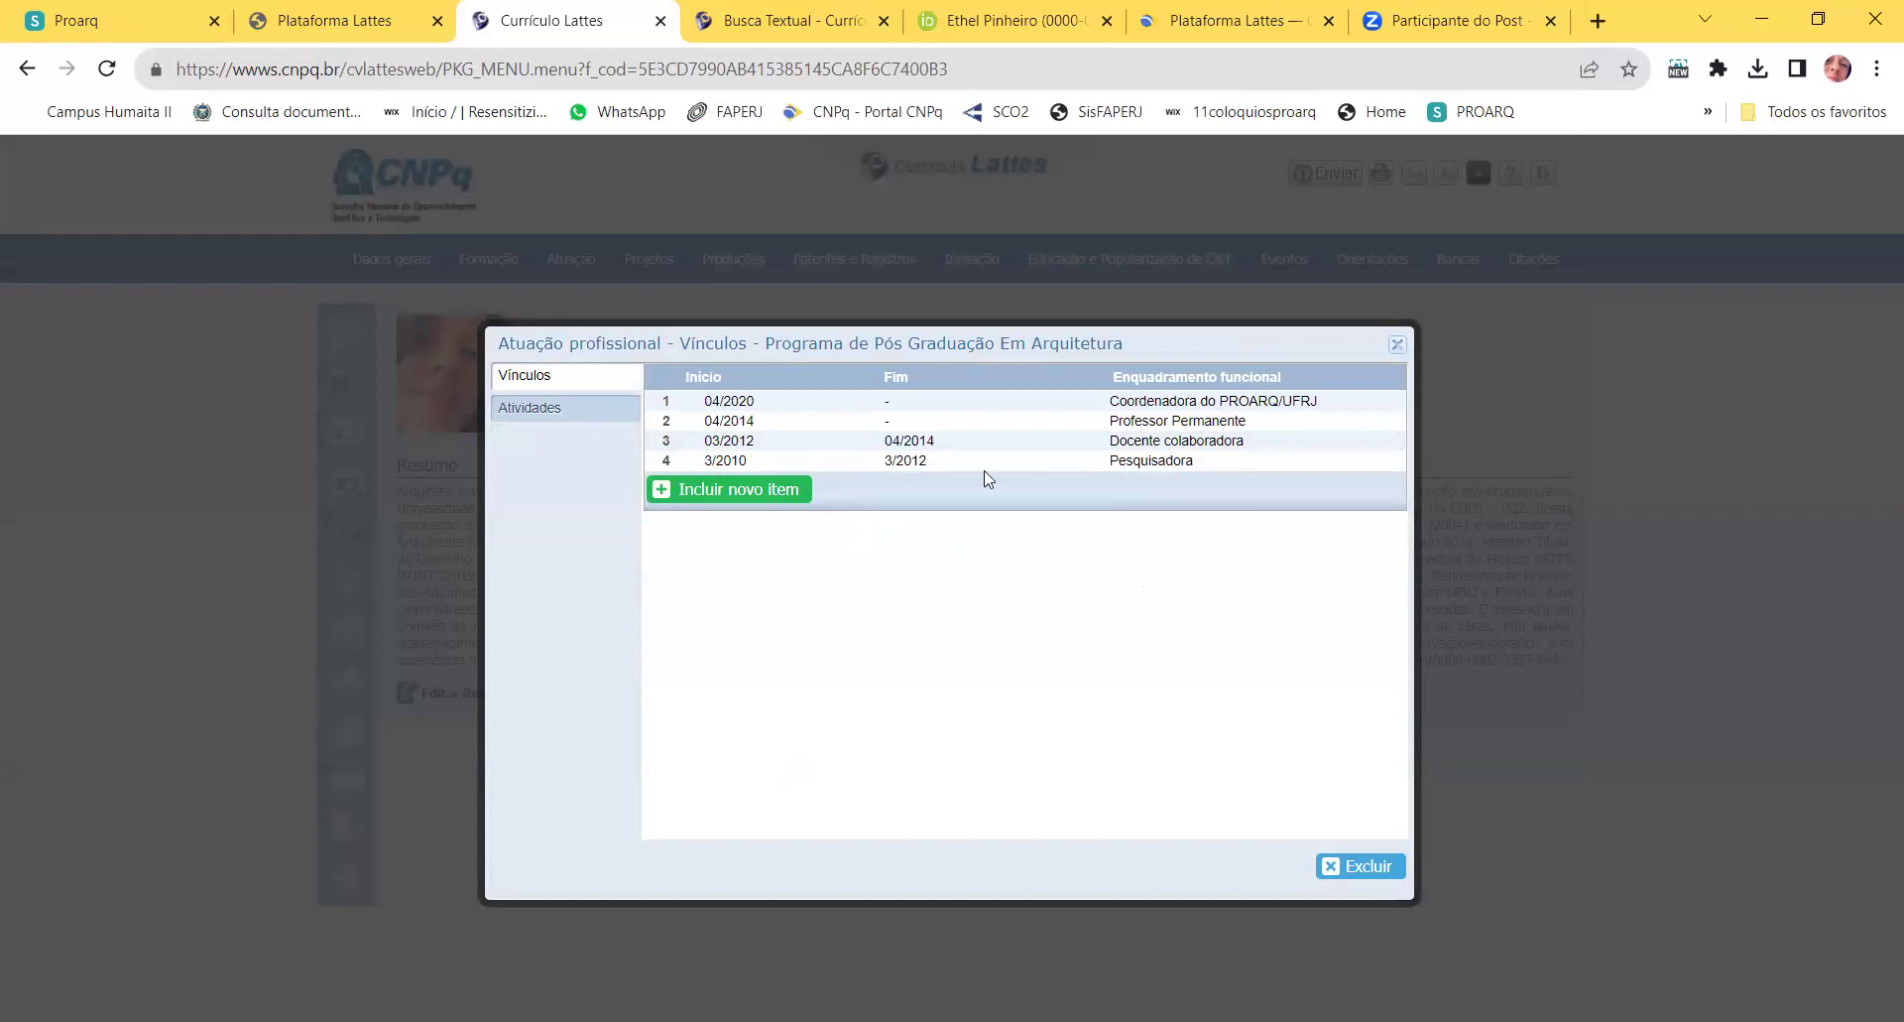
Step: Open the ANPARQ direction vínculo for editing from the institutions list
left_click(1397, 343)
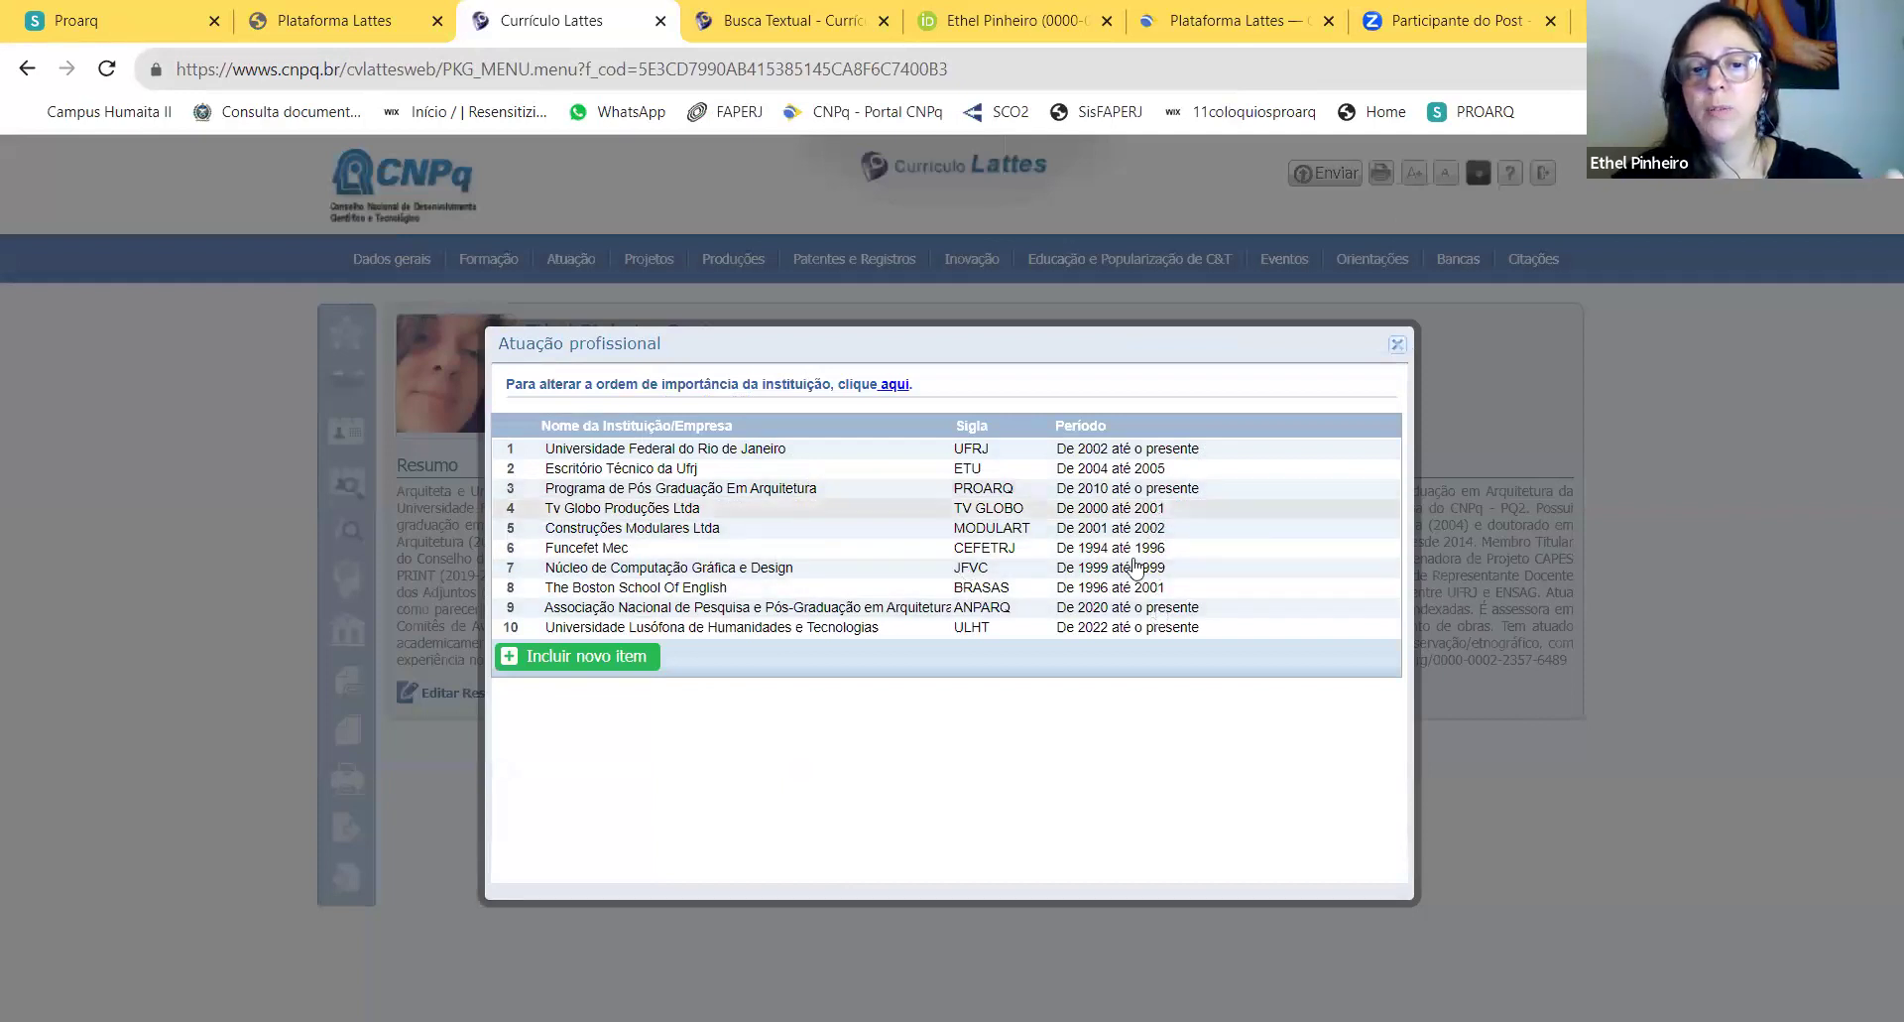
left_click(855, 603)
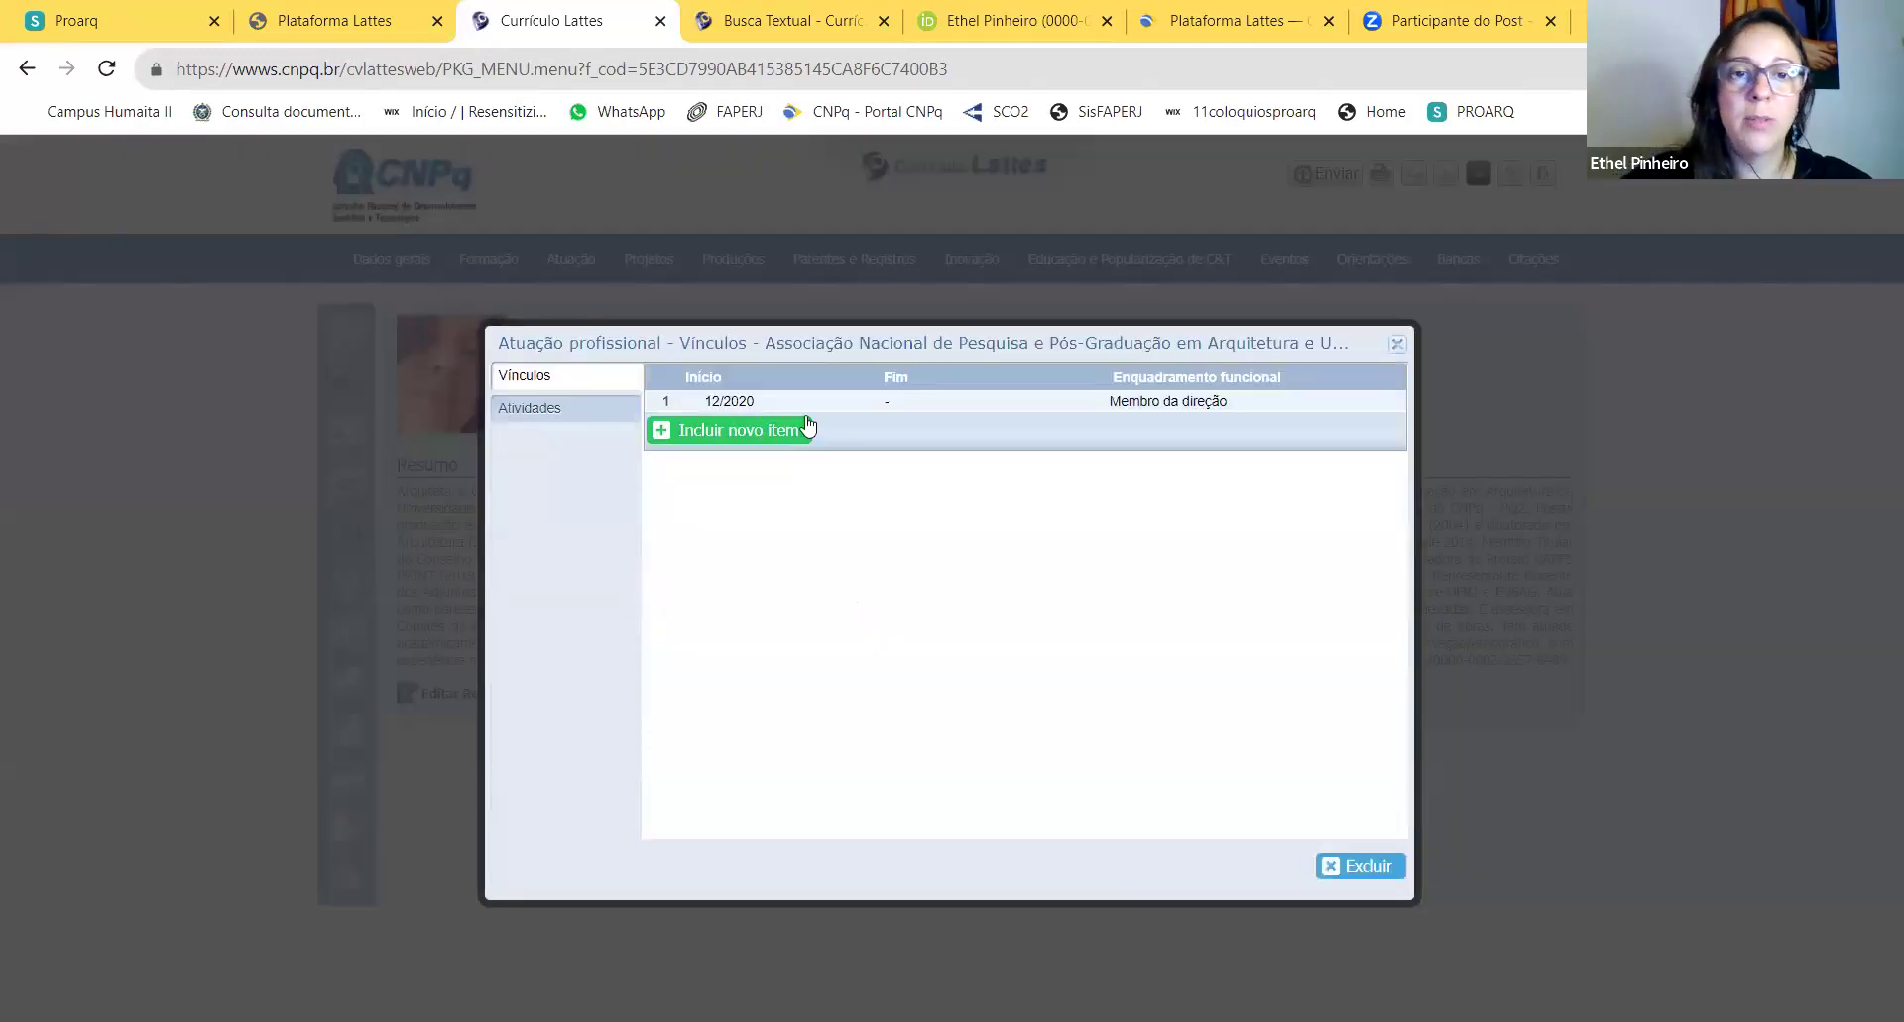
left_click(760, 407)
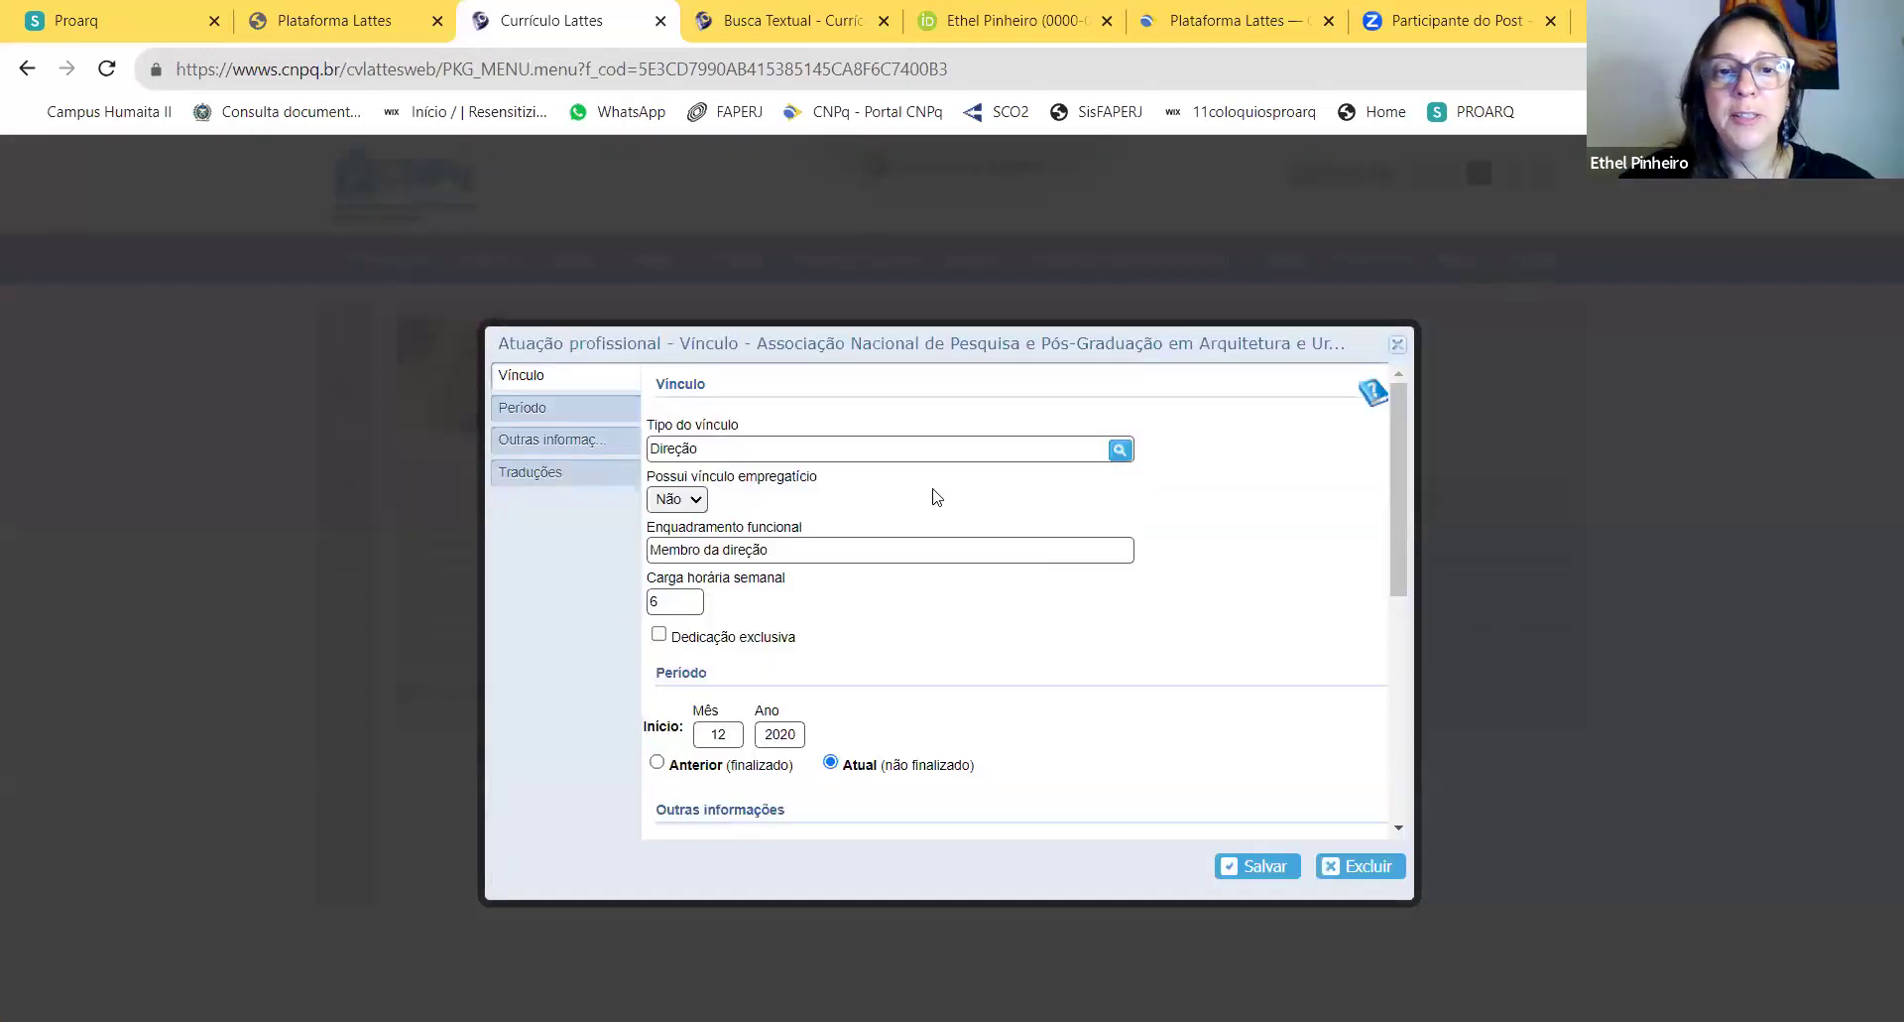
Step: Remove stray line breaks in the first part of the Outras informações text
scroll(875, 645, "down", 2)
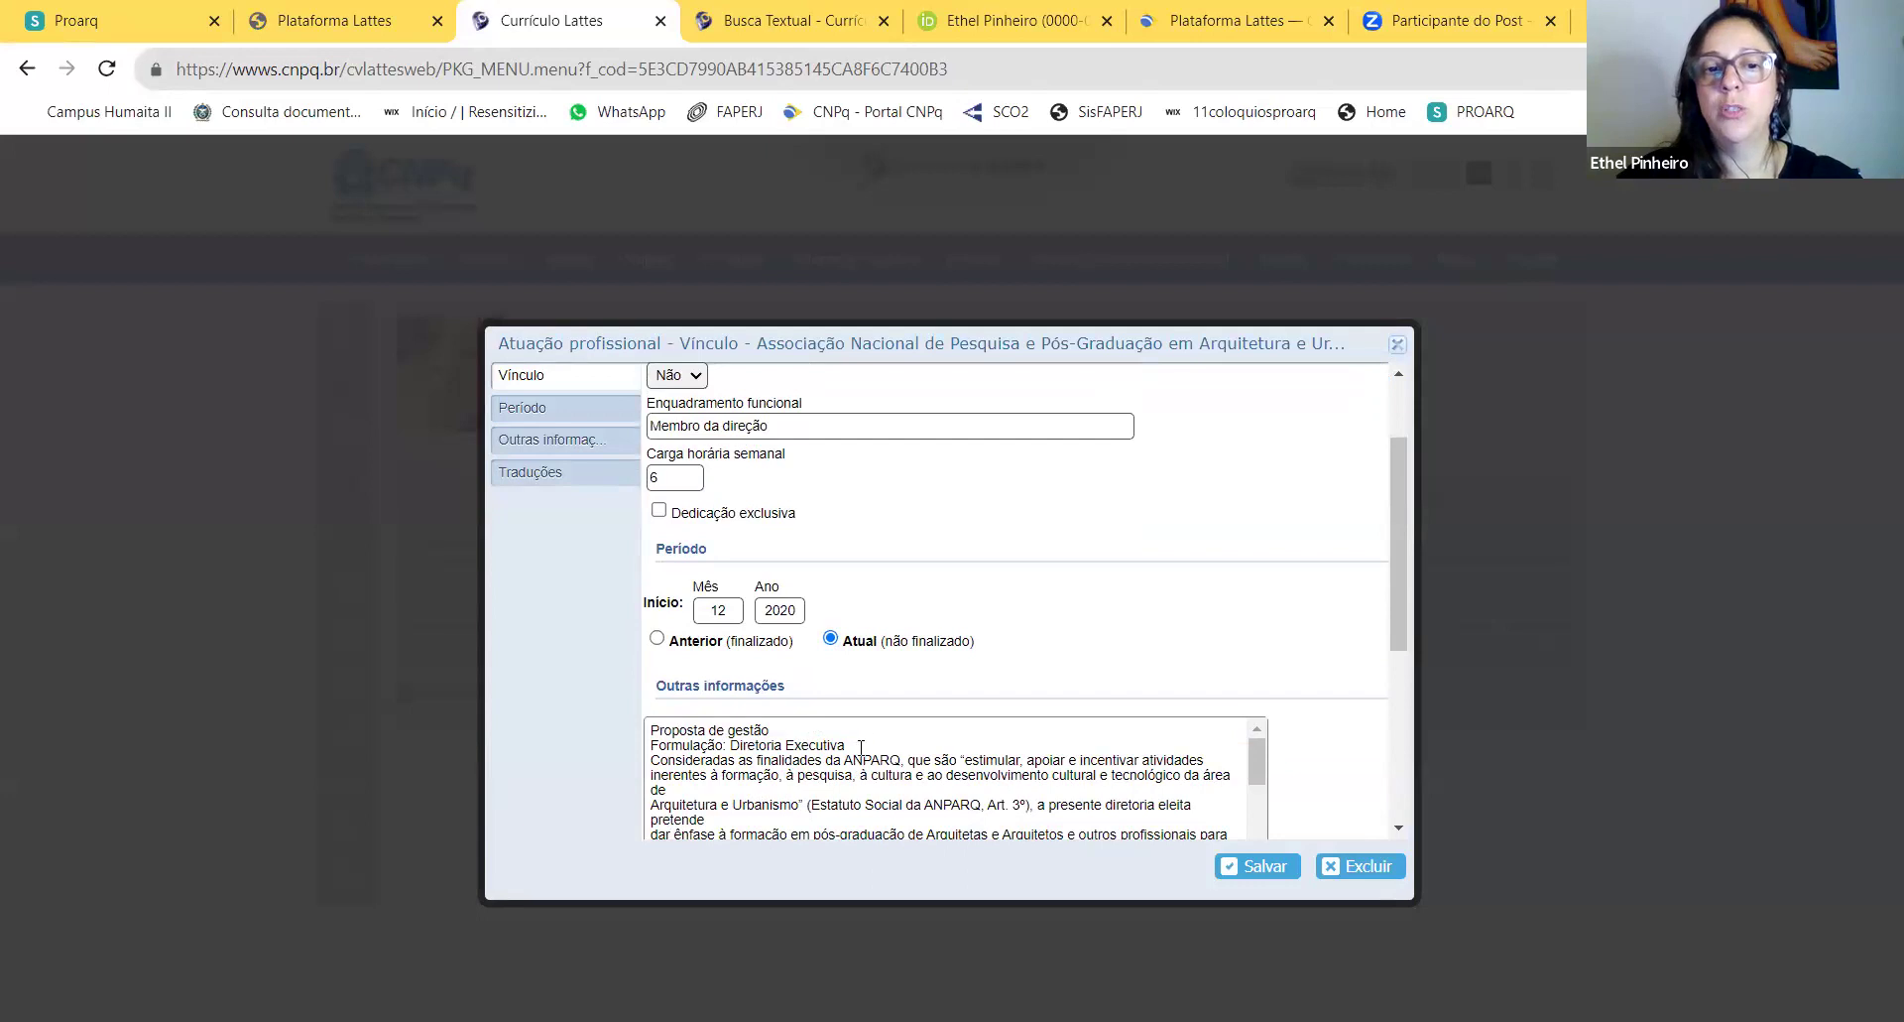
left_click(651, 807)
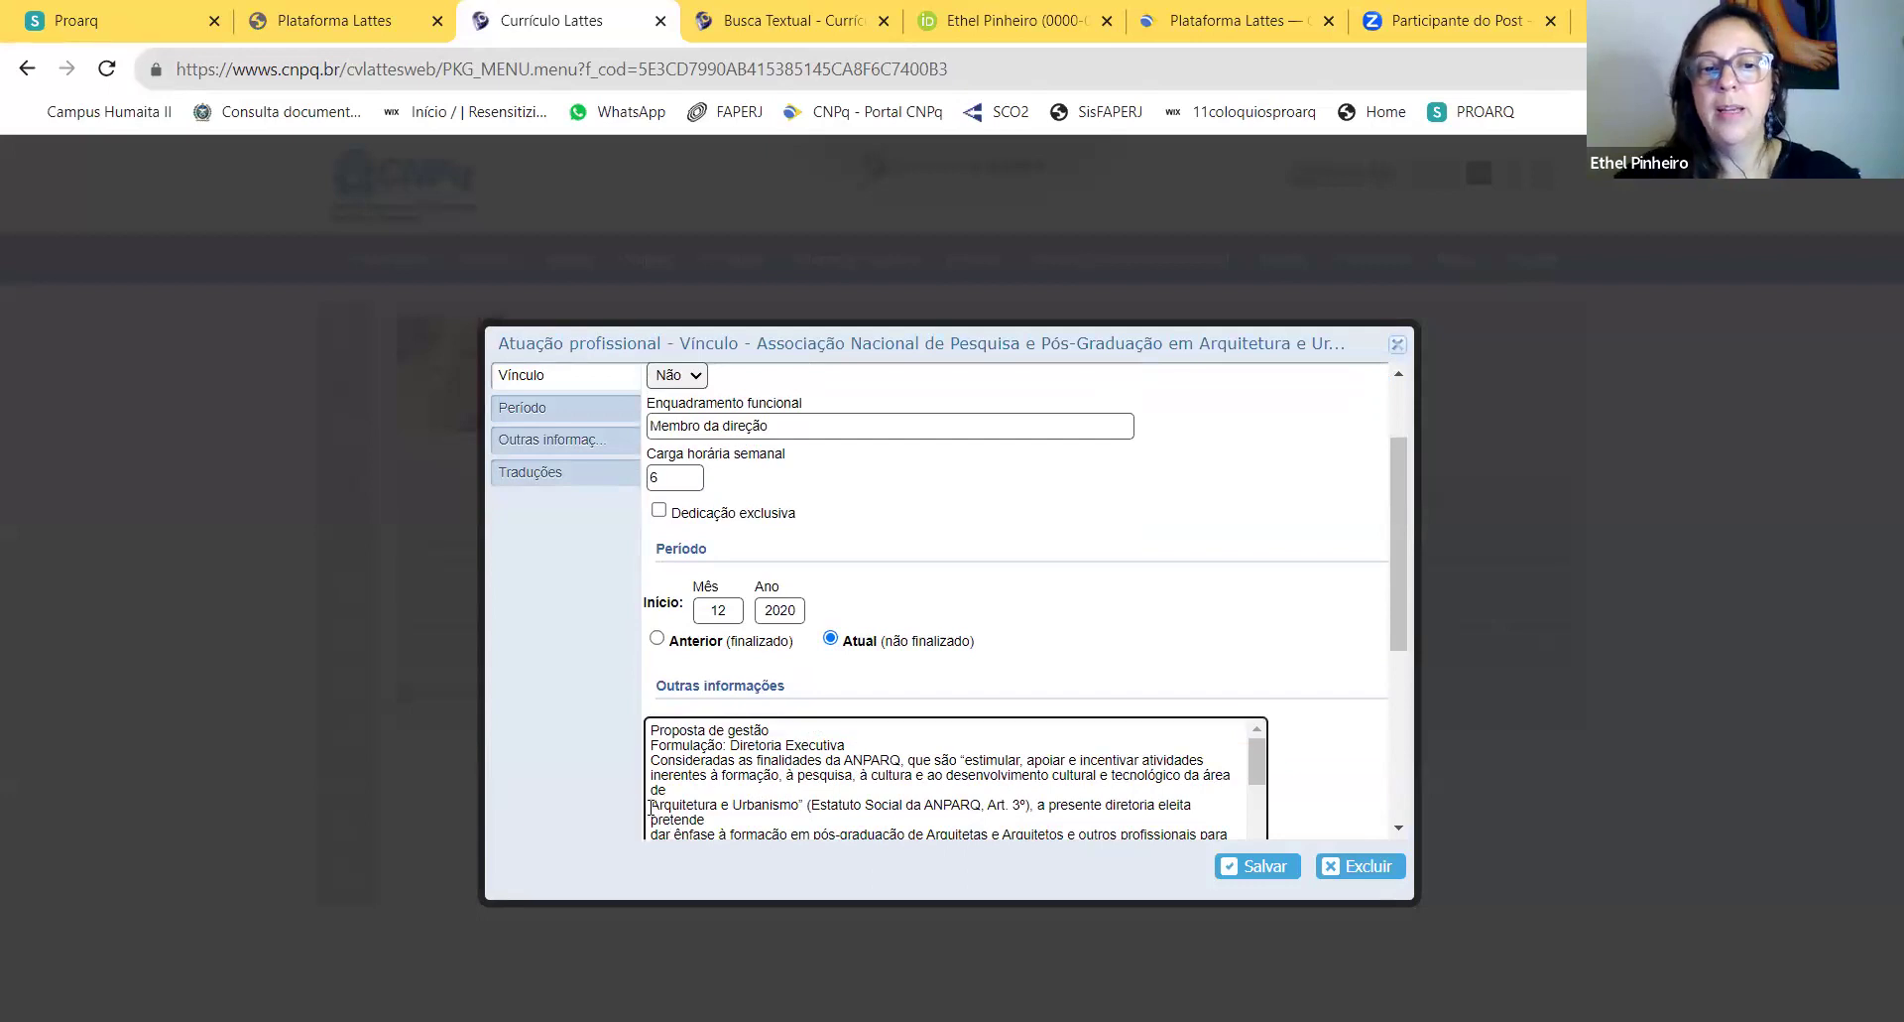
key("BackSpace")
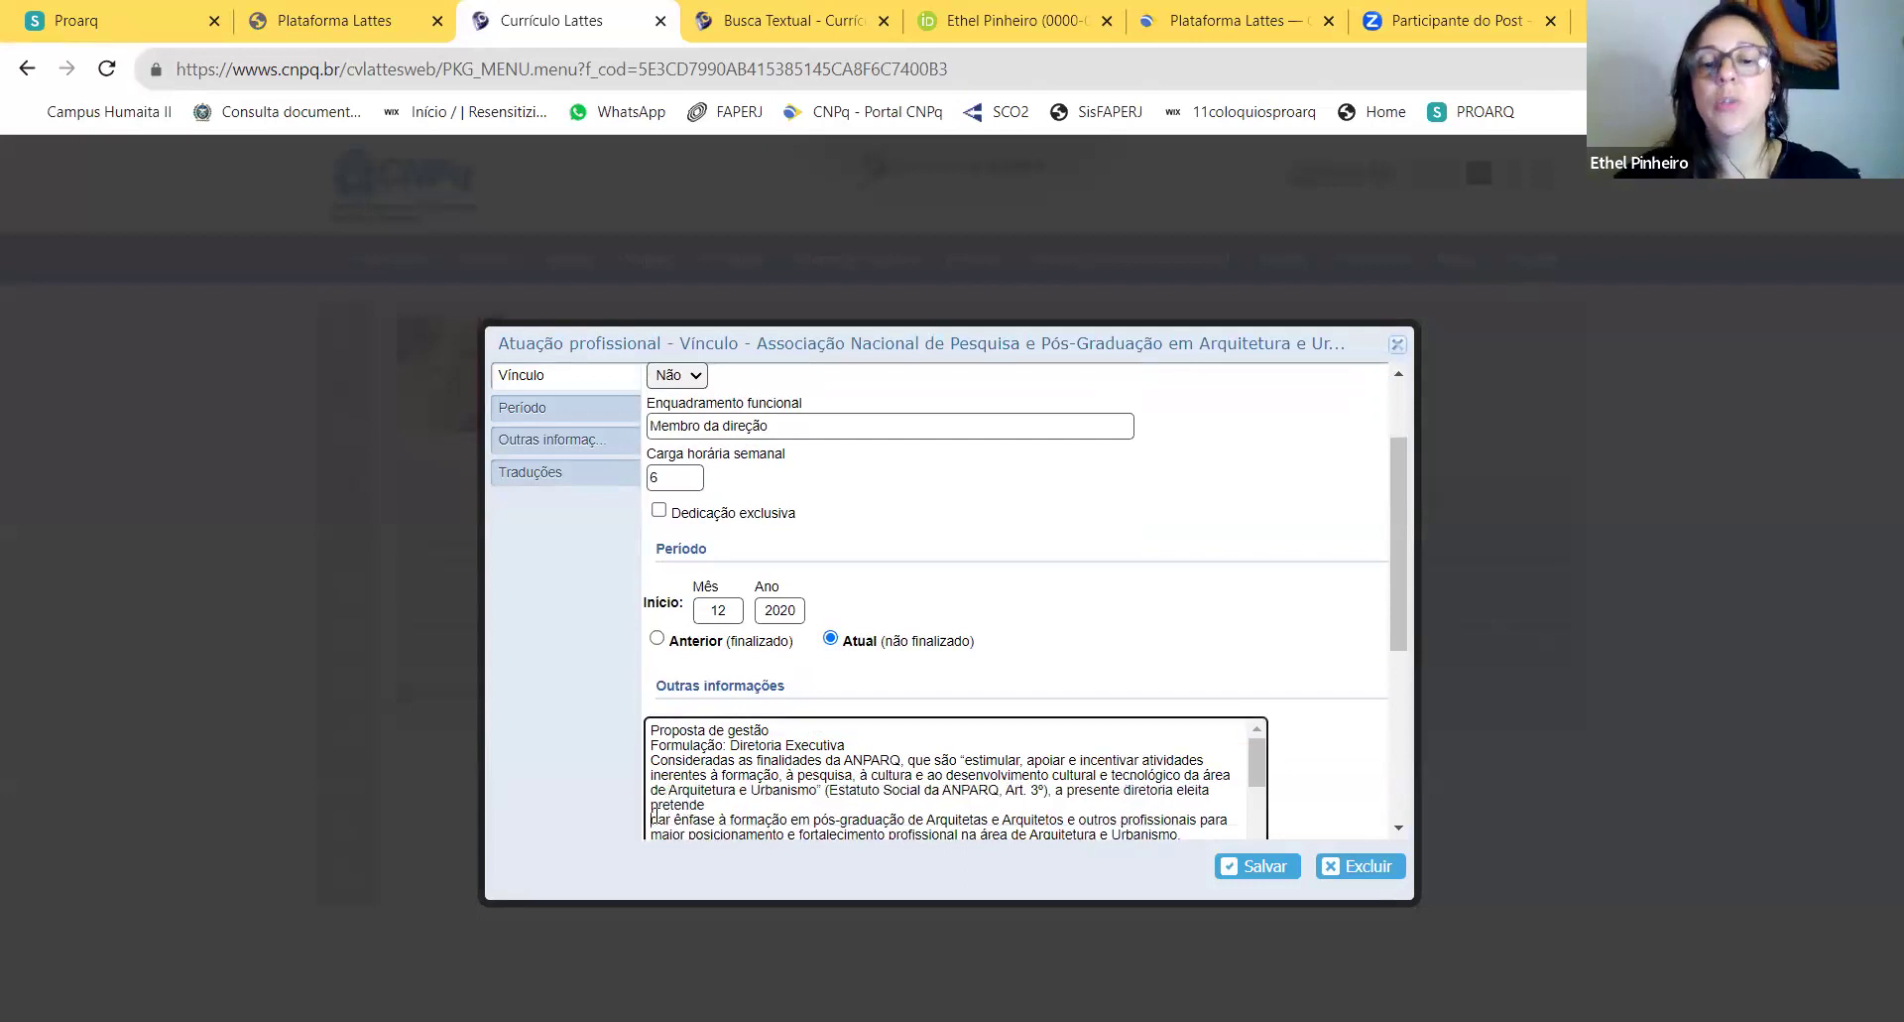
key("BackSpace")
scroll(750, 783, "down", 1)
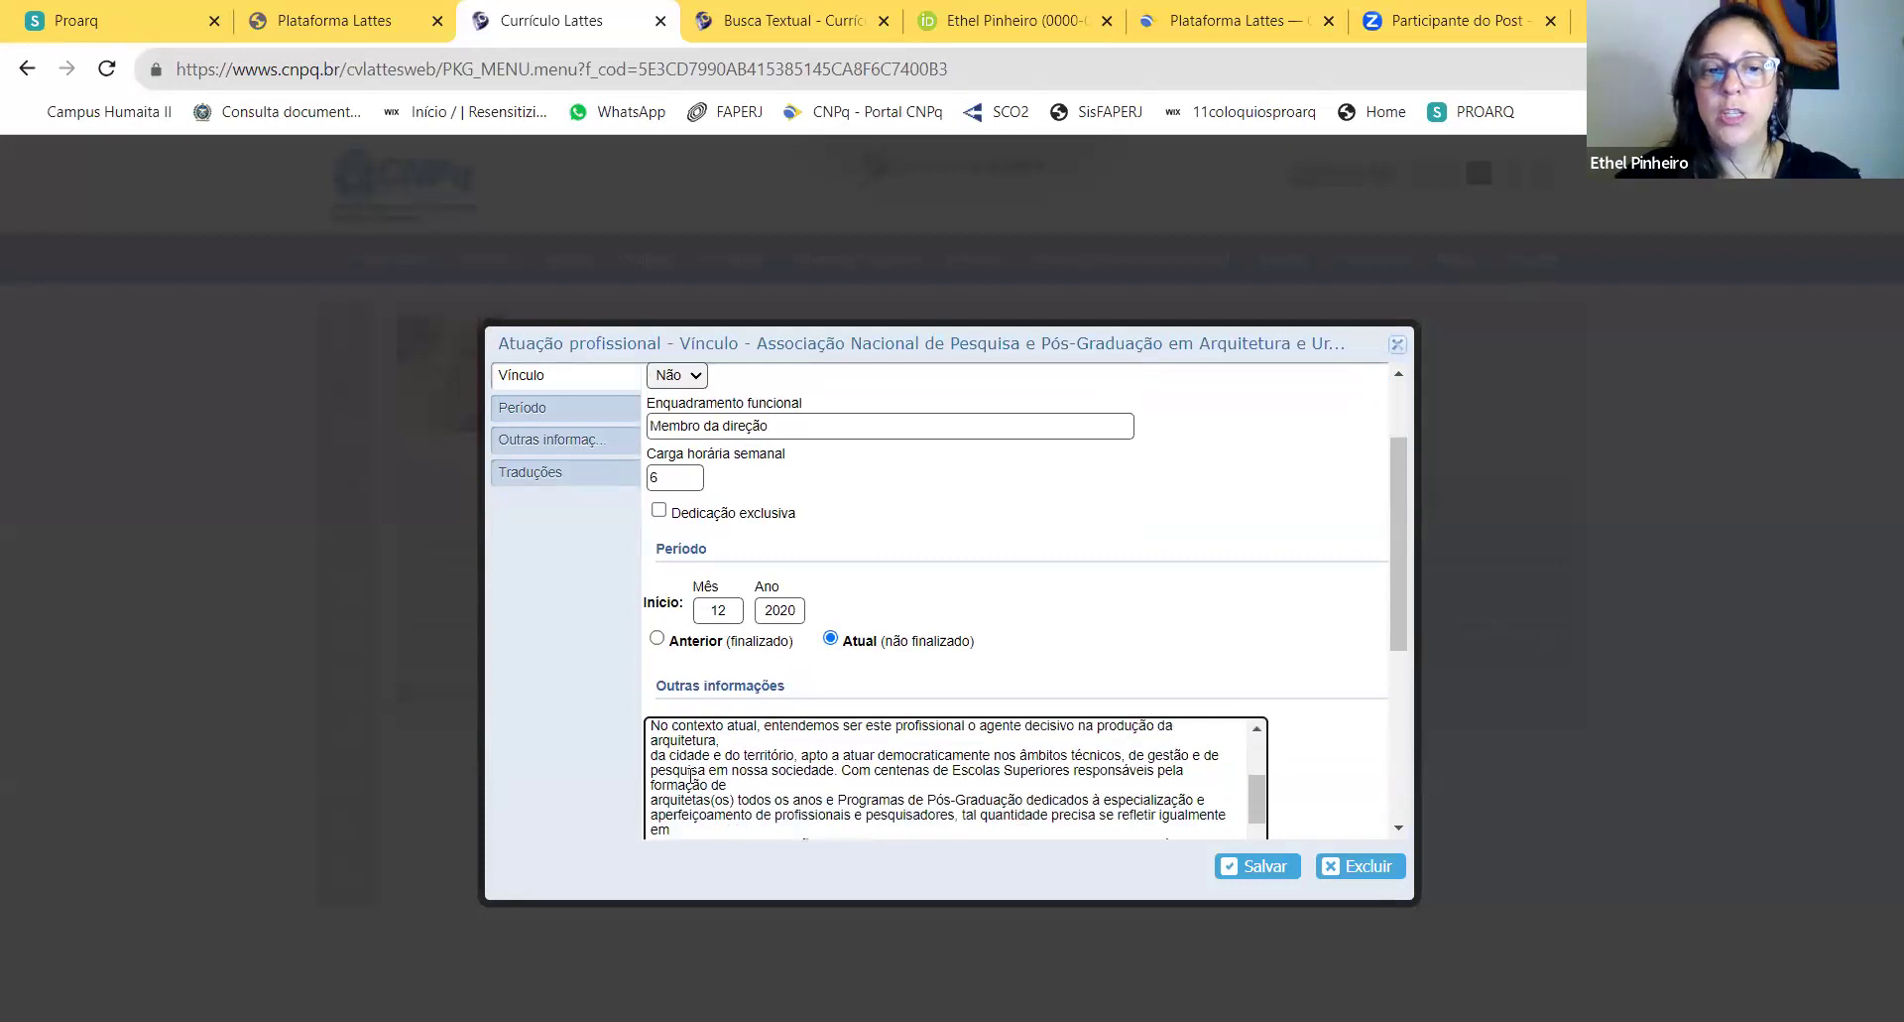
scroll(691, 776, "up", 2)
key("BackSpace")
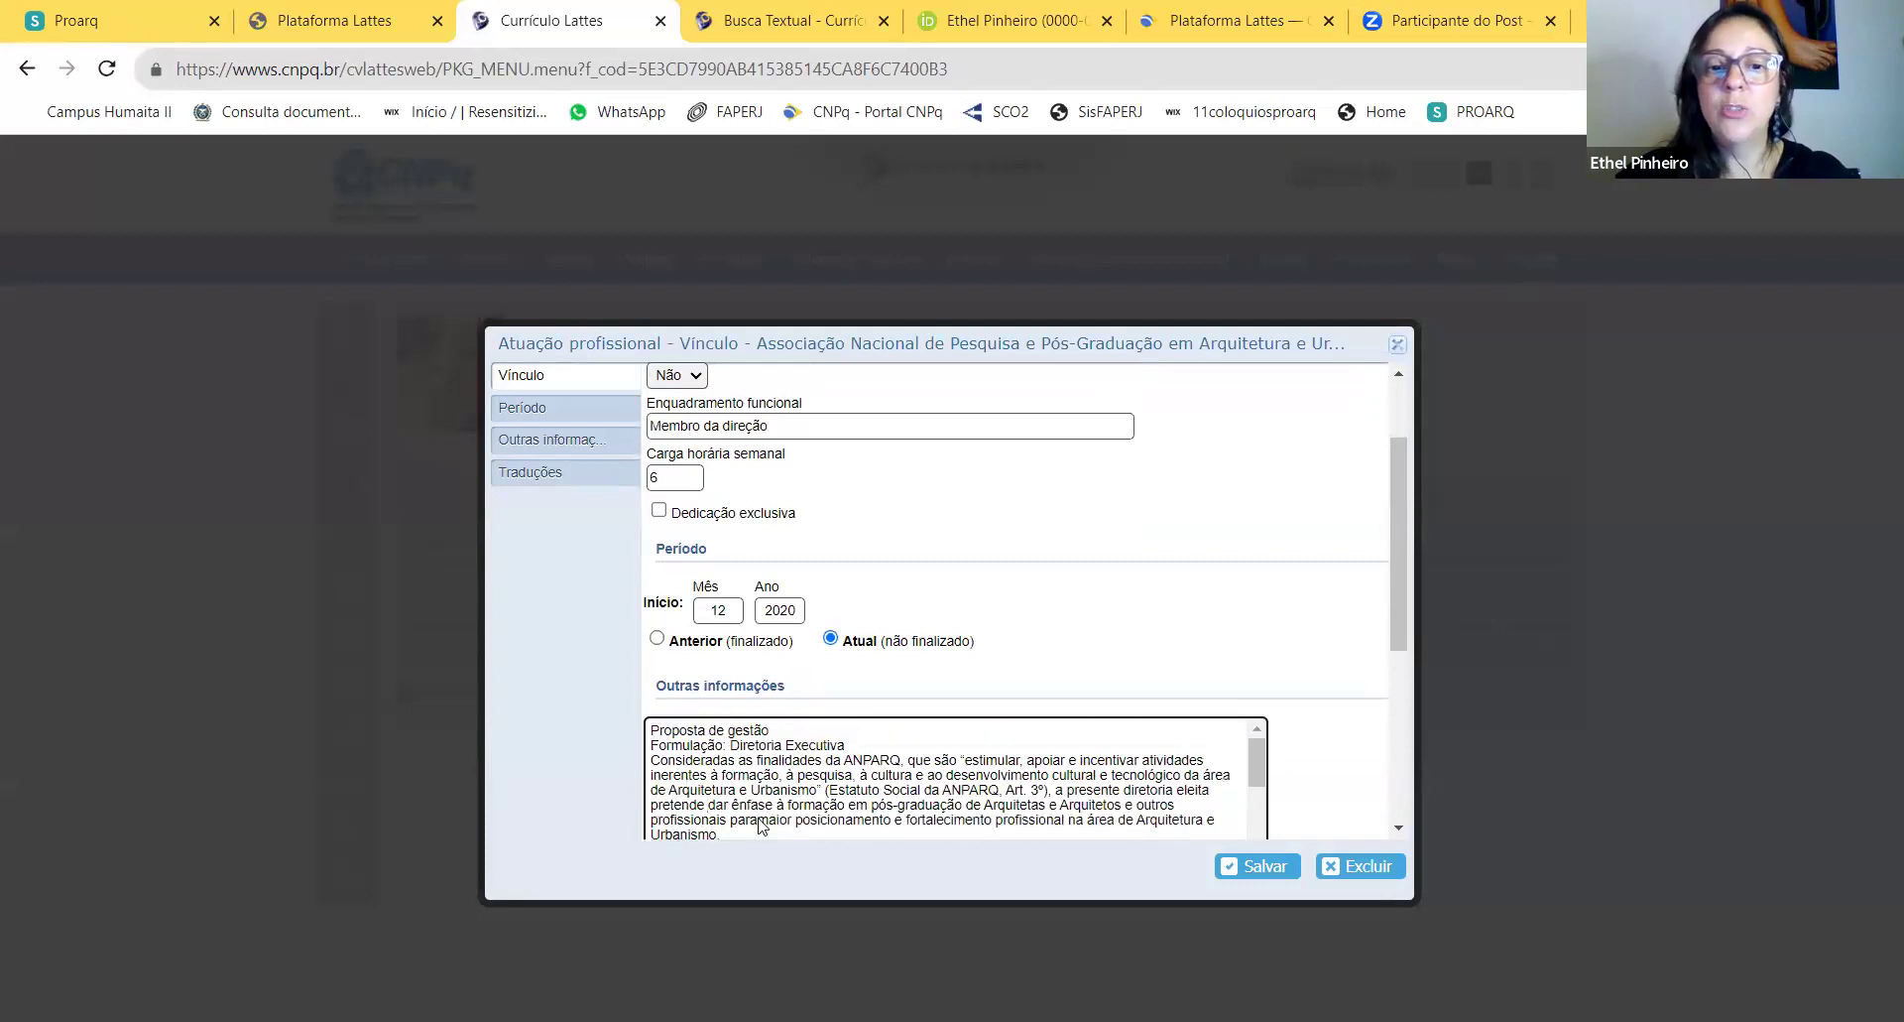
scroll(1255, 779, "down", 1)
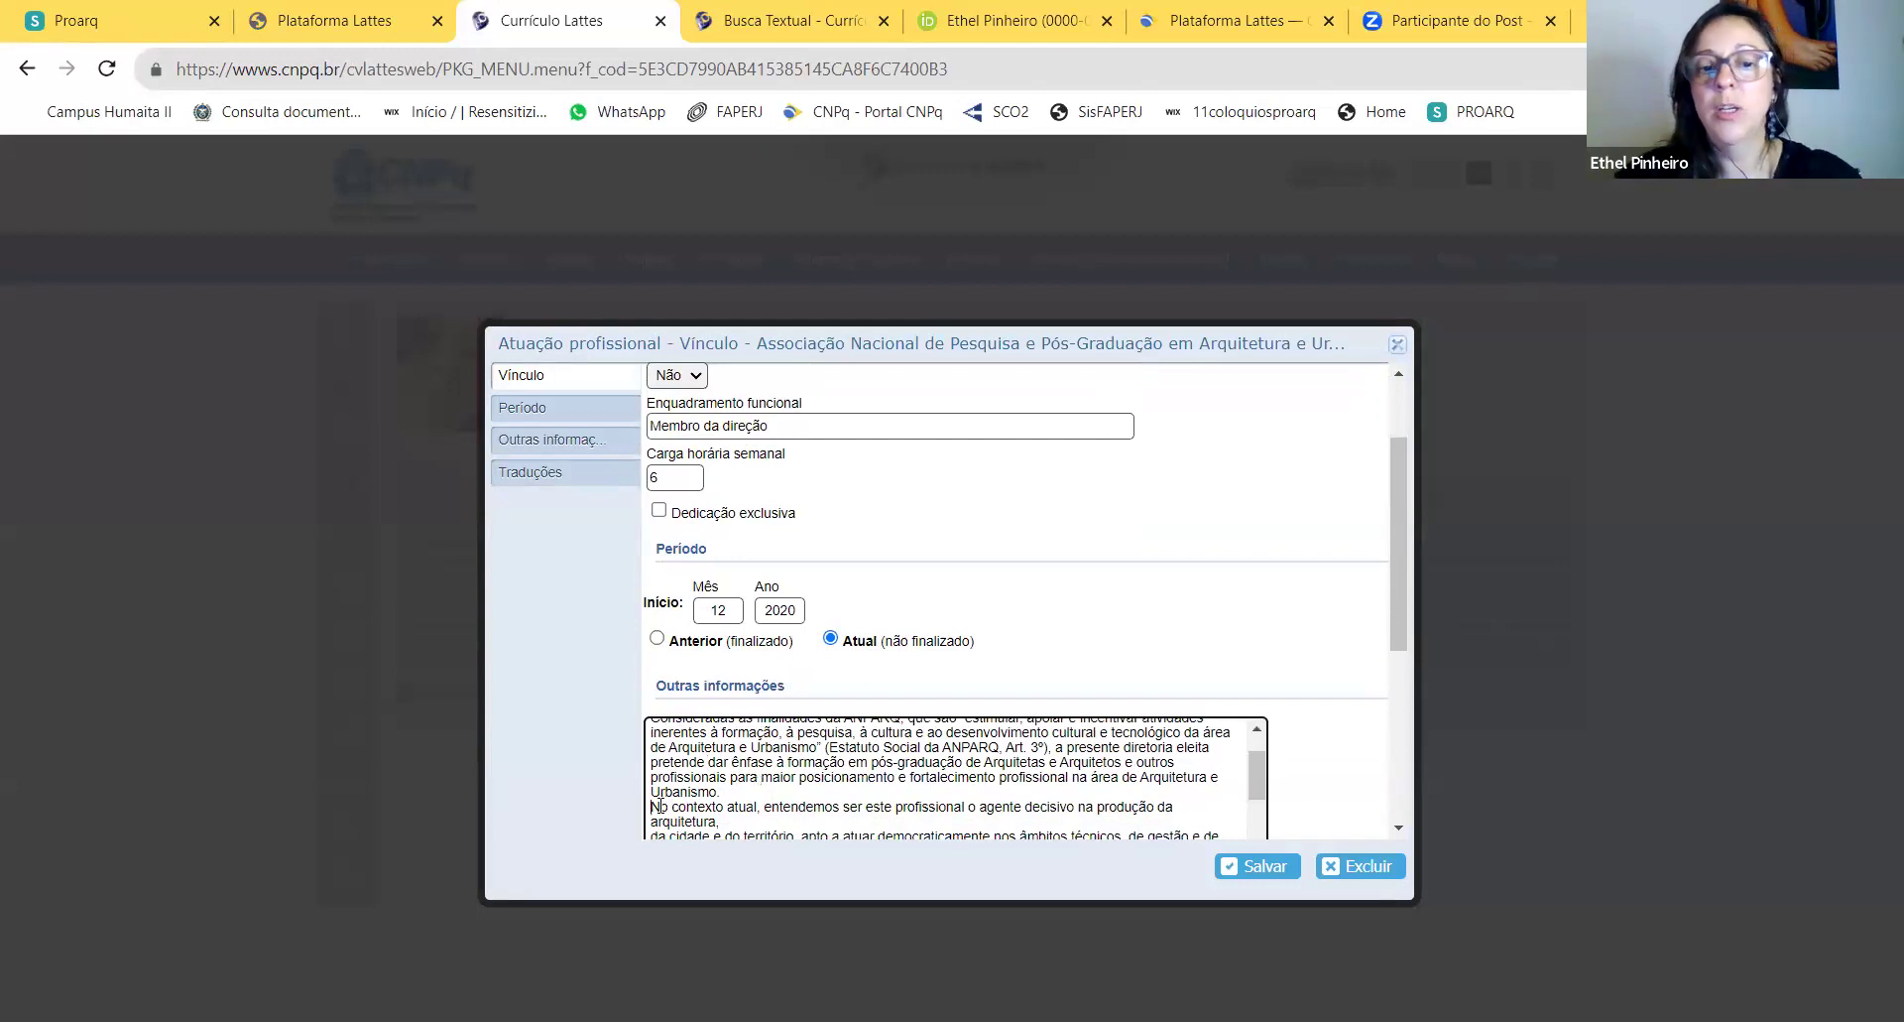
left_click(654, 806)
key("BackSpace")
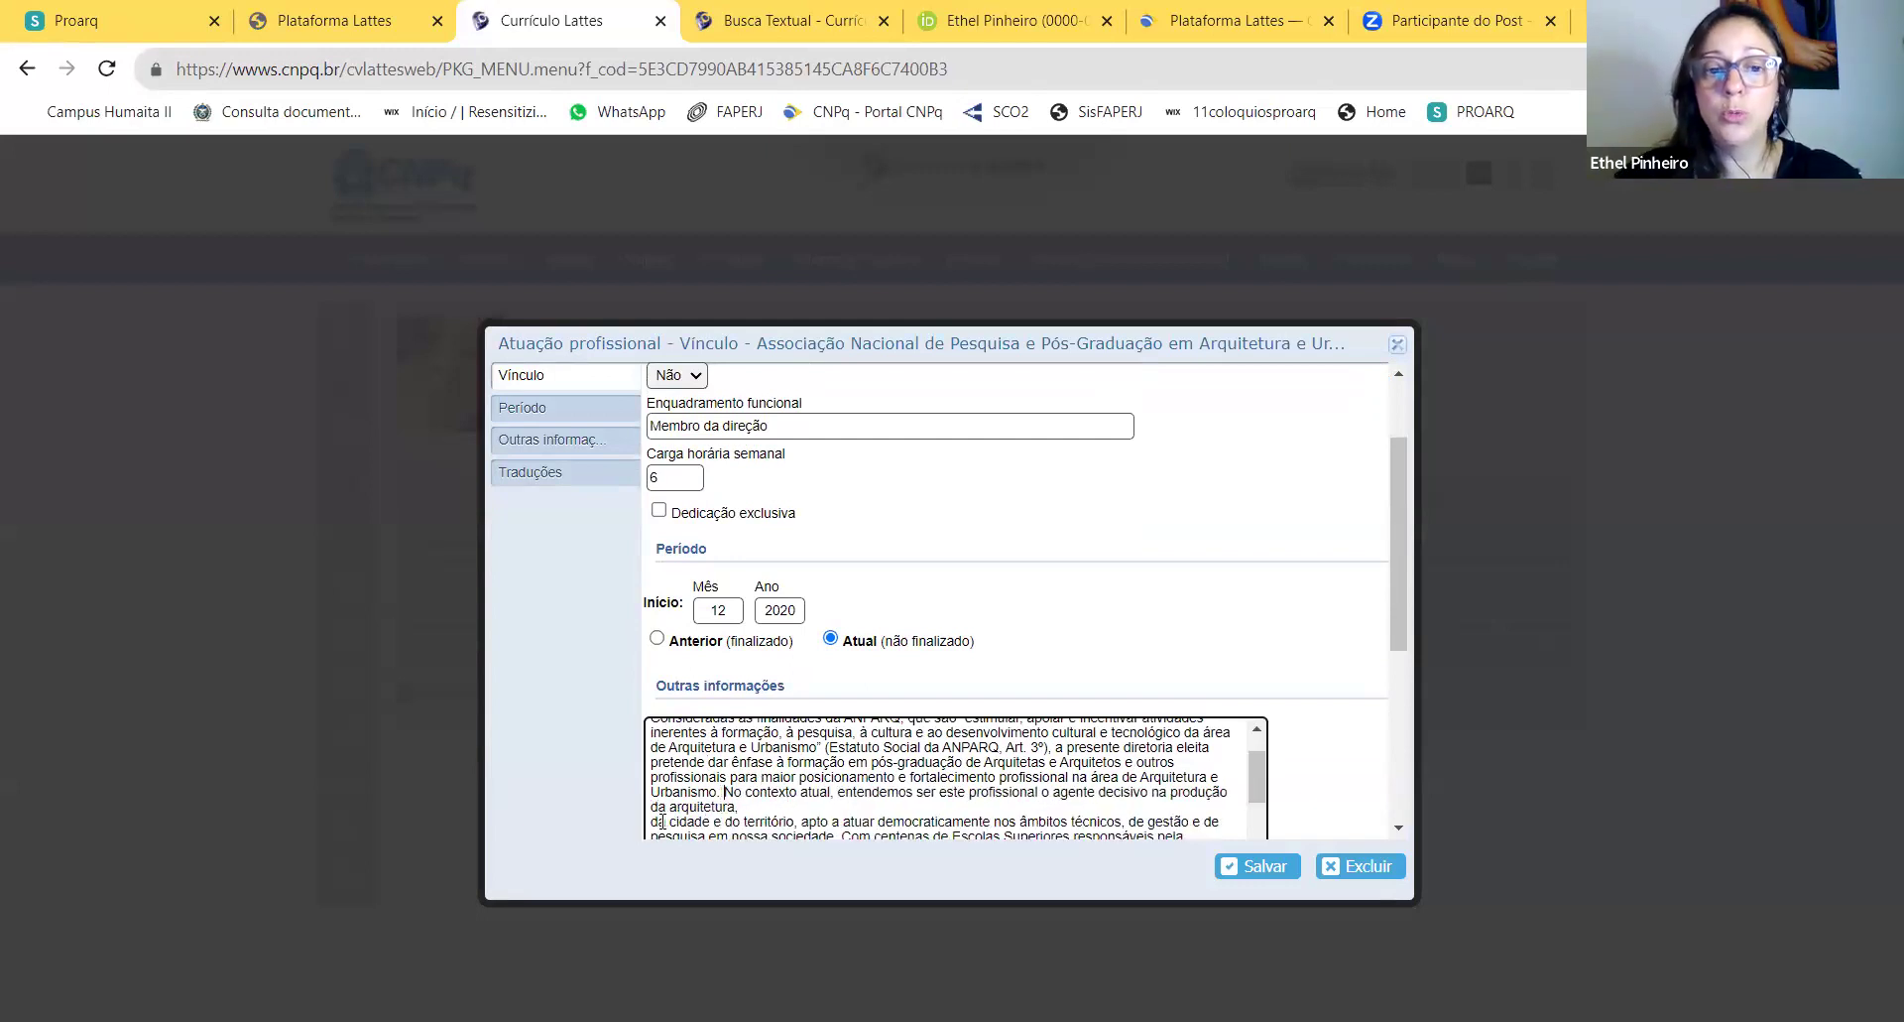
left_click(651, 821)
key("BackSpace")
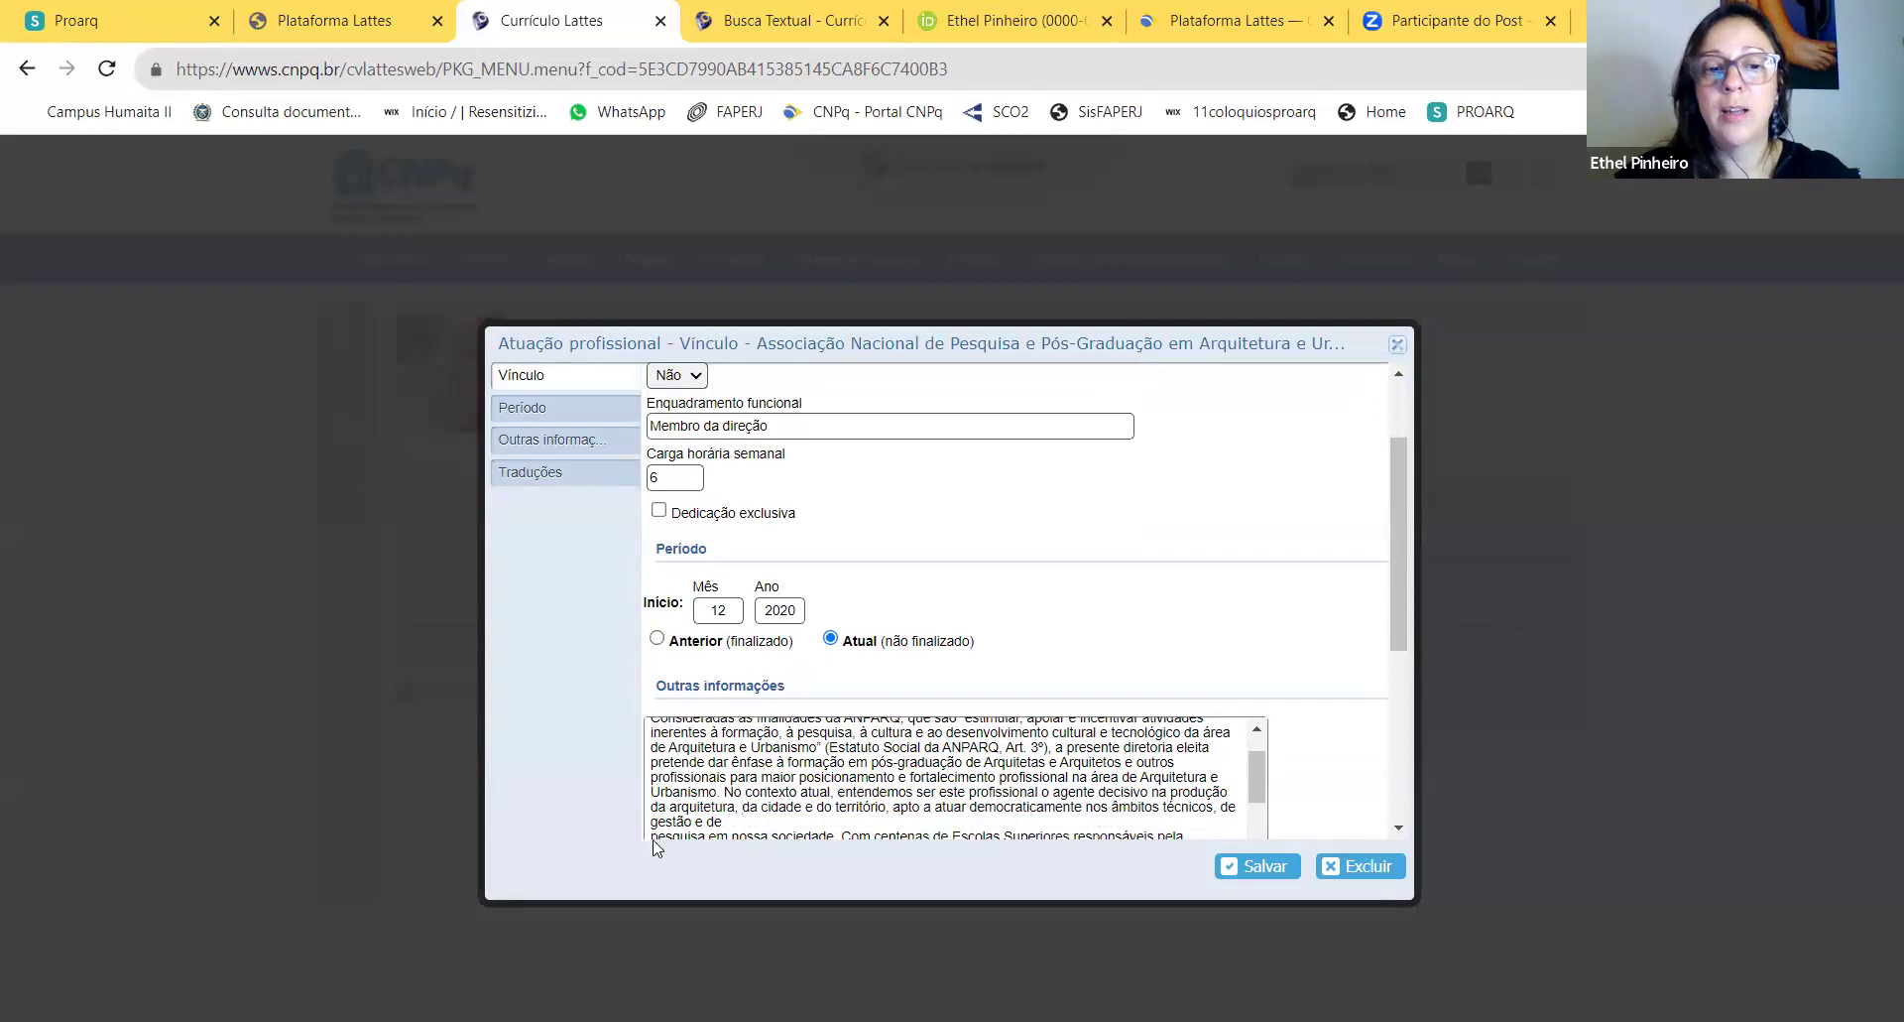
left_click(648, 836)
key("BackSpace")
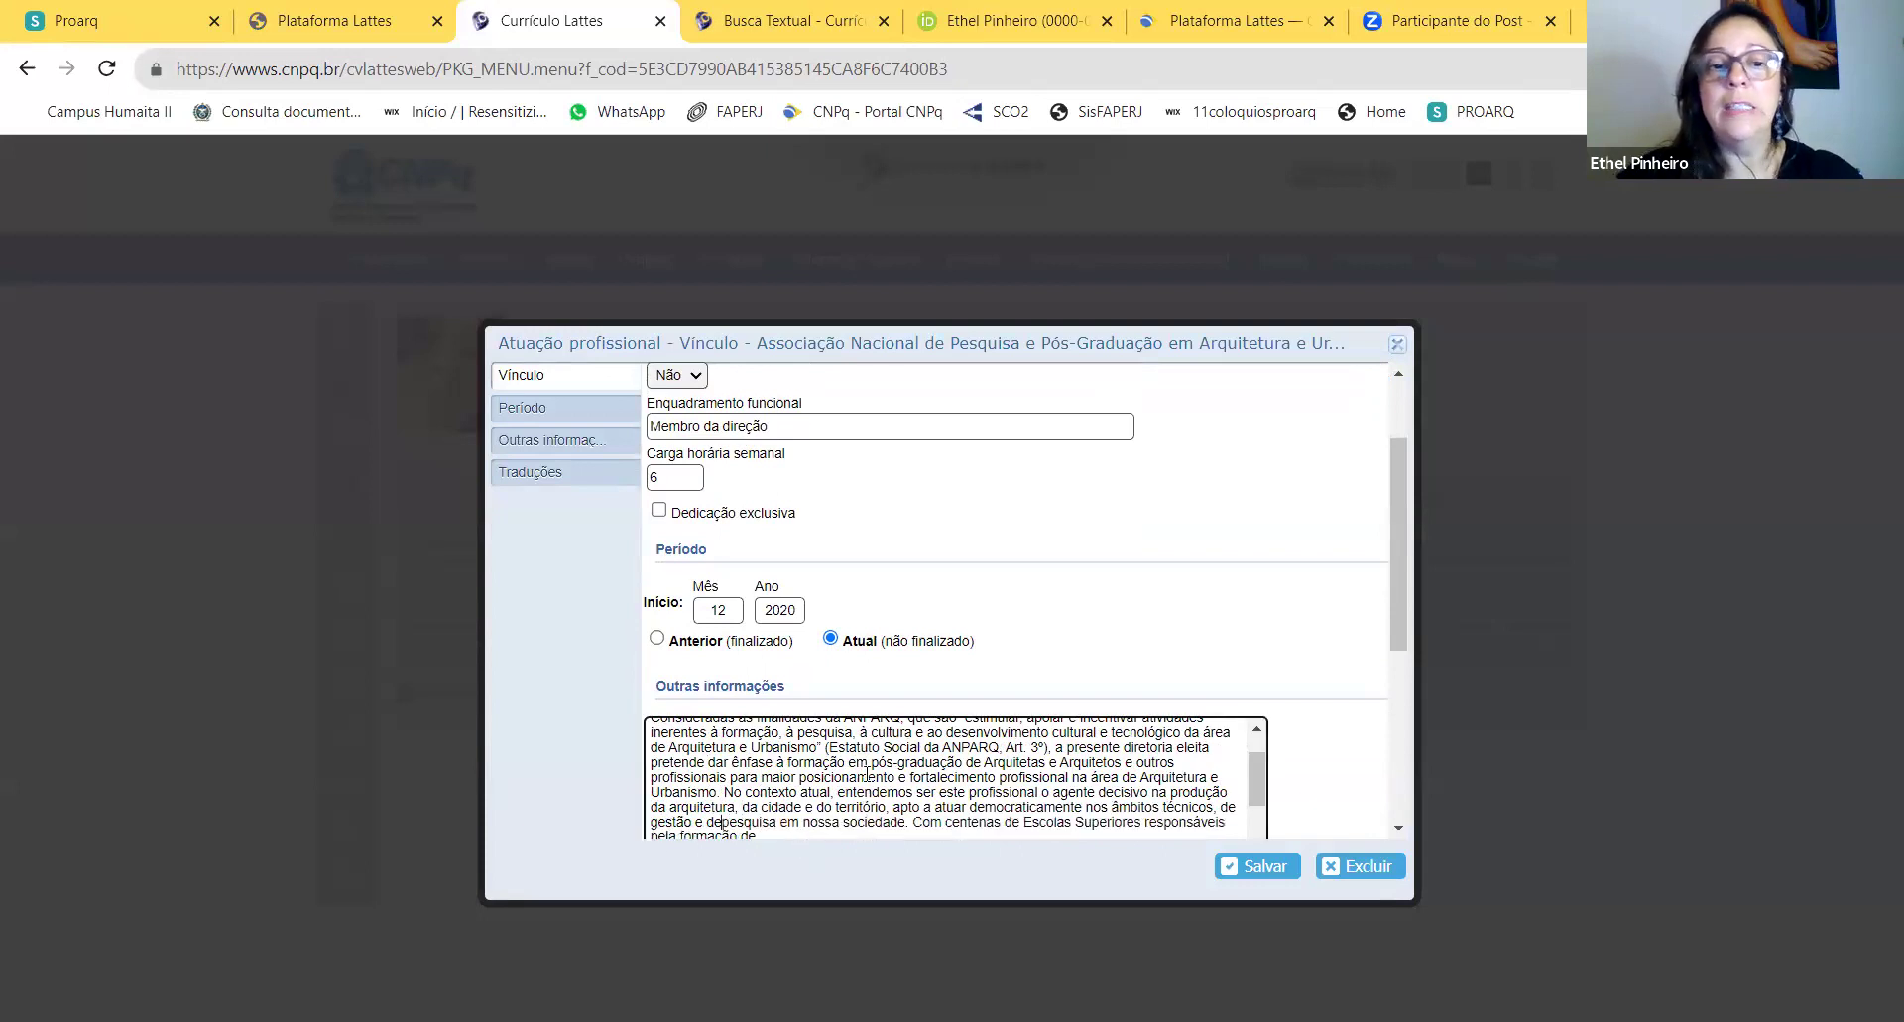
scroll(870, 632, "up", 2)
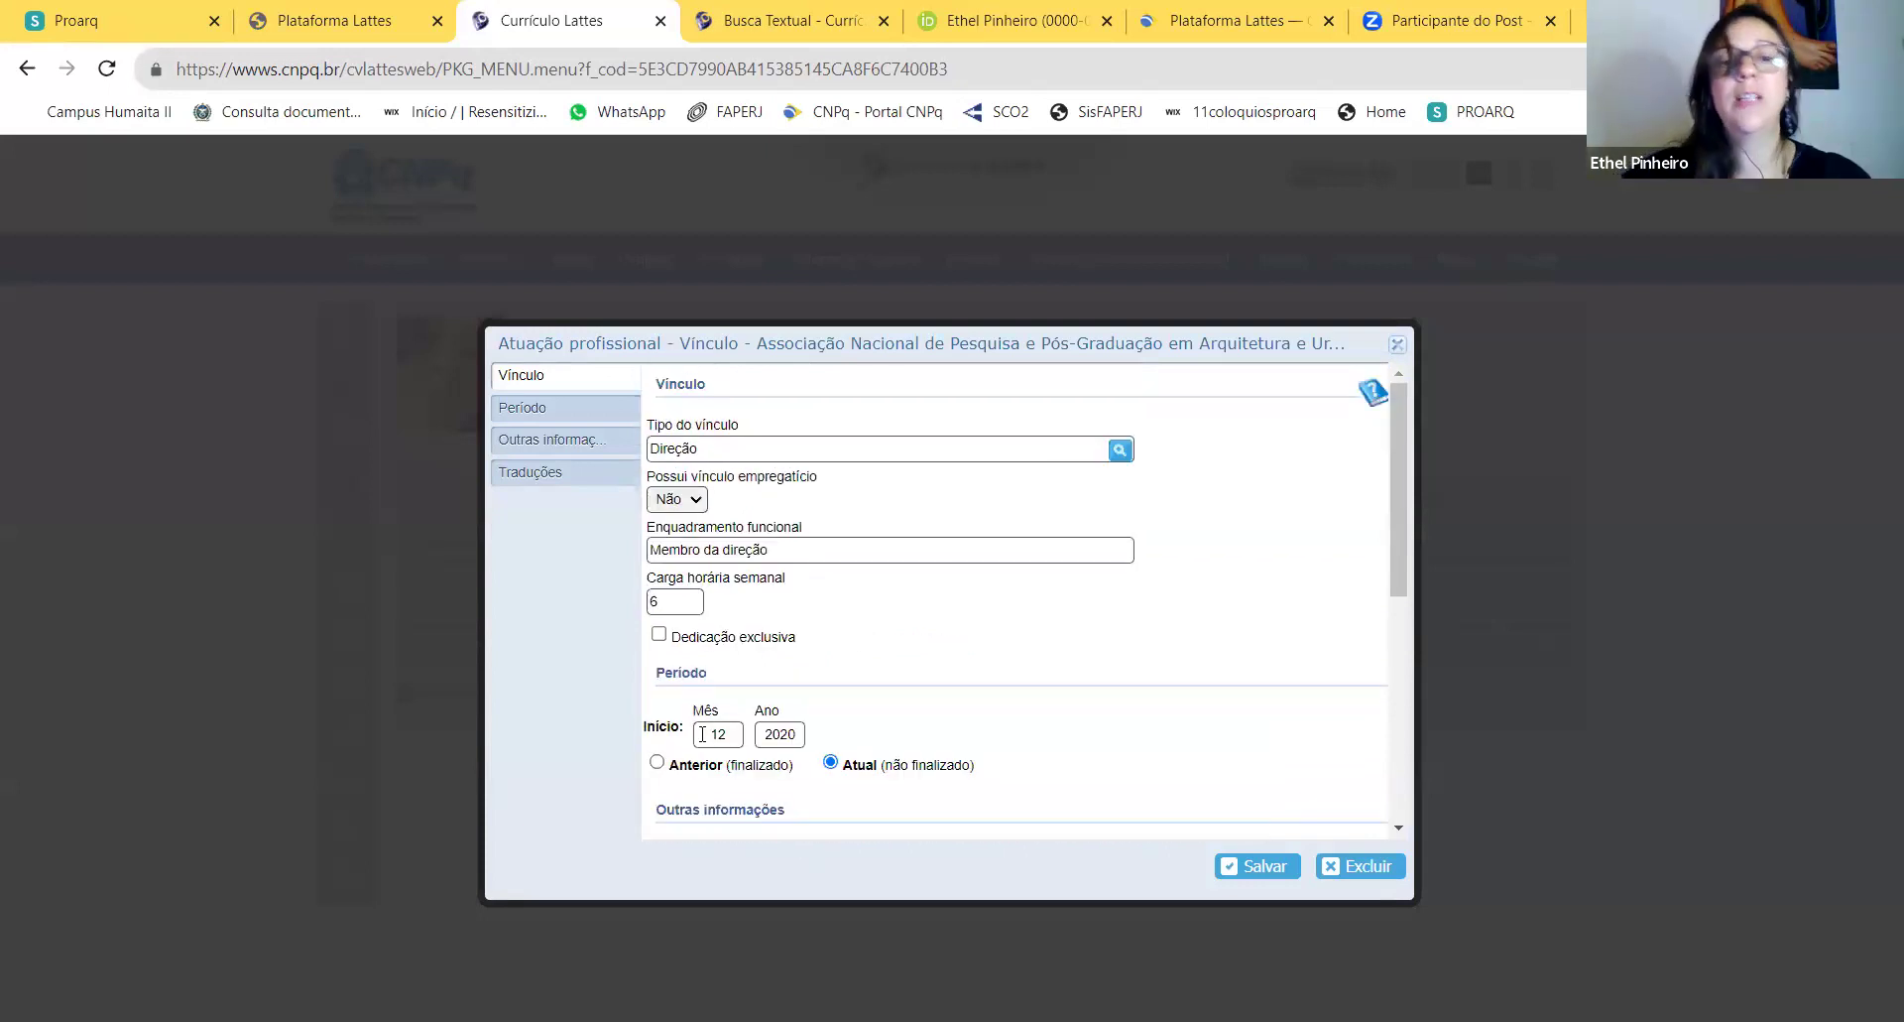
Step: Mark the ANPARQ role as Anterior, ending 12/2022
left_click(657, 762)
left_click(722, 813)
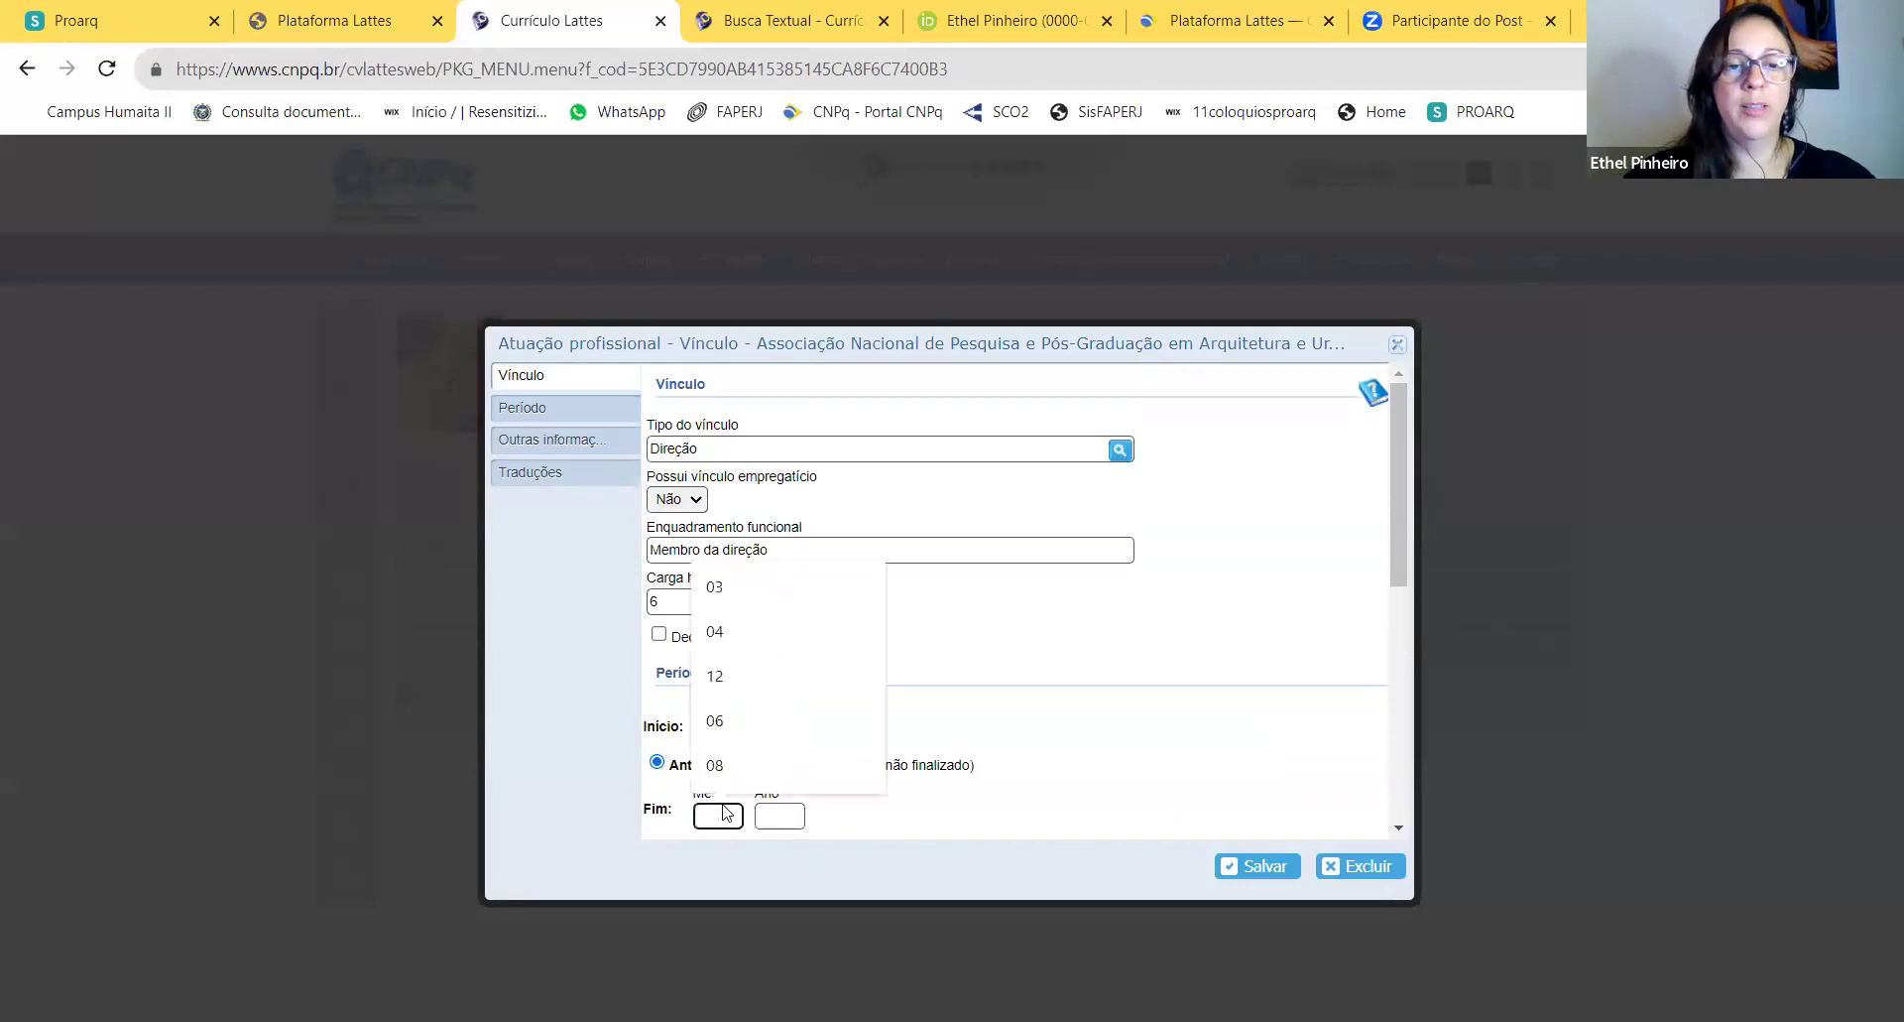
type("12")
left_click(771, 821)
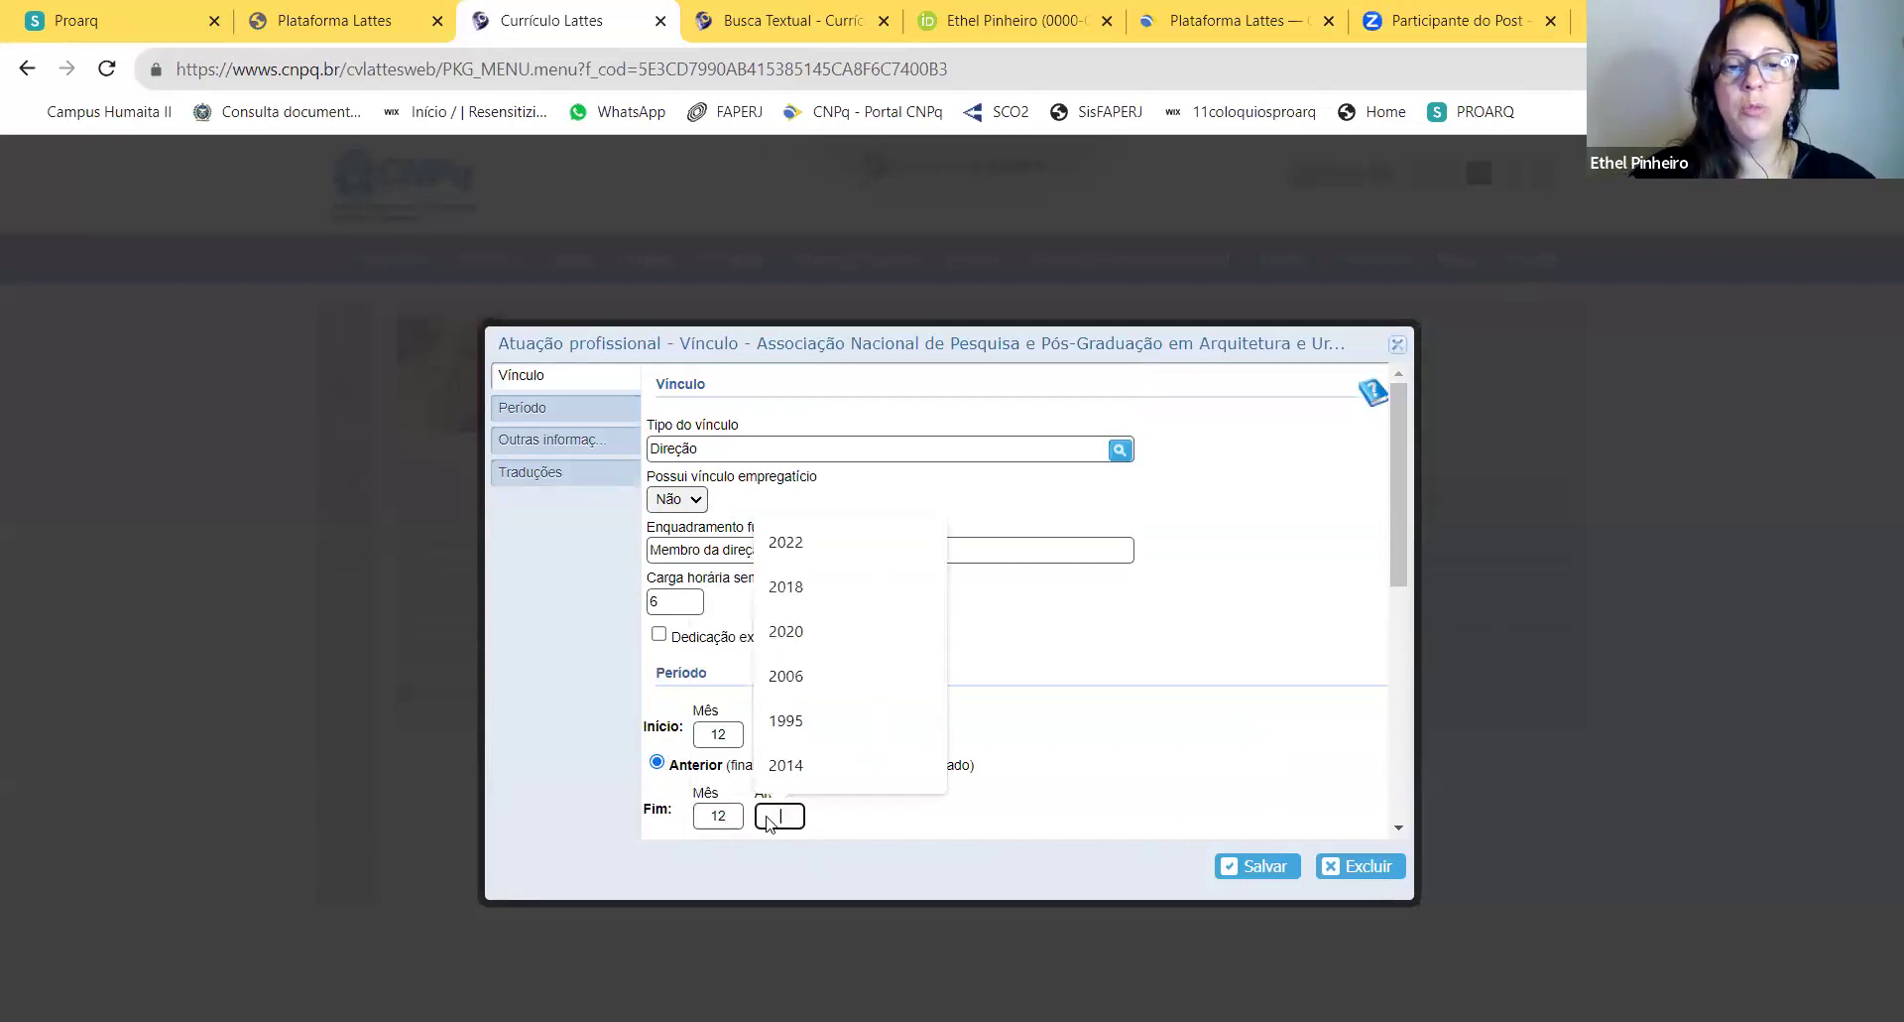
type("2022")
Step: Join the remaining broken lines, restoring 'Pós-Graduação em', and save the vínculo
scroll(1218, 705, "down", 10)
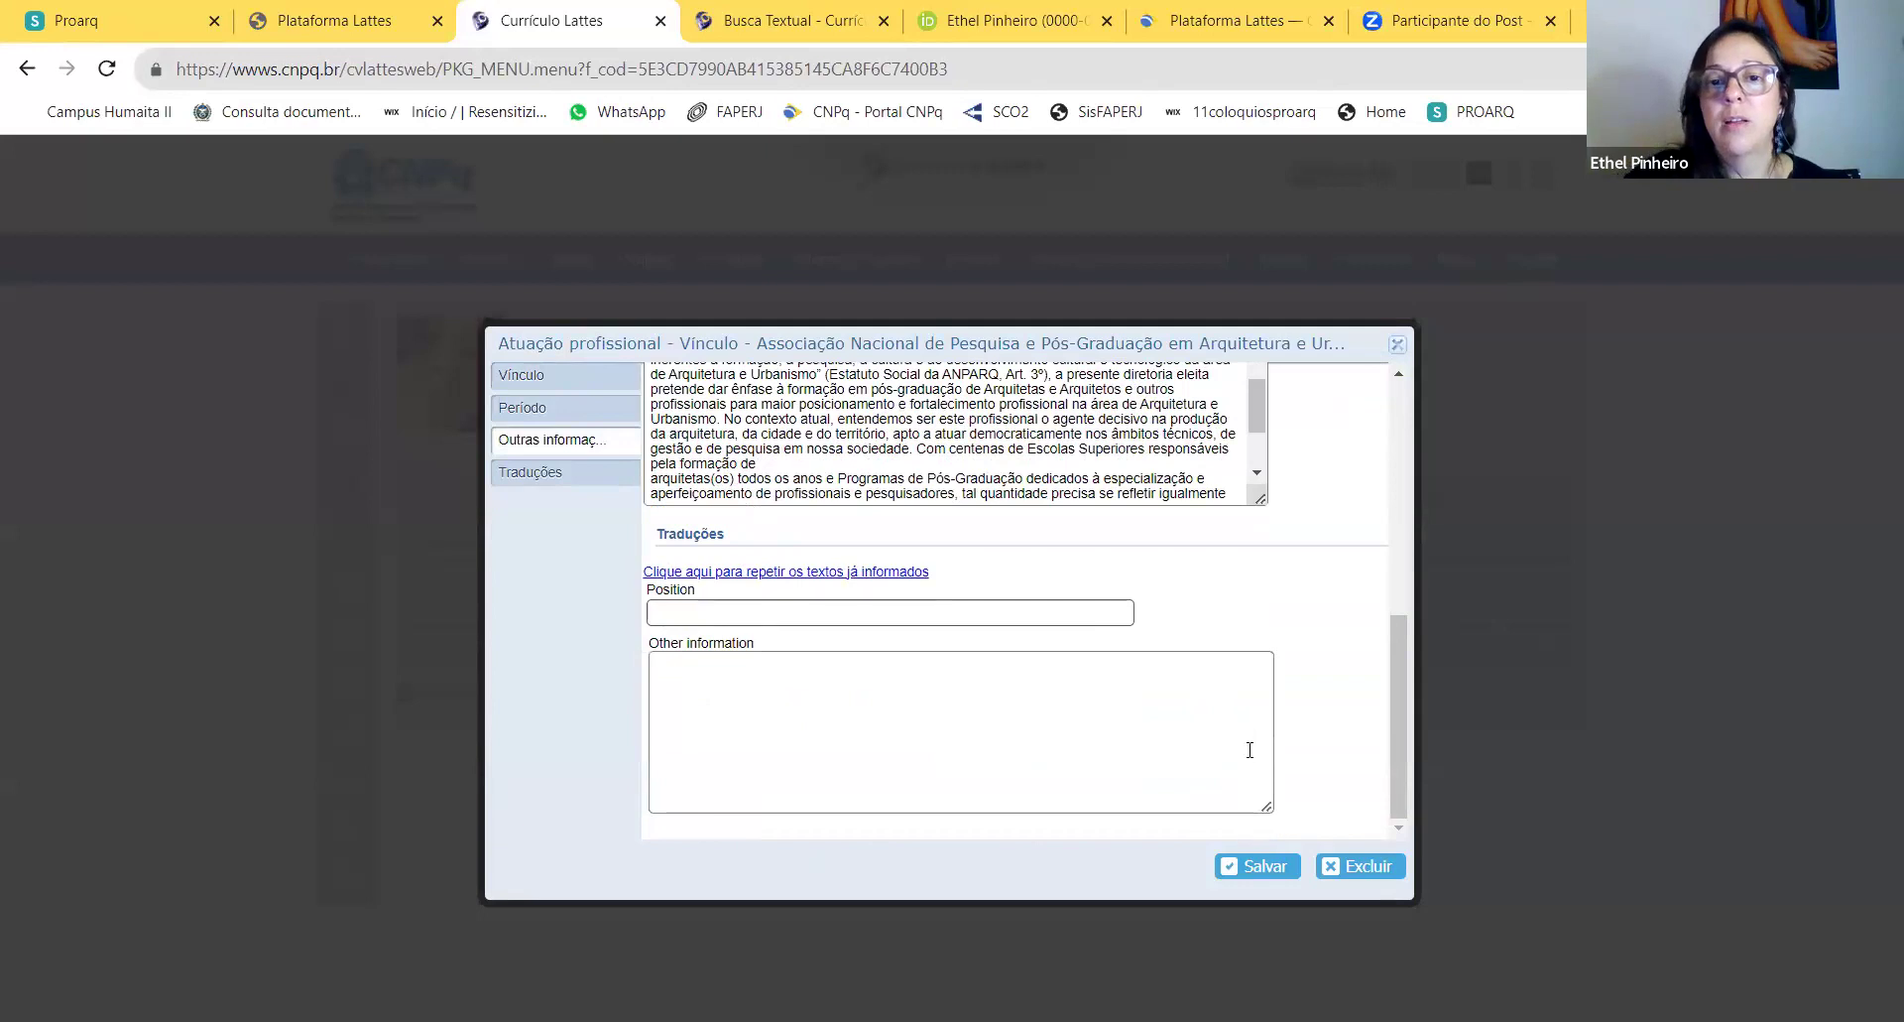
left_click(653, 479)
key("BackSpace")
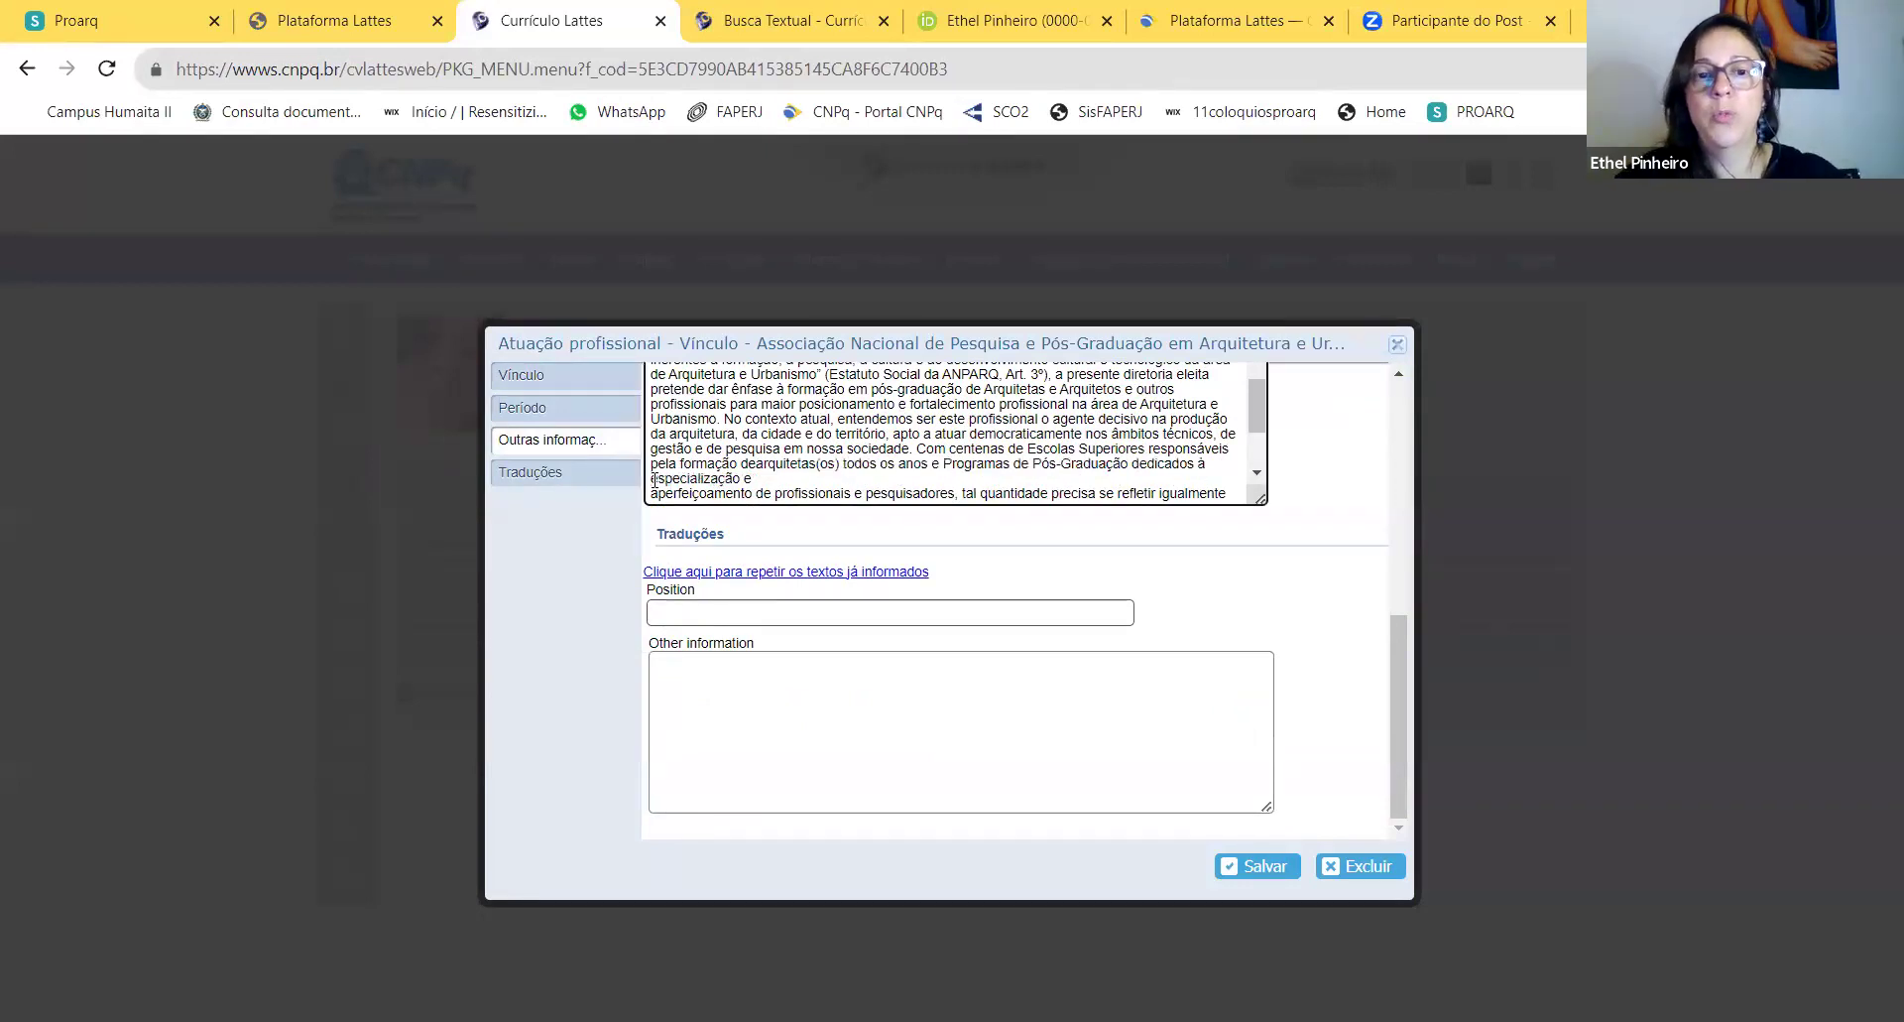
left_click(652, 493)
key("BackSpace")
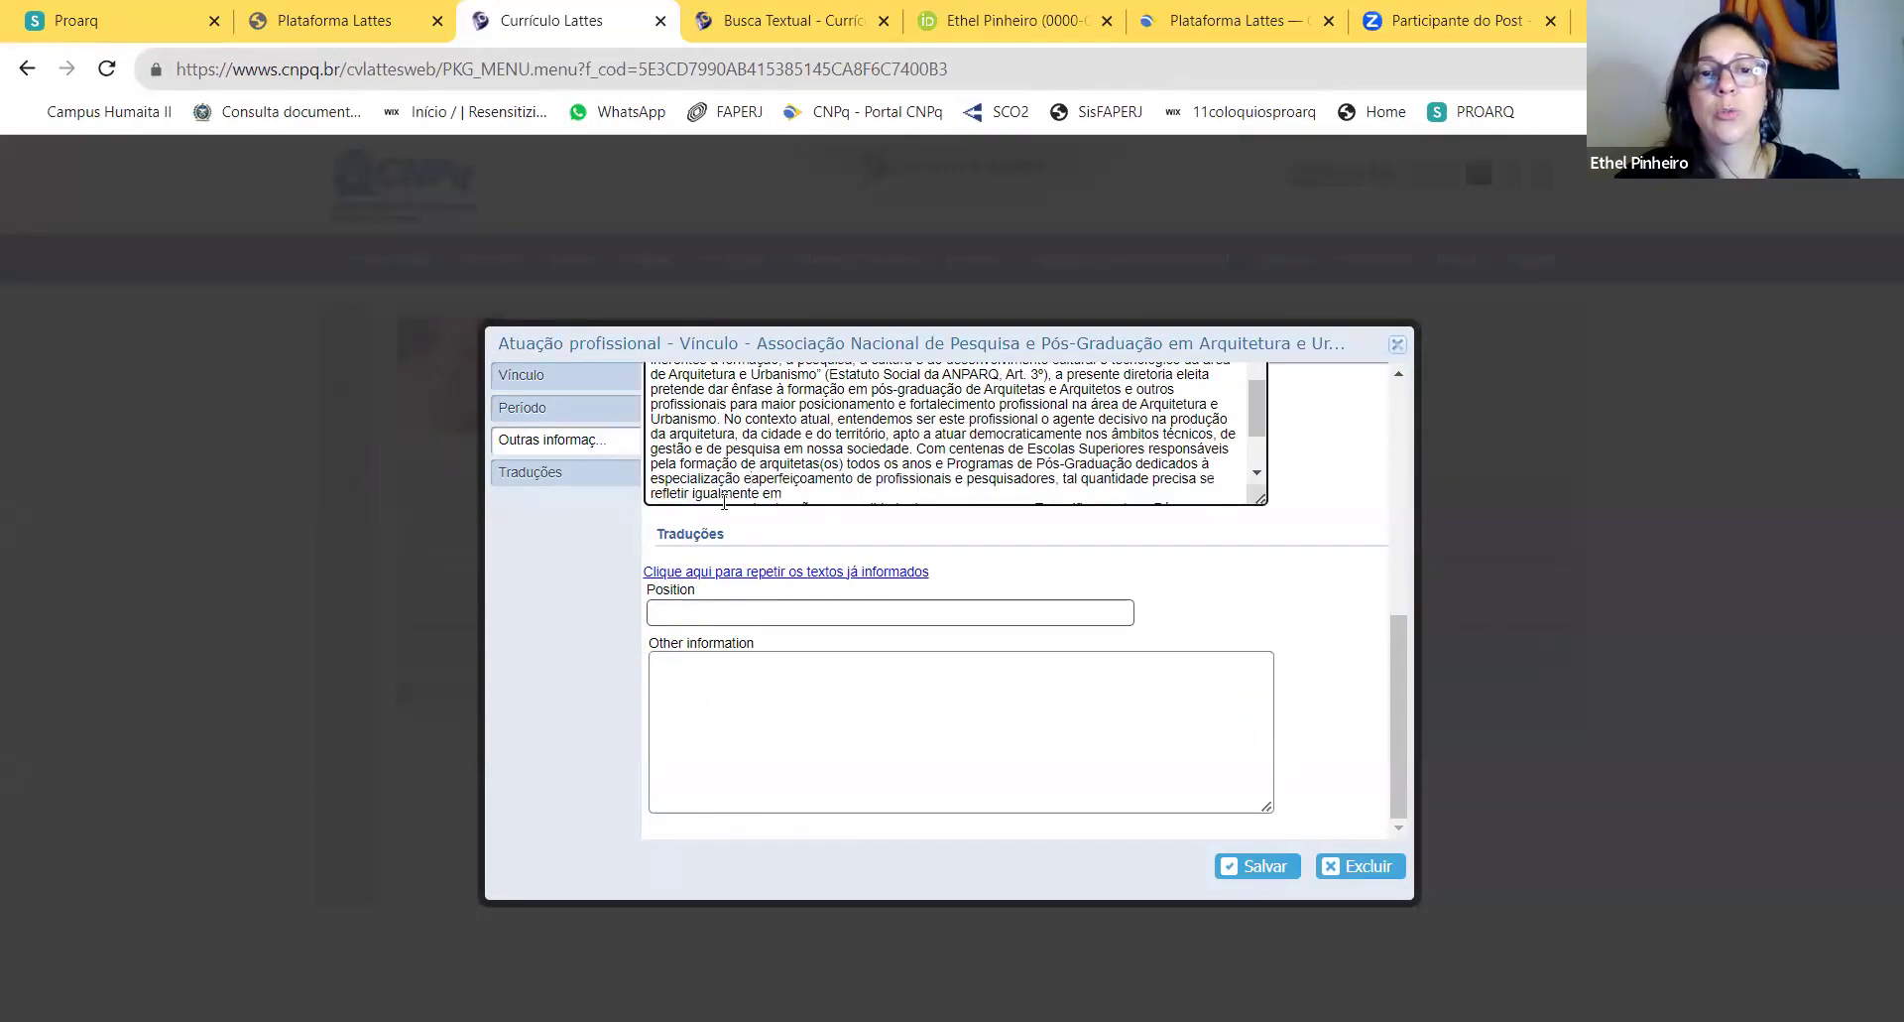
scroll(1255, 476, "down", 1)
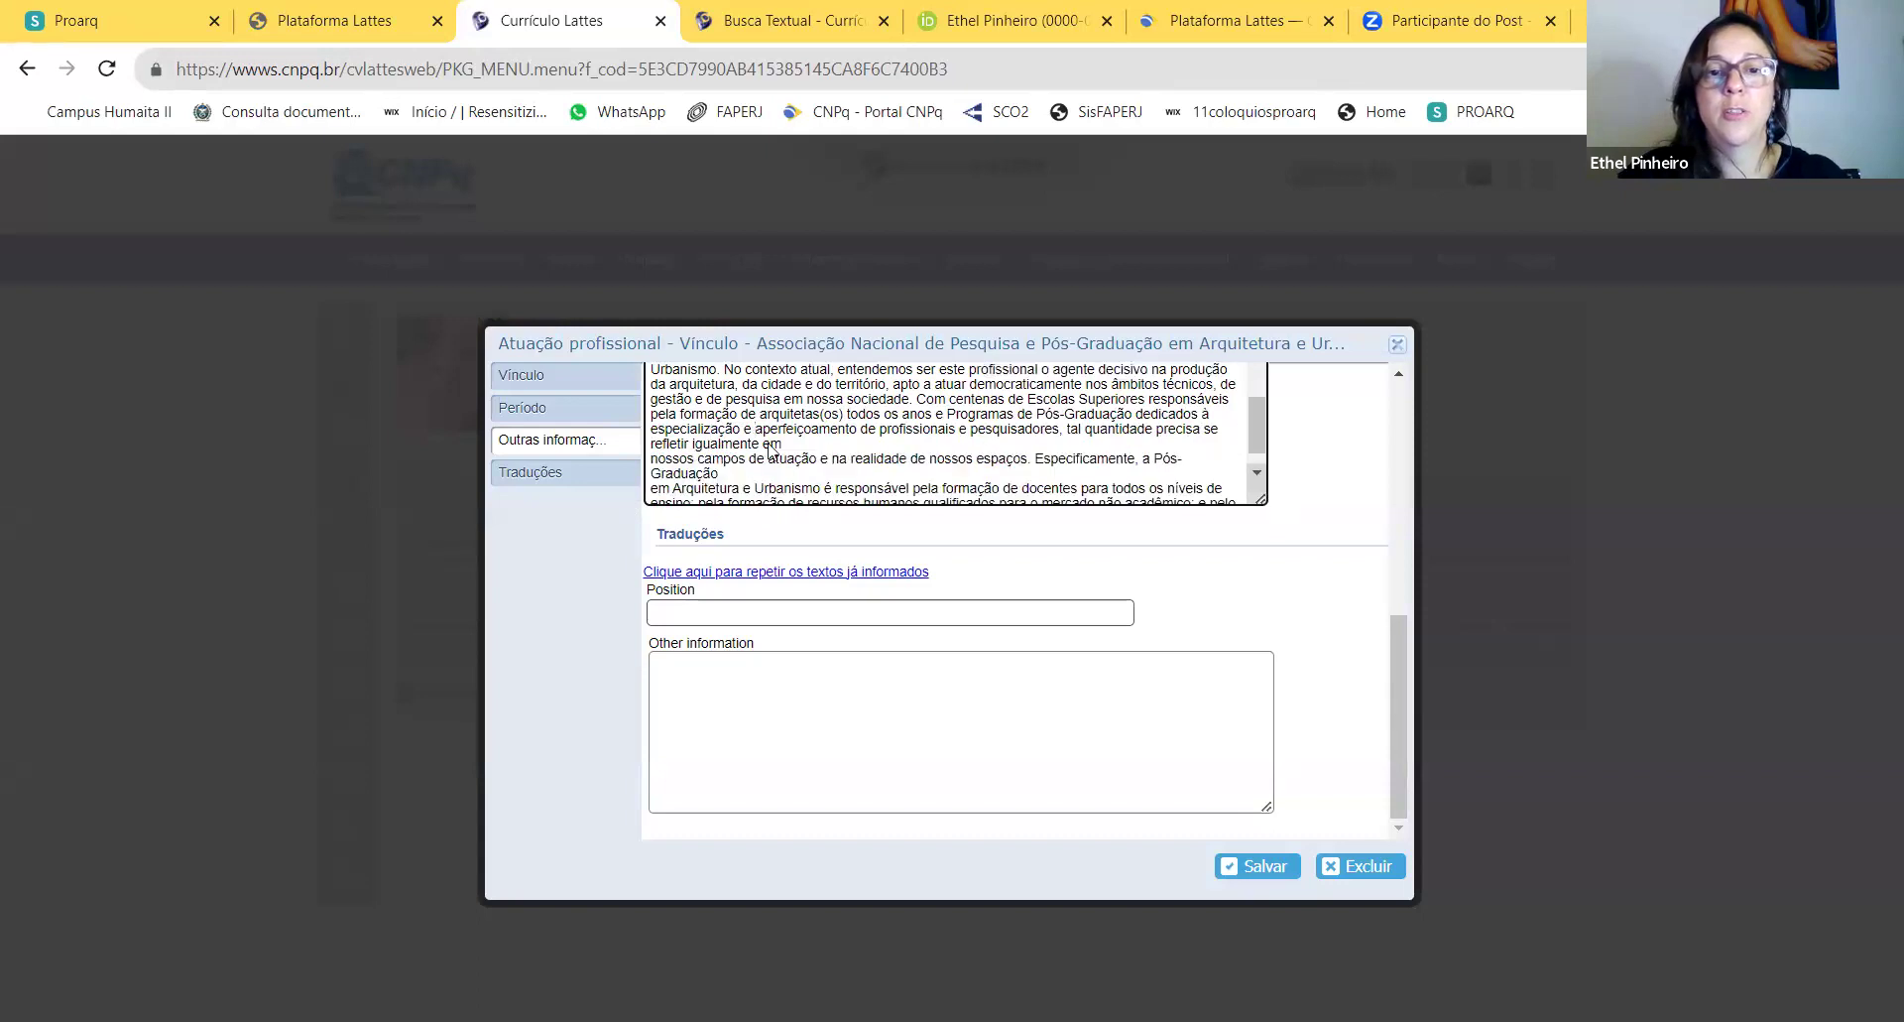
left_click(651, 459)
key("BackSpace")
left_click(655, 473)
key("BackSpace")
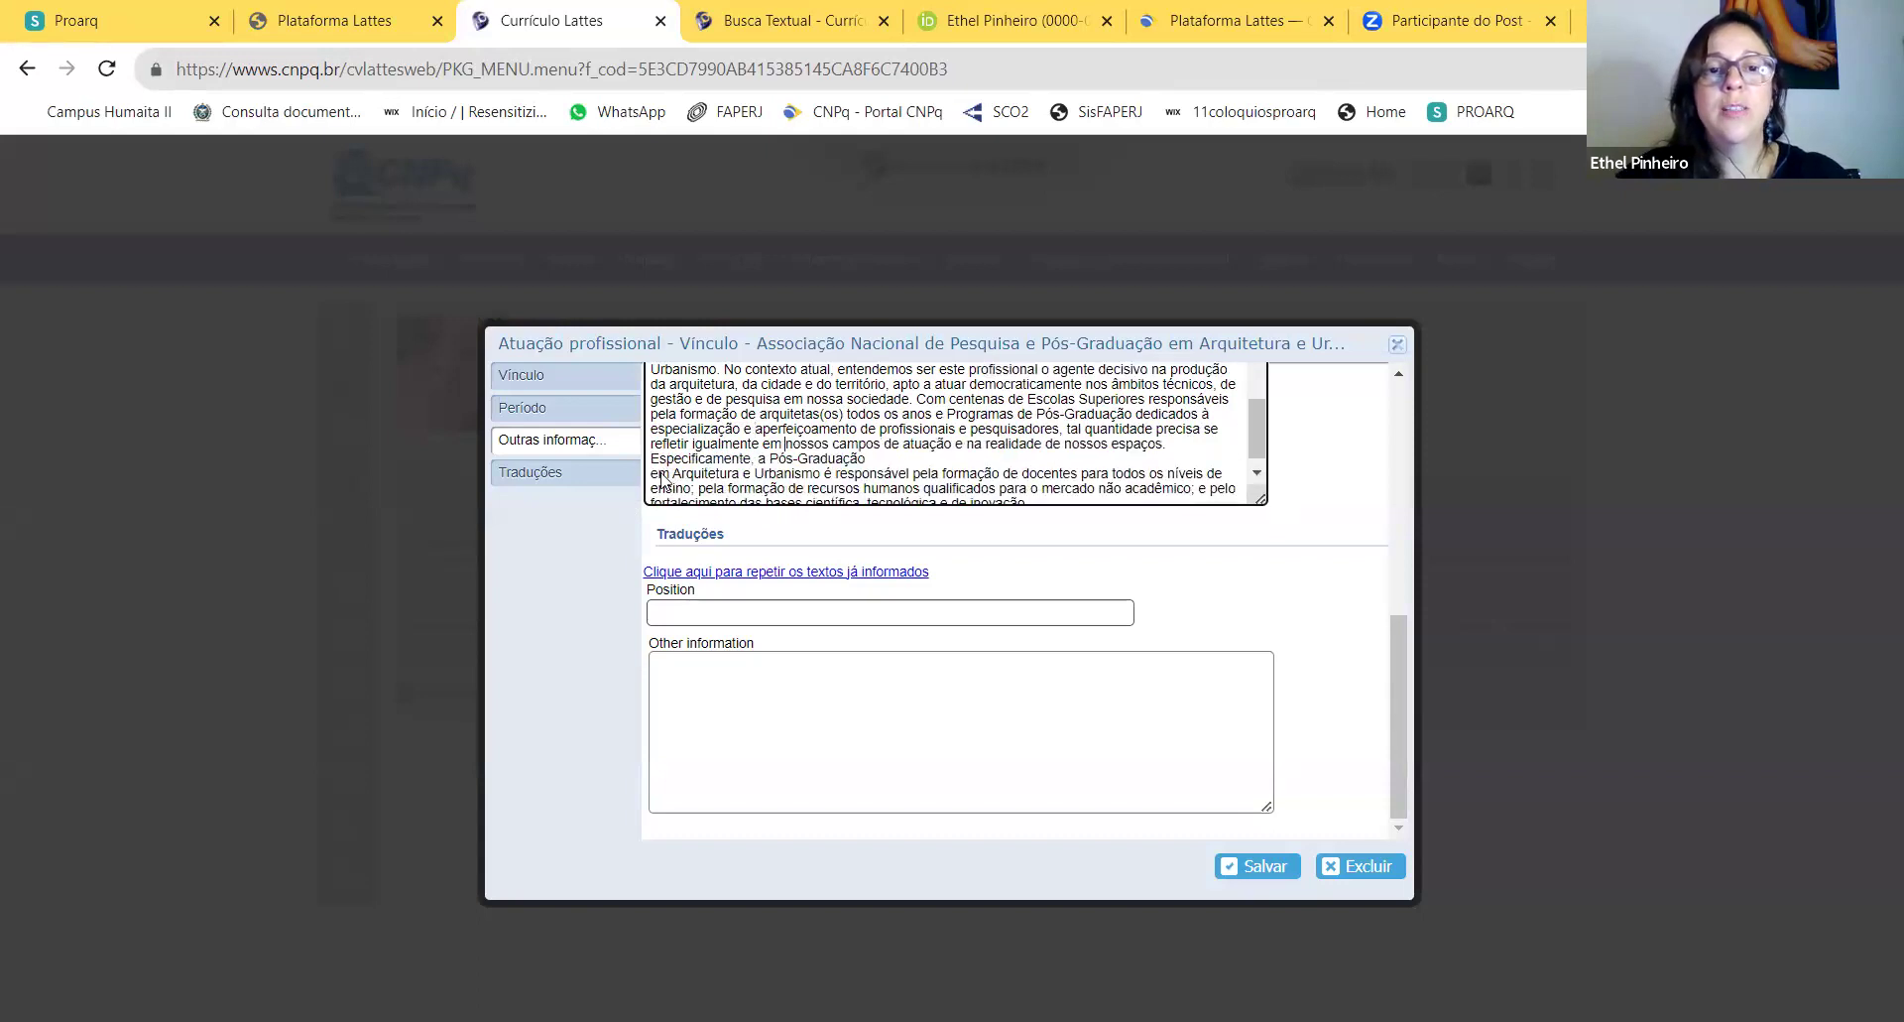
left_click(649, 481)
key("BackSpace")
left_click(651, 488)
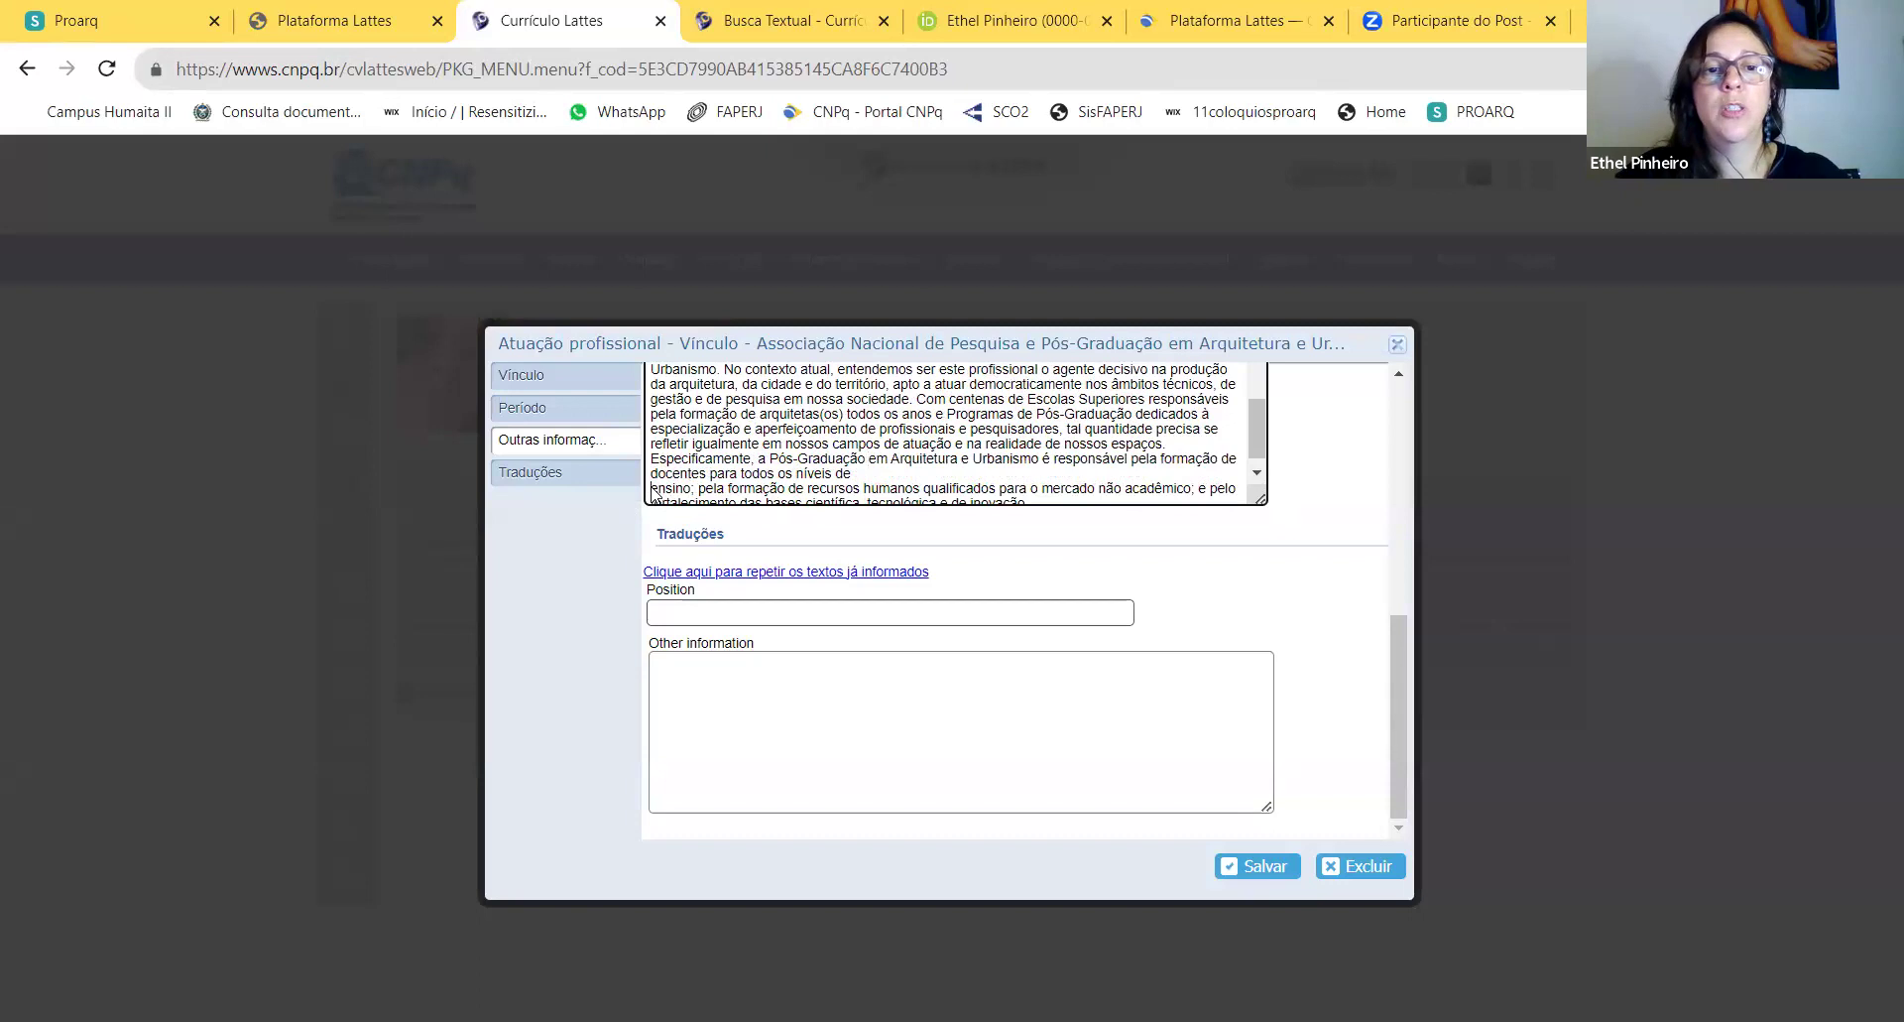
key("BackSpace")
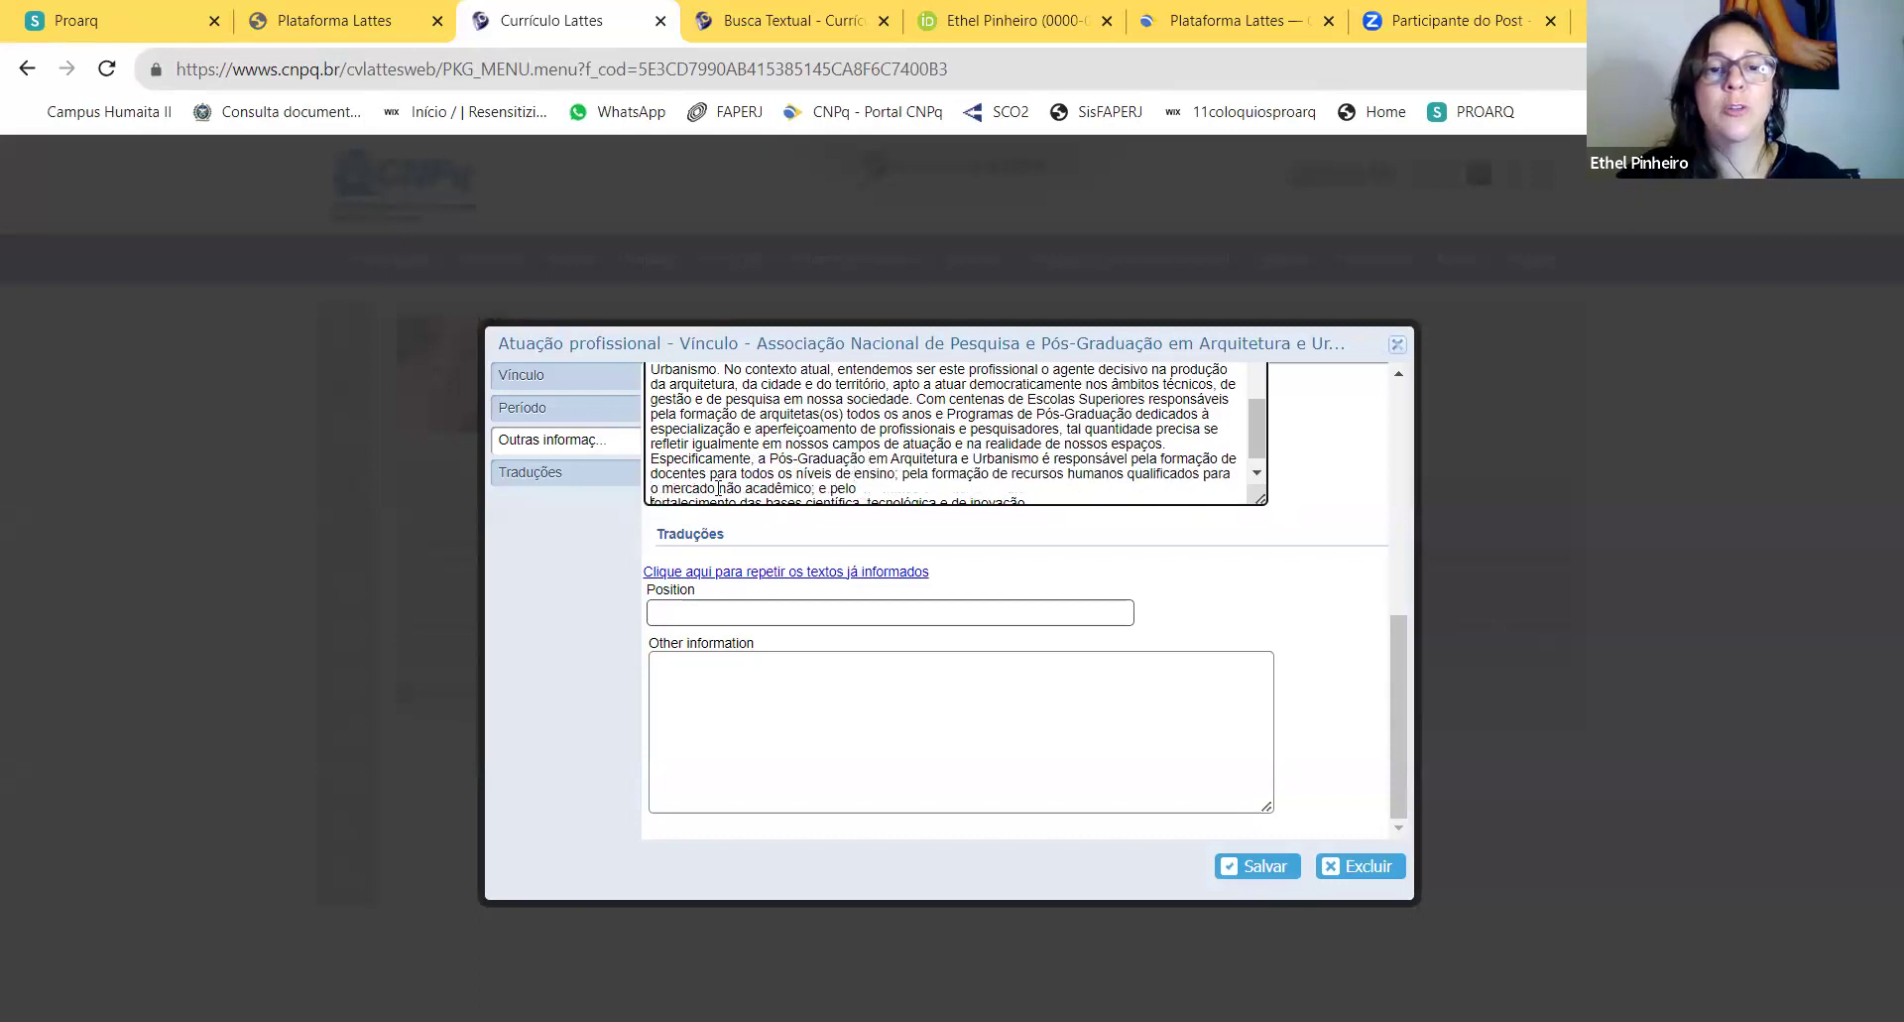
key("BackSpace")
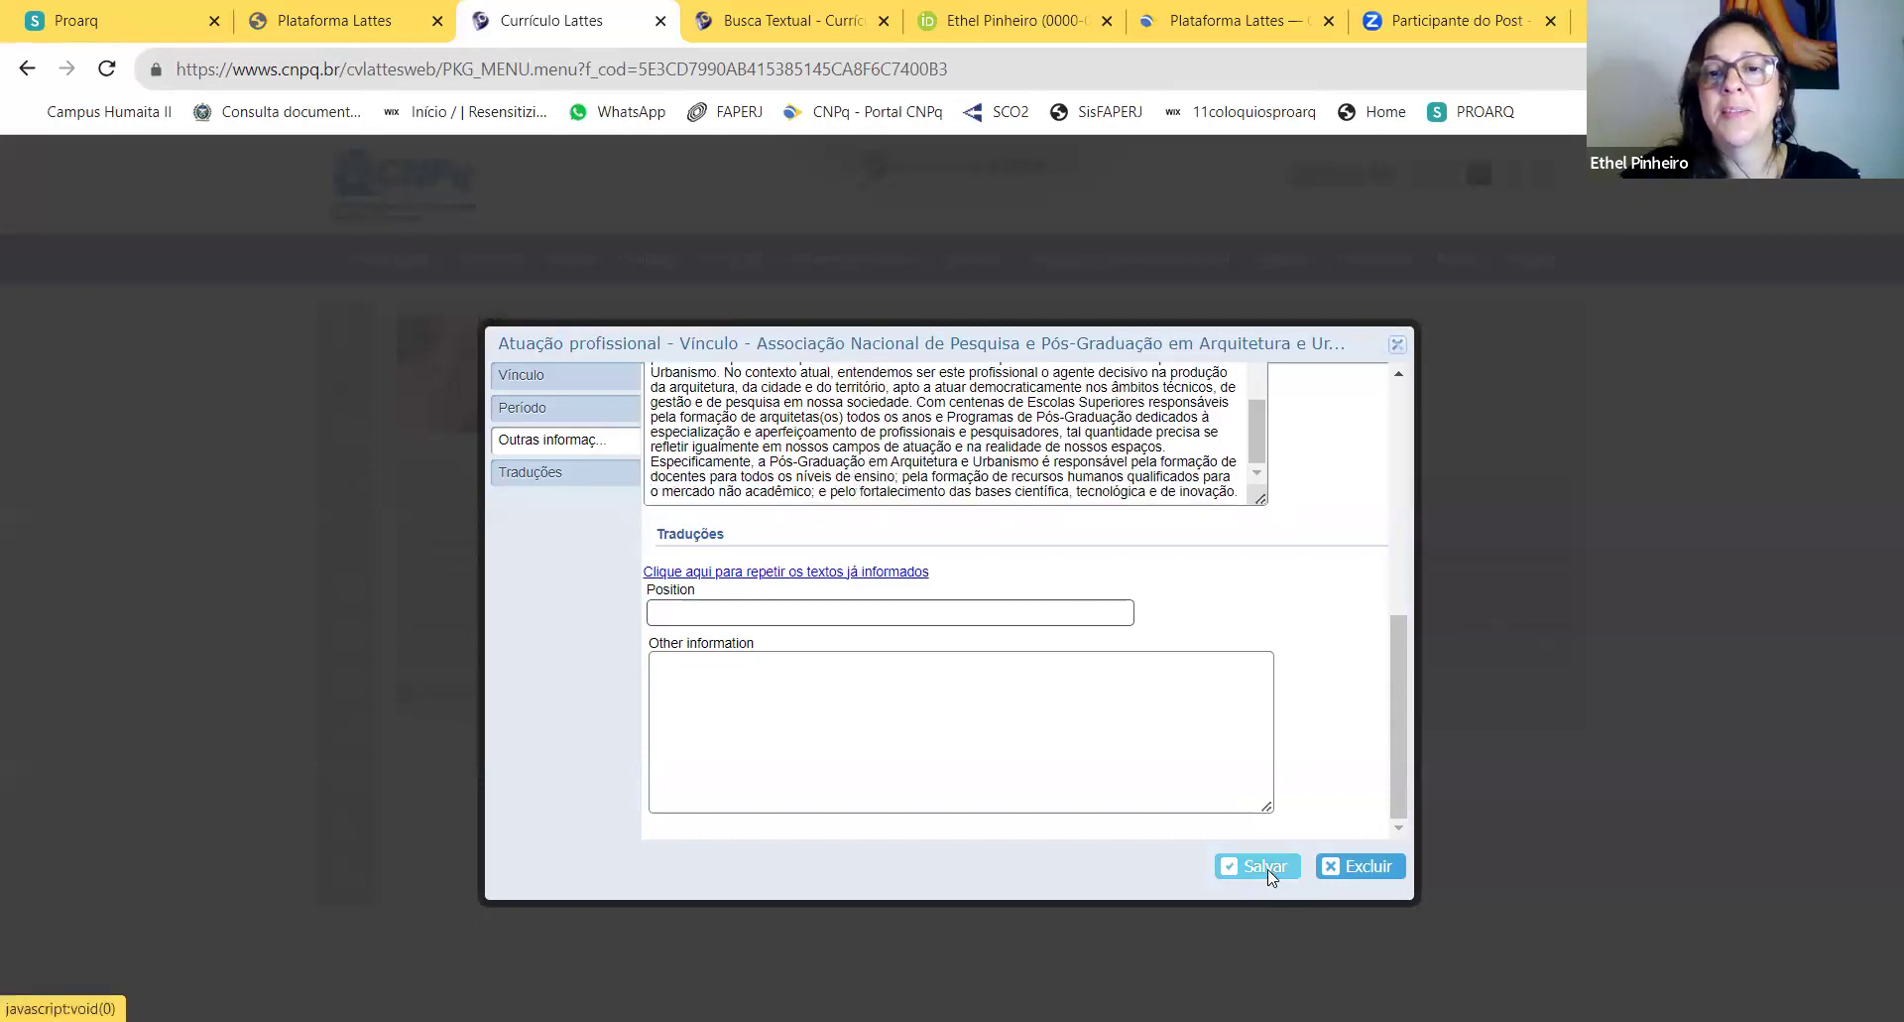
left_click(1268, 867)
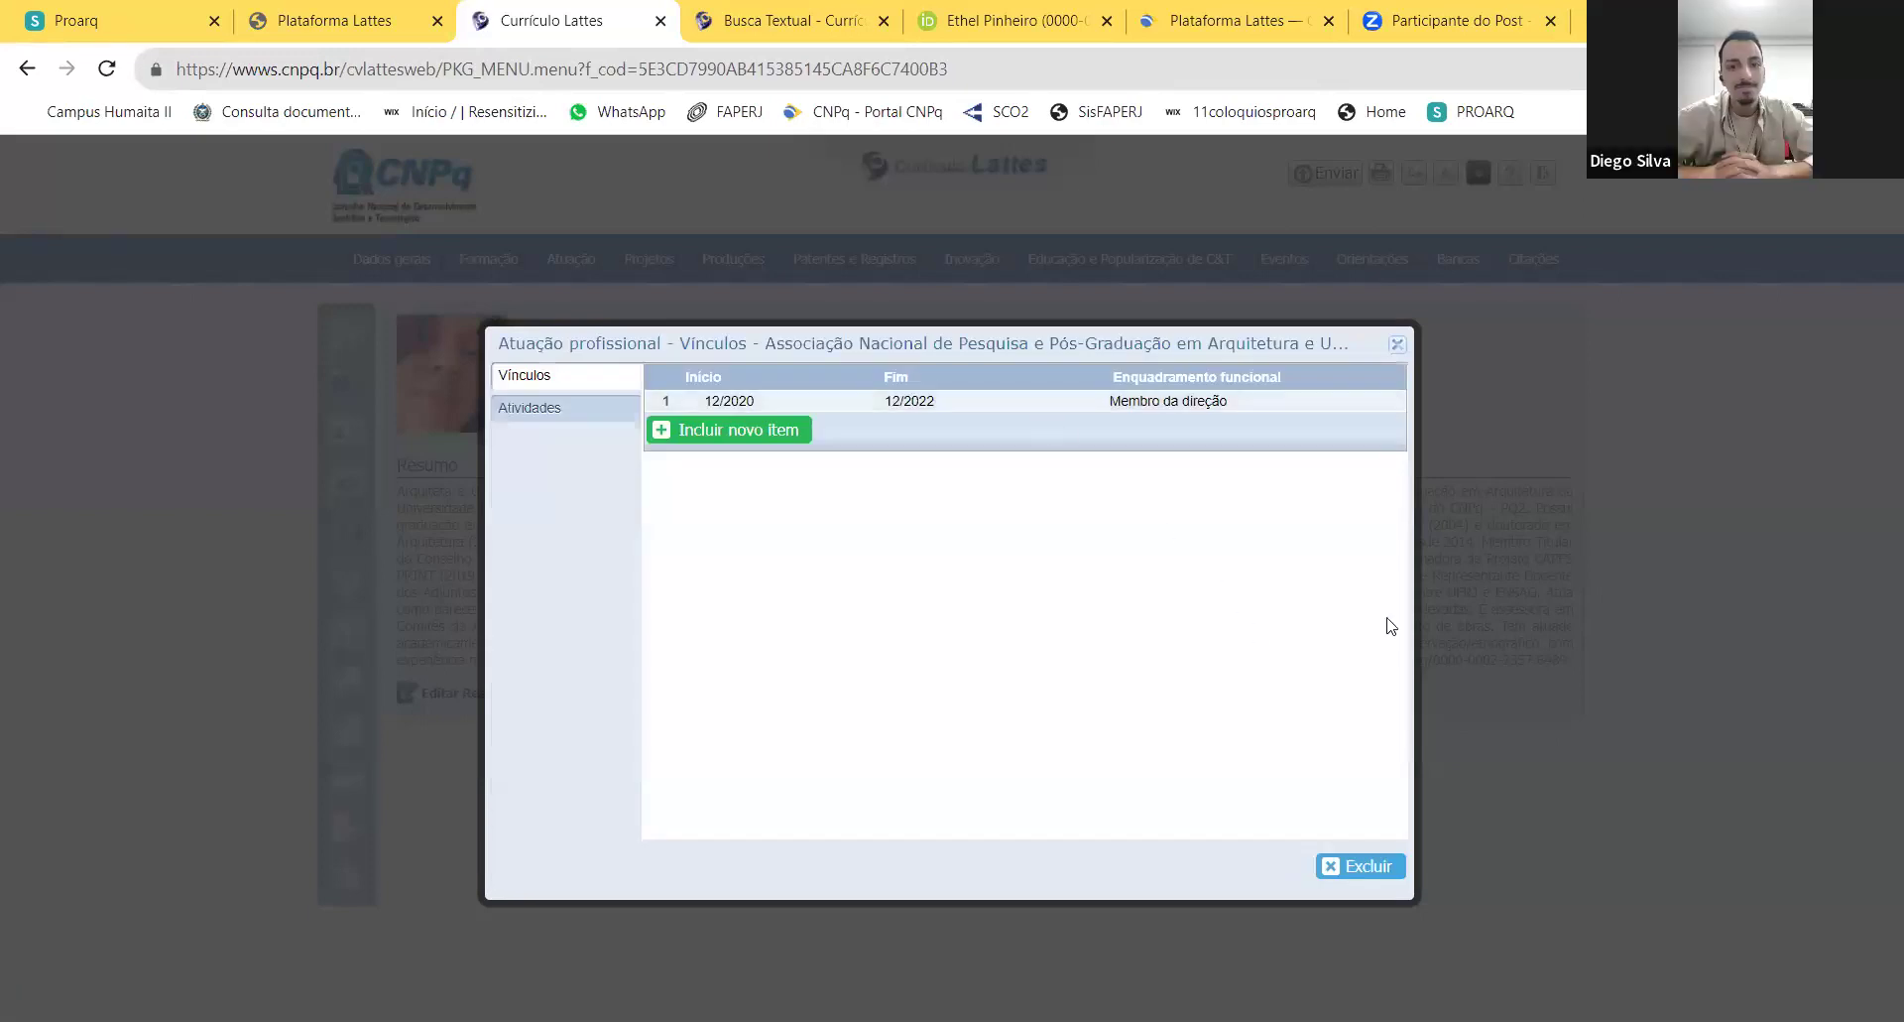
Step: Close the ANPARQ Vínculos dialog, back to the ten-institution Atuação profissional list
left_click(1397, 345)
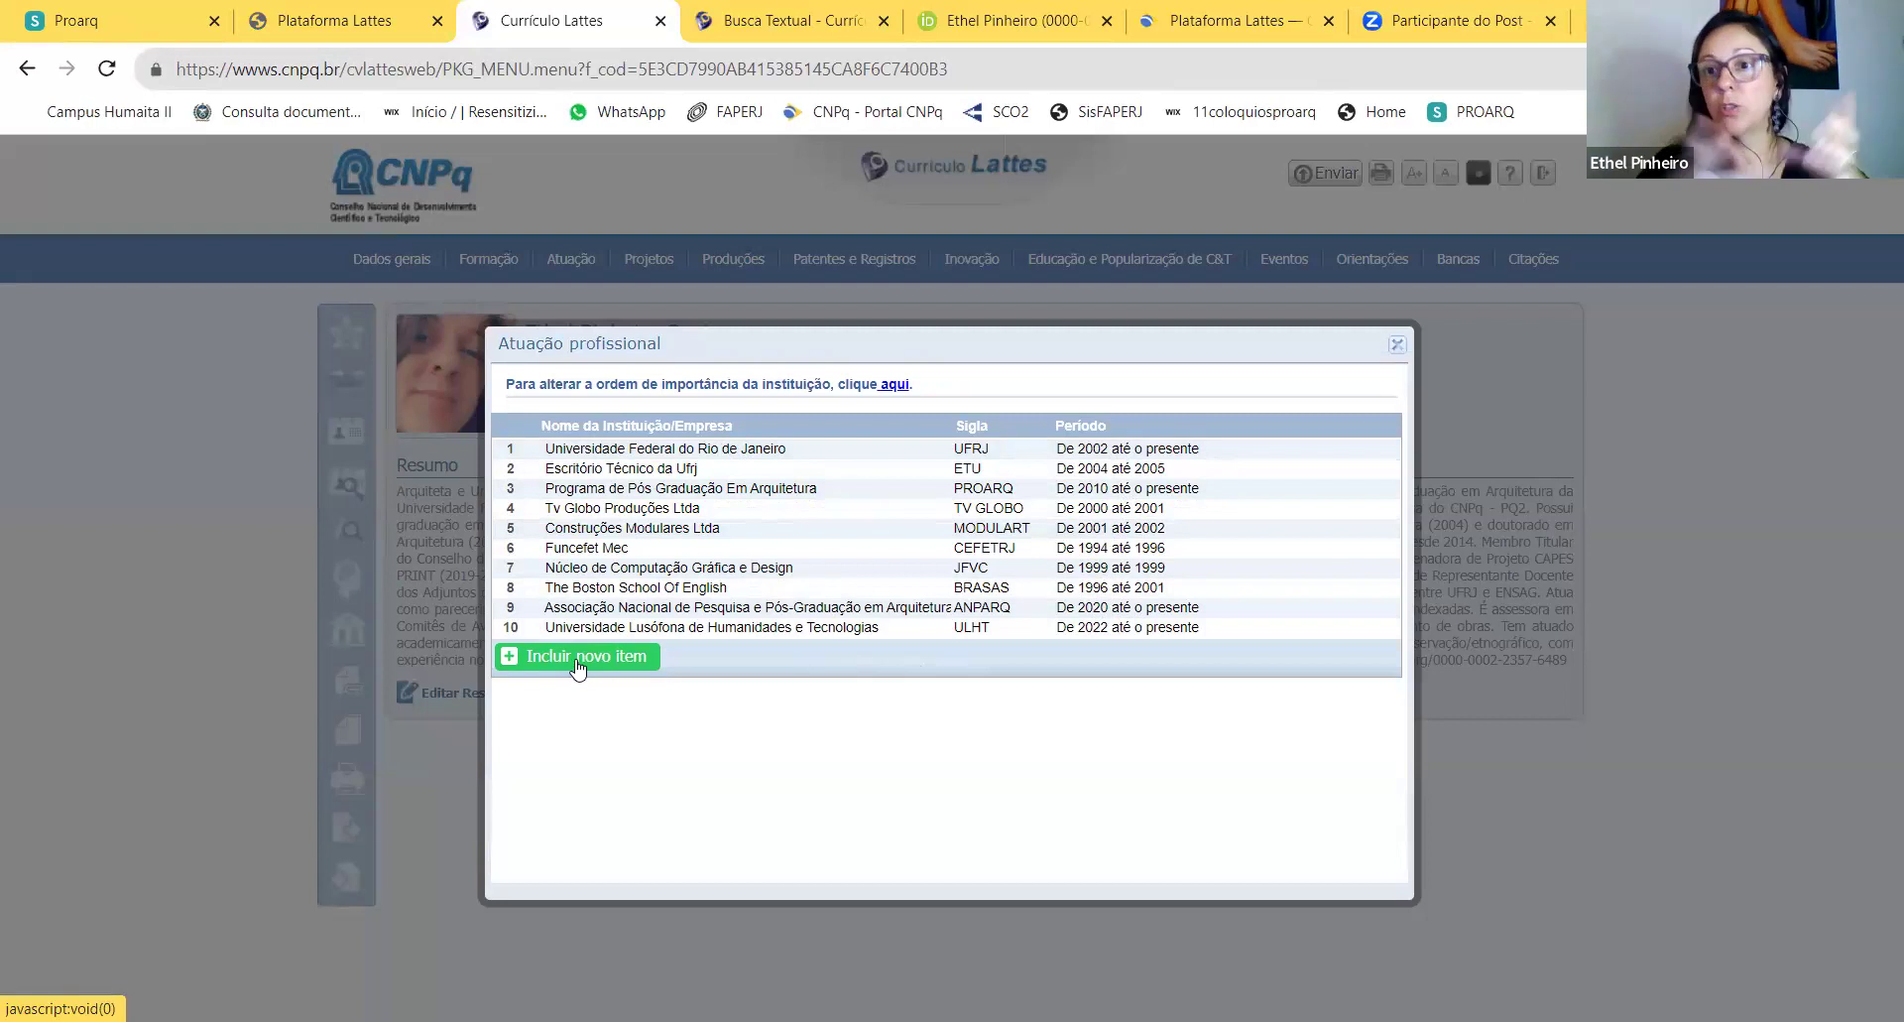
left_click(645, 453)
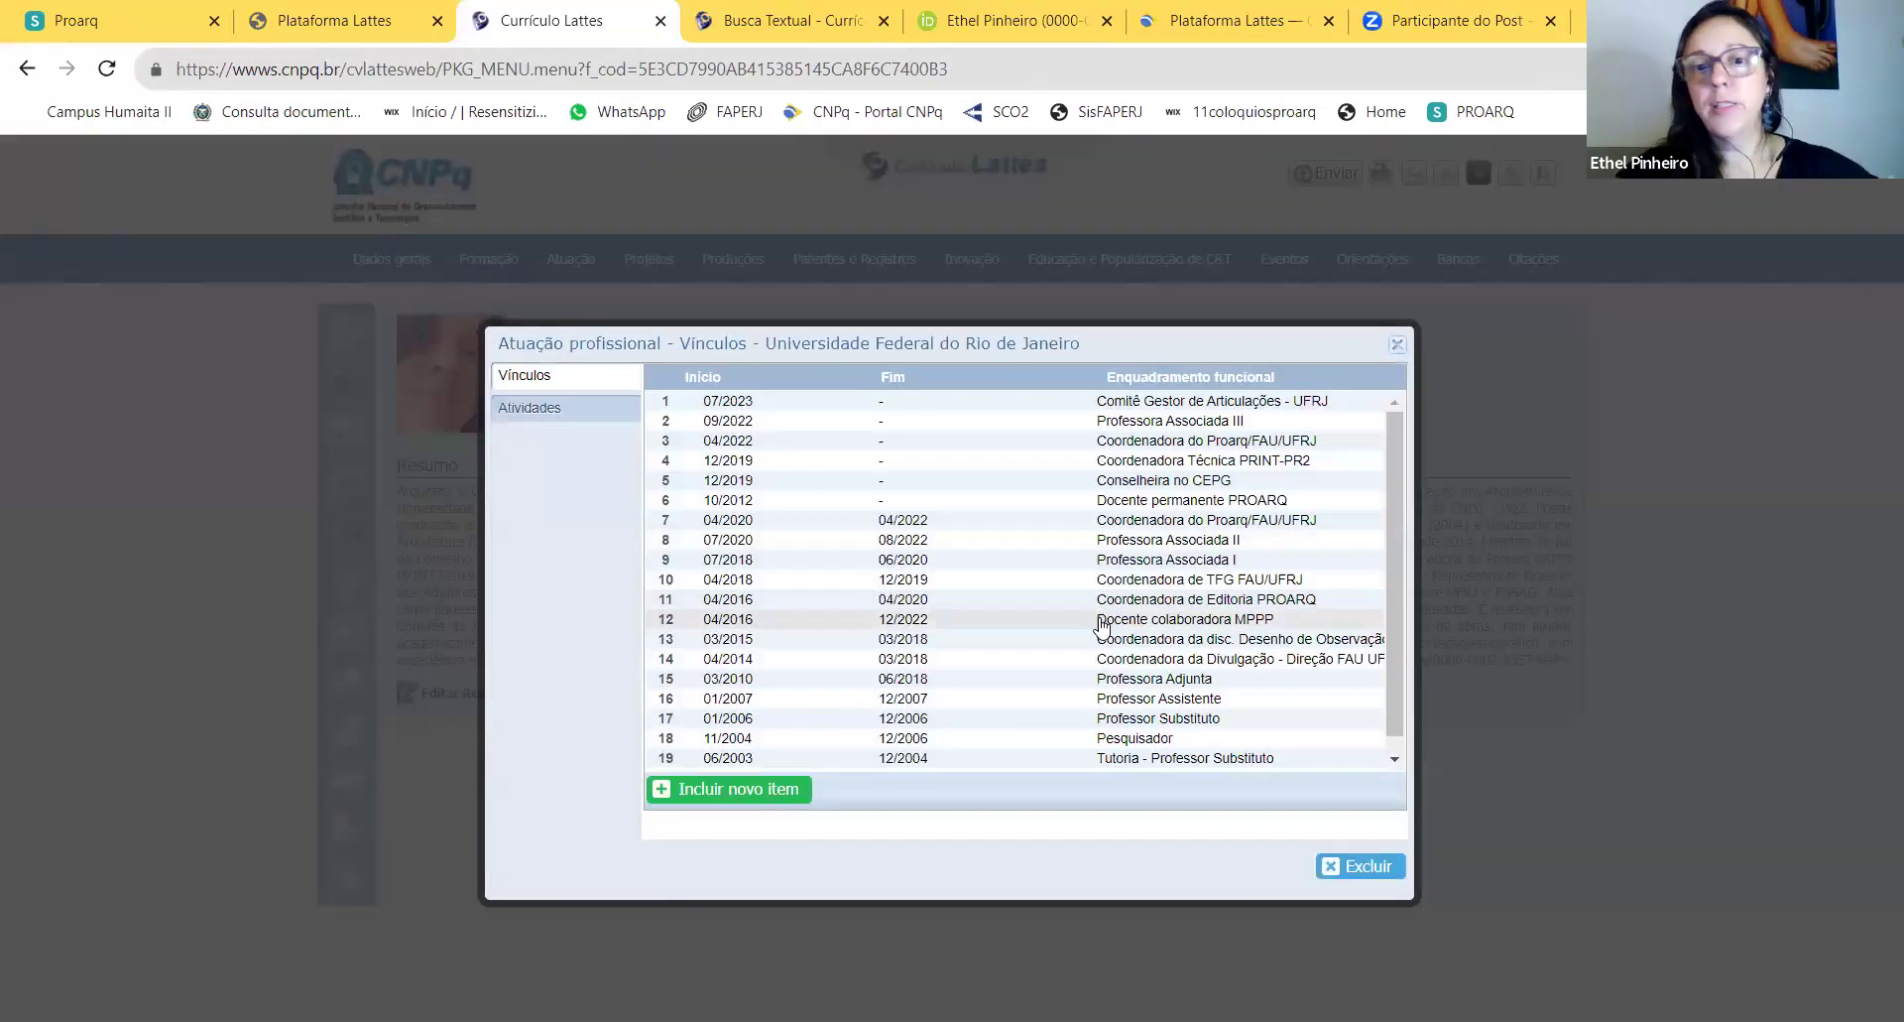
scroll(1130, 596, "down", 1)
scroll(1173, 511, "up", 1)
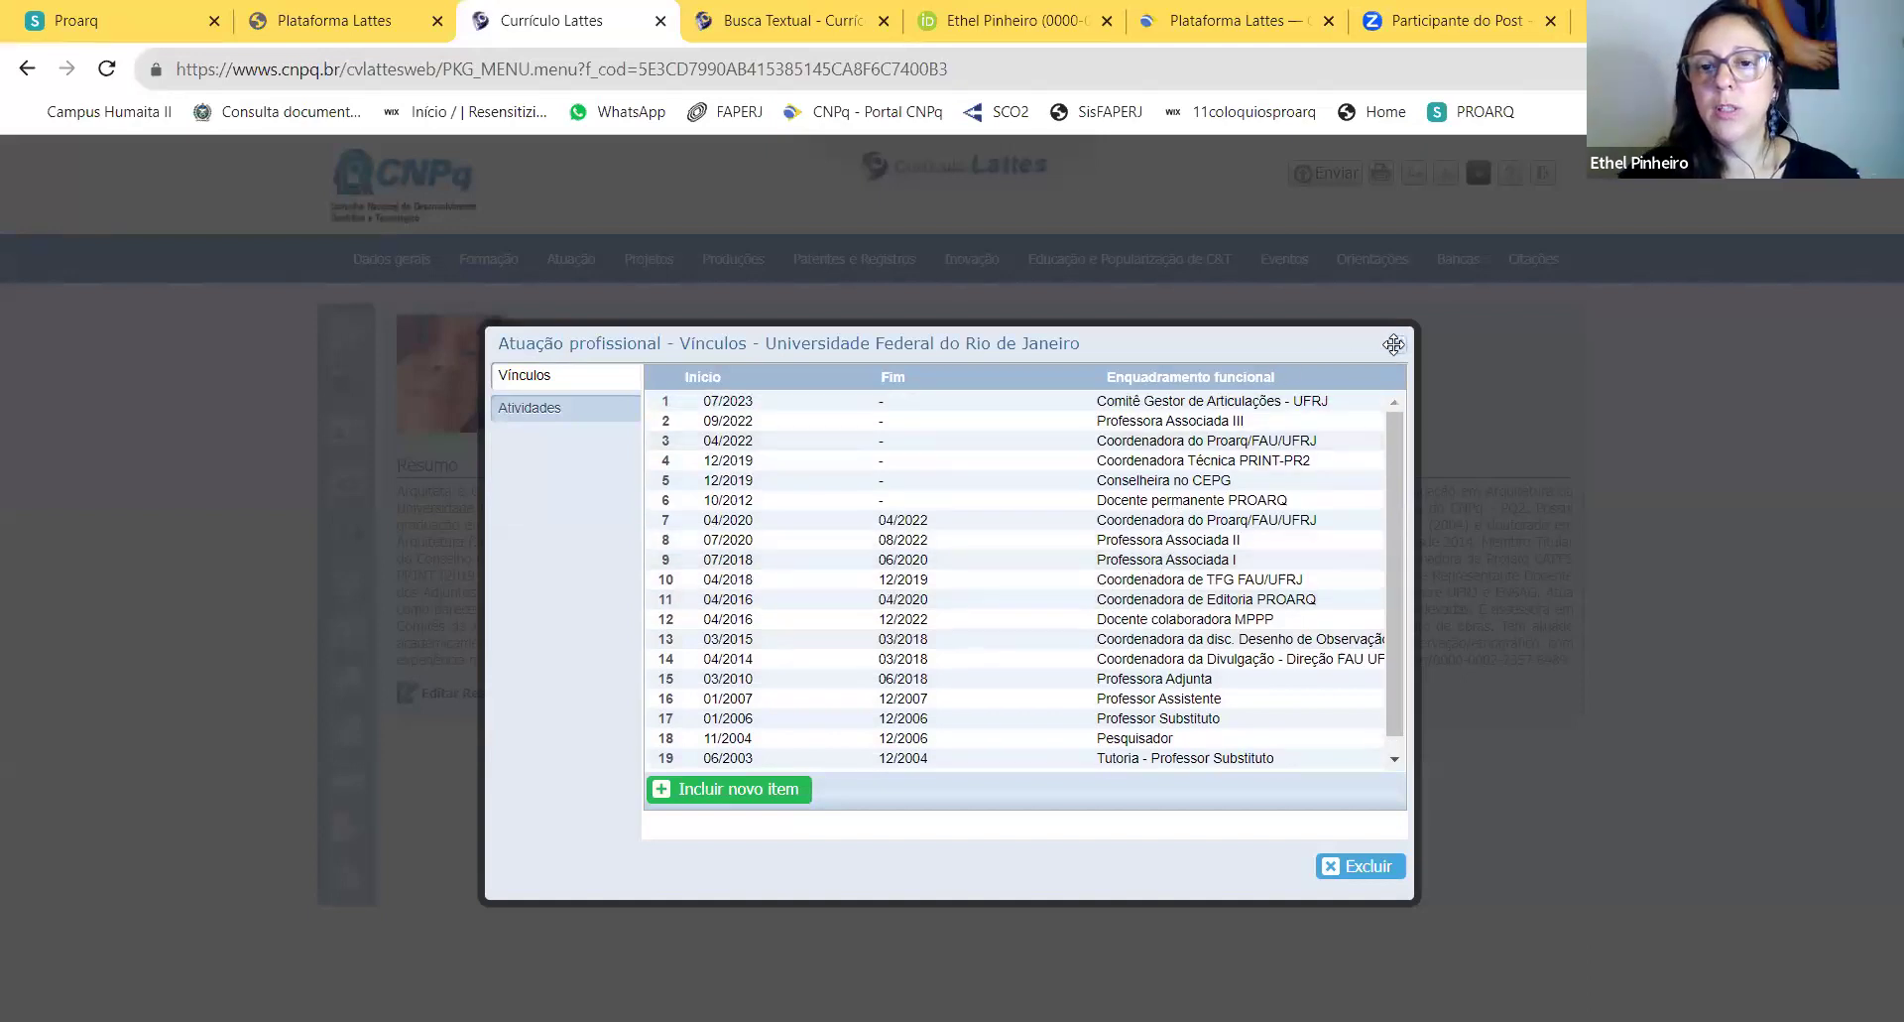
left_click(1394, 344)
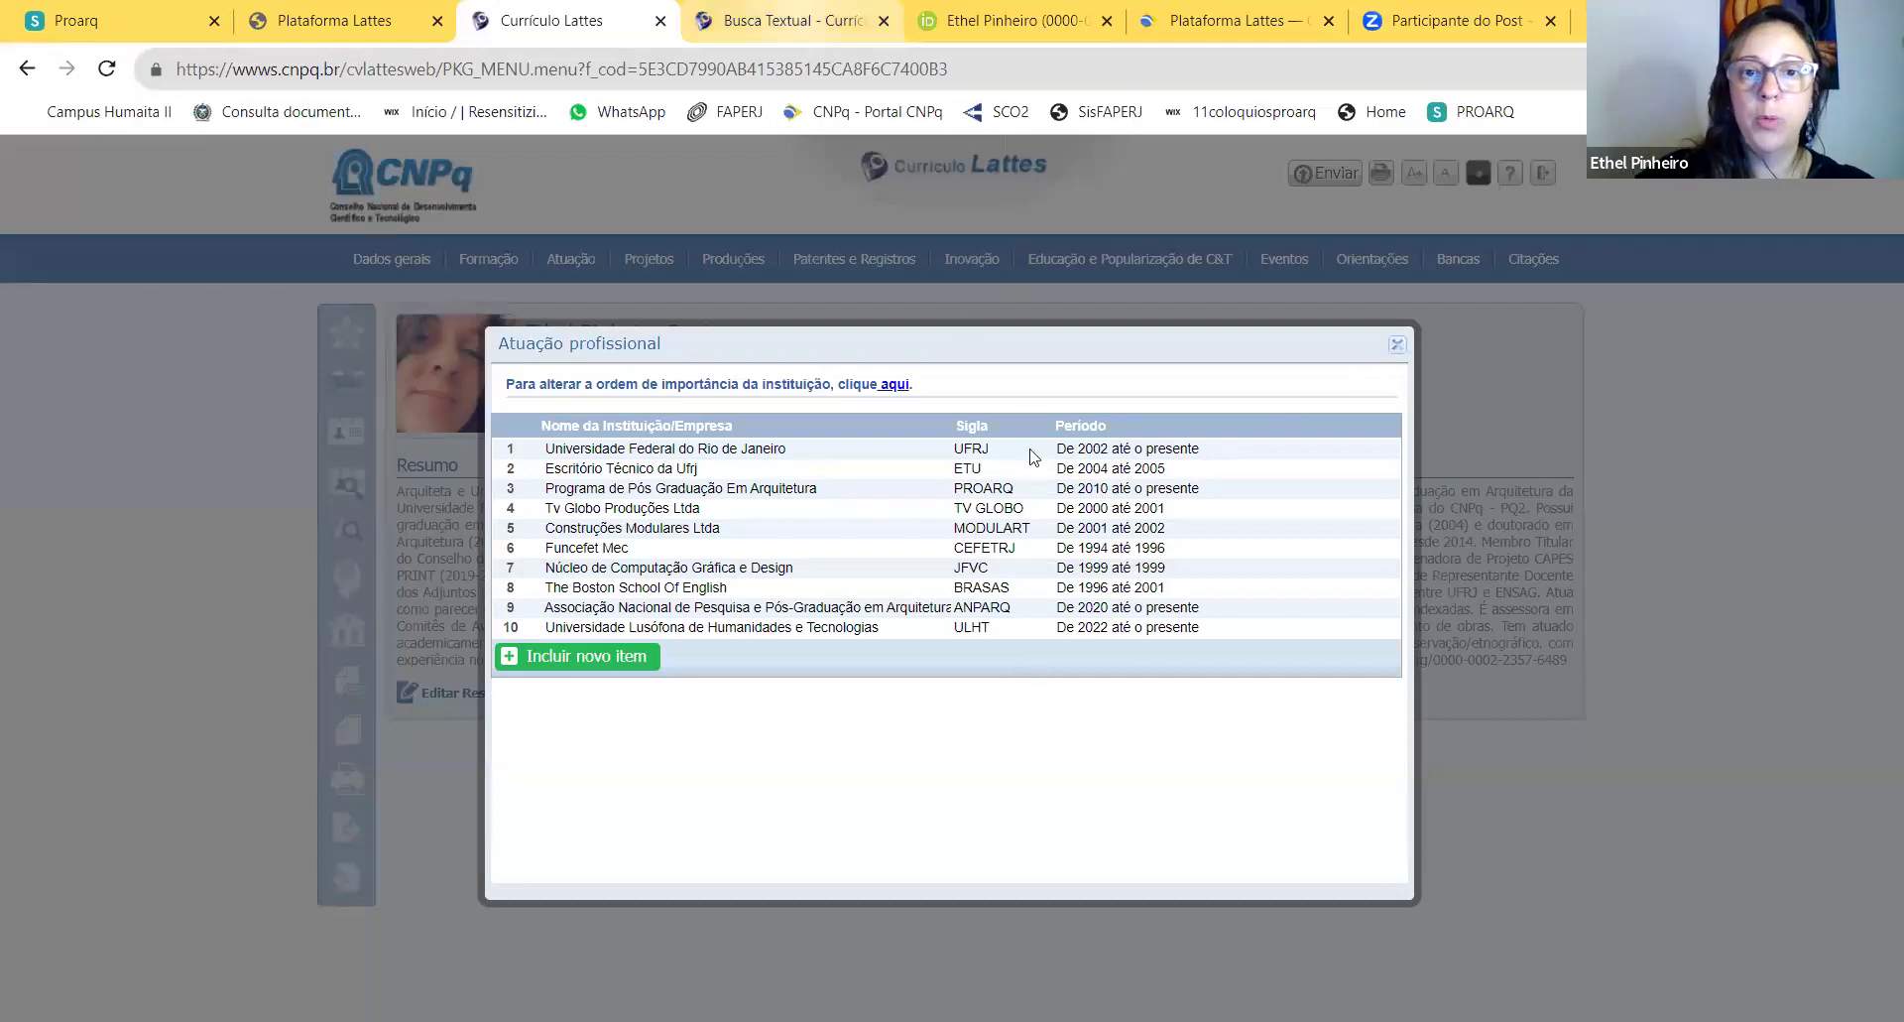
key("ctrl+Tab")
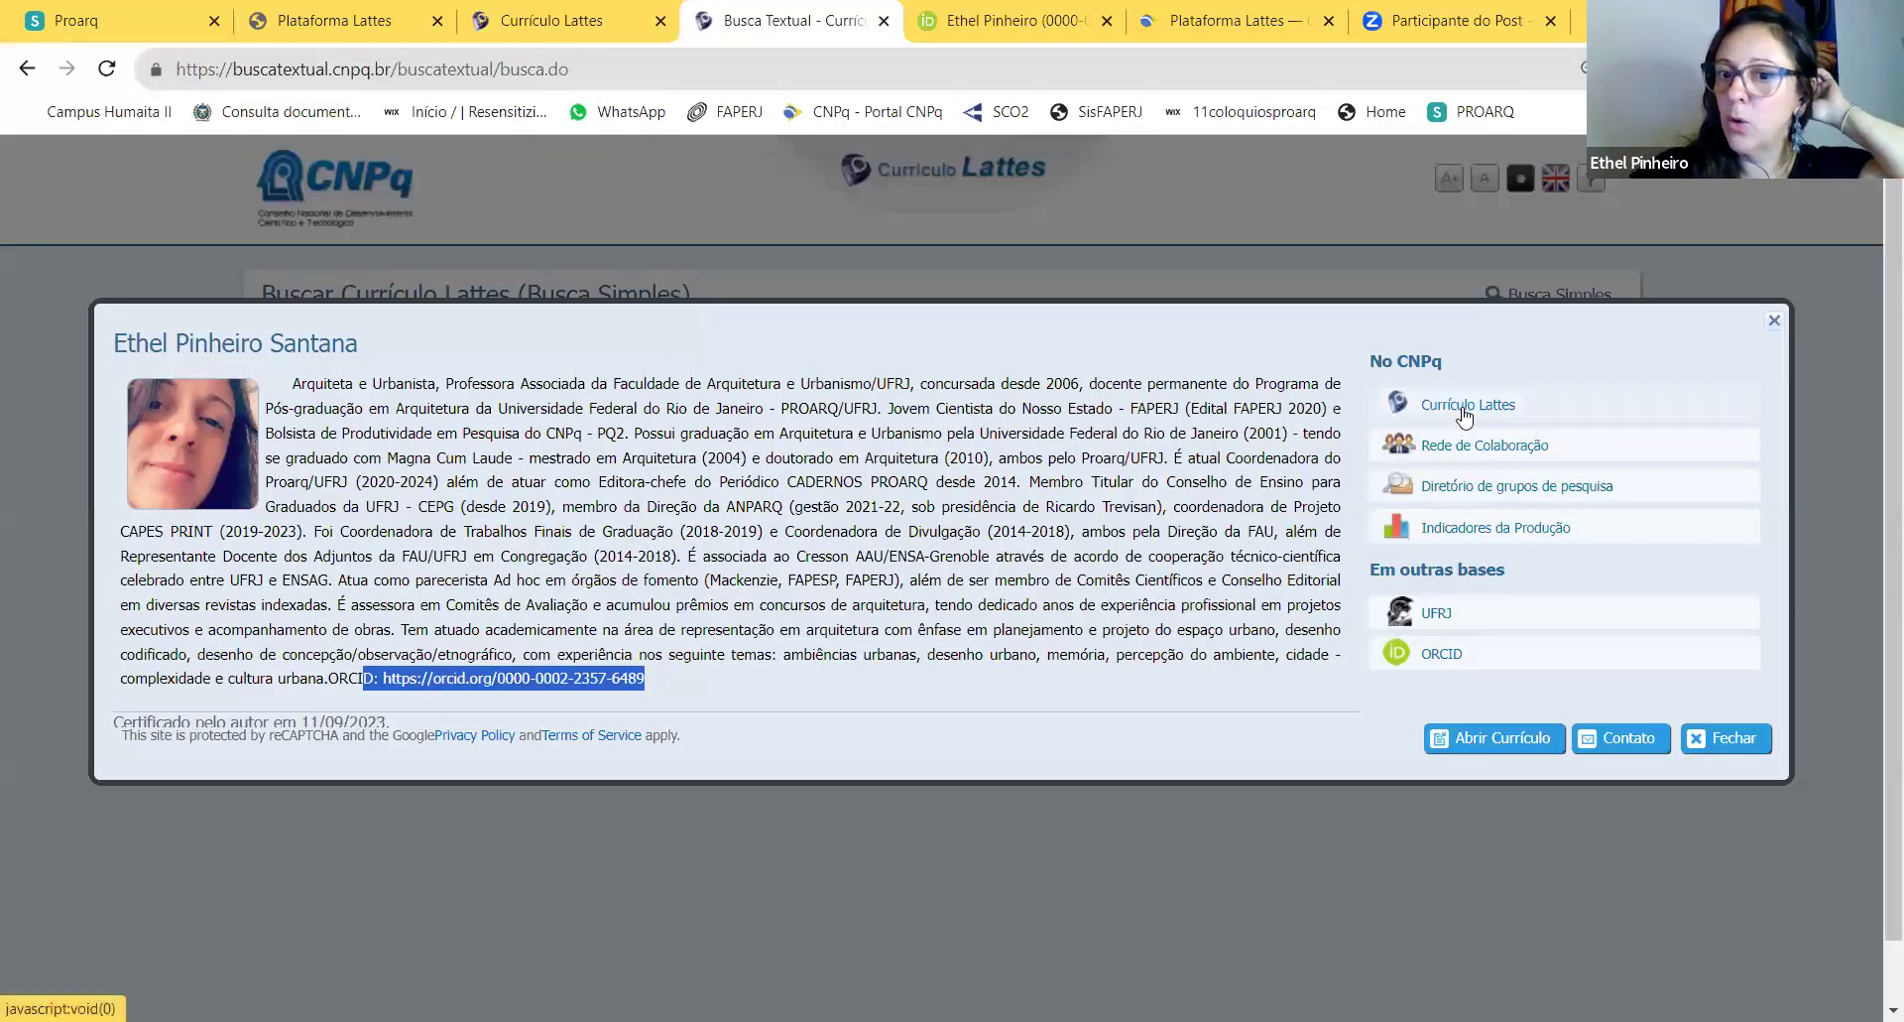
left_click(1465, 414)
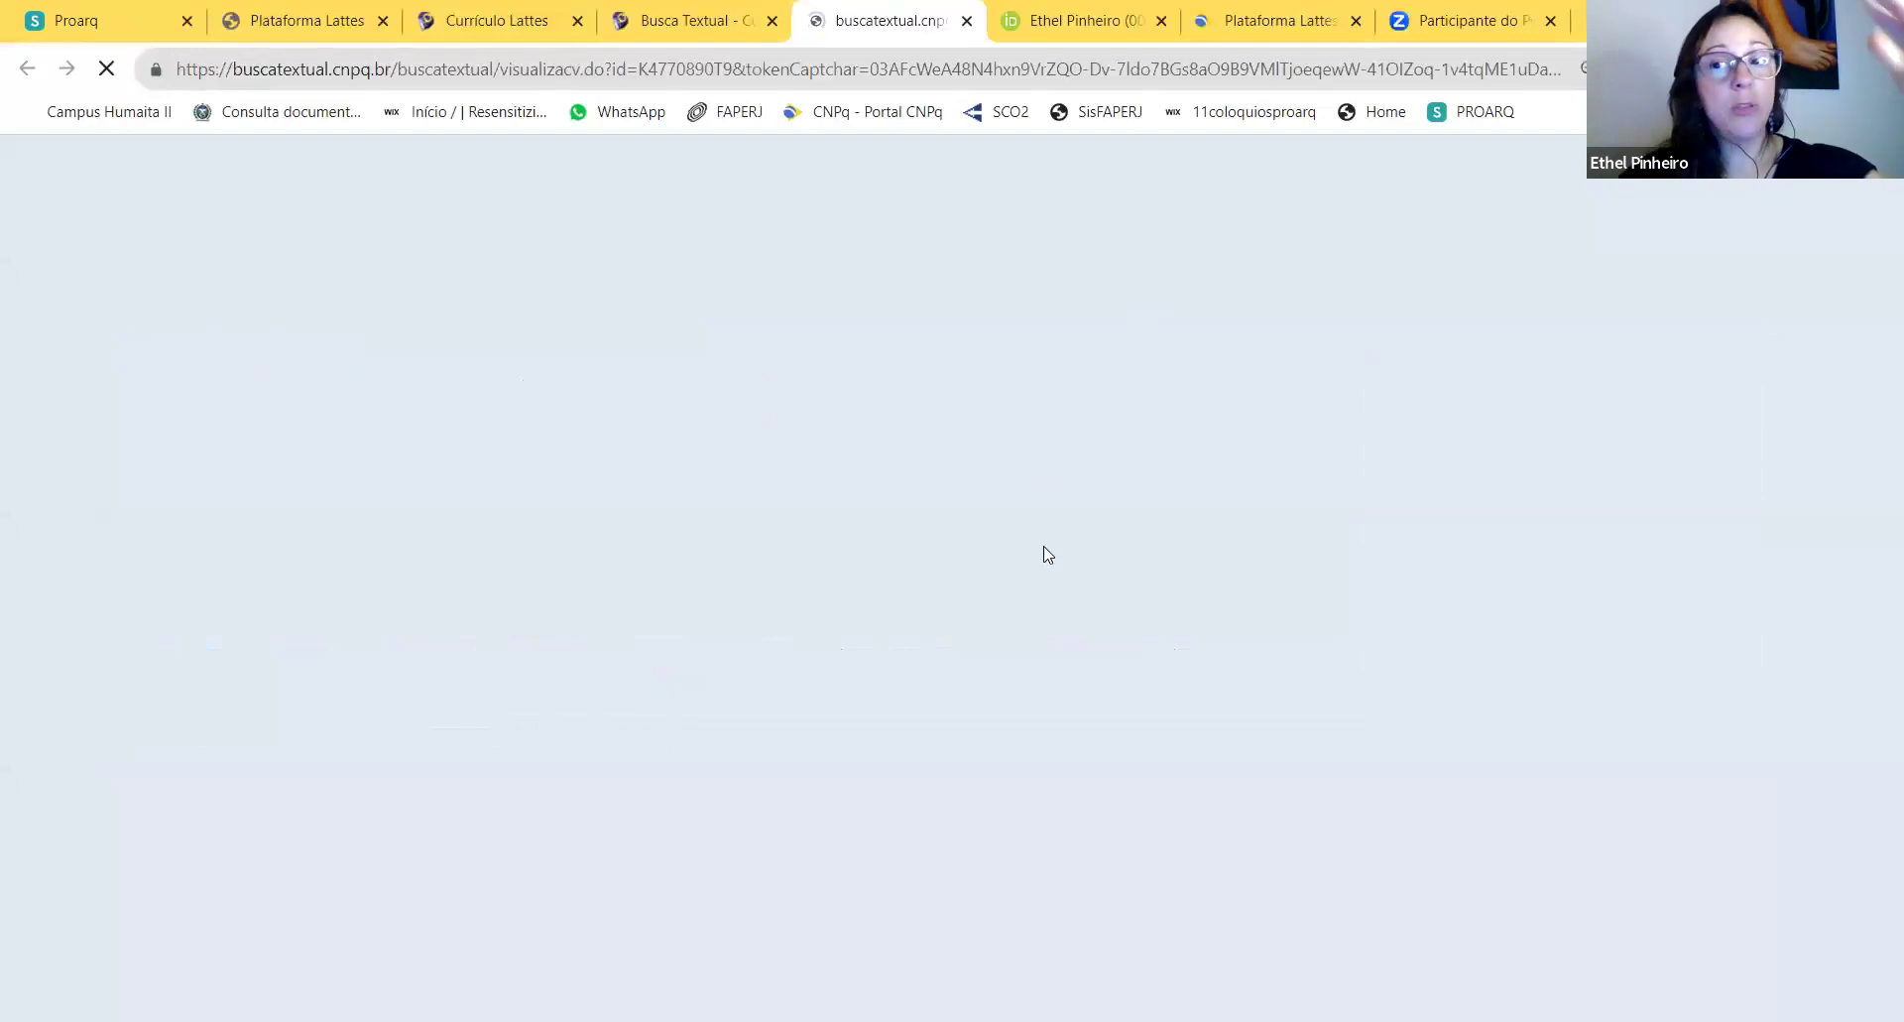
scroll(1041, 550, "down", 15)
scroll(1076, 550, "down", 20)
scroll(1085, 541, "down", 14)
scroll(1084, 540, "down", 6)
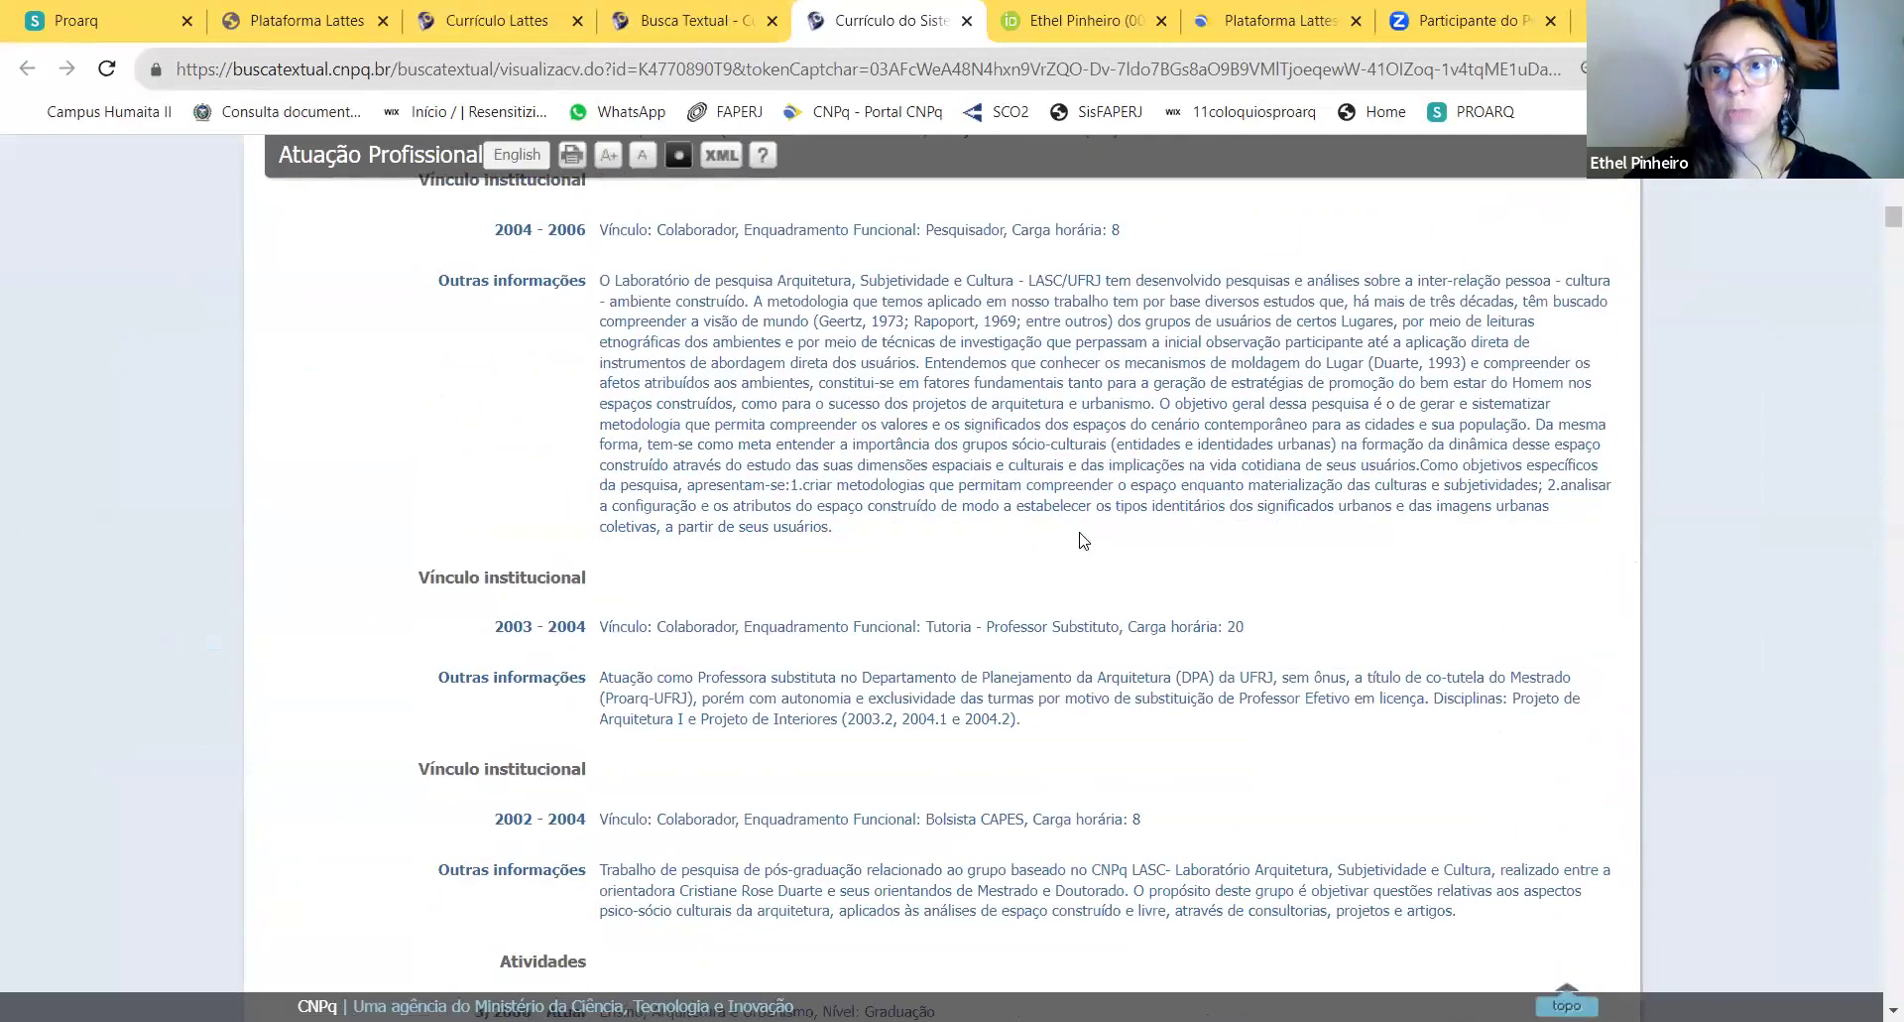
scroll(1084, 540, "down", 3)
scroll(1081, 615, "up", 20)
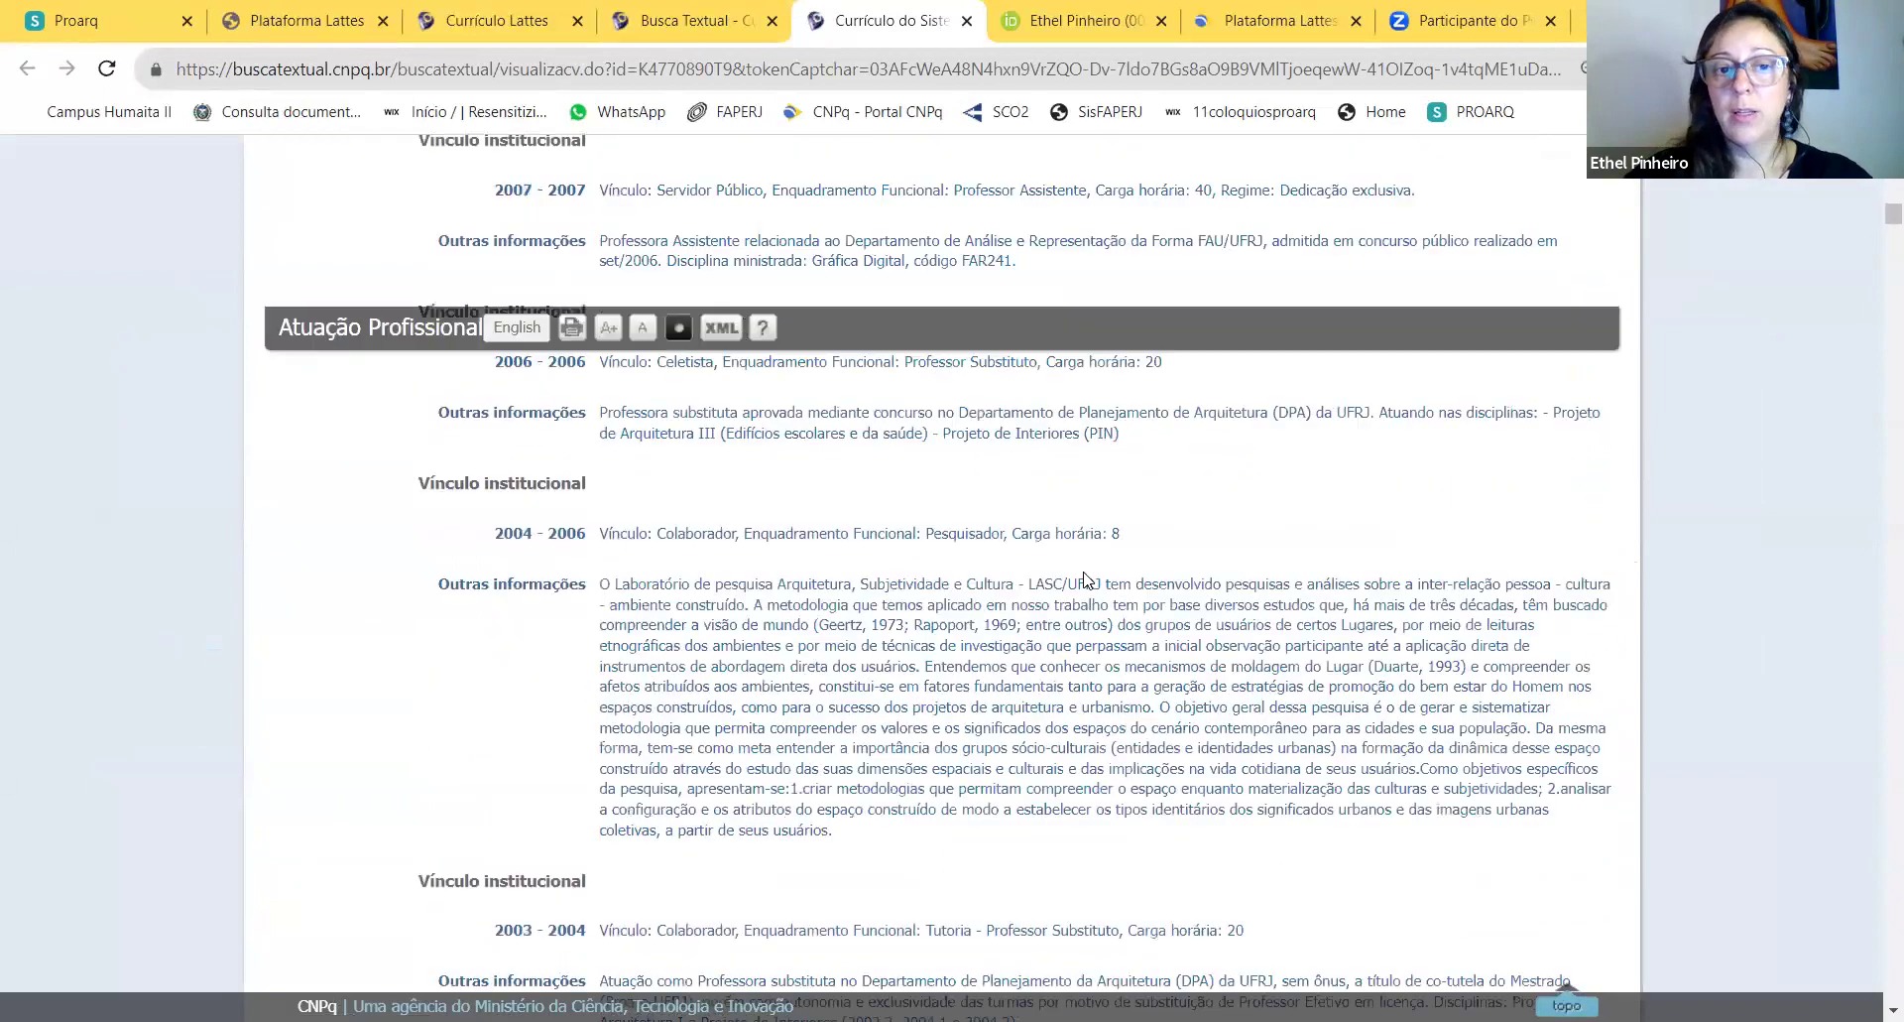
left_click(699, 21)
left_click(495, 18)
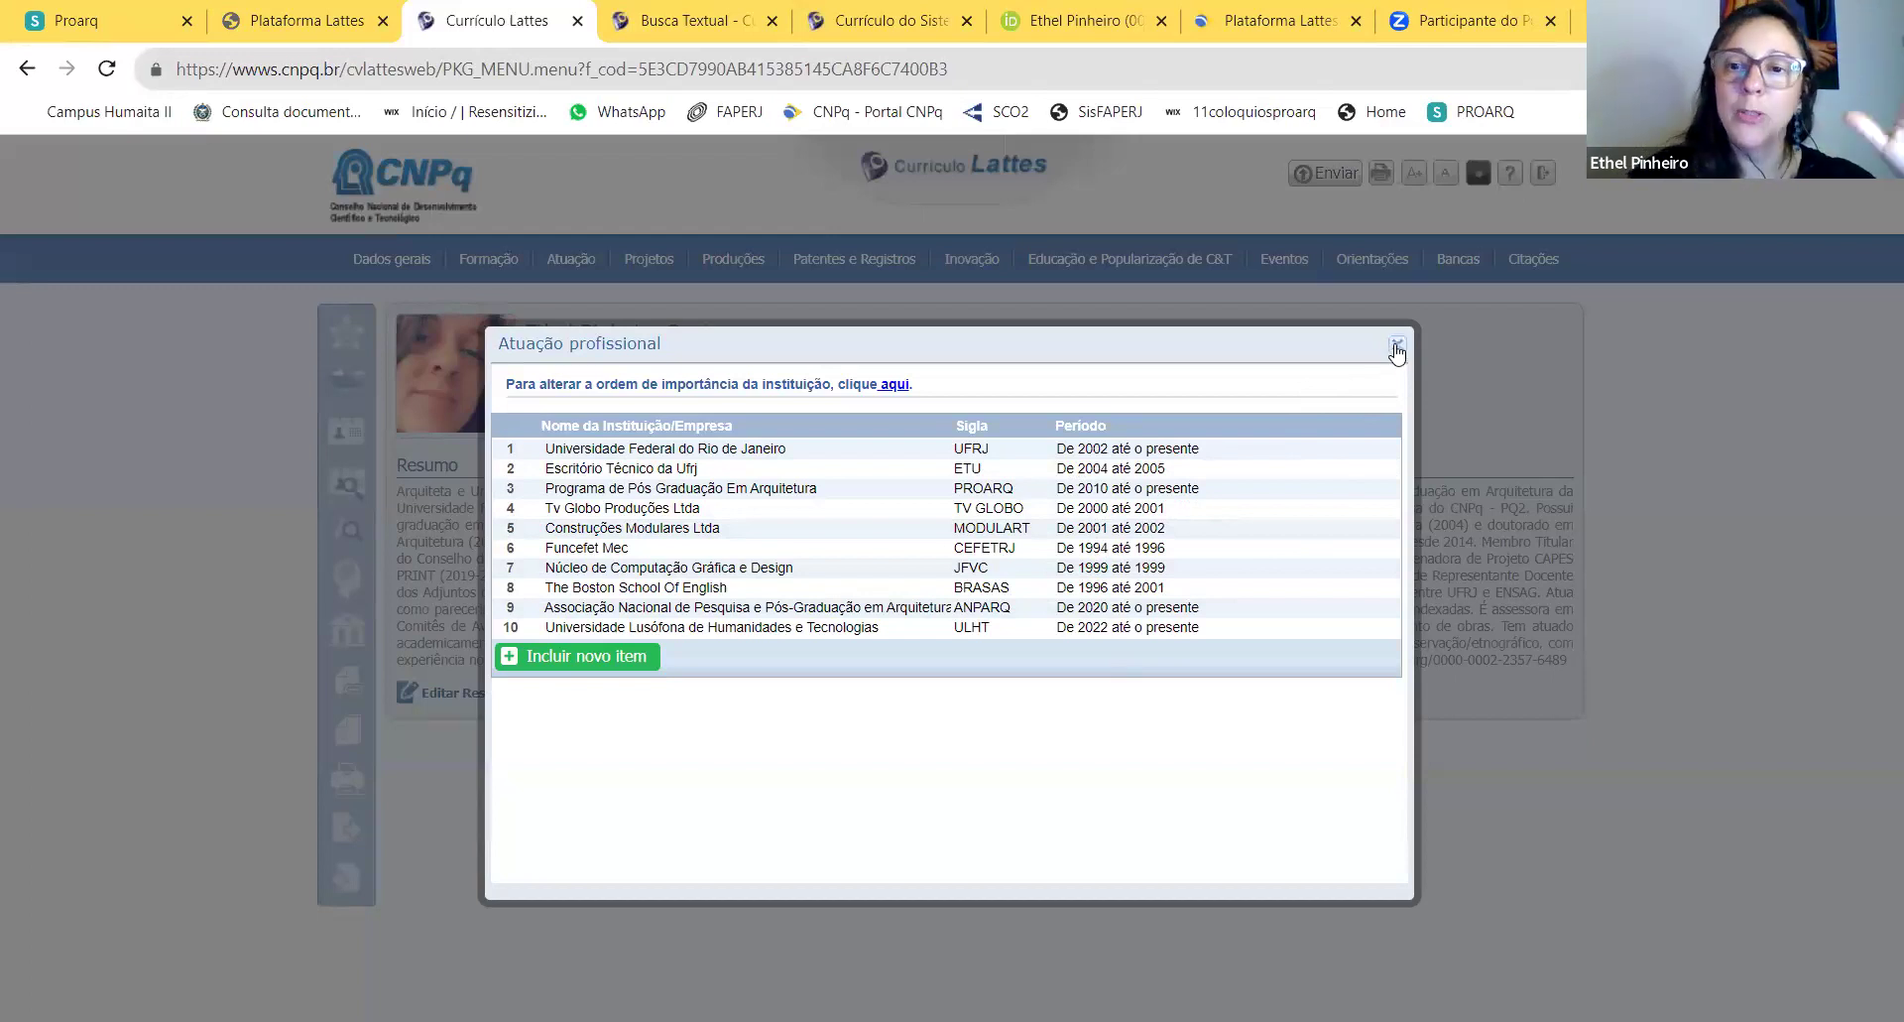
Step: Close the institution list and open Atuação > Linhas de pesquisa
left_click(1396, 347)
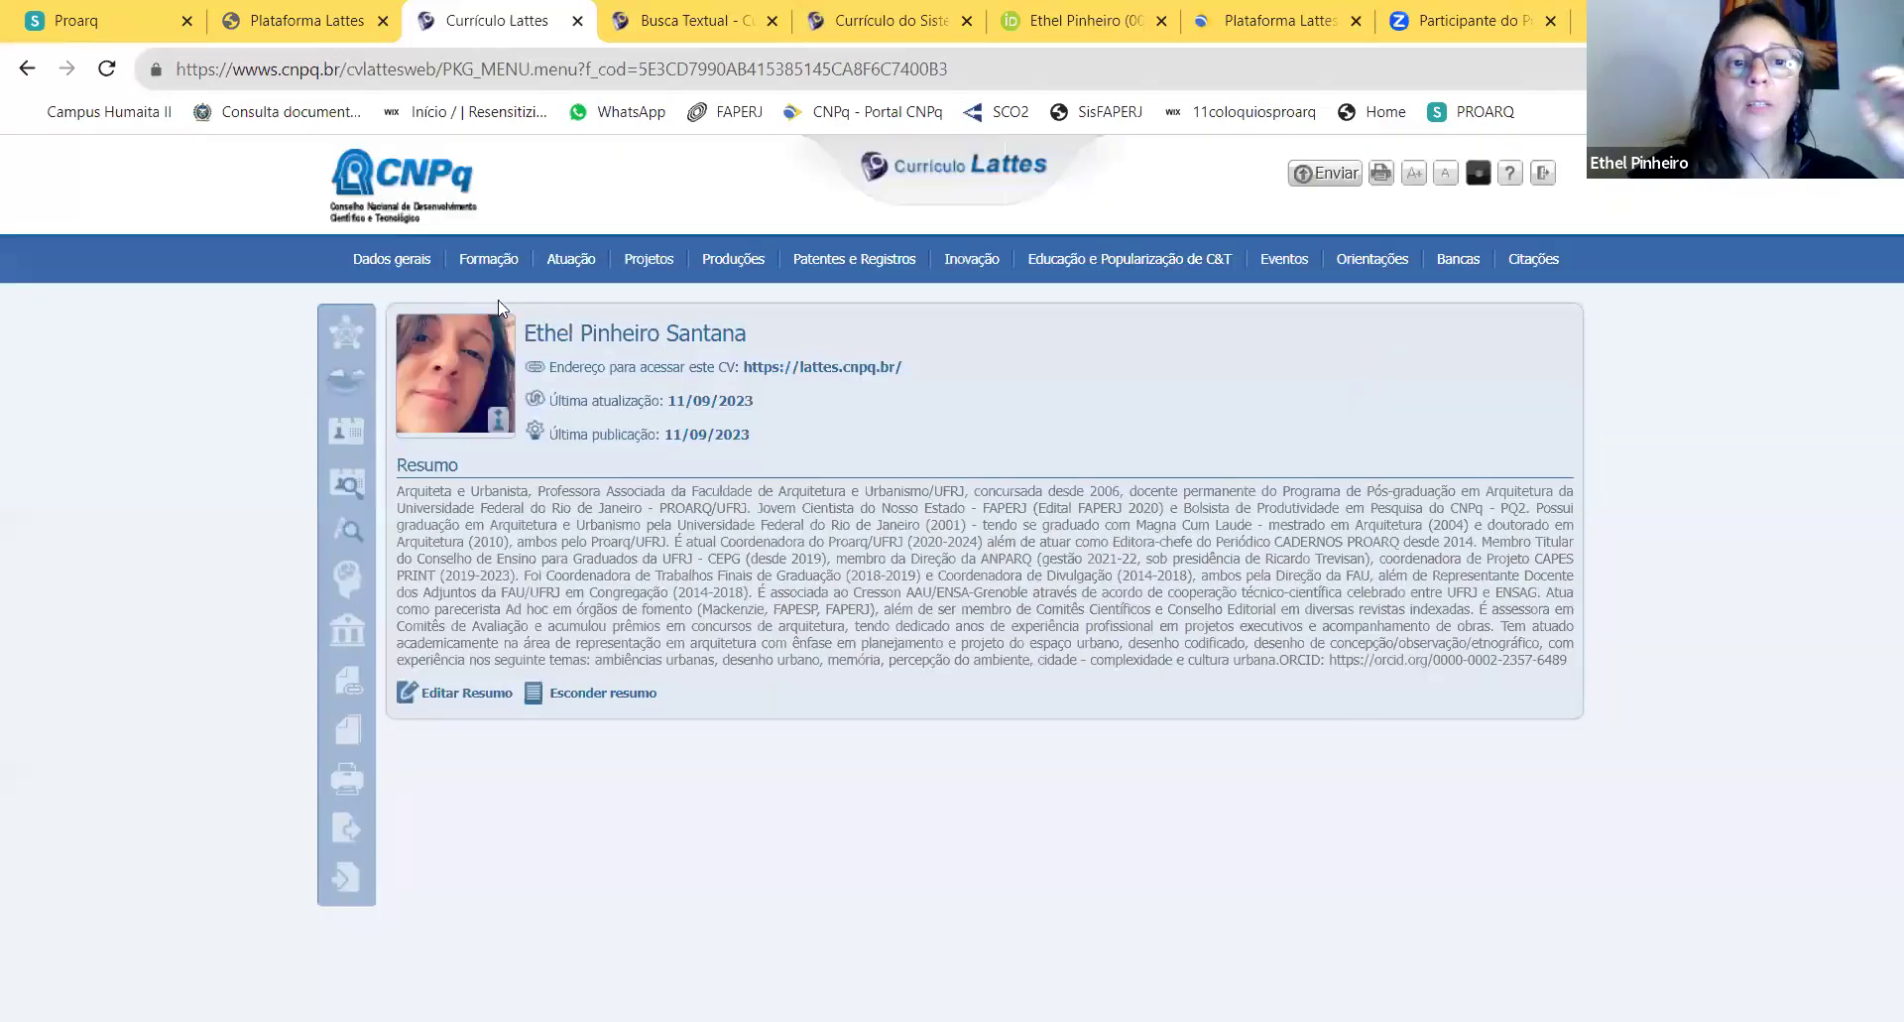
mouse_move(574, 262)
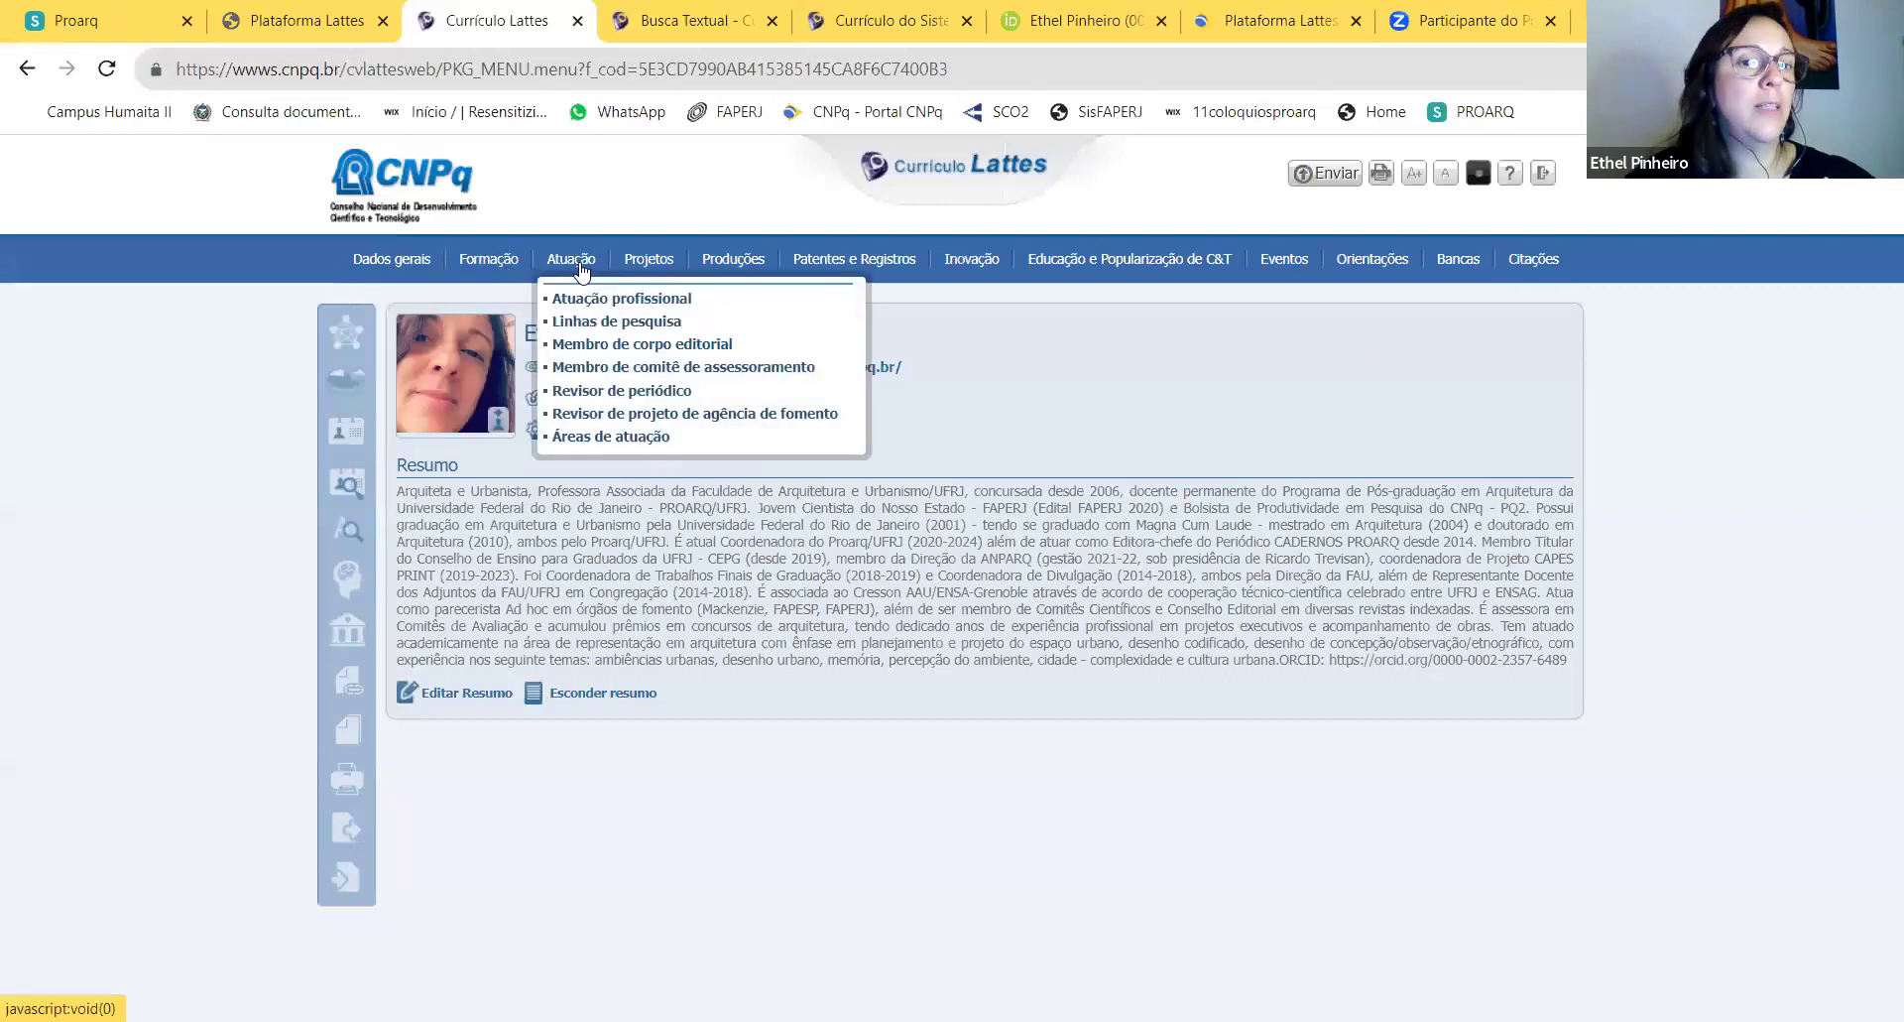
left_click(617, 326)
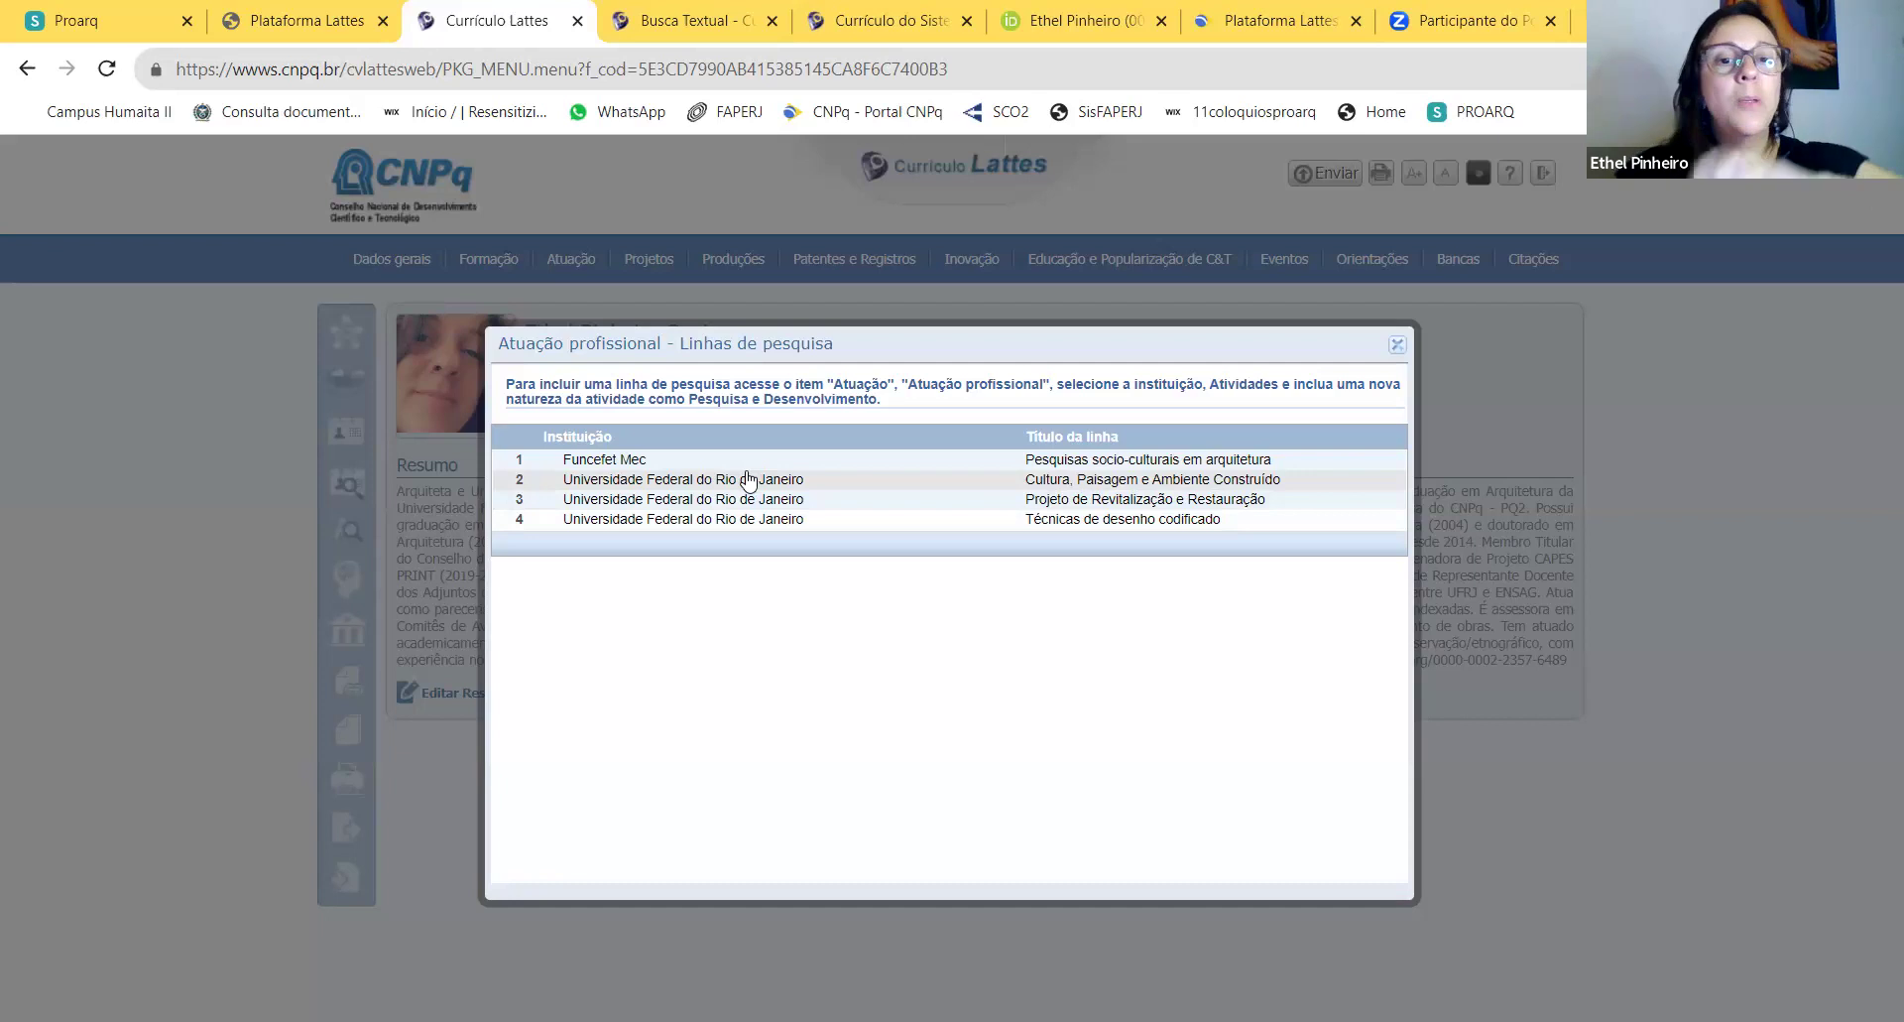
Step: Review the Cultura, Paisagem e Ambiente Construído research line, then close it back to the list
left_click(749, 480)
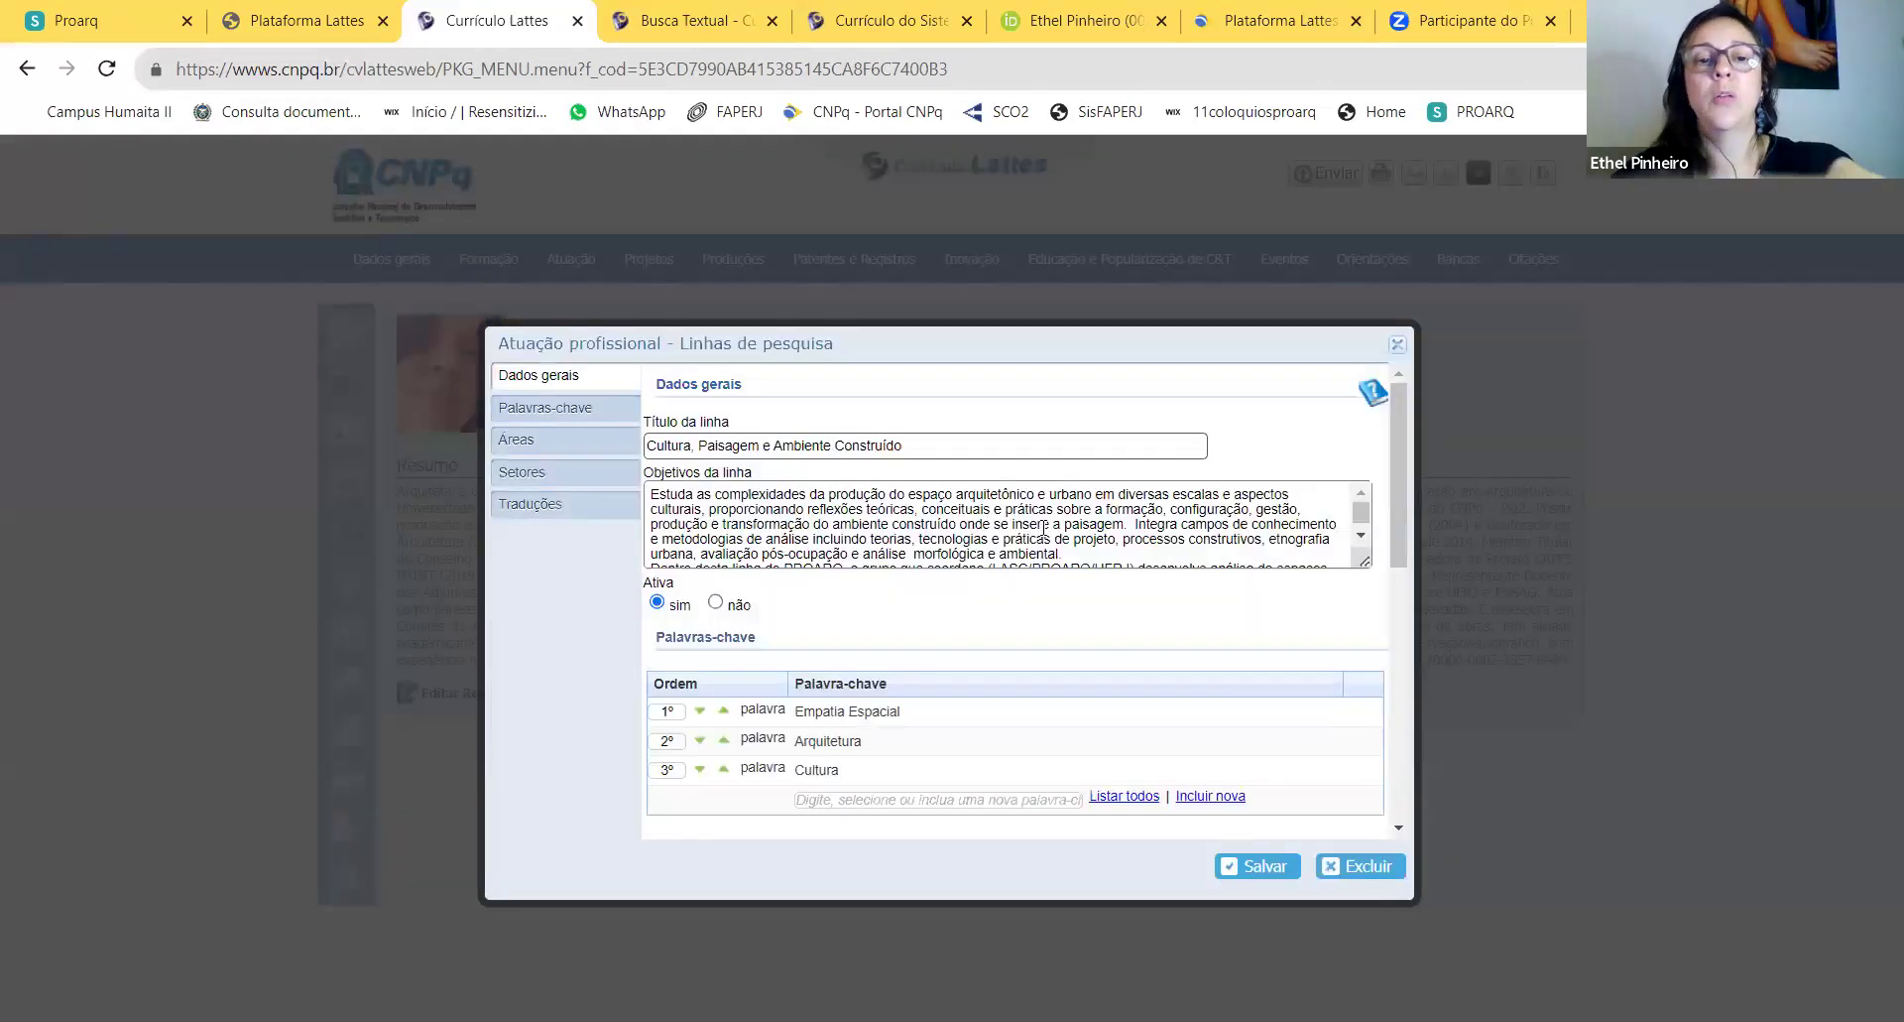
scroll(1010, 514, "down", 2)
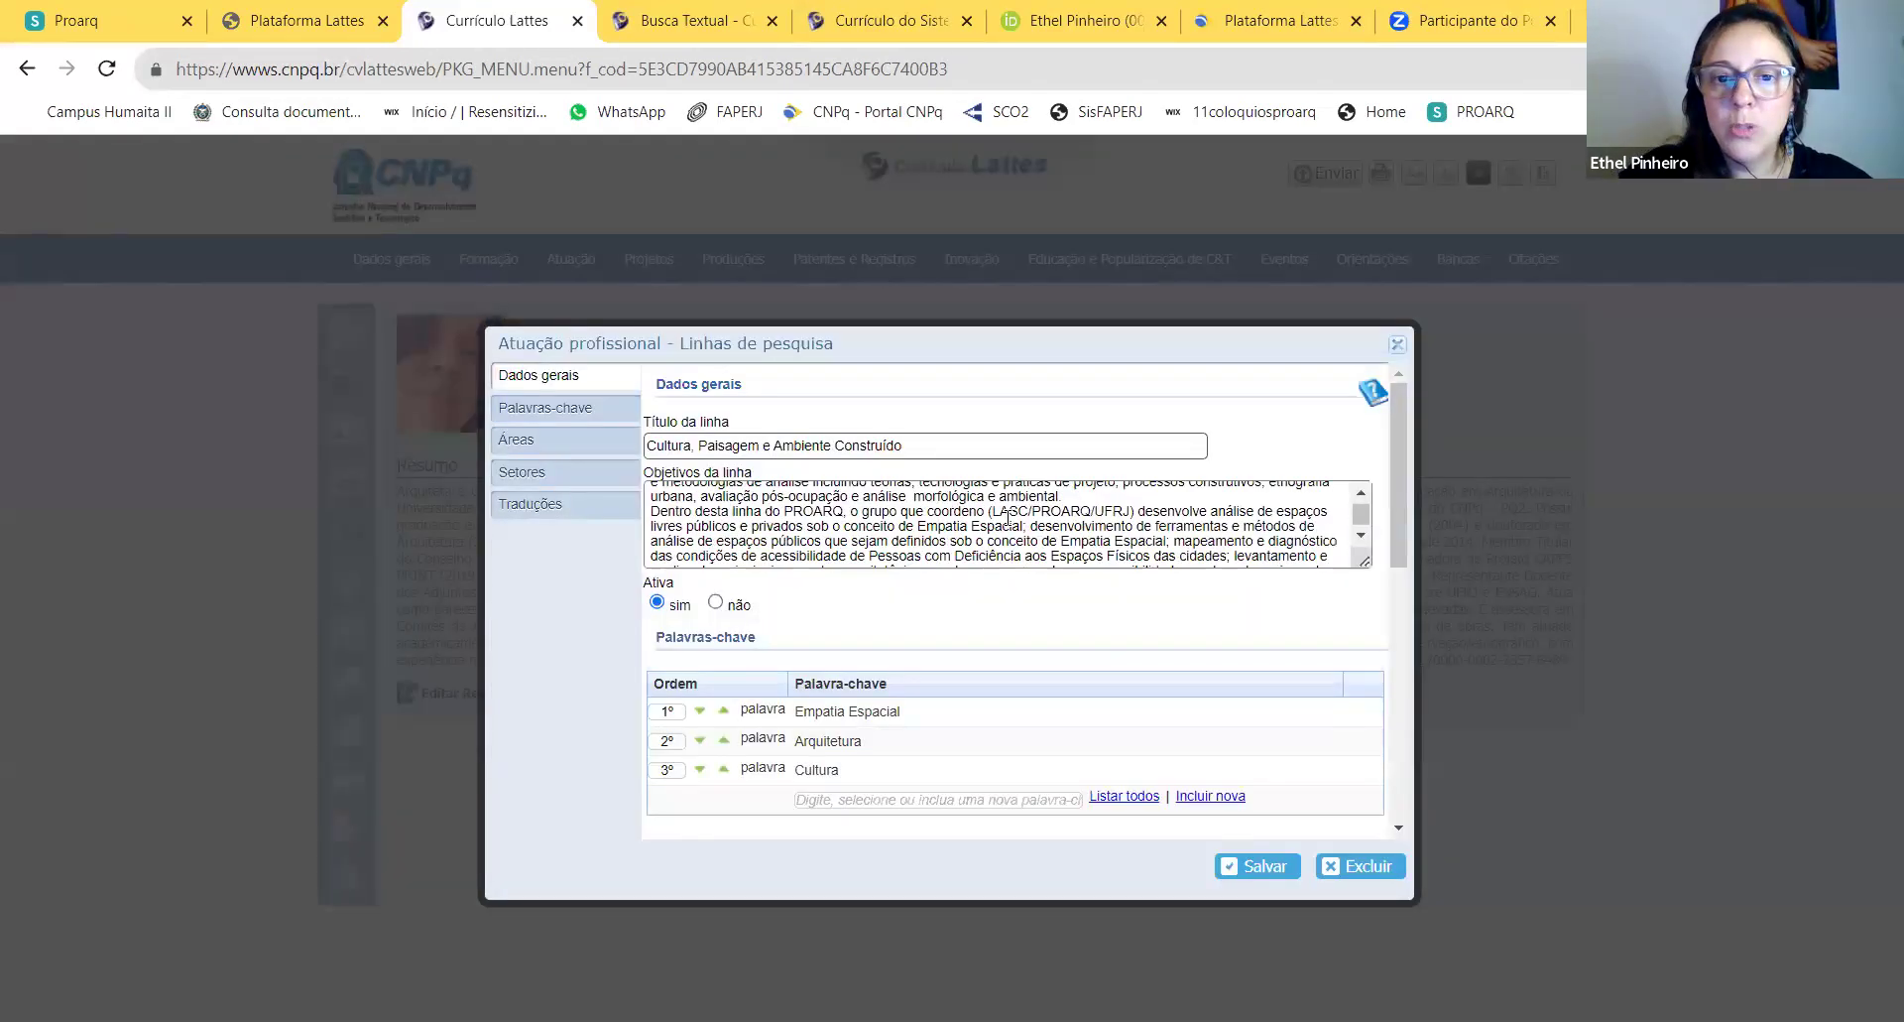
scroll(1010, 514, "up", 2)
scroll(1014, 526, "down", 2)
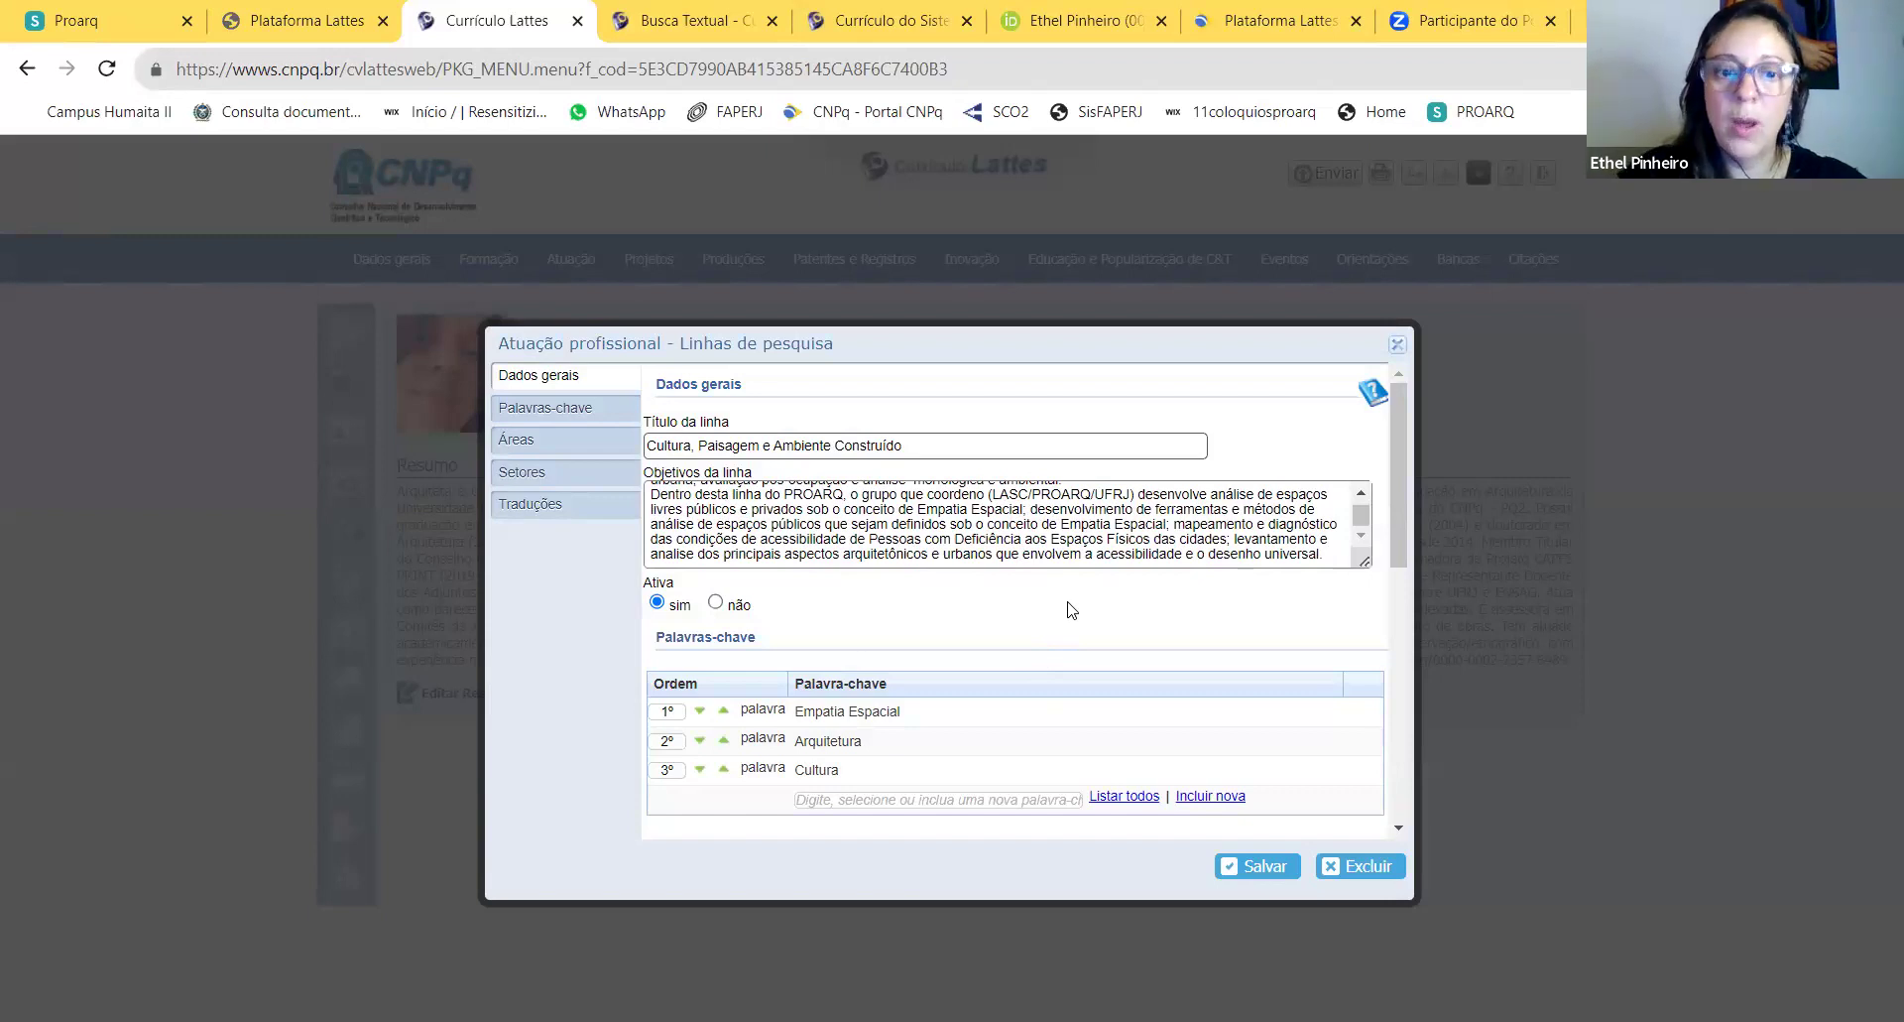
scroll(1071, 609, "down", 10)
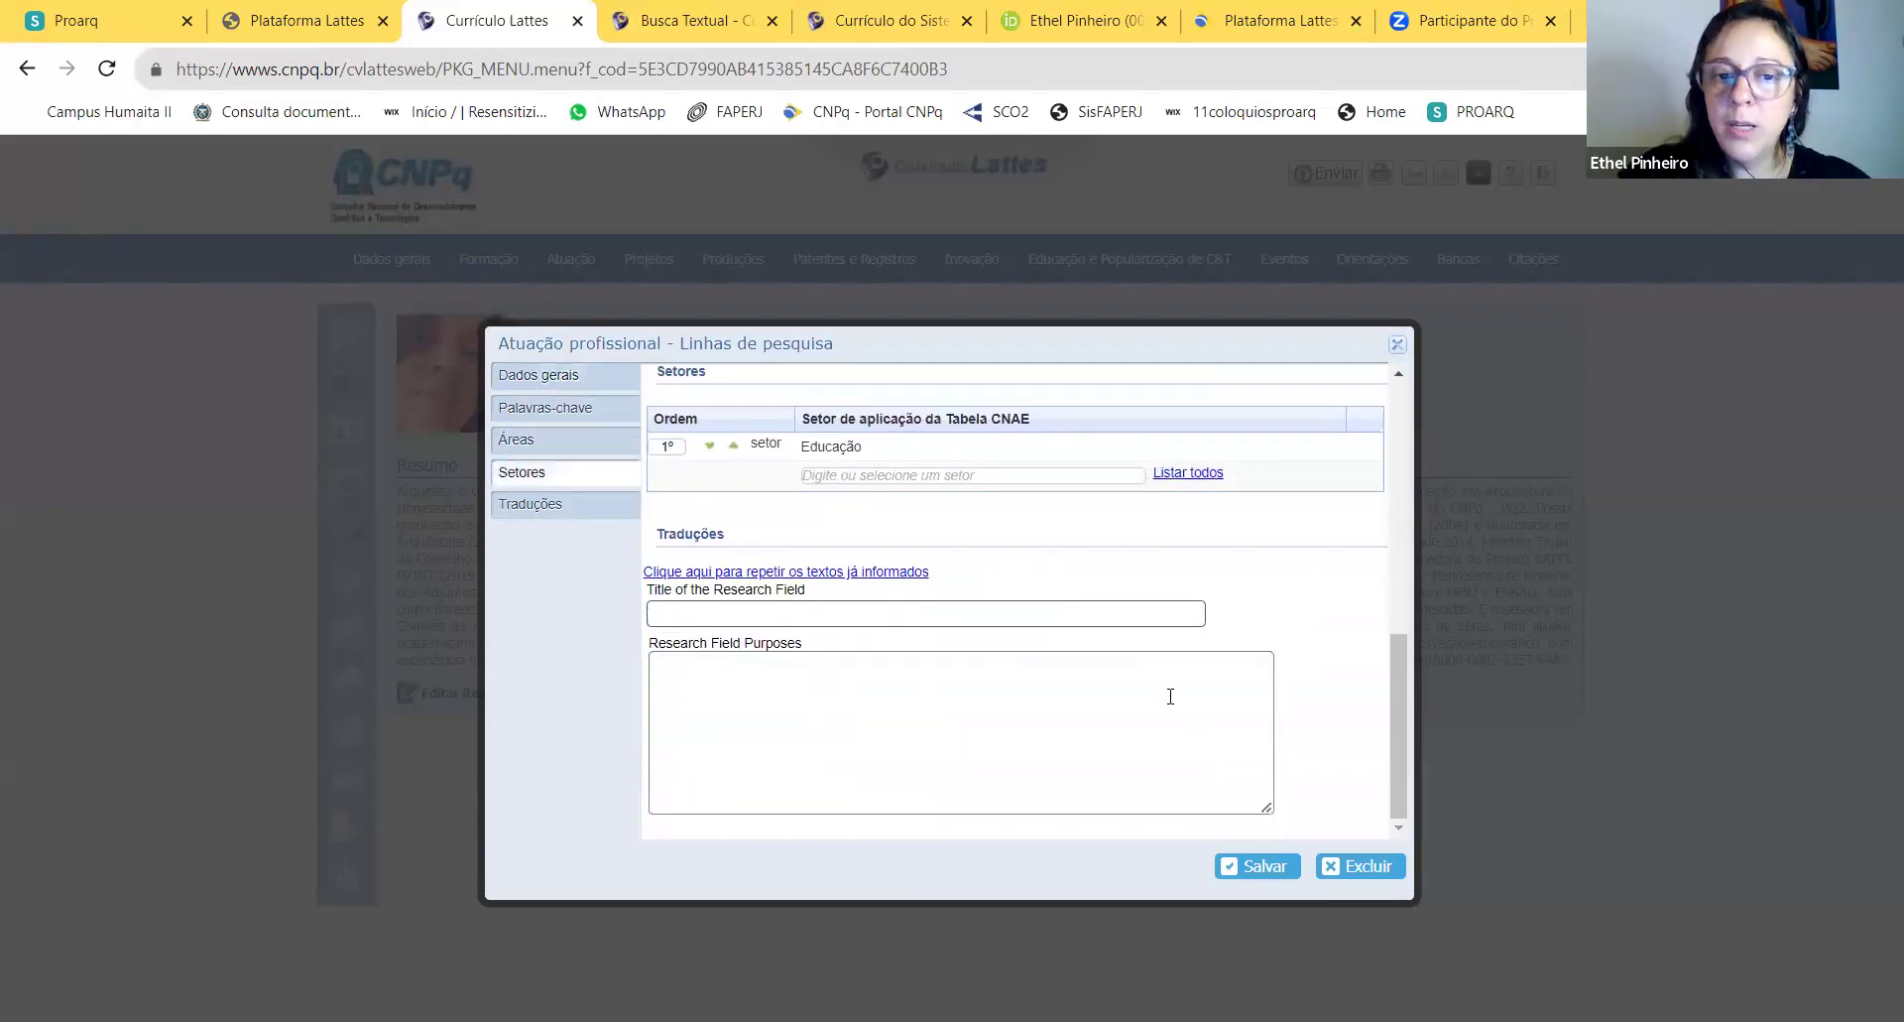
left_click(1397, 344)
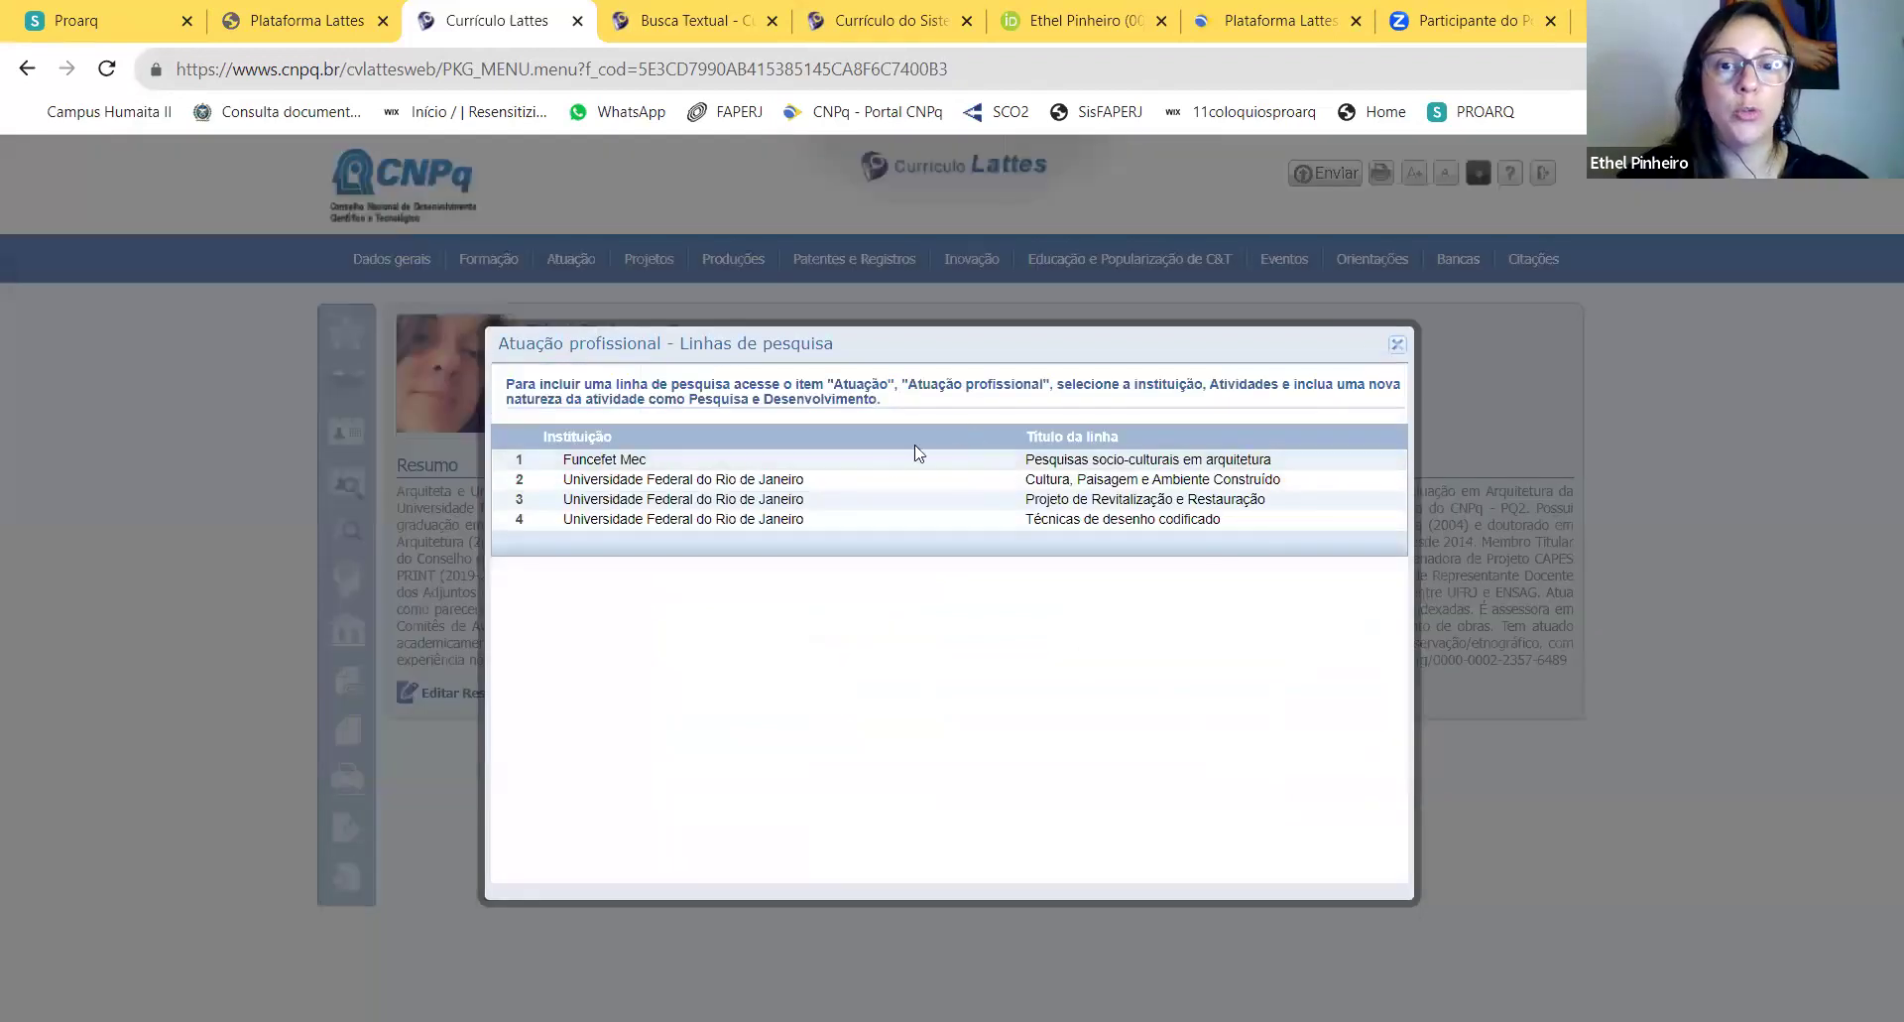
left_click(776, 498)
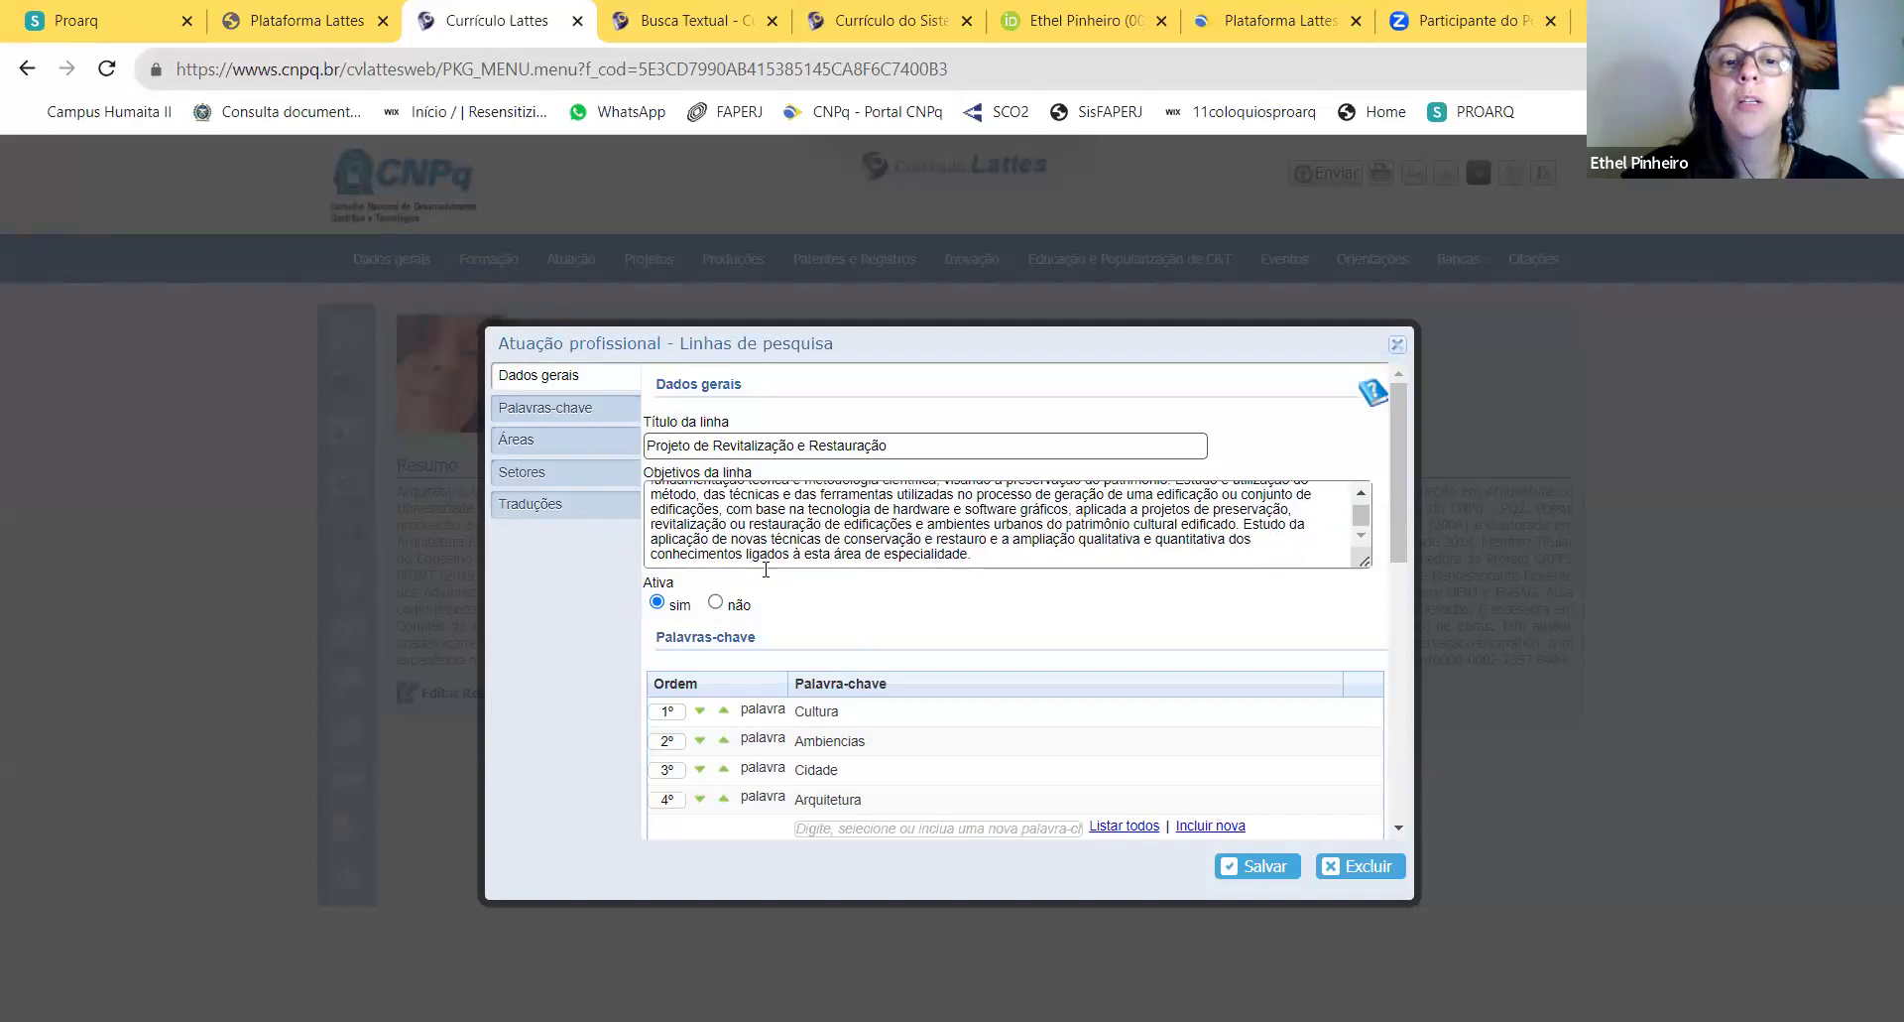
scroll(772, 569, "down", 2)
scroll(773, 569, "up", 5)
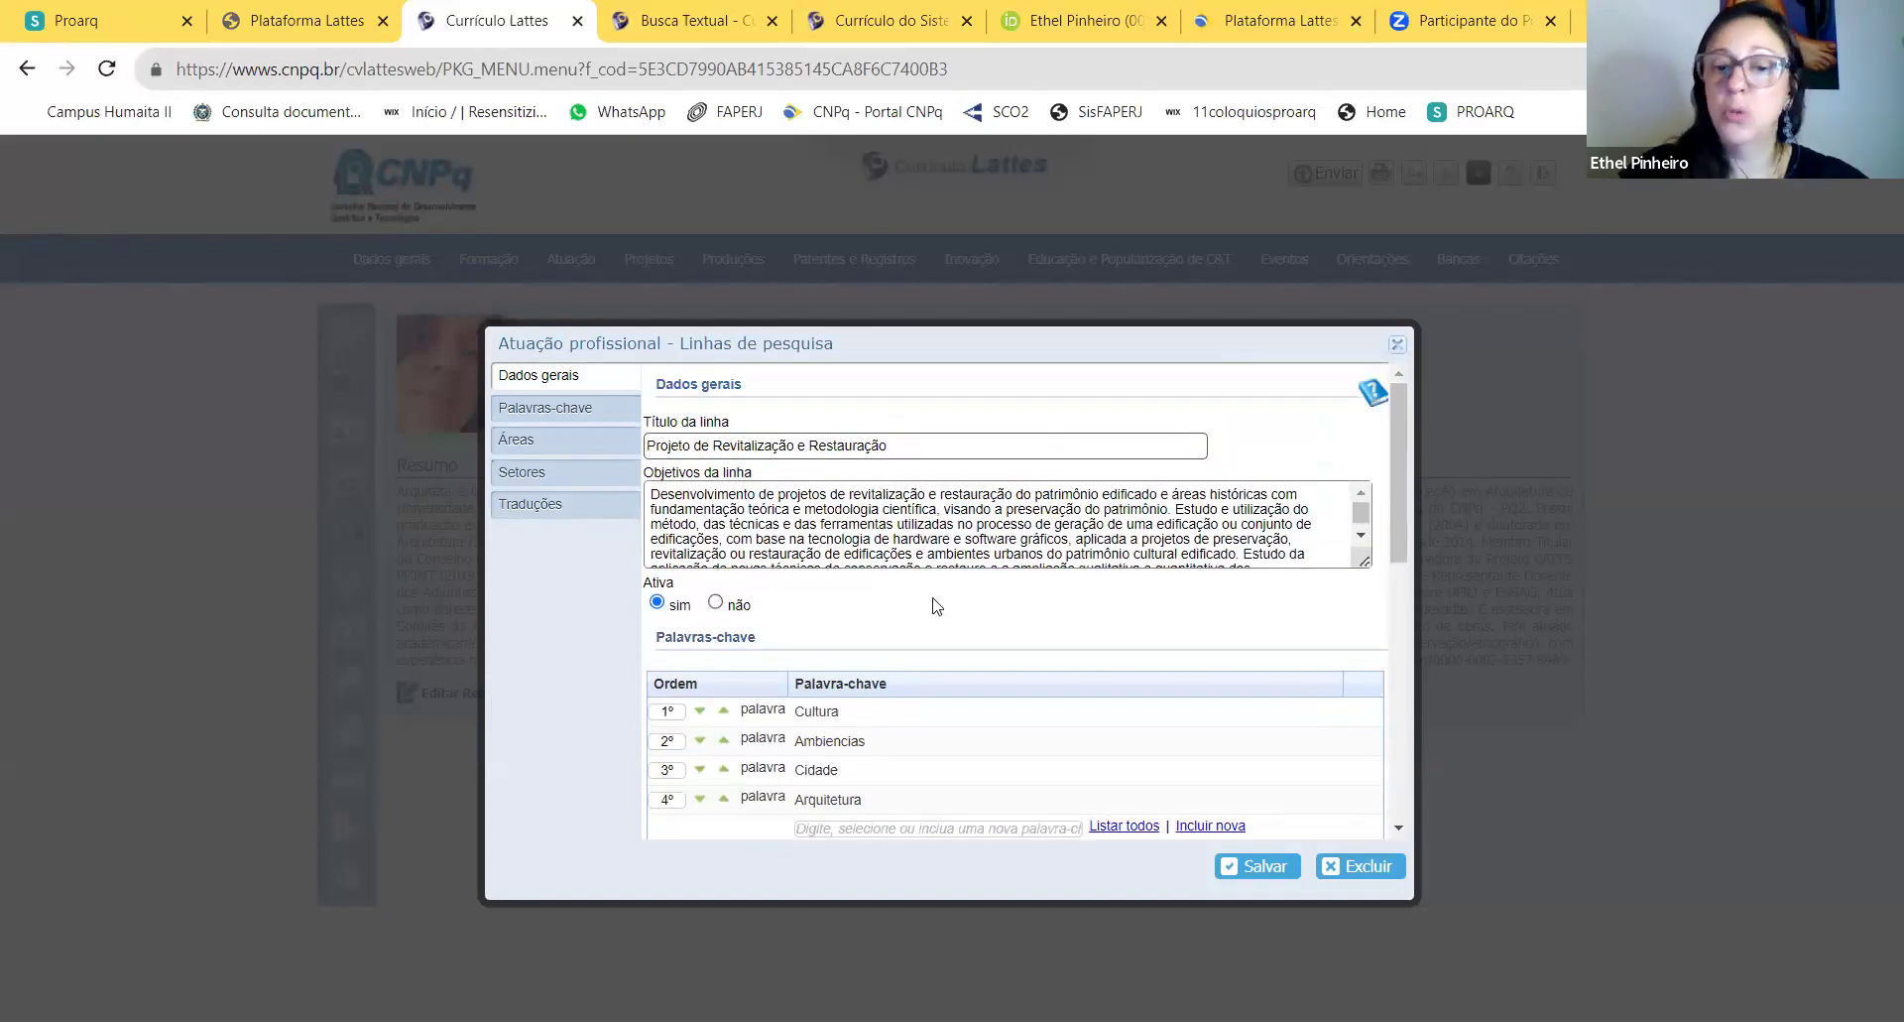
scroll(937, 600, "down", 3)
scroll(969, 599, "down", 3)
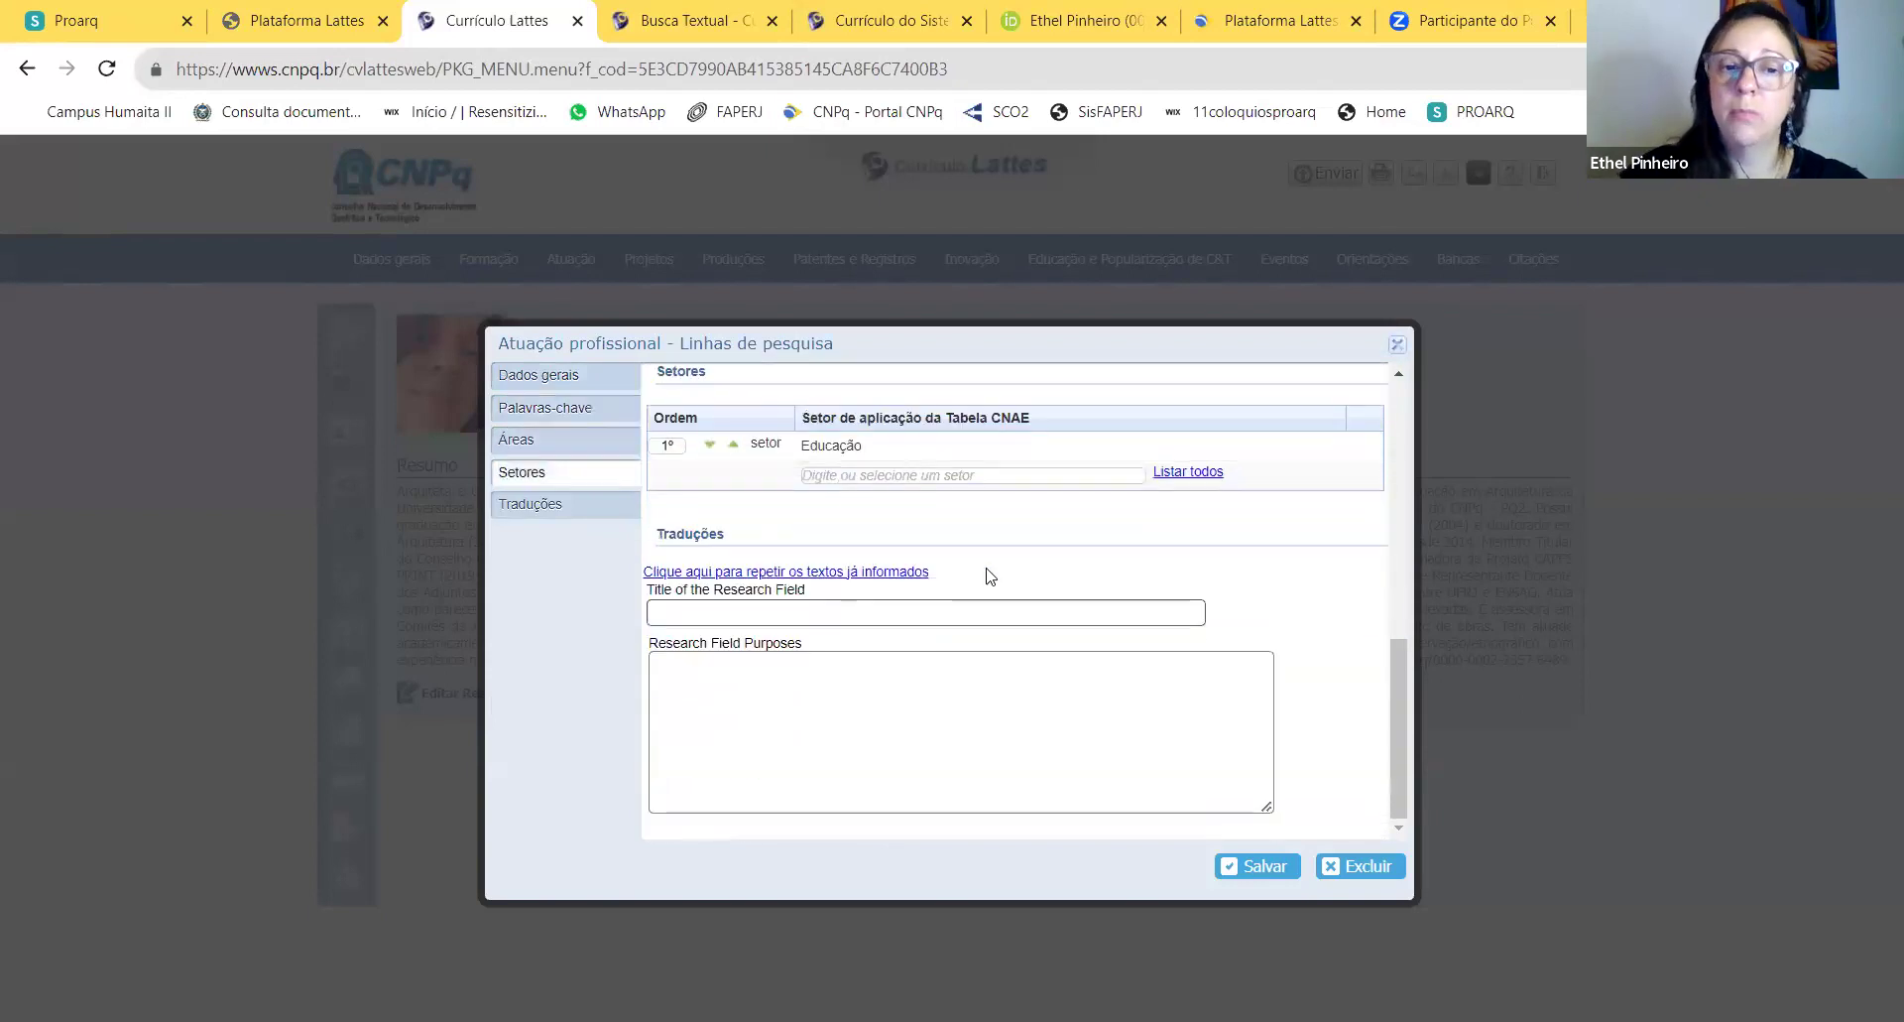
left_click(1397, 344)
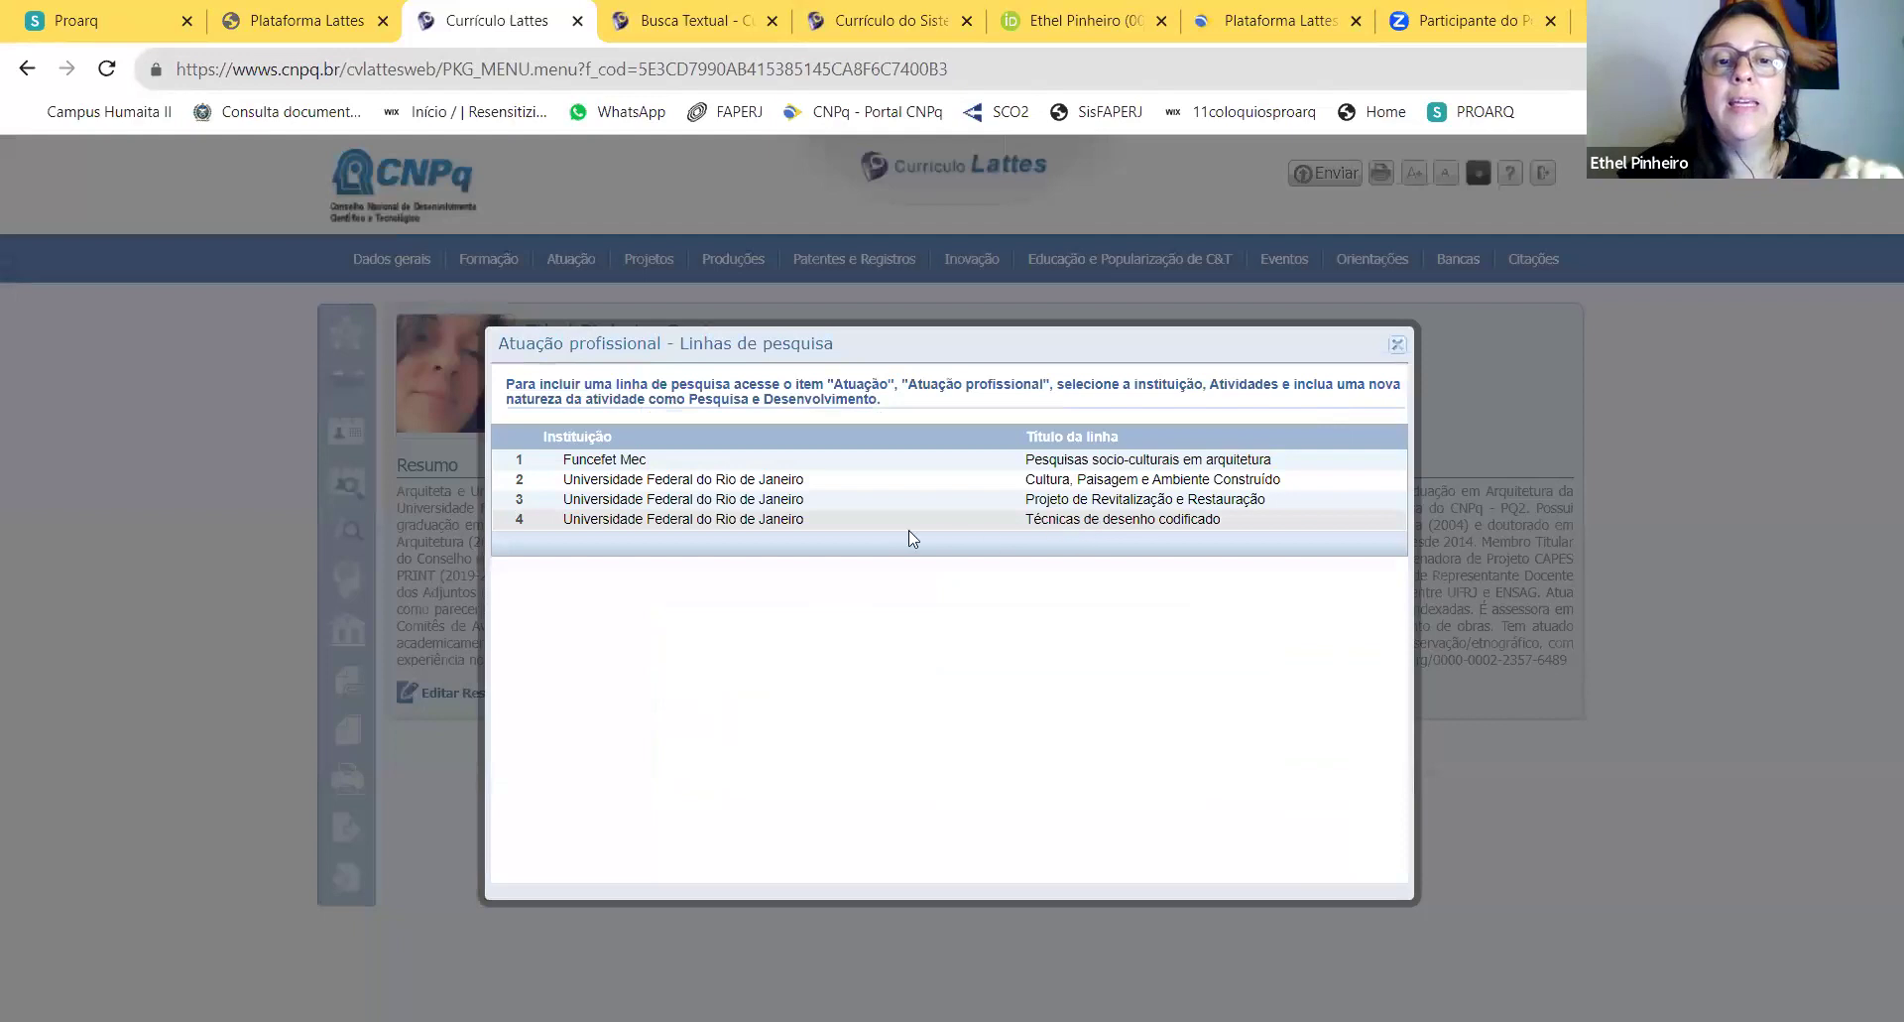
Step: Retitle research line 4 as 'Técnicas de Desenho codificado e observação'
left_click(756, 520)
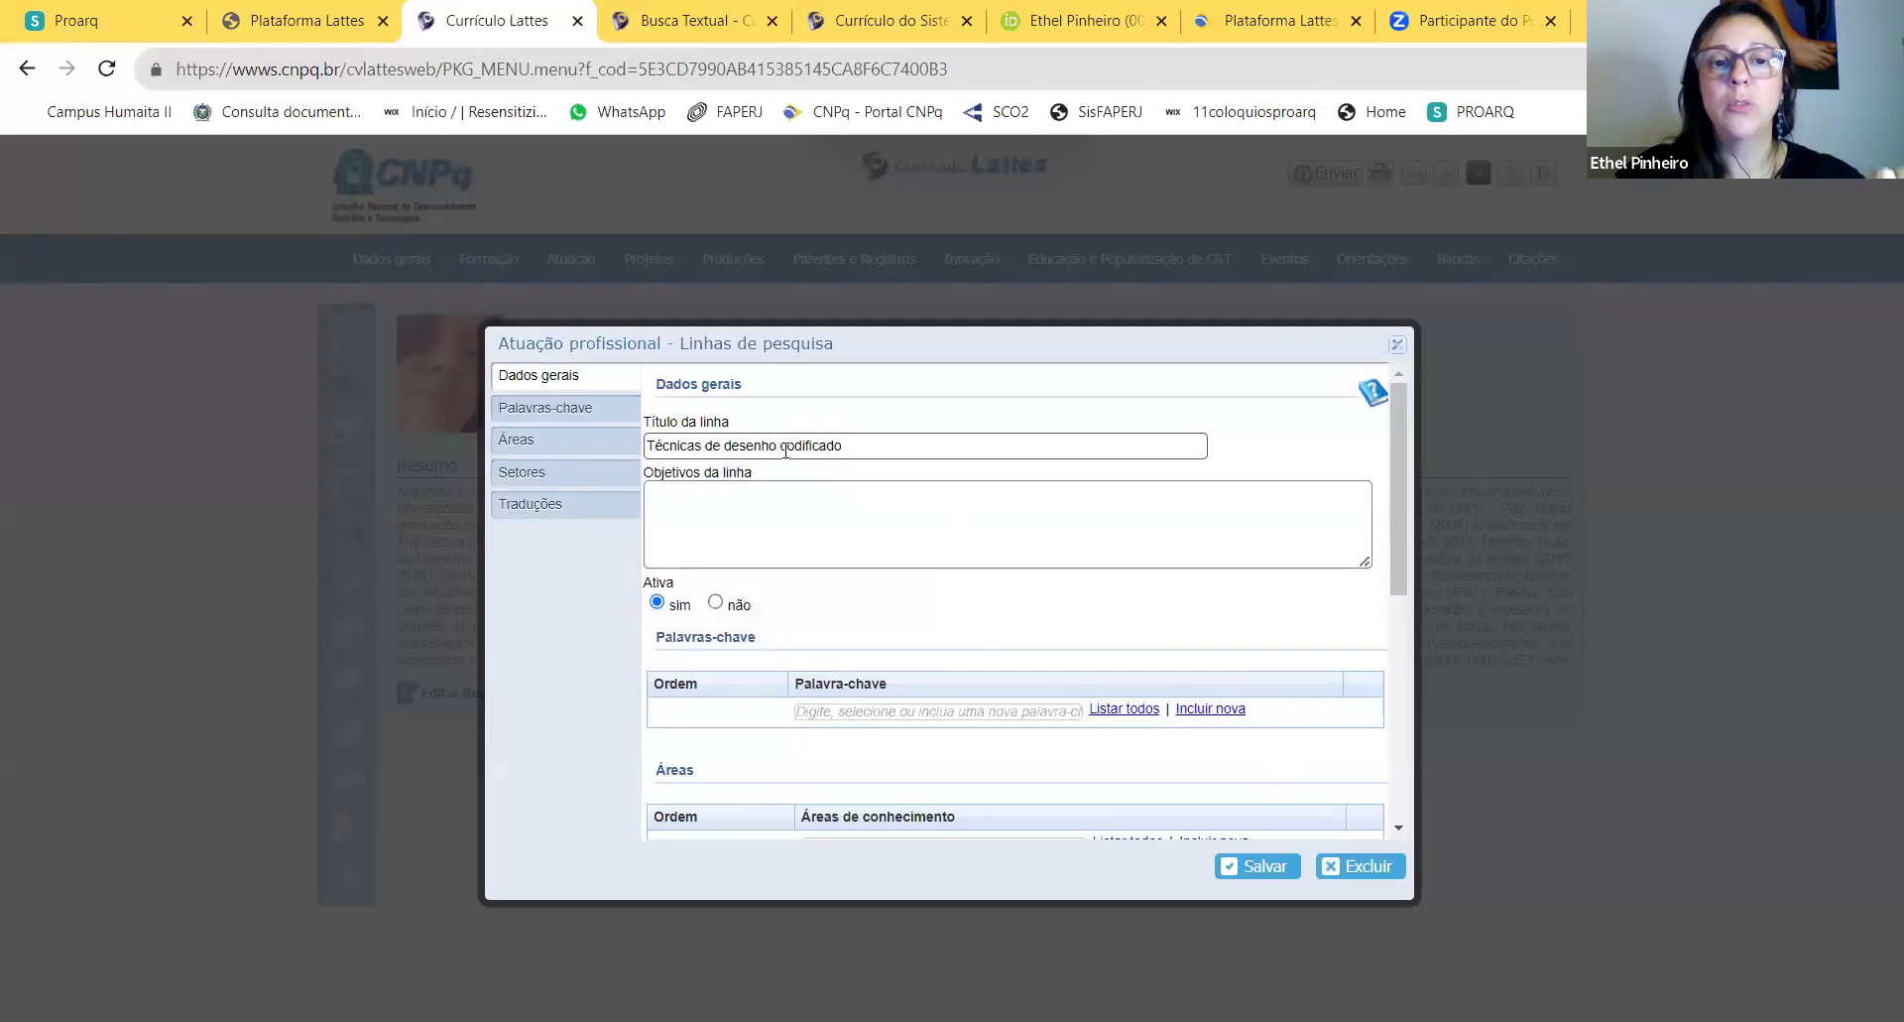
left_click(730, 443)
key("BackSpace")
type("D")
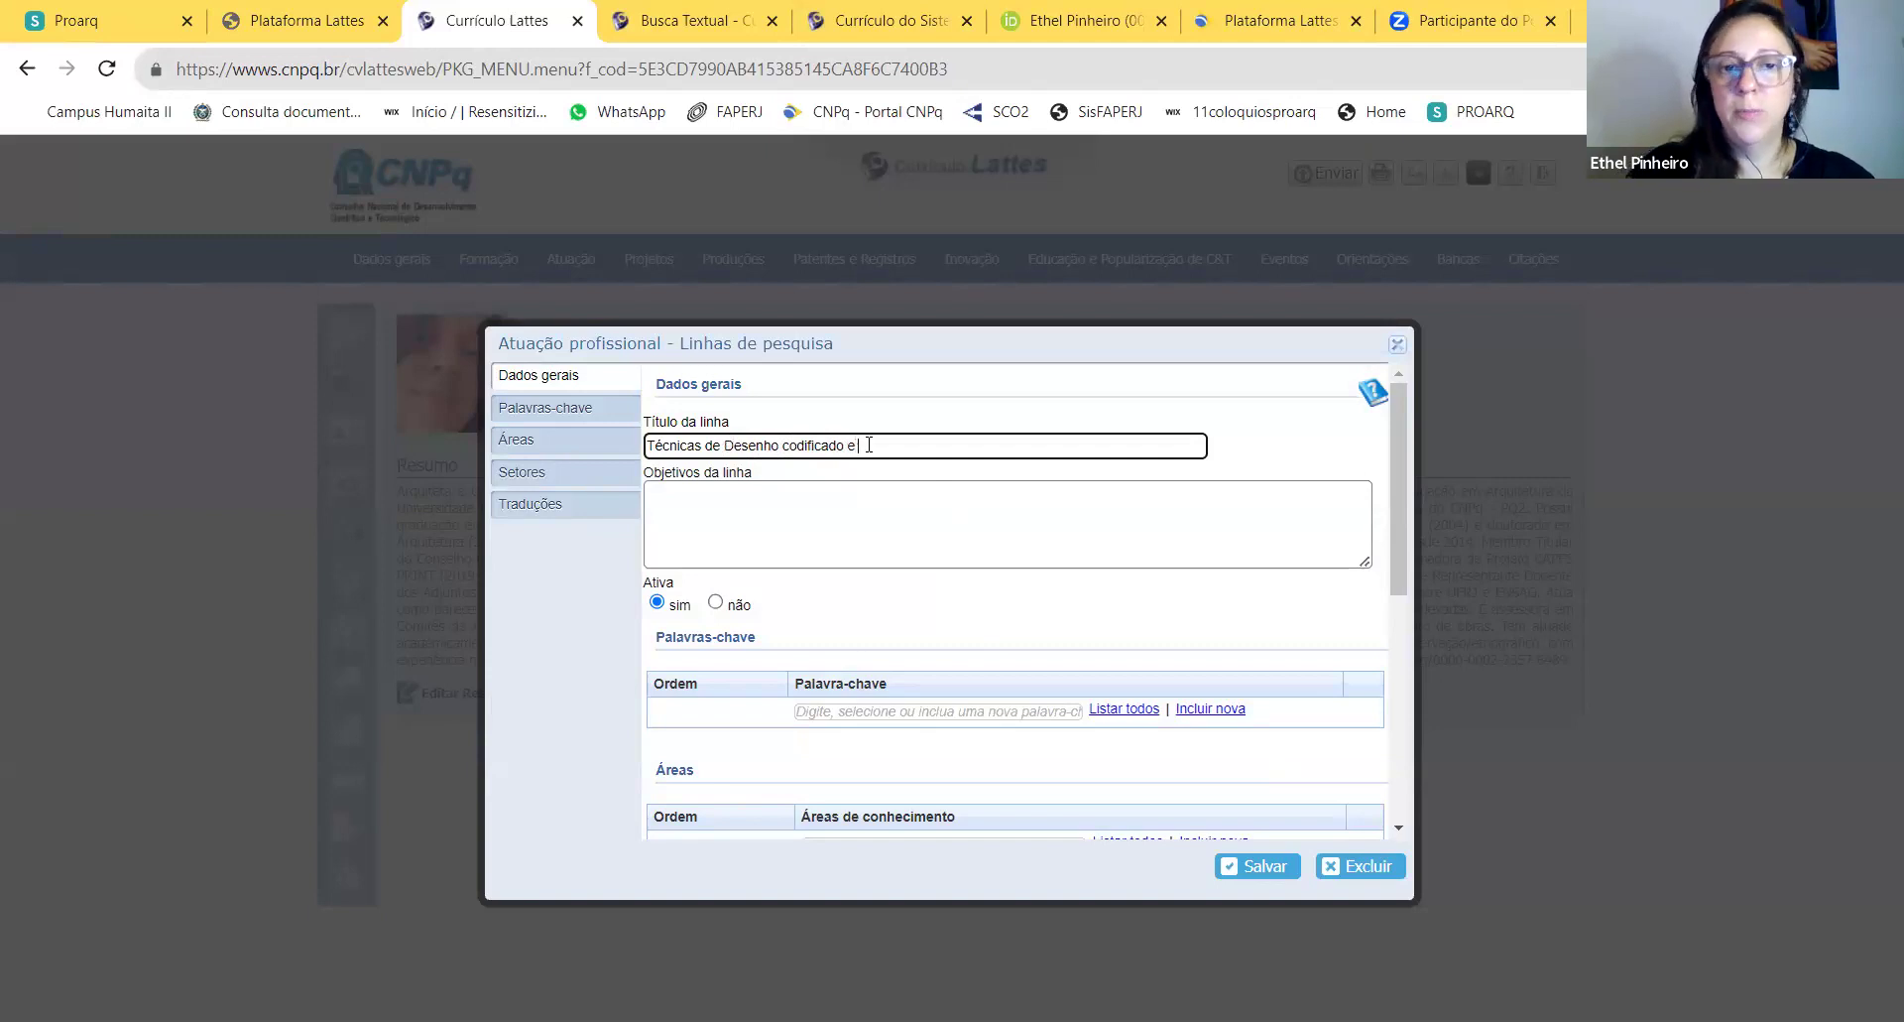
type("bservação")
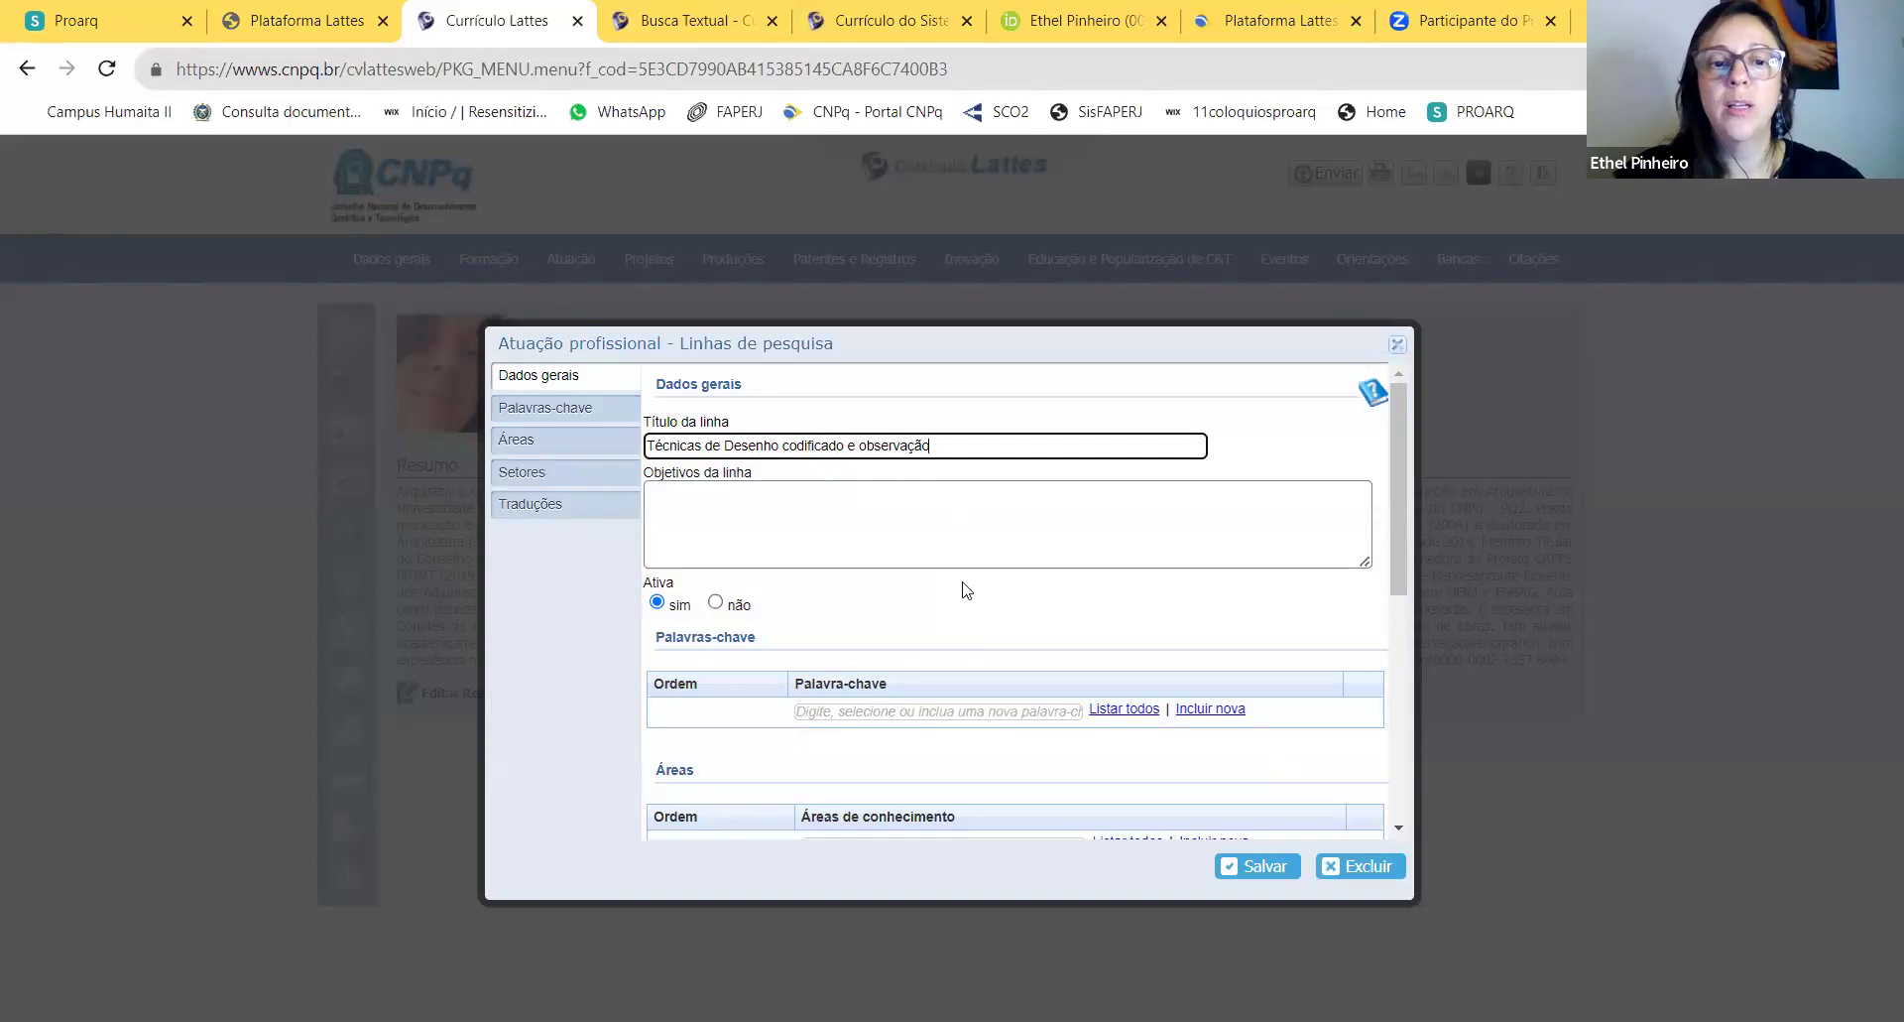
scroll(962, 605, "down", 6)
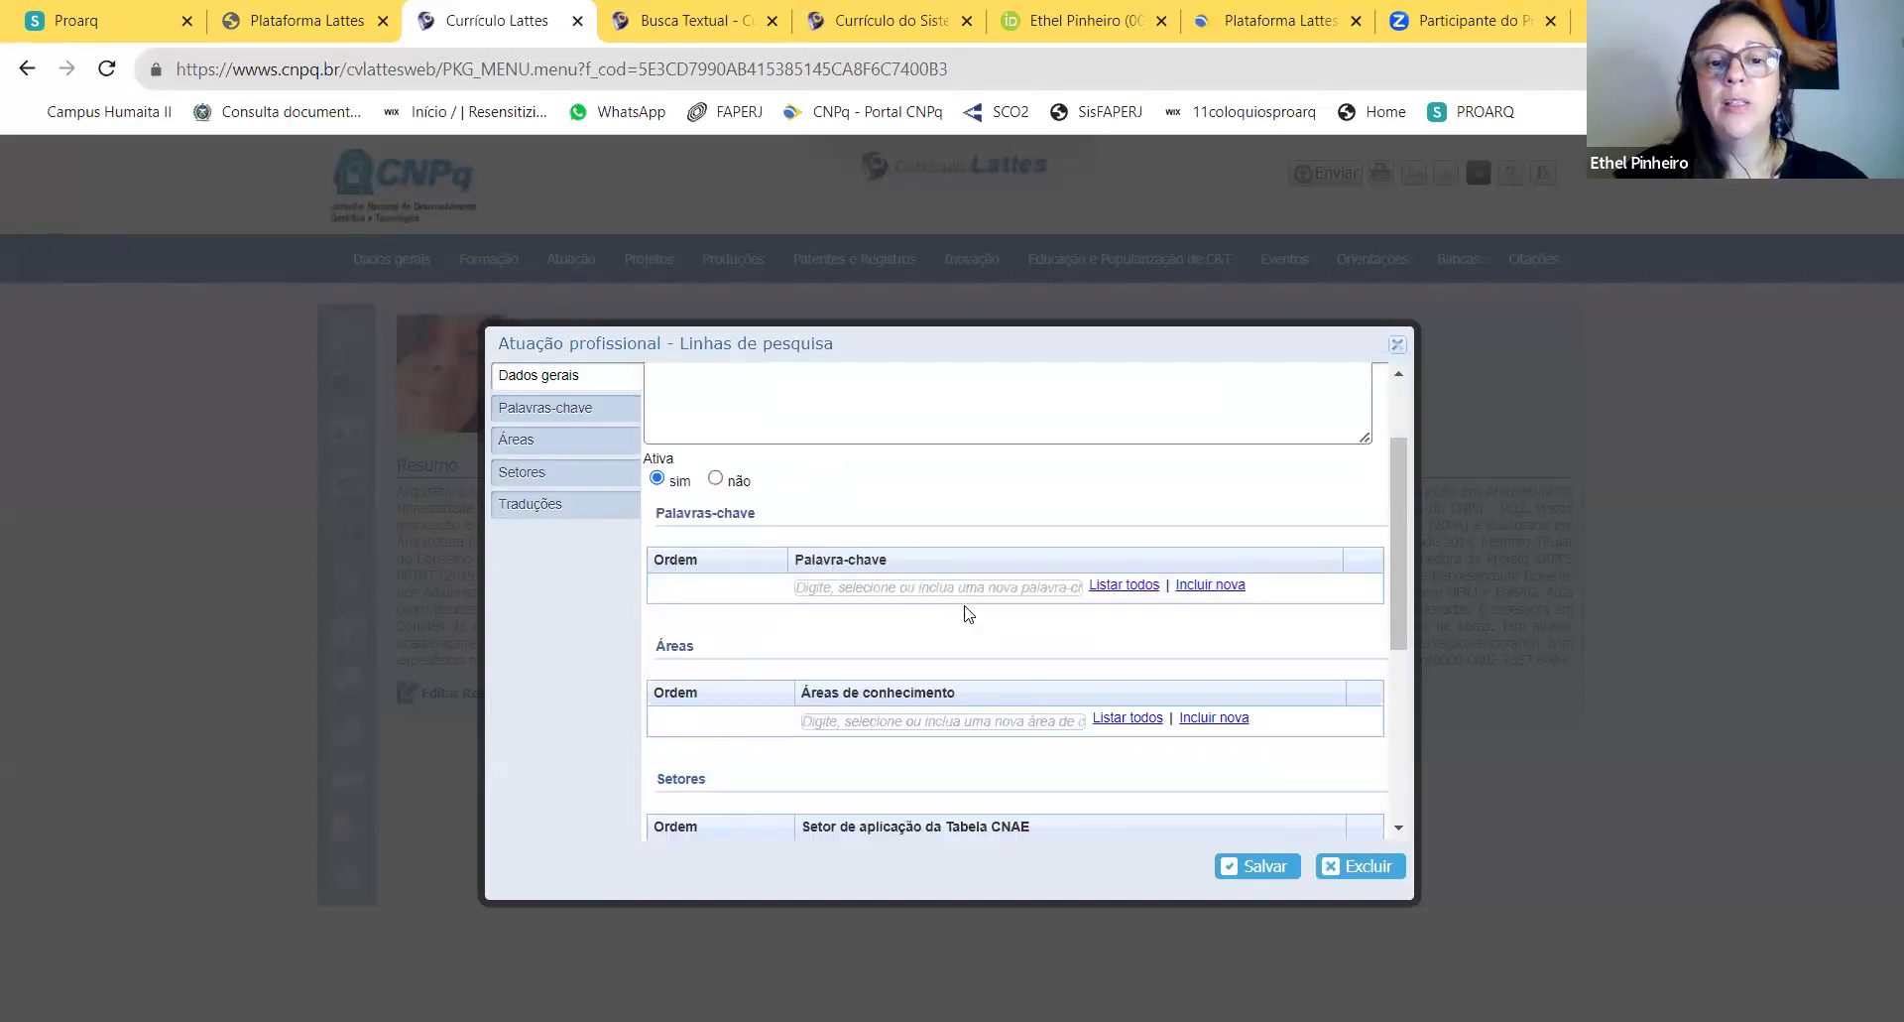
scroll(960, 650, "up", 4)
scroll(960, 654, "up", 2)
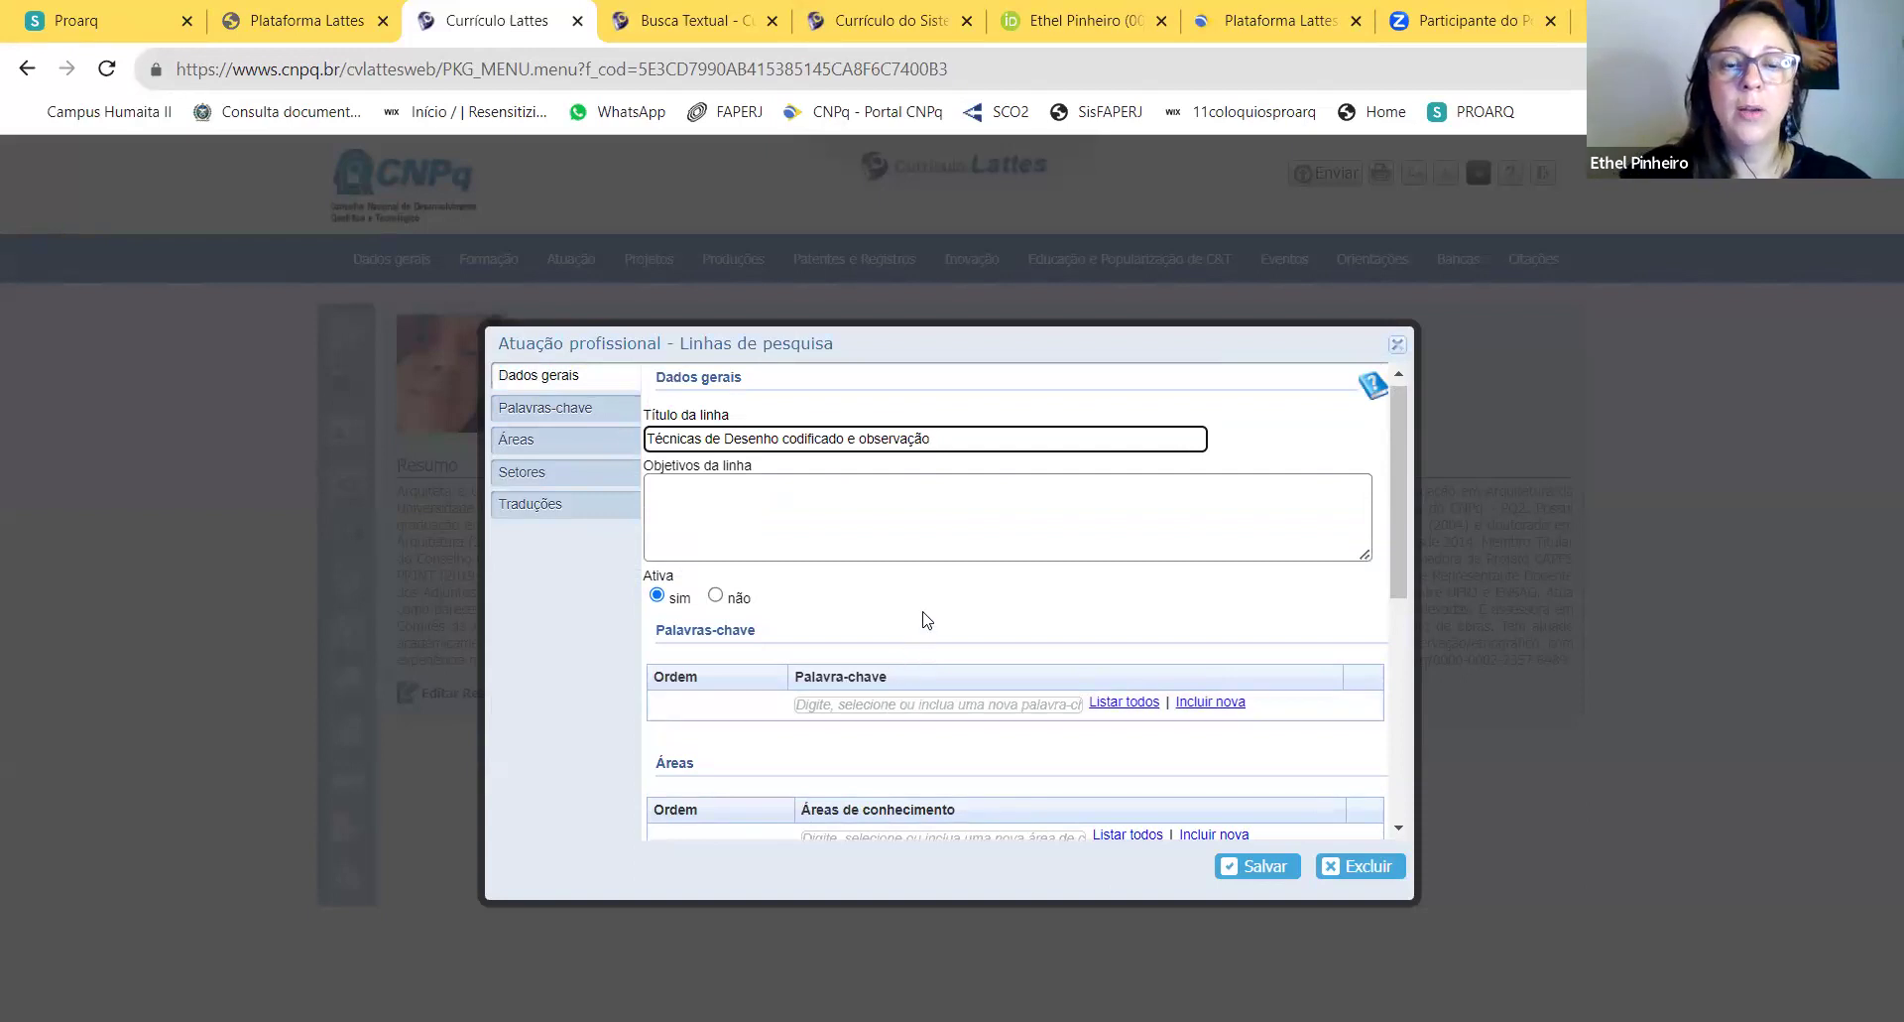
Step: Write objectives: building a repertoire of drawing knowledge and practice for the architect and urbanist profession
left_click(799, 497)
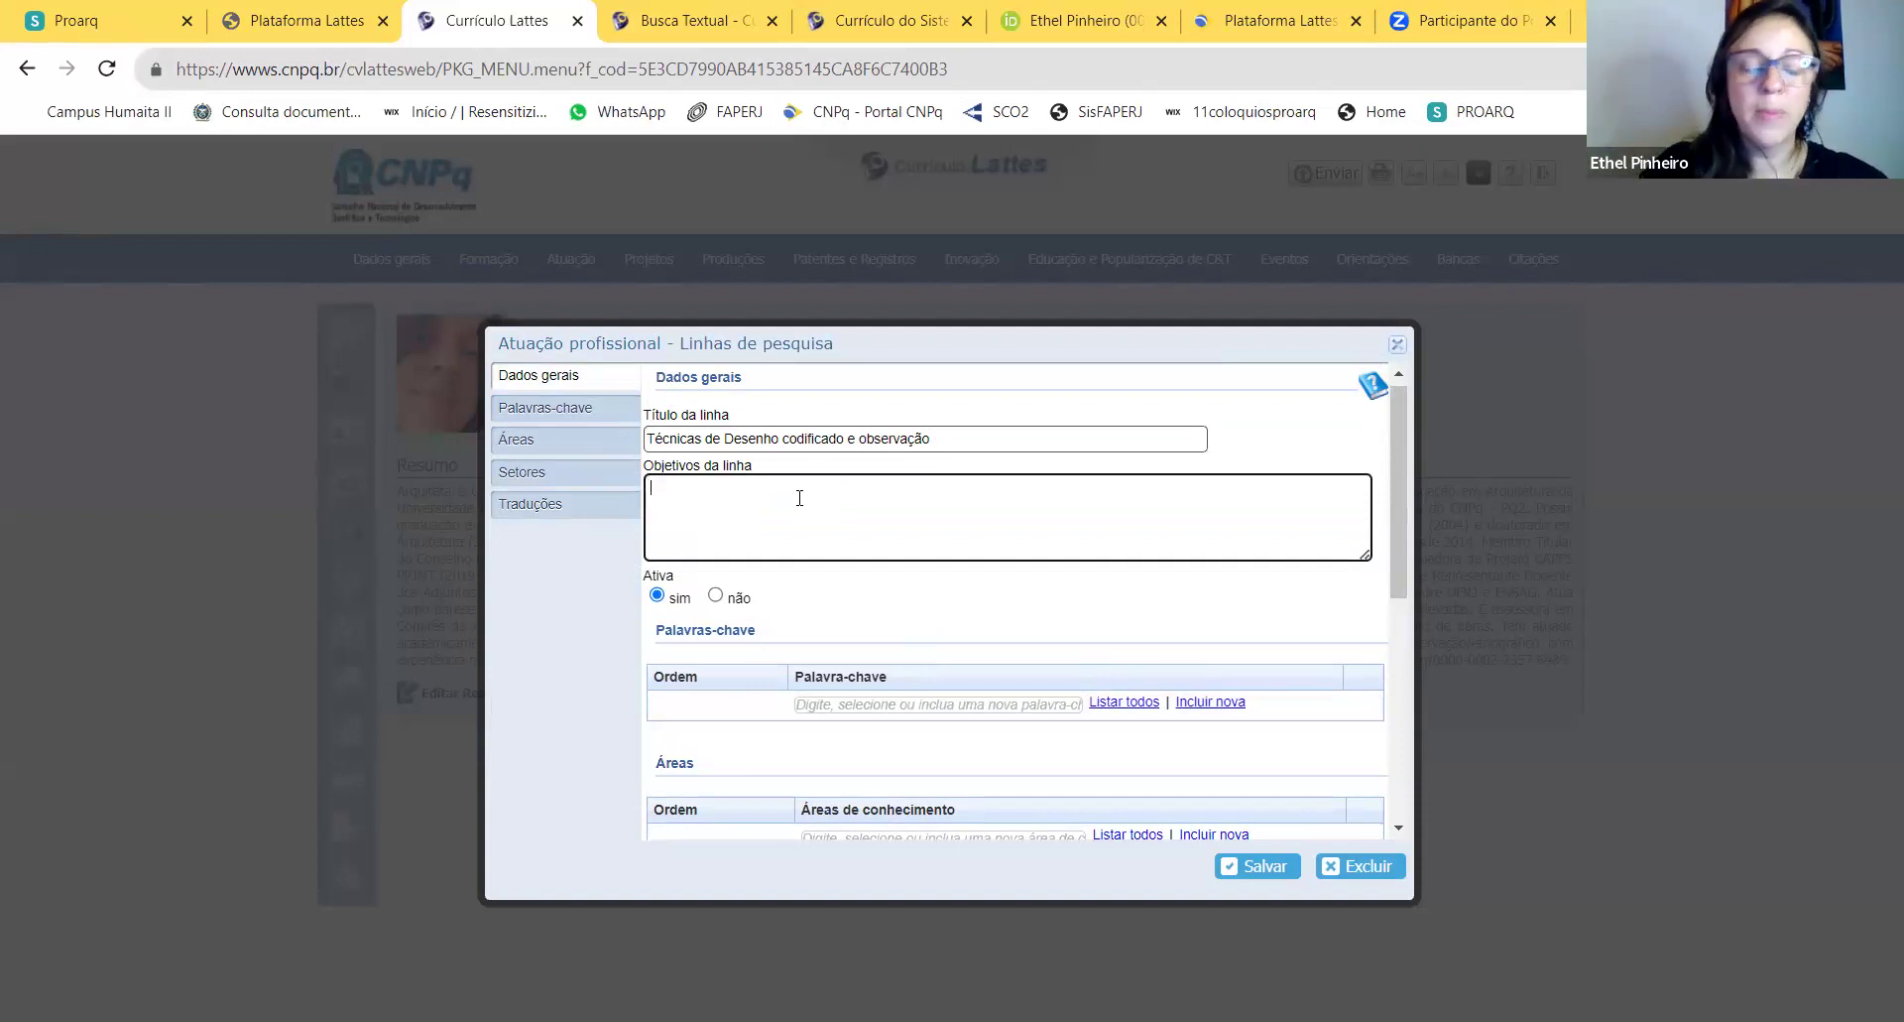
type("Cons")
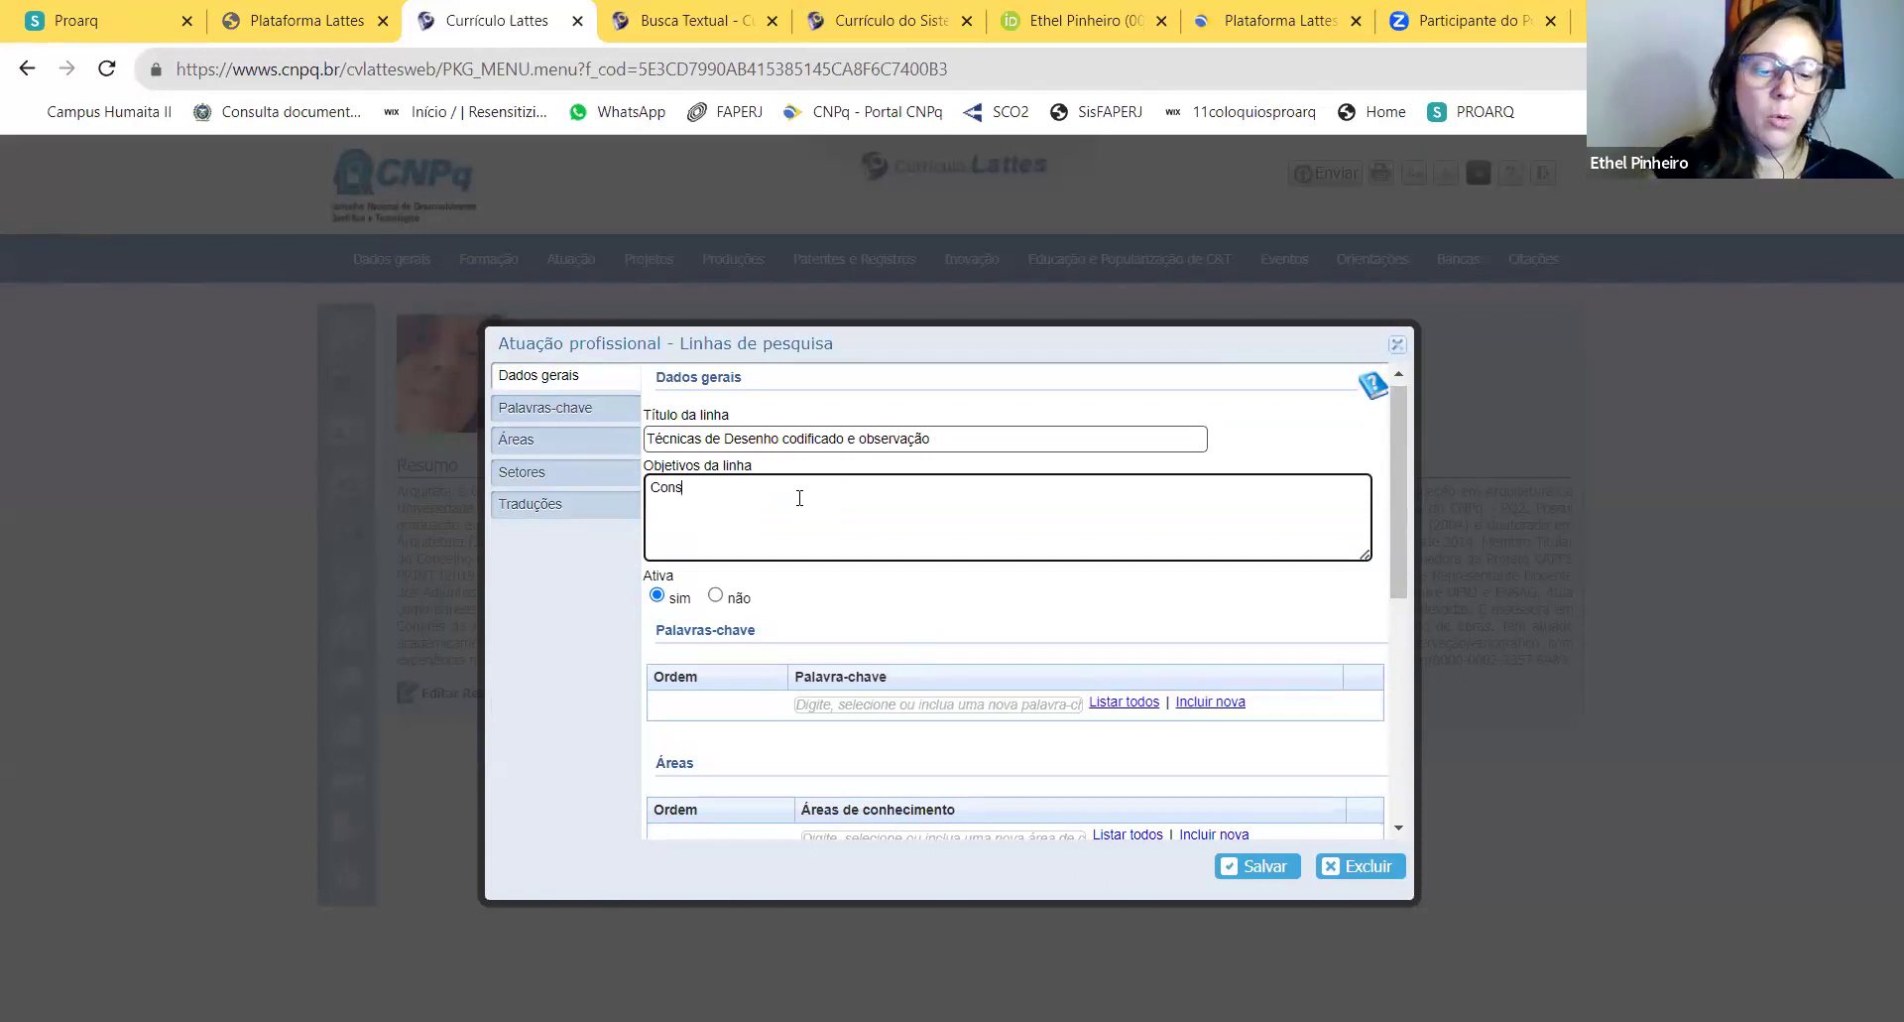
type("truir um repet")
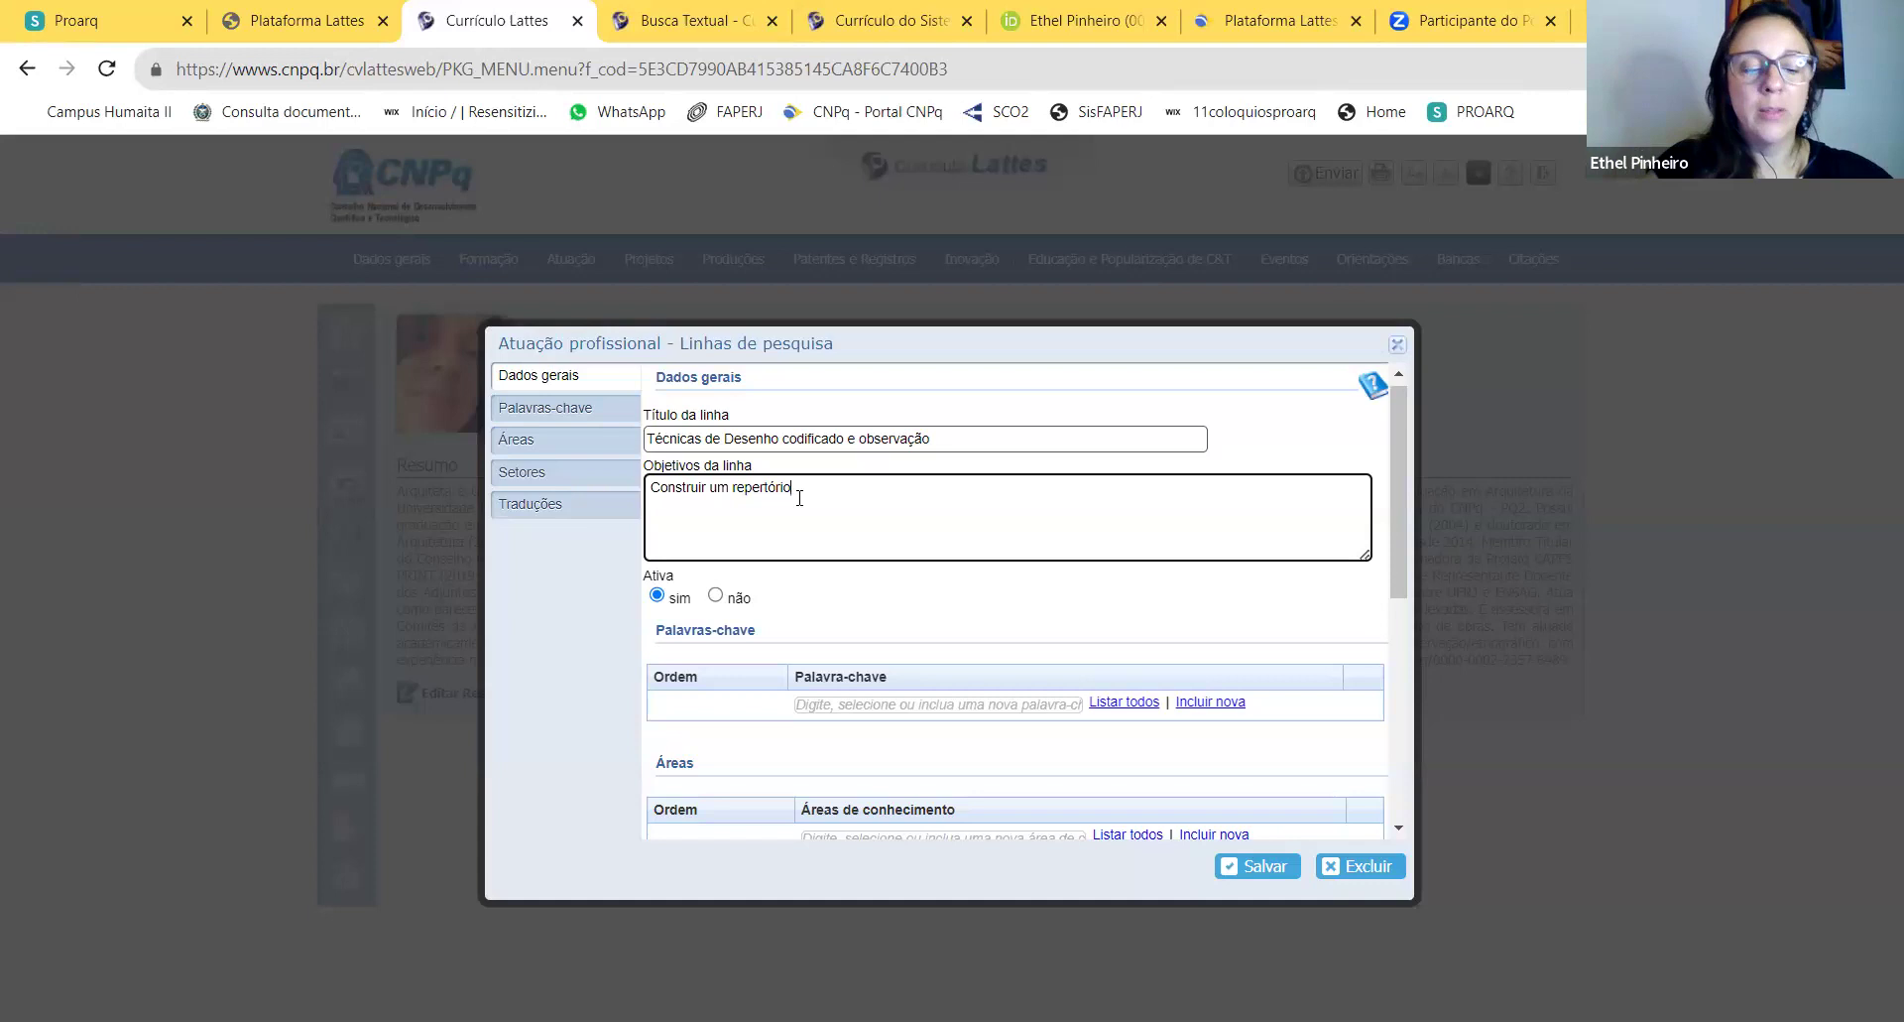
type("de co")
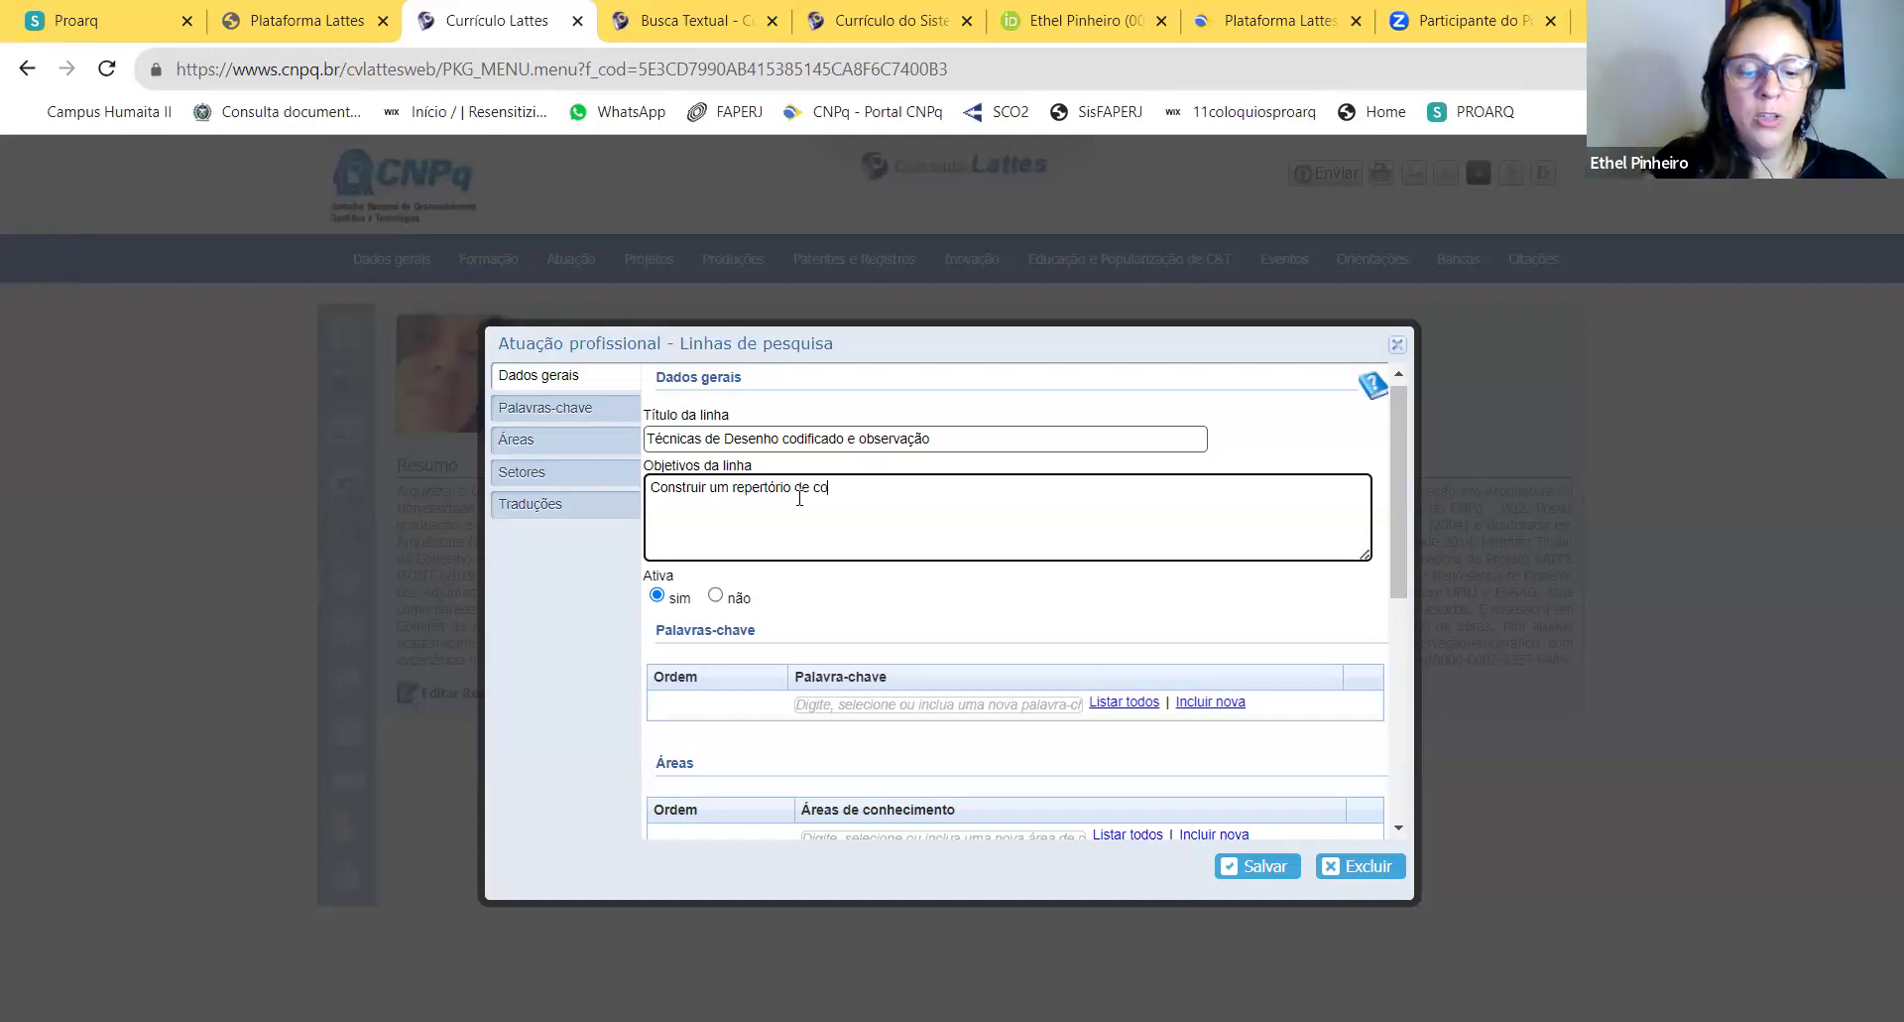
type("nhecimento, pr")
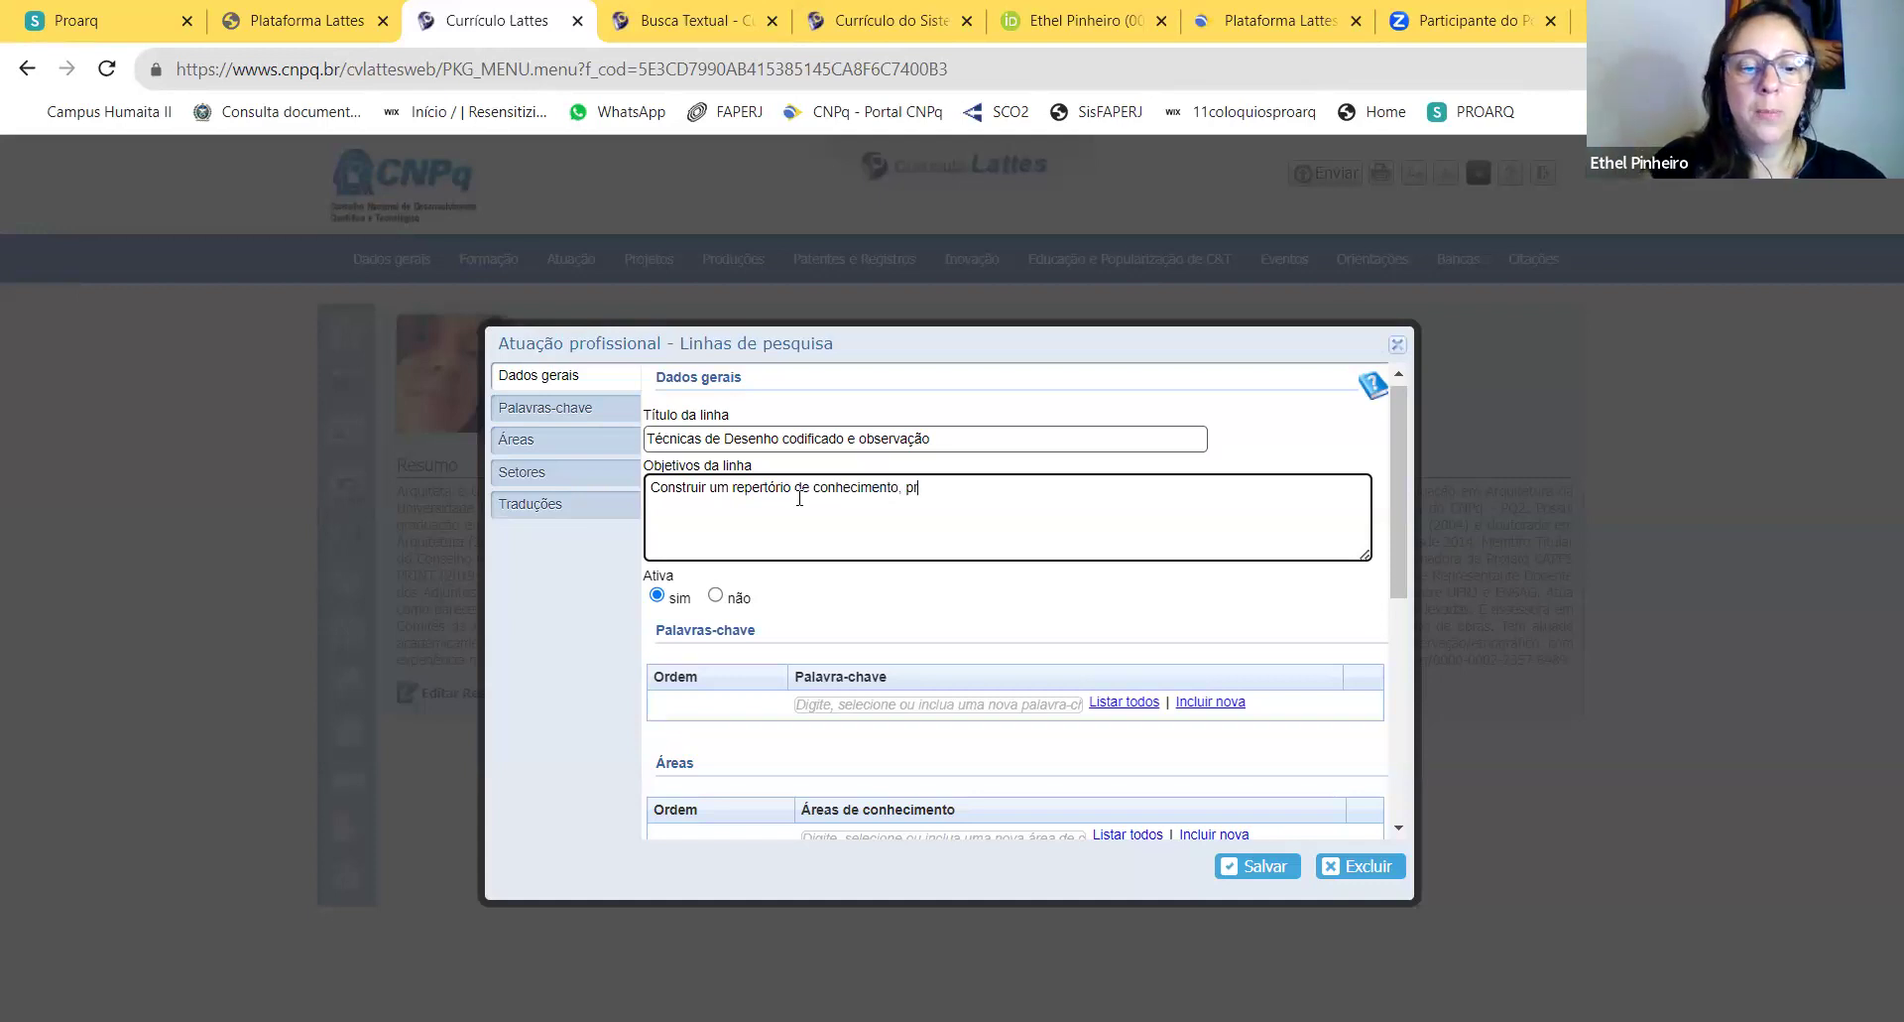
type("ática e descobertas de desenho relacionado")
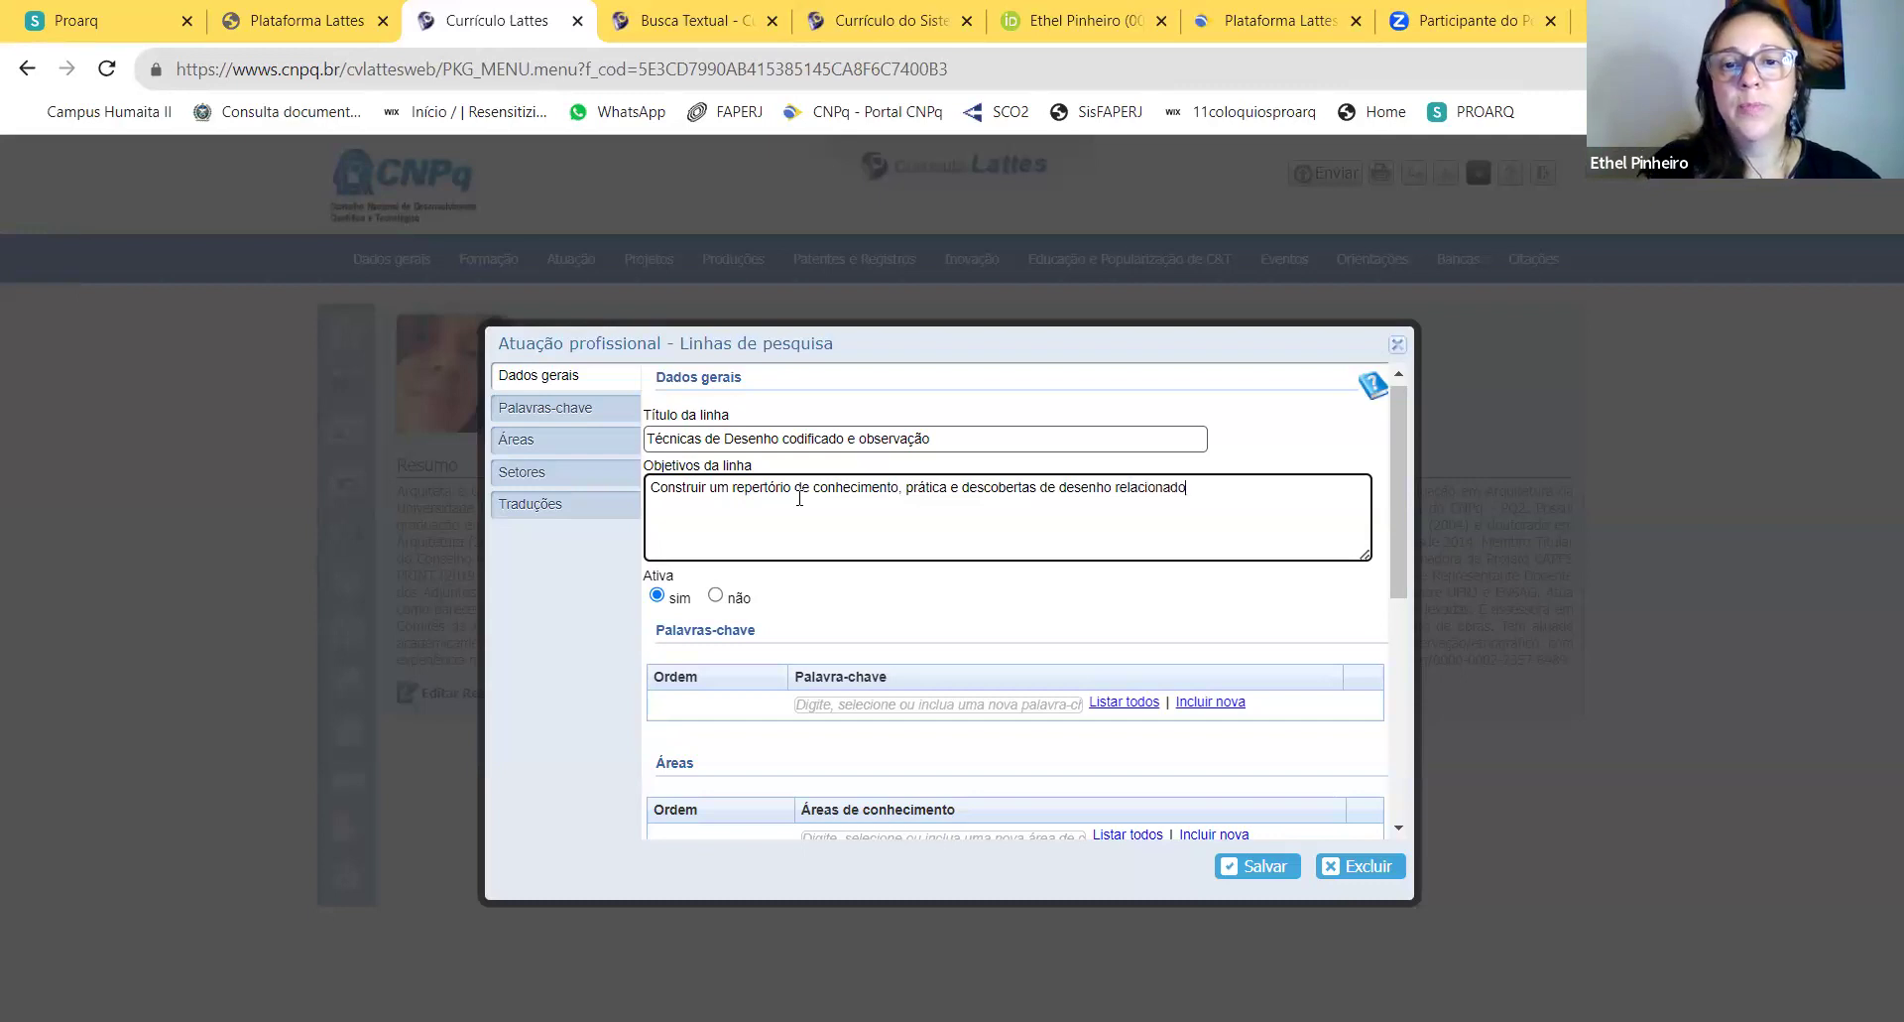
type(" à profissio")
type("ão")
type(" de ar")
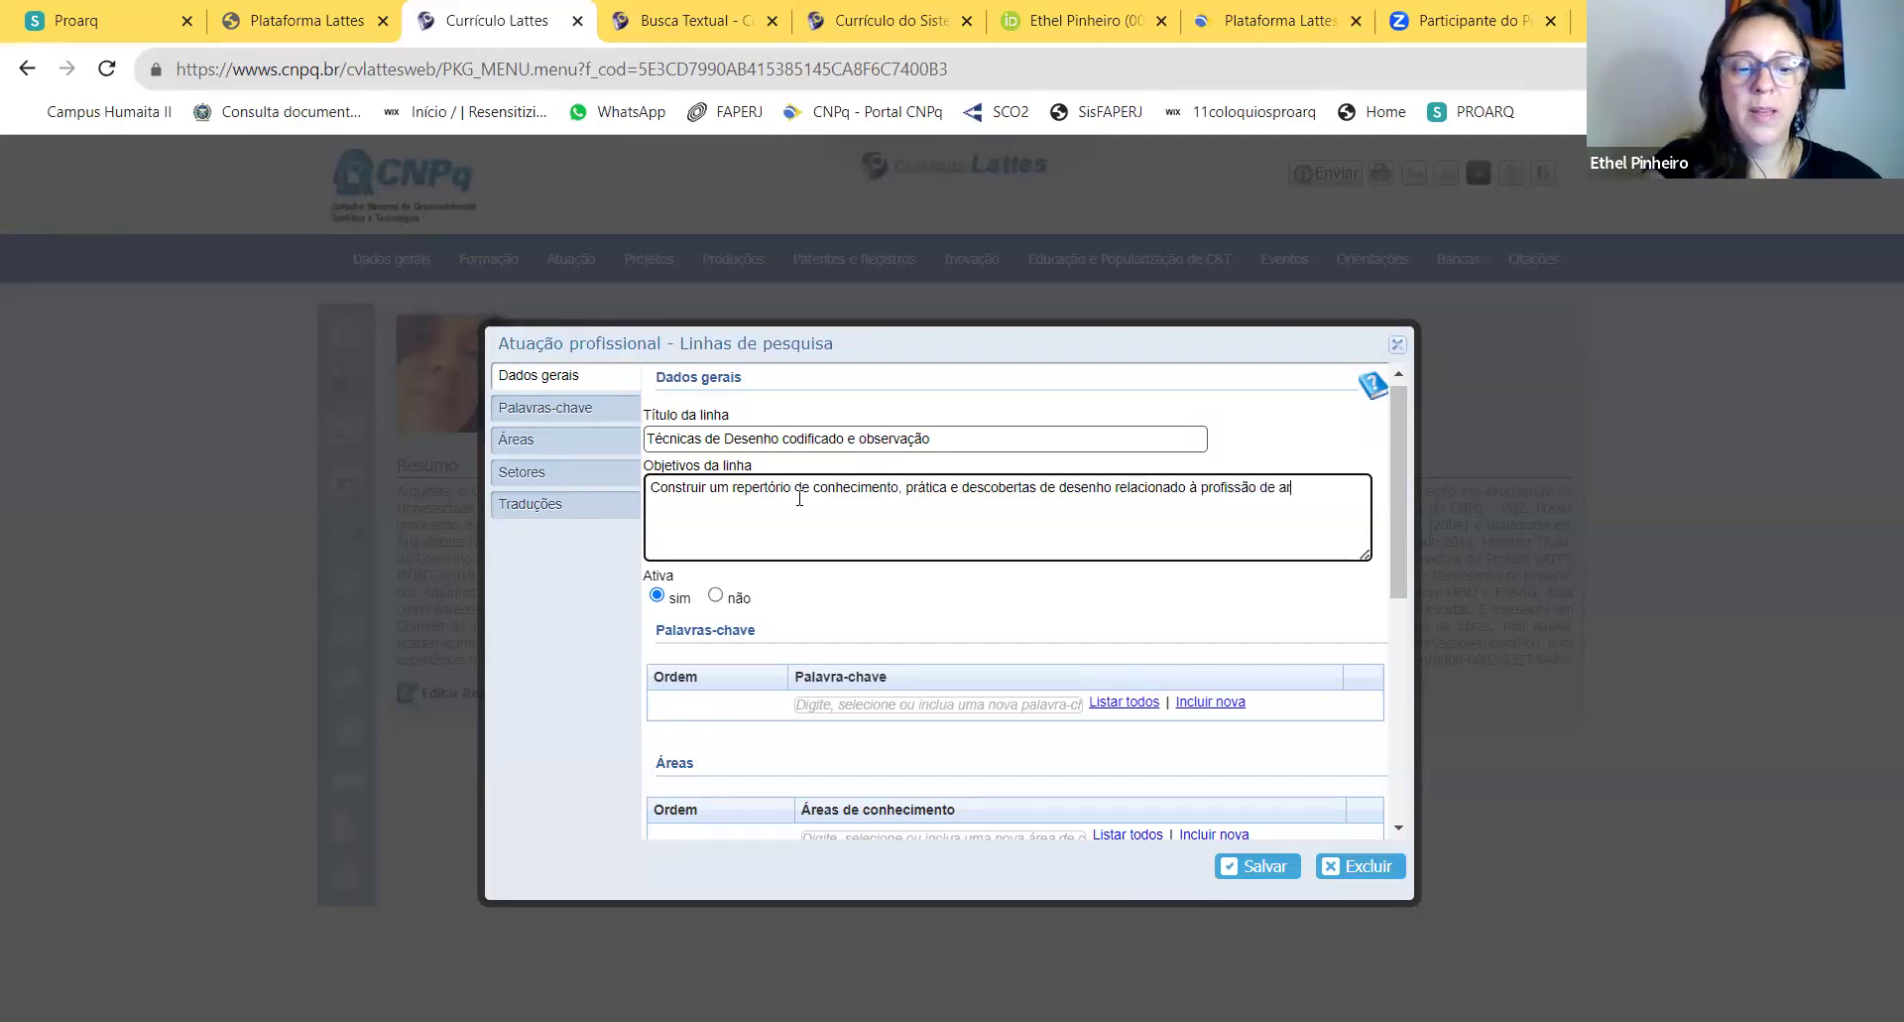
type("quitetue urbanista.")
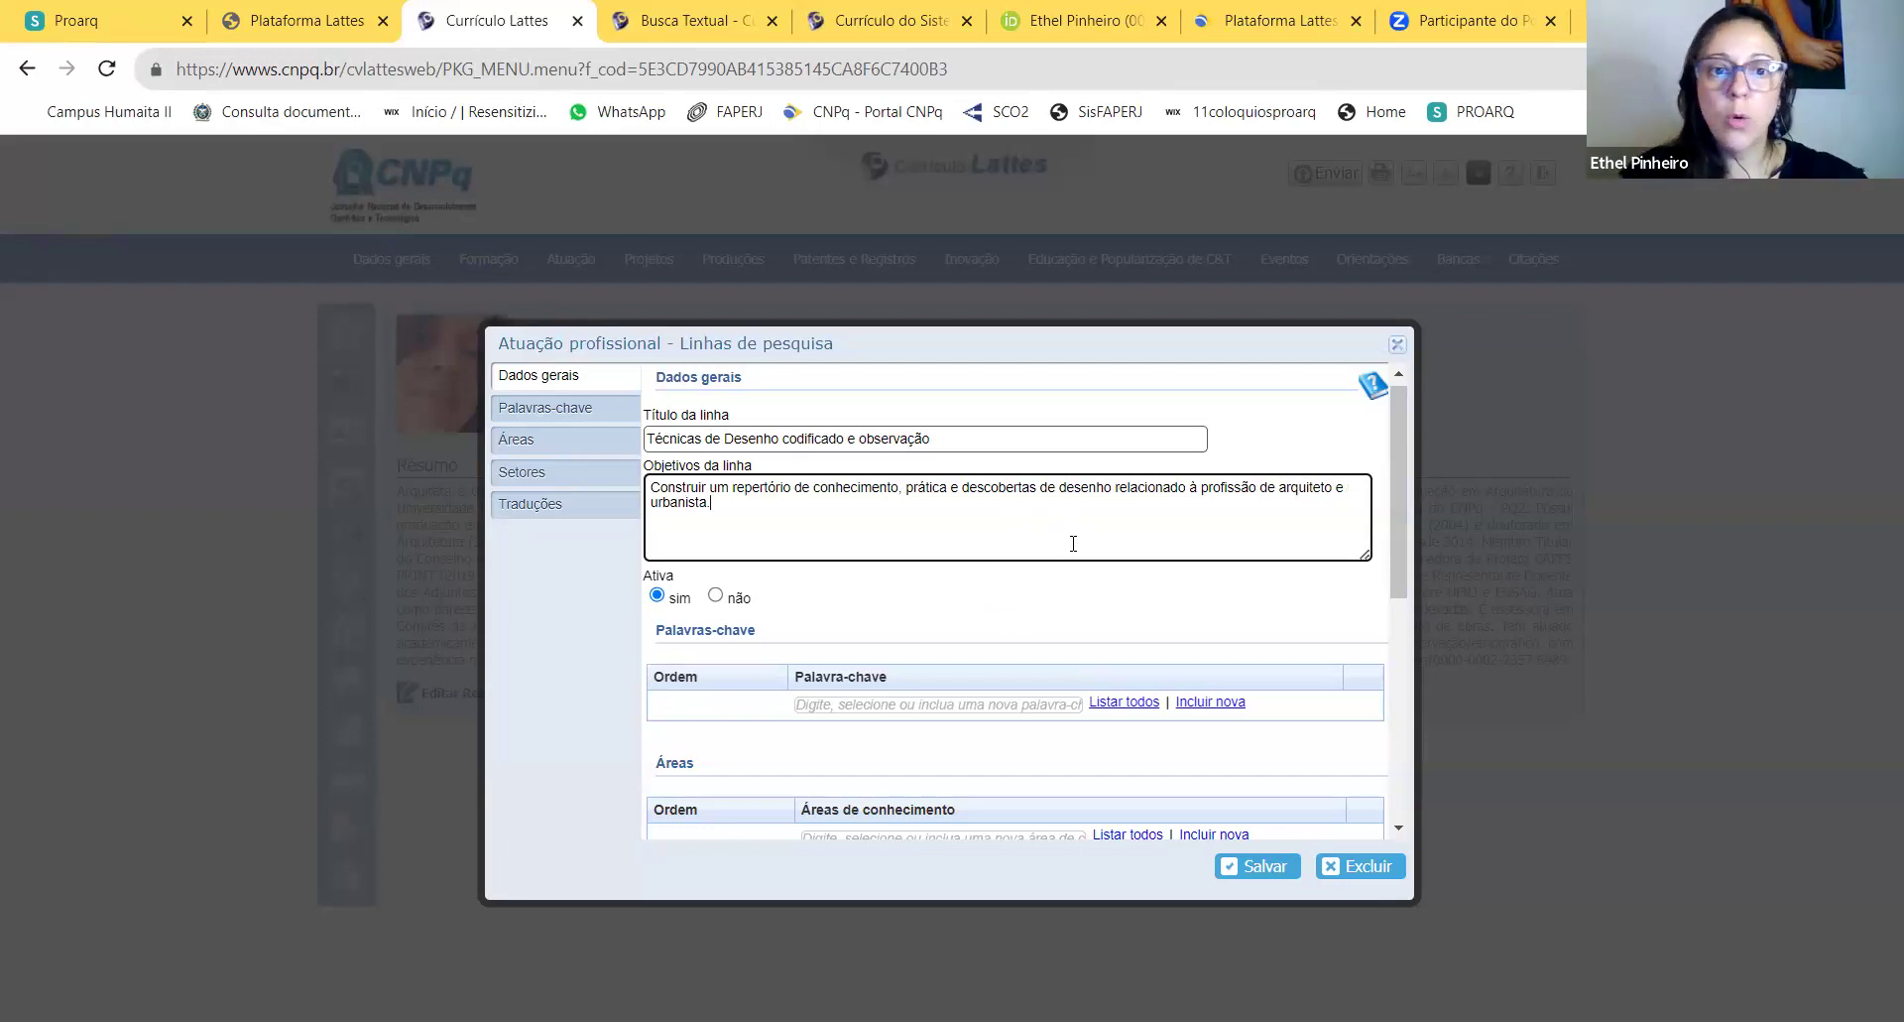
Step: Add the keywords desenho, Arquitetura and Urbanismo from the autocomplete suggestions
left_click(901, 704)
type("Desenho")
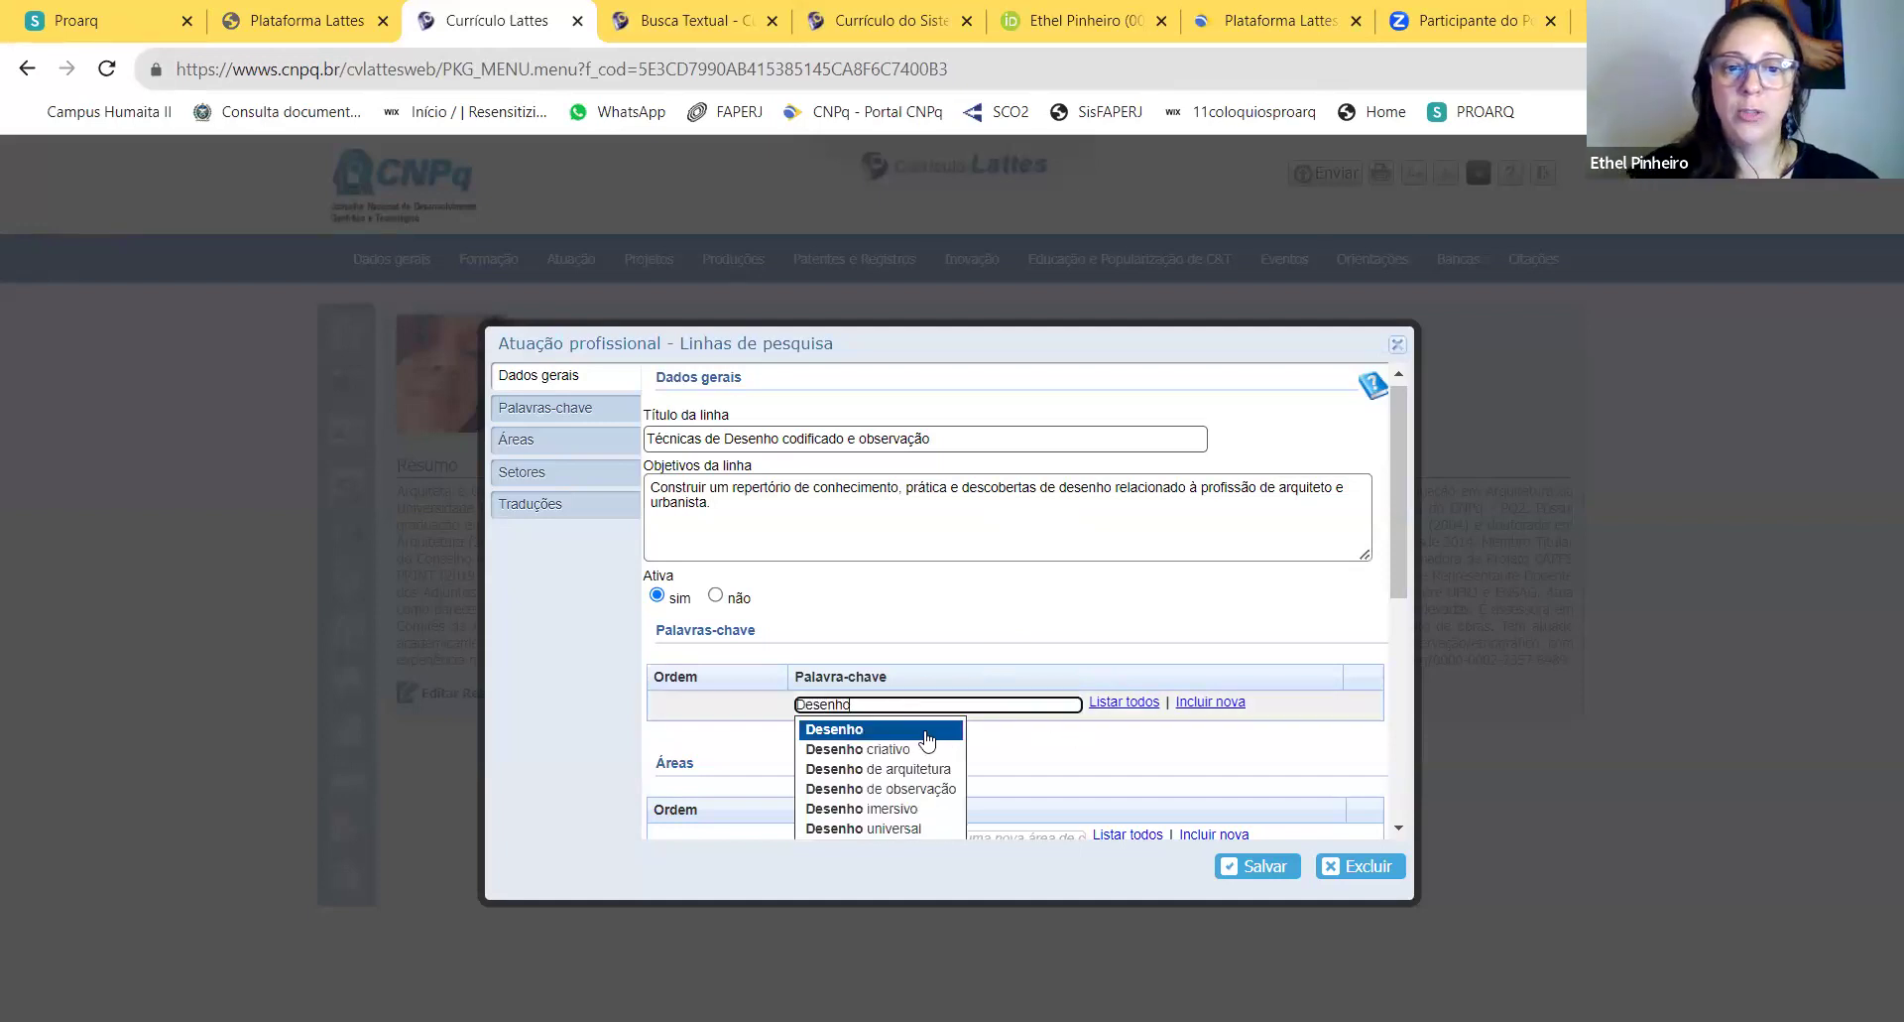
left_click(908, 730)
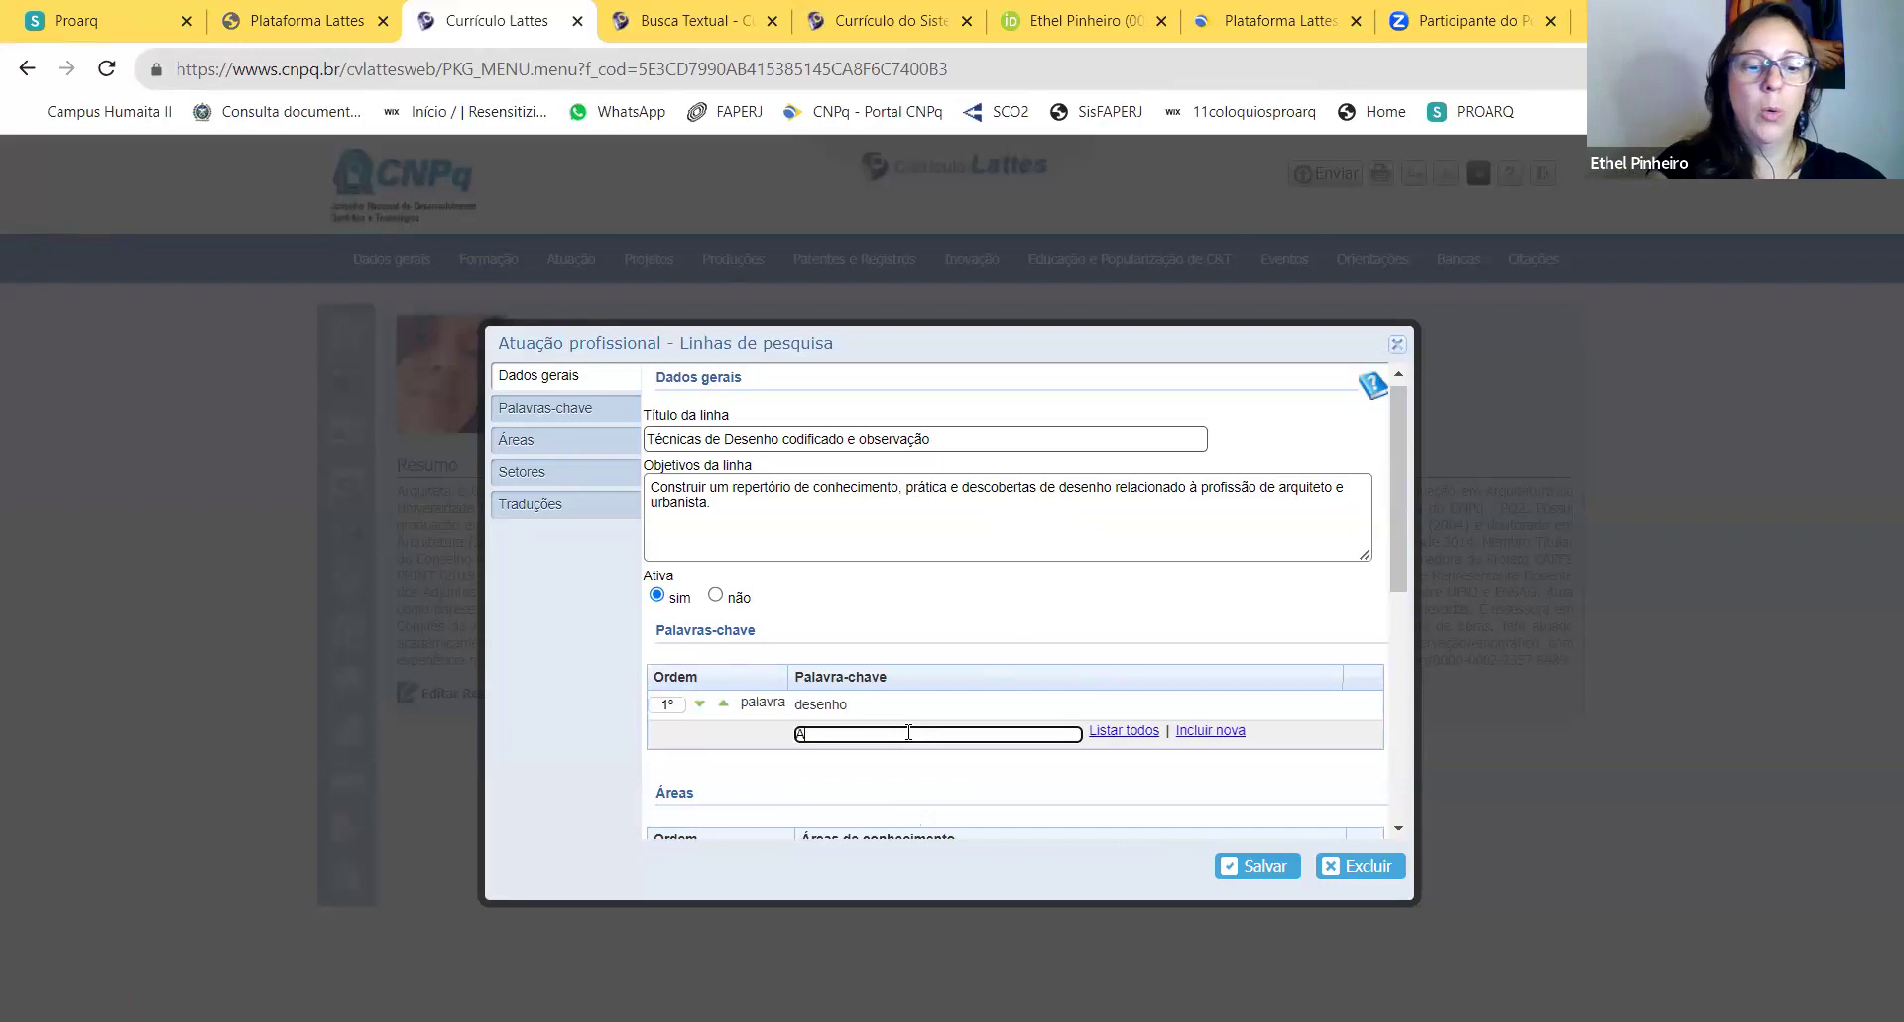
left_click(873, 778)
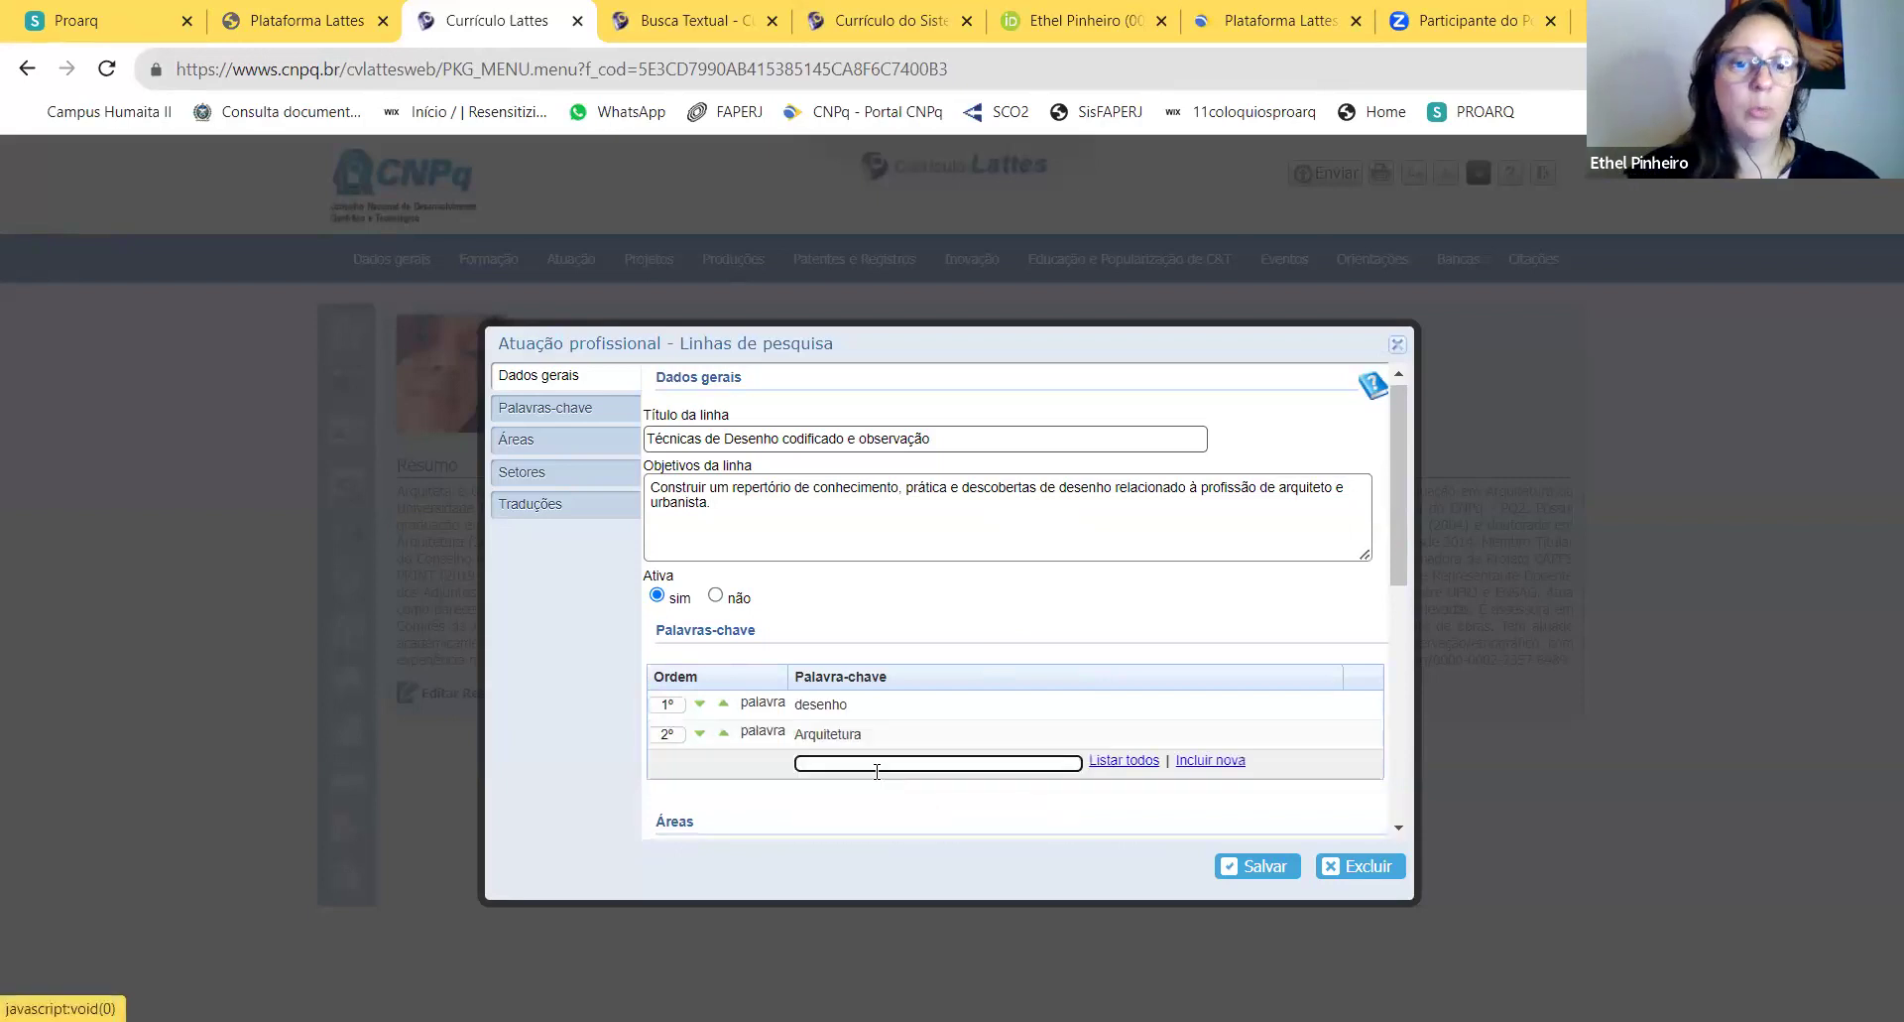
type("Urbanis")
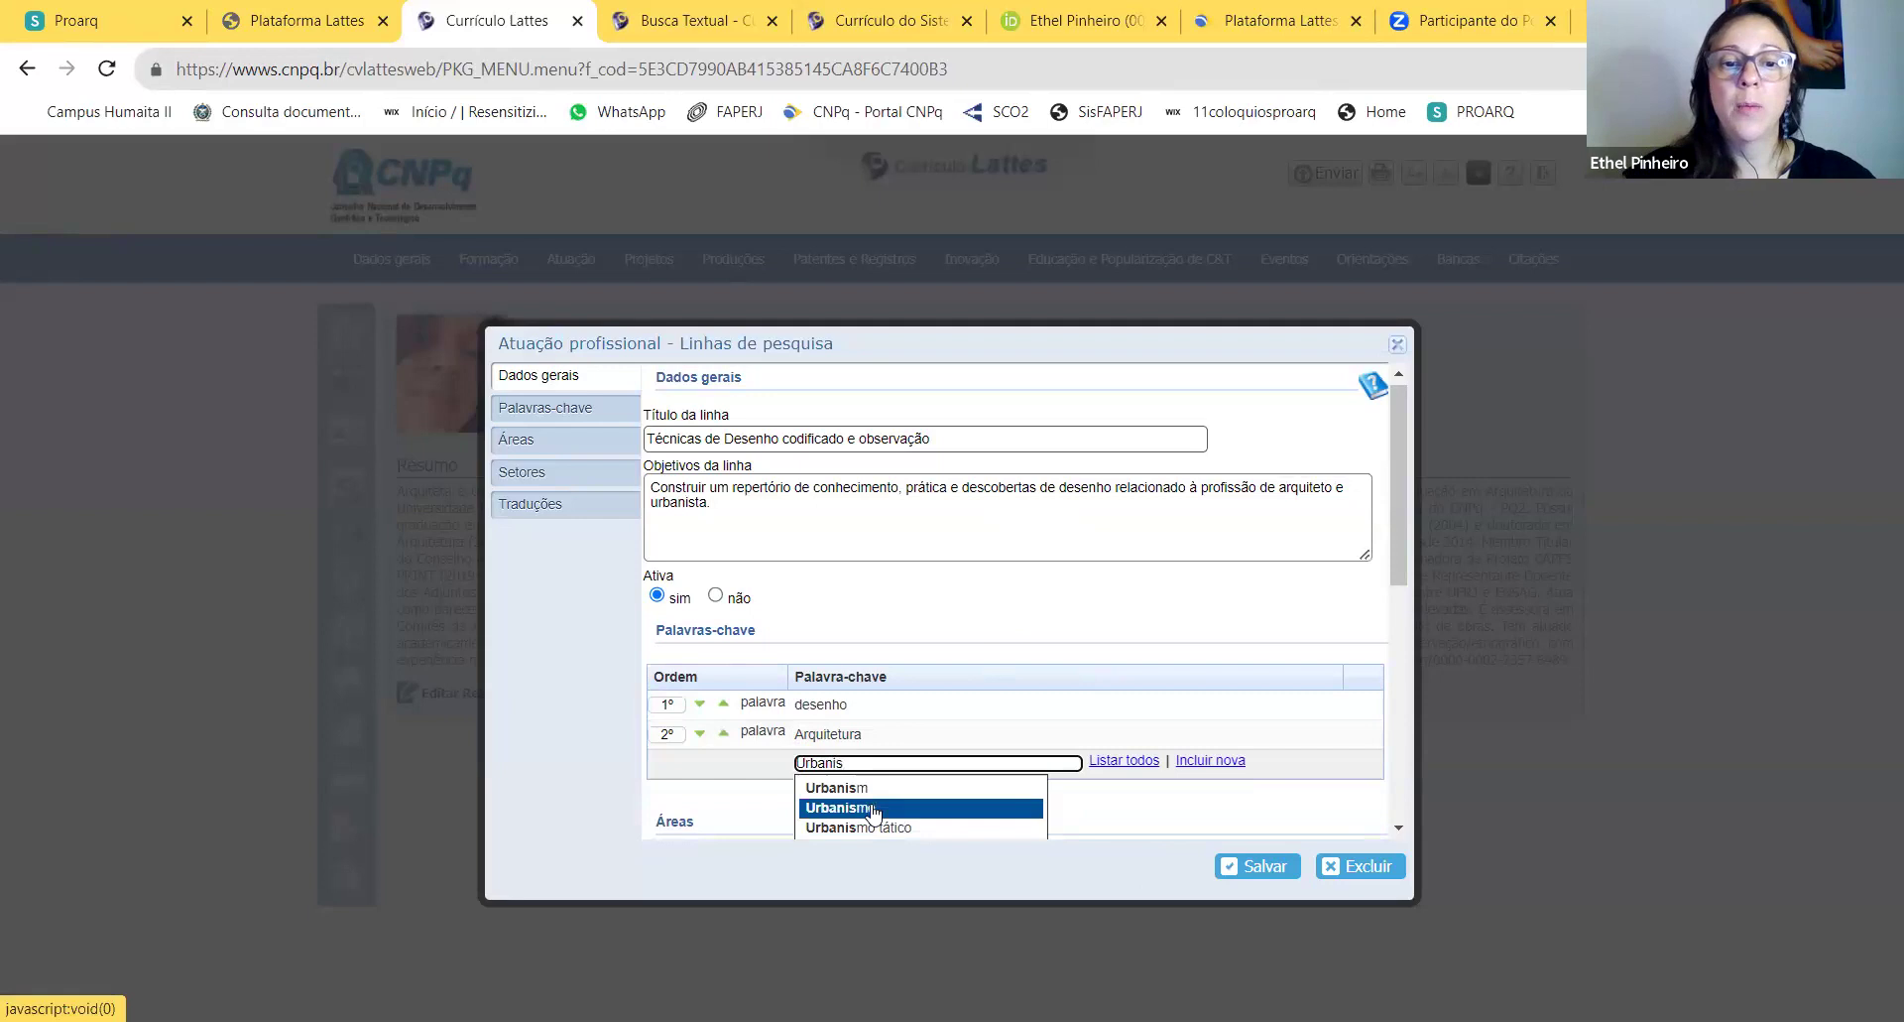
left_click(843, 803)
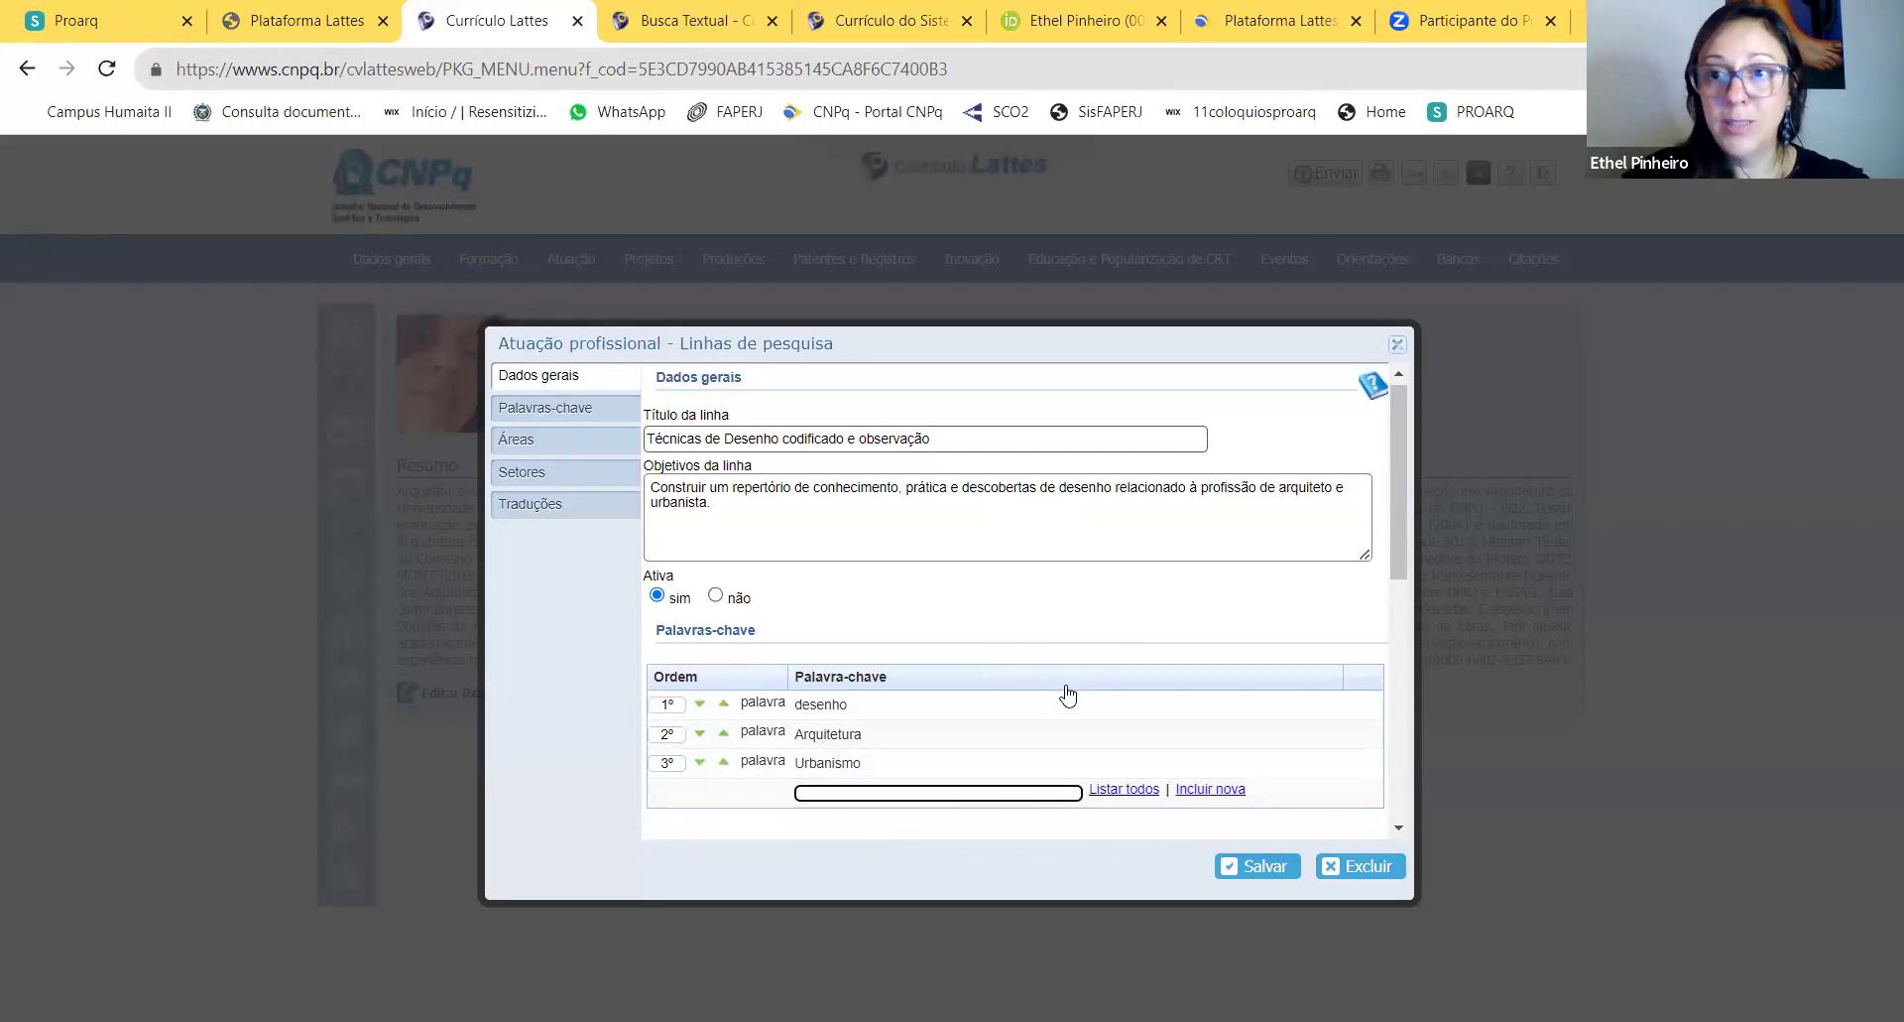
scroll(1078, 679, "down", 2)
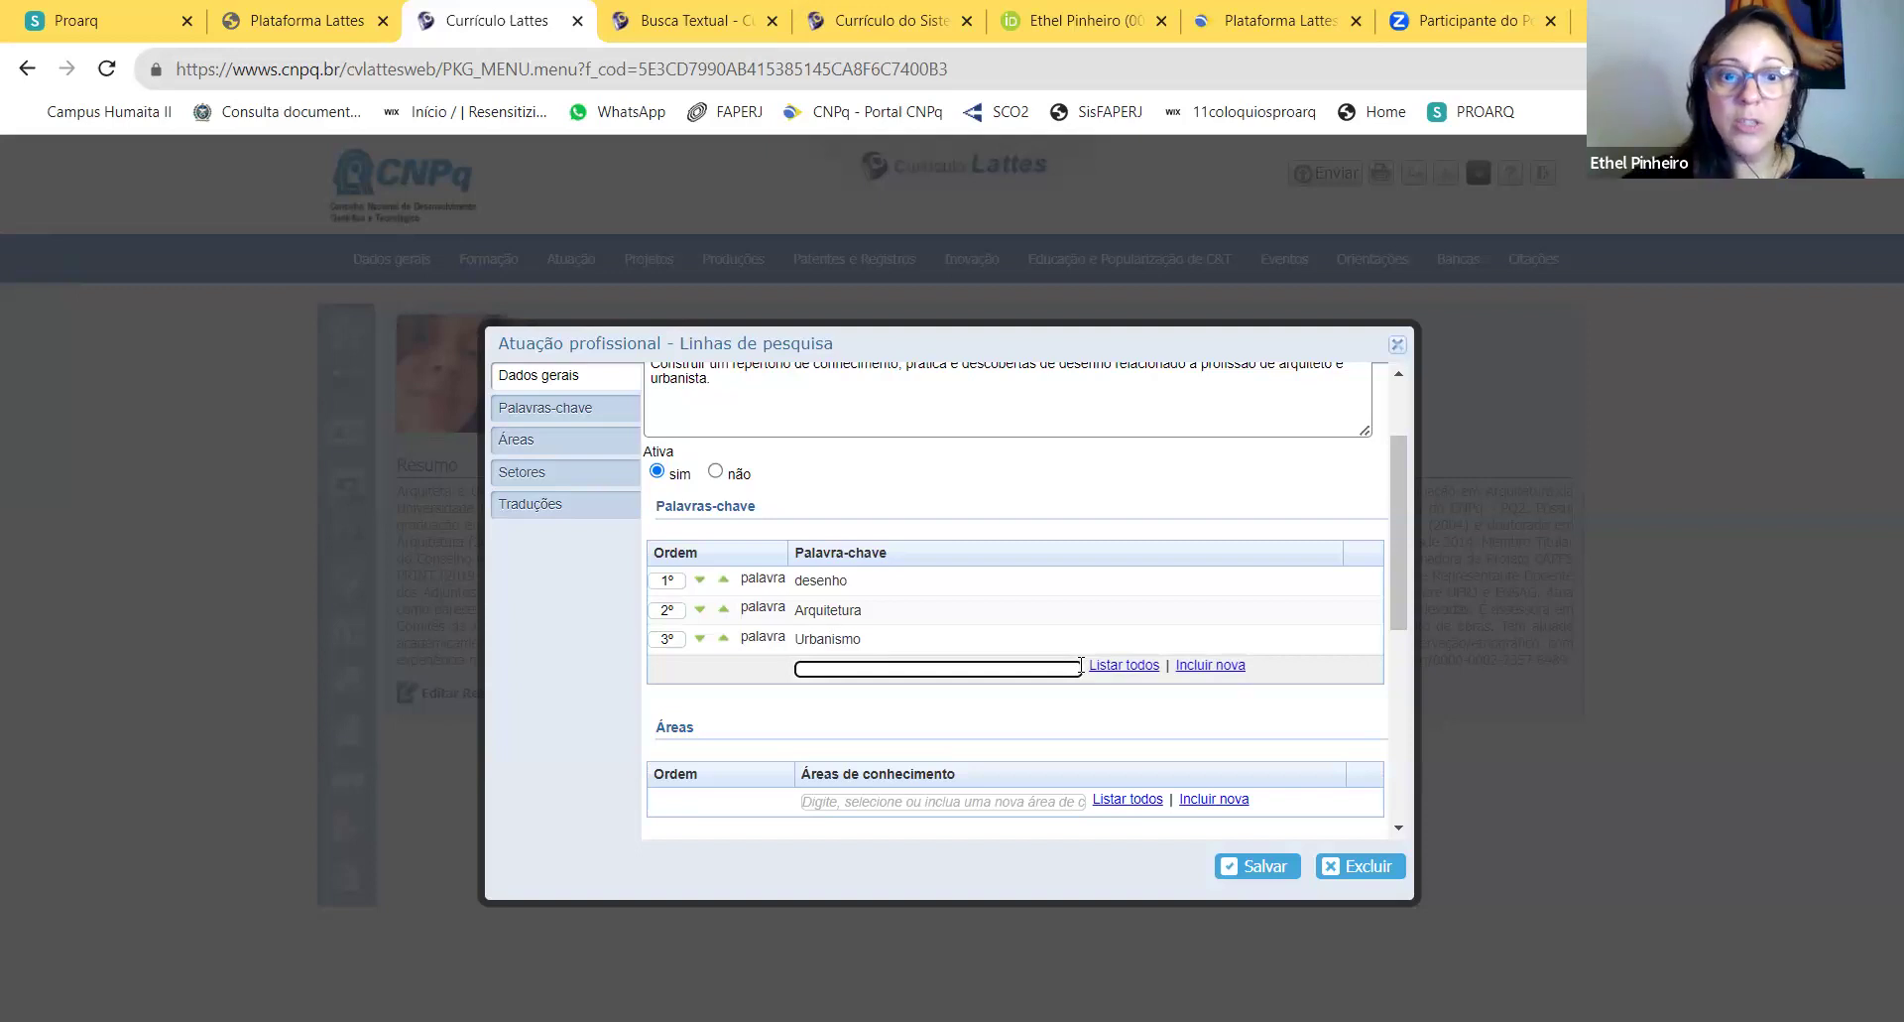
Step: Search 'arquite' and add Arquitetura e Urbanismo and Fundamentos de Arquitetura e Urbanismo as areas
left_click(924, 801)
type("arqu")
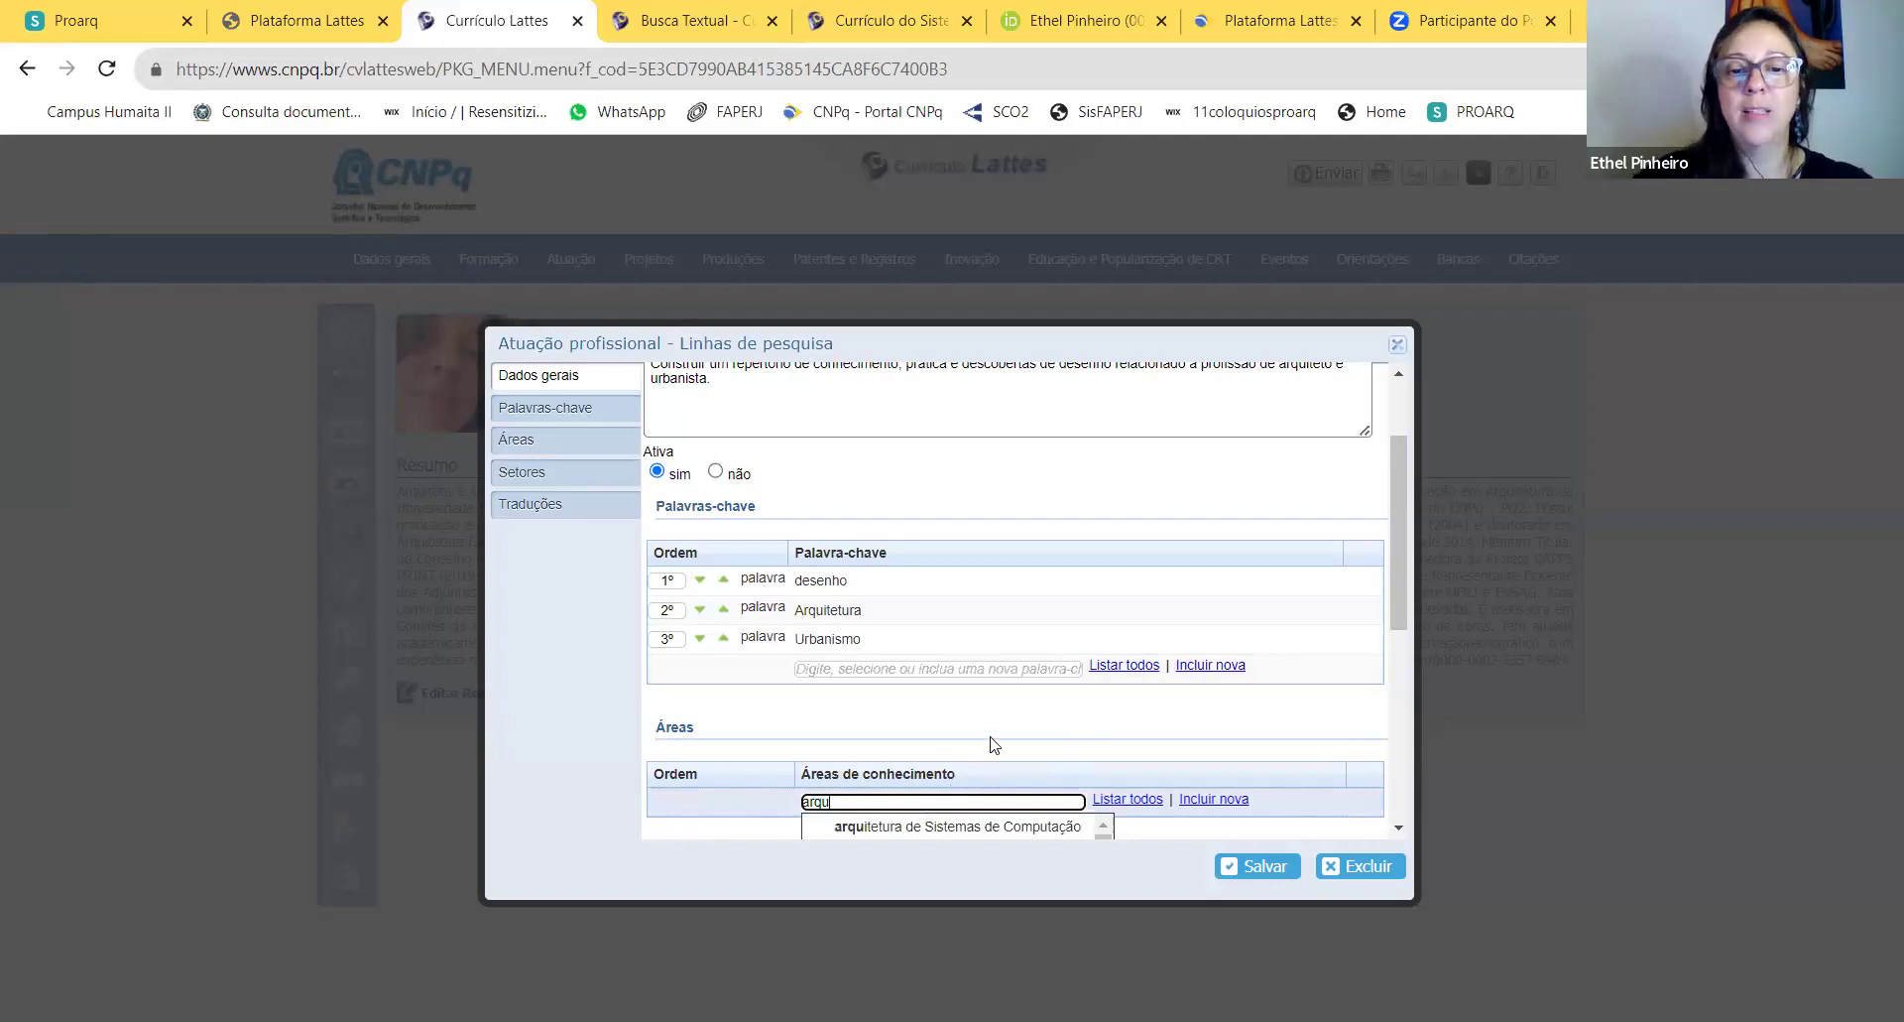
scroll(991, 746, "down", 2)
type("ite")
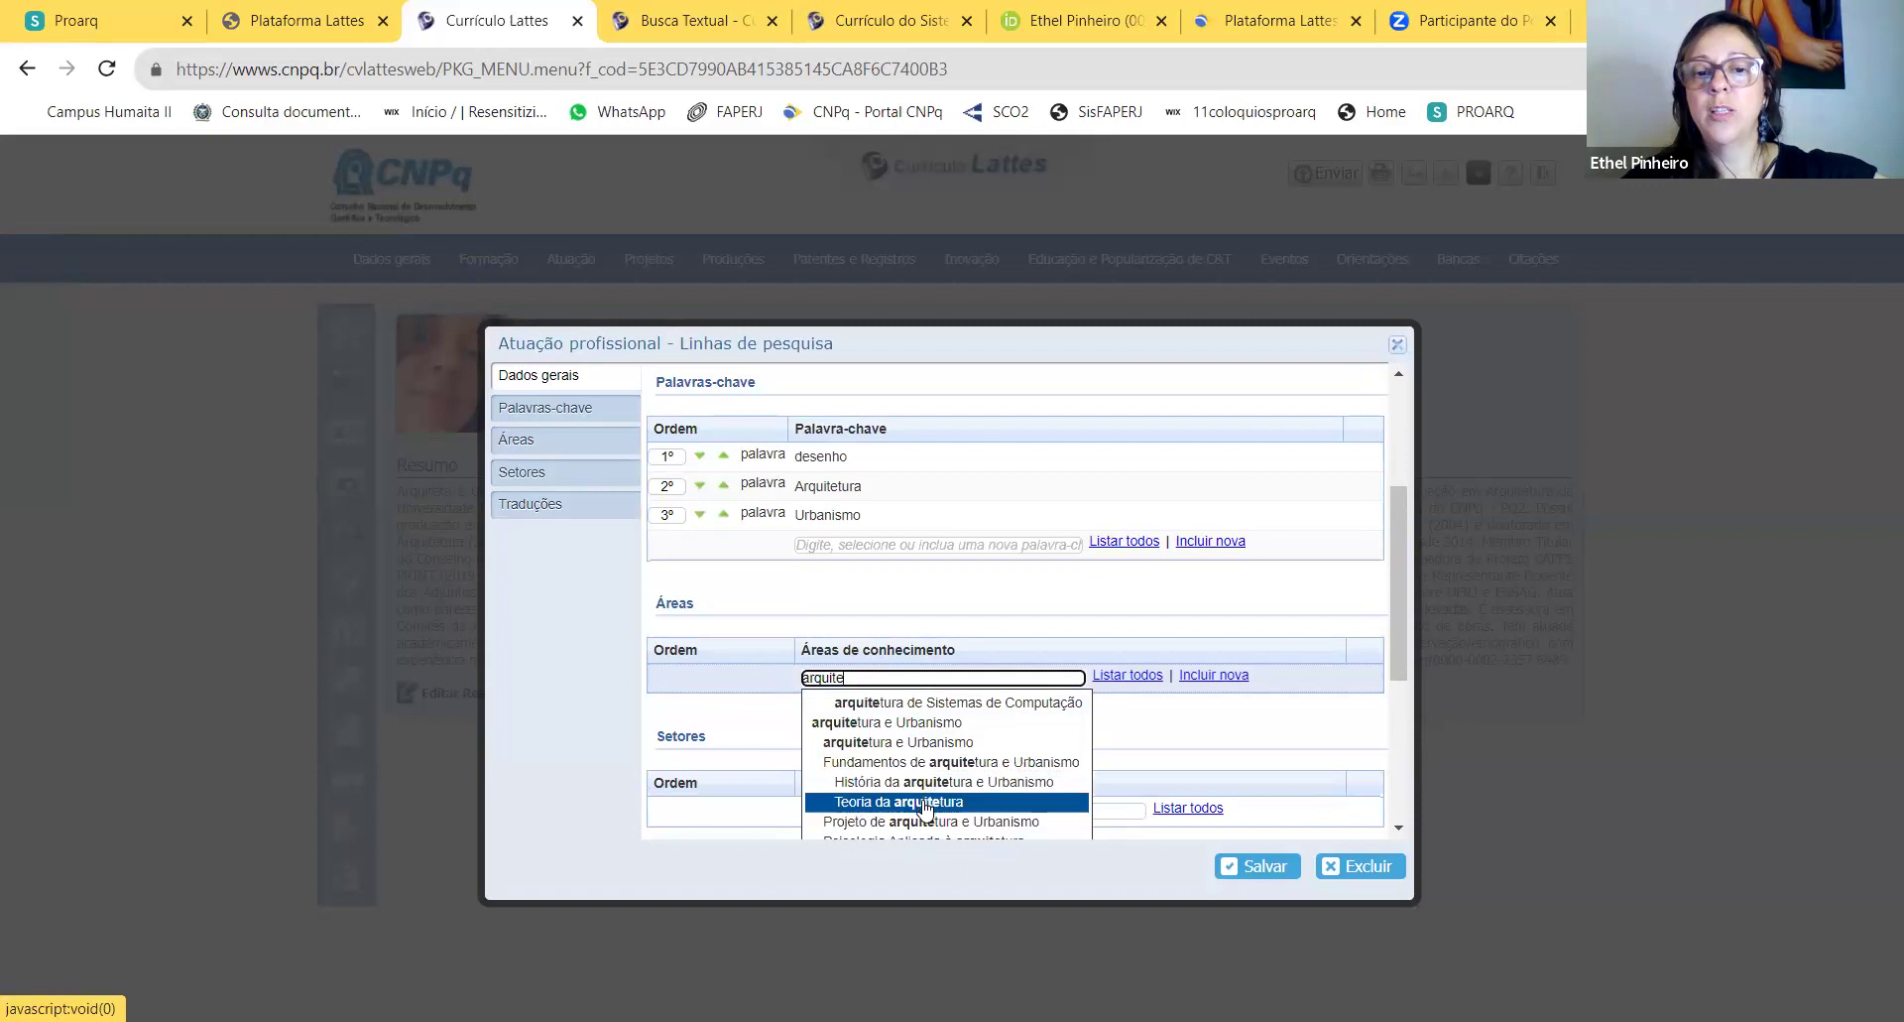
left_click(915, 723)
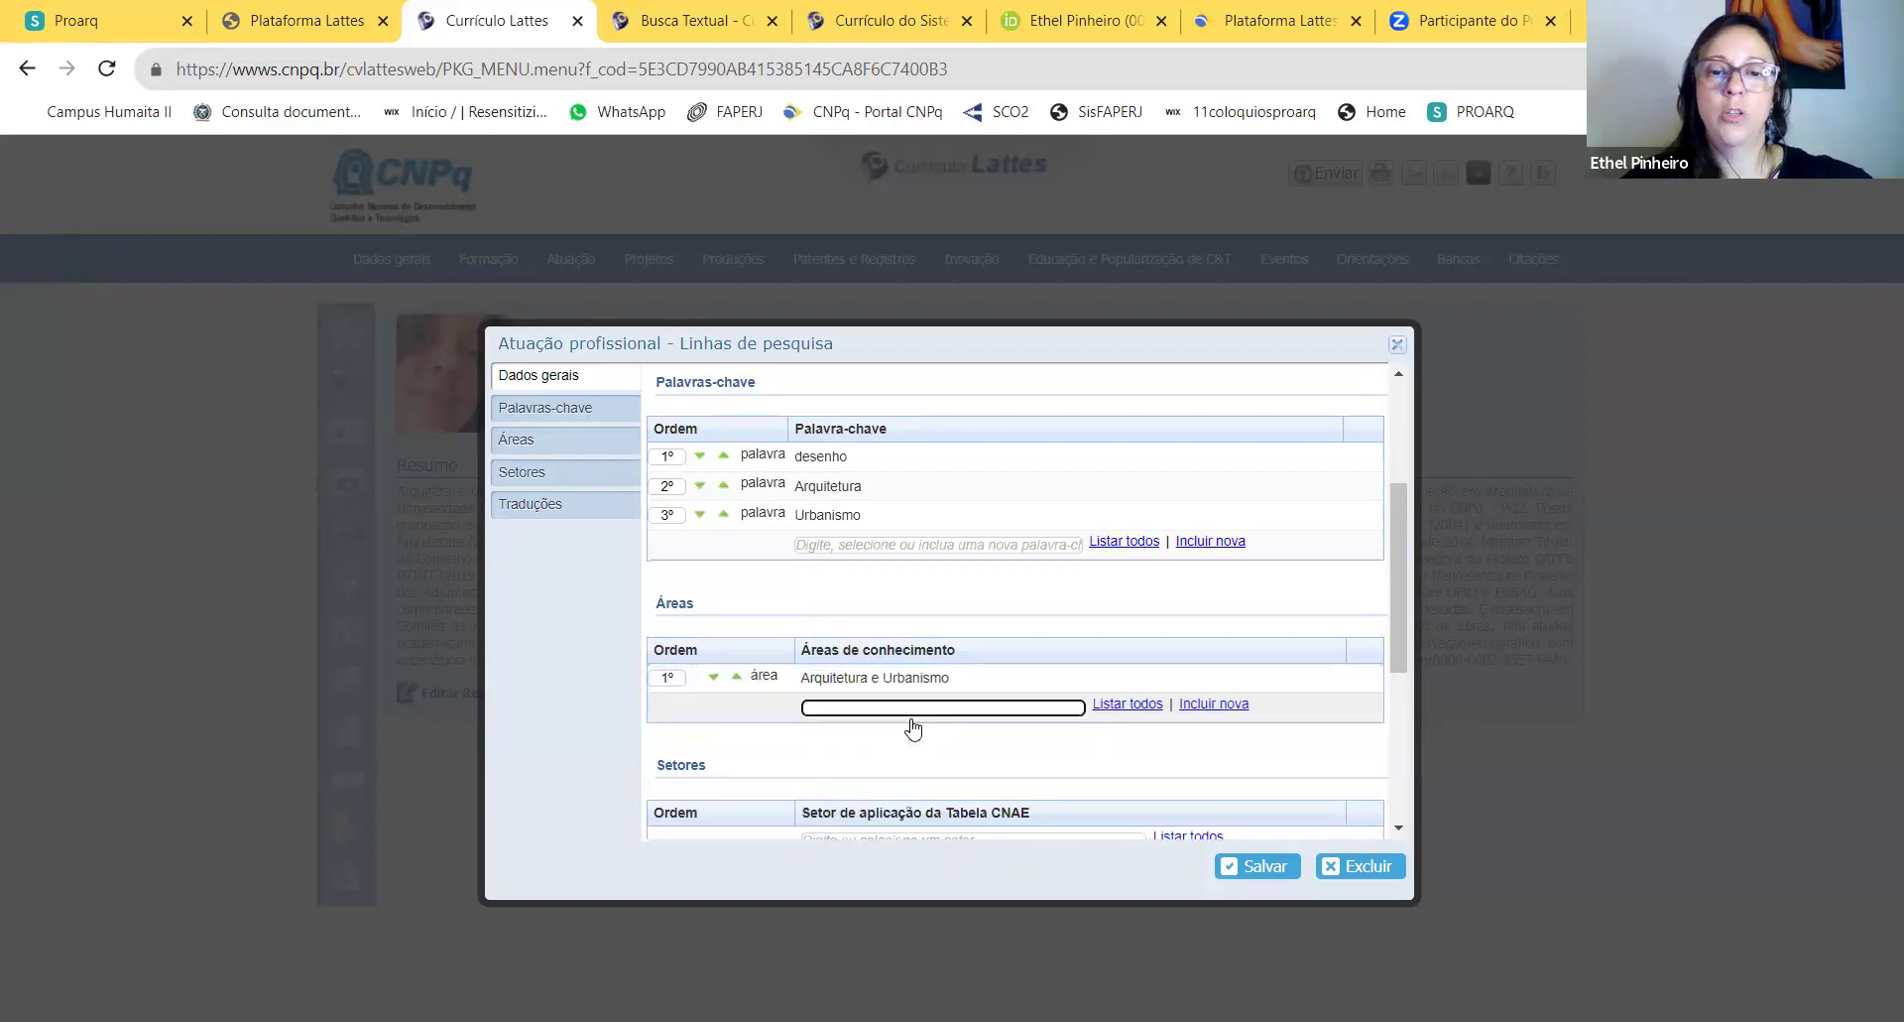
type("arquite")
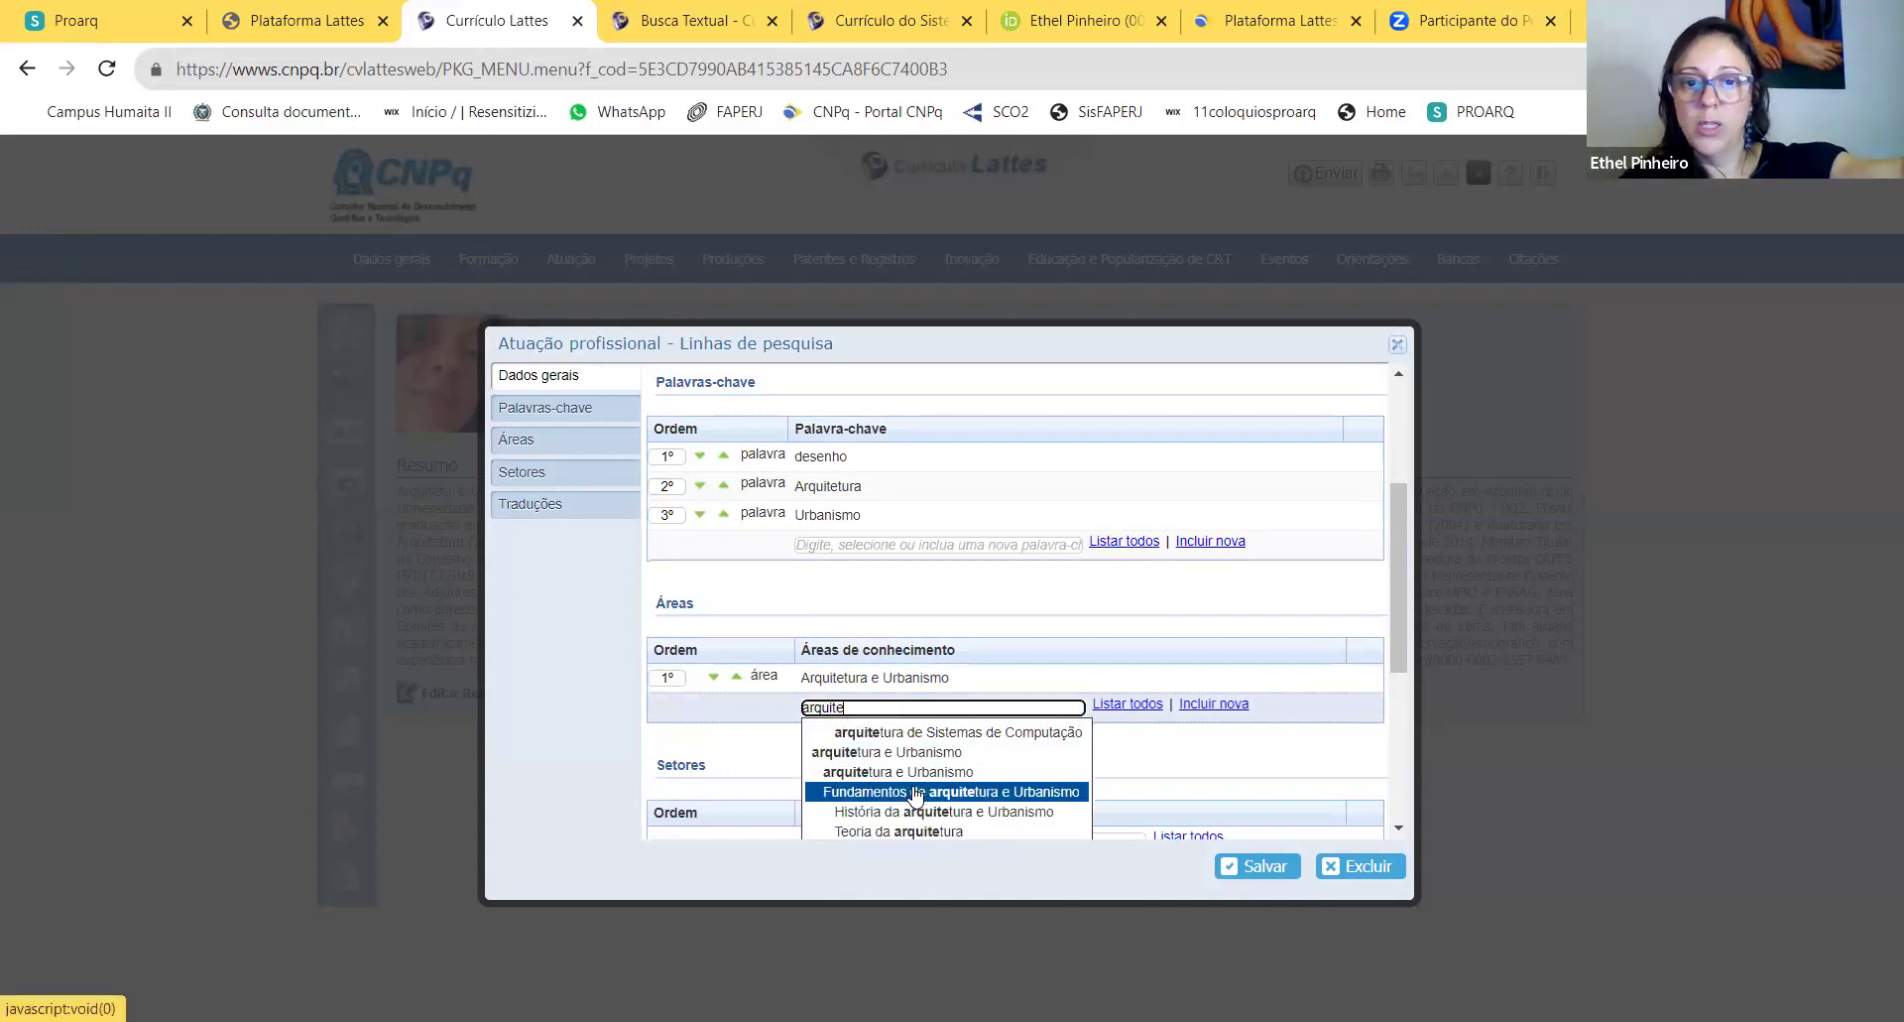
left_click(915, 794)
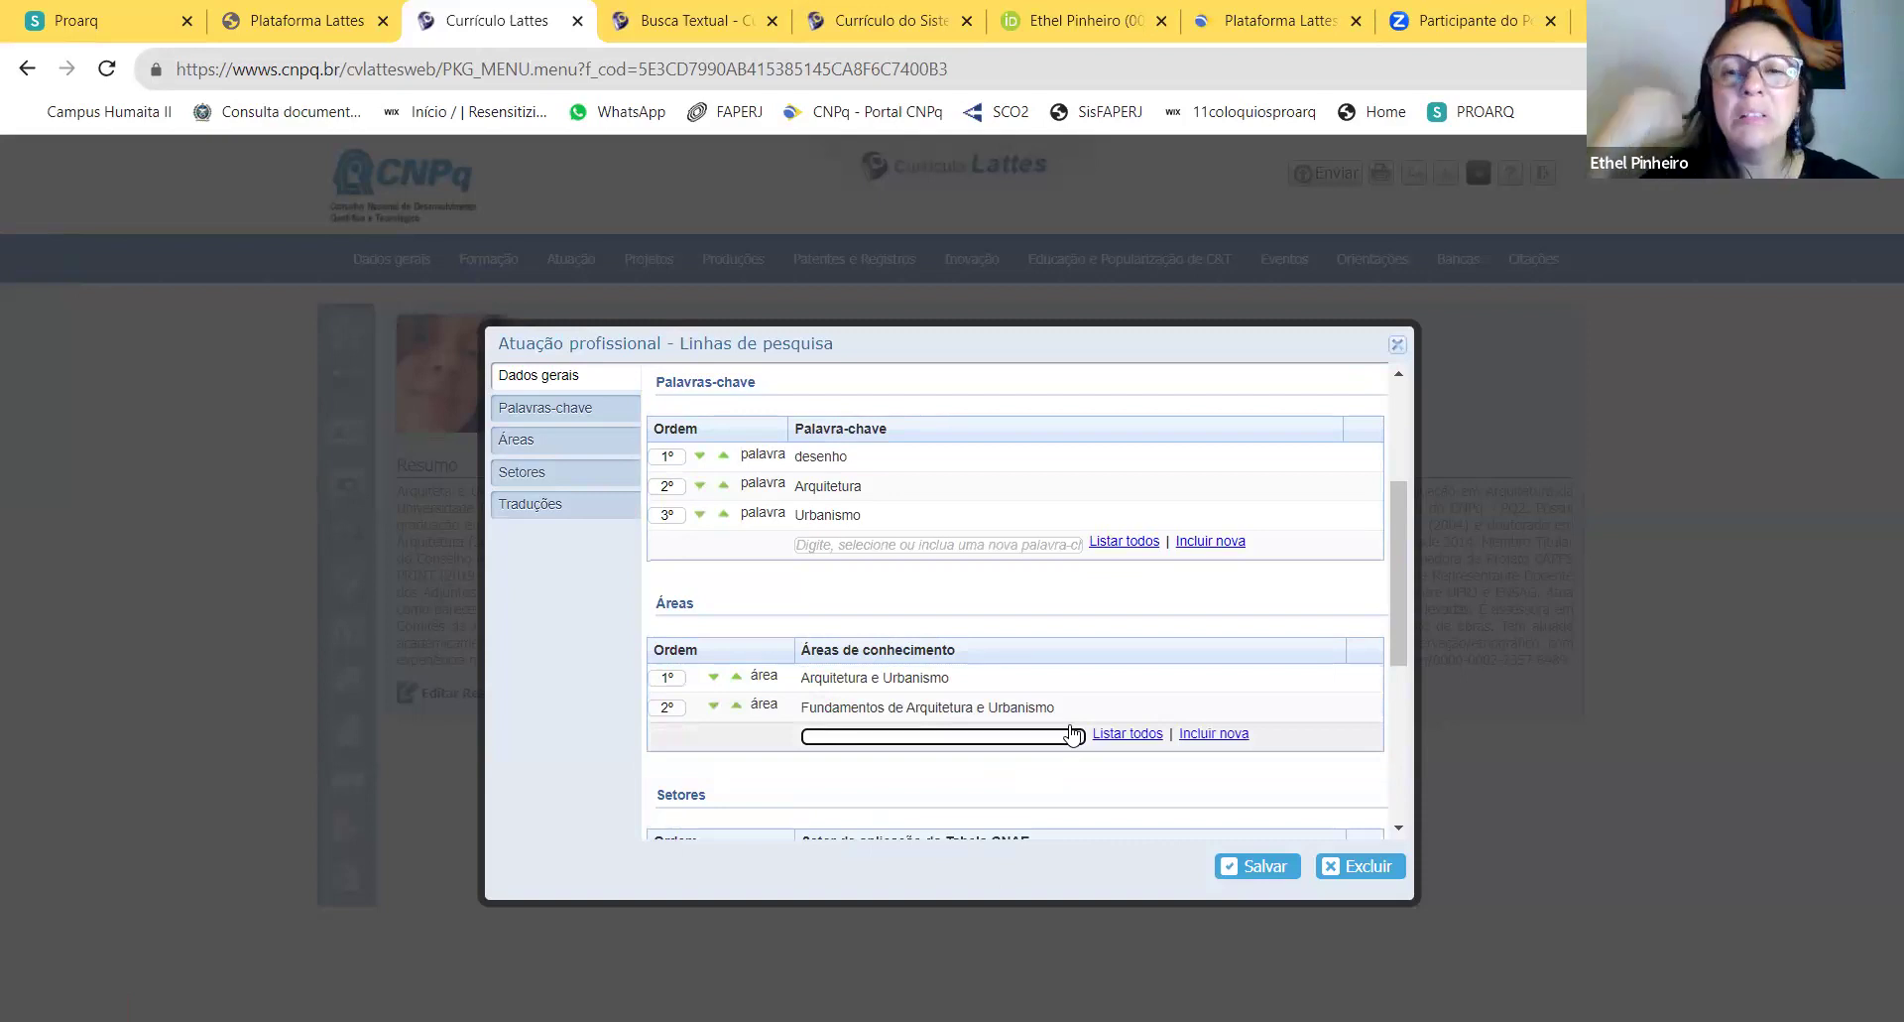
scroll(1111, 695, "down", 2)
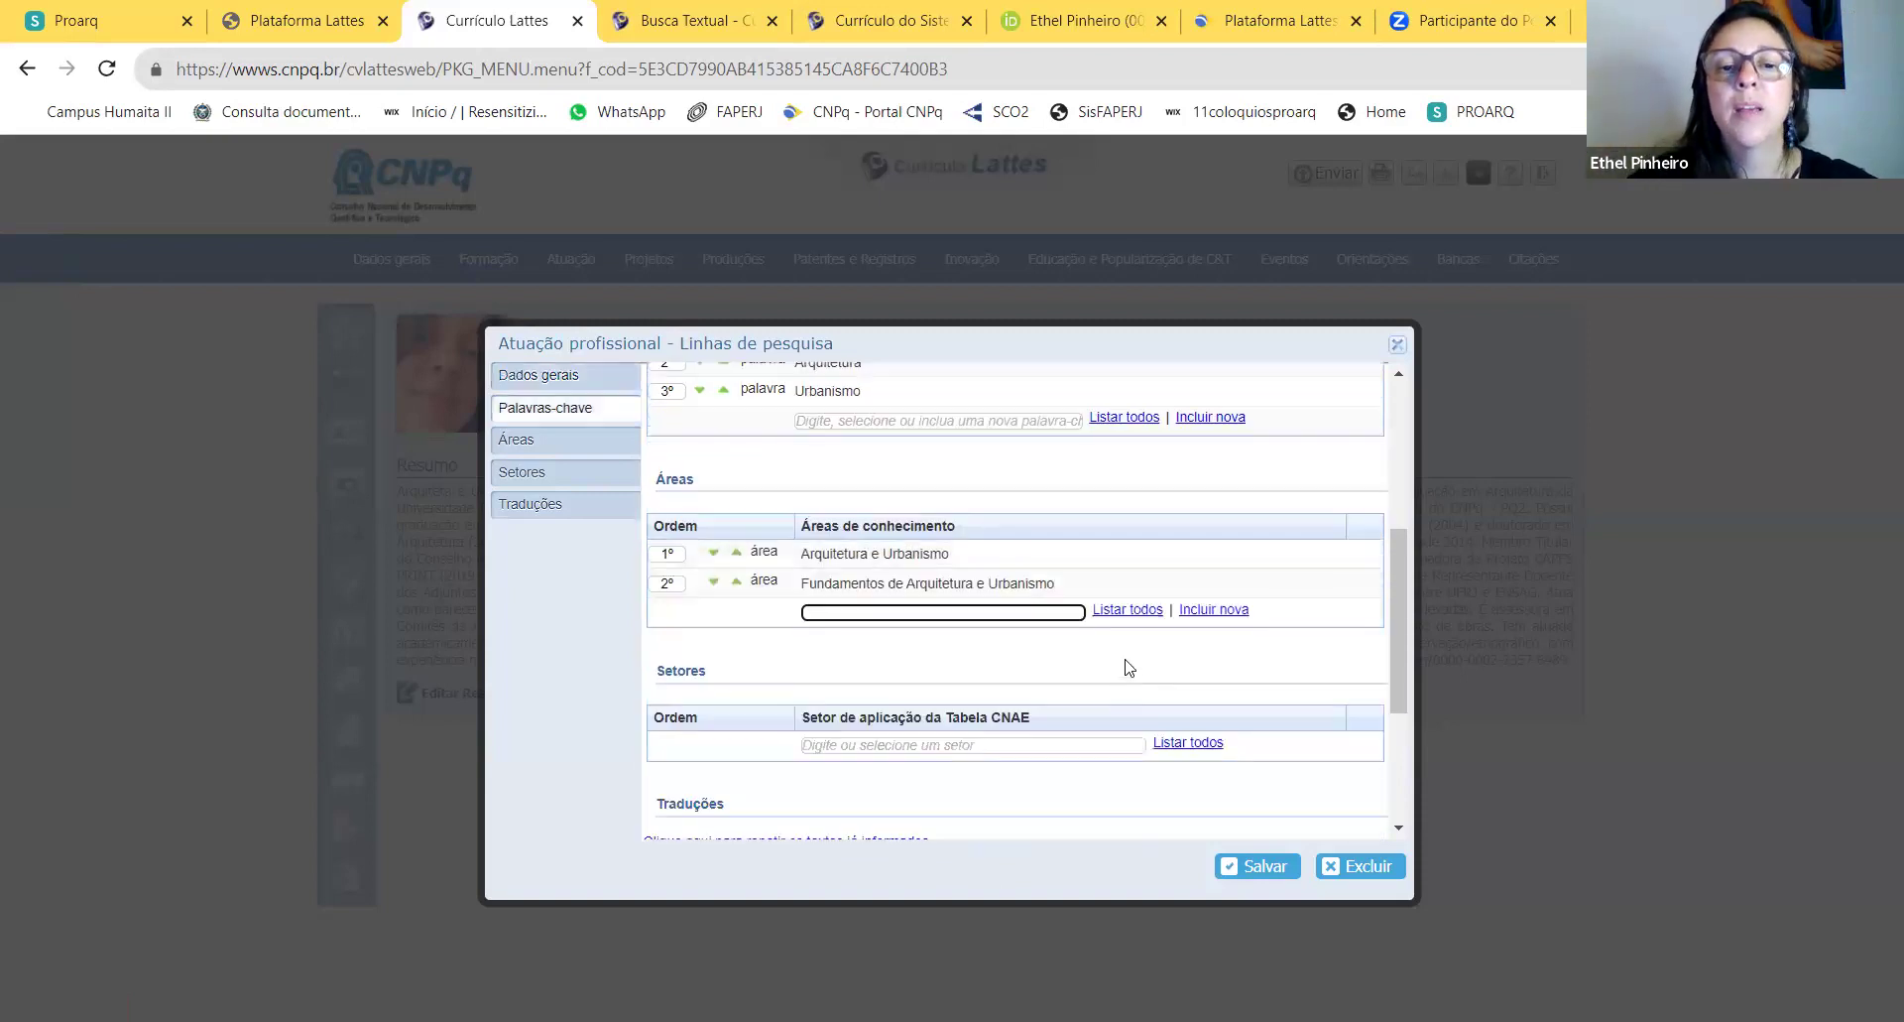
Step: Set sectors Educação and Outras atividades profissionais, científicas e técnicas, checking the full sector list
left_click(862, 746)
type("educa")
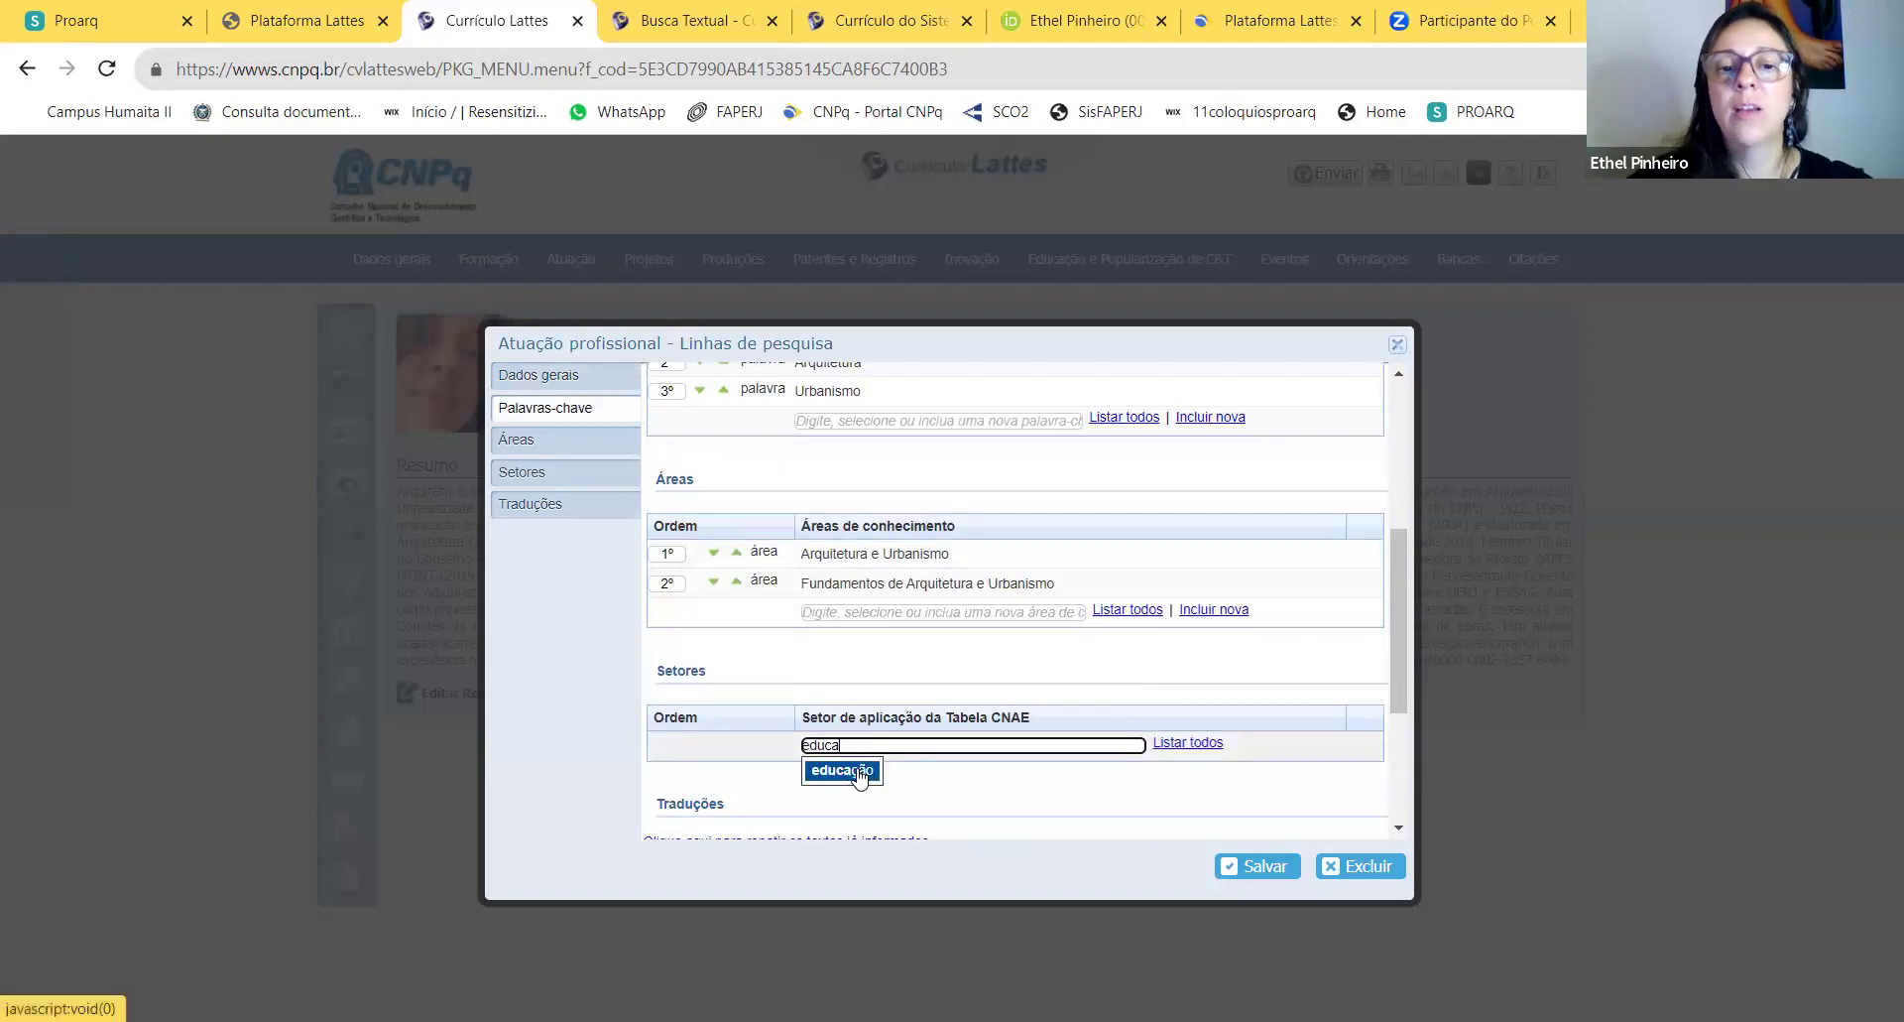
left_click(843, 770)
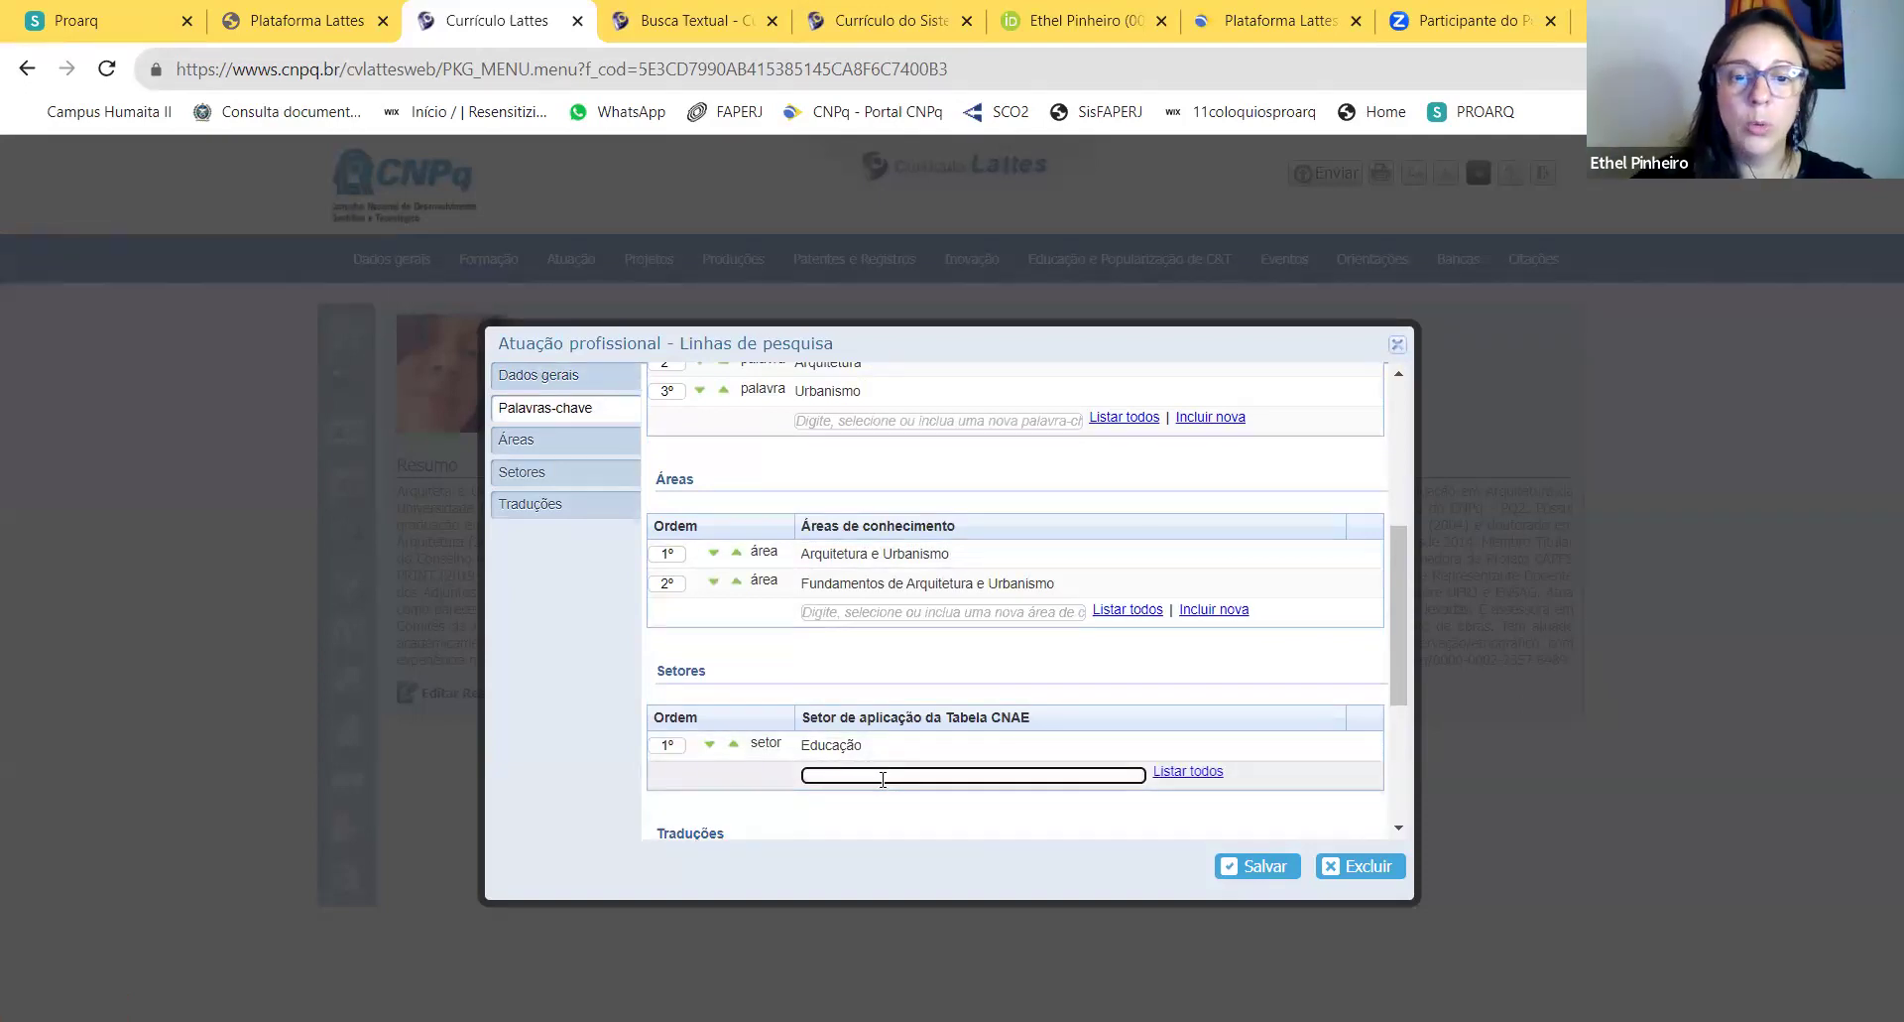
type("prof")
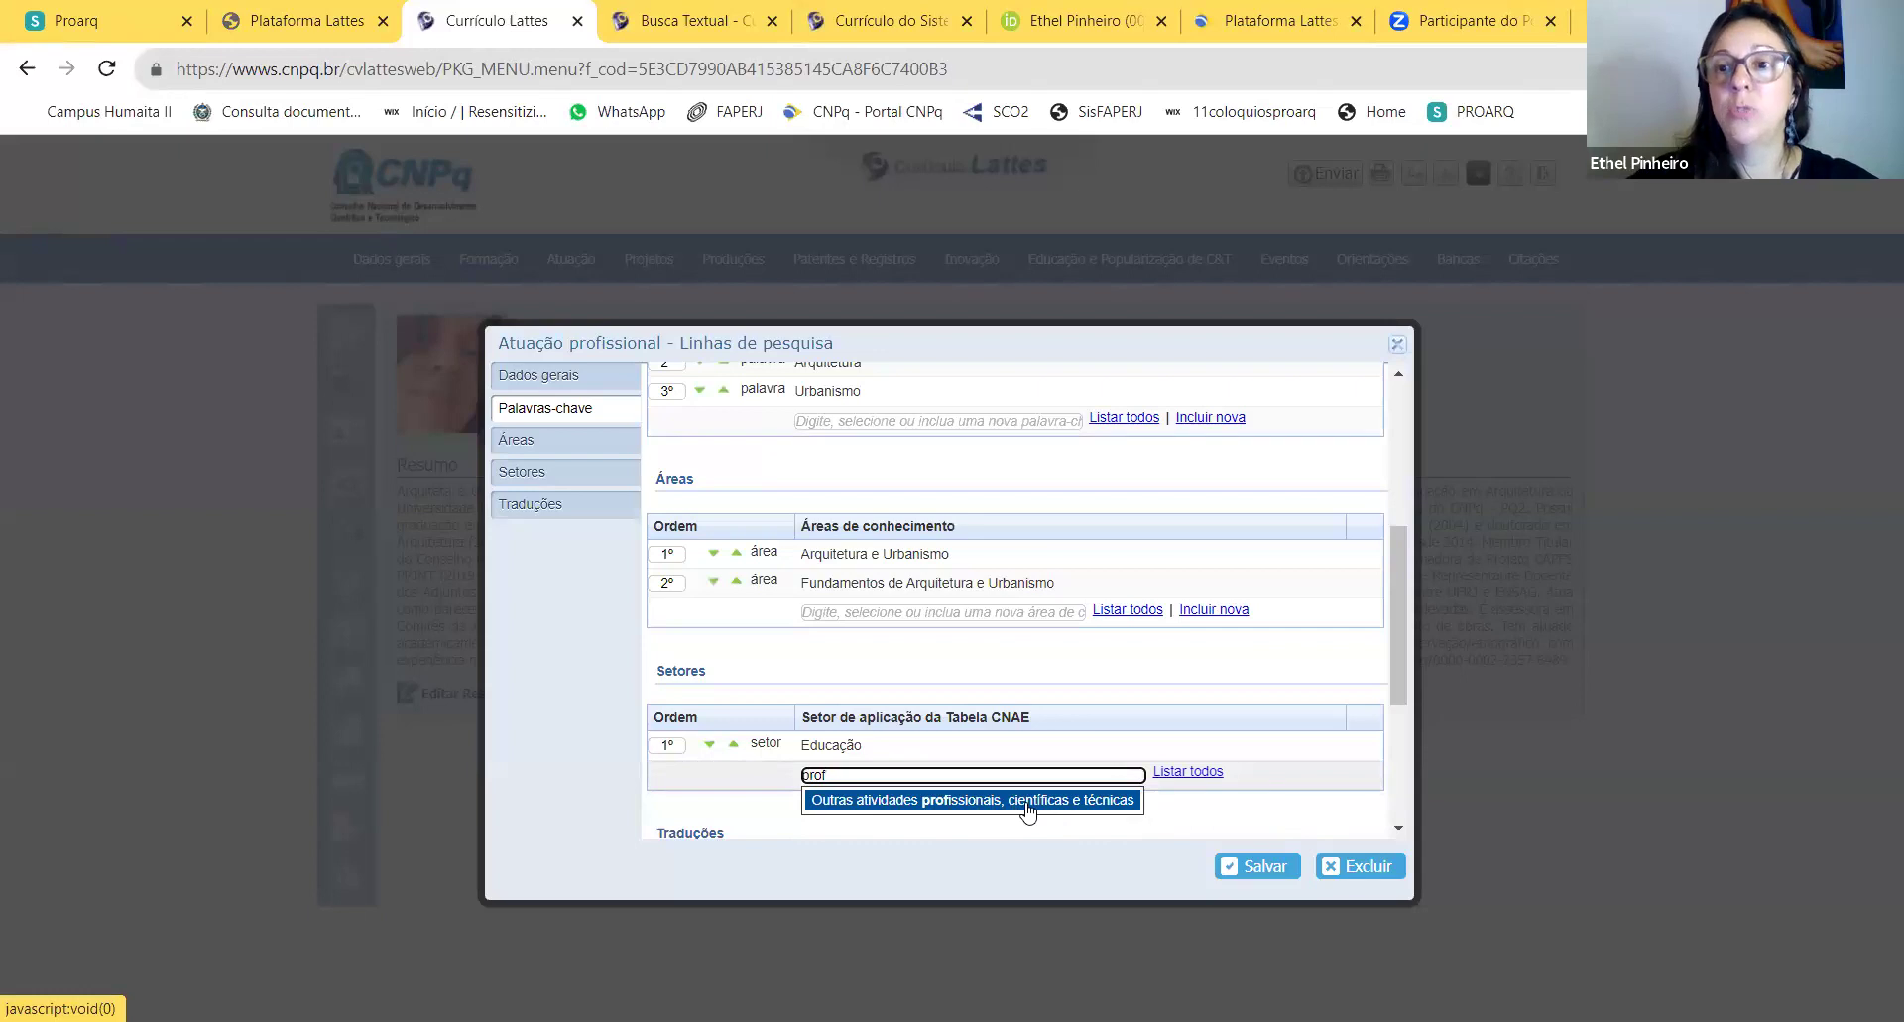
left_click(1028, 805)
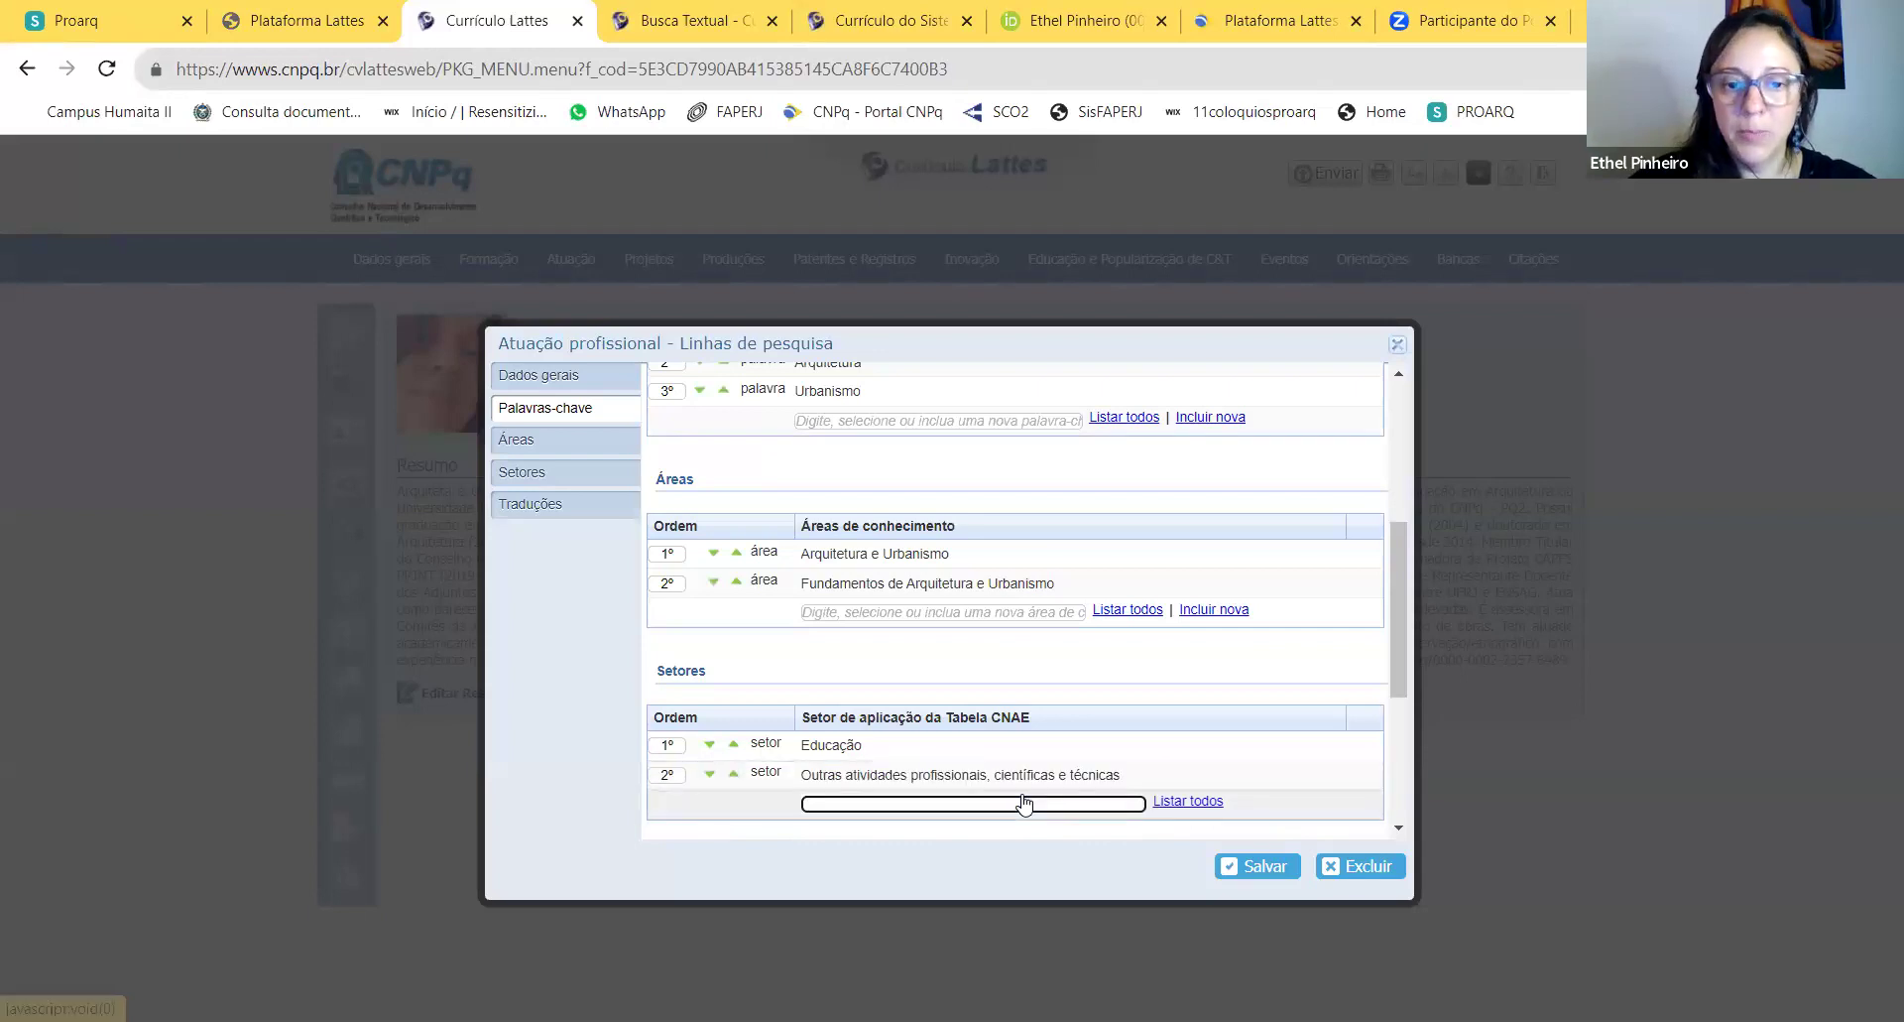
left_click(1190, 805)
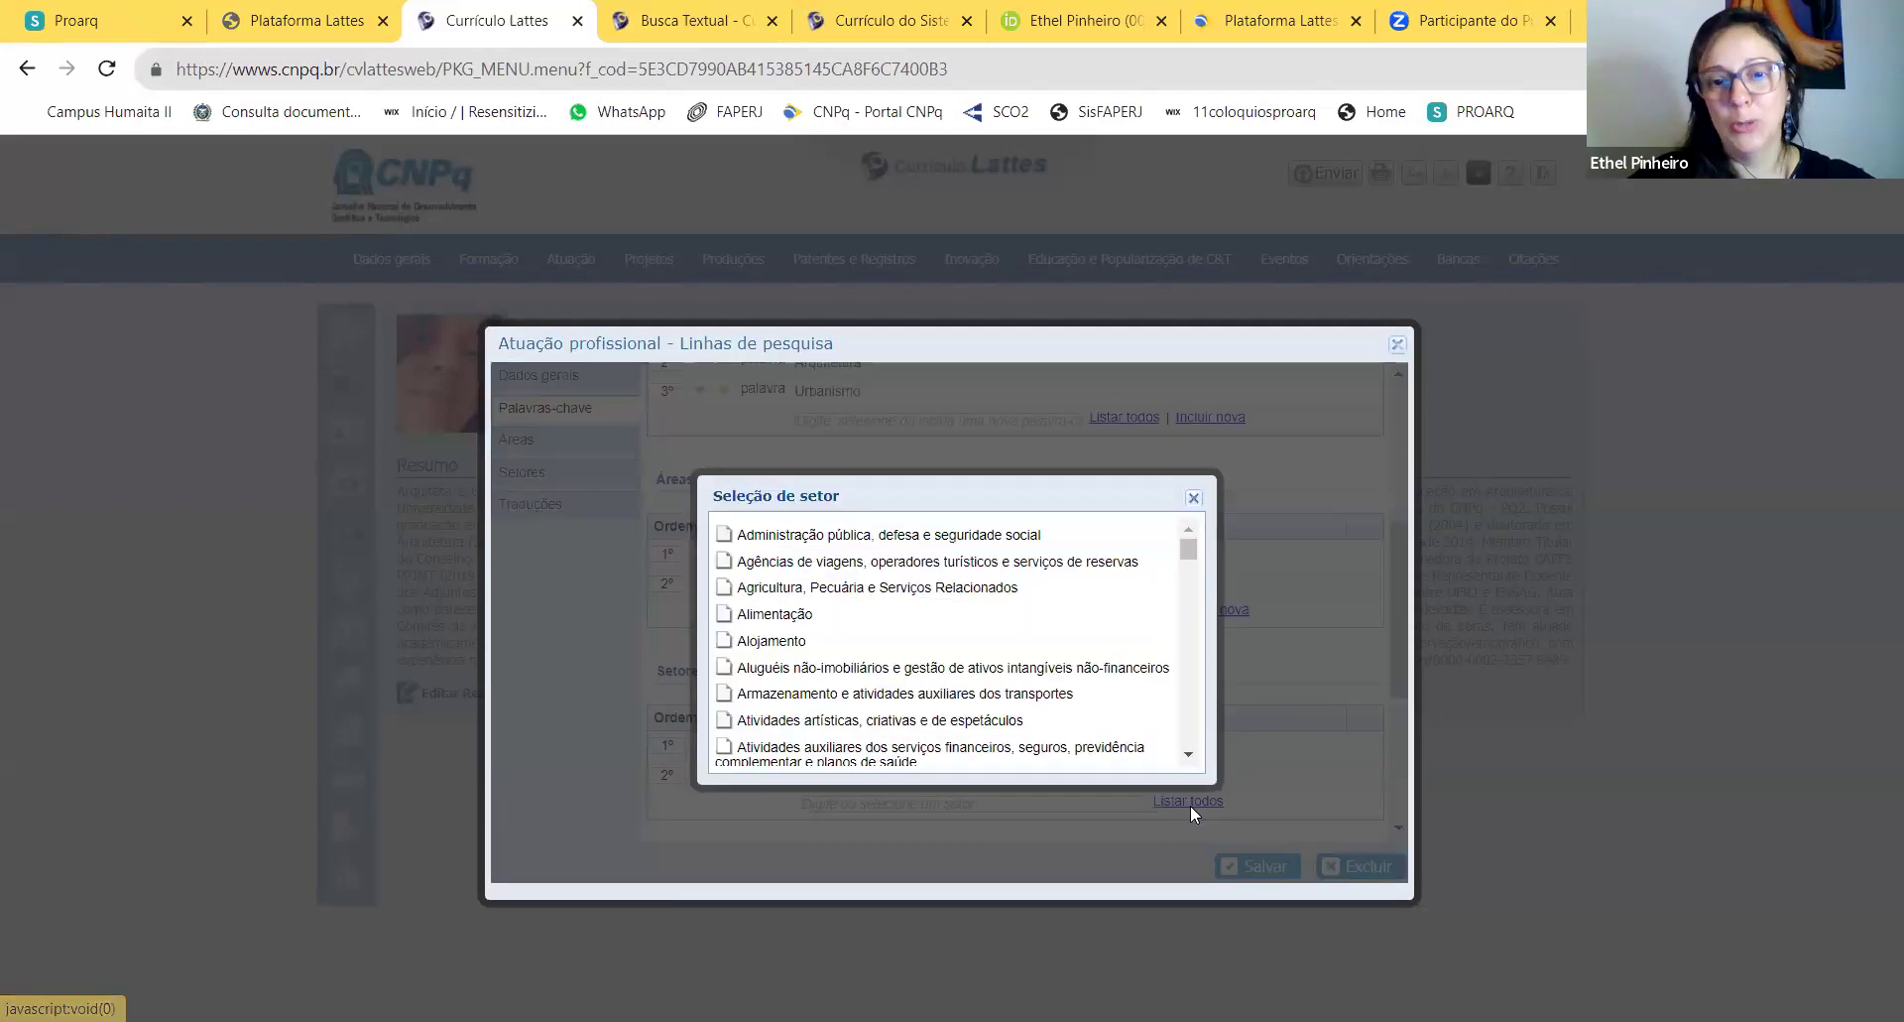
left_click_drag(1190, 558, 1198, 501)
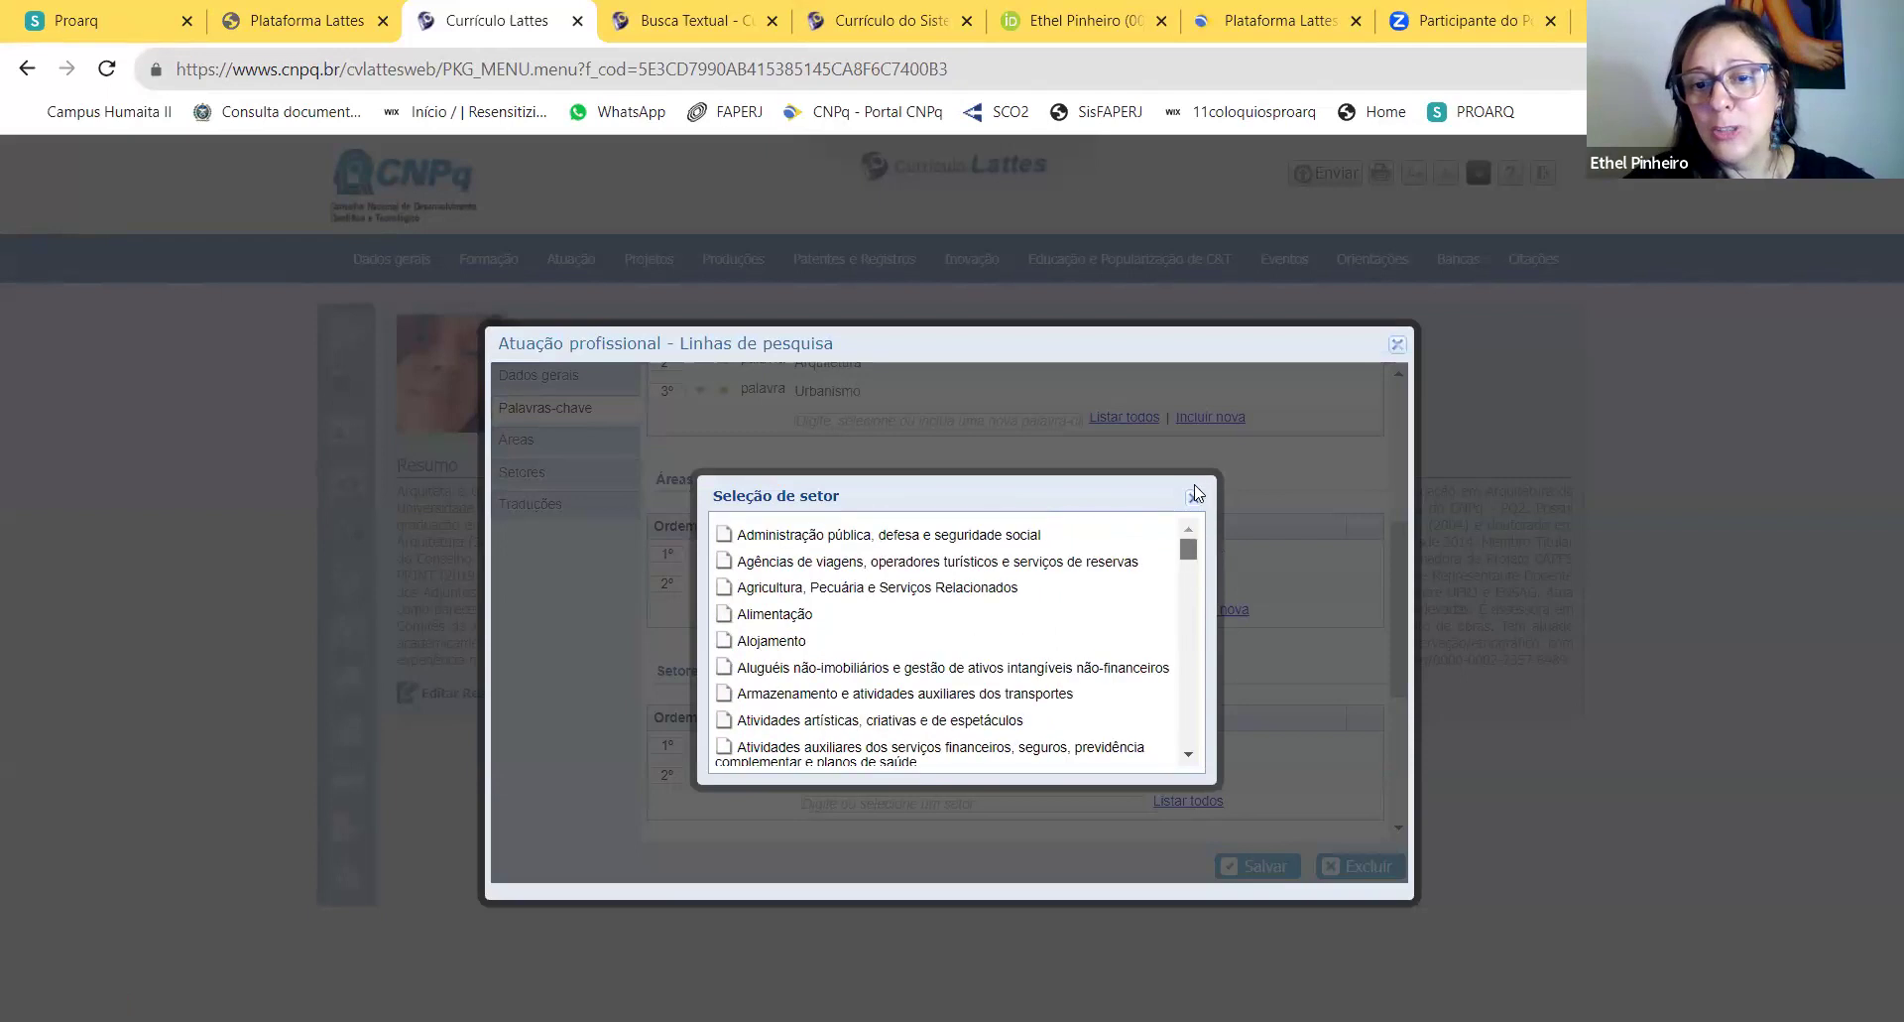
left_click(1193, 497)
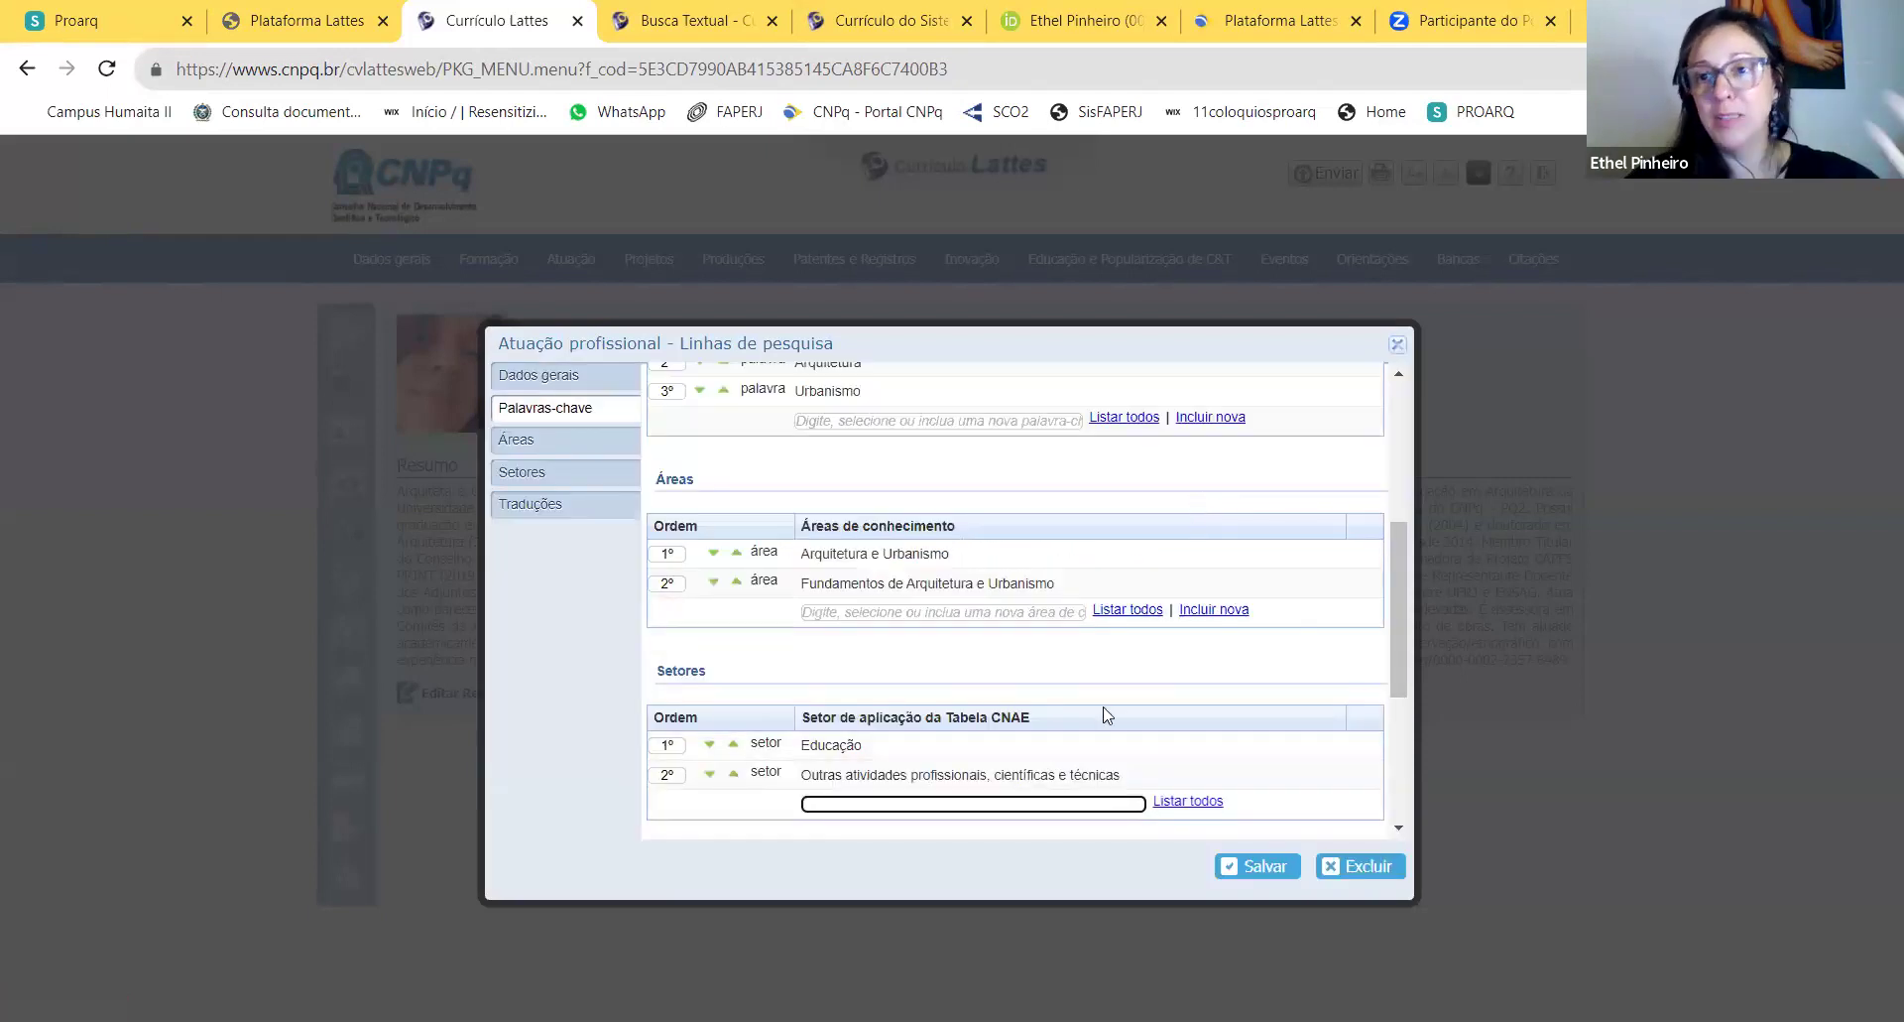
Step: Save the updated drawing research line
scroll(1101, 711, "down", 1)
scroll(1121, 694, "down", 2)
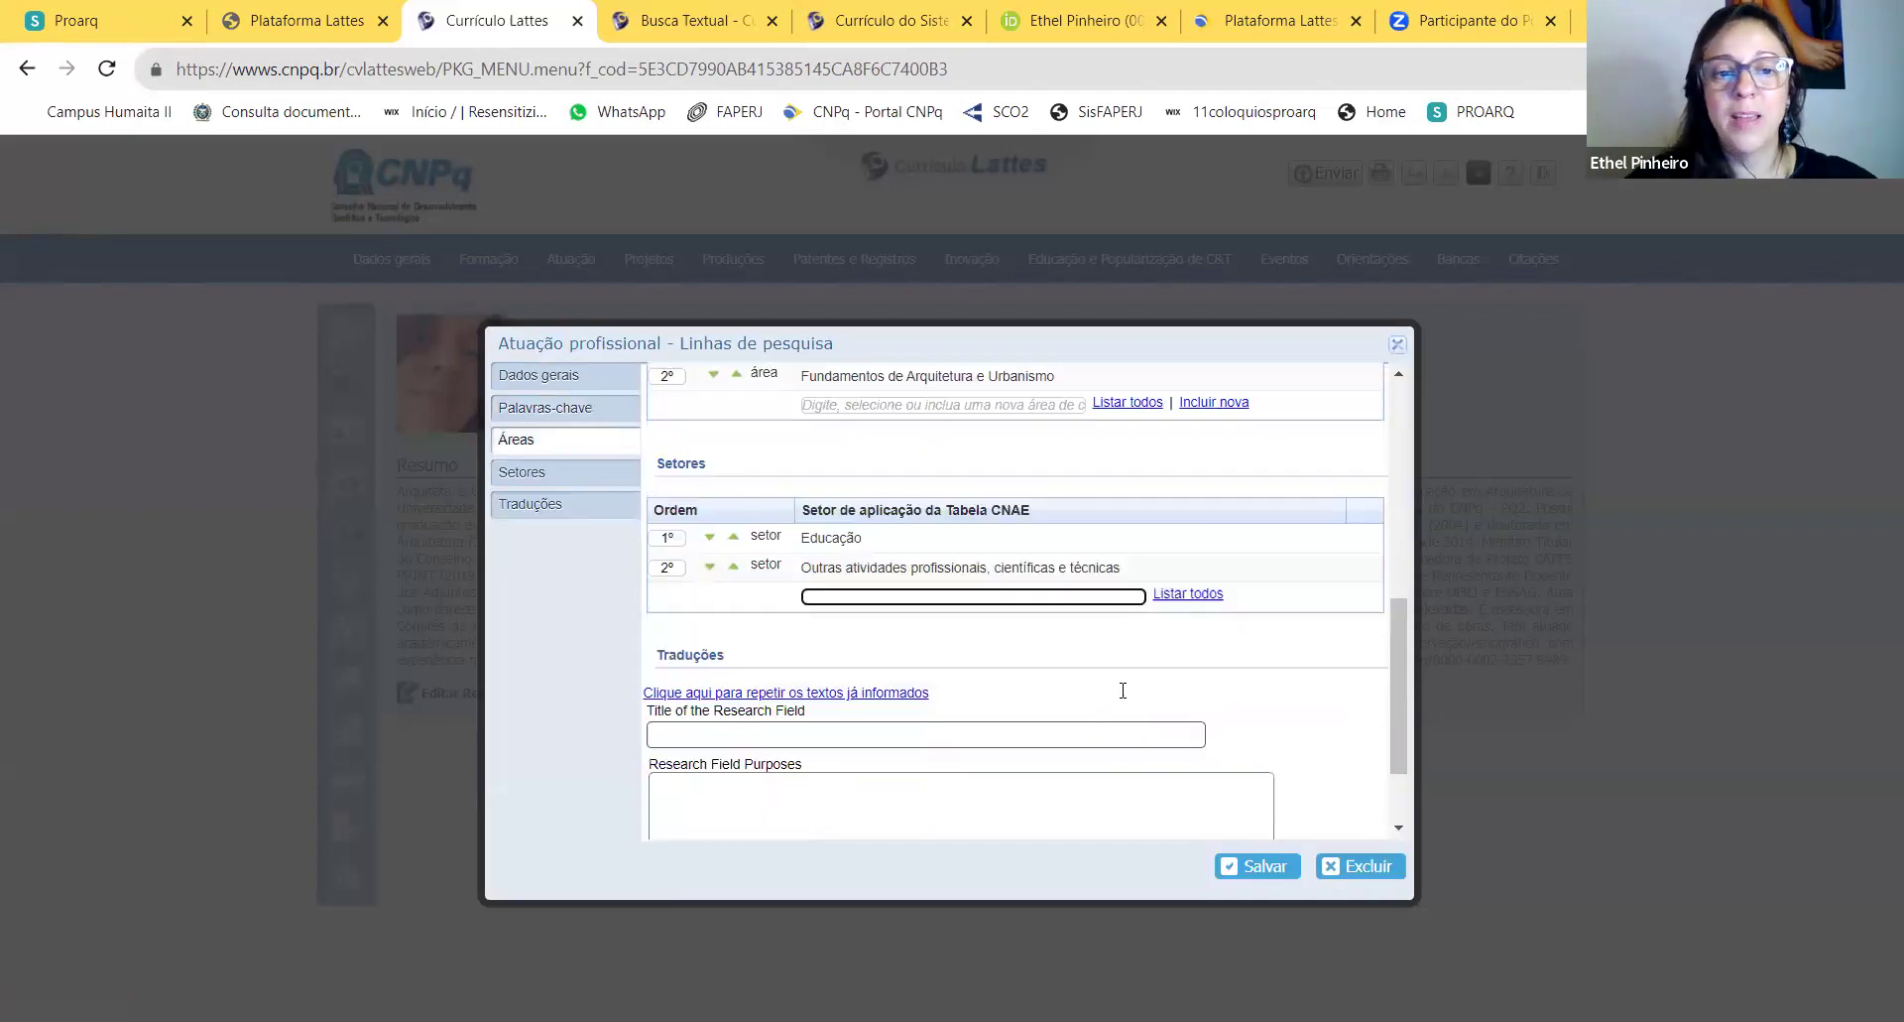
left_click(1240, 865)
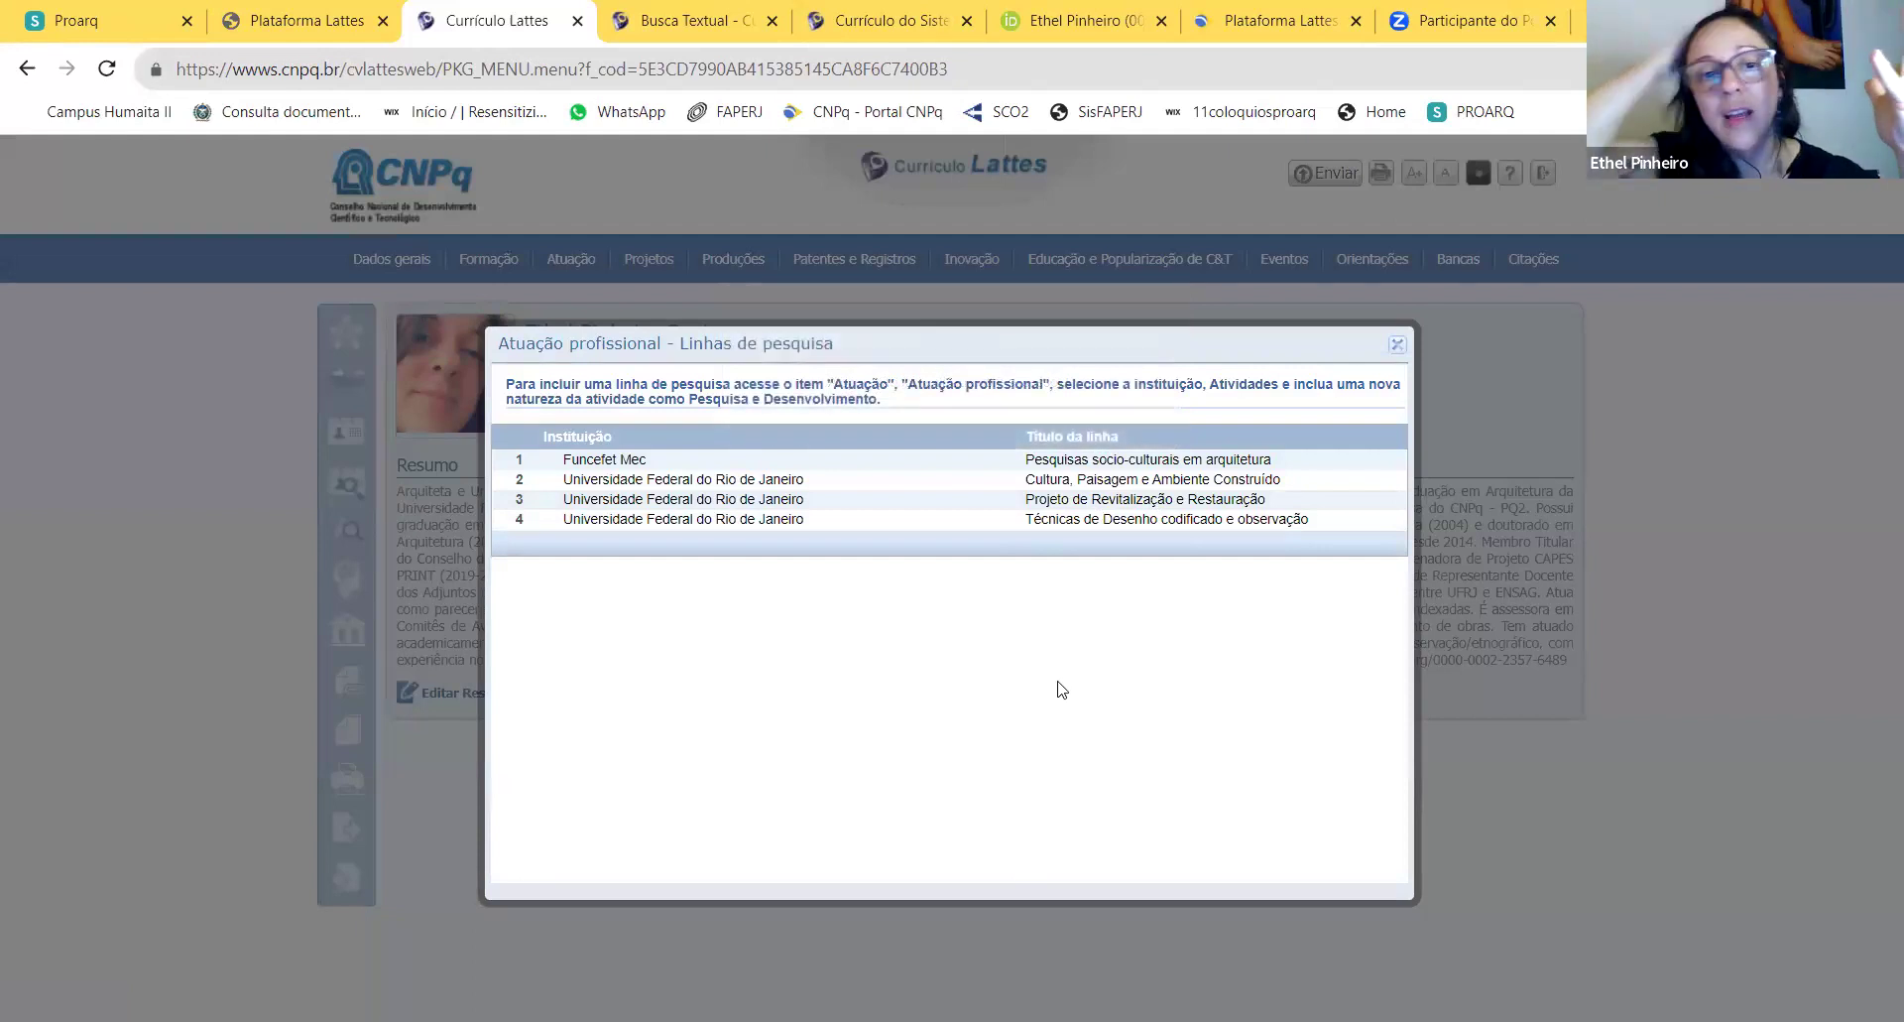
Step: Close the Linhas de pesquisa list to return to the Currículo Lattes home
left_click(1397, 346)
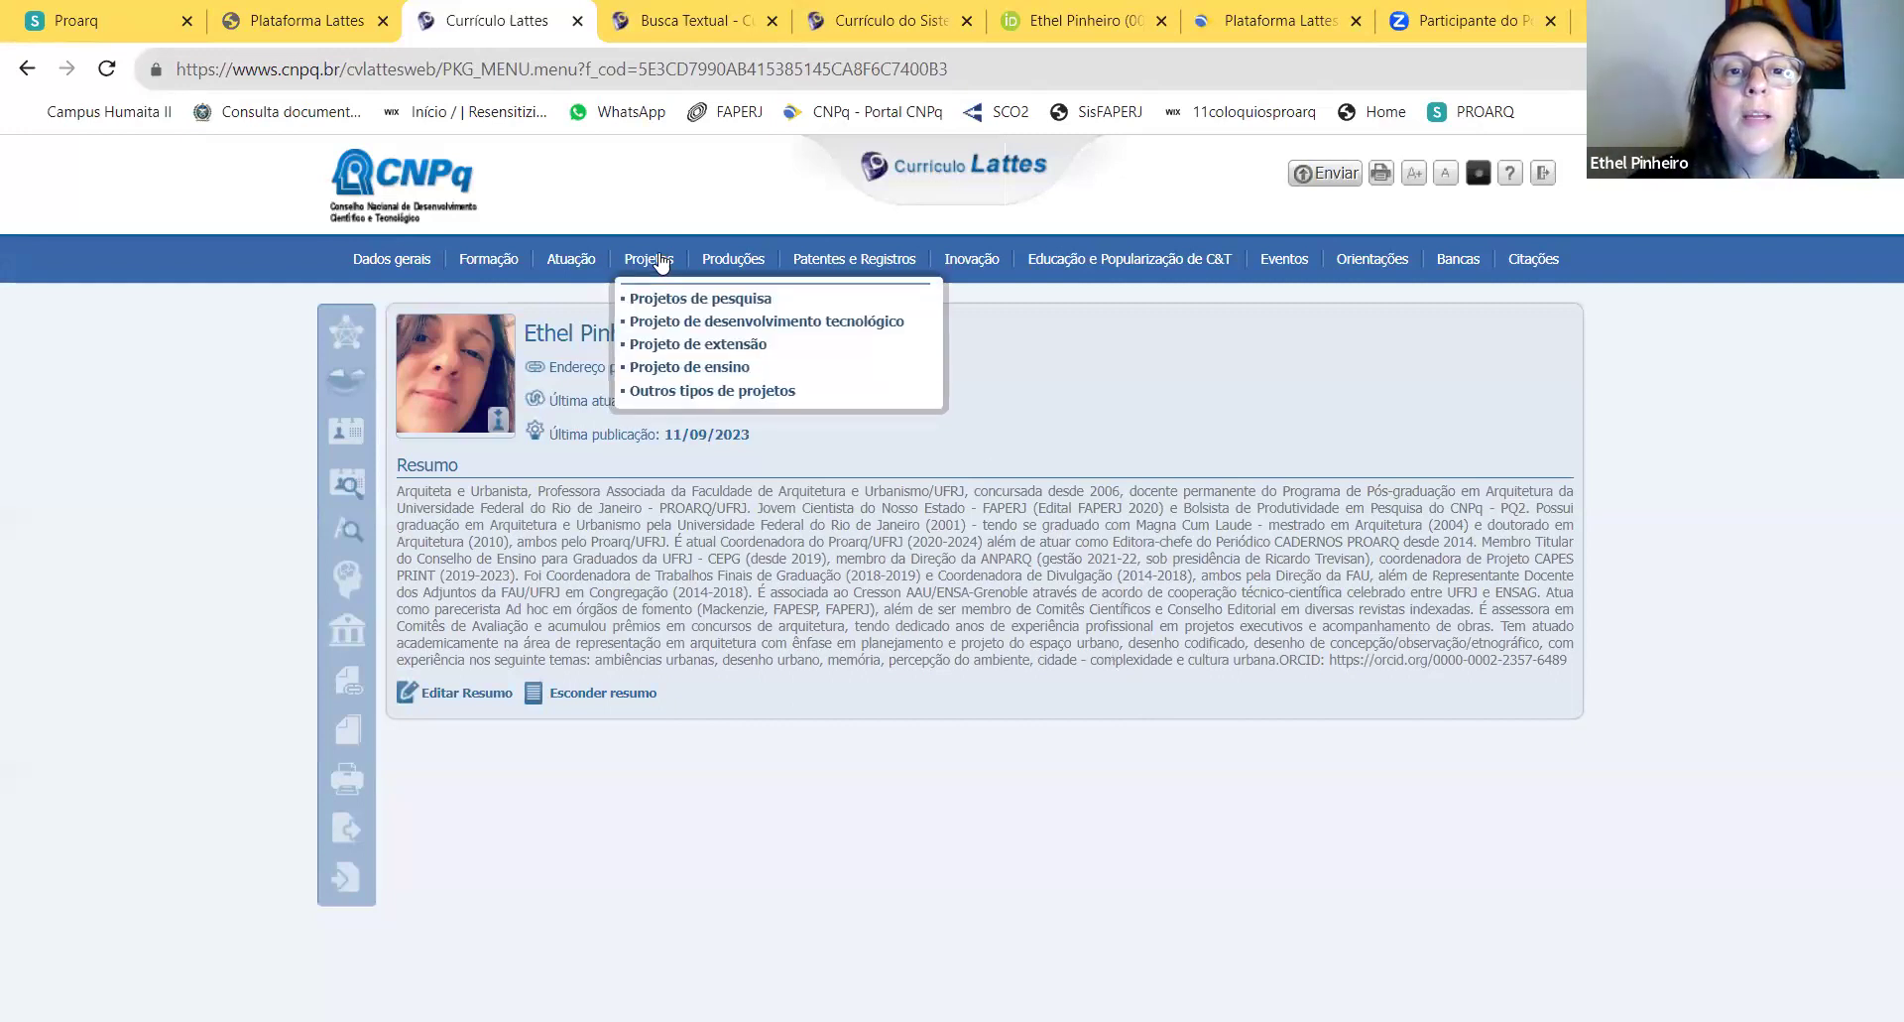
mouse_move(572, 260)
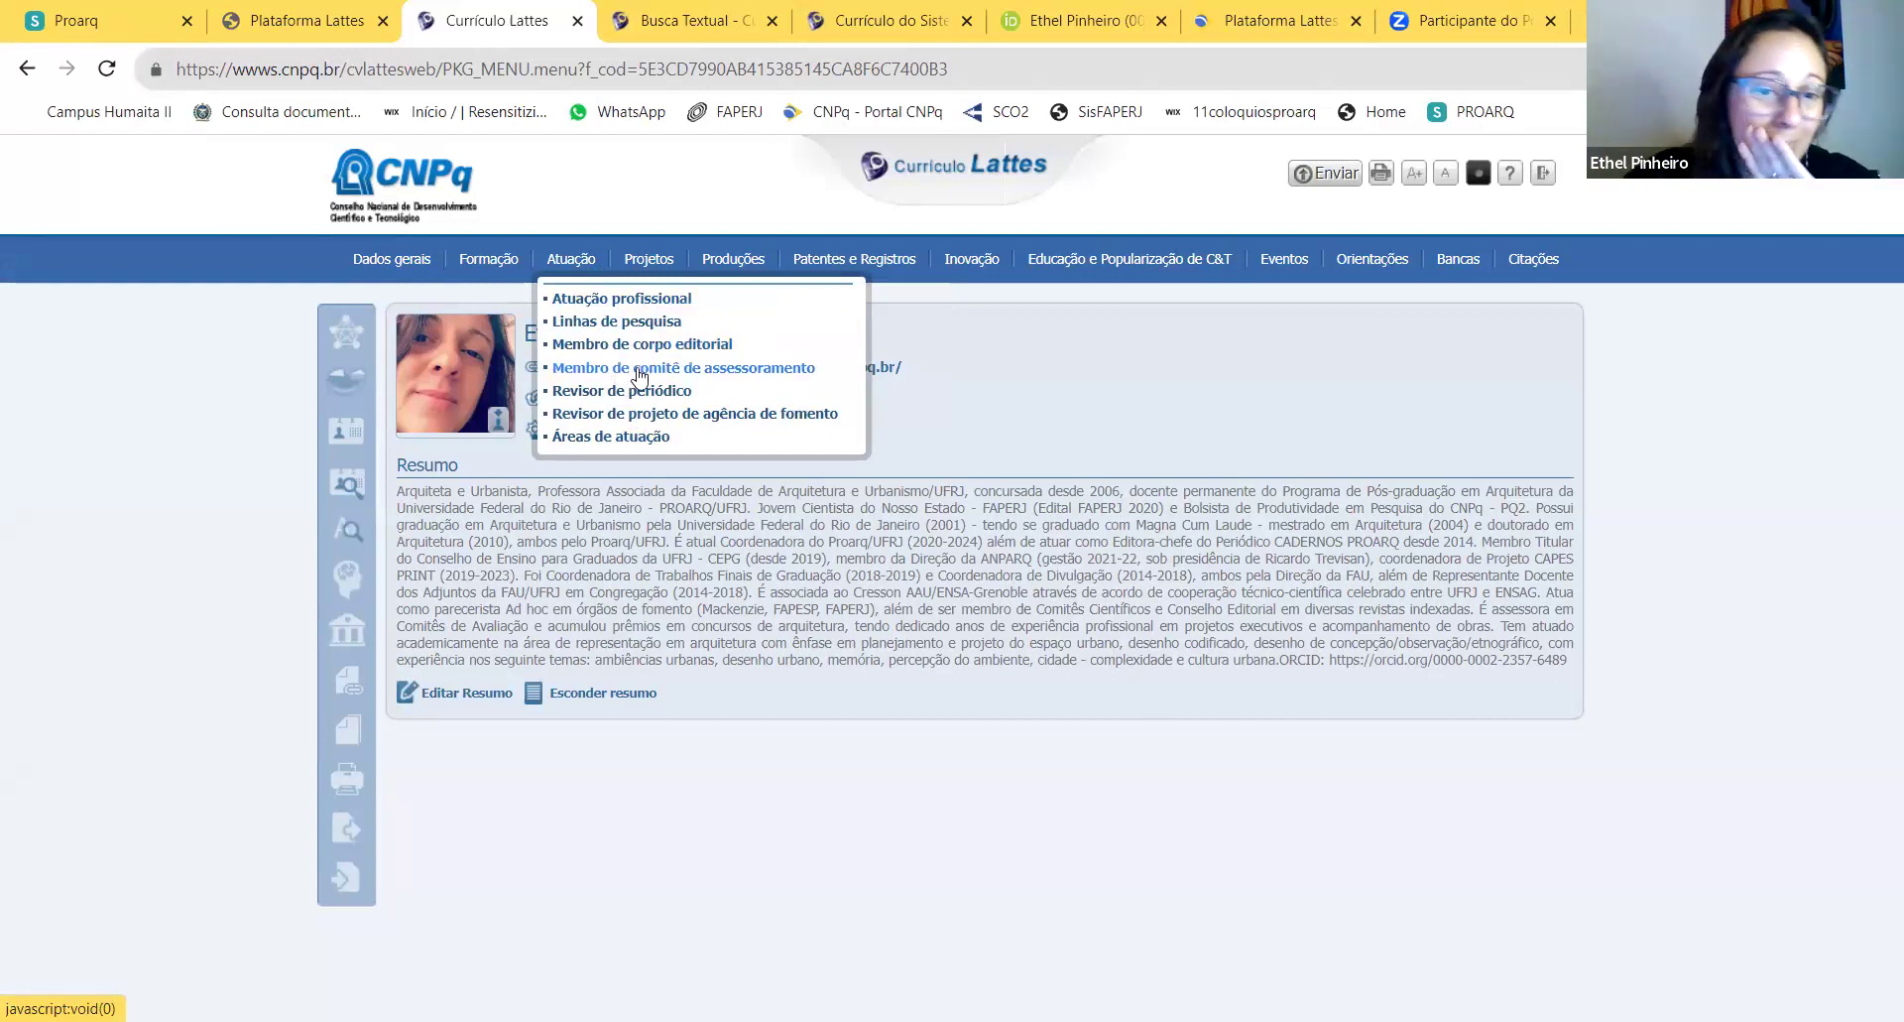
left_click(638, 369)
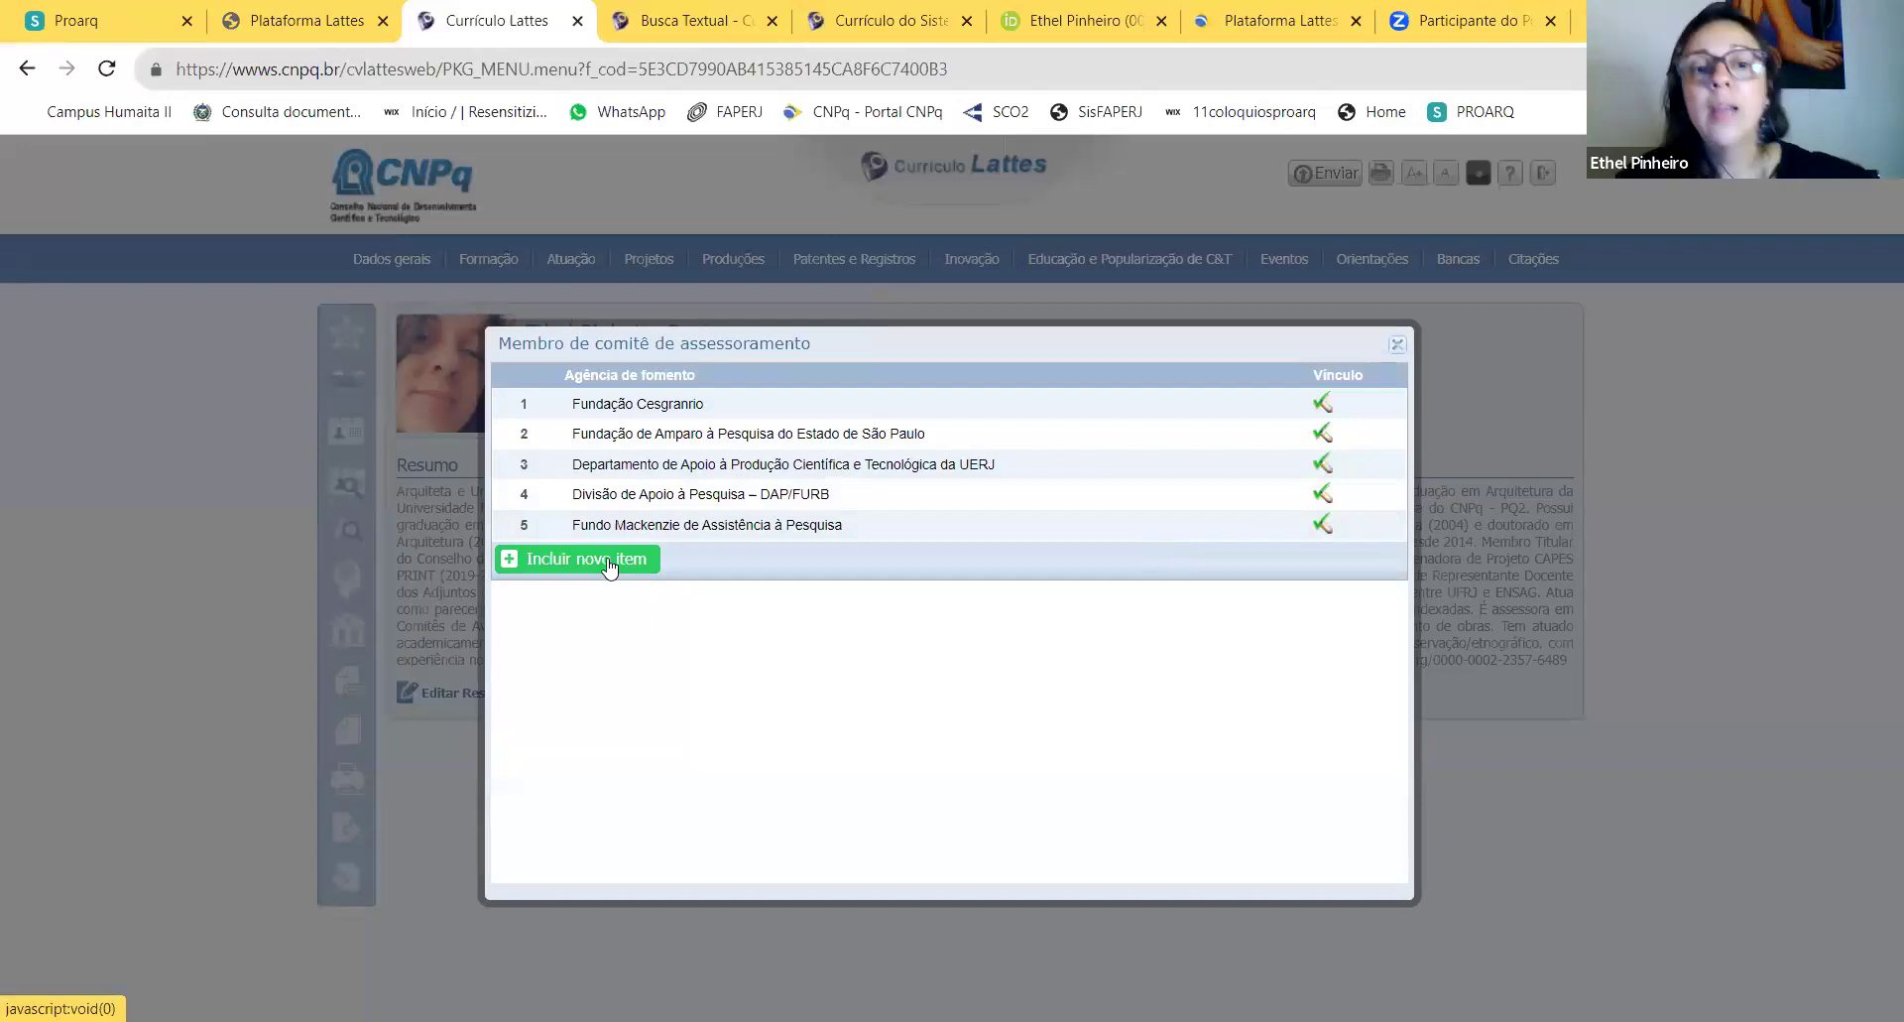
left_click(608, 561)
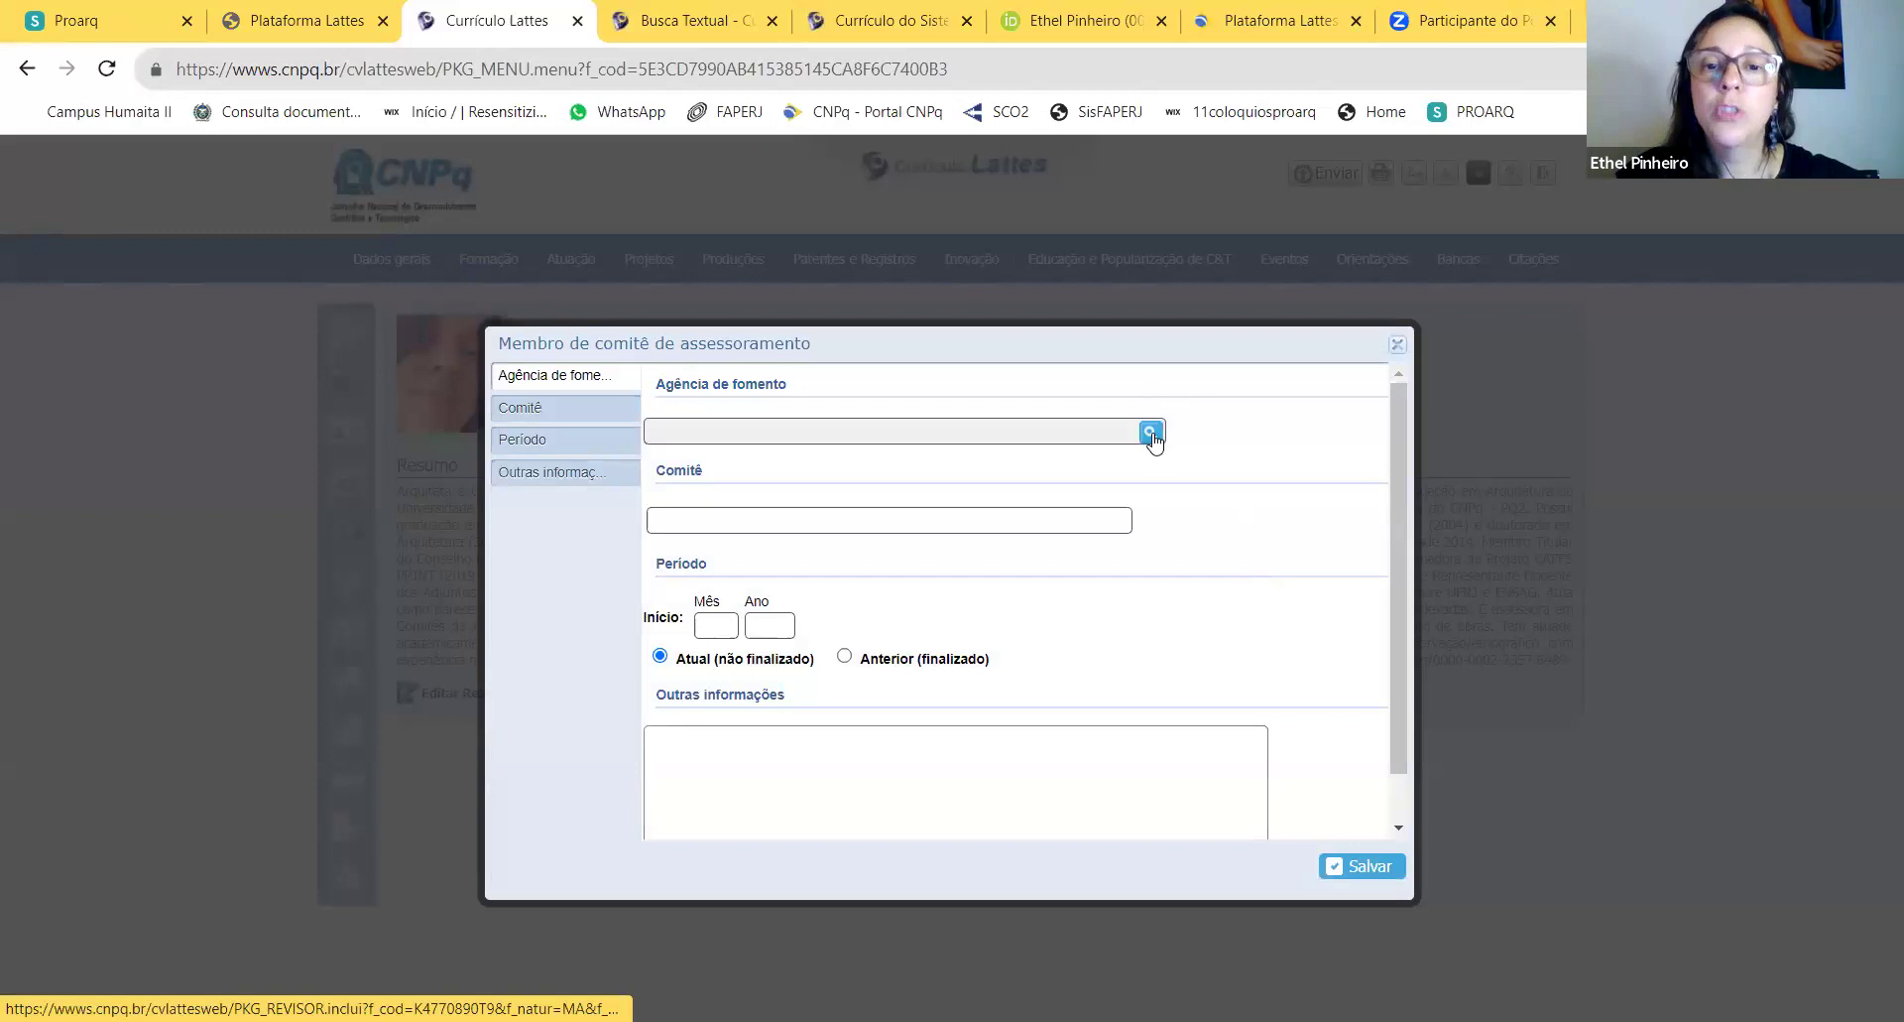
left_click(1150, 433)
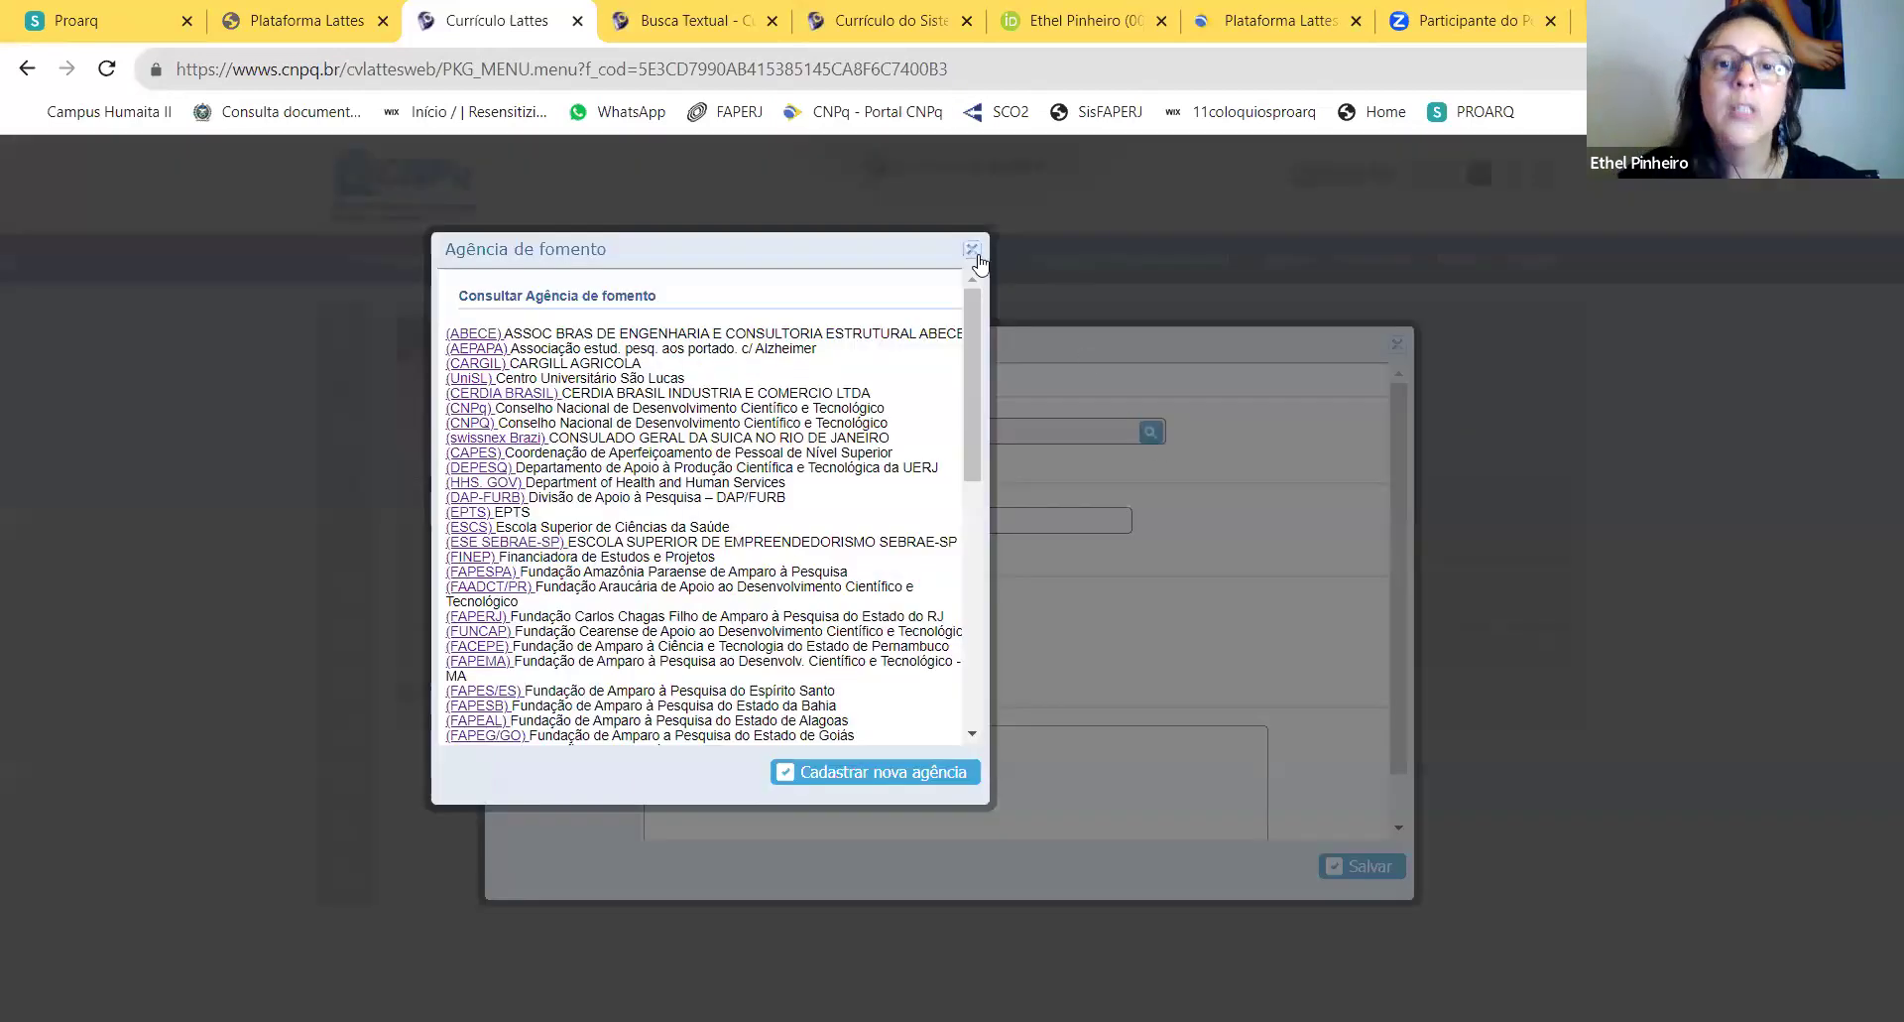
left_click(973, 250)
left_click(843, 526)
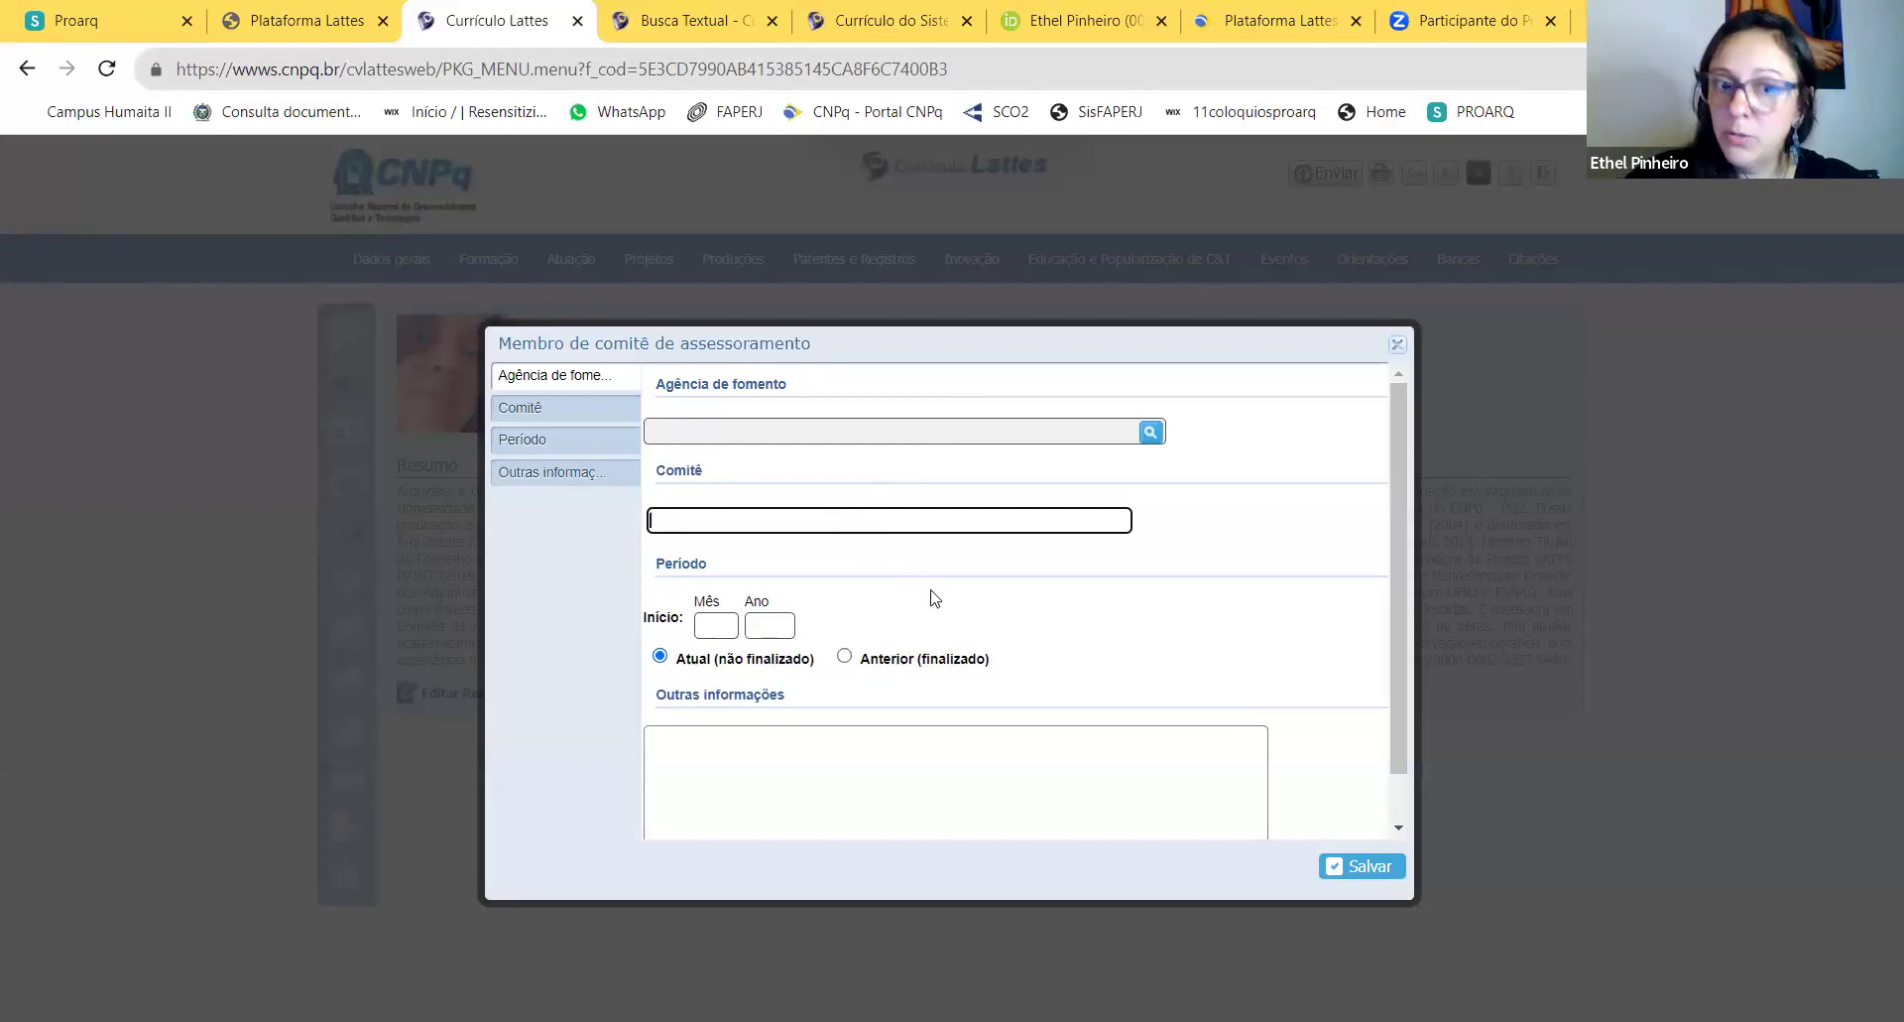
left_click(844, 658)
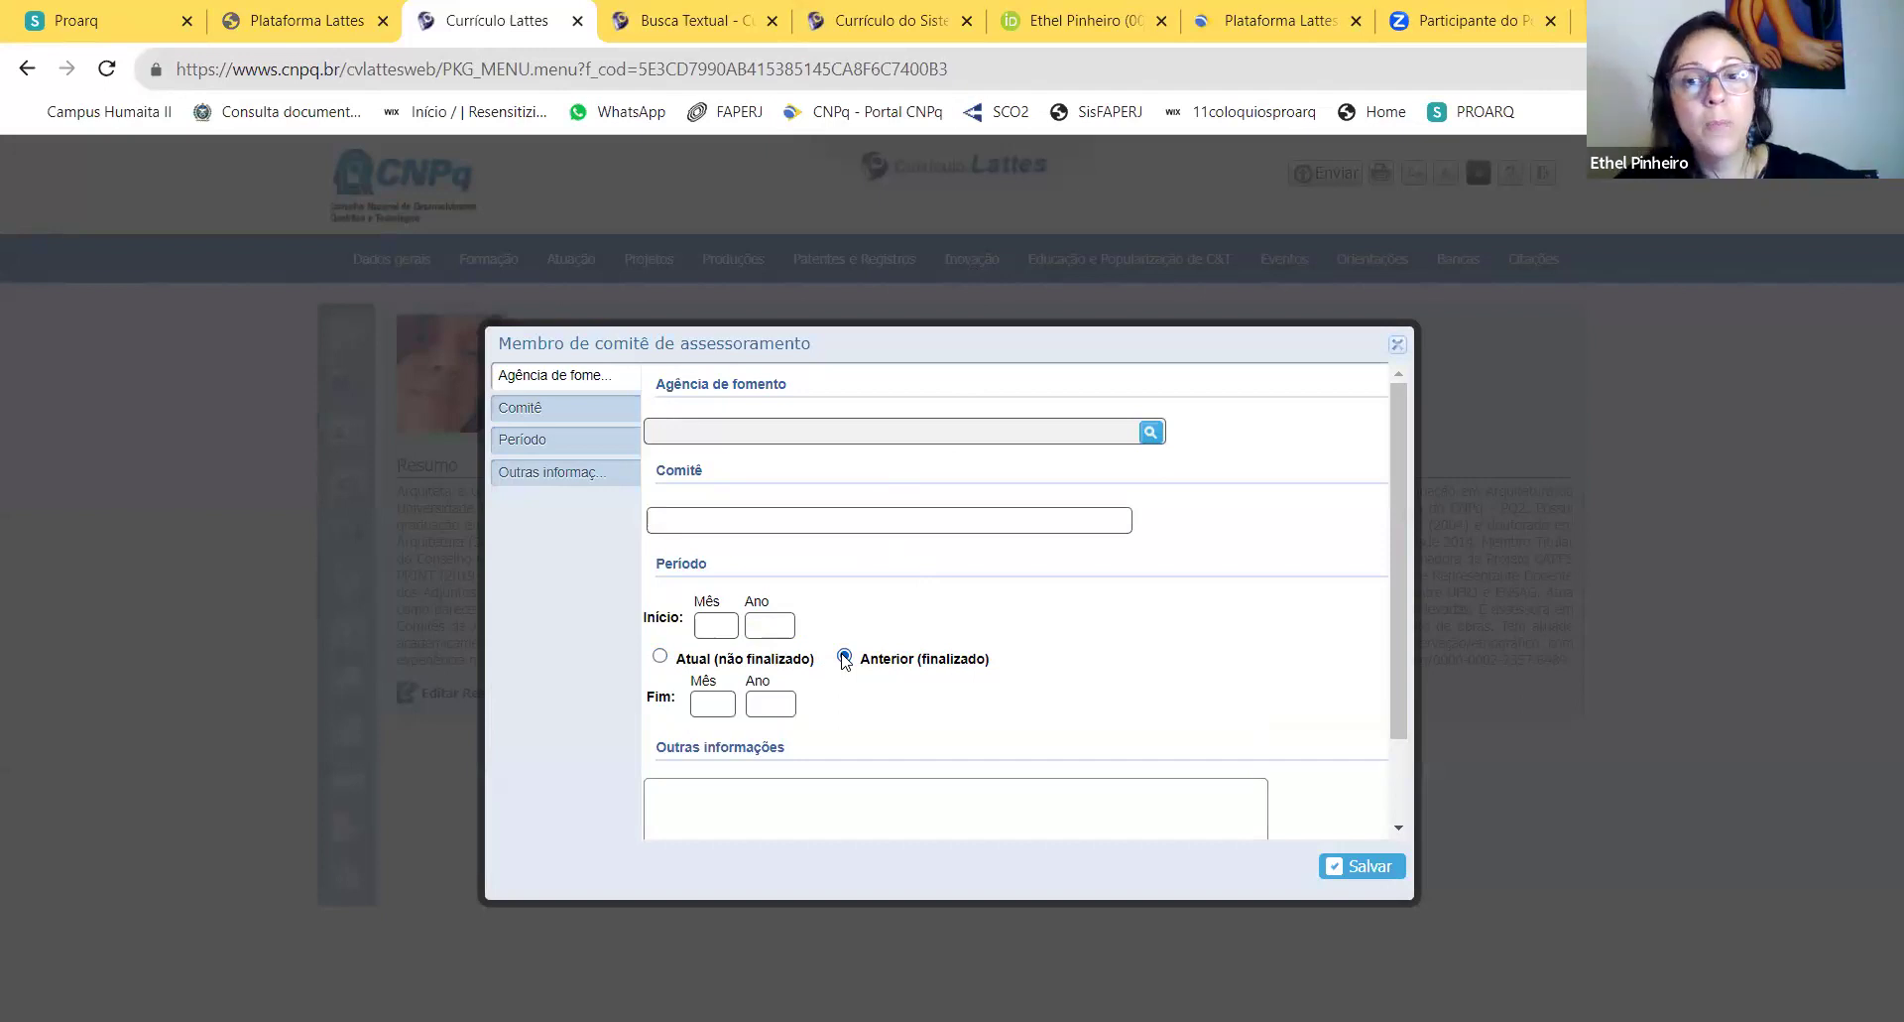
left_click(660, 655)
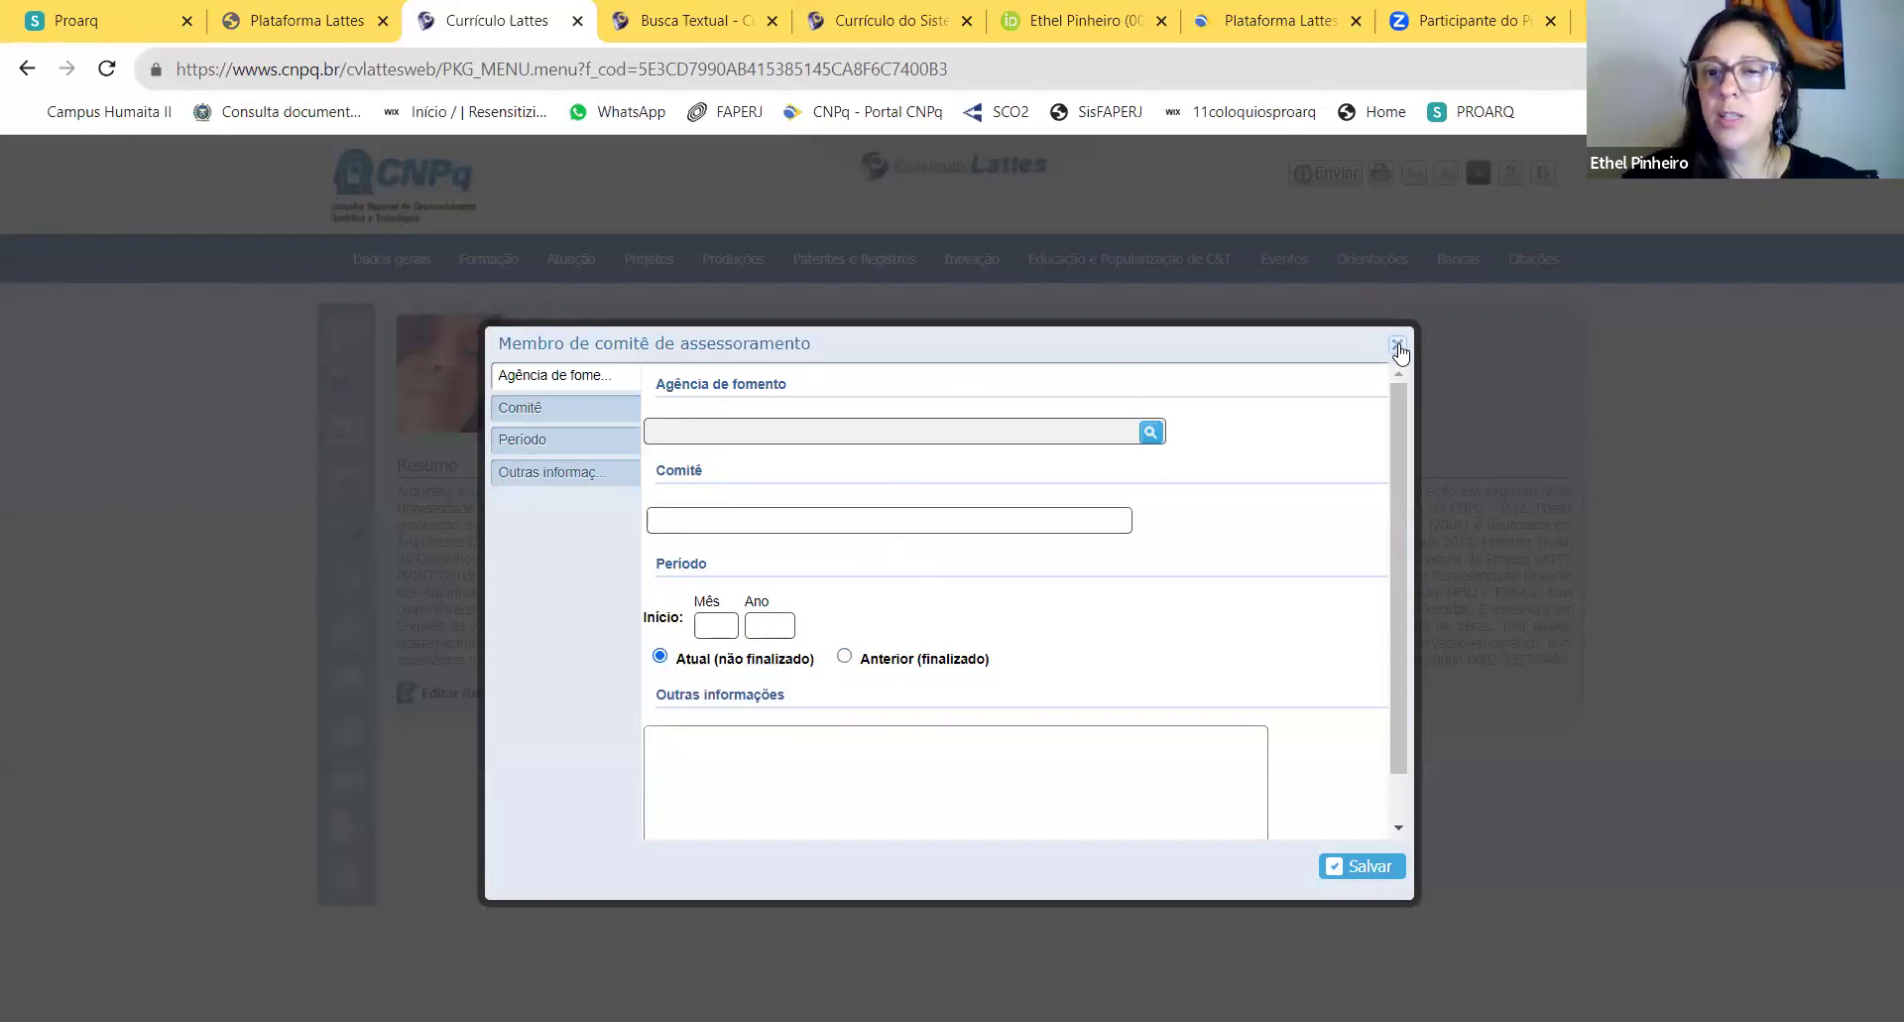
left_click(1399, 347)
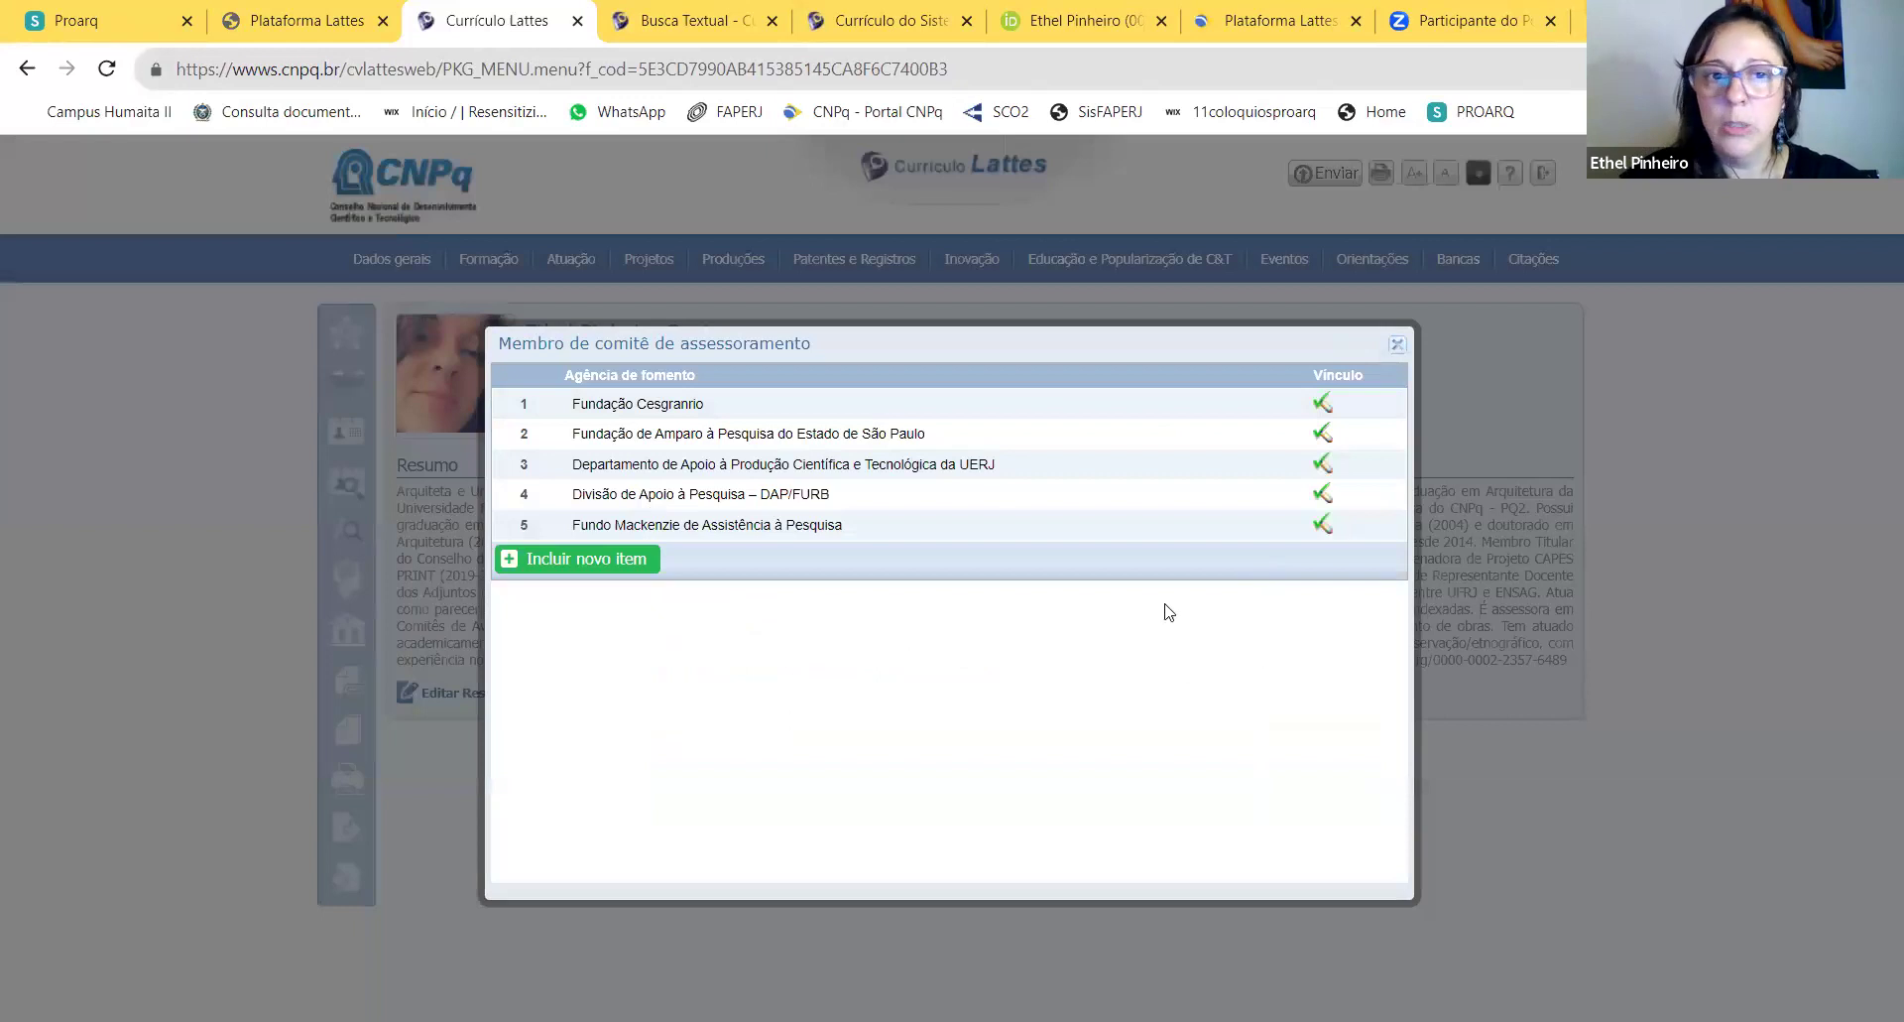
left_click(1398, 344)
mouse_move(667, 270)
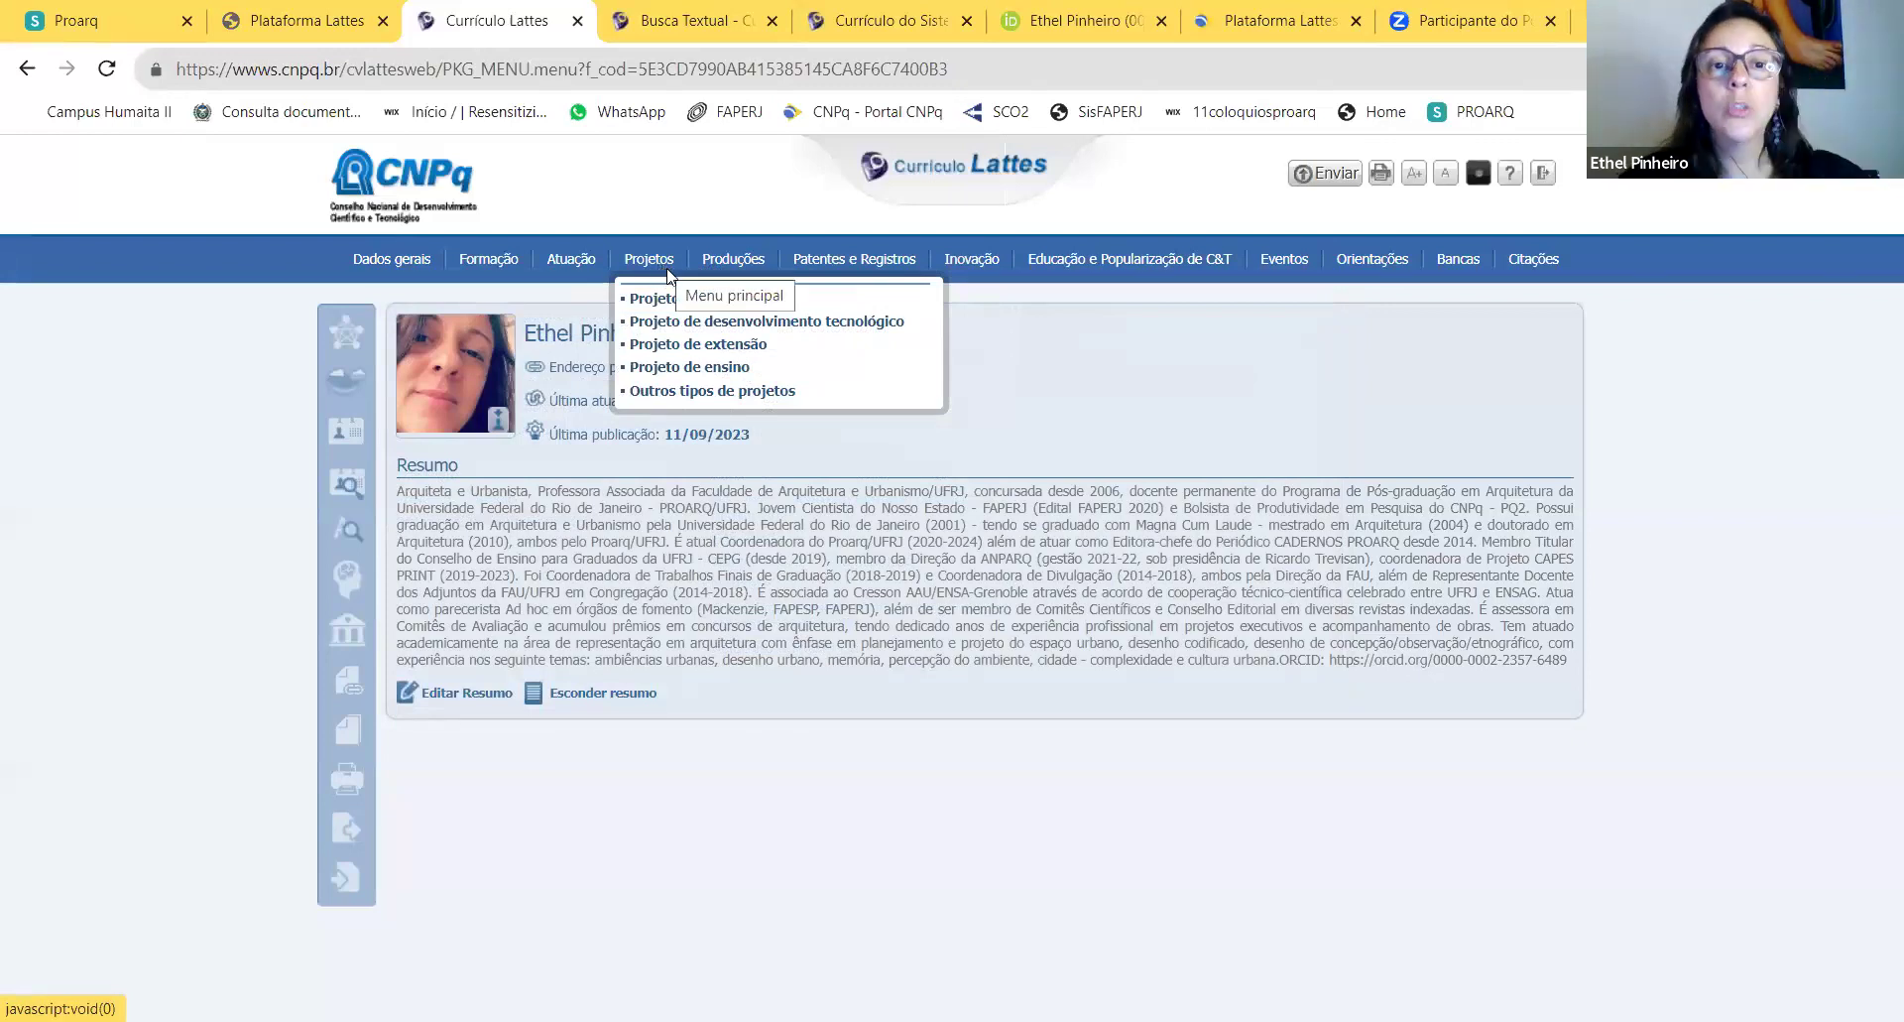
Step: Open Projetos de pesquisa, inspect a new project form's fields and Situação options, then discard it
left_click(663, 300)
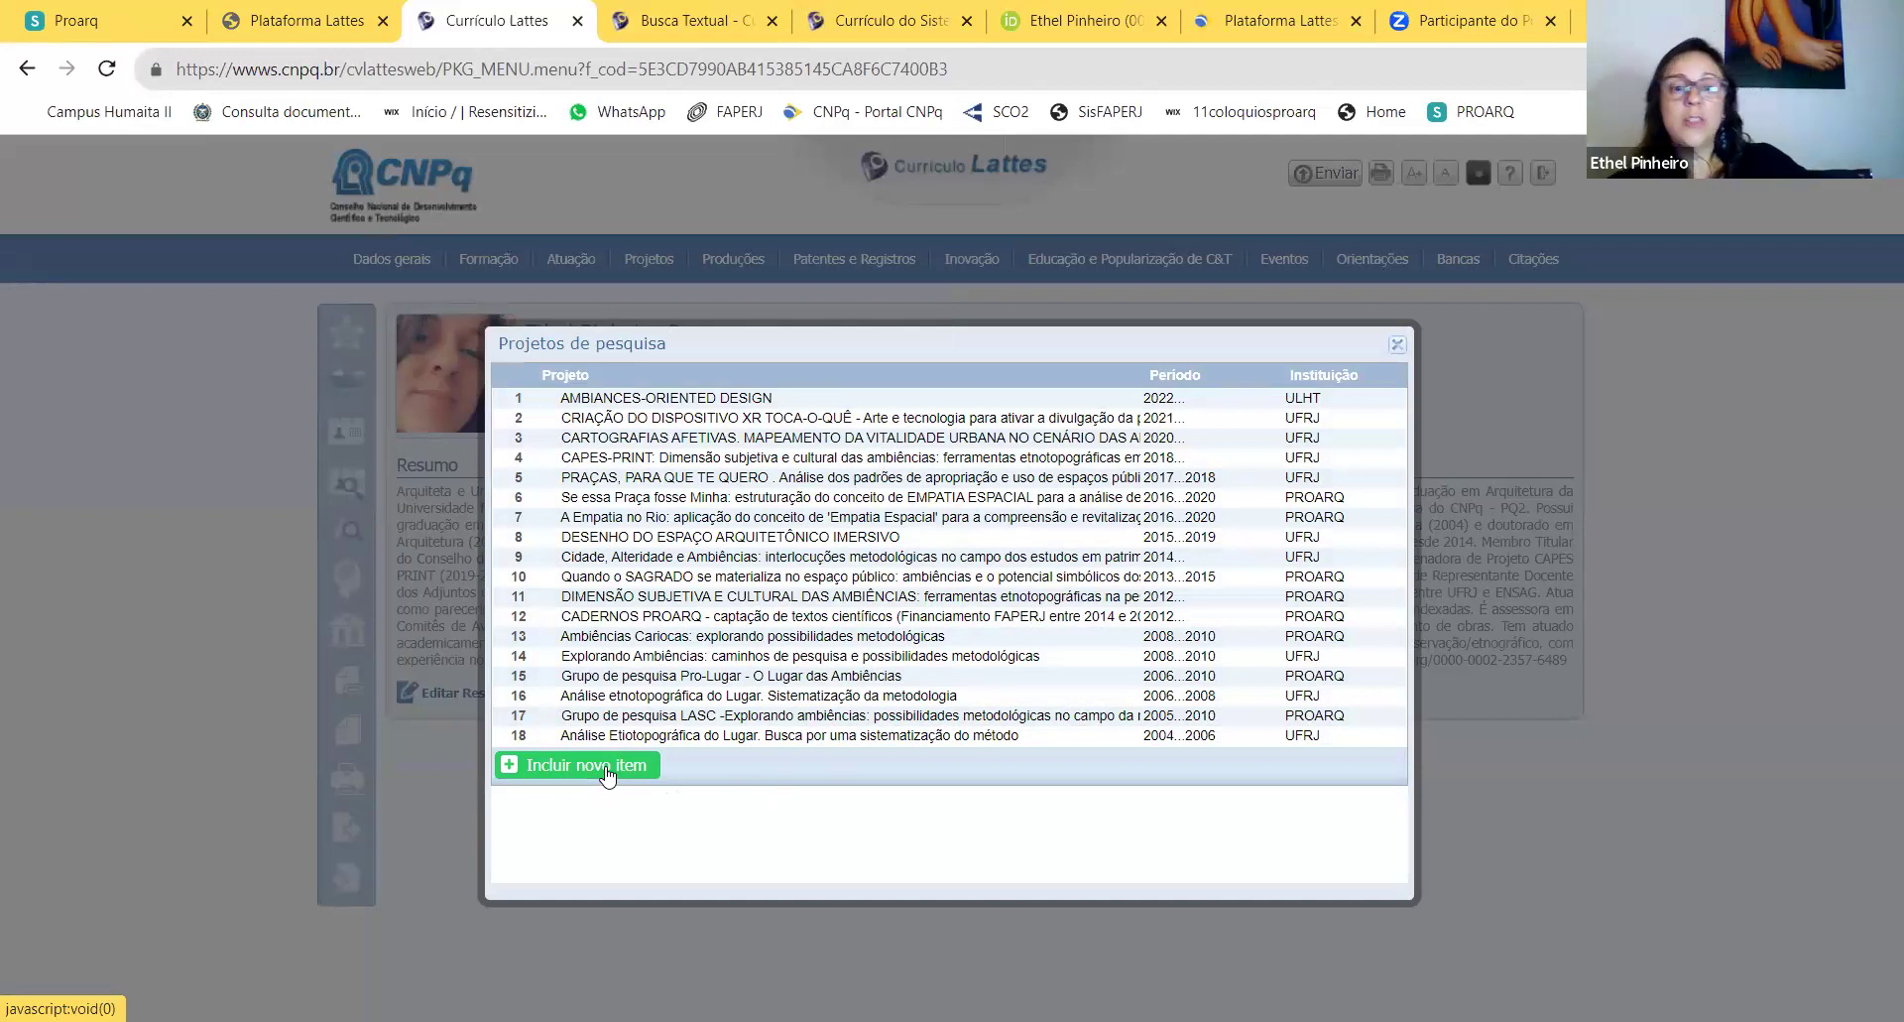
left_click(606, 766)
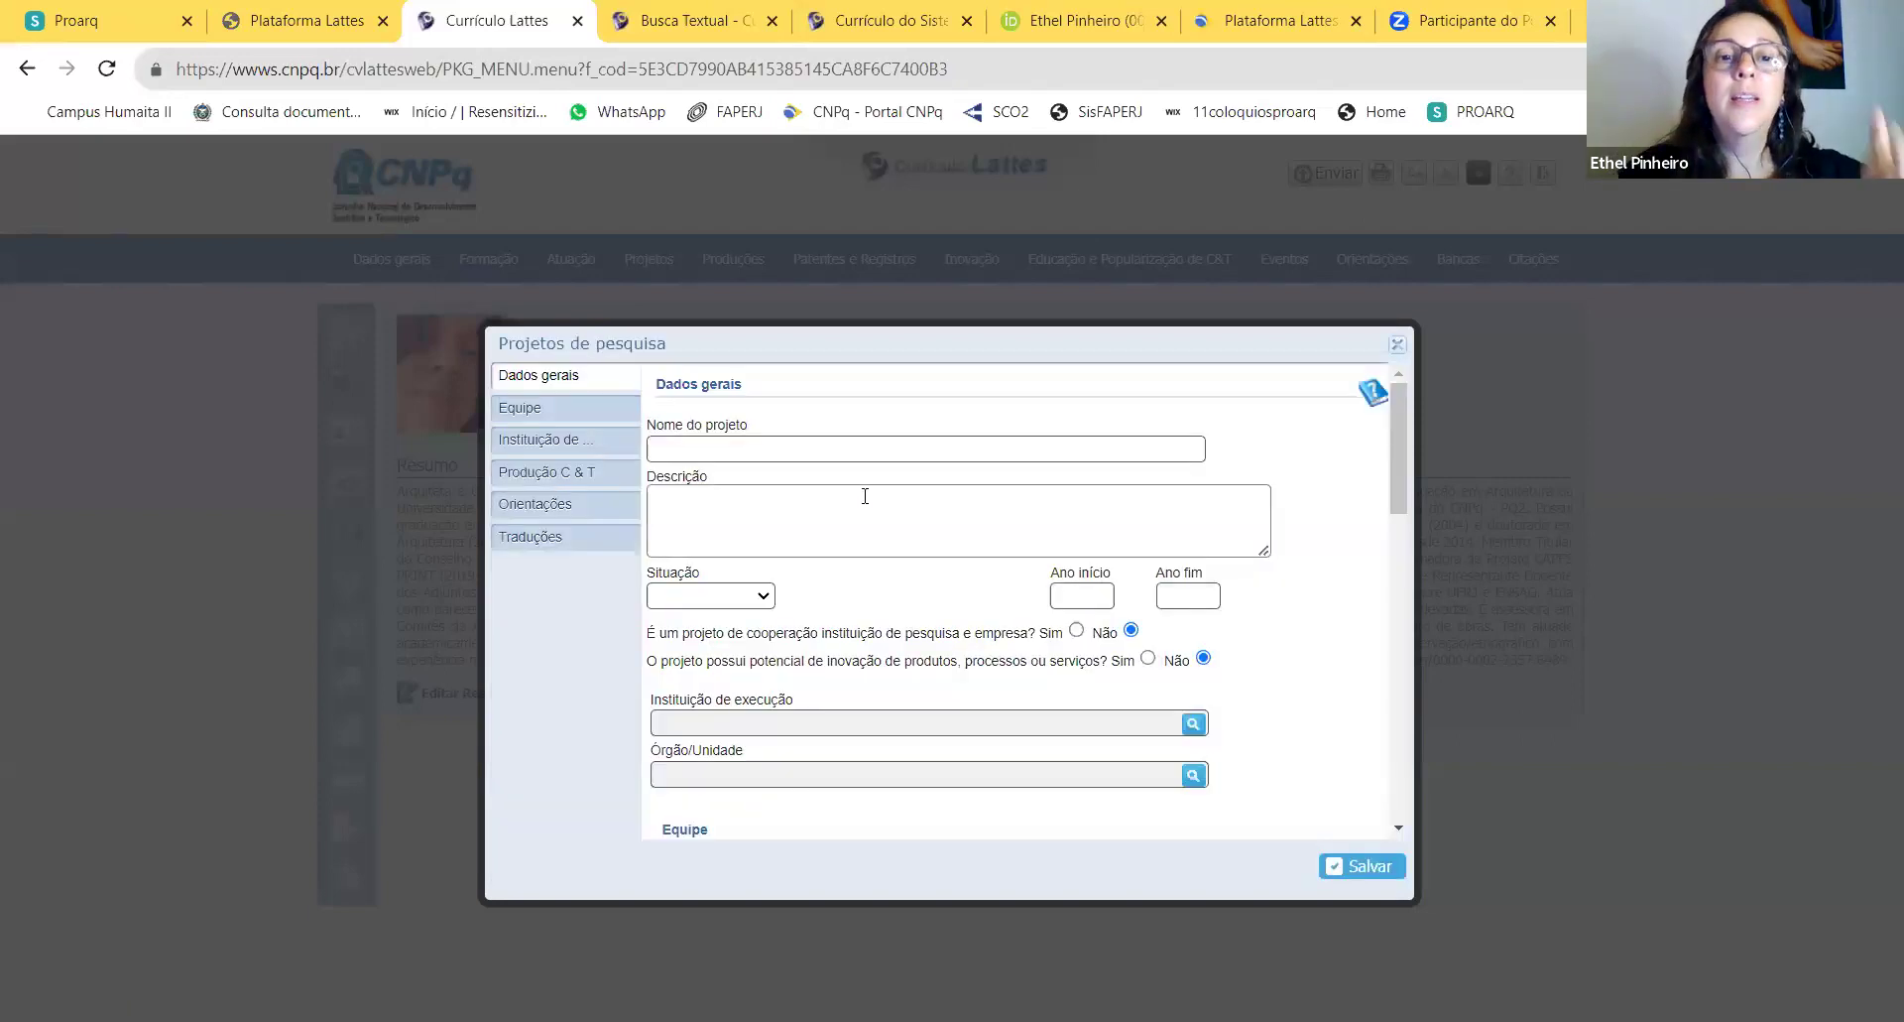
left_click(764, 452)
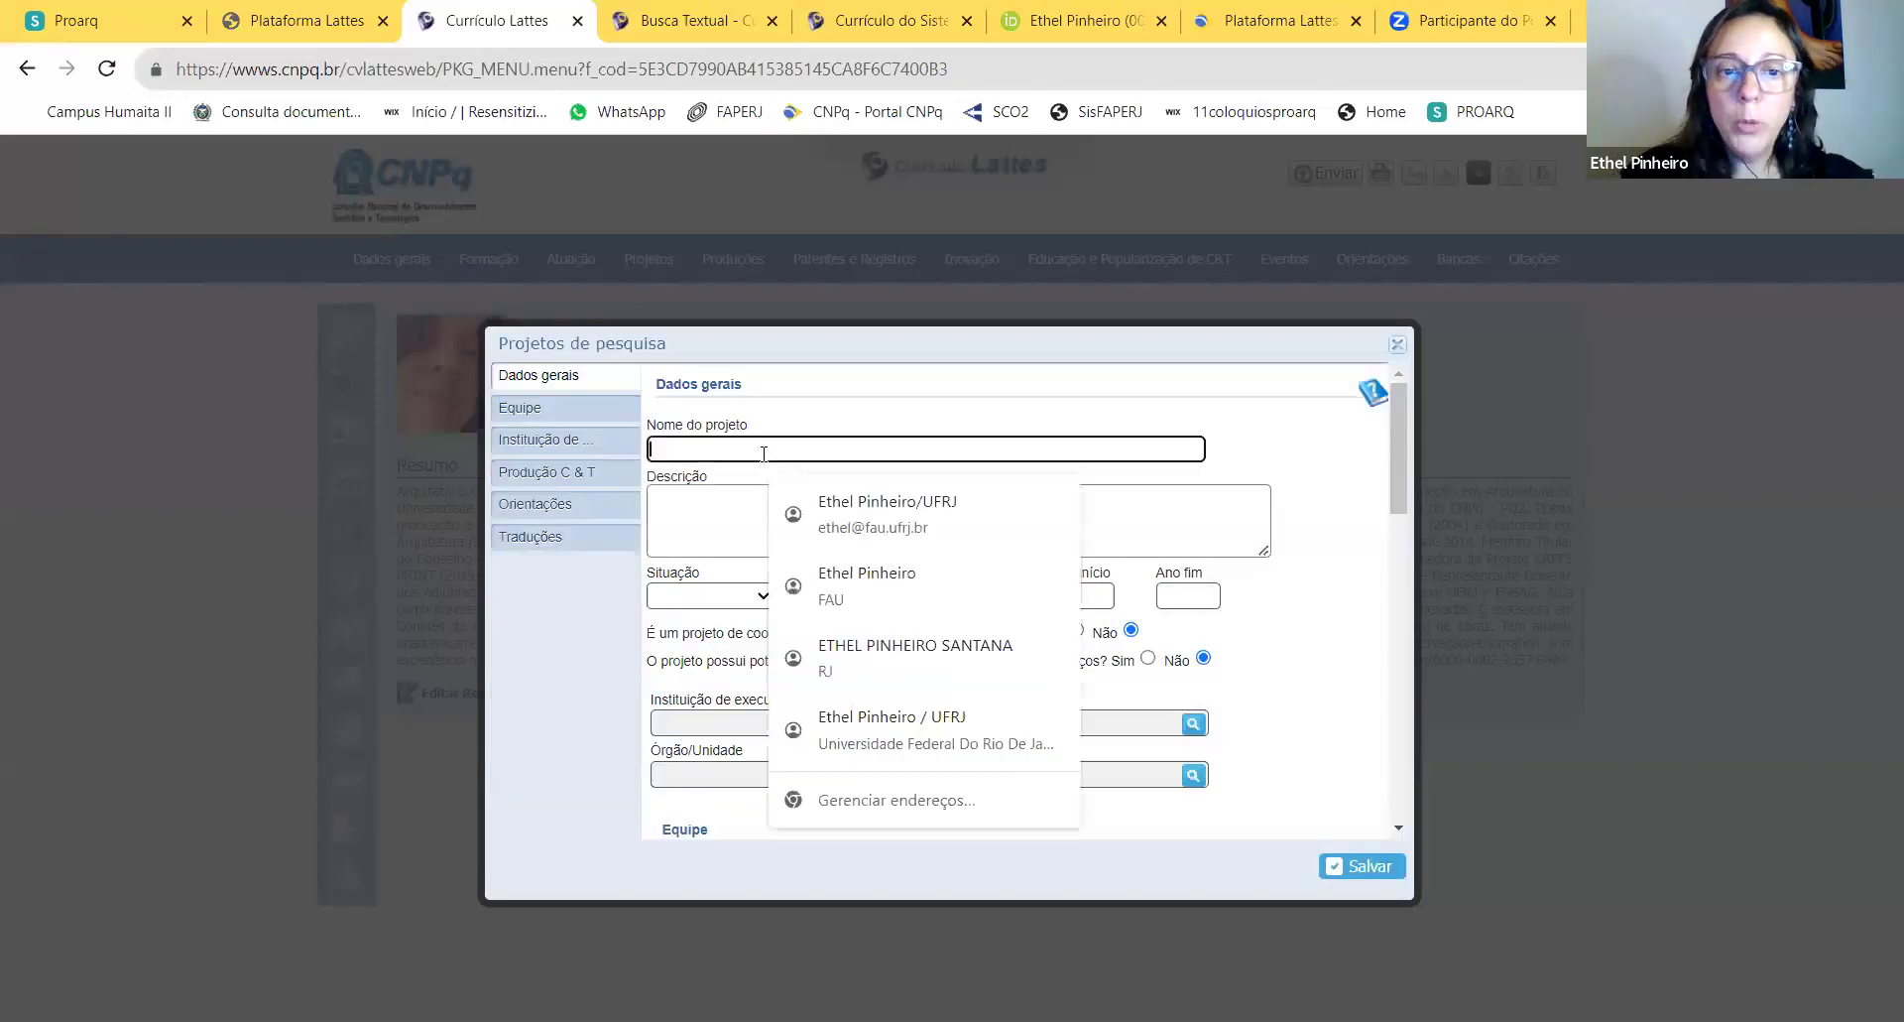
left_click(738, 511)
left_click(761, 598)
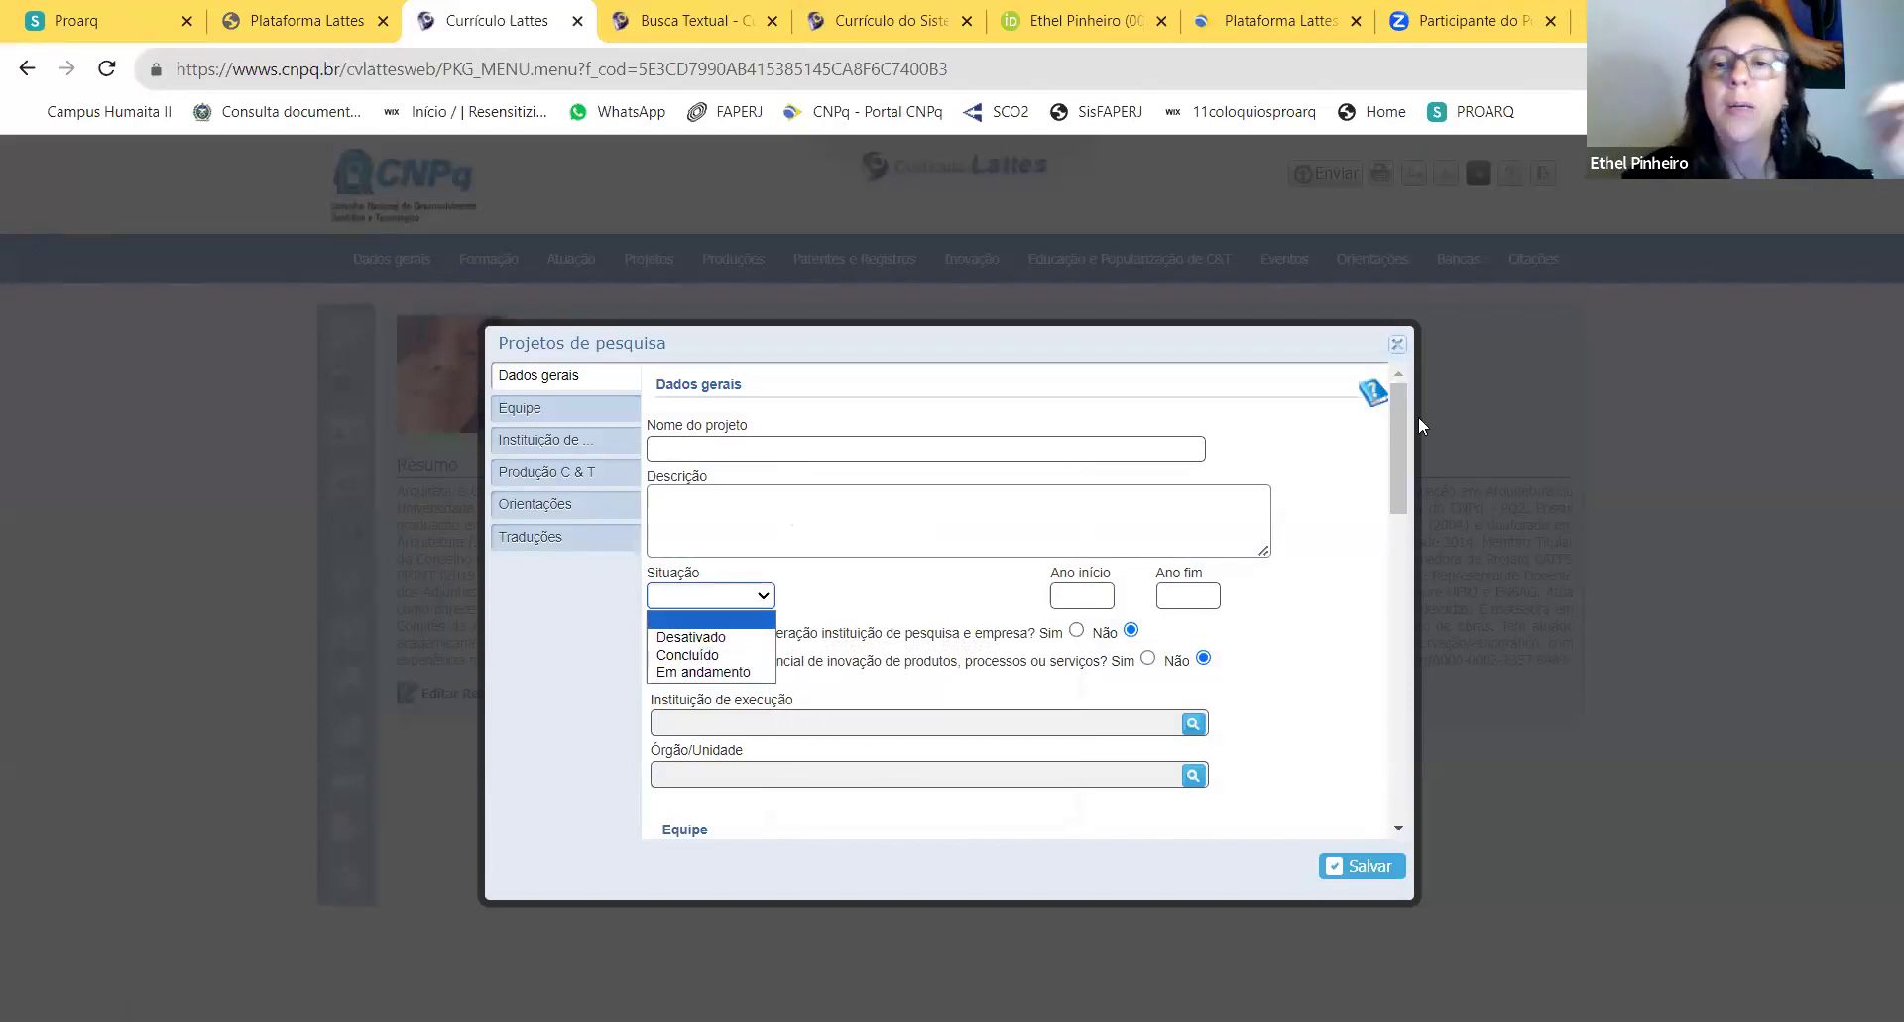
left_click(1399, 347)
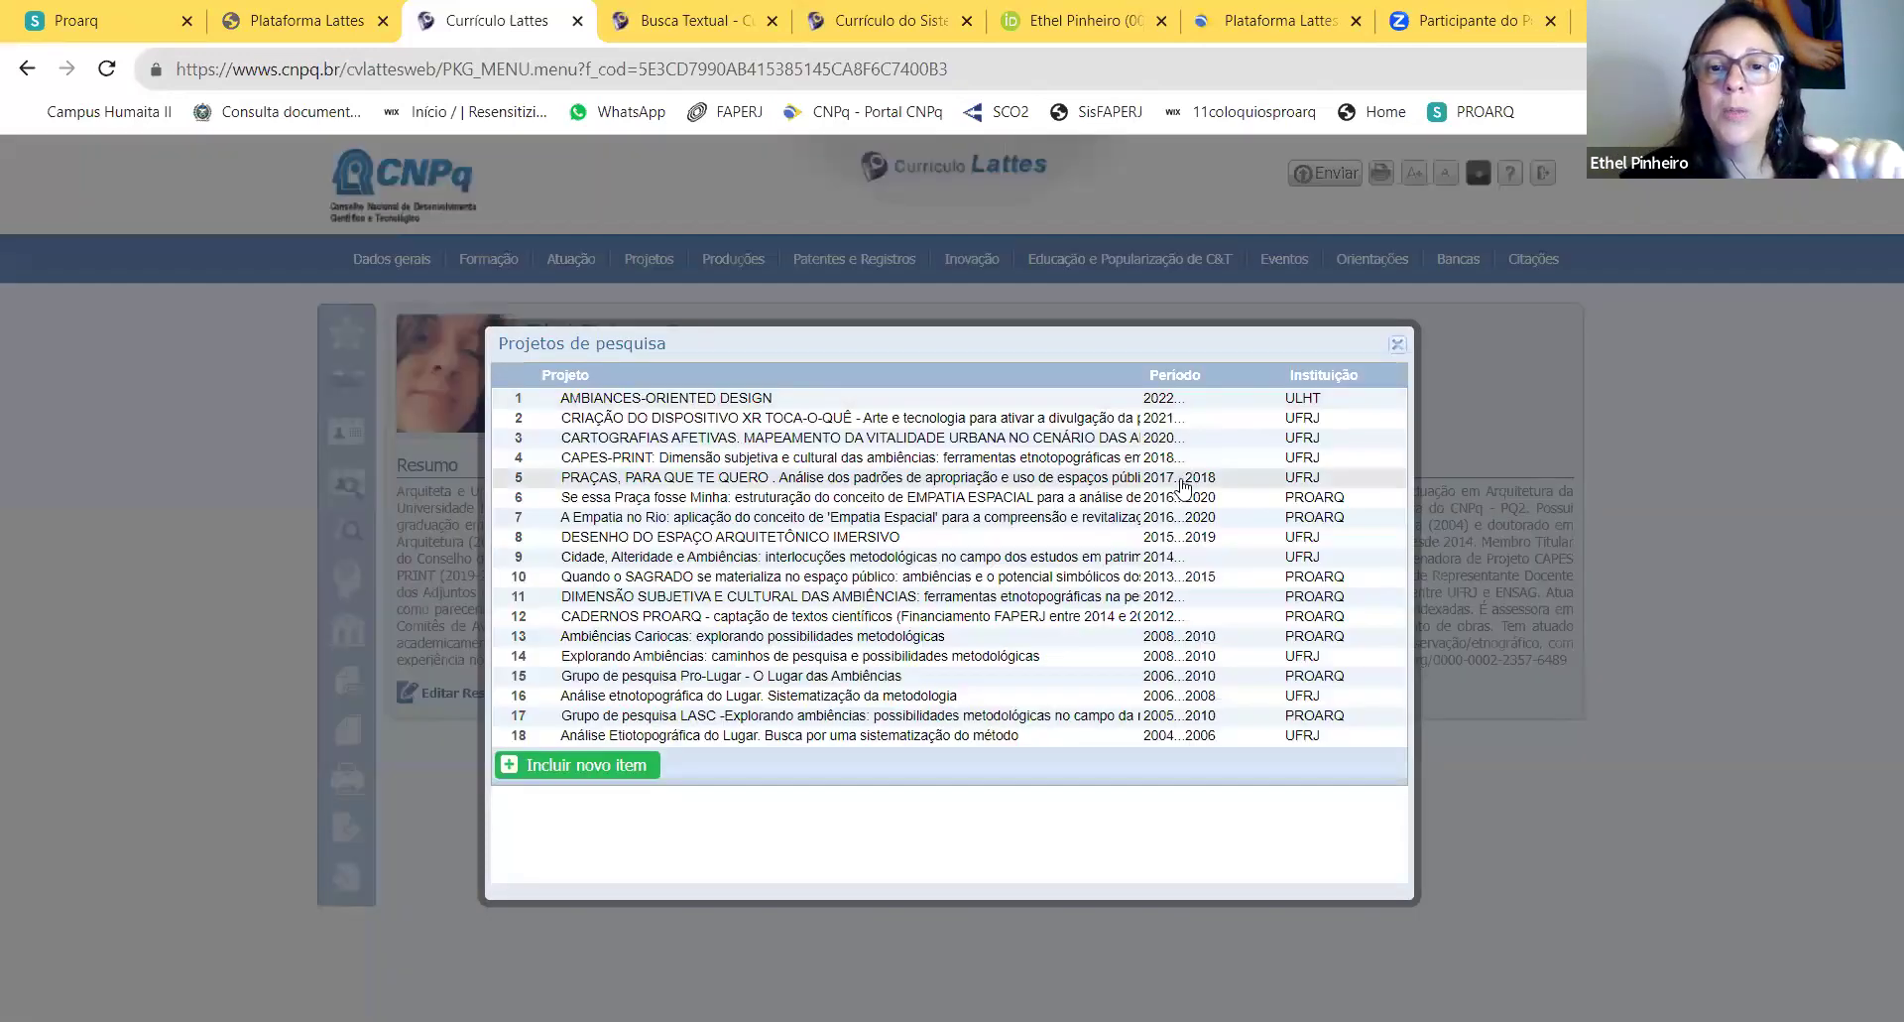
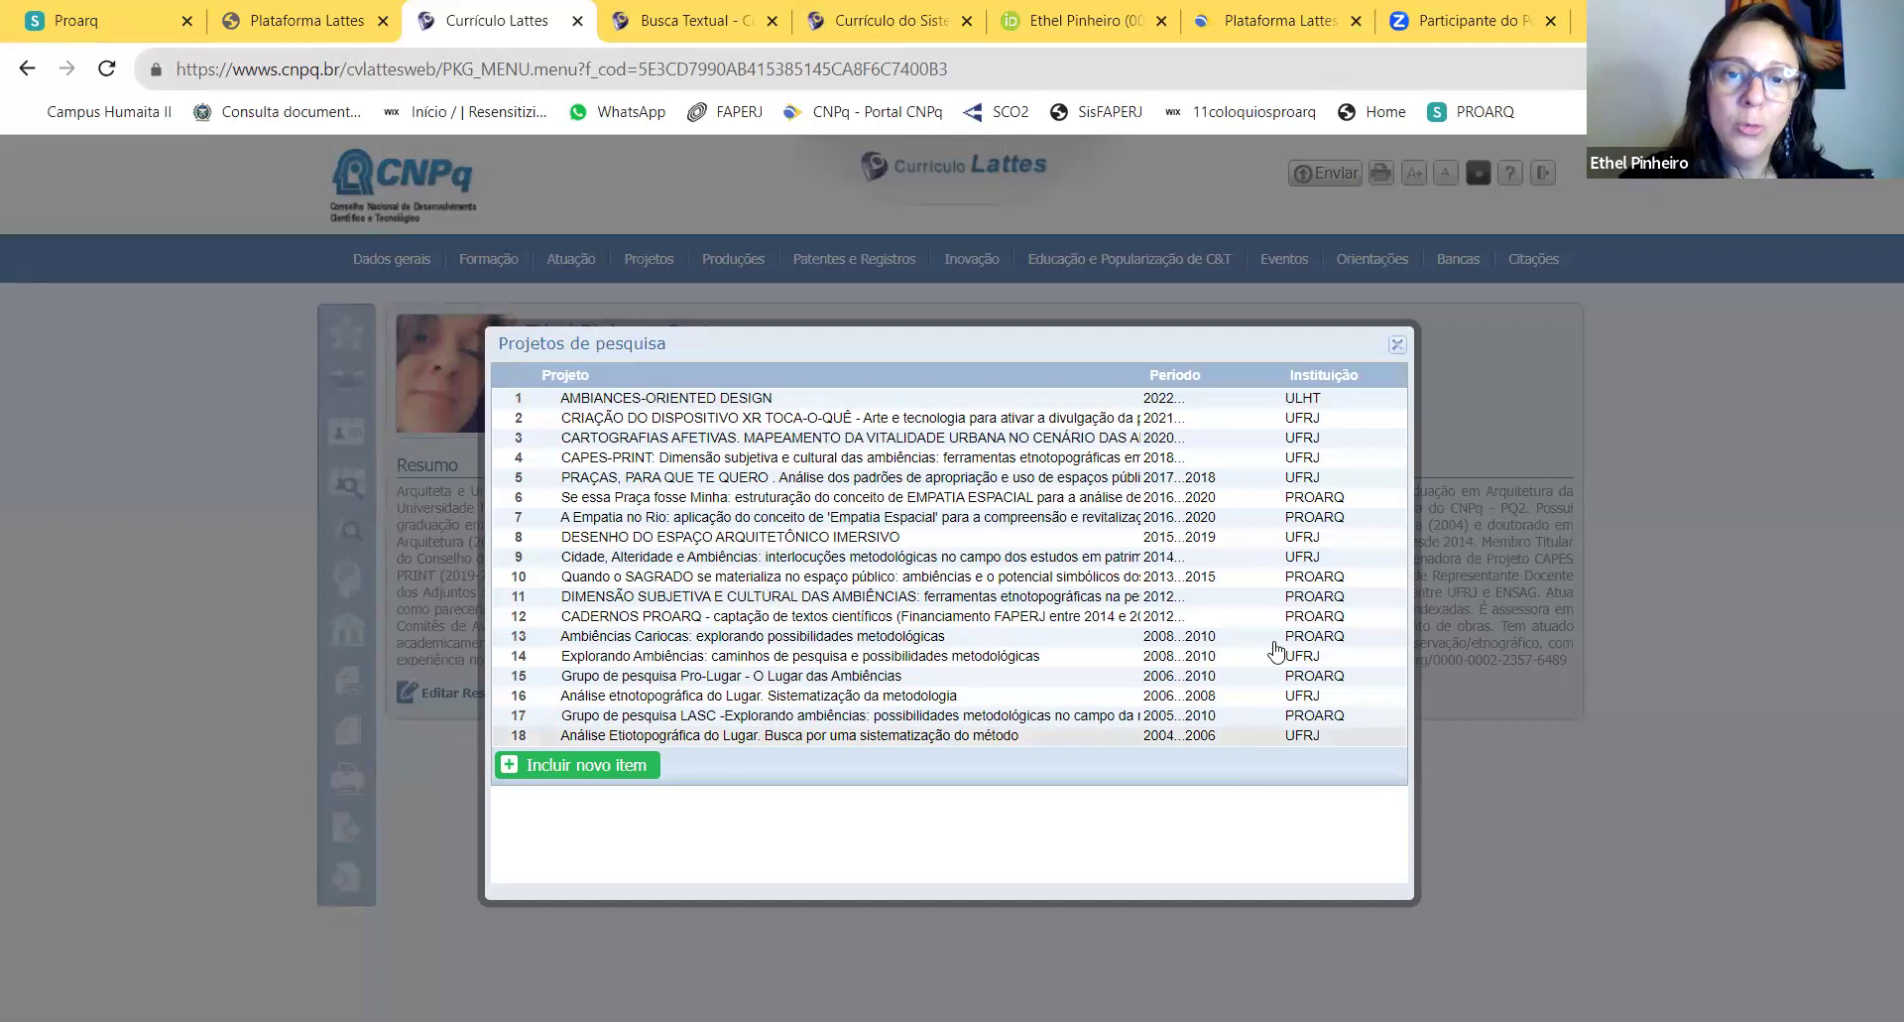
Step: Close the Projetos de pesquisa dialog to return to the researcher's profile summary
left_click(1396, 346)
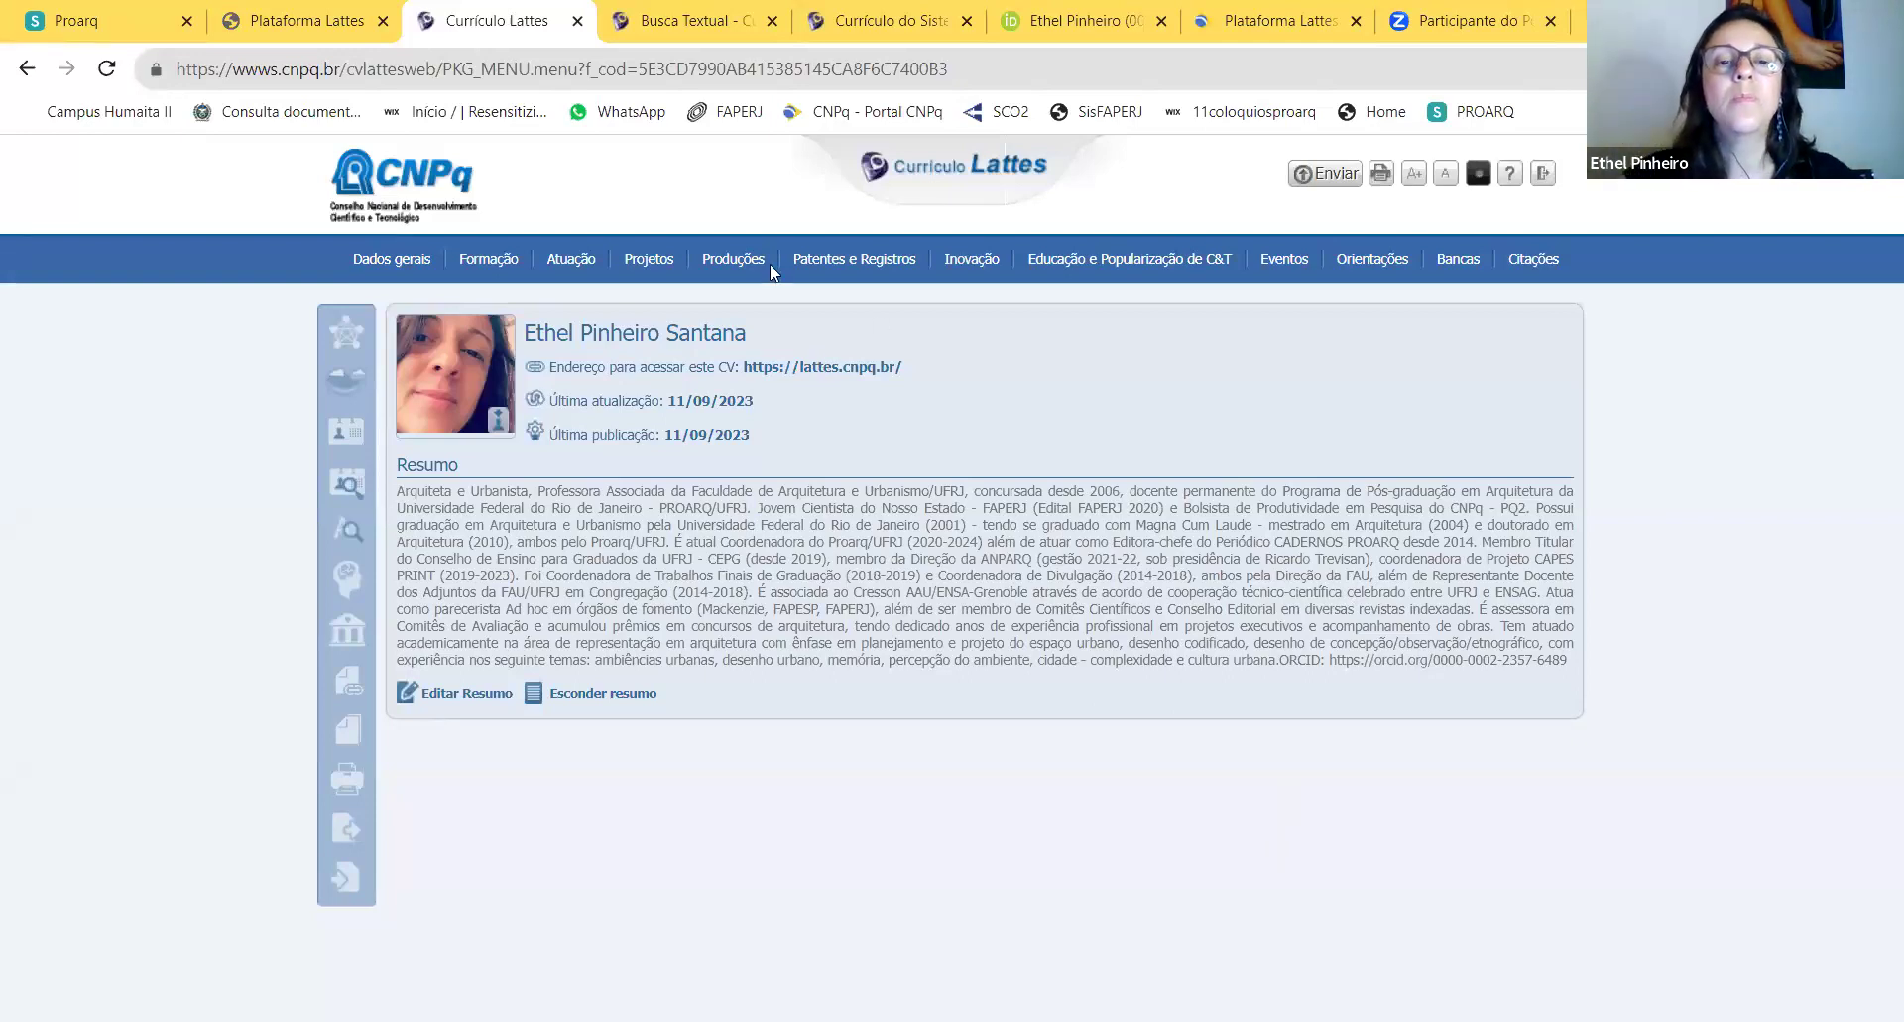
mouse_move(739, 263)
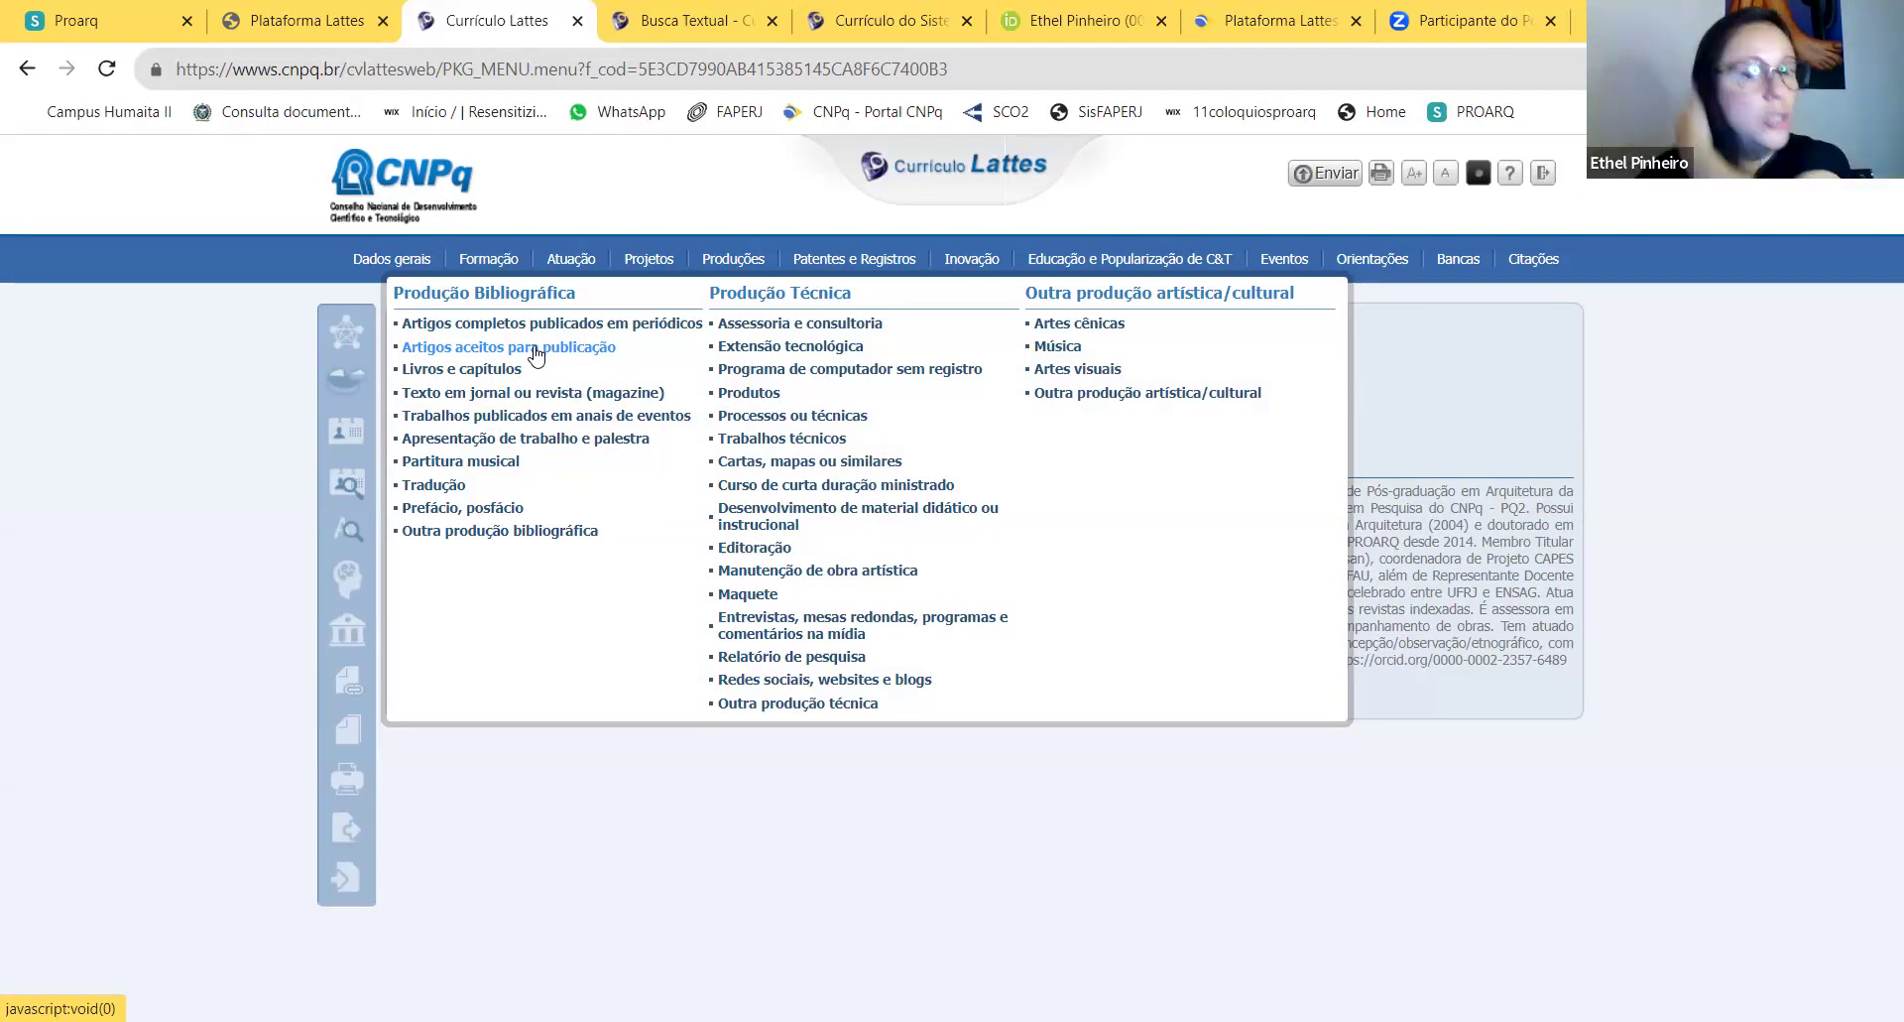
Step: Open the 2023 article in Artigos aceitos para publicação and scroll through its details
mouse_move(654, 261)
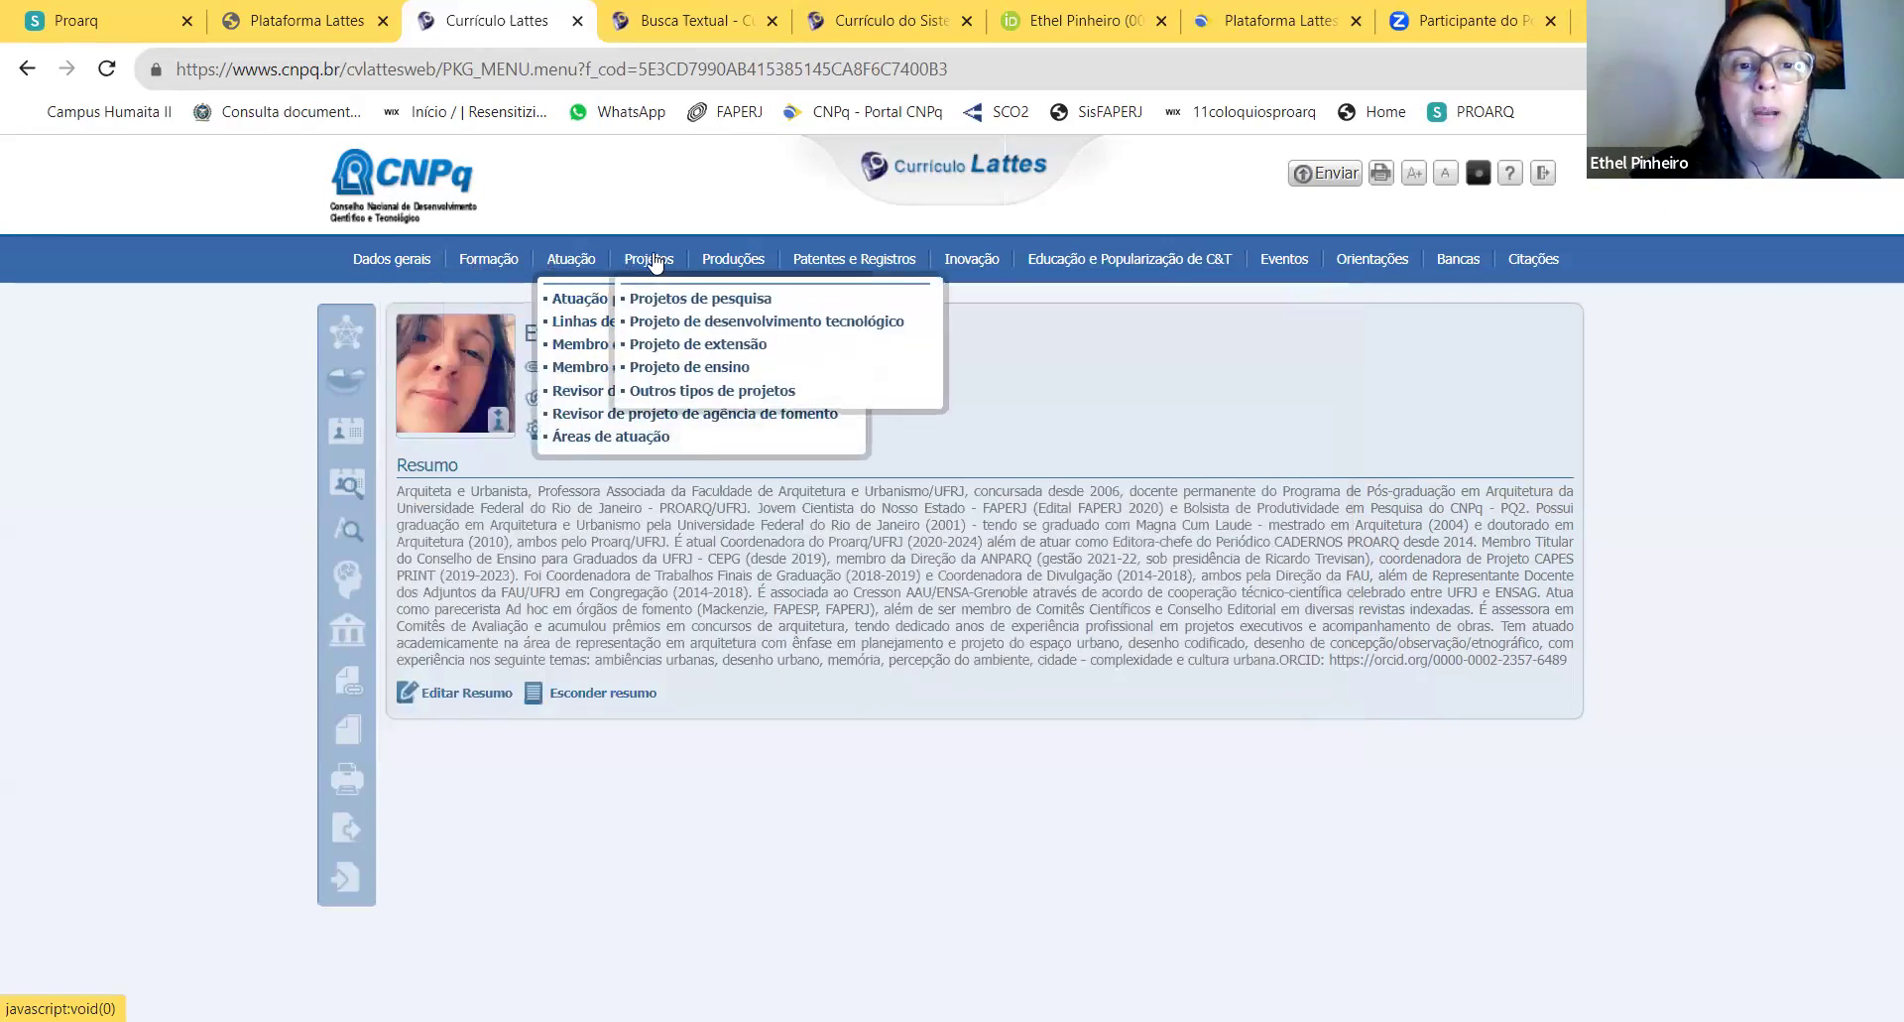
left_click(595, 348)
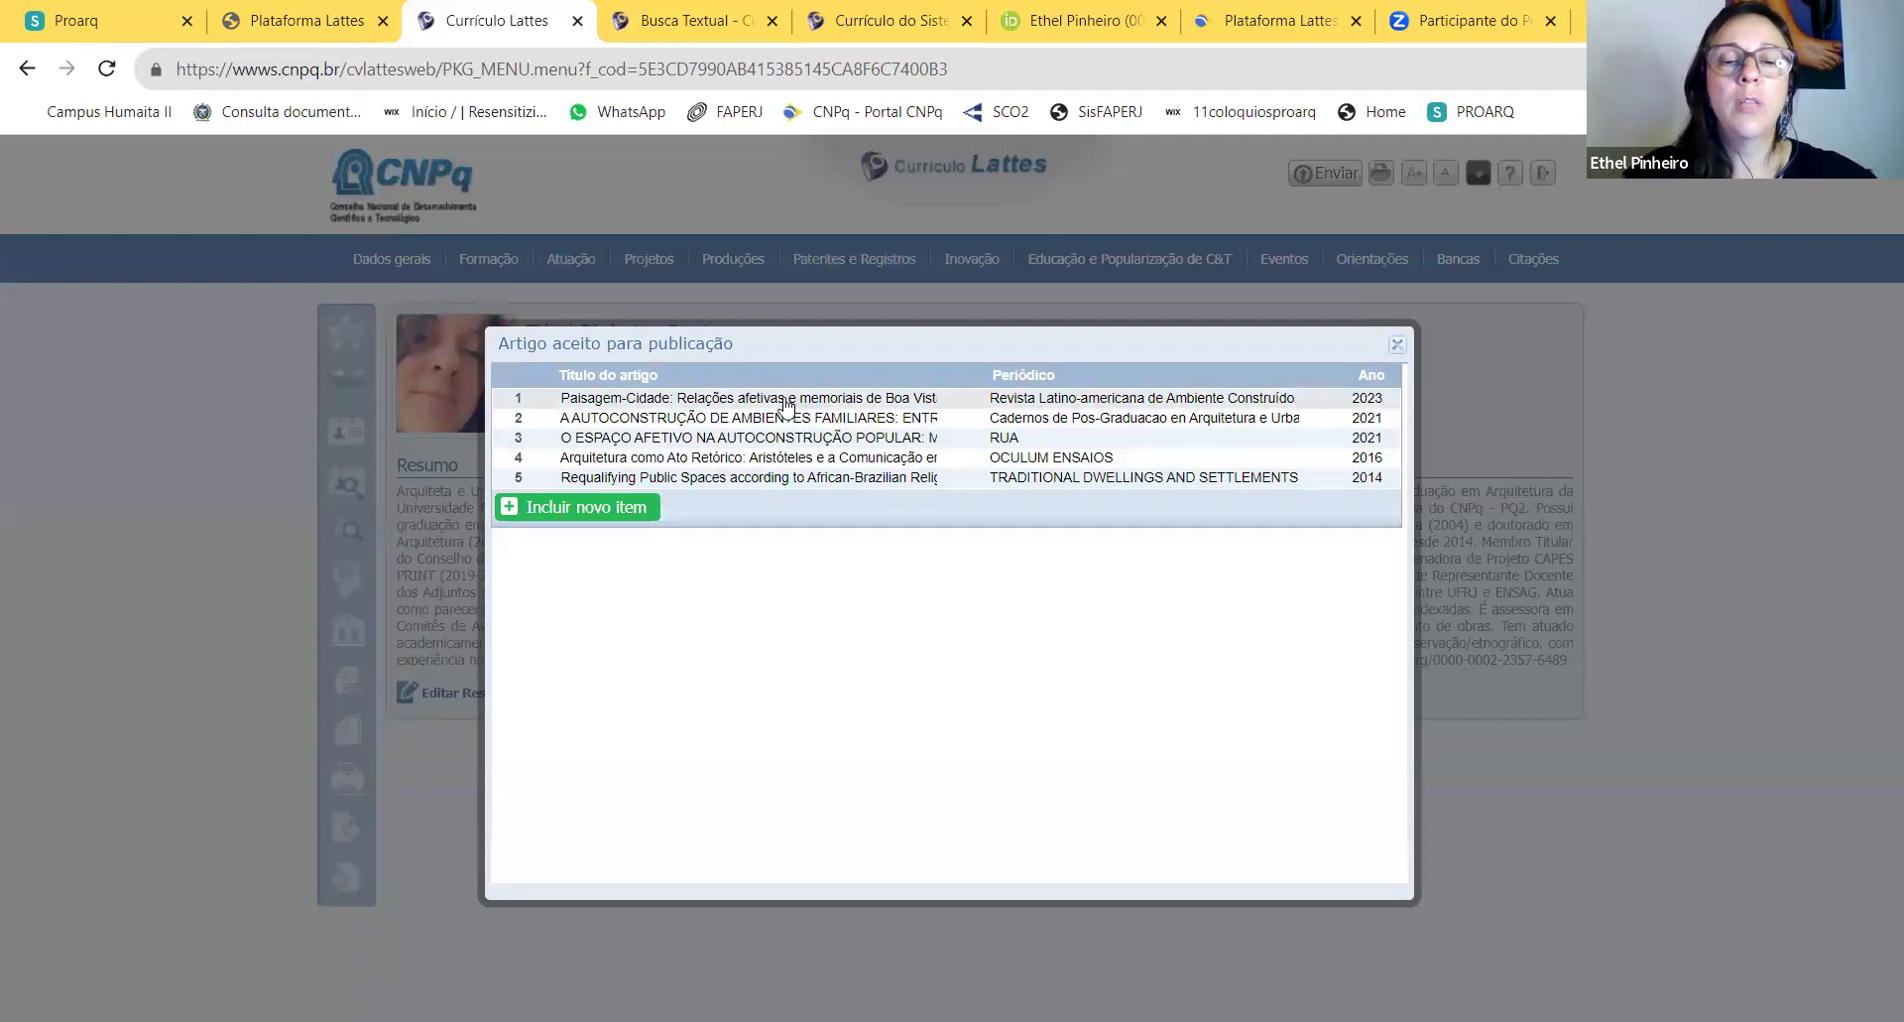
left_click(1138, 400)
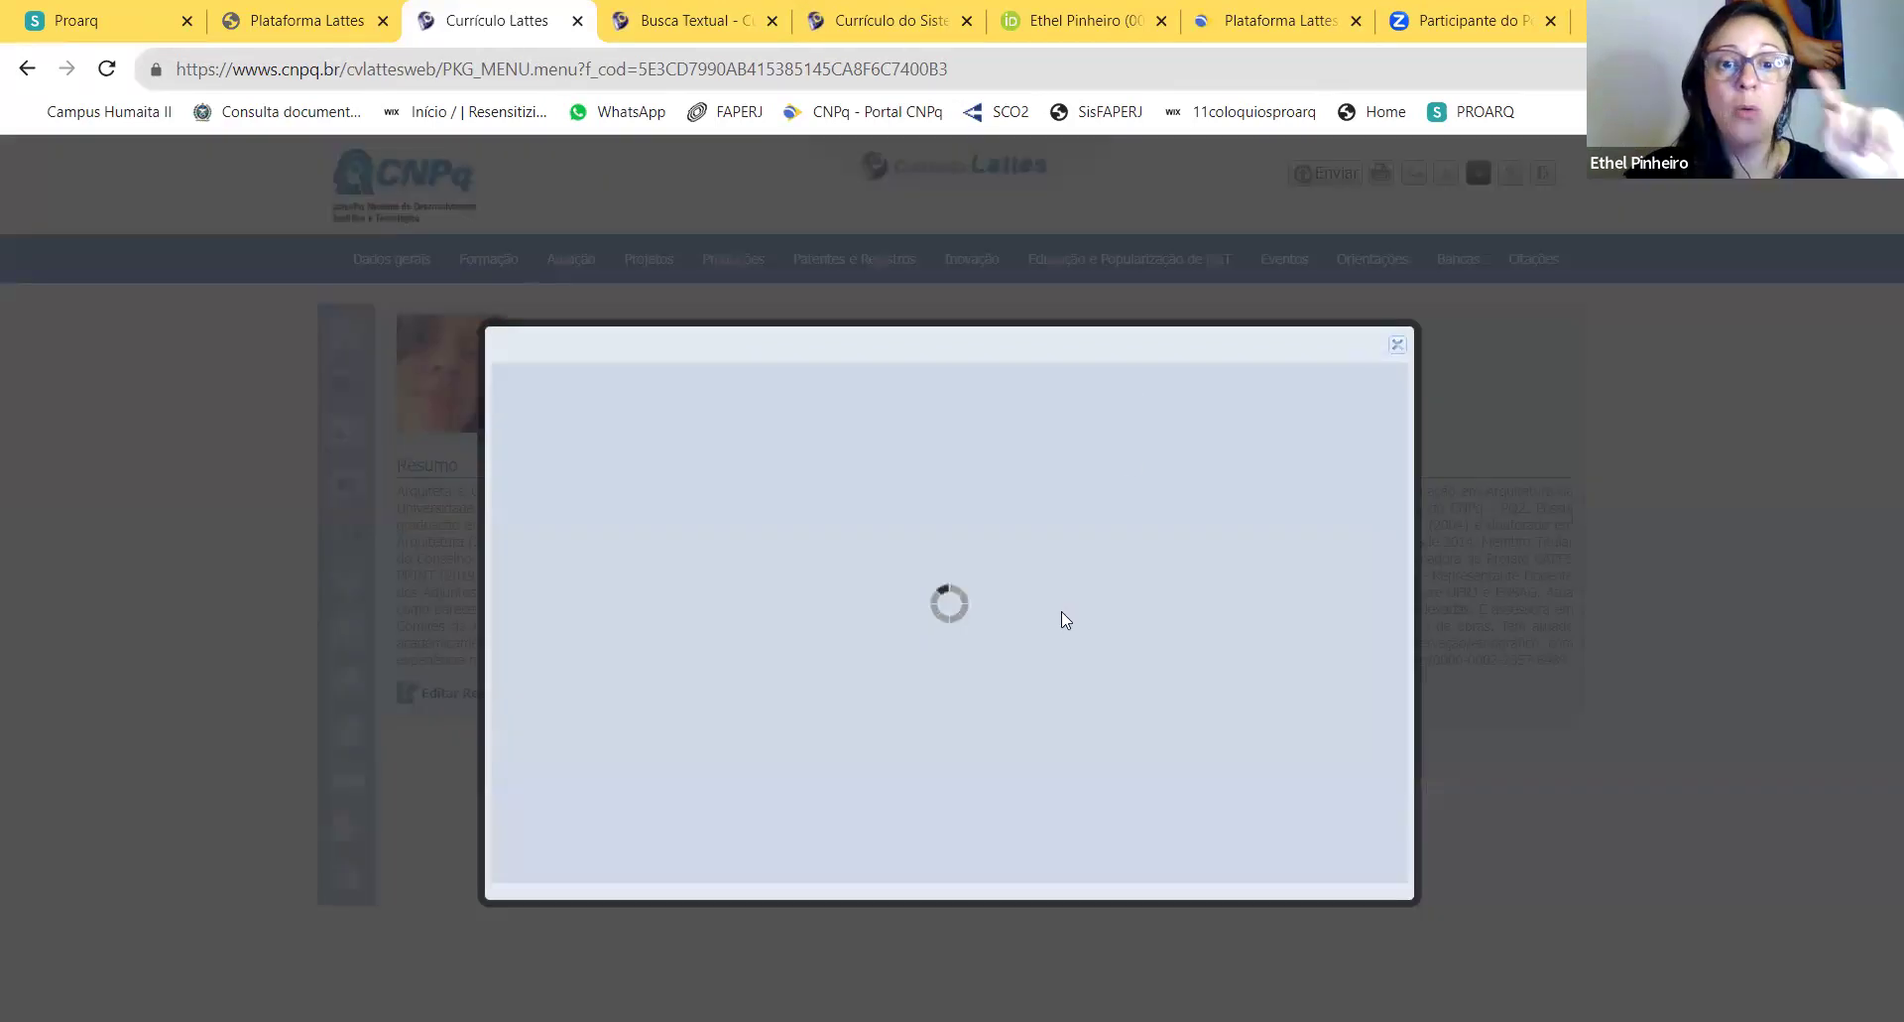
scroll(1135, 581, "down", 4)
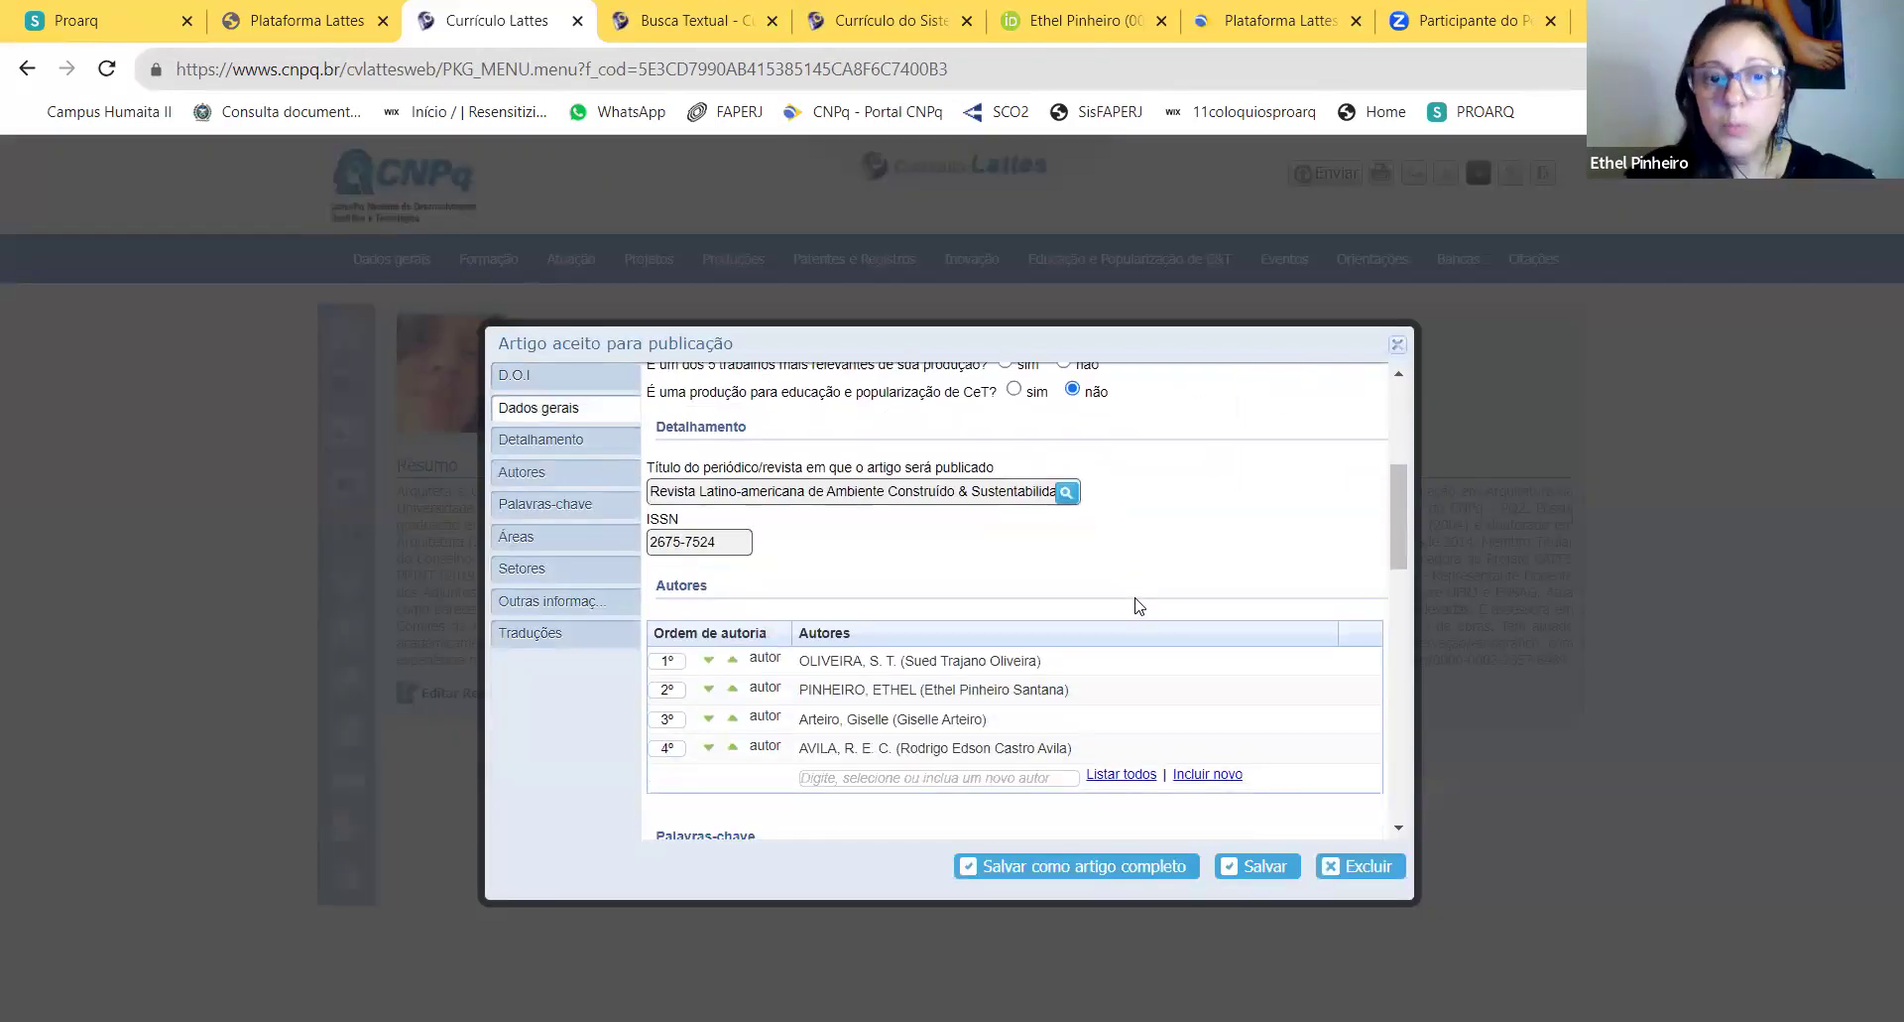
scroll(1138, 600, "up", 5)
scroll(1141, 595, "down", 8)
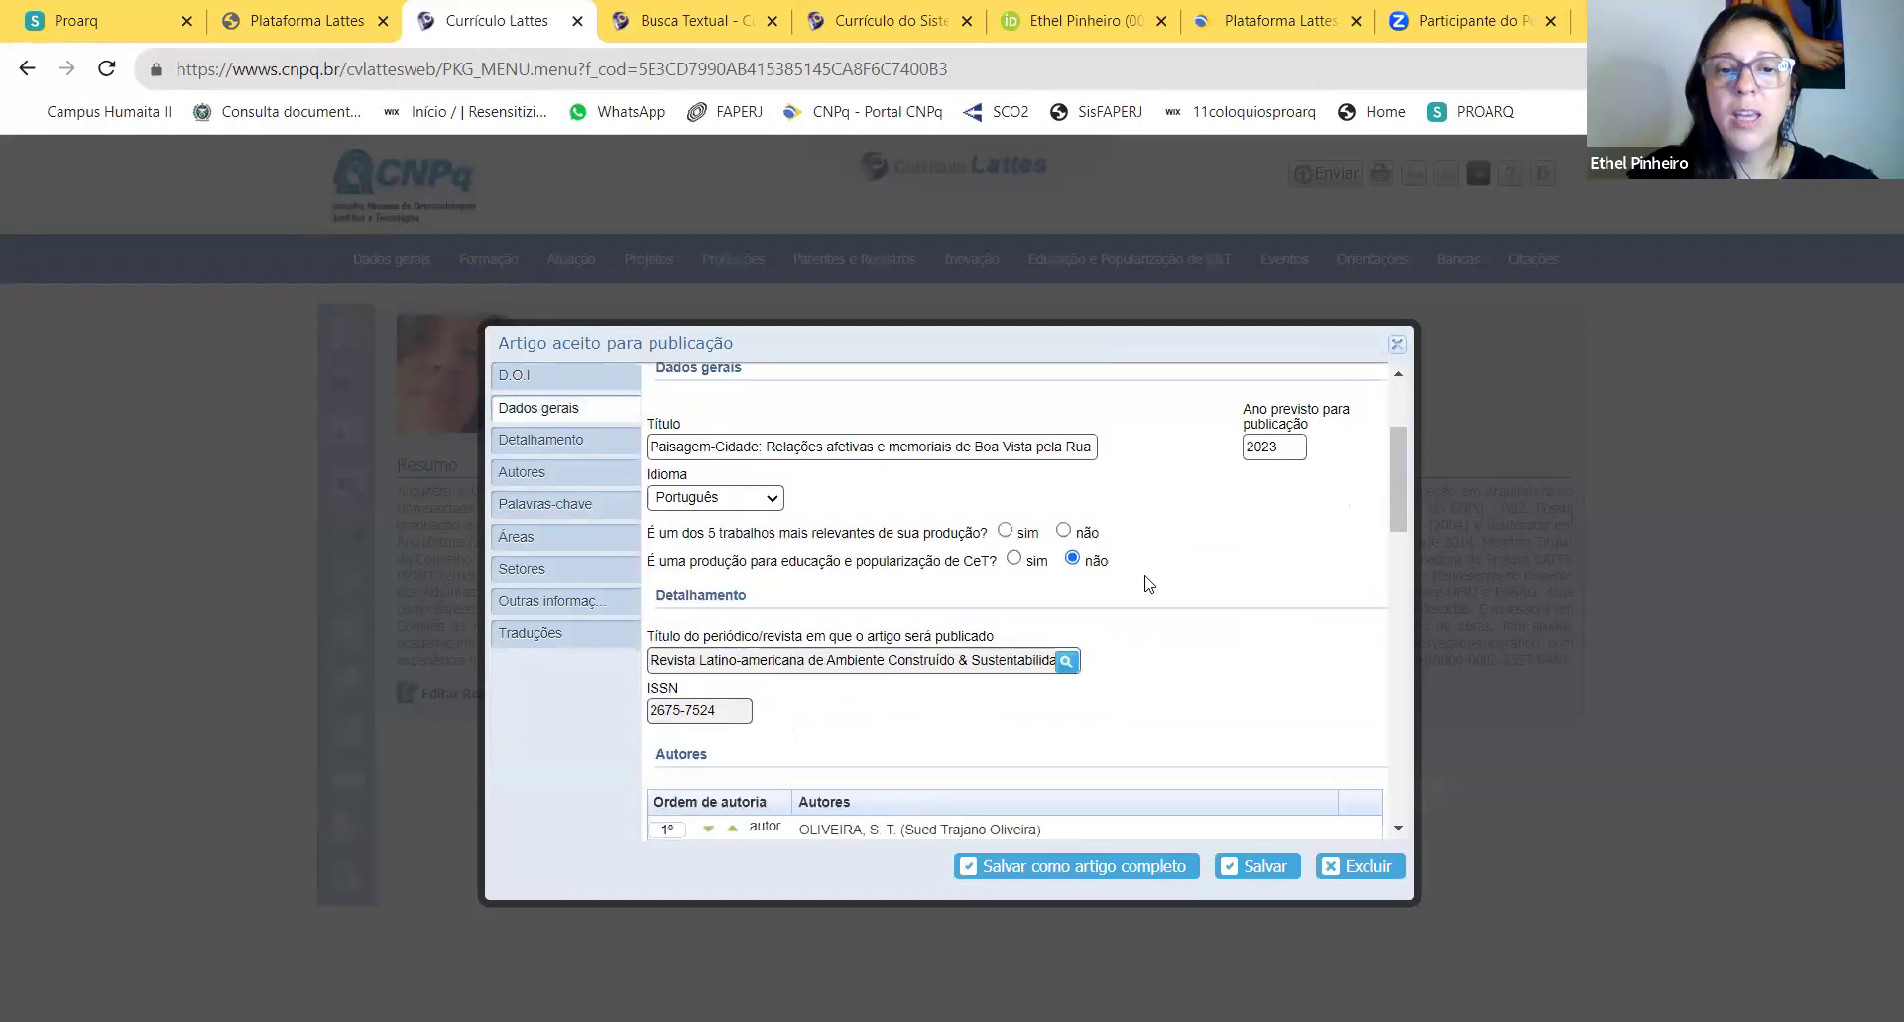
scroll(1148, 583, "down", 1)
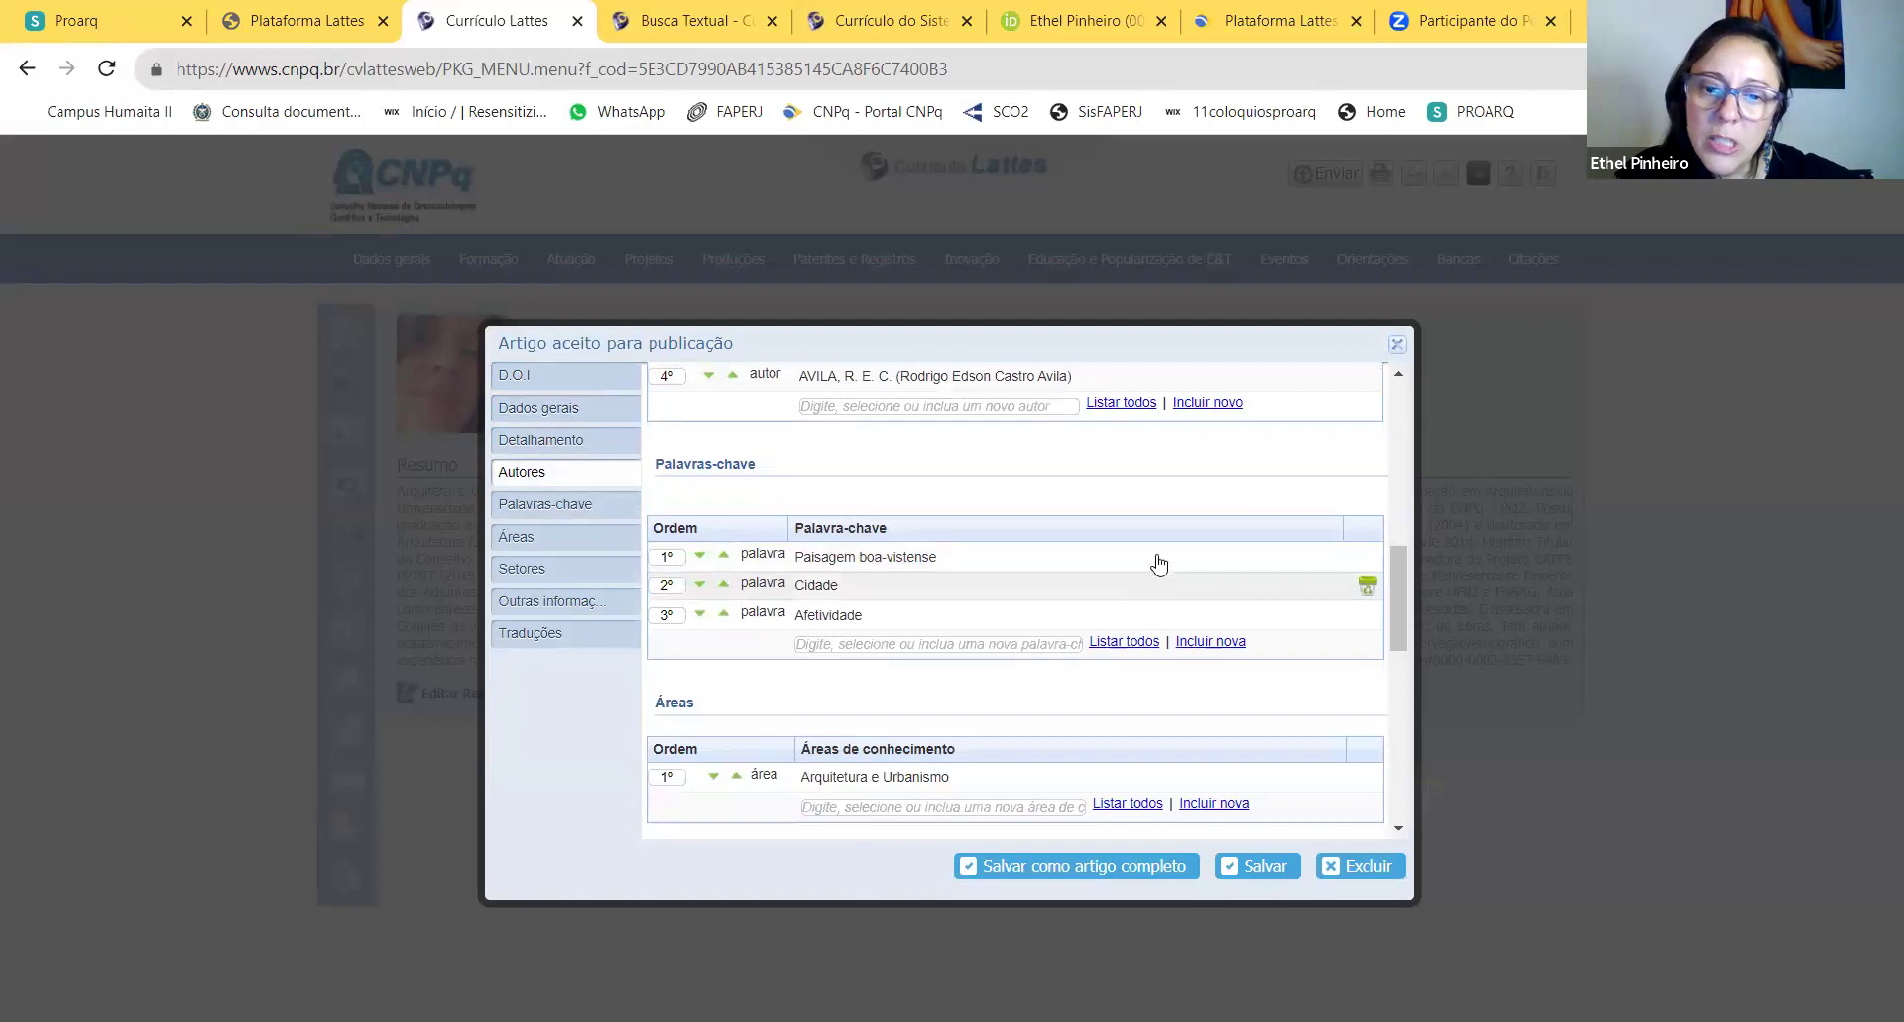
scroll(1156, 556, "up", 10)
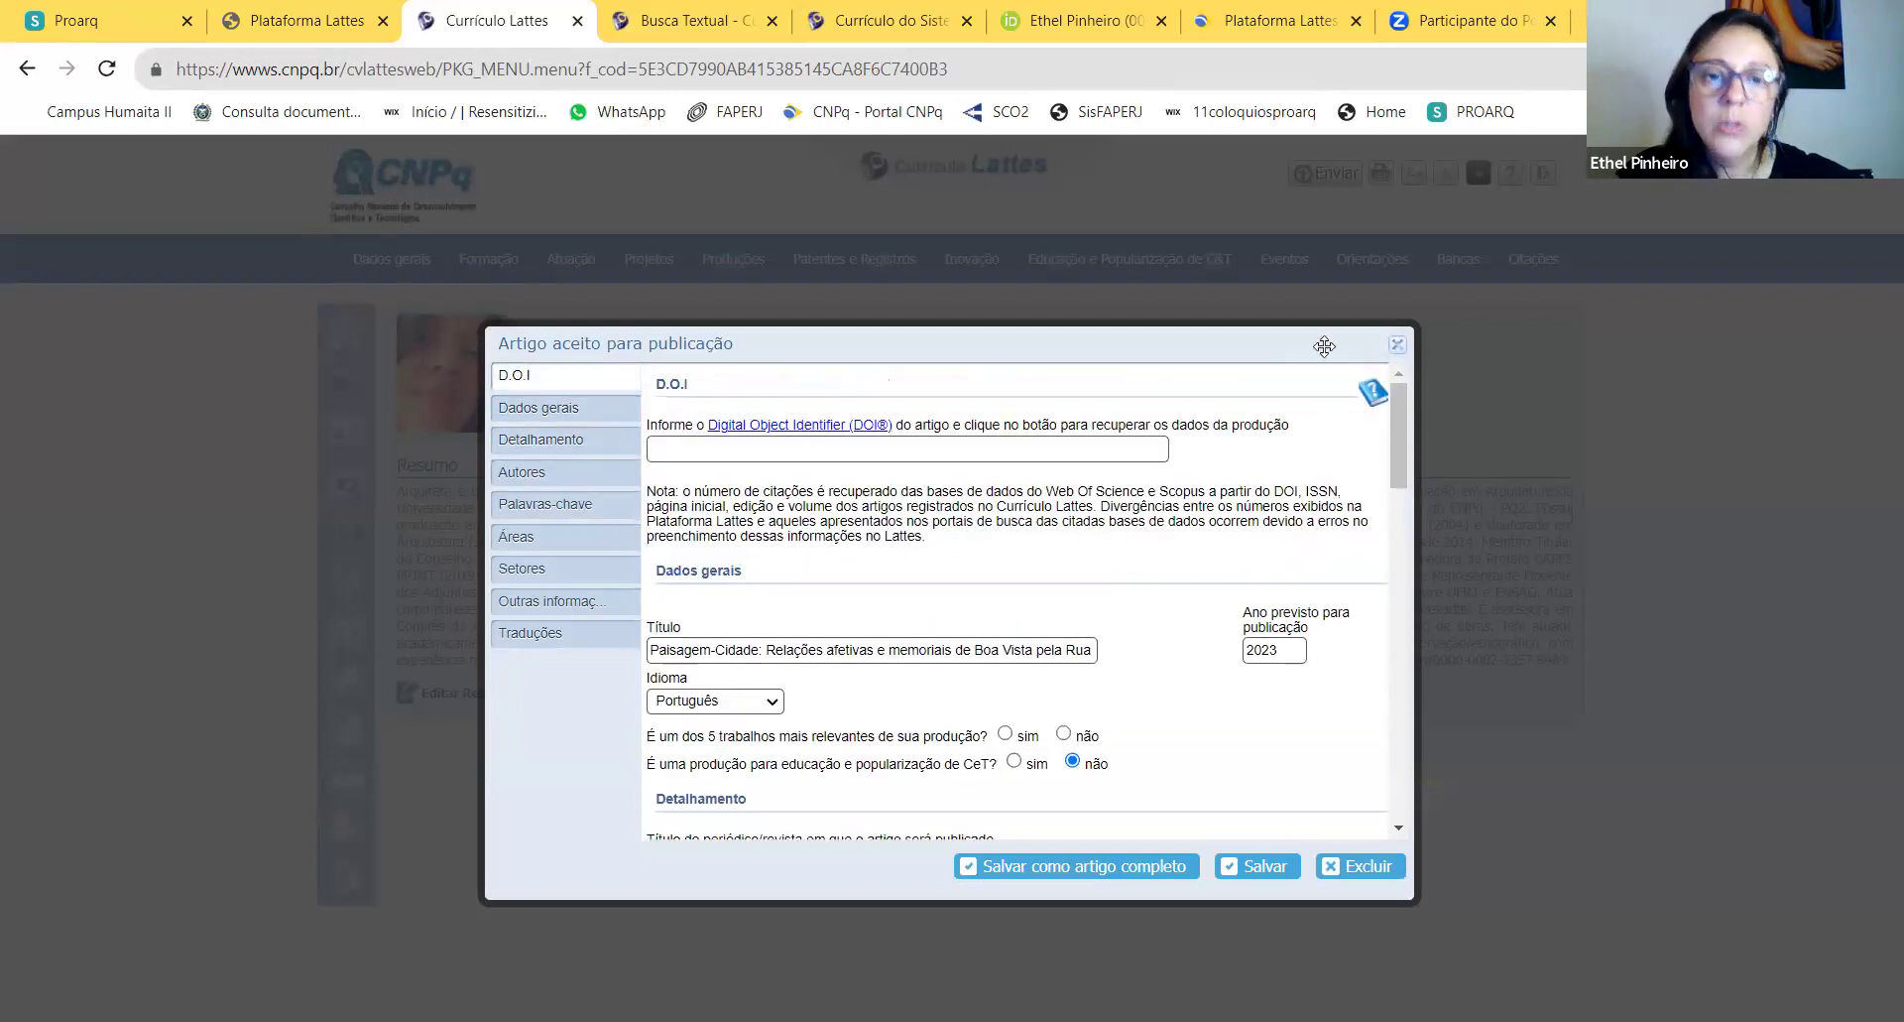
Step: Close that article and start a blank new accepted-article entry at the DOI field
left_click(1398, 344)
left_click(571, 510)
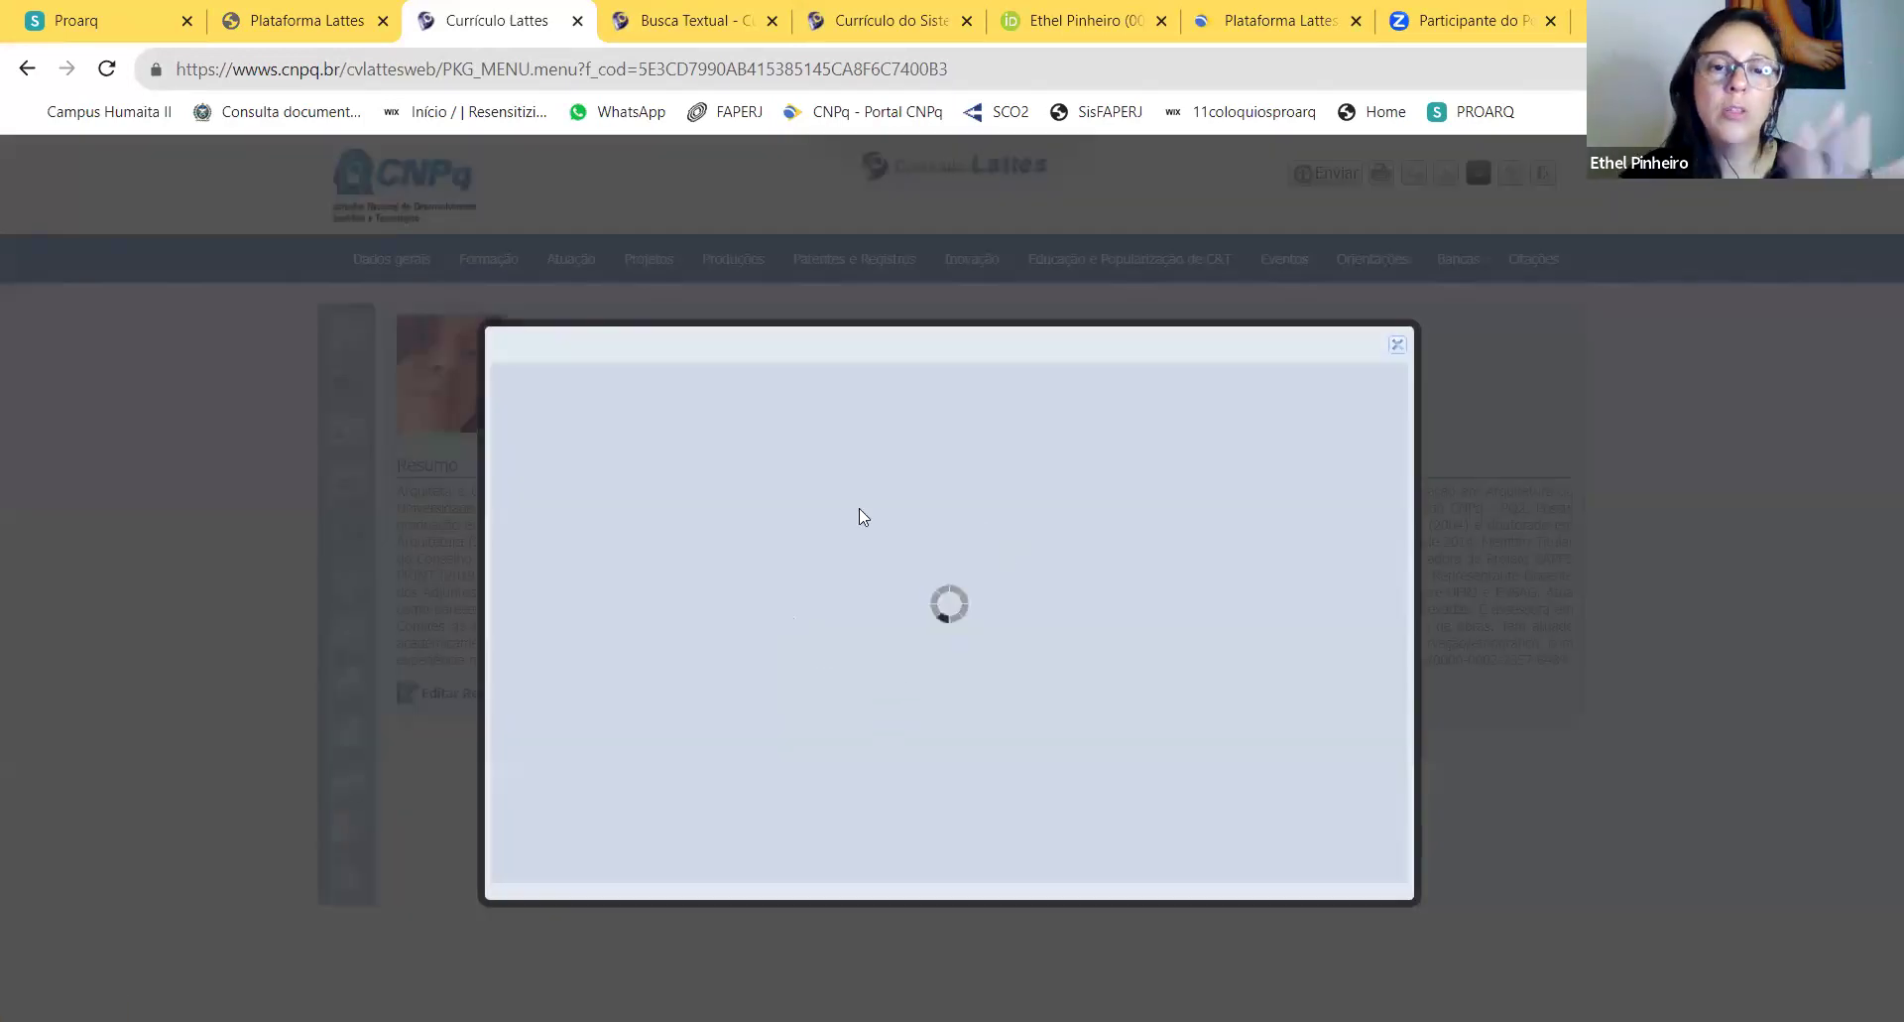
left_click(778, 447)
Step: Try the new form with year 2023, a placeholder title and 'sim' for relevance, then discard it
left_click(788, 457)
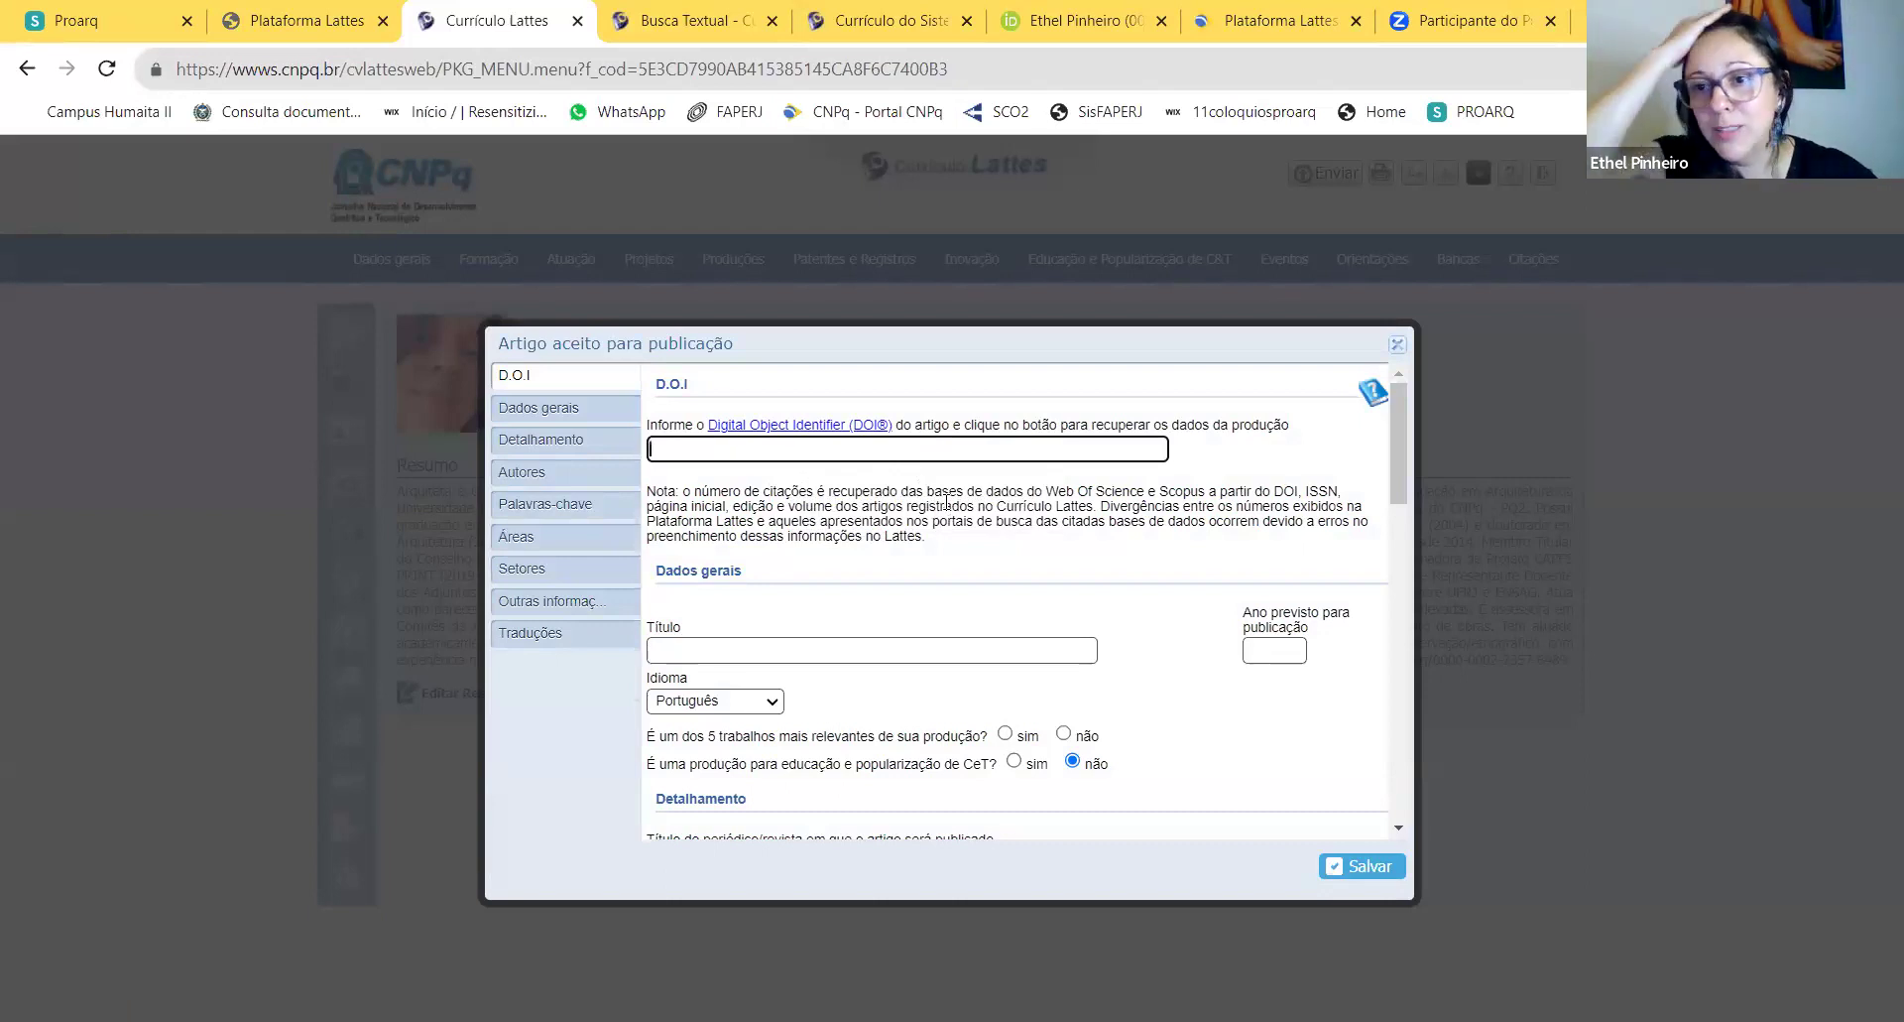
left_click(773, 651)
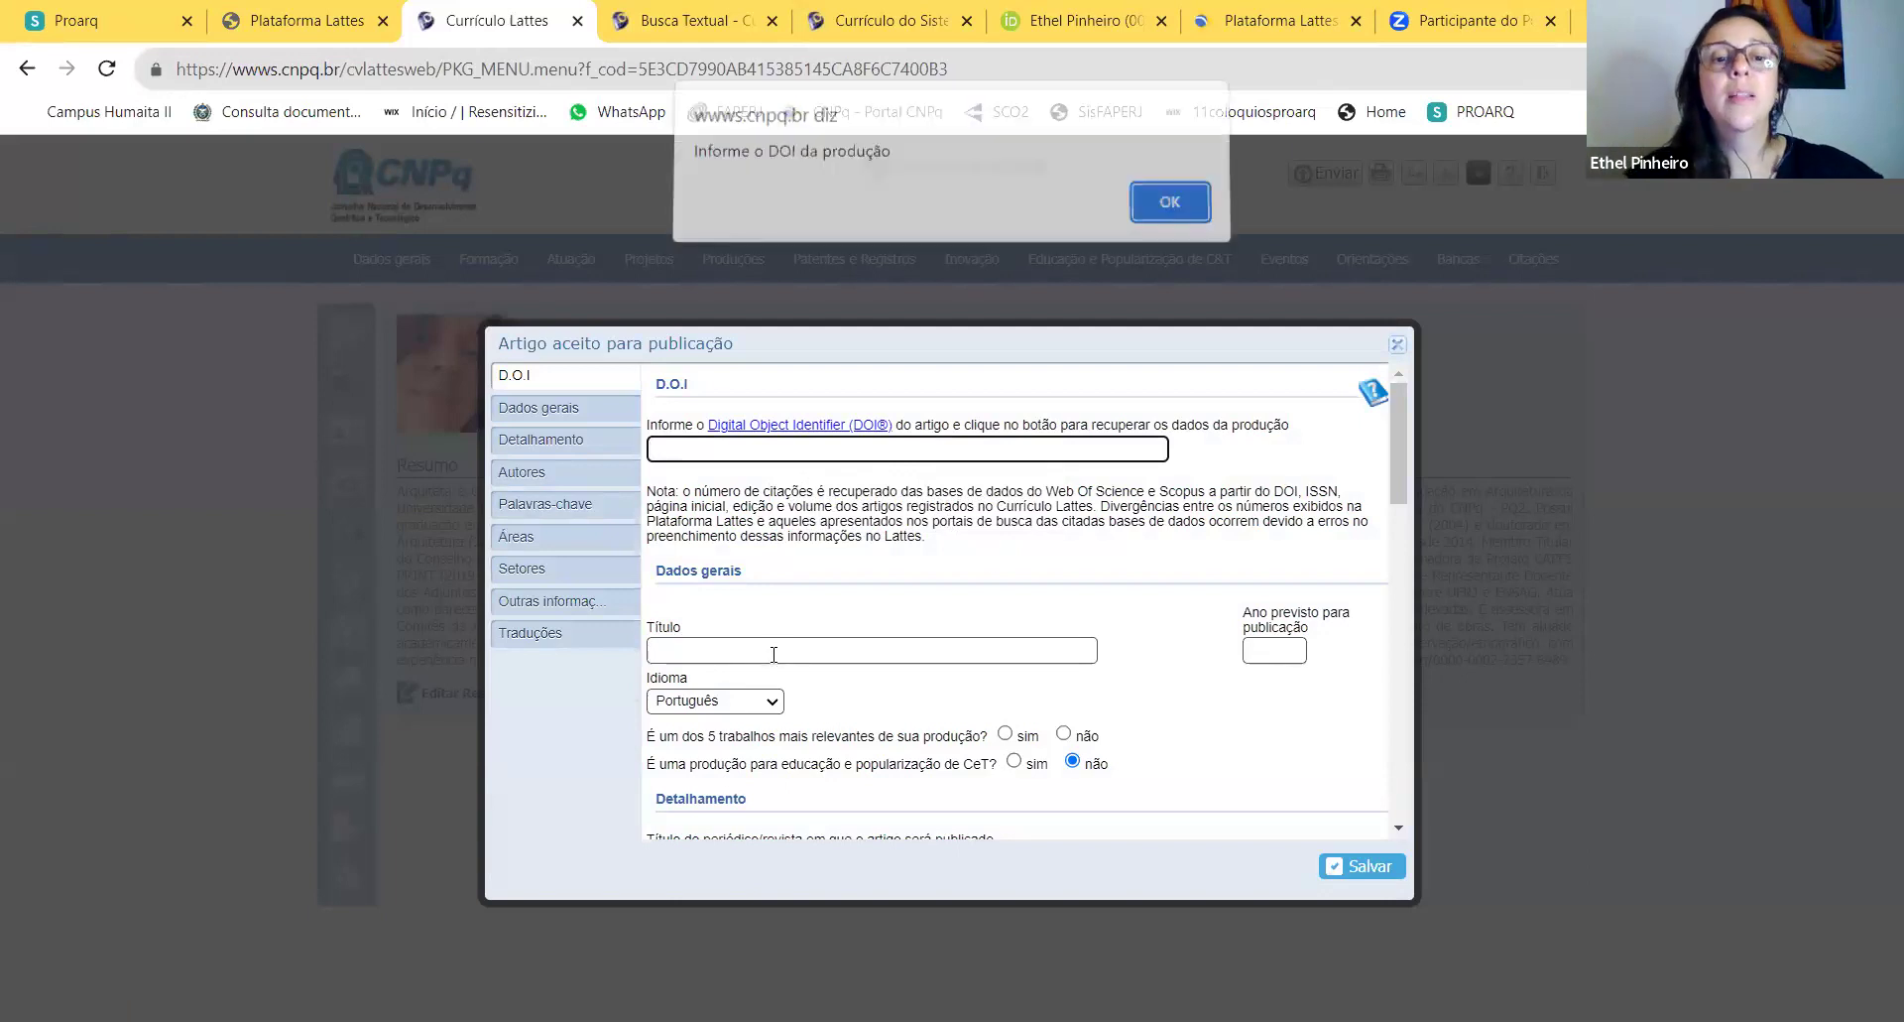
left_click(1170, 212)
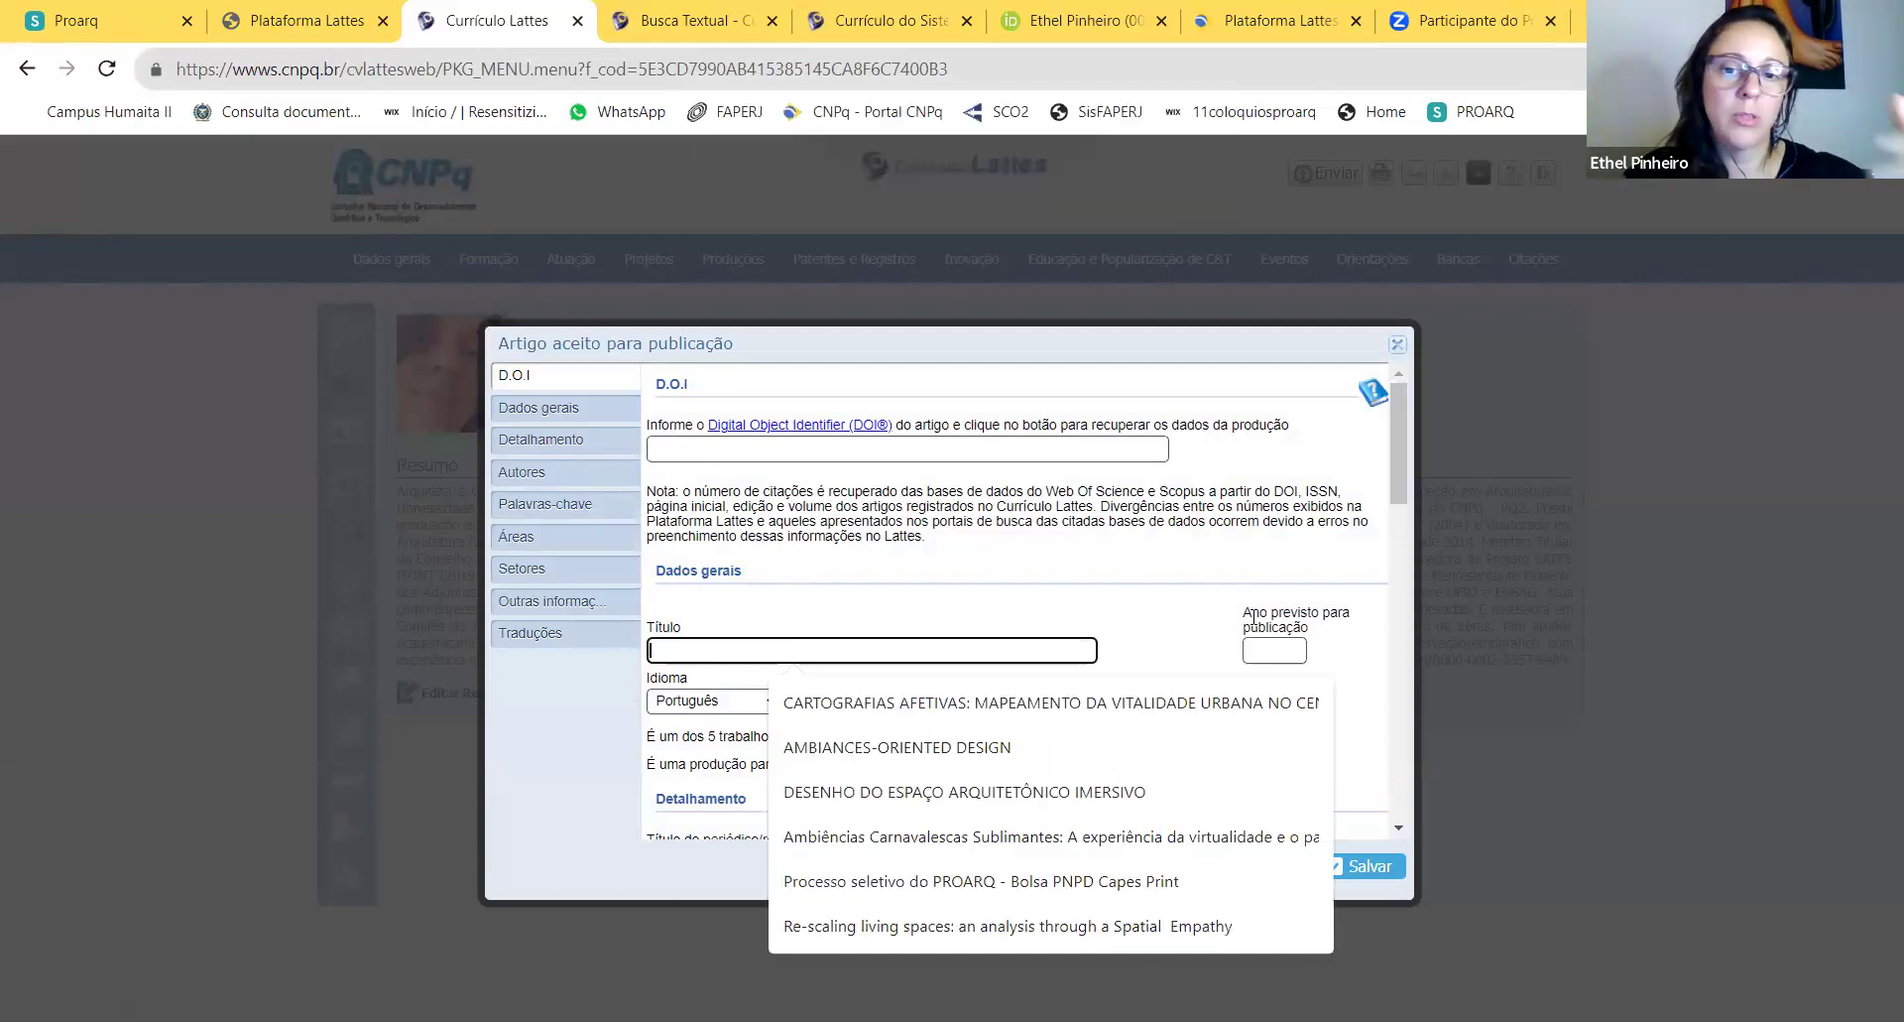
left_click(1265, 651)
type("20")
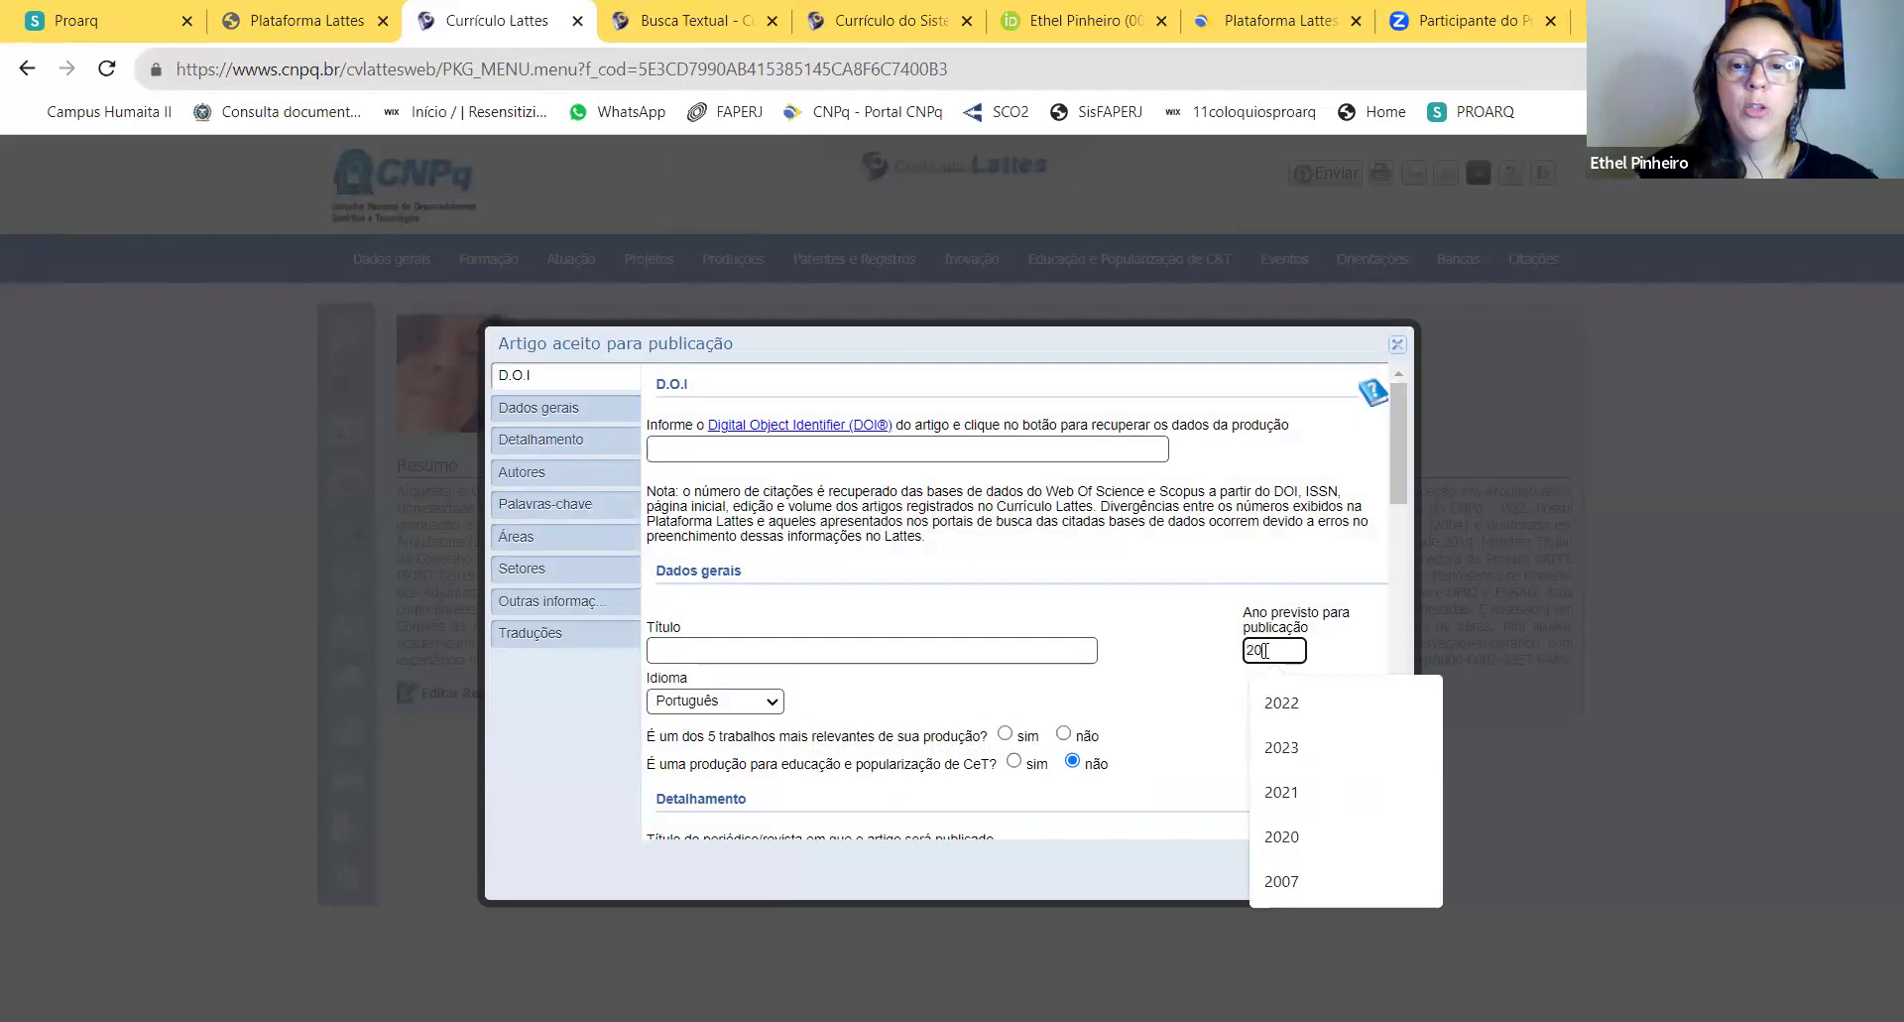
type("23")
left_click(815, 652)
type("dskgdfgdçhk")
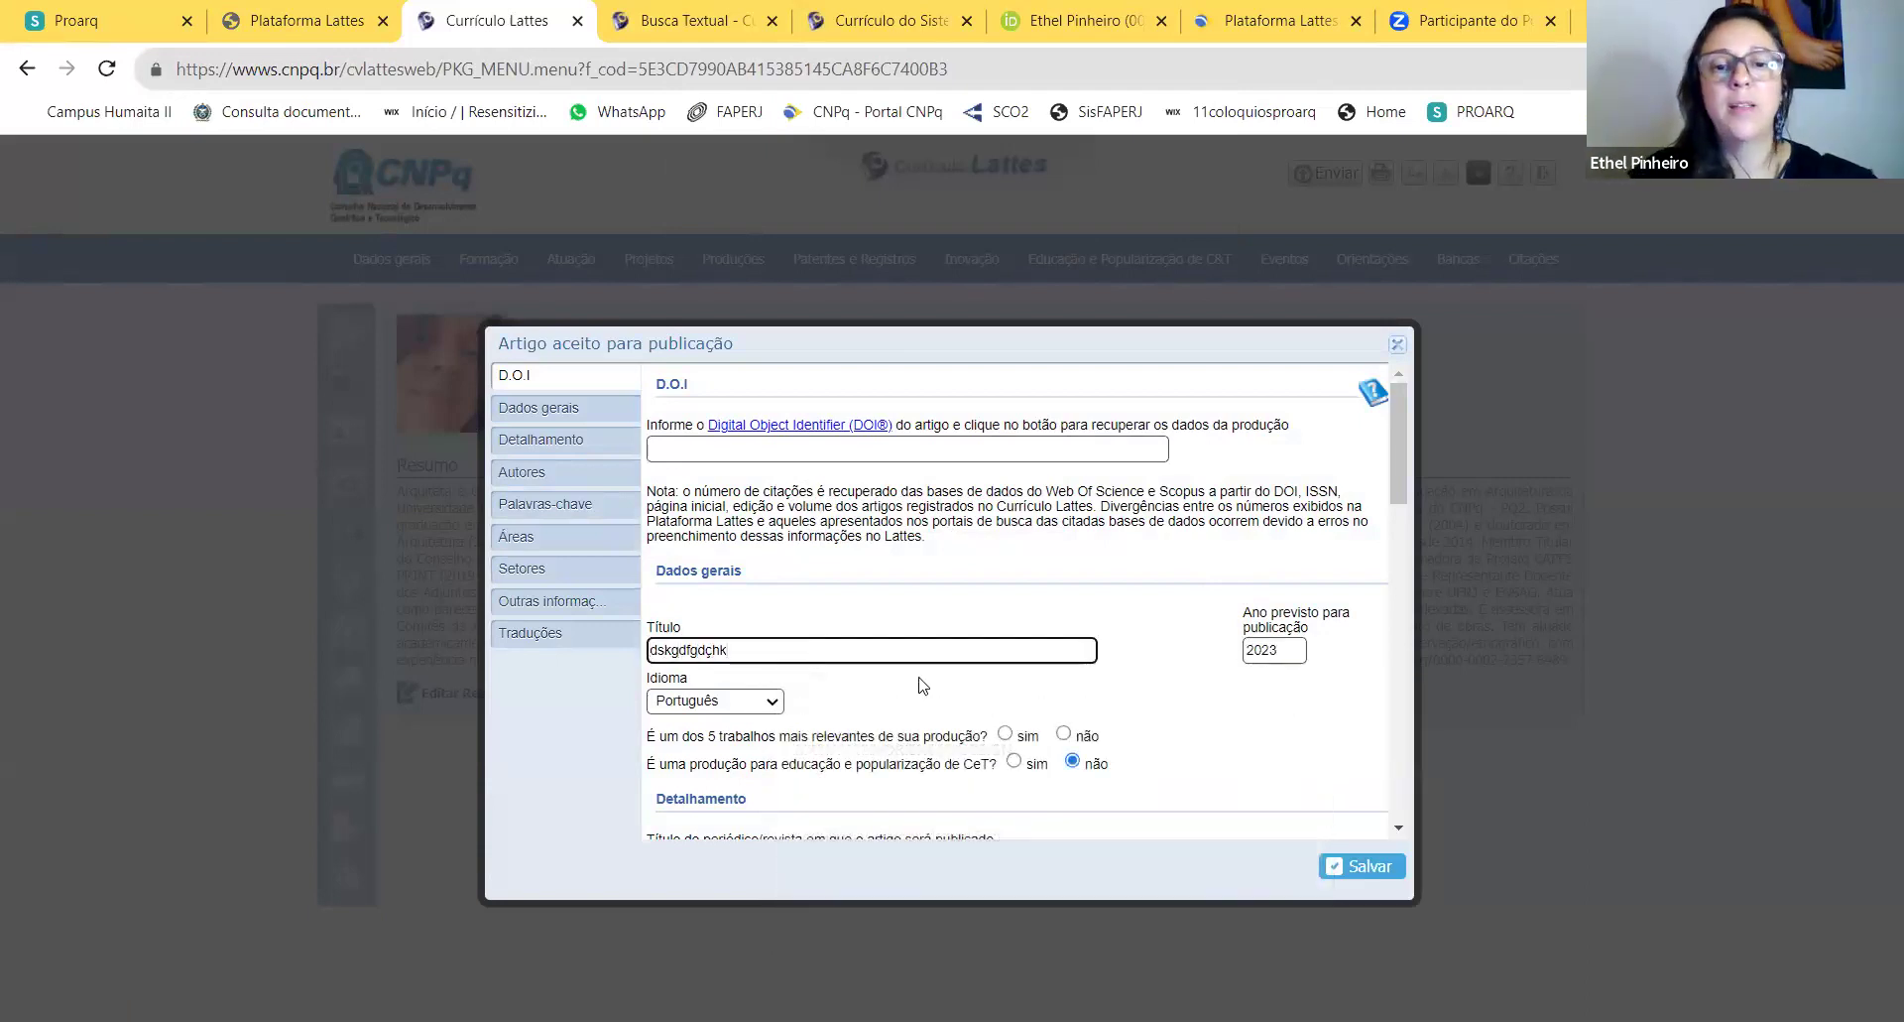
scroll(922, 679, "down", 1)
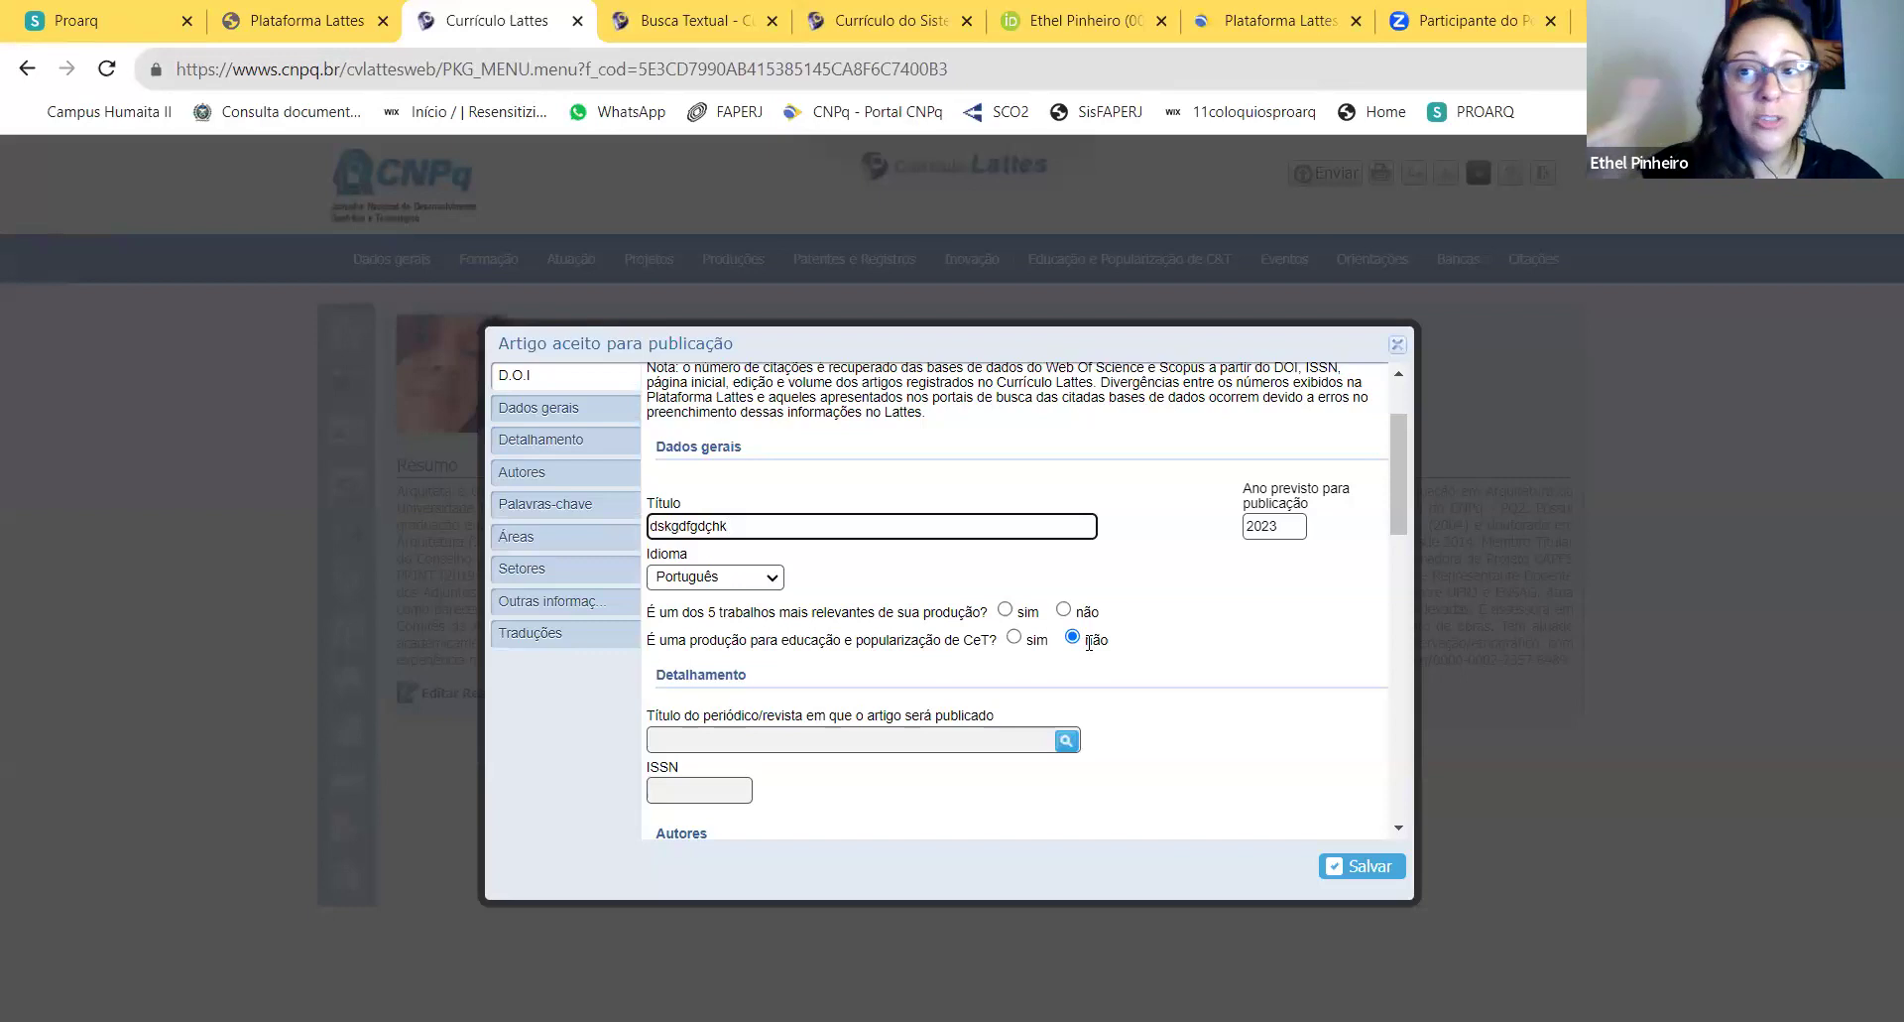
left_click(1005, 610)
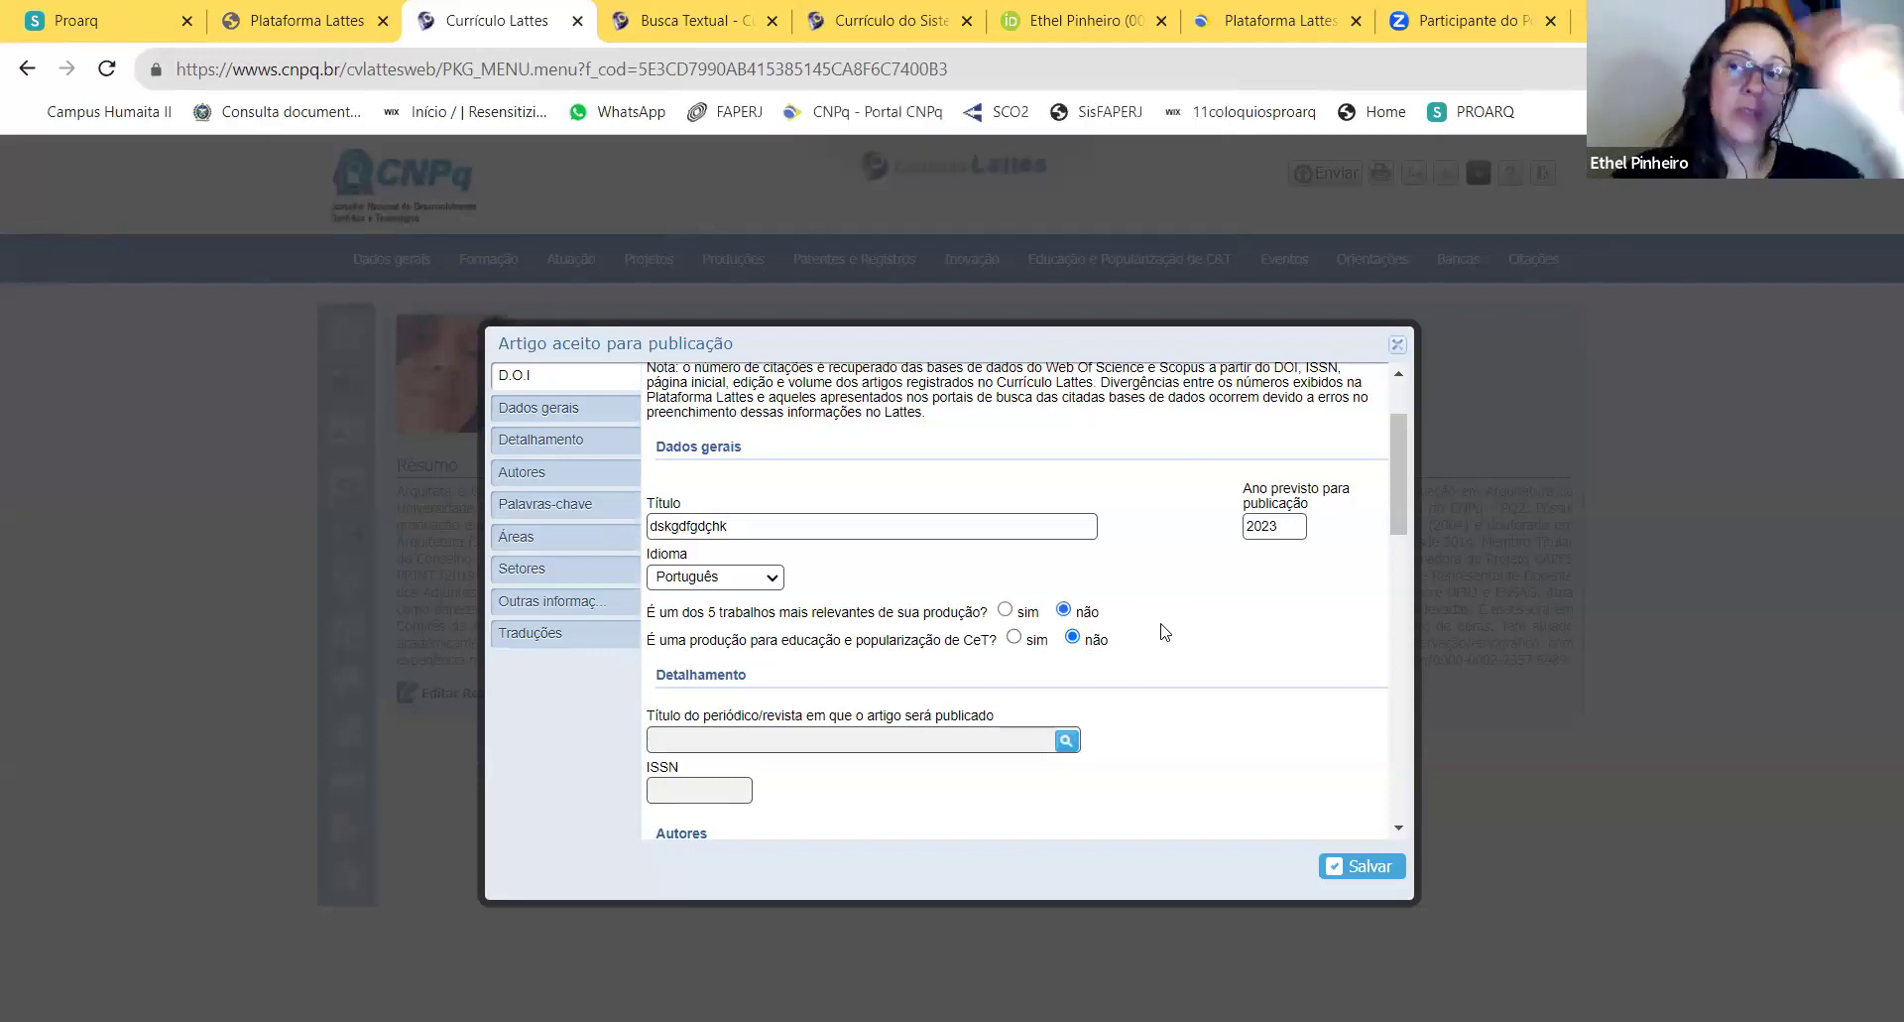
left_click(1397, 344)
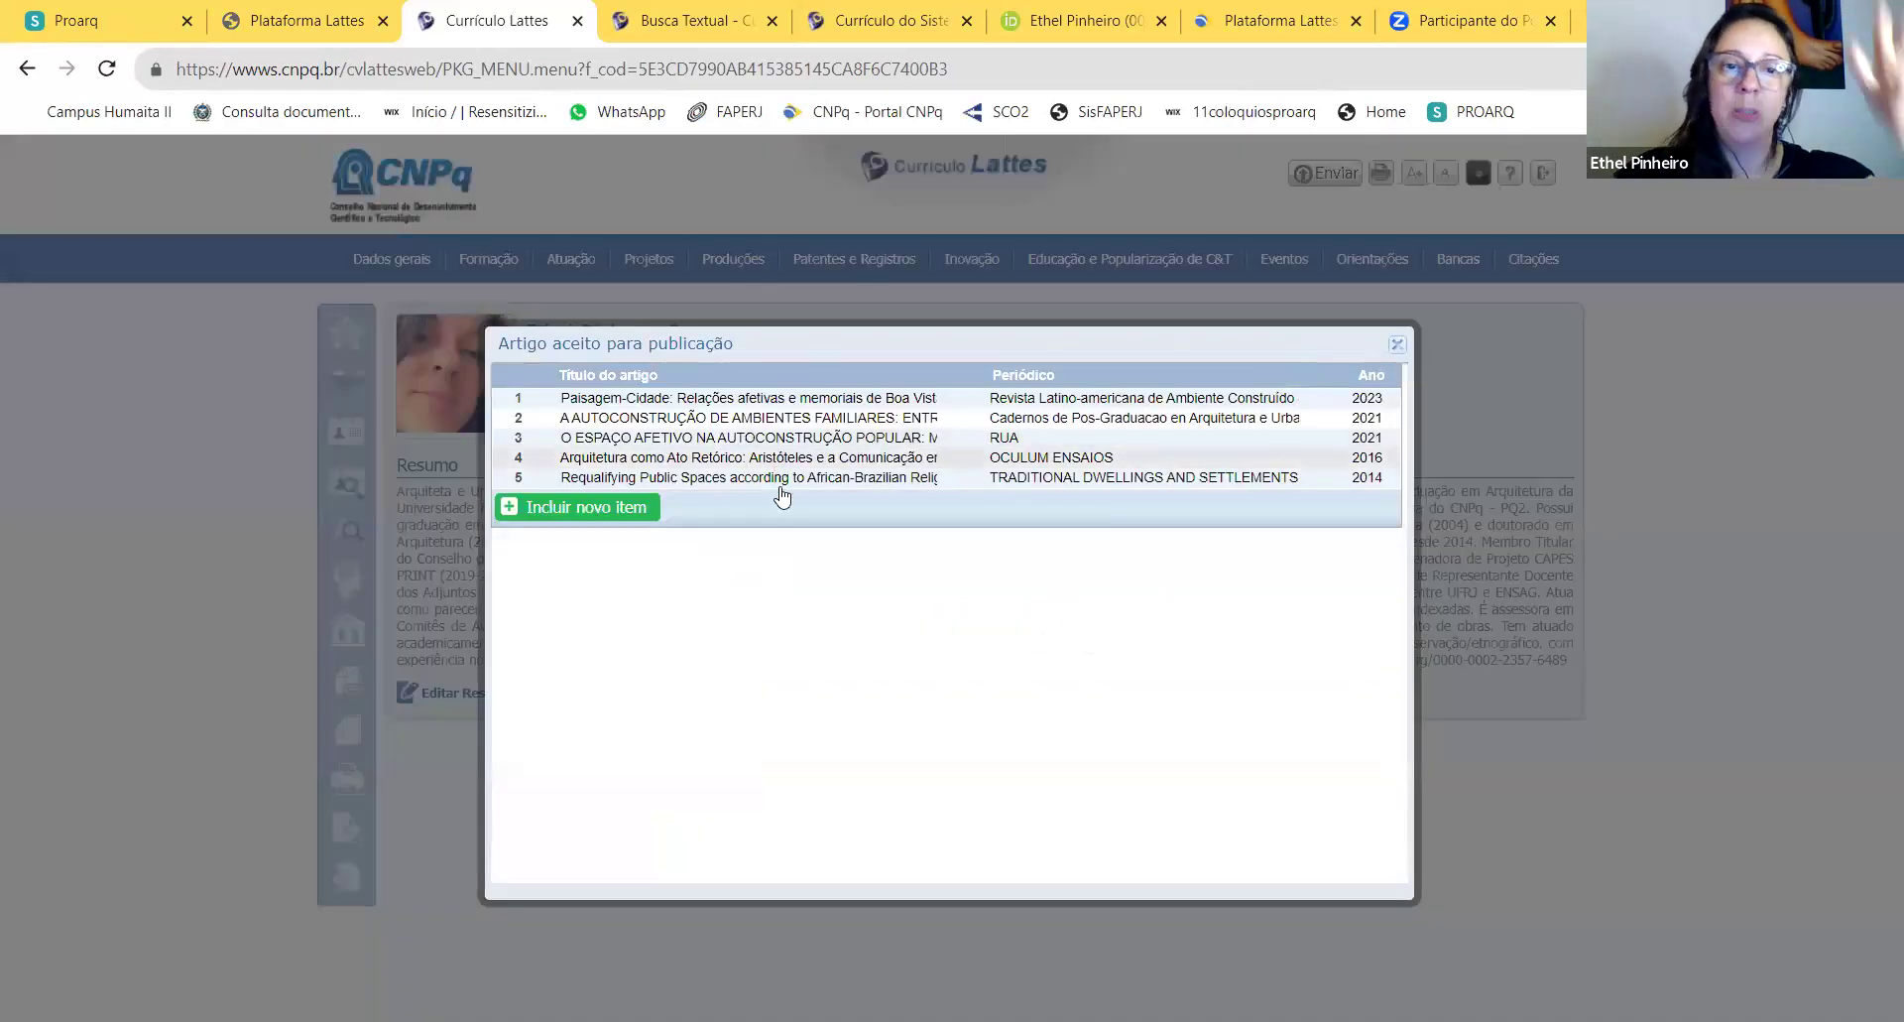
Step: Browse the Artigos completos publicados em periódicos list and open the 2020 VIRUS article
left_click(1393, 345)
mouse_move(739, 263)
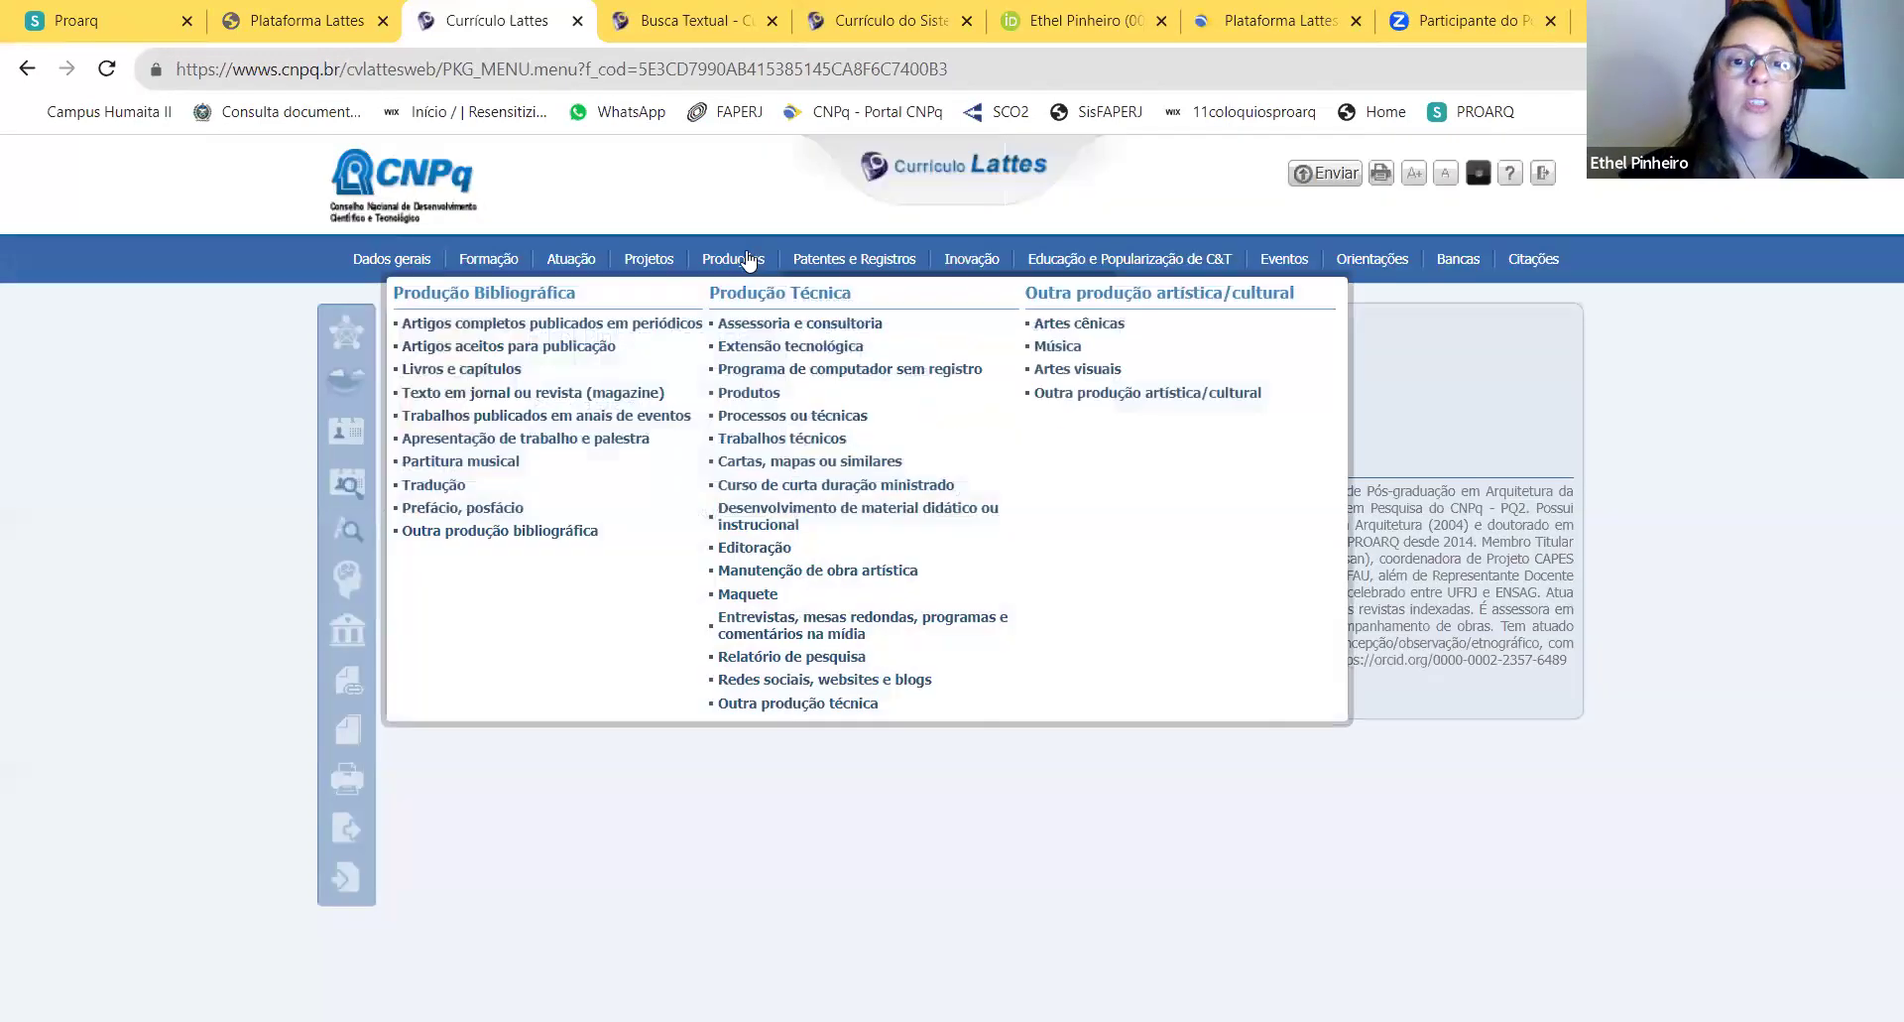
left_click(583, 325)
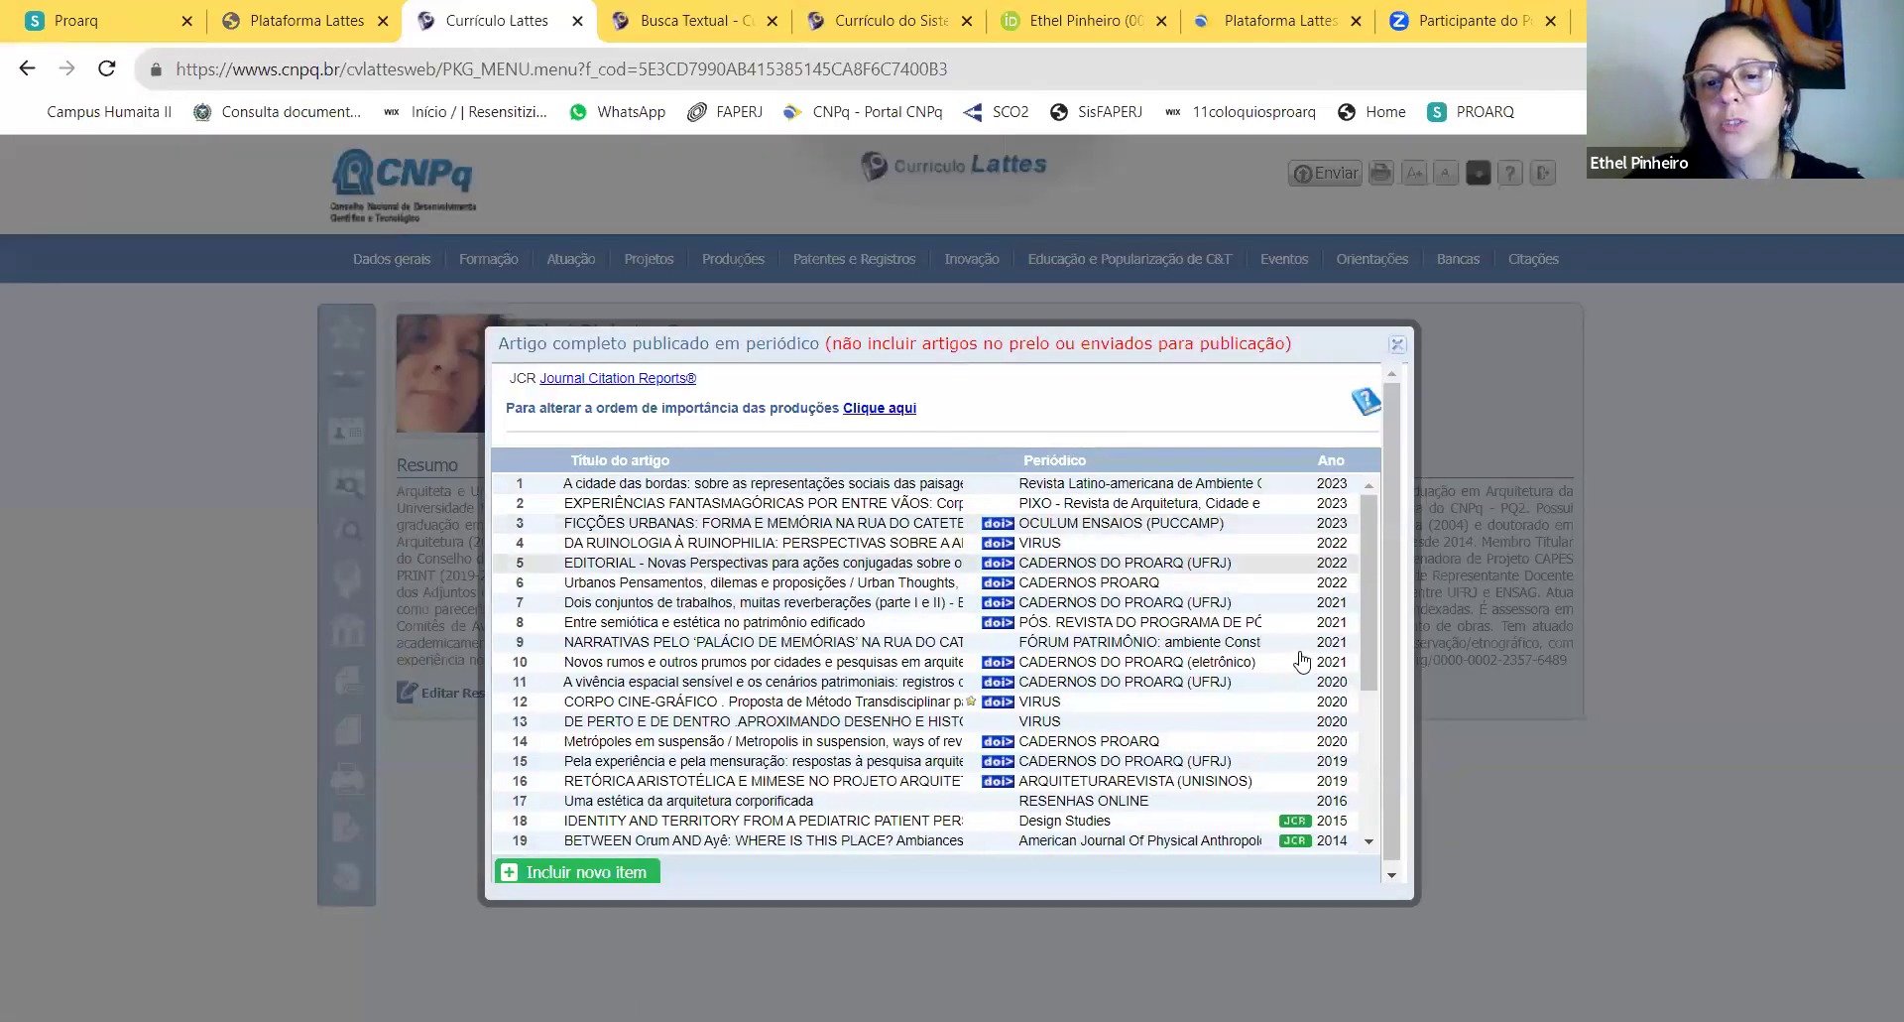
left_click_drag(1372, 542, 1374, 589)
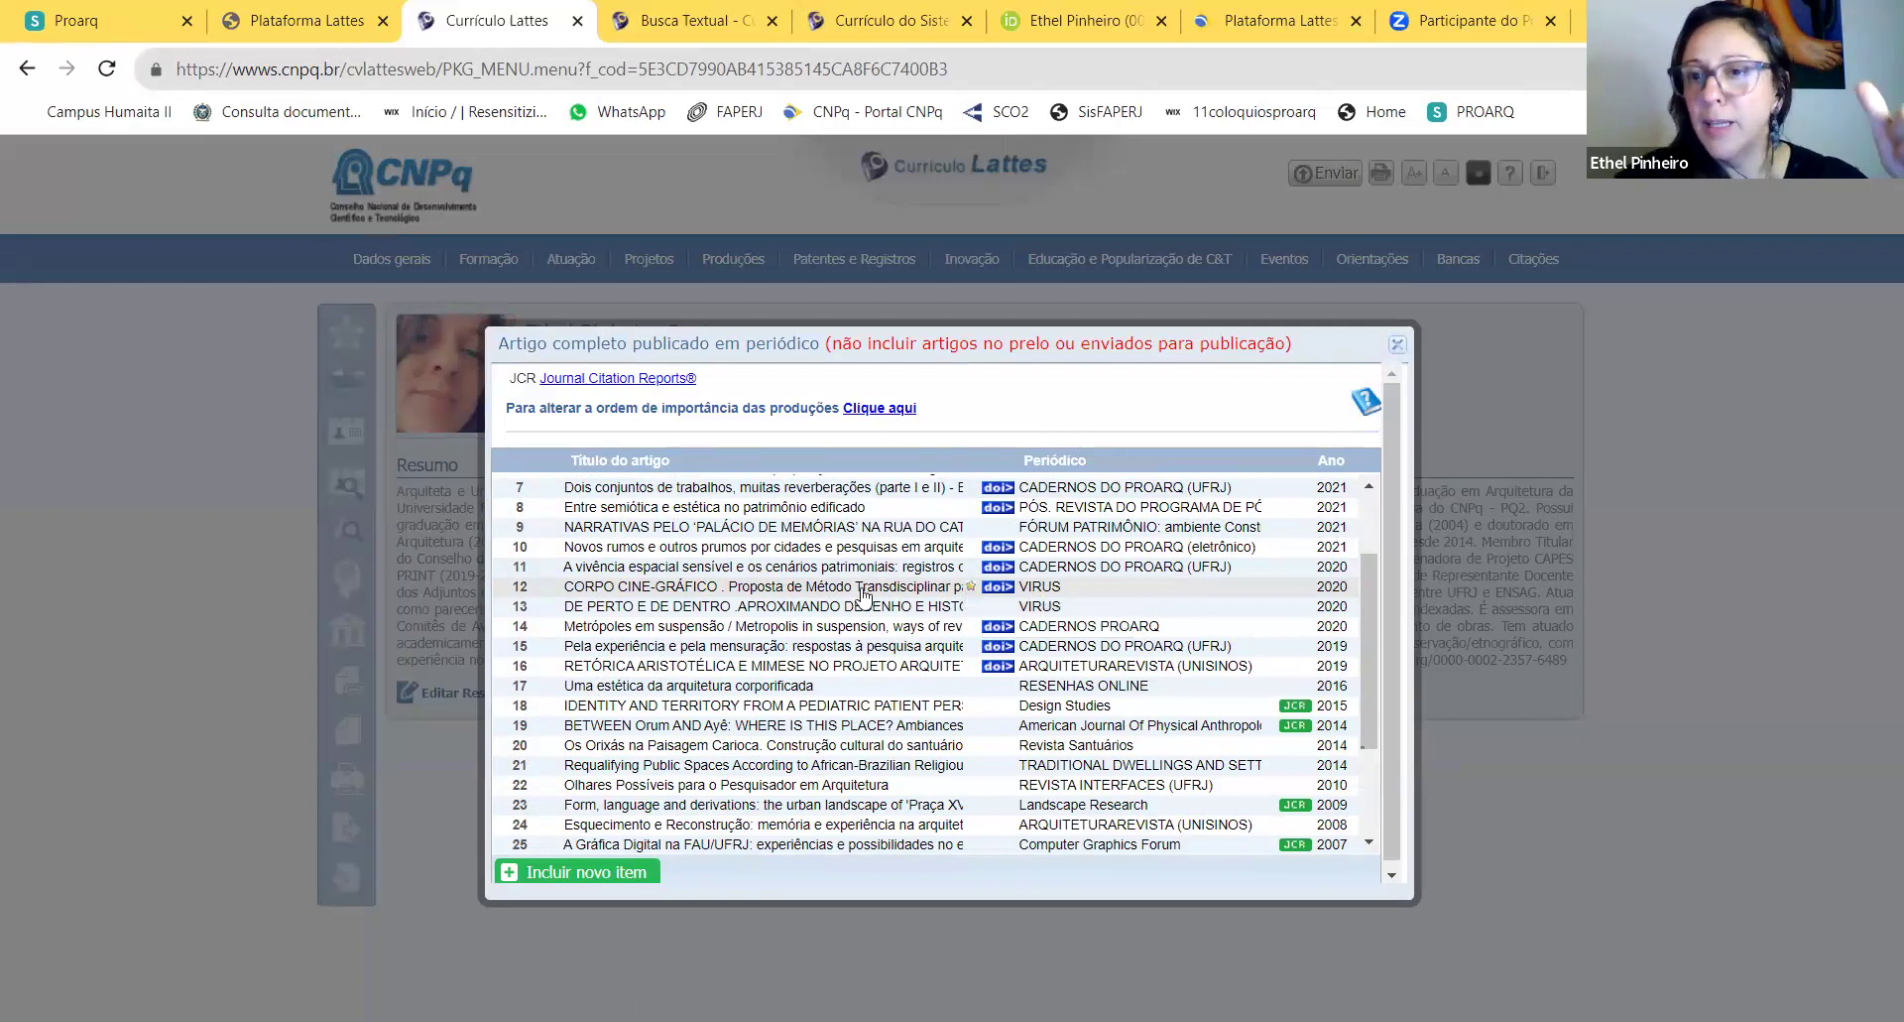
scroll(862, 593, "down", 2)
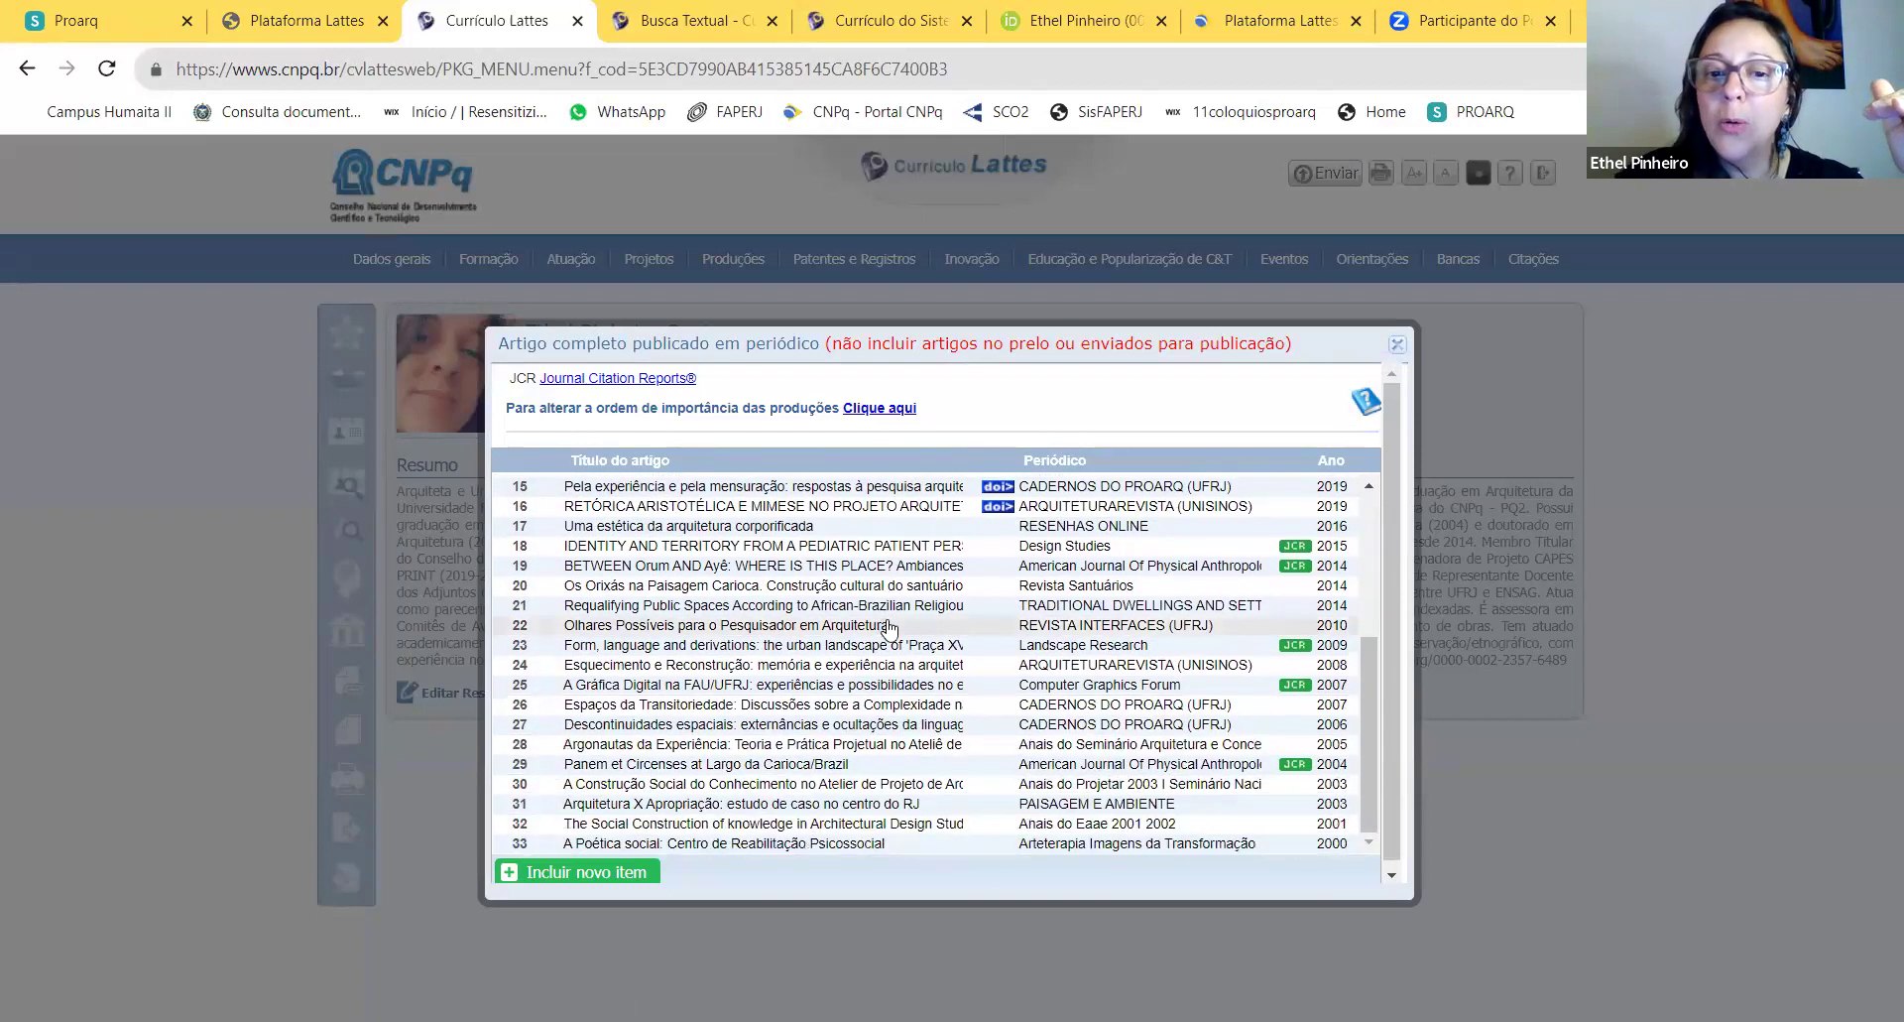
scroll(900, 629, "up", 3)
scroll(900, 629, "up", 1)
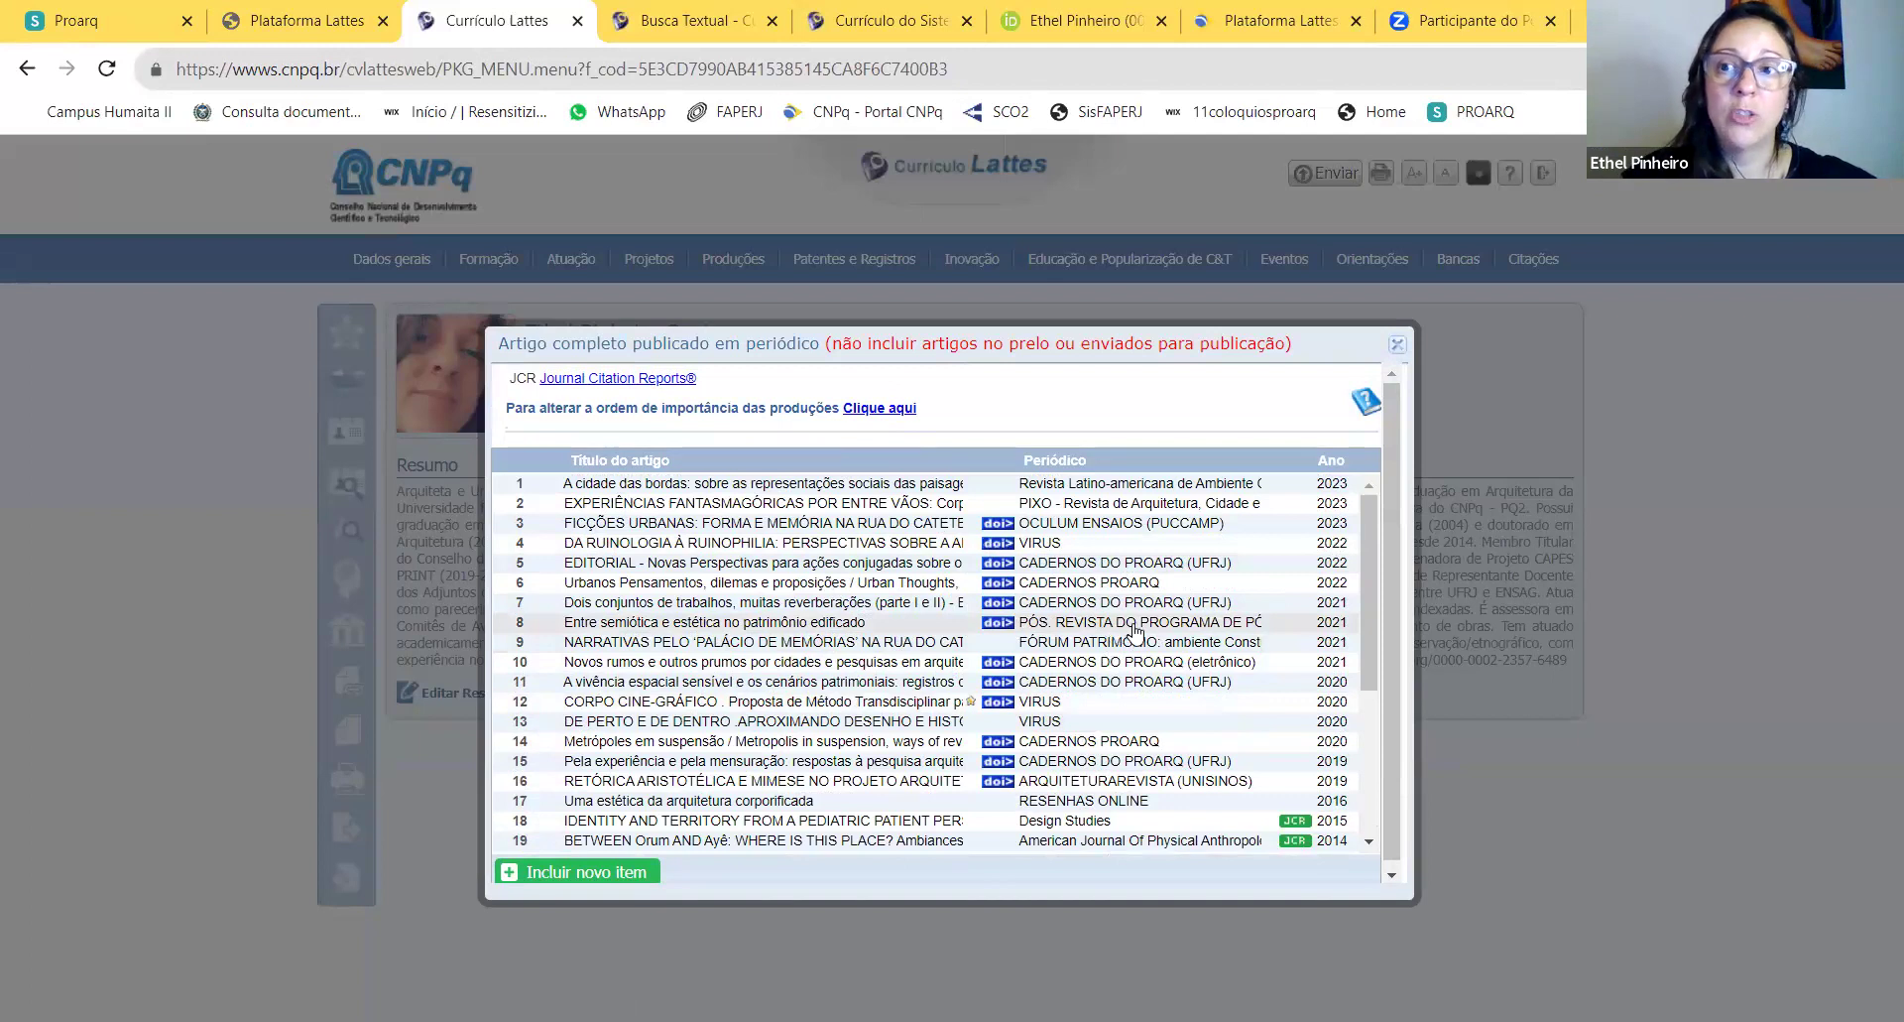
scroll(1007, 702, "down", 4)
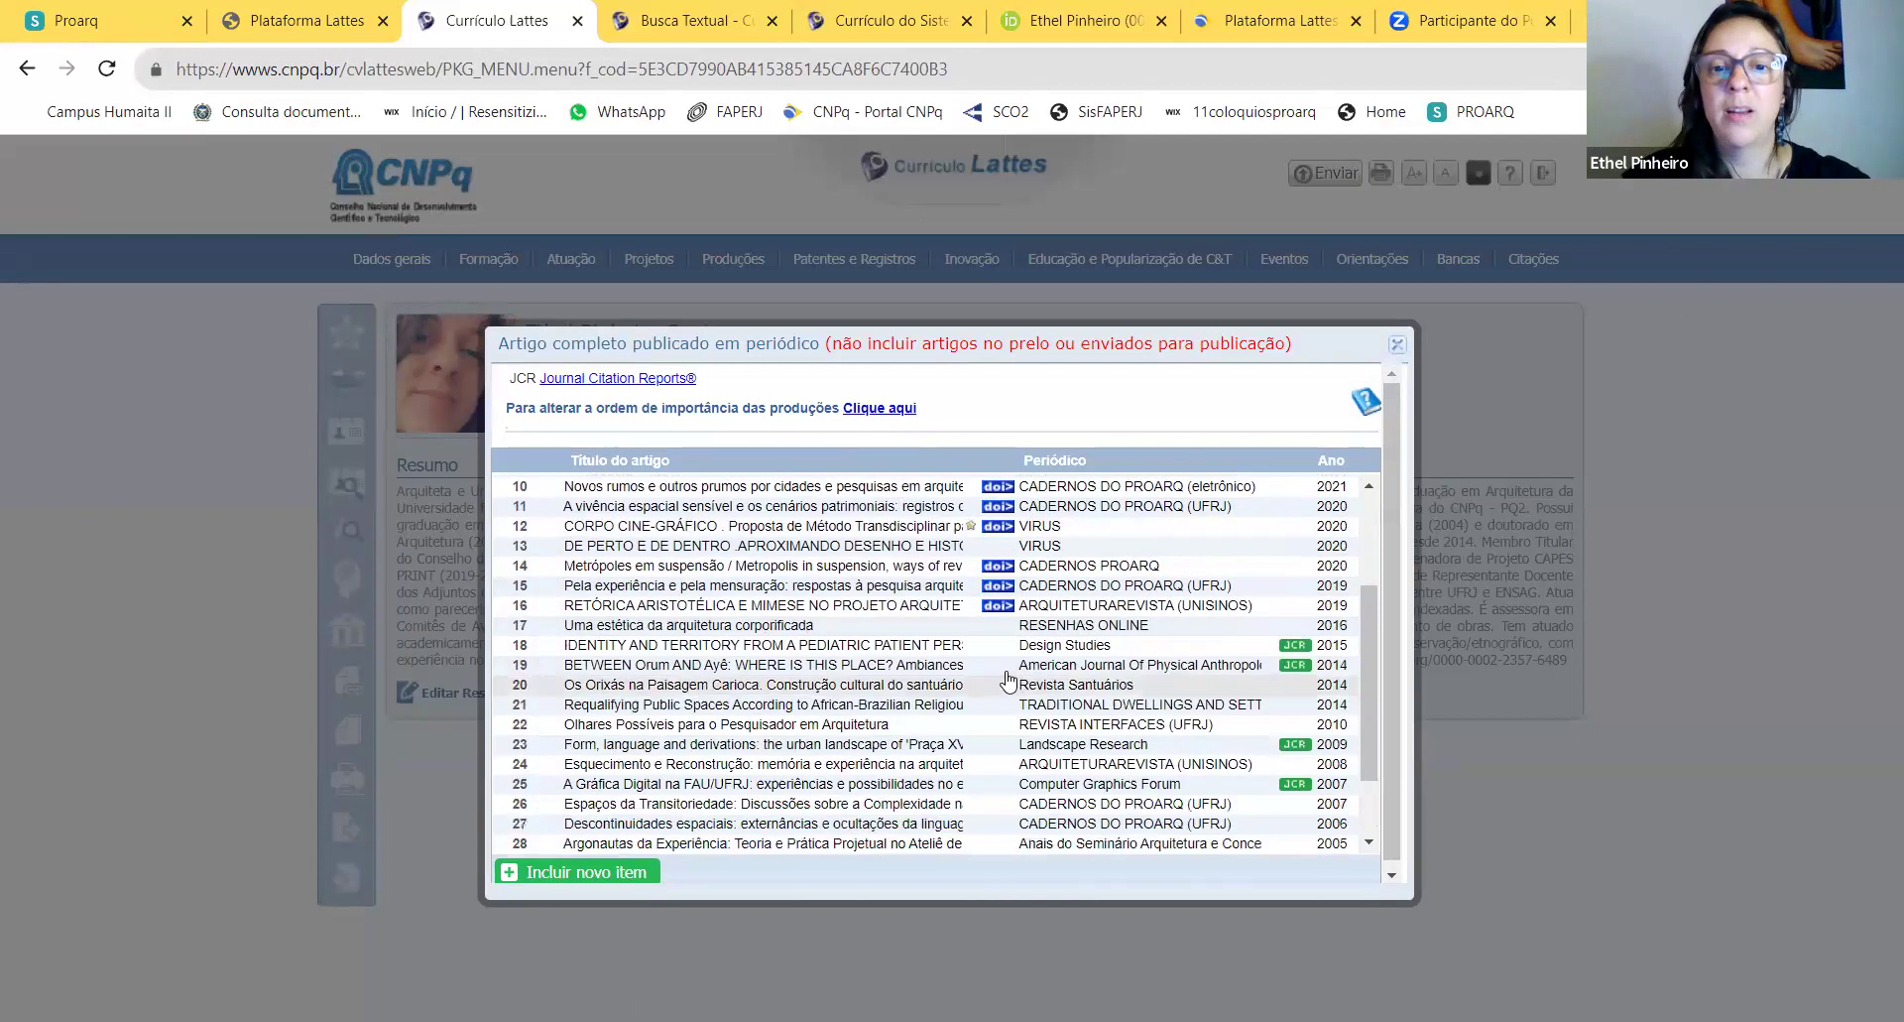
scroll(972, 702, "up", 4)
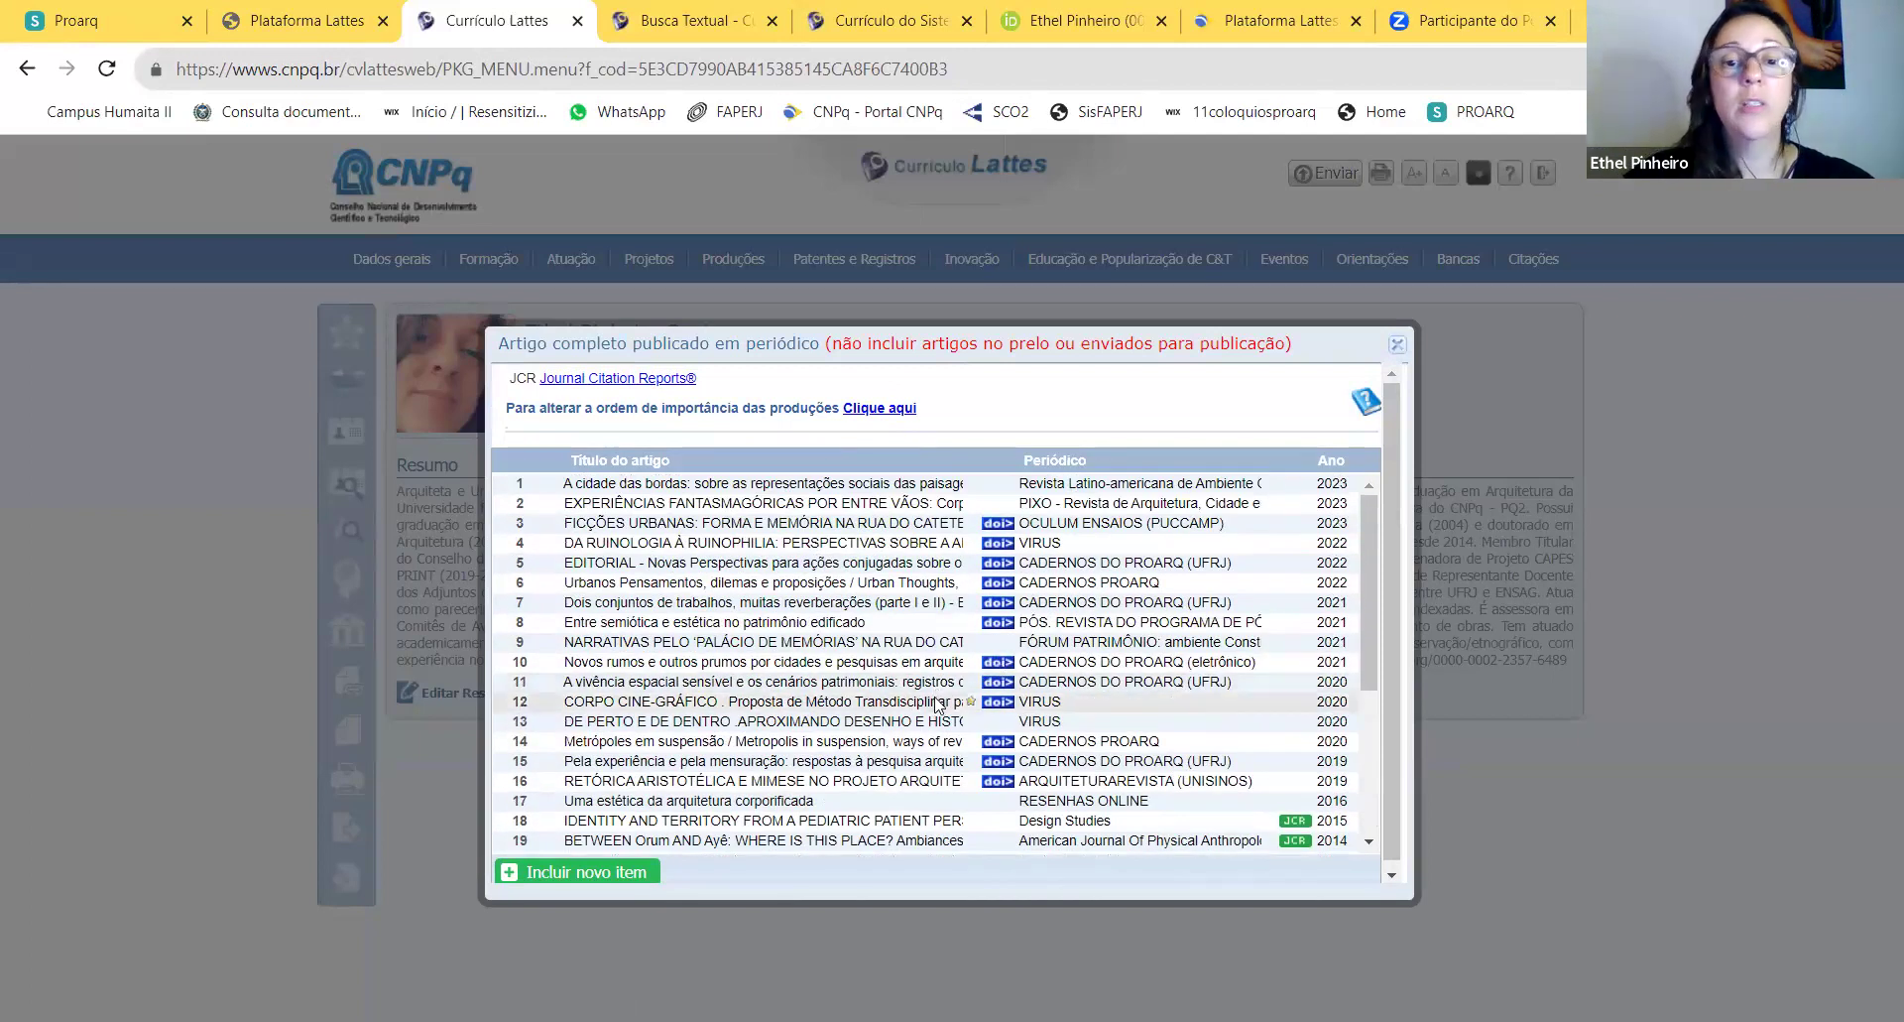
left_click(936, 700)
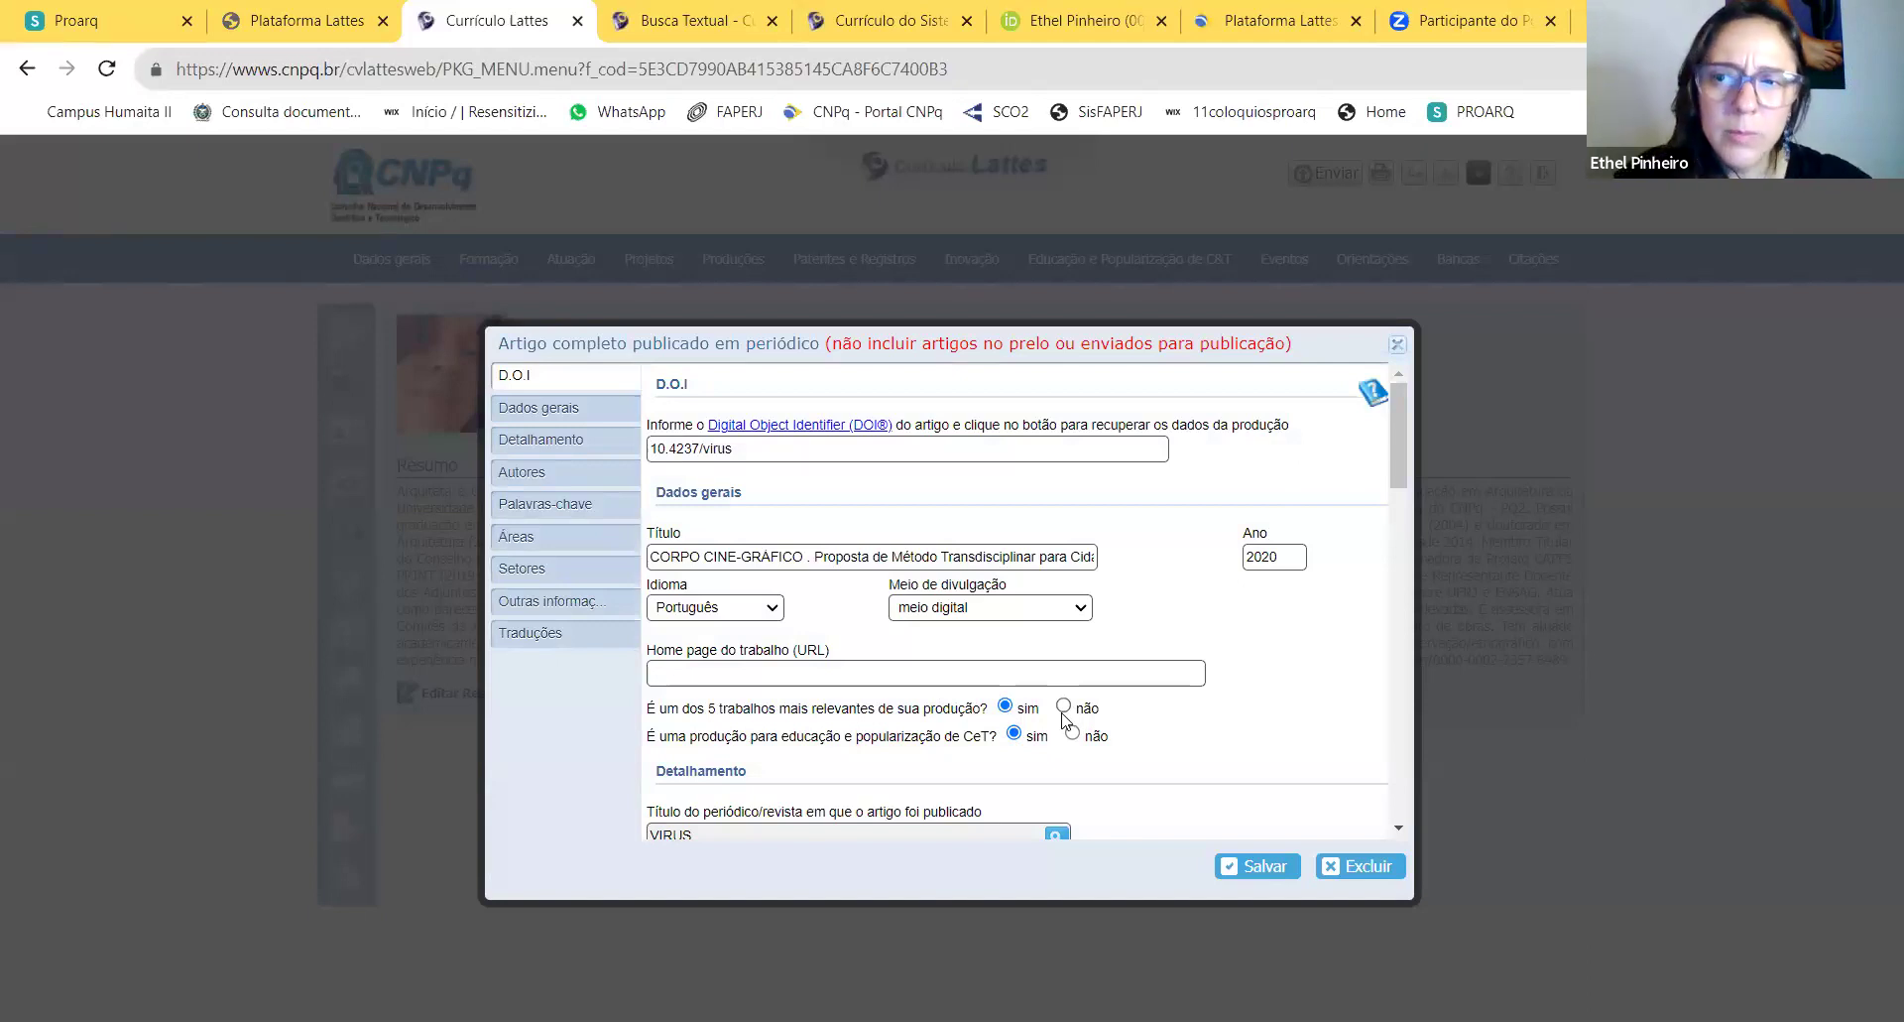
Step: Re-save the 2020 VIRUS article 'CORPO CINE-GRÁFICO' and close the published-articles list
left_click(1267, 867)
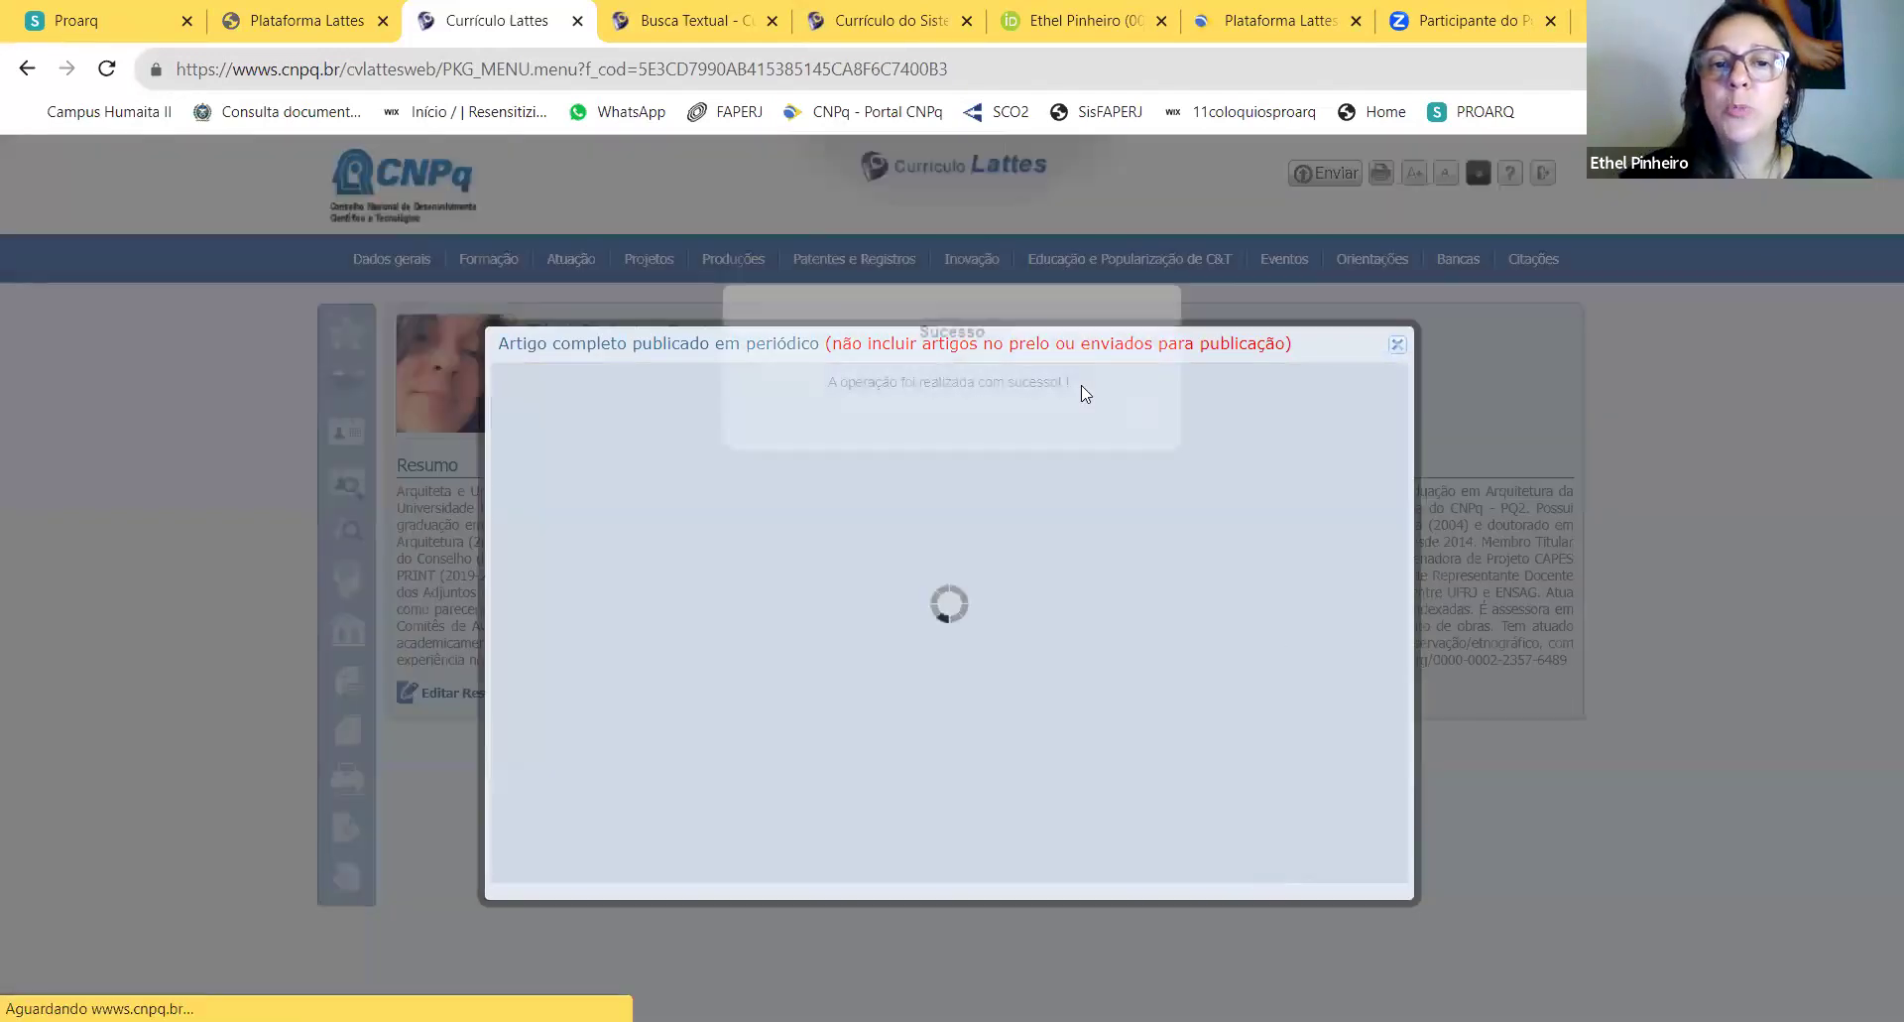
left_click(1398, 345)
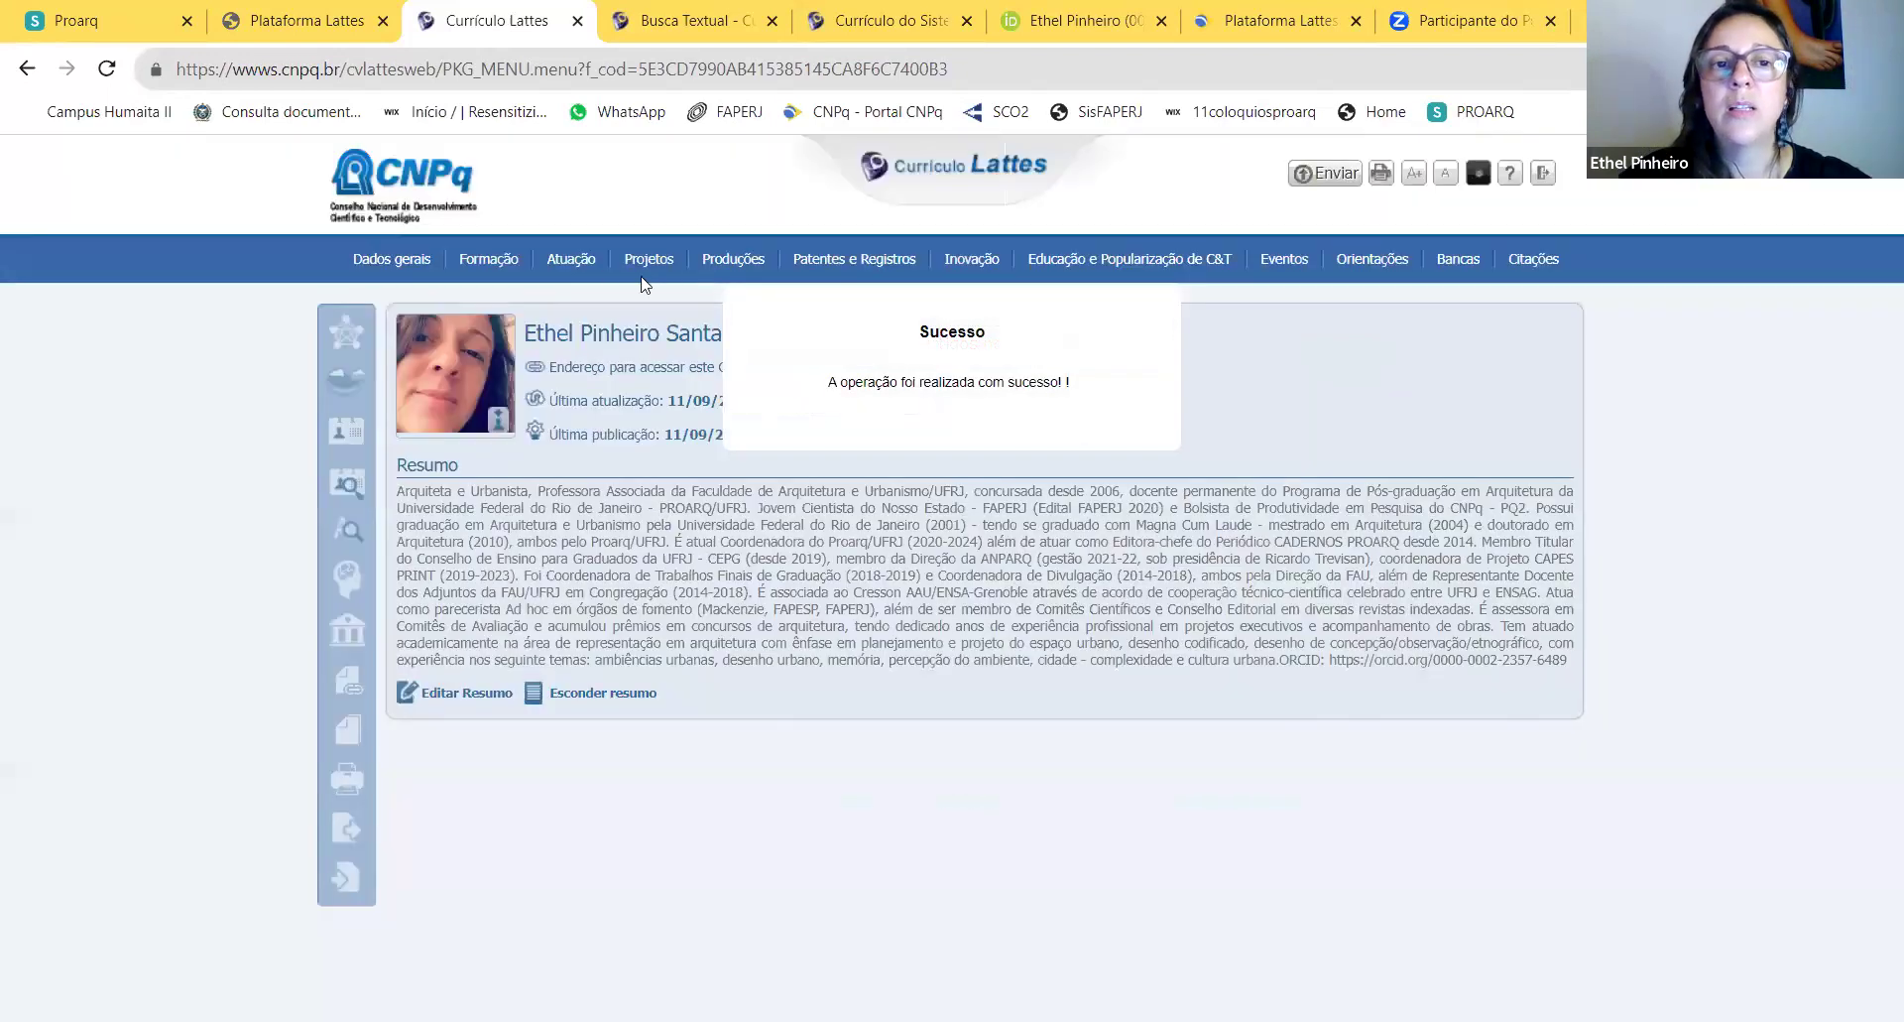
mouse_move(727, 263)
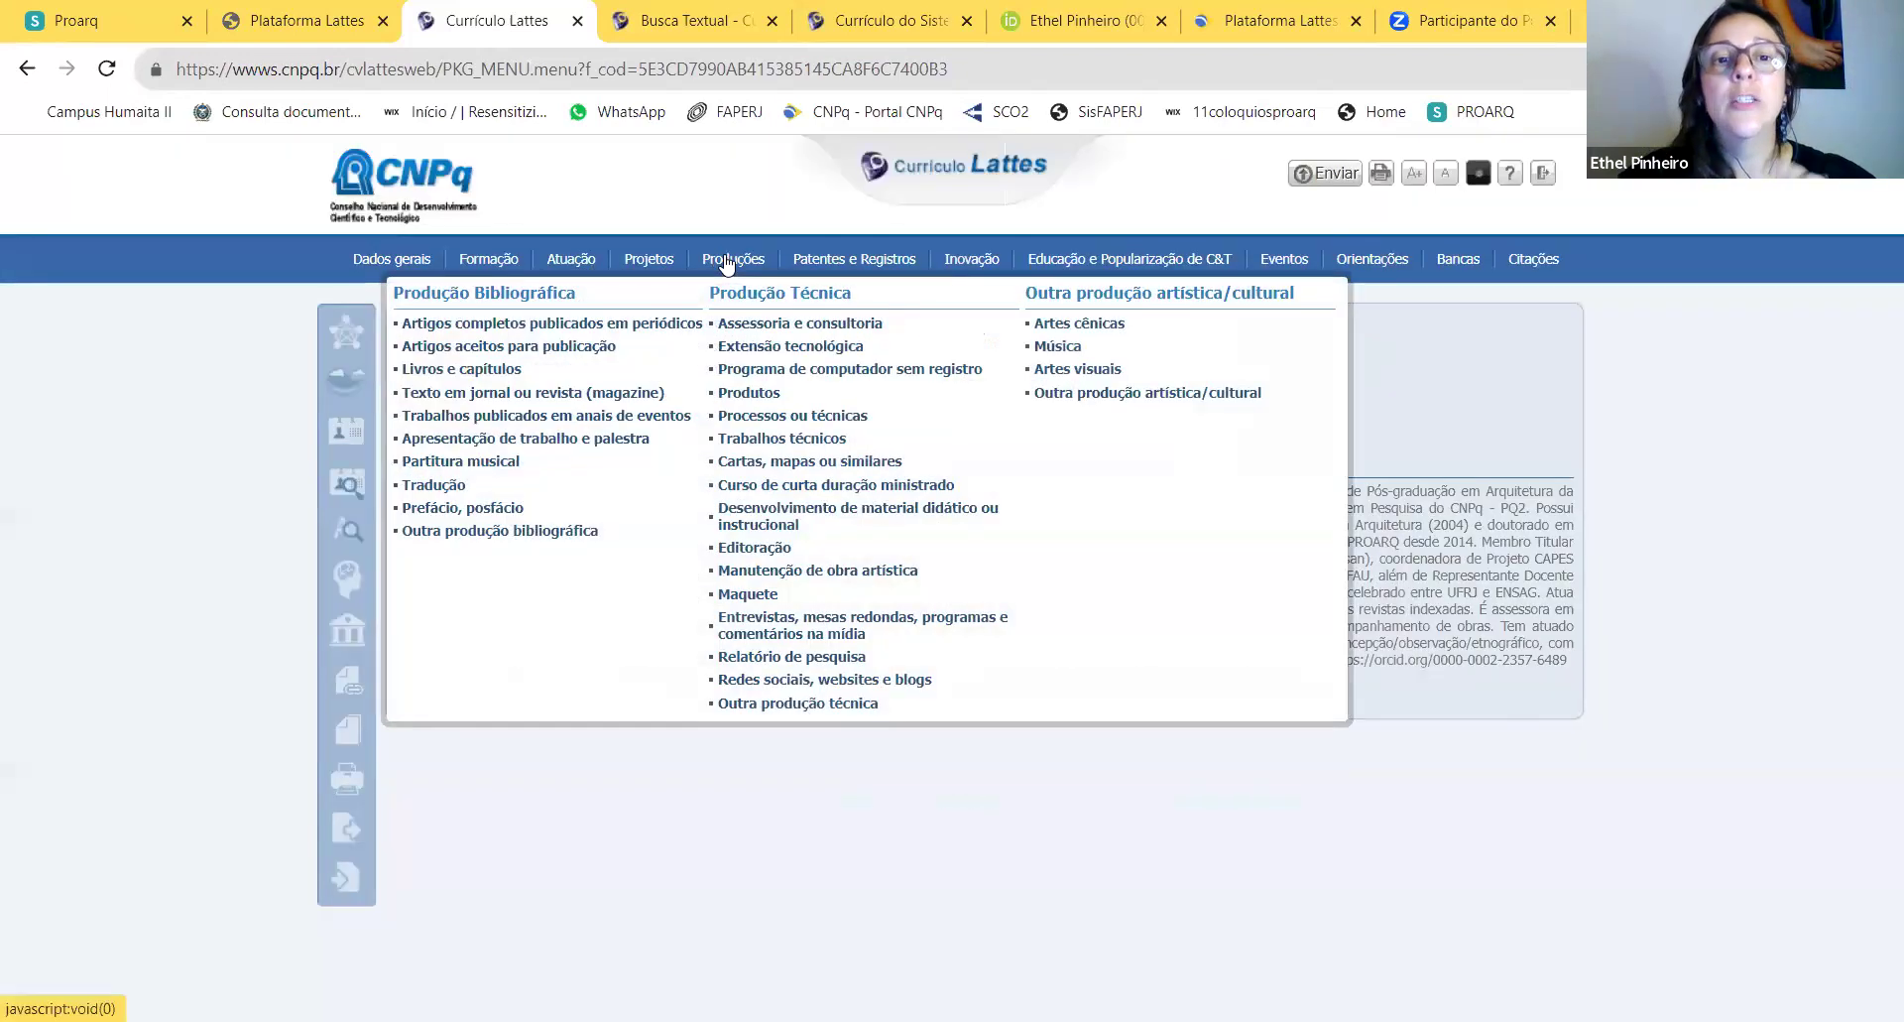
Step: Start a new accepted article marked 'não' for top-5 relevance and open its journal lookup
left_click(581, 347)
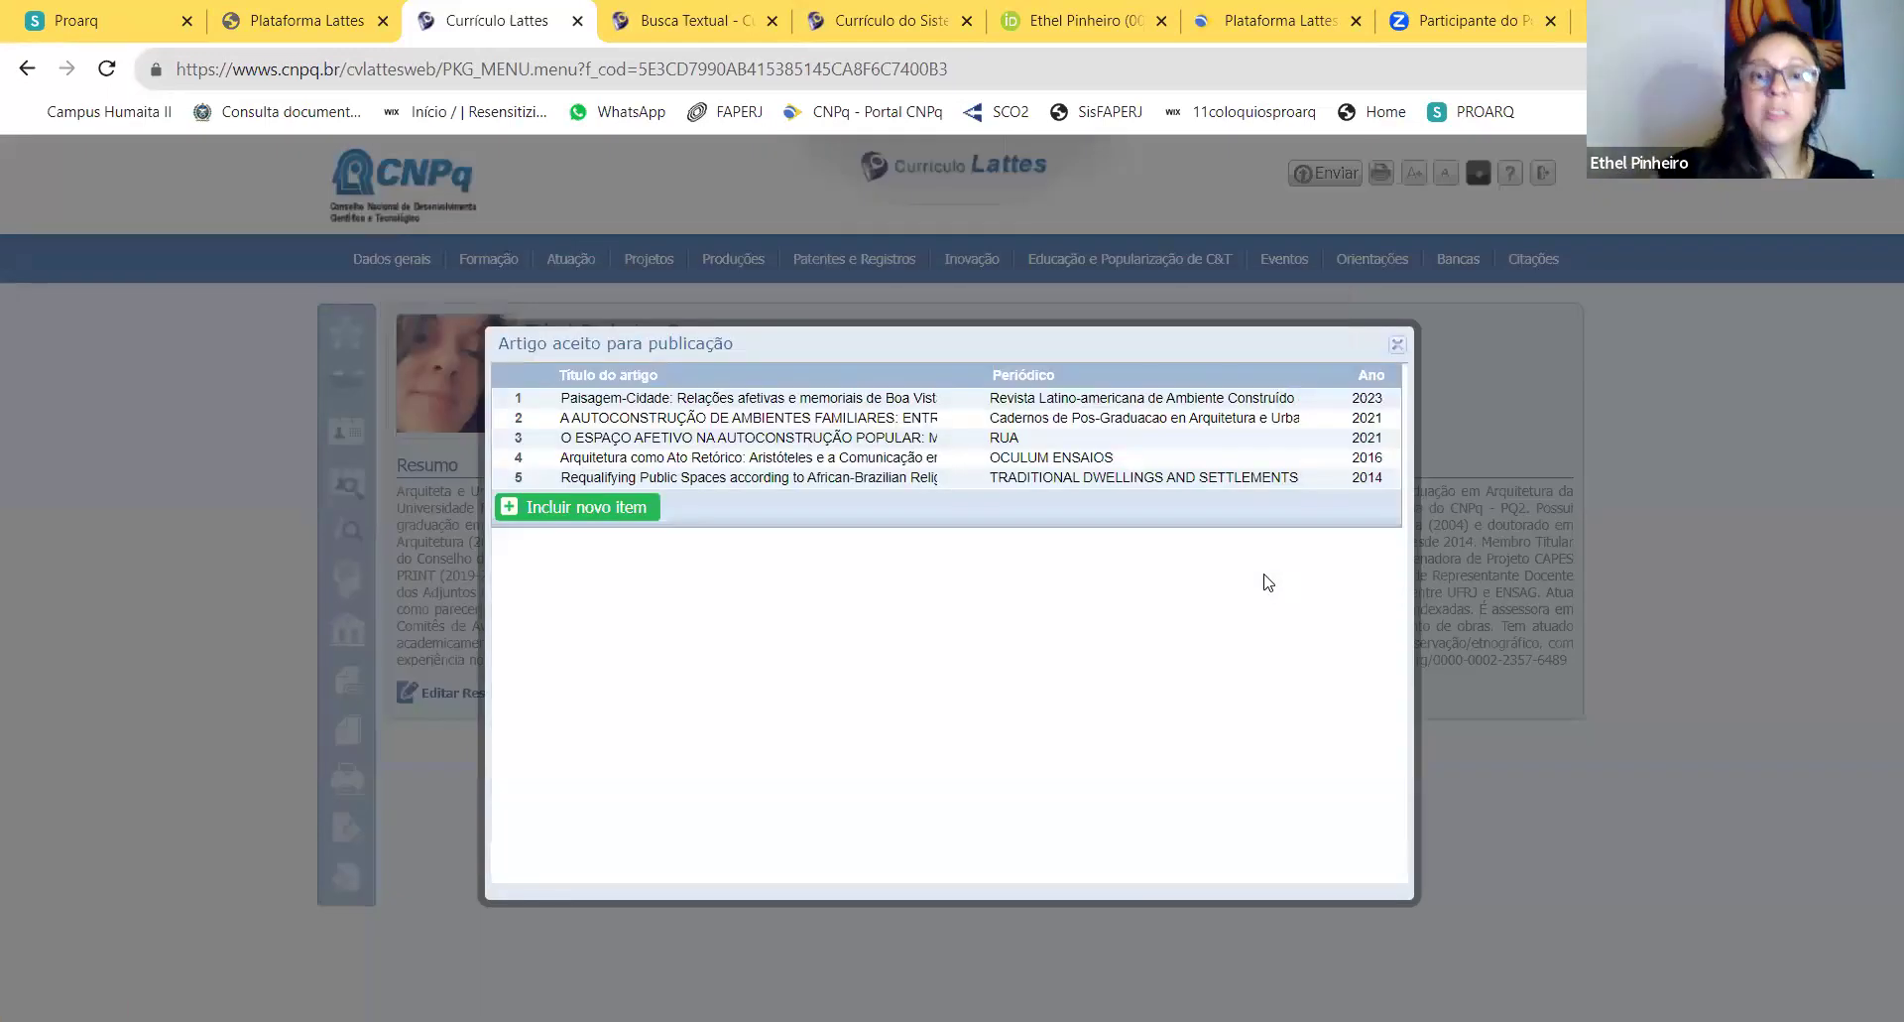
left_click(603, 512)
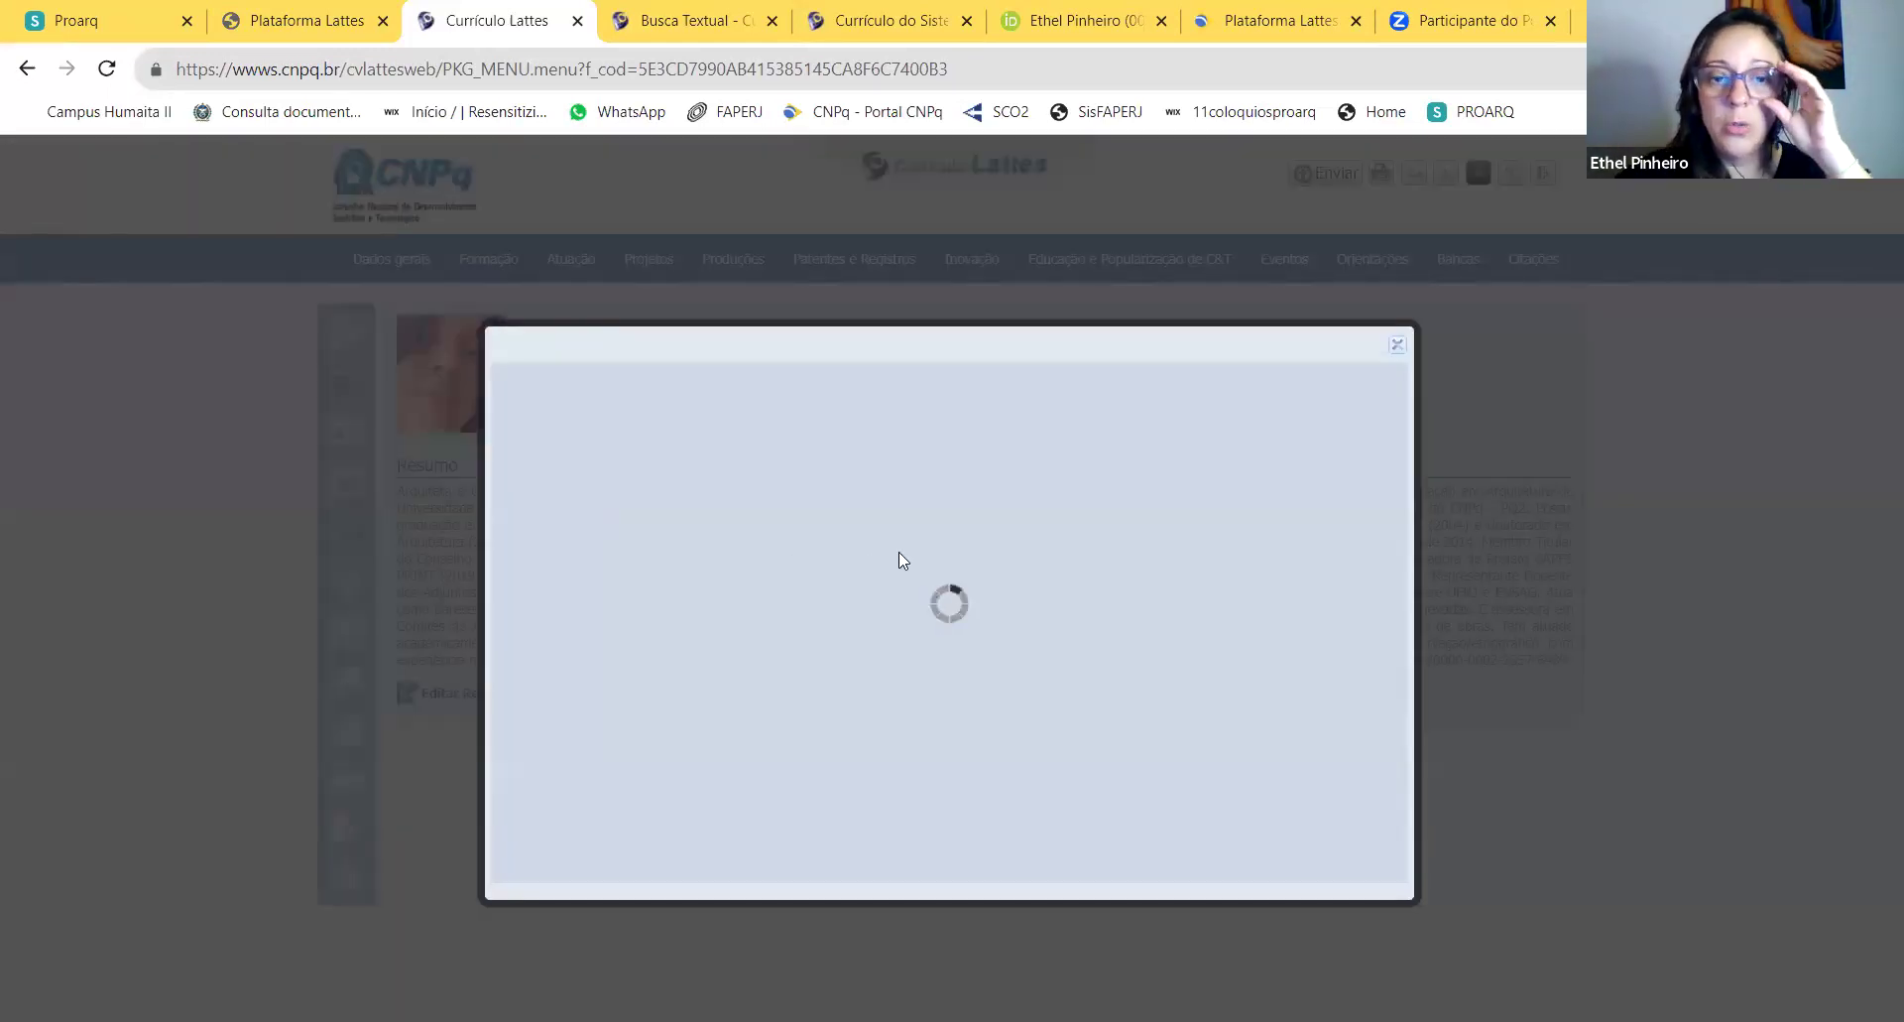
scroll(1051, 504, "down", 3)
left_click(1063, 485)
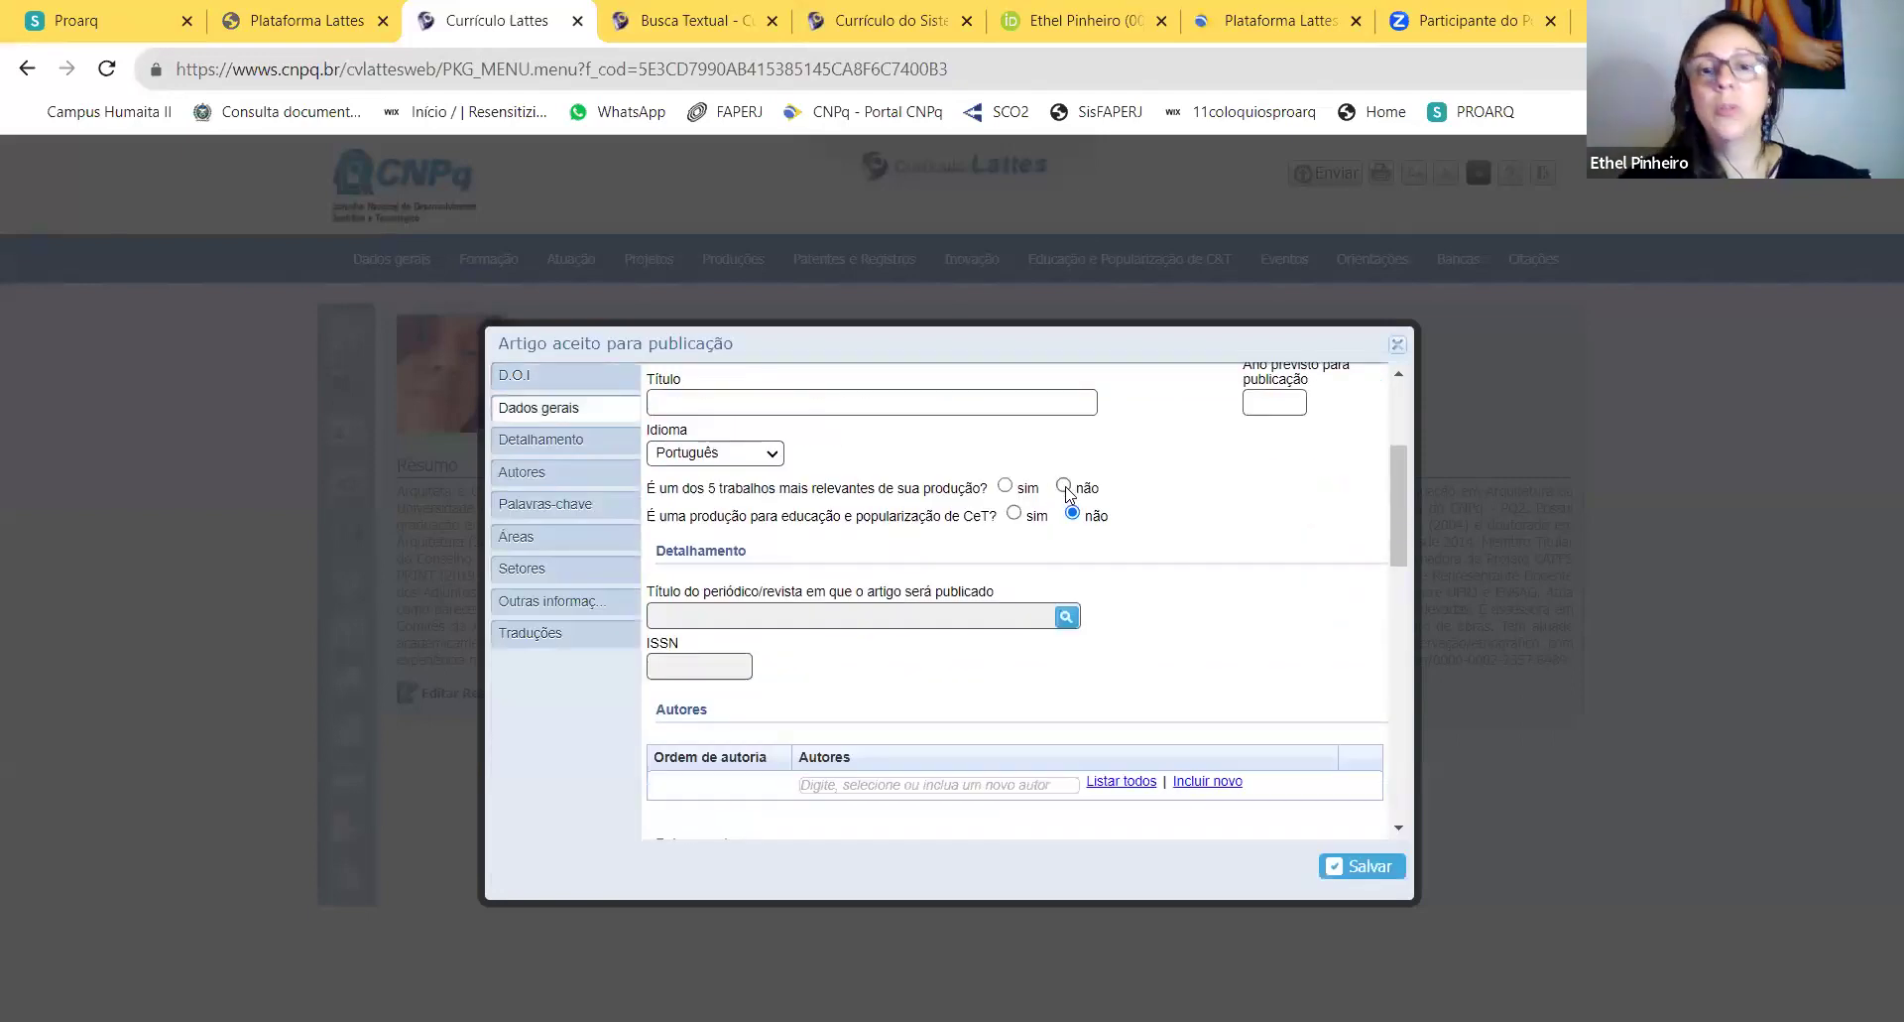
left_click(1066, 616)
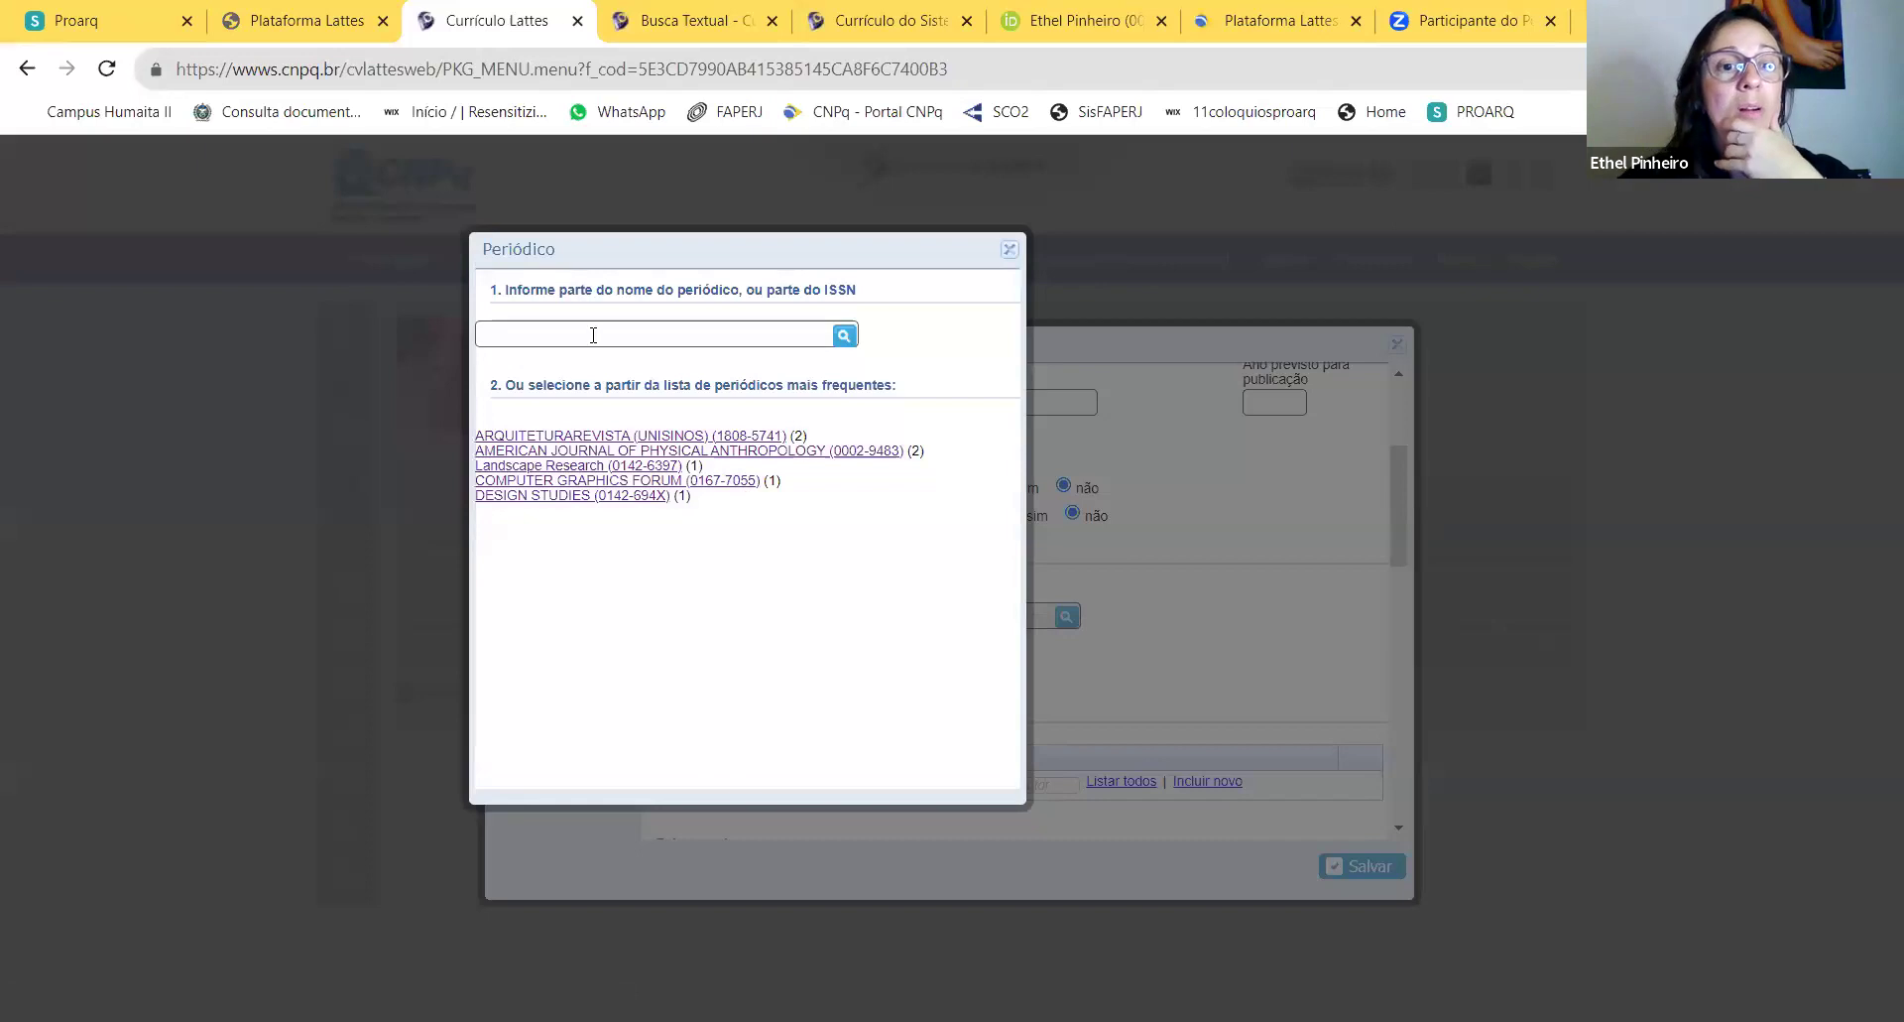
Step: Search the journal catalogue for 'CADERNOS PROARQ' and 'cadernos do proarq', finding no match
left_click(593, 335)
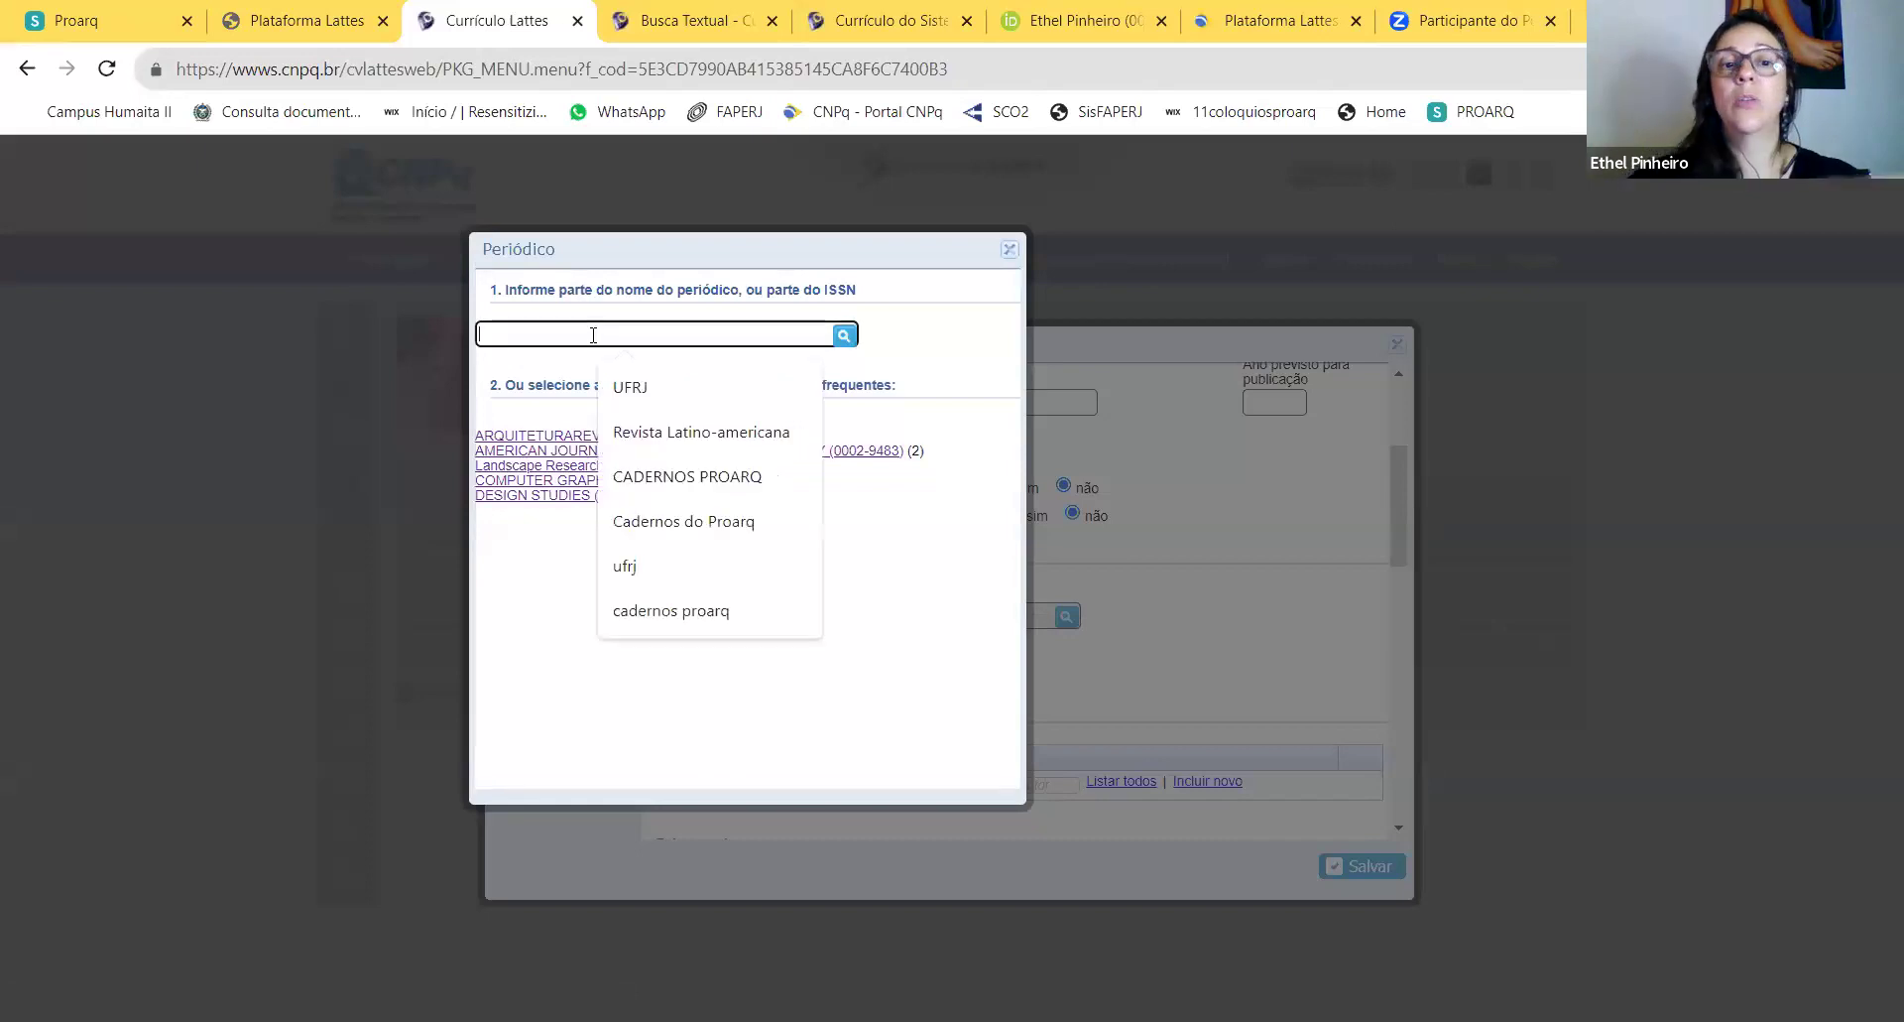
left_click(635, 476)
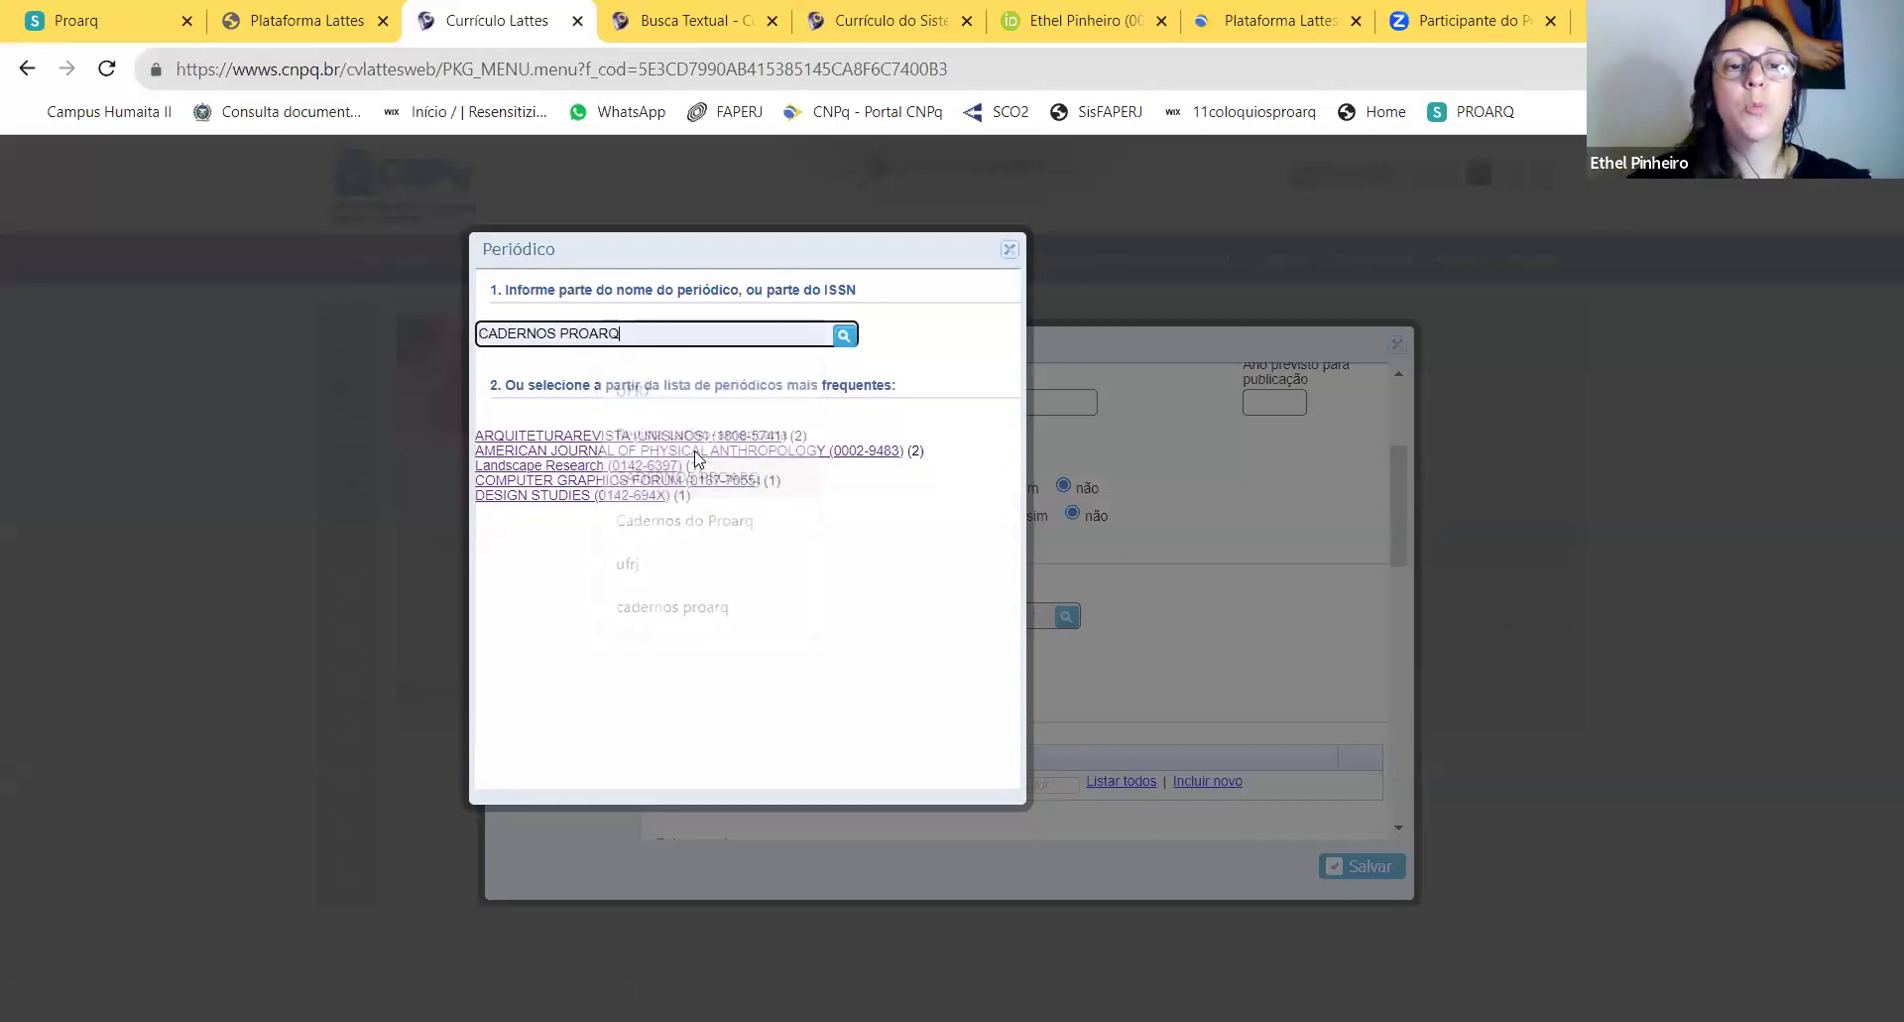
left_click(848, 337)
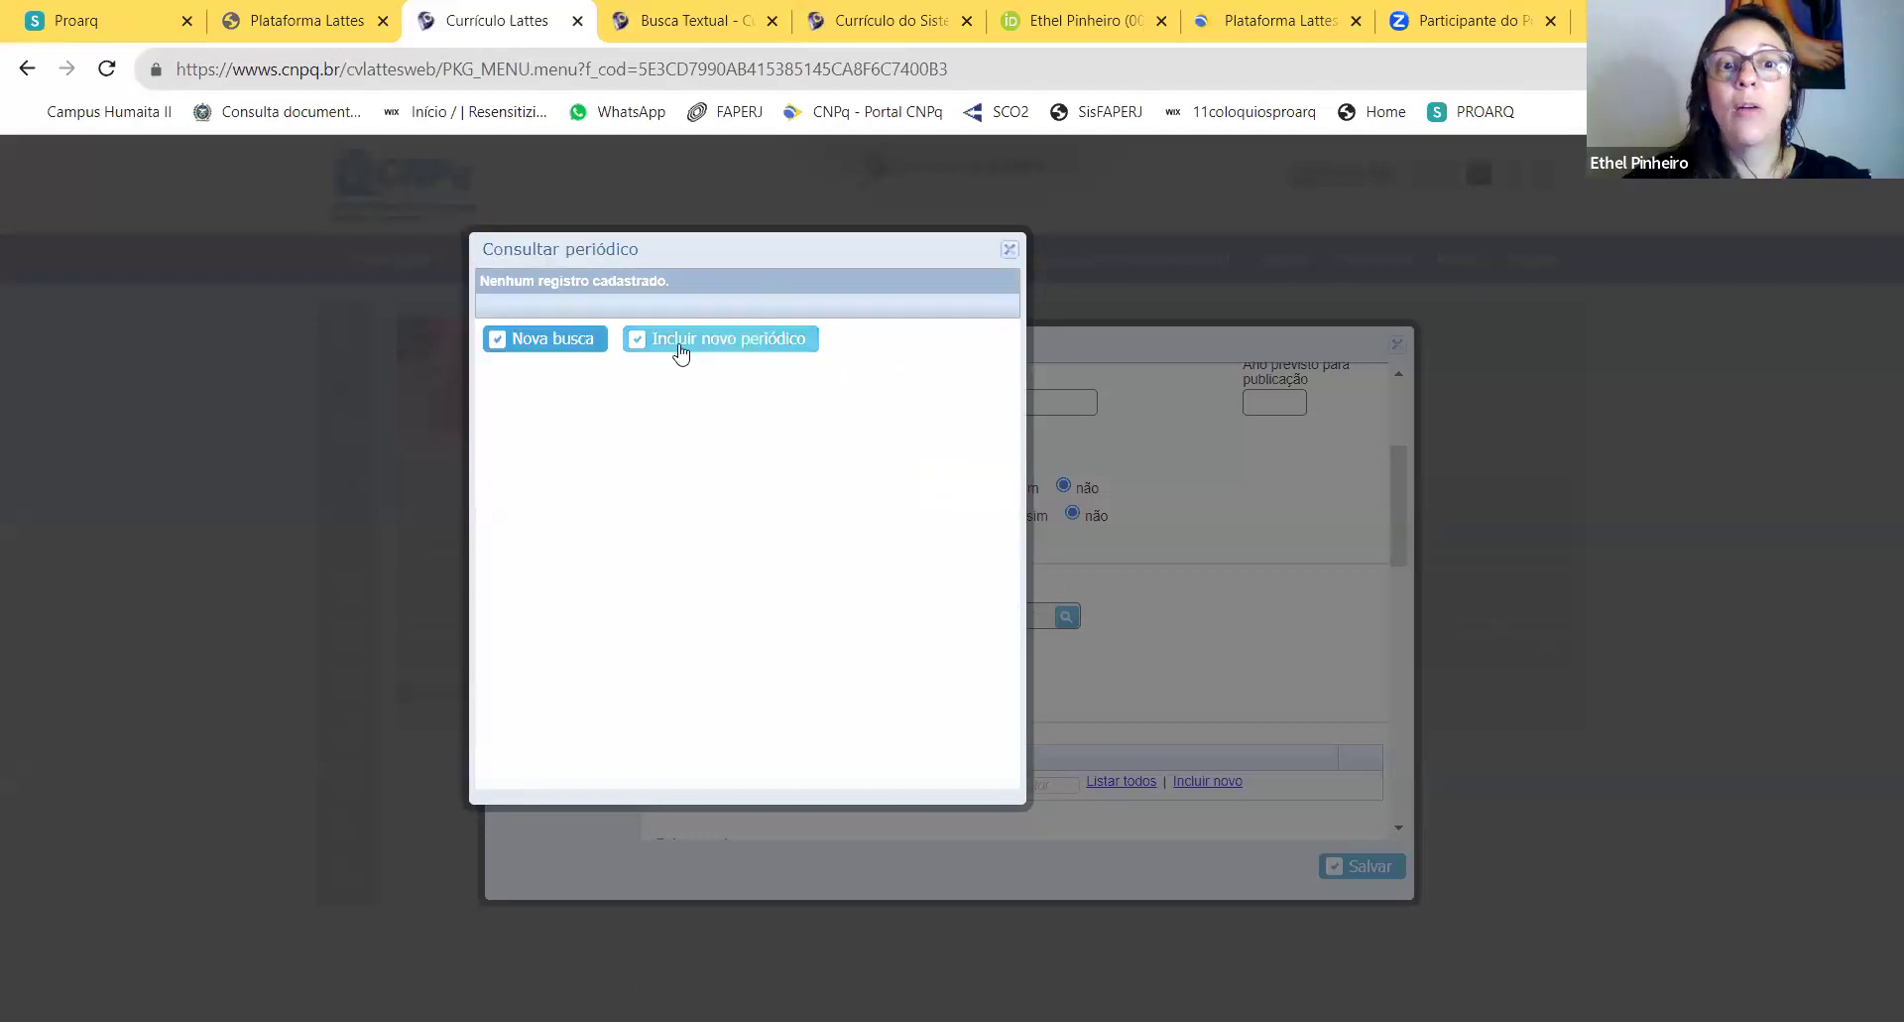
left_click(558, 347)
left_click(587, 335)
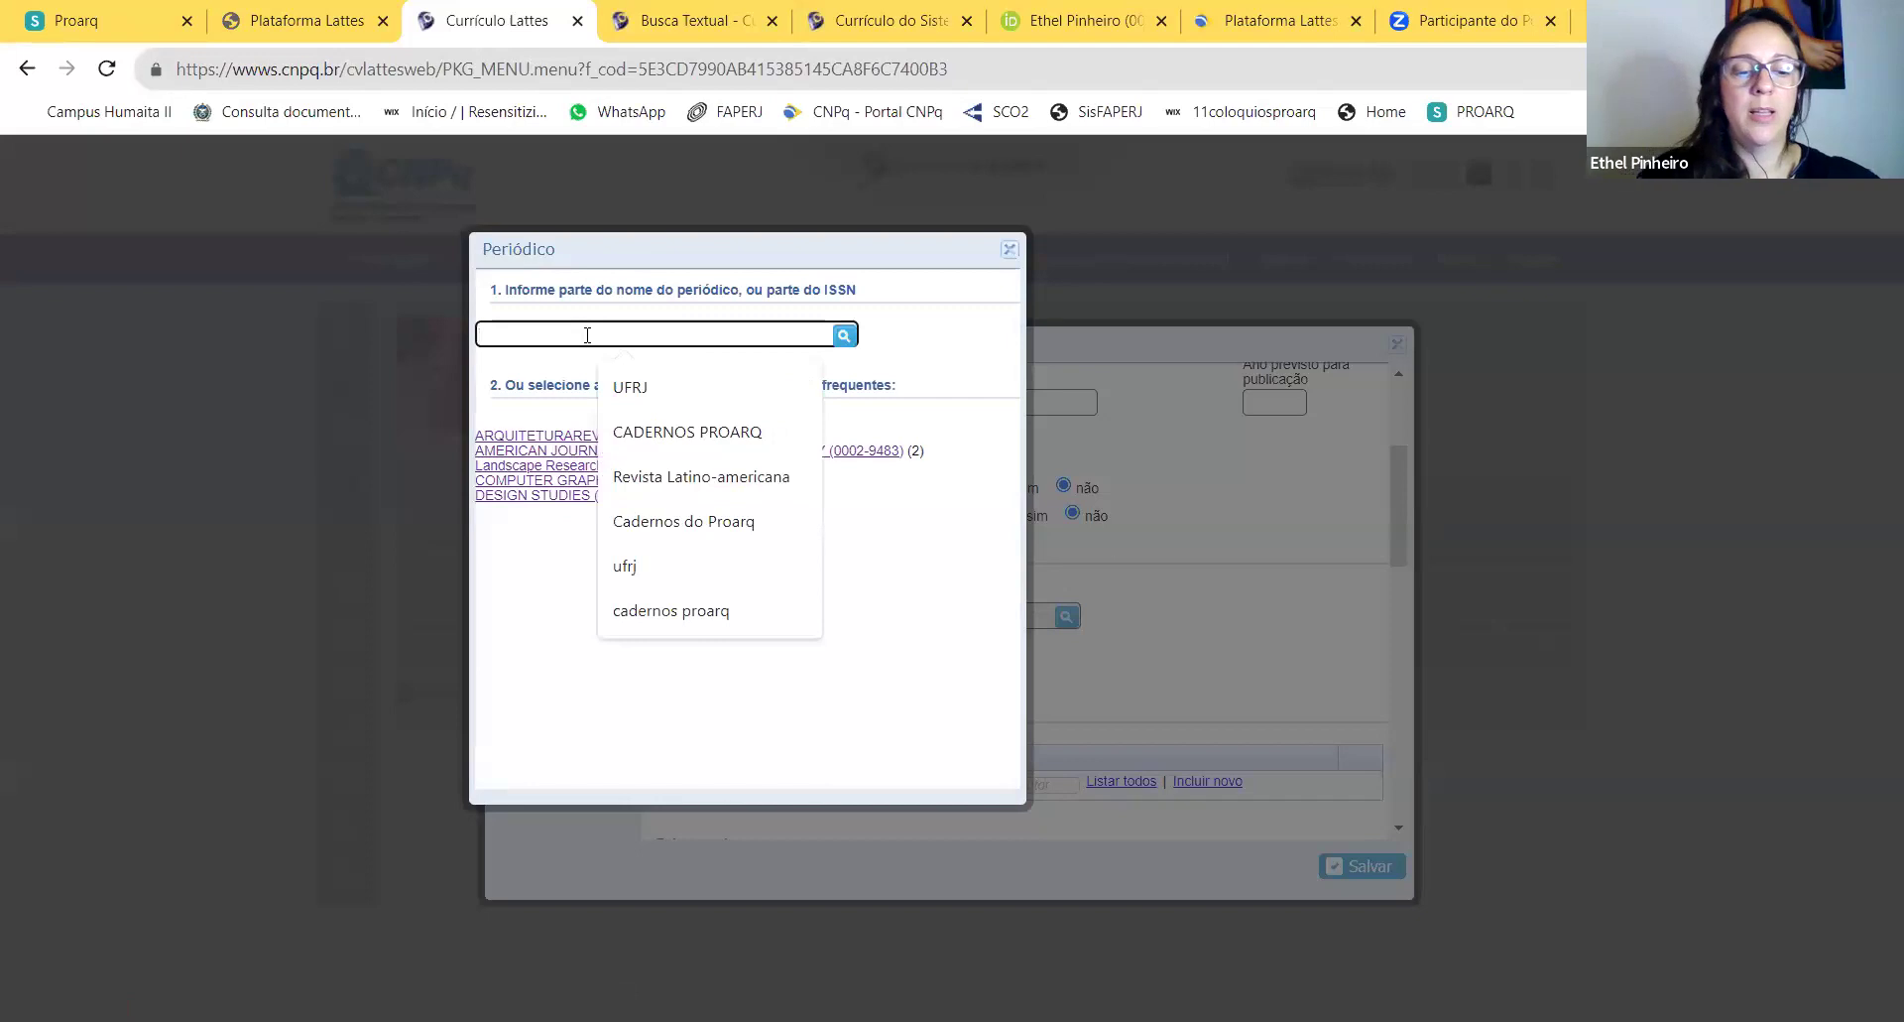
type("cadernos do p")
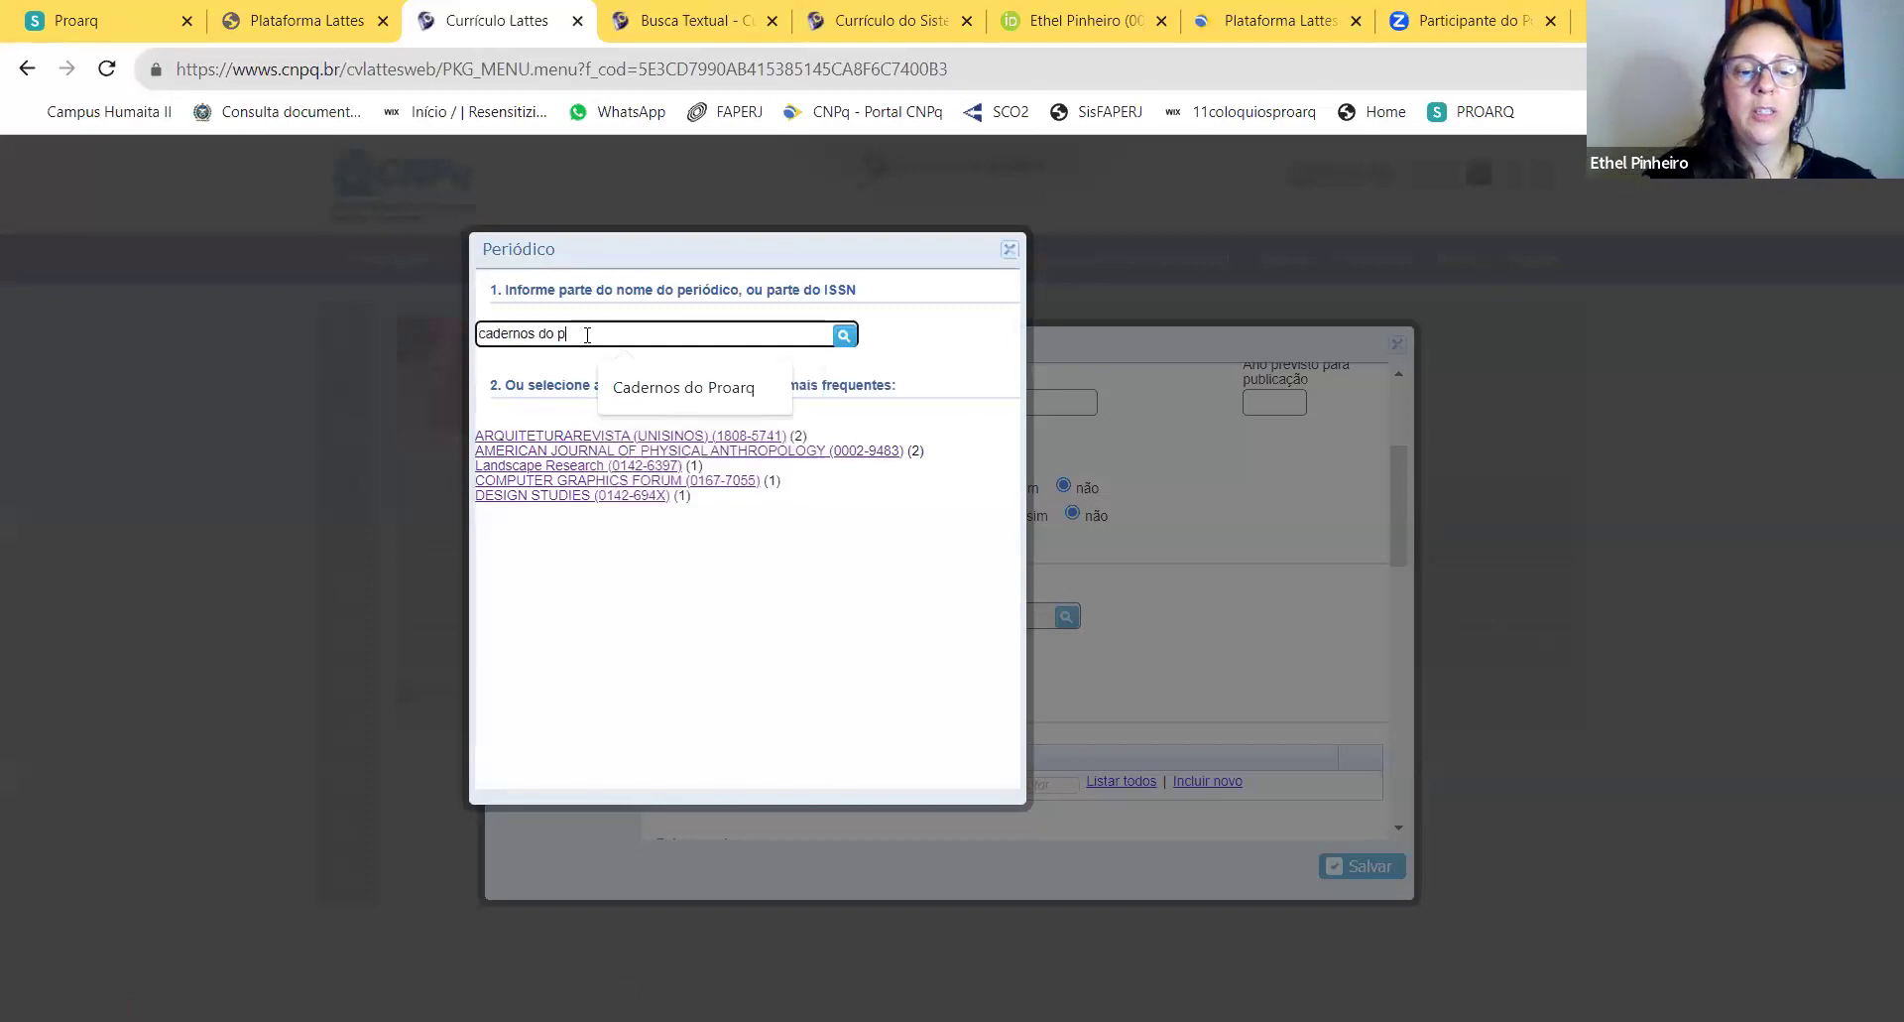
type("roarq")
left_click(844, 336)
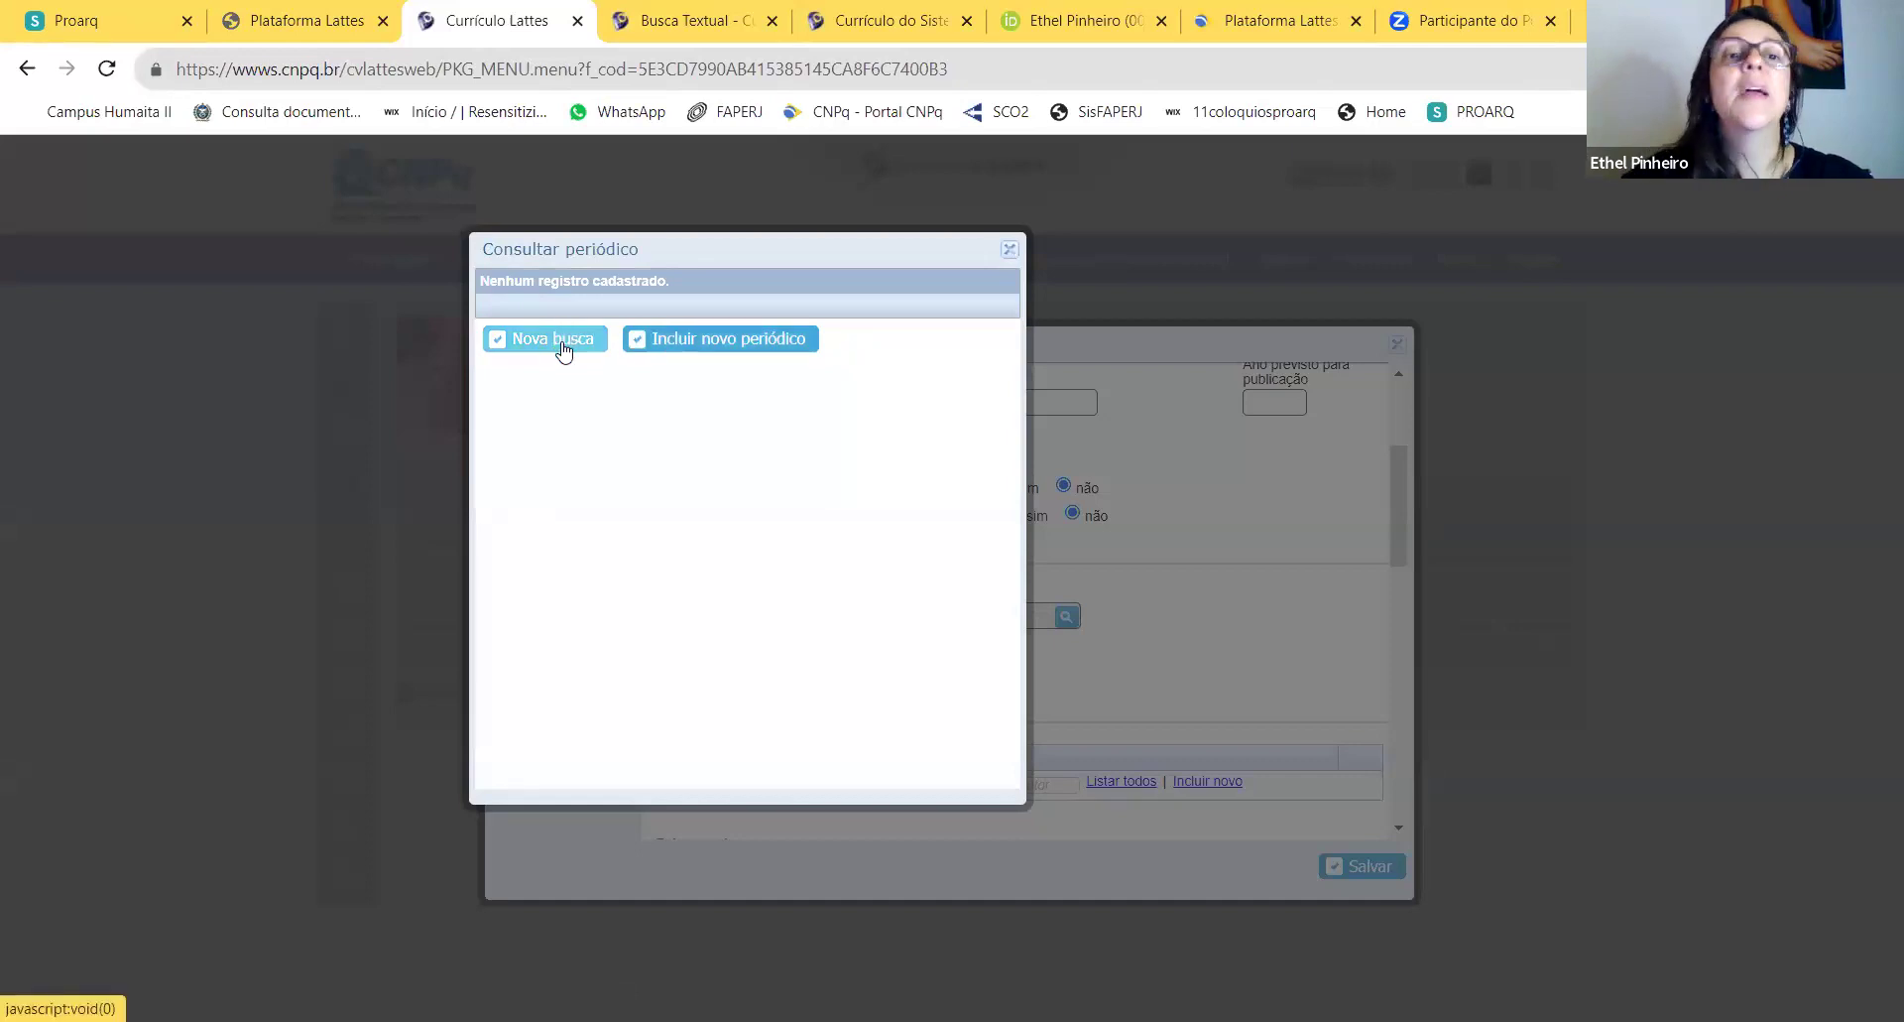
left_click(563, 349)
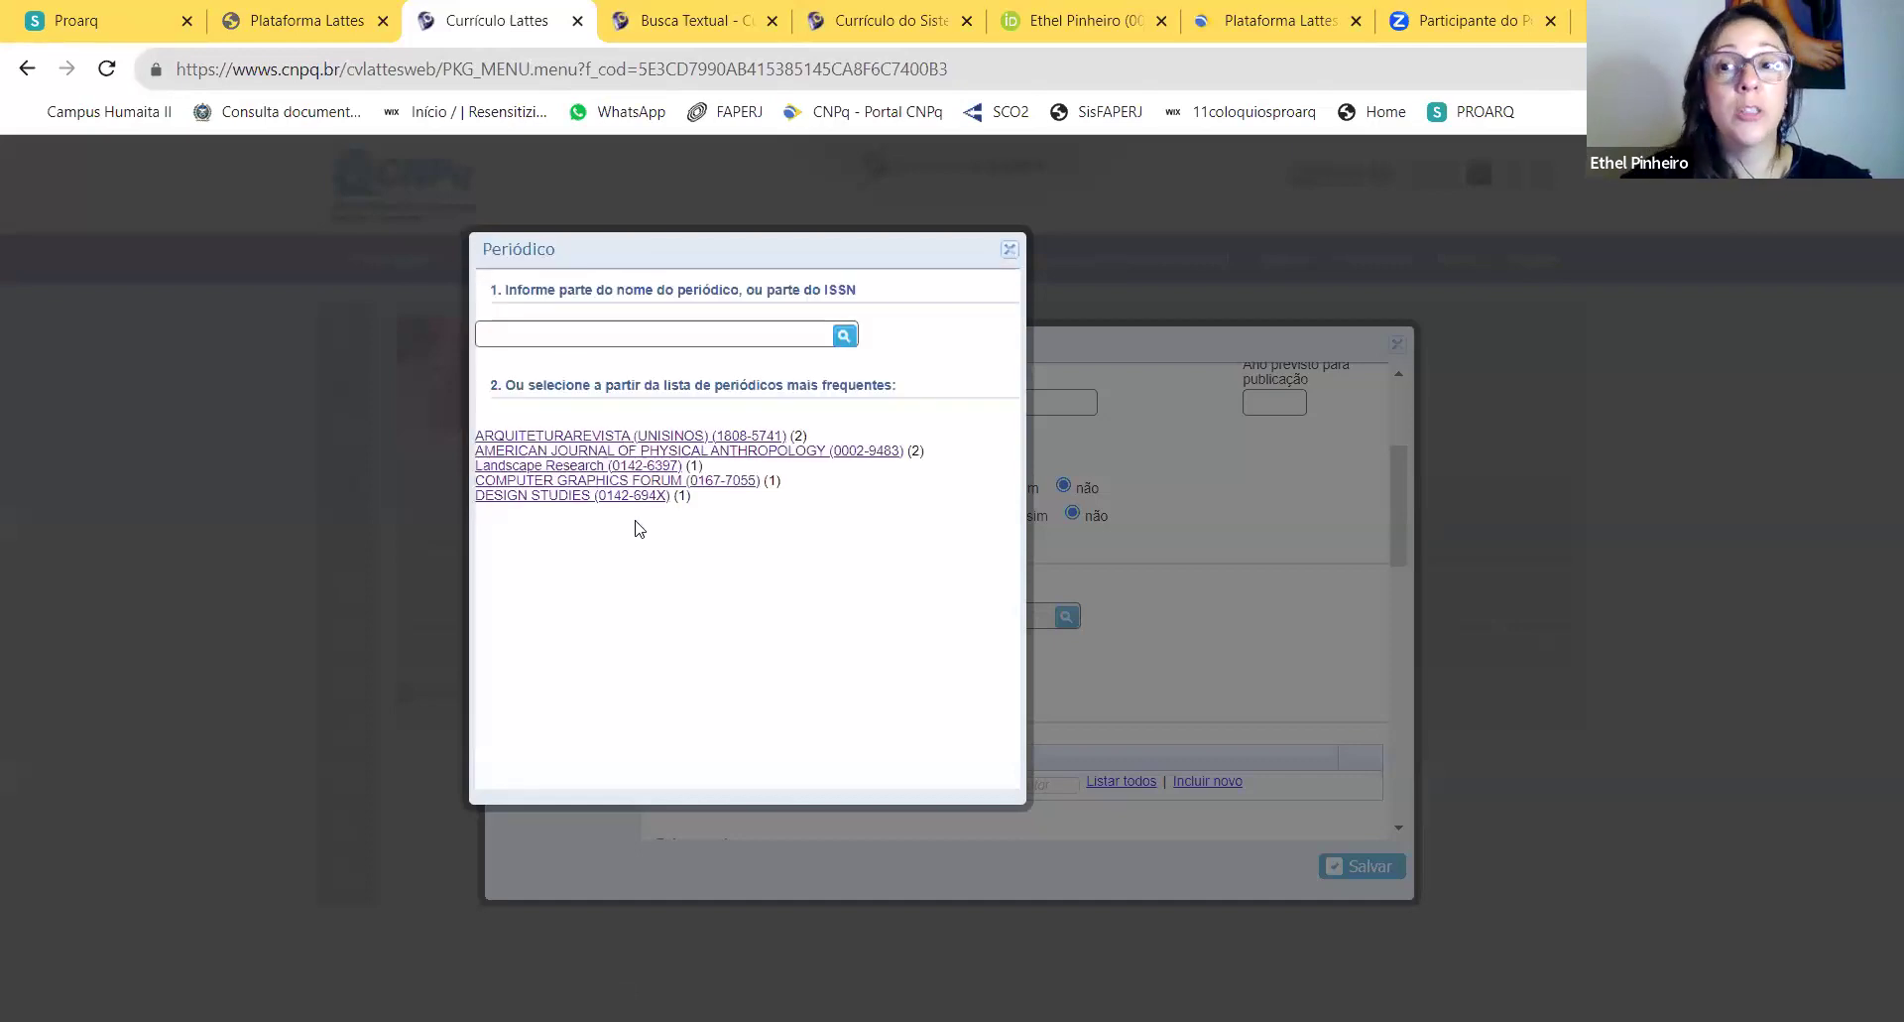
left_click_drag(619, 290, 710, 290)
left_click(820, 293)
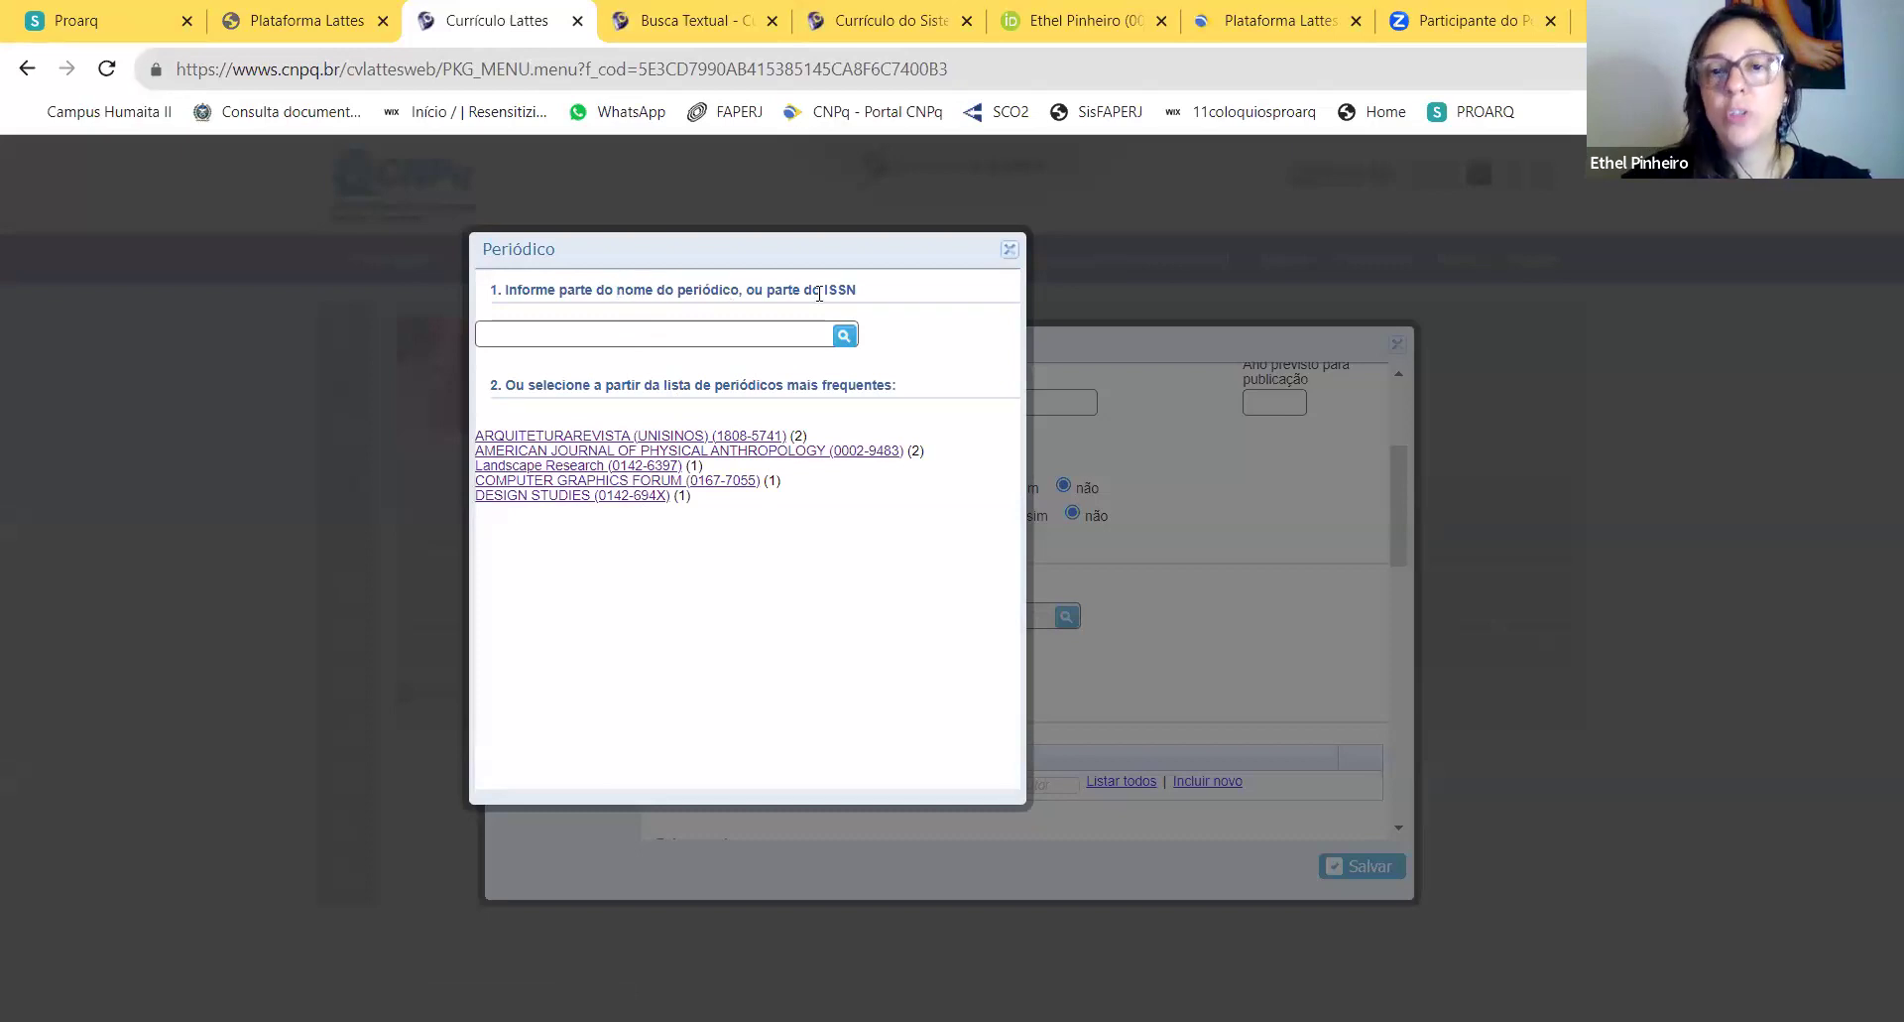
left_click(692, 329)
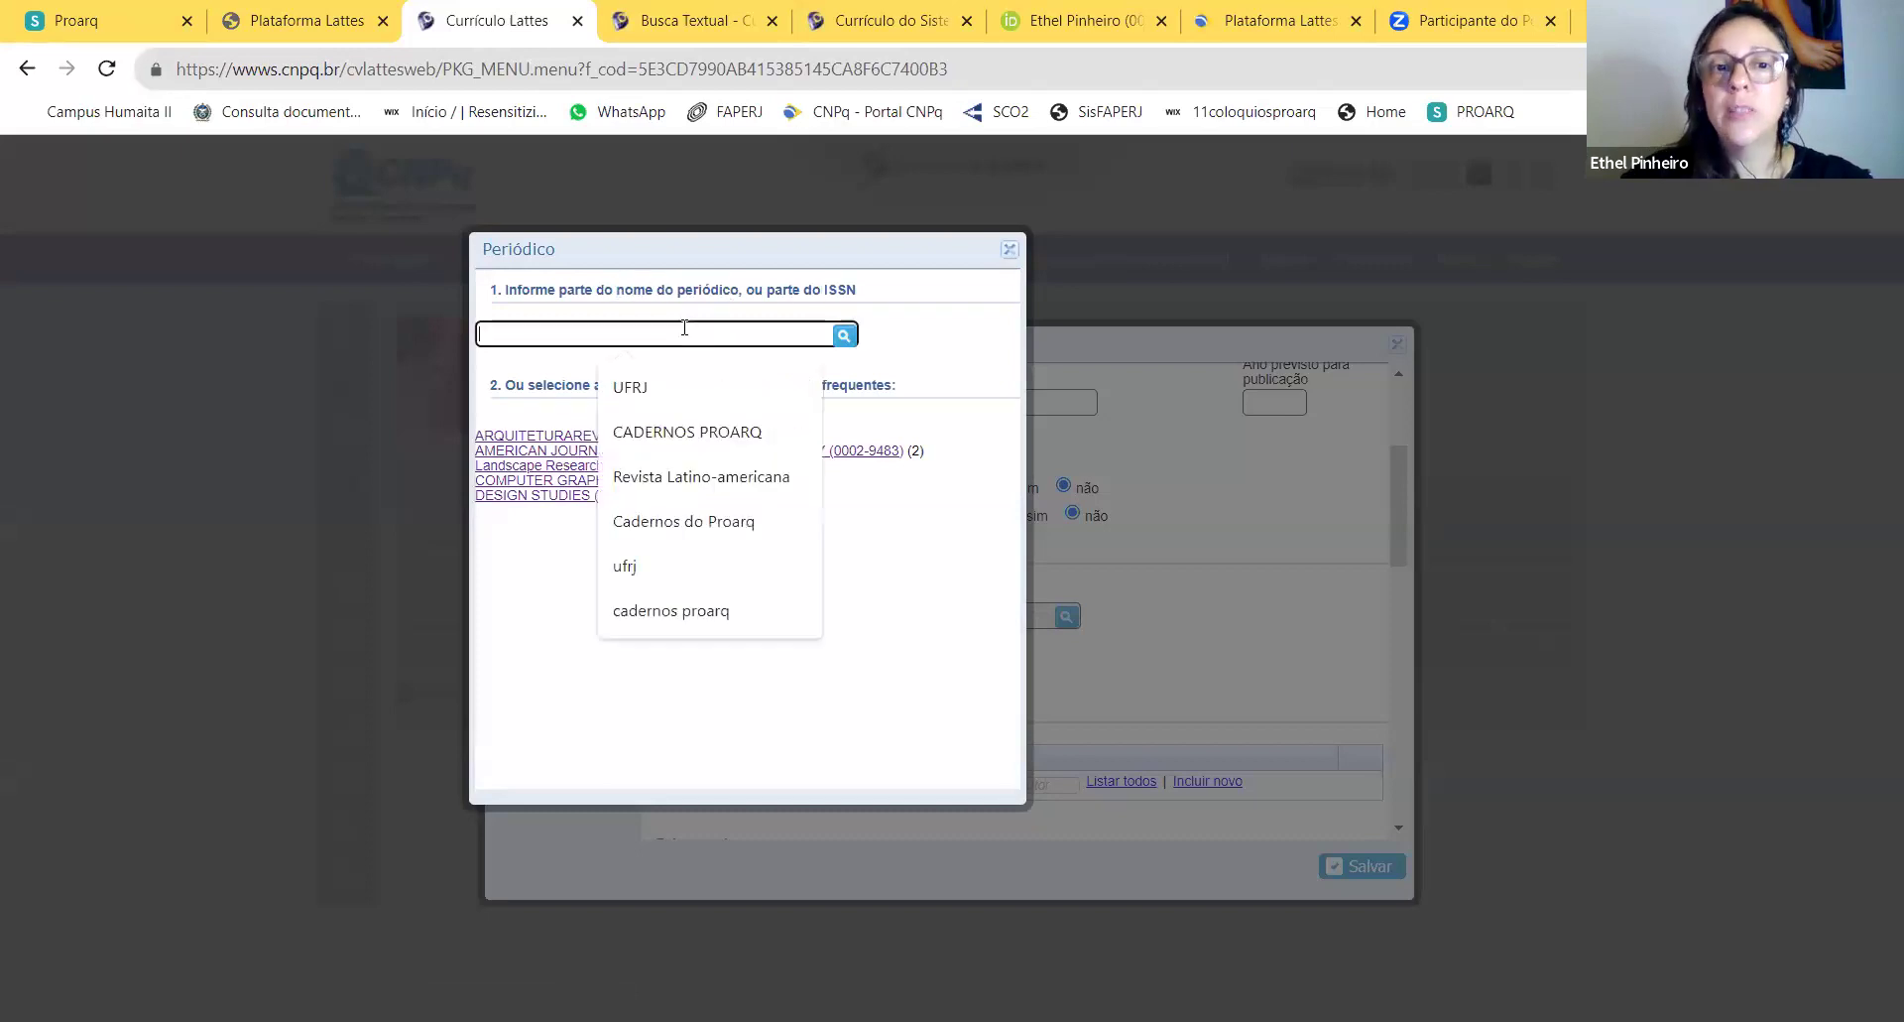
left_click(892, 506)
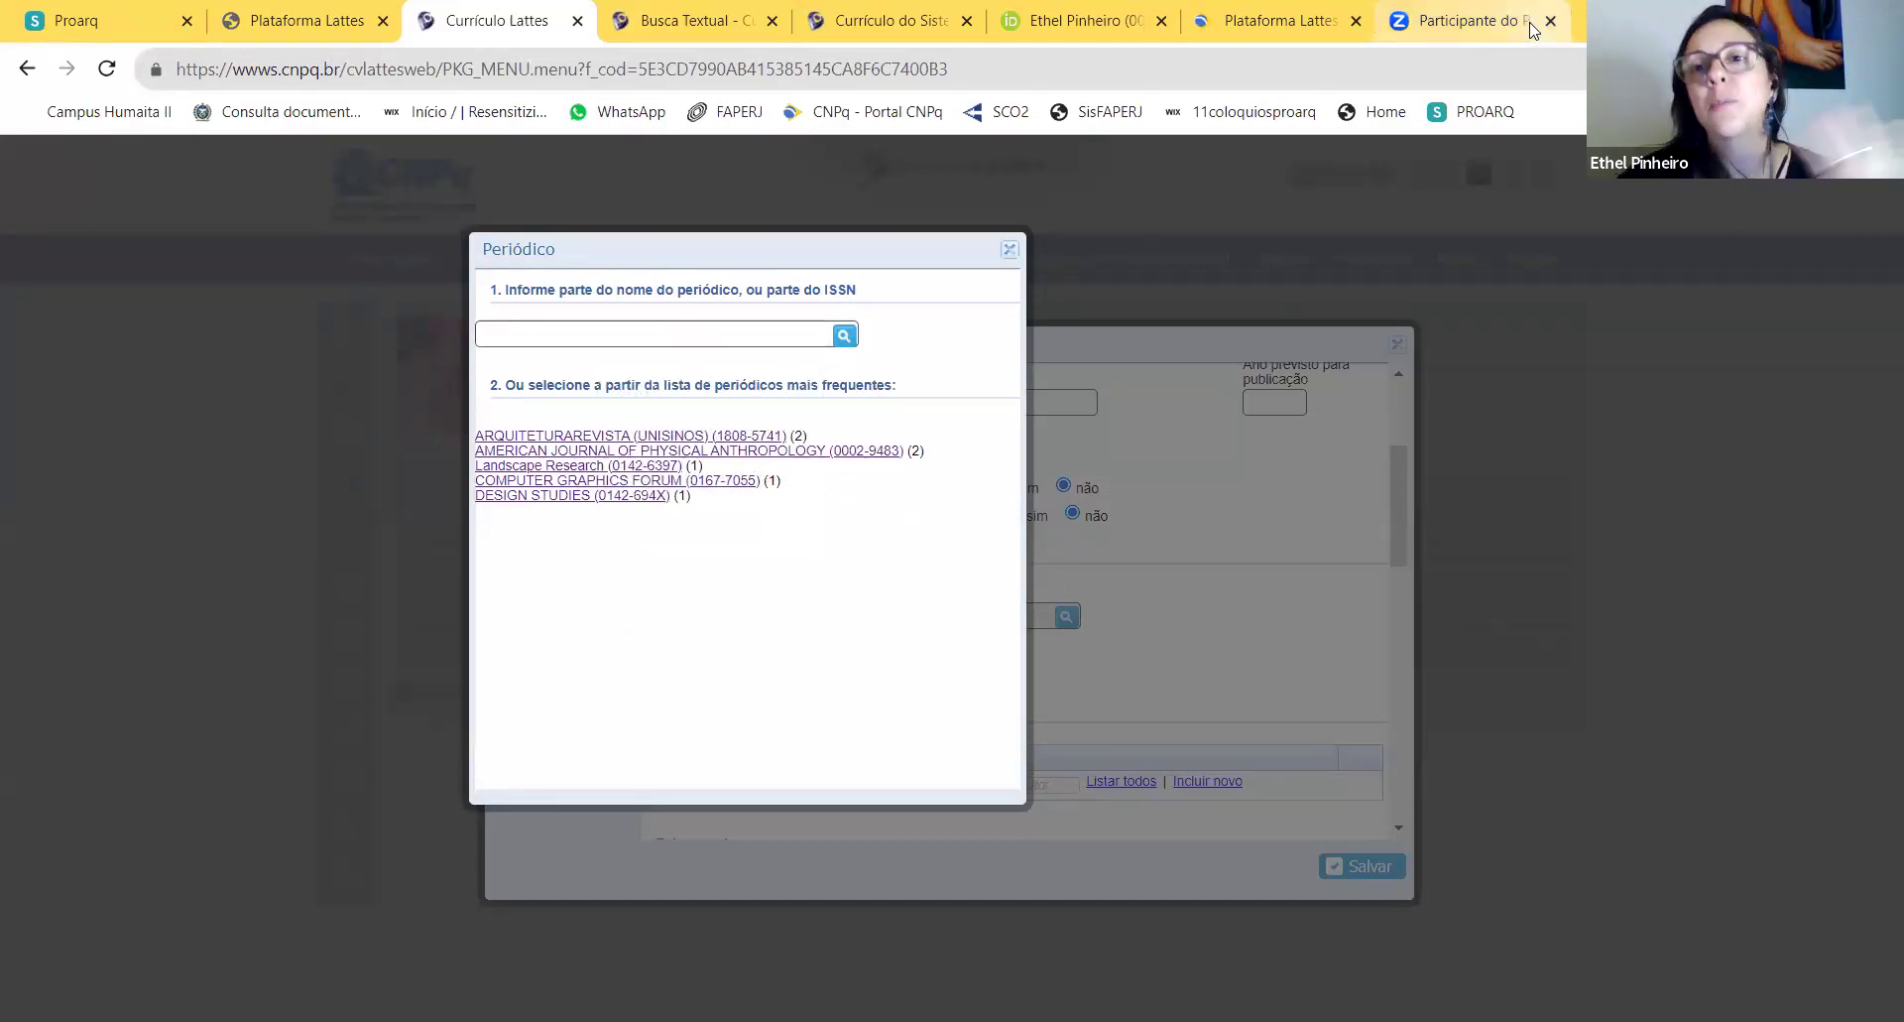
Step: Copy the electronic ISSN 2675-0392 from the Cadernos Proarq website and search the catalogue by it
left_click(1468, 25)
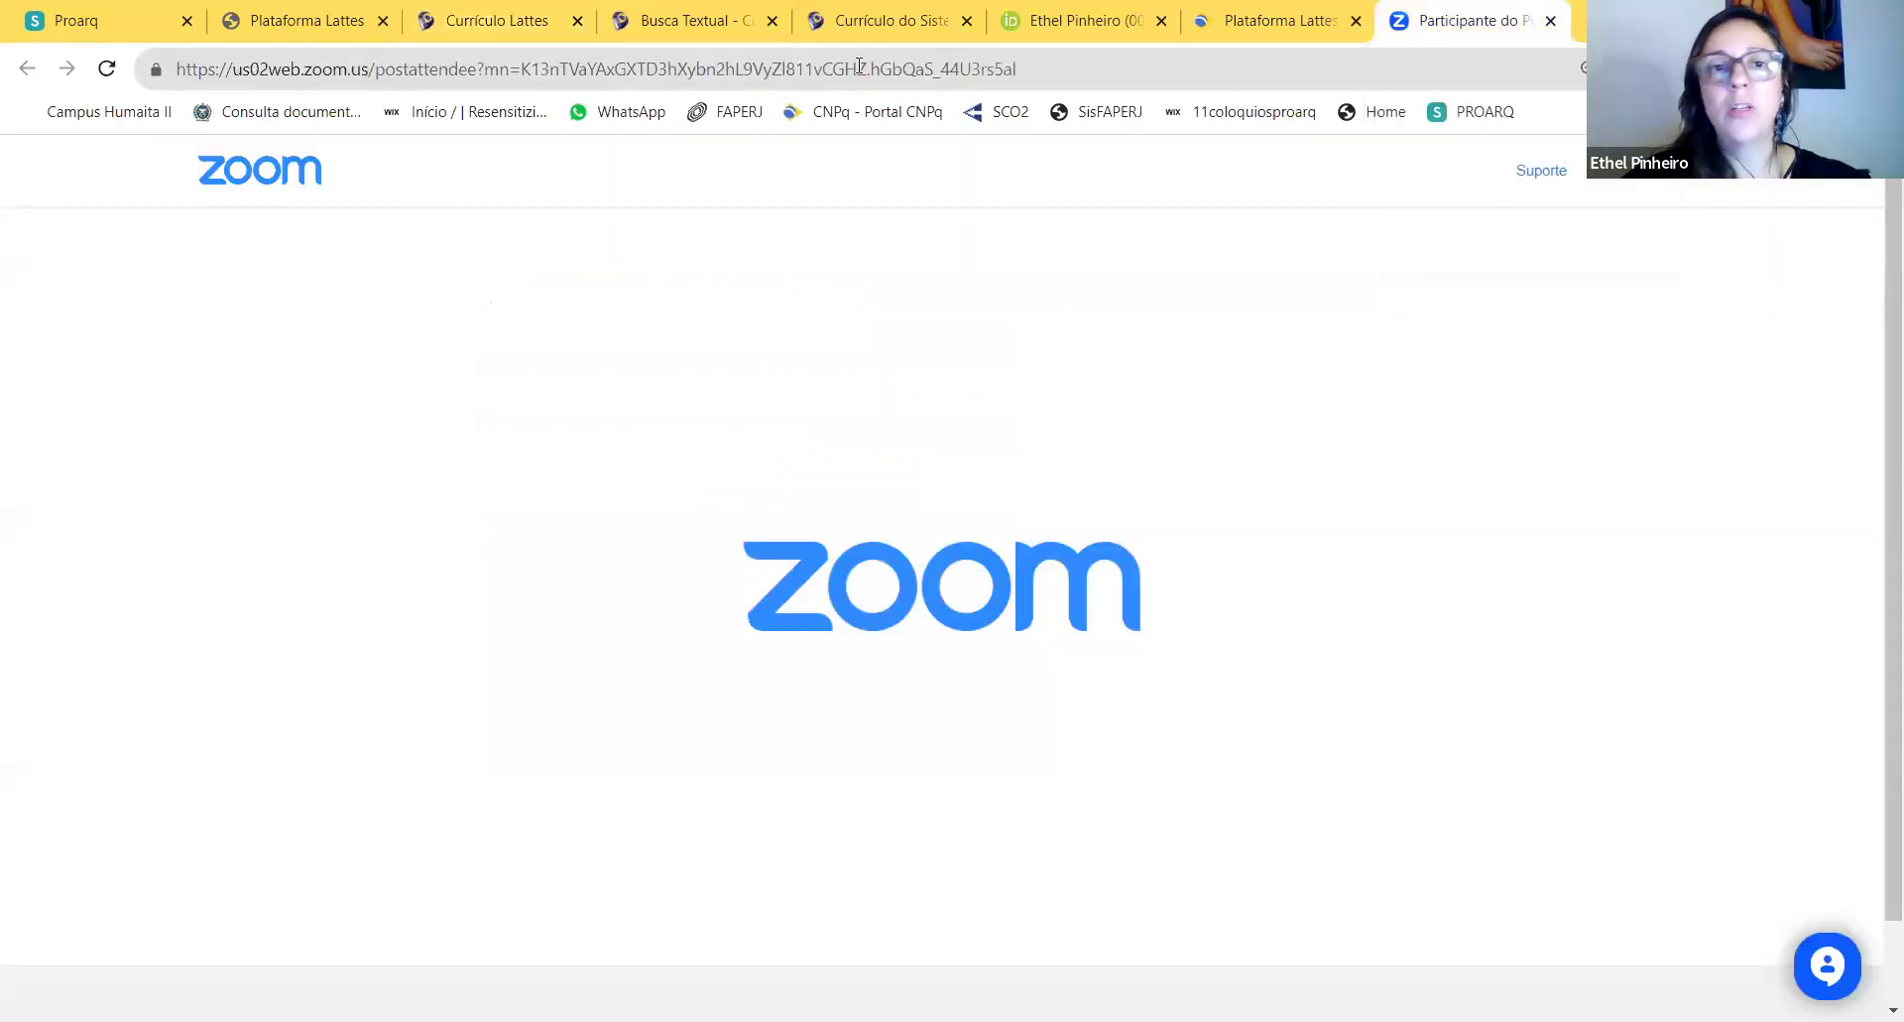
left_click(845, 63)
type("cadernos")
key("Return")
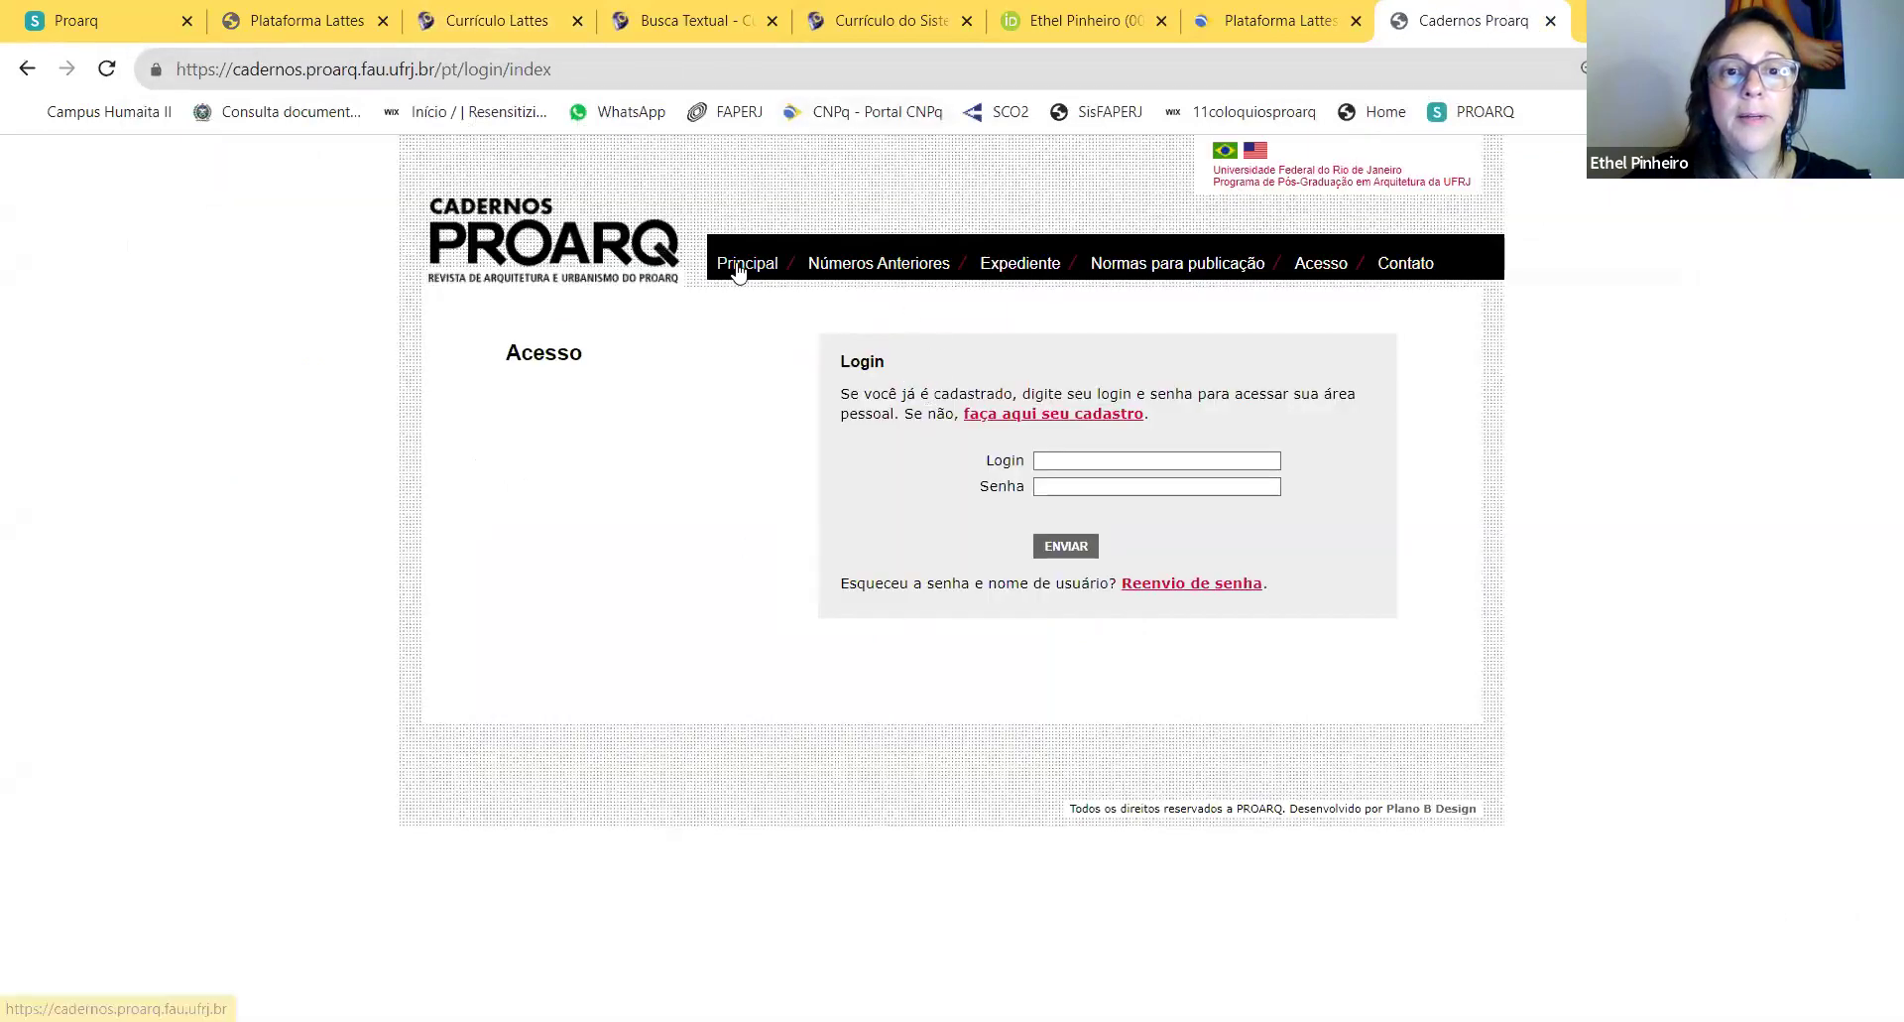
left_click(737, 266)
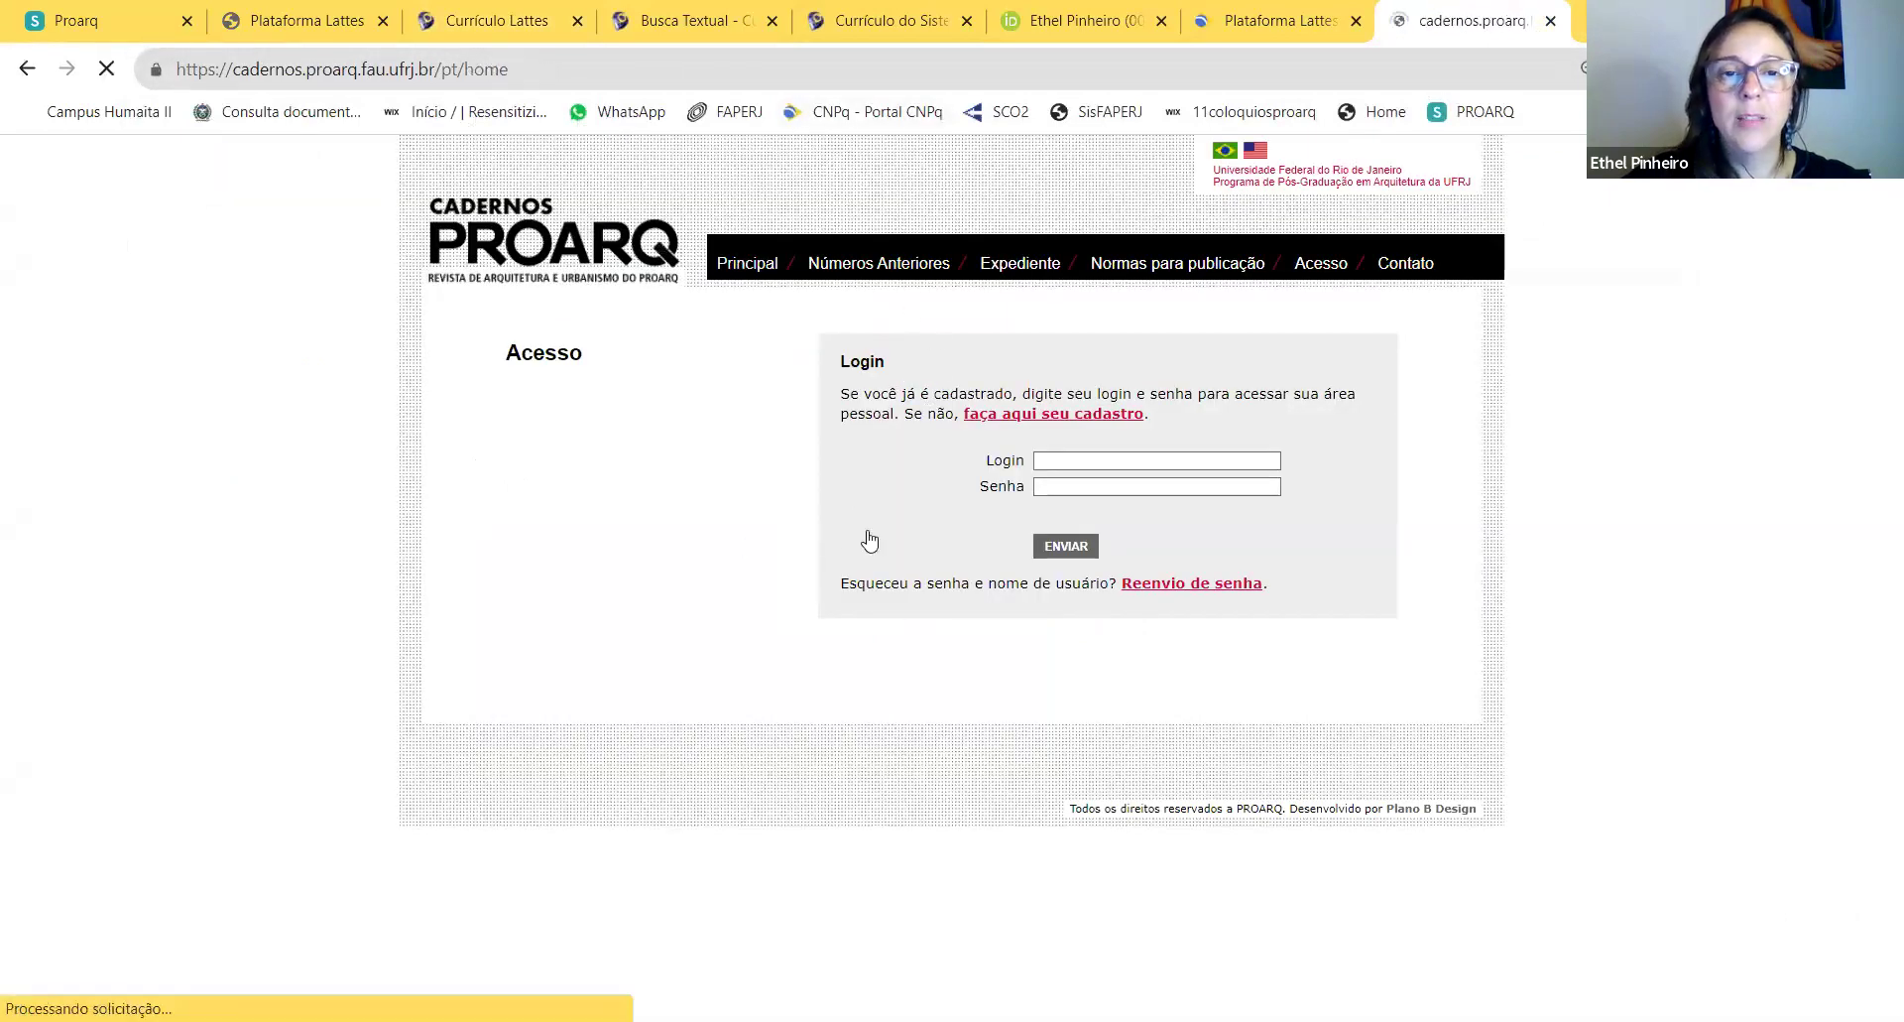
left_click_drag(765, 724, 692, 725)
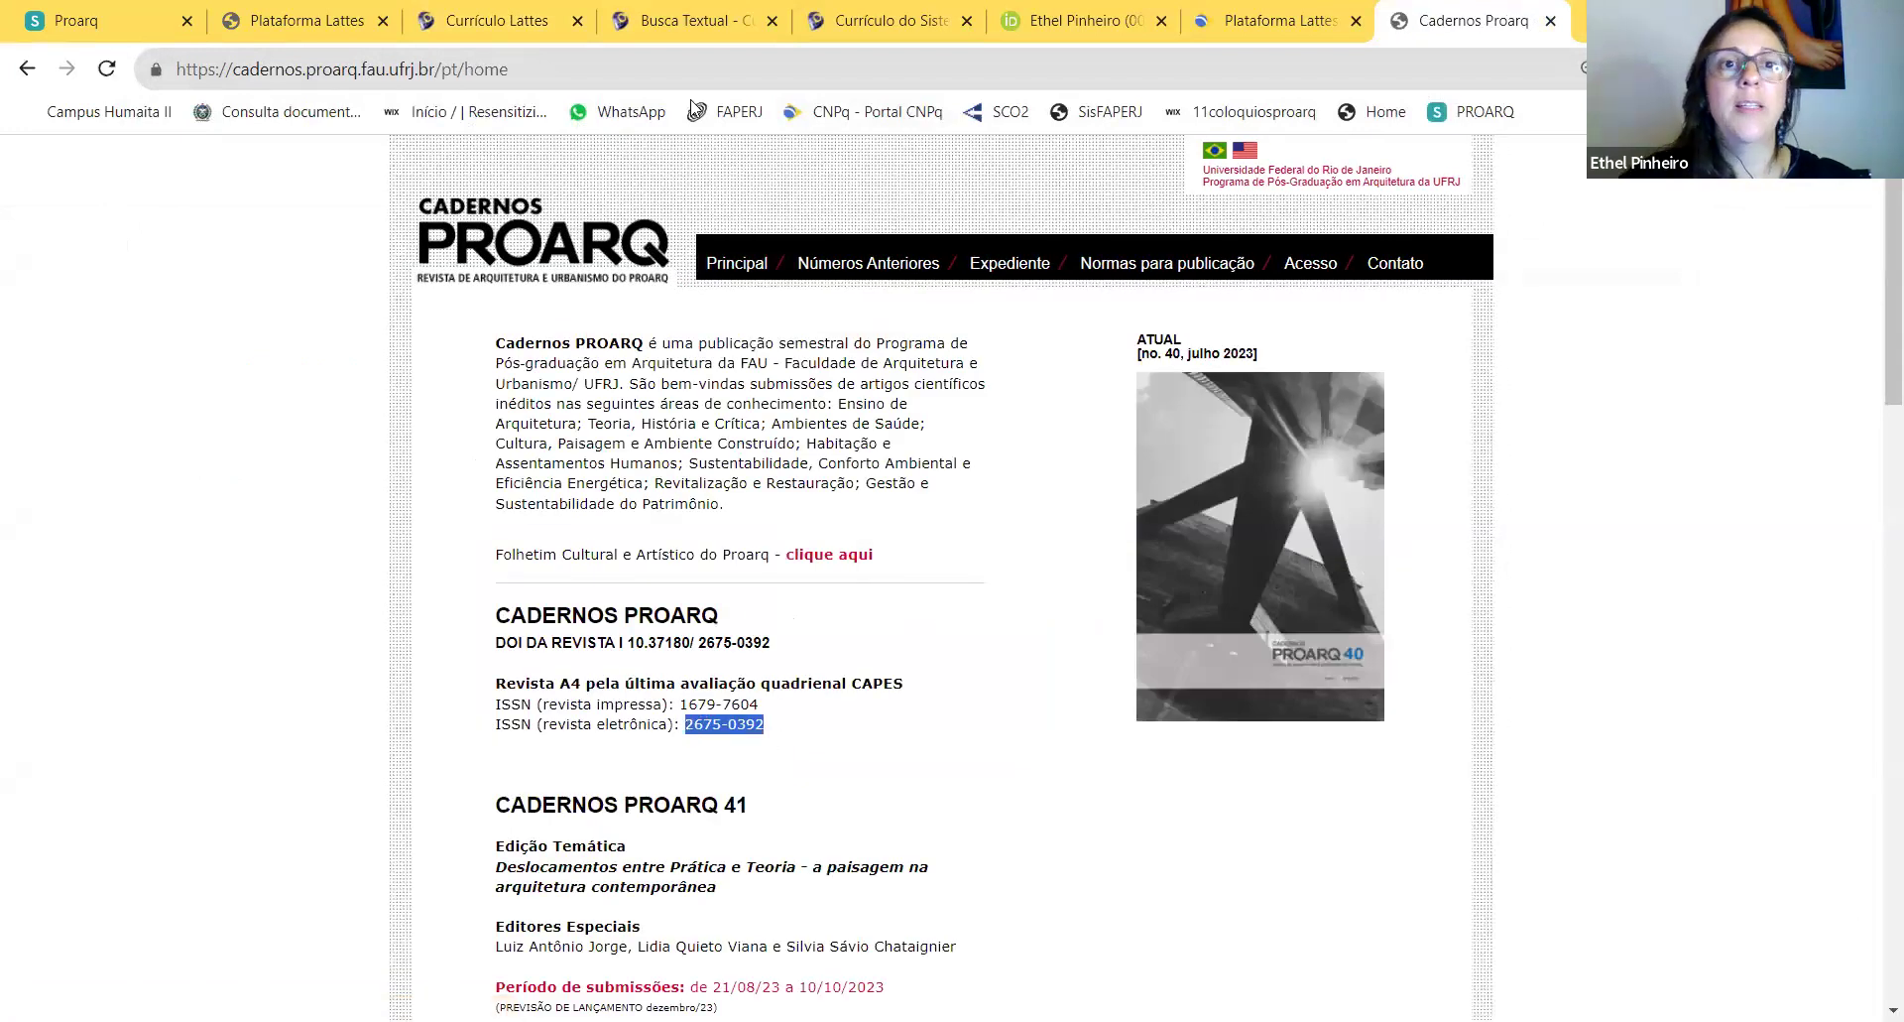
left_click(686, 25)
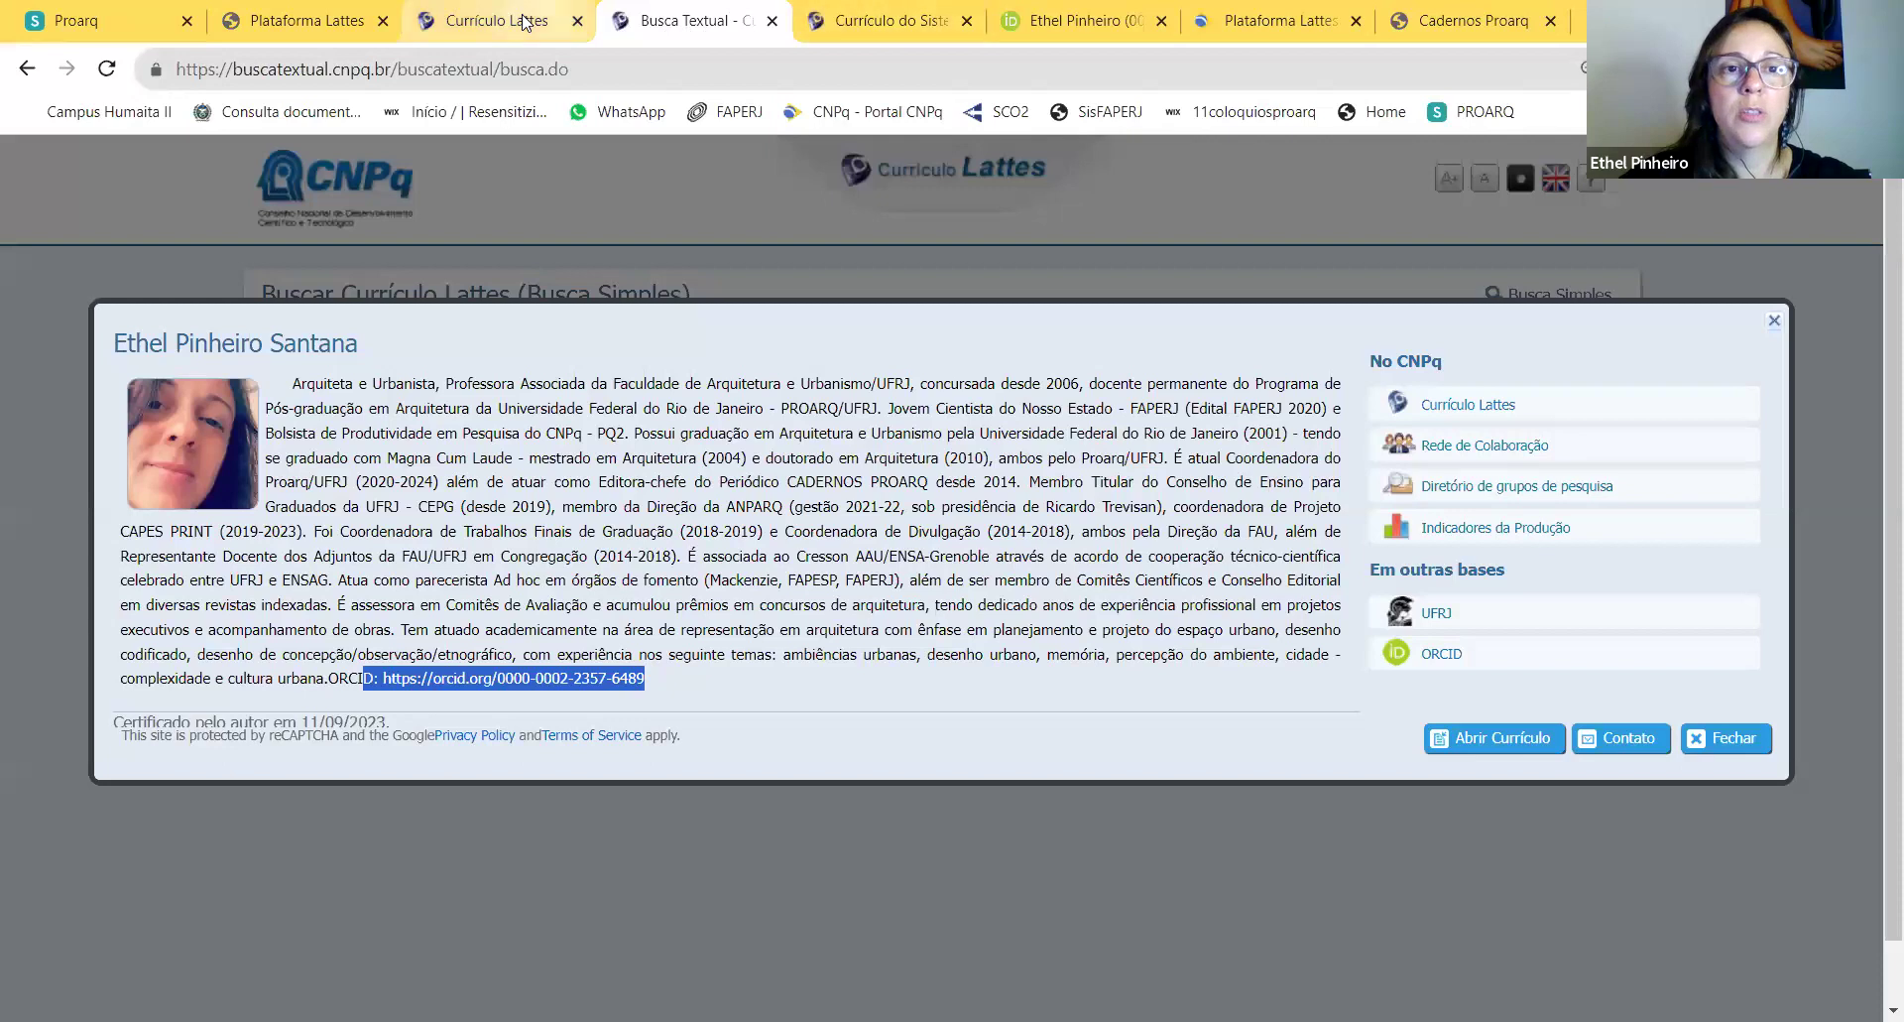
left_click(525, 22)
left_click(608, 333)
type("2675-0392")
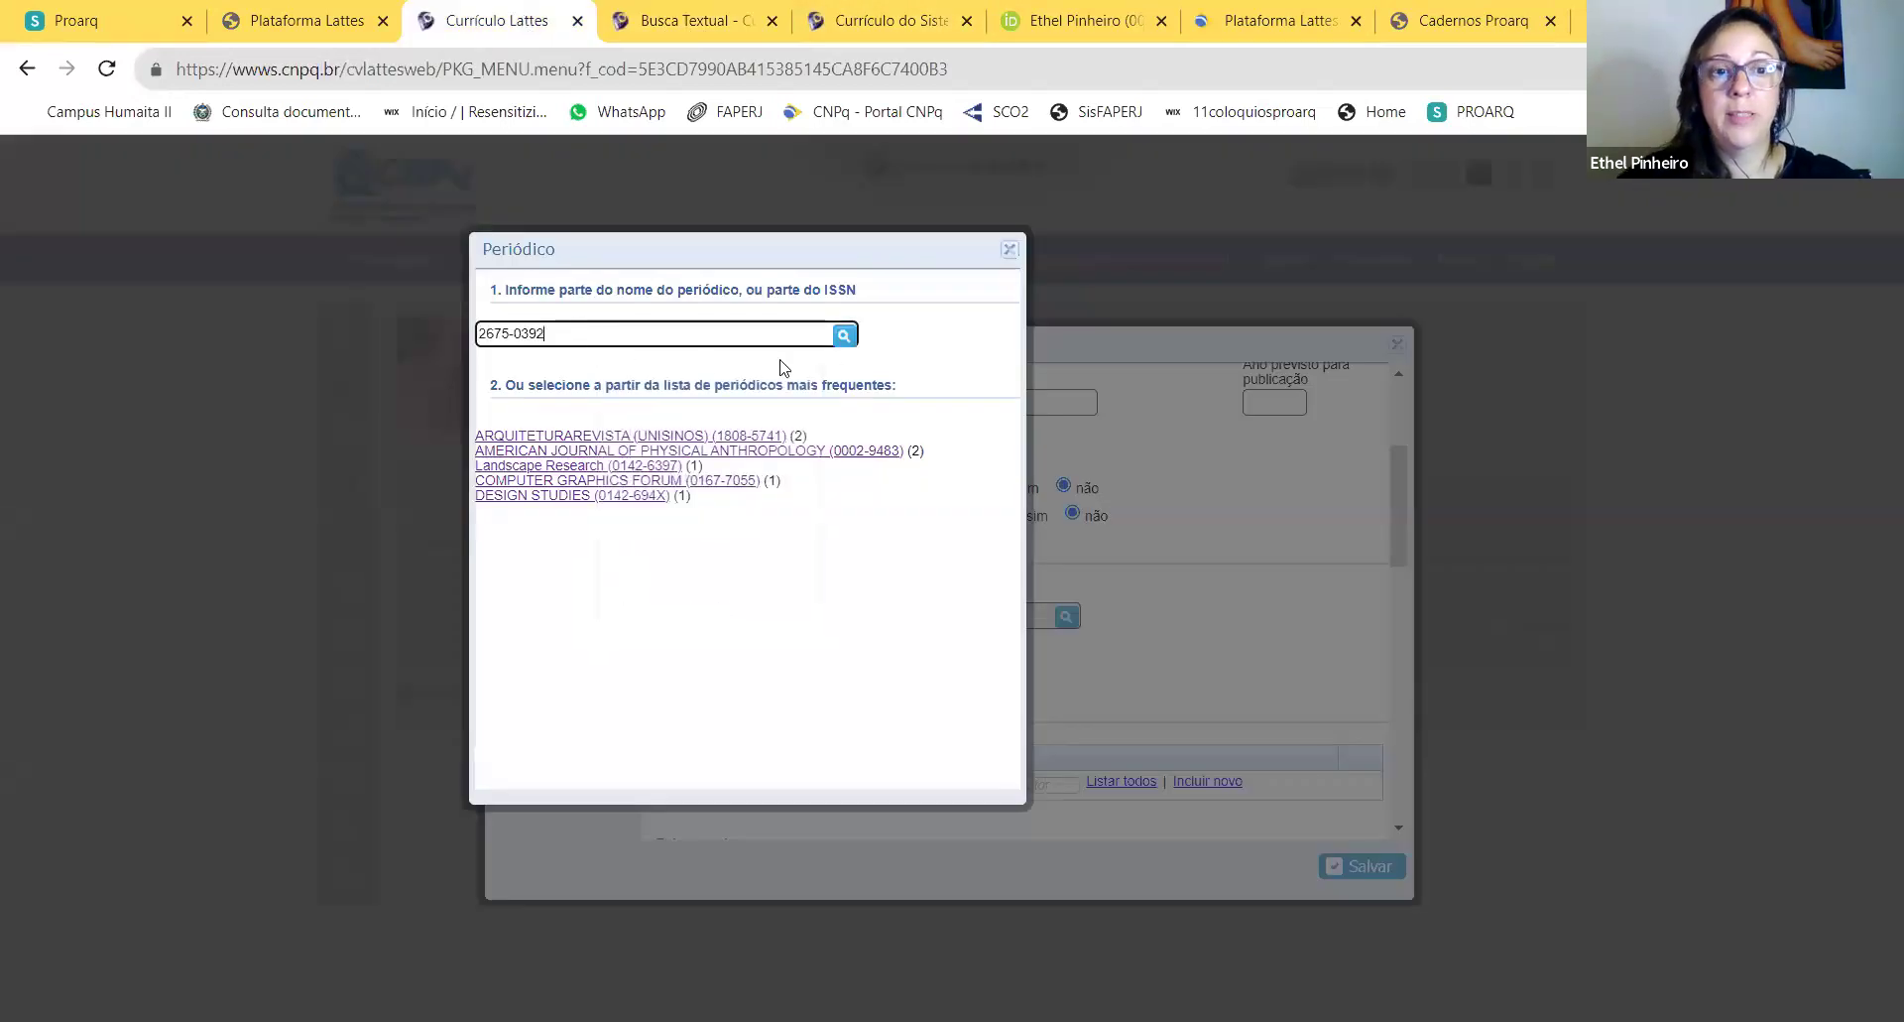
left_click(844, 335)
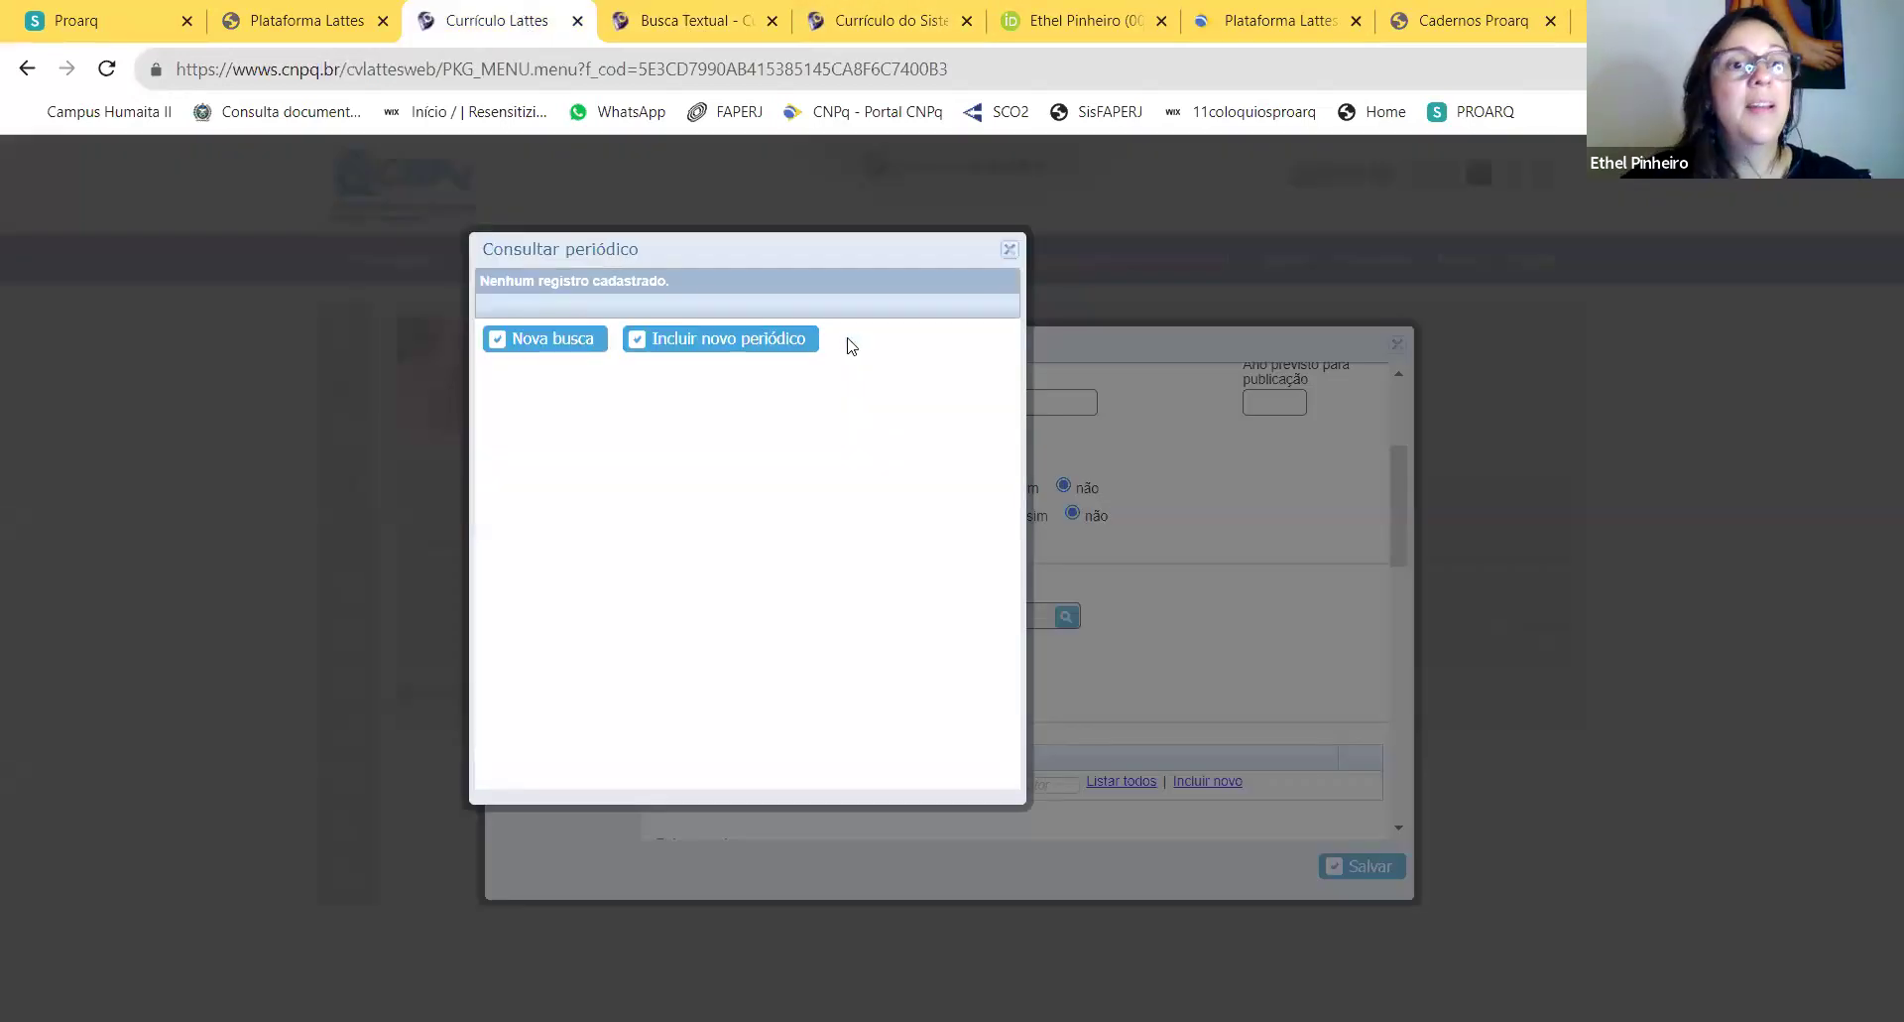
Step: Copy the print ISSN 1679-7604 from the journal site and search the catalogue by it
left_click(544, 354)
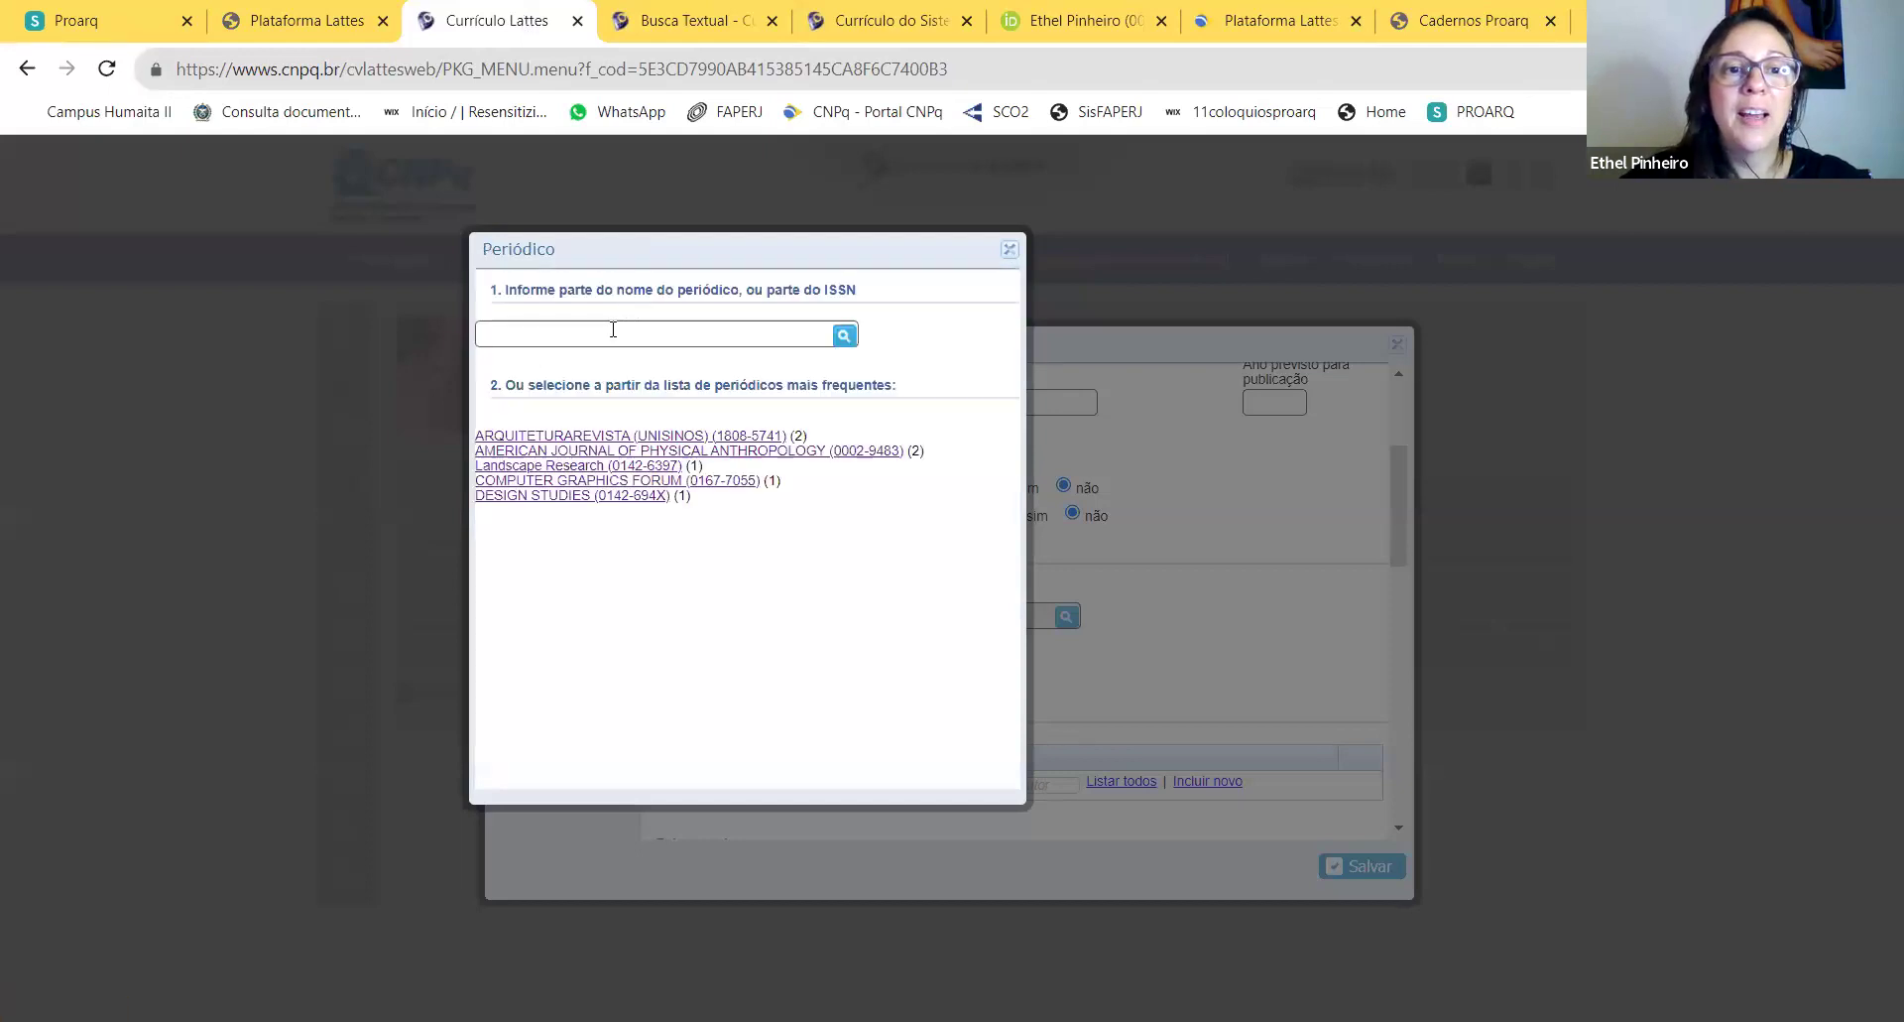
left_click(608, 331)
left_click(1448, 28)
left_click_drag(759, 706, 677, 705)
key("ctrl+c")
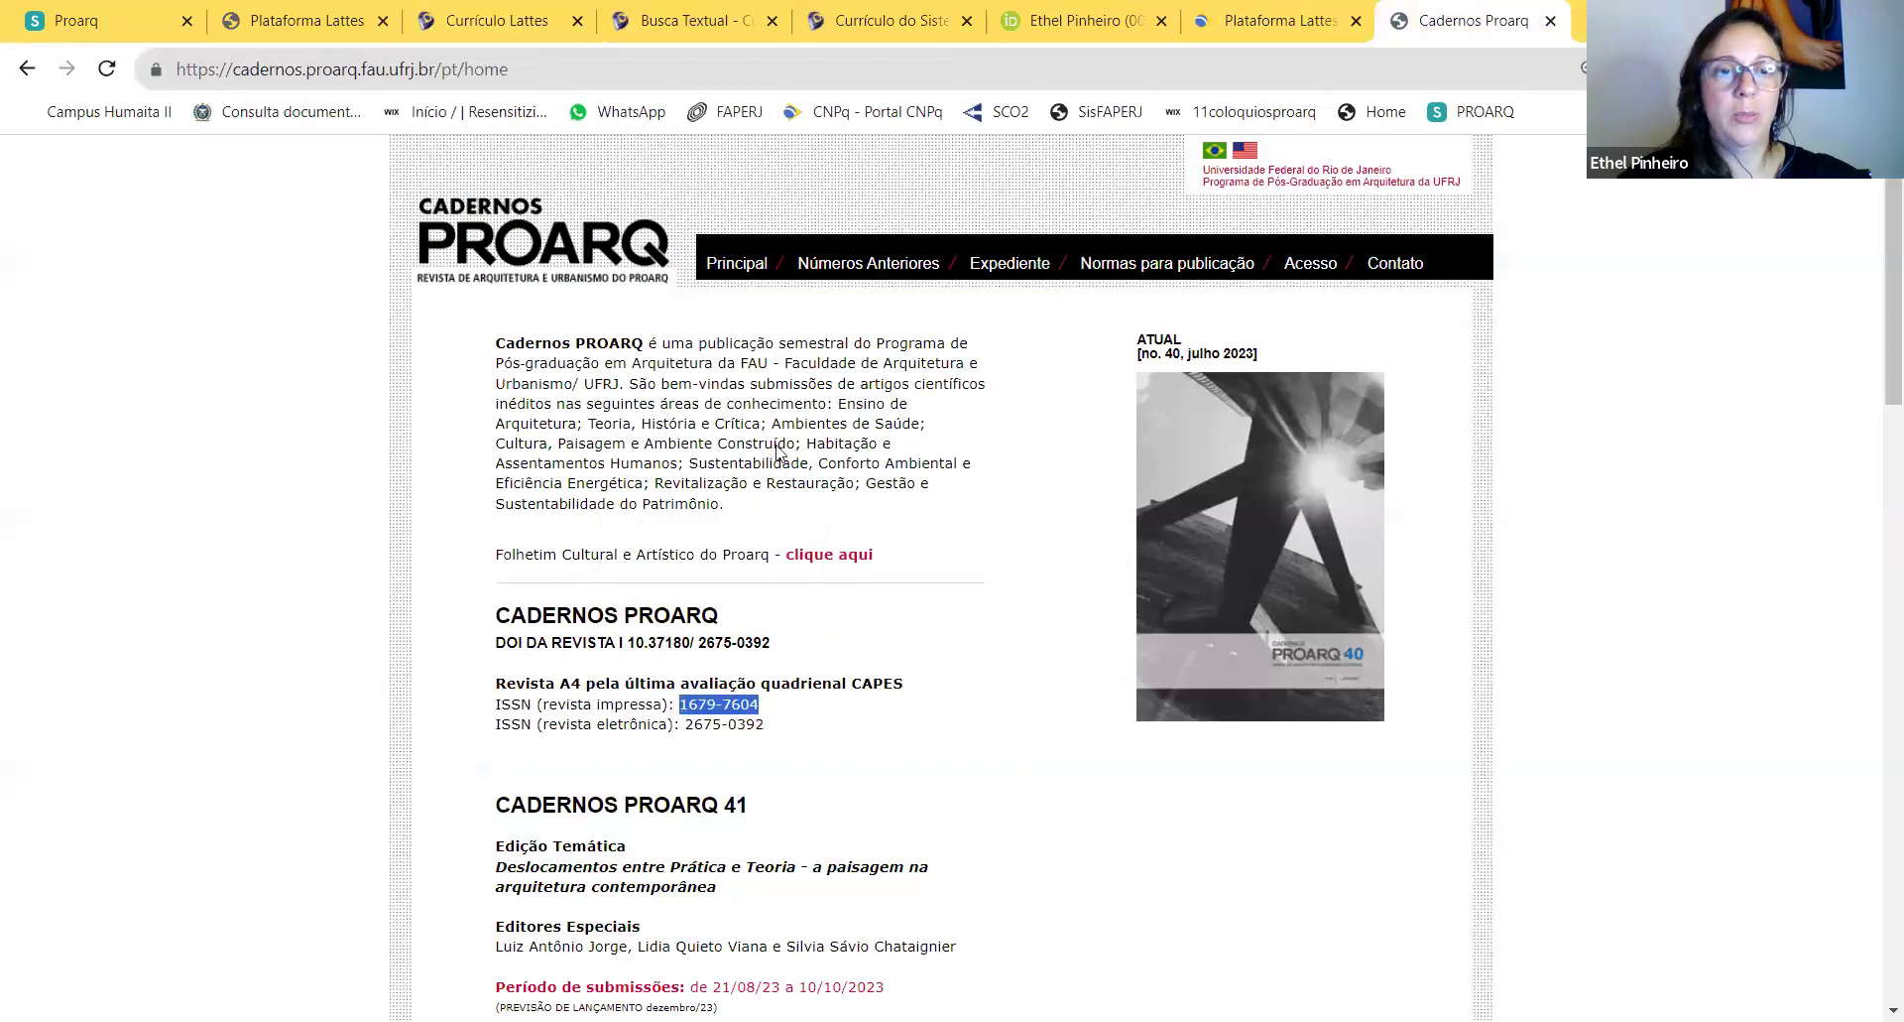
left_click(486, 27)
left_click(604, 333)
key("ctrl+v")
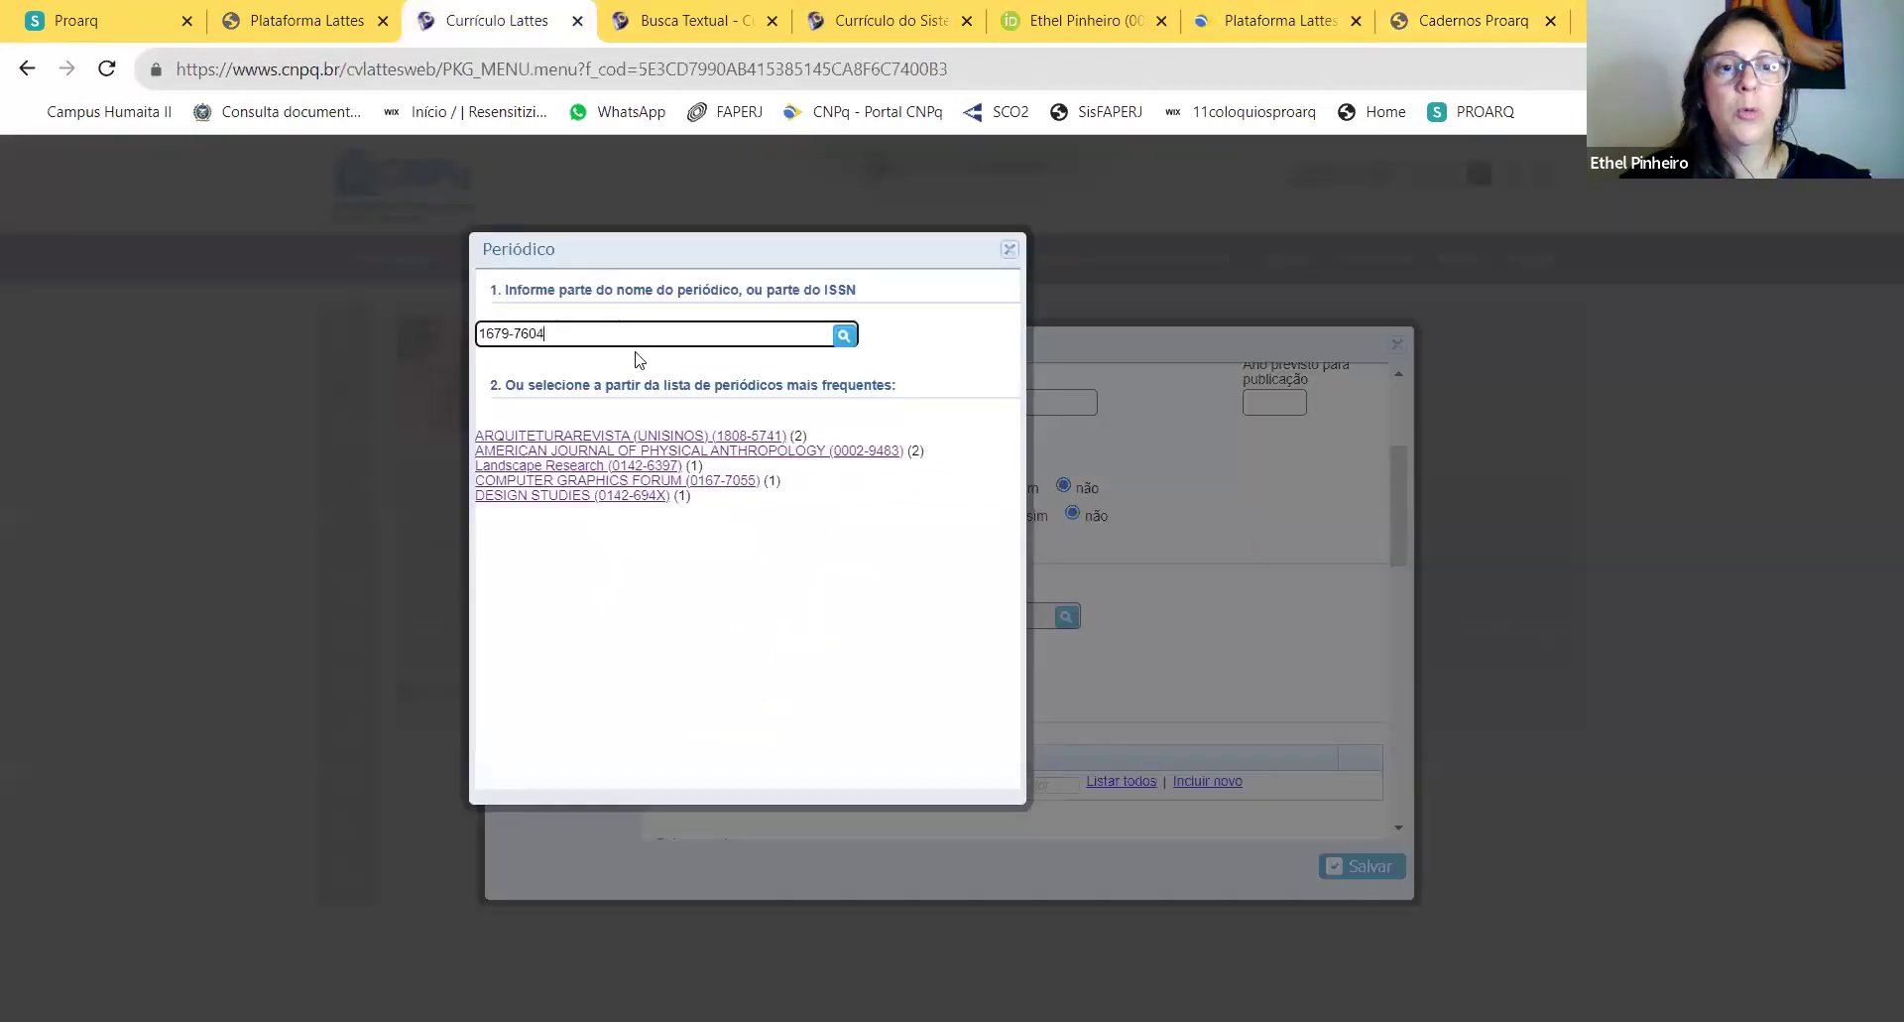
left_click(839, 337)
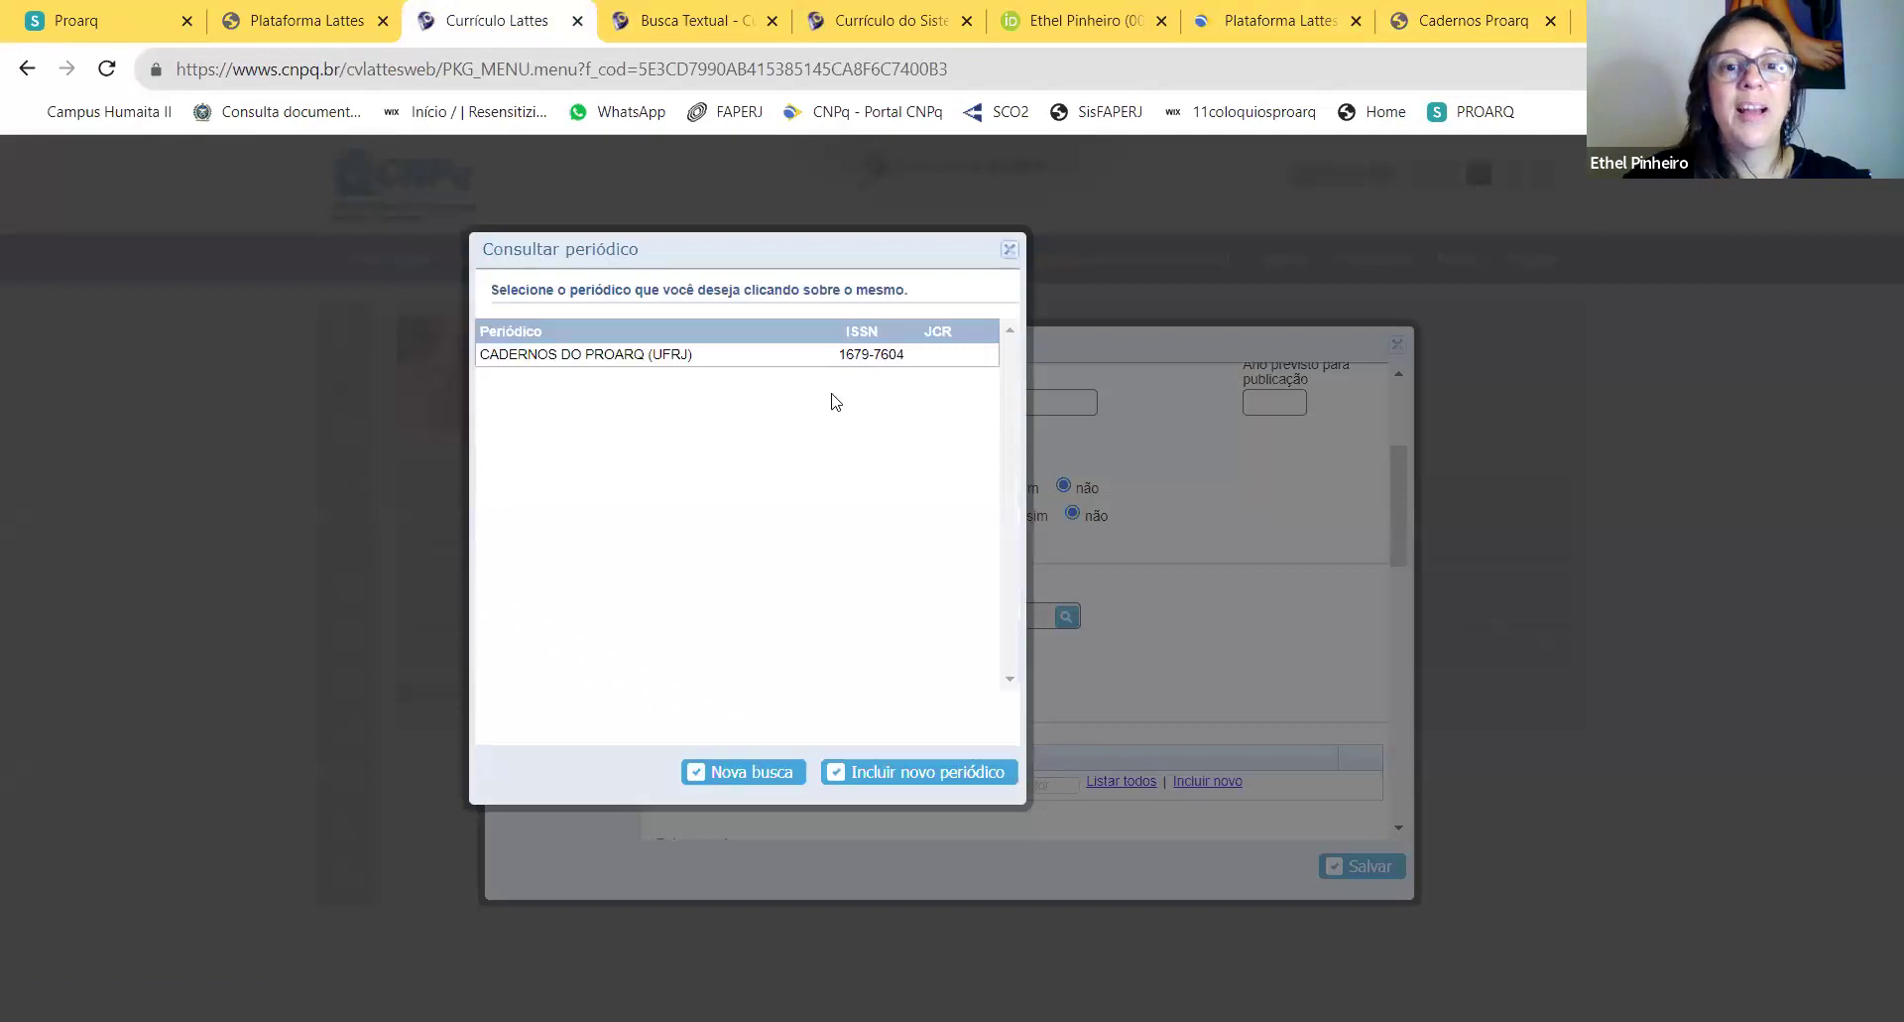
Step: Search CADERNOS PROARQ once more and confirm registering it as a new journal
left_click(777, 781)
left_click(579, 336)
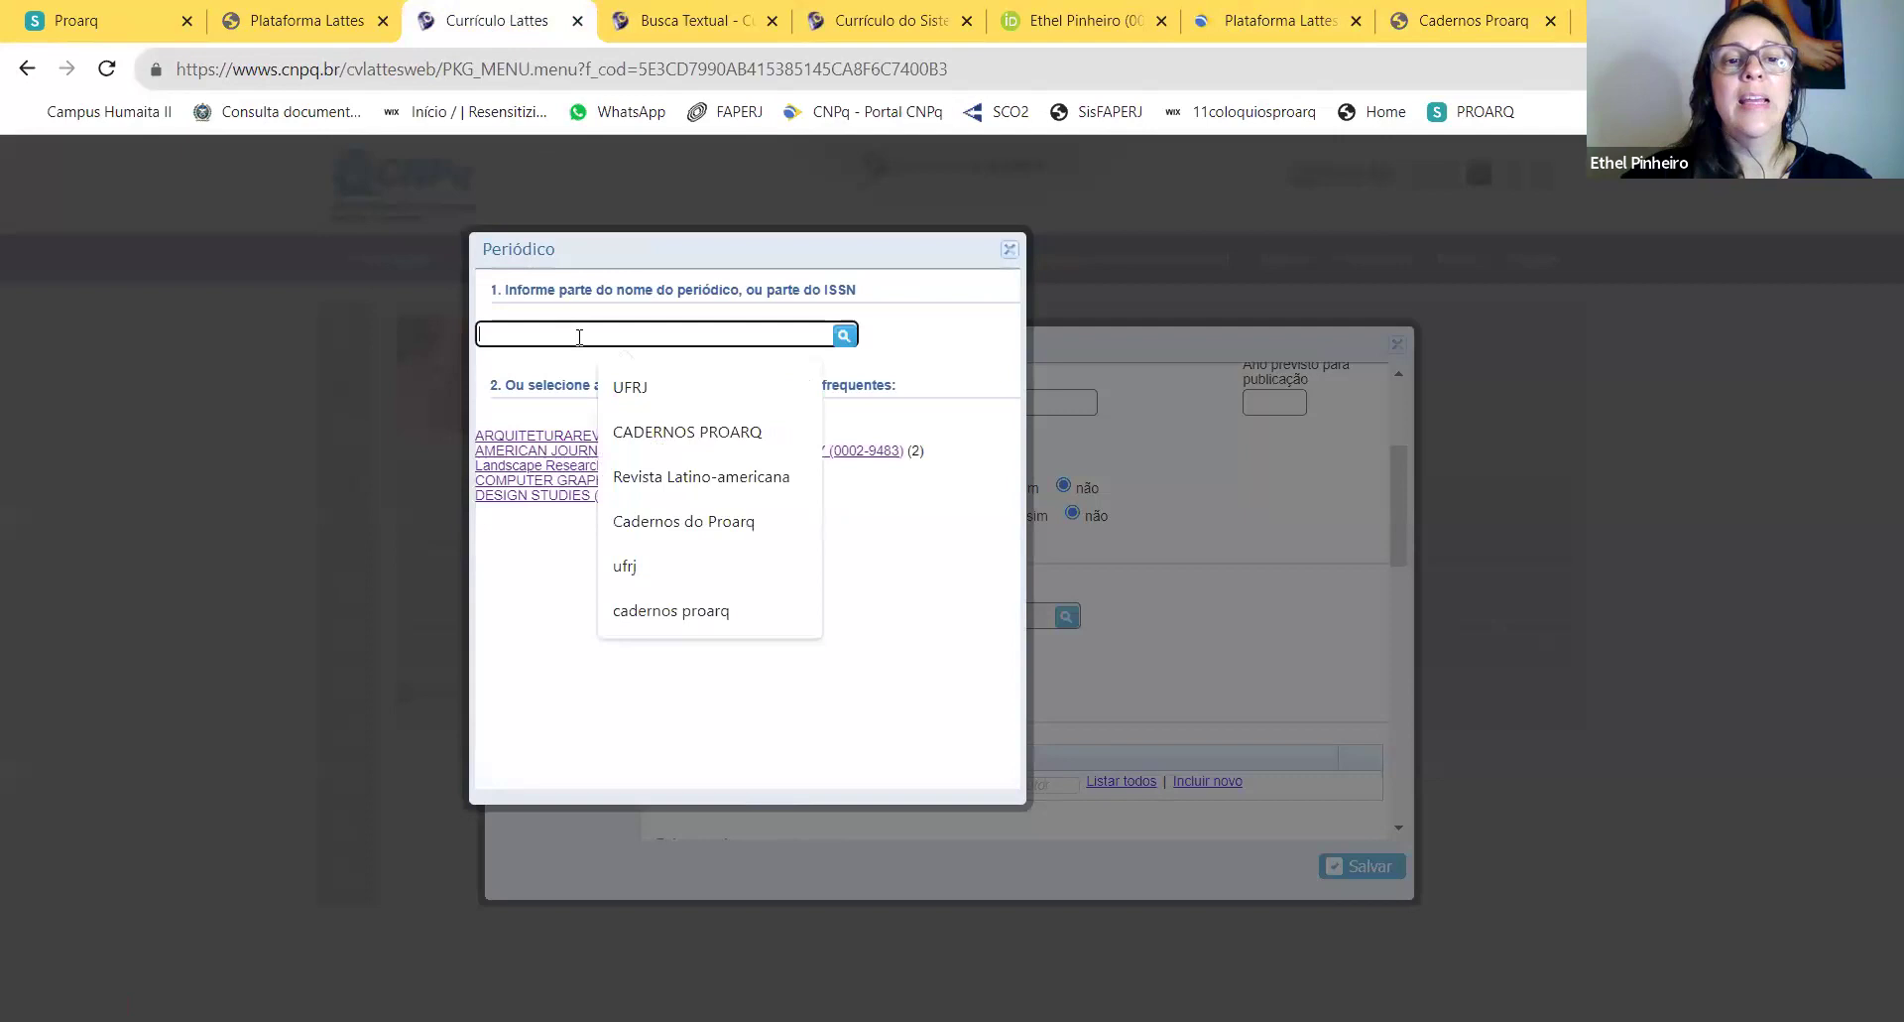
left_click(724, 430)
left_click(844, 335)
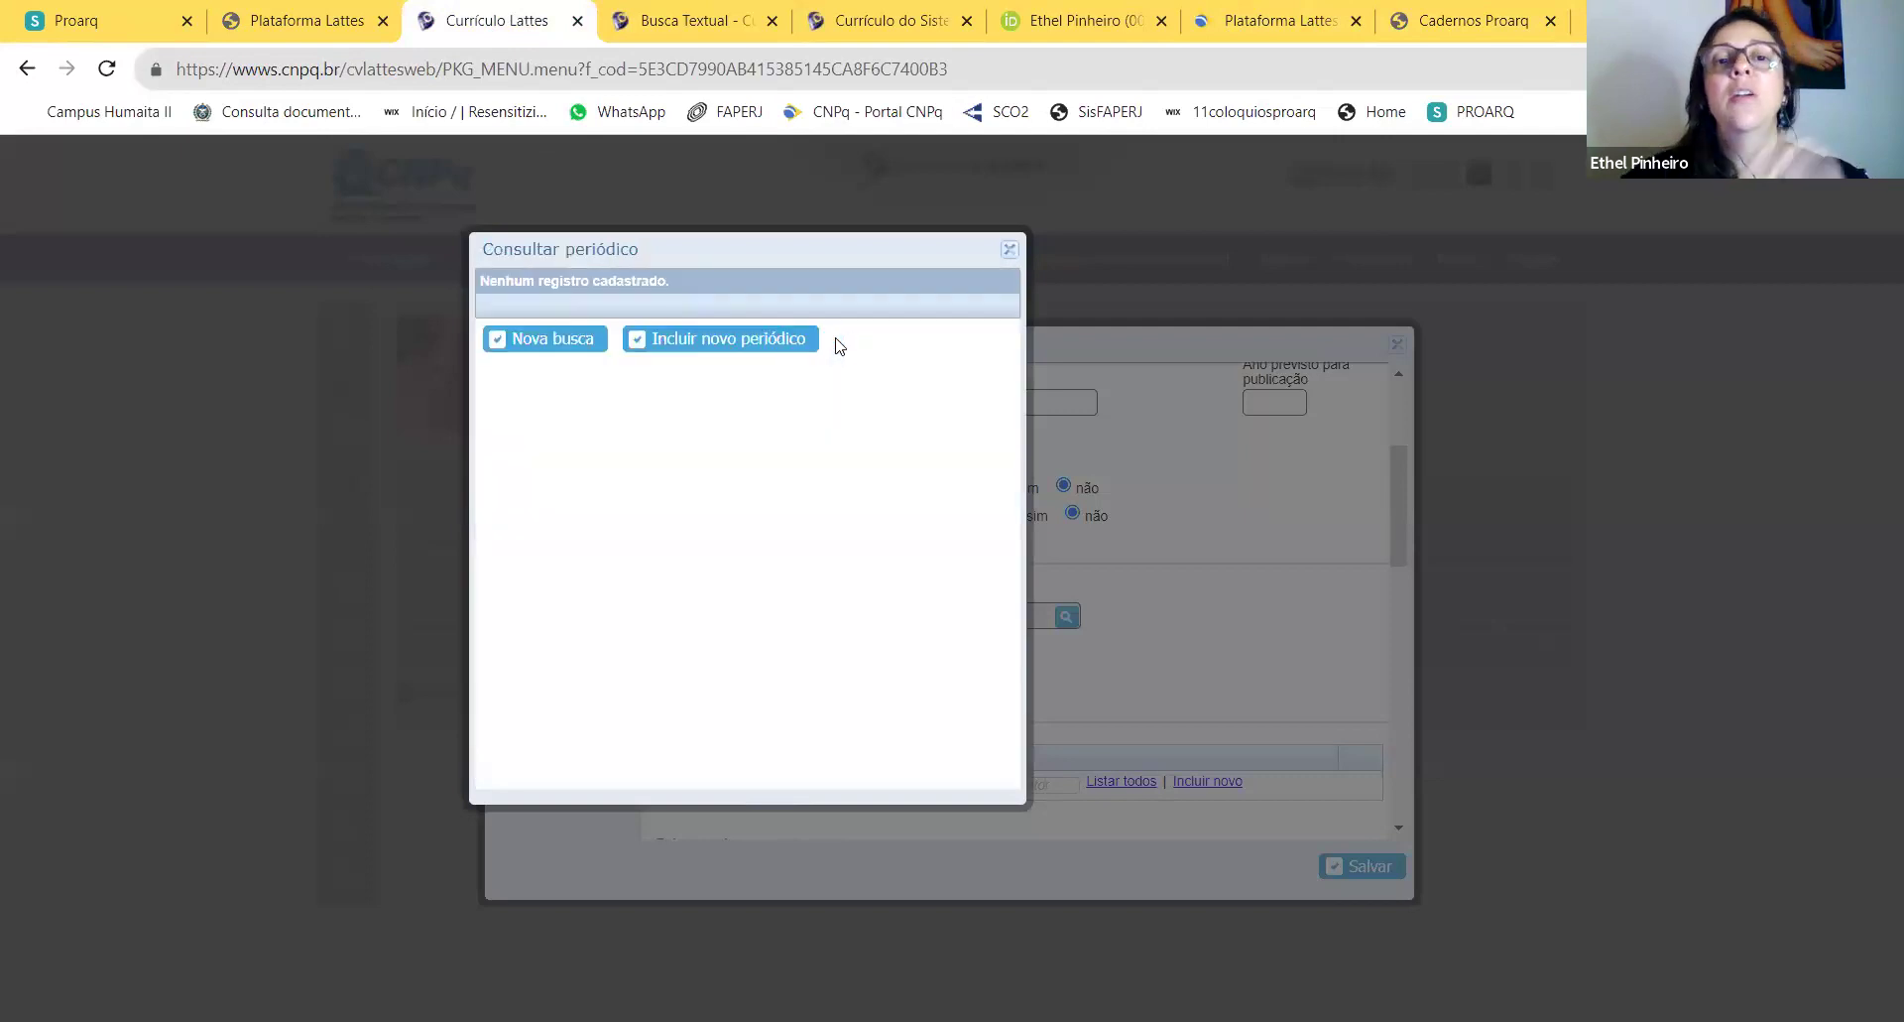
left_click(781, 342)
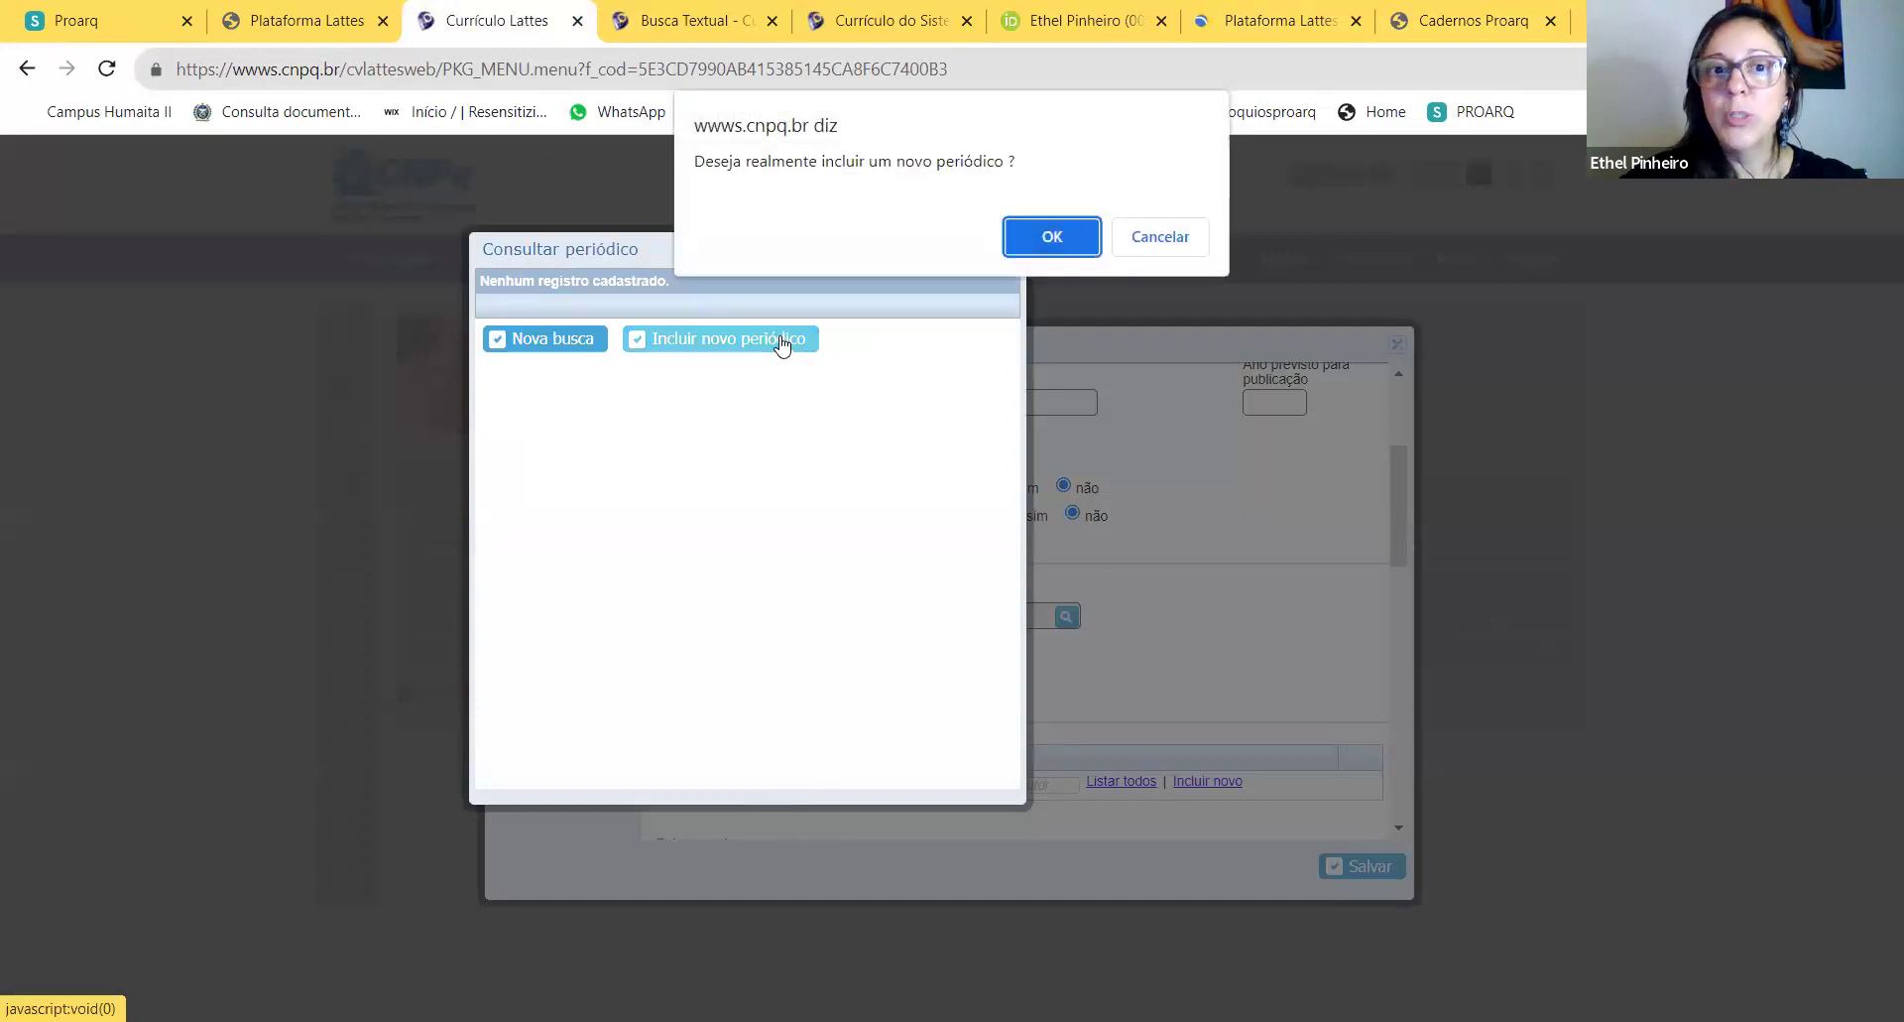
left_click(1070, 236)
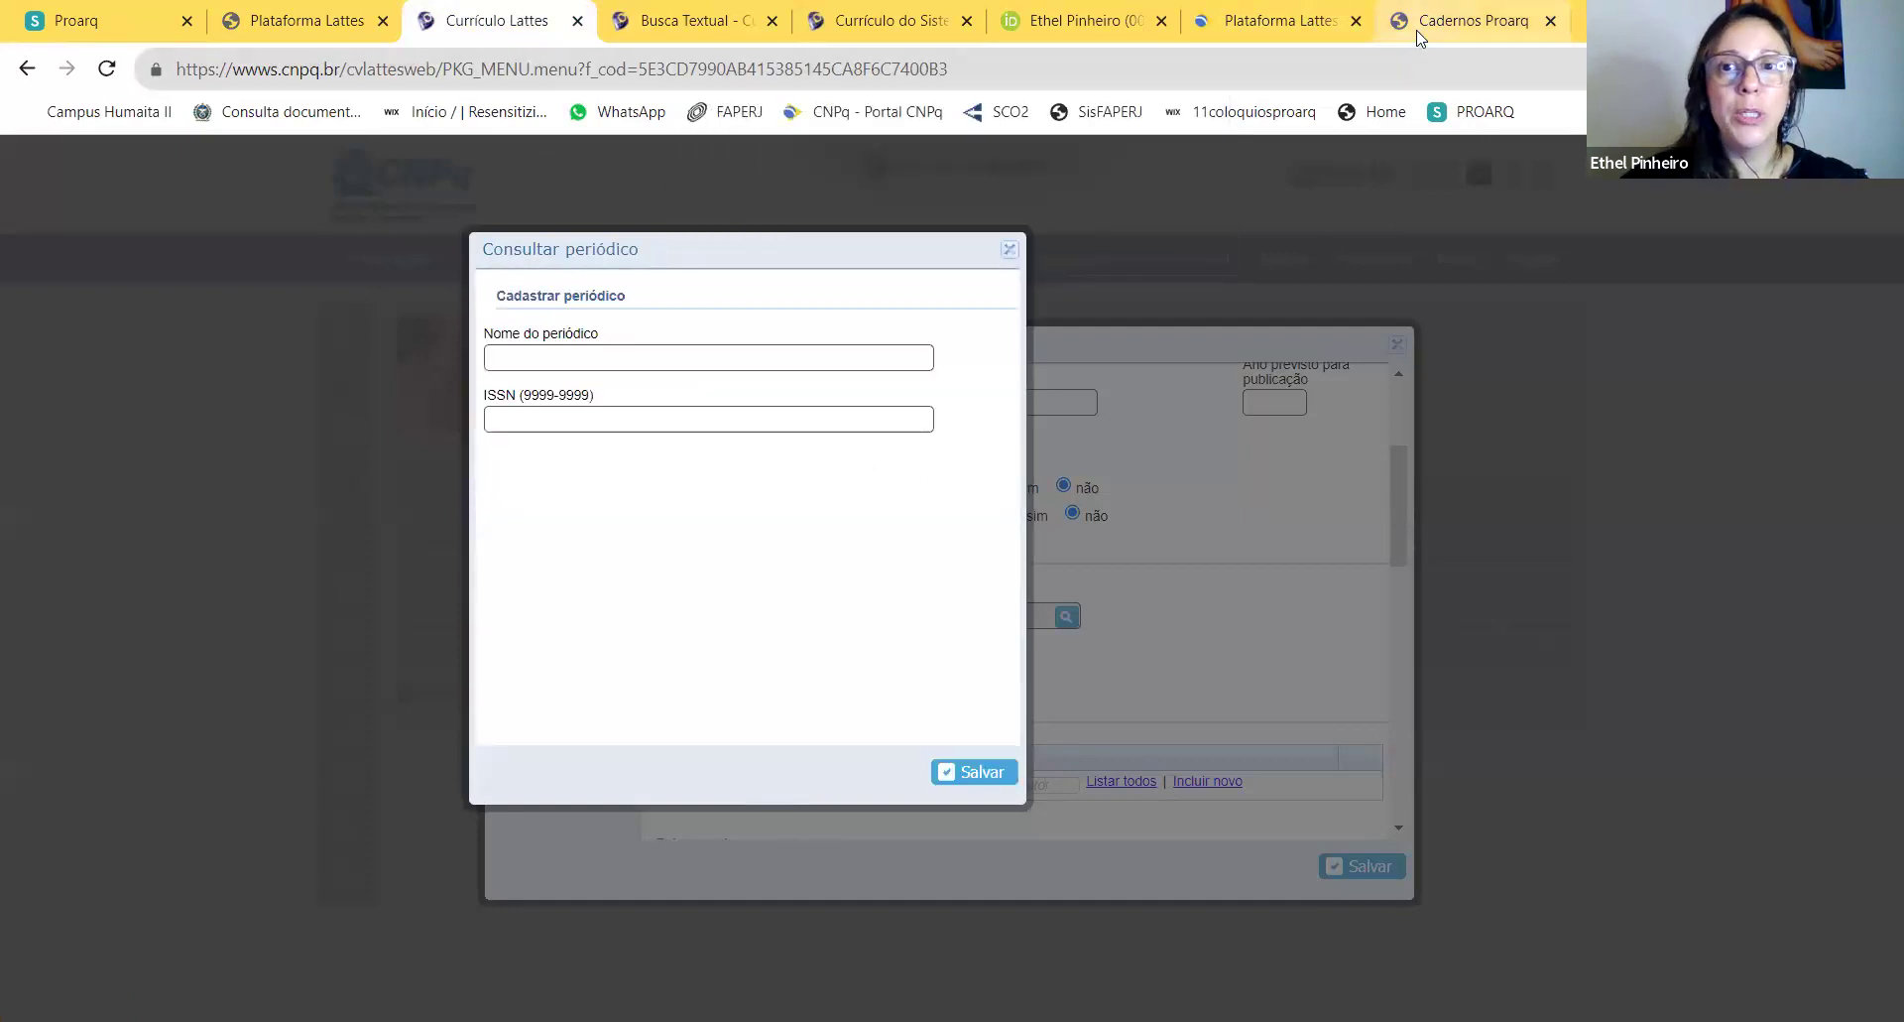
Step: Fill the new-journal form with ISSN 2675-0392 and name CADERNOS PROARQ, then save it
left_click(1463, 20)
left_click_drag(765, 725, 697, 721)
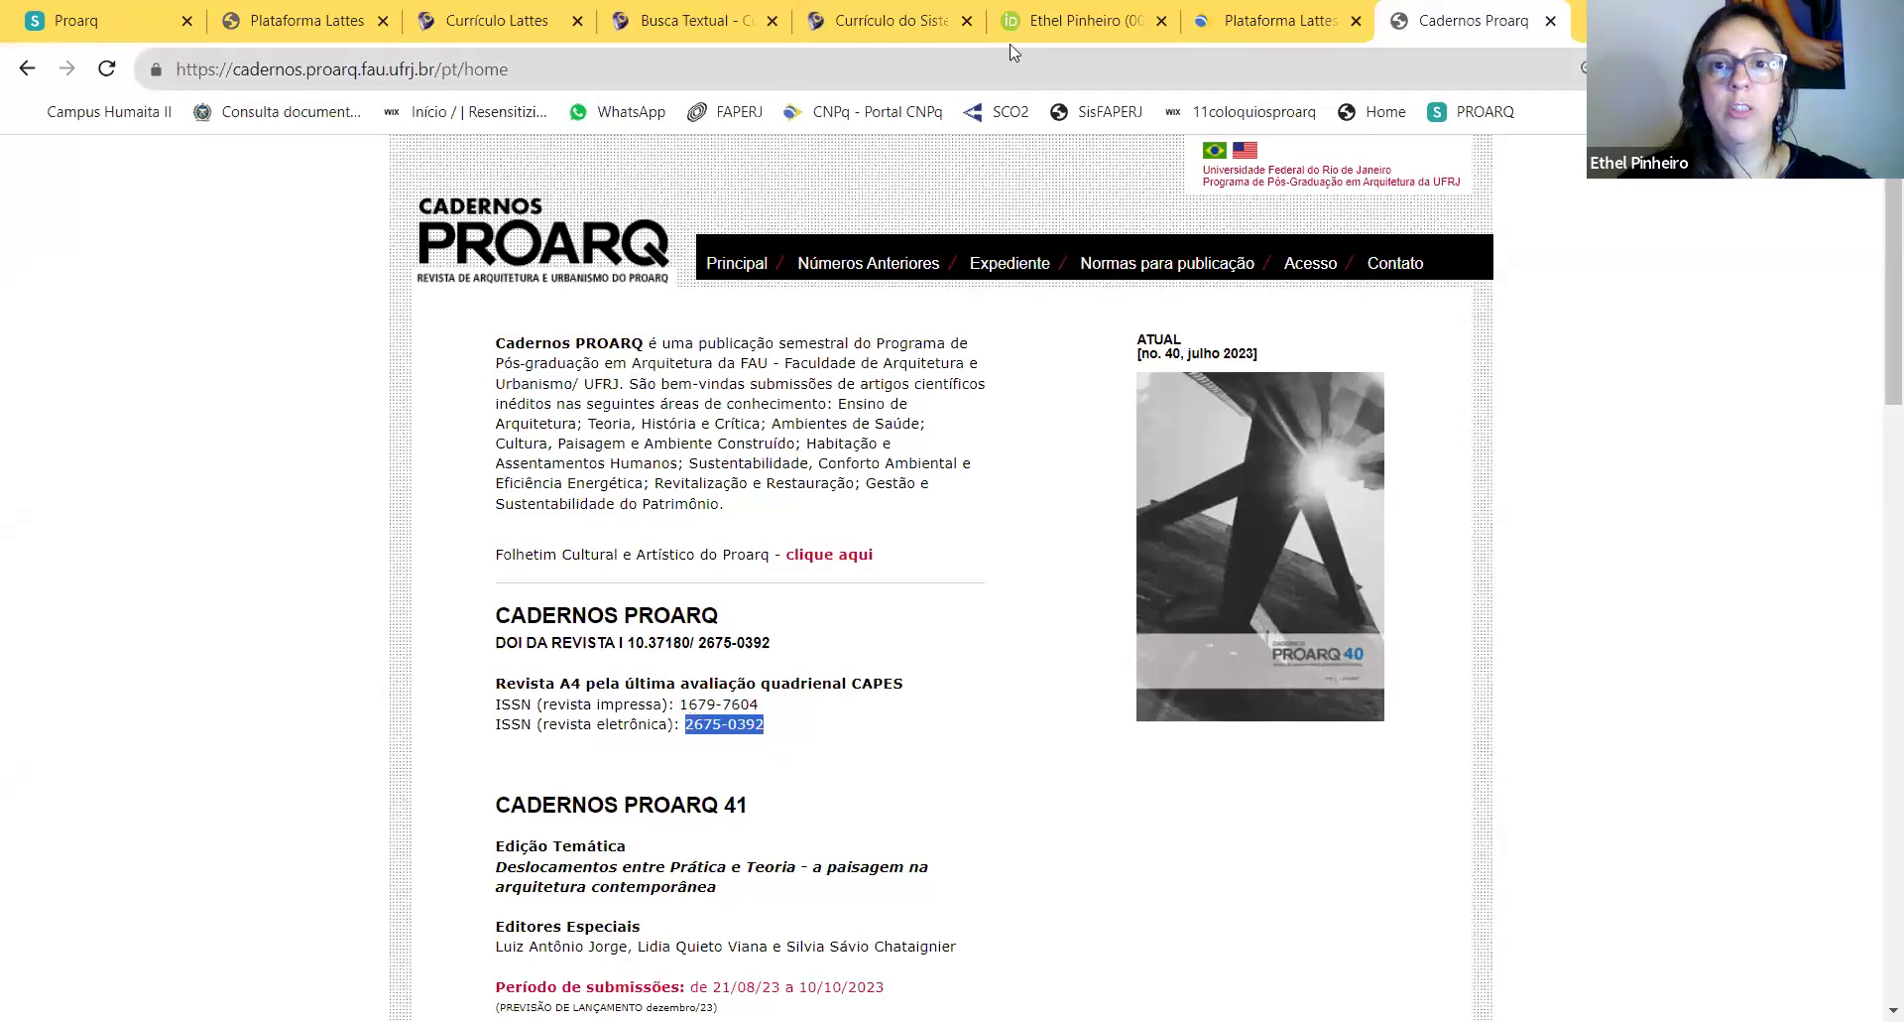
left_click(542, 24)
left_click(633, 418)
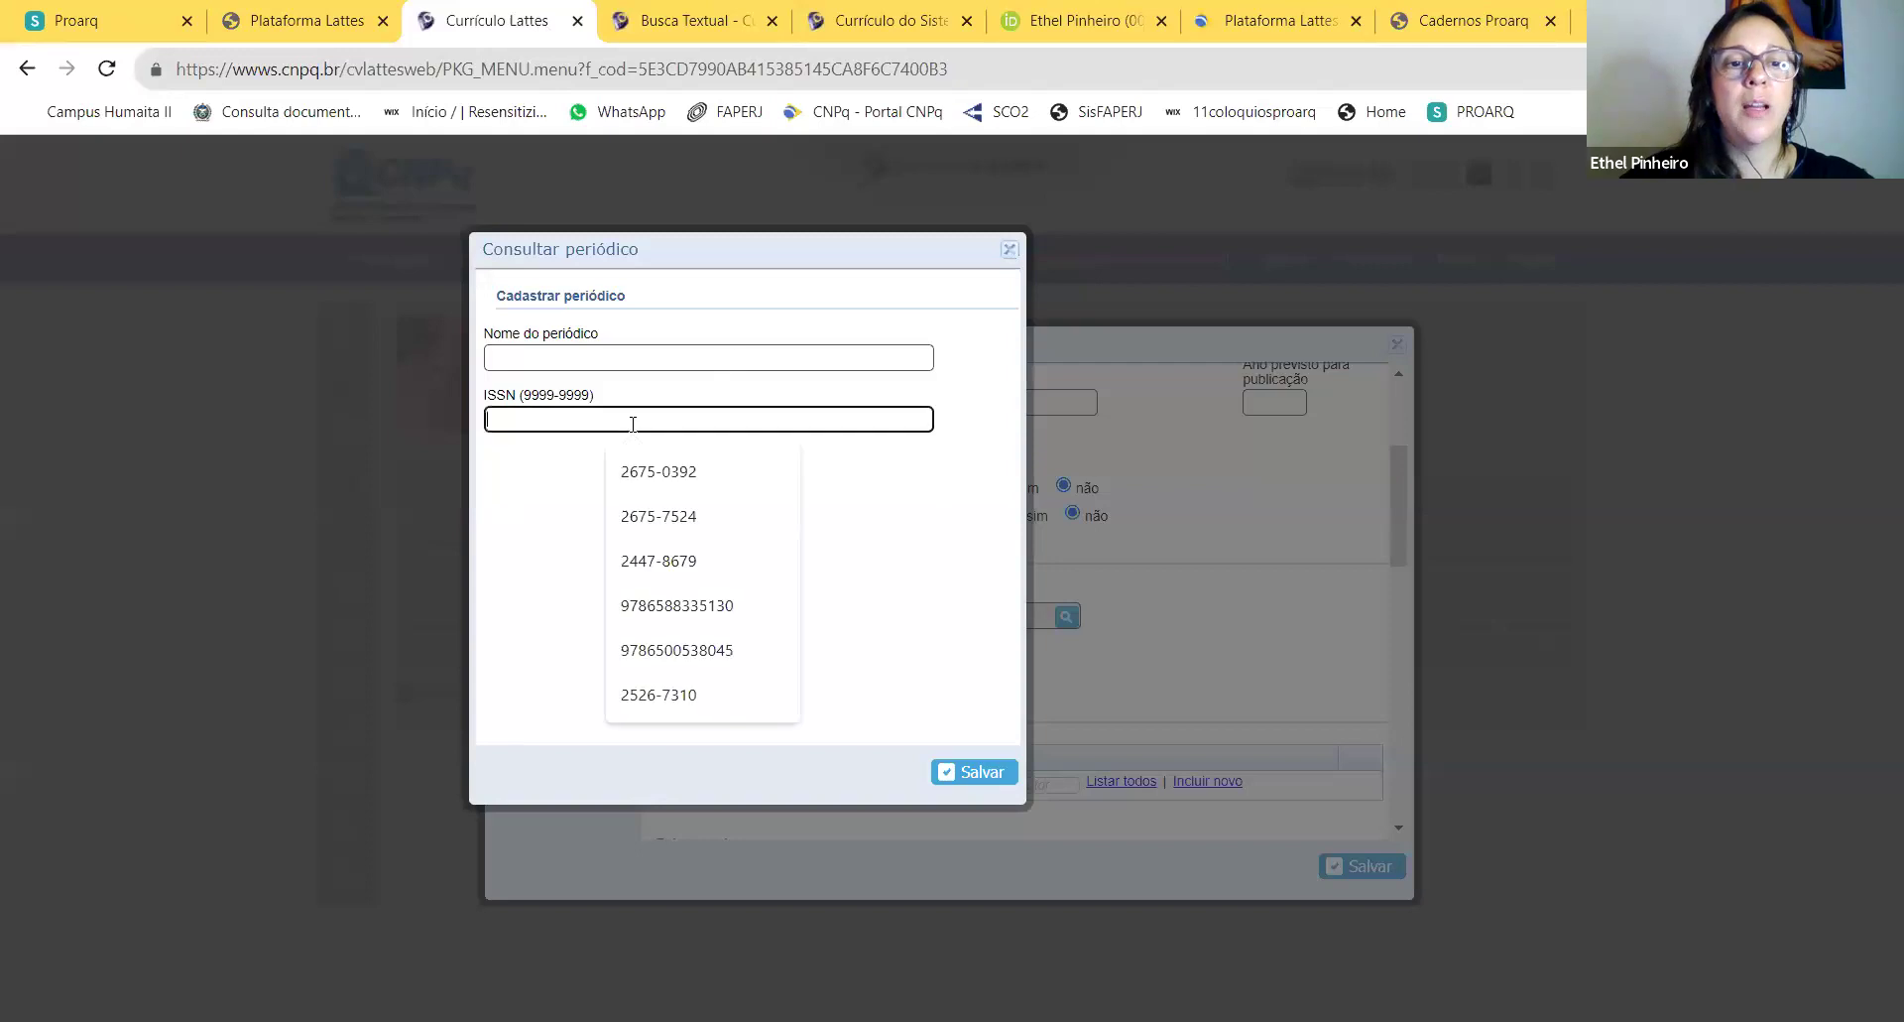
type("2675-0392")
left_click(589, 355)
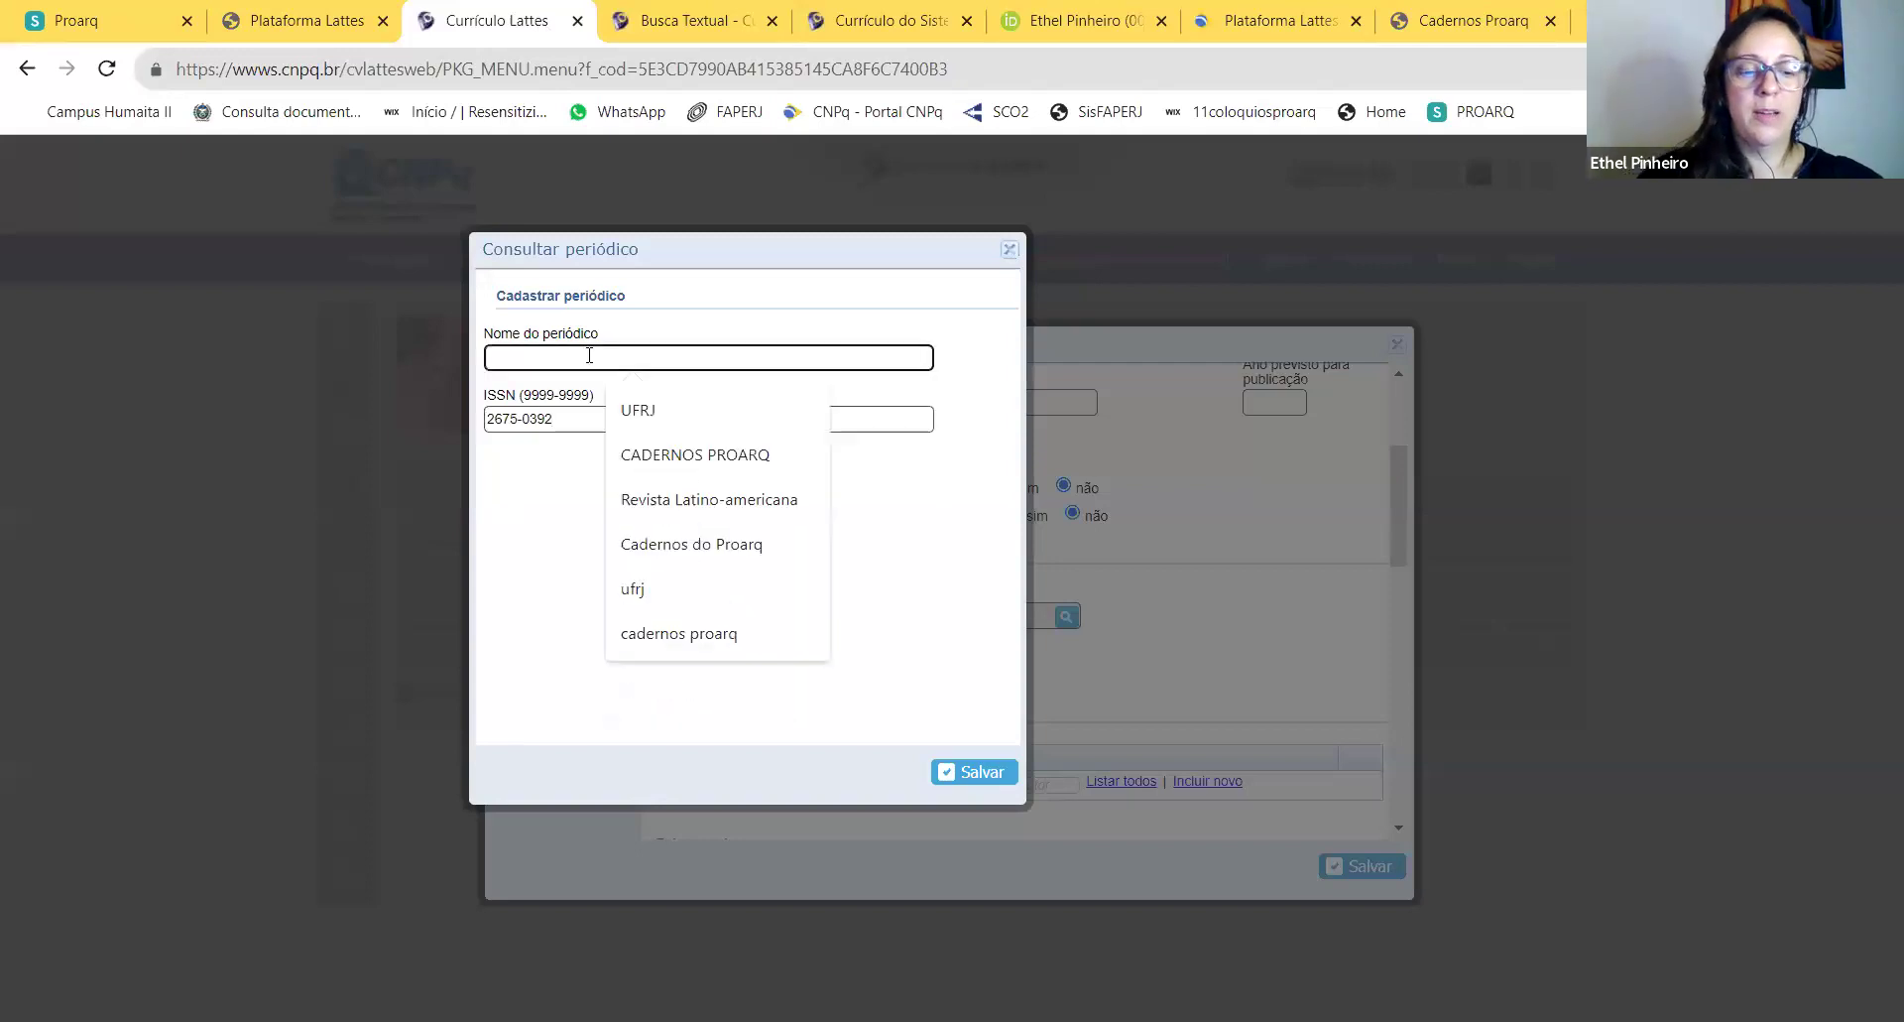
type("CADERNOS")
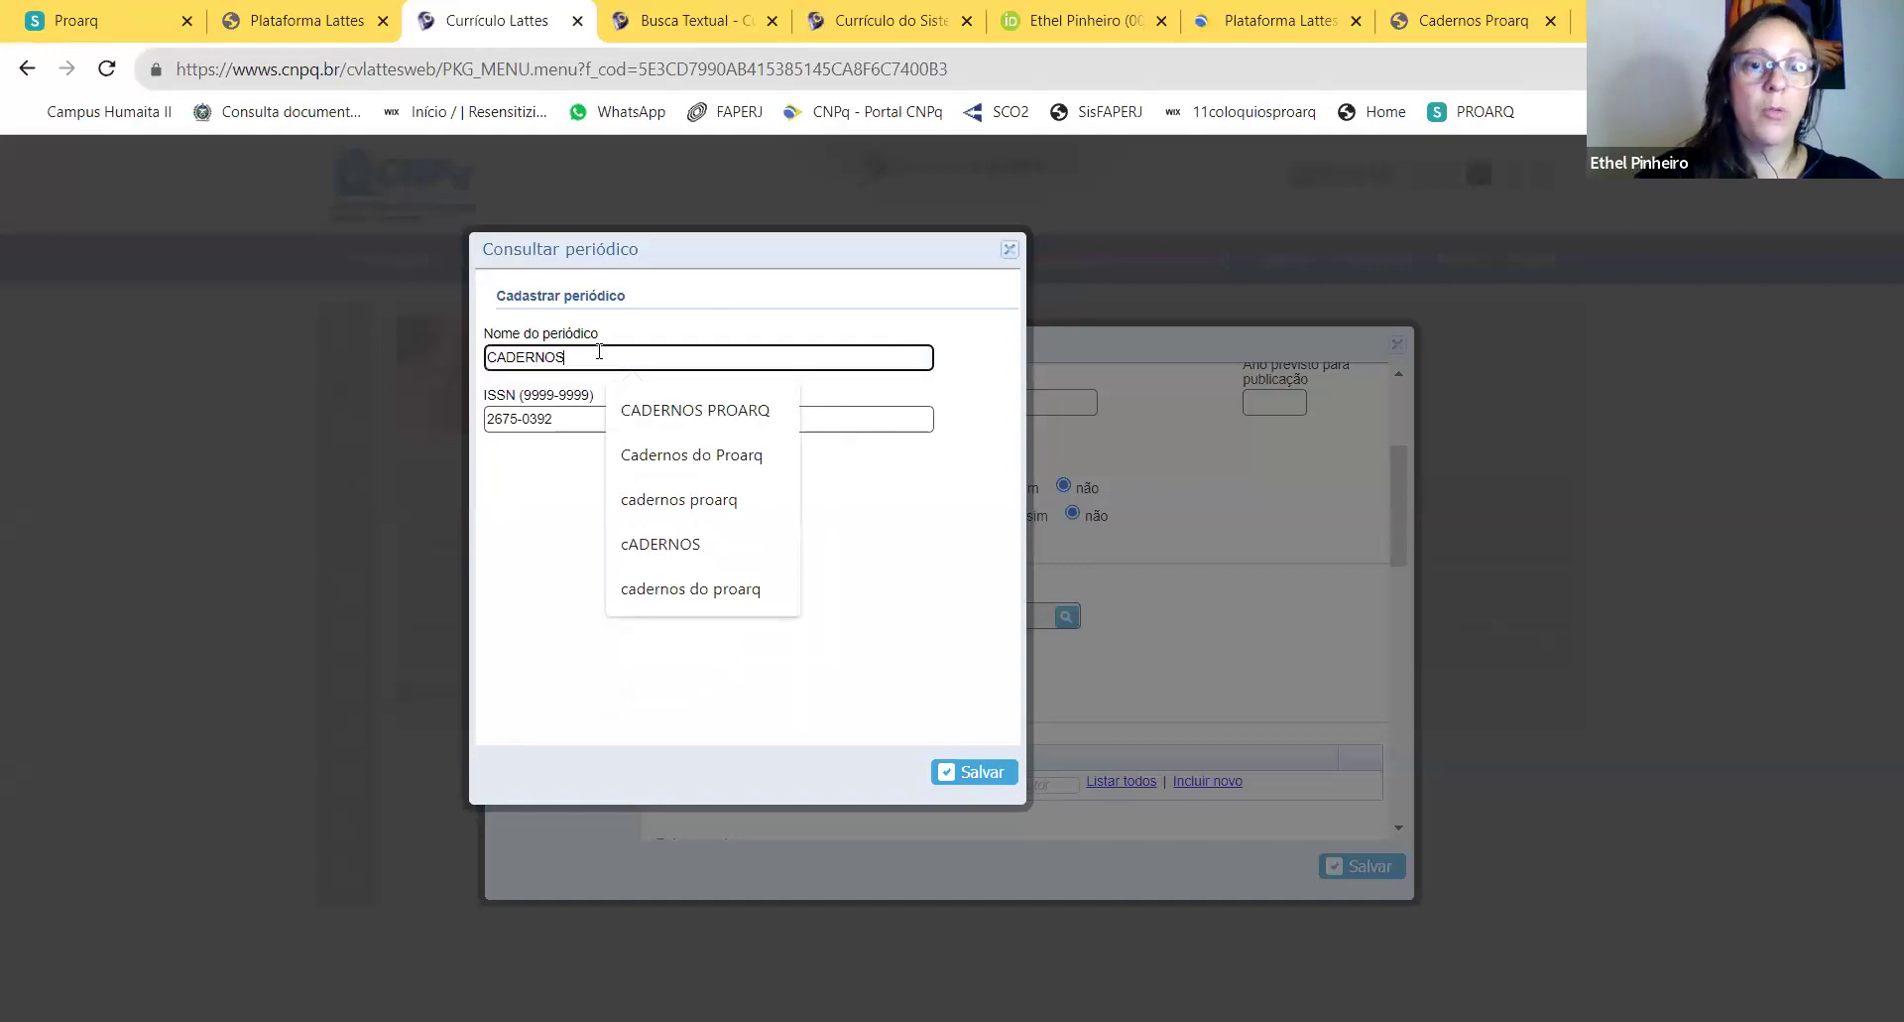
left_click(684, 410)
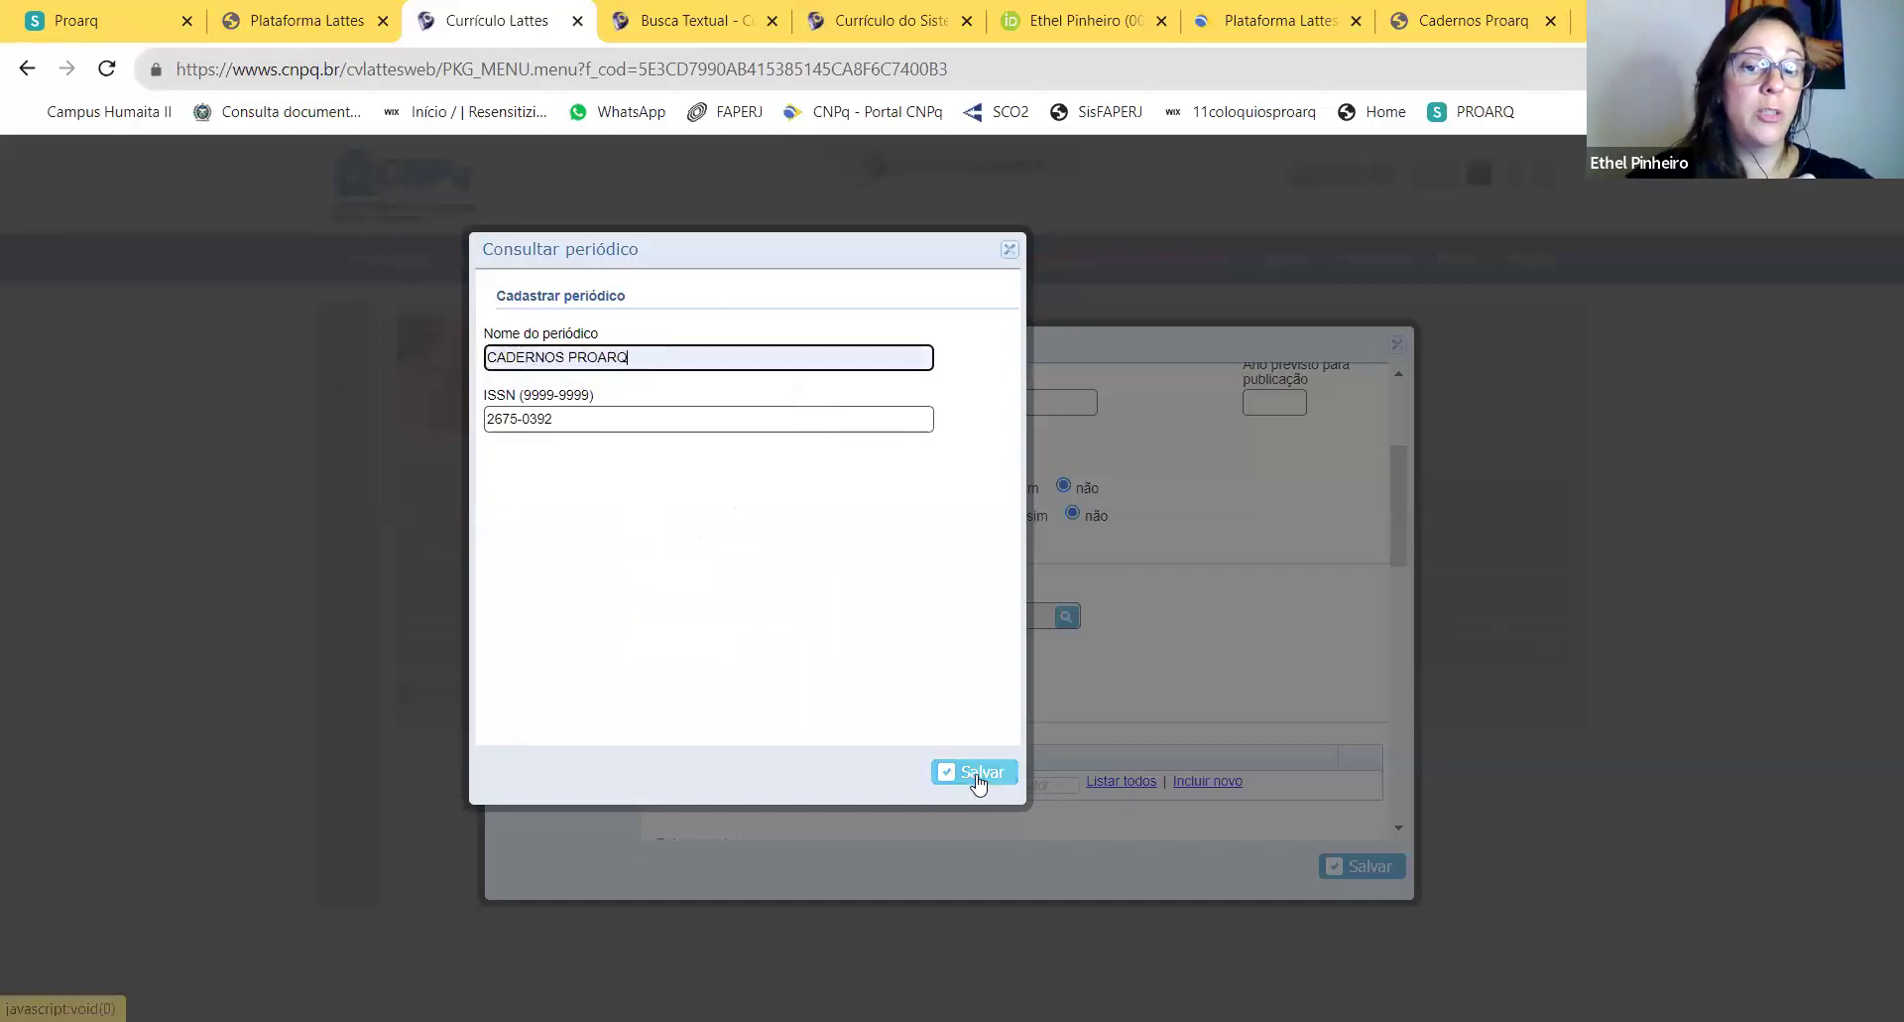
left_click(977, 776)
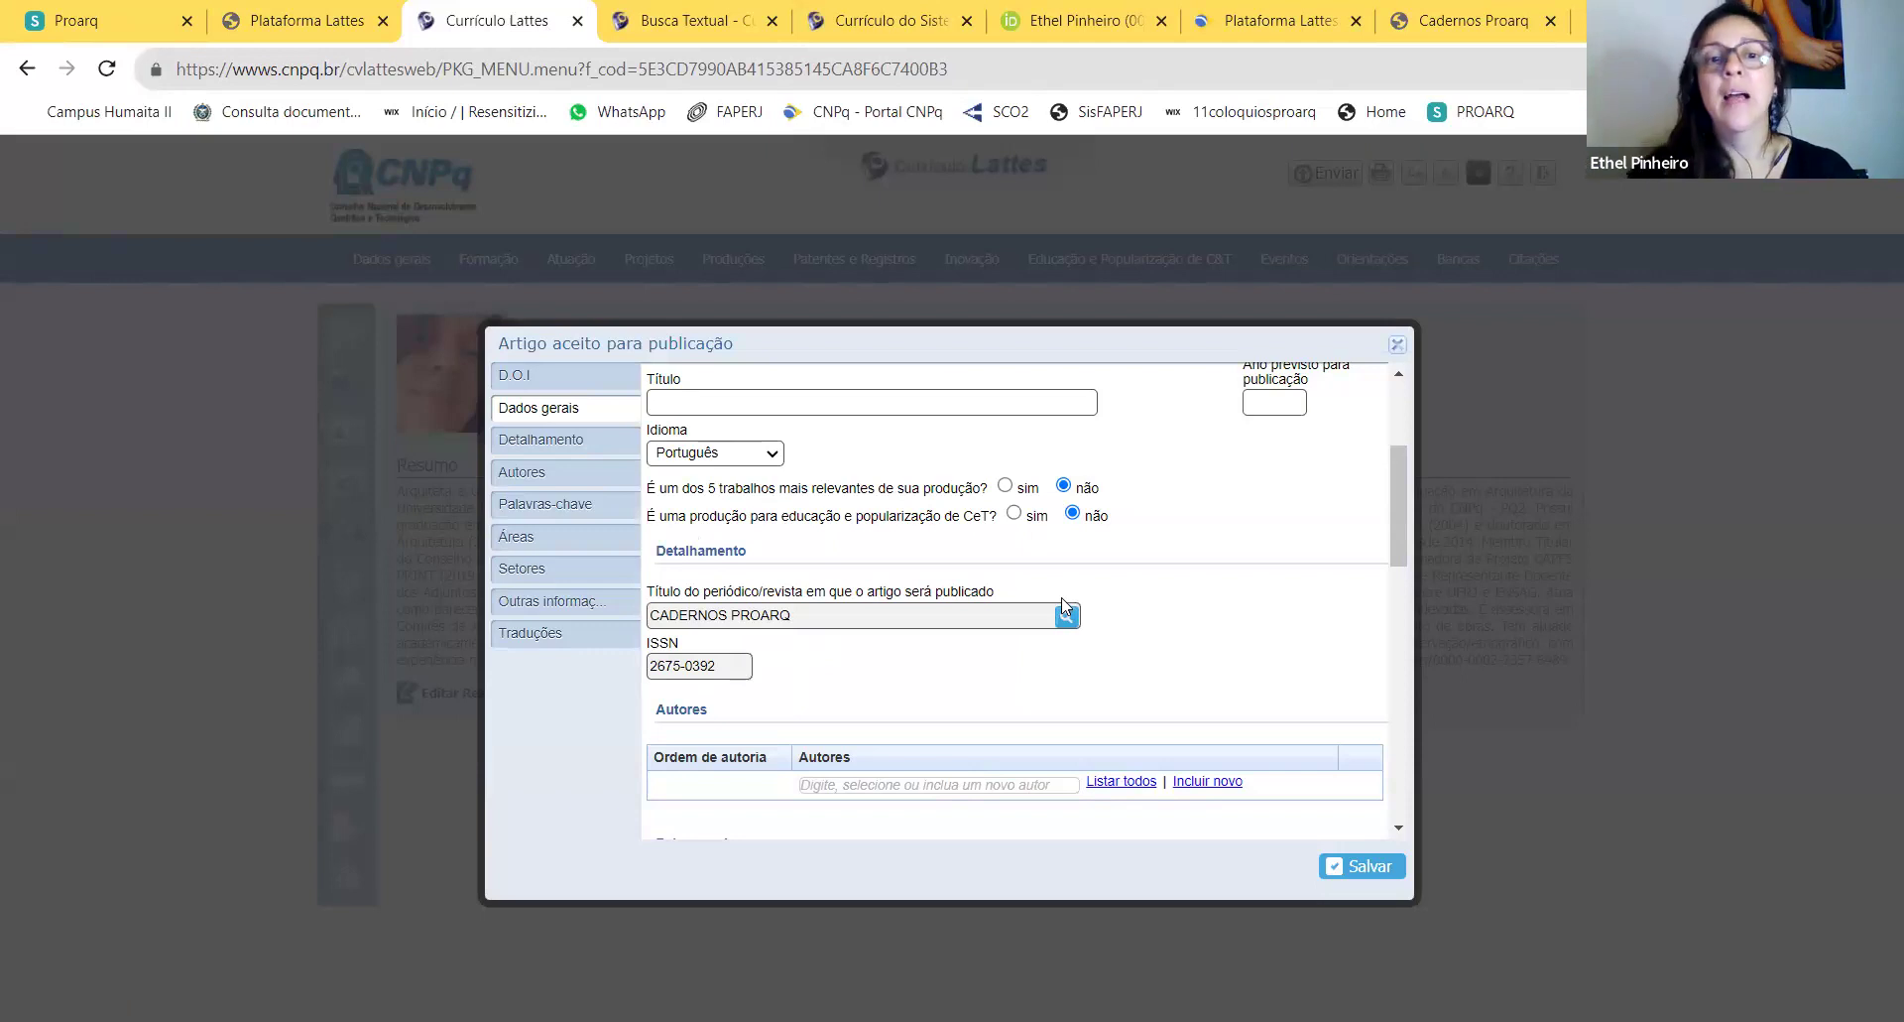
Step: Scroll through the unfinished new article entry and close it without saving
scroll(943, 595, "down", 1)
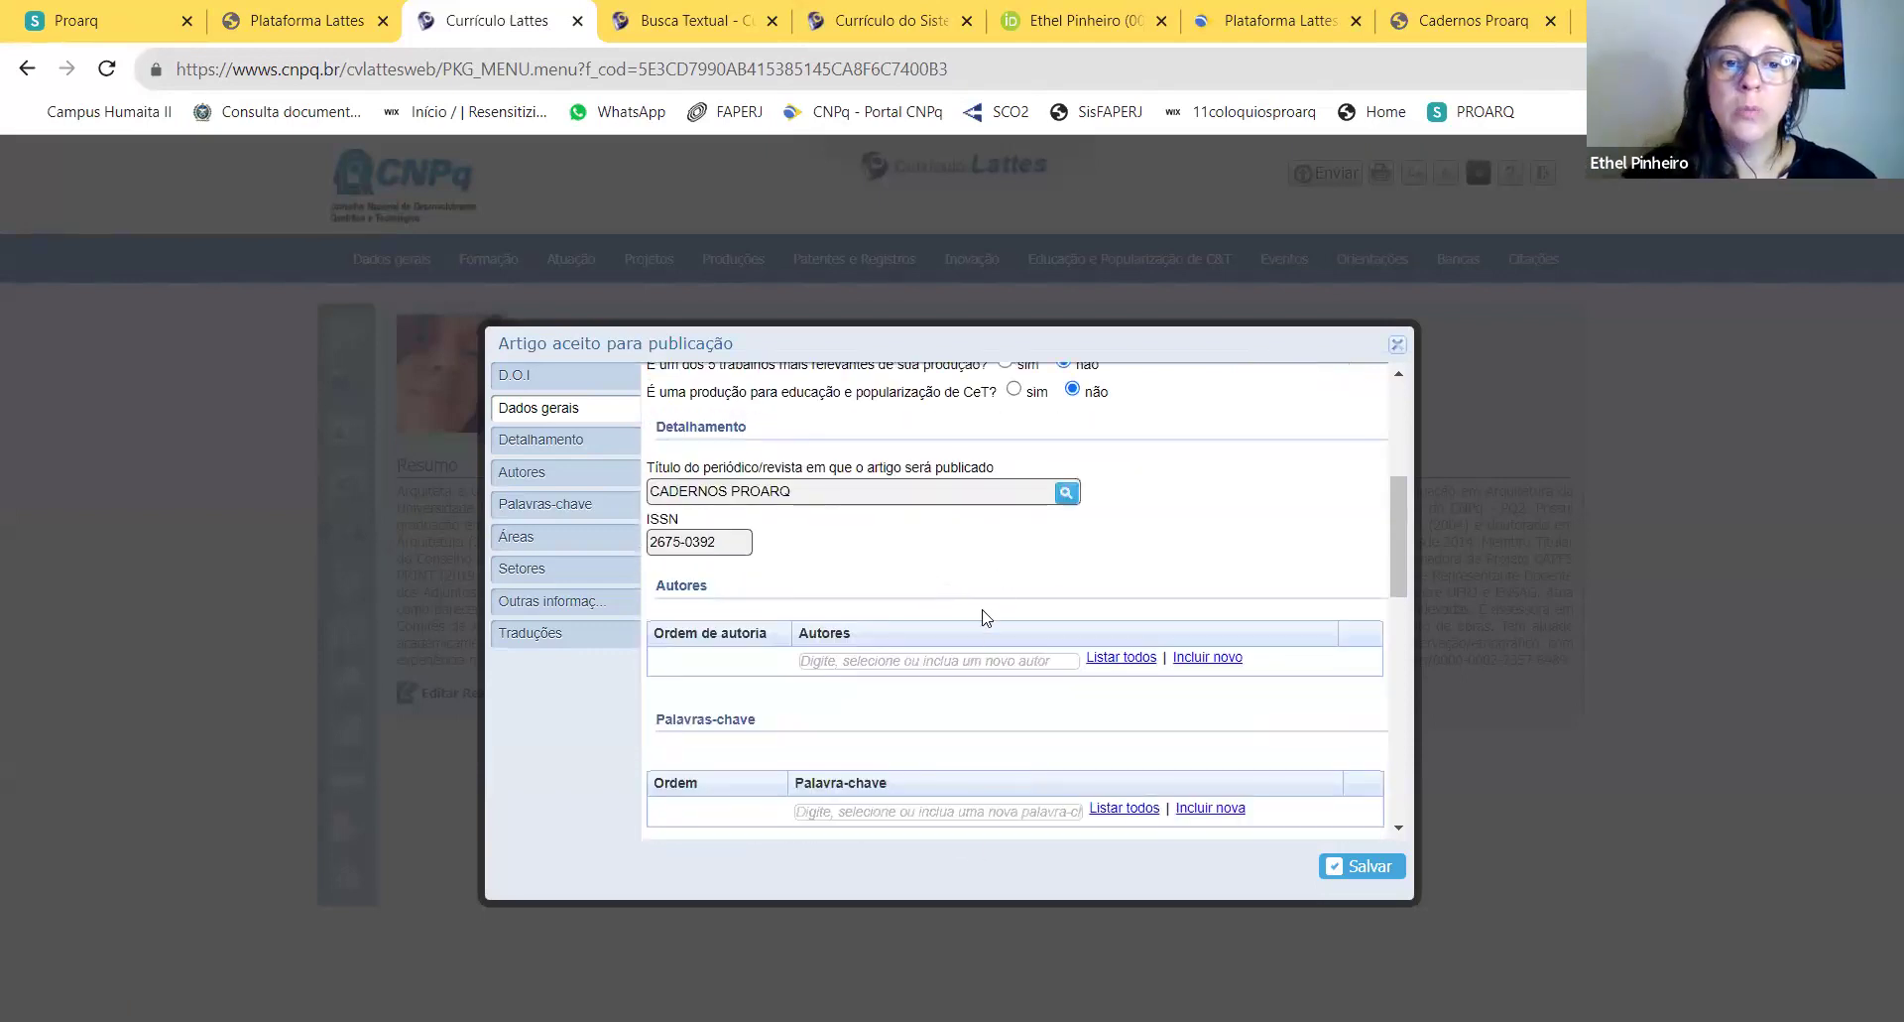
left_click(956, 660)
scroll(952, 675, "down", 4)
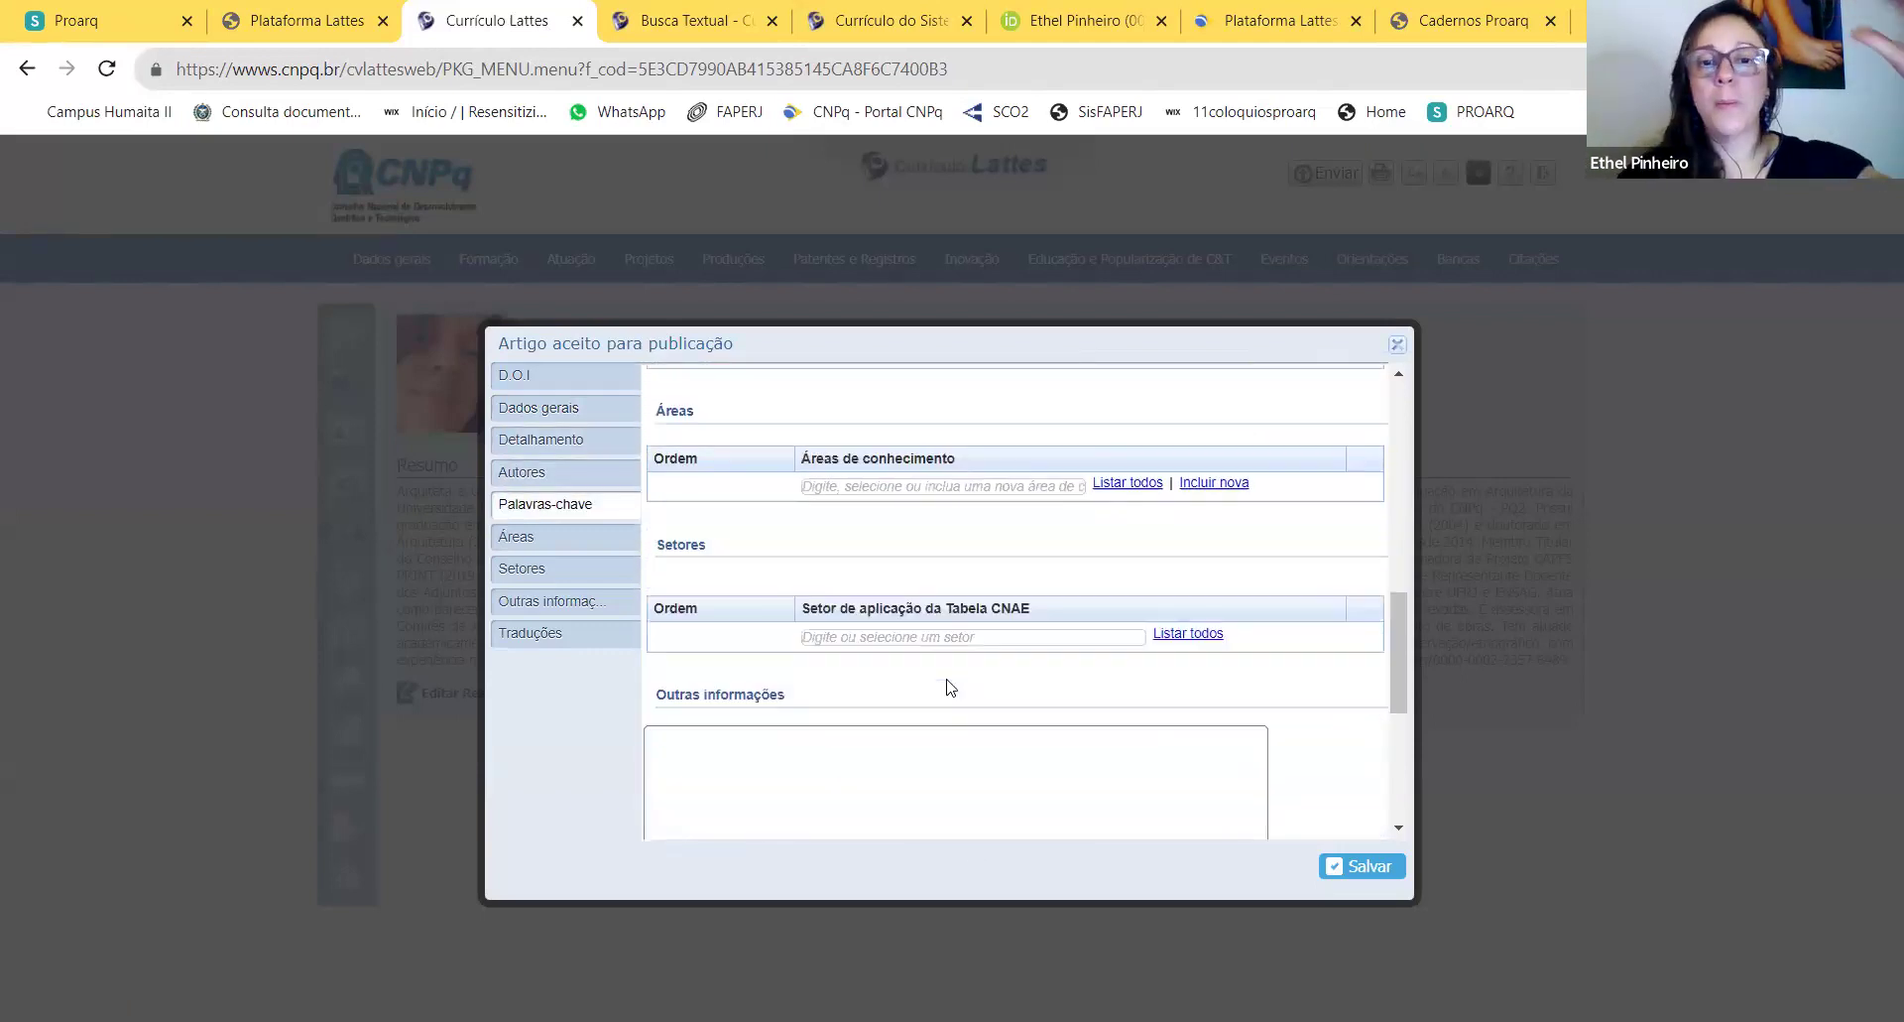
scroll(952, 694, "down", 3)
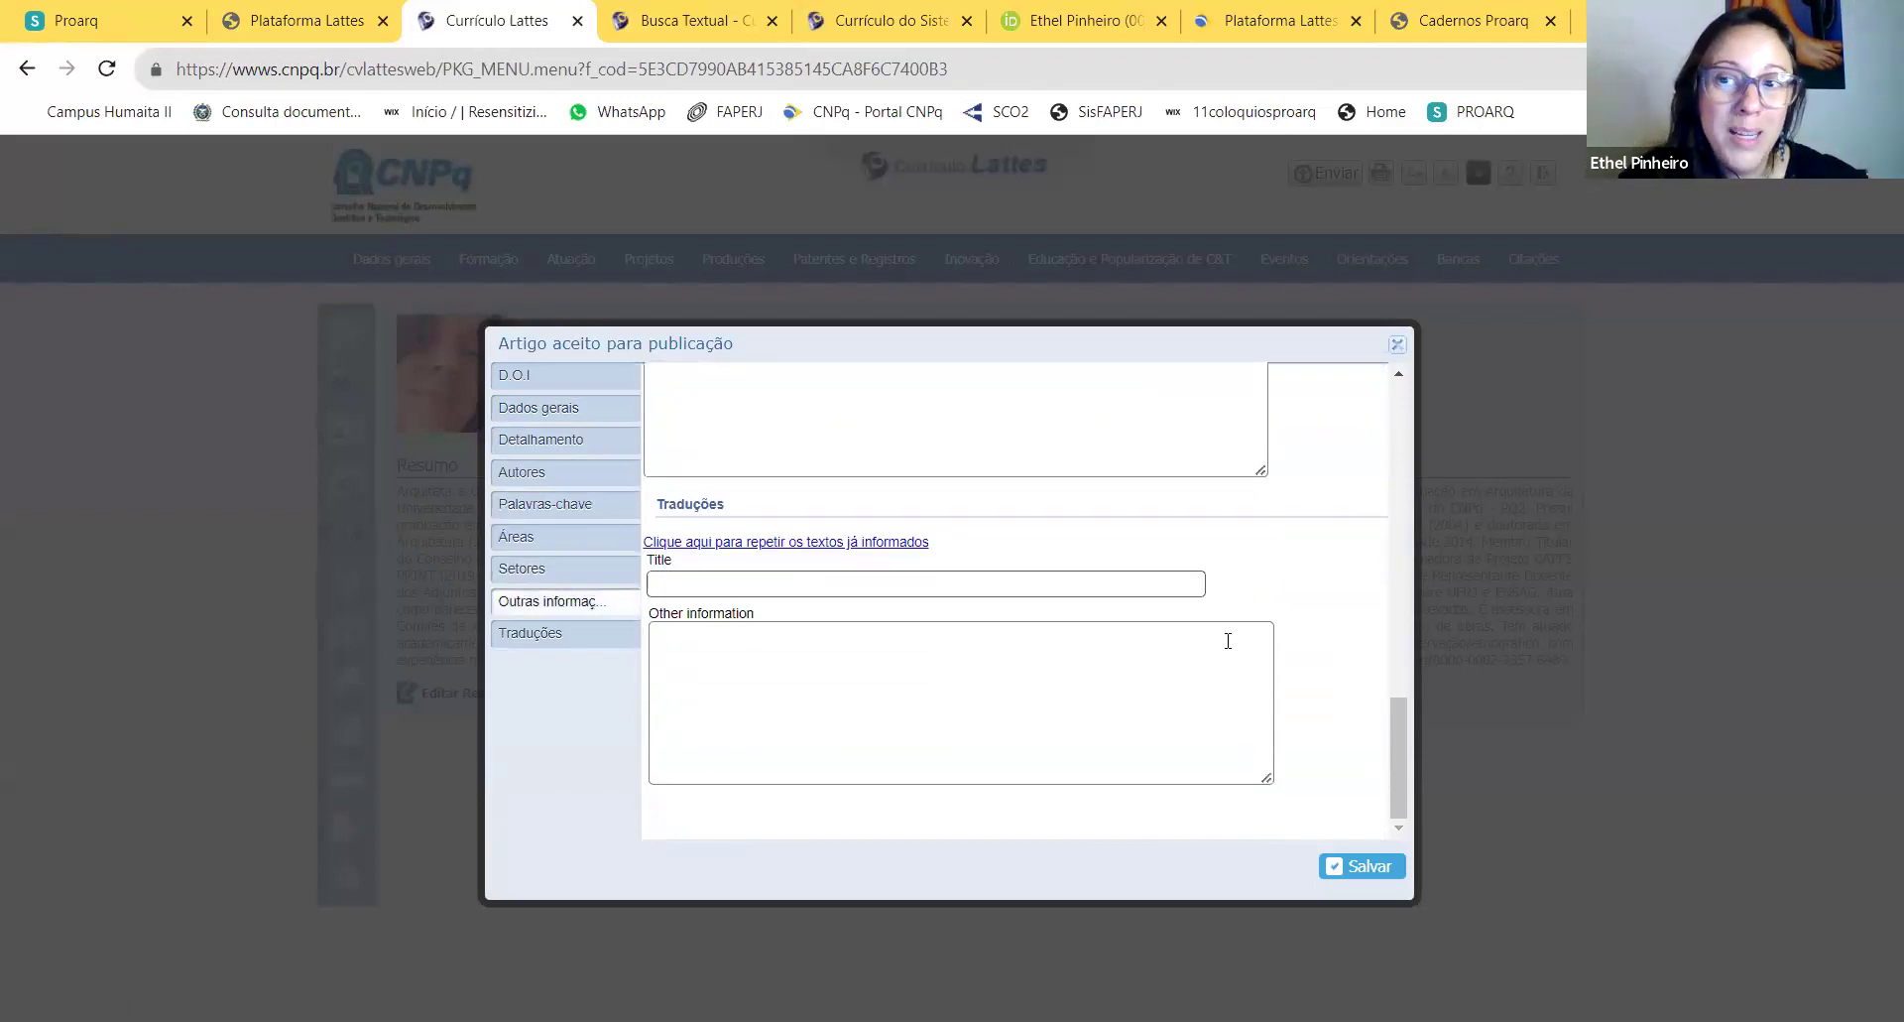
scroll(1226, 635, "up", 10)
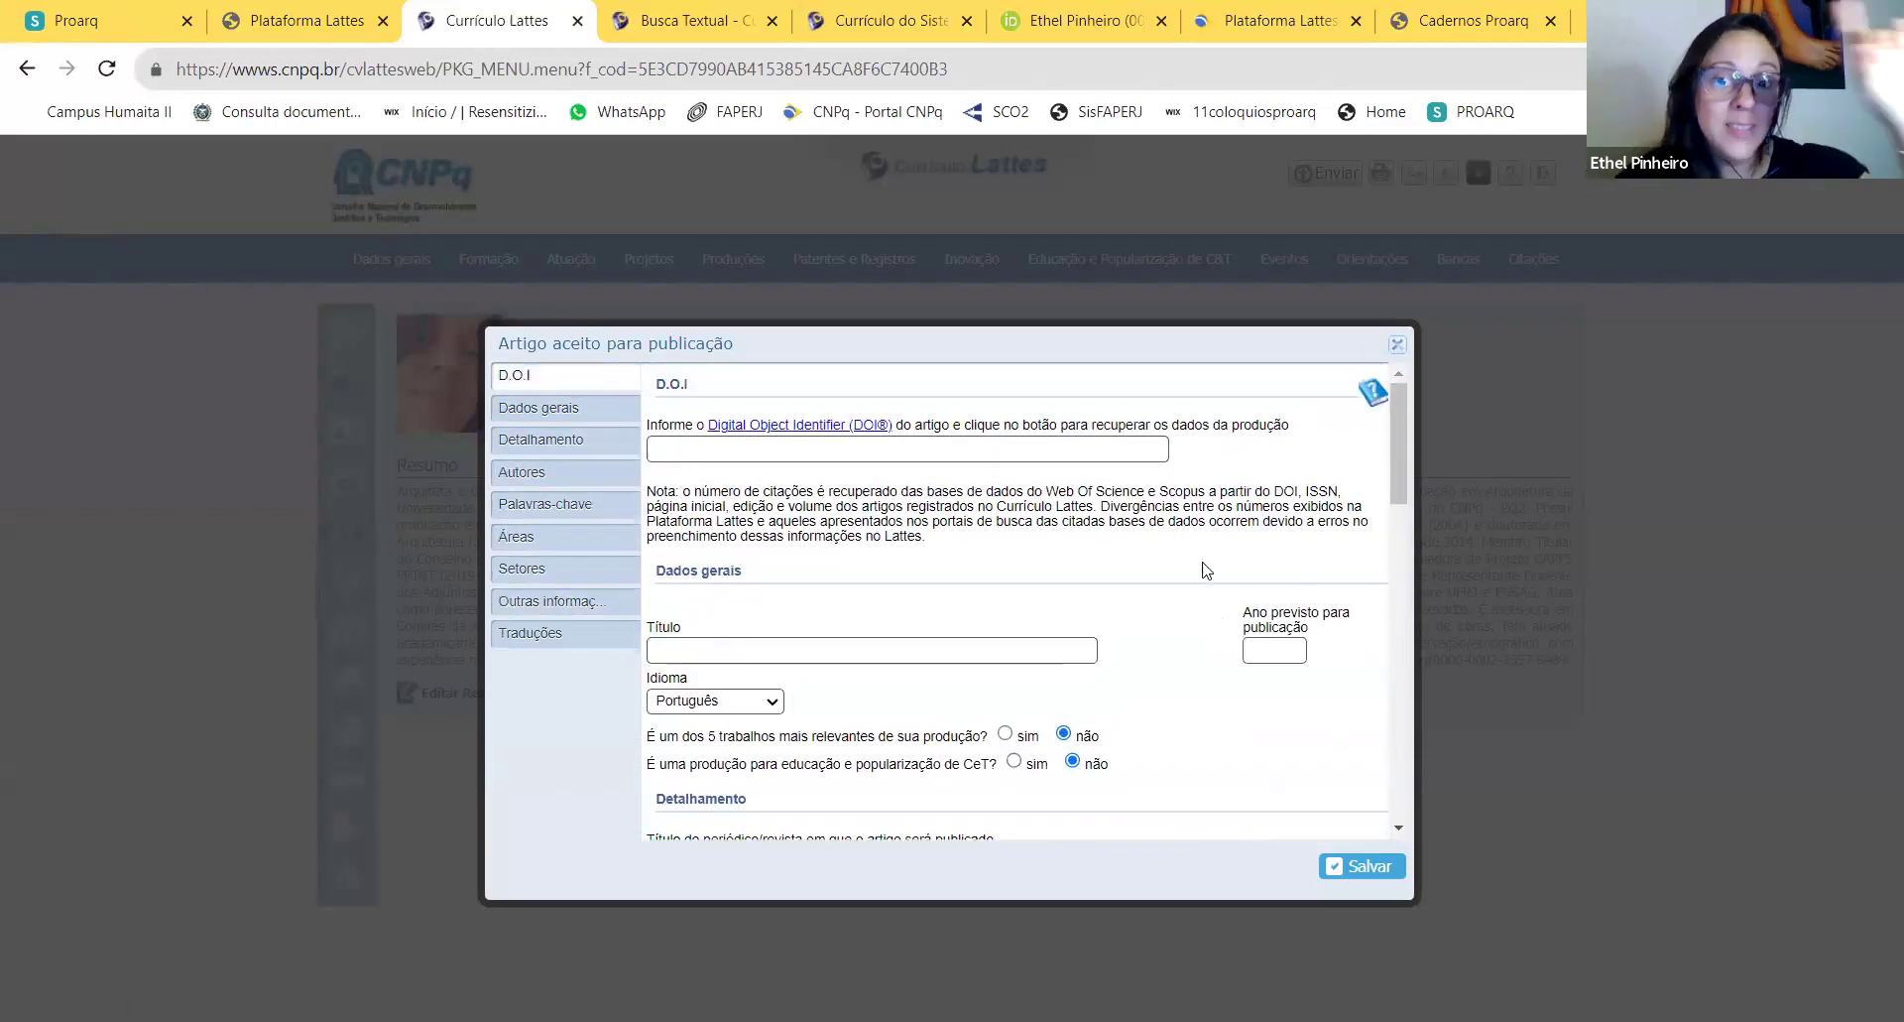
scroll(1224, 595, "down", 6)
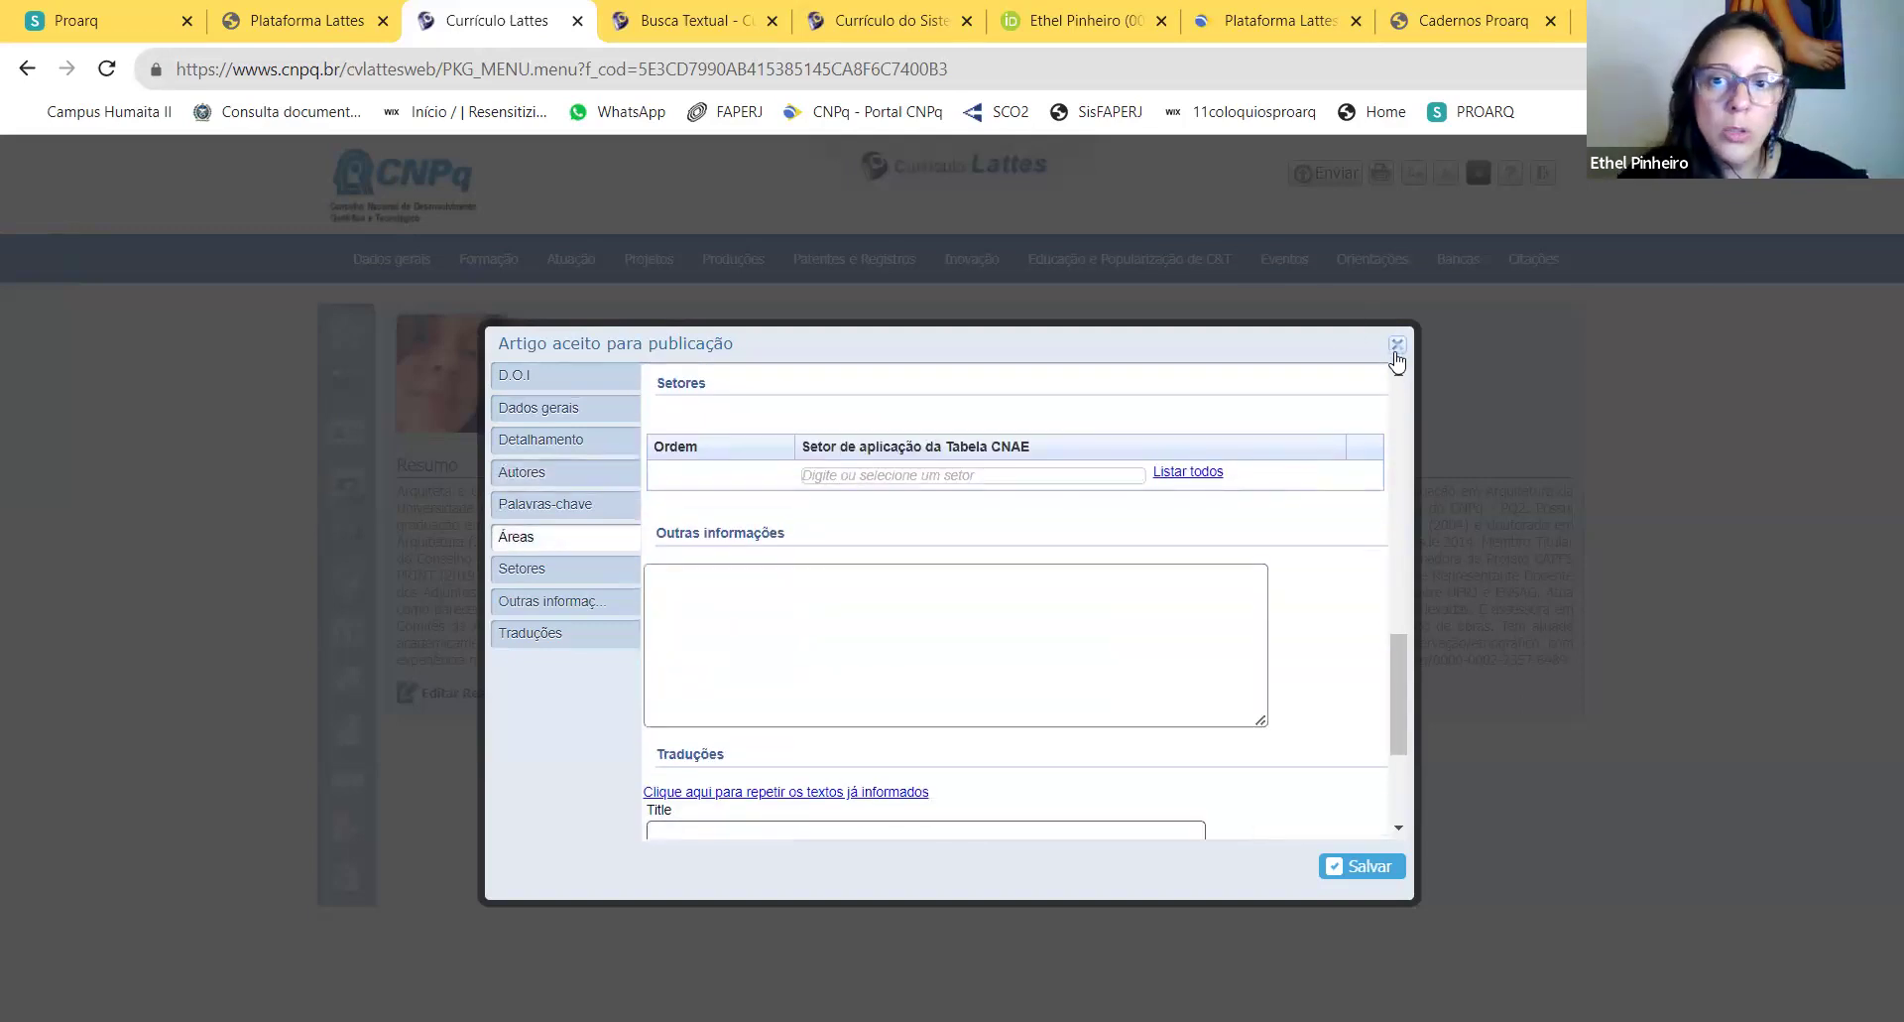
left_click(1396, 346)
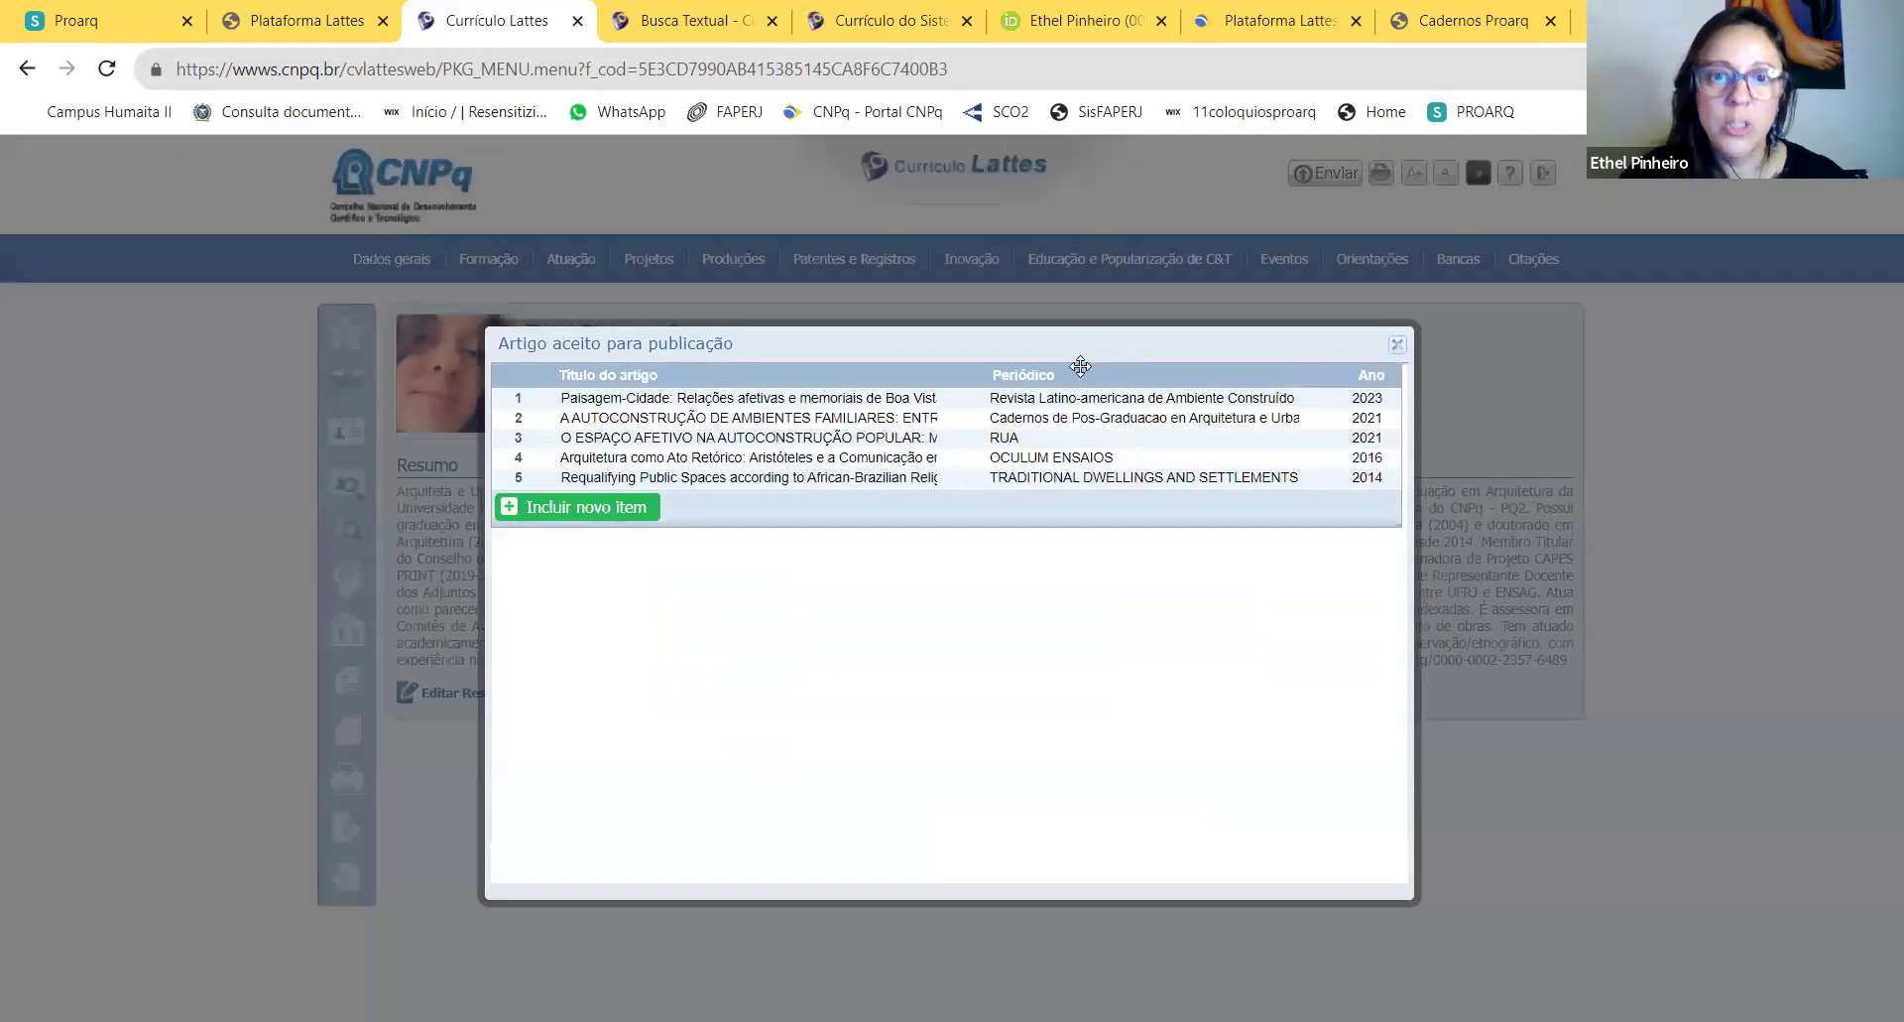
Step: Open the 2023 Paisagem-Cidade accepted article and scroll through its fields
left_click(1039, 401)
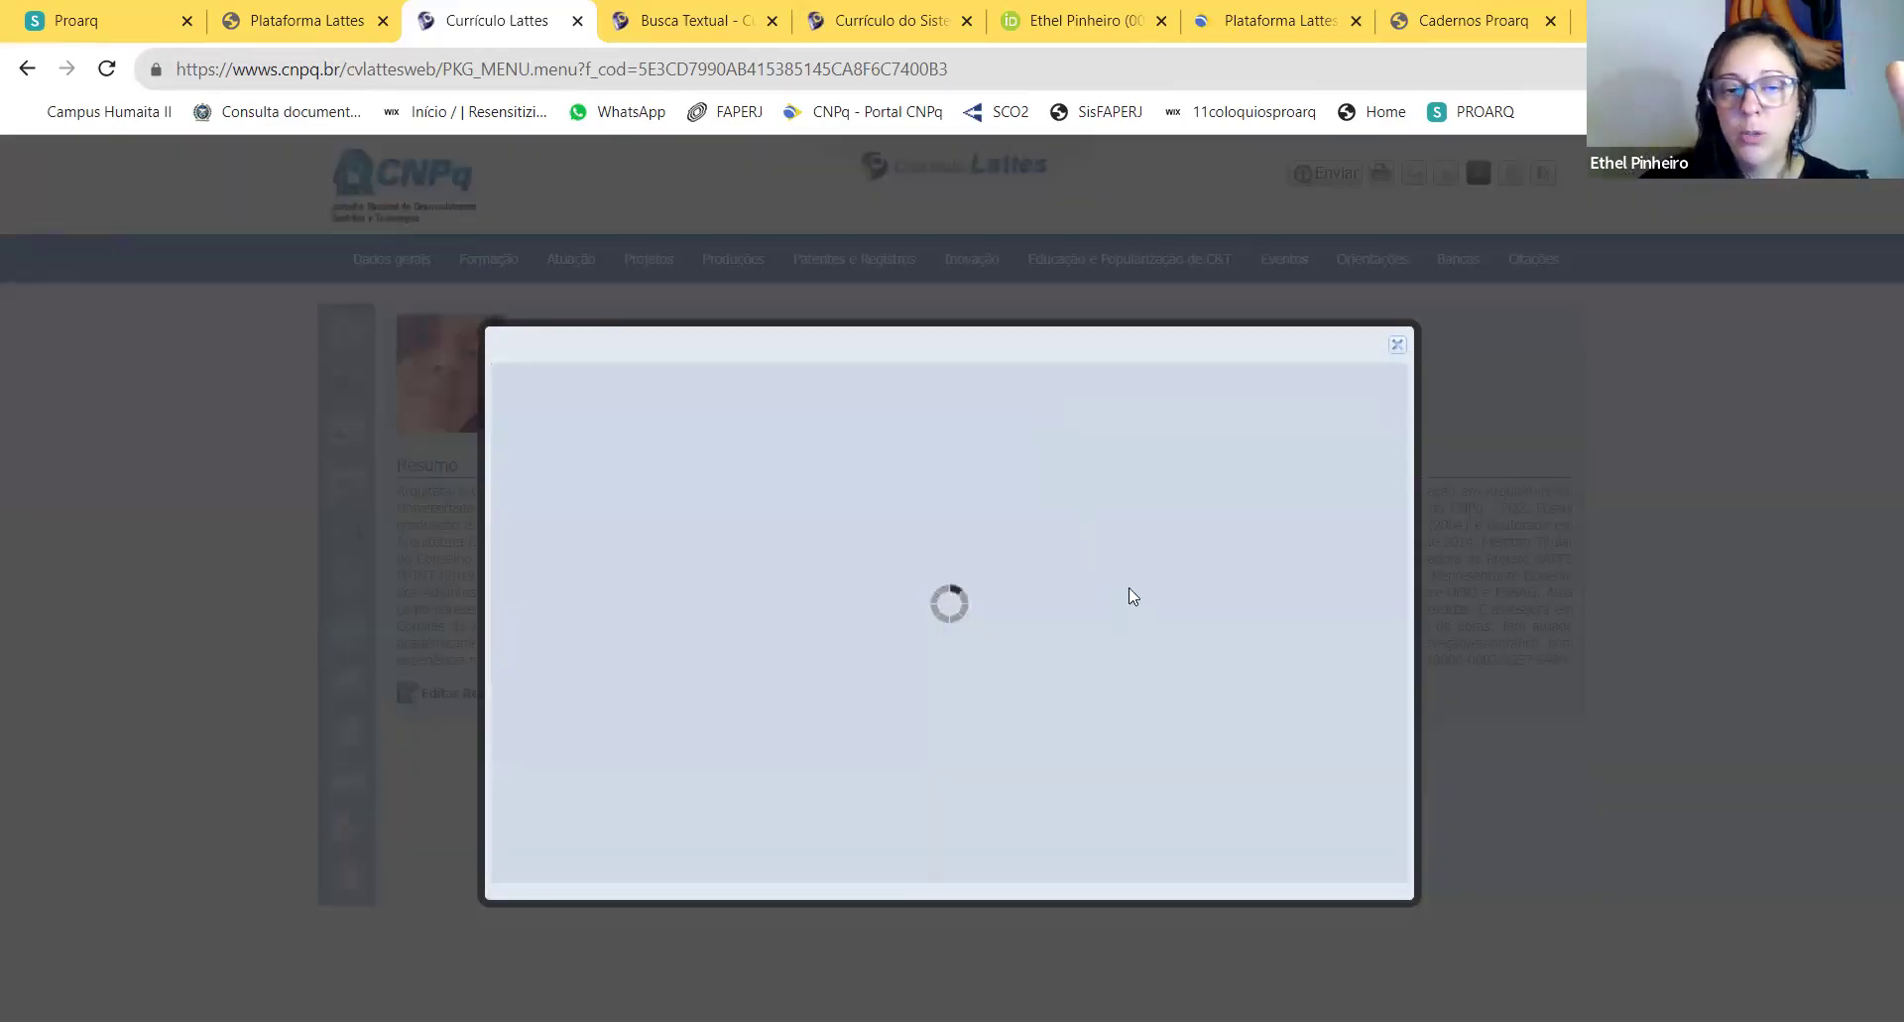
scroll(1144, 615, "down", 5)
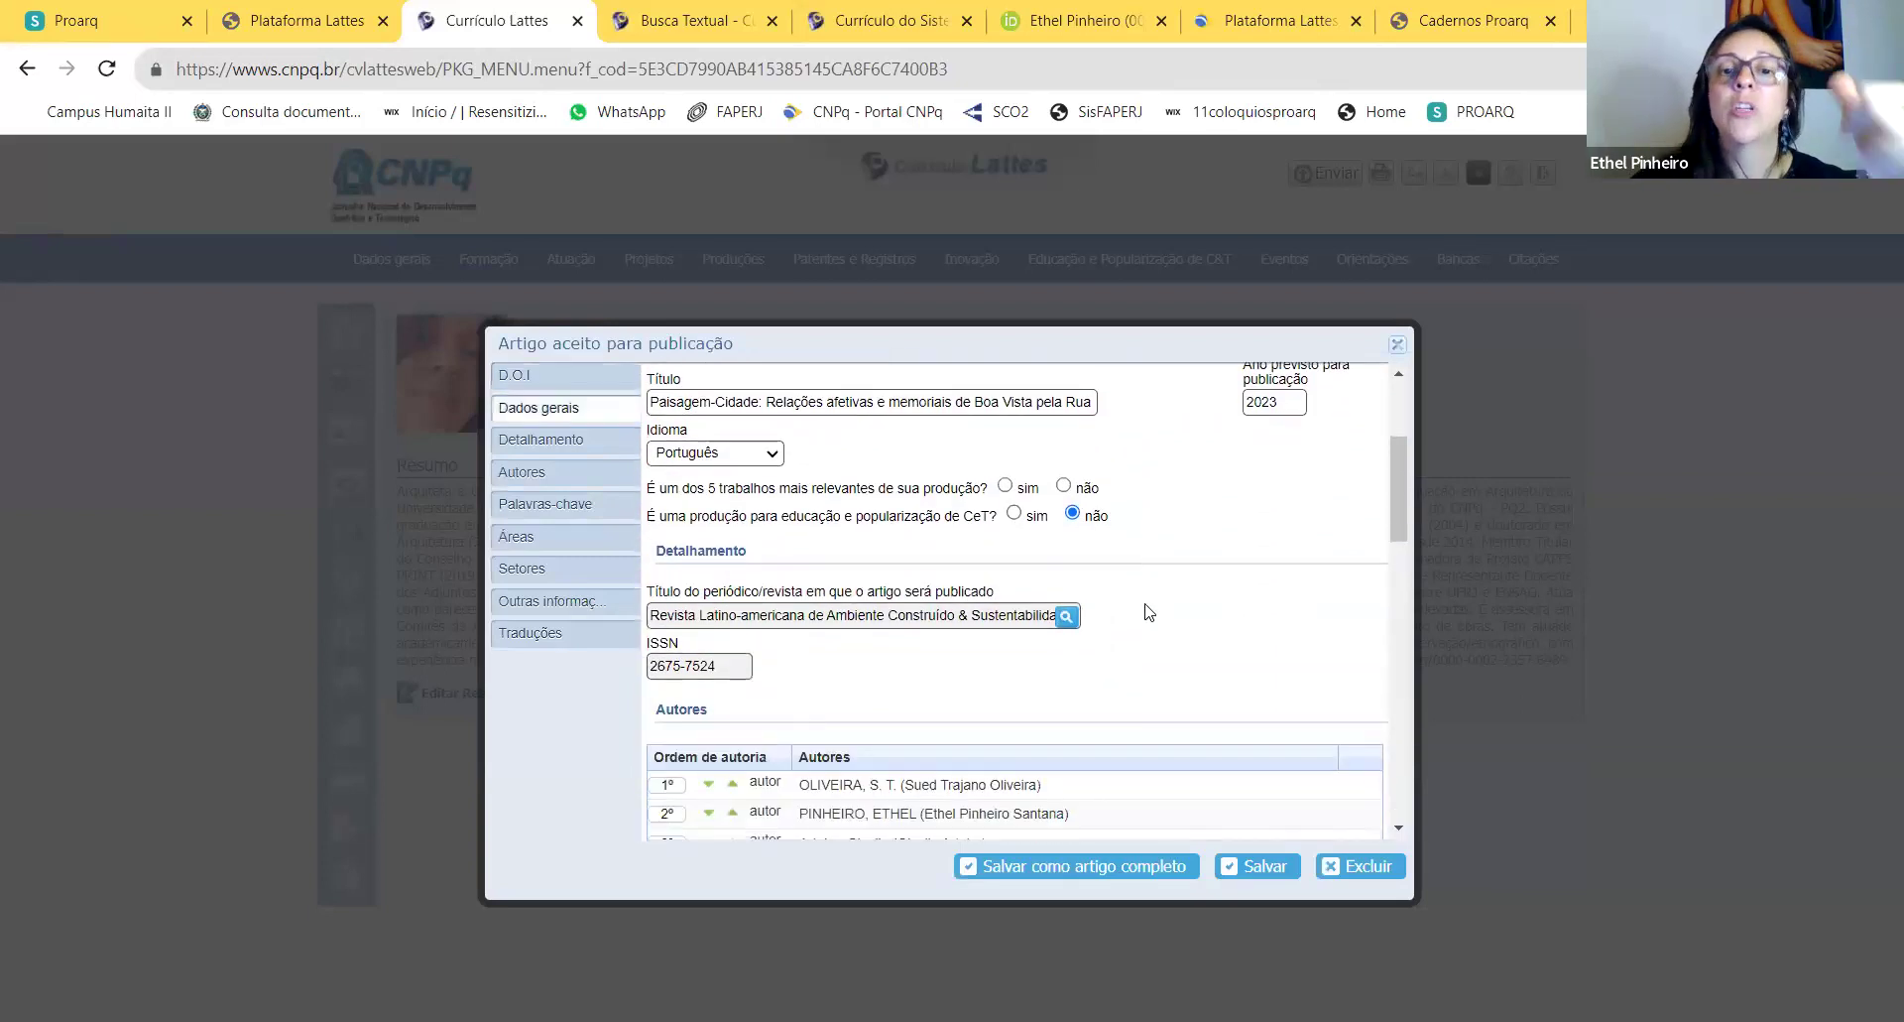
scroll(1153, 592, "down", 9)
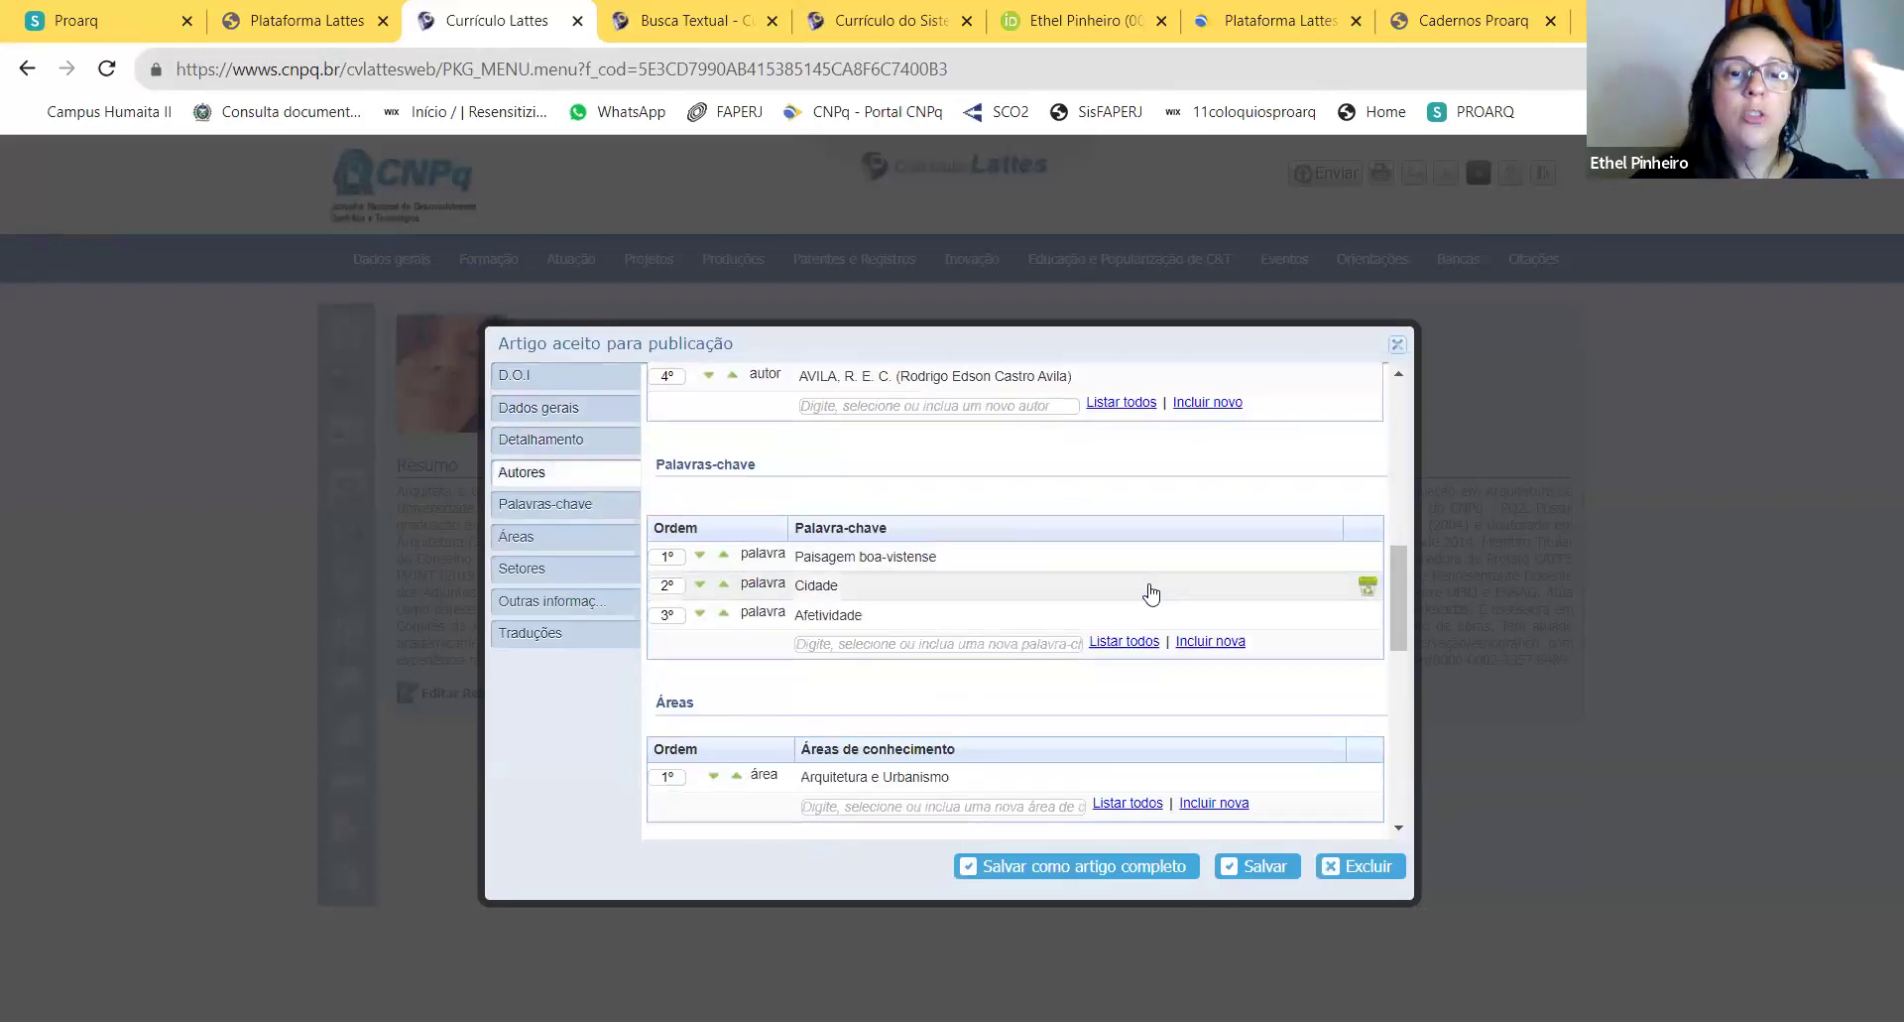
scroll(1151, 577, "down", 2)
scroll(1139, 563, "up", 4)
scroll(774, 682, "down", 4)
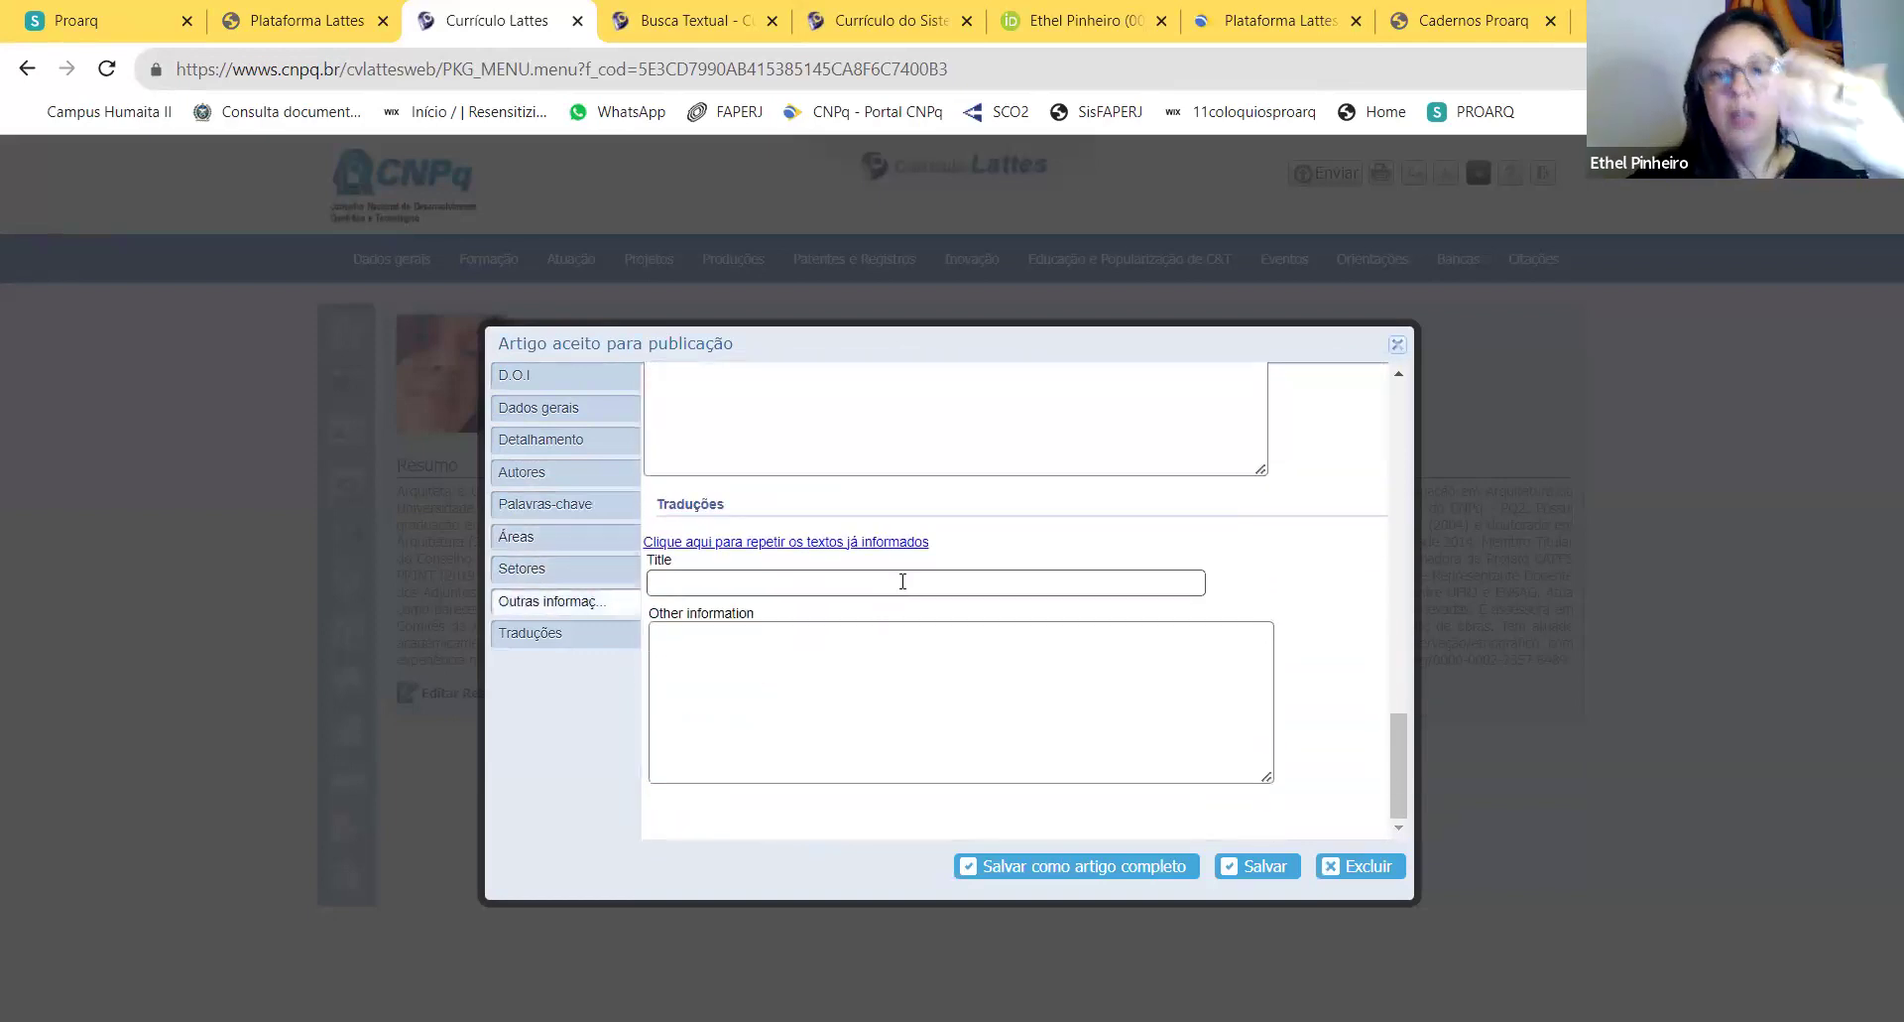
scroll(902, 581, "up", 2)
left_click(1020, 636)
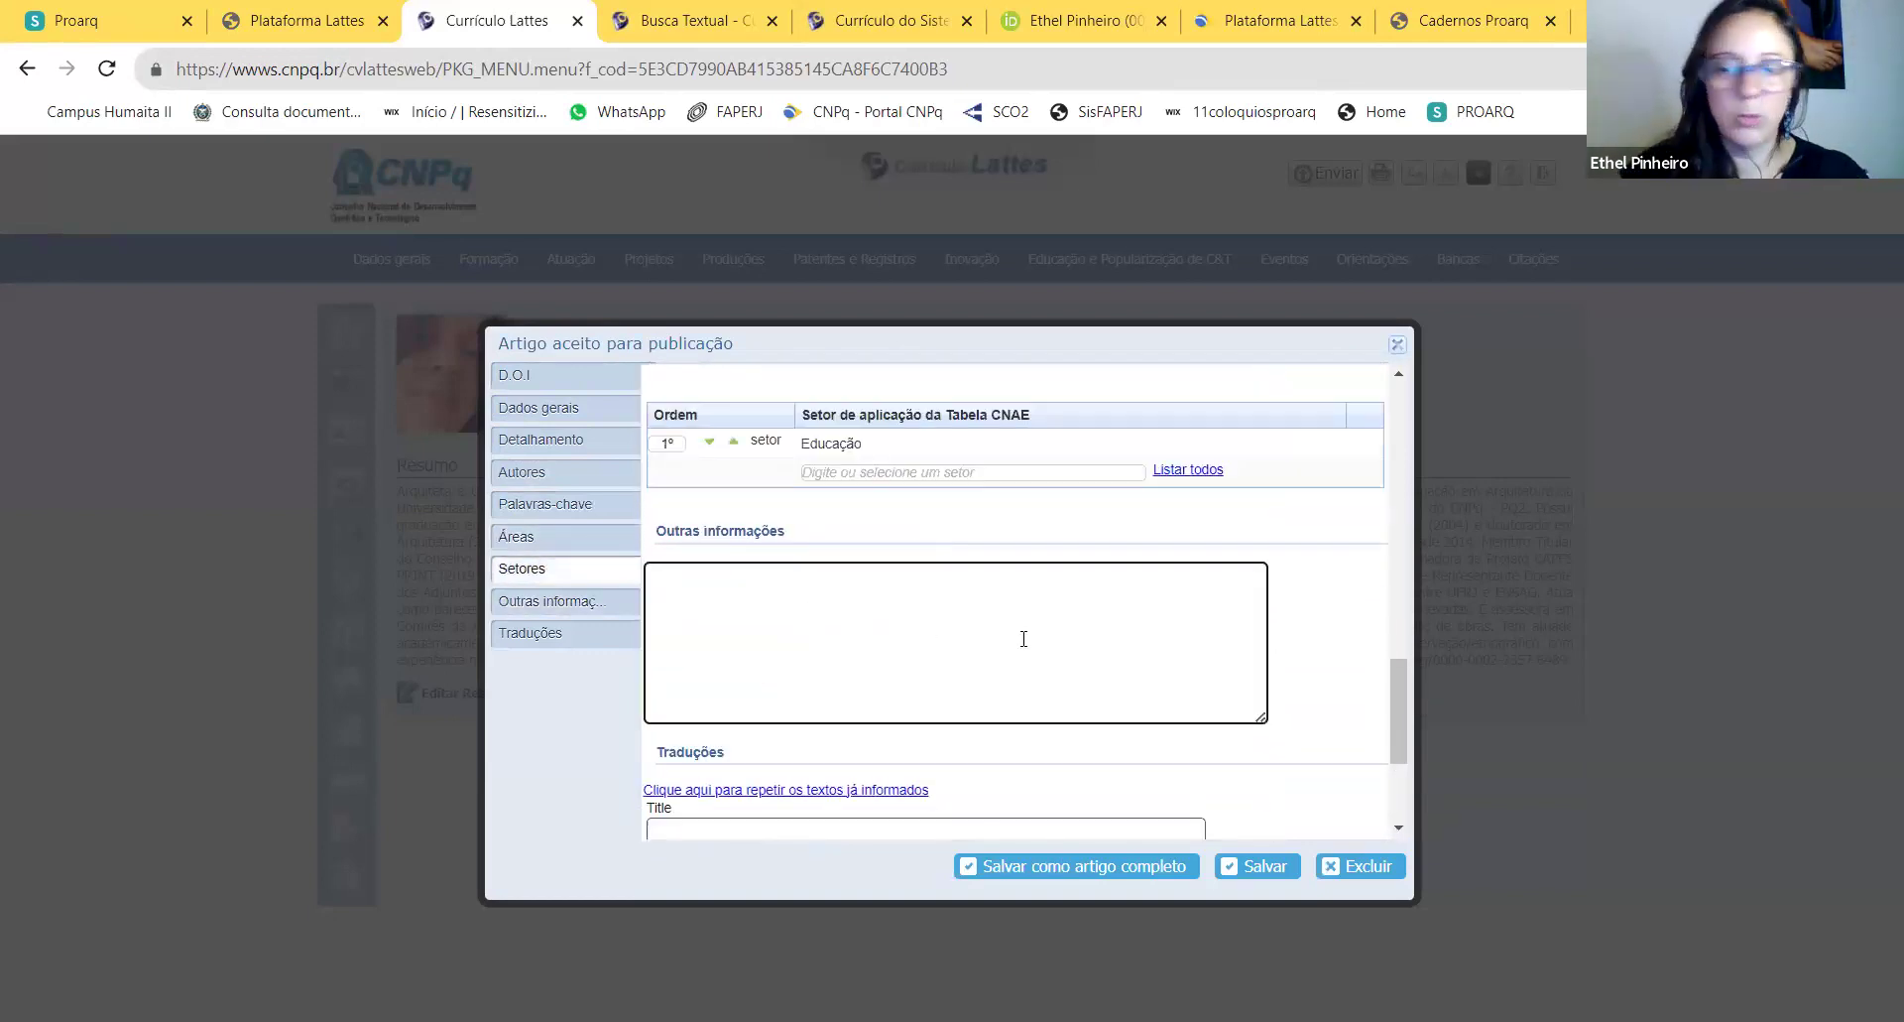
scroll(1029, 630, "down", 2)
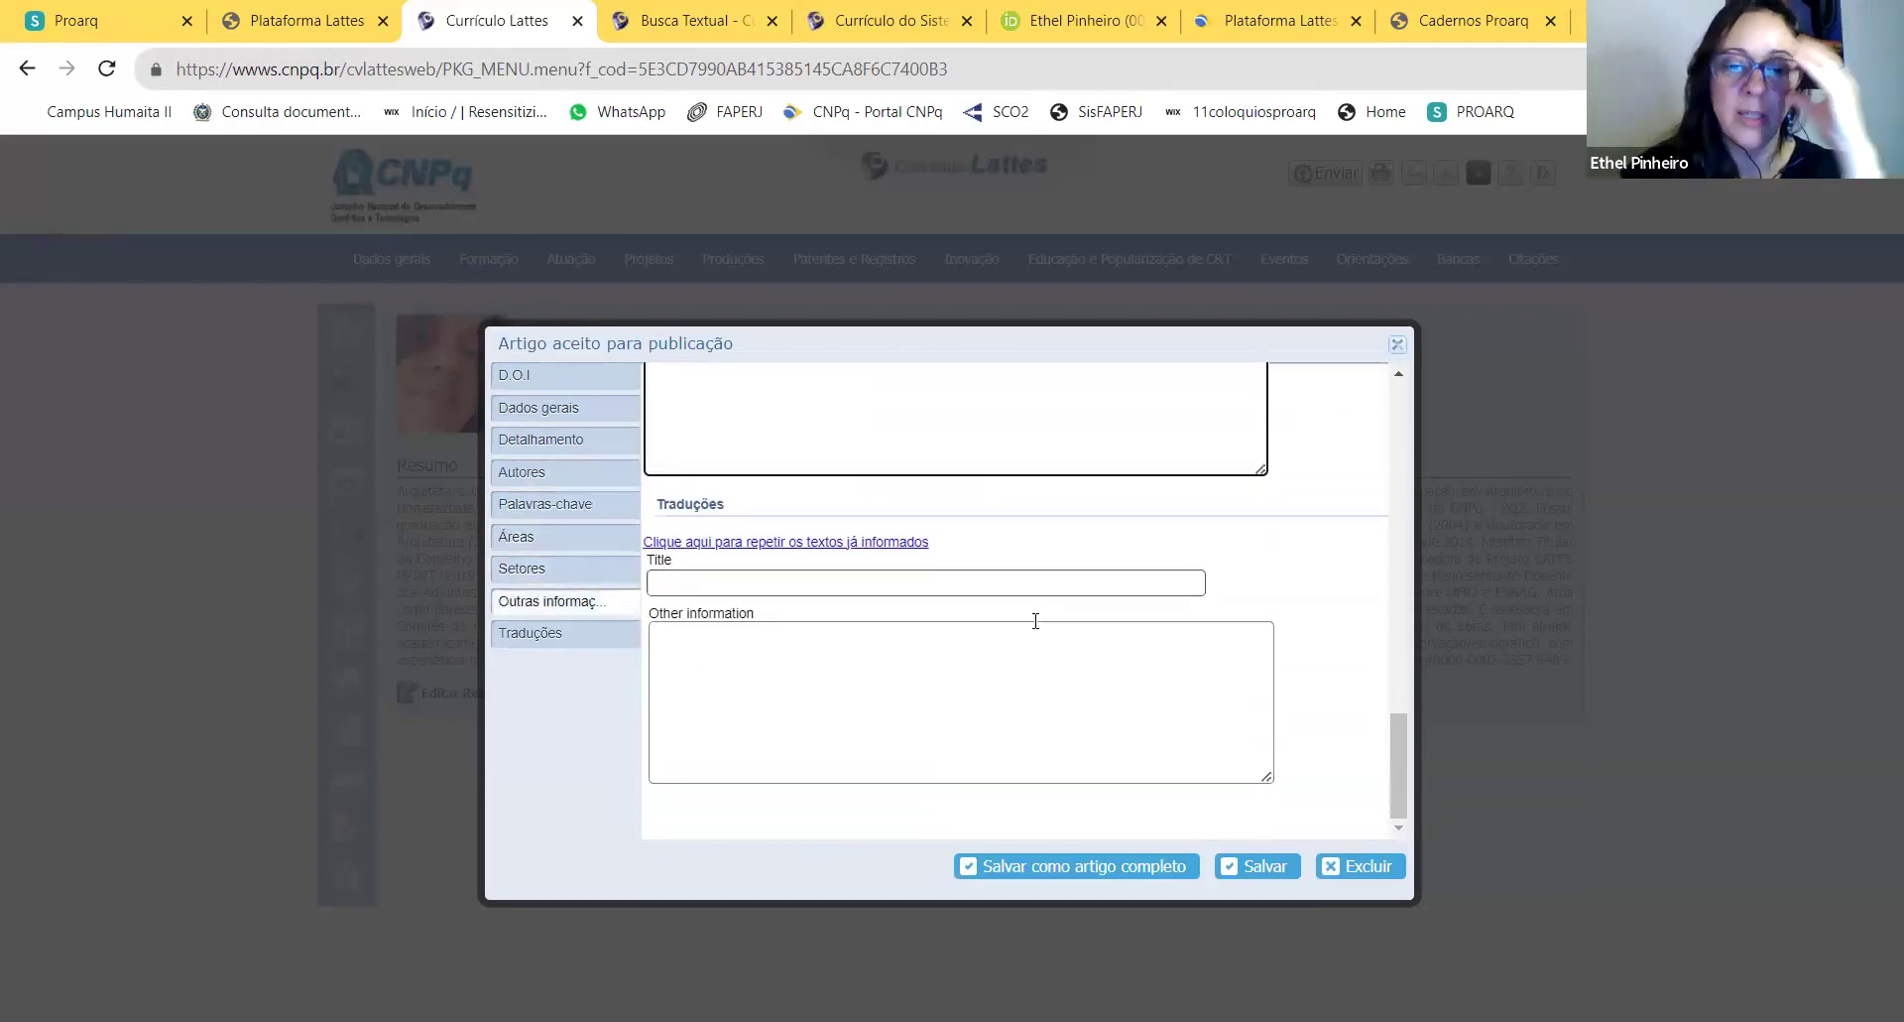
Step: Save the Paisagem-Cidade entry as a full article, confirming both alerts
left_click(1081, 869)
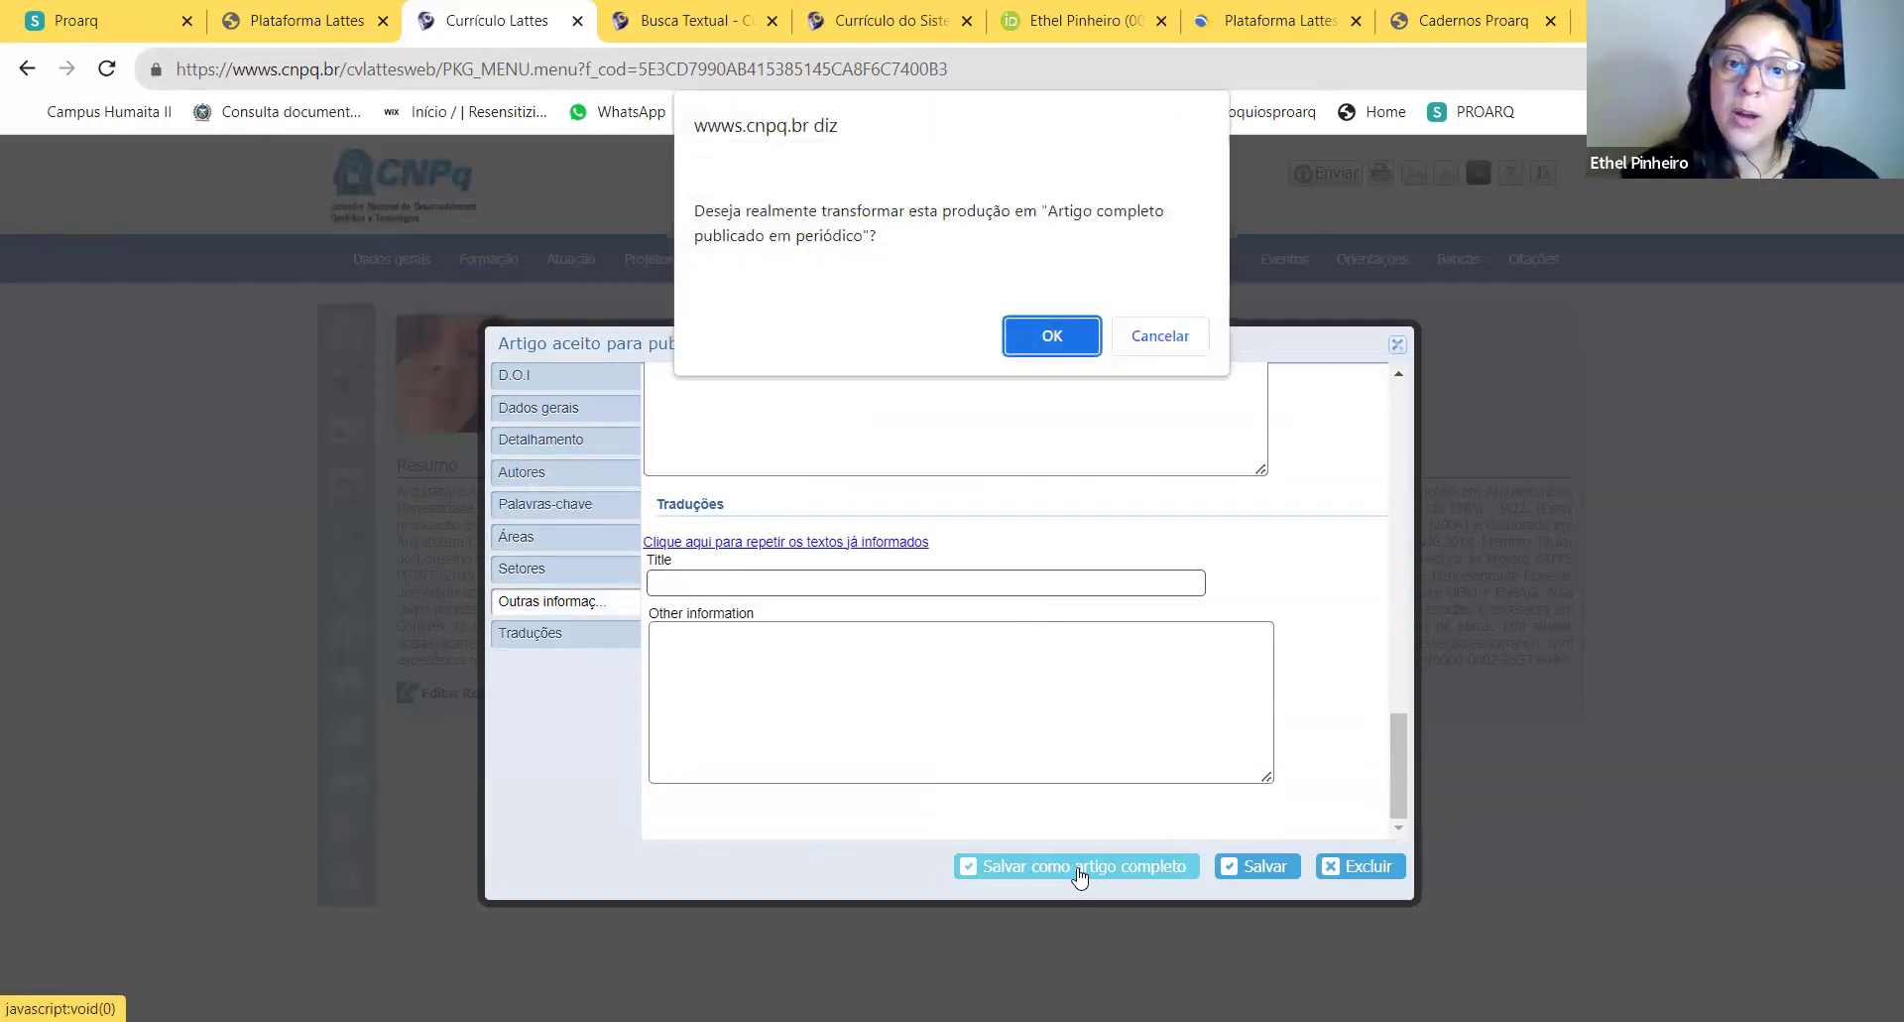
left_click(1053, 349)
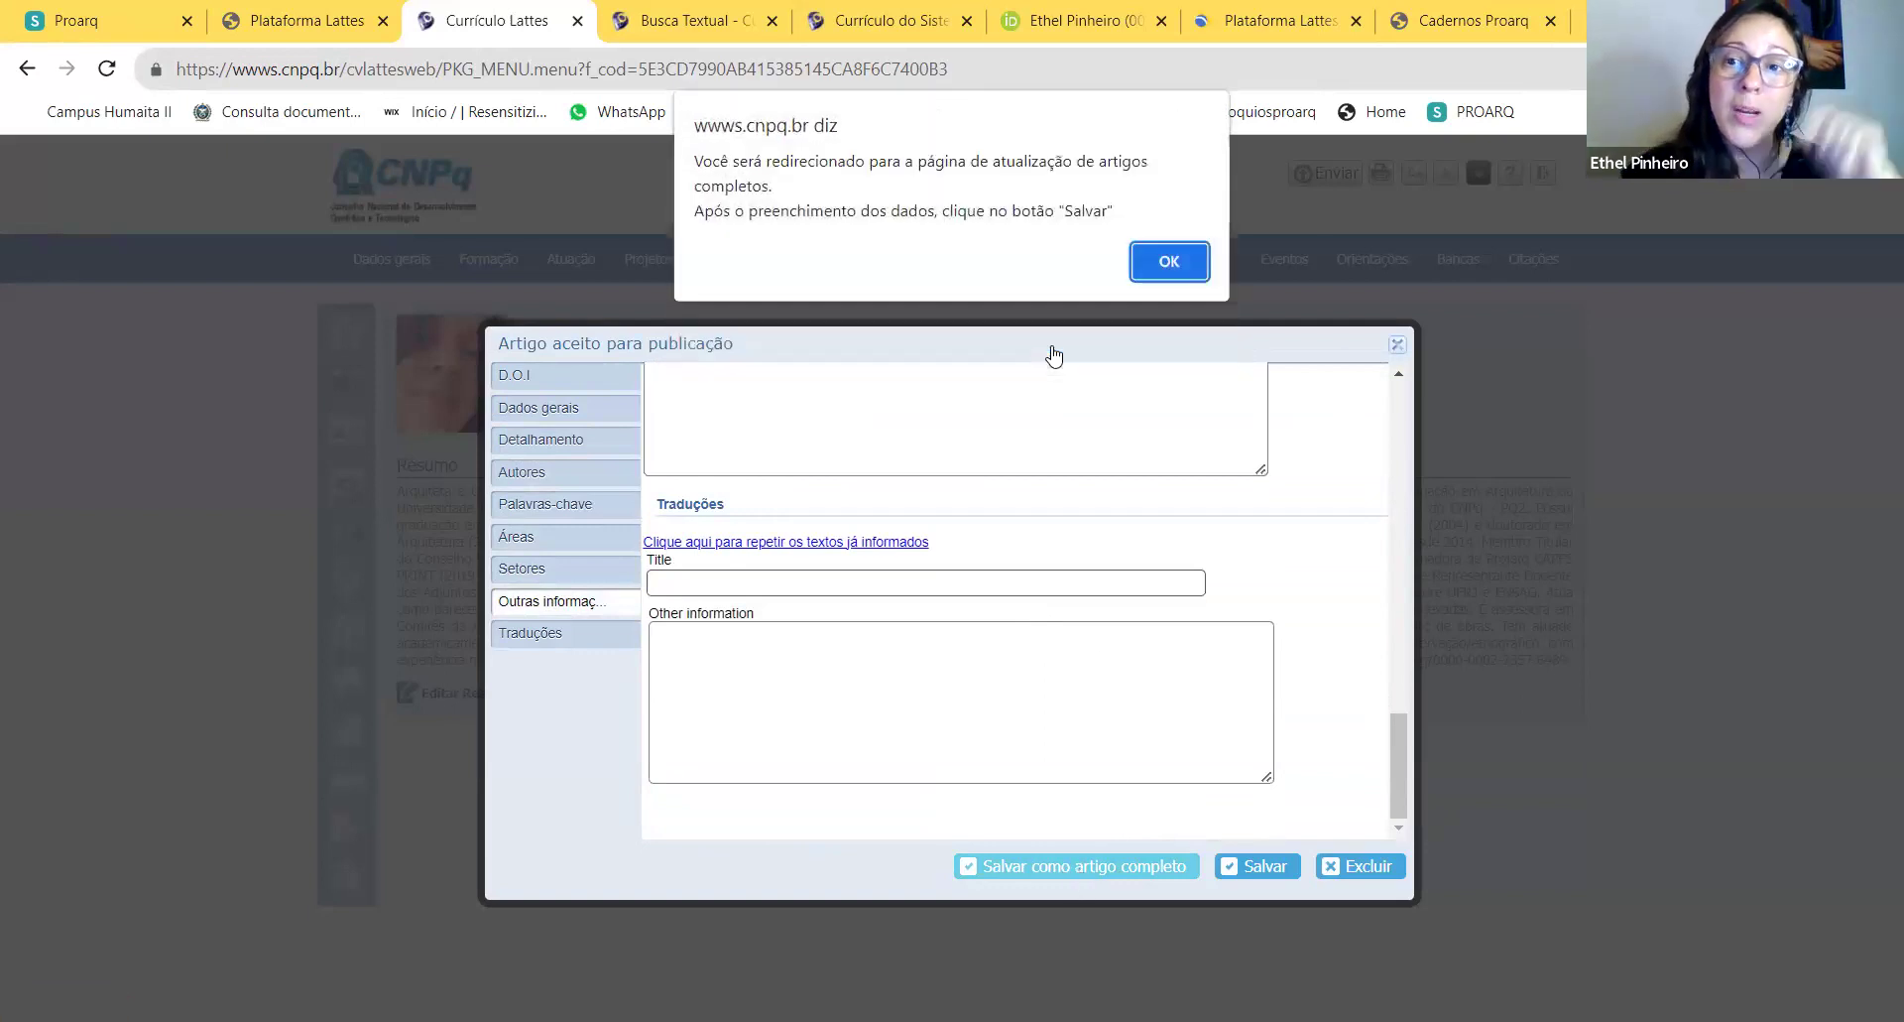
left_click(1170, 264)
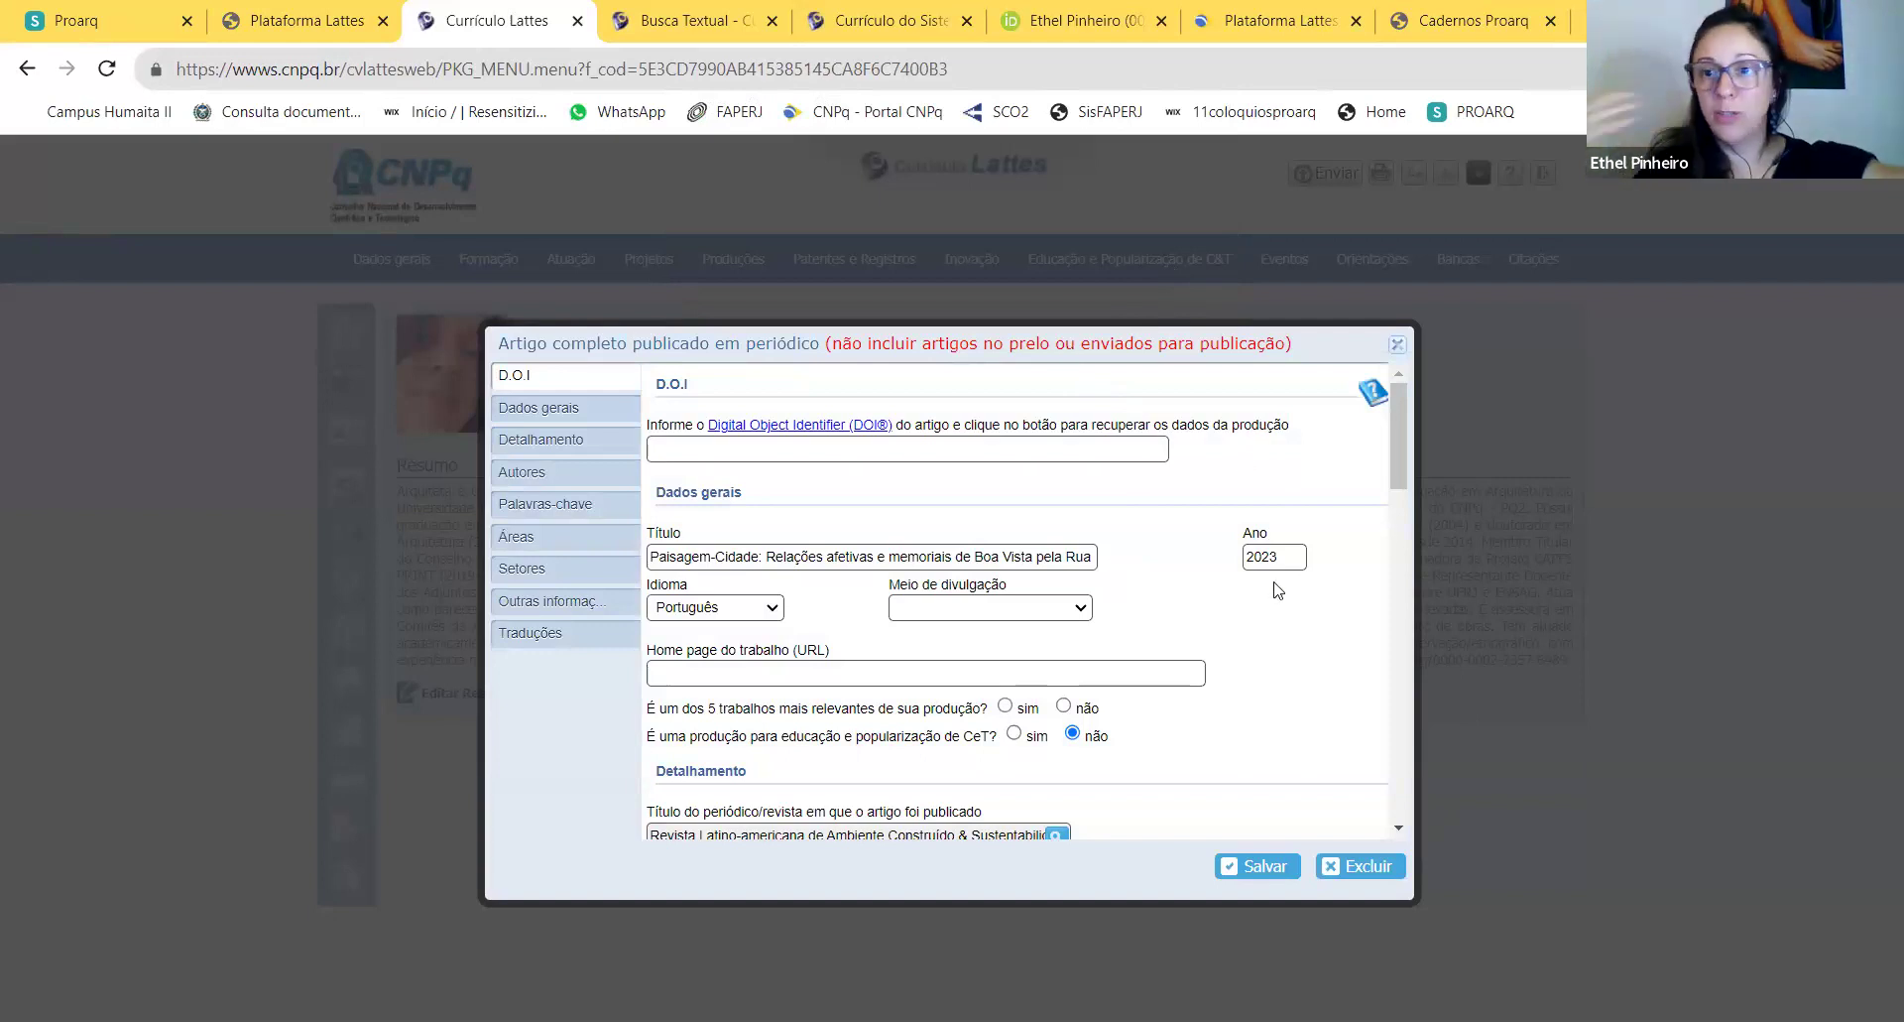
Step: Leave the DOI blank, dismiss its warning, and check the journal's ISSN 2675-7524
left_click(966, 455)
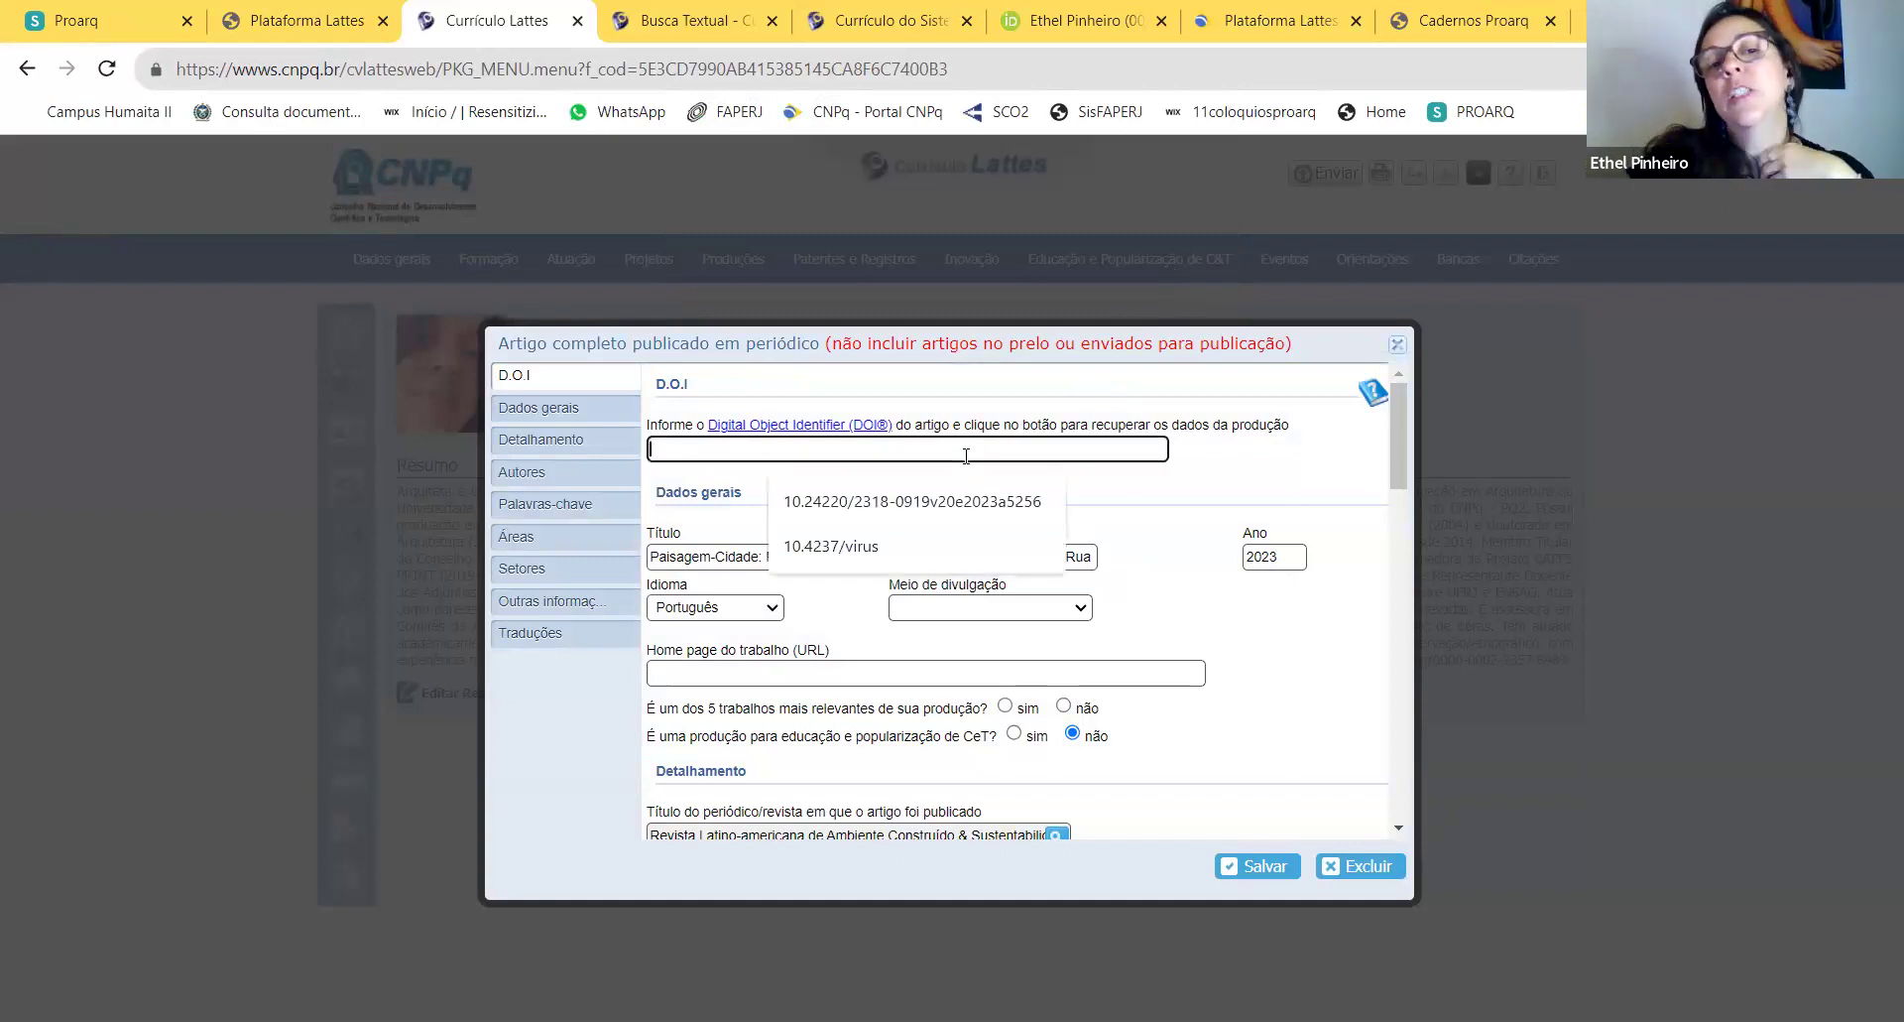
left_click(1220, 473)
left_click(1169, 206)
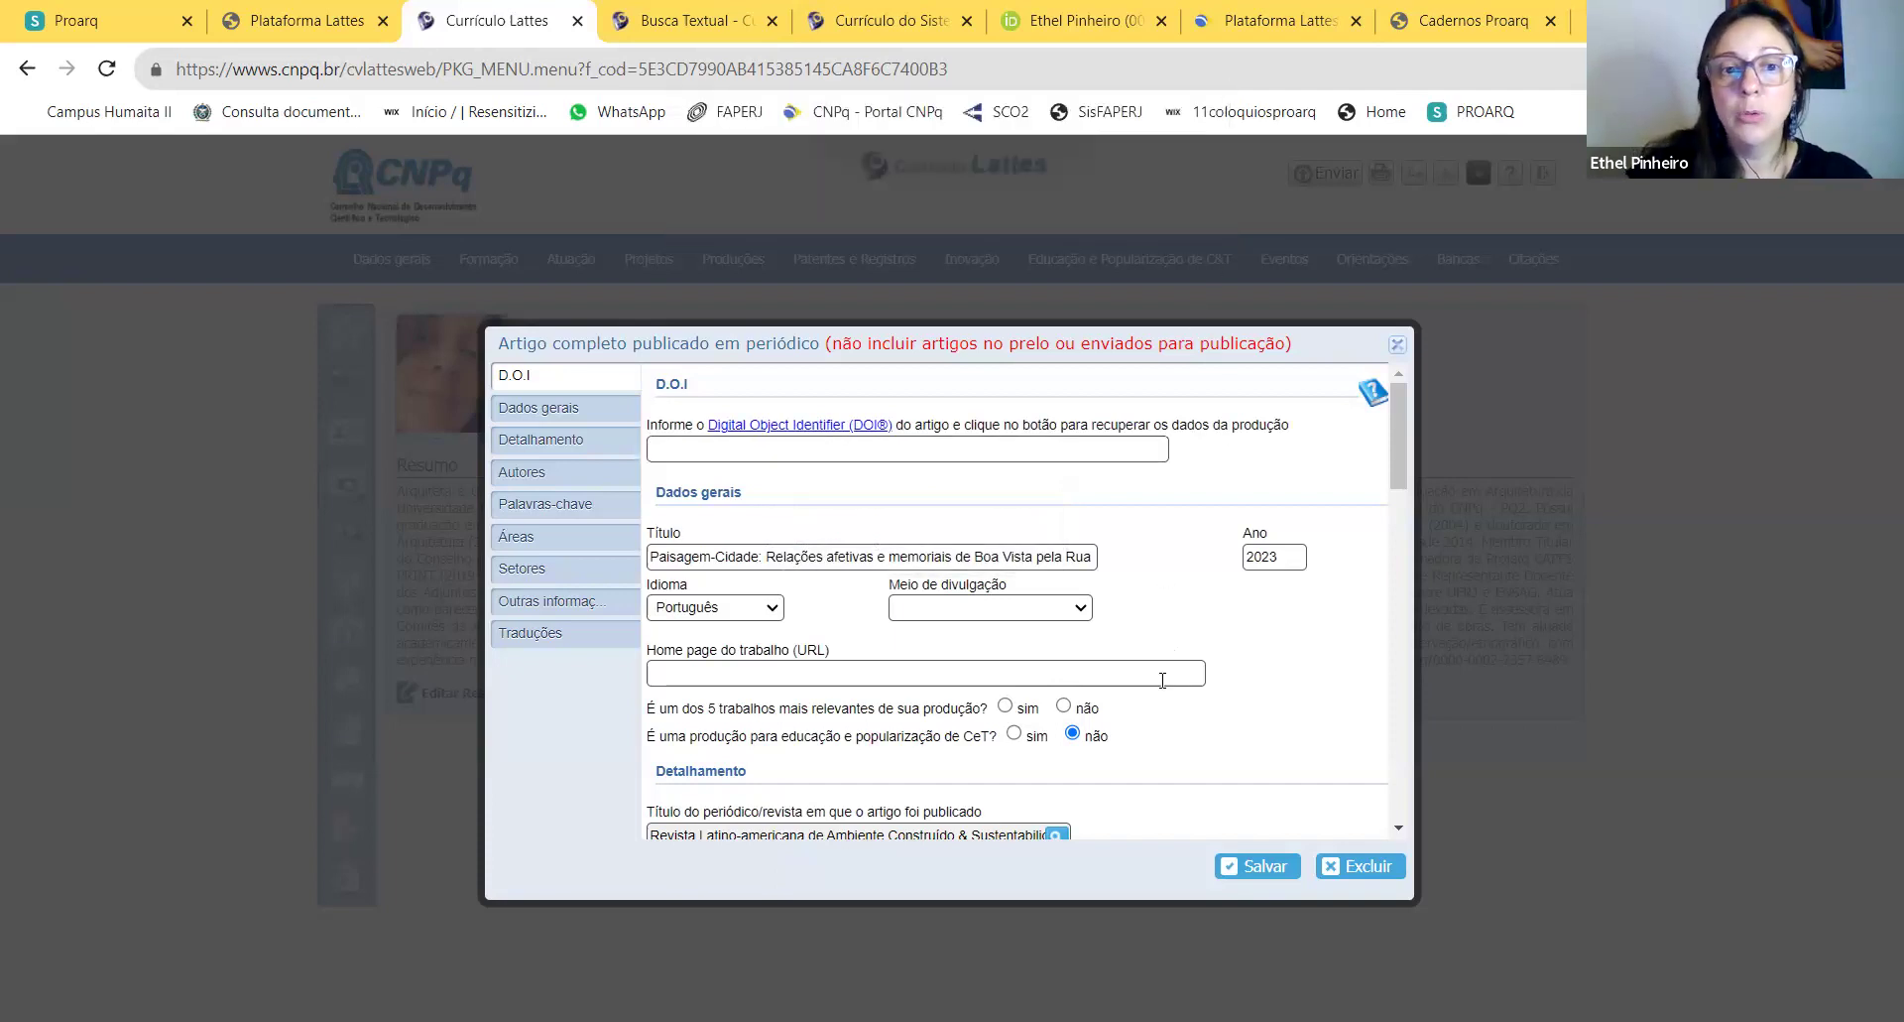
scroll(1189, 634, "down", 1)
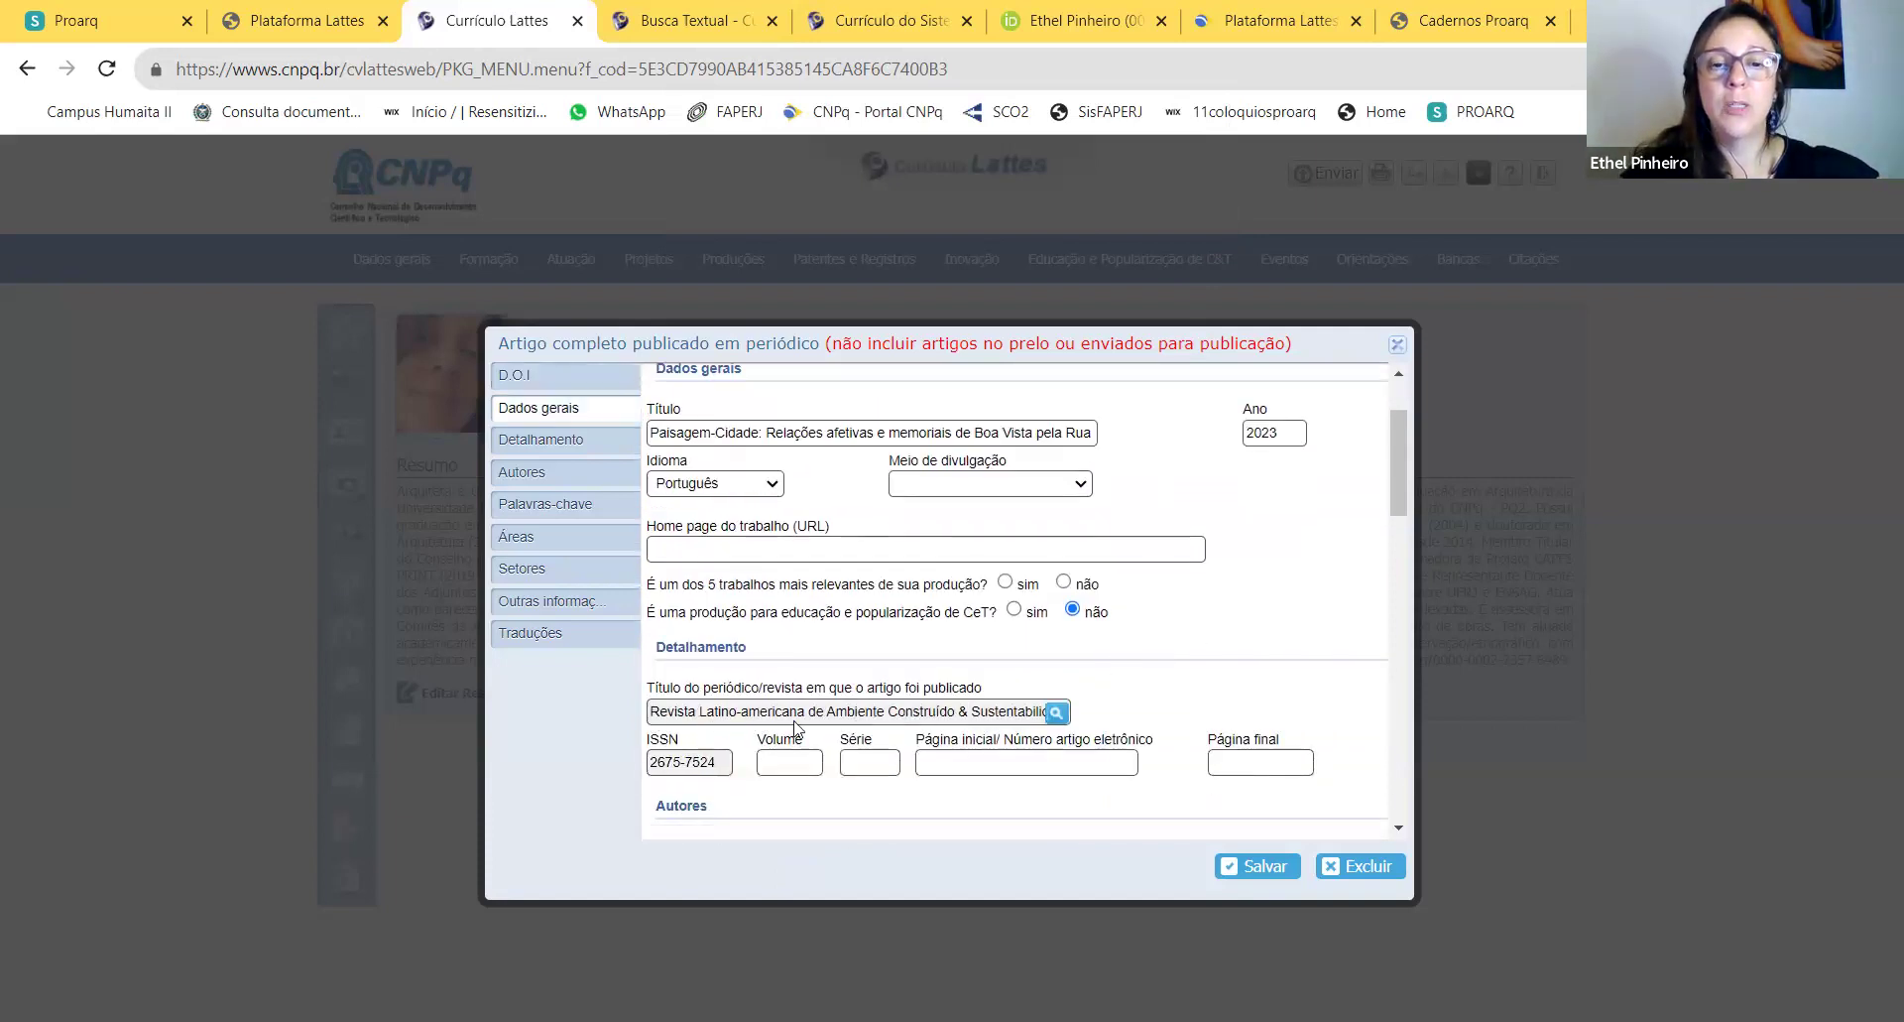
left_click_drag(722, 764, 658, 727)
left_click(651, 708)
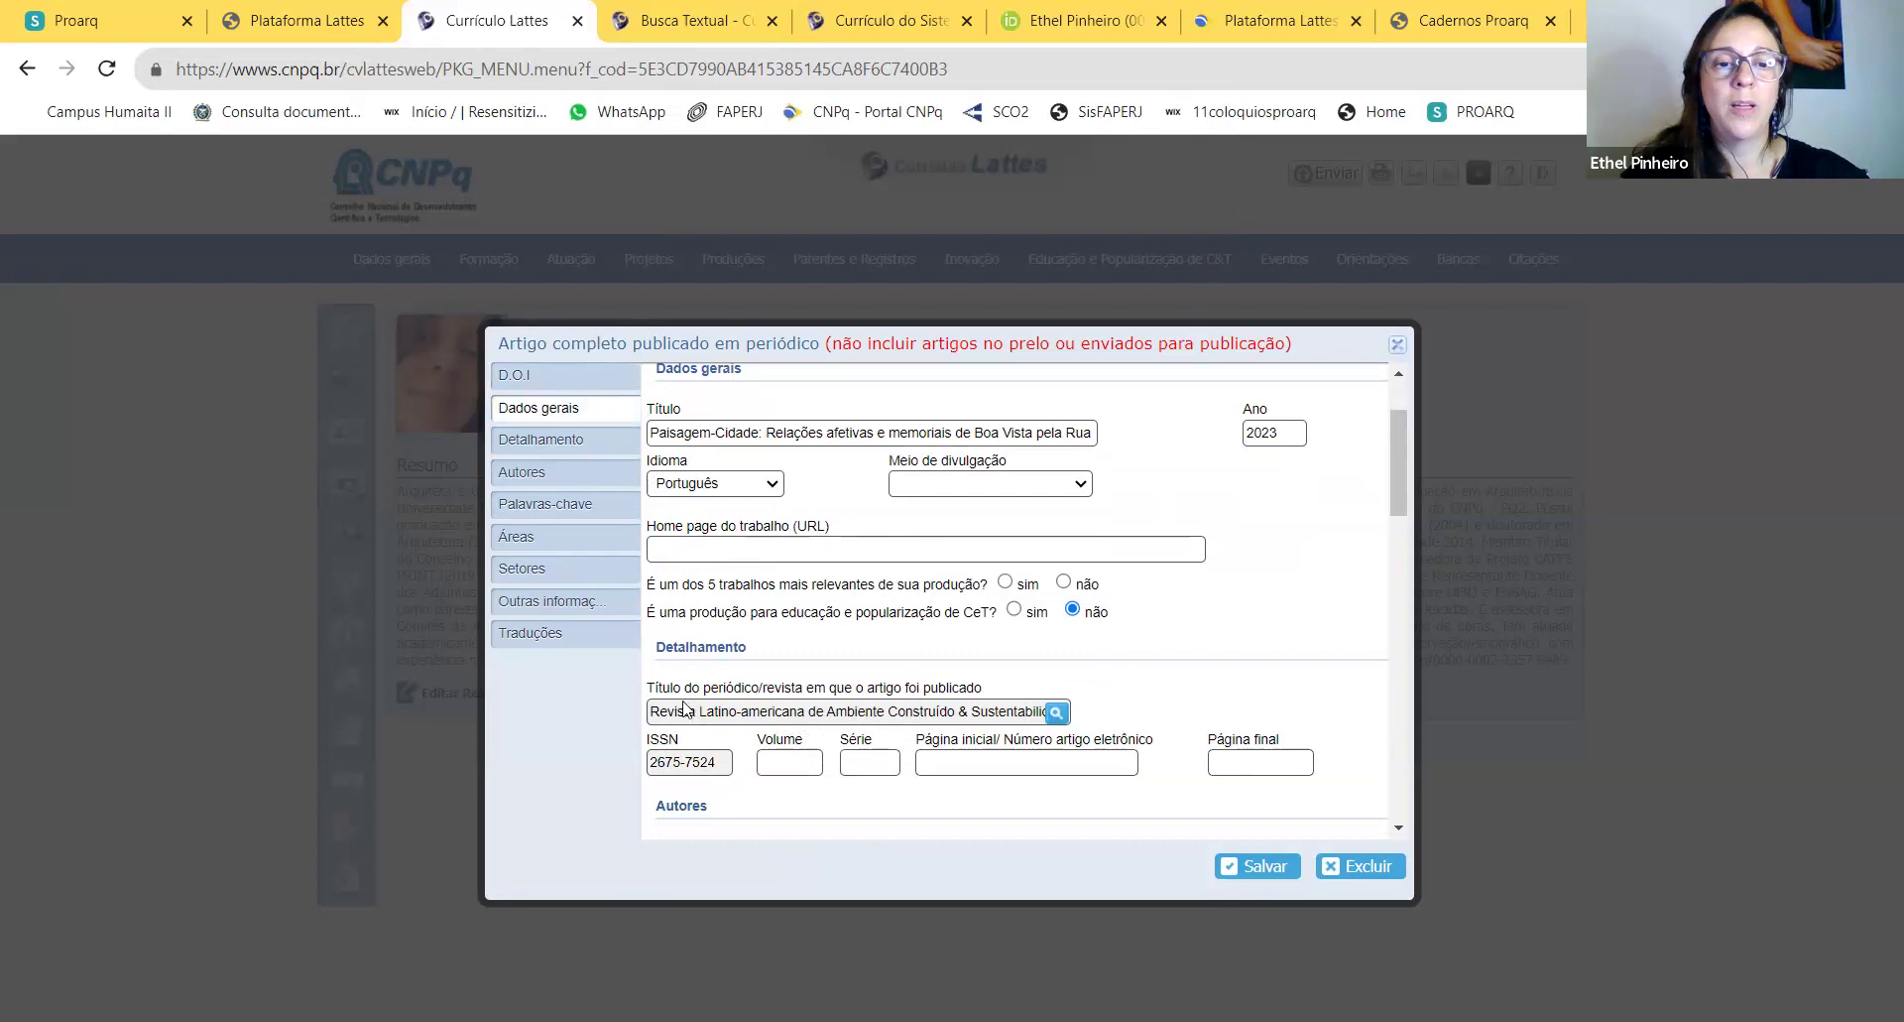
left_click(1498, 29)
Step: Search Google for 'REVISTA LATIno americana DE ambiente construido'
left_click(923, 70)
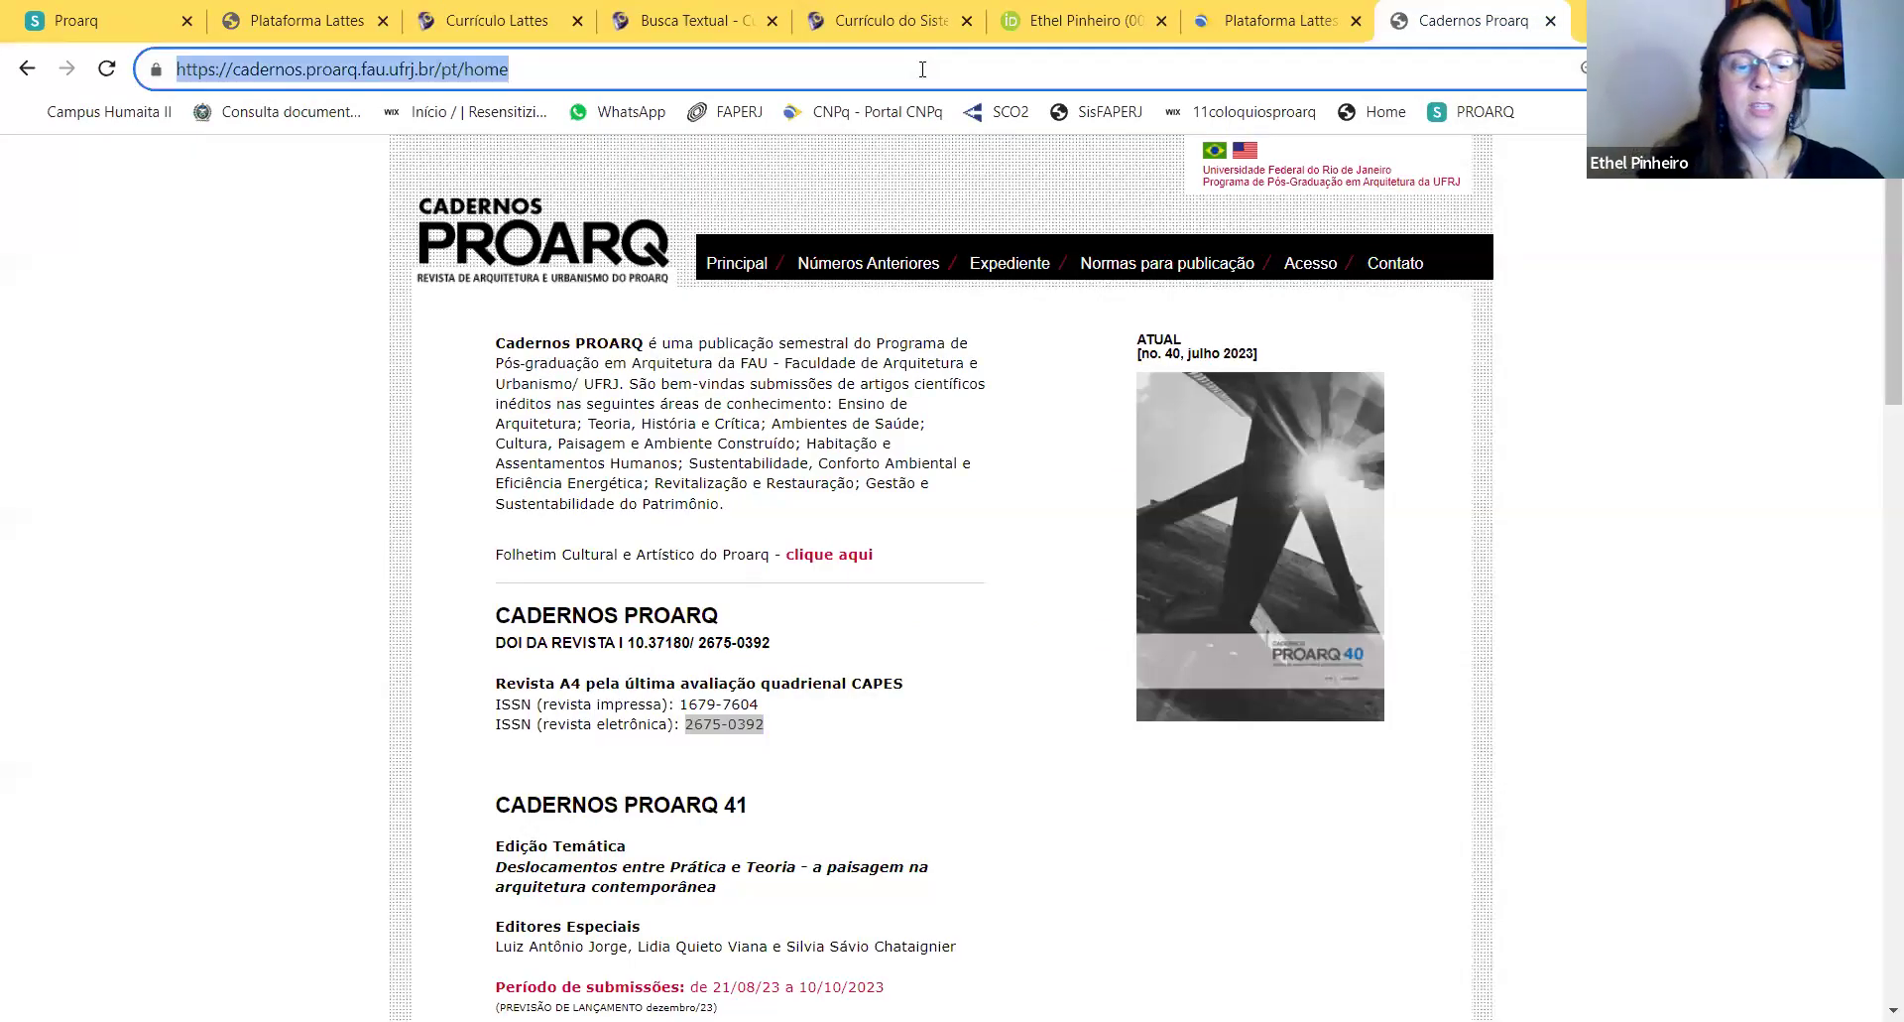
type("REVISTA Ç")
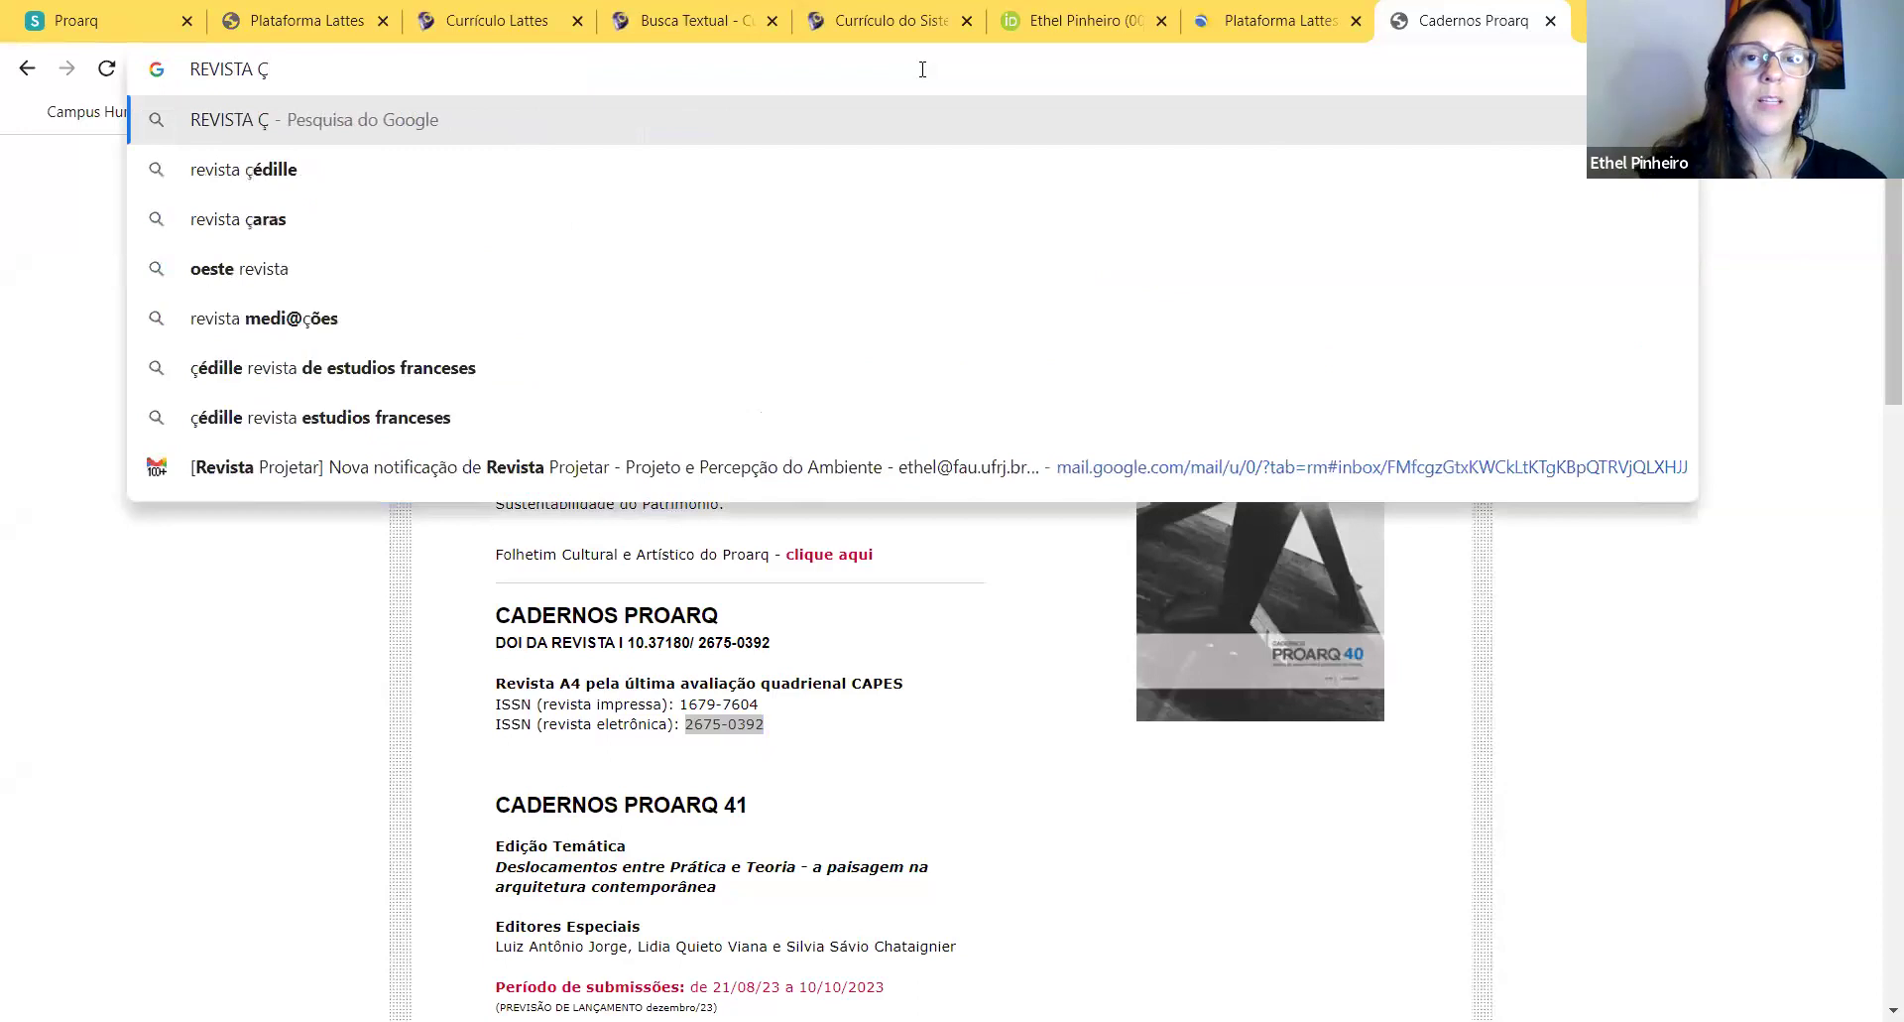
left_click(674, 22)
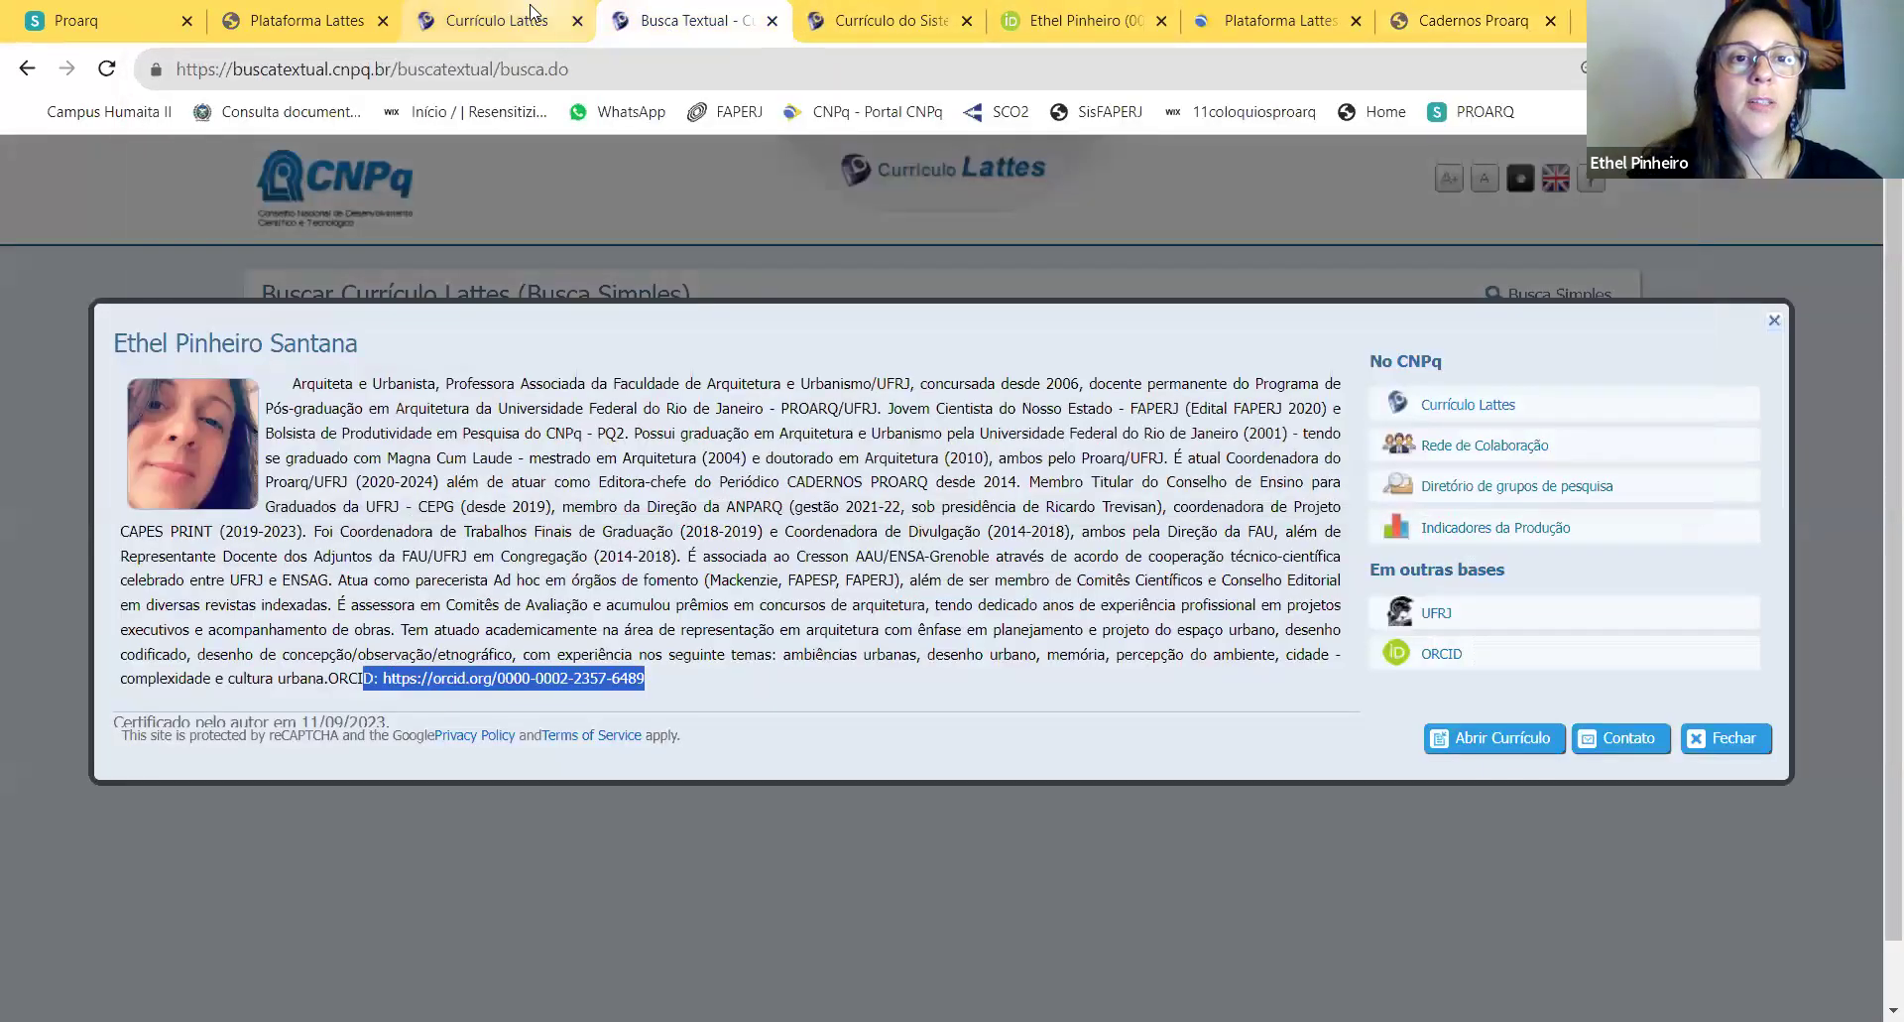
left_click(531, 15)
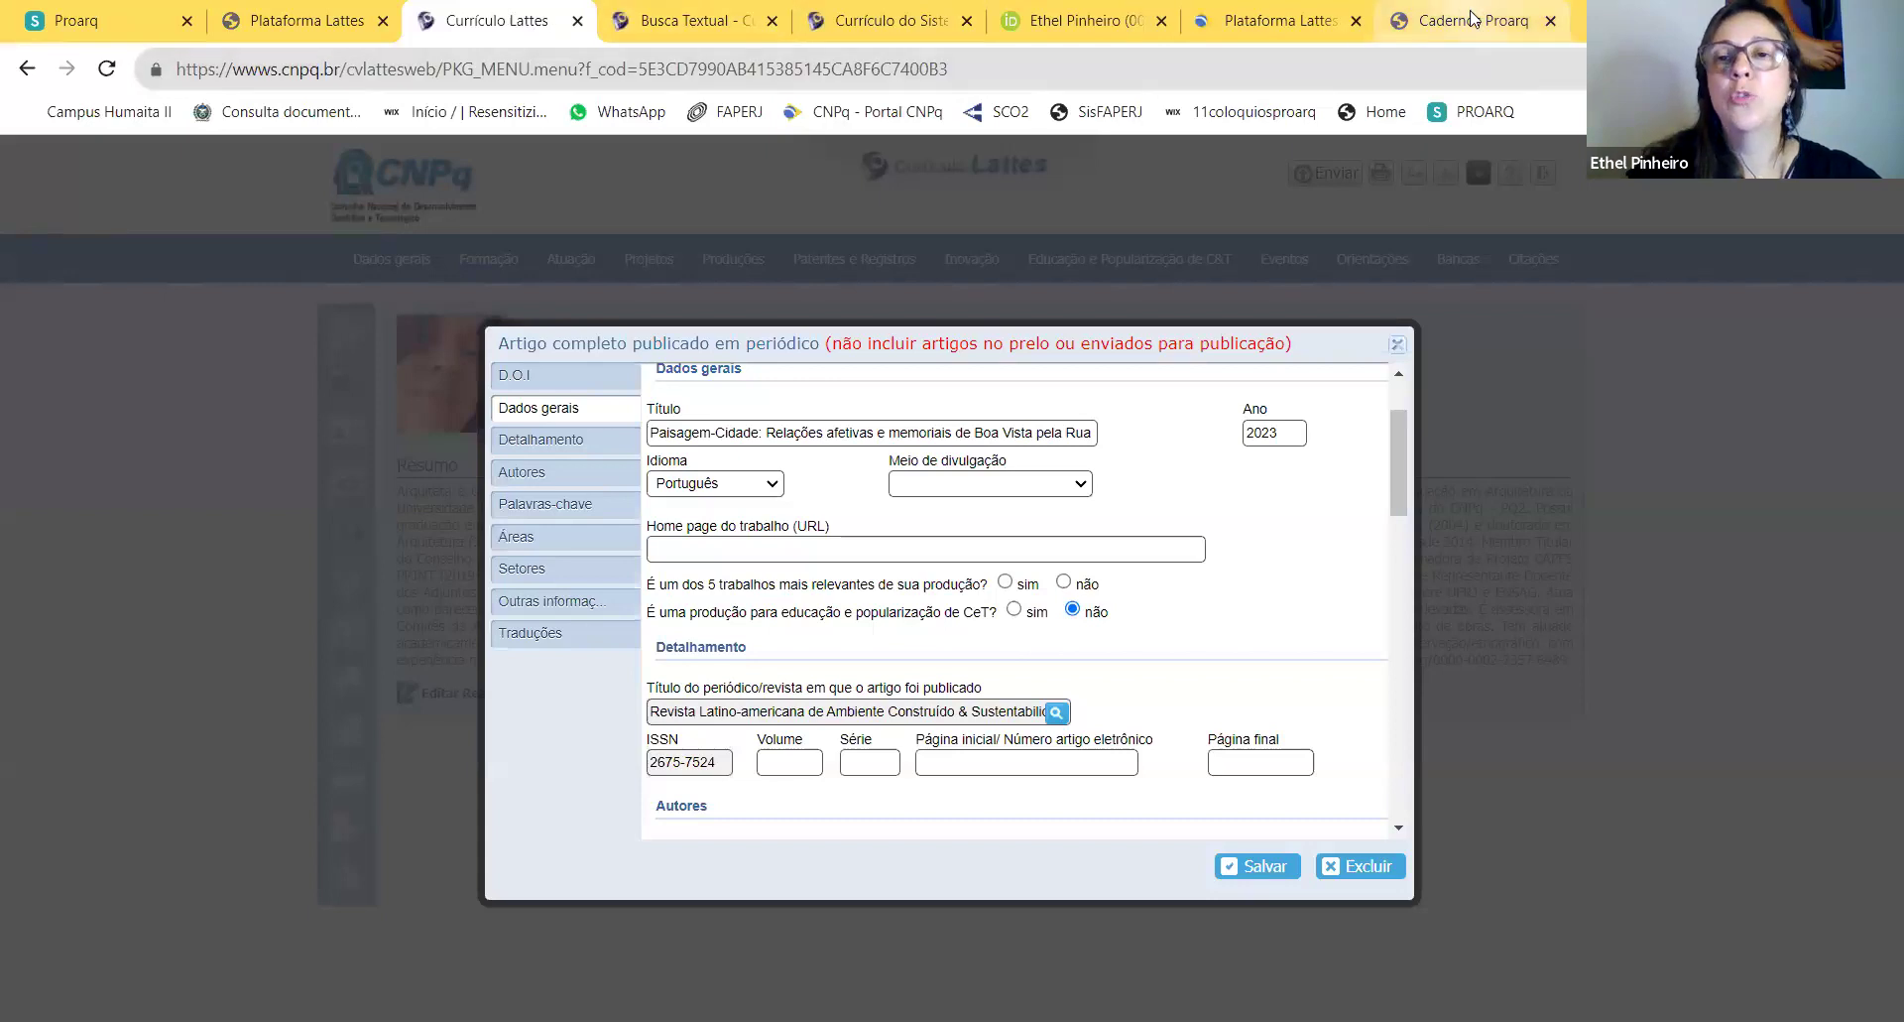
key("ctrl+9")
type("LA")
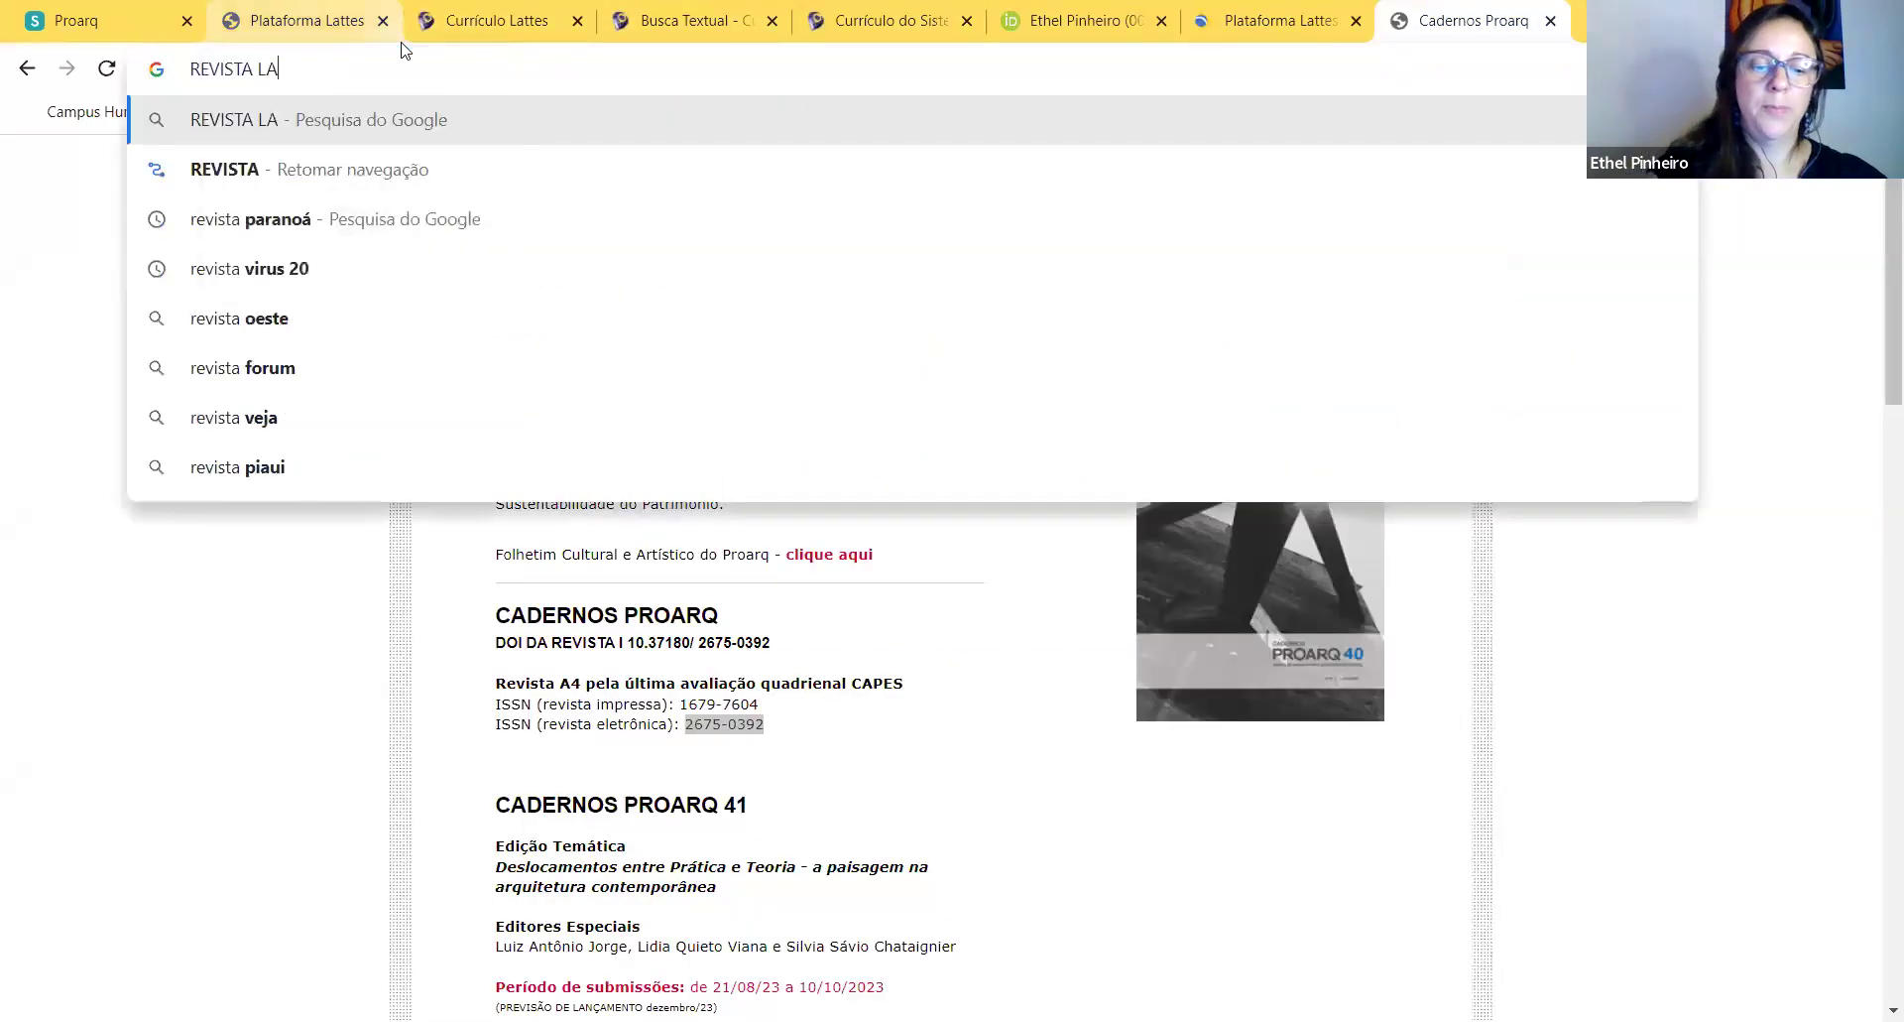
type("TI")
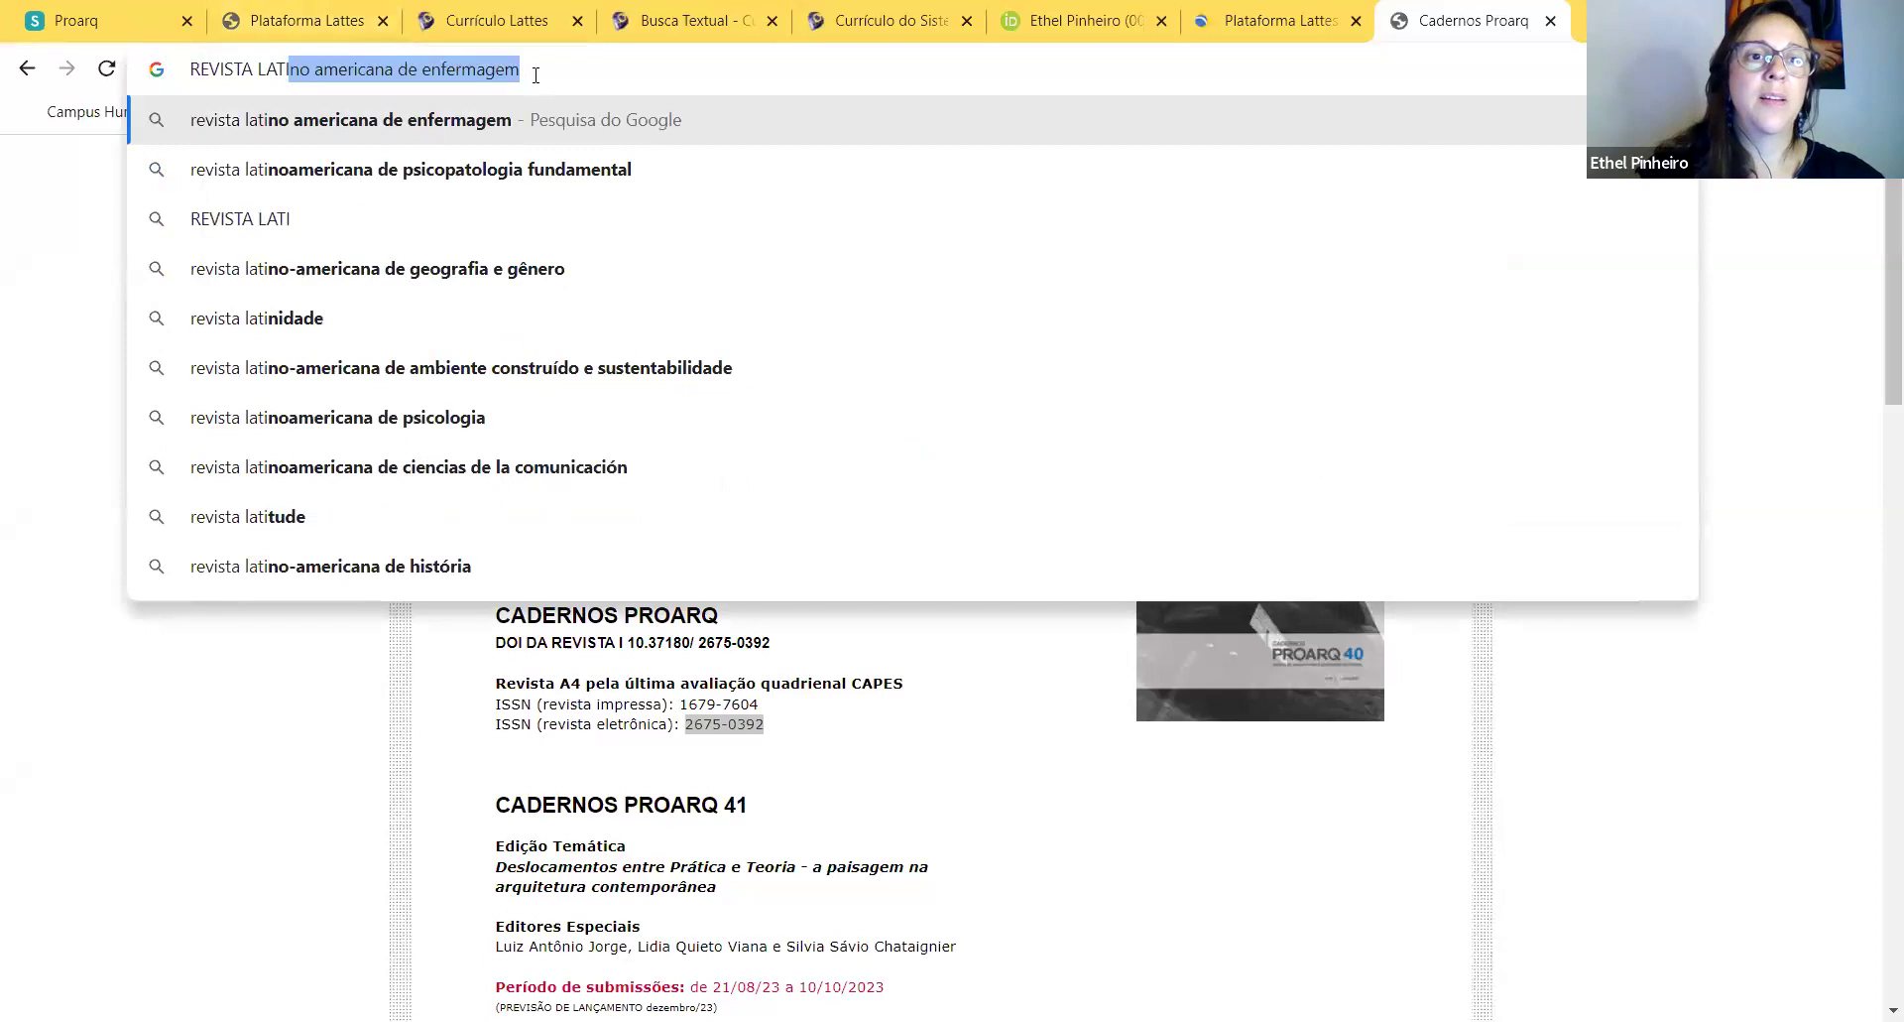
left_click_drag(516, 70, 390, 71)
type("DEAM")
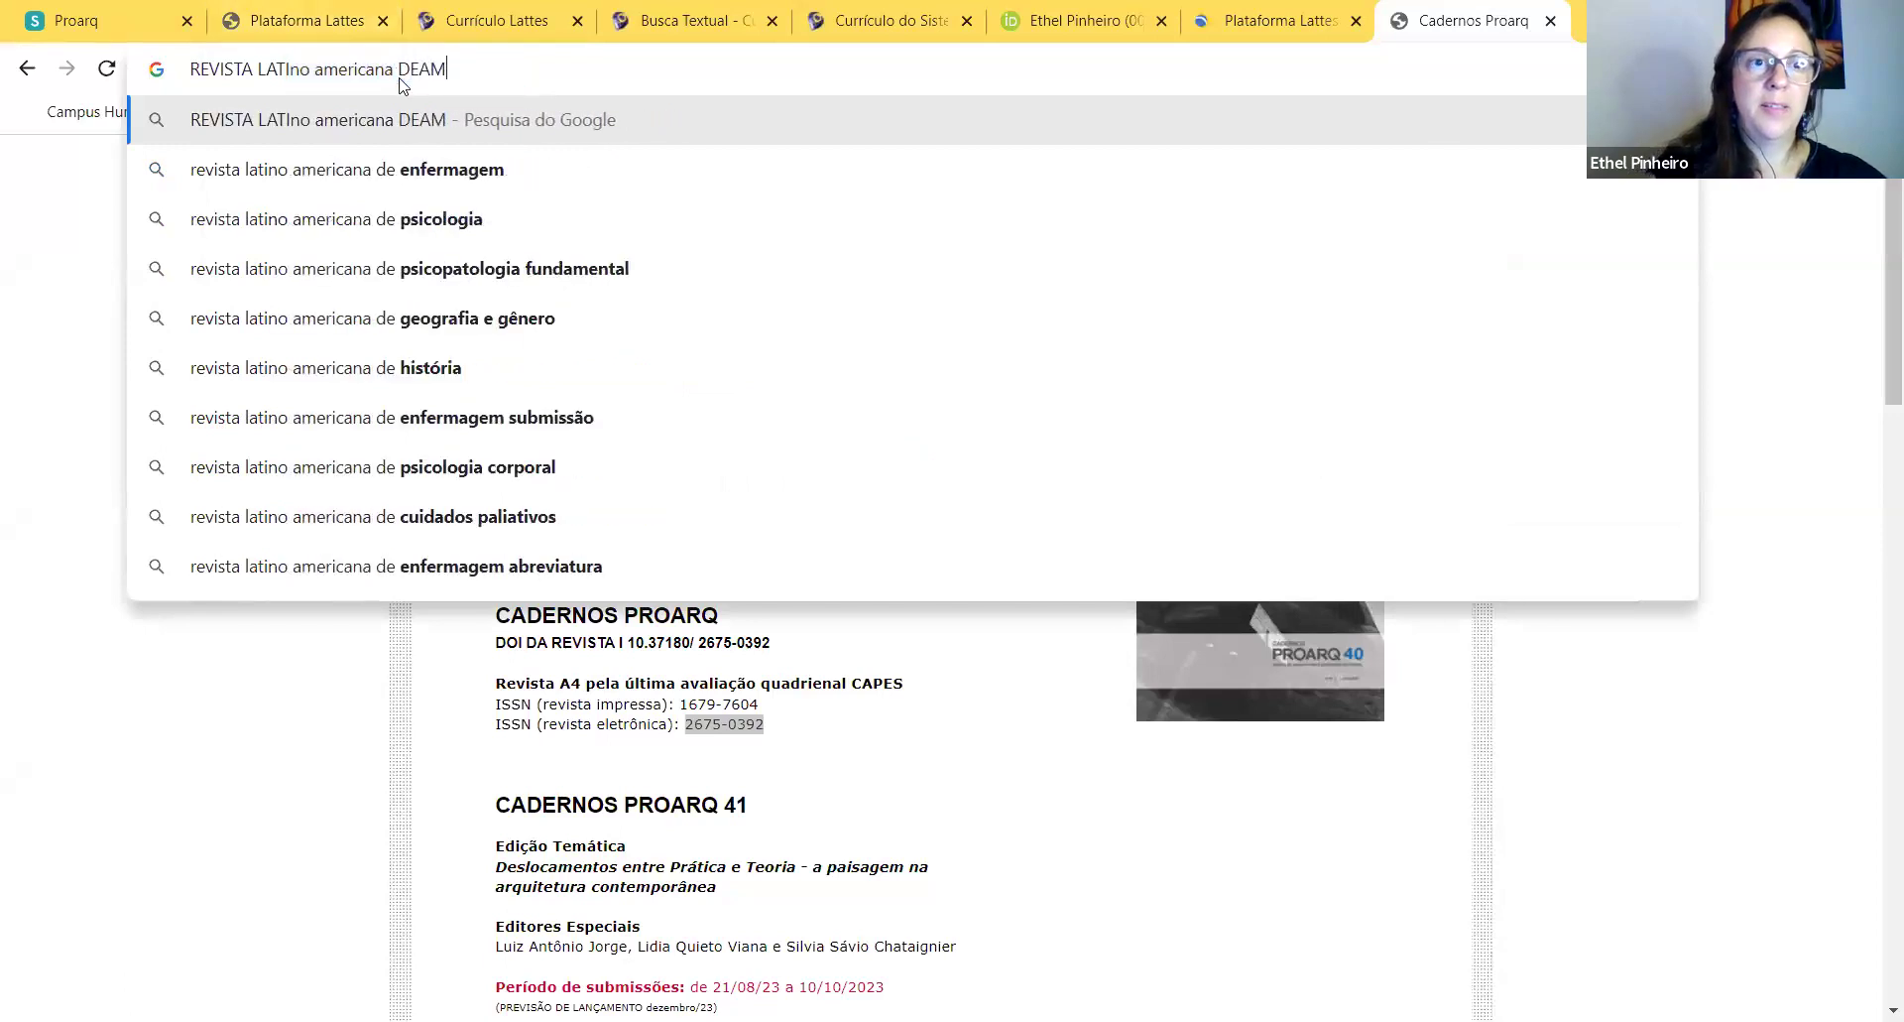
key("BackSpace")
key("BackSpace")
type("am")
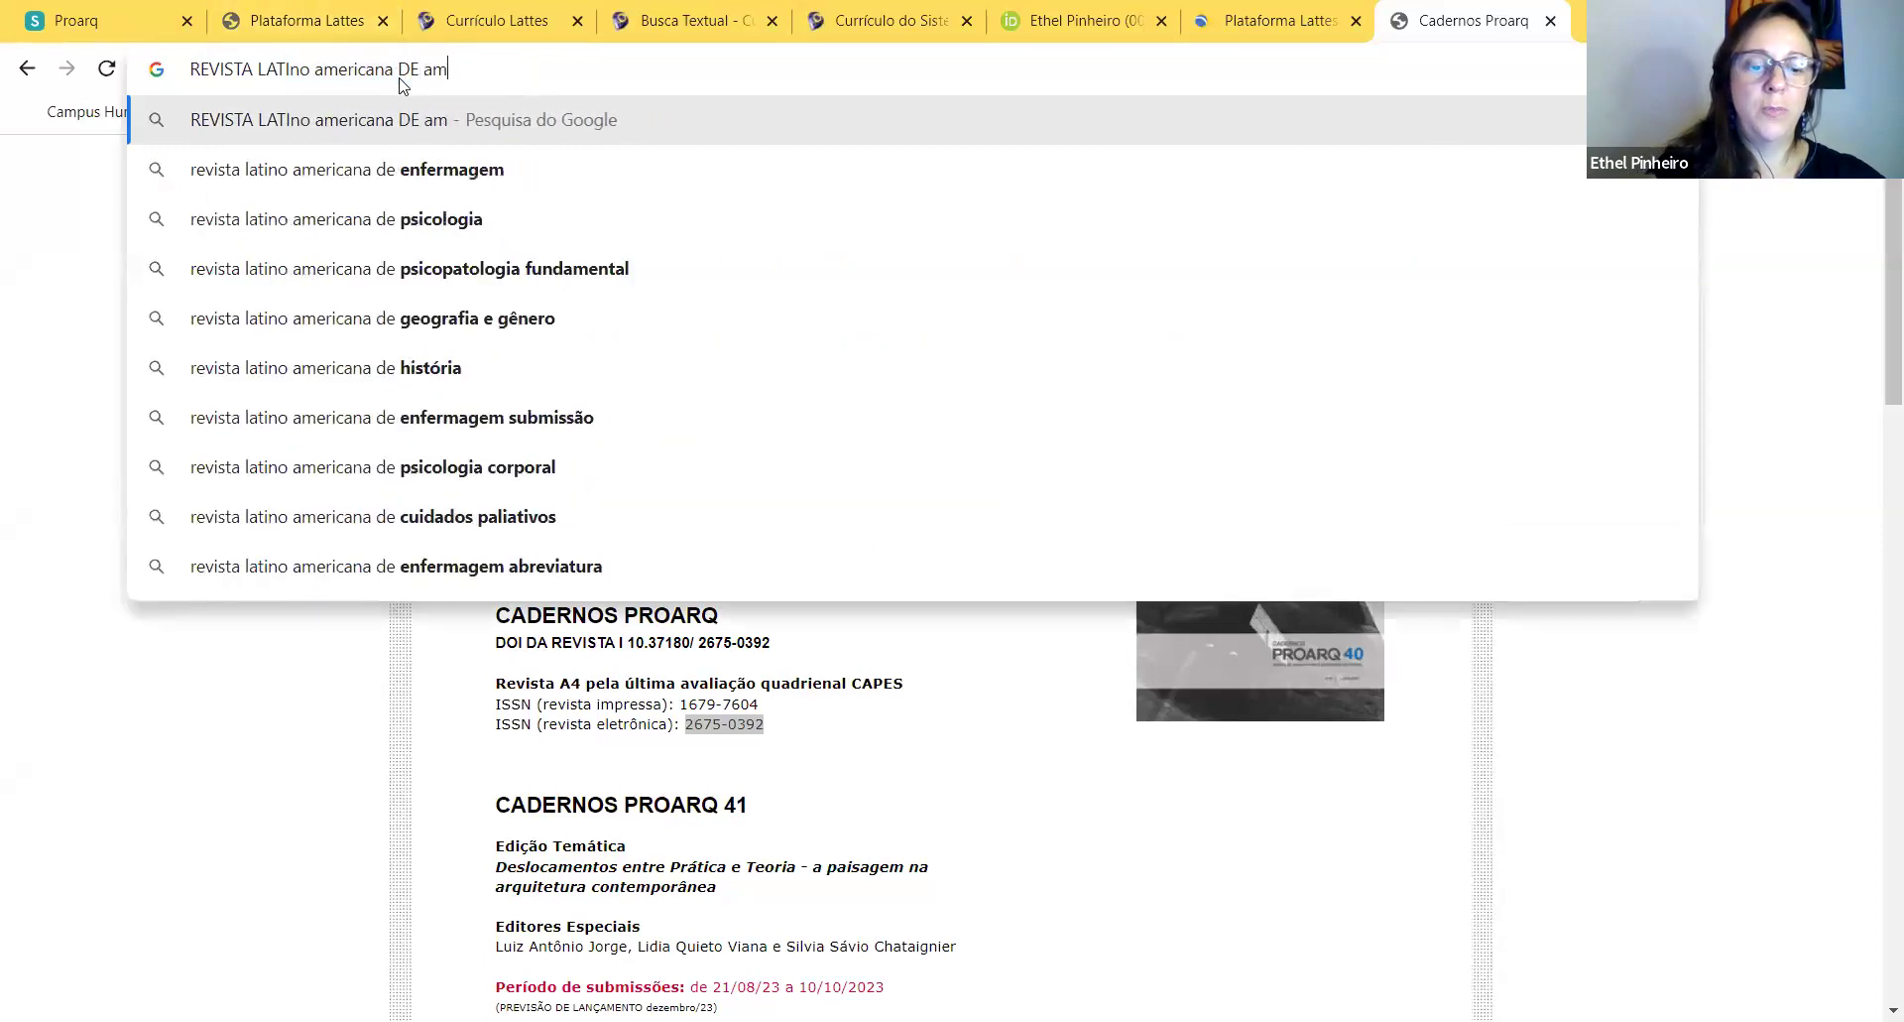
type("biente construido")
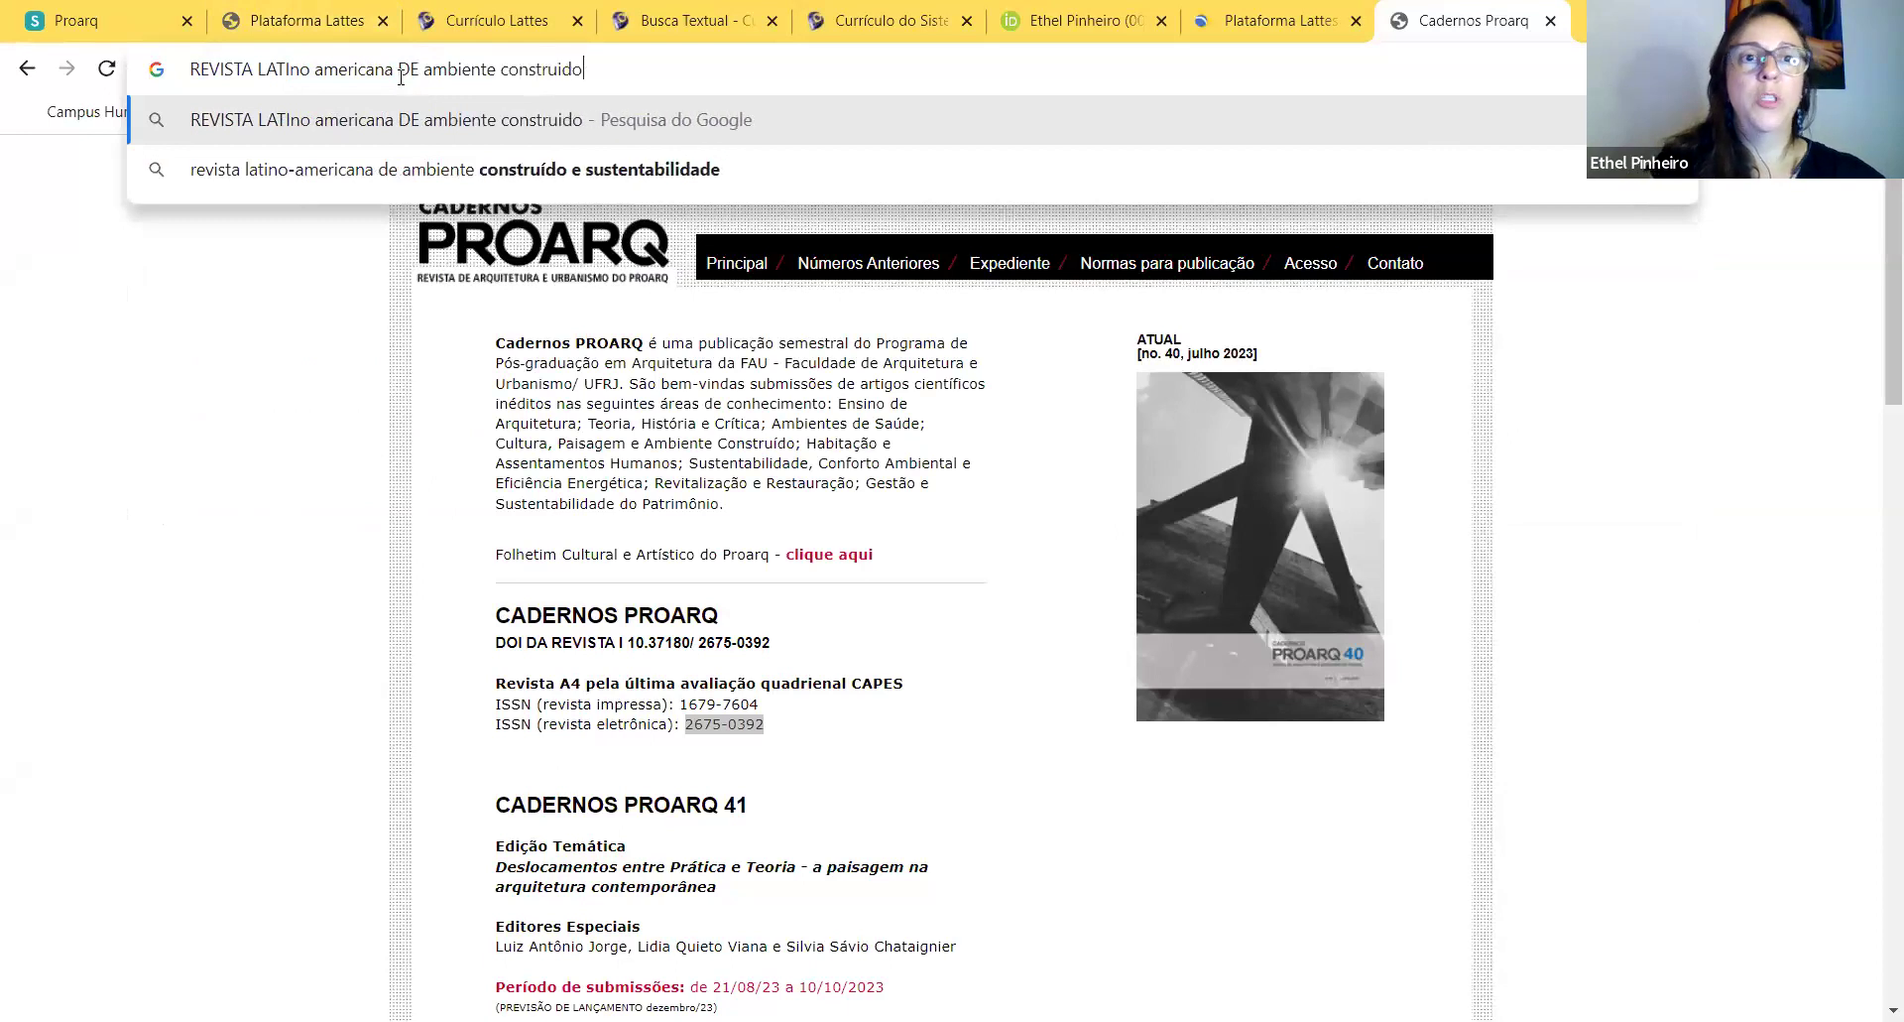
key("Return")
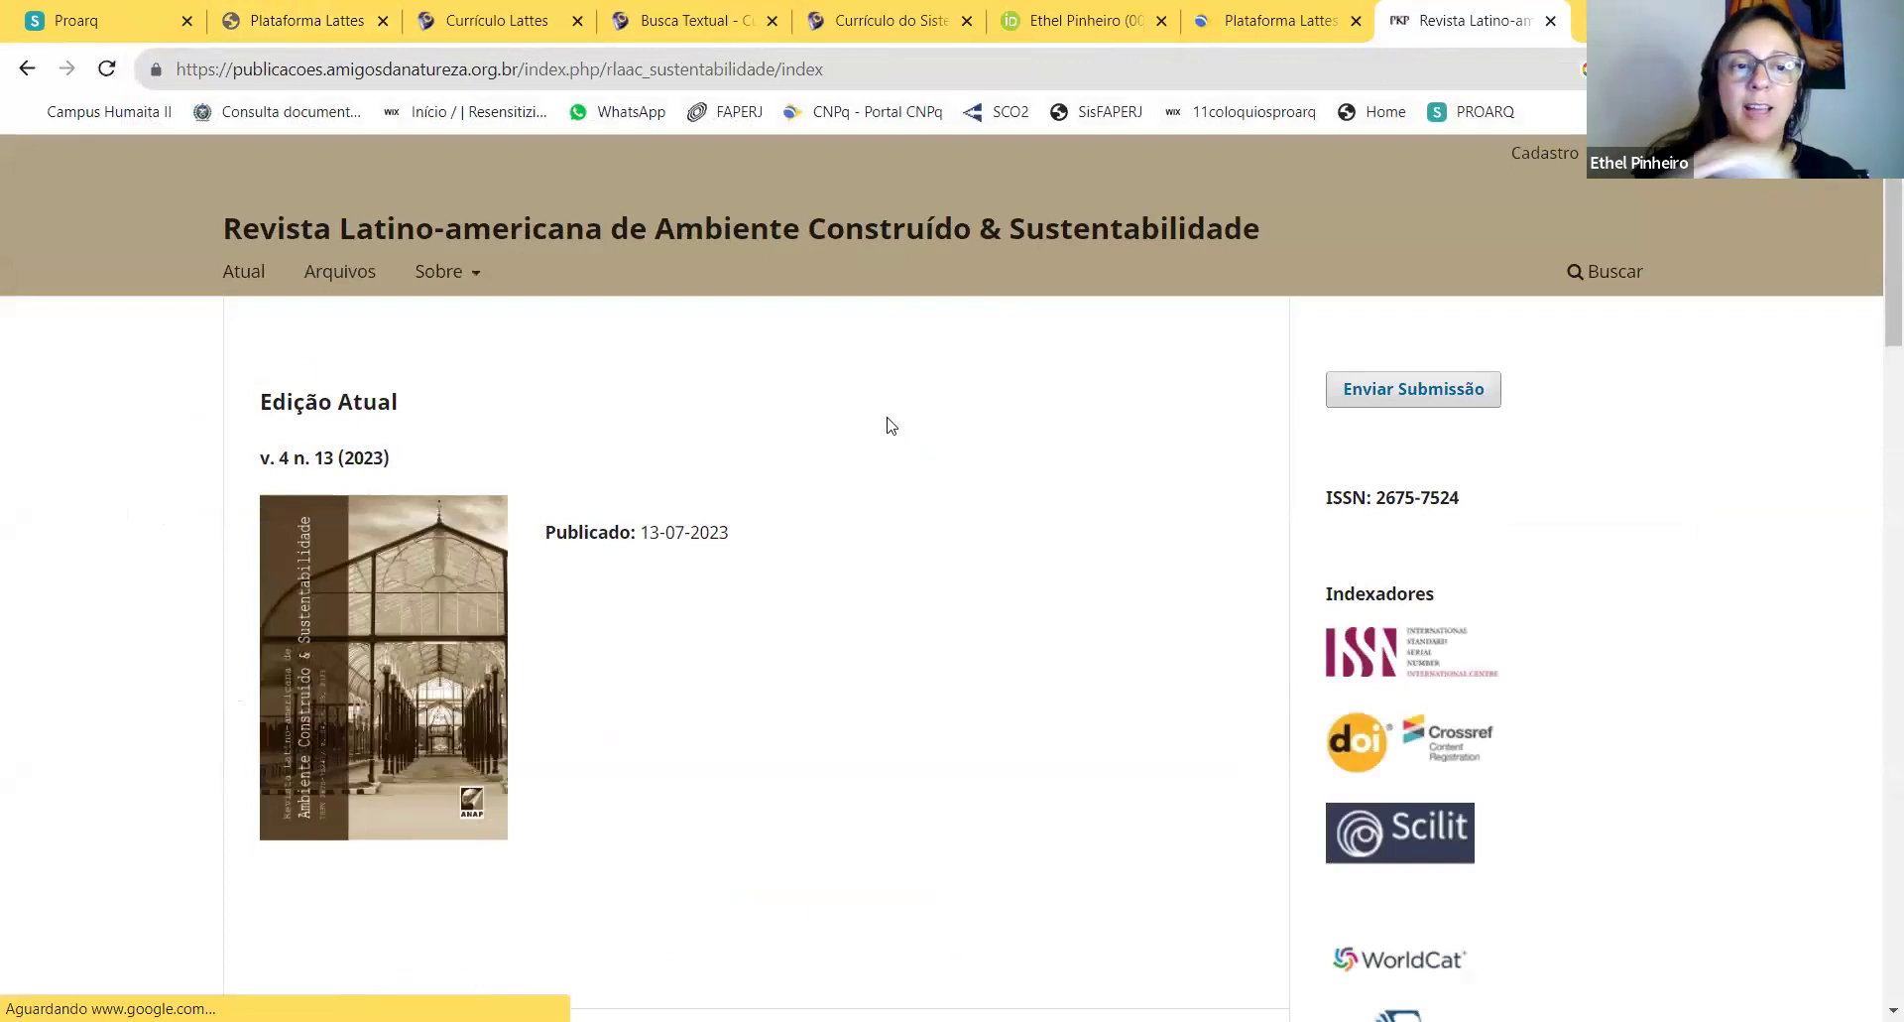
Step: Select the Revista Latino-americana de Ambiente Construído & Sustentabilidade web address to copy it
scroll(891, 426, "down", 1)
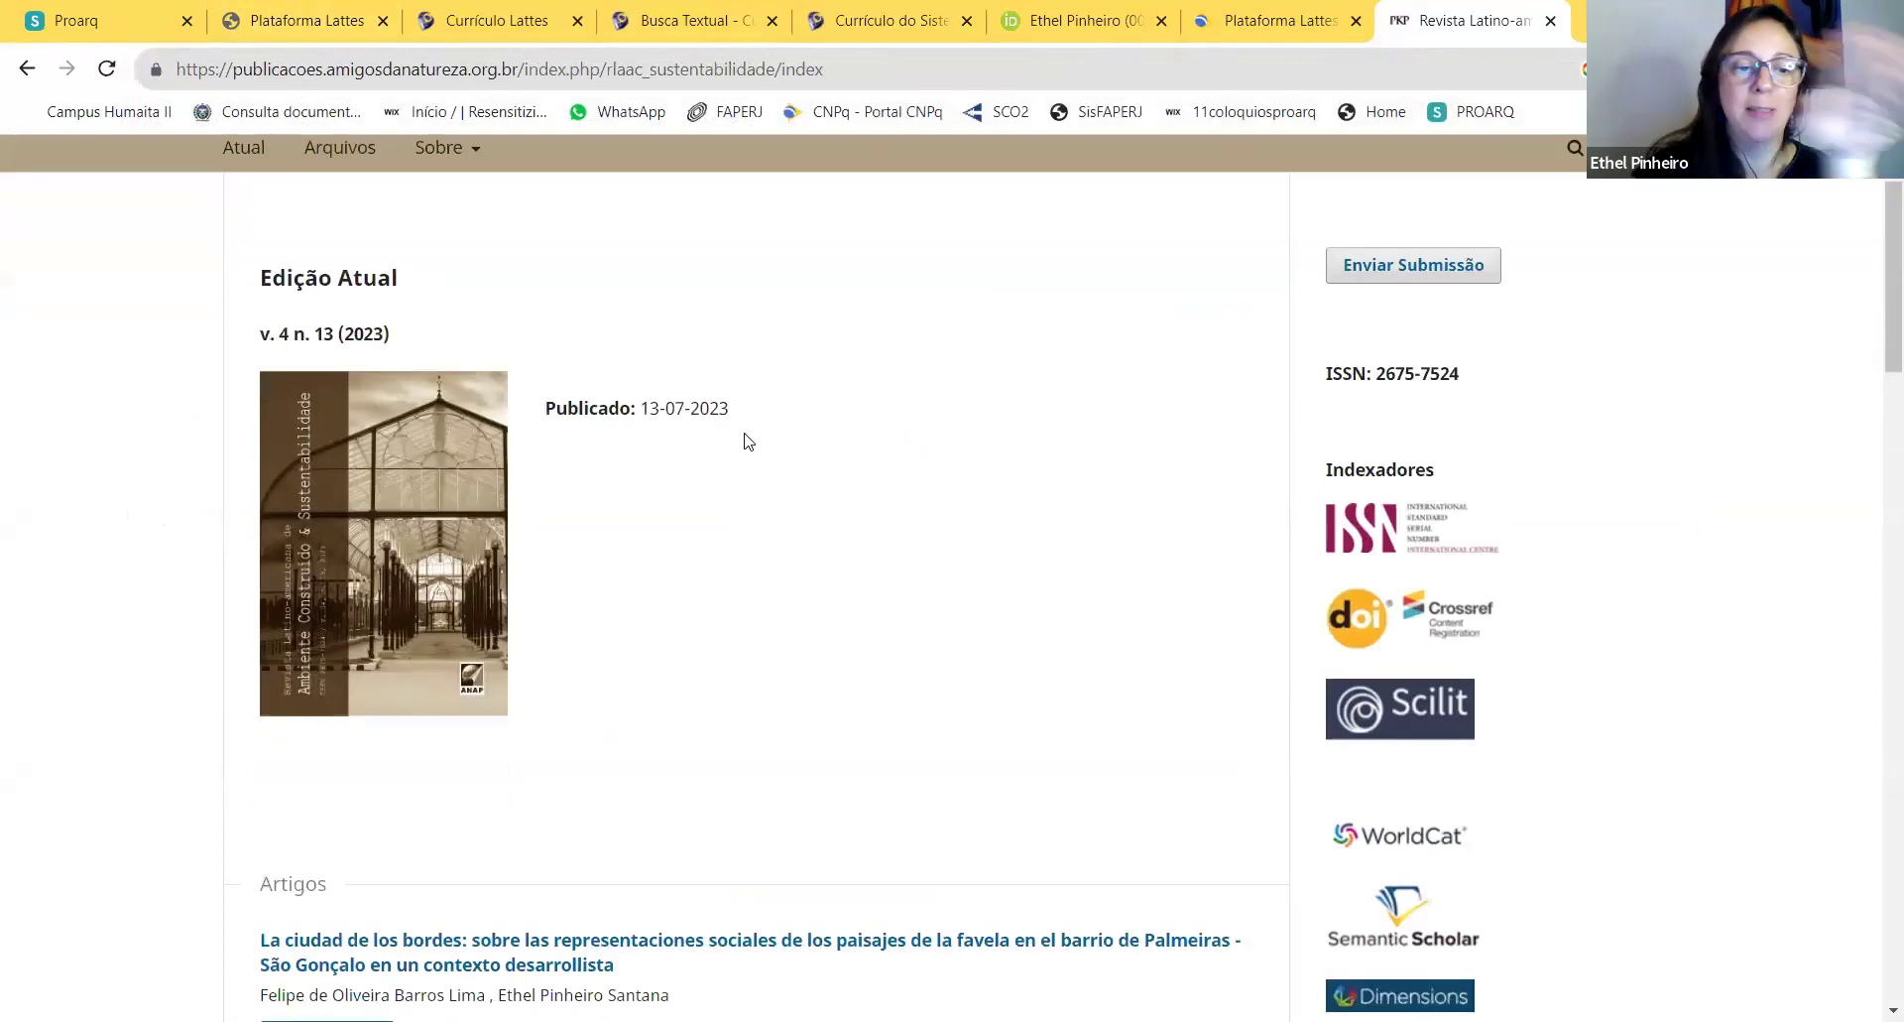
scroll(748, 440, "down", 2)
scroll(719, 446, "down", 1)
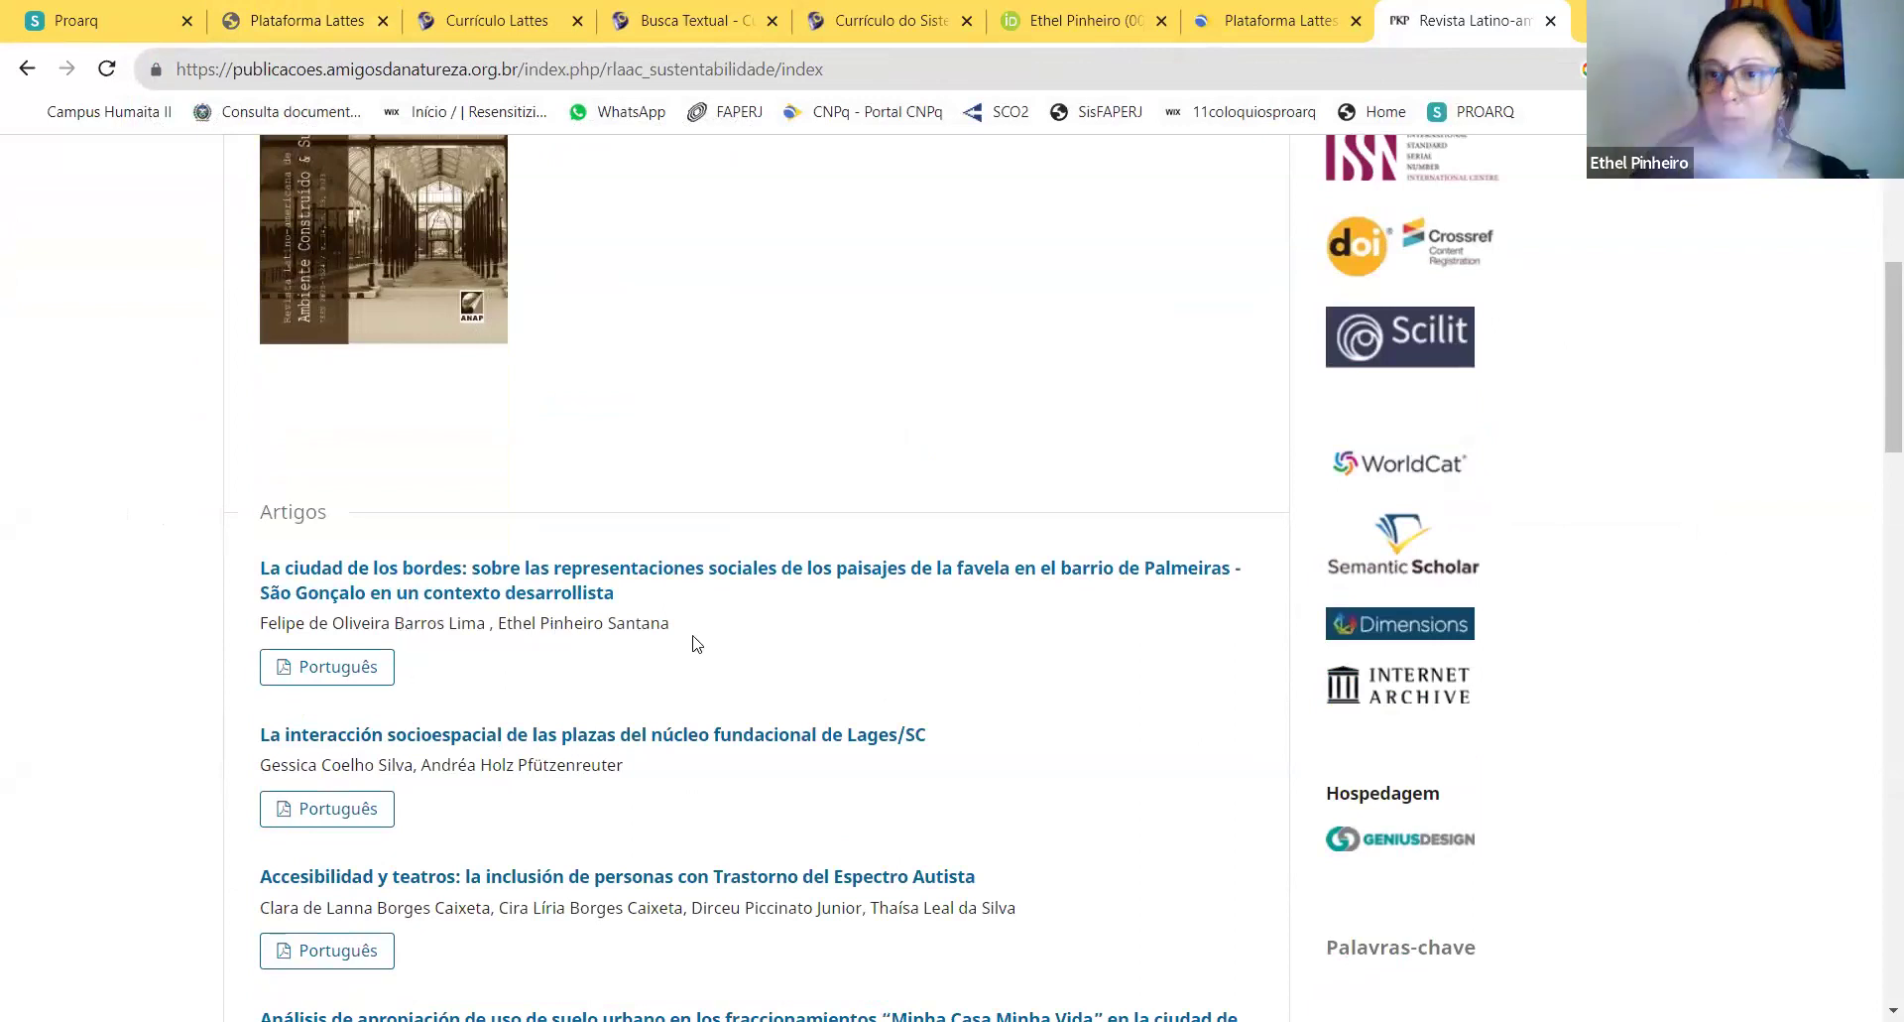
scroll(707, 642, "down", 5)
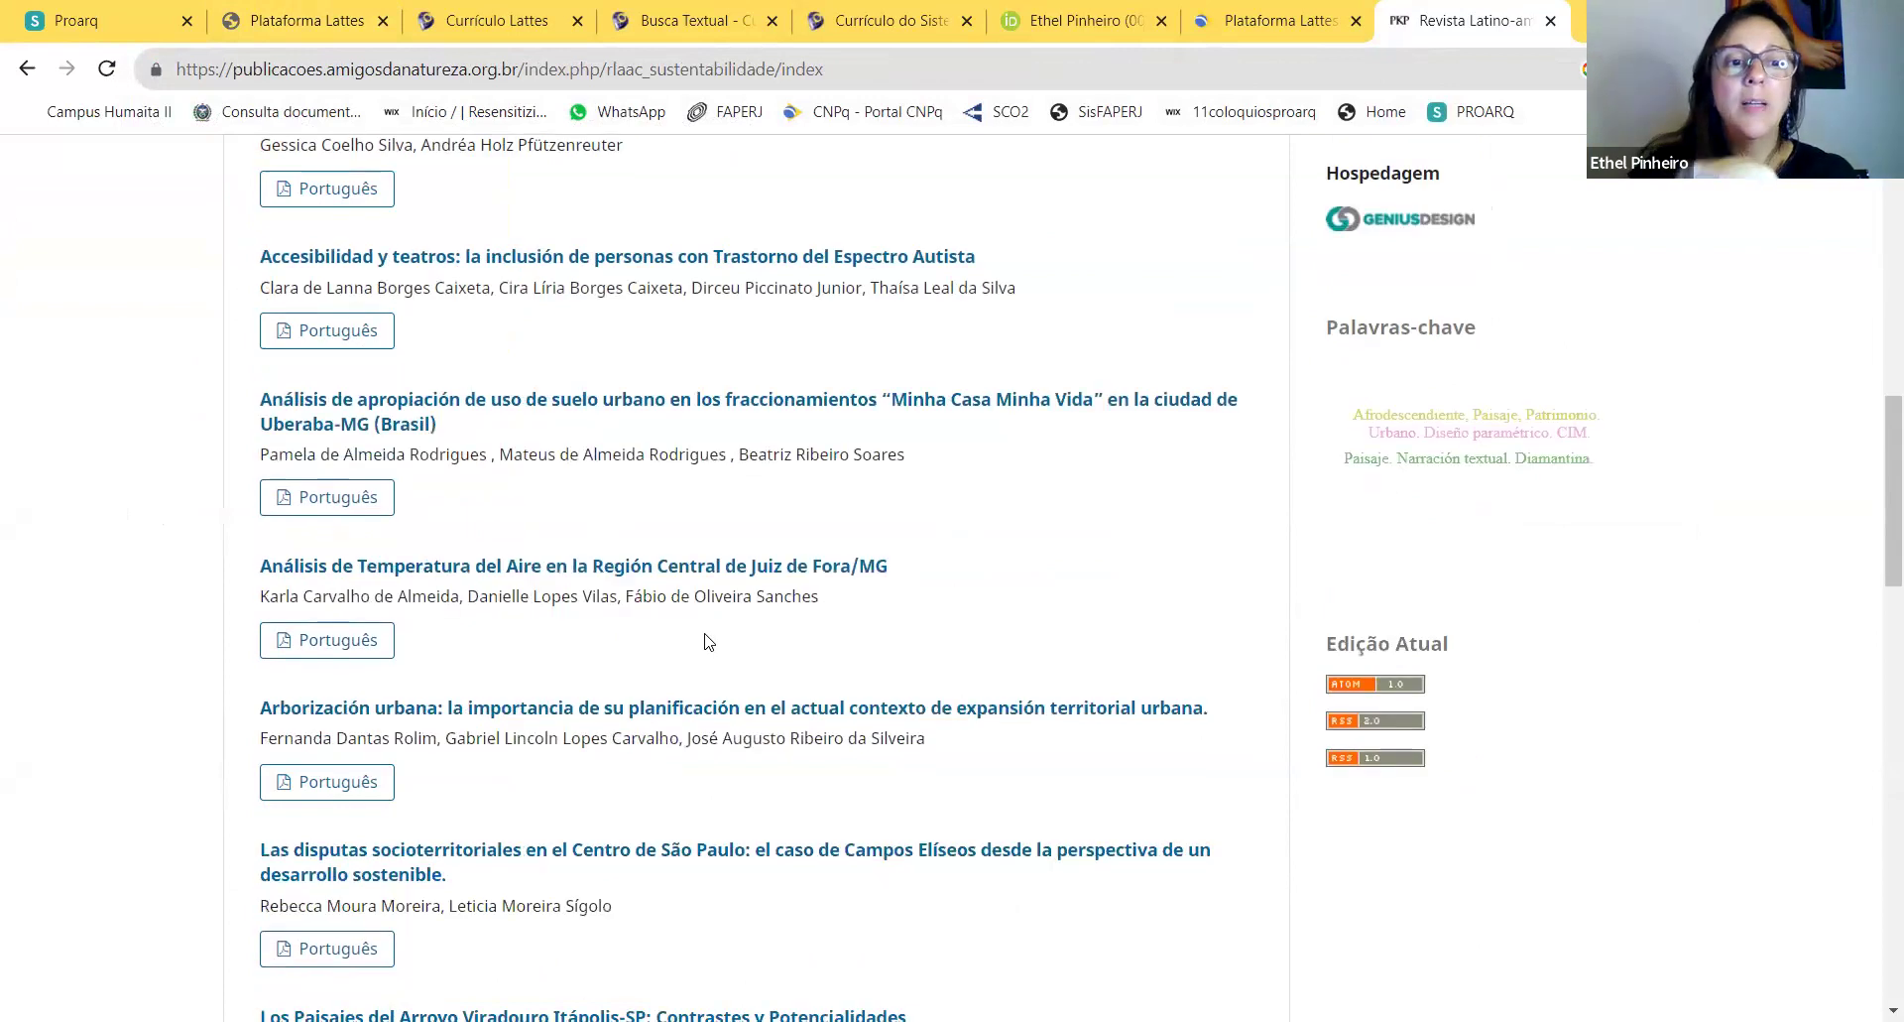
scroll(707, 642, "up", 9)
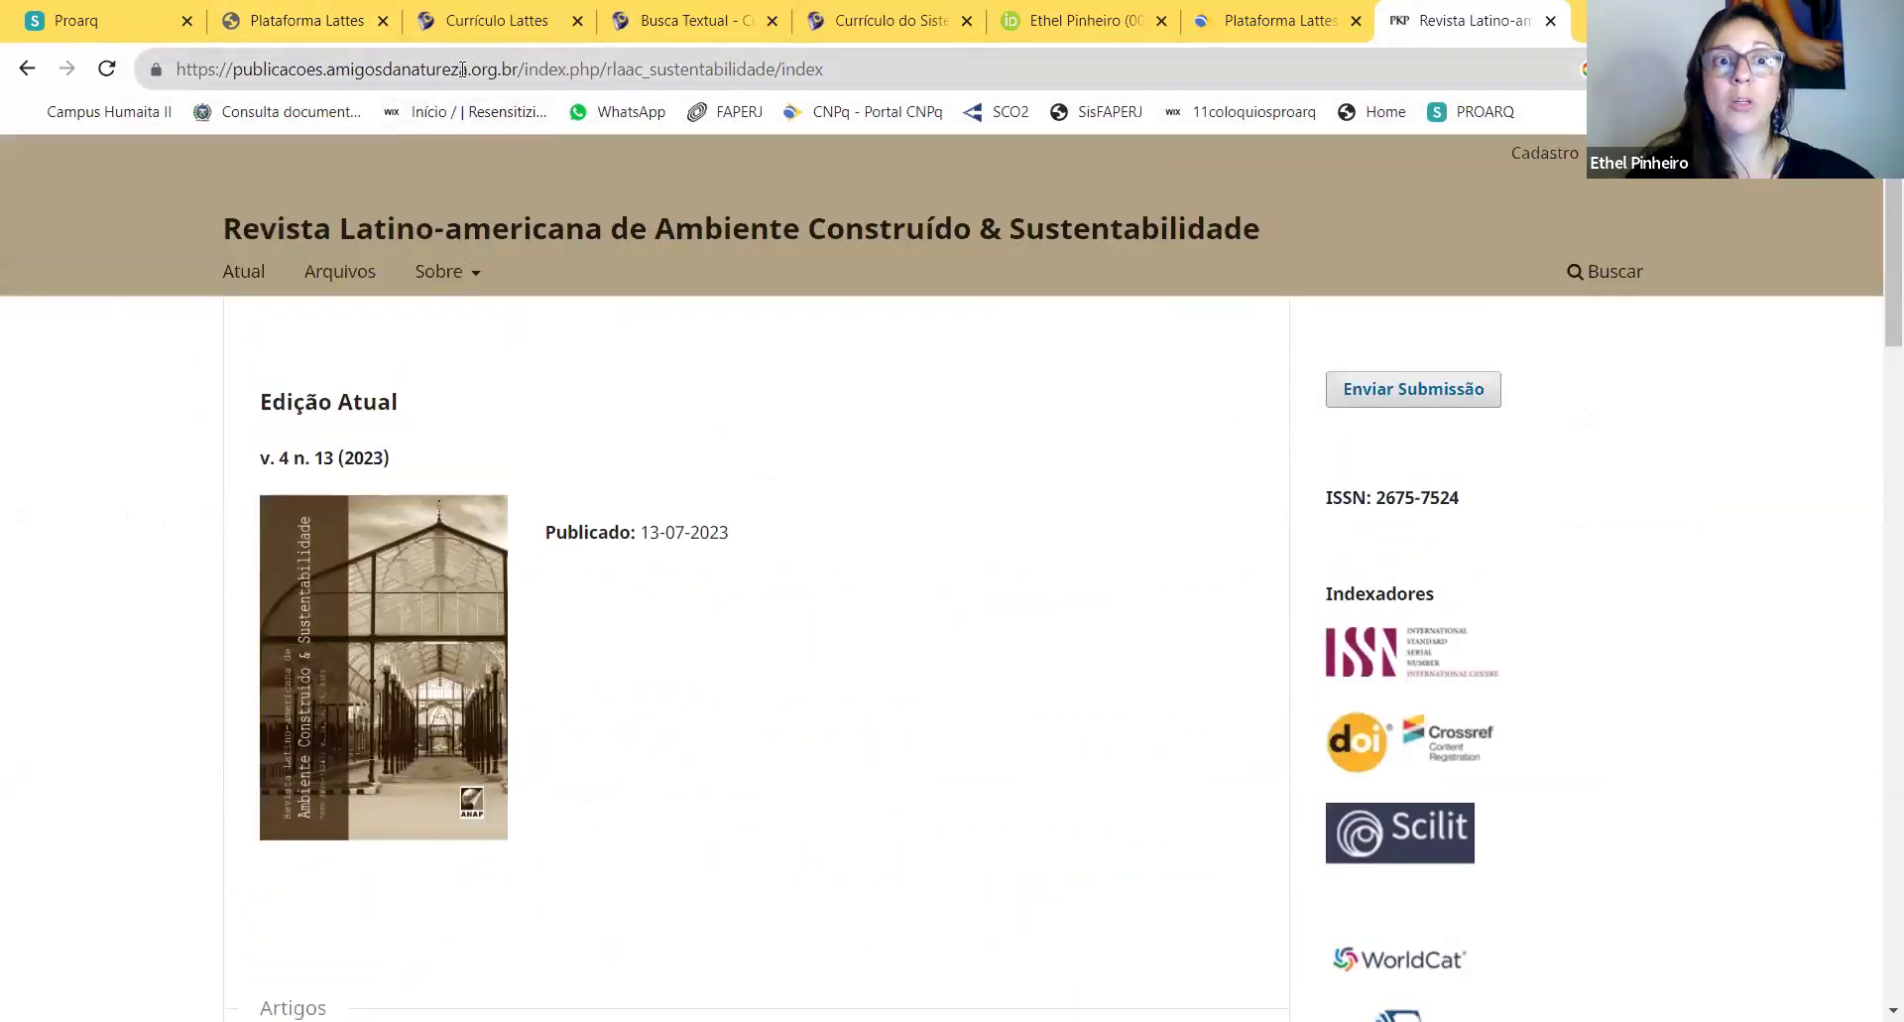
left_click(462, 69)
key("ctrl+c")
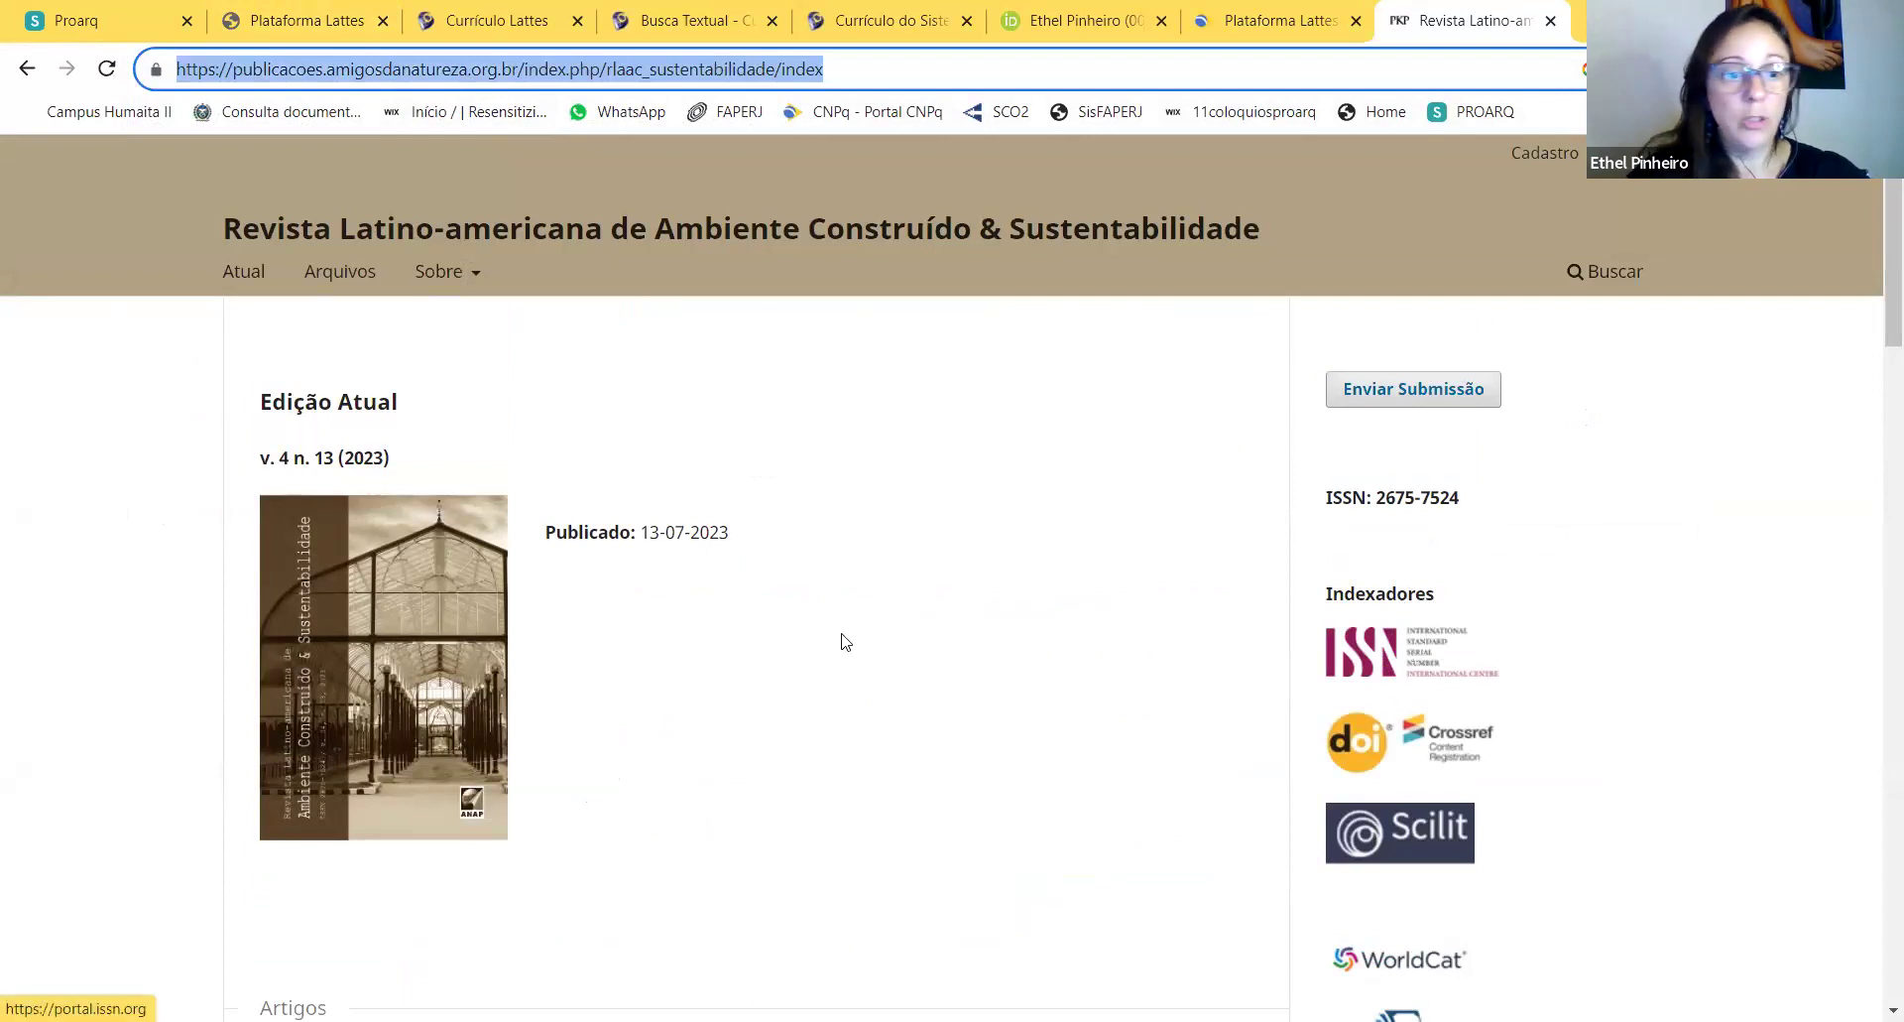
Step: Paste the journal's address into the article's Home page do trabalho (URL) field
scroll(647, 620, "down", 12)
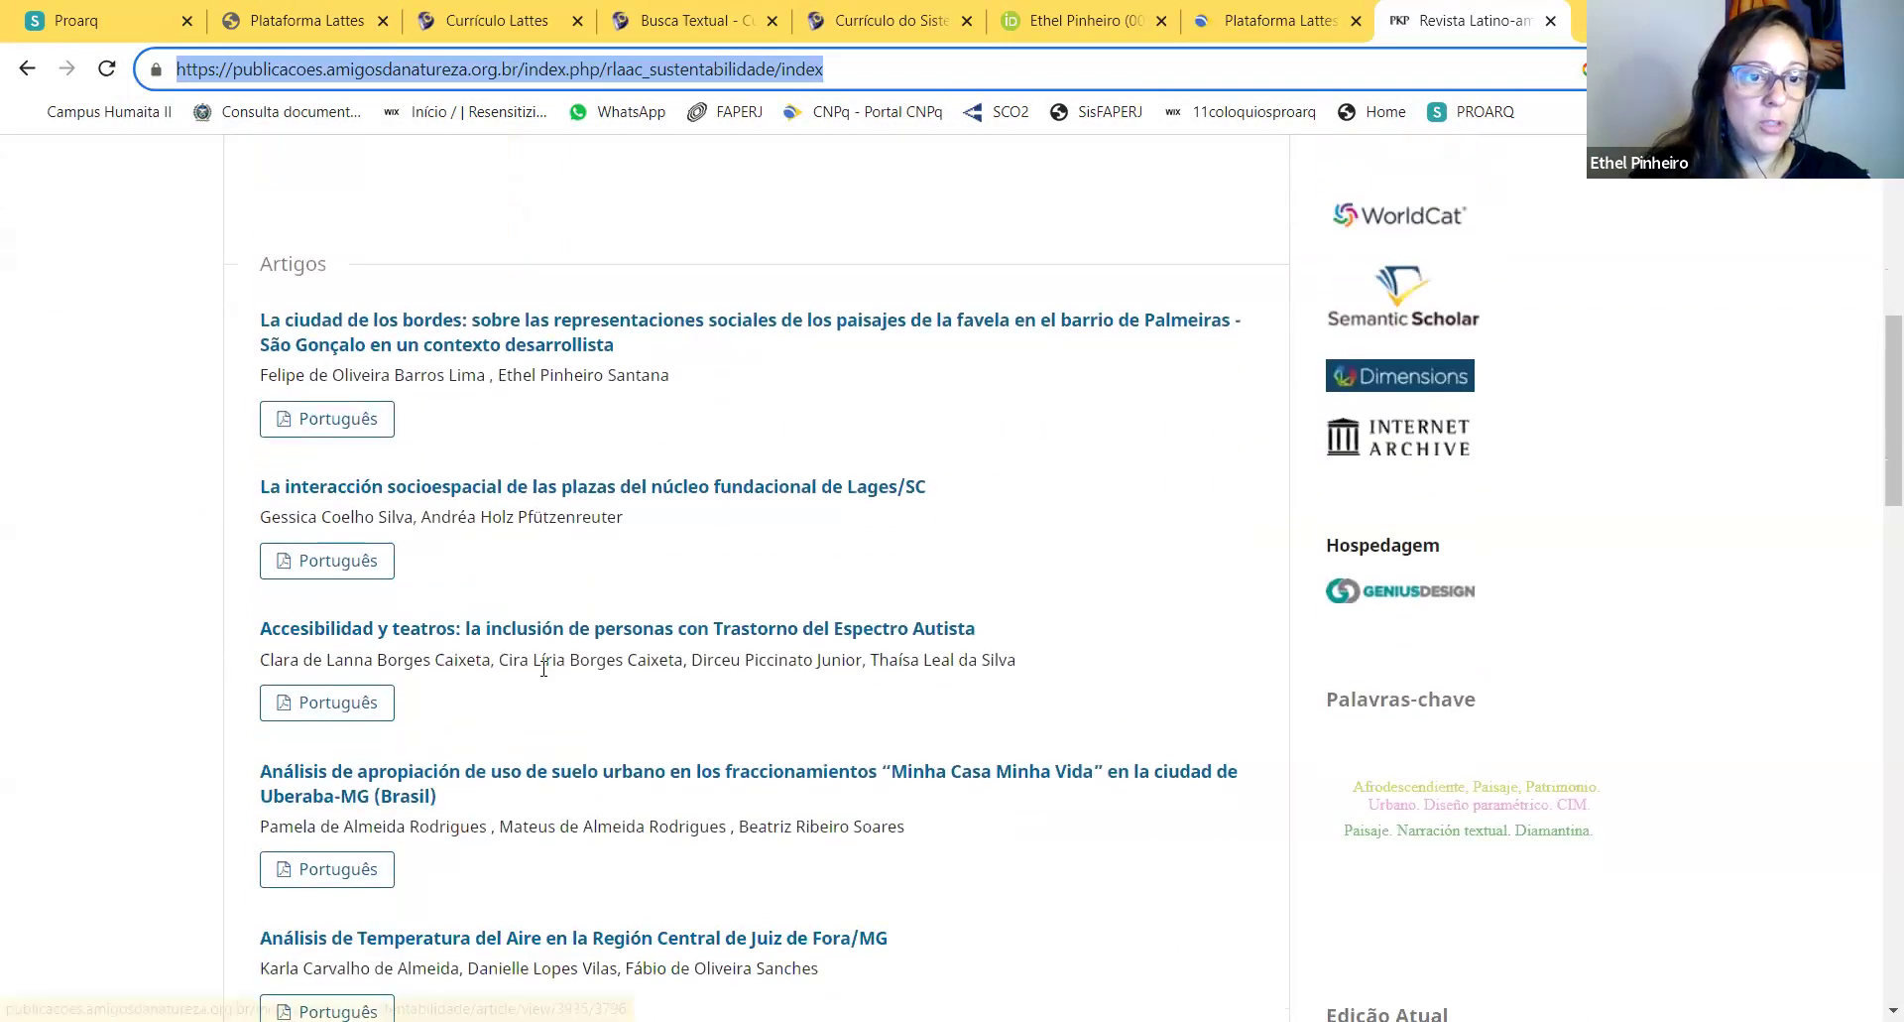
scroll(567, 718, "down", 2)
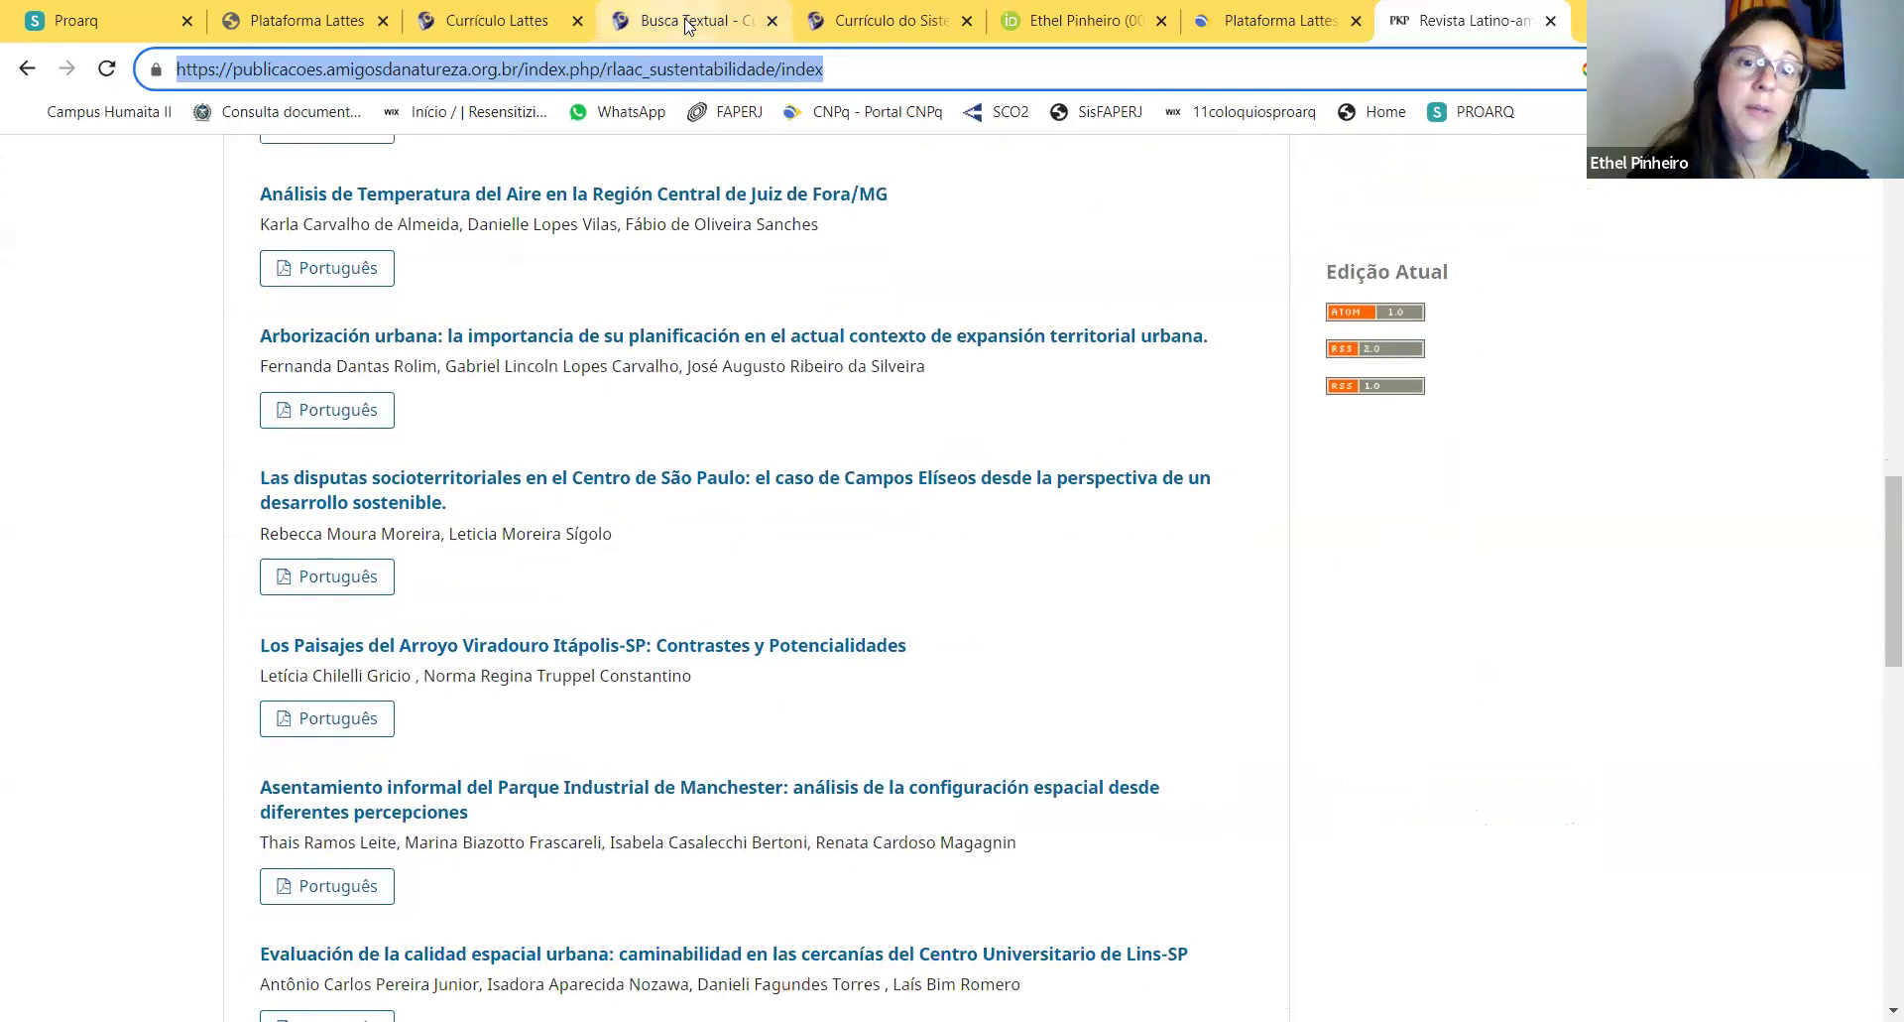
left_click(674, 19)
left_click(518, 29)
left_click(303, 29)
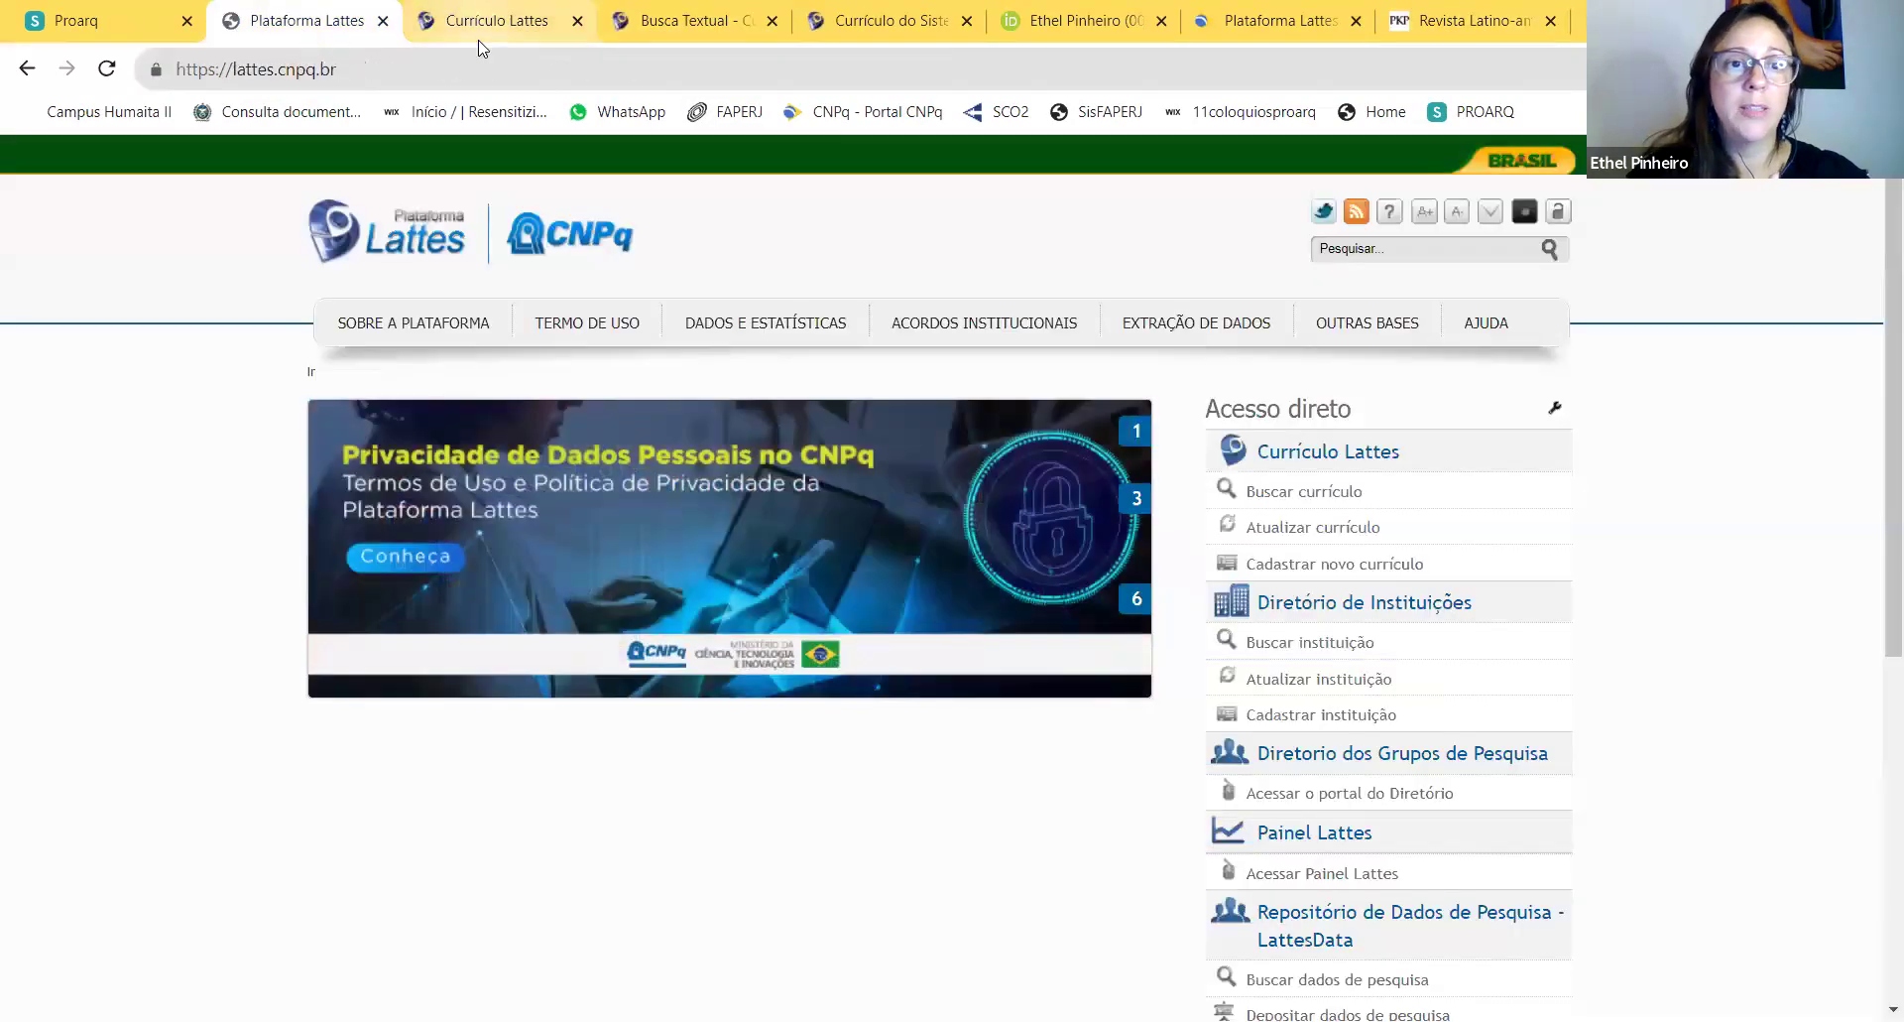
left_click(496, 22)
left_click(753, 549)
key("ctrl+v")
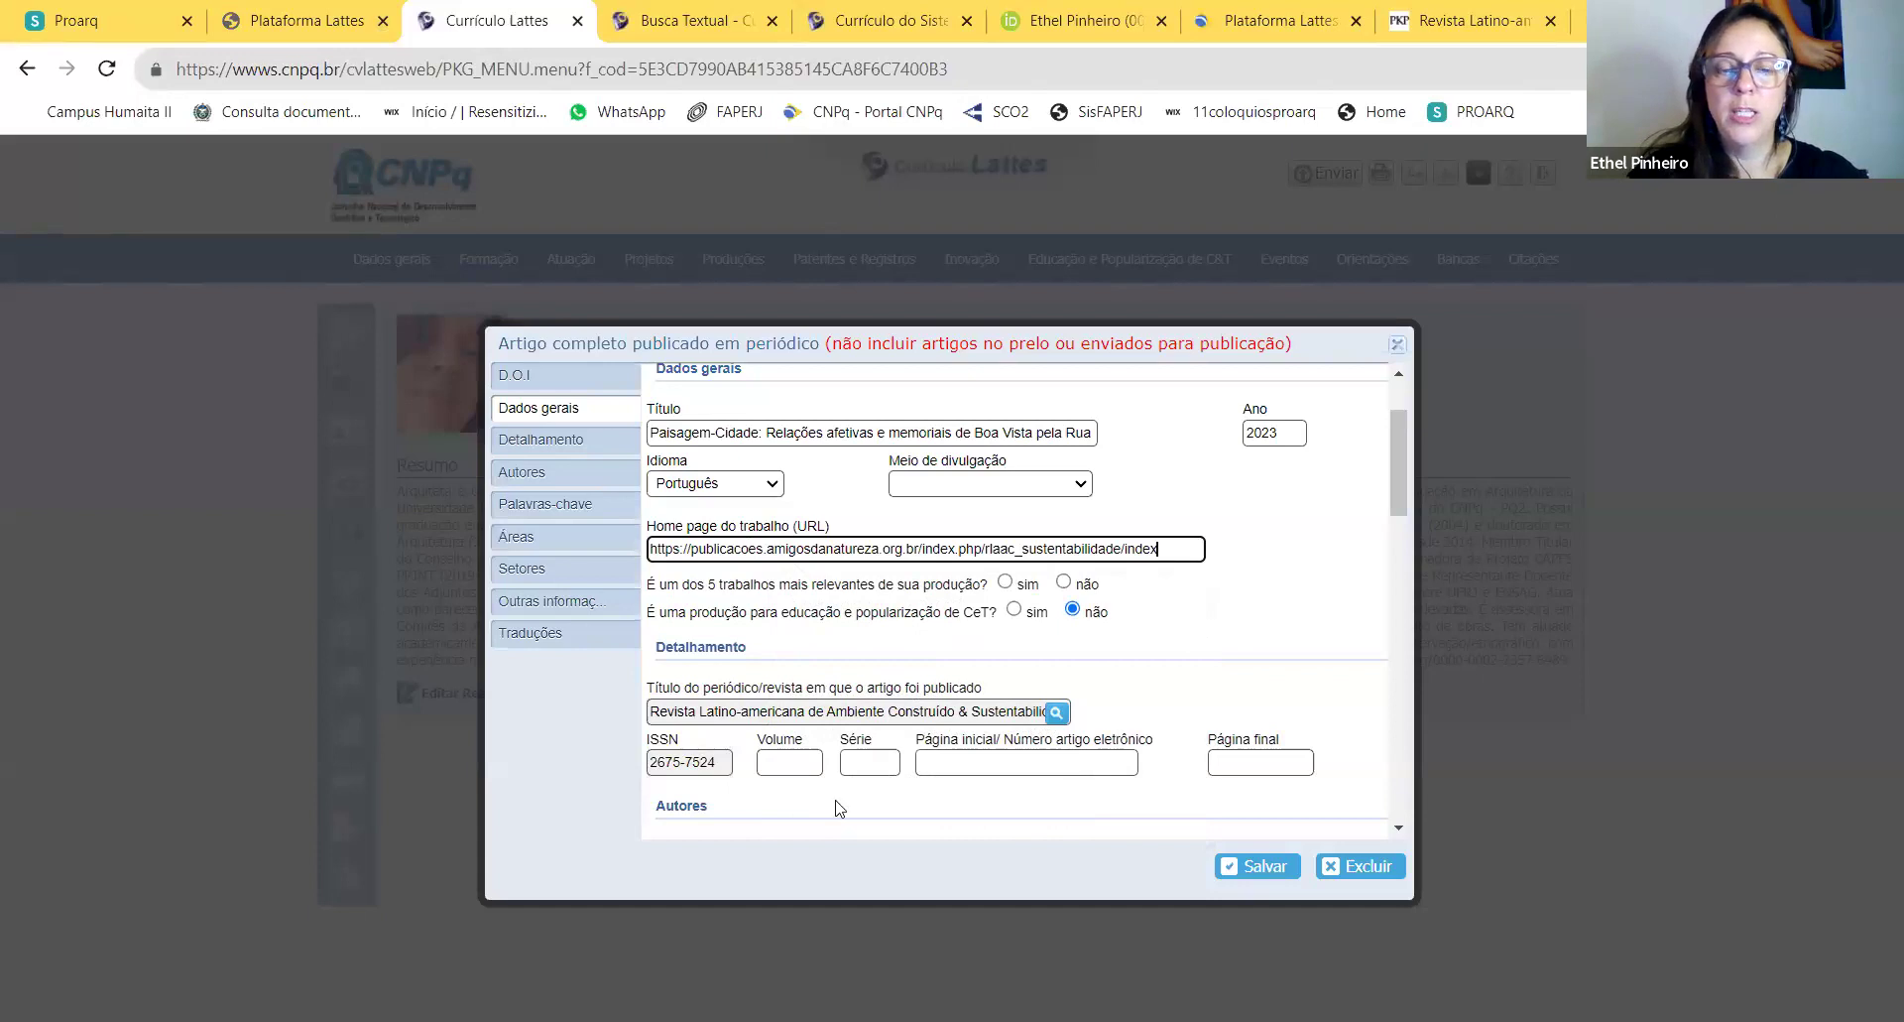
Step: Enter volume 4 and série 13 for the journal article
left_click(805, 763)
left_click(1476, 29)
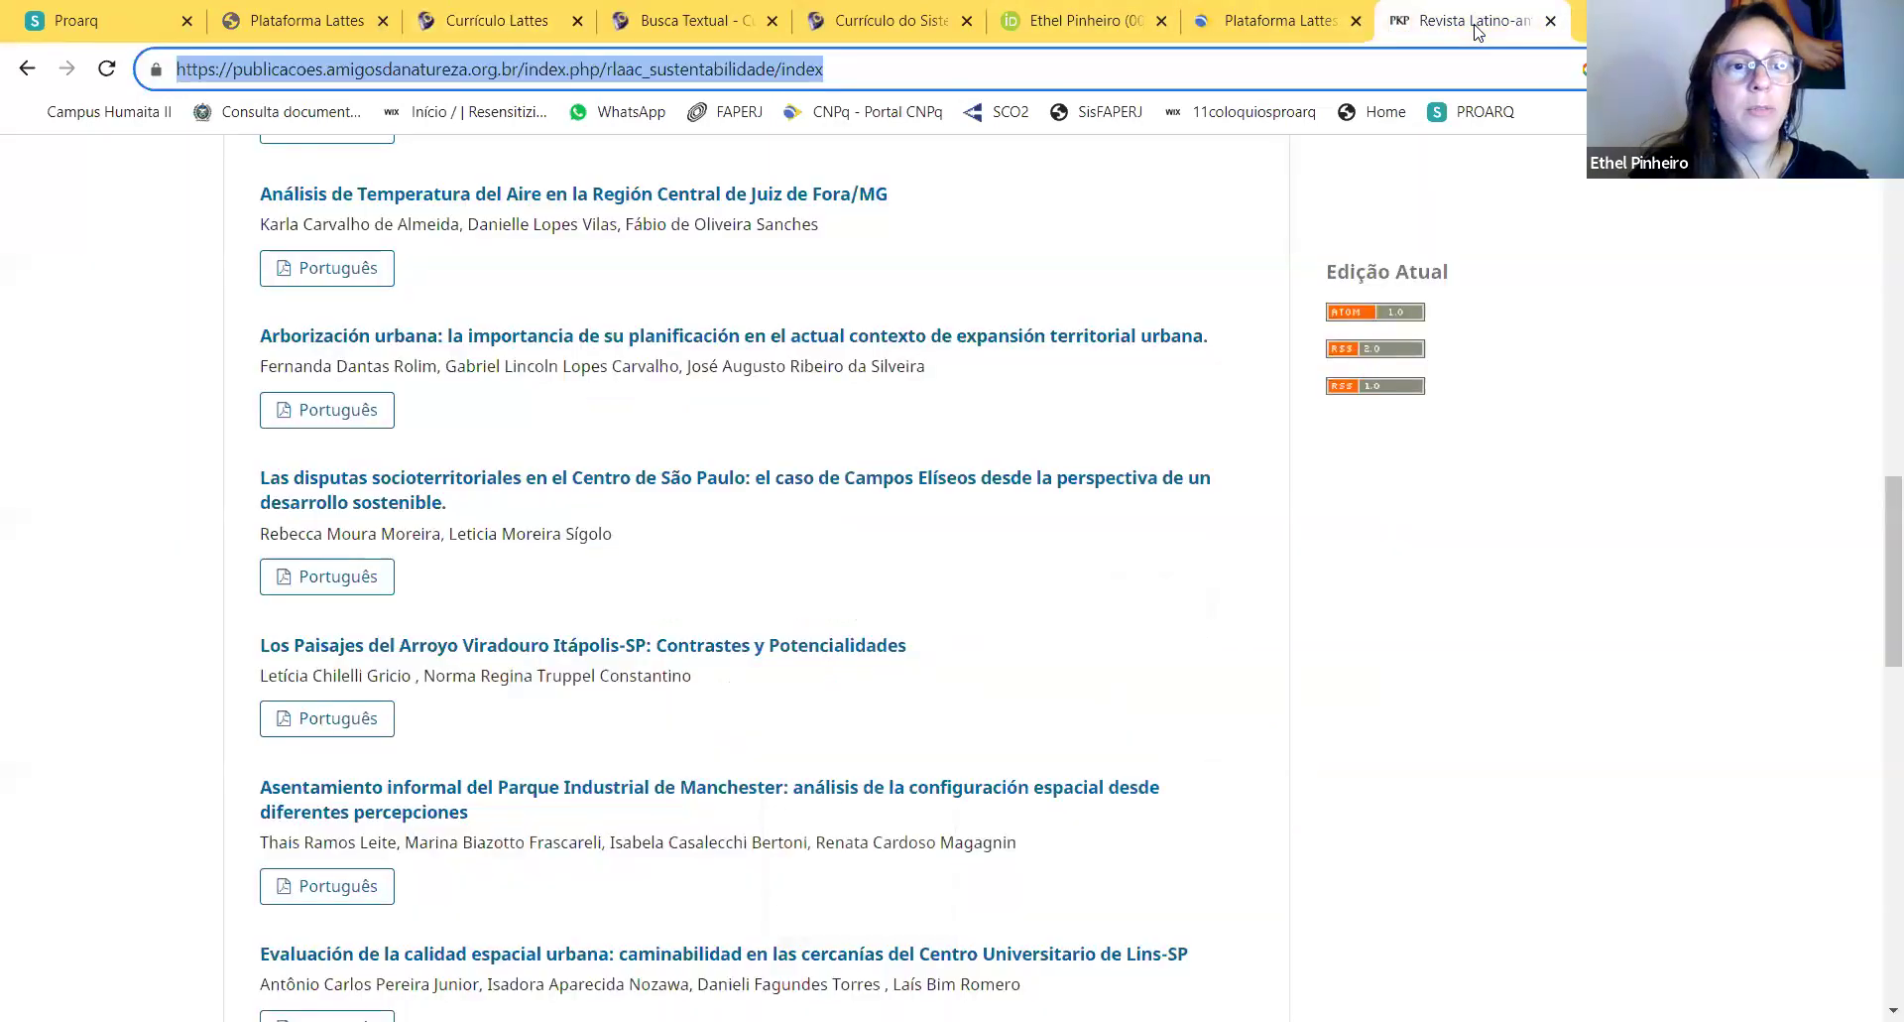
scroll(765, 574, "up", 10)
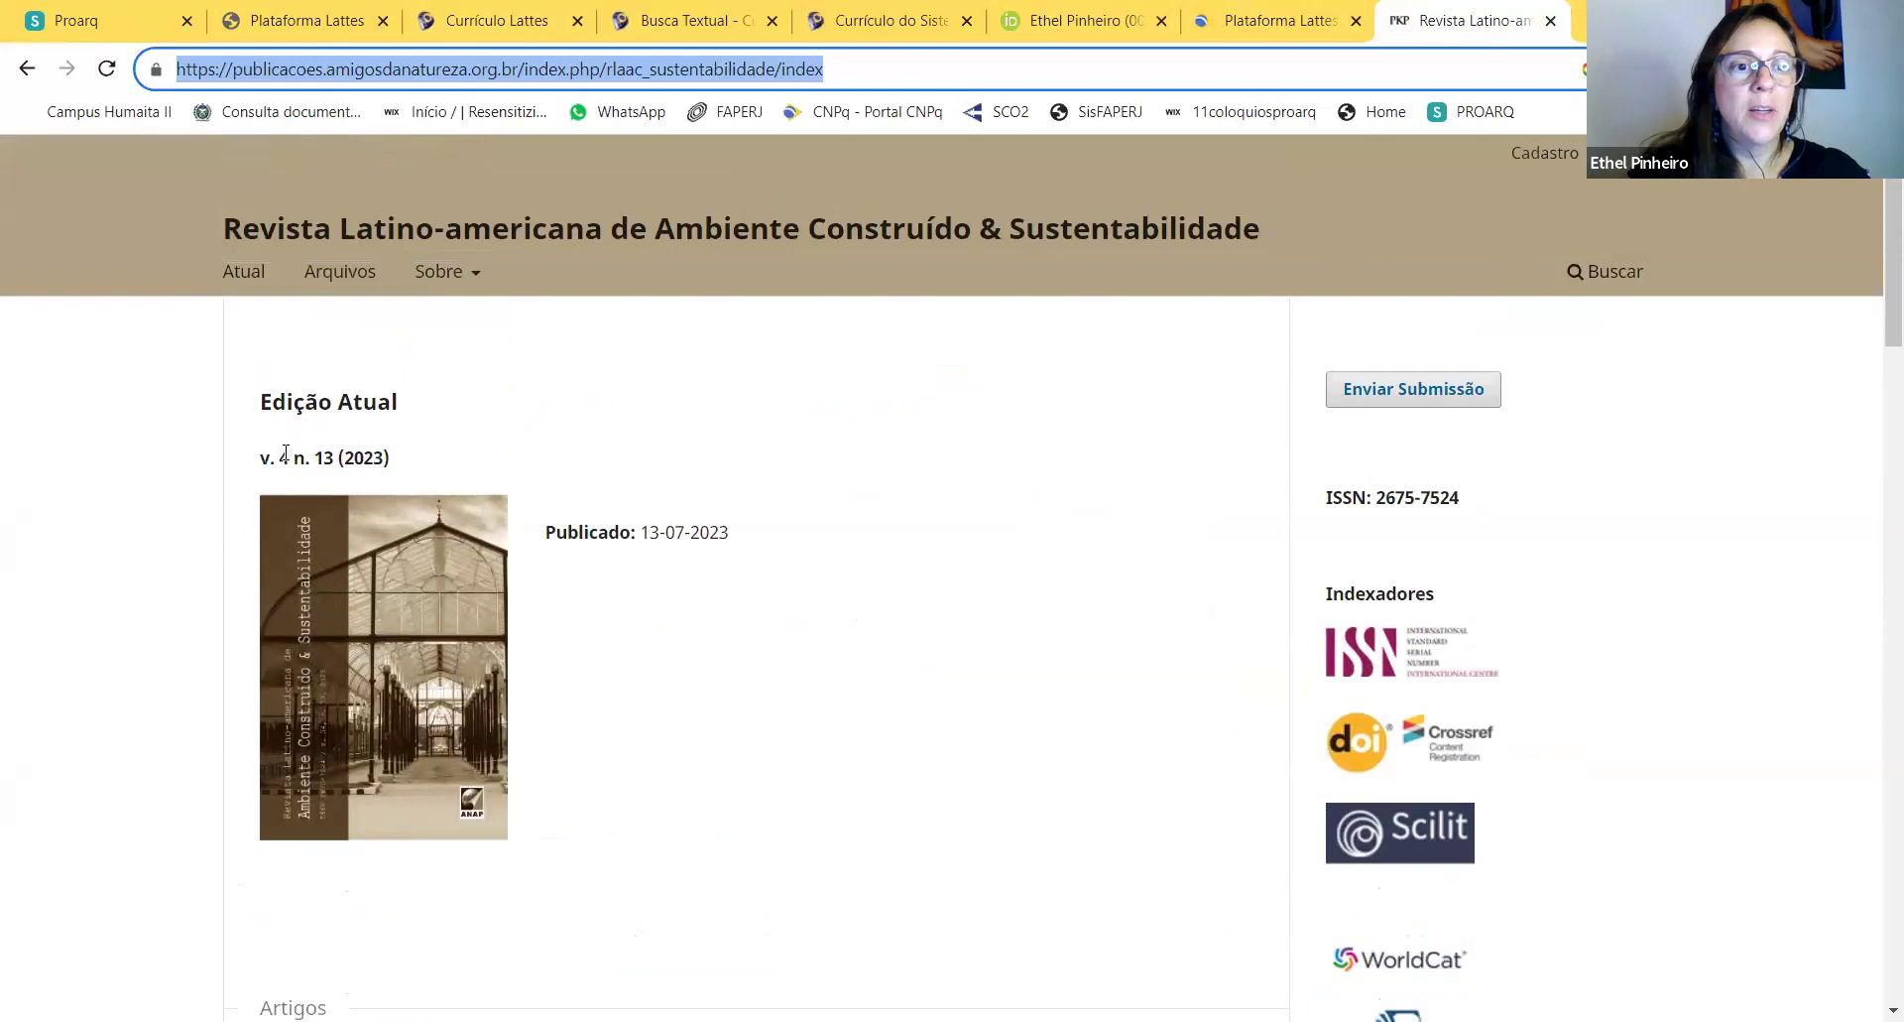
left_click(484, 28)
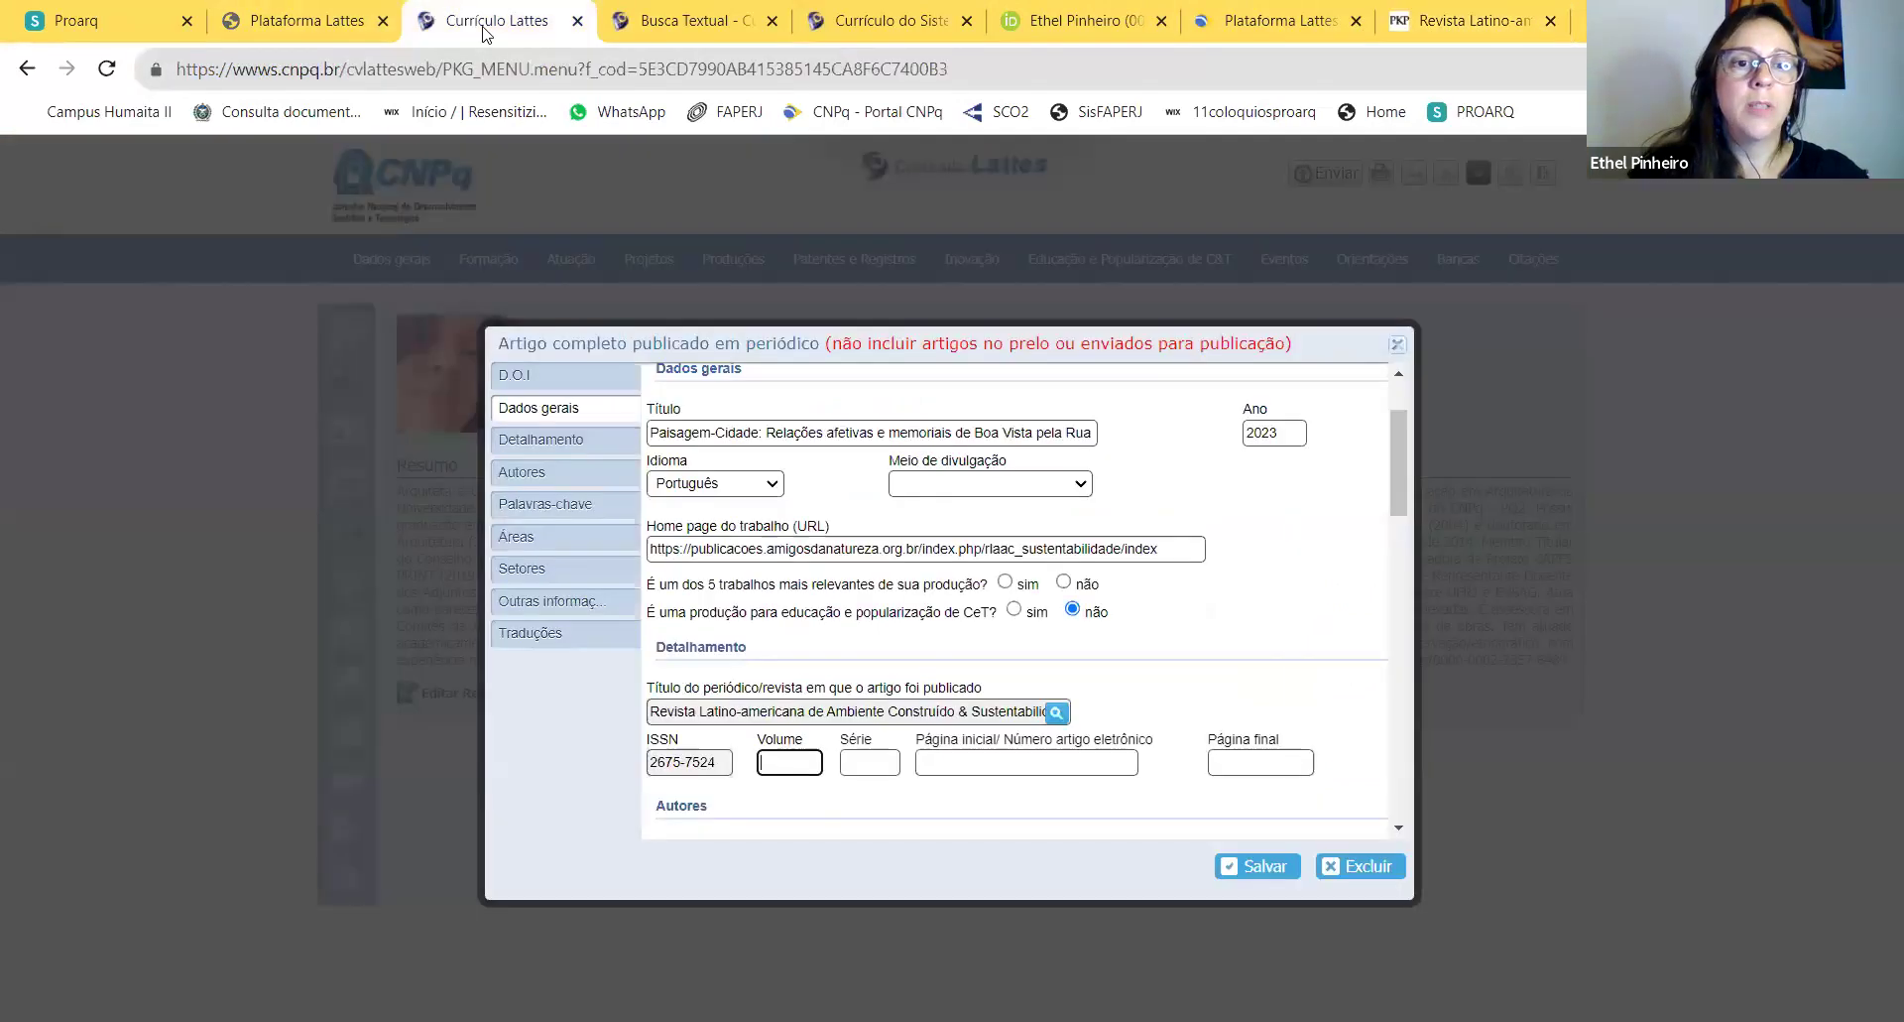
type("4")
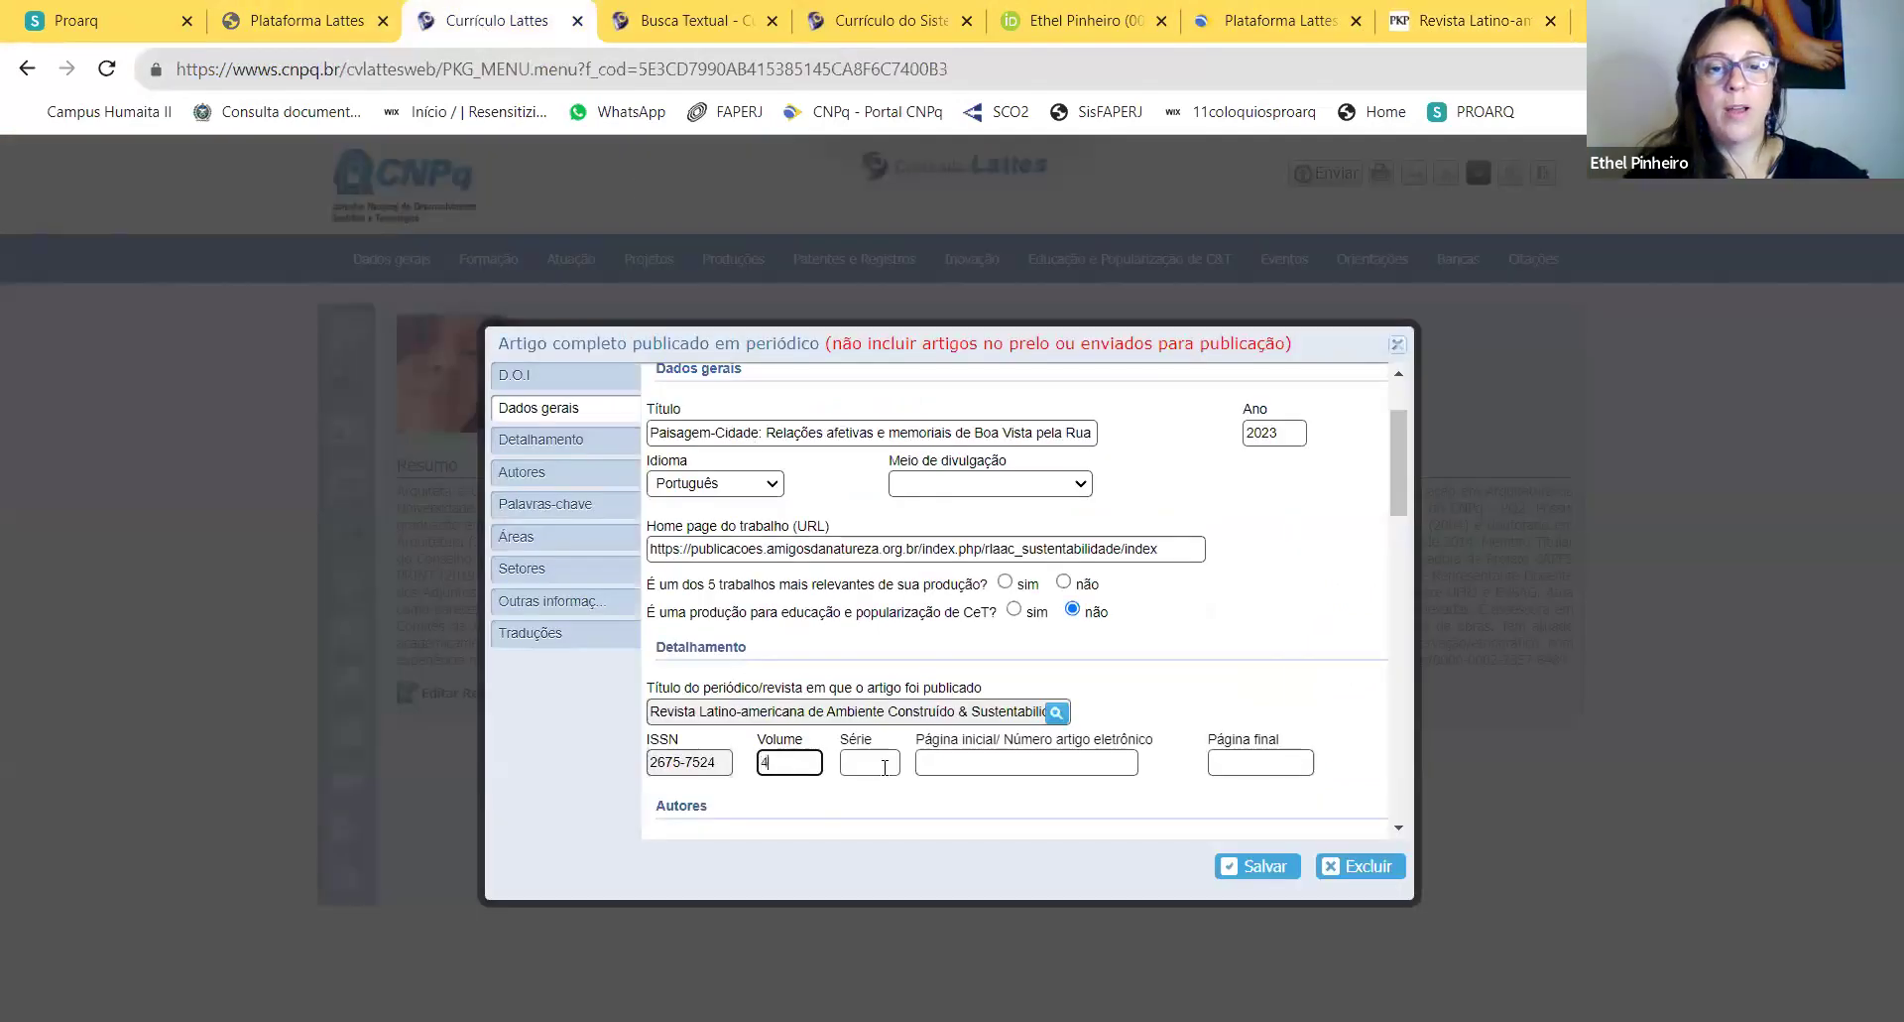
left_click(888, 765)
type("13")
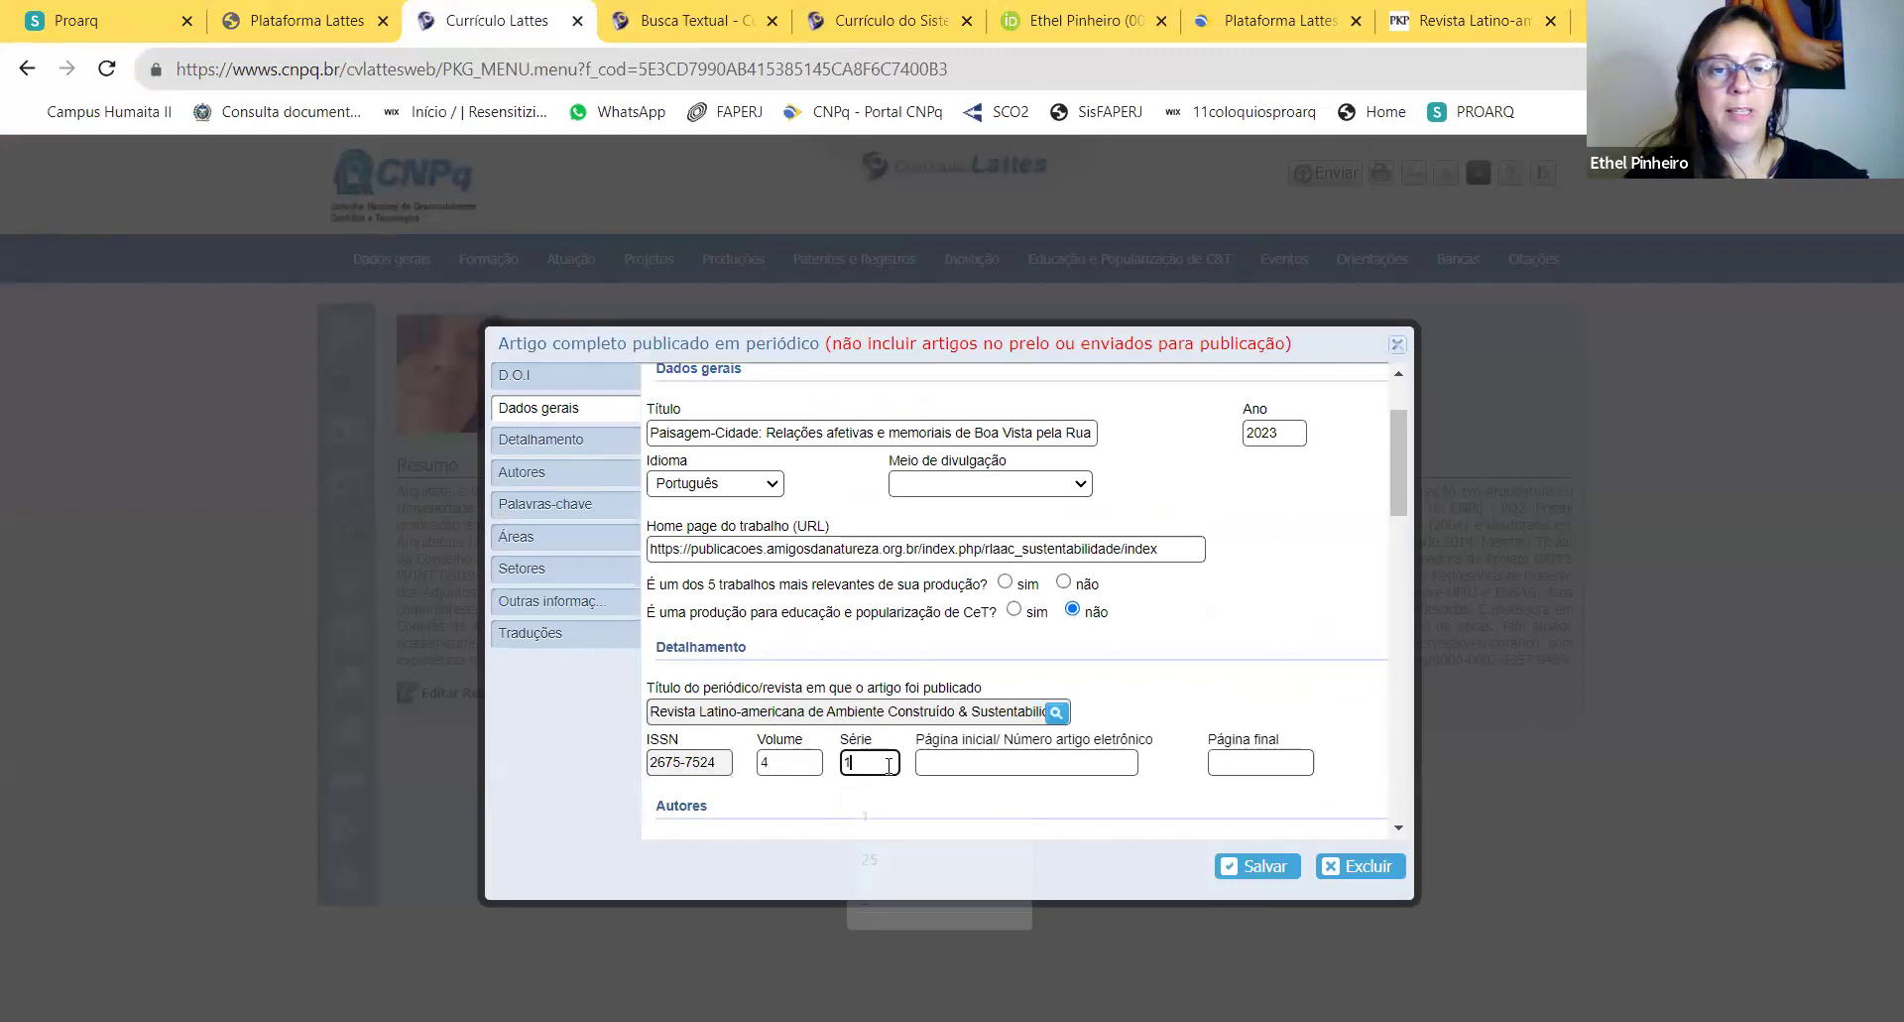
key("Tab")
Step: Check the article's page count in its PDF and enter pages 1 to 11
left_click(1467, 22)
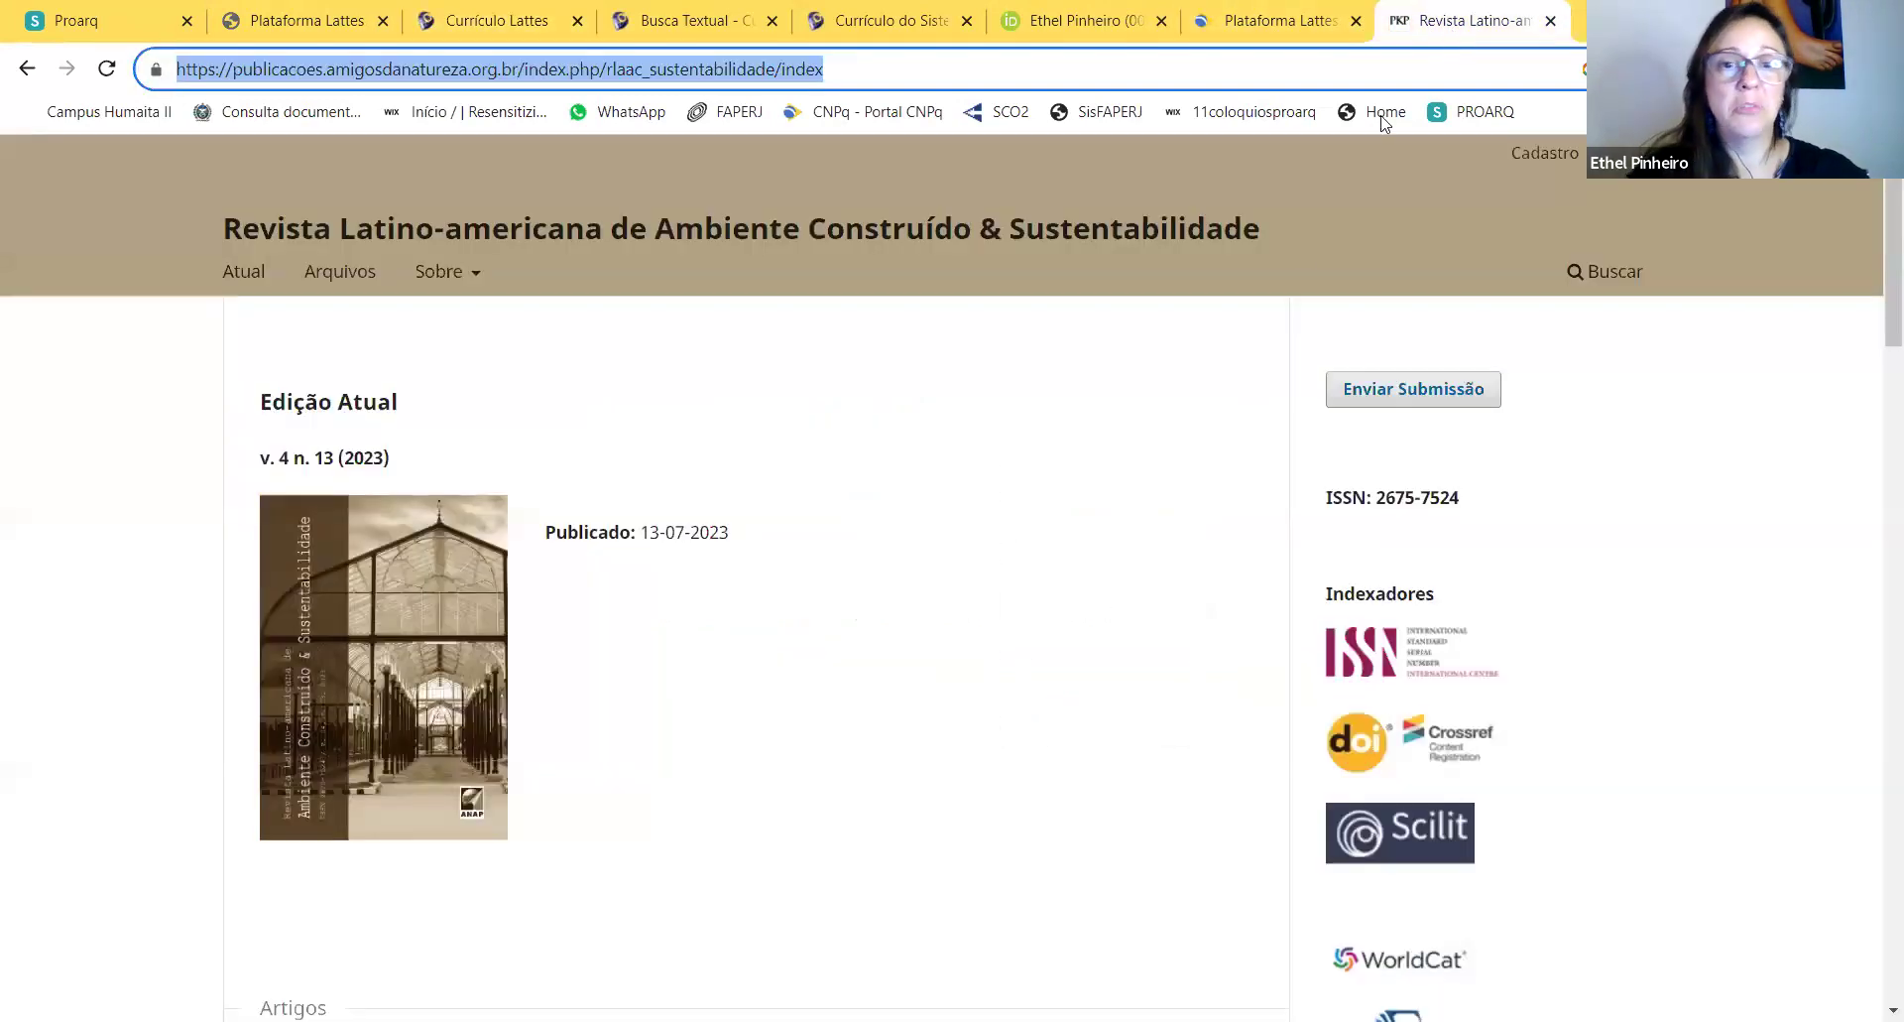
scroll(585, 635, "down", 2)
scroll(592, 620, "down", 1)
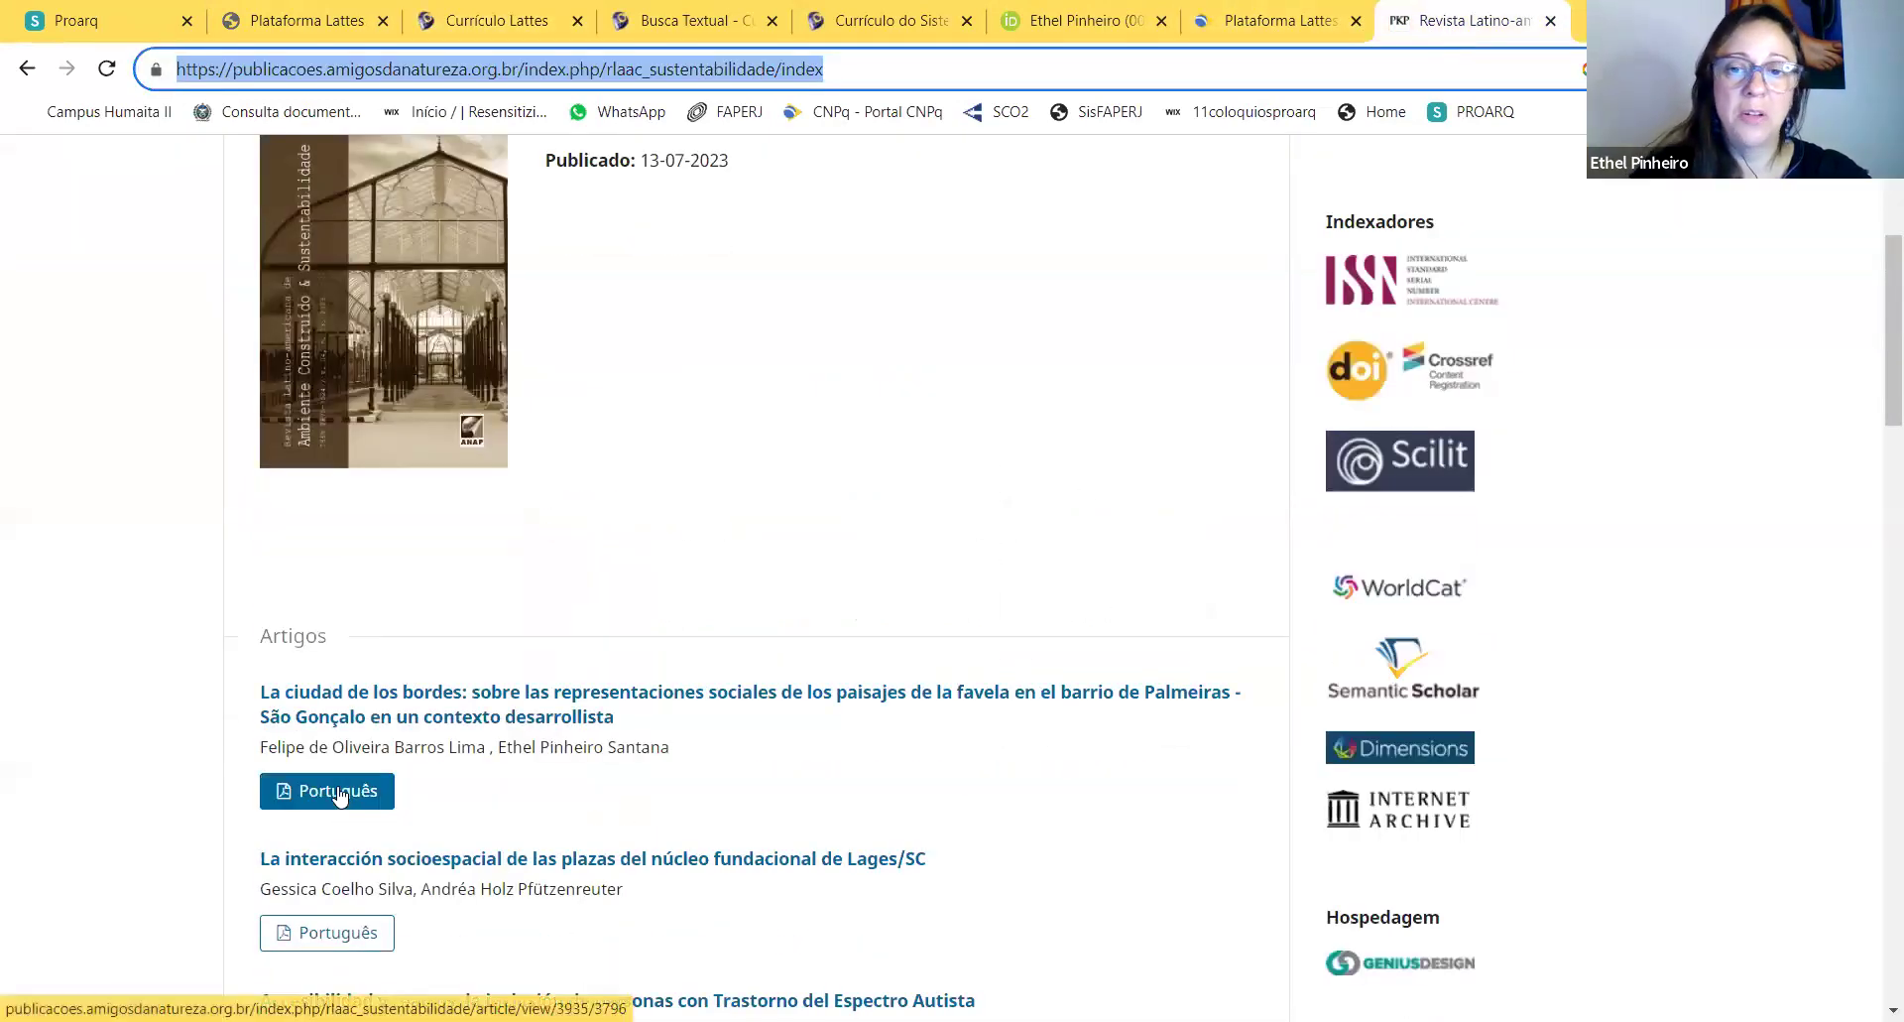
left_click(339, 792)
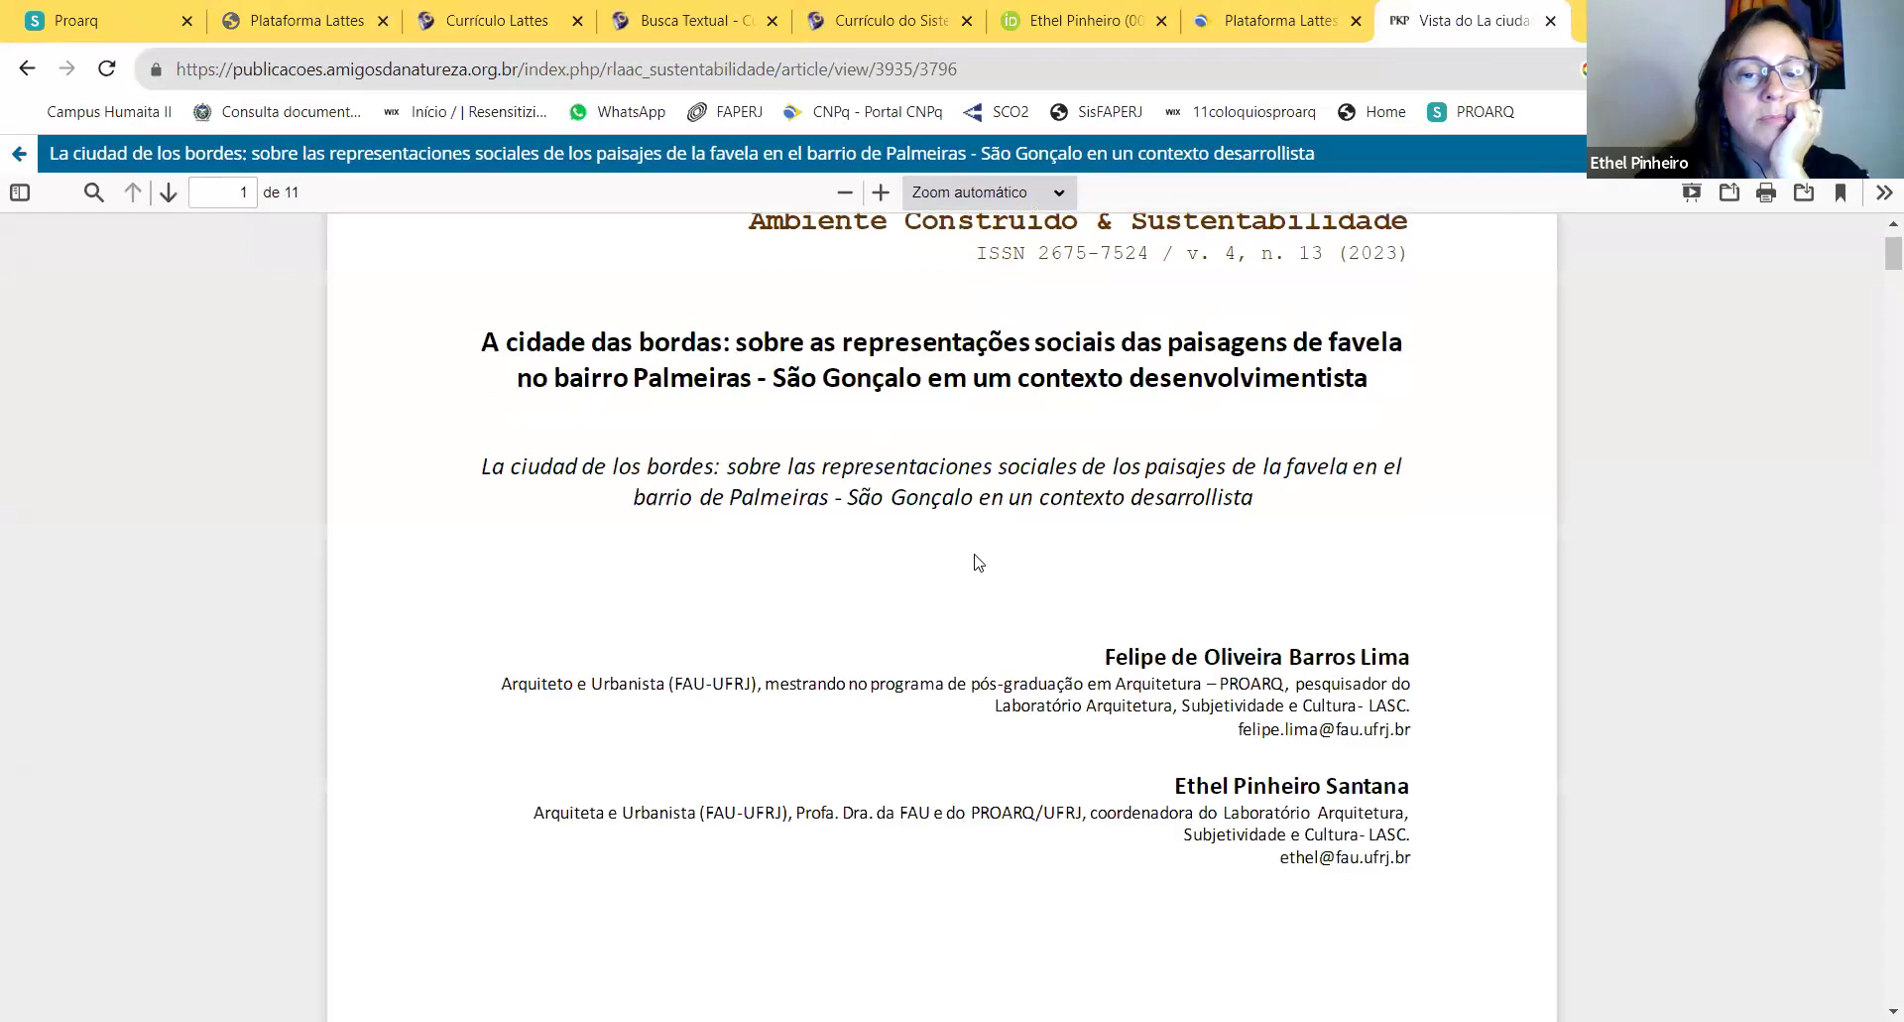
scroll(982, 555, "down", 20)
scroll(989, 541, "down", 5)
scroll(997, 531, "up", 18)
scroll(1012, 498, "up", 10)
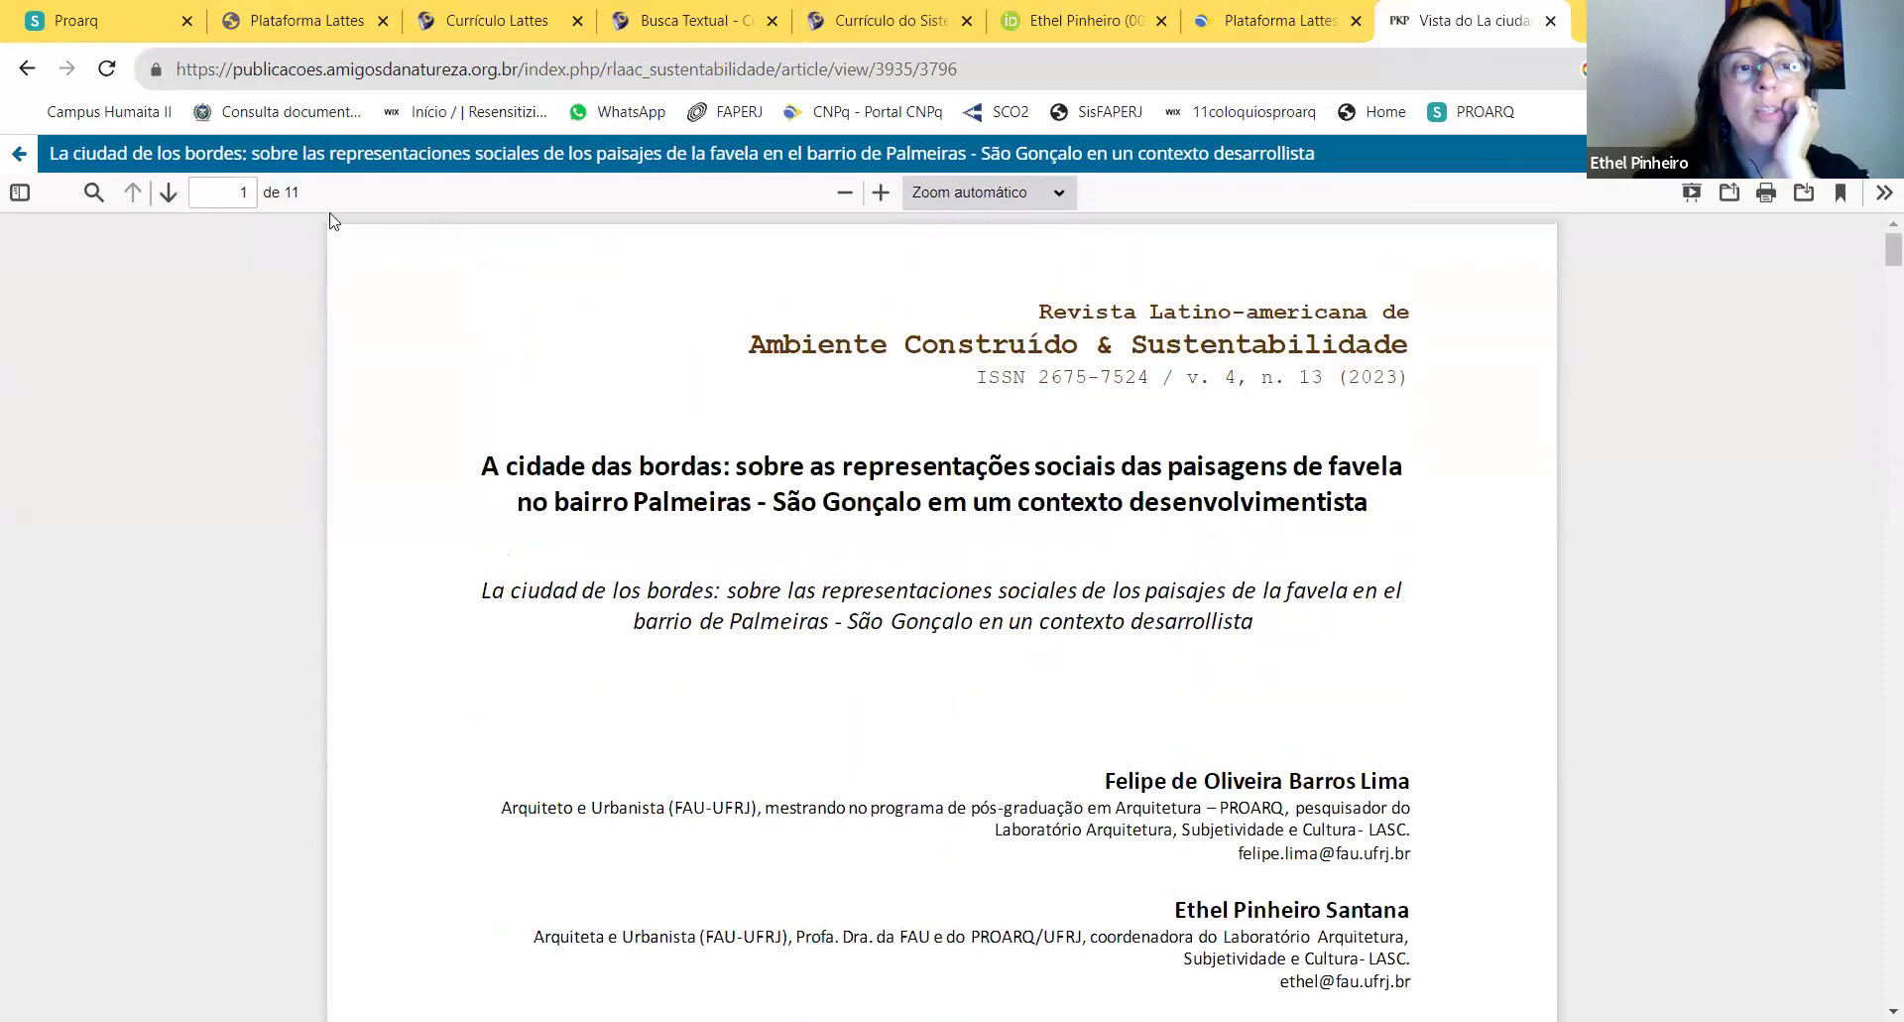
left_click(237, 194)
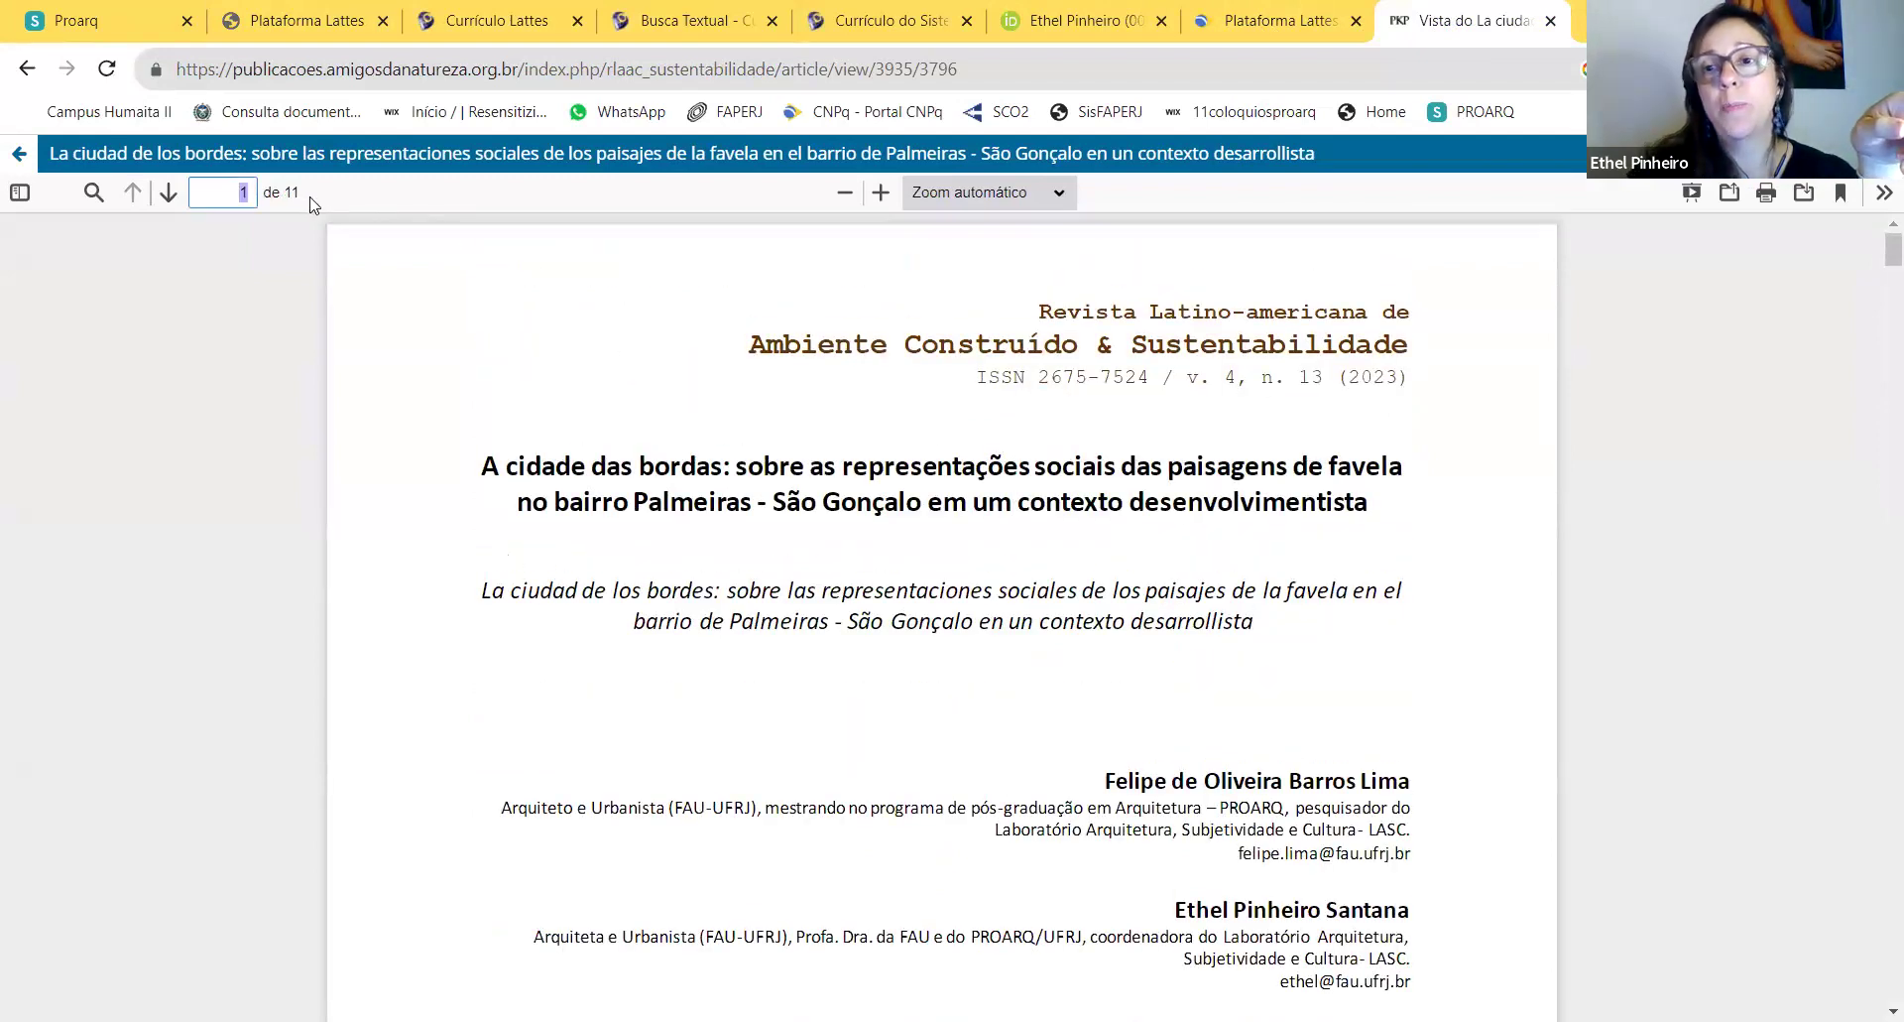
left_click(546, 24)
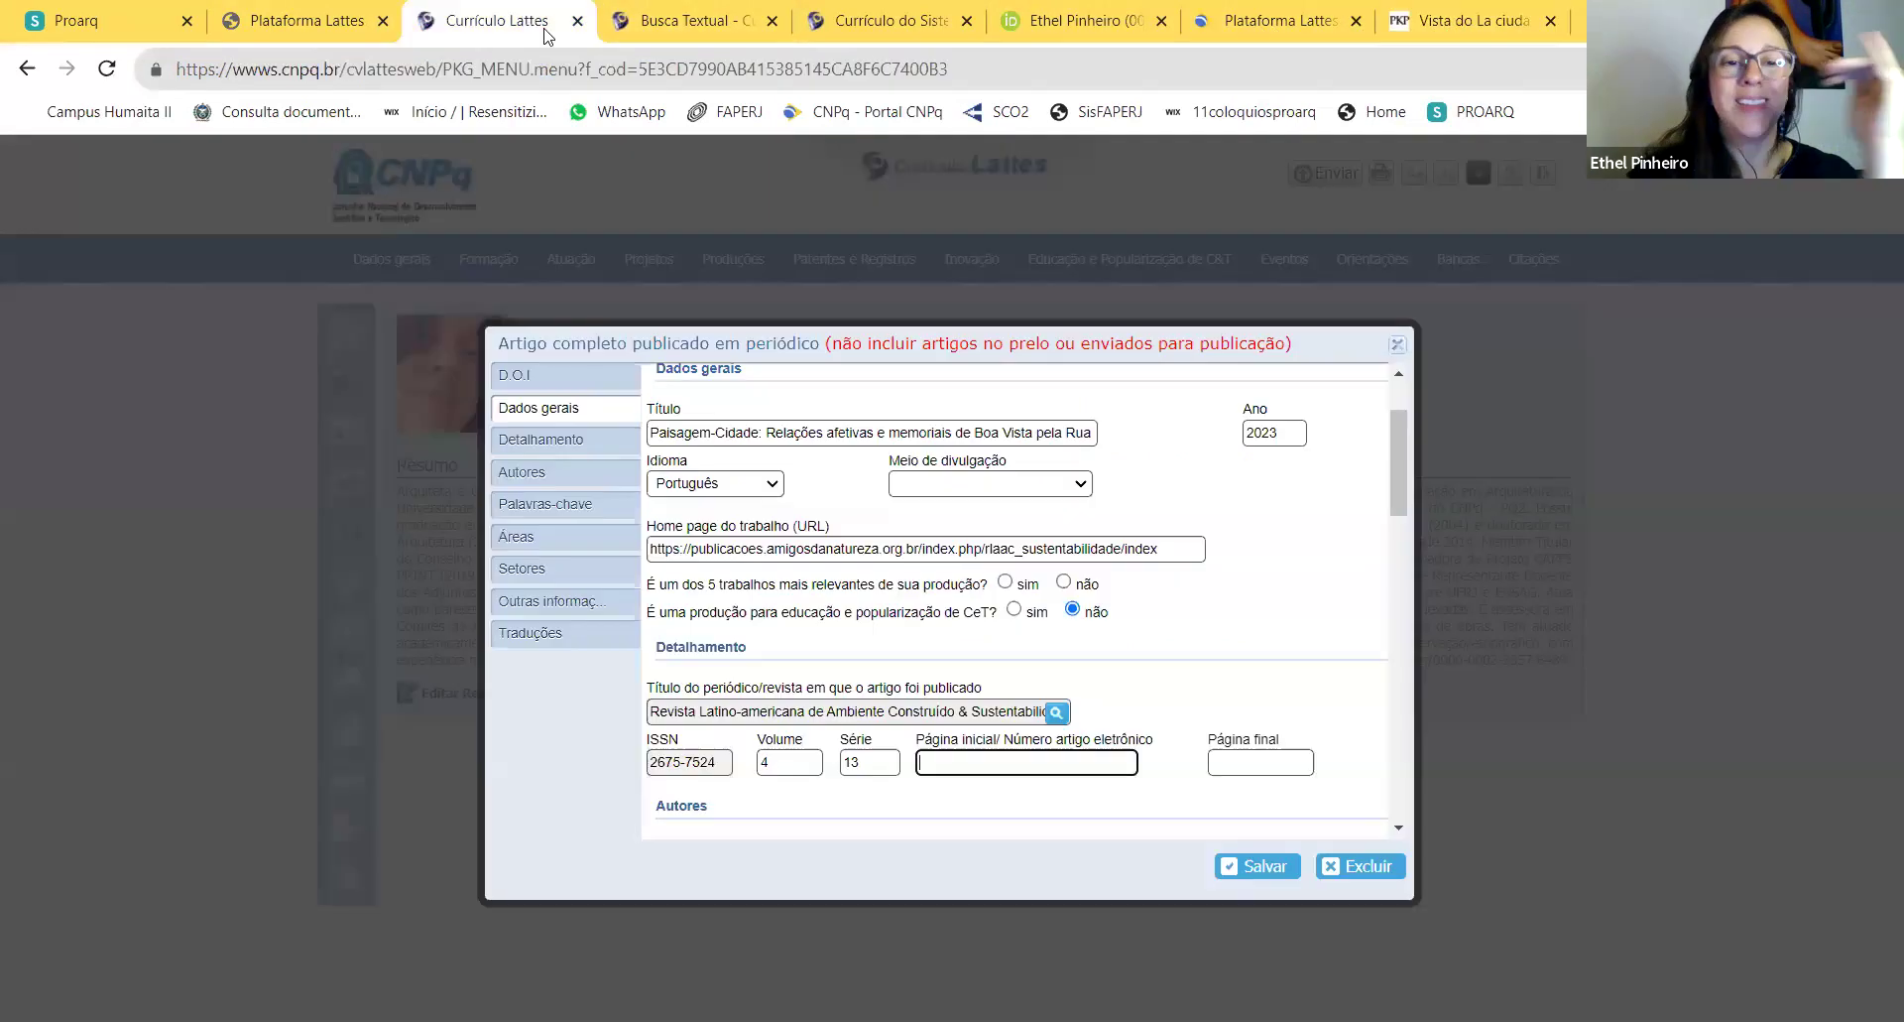
type("1")
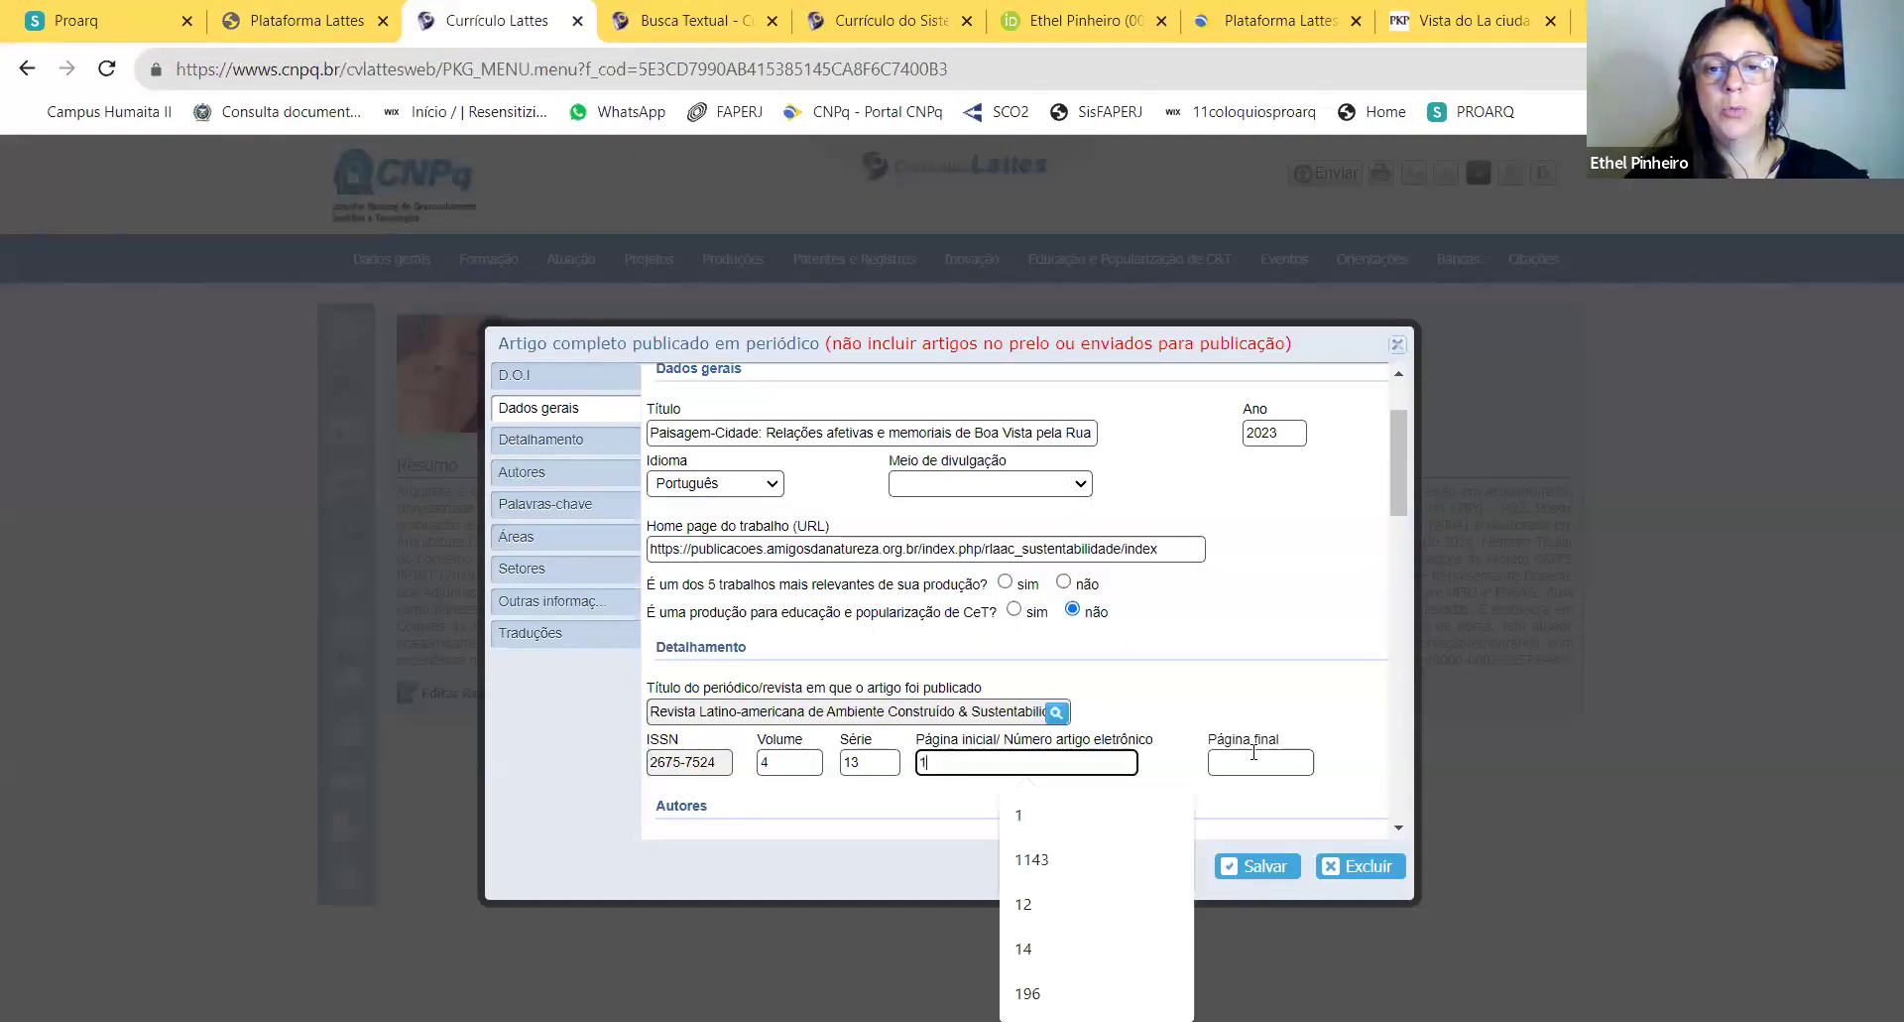
left_click(1275, 759)
type("11")
Step: Save the Paisagem-Cidade journal article entry
scroll(1279, 694, "down", 10)
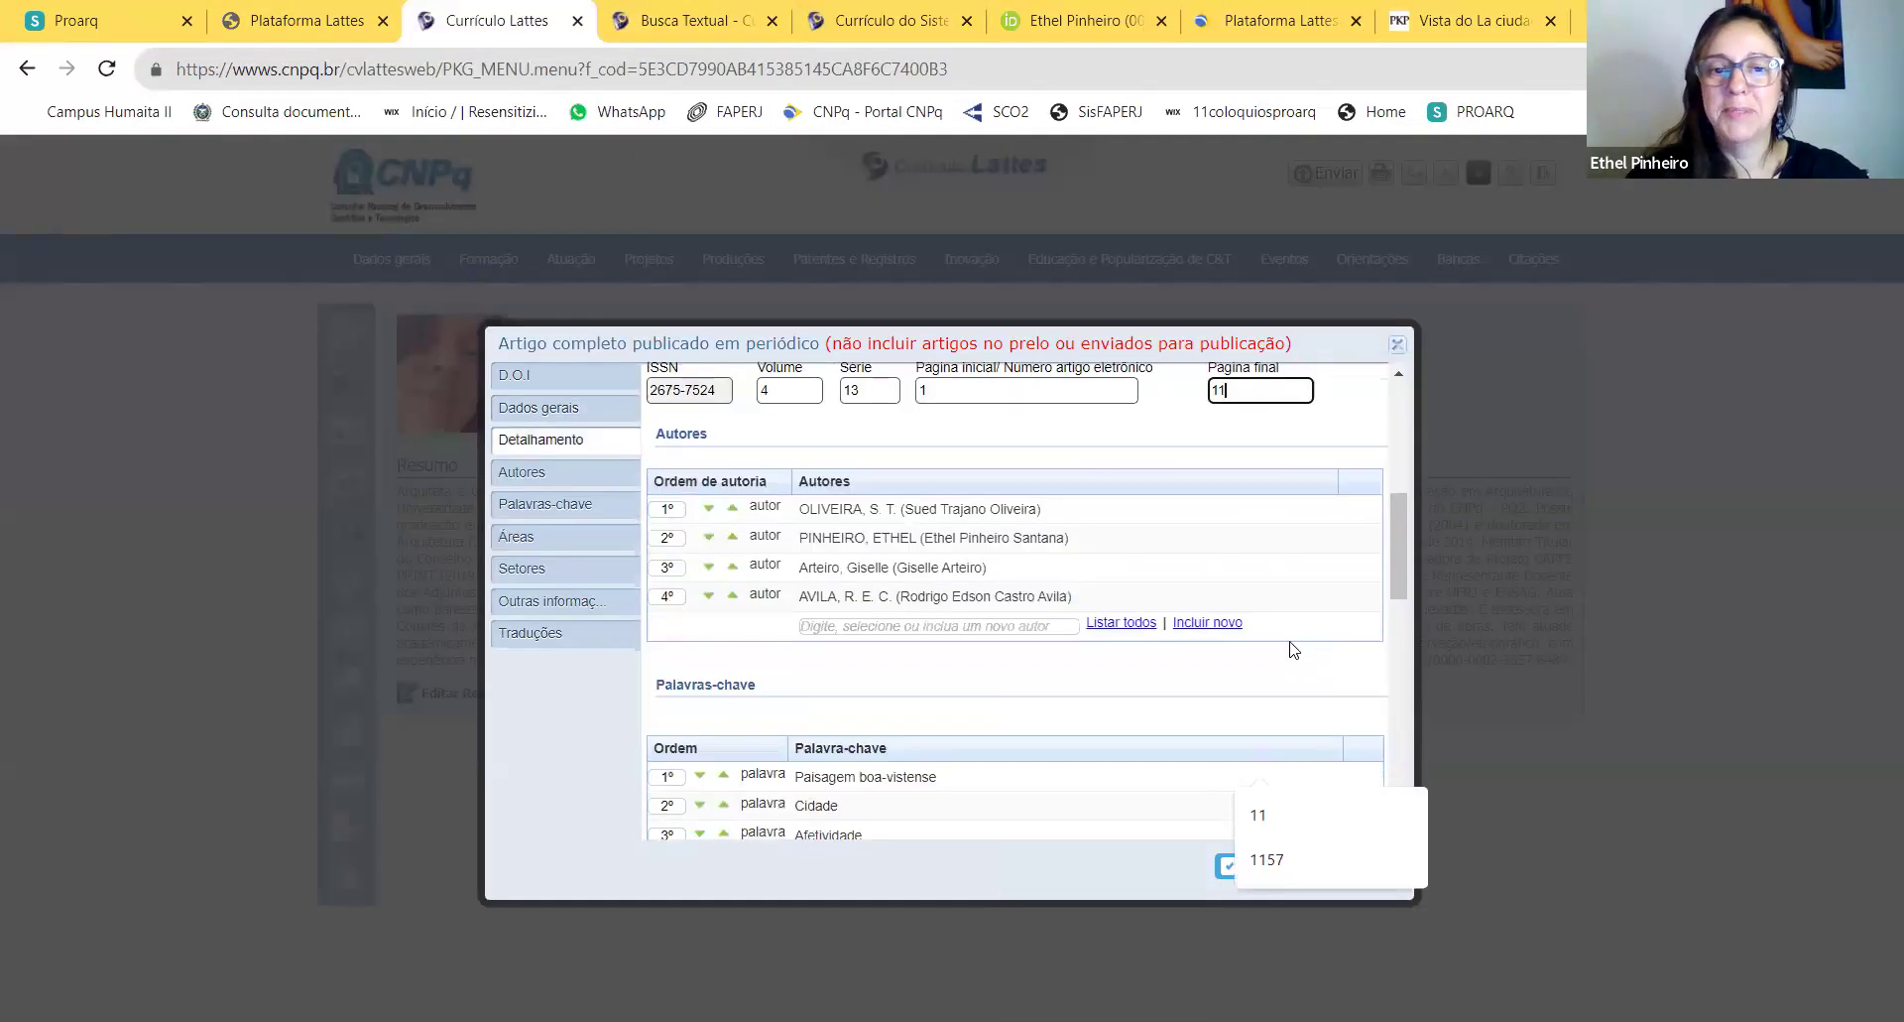
scroll(1274, 669, "down", 3)
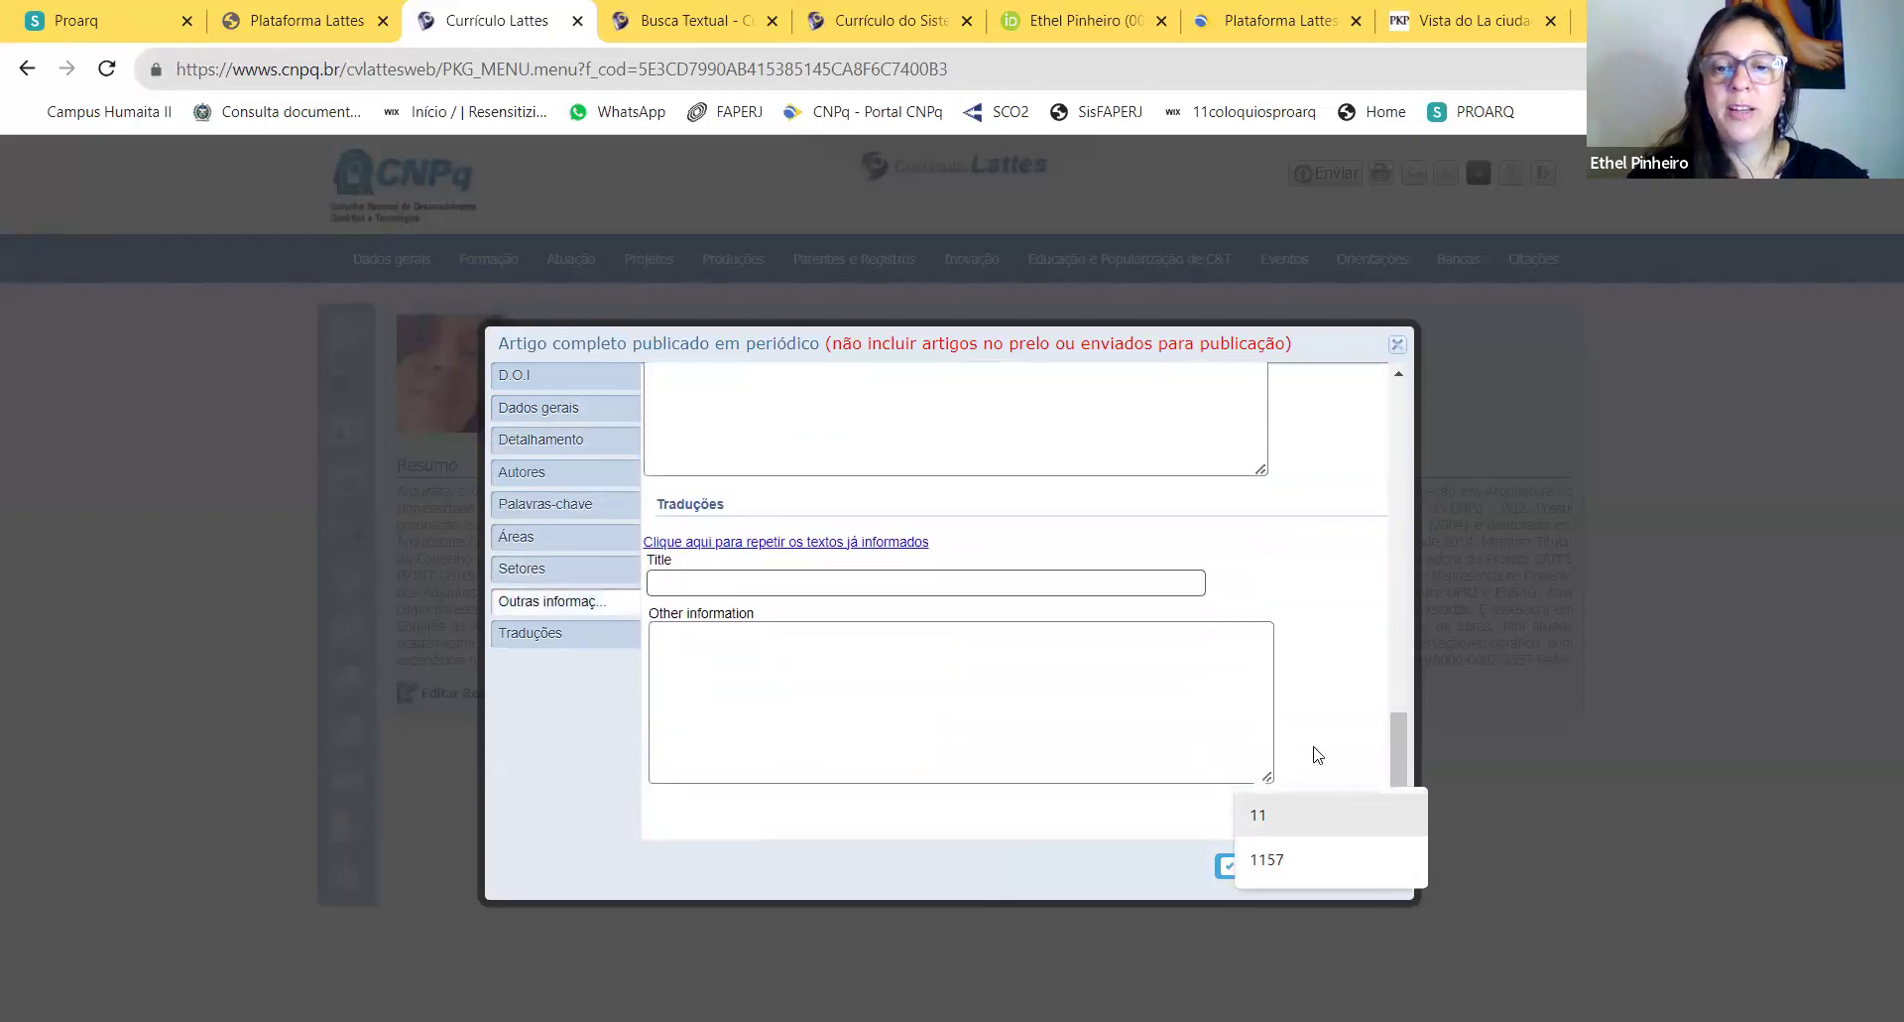
left_click(1264, 865)
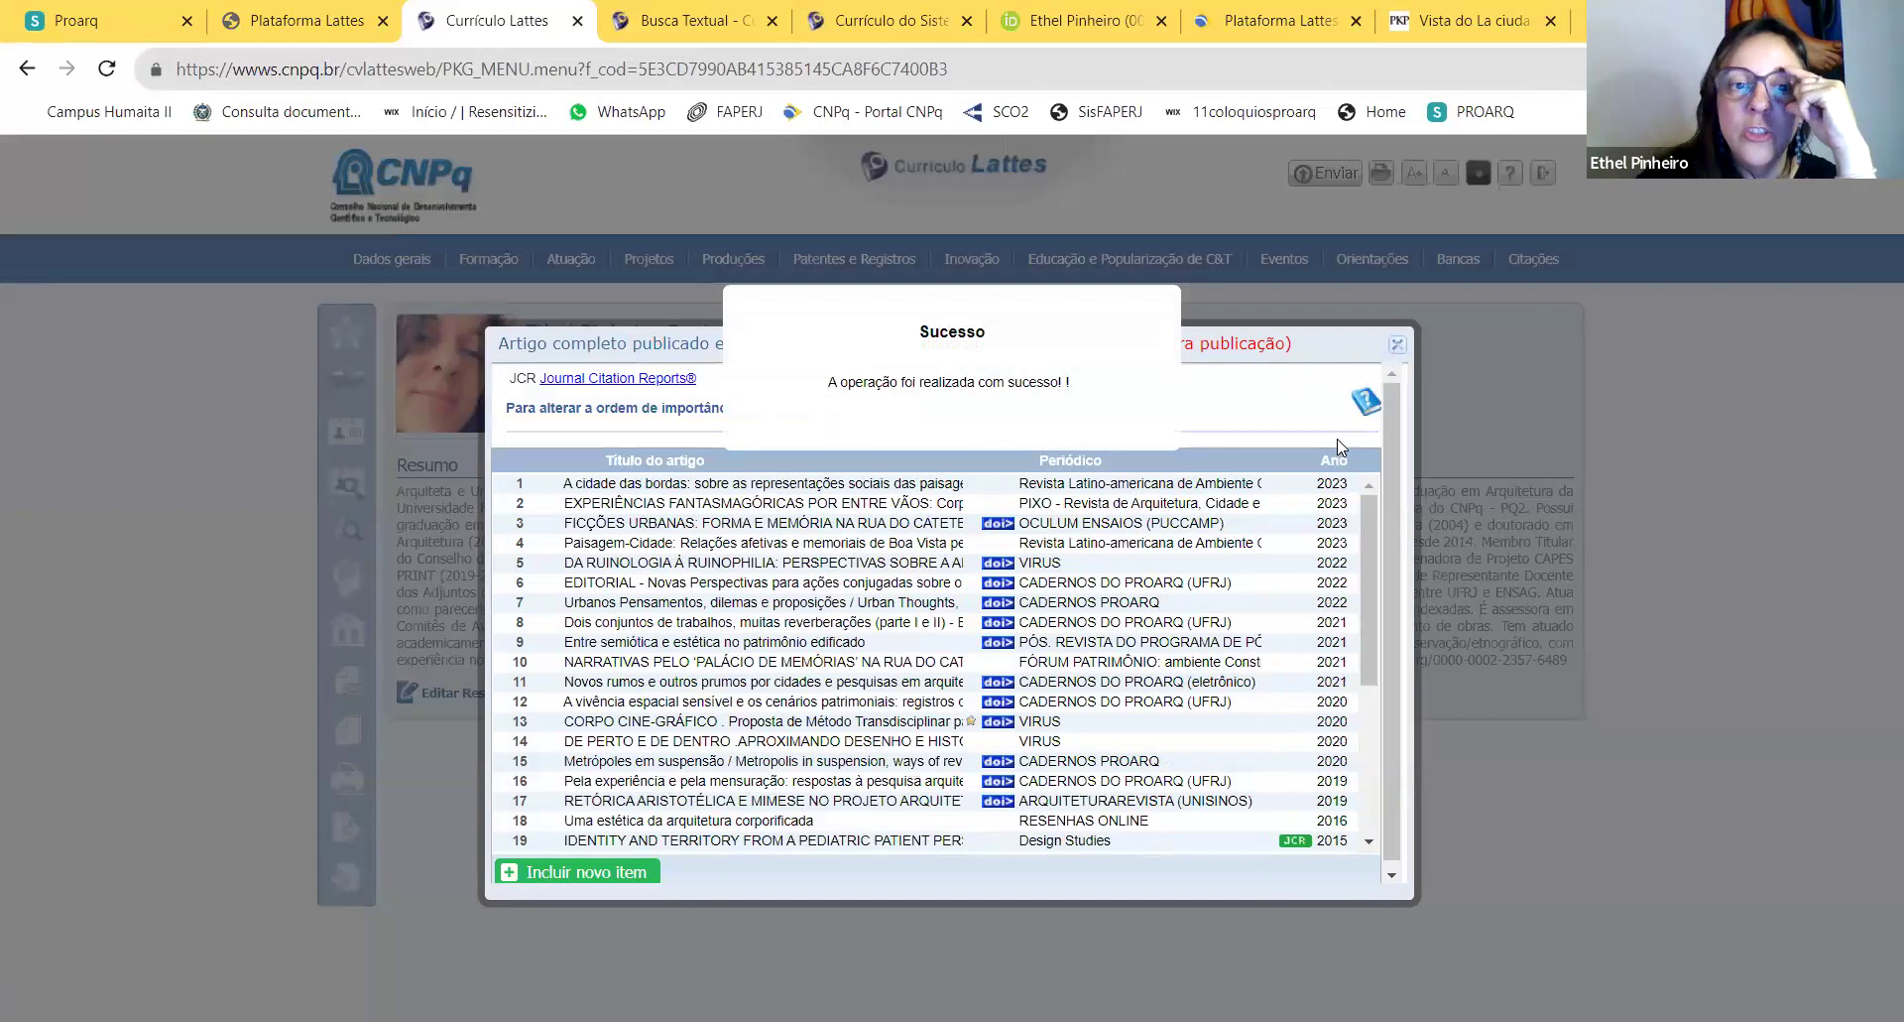
Step: Close the published articles list and open Artigos aceitos para publicação from Produções
left_click(1397, 347)
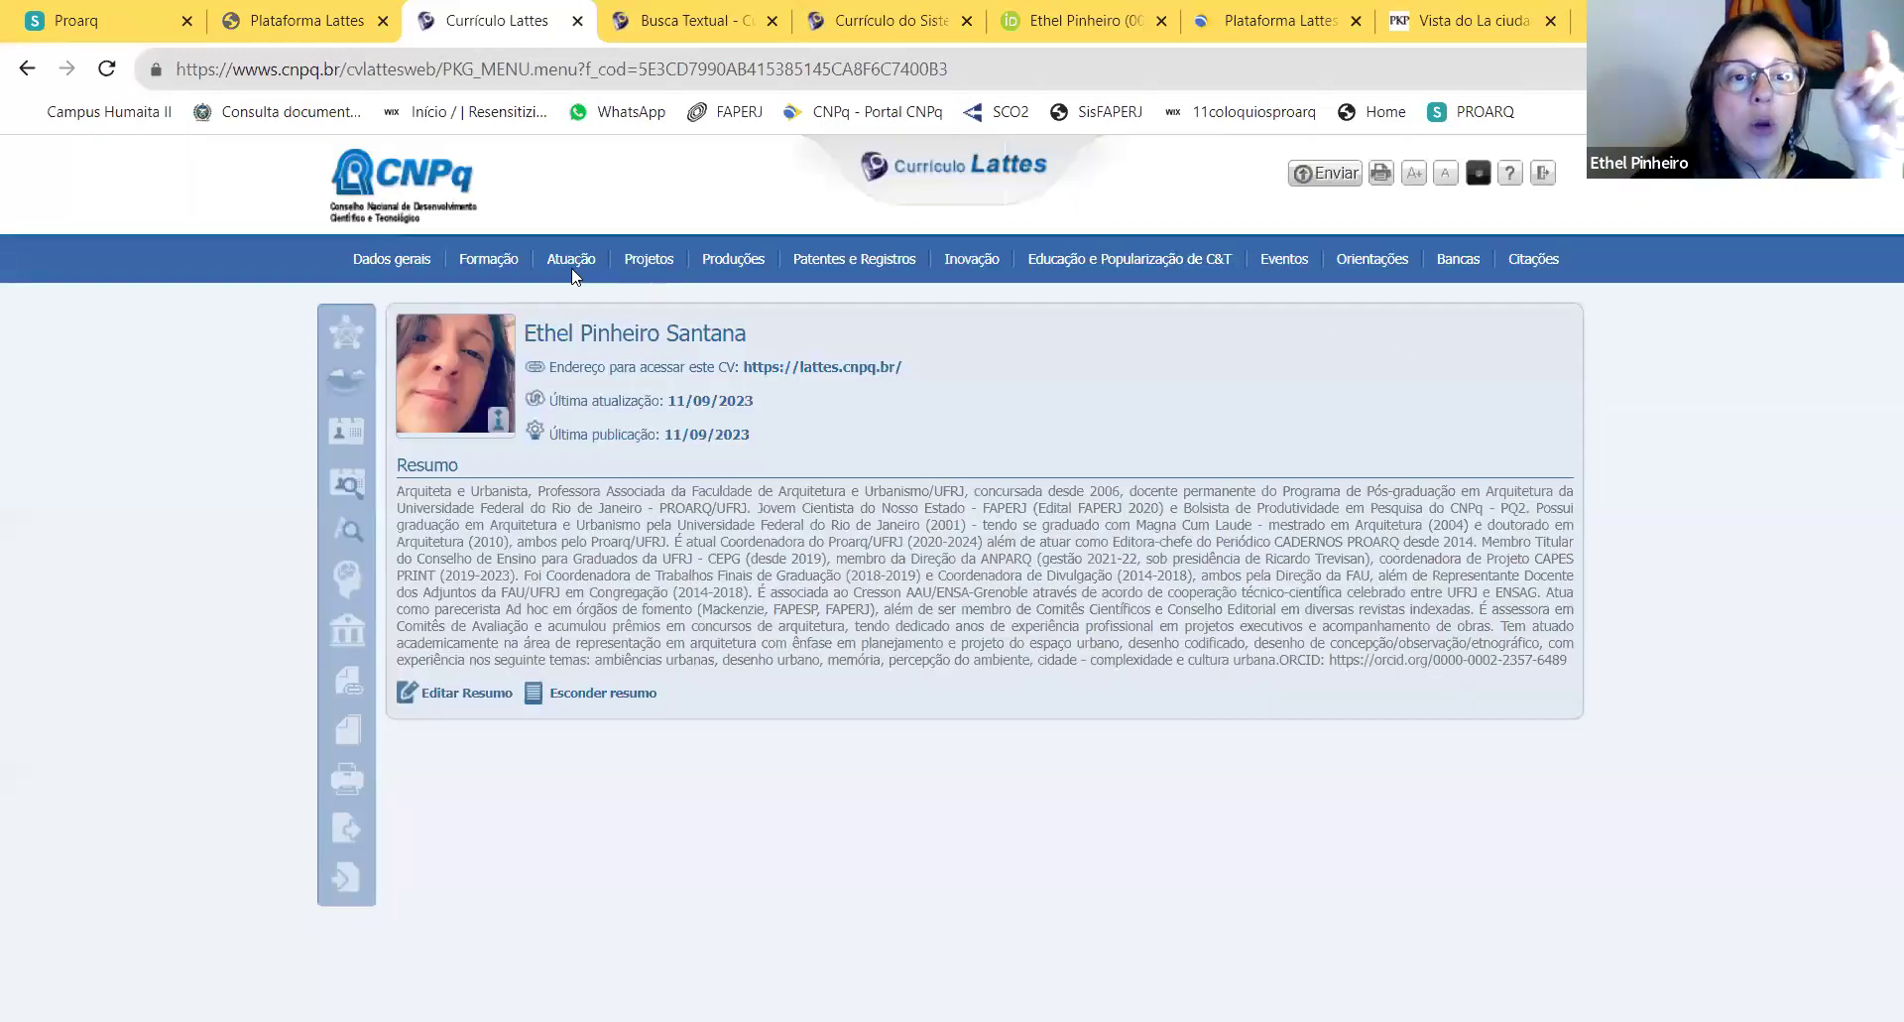
mouse_move(595, 269)
mouse_move(734, 259)
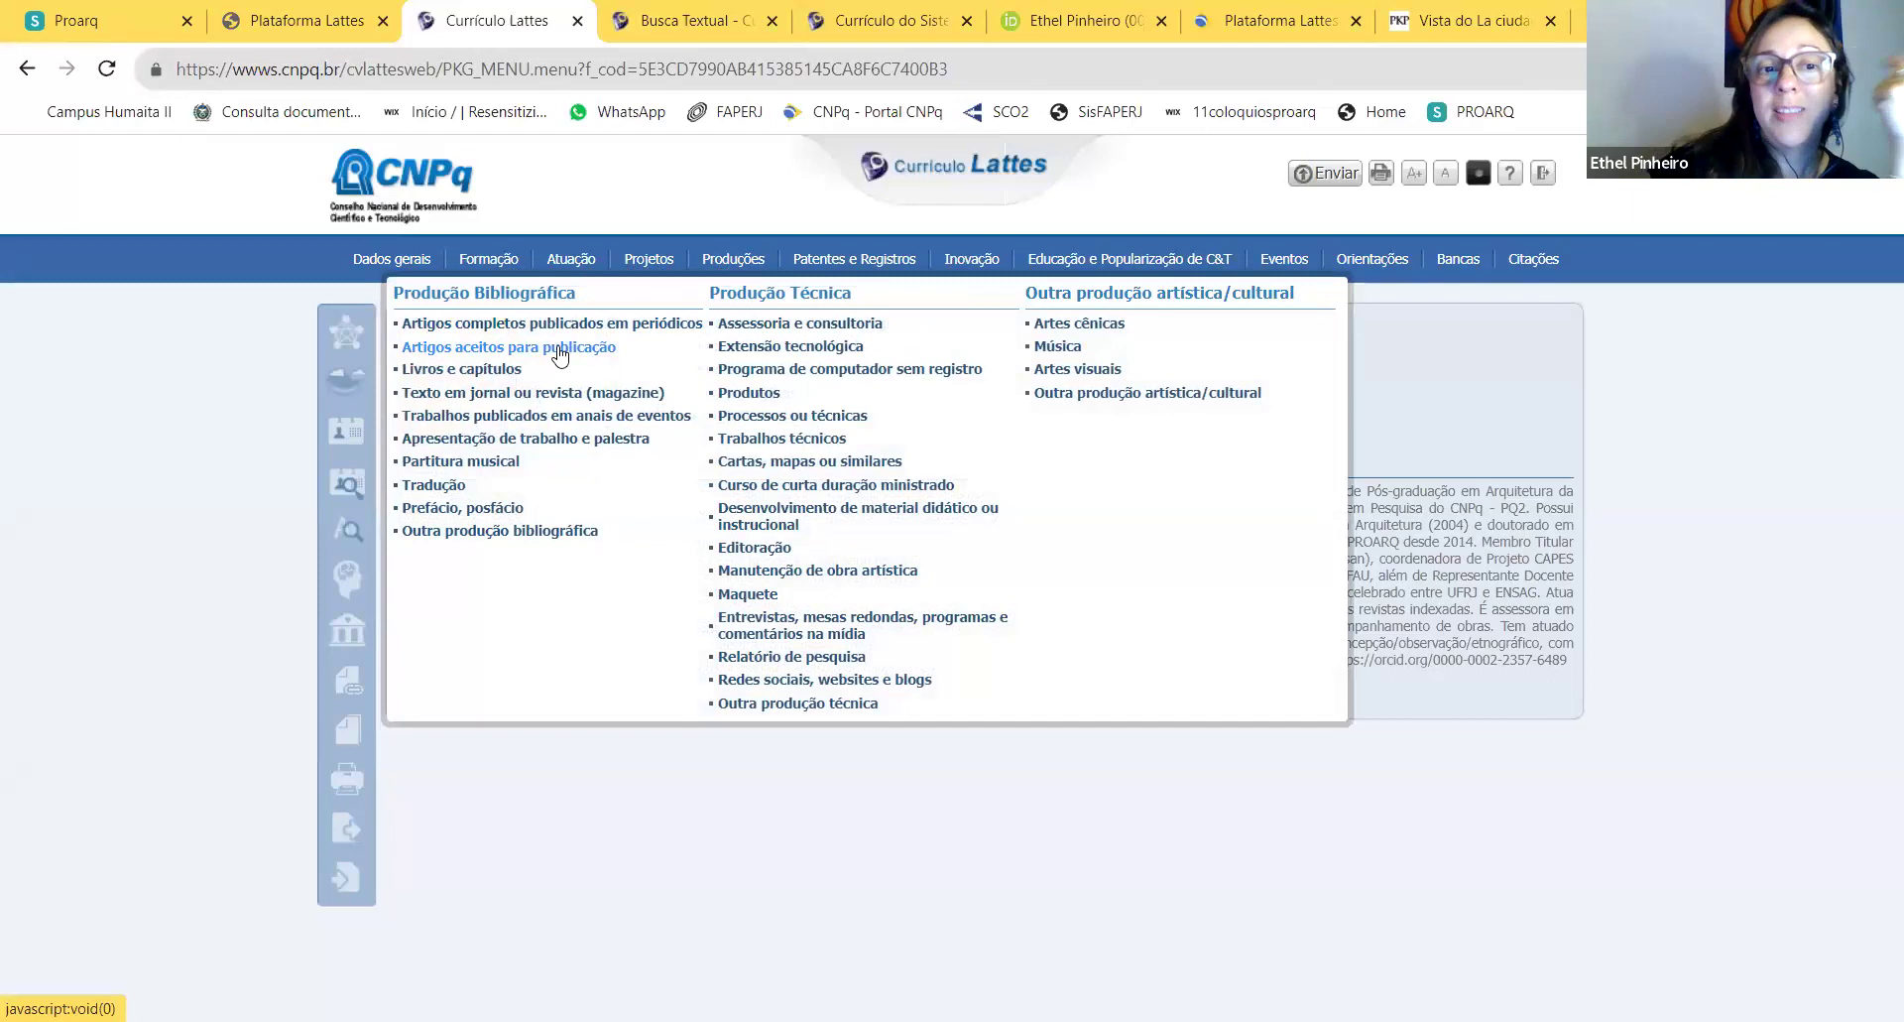
left_click(560, 349)
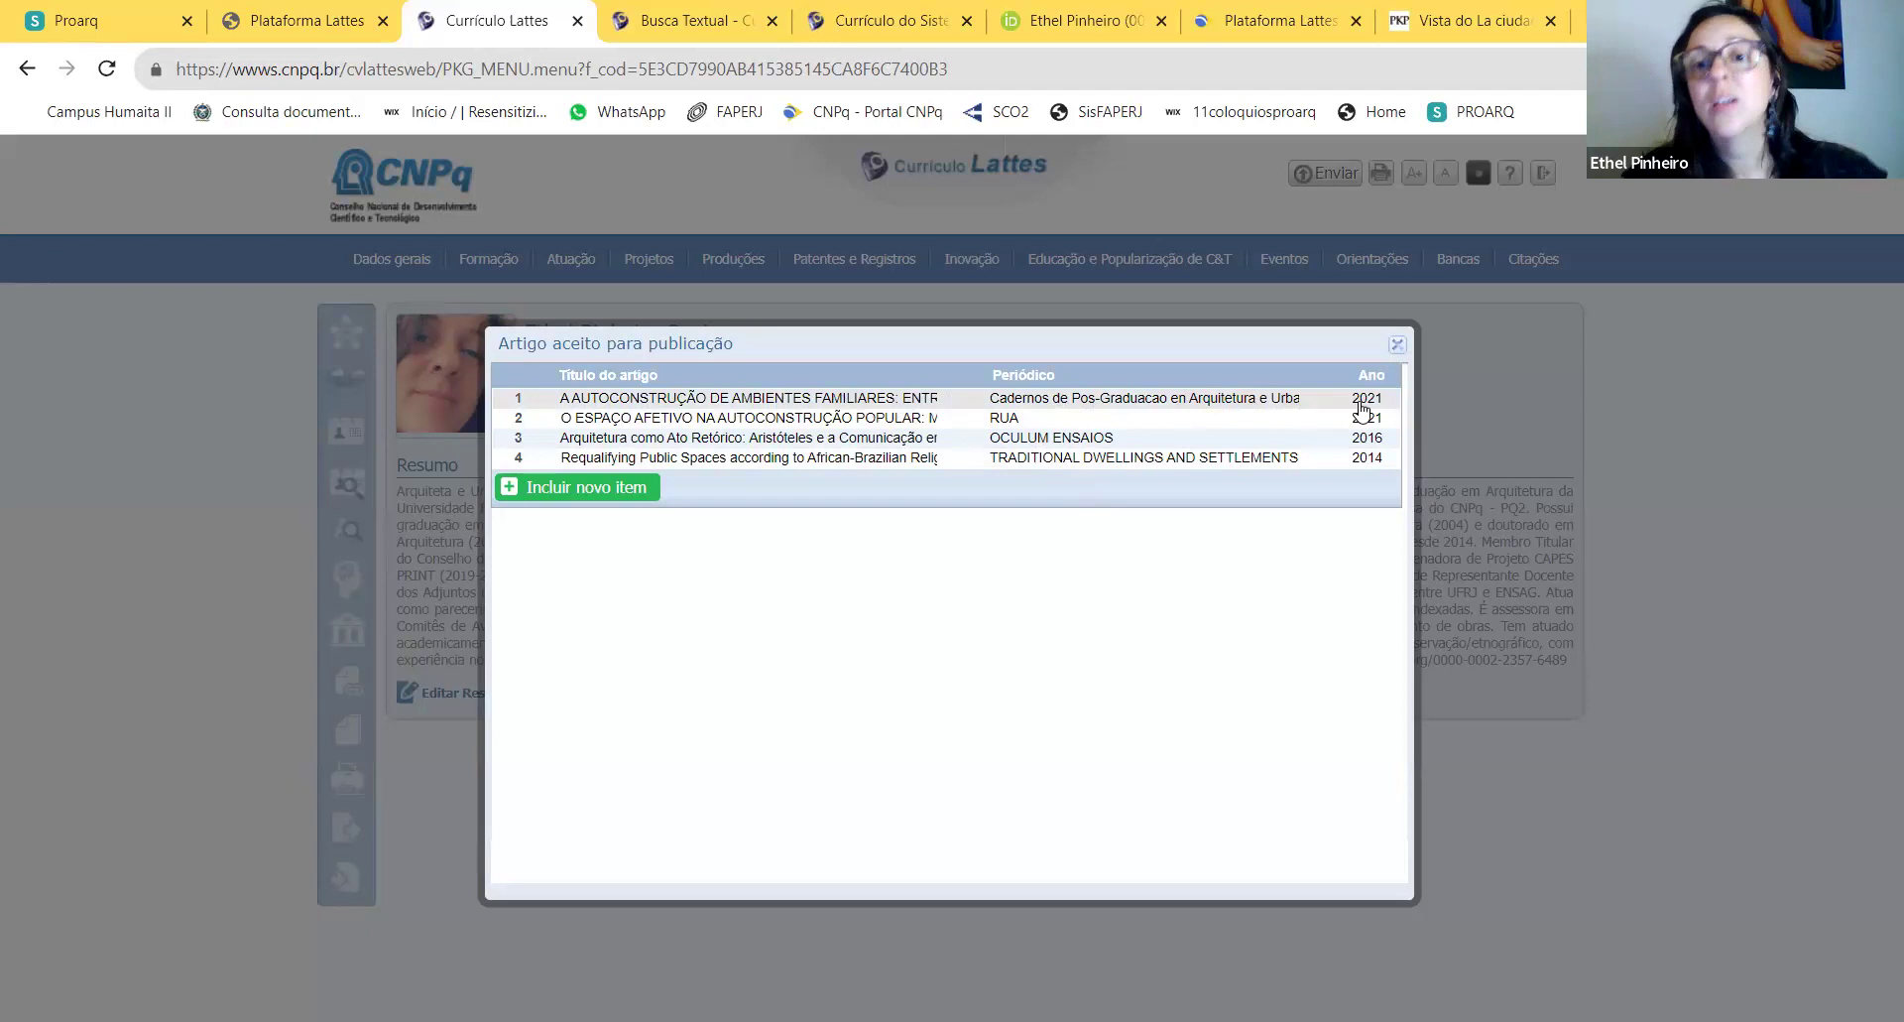
Step: Open the Paisagem-Cidade paper from the Trabalhos publicados em anais de eventos list
left_click(1398, 344)
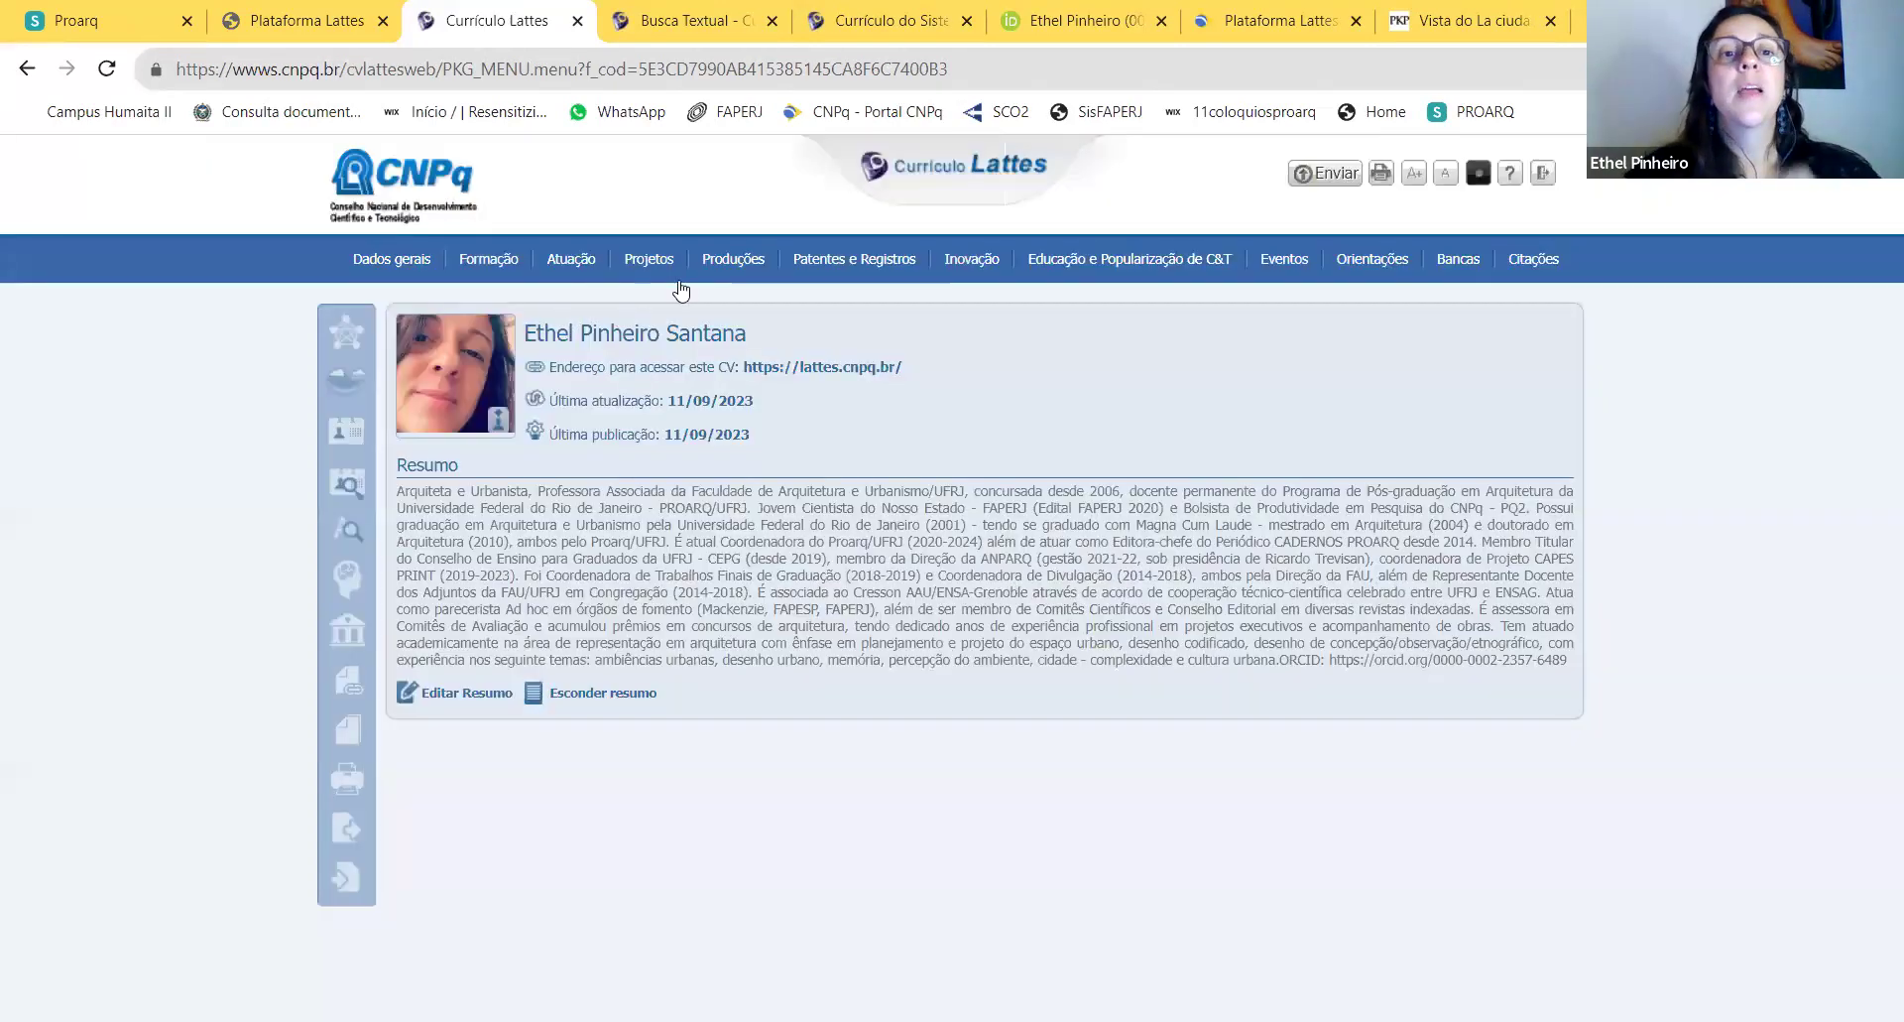
mouse_move(724, 258)
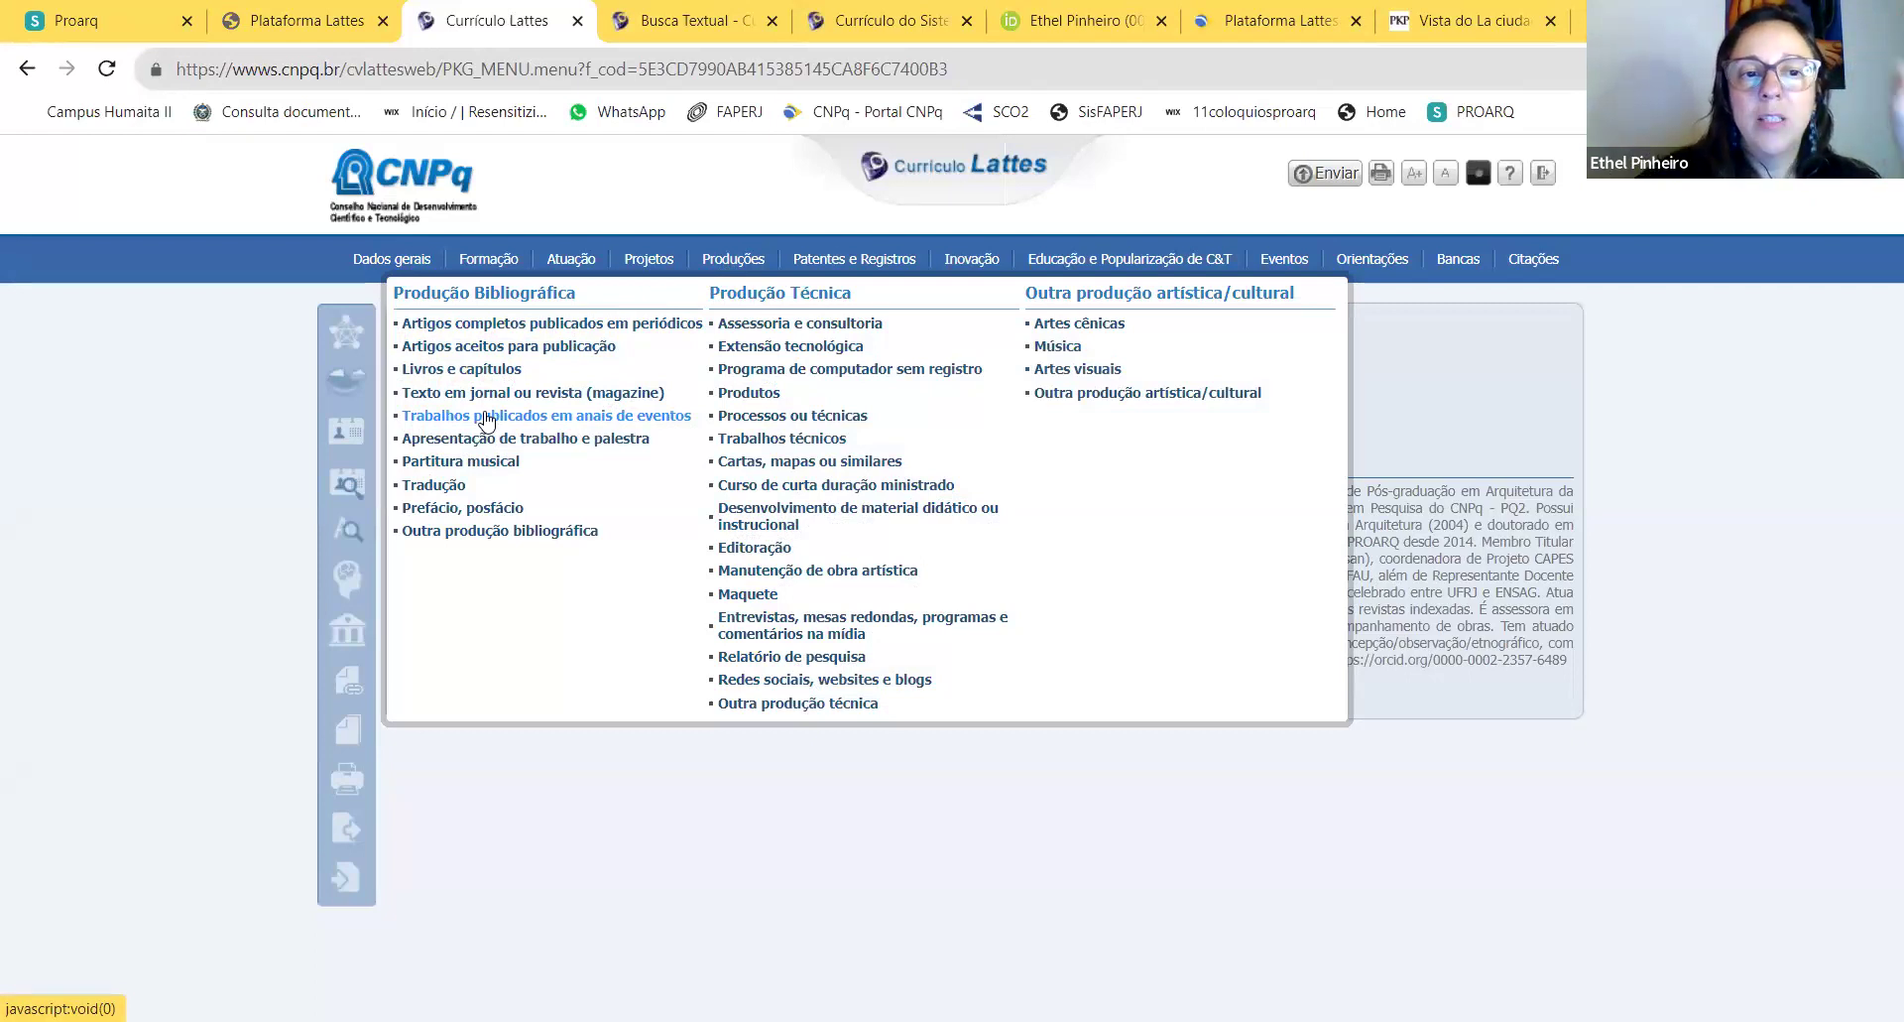
left_click(486, 416)
scroll(1104, 625, "down", 10)
scroll(1104, 625, "up", 10)
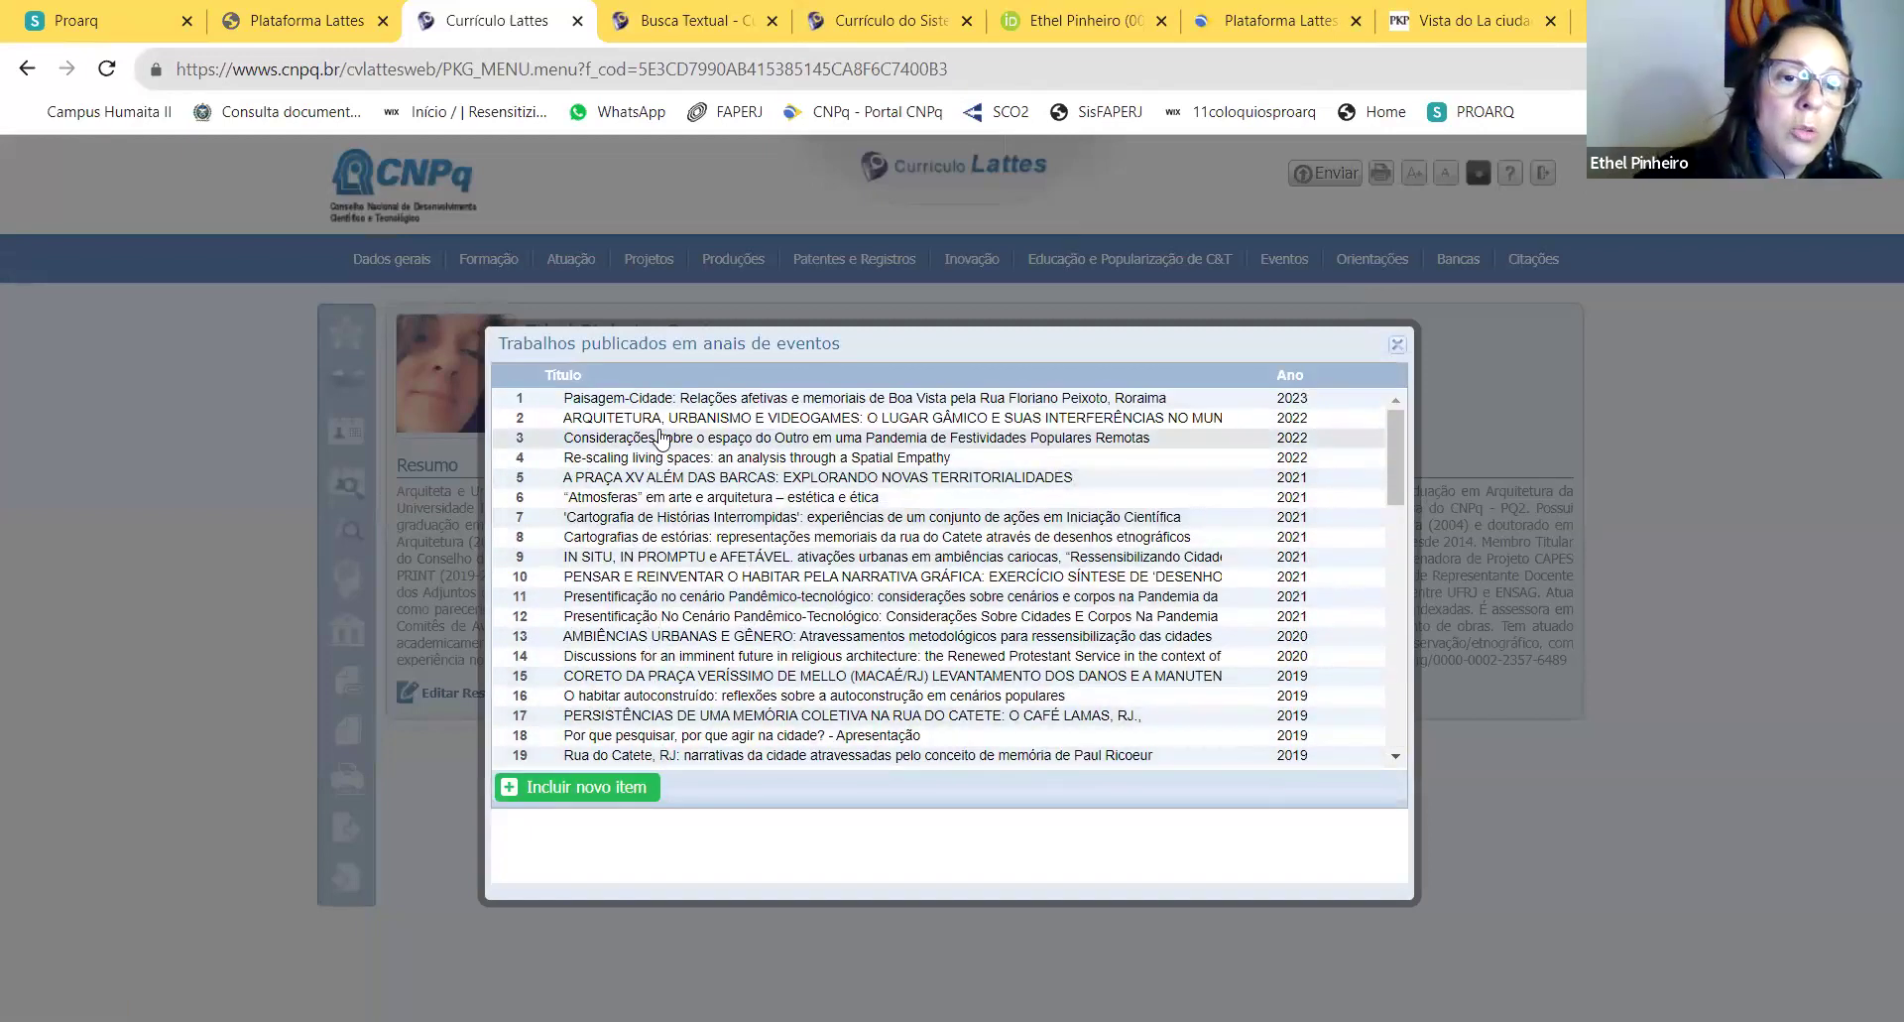
left_click(680, 399)
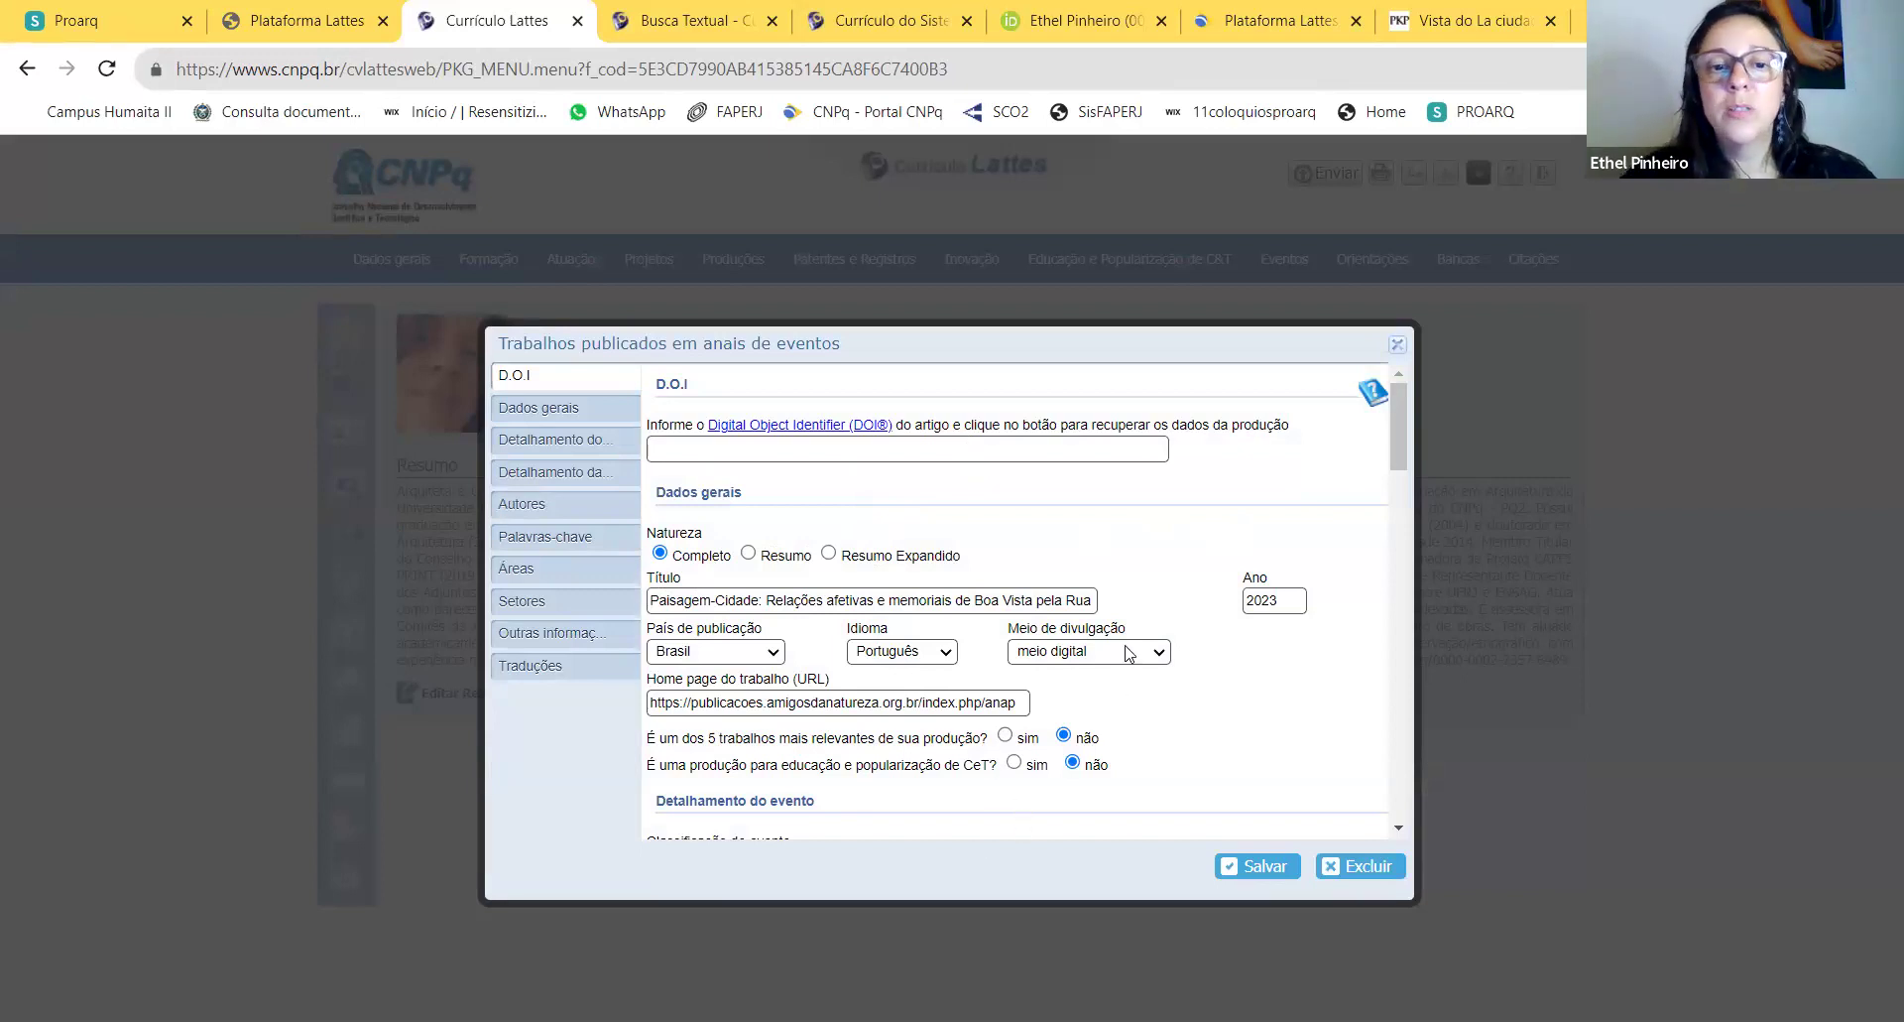
Step: Review the paper's fields and save the 2023 proceedings entry
scroll(1120, 652, "down", 1)
scroll(1119, 649, "down", 1)
scroll(1106, 644, "down", 2)
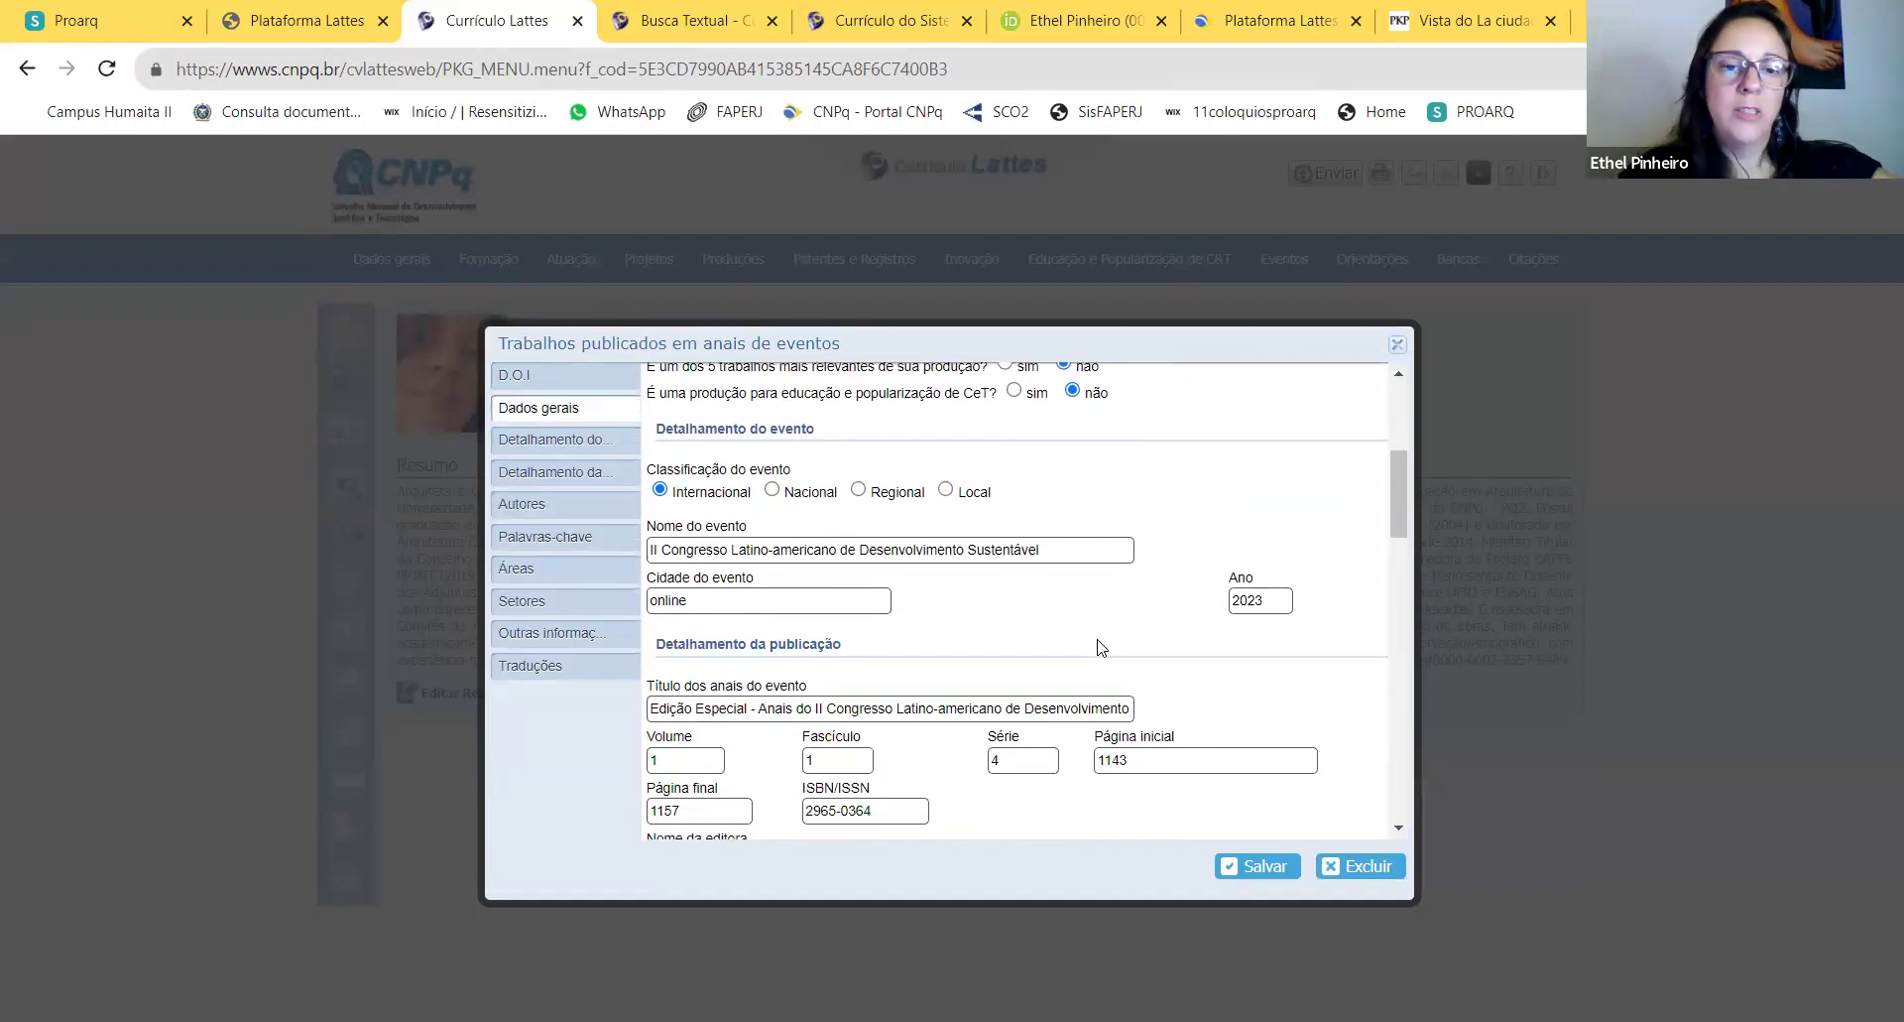
scroll(1101, 646, "down", 3)
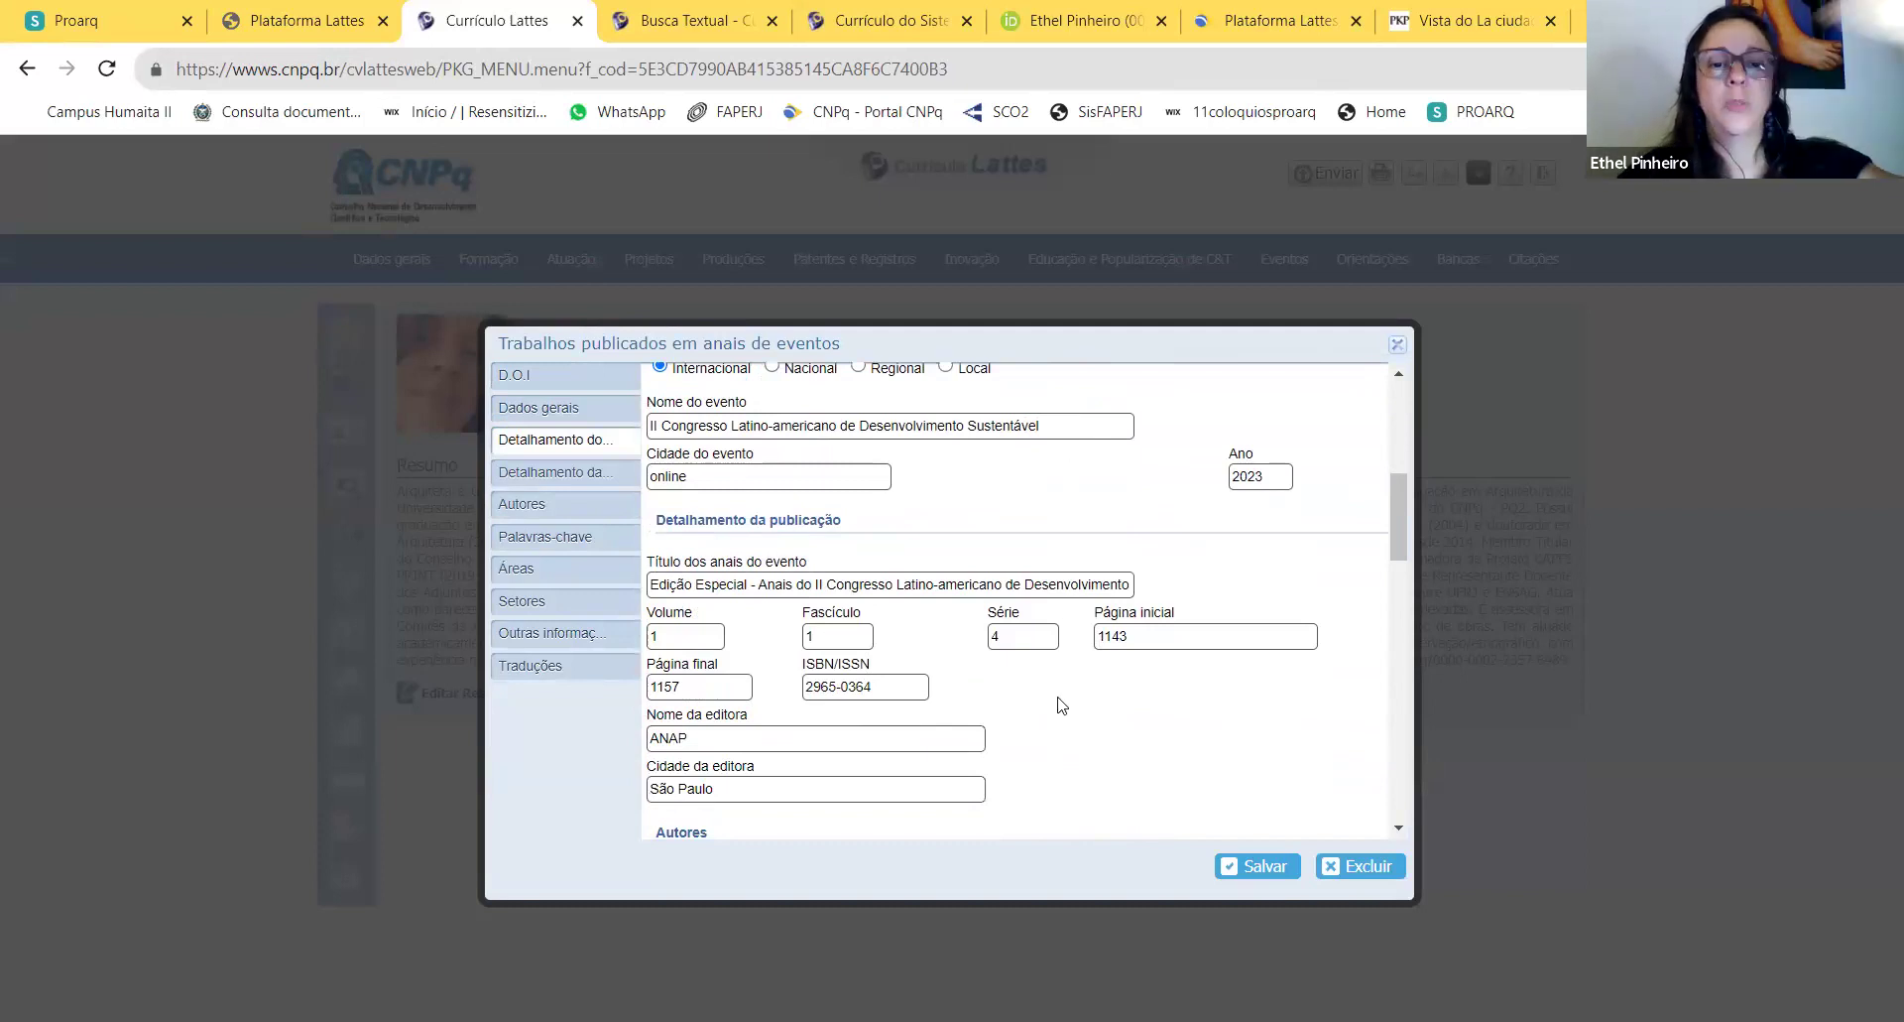
scroll(1057, 703, "down", 5)
scroll(1091, 635, "down", 10)
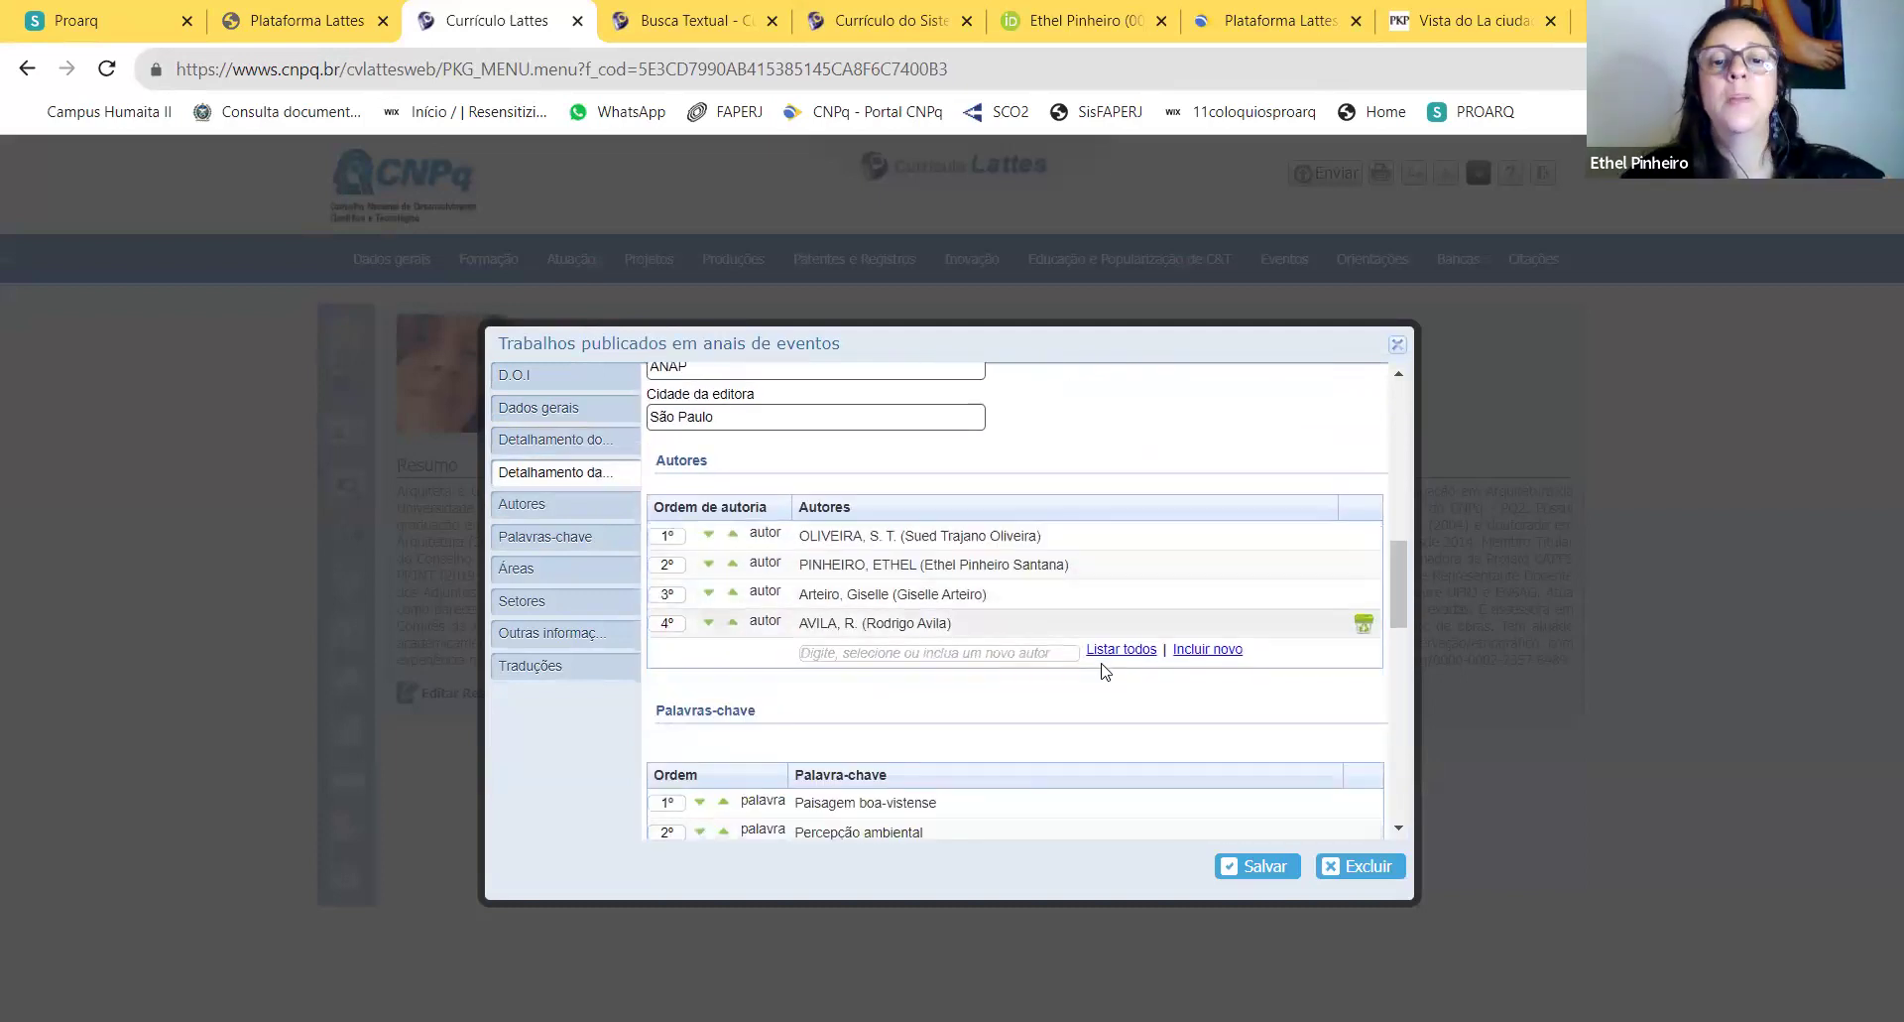
scroll(1106, 635, "down", 5)
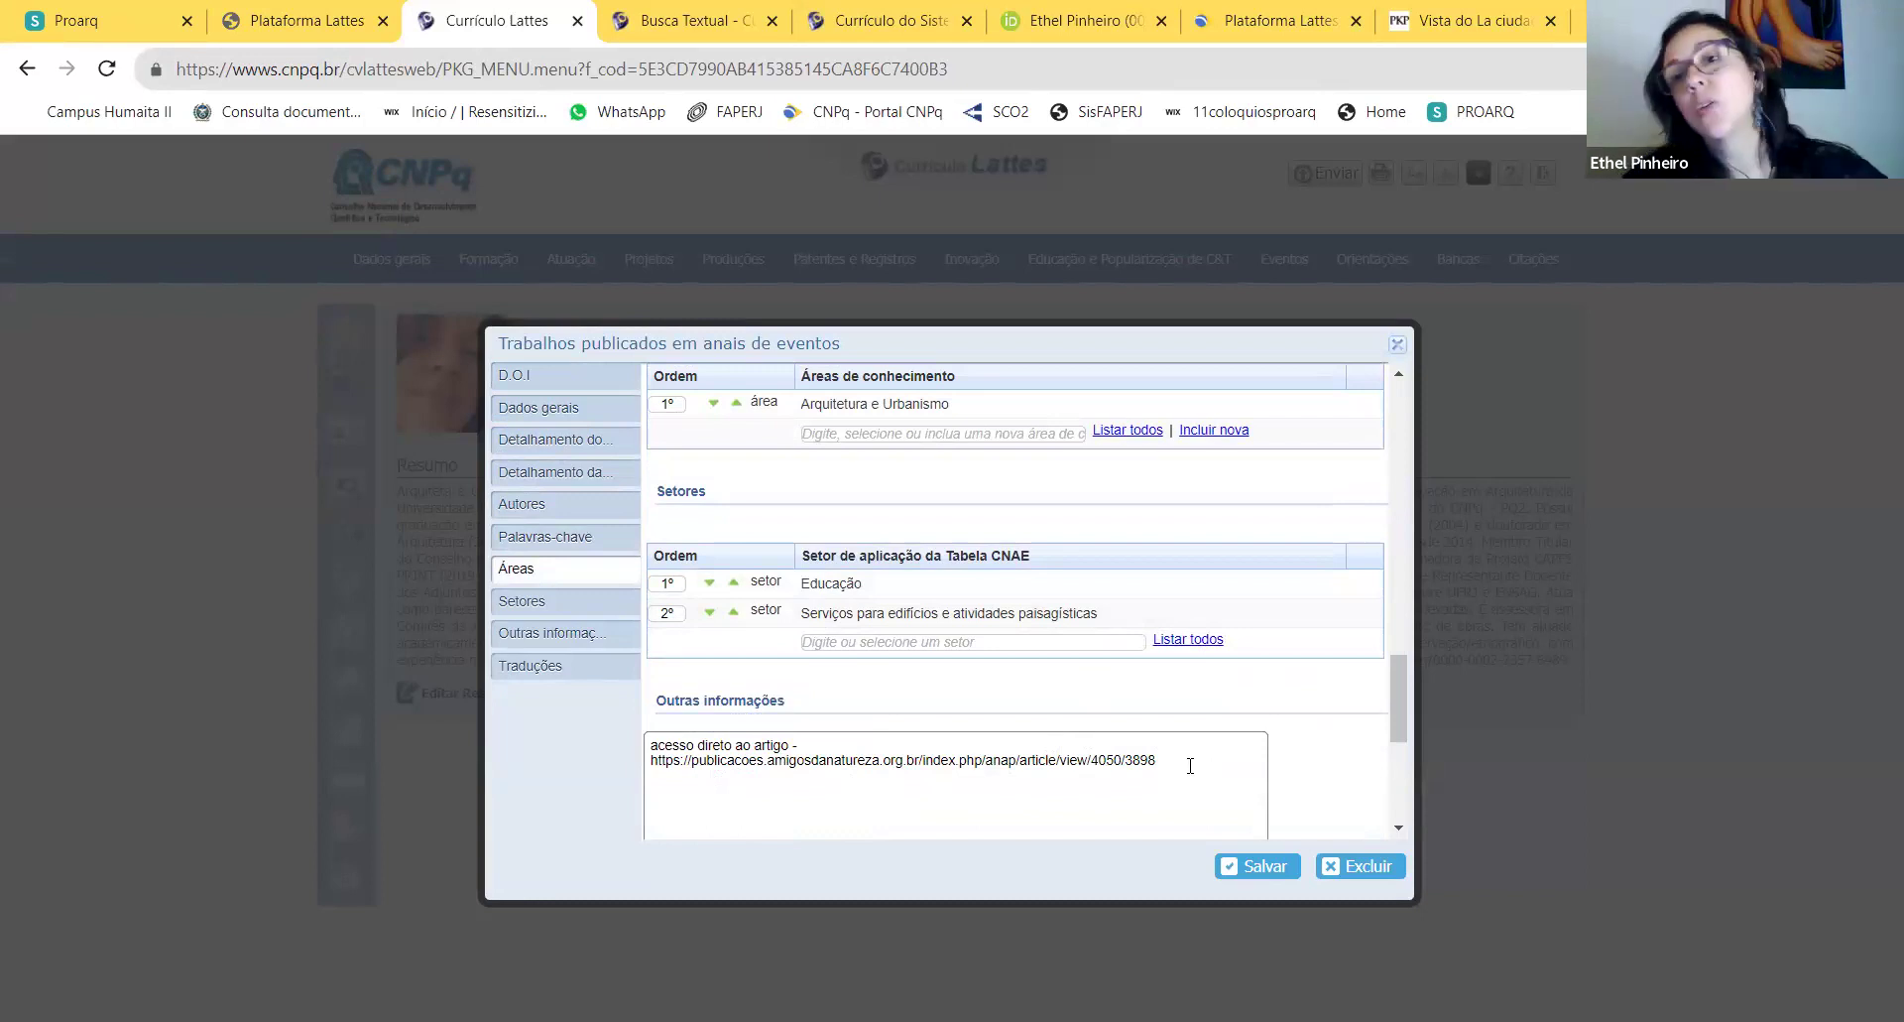
left_click(1277, 878)
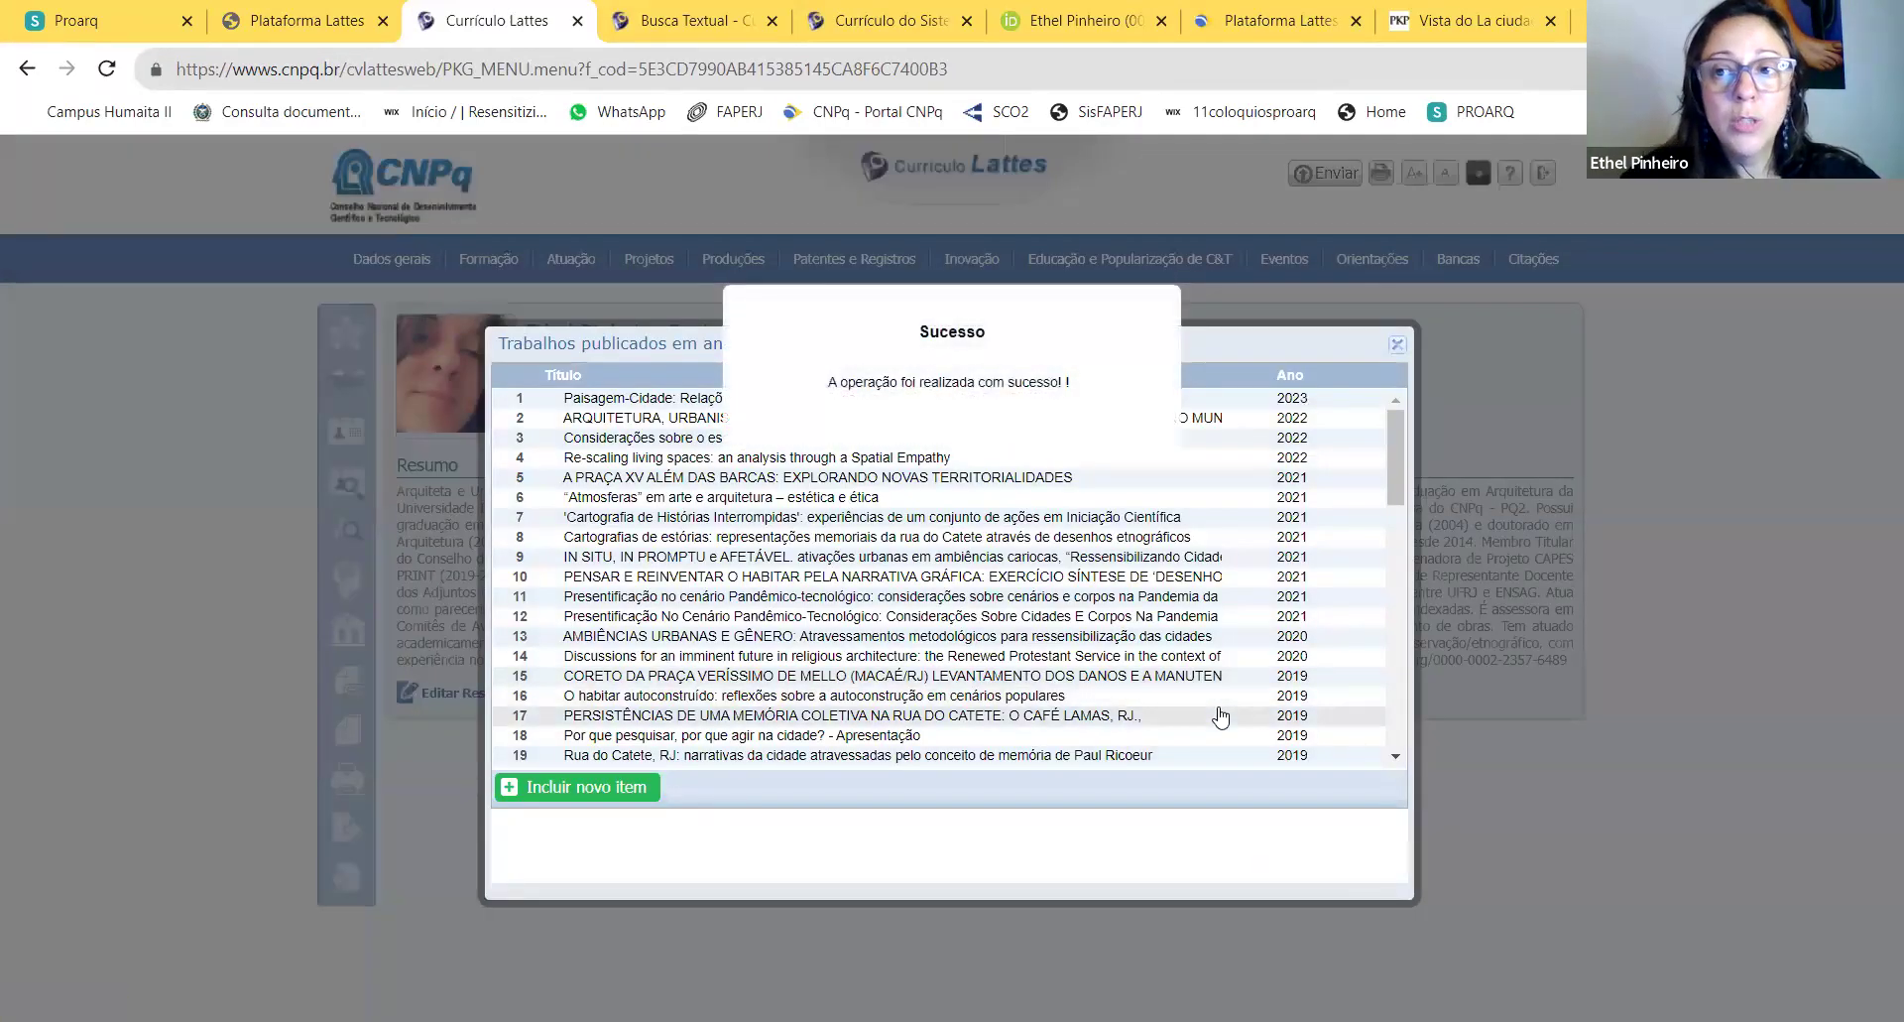
left_click(599, 785)
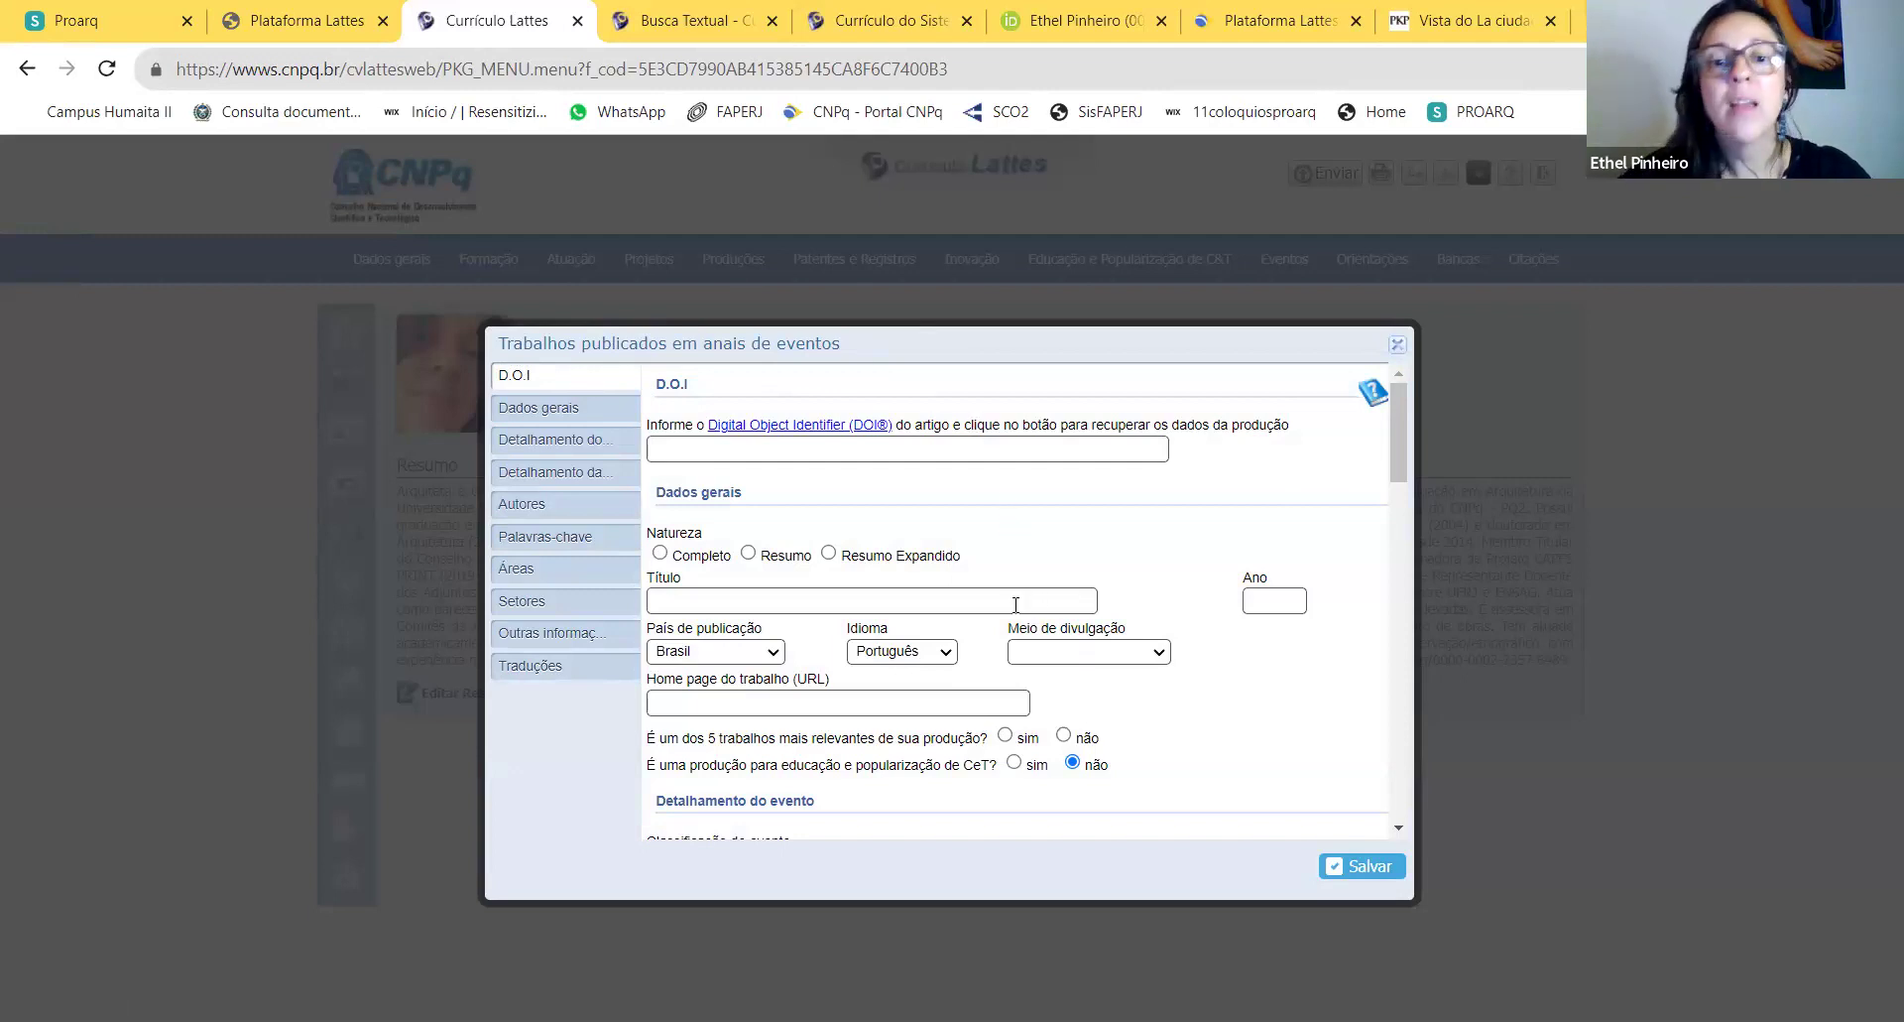
scroll(1115, 724, "down", 2)
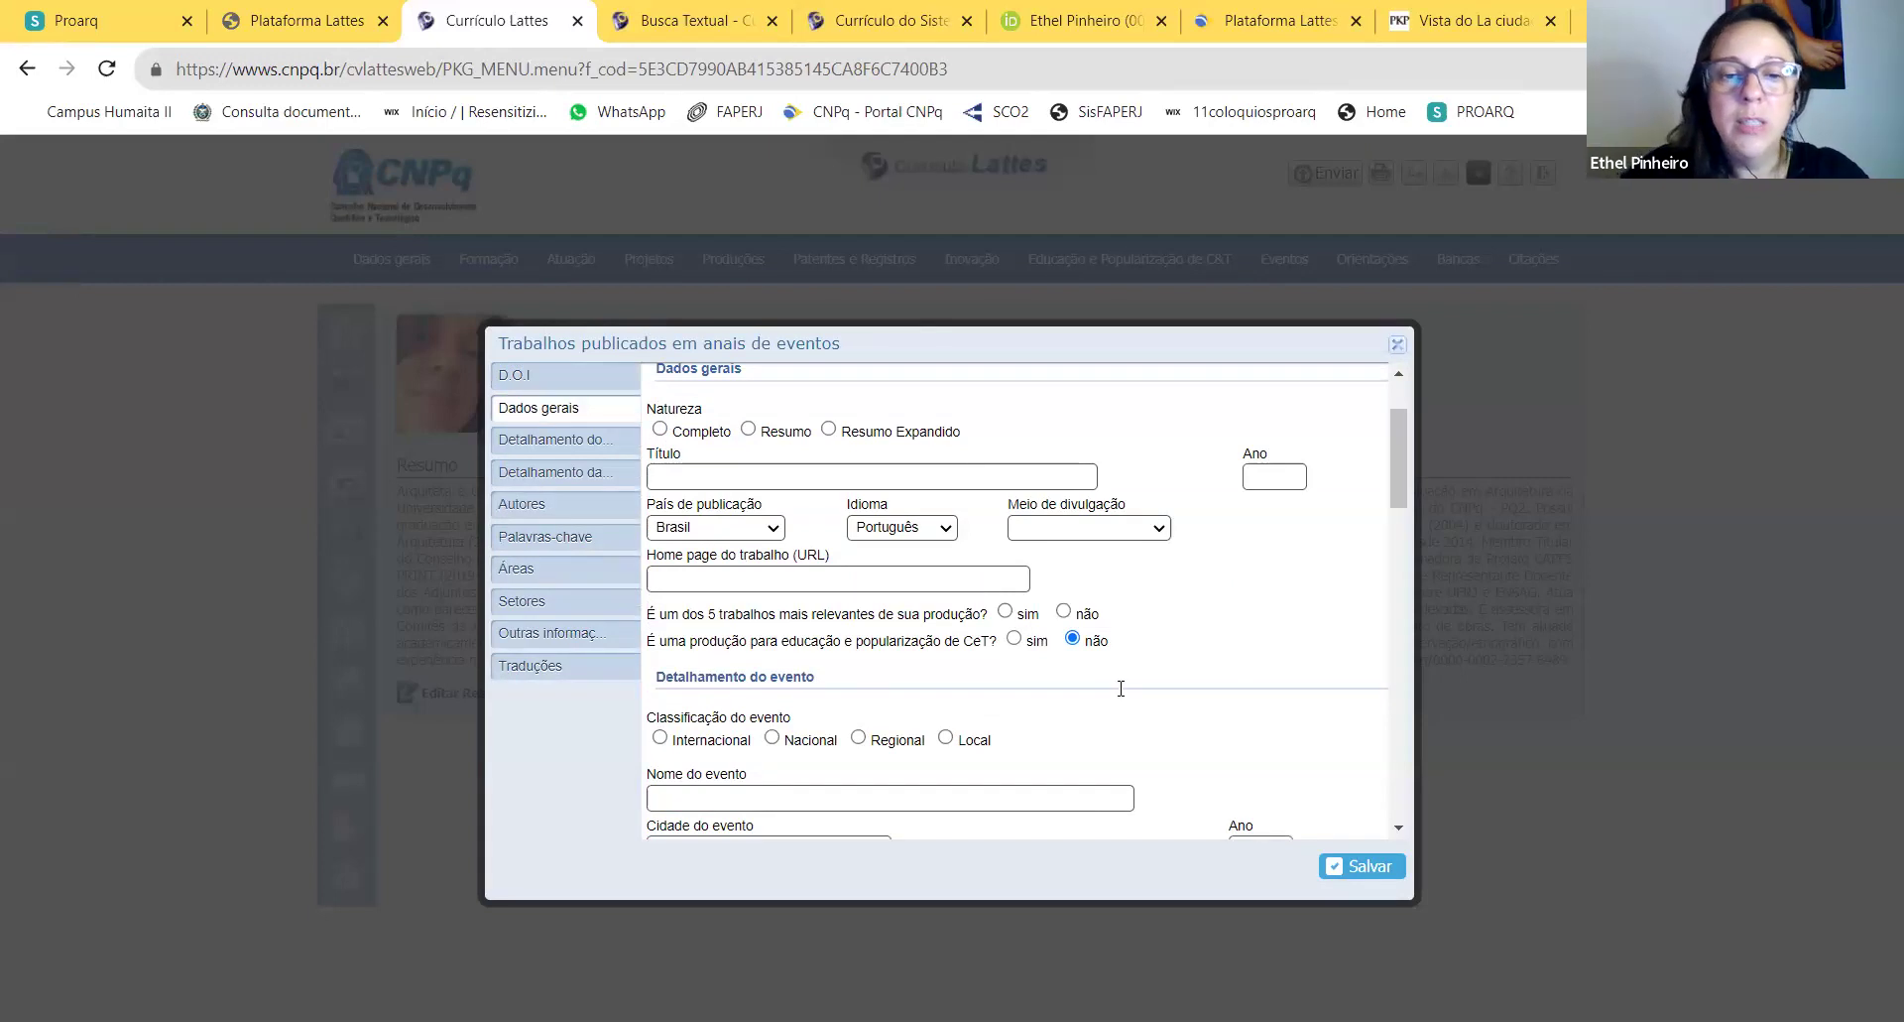
scroll(1125, 675, "up", 2)
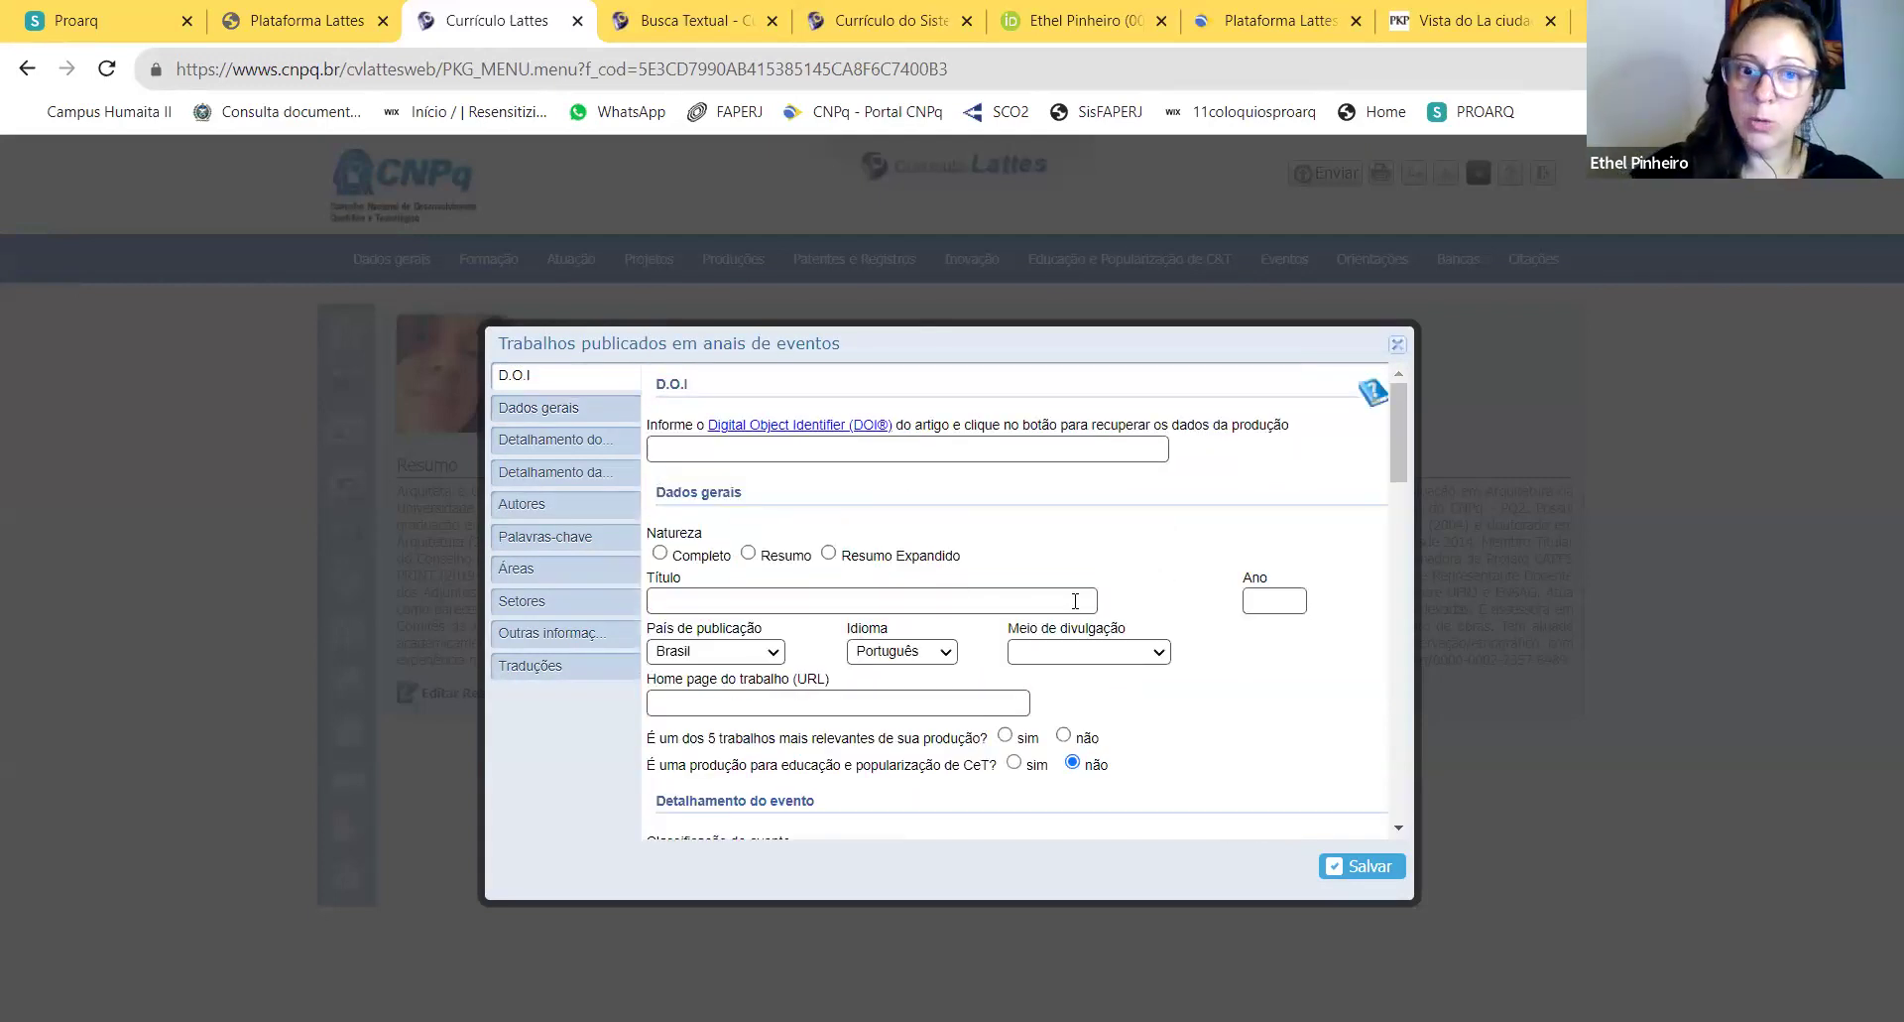
left_click(676, 599)
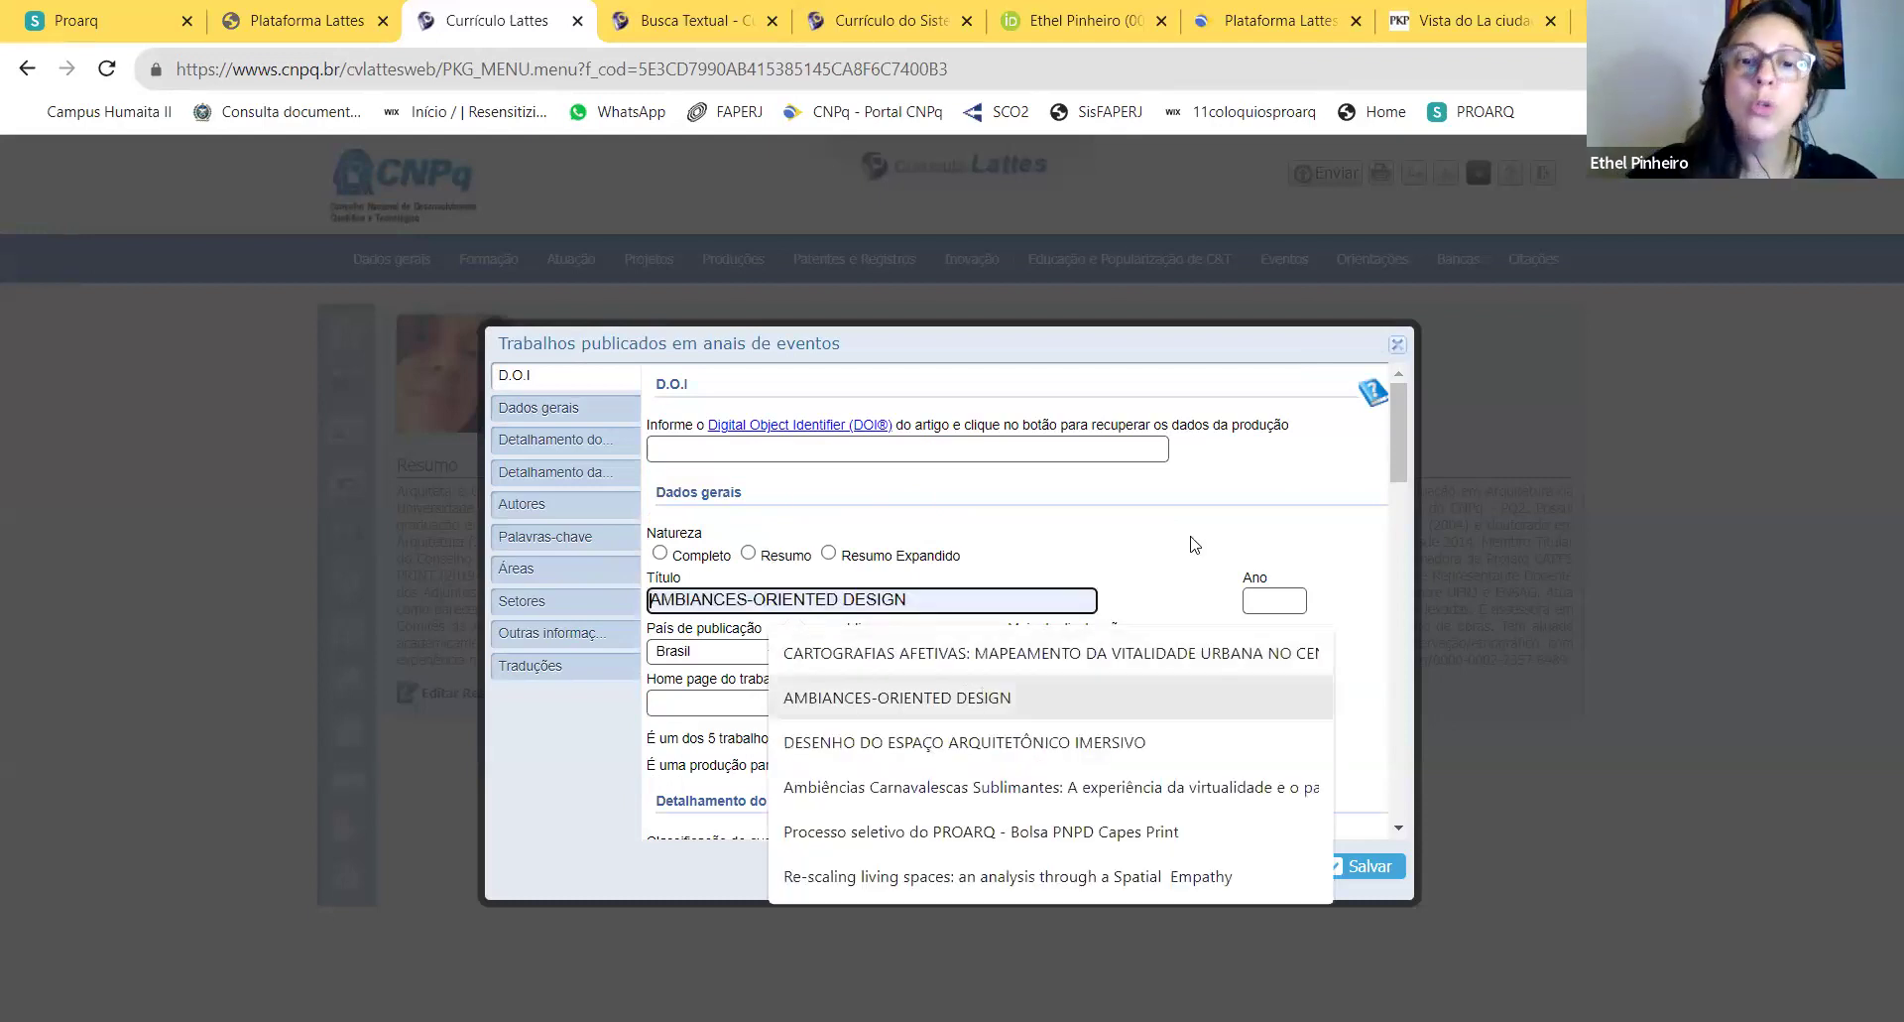
left_click(1141, 577)
scroll(1155, 595, "down", 5)
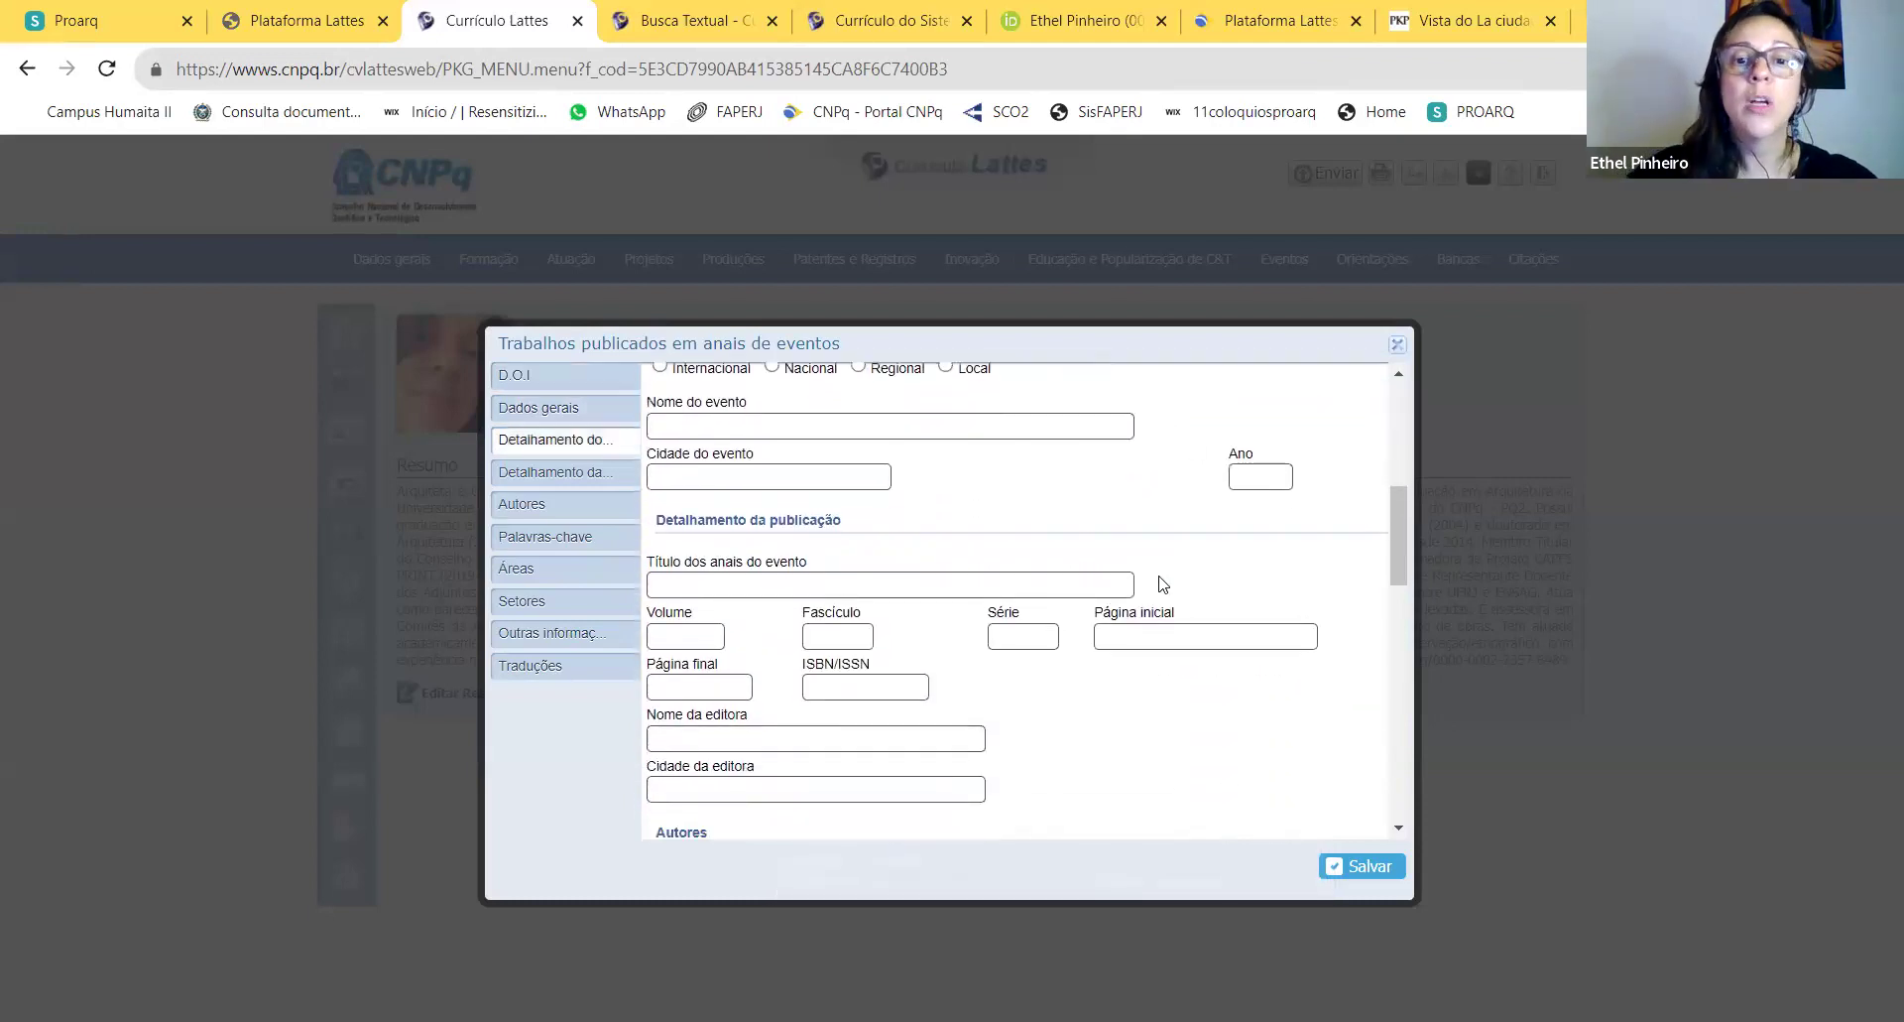
scroll(1163, 584, "down", 1)
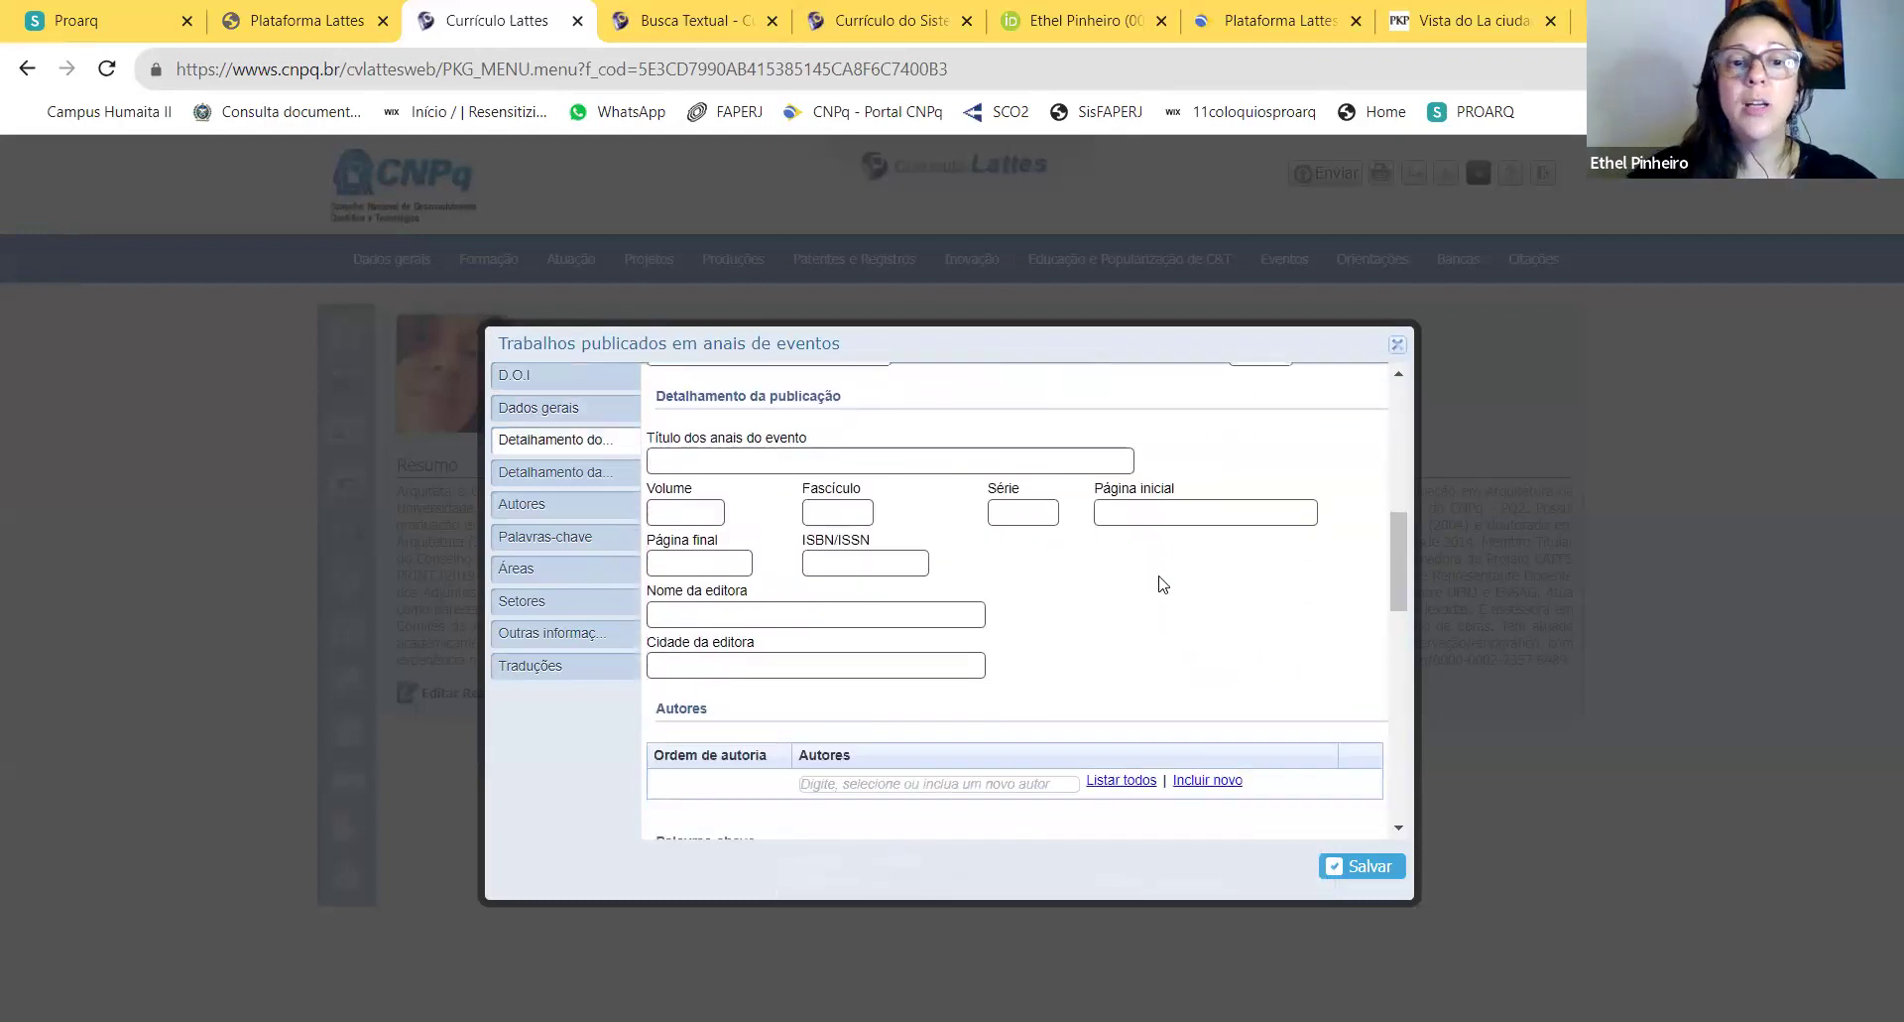
left_click(694, 513)
left_click(810, 513)
left_click(1021, 513)
left_click(1180, 511)
left_click(694, 513)
type("xx")
left_click(813, 513)
type("xx")
left_click(1041, 513)
type("xx")
left_click(1180, 511)
type("xx")
left_click(863, 562)
type("xx")
left_click(699, 564)
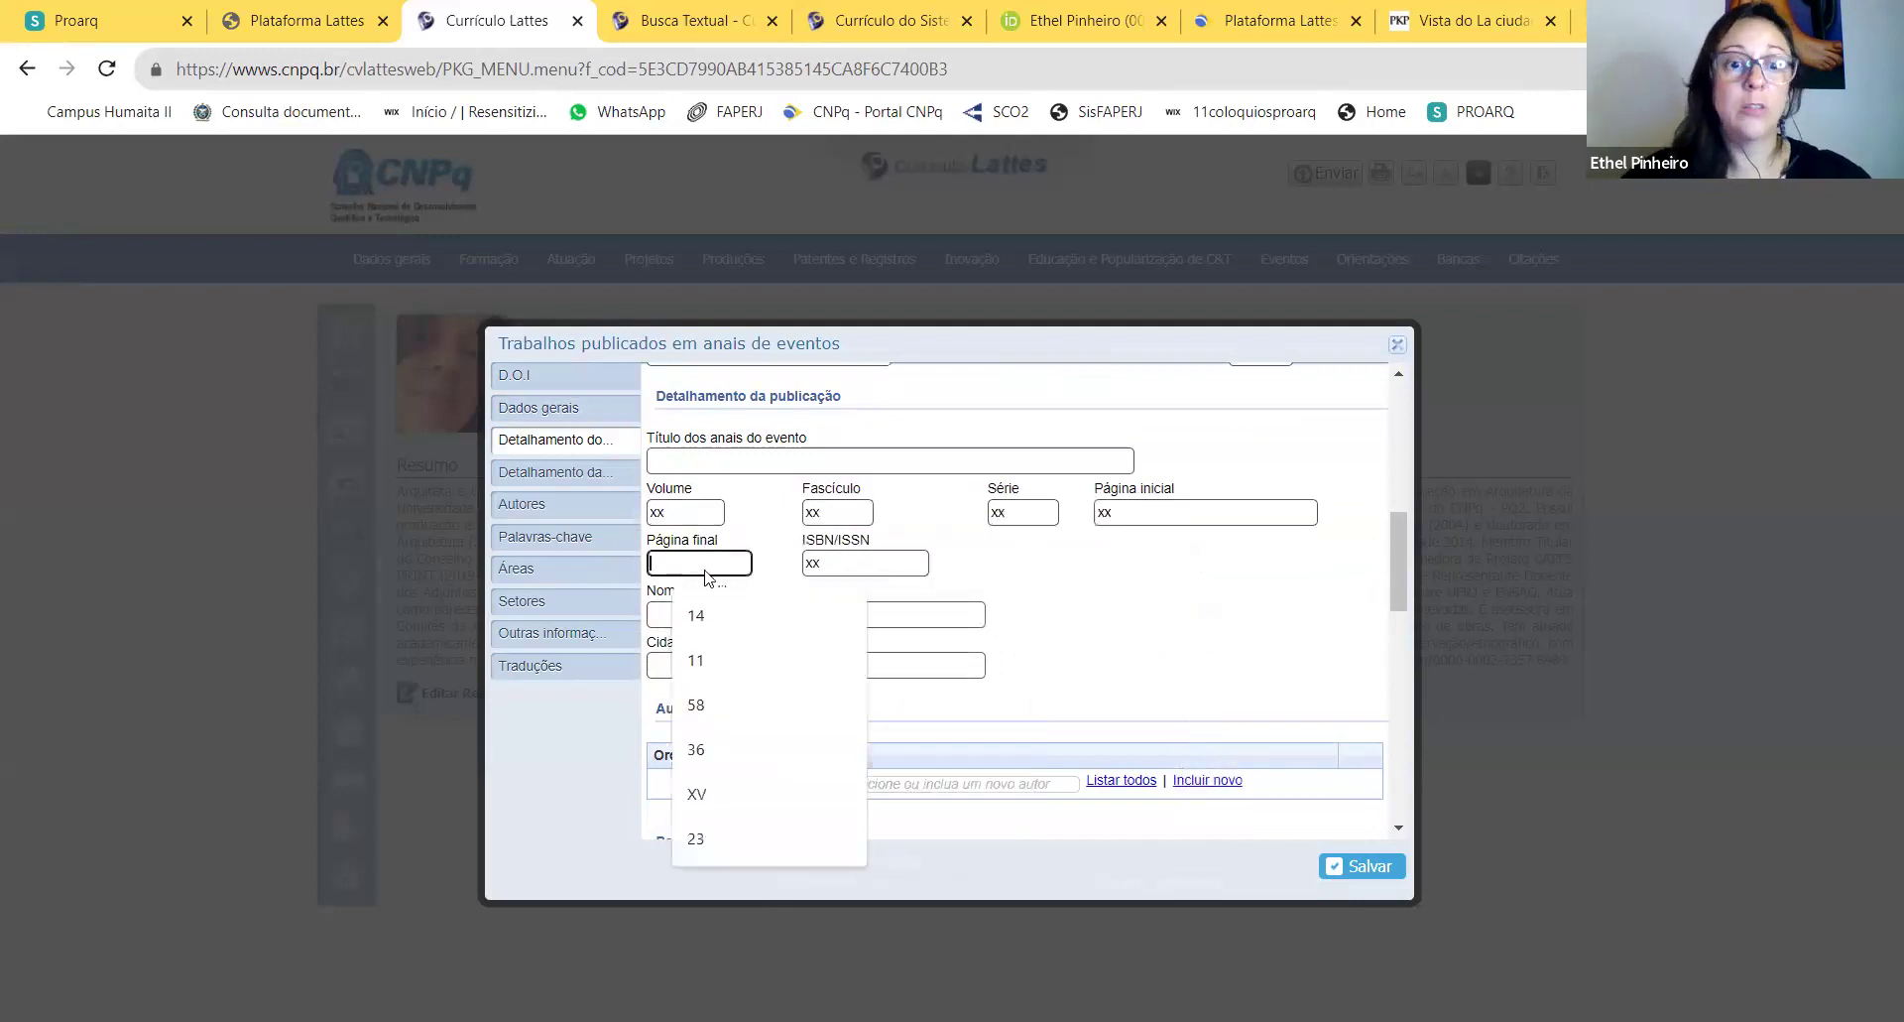
type("xx")
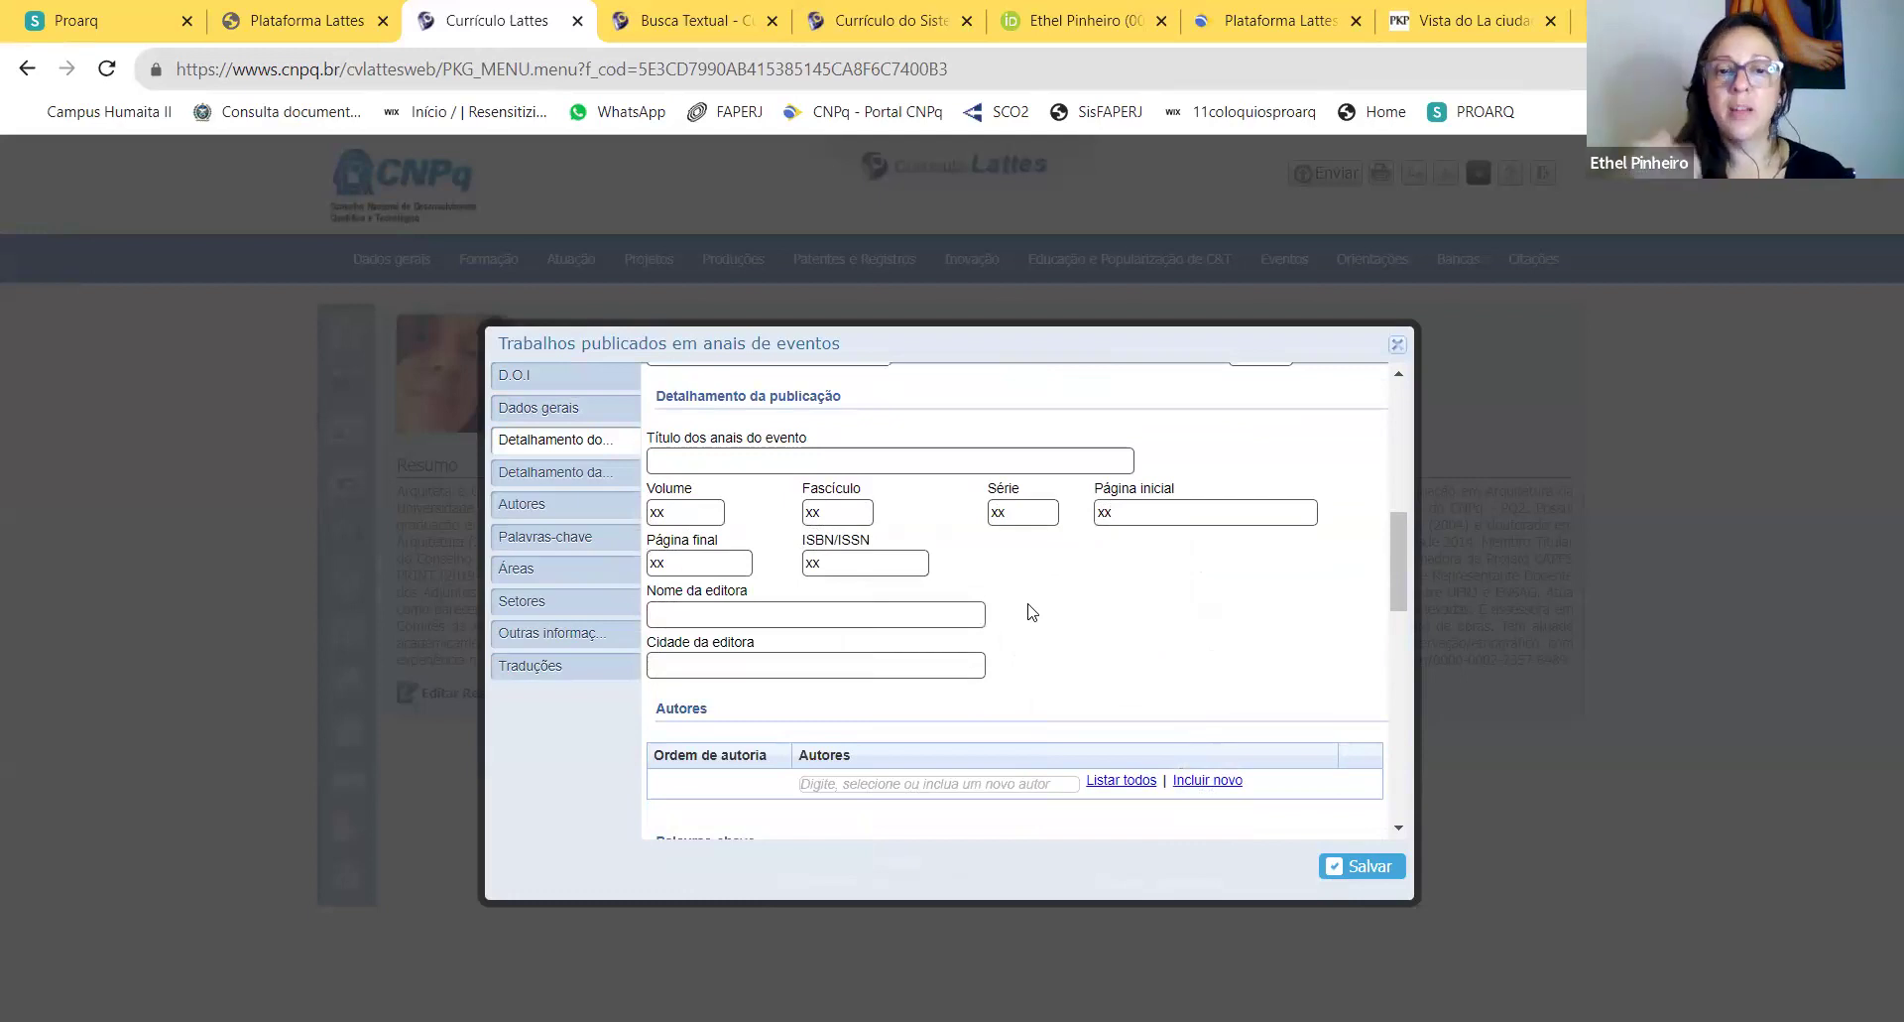
scroll(1032, 612, "down", 8)
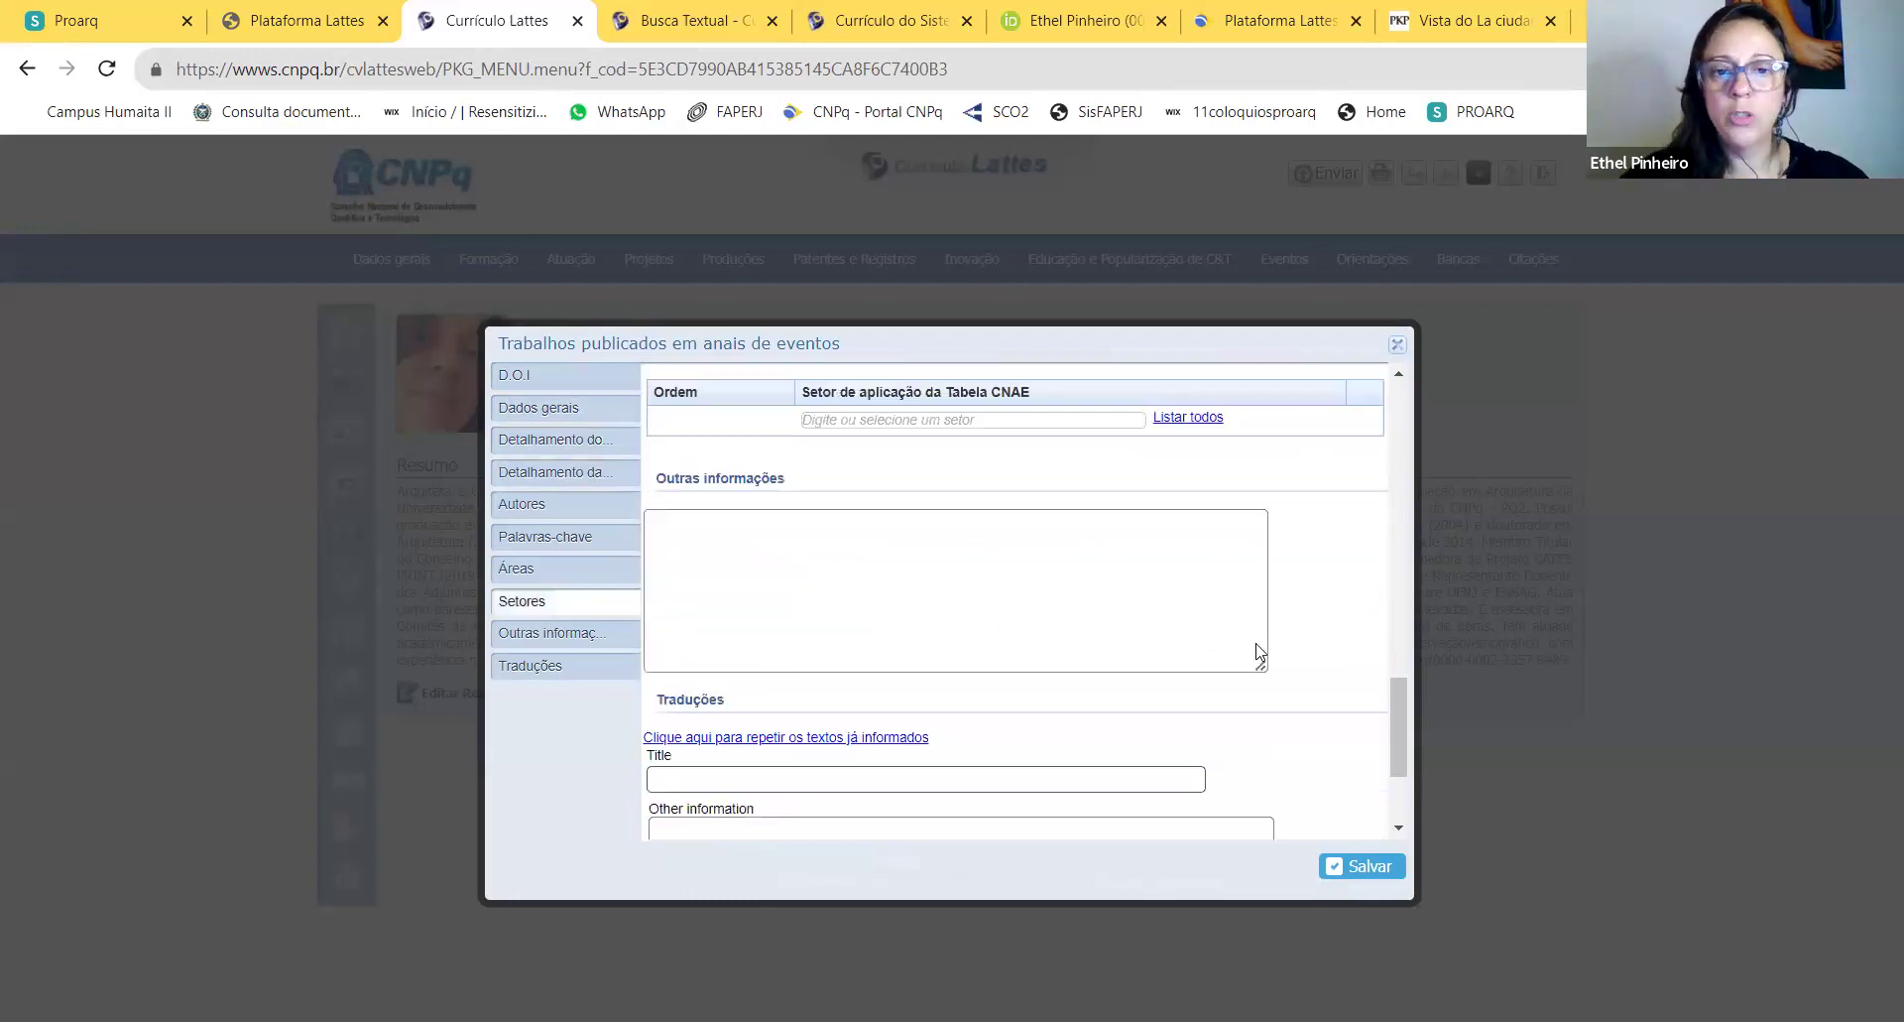
left_click(1371, 873)
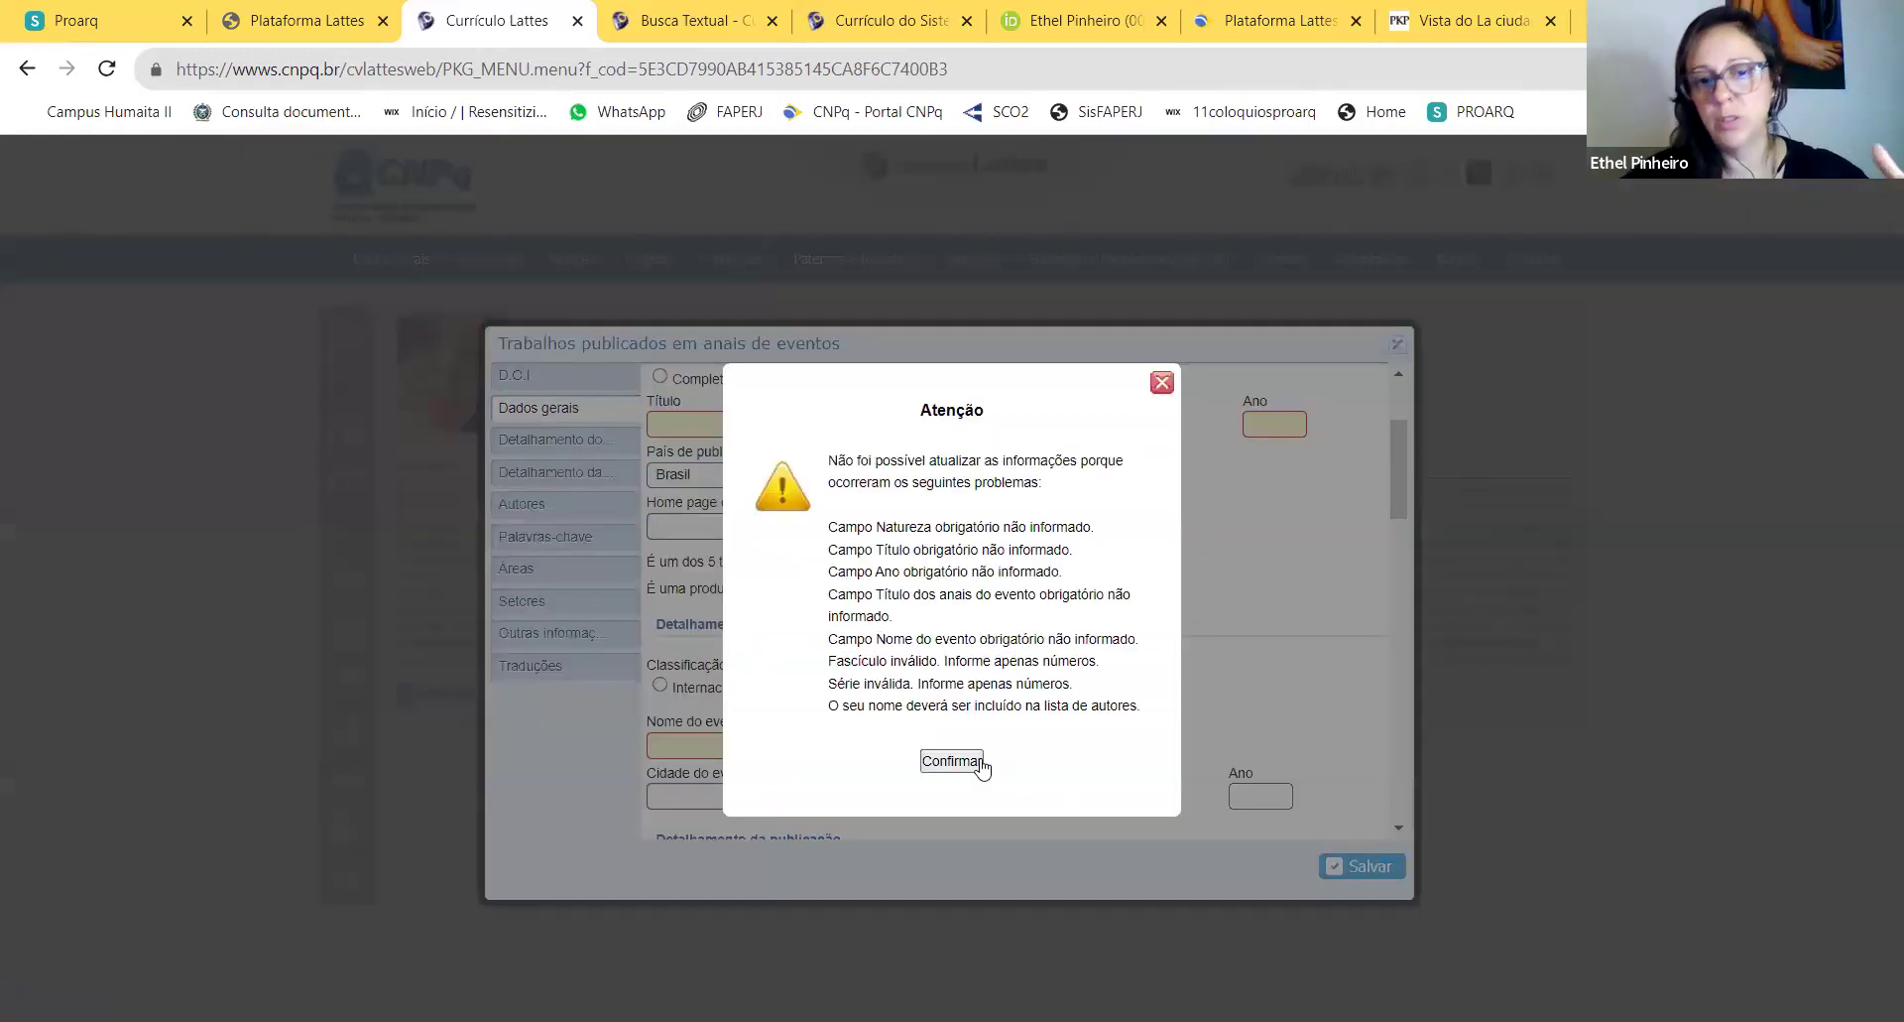
left_click(974, 761)
scroll(1120, 496, "up", 3)
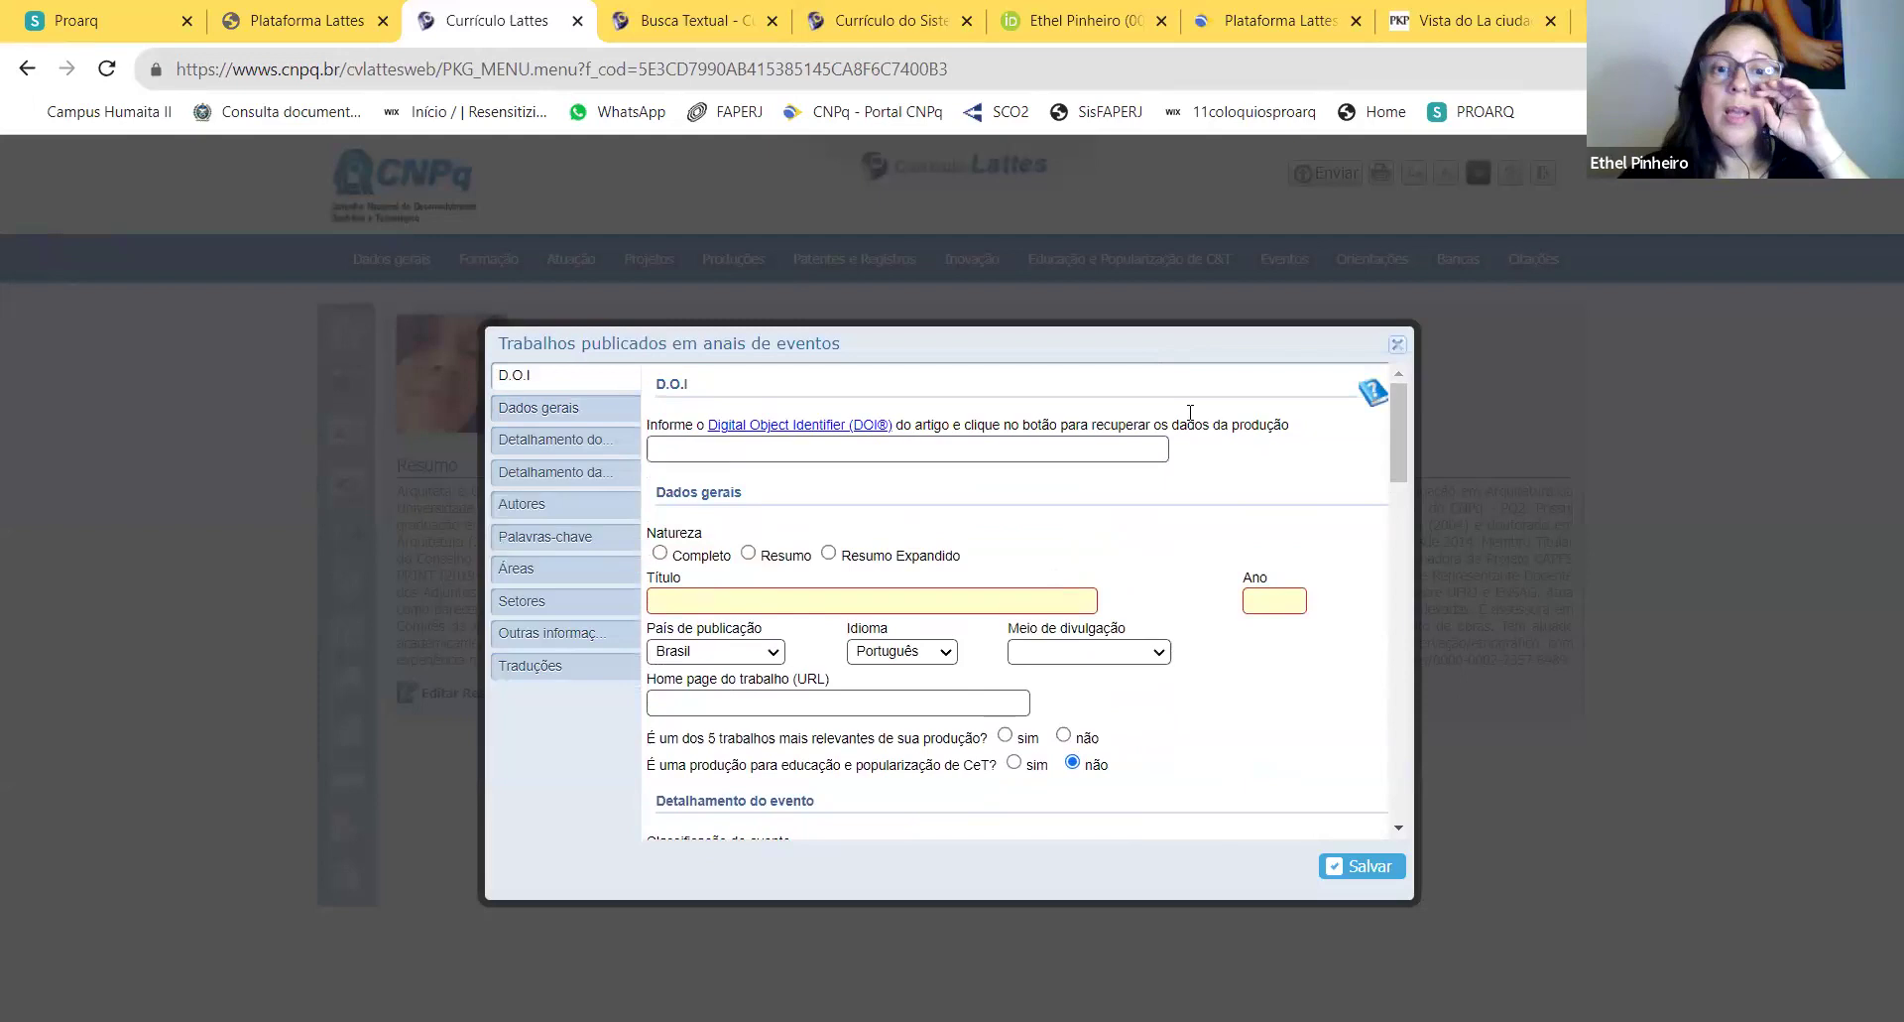
left_click(1397, 346)
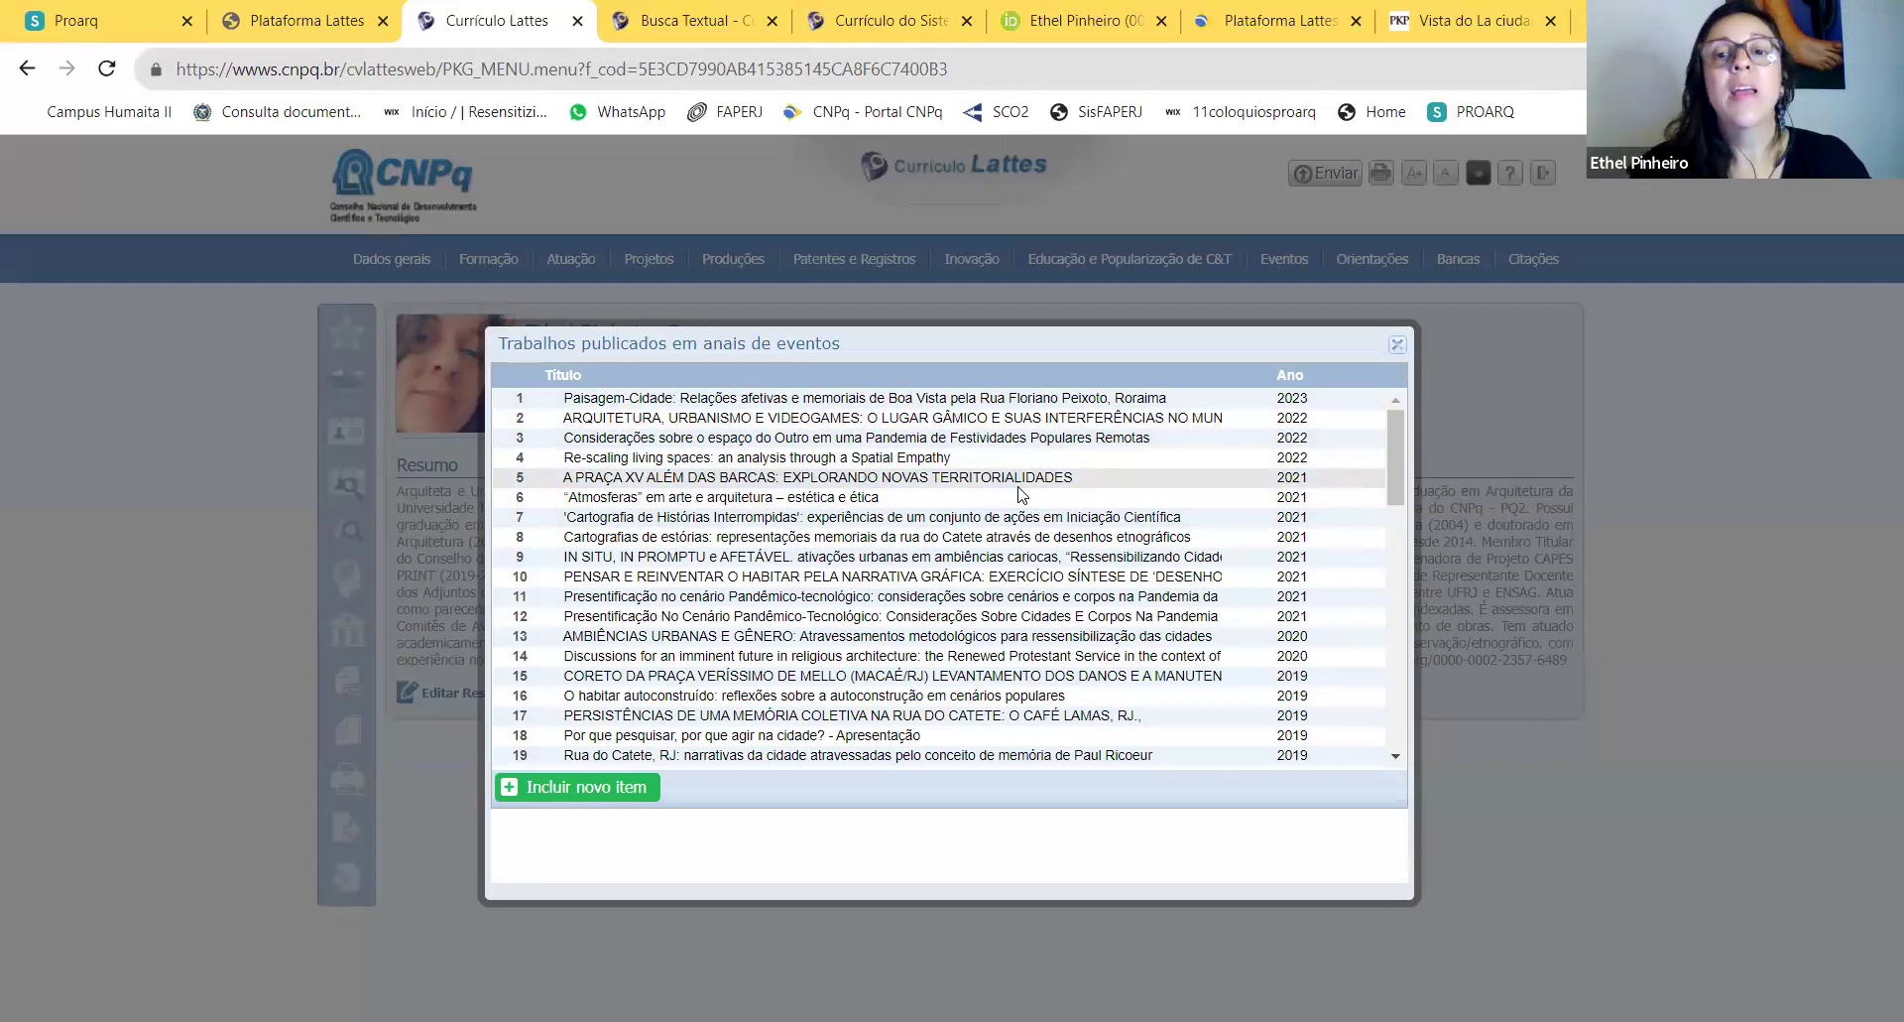
Step: Close the event-proceedings papers list and bring up the Produções menu
left_click(1398, 343)
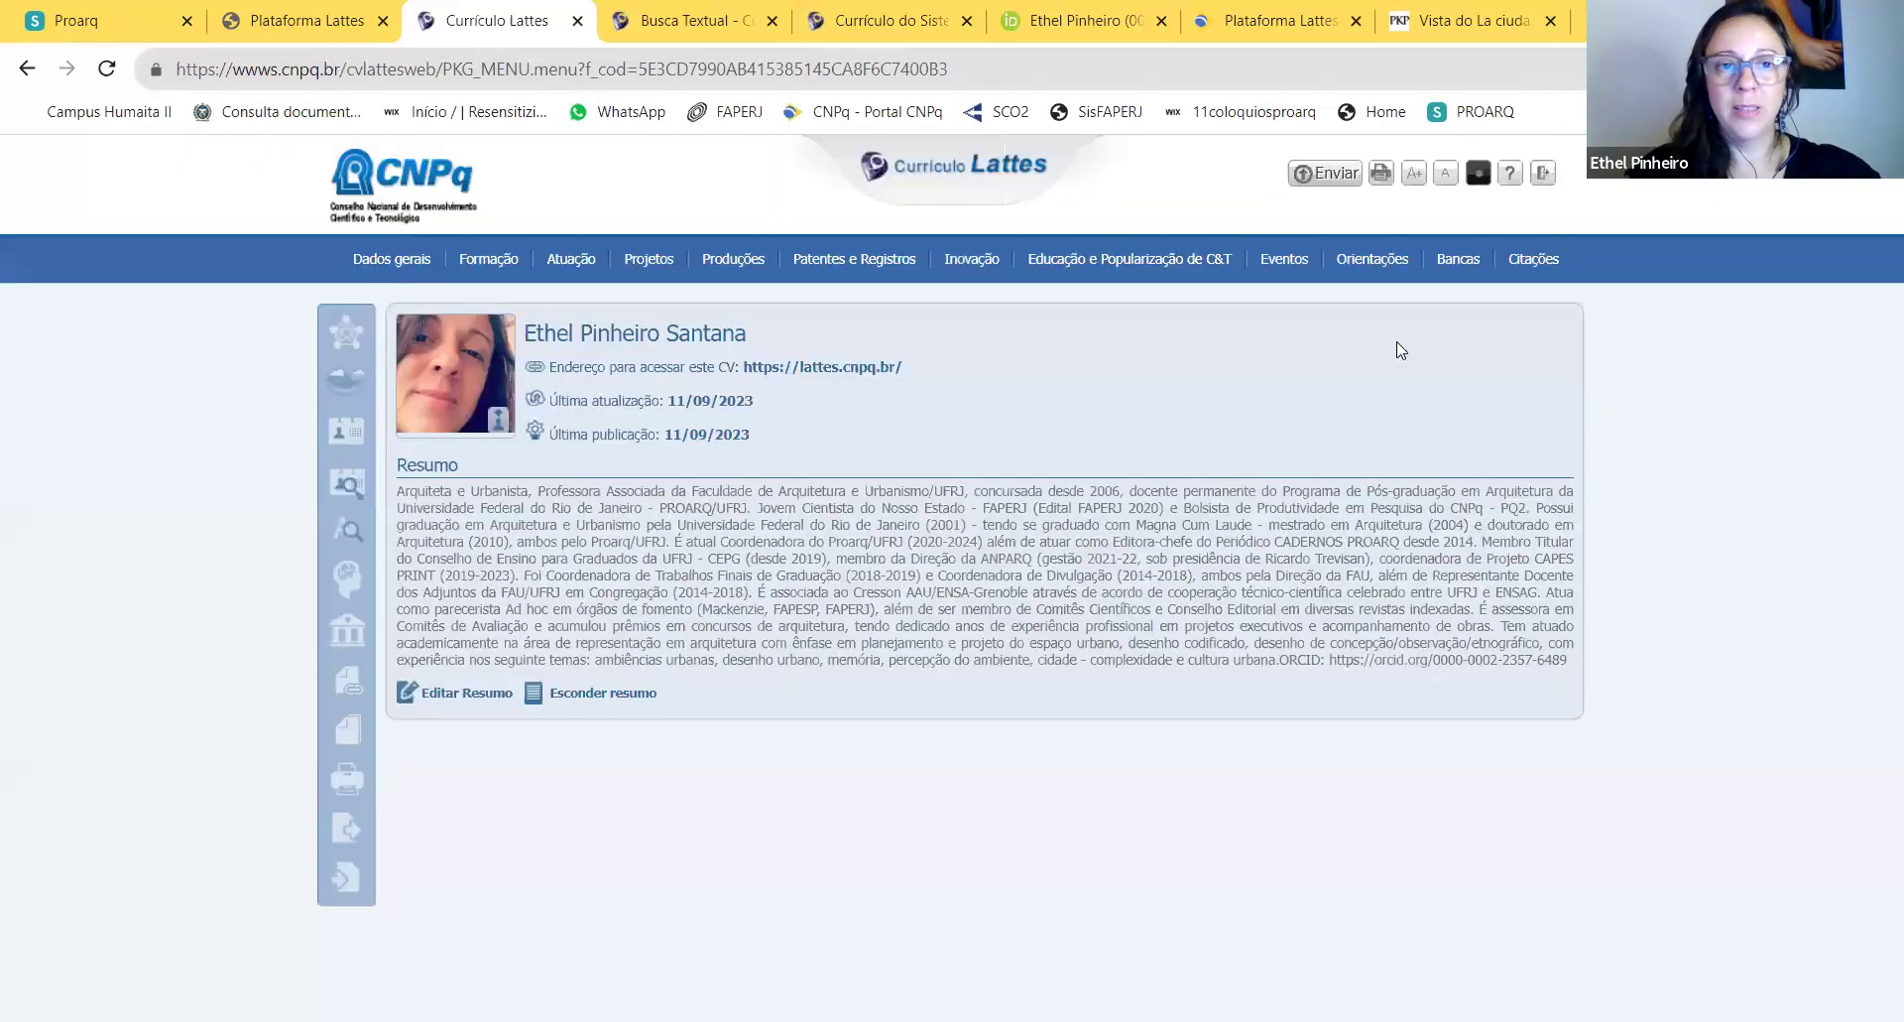
mouse_move(742, 264)
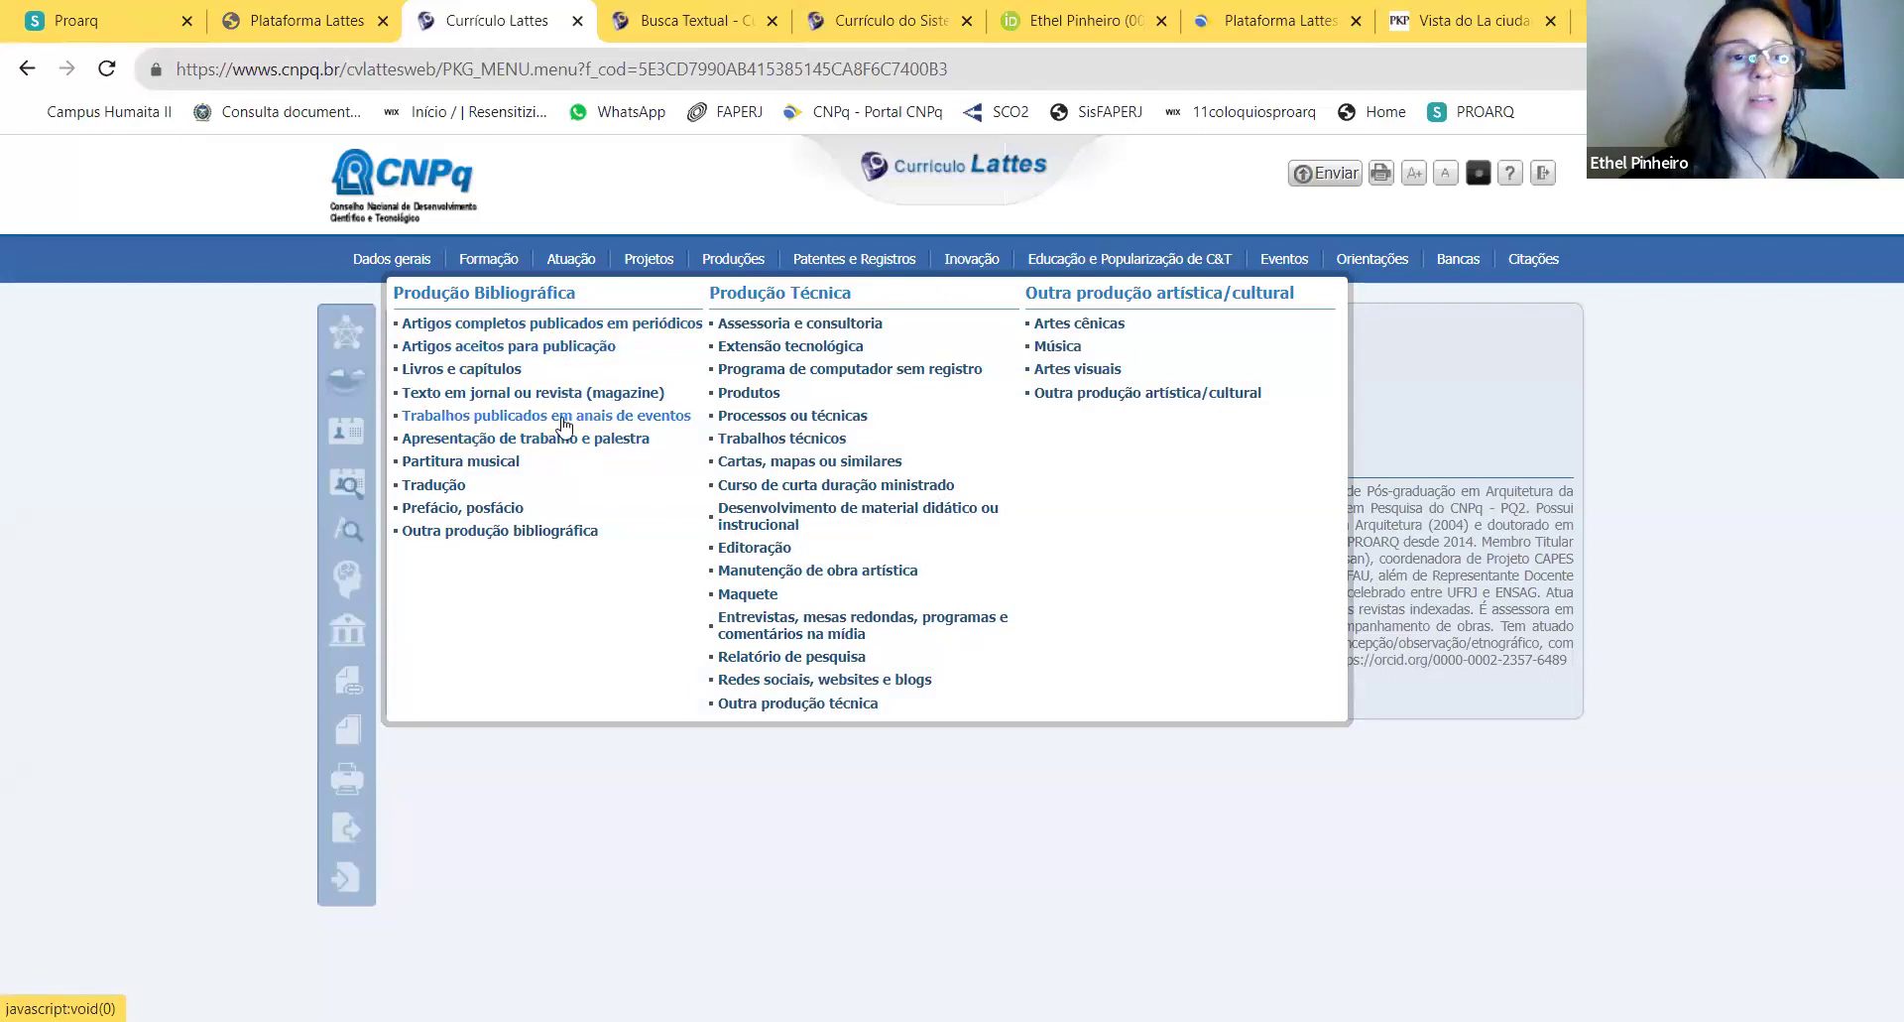
left_click(568, 439)
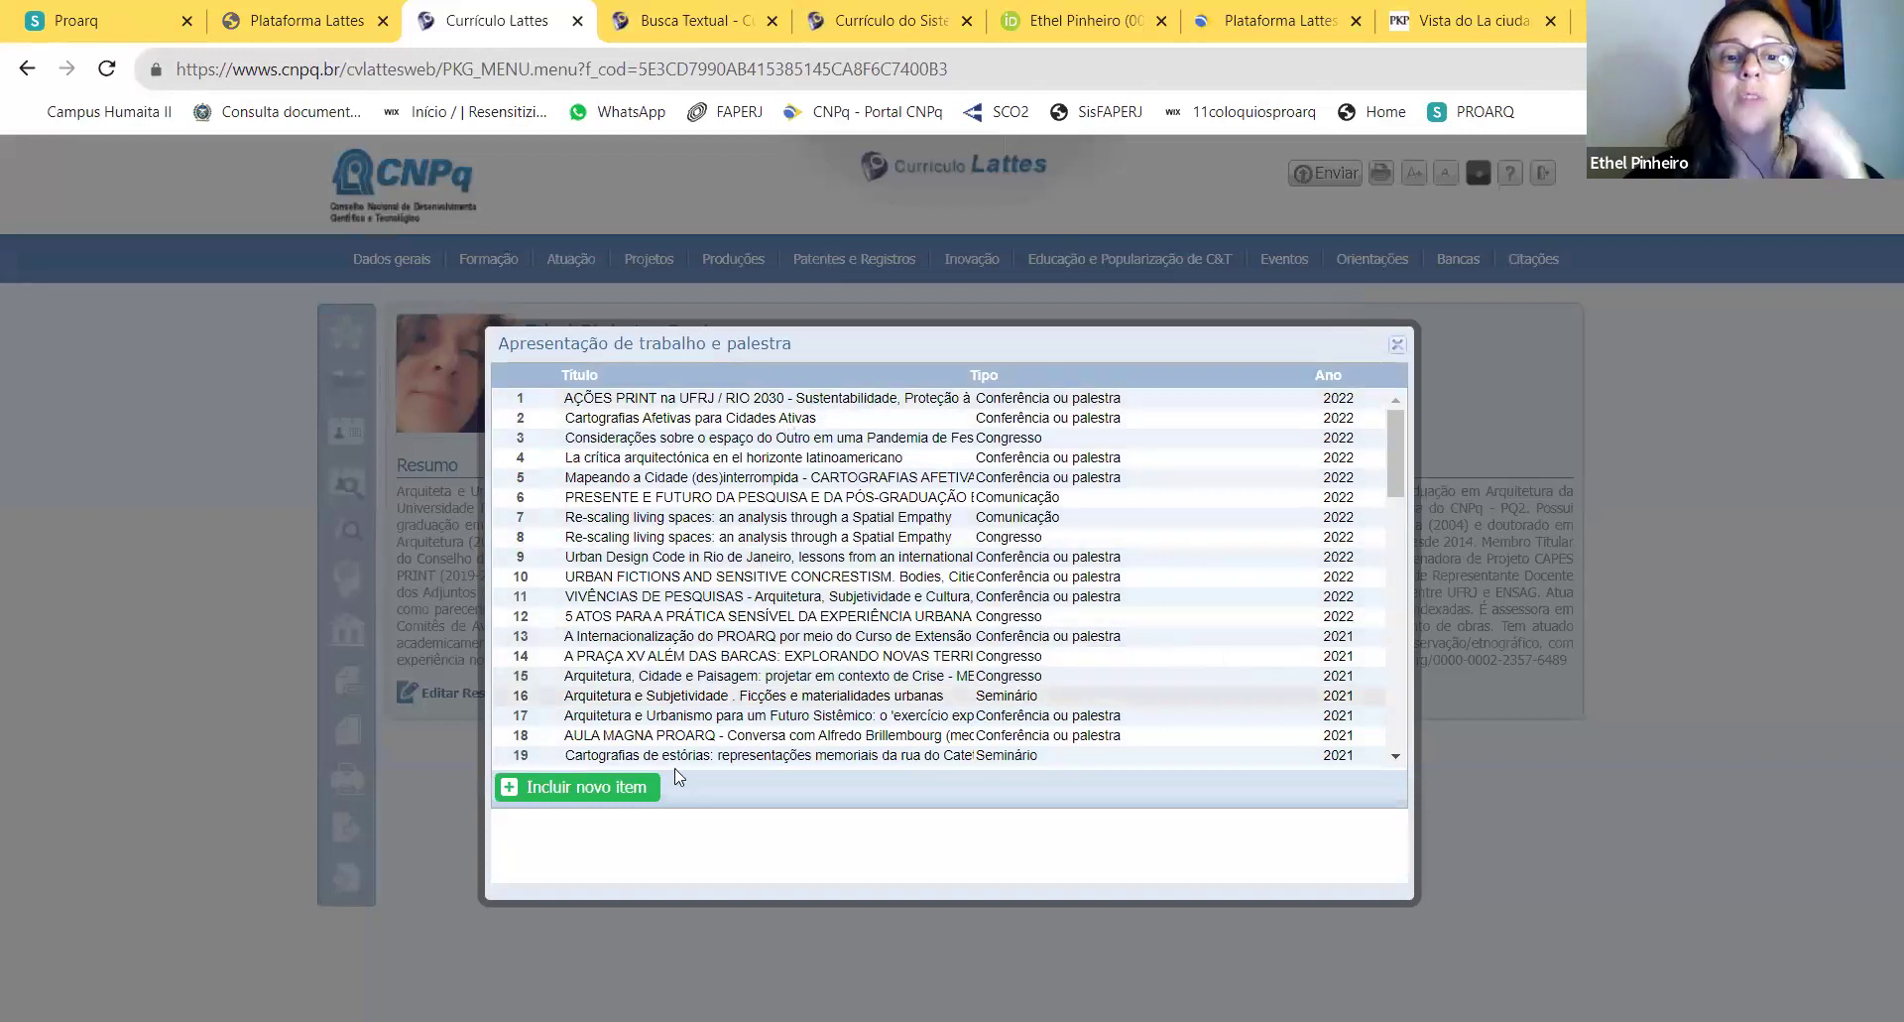
left_click(607, 784)
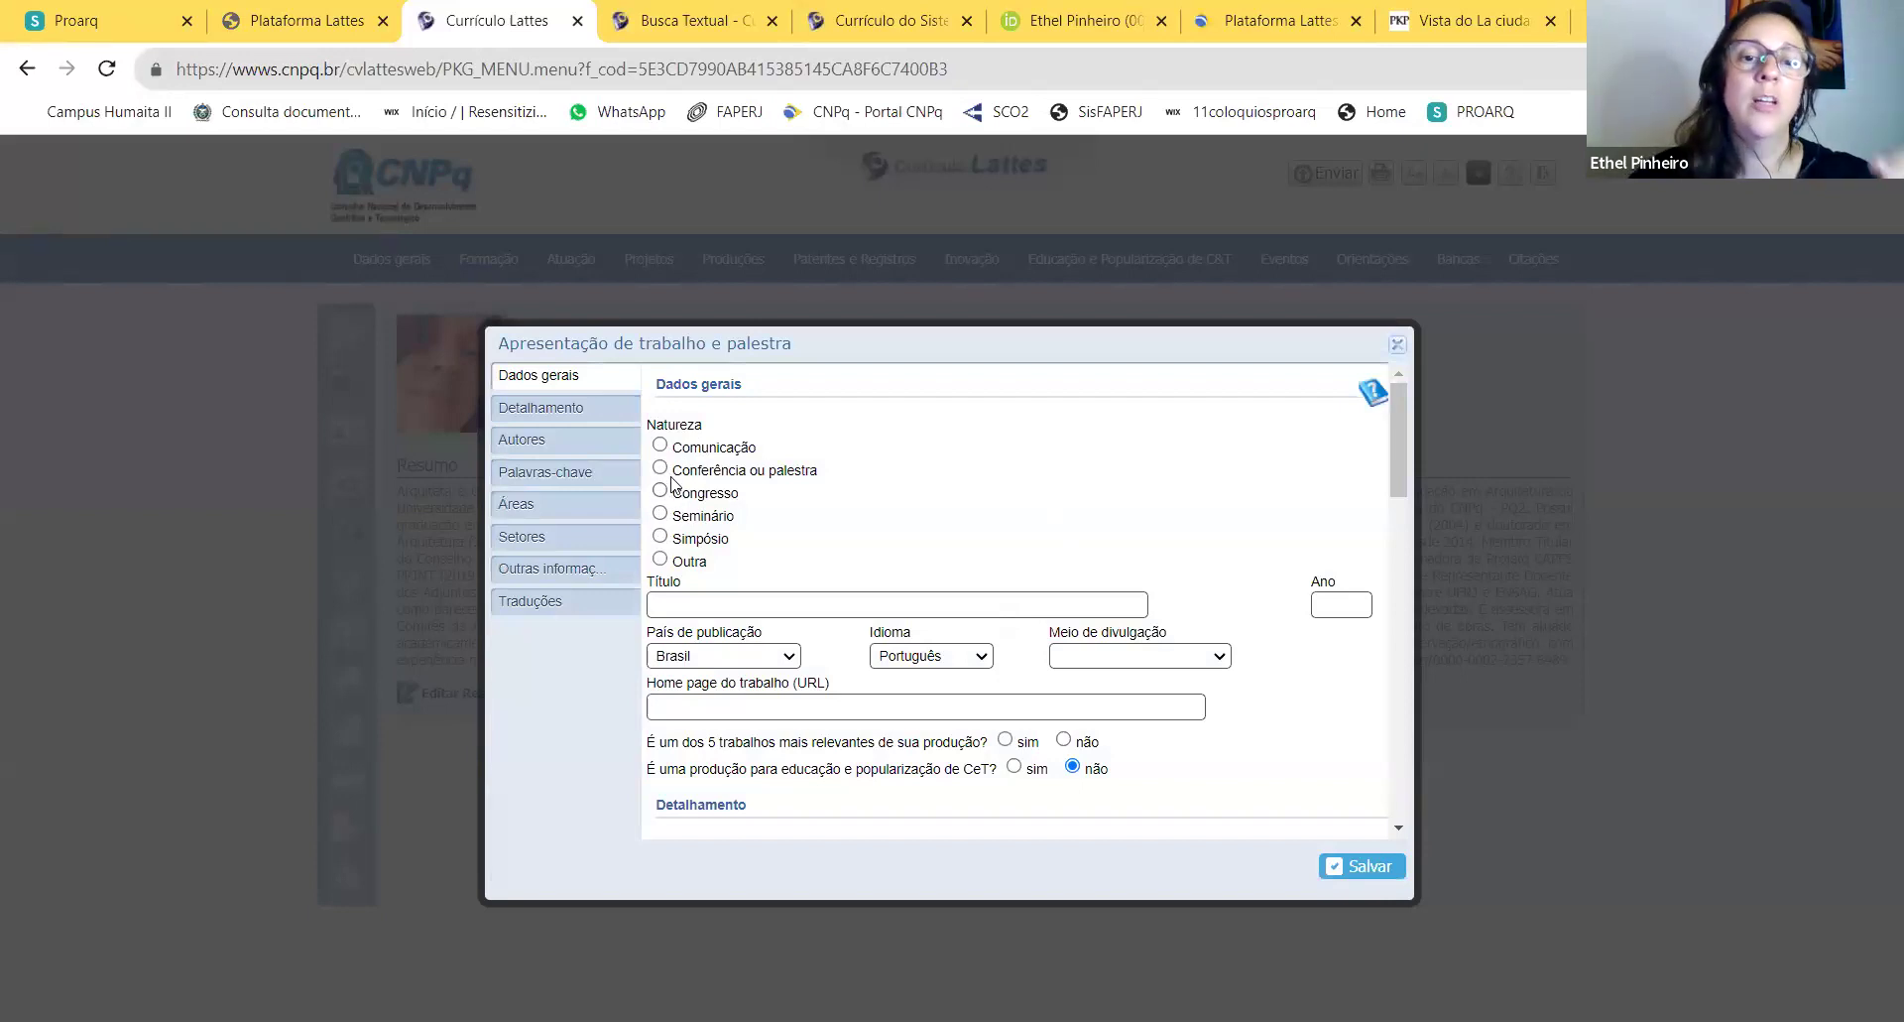
left_click(897, 604)
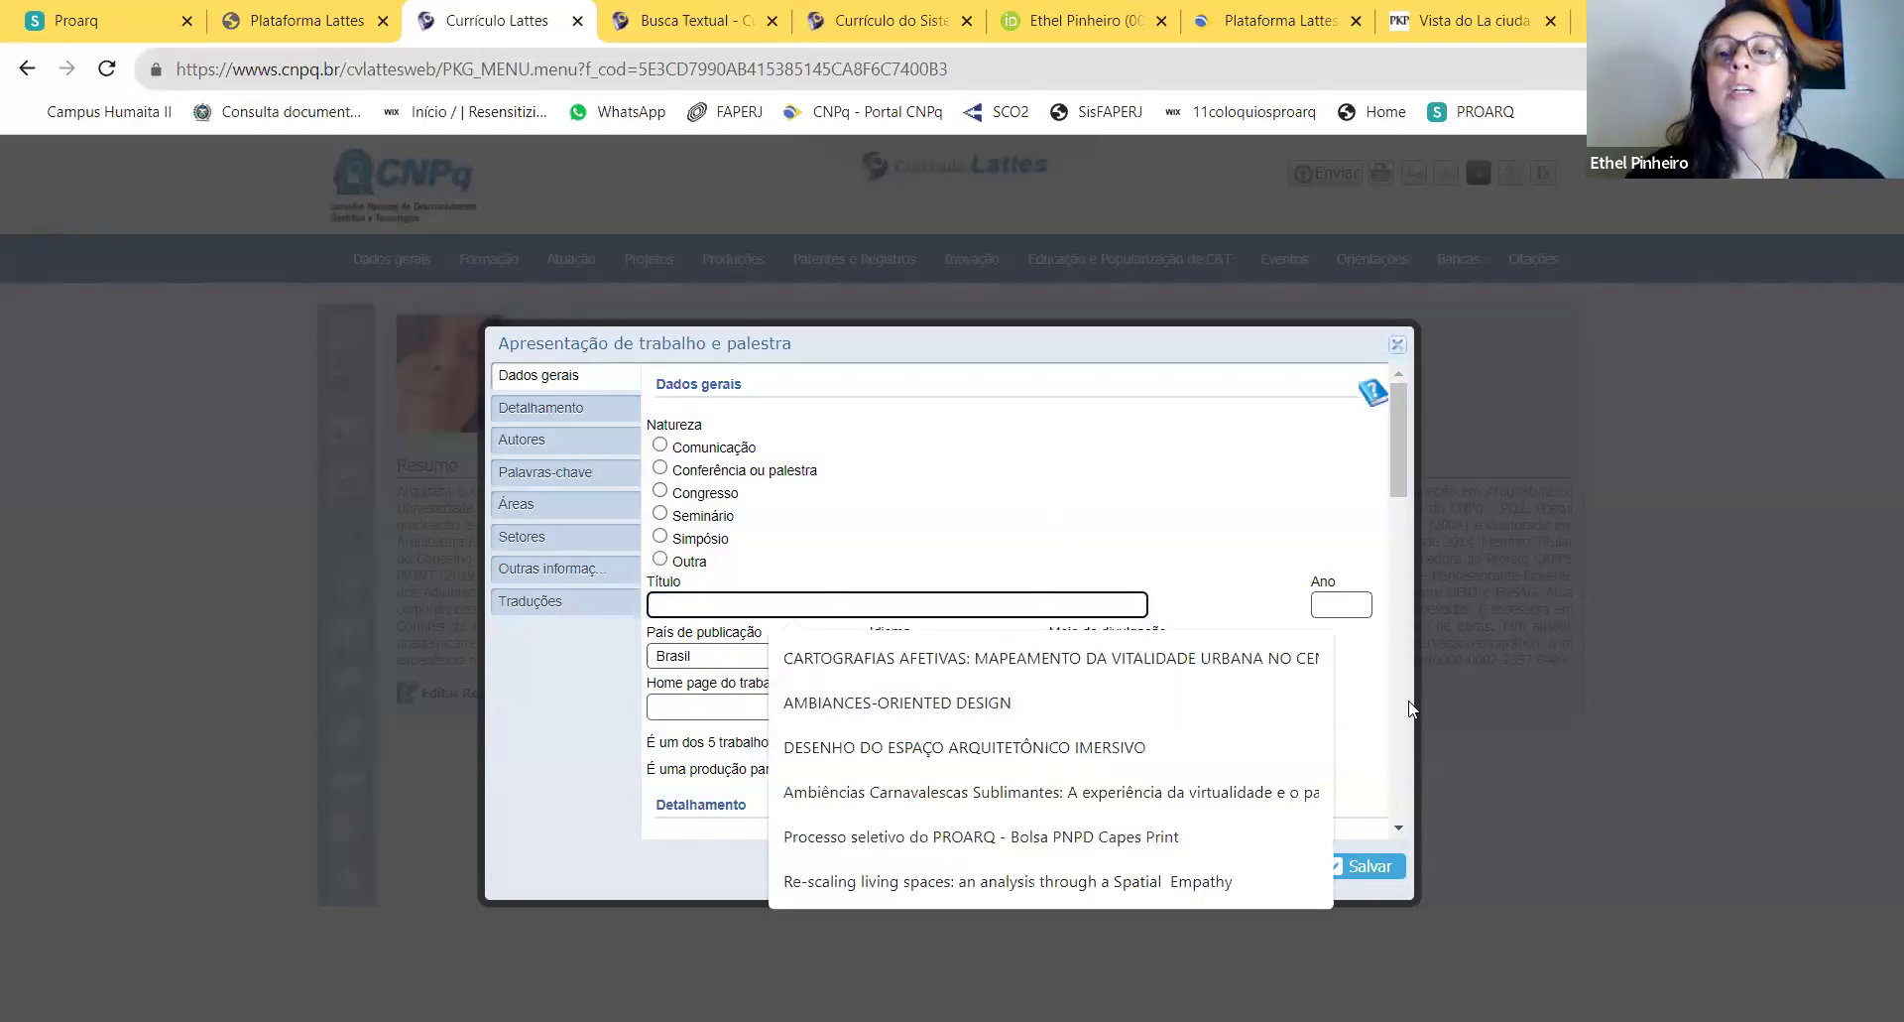
scroll(1287, 560, "down", 10)
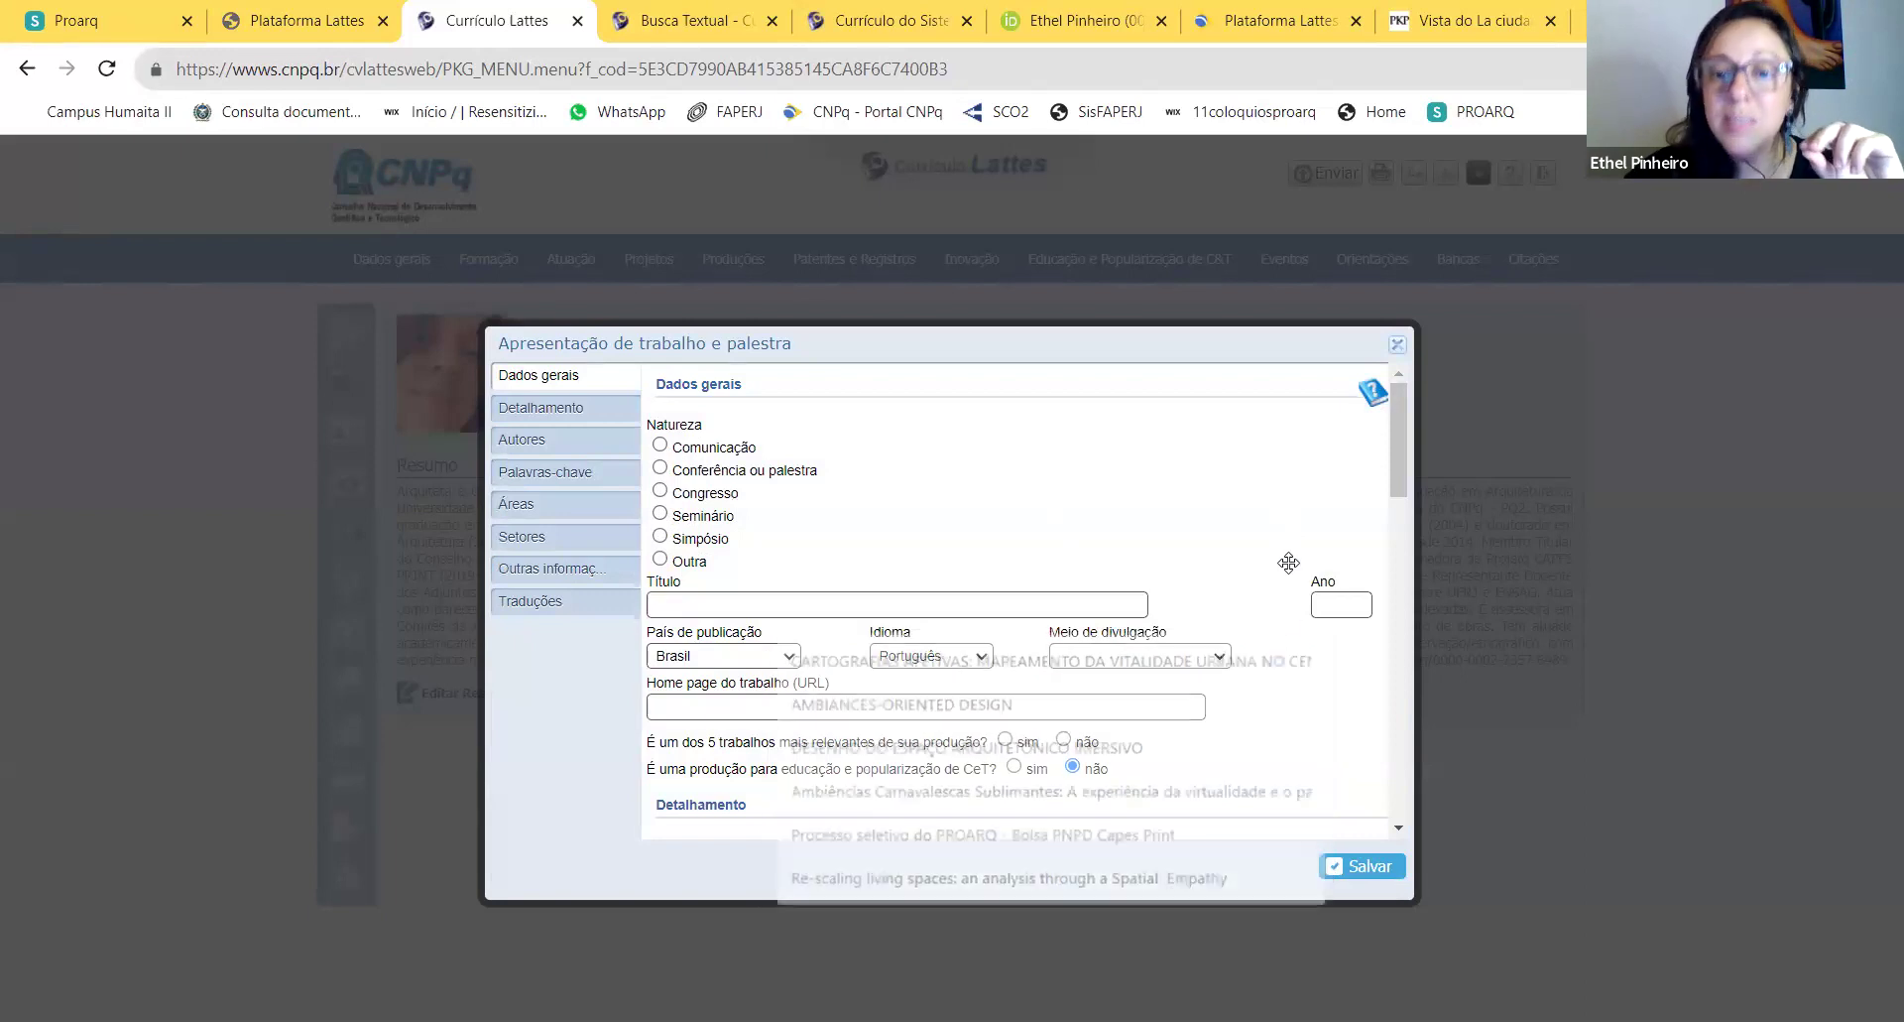
left_click(1399, 343)
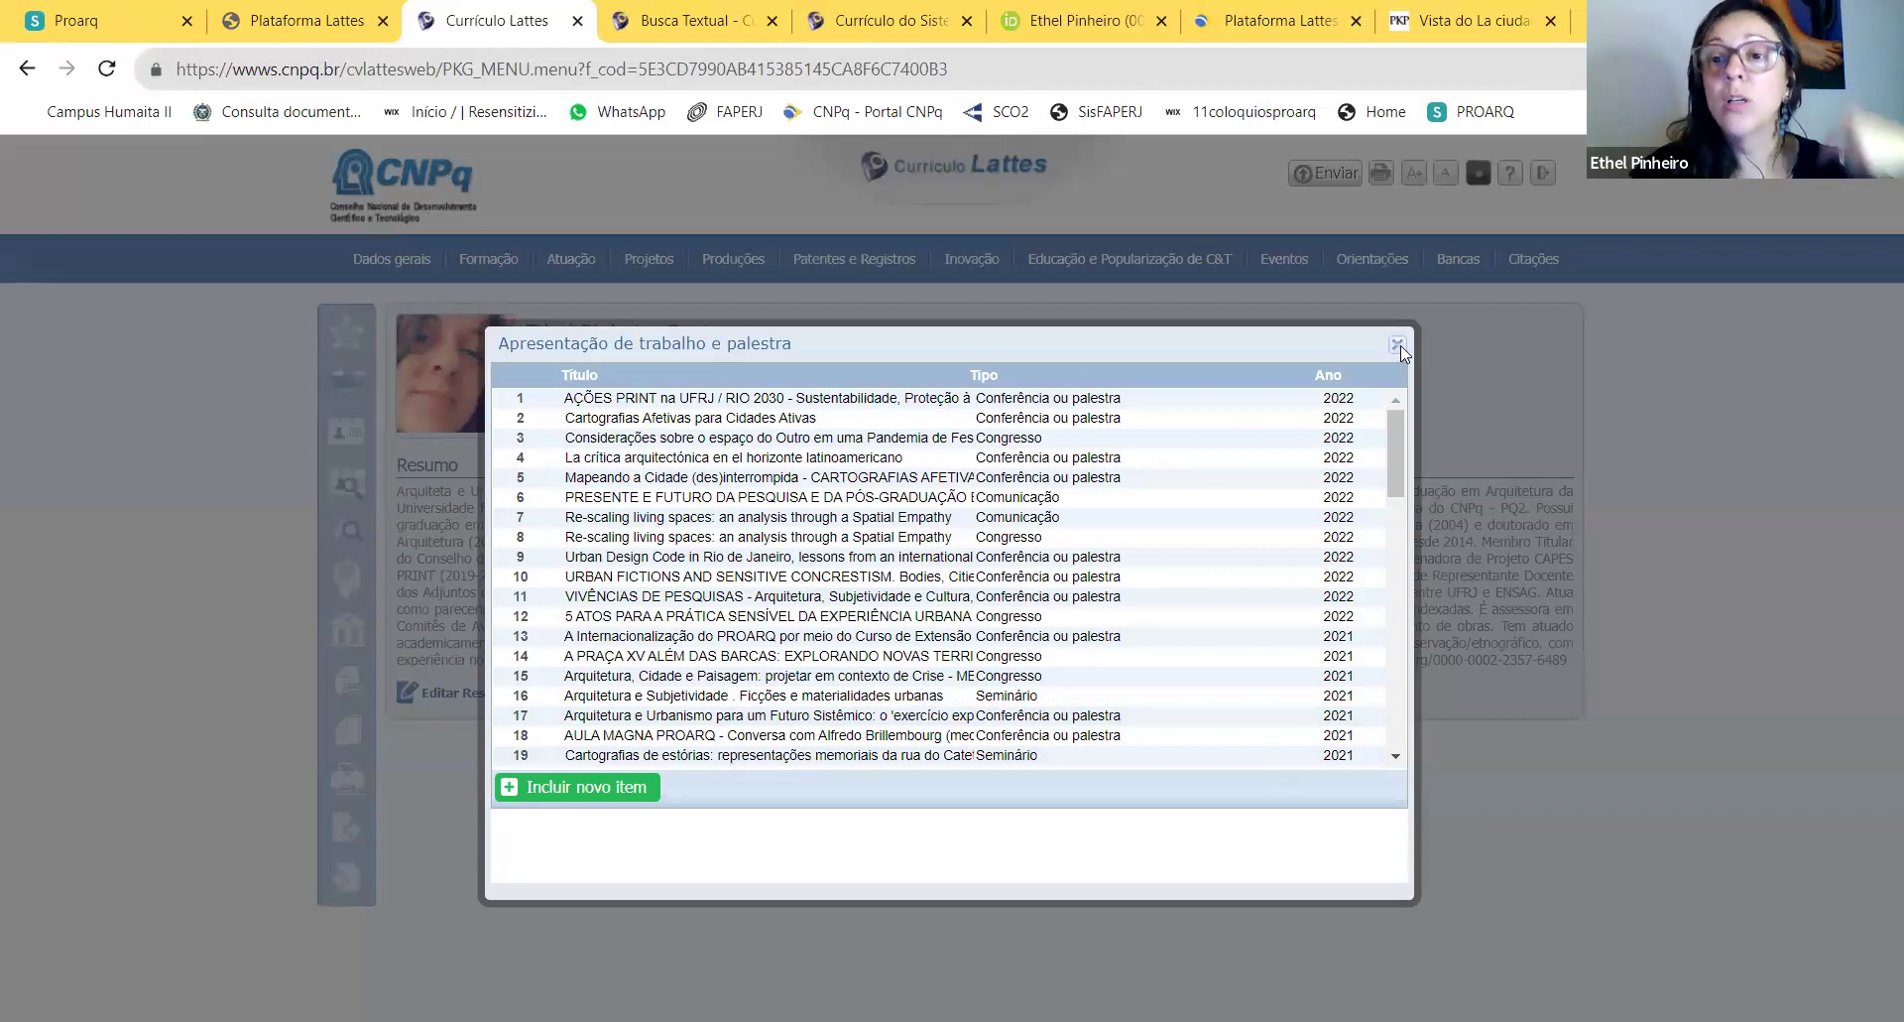
left_click(1398, 345)
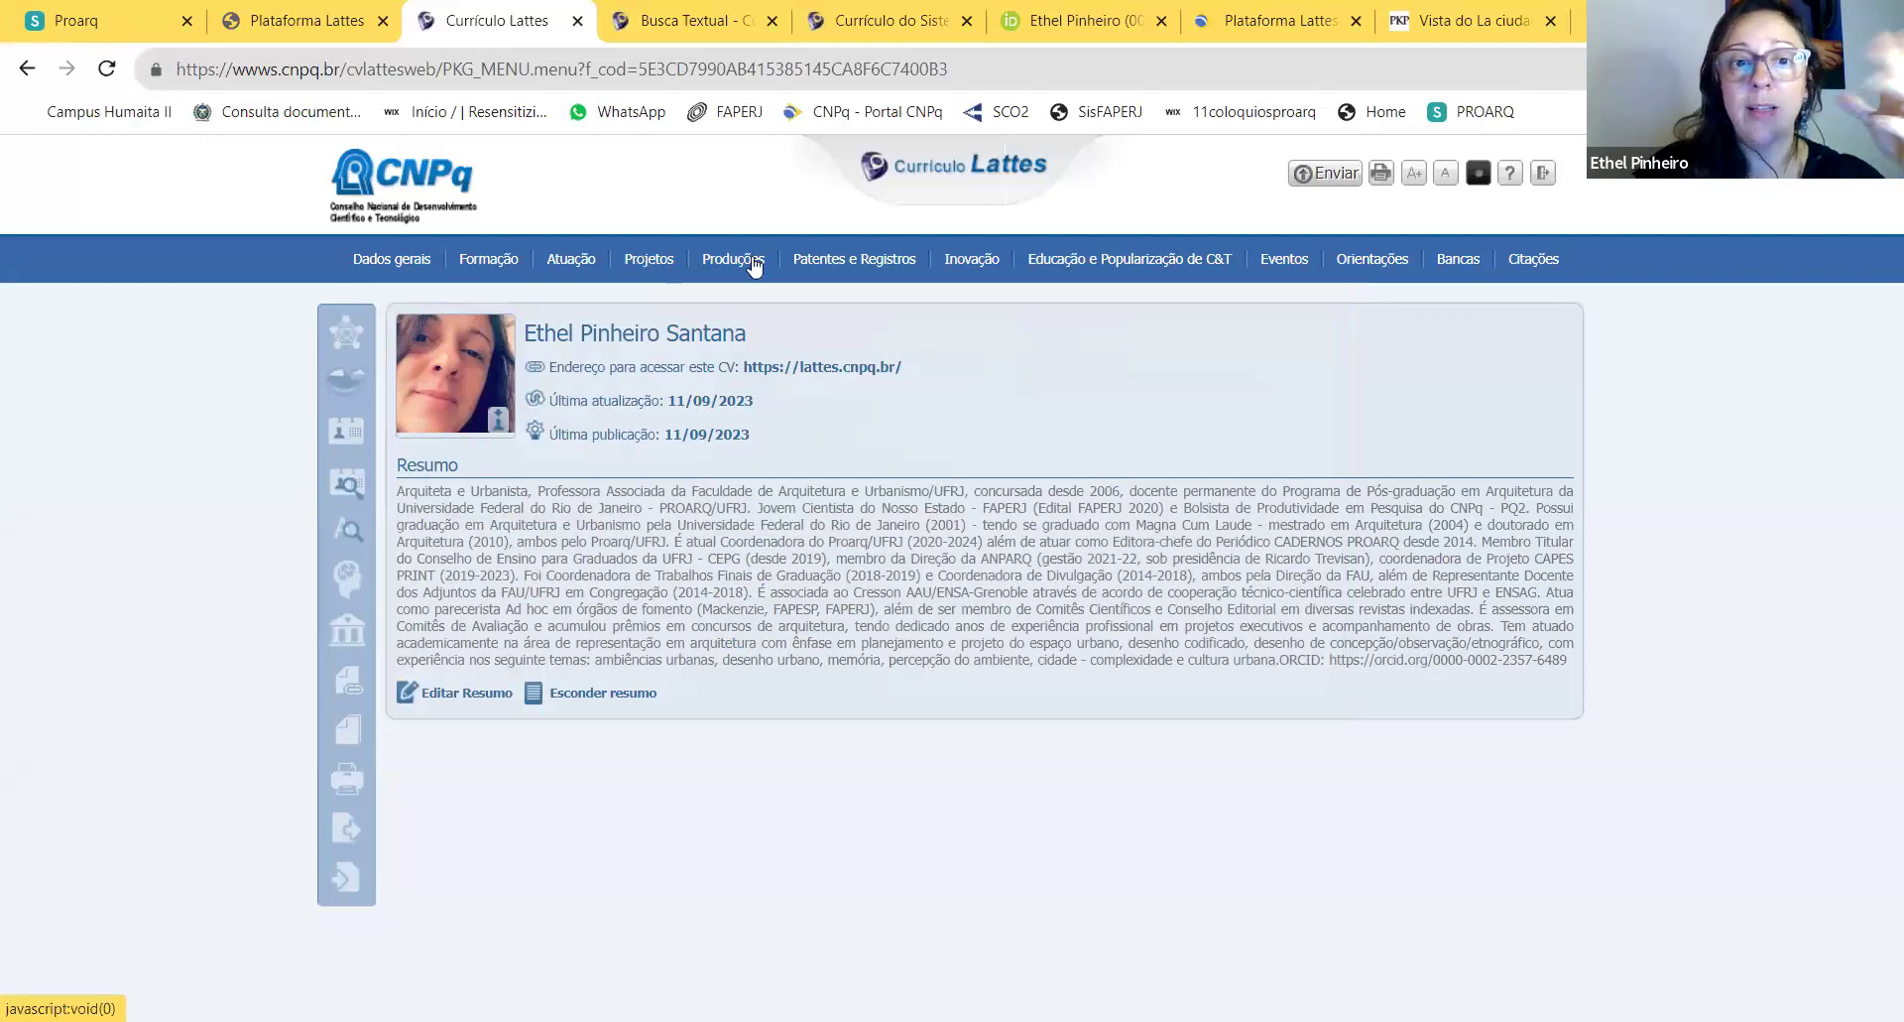
Step: Show the Produções dropdown in the top menu bar
mouse_move(755, 266)
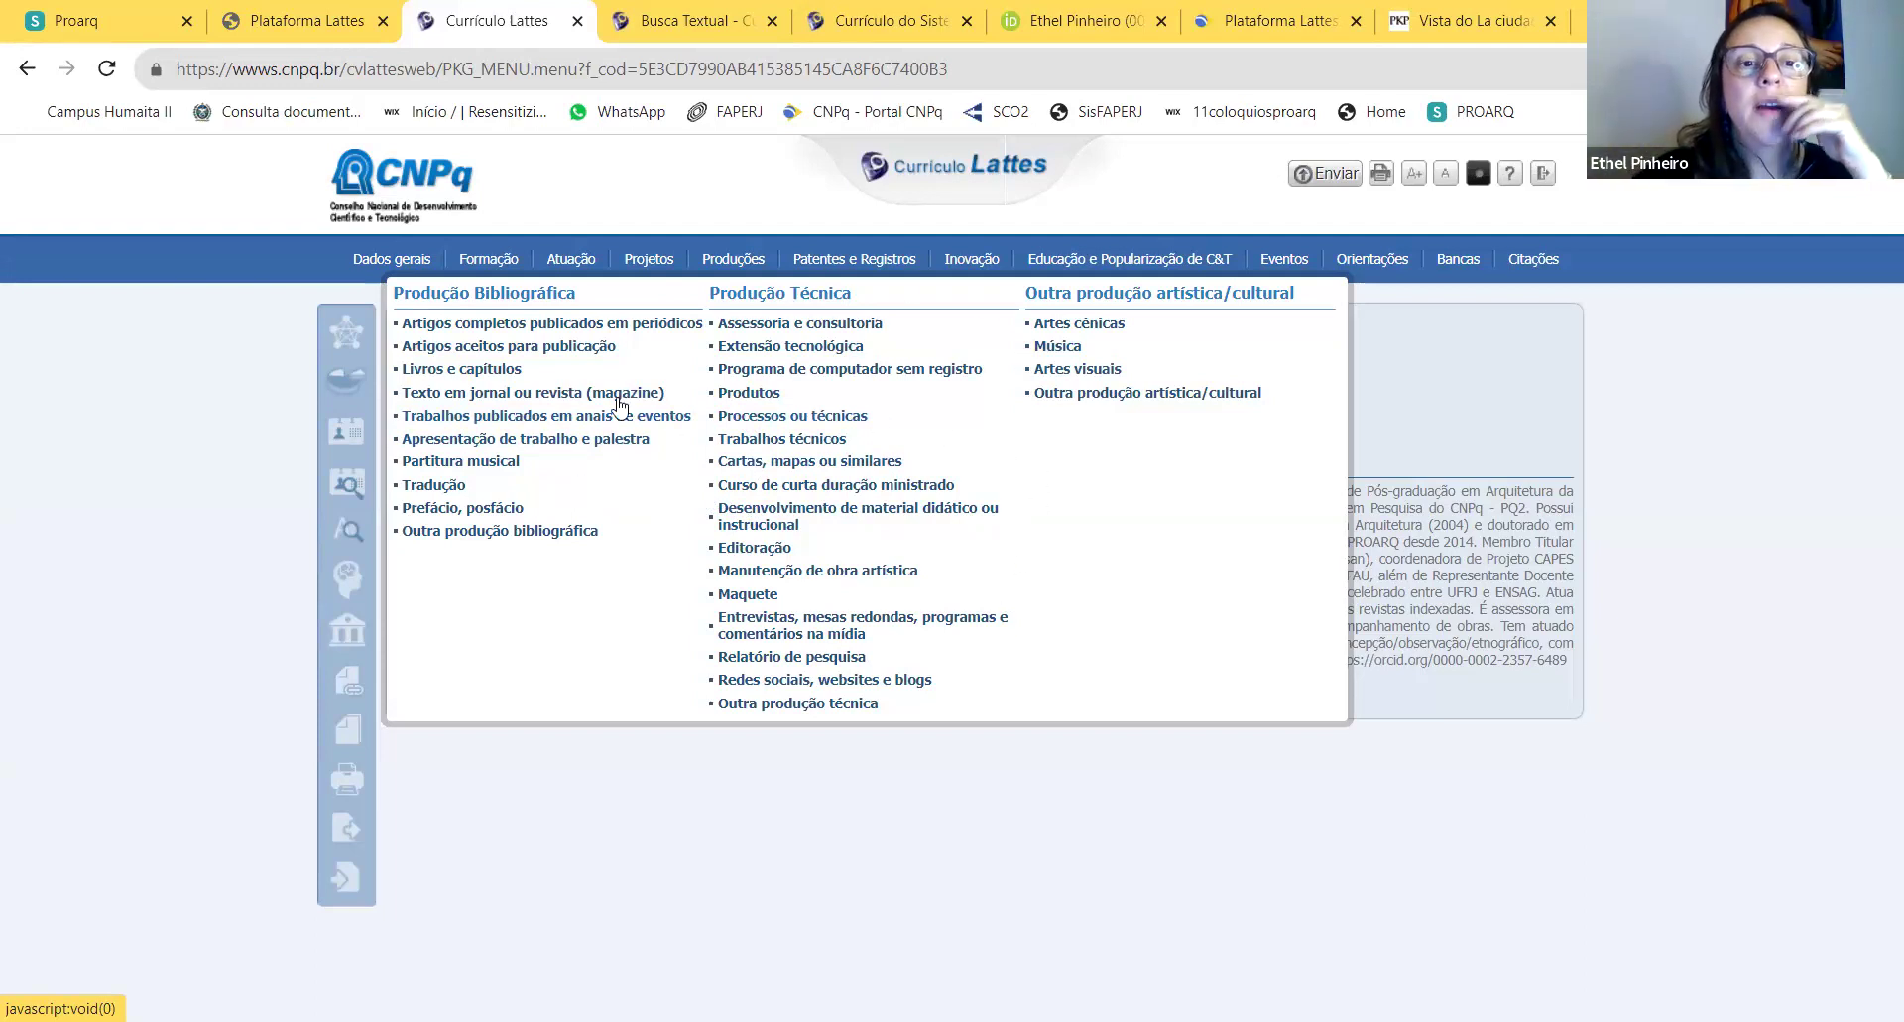
Step: Review the Curso de Desenho Imersivo extension project record, then close it and the projects list
mouse_move(636, 266)
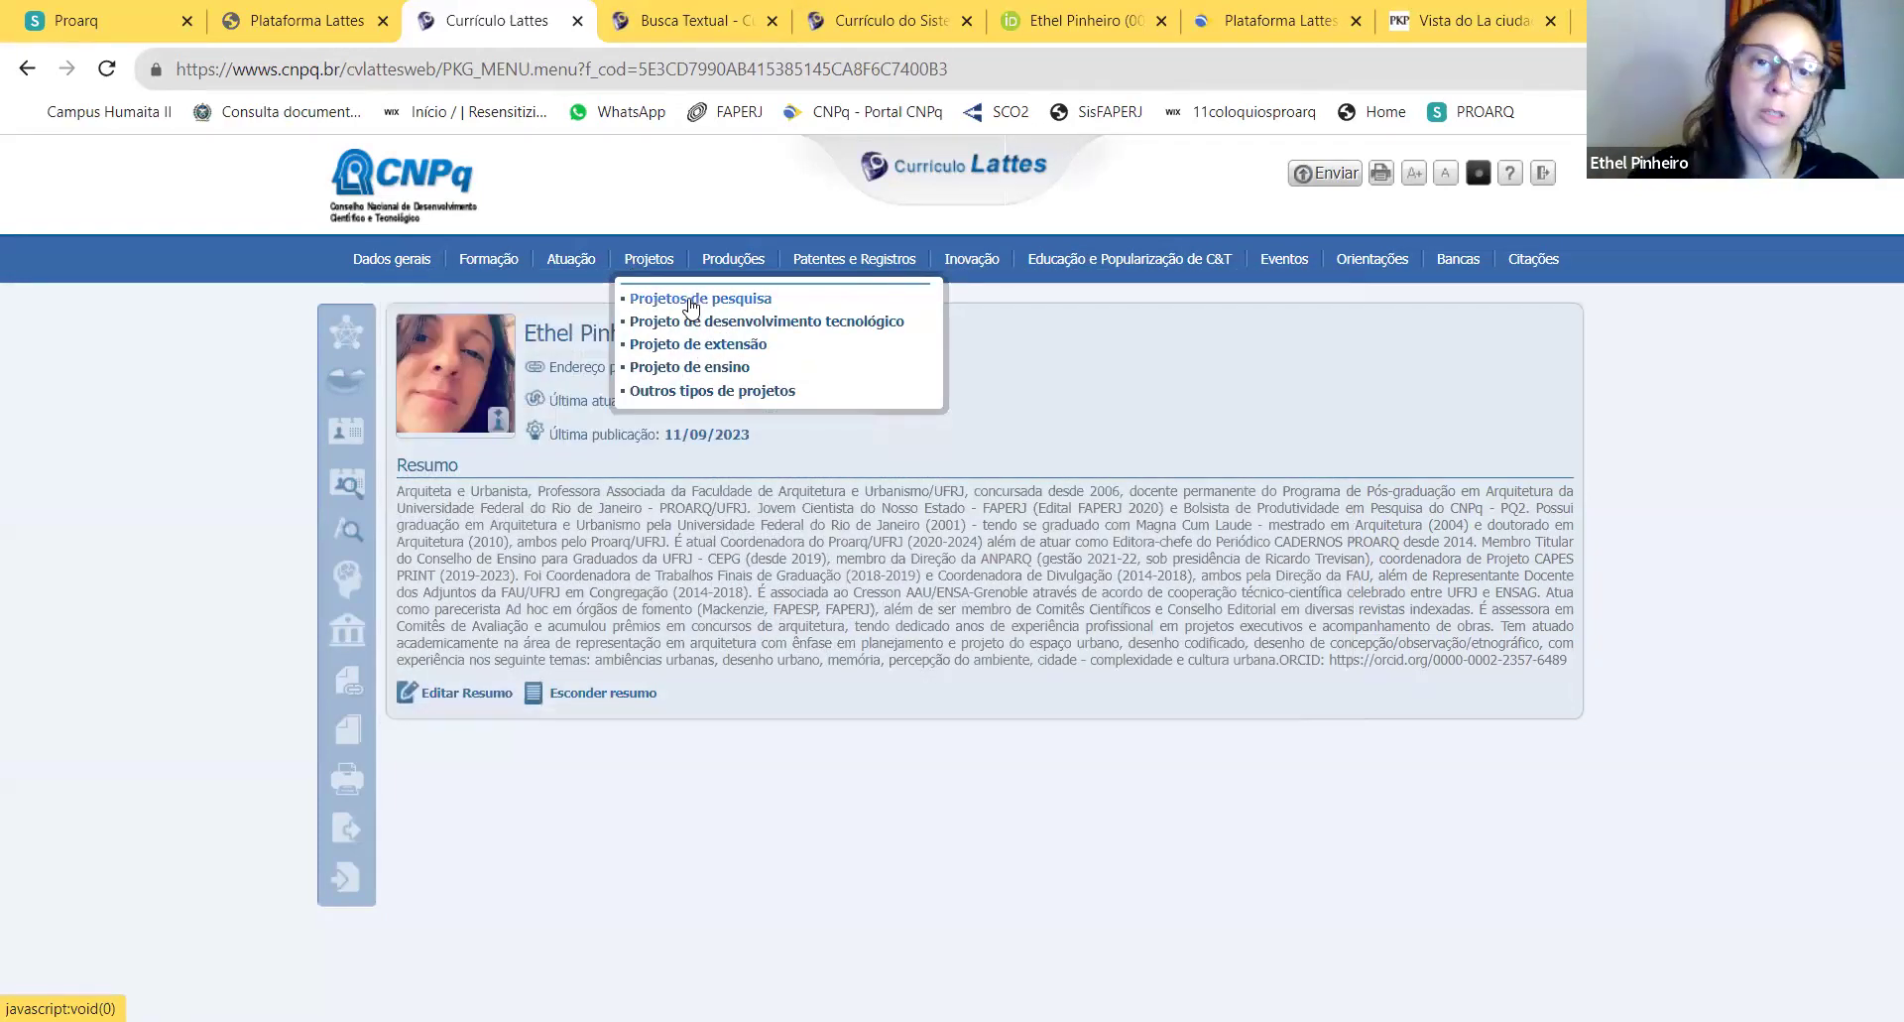
left_click(716, 345)
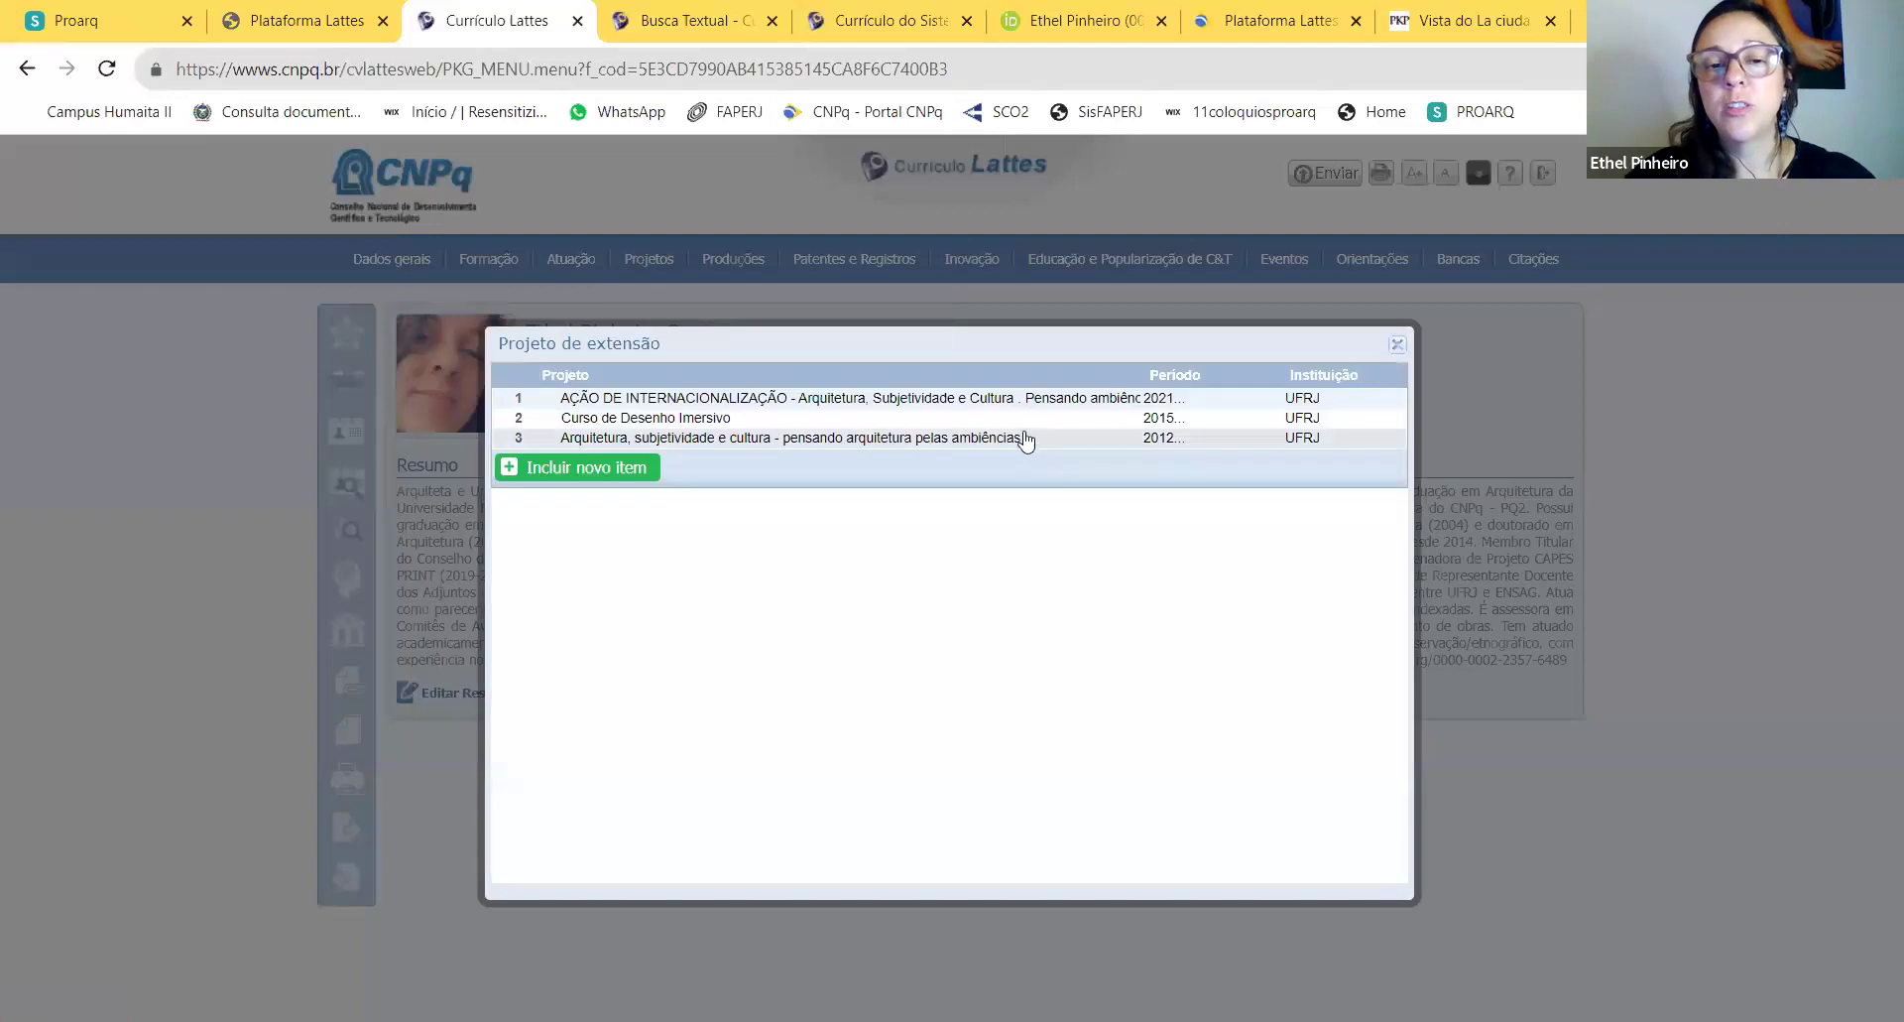
left_click(731, 424)
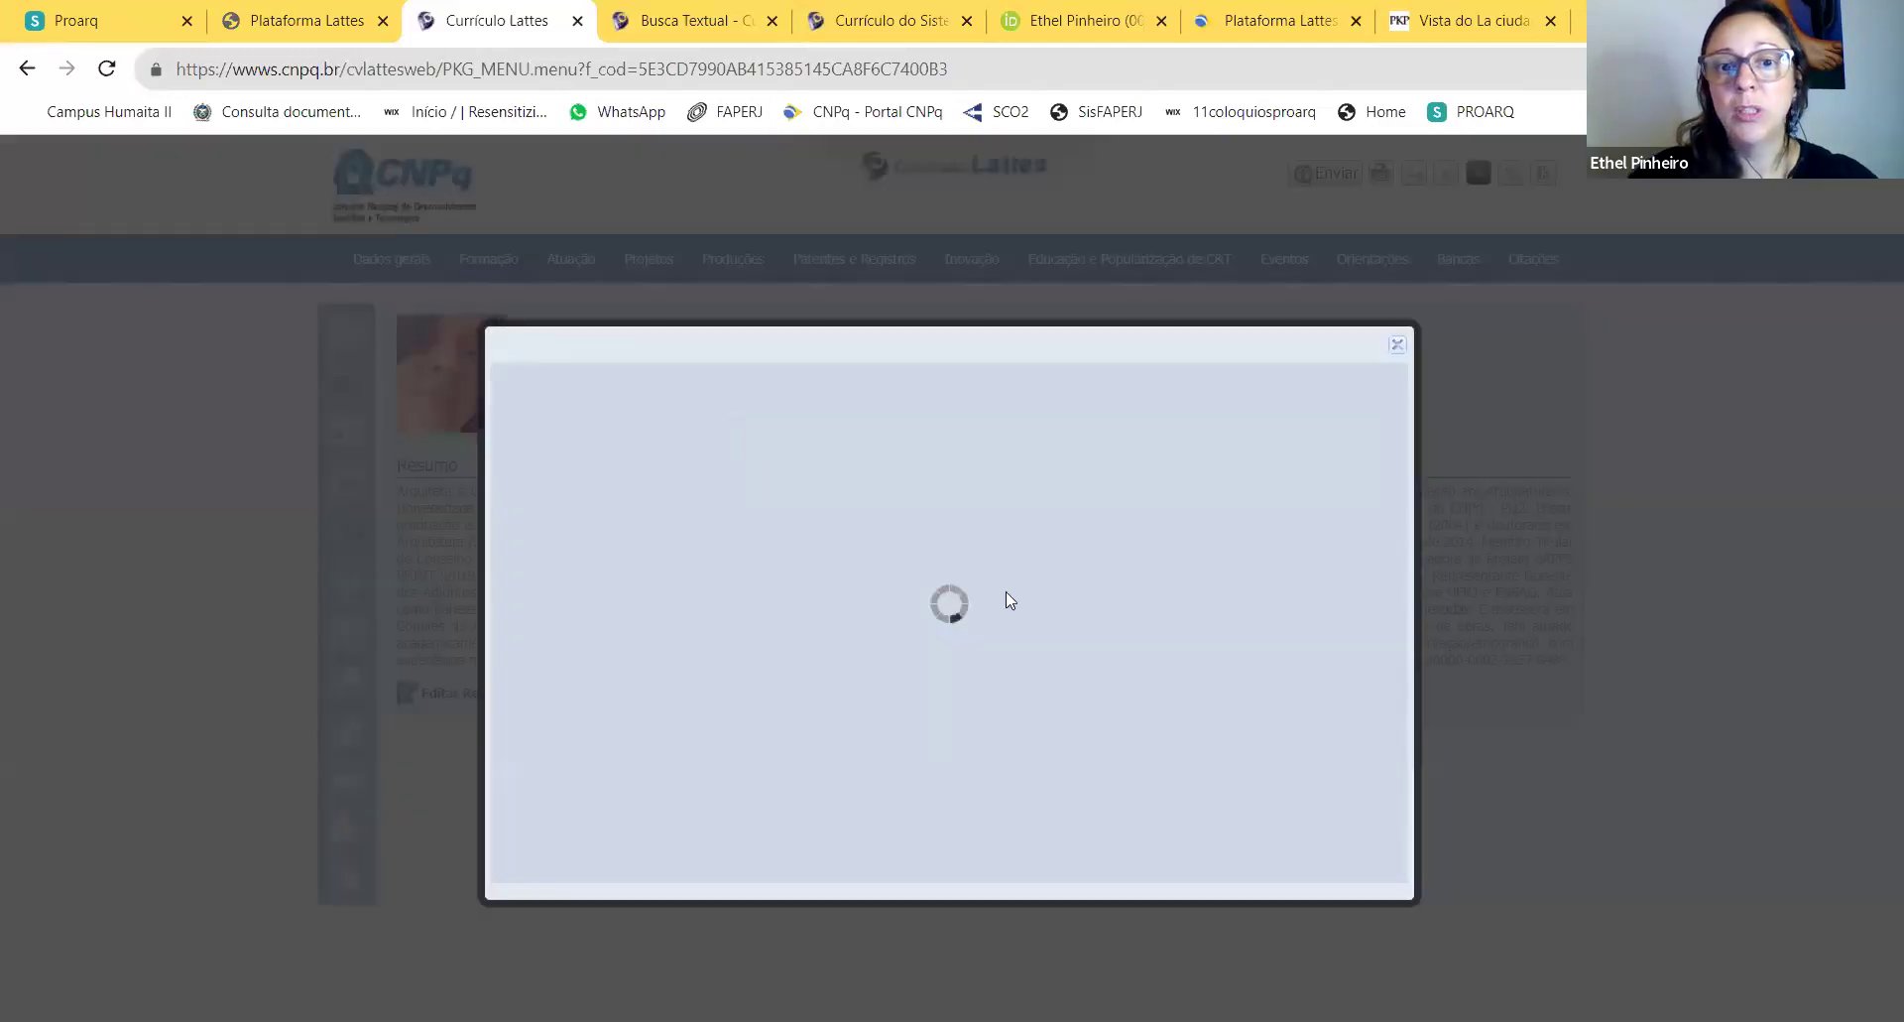
scroll(1022, 635, "down", 5)
scroll(1022, 650, "down", 3)
scroll(1029, 555, "up", 3)
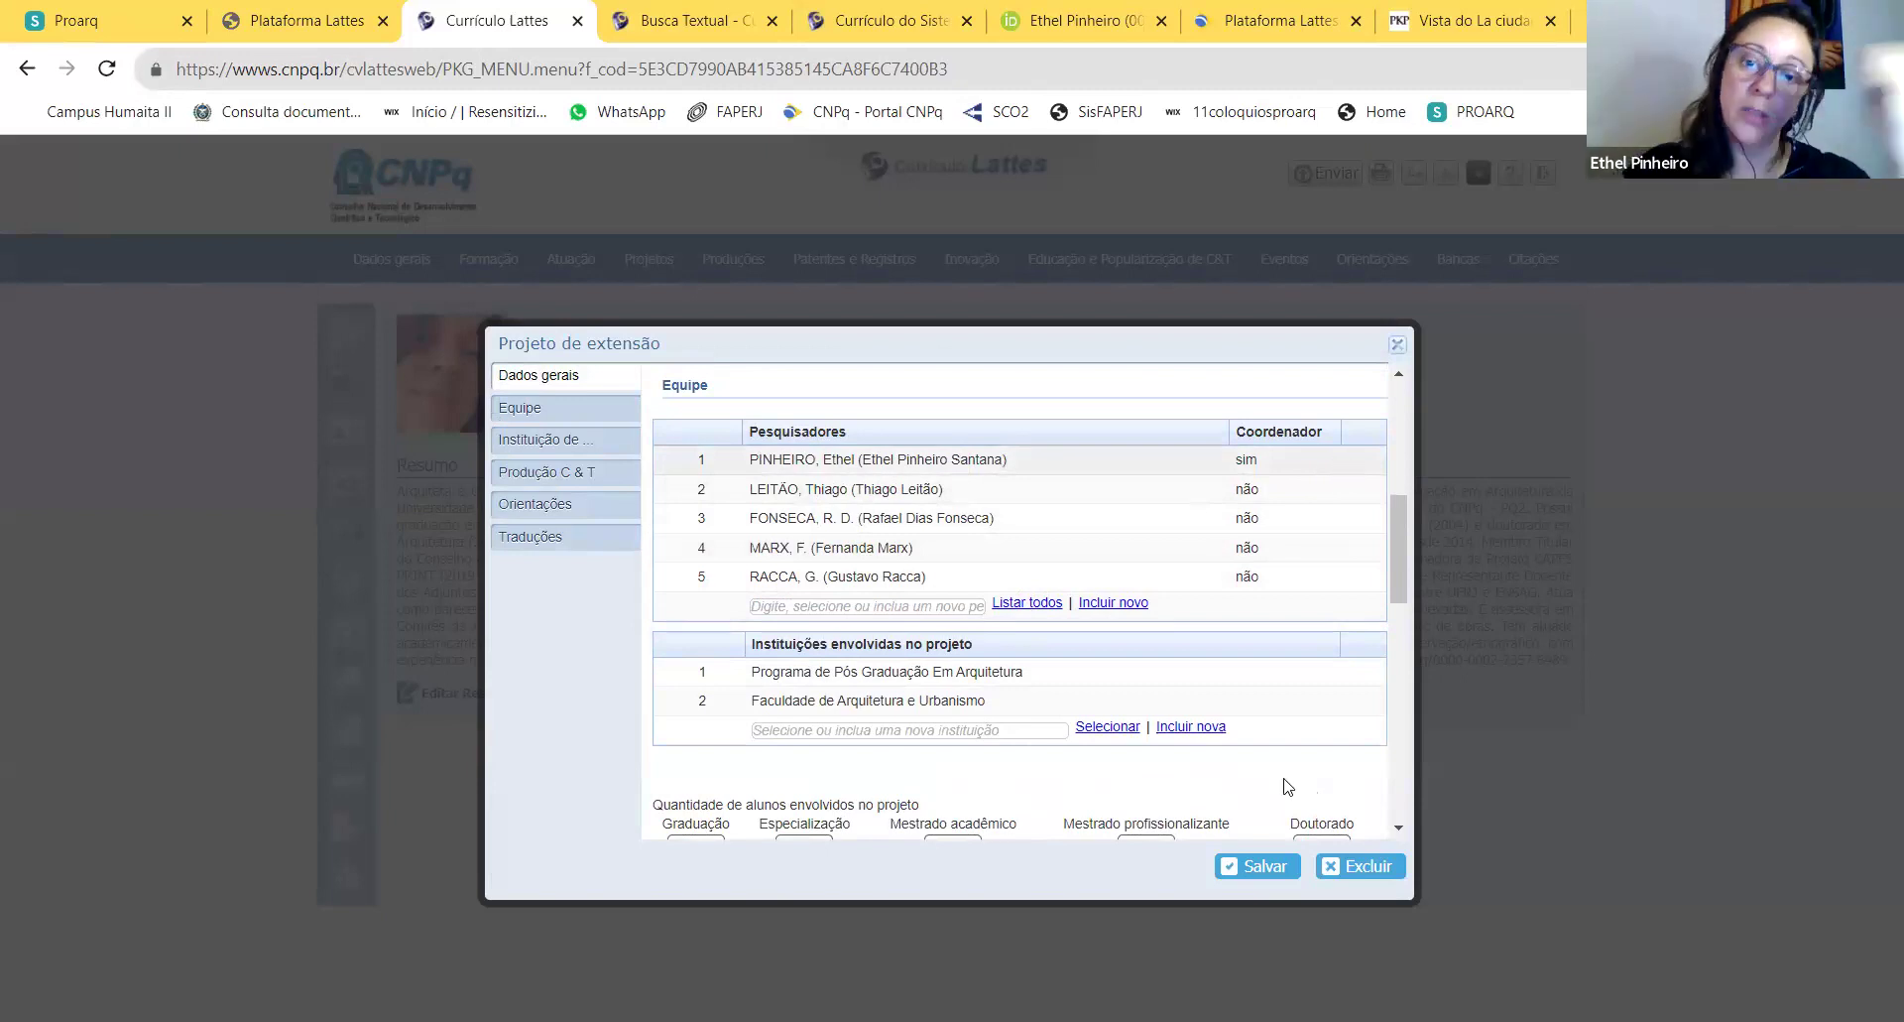
left_click(1398, 345)
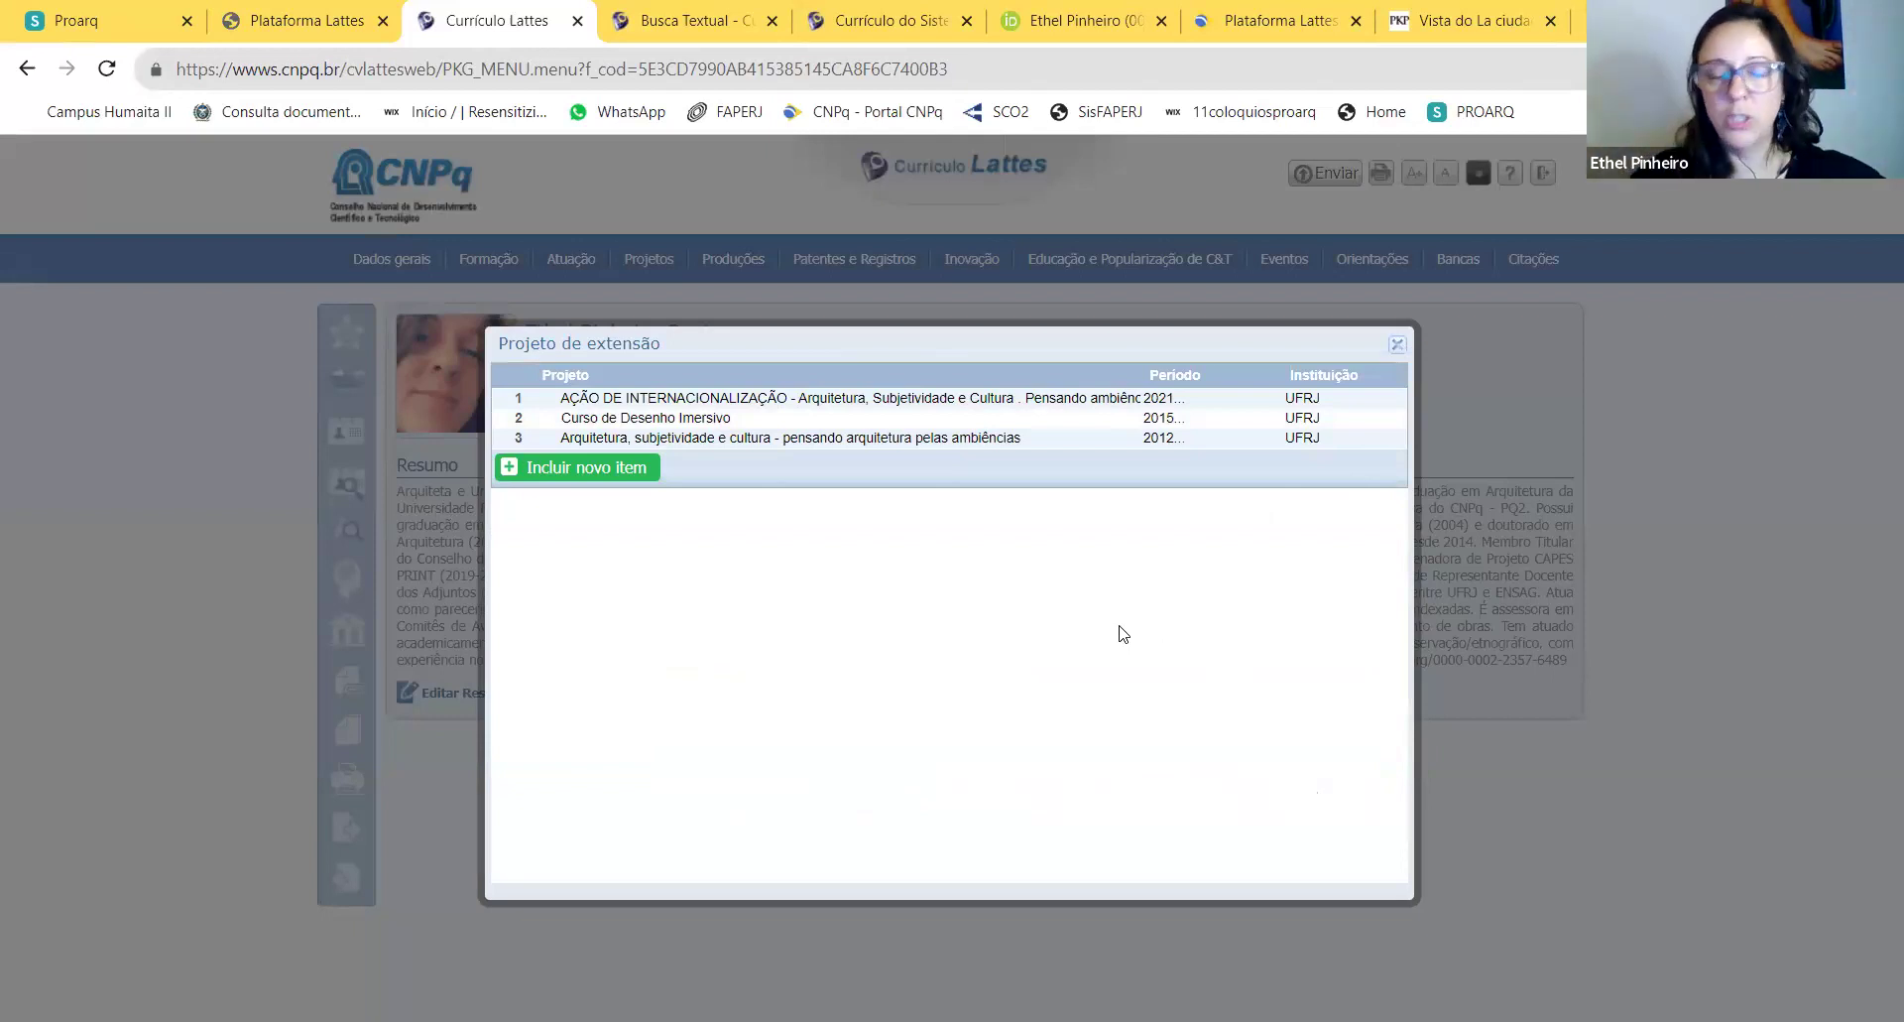
left_click(1396, 345)
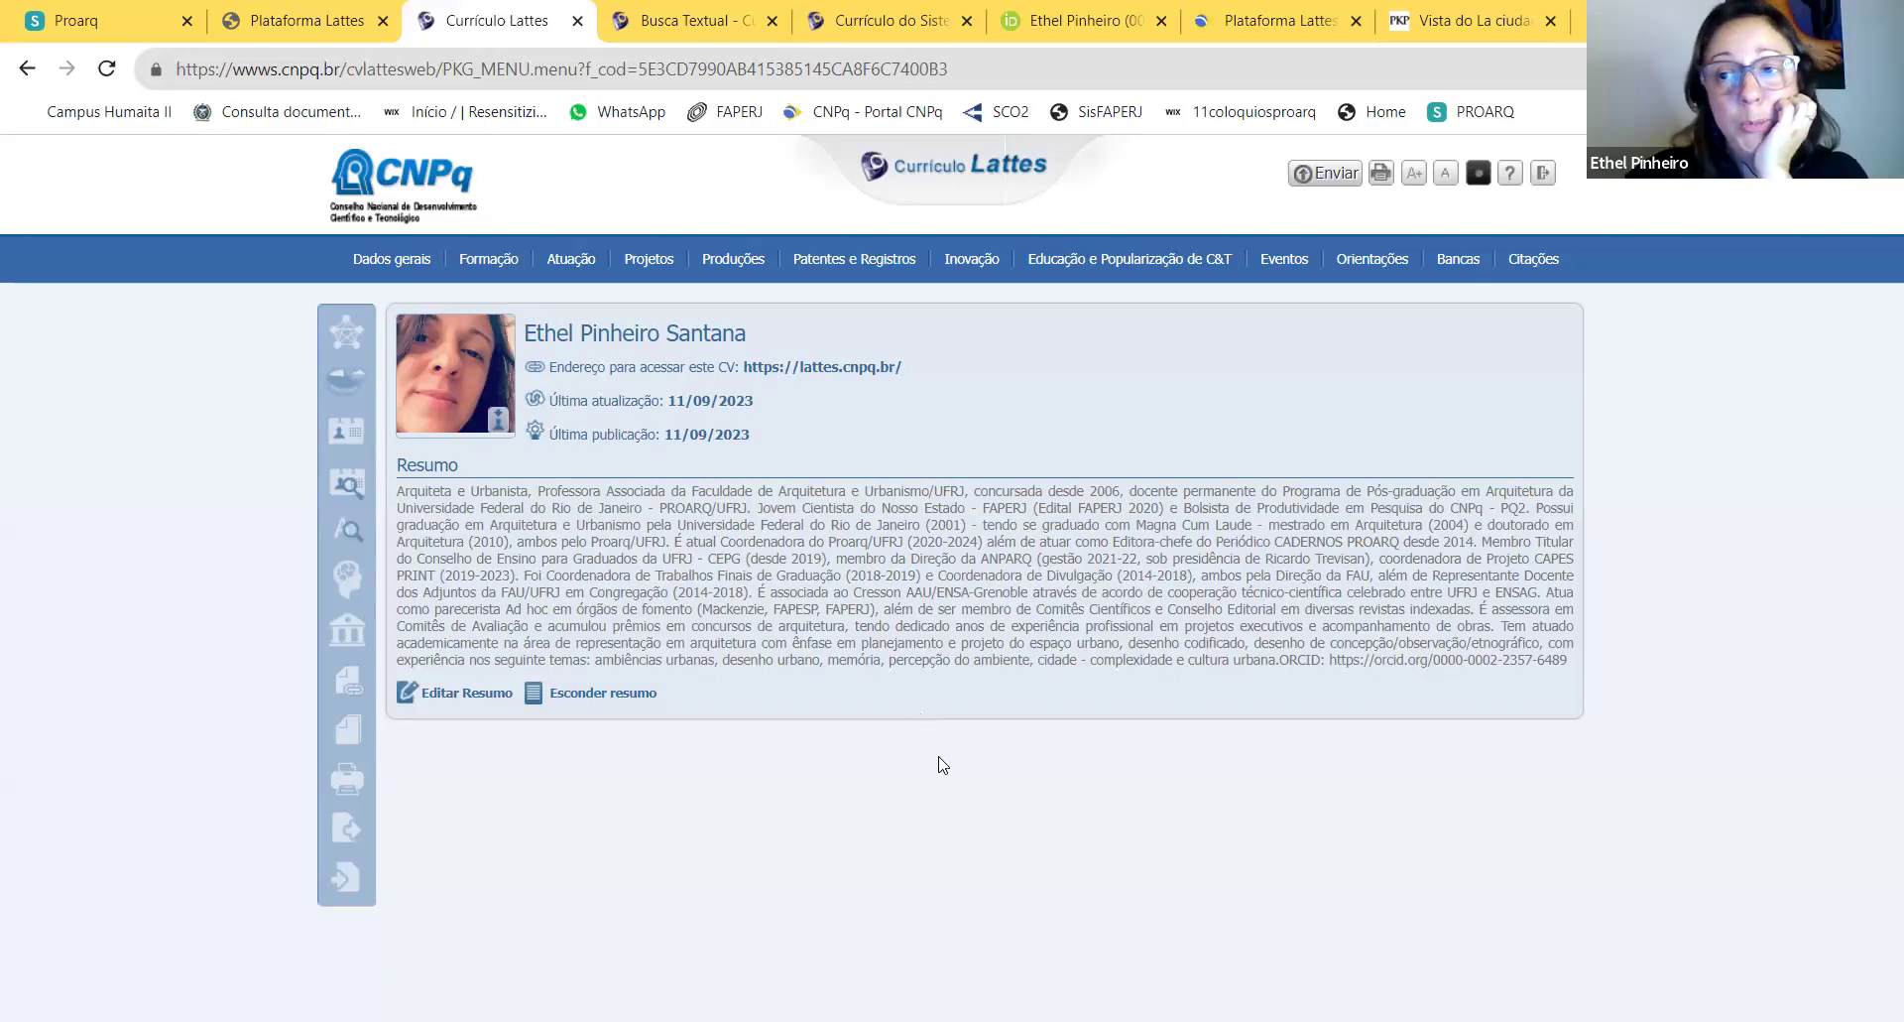
Step: Open the researcher's Dados gerais > Identificação details
left_click_drag(745, 335, 666, 335)
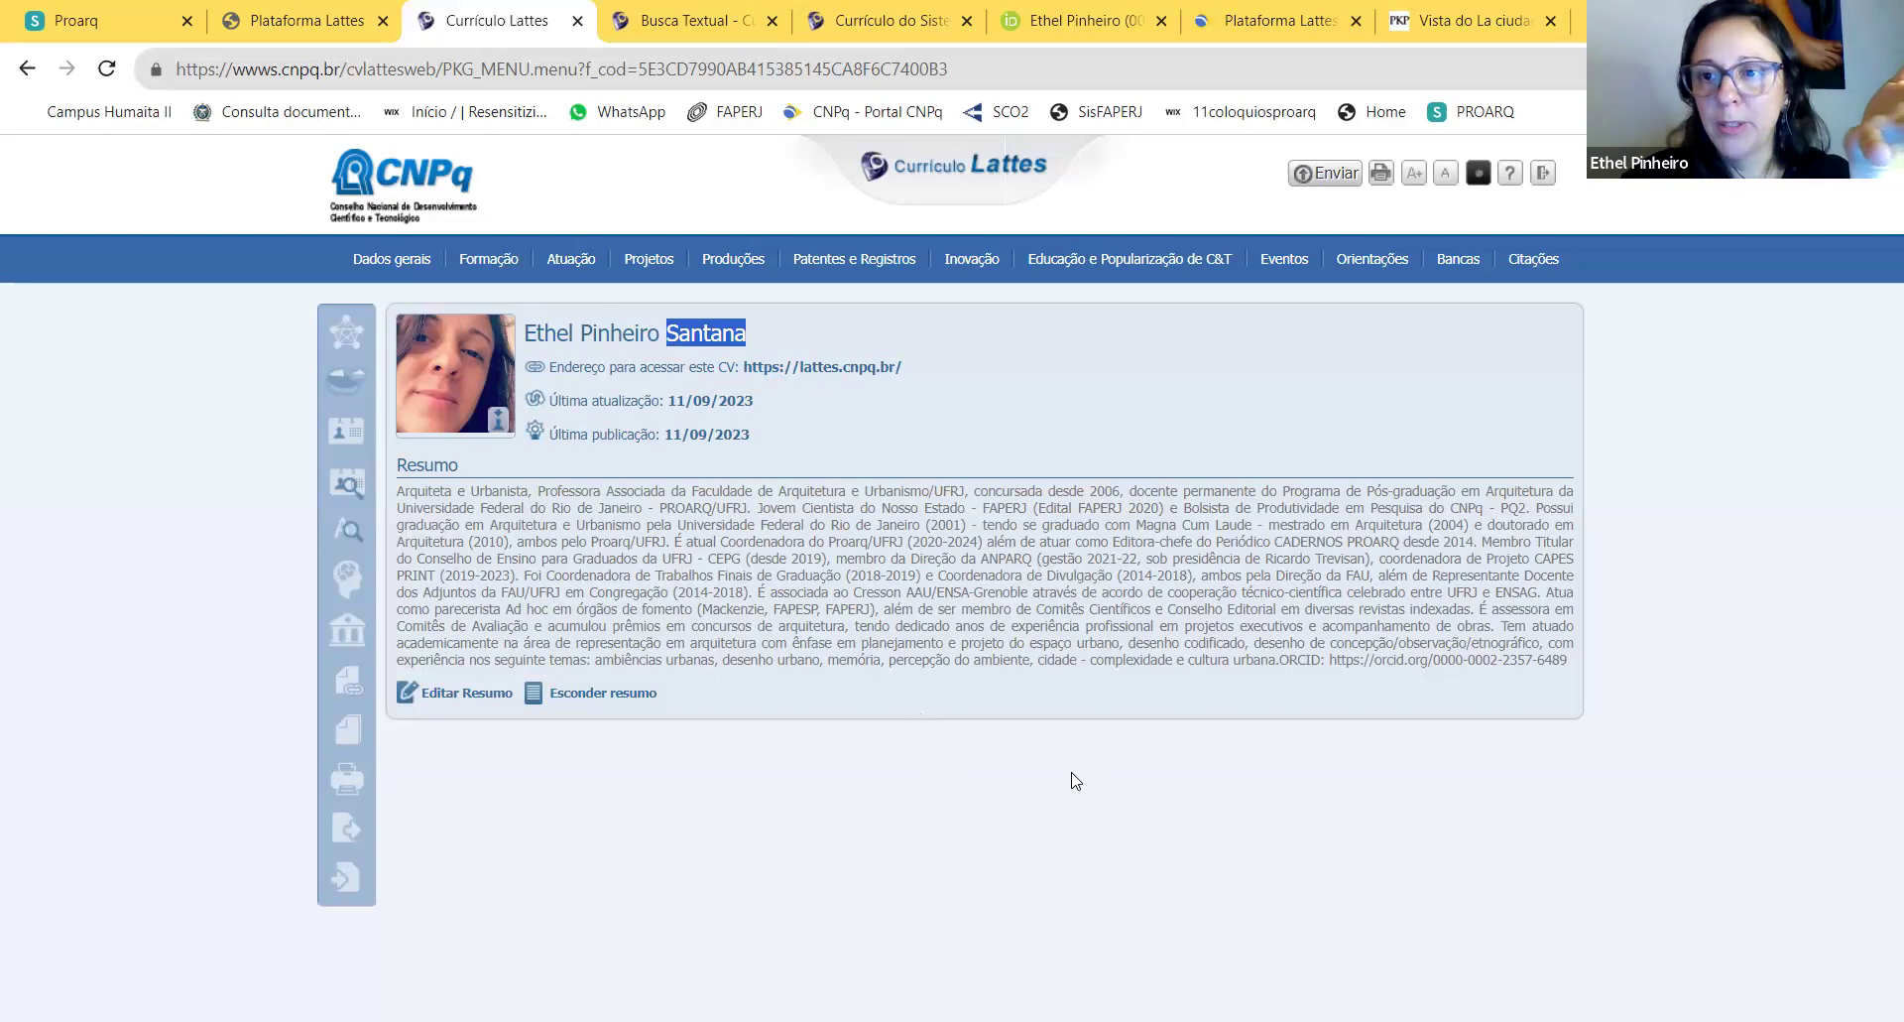
mouse_move(403, 242)
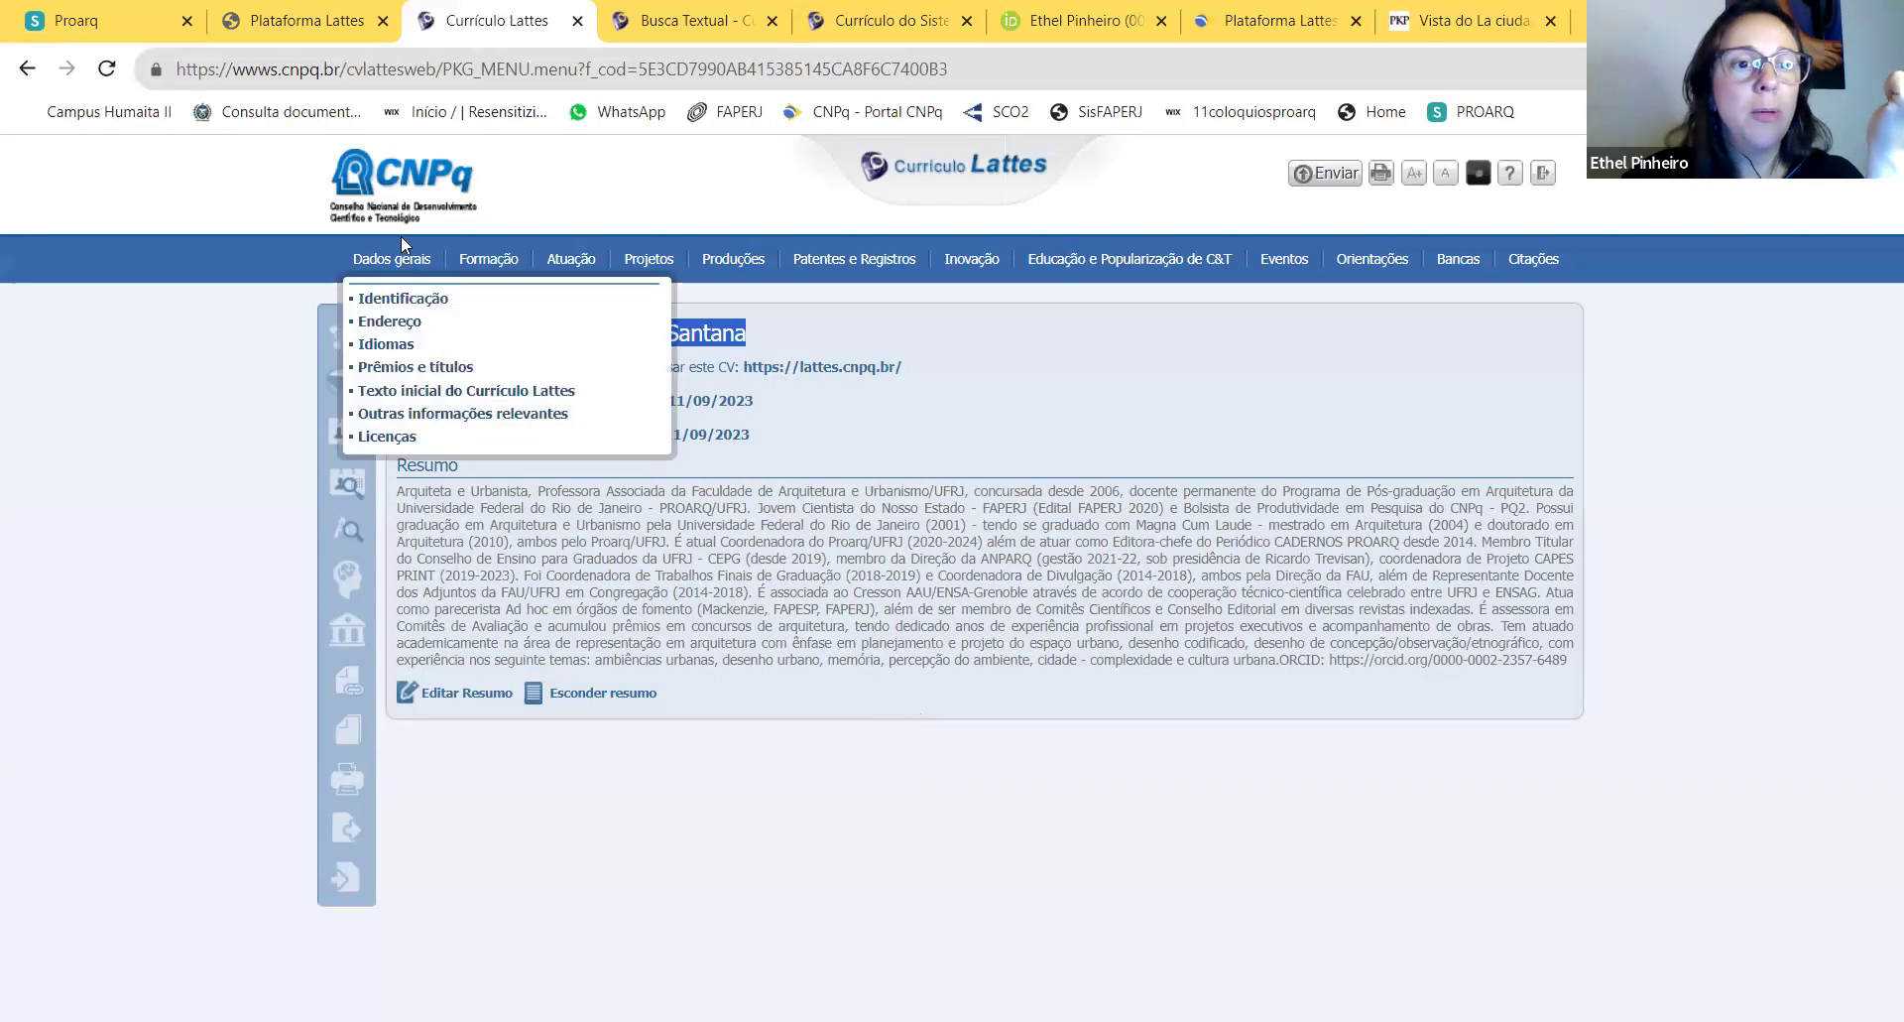
left_click(409, 303)
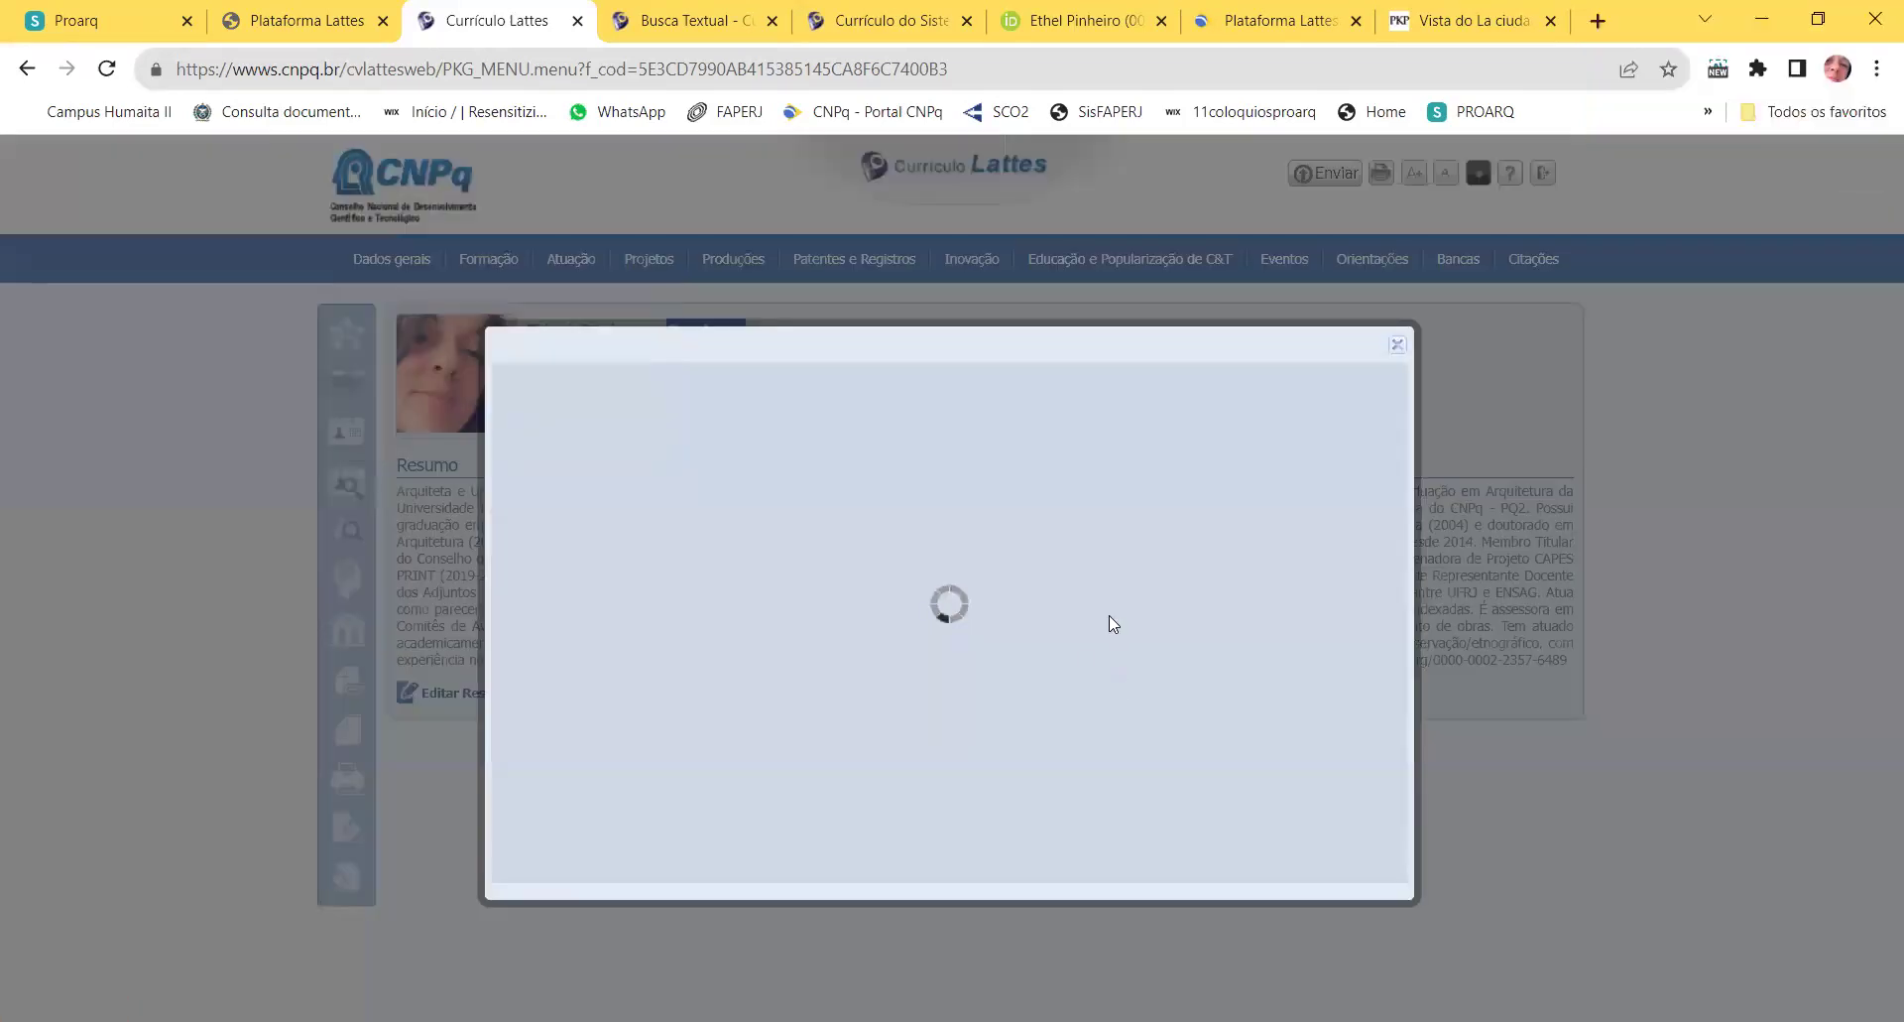
Step: Add the new surname-first citation name to the citation list and save
scroll(1113, 602, "down", 4)
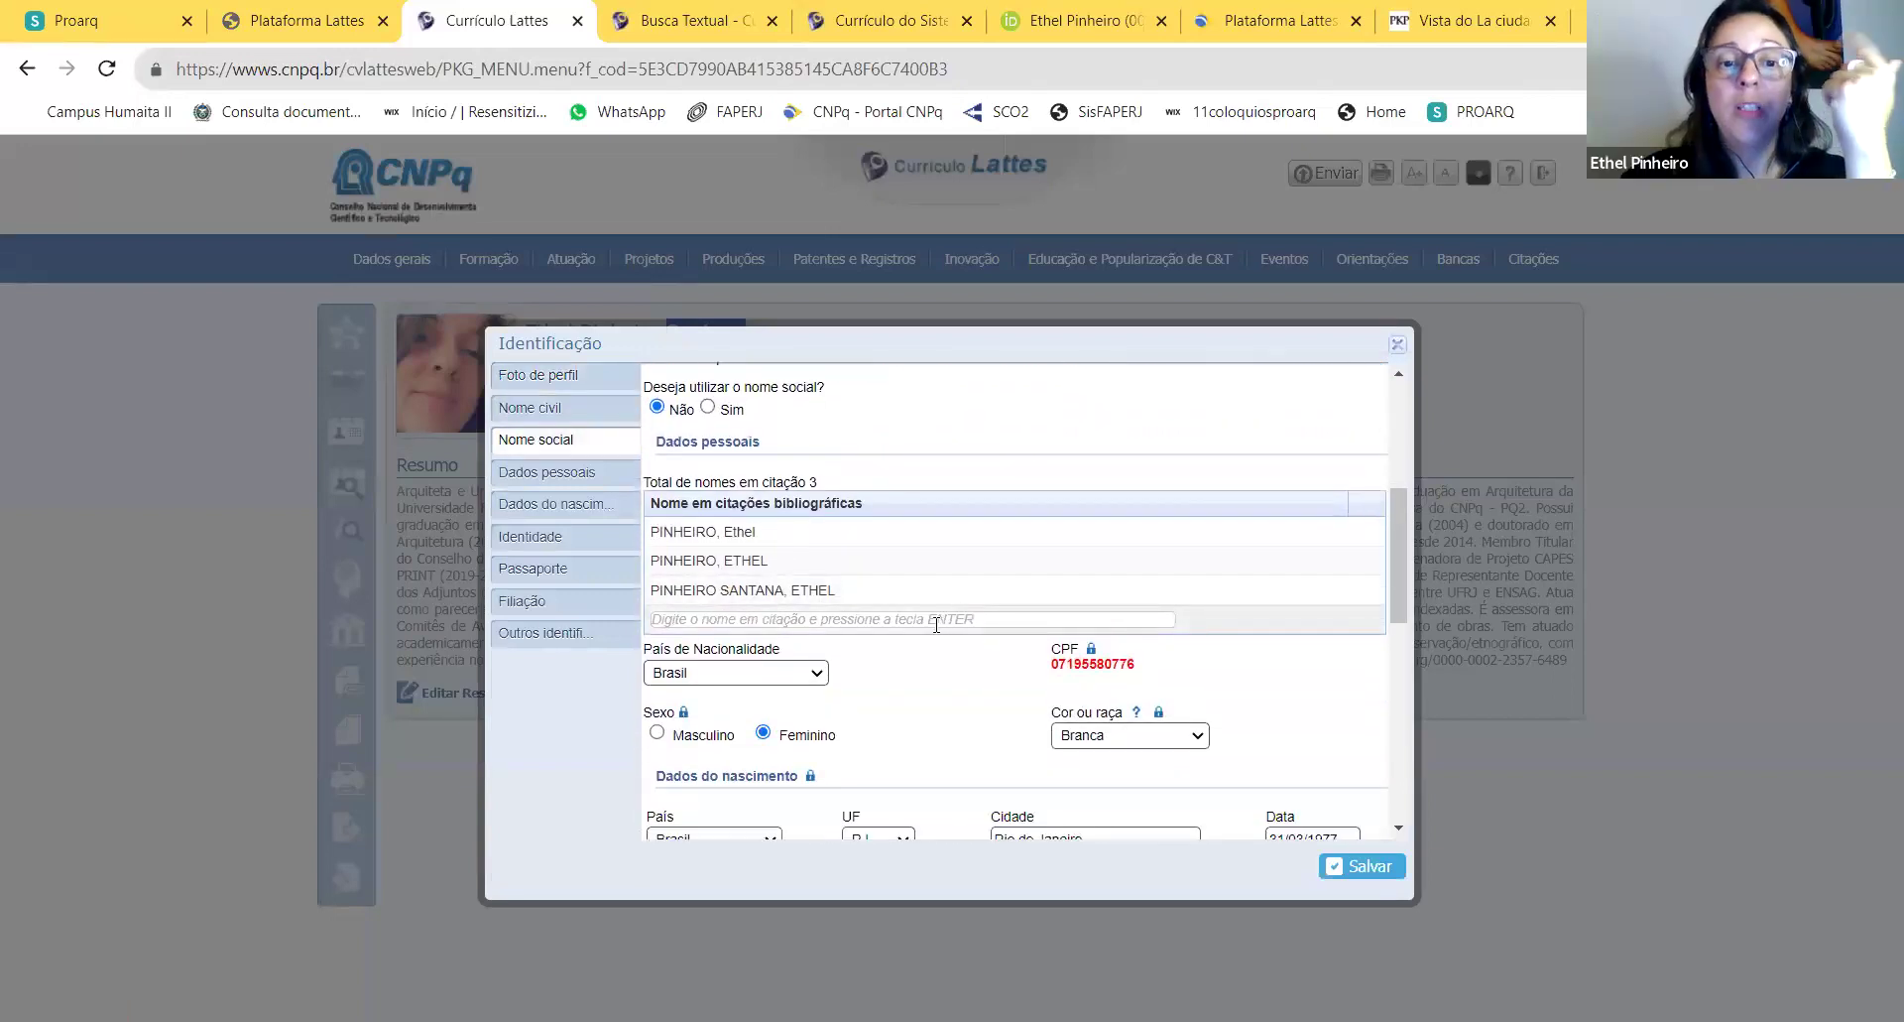
left_click(906, 619)
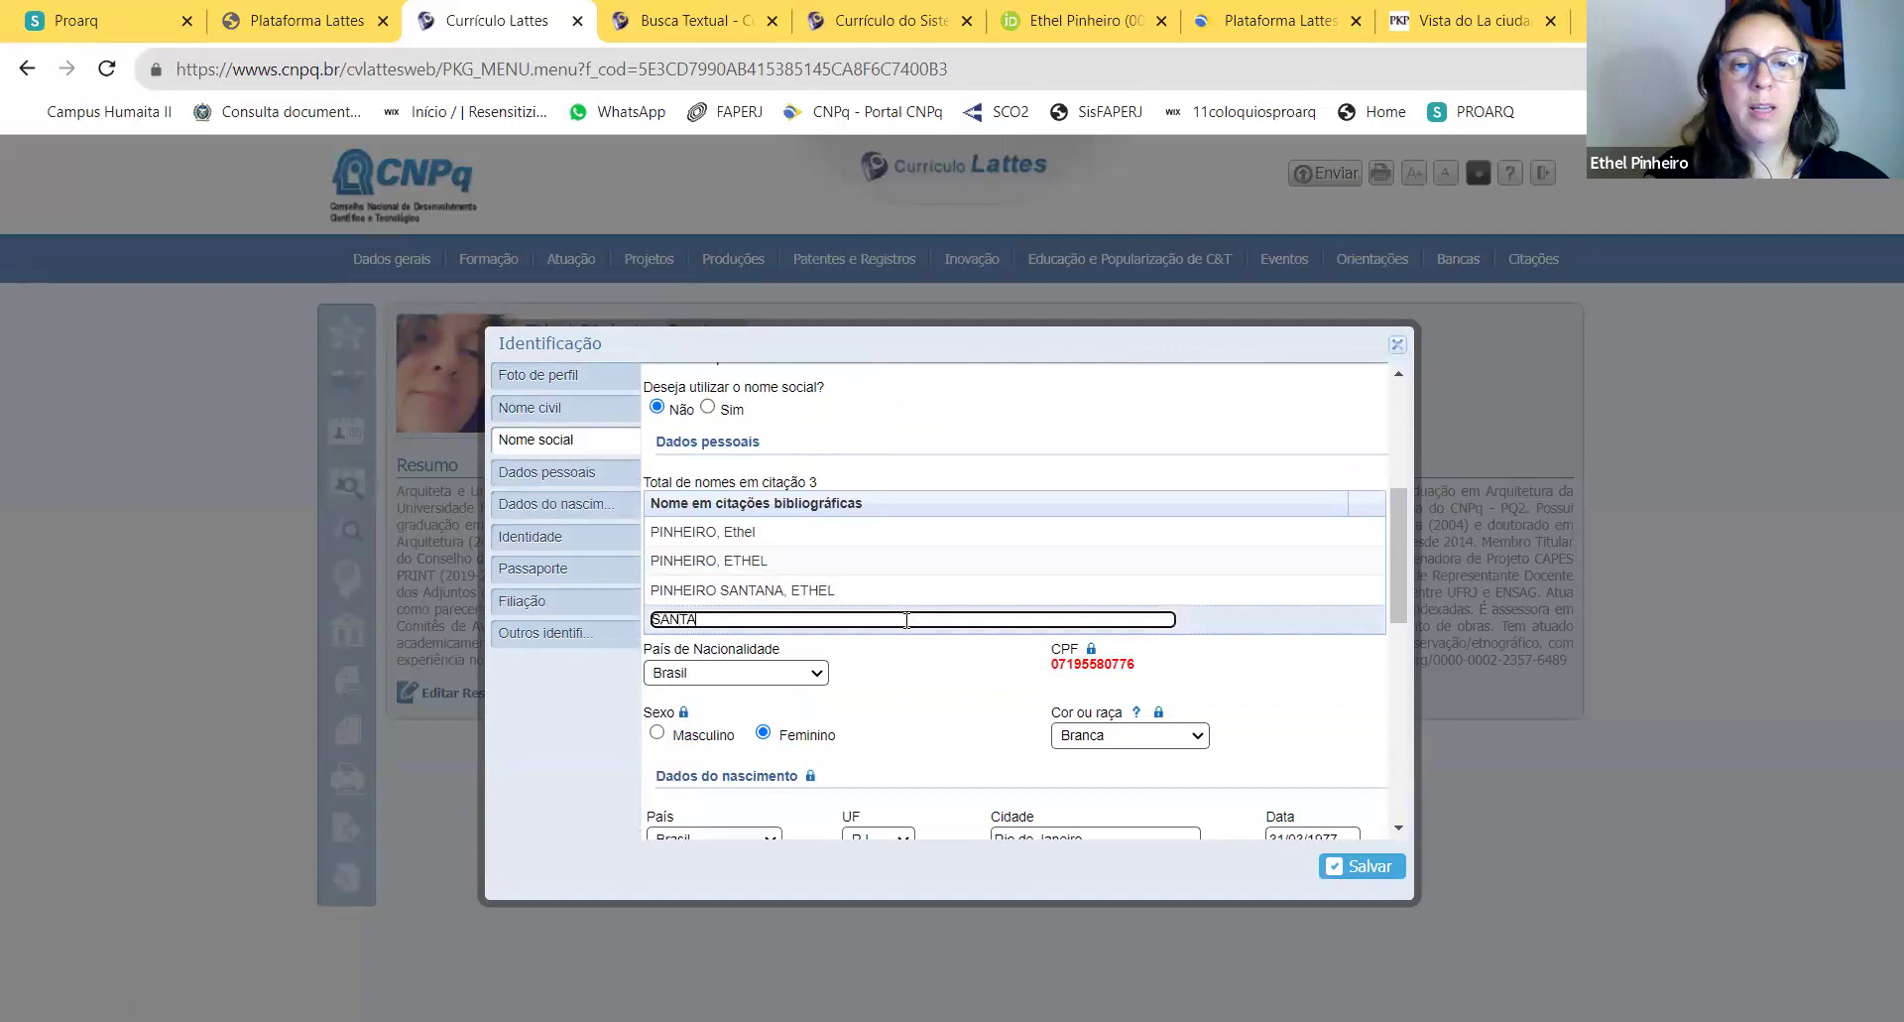
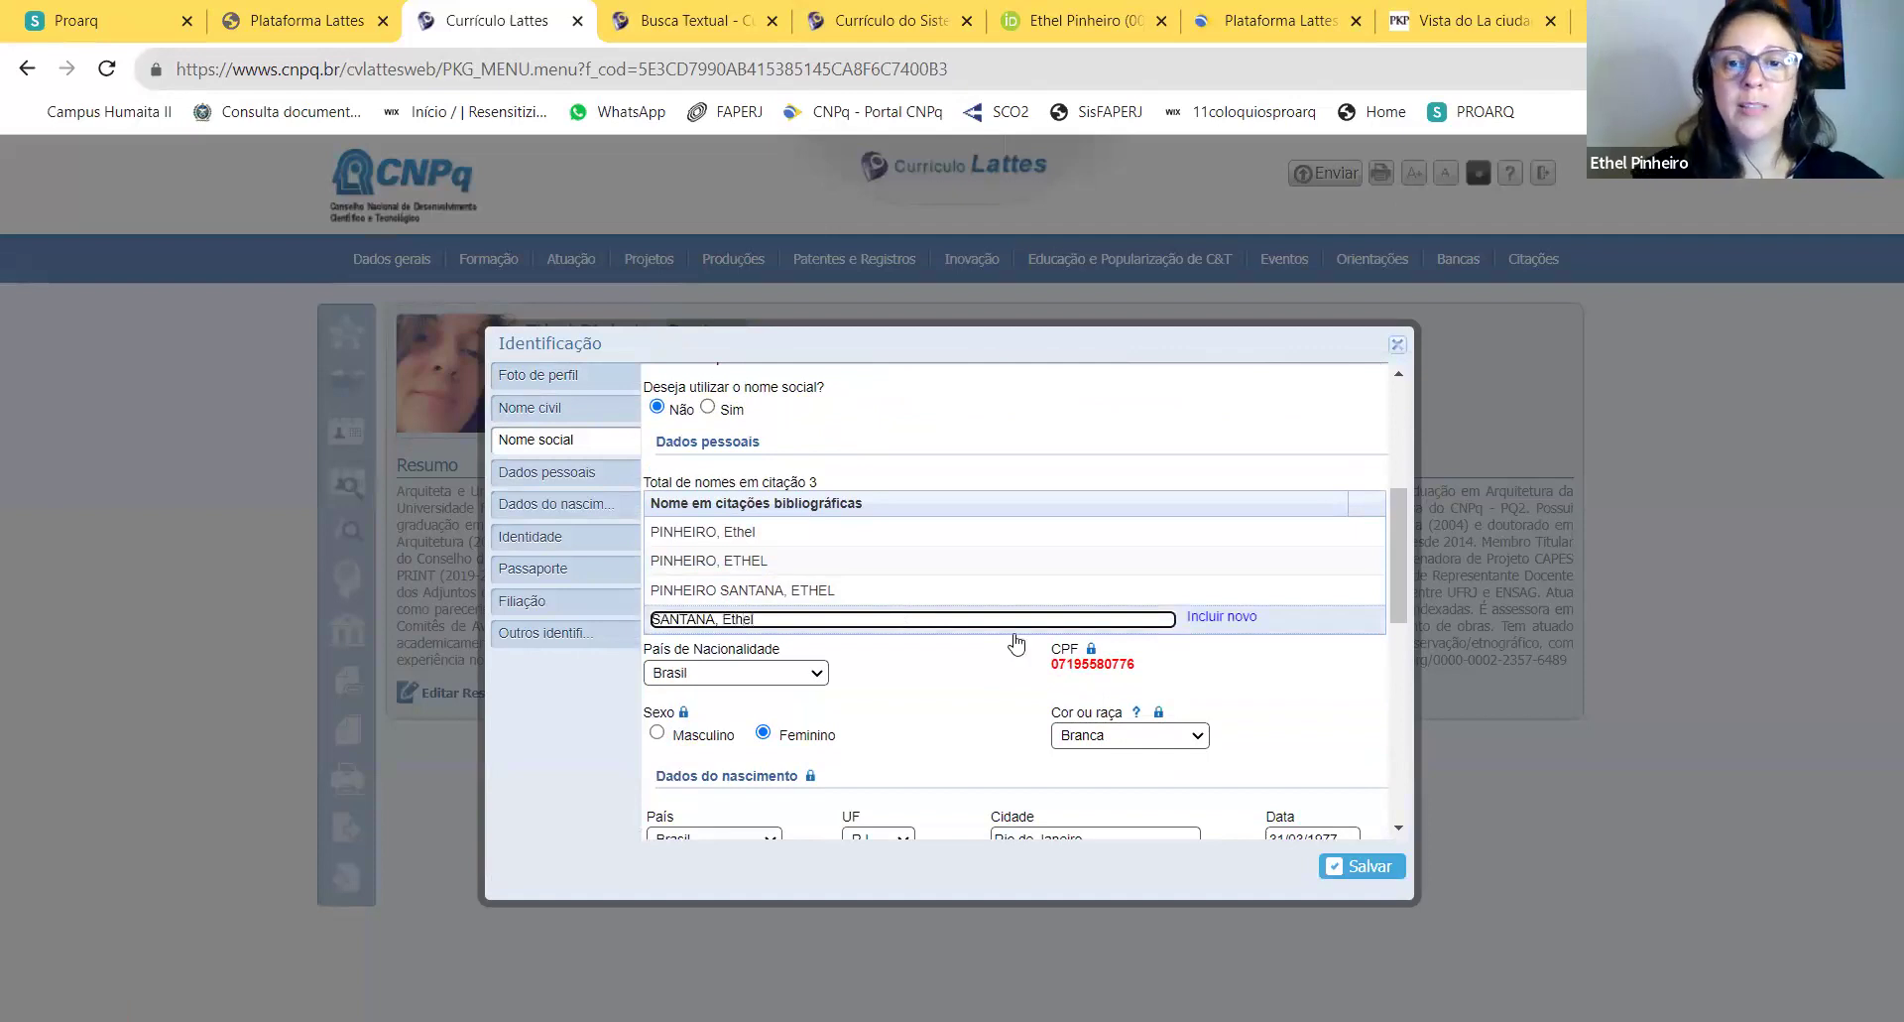
left_click(1230, 616)
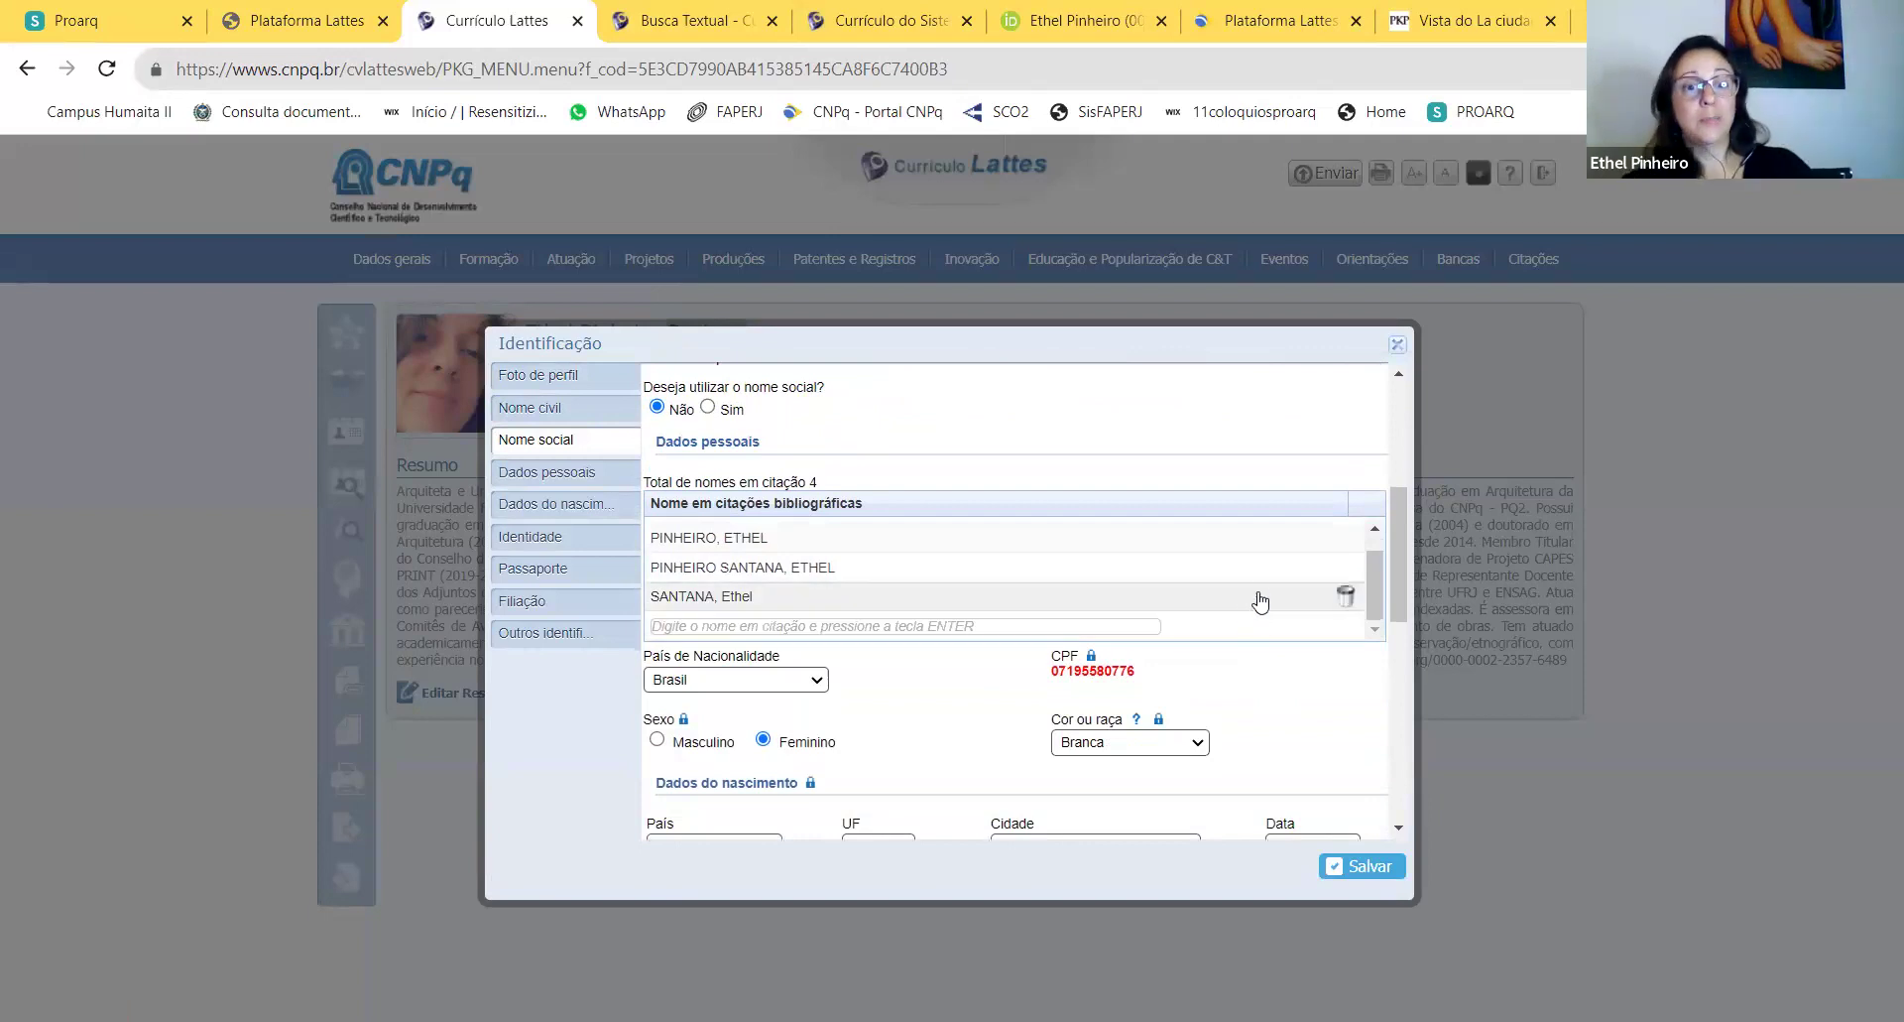
scroll(1252, 600, "up", 1)
left_click(1337, 875)
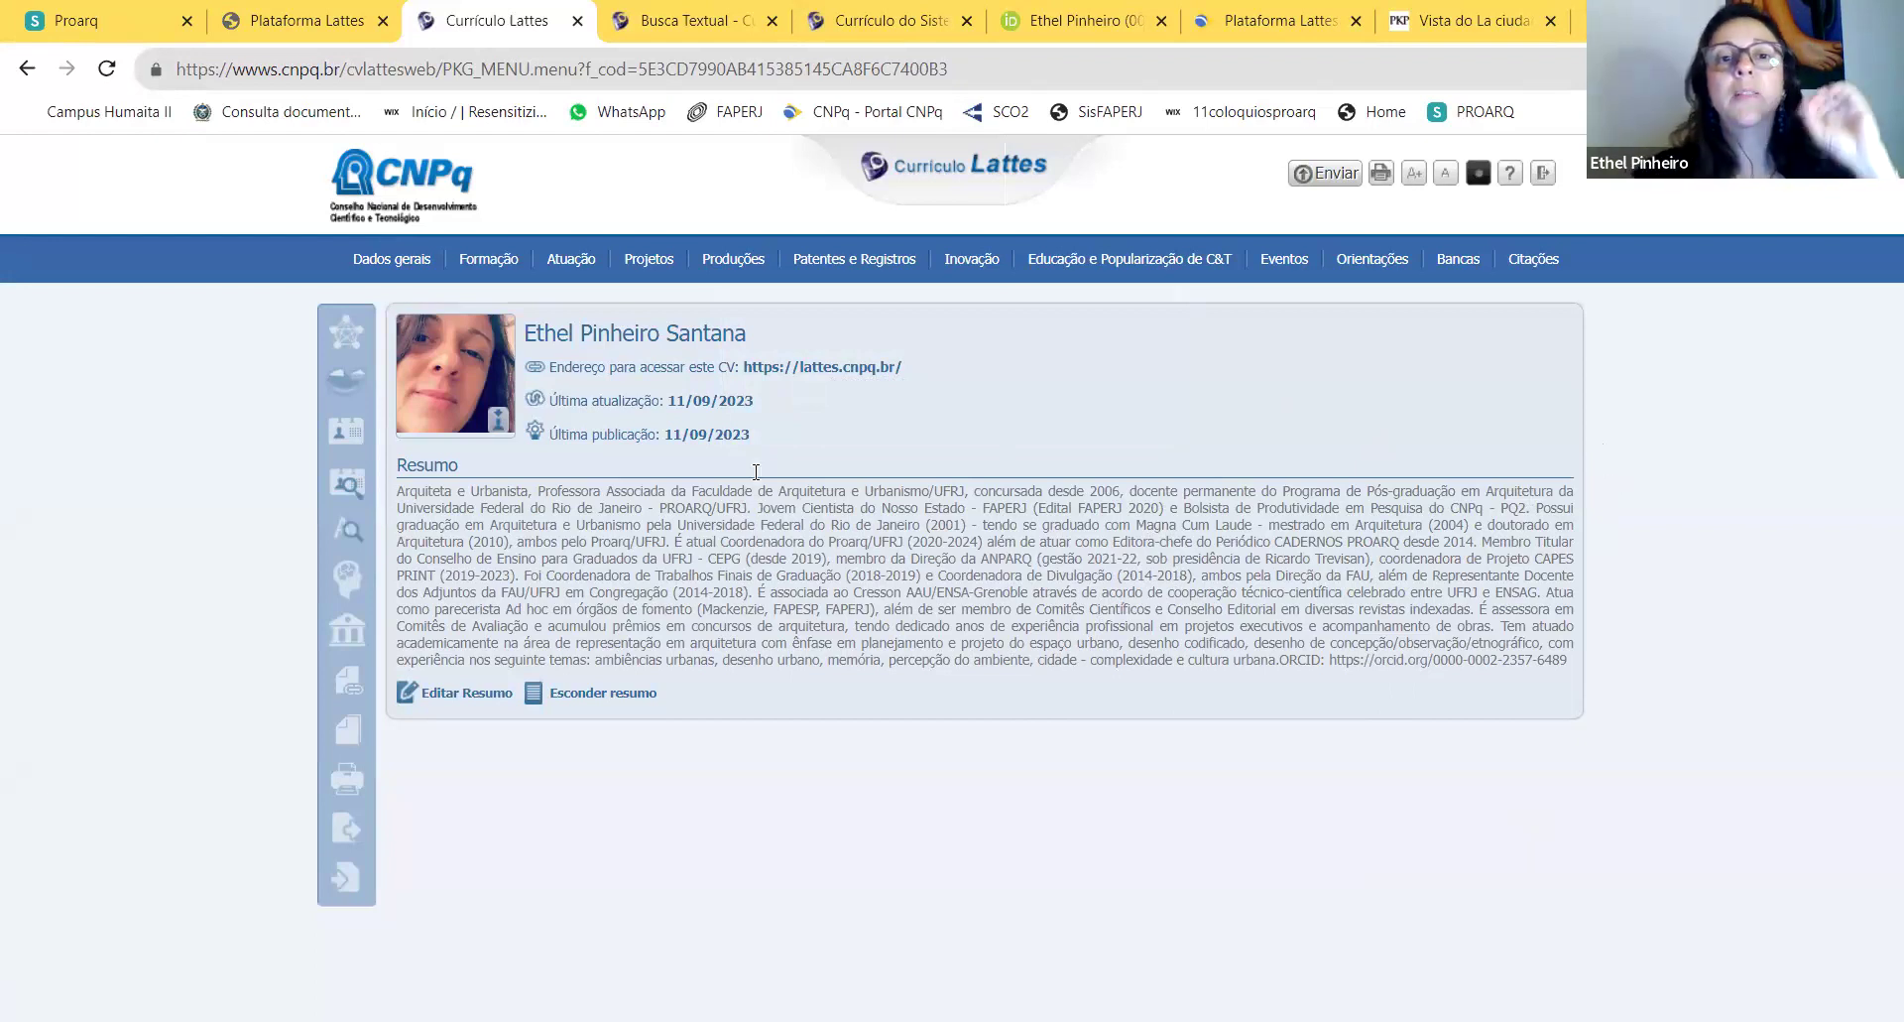
Step: Open the Produções menu in the top navigation bar
left_click(742, 258)
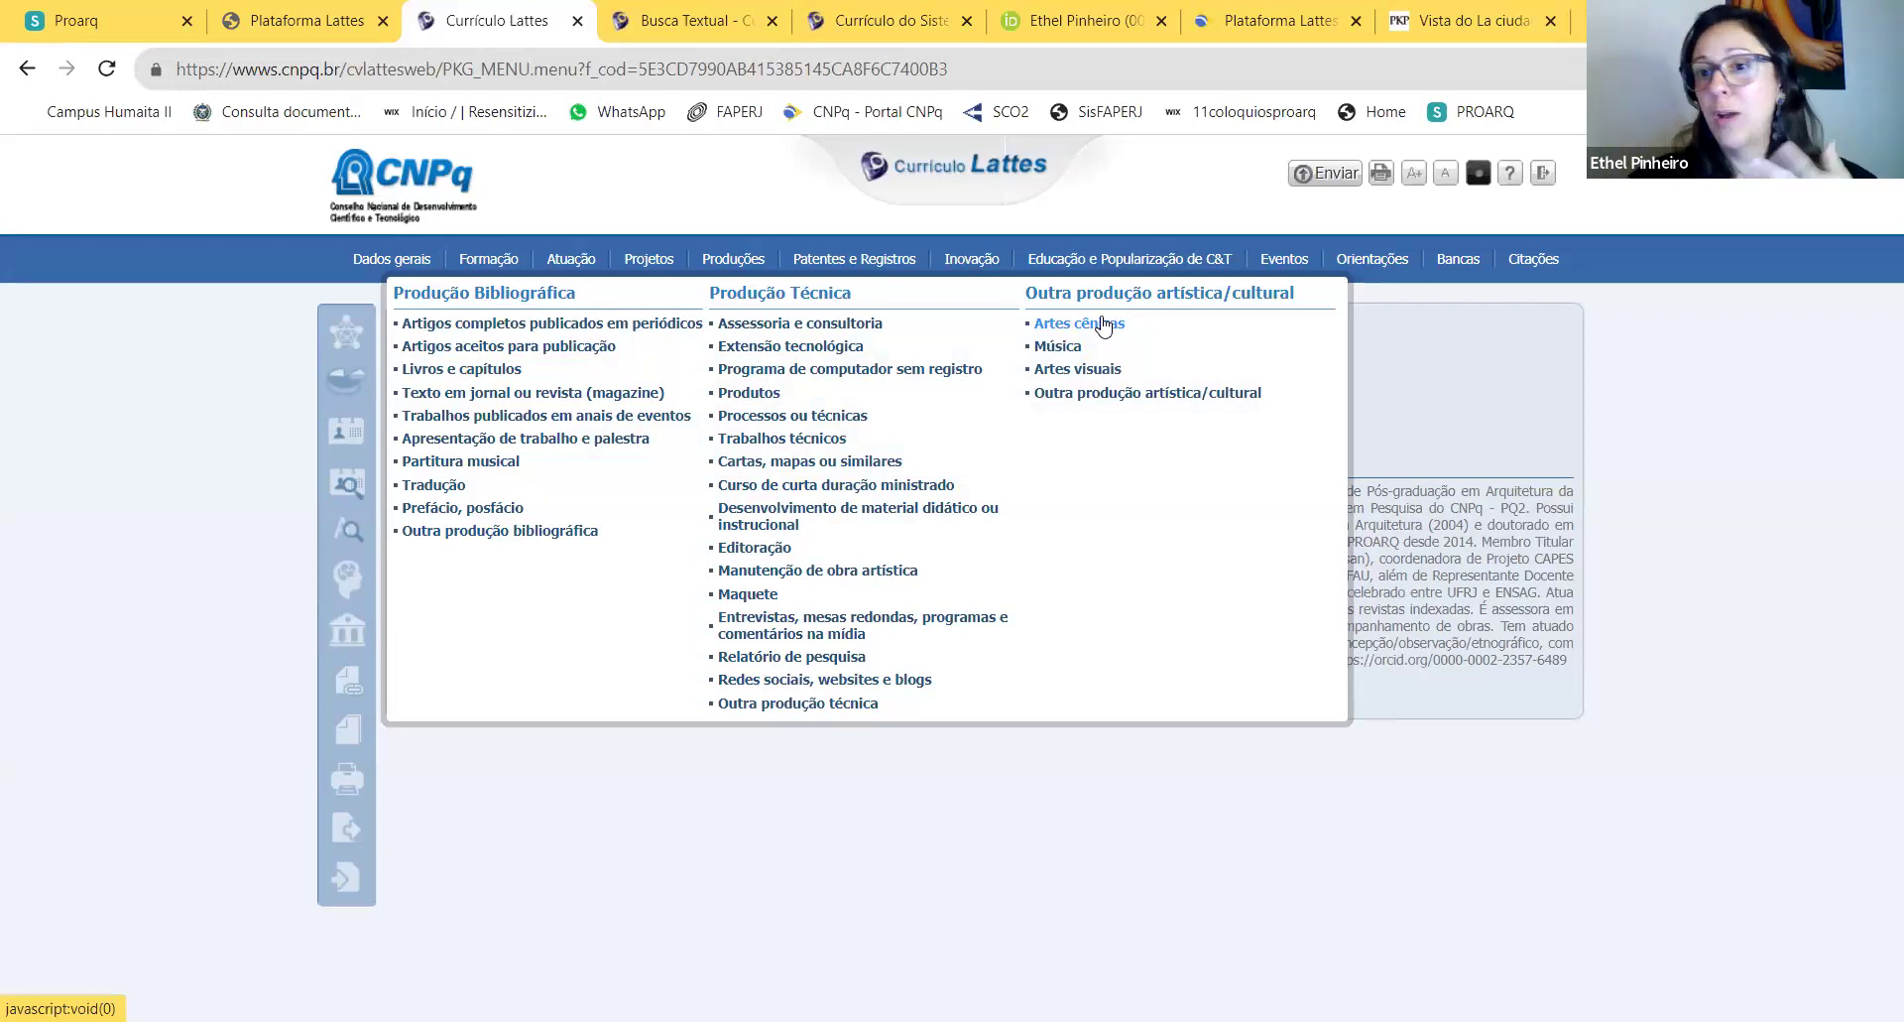
Step: Start a new Outra produção artística/cultural item with Natureza 'Ensaio fotográfico'
left_click(1107, 394)
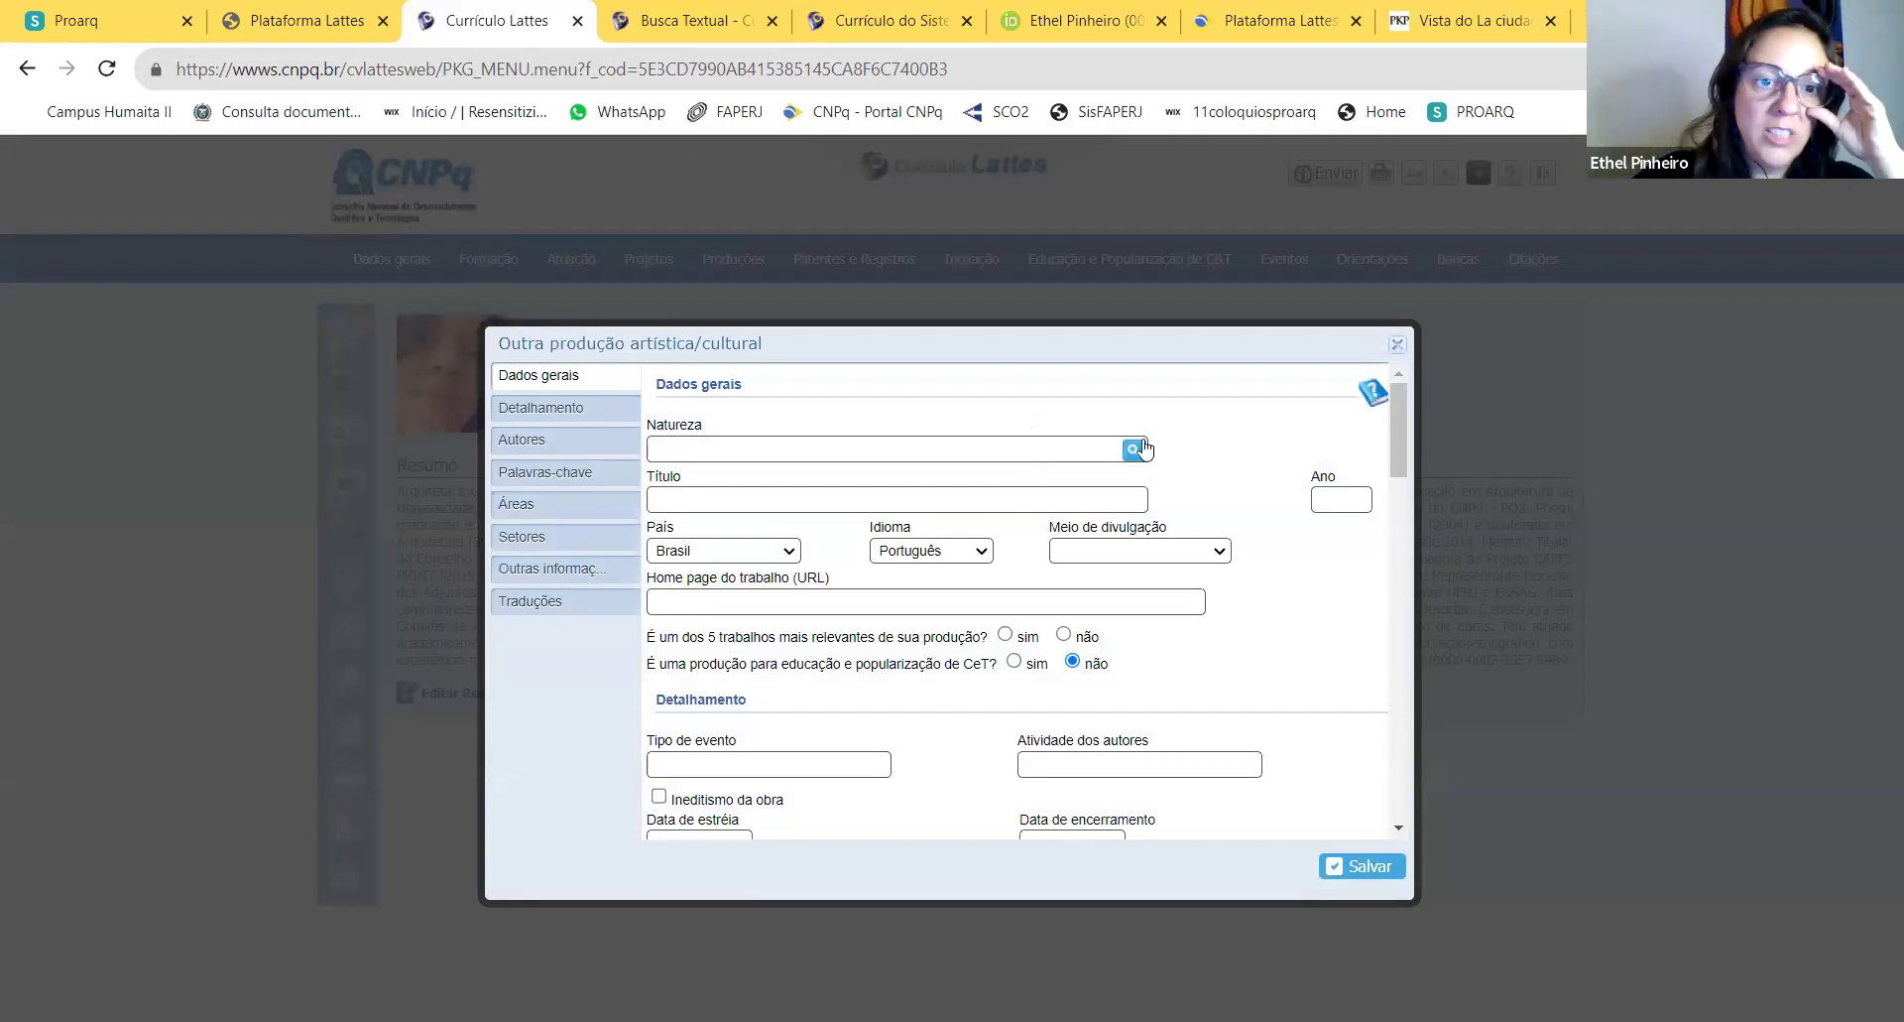
left_click(1136, 450)
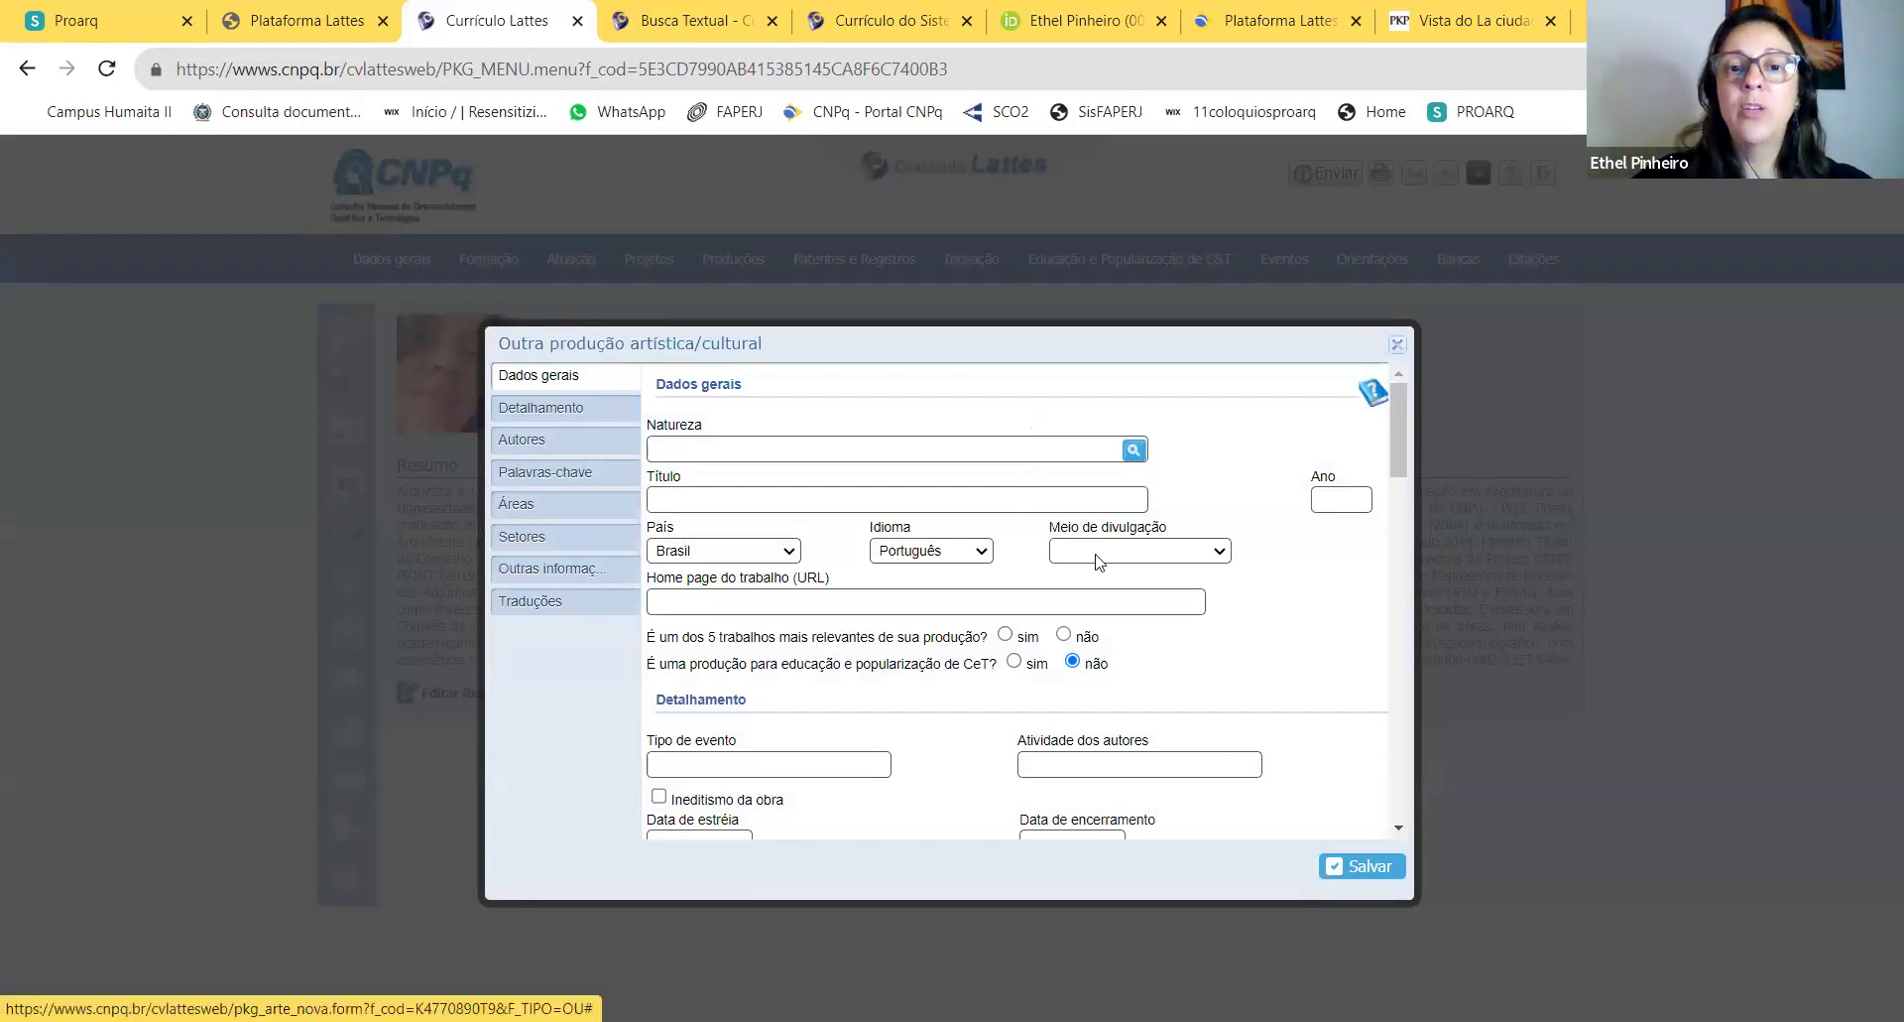
left_click(1037, 607)
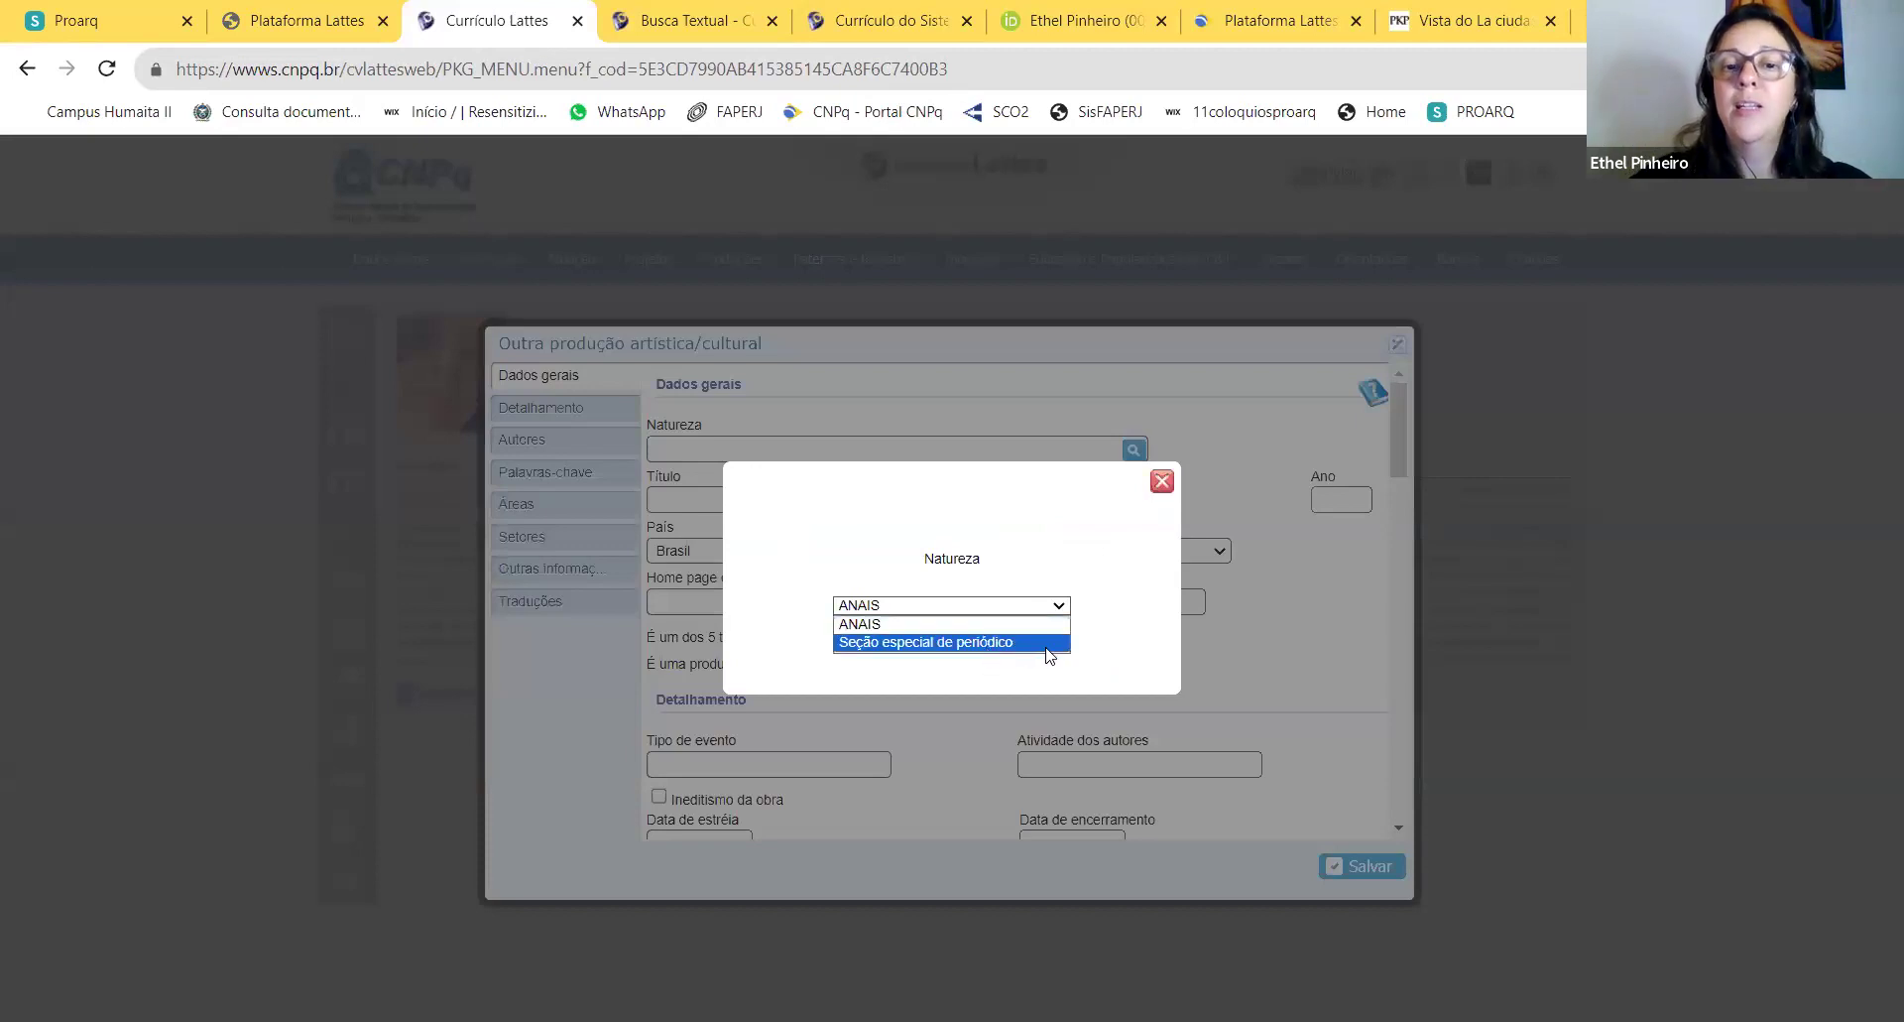
left_click(1021, 608)
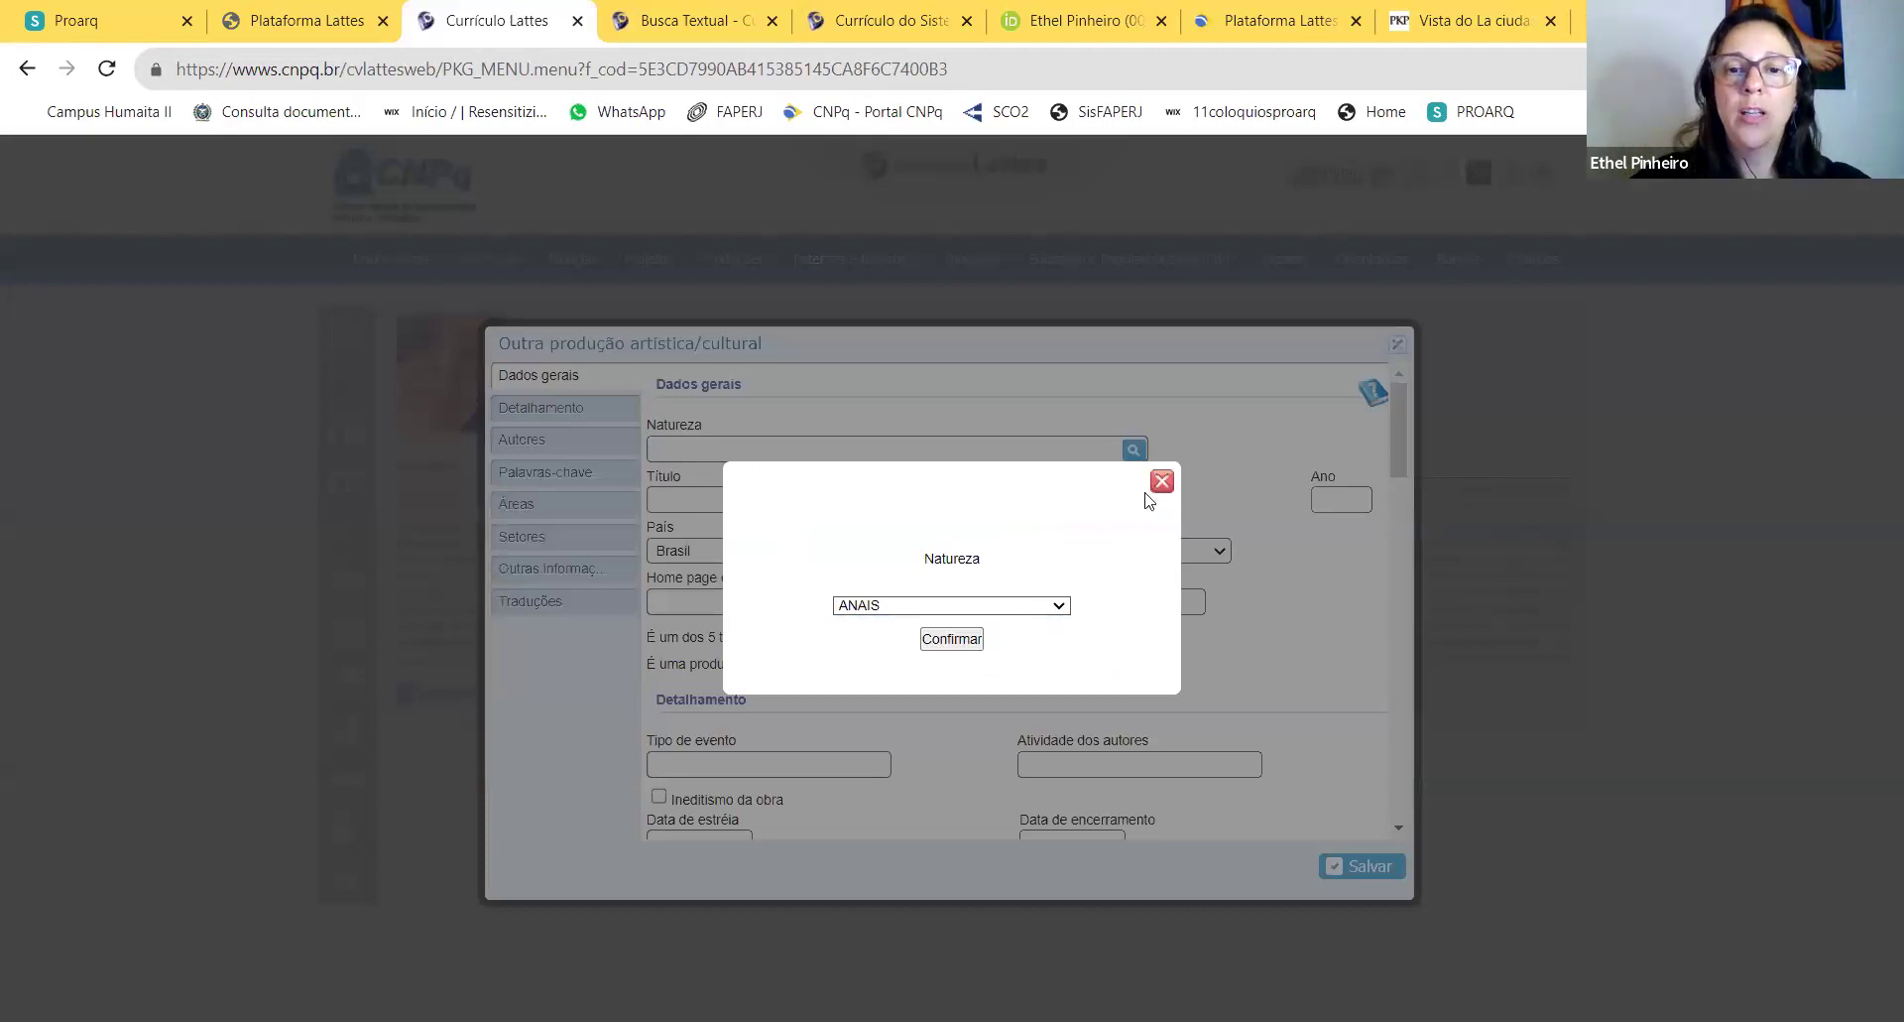
left_click(1163, 481)
left_click(857, 448)
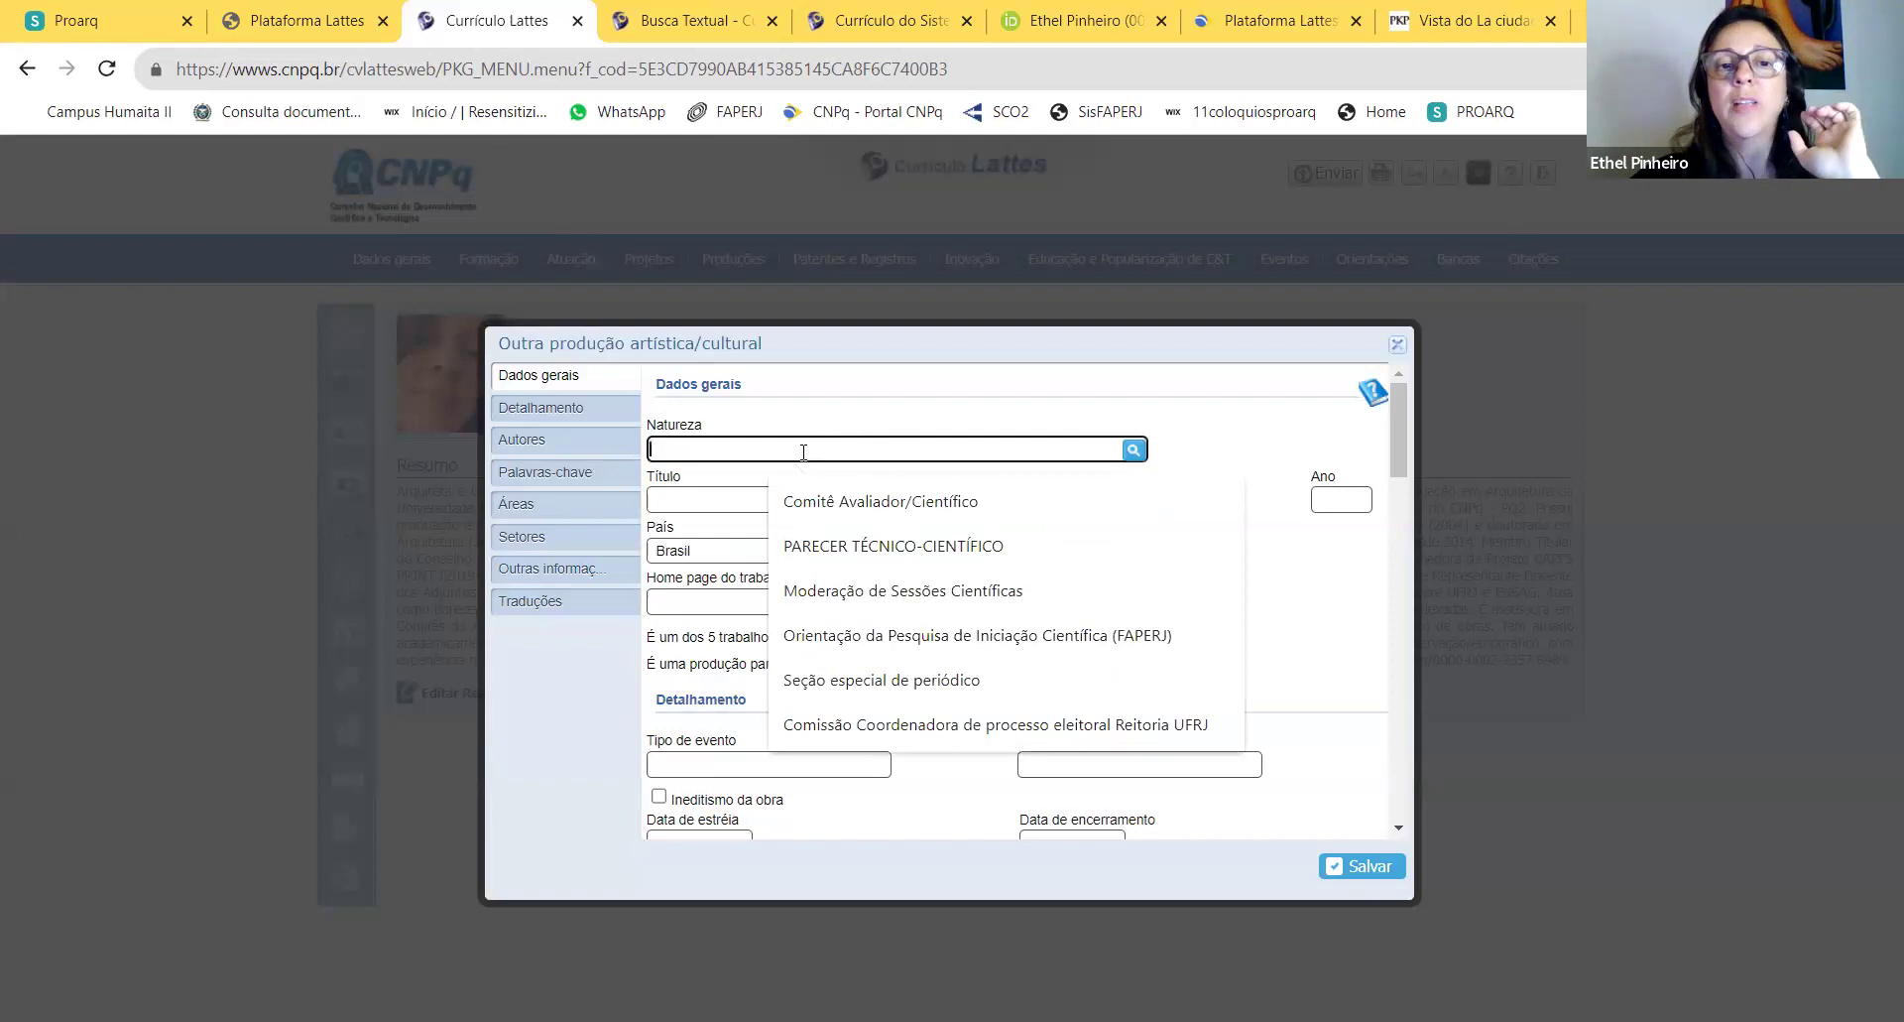
type("En")
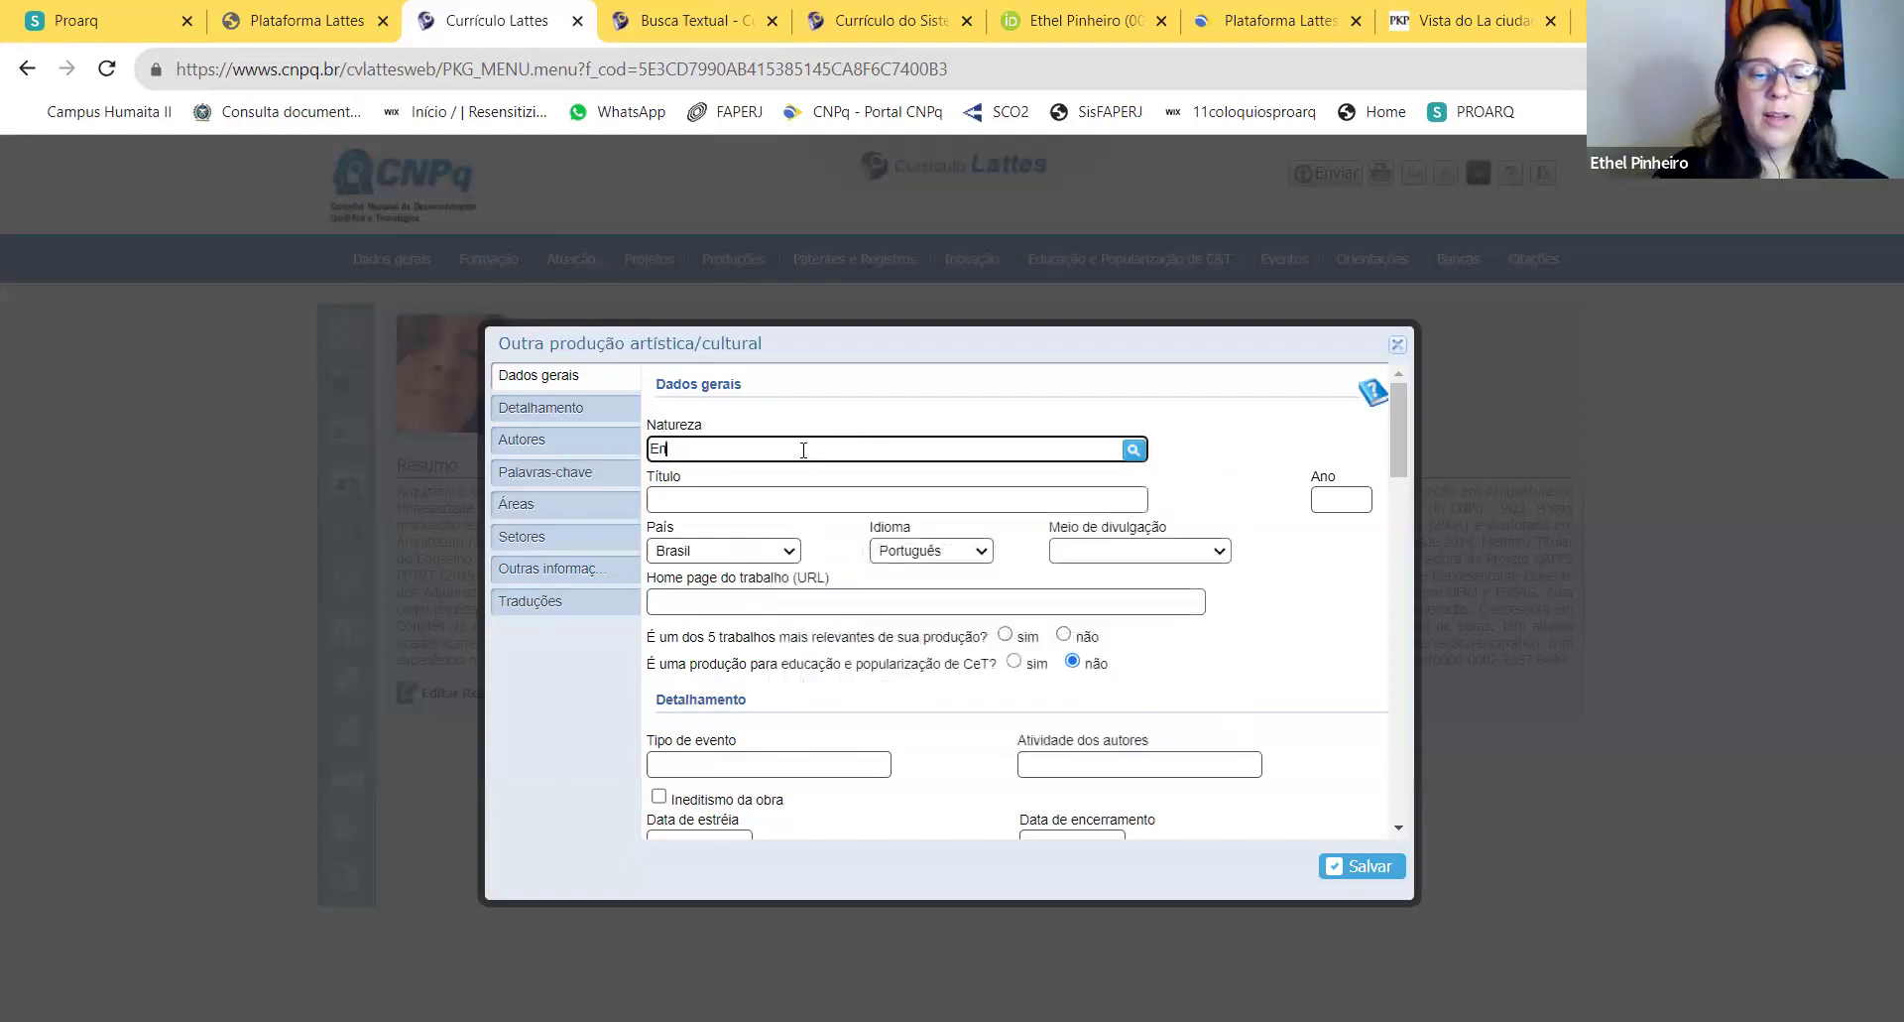
type("saai")
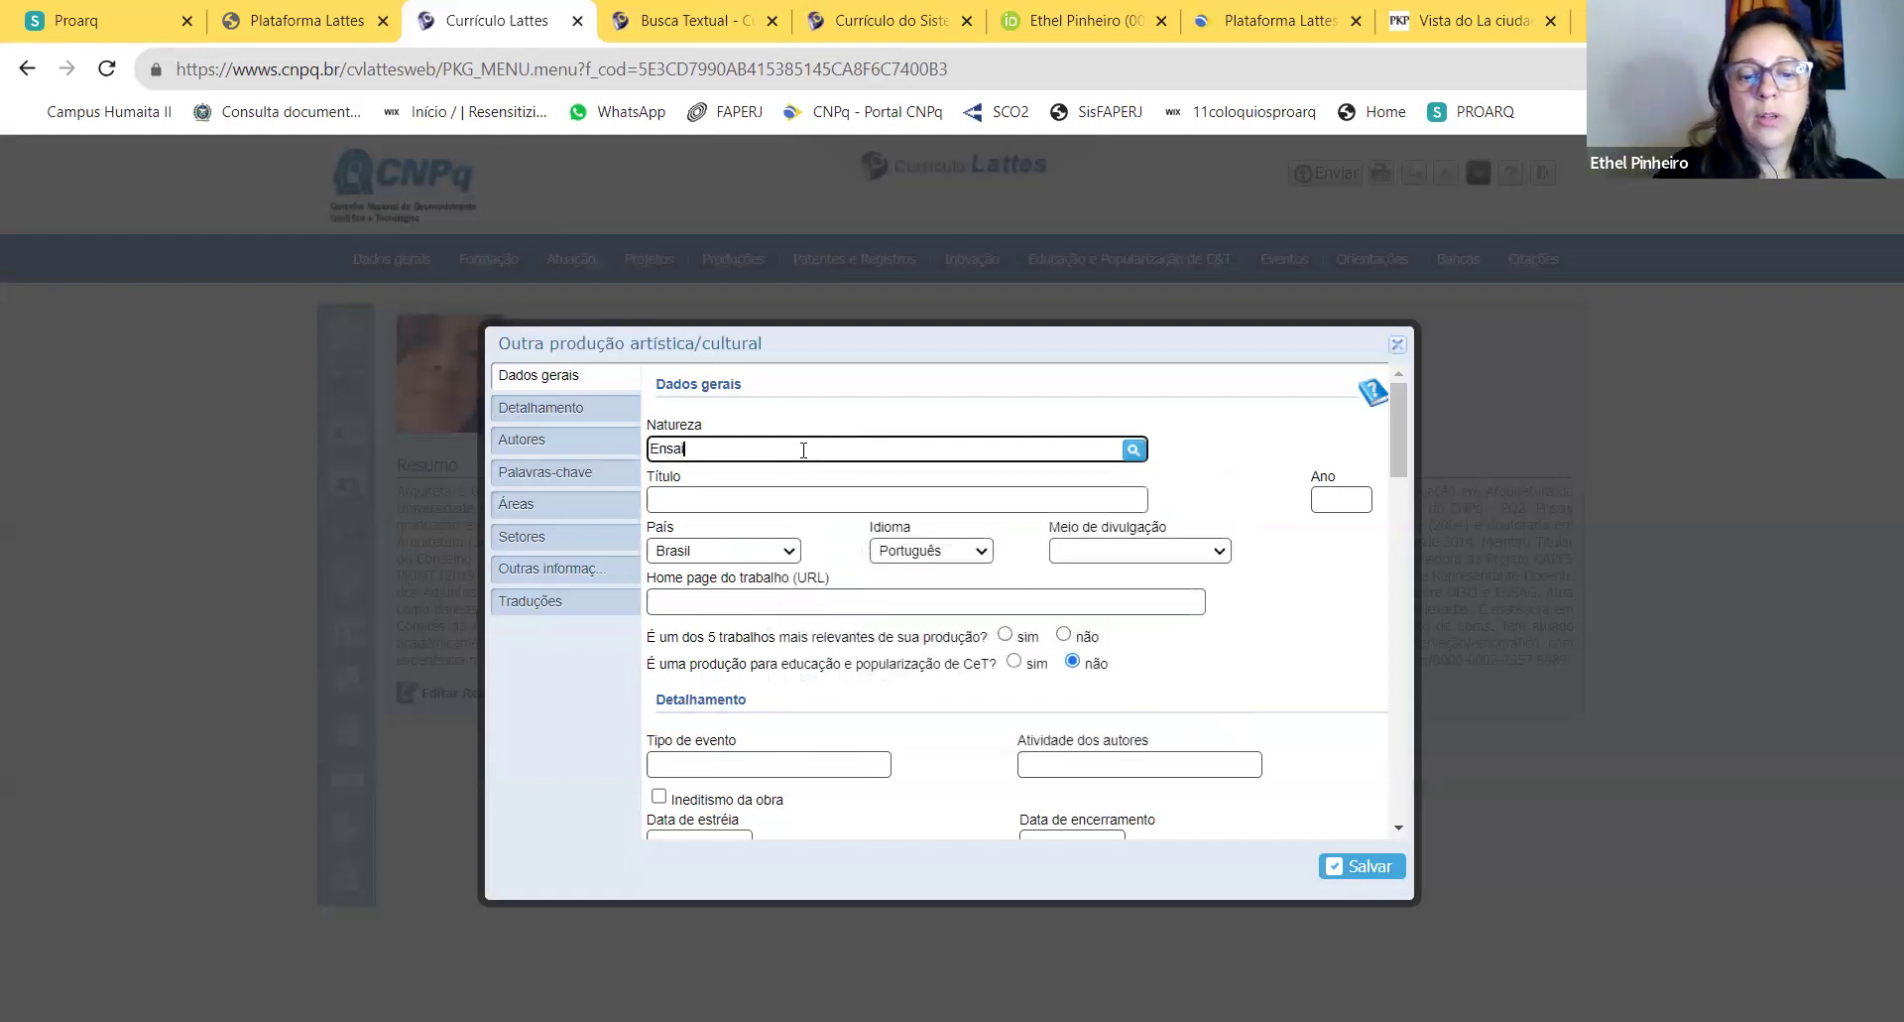
type("o foto")
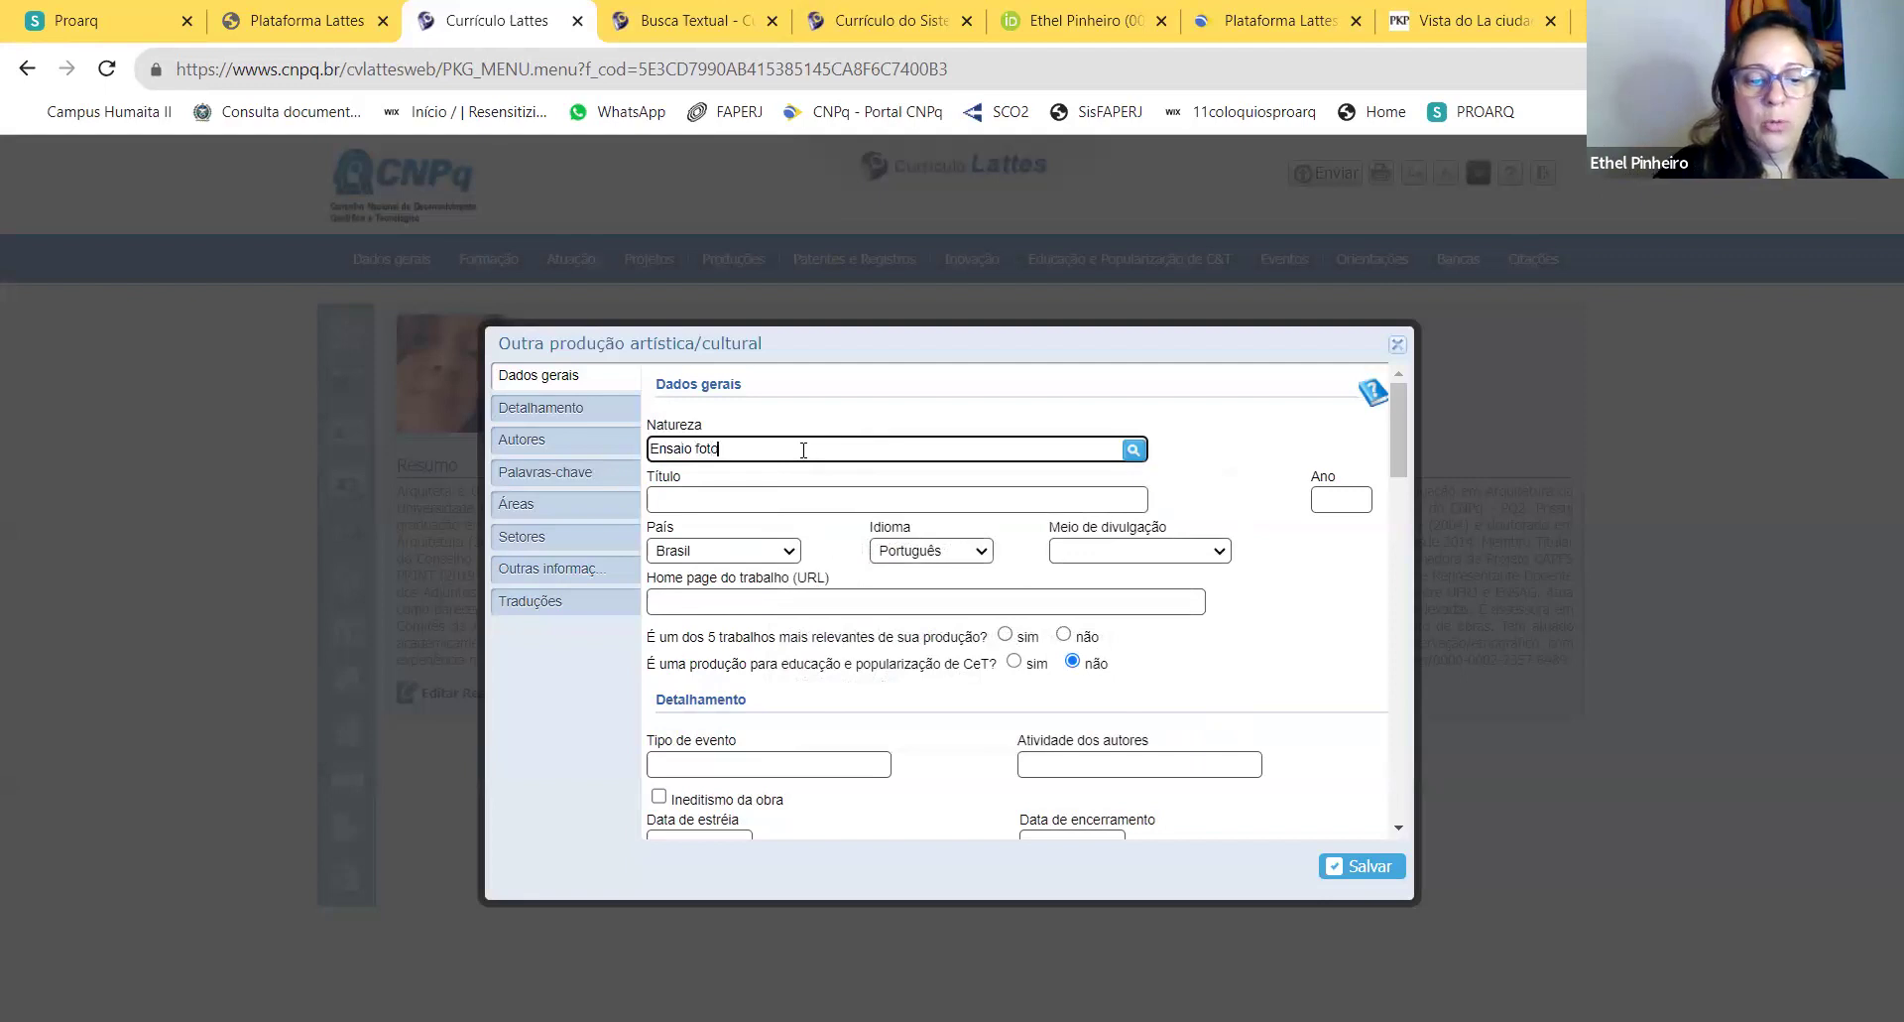
type("gráfico")
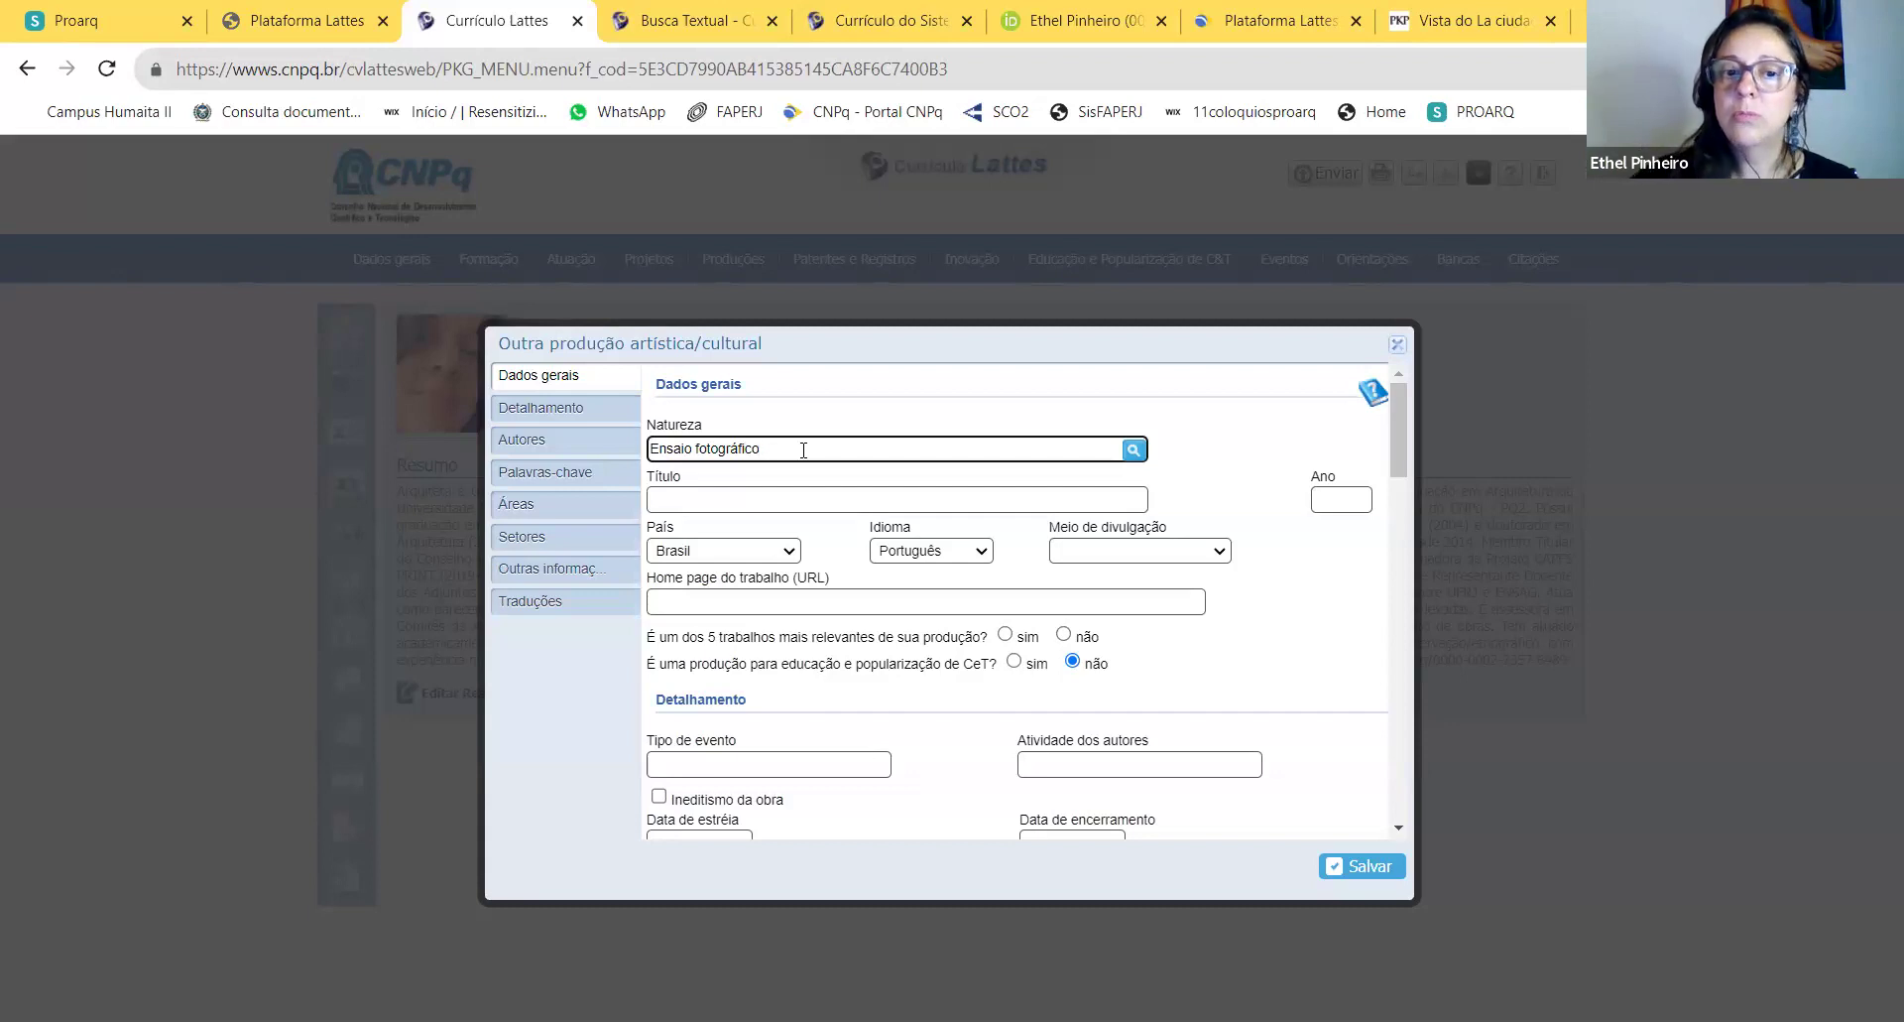
Step: Browse the Detalhamento fields, then discard the new entry
scroll(873, 567, "down", 7)
scroll(886, 586, "up", 3)
left_click(801, 557)
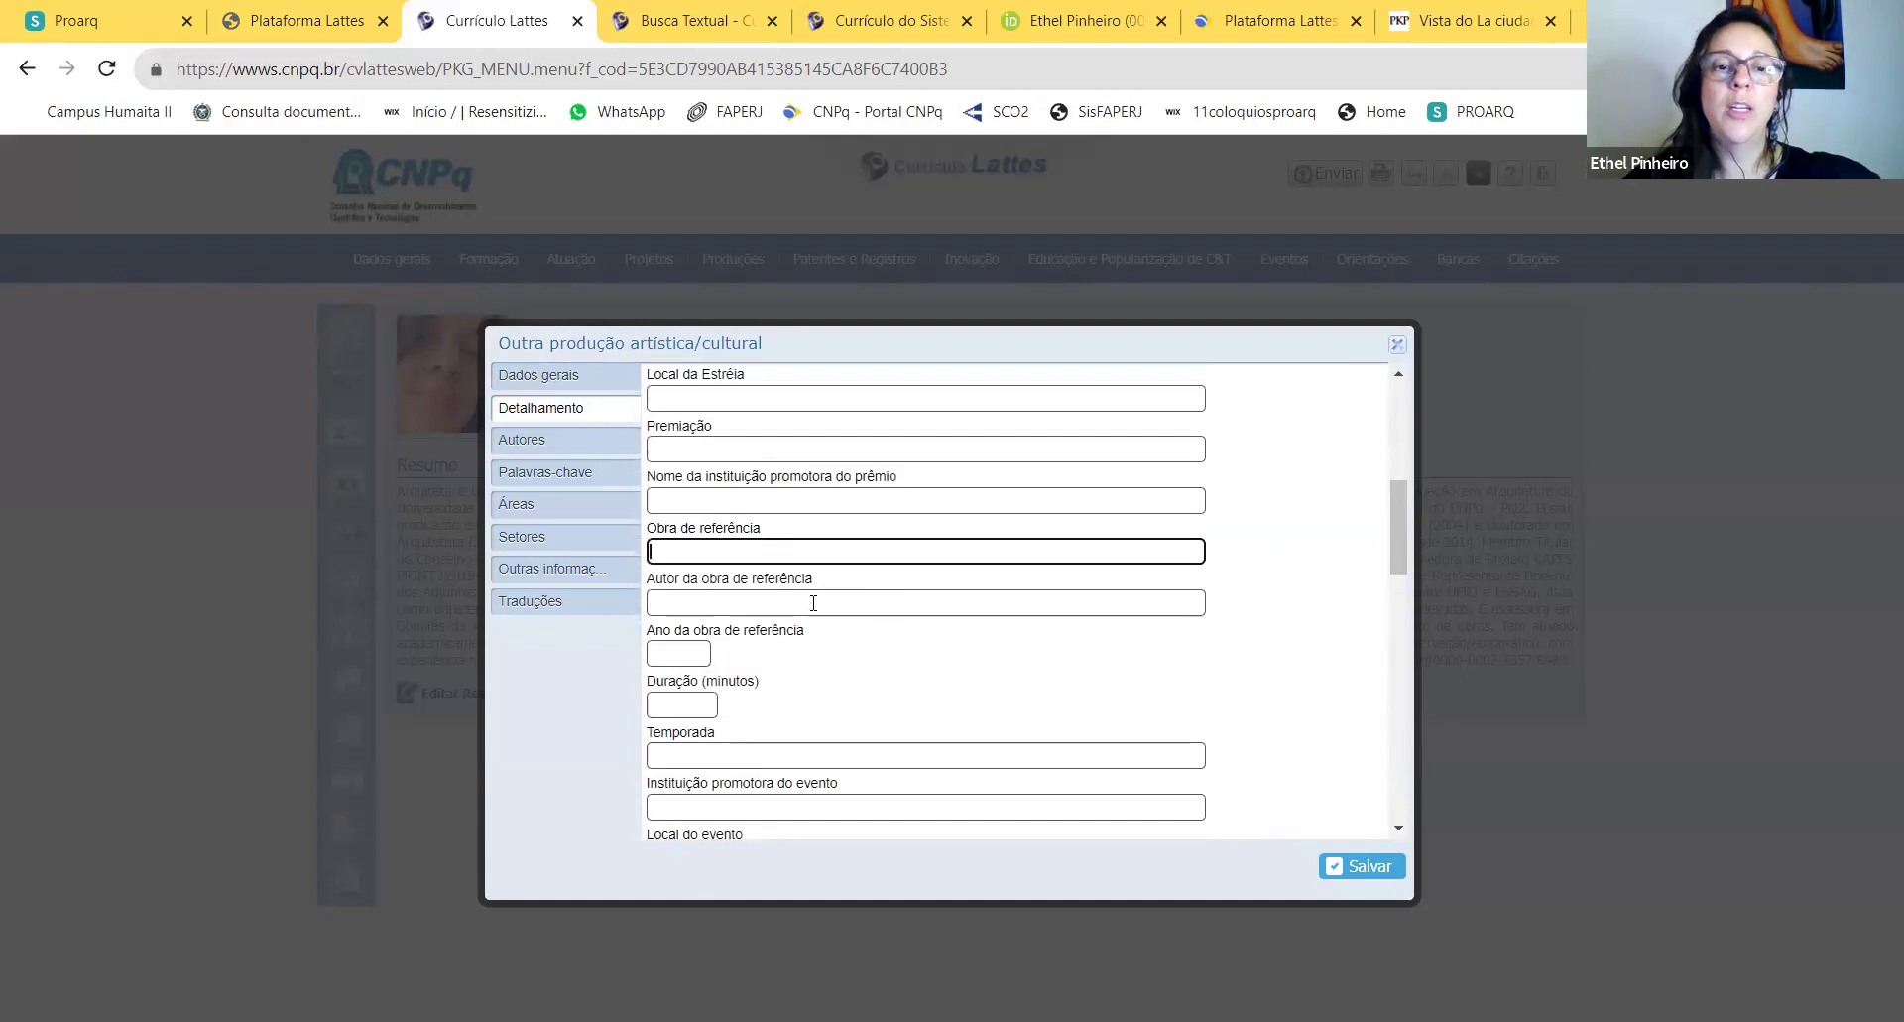
left_click(813, 602)
left_click(695, 647)
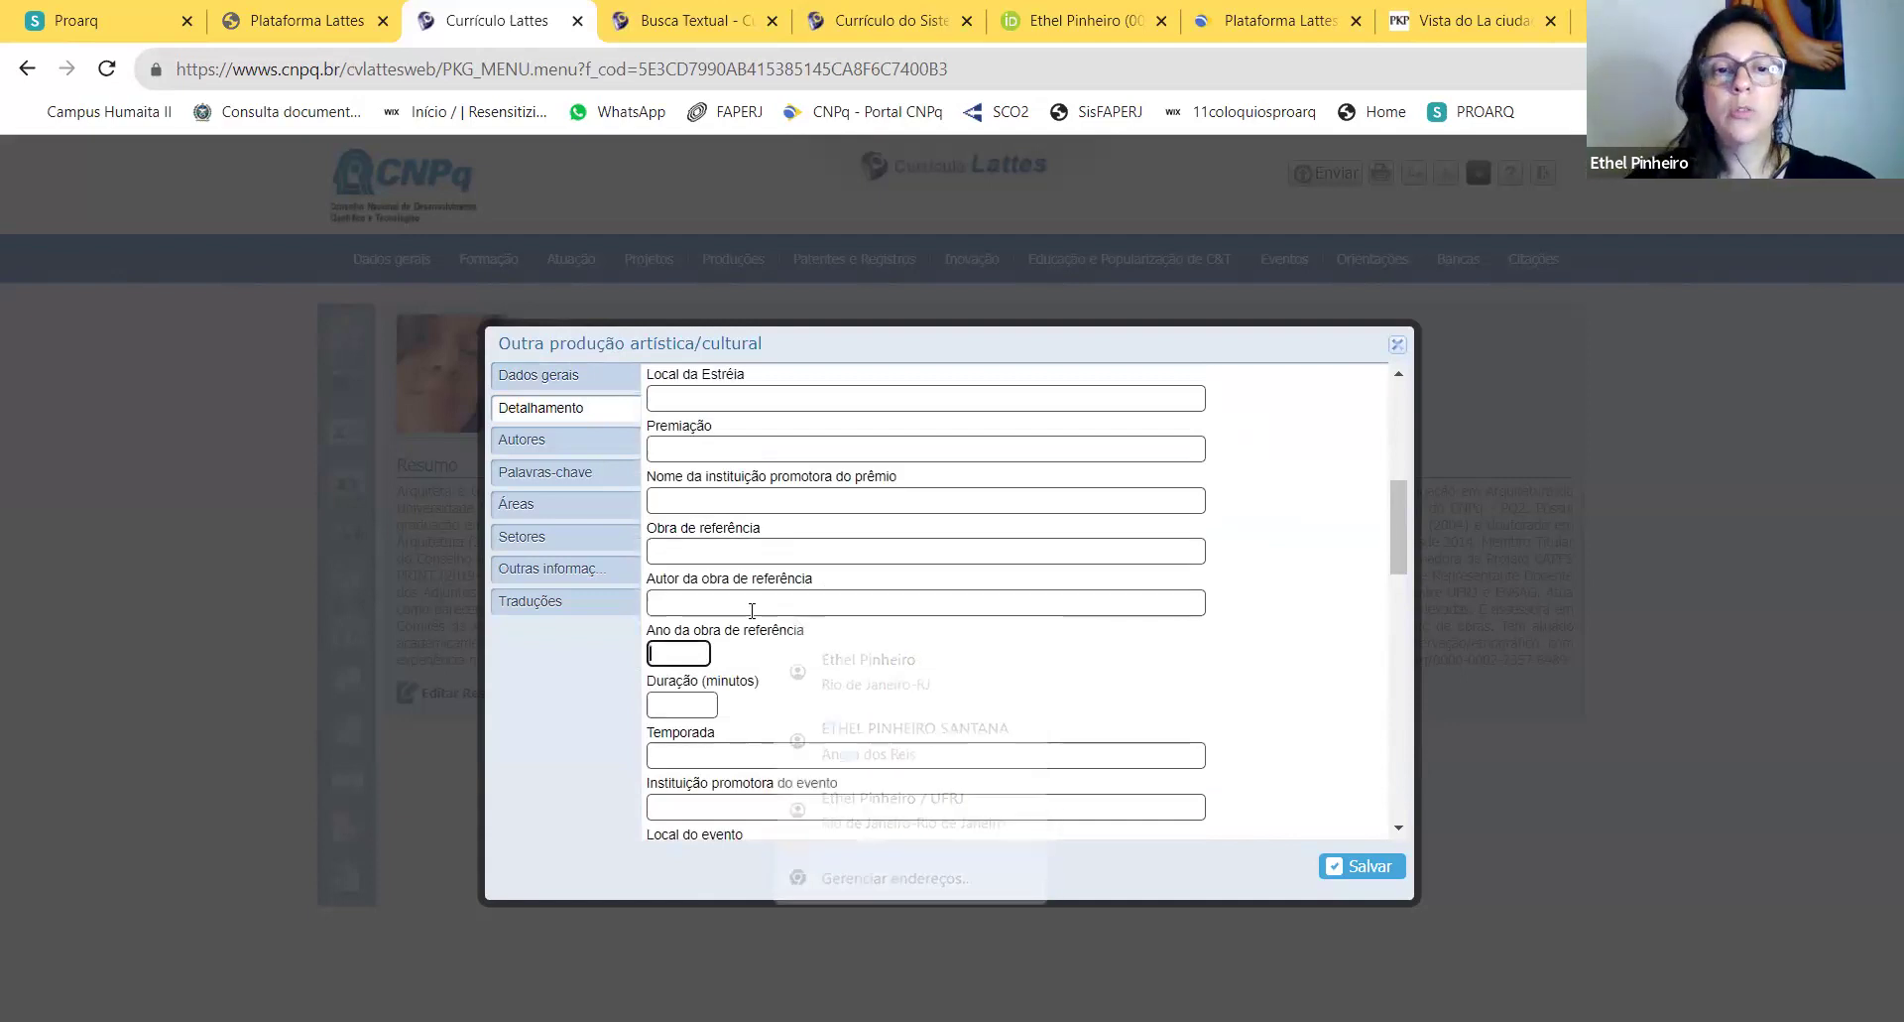
scroll(744, 635, "up", 3)
left_click(744, 640)
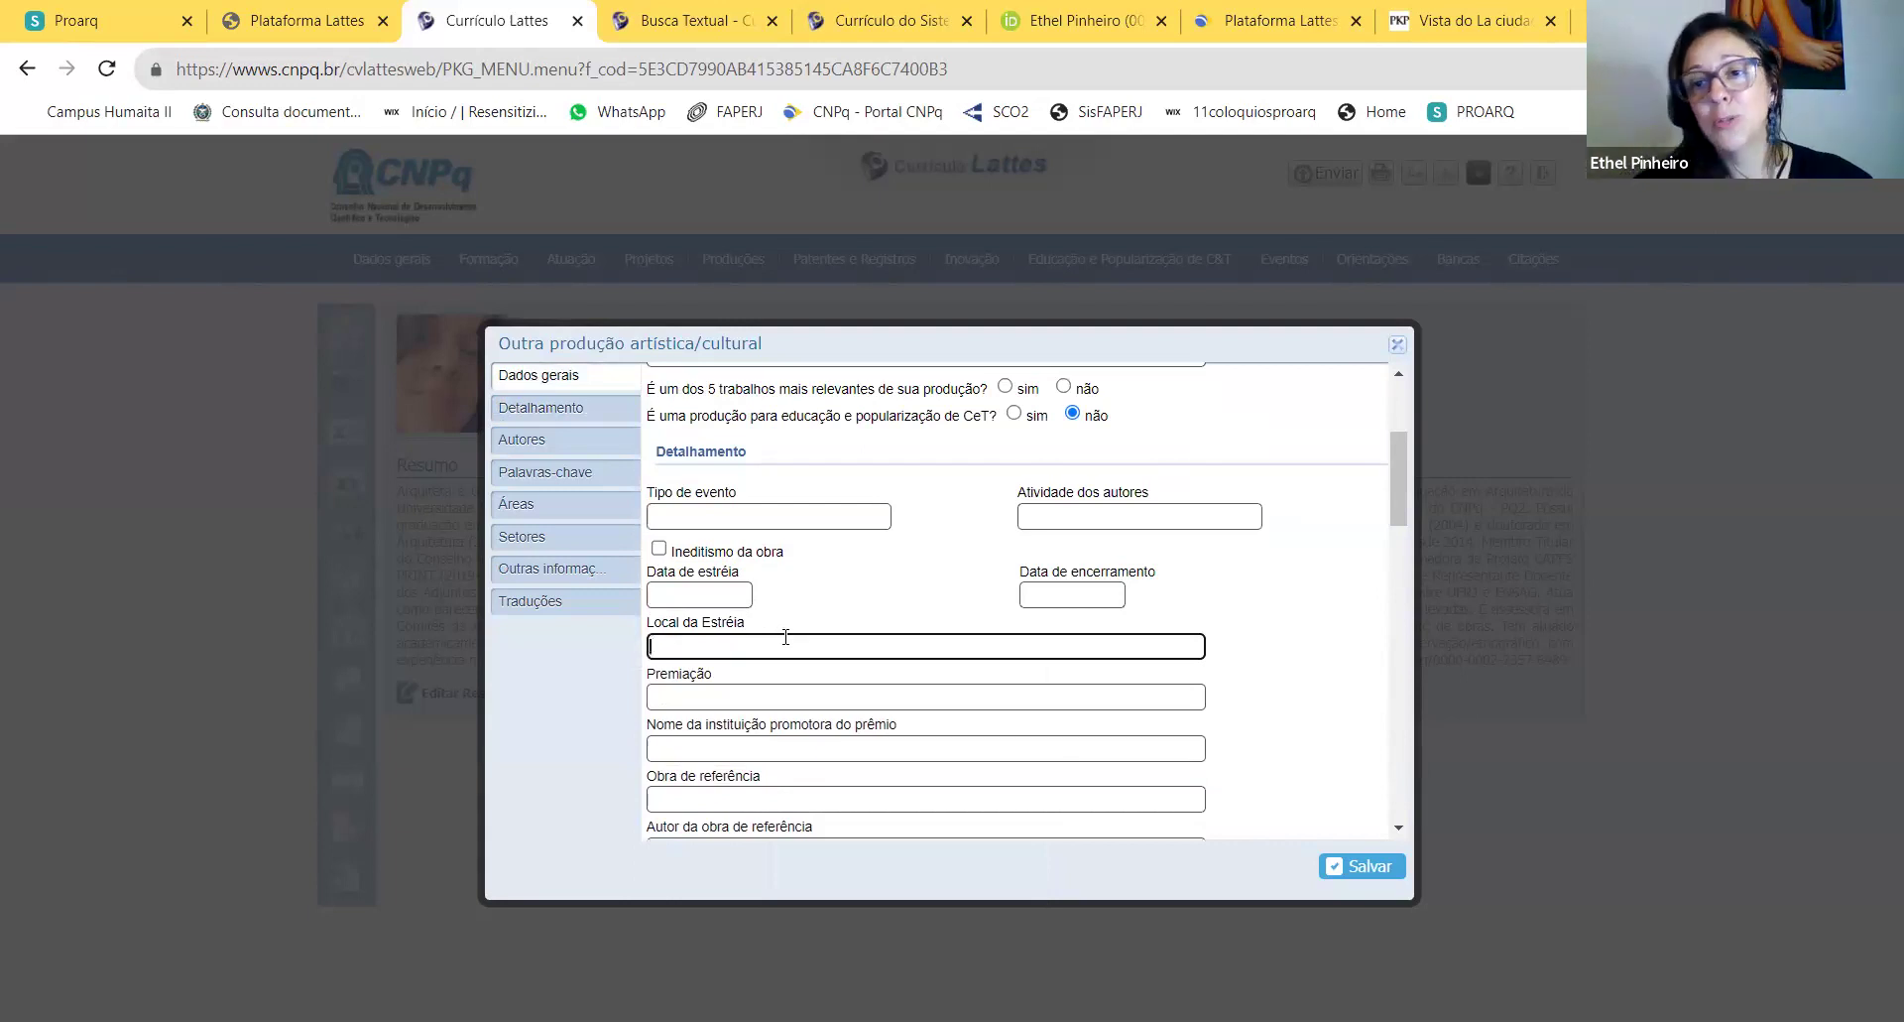
scroll(855, 627, "down", 3)
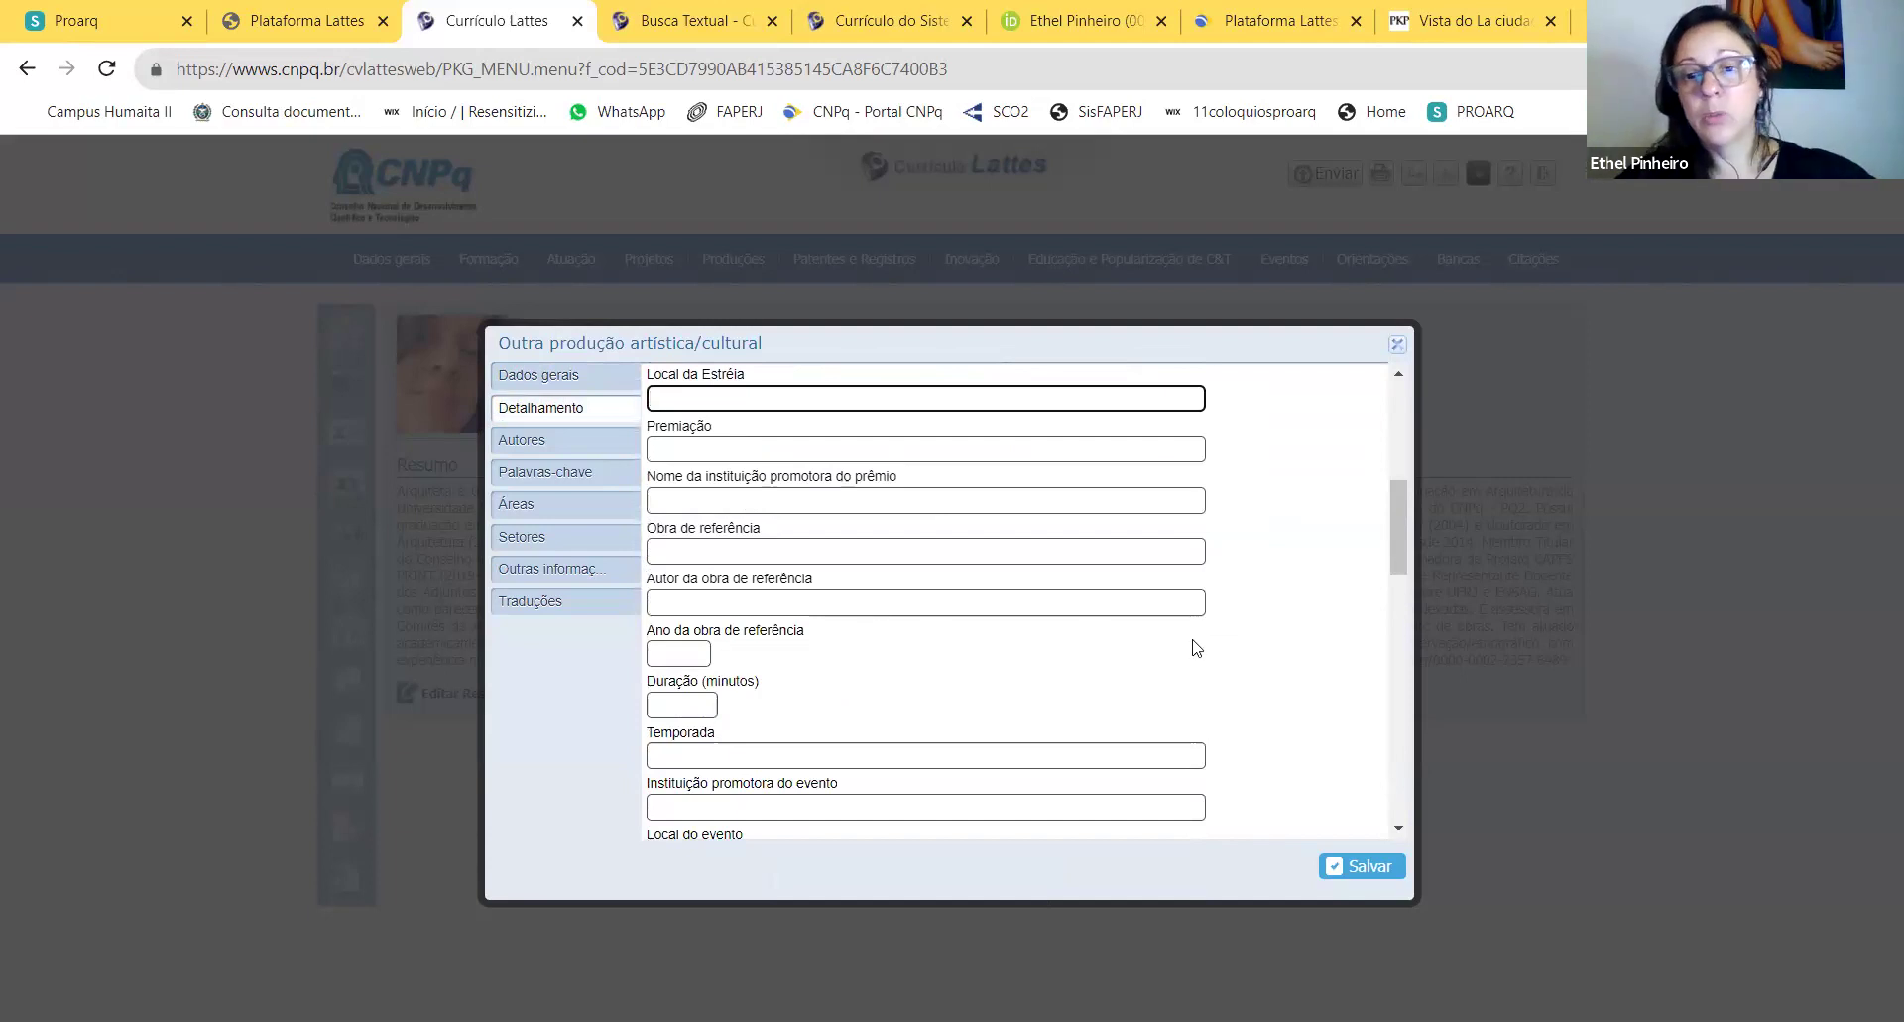
left_click(1399, 347)
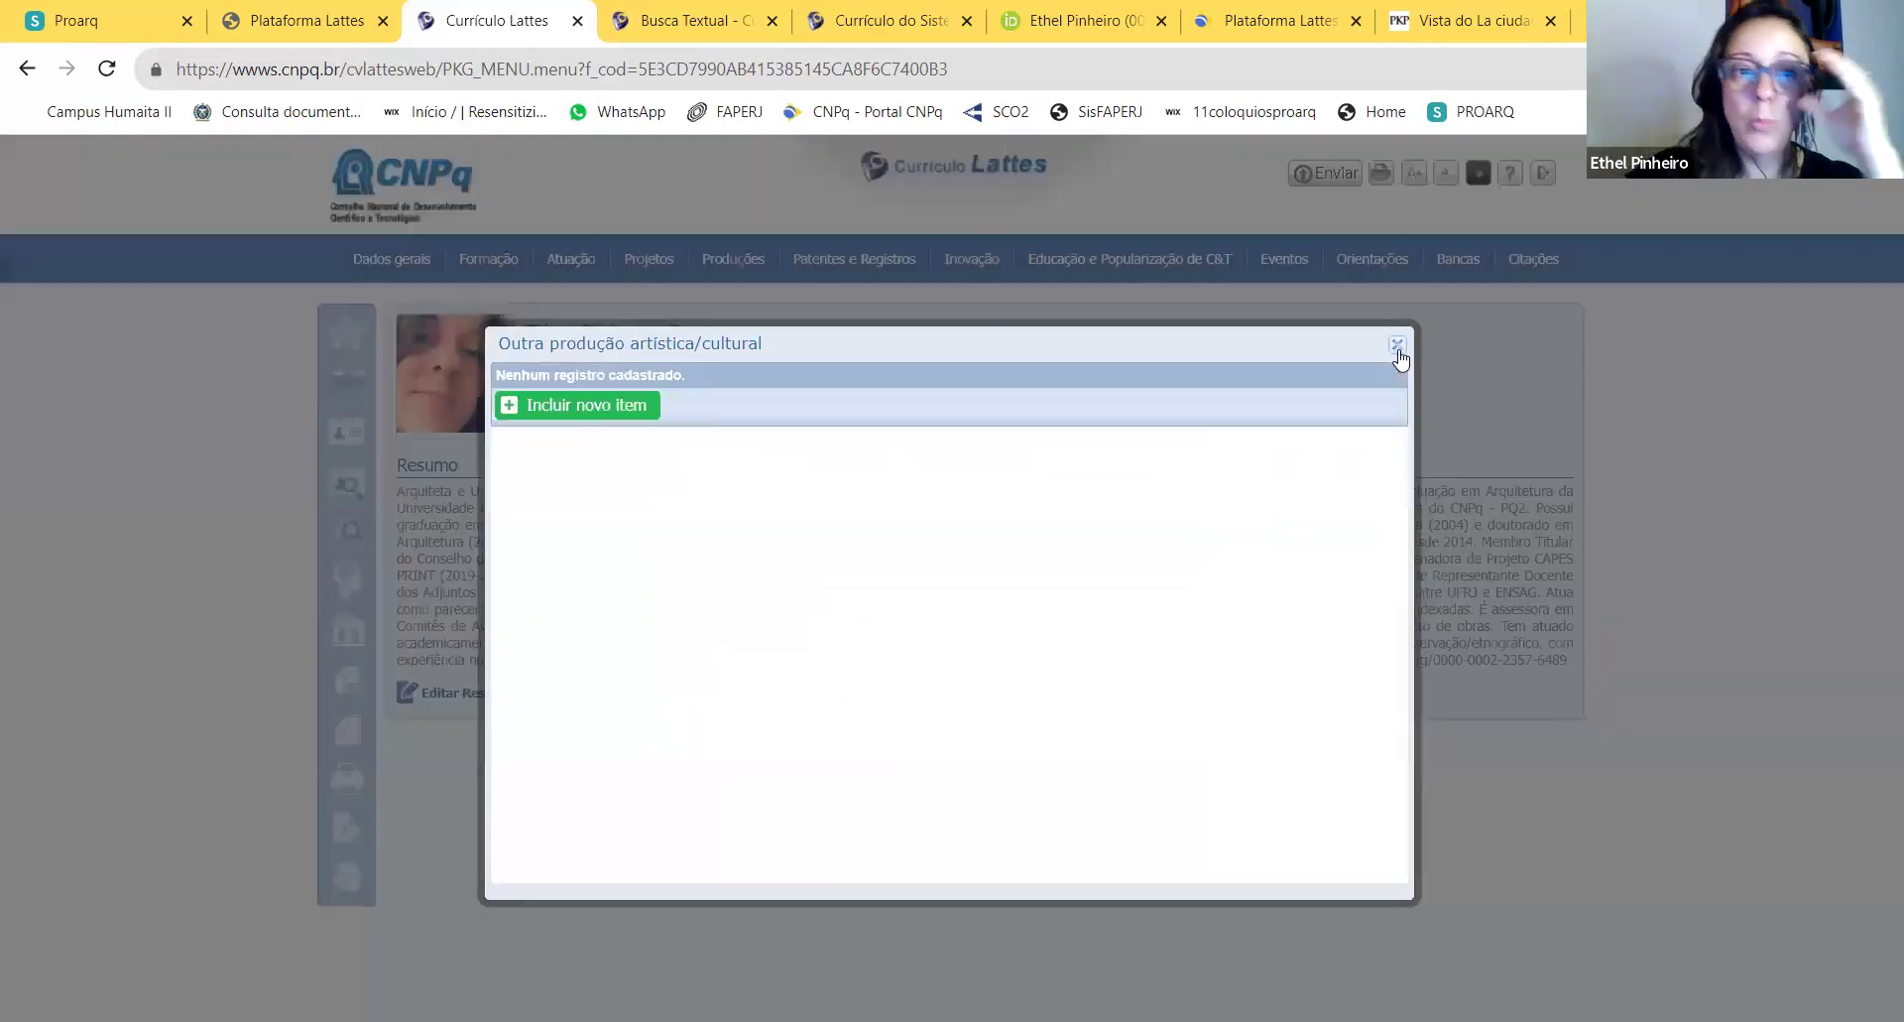
Step: Close the empty artistic production section and open the Entrevistas, mesas redondas, programas e comentários na mídia list
left_click(1399, 347)
mouse_move(731, 263)
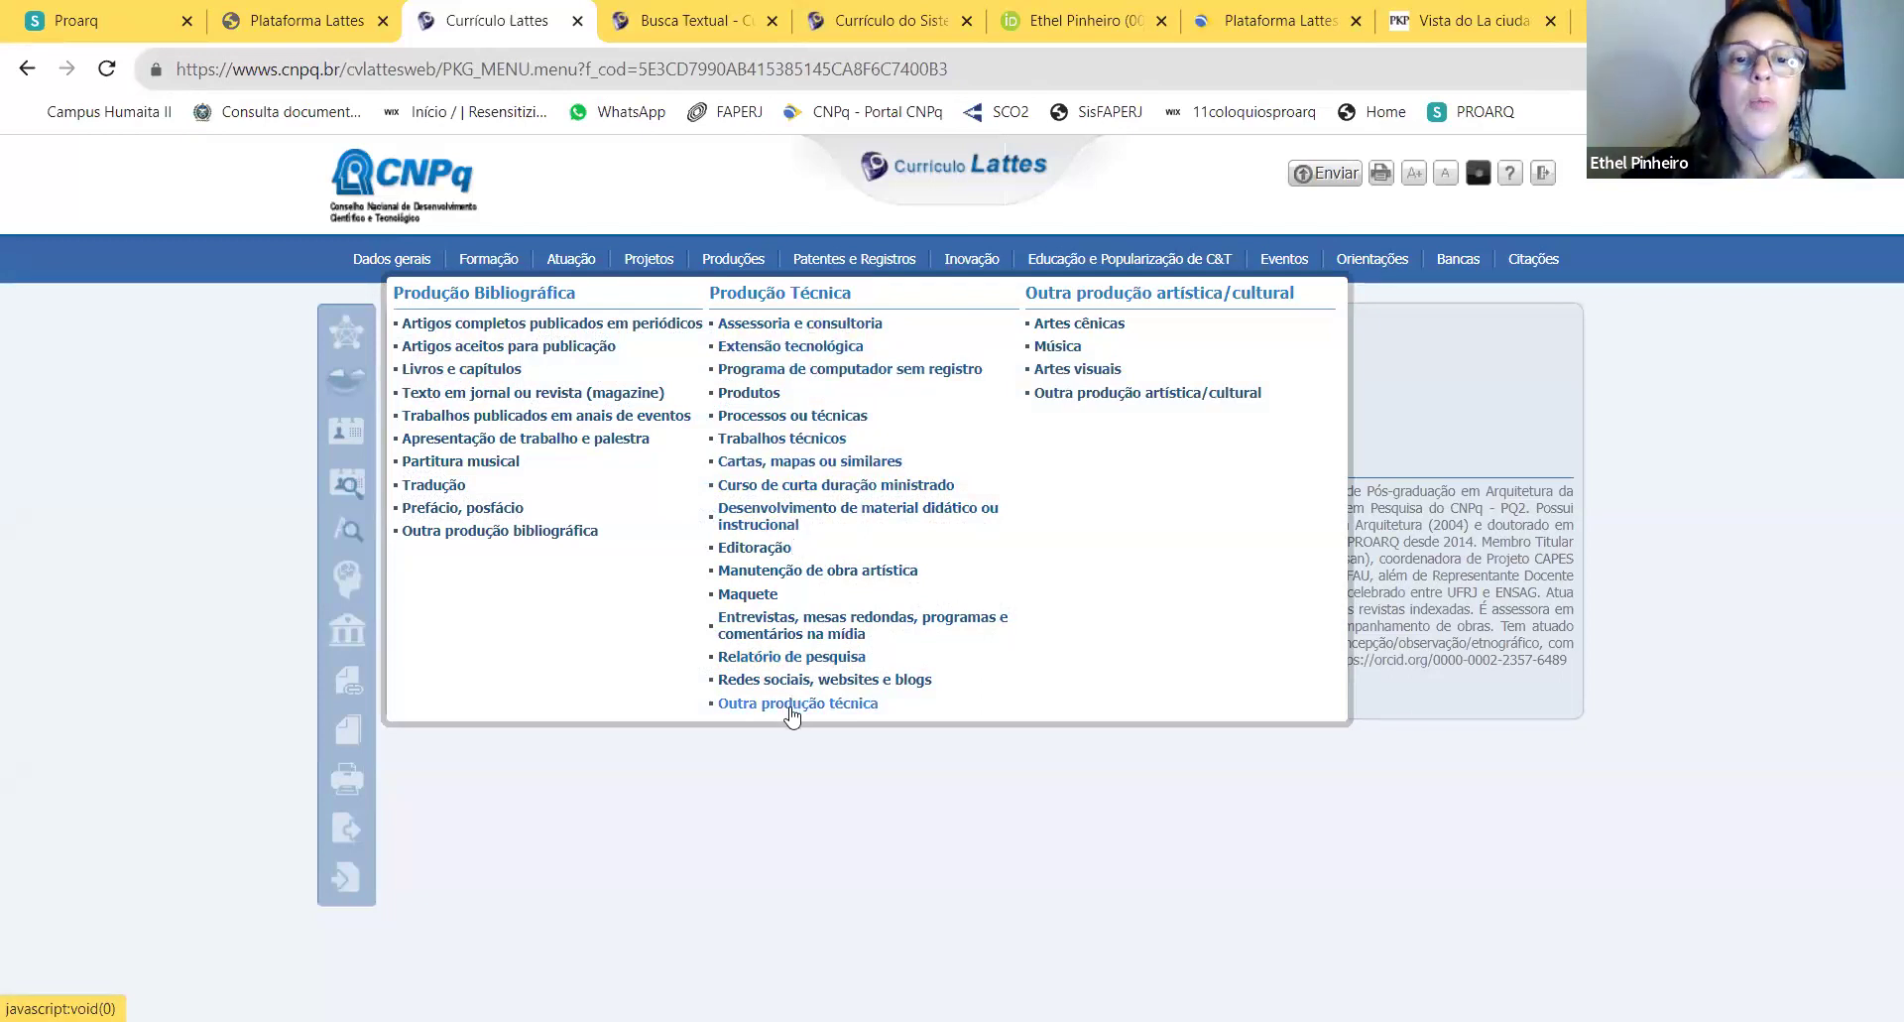
left_click(799, 626)
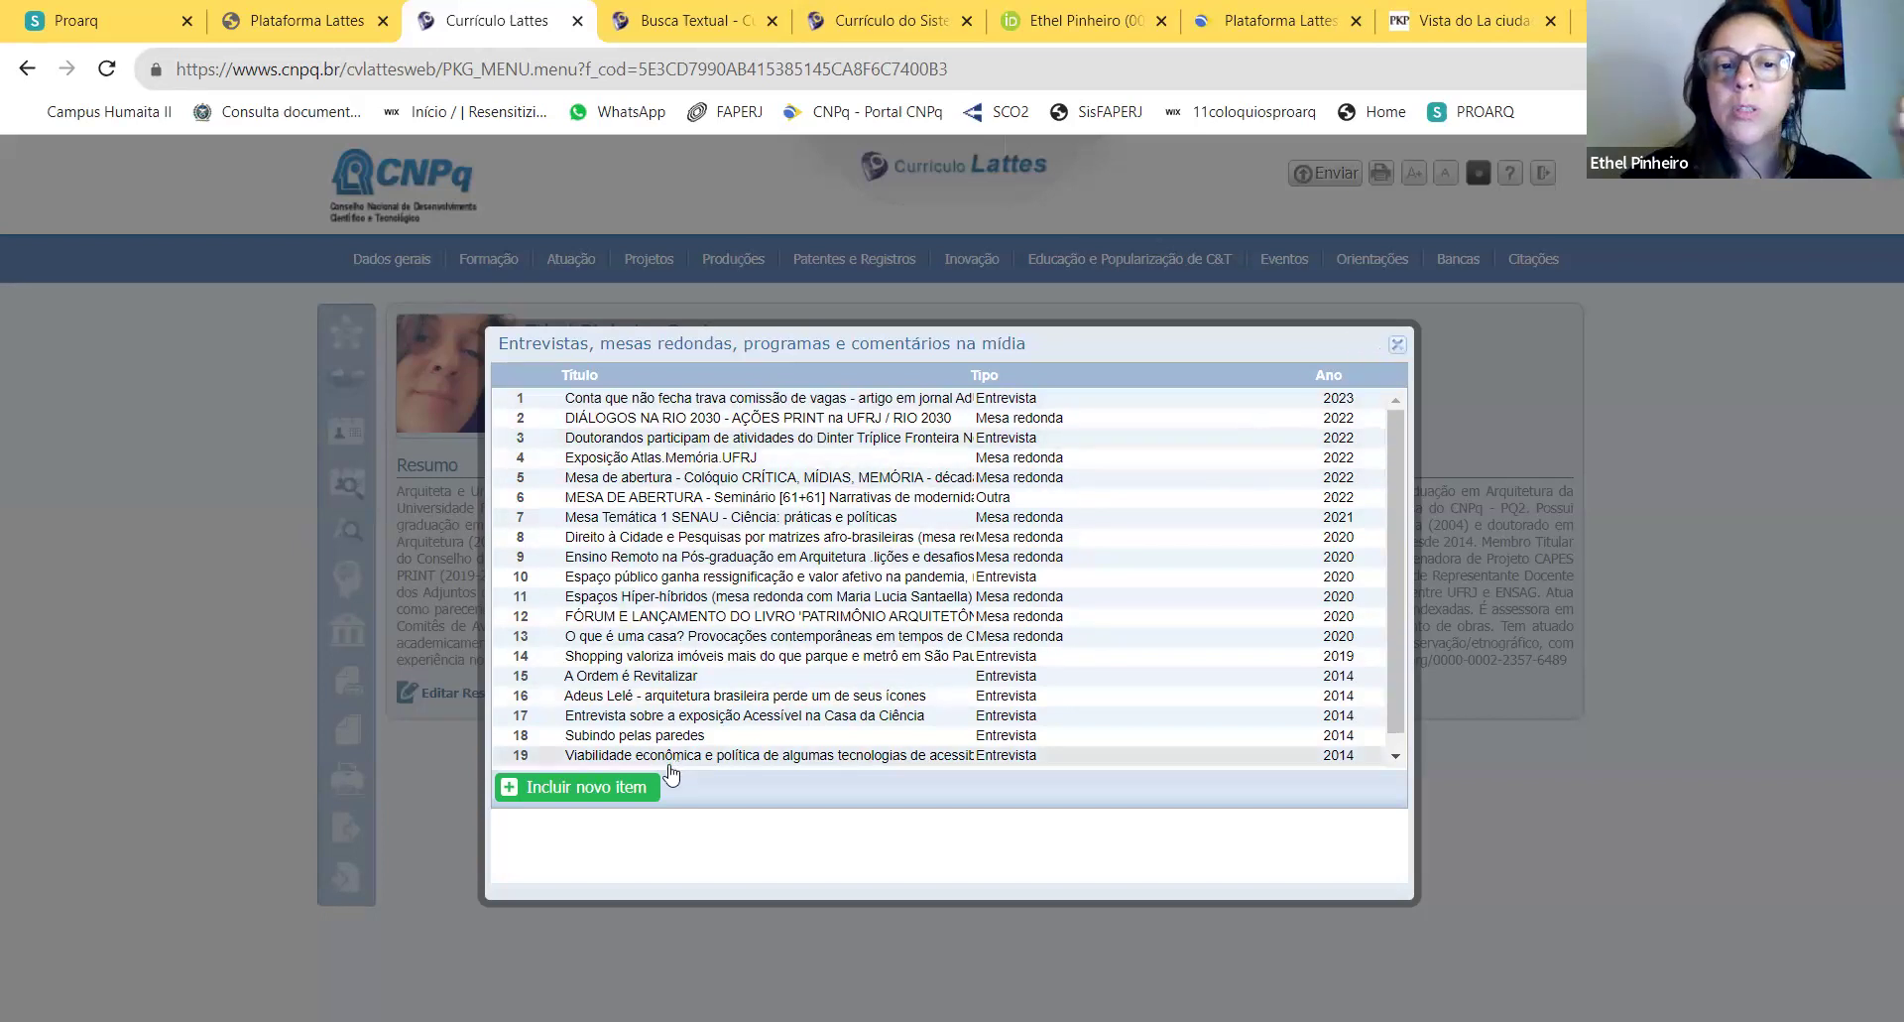
Step: Start a new interview or media entry, then discard it without saving
left_click(603, 786)
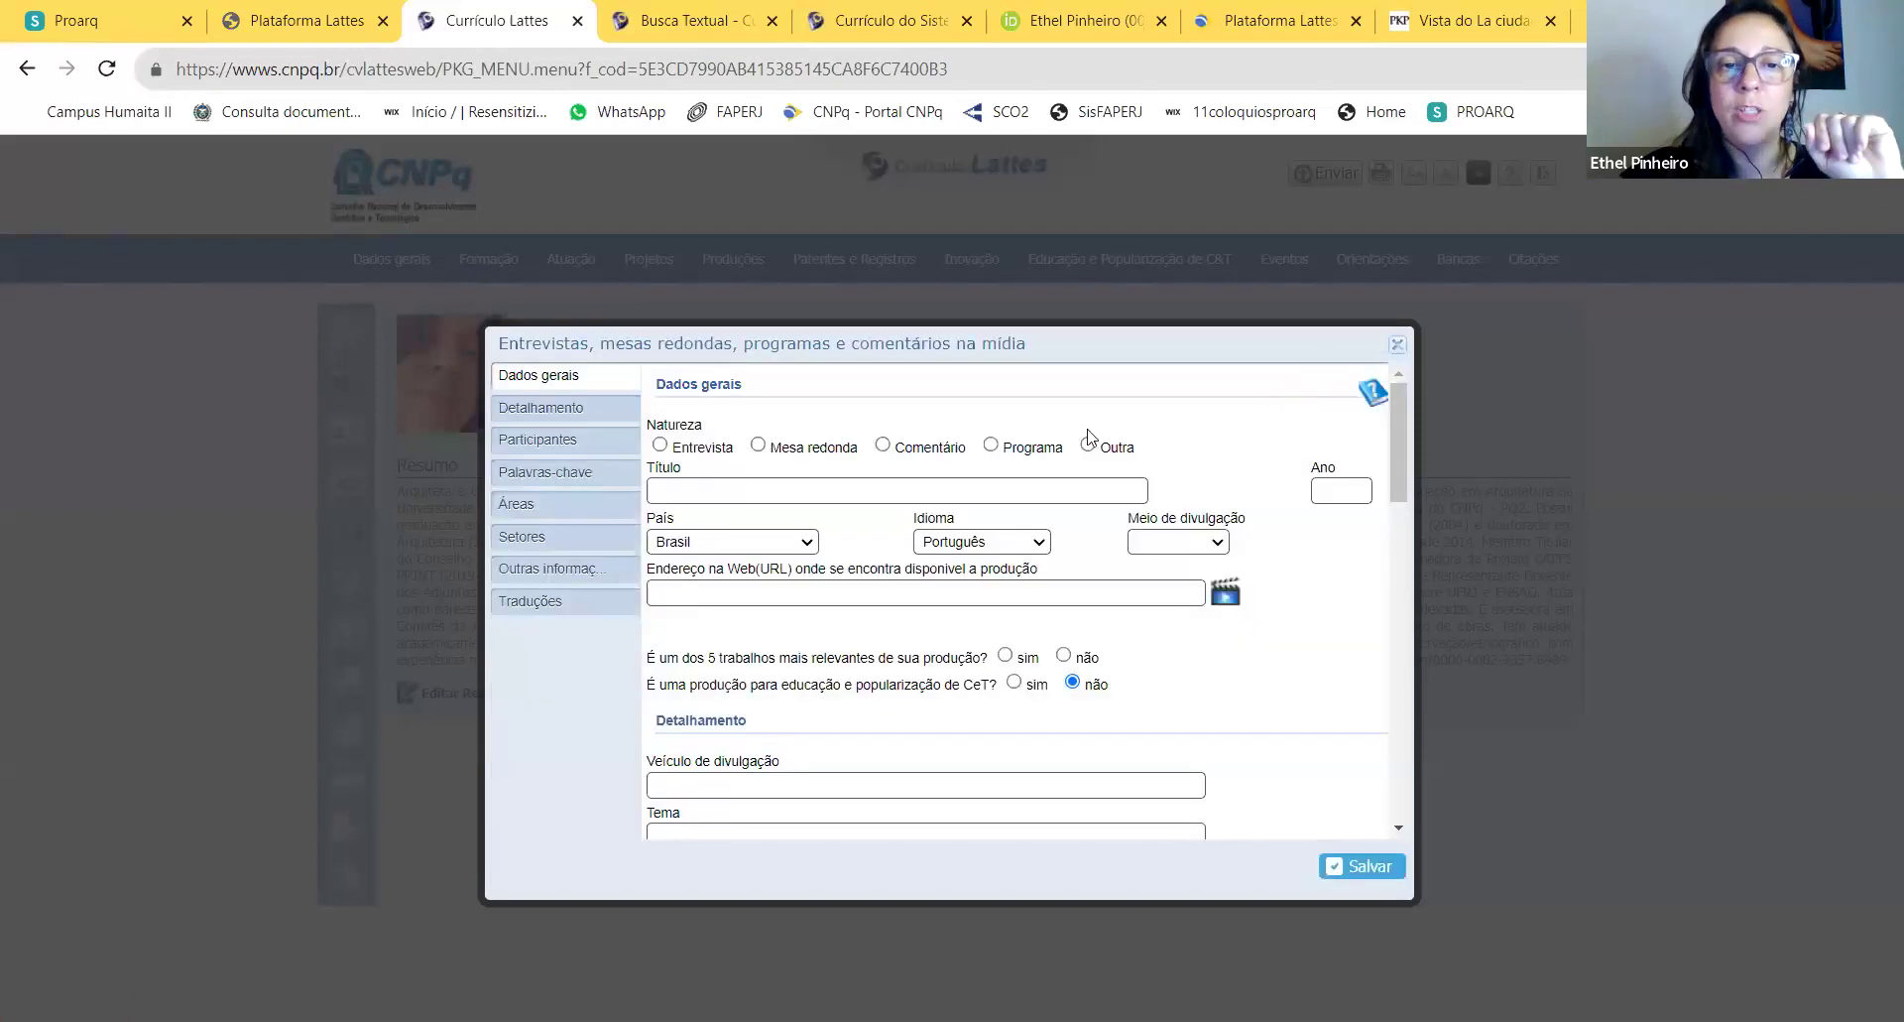
left_click(1357, 496)
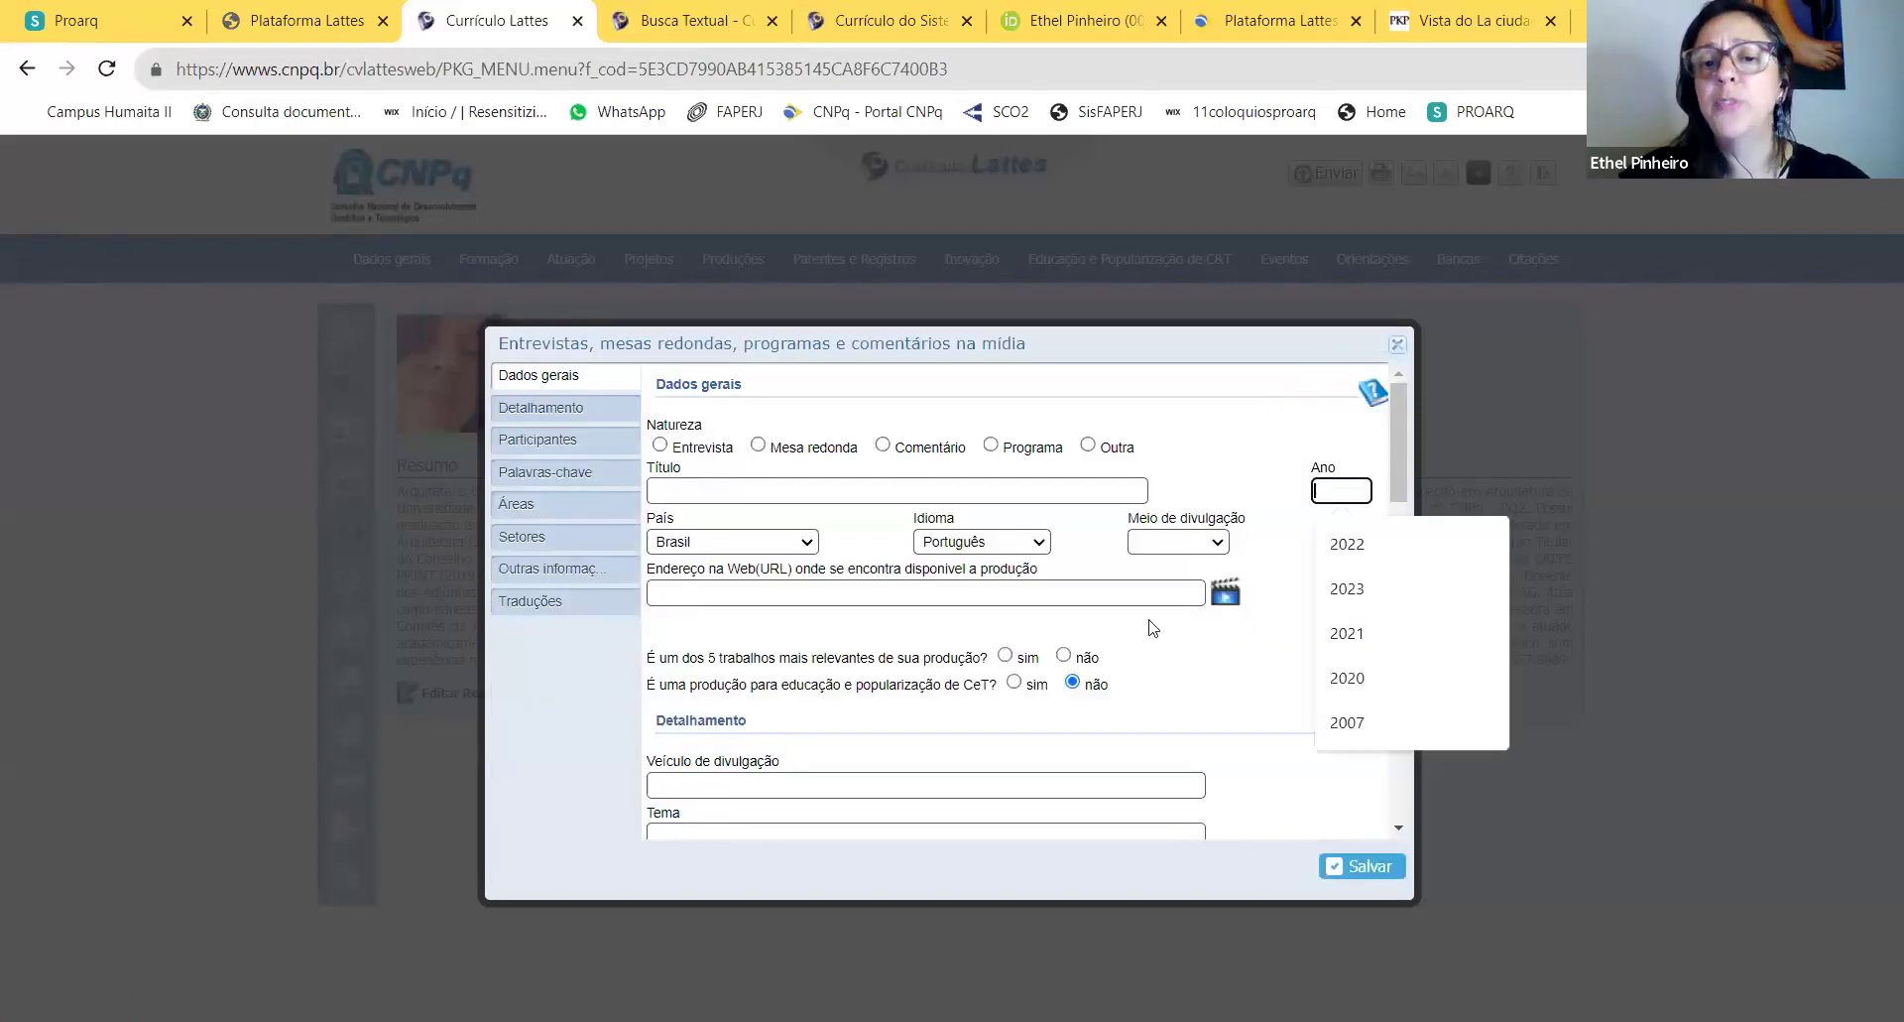
left_click(1073, 598)
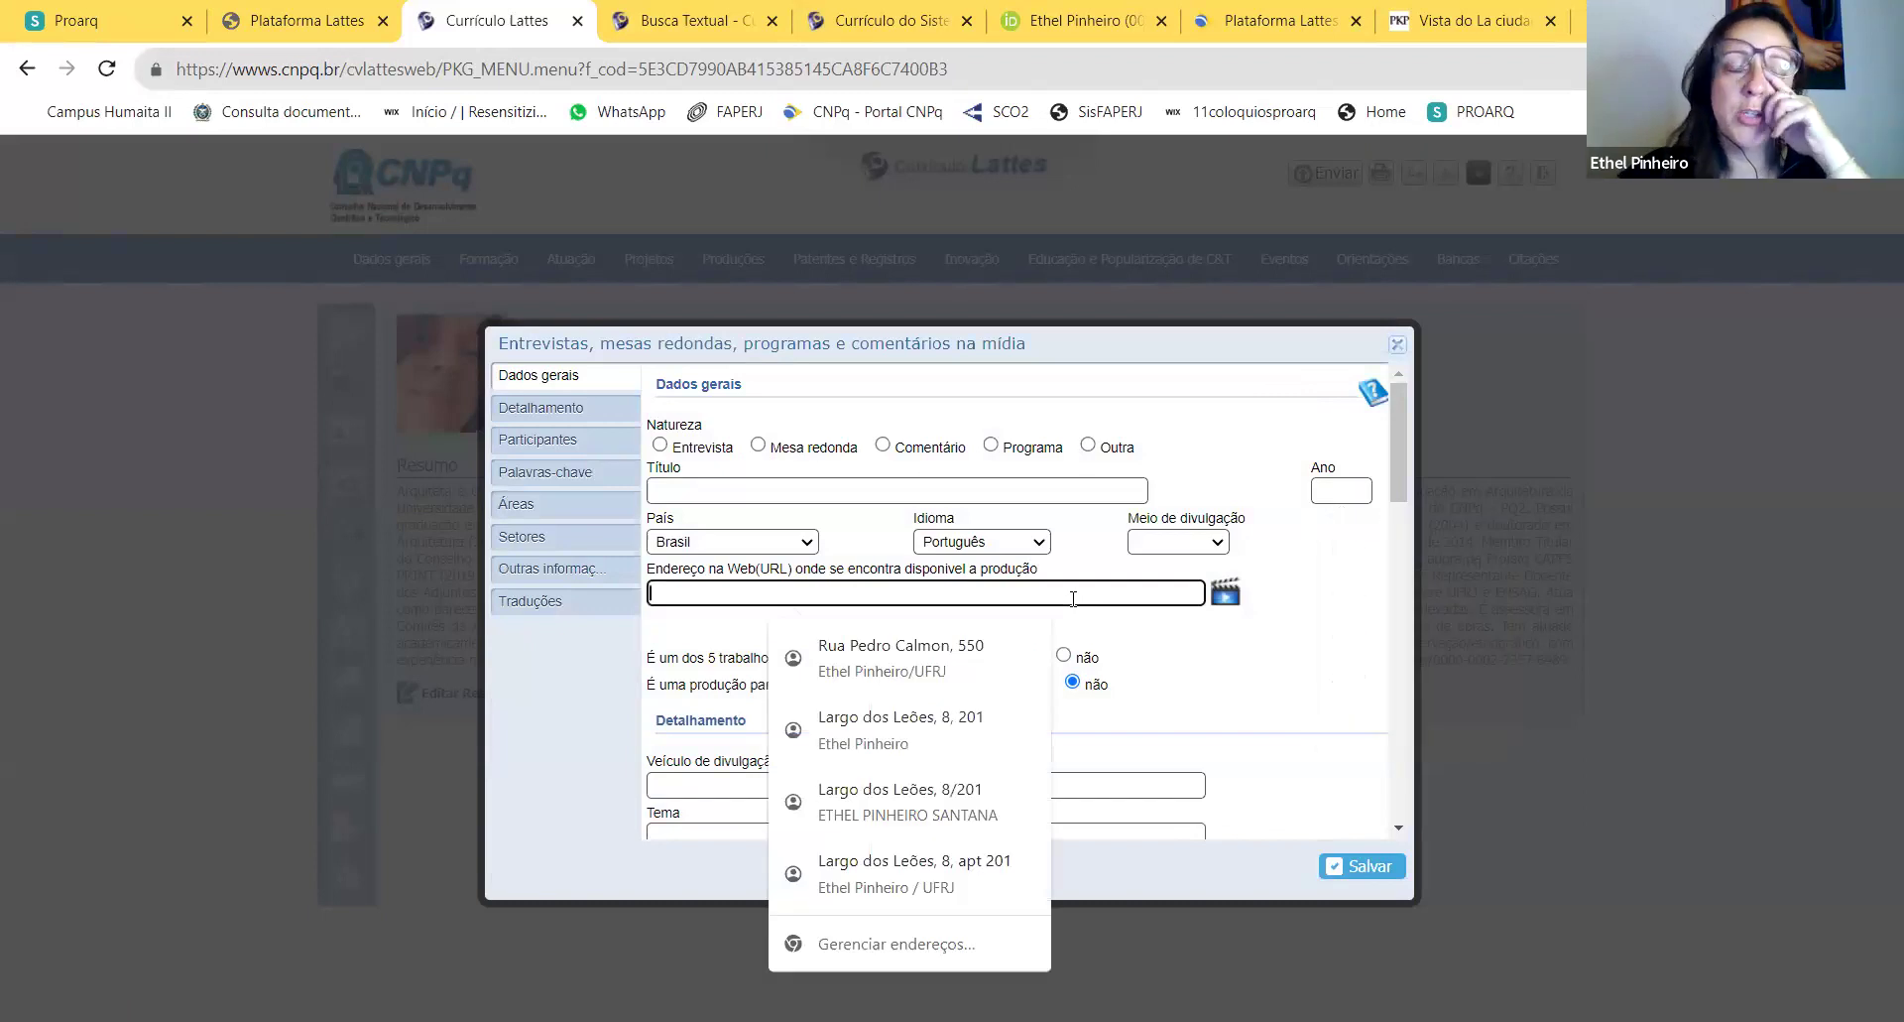
left_click(1398, 344)
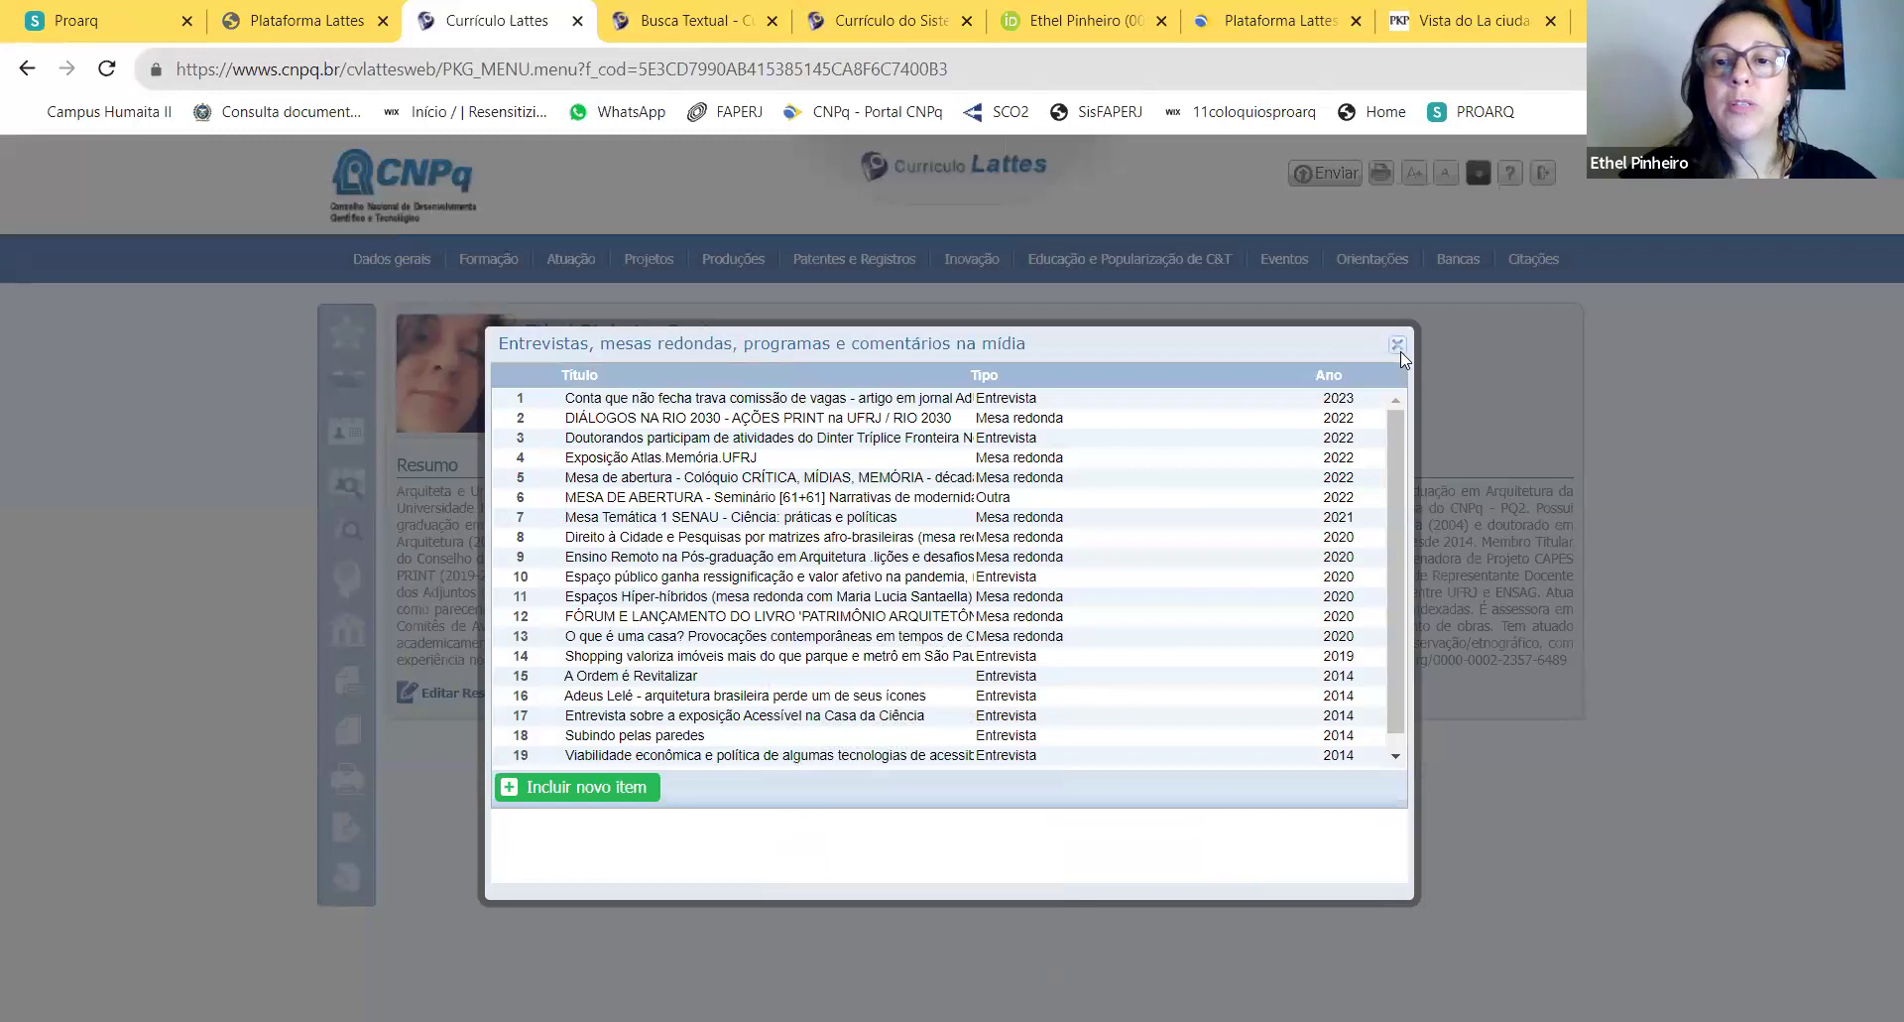
Step: Close the media list, then briefly open and close the 11-entry Relatório de pesquisa list
left_click(1397, 345)
mouse_move(749, 265)
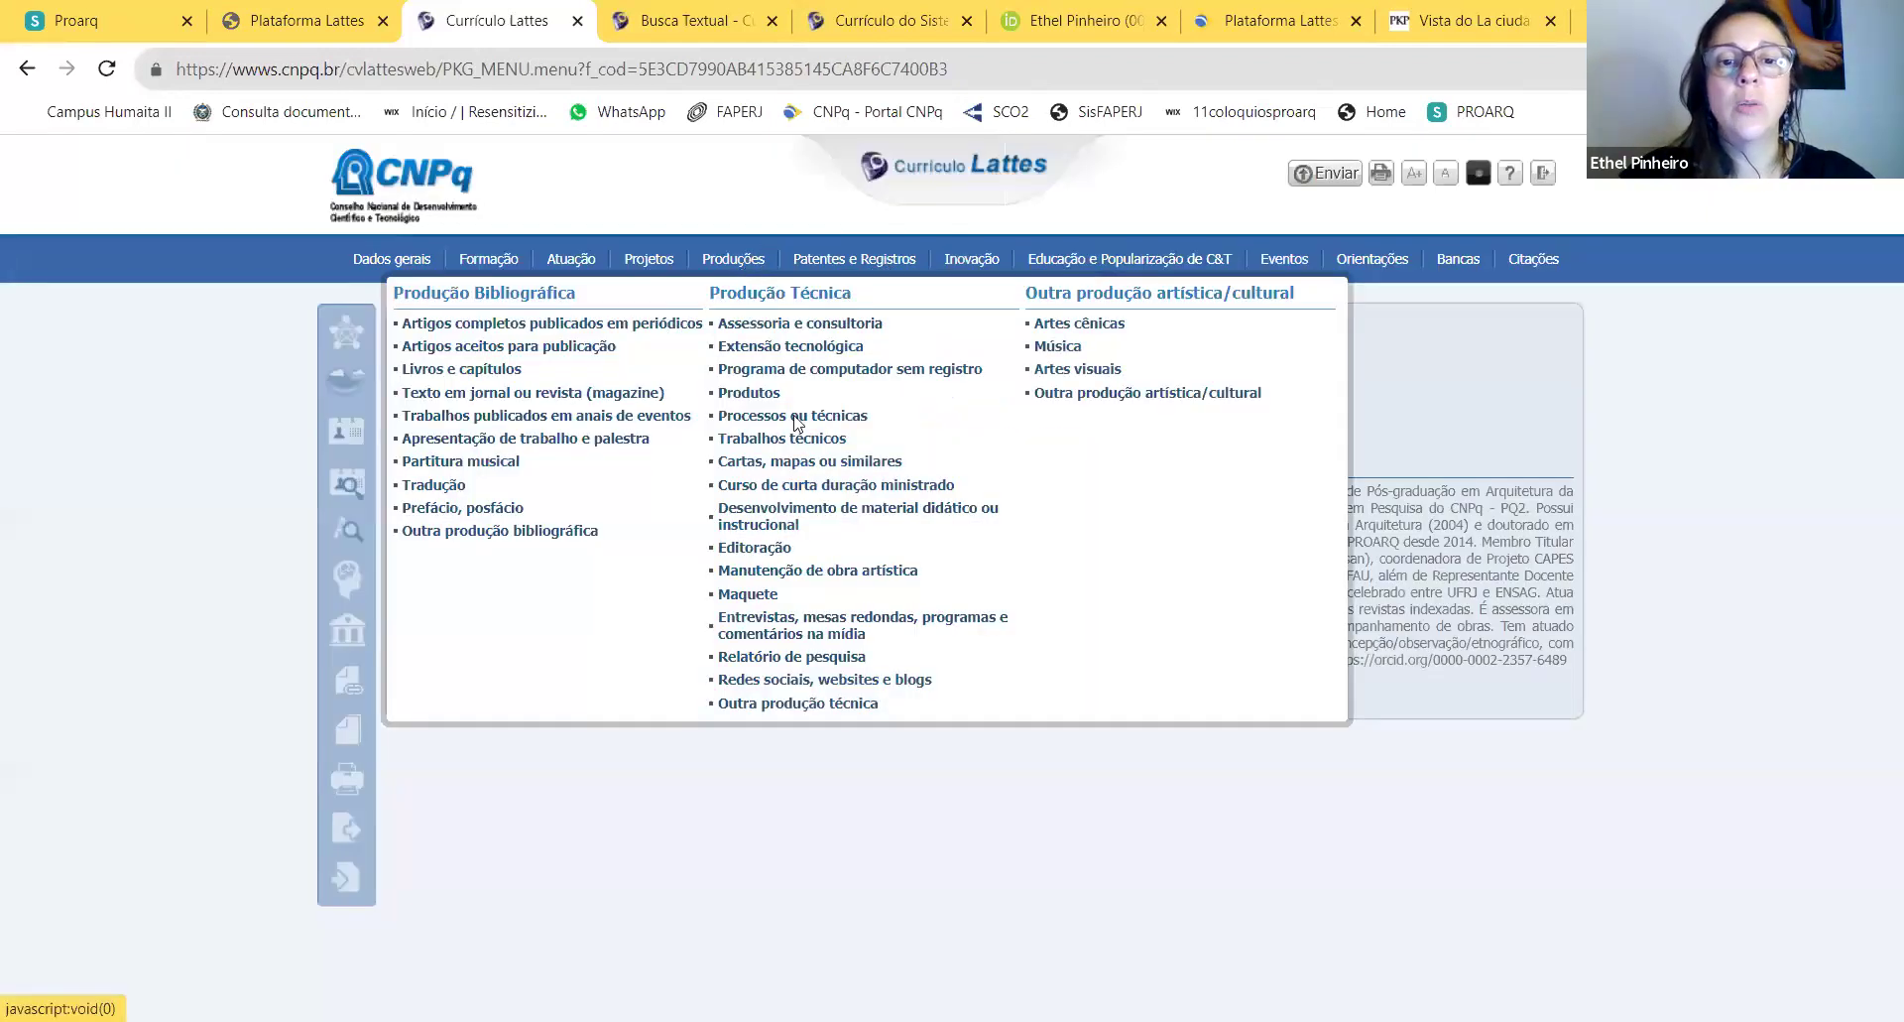
left_click(768, 659)
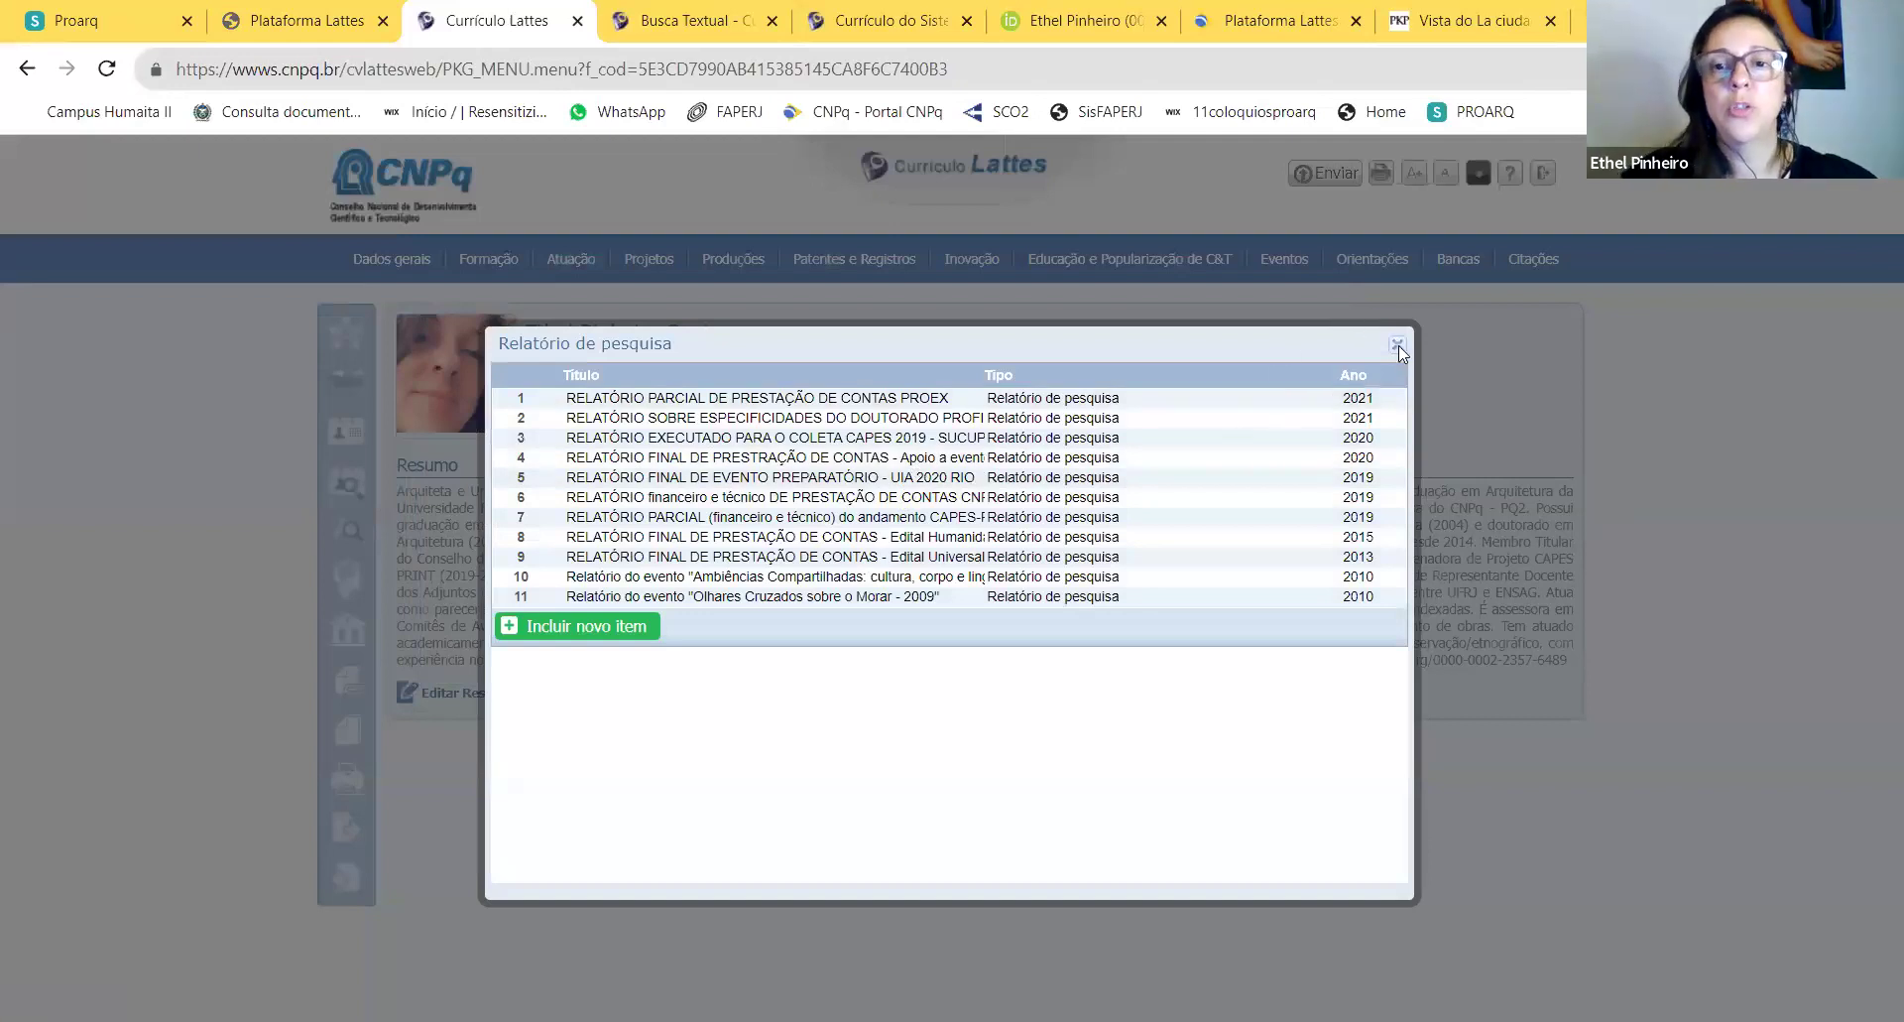
left_click(1398, 347)
mouse_move(734, 269)
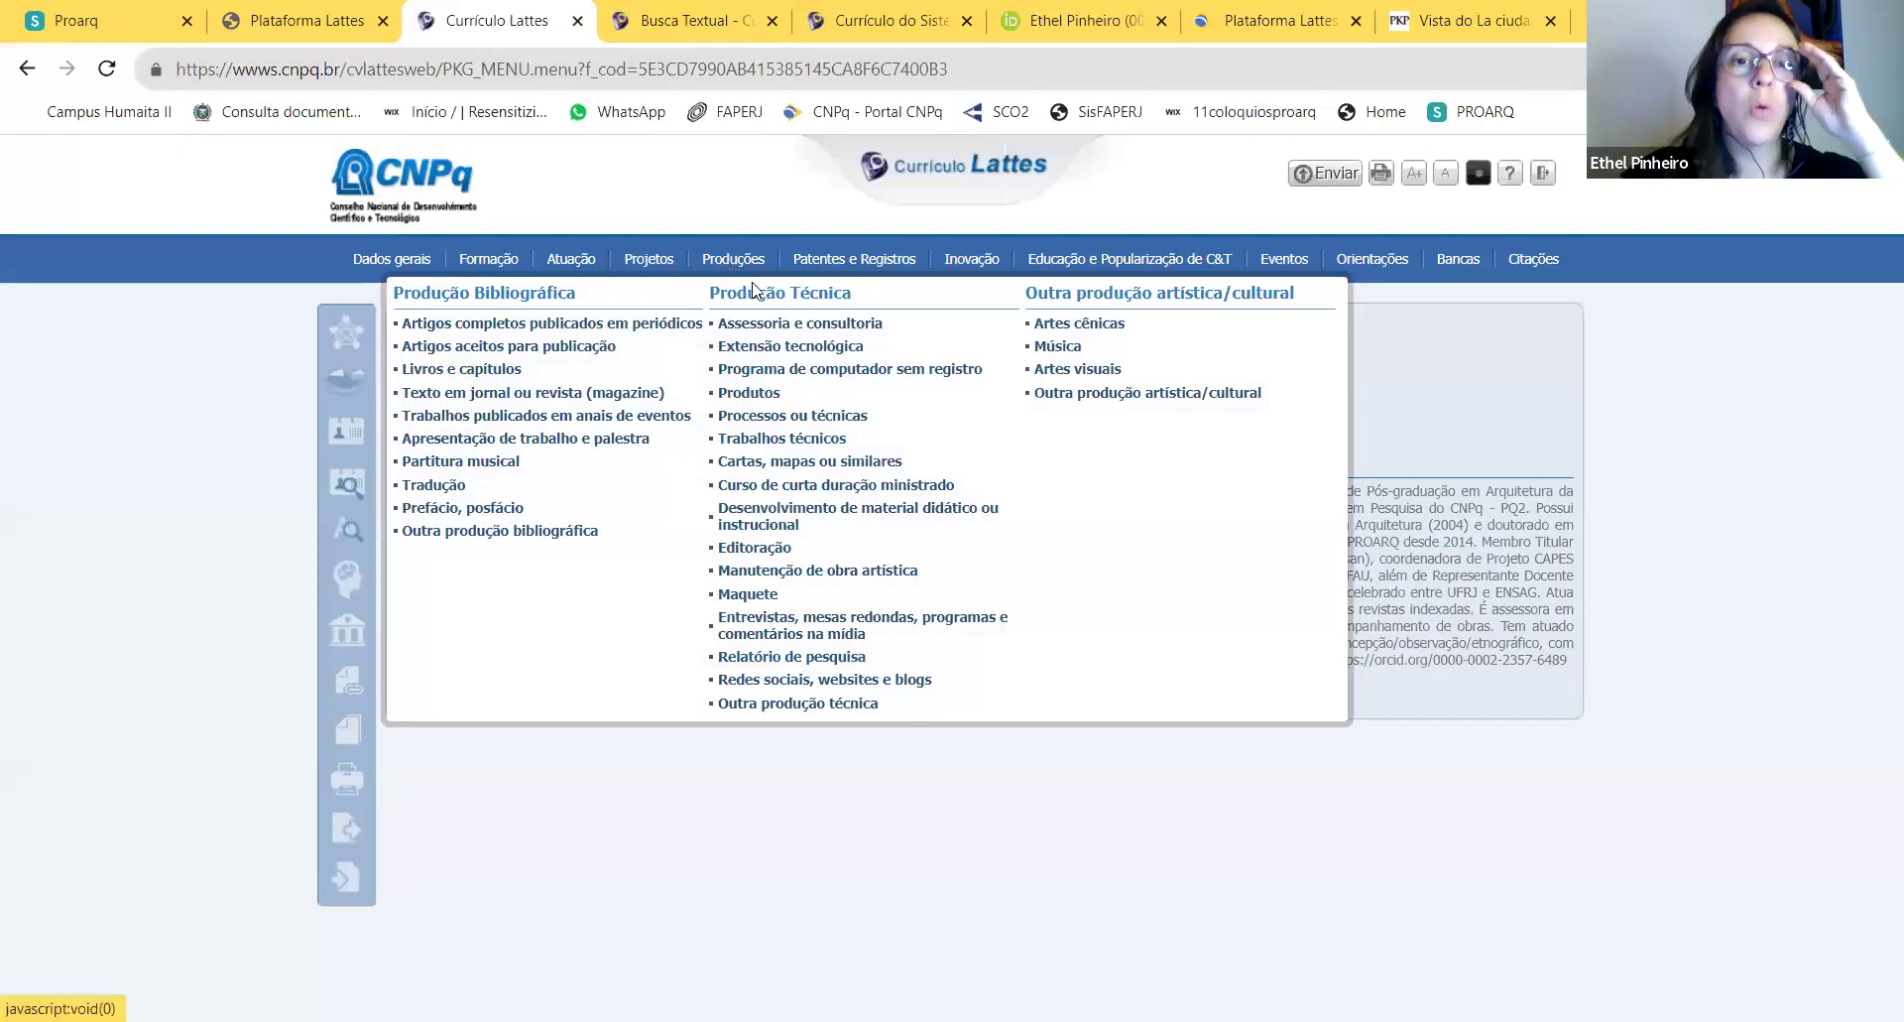
Step: Review the Outra produção técnica list, then close it
left_click(766, 704)
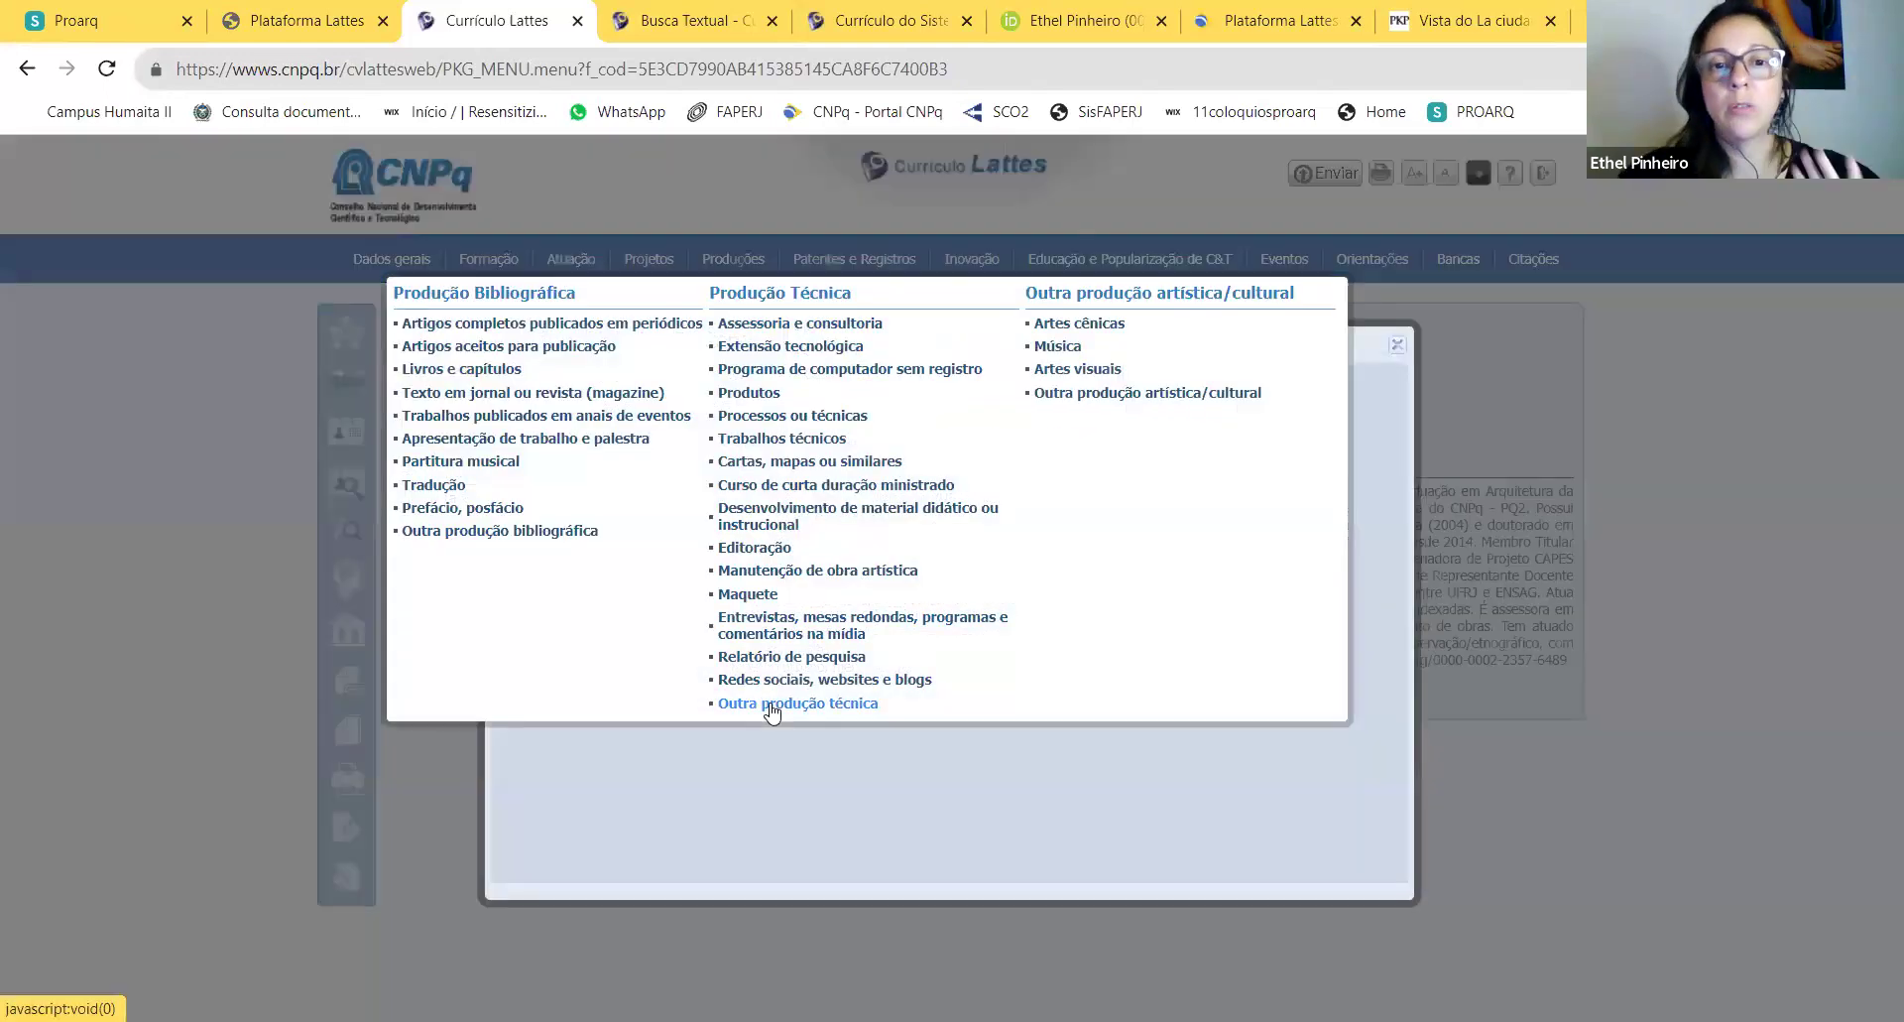
scroll(1042, 486, "down", 6)
scroll(1041, 491, "up", 6)
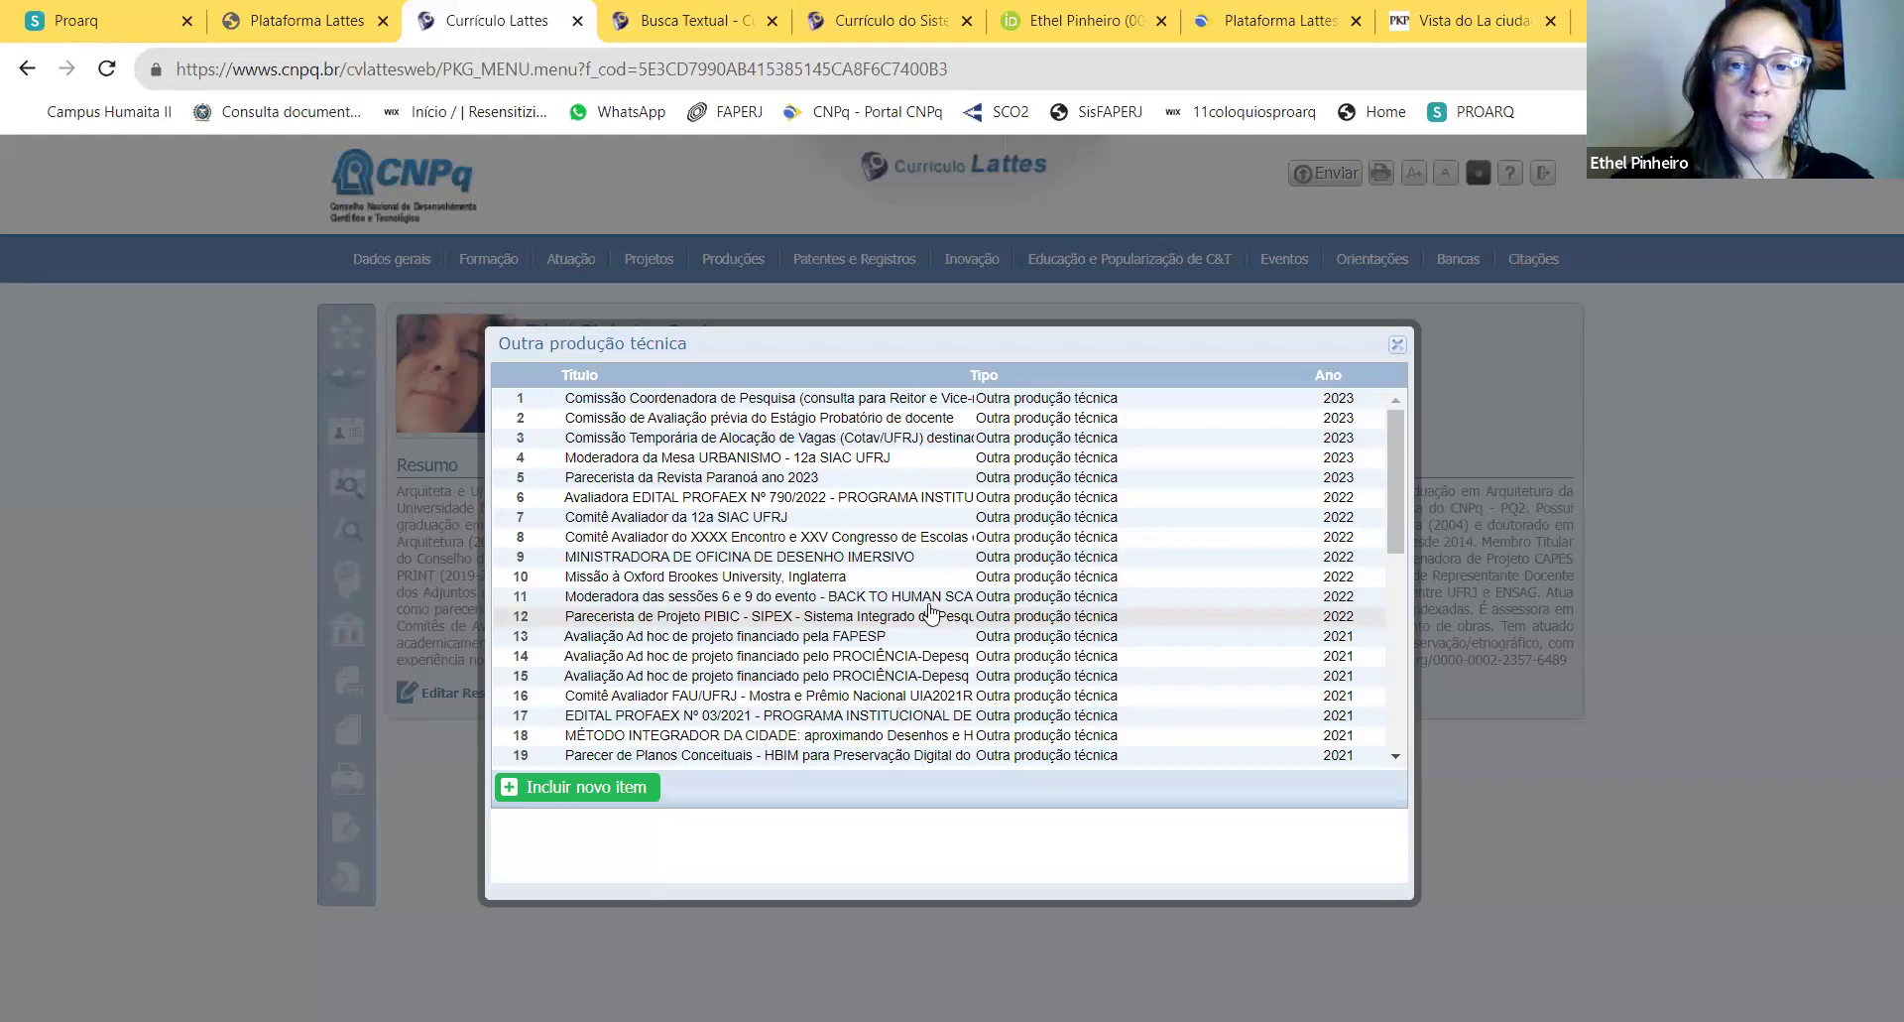
scroll(1382, 444, "down", 5)
scroll(1376, 499, "up", 3)
scroll(1377, 499, "up", 5)
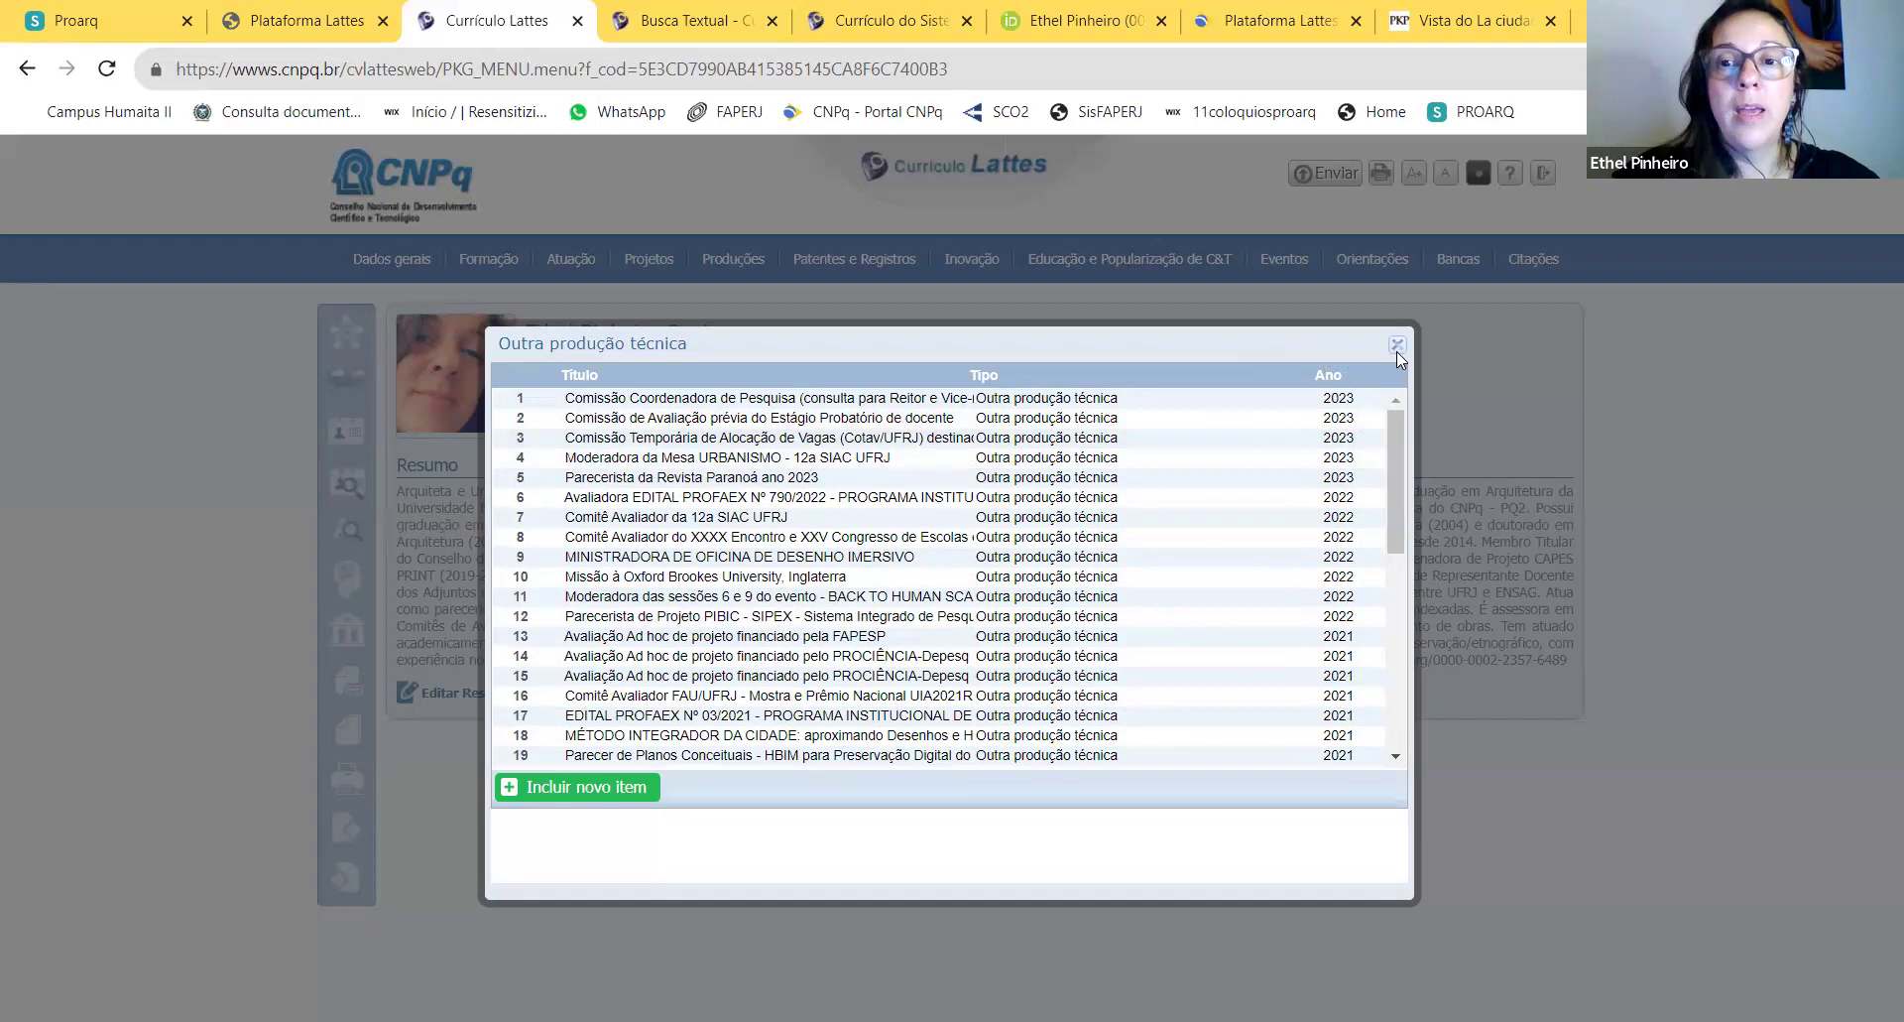
left_click(1396, 344)
Step: Briefly open and close the interviews and media commentary list
mouse_move(739, 259)
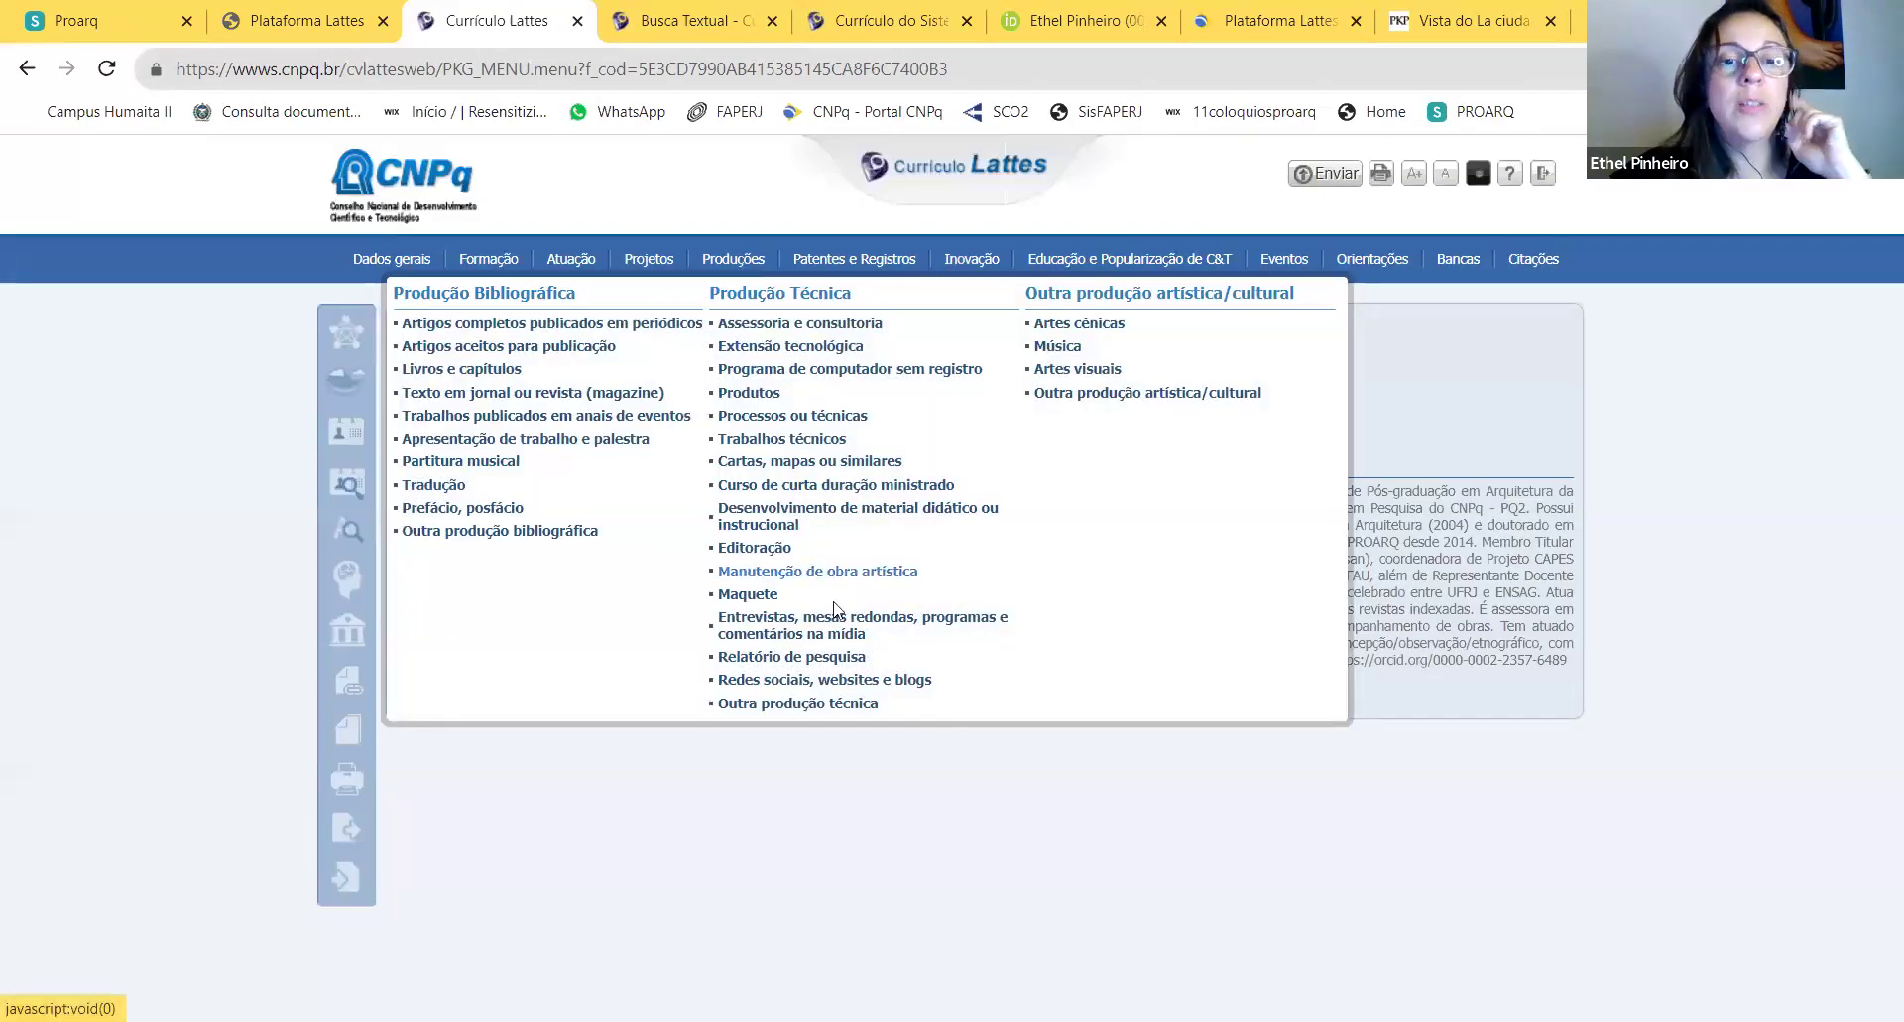
left_click(821, 631)
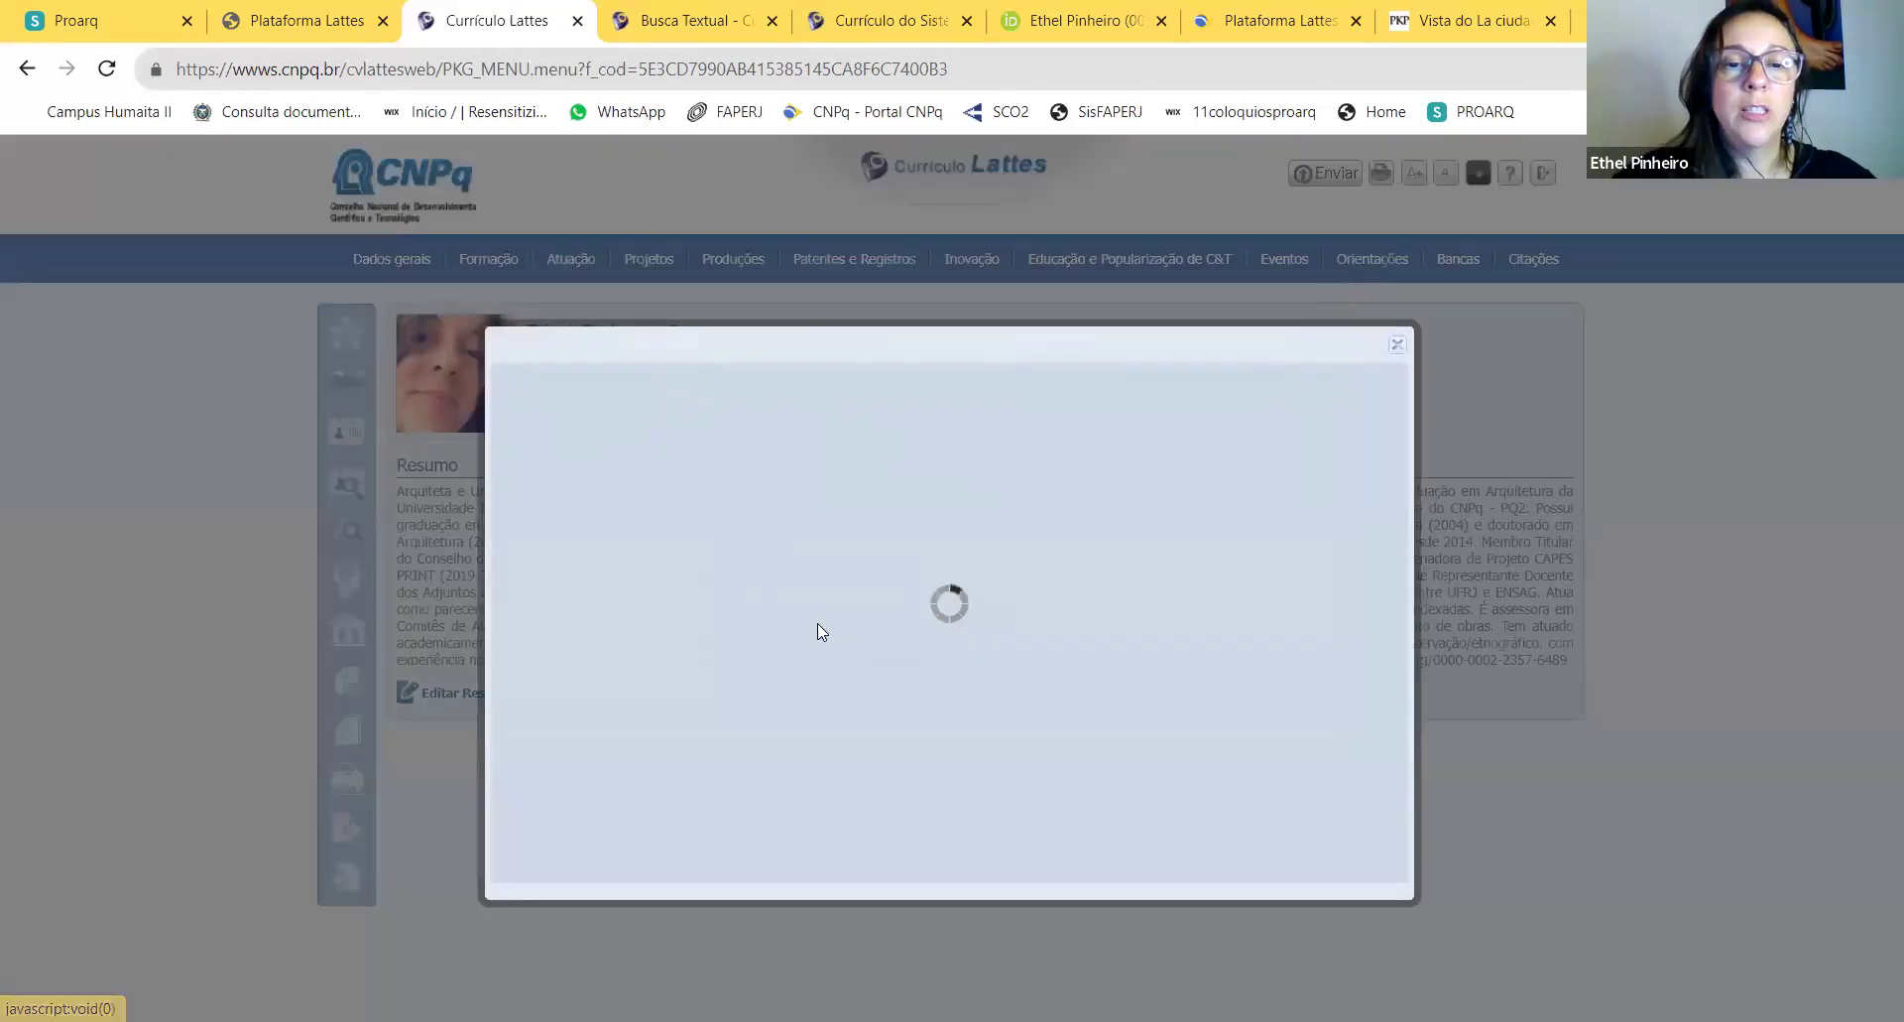
left_click(1398, 344)
Step: Reopen the Relatório de pesquisa list and start a new blank entry
mouse_move(719, 266)
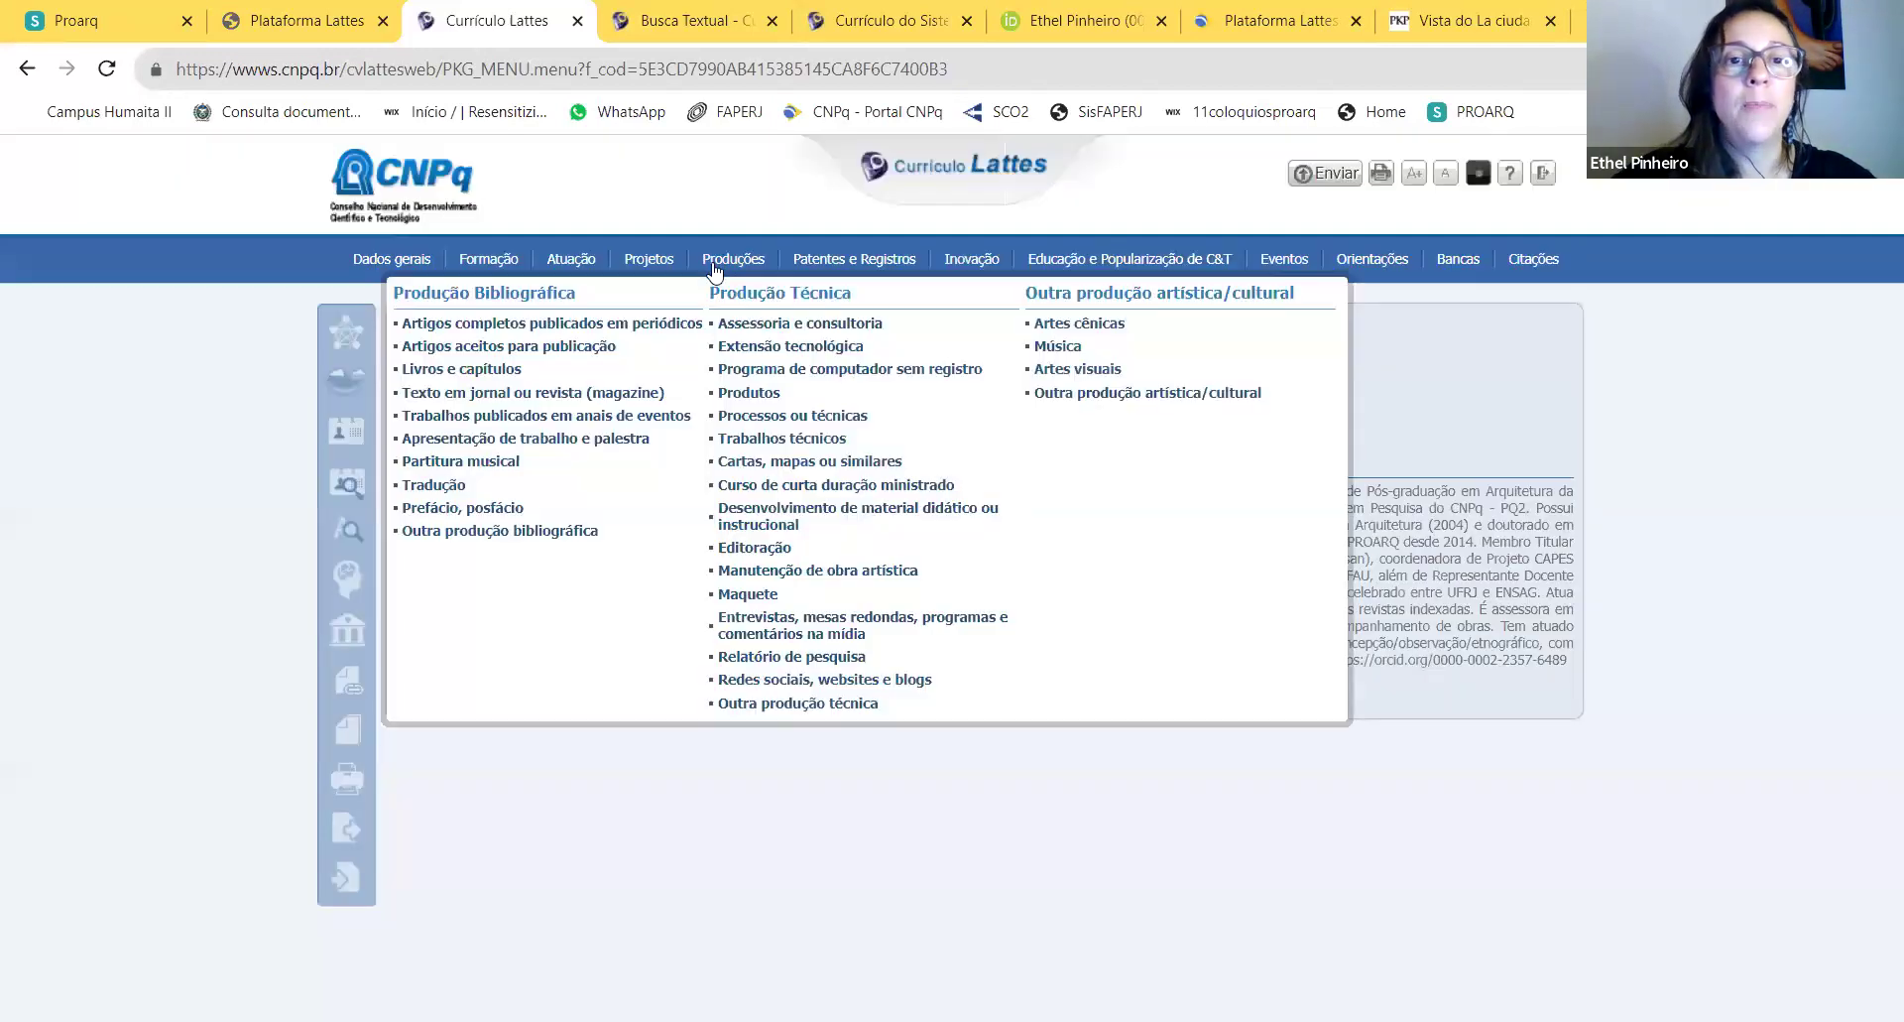
left_click(793, 657)
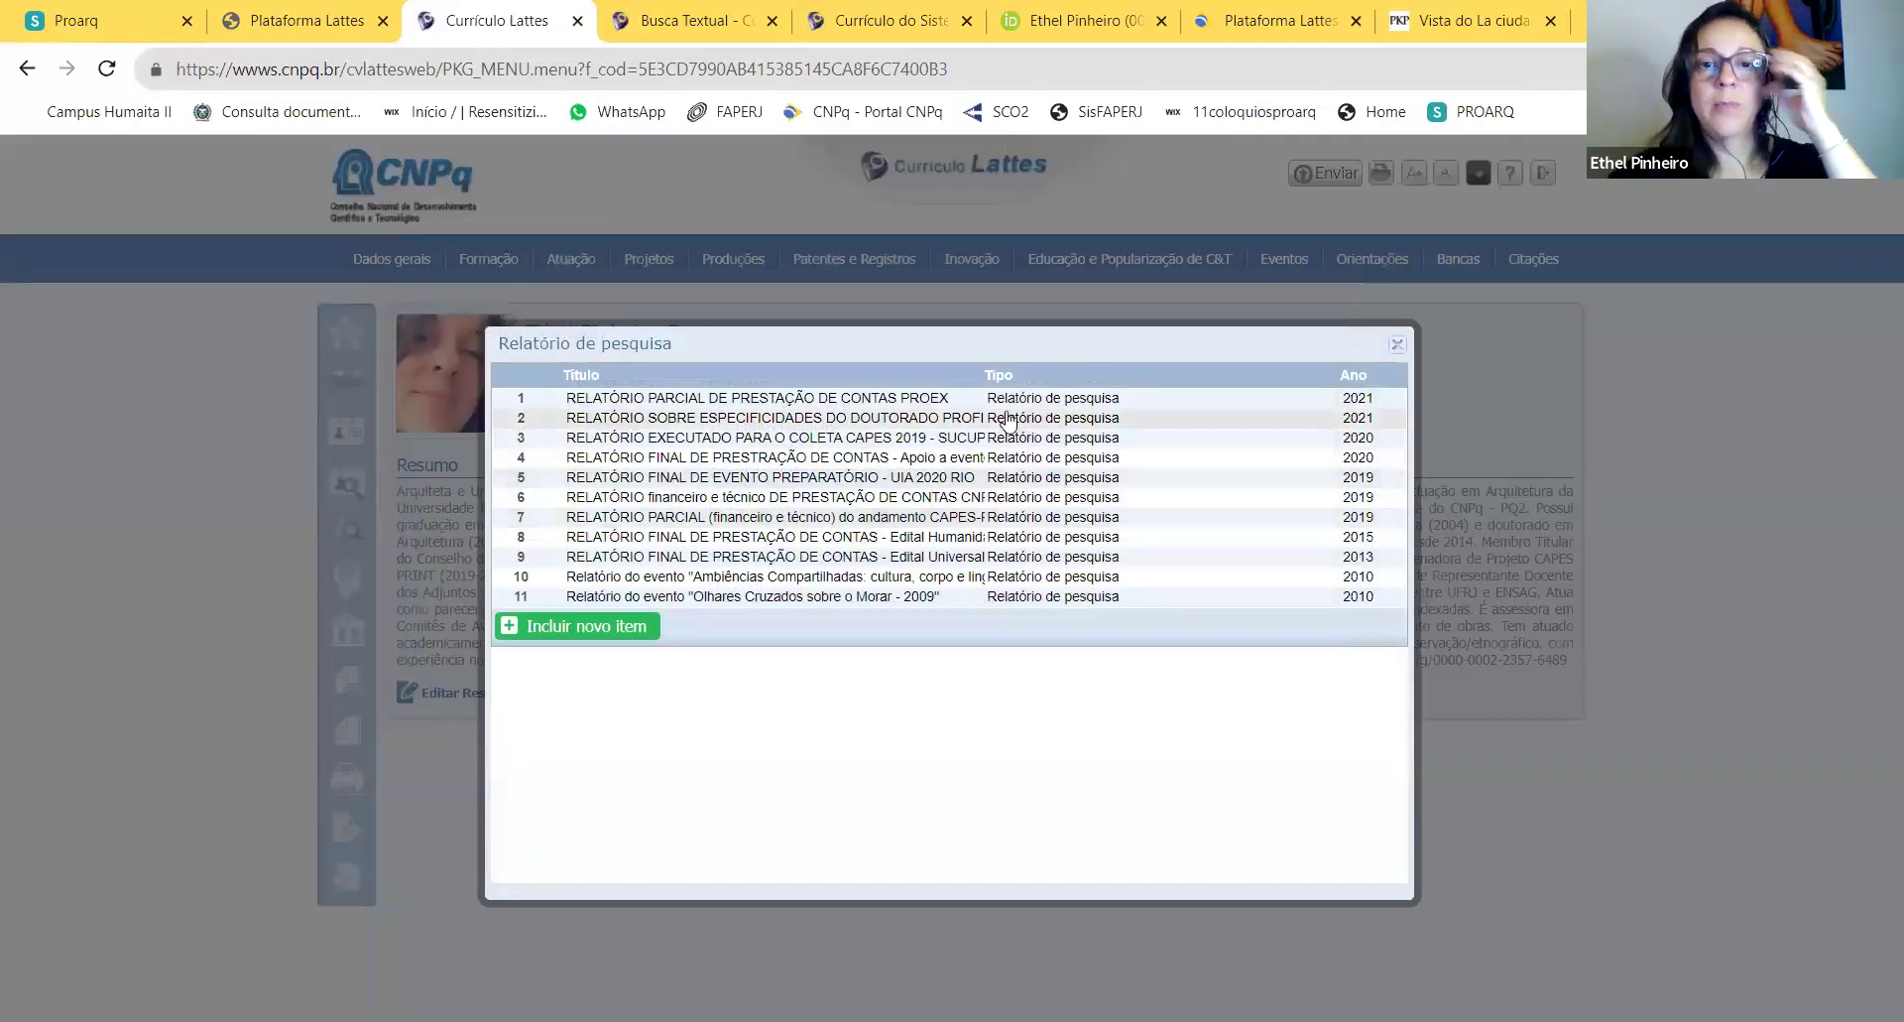
left_click(631, 623)
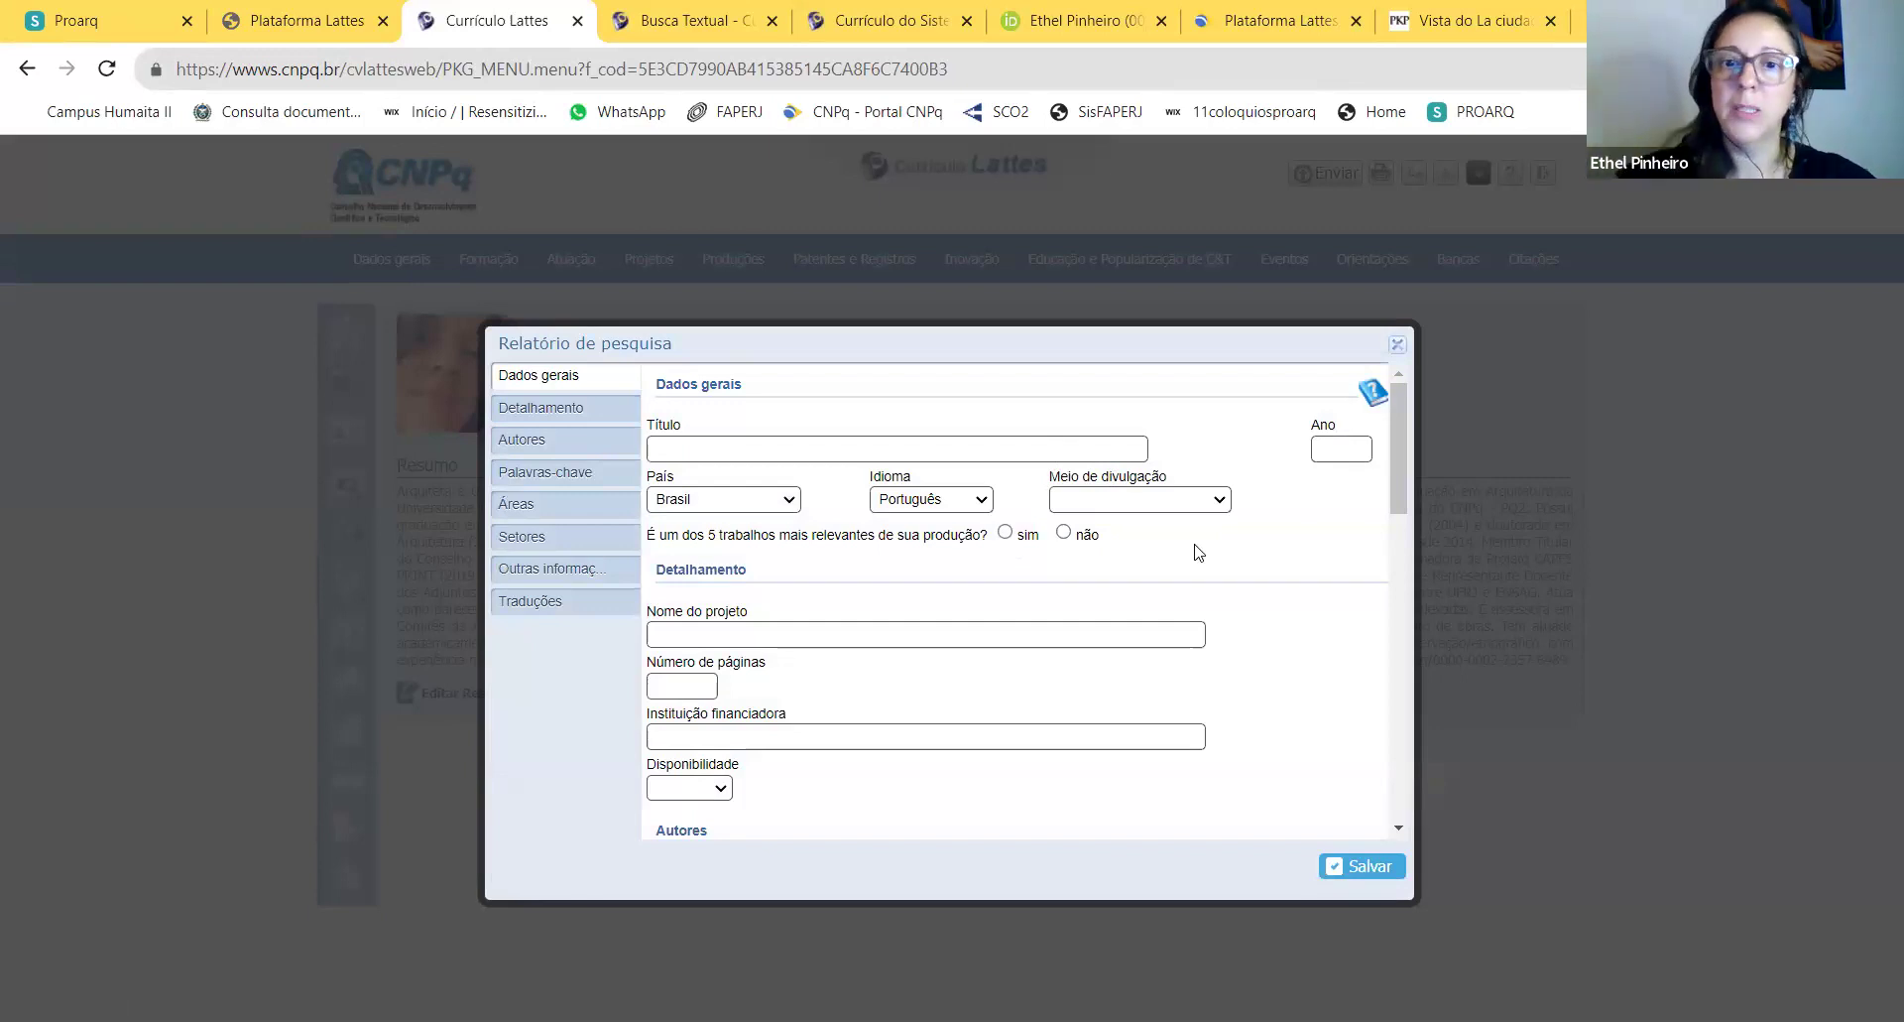
Step: Enter title 'Prestação de contas de verba PROEX - 2020-2023', year 2023, meio digital, and 'não' for relevance
left_click(801, 442)
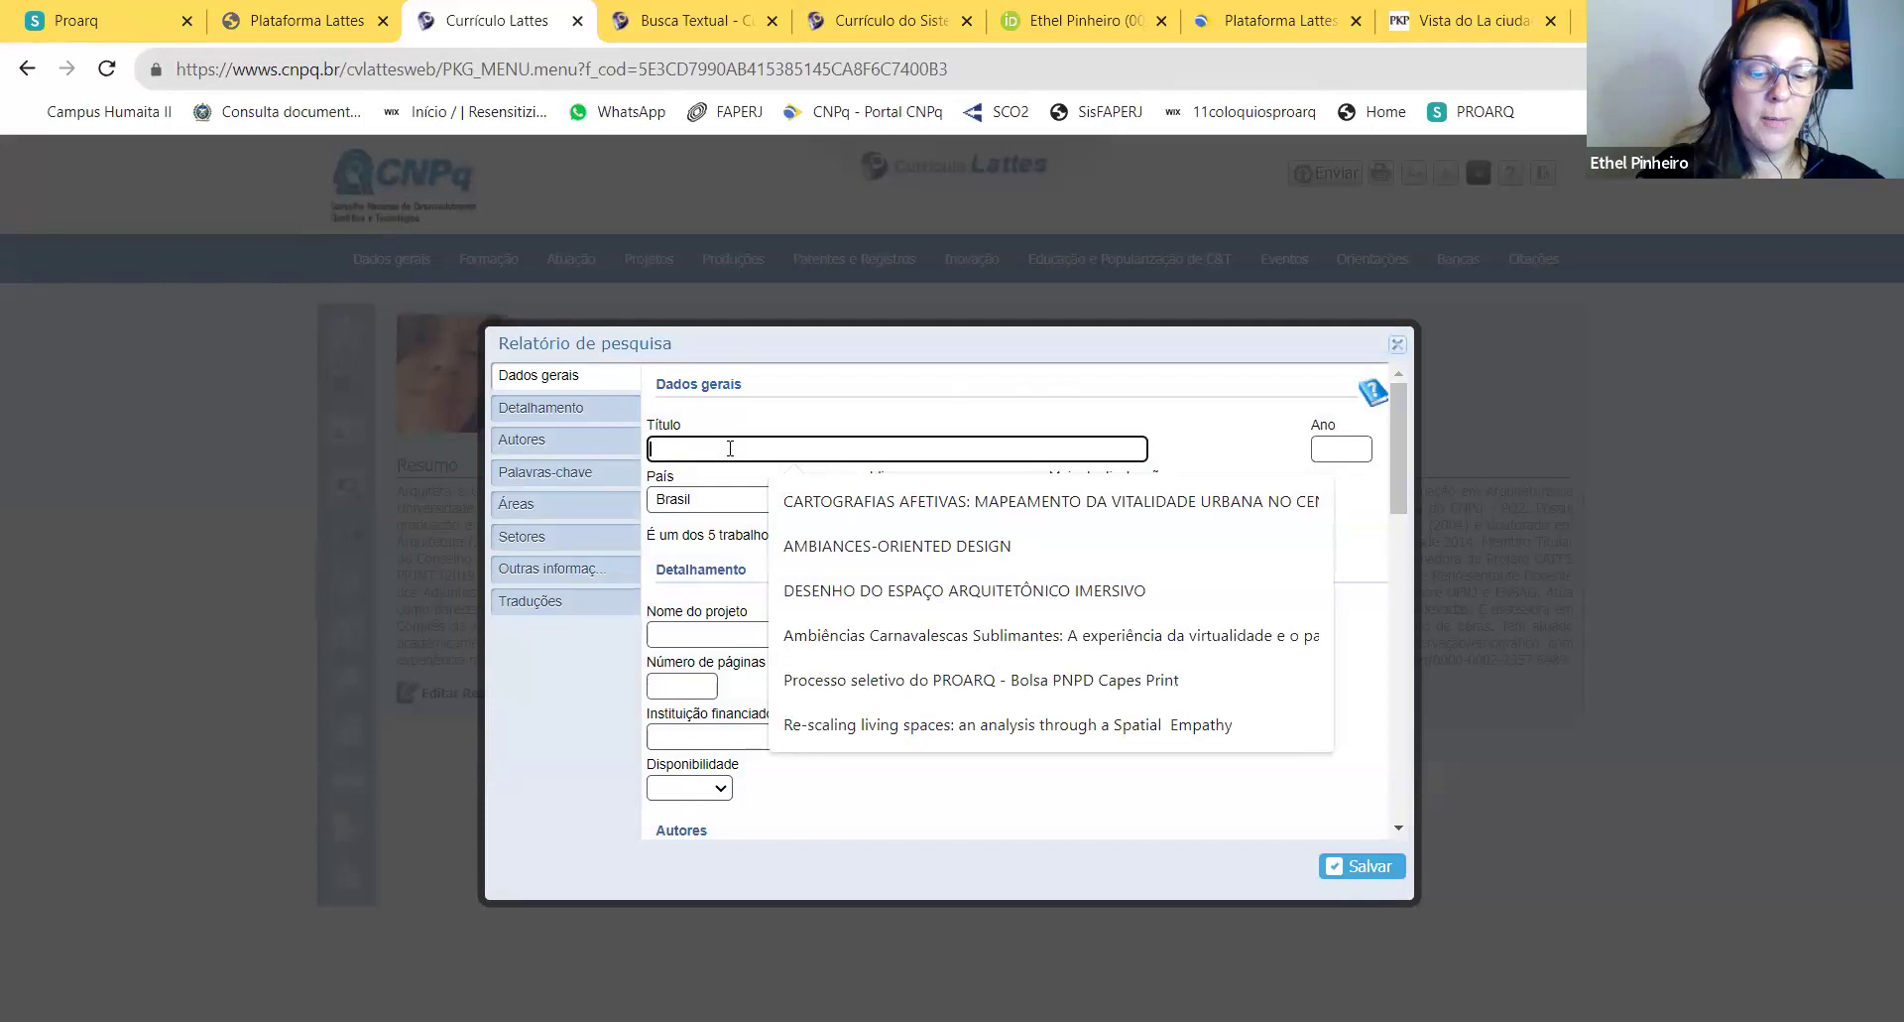
type("Pre")
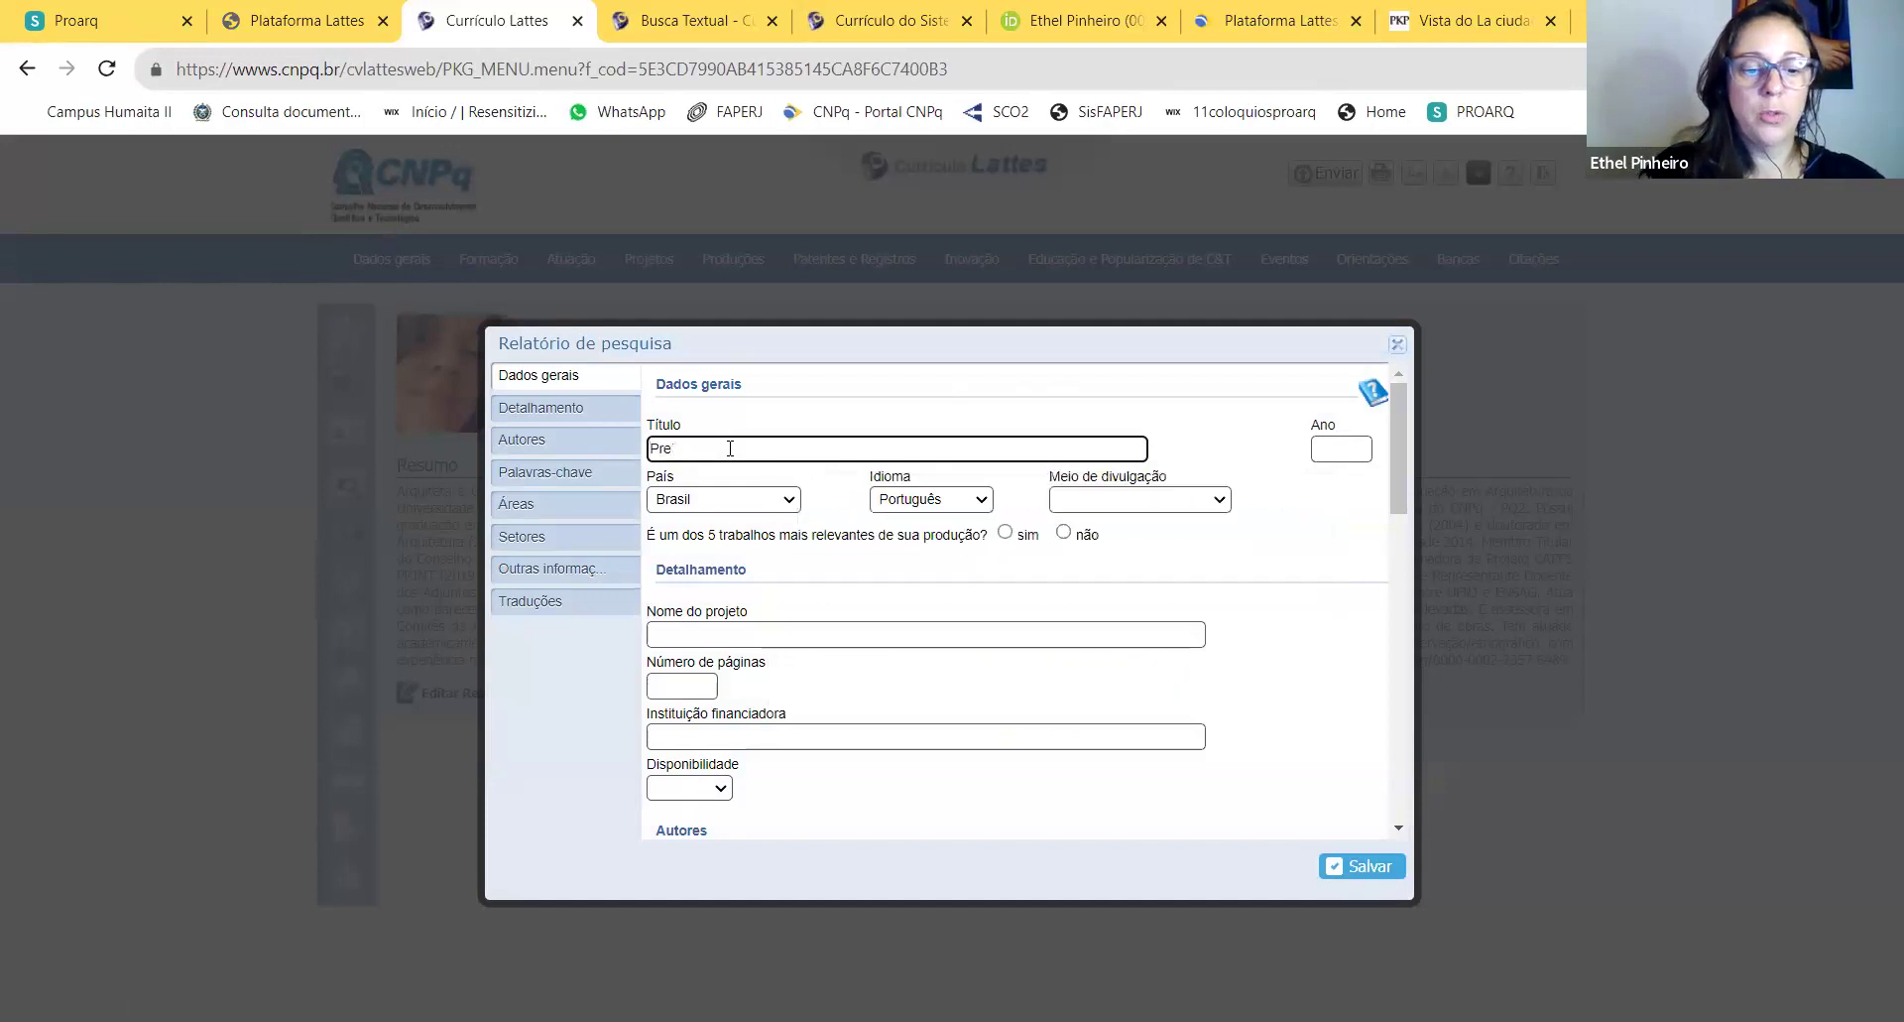
type("stação de con")
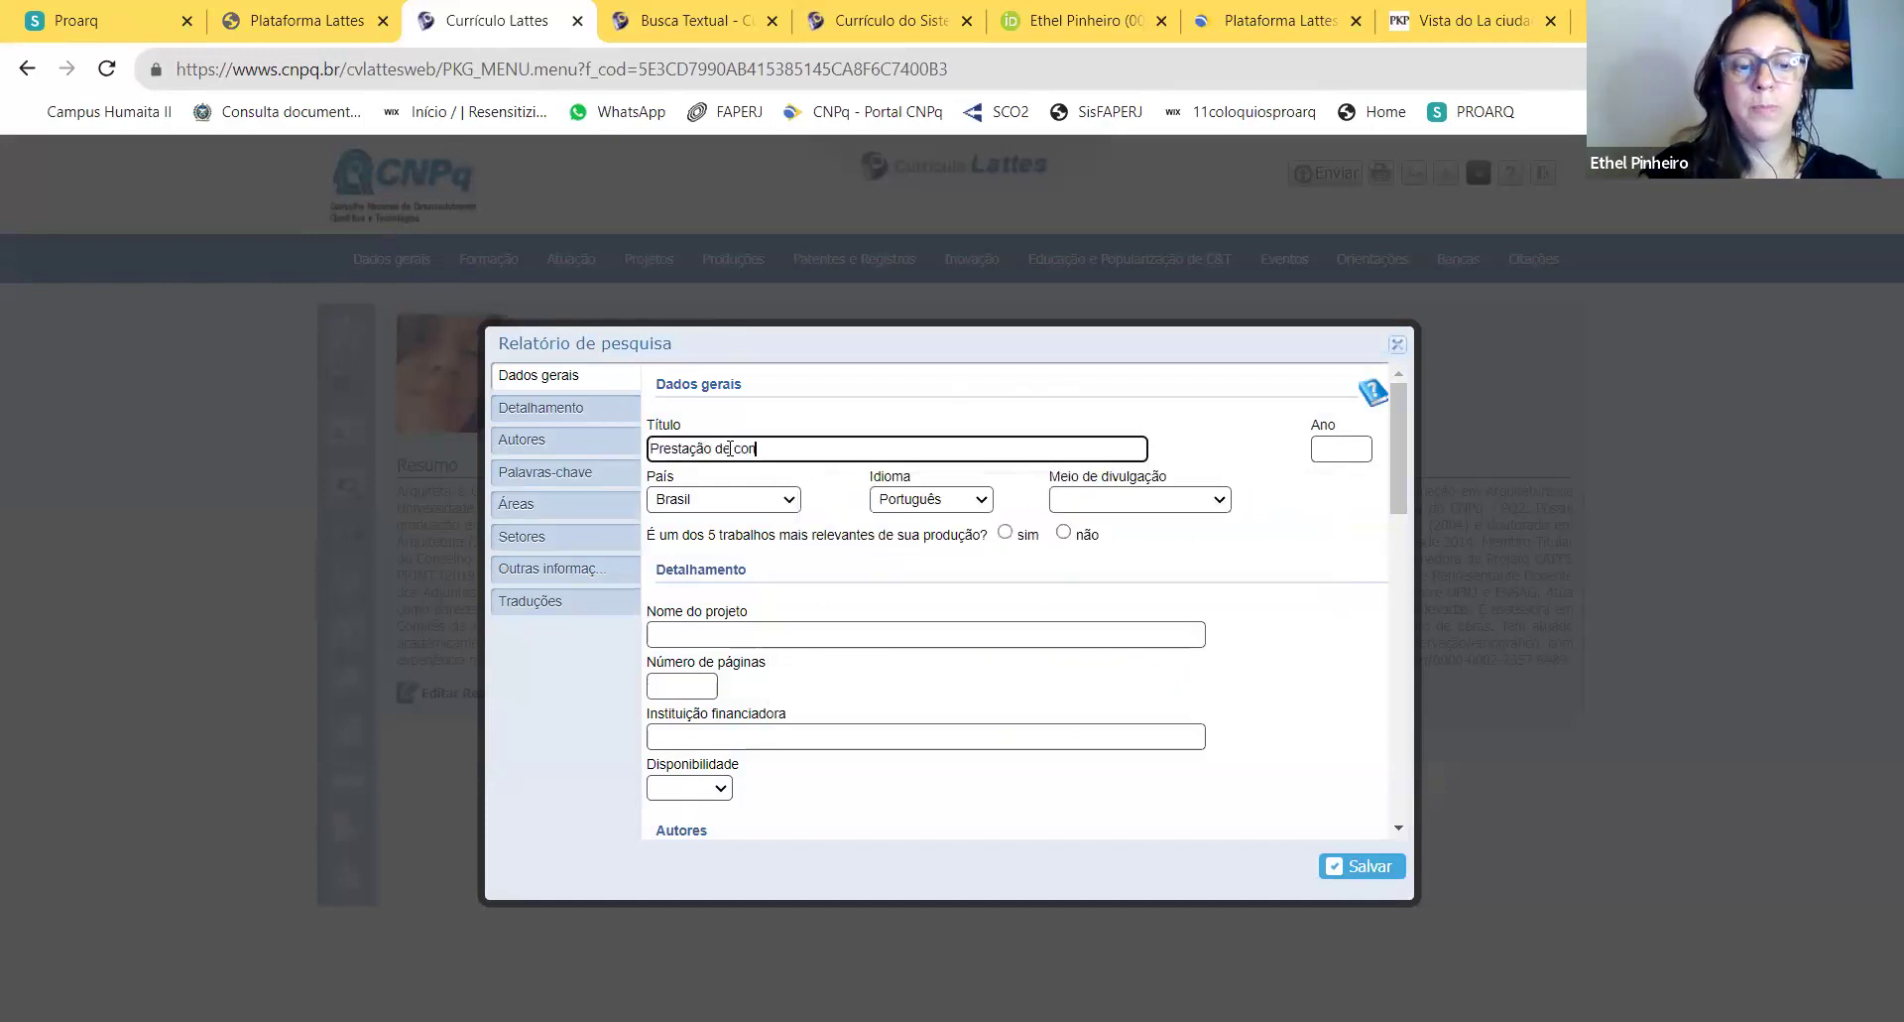
type("tas de verba PROEX")
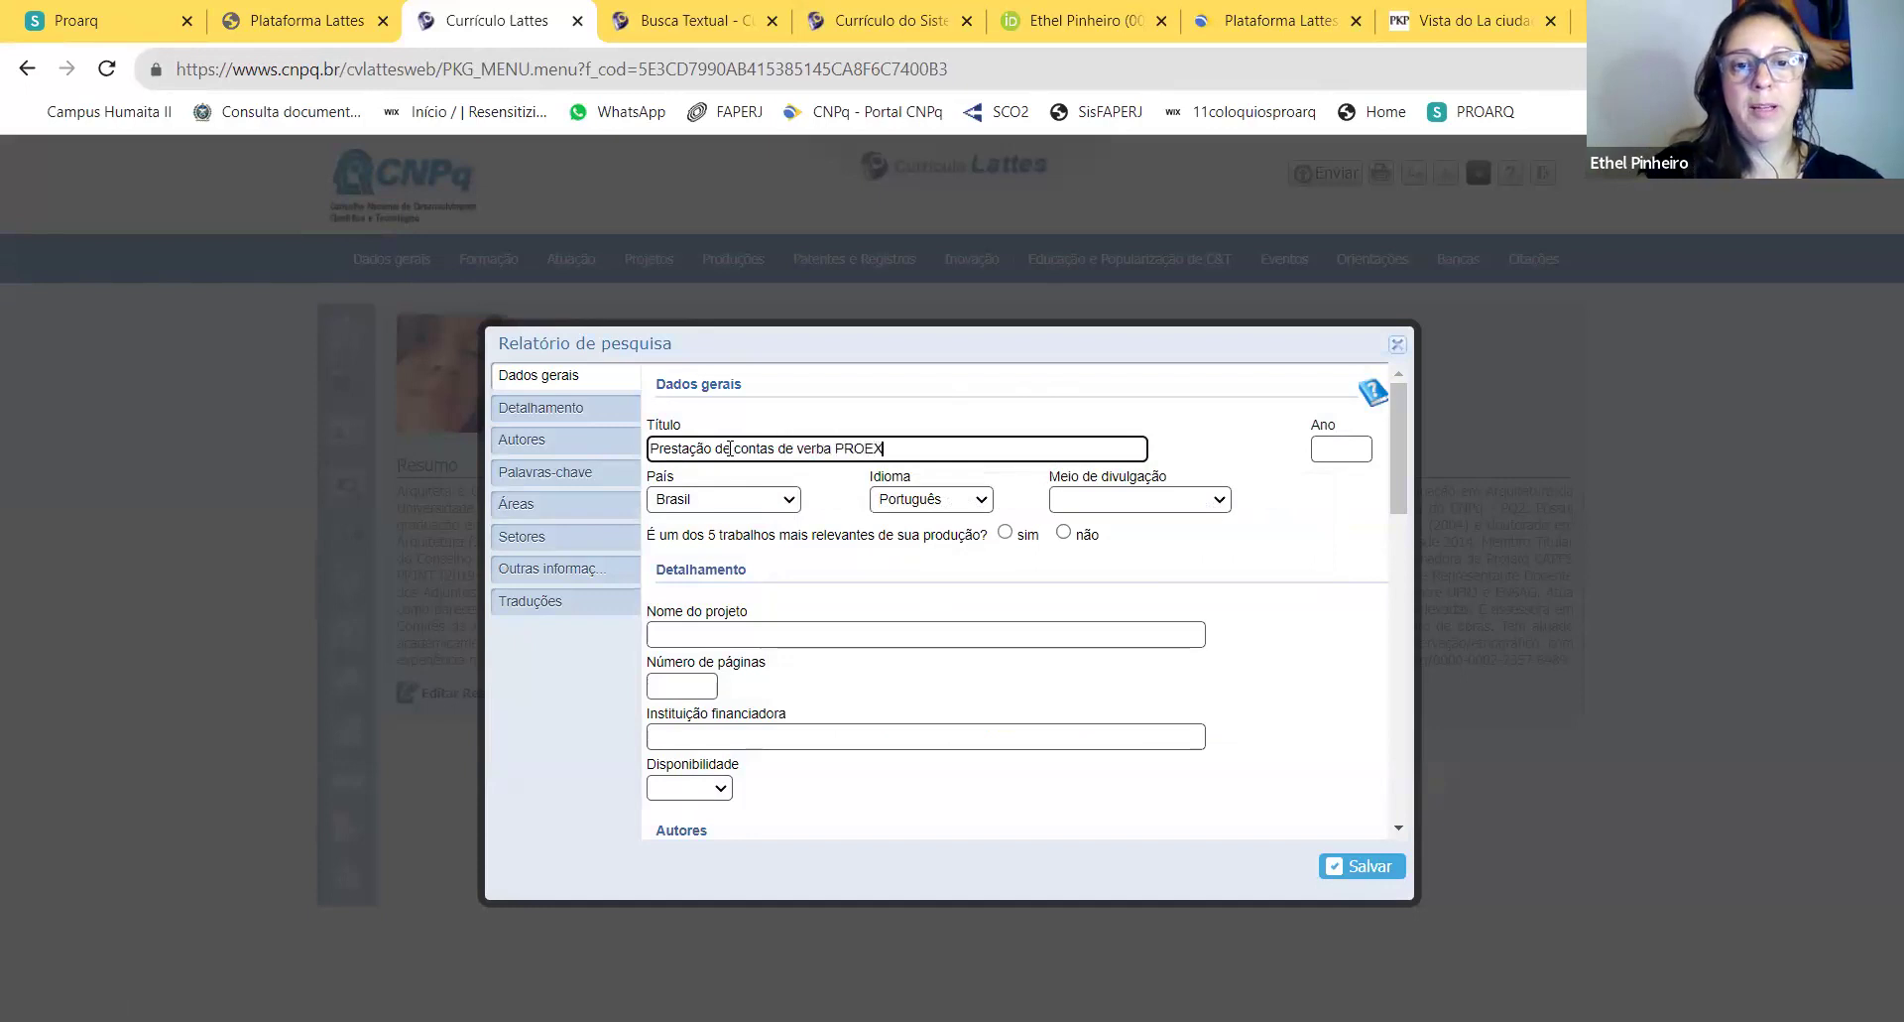
type(" - 2020-2")
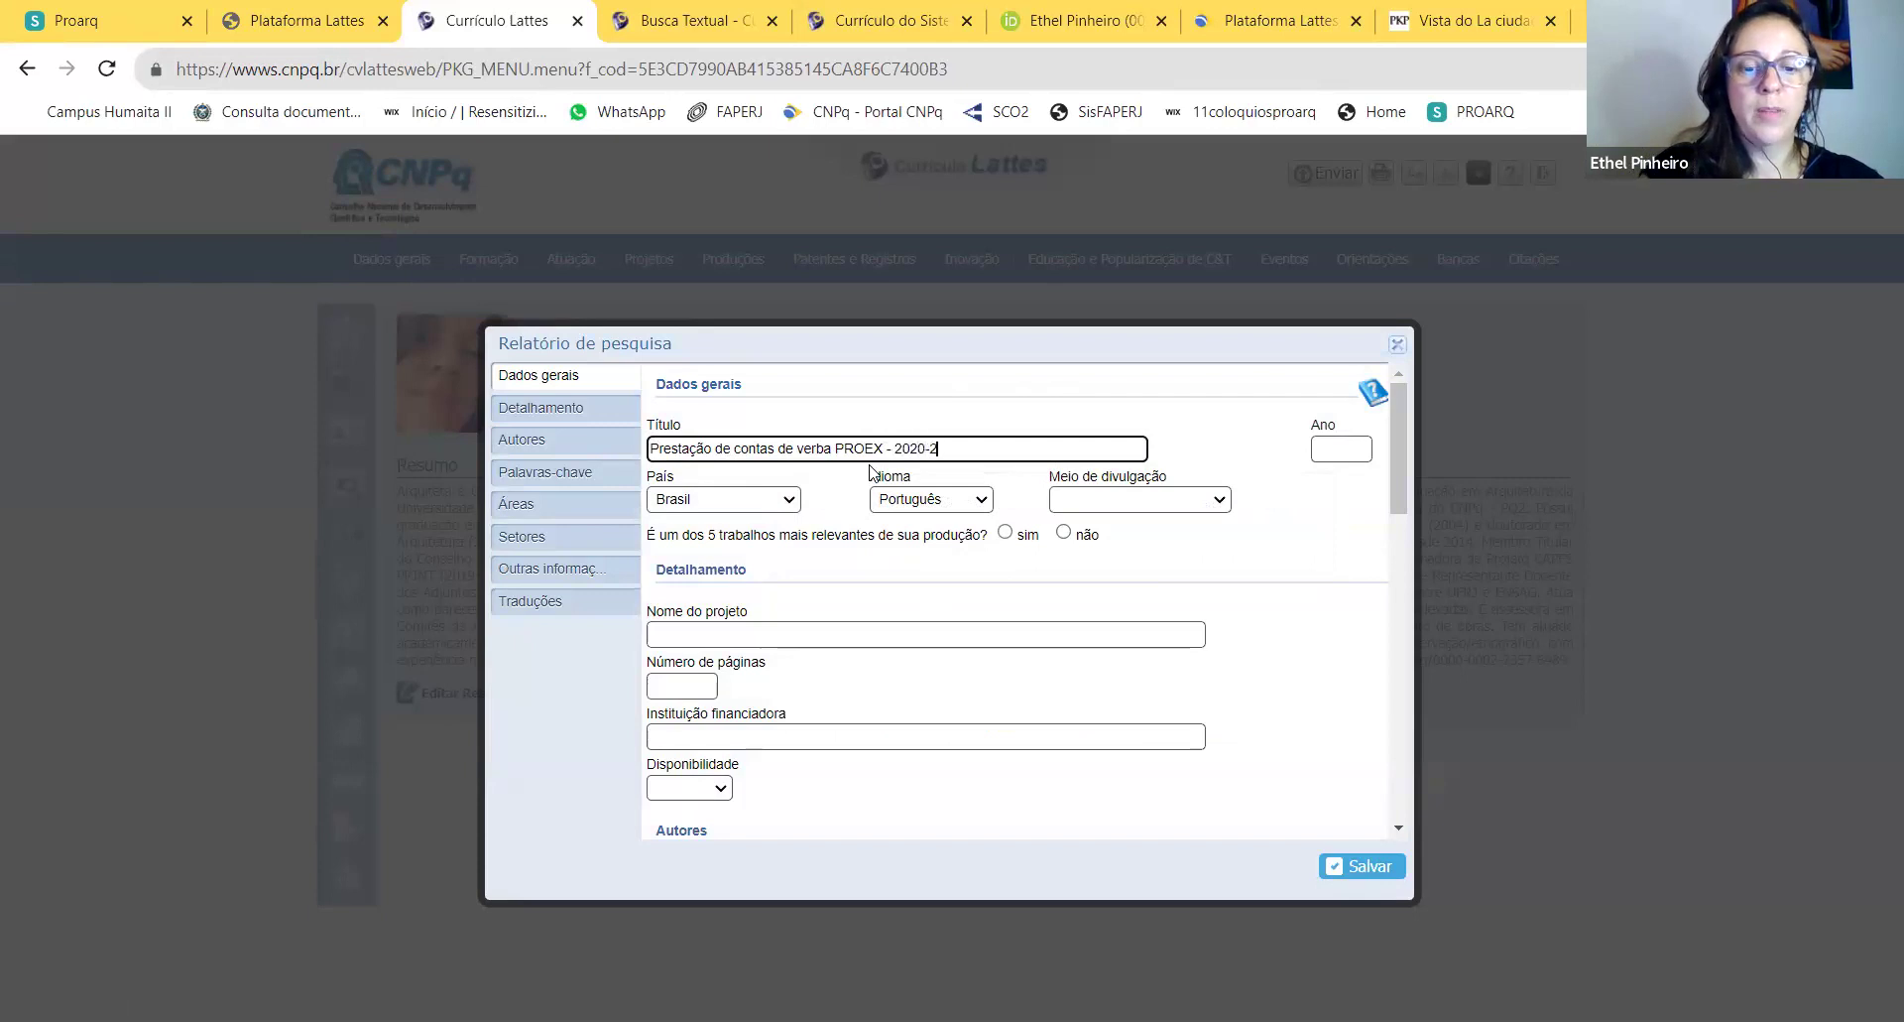
type("023")
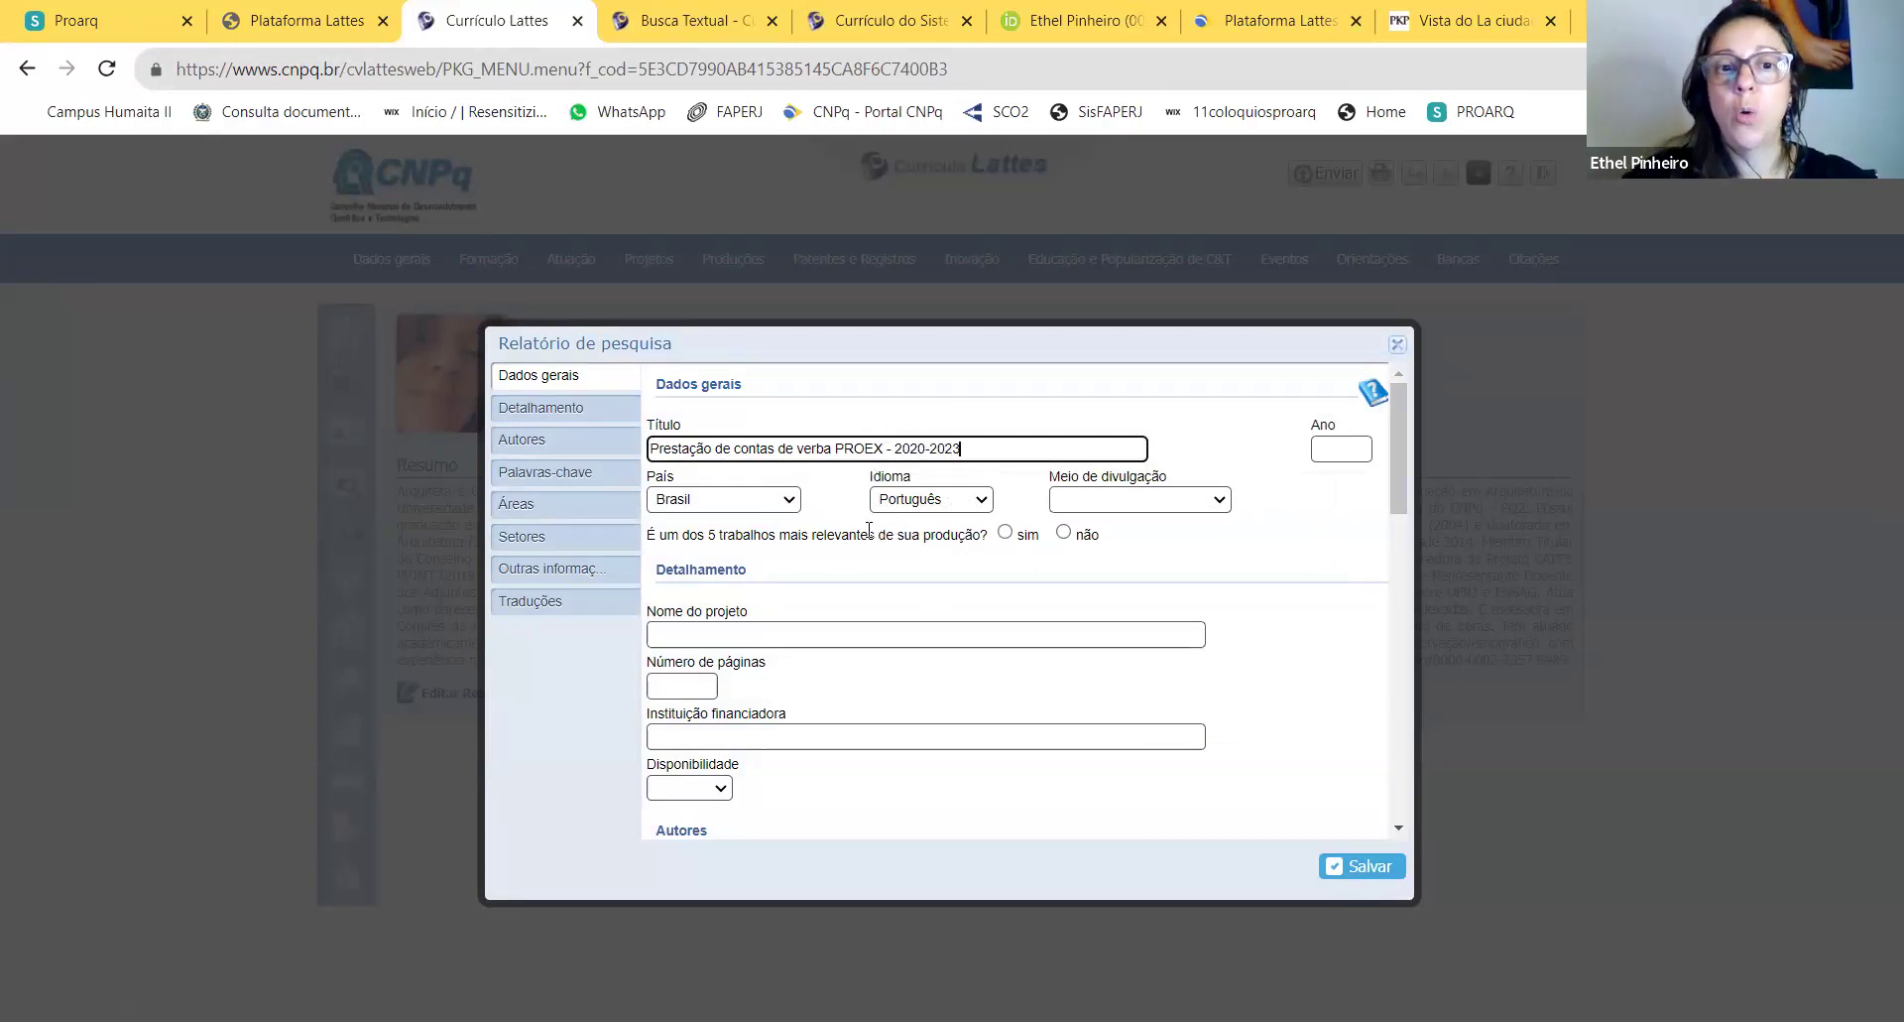
left_click(1366, 448)
type("2023")
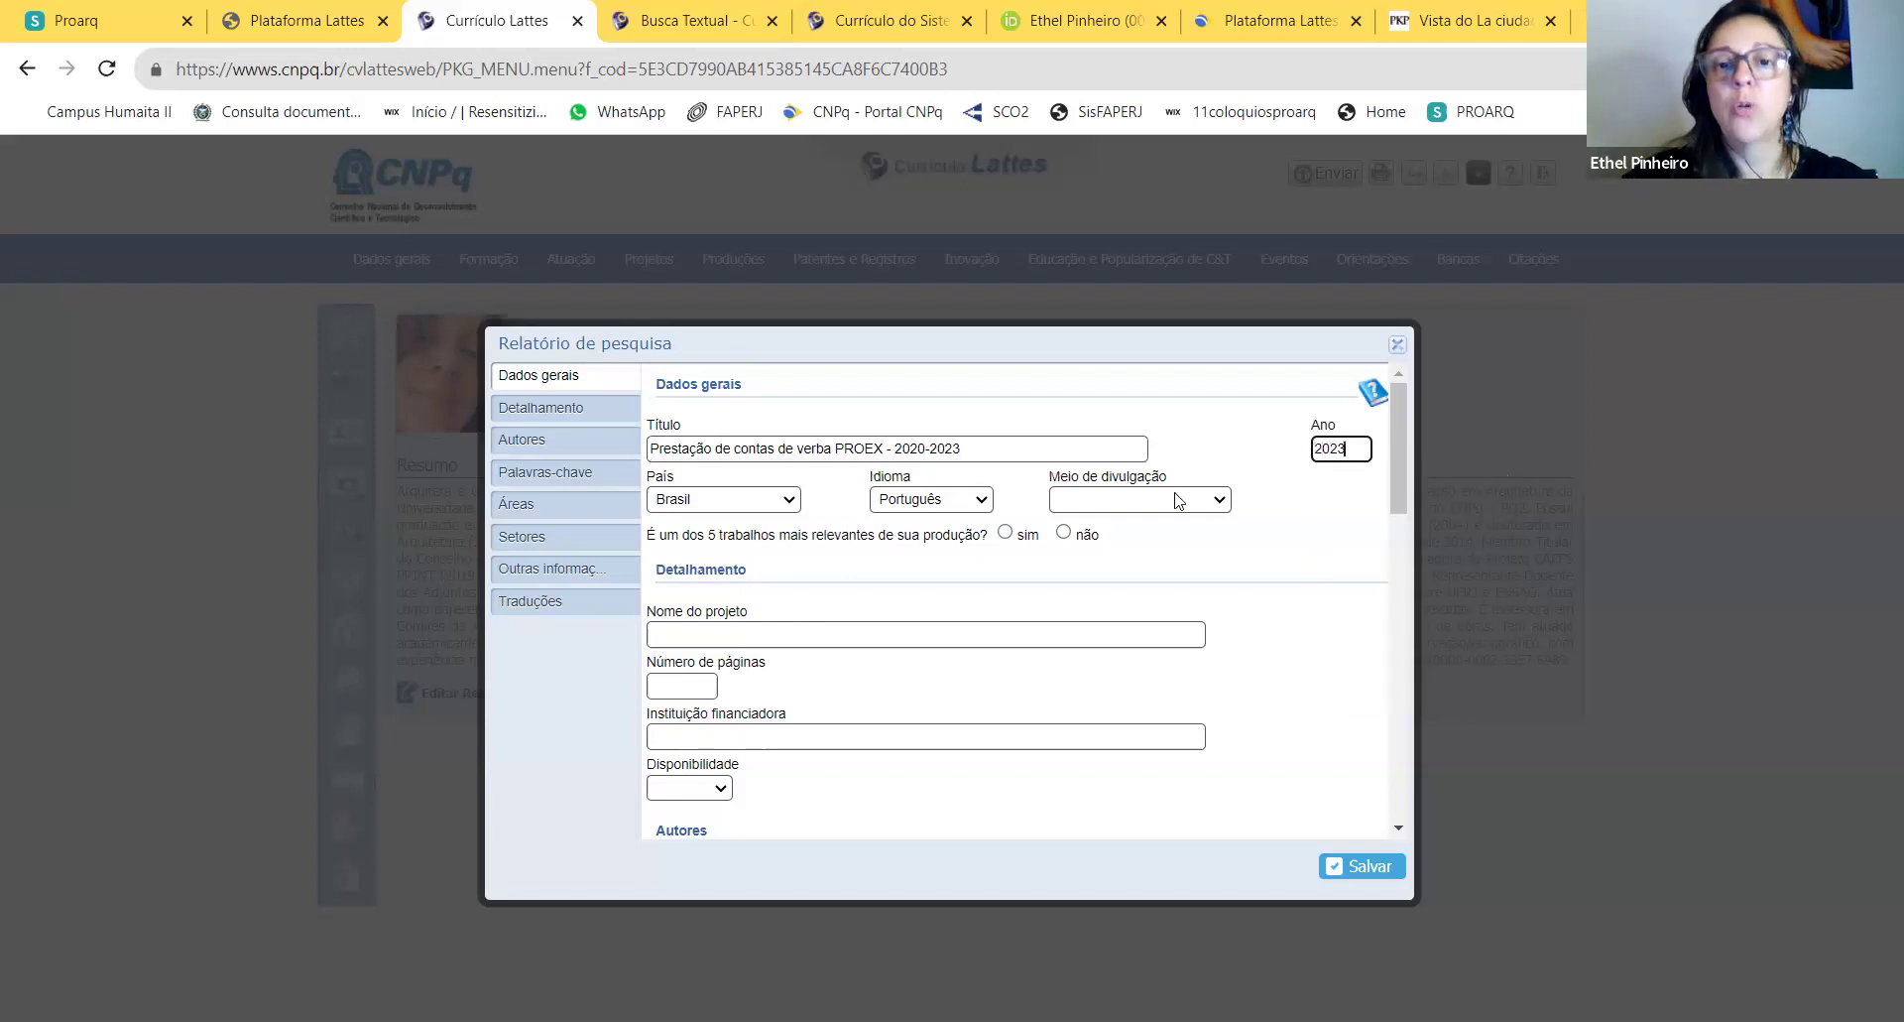
left_click(1177, 500)
left_click(1152, 571)
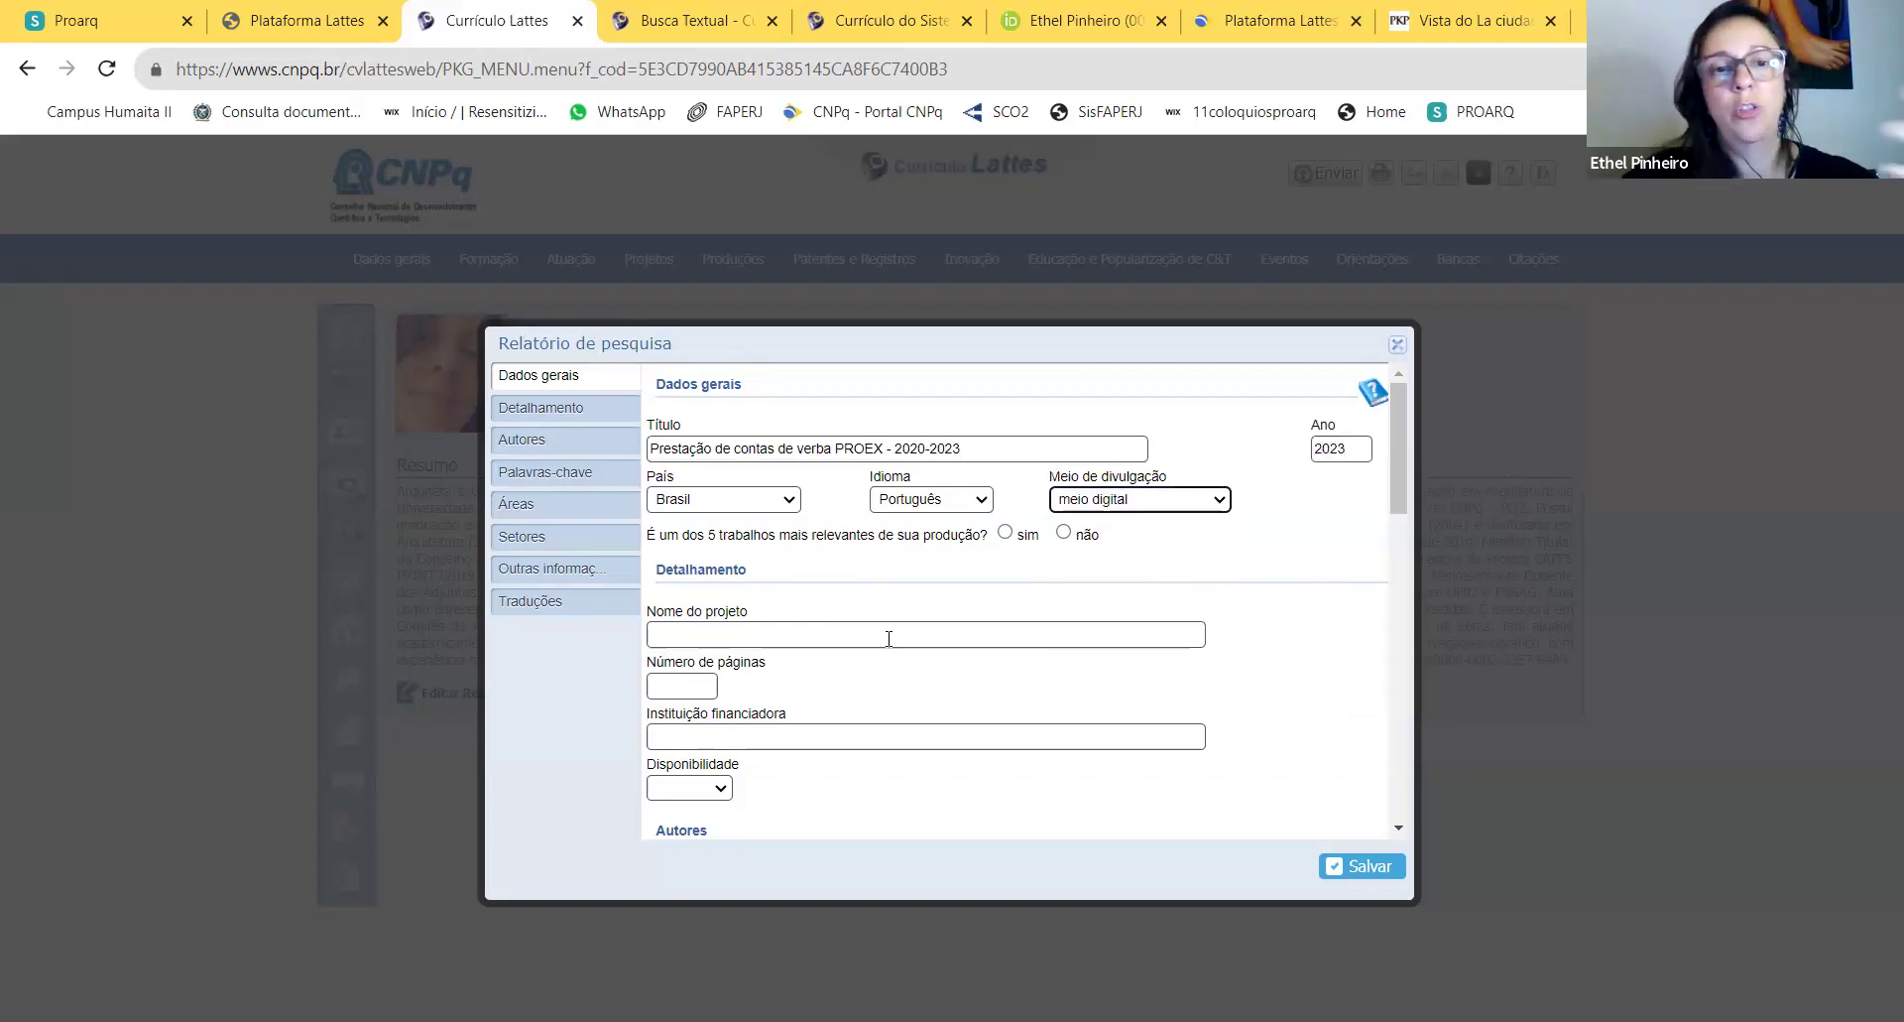
left_click(1065, 533)
Step: Insert CAPES after PROEX in the title and name the project 'Manifutenção e coordenação do PROARQ'
left_click(835, 640)
scroll(979, 587, "down", 1)
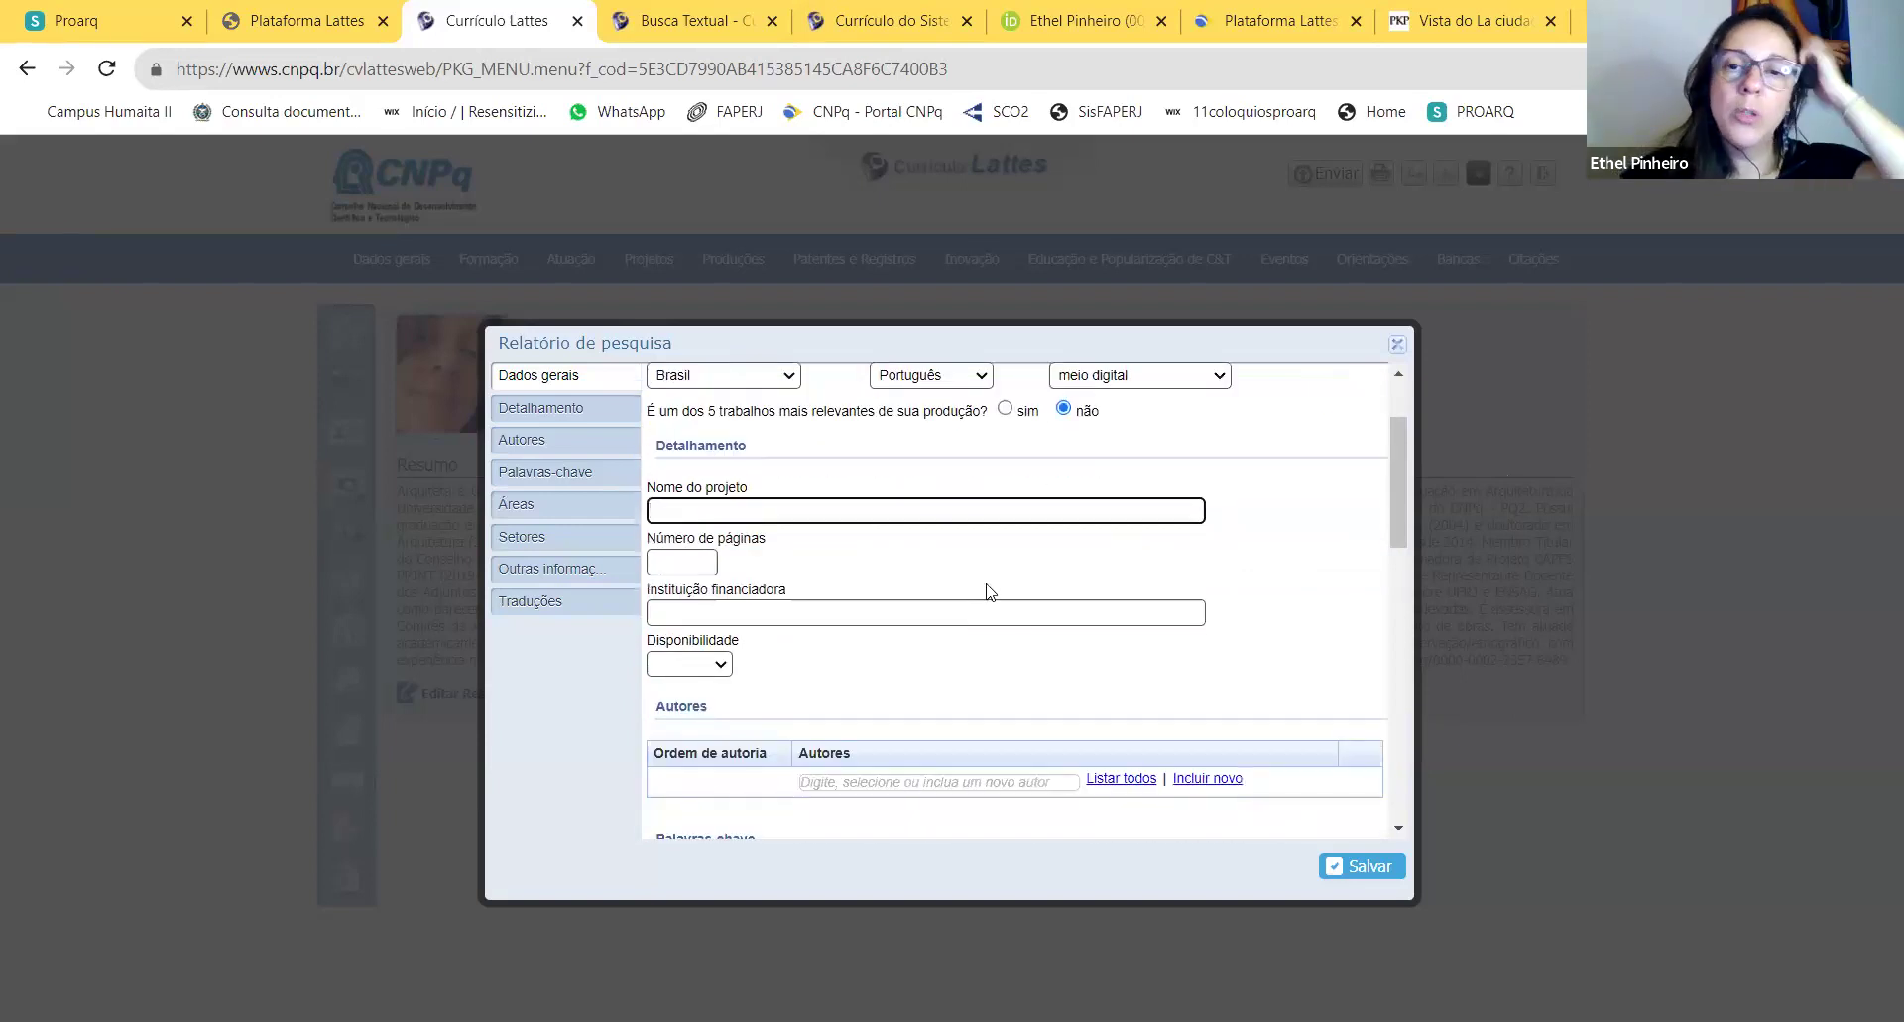
scroll(846, 534, "up", 1)
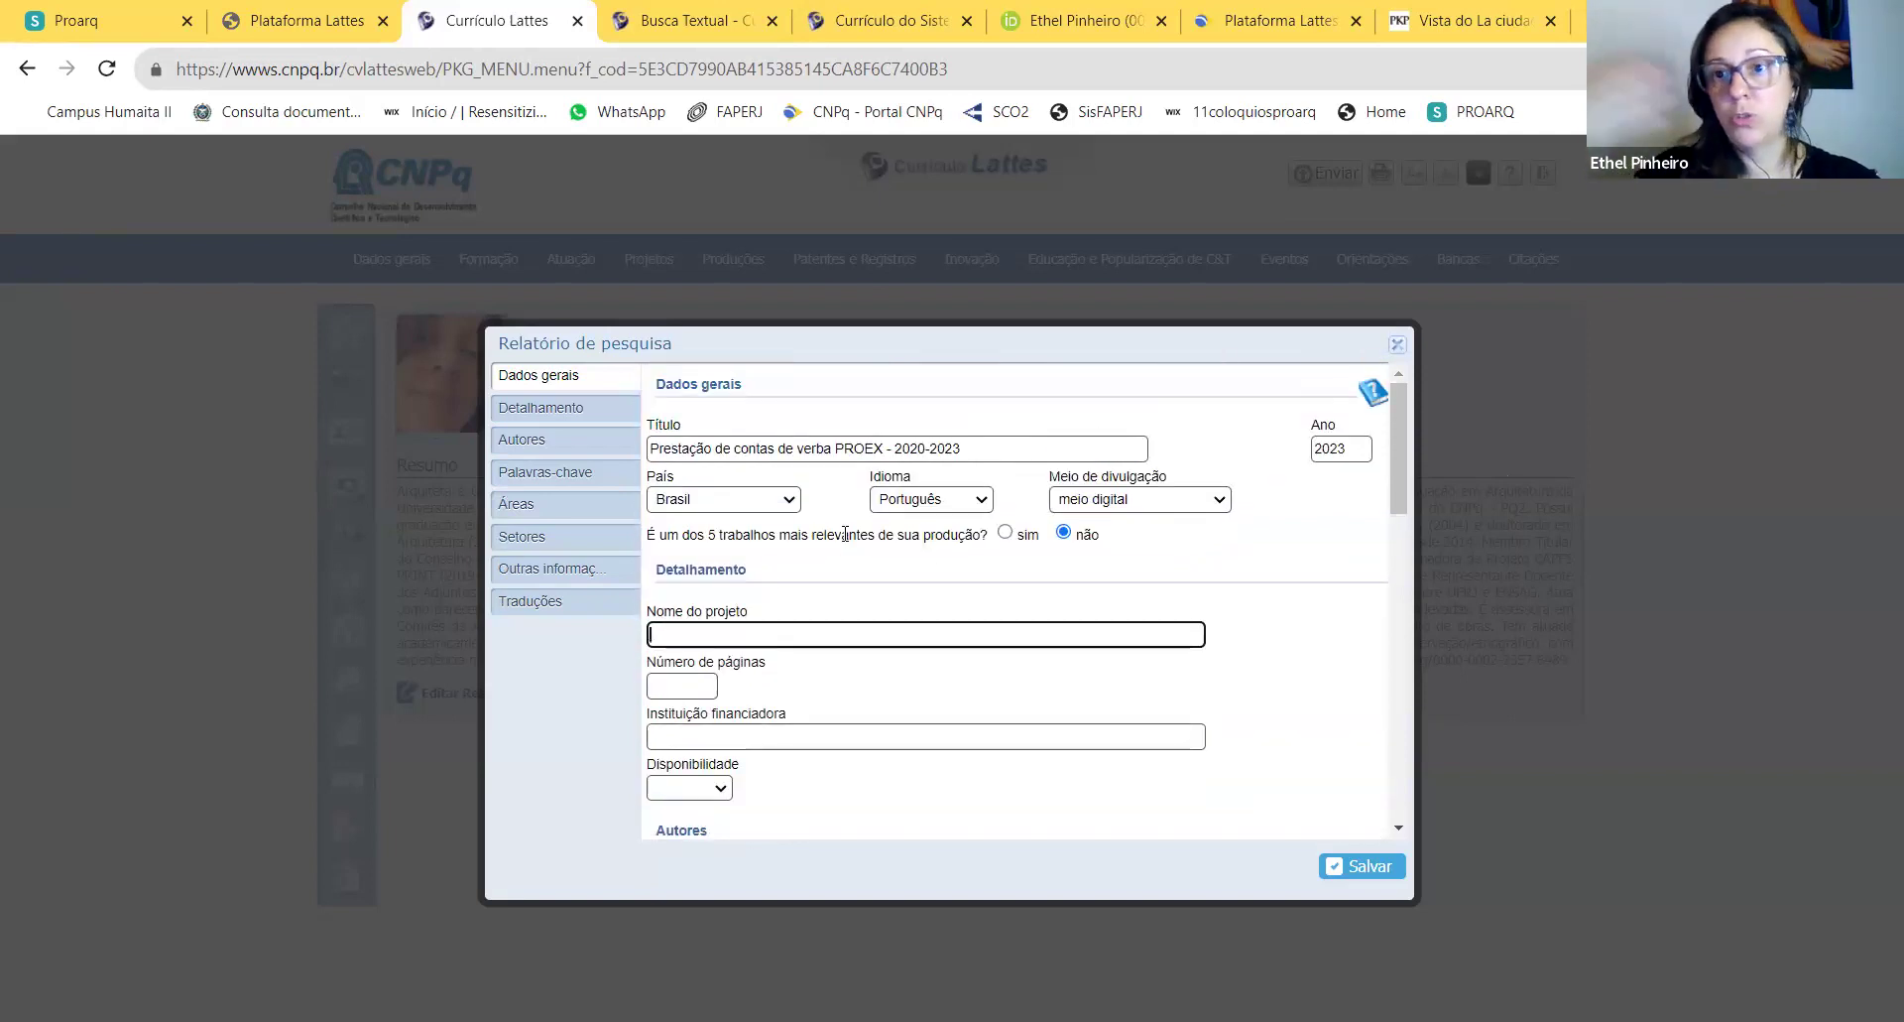
left_click(882, 448)
type("CAPES")
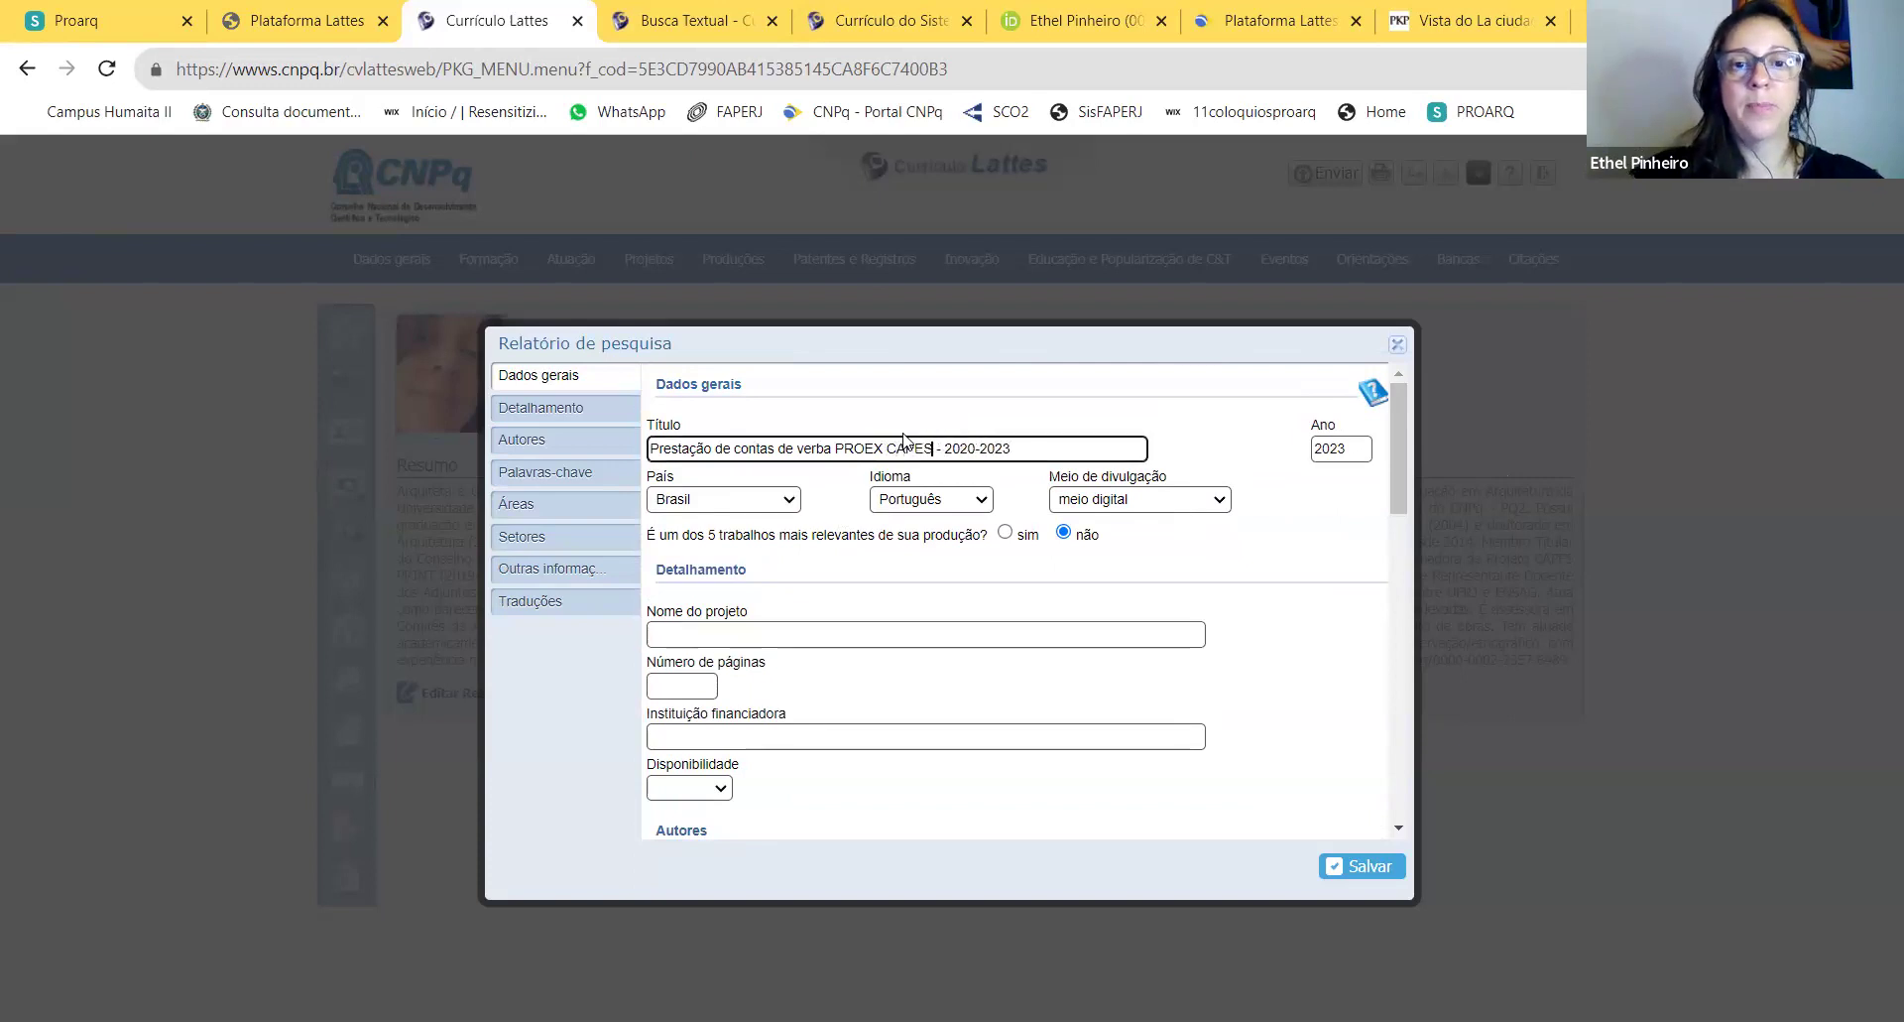
left_click(798, 636)
type("XXXX")
key("BackSpace")
key("BackSpace")
key("BackSpace")
key("BackSpace")
type("Man")
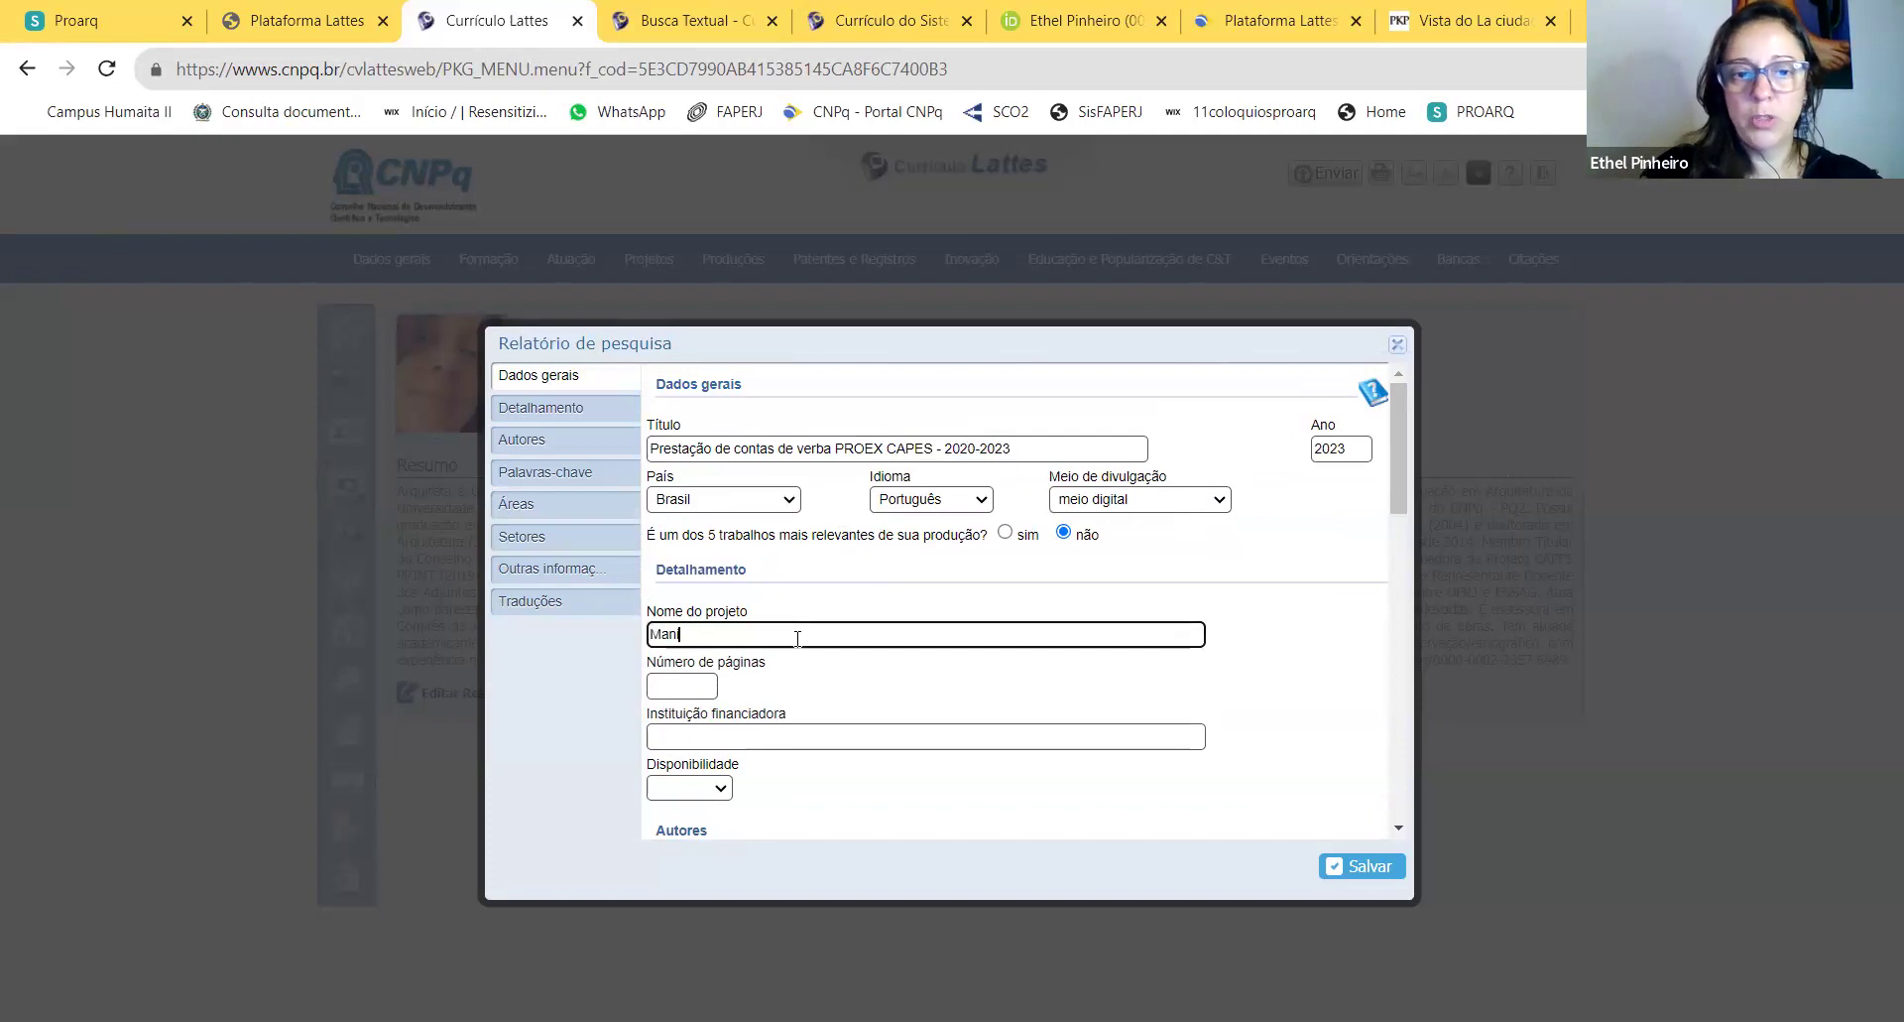
type("ifutenção e coordena")
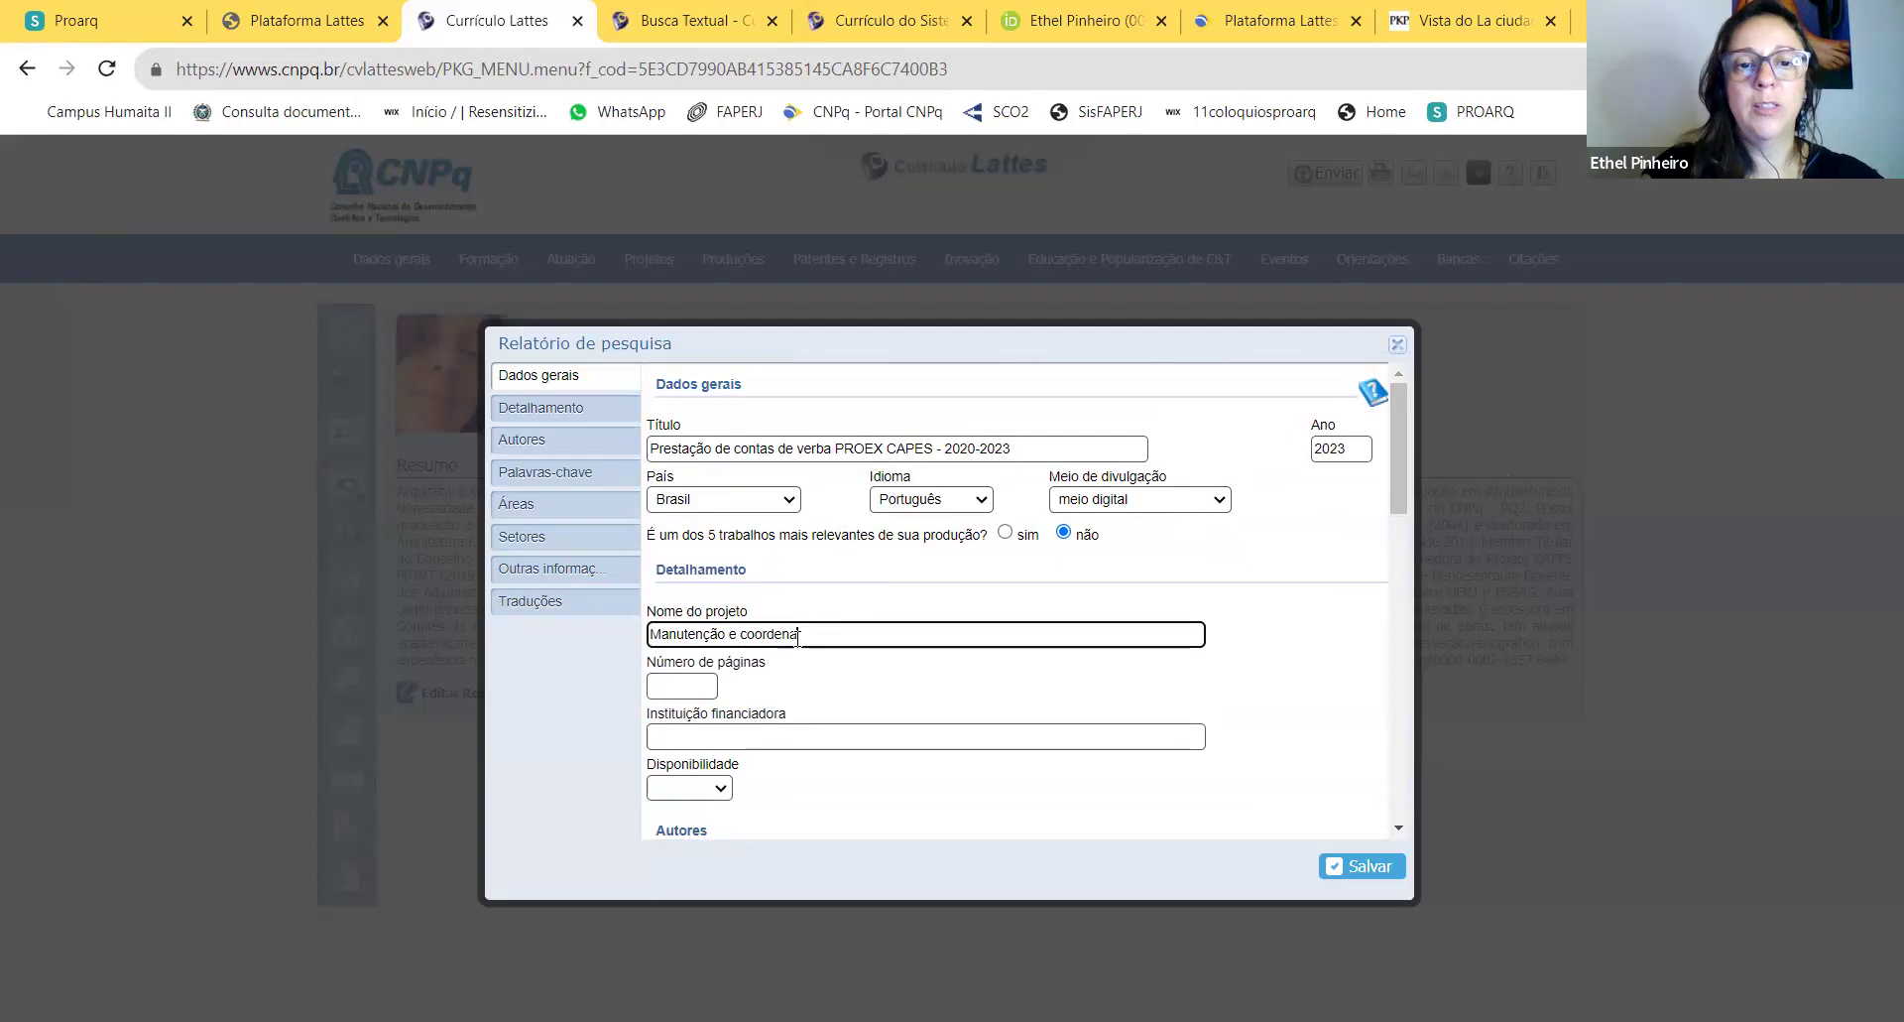
type("ção do PROARQ")
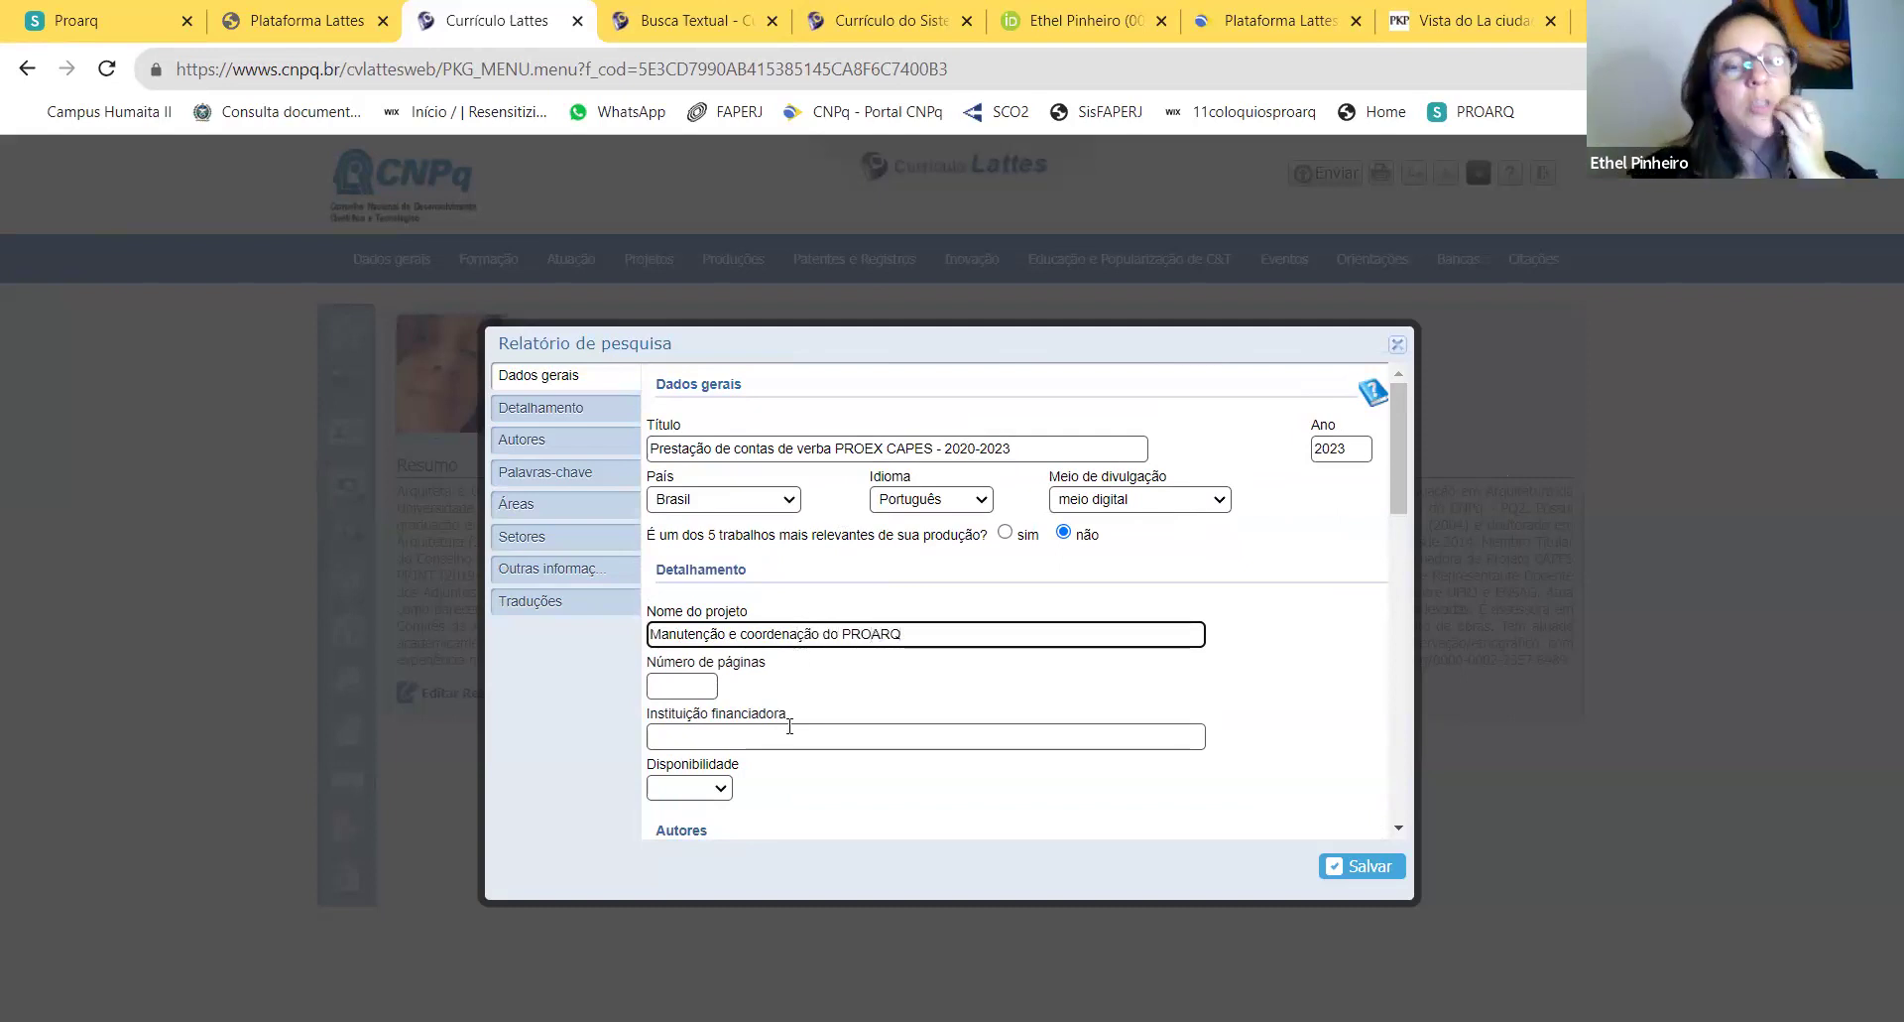
Step: Set the number of pages to 34 and the funding institution to CAPES
left_click(697, 685)
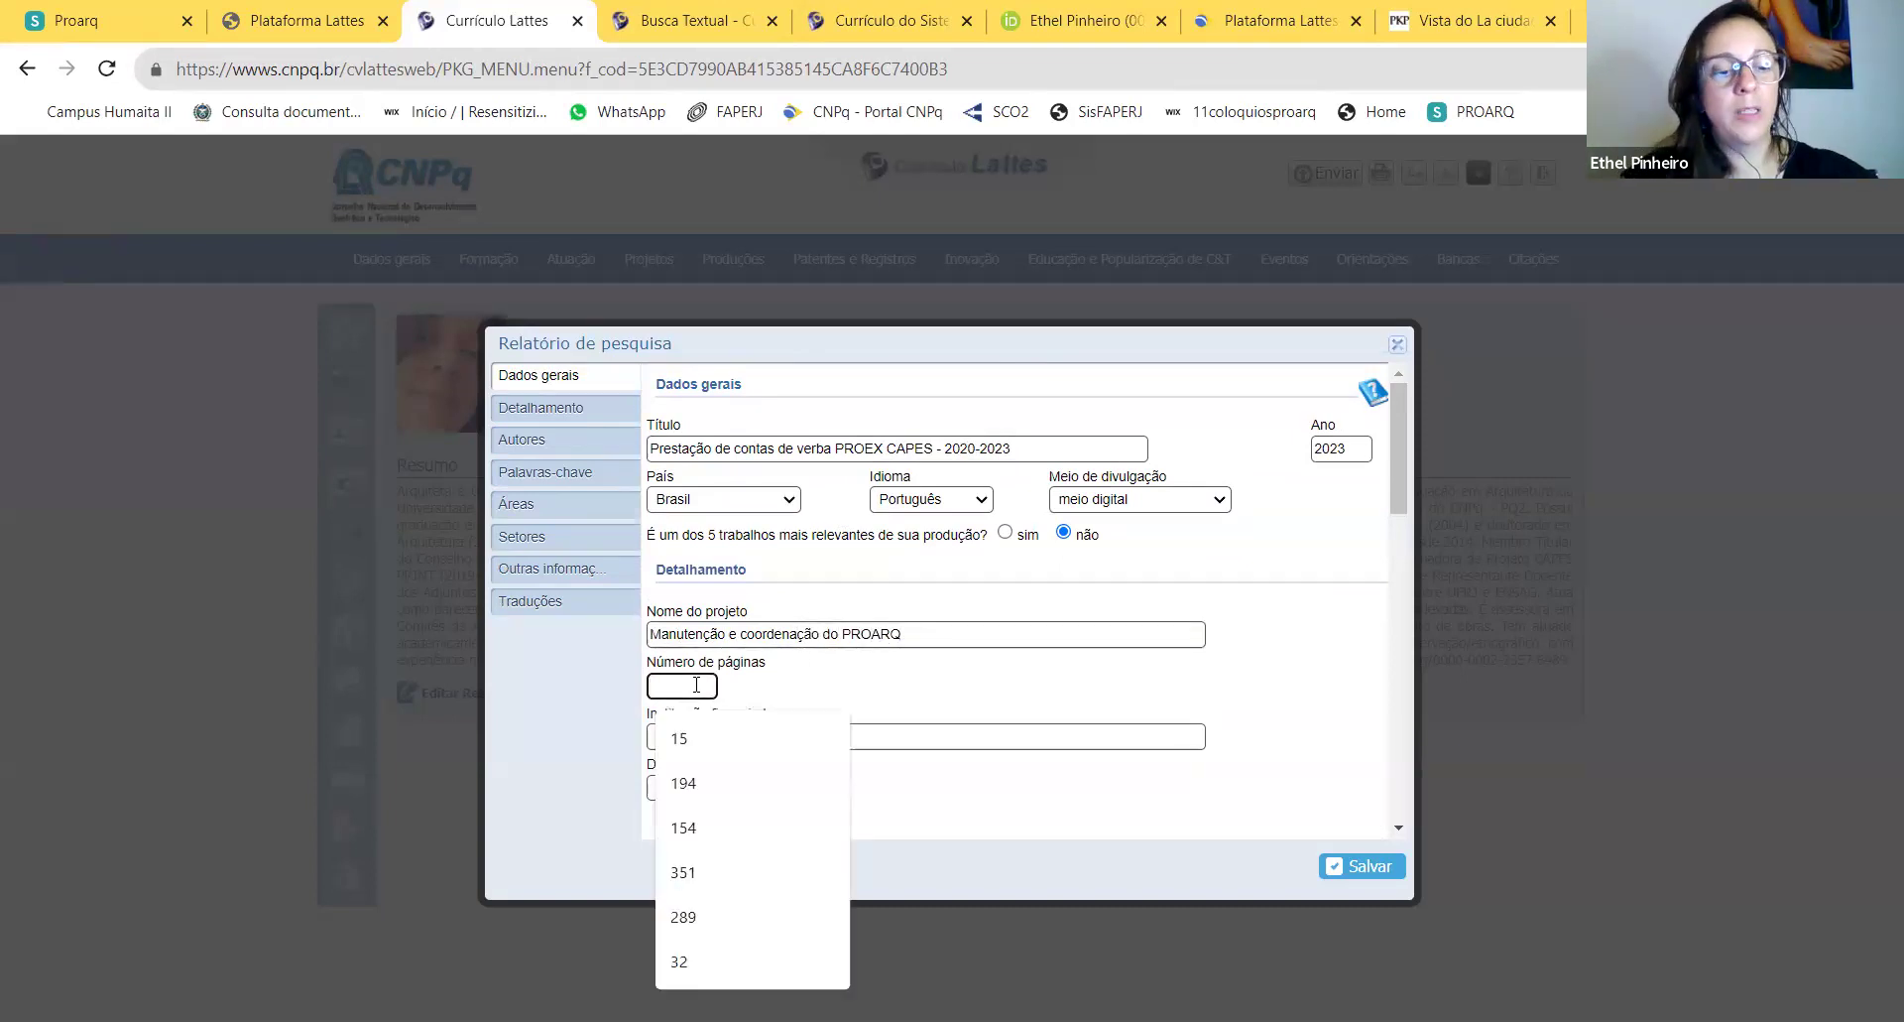
type("34")
left_click(700, 736)
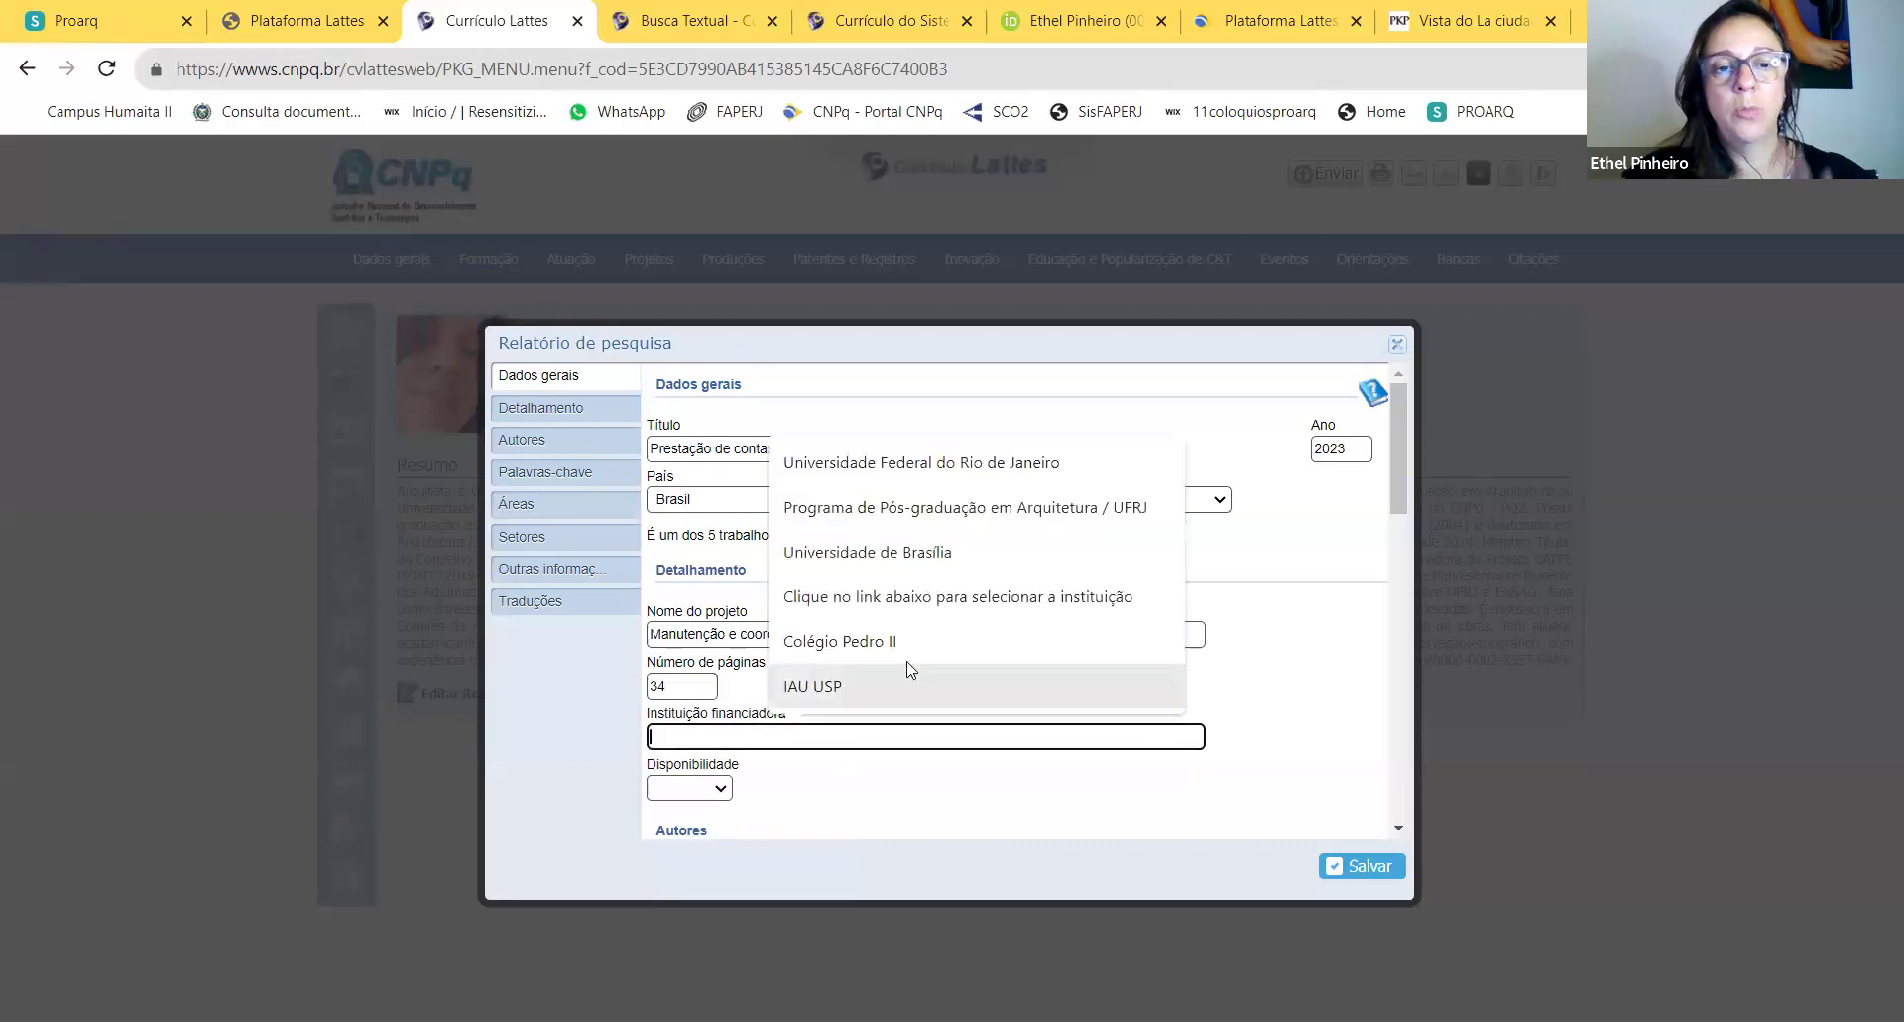
scroll(722, 622, "down", 1)
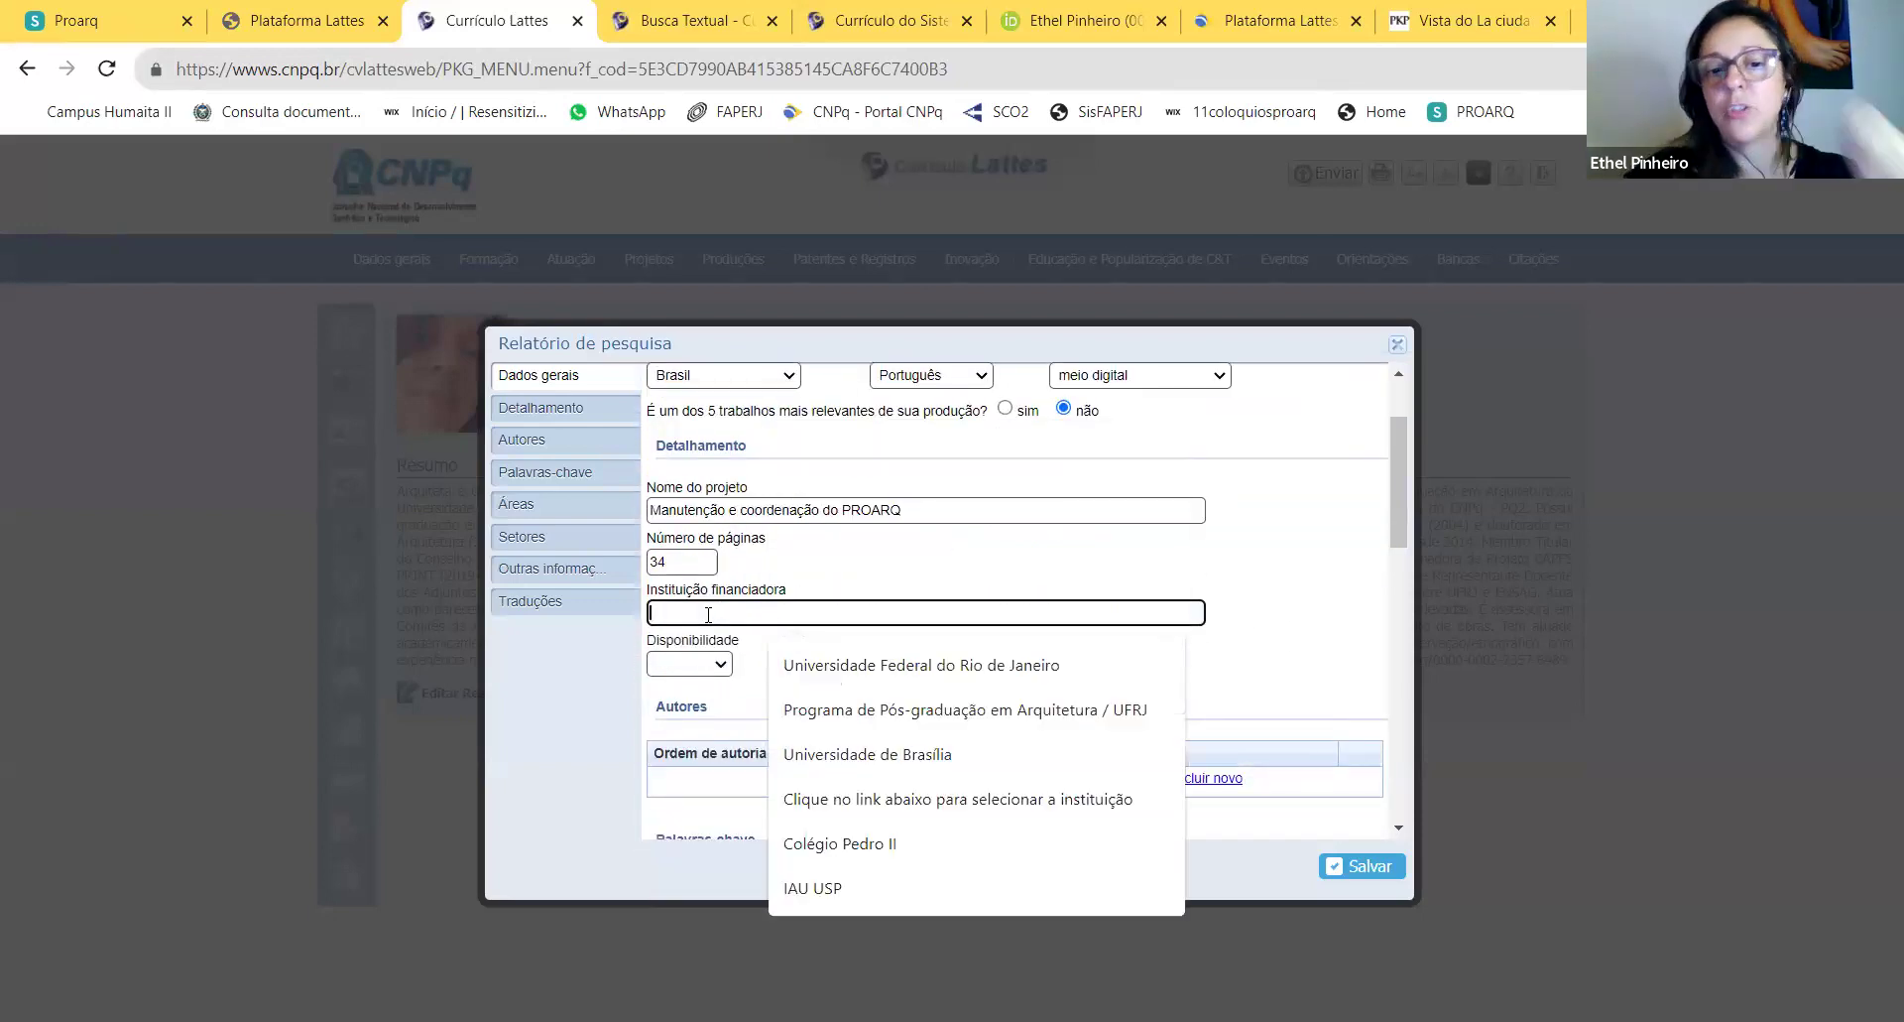
type("CAPES")
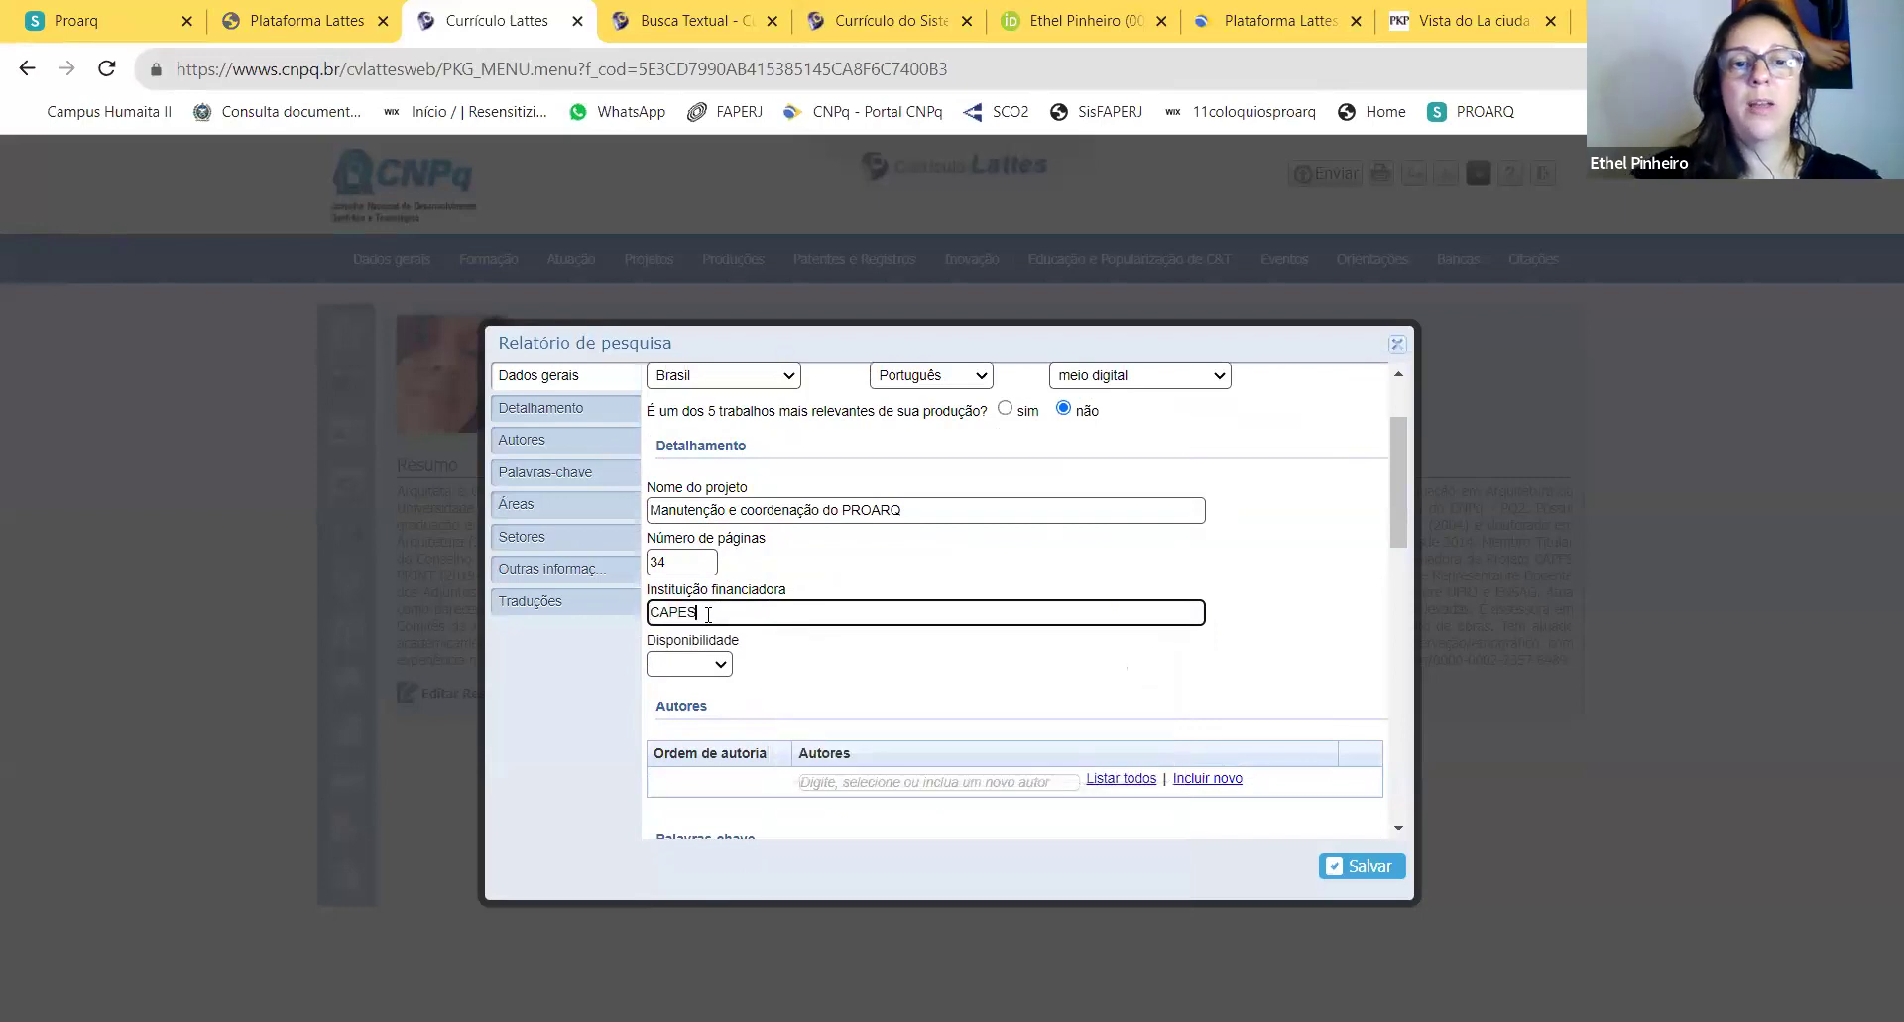
Step: Search Google for CAPES and select the foundation's full official name
left_click(1517, 24)
left_click(932, 69)
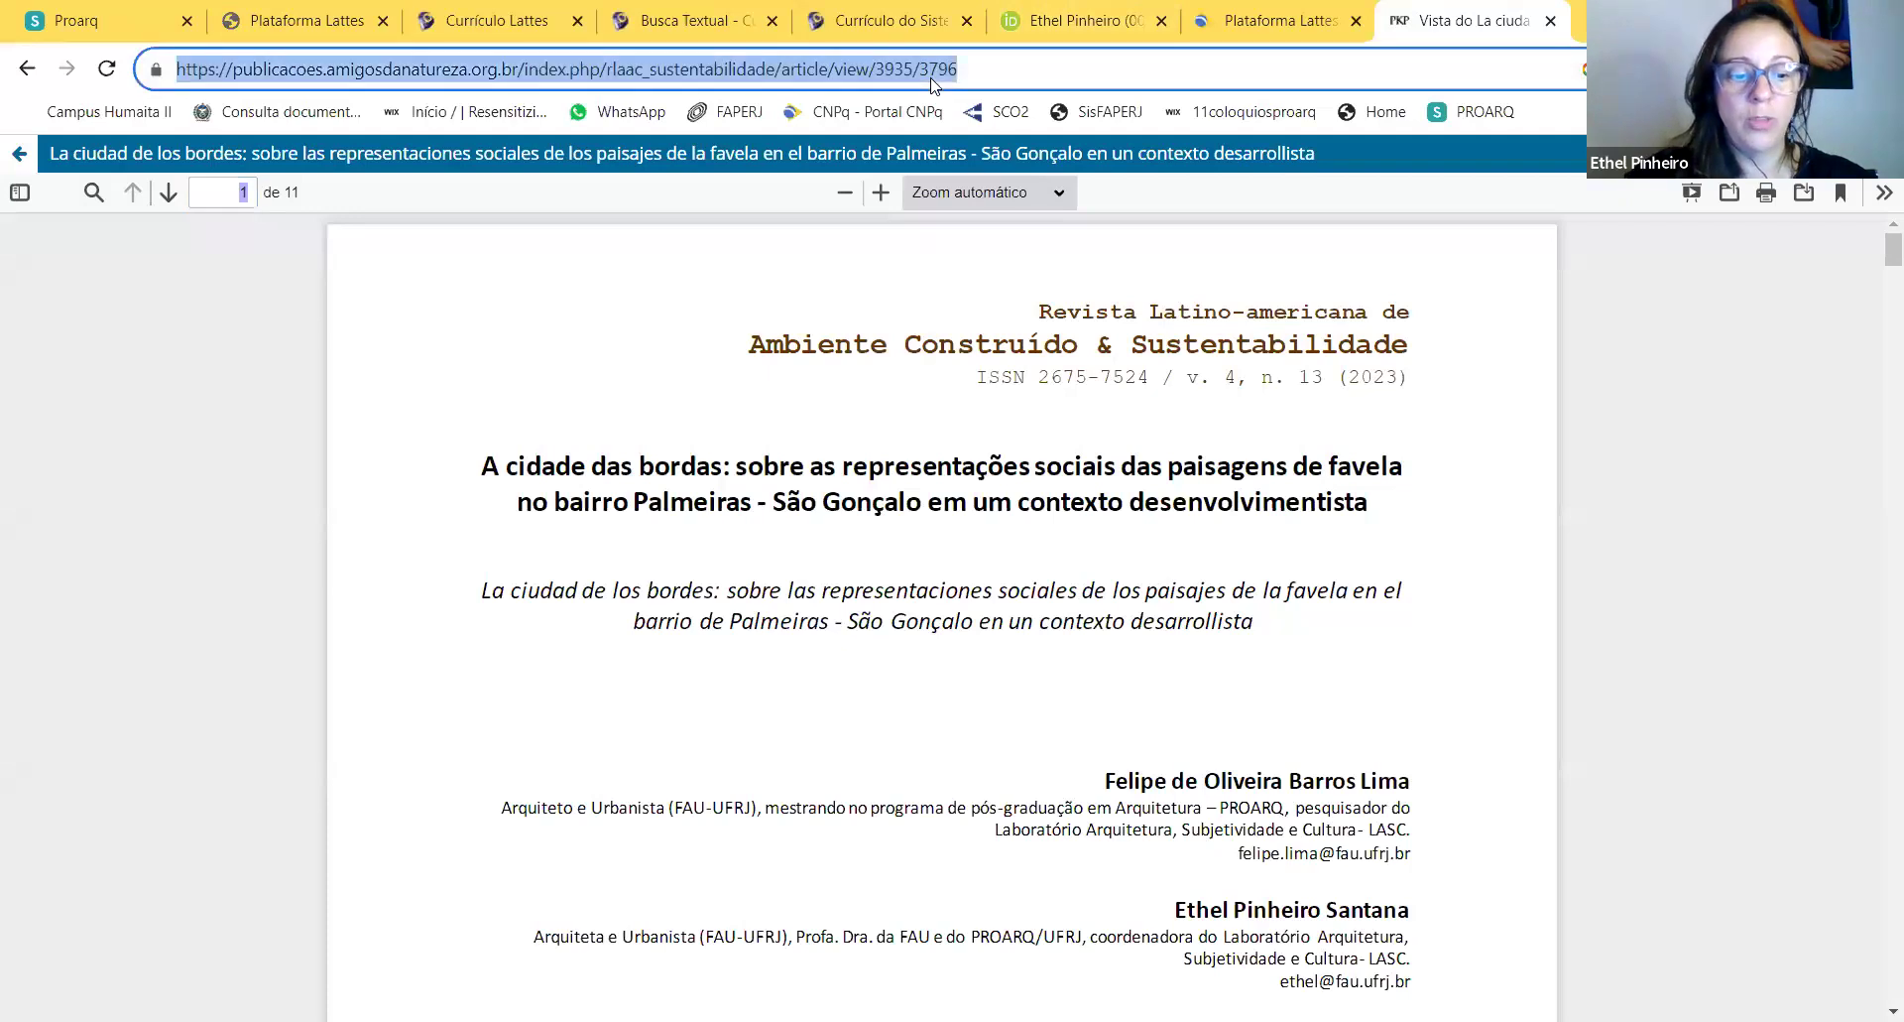
type("CAPES")
key("Return")
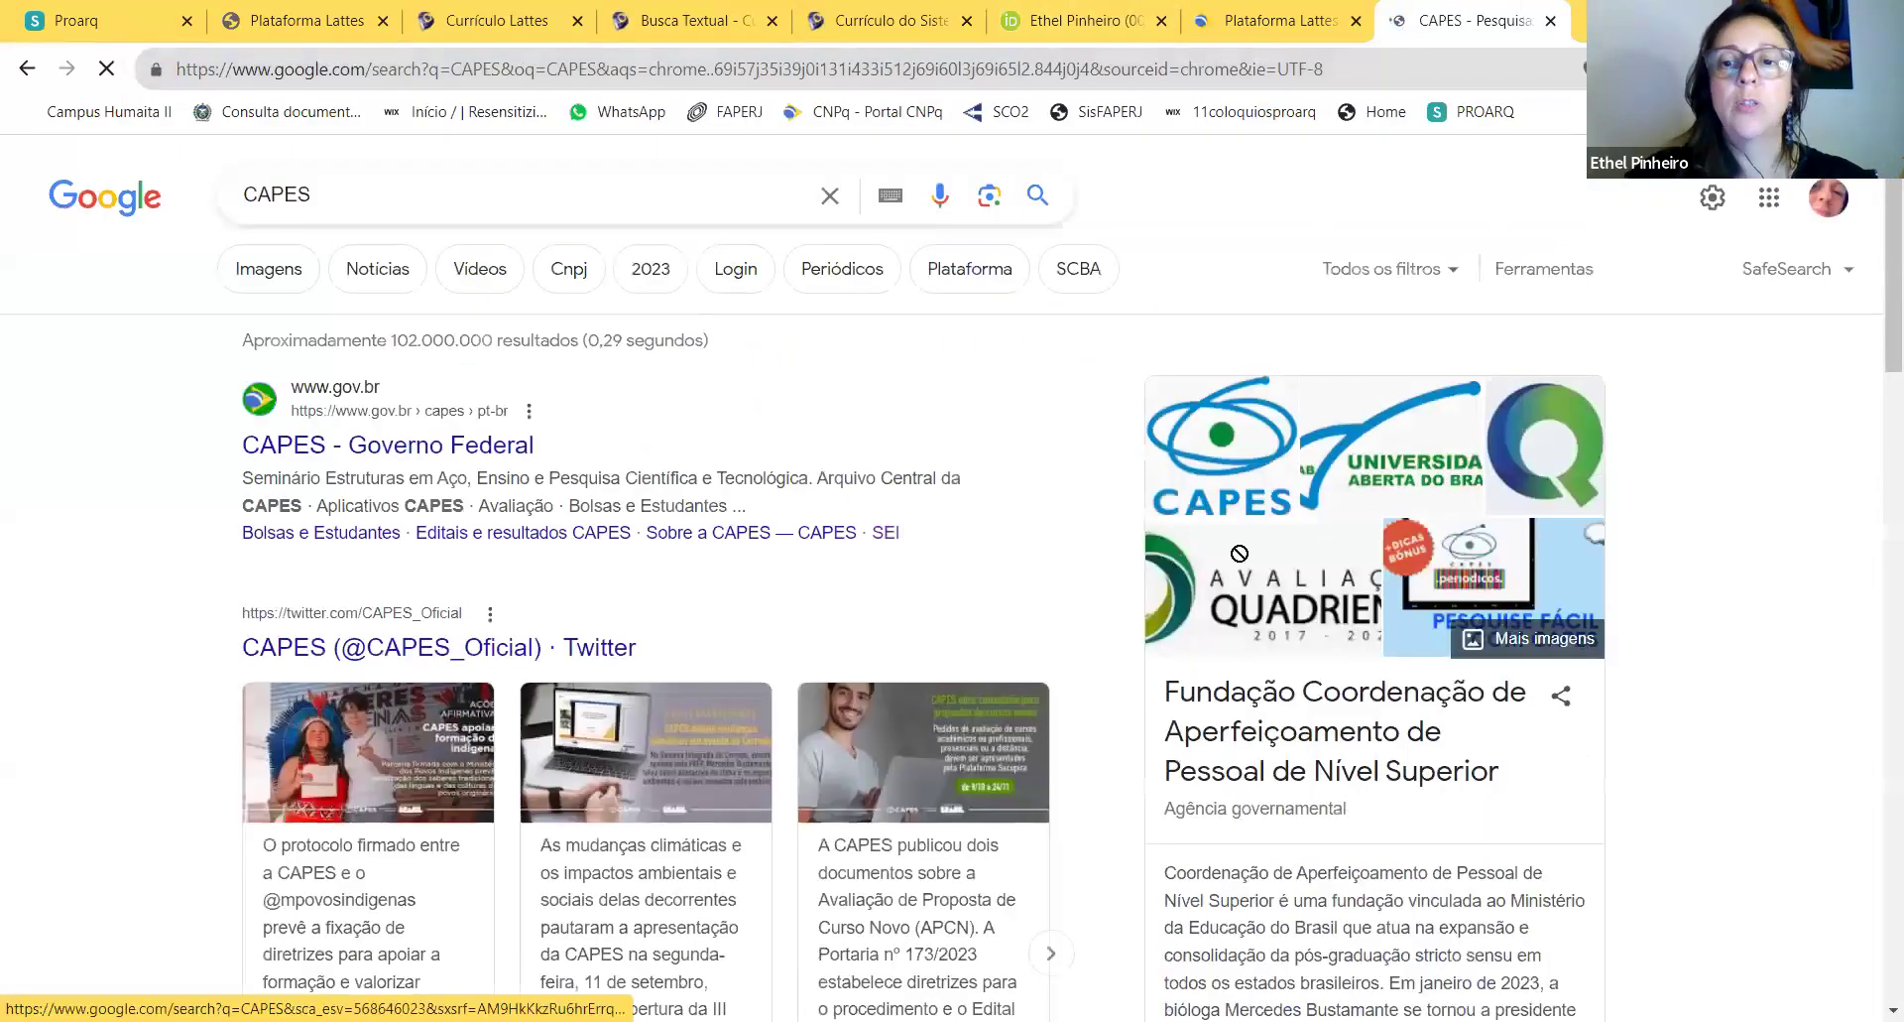
scroll(1075, 566, "down", 4)
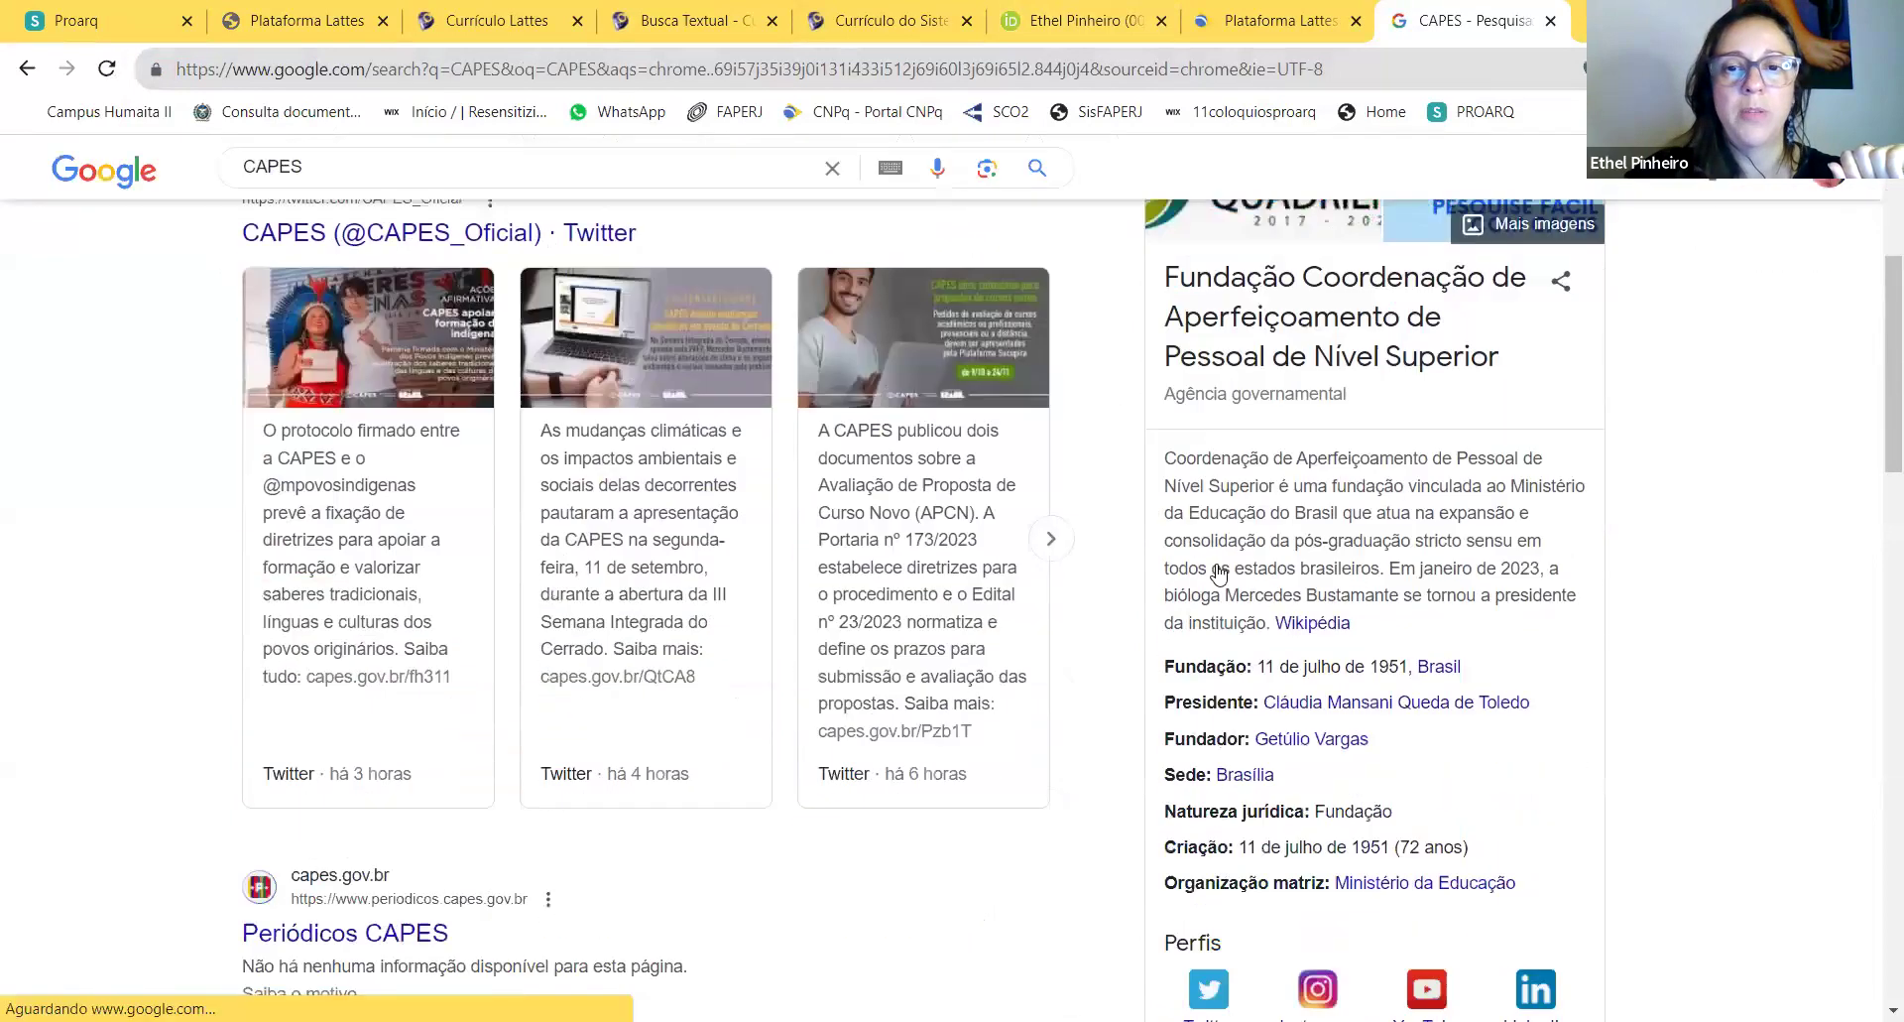
left_click_drag(1168, 307, 1507, 411)
key("ctrl+c")
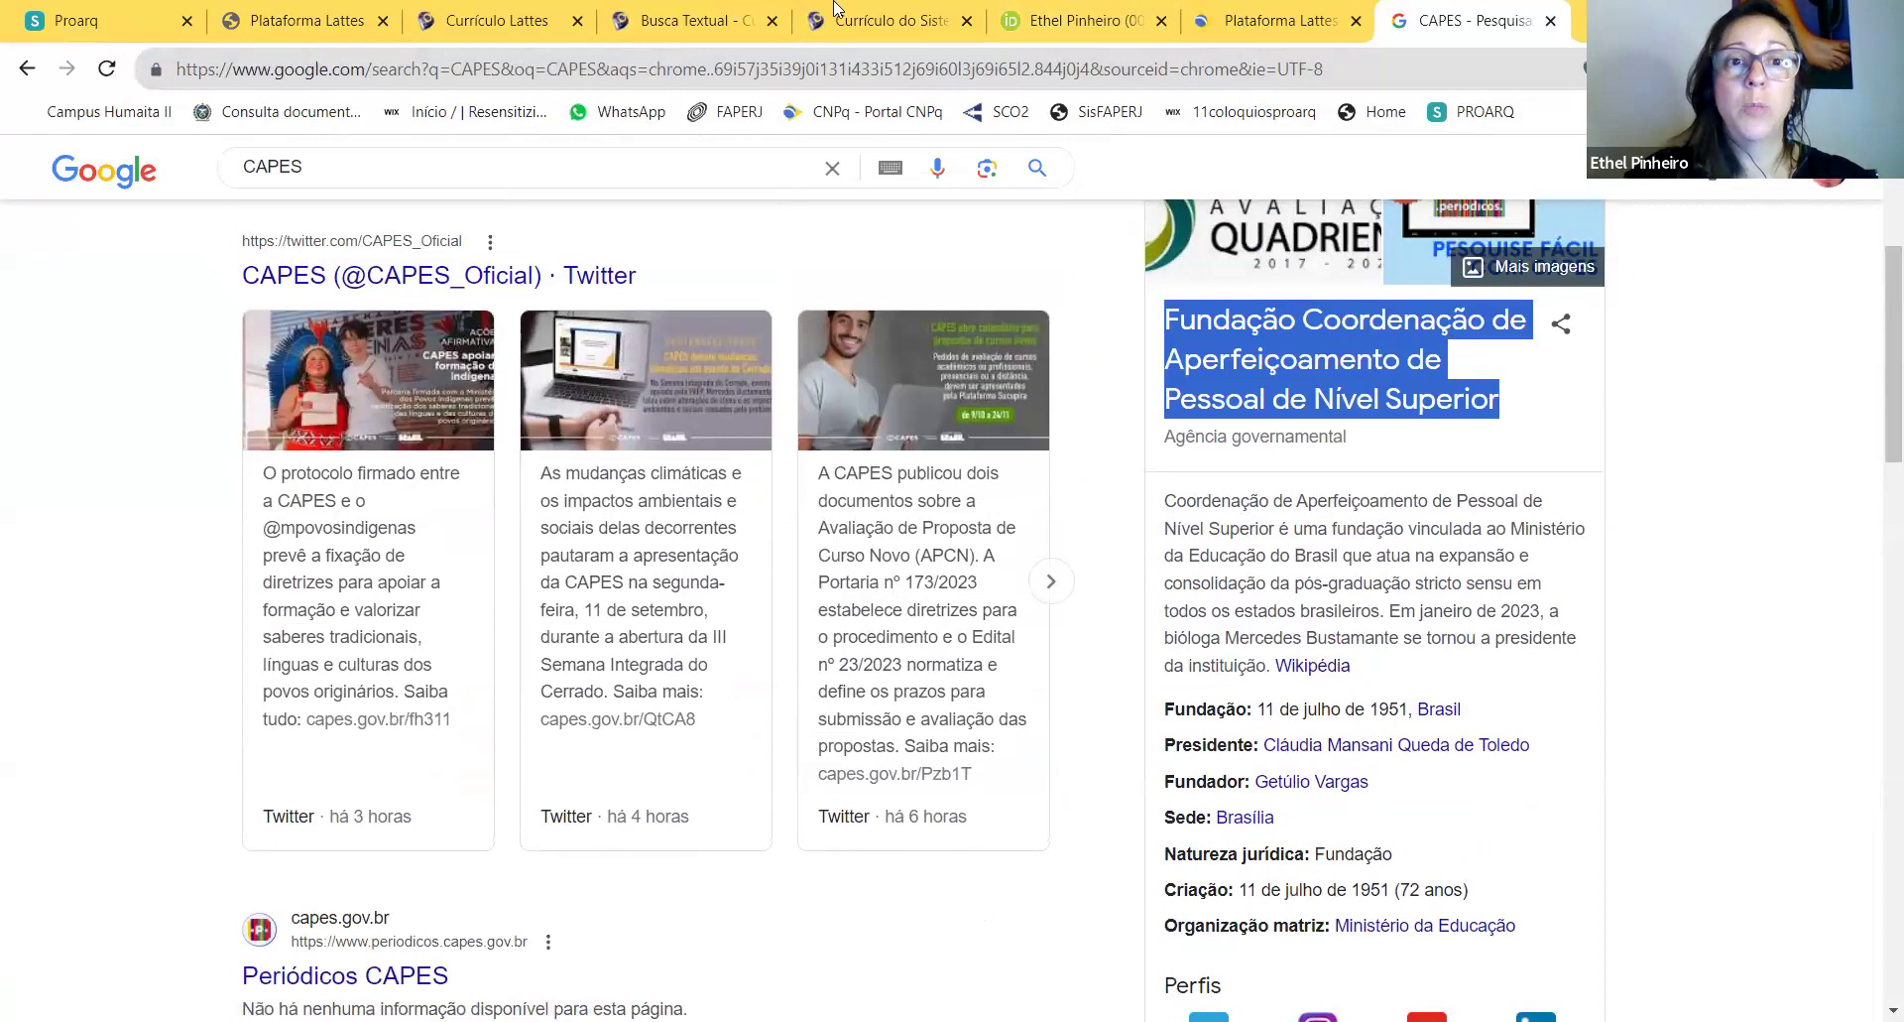
Step: Paste the full CAPES name over the acronym in Instituição financiadora
left_click(691, 18)
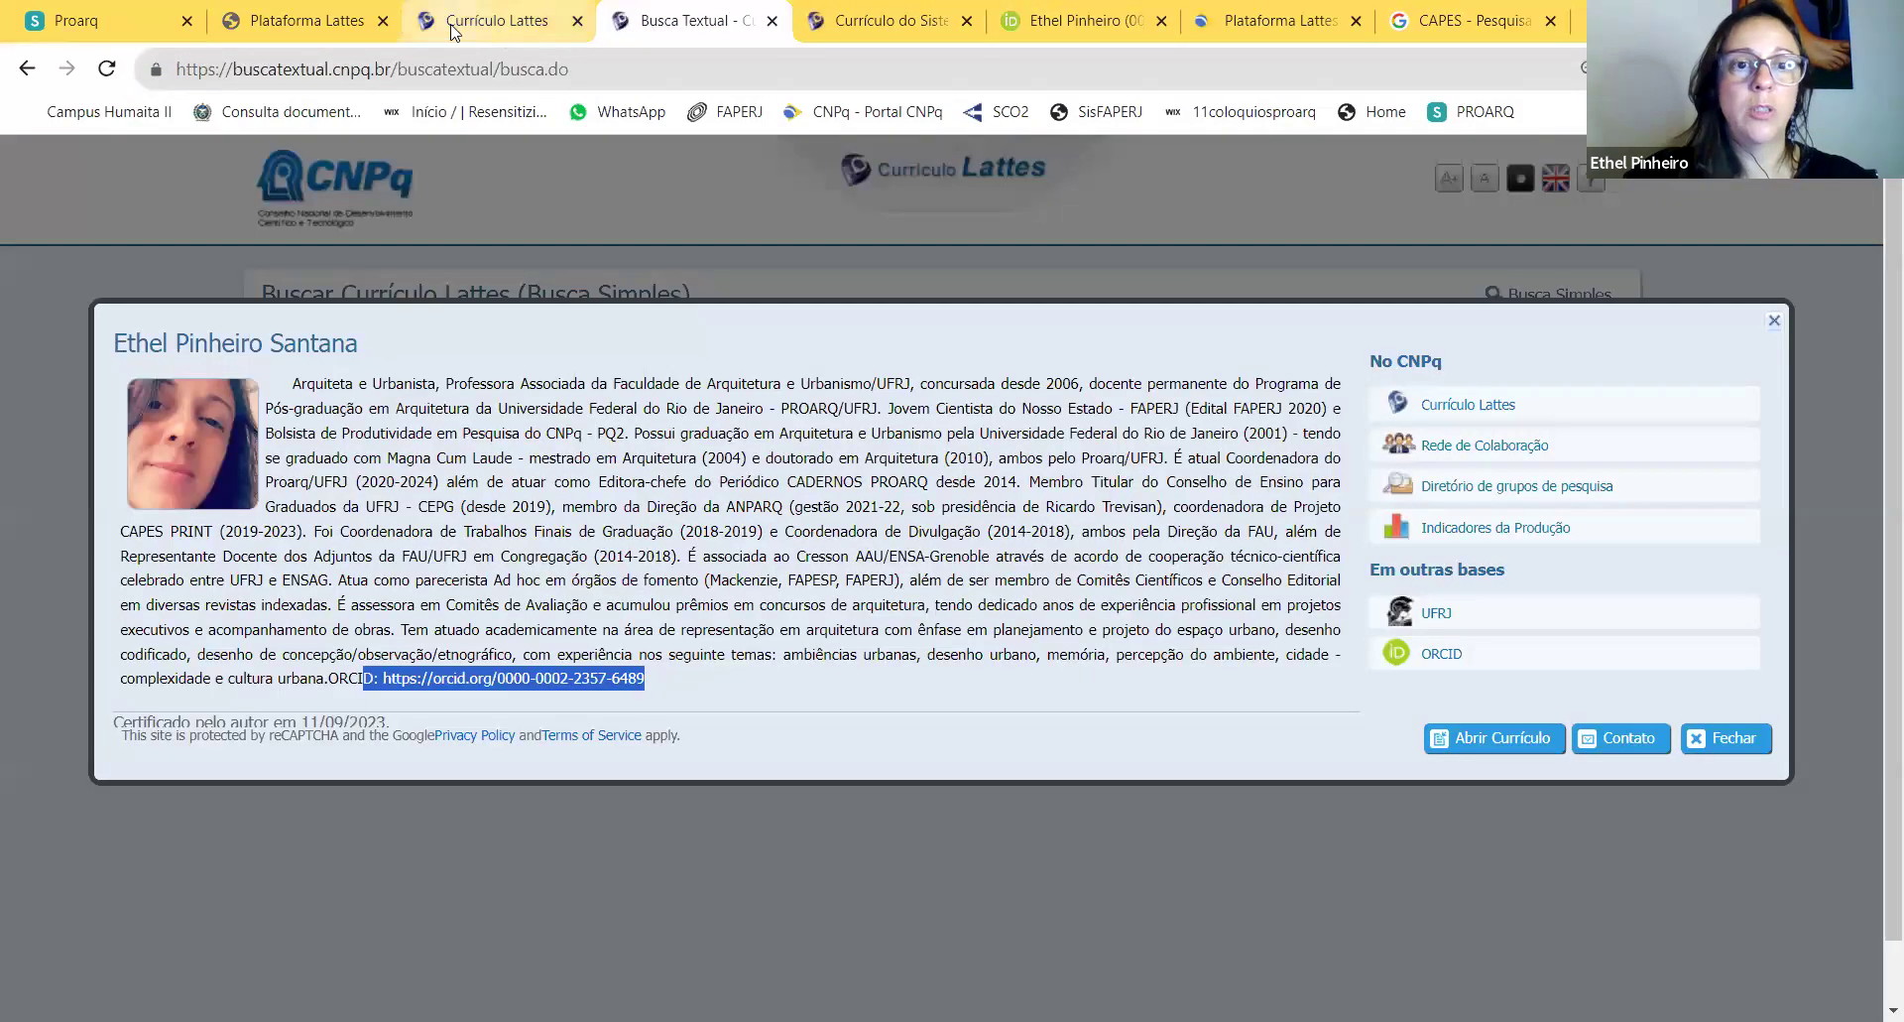
left_click(501, 22)
left_click_drag(714, 622, 635, 615)
key("ctrl+v")
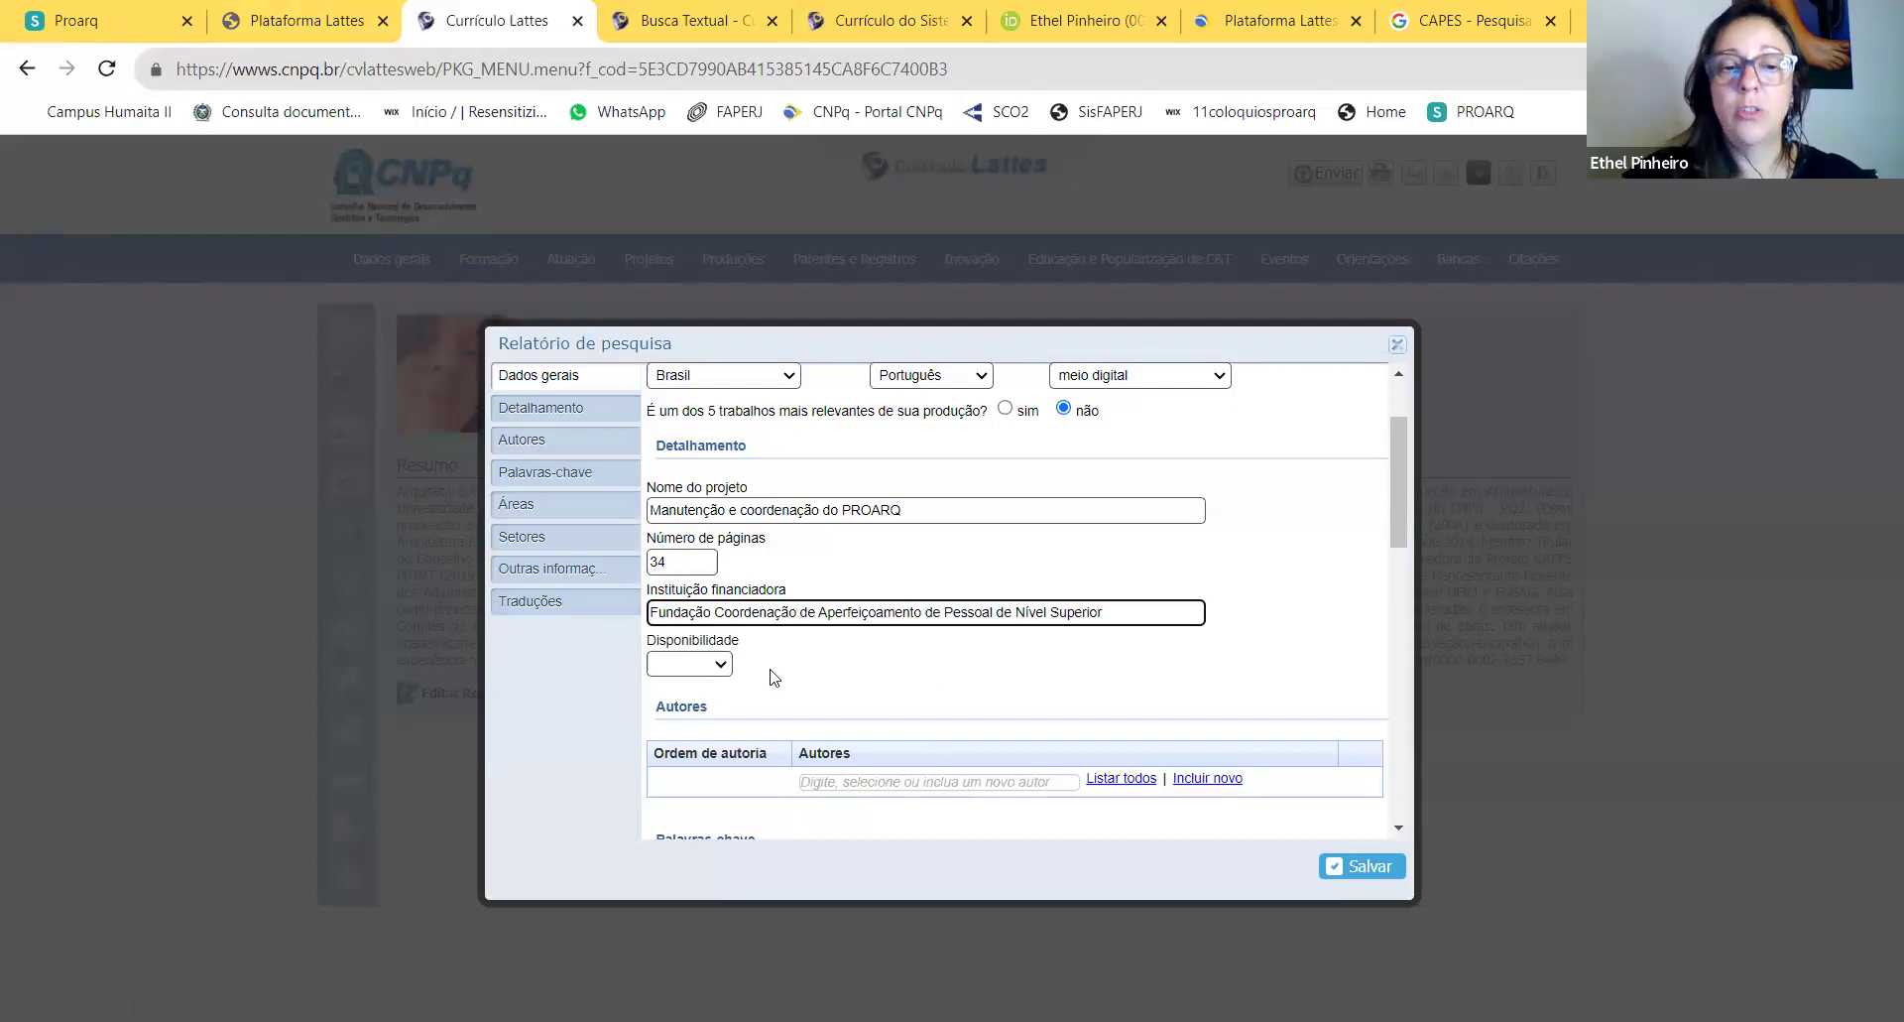
Step: Set Disponibilidade to Restrita and add the CV owner as the report's author
left_click(722, 669)
left_click(722, 667)
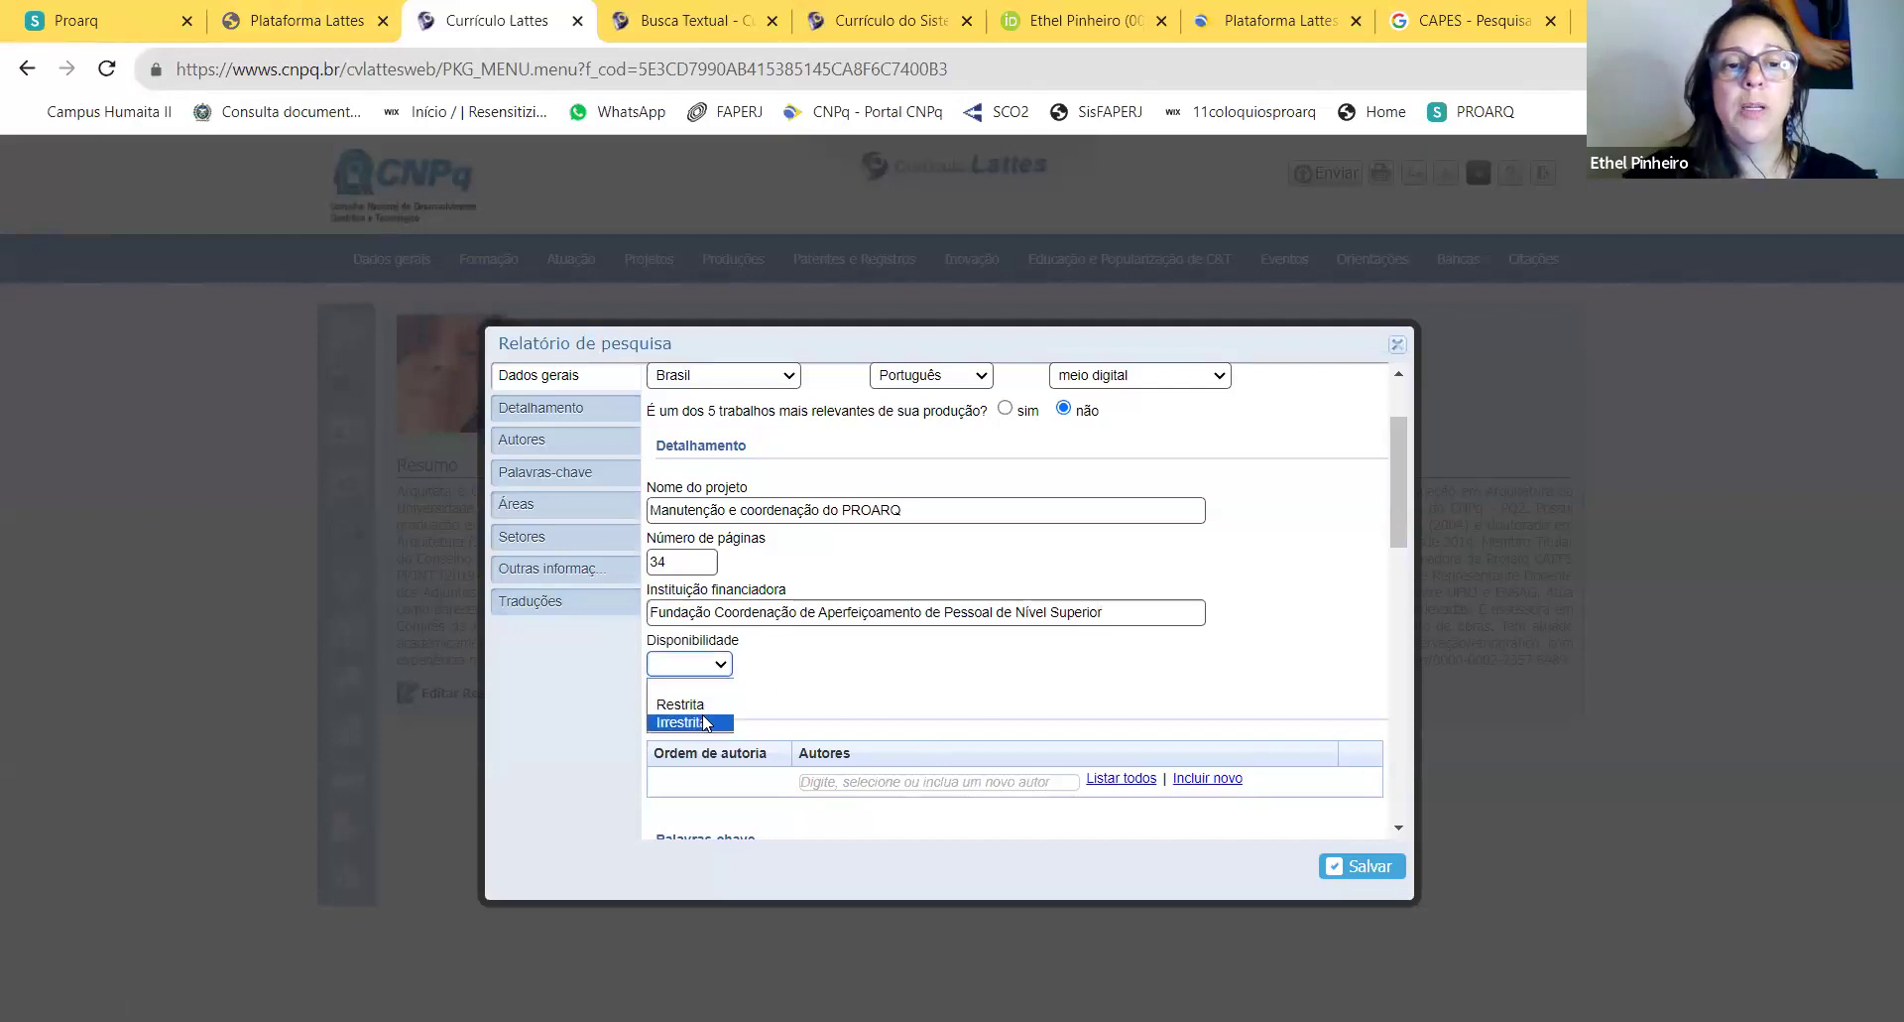
left_click(680, 705)
scroll(867, 681, "down", 1)
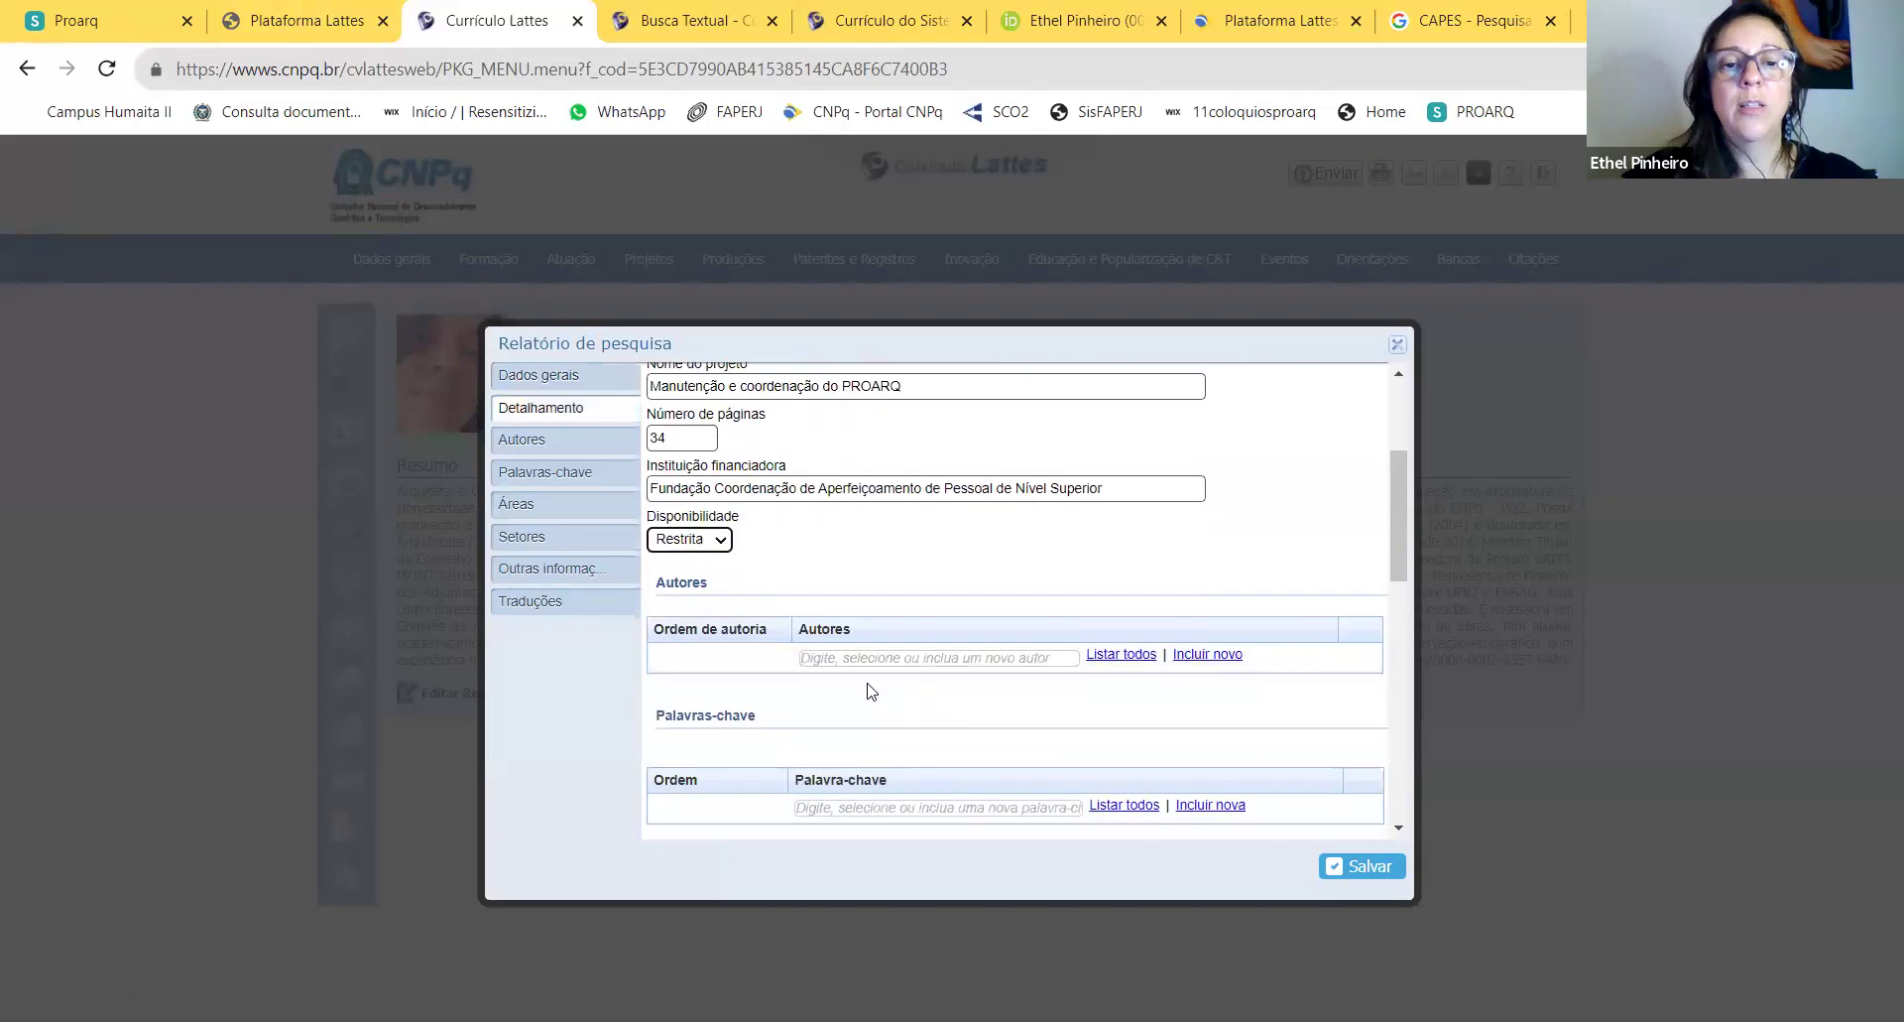
left_click(859, 660)
type("ET")
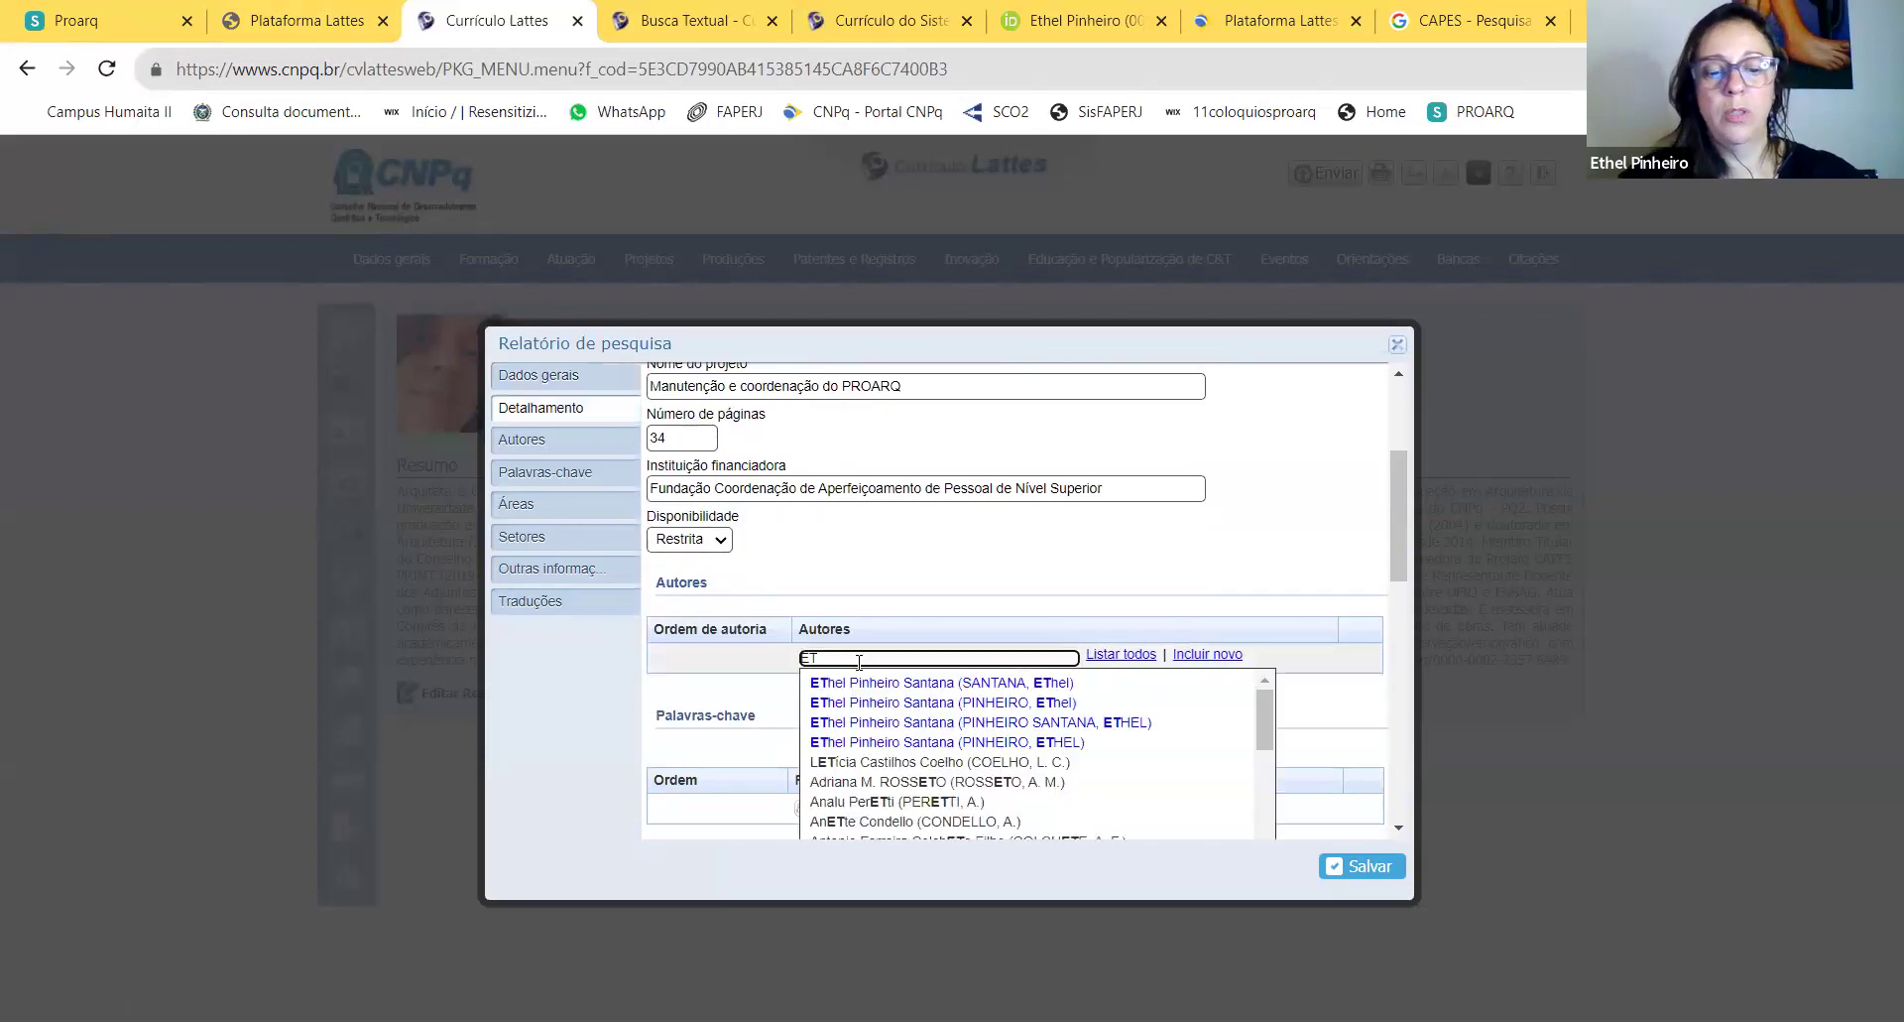
type("HEL")
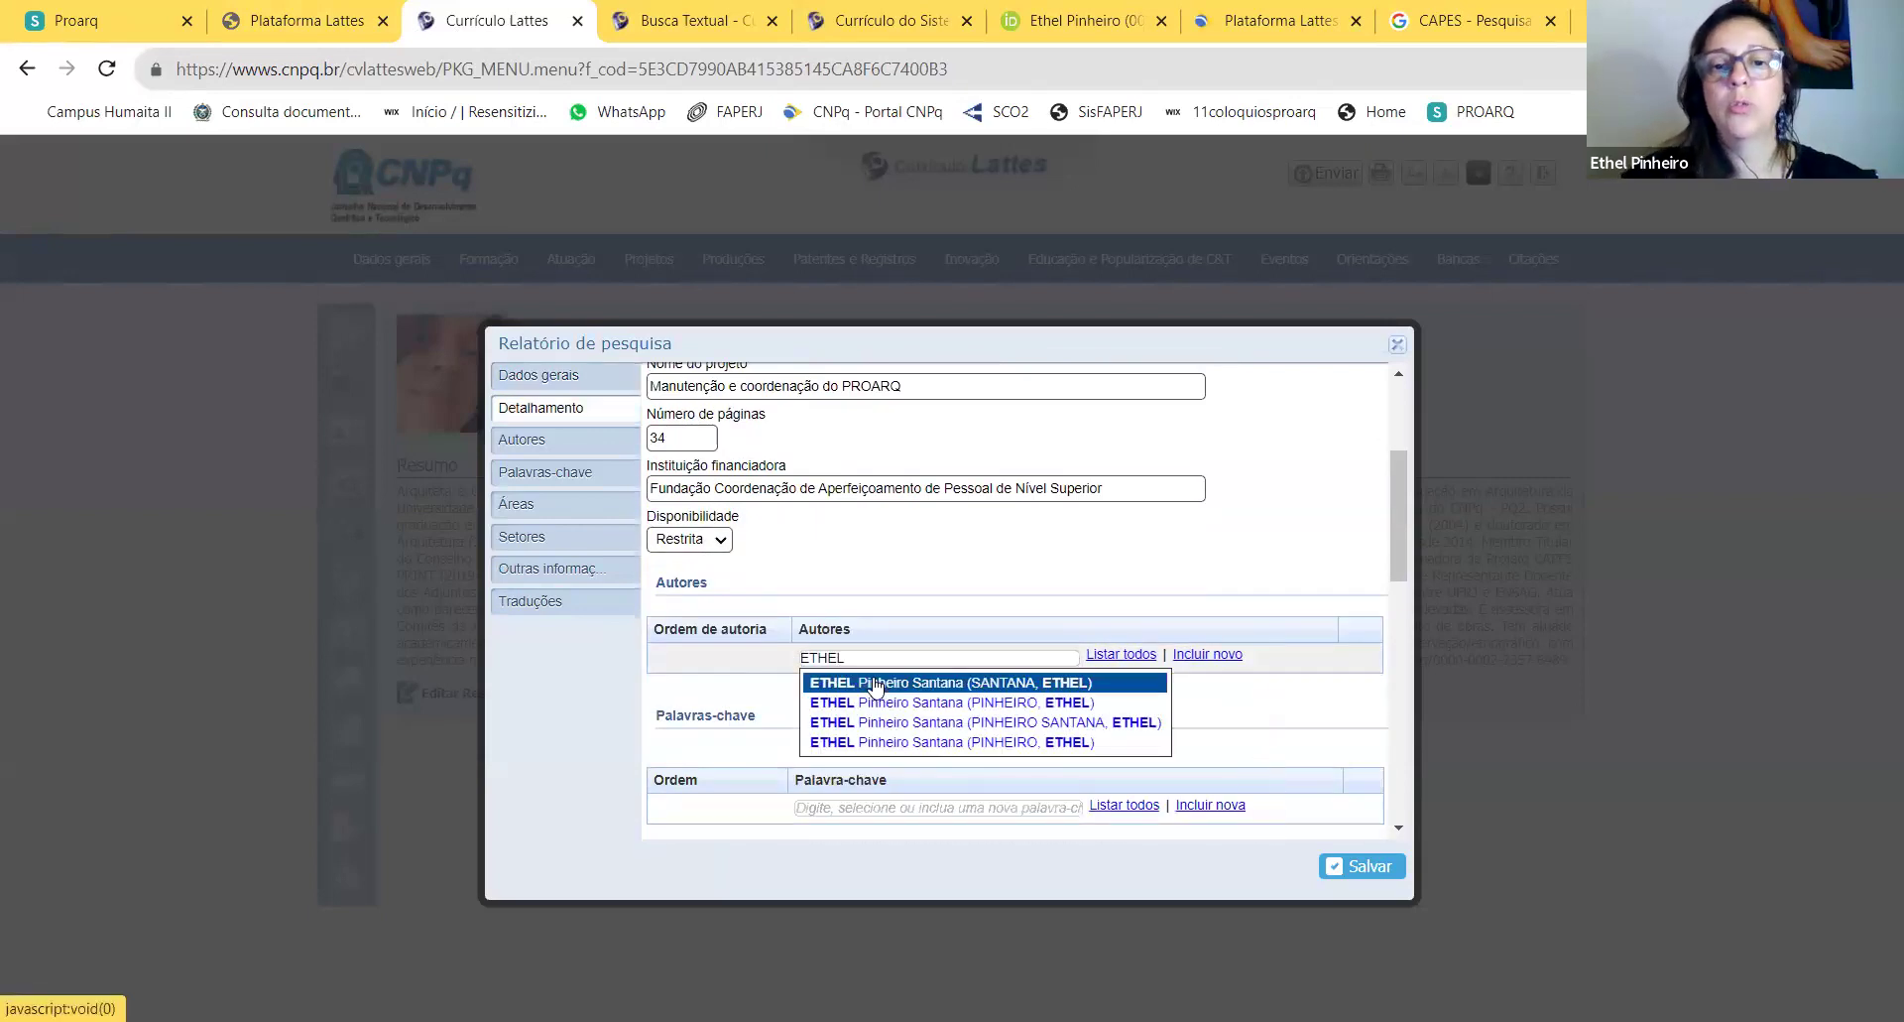
left_click(875, 687)
Step: Add 'pós-graduação' as the first keyword and start typing the stricto sensu keyword
scroll(1019, 608, "down", 2)
left_click(899, 589)
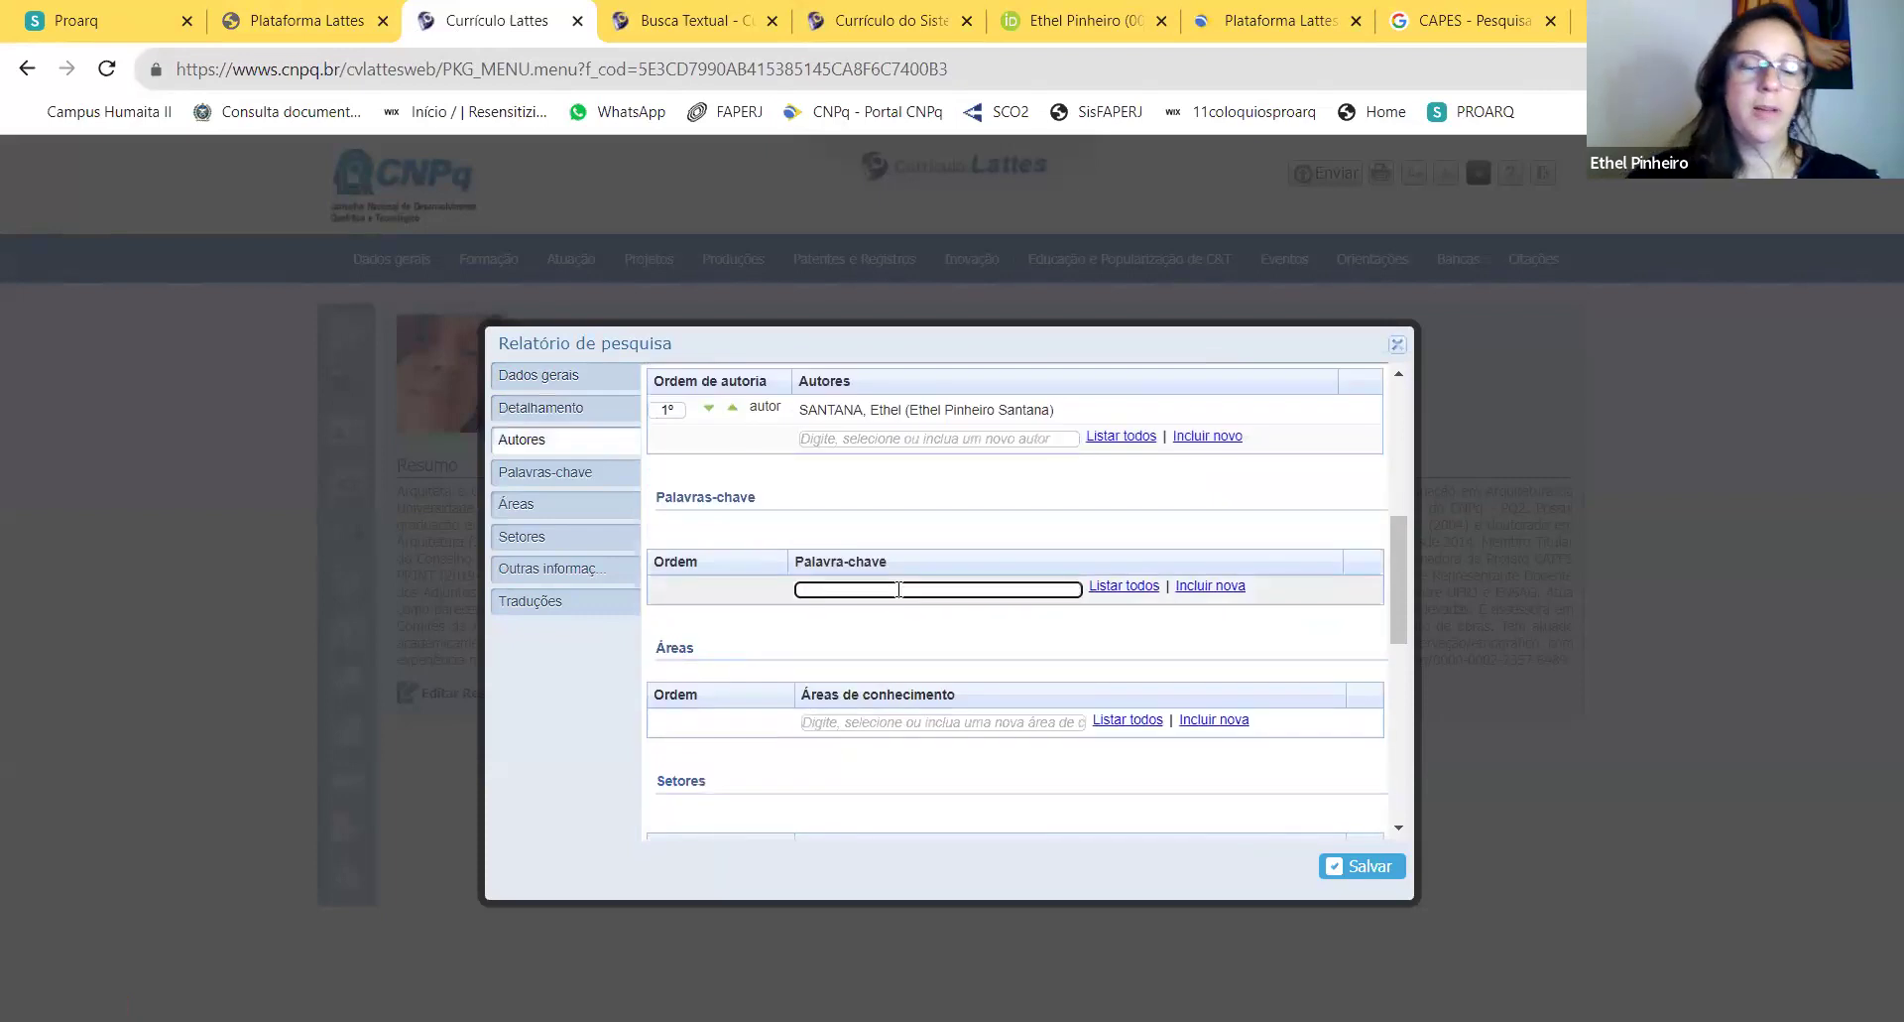
type("VERBA")
key("BackSpace")
key("BackSpace")
key("BackSpace")
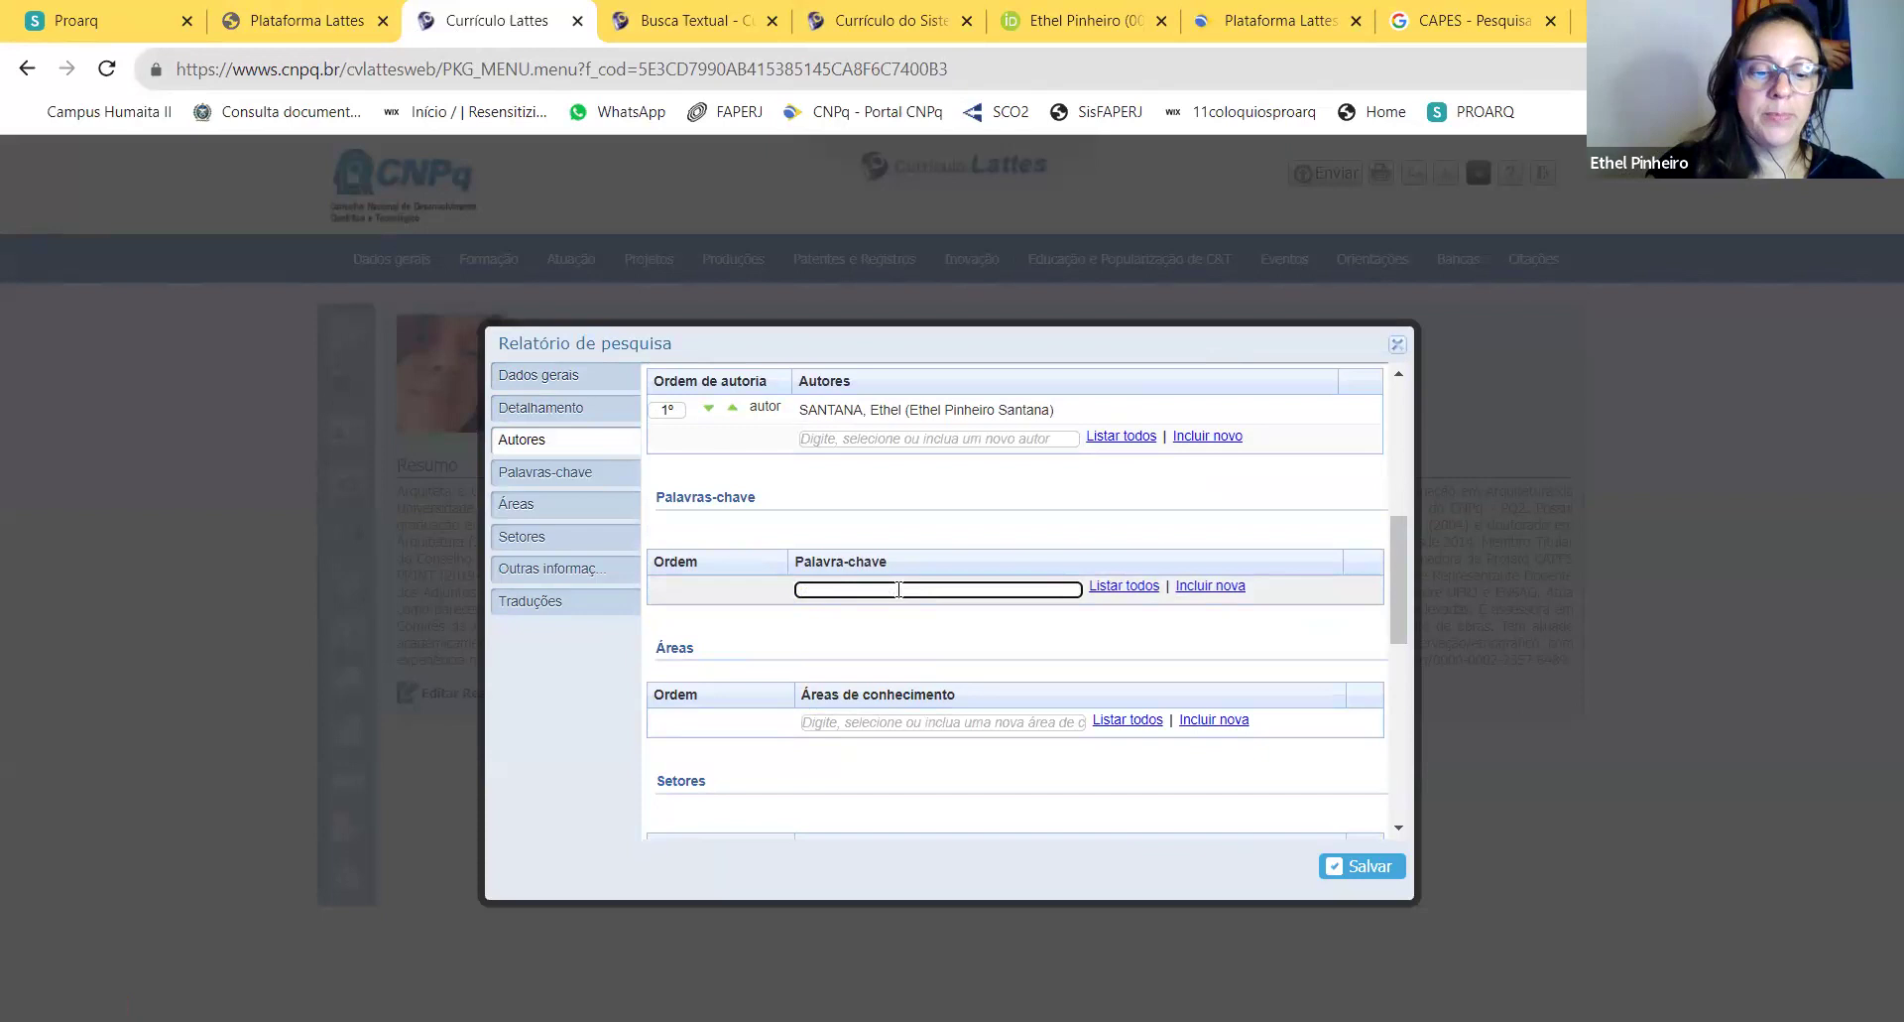
type("Pós-gra")
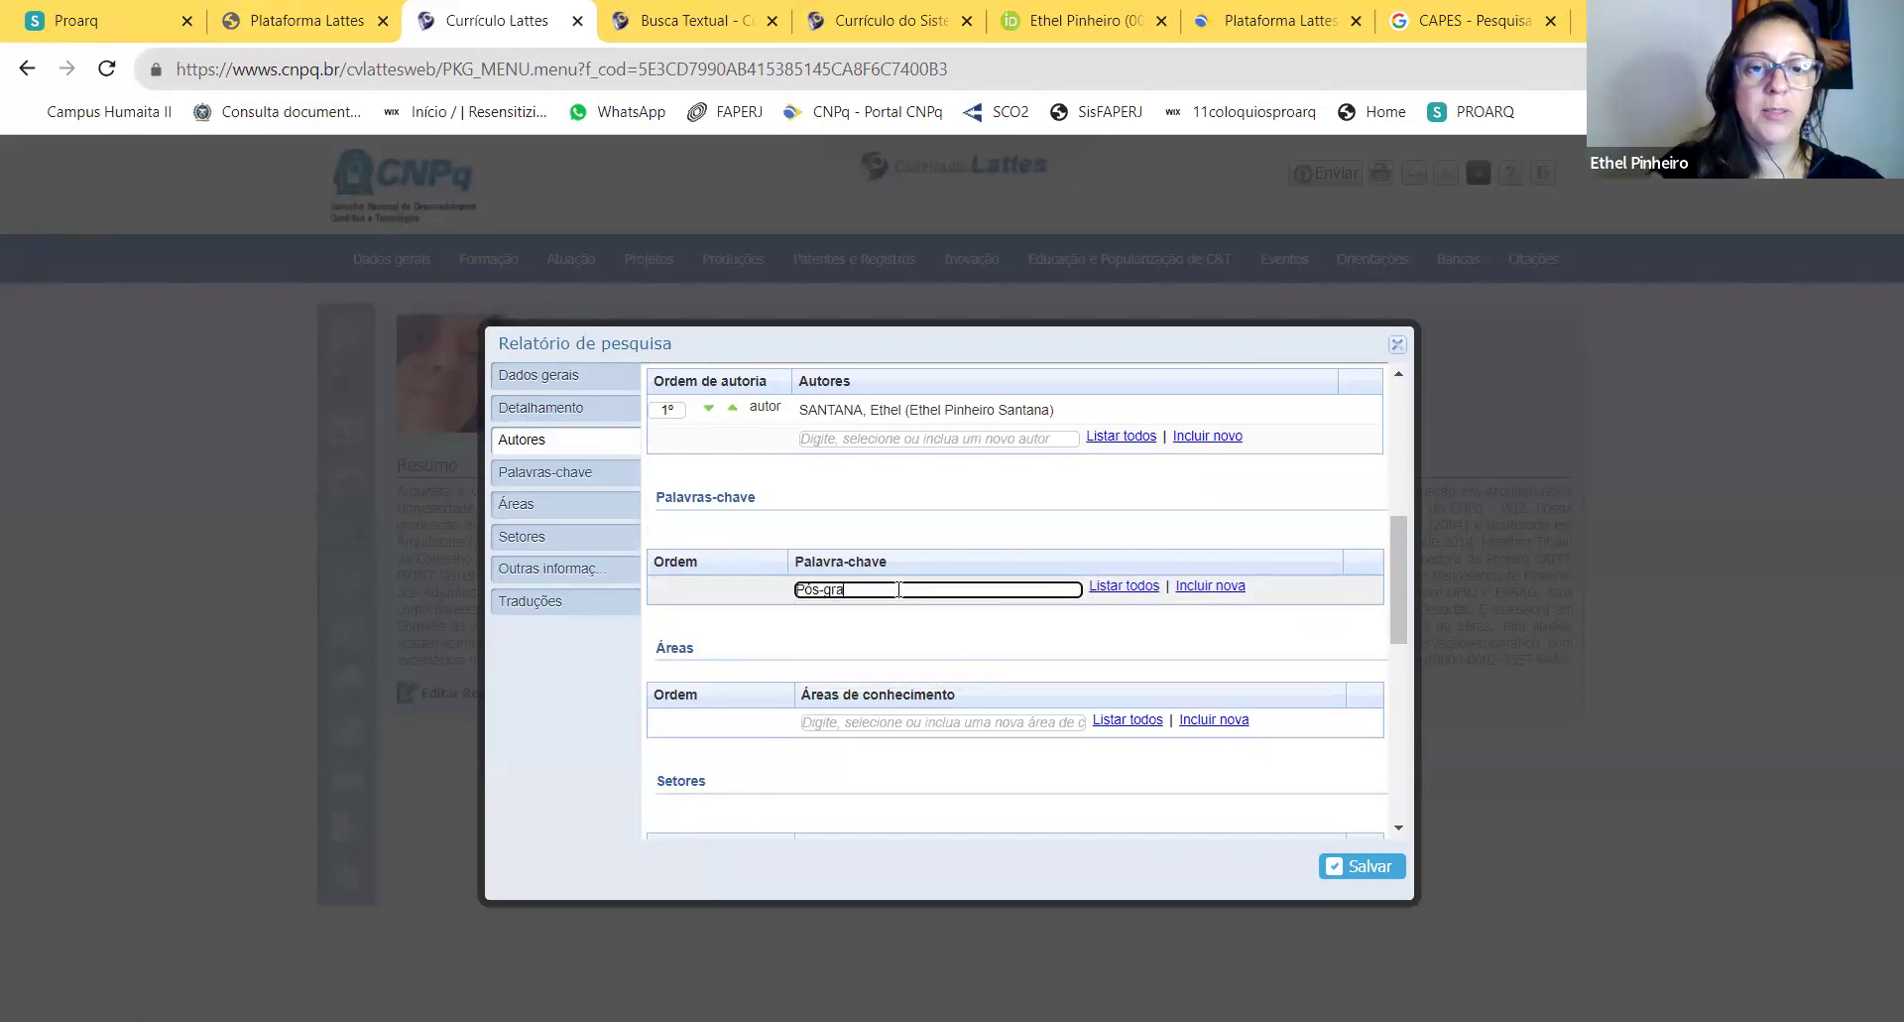
left_click(873, 614)
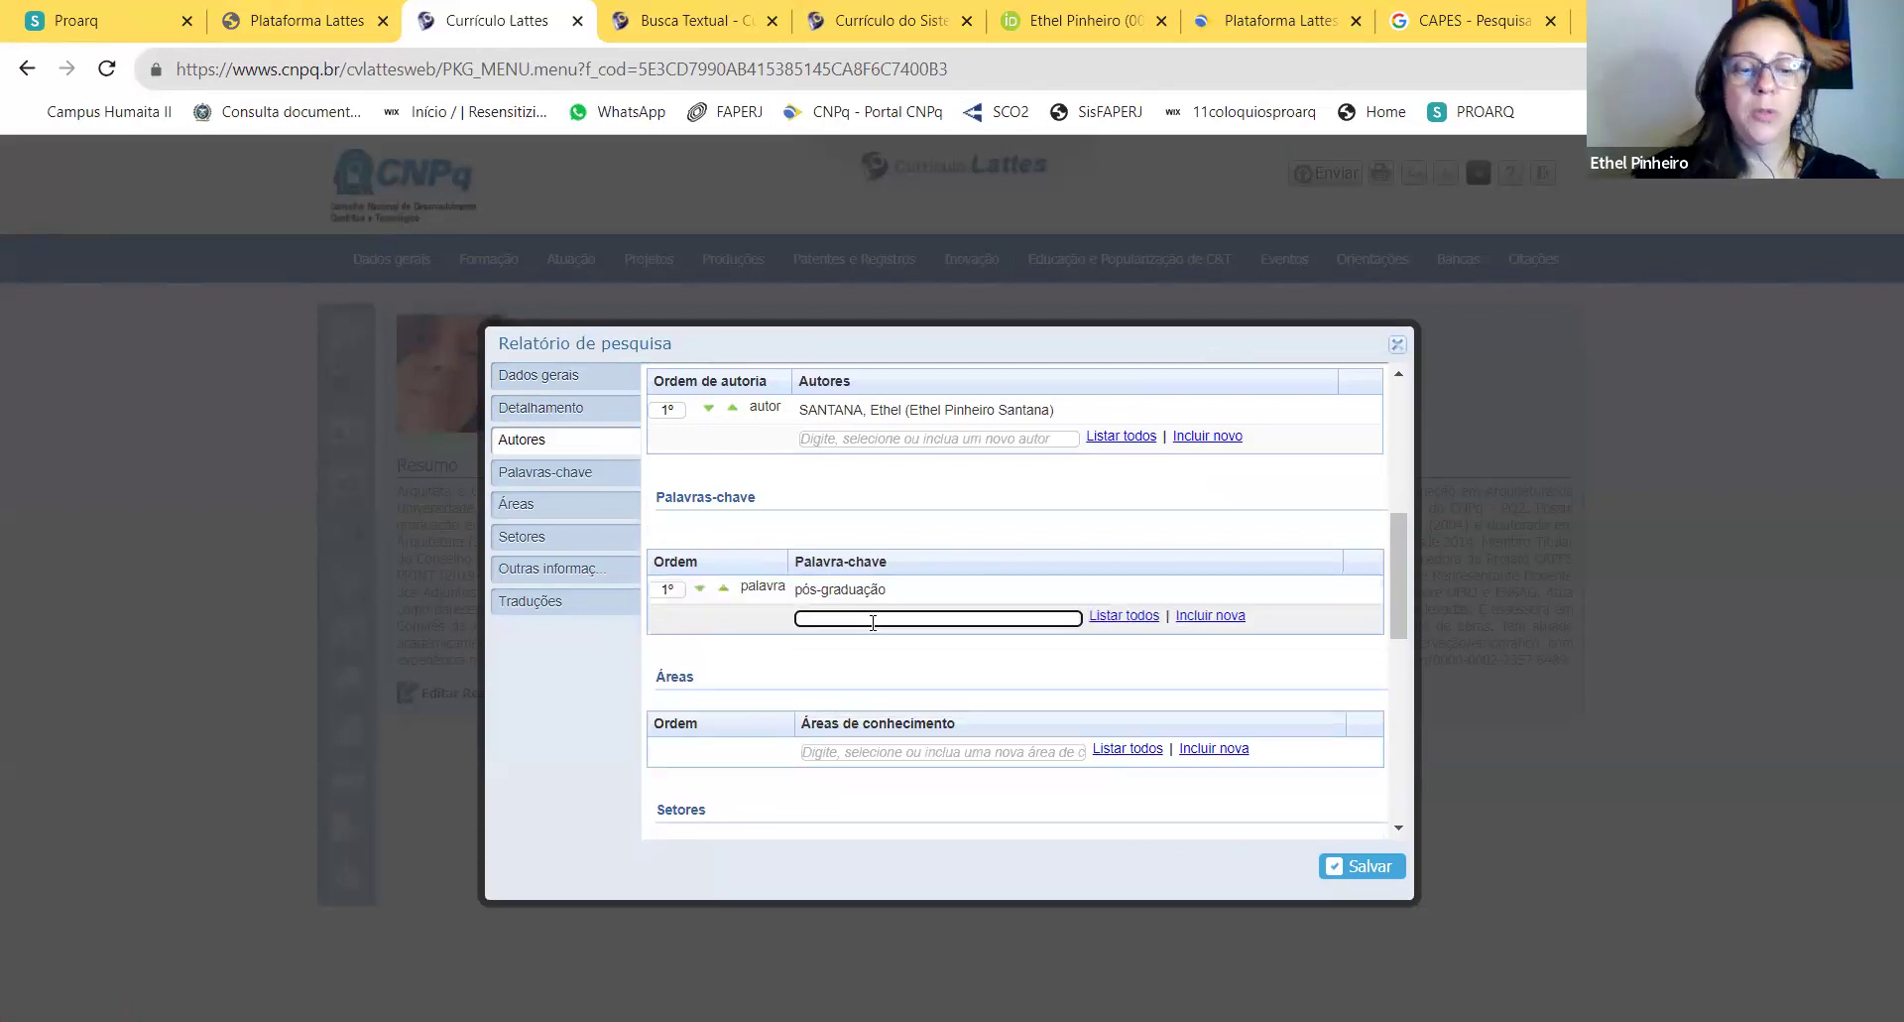
type("Str")
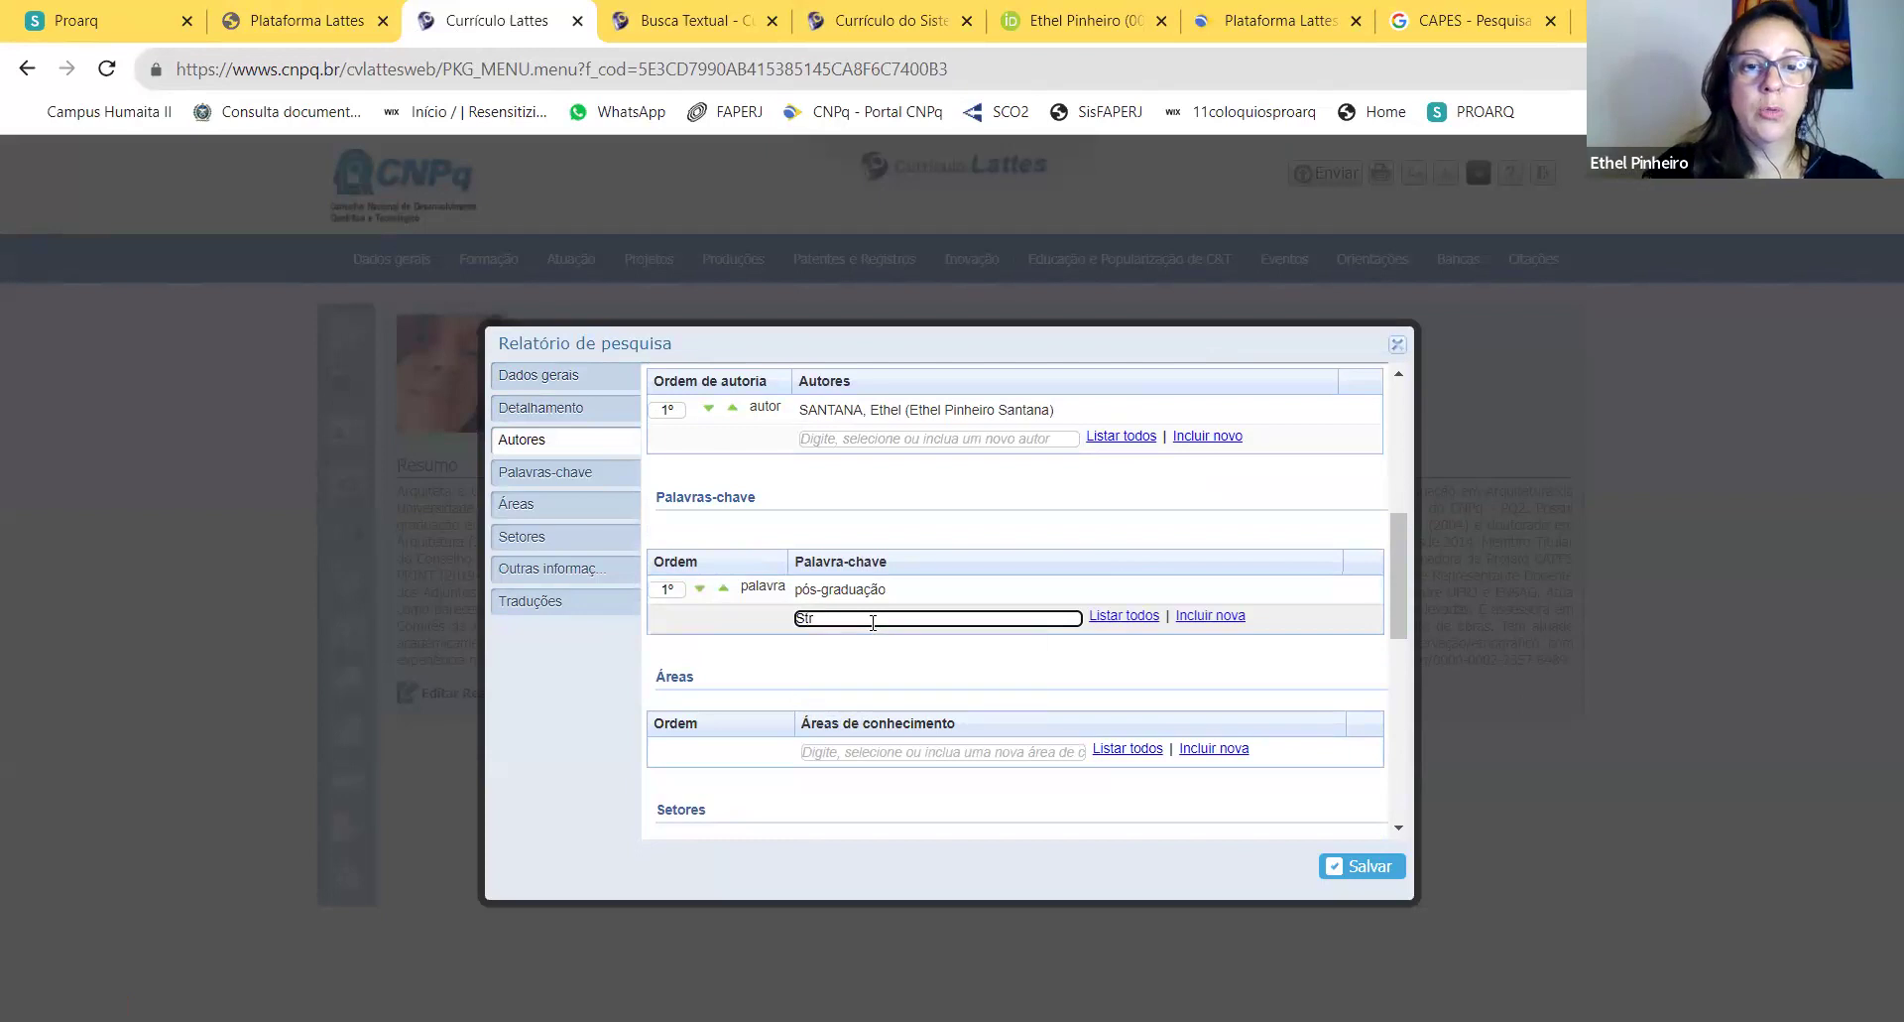
type("ucicto sensu")
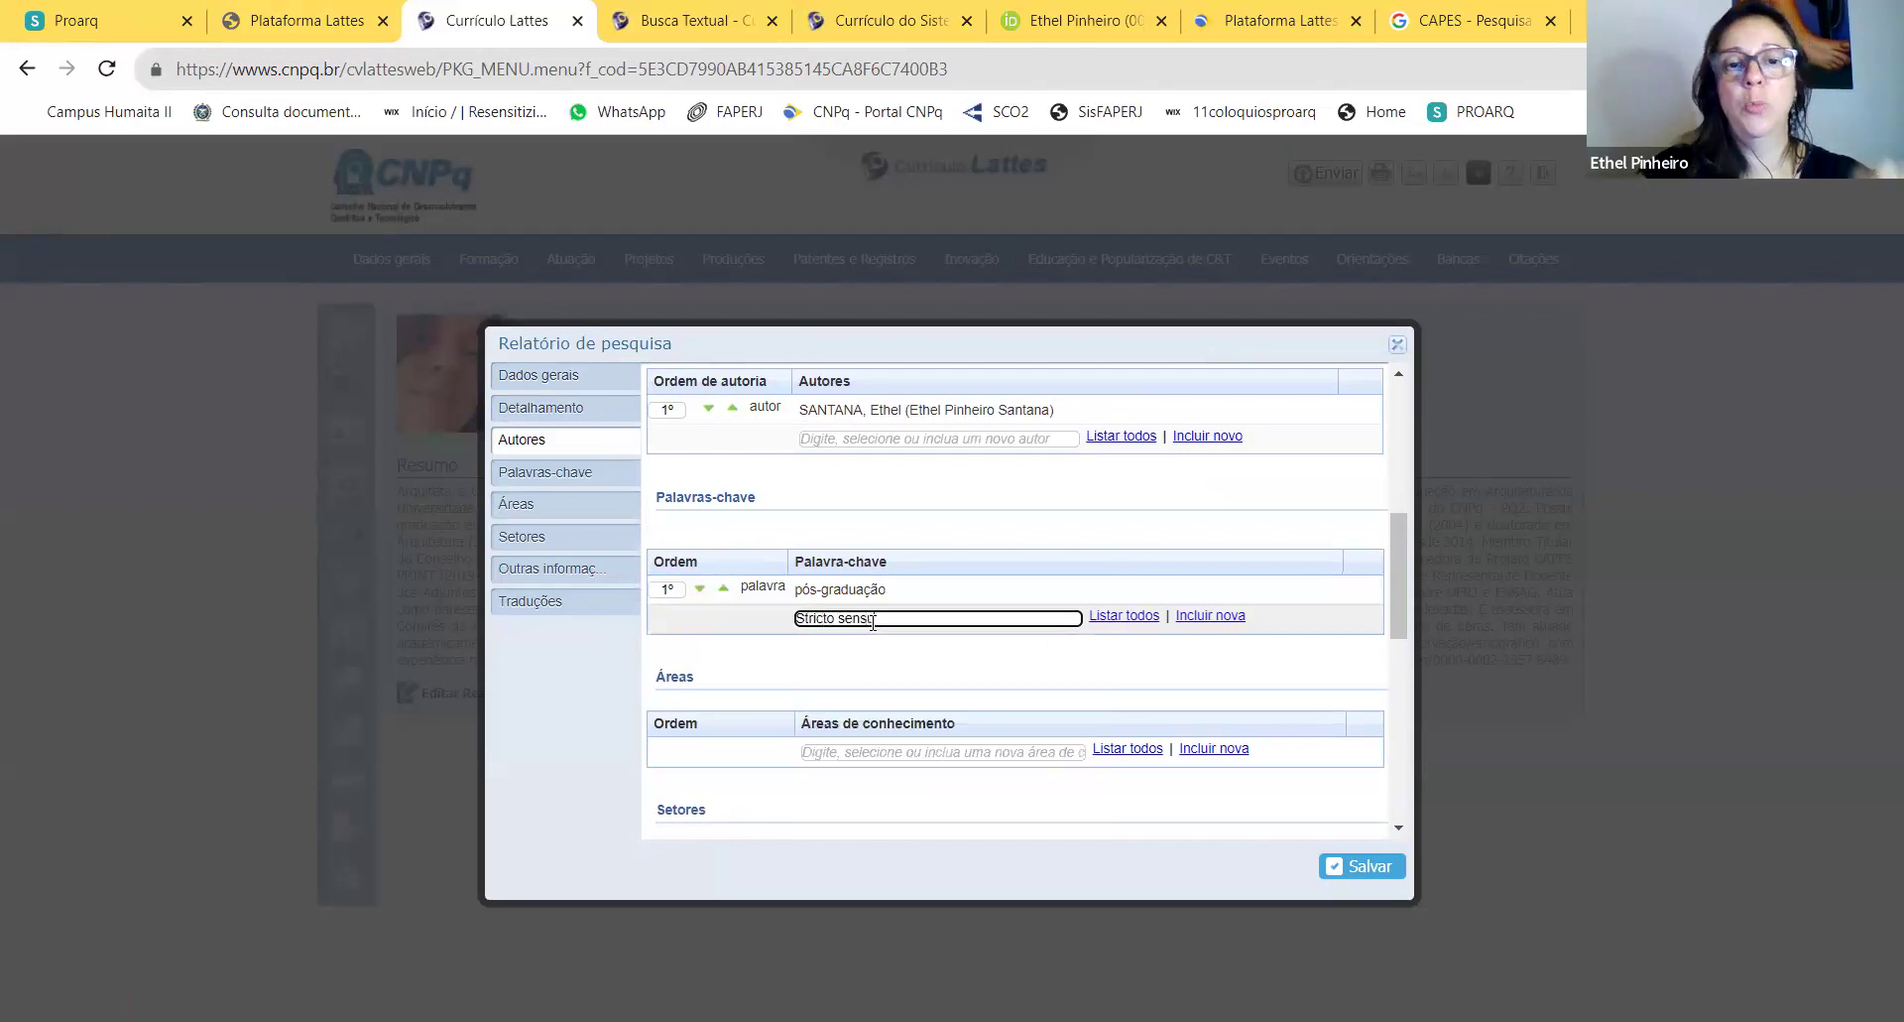
Step: Add 'Pós-graduação stricto sensu' as second keyword and create 'Verba CAPES' as the third
left_click(886, 660)
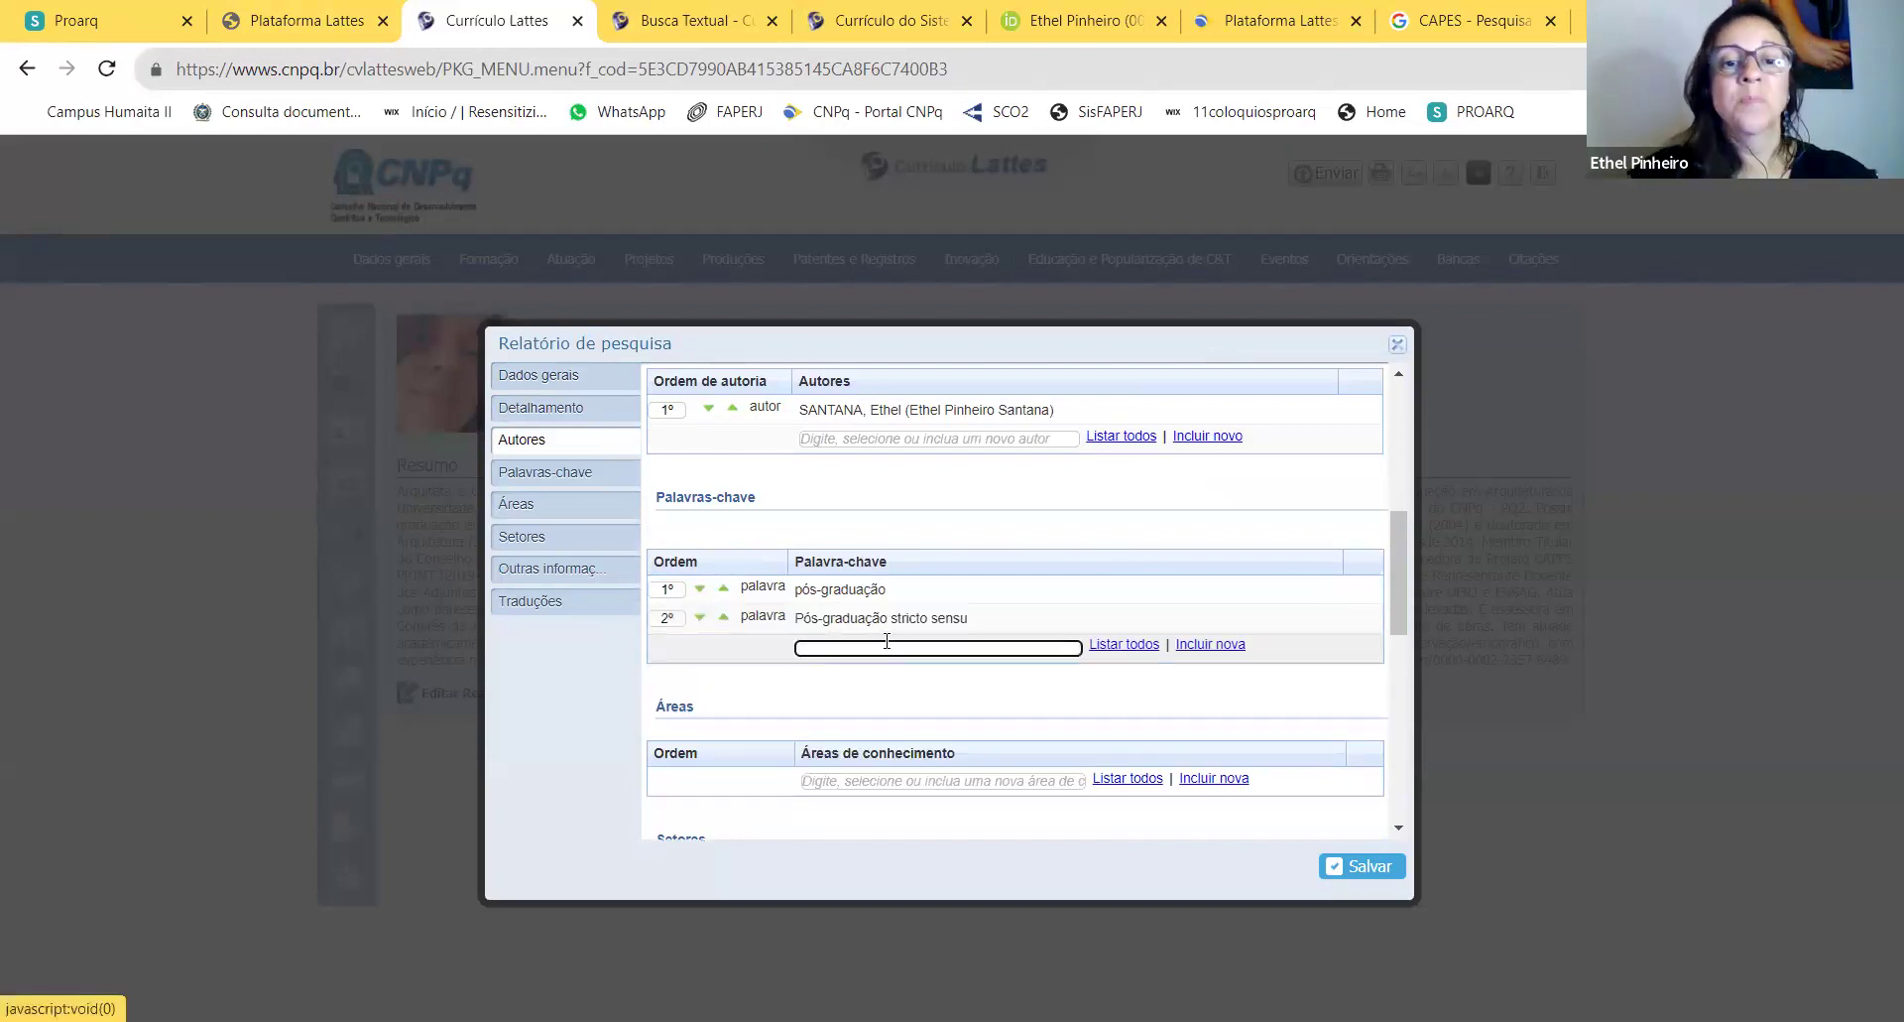
type("Verba")
type(" XAP")
type("cape")
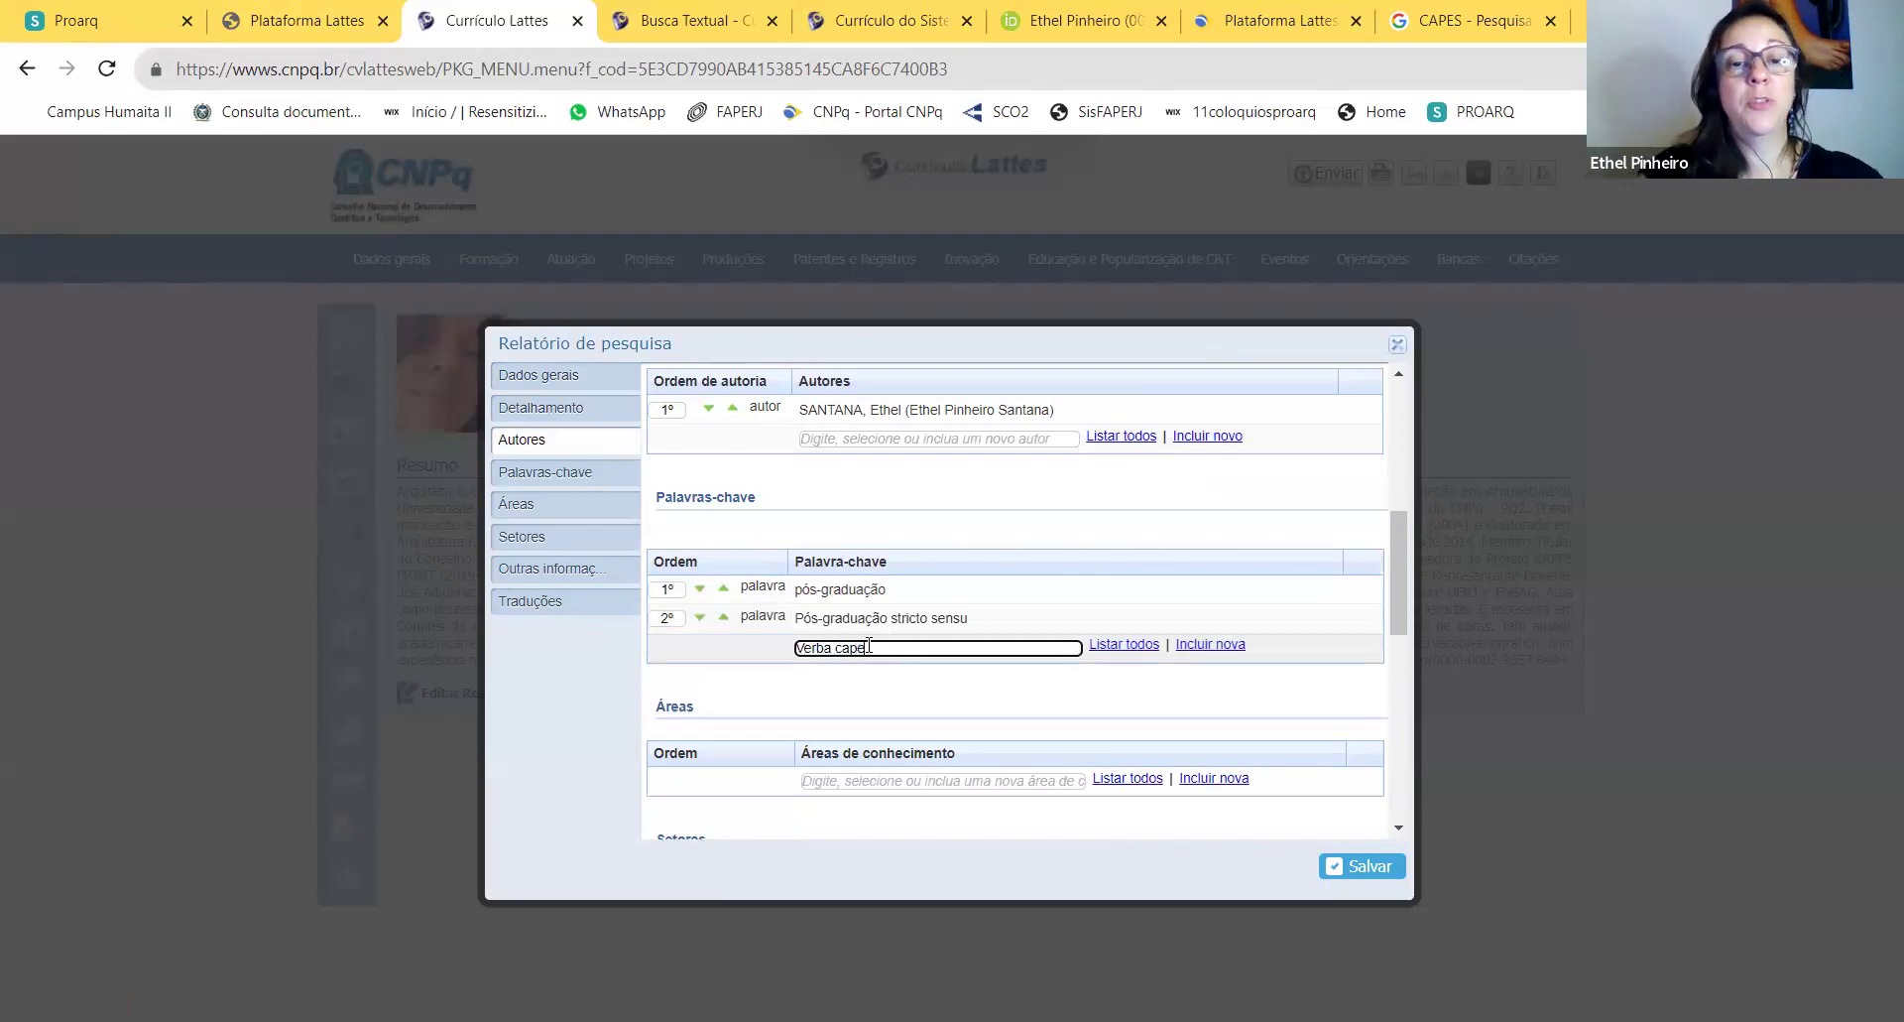
key("BackSpace")
key("BackSpace")
key("BackSpace")
type("CAPES")
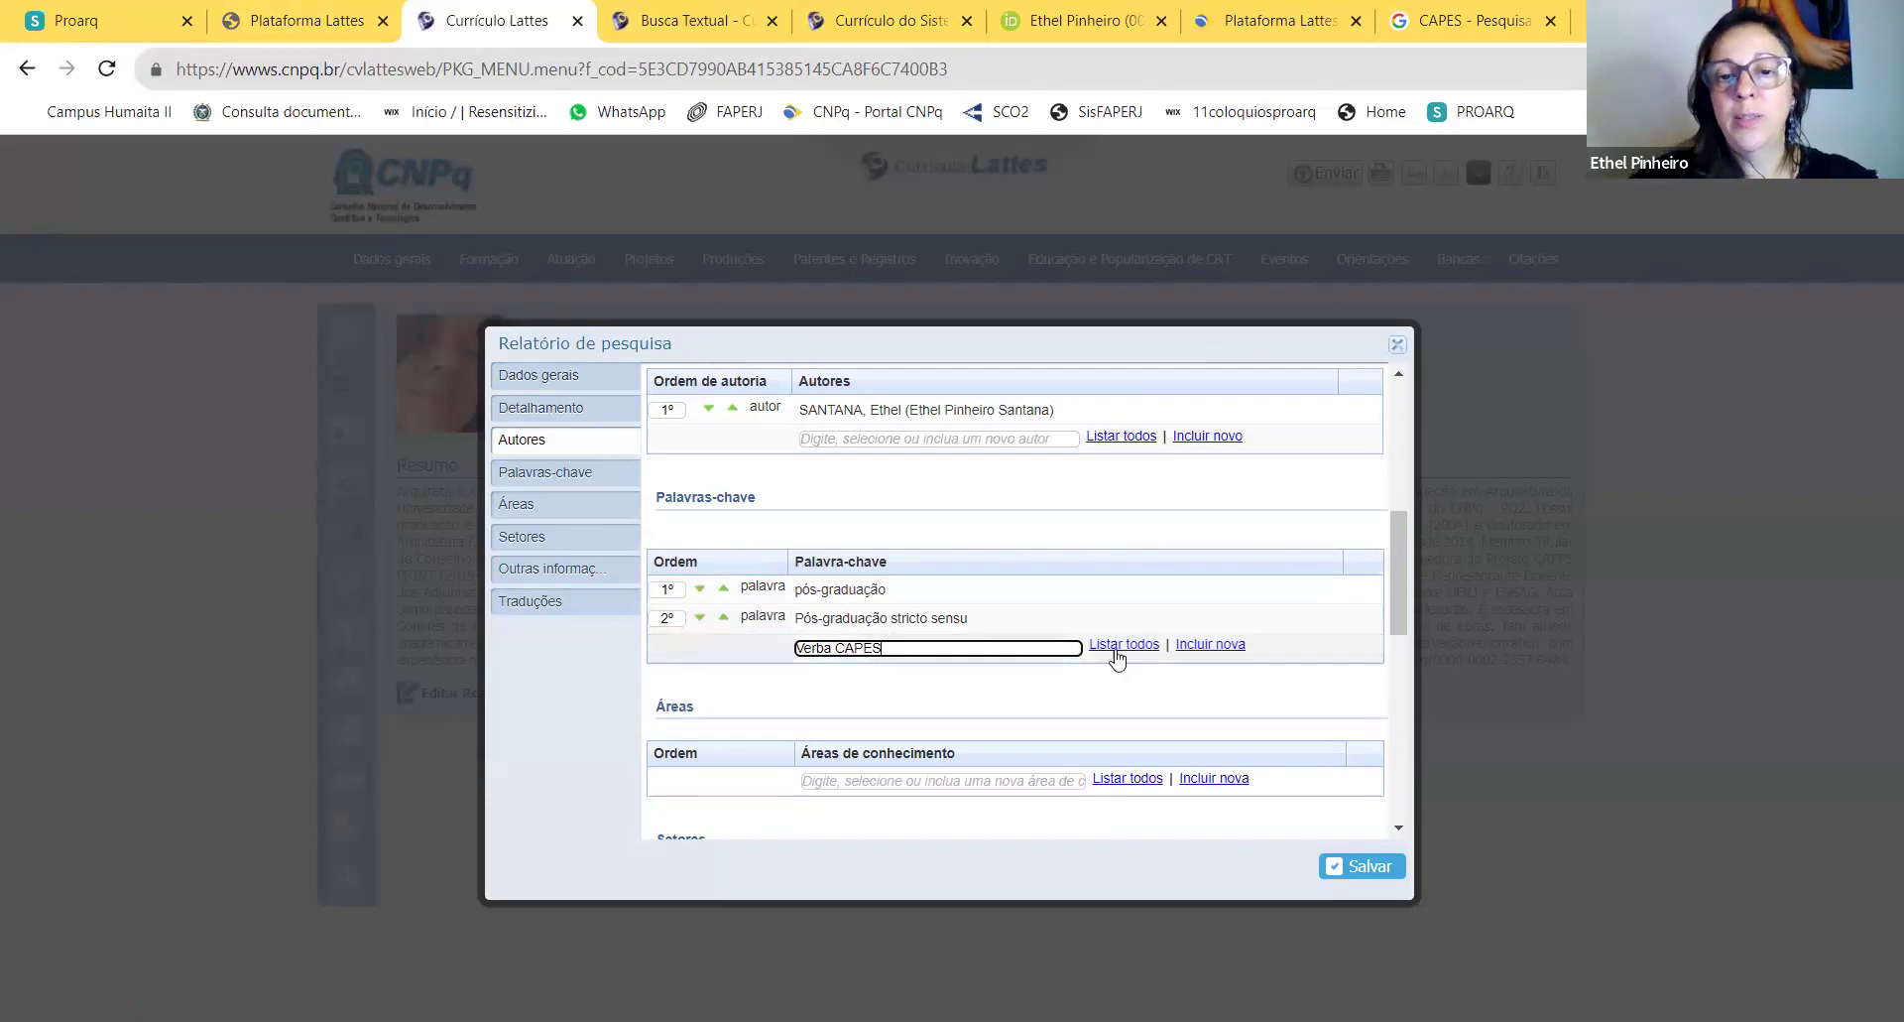
left_click(1211, 646)
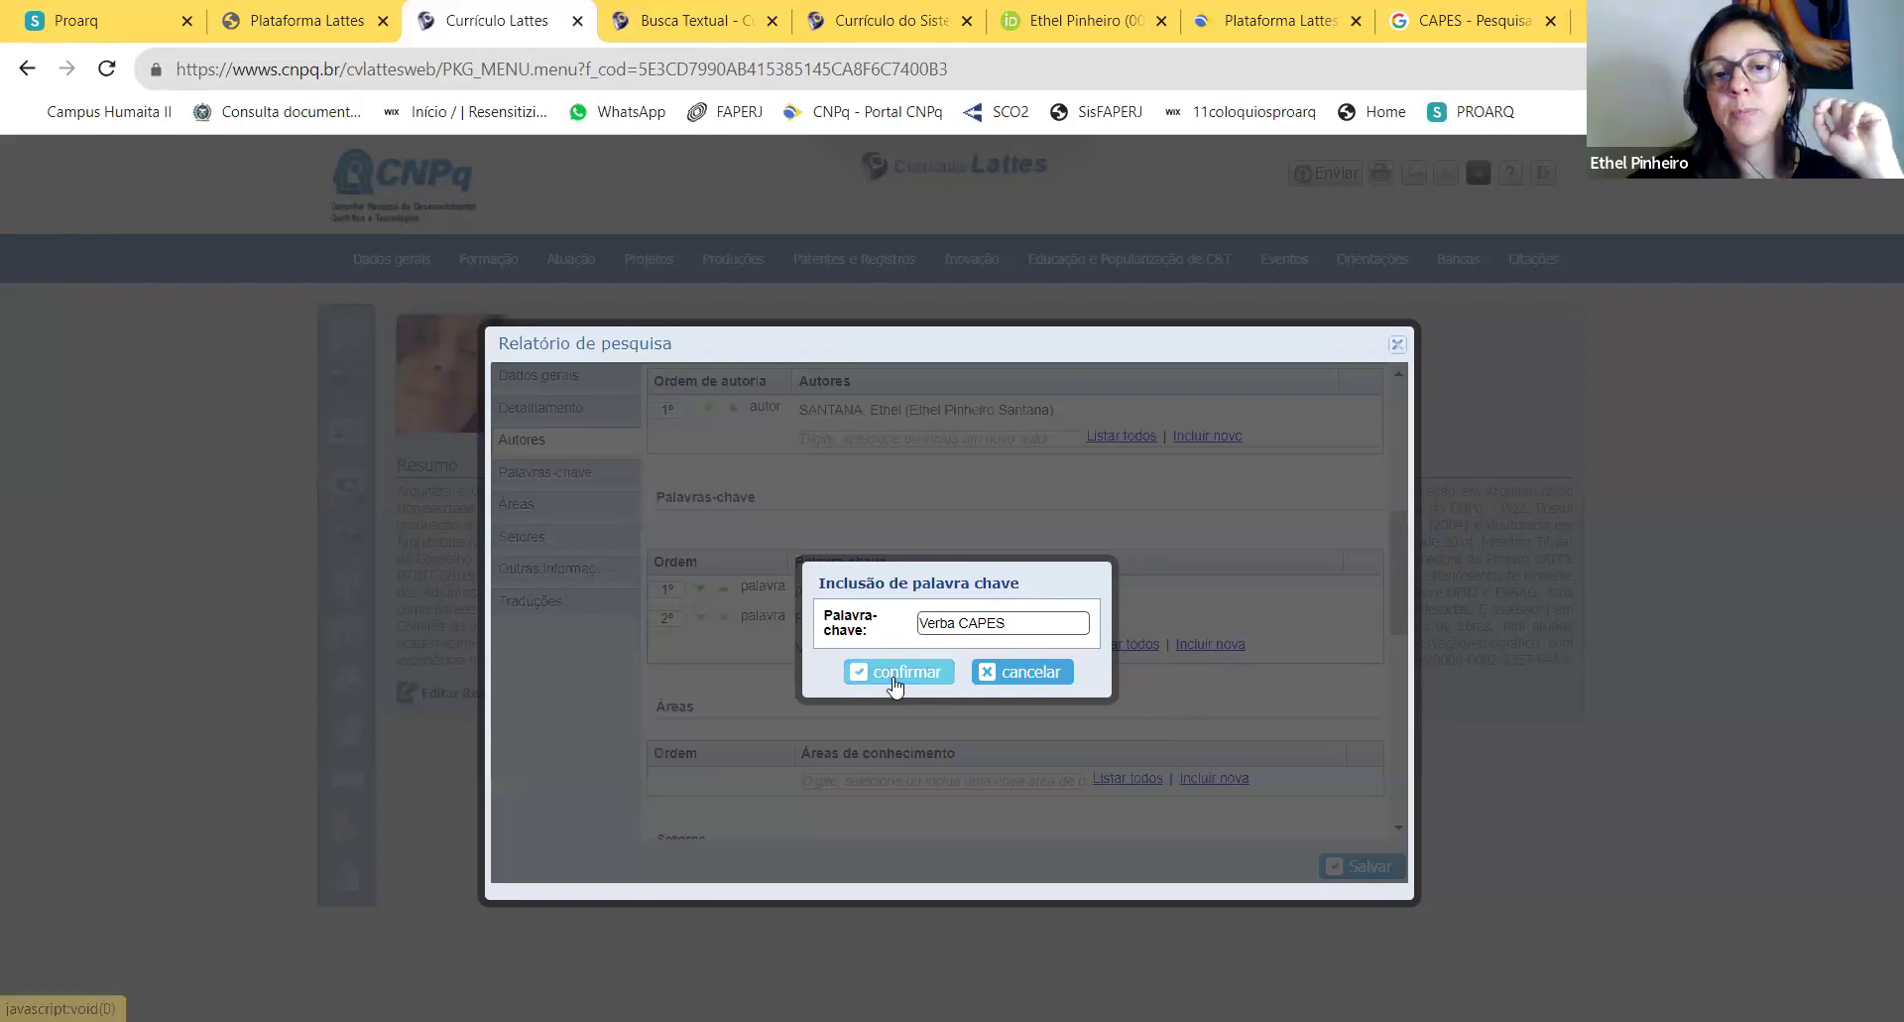
left_click(895, 674)
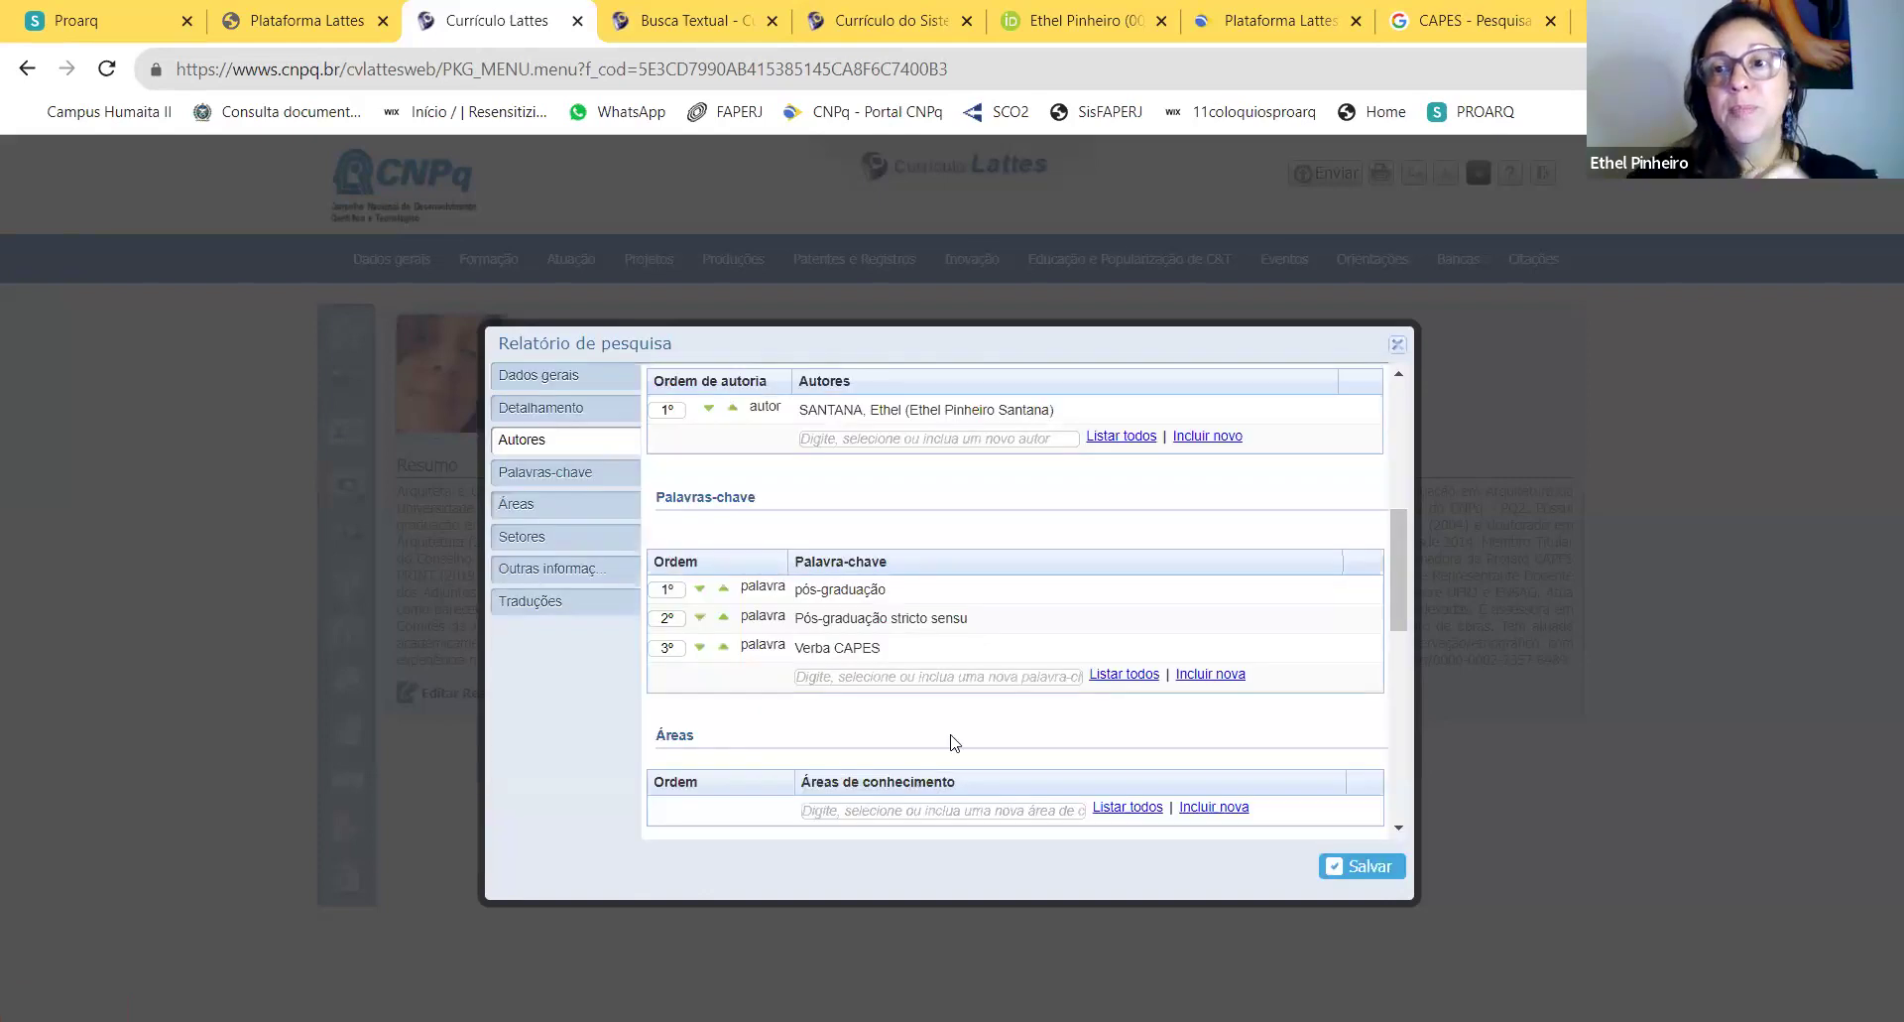
Step: Try a keyword starting with URBAN, browse its suggestions, then erase it
left_click(916, 677)
type("URBAN")
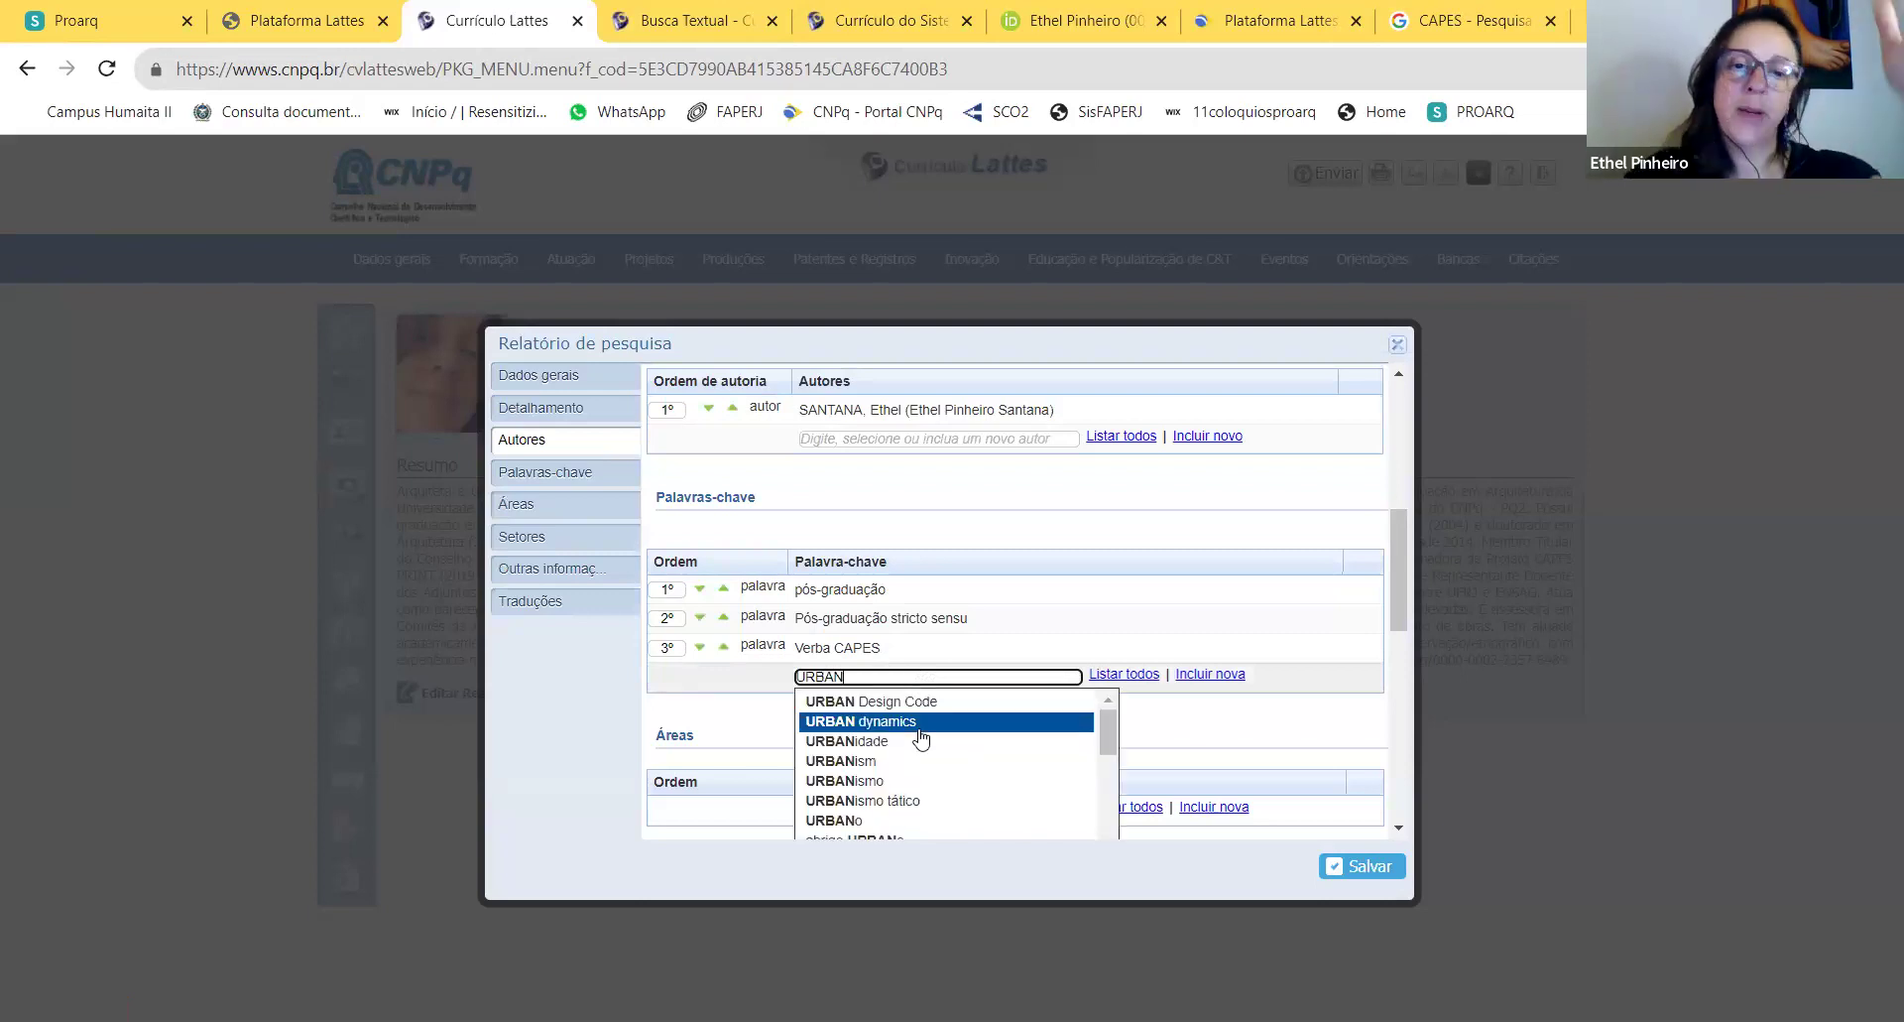
scroll(923, 754, "down", 5)
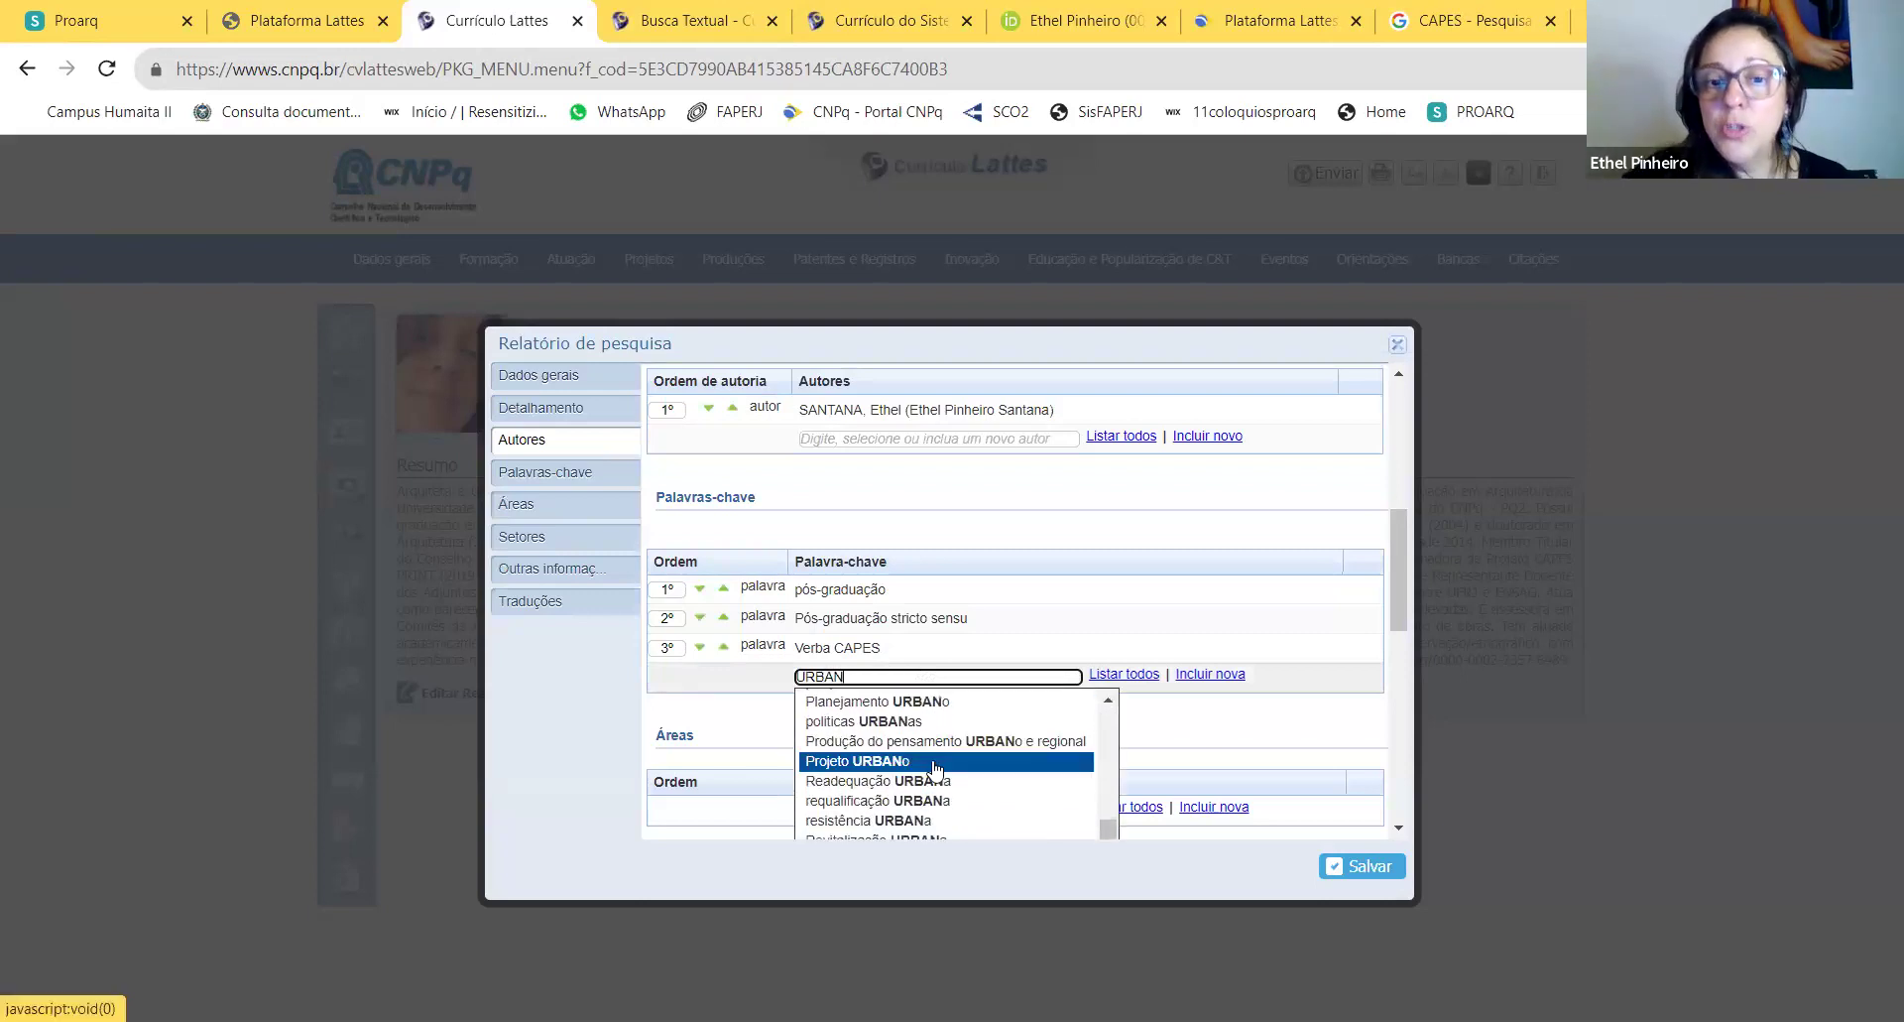
scroll(937, 769, "up", 5)
scroll(942, 759, "down", 8)
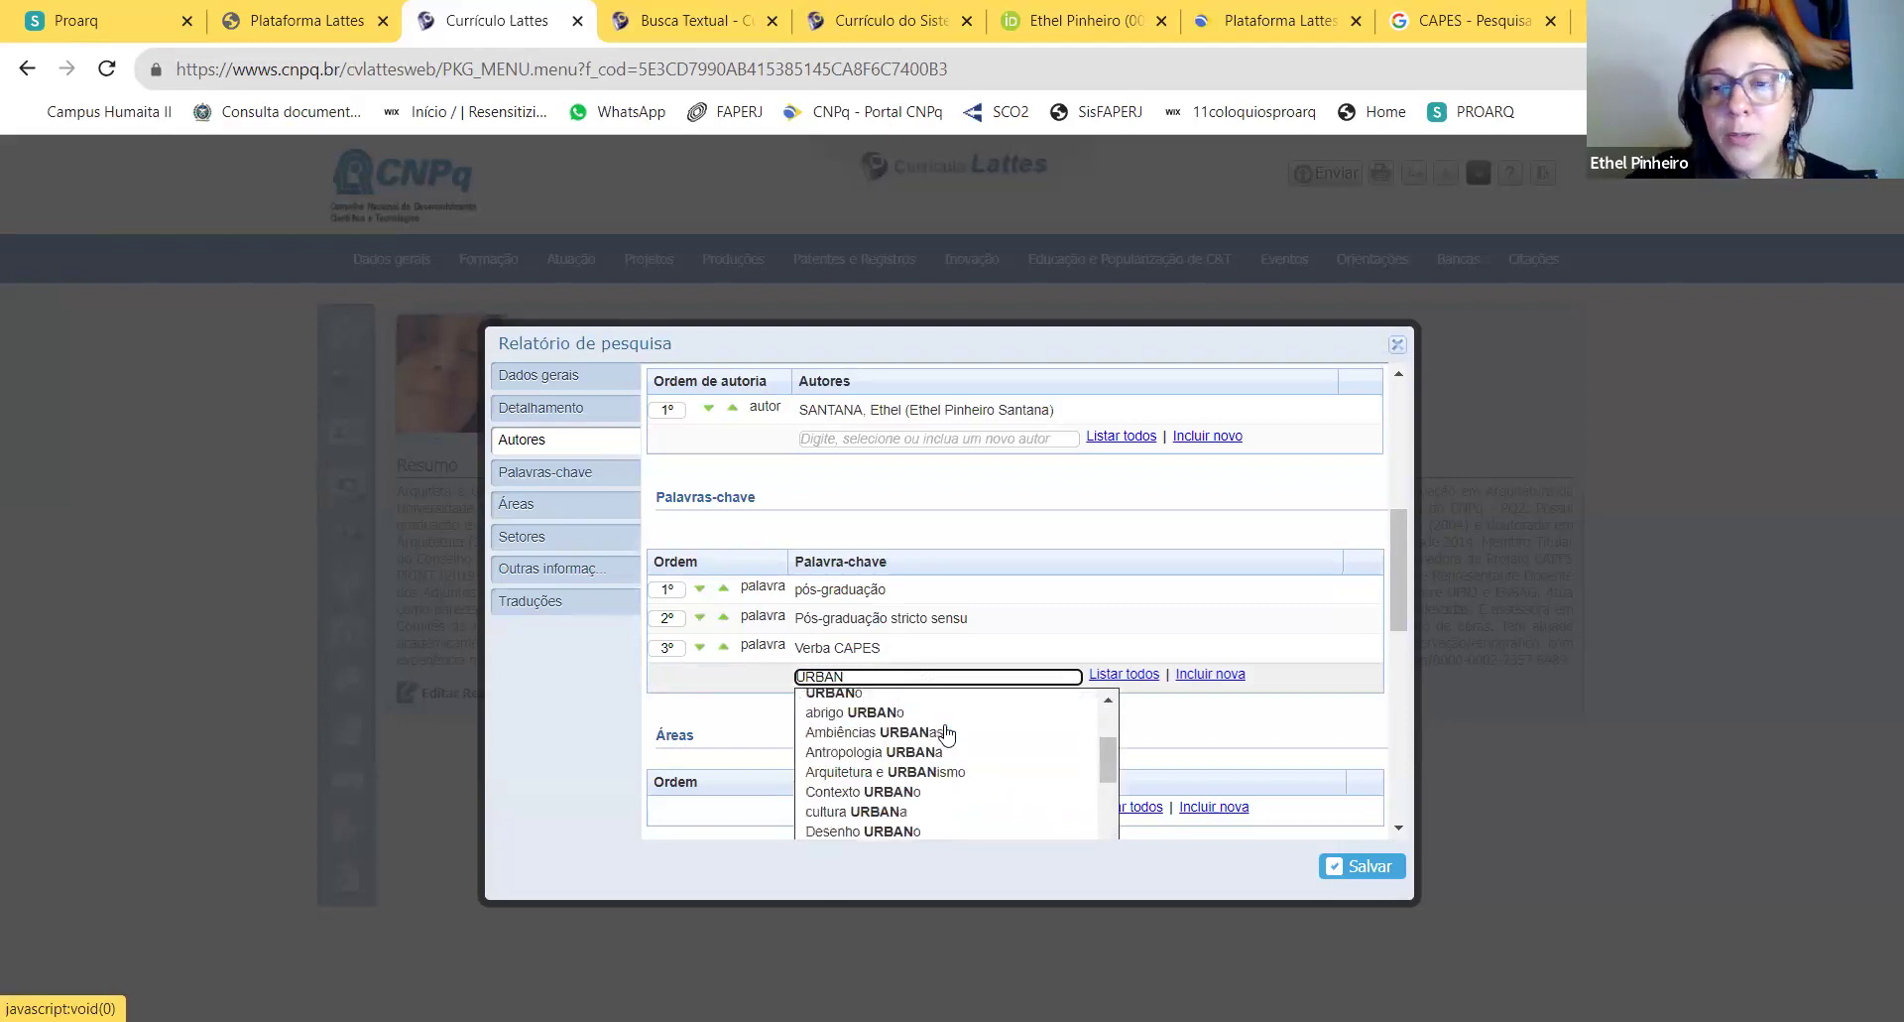
scroll(940, 739, "up", 8)
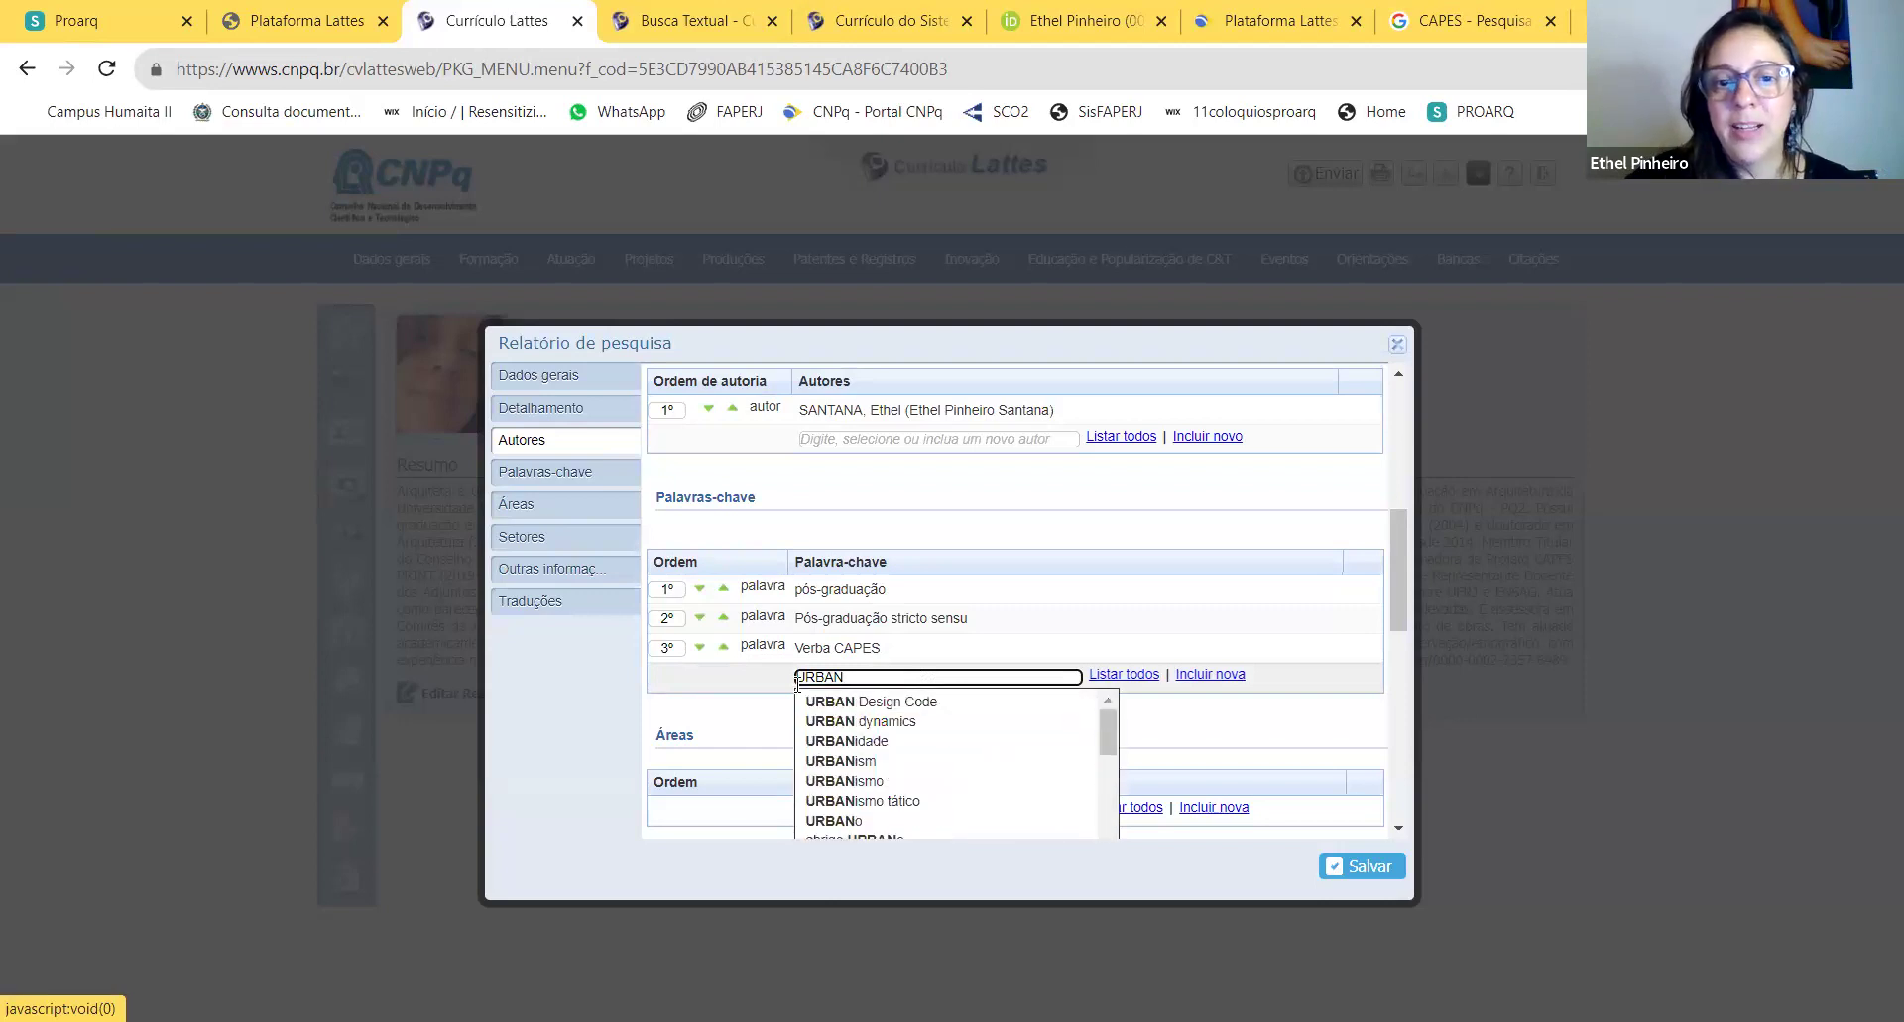
key("BackSpace")
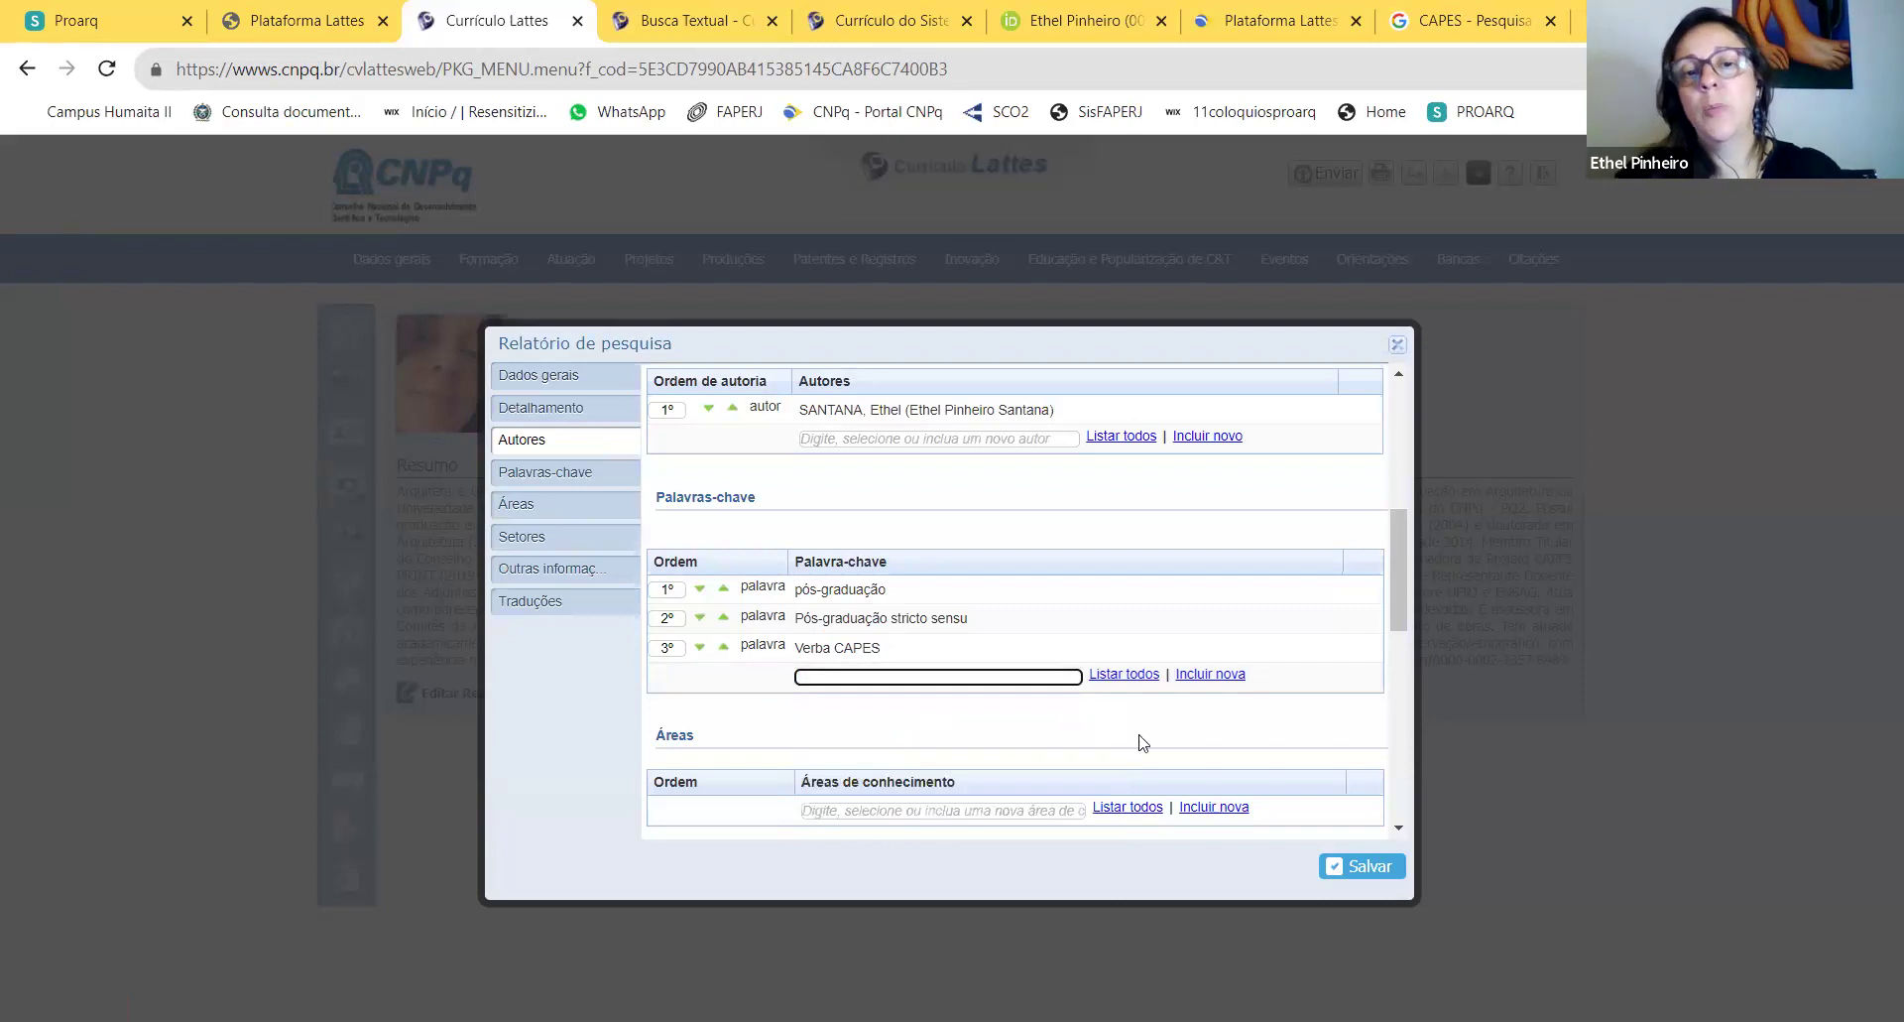
scroll(1180, 573, "down", 1)
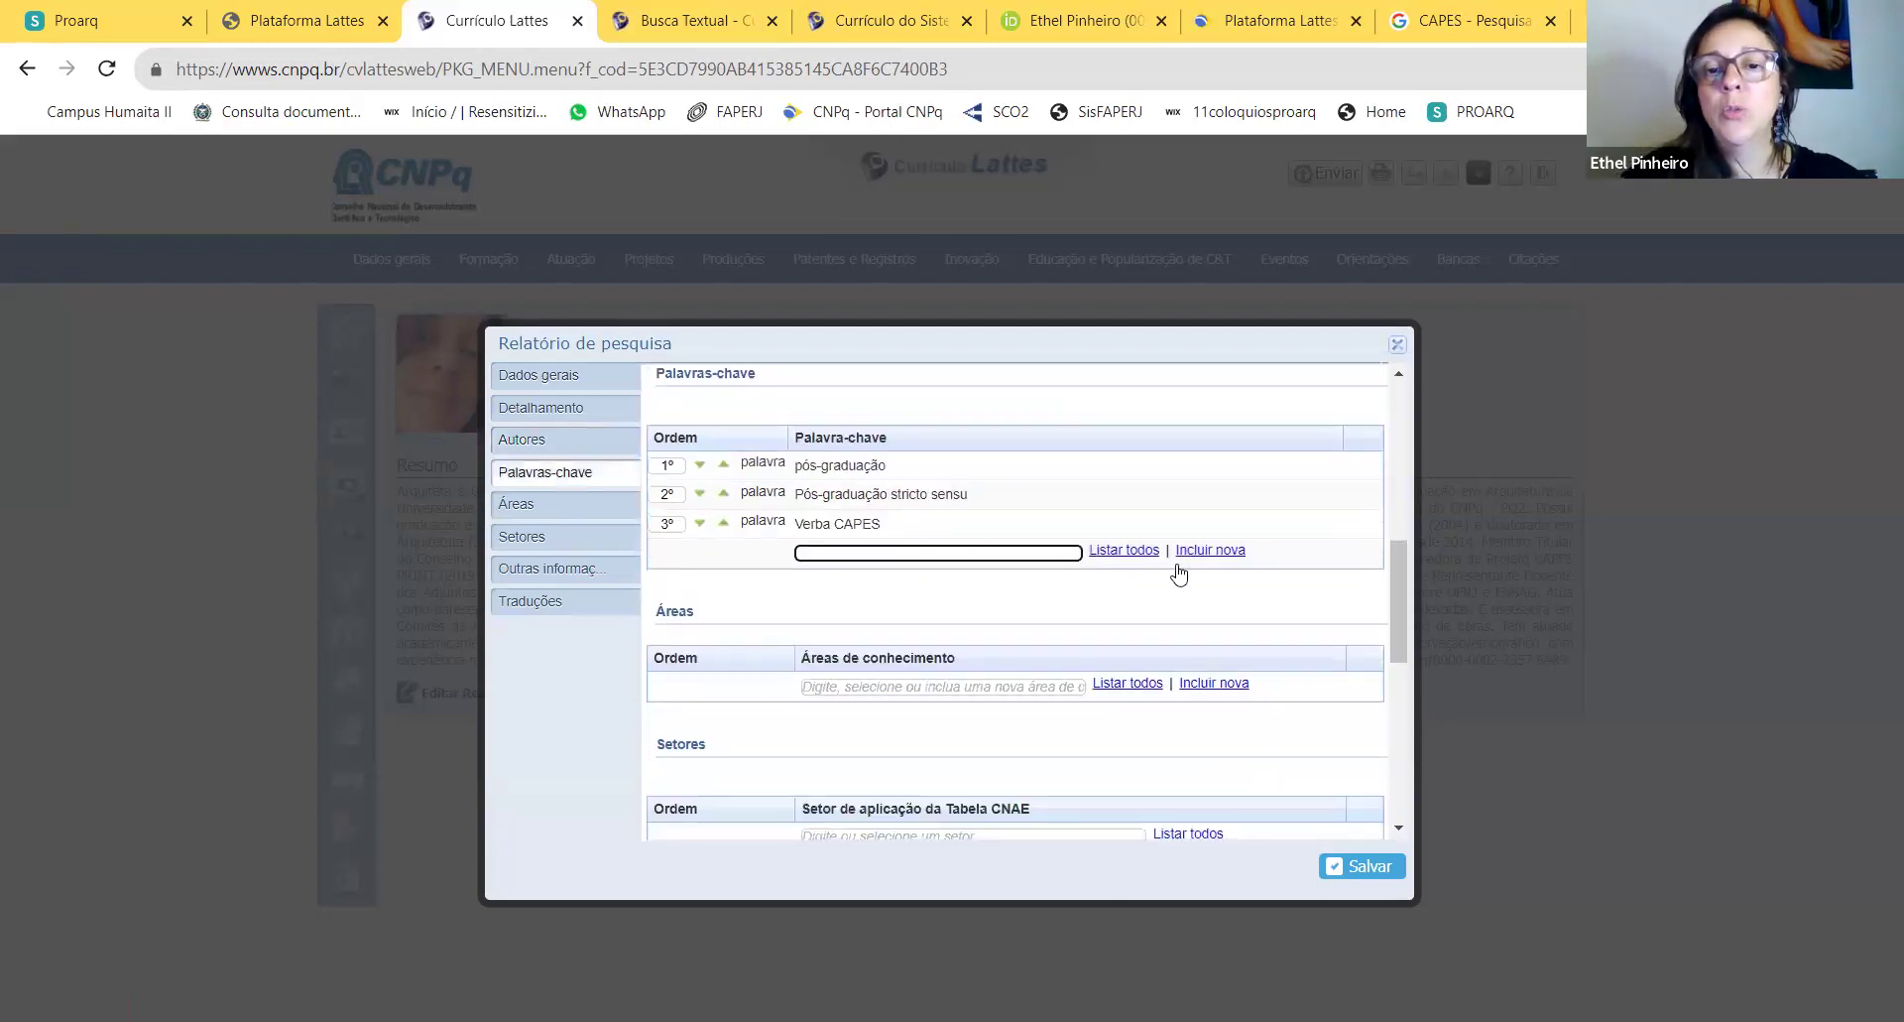
Step: Set area Arquitetura e Urbanismo and sector Educação, then save the research report
left_click(853, 687)
type("ARQ")
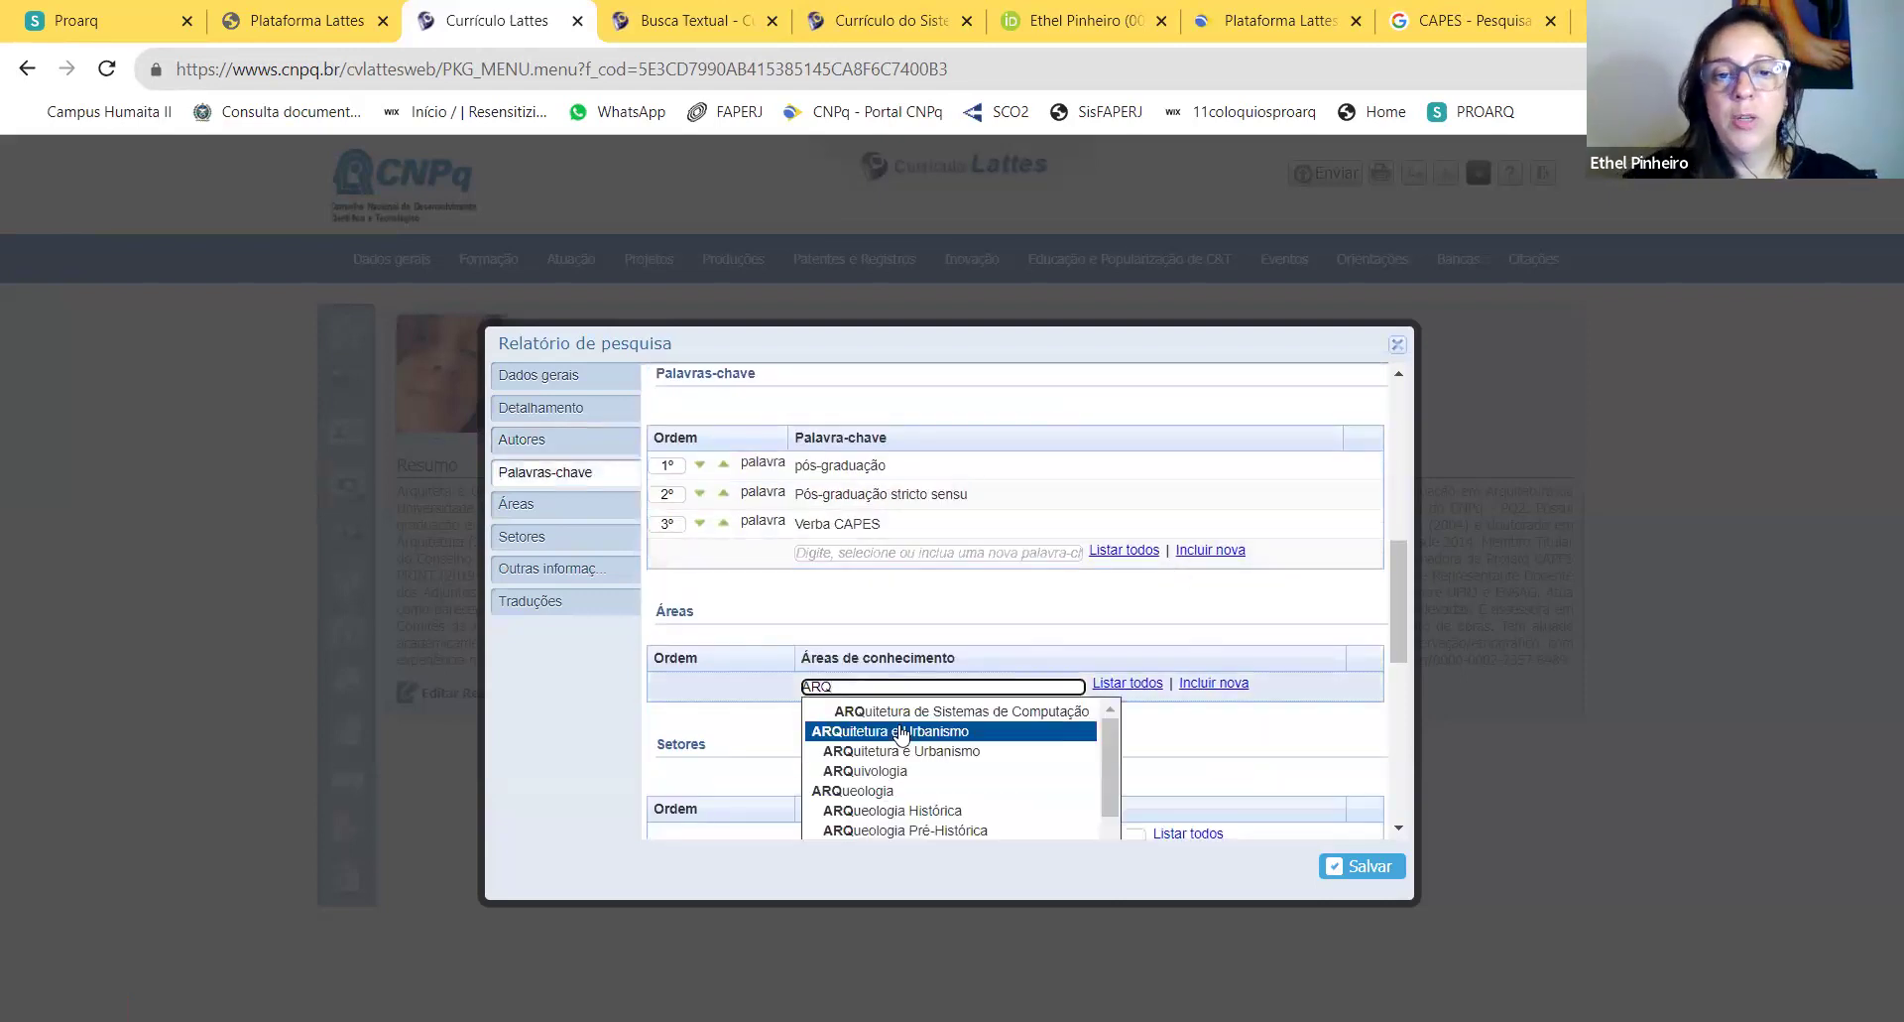
left_click(899, 735)
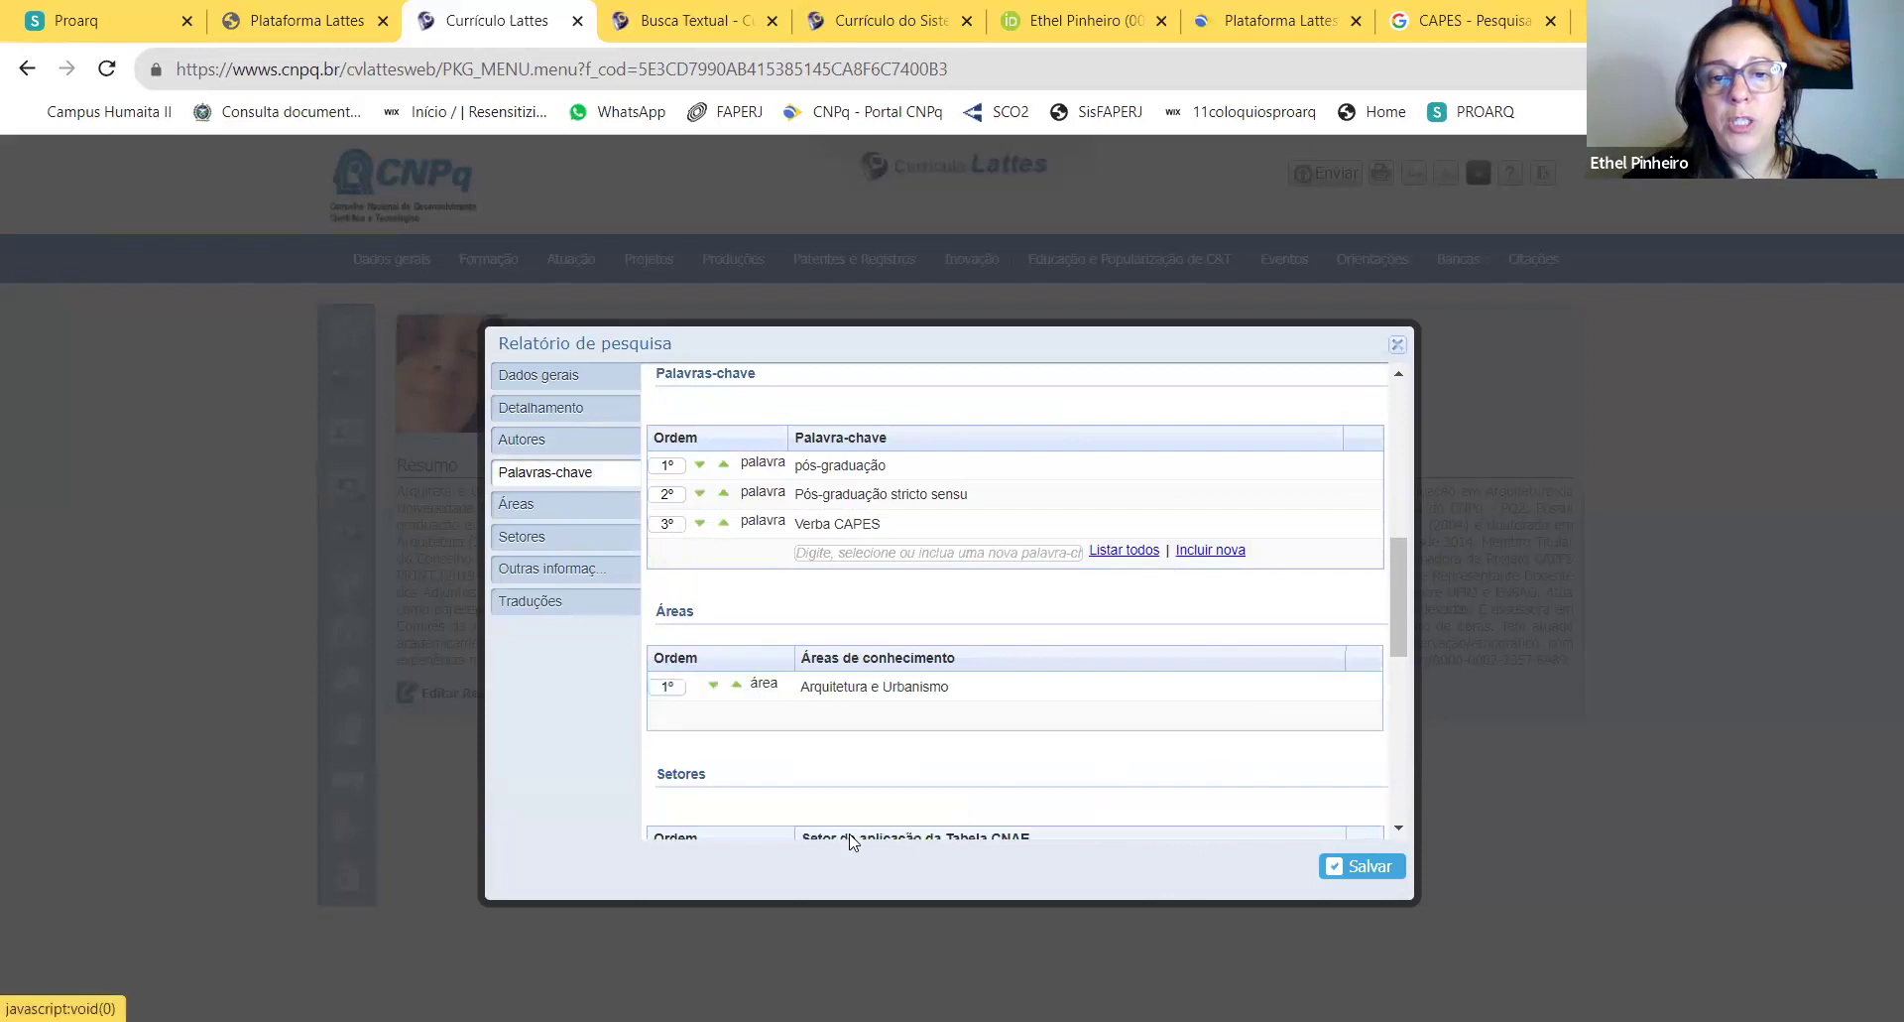
scroll(880, 766, "down", 1)
left_click(871, 741)
type("Edu")
left_click(873, 764)
scroll(1091, 695, "down", 2)
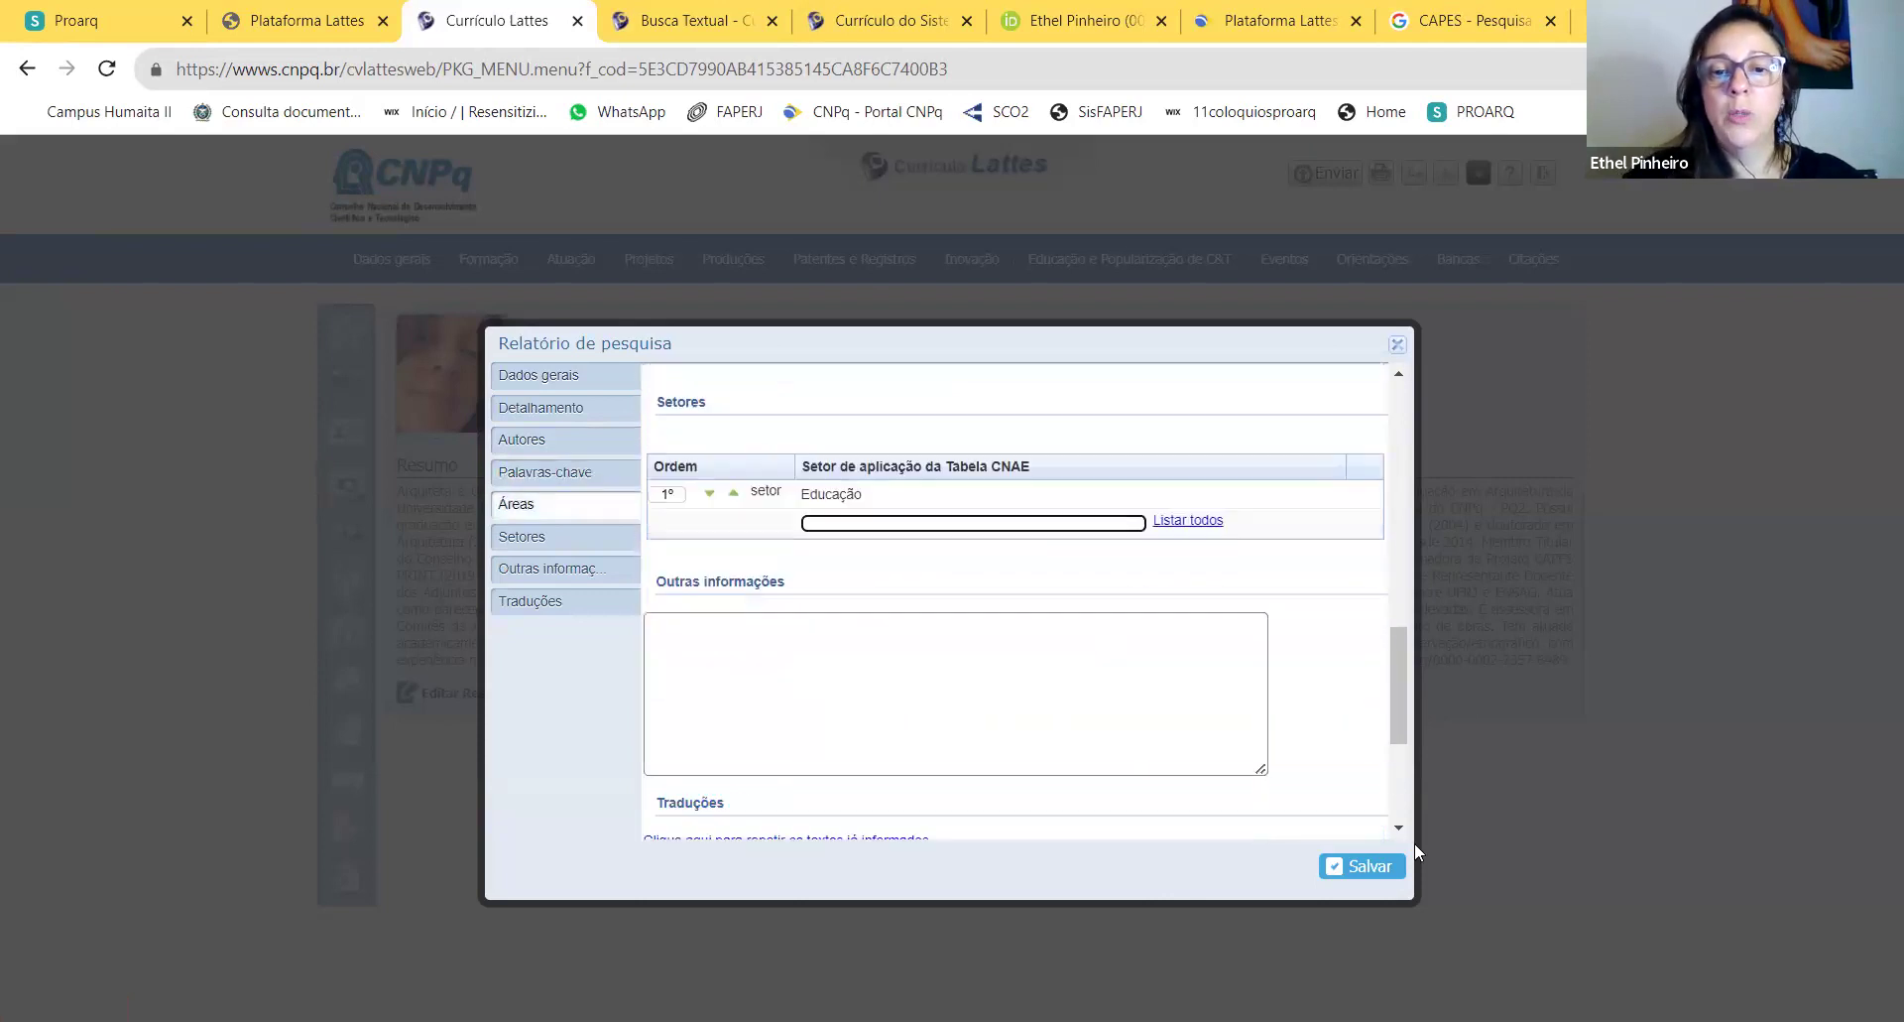
left_click(1364, 865)
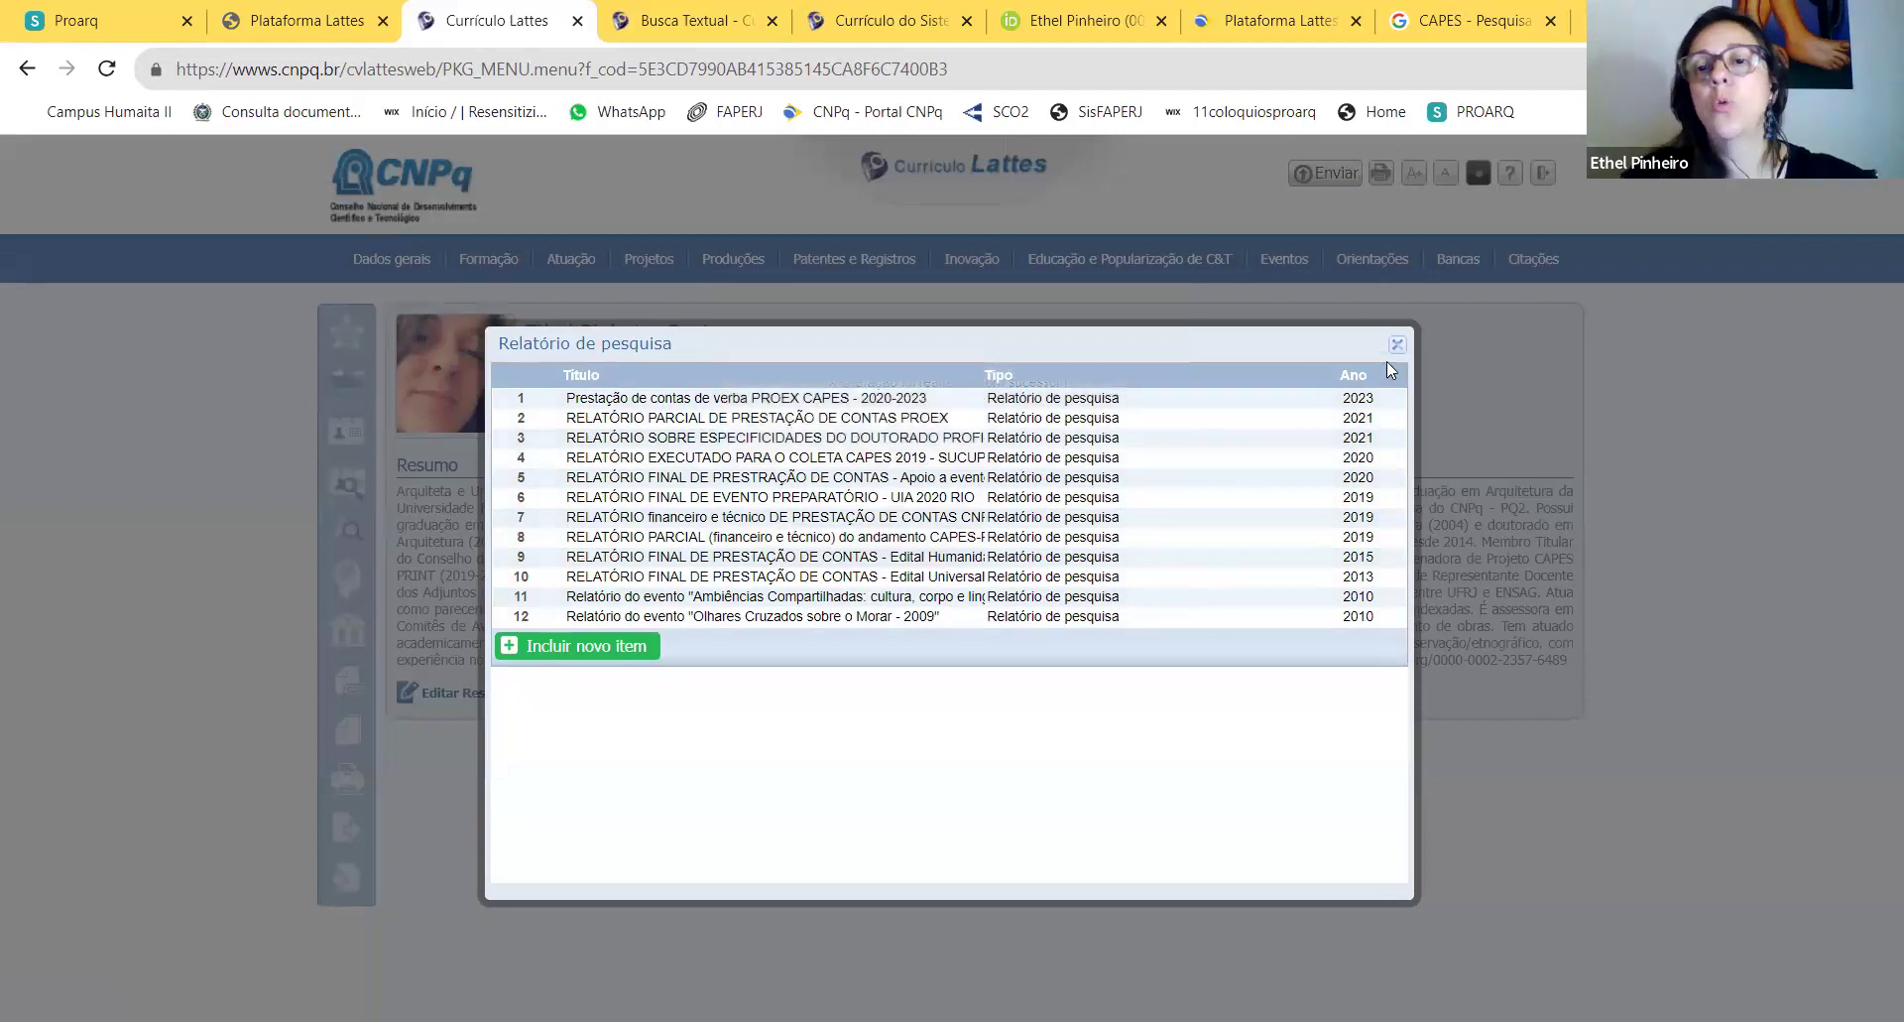
Step: Close the Relatório de pesquisa list and bring up the Produções categories menu
left_click(1397, 344)
mouse_move(737, 272)
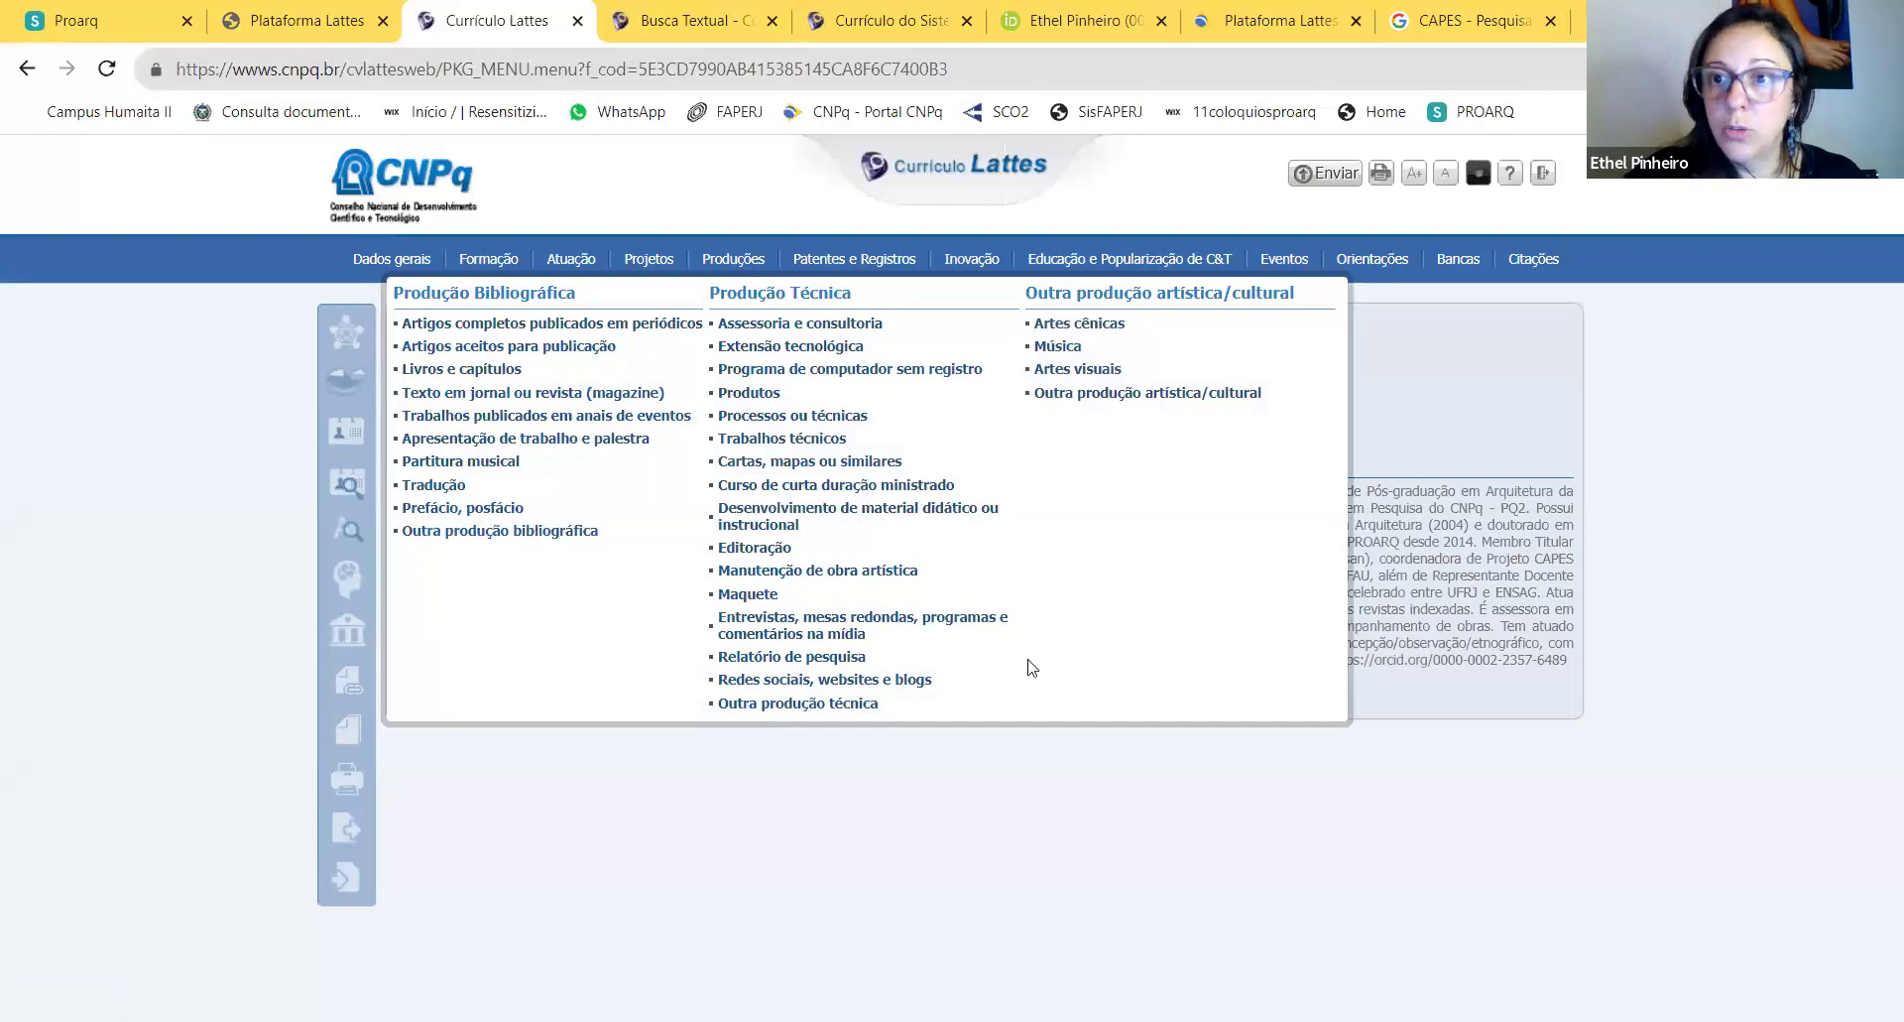
mouse_move(918, 266)
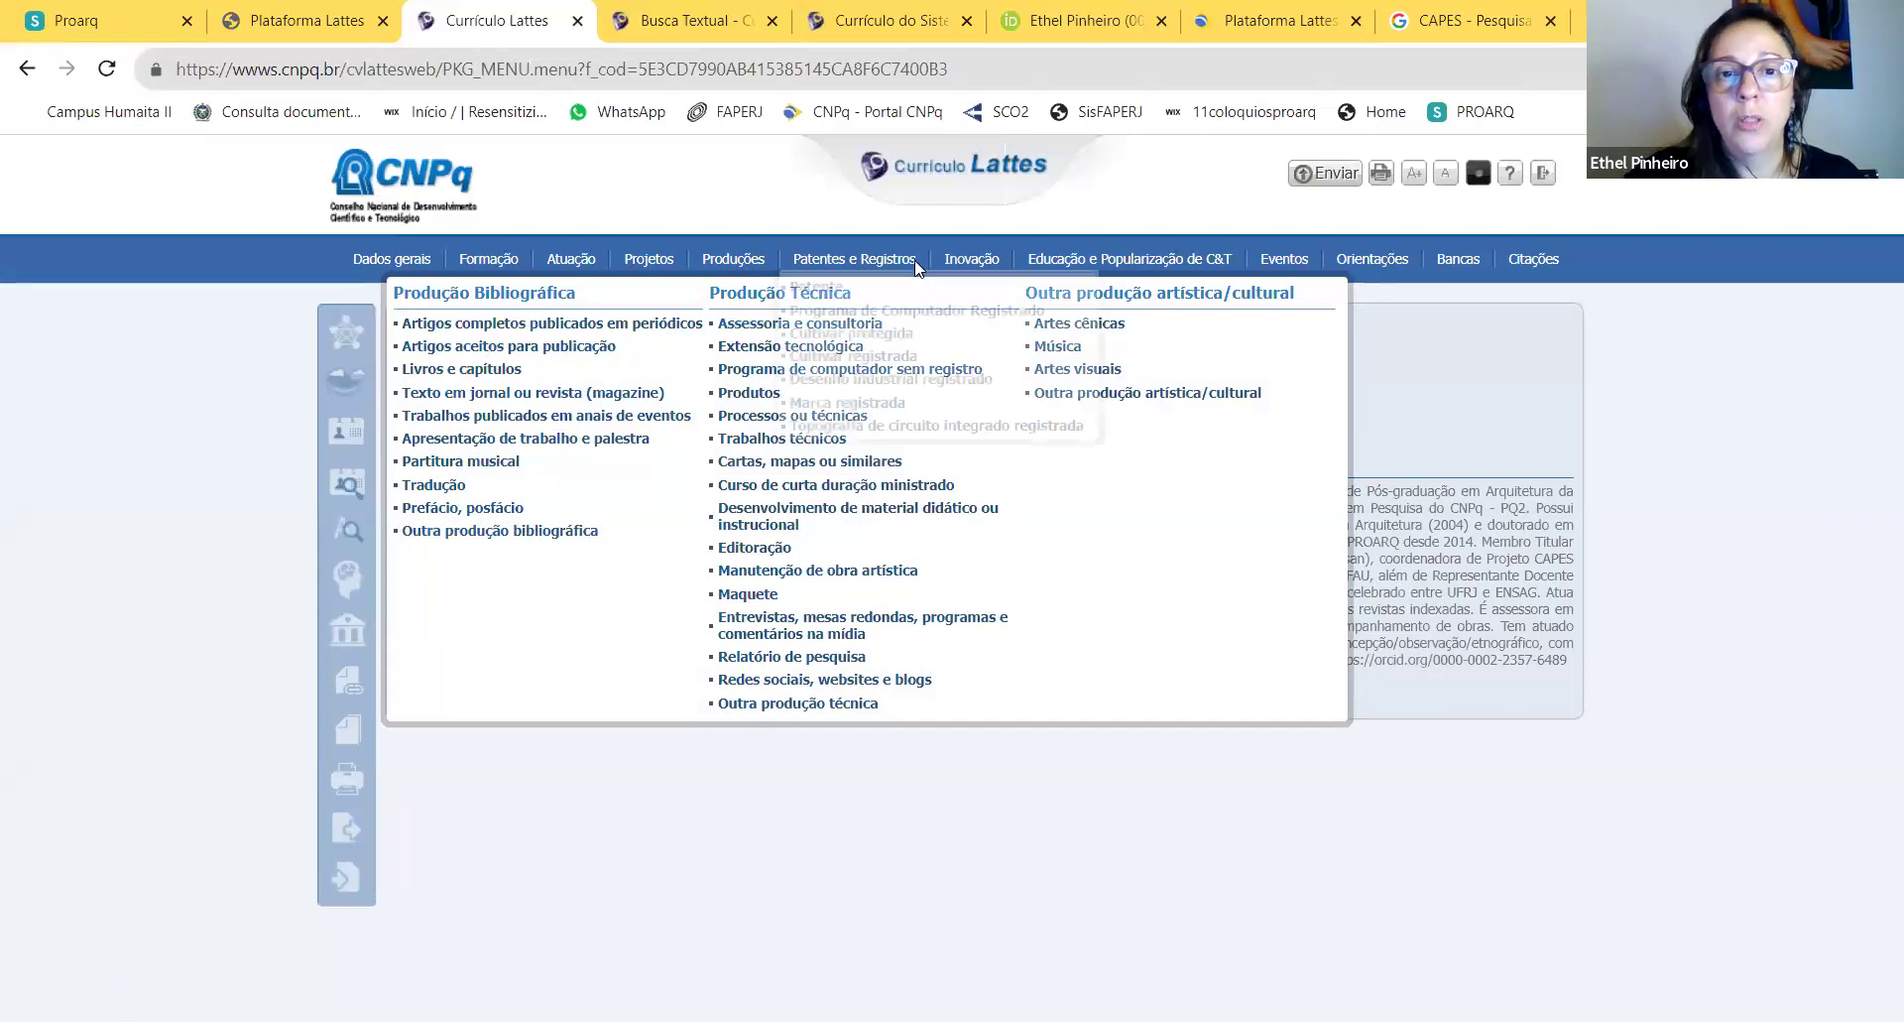
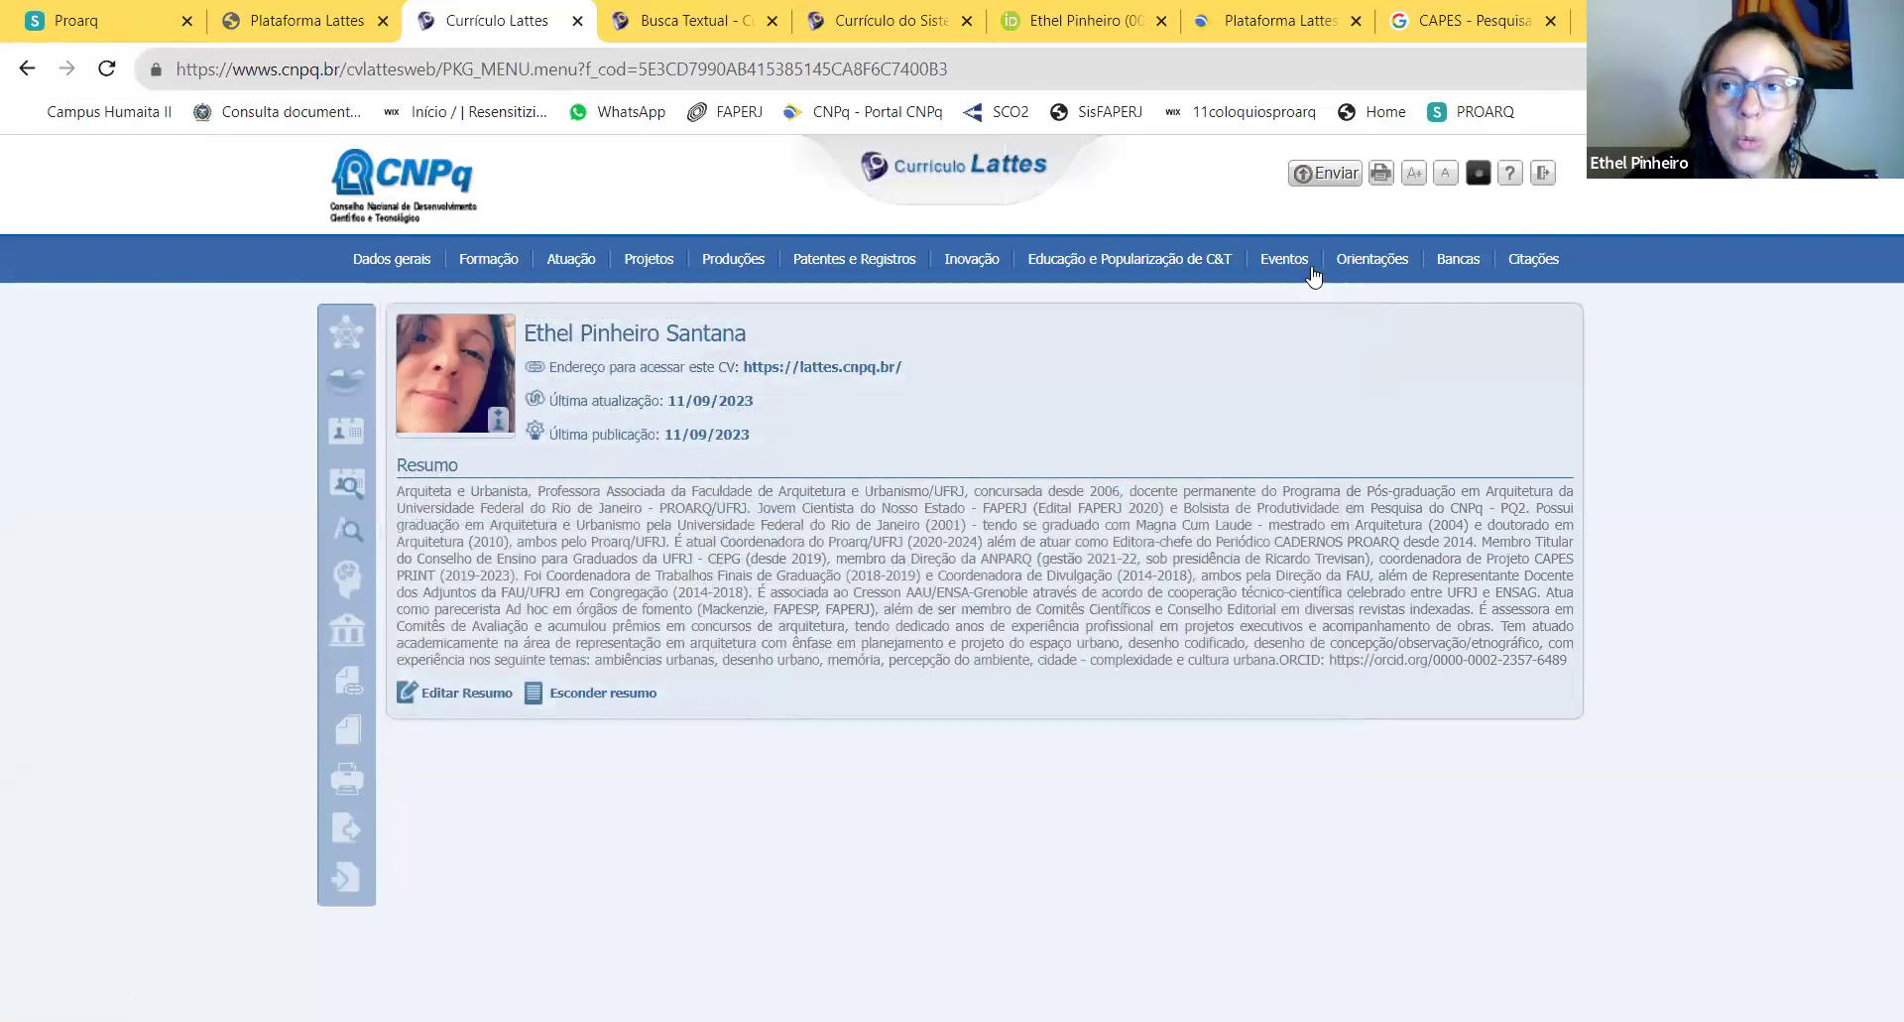
Step: Open the 'Participação em eventos, congressos, exposições, feiras e olimpíadas' list from the Eventos menu
mouse_move(1292, 264)
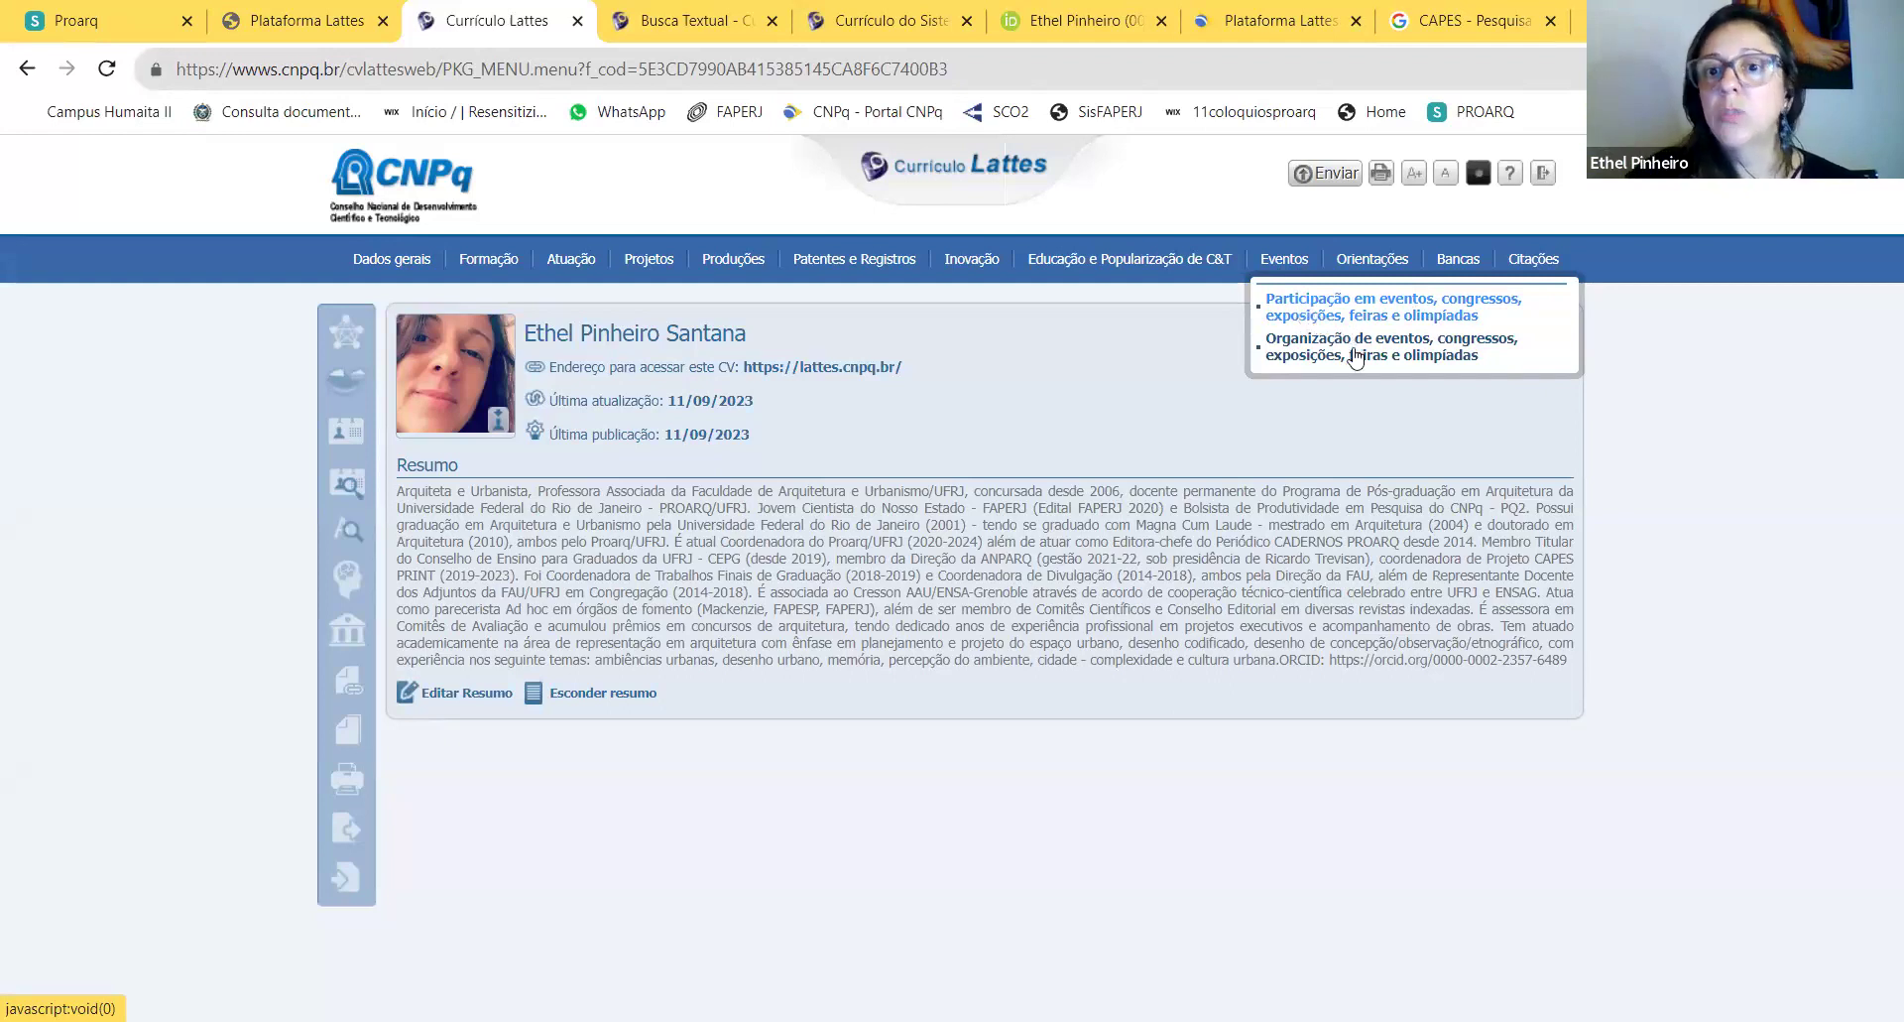
left_click(1354, 299)
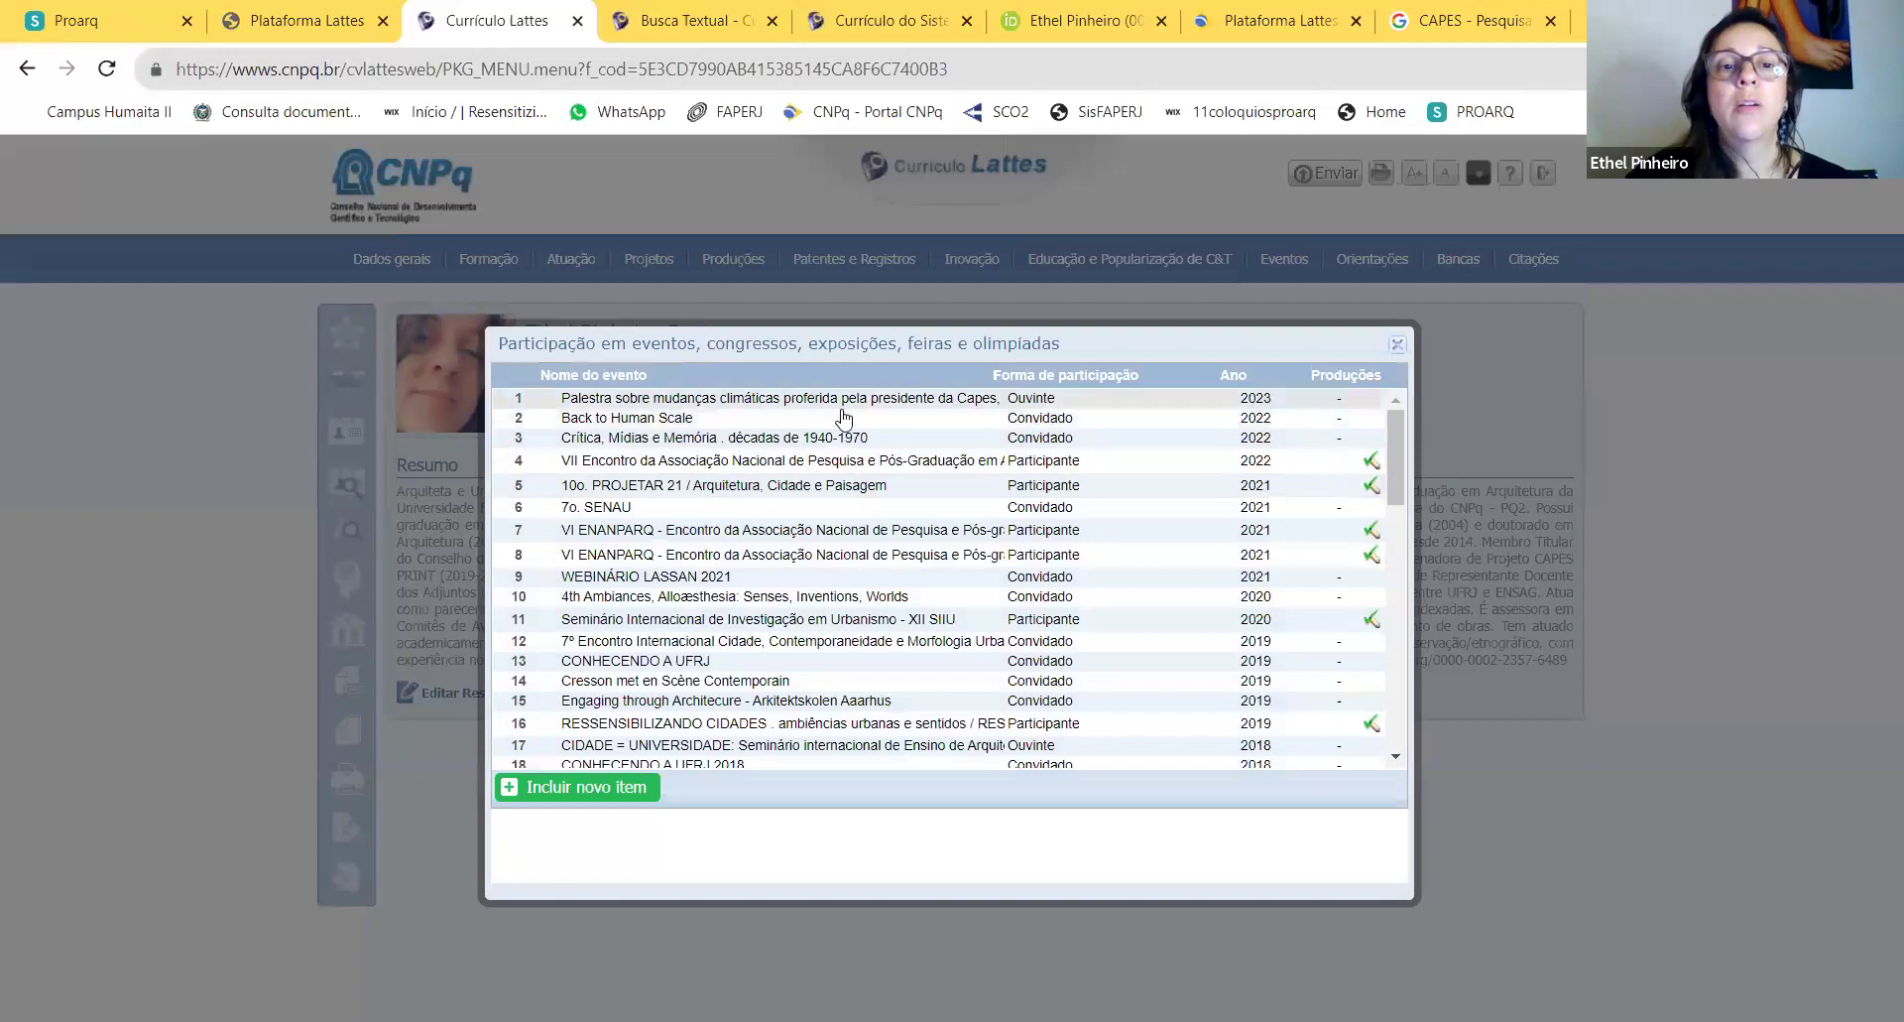
Step: Add a new event item with role Participante and event name PROJETAR, then go to the search tab
left_click(608, 785)
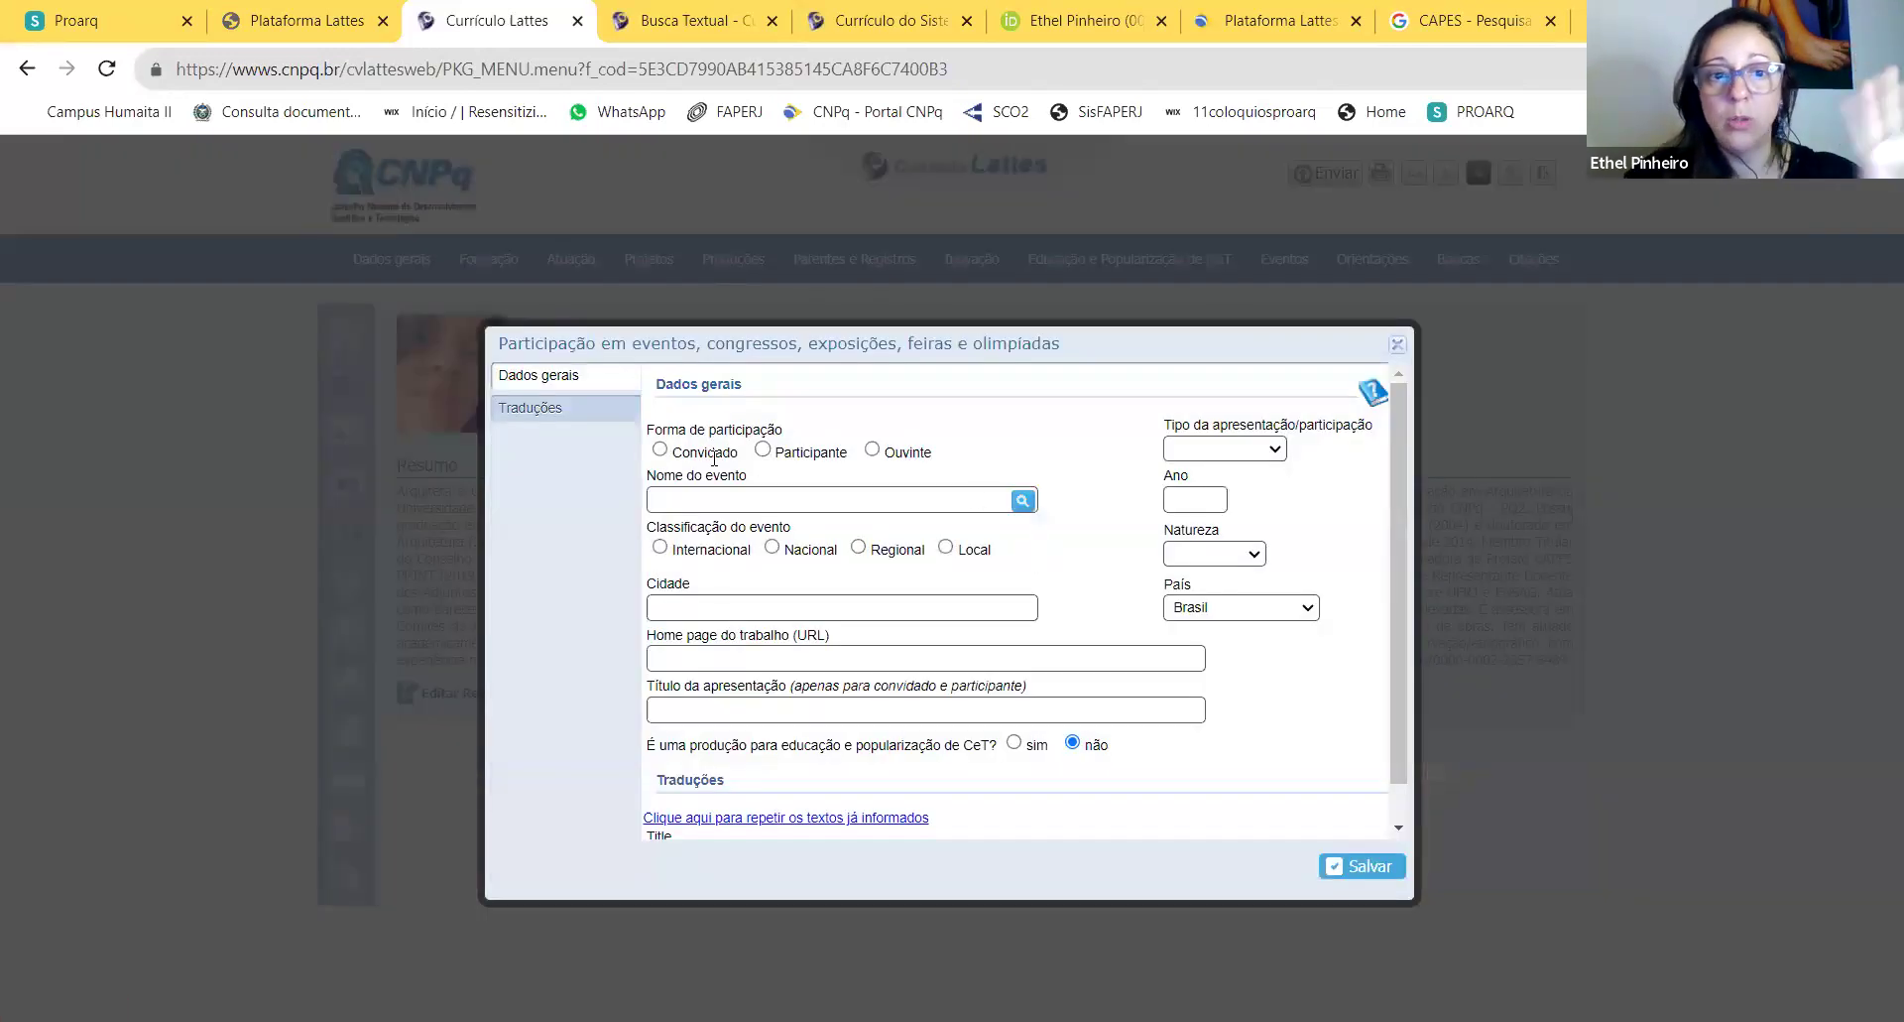
left_click(763, 451)
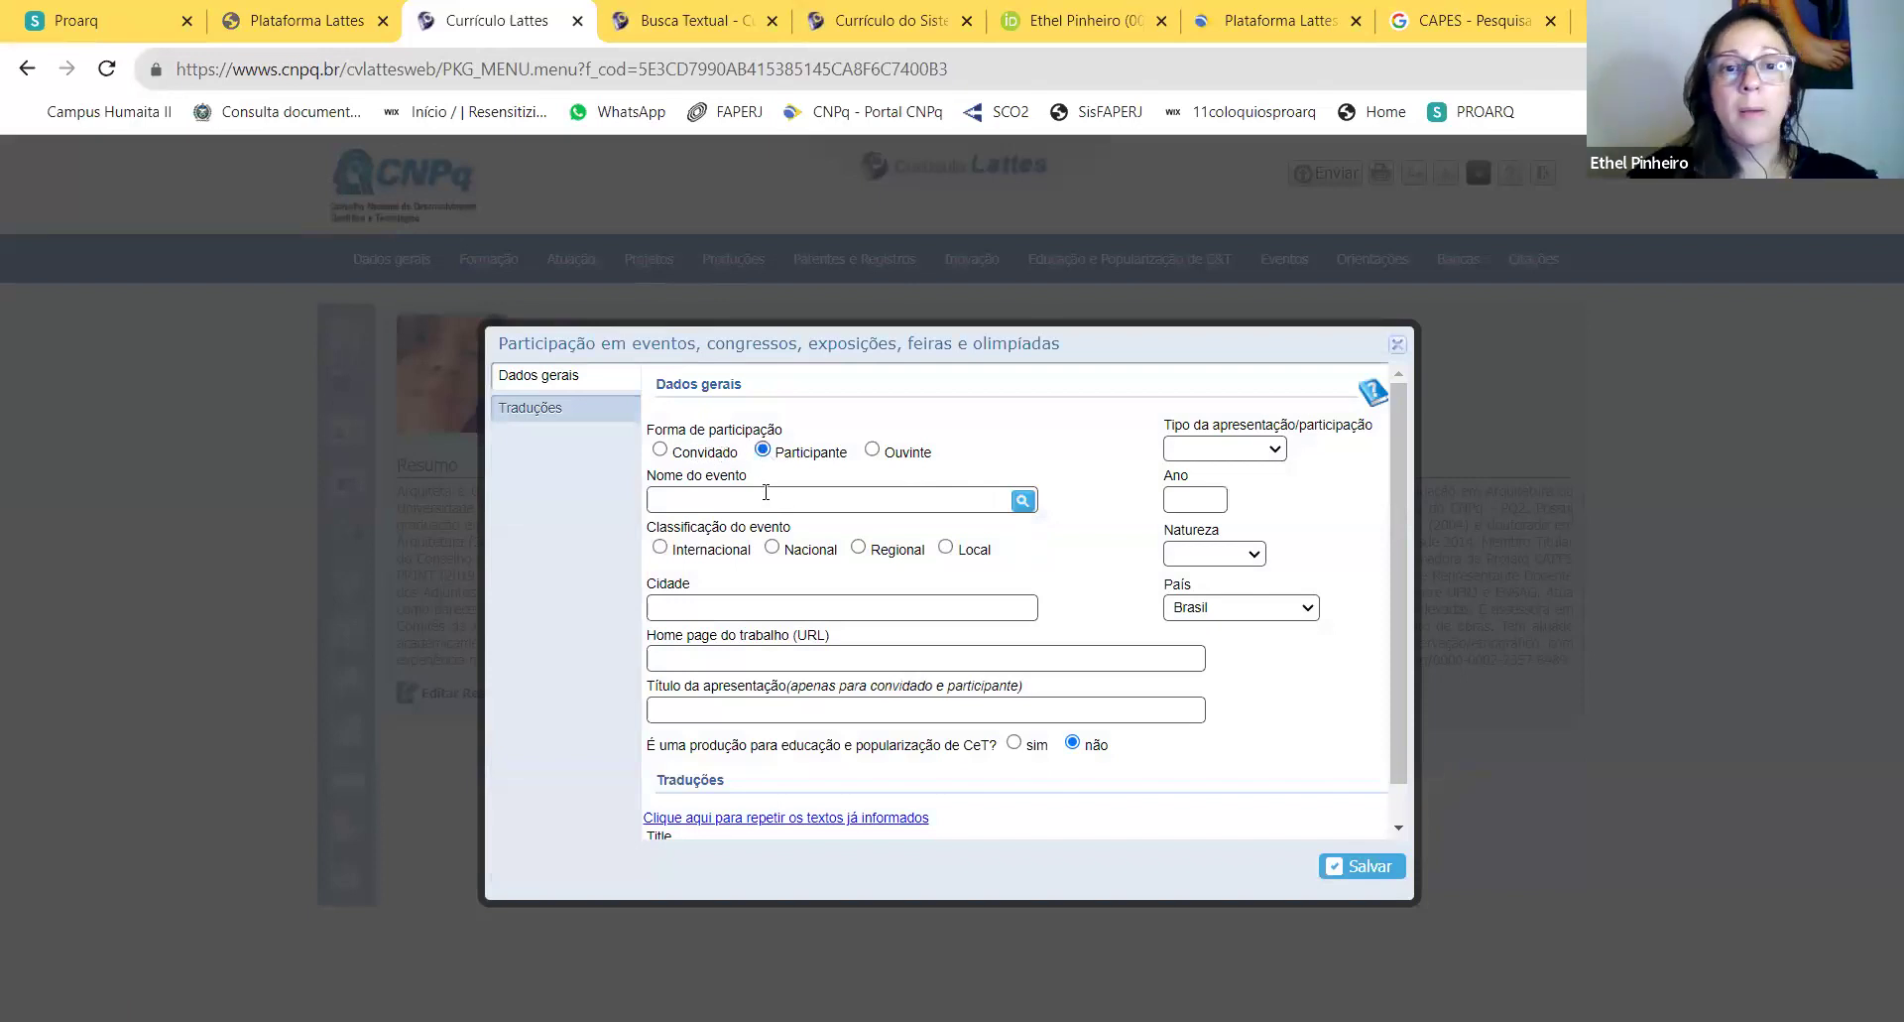
left_click(736, 500)
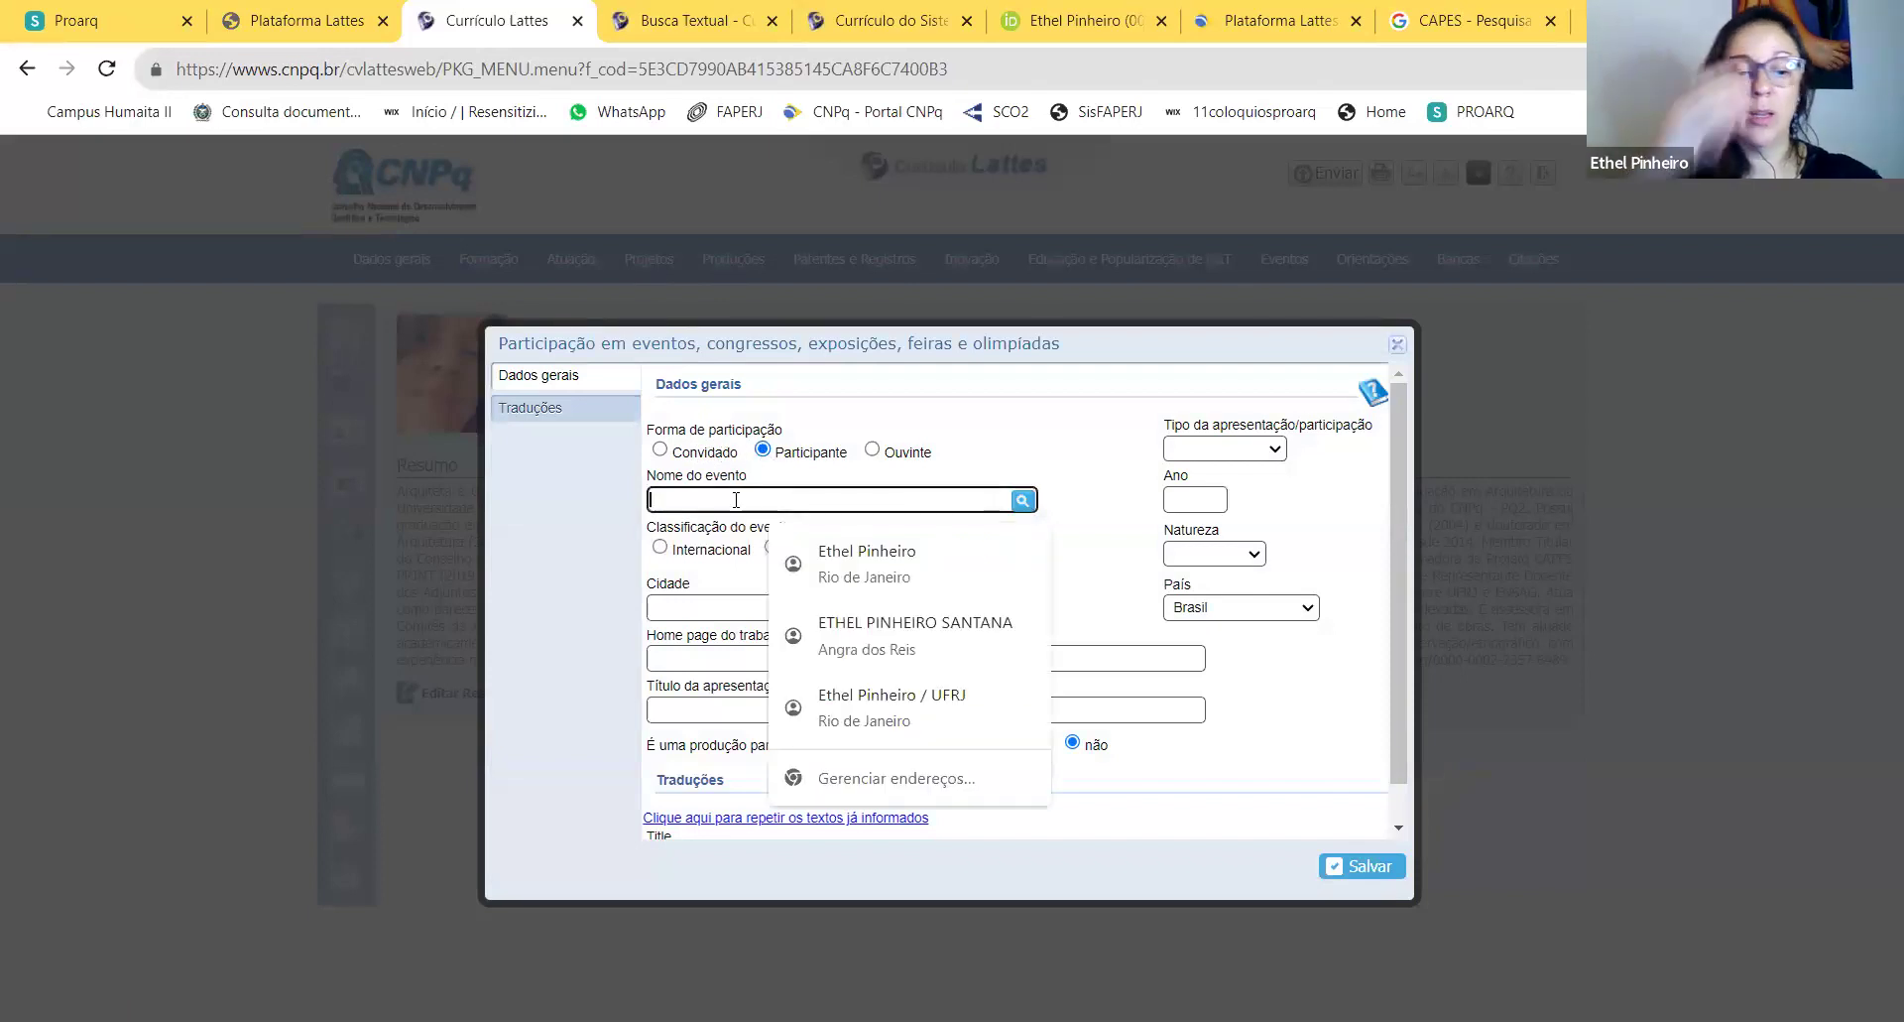
type("projetar")
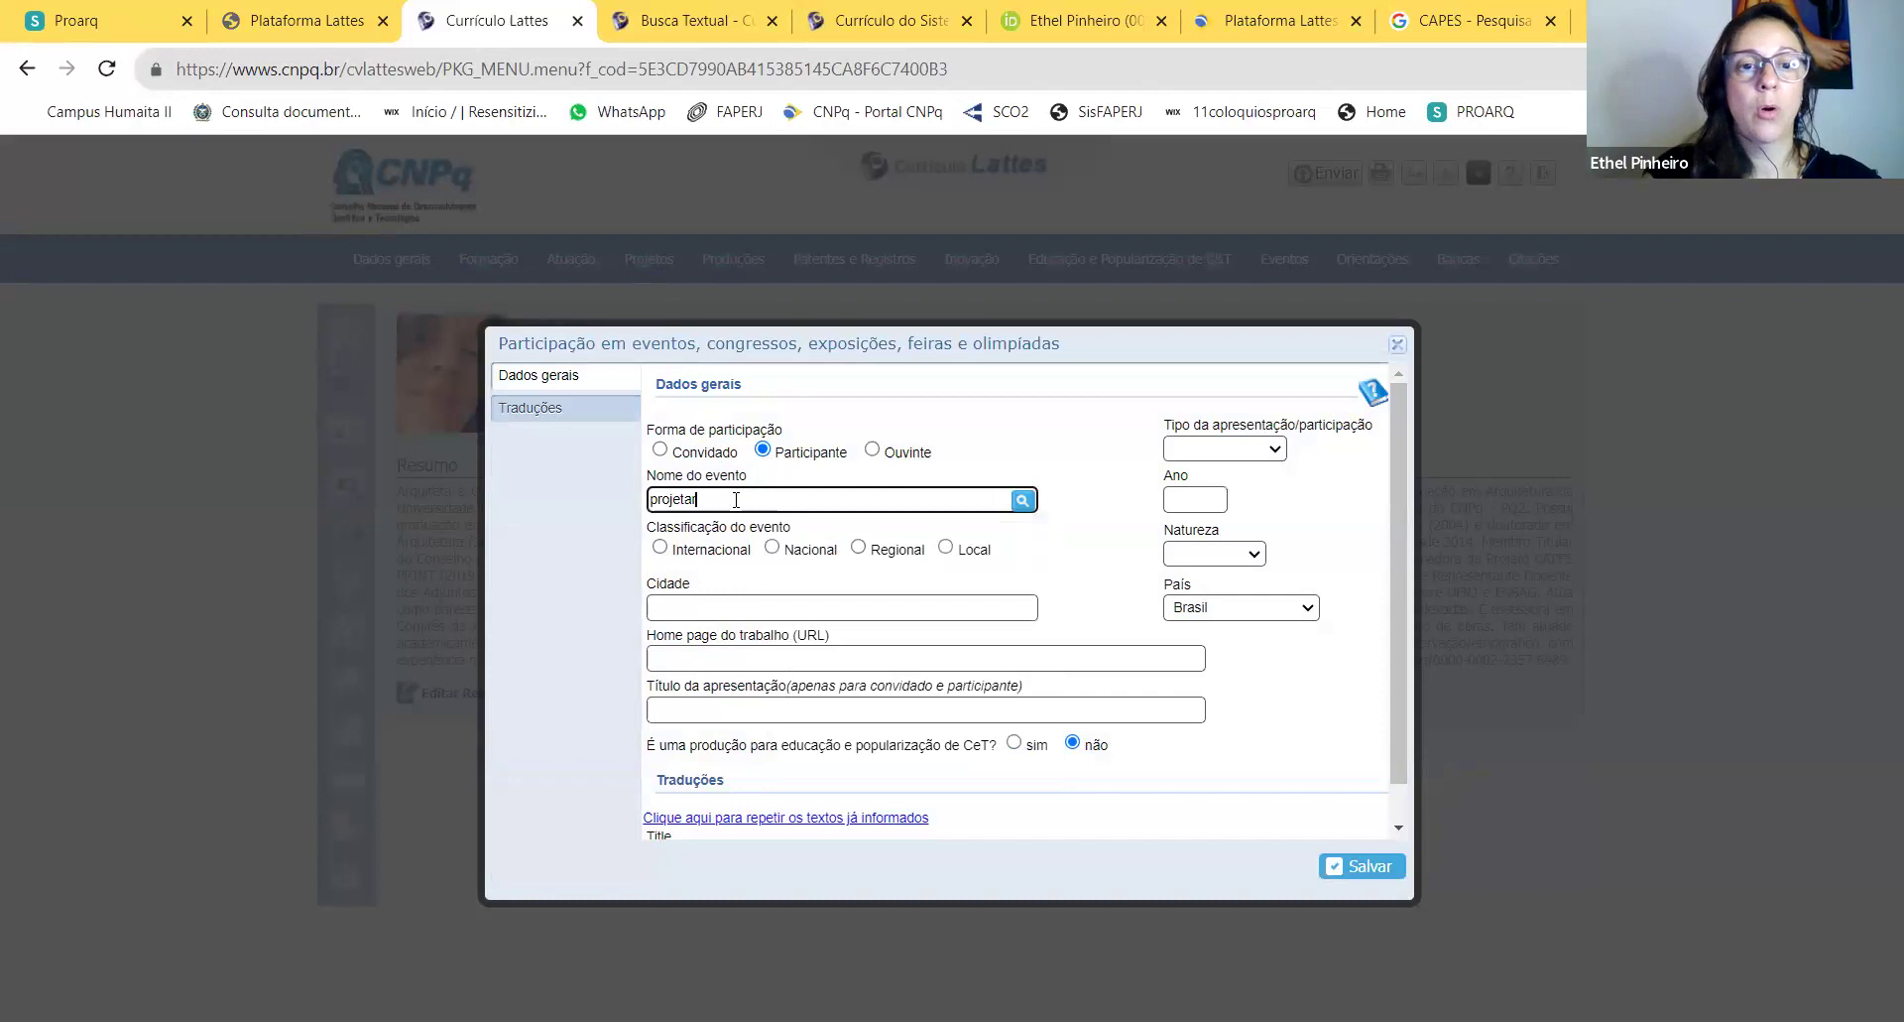
key("BackSpace")
key("BackSpace")
type("PTO")
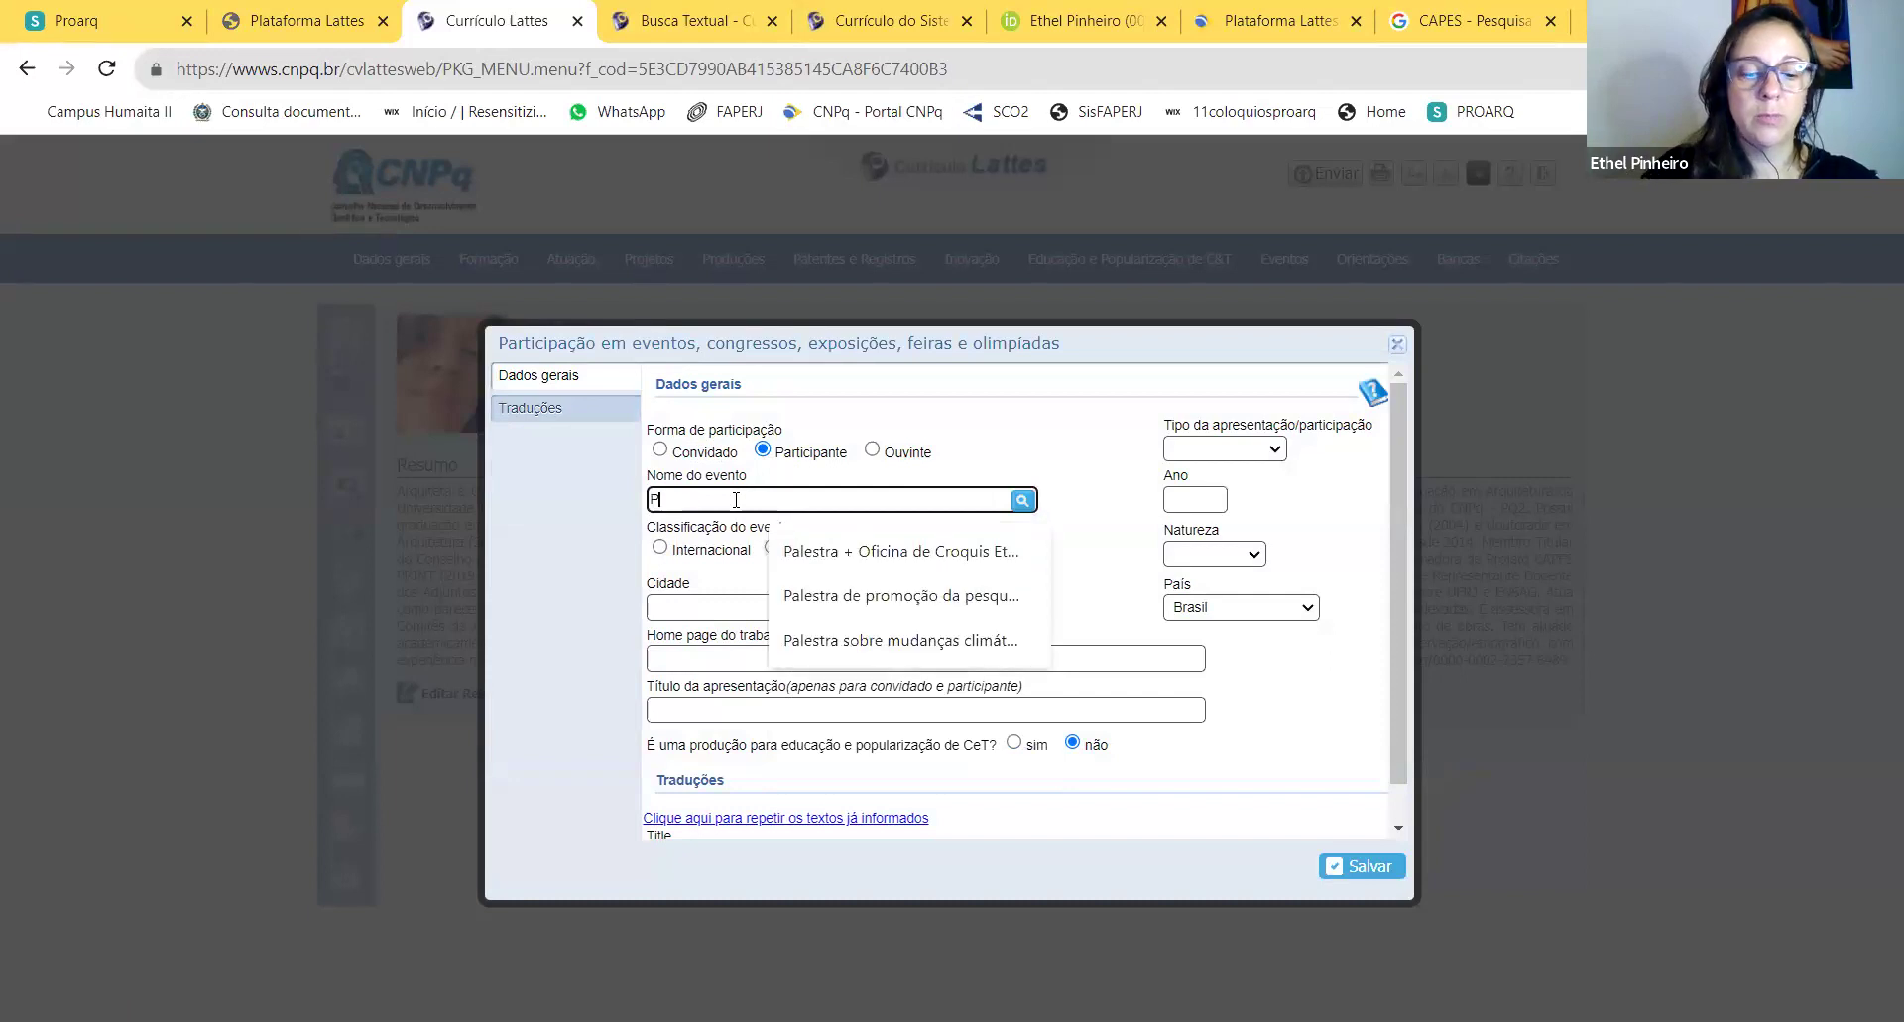
key("BackSpace")
key("BackSpace")
type("ROJETAR 11")
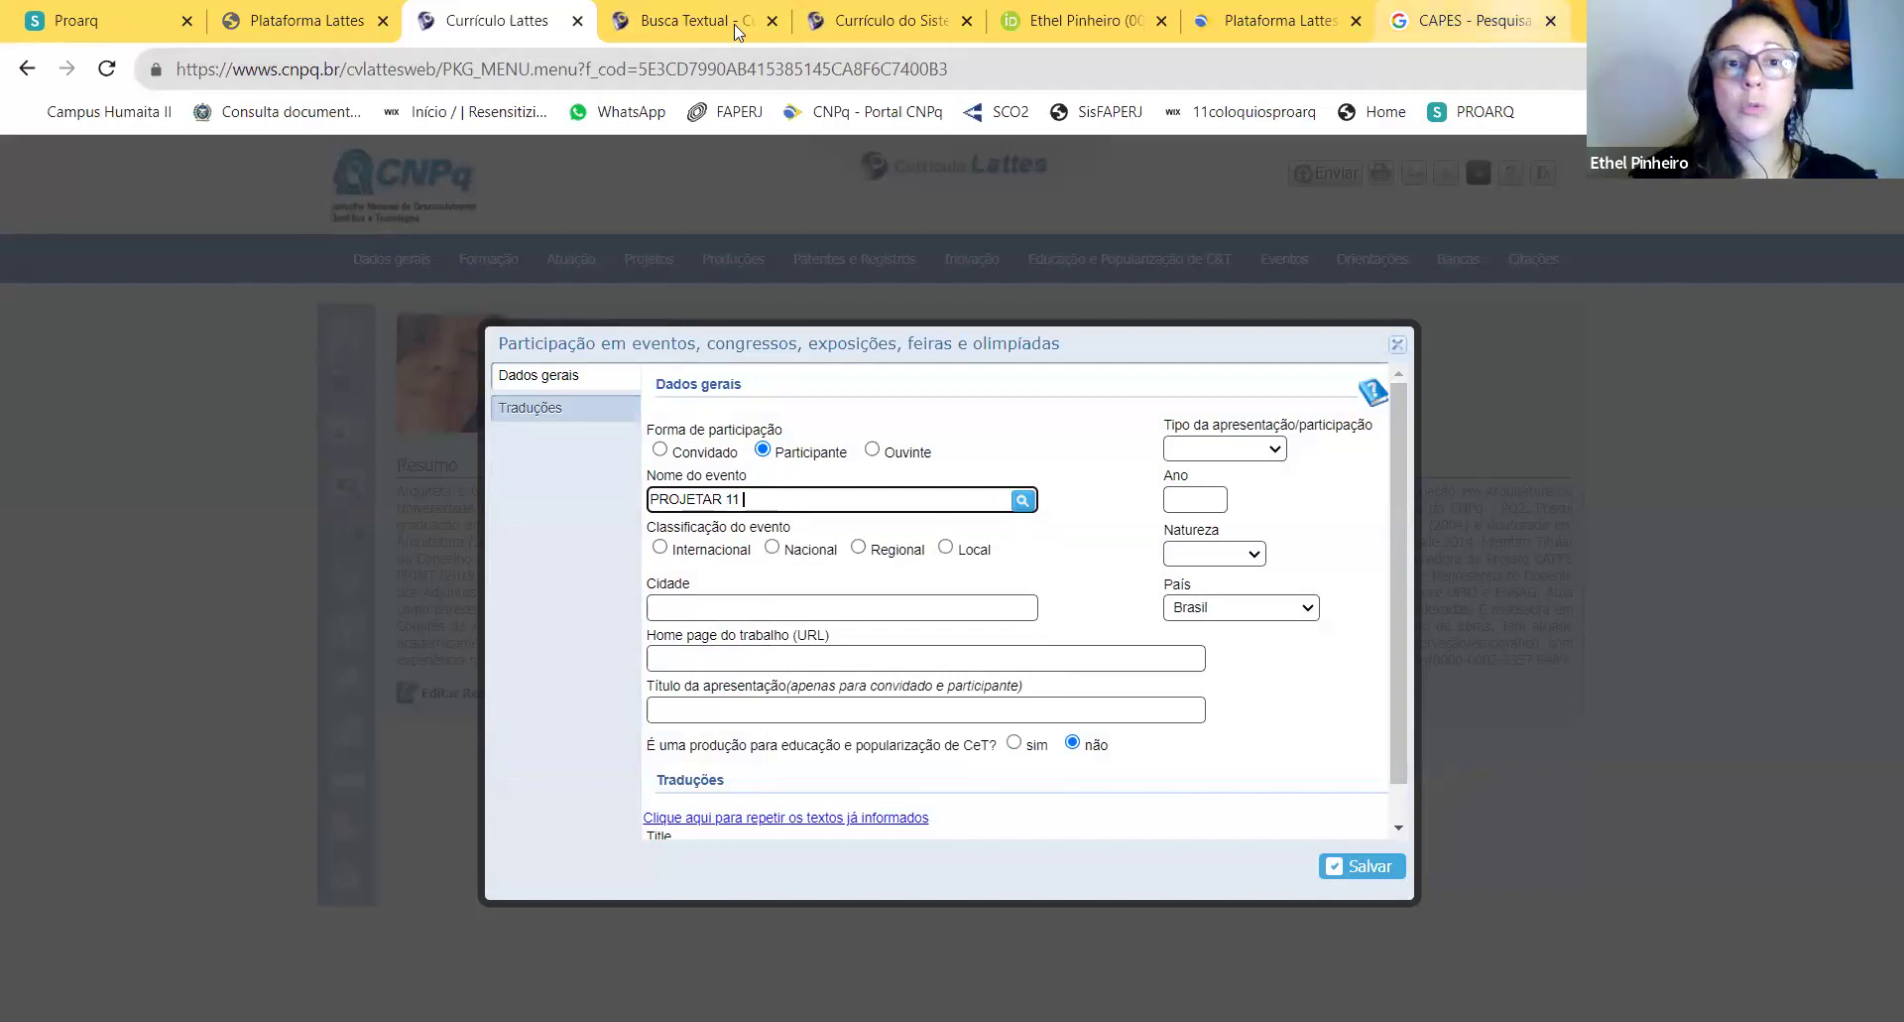
left_click(1458, 20)
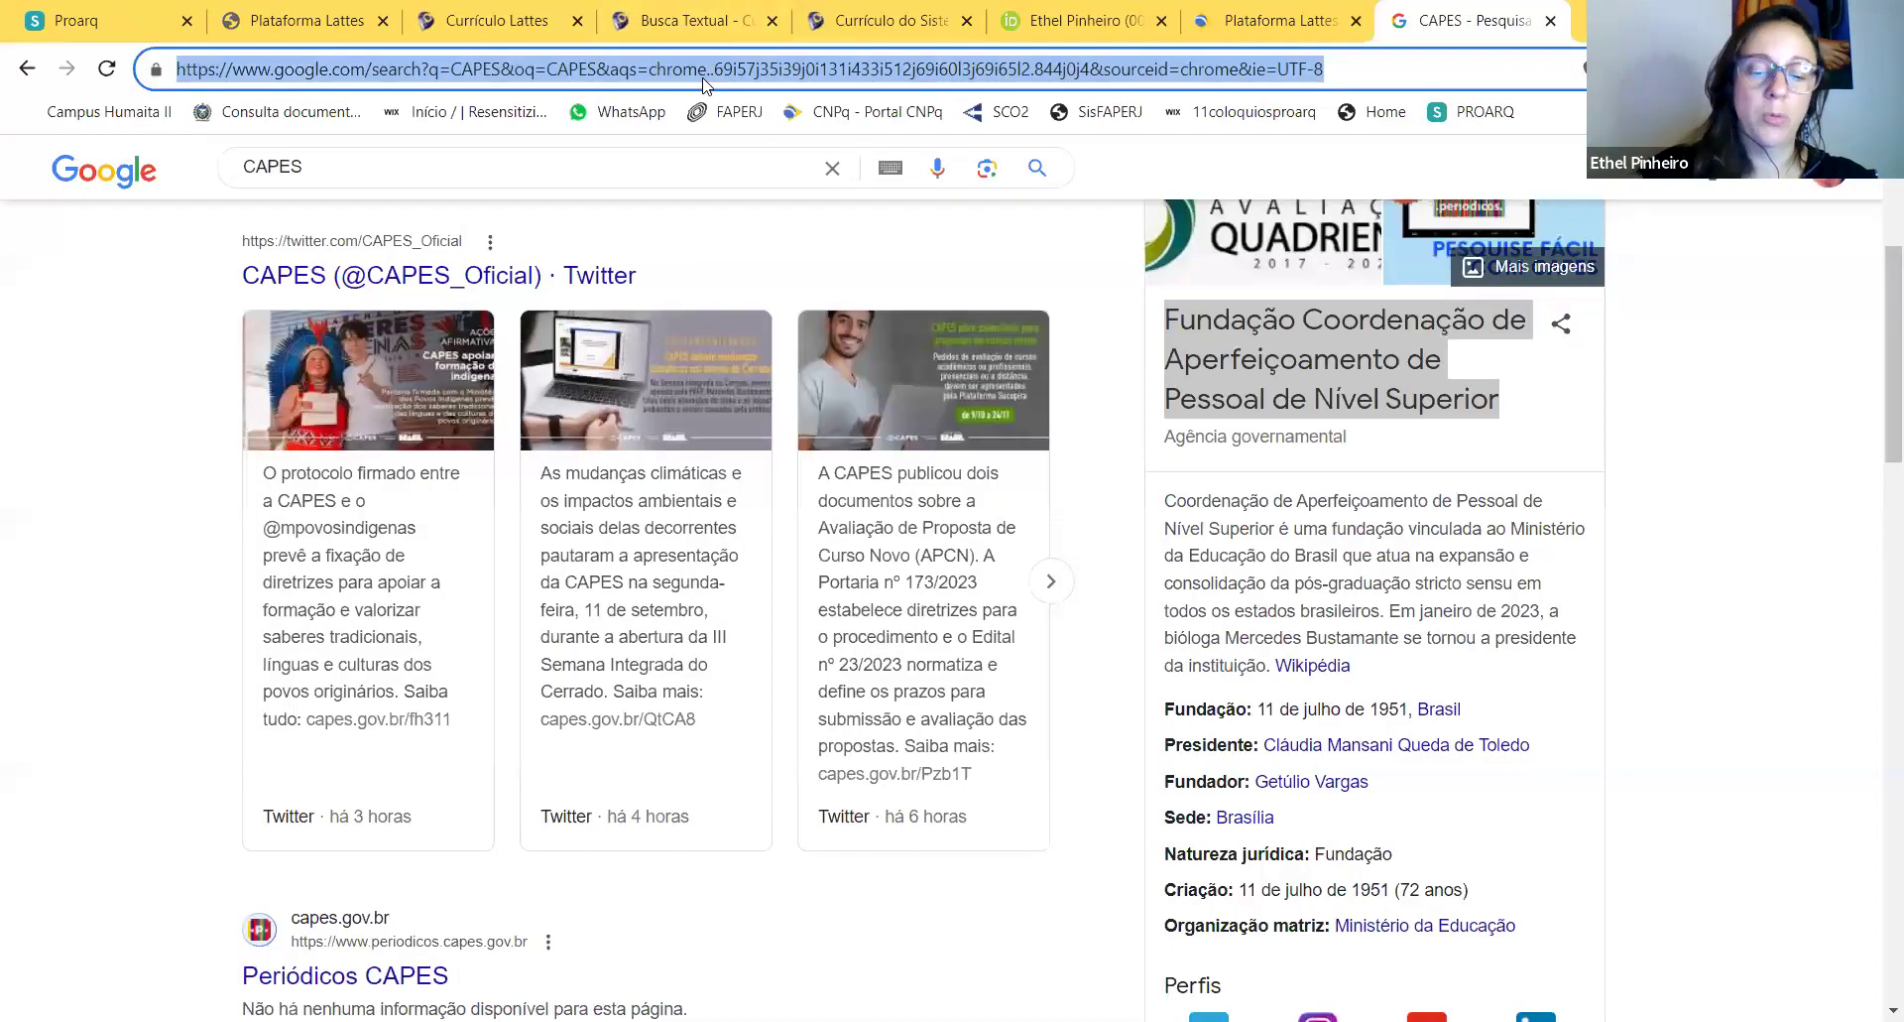
Step: Search Google for 'PROJETAR 11', check the seminar's Even3 page, and return to the Lattes form
type("PROJETAR 11")
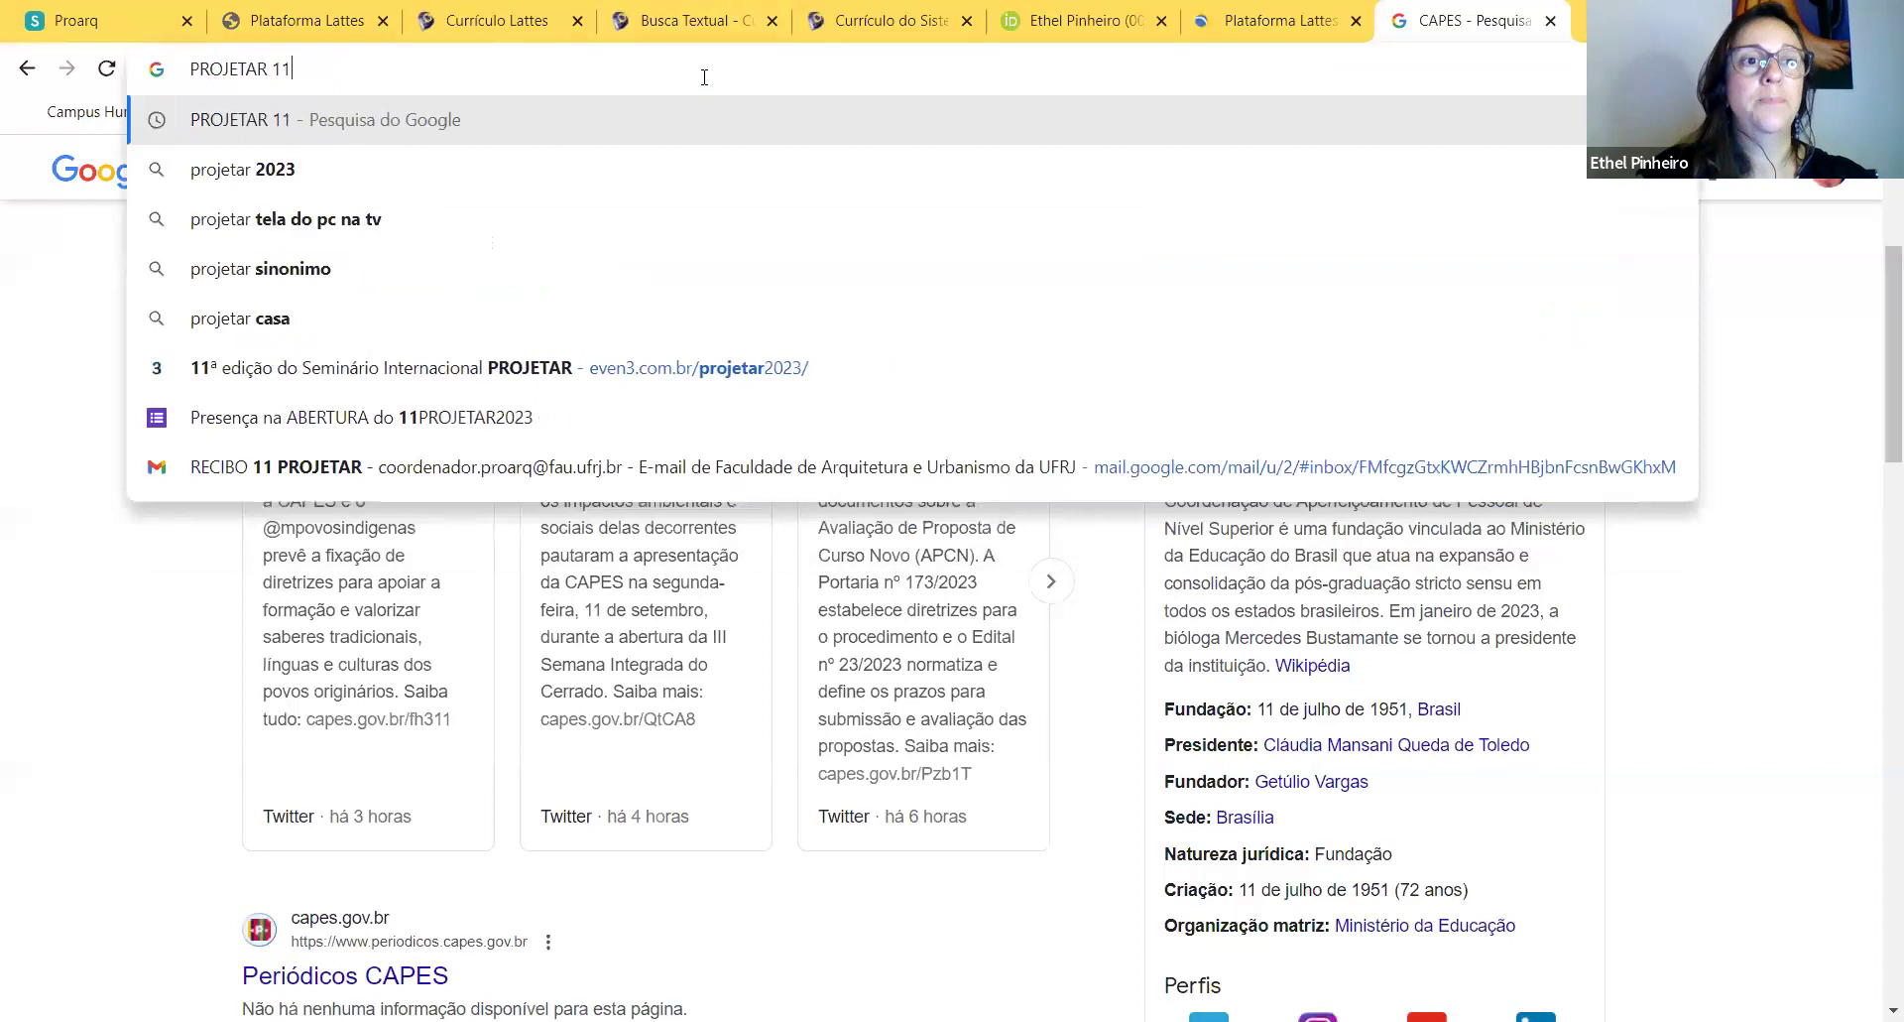
key("Return")
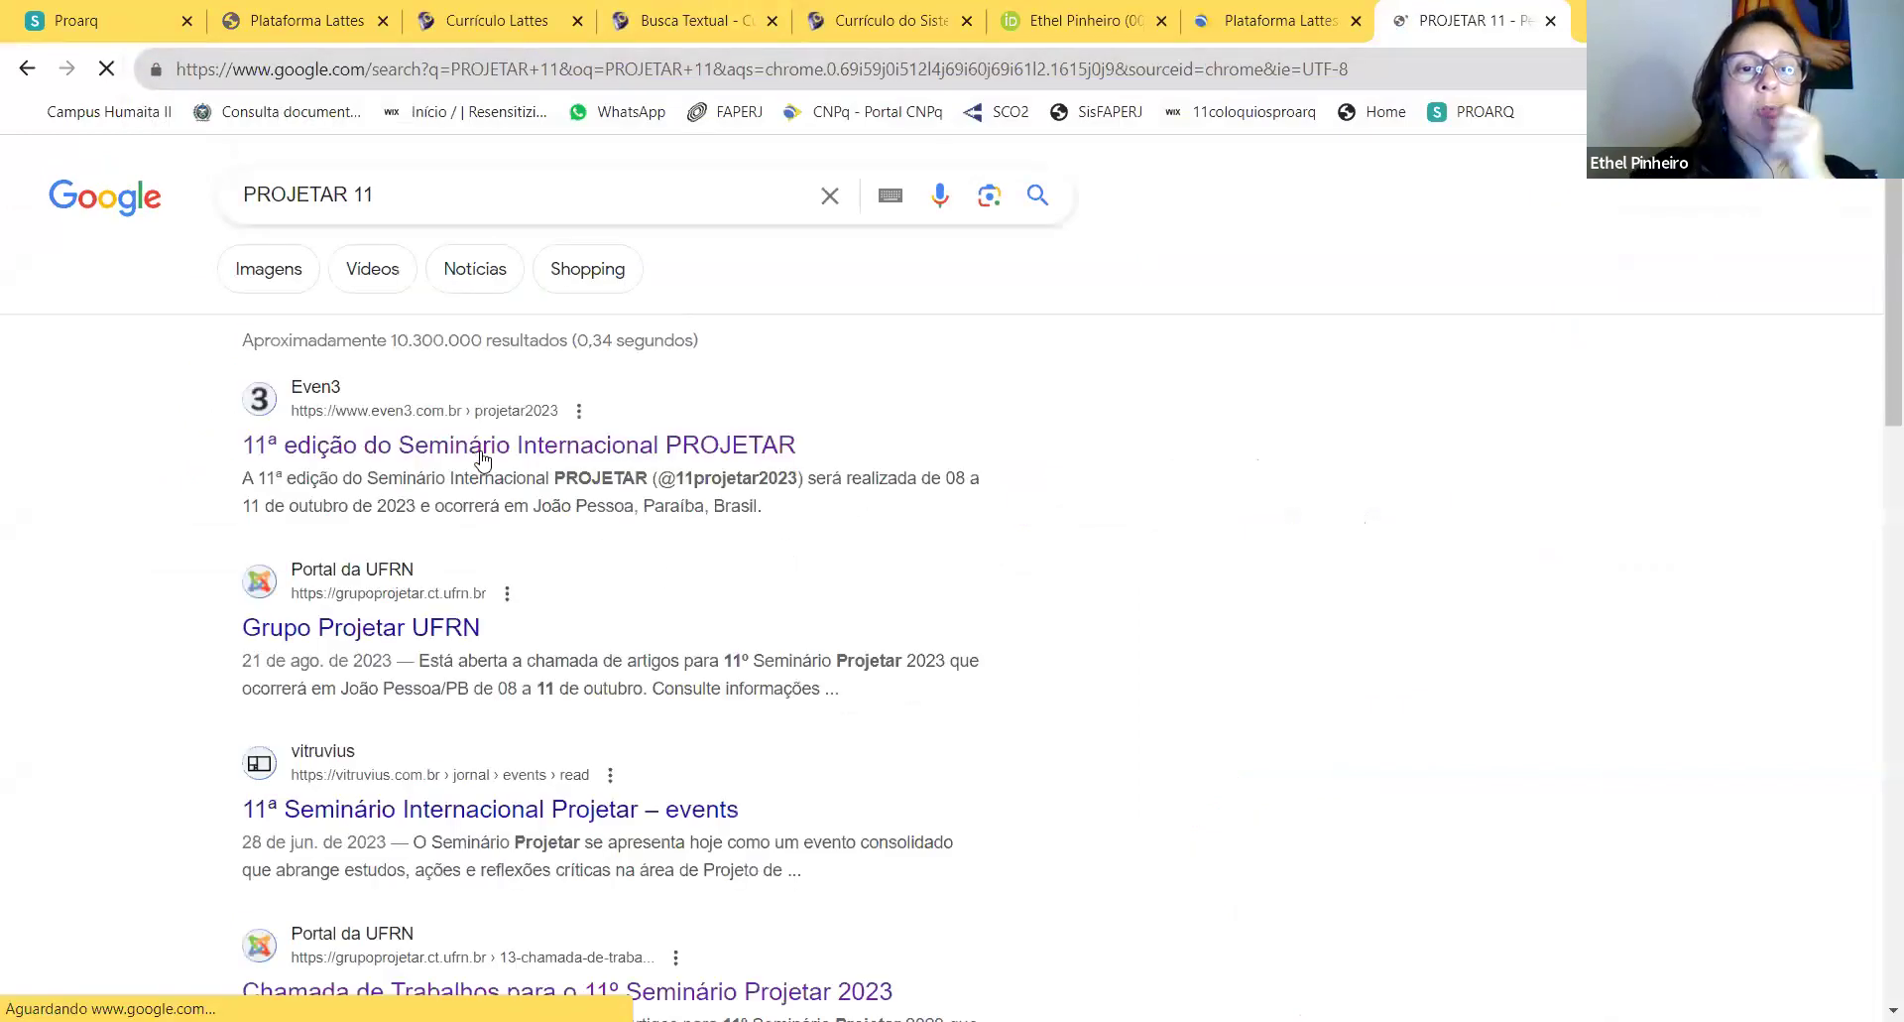
left_click(486, 452)
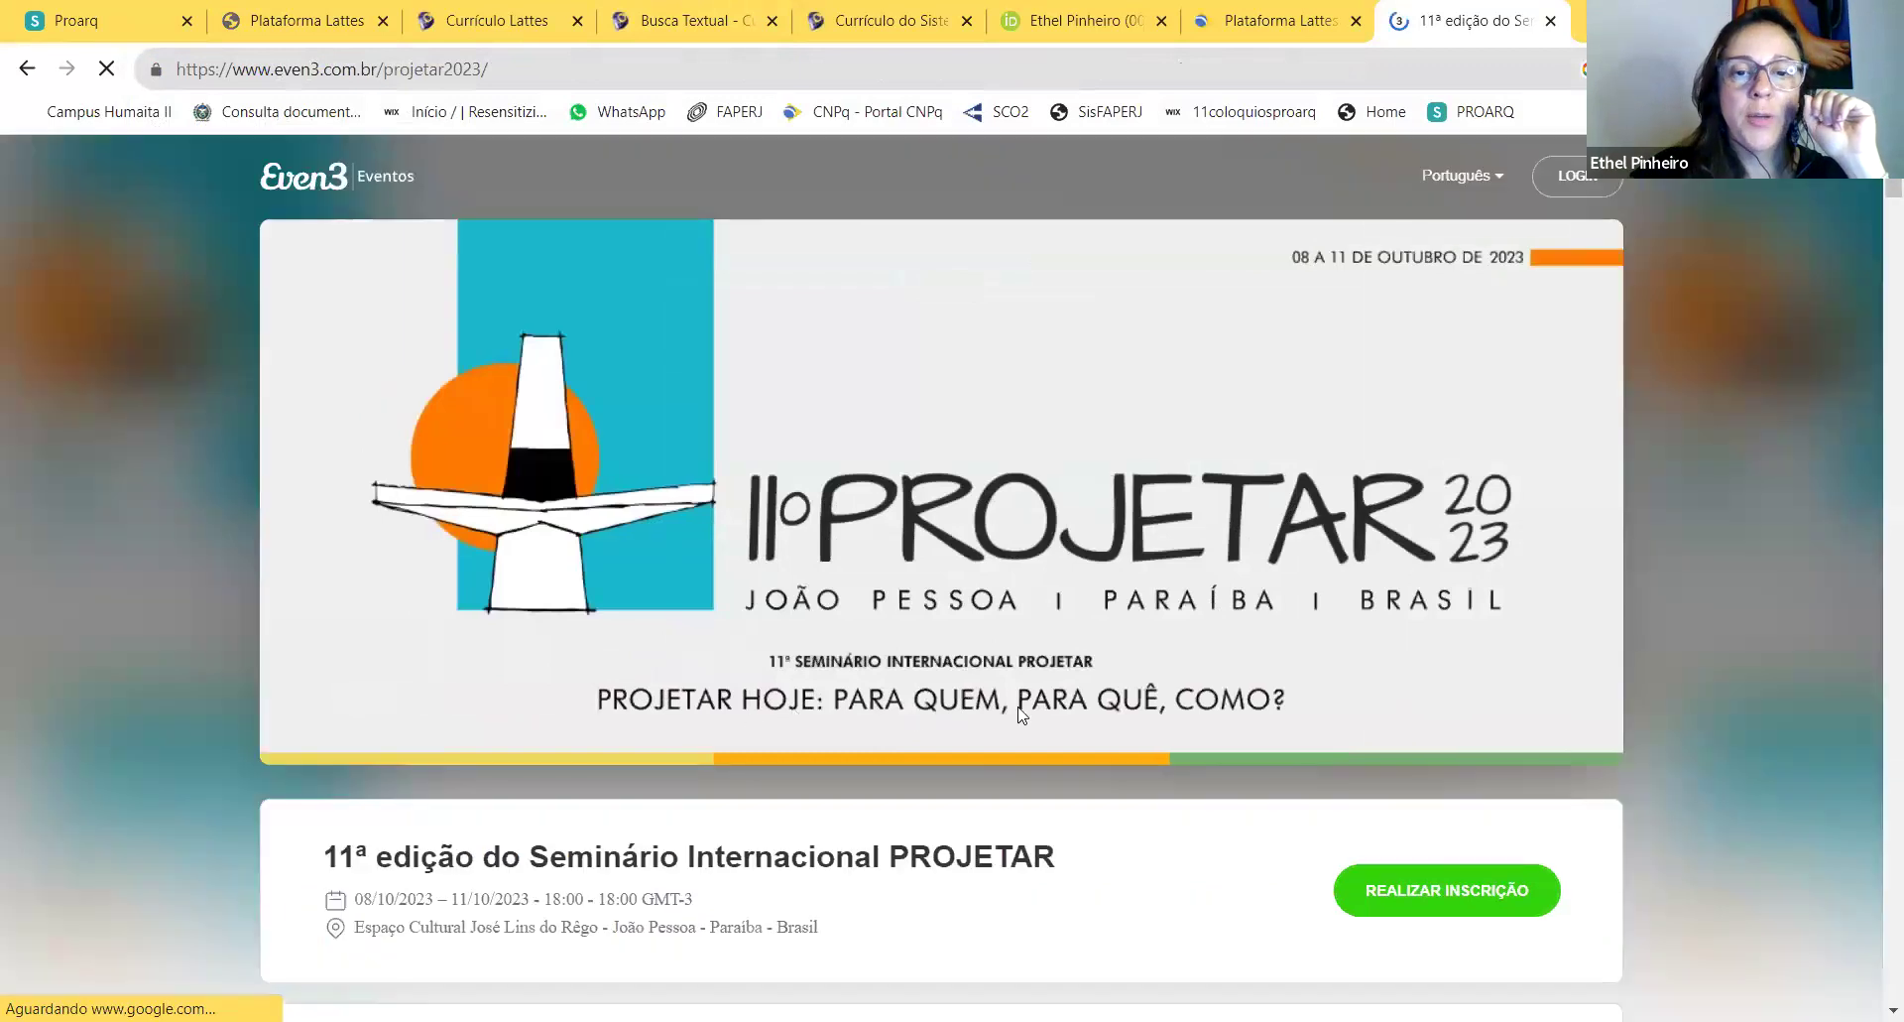
scroll(1086, 722, "down", 2)
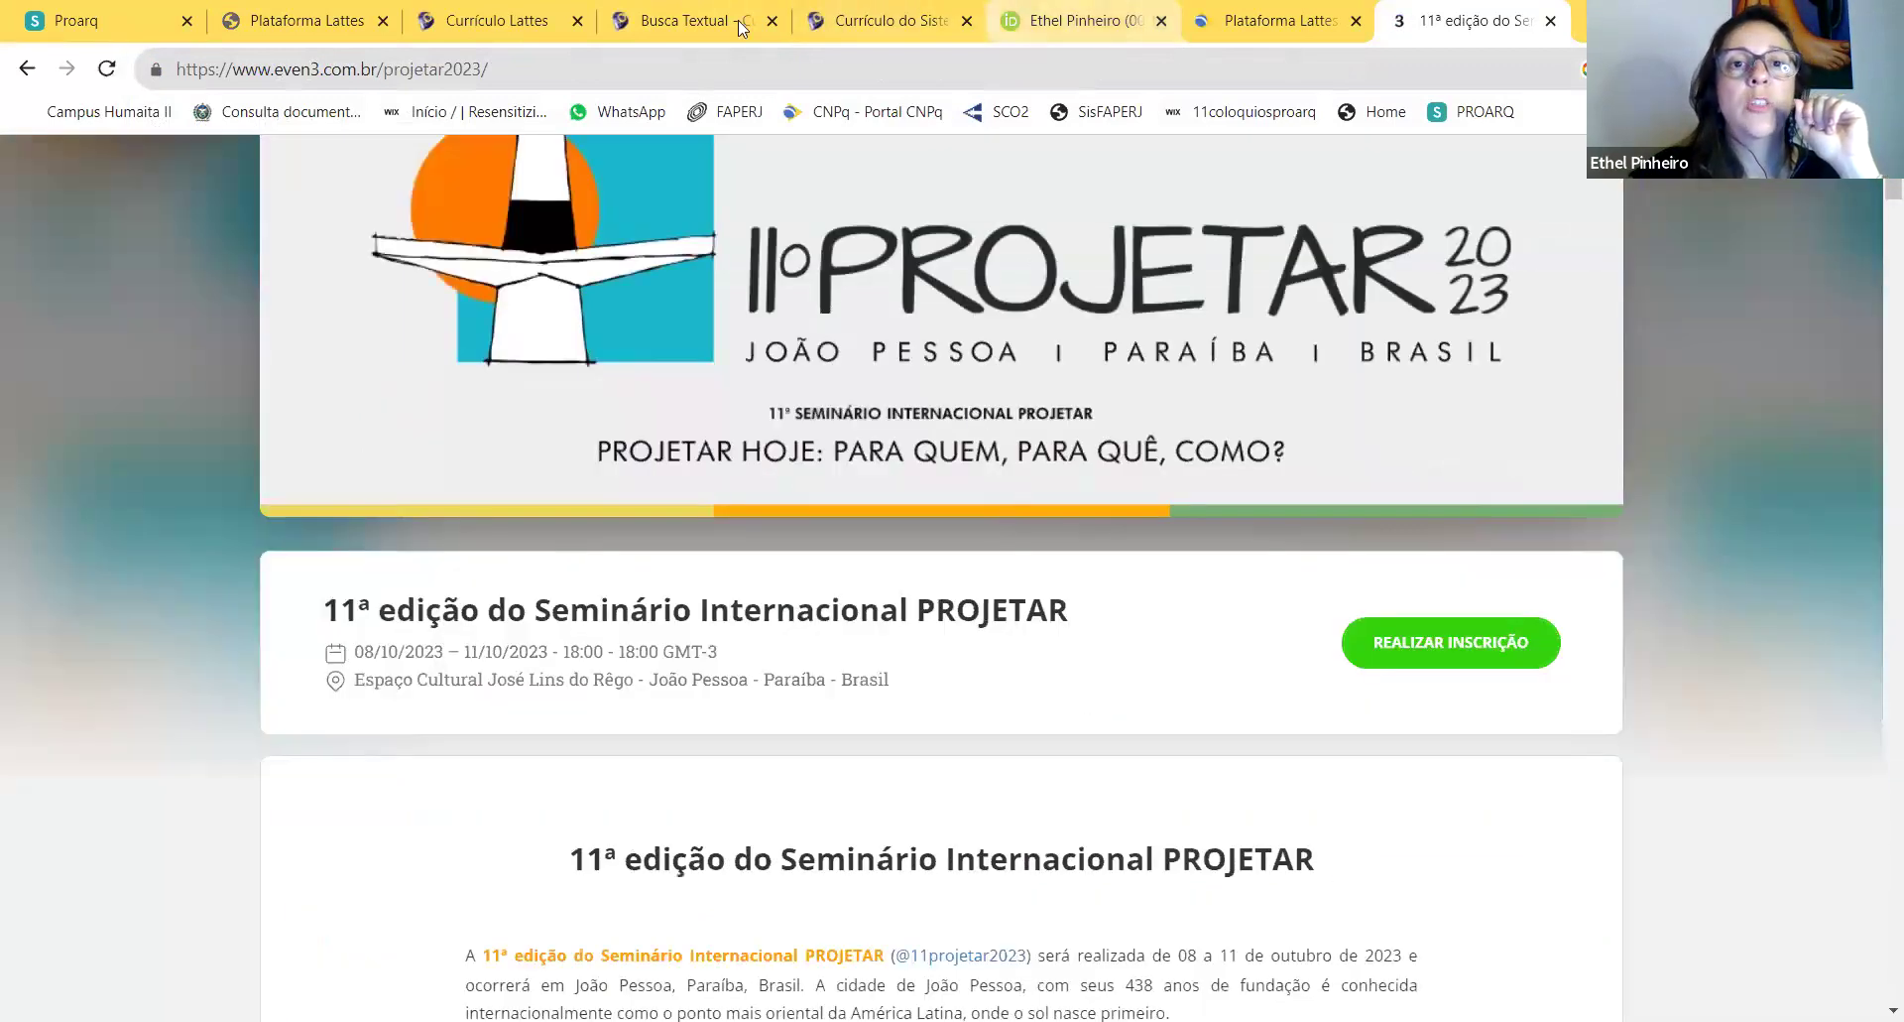
left_click(511, 22)
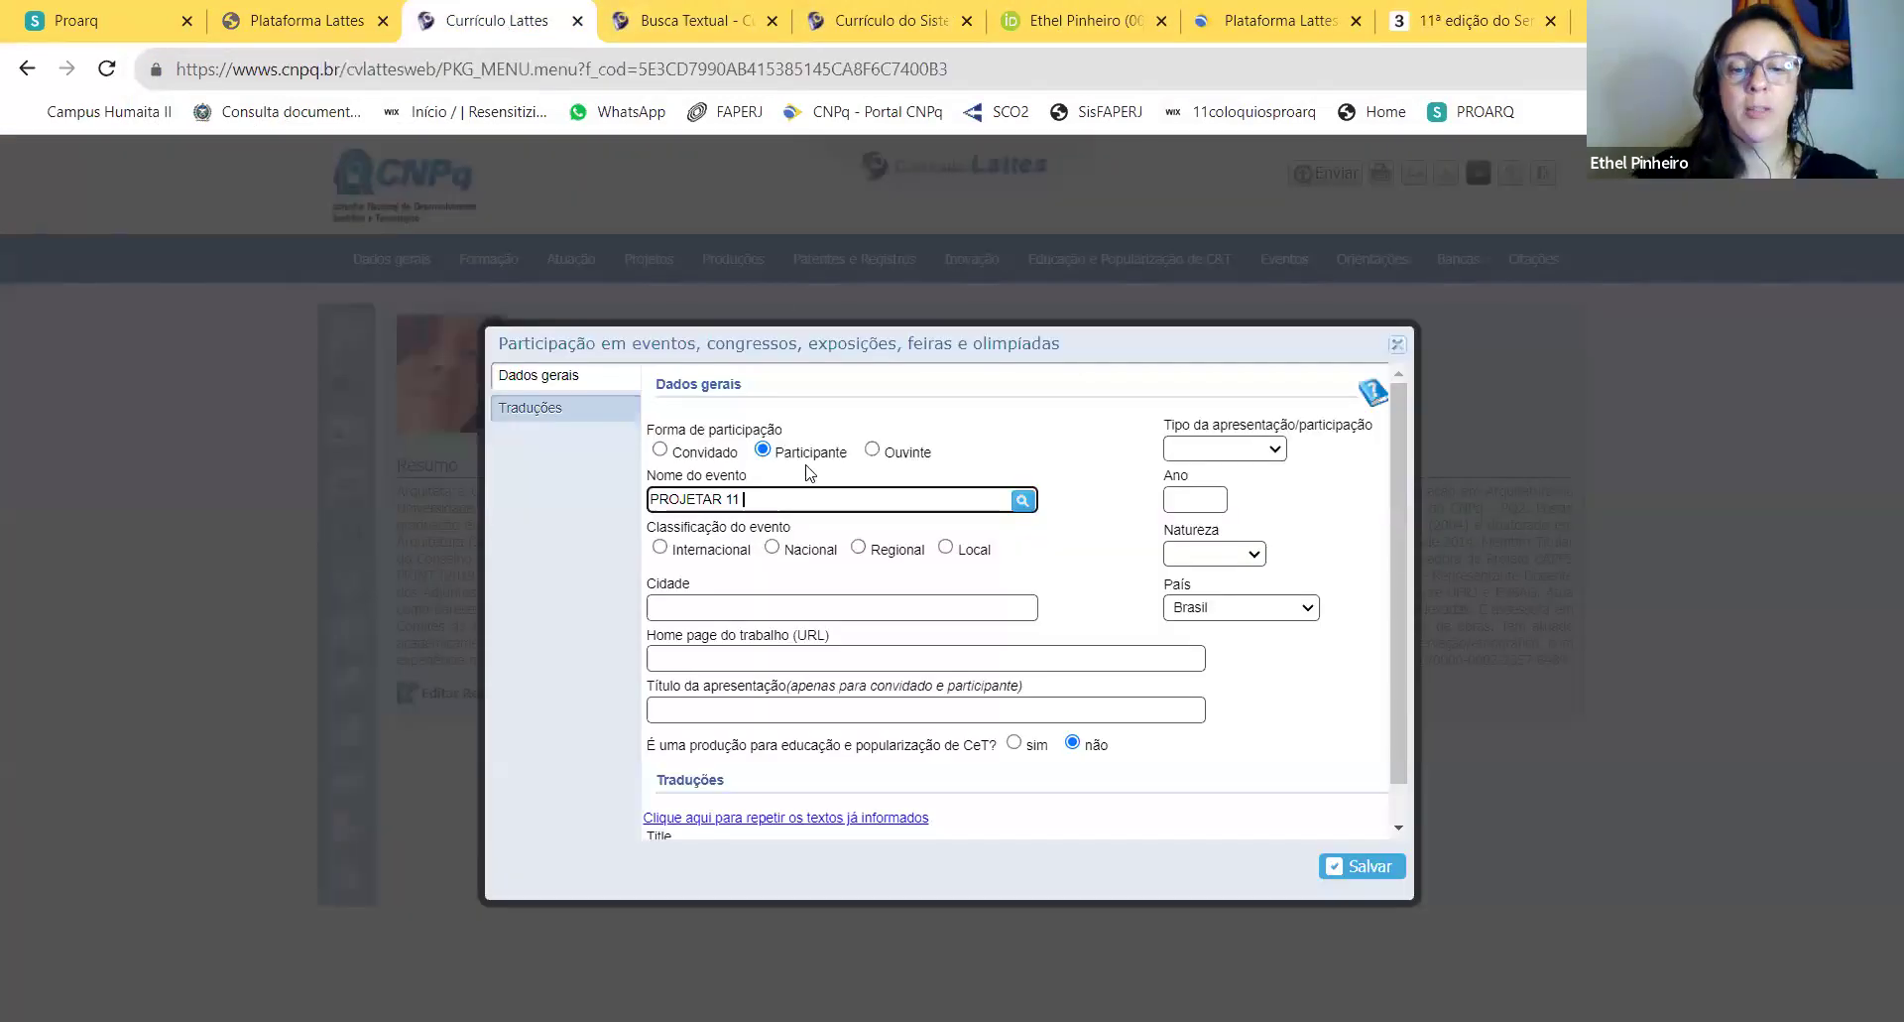
Step: Append the theme 'Projetar Hoje: para quem, para quê, como' to the event name
type("pROJETA")
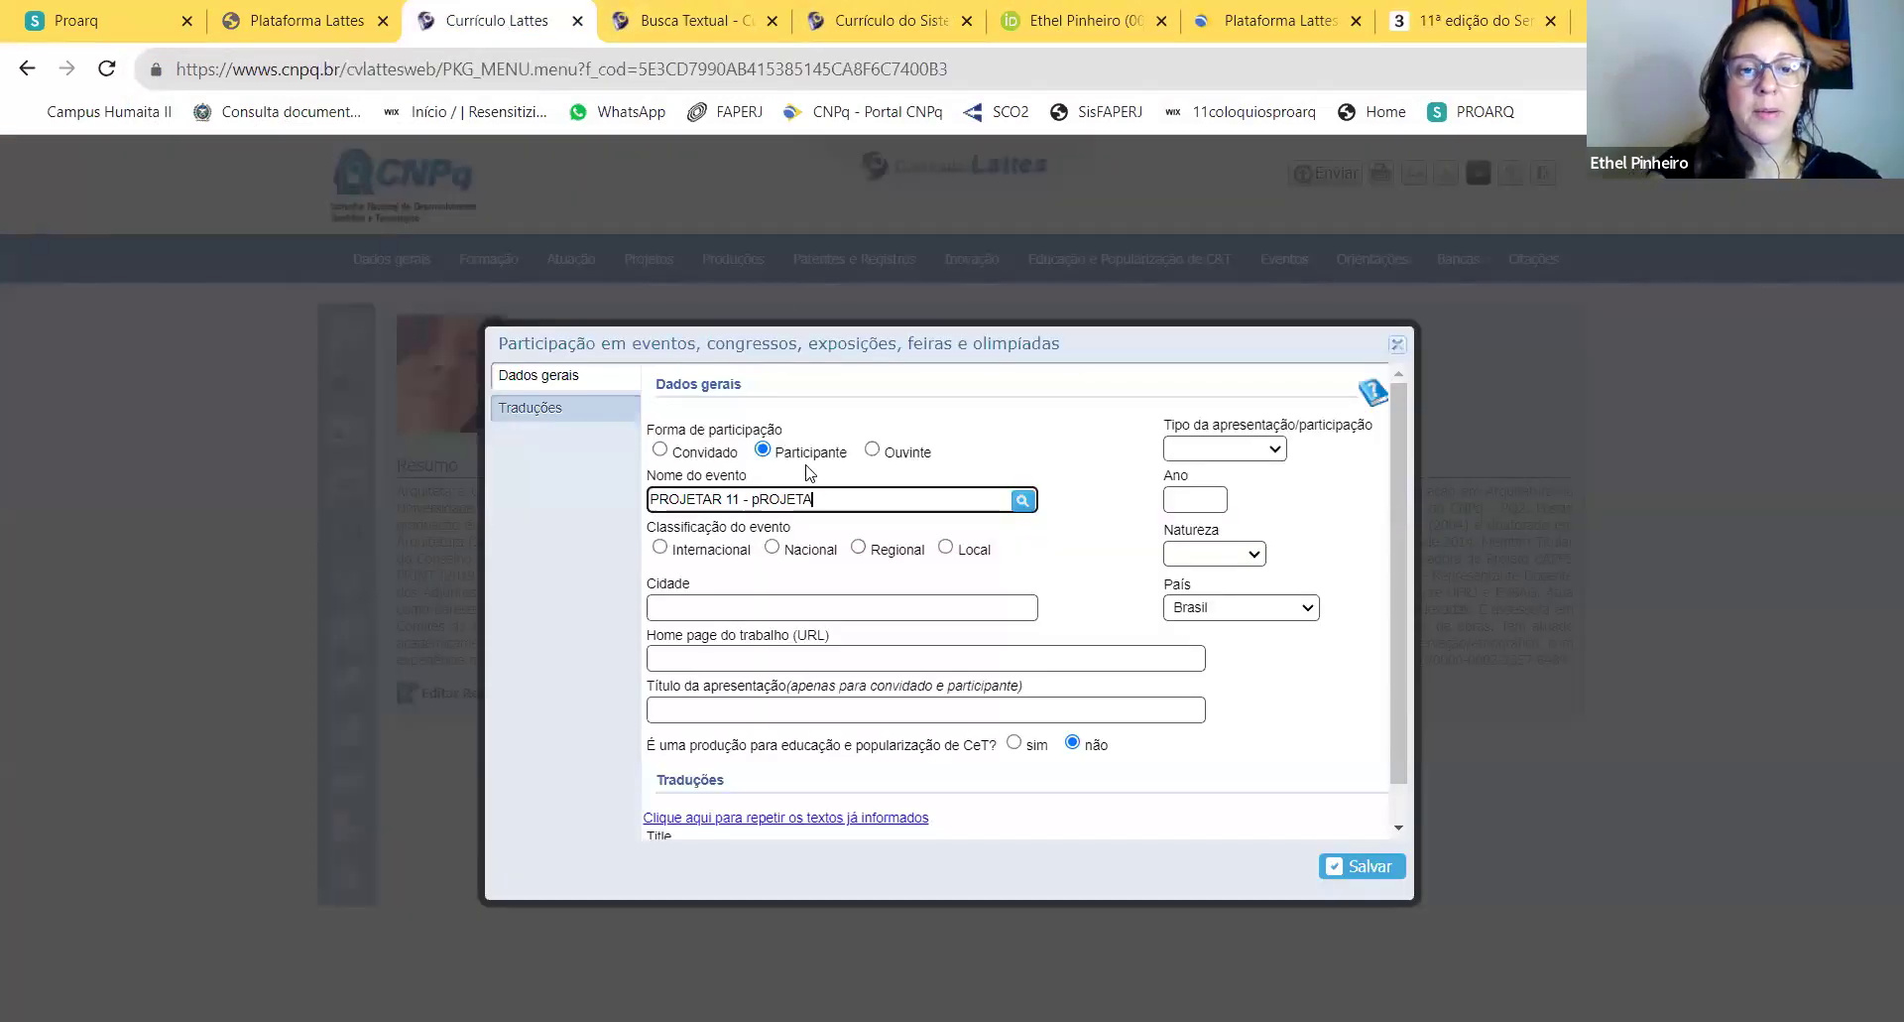
key("BackSpace")
key("BackSpace")
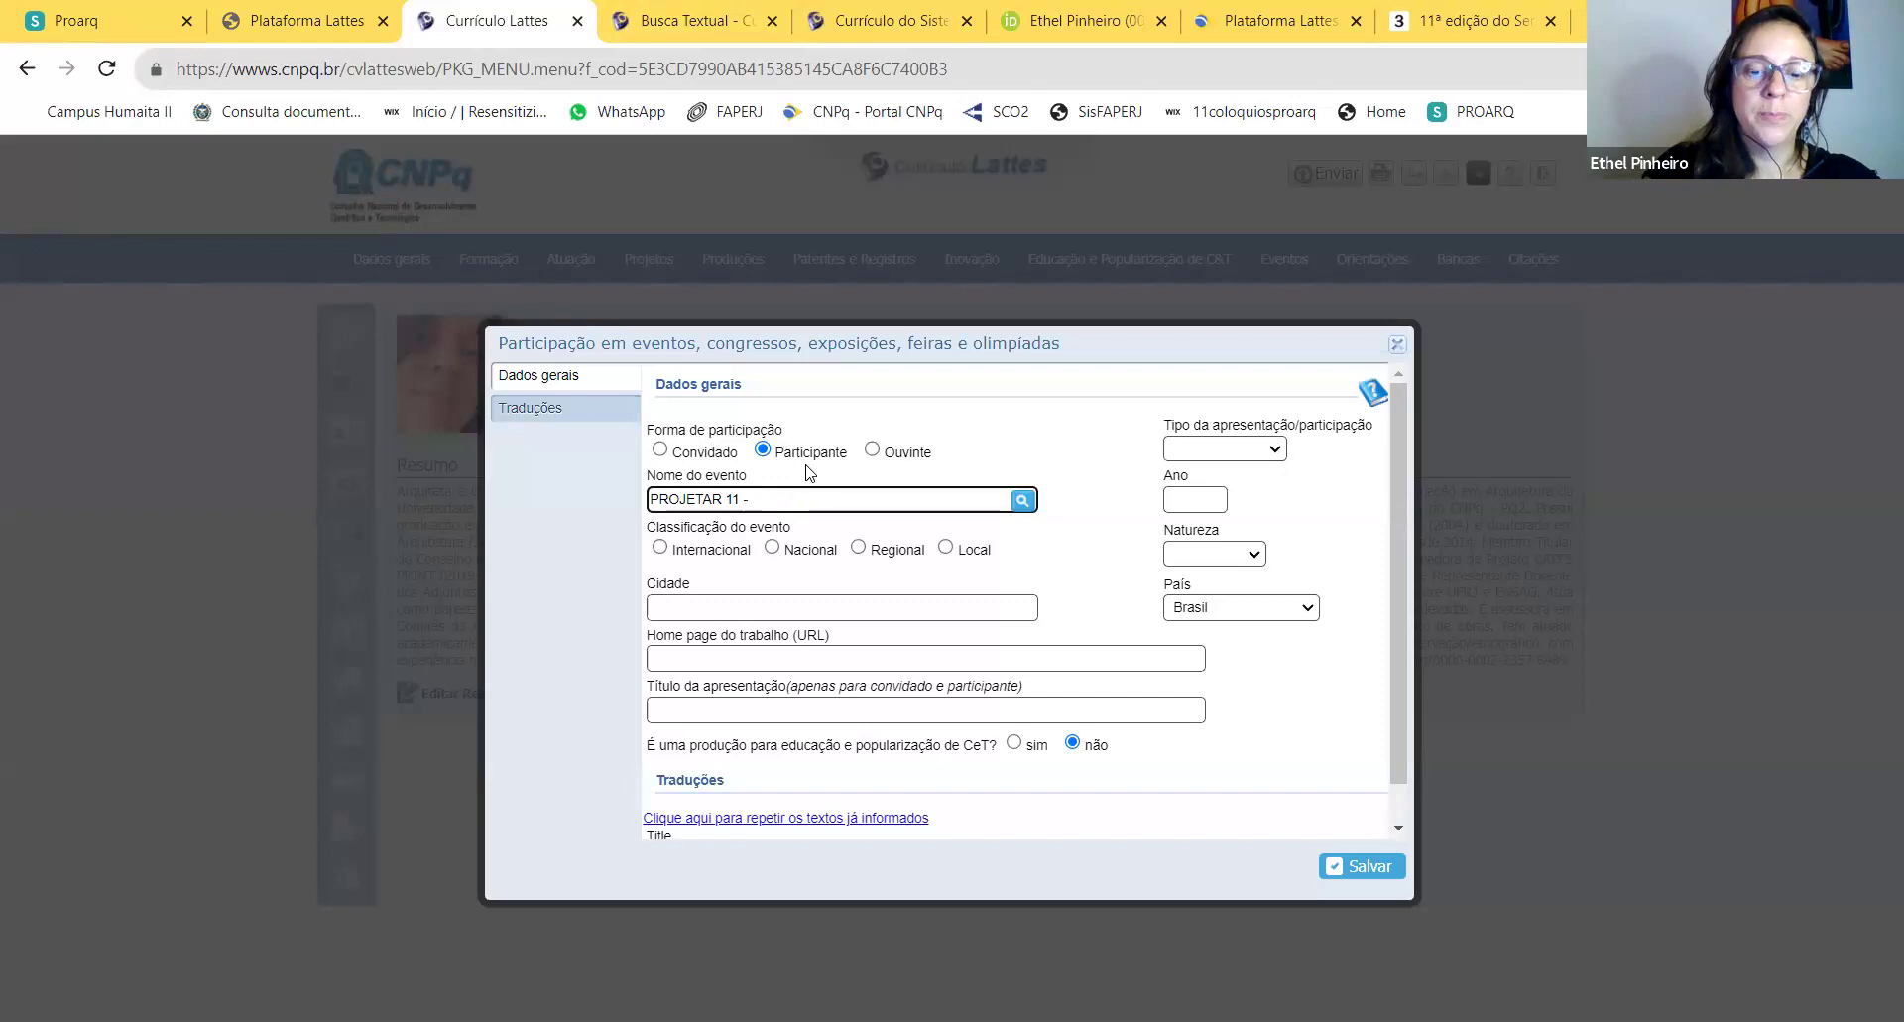
type("Projetar Hoje: pa")
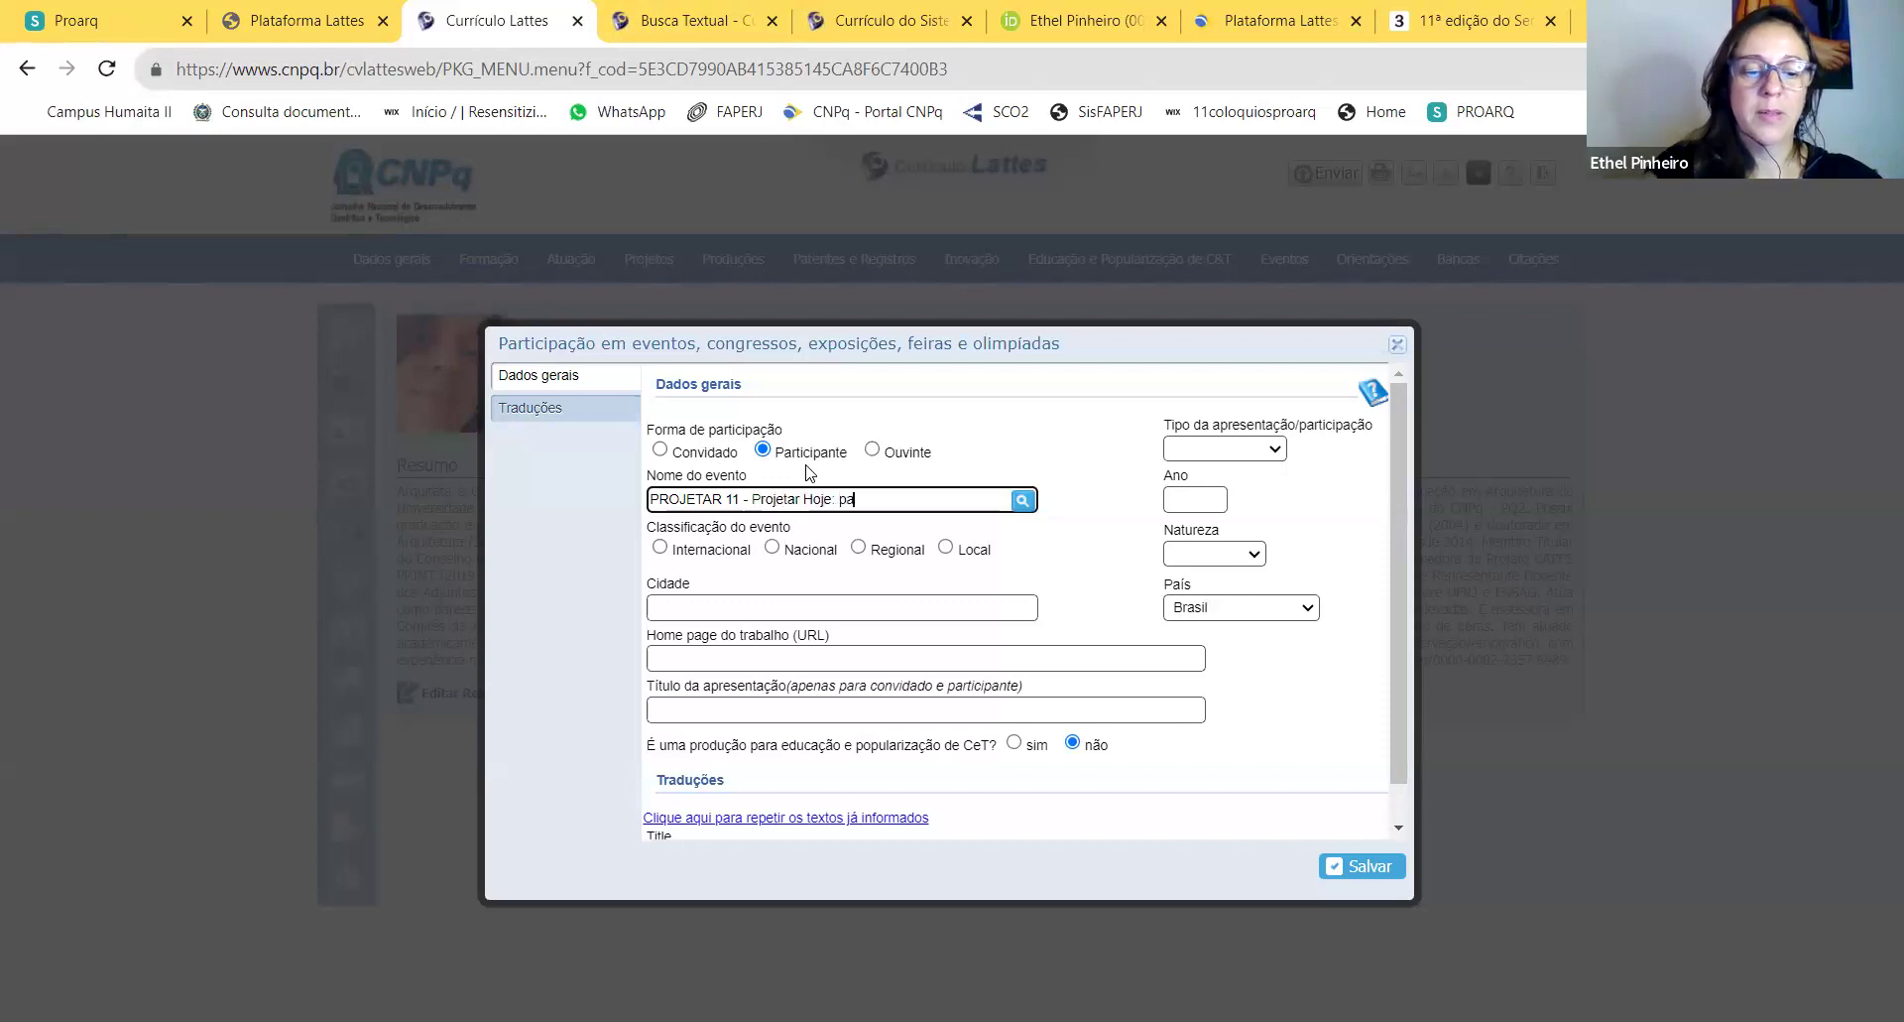
type("ra quê? para quem?")
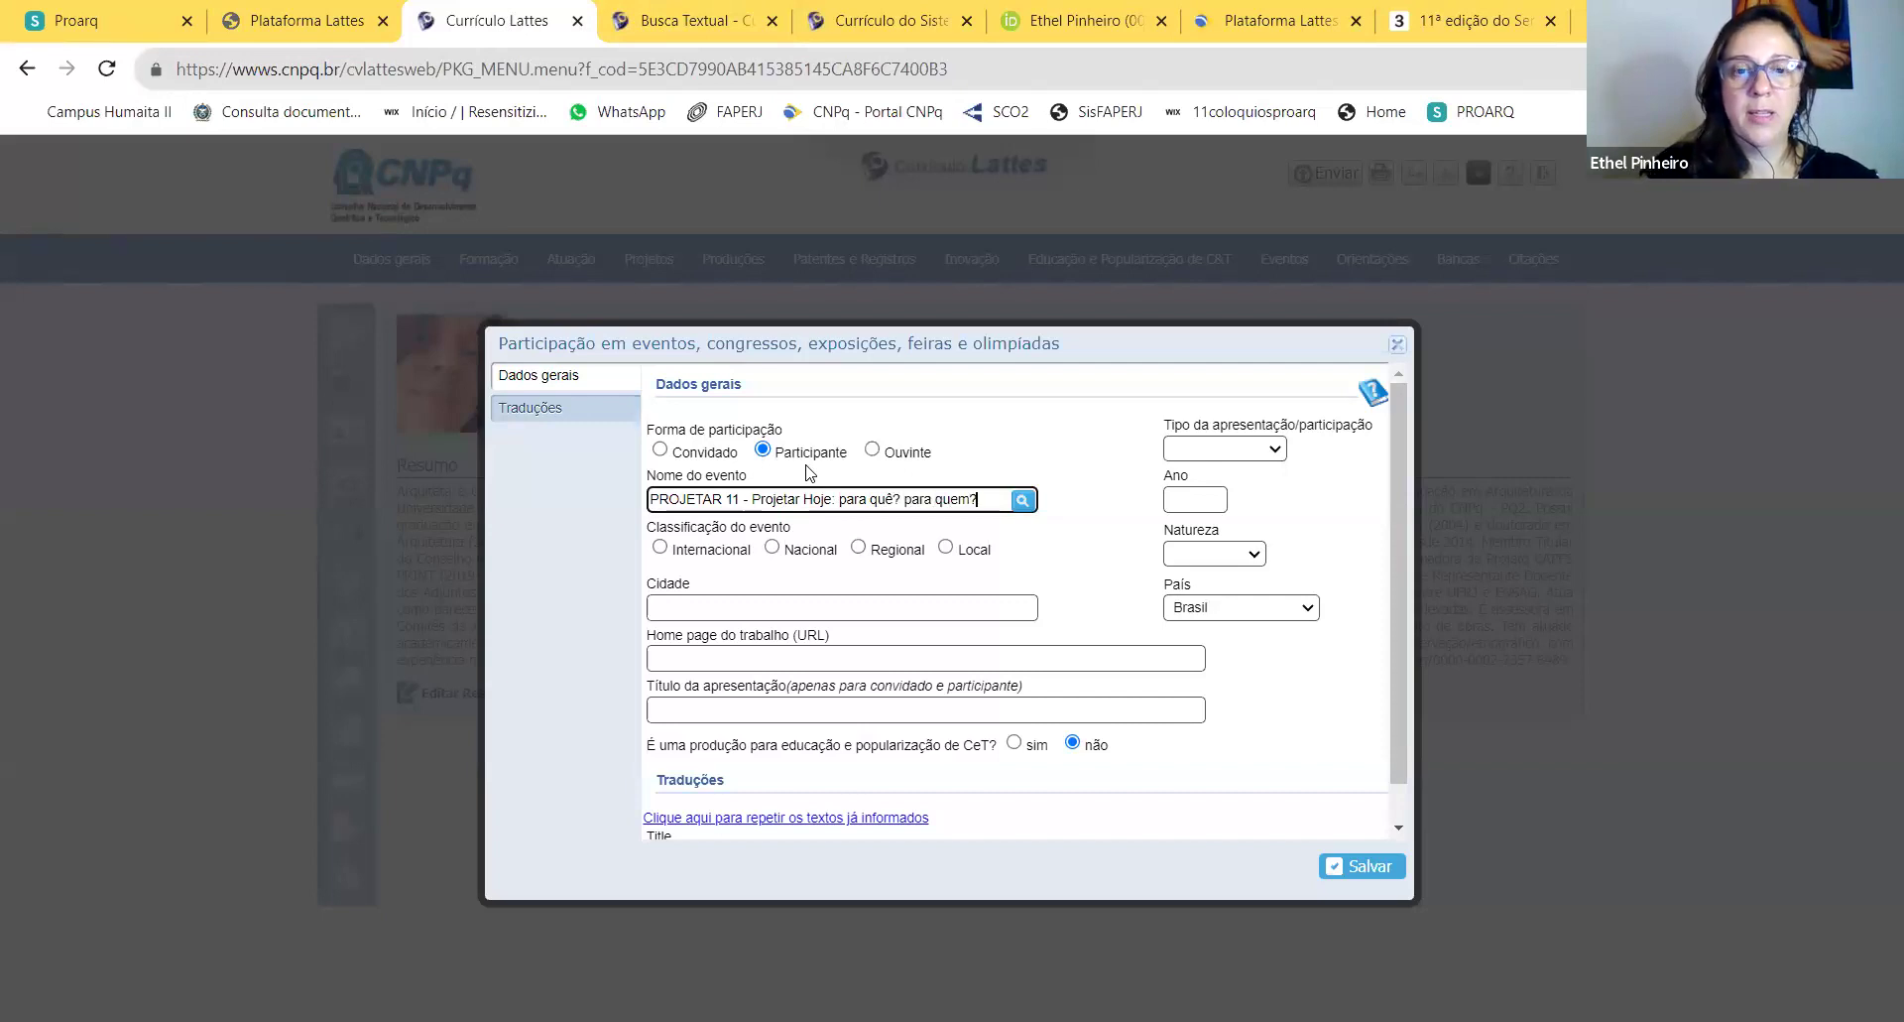
left_click(1435, 22)
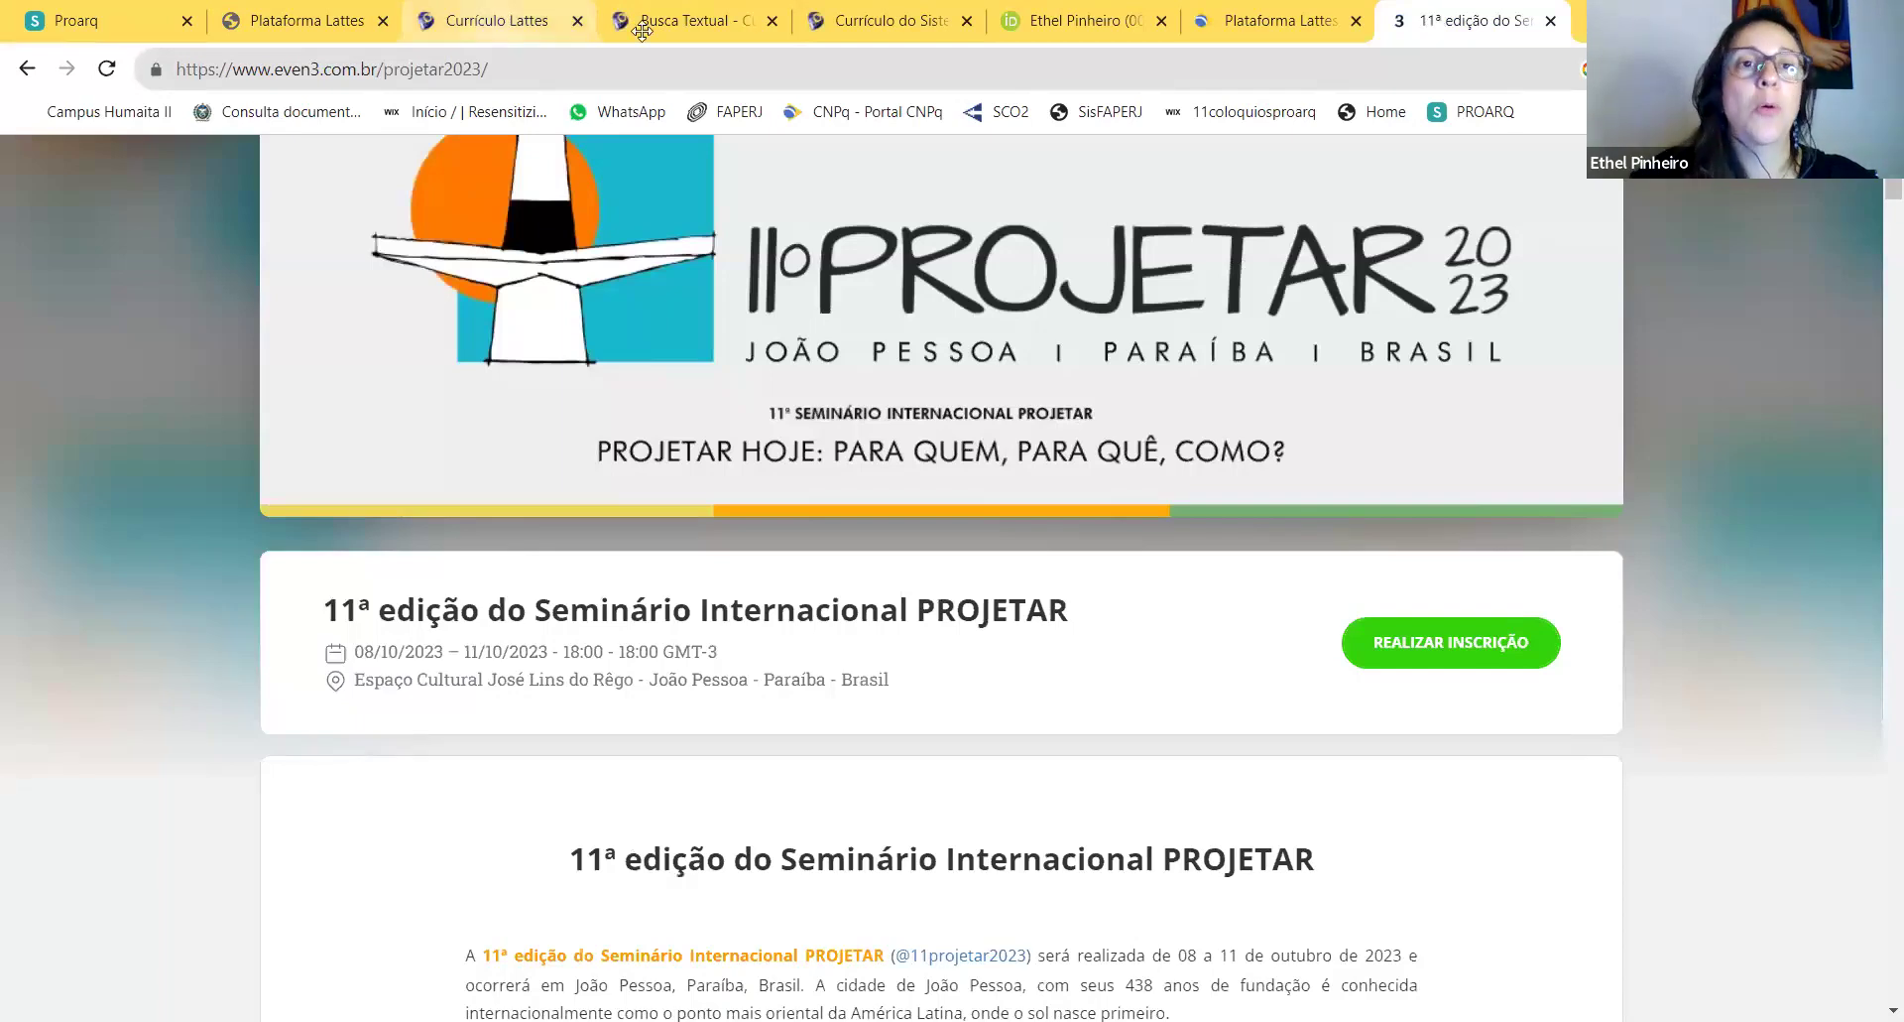
left_click(718, 10)
left_click(520, 24)
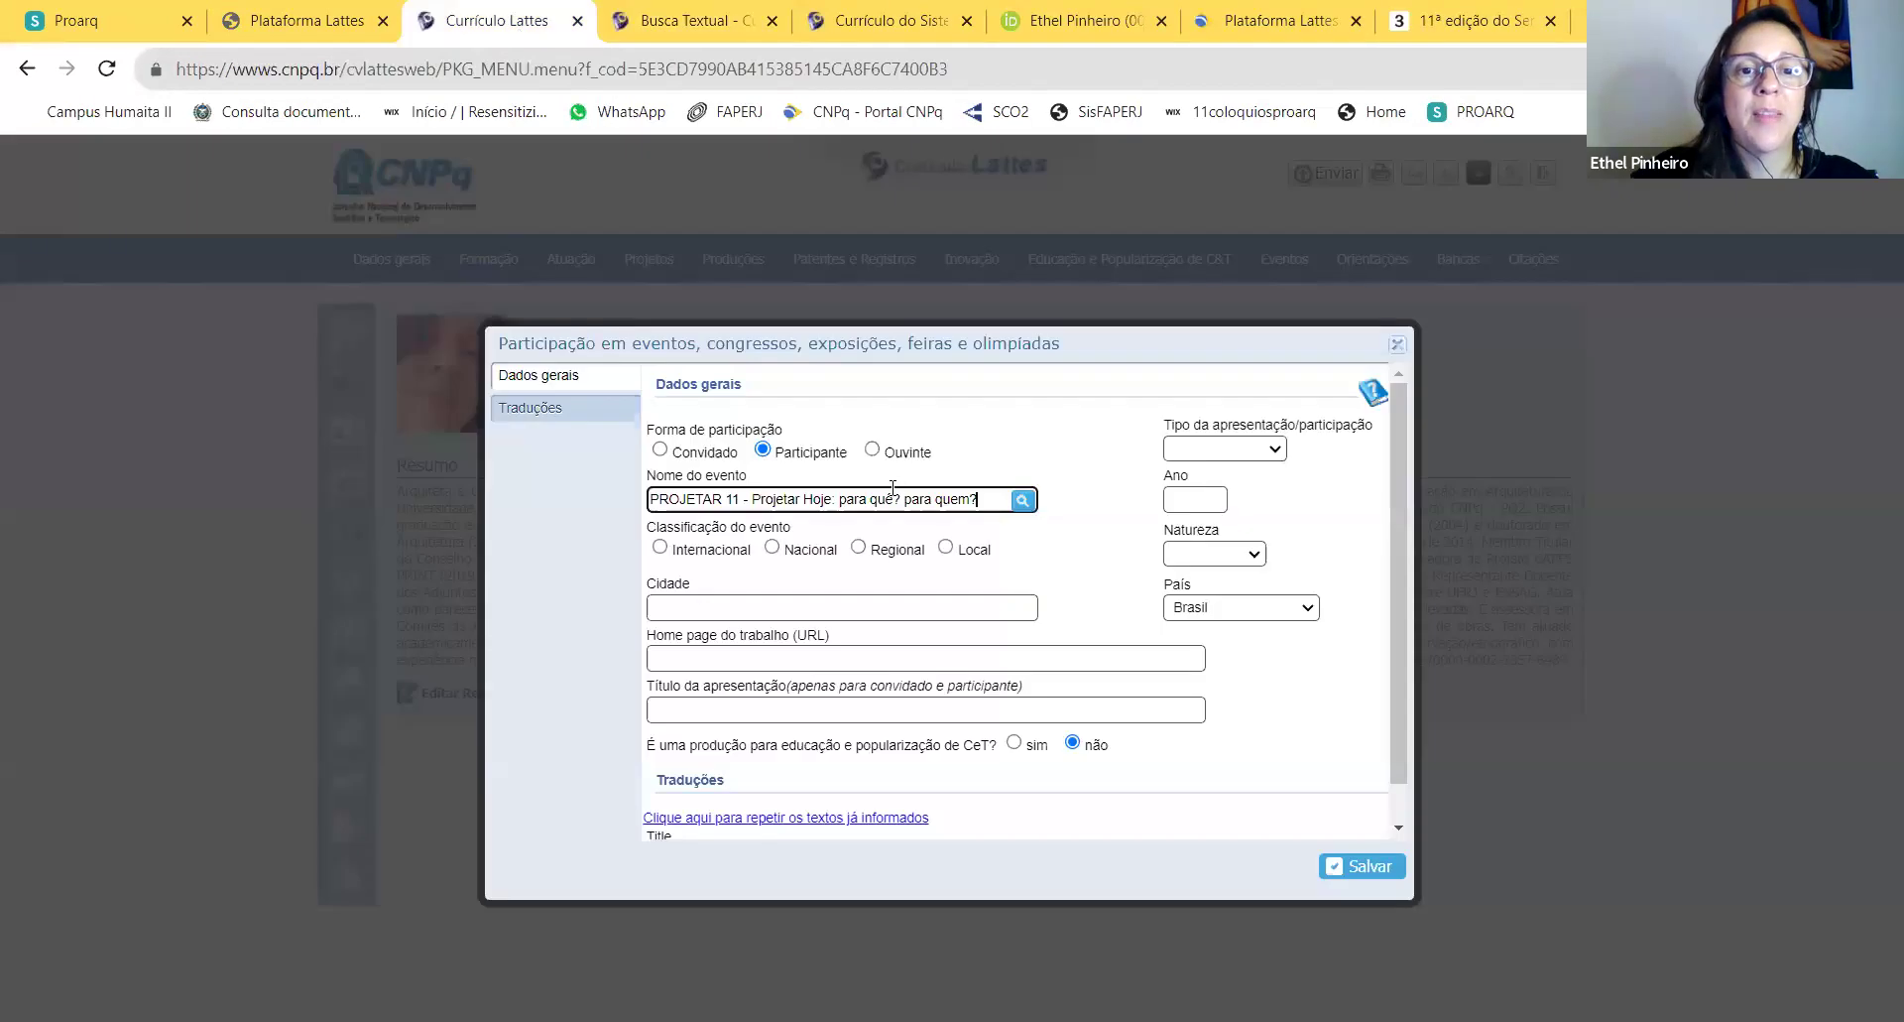
key("BackSpace")
key("BackSpace")
type("em,")
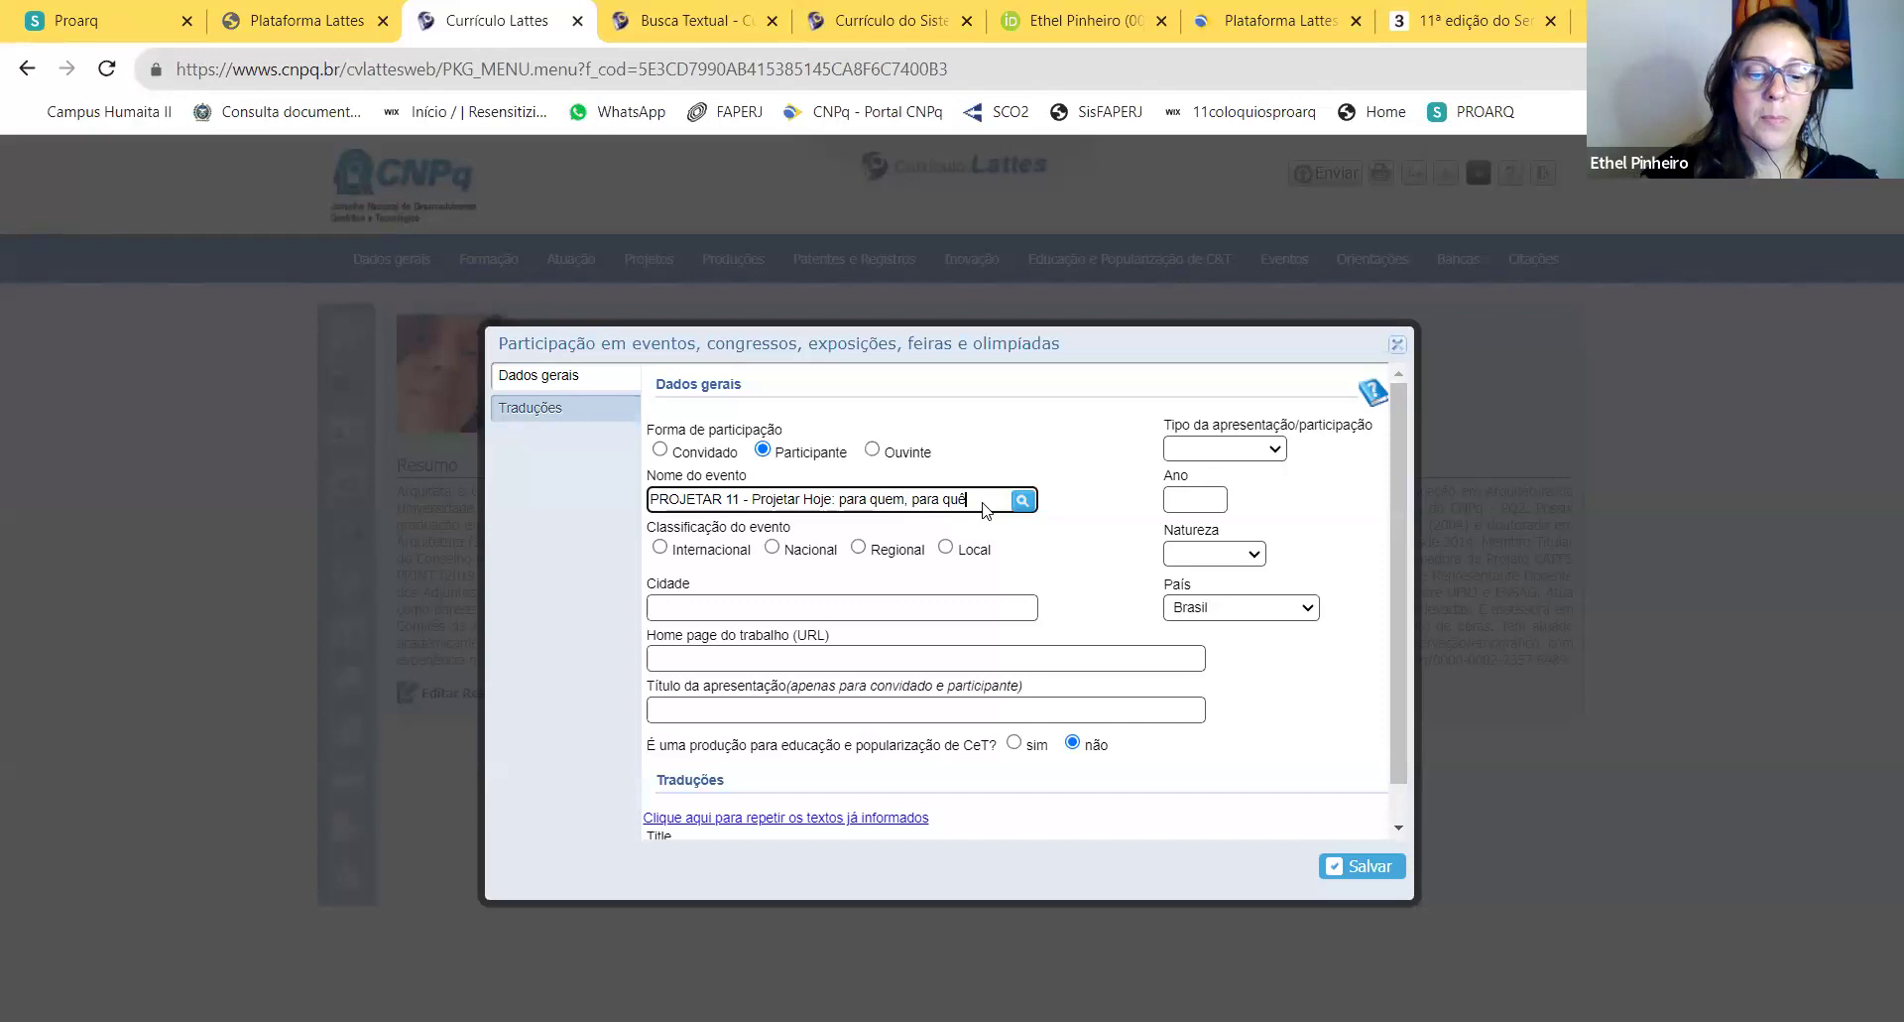
type("omo")
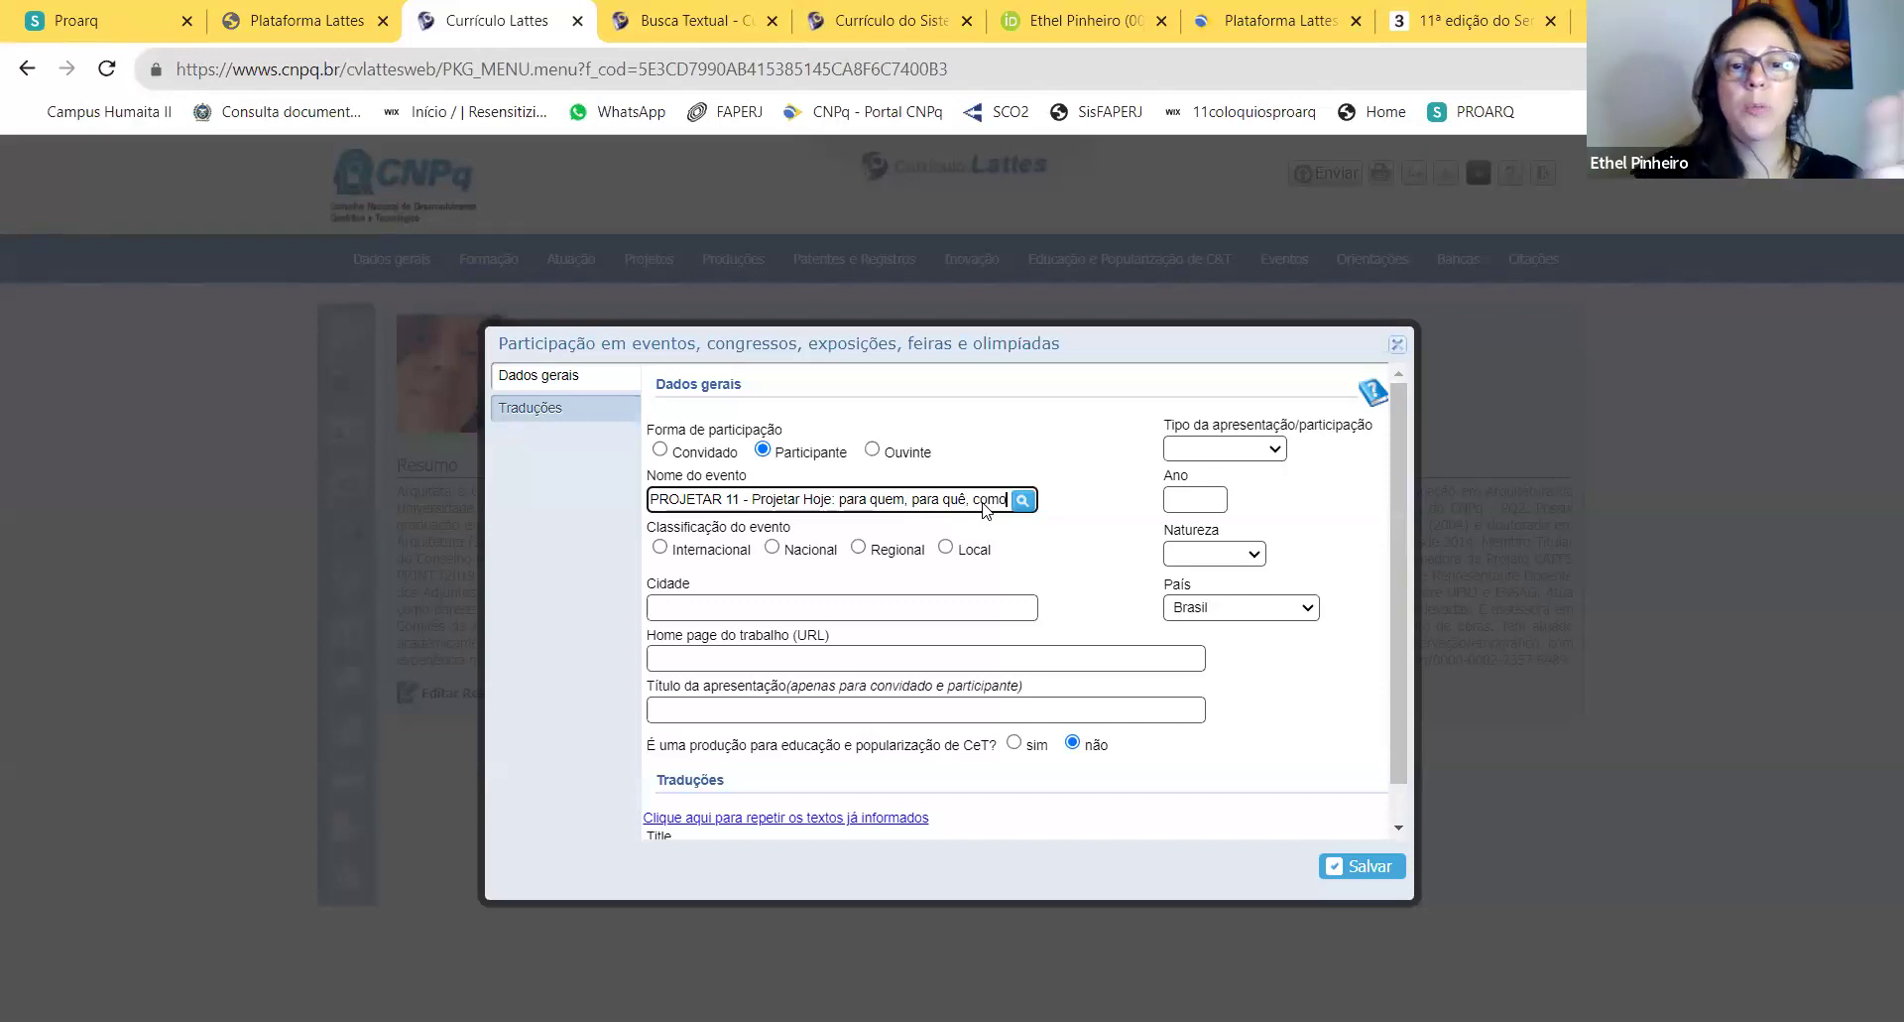
Step: Classify the event as Internacional and set the city to João Pessoa
left_click(660, 546)
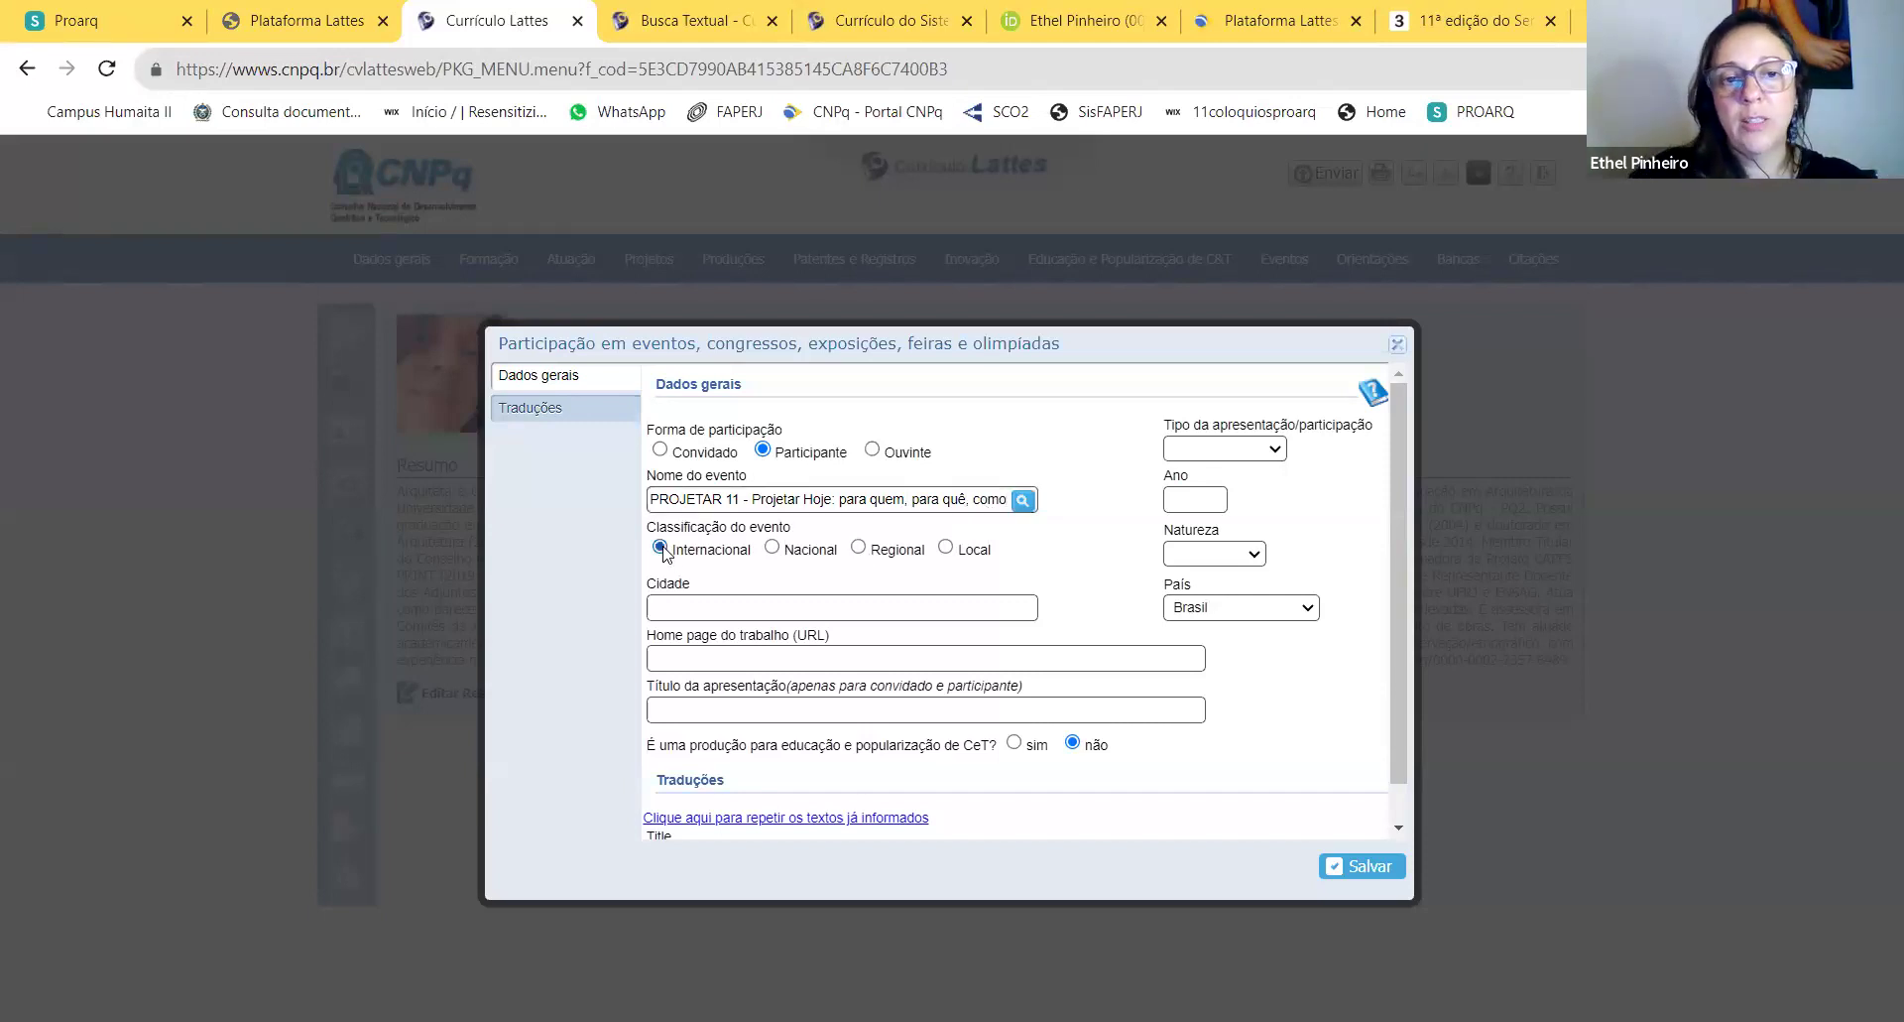
left_click(718, 609)
type("Jo")
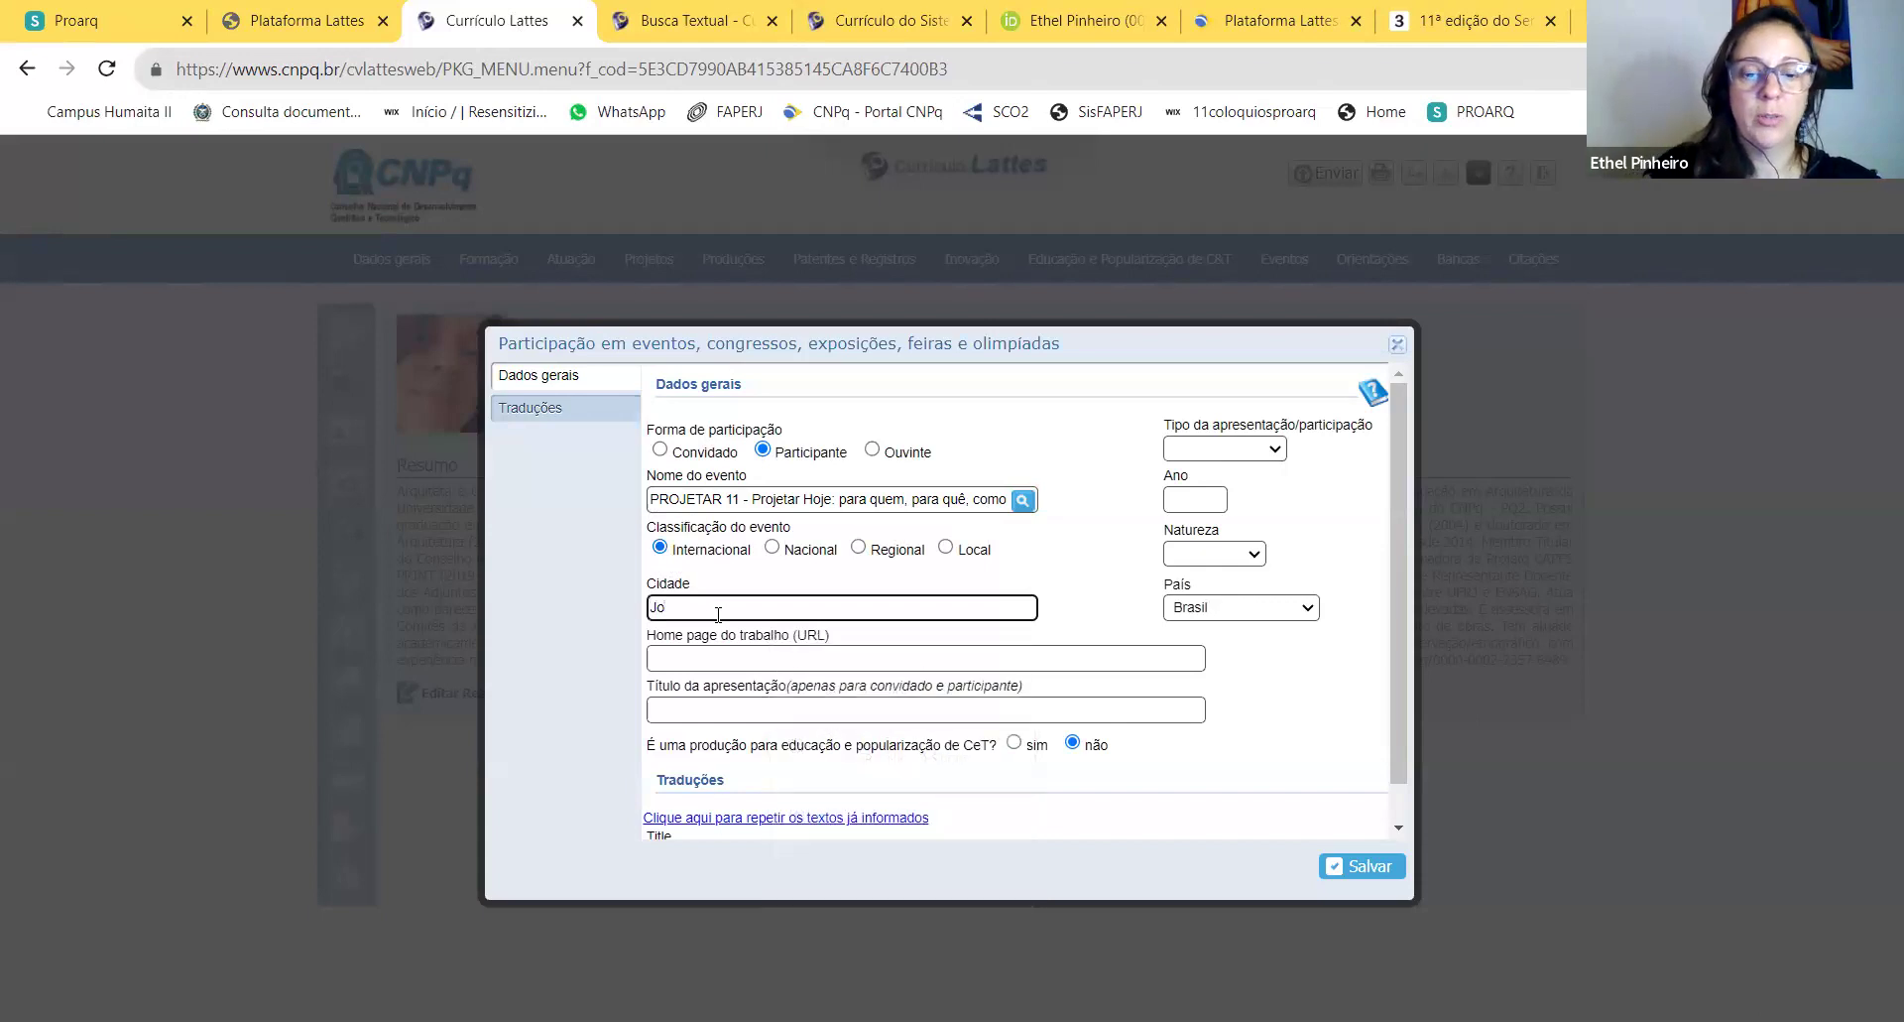
type("ão Pessoa")
Step: Set the participation type to oral presentation and the event year to 2023
left_click(1274, 451)
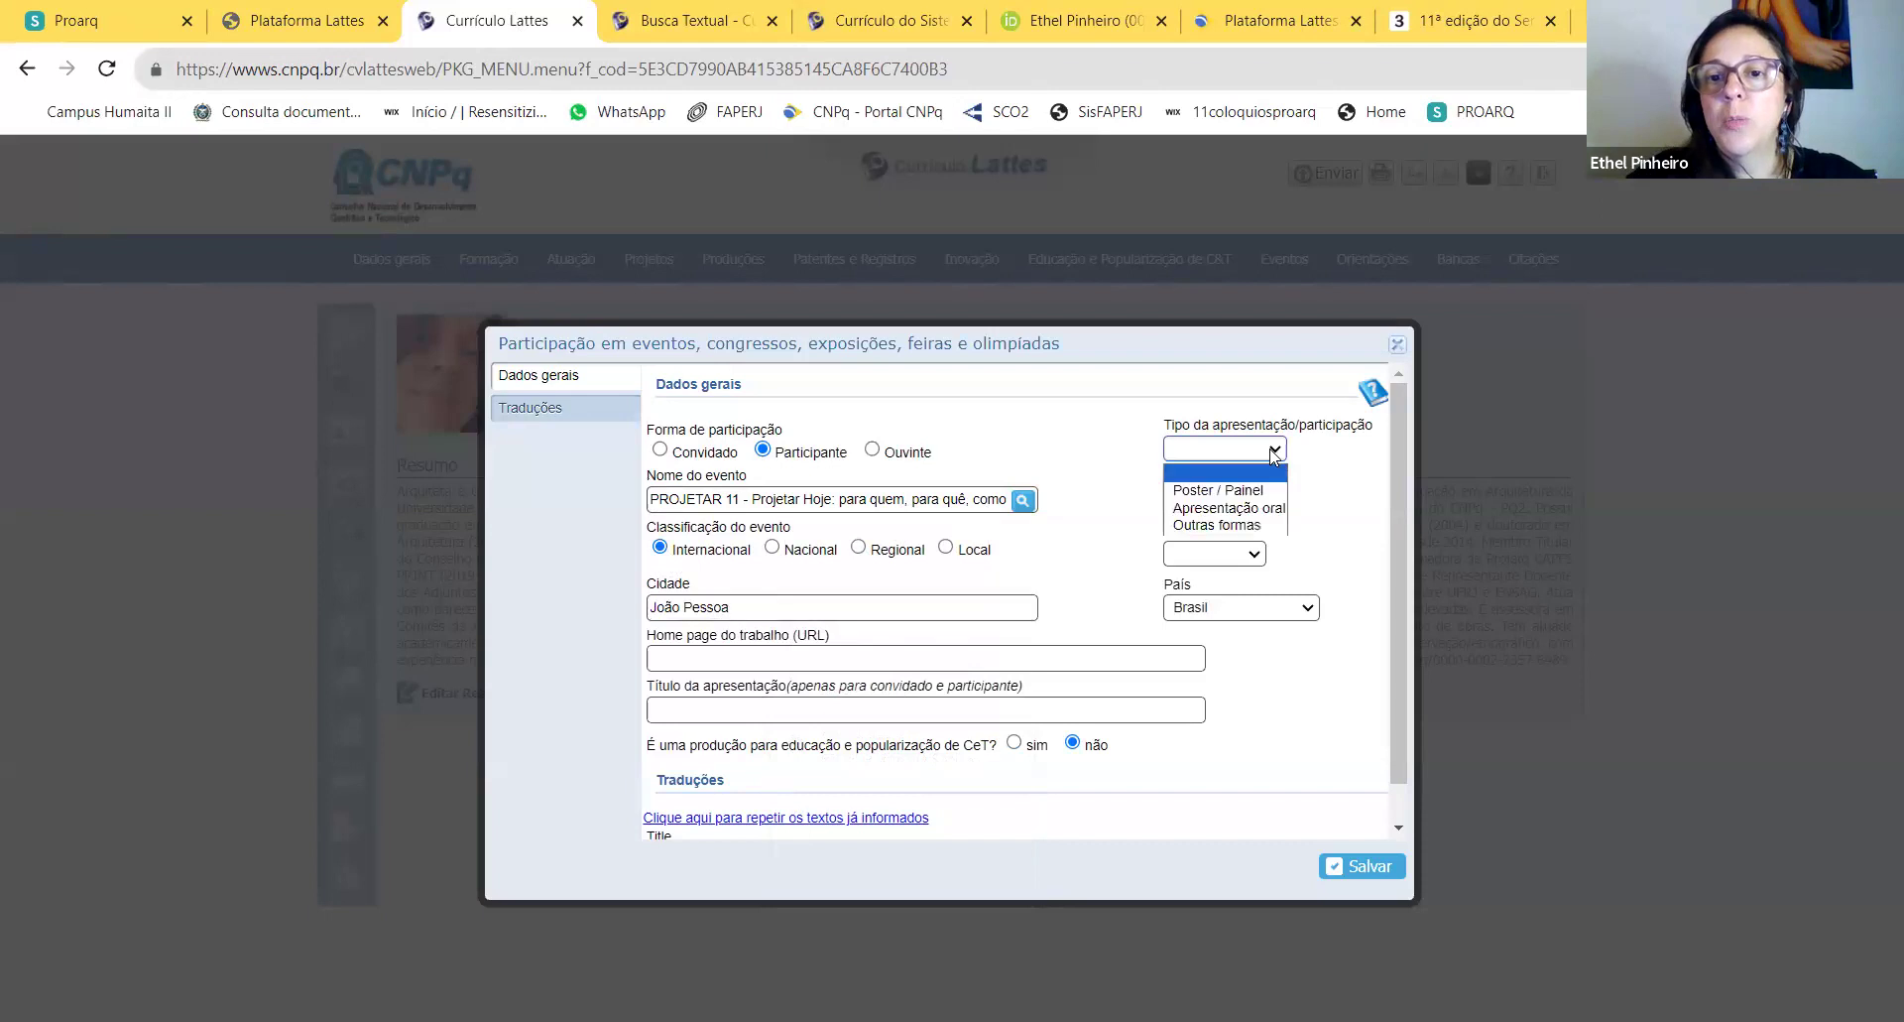
left_click(1212, 507)
left_click(1208, 501)
type("20")
left_click(1212, 595)
Step: Set the event nature to Seminário after checking the format on the PROJETAR page
left_click(1235, 554)
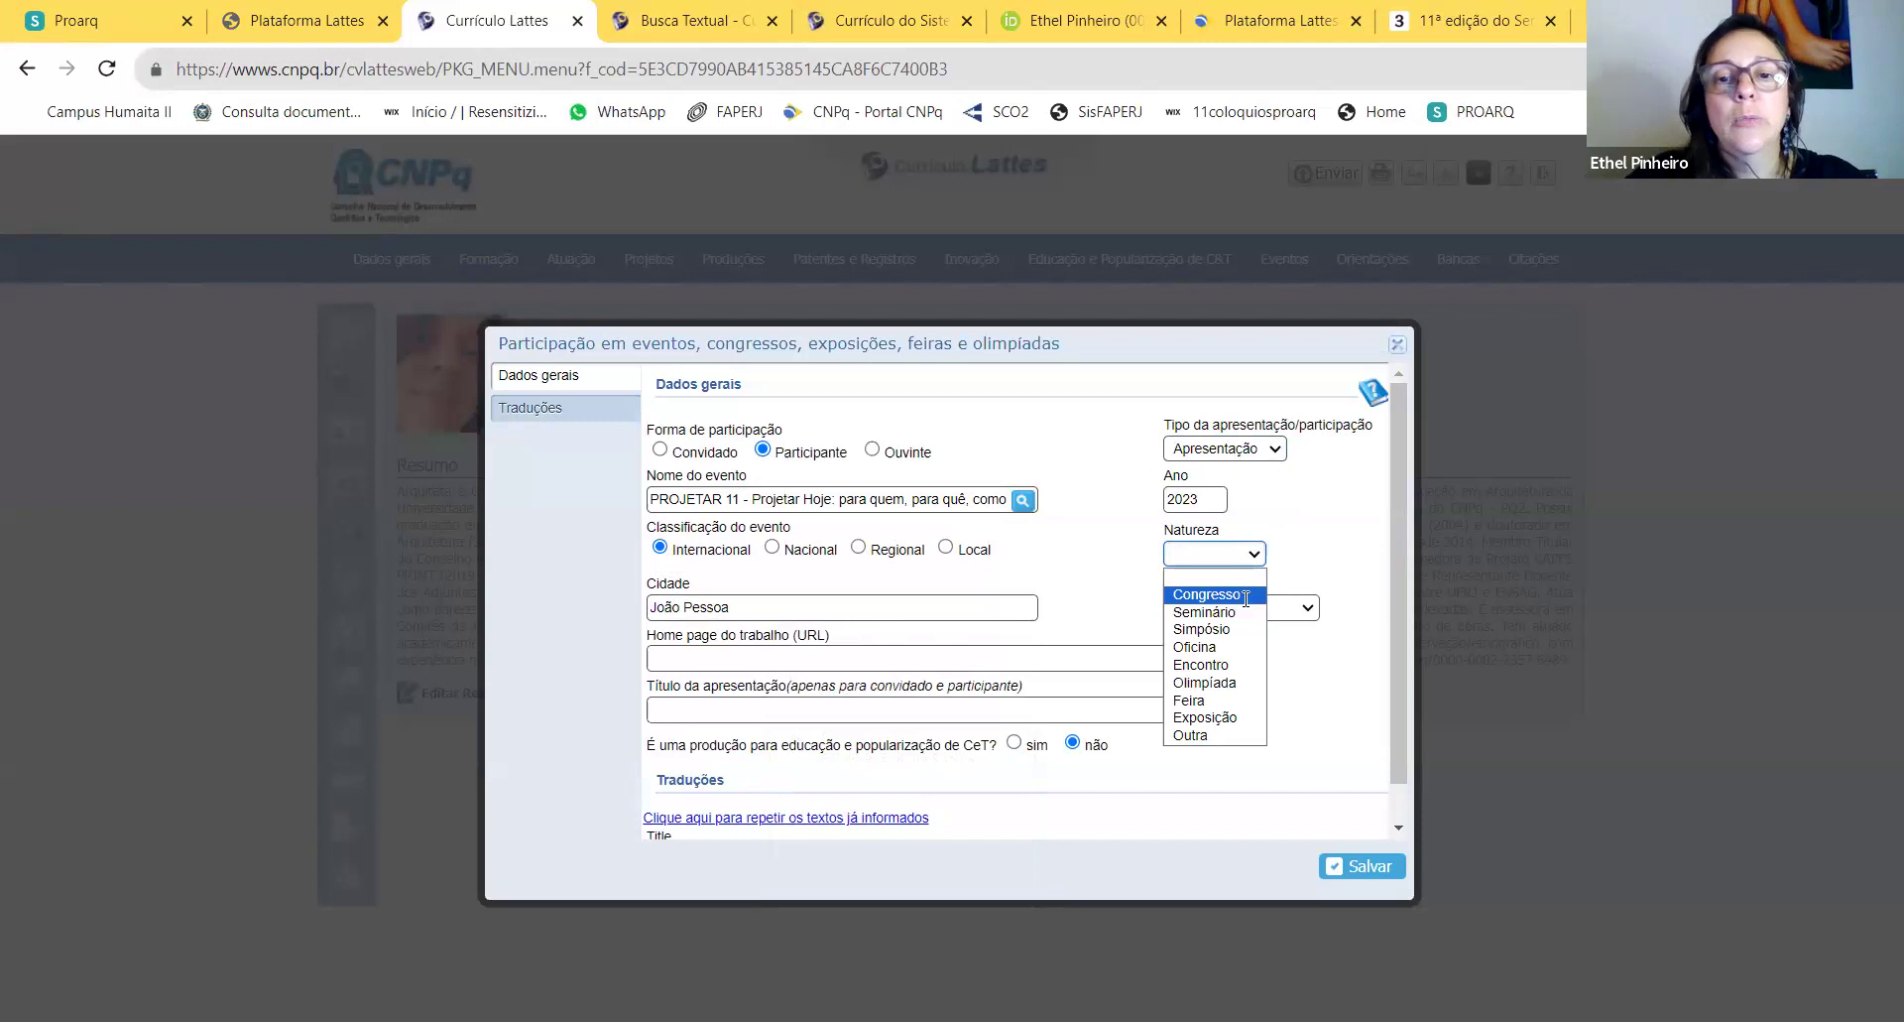
left_click(1426, 22)
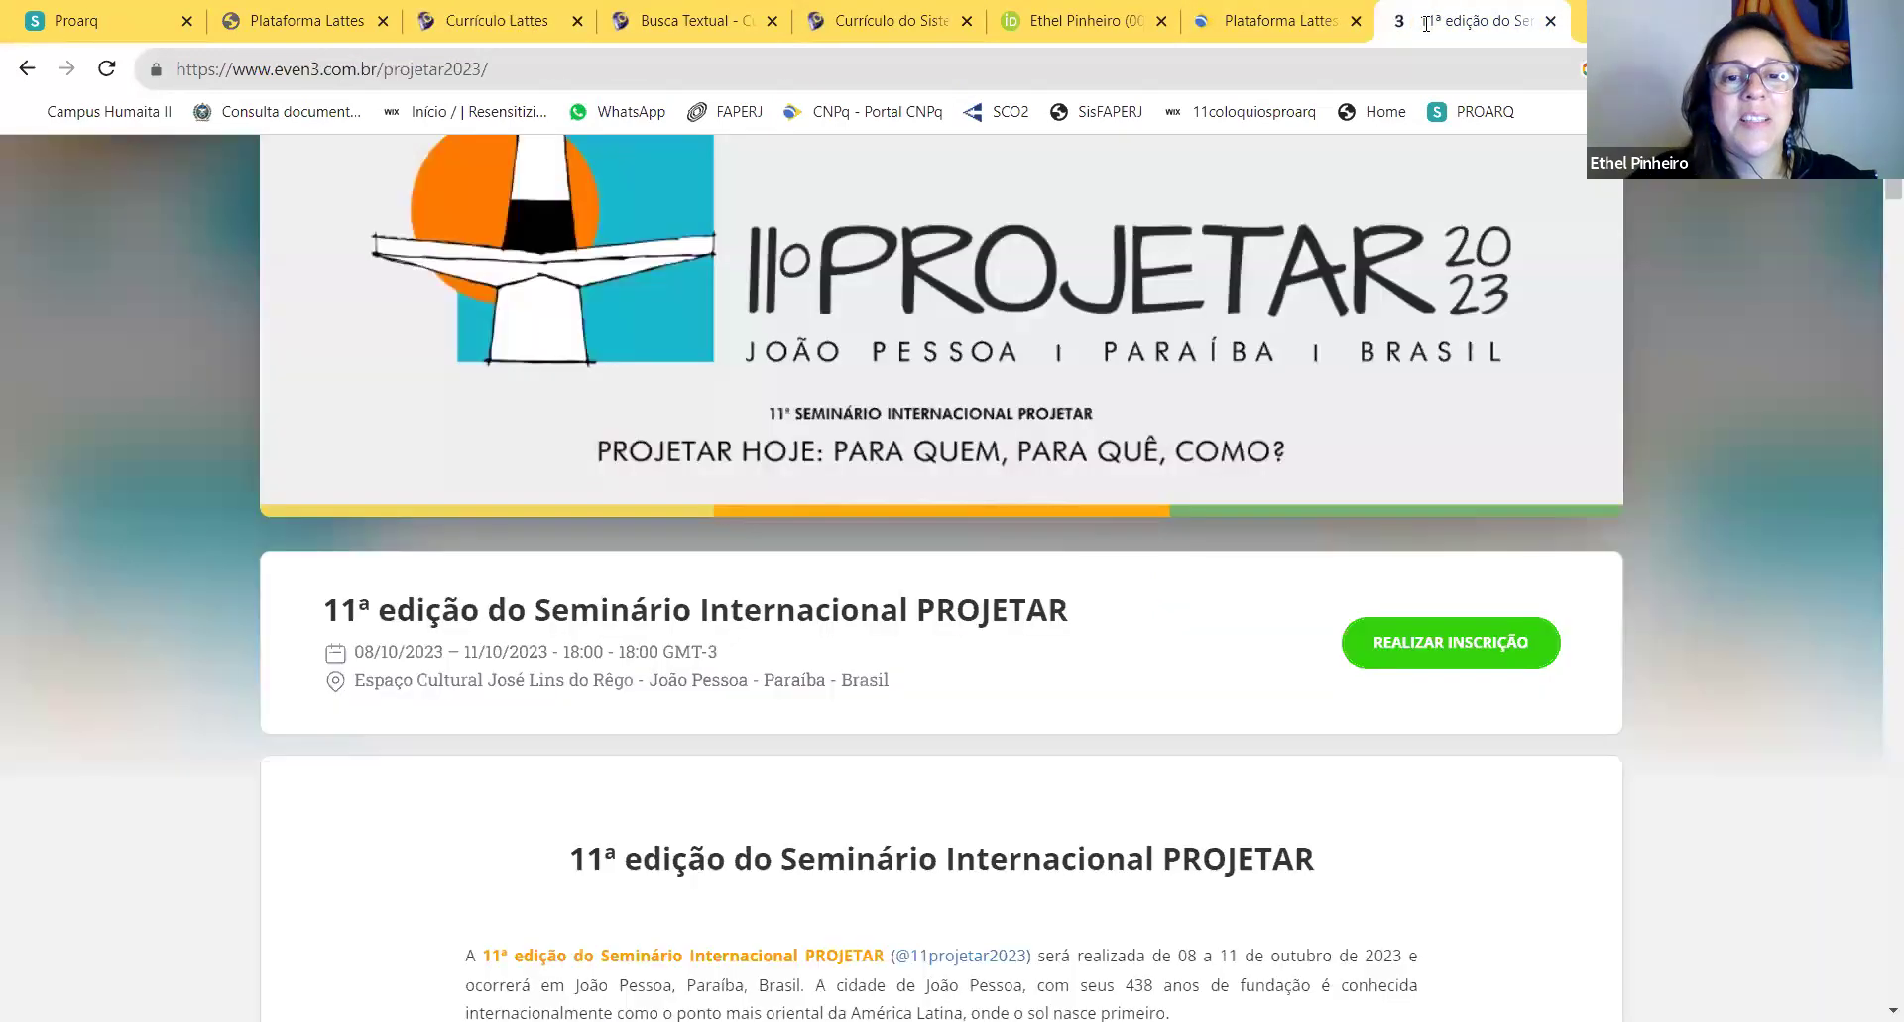
left_click(496, 20)
left_click(1237, 557)
left_click(1237, 612)
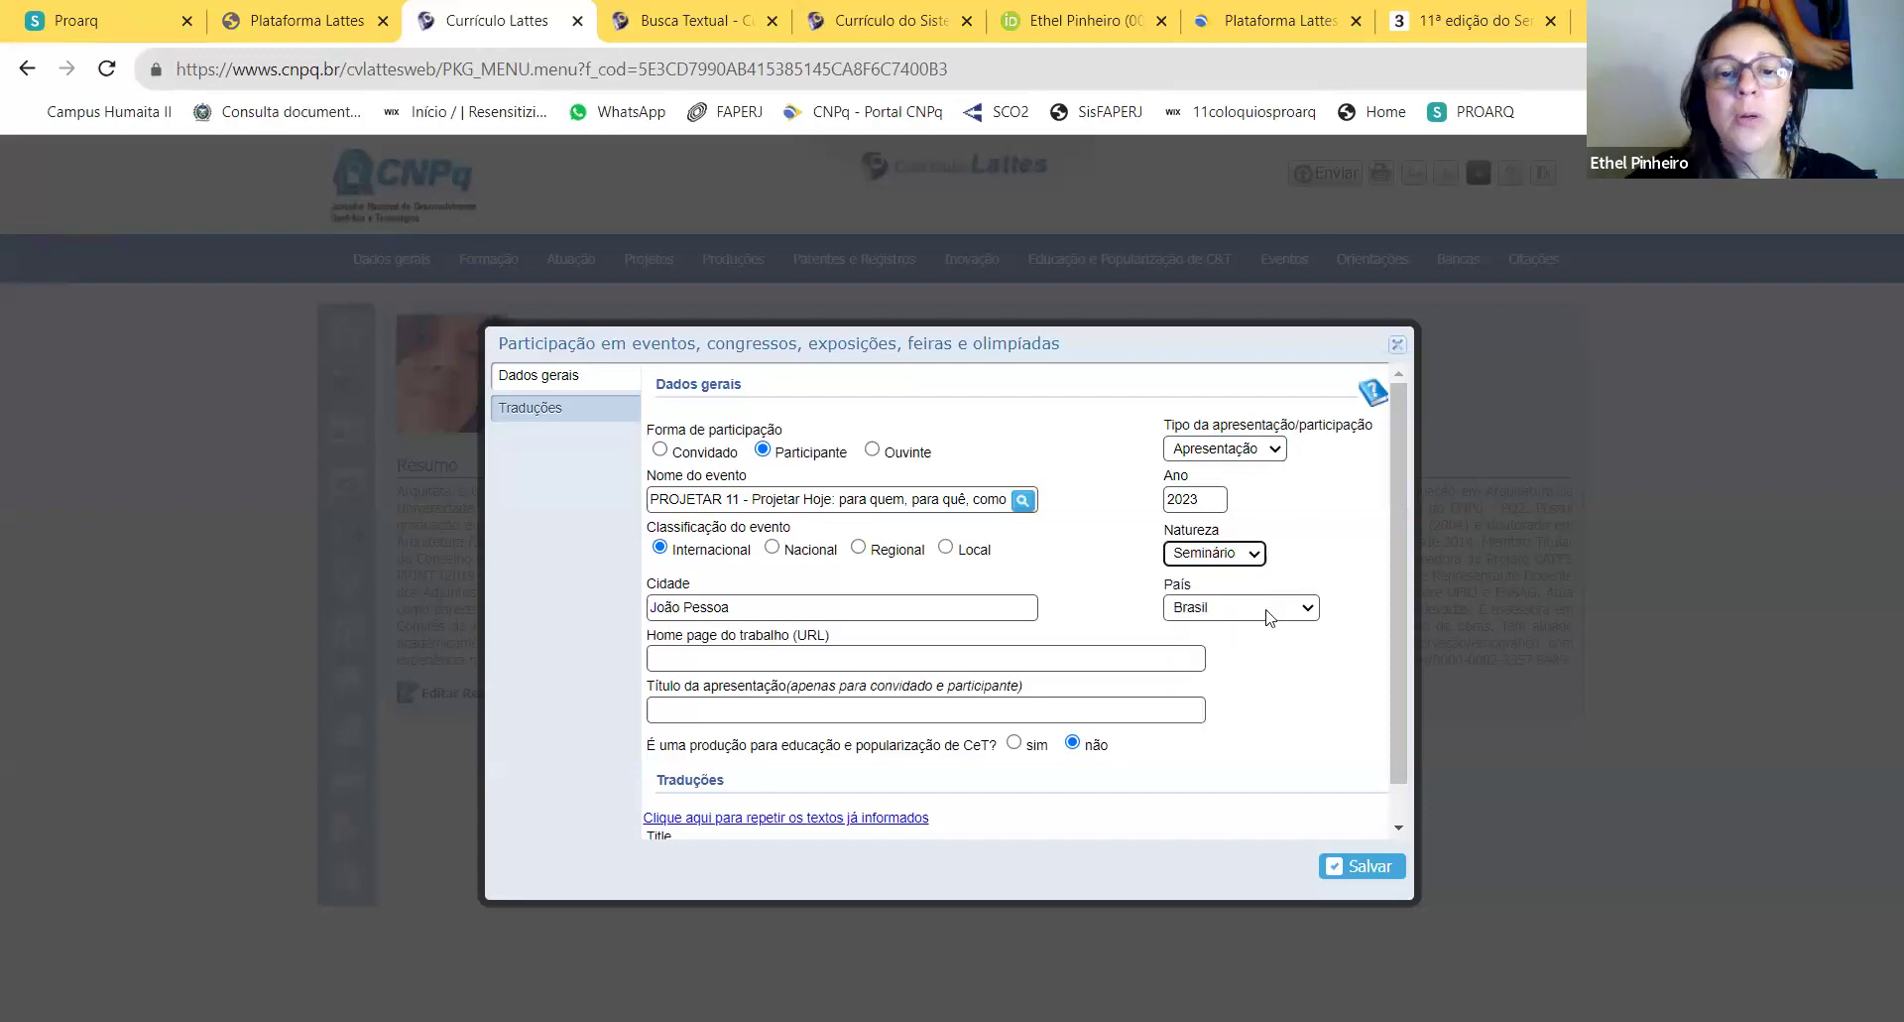
Step: Copy the Even3 event page address and place the caret in the work home page field
left_click(1492, 27)
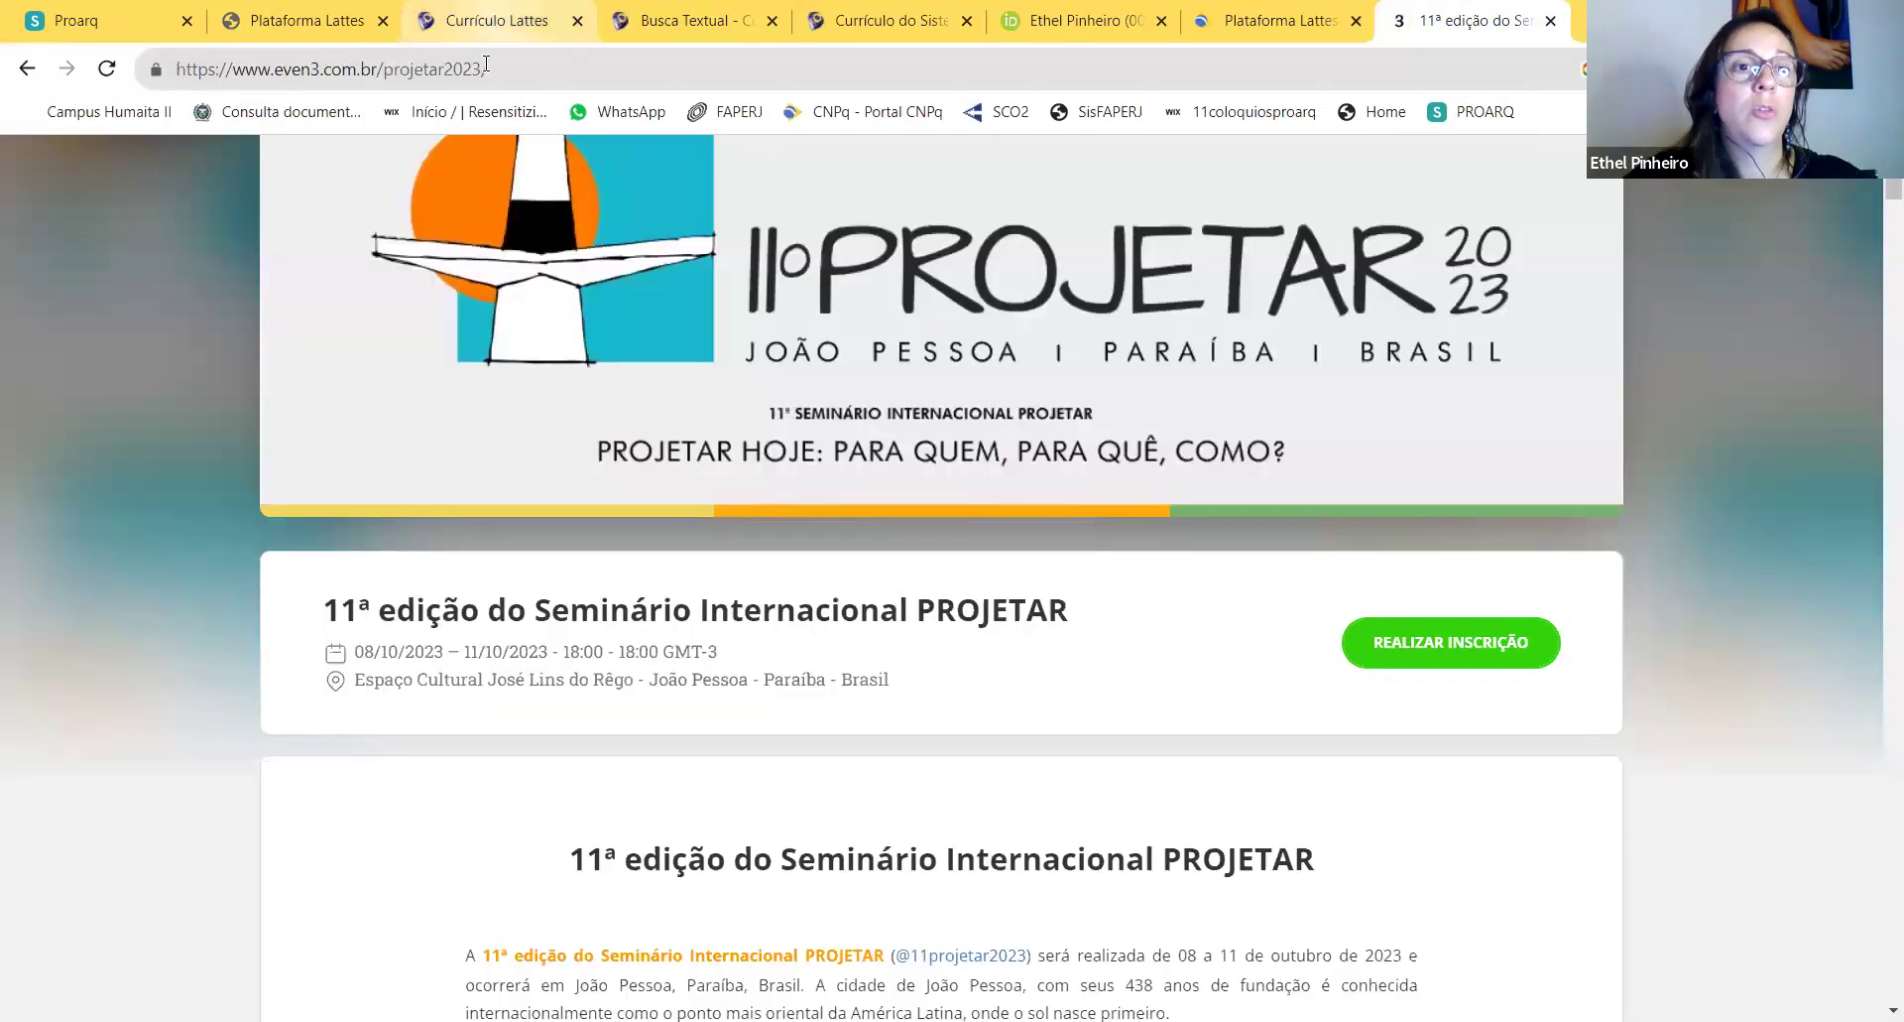
left_click(486, 69)
key("ctrl+c")
left_click(332, 30)
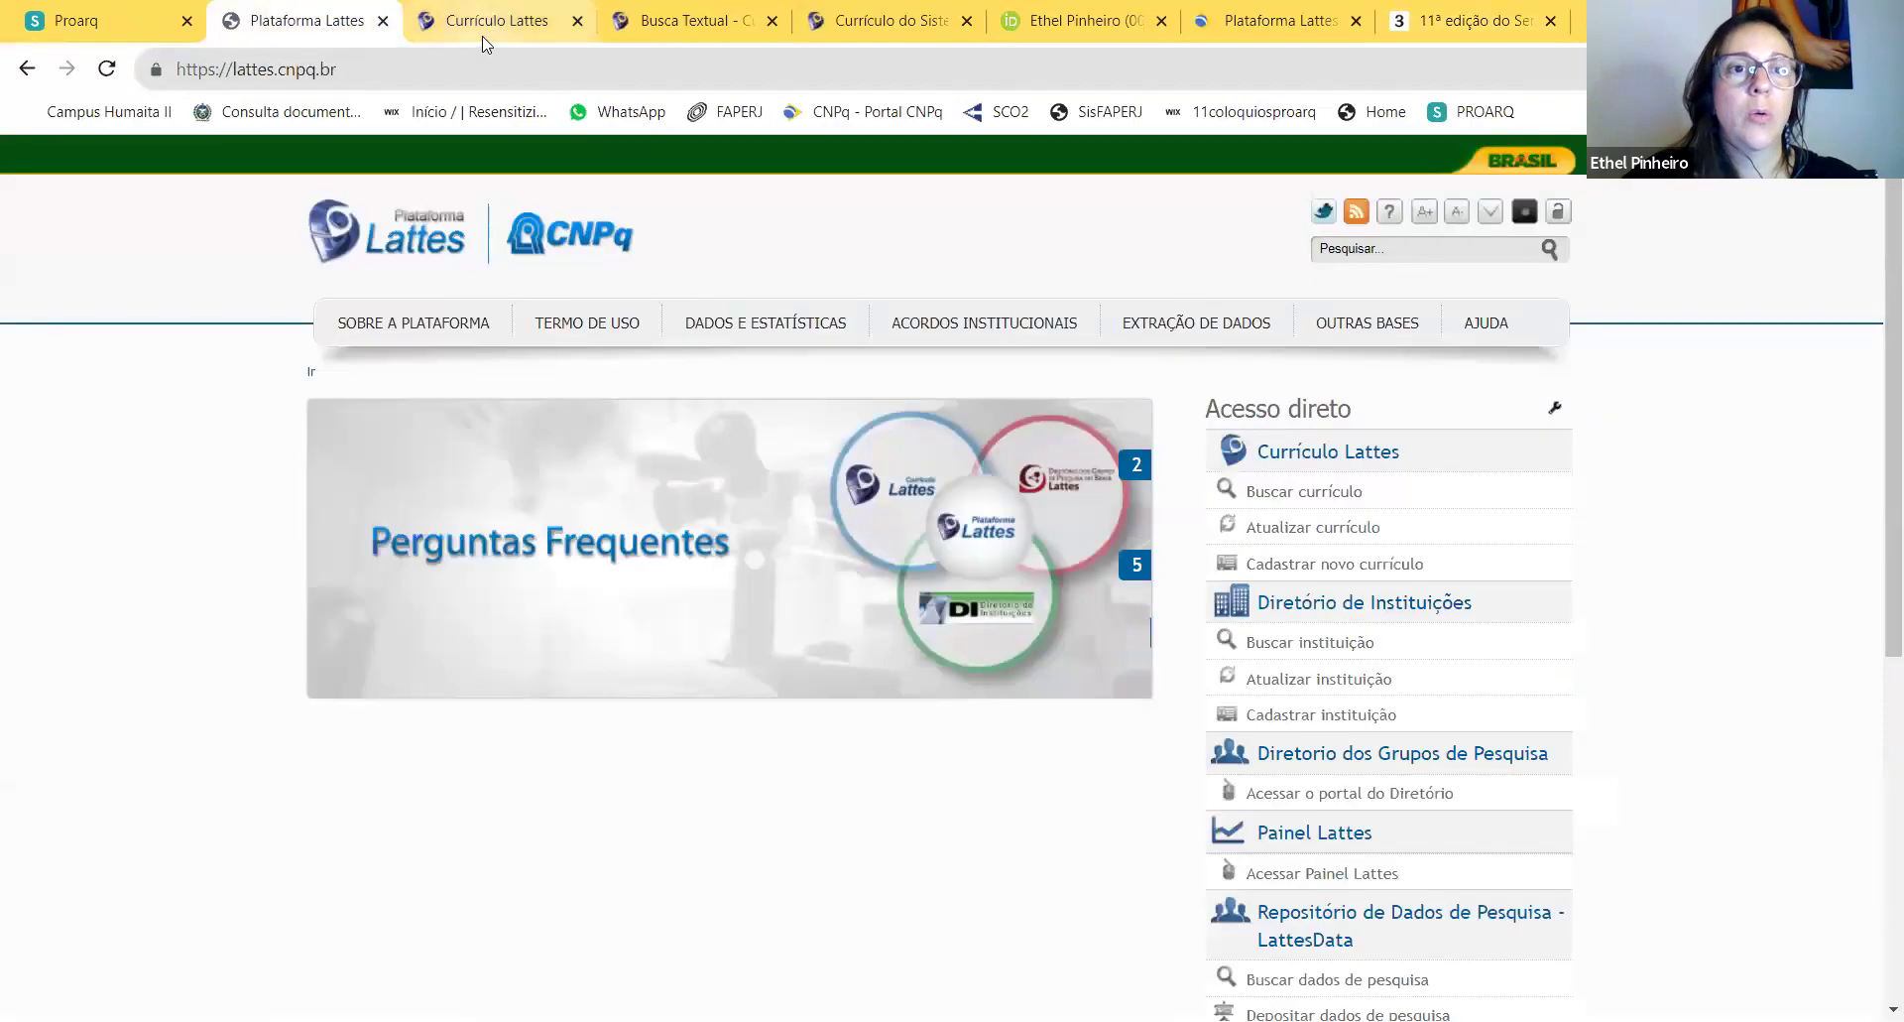
left_click(484, 29)
left_click(754, 661)
key("ctrl+v")
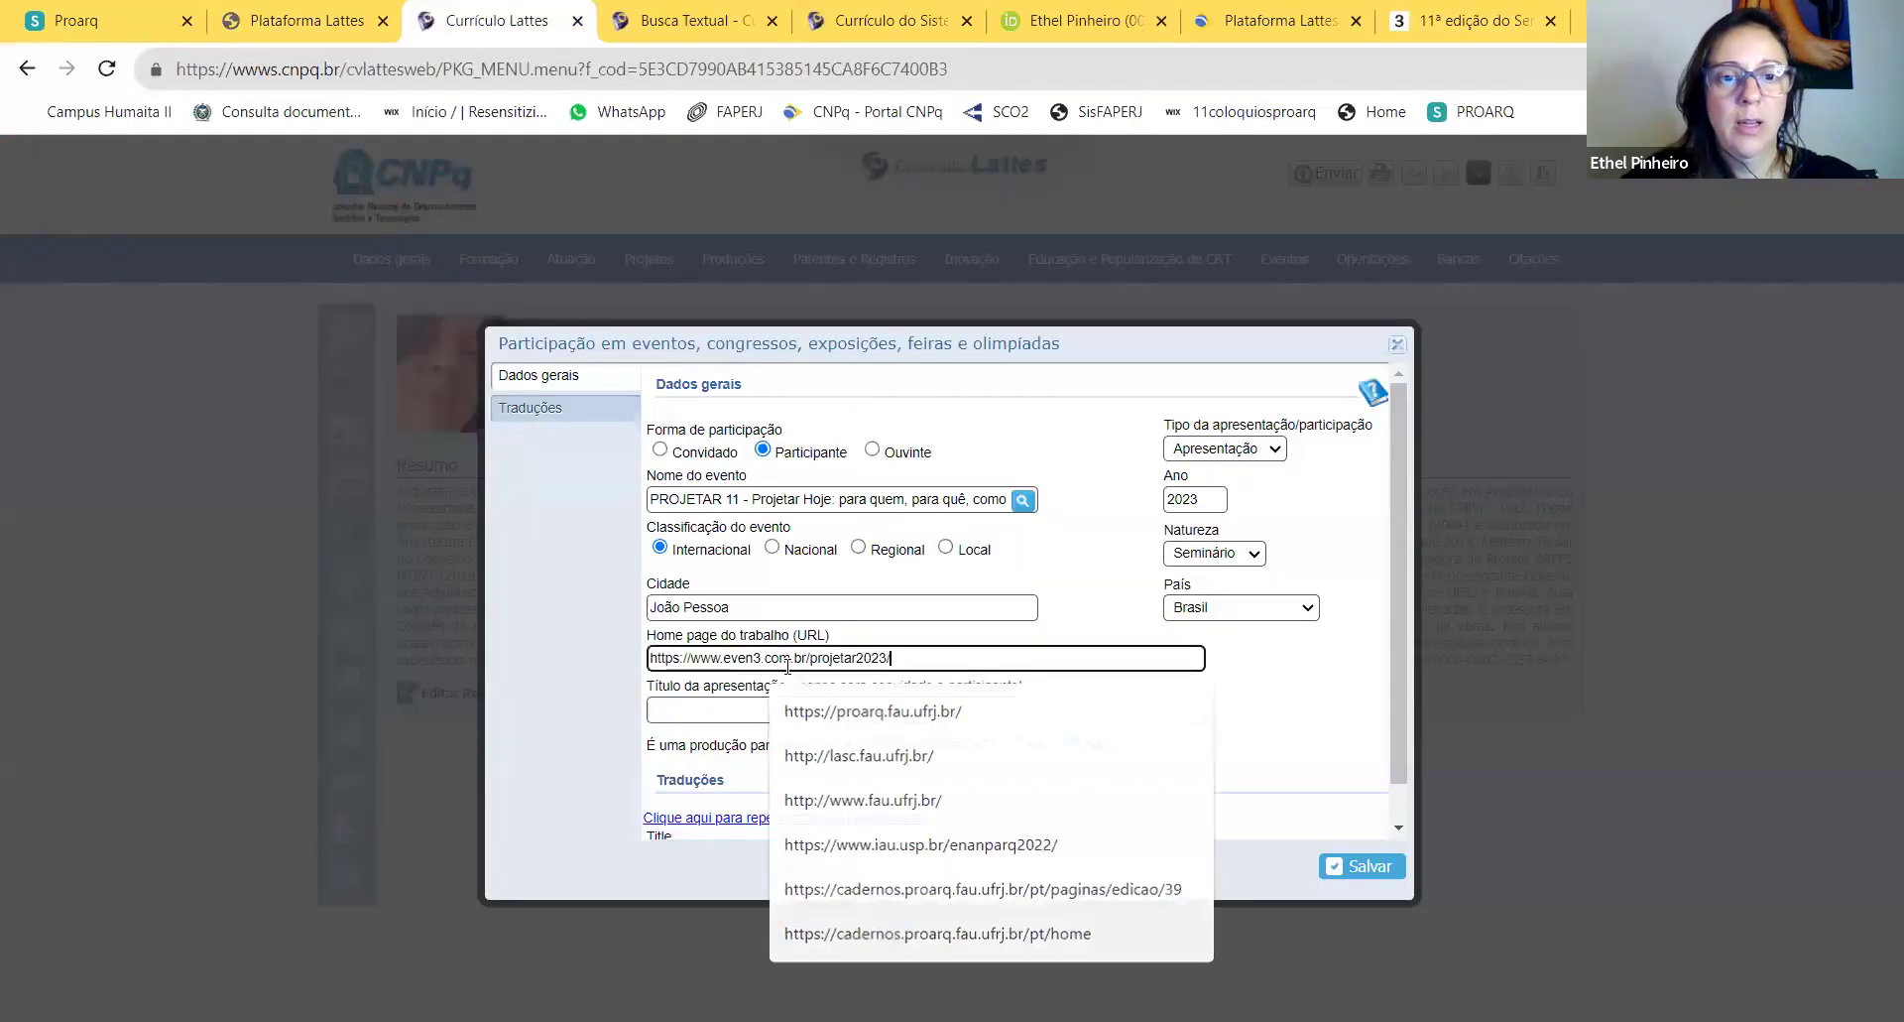
left_click(742, 710)
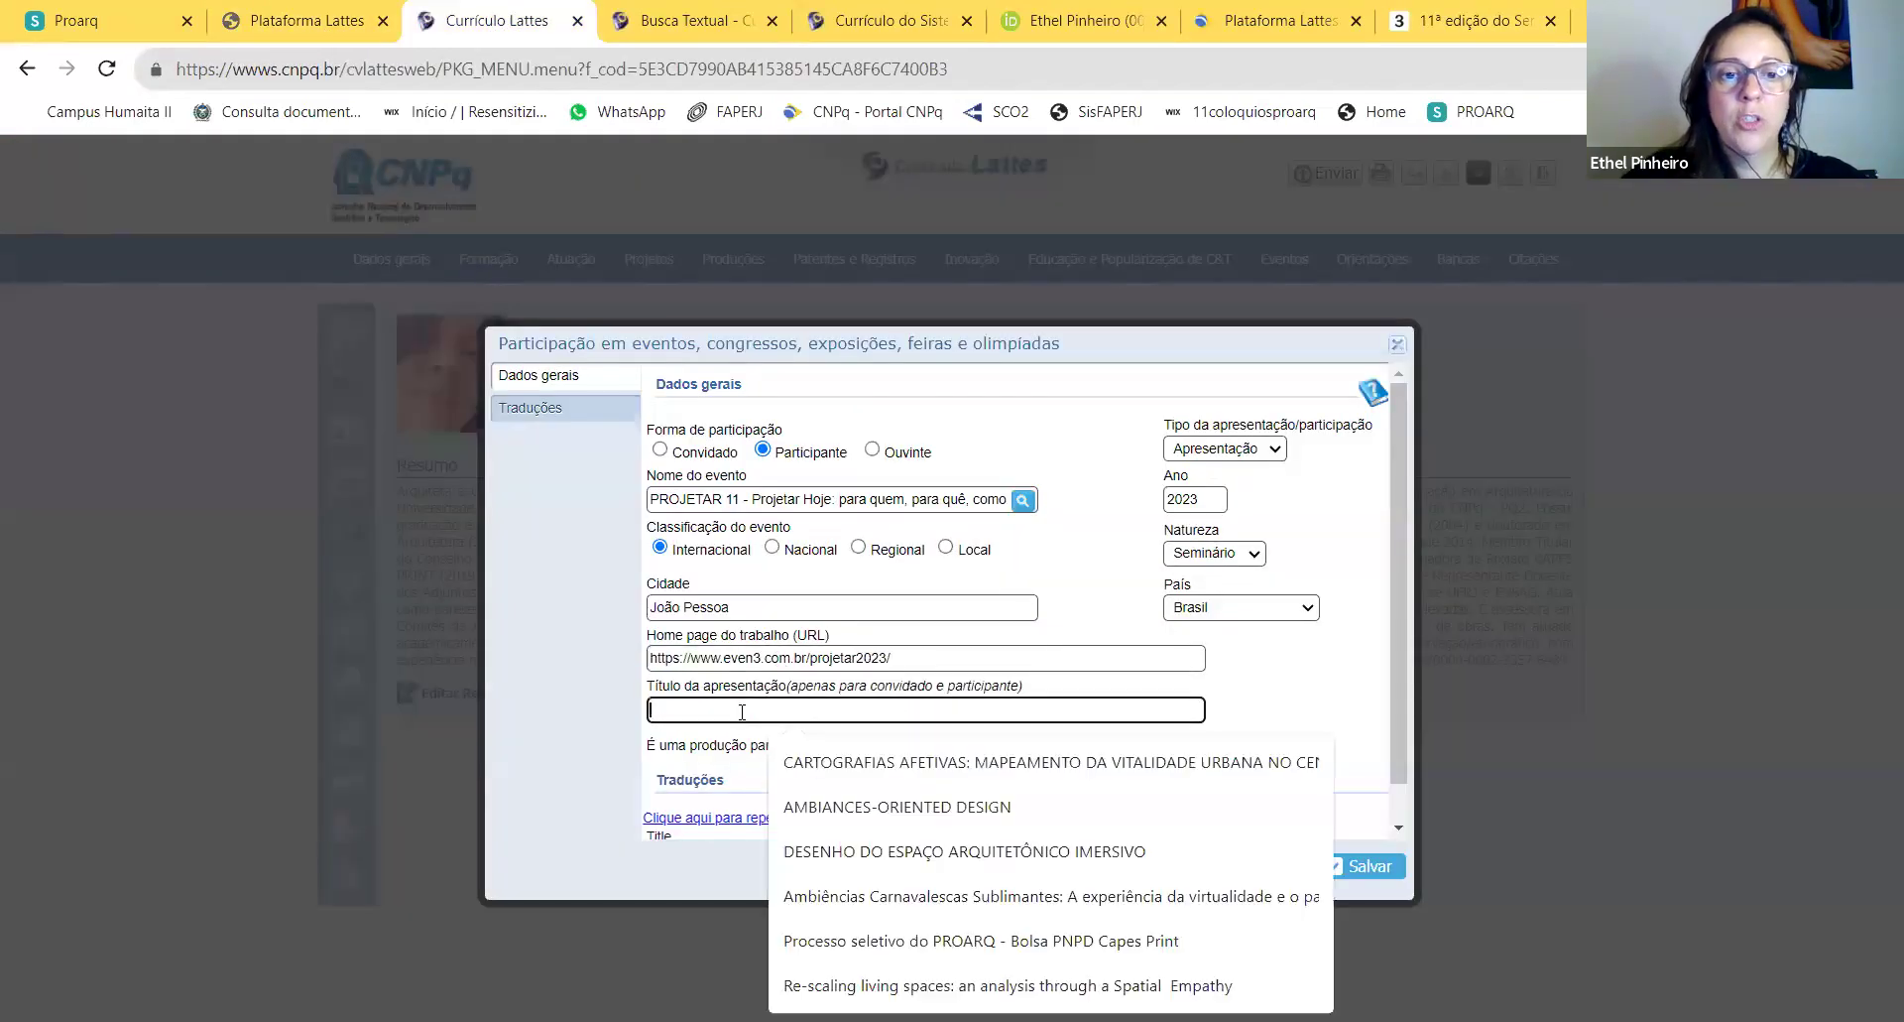
left_click(1284, 710)
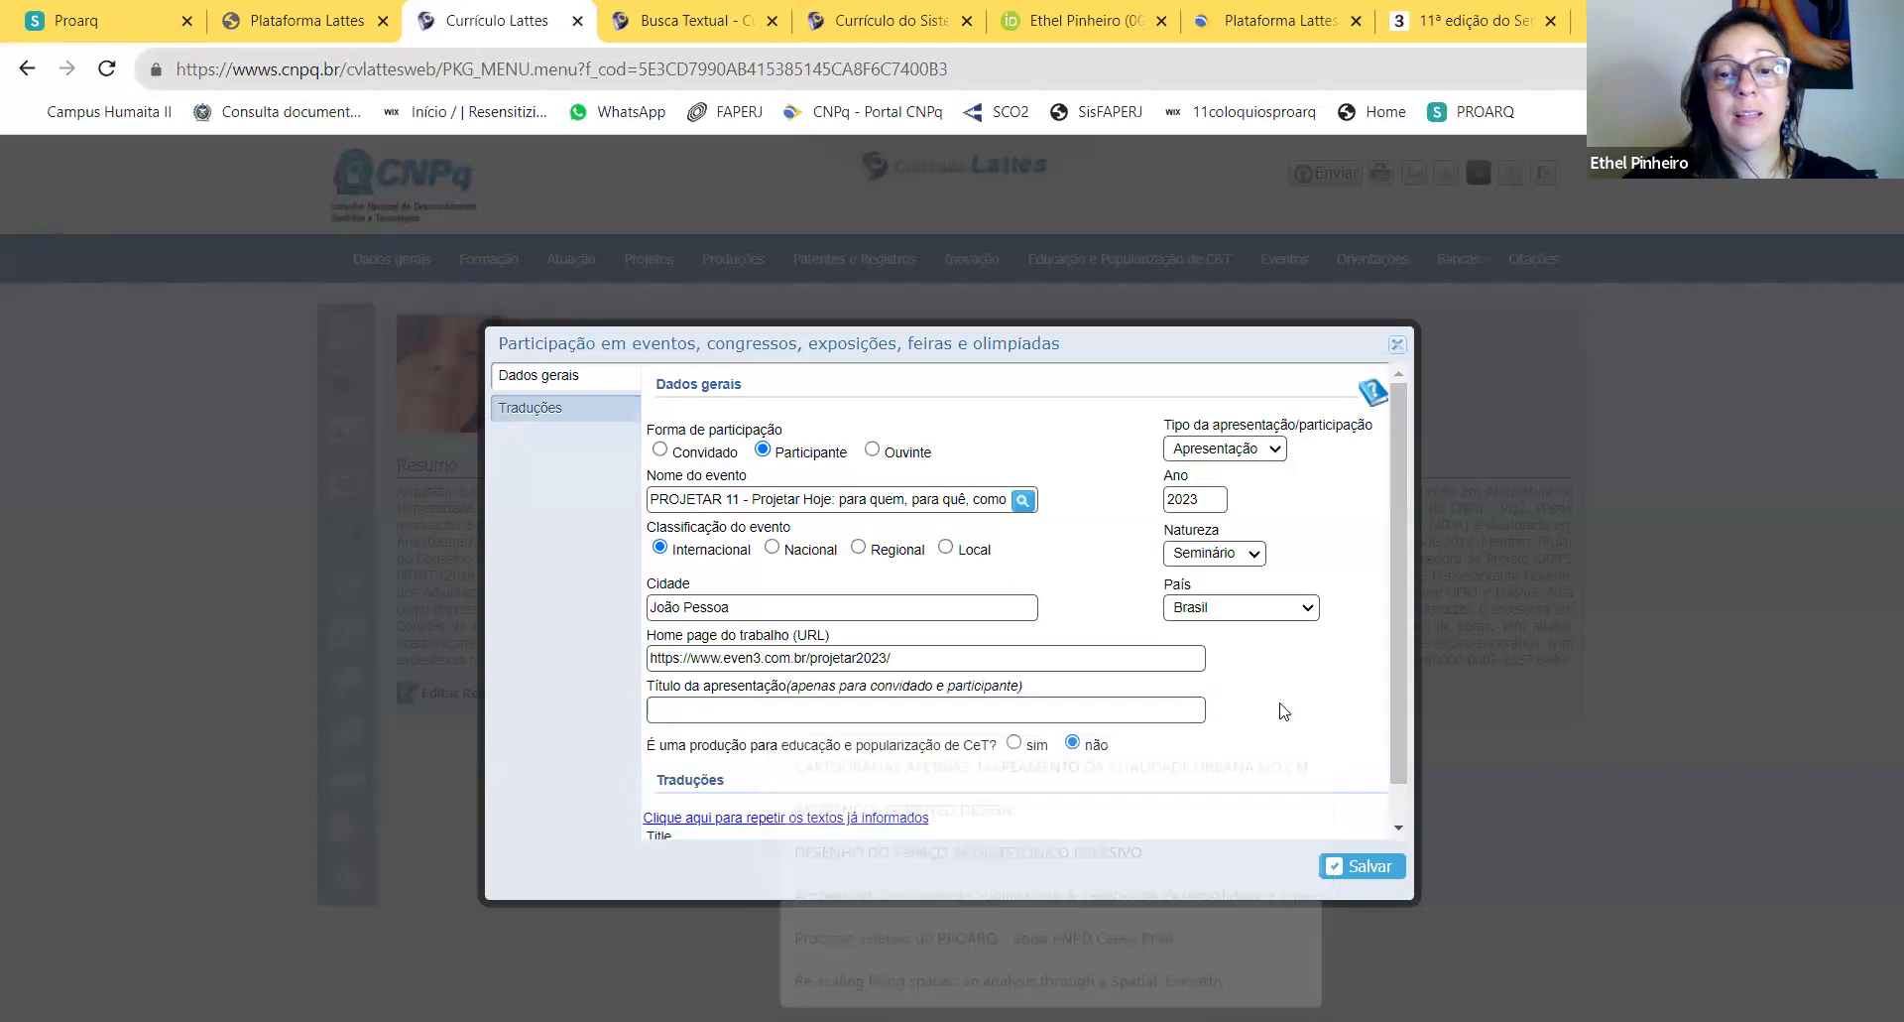
left_click(898, 710)
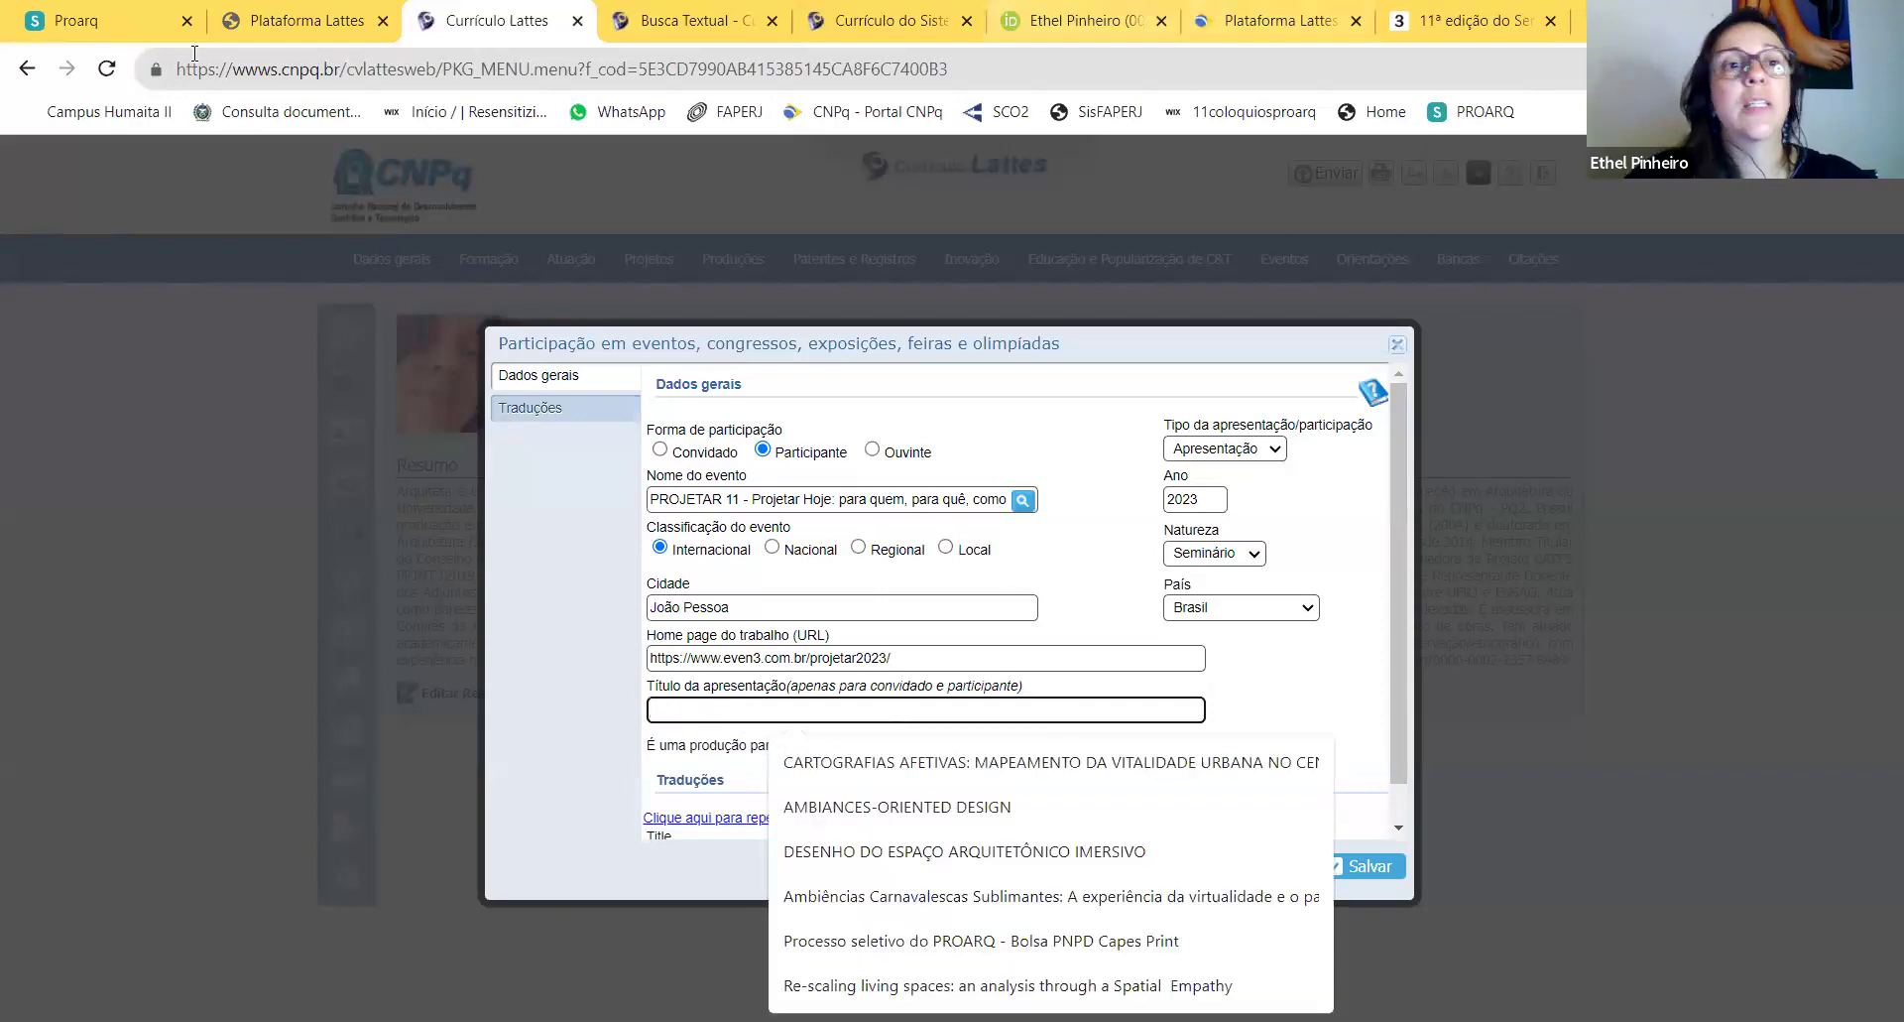
left_click(306, 21)
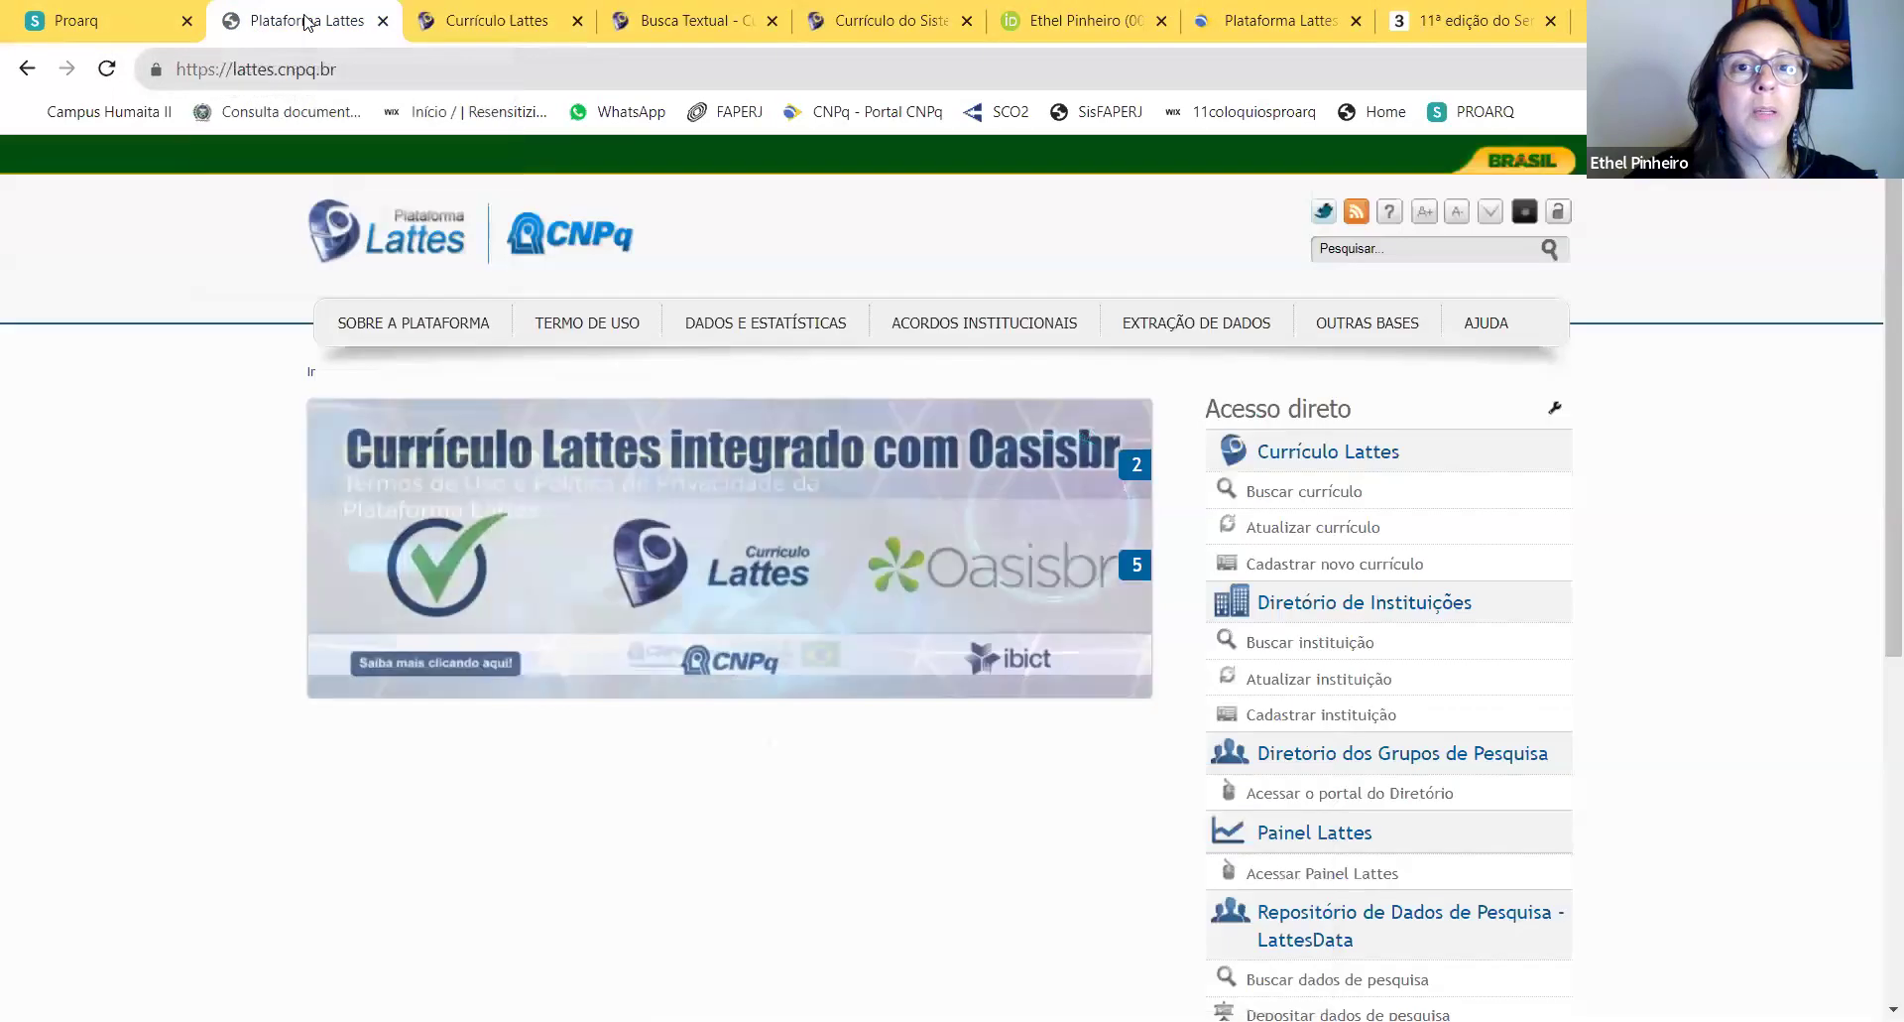
left_click(496, 20)
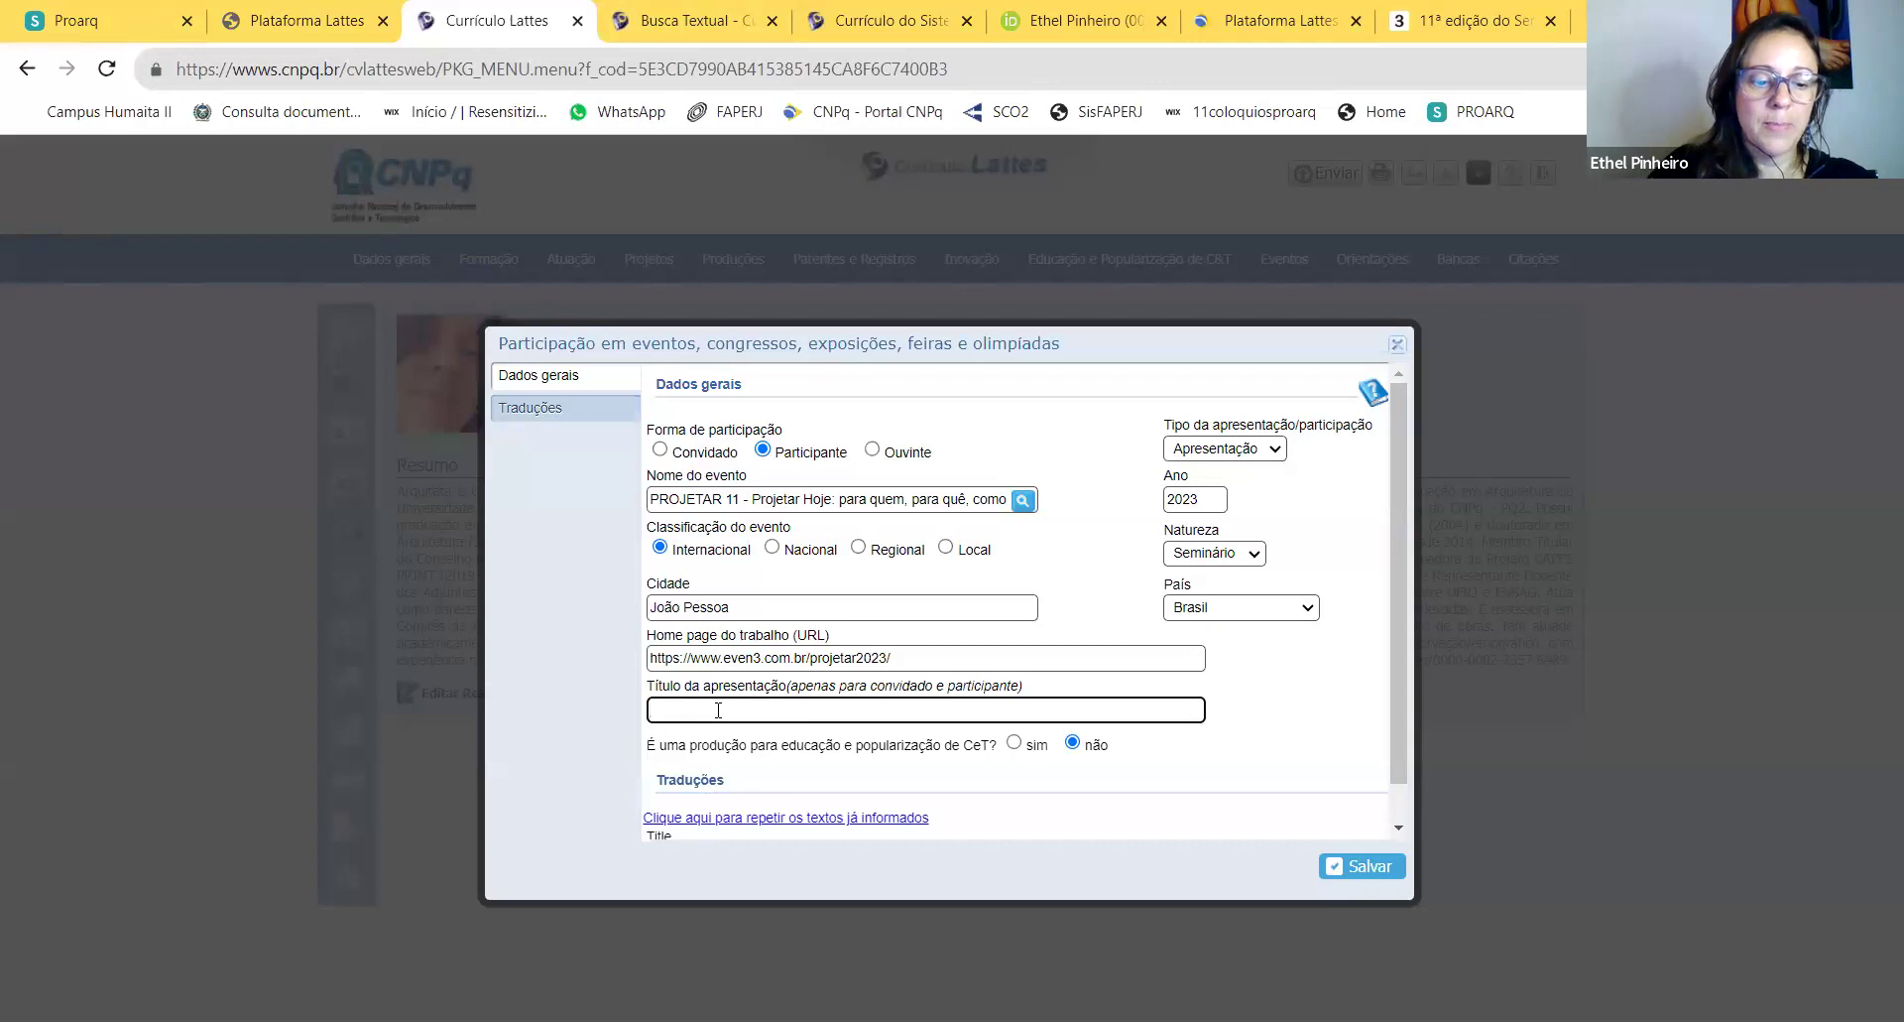
type("A F")
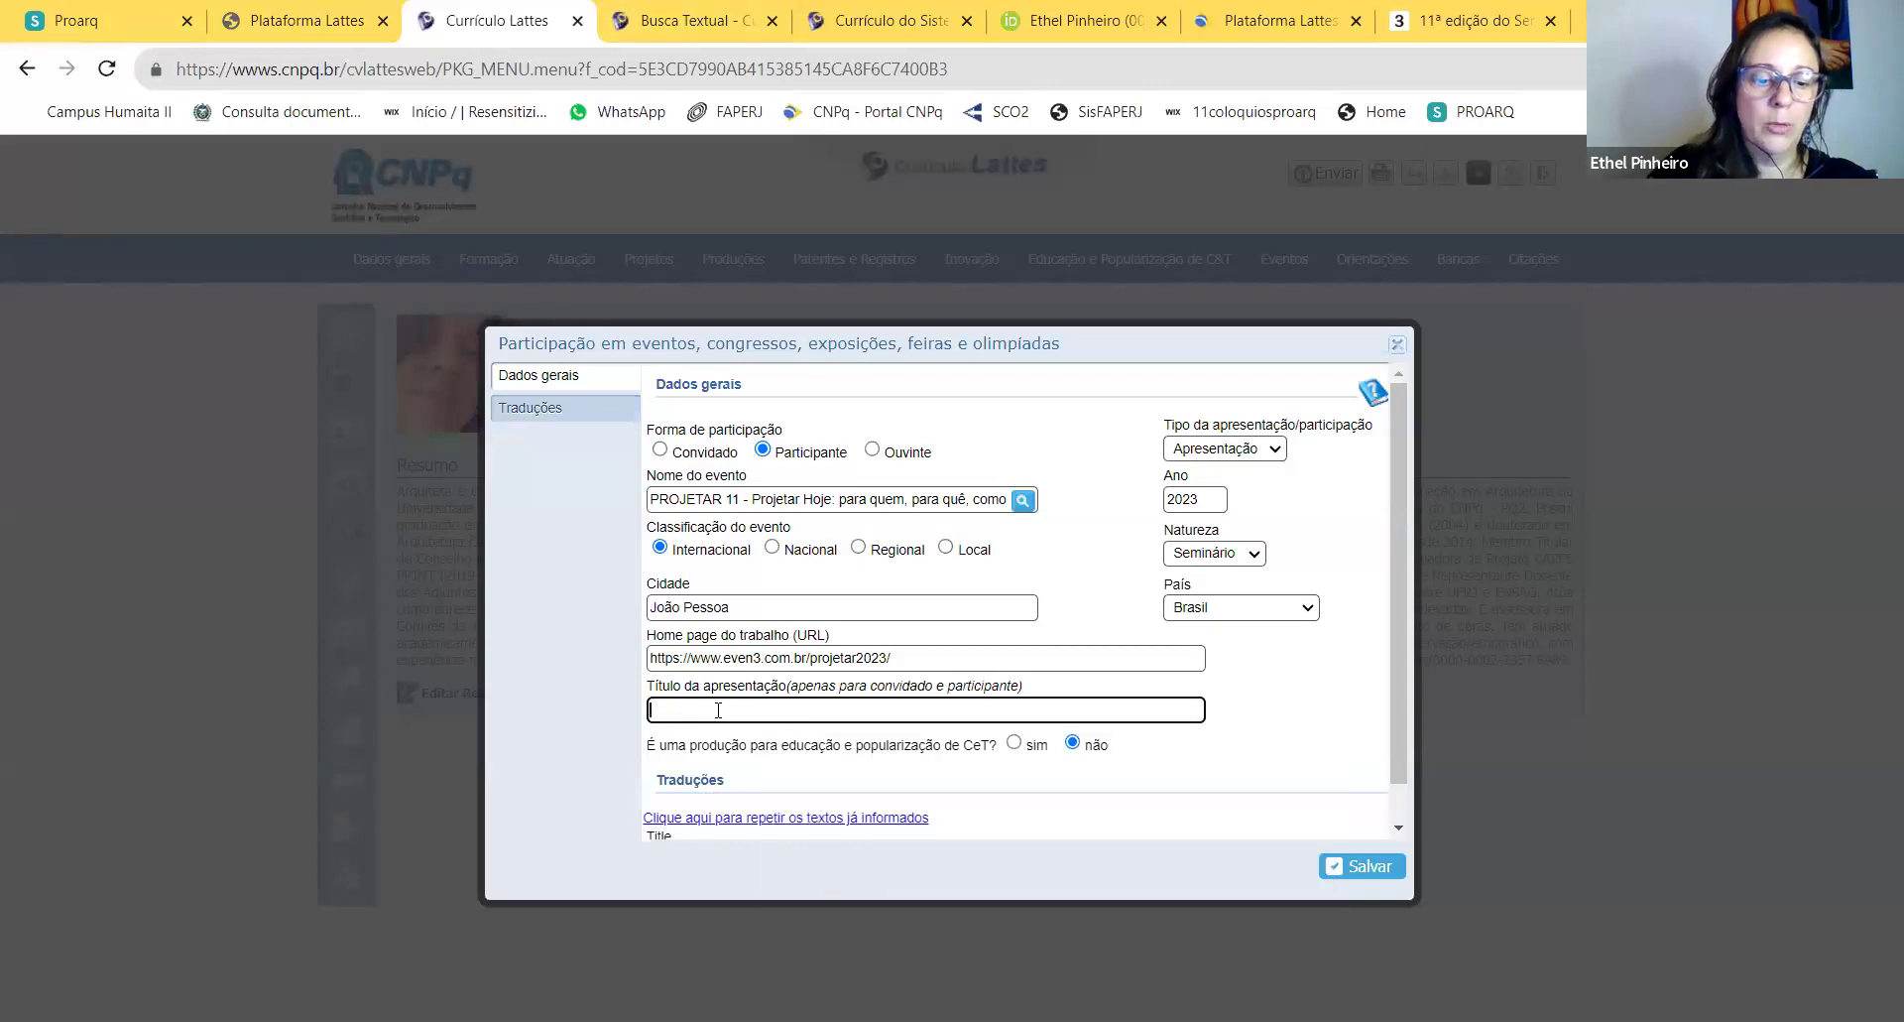
type("ábrica além dos Muros")
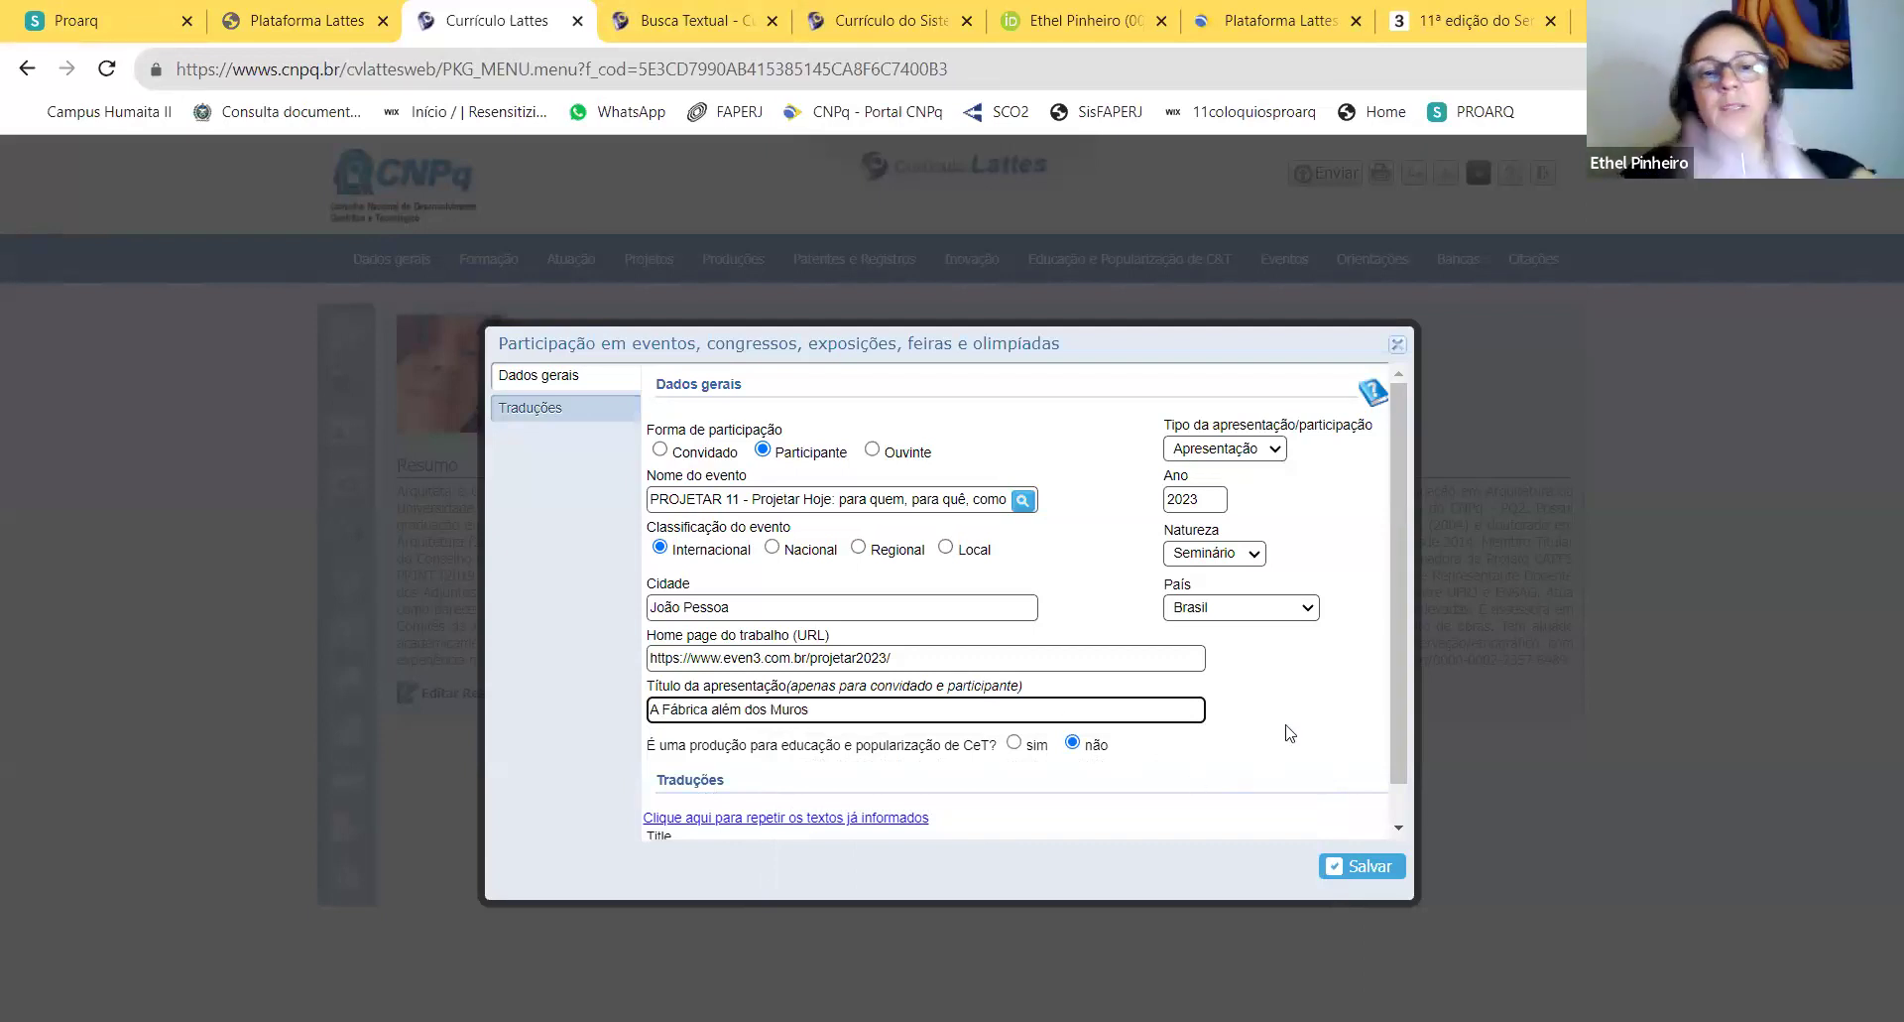
Step: Mark the entry as science popularization, finish the presentation title, and save the PROJETAR 11 participation
scroll(1290, 725, "down", 1)
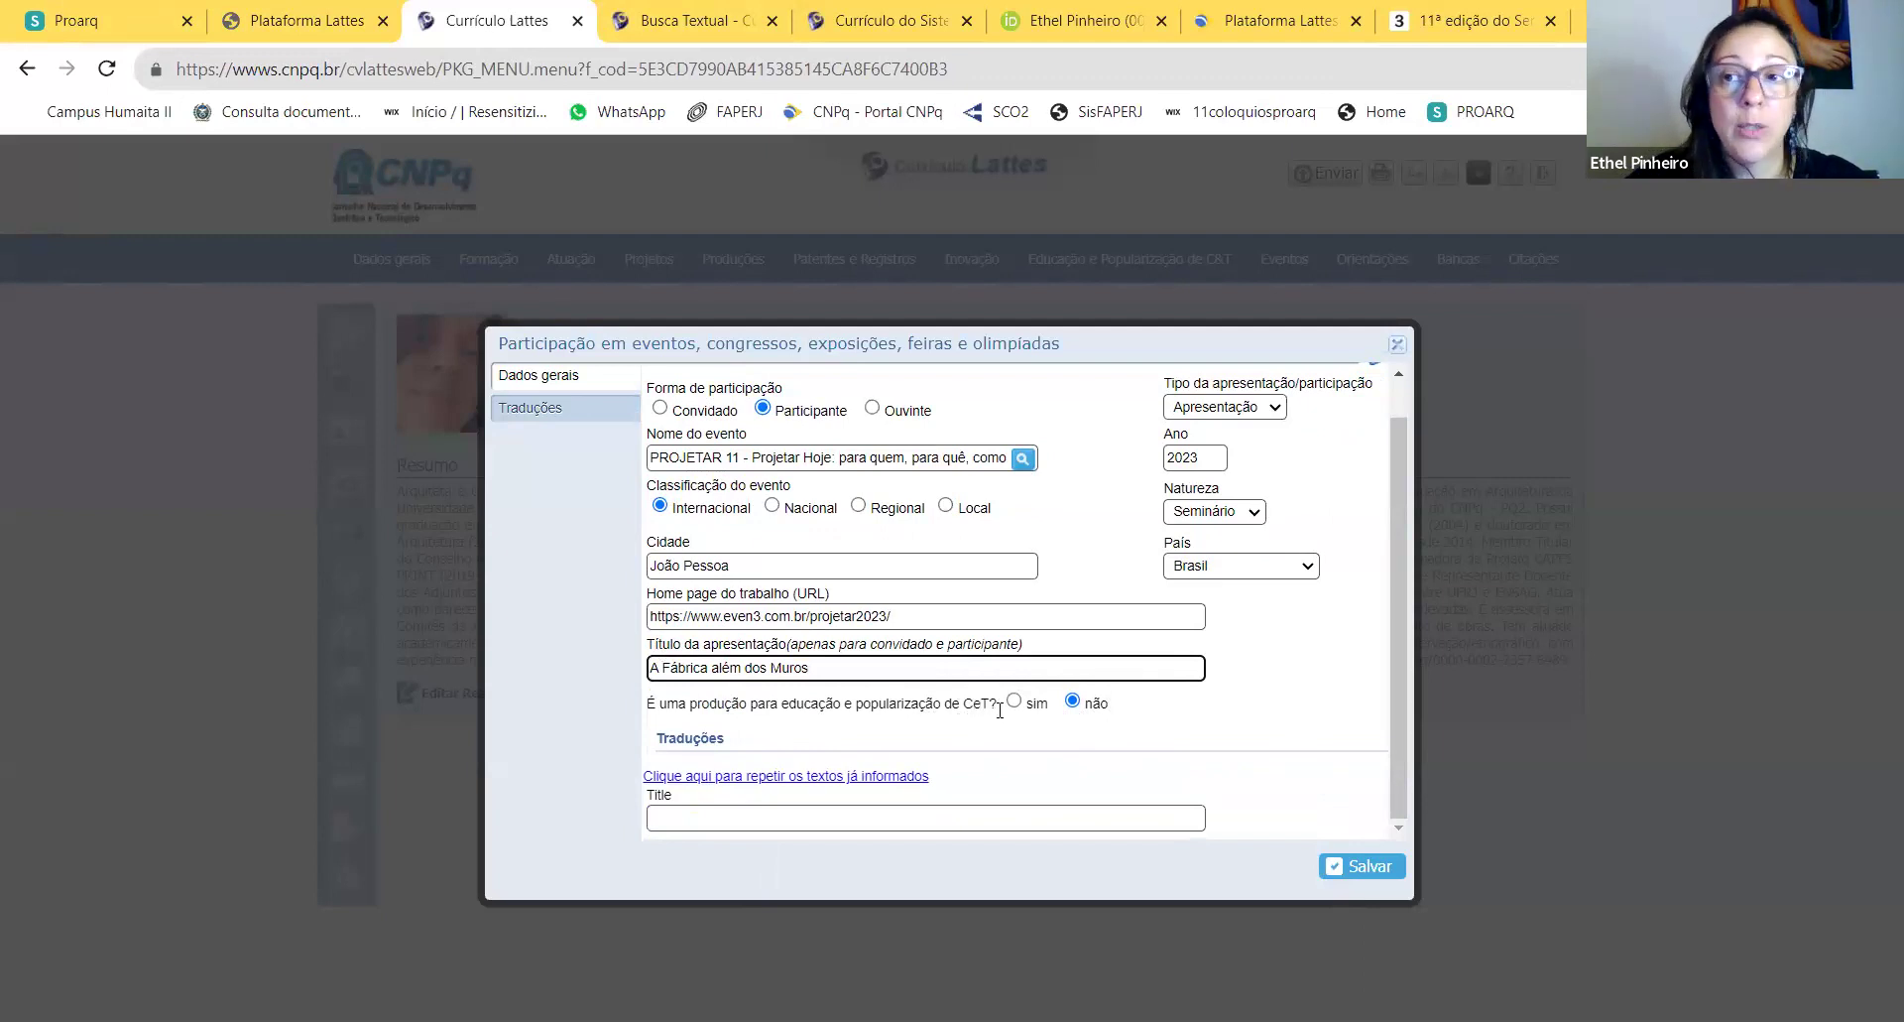
left_click(1015, 702)
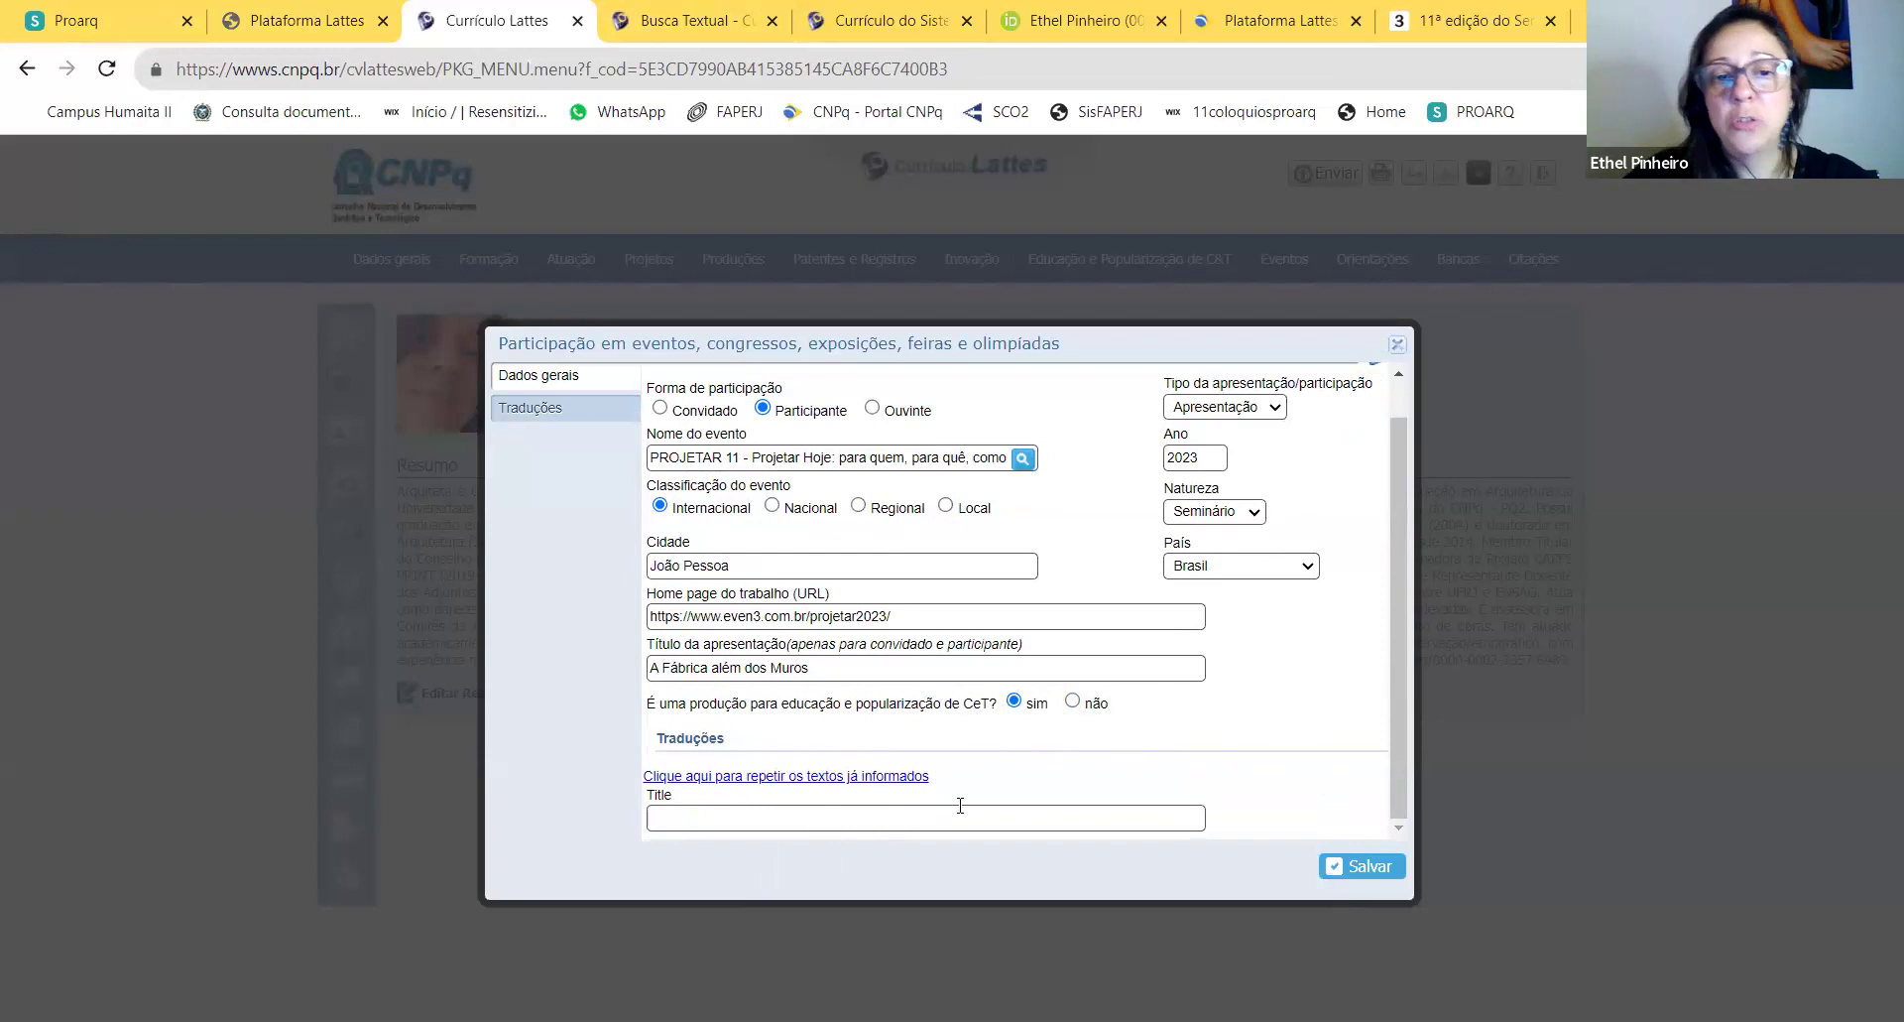
left_click(845, 664)
type("........")
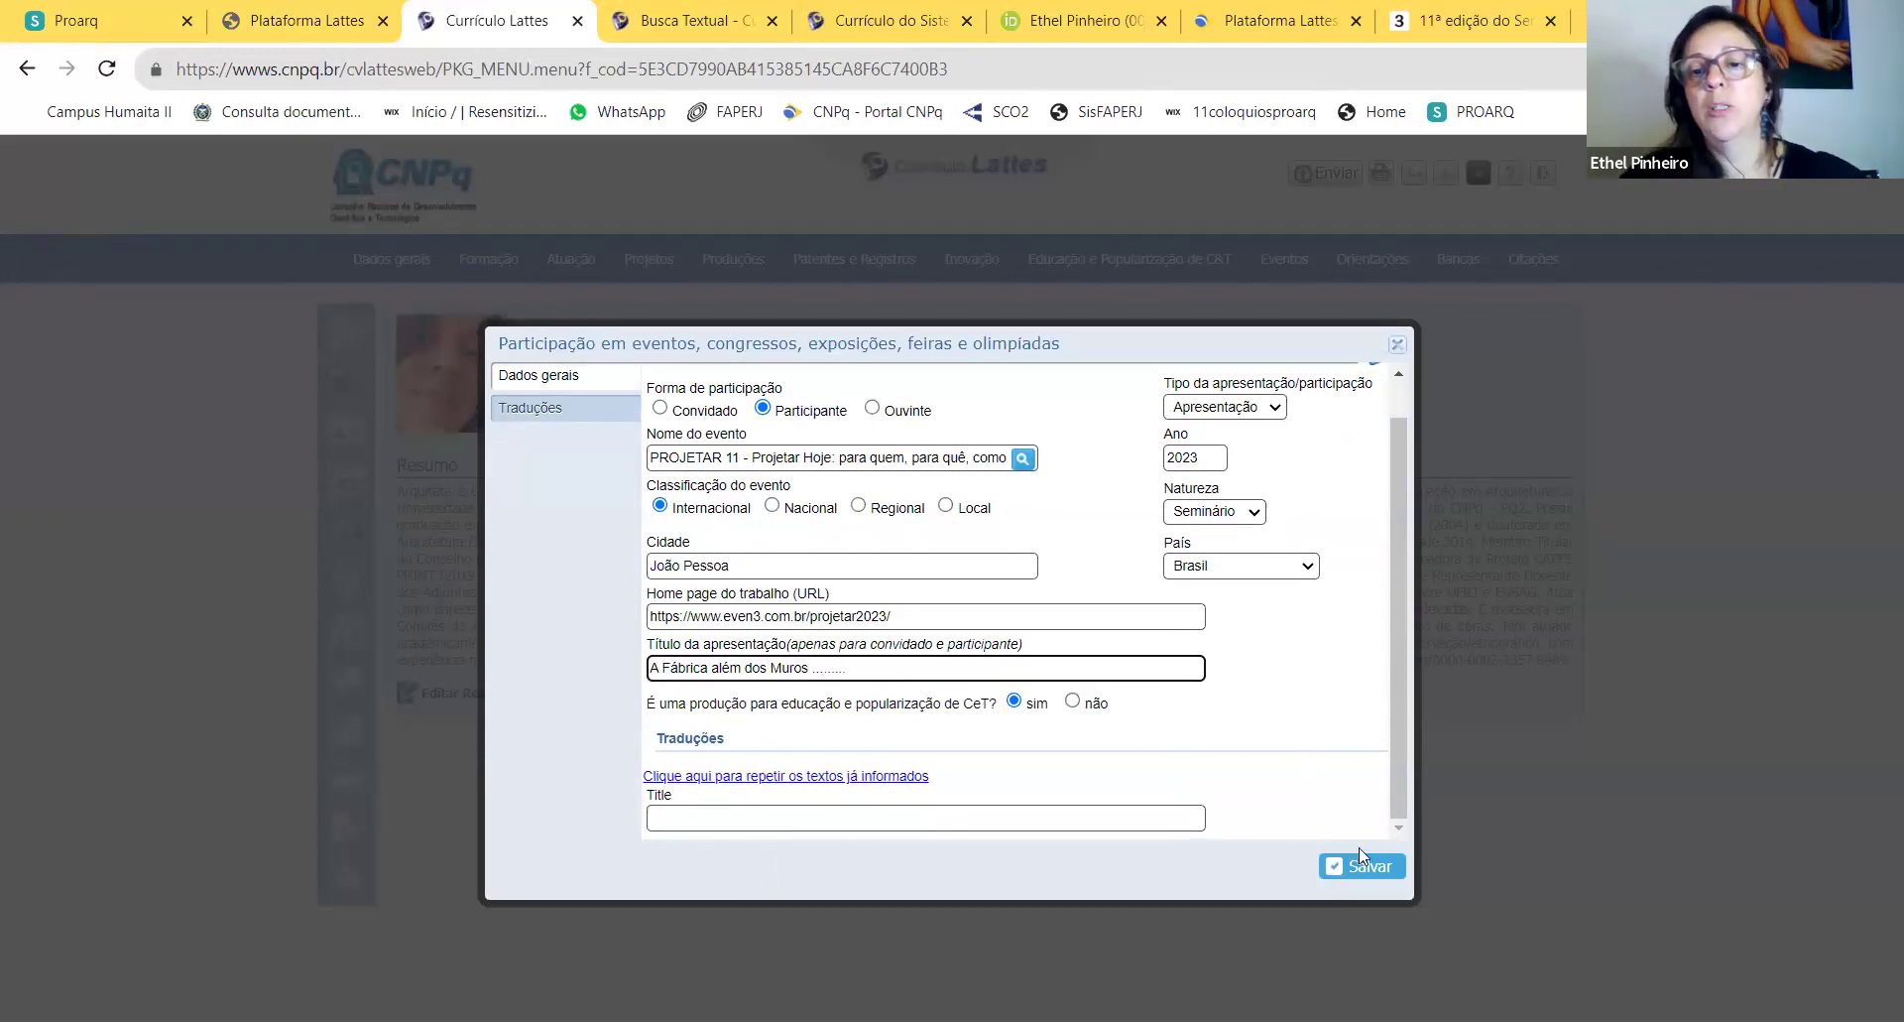
left_click(1358, 866)
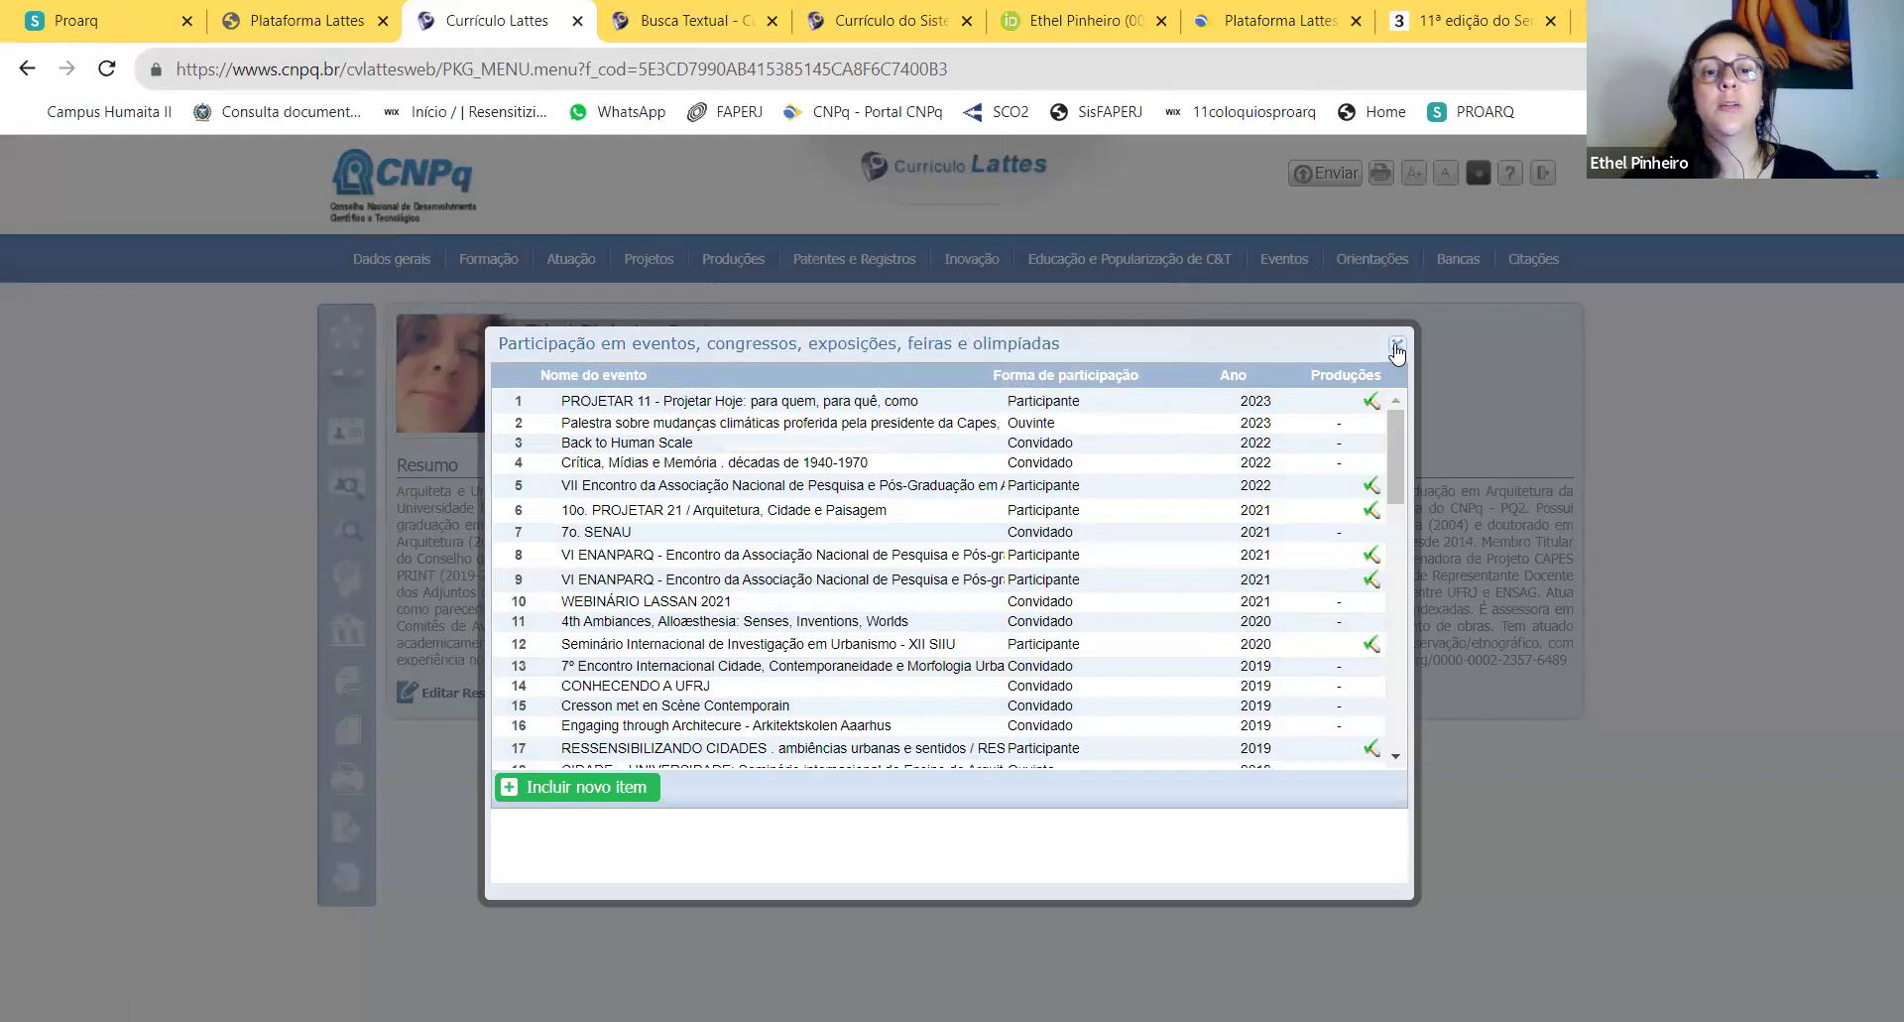
Step: Close the events list and try exporting the CV twice, dismissing both unsent-changes warnings
left_click(1398, 347)
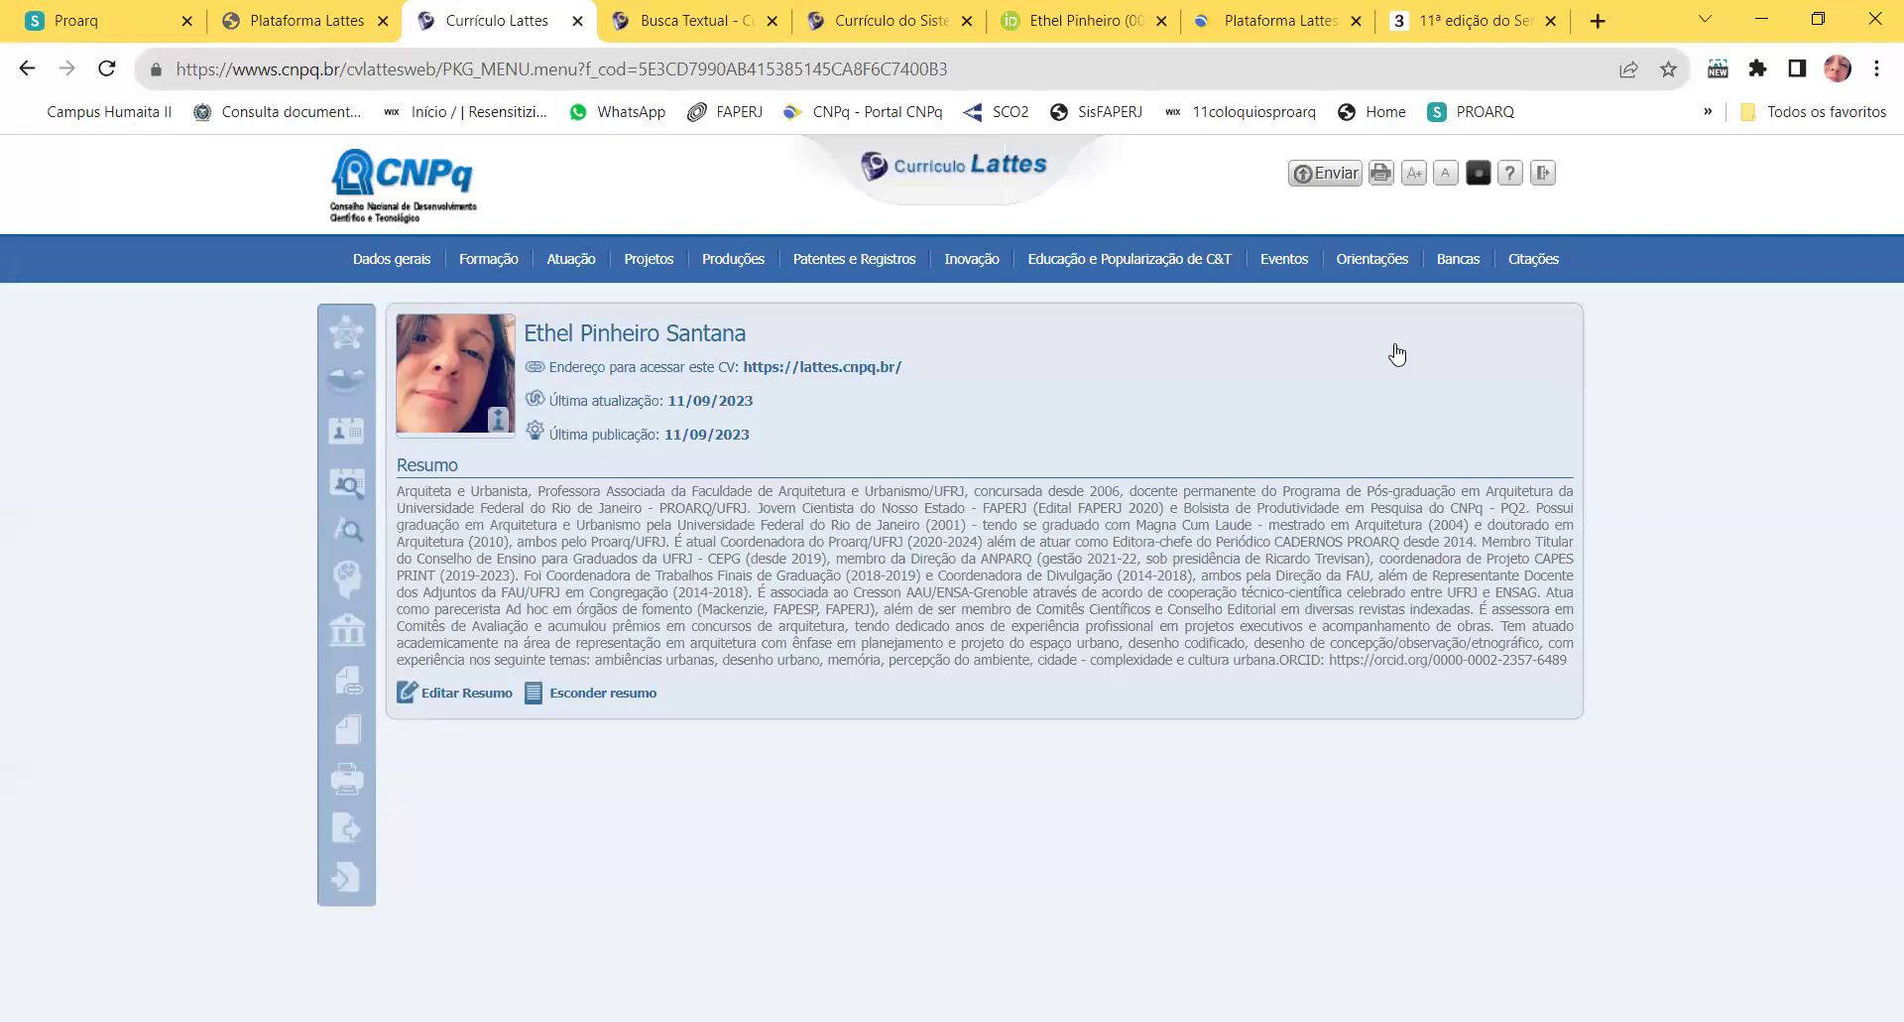
mouse_move(1367, 266)
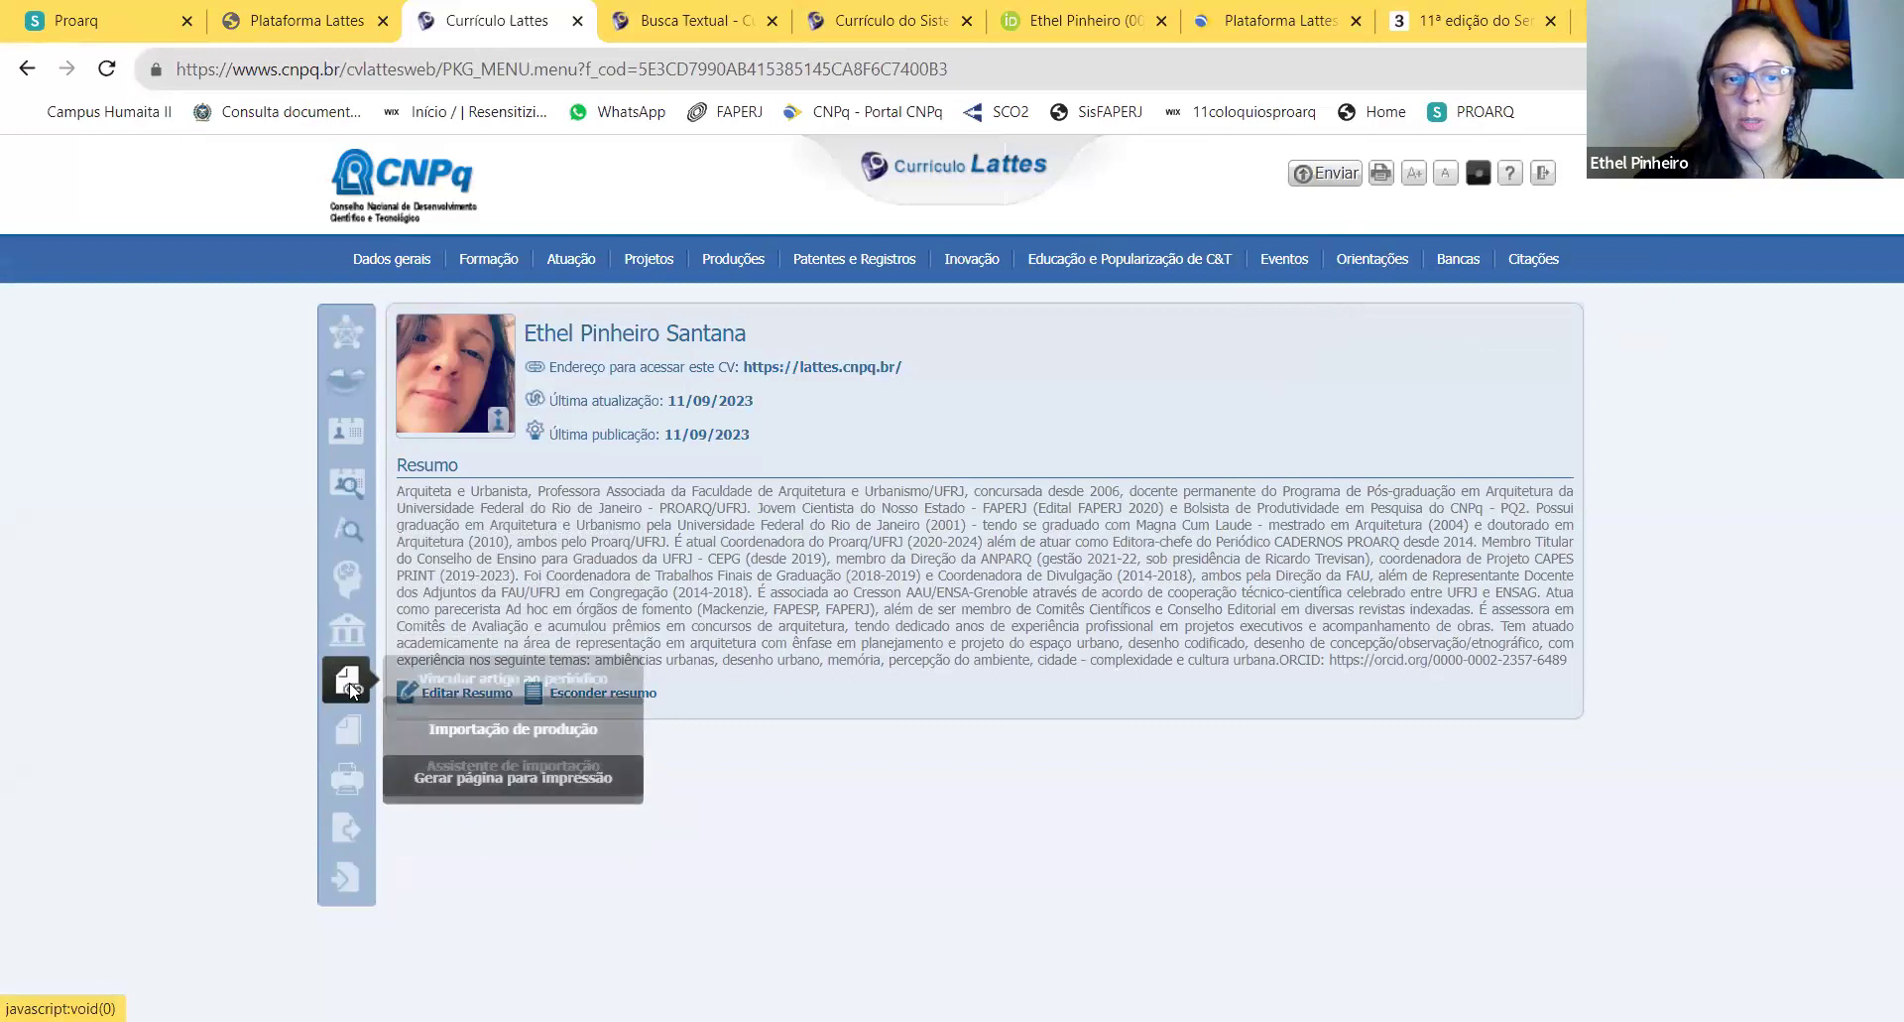
left_click(355, 838)
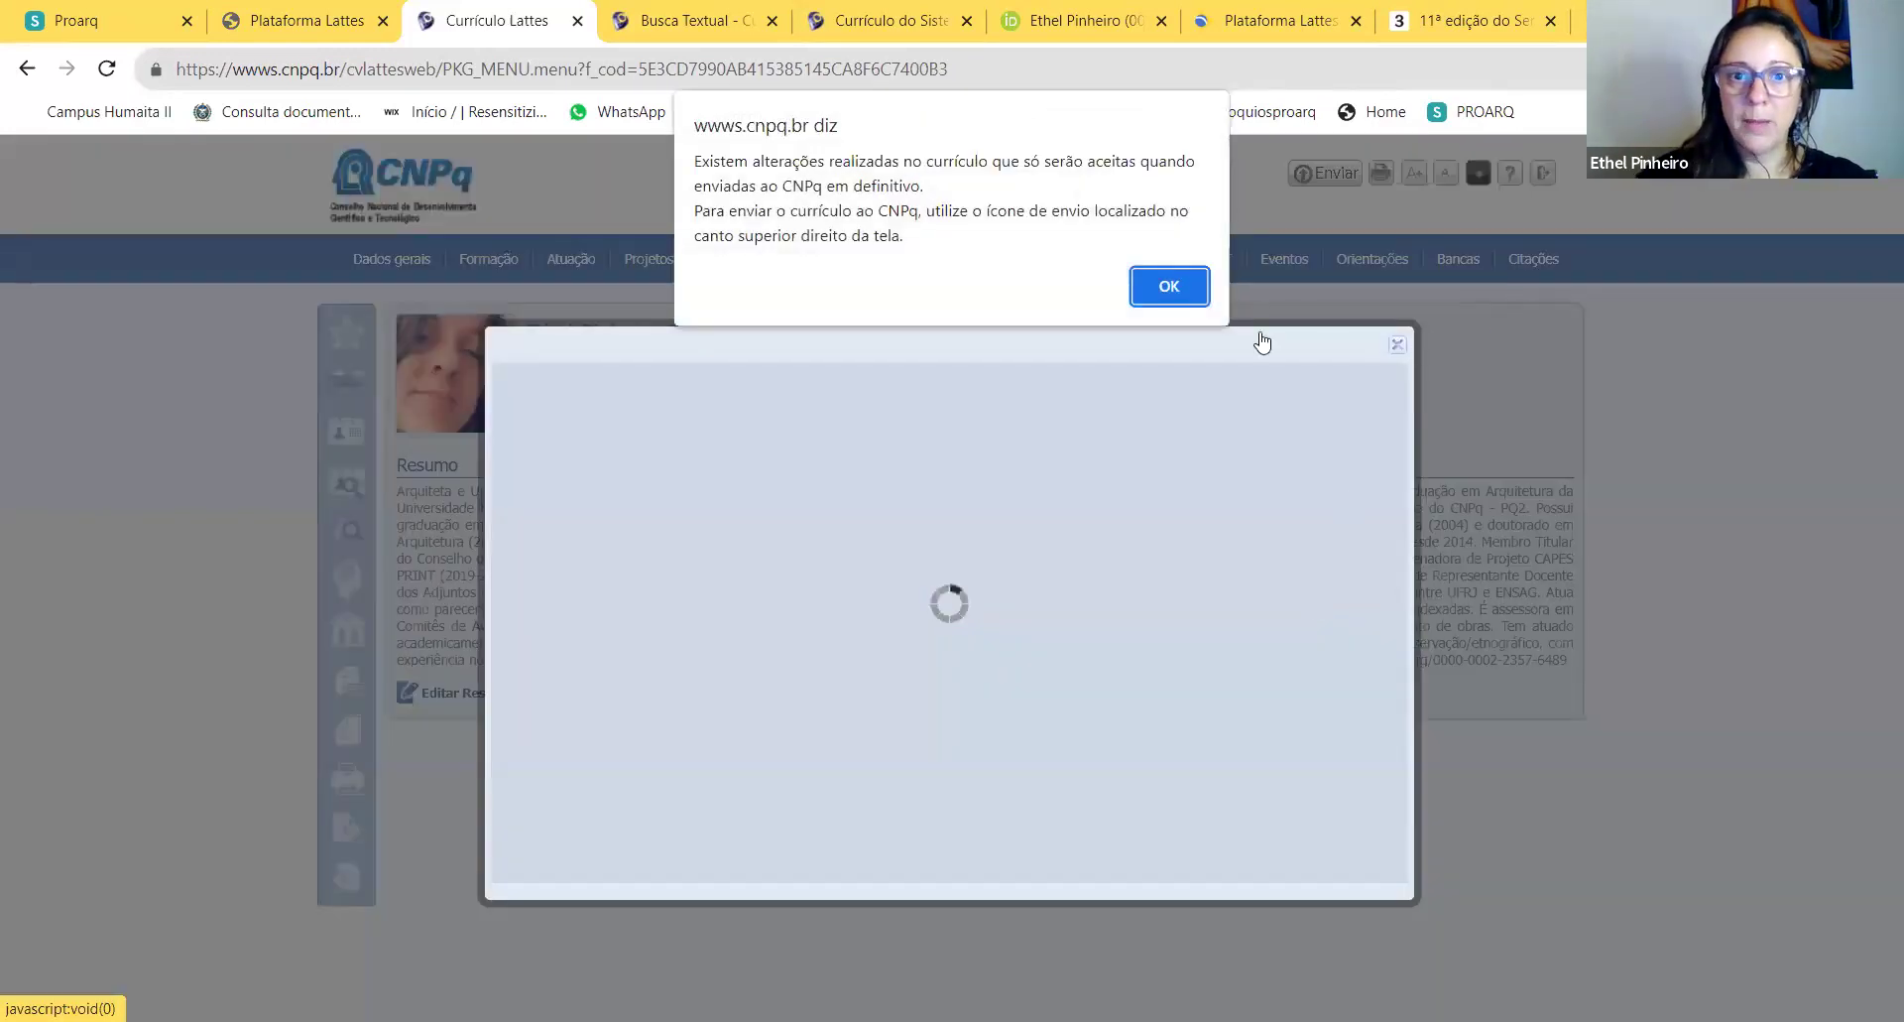
left_click(1168, 288)
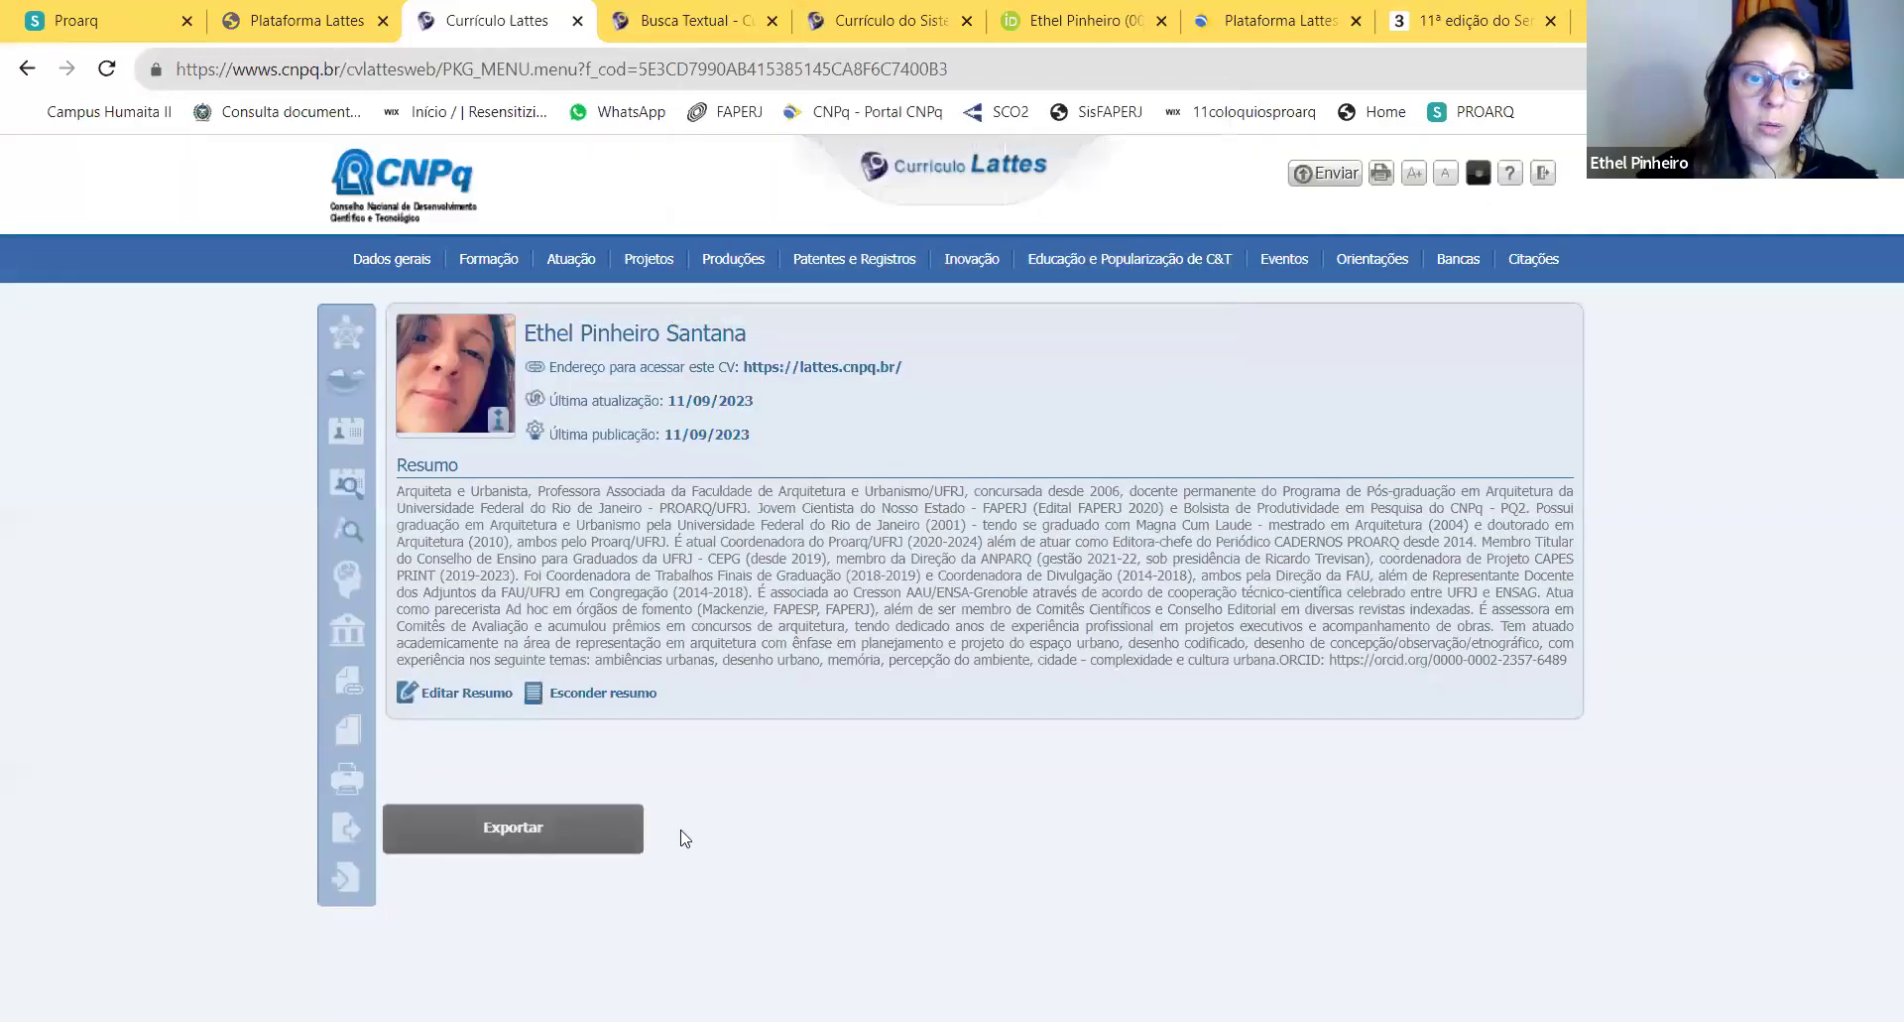
left_click(347, 830)
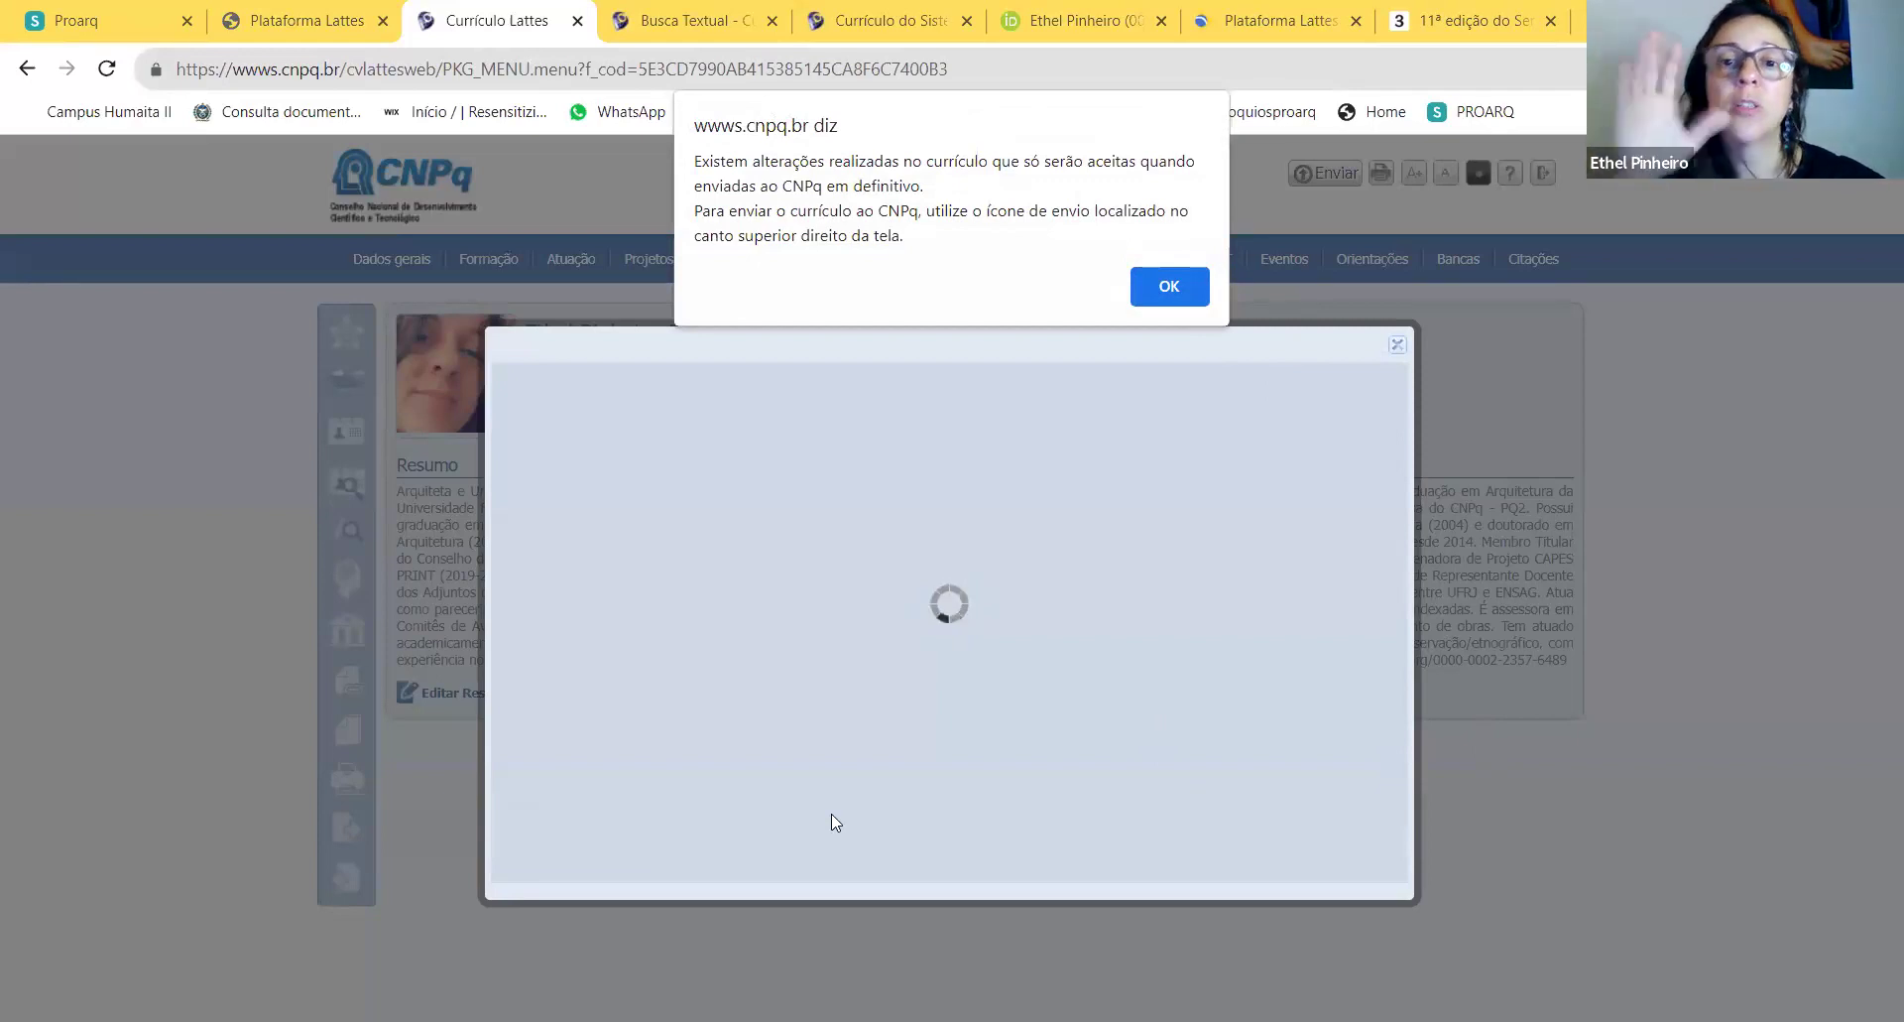
left_click(1172, 287)
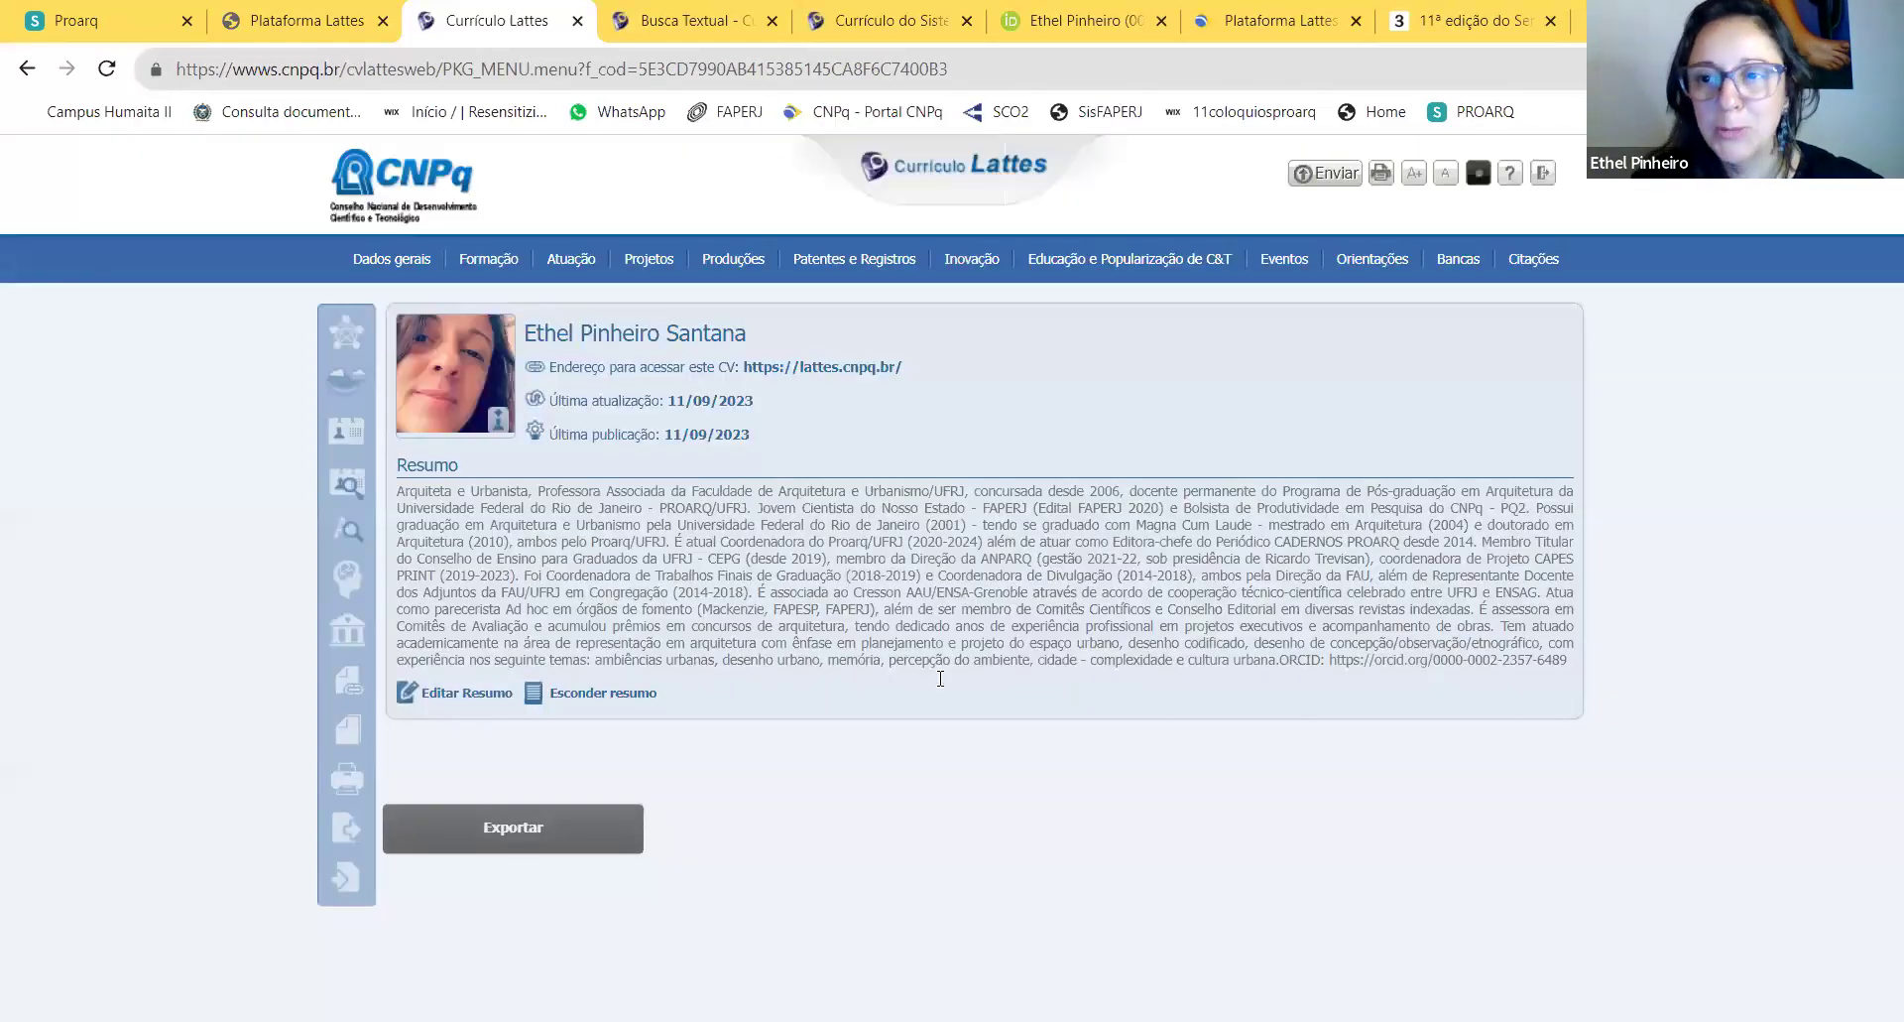
Step: Open the printable CV options, choose the Completo model, and exclude Educação e Popularização de C&T
left_click(353, 790)
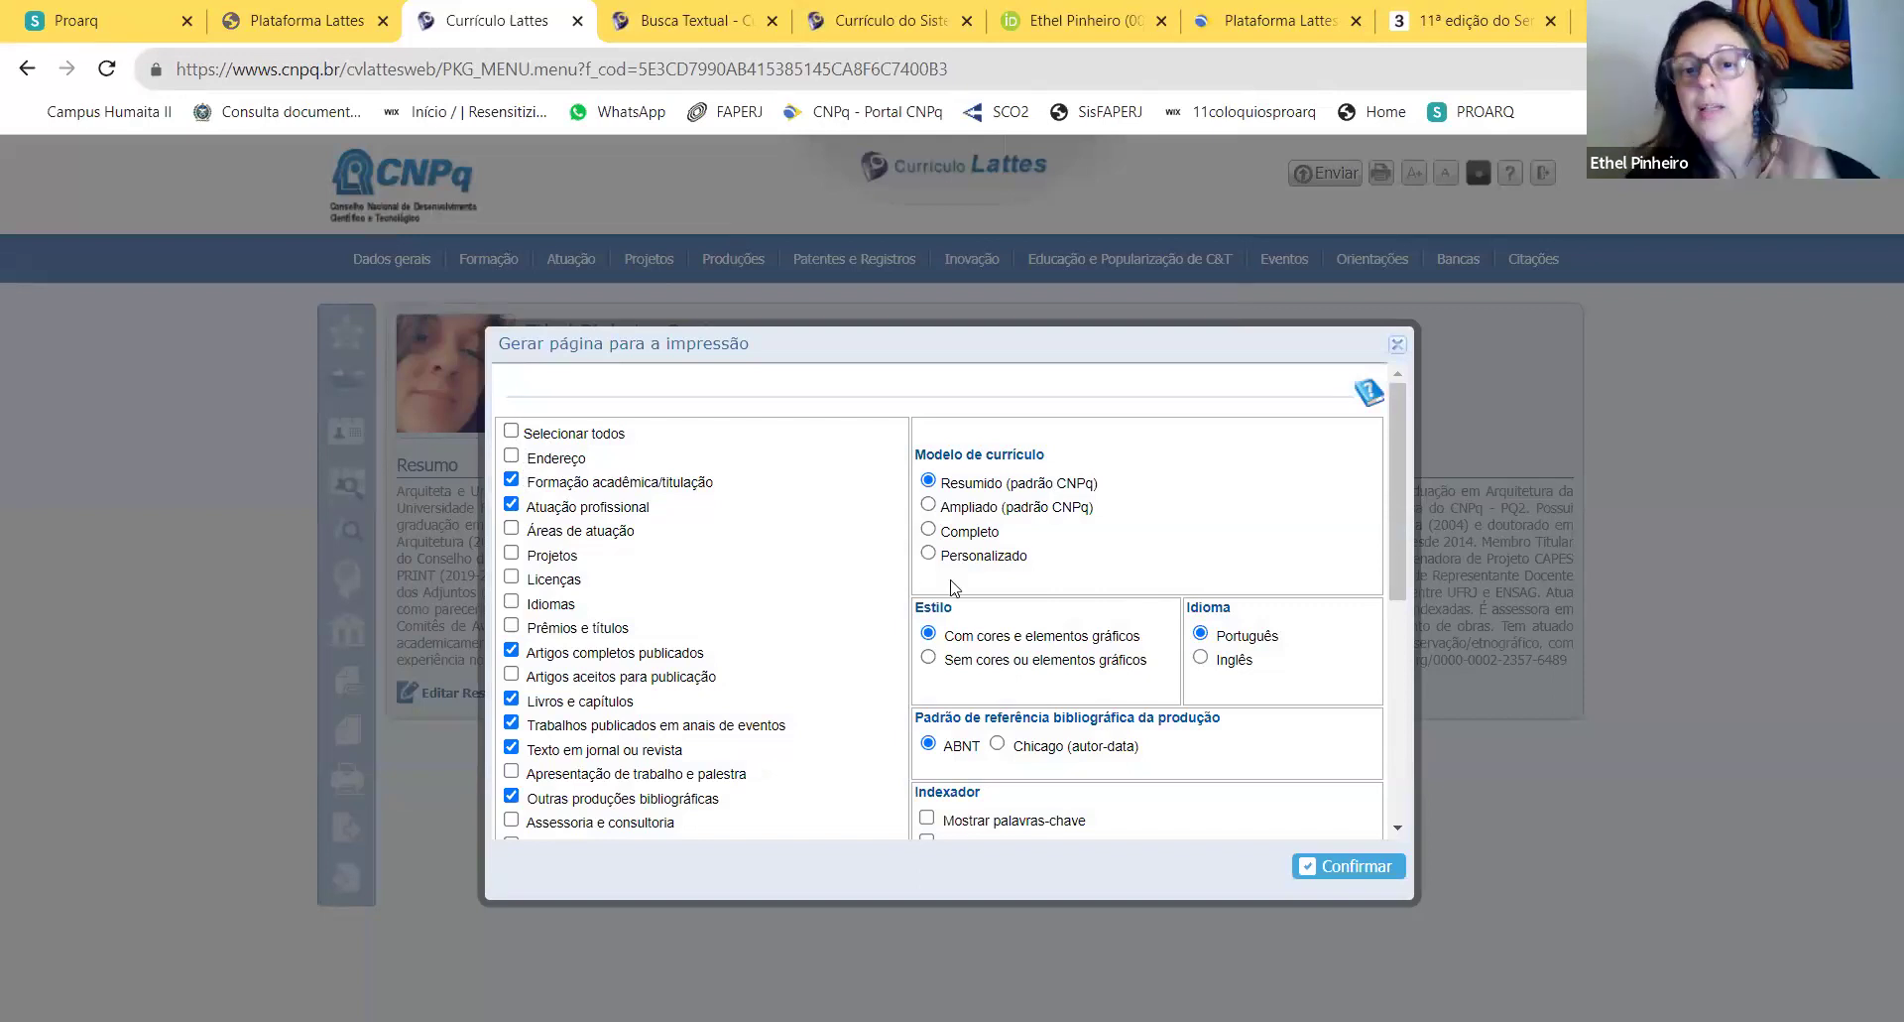
scroll(1075, 695, "down", 5)
scroll(1154, 680, "up", 5)
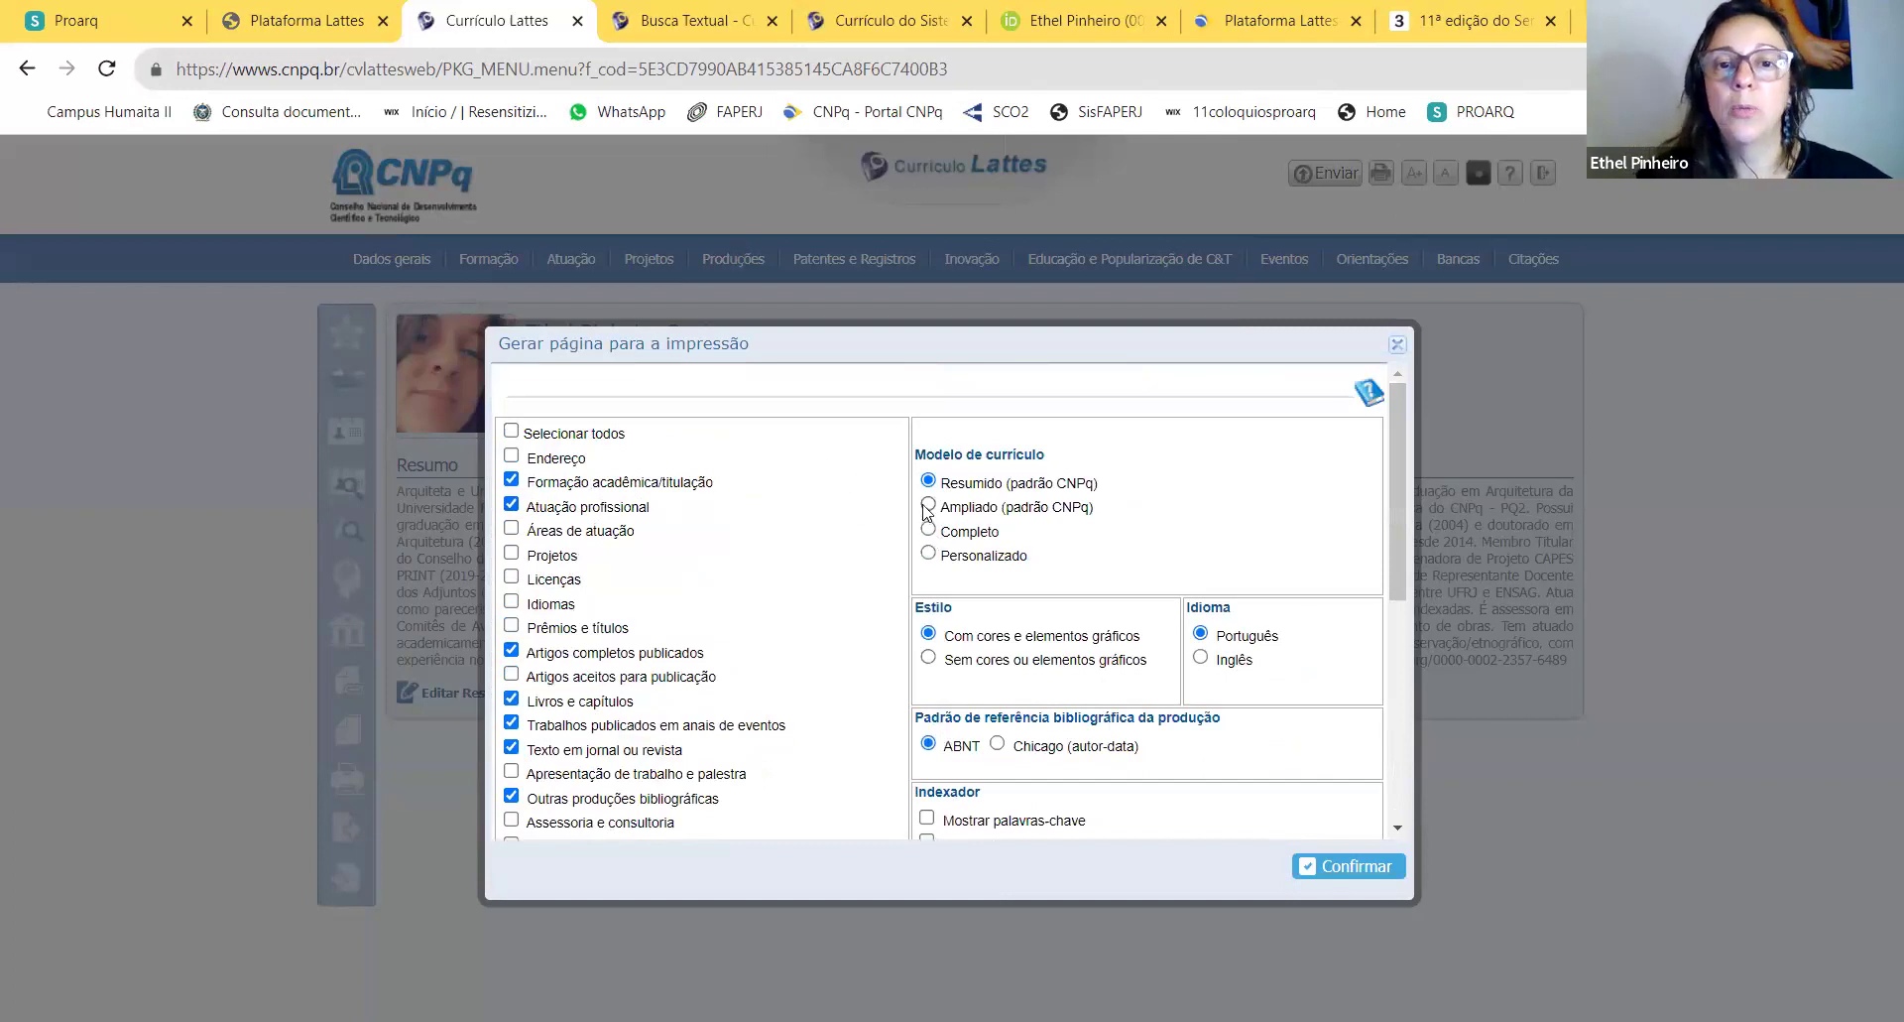
left_click(929, 505)
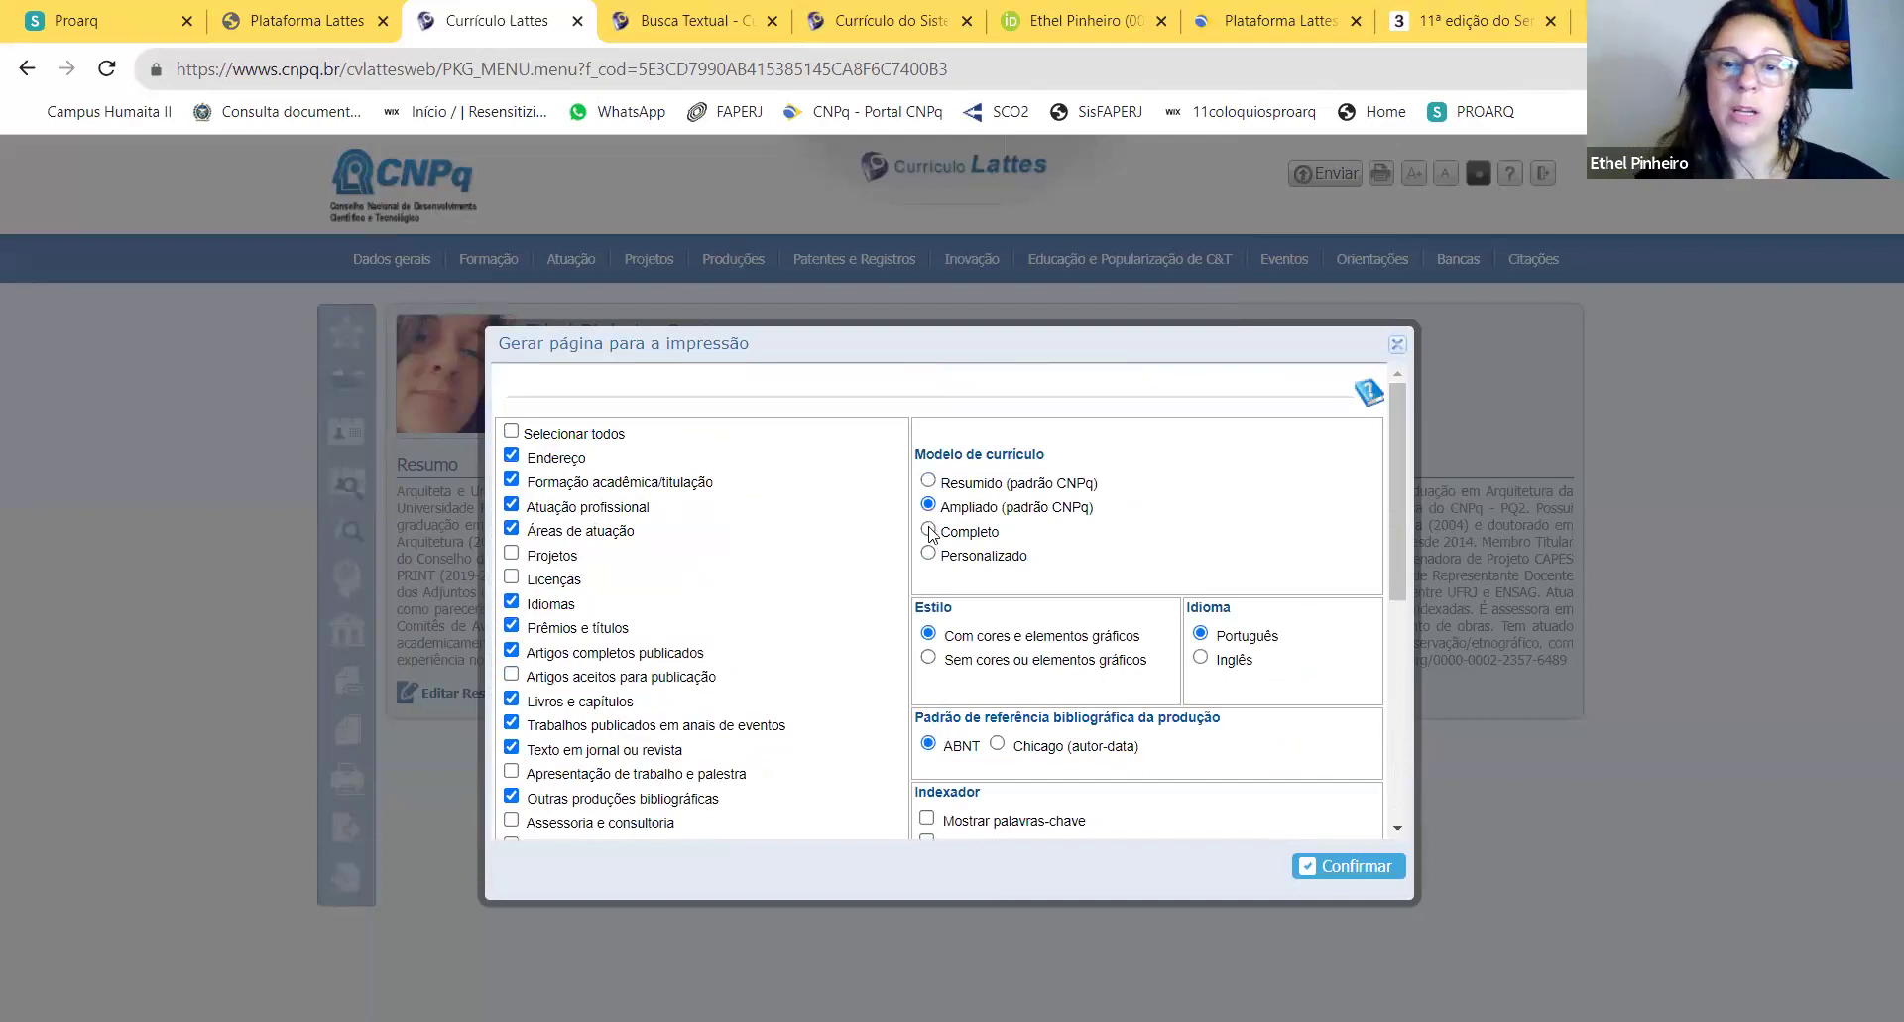
left_click(928, 529)
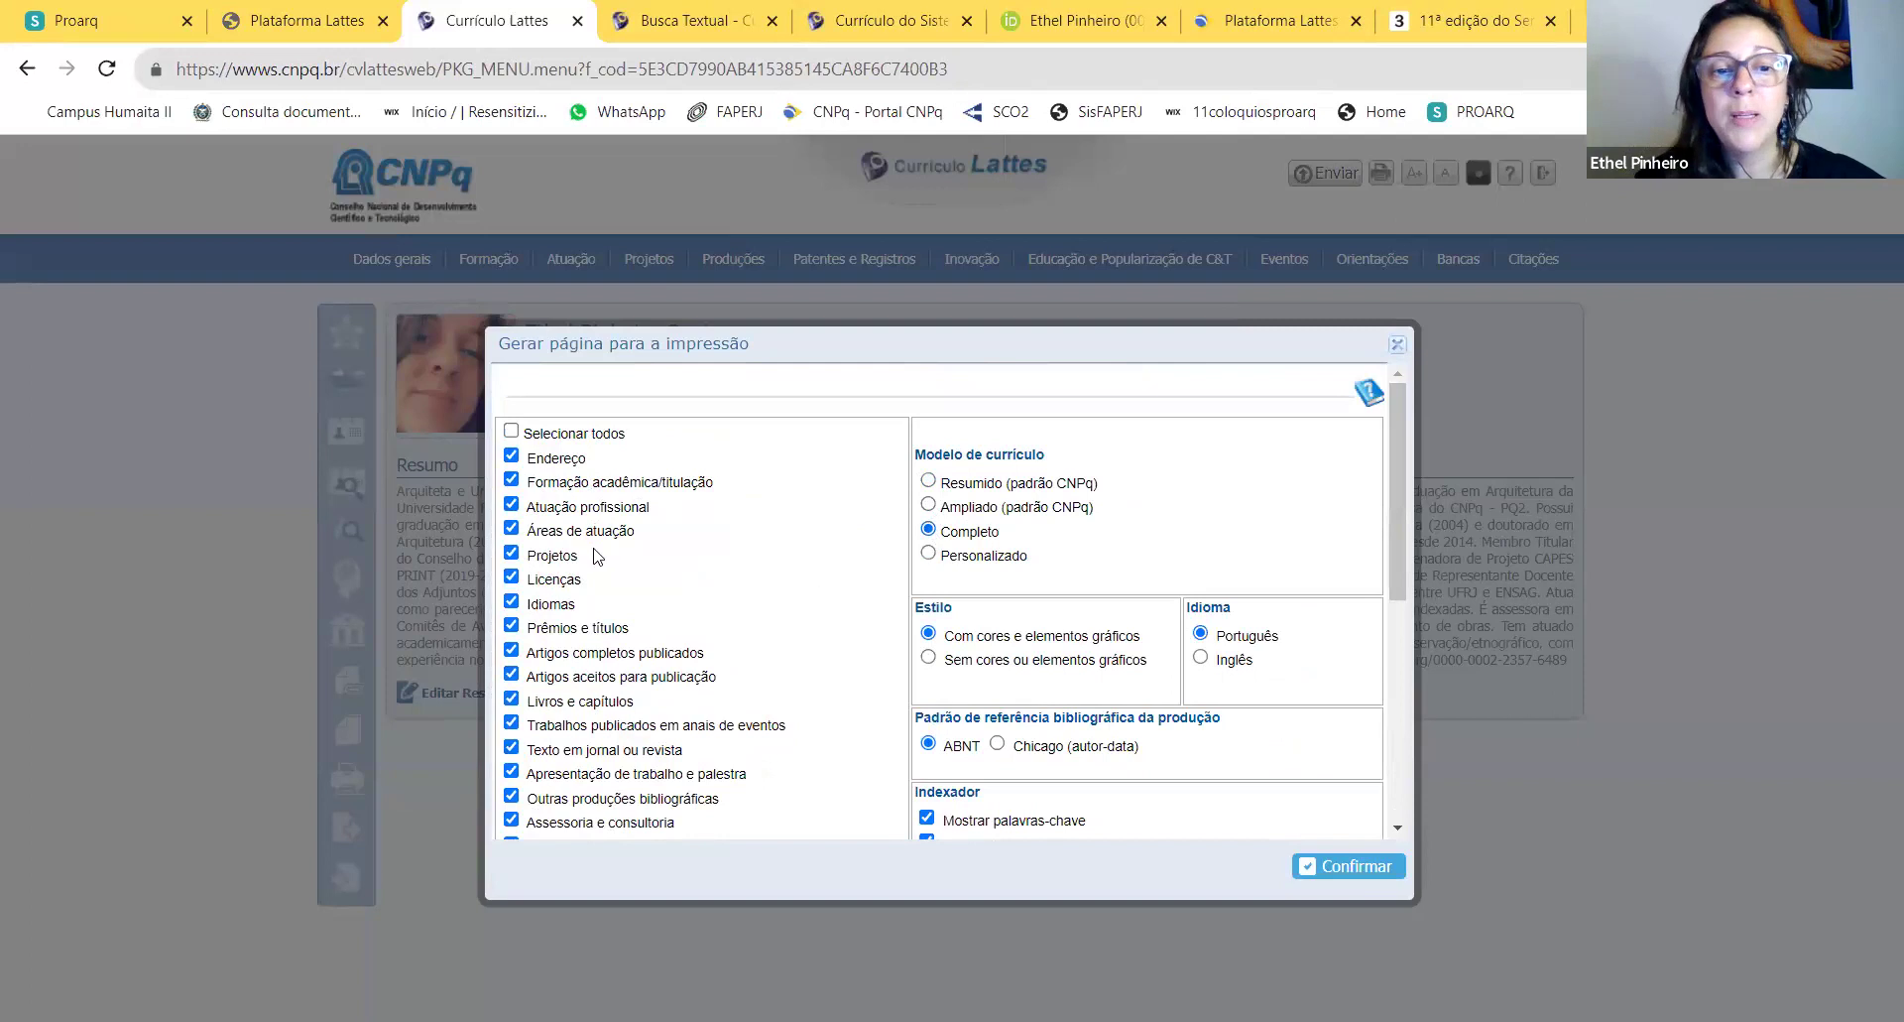
scroll(598, 555, "down", 10)
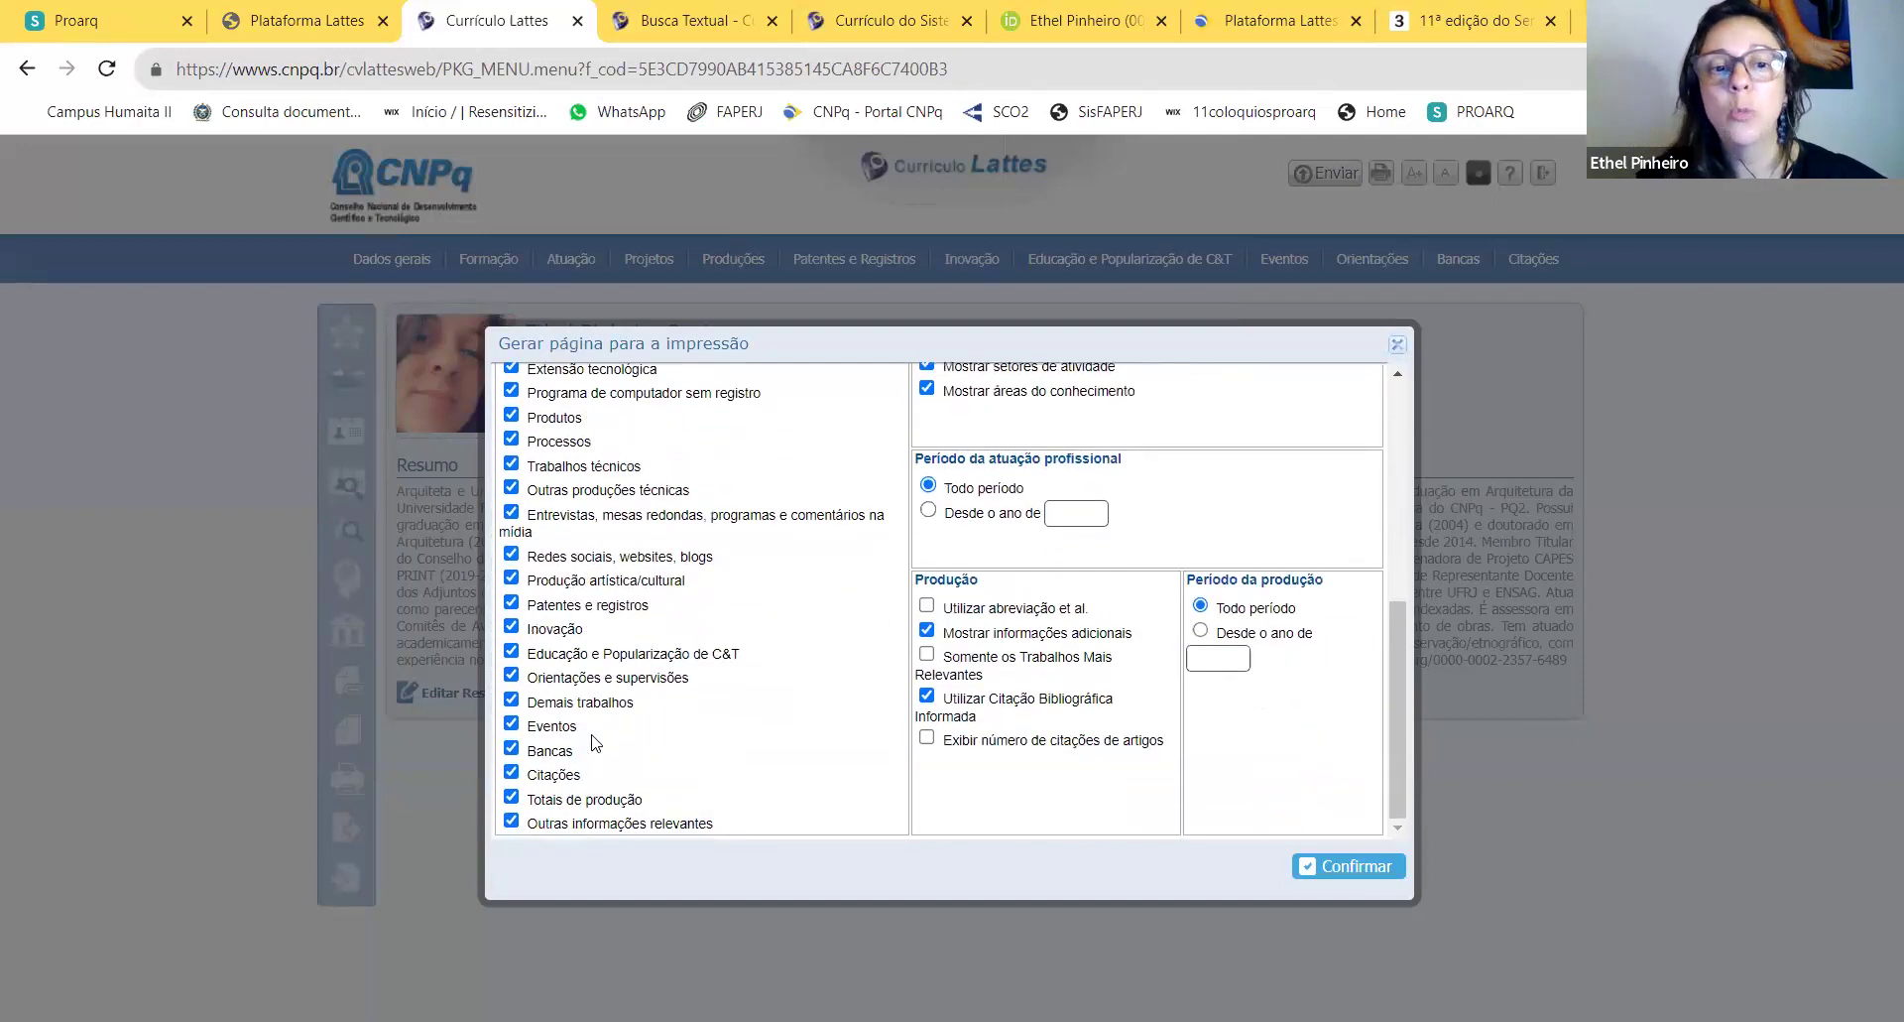
left_click(511, 650)
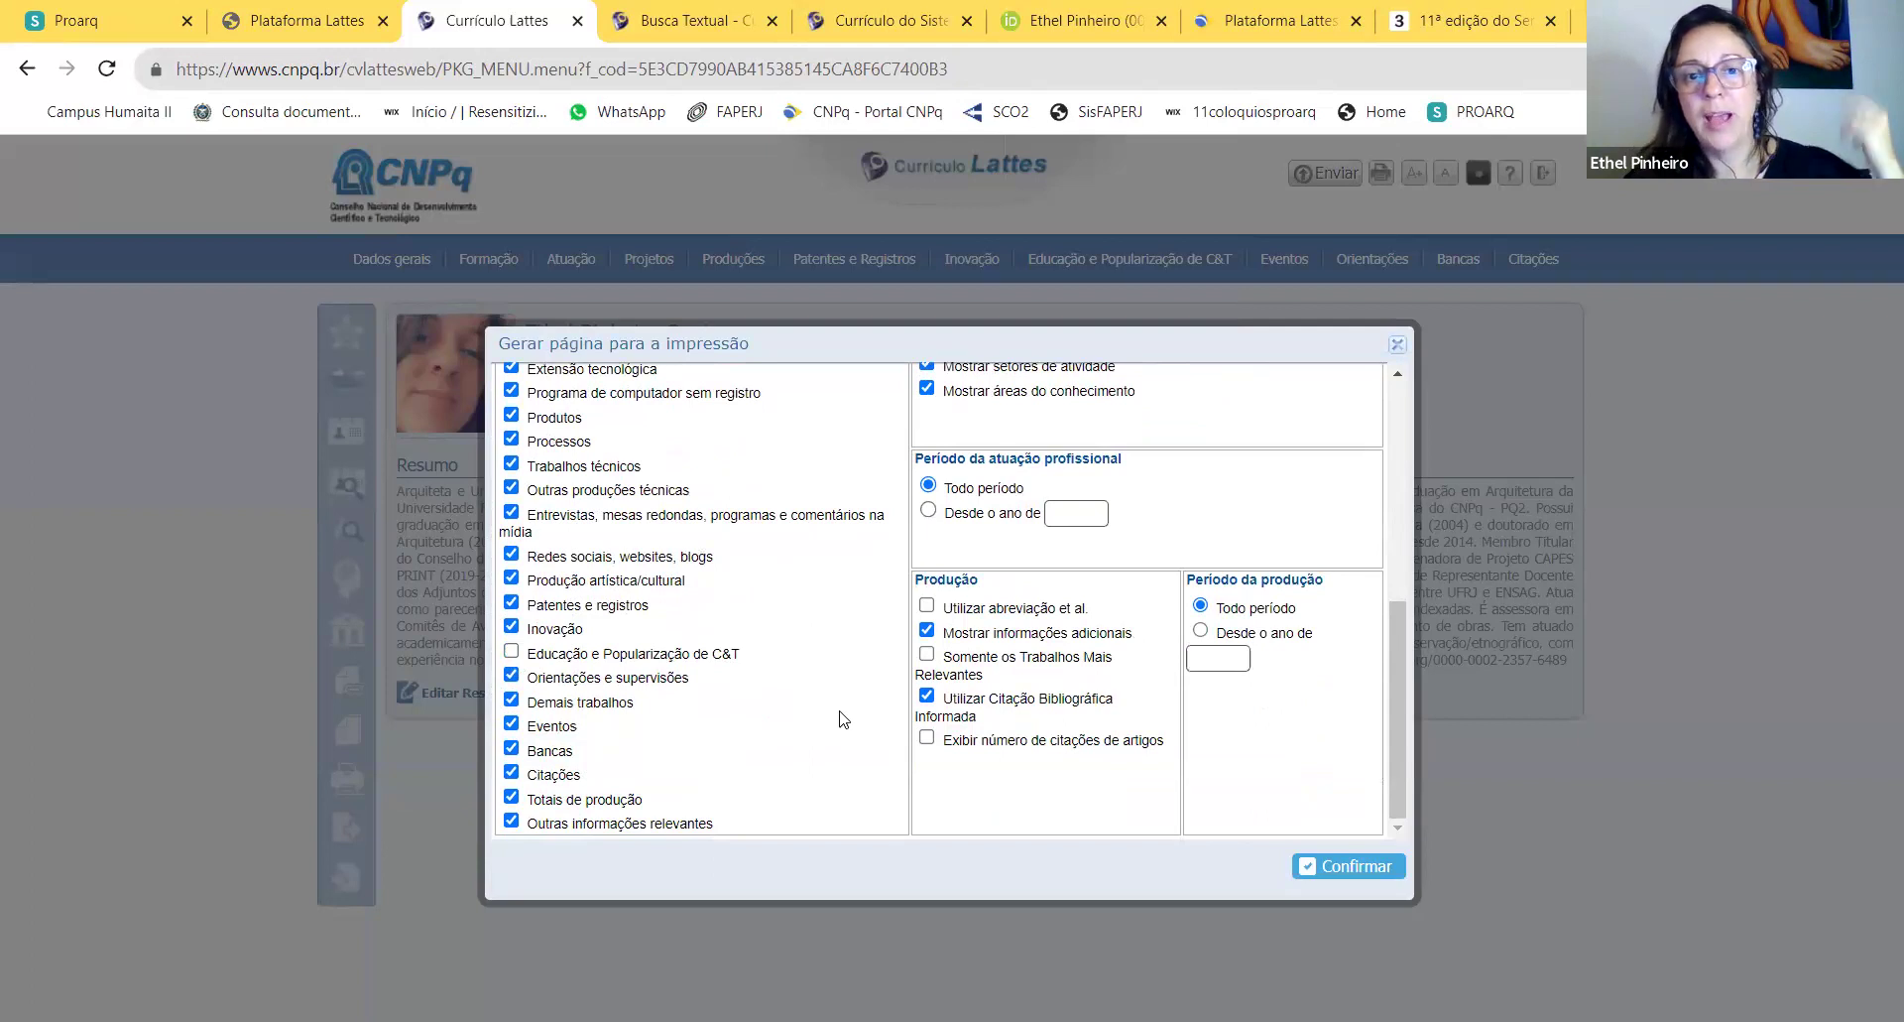
scroll(842, 719, "up", 1)
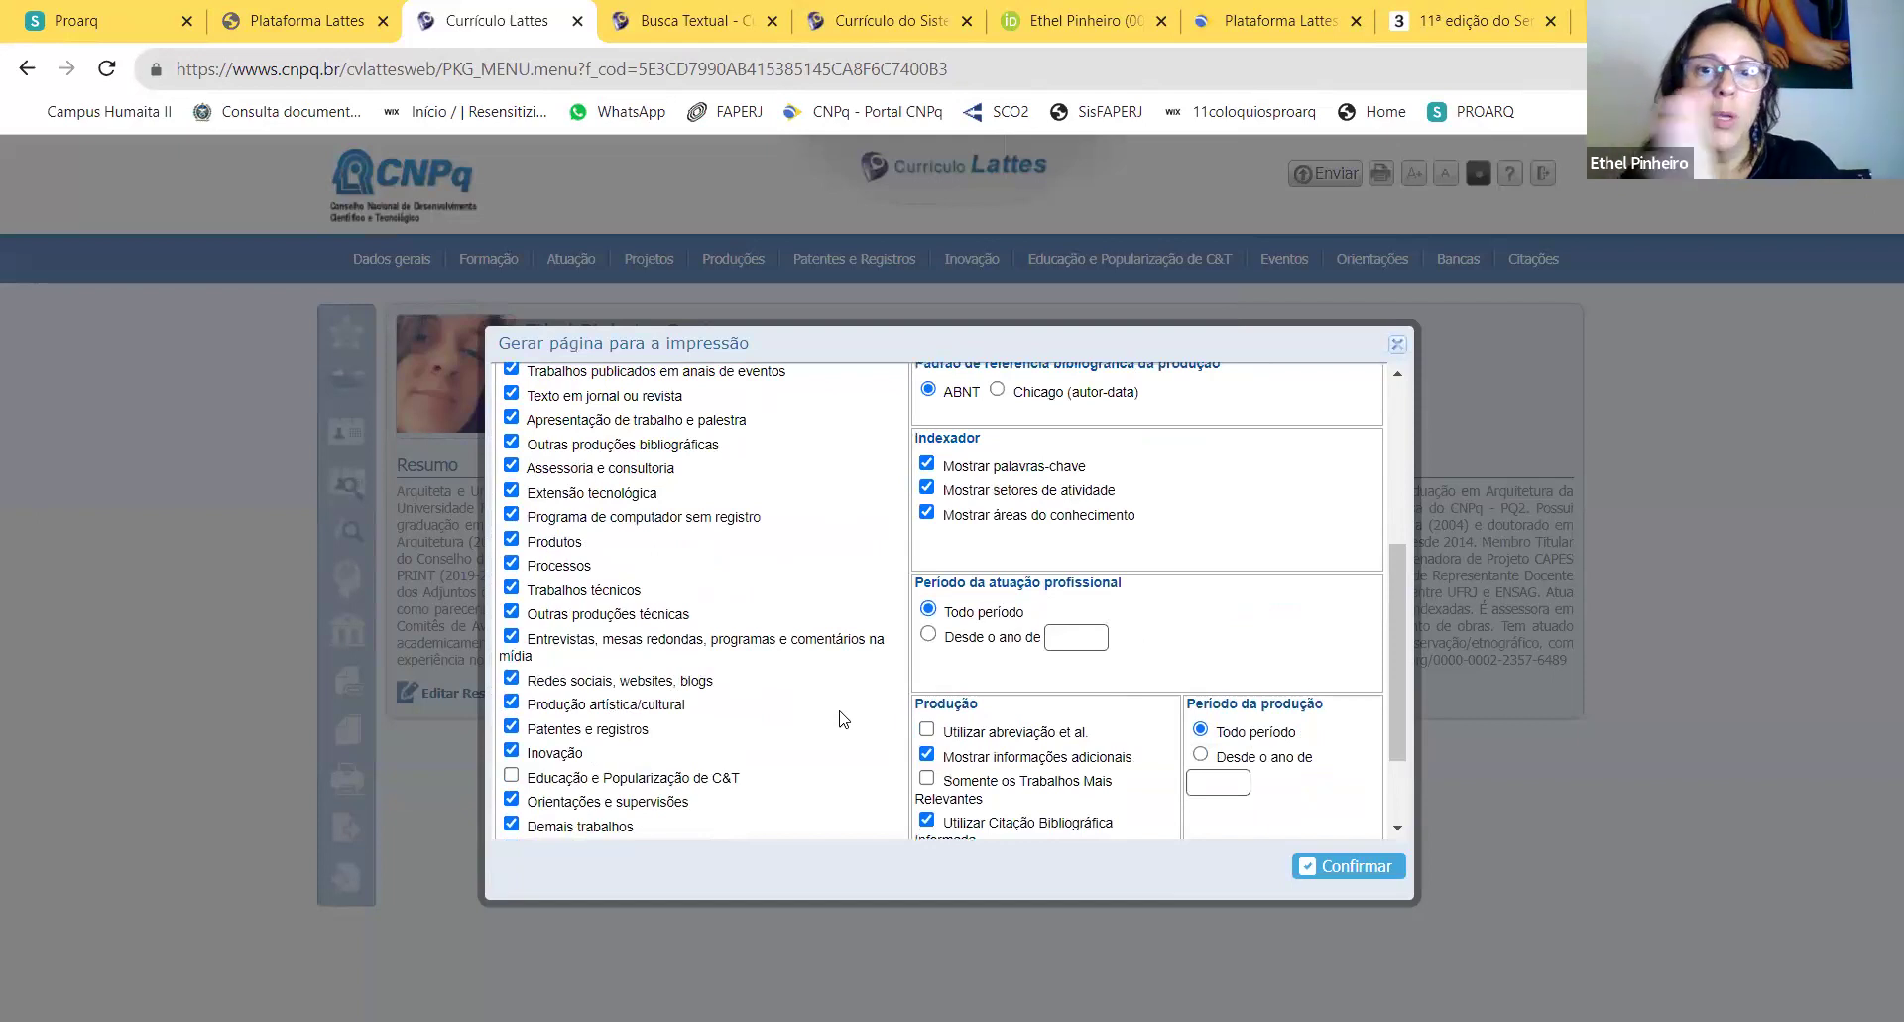
scroll(1021, 670, "down", 1)
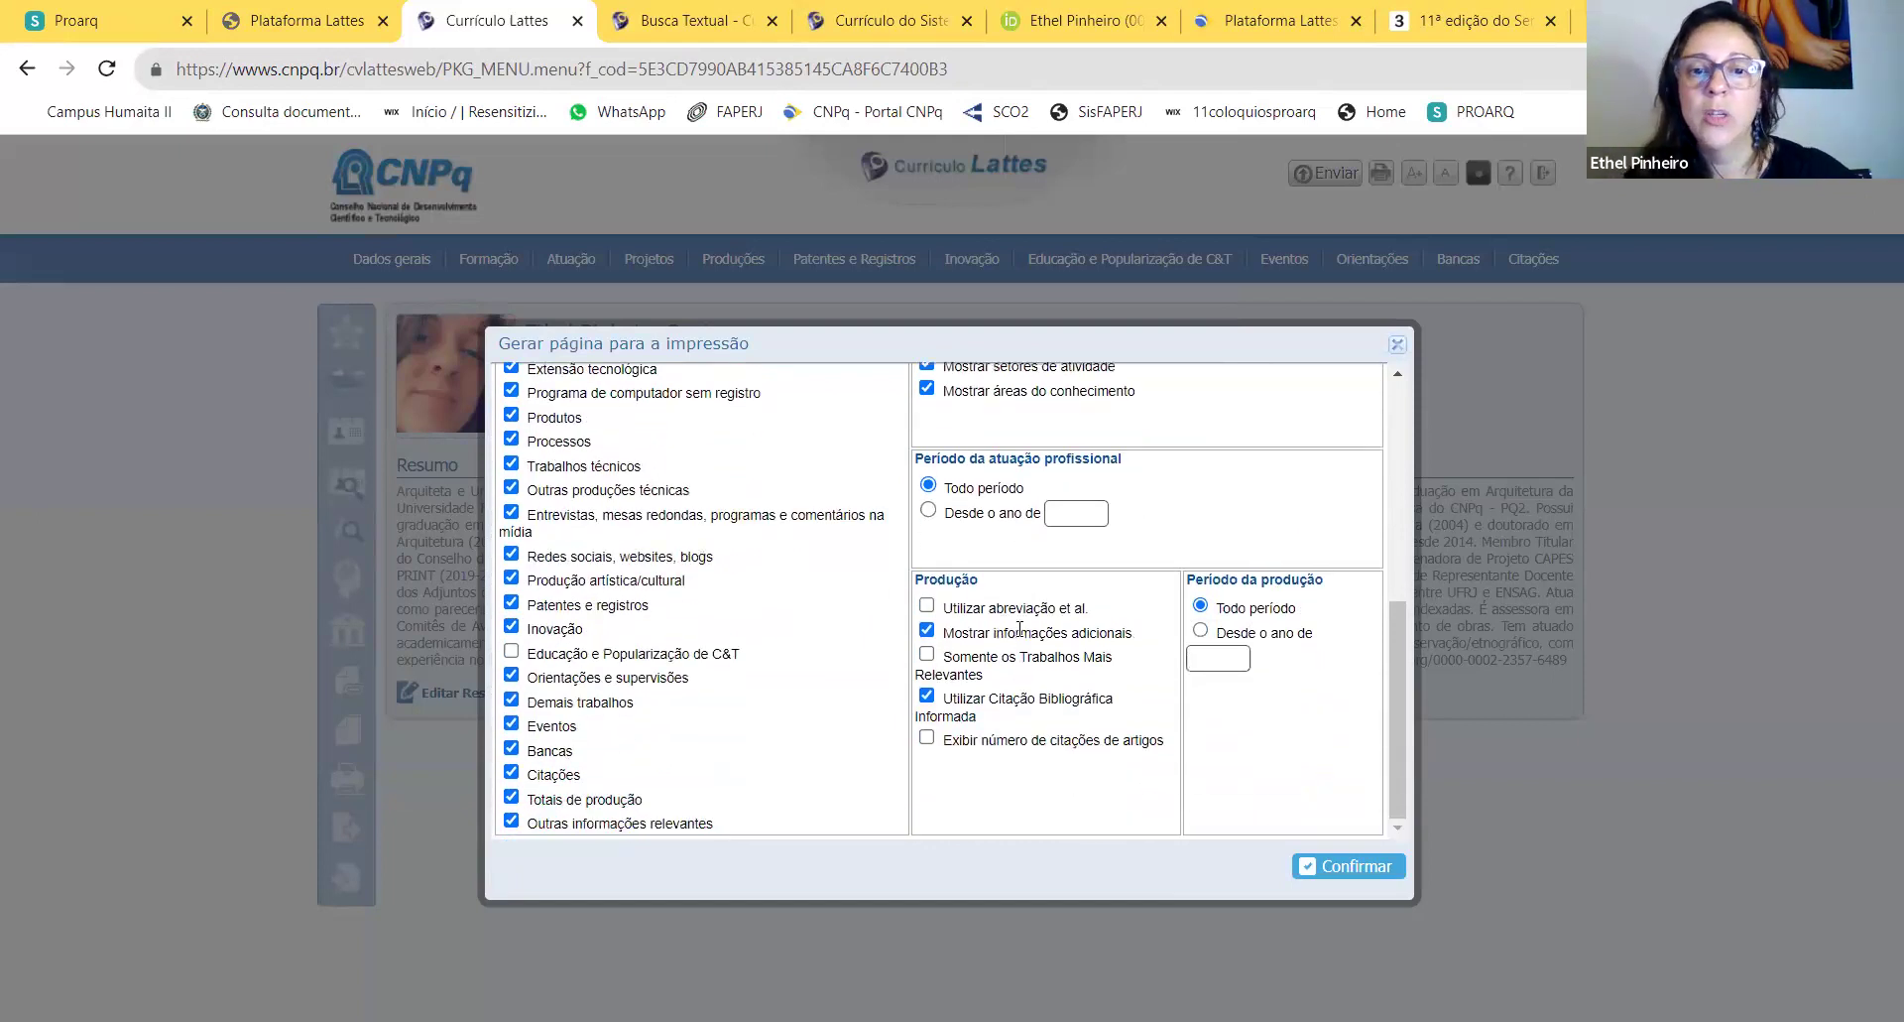
scroll(1175, 753, "up", 4)
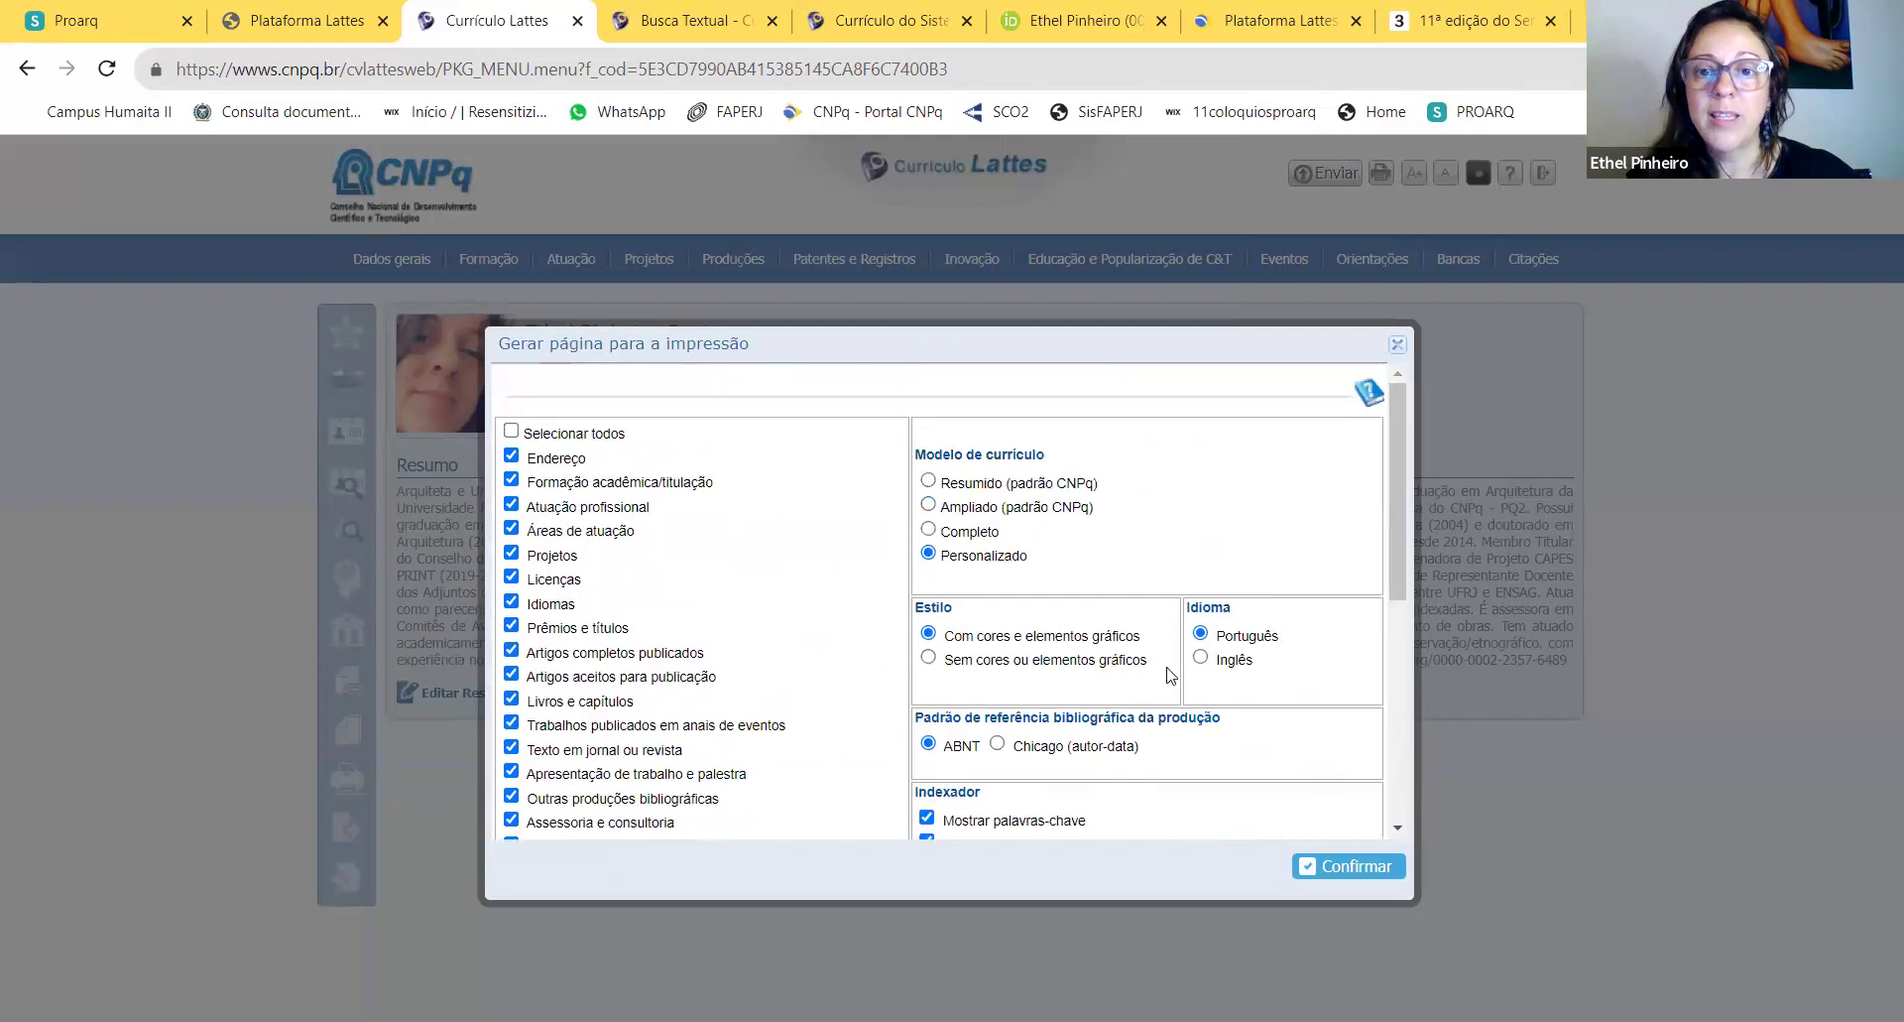
scroll(1026, 600, "down", 1)
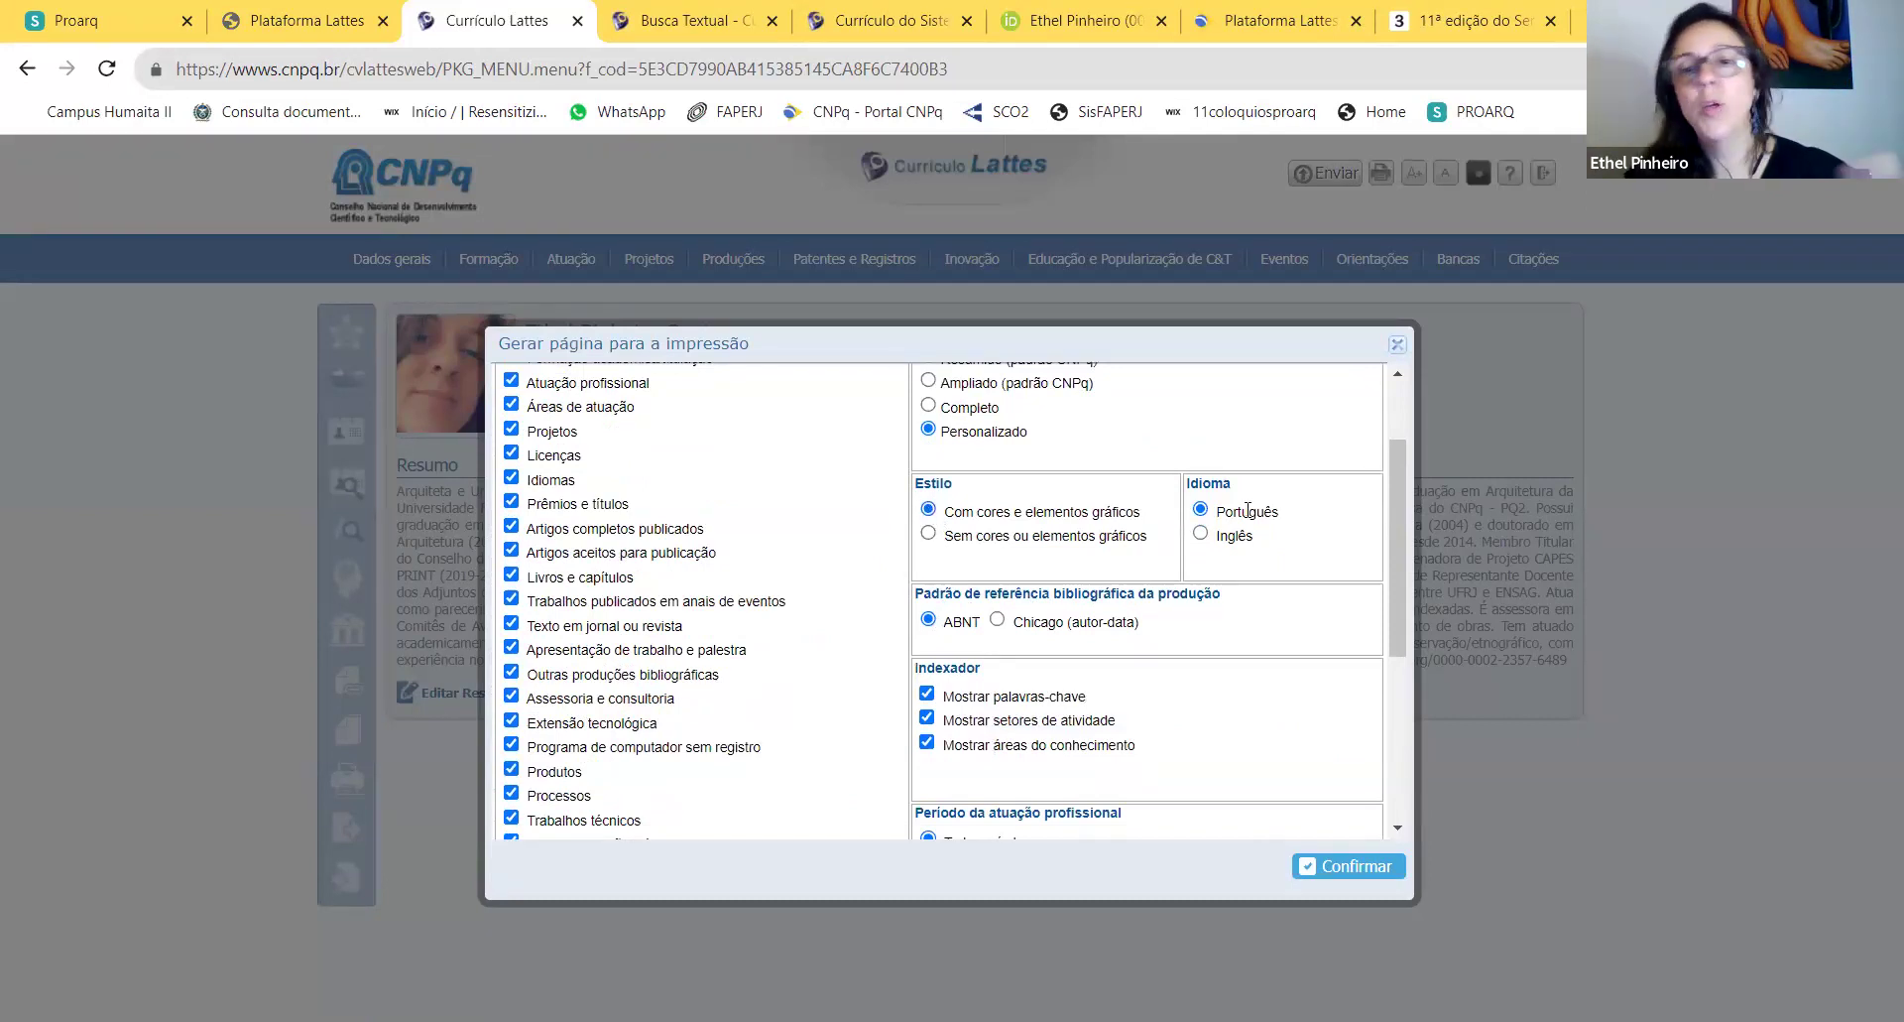
scroll(1249, 567, "down", 1)
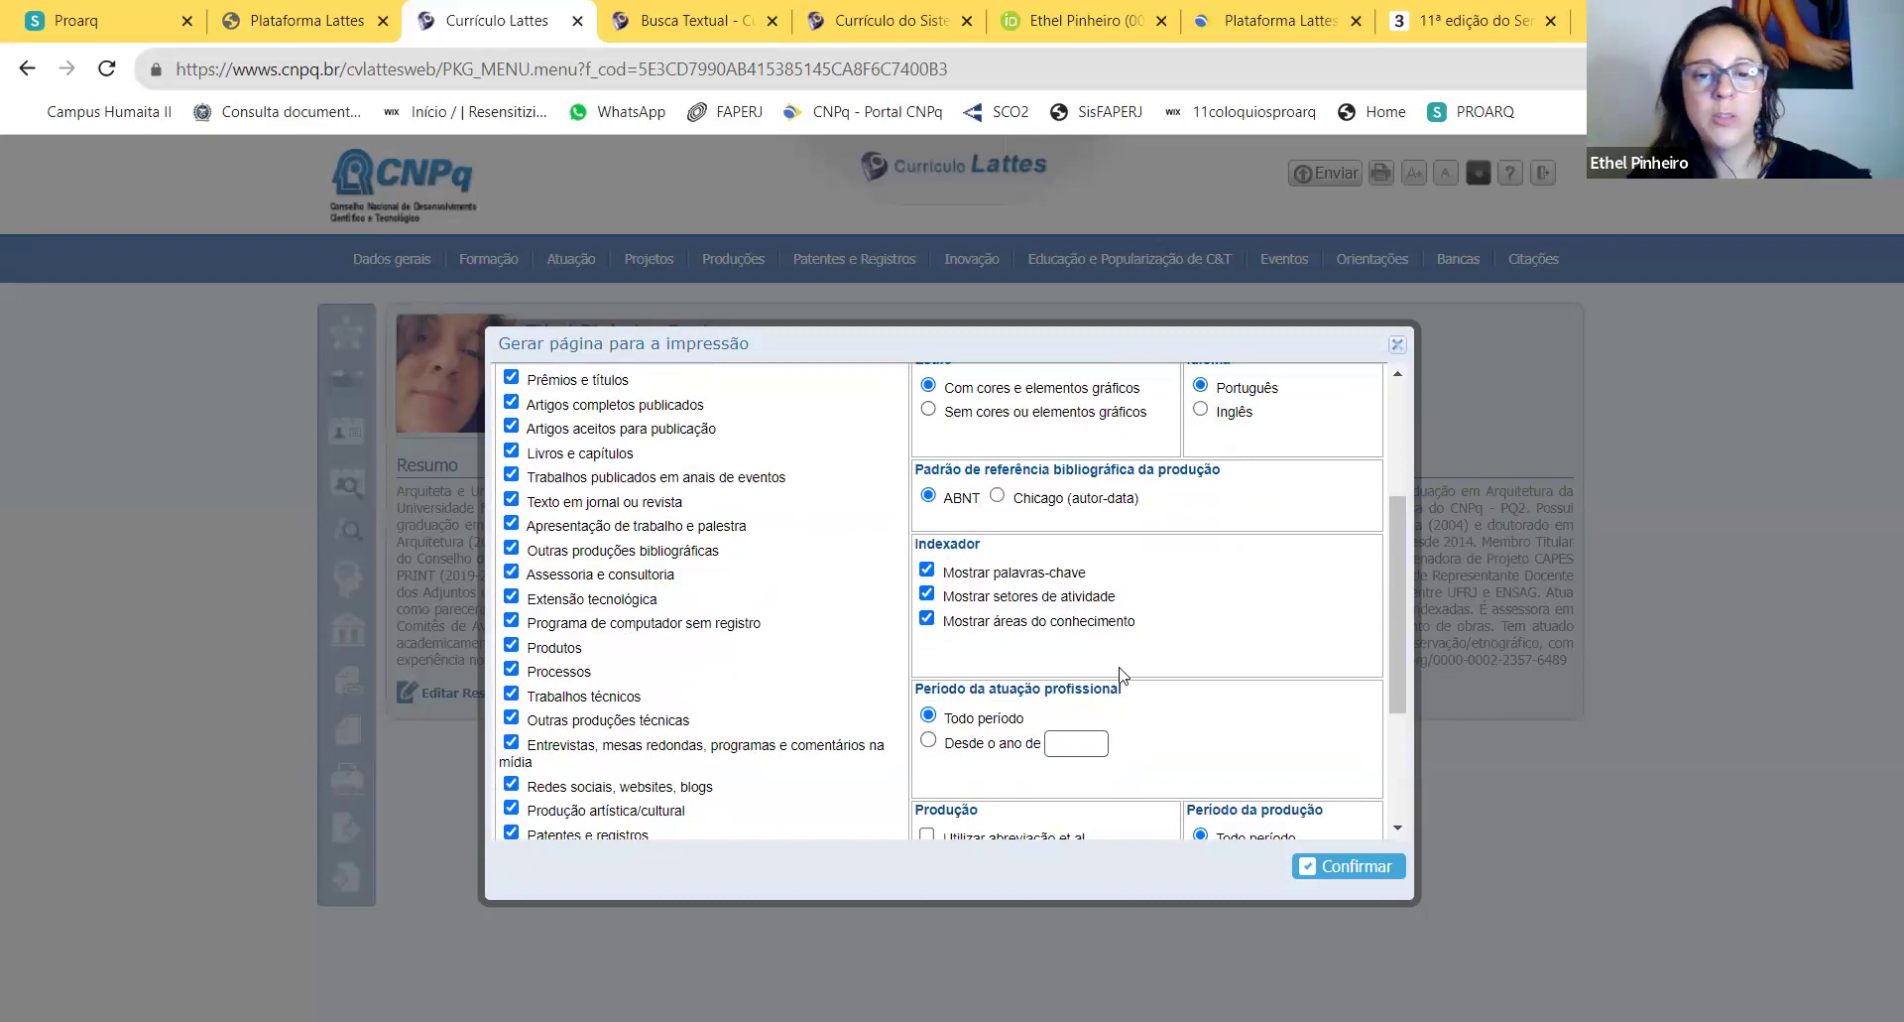
scroll(1121, 674, "down", 2)
Step: Limit professional activity and production to since 2016 and generate the printable CV
left_click(929, 510)
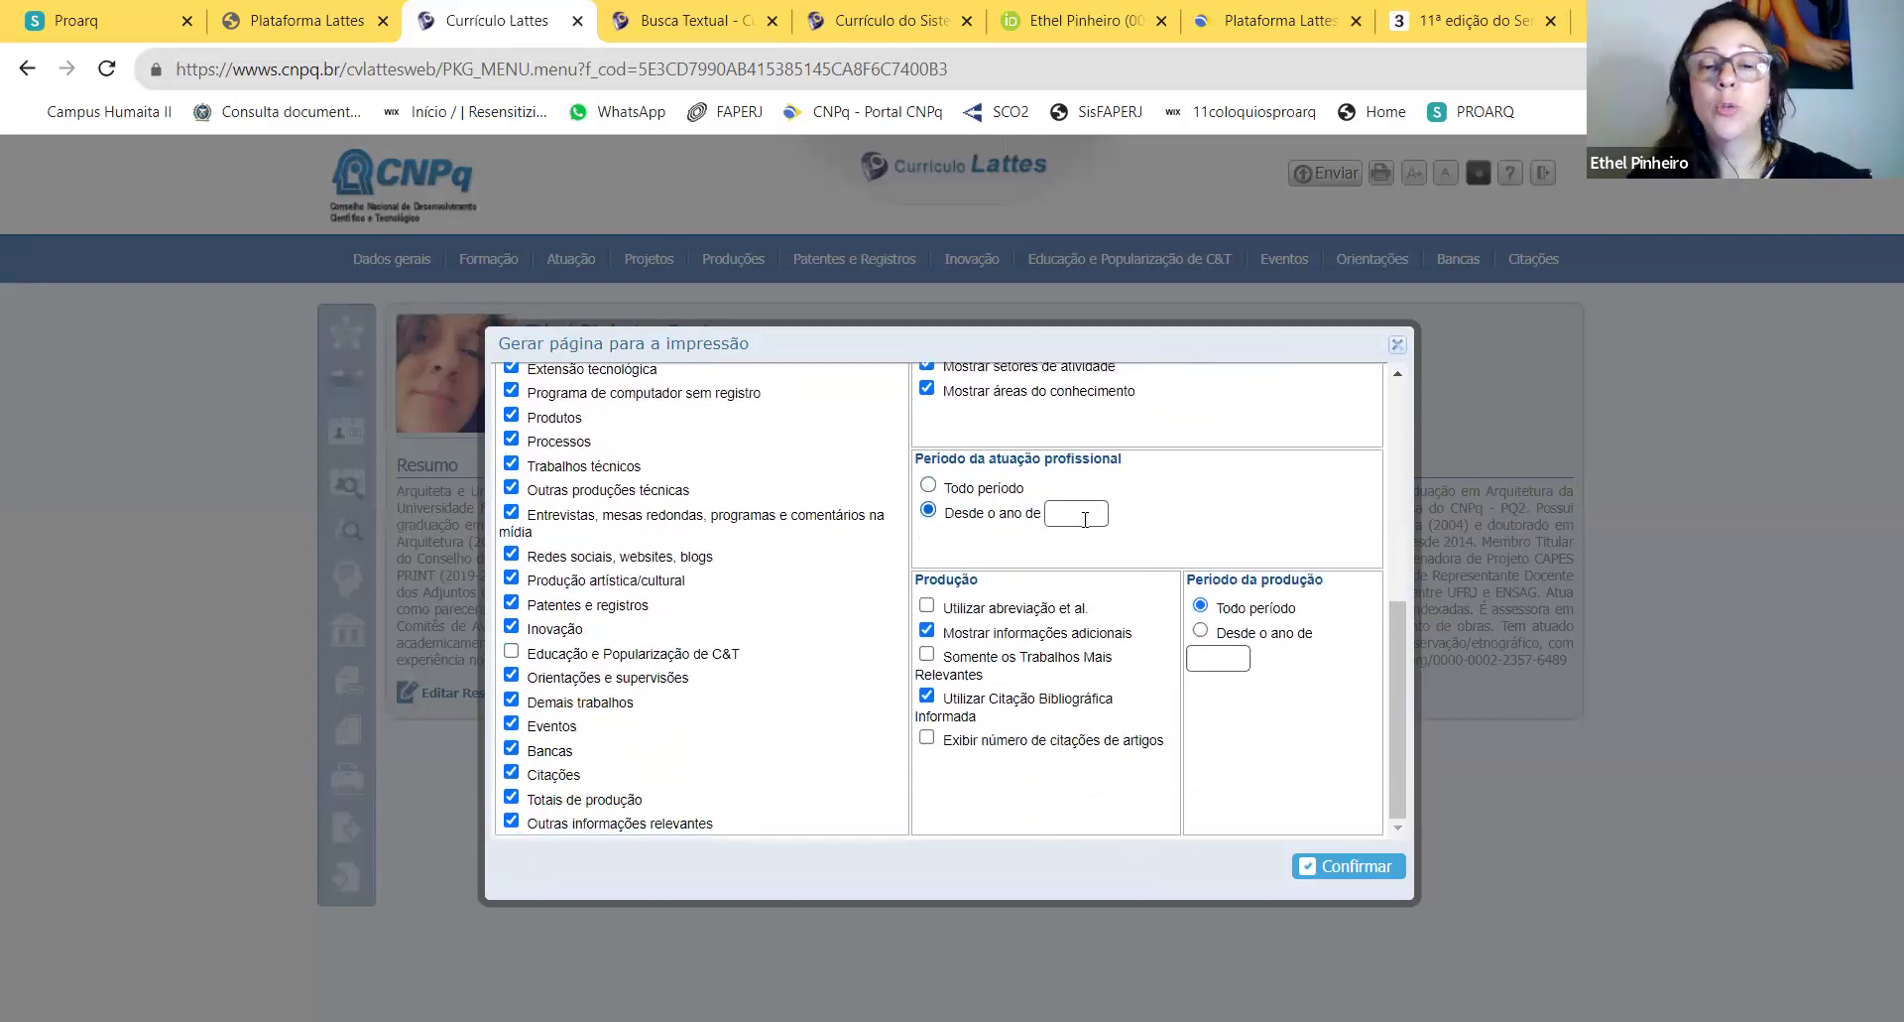
left_click(1085, 519)
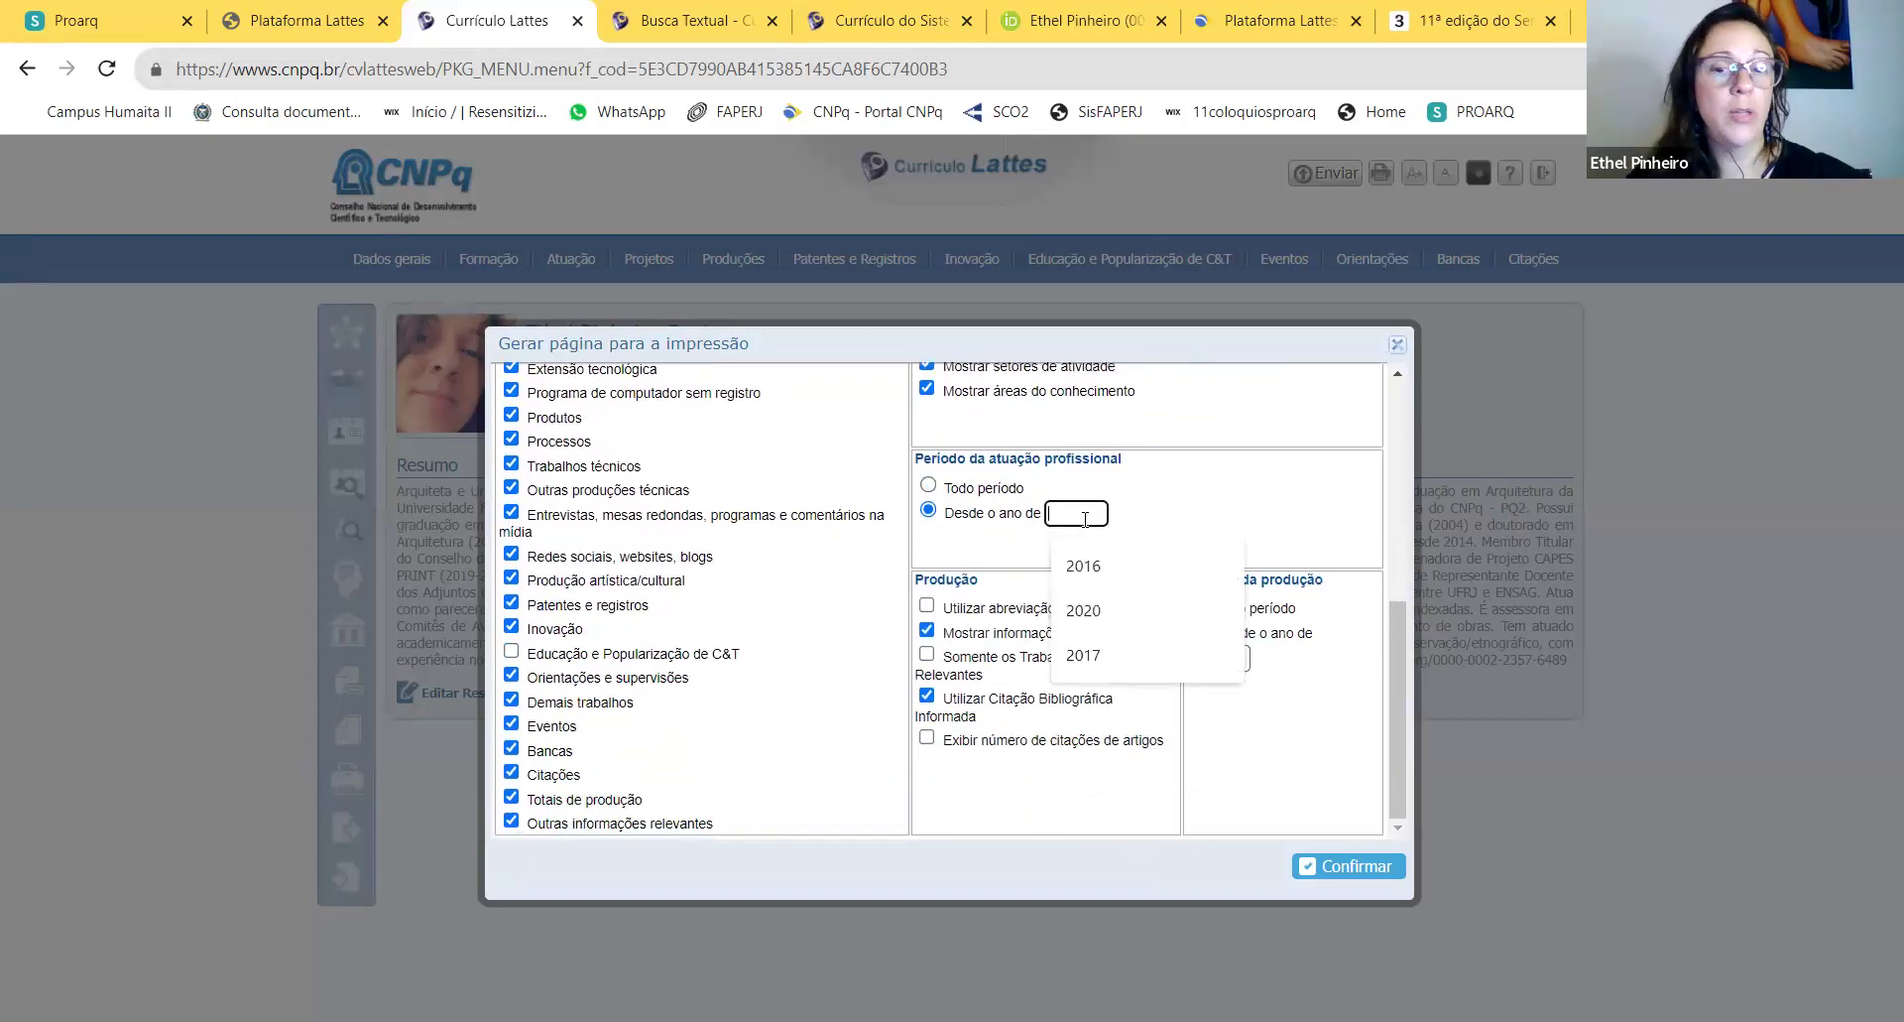
left_click(1091, 567)
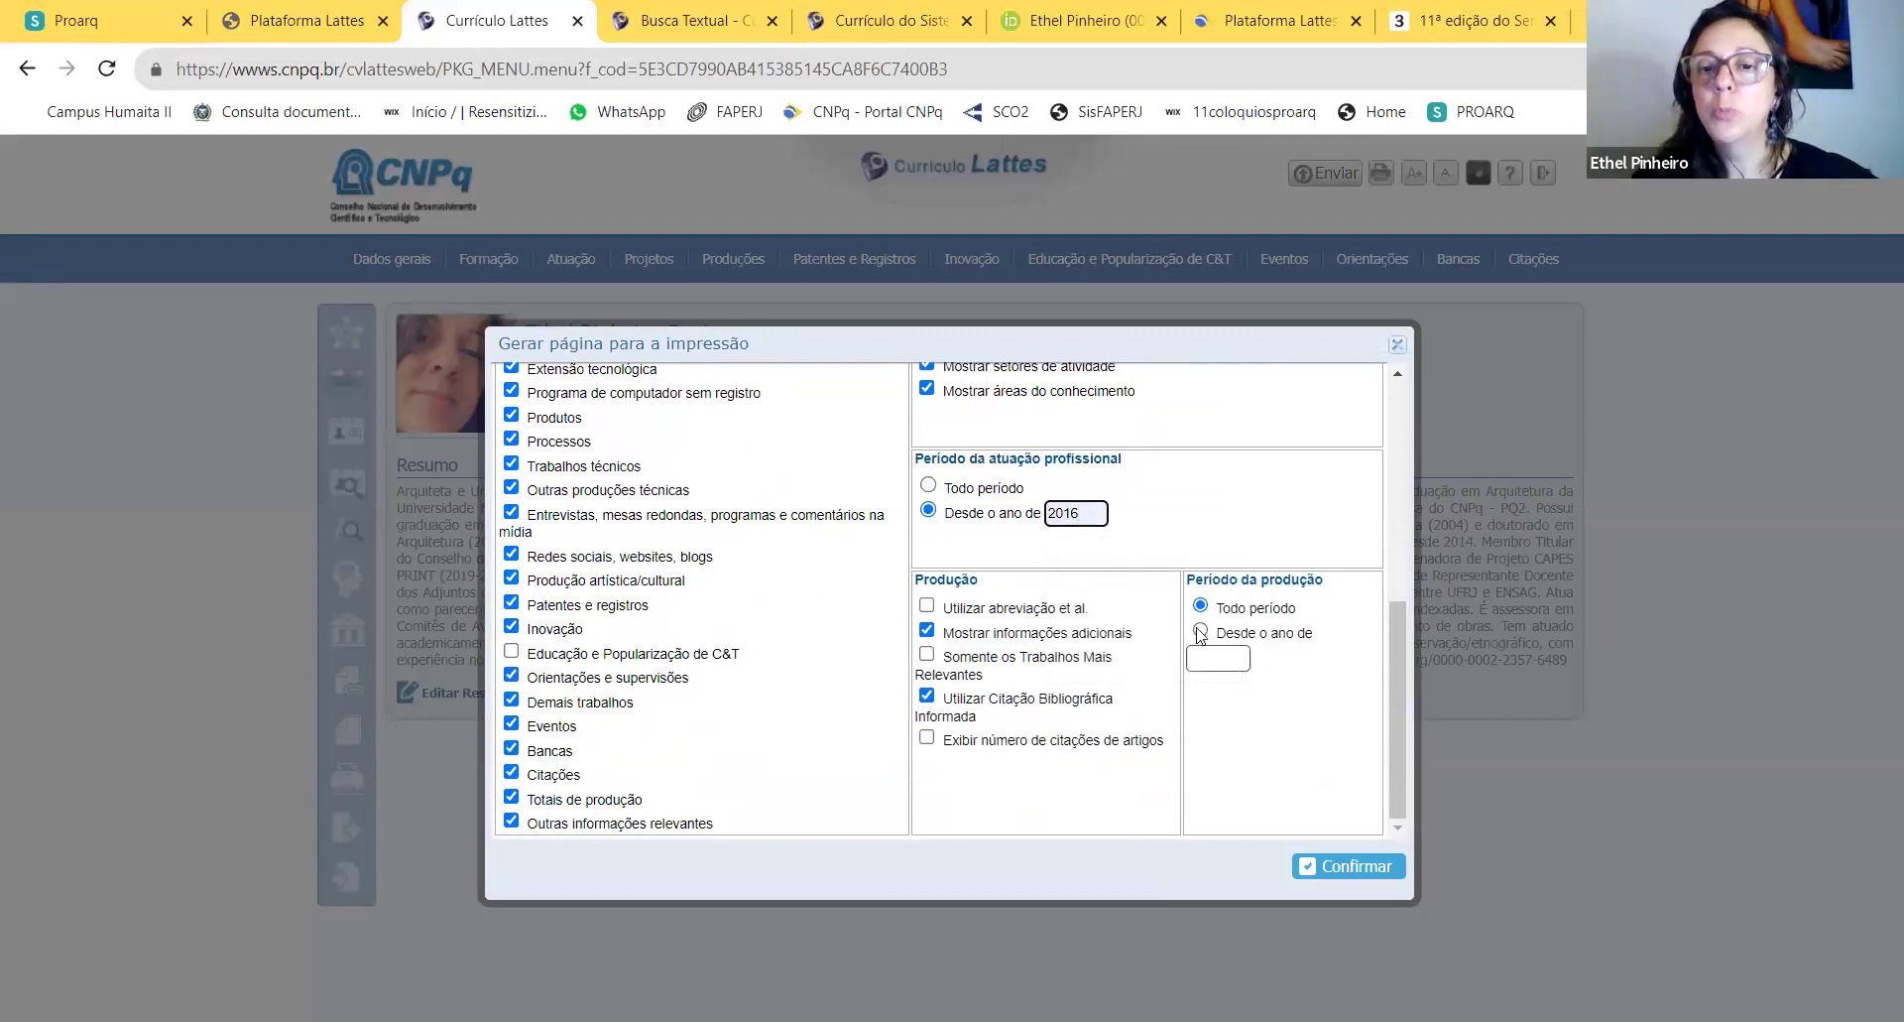
left_click(1201, 632)
left_click(1221, 661)
type("2016")
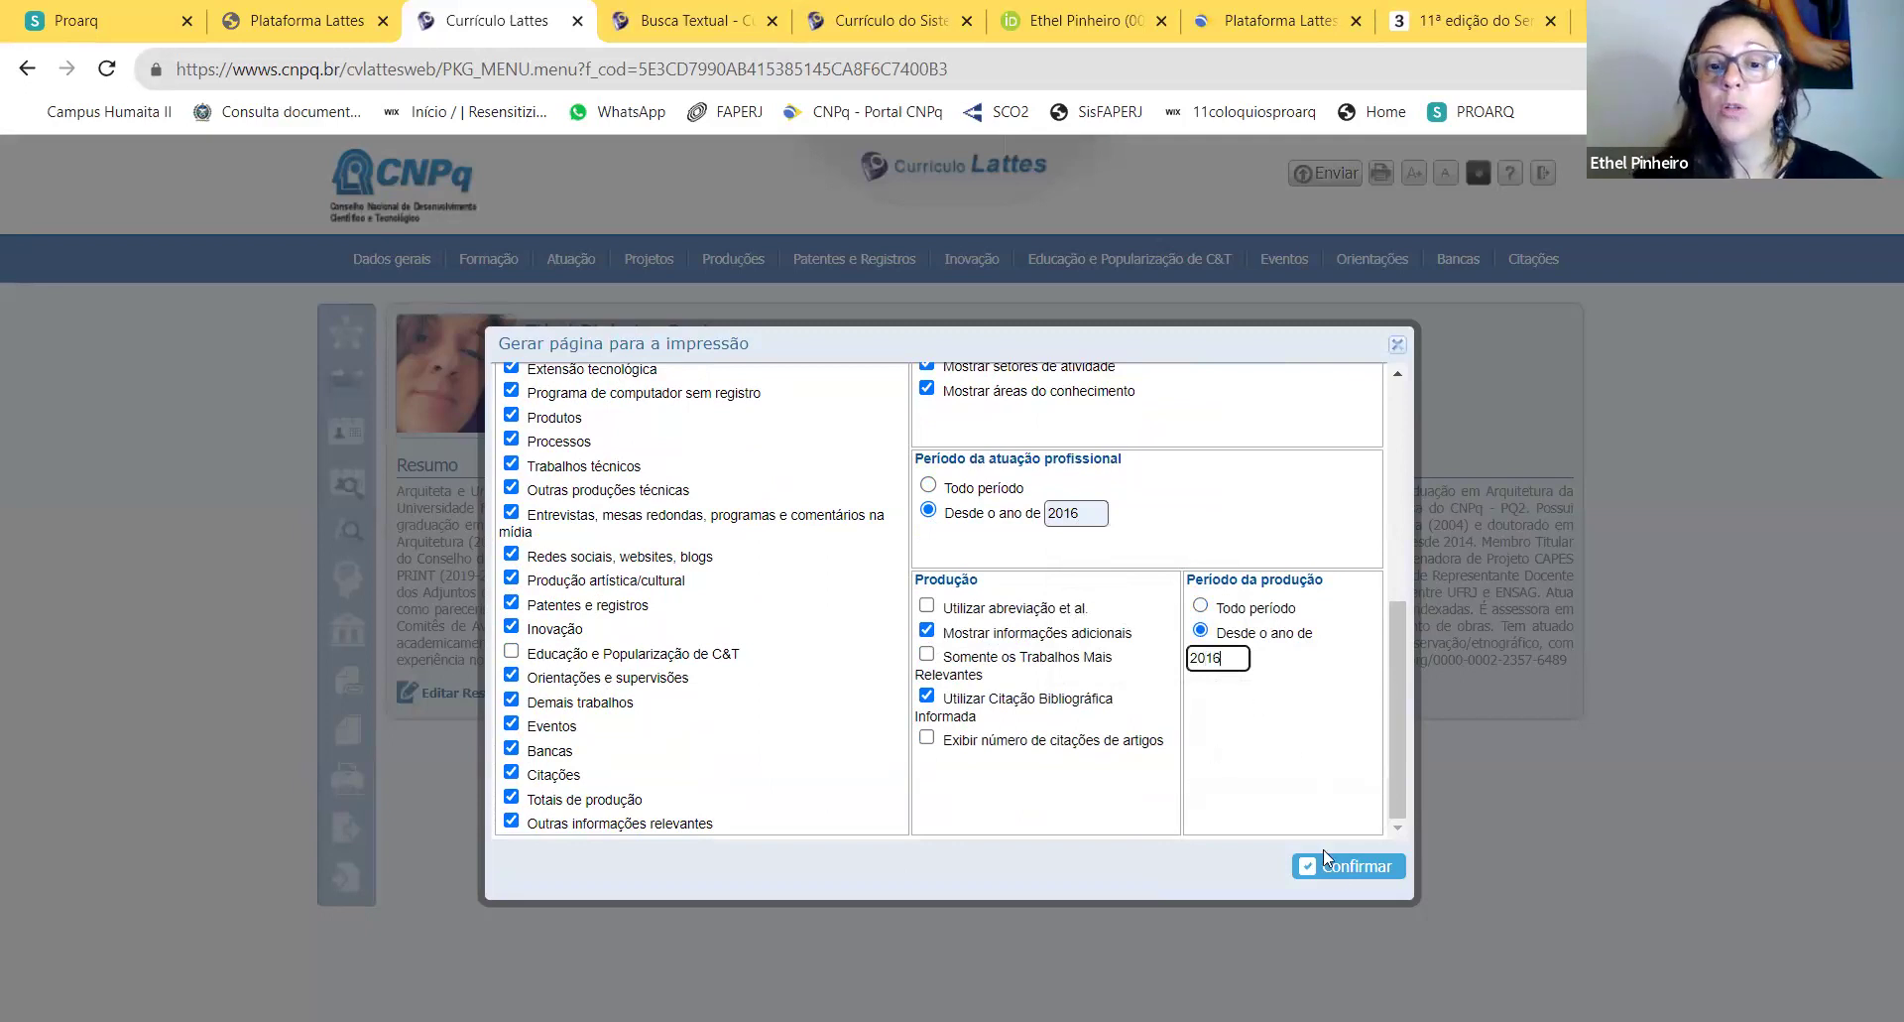
left_click(1335, 865)
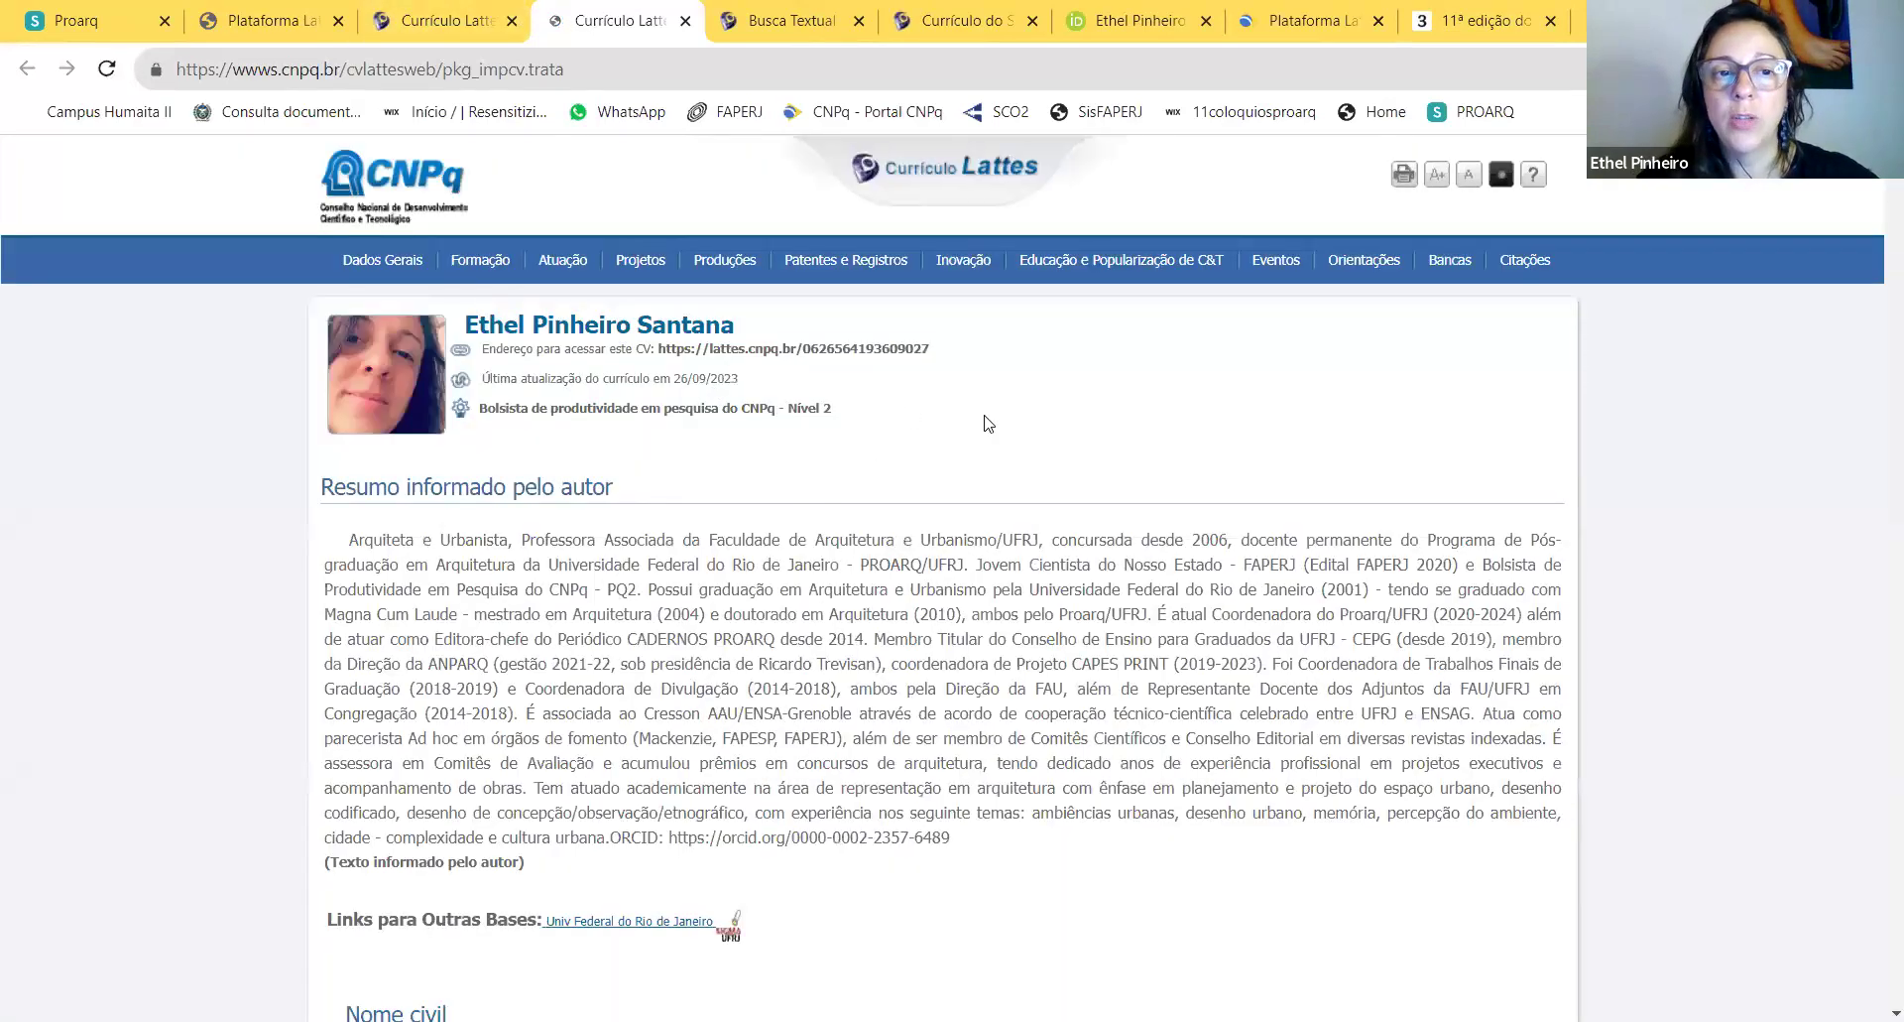
Step: Review the generated 2016-onward CV in the new tab, then return to the CV editing tab
scroll(1086, 543, "down", 5)
scroll(1086, 543, "up", 5)
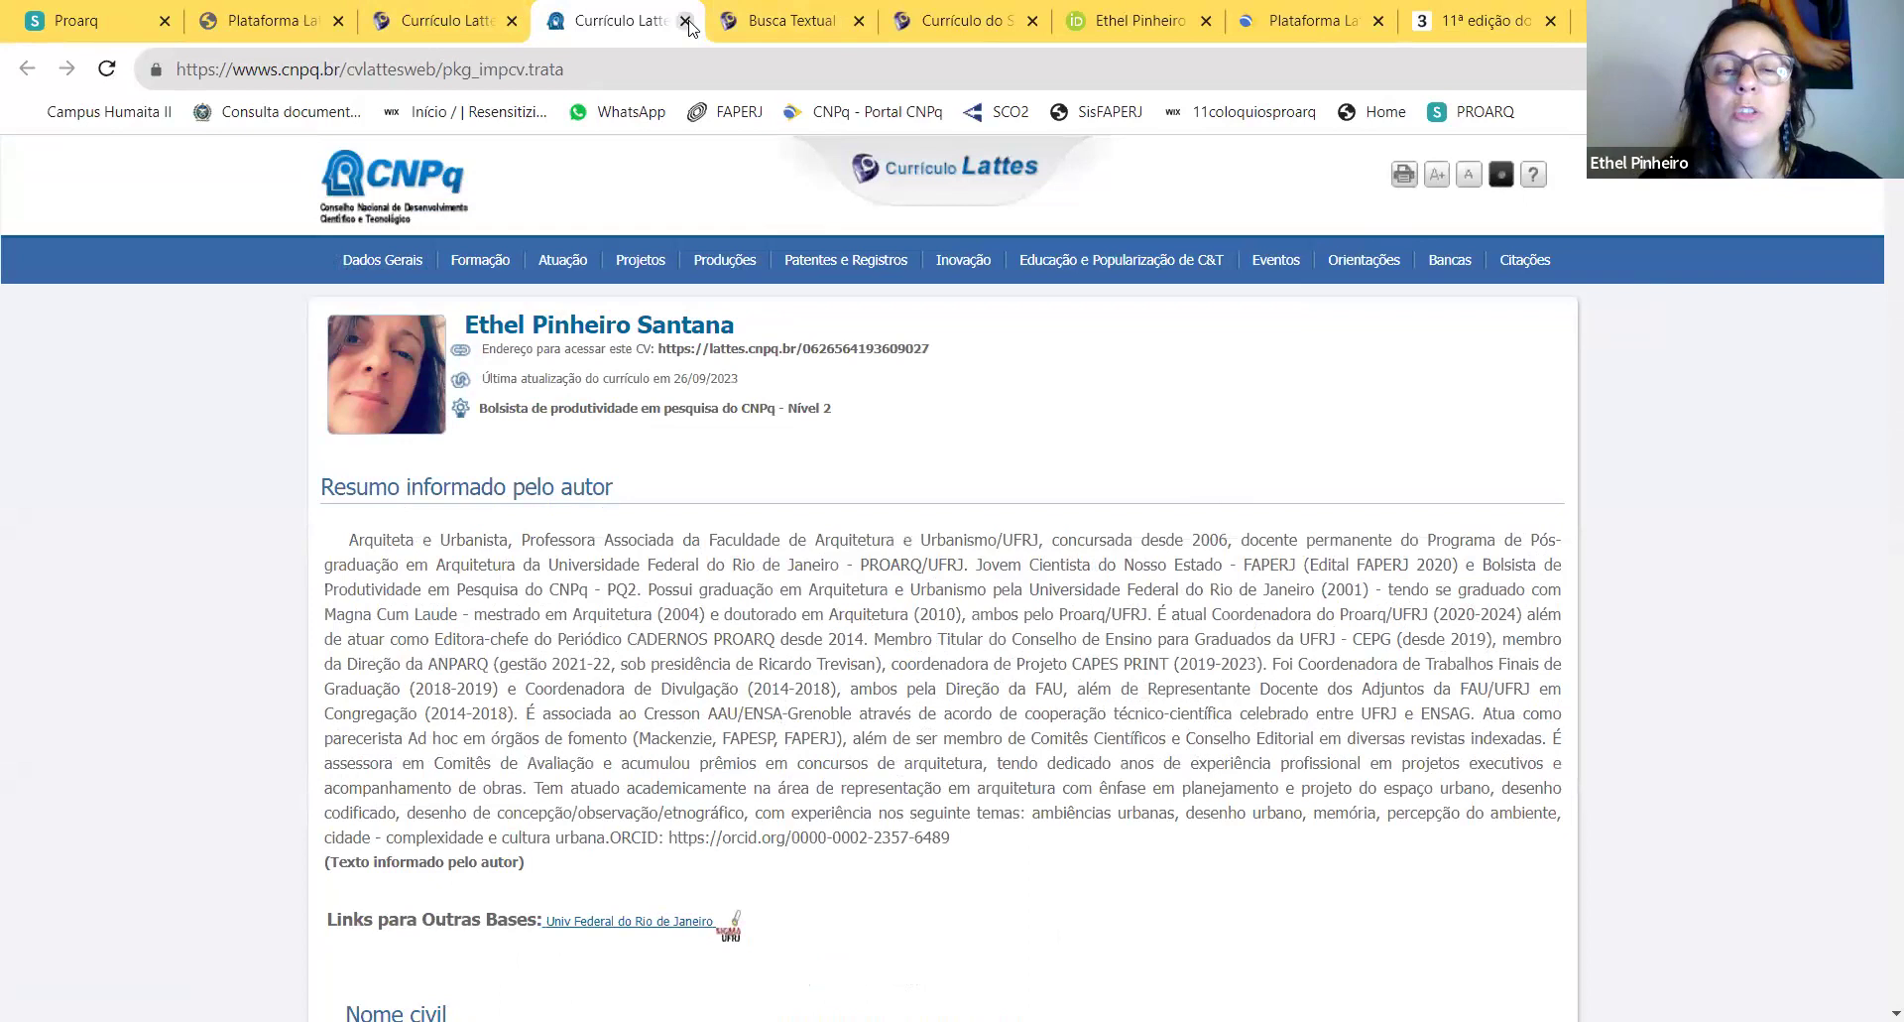
left_click(482, 27)
scroll(1399, 516, "up", 3)
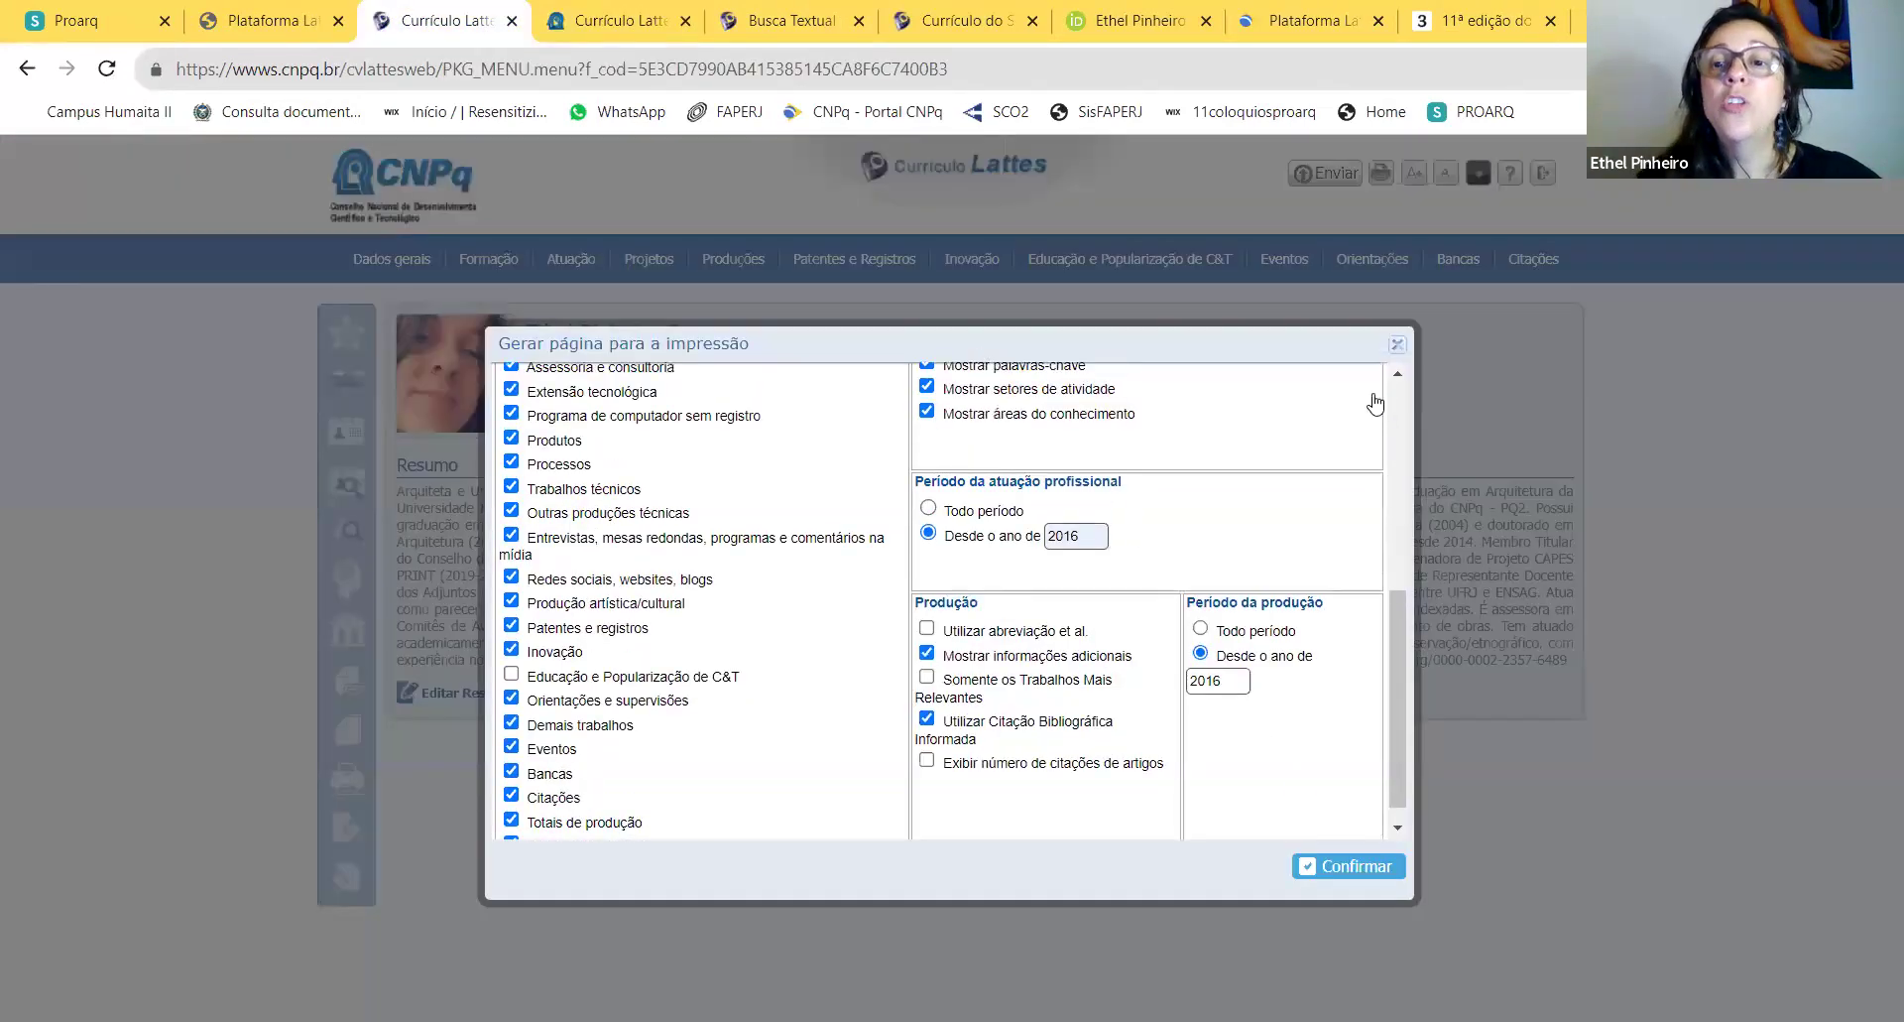
Step: Close the print settings, then review the six Projetos de pesquisa and close that list
left_click(1400, 347)
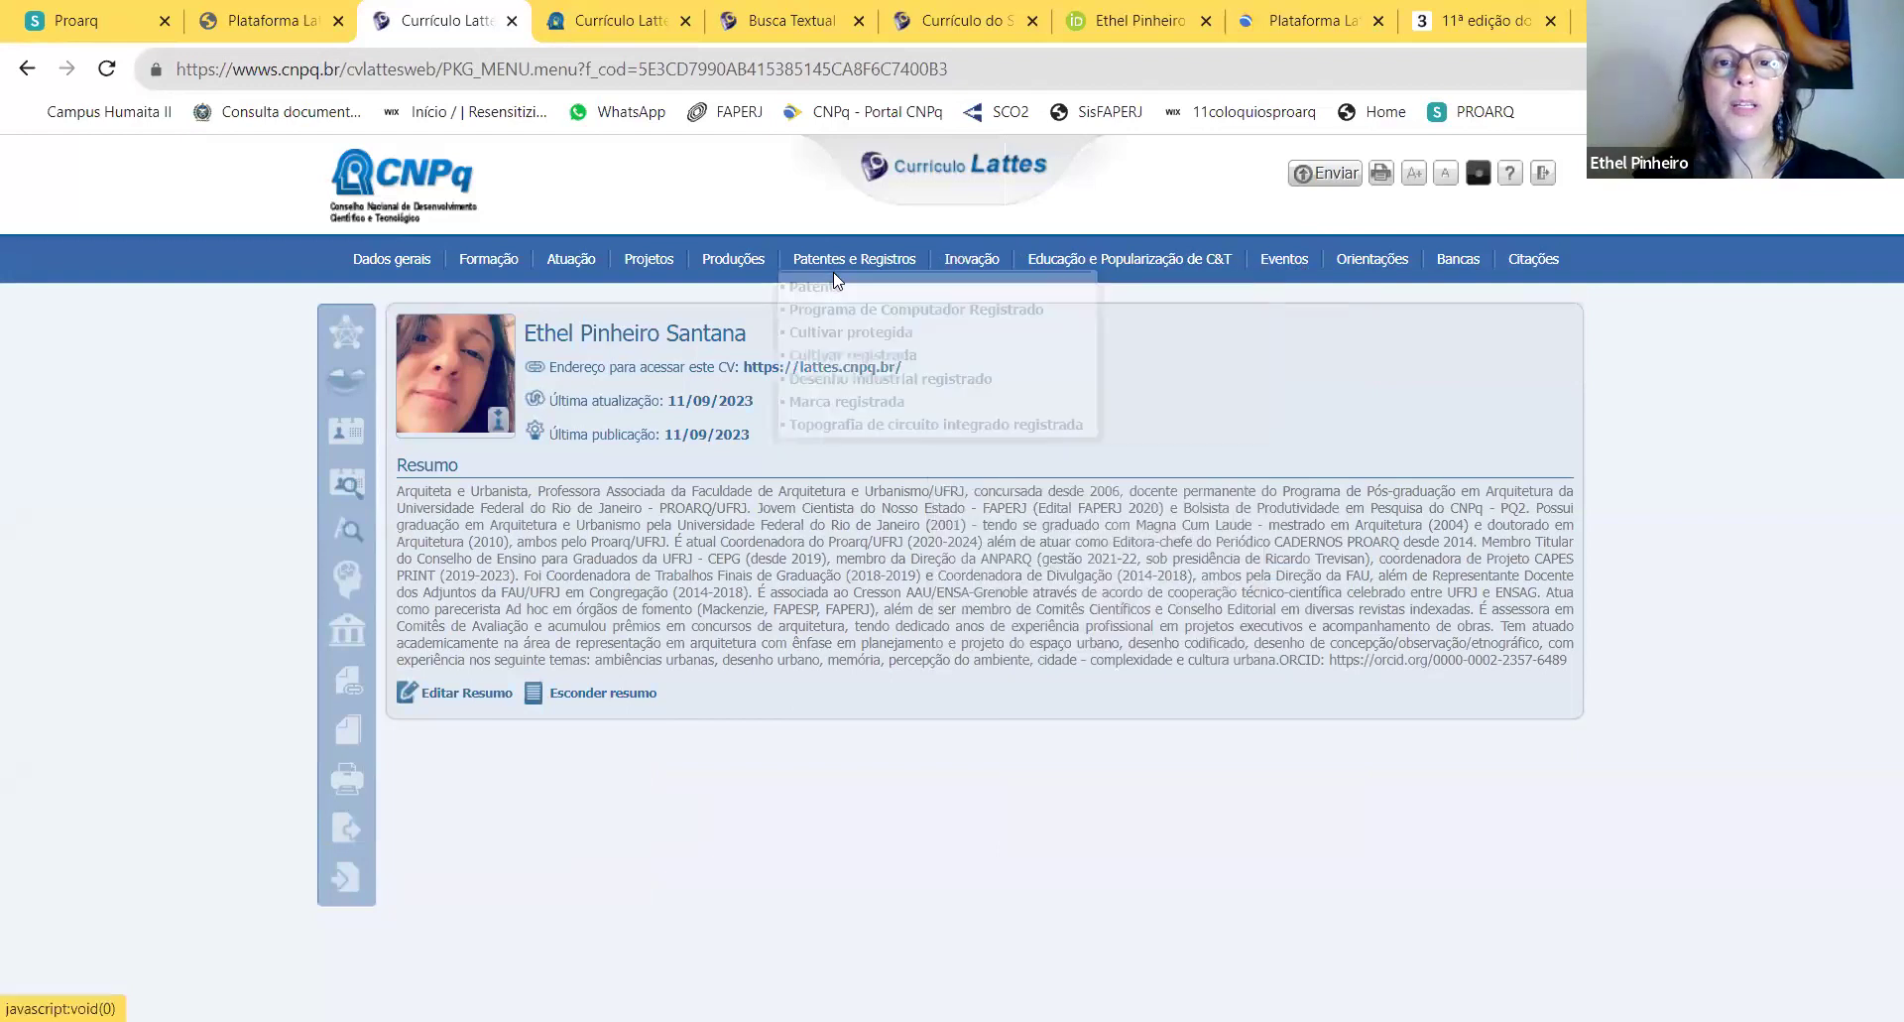
mouse_move(848, 270)
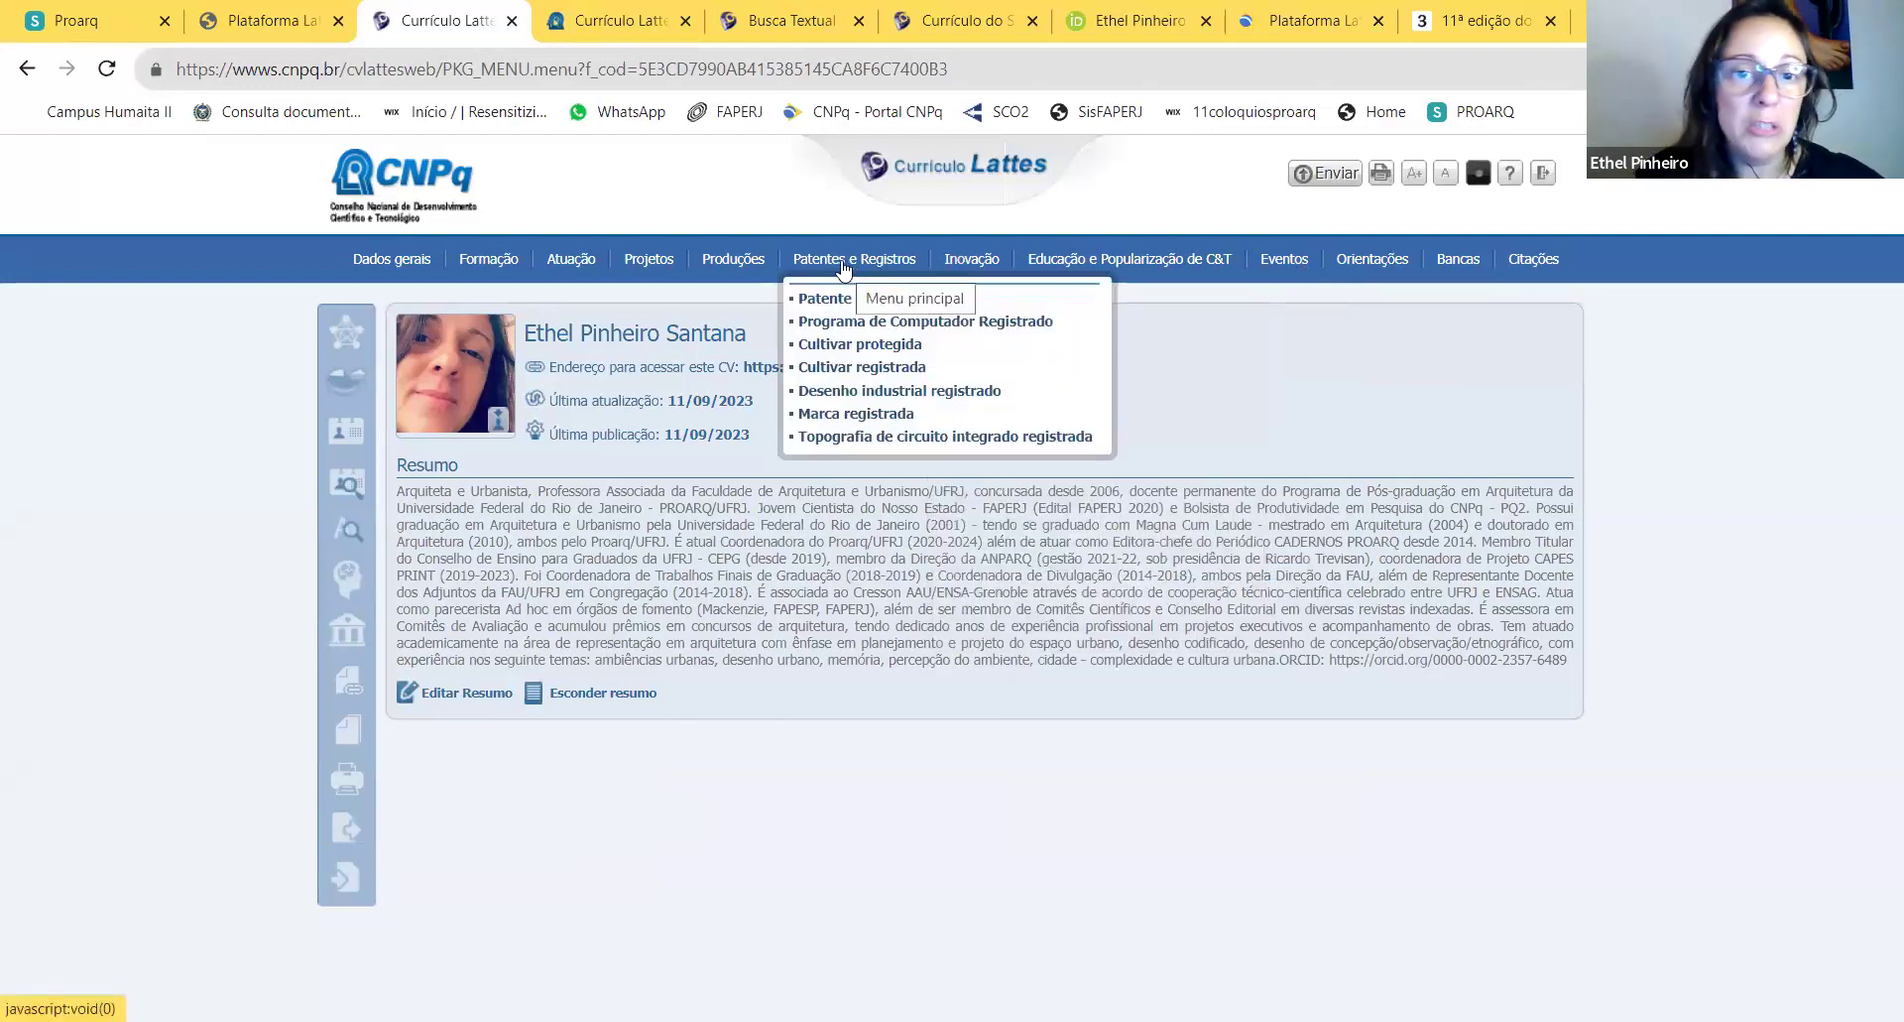
mouse_move(996, 266)
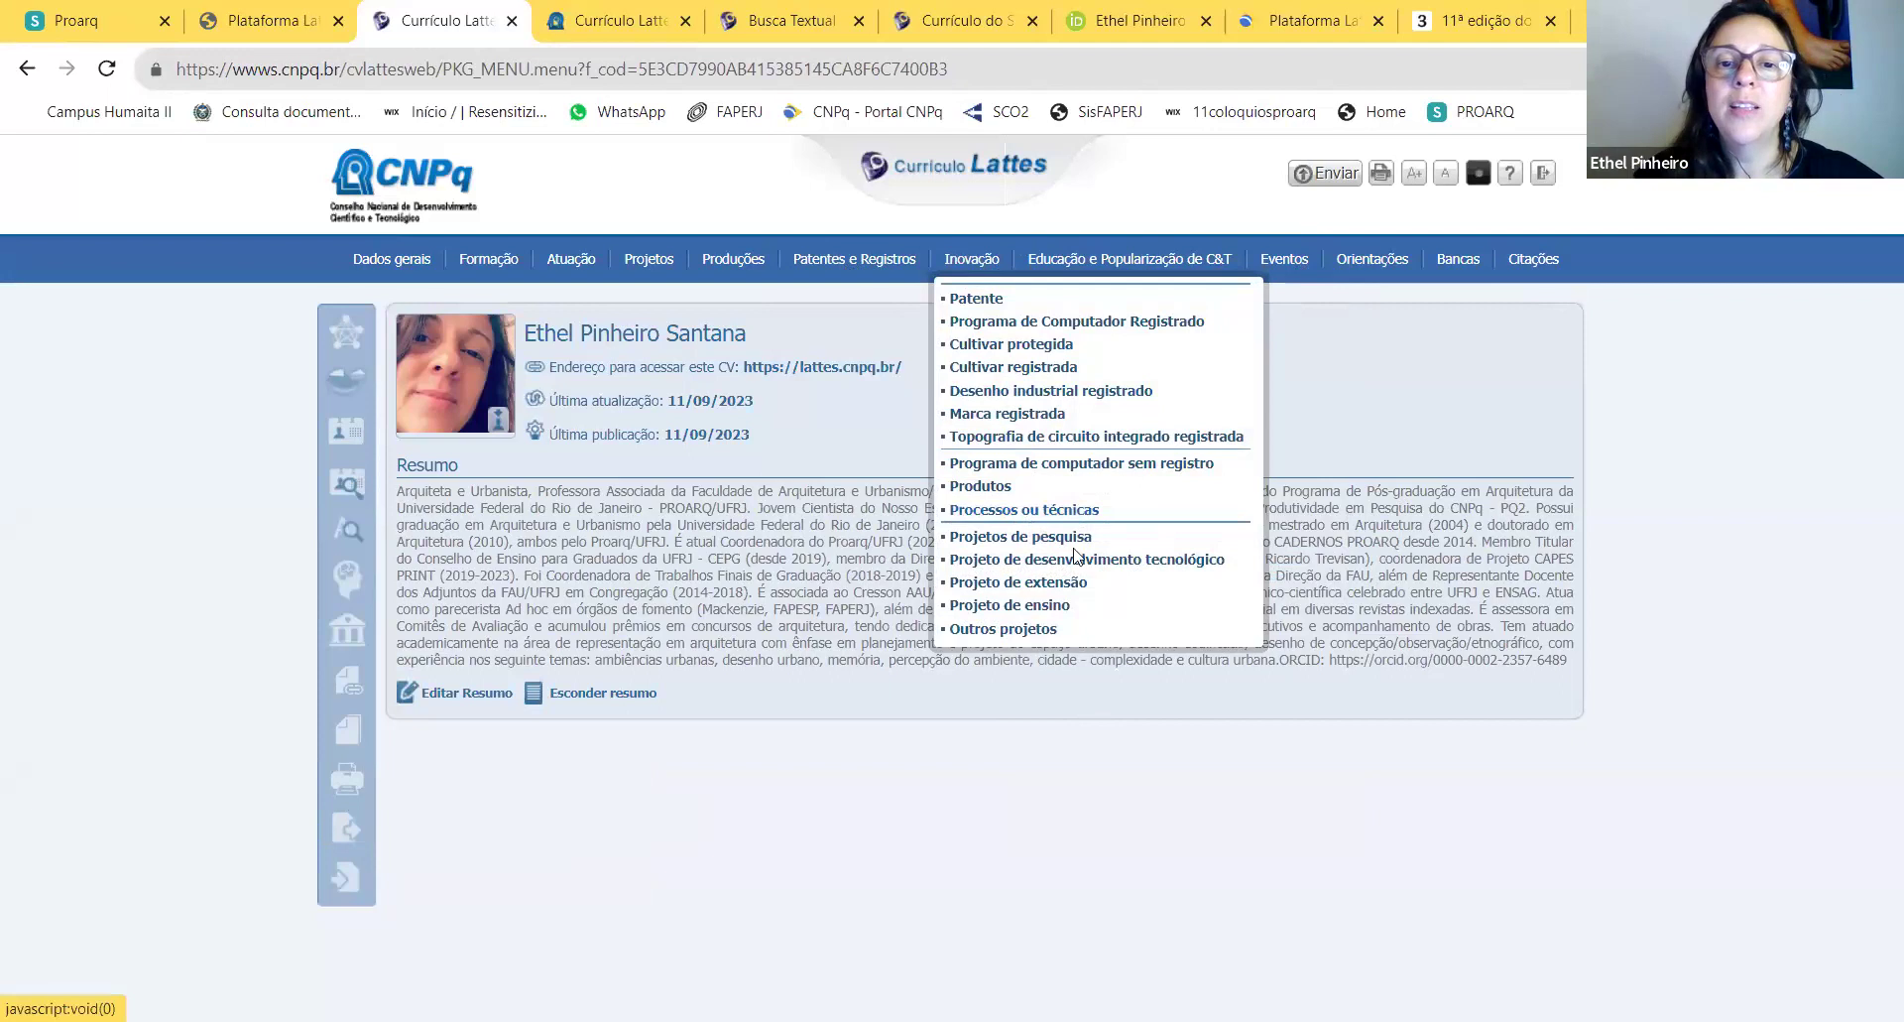
left_click(1069, 544)
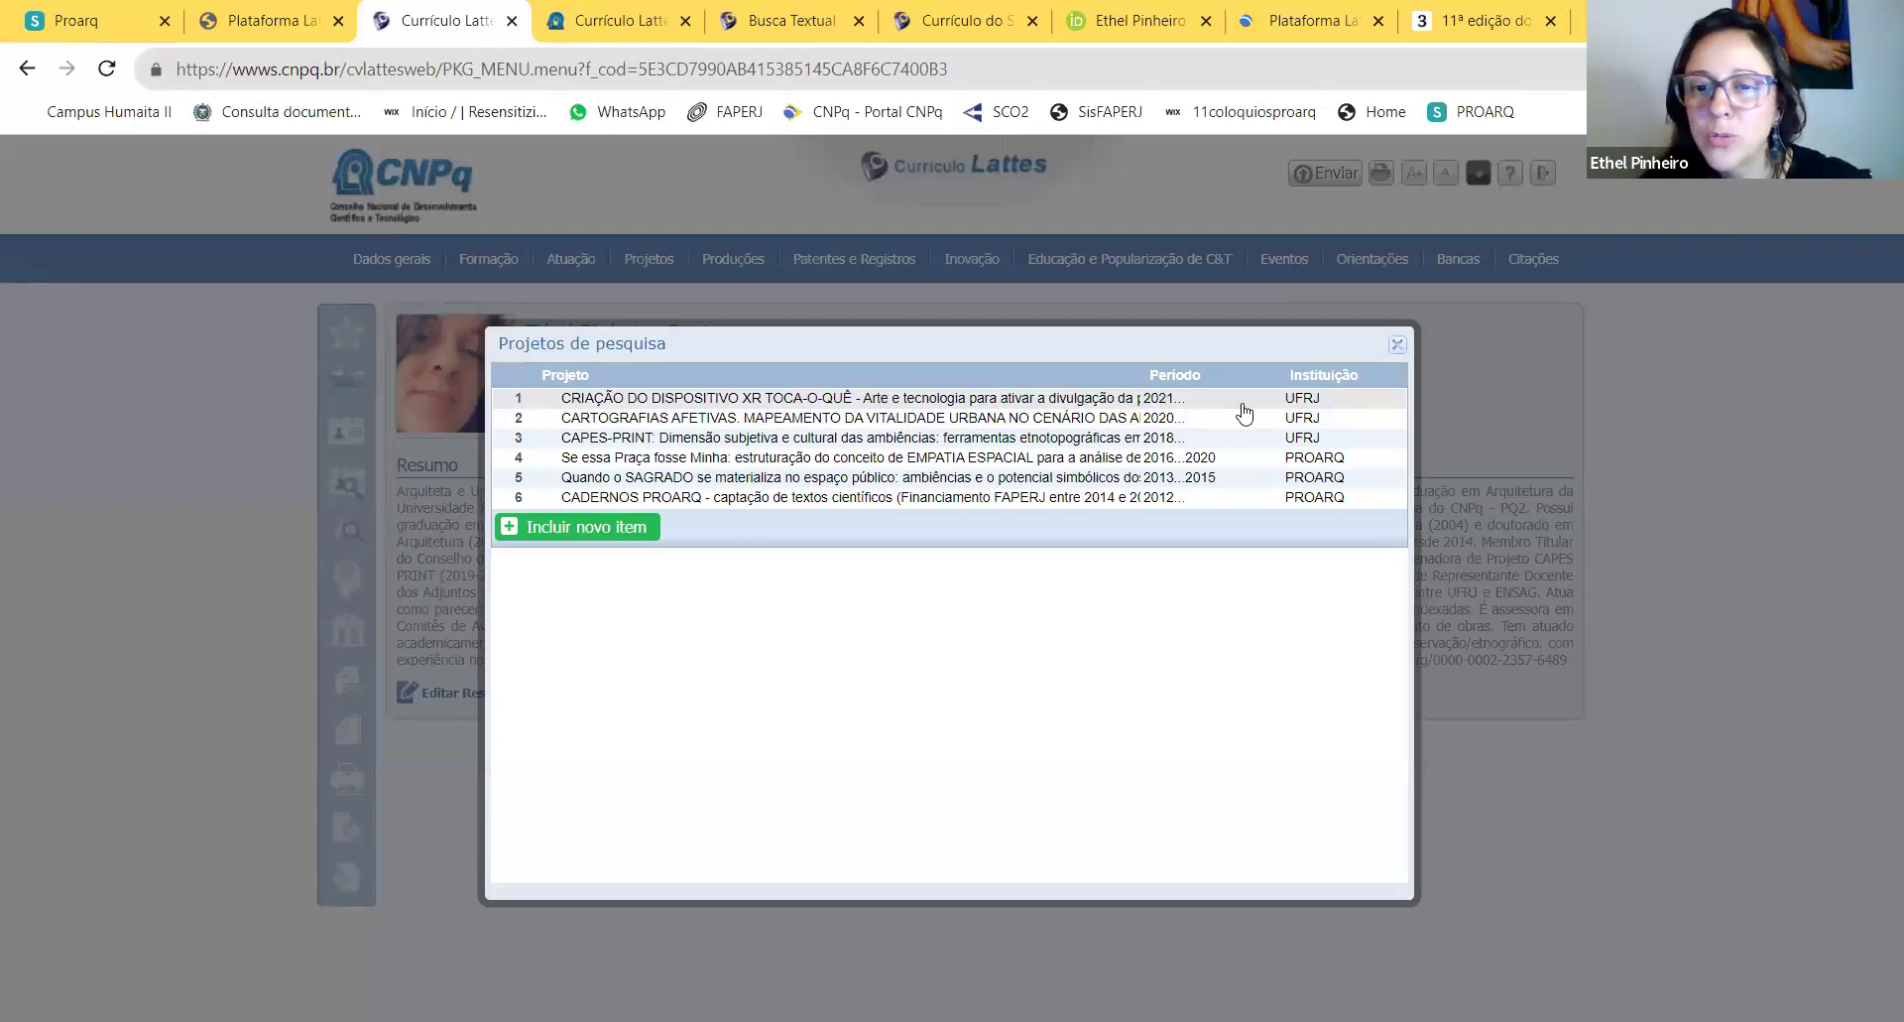
left_click(1396, 345)
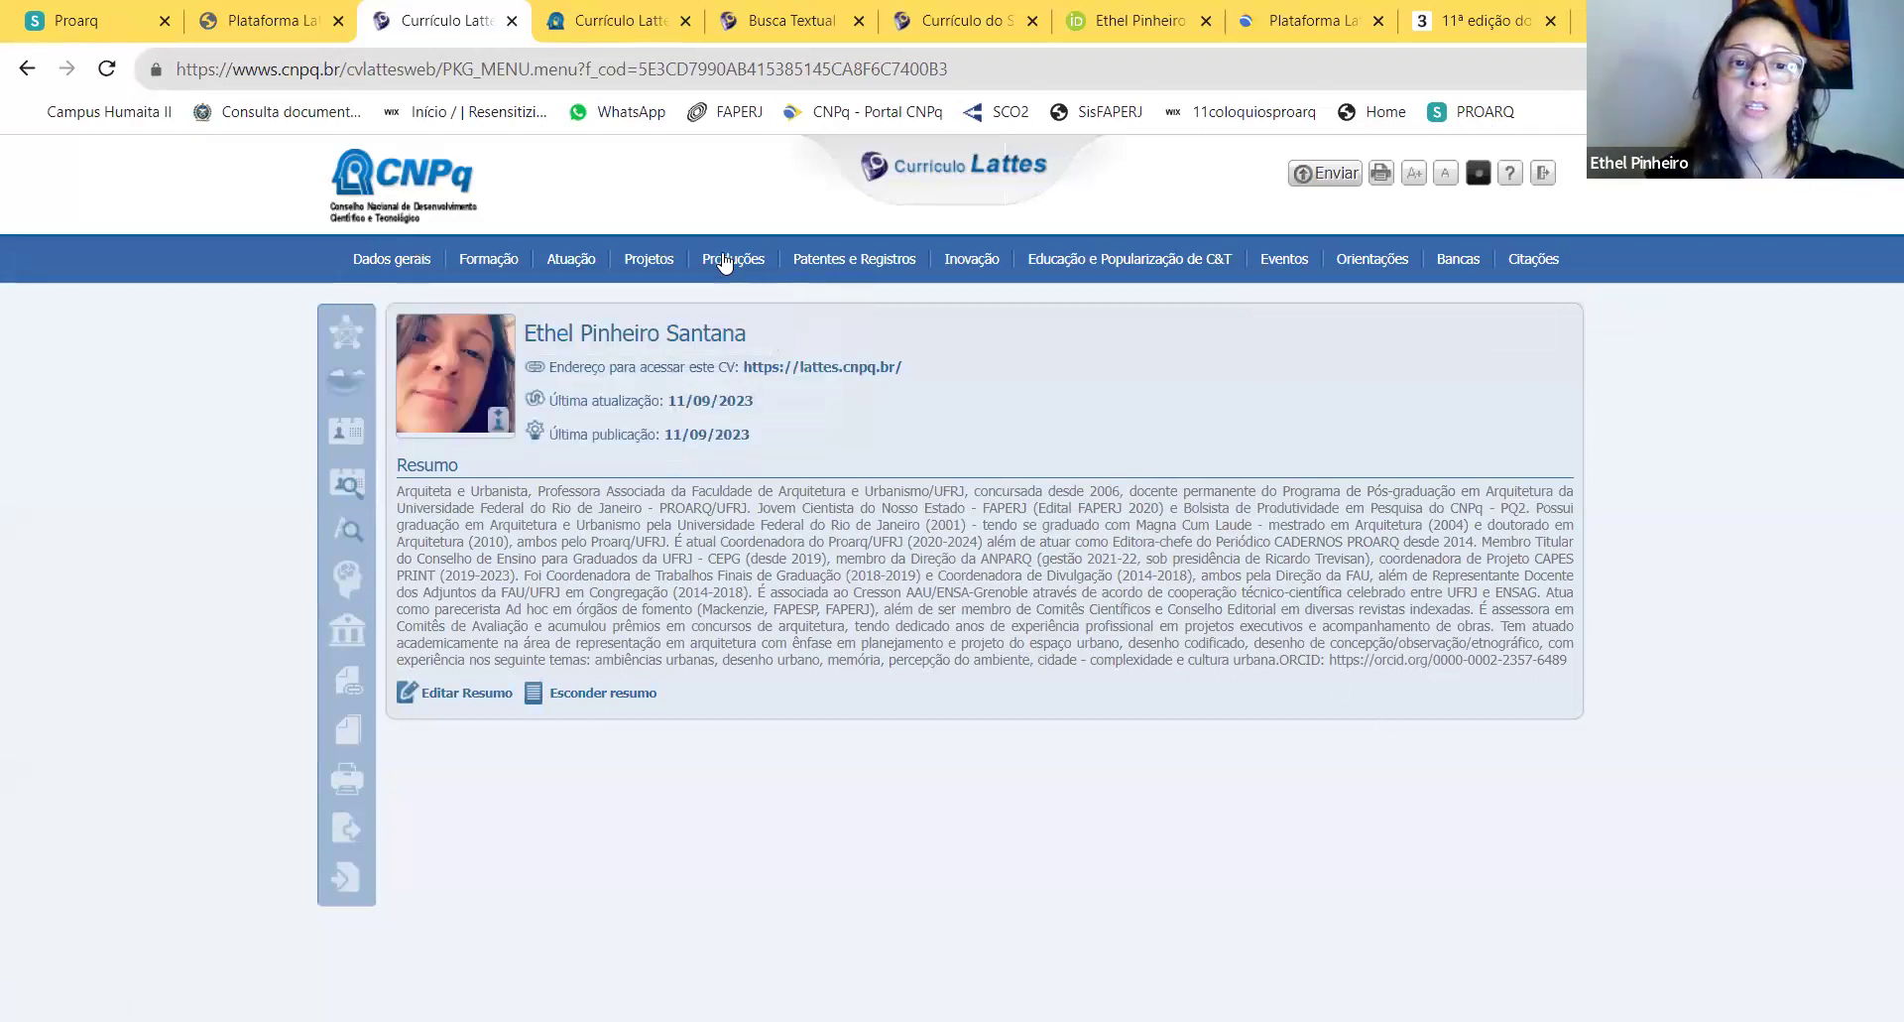
Step: Open the Orientações e supervisões concluídas list and look over the completed supervisions
mouse_move(725, 262)
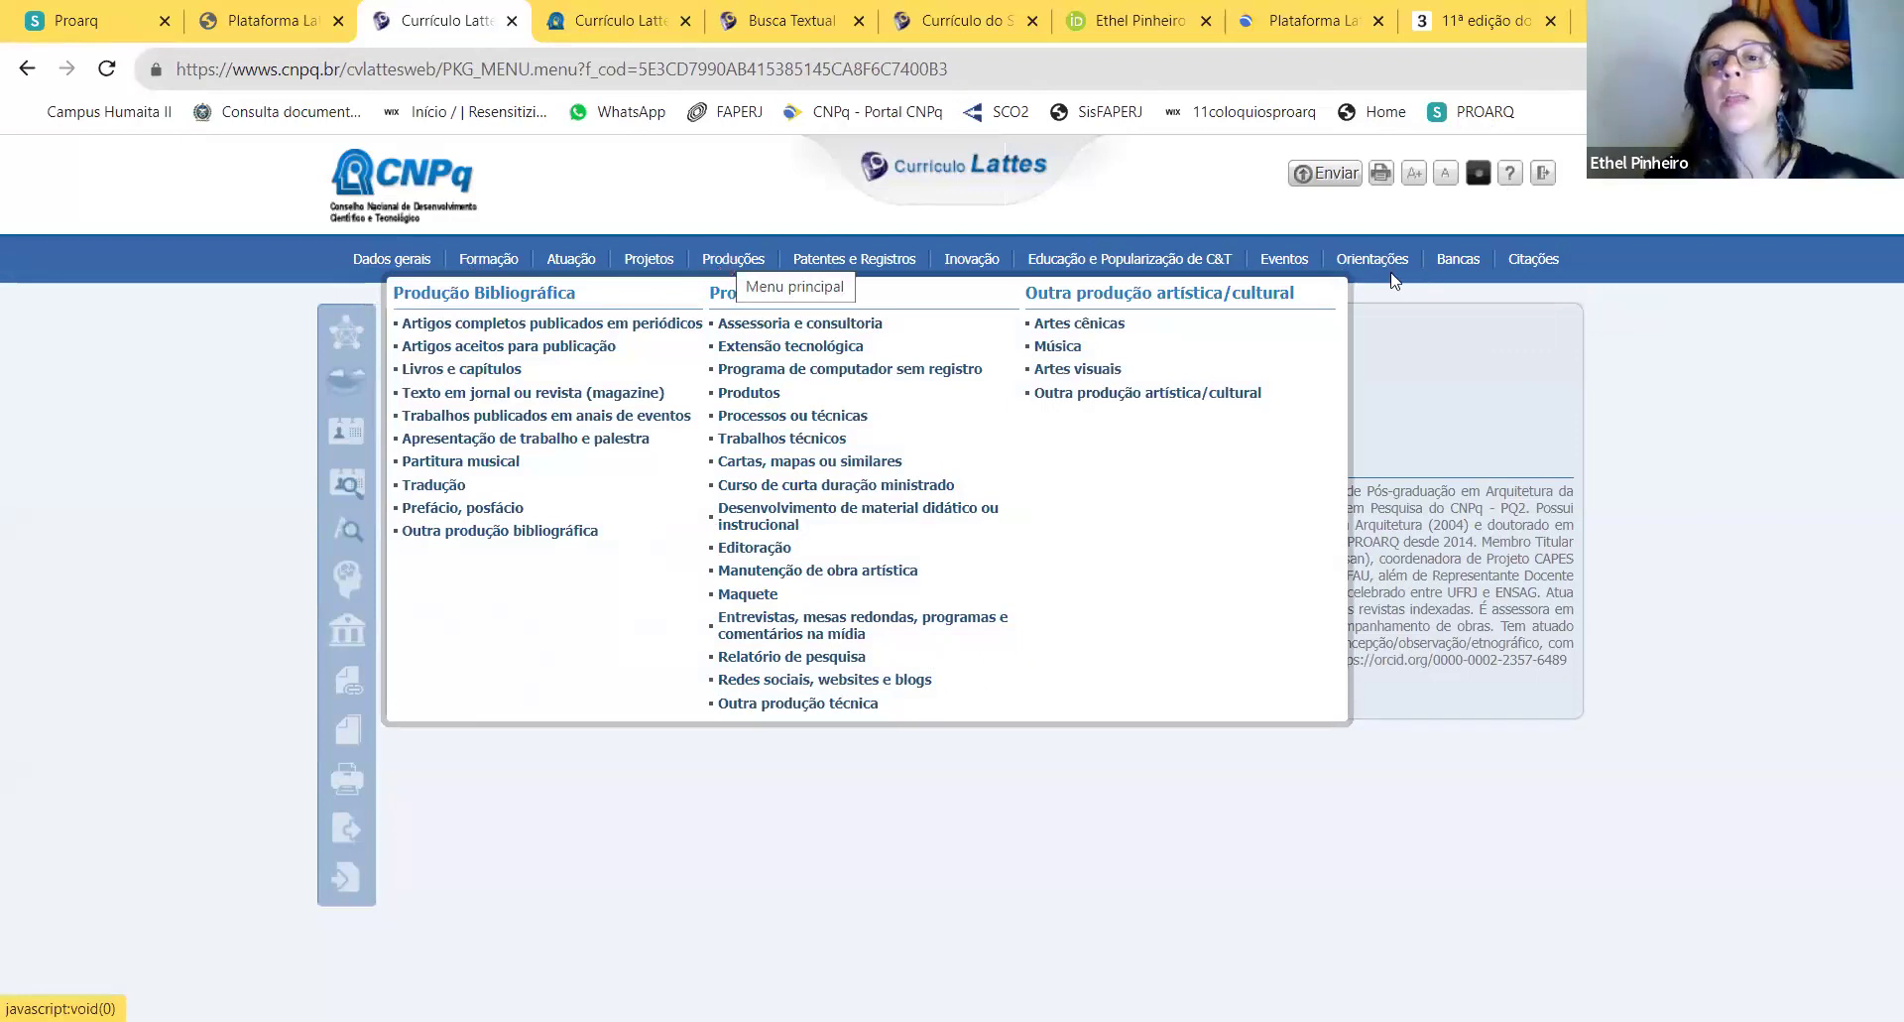
mouse_move(1374, 266)
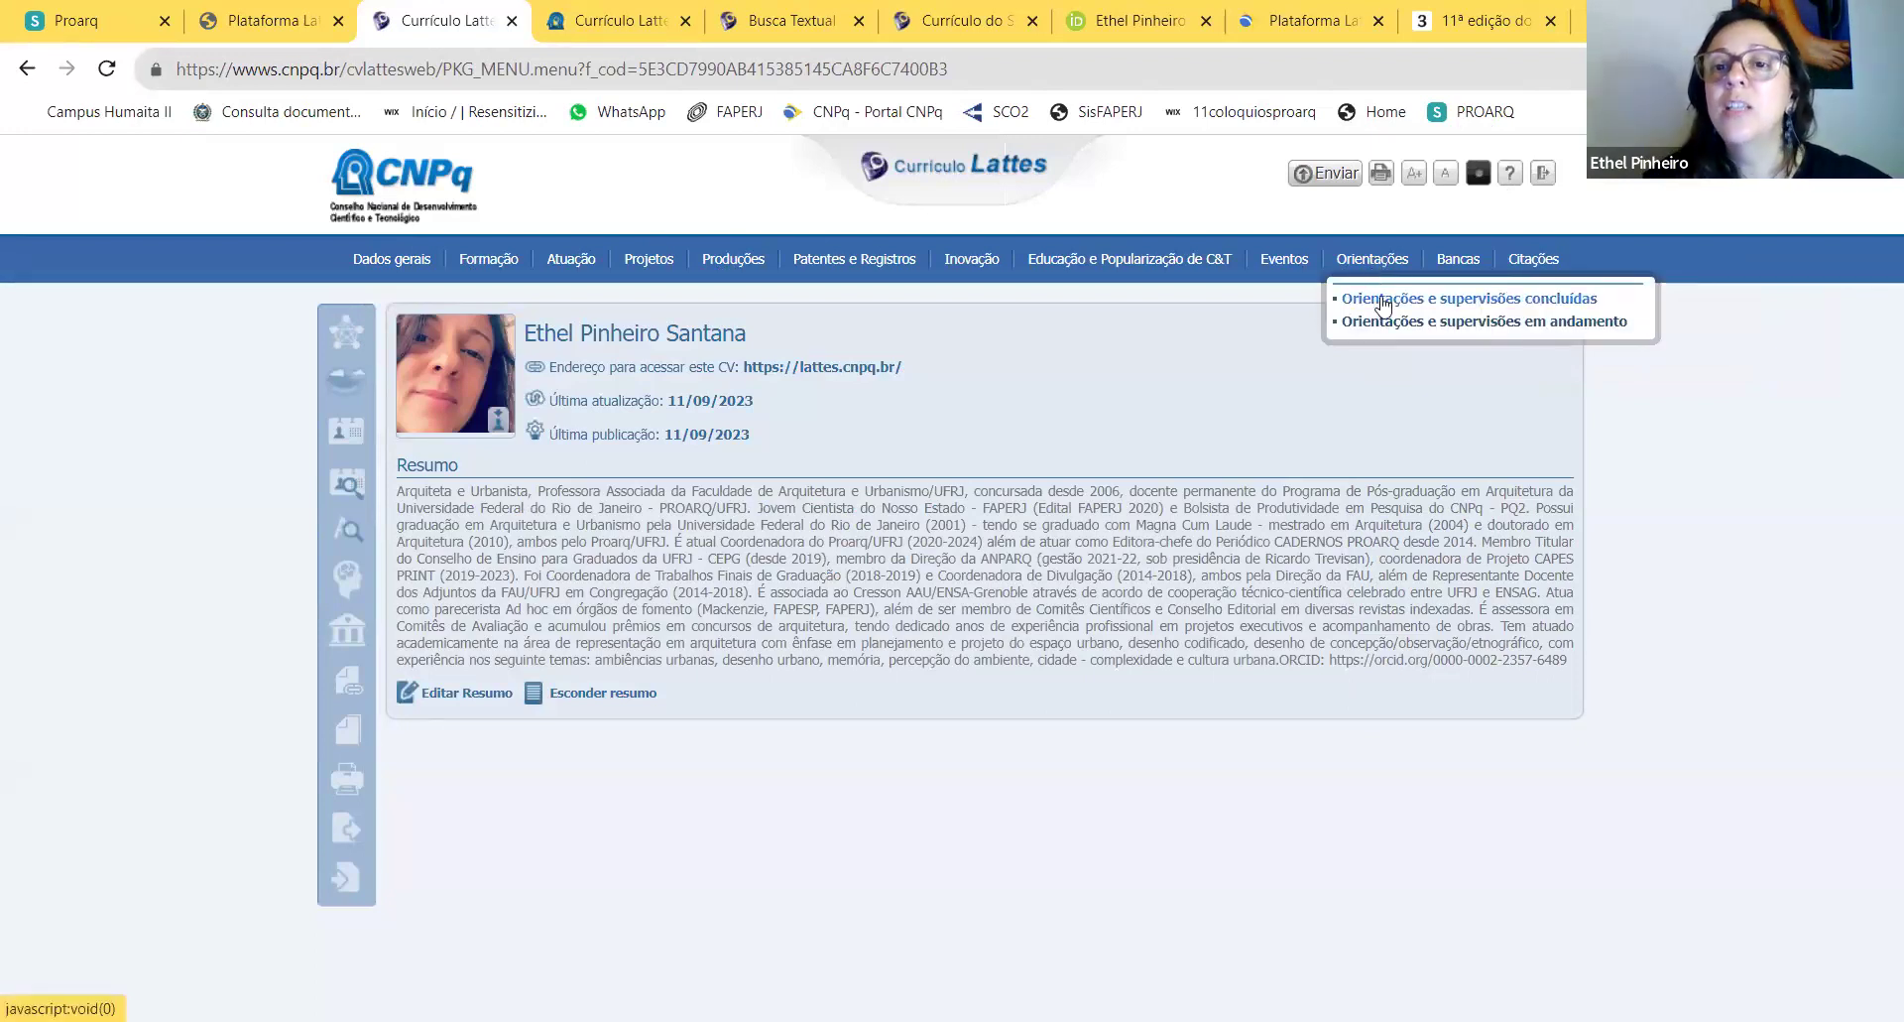
left_click(1384, 302)
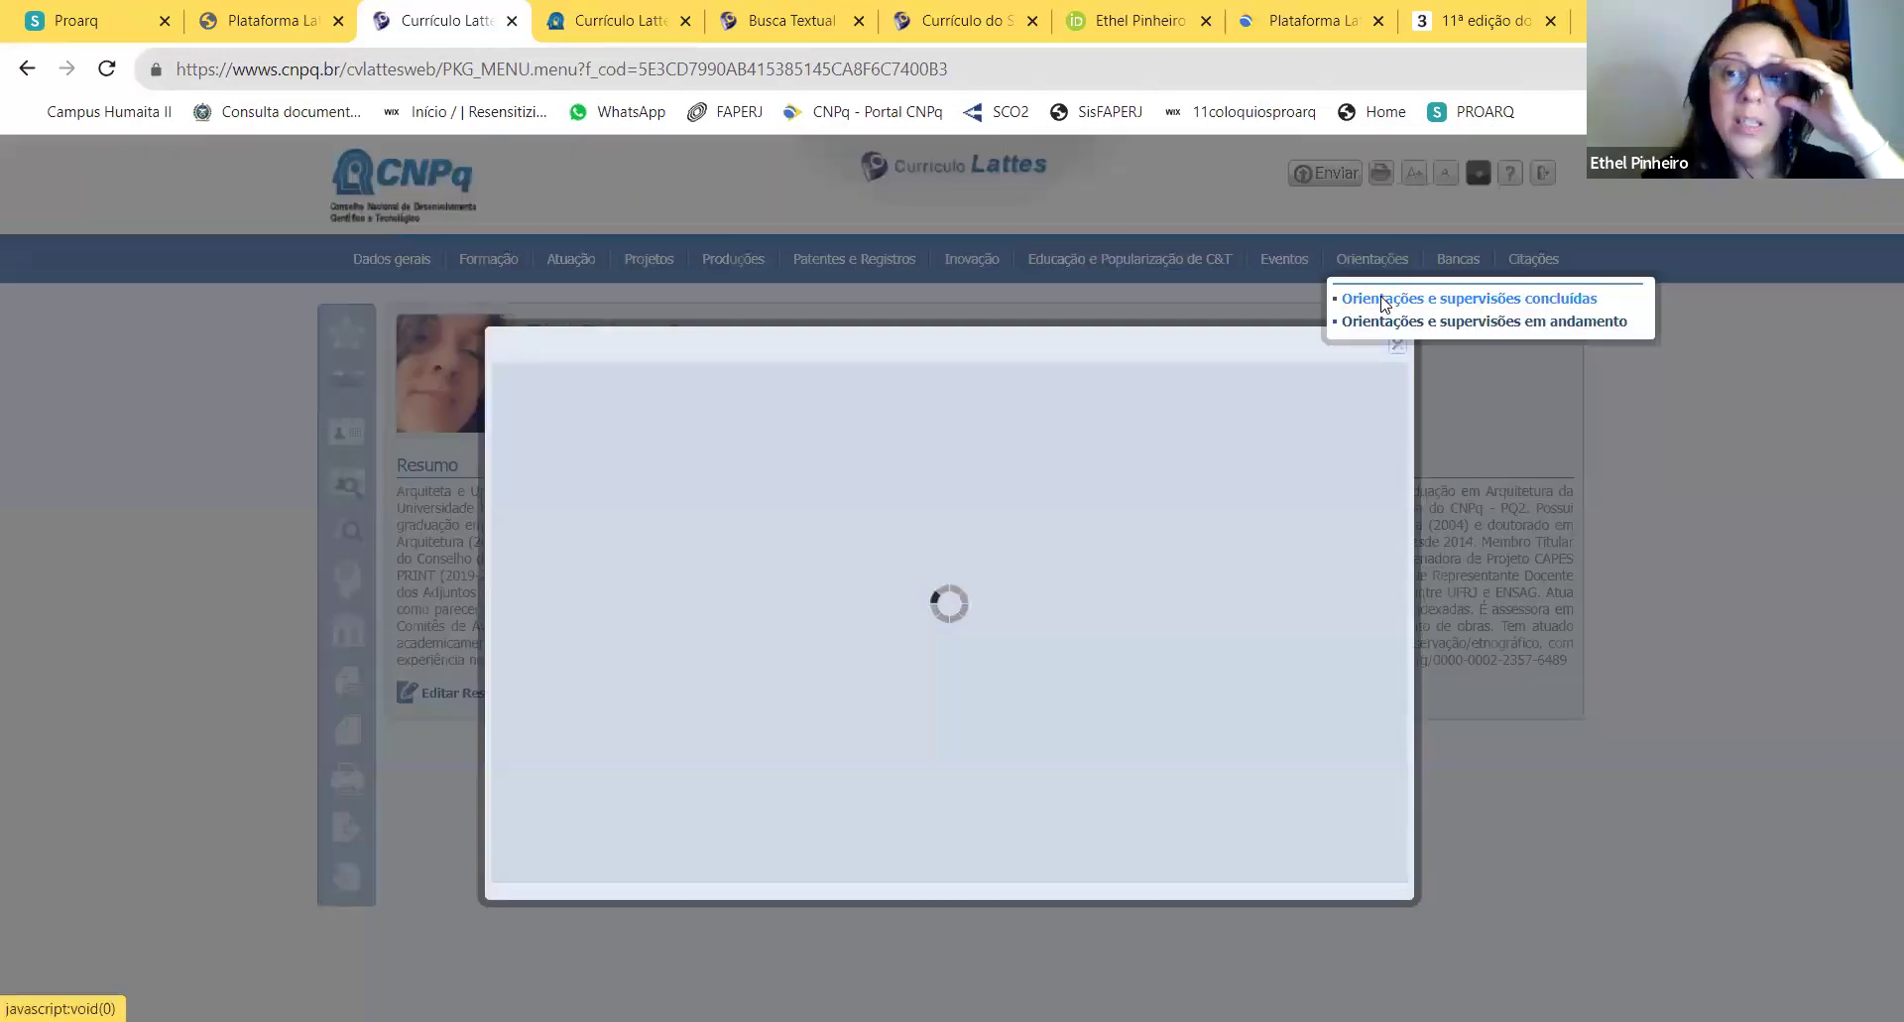
scroll(1024, 462, "down", 5)
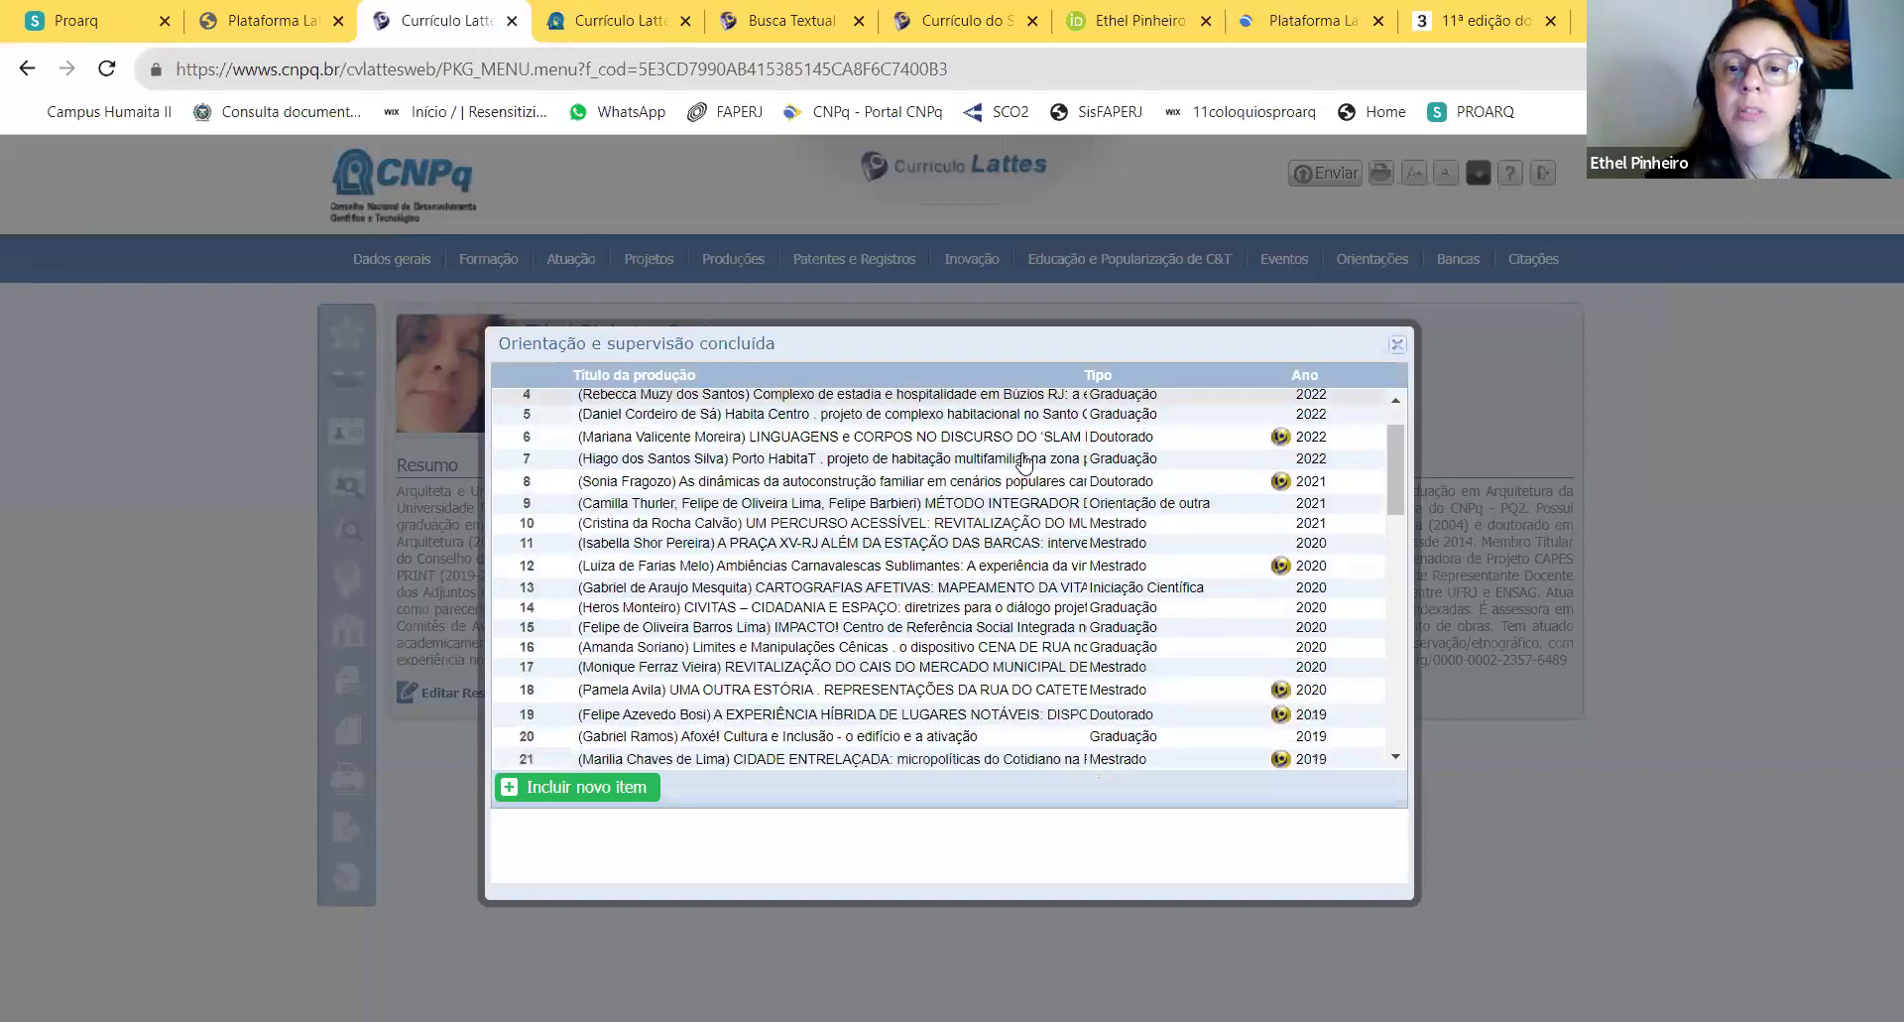
scroll(1025, 462, "up", 5)
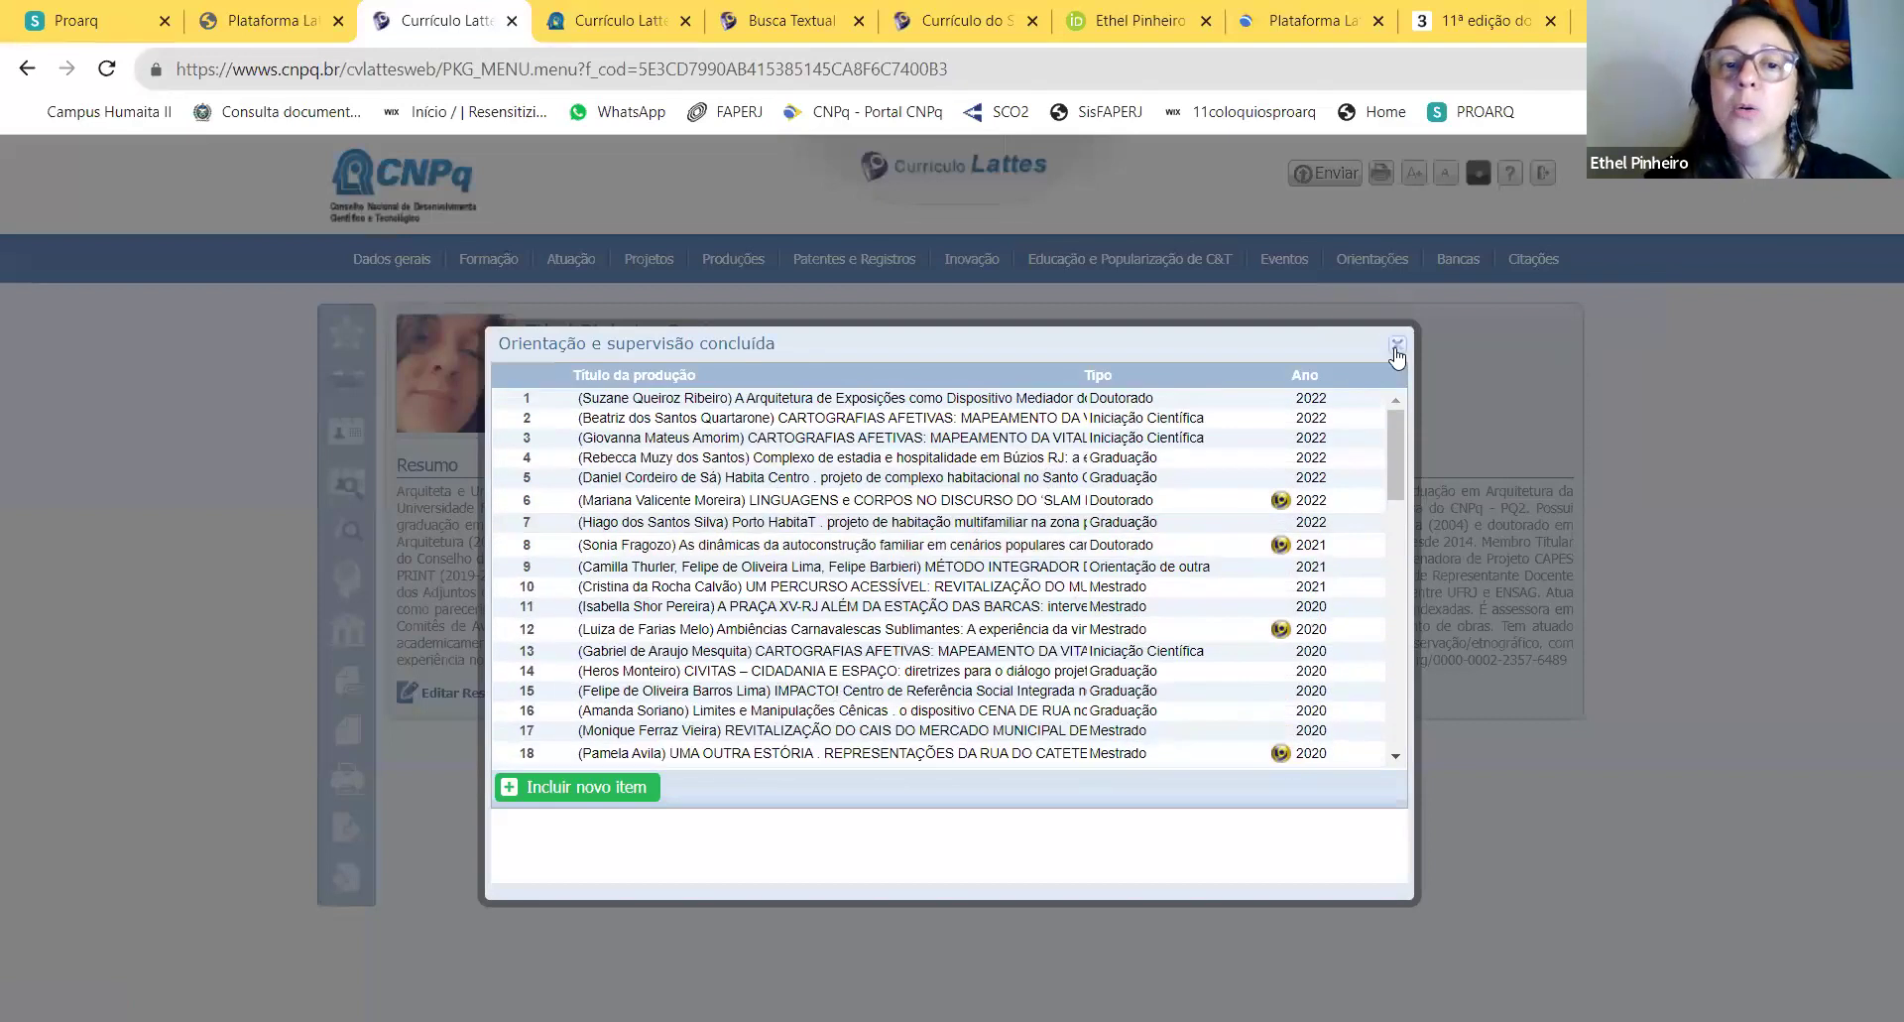
Step: Start a new concluded supervision, try Iniciação Científica then undergraduate final project, and discard it
left_click(615, 788)
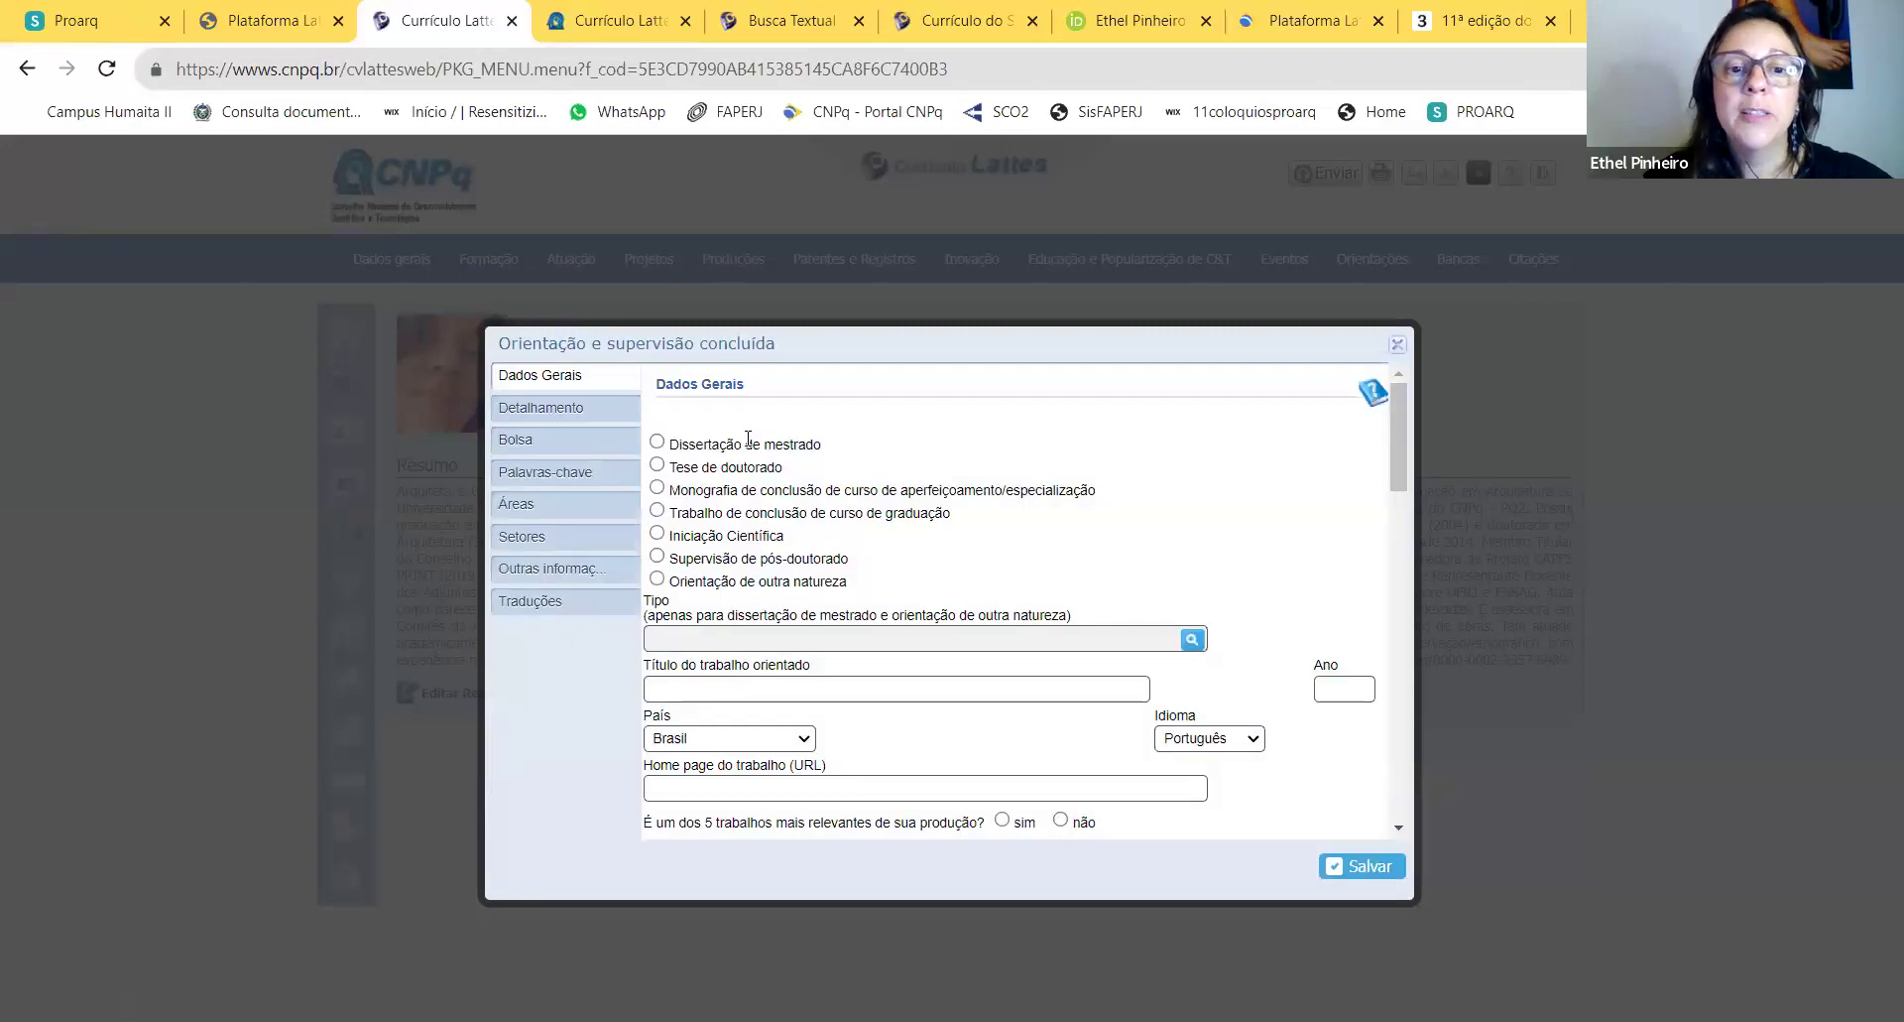
left_click(658, 535)
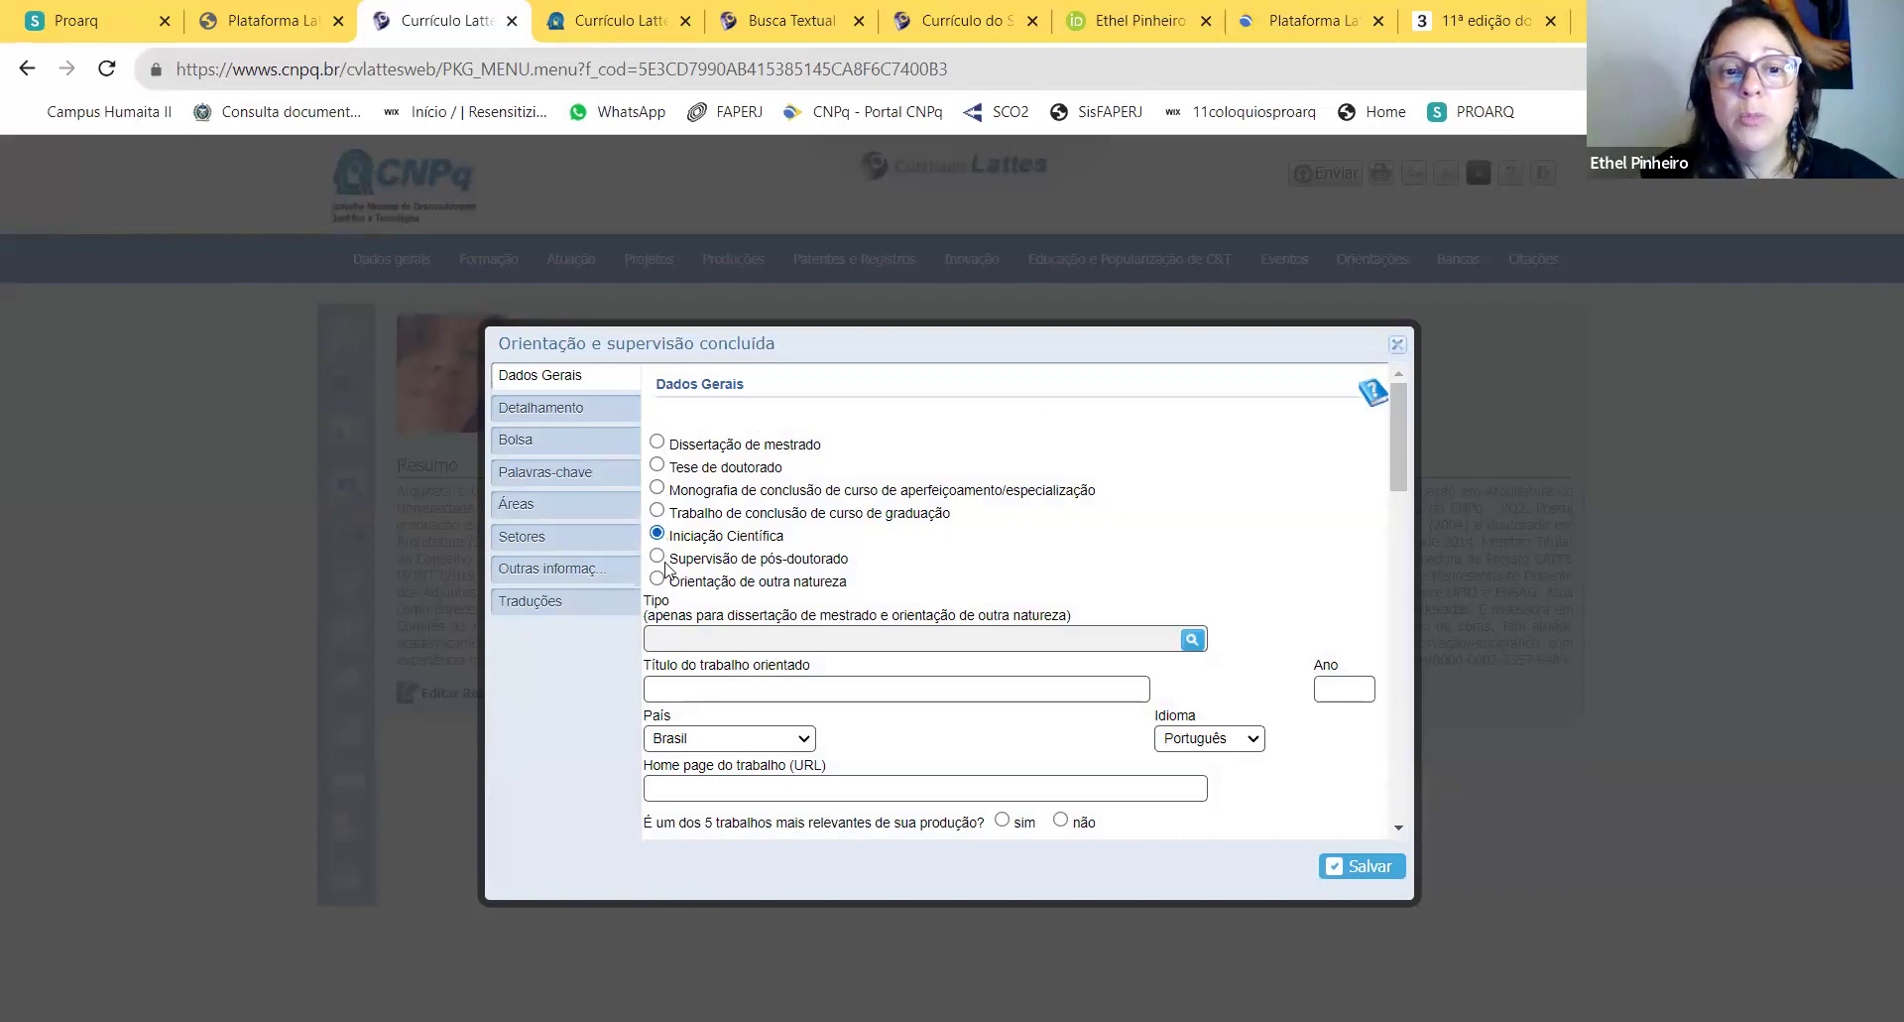
left_click(658, 510)
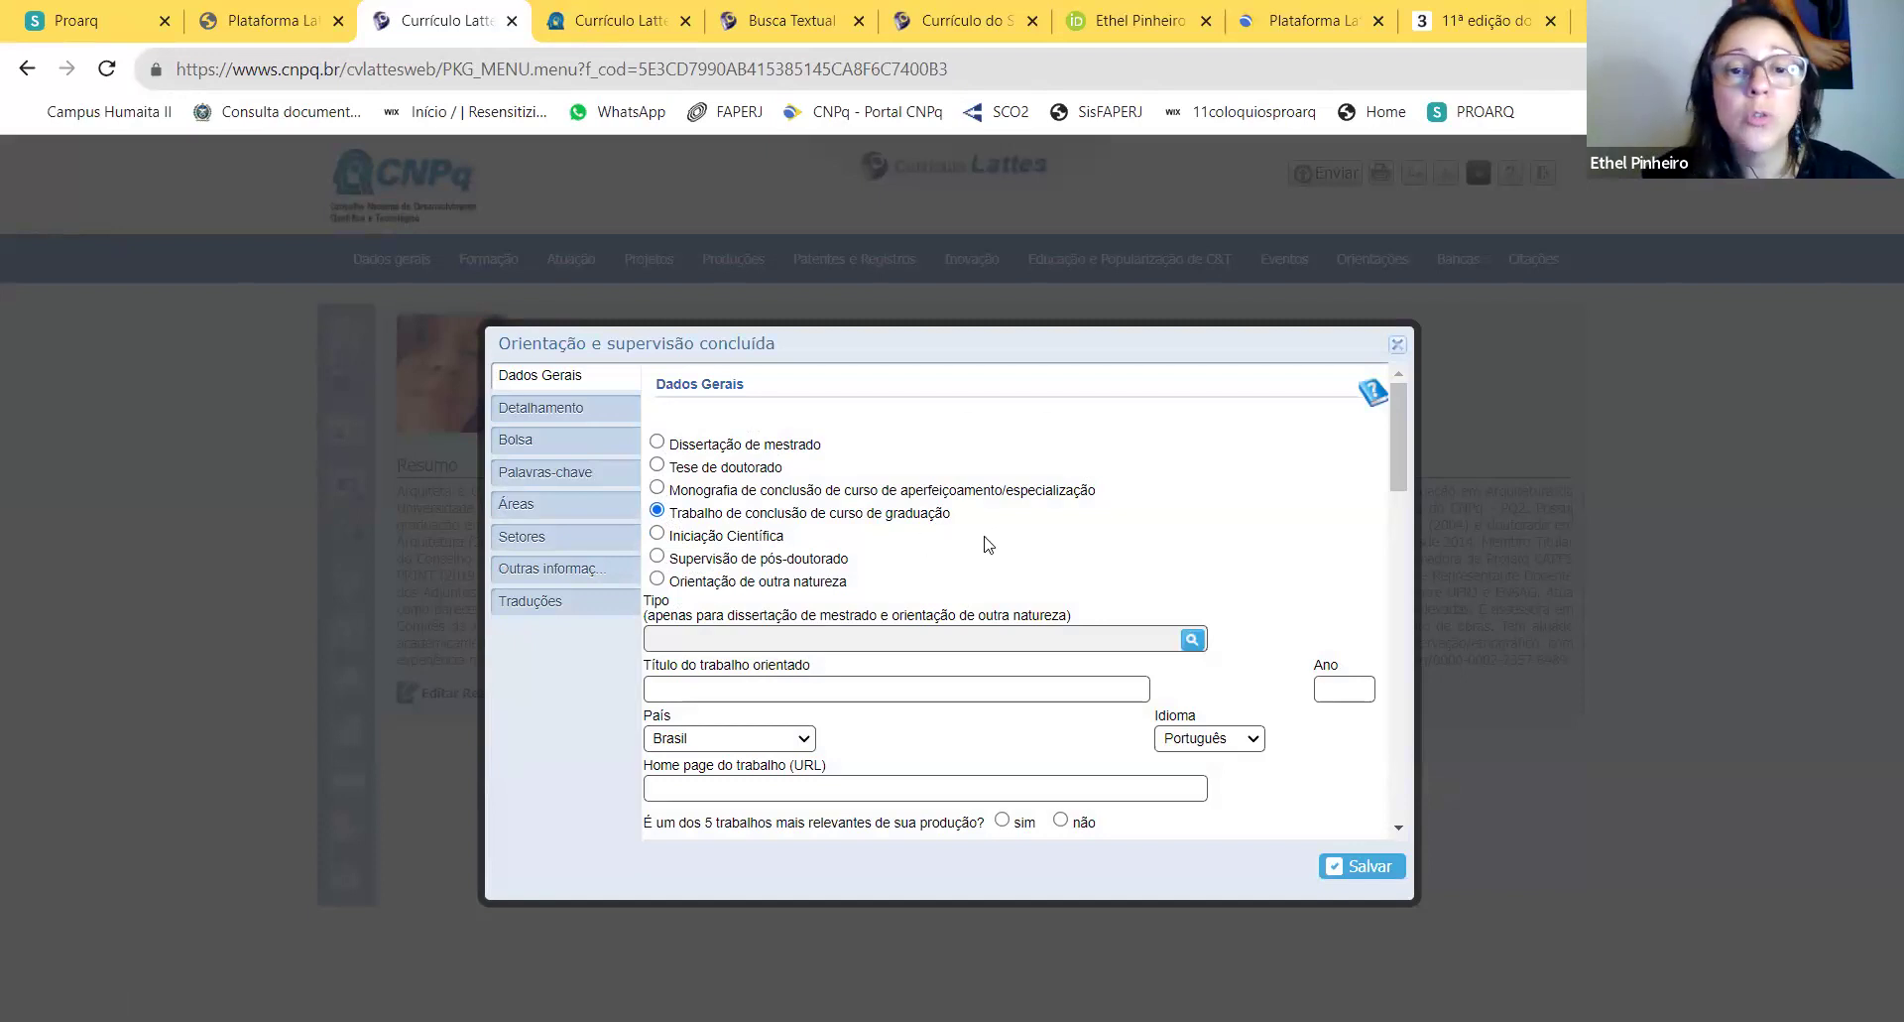
scroll(995, 543, "down", 10)
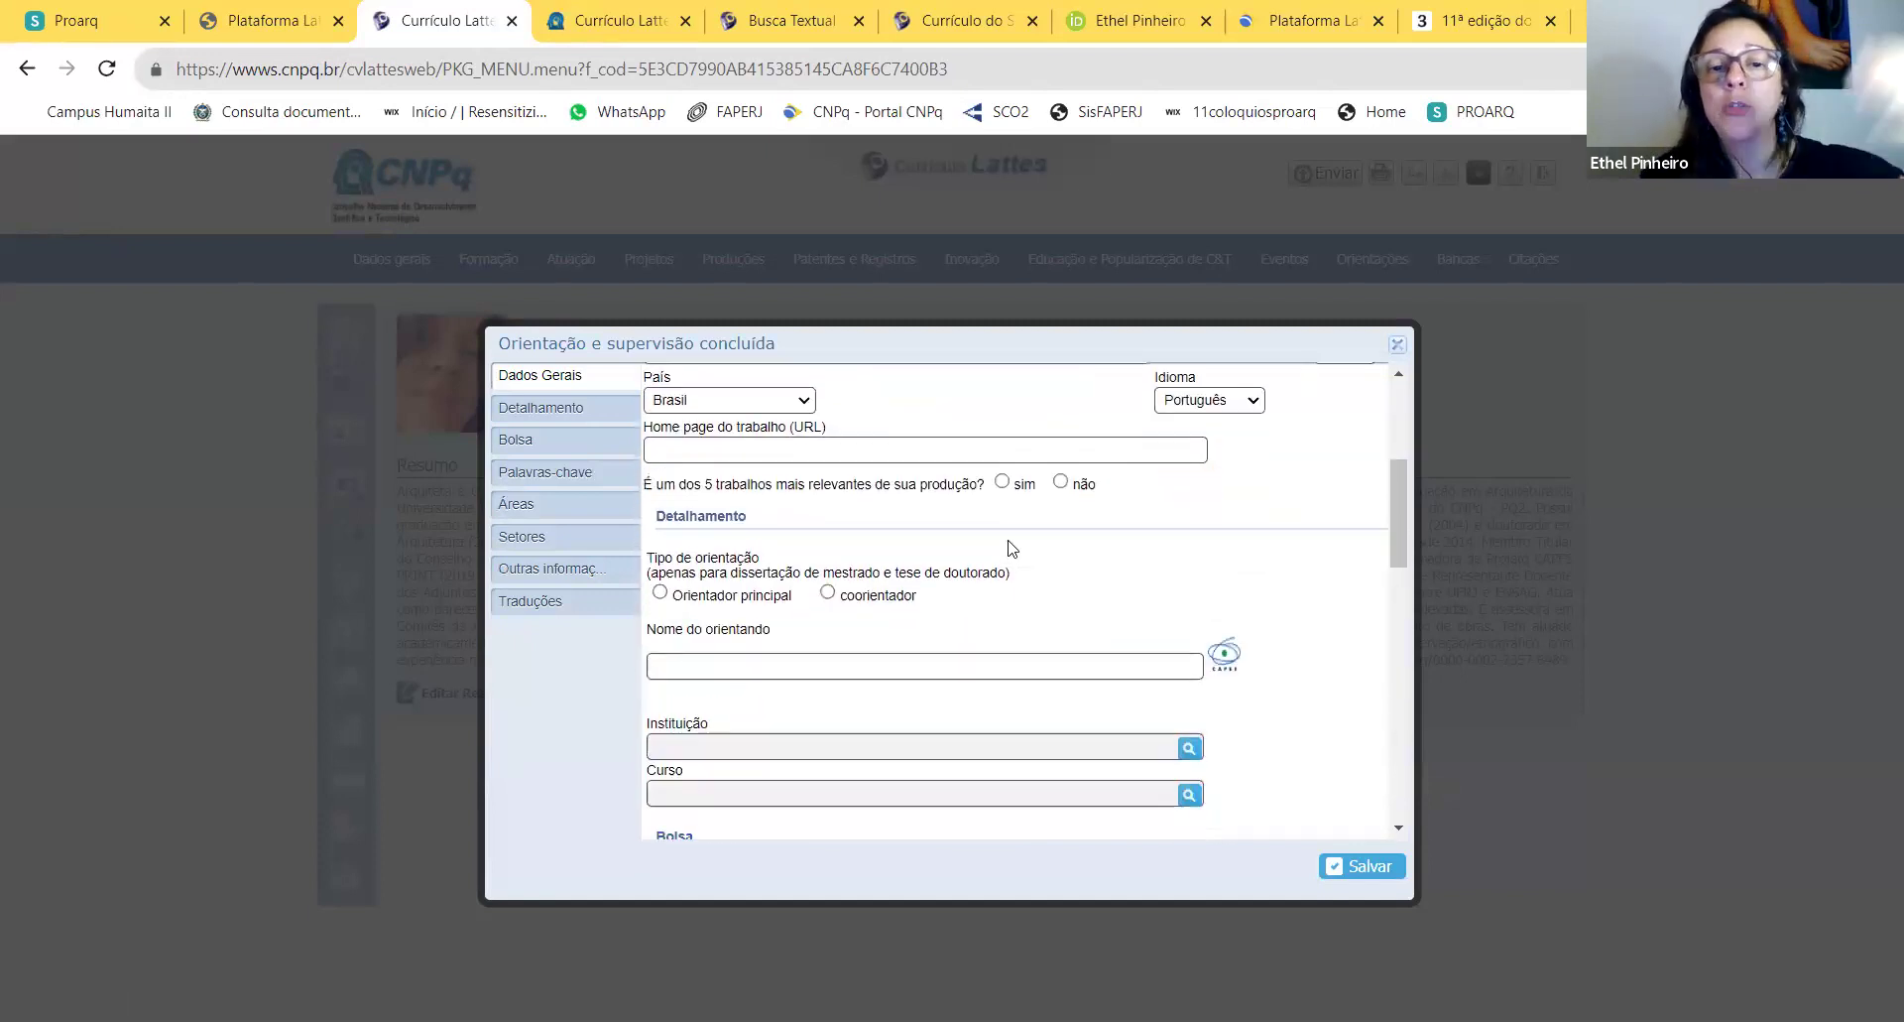
scroll(1020, 562, "up", 6)
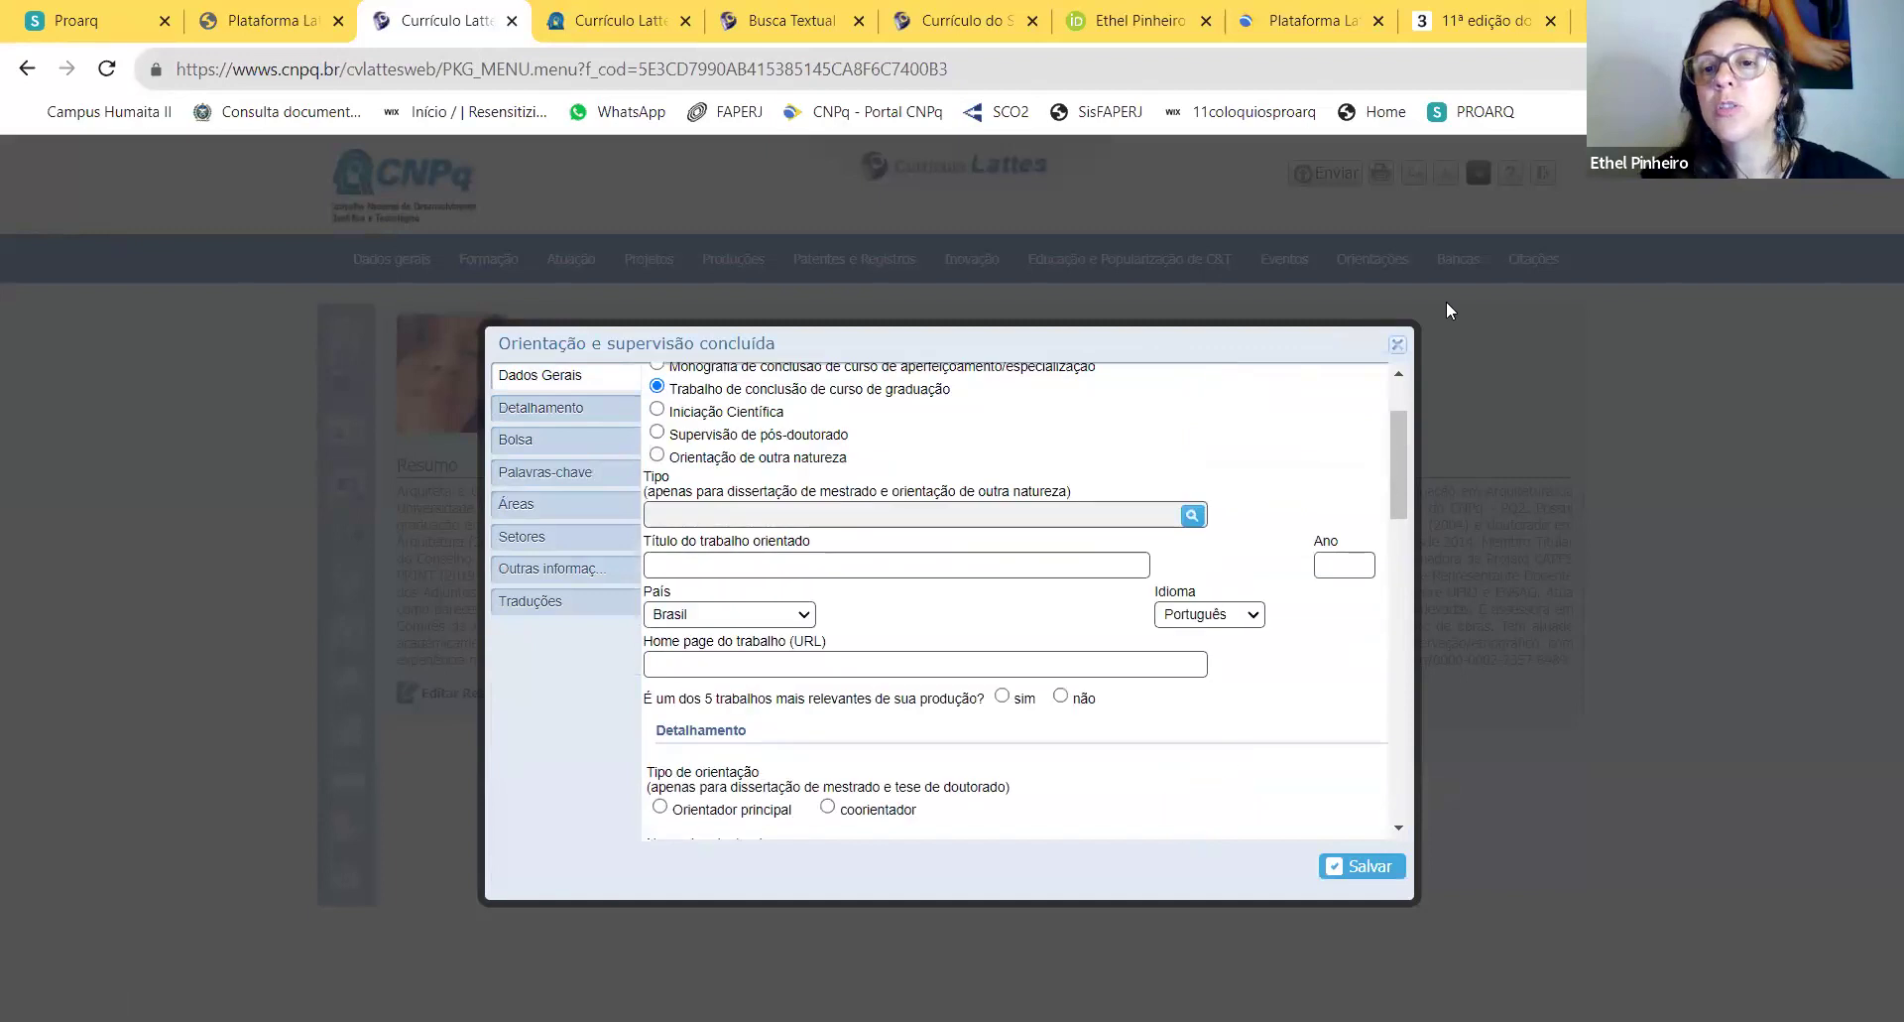
left_click(1399, 344)
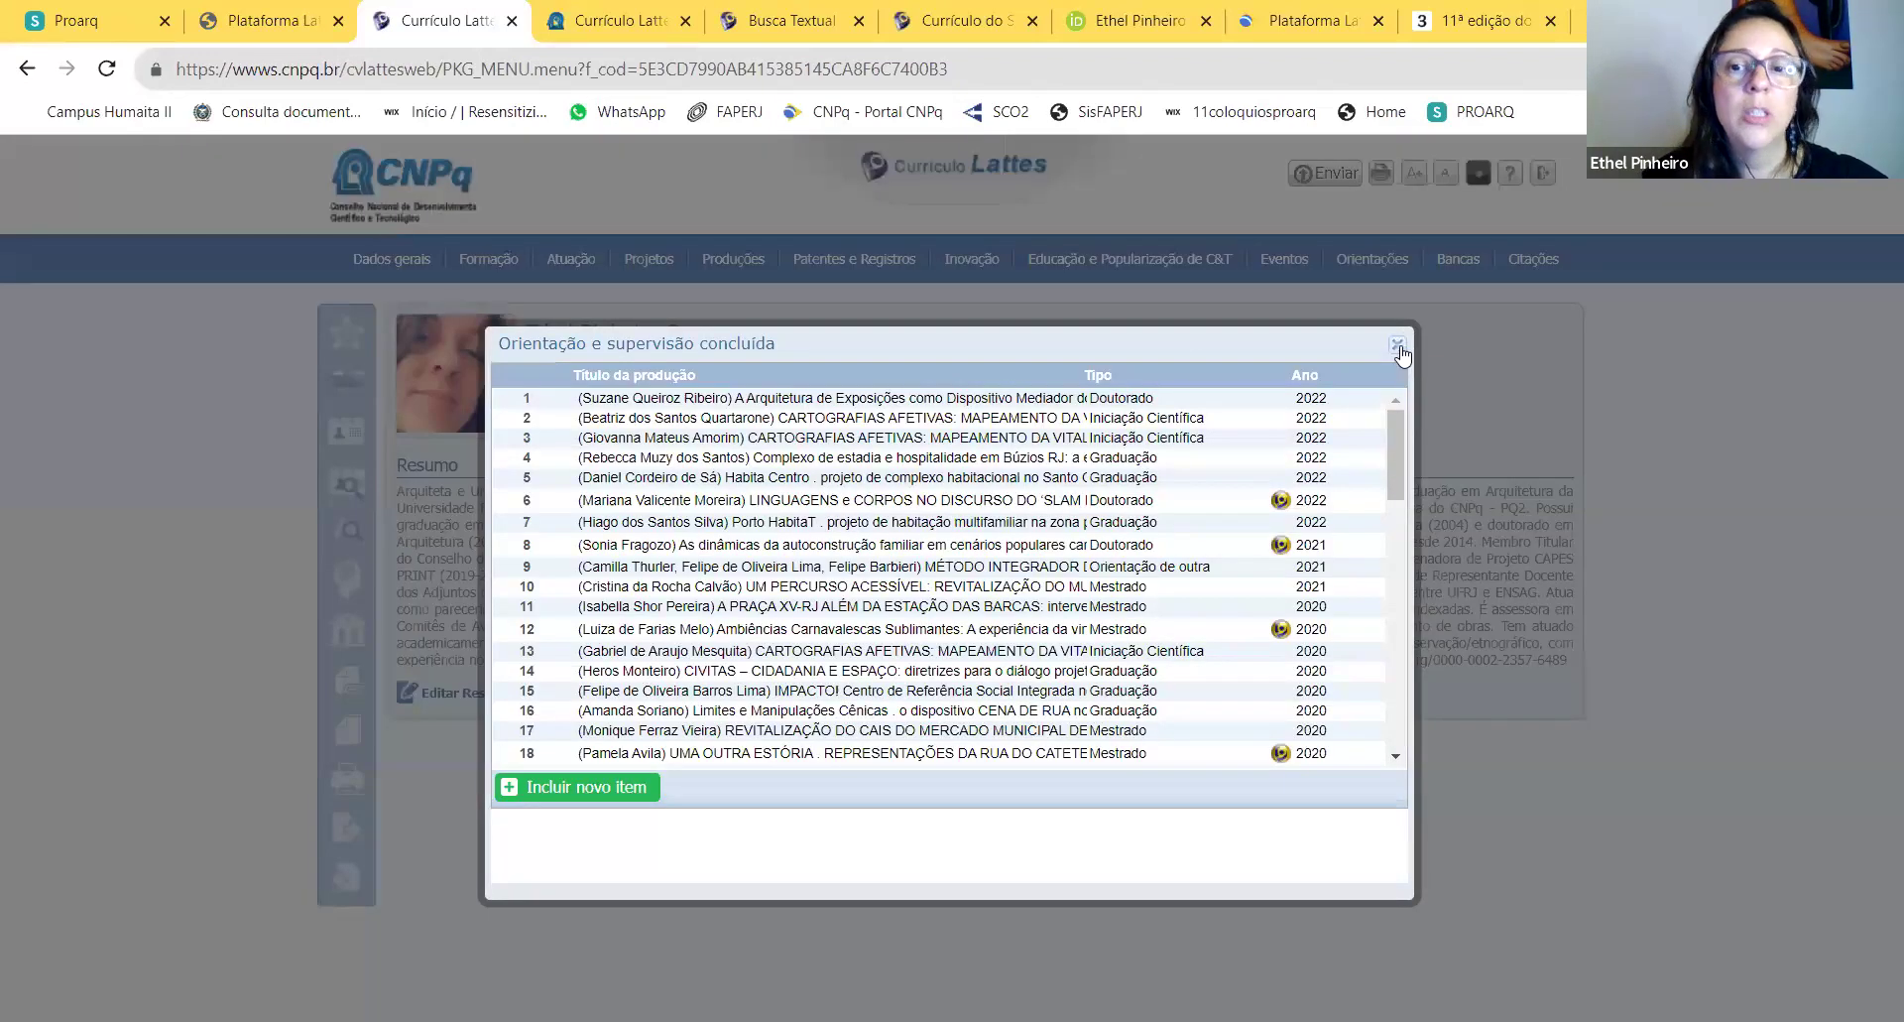
Step: Close the supervisions list and open Participação em bancas de comissões julgadoras
left_click(1397, 347)
mouse_move(1373, 266)
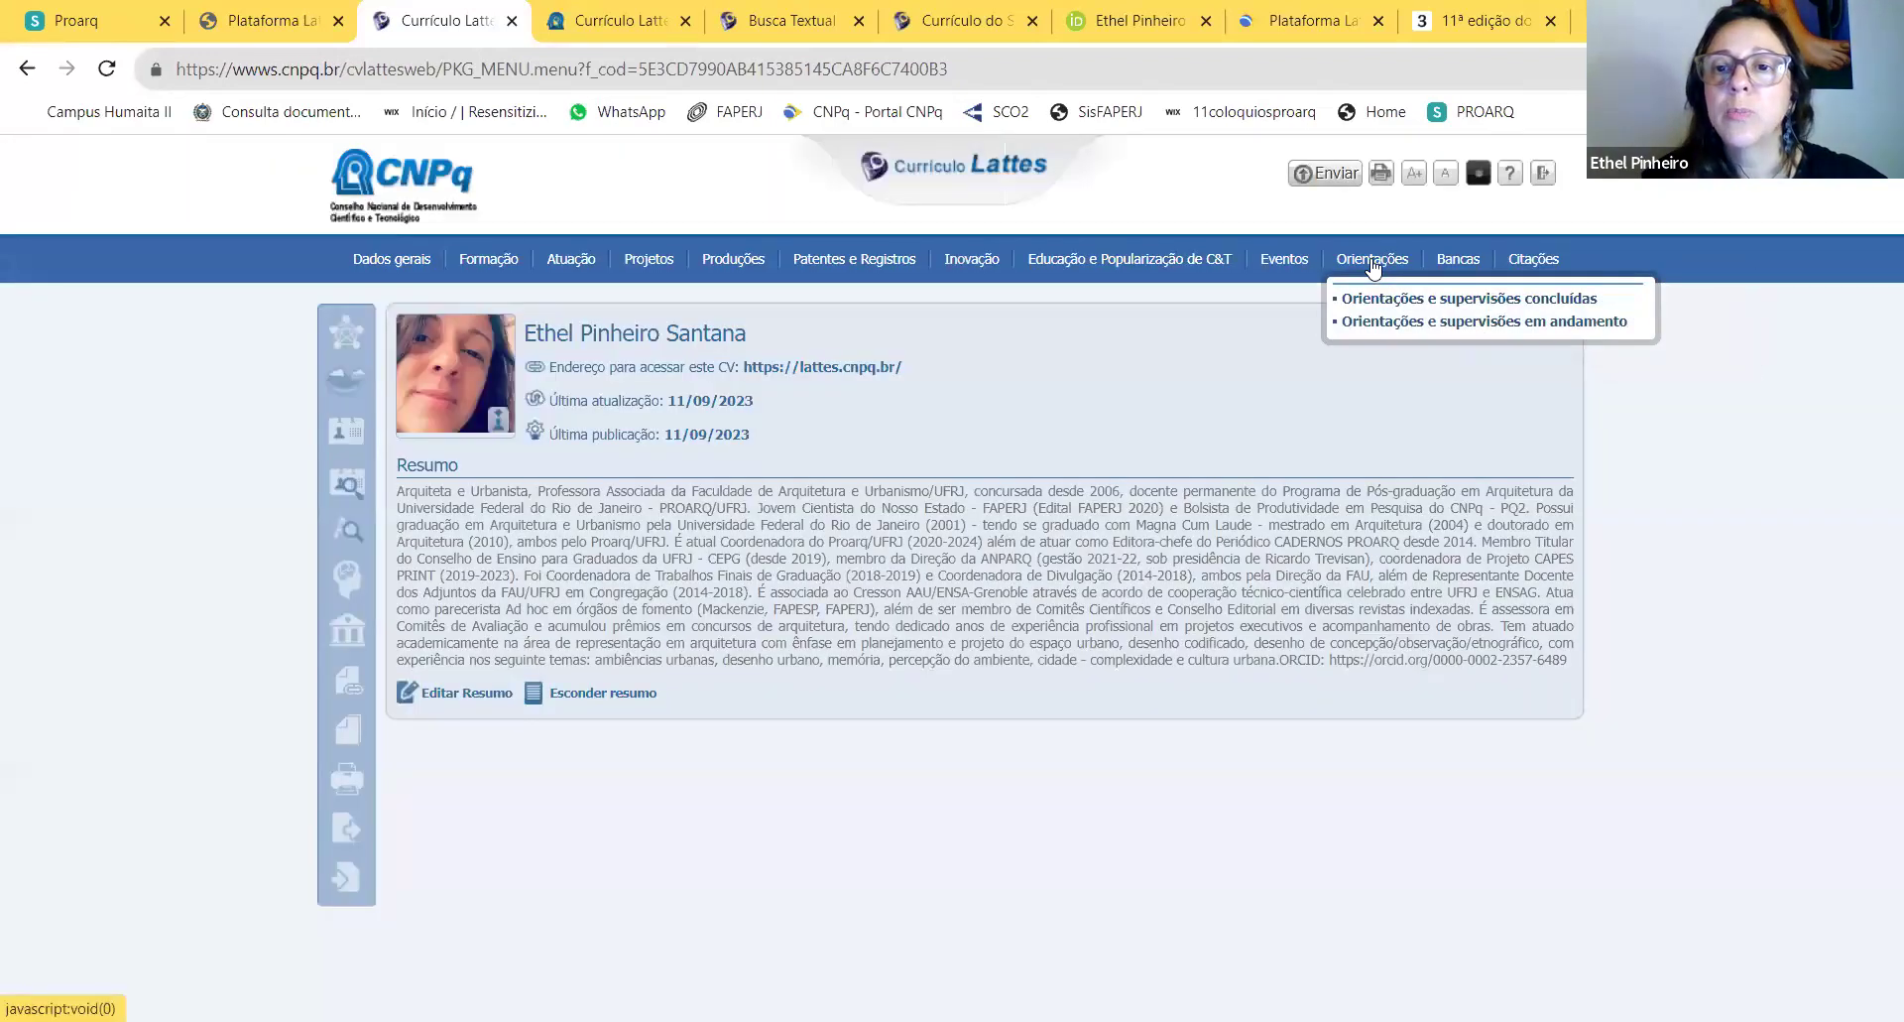
mouse_move(1448, 265)
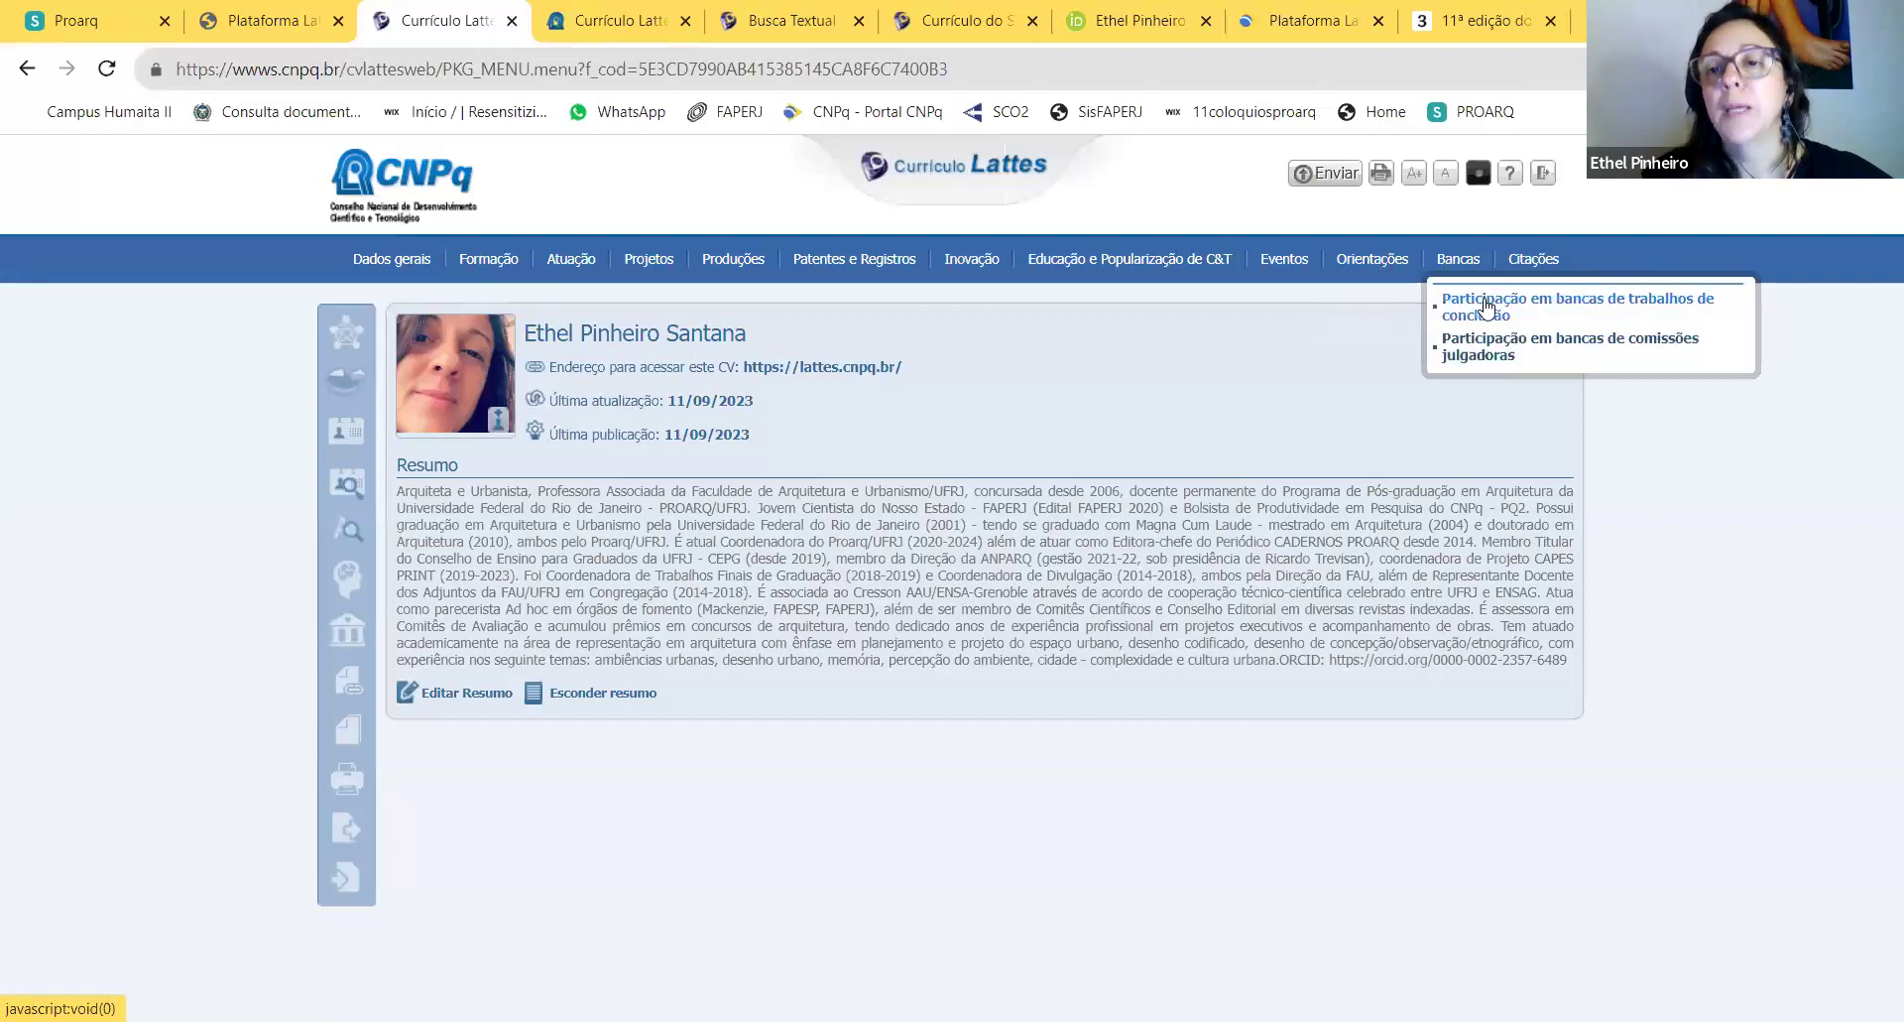
left_click(1489, 357)
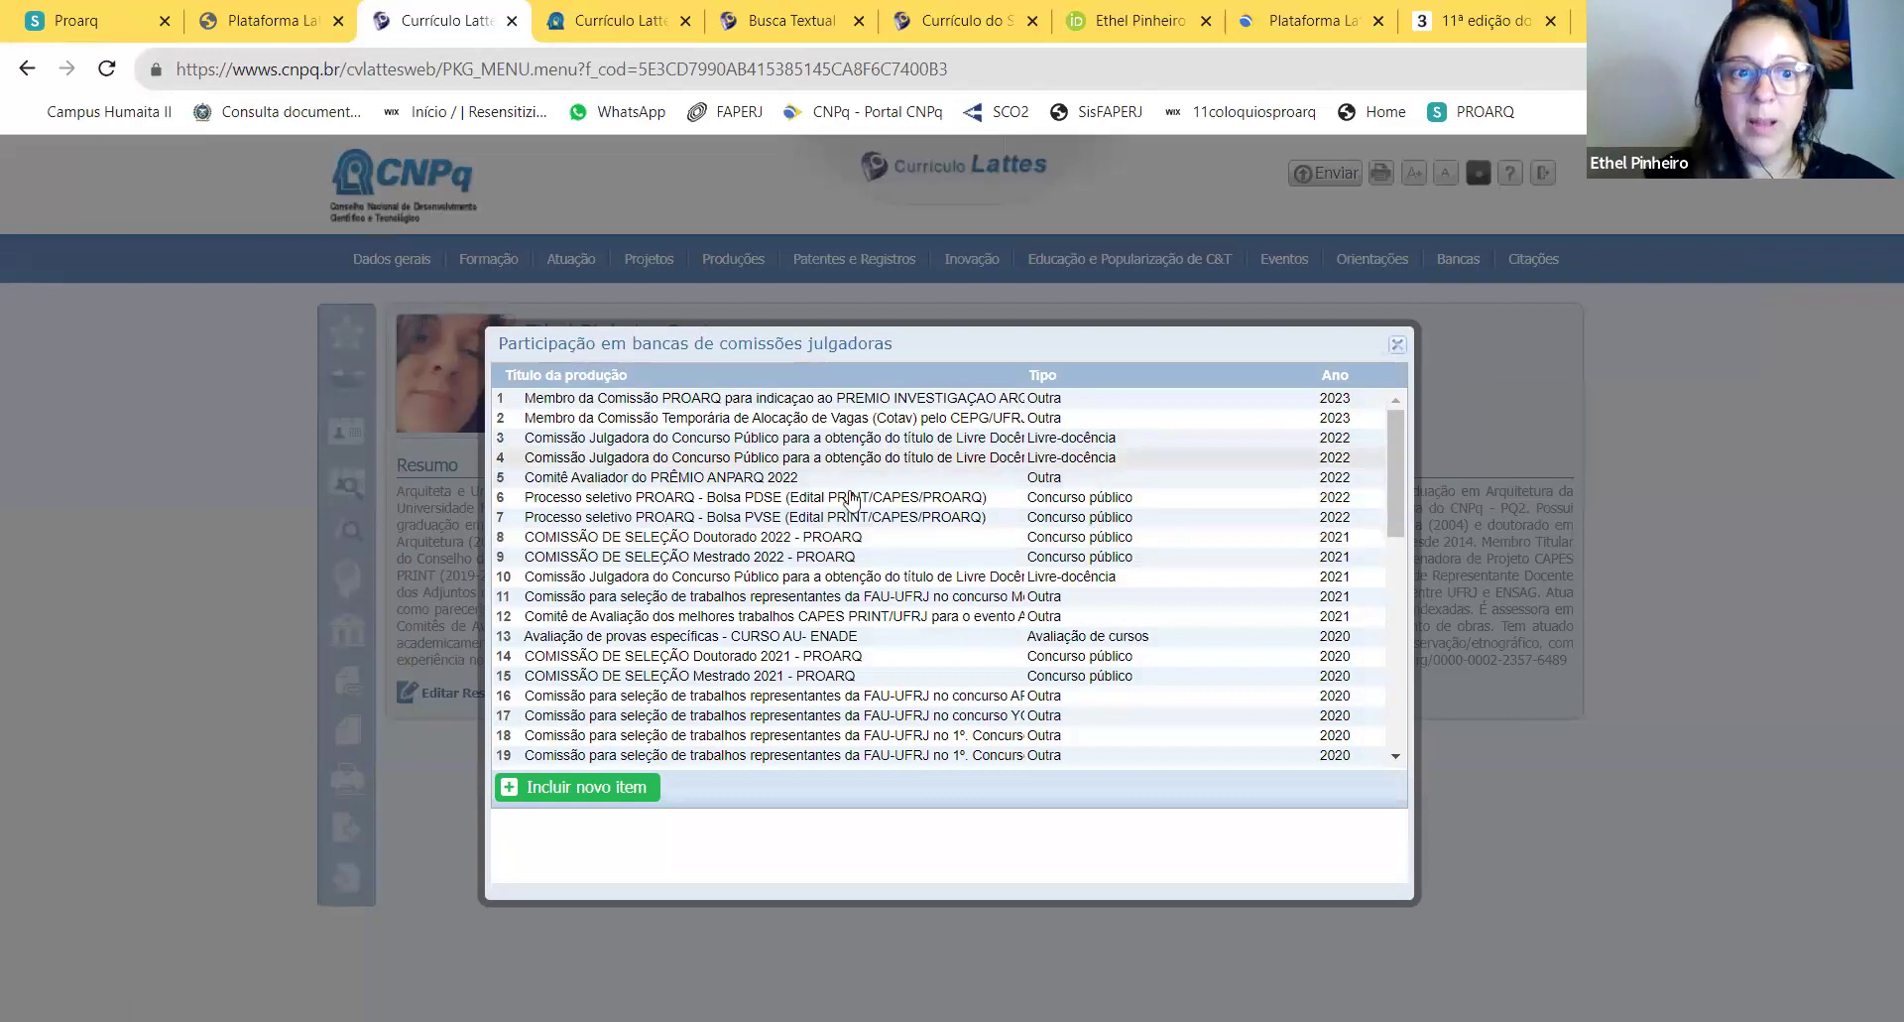
Step: Preview a new judging-commission entry with nature Outra, then discard it and close the list
left_click(581, 788)
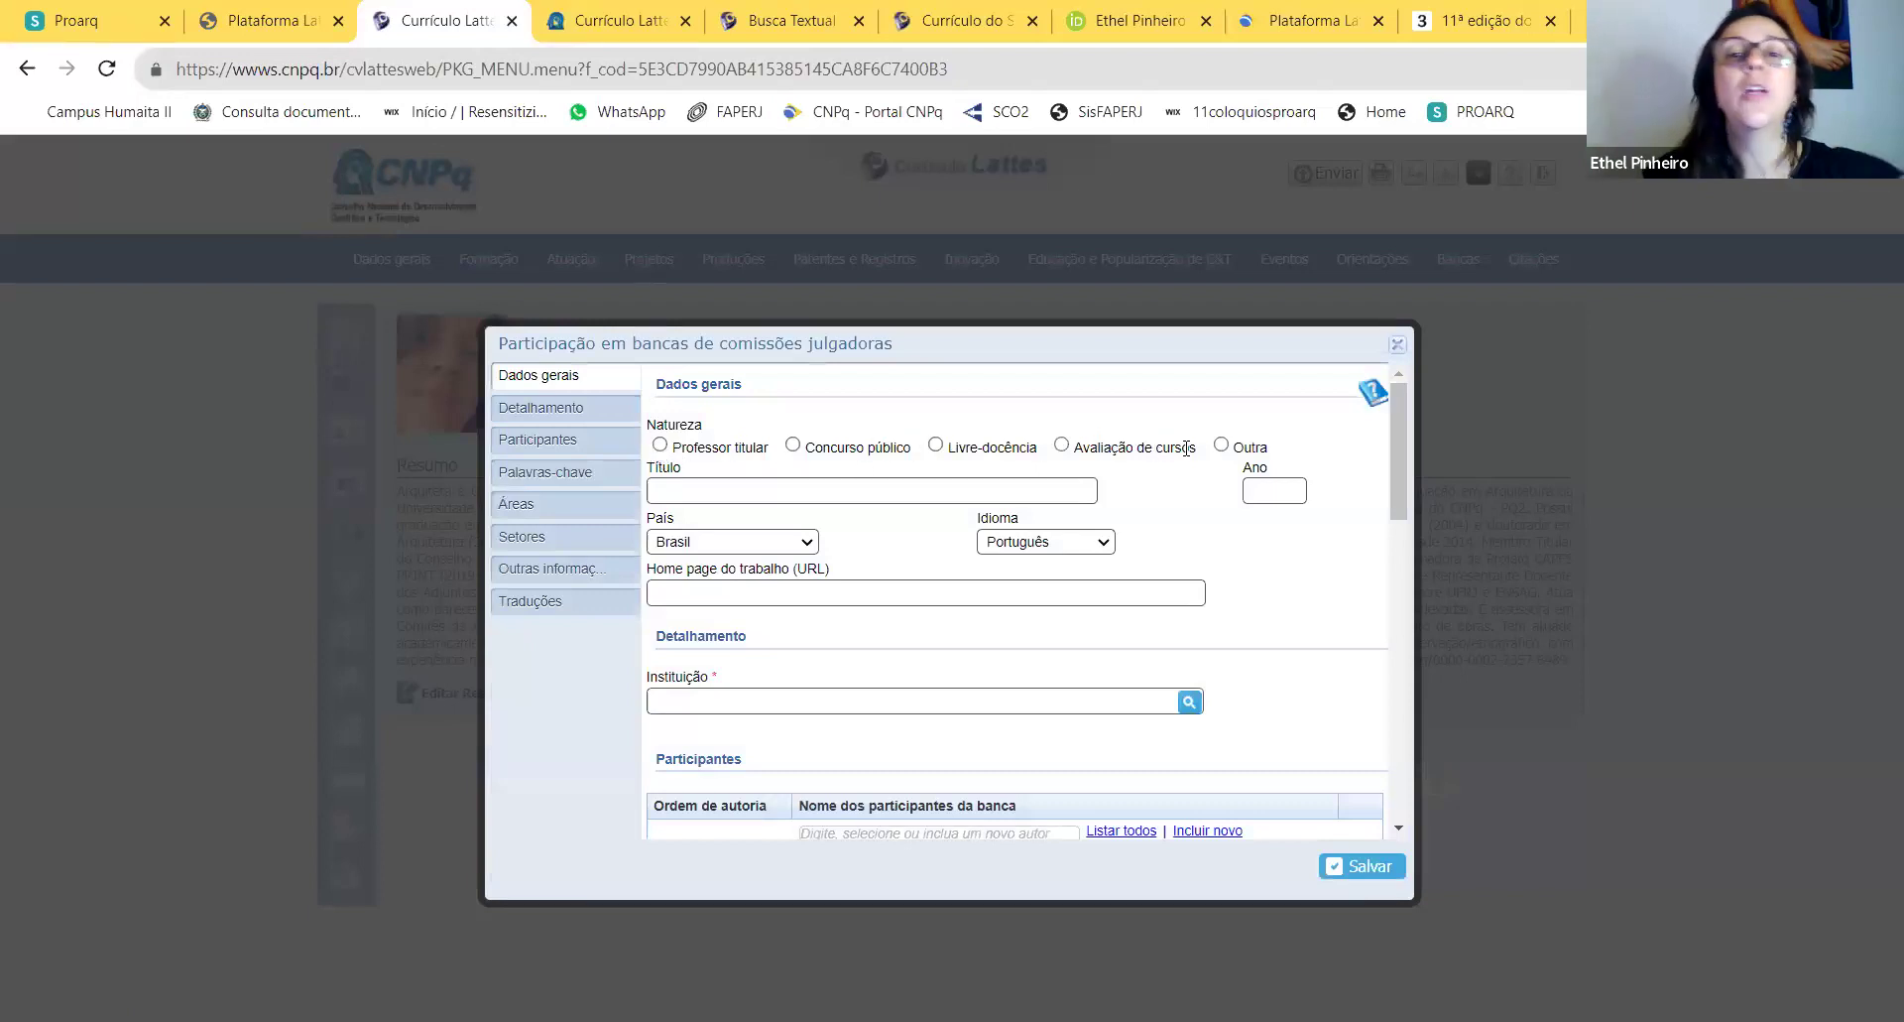
left_click(1221, 445)
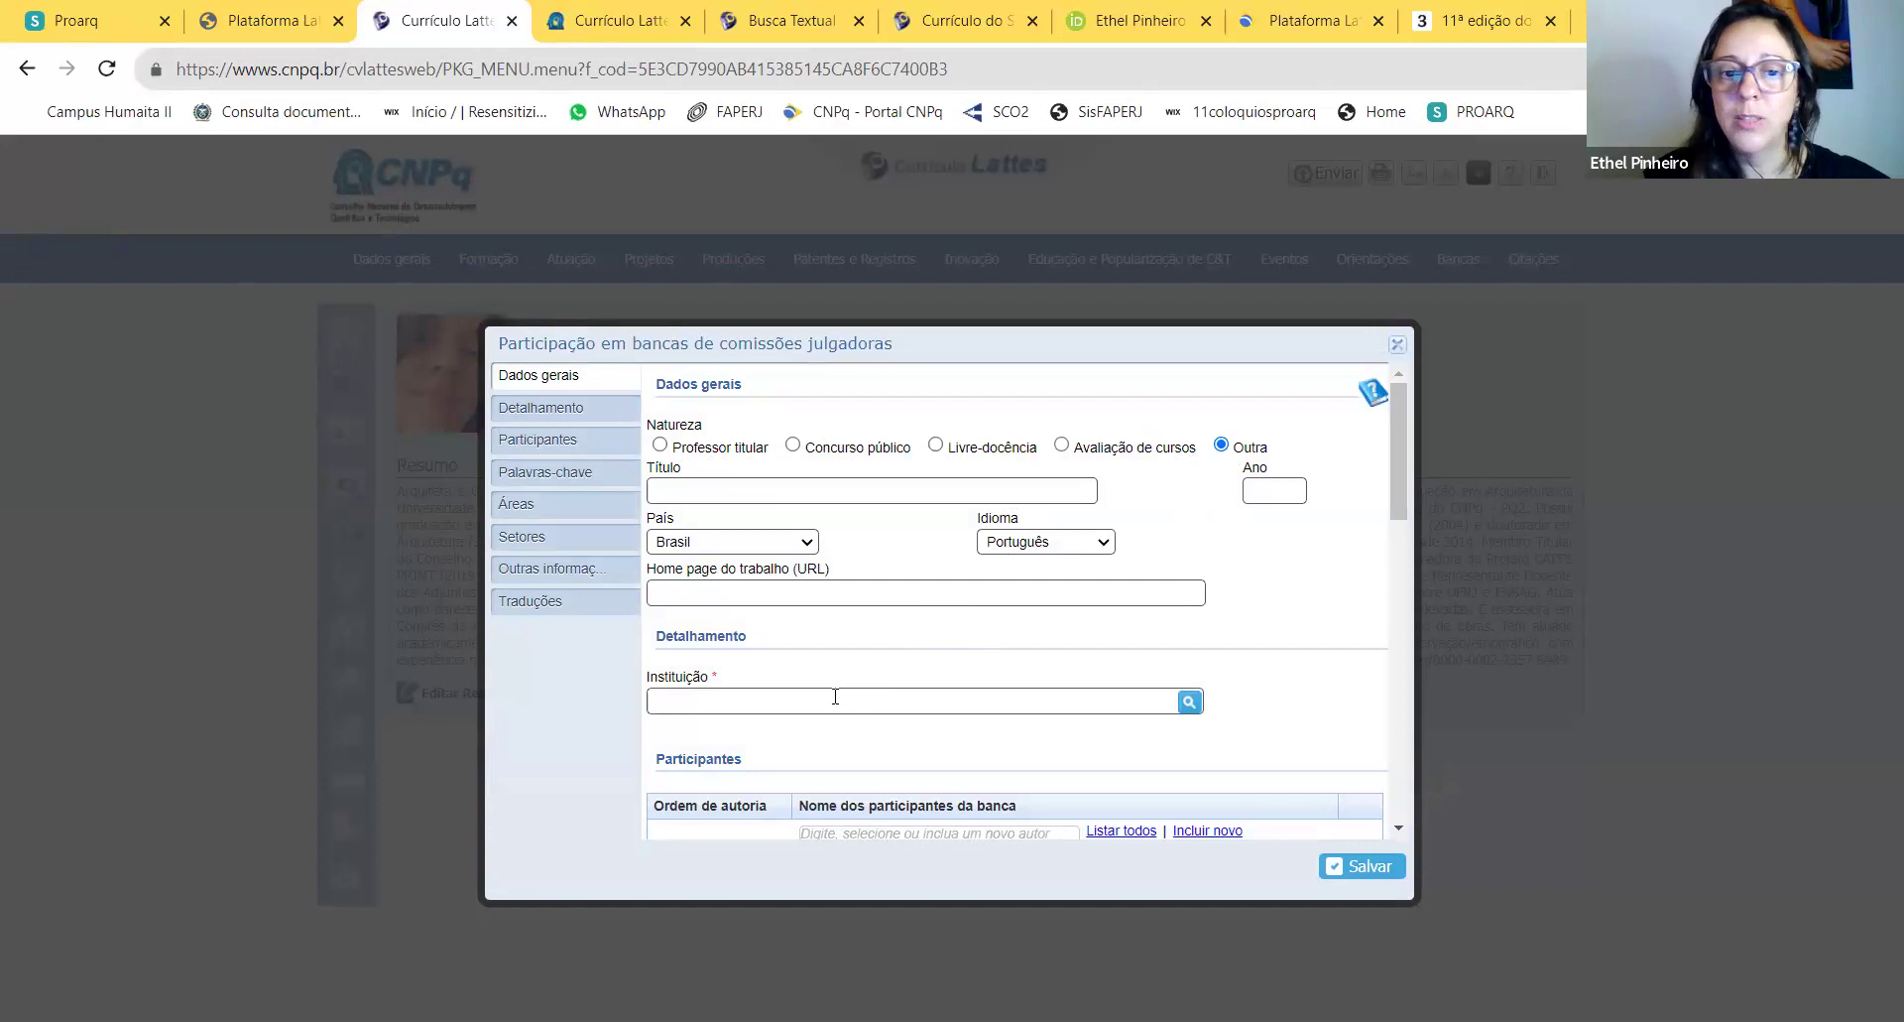
left_click(869, 490)
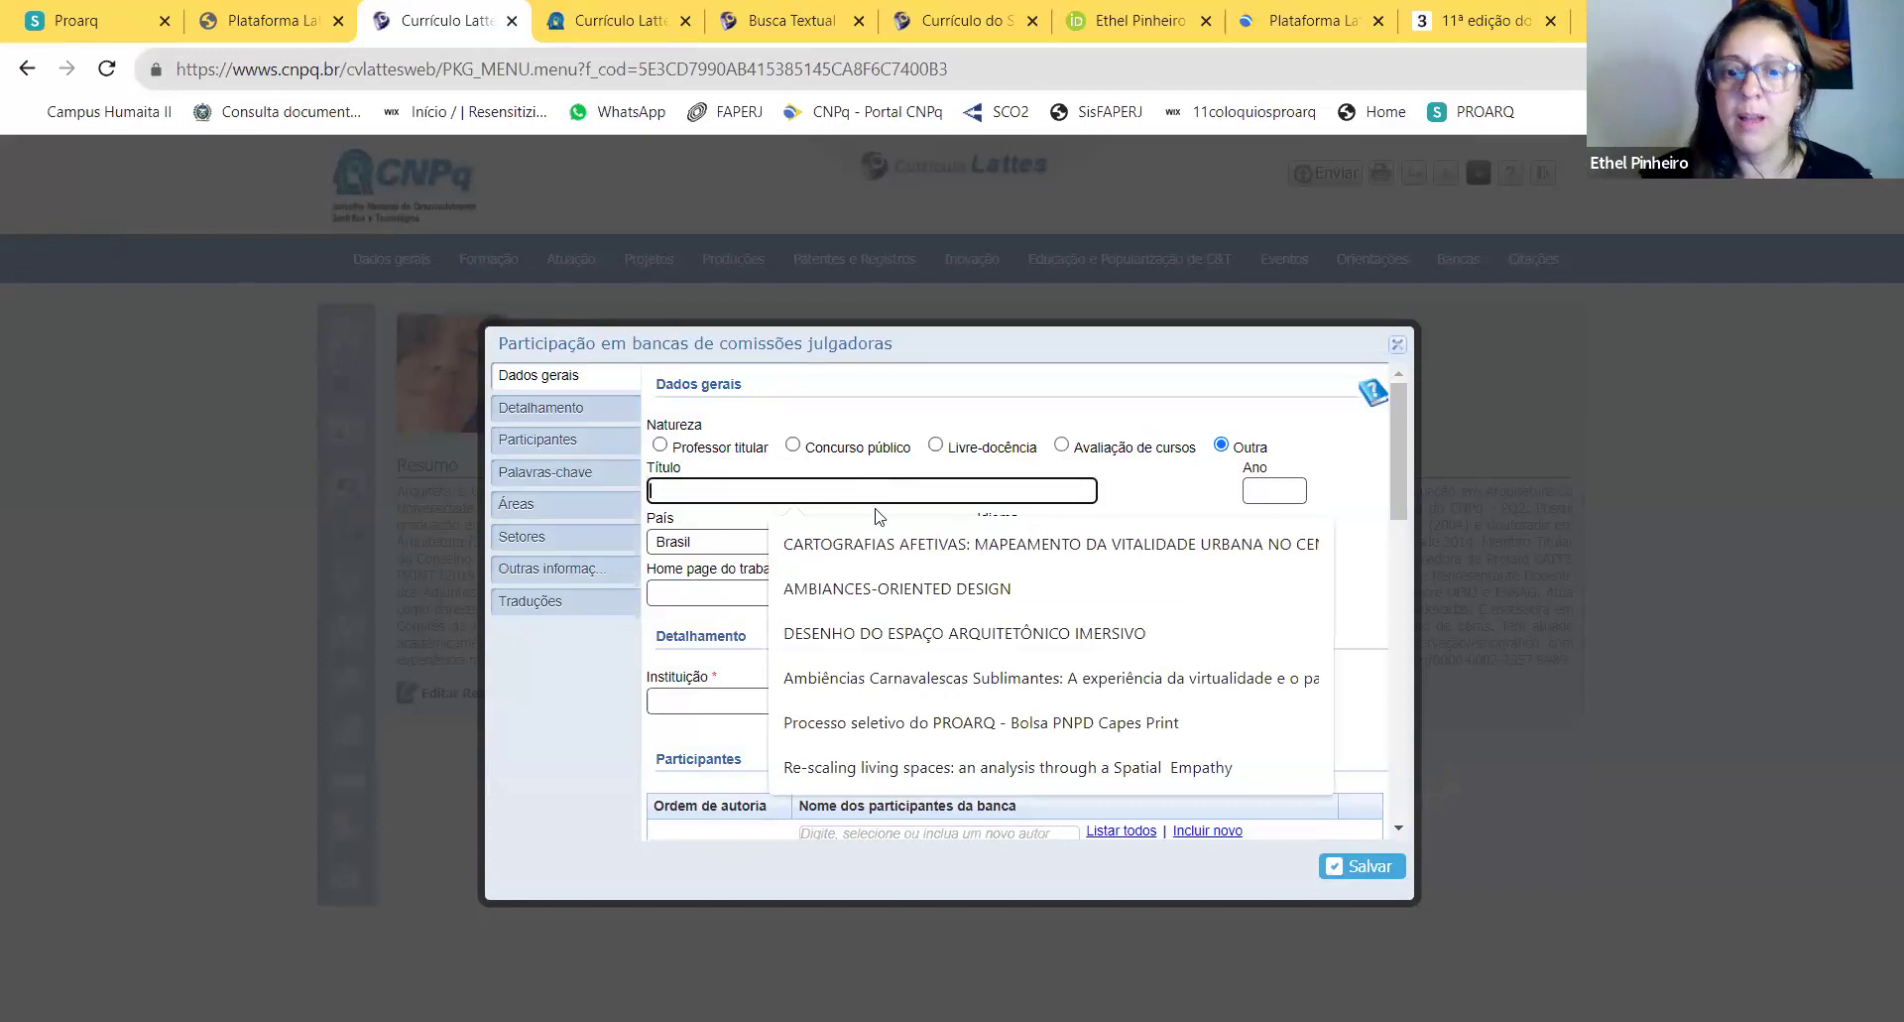
left_click(1397, 345)
left_click(1398, 347)
mouse_move(1536, 266)
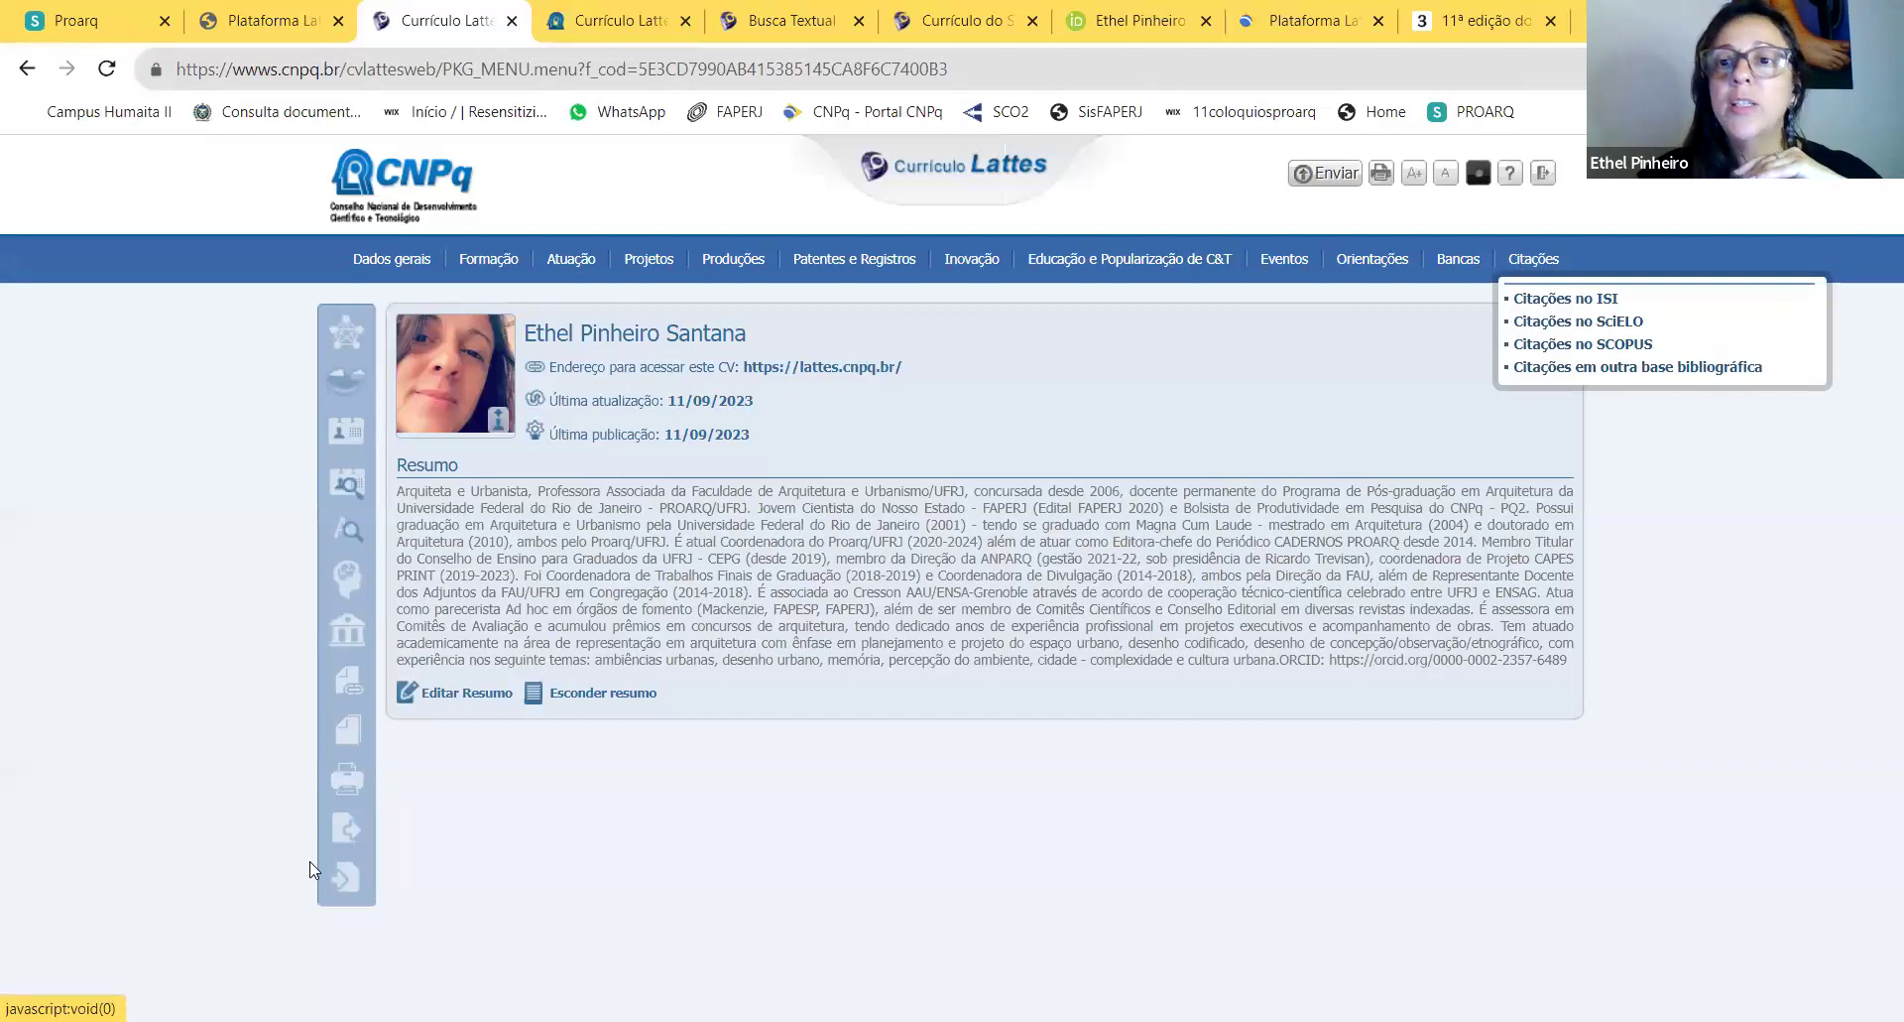
Step: Review the Web of Science citation record's ResearcherID and total citations fields
left_click(1557, 299)
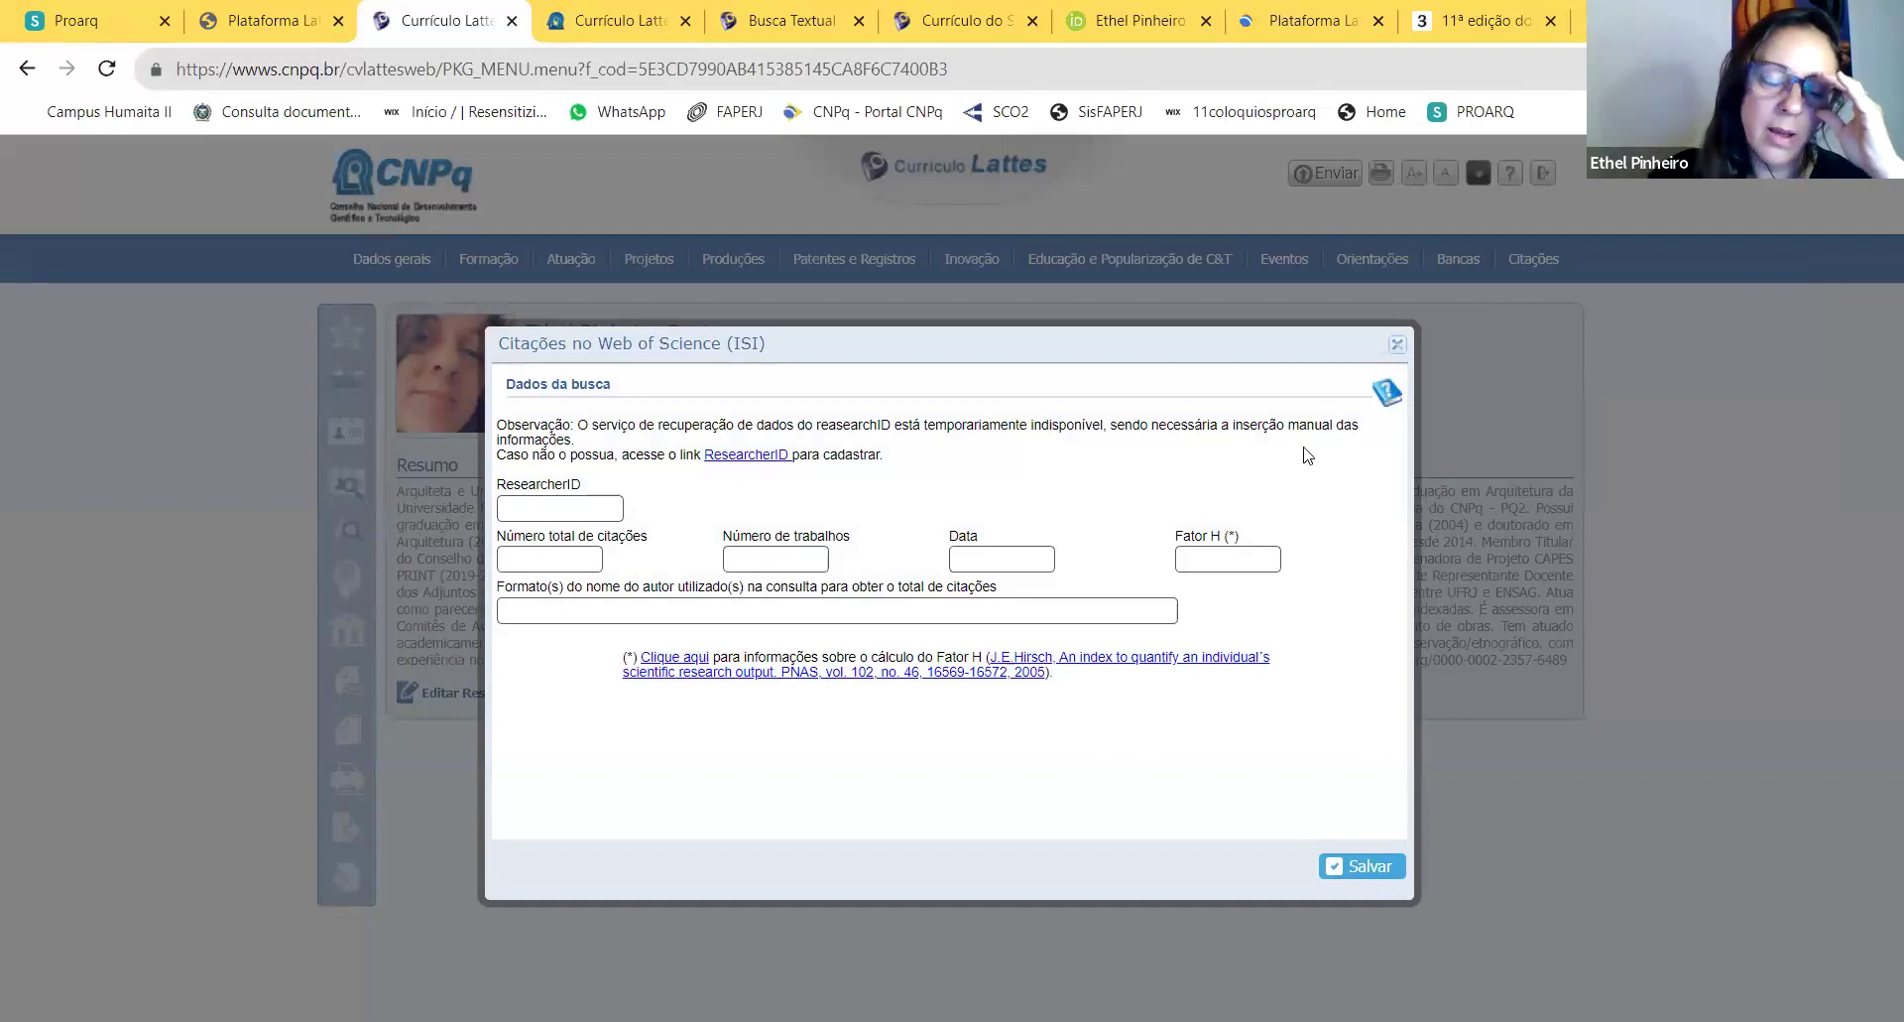
left_click_drag(1156, 345, 1215, 315)
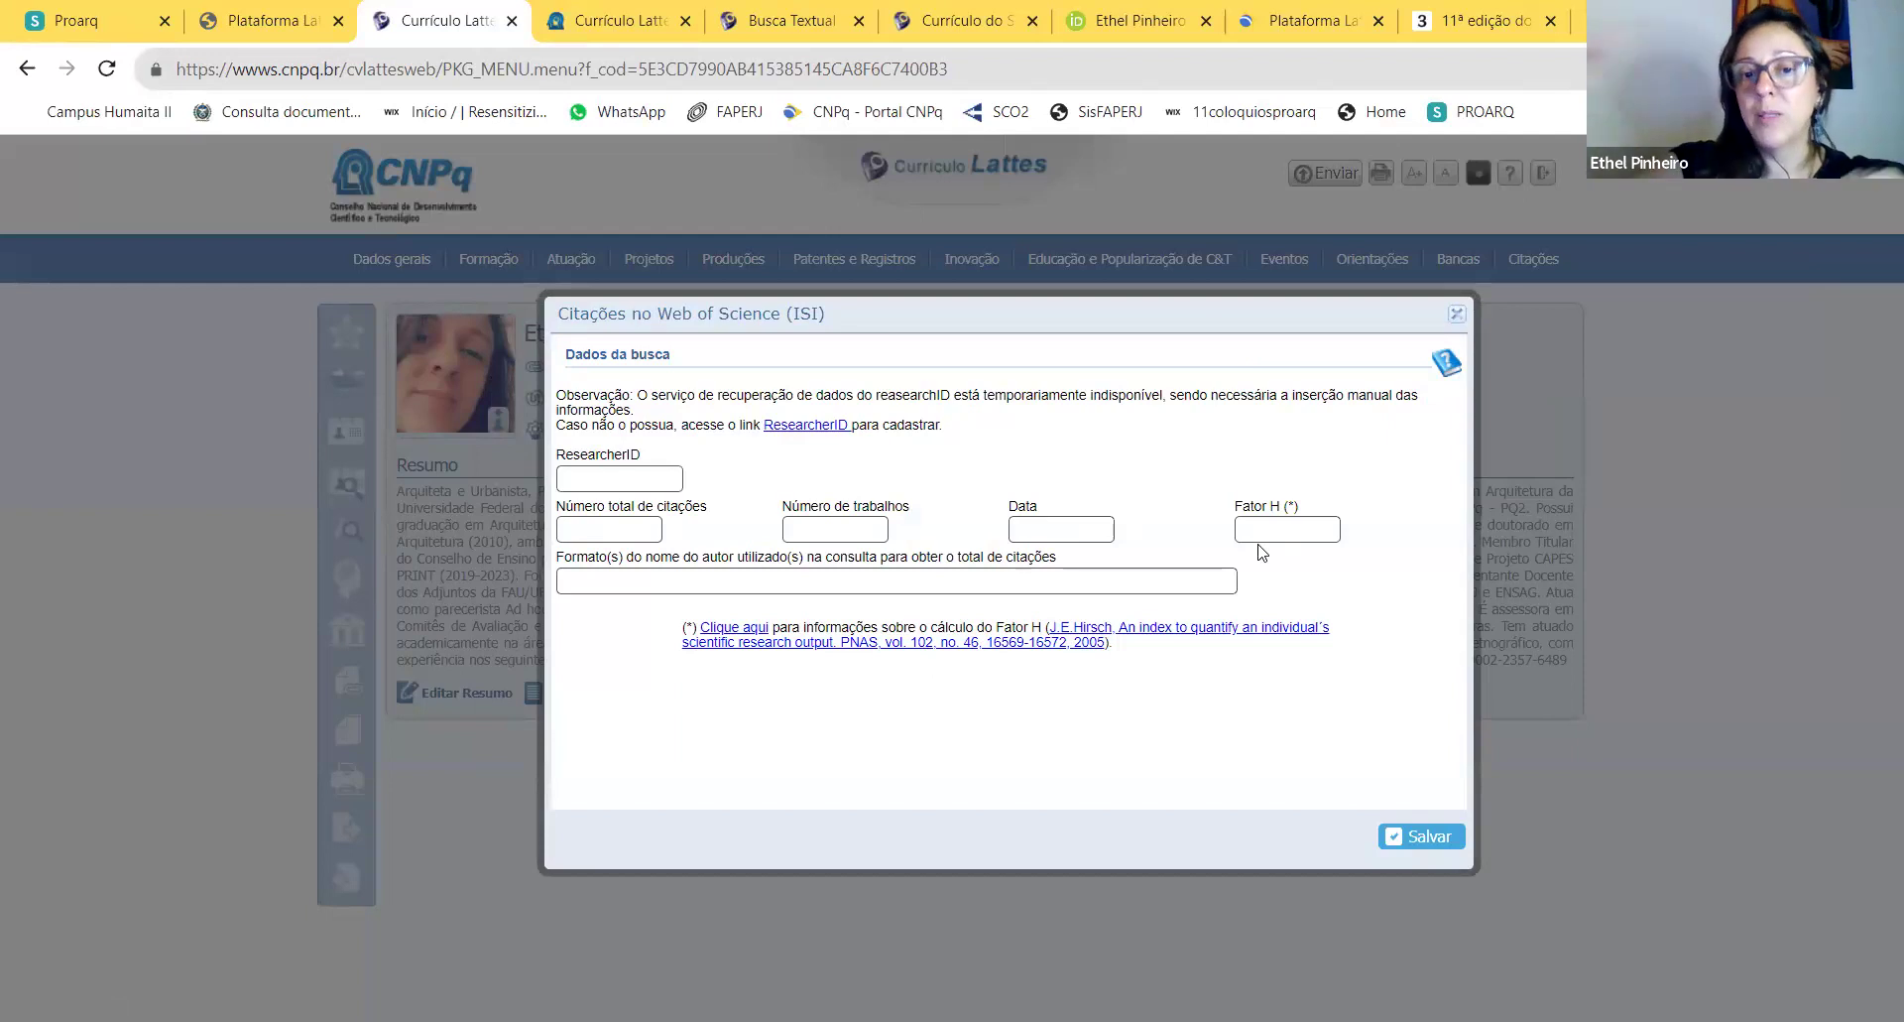
left_click(637, 472)
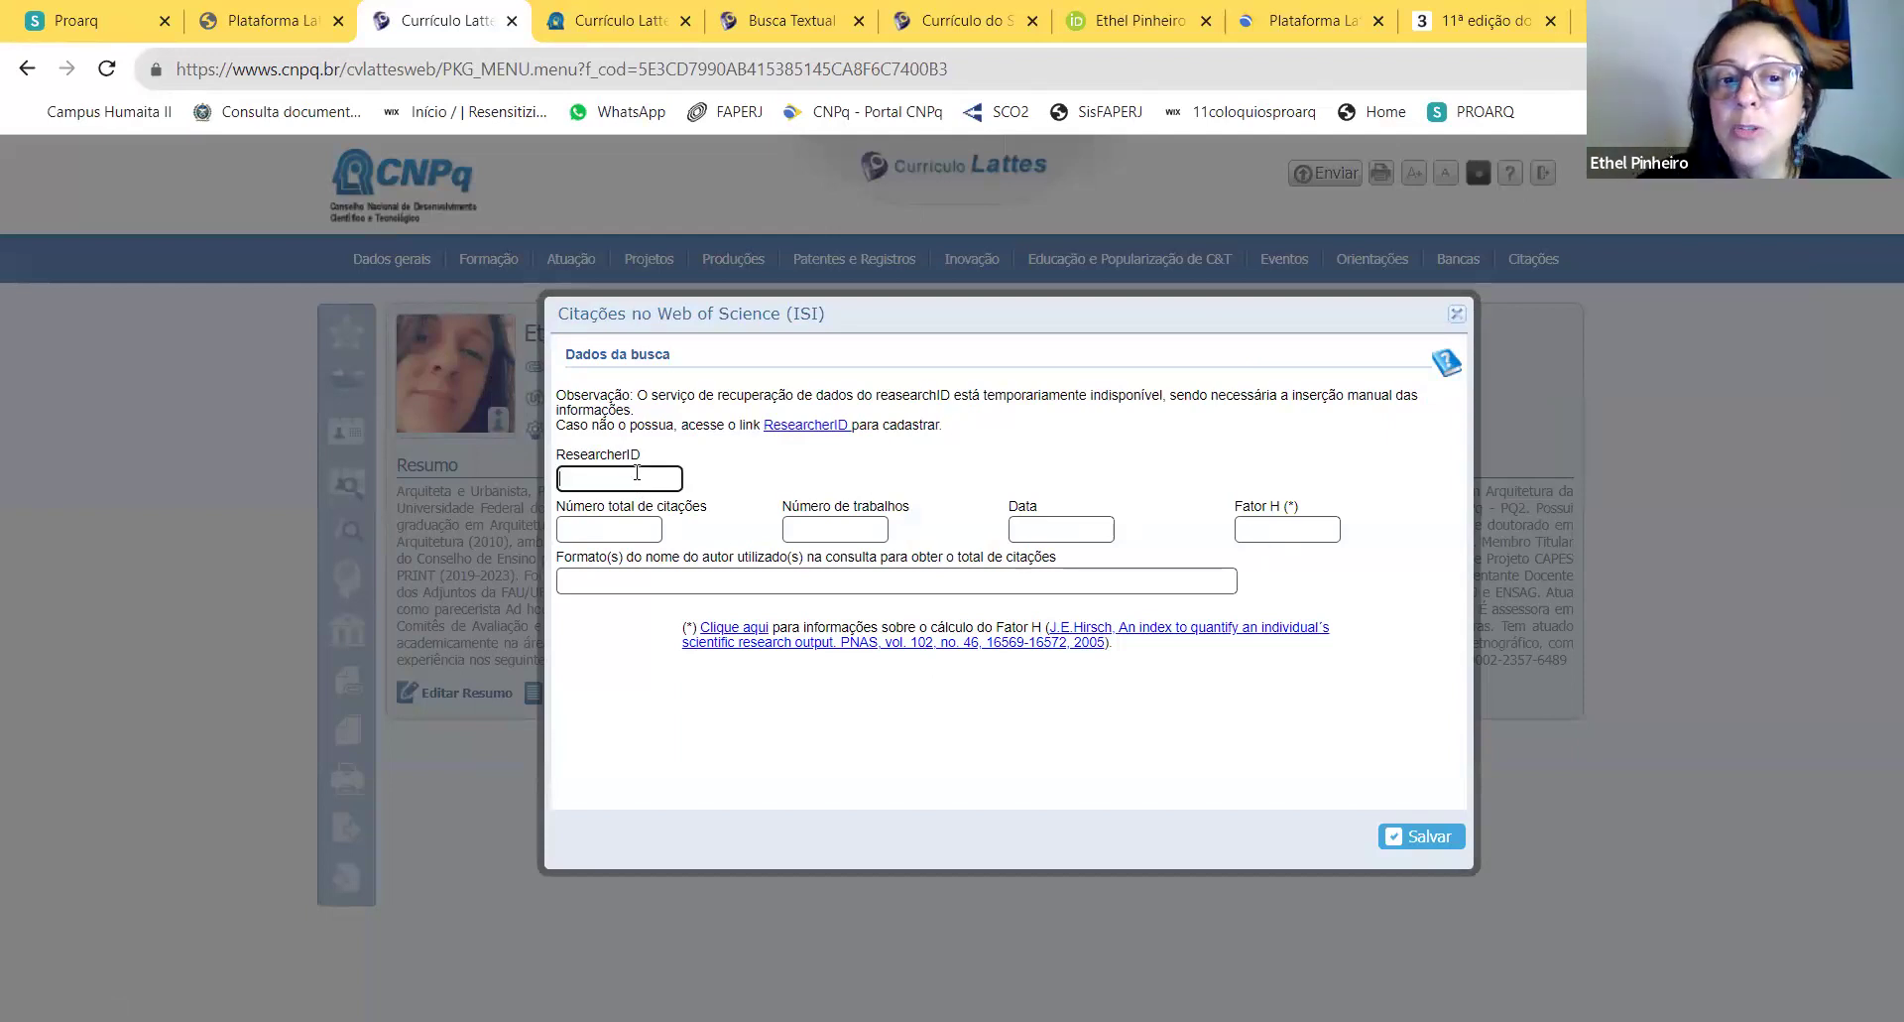
left_click(639, 529)
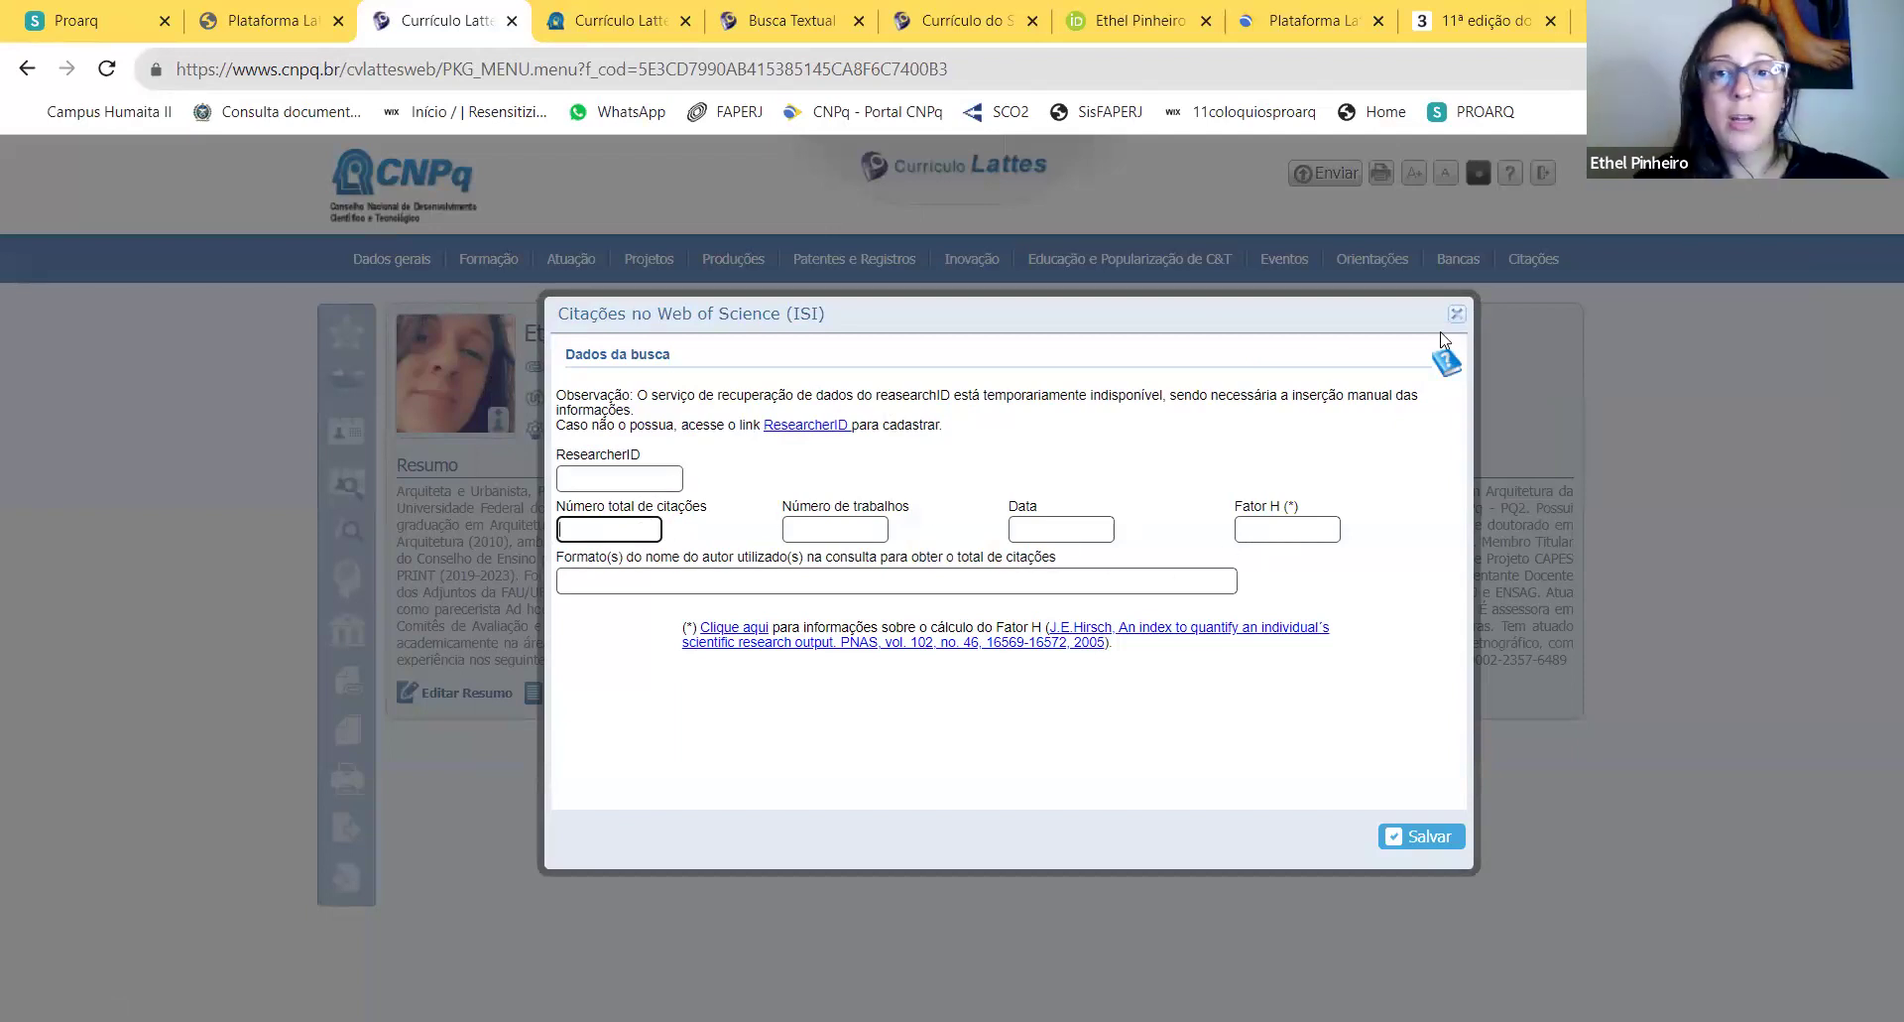
Step: Check the Citações em outra base bibliográfica entry: Google Scholar, 85 citations, 39 works
left_click(1511, 271)
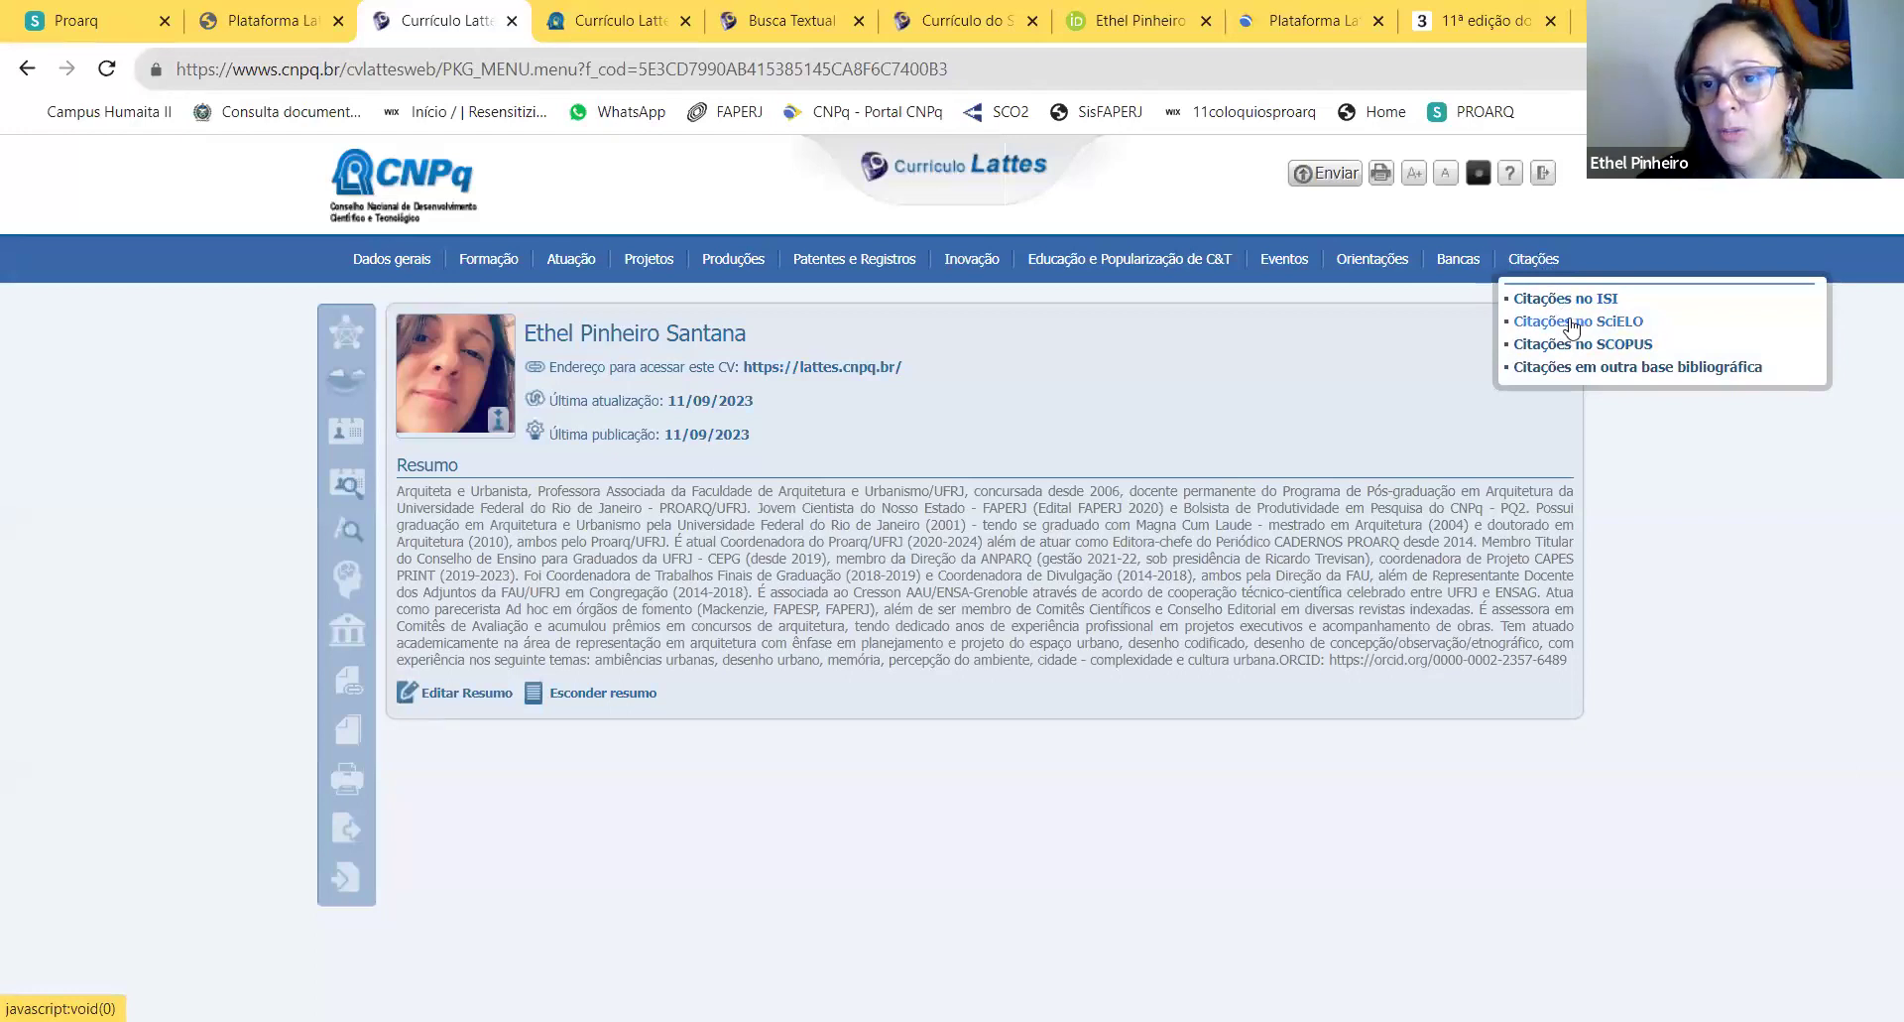
left_click(1597, 367)
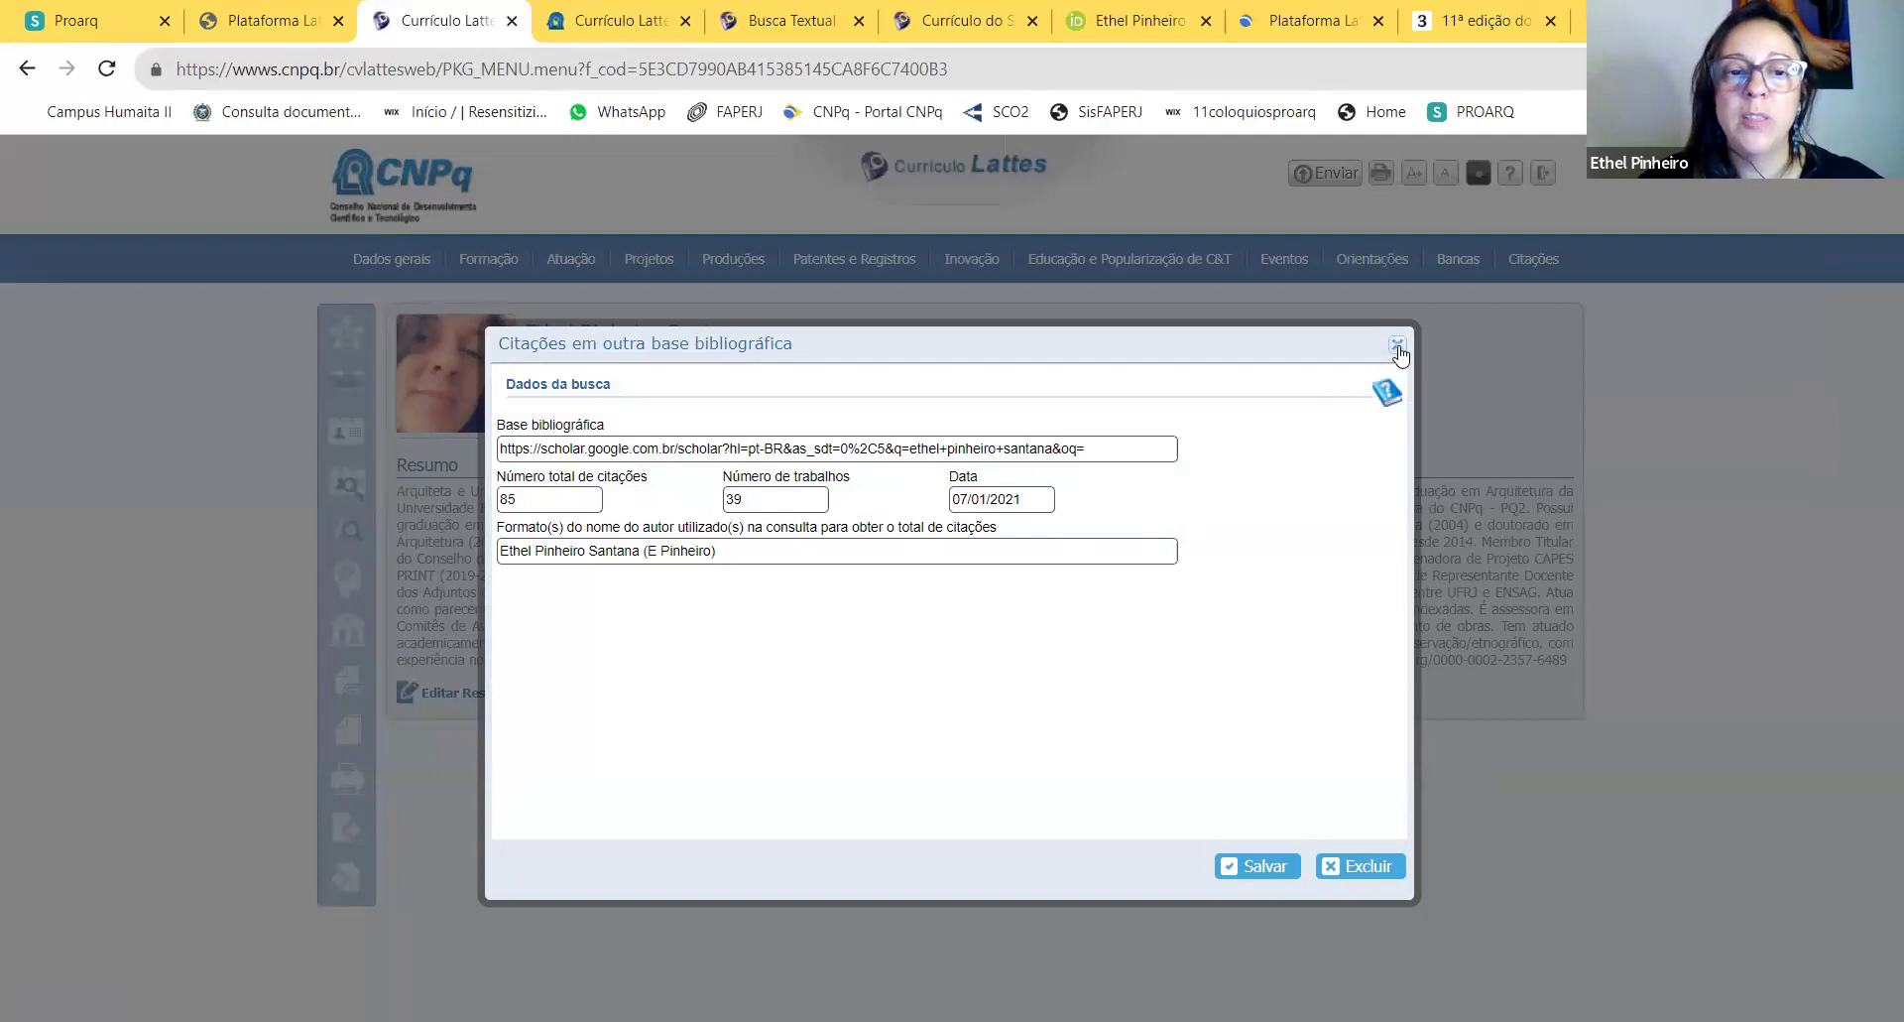
left_click(1398, 345)
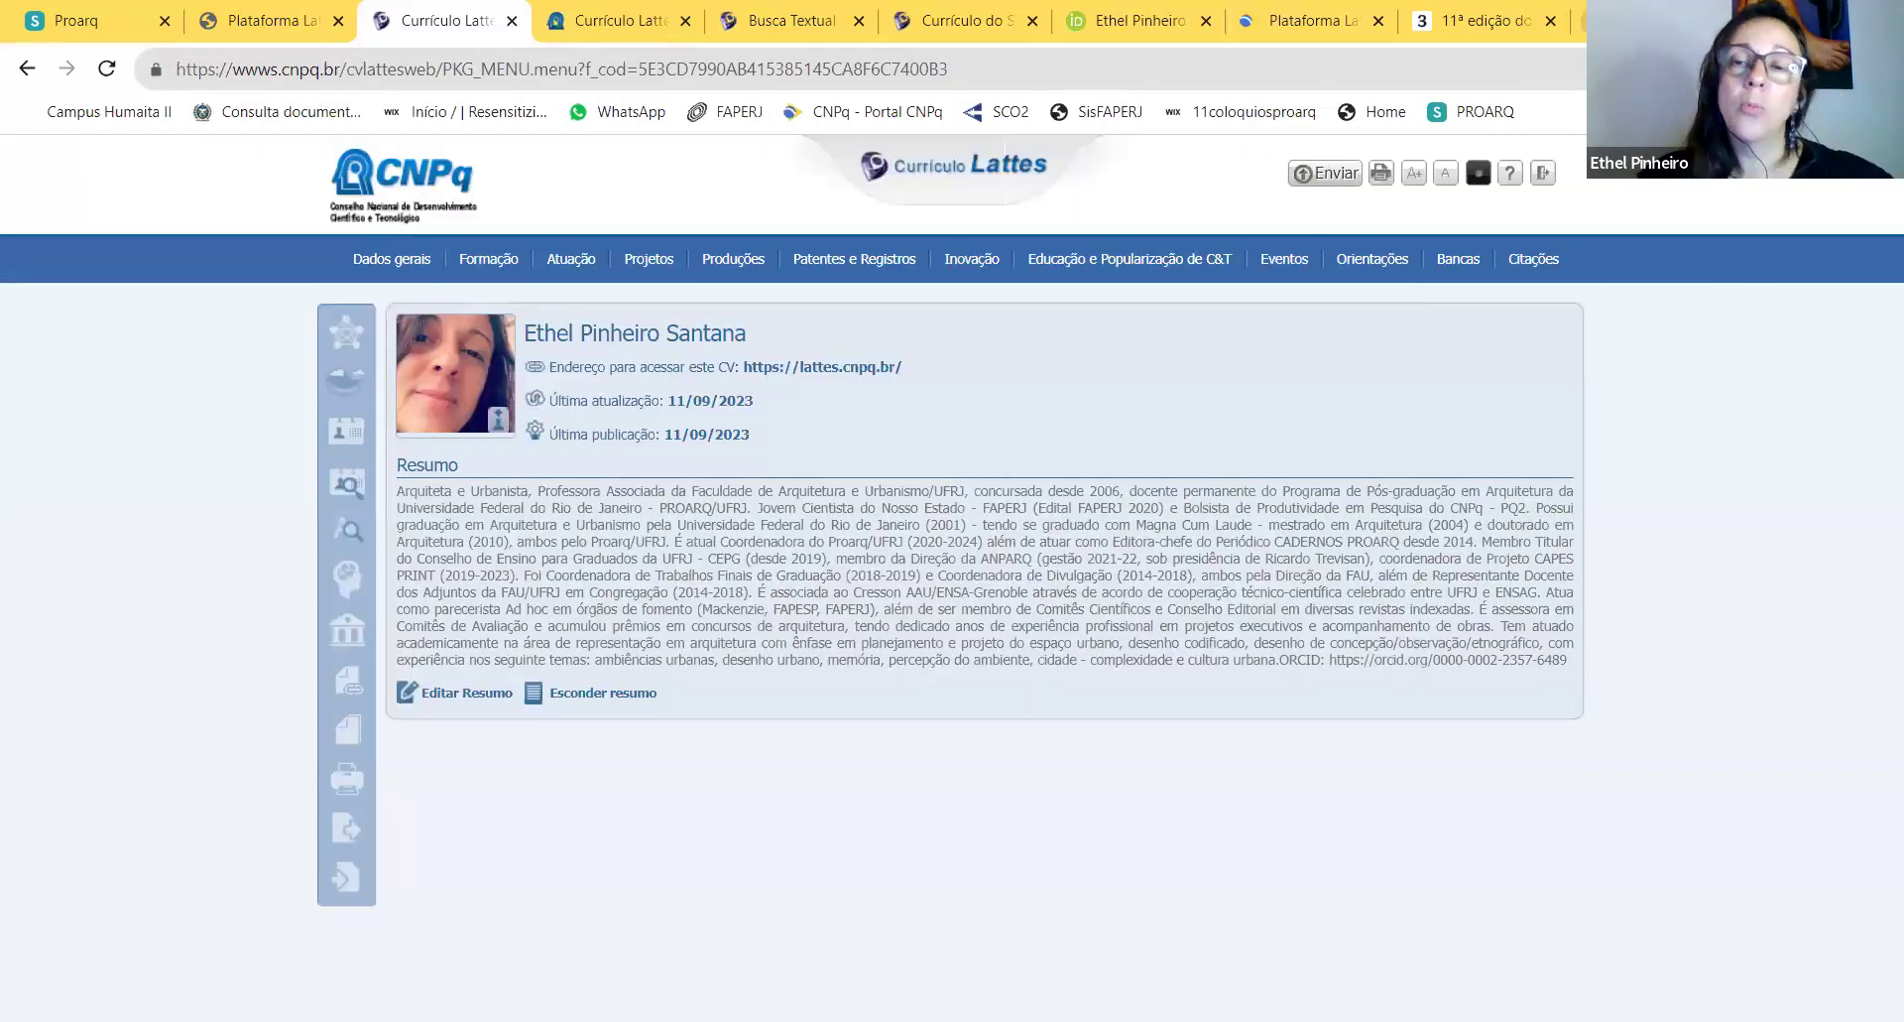
Step: Search the web for 'google scholar' and open the Google Scholar home page
left_click(1485, 19)
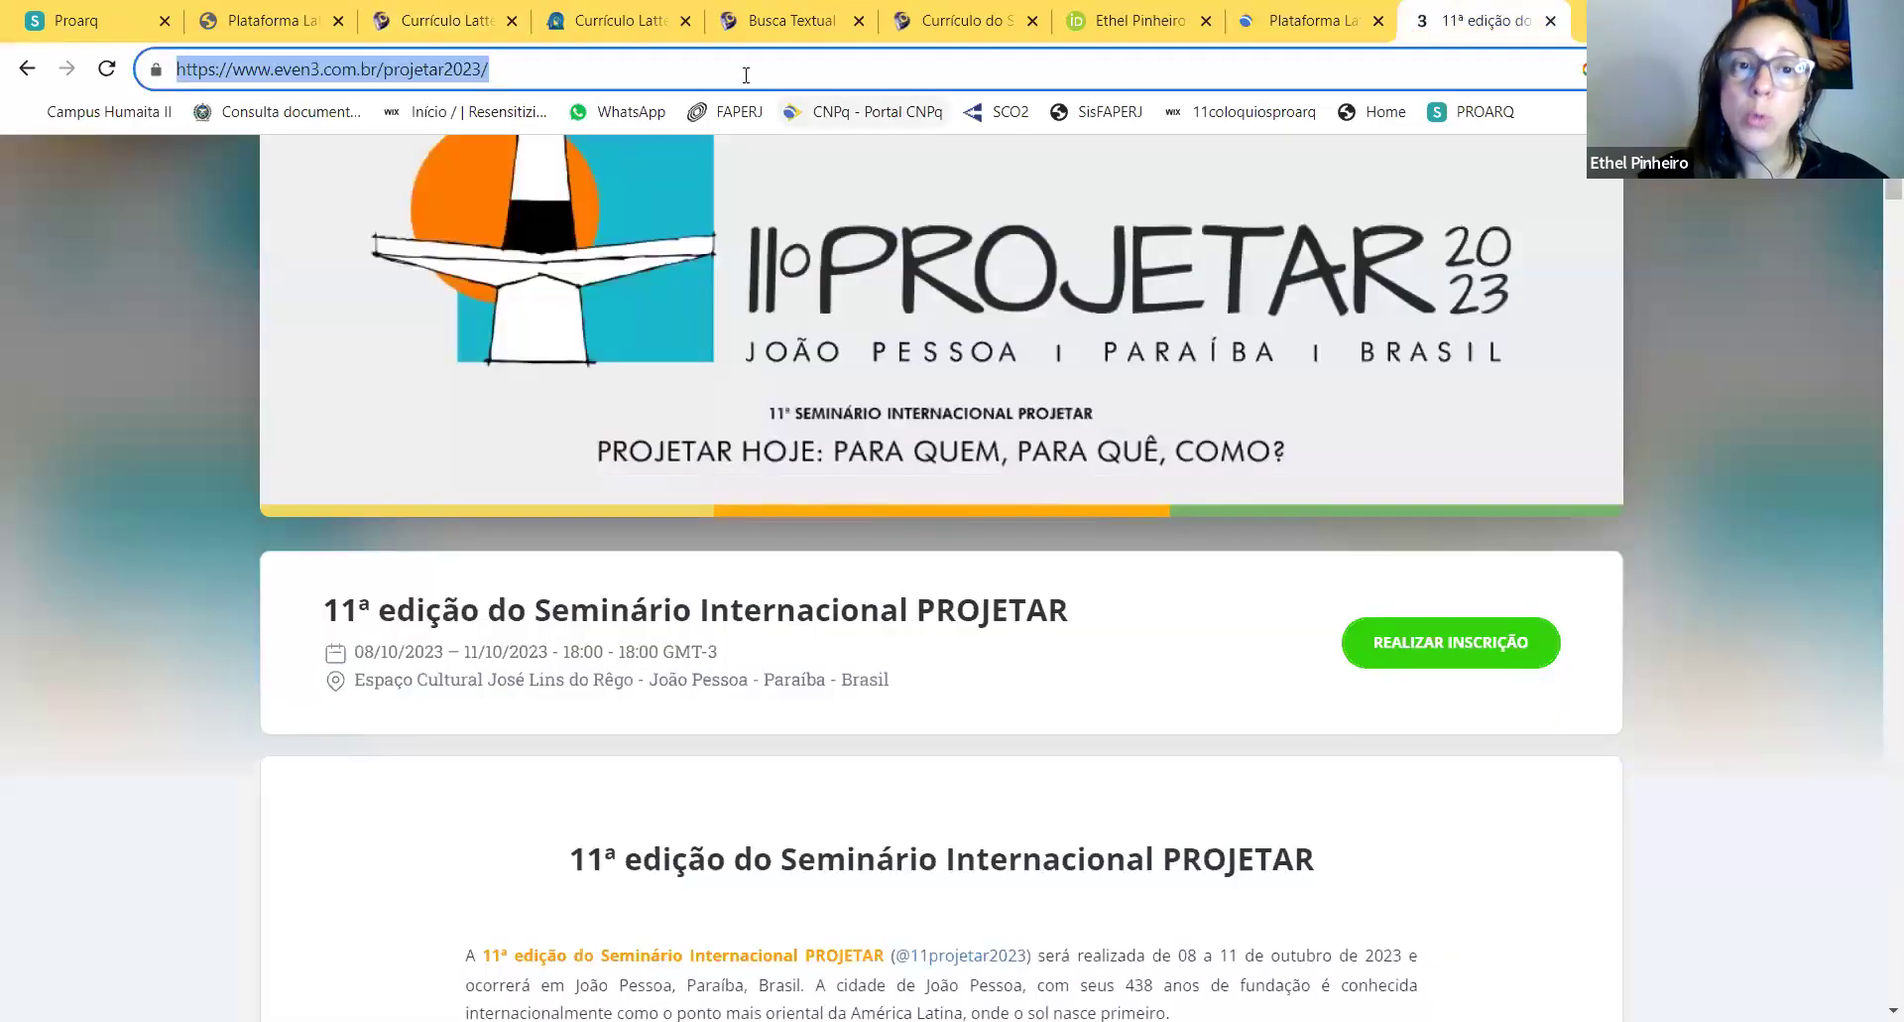
type("google scholar")
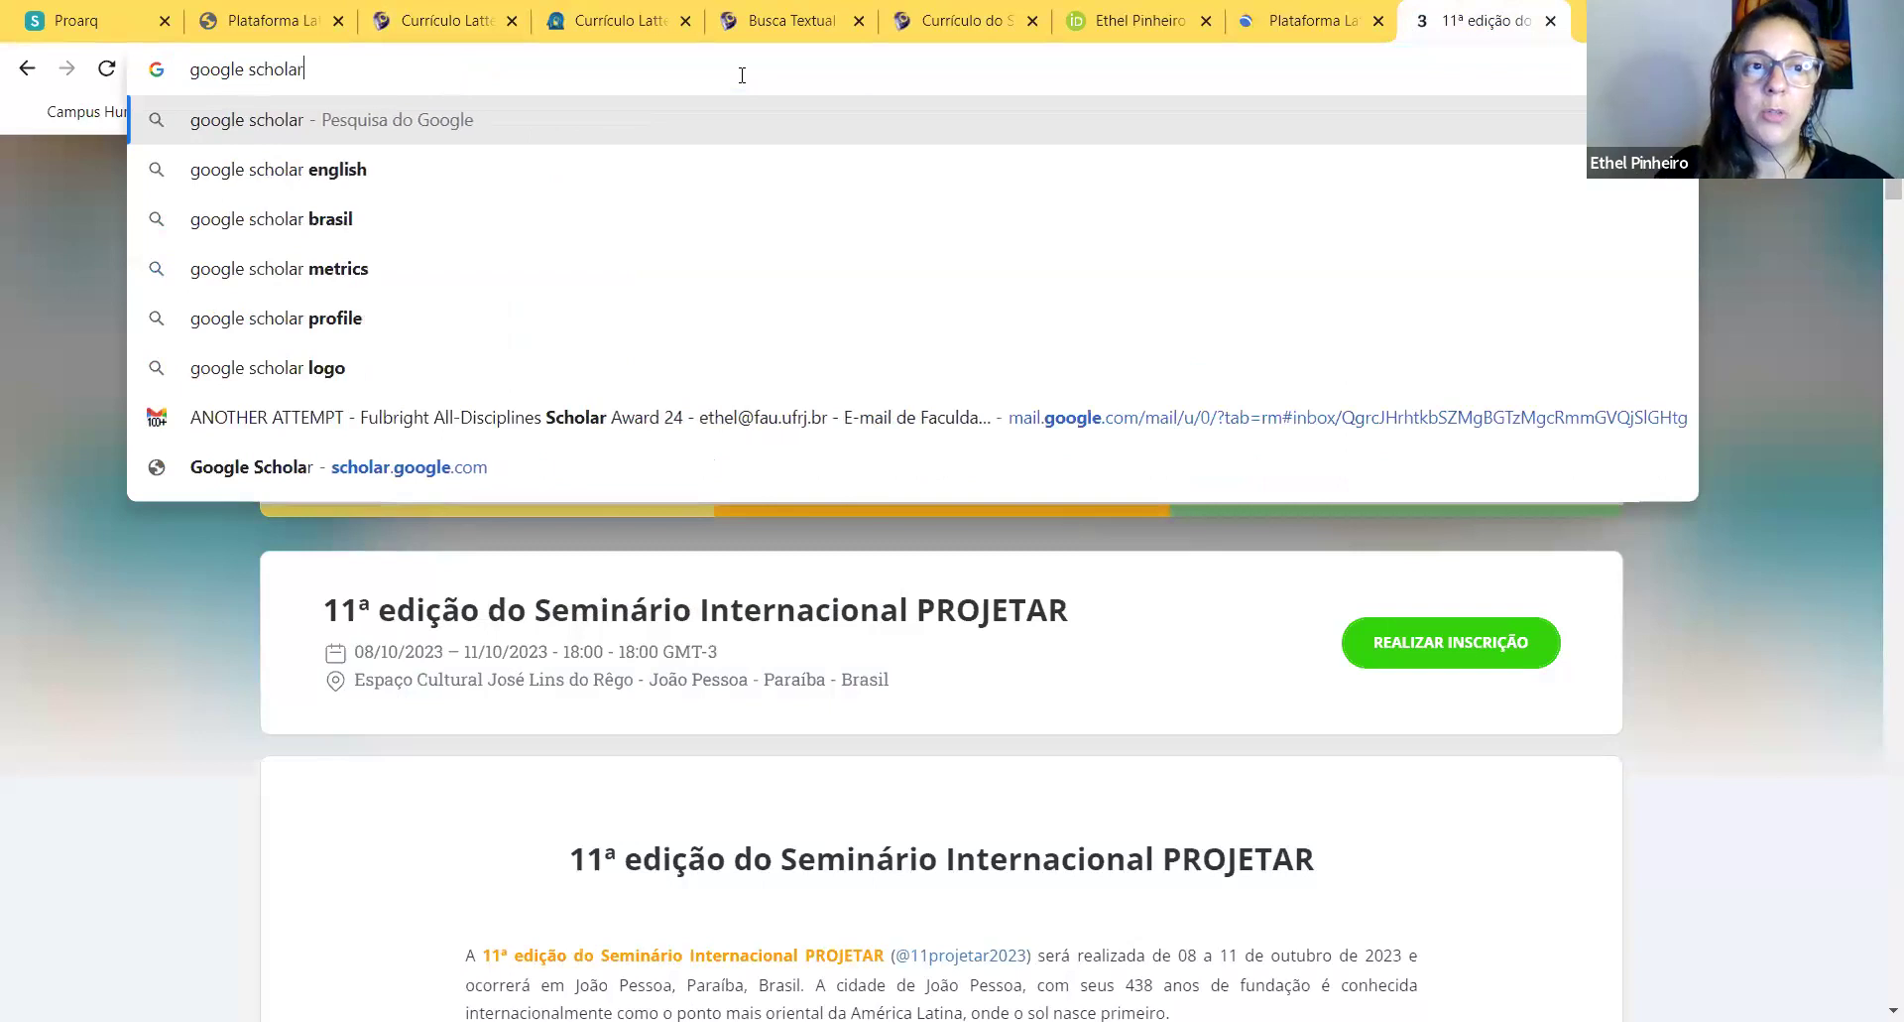
key("Return")
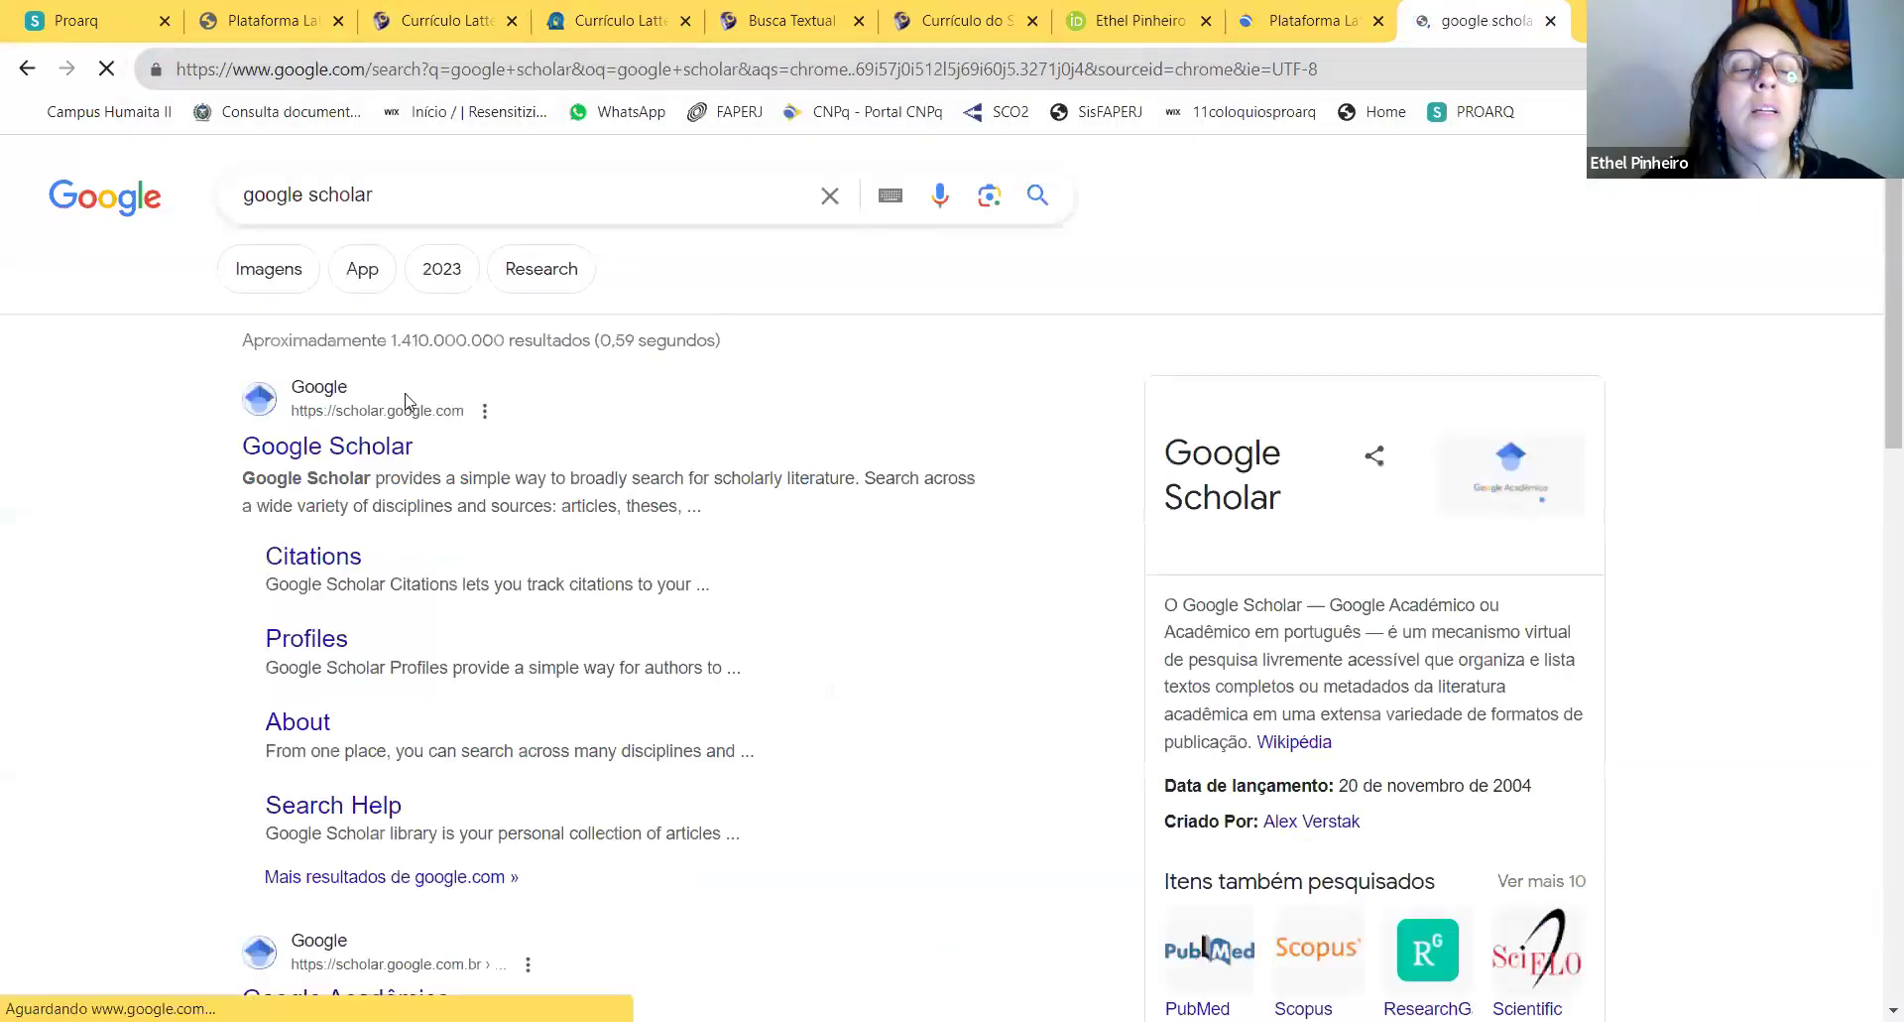
left_click(355, 454)
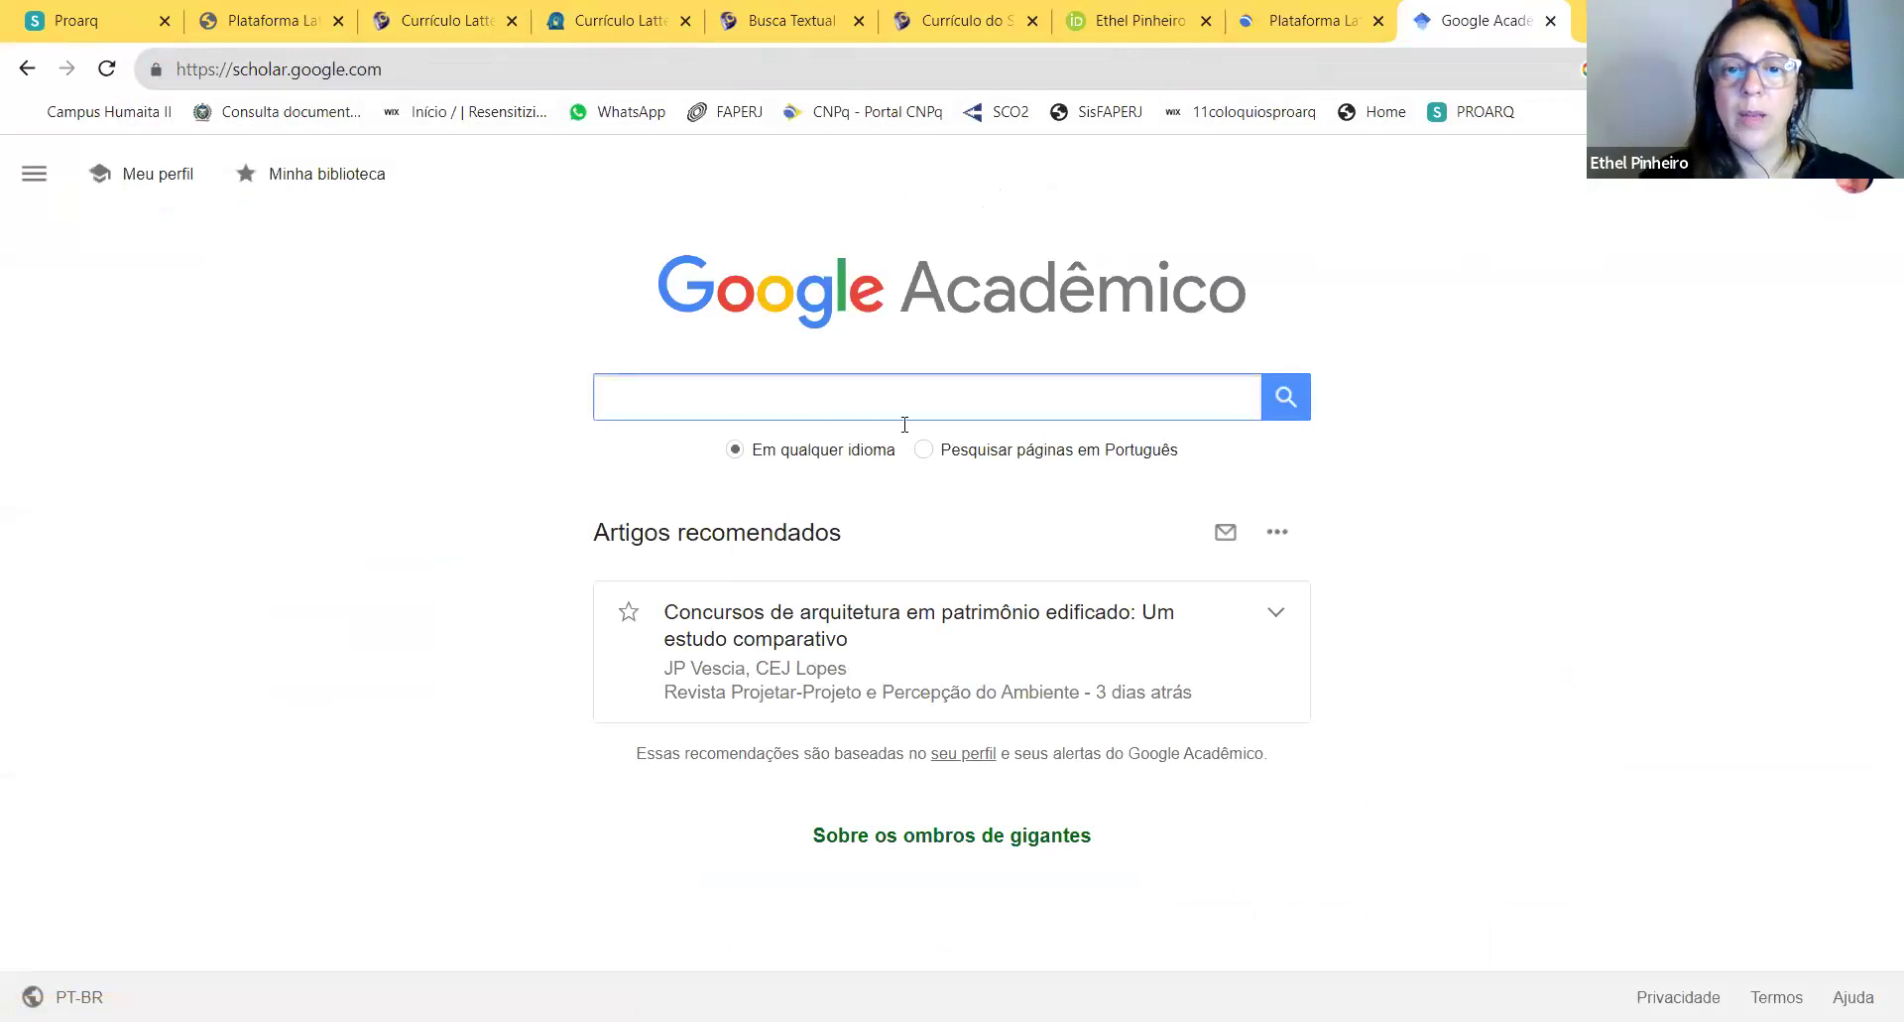
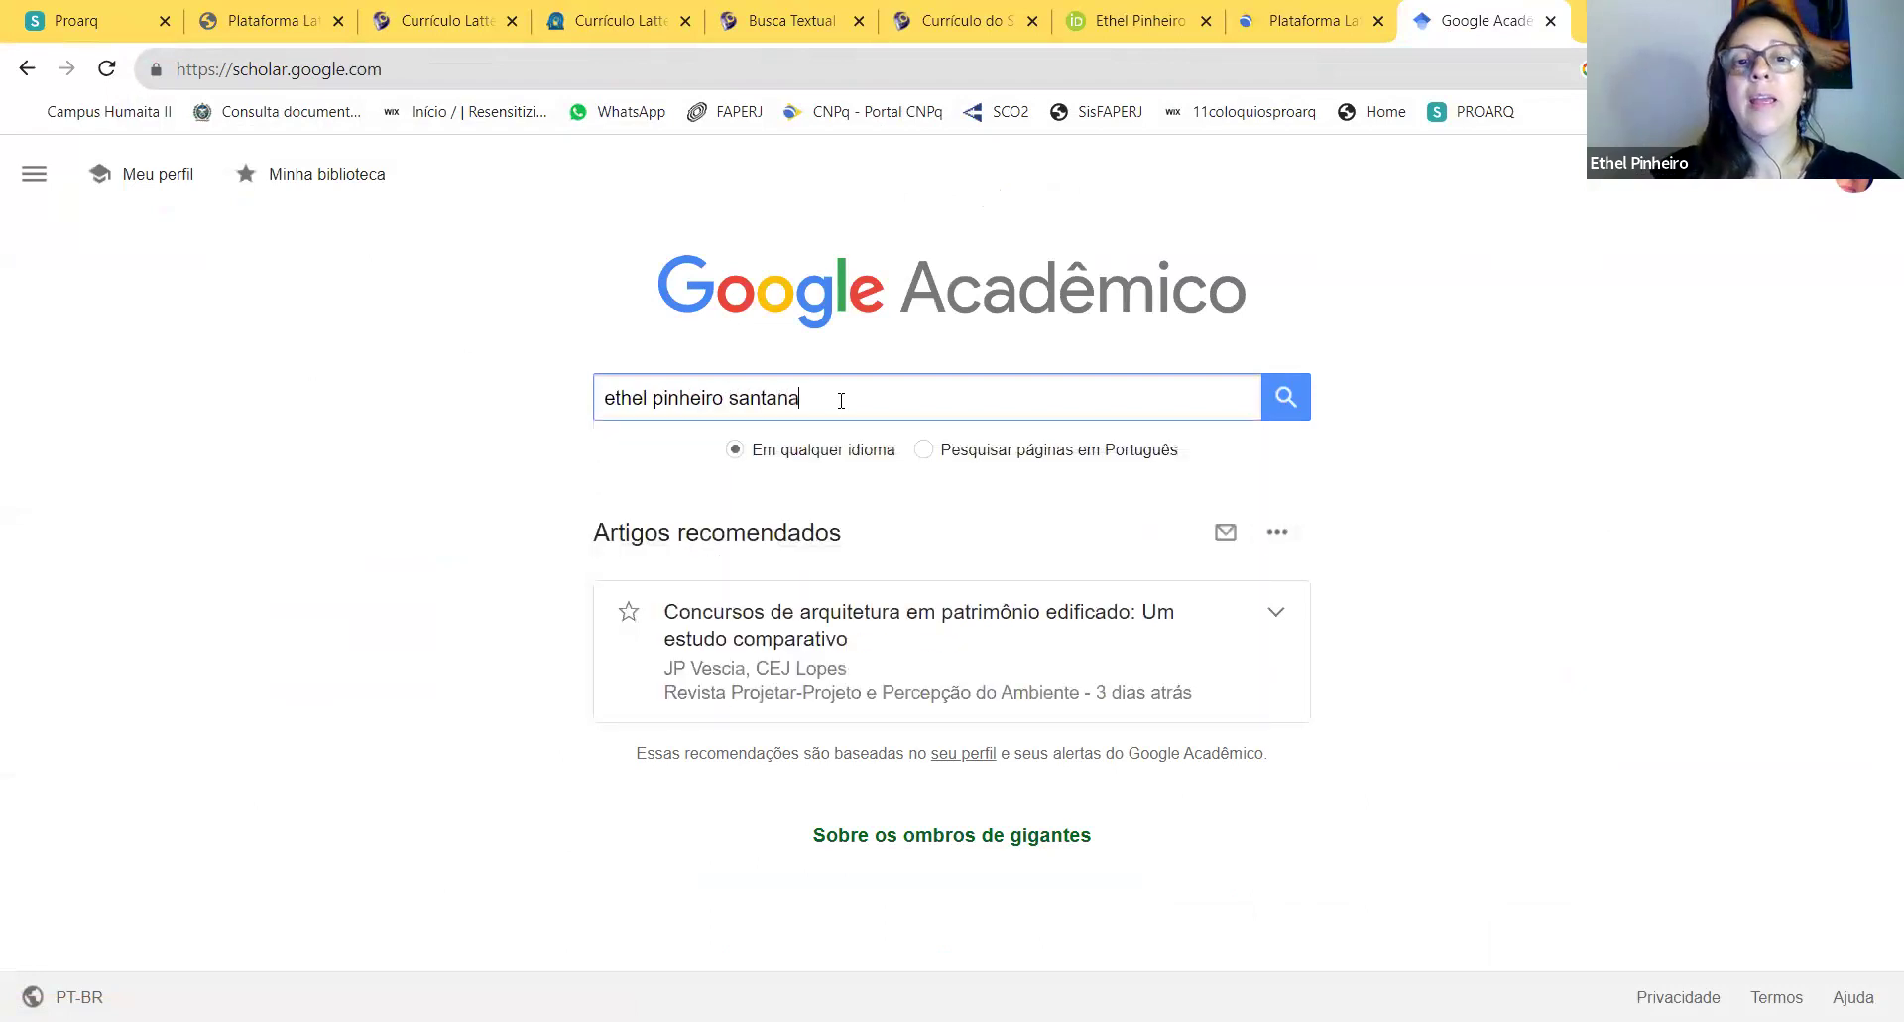
Step: Search Scholar for the author's name, open her profile, and select the h-index of 8
left_click(1285, 411)
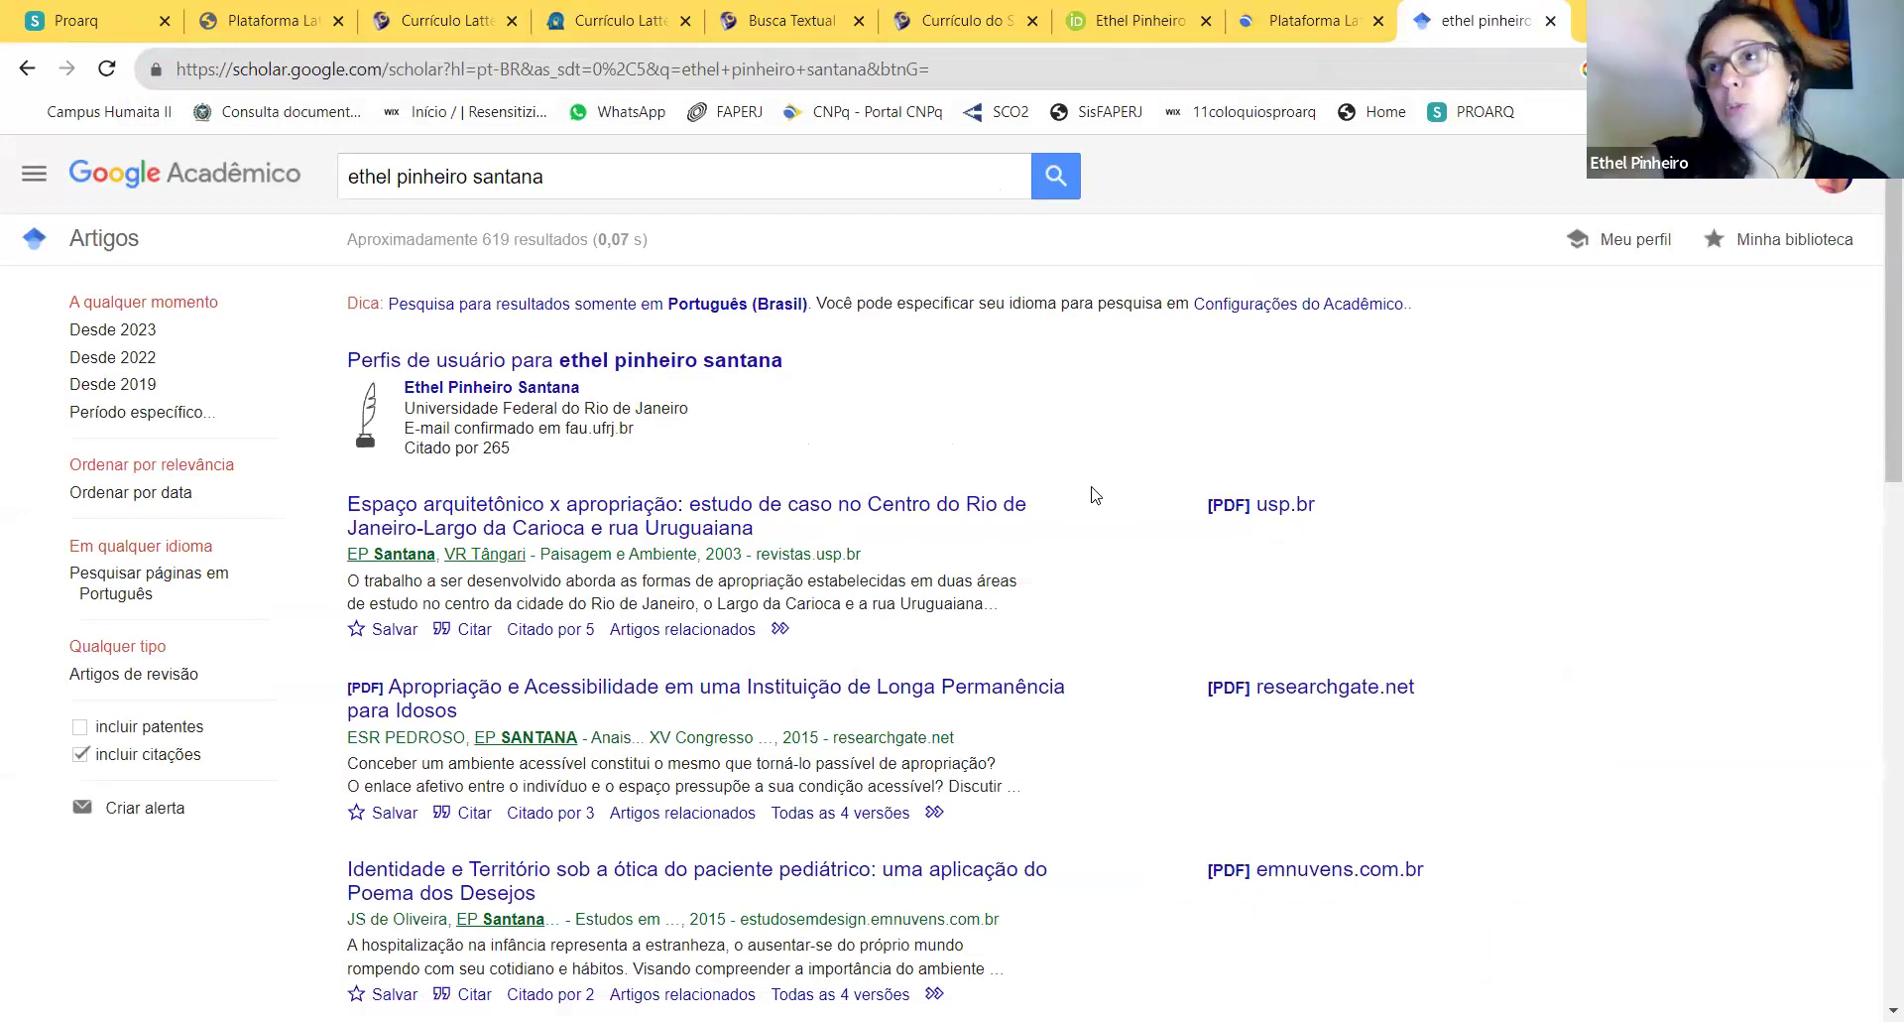
scroll(1119, 490, "down", 3)
scroll(1119, 490, "up", 3)
left_click(634, 371)
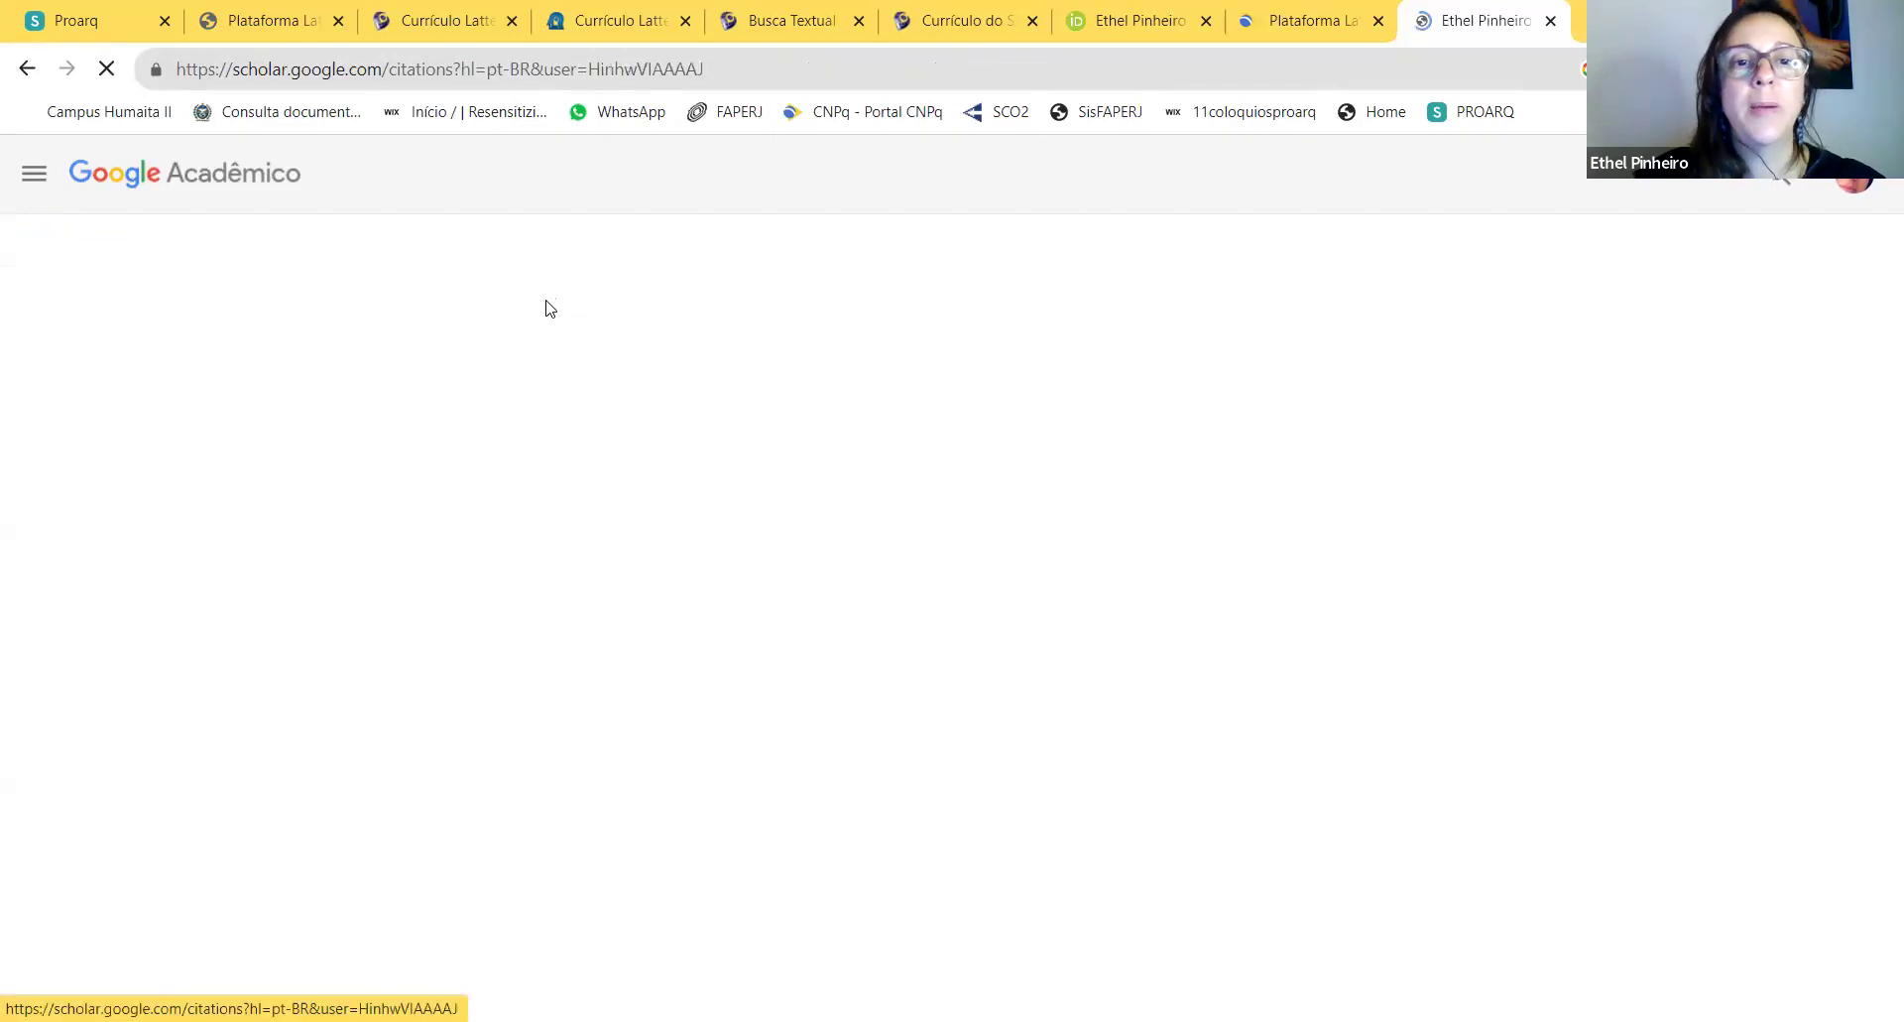
scroll(1579, 581, "down", 2)
scroll(1579, 580, "up", 2)
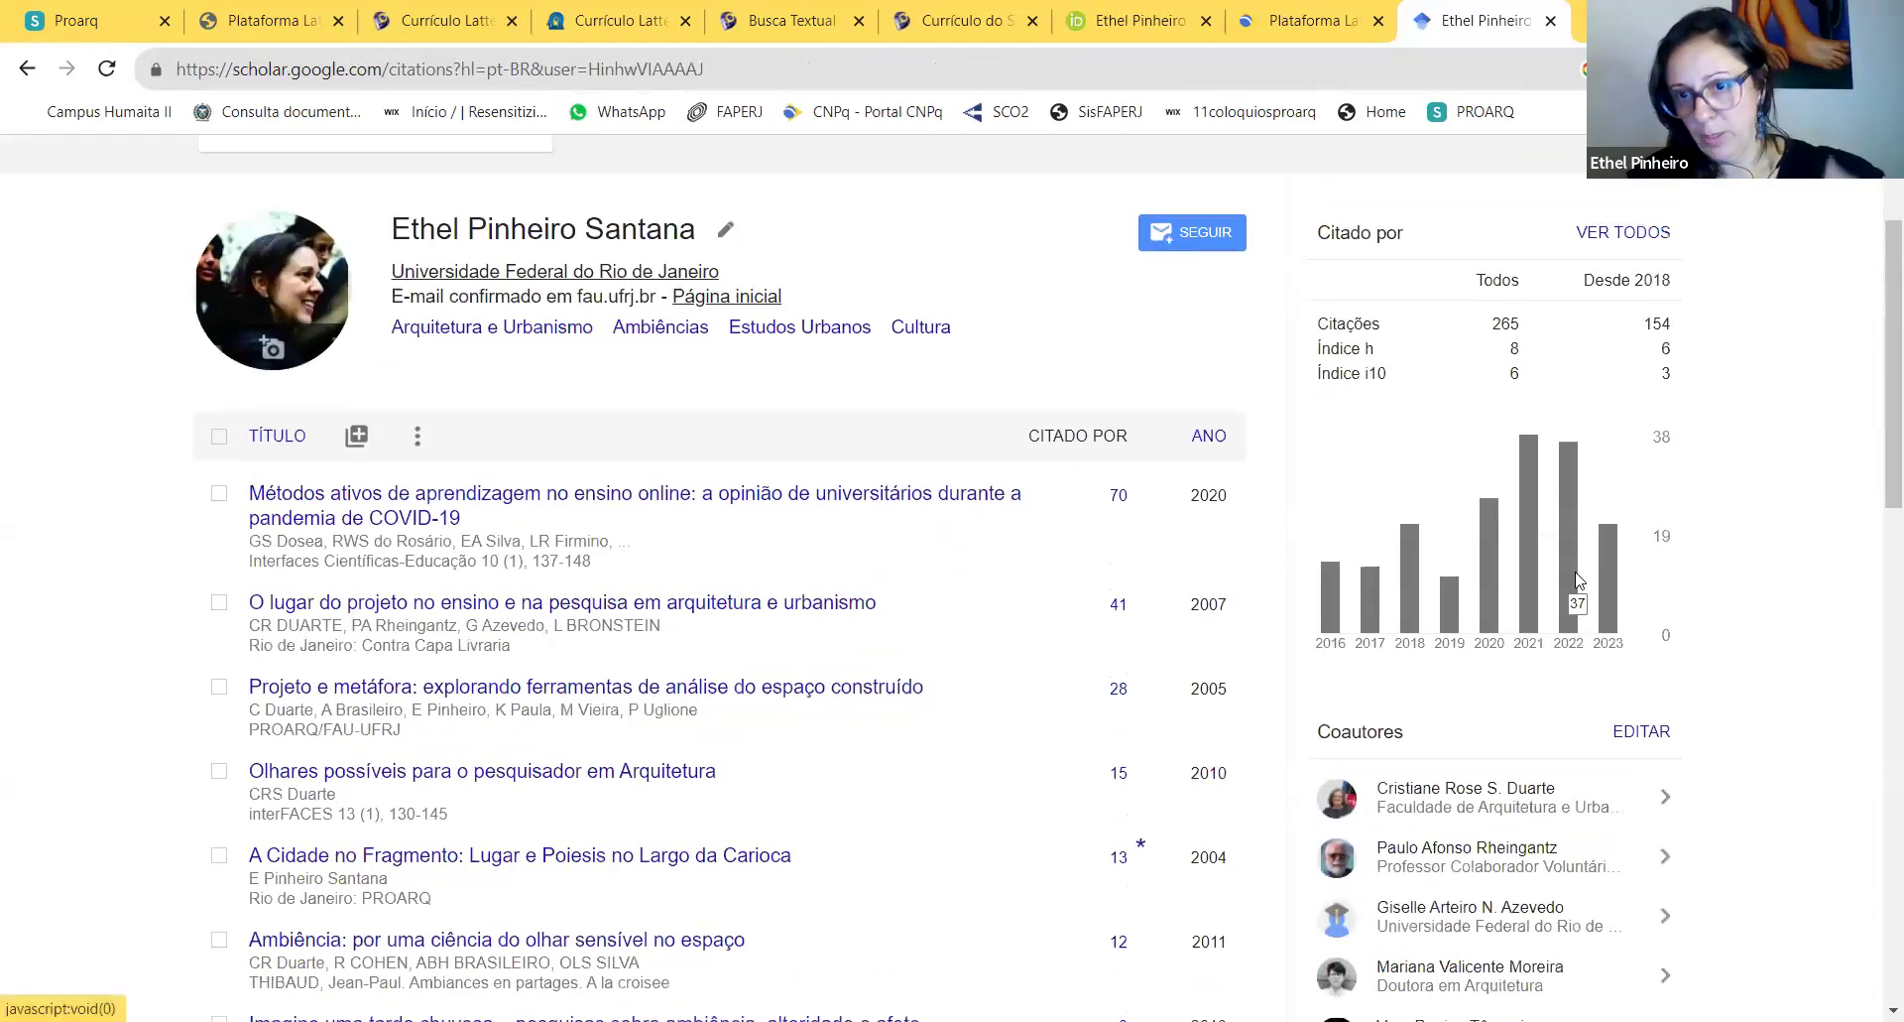
scroll(1577, 578, "down", 1)
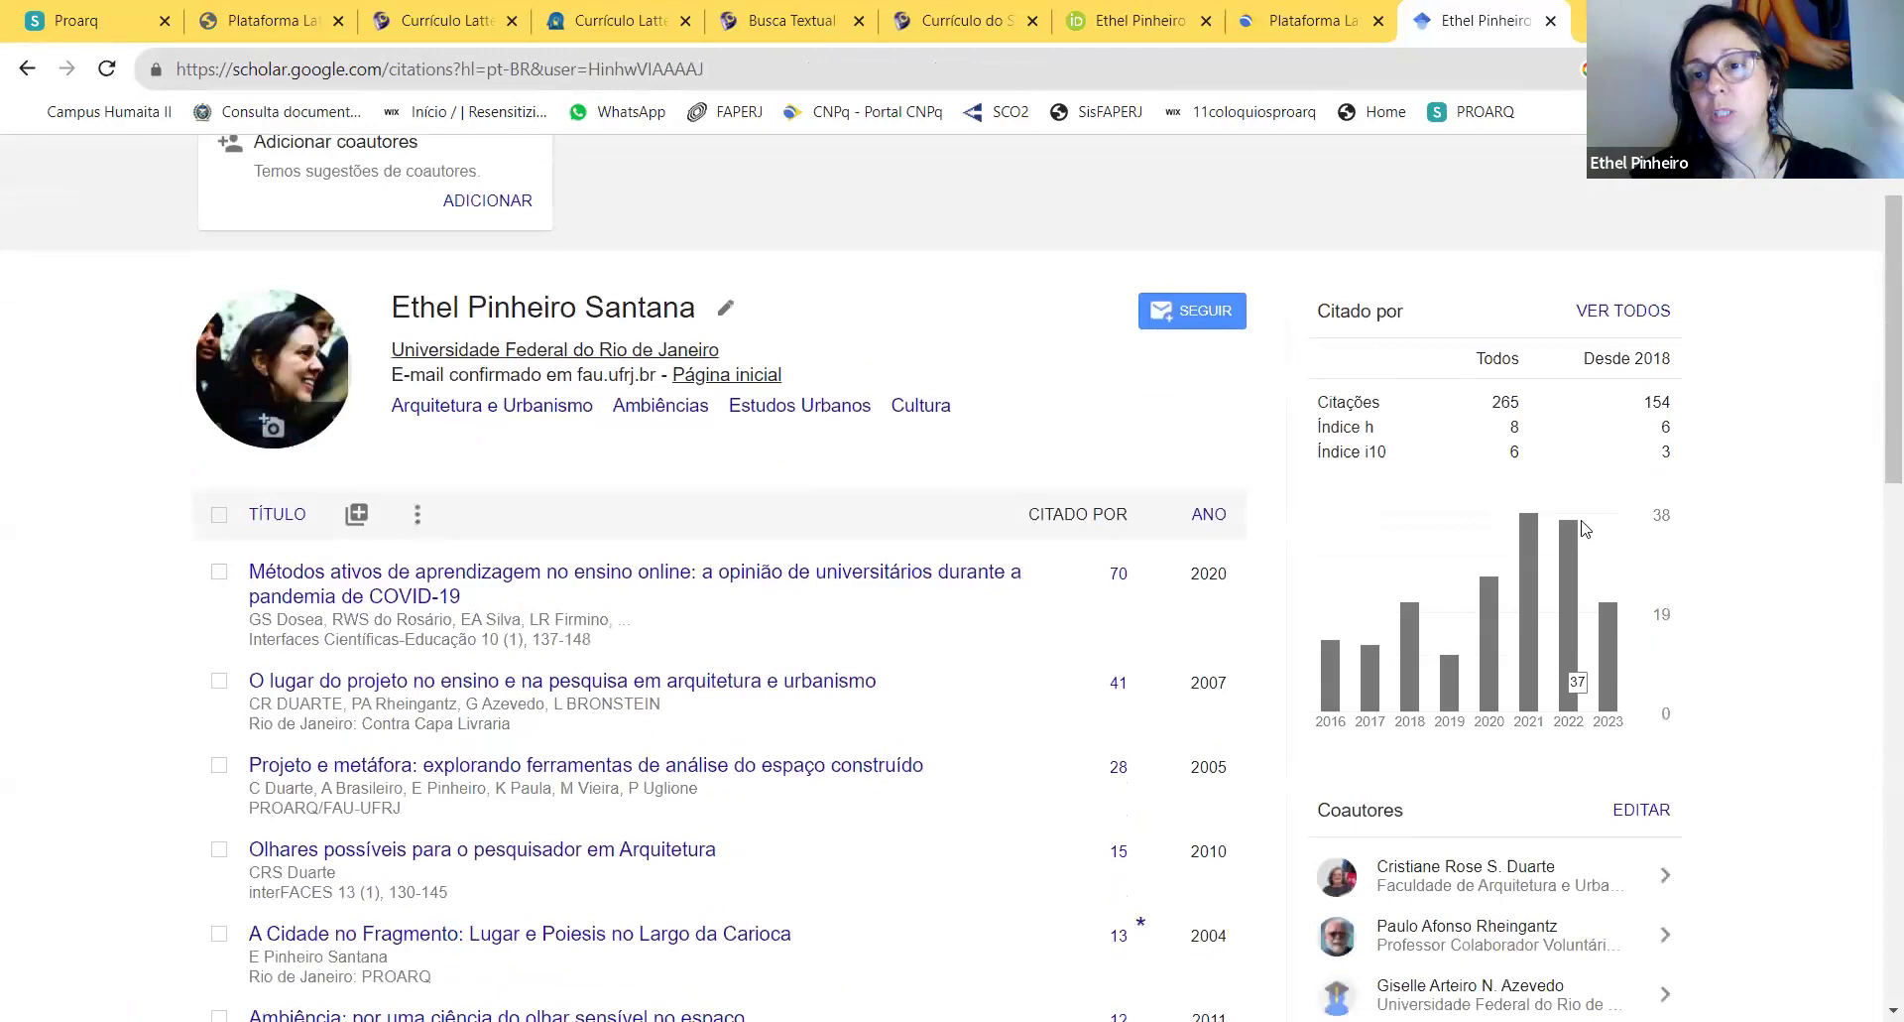
double_click(1516, 427)
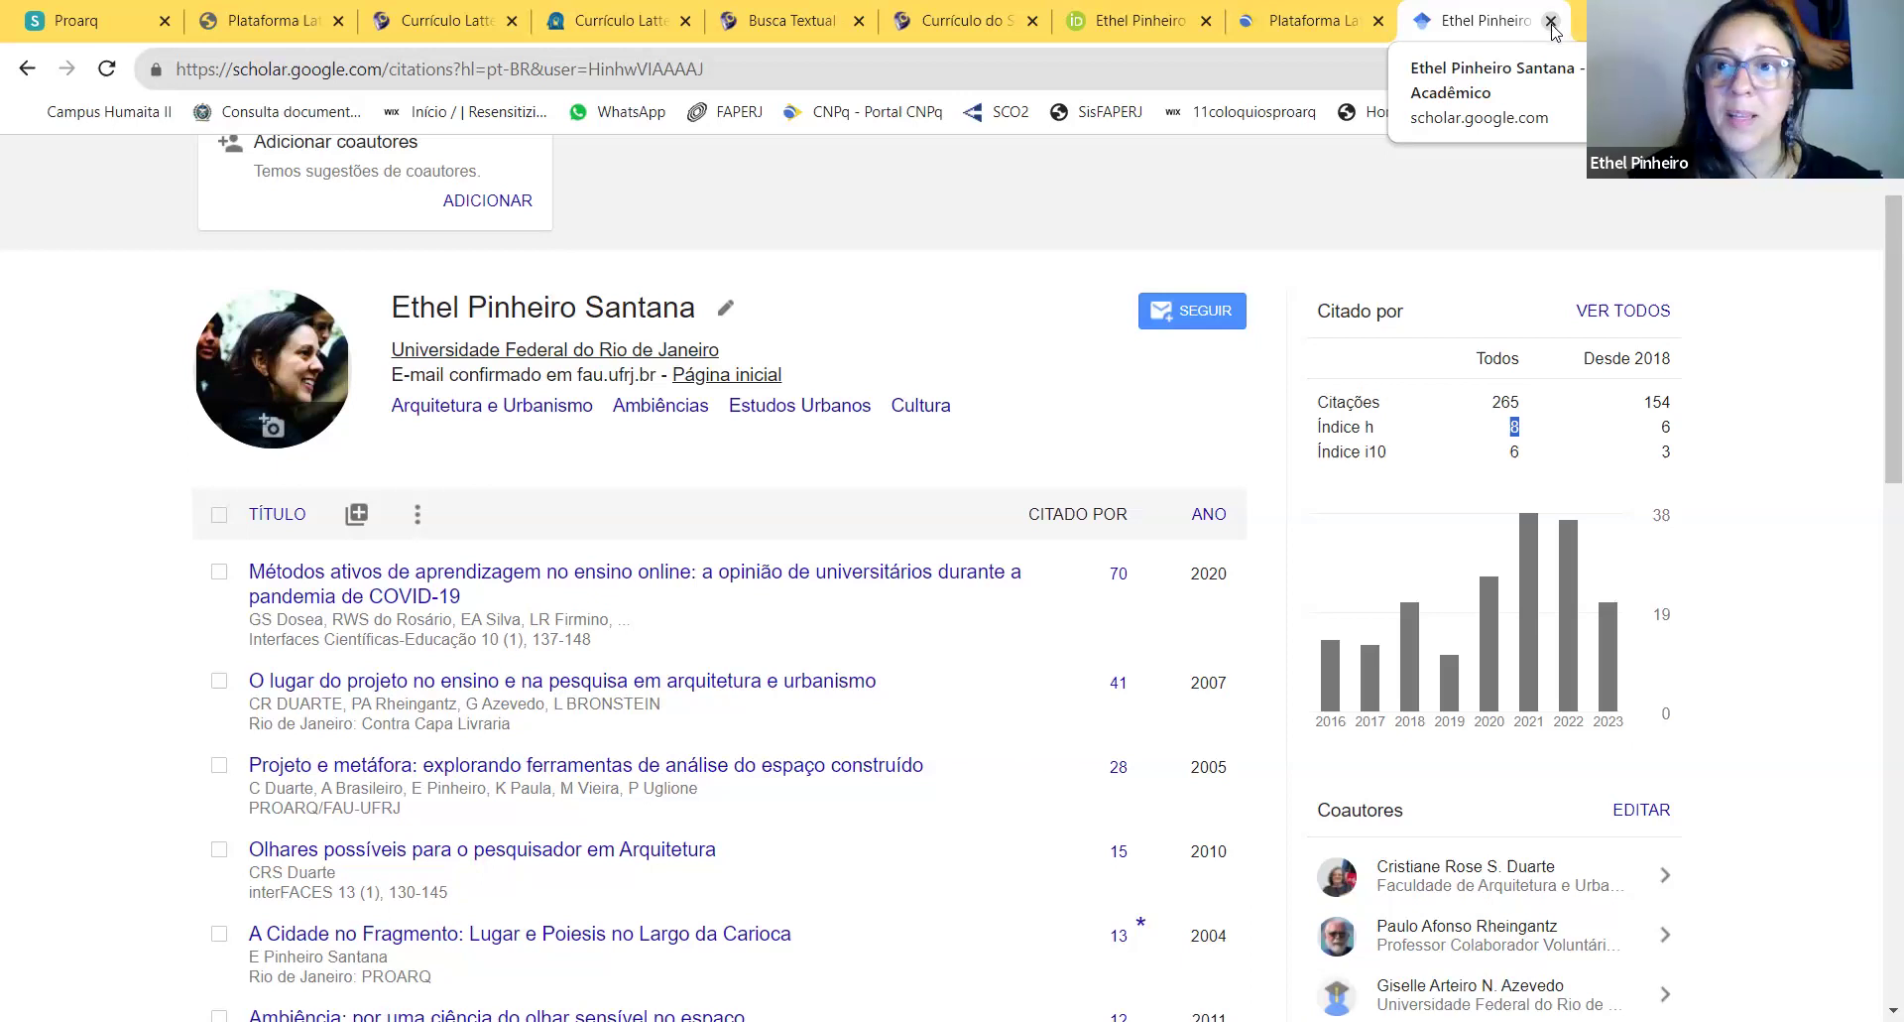
Step: Back on the Lattes CV, begin sending it, accepting the terms and authorizing the English version
left_click(1551, 22)
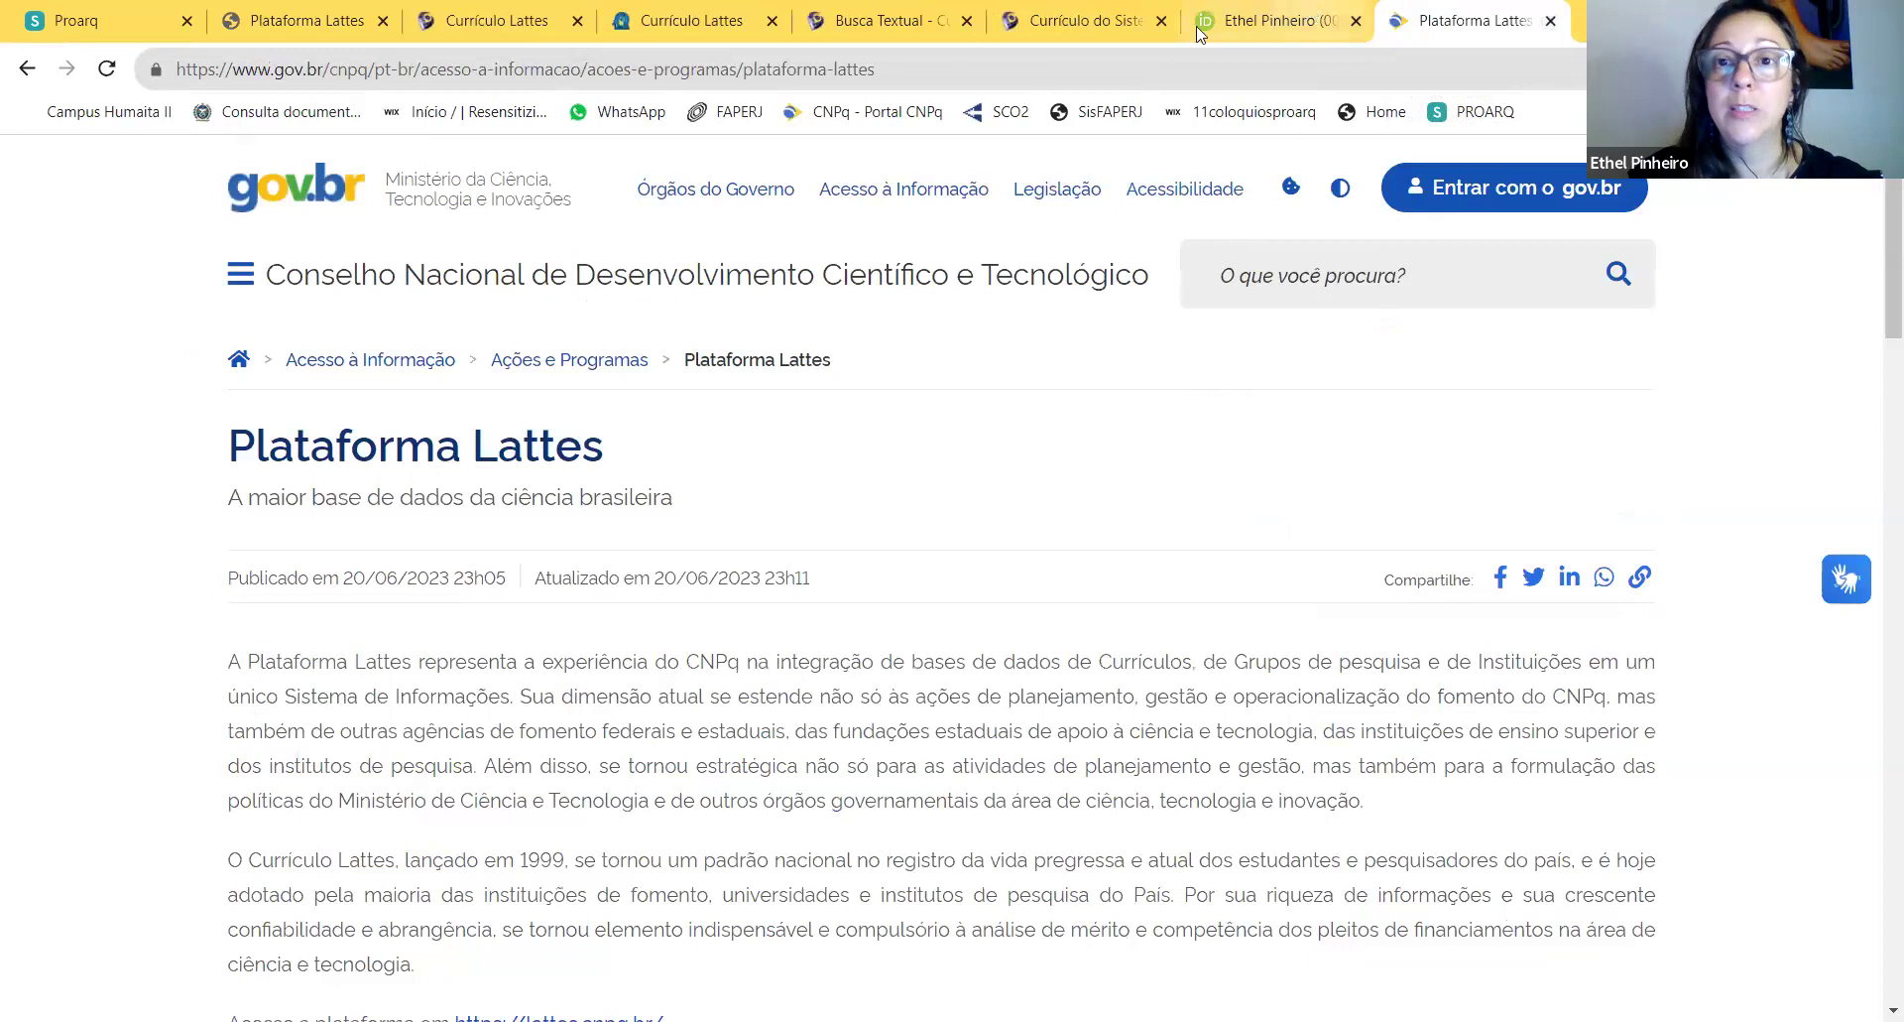
left_click(486, 22)
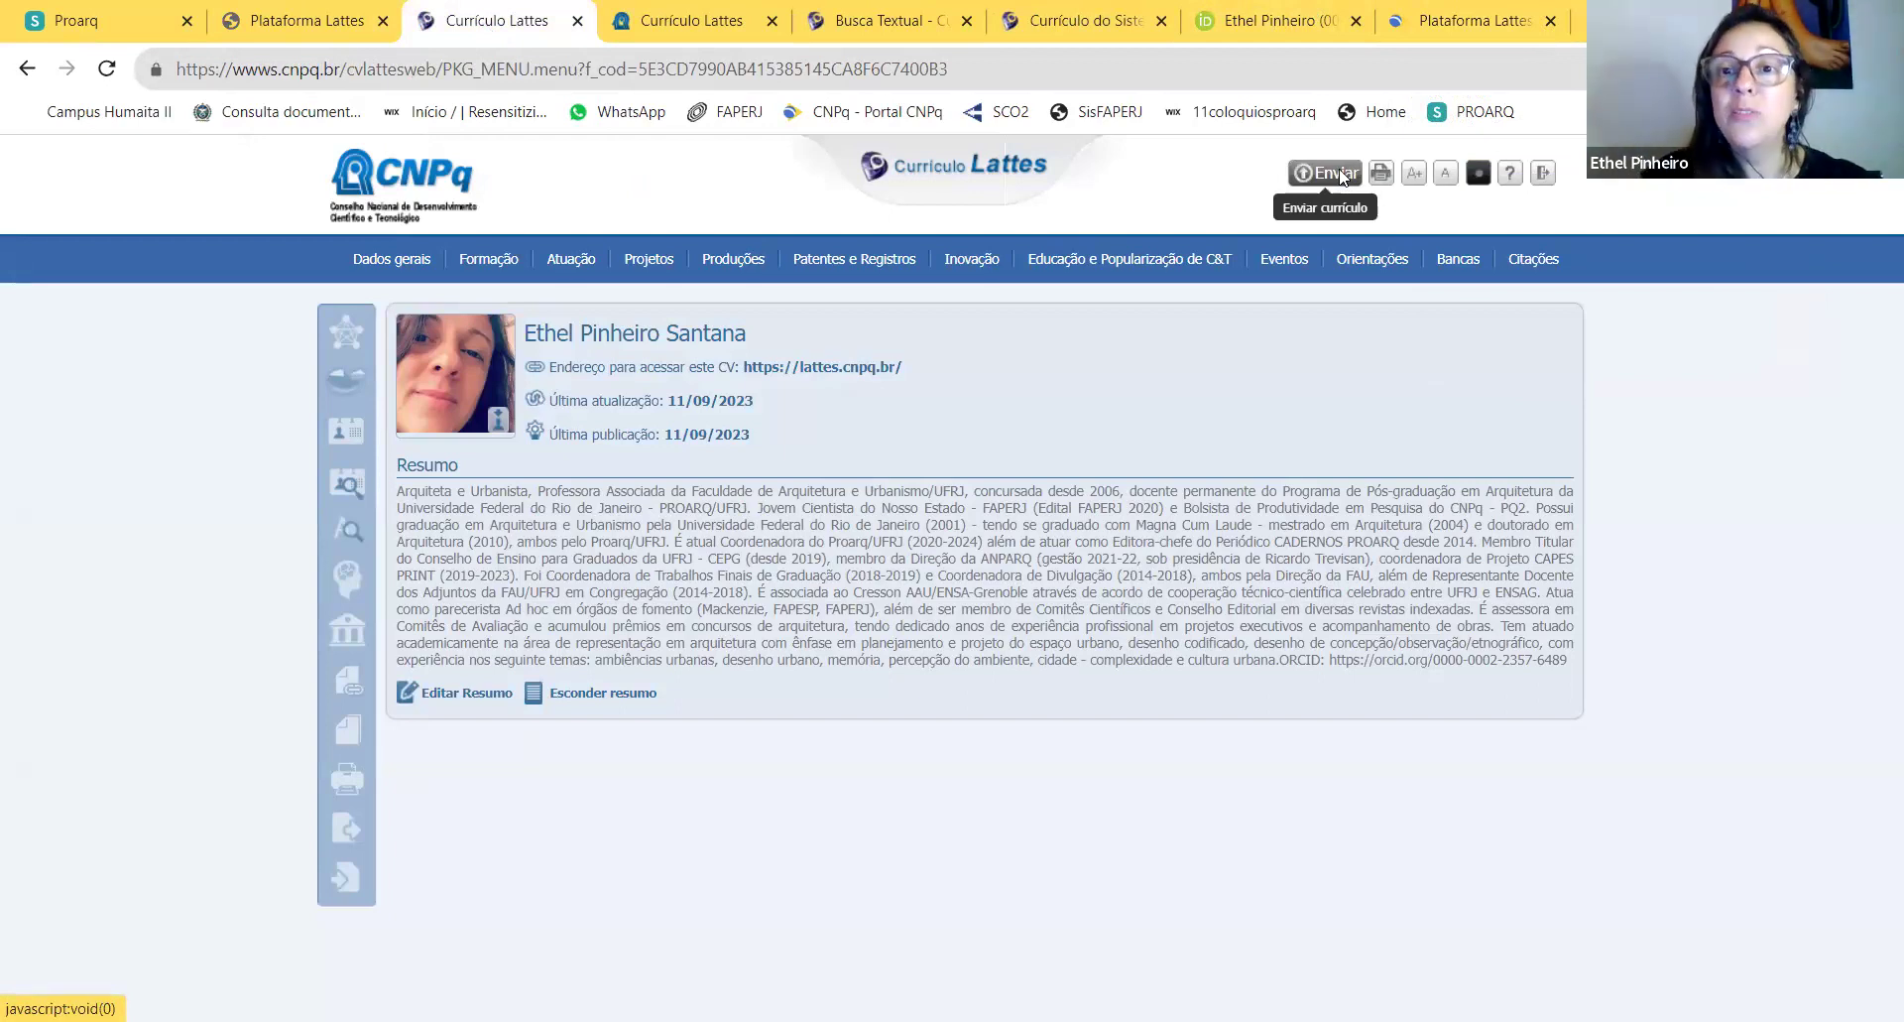
left_click(1339, 174)
left_click_drag(1247, 362, 1255, 312)
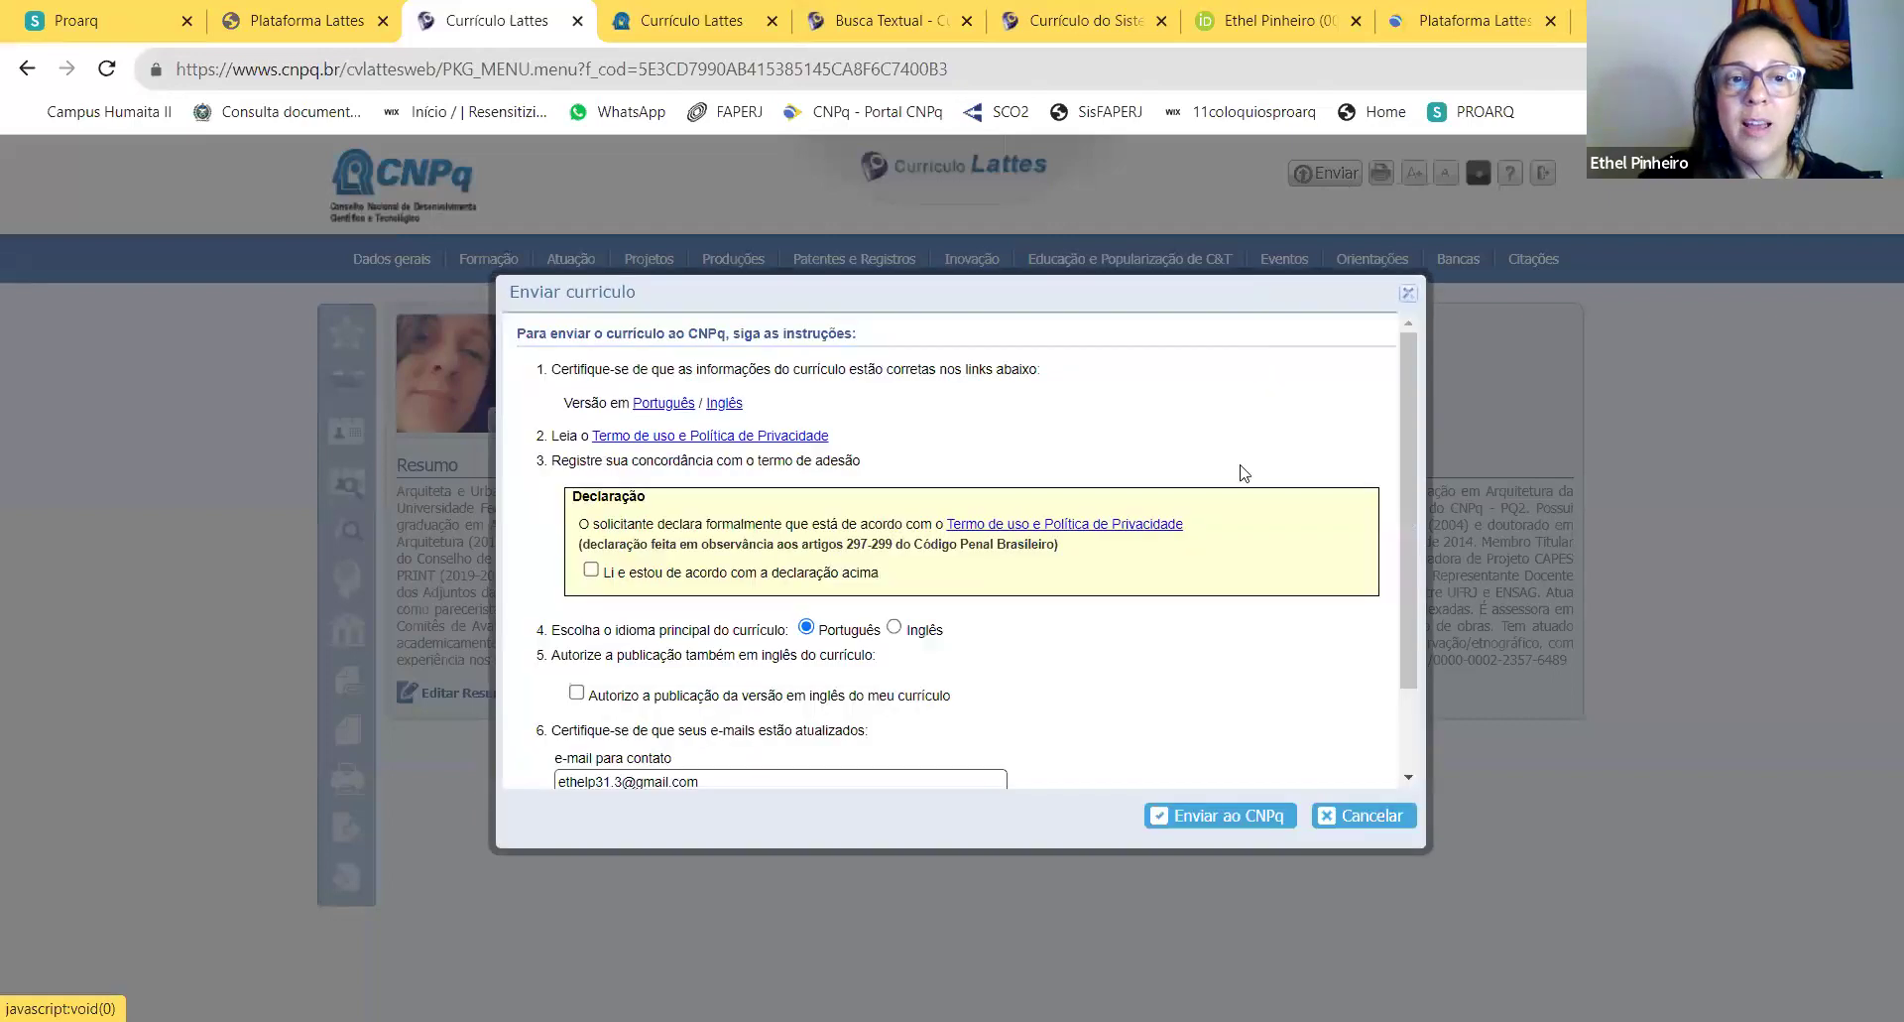
left_click(591, 569)
left_click(576, 692)
Step: Submit the CV with Enviar ao CNPq and acknowledge the sent confirmation
scroll(1180, 650, "down", 2)
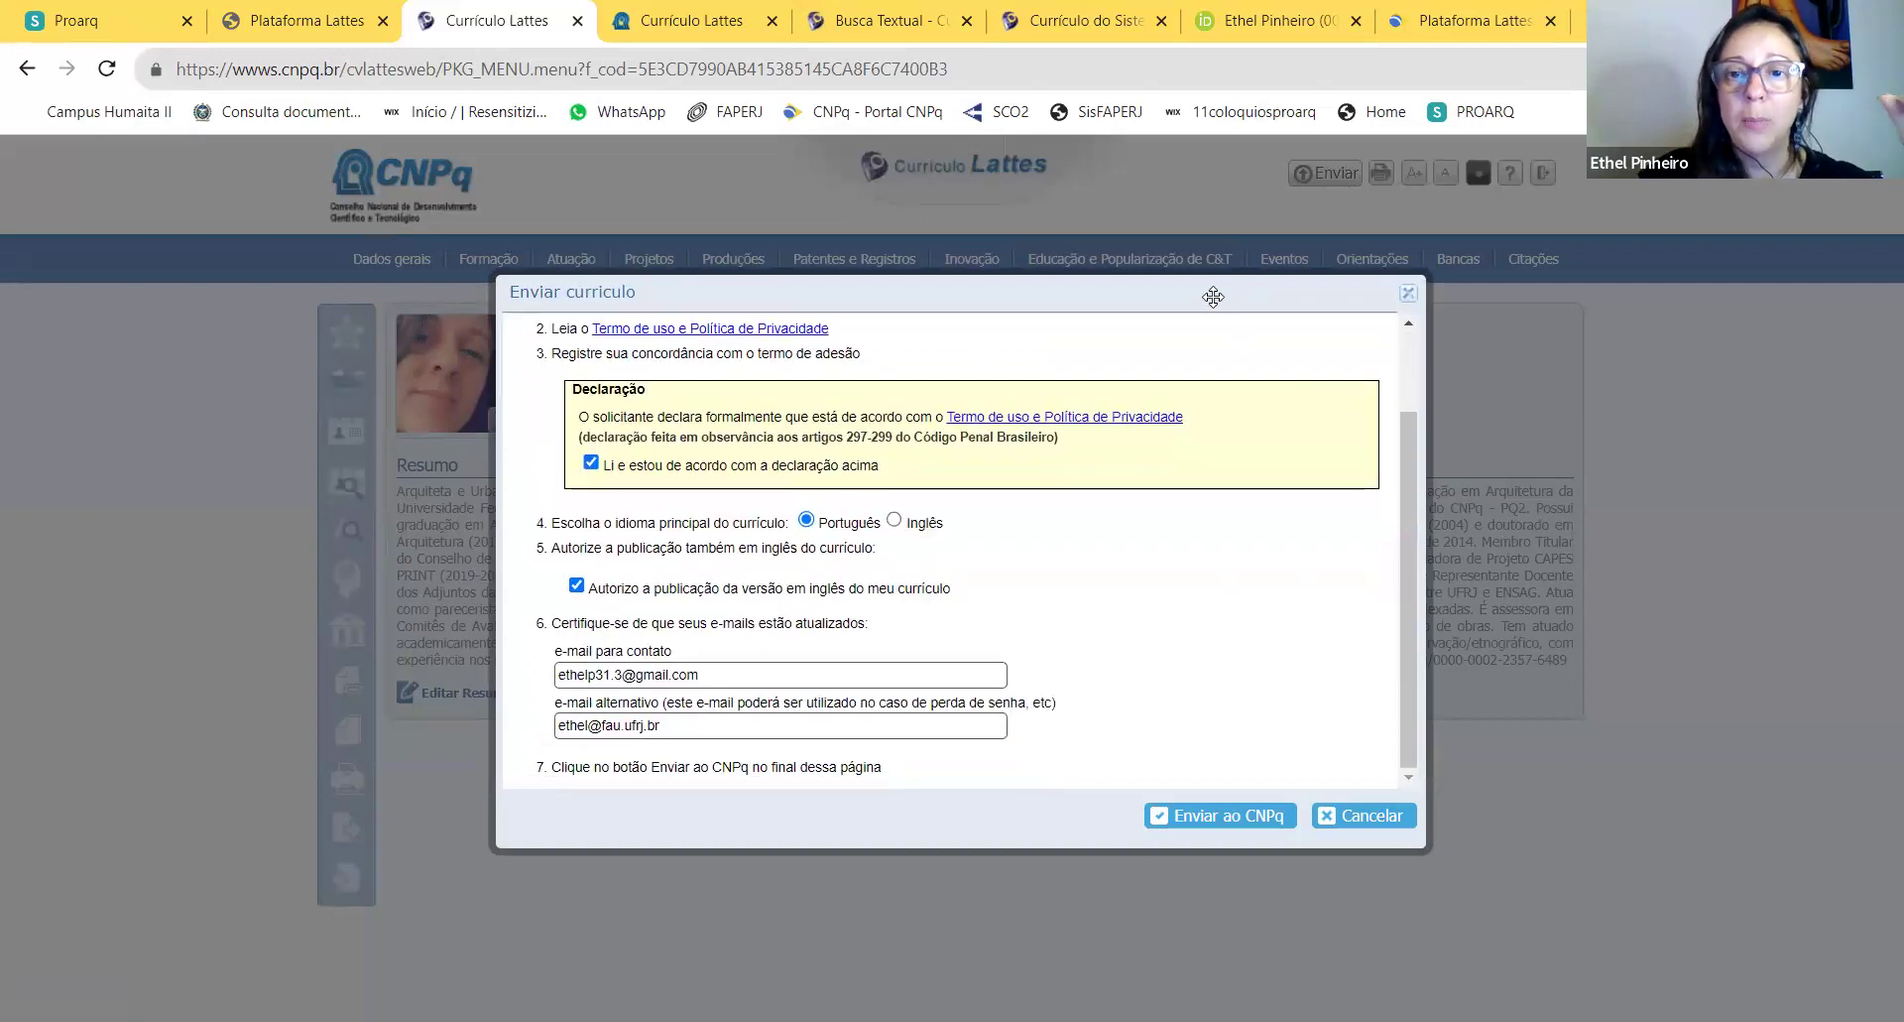
left_click_drag(1204, 289, 1233, 227)
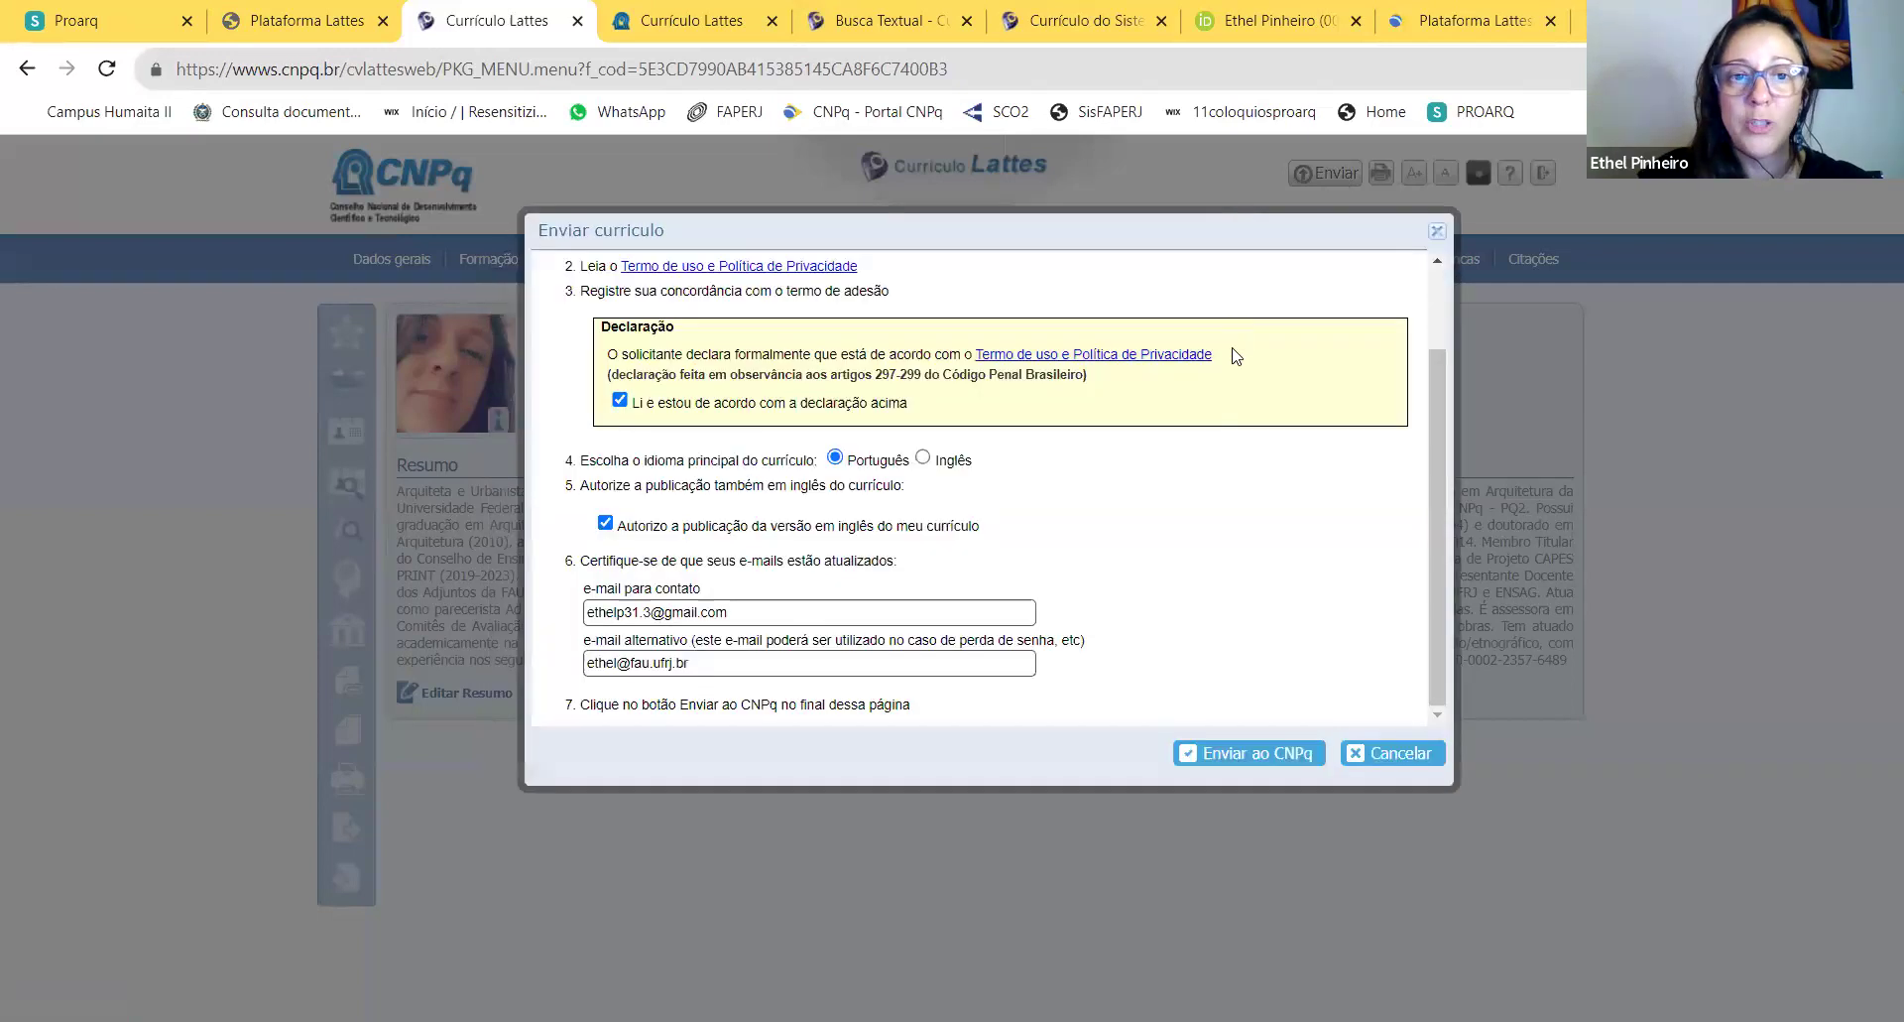
left_click(1255, 754)
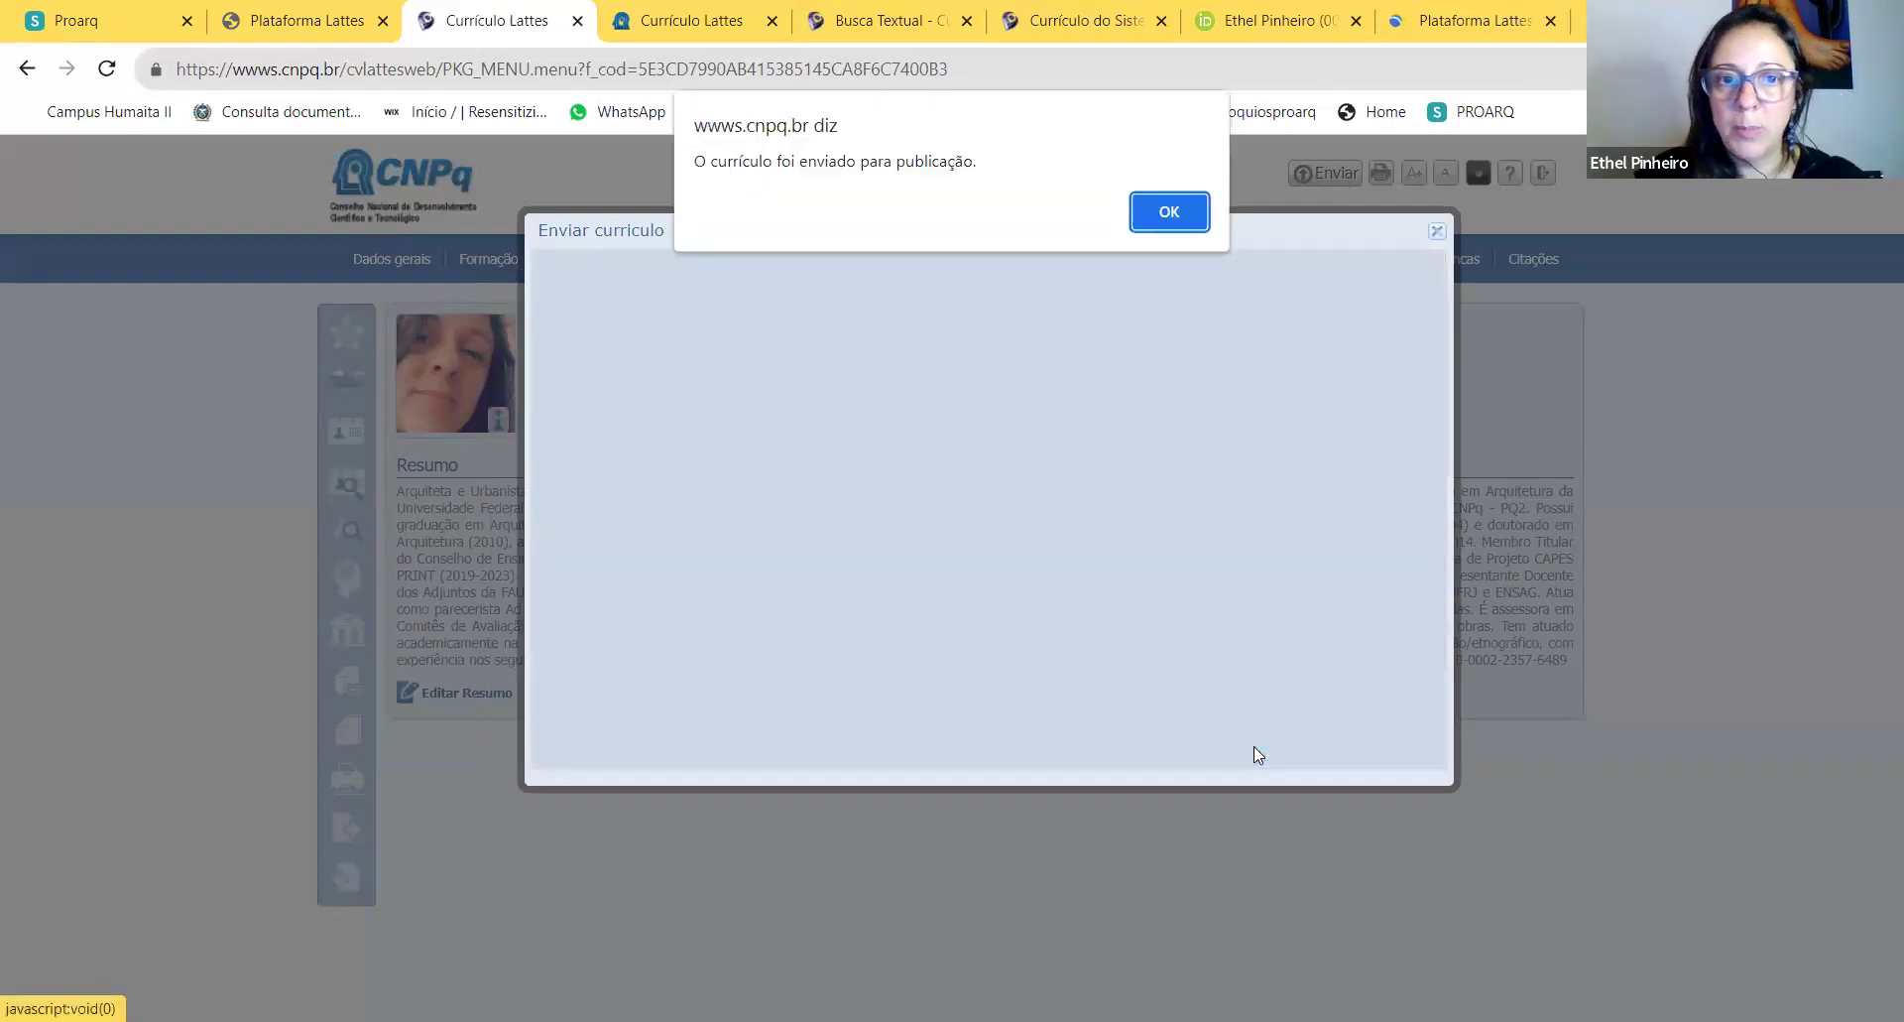
left_click(1182, 214)
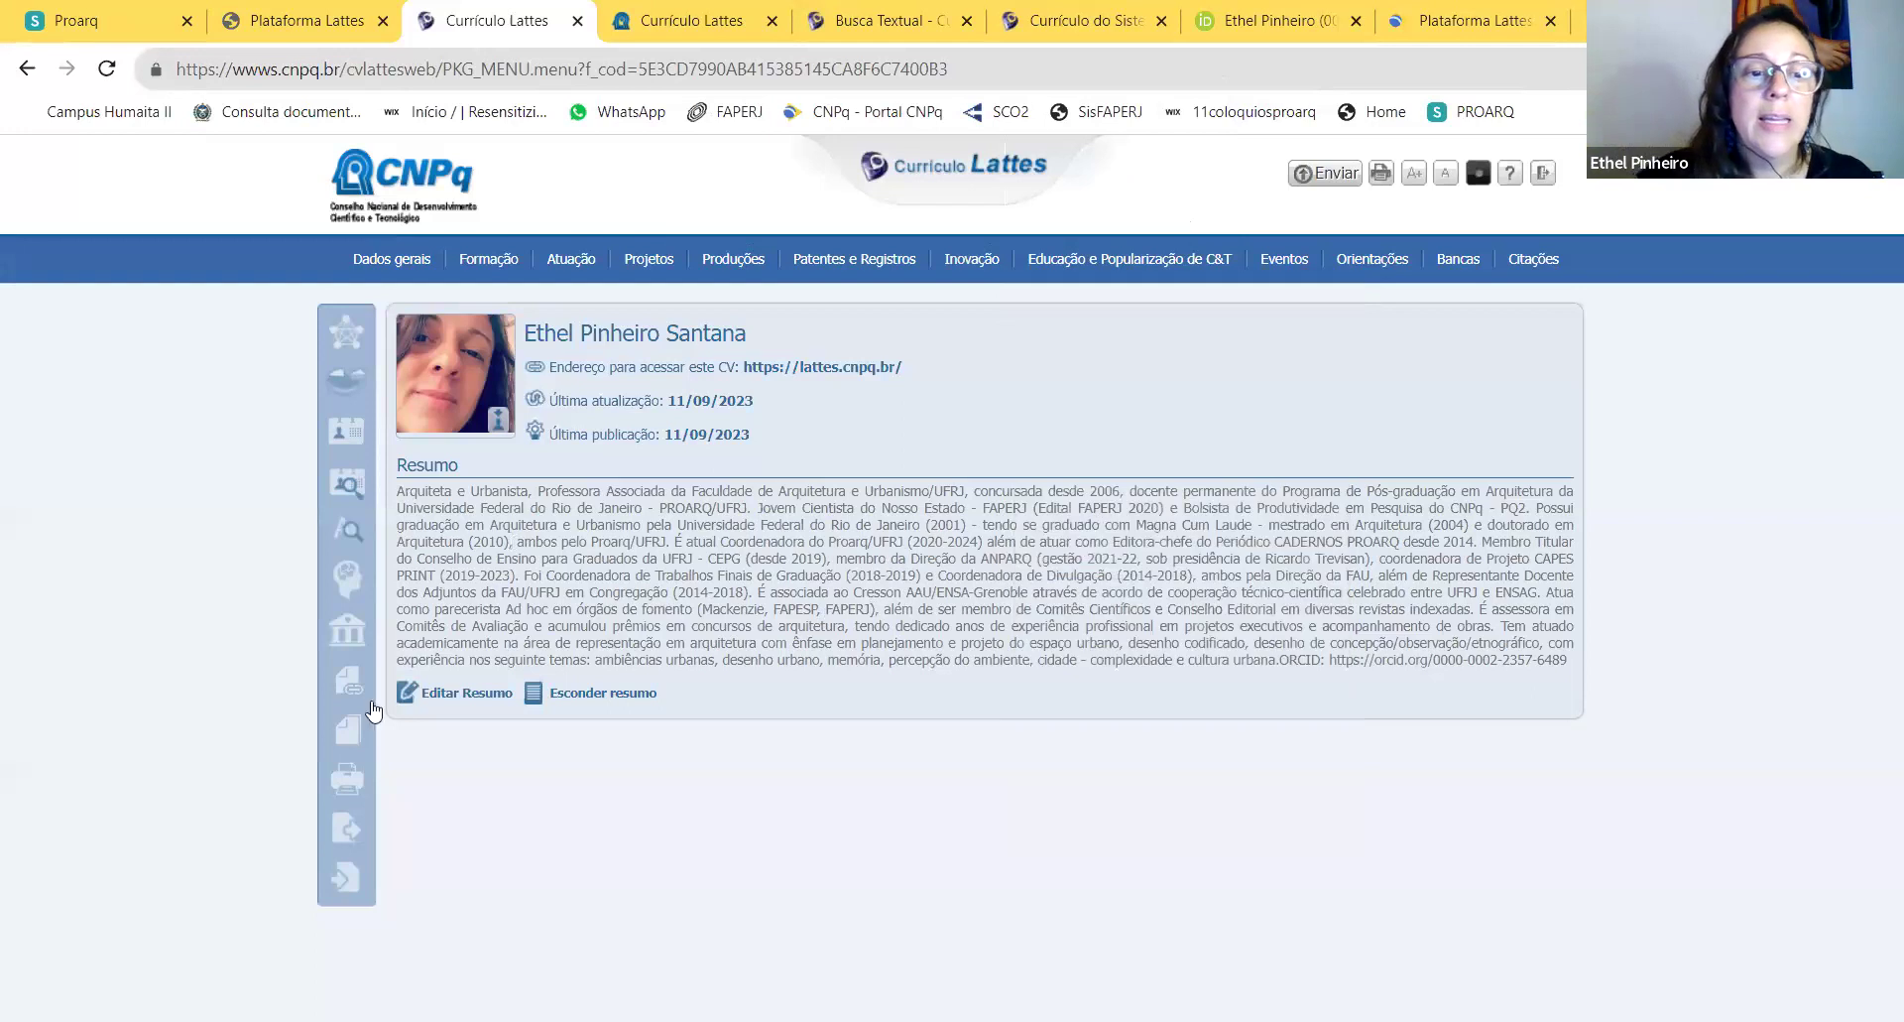
mouse_move(330, 767)
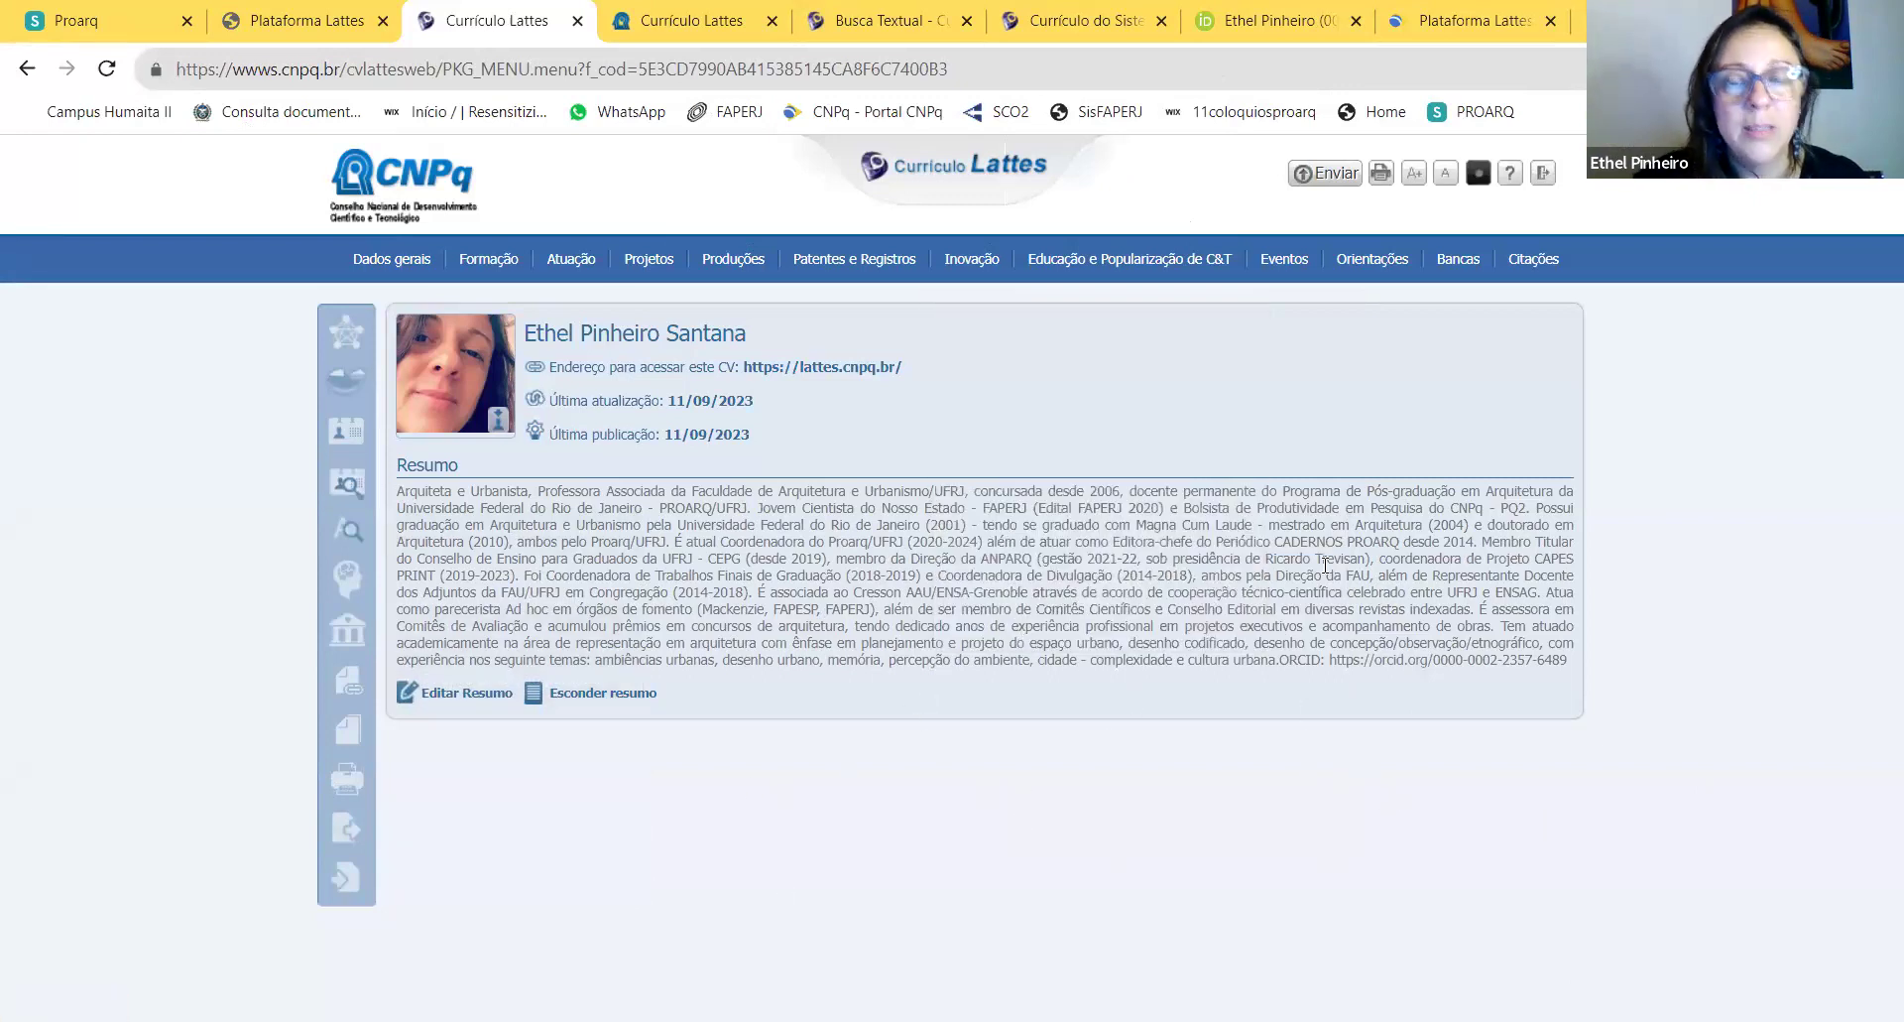
mouse_move(1128, 272)
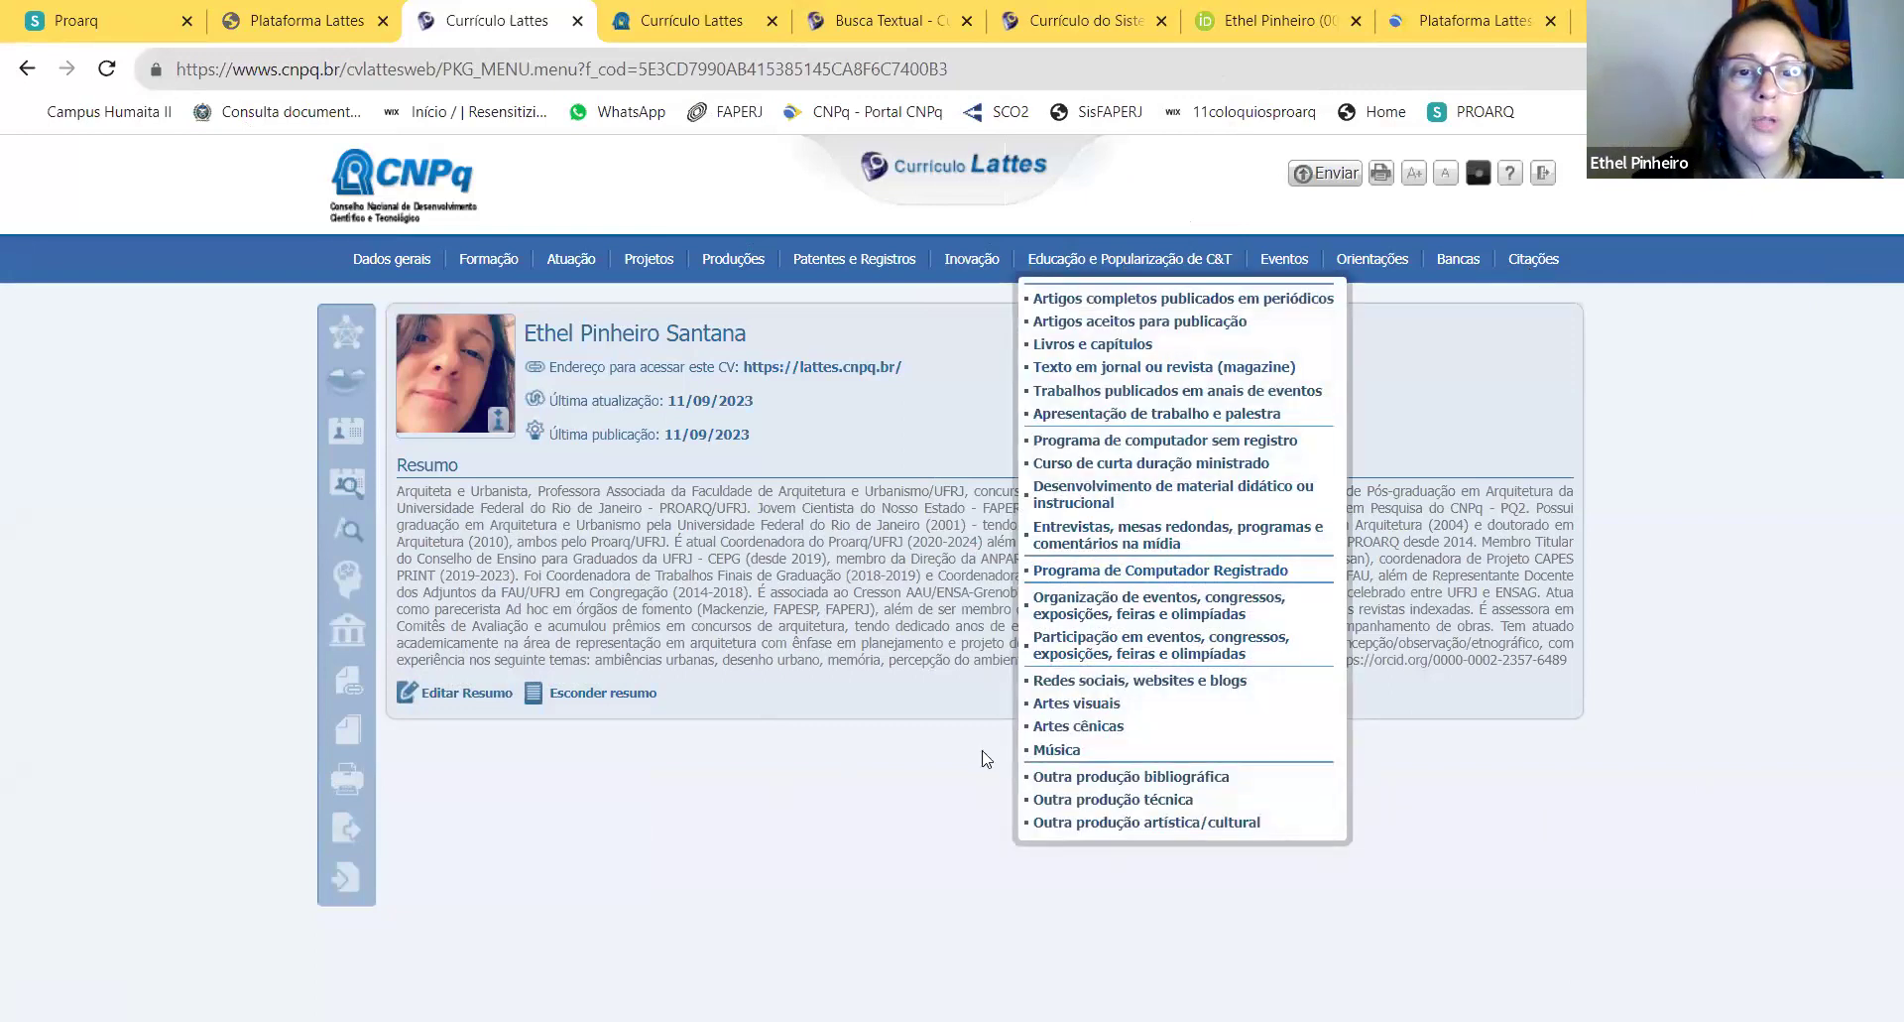
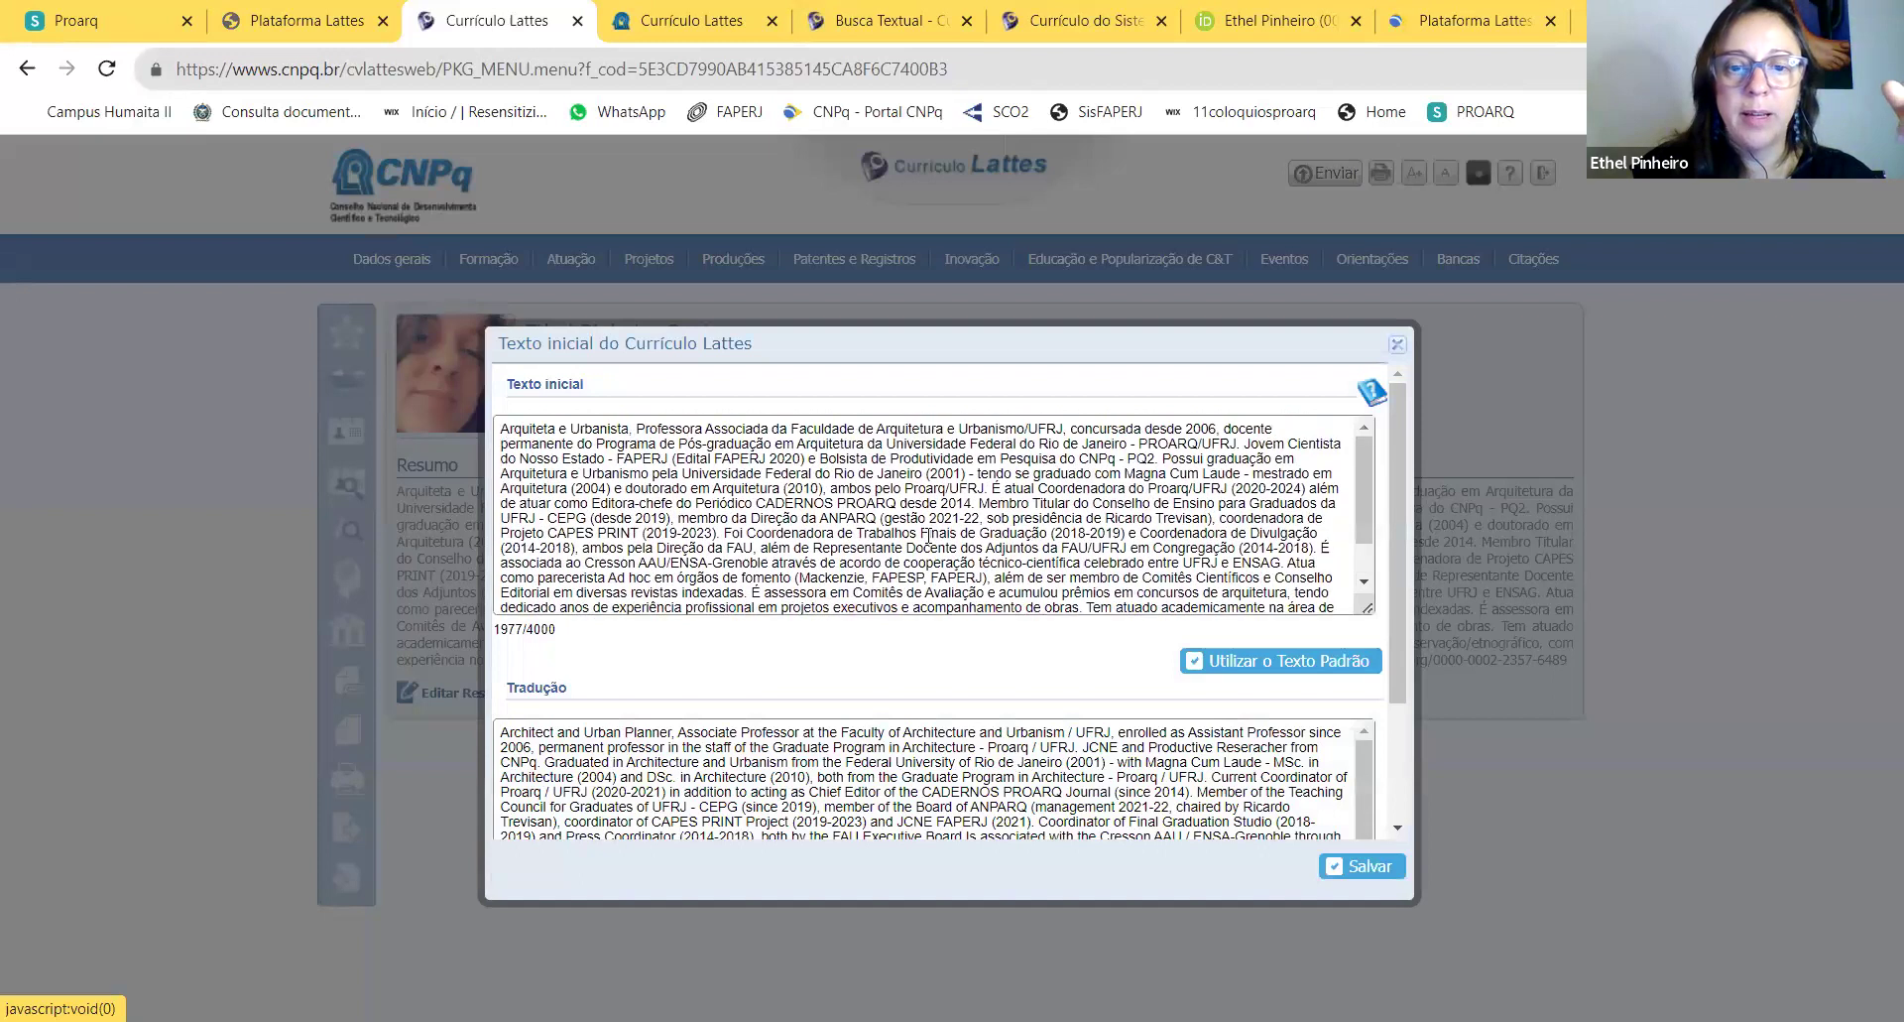
Step: Review the Portuguese Texto inicial and its English Tradução, then save the Resumo
scroll(928, 537, "down", 1)
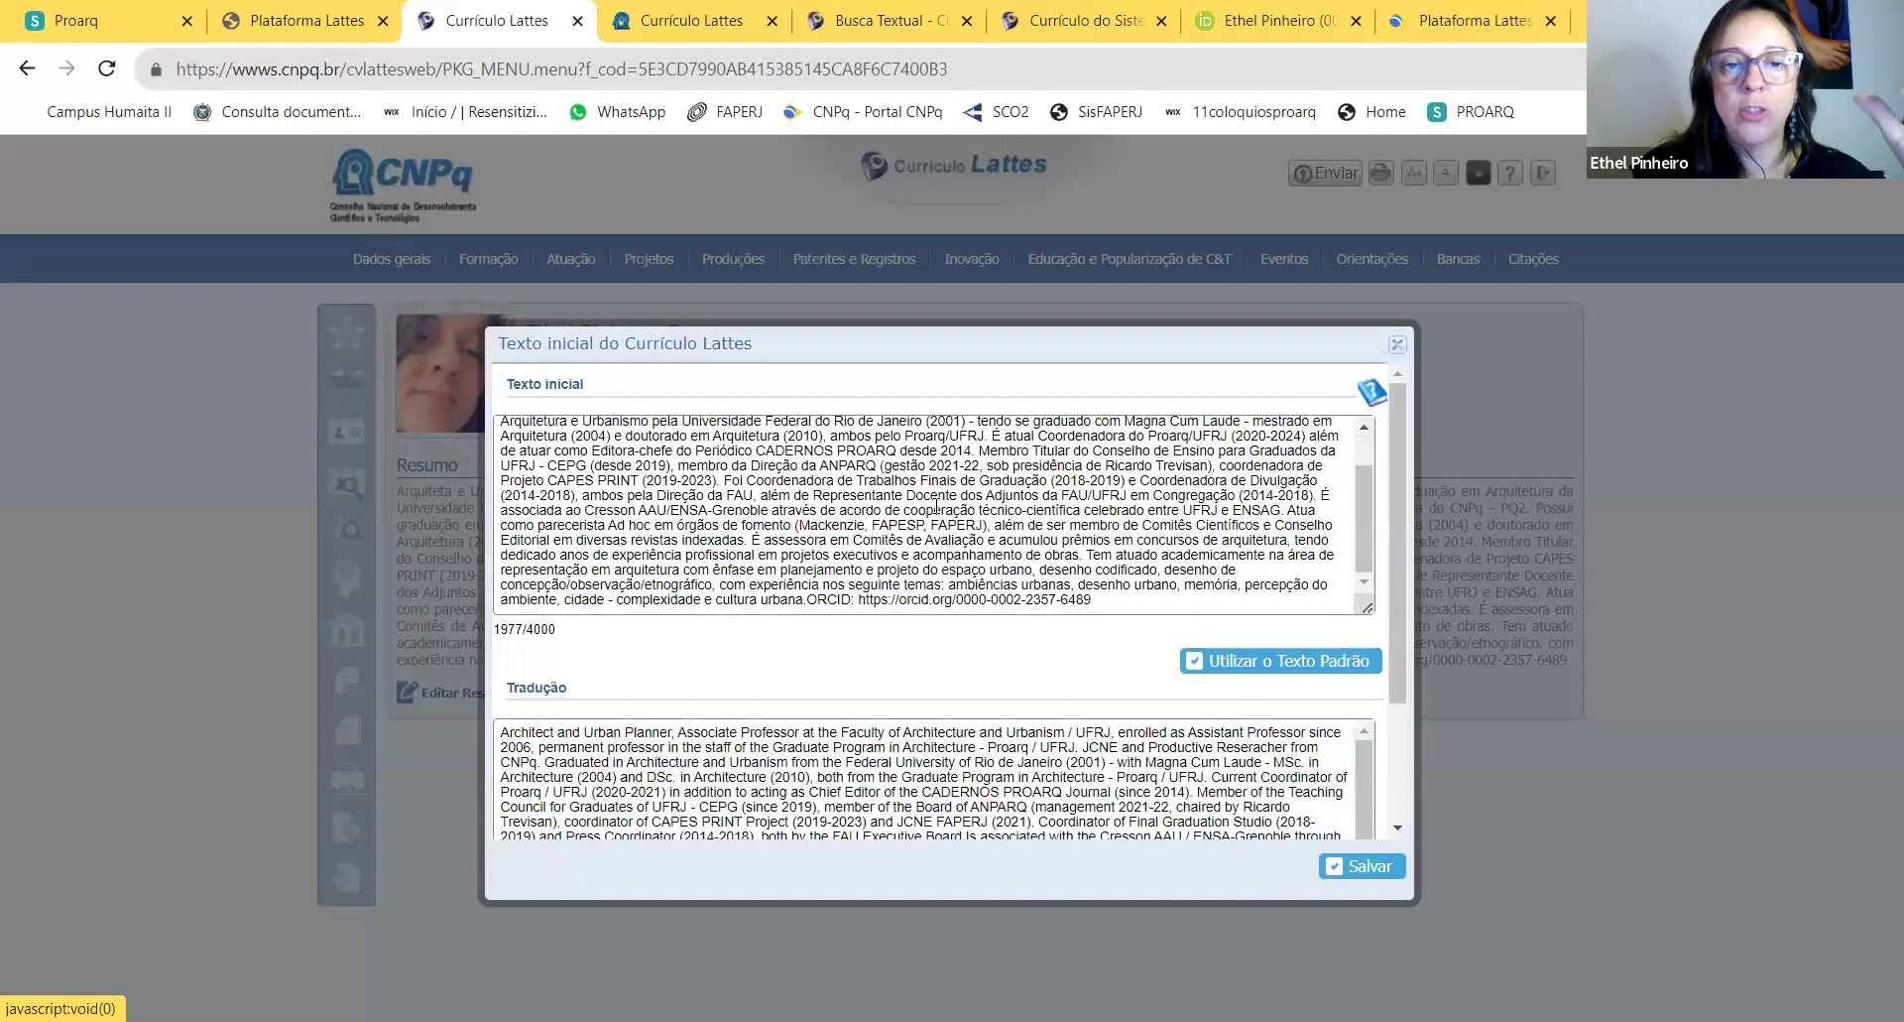
left_click(936, 508)
left_click_drag(1106, 349, 1095, 236)
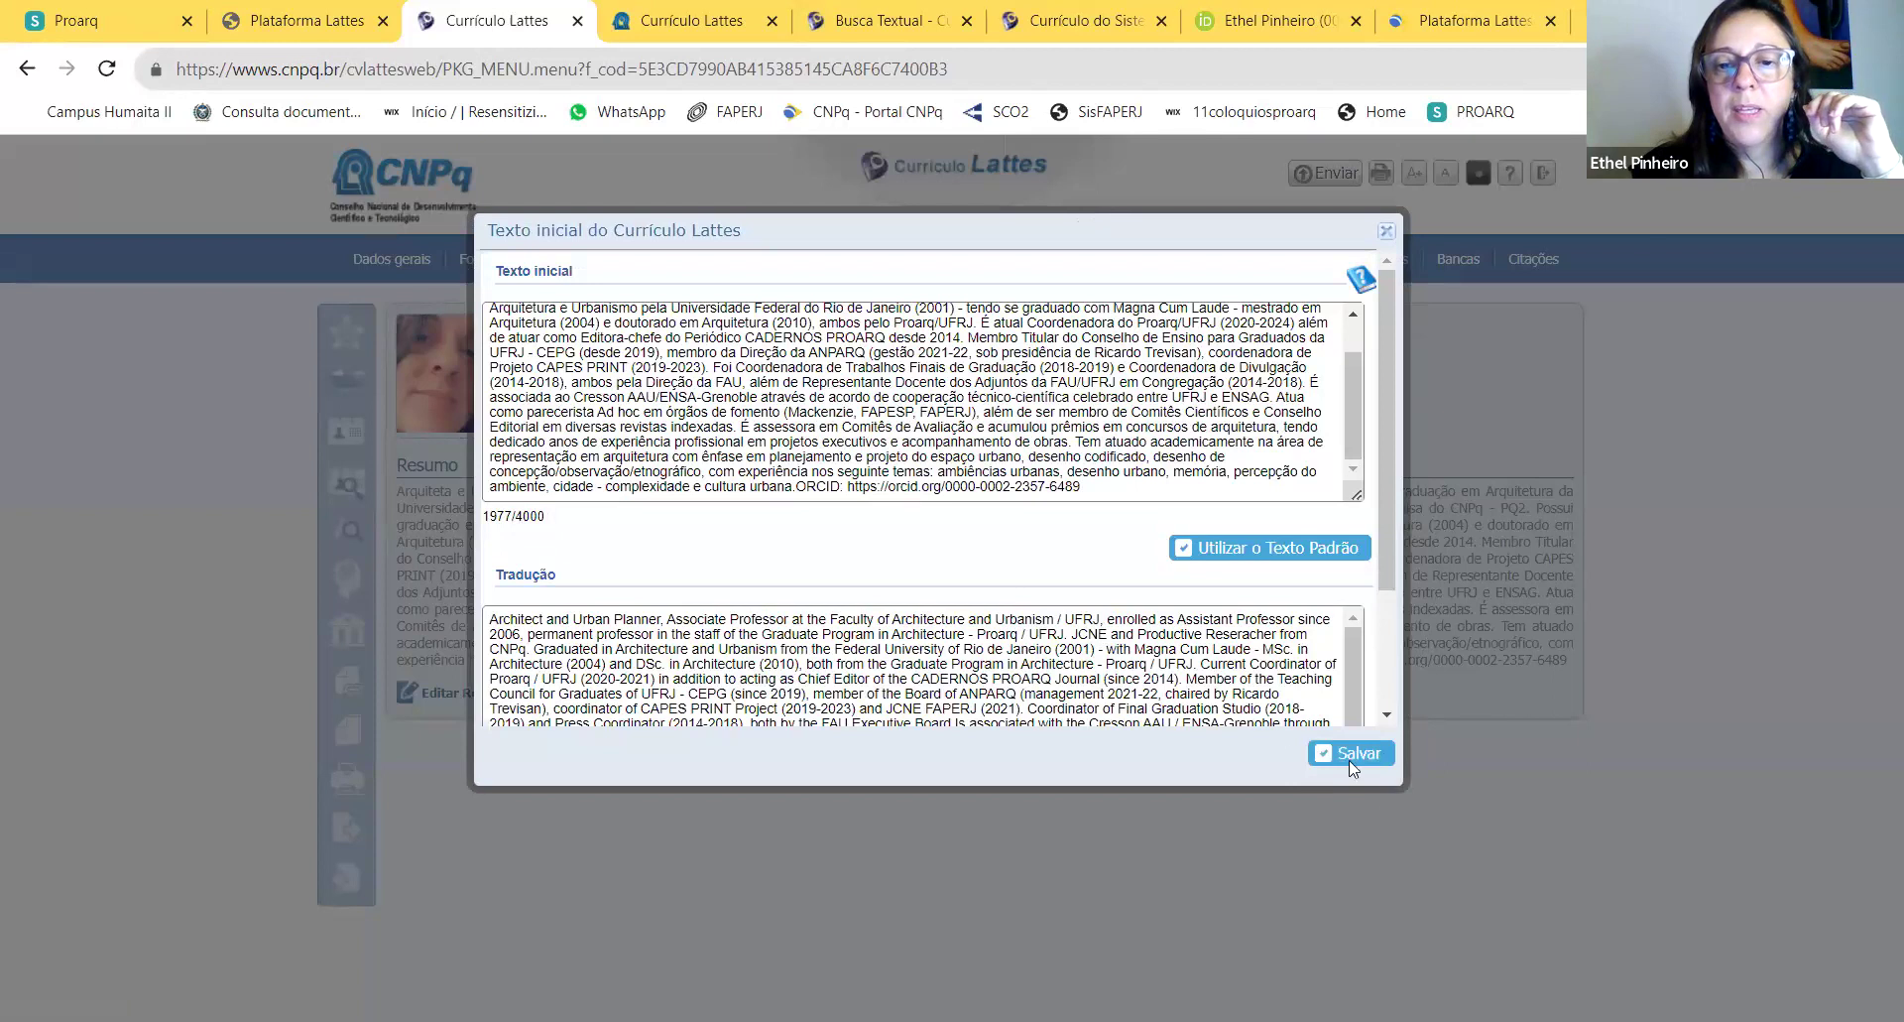
scroll(1277, 553, "down", 2)
left_click(1351, 560)
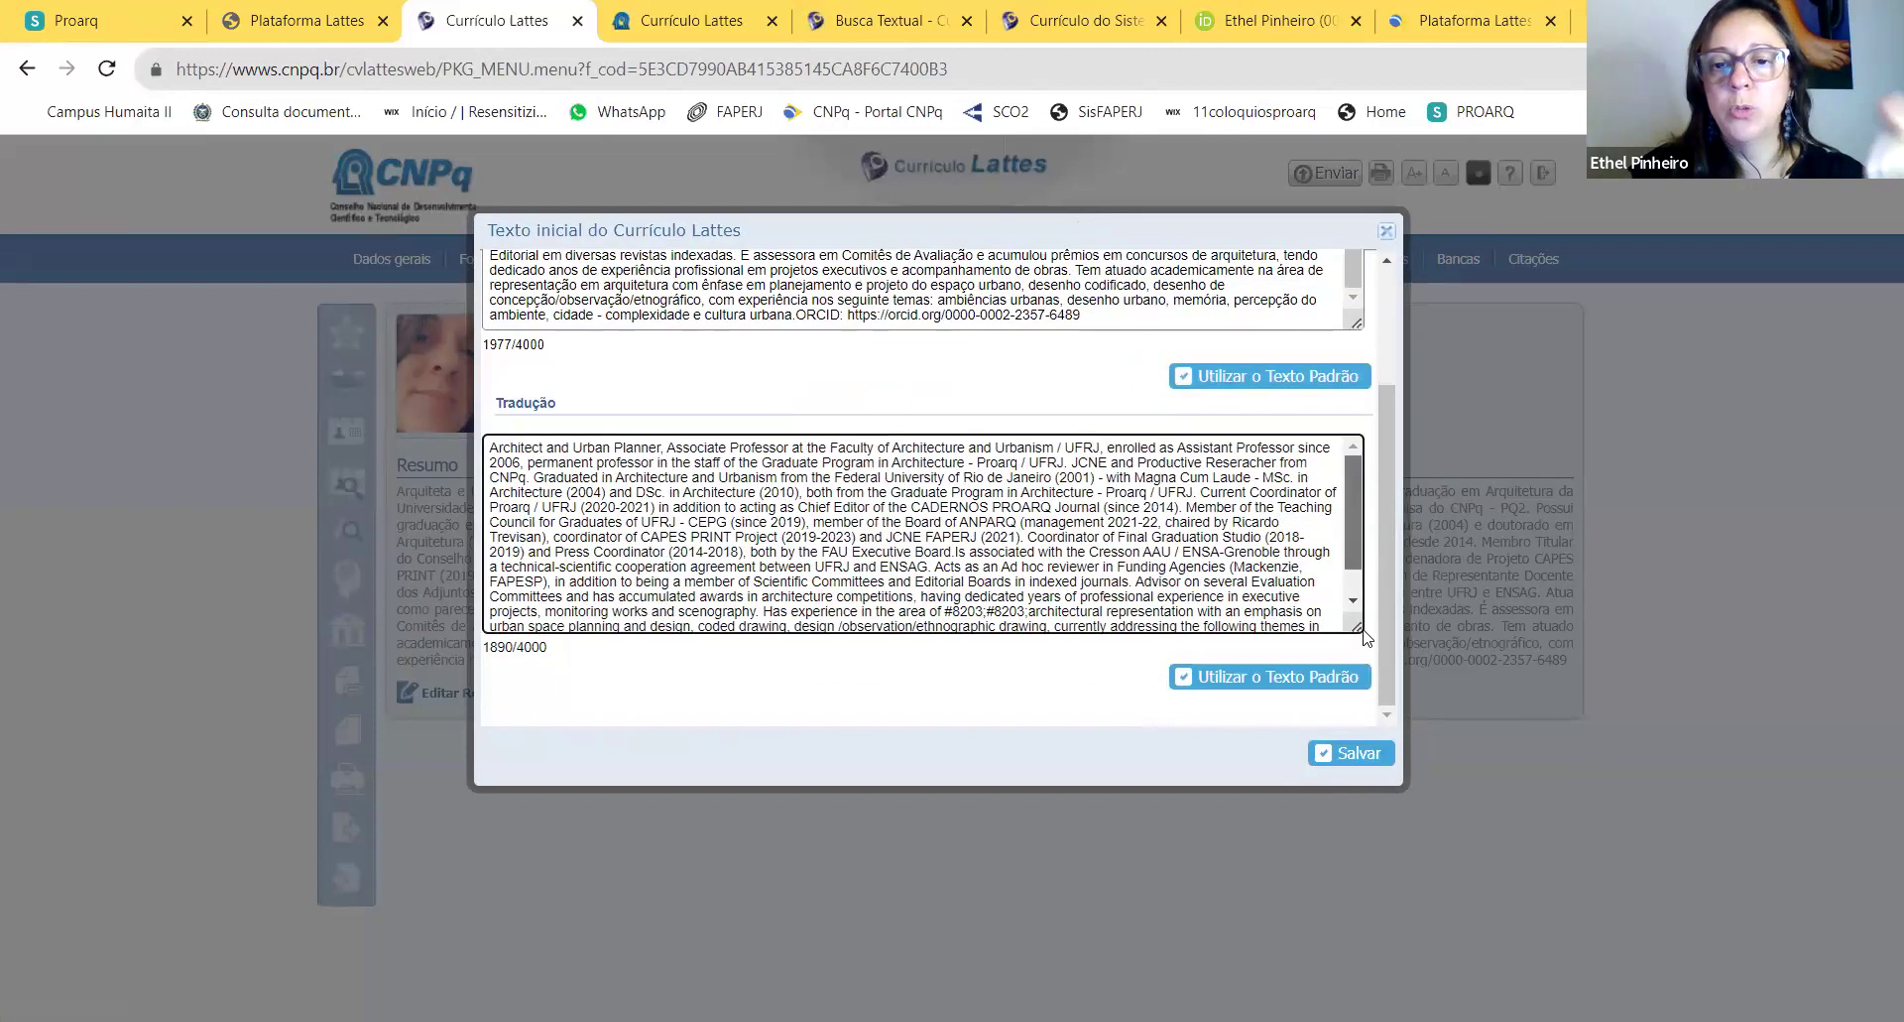
left_click(1370, 767)
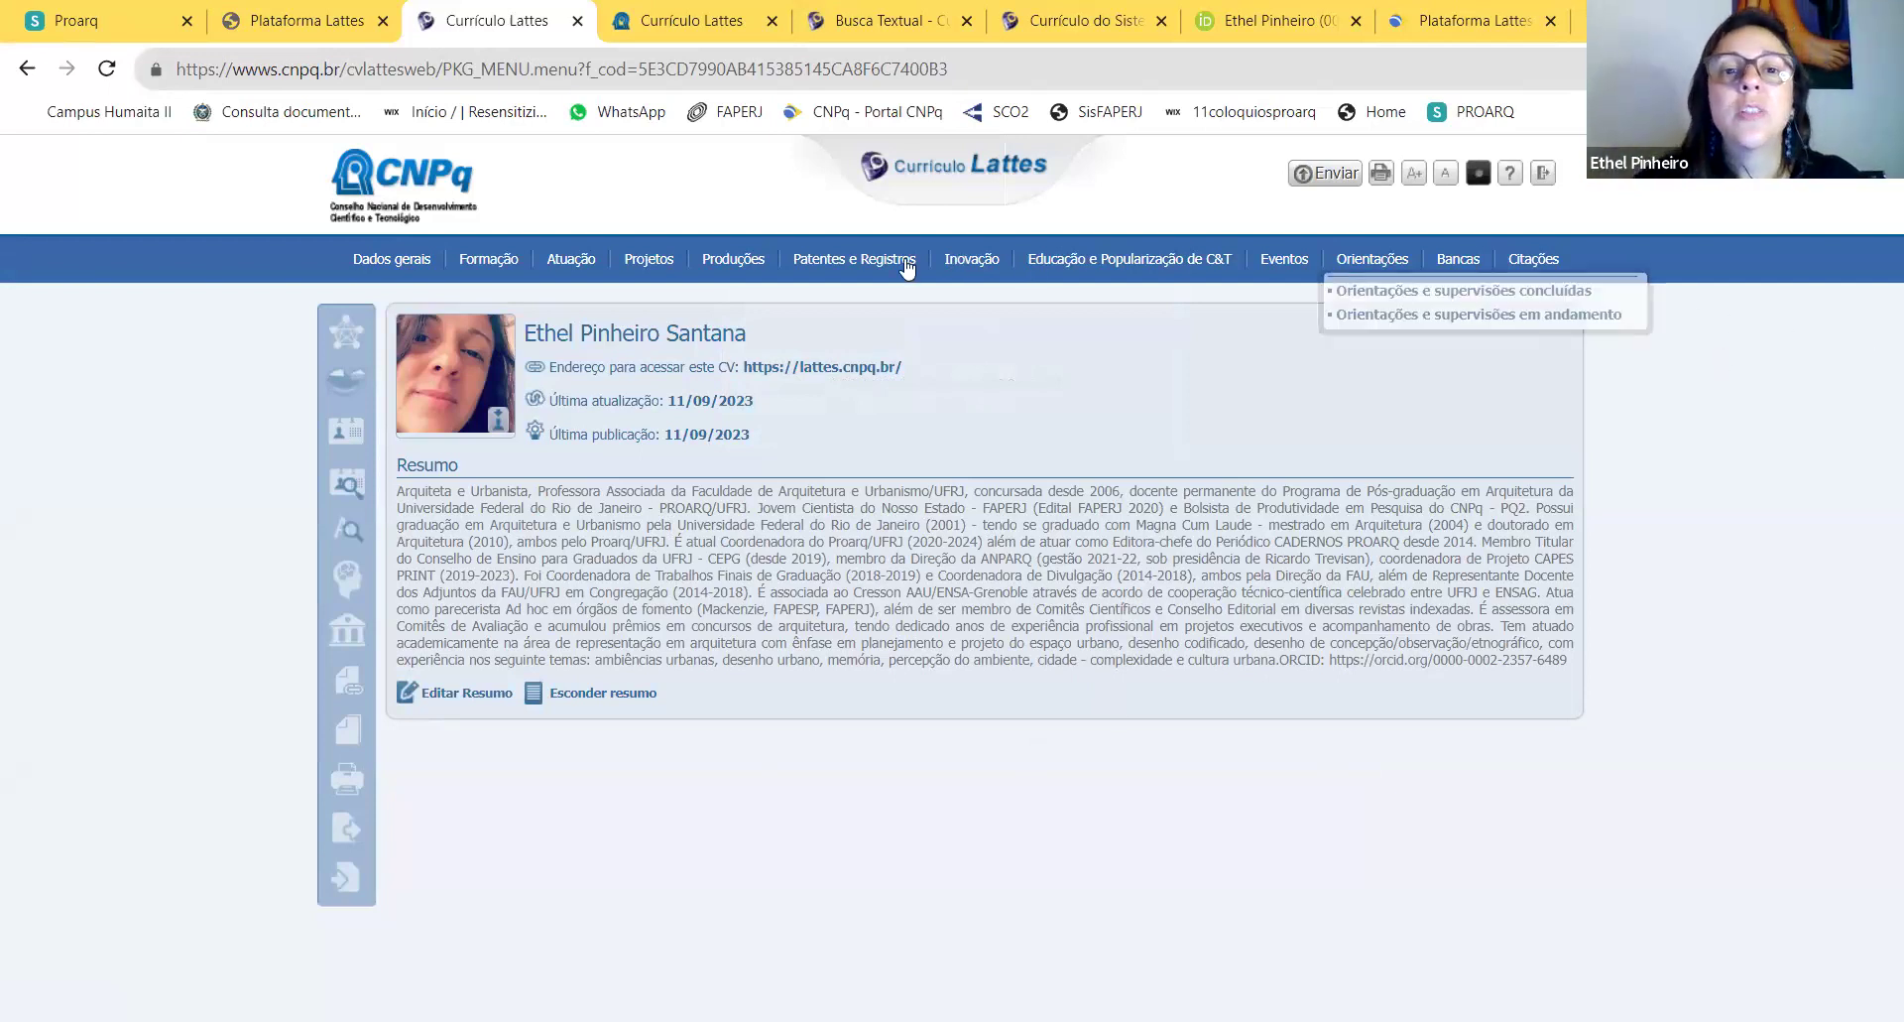
Step: Open Outras informações relevantes under Dados gerais and scroll to the end of its text
mouse_move(428, 266)
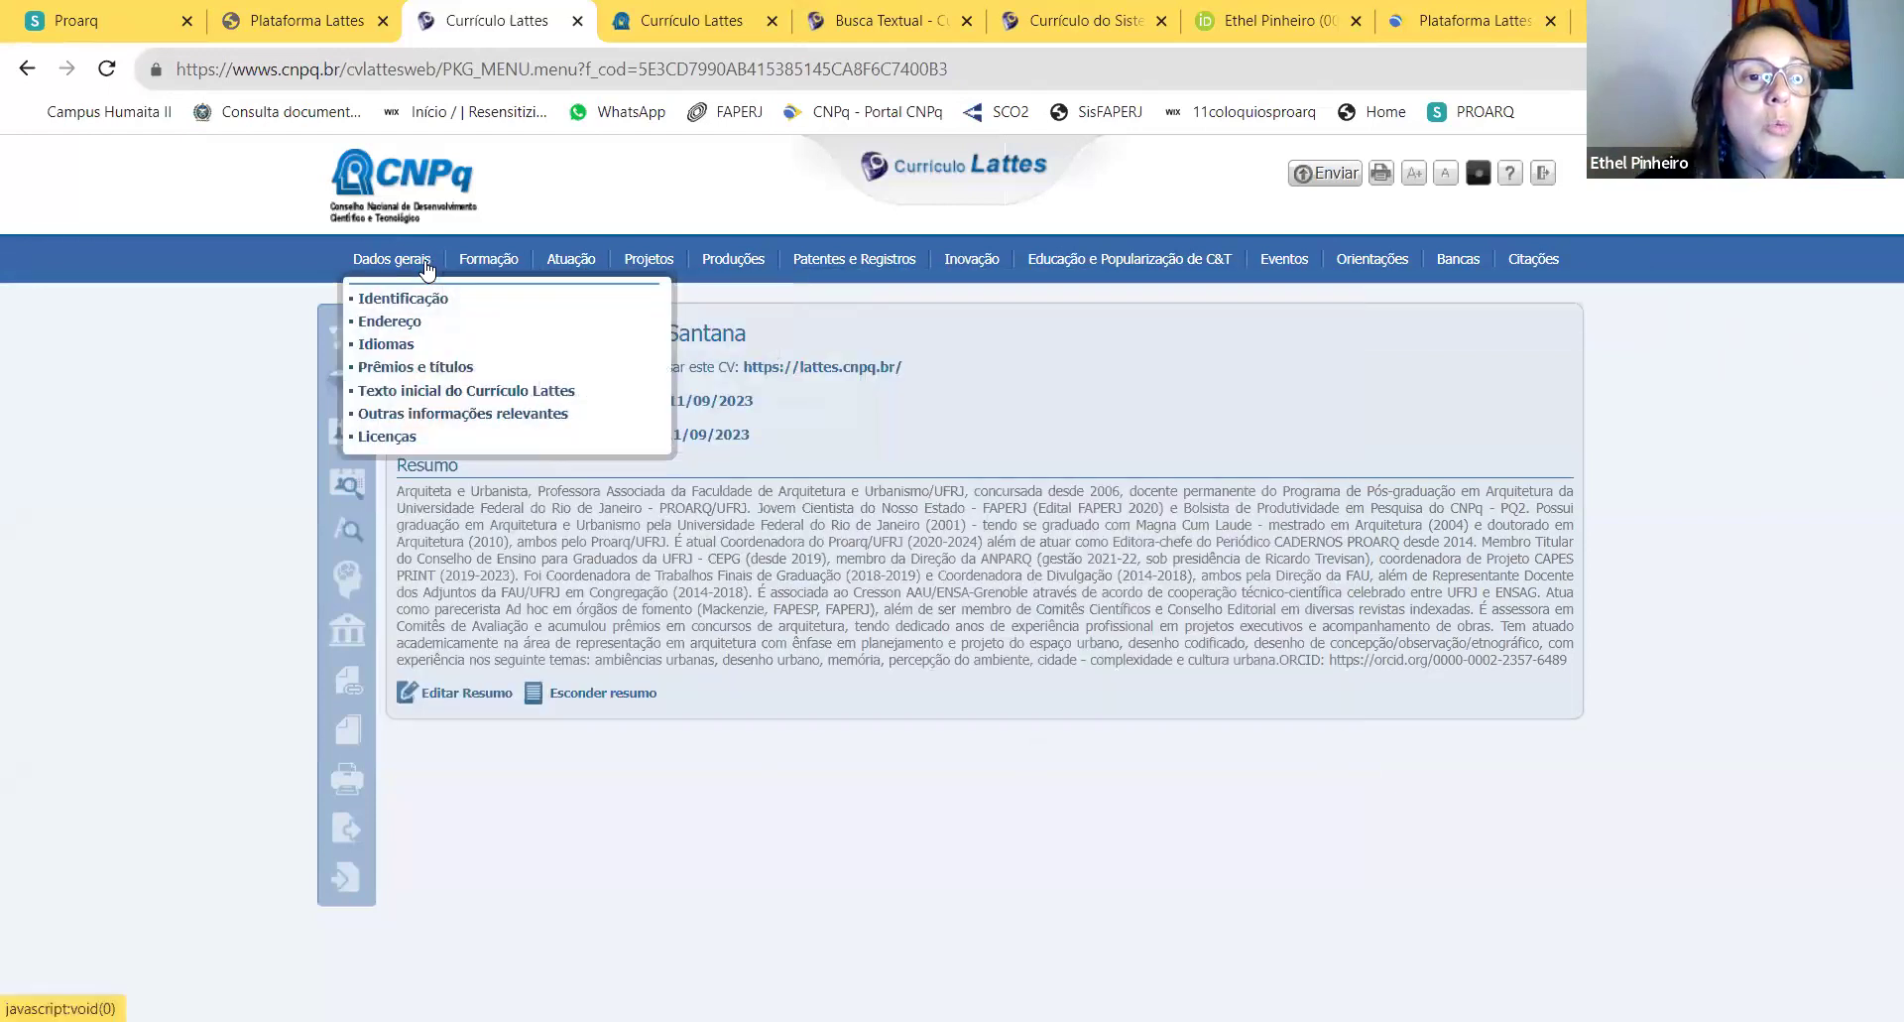
left_click(517, 417)
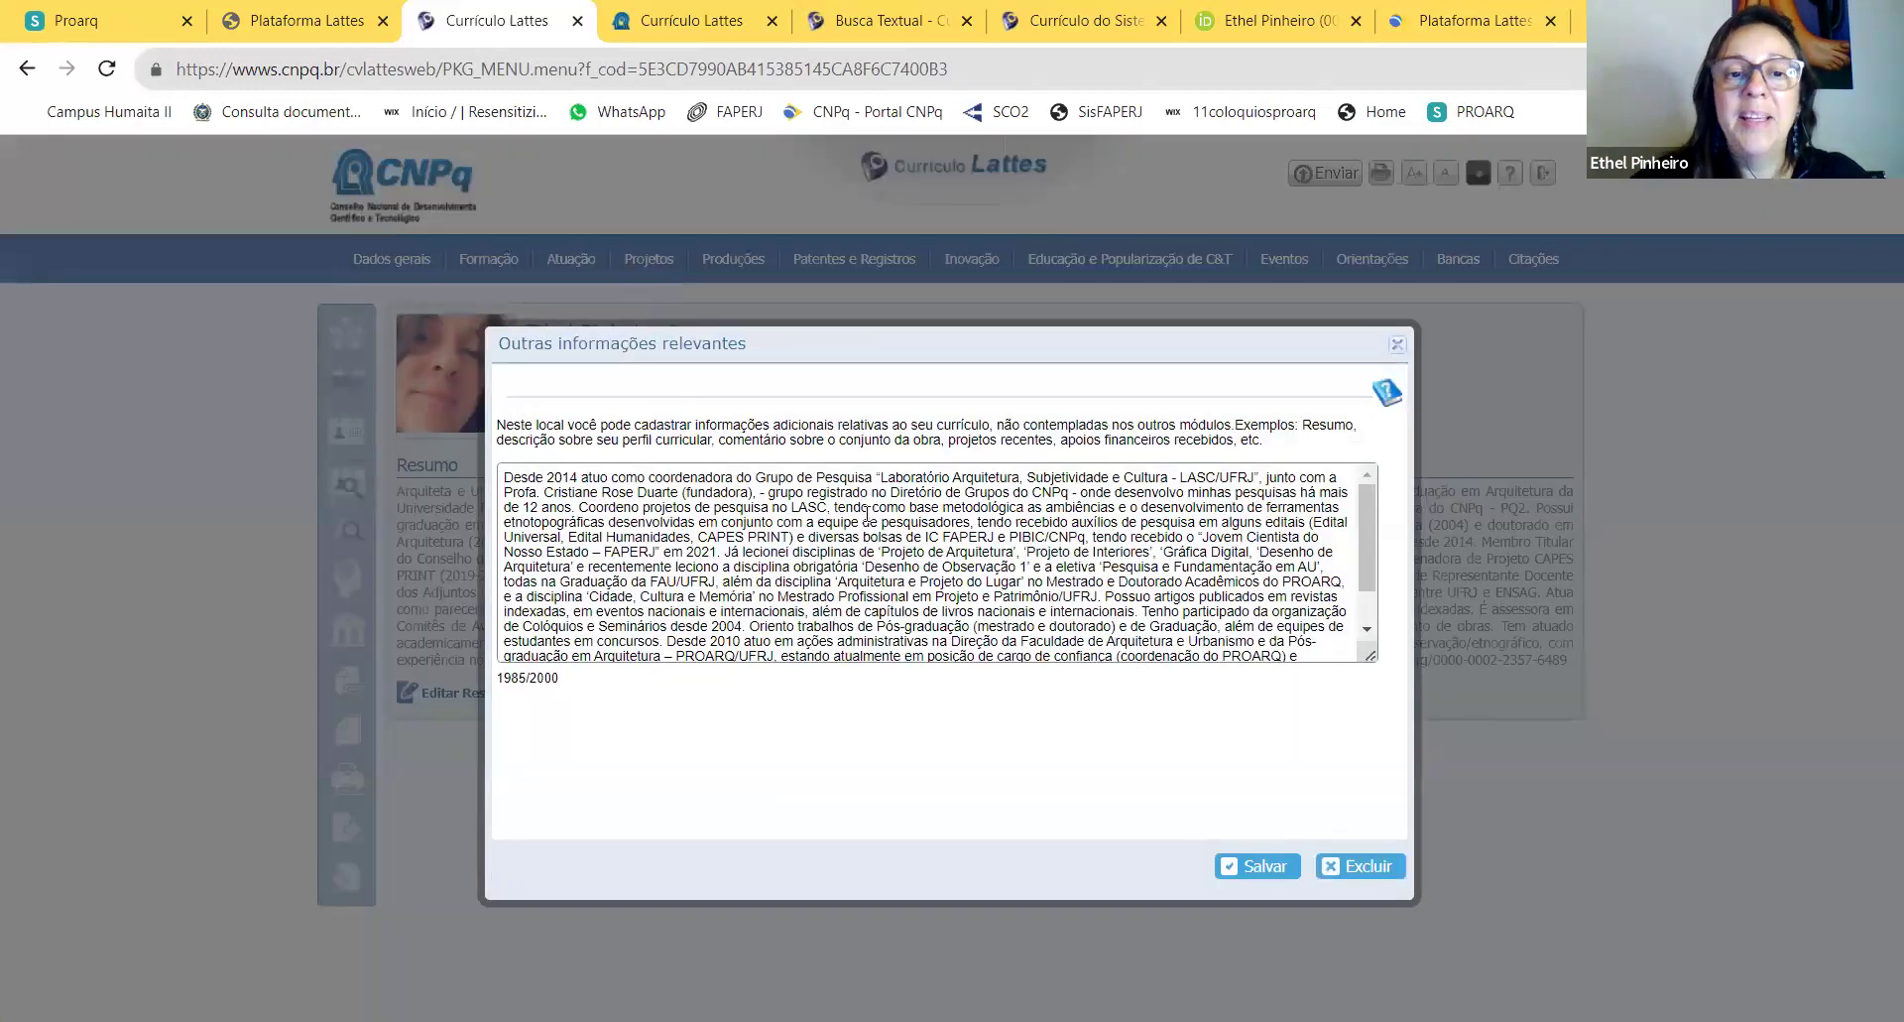
left_click(1368, 568)
left_click(1367, 627)
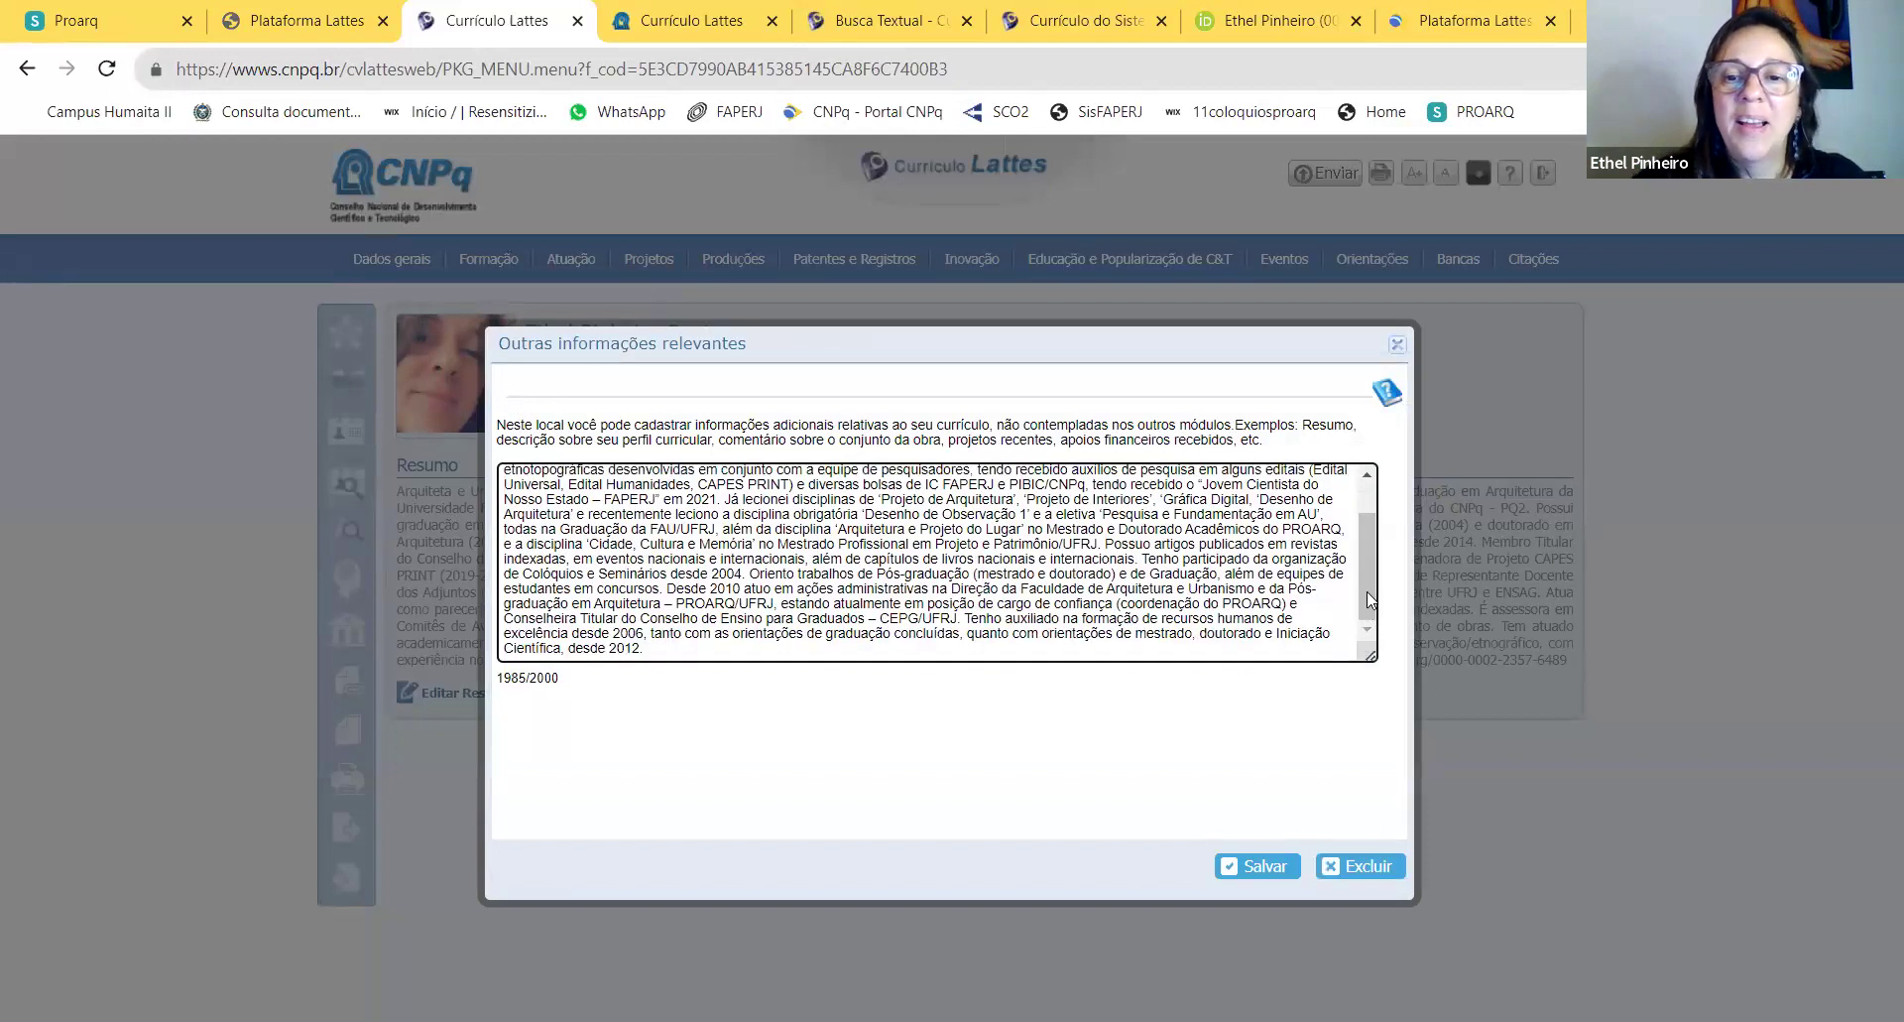
left_click_drag(1368, 599, 1359, 508)
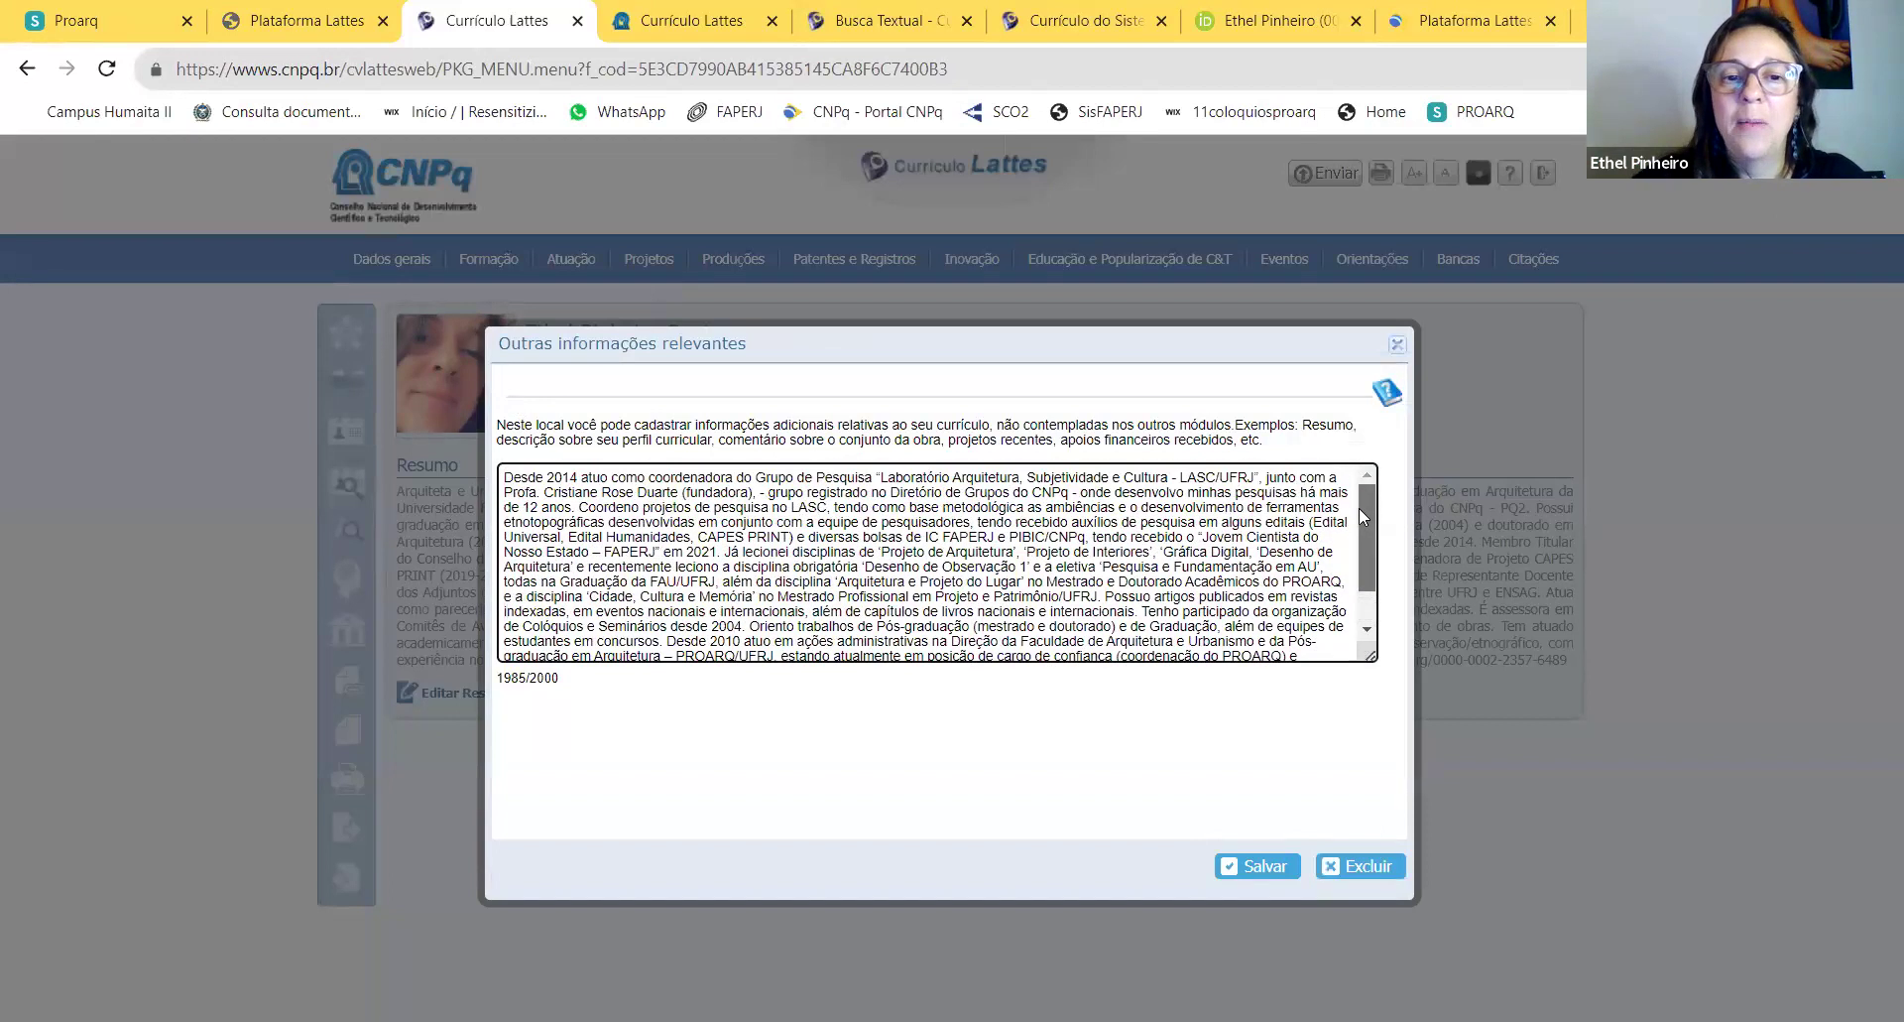
Step: Highlight the research group coordination, 2021 FAPERJ award and grants passages
left_click_drag(636, 521, 504, 492)
left_click(651, 478)
left_click_drag(650, 478, 1076, 511)
left_click(1076, 499)
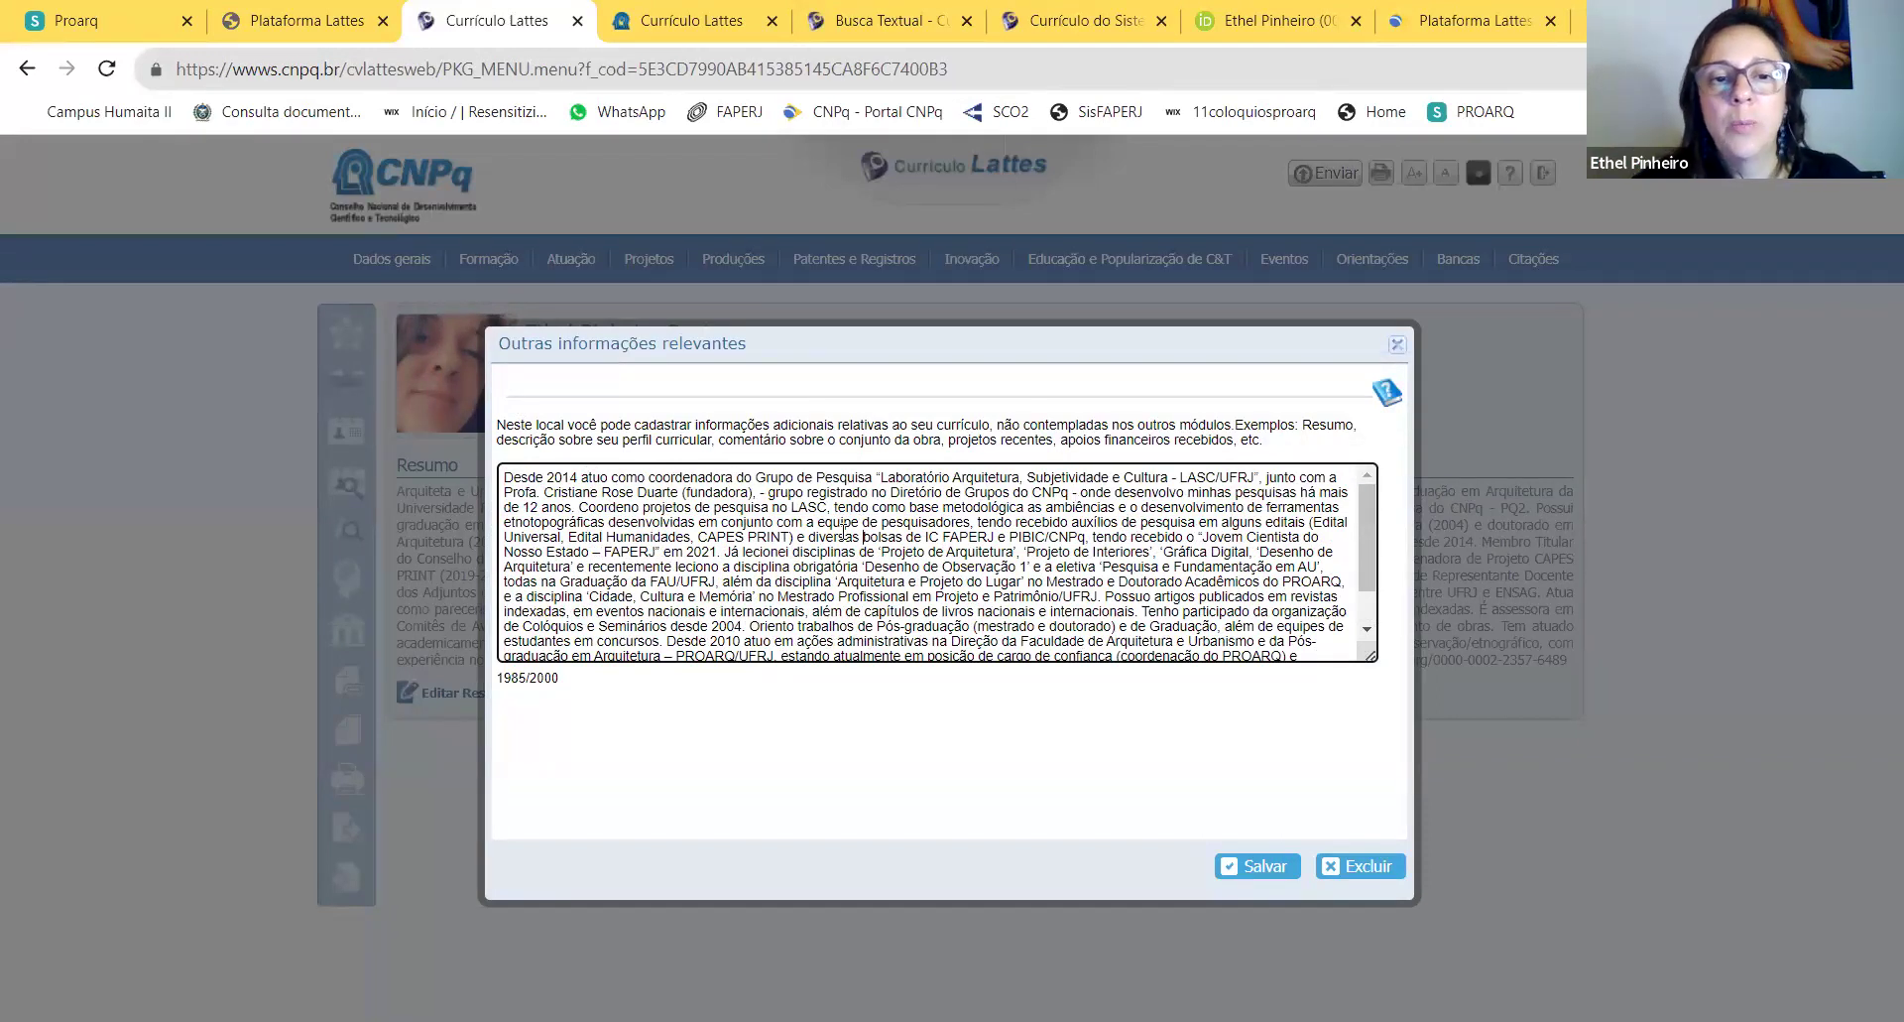
left_click_drag(601, 551, 730, 553)
left_click_drag(1107, 504, 1081, 553)
left_click(1058, 626)
Step: Highlight the courses taught and the closing PROARQ and supervision lines, then save the text
left_click_drag(889, 578, 982, 585)
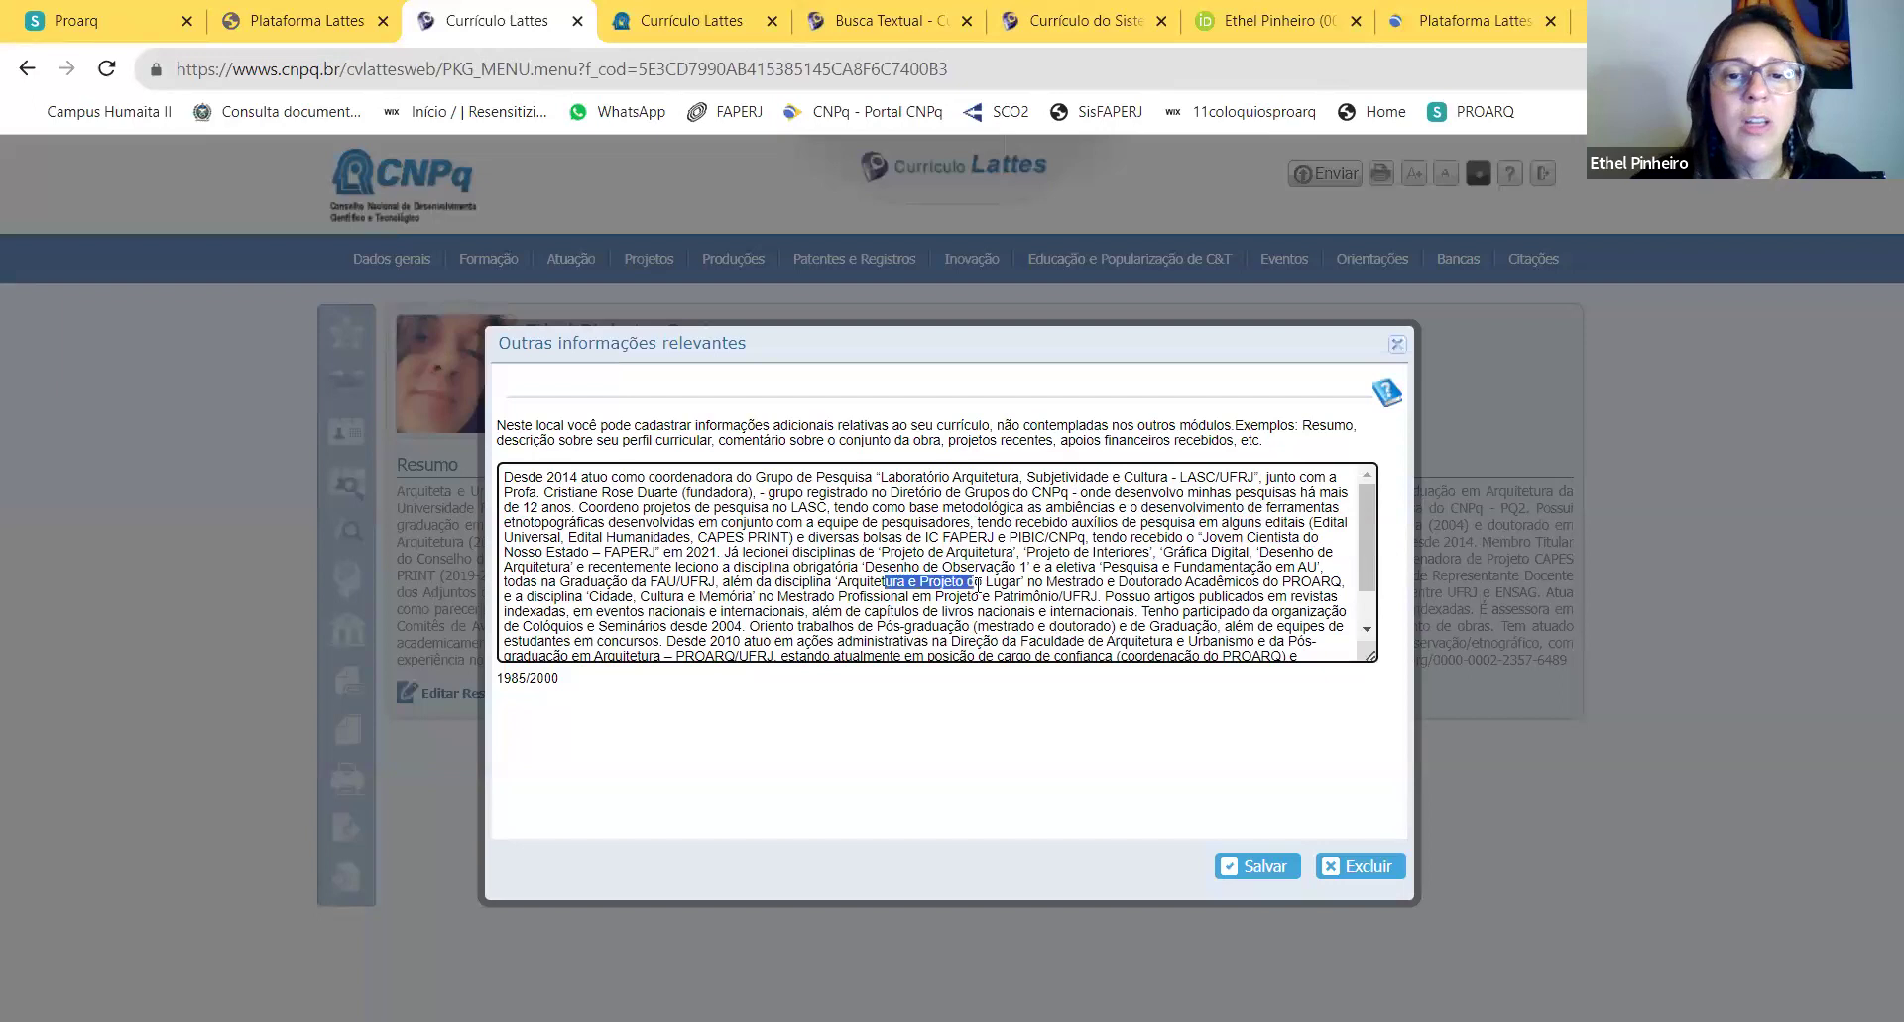
left_click_drag(860, 551, 1021, 568)
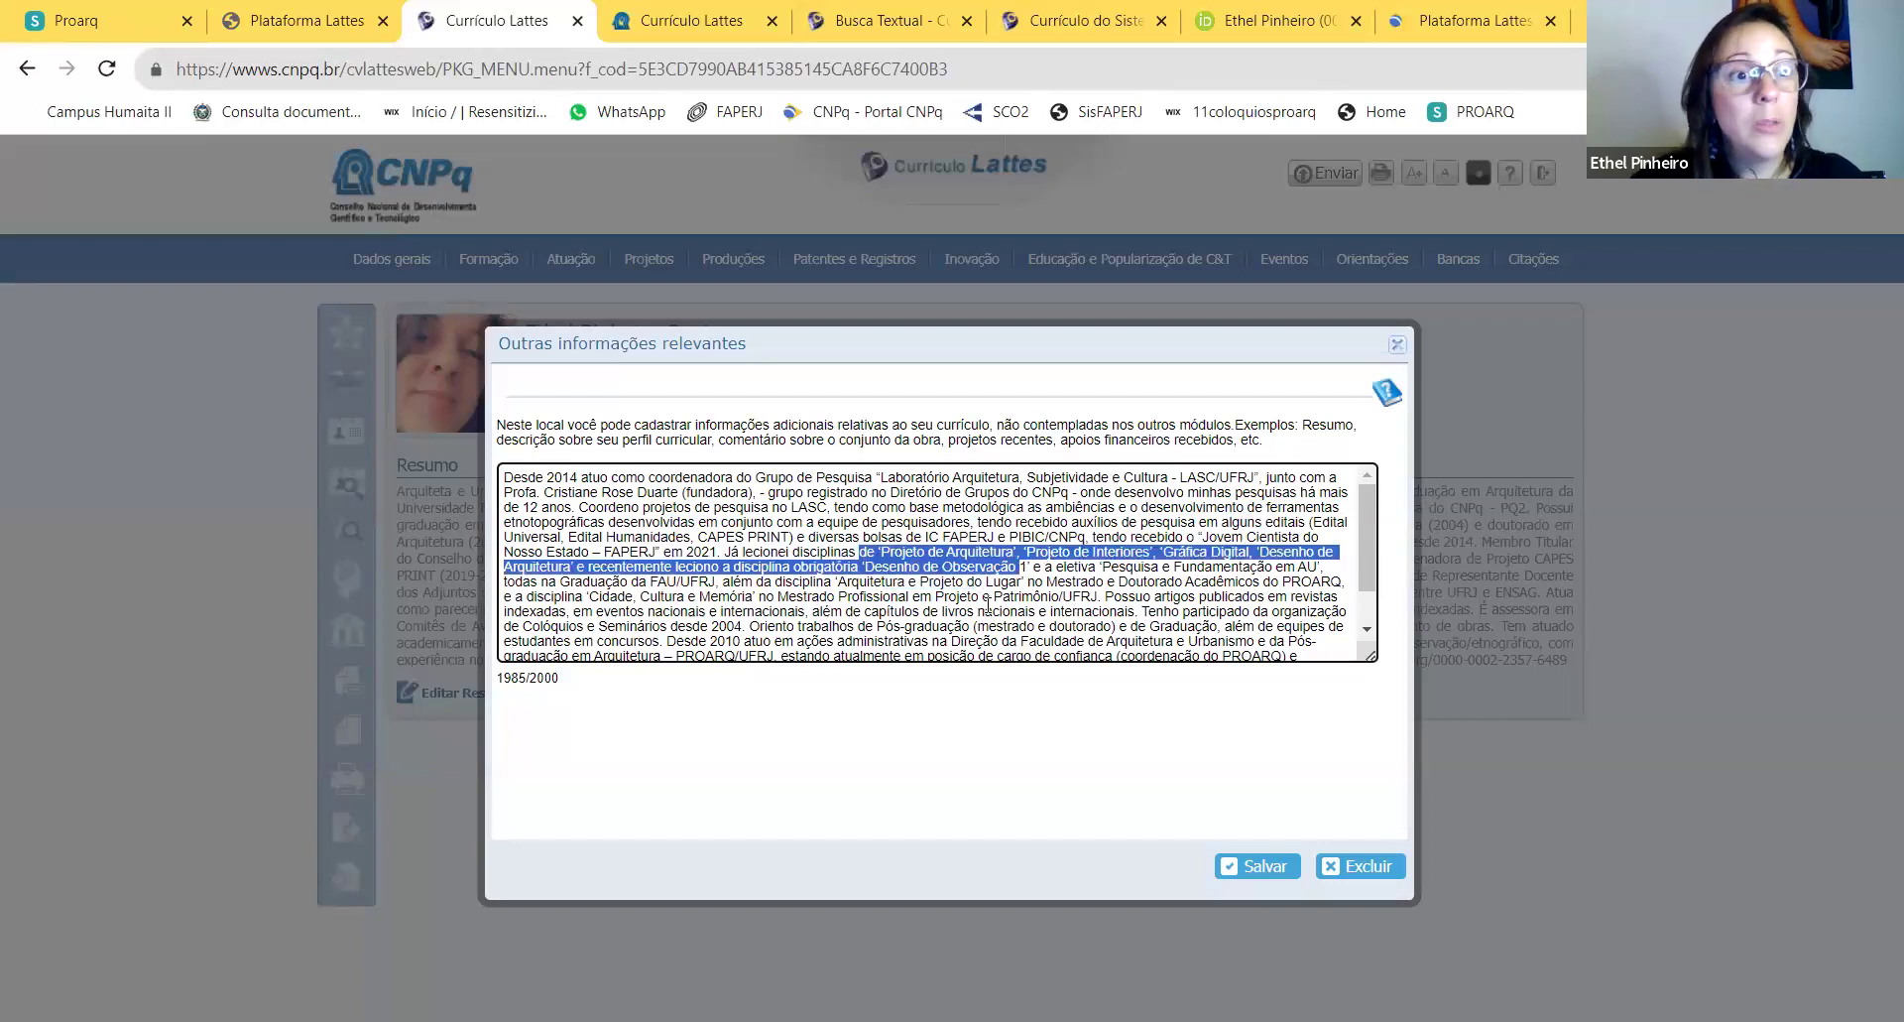
scroll(978, 635, "down", 1)
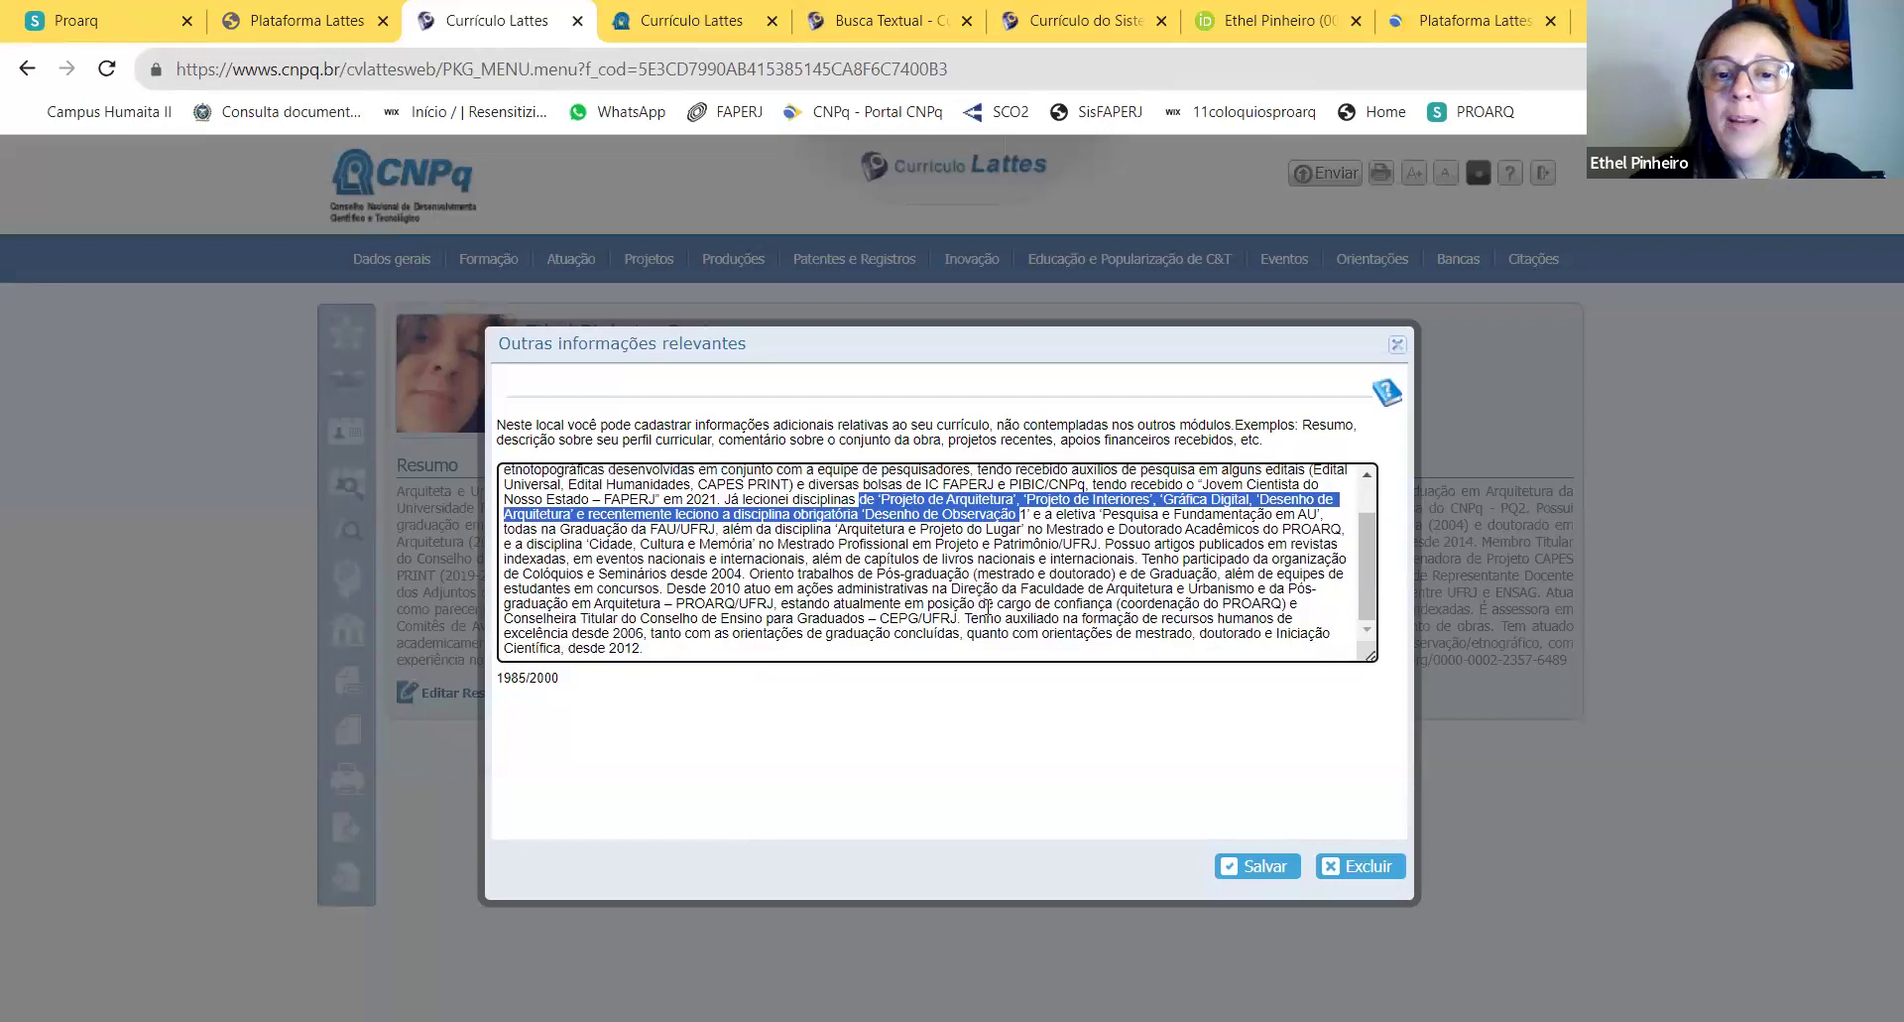
left_click_drag(665, 603, 744, 655)
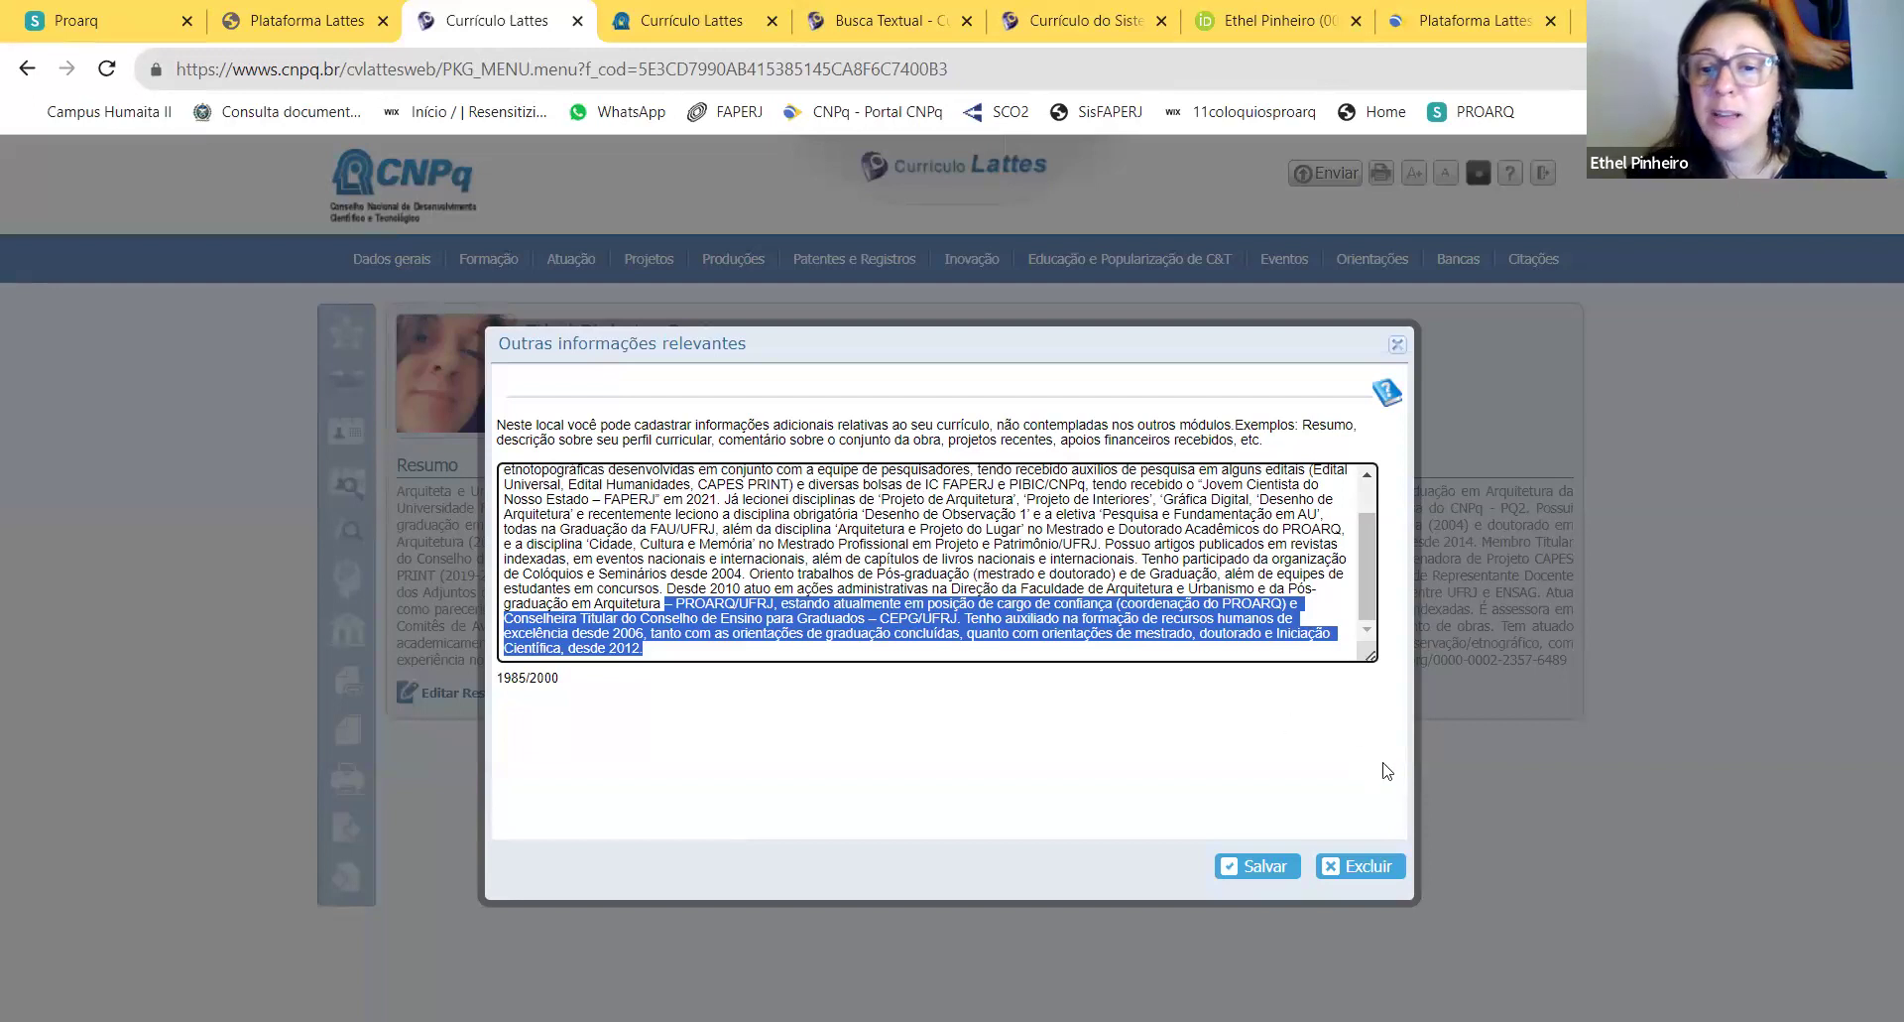
left_click(1264, 865)
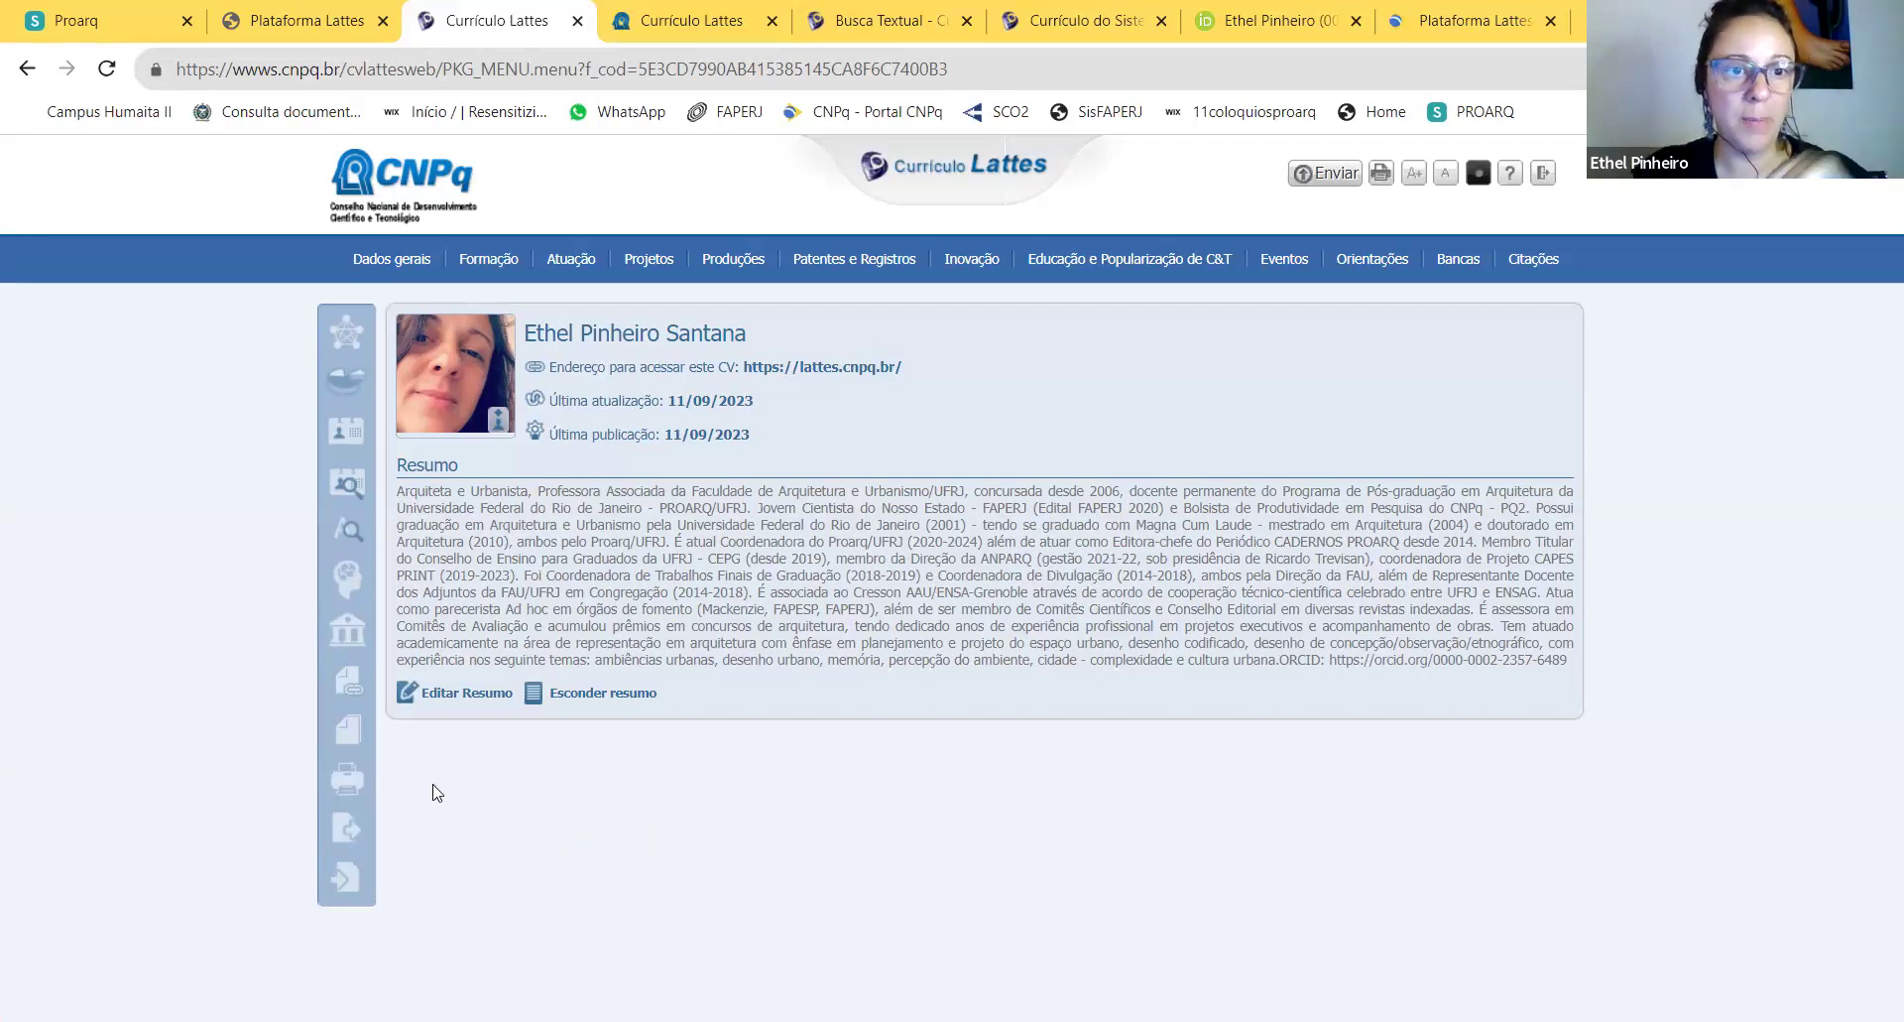
Step: Generate the printable CV page using the Completo model with all sections
left_click(354, 780)
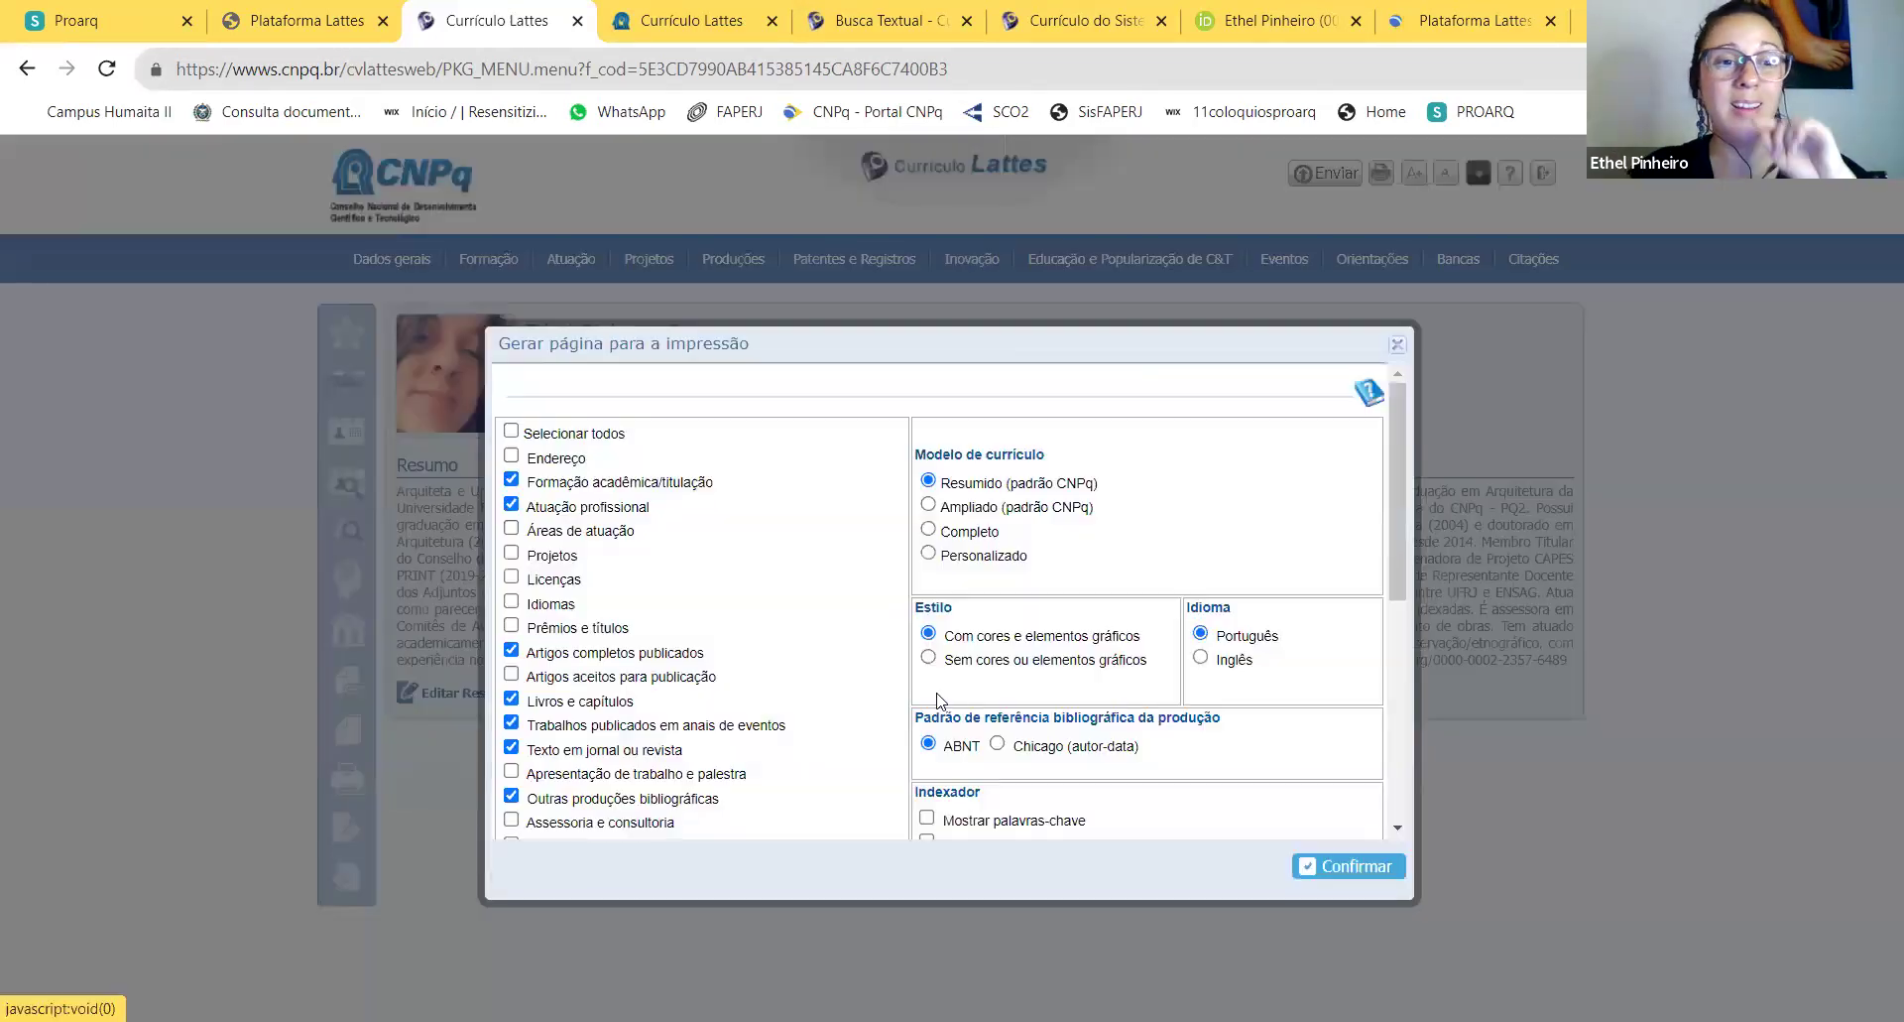
scroll(1278, 706, "down", 3)
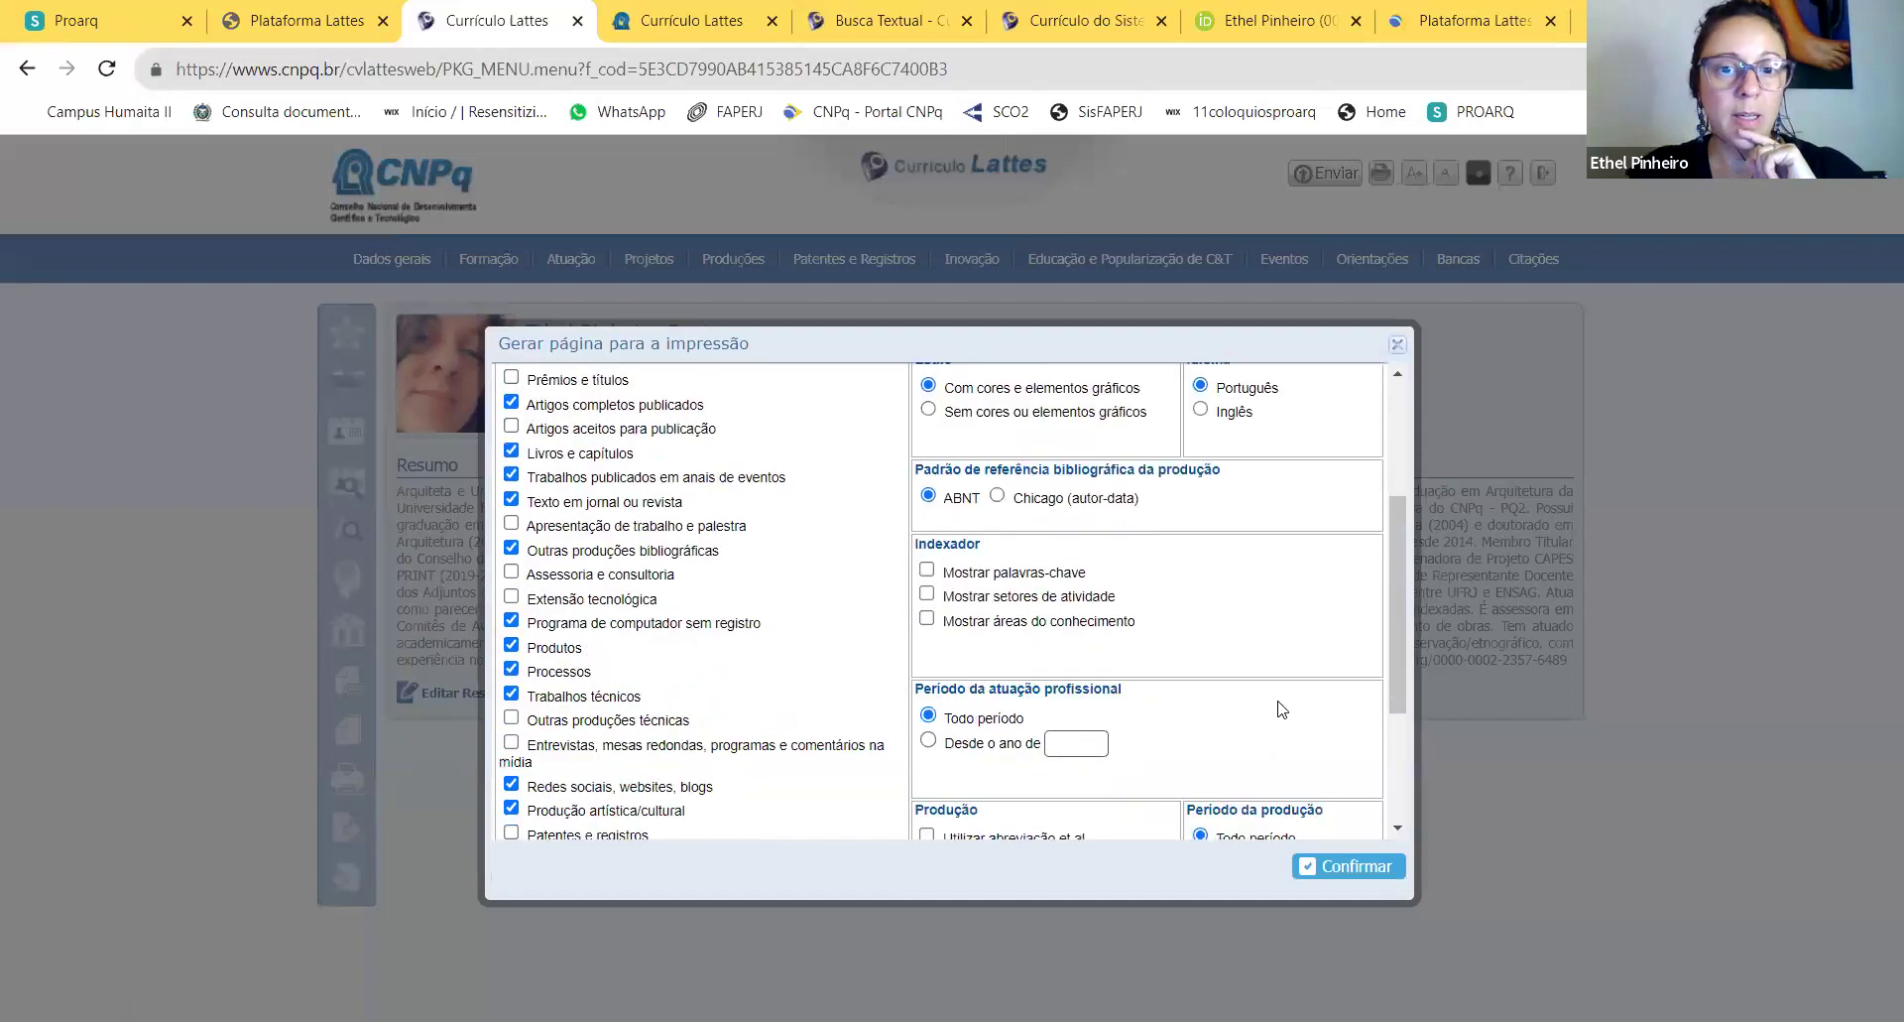
scroll(1282, 708, "down", 3)
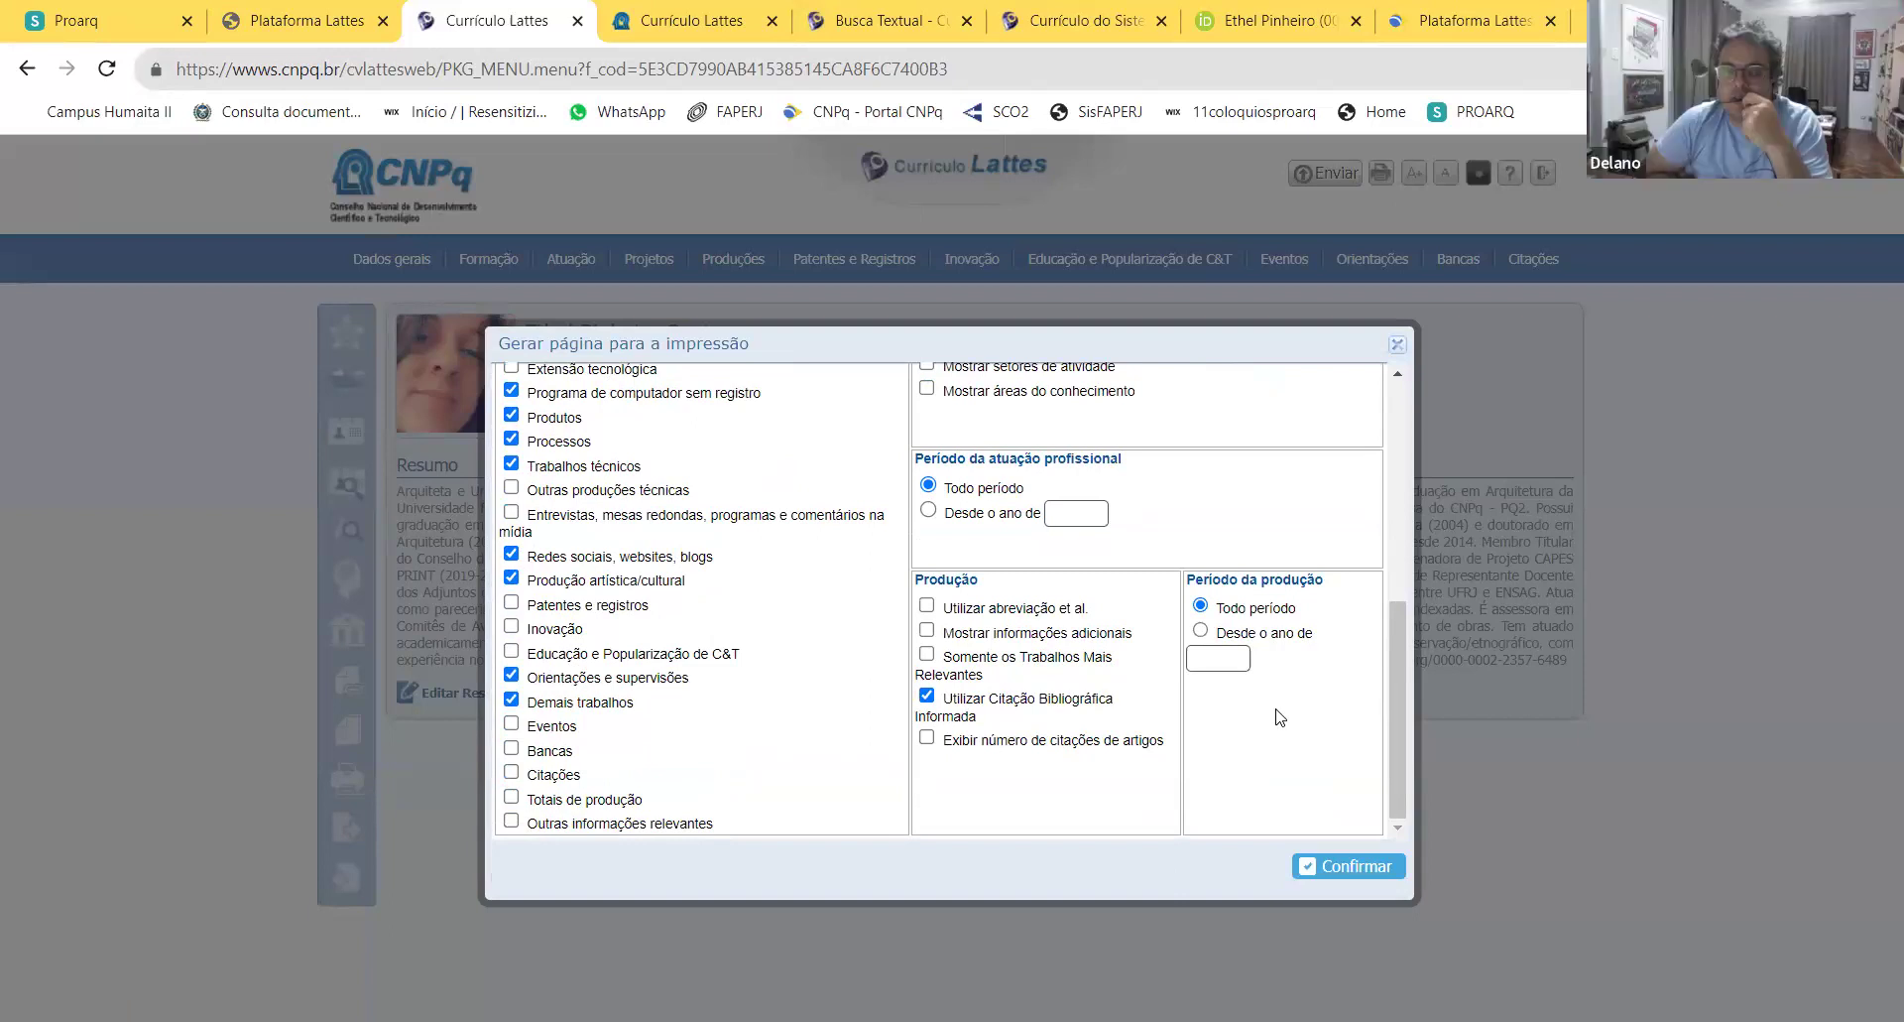
scroll(980, 635, "up", 6)
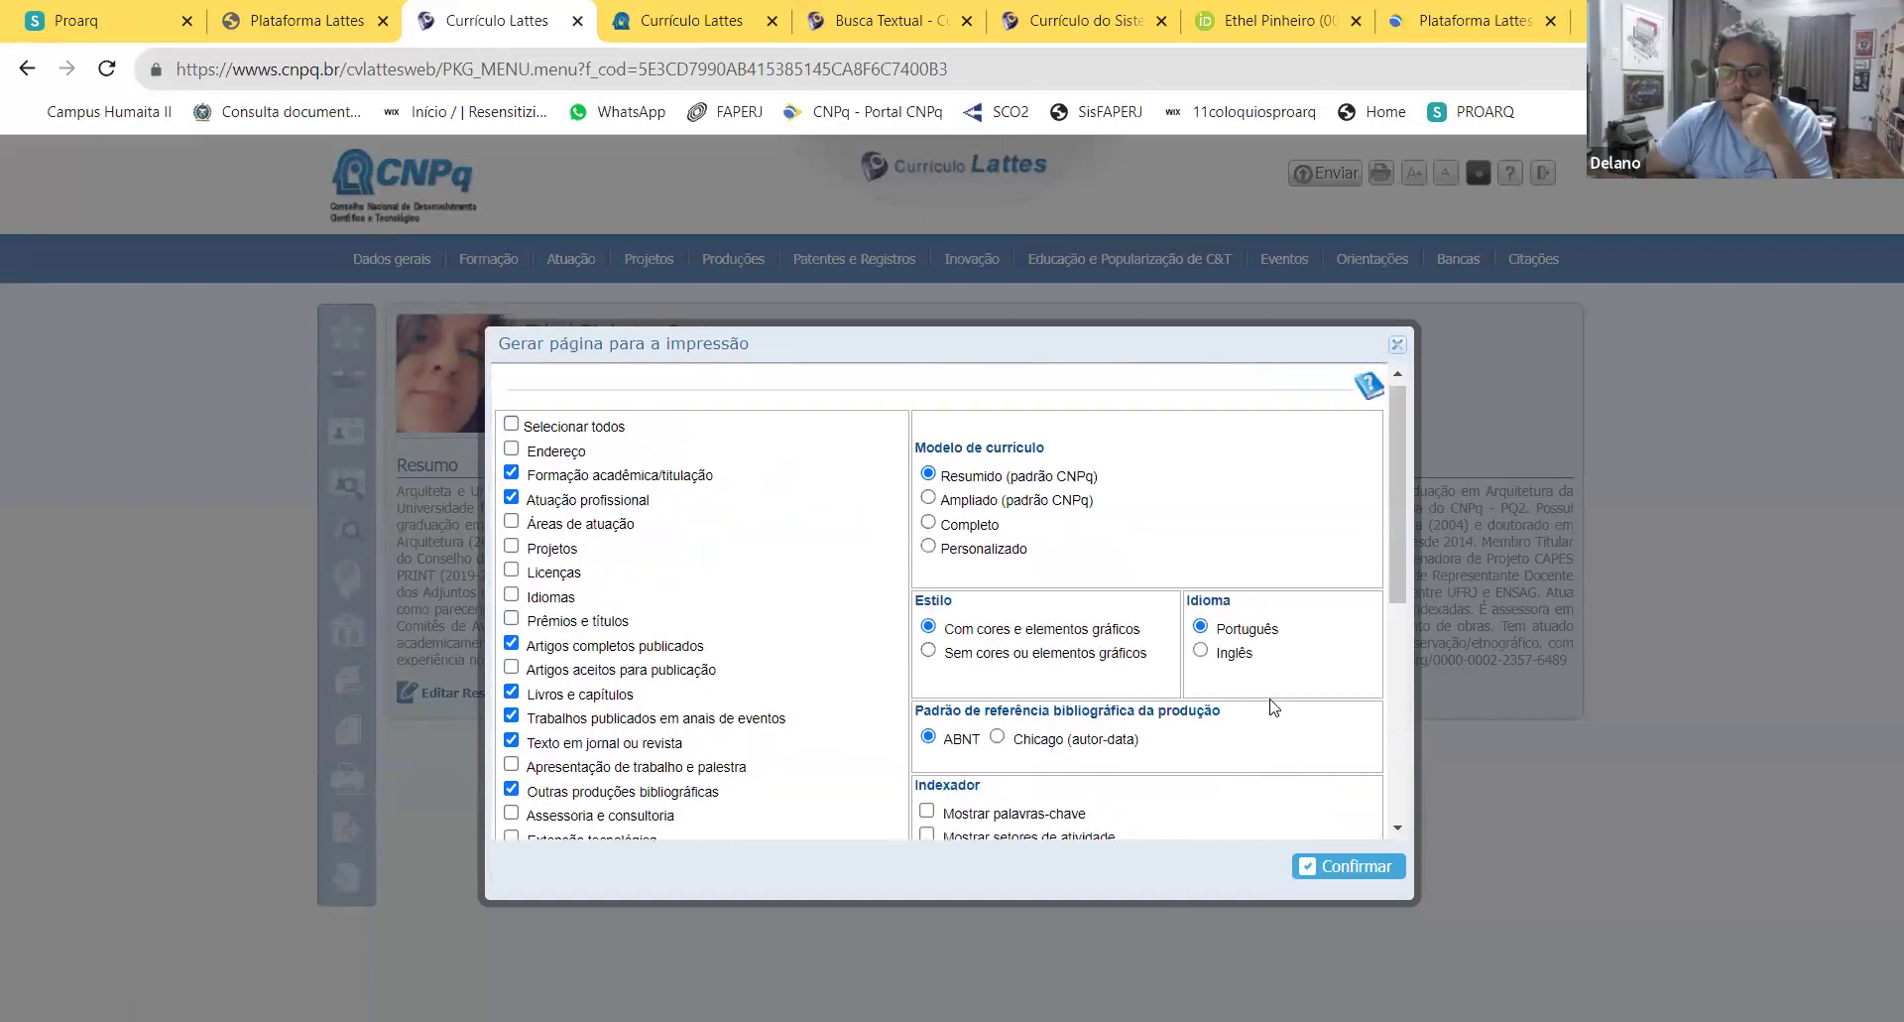
left_click(928, 531)
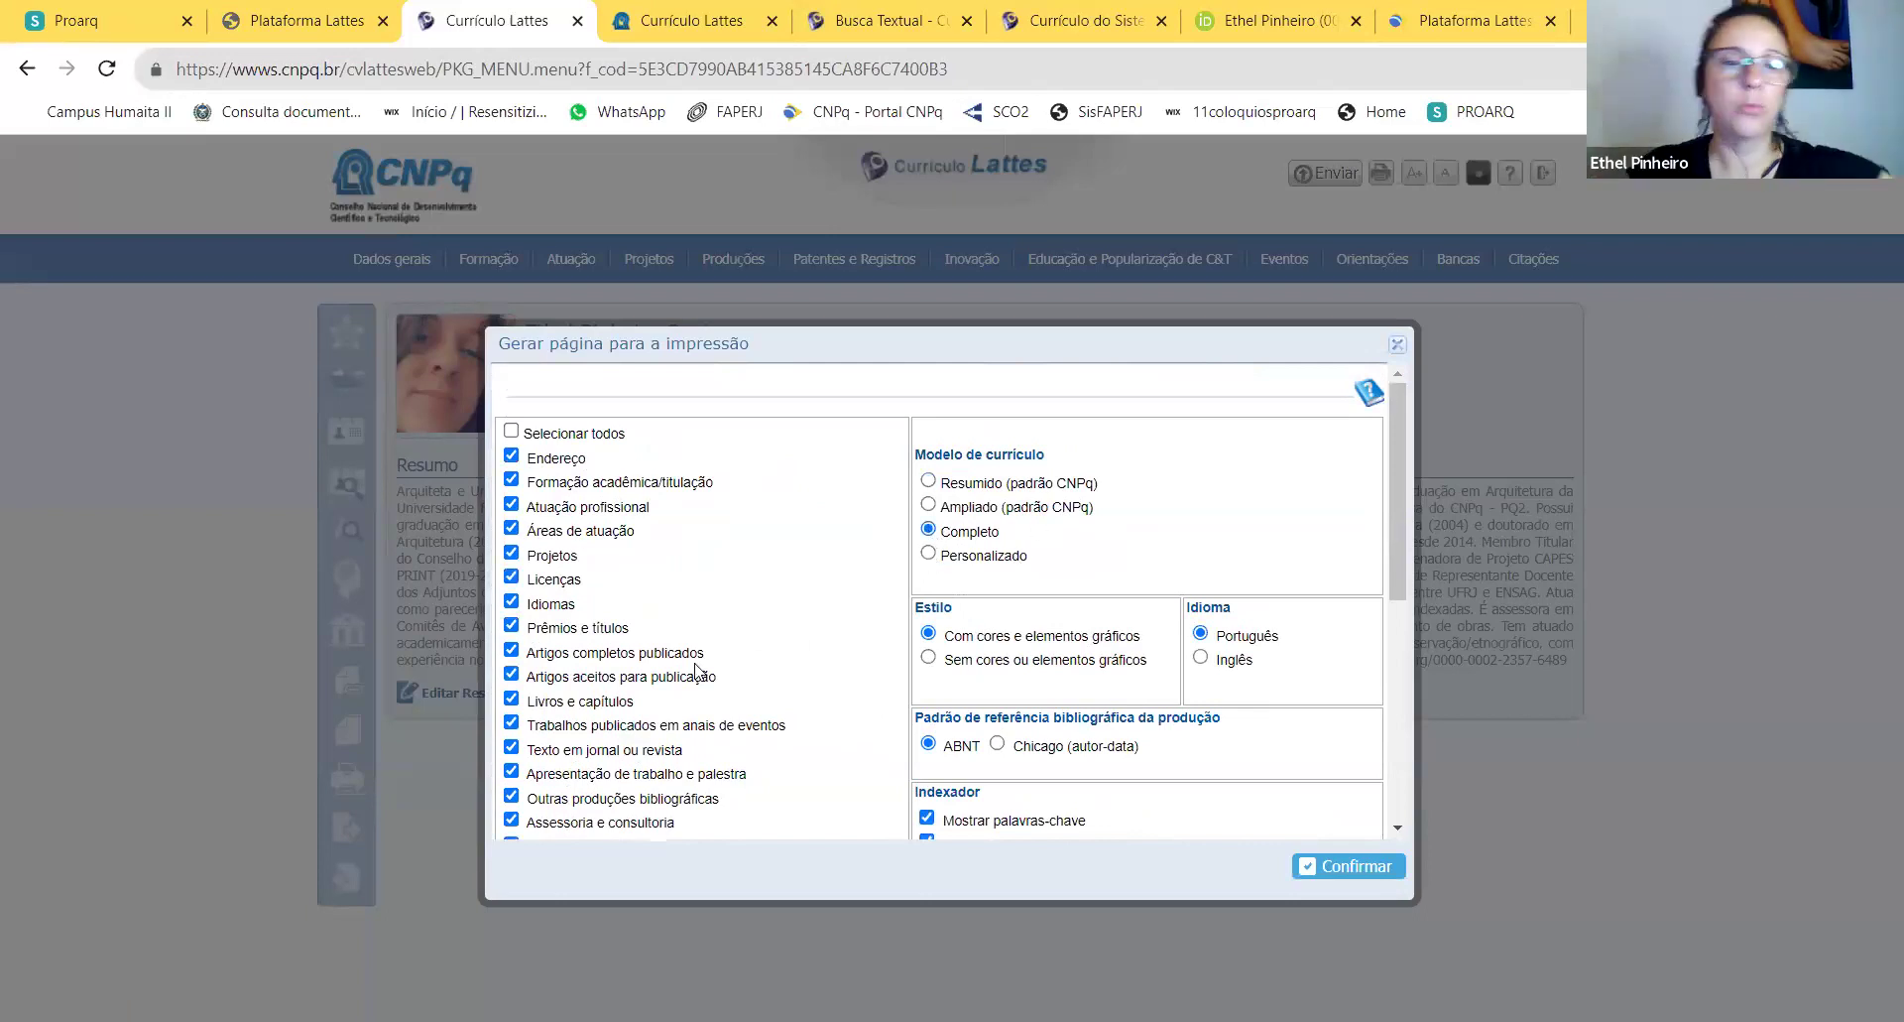
scroll(774, 613, "down", 1)
scroll(775, 613, "down", 5)
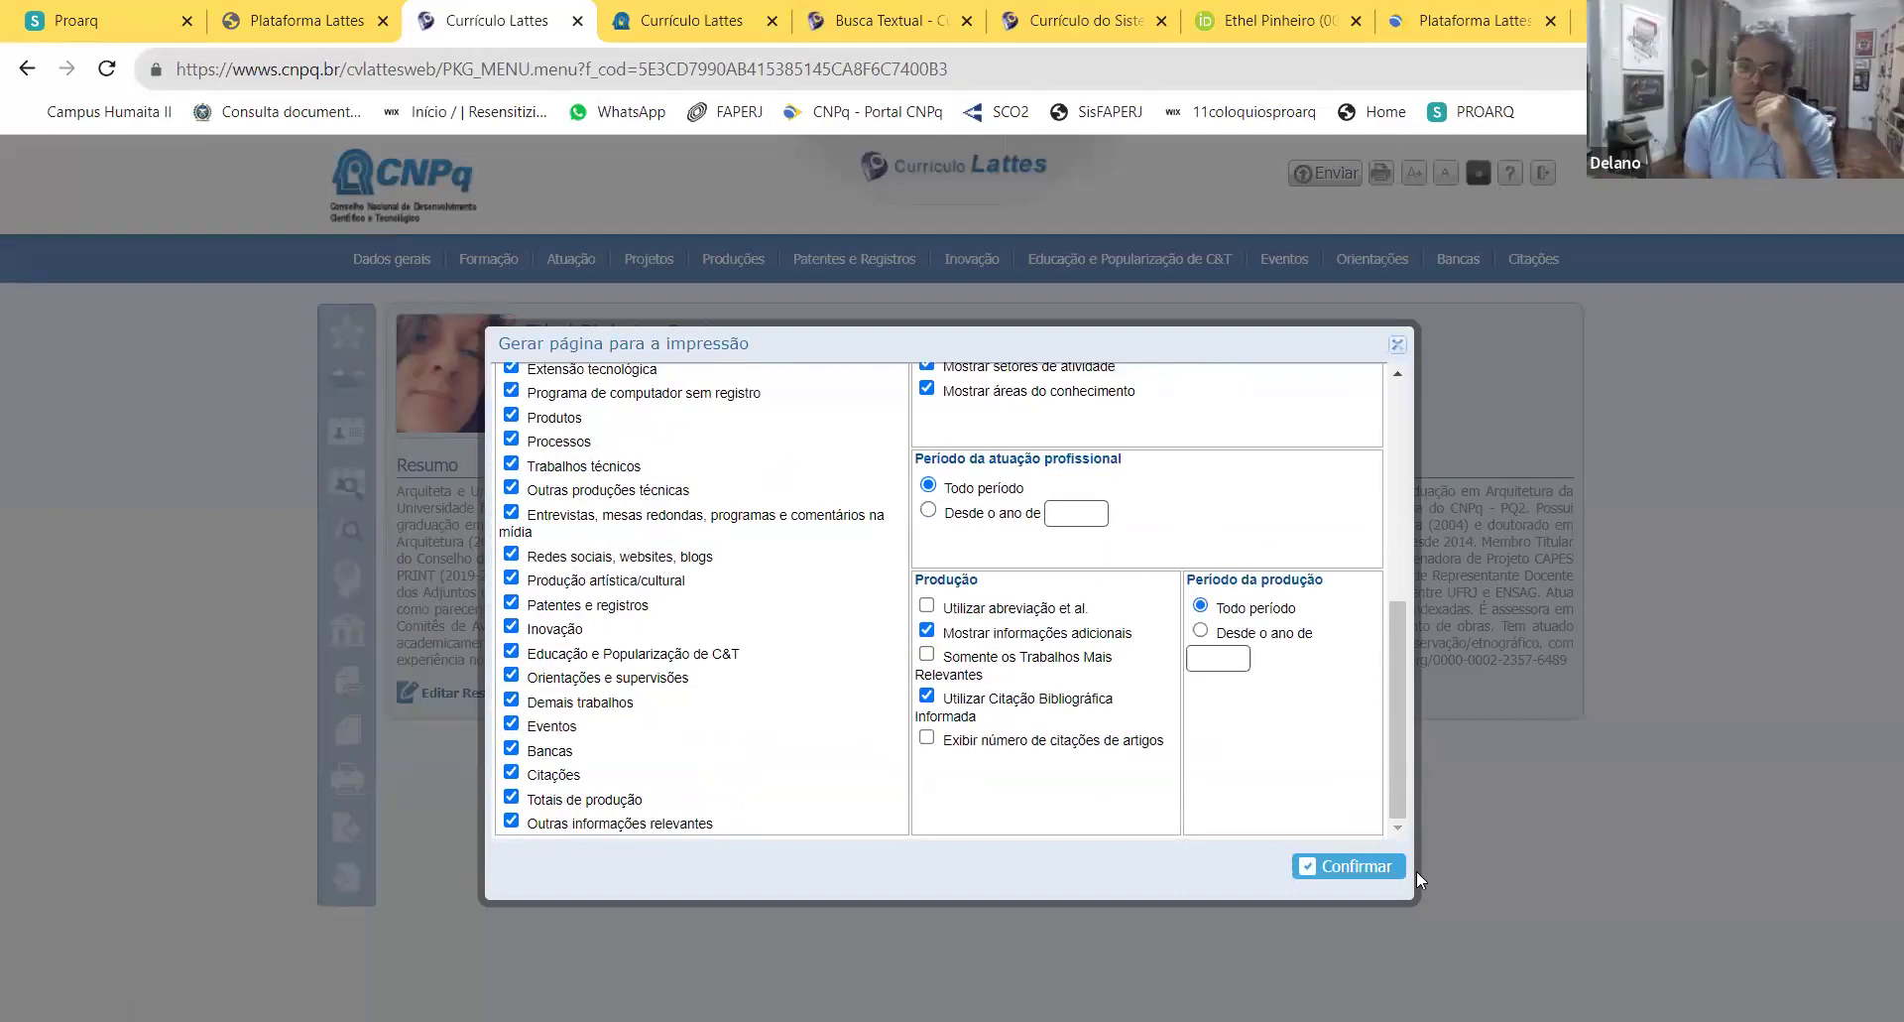
left_click(1359, 866)
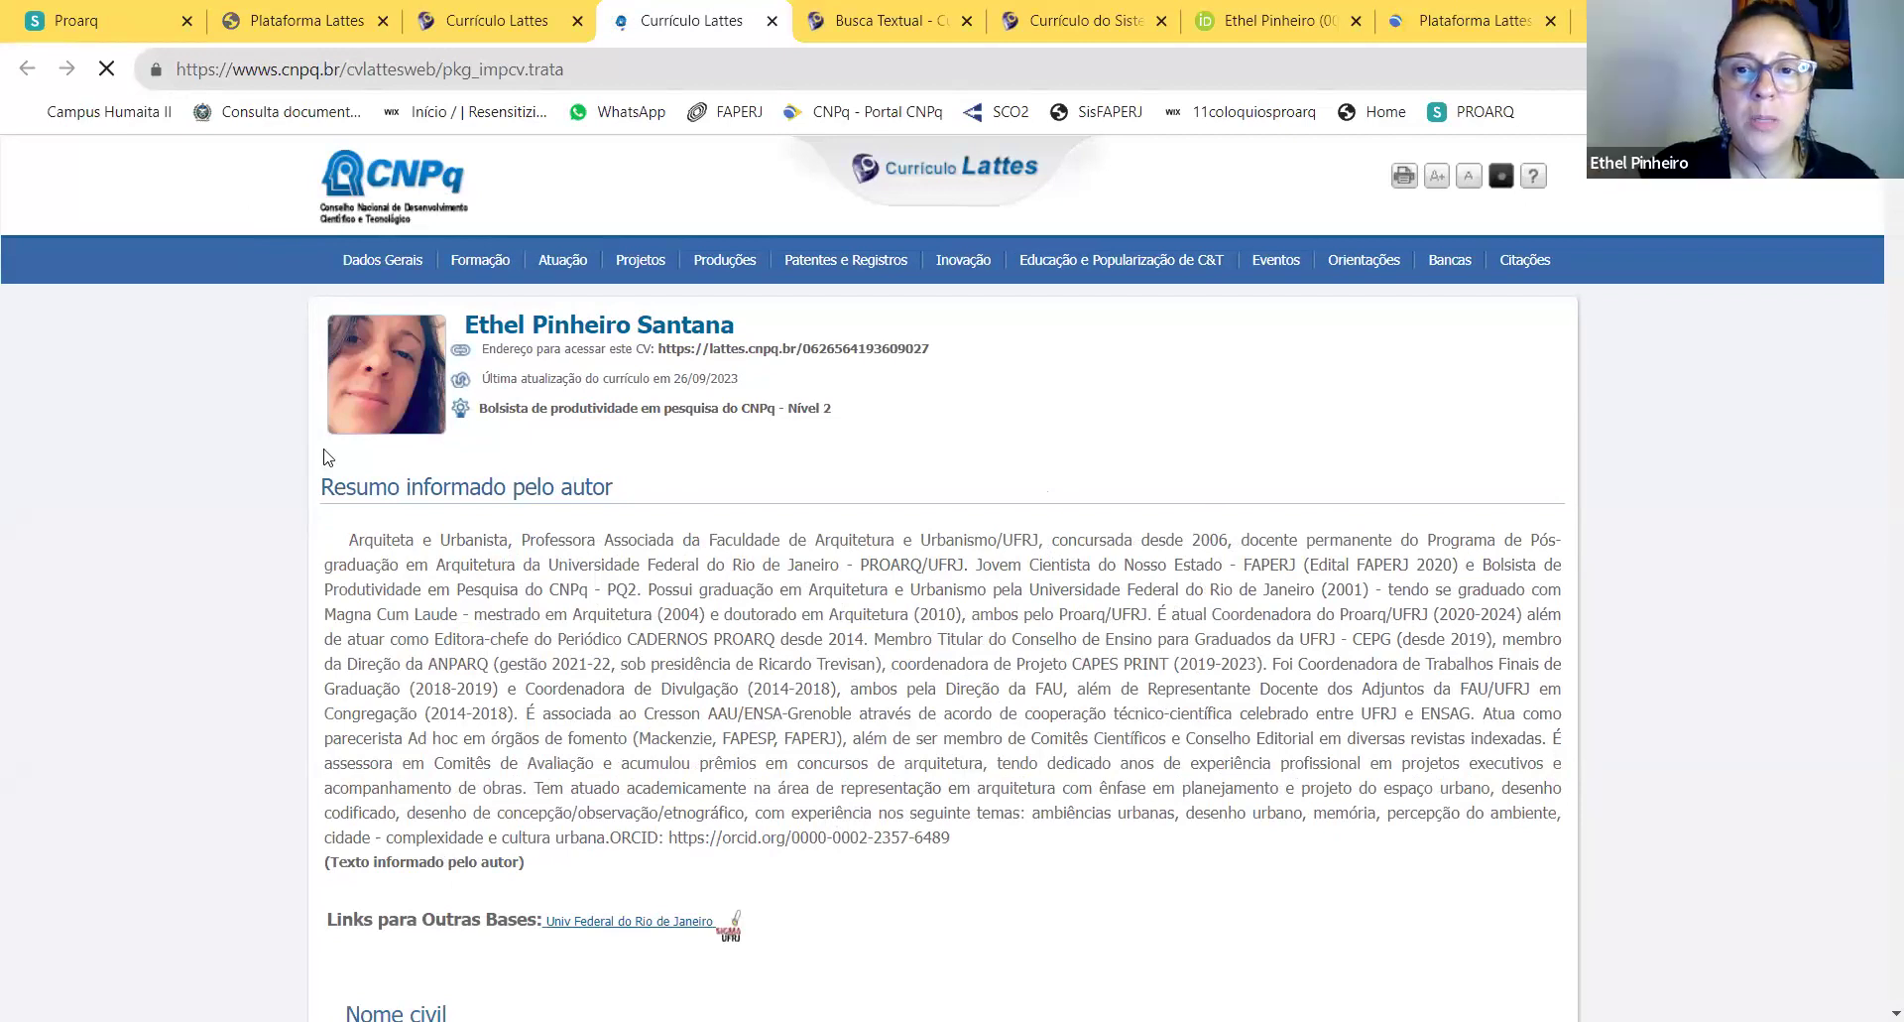
Step: Open Chrome's Imprimir dialog from the print icon on the printable CV page
left_click(1404, 179)
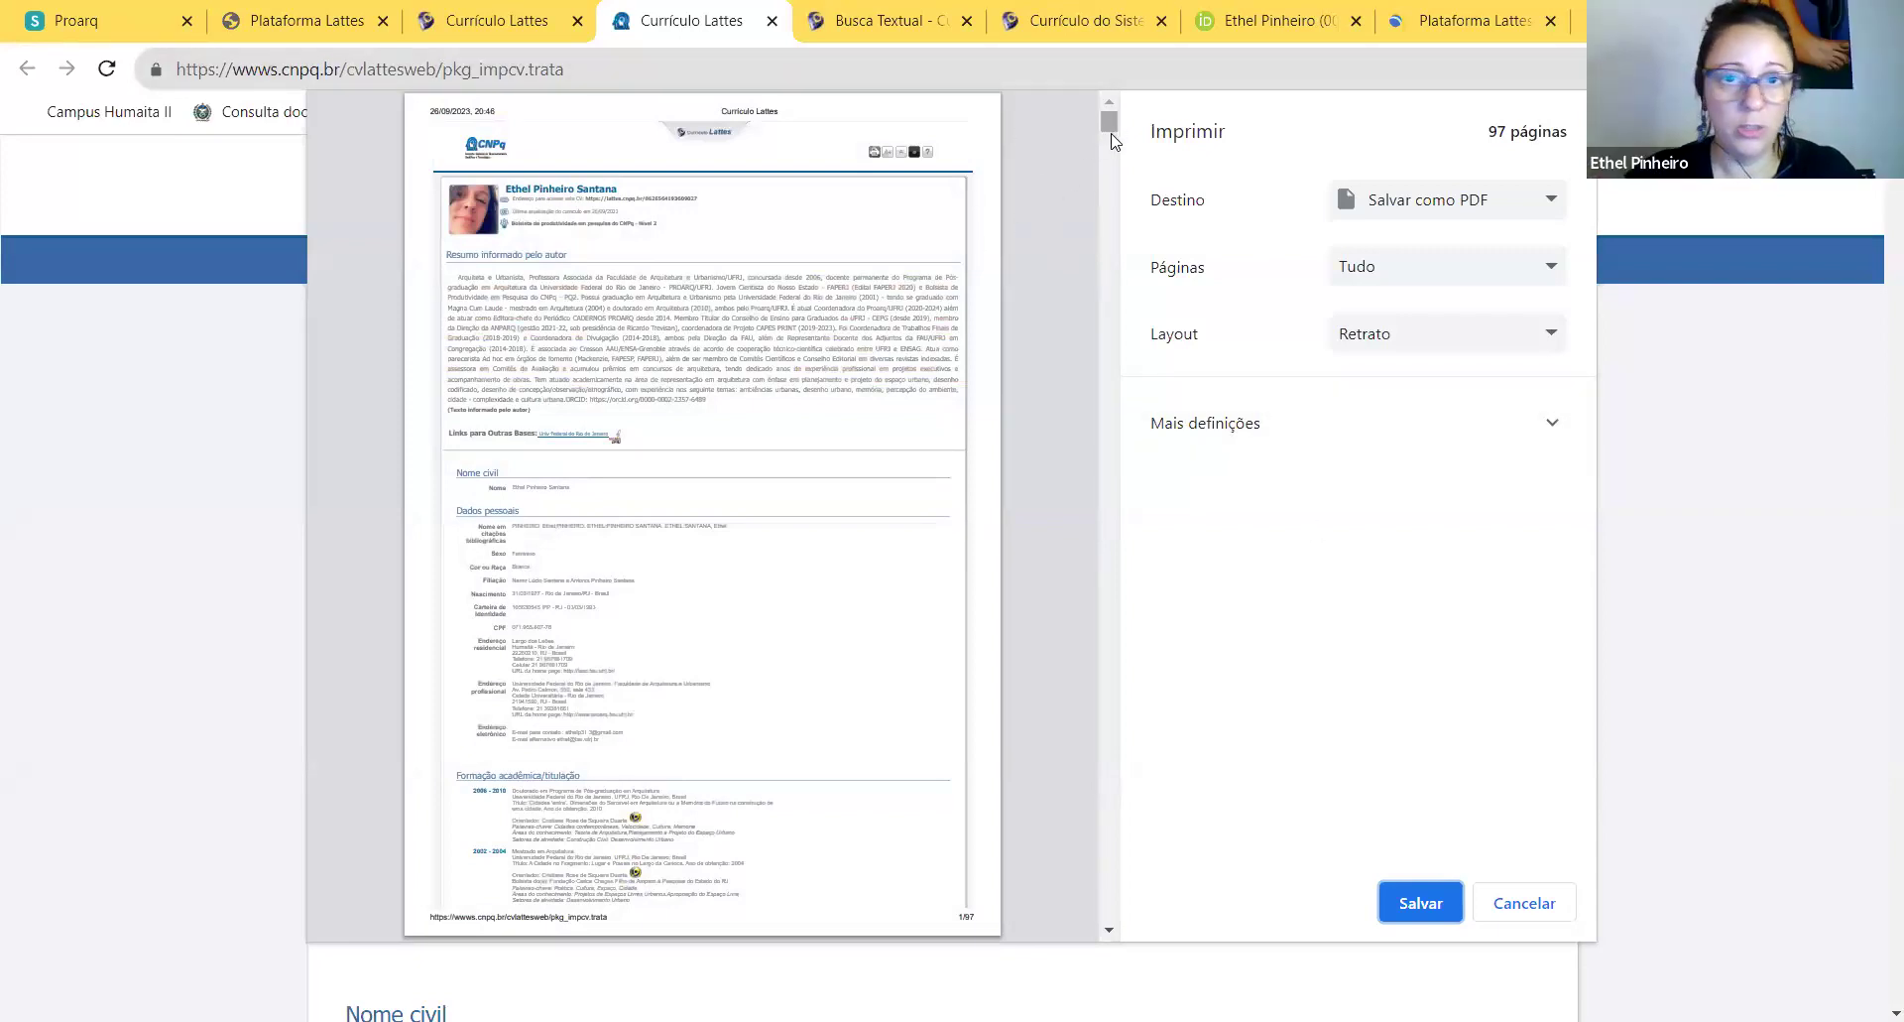
Step: Scroll the 97-page preview to the last page and back, then close the dialog without saving
left_click_drag(1107, 134, 1081, 913)
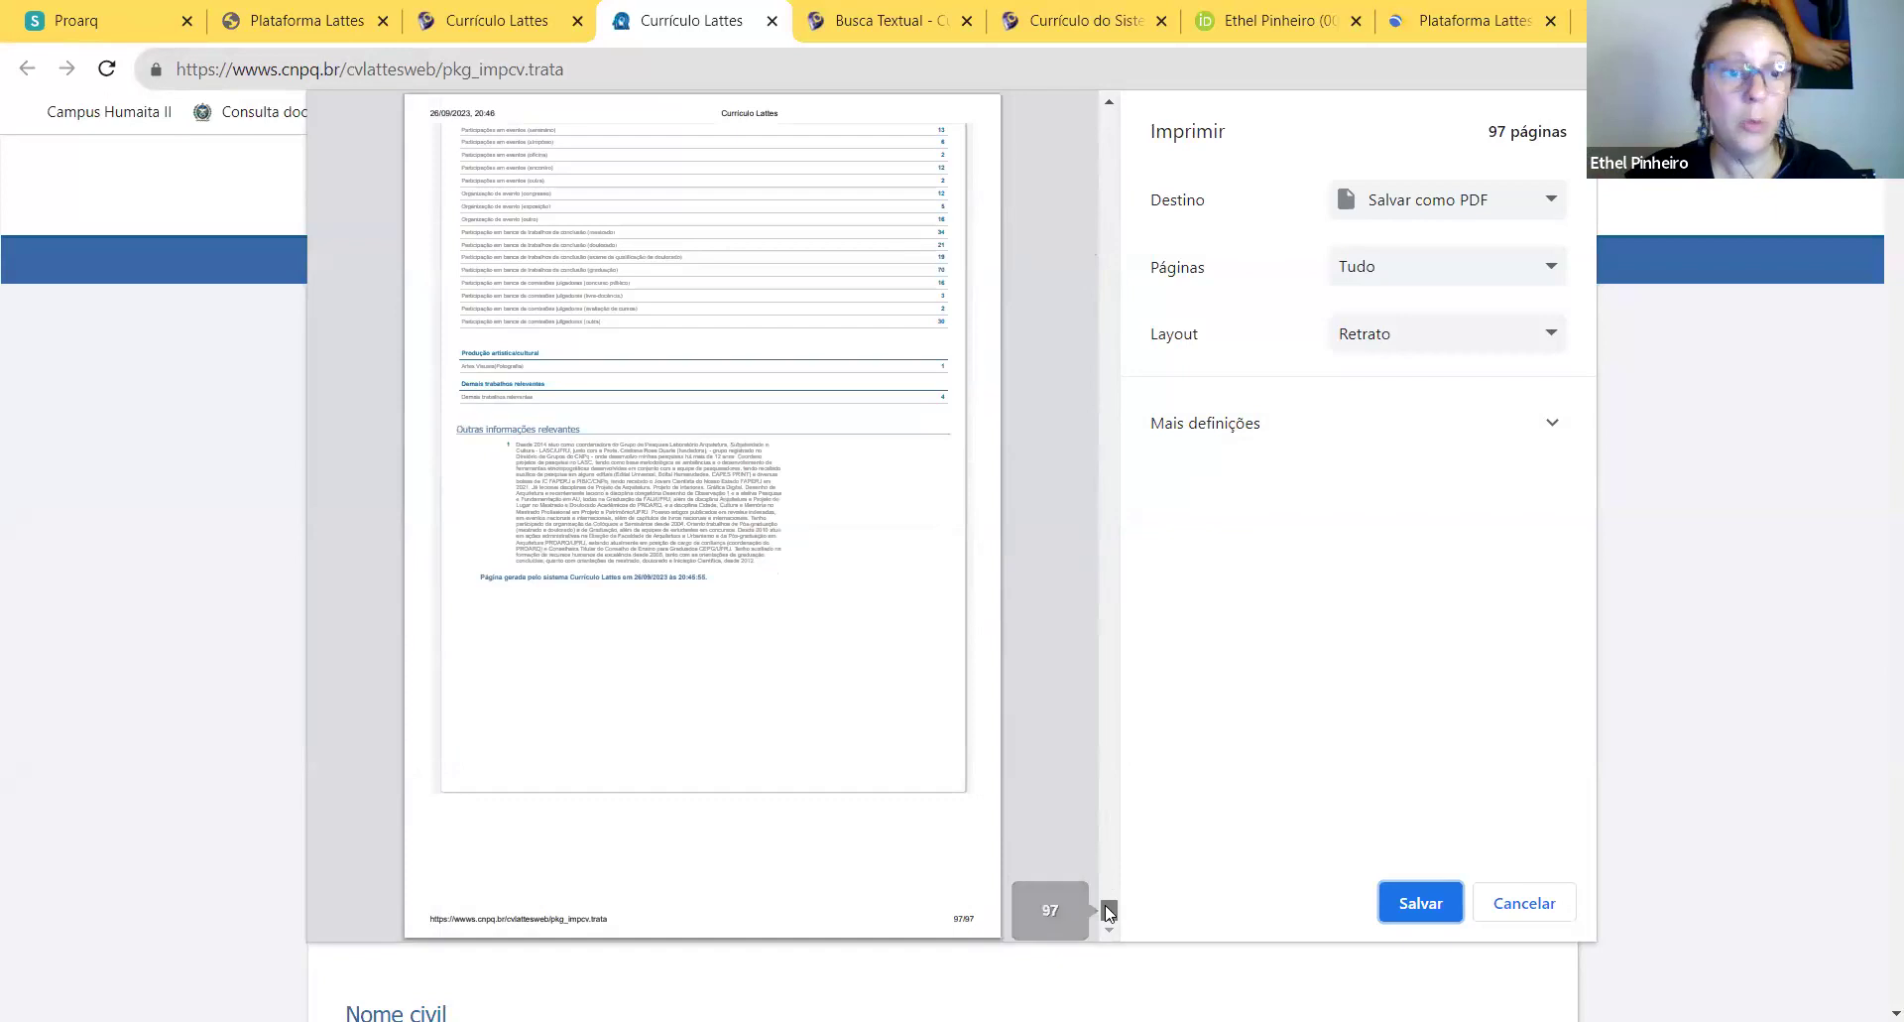
scroll(1107, 905, "up", 10)
left_click_drag(1108, 904, 1105, 99)
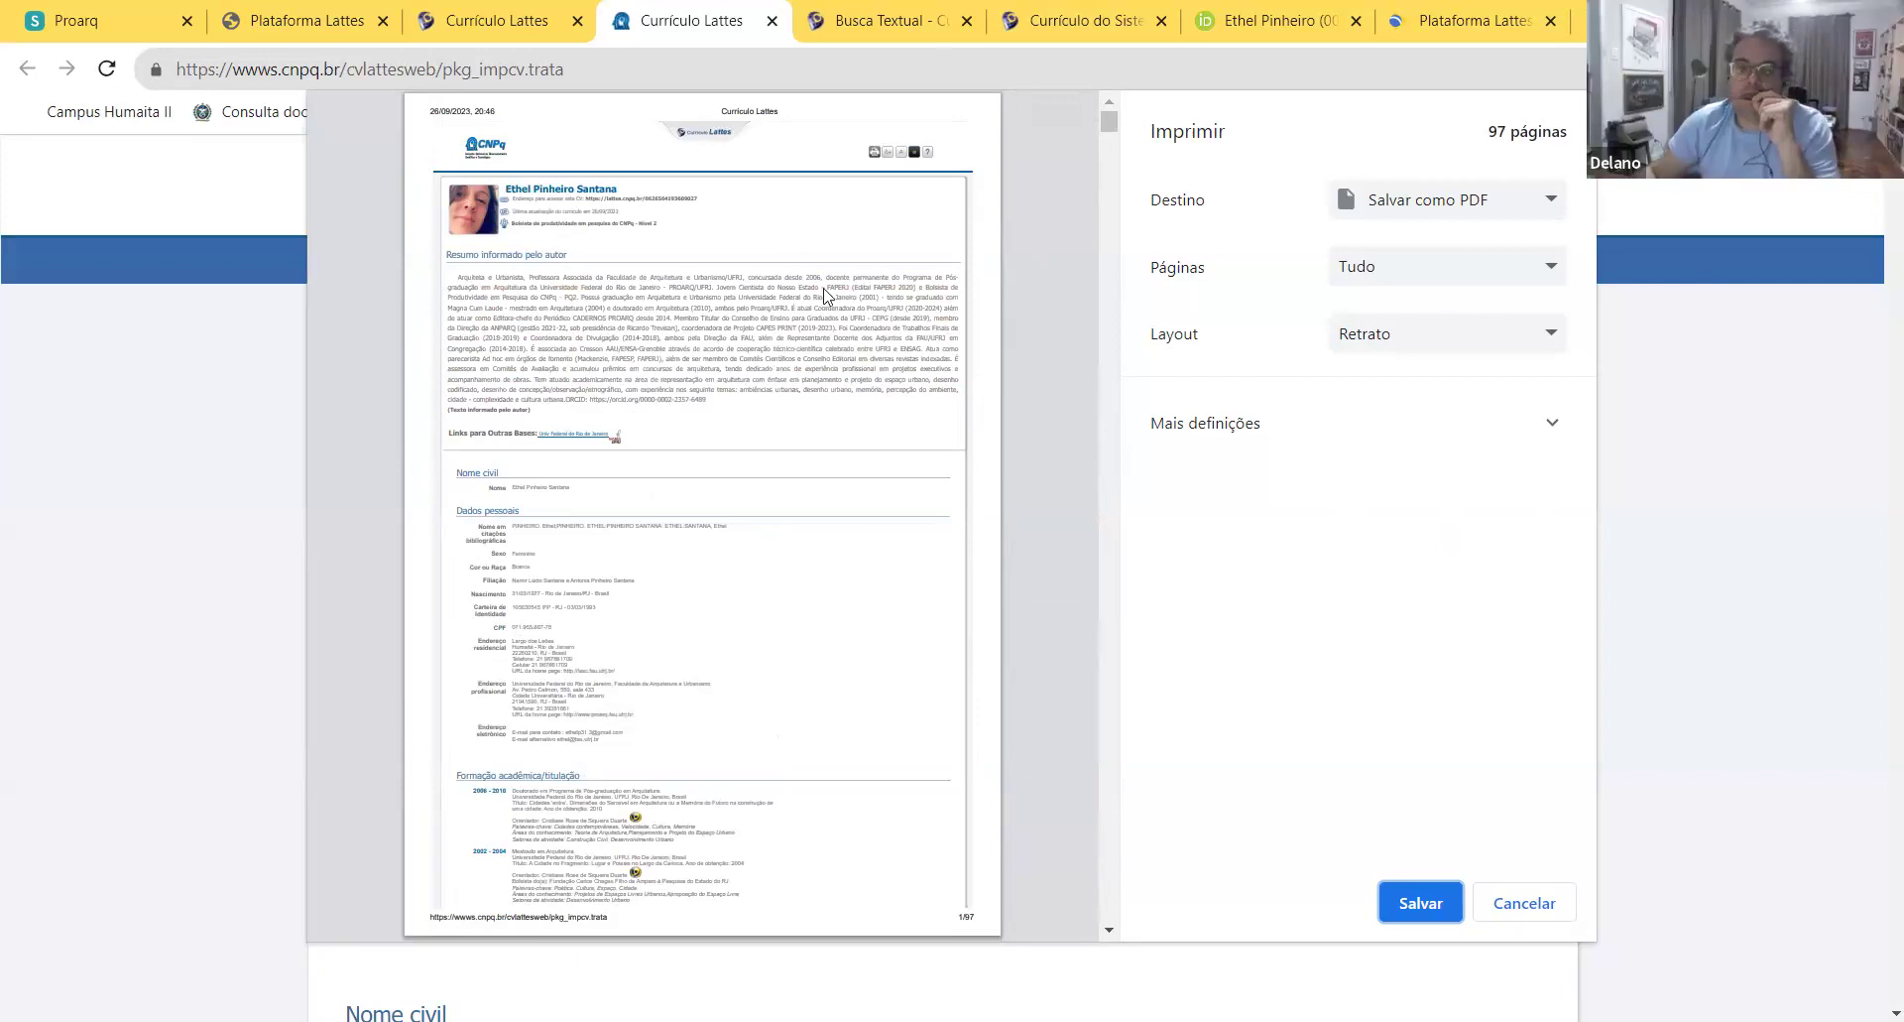
key("Escape")
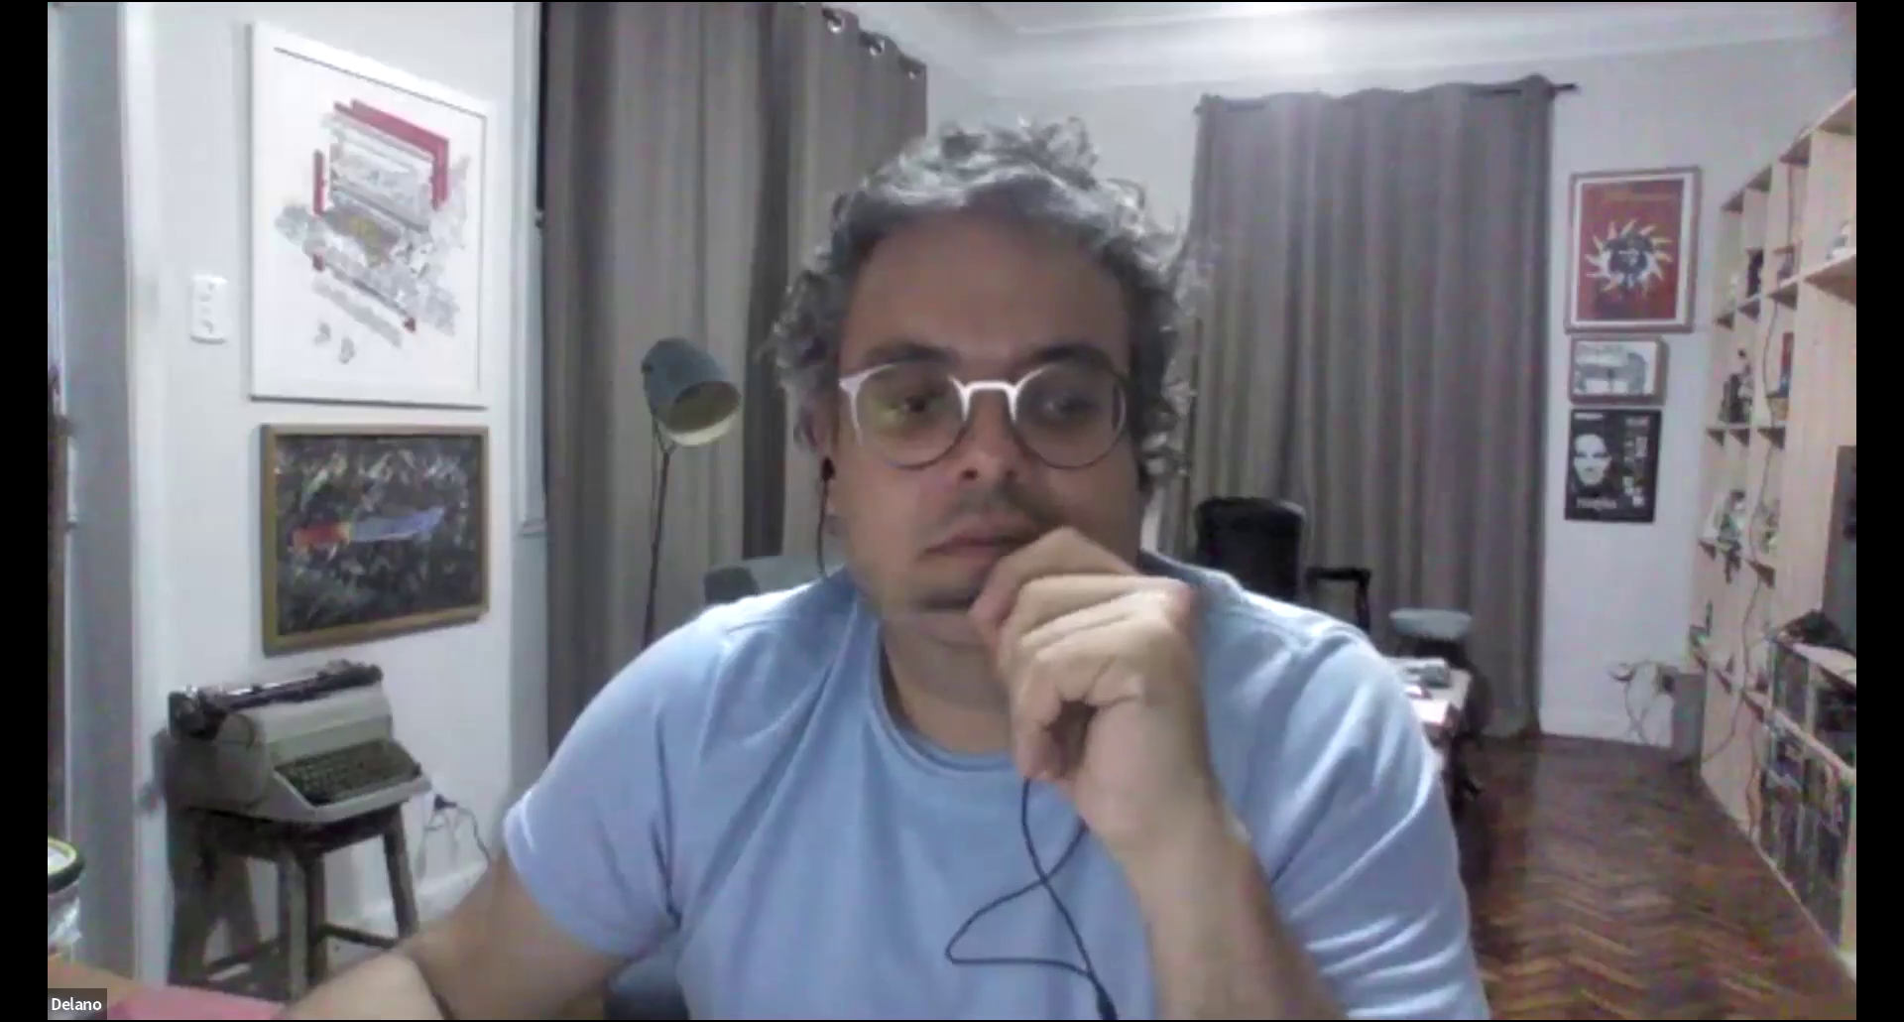